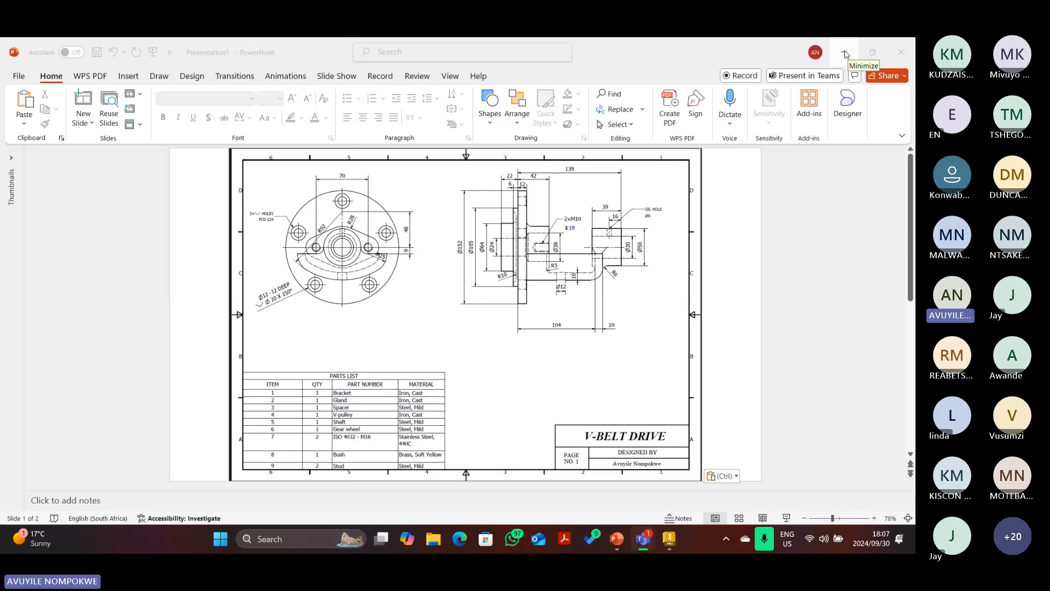
# Minimize the PowerPoint drawing and the Teams calendar so the desktop is showing.
pyautogui.click(845, 55)
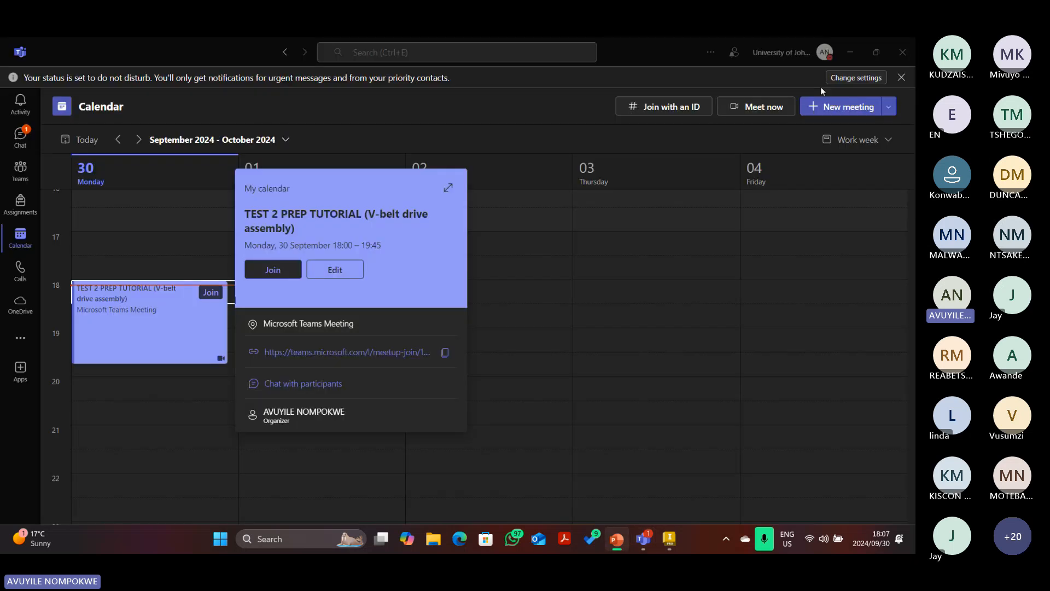
pyautogui.click(851, 53)
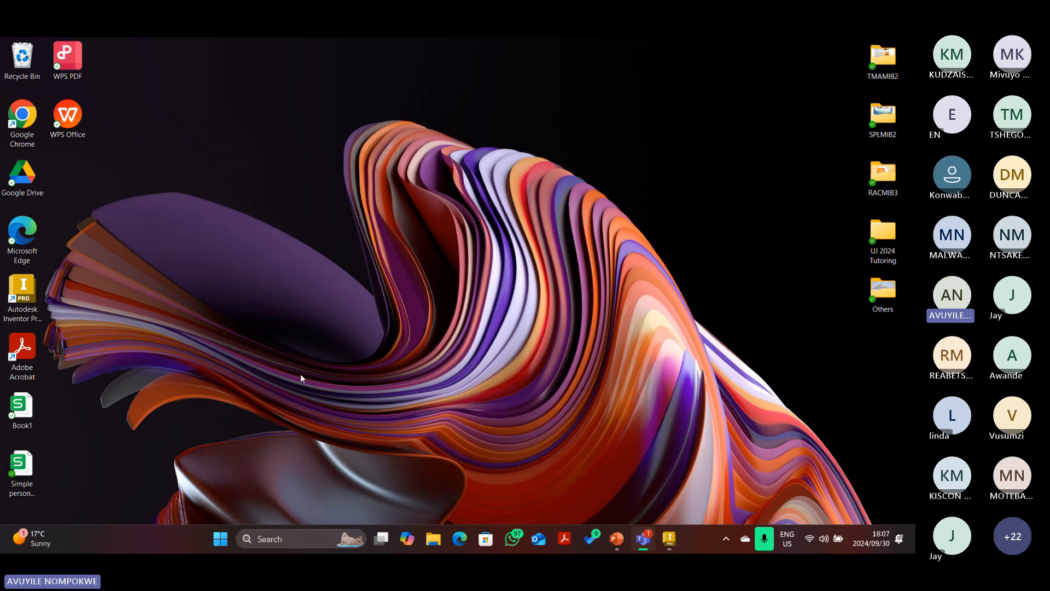
pyautogui.click(426, 543)
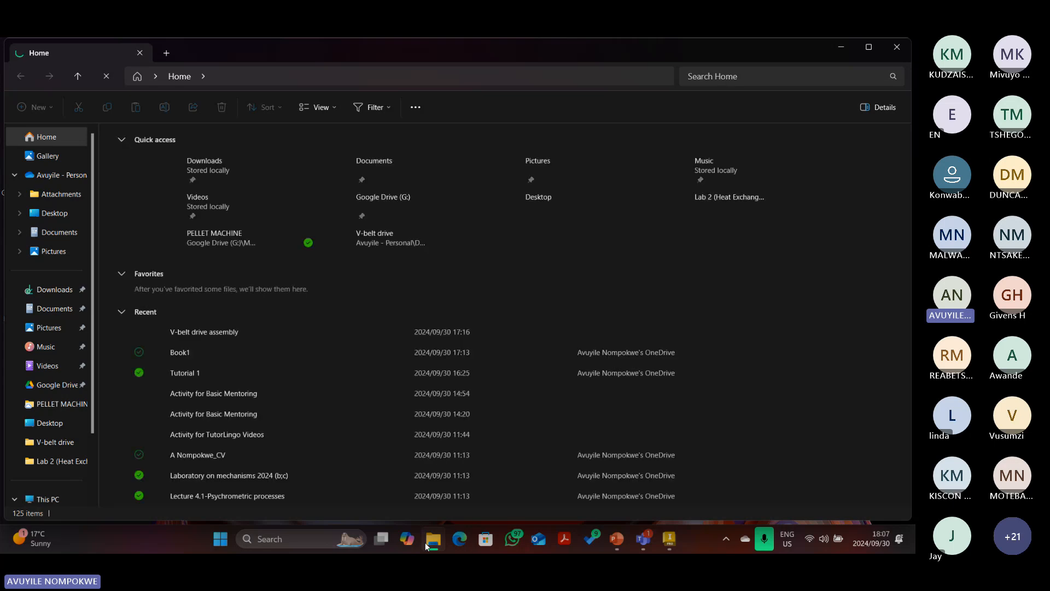
pyautogui.scroll(-3, 42, 419)
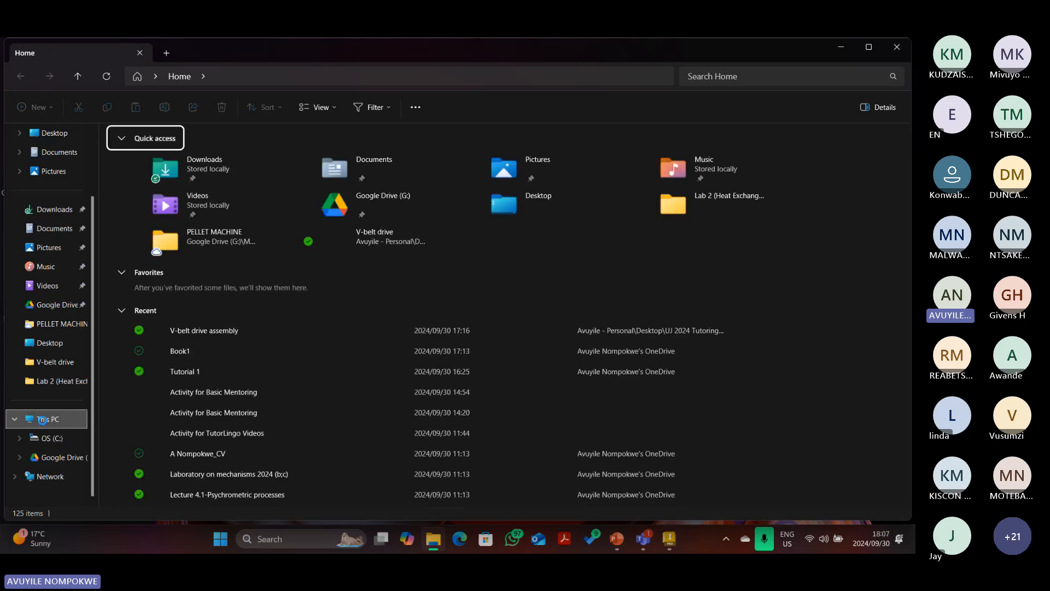
pyautogui.click(42, 419)
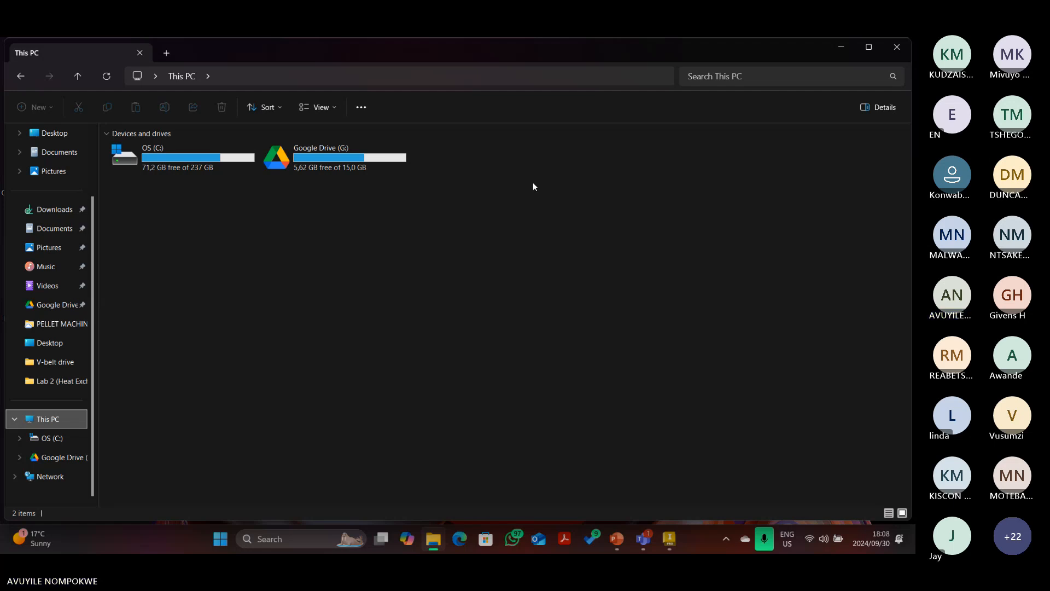
pyautogui.click(842, 48)
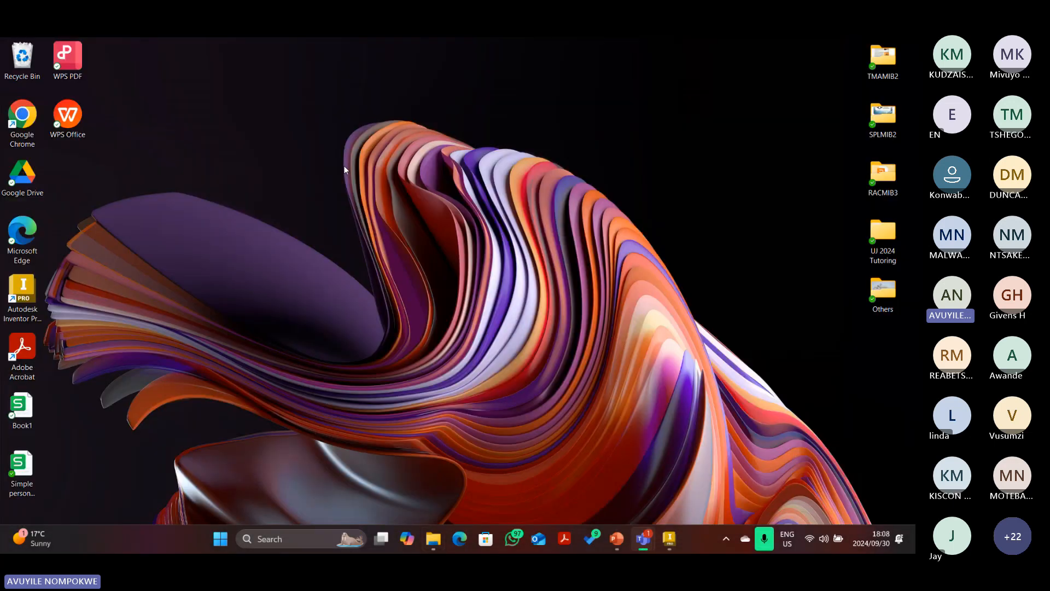
# Create a new desktop folder named with the student's name and student number.
pyautogui.rightClick(198, 217)
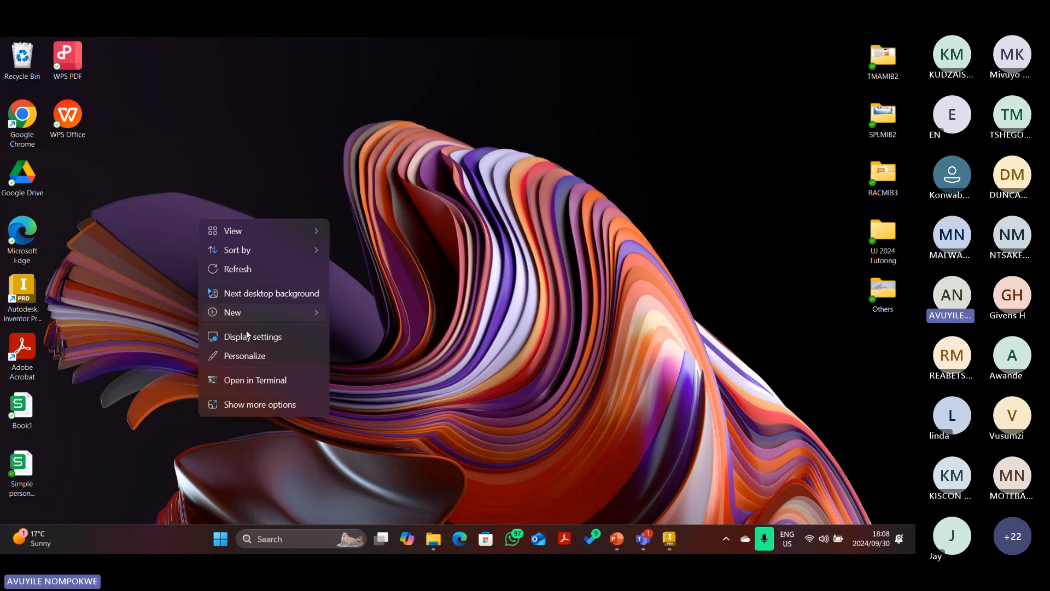
pyautogui.moveTo(235, 314)
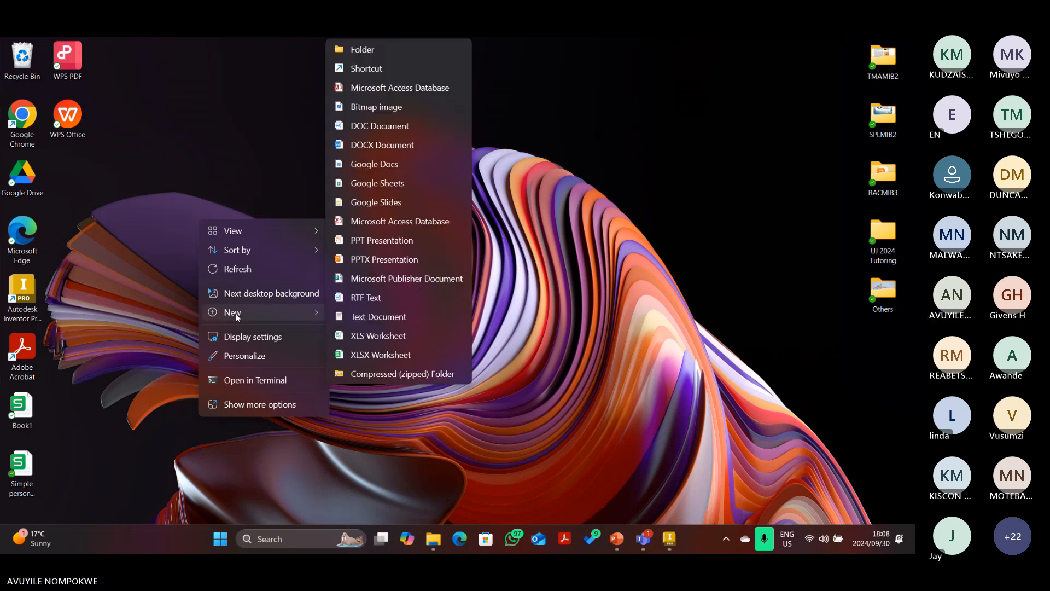
pyautogui.click(360, 51)
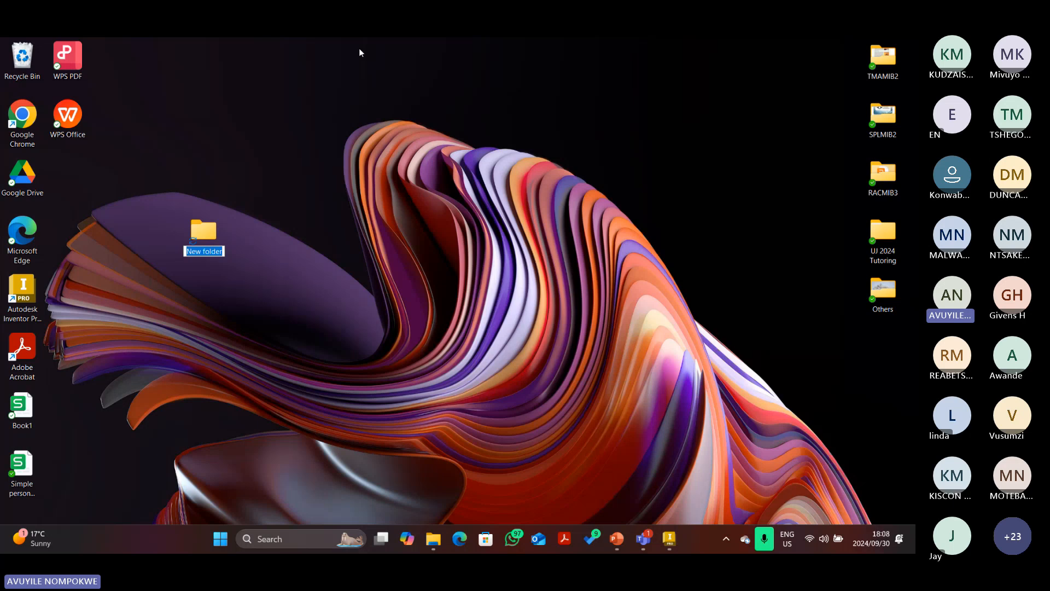
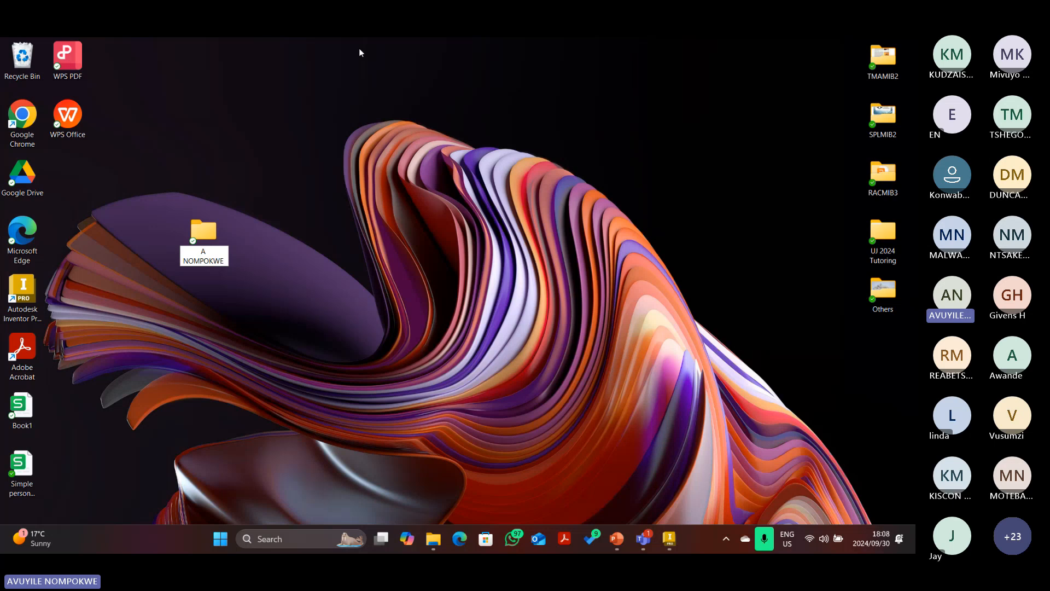
pyautogui.press('Return')
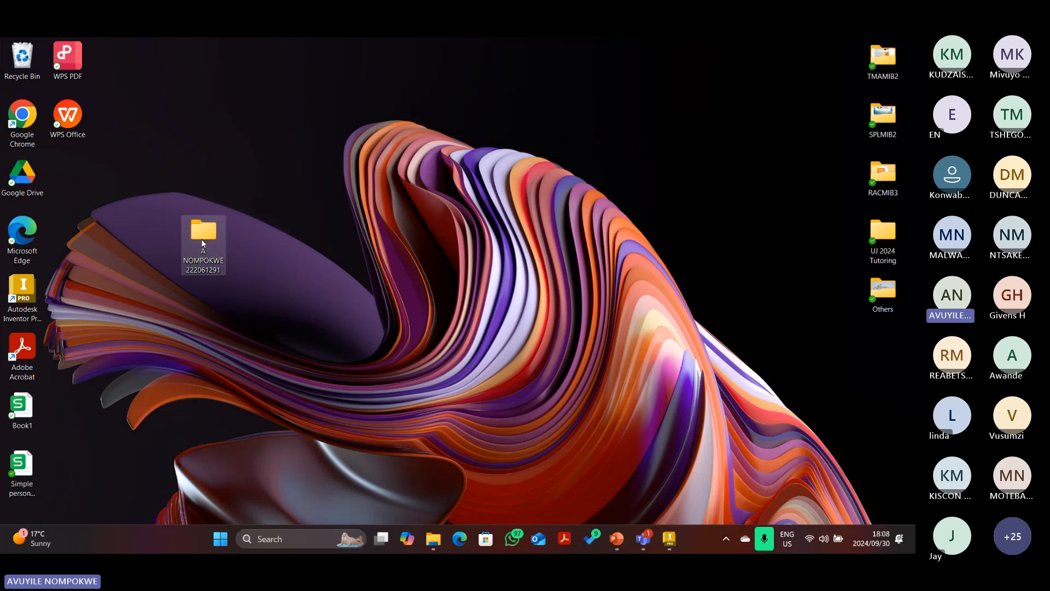
# Move the new folder into the left icon column beside Google Drive, open it, then minimize it.
pyautogui.moveTo(202, 239); pyautogui.dragTo(112, 196)
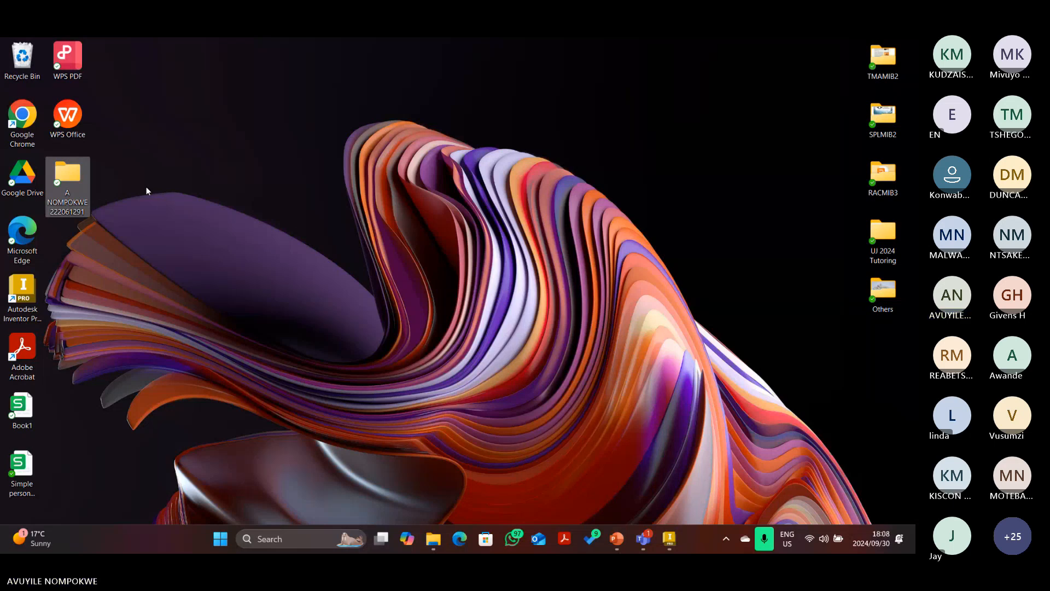
pyautogui.click(186, 188)
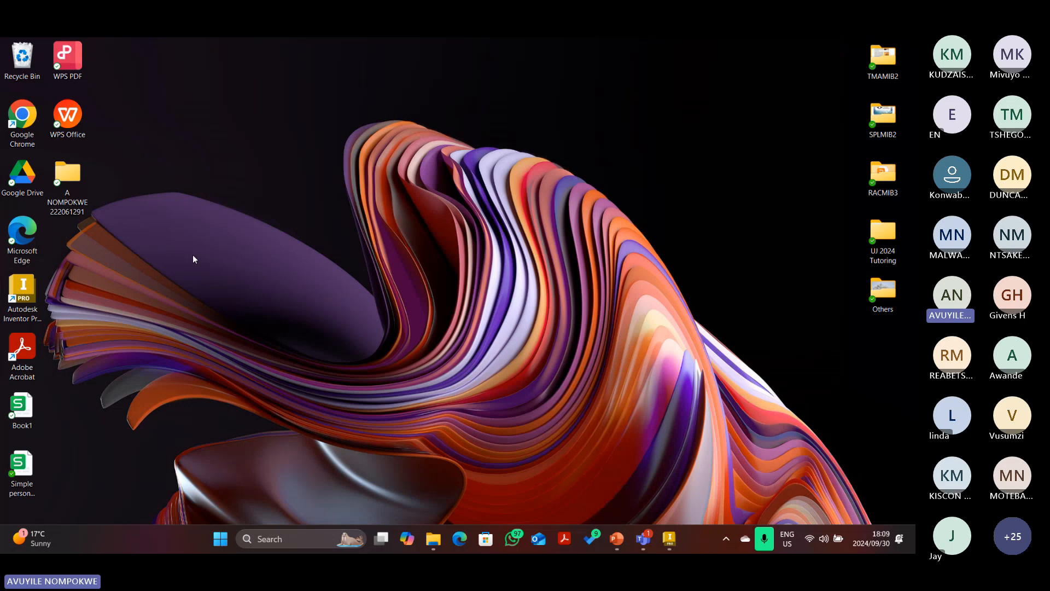
pyautogui.doubleClick(68, 176)
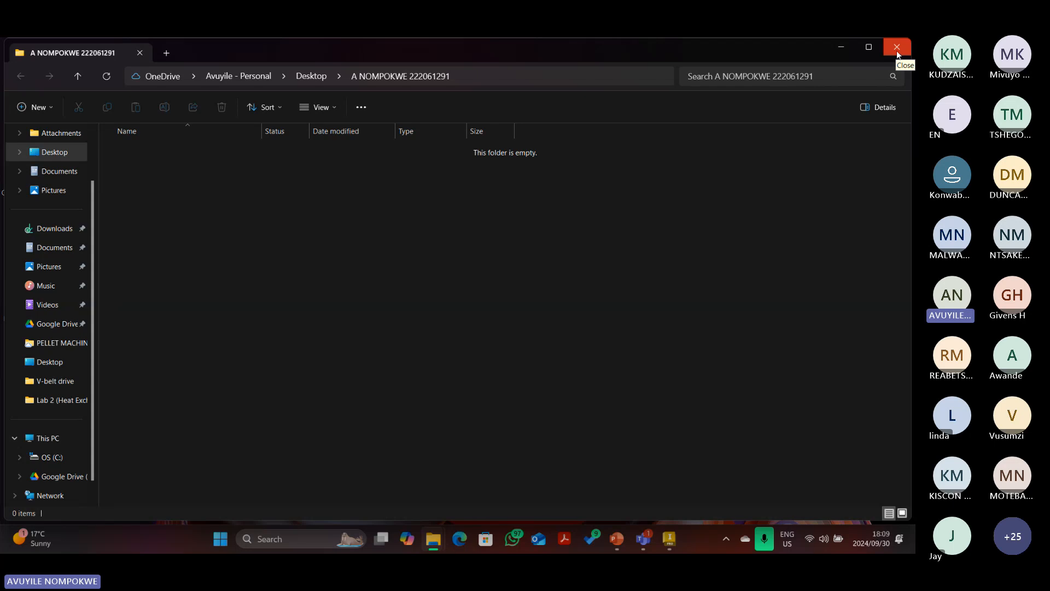
pyautogui.click(839, 49)
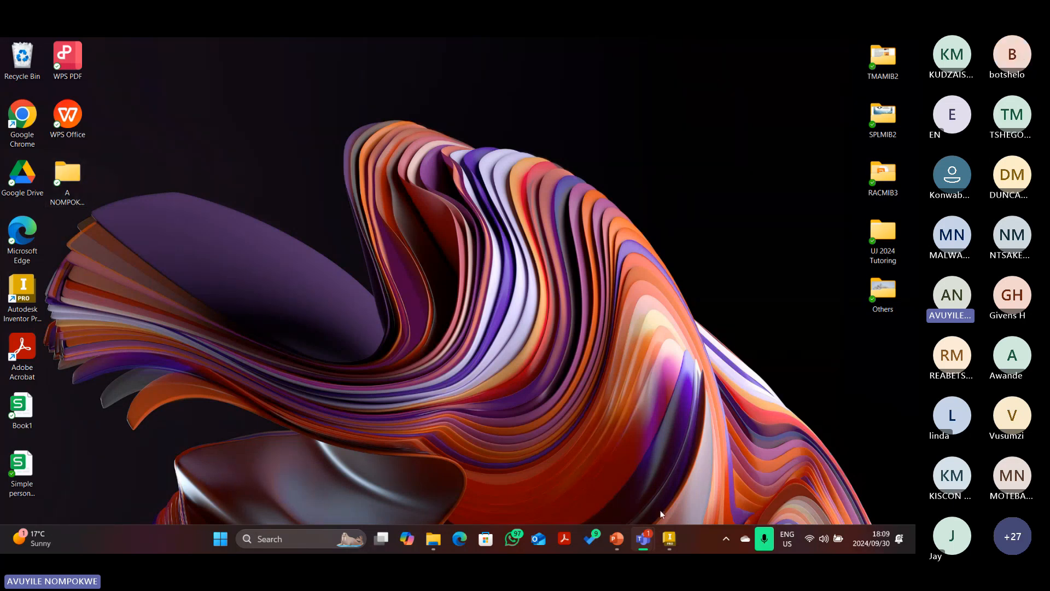
# Create a blank Part1 from the Metric Standard (mm).ipt template, then bring back the V-belt drawing.
pyautogui.click(670, 542)
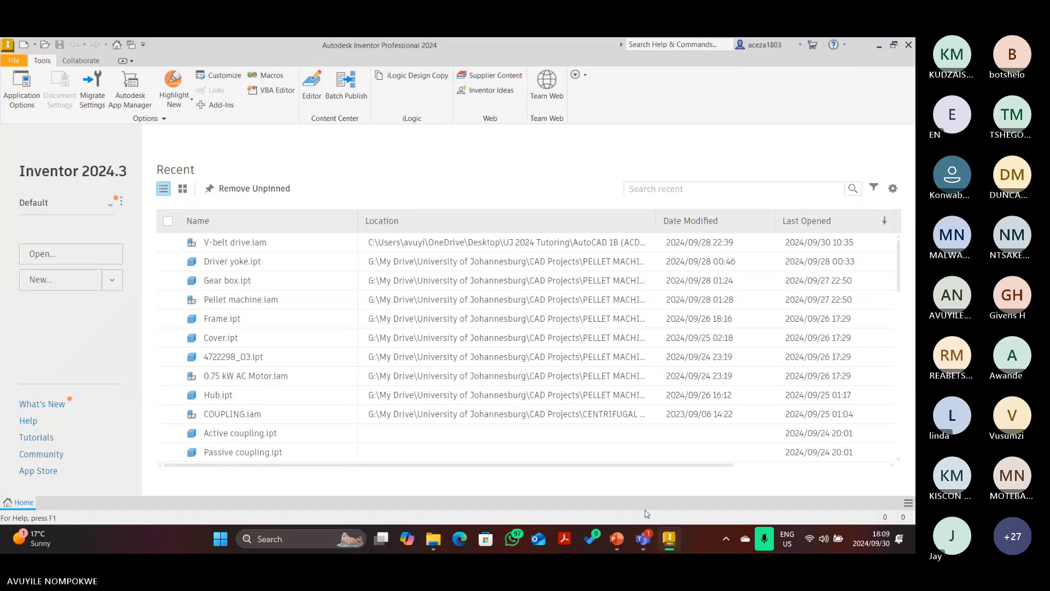
pyautogui.click(25, 49)
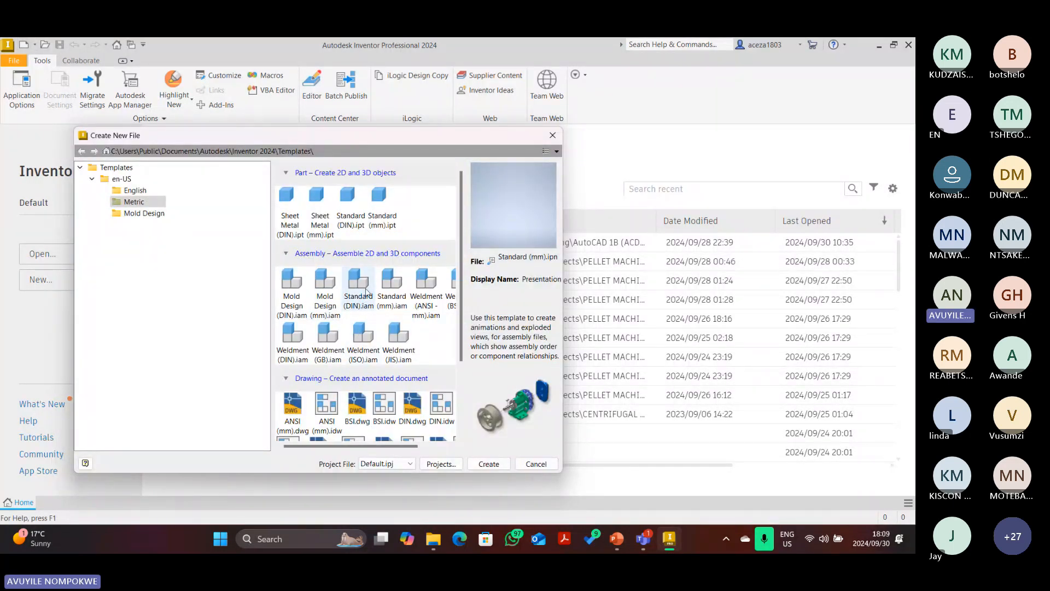
pyautogui.click(374, 212)
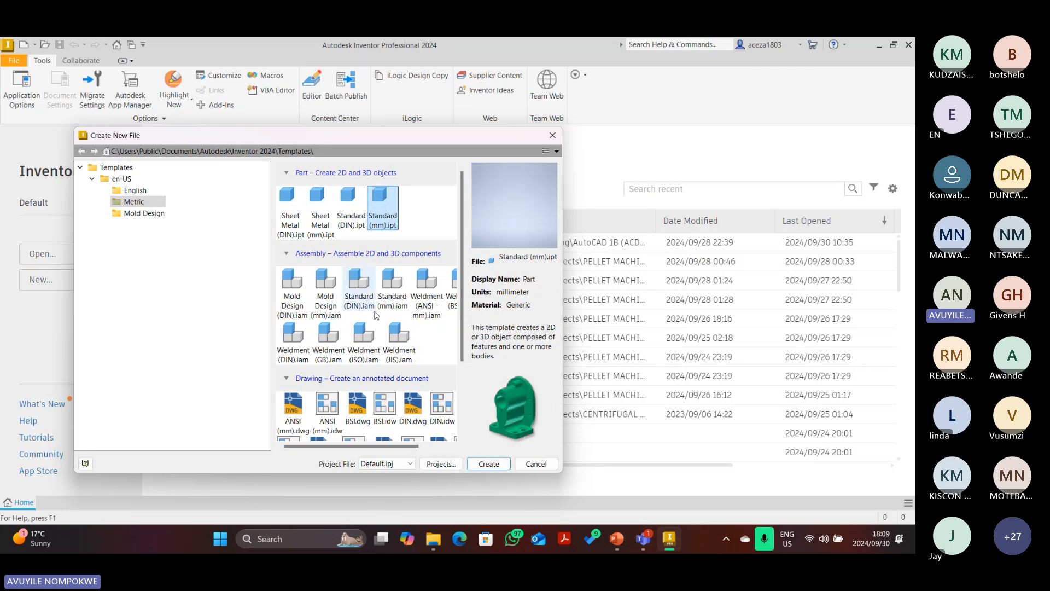
pyautogui.click(487, 465)
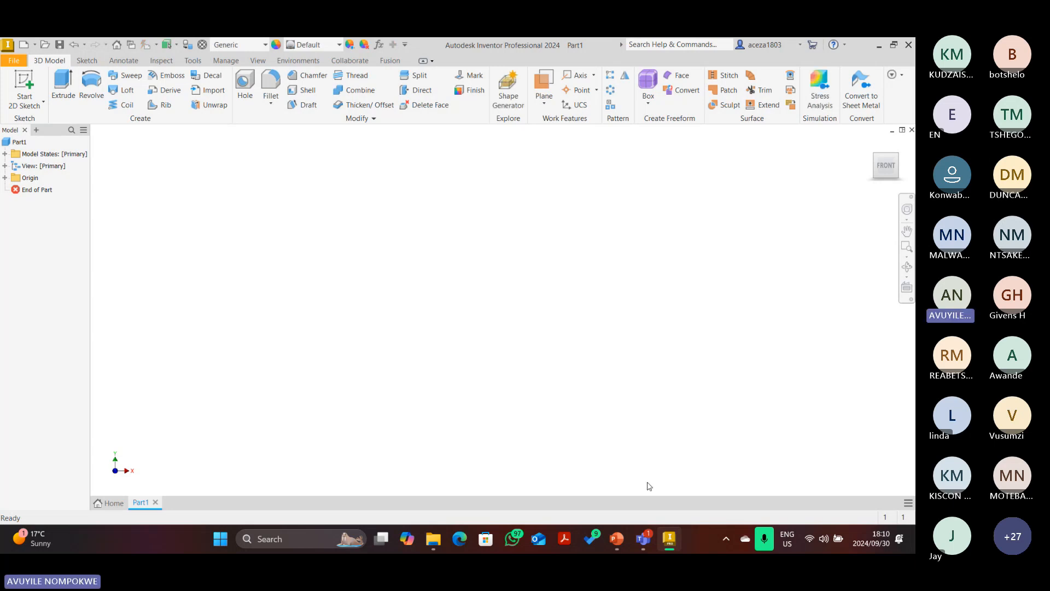
pyautogui.click(618, 541)
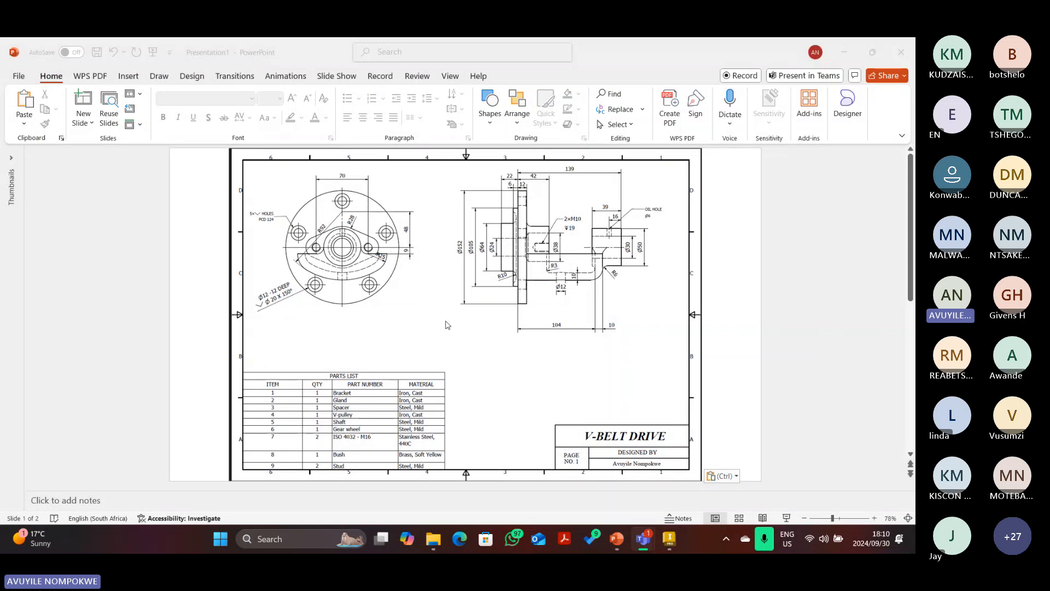
pyautogui.scroll(-1, 452, 337)
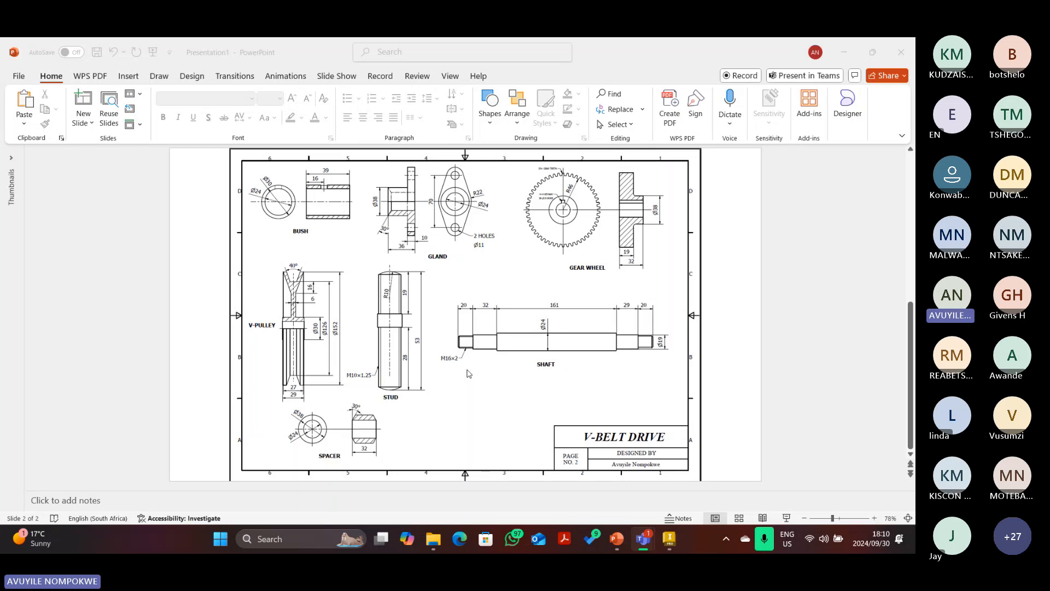
pyautogui.scroll(1, 466, 370)
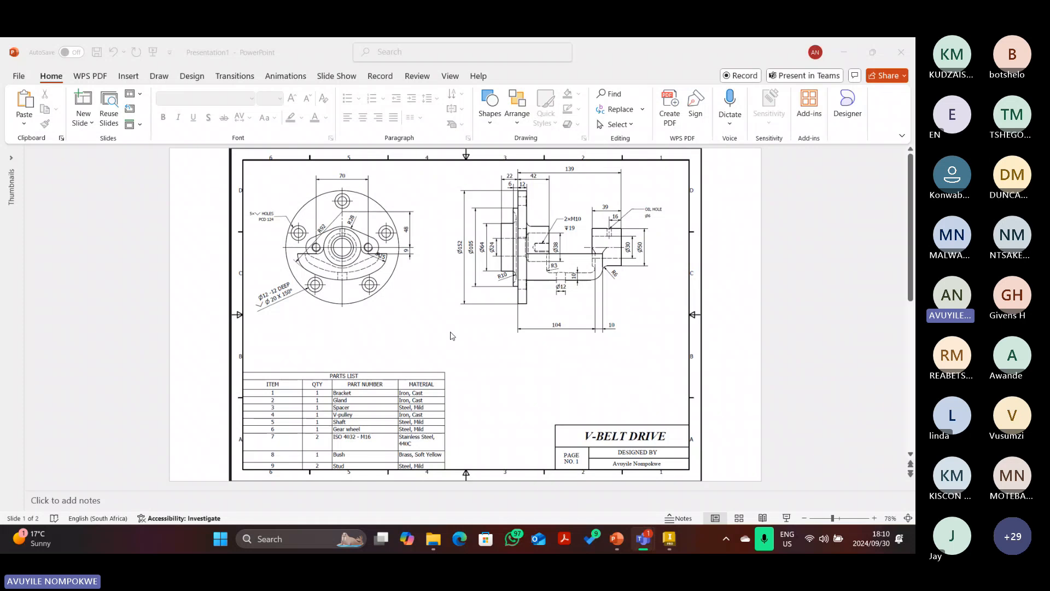
pyautogui.scroll(-1, 489, 372)
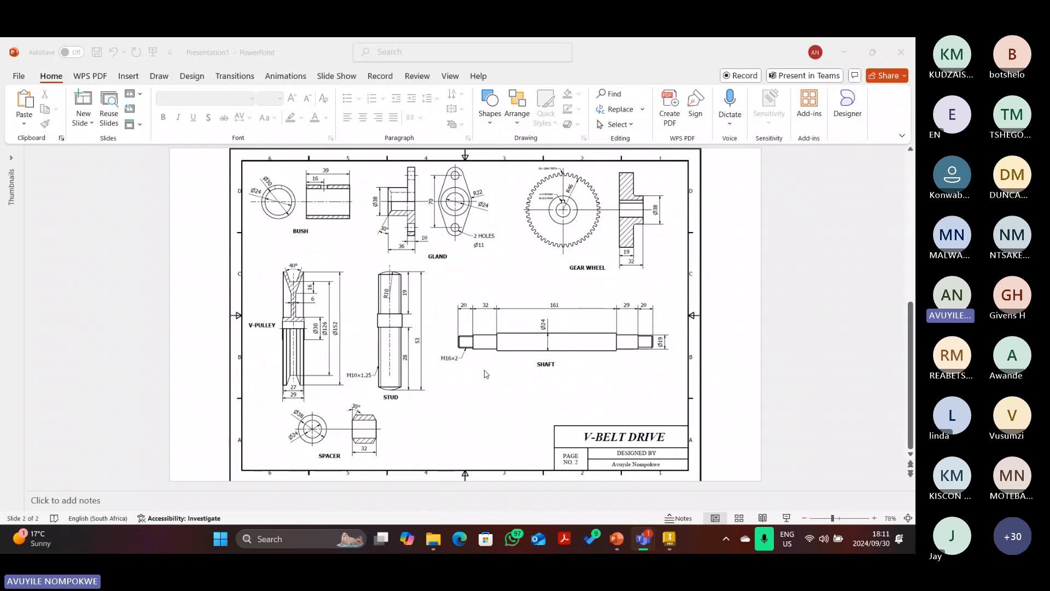
pyautogui.scroll(1, 484, 374)
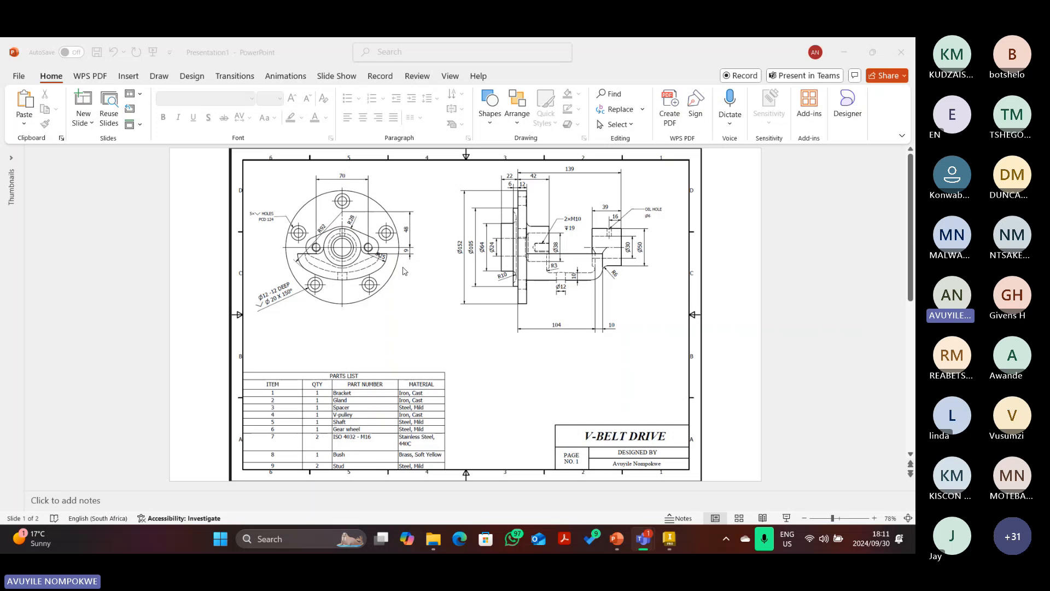
pyautogui.scroll(-2, 403, 270)
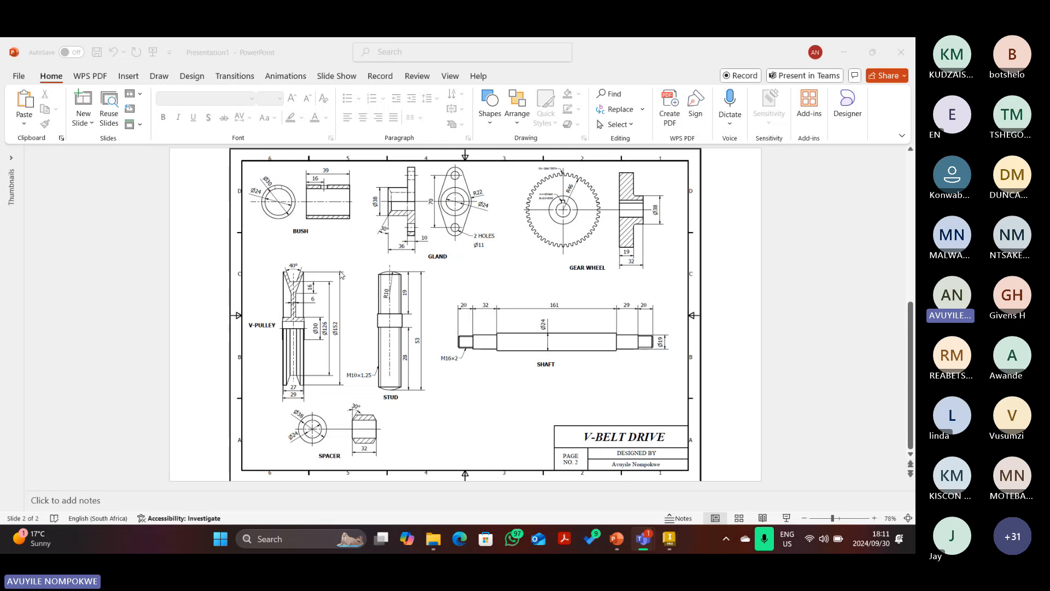
pyautogui.scroll(2, 361, 276)
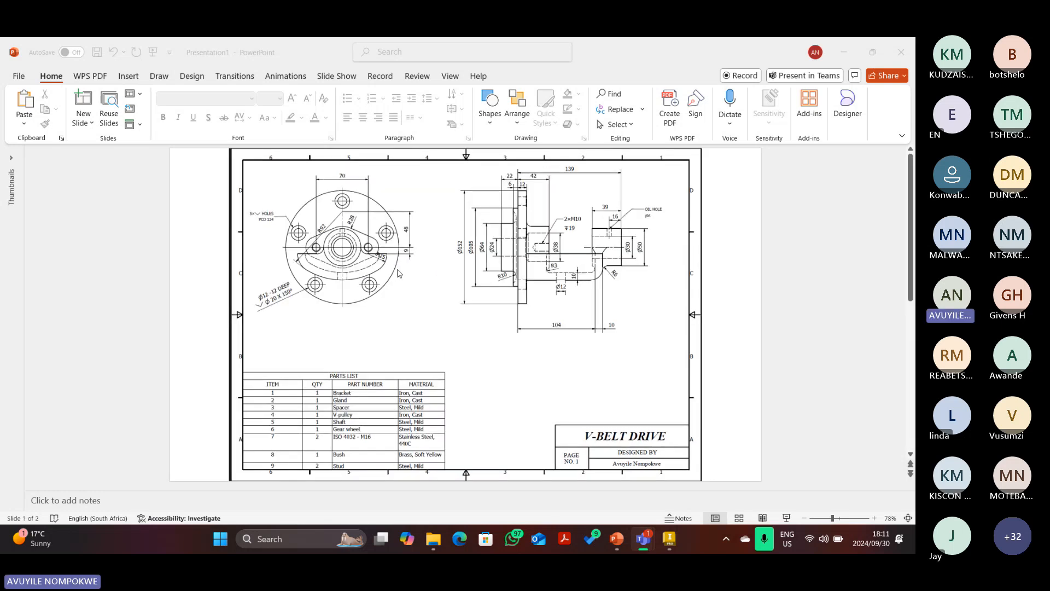
pyautogui.scroll(-2, 398, 274)
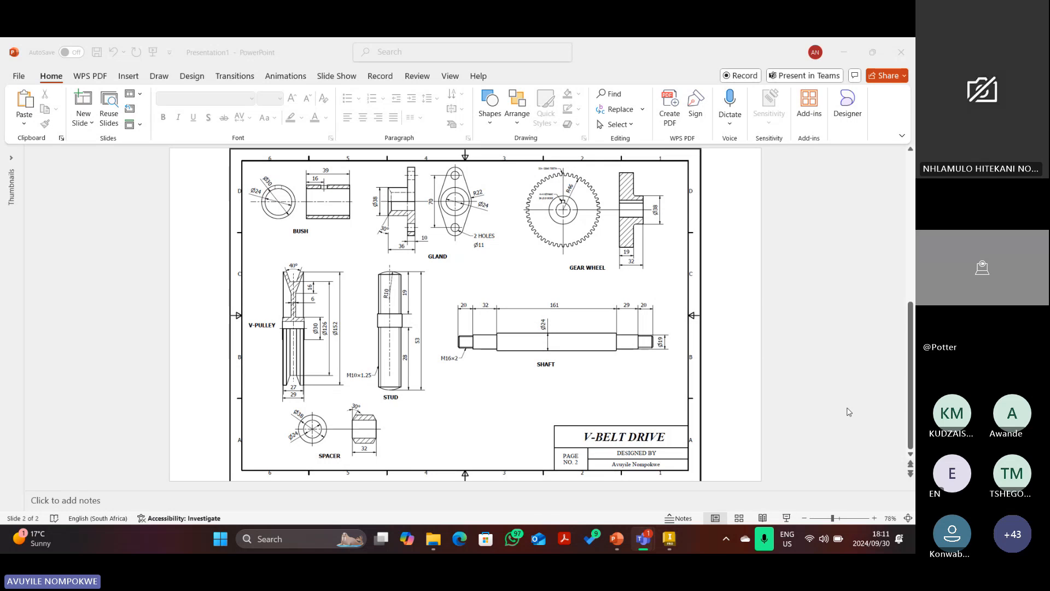
pyautogui.click(875, 517)
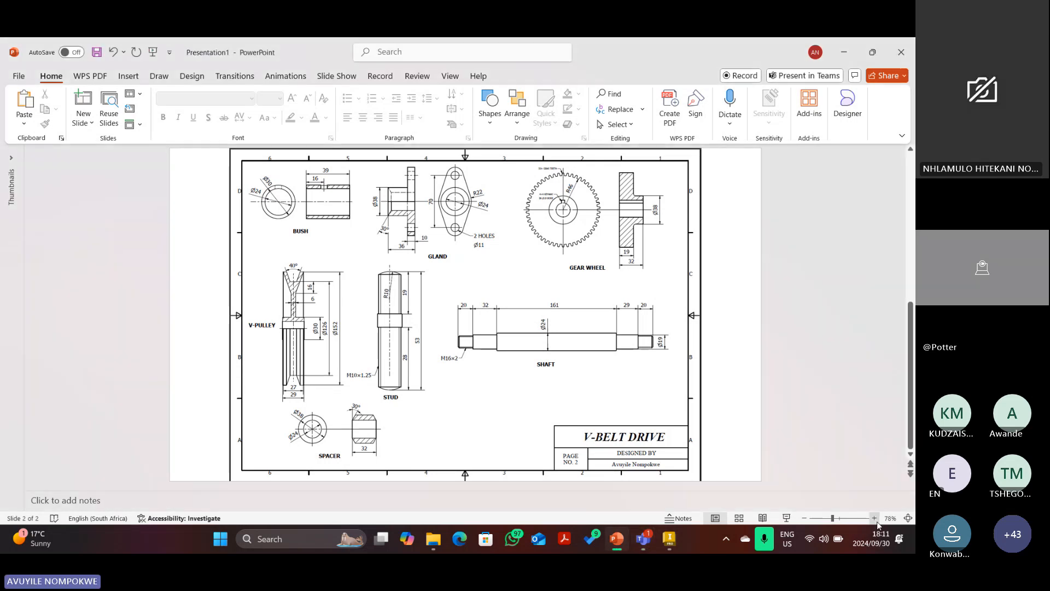
pyautogui.click(875, 518)
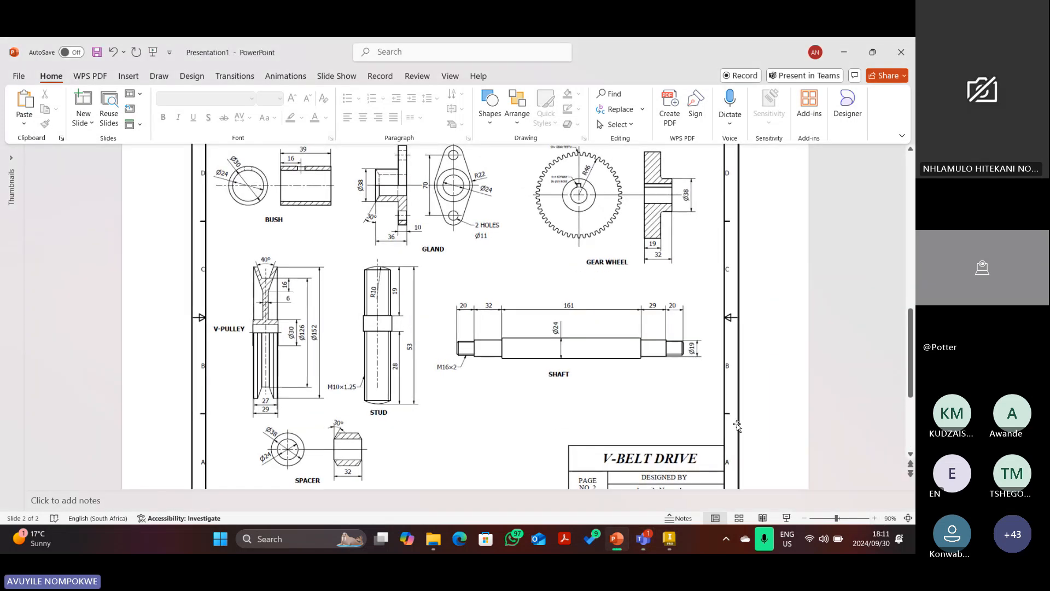
pyautogui.scroll(1, 645, 389)
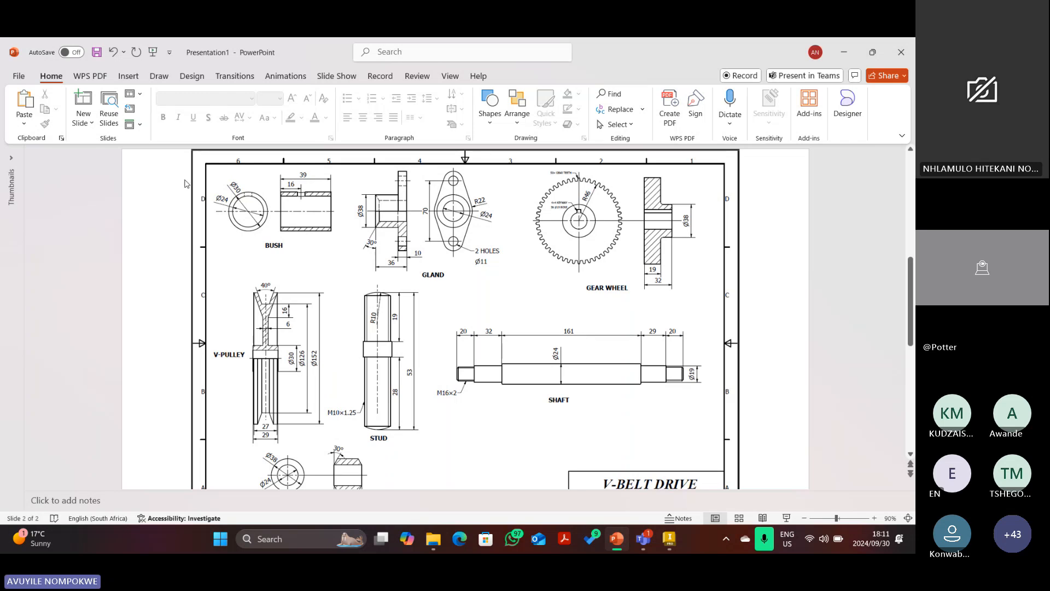
pyautogui.scroll(-1, 599, 365)
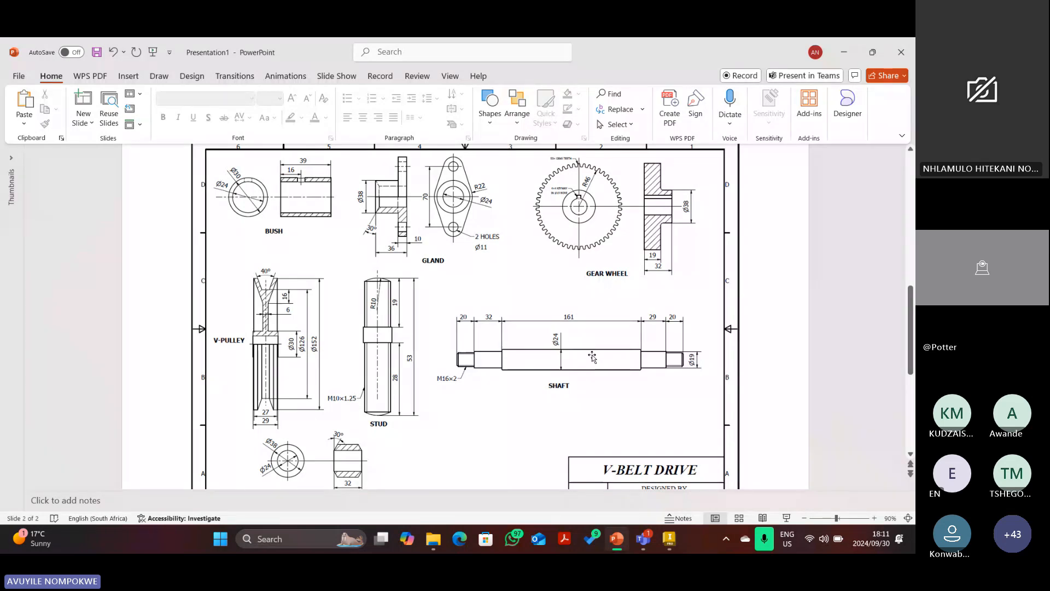
pyautogui.scroll(1, 592, 354)
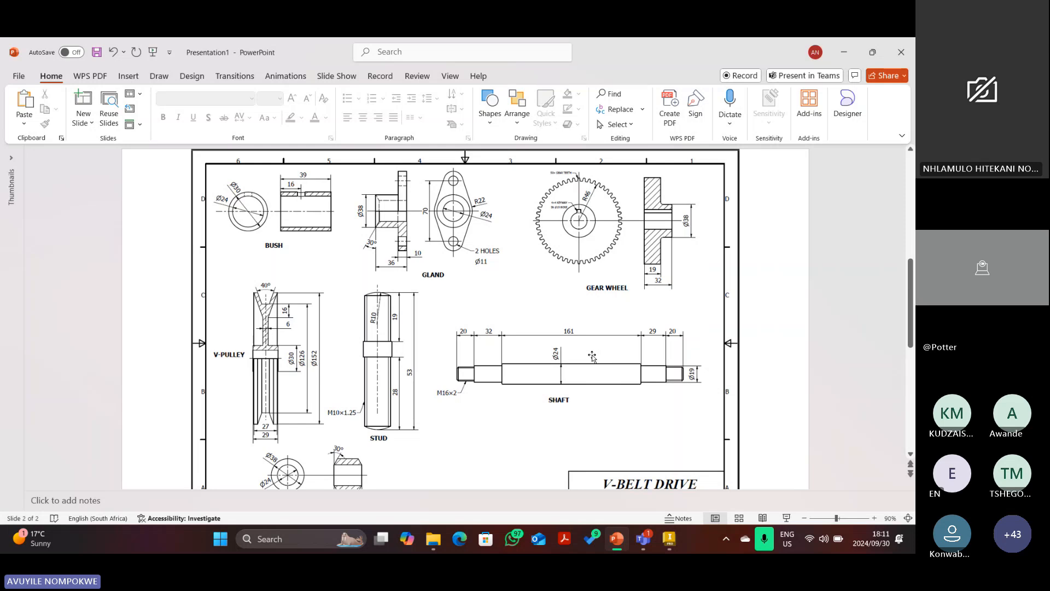
pyautogui.scroll(3, 592, 357)
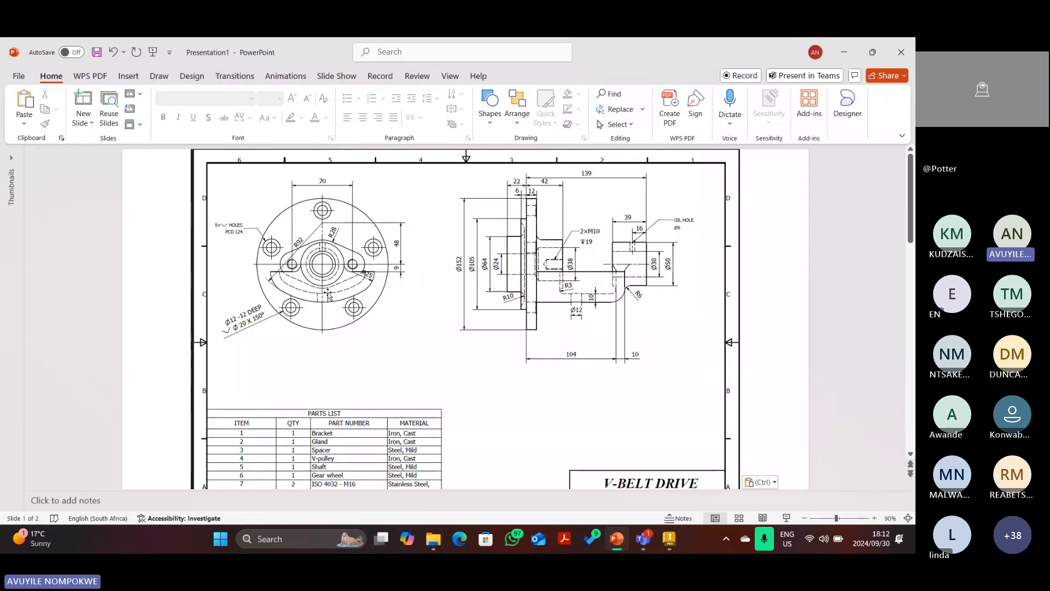
pyautogui.scroll(-5, 359, 285)
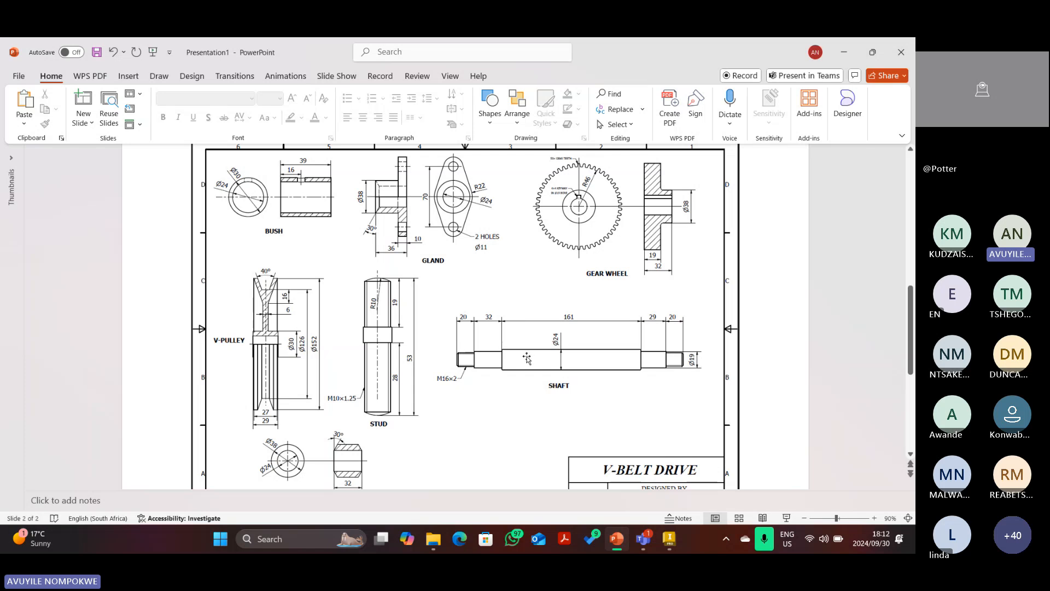
pyautogui.scroll(3, 527, 359)
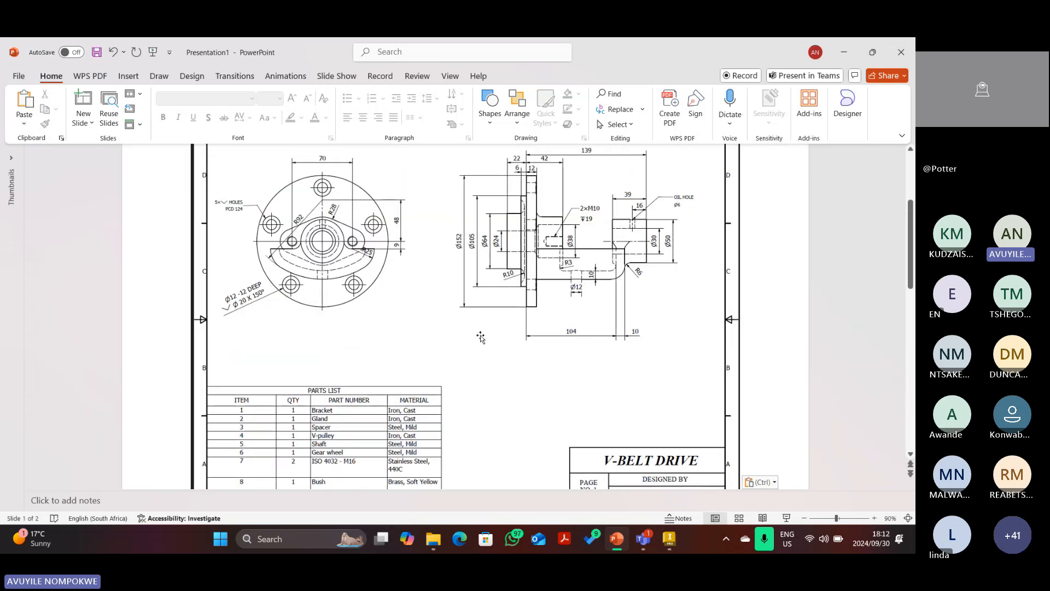
pyautogui.scroll(1, 481, 337)
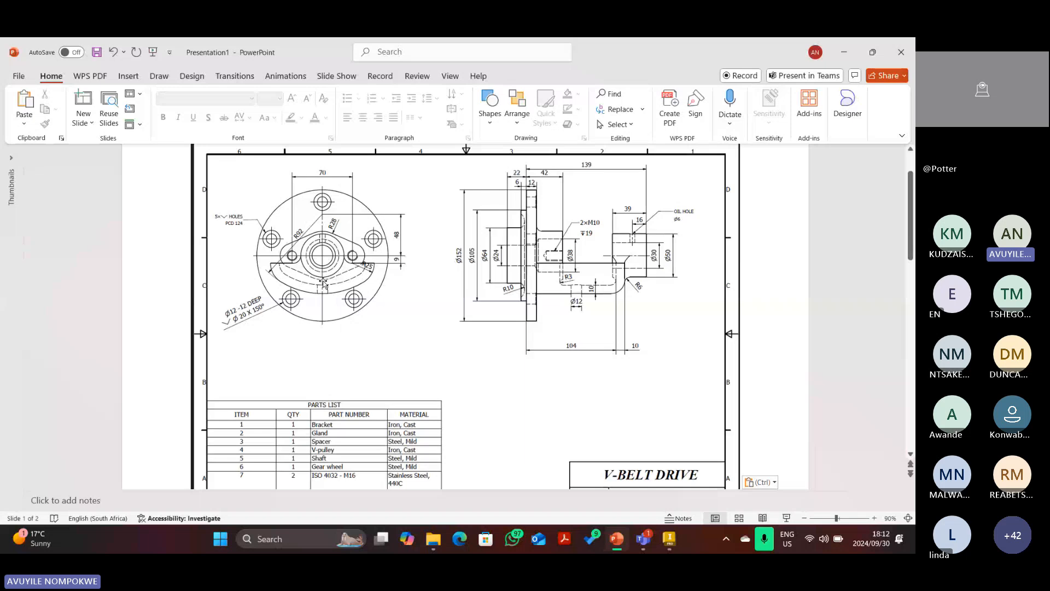
pyautogui.scroll(-1, 395, 298)
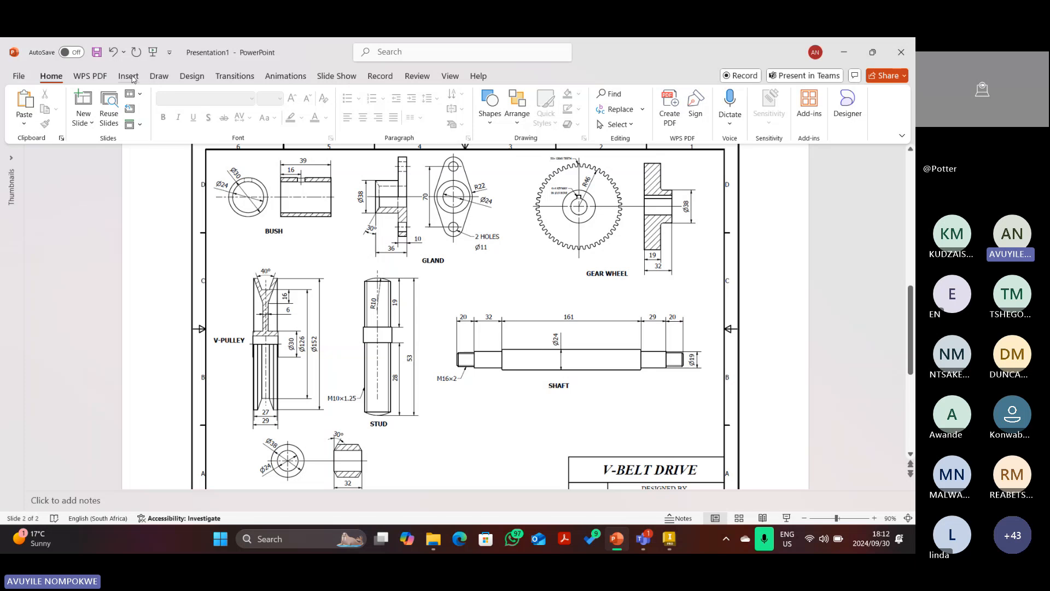
# With the red pen, mark the shaft's left end and erase a stray stroke.
pyautogui.click(158, 76)
pyautogui.click(140, 104)
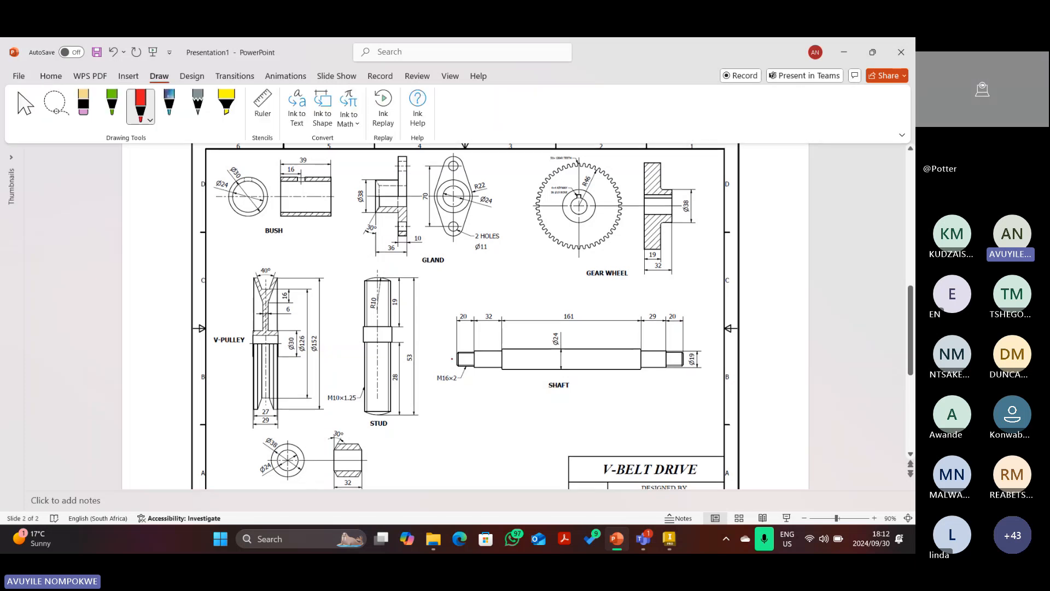
pyautogui.moveTo(446, 353); pyautogui.dragTo(452, 353)
pyautogui.moveTo(446, 367)
pyautogui.mouseDown()
pyautogui.moveTo(483, 370)
pyautogui.moveTo(455, 362)
pyautogui.mouseUp()
pyautogui.click(83, 106)
pyautogui.click(141, 104)
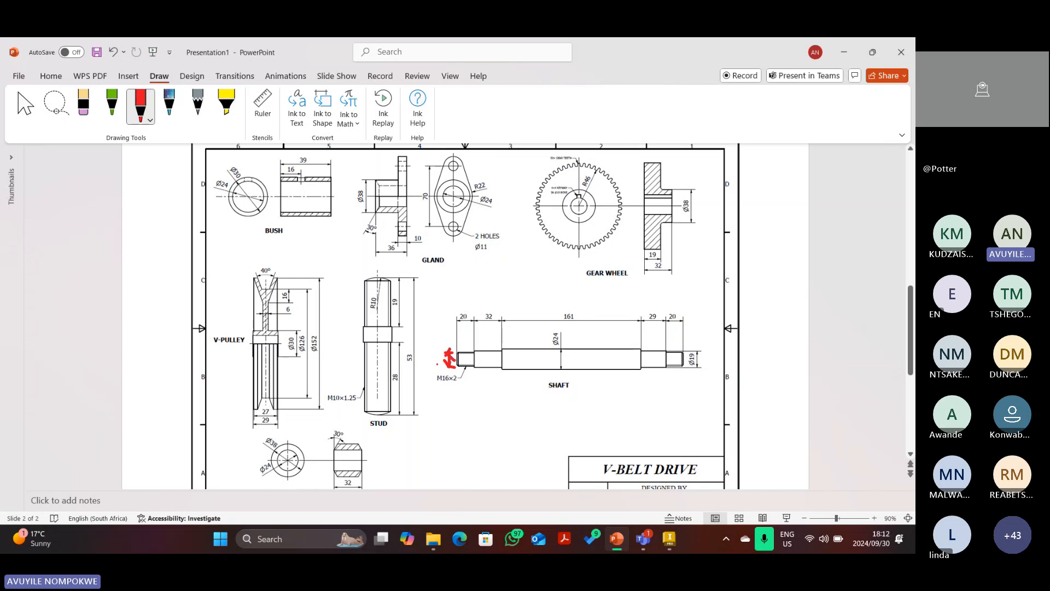
# Thin the red pen and draw a double-headed arrow across the shaft's Ø24 section.
pyautogui.click(150, 120)
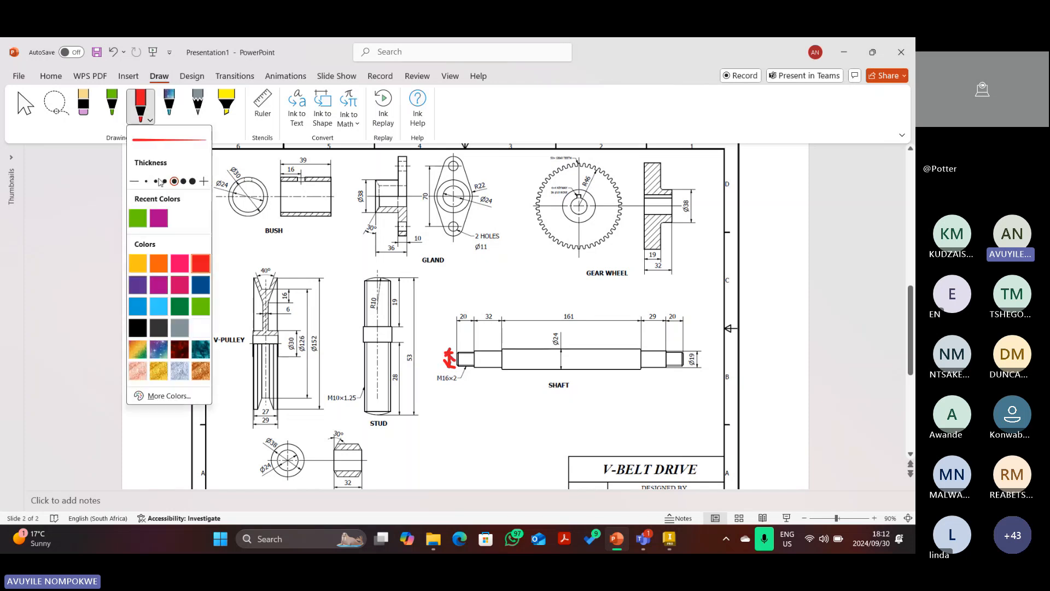
pyautogui.click(156, 181)
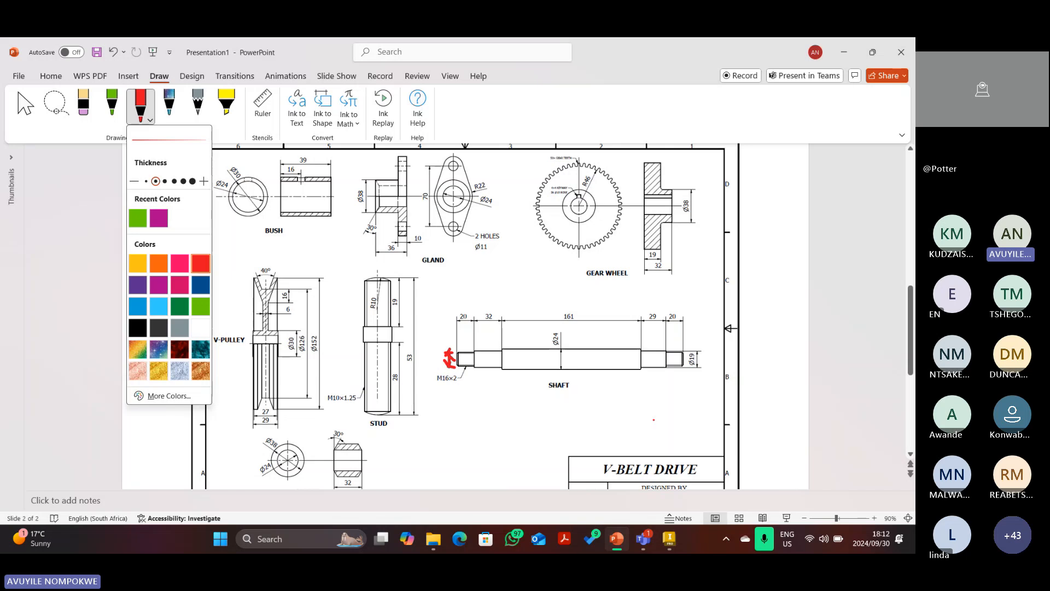
pyautogui.click(535, 350)
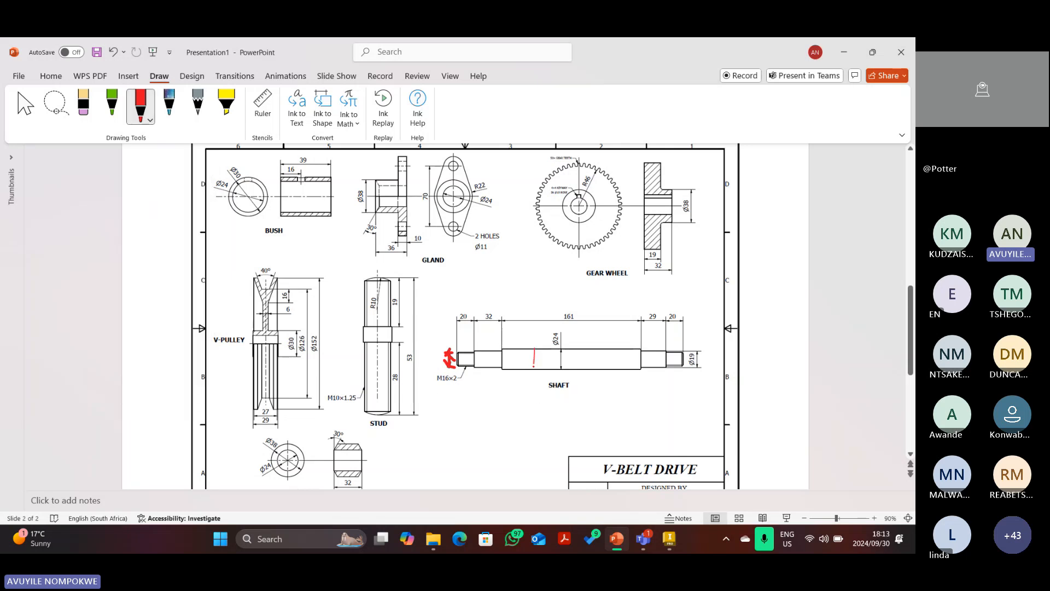
pyautogui.moveTo(534, 349)
pyautogui.mouseDown()
pyautogui.moveTo(534, 374)
pyautogui.moveTo(543, 370)
pyautogui.mouseUp()
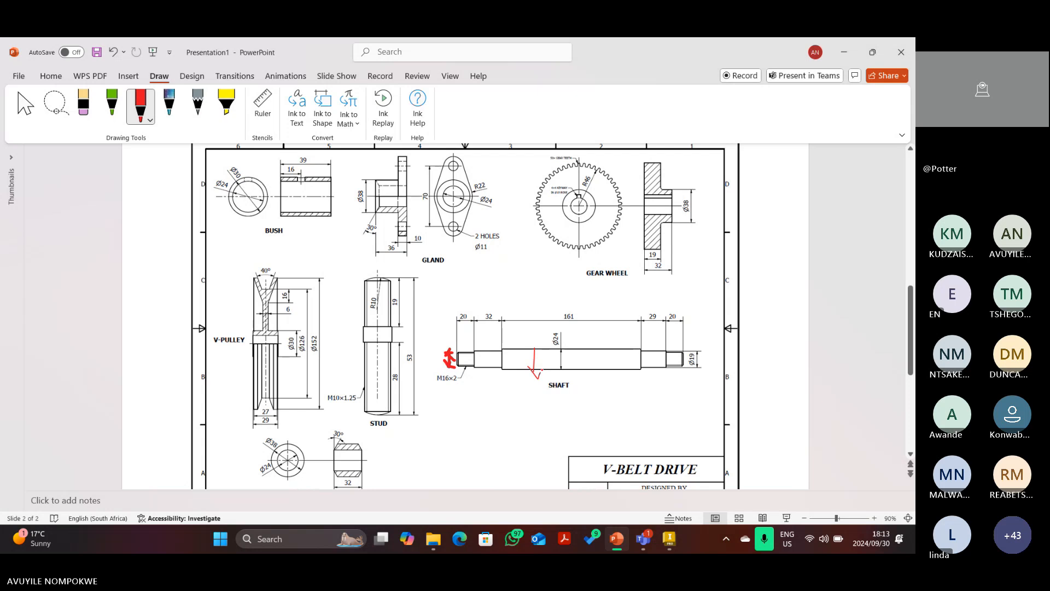
pyautogui.moveTo(531, 355); pyautogui.dragTo(540, 354)
pyautogui.click(84, 105)
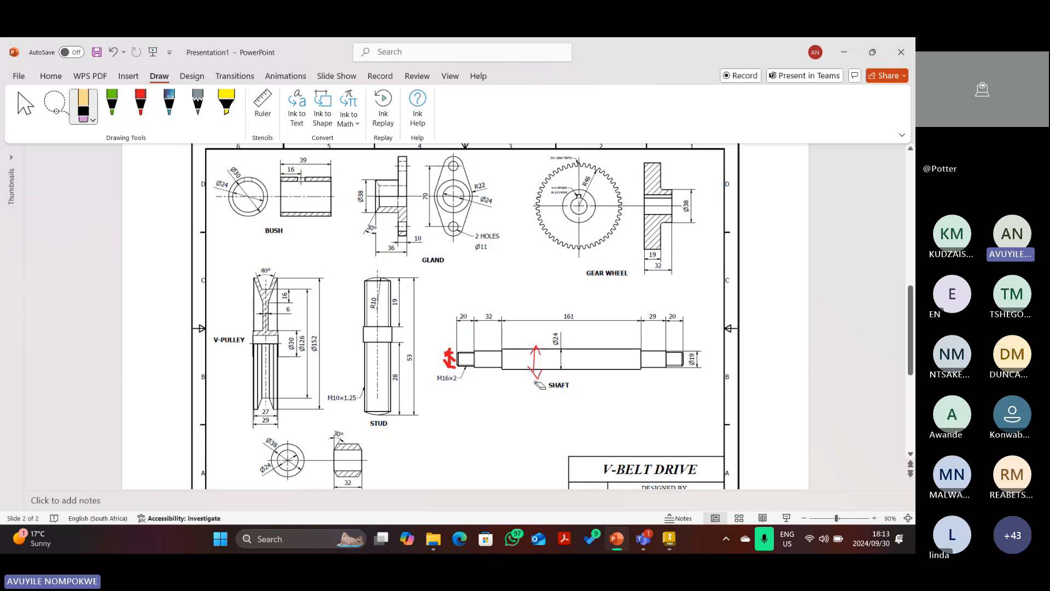
pyautogui.click(538, 374)
pyautogui.click(140, 106)
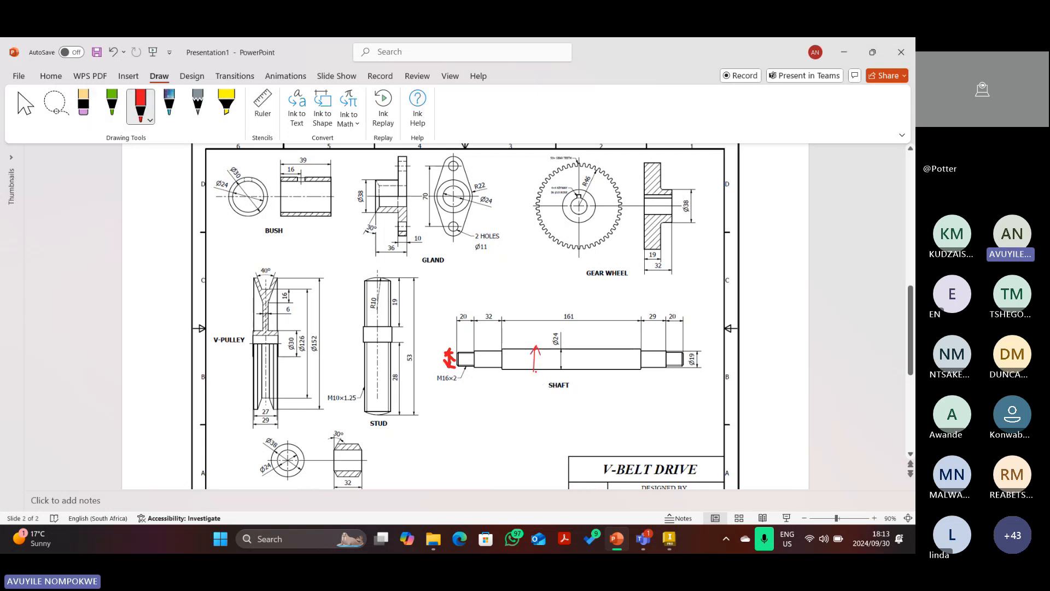
pyautogui.moveTo(528, 361)
pyautogui.mouseDown()
pyautogui.moveTo(535, 371)
pyautogui.moveTo(543, 361)
pyautogui.moveTo(482, 364)
pyautogui.moveTo(487, 356)
pyautogui.mouseUp()
# Tick both 20 end lengths, erase all the red ink, and return to Inventor.
pyautogui.moveTo(458, 320); pyautogui.dragTo(461, 313)
pyautogui.moveTo(666, 308); pyautogui.dragTo(663, 320)
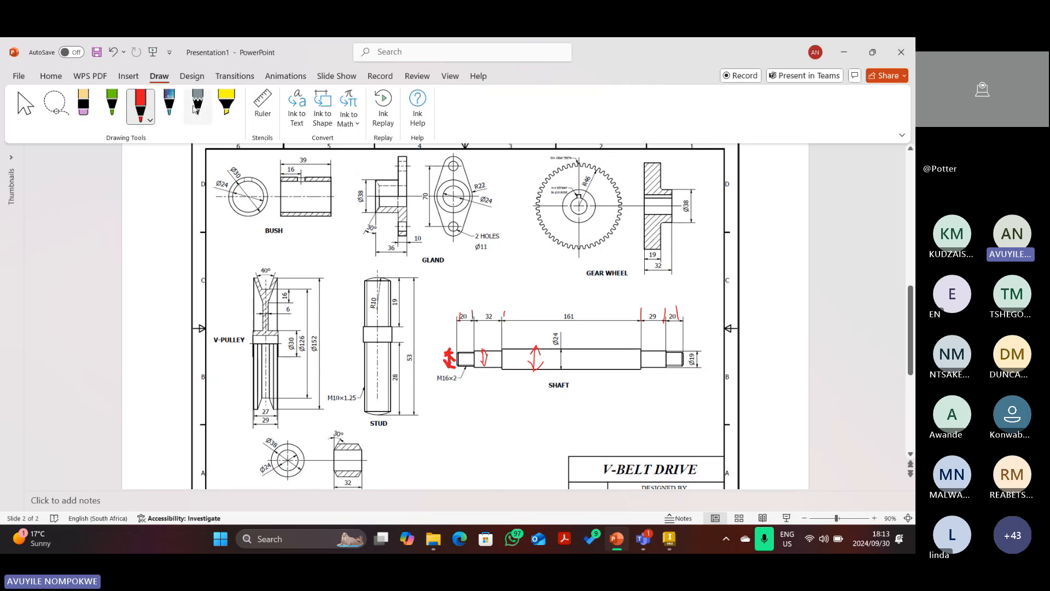
pyautogui.click(83, 104)
pyautogui.moveTo(464, 323)
pyautogui.mouseDown()
pyautogui.moveTo(678, 320)
pyautogui.moveTo(641, 319)
pyautogui.moveTo(542, 369)
pyautogui.moveTo(527, 355)
pyautogui.moveTo(448, 366)
pyautogui.mouseUp()
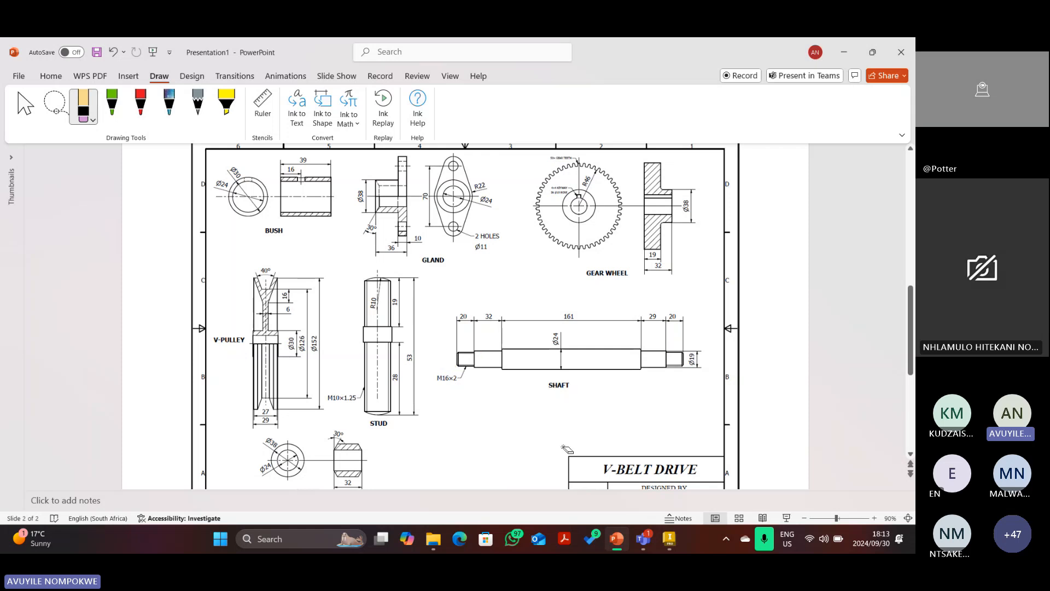
pyautogui.click(666, 537)
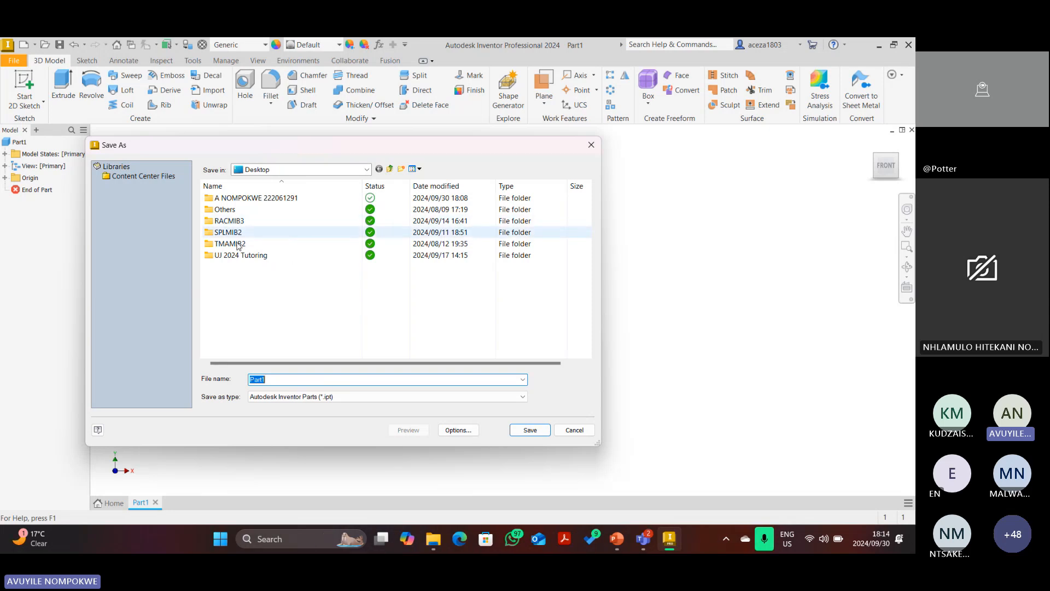
# Save the part as Shaft.ipt inside the student's named folder on the Desktop.
pyautogui.doubleClick(244, 199)
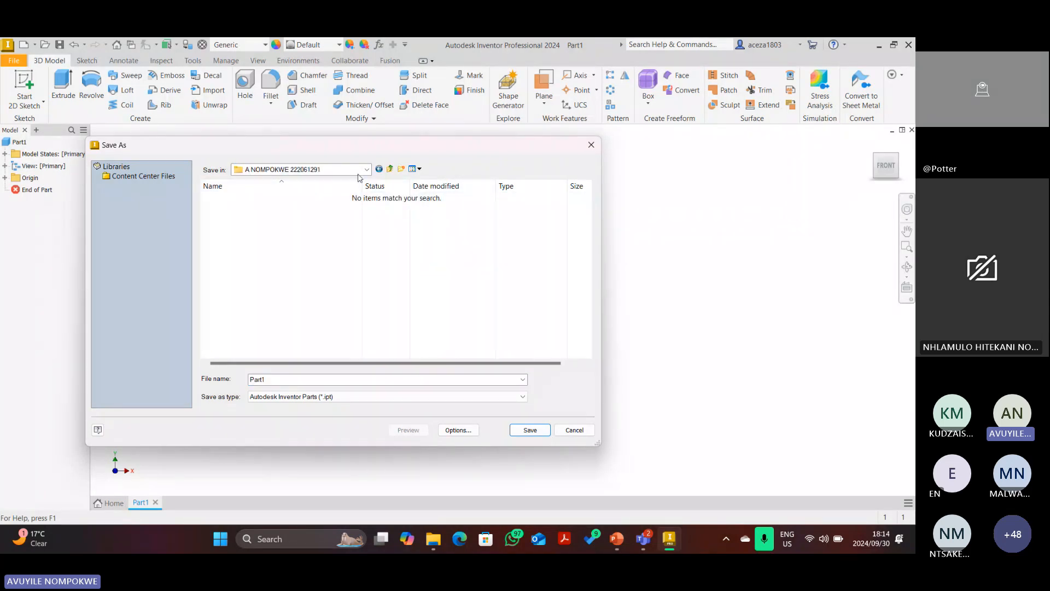
pyautogui.click(389, 170)
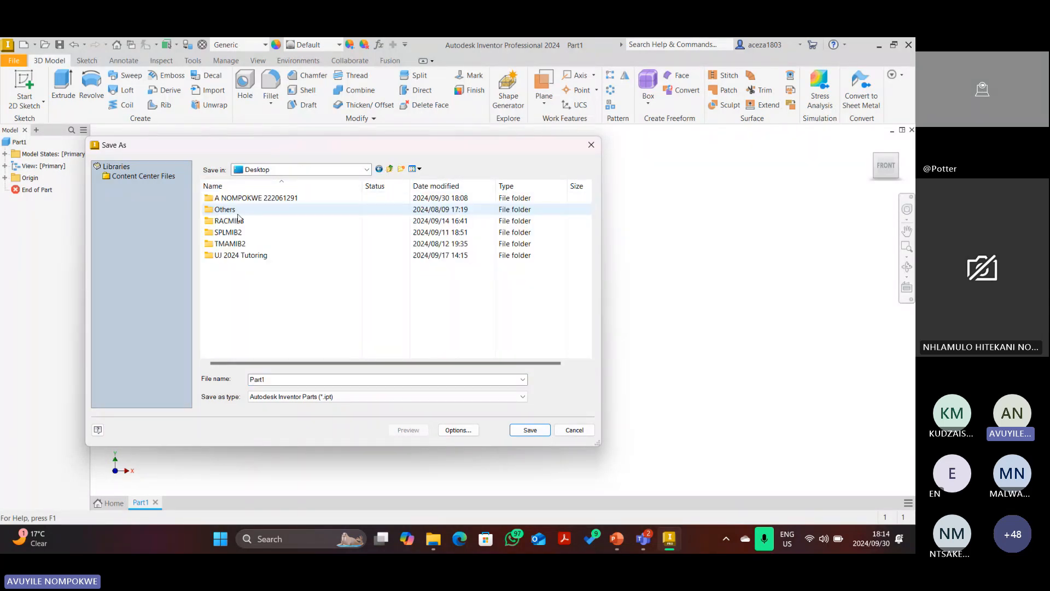
pyautogui.doubleClick(234, 200)
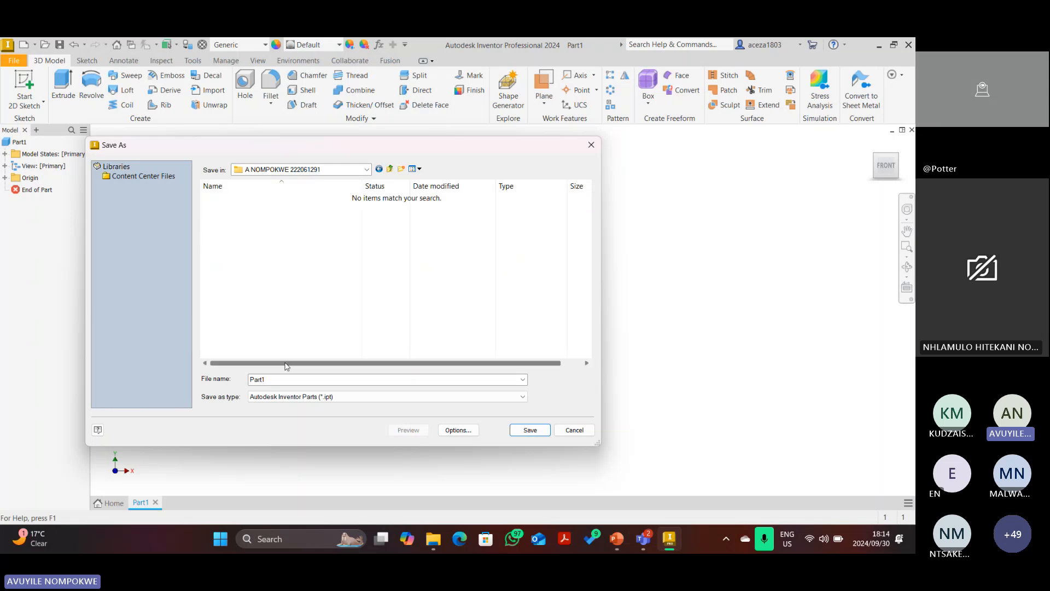
pyautogui.write('Shaft')
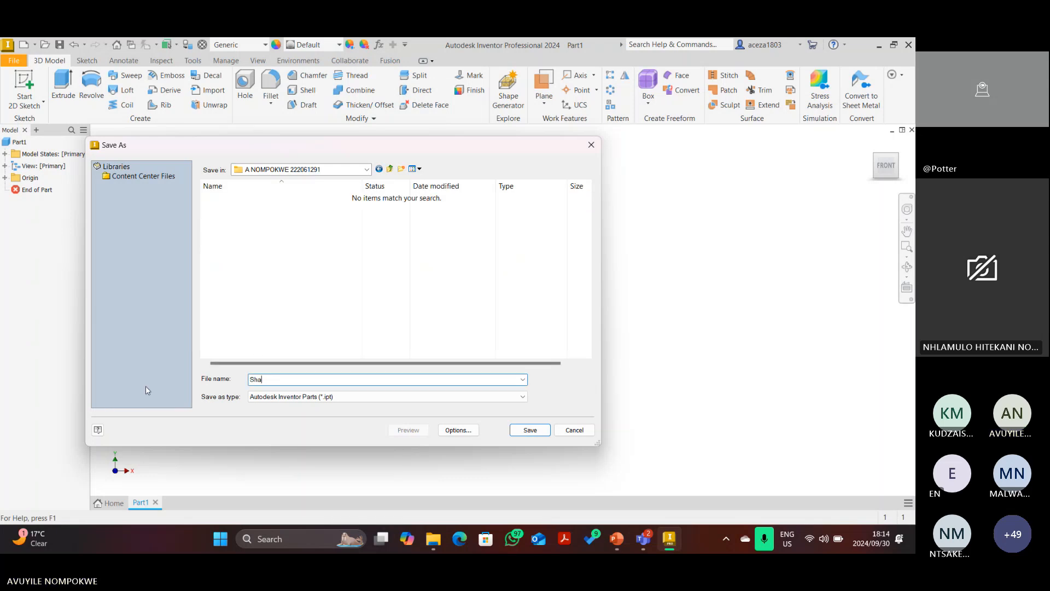
pyautogui.click(530, 431)
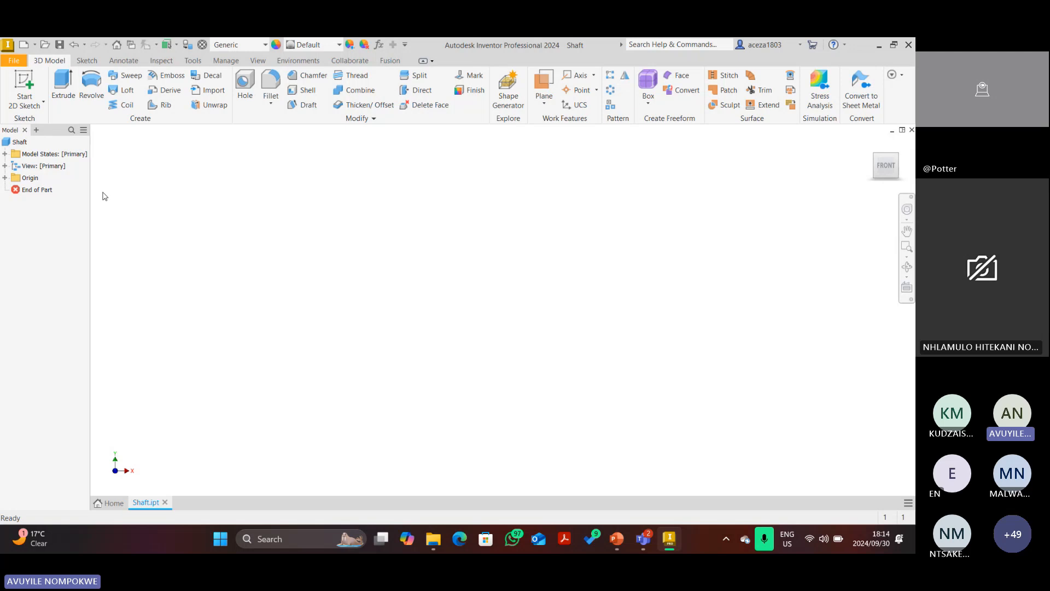
# Start a new 2D sketch on the XY plane.
pyautogui.click(23, 80)
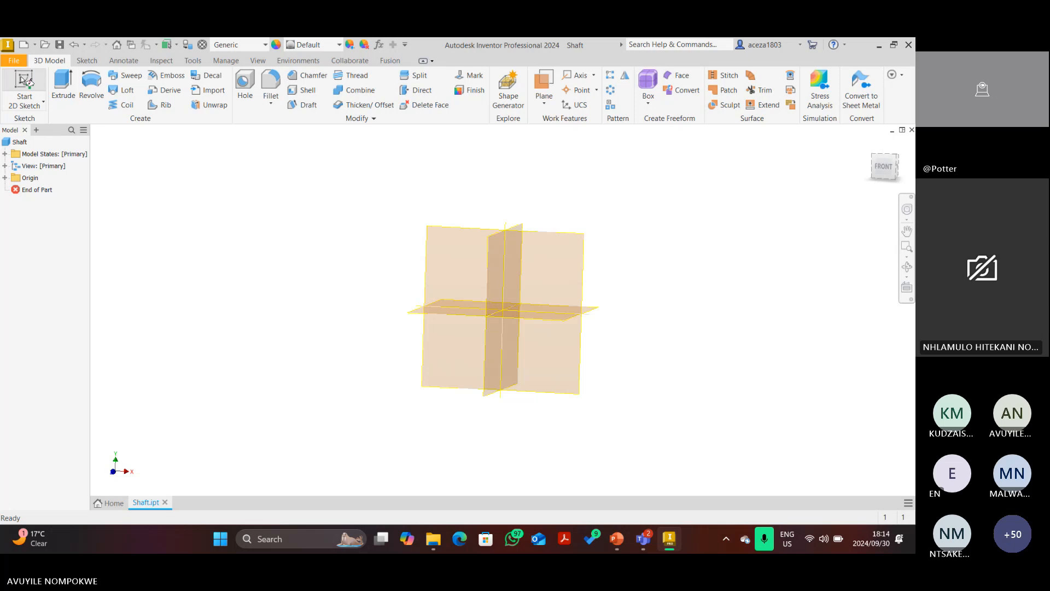
pyautogui.click(24, 80)
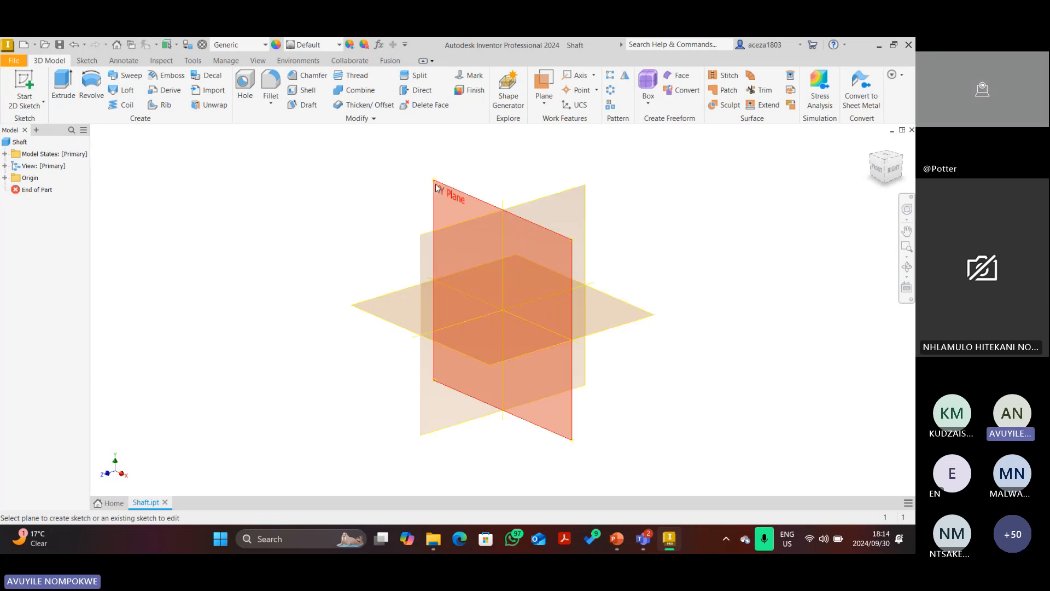
pyautogui.click(436, 187)
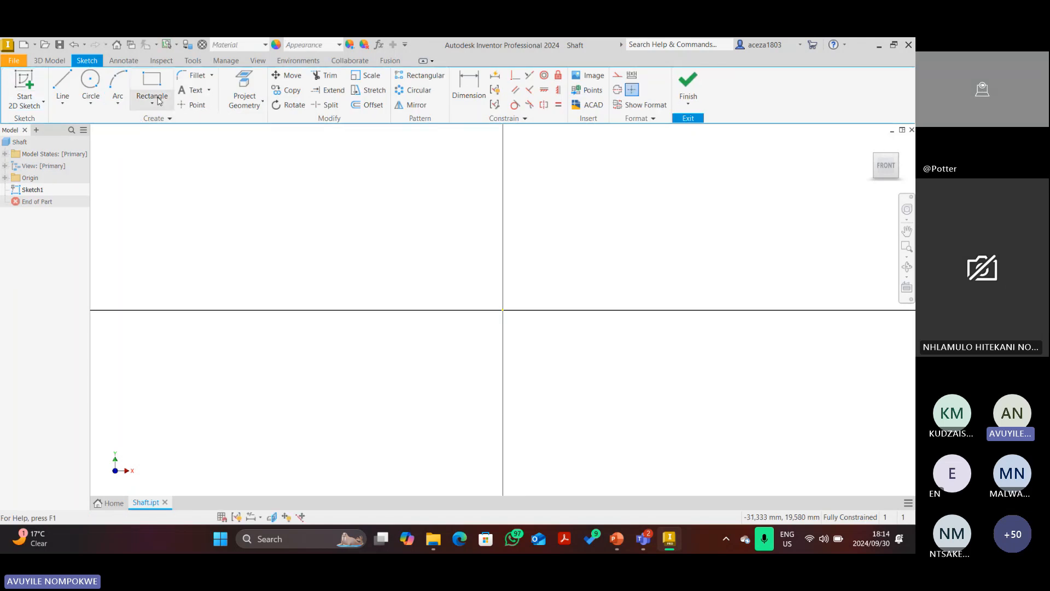
# Draw a horizontal centreline from the origin and begin the stepped shaft outline above it.
pyautogui.press('l')
pyautogui.click(502, 309)
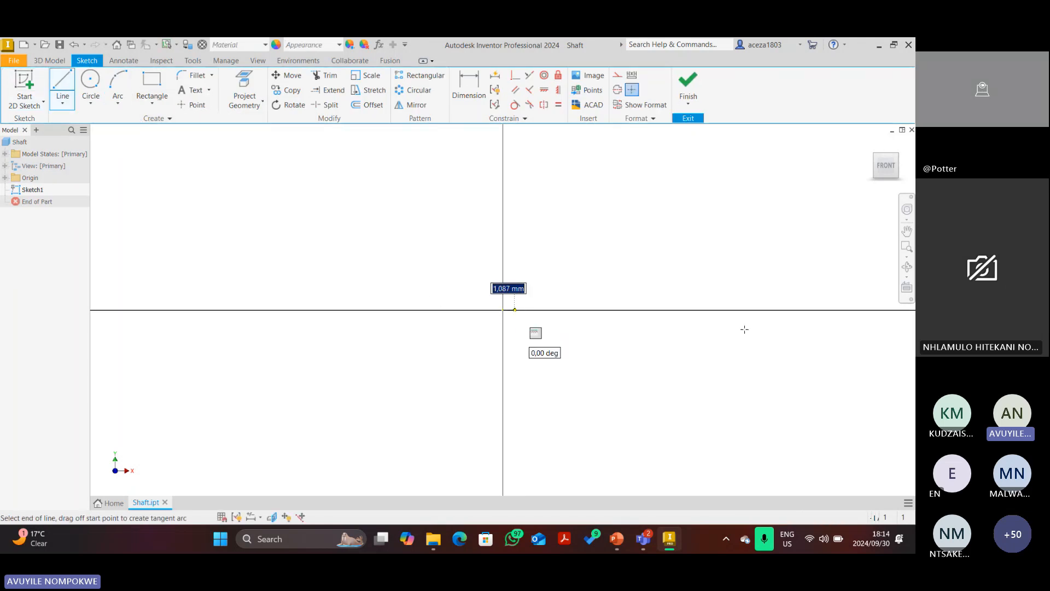
pyautogui.click(896, 310)
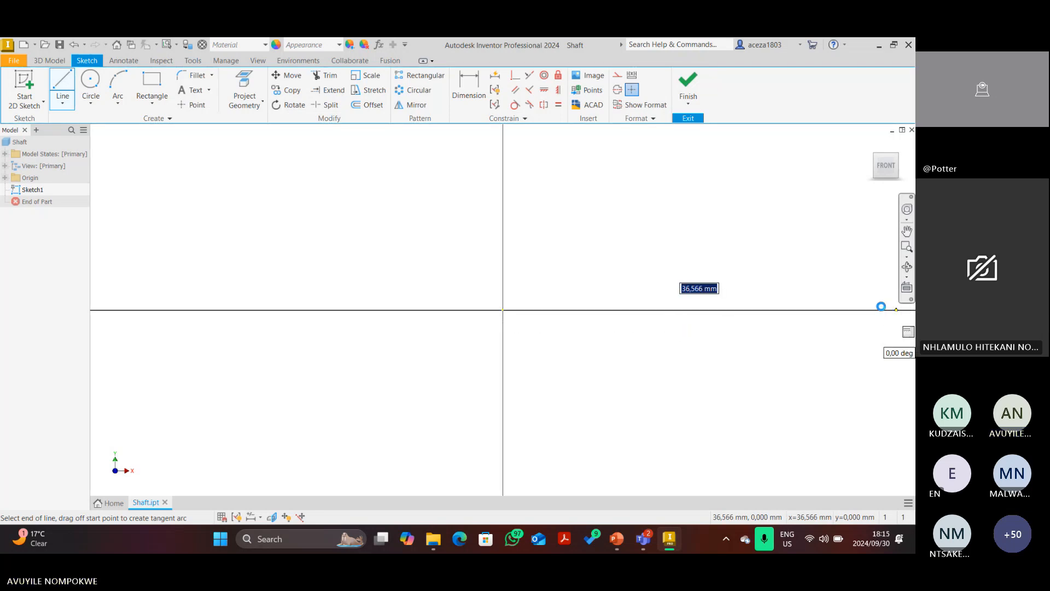
pyautogui.press('Escape')
pyautogui.click(881, 309)
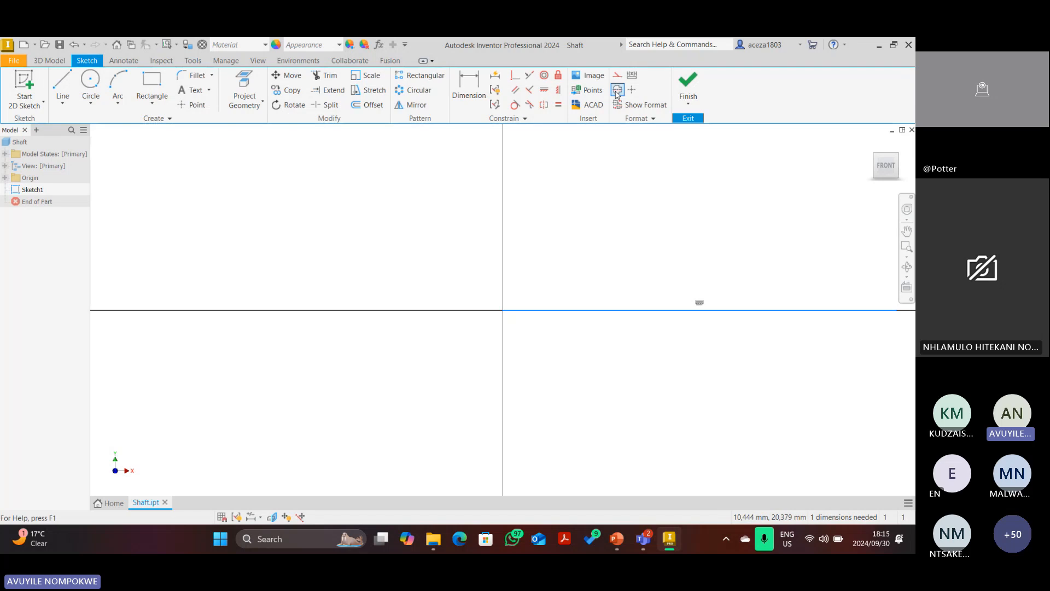
pyautogui.click(887, 165)
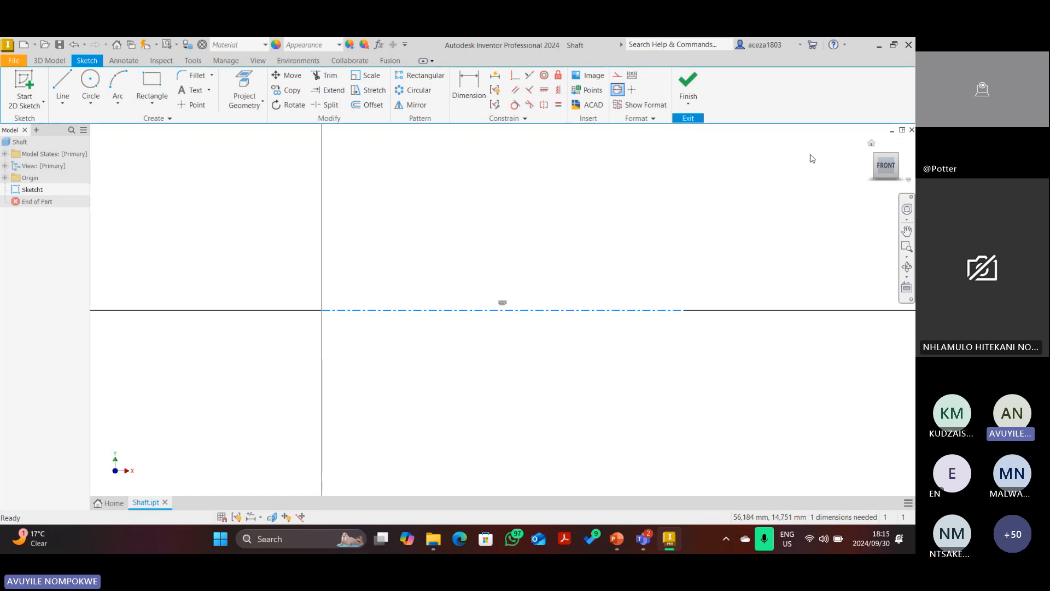
pyautogui.click(69, 94)
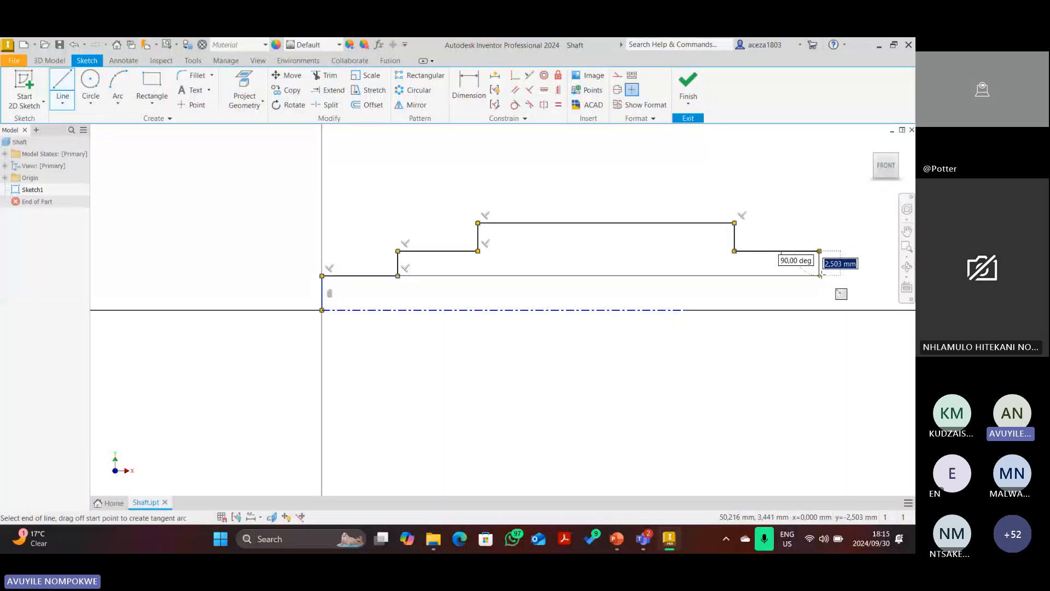
pyautogui.click(819, 276)
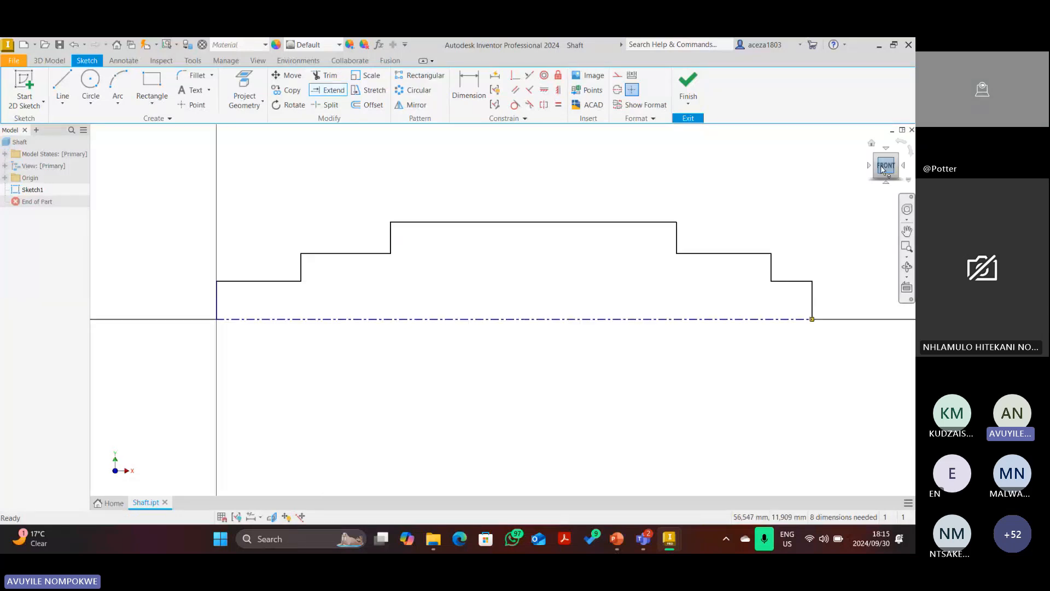
# Dimension the shaft's left-end diameters as Ø16 and Ø19.
pyautogui.click(263, 344)
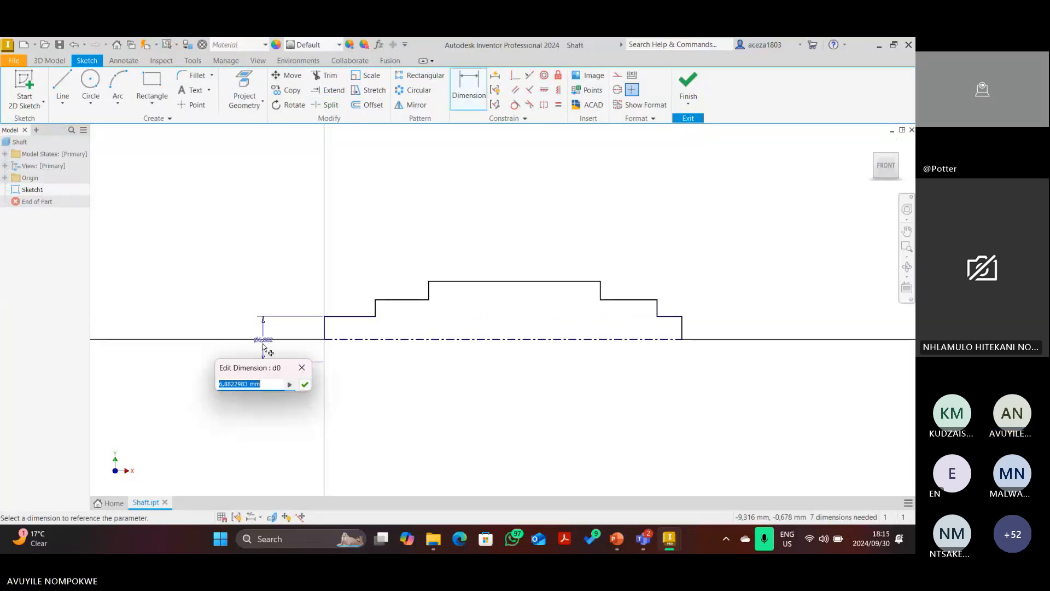
pyautogui.write('16')
pyautogui.press('Return')
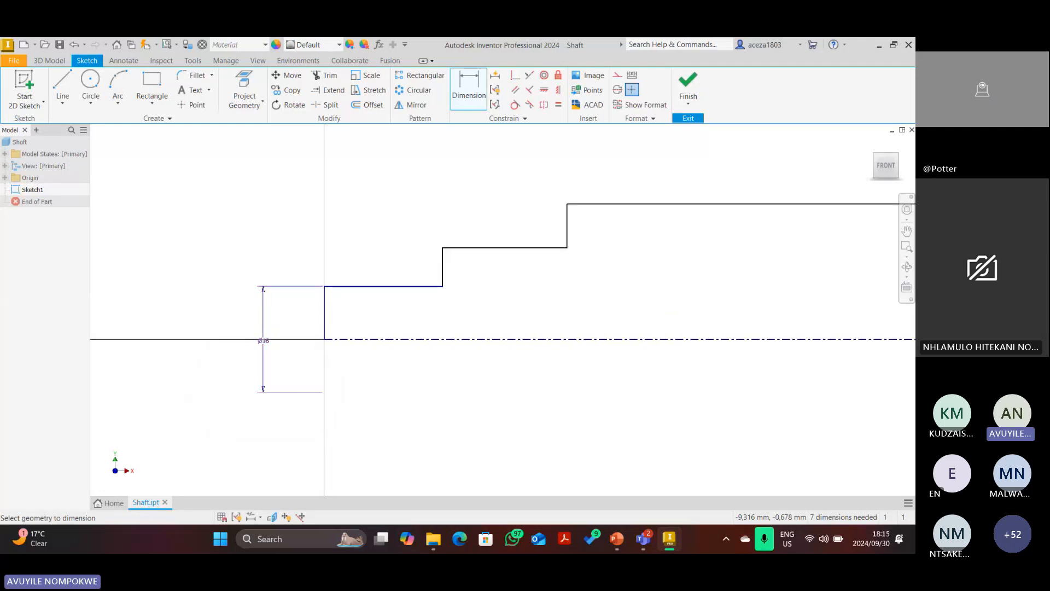
pyautogui.scroll(-3, 420, 329)
pyautogui.click(420, 327)
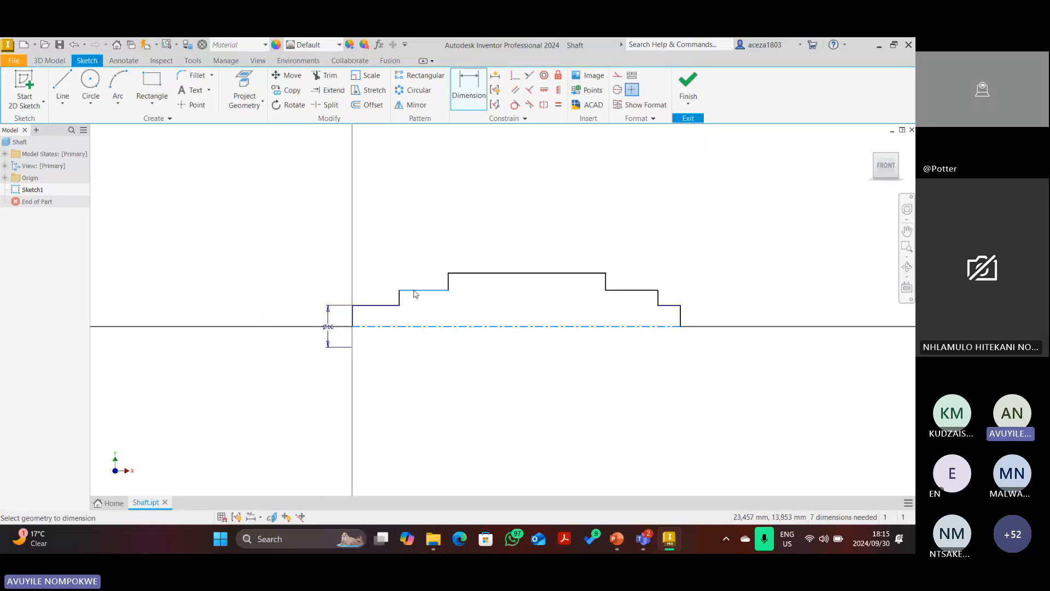
pyautogui.click(414, 294)
pyautogui.click(273, 317)
pyautogui.write('19')
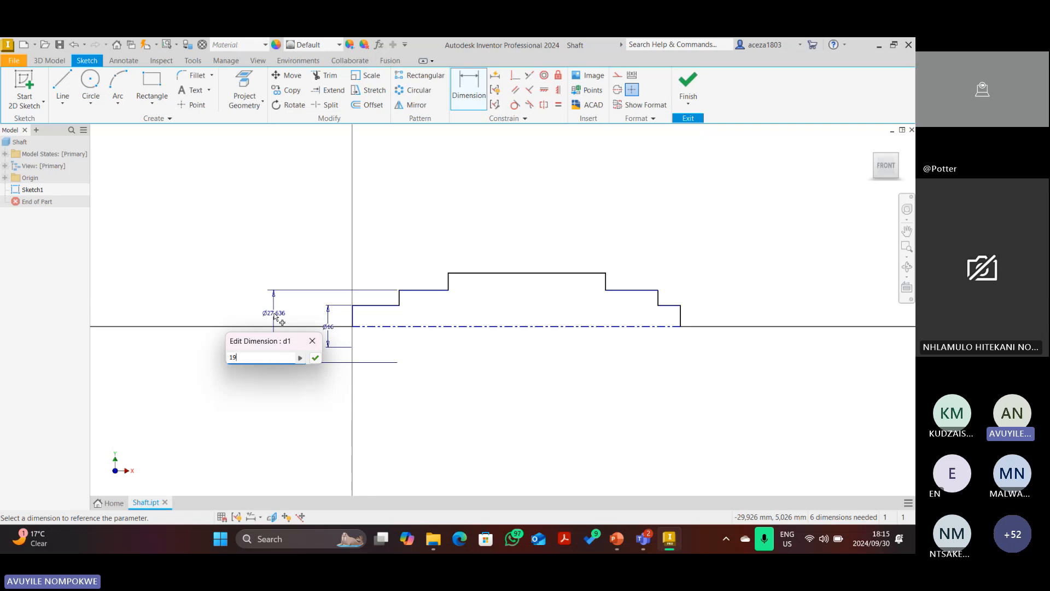
pyautogui.press('Return')
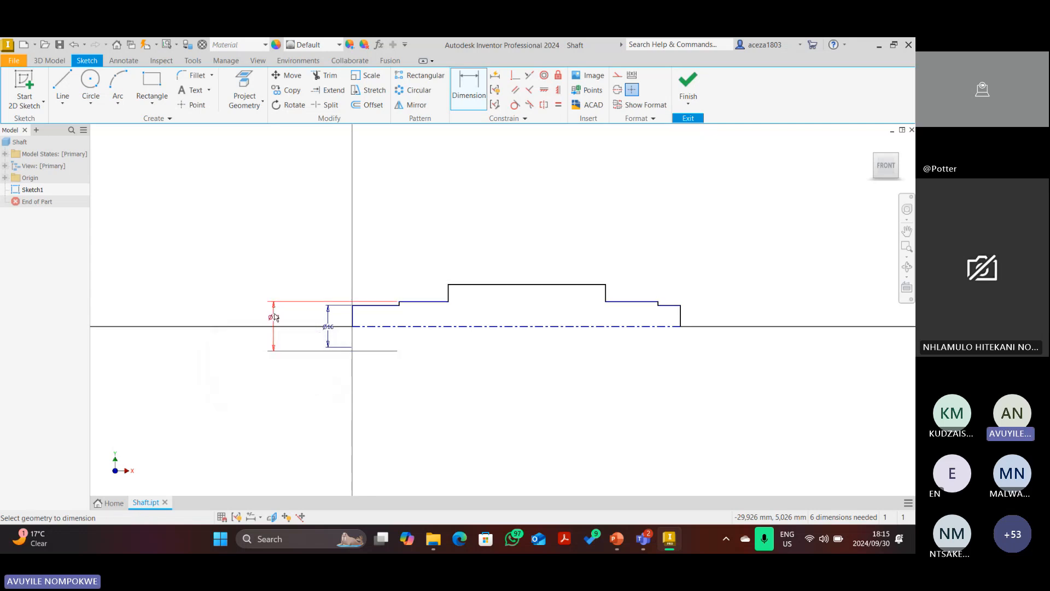
# Set the middle step's diameter to Ø24.
pyautogui.click(478, 285)
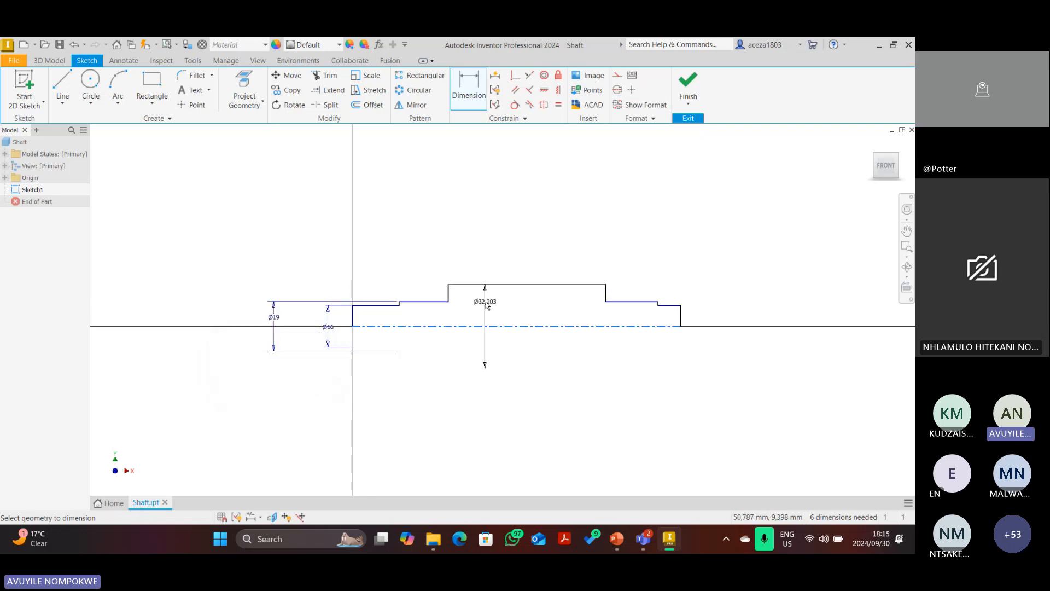
pyautogui.click(480, 322)
pyautogui.write('24')
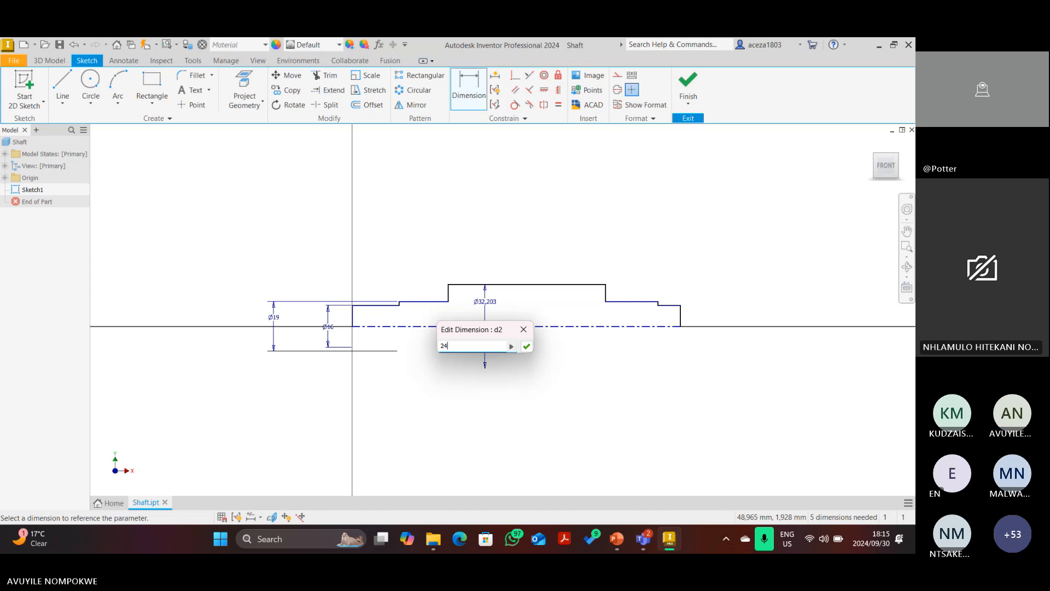
pyautogui.press('Return')
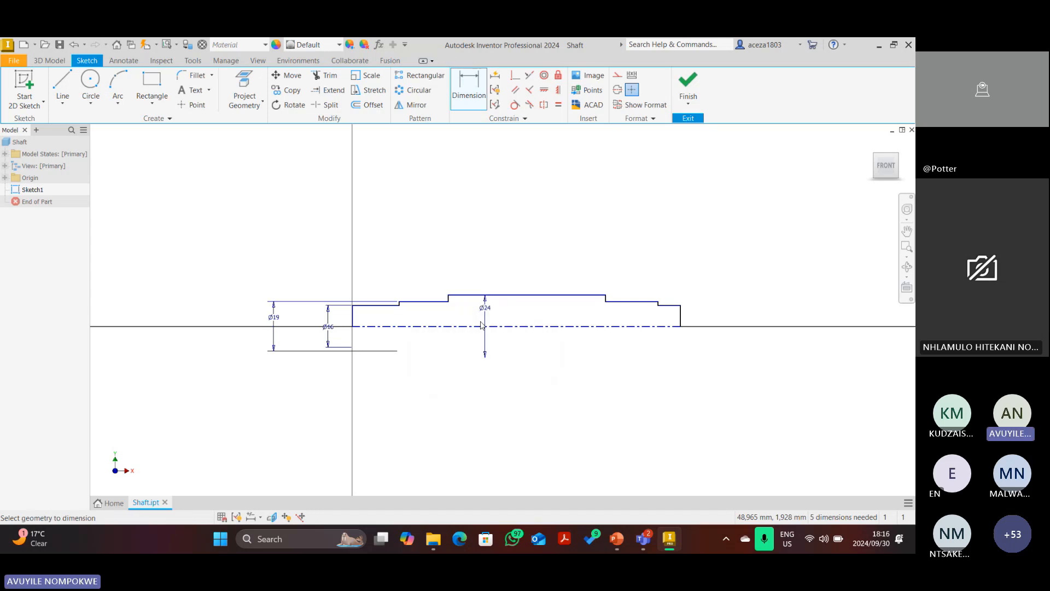
pyautogui.scroll(-1, 602, 308)
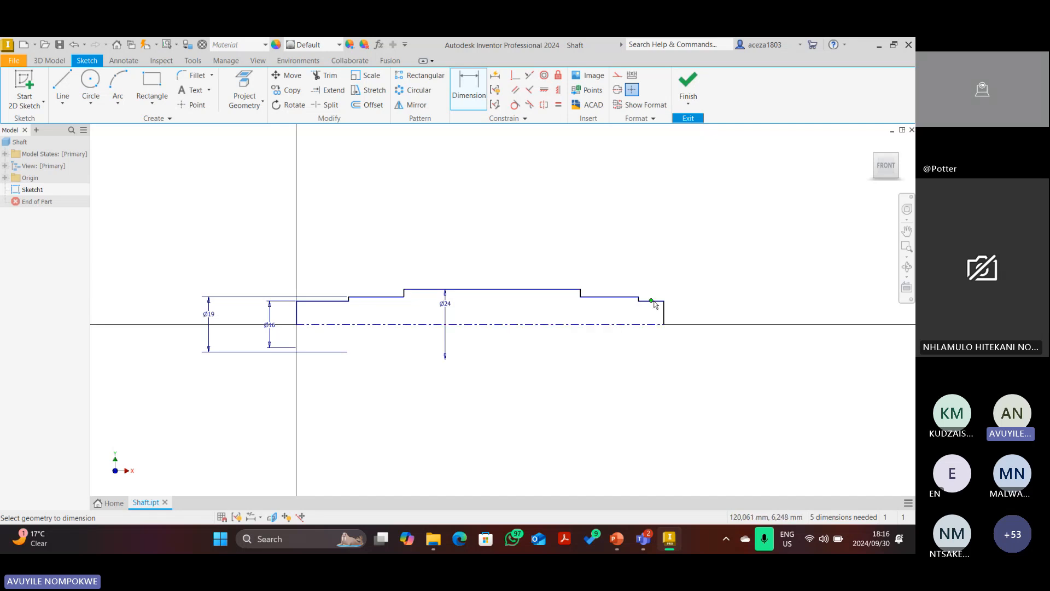
pyautogui.press('Escape')
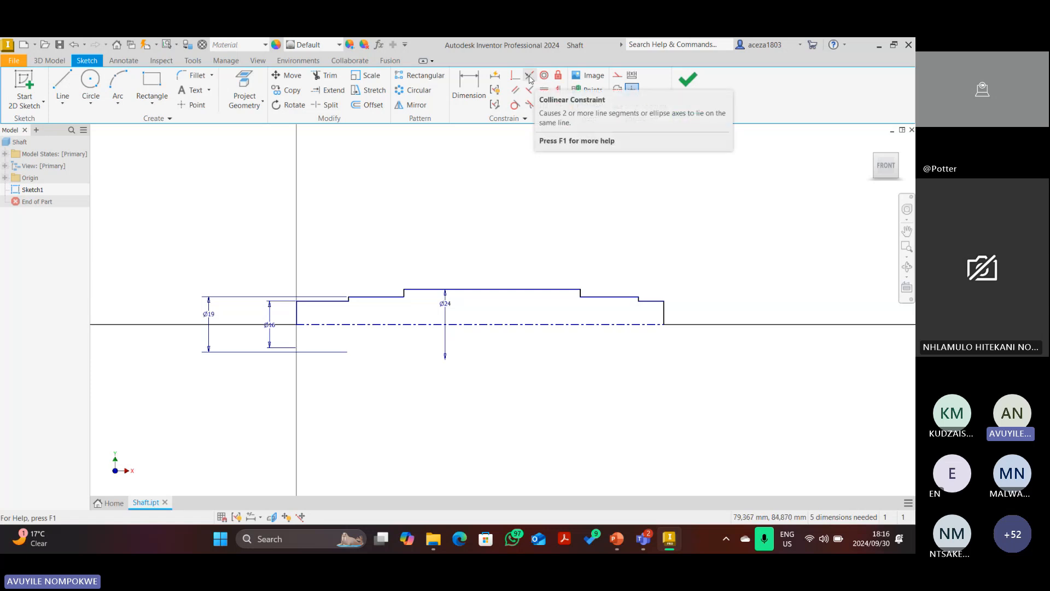
# Try making the step lines collinear twice, abandon both attempts, and bring up the drawing.
pyautogui.click(530, 79)
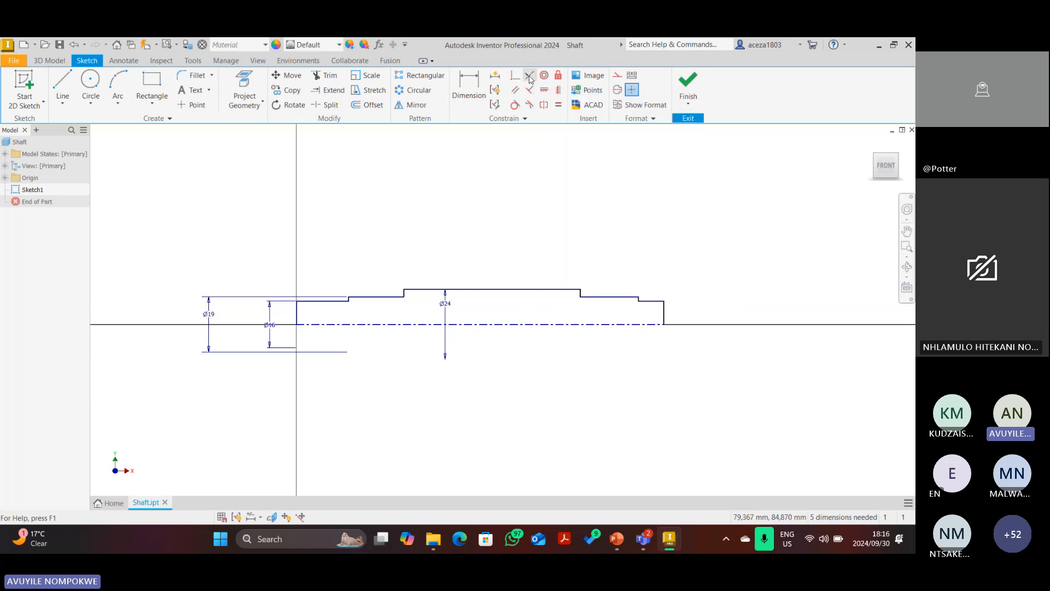
pyautogui.click(607, 298)
pyautogui.click(364, 298)
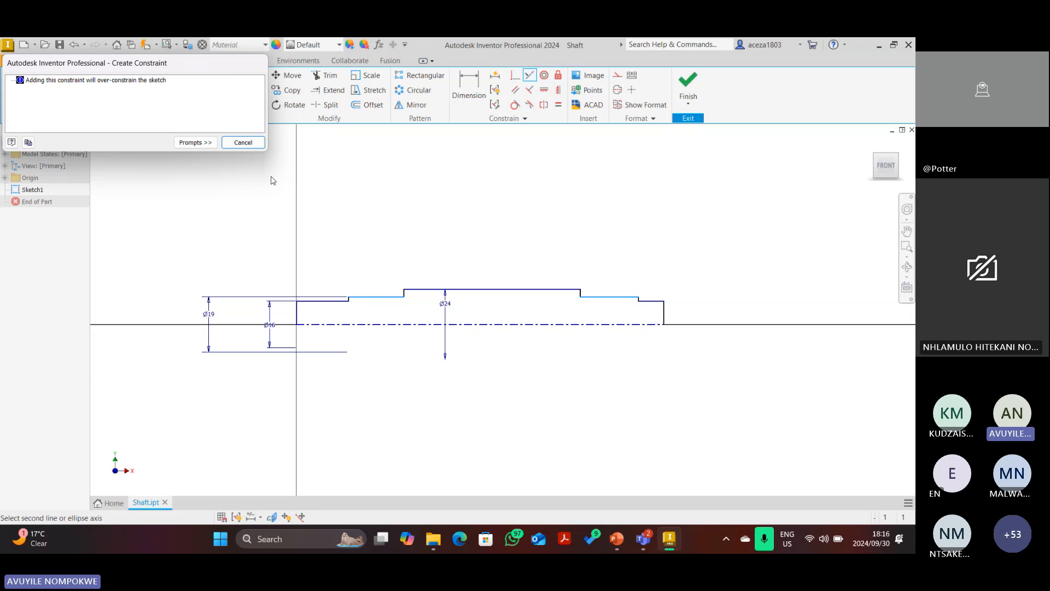
pyautogui.click(244, 143)
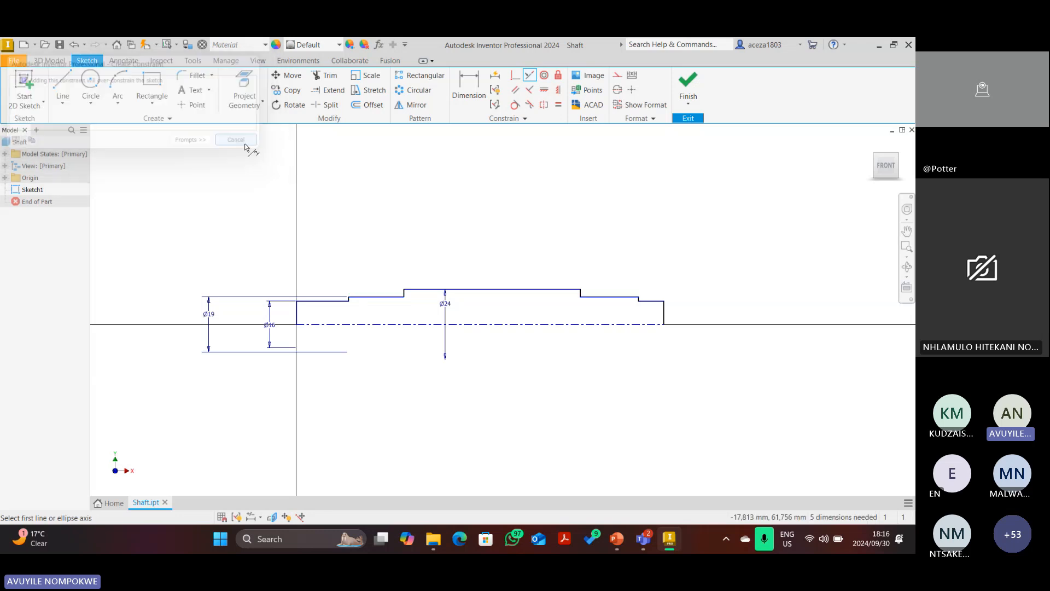
pyautogui.click(529, 78)
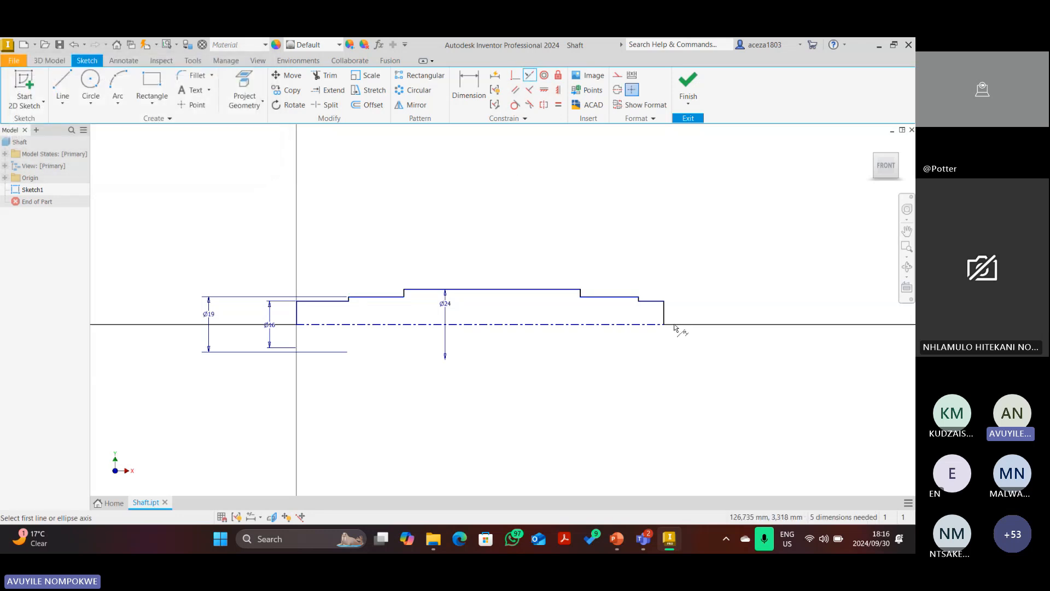
pyautogui.click(651, 301)
pyautogui.click(344, 301)
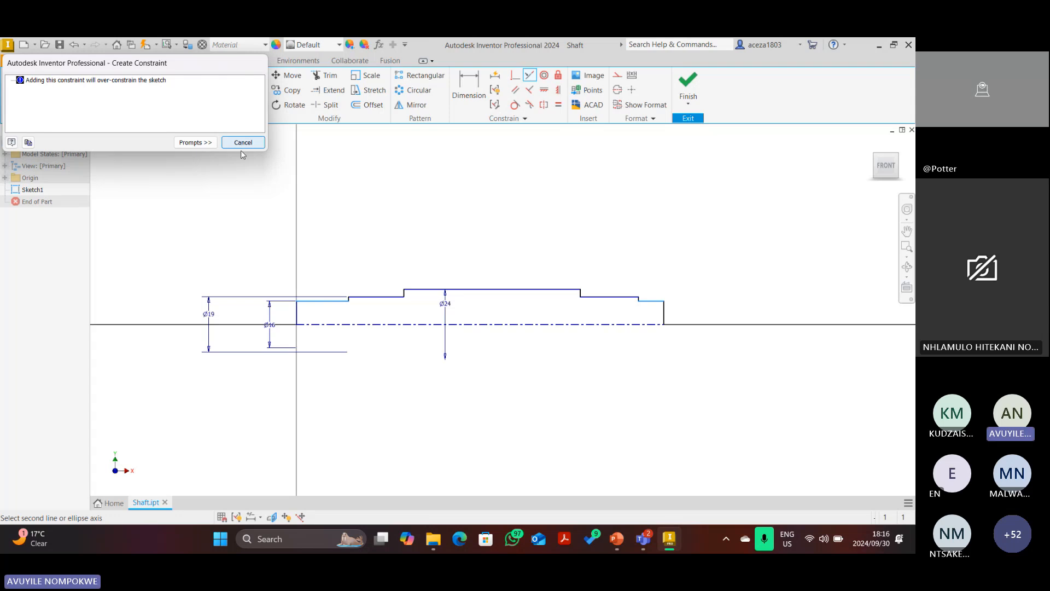
pyautogui.click(243, 143)
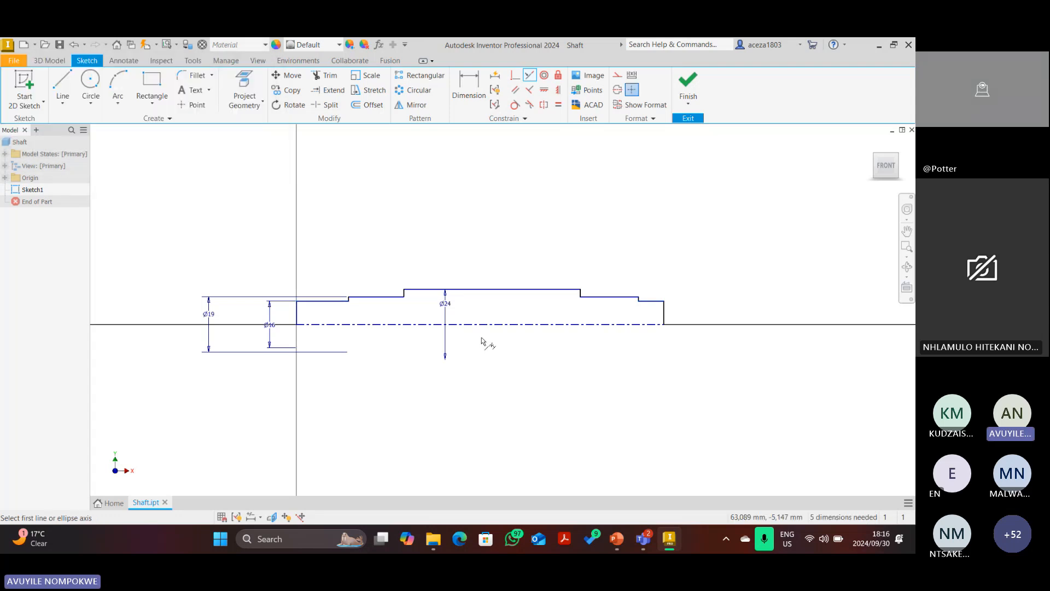
pyautogui.click(461, 99)
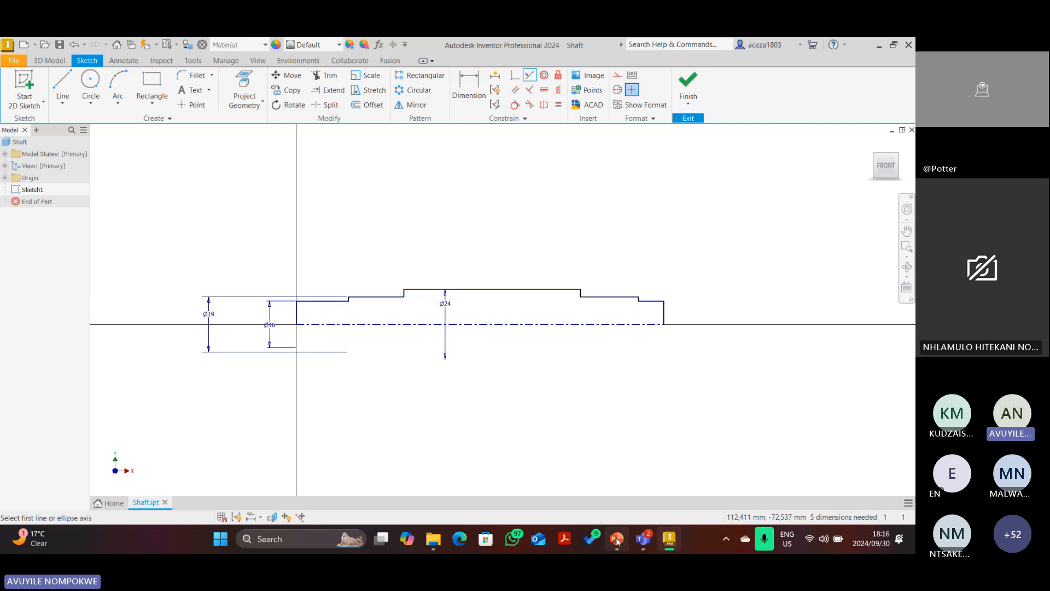
pyautogui.click(617, 541)
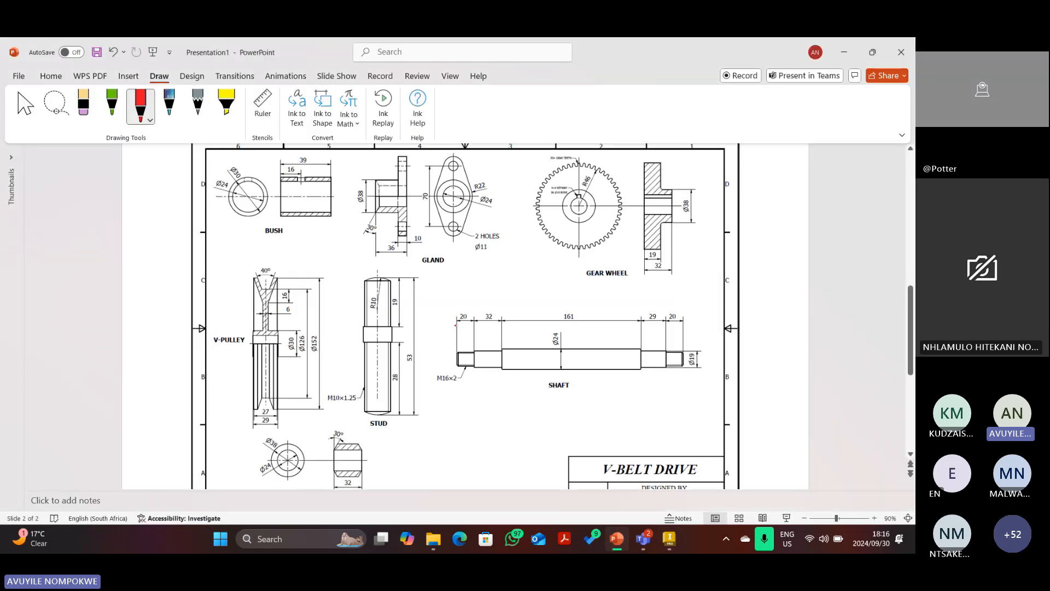
# Mark the shaft's 20 and 29 lengths in red ink, then return to the Inventor sketch.
pyautogui.moveTo(454, 306)
pyautogui.mouseDown()
pyautogui.moveTo(458, 334)
pyautogui.moveTo(503, 335)
pyautogui.mouseUp()
pyautogui.moveTo(640, 306)
pyautogui.mouseDown()
pyautogui.moveTo(640, 328)
pyautogui.moveTo(683, 324)
pyautogui.mouseUp()
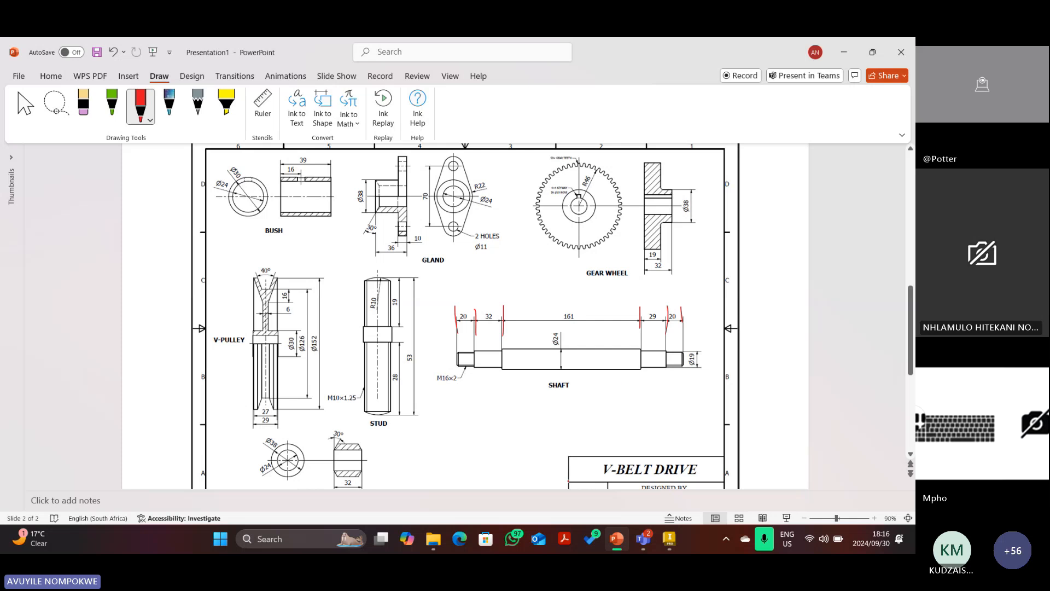
pyautogui.click(669, 541)
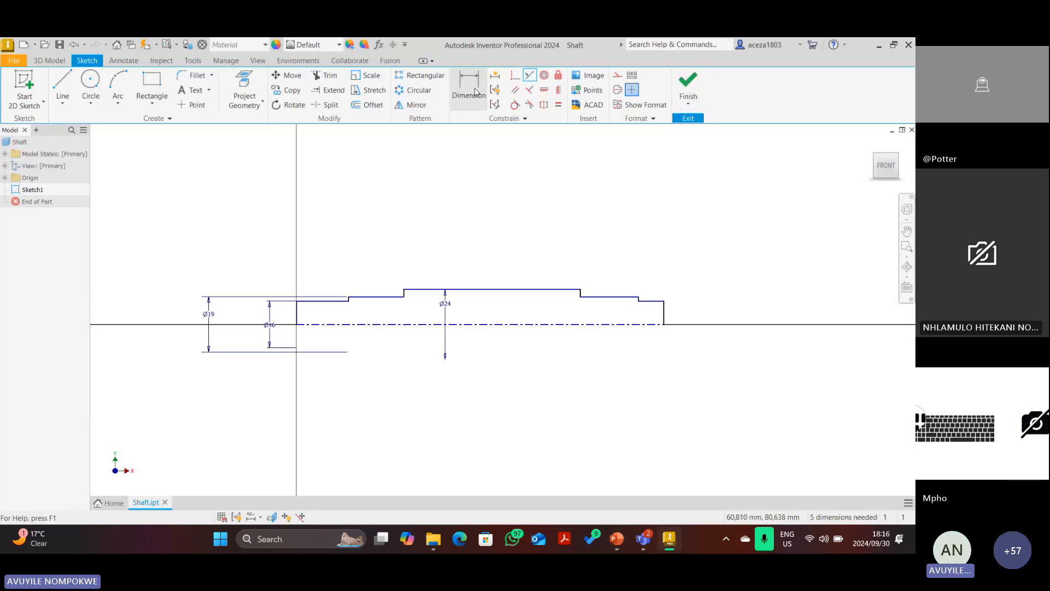
# Dimension the left-end step length as 20, checking the reference drawing.
pyautogui.press('d')
pyautogui.click(308, 301)
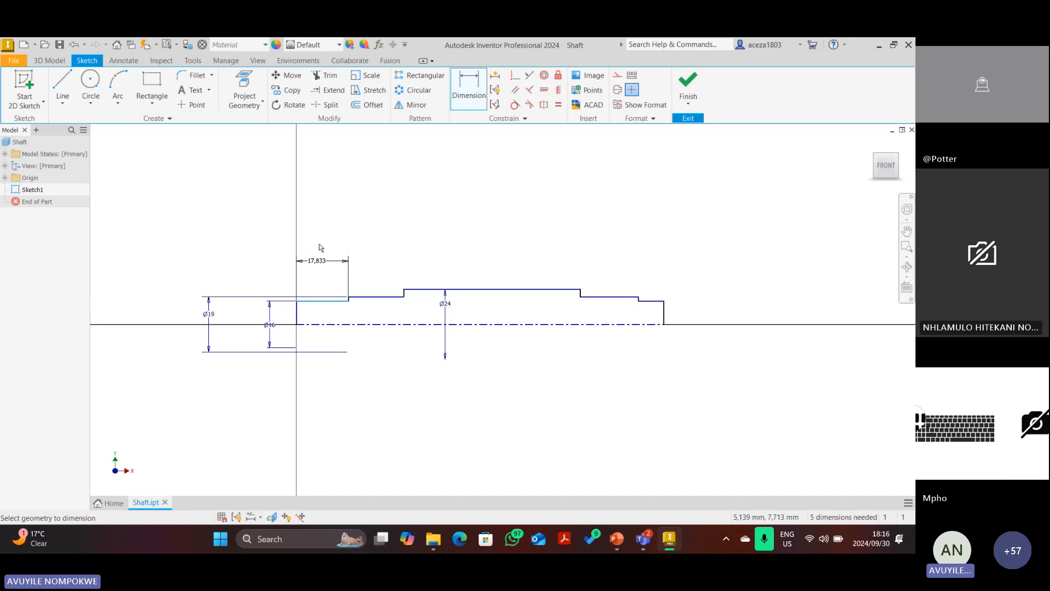
pyautogui.click(323, 232)
pyautogui.write('20')
pyautogui.press('Return')
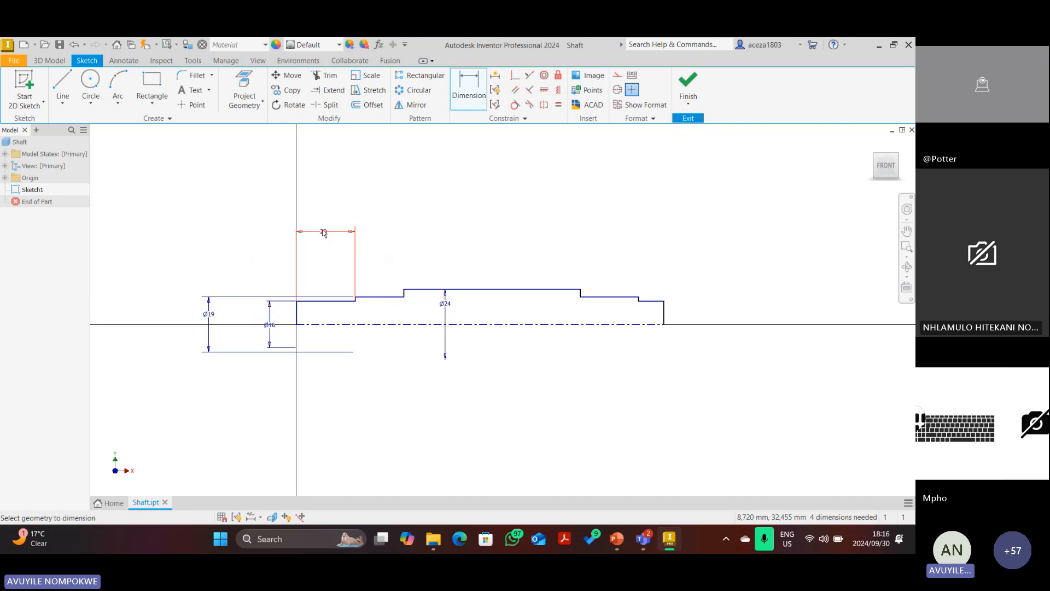
pyautogui.click(617, 539)
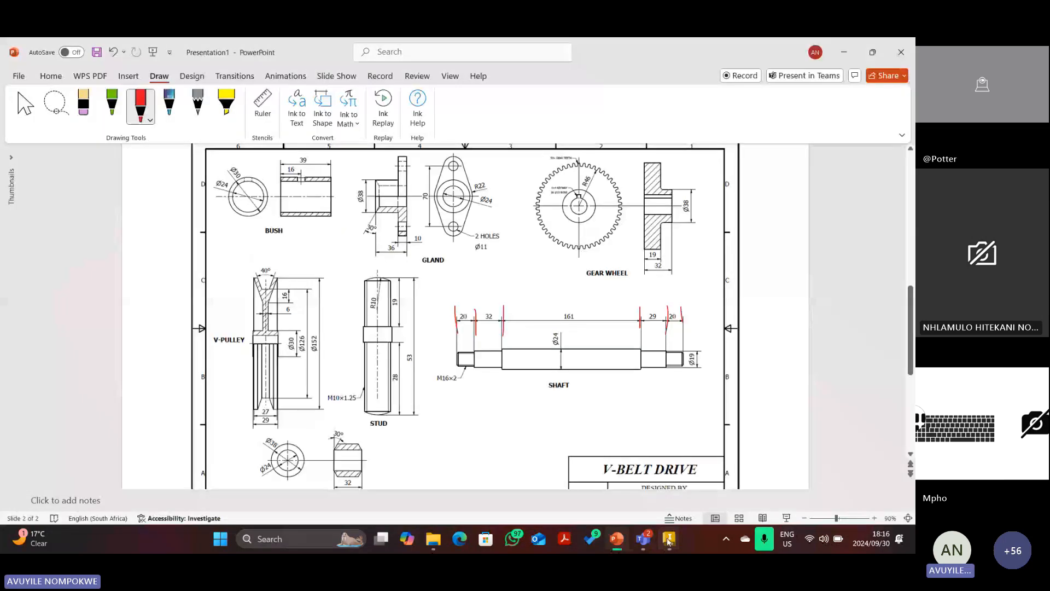
pyautogui.click(668, 539)
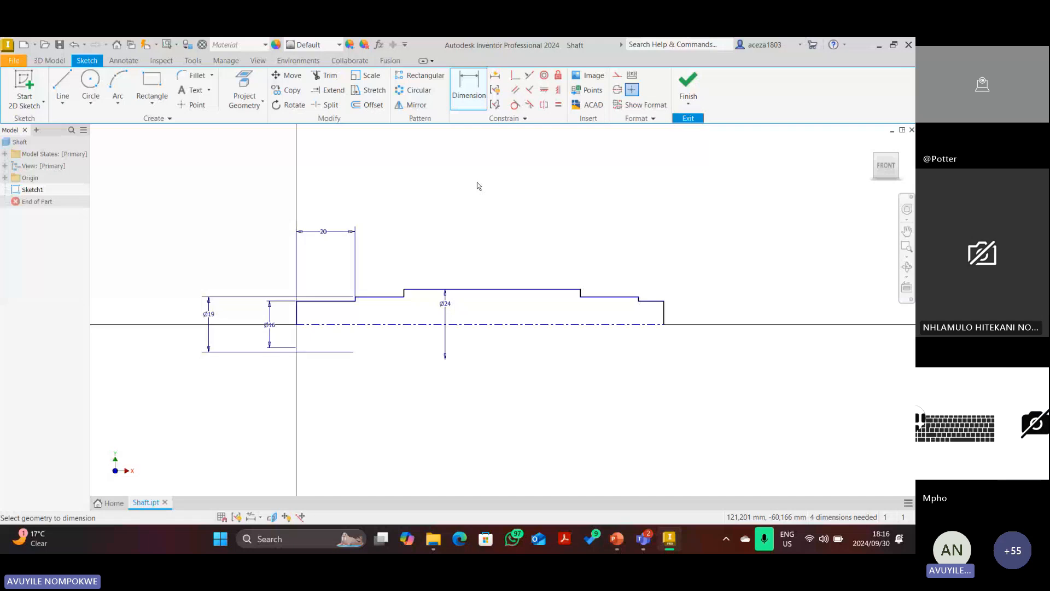
# Add the 32 and 161 step lengths and fit the whole shaft sketch in view.
pyautogui.click(377, 297)
pyautogui.click(378, 230)
pyautogui.write('32')
pyautogui.press('Return')
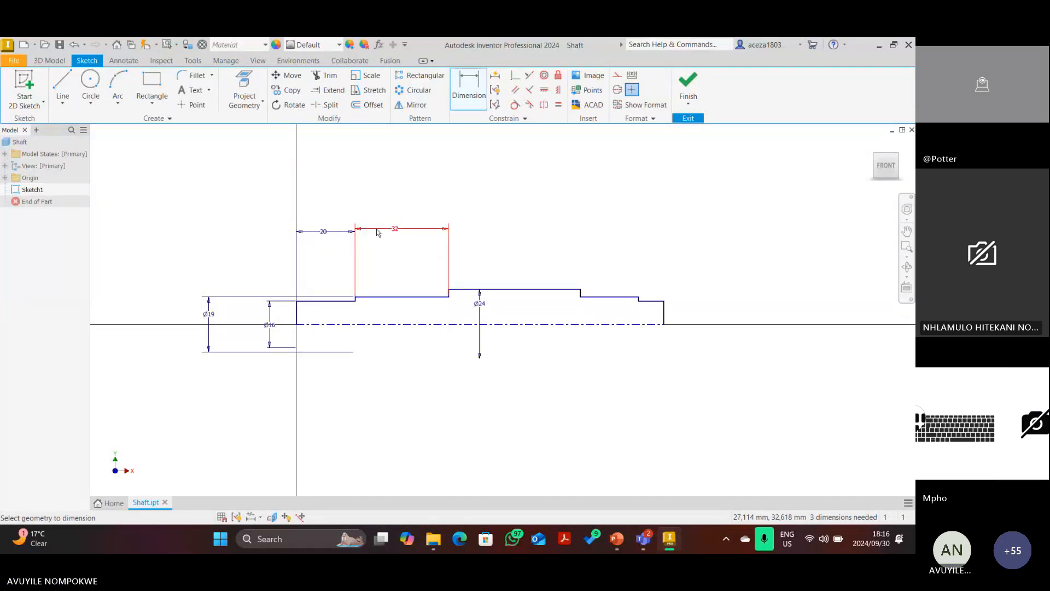
pyautogui.click(536, 290)
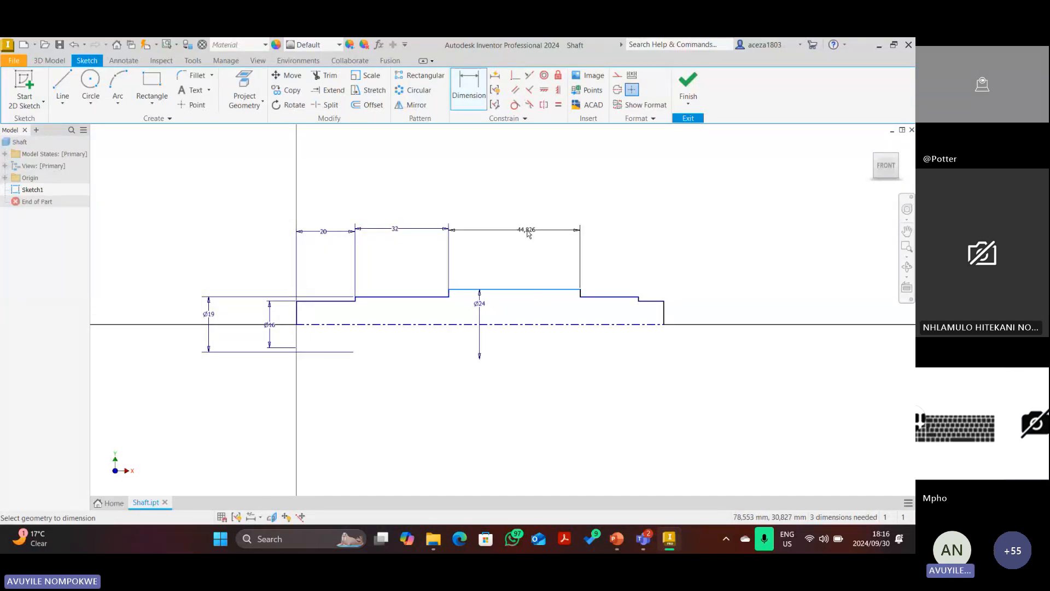
pyautogui.click(526, 229)
pyautogui.write('16')
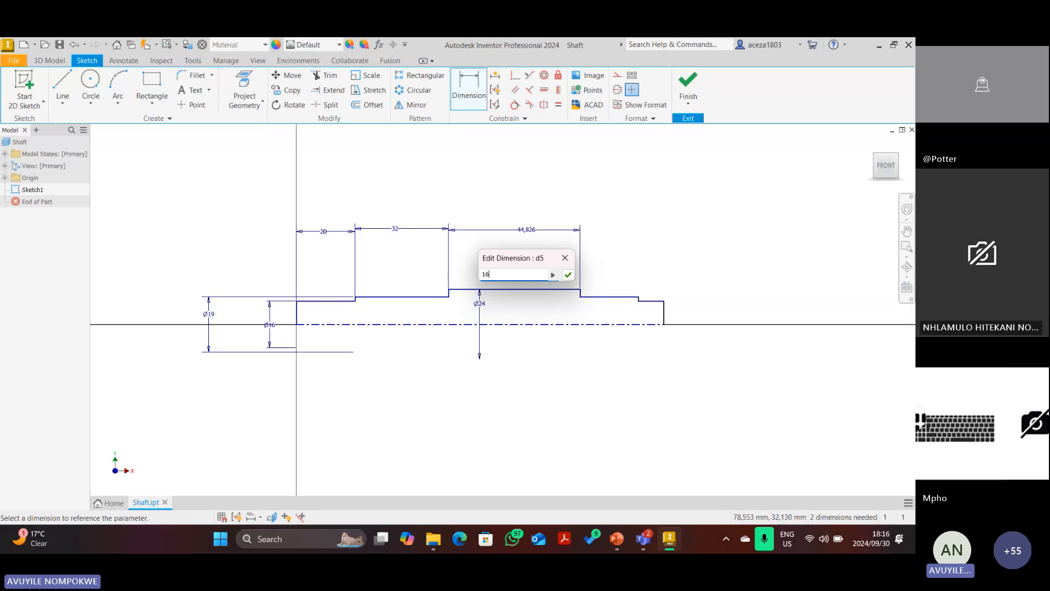
pyautogui.write('1')
pyautogui.press('Return')
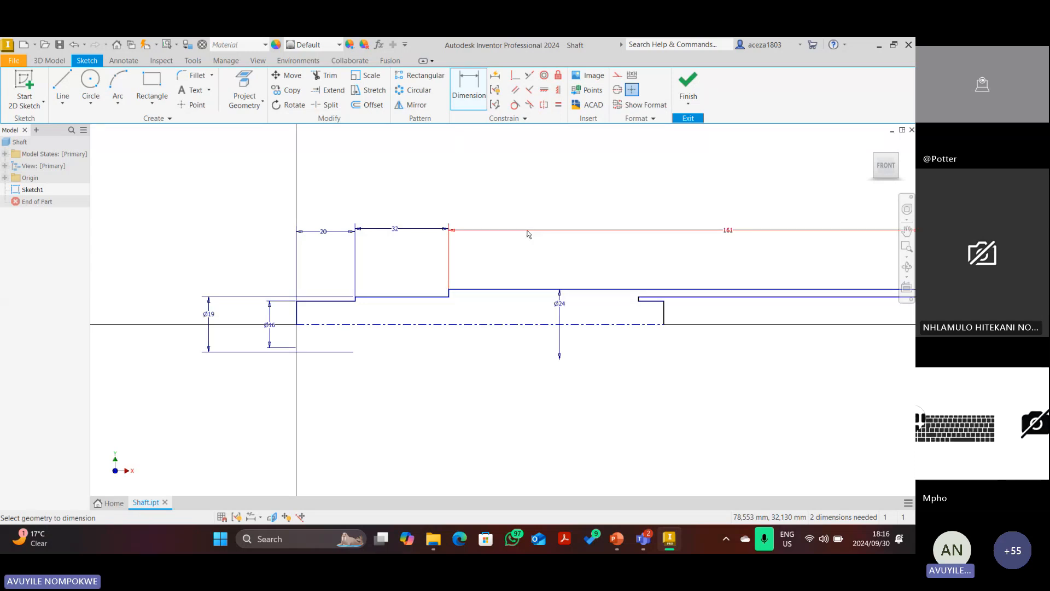
pyautogui.click(887, 170)
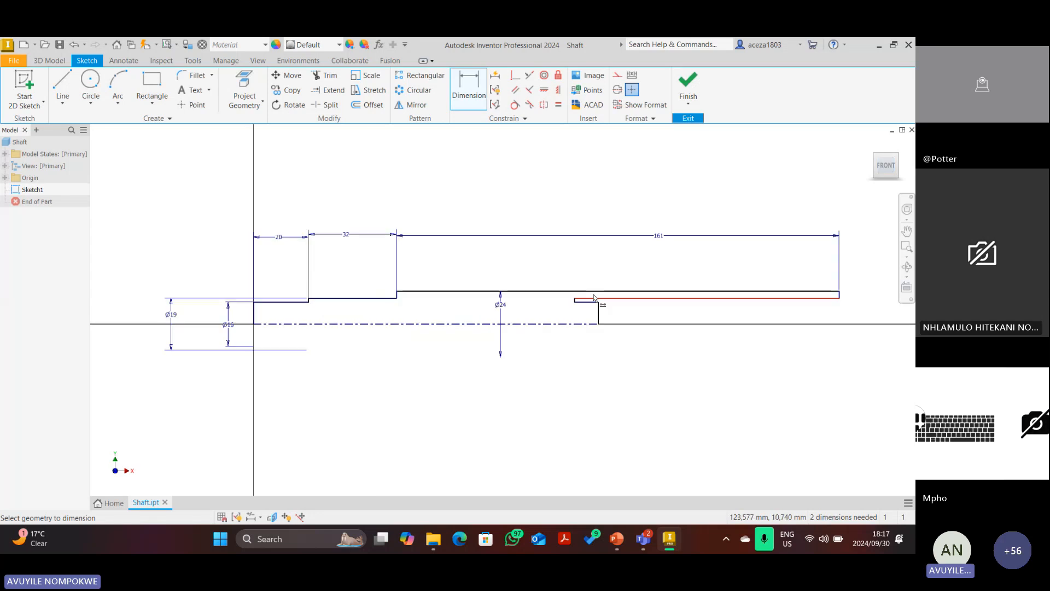
pyautogui.press('Escape')
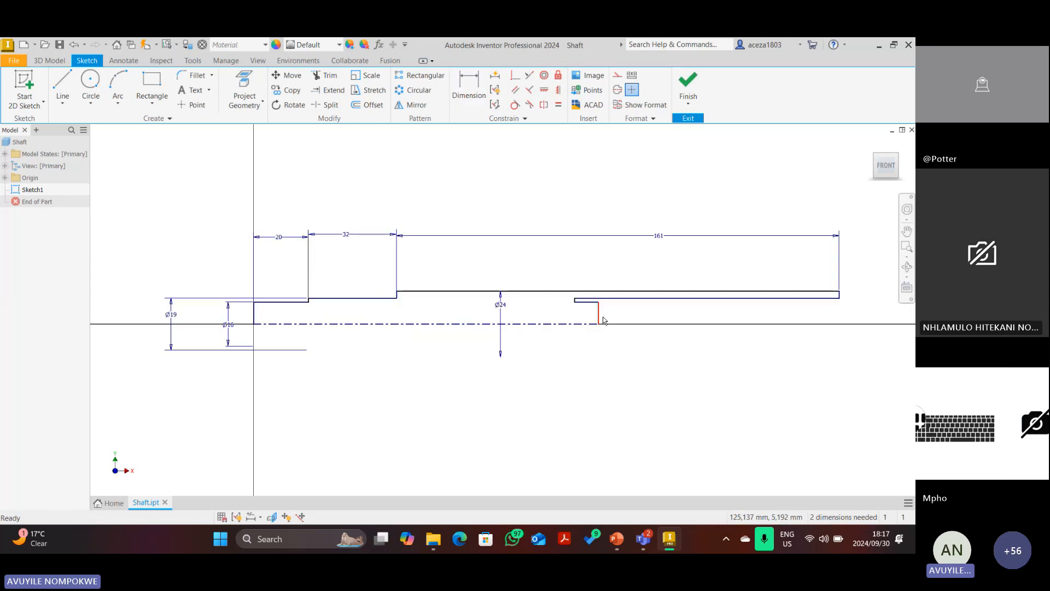
# Drag the shaft's vertical end line and the thin rectangle's left edge to the right.
pyautogui.moveTo(600, 315); pyautogui.dragTo(893, 314)
pyautogui.scroll(5, 570, 303)
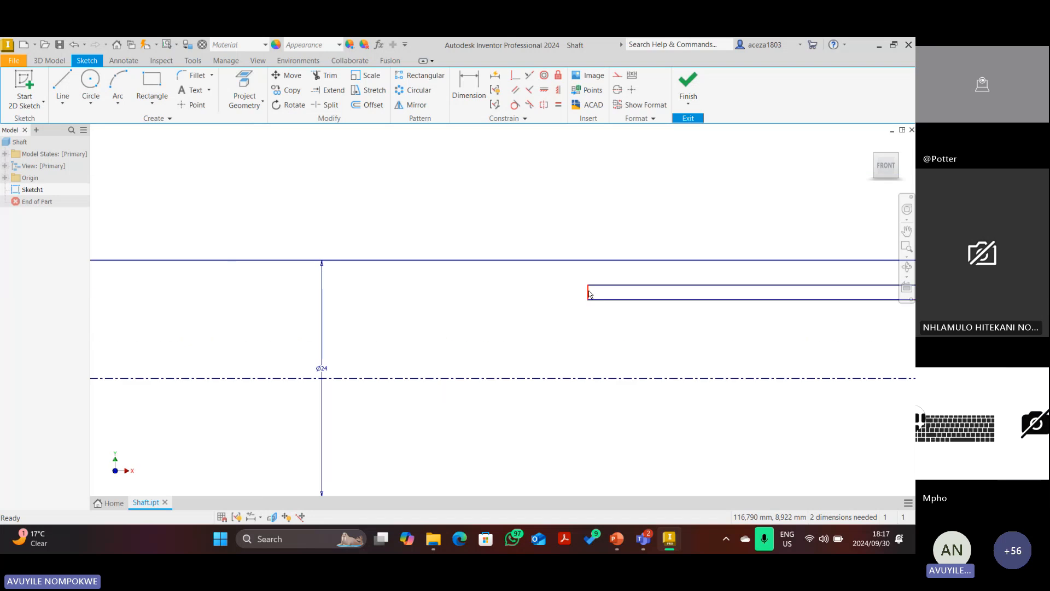
pyautogui.moveTo(589, 294); pyautogui.dragTo(818, 306)
pyautogui.scroll(-3, 757, 279)
pyautogui.scroll(-5, 760, 288)
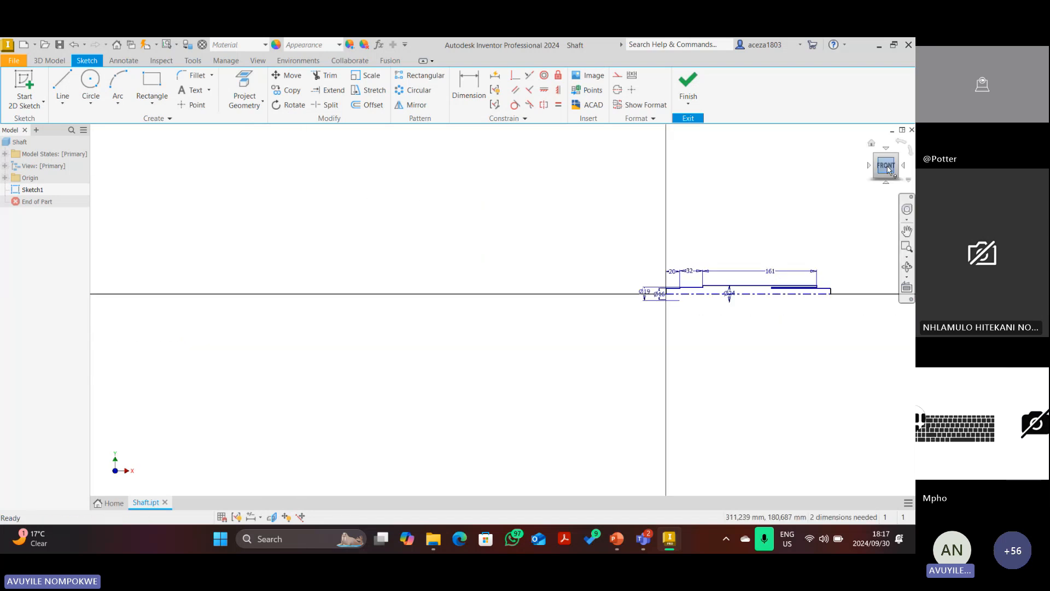
pyautogui.click(887, 167)
# Shift the short vertical step line right, then mark the 29 length in red on the drawing.
pyautogui.scroll(3, 549, 310)
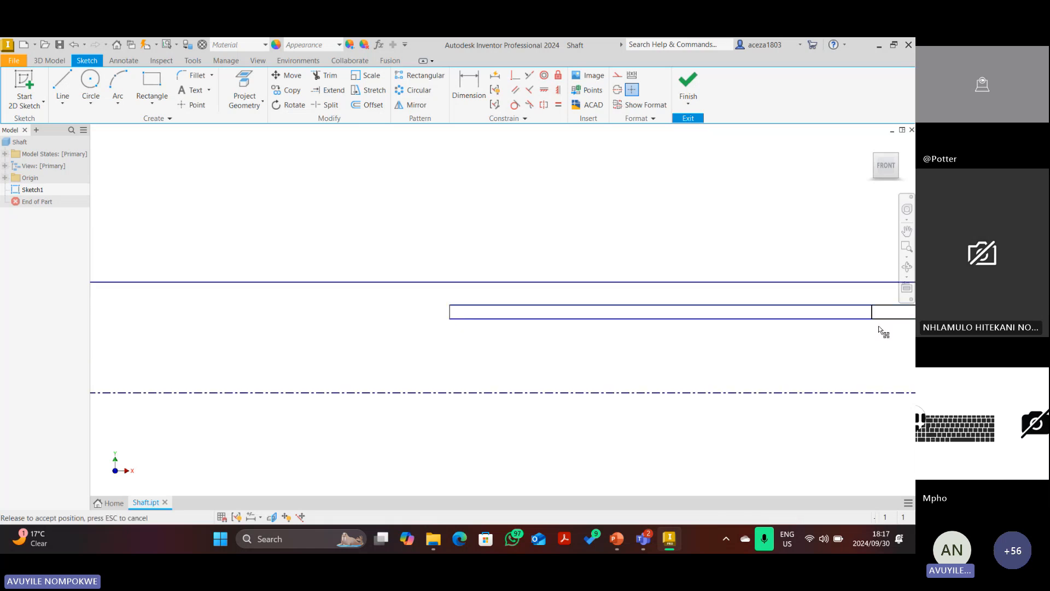
pyautogui.scroll(-5, 878, 327)
pyautogui.scroll(4, 814, 353)
pyautogui.scroll(-2, 801, 324)
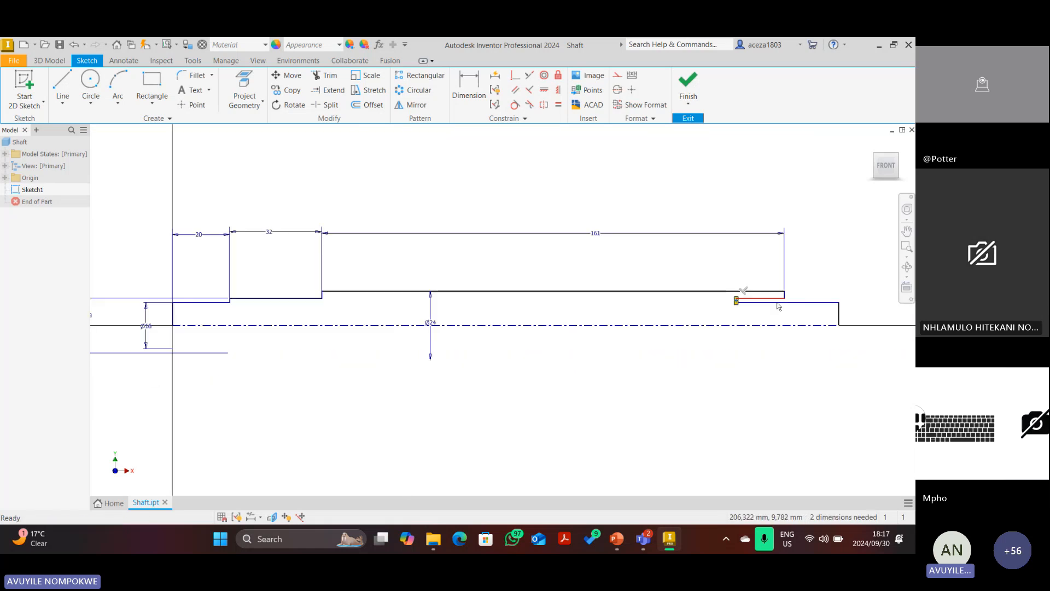
pyautogui.scroll(5, 817, 308)
pyautogui.moveTo(527, 282); pyautogui.dragTo(769, 290)
pyautogui.scroll(-3, 722, 301)
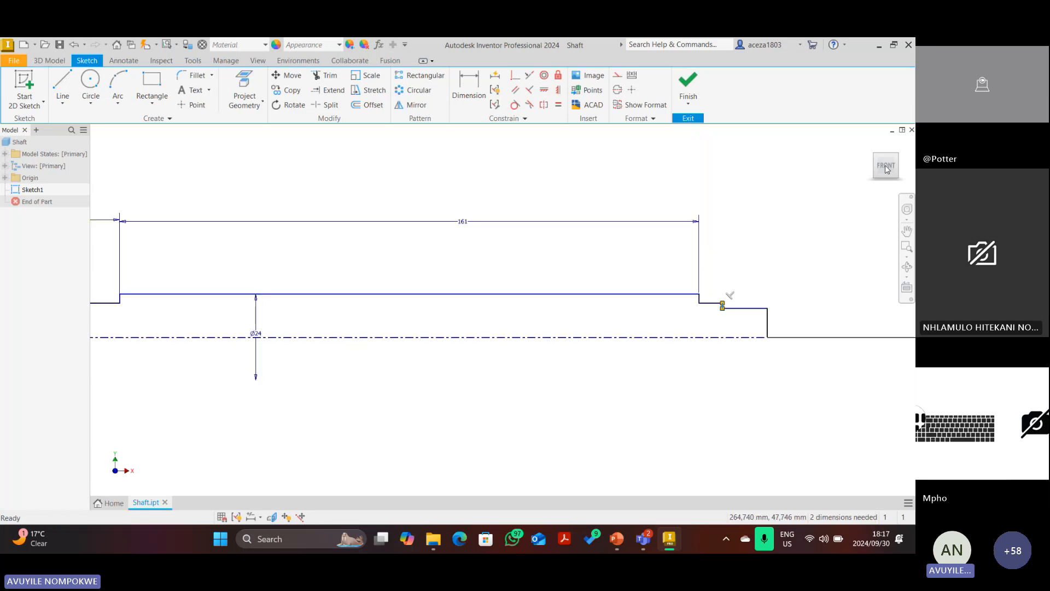
pyautogui.scroll(-4, 667, 280)
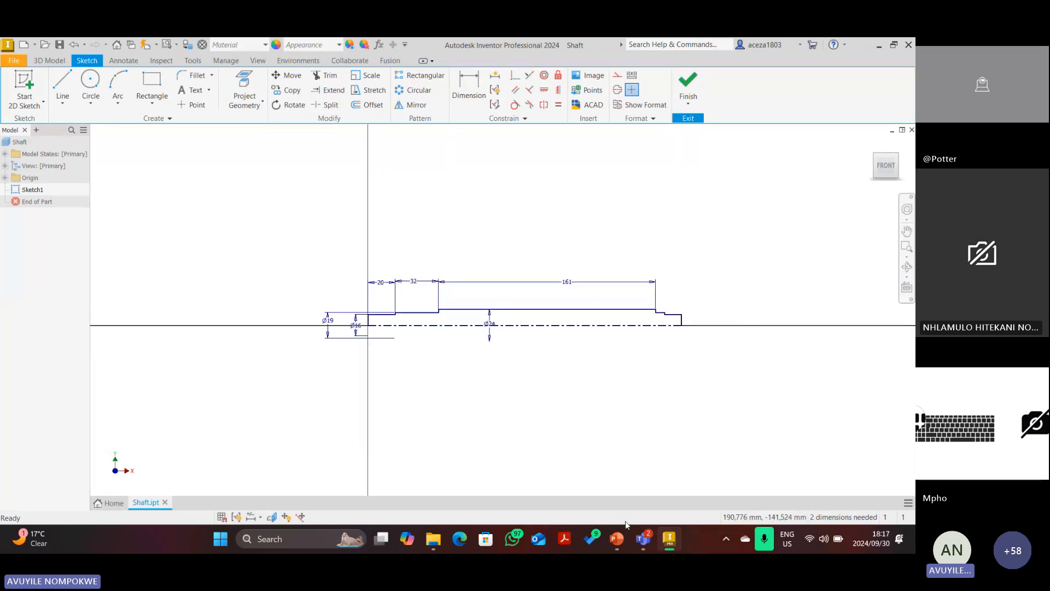
pyautogui.click(617, 539)
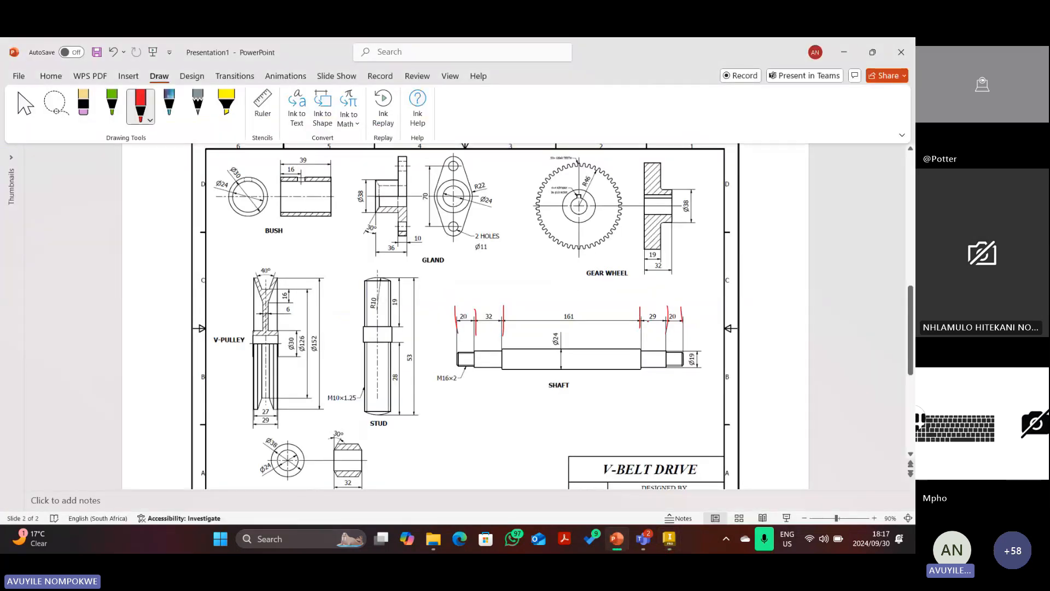
pyautogui.moveTo(648, 321); pyautogui.dragTo(683, 325)
# Dimension the second-to-last step of the shaft profile to a length of 29.
pyautogui.click(669, 538)
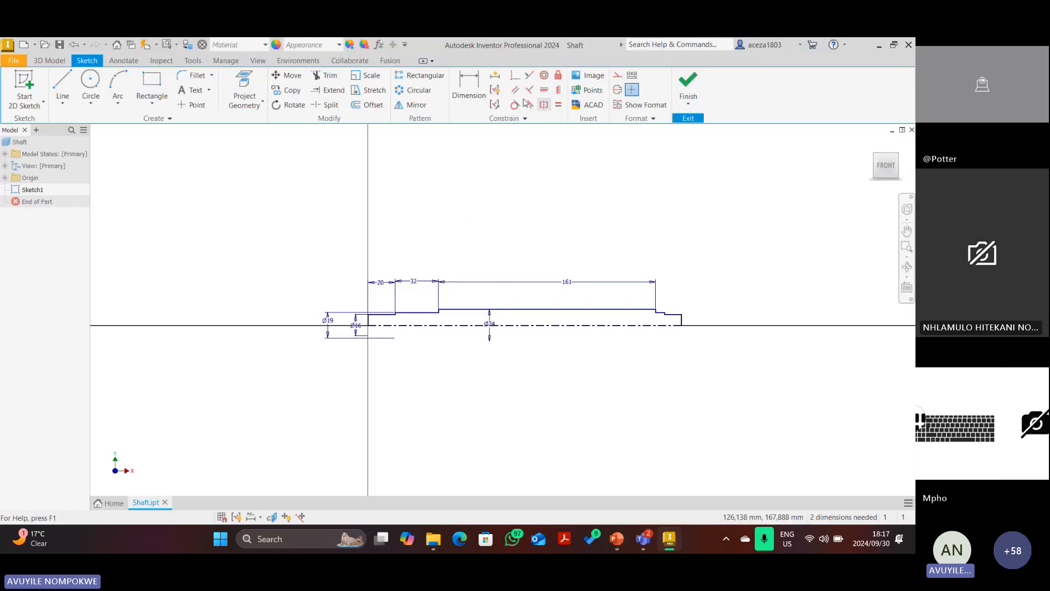
pyautogui.scroll(-5, 625, 332)
pyautogui.click(462, 345)
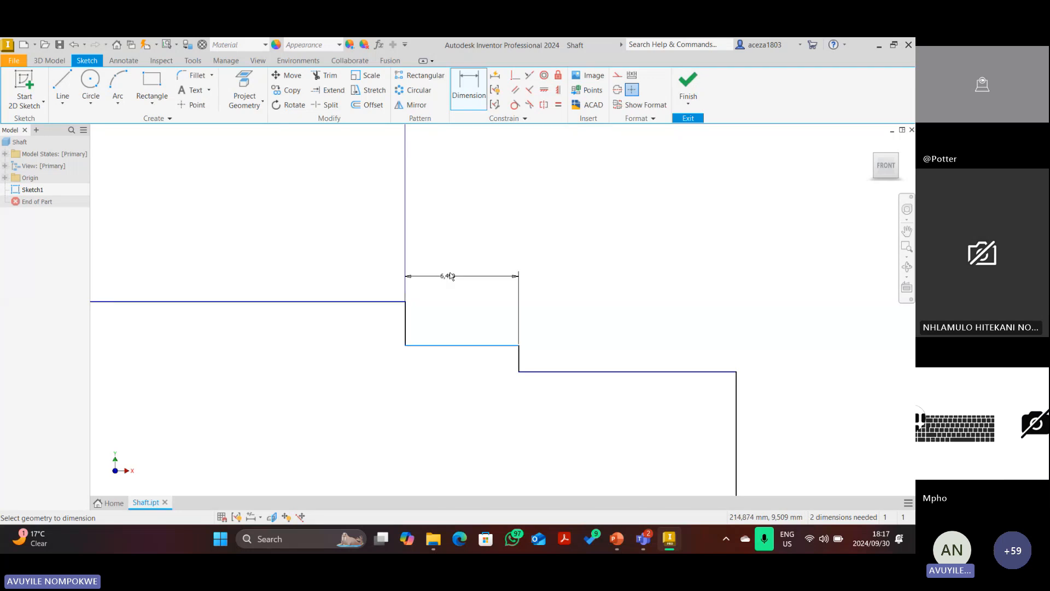
pyautogui.click(452, 257)
pyautogui.write('29')
pyautogui.press('Return')
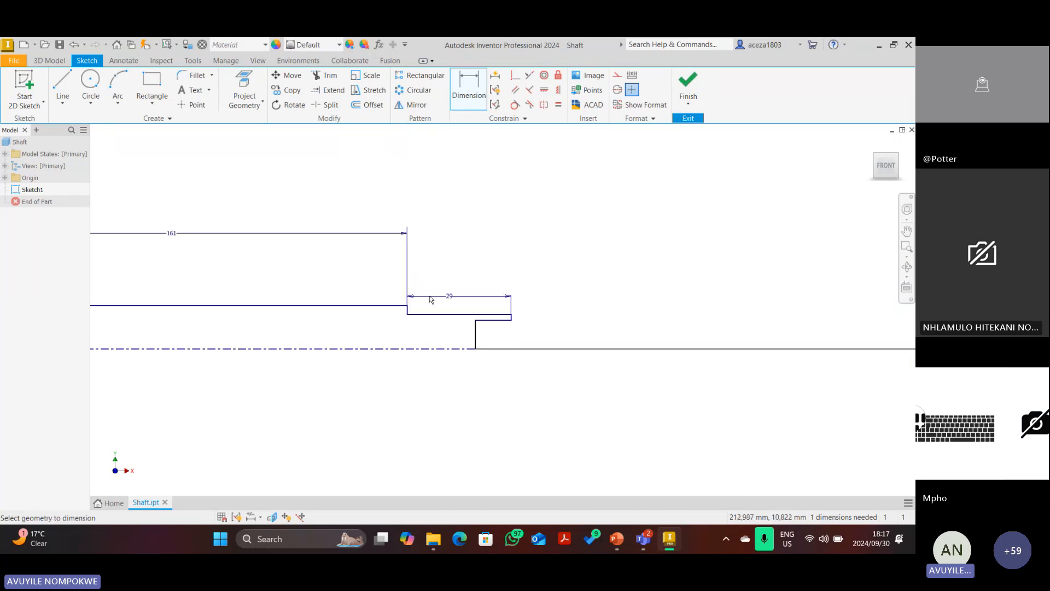
pyautogui.press('Escape')
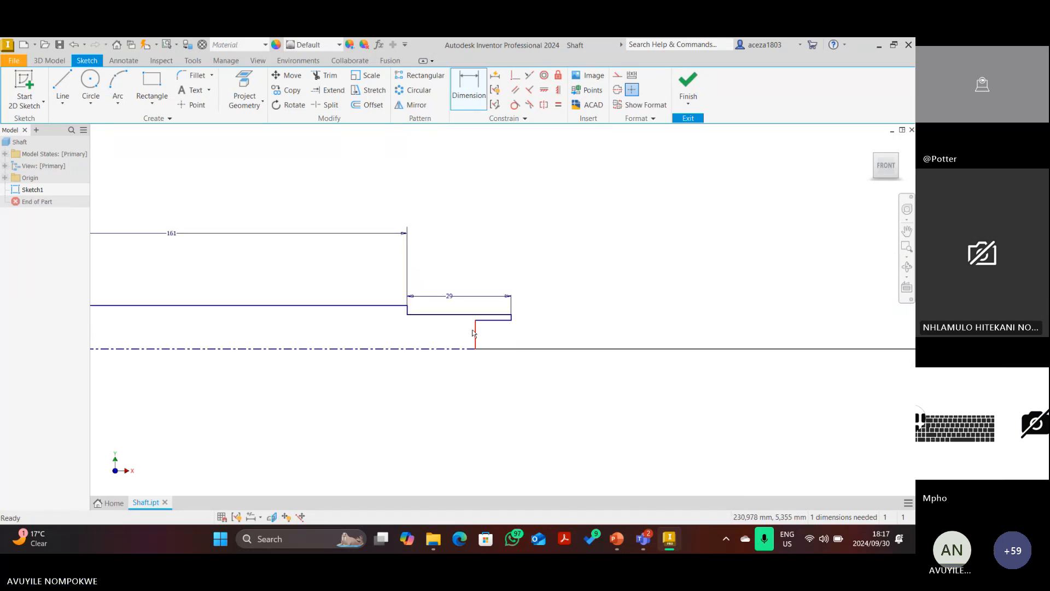
# Stretch the end step further right and dimension its length to 20.
pyautogui.moveTo(475, 331); pyautogui.dragTo(572, 342)
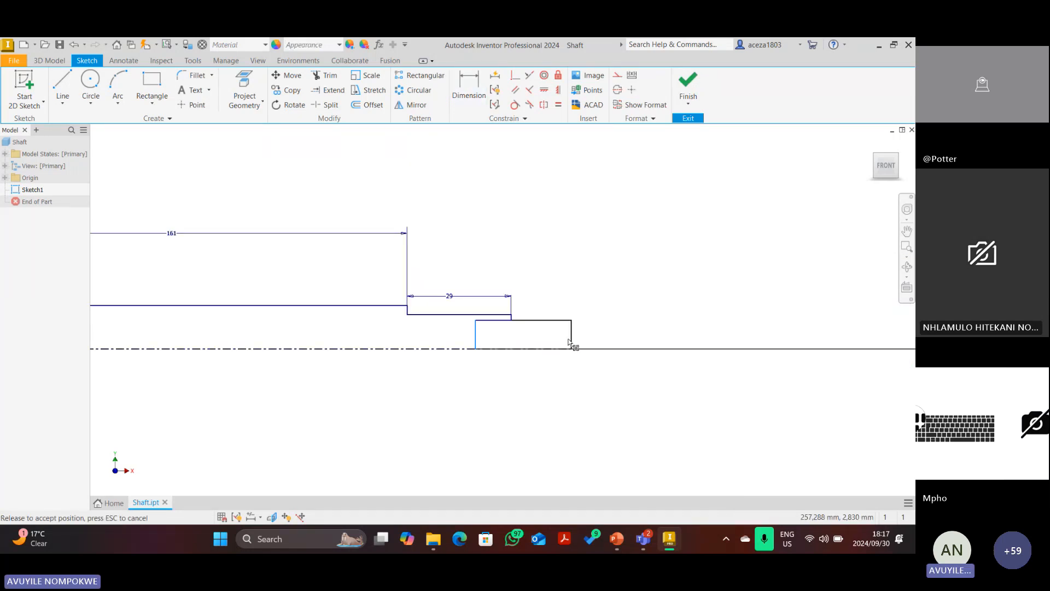
pyautogui.click(468, 90)
pyautogui.click(529, 320)
pyautogui.click(533, 275)
pyautogui.write('20')
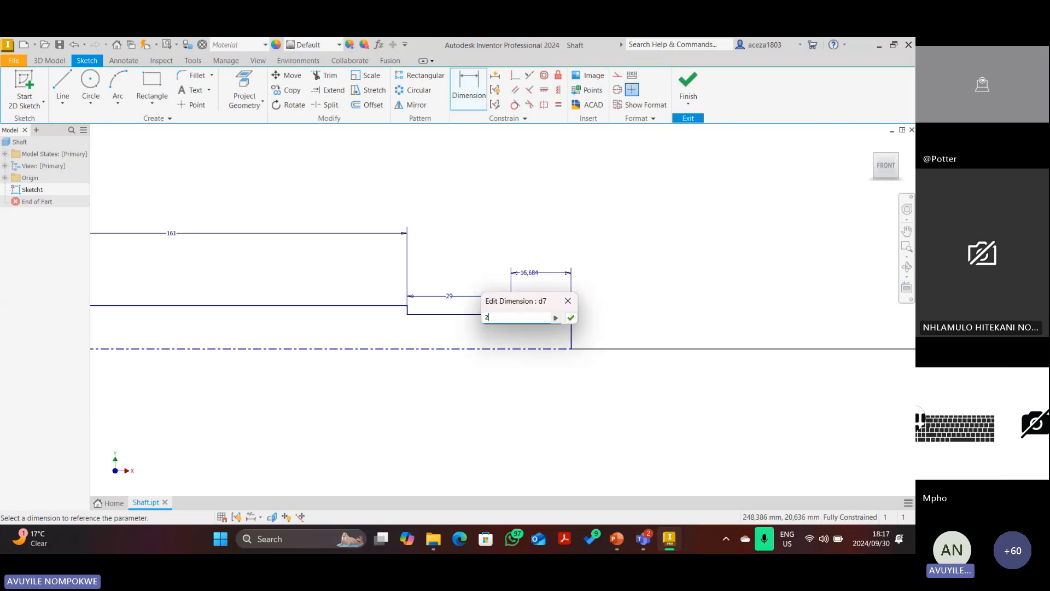
pyautogui.press('Return')
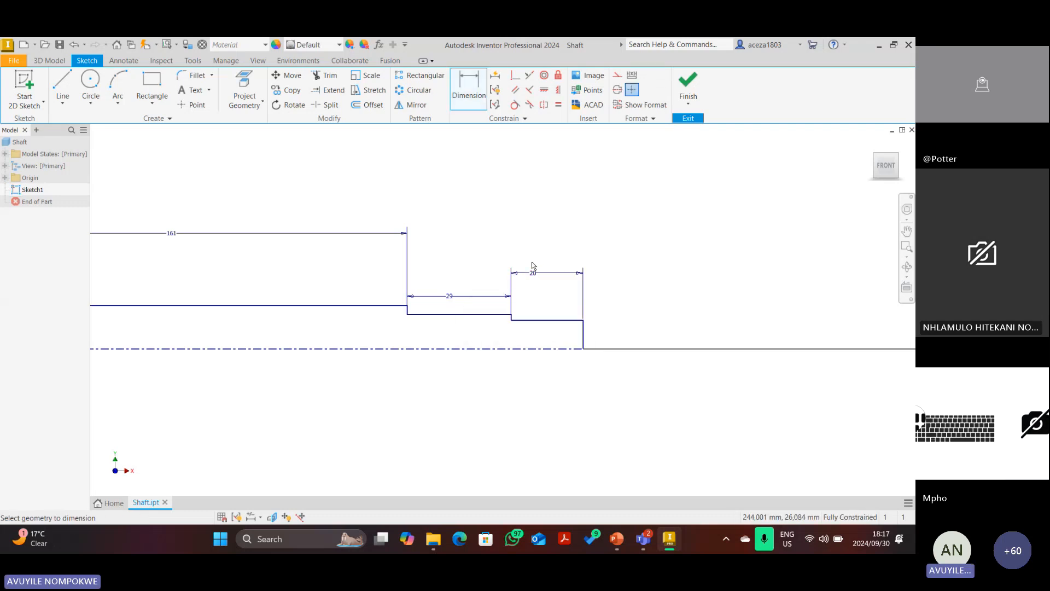
pyautogui.click(885, 169)
pyautogui.scroll(-8, 703, 245)
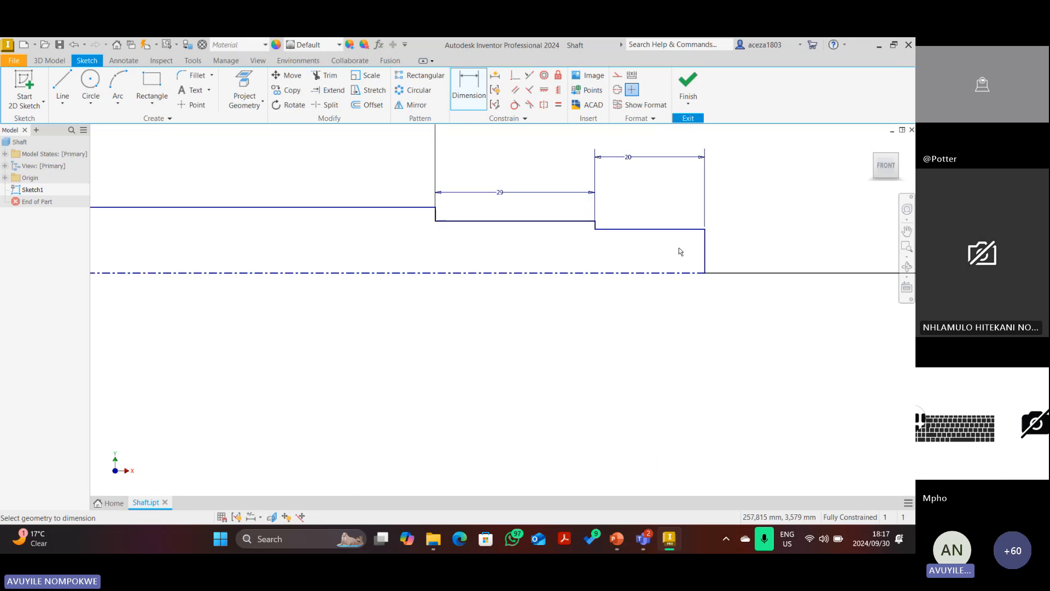
pyautogui.scroll(-5, 679, 251)
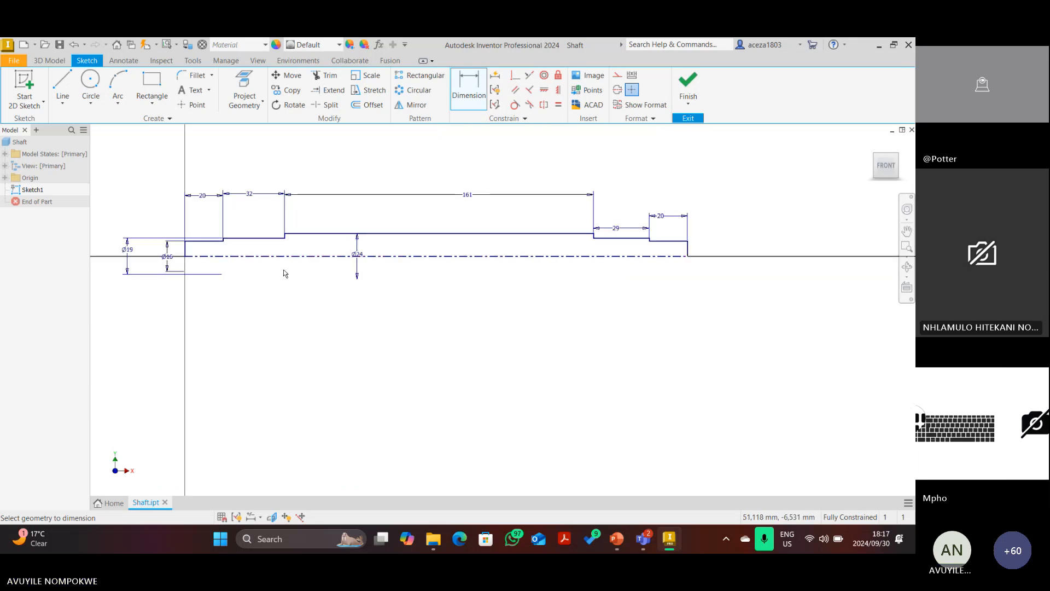
# Draw red marks at both shaft ends on the drawing, then delete those stray strokes.
pyautogui.click(617, 538)
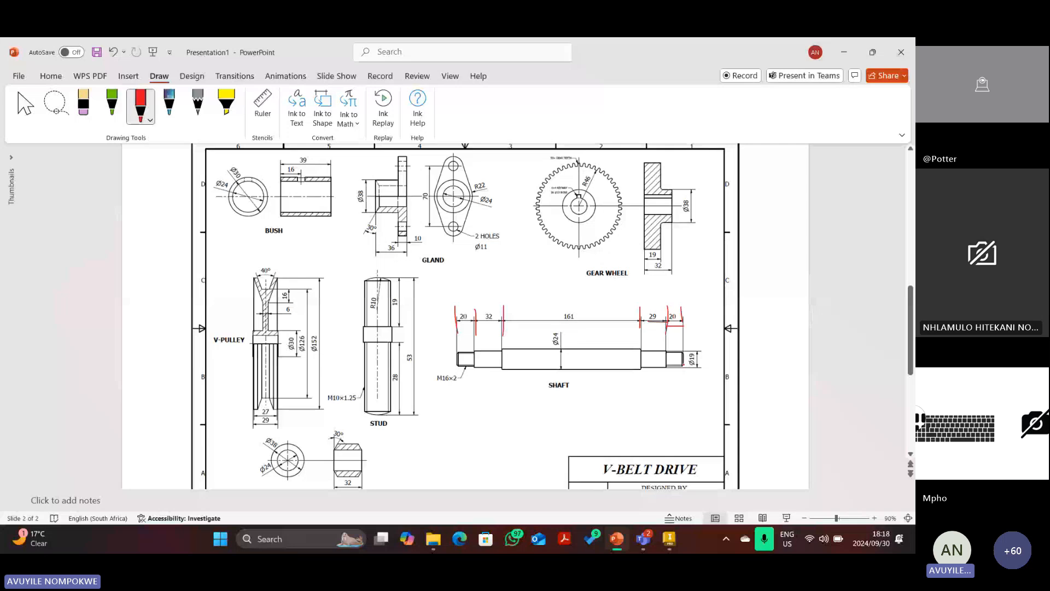
pyautogui.moveTo(673, 349); pyautogui.dragTo(688, 359)
pyautogui.moveTo(457, 362)
pyautogui.mouseDown()
pyautogui.moveTo(470, 374)
pyautogui.moveTo(469, 348)
pyautogui.mouseUp()
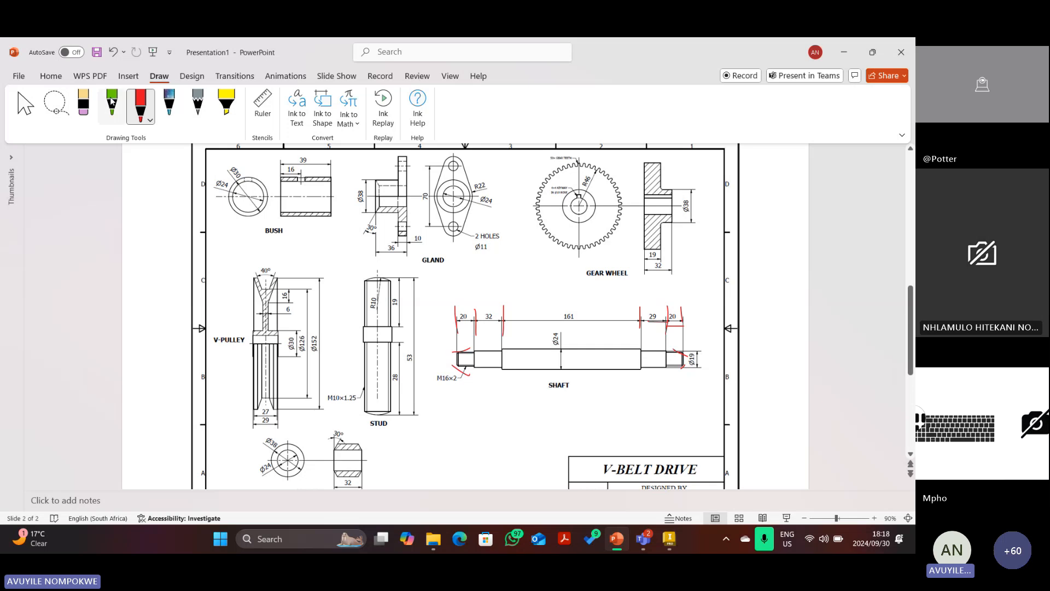
pyautogui.click(140, 104)
pyautogui.click(454, 371)
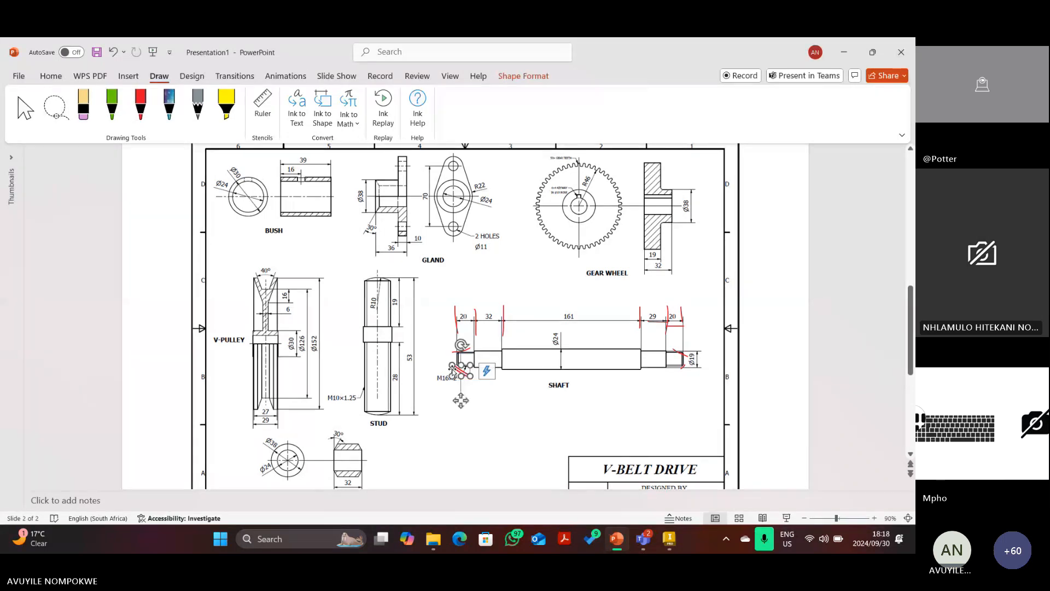
pyautogui.press('Delete')
pyautogui.click(458, 353)
pyautogui.press('Delete')
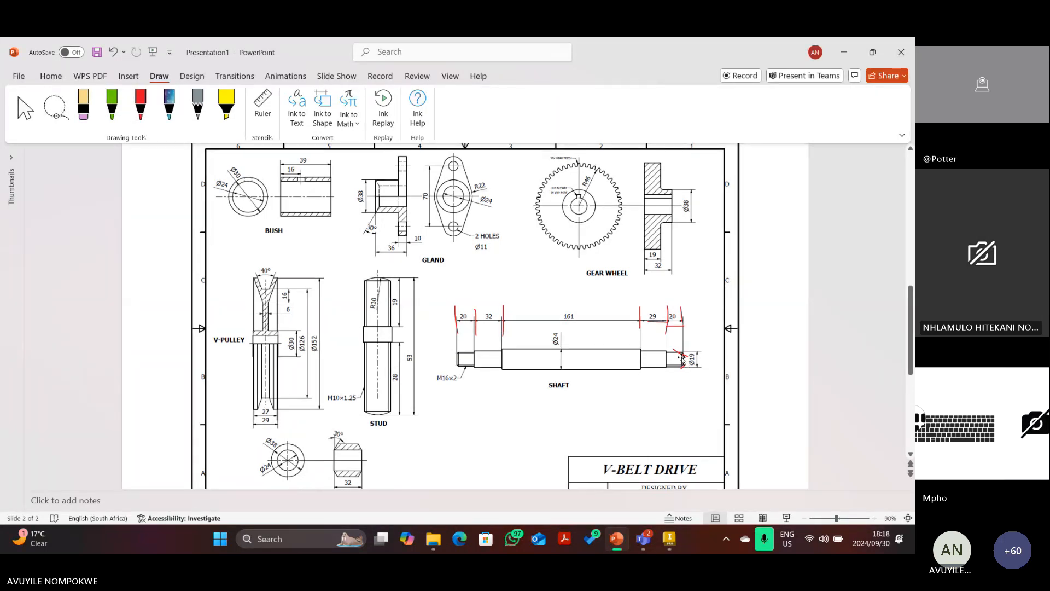
pyautogui.click(681, 358)
pyautogui.press('Delete')
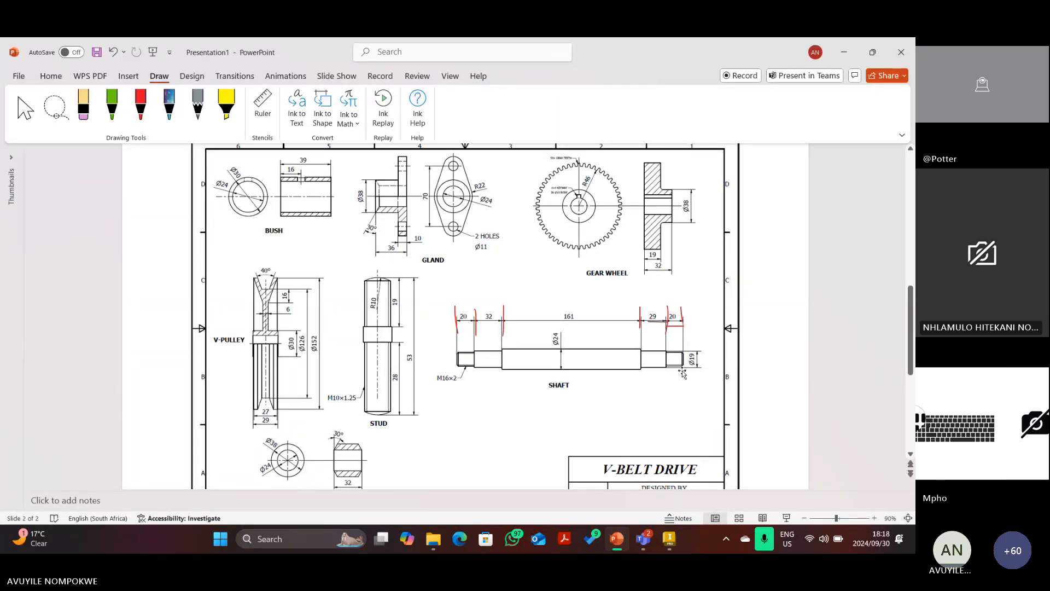
# Zoom the slide to 120% and circle both shaft shoulders in red.
pyautogui.click(874, 518)
pyautogui.click(872, 518)
pyautogui.click(871, 518)
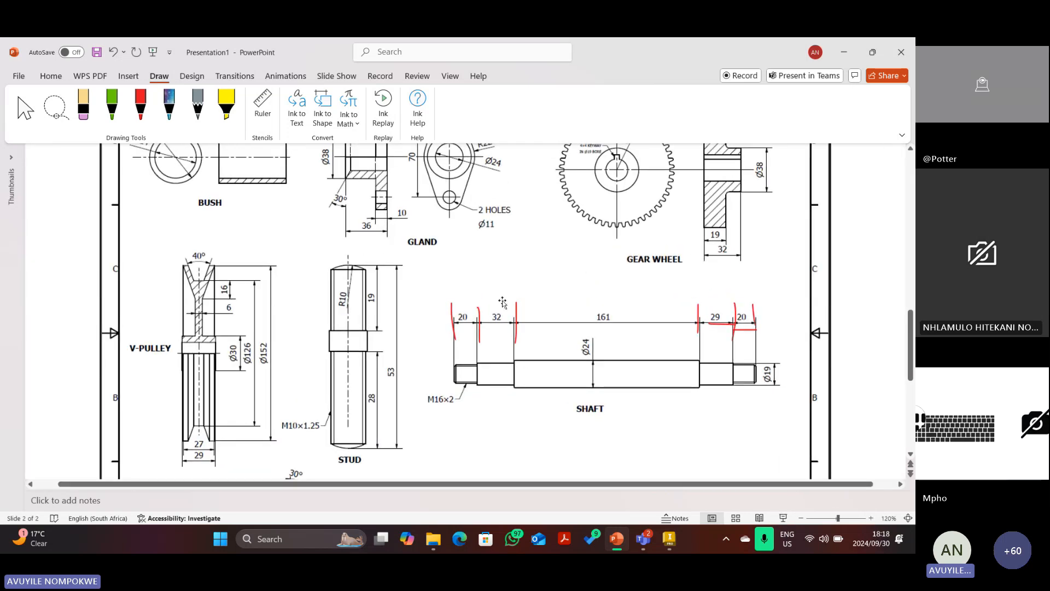
pyautogui.click(141, 104)
pyautogui.moveTo(512, 356)
pyautogui.mouseDown()
pyautogui.moveTo(519, 368)
pyautogui.moveTo(517, 355)
pyautogui.mouseUp()
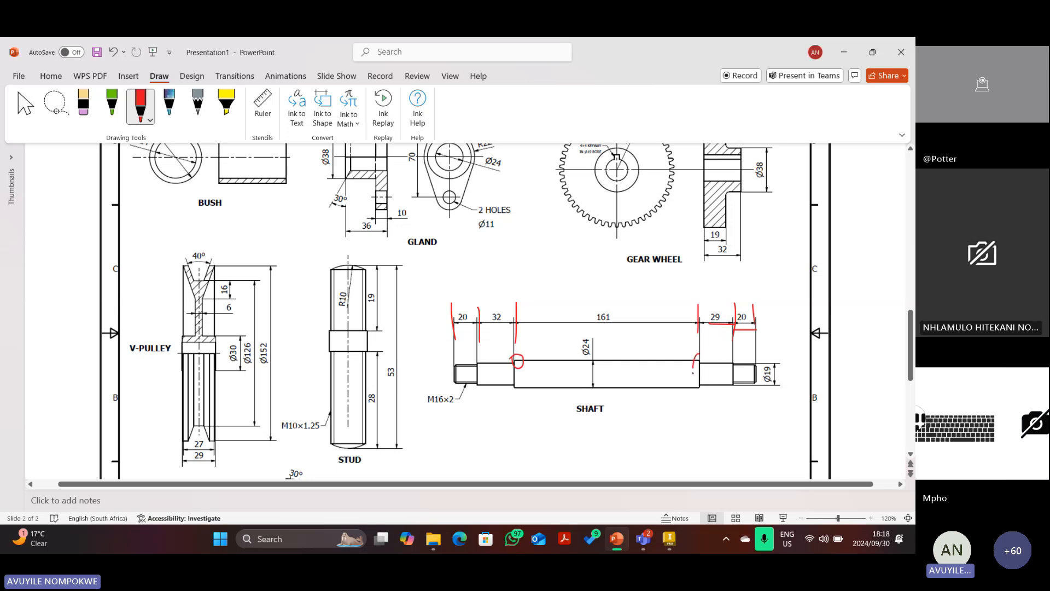
pyautogui.moveTo(693, 372); pyautogui.dragTo(695, 368)
# Chamfer the outer end corners of the shaft profile with equal 1.5 mm distances.
pyautogui.click(673, 541)
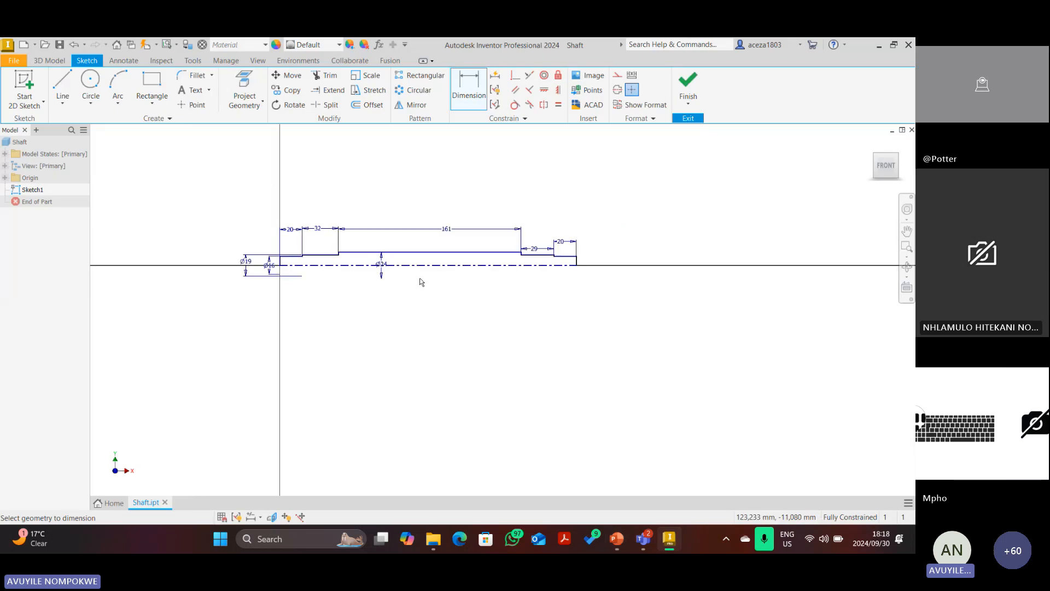
pyautogui.scroll(-5, 281, 265)
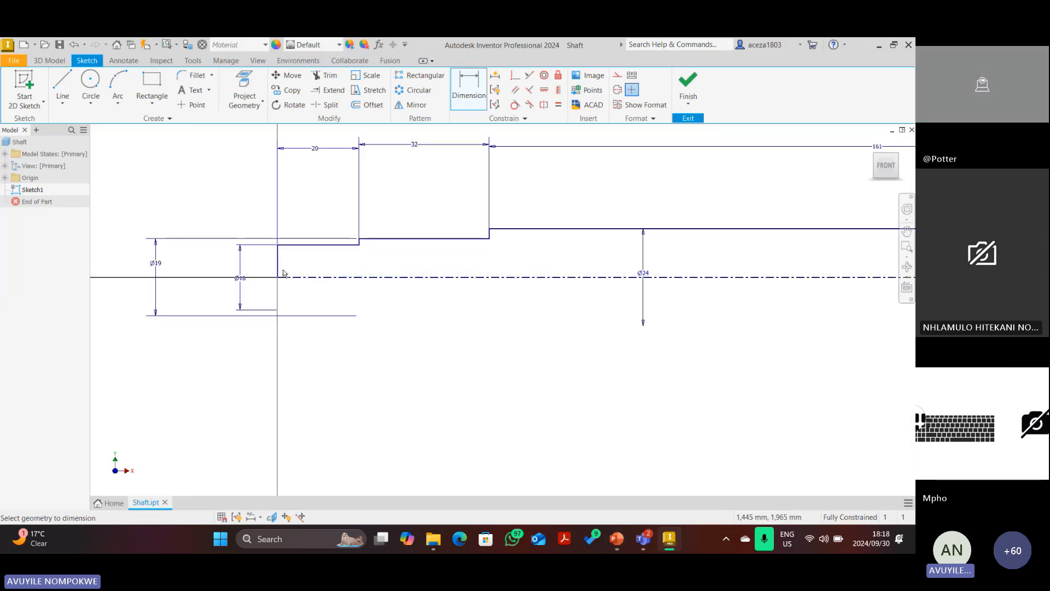
pyautogui.click(212, 75)
pyautogui.click(208, 113)
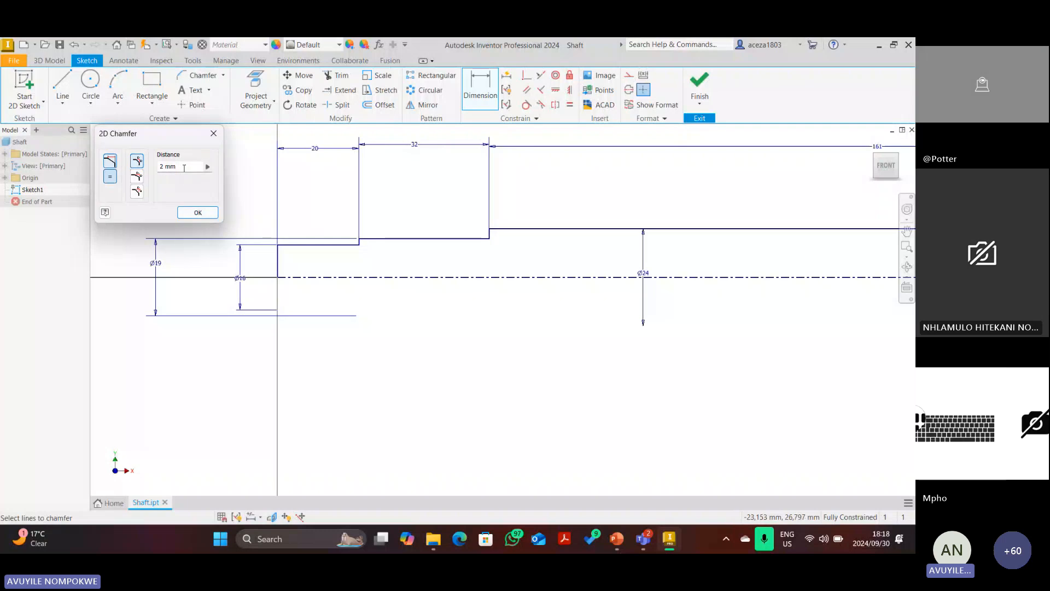
pyautogui.write('1,')
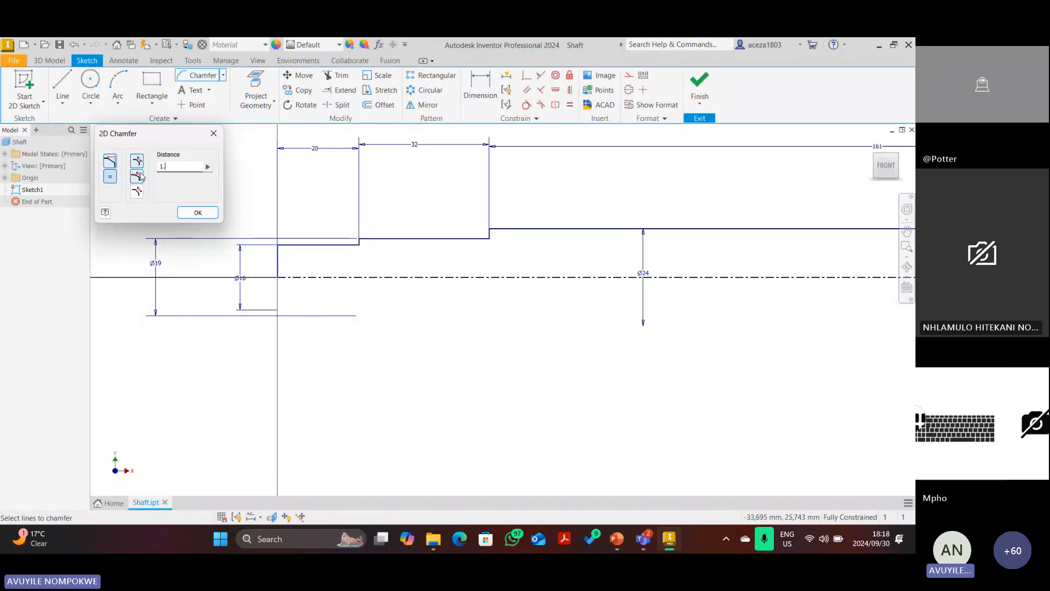
pyautogui.write('5')
pyautogui.scroll(3, 285, 246)
pyautogui.click(284, 242)
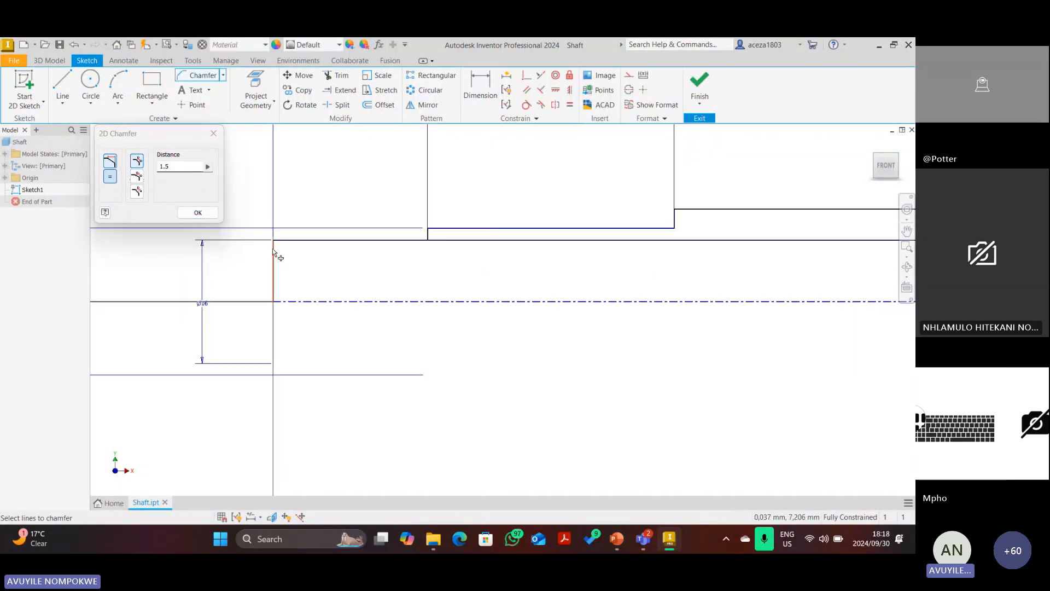
pyautogui.click(274, 248)
pyautogui.click(286, 241)
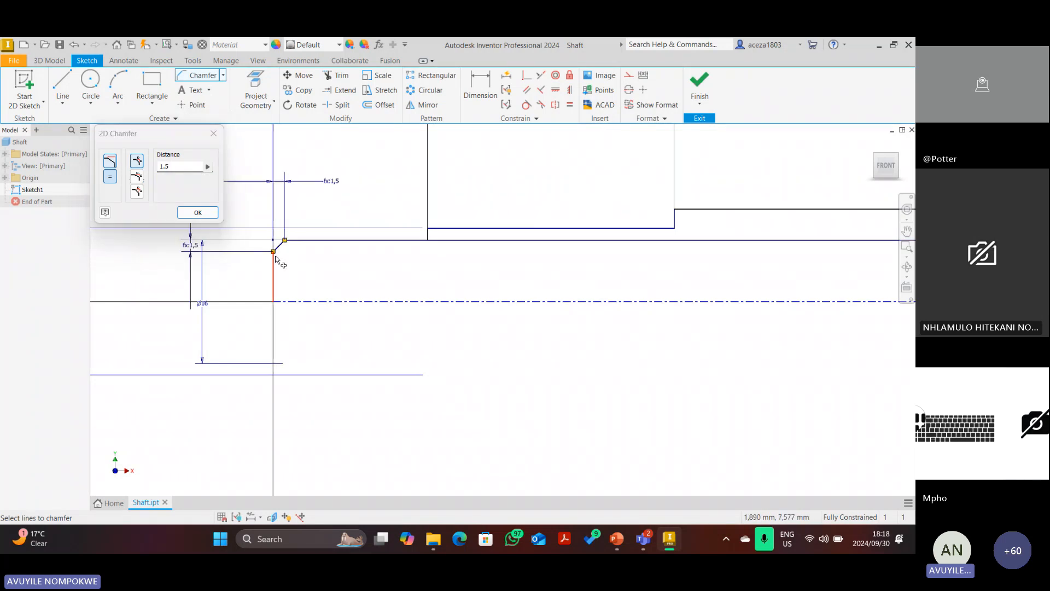
pyautogui.scroll(-10, 276, 260)
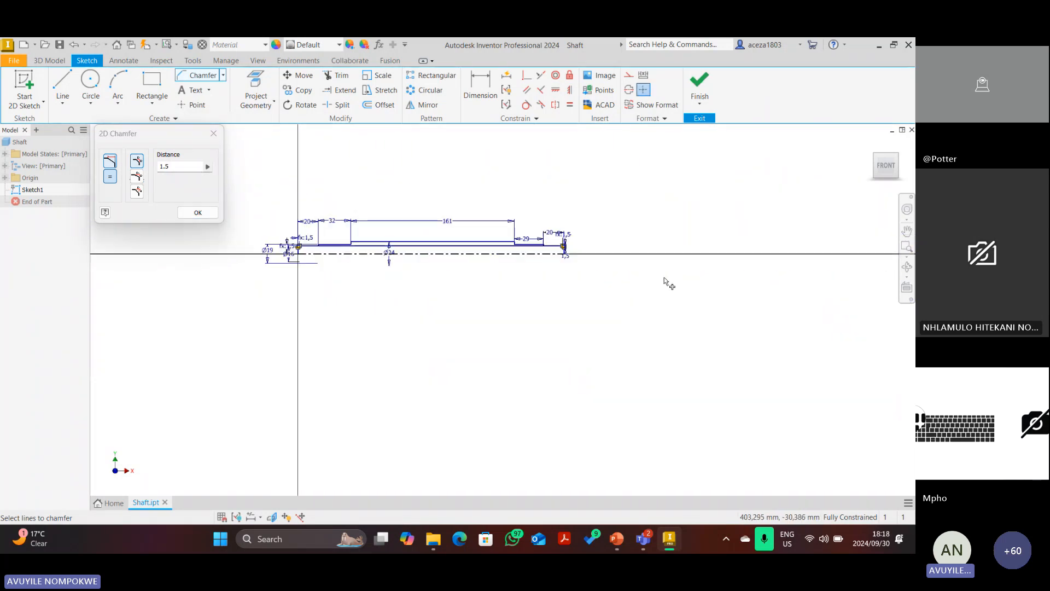
pyautogui.scroll(10, 565, 249)
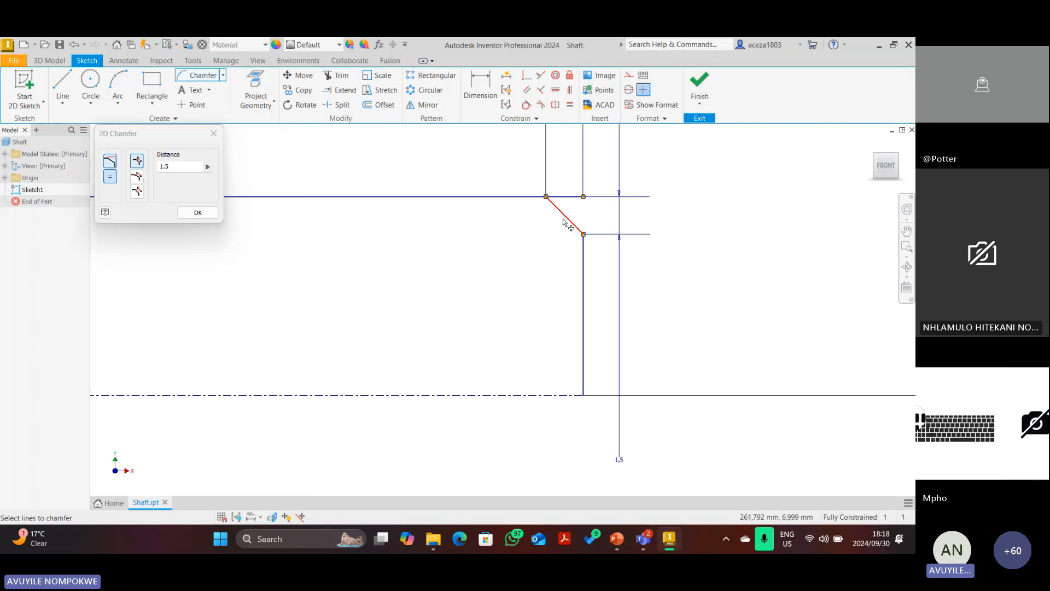
pyautogui.click(198, 213)
pyautogui.scroll(-6, 601, 268)
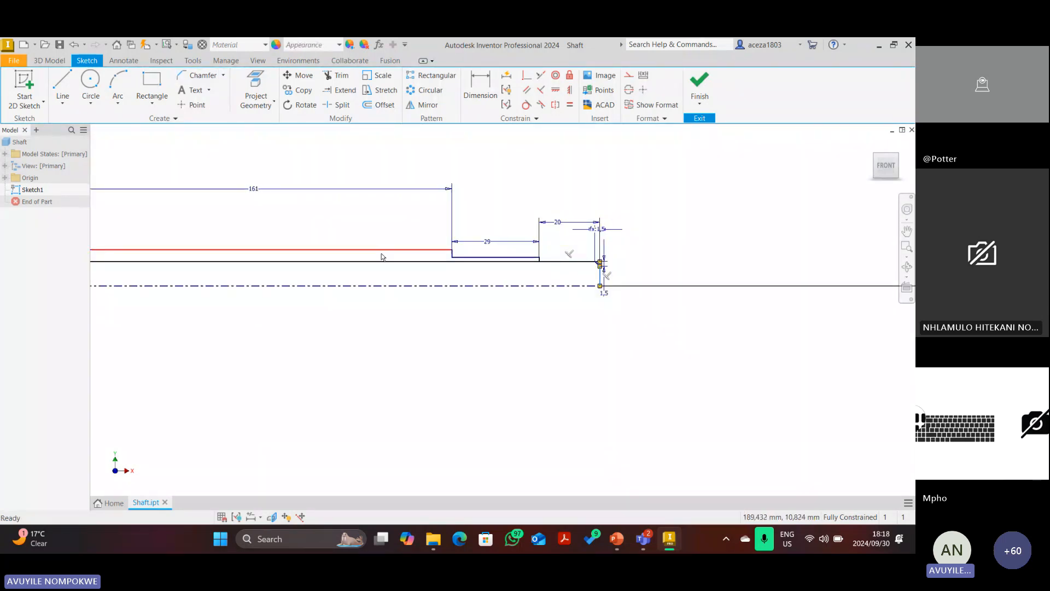
# Trim away the leftover line segment at the right-end chamfer corner.
pyautogui.scroll(-2, 328, 260)
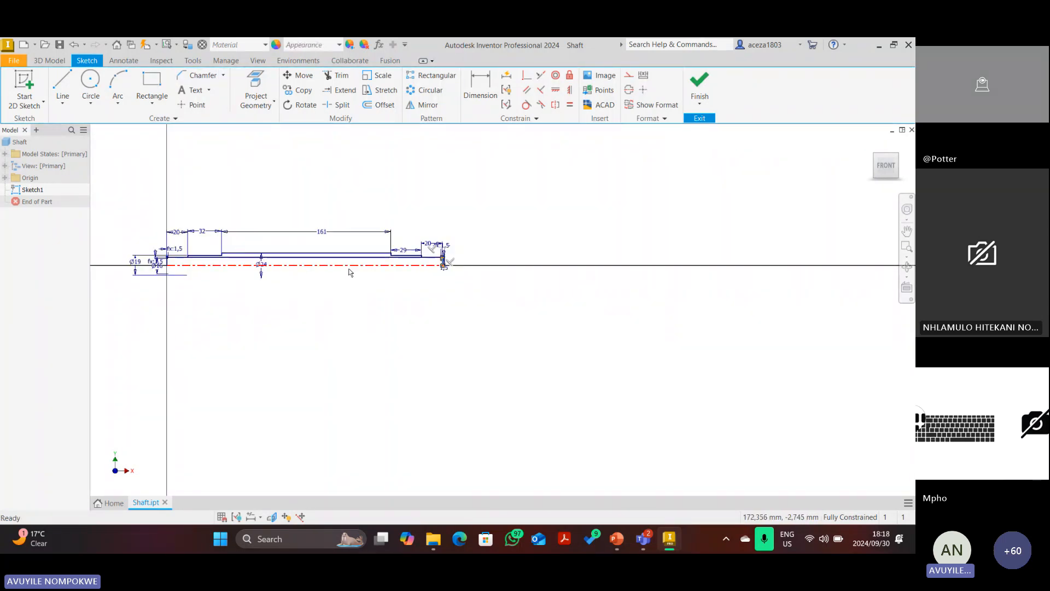
pyautogui.scroll(6, 364, 279)
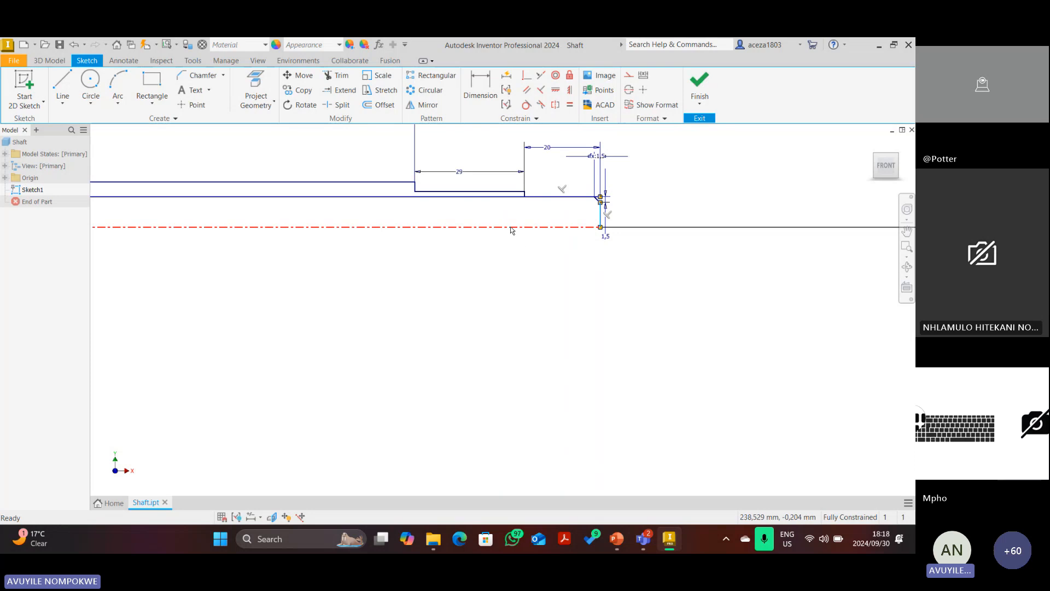
pyautogui.scroll(-3, 514, 230)
pyautogui.scroll(-2, 257, 216)
pyautogui.scroll(3, 249, 219)
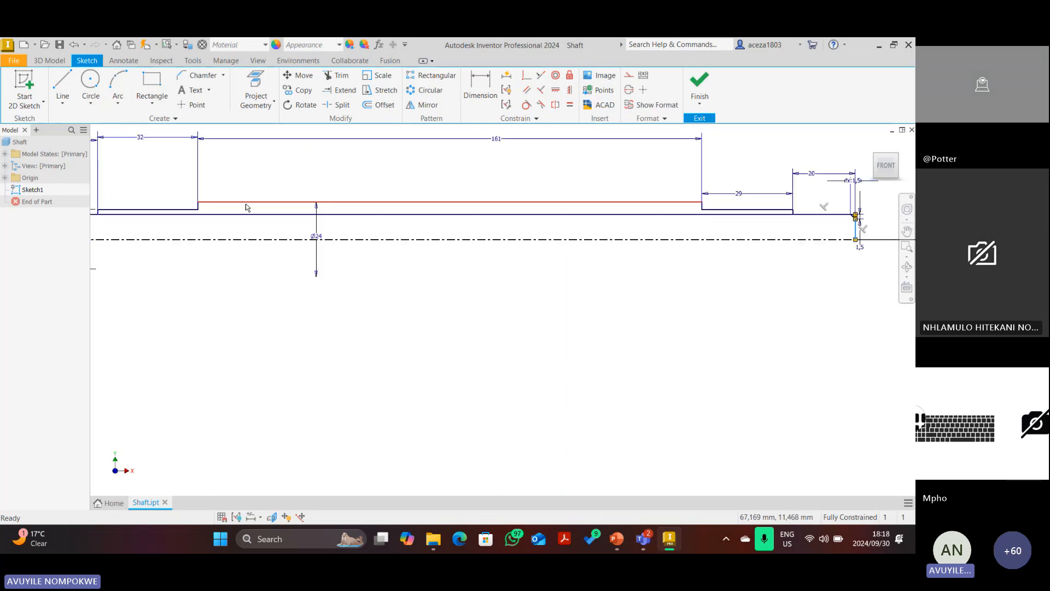
pyautogui.press('x')
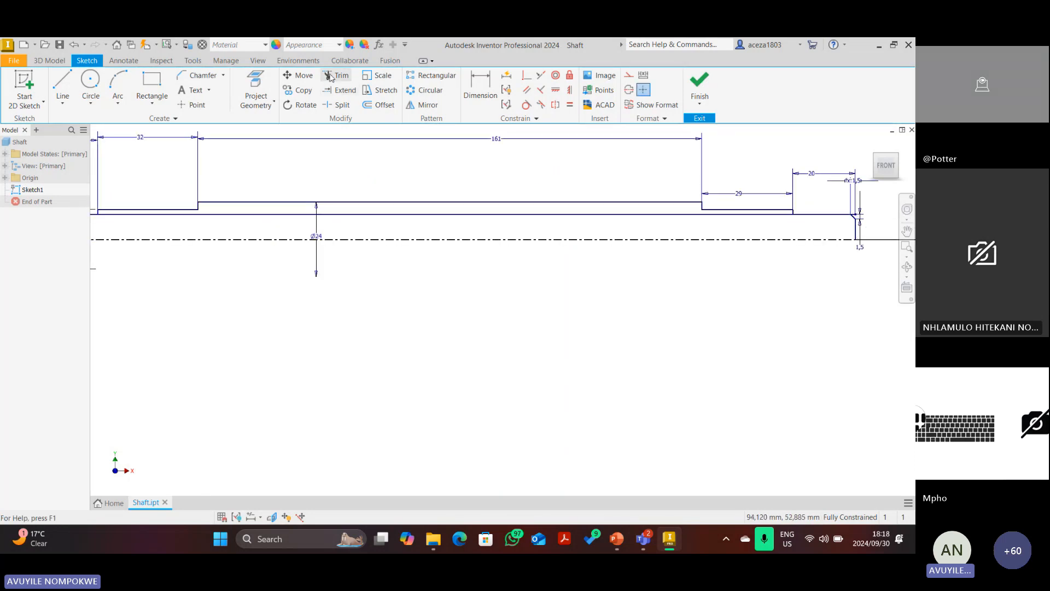
pyautogui.click(349, 214)
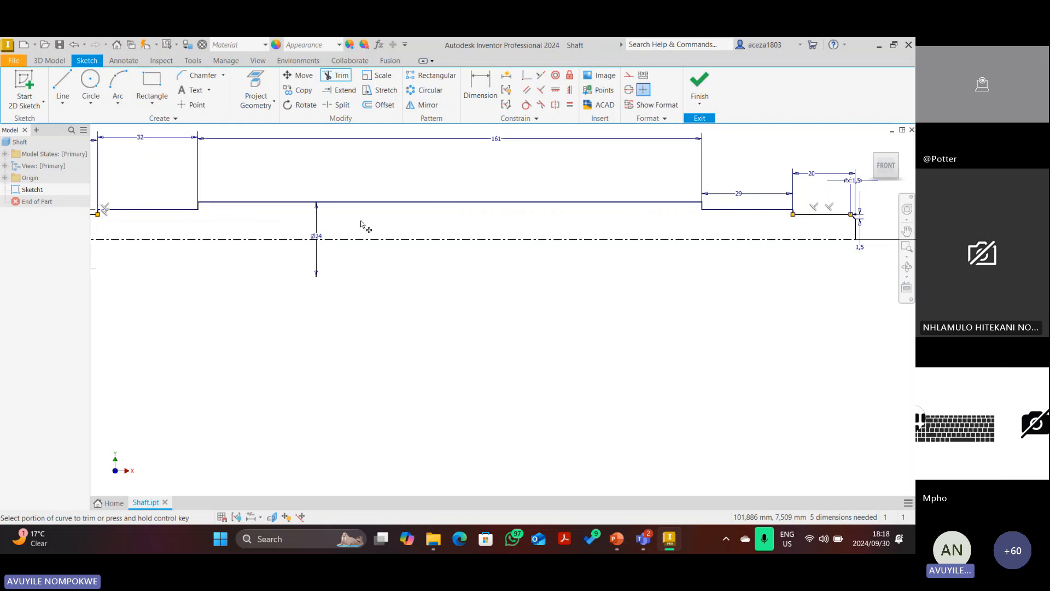
pyautogui.scroll(-4, 536, 285)
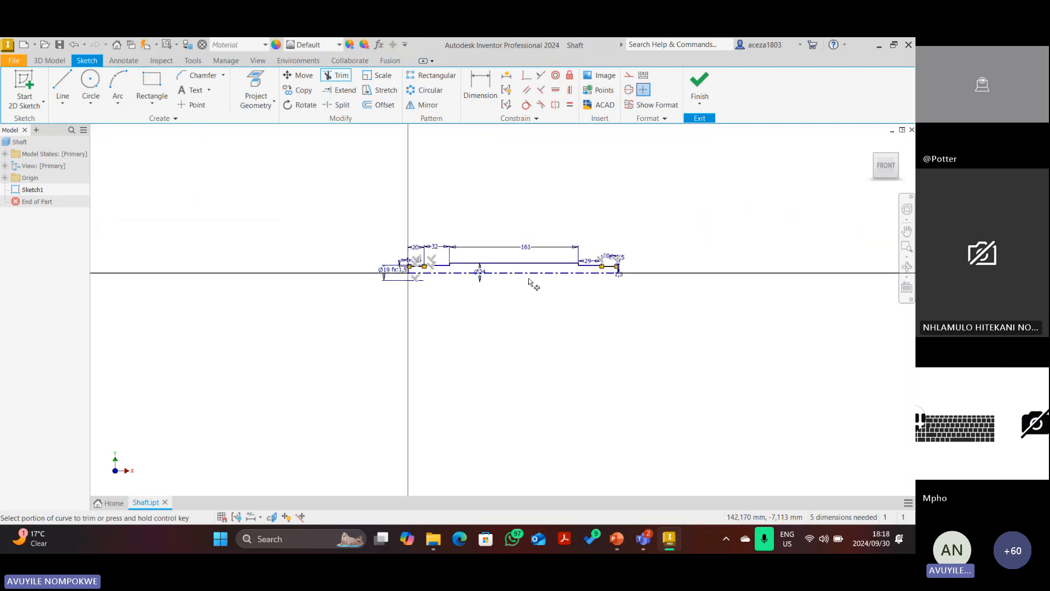
pyautogui.press('Escape')
pyautogui.scroll(4, 580, 284)
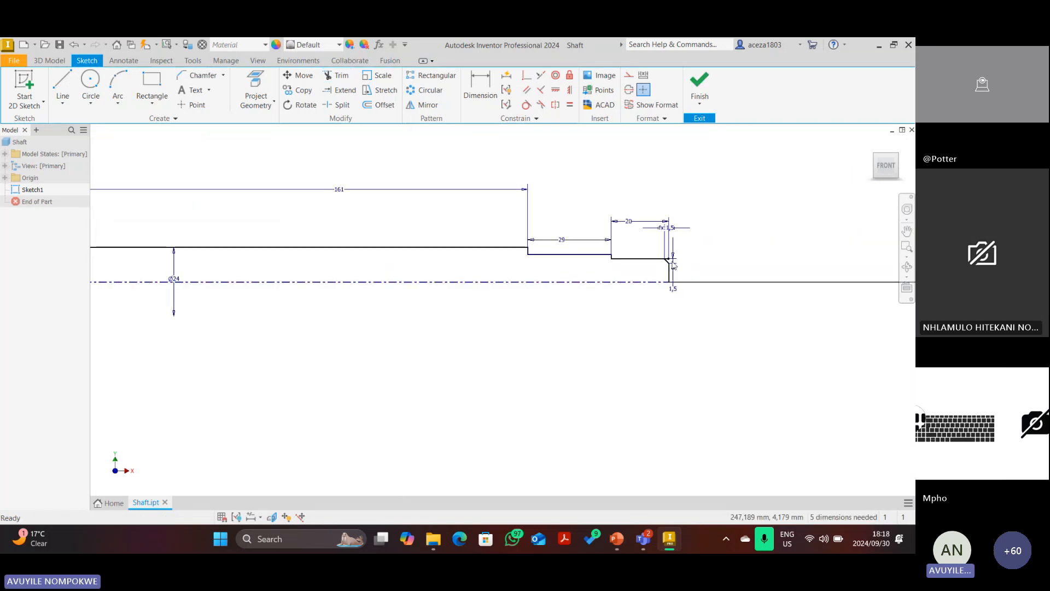
pyautogui.scroll(2, 673, 266)
pyautogui.press('x')
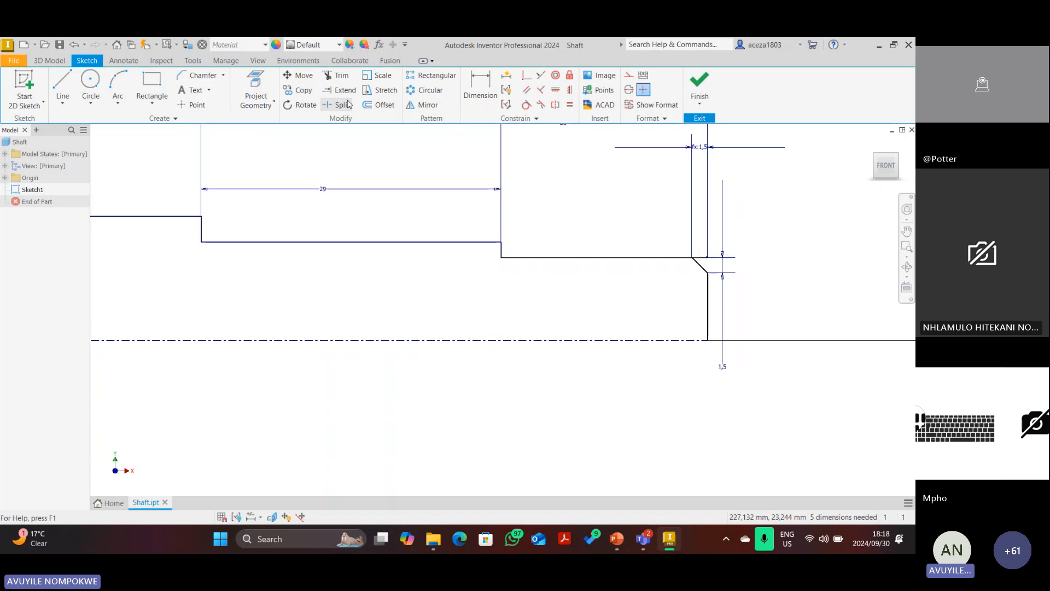
pyautogui.scroll(1, 673, 273)
pyautogui.scroll(-4, 672, 274)
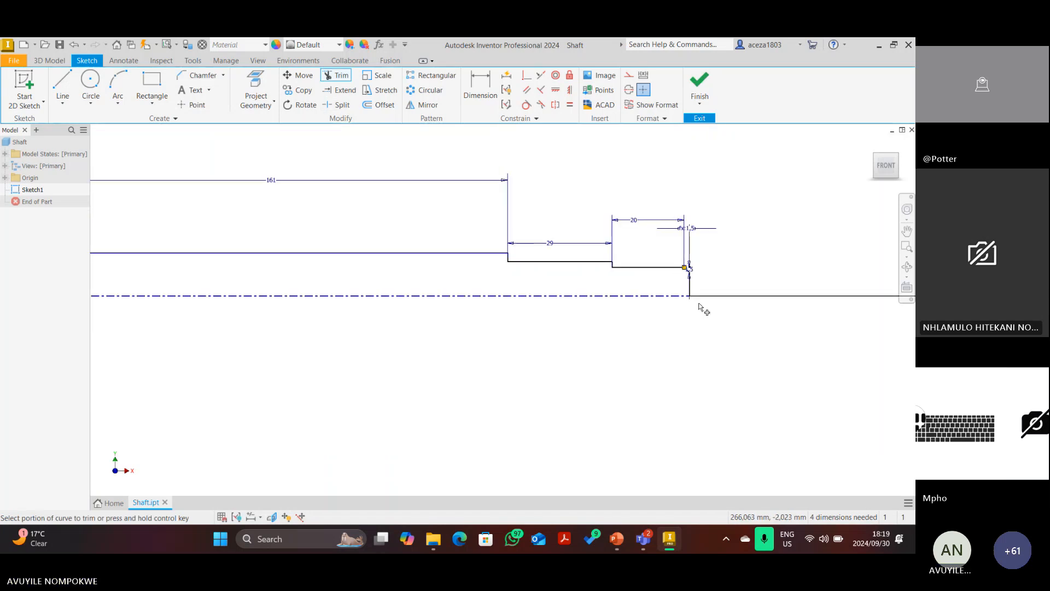
pyautogui.scroll(3, 703, 257)
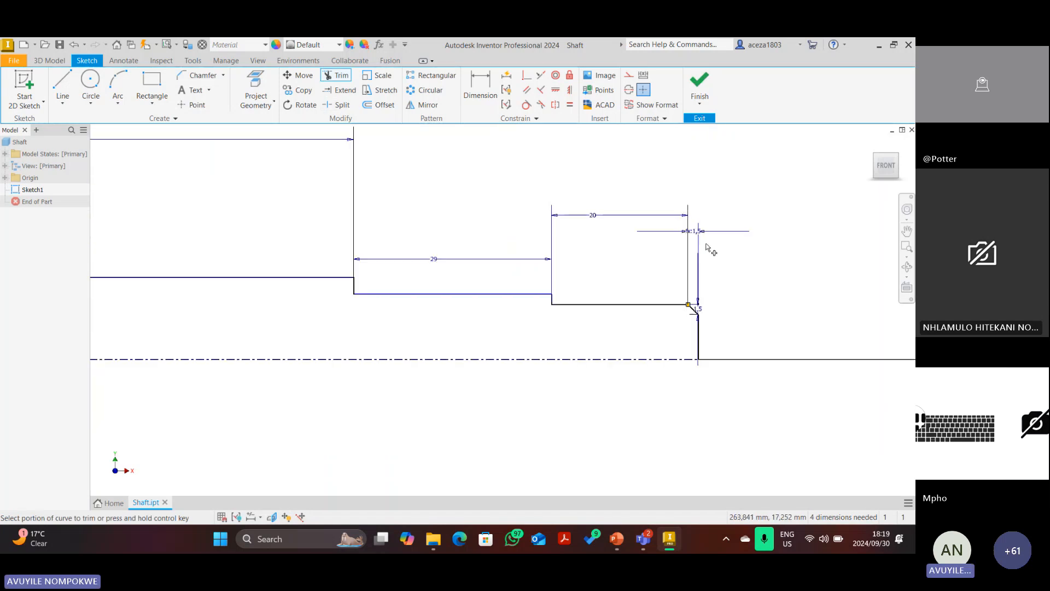
pyautogui.press('Escape')
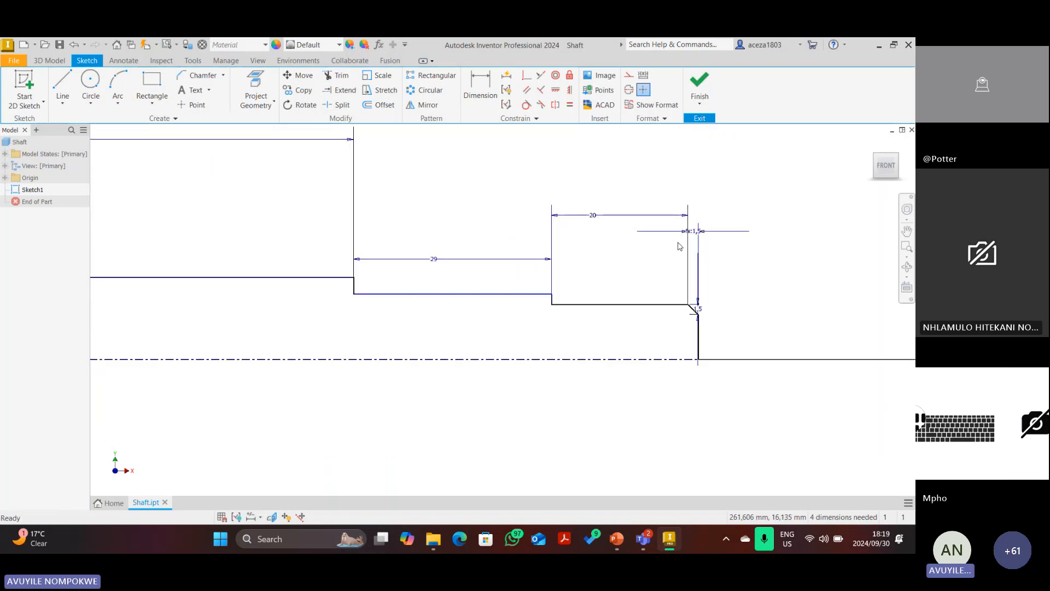
# Delete the 20 length dimension on the end step.
pyautogui.rightClick(649, 215)
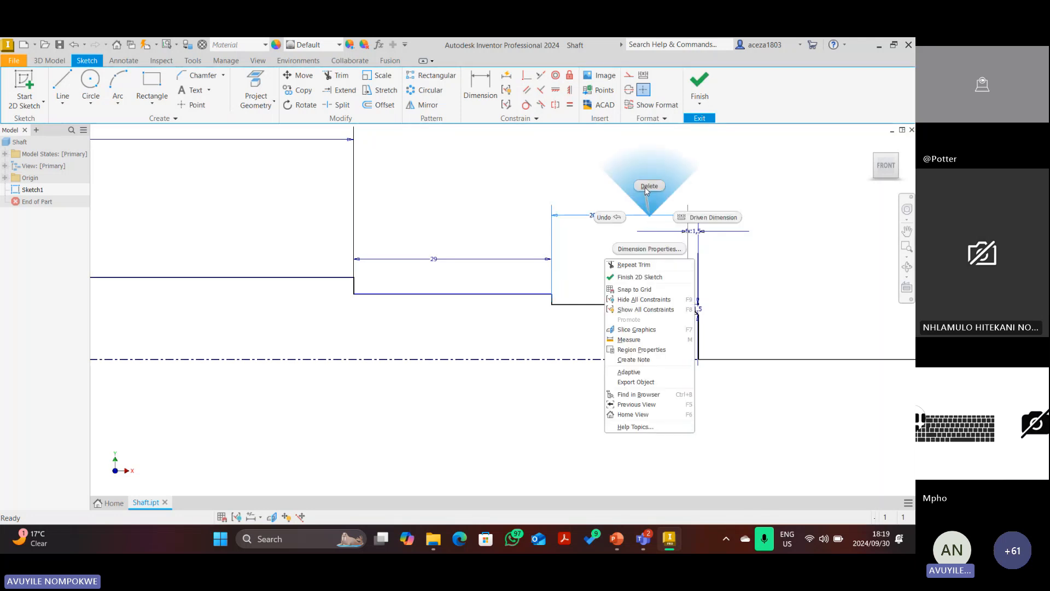
pyautogui.click(647, 187)
pyautogui.click(495, 96)
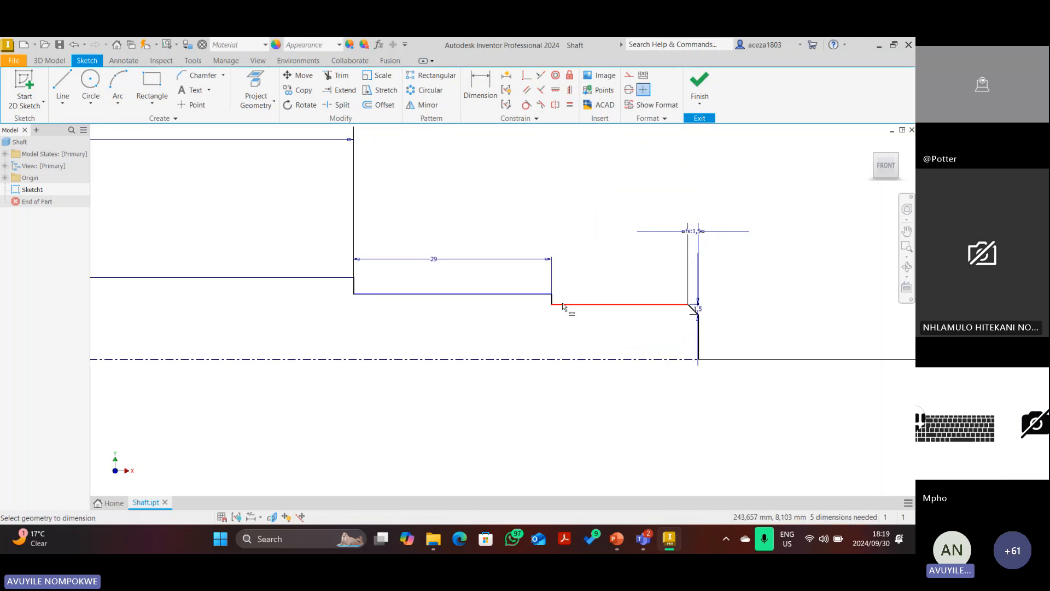
# Dimension the chamfered right-end step from its edge to the end line at 20.
pyautogui.scroll(3, 563, 305)
pyautogui.click(542, 294)
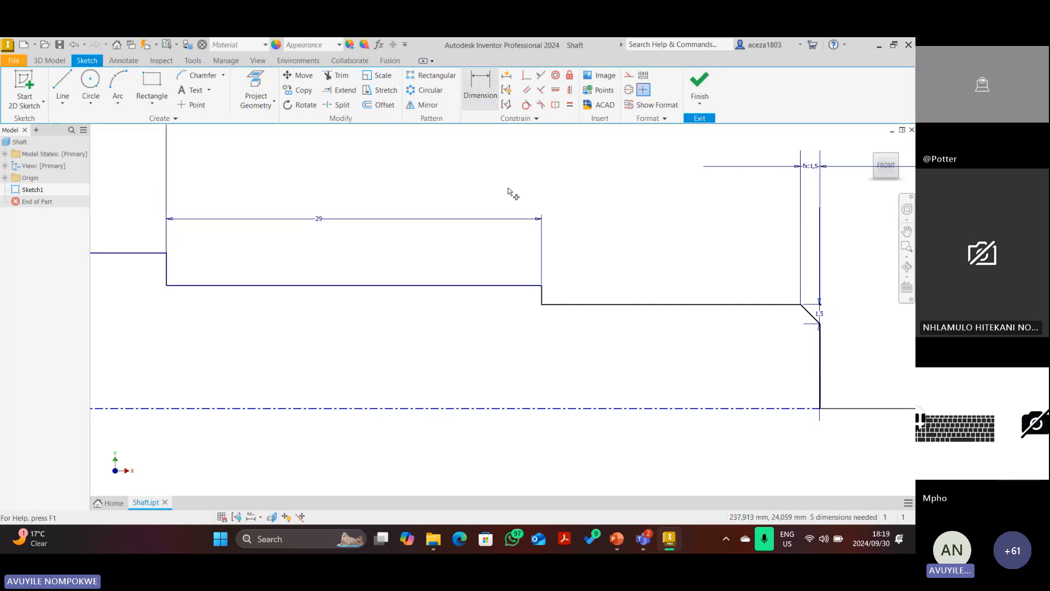
pyautogui.scroll(4, 549, 302)
pyautogui.scroll(-5, 628, 296)
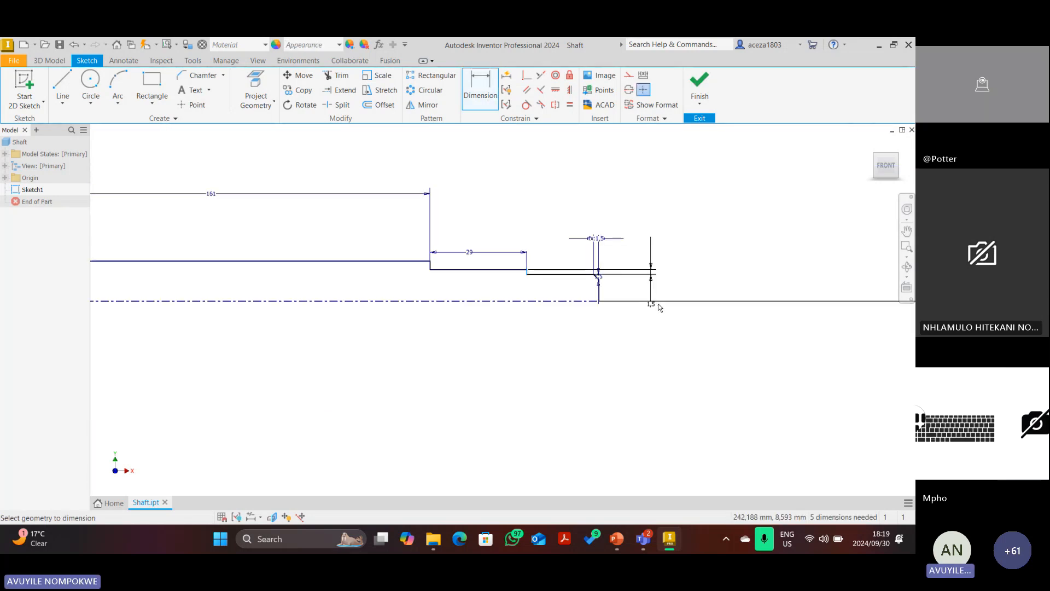
pyautogui.scroll(5, 596, 290)
pyautogui.click(585, 285)
pyautogui.scroll(-3, 585, 284)
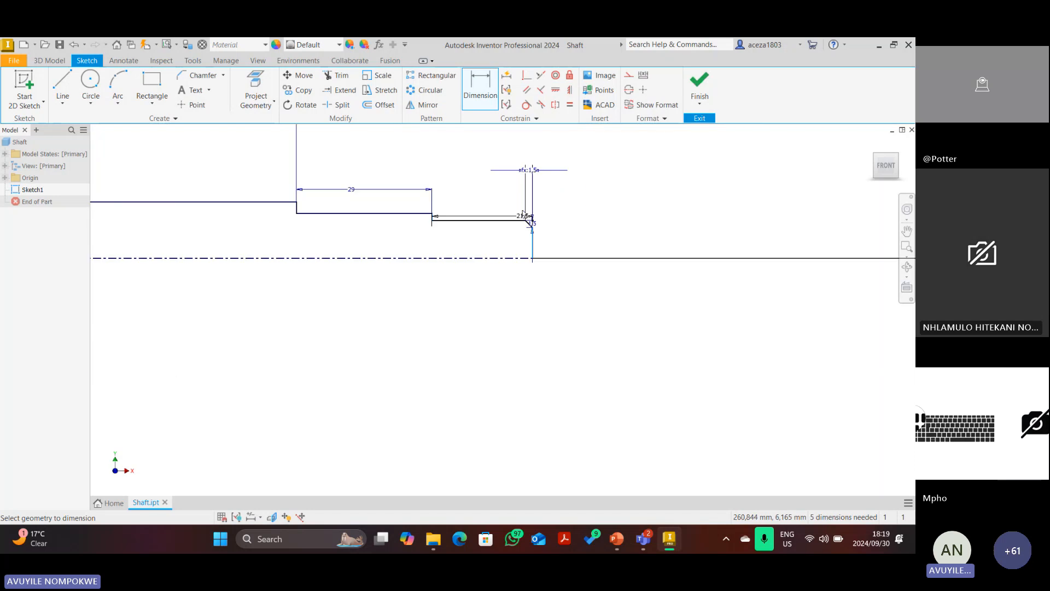
pyautogui.click(506, 179)
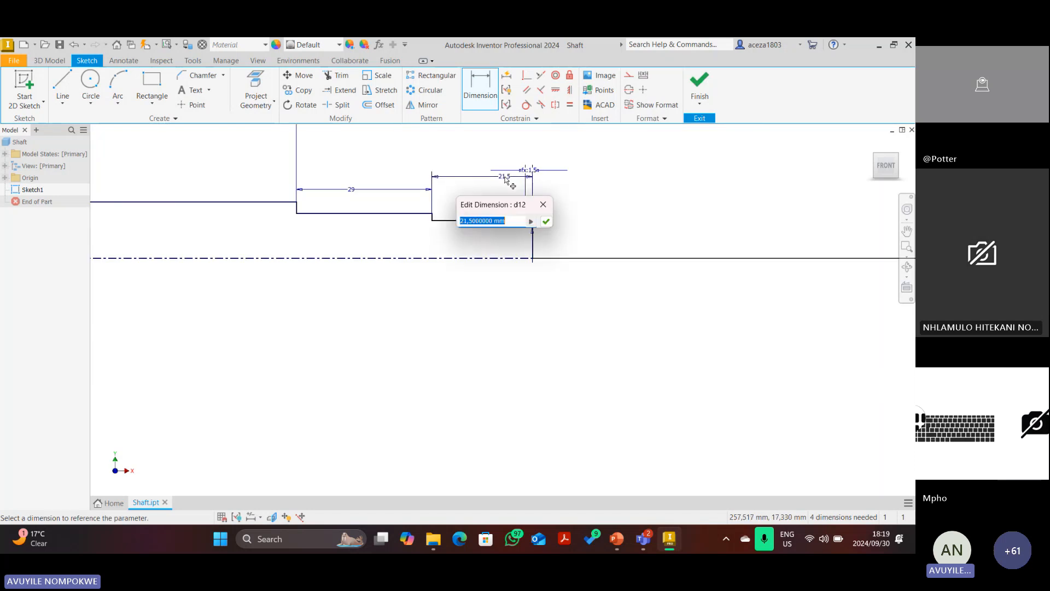
pyautogui.write('20')
pyautogui.press('Return')
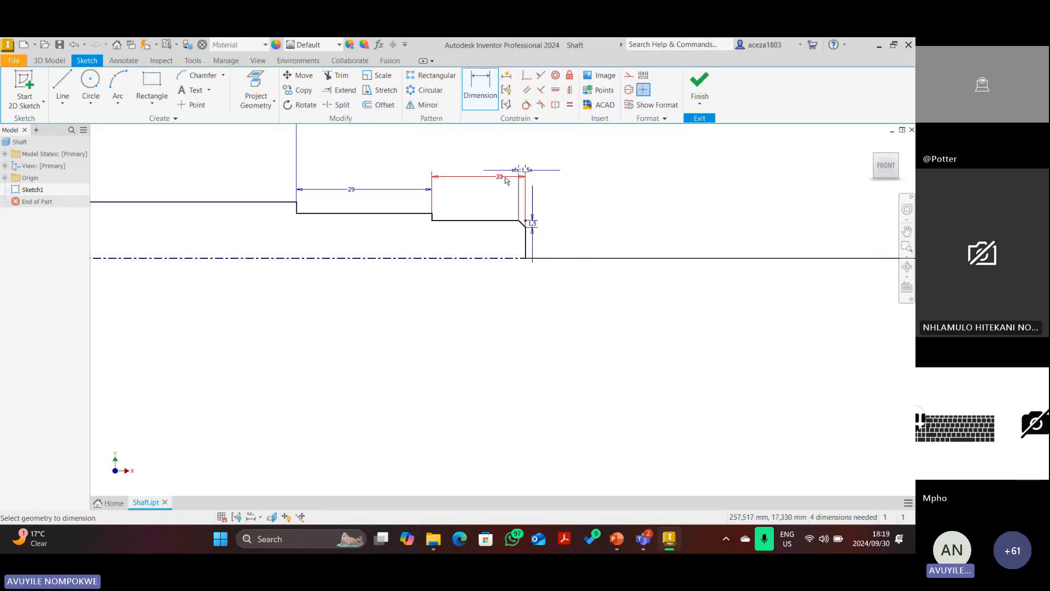
pyautogui.scroll(-5, 279, 219)
pyautogui.scroll(5, 280, 215)
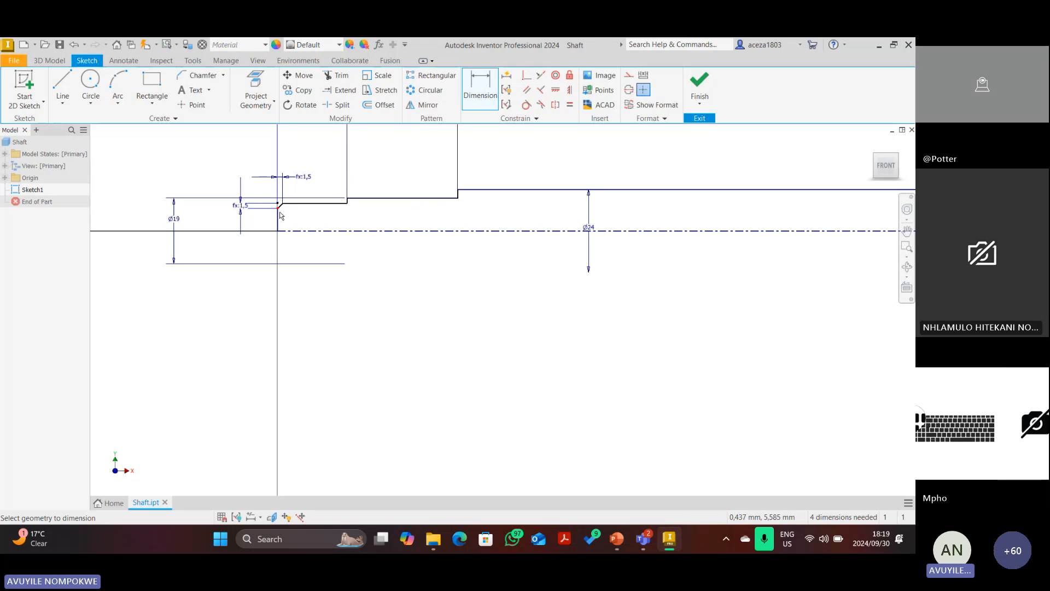
pyautogui.scroll(-3, 286, 223)
pyautogui.scroll(4, 438, 175)
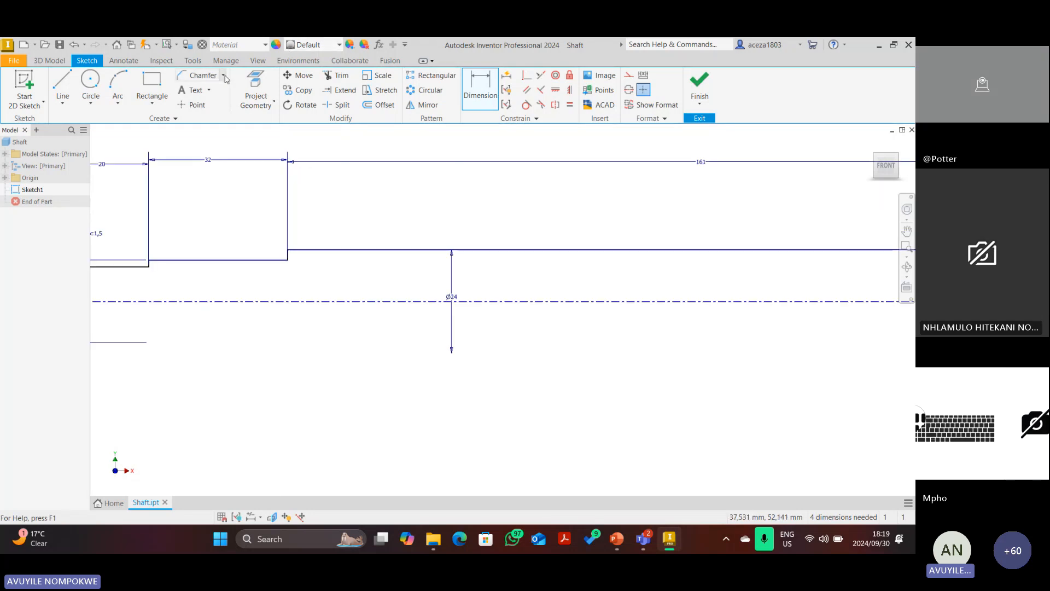
# Try a 2 mm fillet on a shoulder corner, then undo it.
pyautogui.click(225, 76)
pyautogui.click(198, 91)
pyautogui.scroll(6, 288, 250)
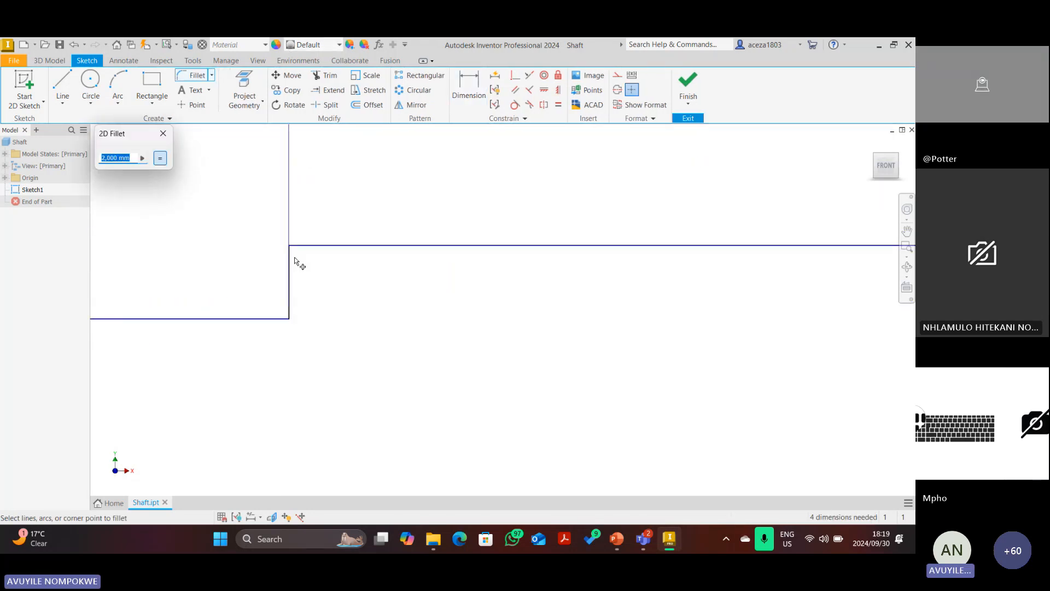
pyautogui.click(309, 246)
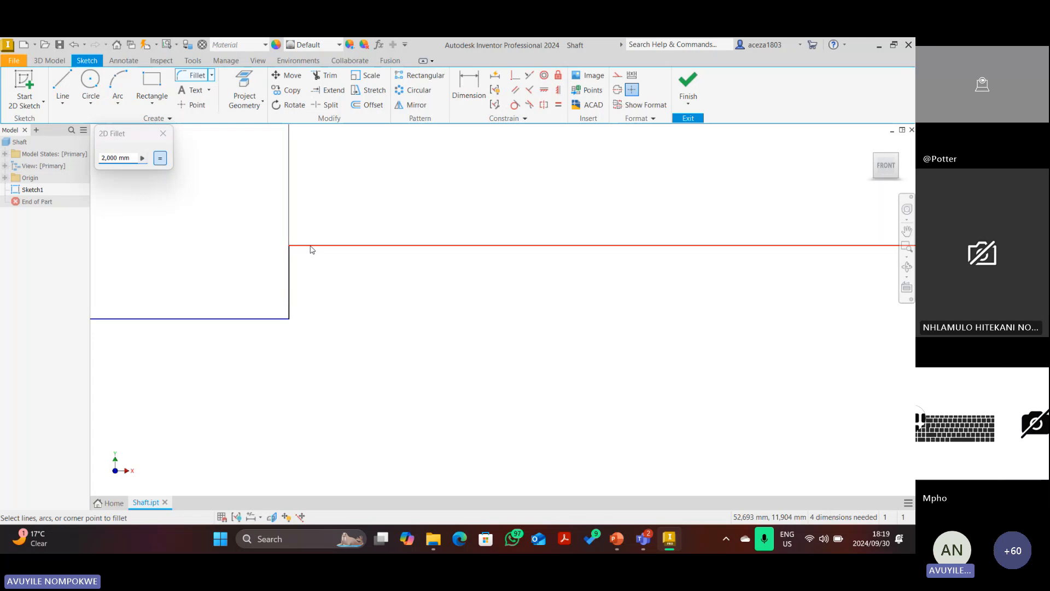
pyautogui.click(289, 273)
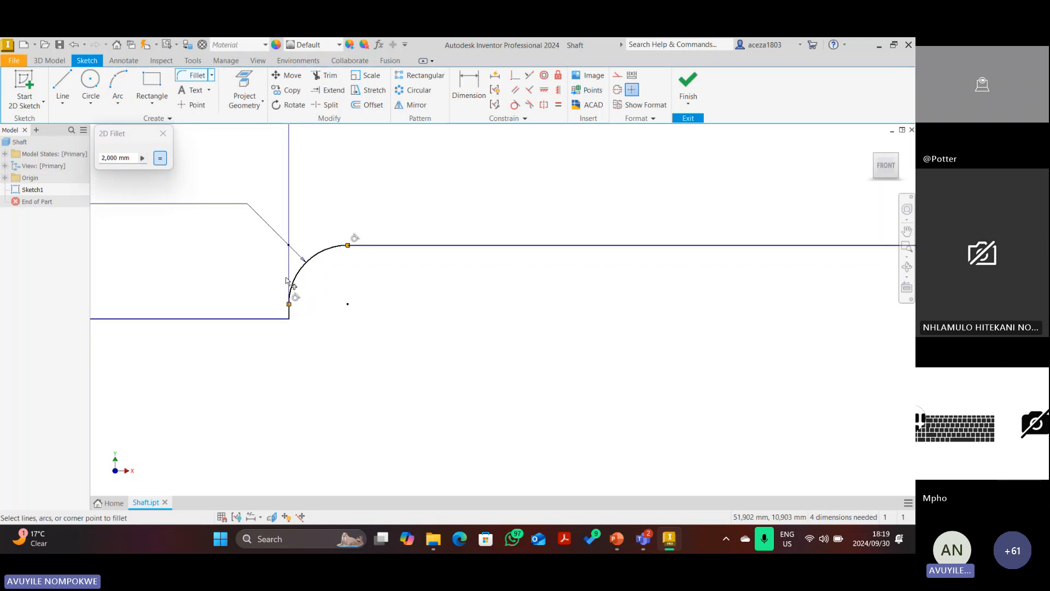
pyautogui.scroll(-5, 287, 278)
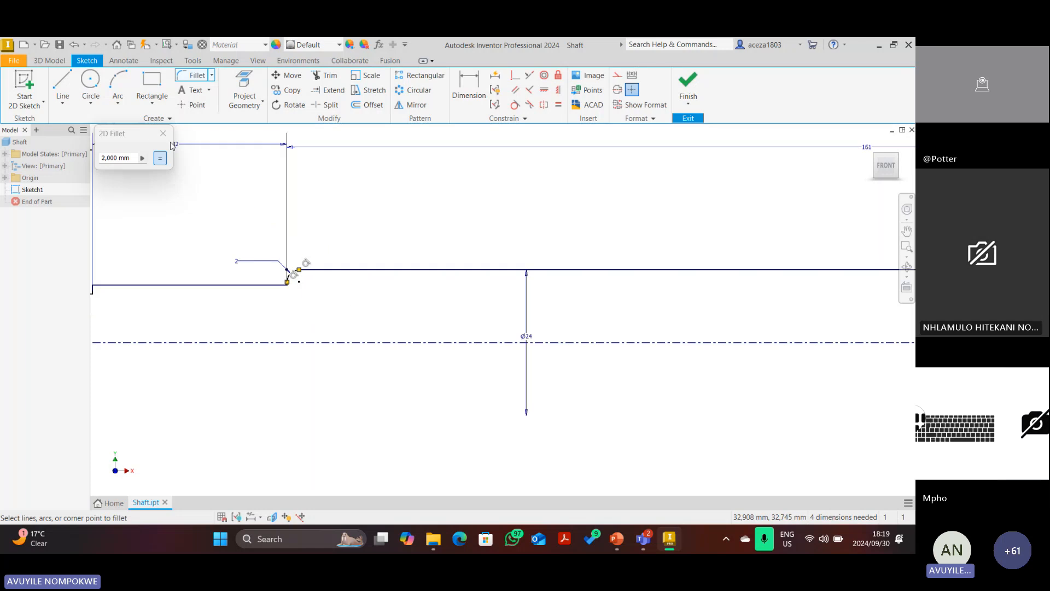
pyautogui.press('Escape')
pyautogui.hotkey('ctrl', 'z')
# Fillet the Ø24 section's shoulder corners with a 1 mm radius.
pyautogui.click(194, 75)
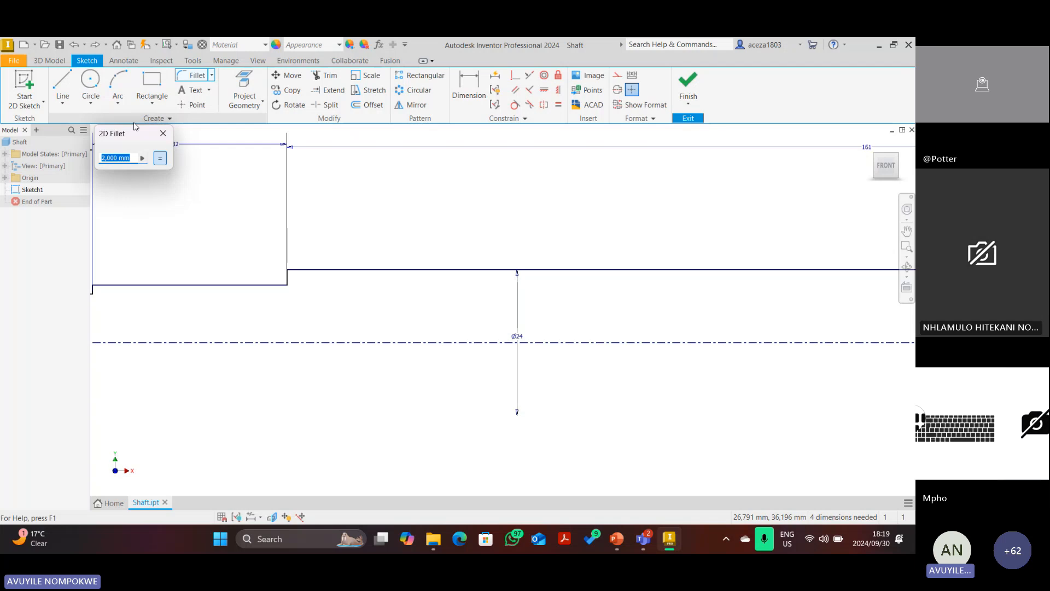
pyautogui.write('1')
pyautogui.scroll(3, 493, 252)
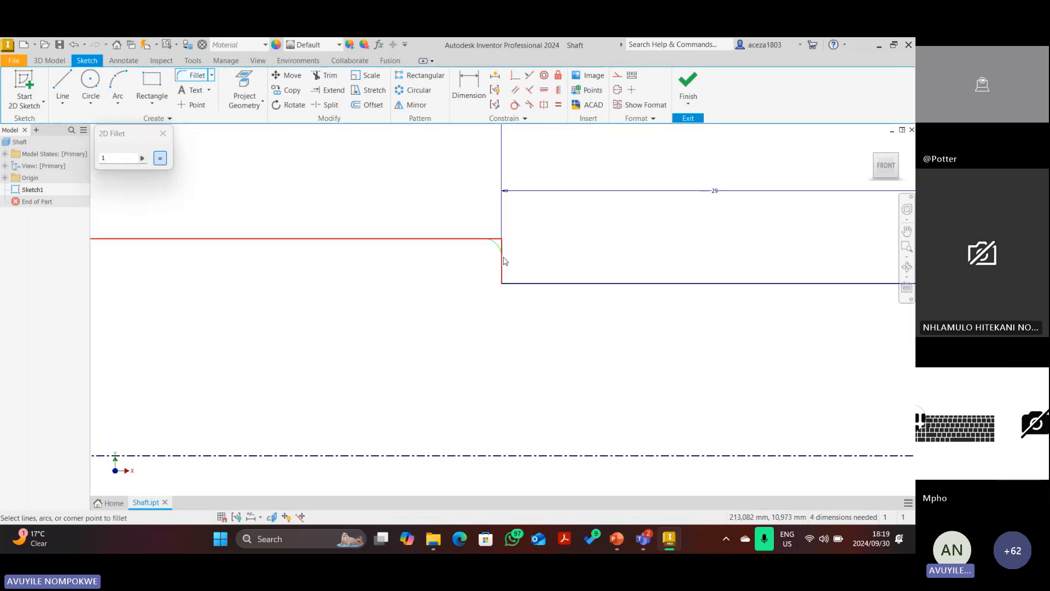
pyautogui.click(503, 257)
pyautogui.press('Escape')
pyautogui.scroll(-7, 406, 280)
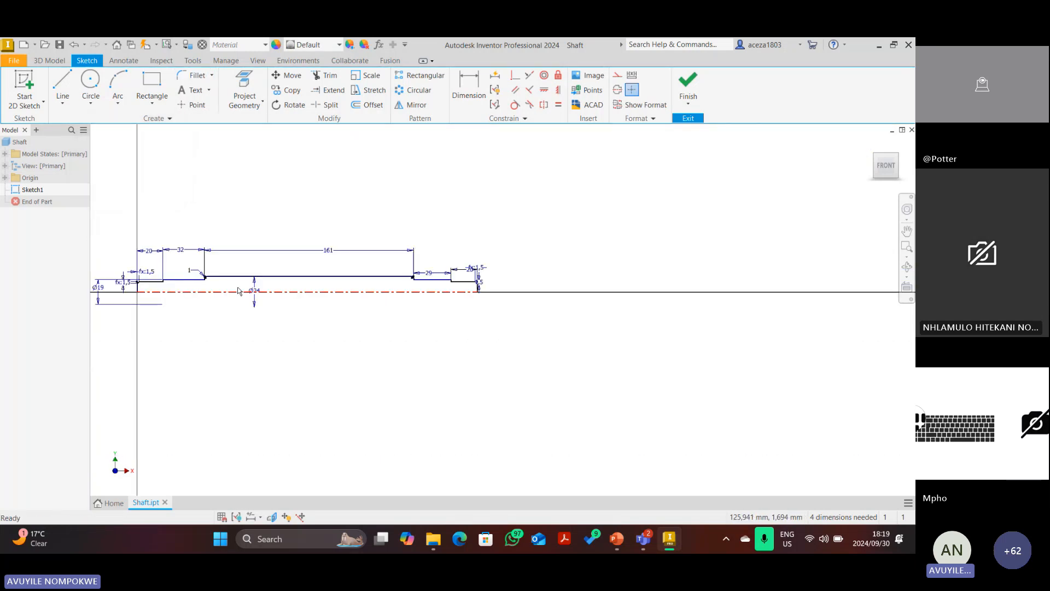
# Finish the sketch and revolve the shaft profile 360° about its centreline into Solid1.
pyautogui.scroll(3, 238, 290)
pyautogui.scroll(-2, 394, 277)
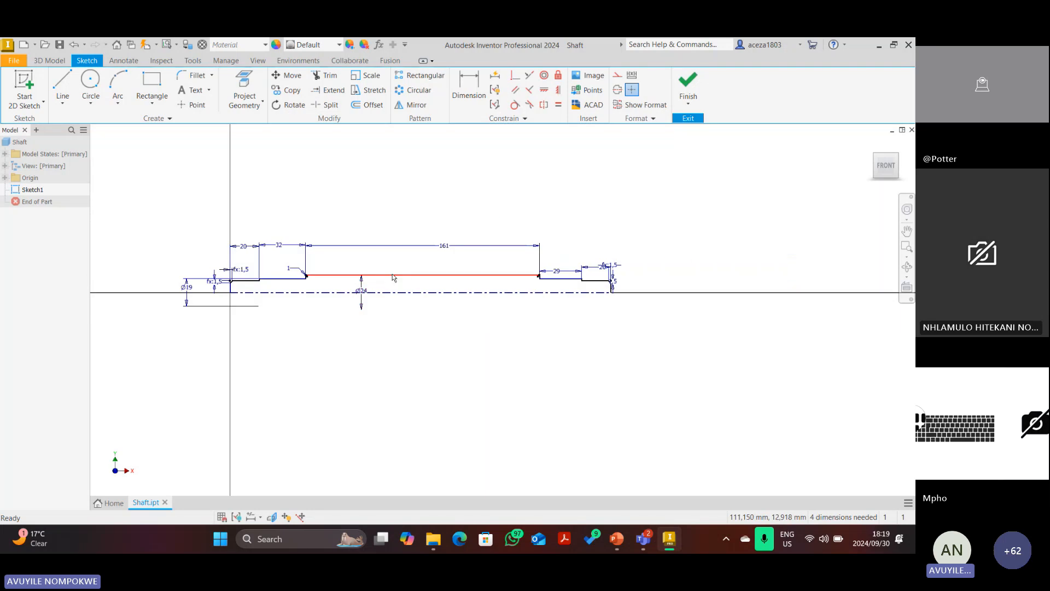
pyautogui.click(687, 88)
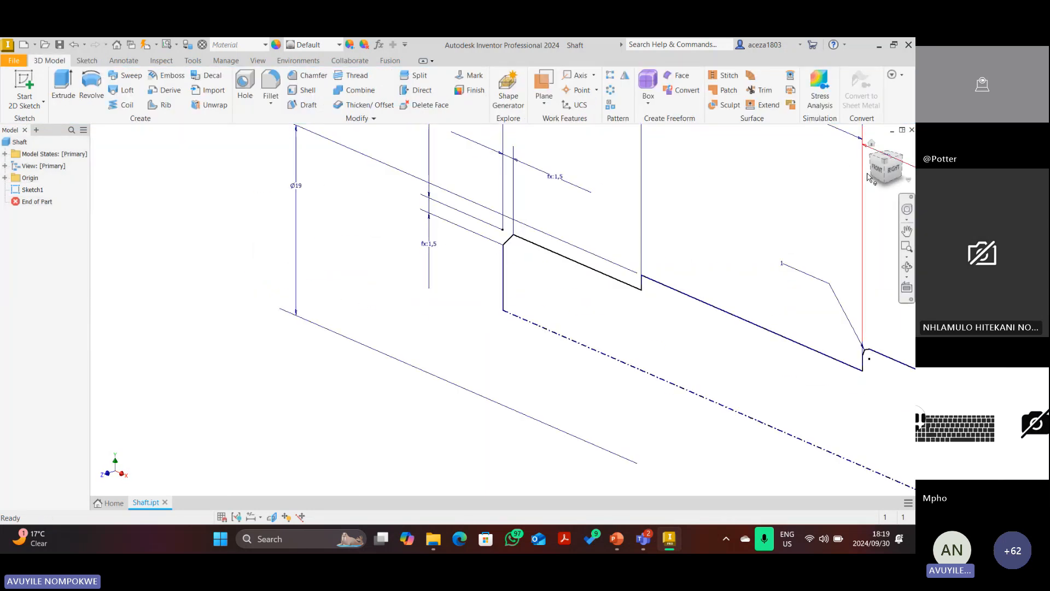
pyautogui.click(887, 165)
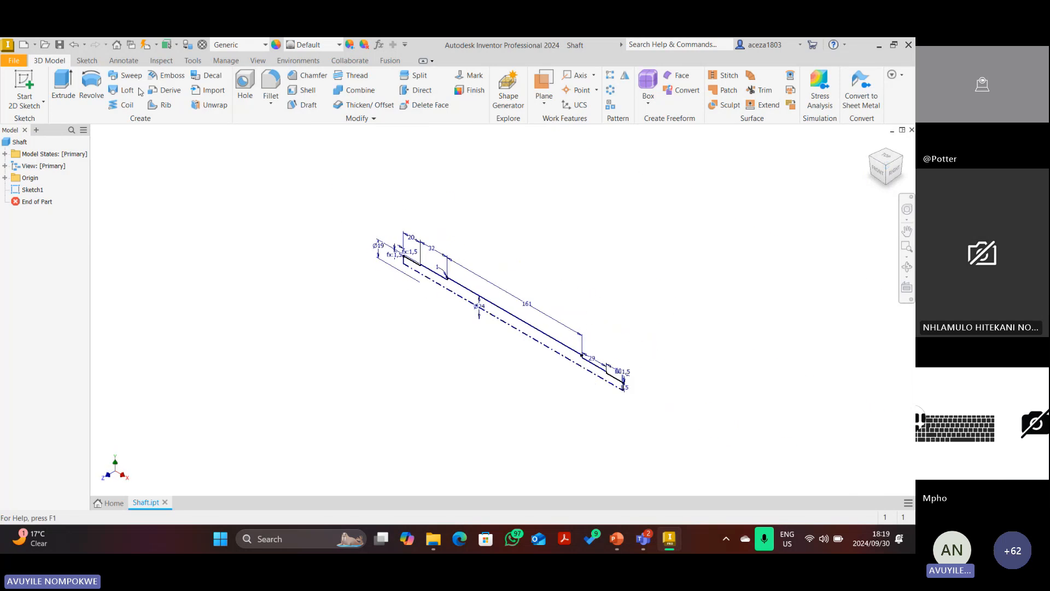
pyautogui.click(91, 86)
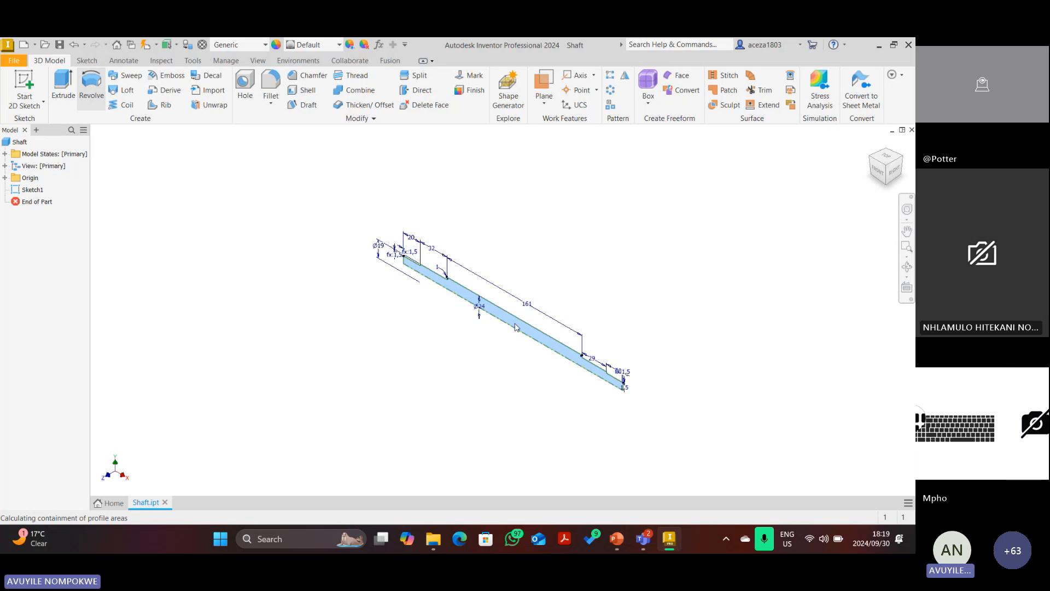
pyautogui.scroll(5, 556, 295)
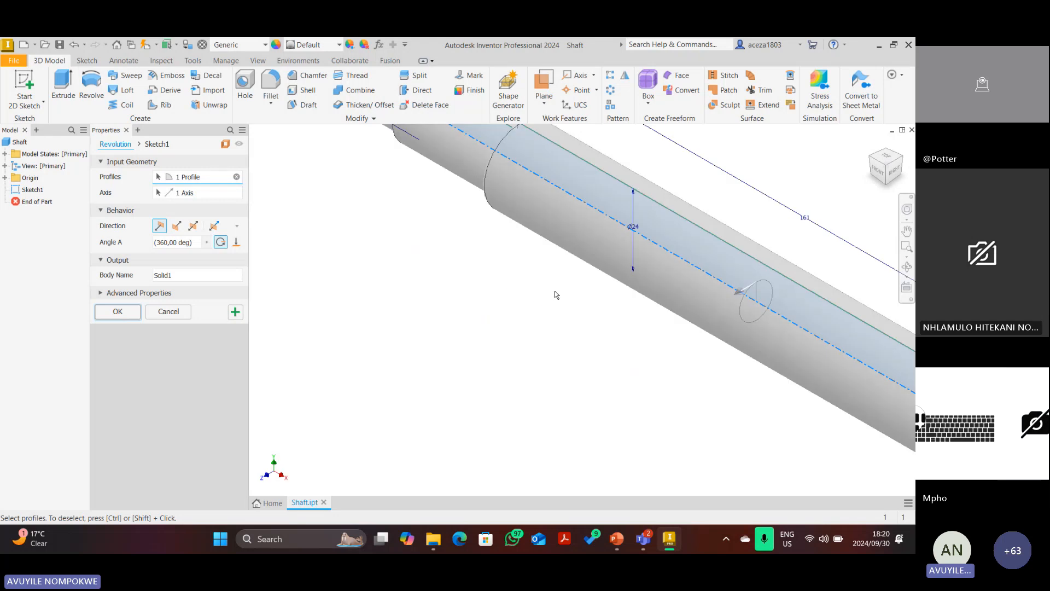
pyautogui.scroll(-5, 556, 295)
pyautogui.scroll(2, 558, 282)
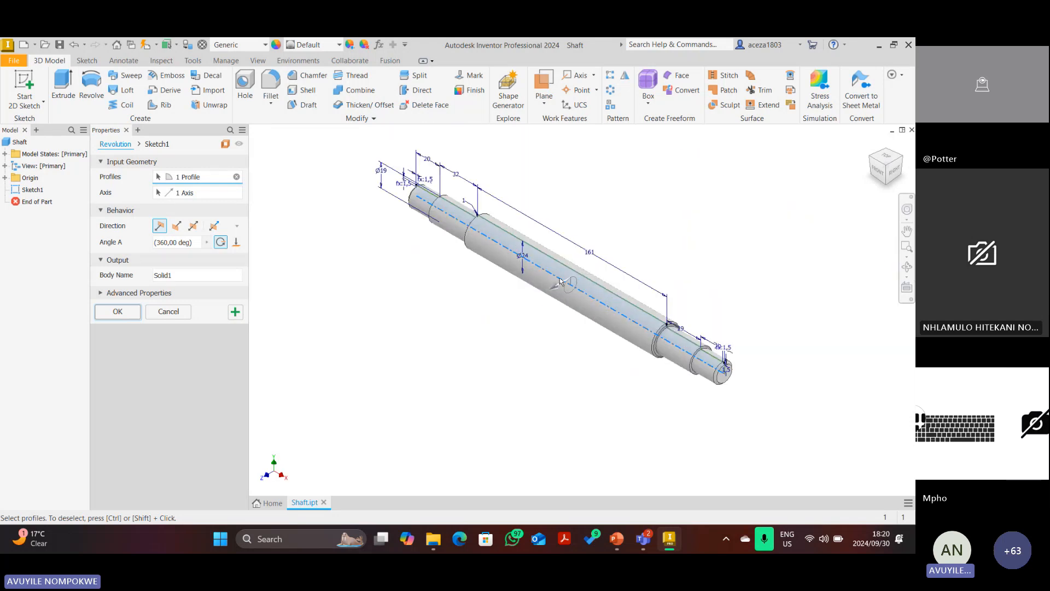
pyautogui.scroll(3, 560, 281)
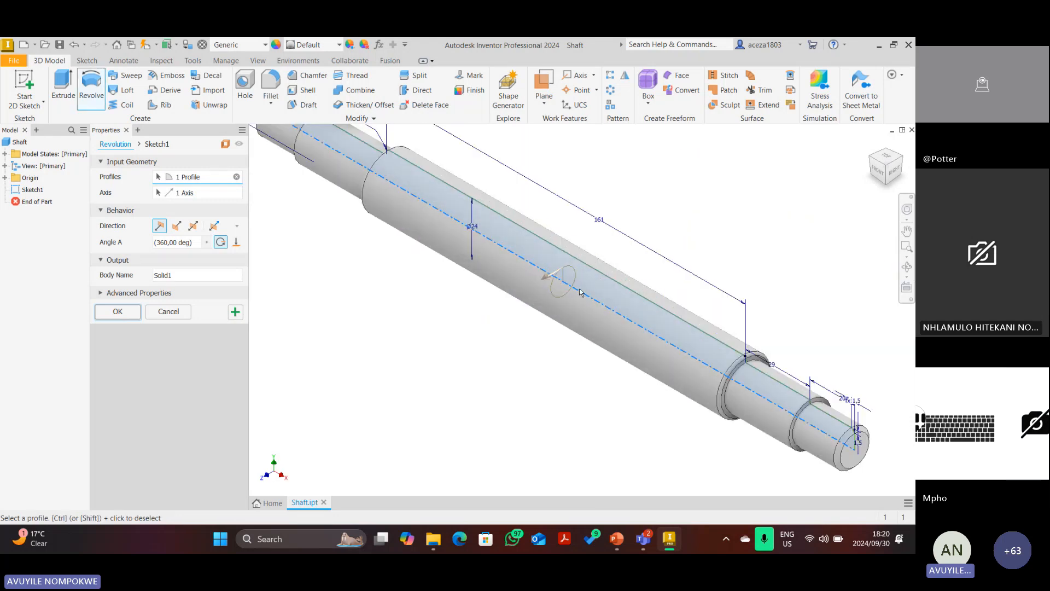
pyautogui.scroll(-2, 566, 289)
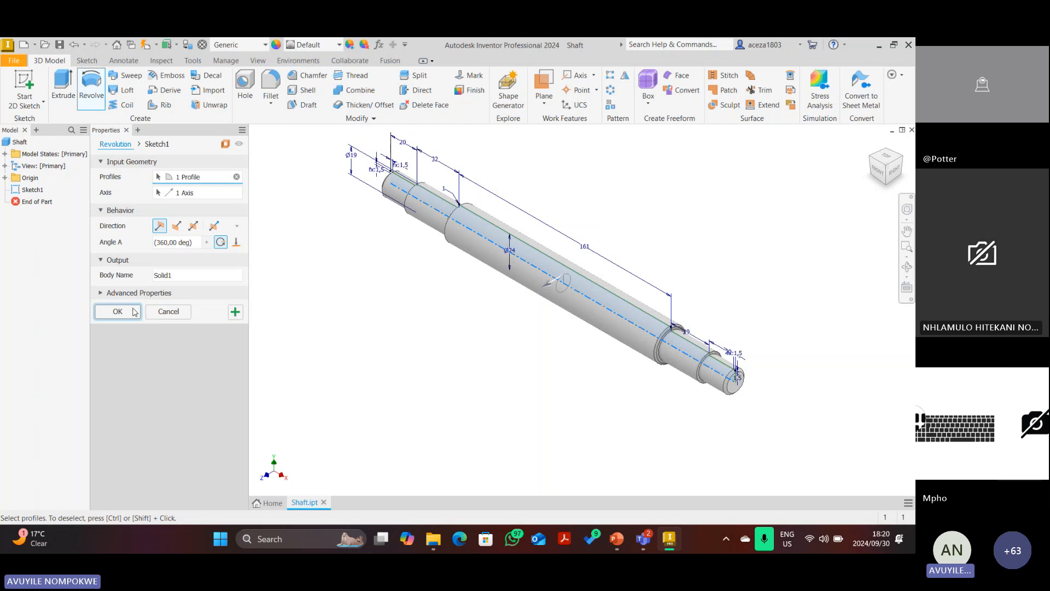
pyautogui.click(114, 314)
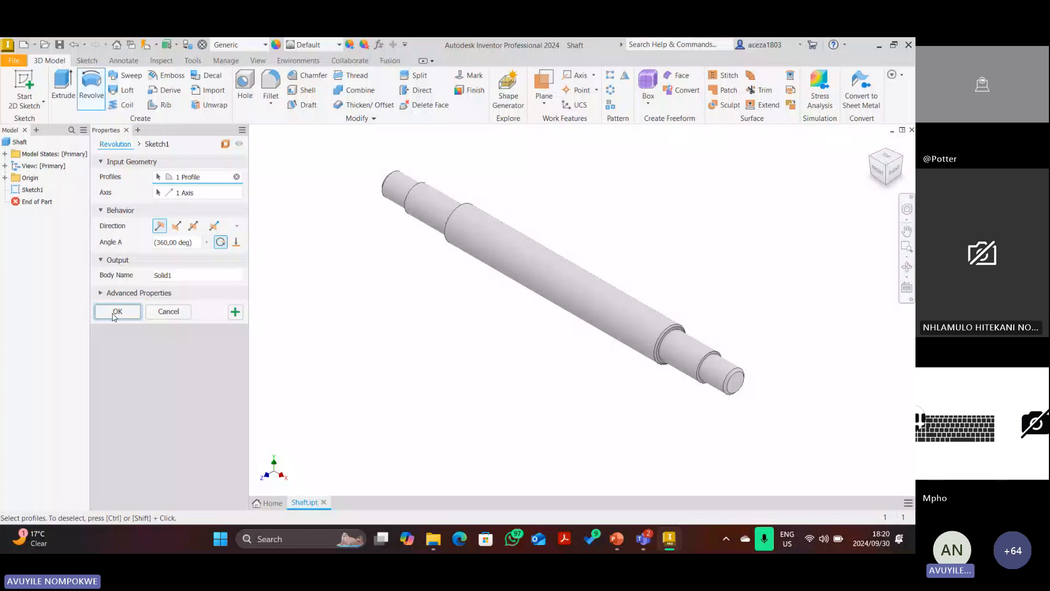
# Switch to the PowerPoint slide showing the V-belt drive drawing.
pyautogui.click(616, 539)
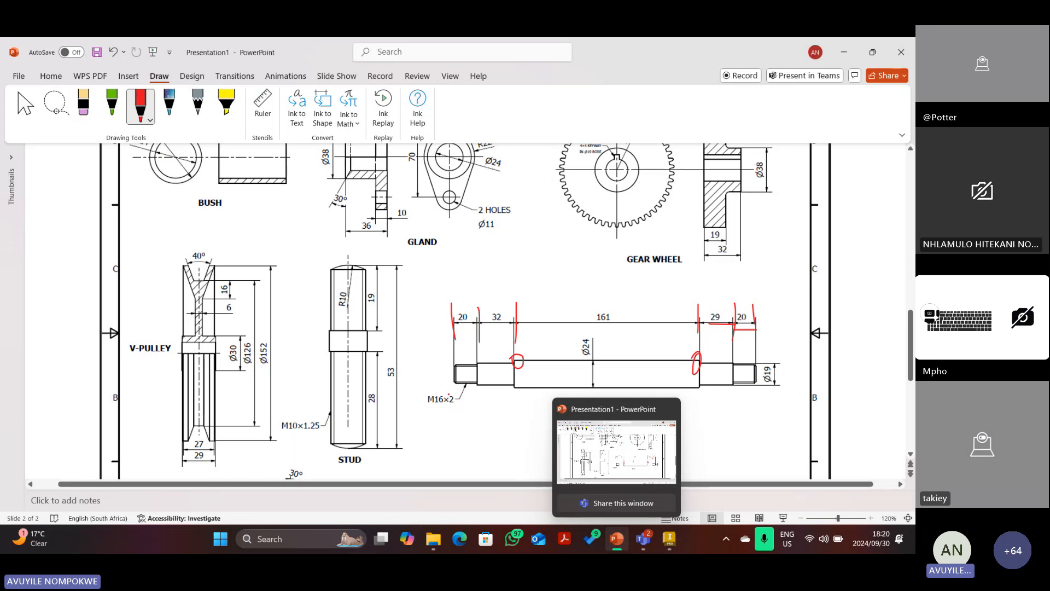
# Erase the red ink marks on the shaft's dimension line, restoring the accidentally deleted drawing.
pyautogui.moveTo(454, 393); pyautogui.dragTo(453, 406)
pyautogui.press('Escape')
pyautogui.click(452, 310)
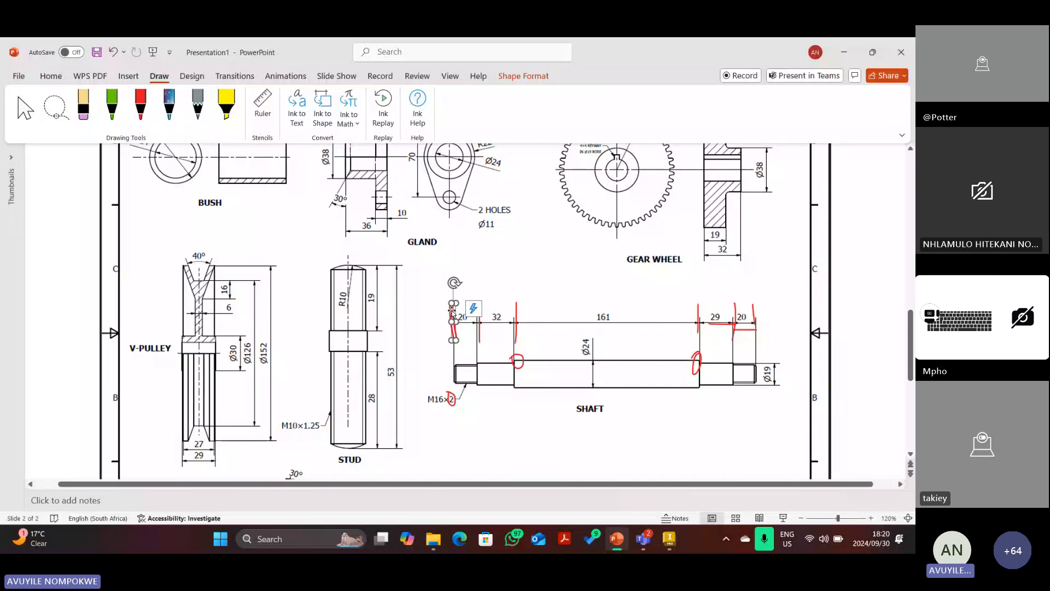
pyautogui.press('Delete')
pyautogui.click(481, 315)
pyautogui.press('Delete')
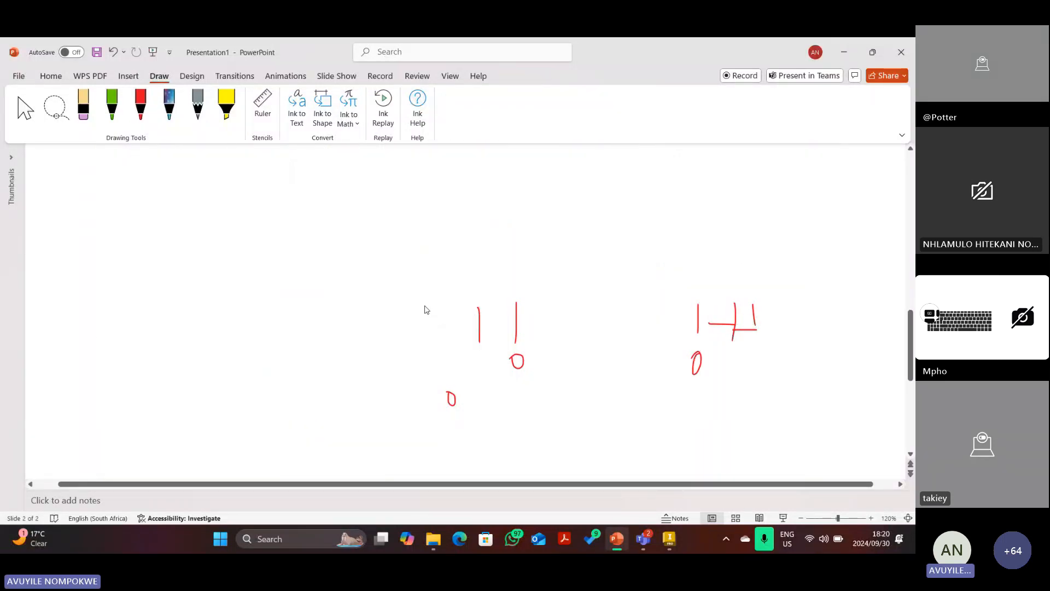
pyautogui.hotkey('ctrl', 'z')
pyautogui.hotkey('ctrl', 'z')
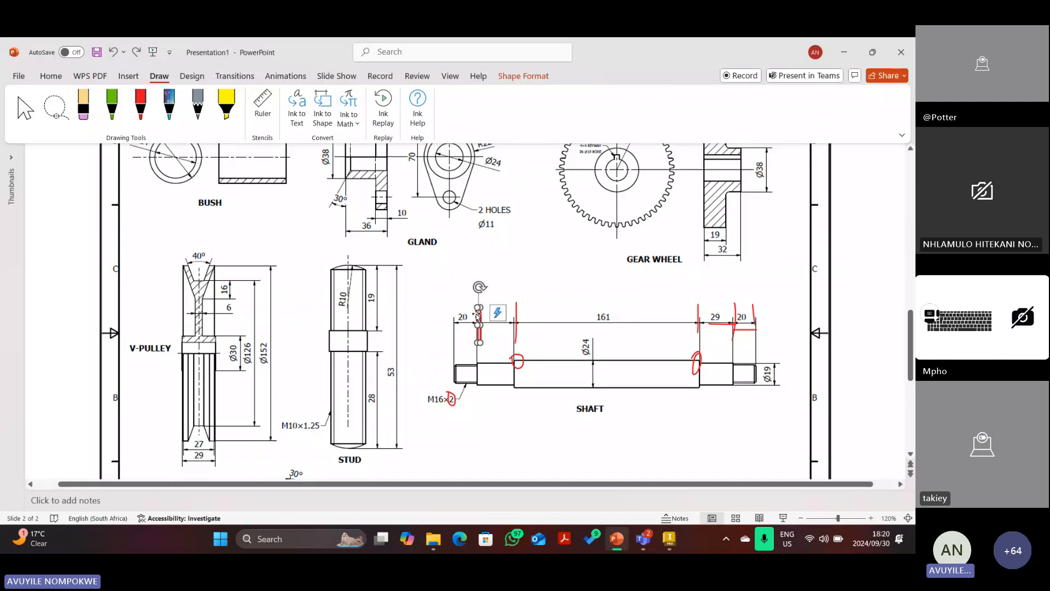
pyautogui.press('Delete')
pyautogui.click(733, 324)
pyautogui.press('Delete')
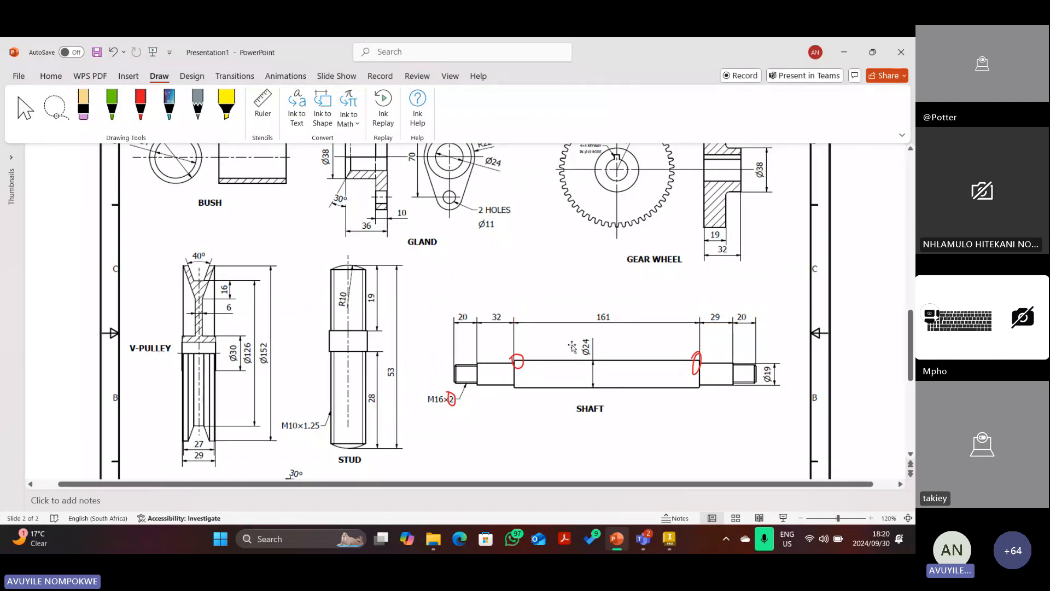
# Mark the shaft's left threaded end in red and return to Inventor.
pyautogui.click(140, 104)
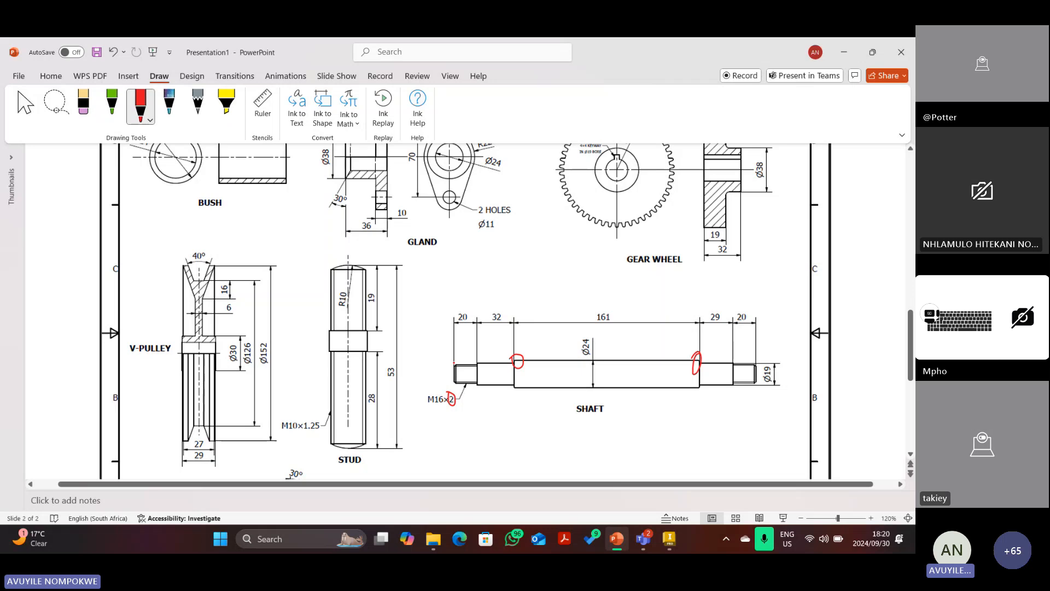
pyautogui.moveTo(454, 357)
pyautogui.mouseDown()
pyautogui.moveTo(455, 379)
pyautogui.moveTo(475, 383)
pyautogui.moveTo(475, 370)
pyautogui.mouseUp()
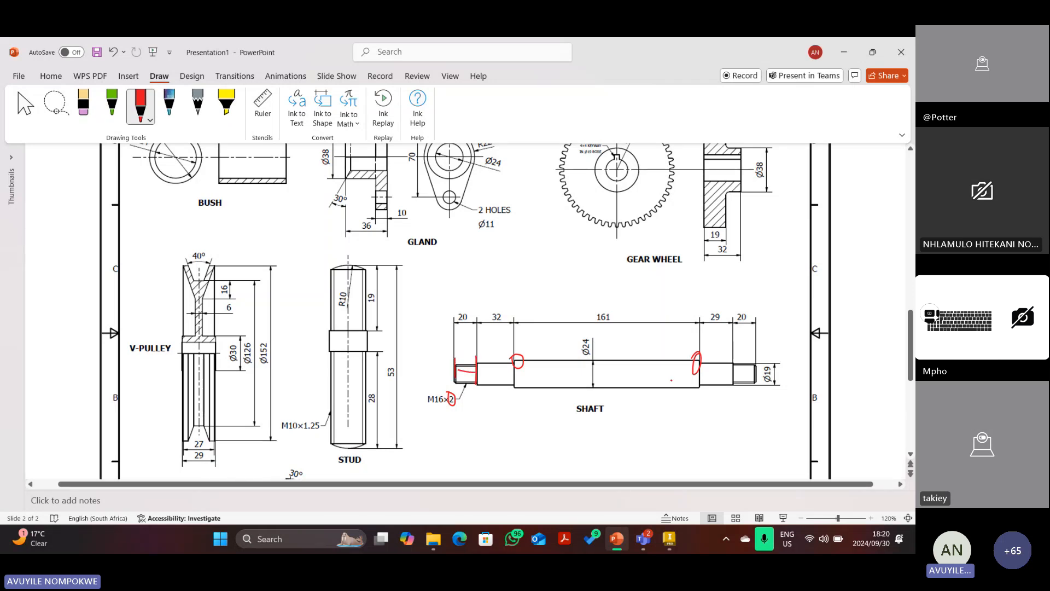
pyautogui.click(667, 541)
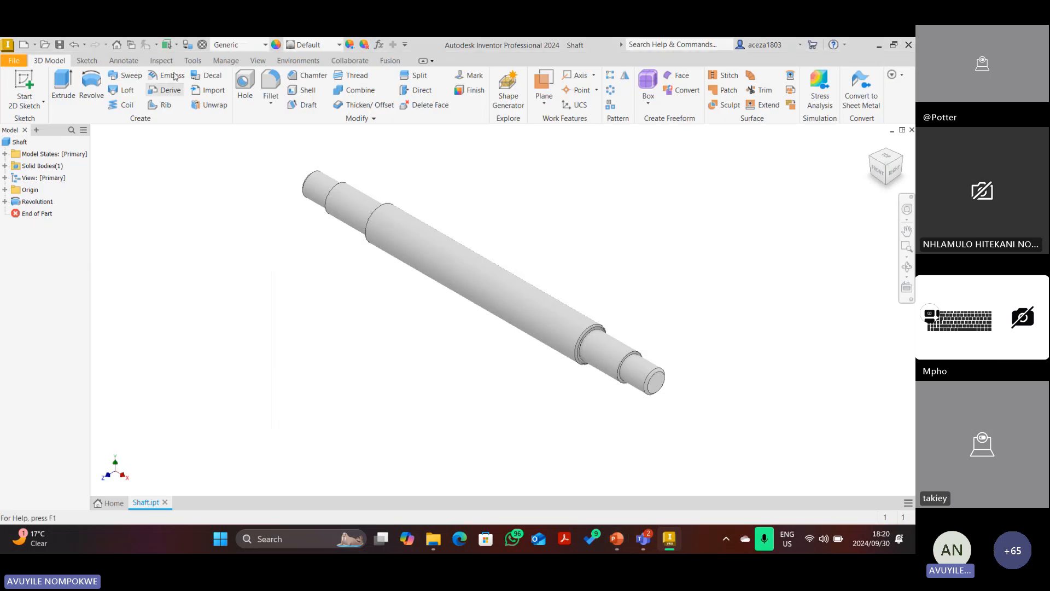
# Add an M16x2 class 6g thread to the first end cylinder of the shaft.
pyautogui.click(871, 144)
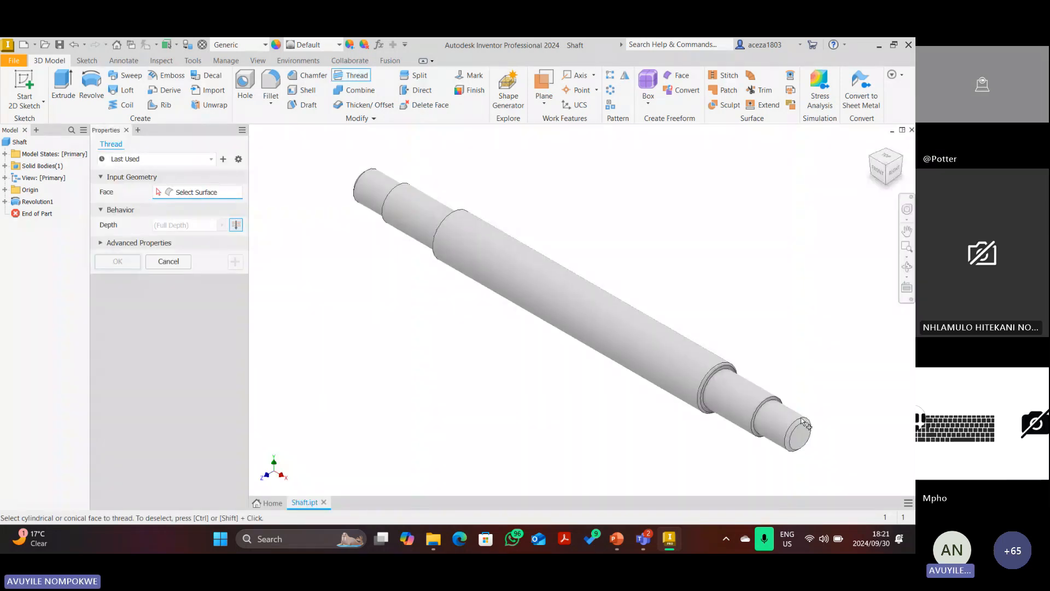
pyautogui.click(786, 432)
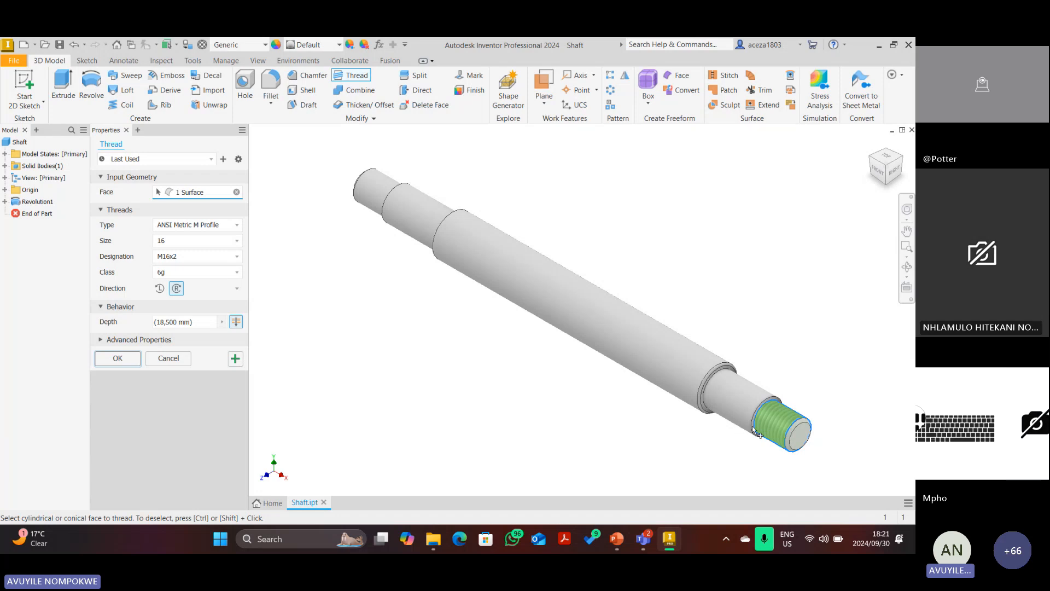
pyautogui.scroll(-2, 761, 416)
pyautogui.keyDown('shift'); pyautogui.moveTo(771, 393); pyautogui.dragTo(464, 386, button='middle'); pyautogui.keyUp('shift')
pyautogui.click(465, 385)
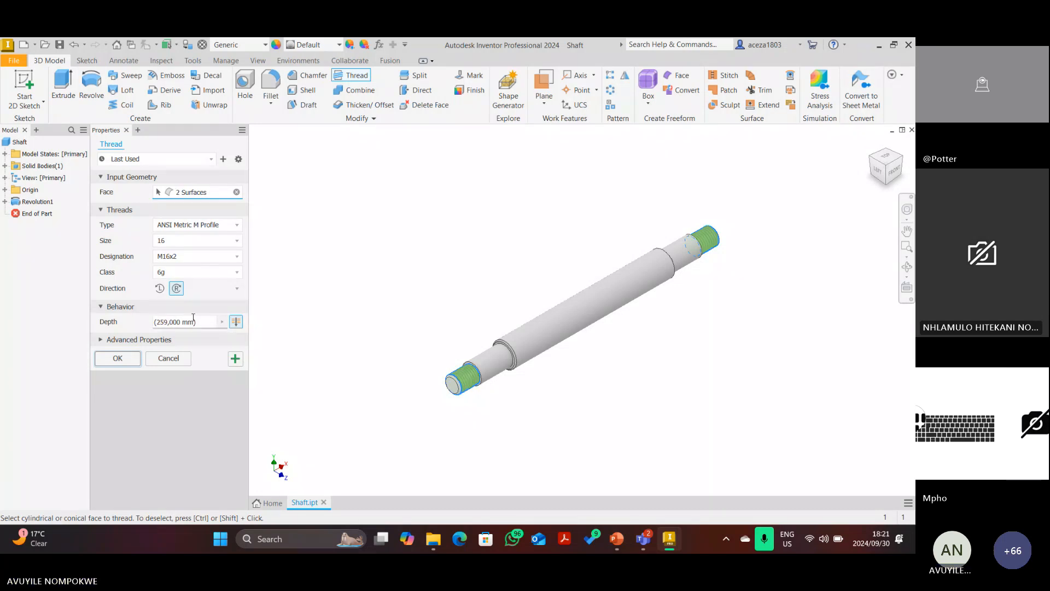
pyautogui.click(118, 358)
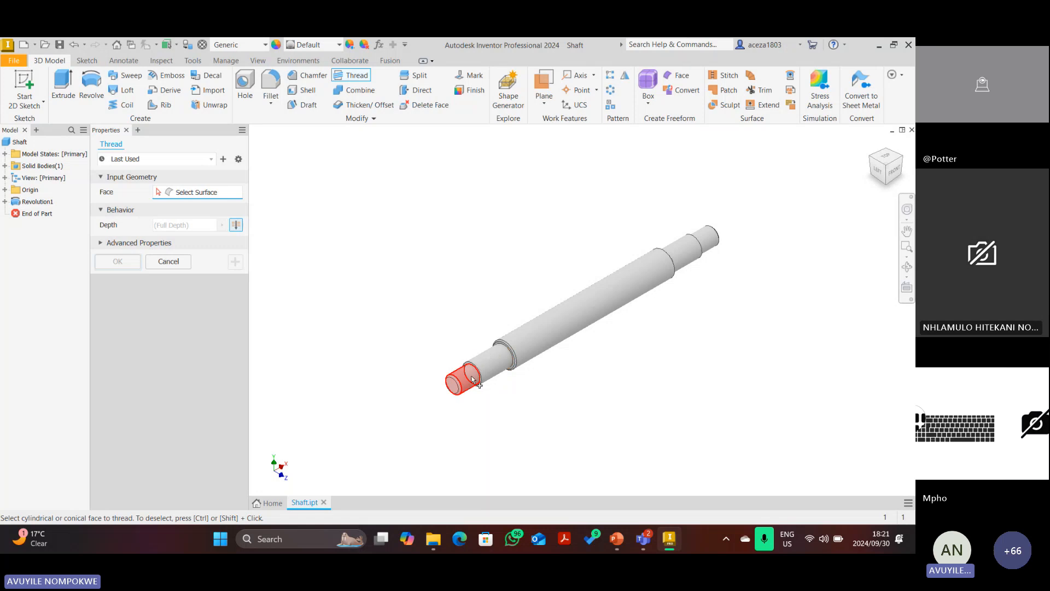
pyautogui.click(473, 379)
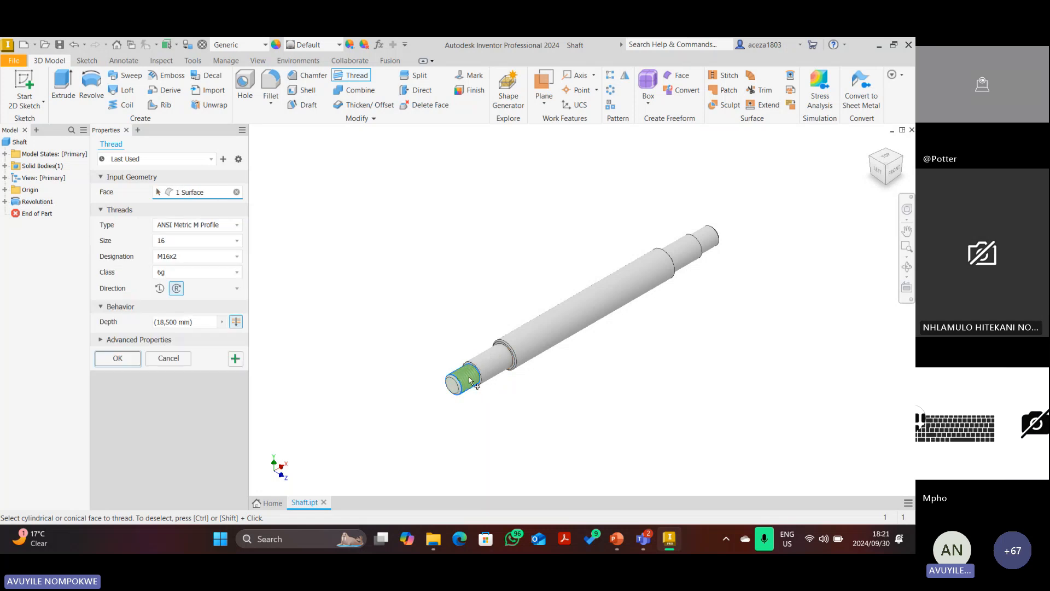
pyautogui.scroll(5, 471, 380)
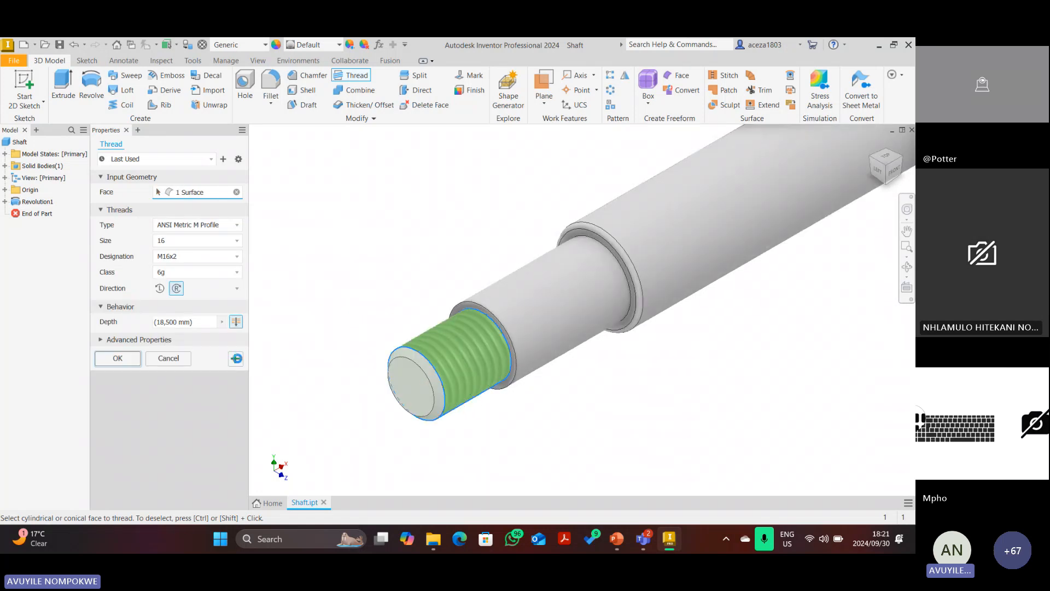
pyautogui.click(235, 358)
# Thread the shaft's other end cylinder with M16x2 6g as well.
pyautogui.click(901, 158)
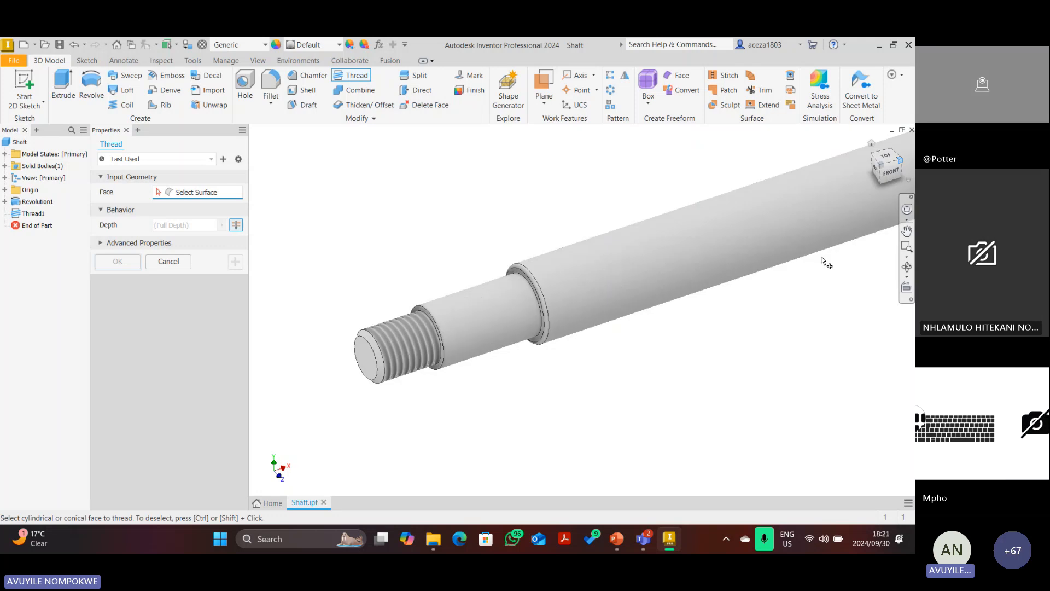
pyautogui.scroll(5, 690, 389)
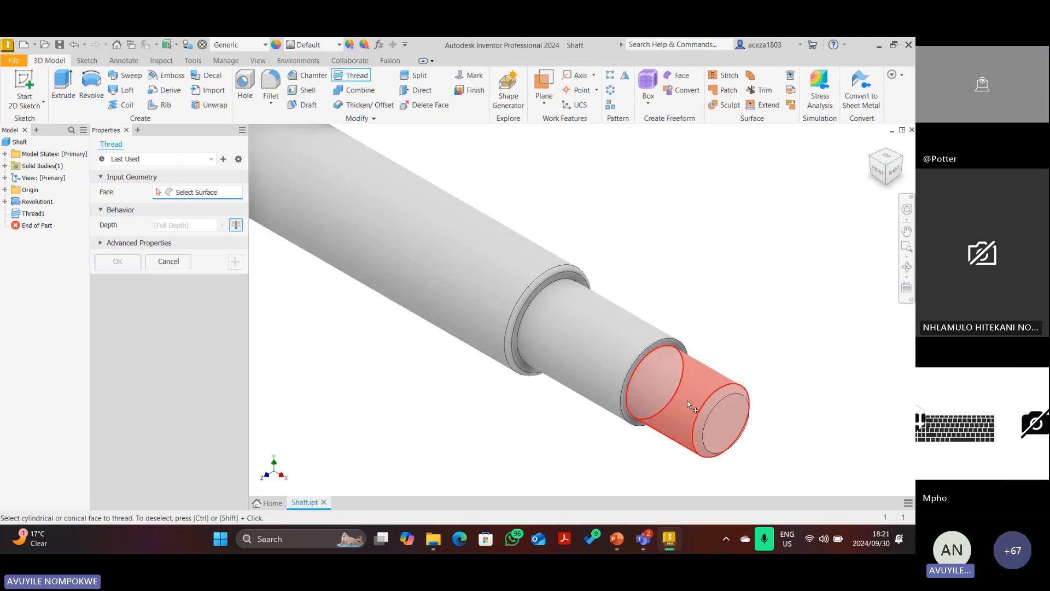
pyautogui.click(687, 400)
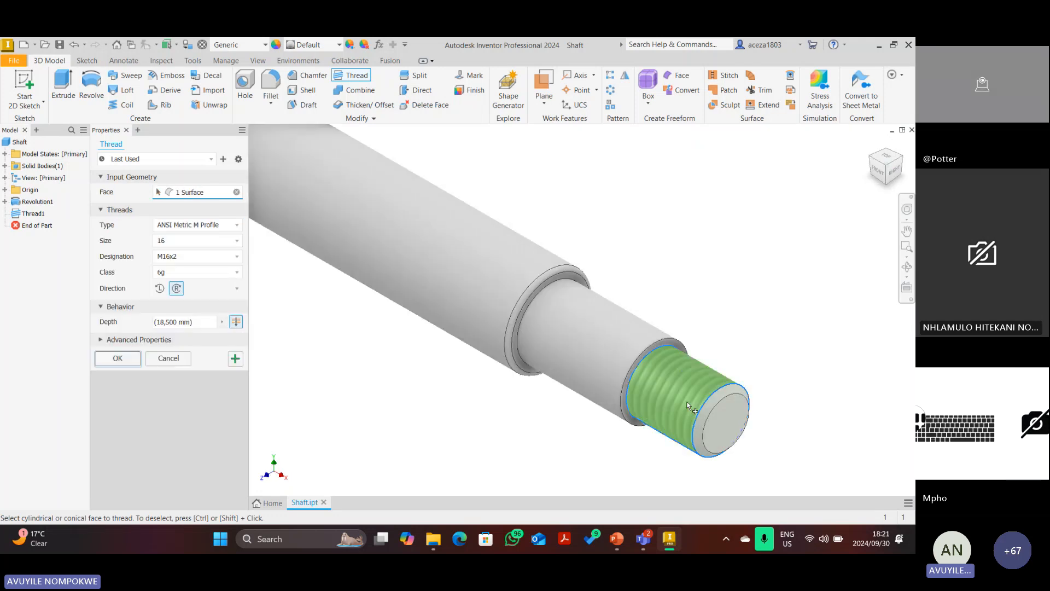
pyautogui.click(130, 358)
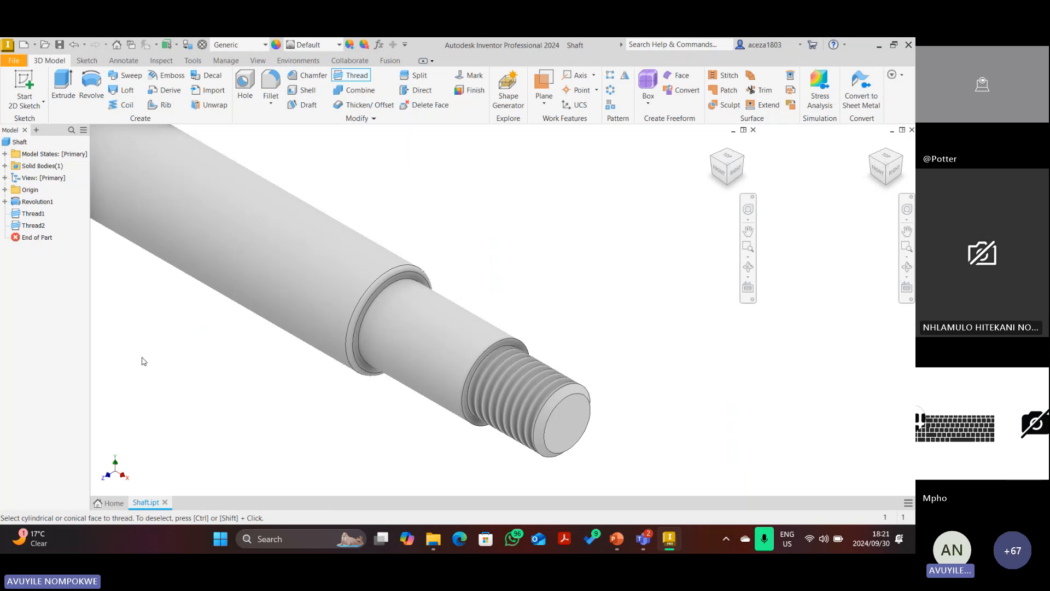
pyautogui.scroll(-5, 465, 306)
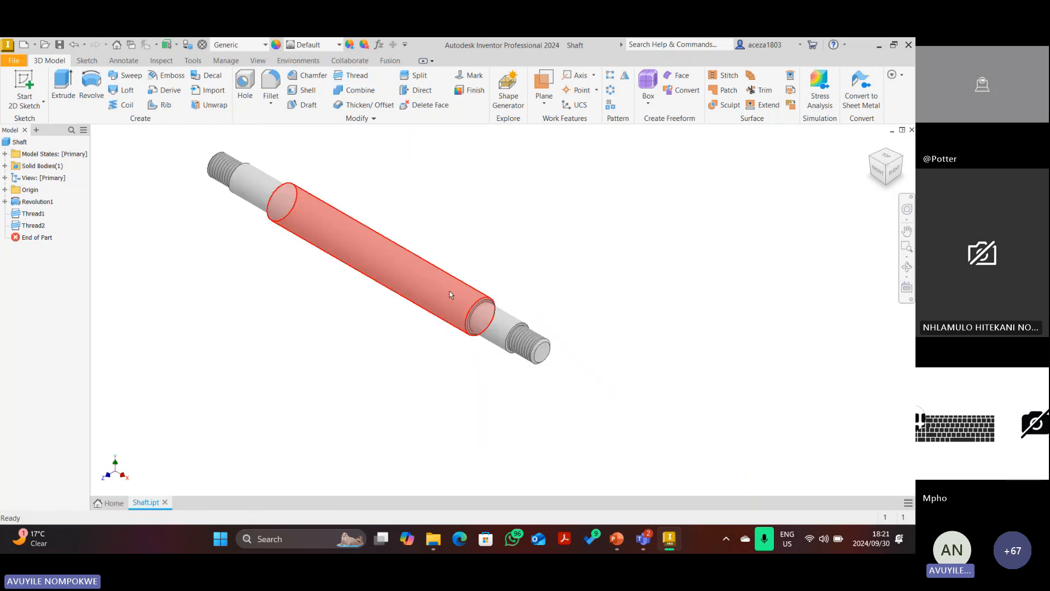
# Underline 'Steel, Mild' in red in the parts list's Shaft row, then return to Inventor.
pyautogui.click(617, 539)
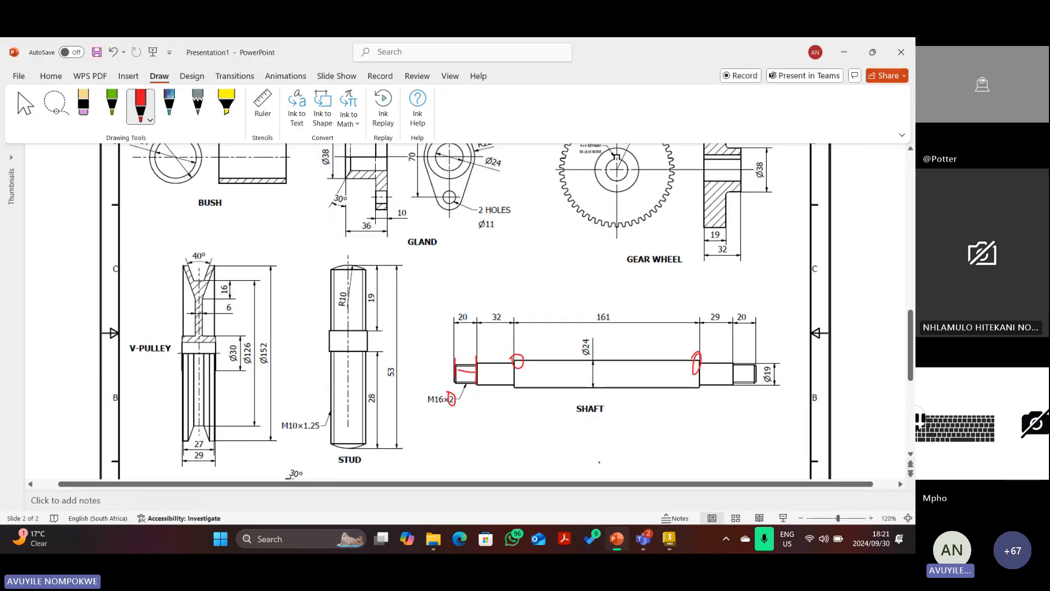
pyautogui.scroll(3, 349, 341)
pyautogui.scroll(-10, 349, 342)
pyautogui.scroll(1, 349, 342)
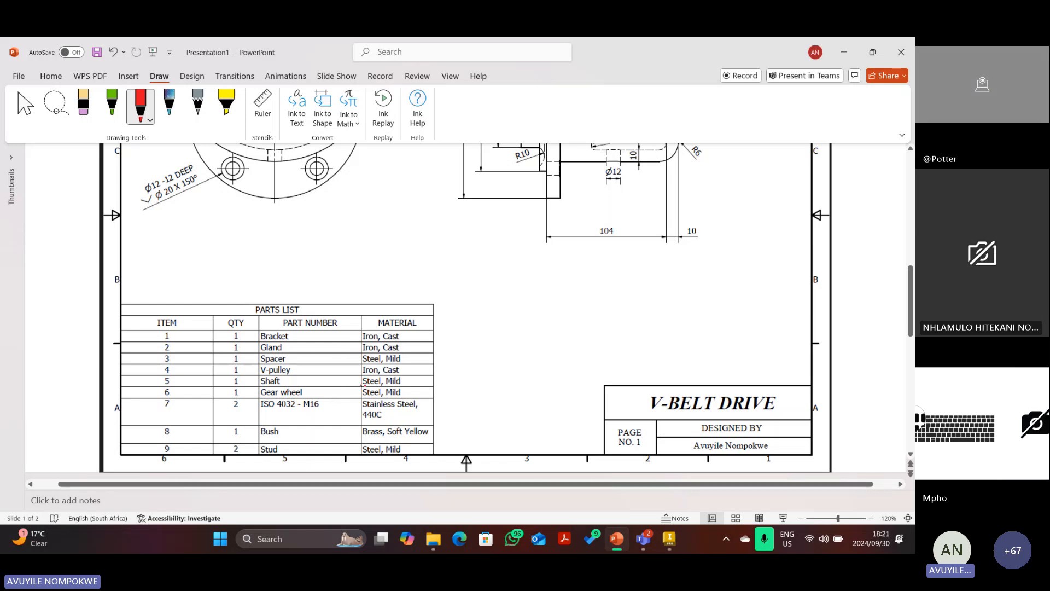
pyautogui.moveTo(362, 387); pyautogui.dragTo(414, 385)
pyautogui.click(669, 540)
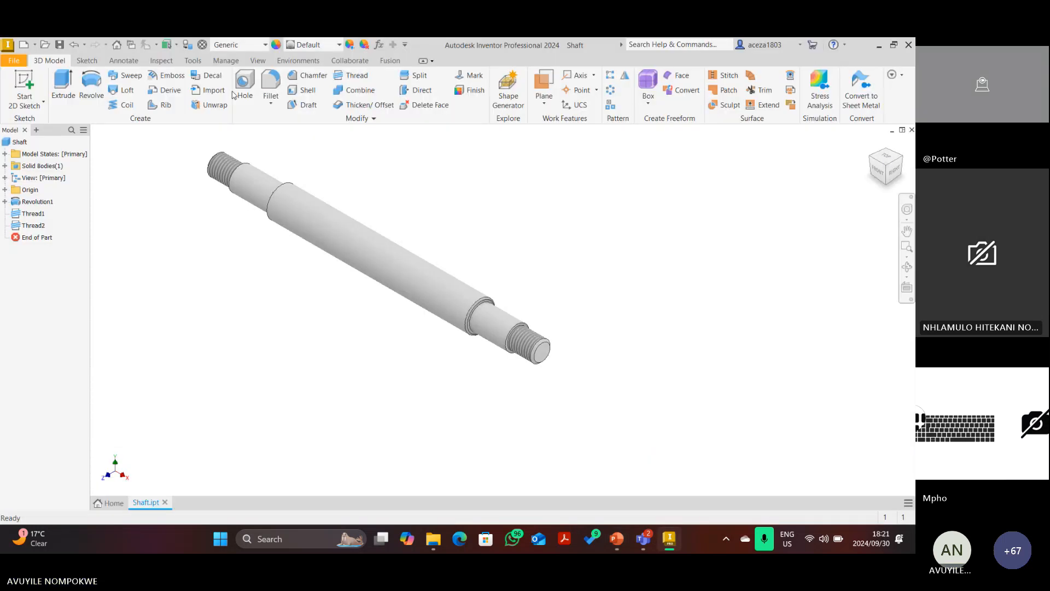
# Assign Steel, Mild from the Quick Access Material list to the shaft.
pyautogui.click(250, 45)
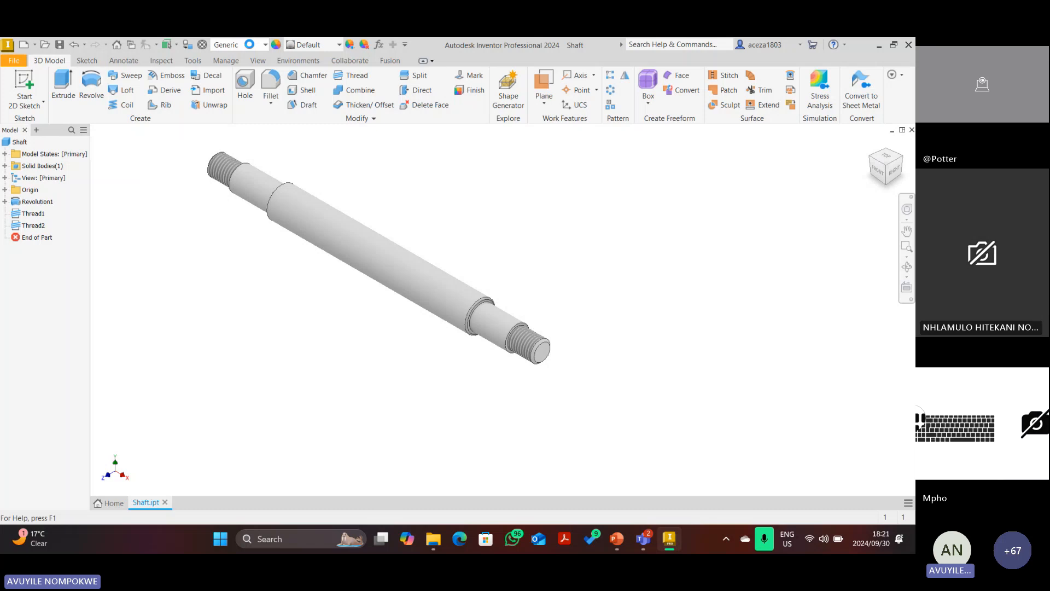
pyautogui.click(250, 46)
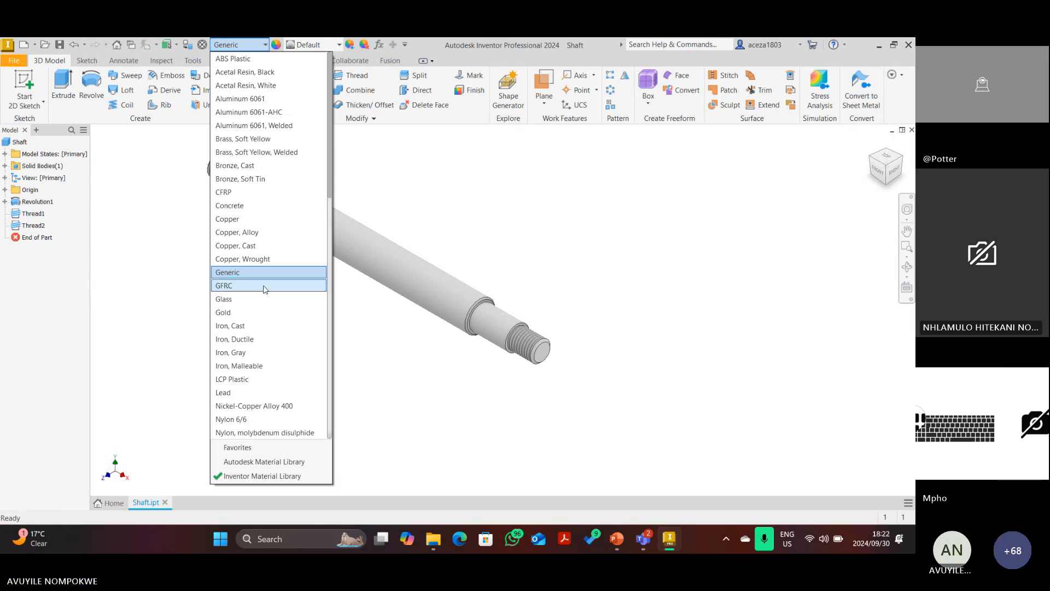
pyautogui.scroll(-7, 262, 261)
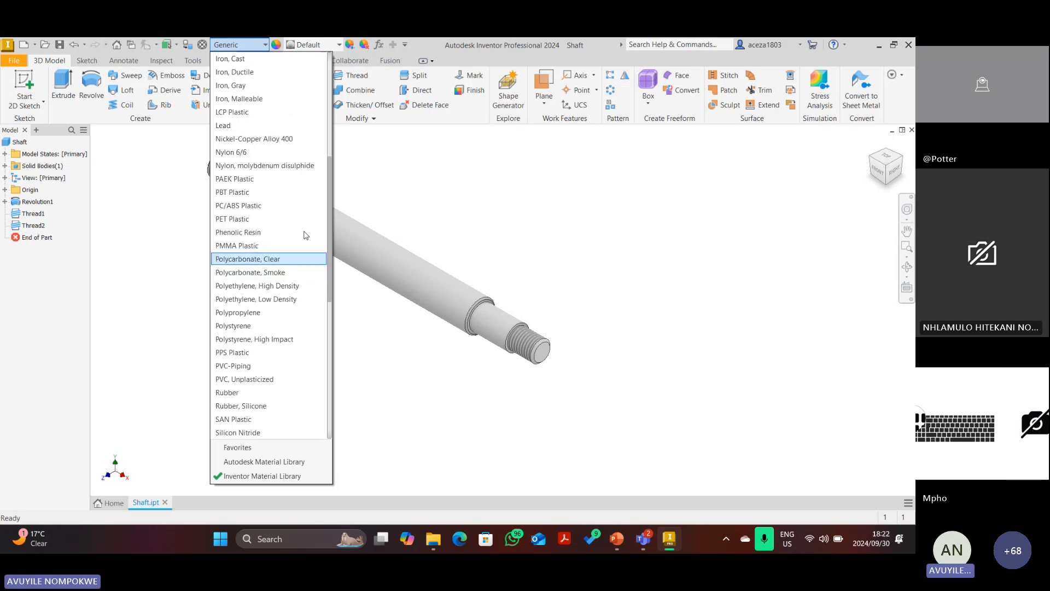
pyautogui.scroll(-5, 246, 328)
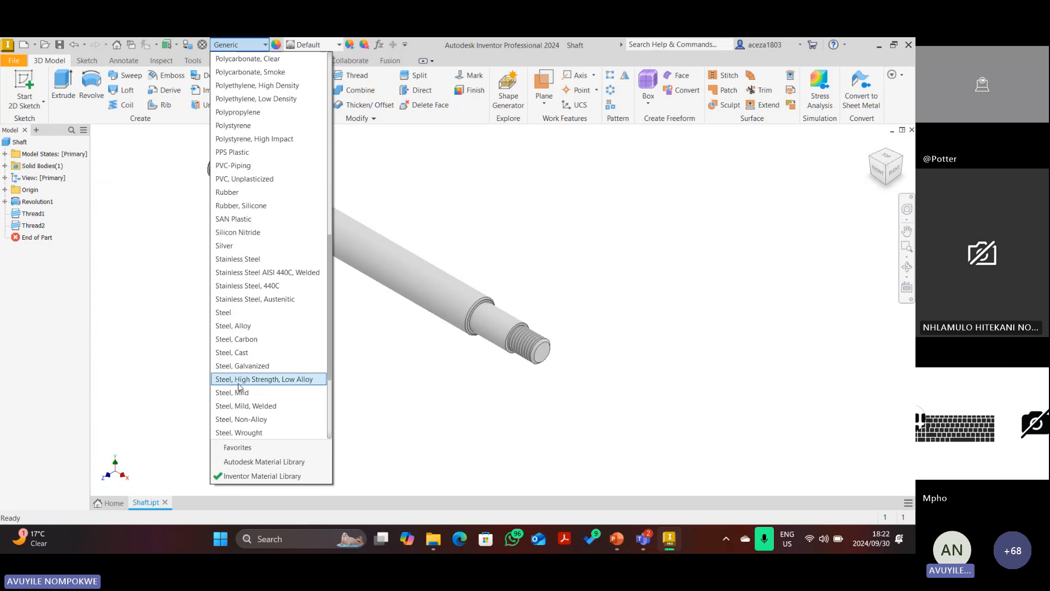
pyautogui.click(239, 392)
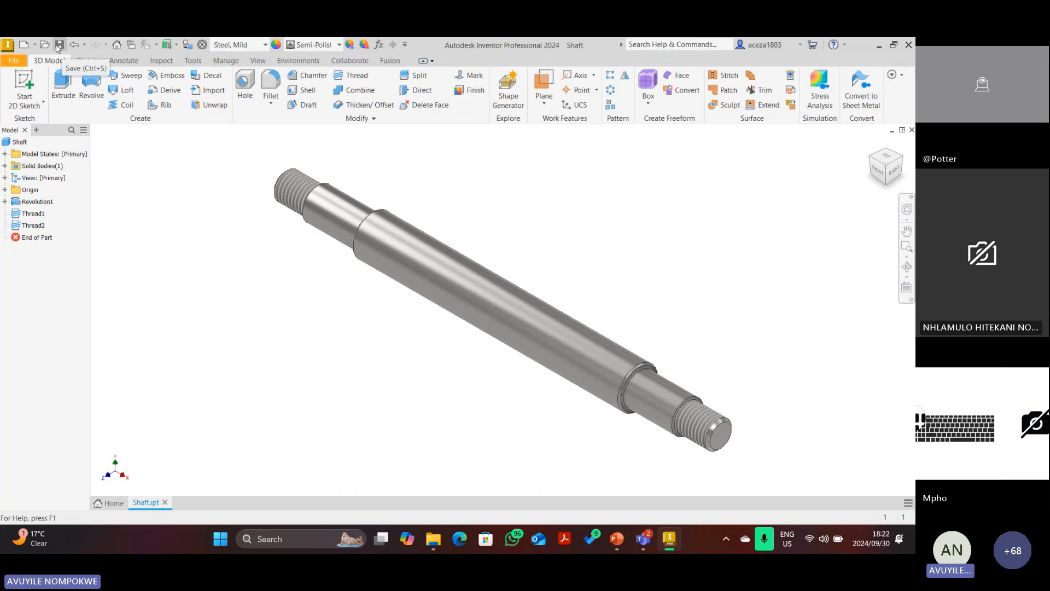
# Save the Shaft part, check the 152 KB file in the folder, and view it from the Front.
pyautogui.click(58, 46)
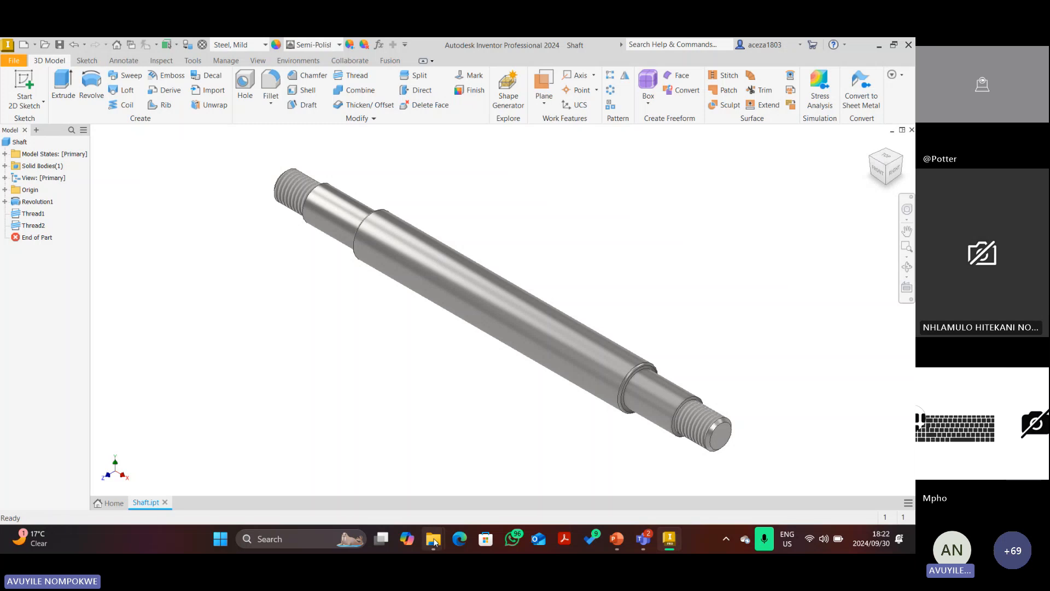
pyautogui.moveTo(435, 540)
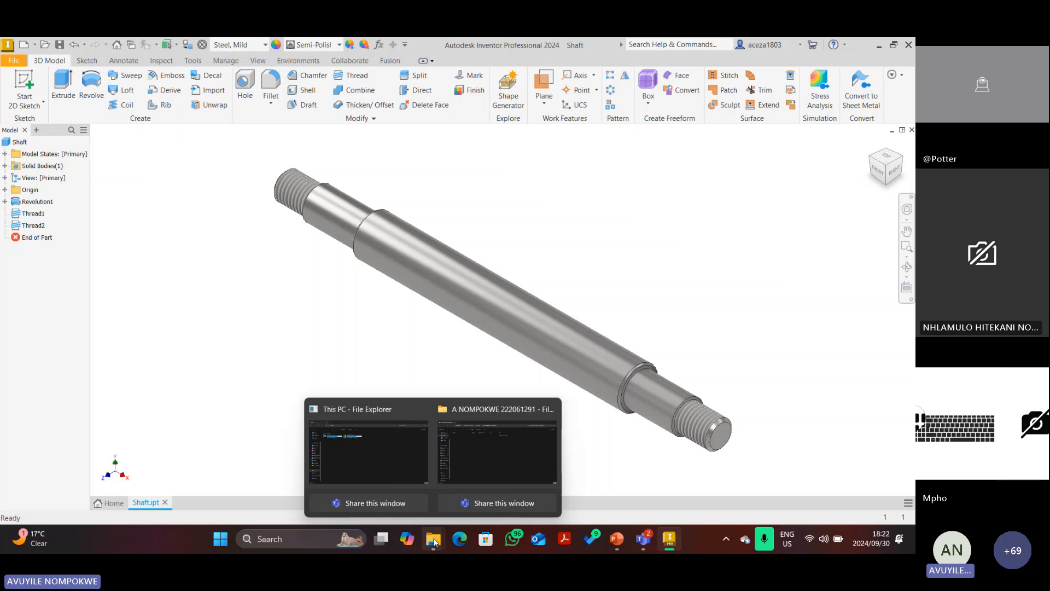
pyautogui.click(484, 453)
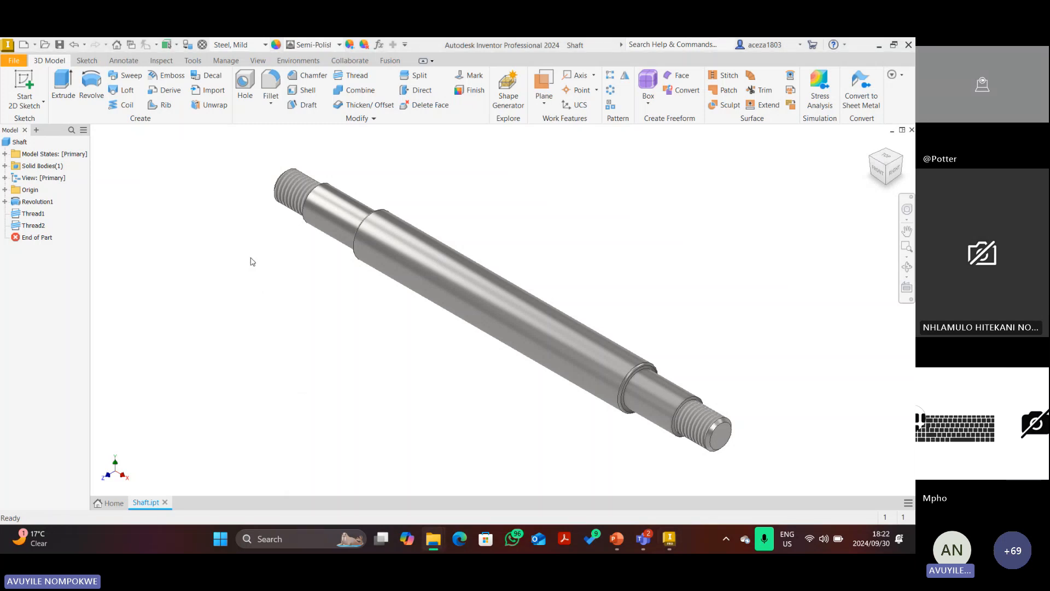
pyautogui.moveTo(430, 548)
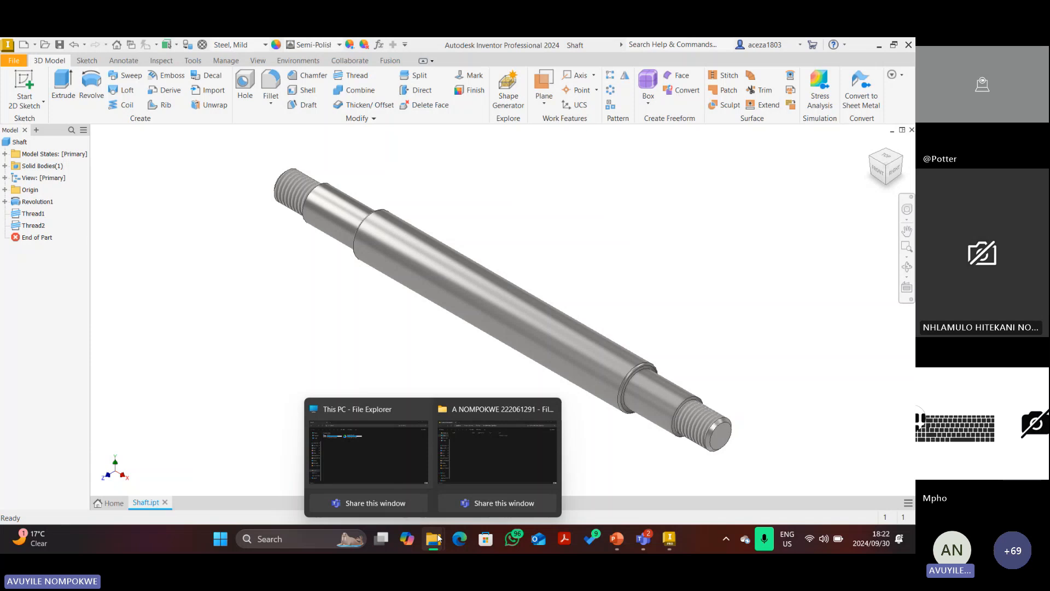
pyautogui.click(468, 474)
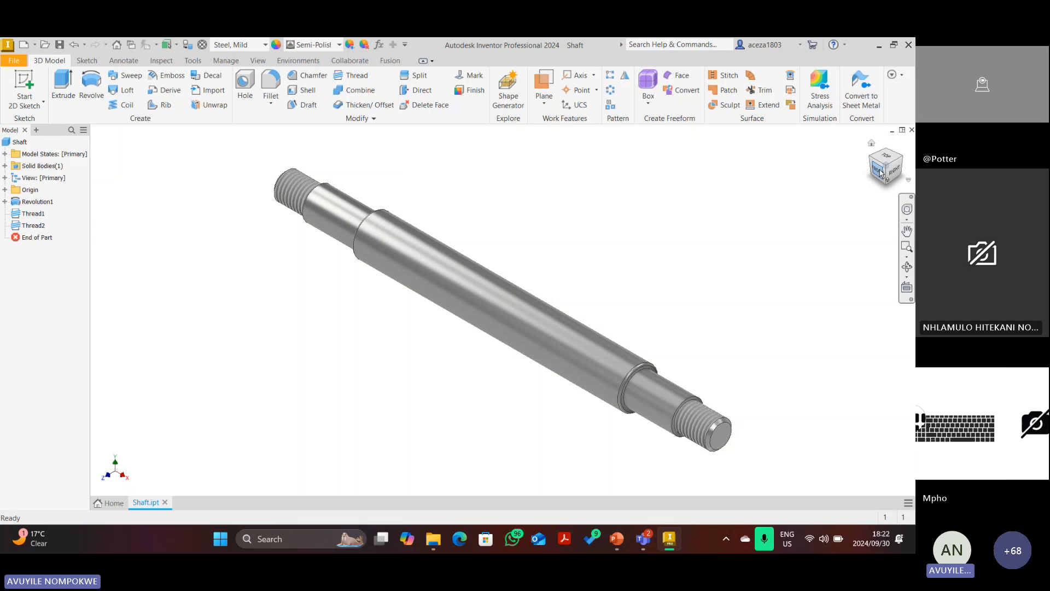
pyautogui.click(881, 172)
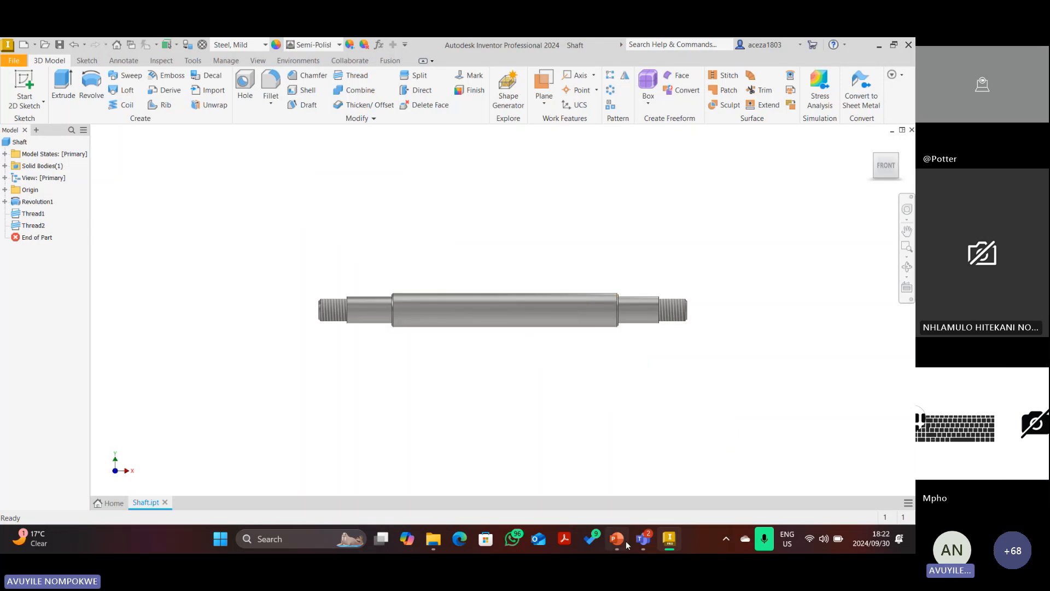
# Write R11 in red ink beside the left view of the drawing.
pyautogui.moveTo(627, 545)
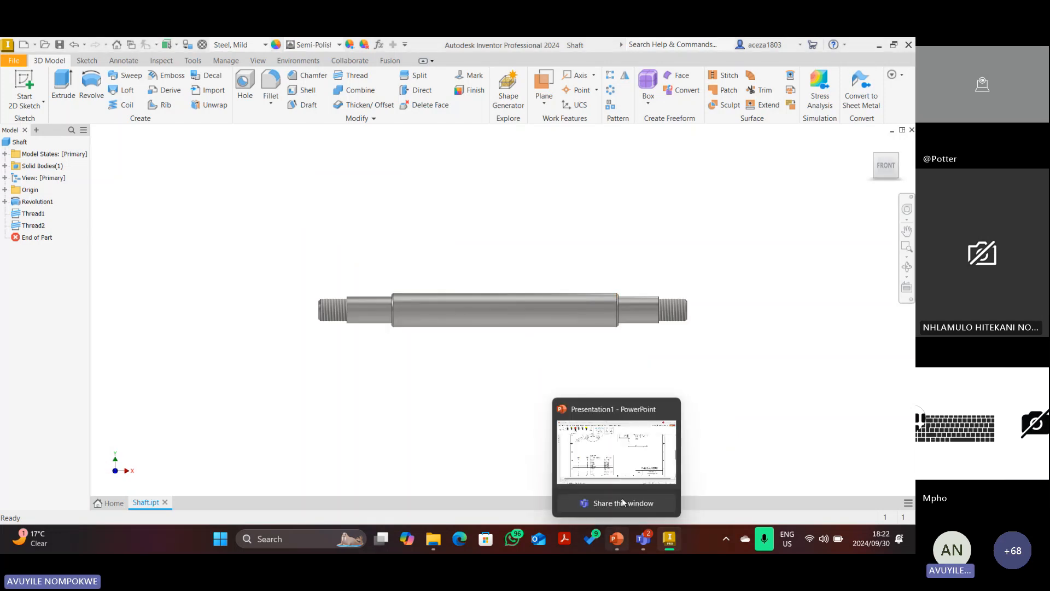
pyautogui.click(622, 502)
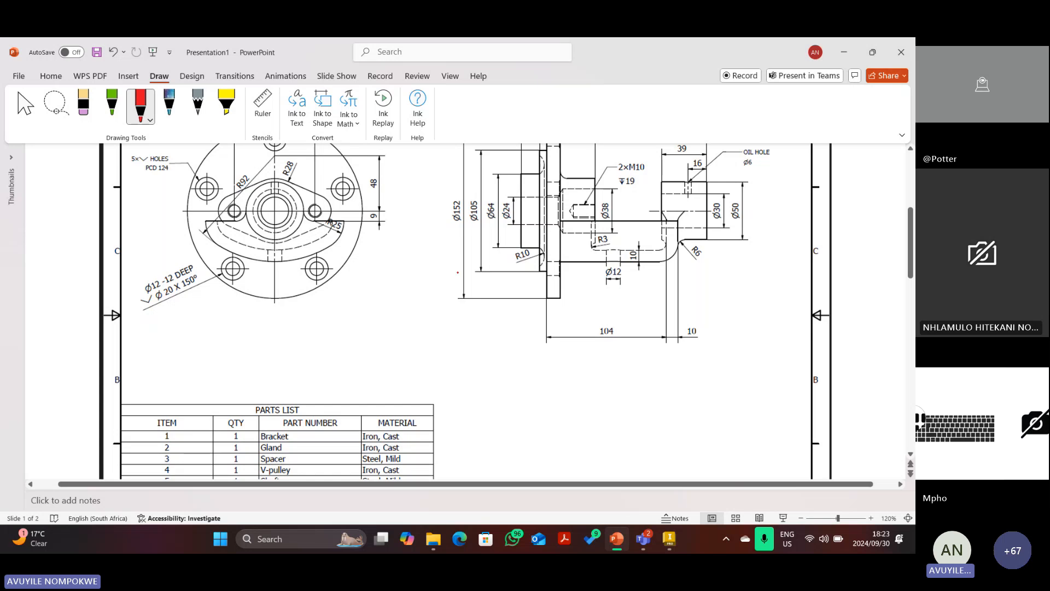
pyautogui.scroll(1, 457, 272)
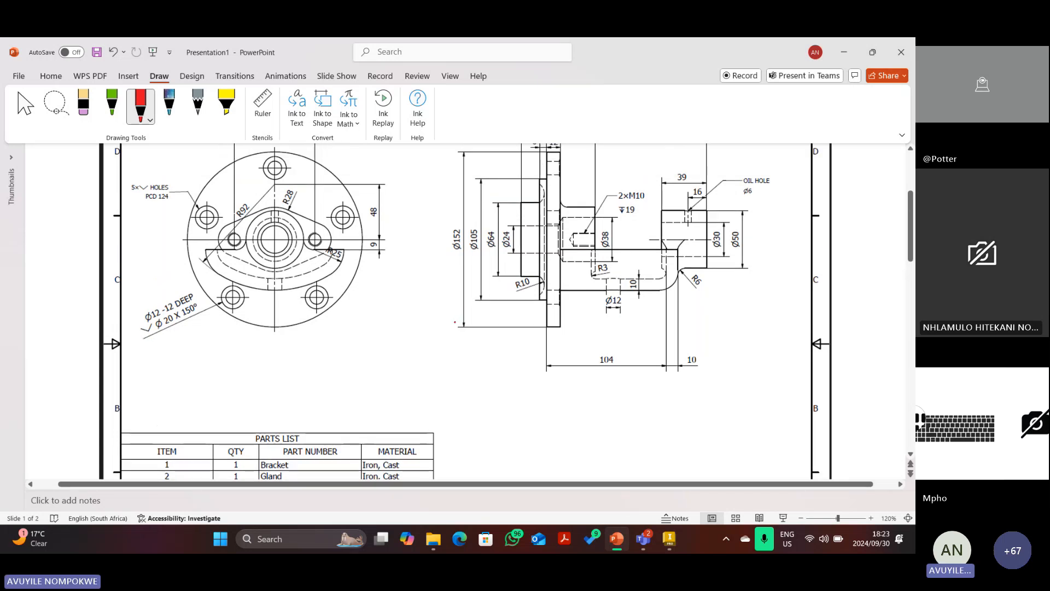
pyautogui.scroll(1, 440, 306)
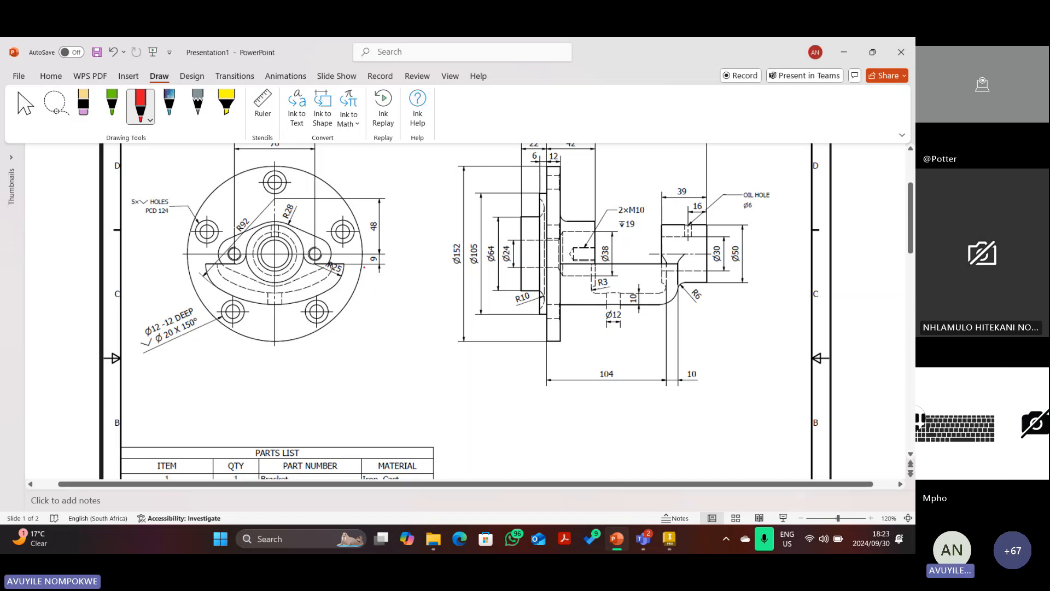
pyautogui.moveTo(199, 254)
pyautogui.mouseDown()
pyautogui.moveTo(218, 249)
pyautogui.moveTo(164, 297)
pyautogui.moveTo(166, 273)
pyautogui.mouseUp()
pyautogui.moveTo(166, 277); pyautogui.dragTo(169, 296)
pyautogui.moveTo(173, 276); pyautogui.dragTo(176, 293)
pyautogui.moveTo(180, 273); pyautogui.dragTo(182, 291)
# Handwrite a red 4 at the Ø30 step, erasing and redrawing the misdrawn strokes.
pyautogui.moveTo(661, 259); pyautogui.dragTo(670, 276)
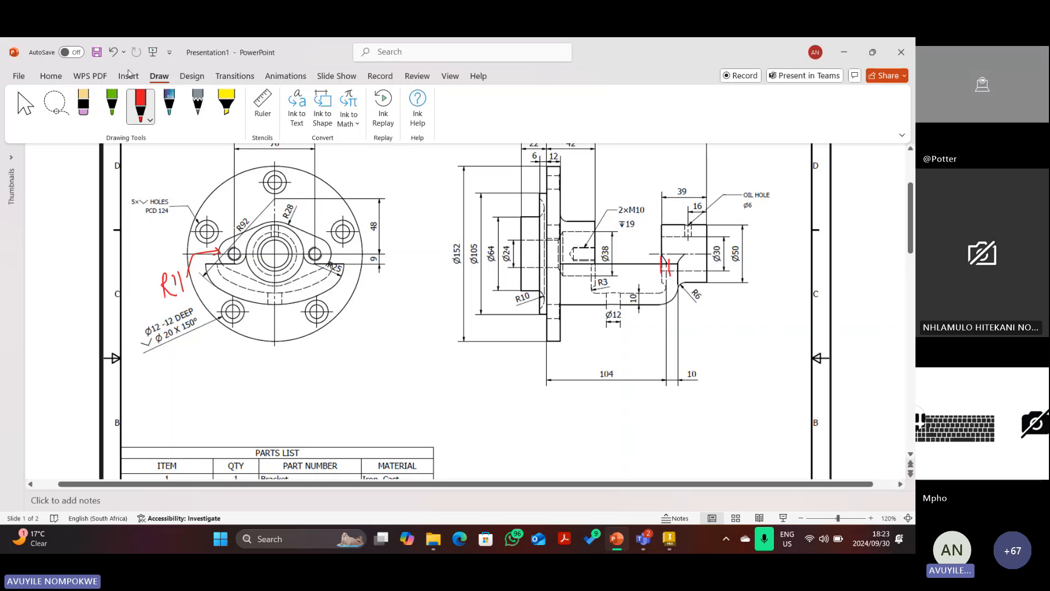
pyautogui.click(113, 52)
pyautogui.moveTo(668, 258)
pyautogui.mouseDown()
pyautogui.moveTo(666, 271)
pyautogui.moveTo(662, 263)
pyautogui.moveTo(678, 273)
pyautogui.moveTo(634, 266)
pyautogui.mouseUp()
pyautogui.click(85, 106)
pyautogui.click(141, 107)
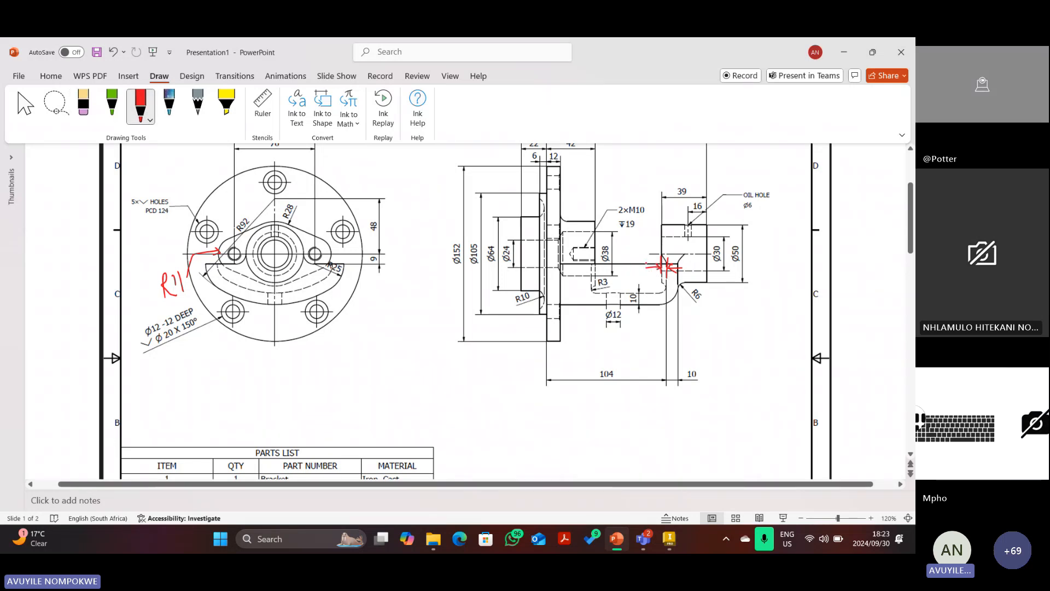
pyautogui.moveTo(648, 256); pyautogui.dragTo(655, 267)
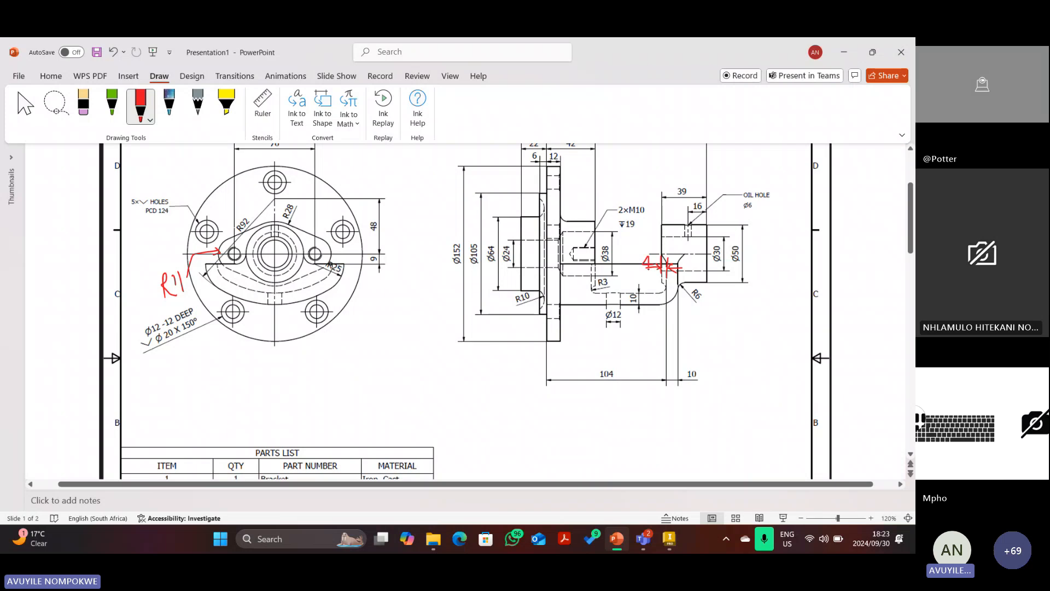
pyautogui.click(83, 104)
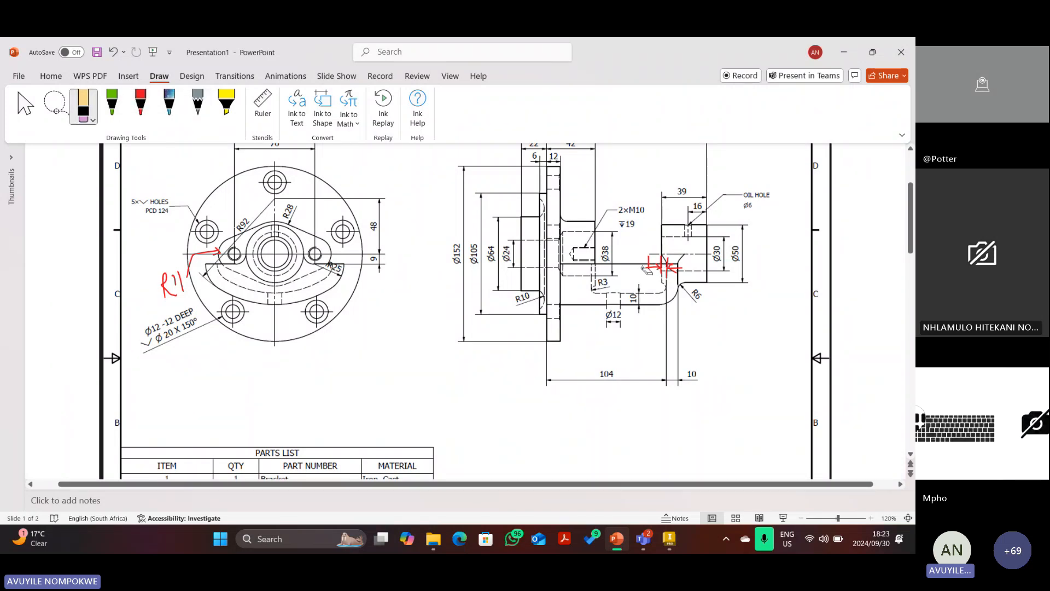
pyautogui.moveTo(647, 270); pyautogui.dragTo(648, 262)
pyautogui.click(141, 104)
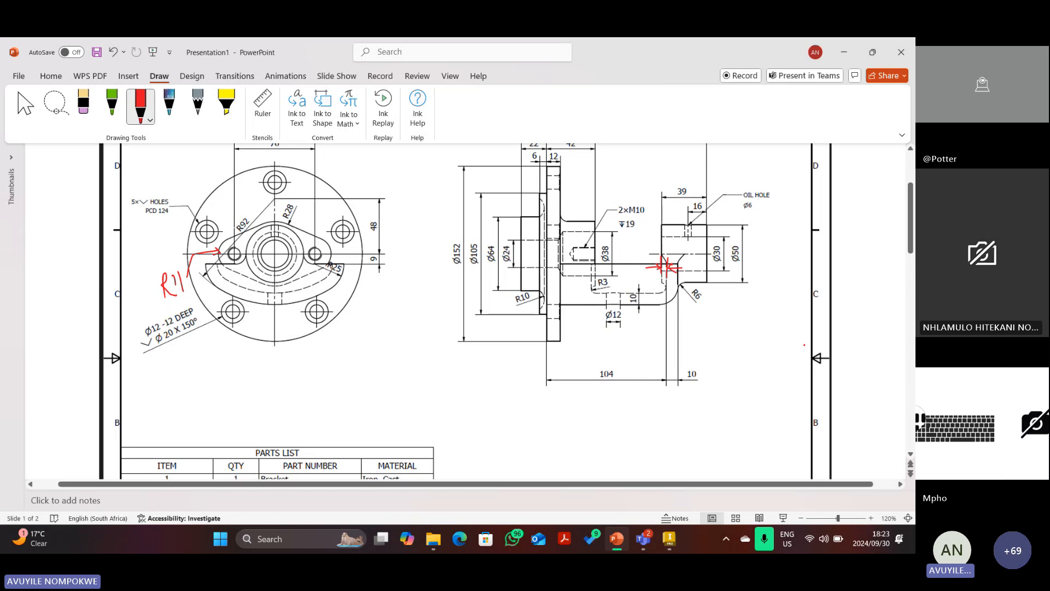
pyautogui.moveTo(652, 269); pyautogui.dragTo(655, 279)
pyautogui.moveTo(655, 270); pyautogui.dragTo(654, 293)
# Add a red dimension mark labelled 28 near R3.
pyautogui.moveTo(566, 278)
pyautogui.mouseDown()
pyautogui.moveTo(563, 291)
pyautogui.moveTo(597, 298)
pyautogui.moveTo(565, 295)
pyautogui.moveTo(599, 289)
pyautogui.moveTo(589, 293)
pyautogui.mouseUp()
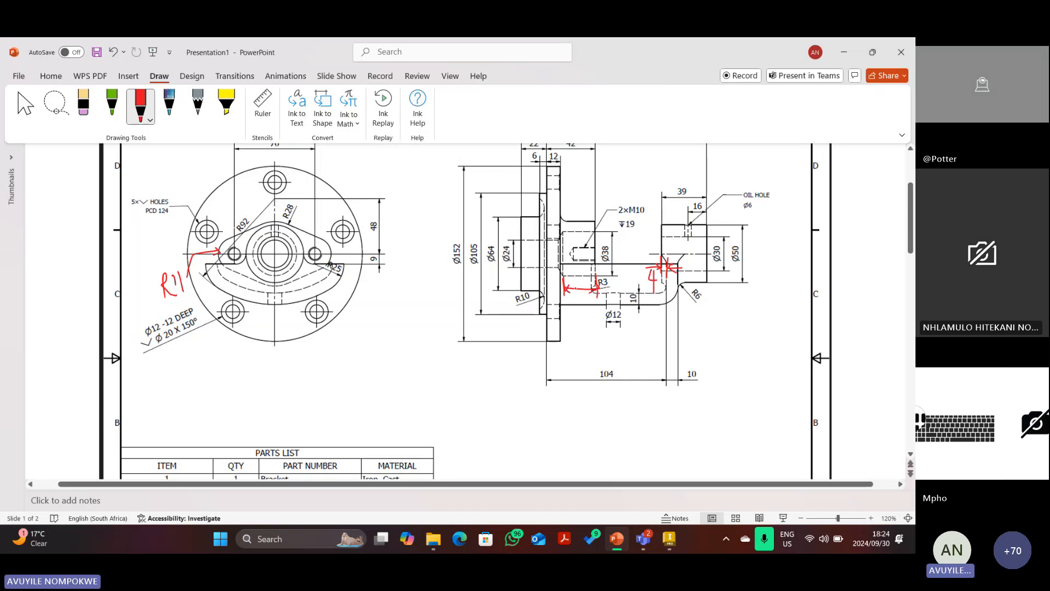
pyautogui.moveTo(573, 283); pyautogui.dragTo(580, 286)
pyautogui.scroll(2, 615, 269)
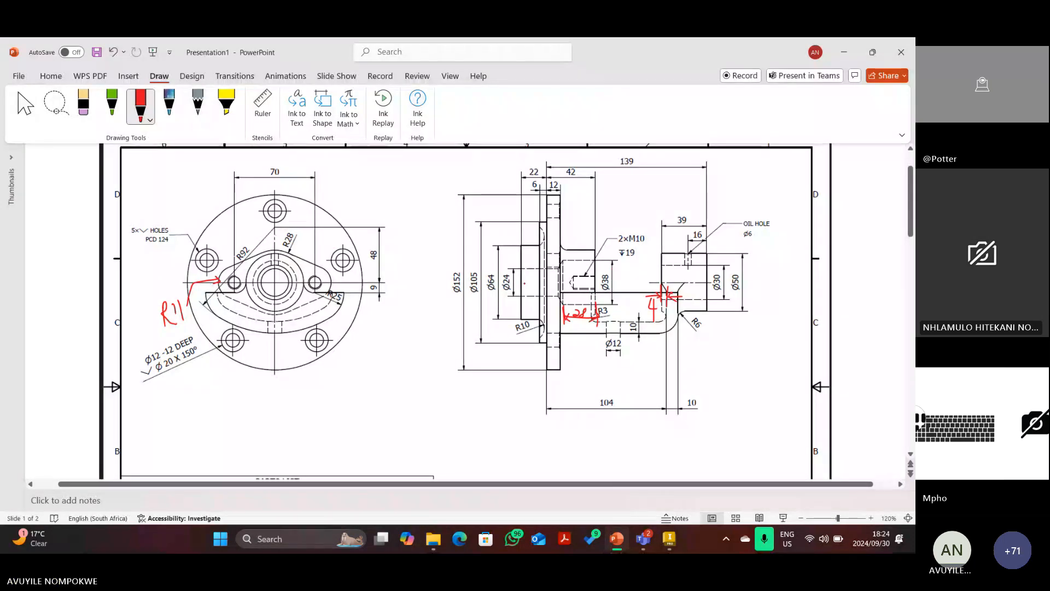
# Delete the handwritten 28, the red 4 and the stray stroke at the Ø30 step.
pyautogui.press('Escape')
pyautogui.click(597, 314)
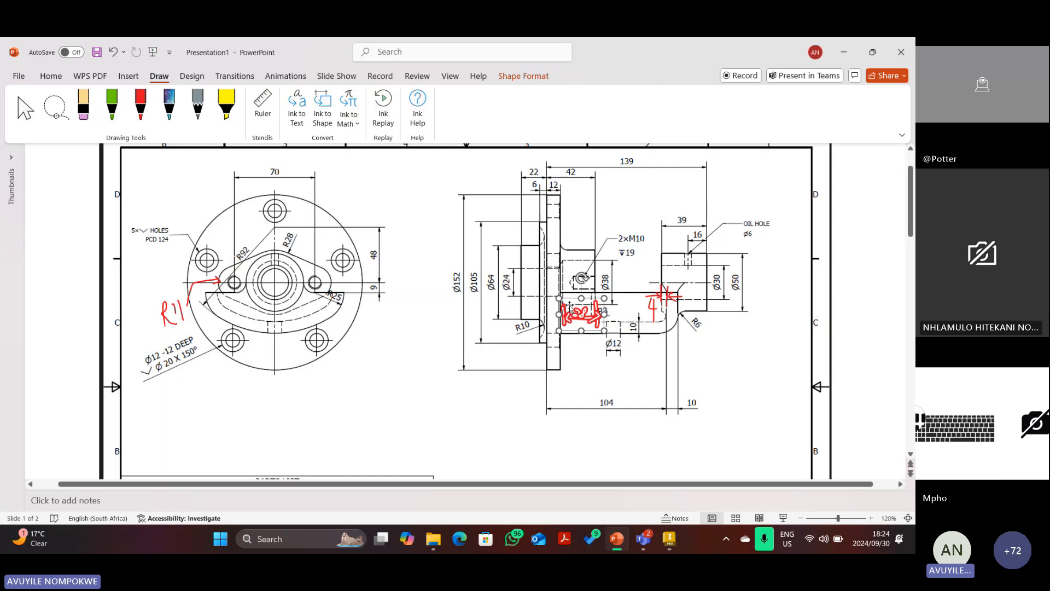
pyautogui.press('Delete')
pyautogui.click(650, 311)
pyautogui.press('Delete')
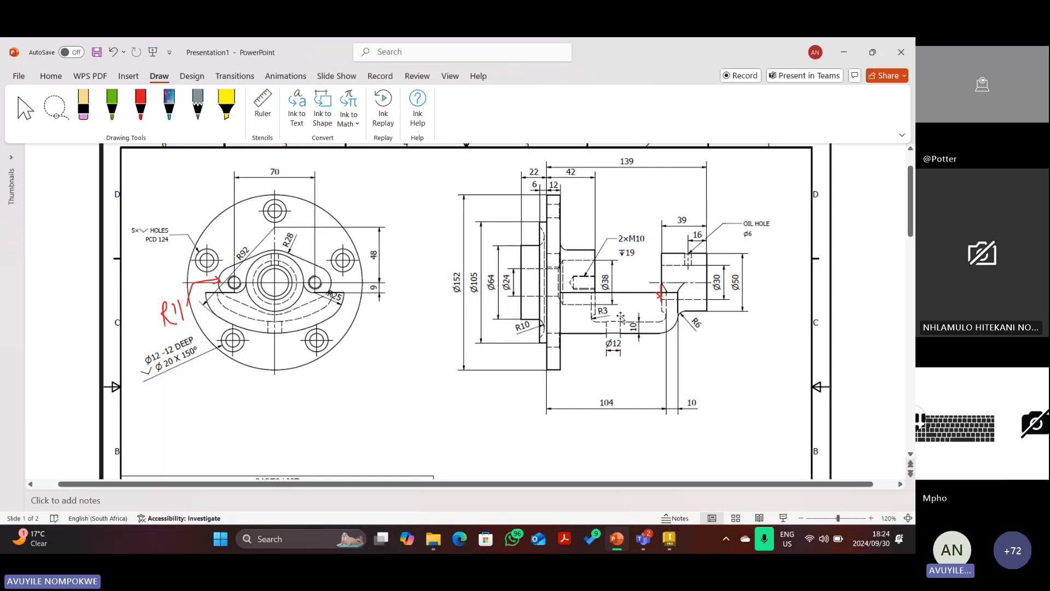
pyautogui.click(661, 294)
pyautogui.click(655, 298)
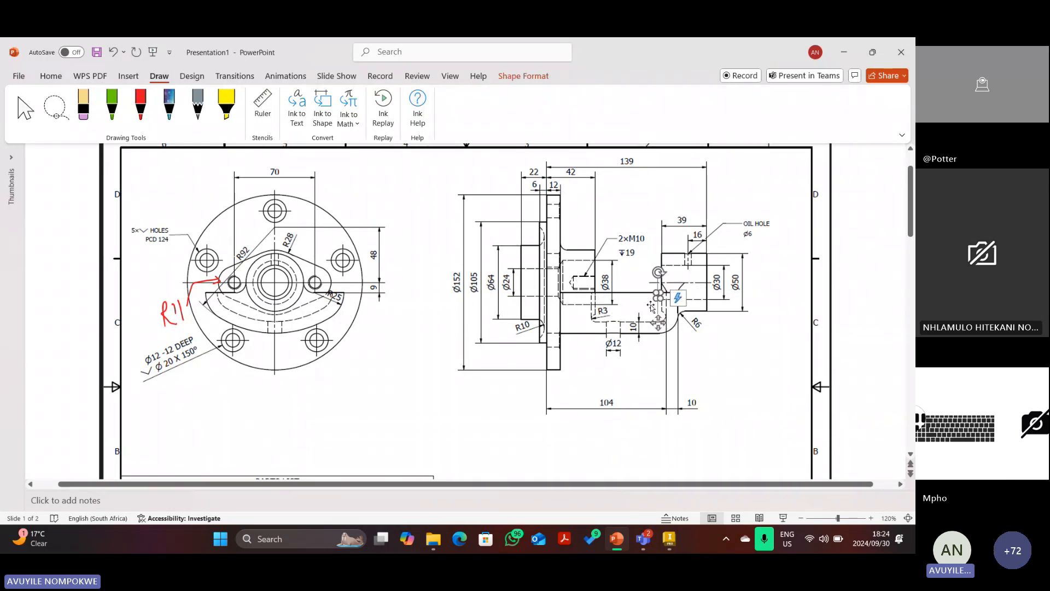
pyautogui.press('Delete')
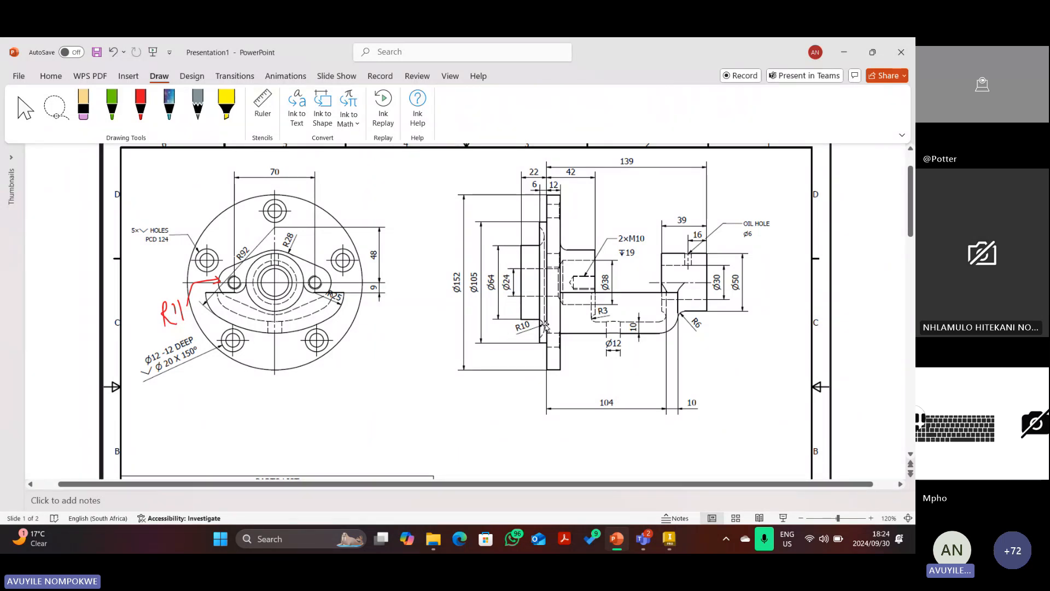
# Sketch red ink over the flange section, then undo and delete it.
pyautogui.click(141, 104)
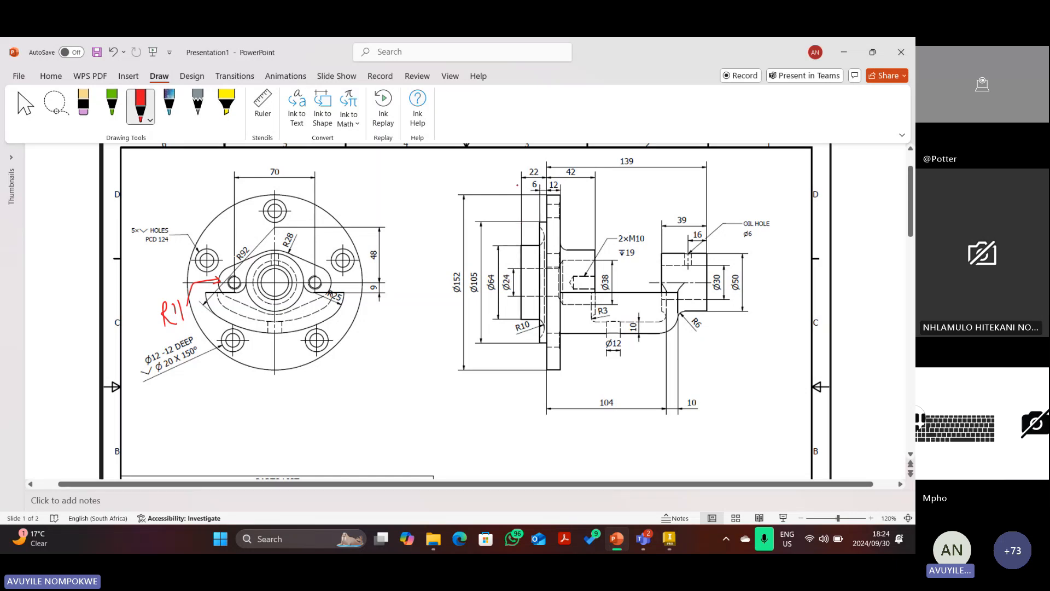
pyautogui.moveTo(511, 176)
pyautogui.mouseDown()
pyautogui.moveTo(600, 174)
pyautogui.moveTo(605, 328)
pyautogui.moveTo(567, 340)
pyautogui.mouseUp()
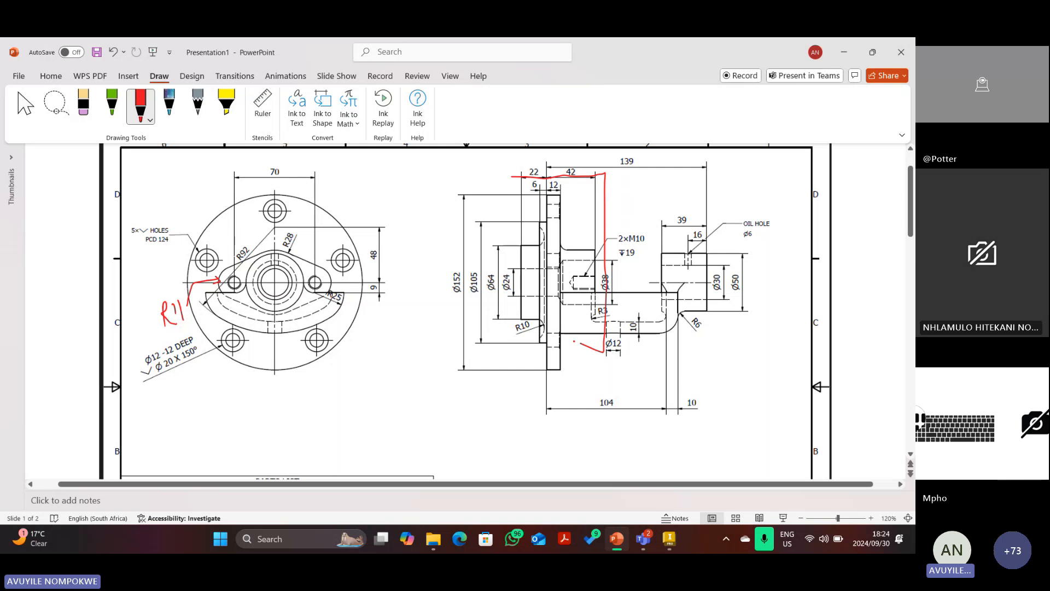
pyautogui.click(113, 52)
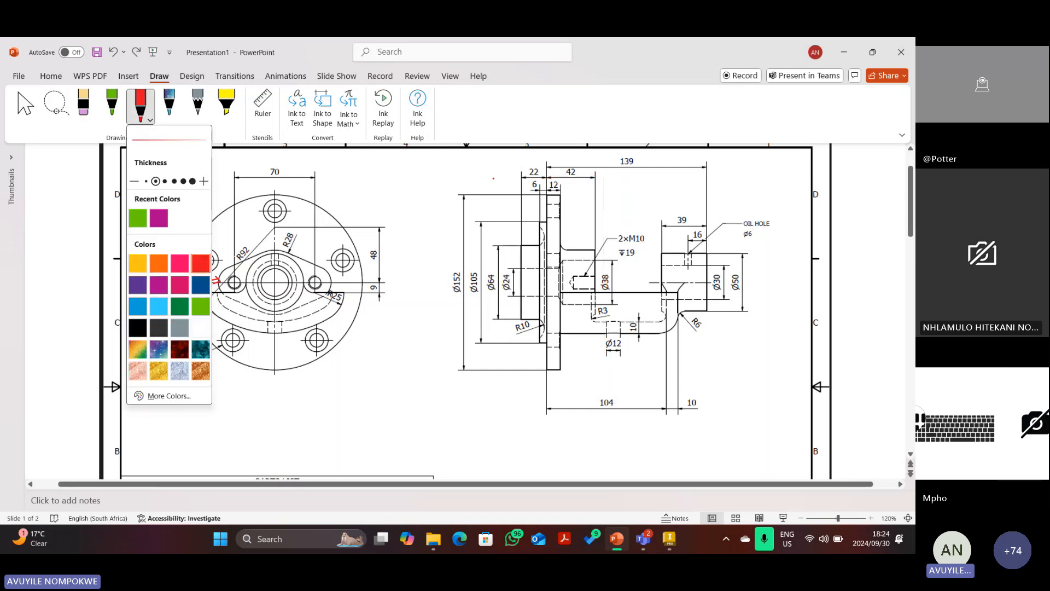
pyautogui.moveTo(503, 169)
pyautogui.mouseDown()
pyautogui.moveTo(525, 394)
pyautogui.moveTo(611, 384)
pyautogui.moveTo(616, 171)
pyautogui.moveTo(503, 159)
pyautogui.moveTo(506, 179)
pyautogui.mouseUp()
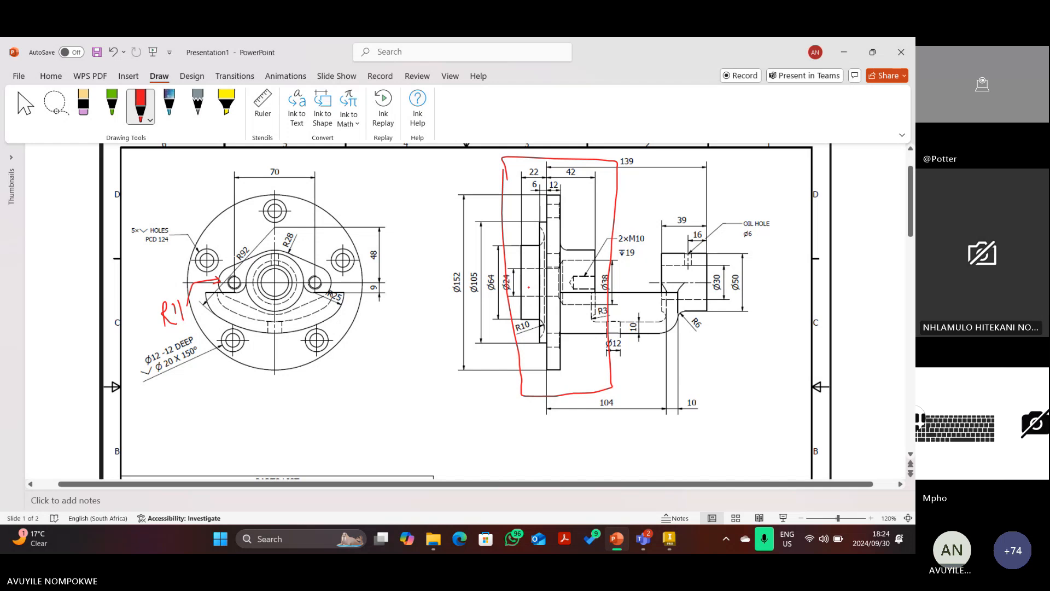
pyautogui.click(25, 103)
pyautogui.click(501, 200)
pyautogui.press('Delete')
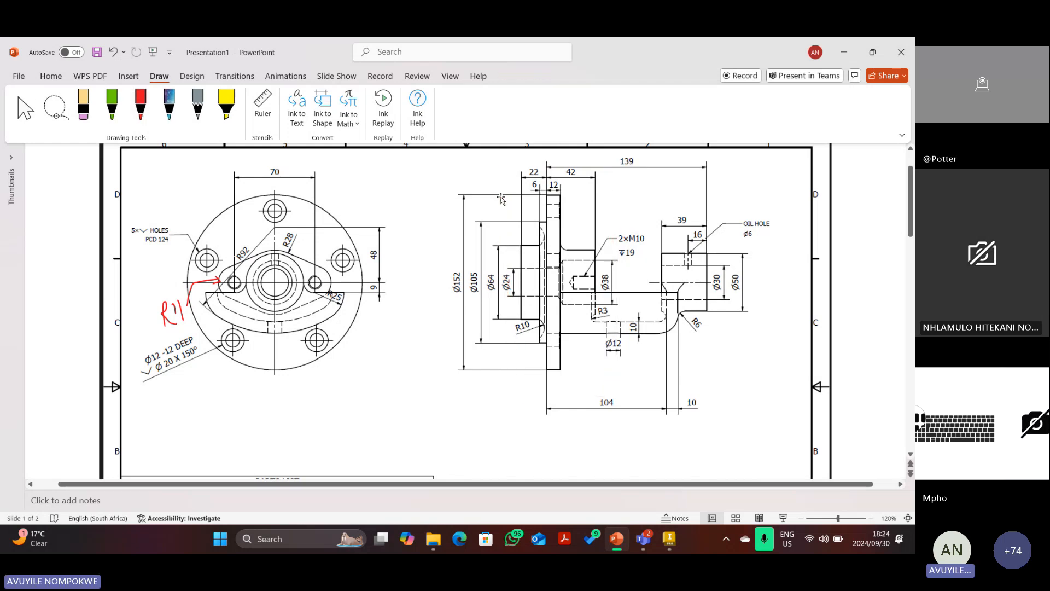
# Trace the flange profile in red ink, erasing part and adding a vertical stroke.
pyautogui.click(150, 111)
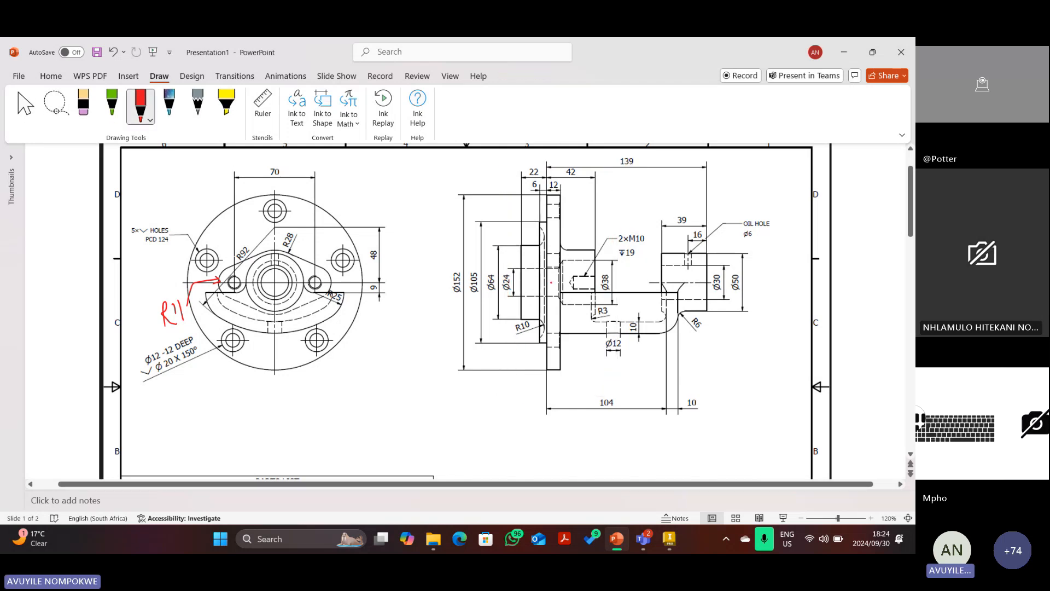
pyautogui.moveTo(602, 279)
pyautogui.mouseDown()
pyautogui.moveTo(622, 278)
pyautogui.moveTo(474, 276)
pyautogui.moveTo(543, 245)
pyautogui.moveTo(548, 195)
pyautogui.moveTo(560, 245)
pyautogui.moveTo(595, 253)
pyautogui.moveTo(596, 281)
pyautogui.mouseUp()
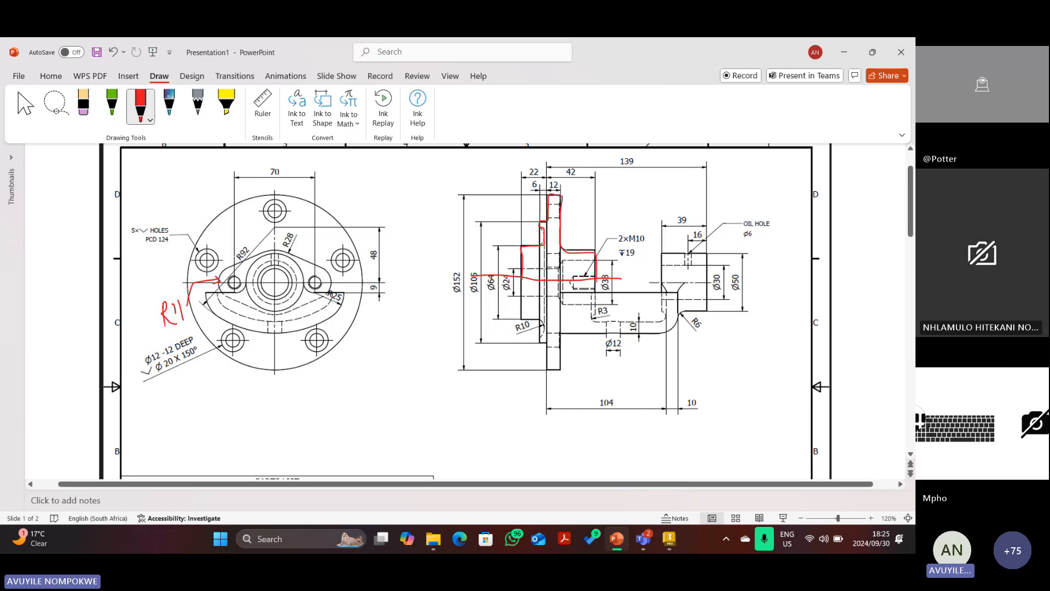
pyautogui.click(83, 104)
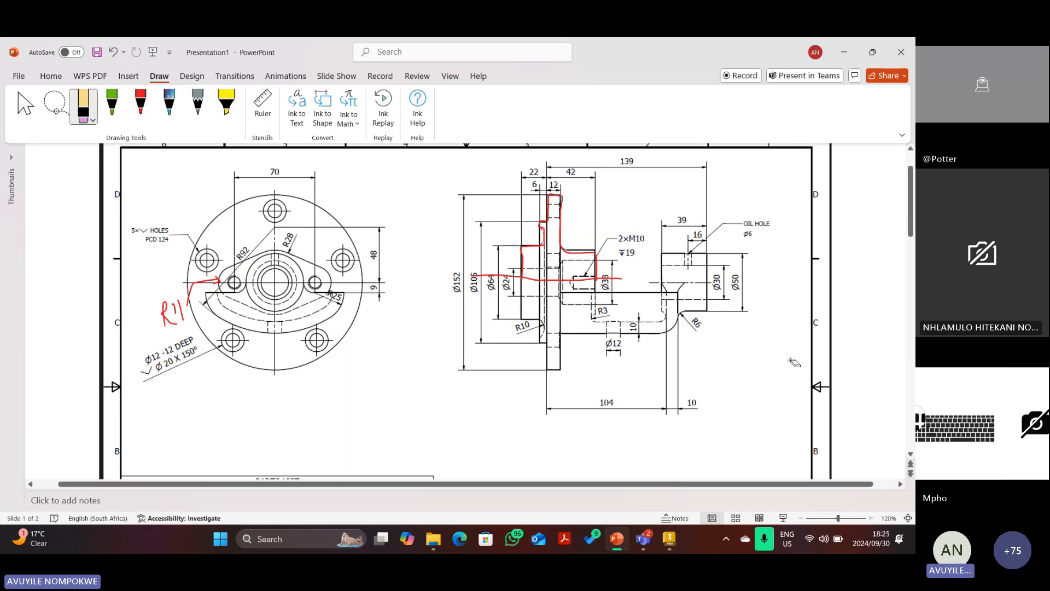
pyautogui.moveTo(550, 219); pyautogui.dragTo(596, 270)
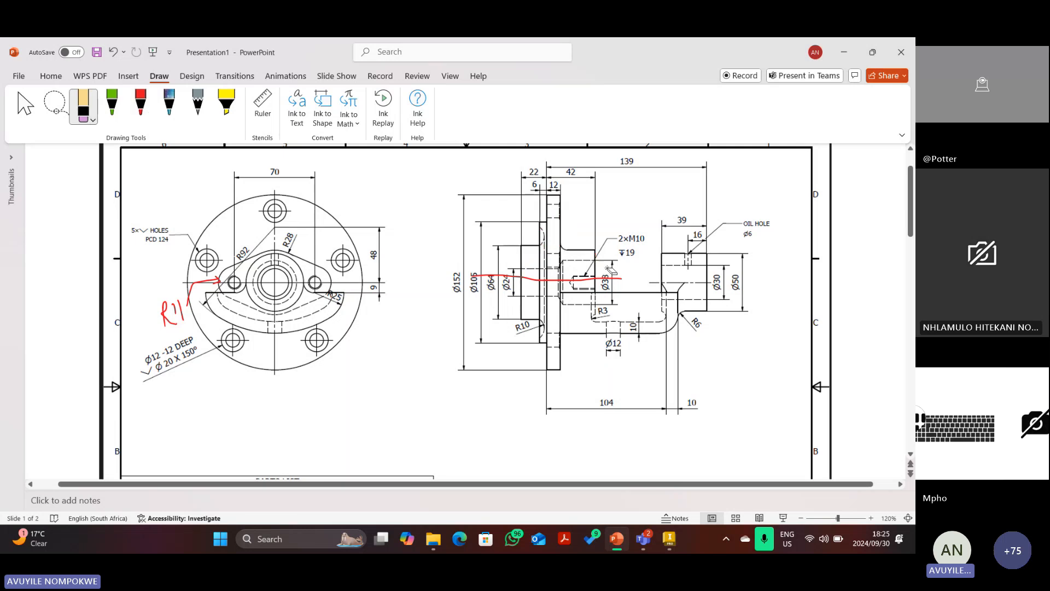
pyautogui.click(140, 104)
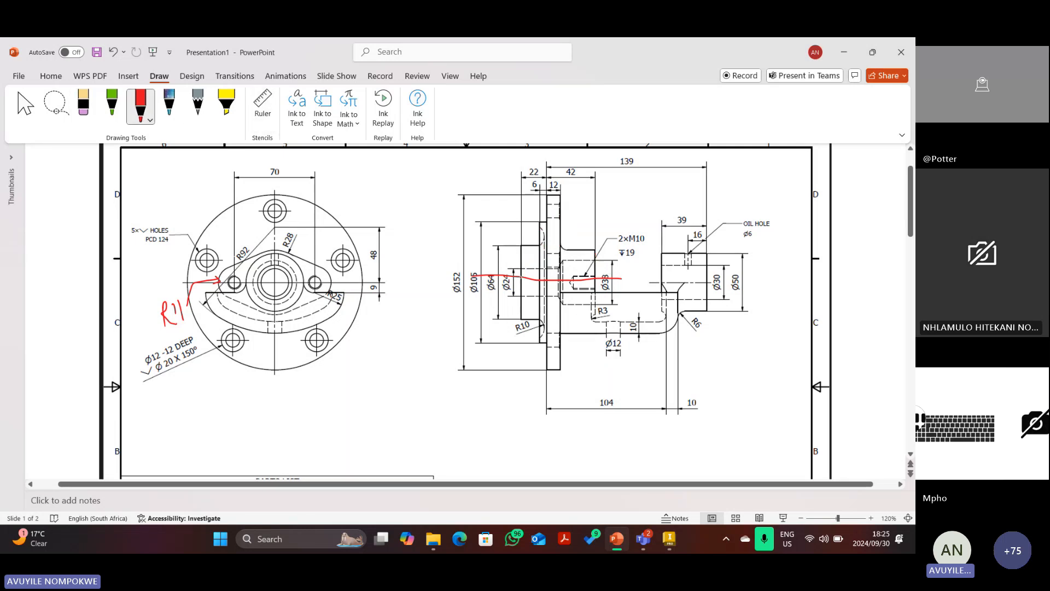
pyautogui.moveTo(522, 279)
pyautogui.mouseDown()
pyautogui.moveTo(521, 247)
pyautogui.moveTo(559, 193)
pyautogui.moveTo(558, 229)
pyautogui.moveTo(594, 261)
pyautogui.moveTo(522, 272)
pyautogui.mouseUp()
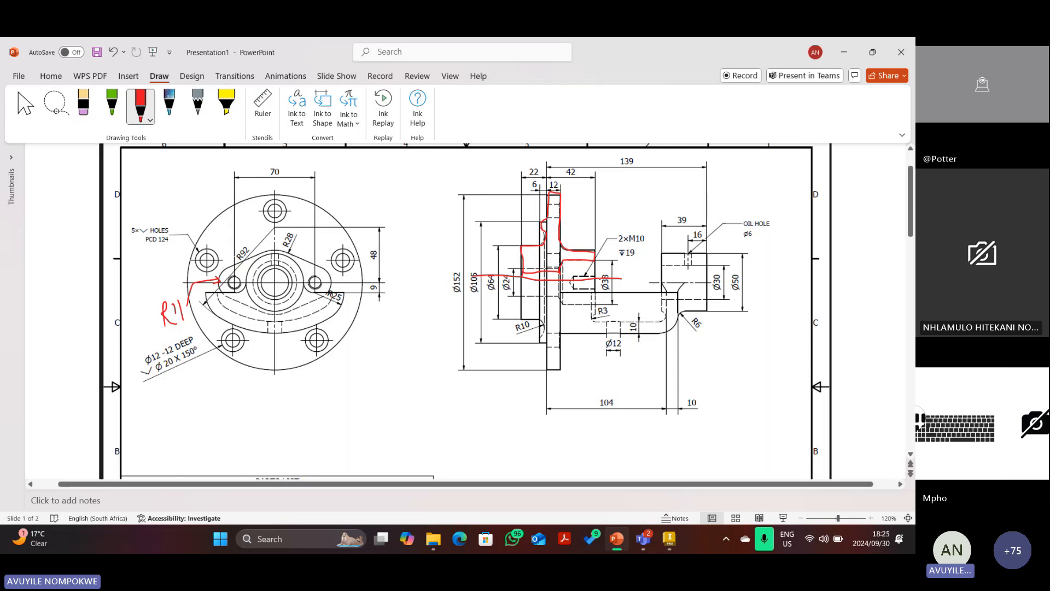
# Delete the red flange outline and horizontal line, then return to the Inventor shaft.
pyautogui.press('Escape')
pyautogui.click(591, 256)
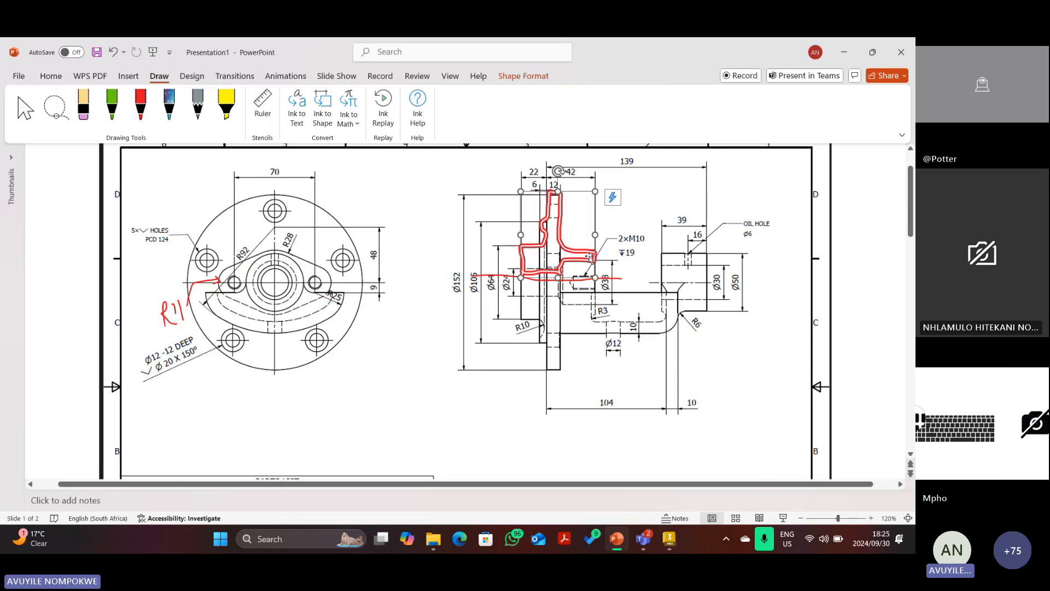
pyautogui.press('Delete')
pyautogui.click(583, 279)
pyautogui.press('Delete')
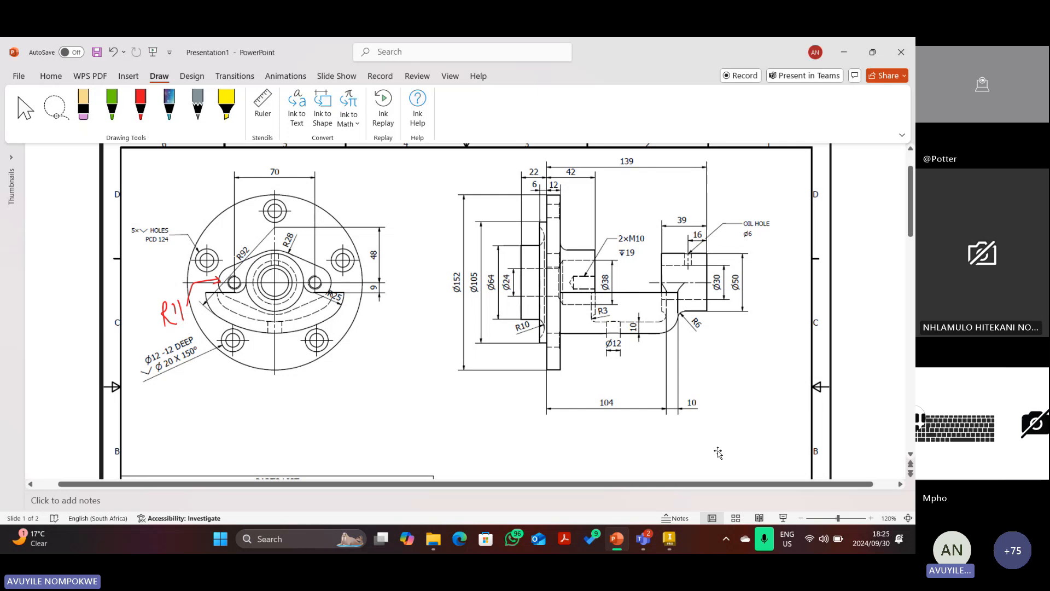
pyautogui.click(669, 539)
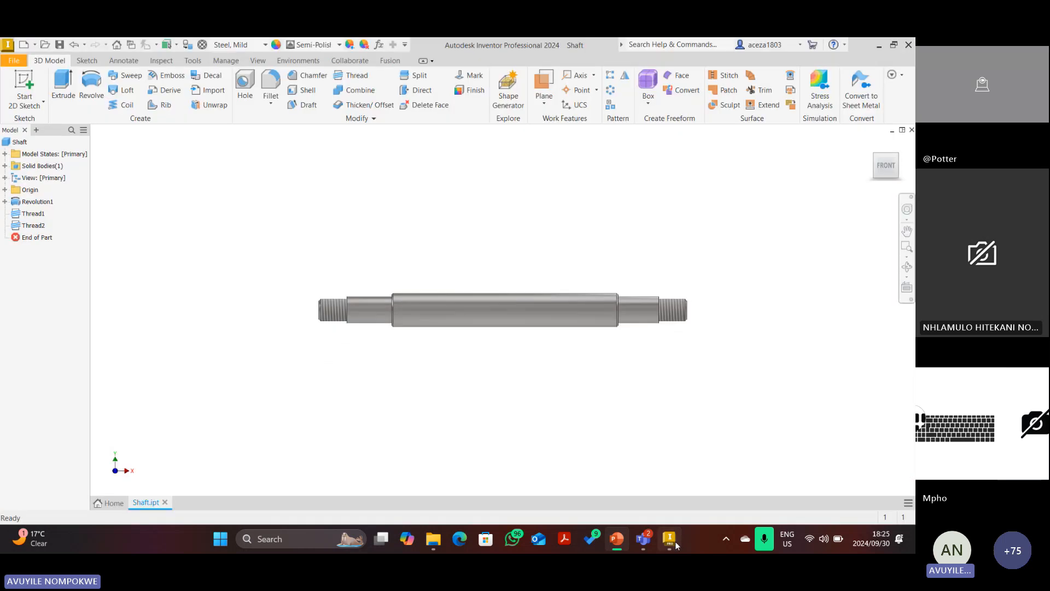
# Create a new part from the Metric Standard (mm).ipt template.
pyautogui.click(23, 47)
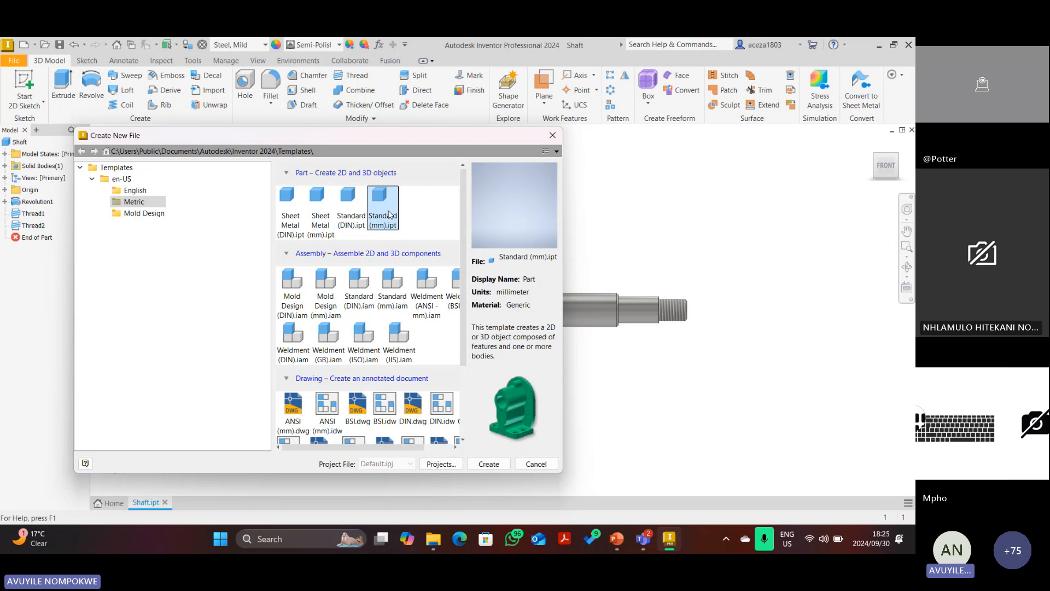
pyautogui.click(488, 464)
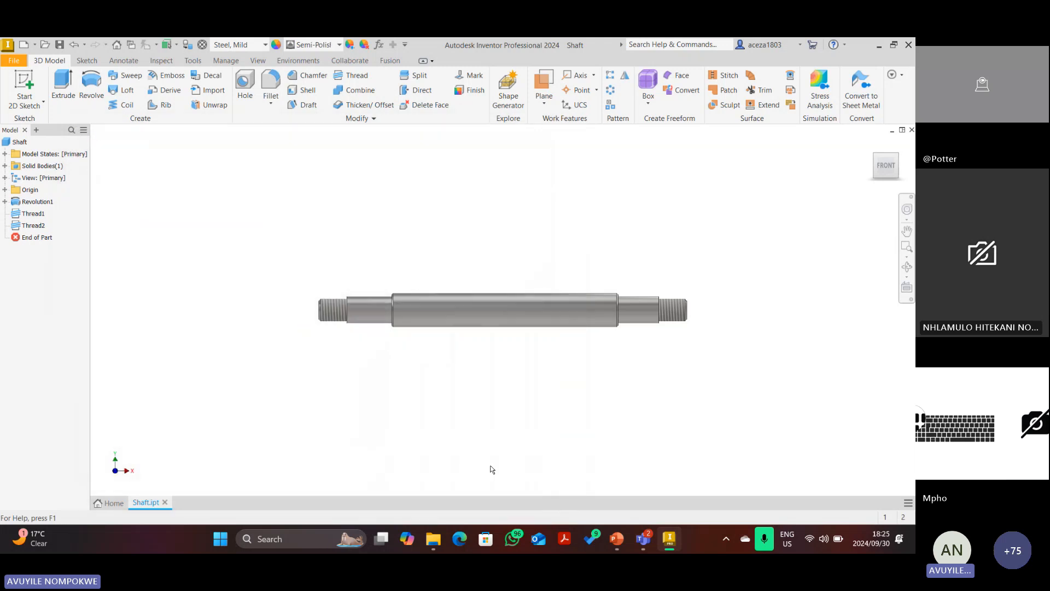
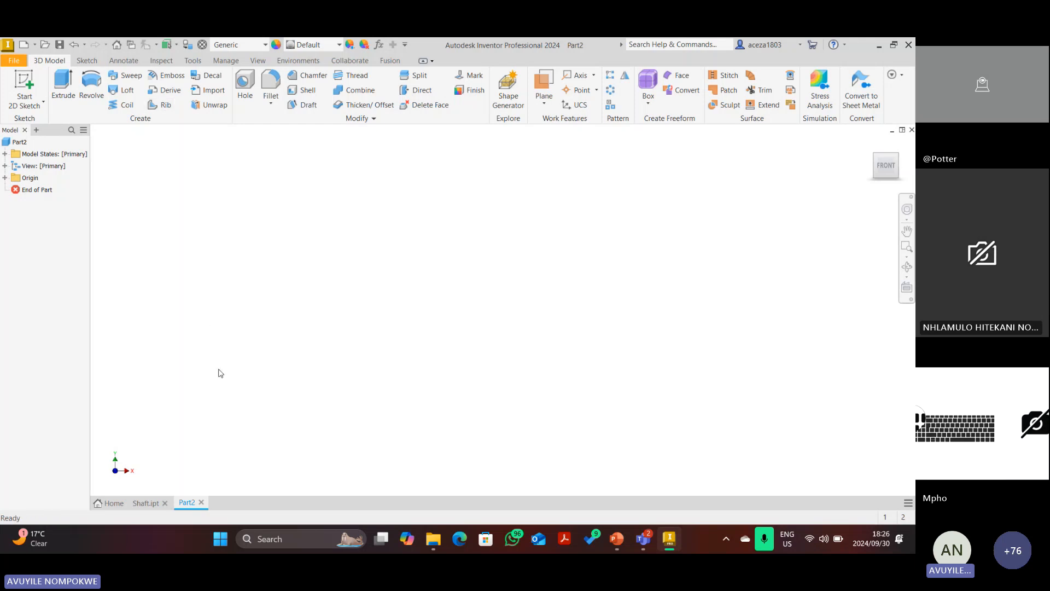
# Save the new part under the file name Bracket.
pyautogui.click(58, 46)
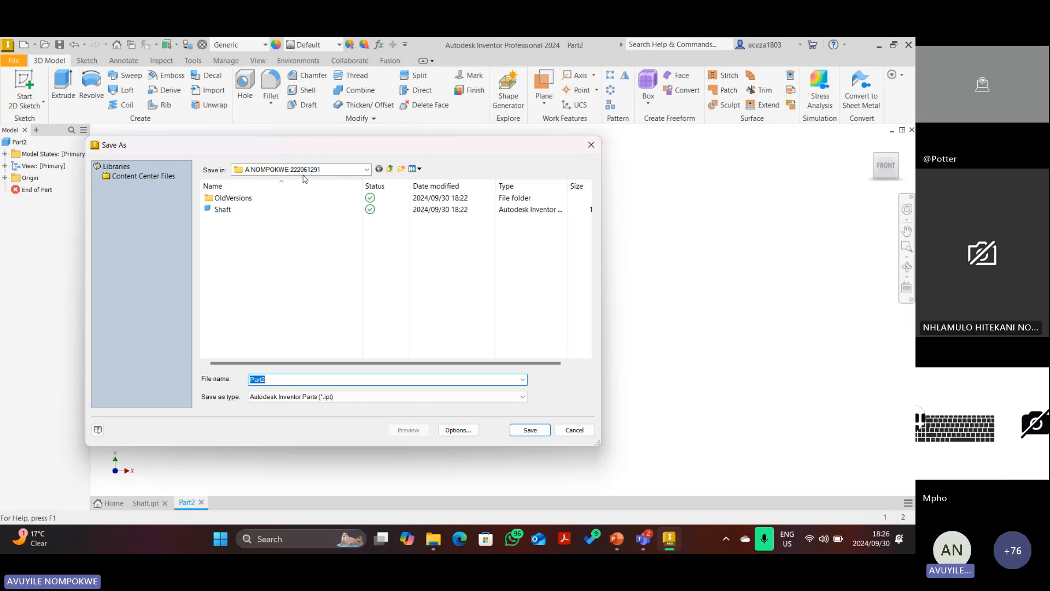
pyautogui.write('Bracket')
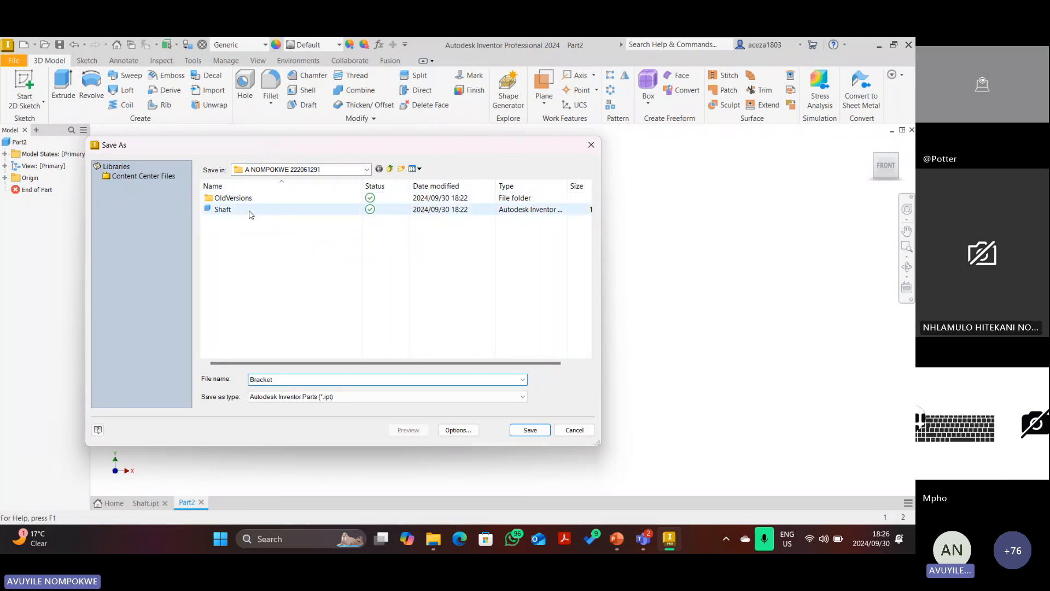
pyautogui.click(530, 430)
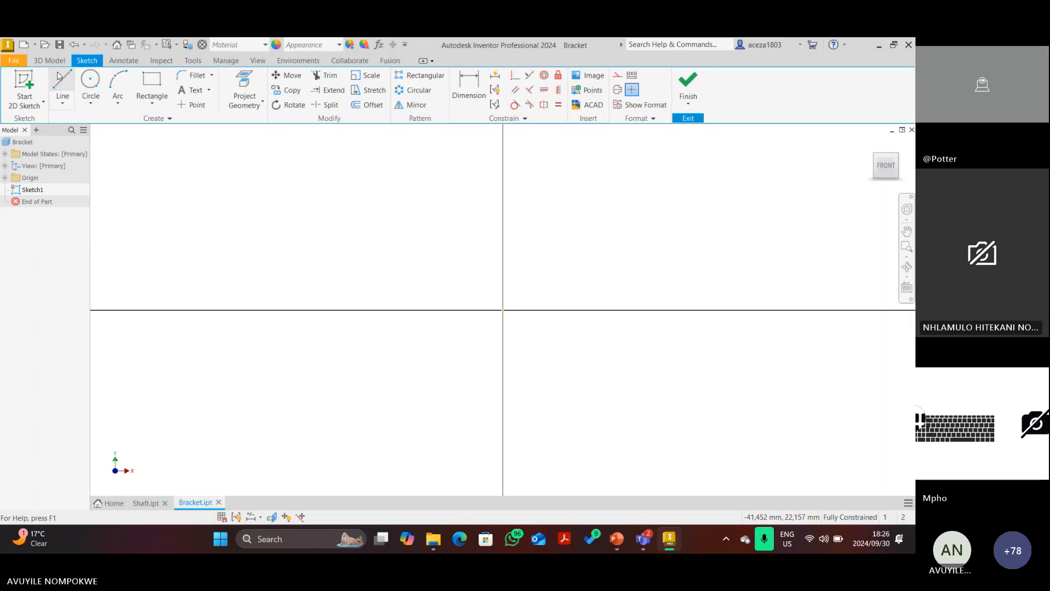
# Draw a horizontal line from the origin along the X axis and make it a centreline.
pyautogui.click(61, 82)
pyautogui.click(503, 310)
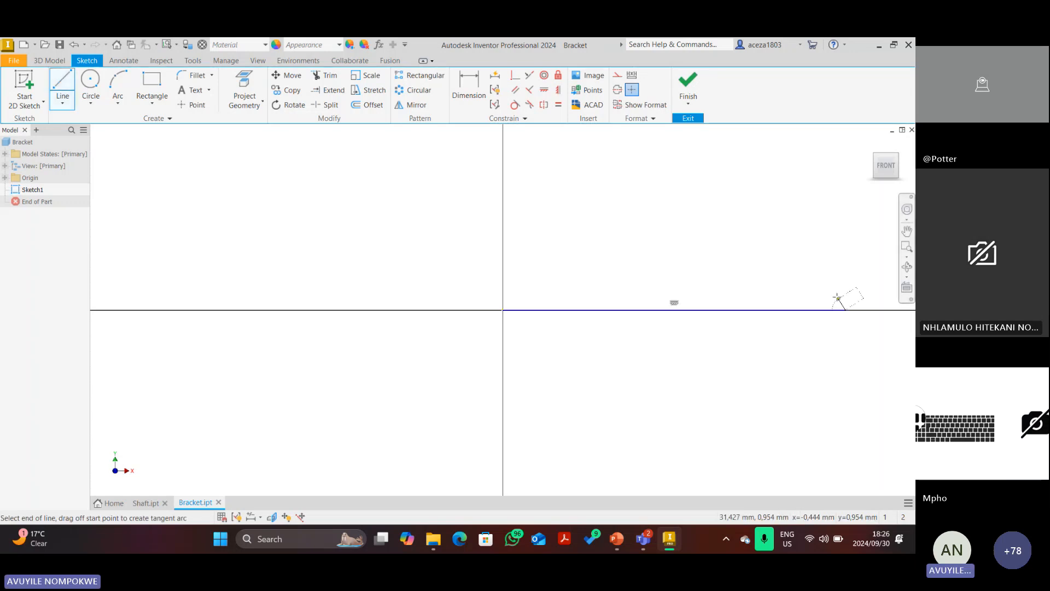
pyautogui.click(845, 310)
pyautogui.press('Escape')
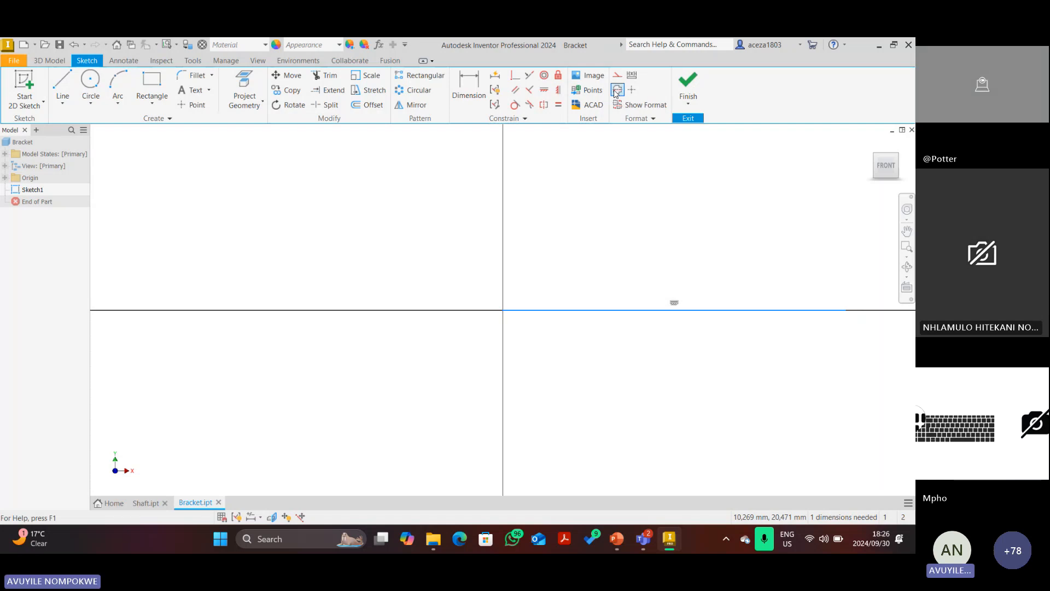
pyautogui.click(631, 90)
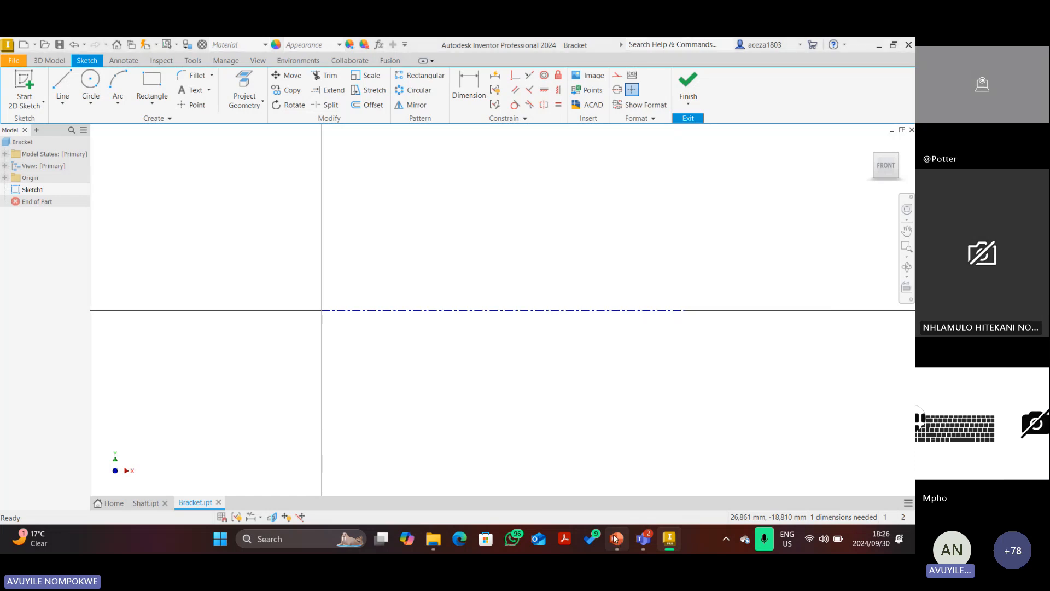
pyautogui.click(616, 538)
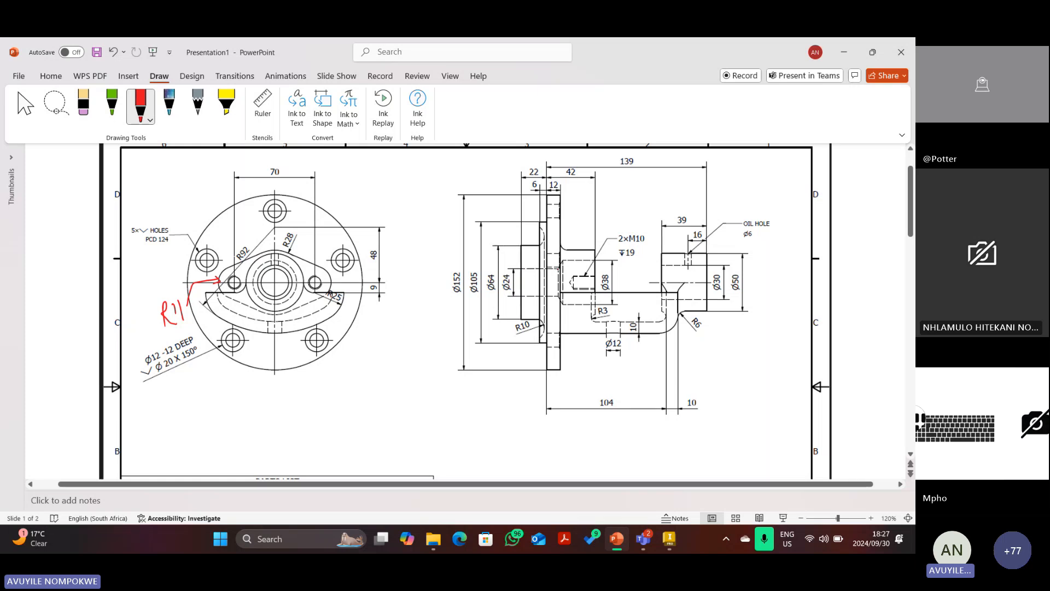
# Trace the hub outline, flange edge, bore line and left-hand step in red ink.
pyautogui.moveTo(562, 262)
pyautogui.mouseDown()
pyautogui.moveTo(519, 269)
pyautogui.moveTo(523, 246)
pyautogui.moveTo(545, 239)
pyautogui.mouseUp()
pyautogui.moveTo(541, 227)
pyautogui.mouseDown()
pyautogui.moveTo(548, 192)
pyautogui.moveTo(593, 260)
pyautogui.mouseUp()
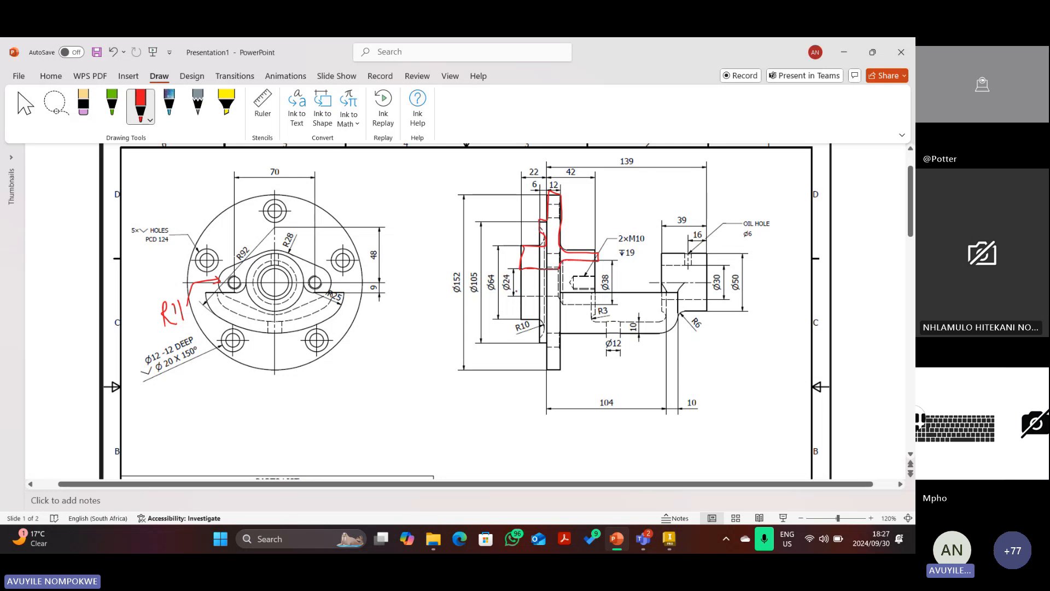
pyautogui.moveTo(502, 280); pyautogui.dragTo(621, 282)
pyautogui.moveTo(522, 247); pyautogui.dragTo(499, 247)
pyautogui.moveTo(520, 315); pyautogui.dragTo(494, 313)
pyautogui.moveTo(499, 246); pyautogui.dragTo(495, 316)
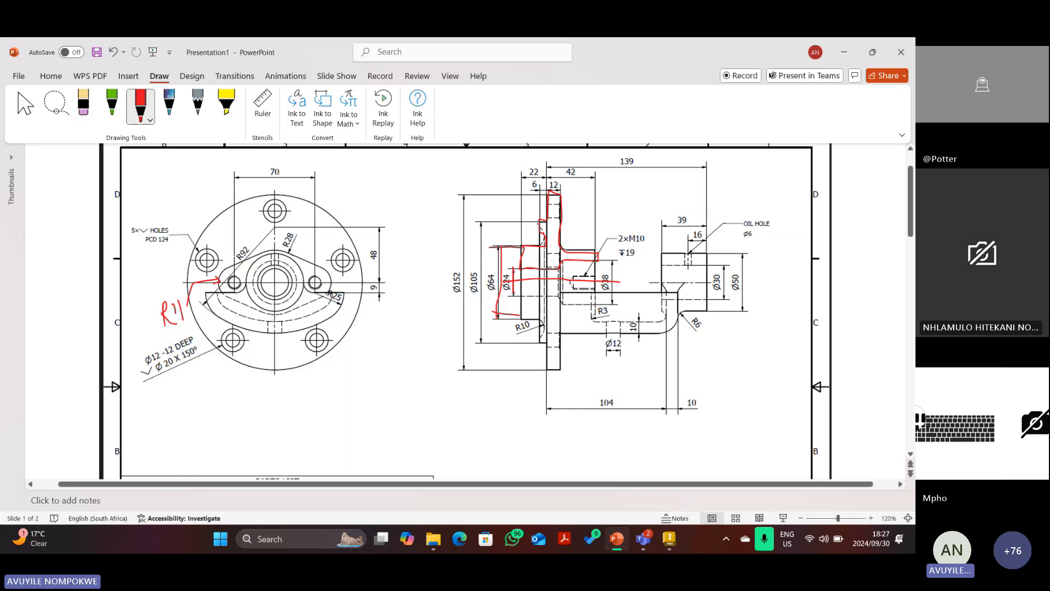
# Add red marks above the outline and below the Ø105 region, then delete the stray left strokes.
pyautogui.moveTo(504, 223)
pyautogui.mouseDown()
pyautogui.moveTo(546, 220)
pyautogui.moveTo(476, 222)
pyautogui.mouseUp()
pyautogui.moveTo(544, 341); pyautogui.dragTo(474, 333)
pyautogui.moveTo(488, 223); pyautogui.dragTo(484, 332)
pyautogui.press('Escape')
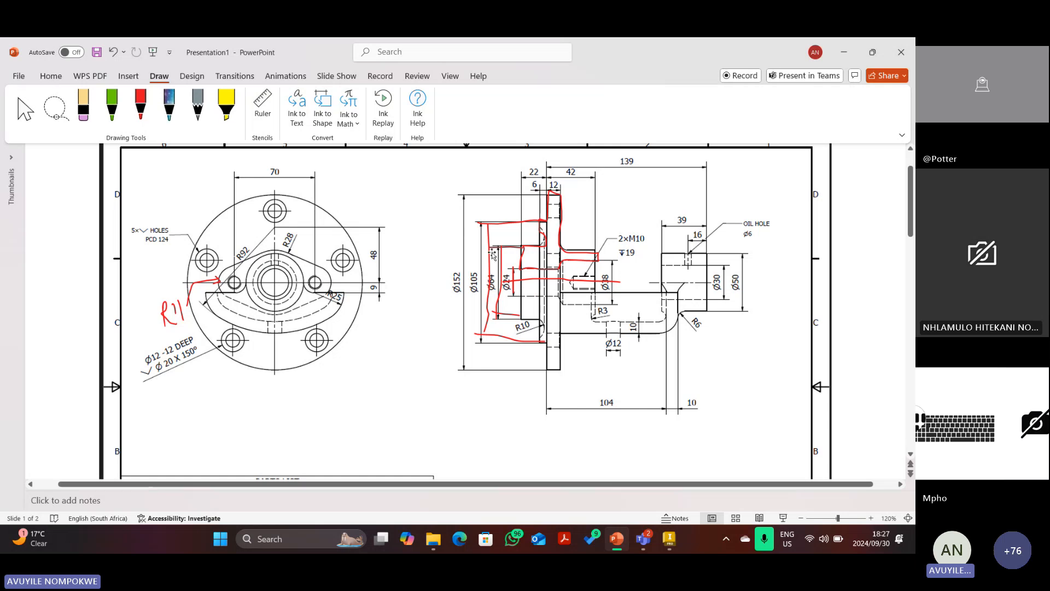
pyautogui.click(493, 251)
pyautogui.press('Delete')
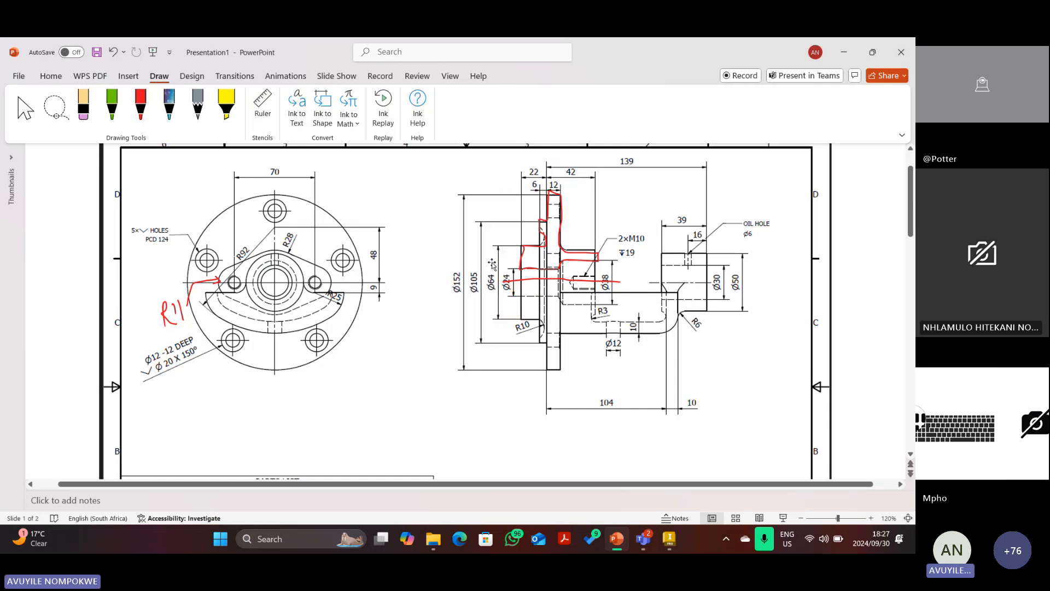
# Start the profile with Line: a vertical edge on the axis, a horizontal step and a rise.
pyautogui.click(669, 538)
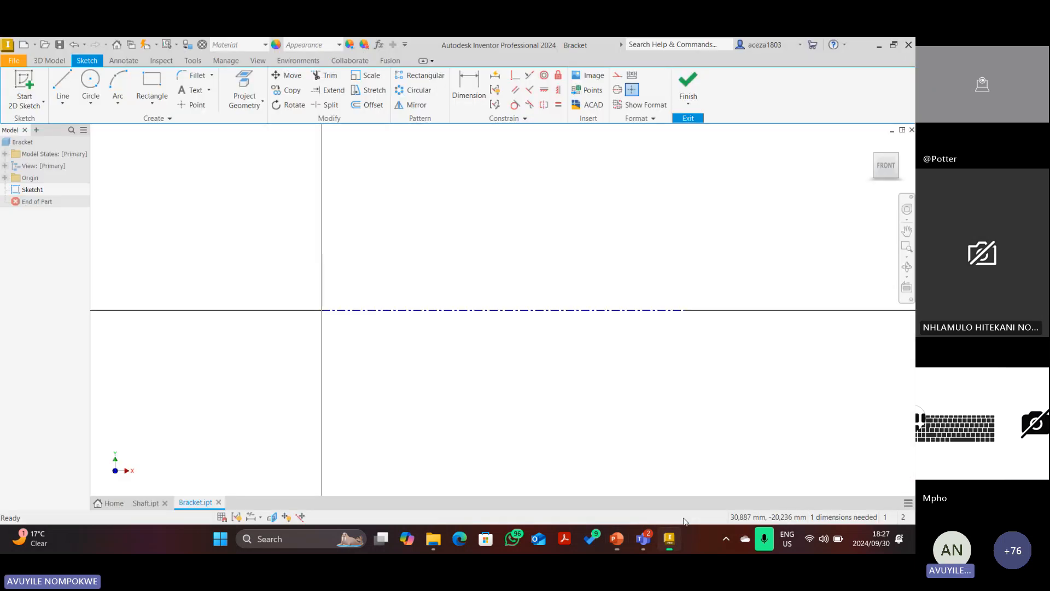
pyautogui.press('l')
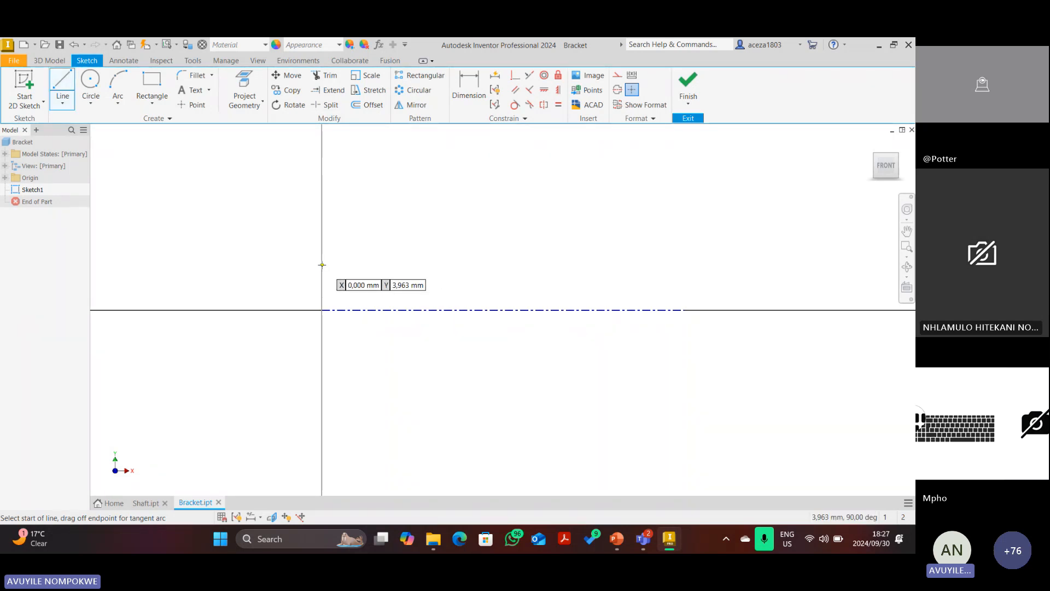
pyautogui.click(322, 264)
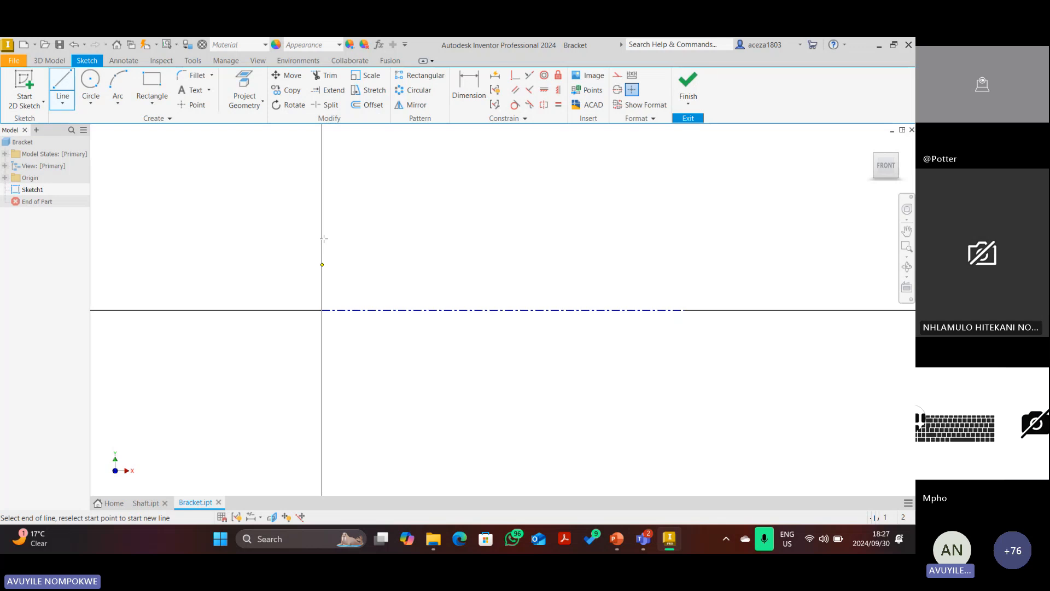
pyautogui.click(322, 212)
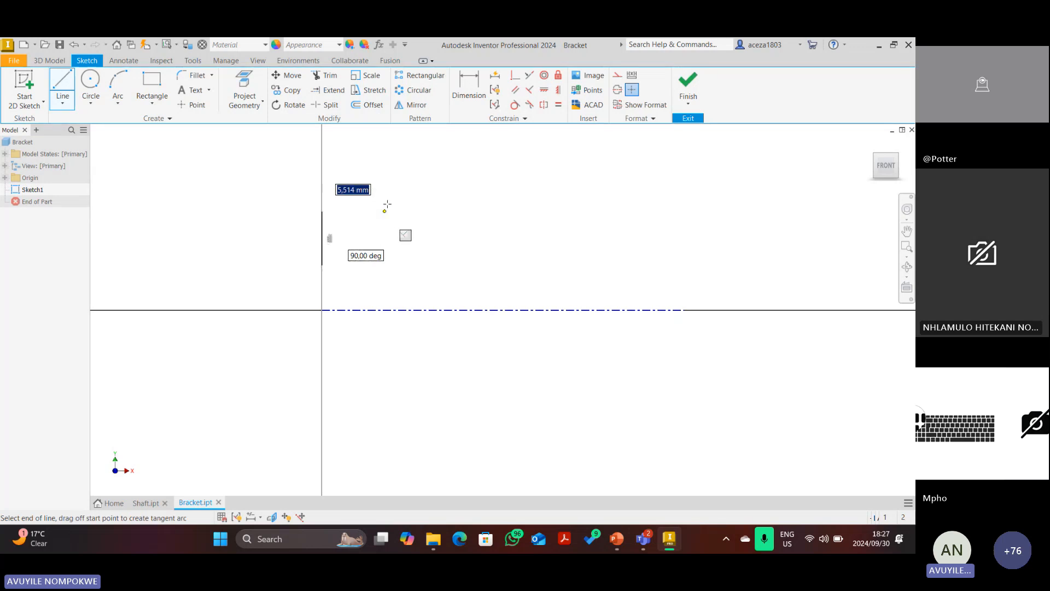
pyautogui.click(386, 207)
pyautogui.click(386, 164)
pyautogui.scroll(-1, 410, 211)
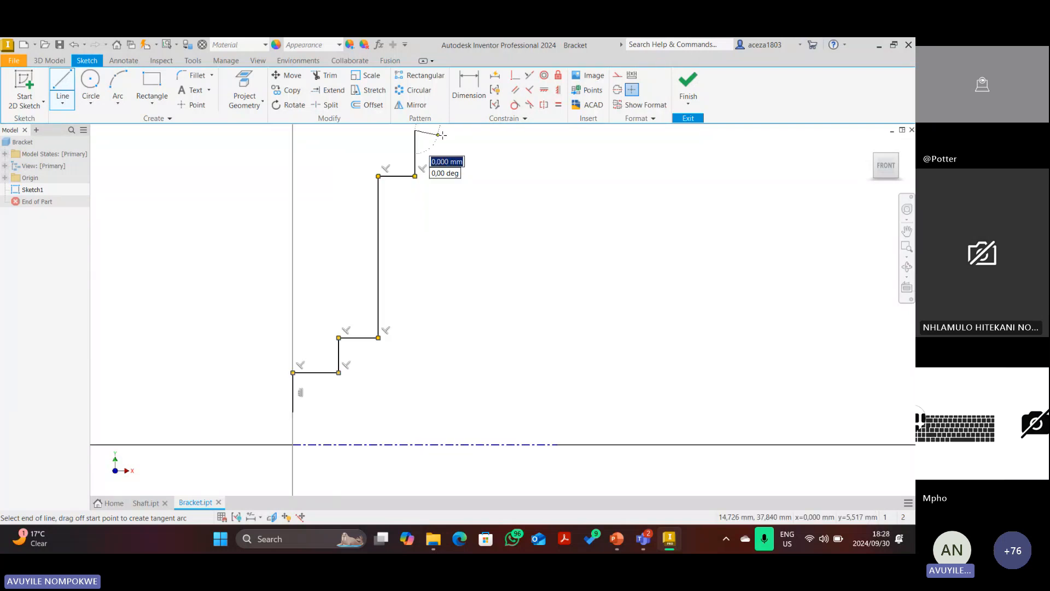
# Close the profile with the top edge, right edge, lower step and chamfer diagonal, viewed from FRONT.
pyautogui.click(469, 130)
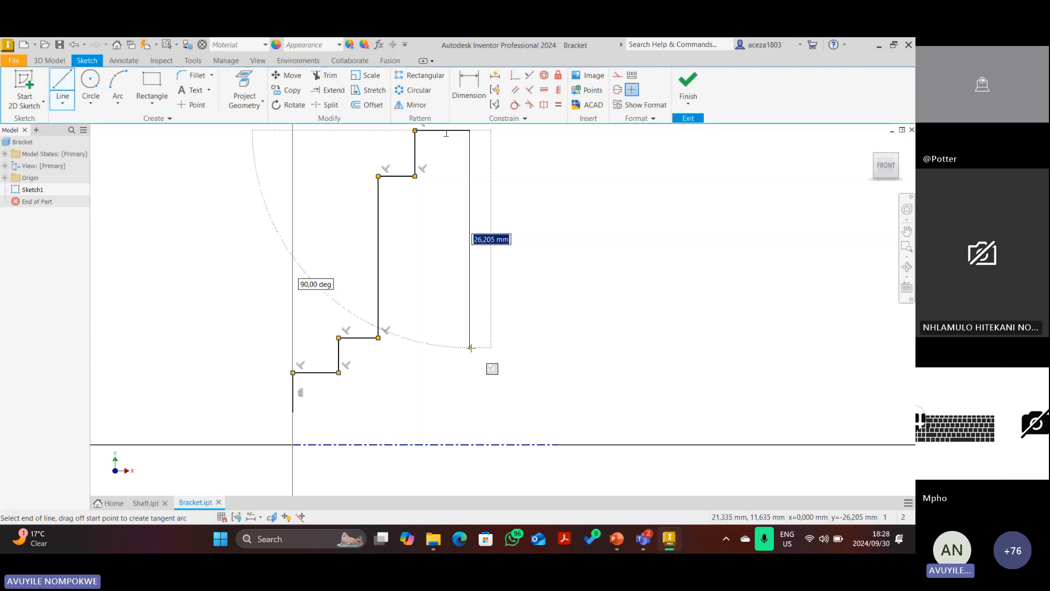
pyautogui.click(470, 348)
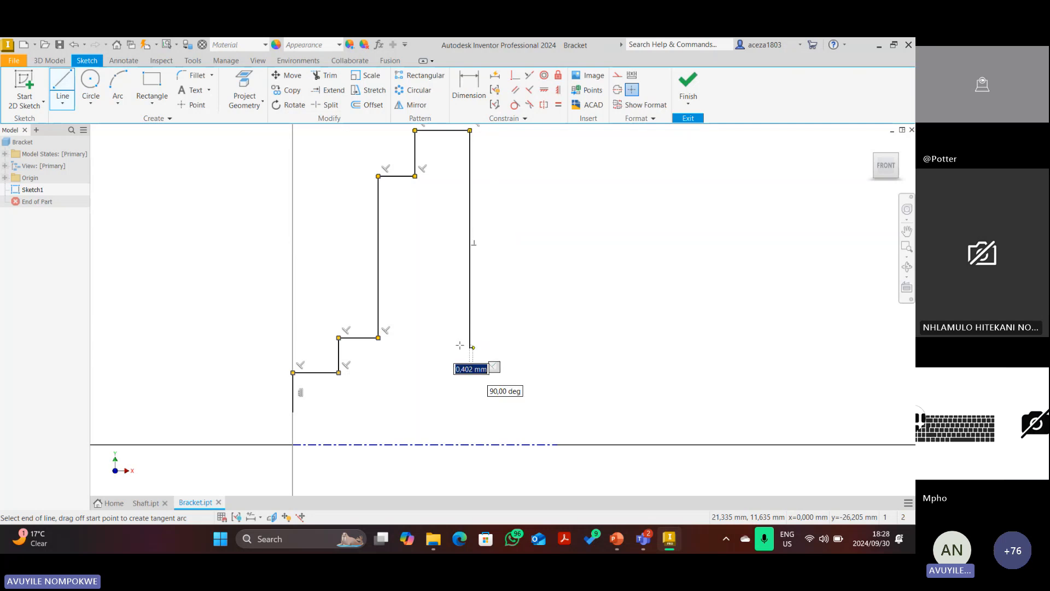
pyautogui.click(418, 347)
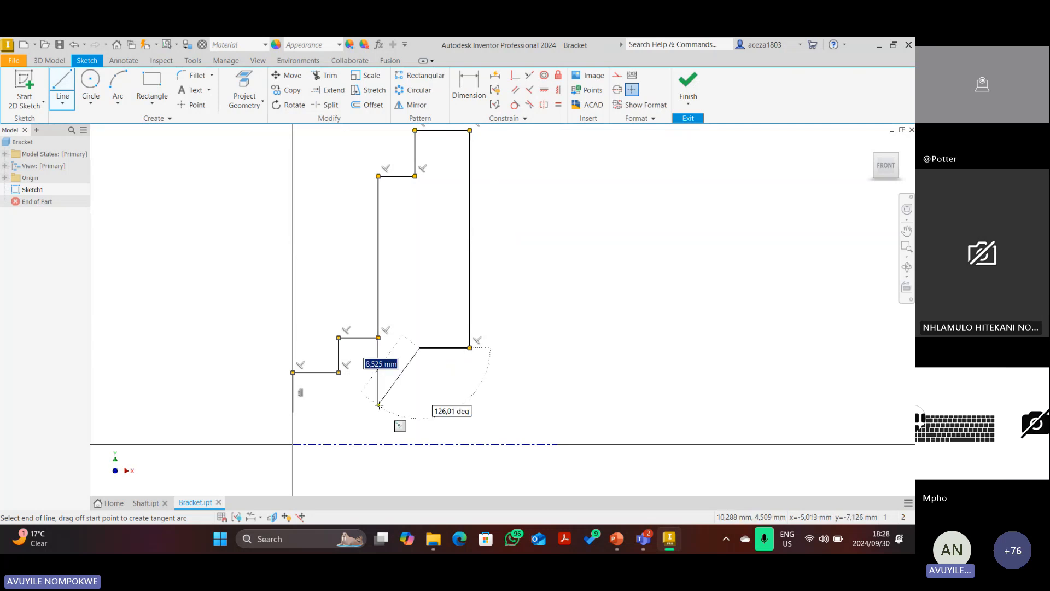
pyautogui.click(358, 411)
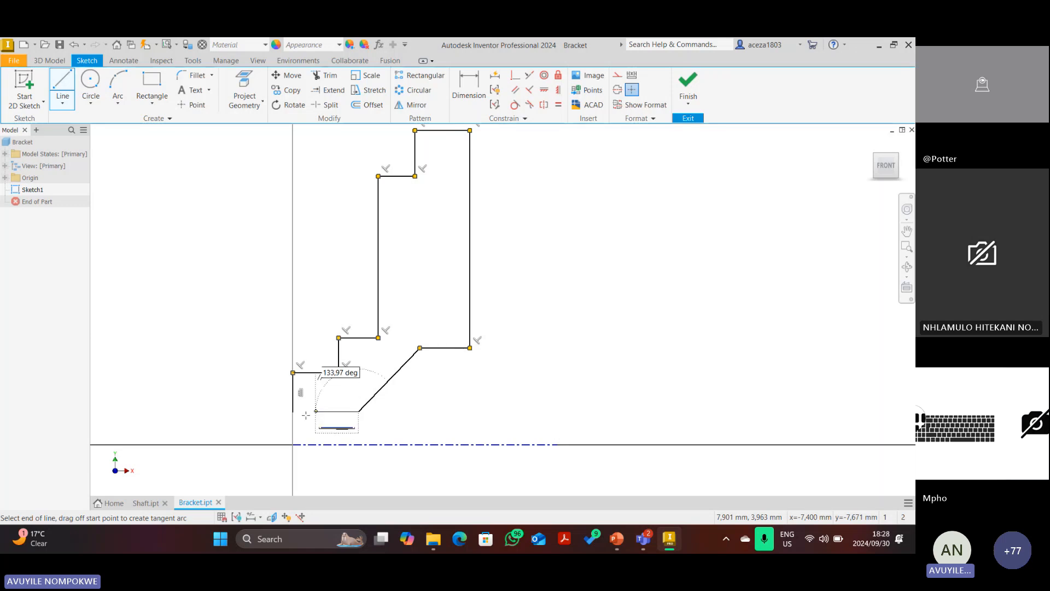
pyautogui.click(293, 411)
pyautogui.scroll(-5, 364, 368)
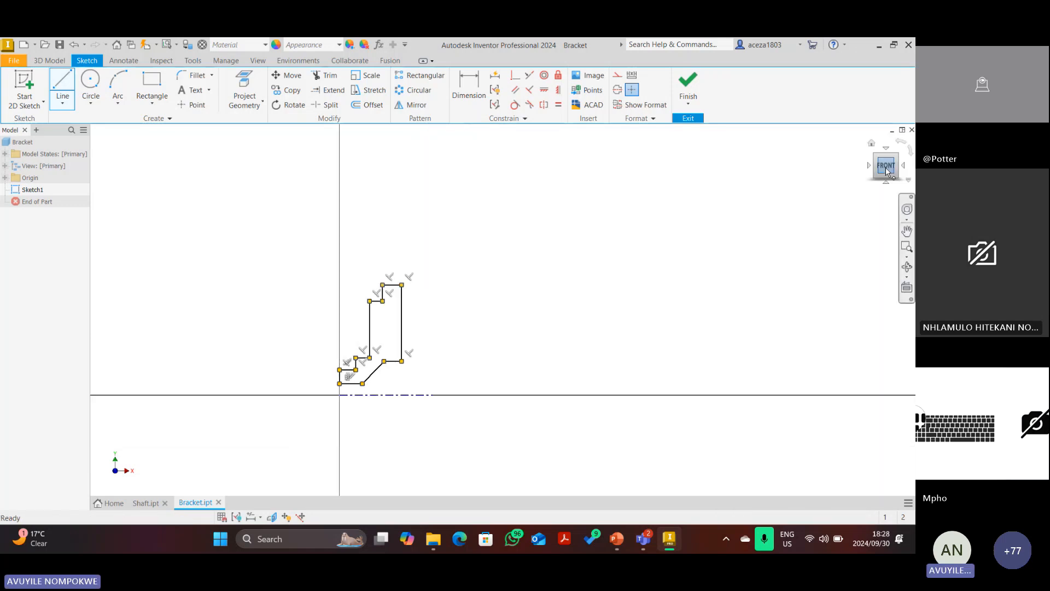
pyautogui.click(887, 171)
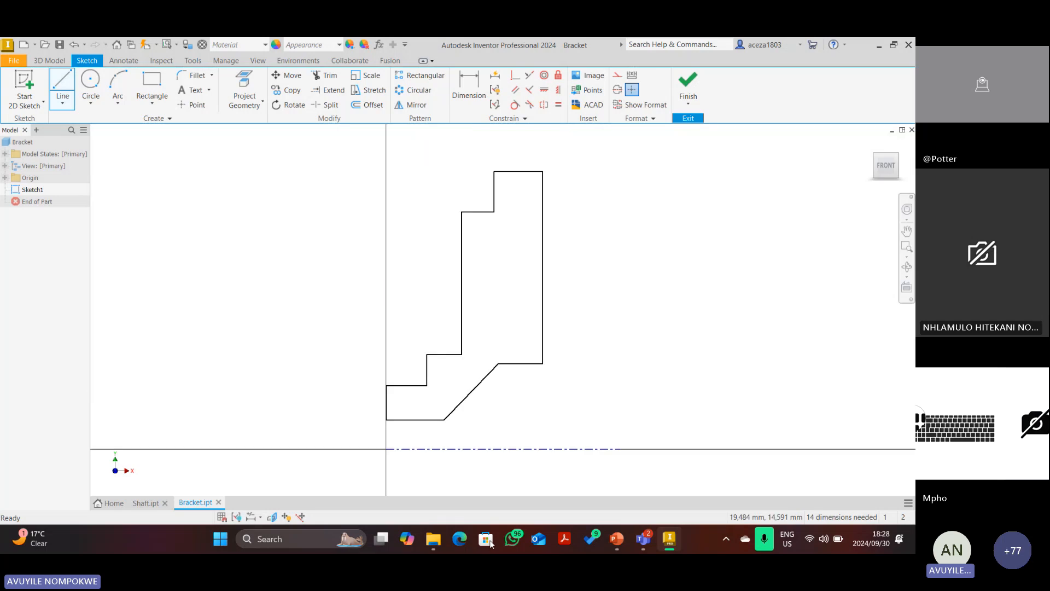
pyautogui.click(616, 539)
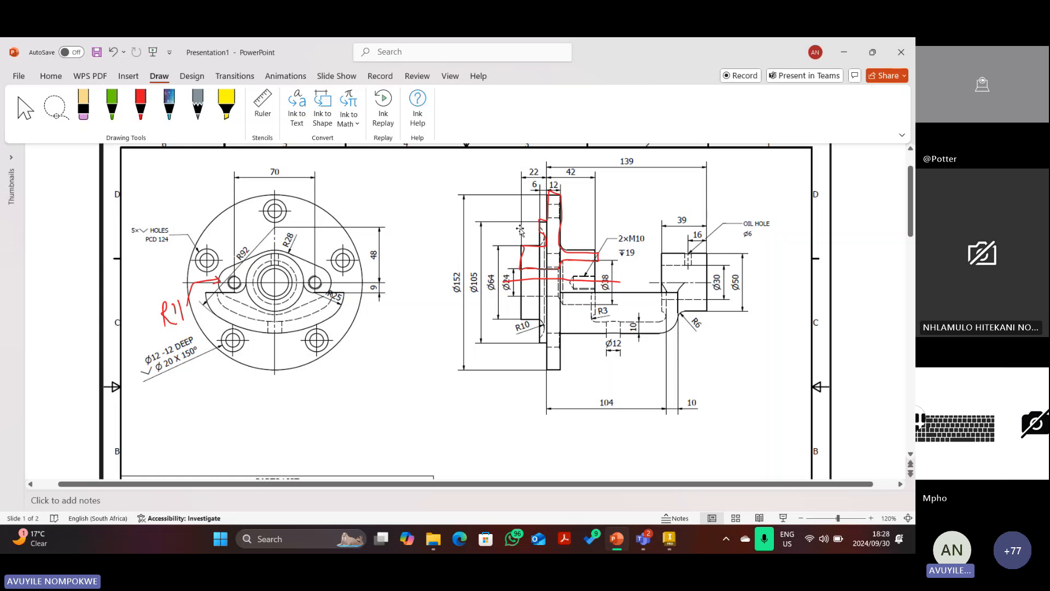
# Dimension the bore edge from the centreline as a Ø24 diameter.
pyautogui.click(669, 540)
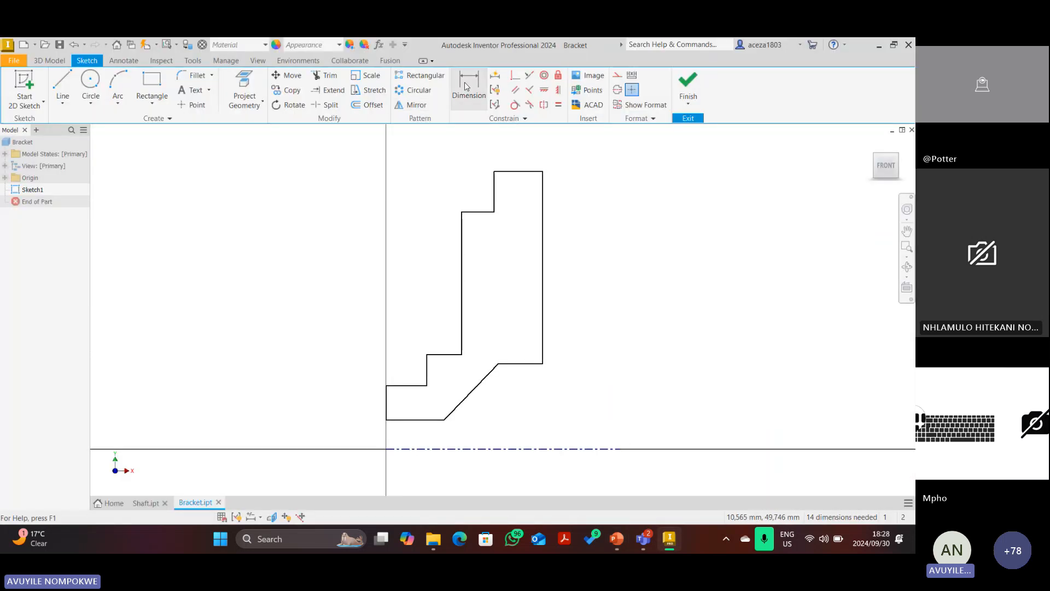
pyautogui.click(466, 86)
pyautogui.click(427, 449)
pyautogui.click(416, 419)
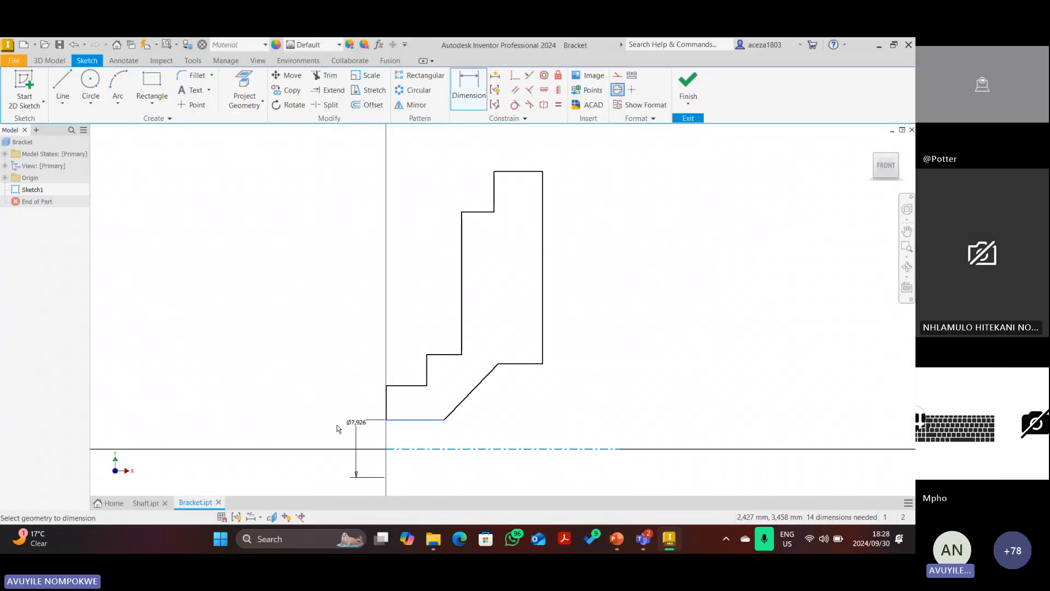
pyautogui.click(336, 427)
pyautogui.write('2')
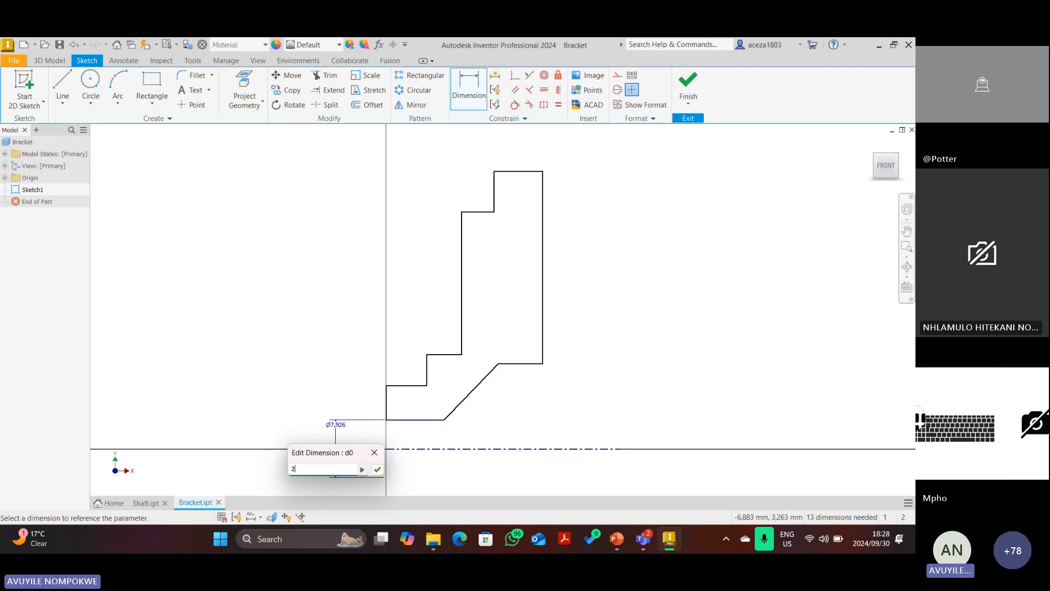
pyautogui.write('4')
pyautogui.press('Return')
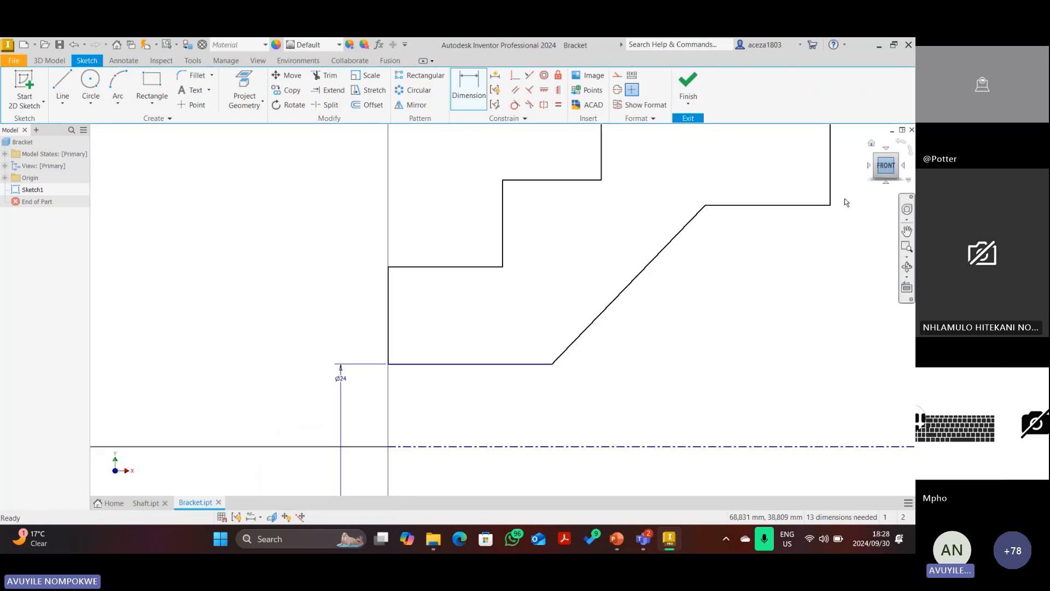
# Add a Ø64 diameter dimension to the next step edge.
pyautogui.scroll(-5, 412, 412)
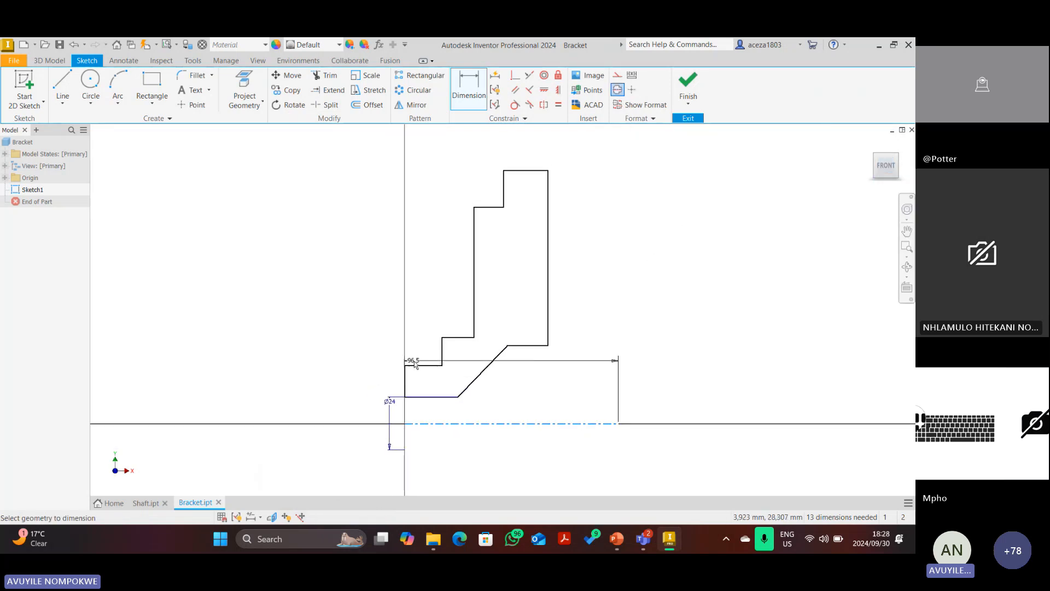
pyautogui.click(414, 365)
pyautogui.click(377, 423)
pyautogui.click(339, 416)
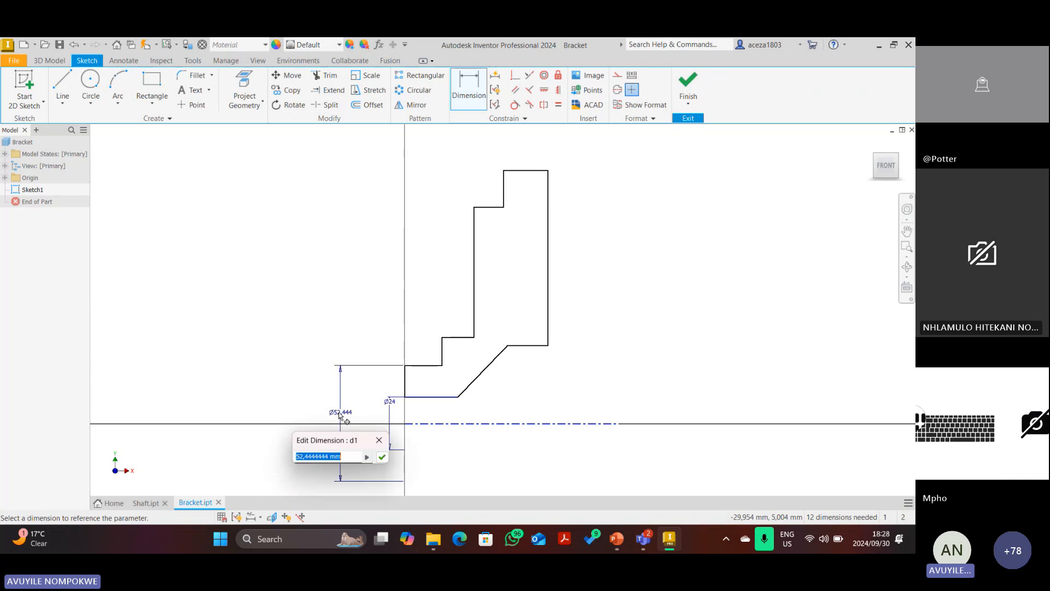
pyautogui.write('64')
pyautogui.press('Return')
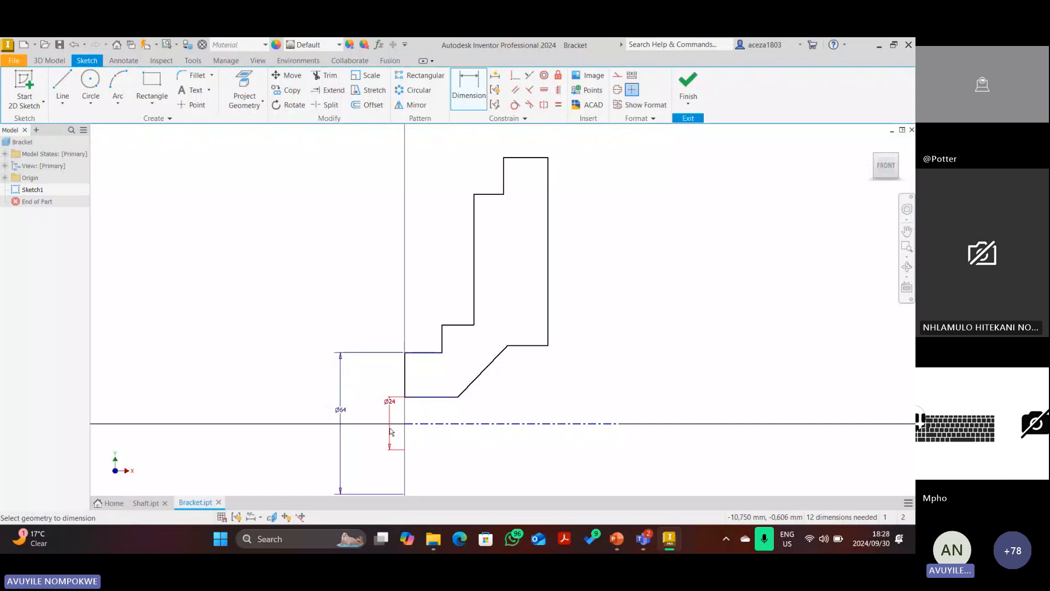
# Add a Ø102 diameter dimension to the upper horizontal step edge.
pyautogui.click(438, 426)
pyautogui.click(458, 325)
pyautogui.click(268, 412)
pyautogui.write('1')
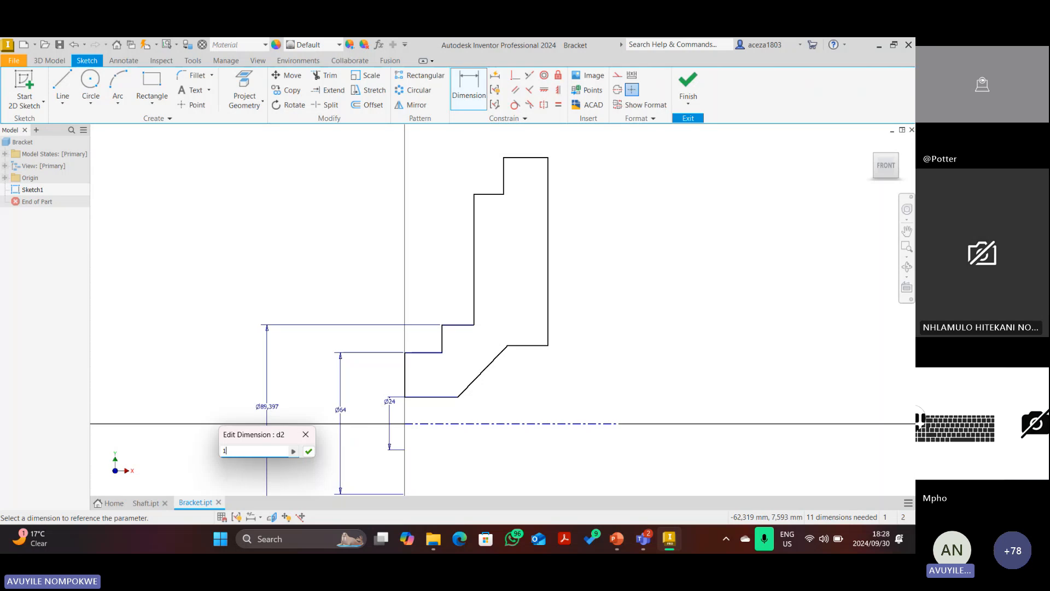
pyautogui.write('02')
pyautogui.press('Return')
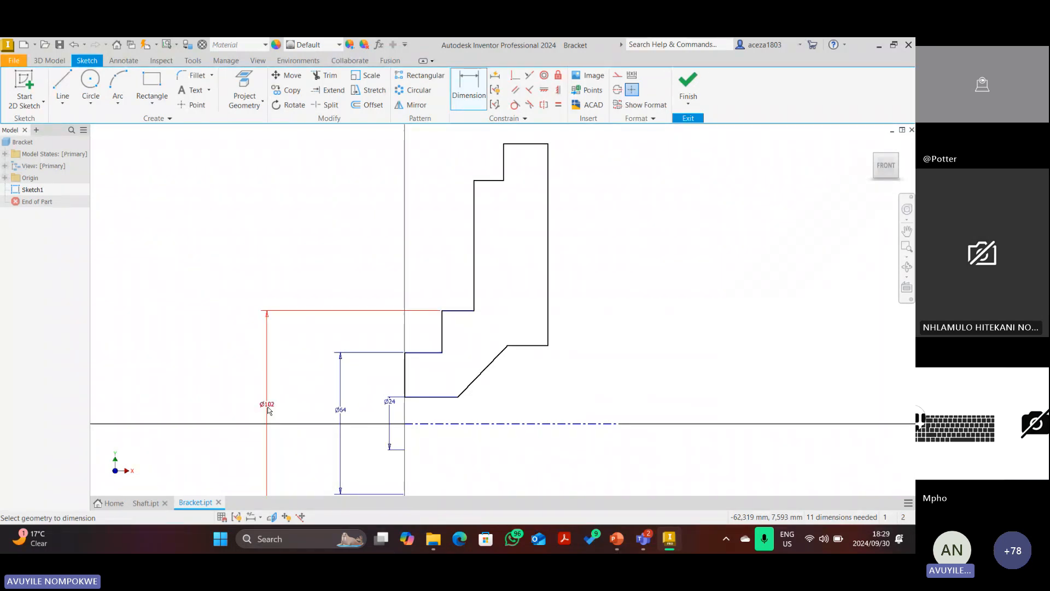
# After checking the drawing, change the Ø102 dimension to Ø105.
pyautogui.click(617, 540)
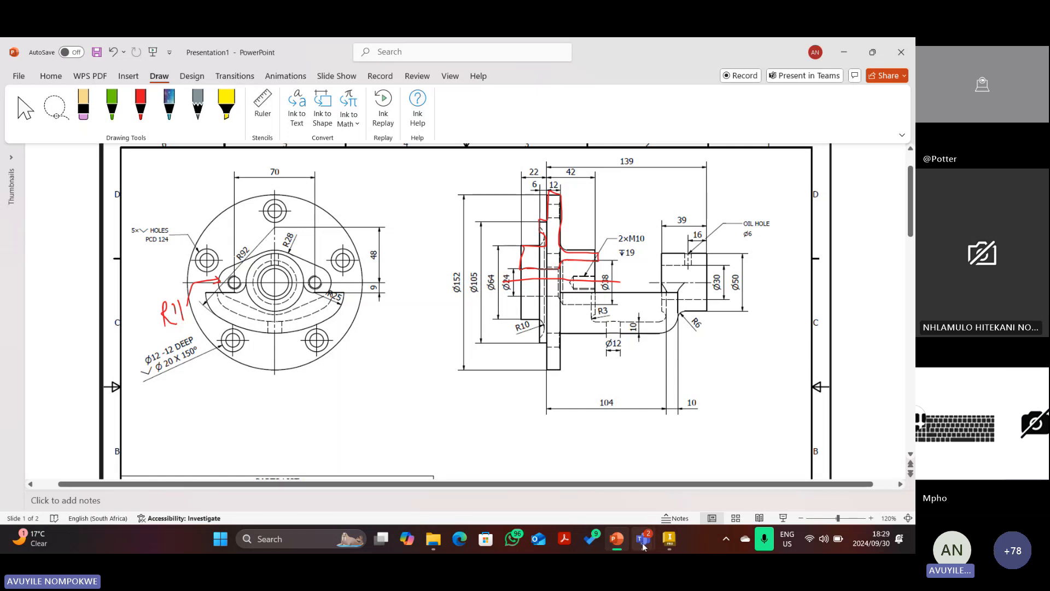
pyautogui.click(670, 541)
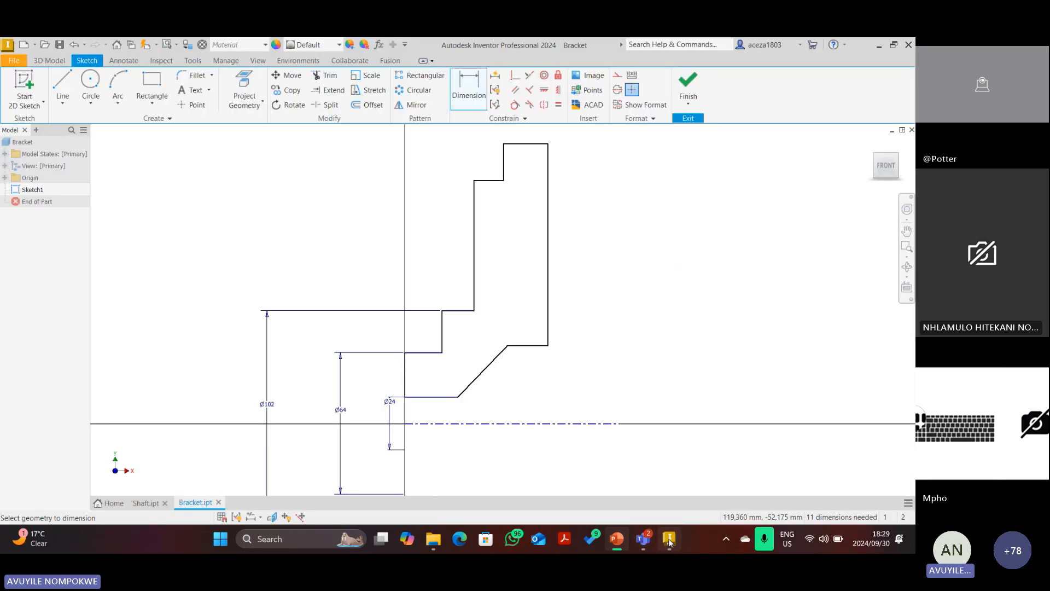
pyautogui.click(268, 405)
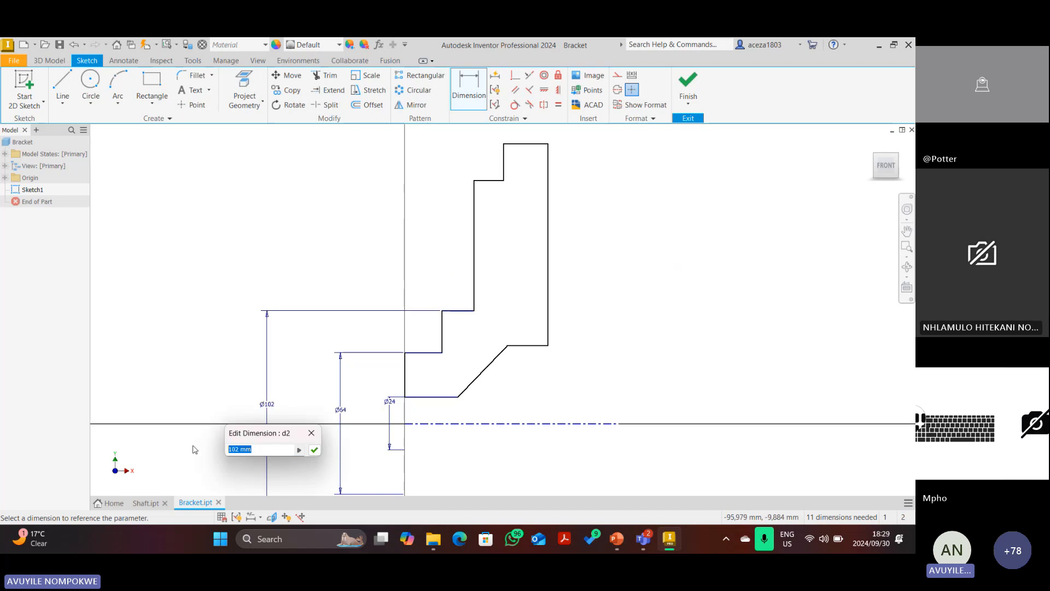
pyautogui.write('105')
pyautogui.press('Return')
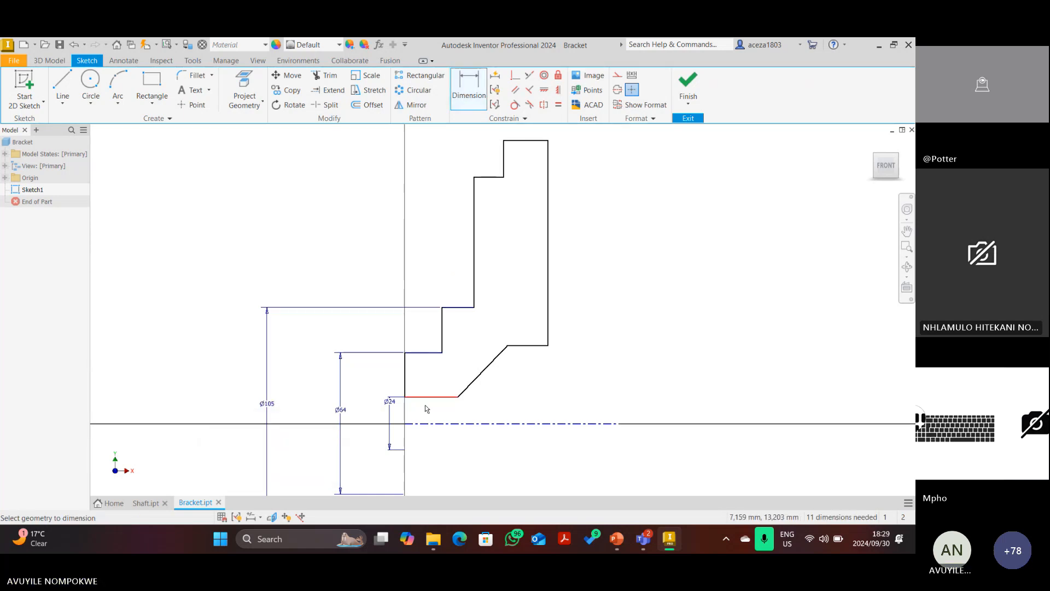
pyautogui.press('Escape')
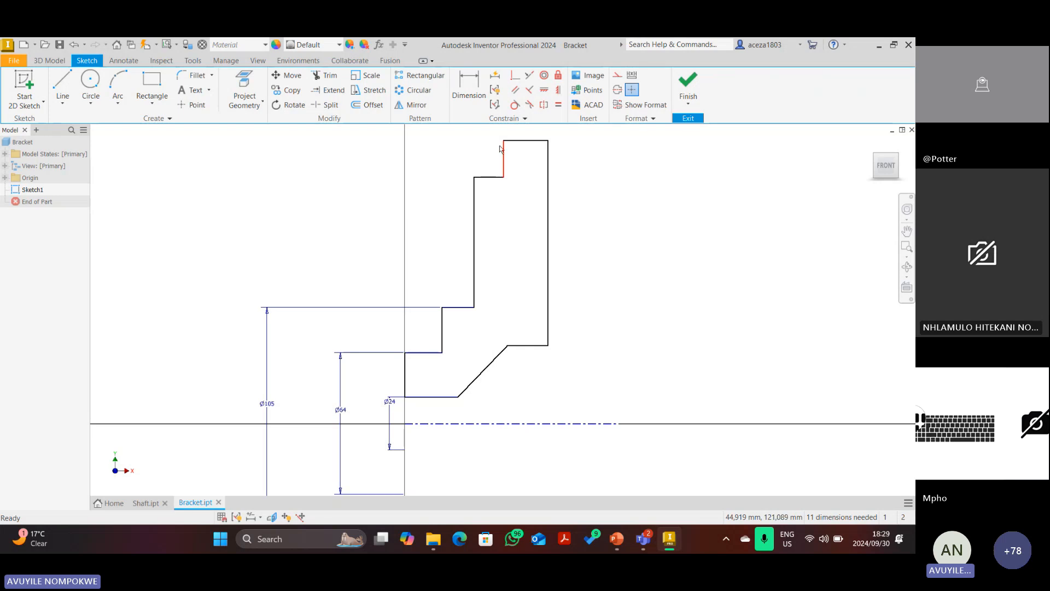
# Delete the short top vertical line, extend the top edge and trim the leftover stub.
pyautogui.rightClick(500, 149)
pyautogui.click(494, 115)
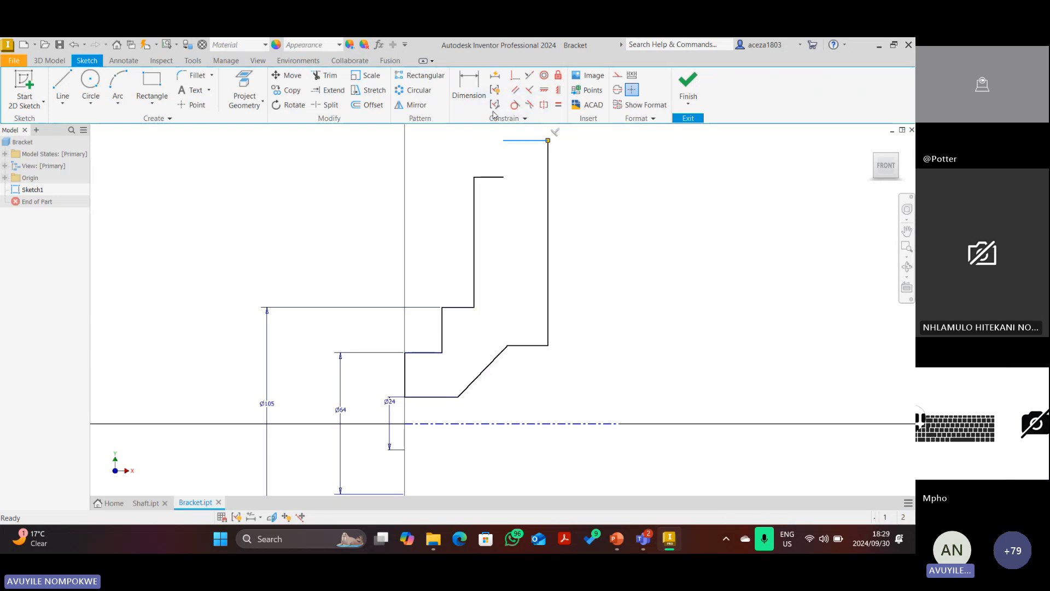
pyautogui.click(324, 94)
pyautogui.click(496, 176)
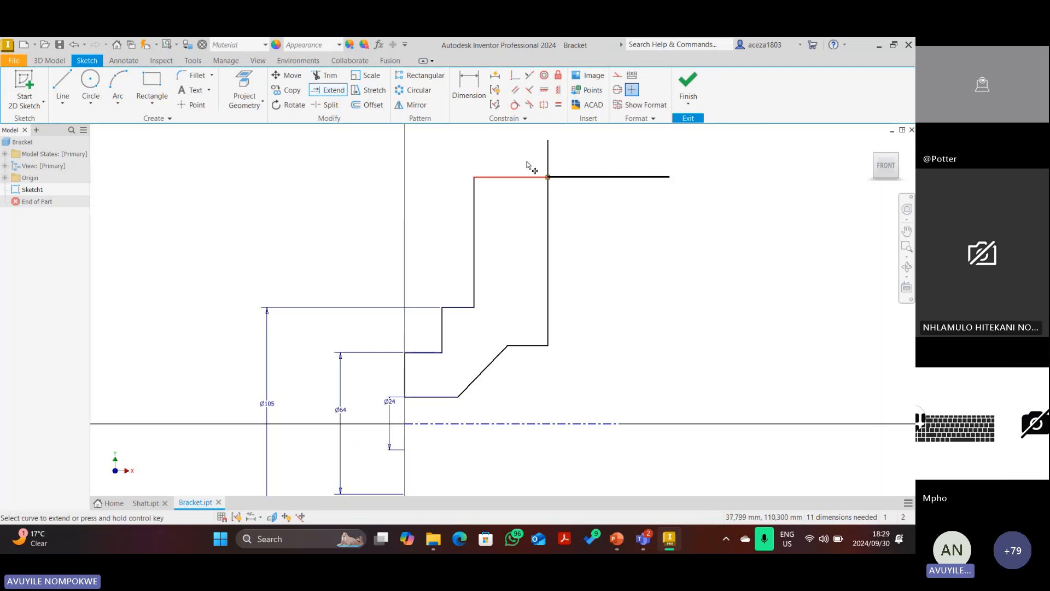
pyautogui.press('x')
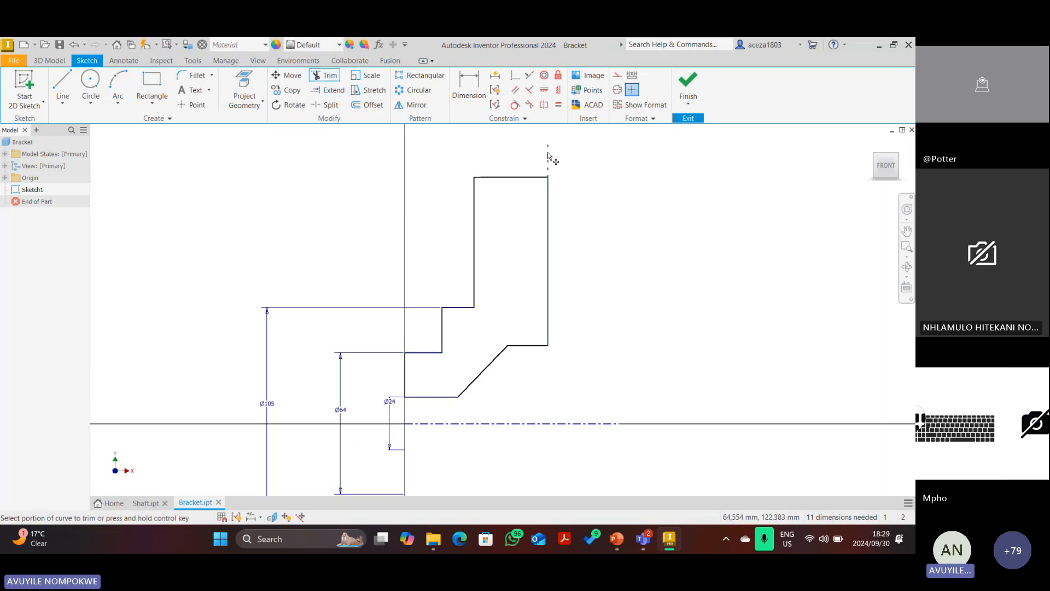
pyautogui.click(549, 157)
# Dimension the flange top edge as a Ø152 diameter and refit the view.
pyautogui.press('d')
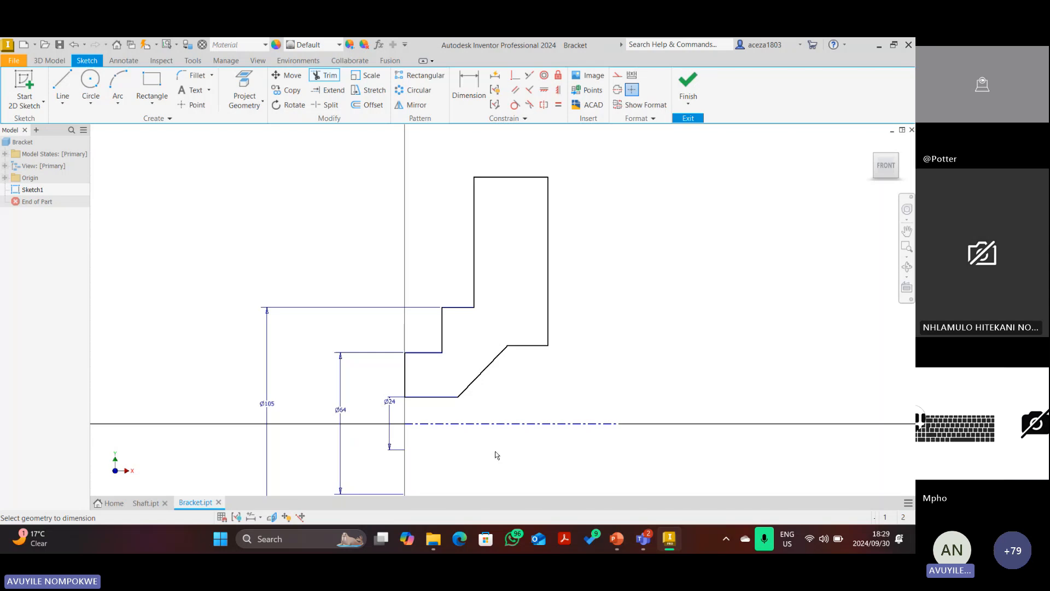
pyautogui.click(496, 423)
pyautogui.click(508, 176)
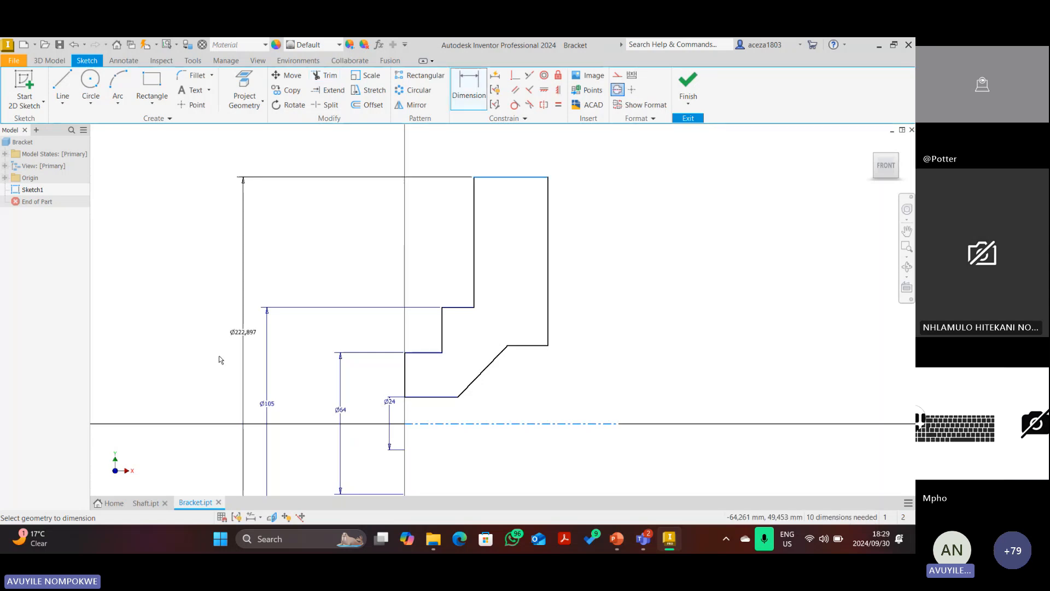
pyautogui.click(217, 353)
pyautogui.write('152')
pyautogui.press('Return')
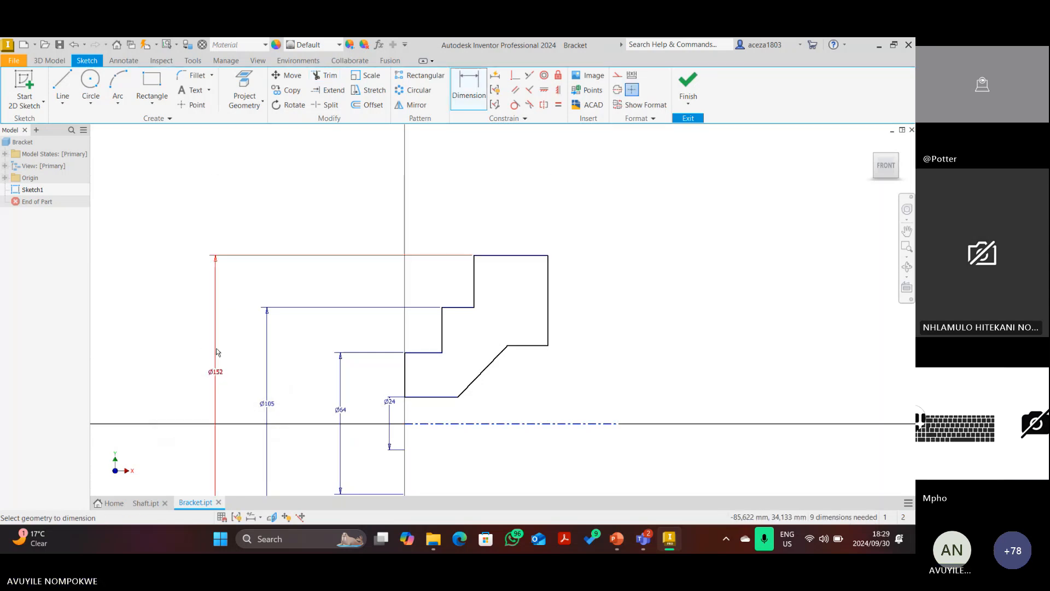
pyautogui.click(886, 167)
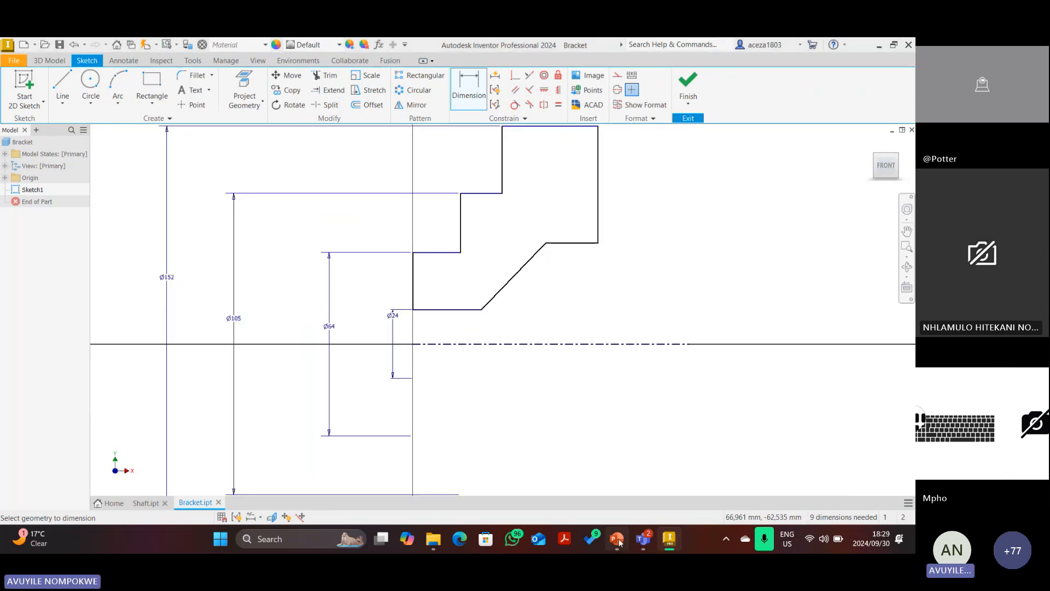
# In PowerPoint, select the red ink outline around the flange.
pyautogui.hotkey('alt', 'Tab')
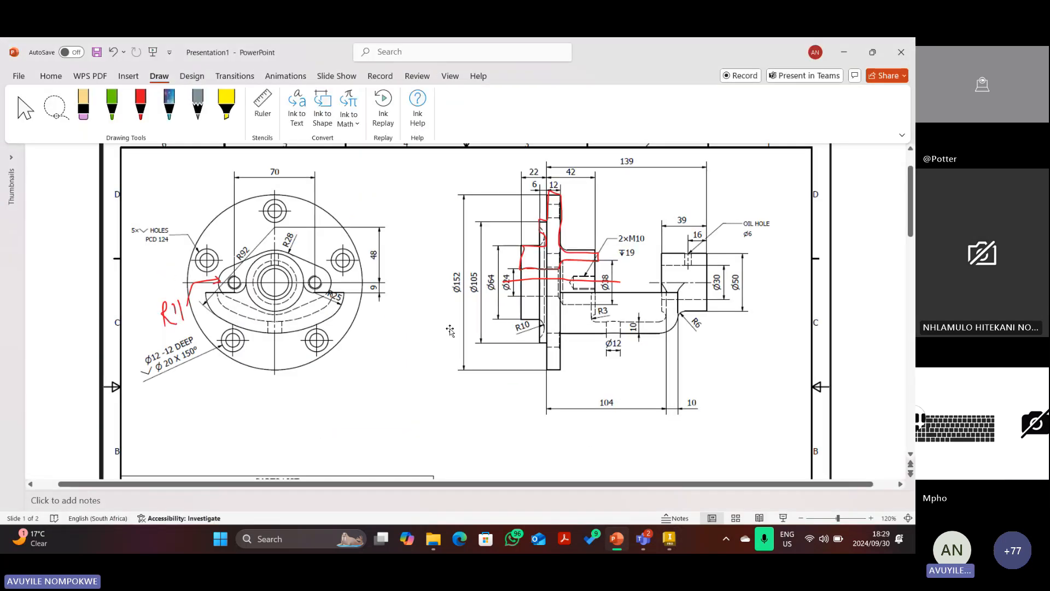
pyautogui.click(532, 248)
pyautogui.rightClick(532, 249)
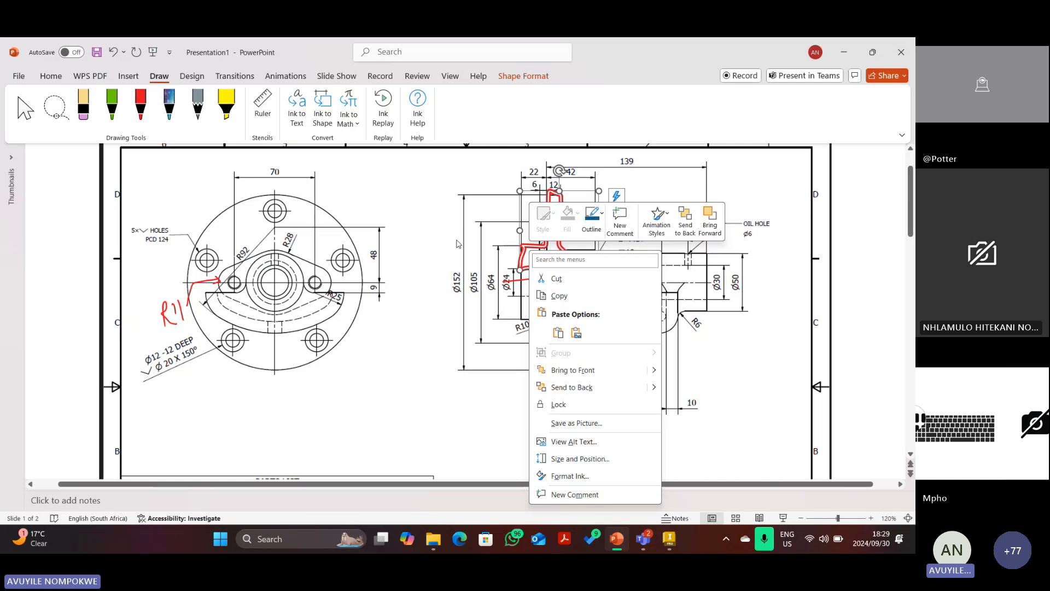
# Delete the red flange outline and draw a new red mark left of the flange.
pyautogui.press('Escape')
pyautogui.press('Delete')
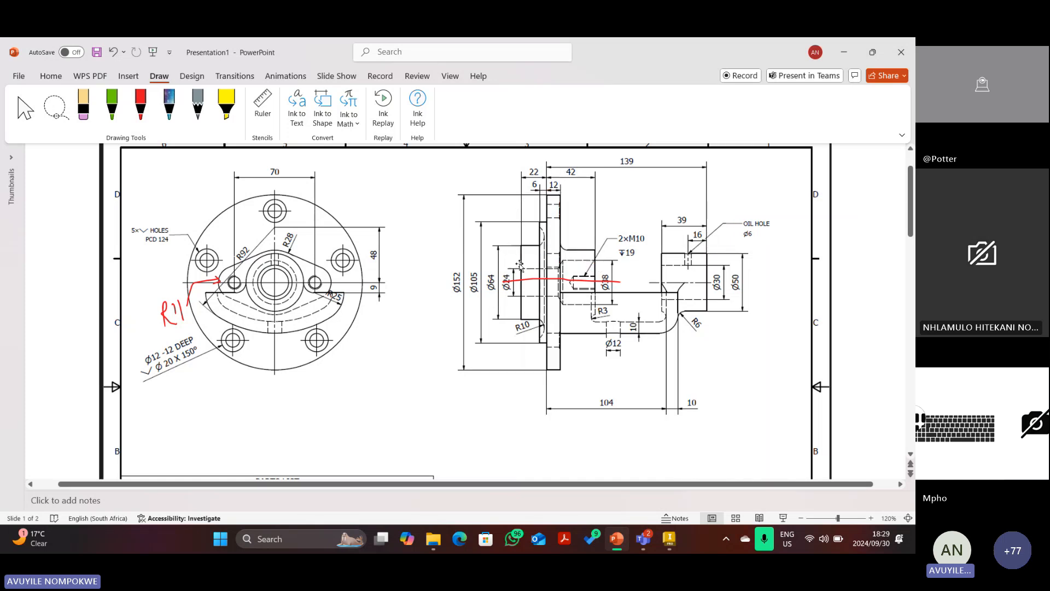
pyautogui.click(140, 104)
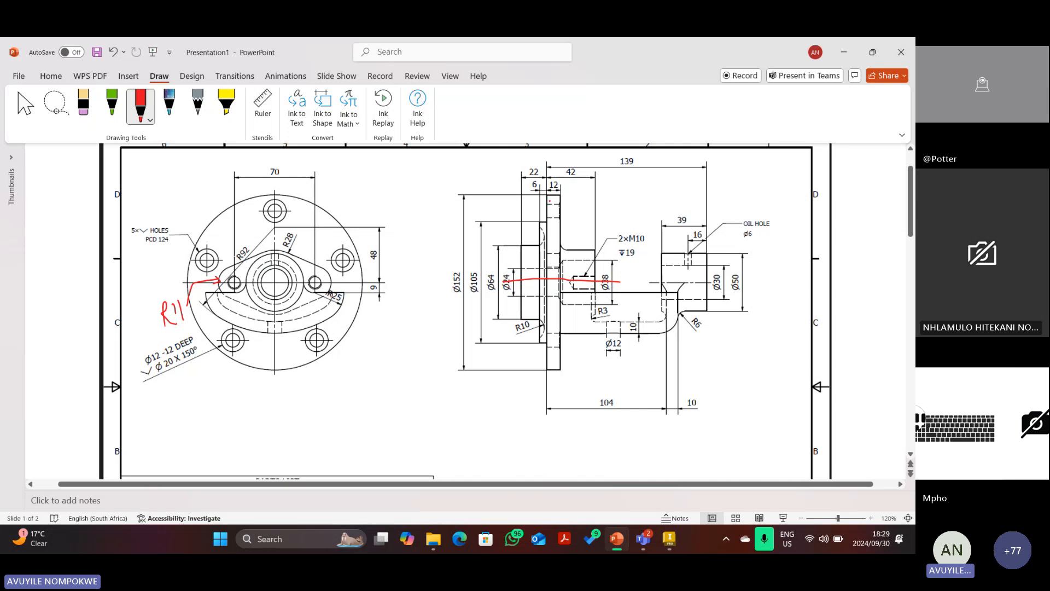
pyautogui.moveTo(521, 252)
pyautogui.mouseDown()
pyautogui.moveTo(523, 170)
pyautogui.moveTo(548, 175)
pyautogui.moveTo(516, 177)
pyautogui.mouseUp()
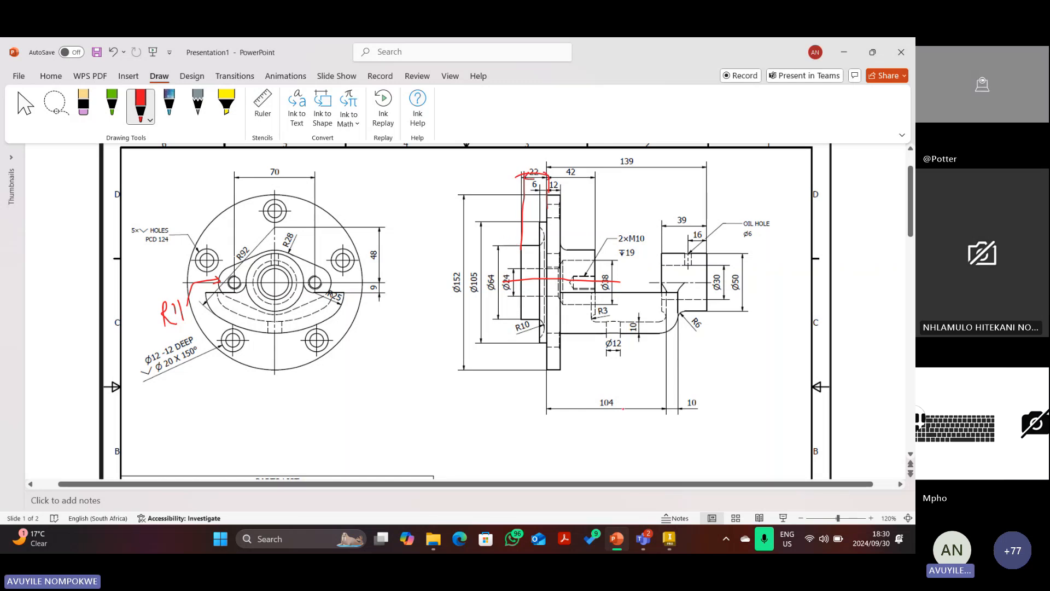
pyautogui.click(641, 537)
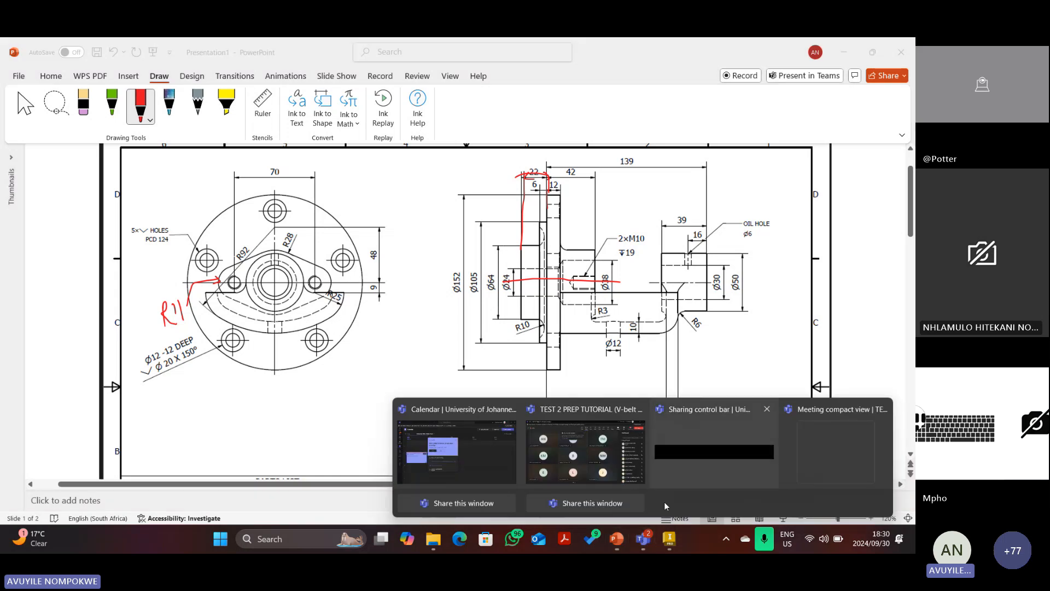
# Bring the TEST 2 PREP TUTORIAL meeting window forward, then return to the Inventor sketch.
pyautogui.click(594, 461)
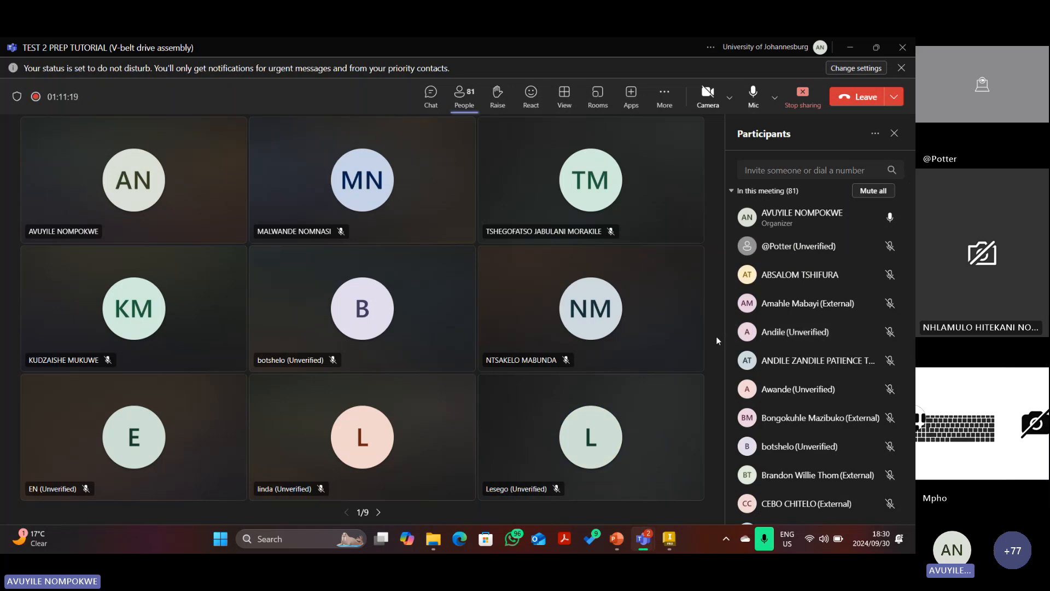
pyautogui.moveTo(643, 538)
pyautogui.moveTo(592, 330)
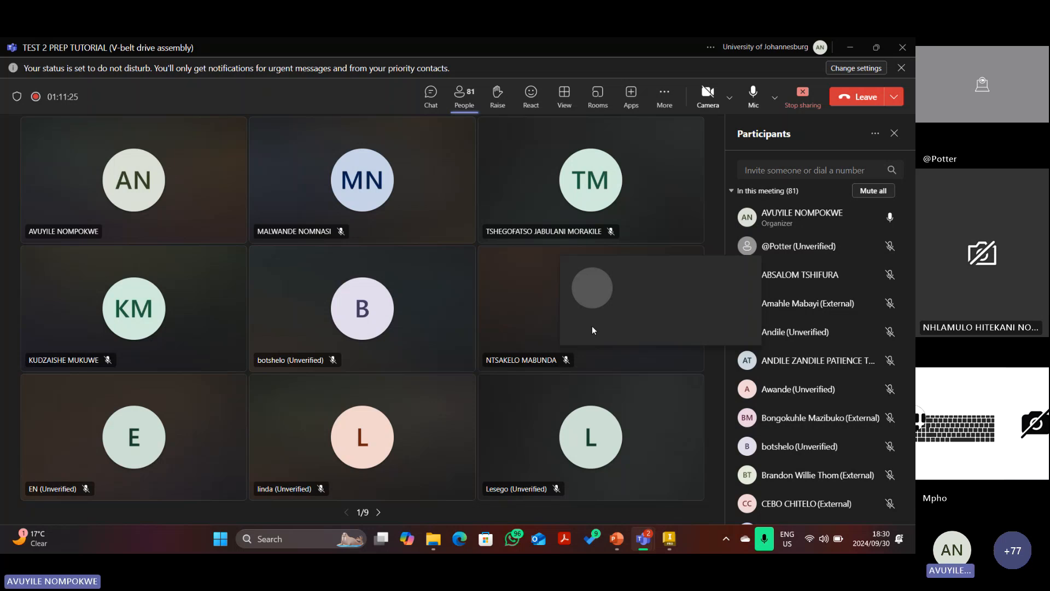
pyautogui.click(668, 539)
# Move the Ø24 dimension aside and set the flange offset dimension to 22.
pyautogui.scroll(2, 539, 401)
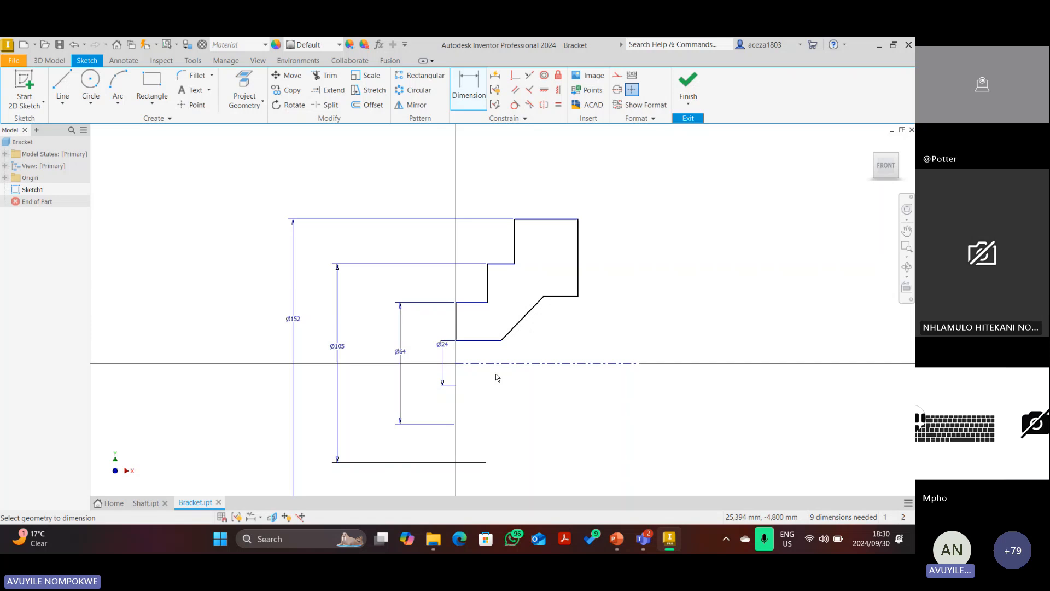
pyautogui.moveTo(443, 369); pyautogui.dragTo(441, 361)
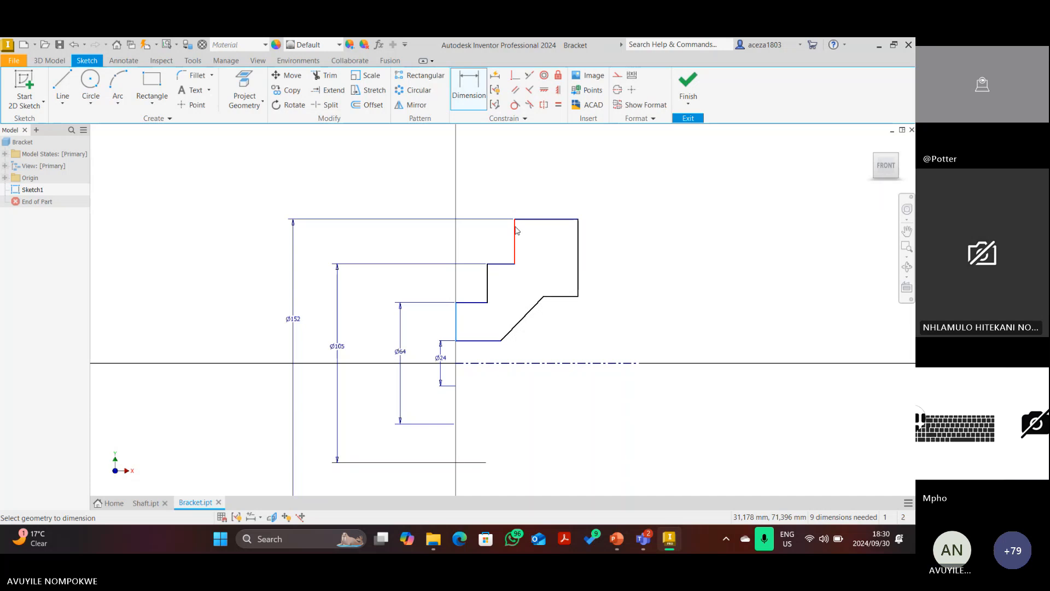
pyautogui.write('22')
pyautogui.press('Return')
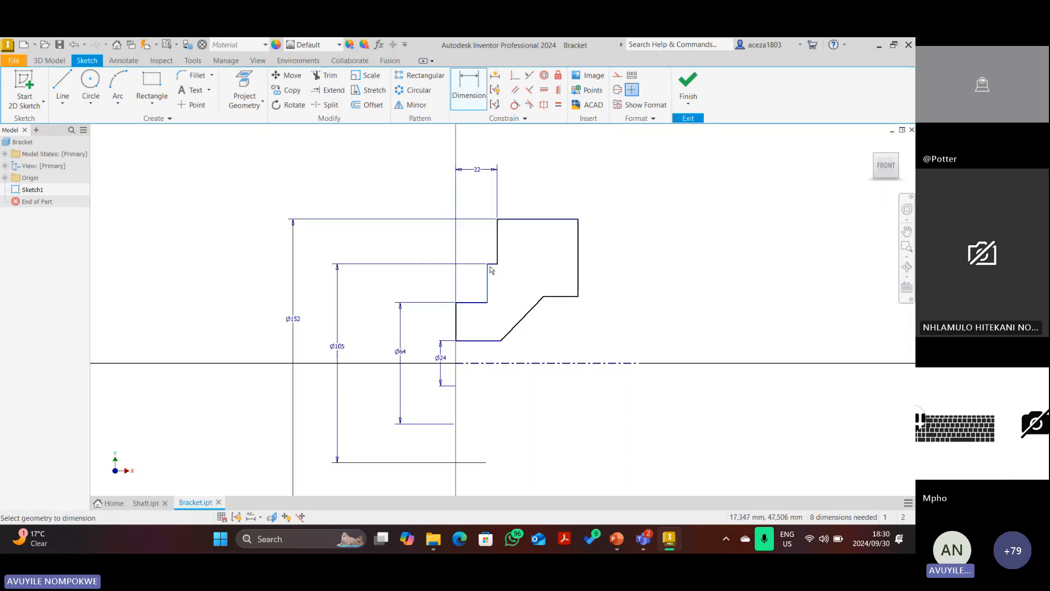
# Dimension the gap between the two vertical step edges as 6.
pyautogui.click(488, 270)
pyautogui.click(487, 196)
pyautogui.write('6')
pyautogui.press('Return')
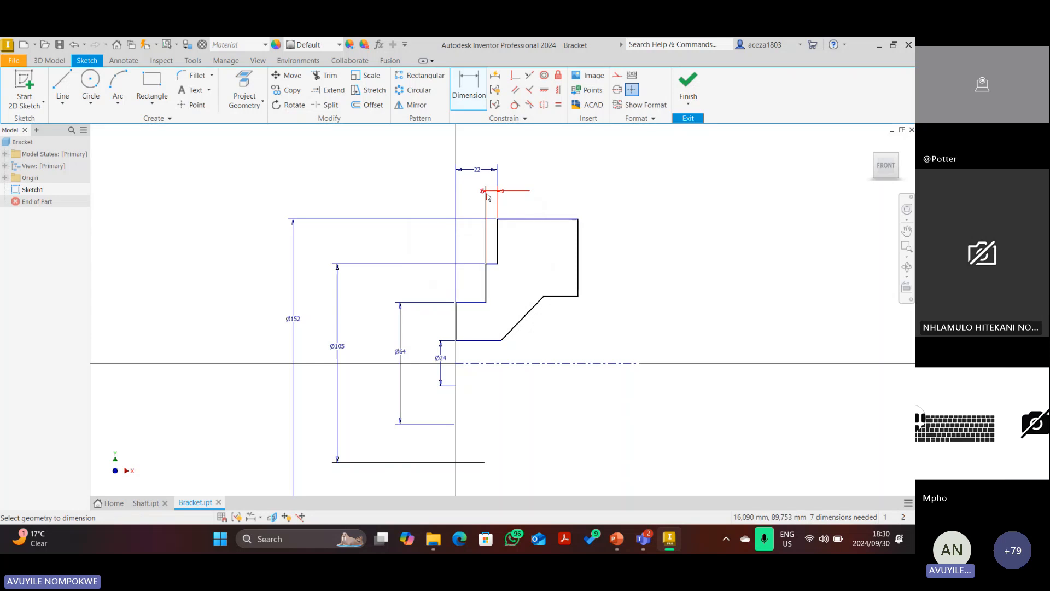
pyautogui.click(616, 534)
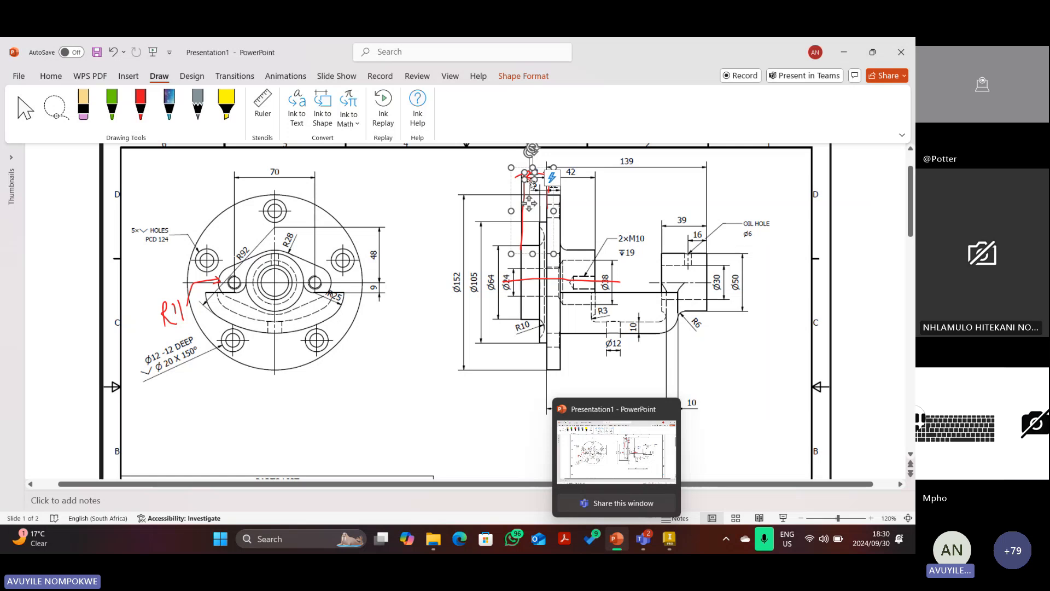
# Delete the red vertical stroke, then try purple galaxy ink marks and undo them.
pyautogui.press('Delete')
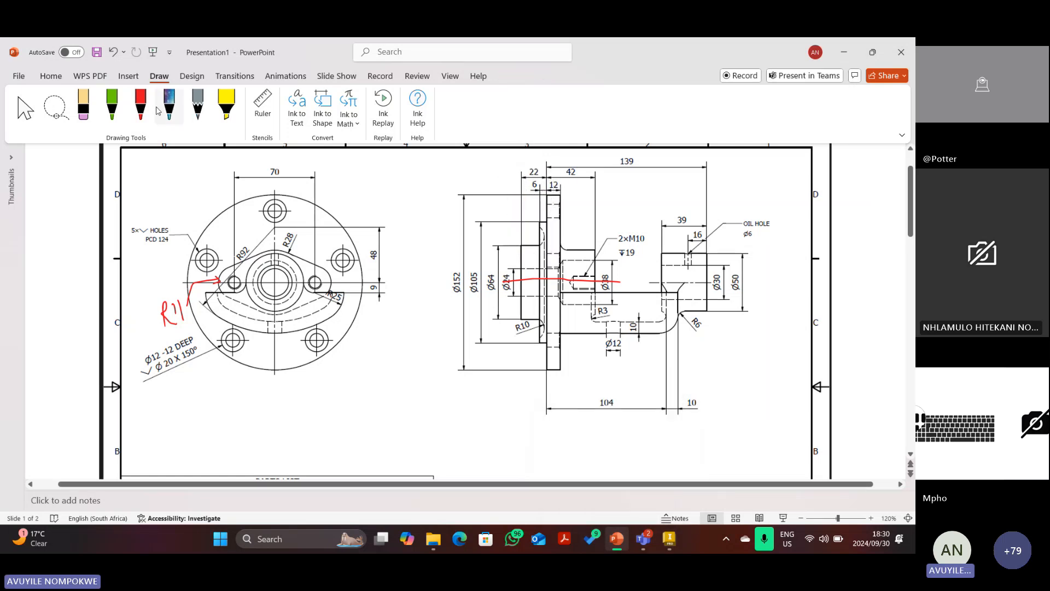
pyautogui.click(166, 107)
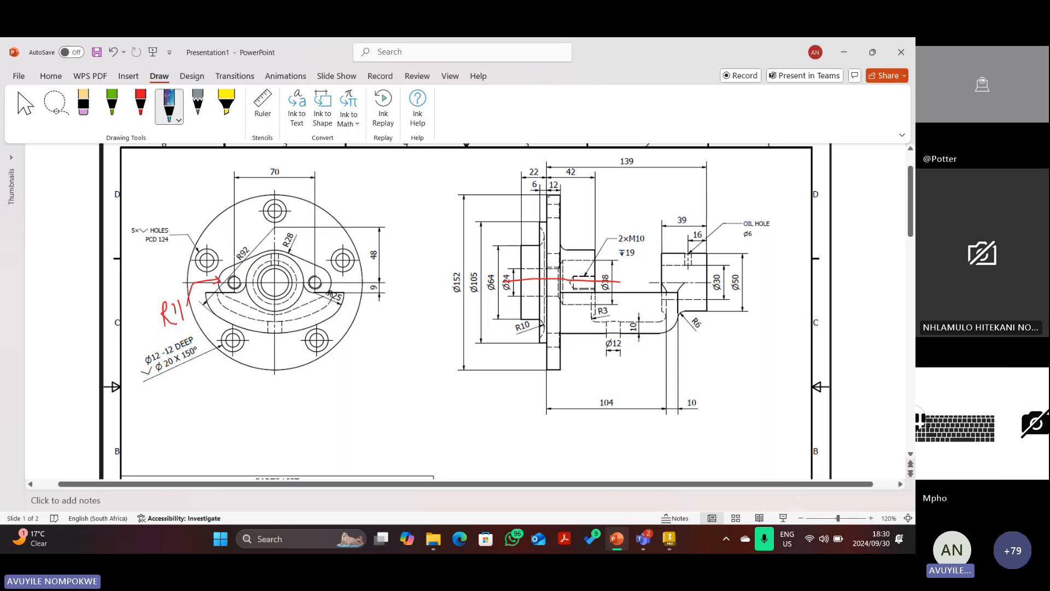
pyautogui.moveTo(549, 190); pyautogui.dragTo(548, 220)
pyautogui.moveTo(525, 204); pyautogui.dragTo(522, 250)
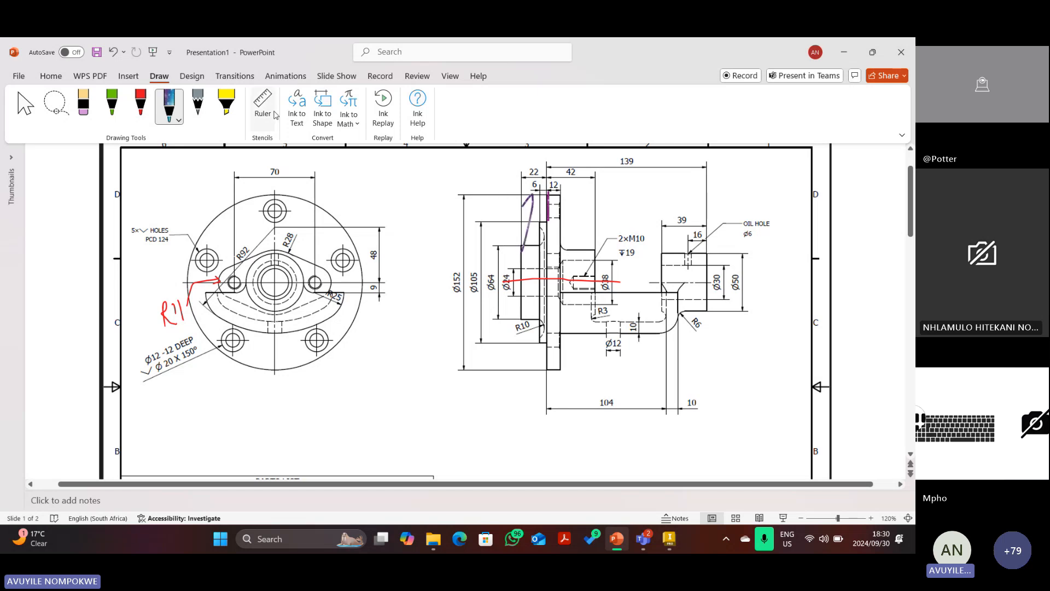
pyautogui.doubleClick(115, 52)
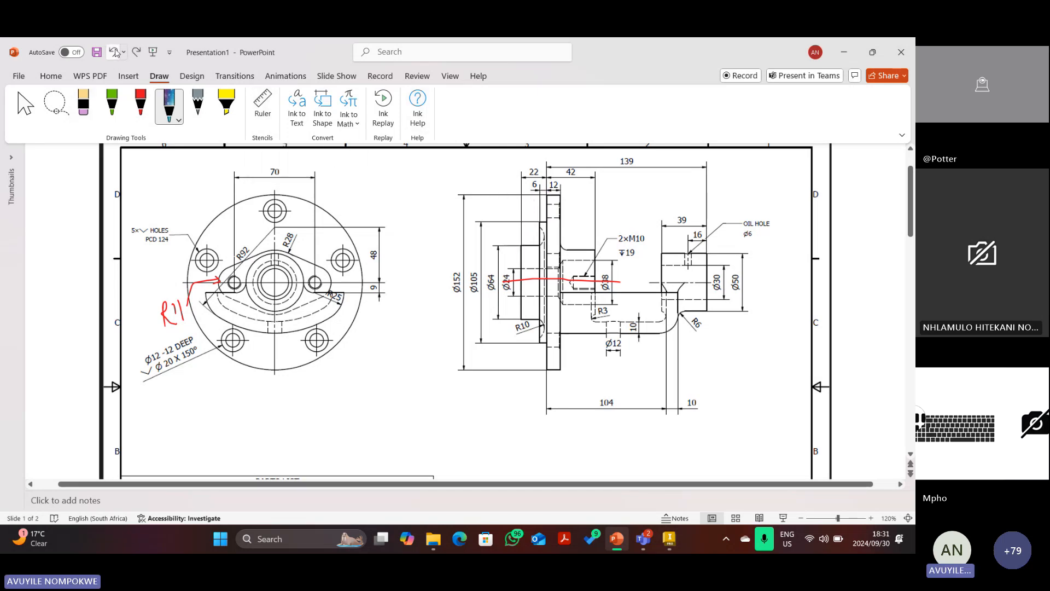
# Mark the flange edge and the 6 and 12 dimensions in red ink.
pyautogui.click(140, 112)
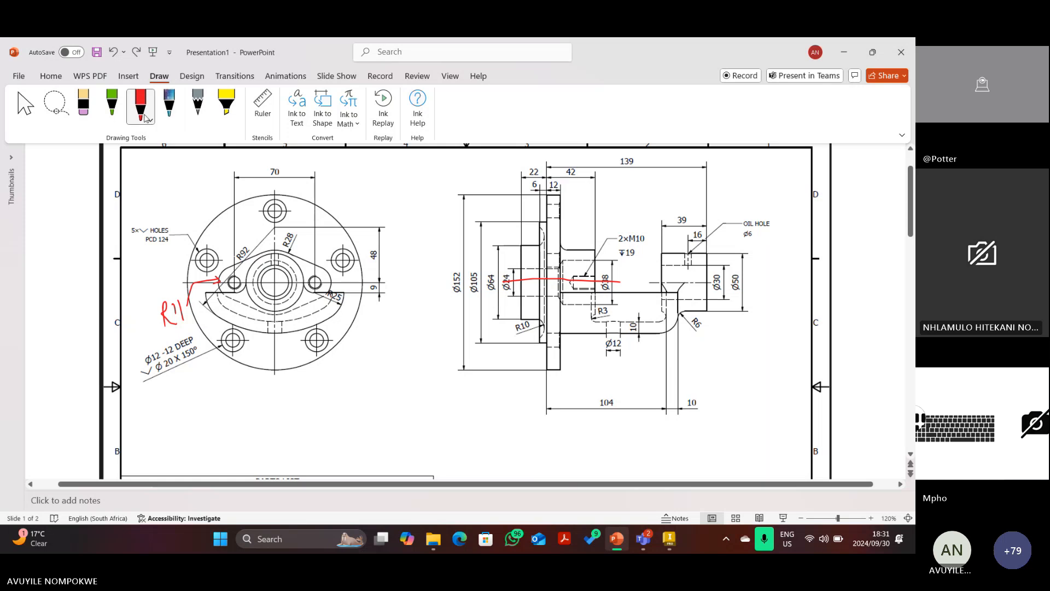
pyautogui.moveTo(548, 216); pyautogui.dragTo(546, 184)
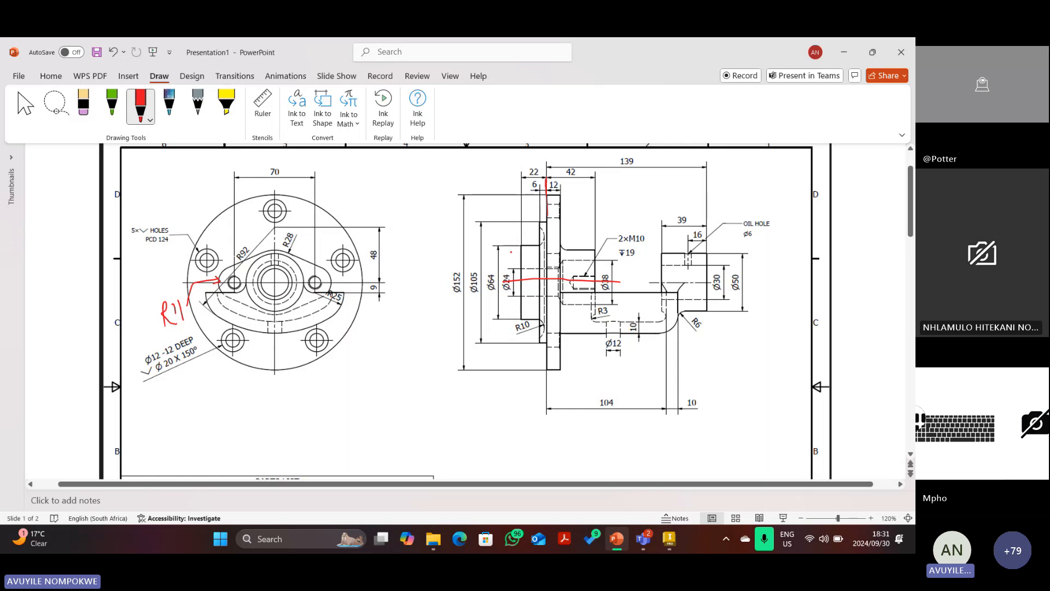
pyautogui.moveTo(522, 250)
pyautogui.mouseDown()
pyautogui.moveTo(520, 185)
pyautogui.moveTo(545, 181)
pyautogui.mouseUp()
pyautogui.moveTo(542, 221); pyautogui.dragTo(542, 210)
pyautogui.moveTo(533, 191); pyautogui.dragTo(543, 190)
# Delete those ink marks and draw one red mark at the flange top by the 12 dimension.
pyautogui.click(25, 106)
pyautogui.click(520, 212)
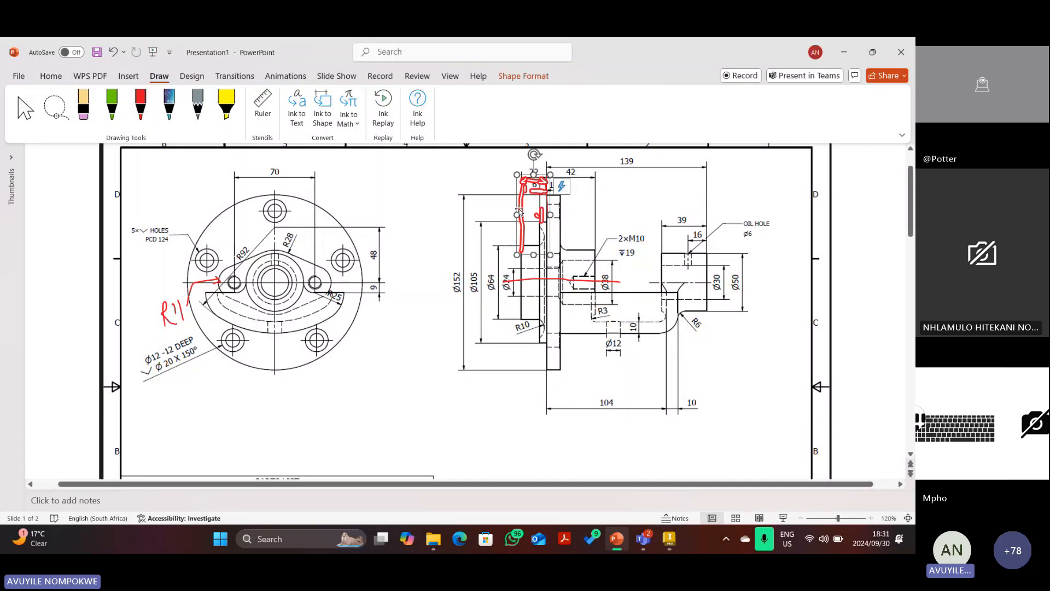
pyautogui.press('Delete')
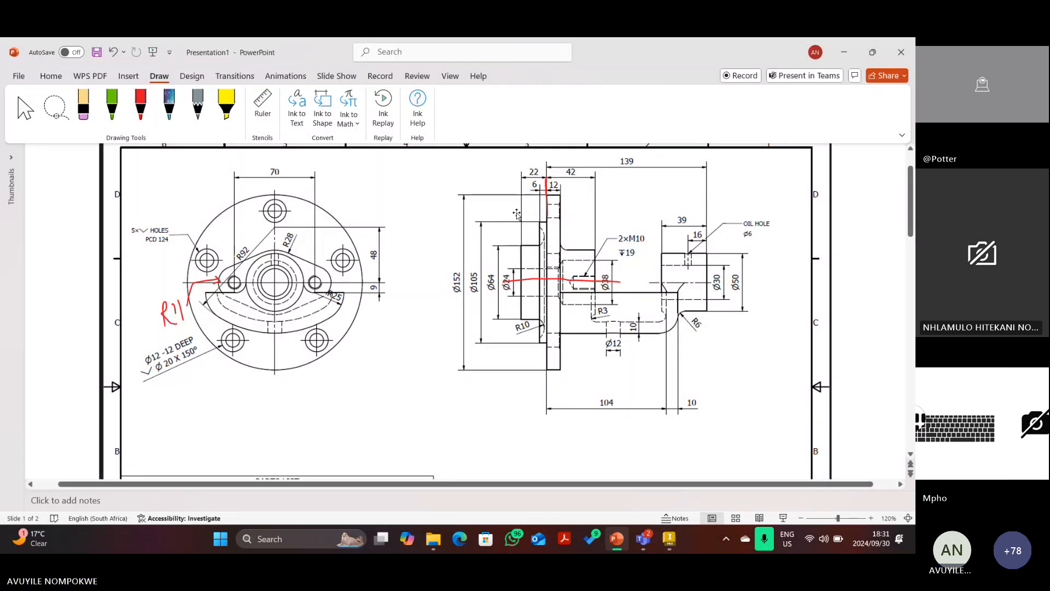
pyautogui.click(547, 200)
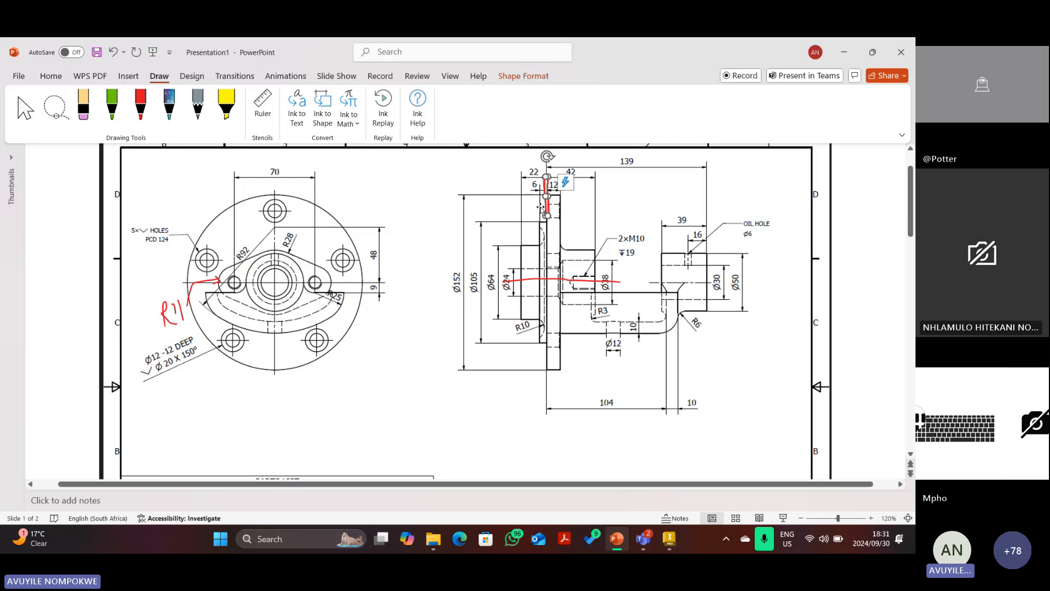
pyautogui.press('Delete')
pyautogui.click(140, 105)
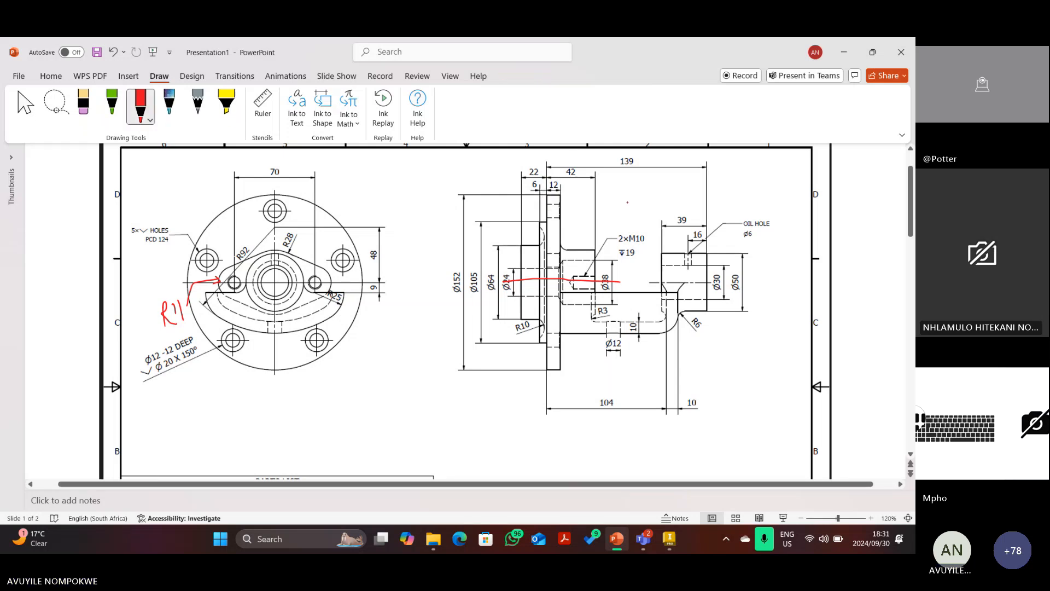
pyautogui.moveTo(546, 193)
pyautogui.mouseDown()
pyautogui.moveTo(547, 225)
pyautogui.moveTo(565, 215)
pyautogui.moveTo(548, 215)
pyautogui.moveTo(554, 221)
pyautogui.mouseUp()
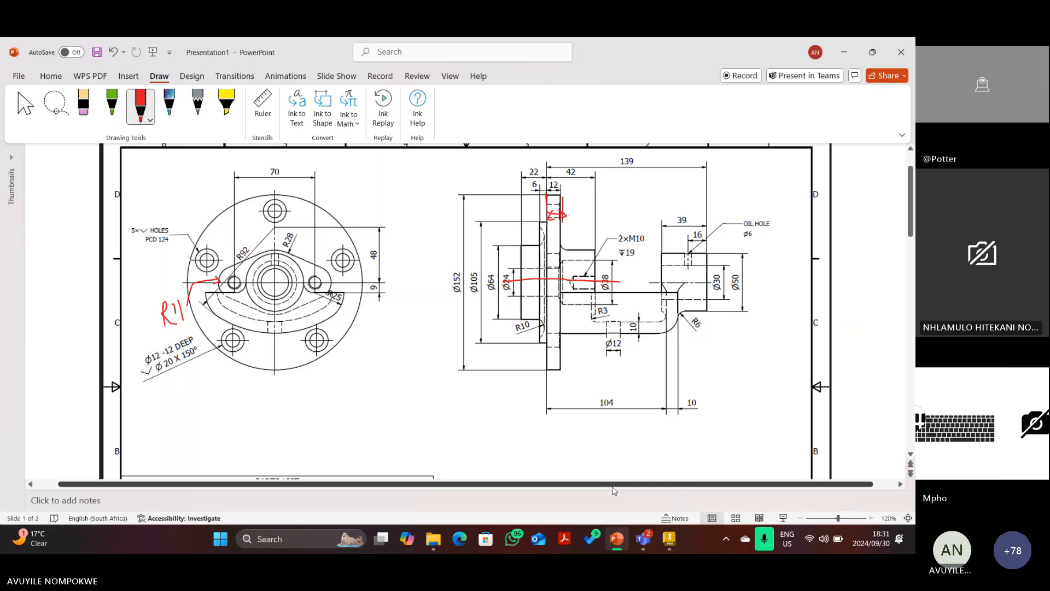
pyautogui.click(672, 540)
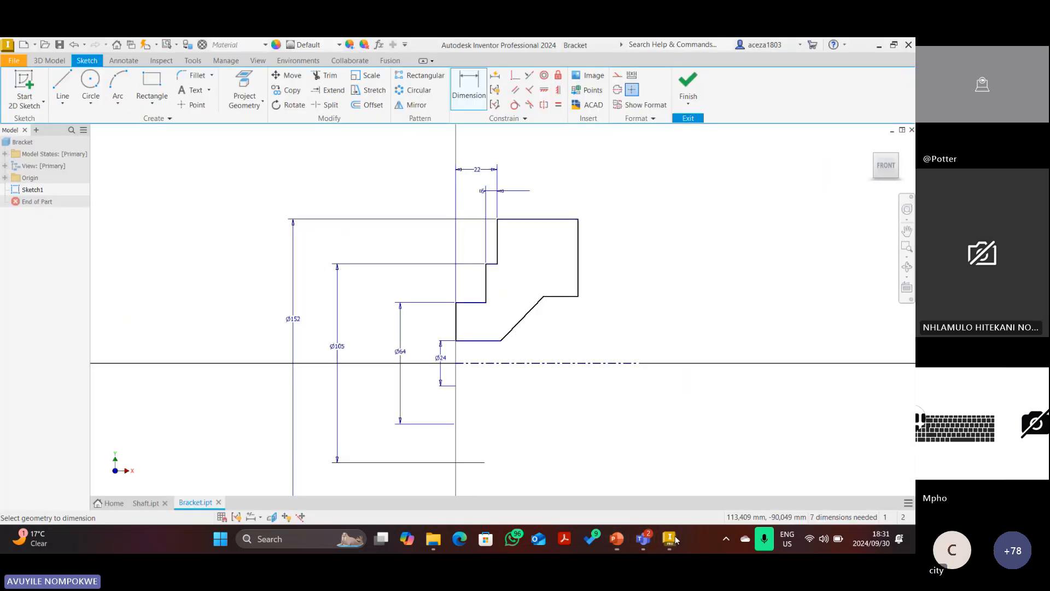
# Dimension the flange's top edge to a width of 12 mm.
pyautogui.click(538, 219)
pyautogui.click(534, 174)
pyautogui.write('12')
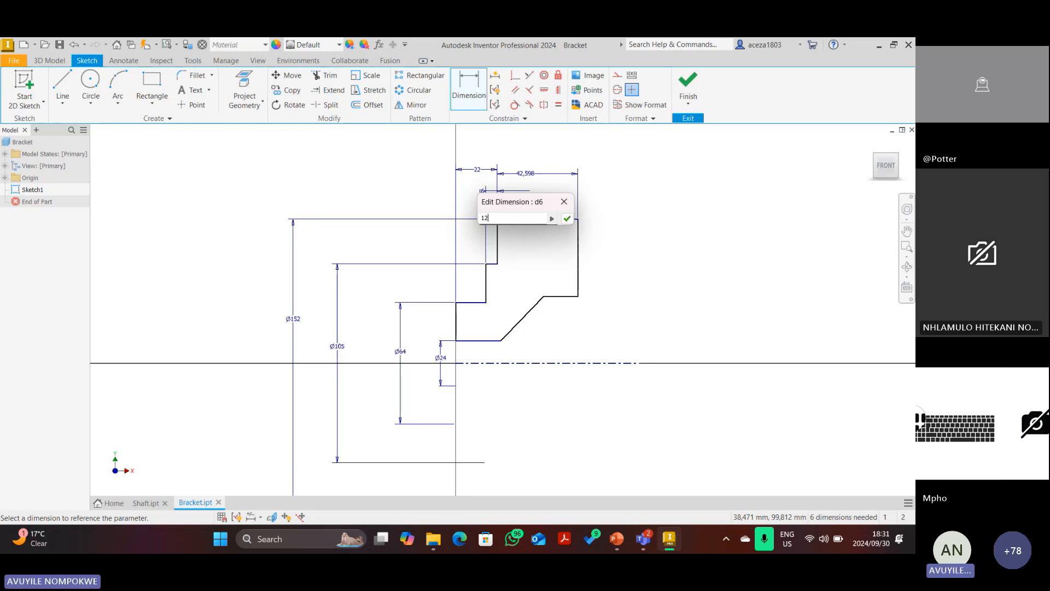
pyautogui.press('Return')
pyautogui.press('Escape')
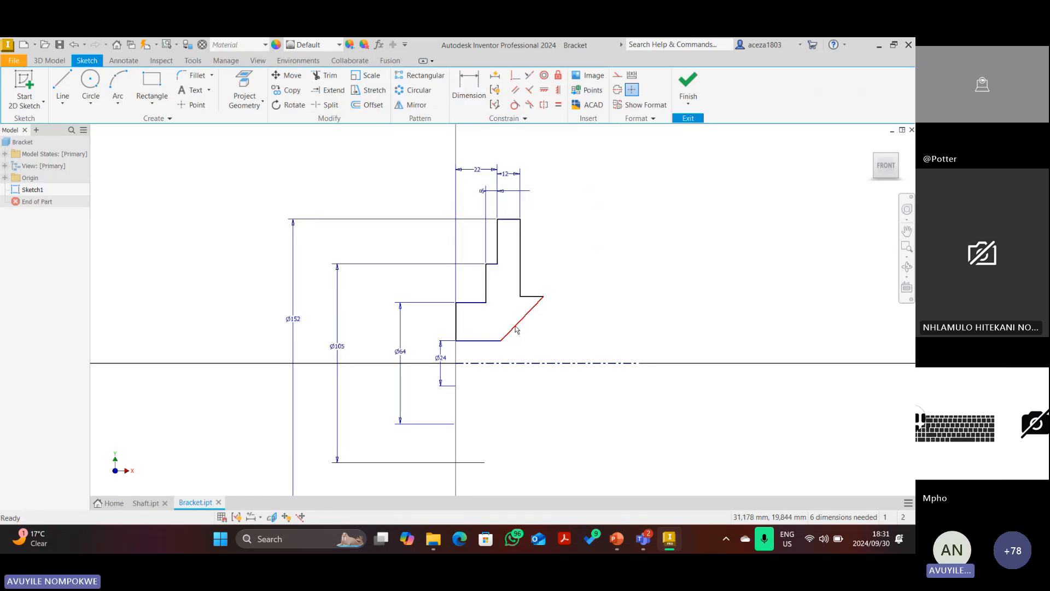
# Delete the profile's angled line, then select the red ink stroke on PowerPoint's section view.
pyautogui.rightClick(514, 325)
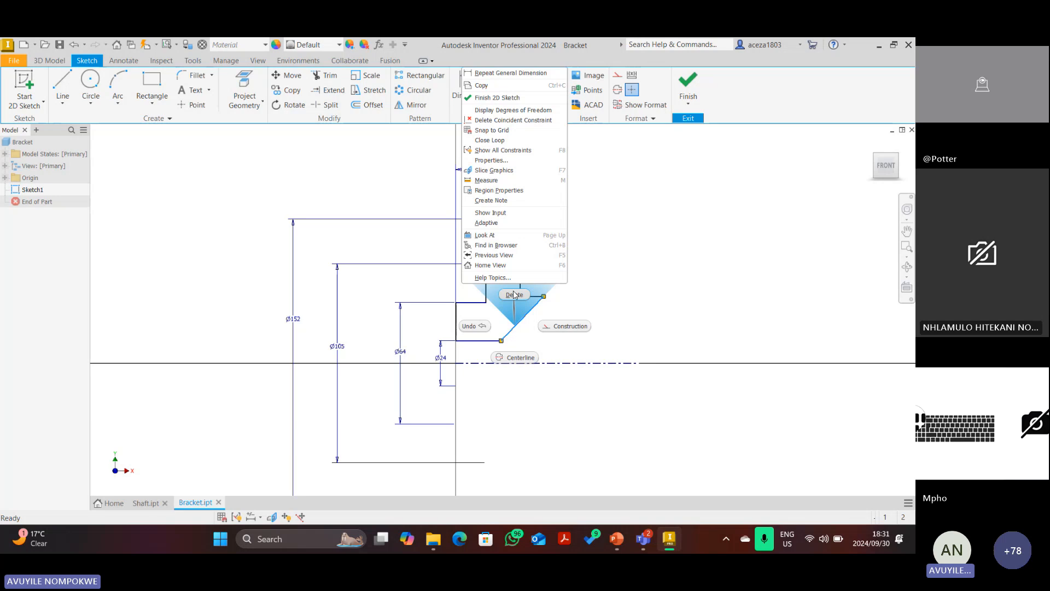
pyautogui.click(514, 295)
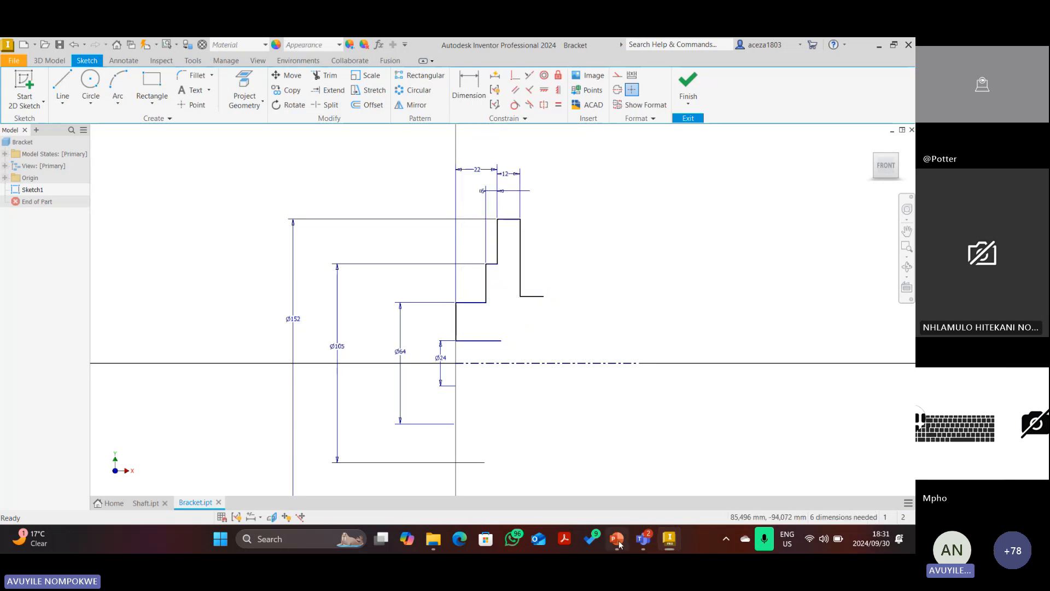
pyautogui.click(617, 540)
pyautogui.click(566, 282)
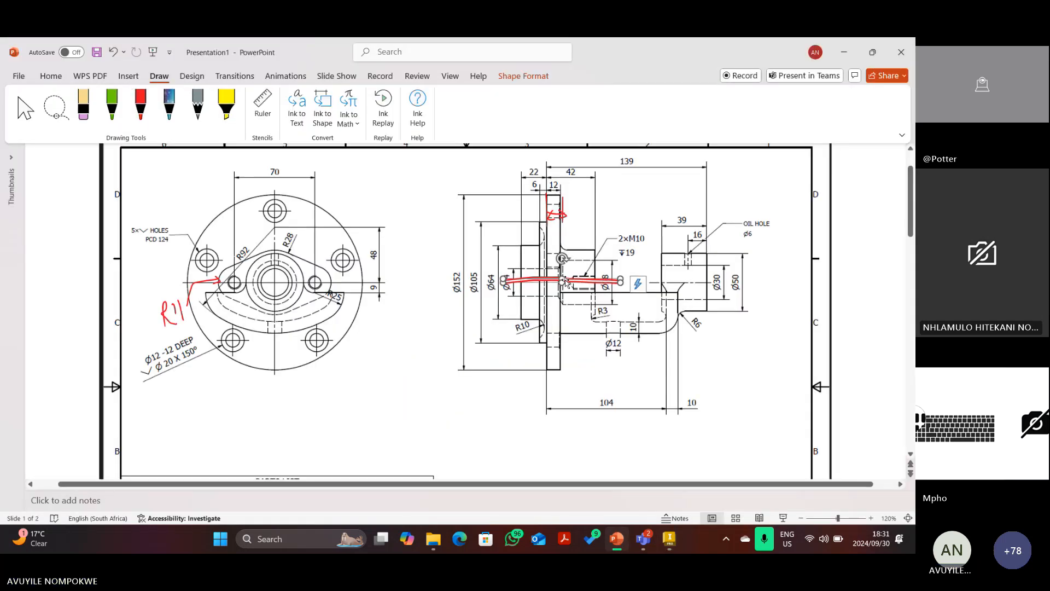
# Delete the old red ink strokes, including the upper arrow, from the section view.
pyautogui.press('Delete')
pyautogui.click(556, 214)
pyautogui.press('Delete')
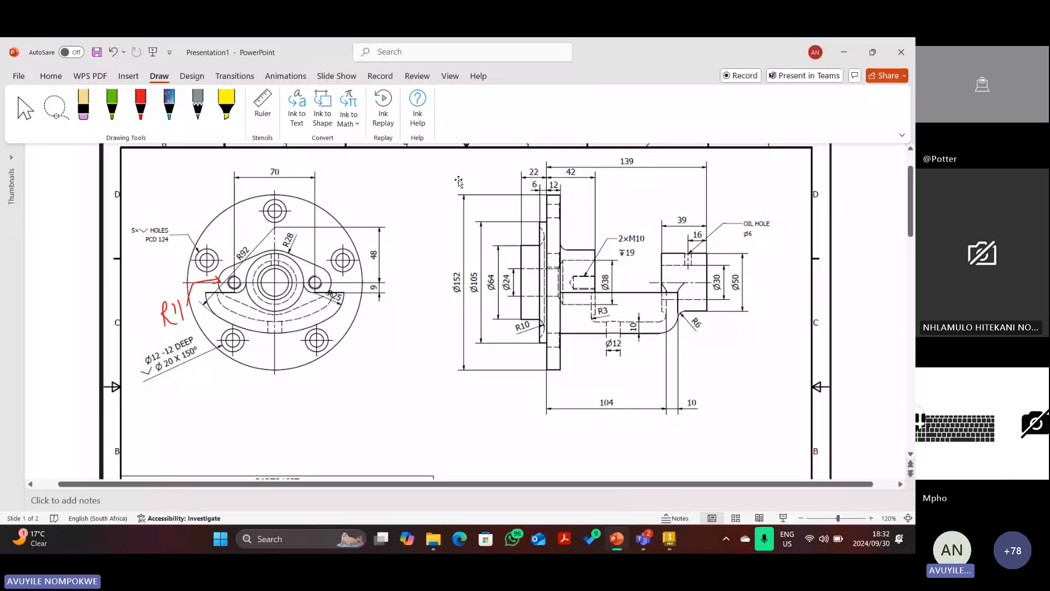
# Draw a red bracket marking the Ø38 bore, removing stray strokes and an extra arc near R92.
pyautogui.click(141, 105)
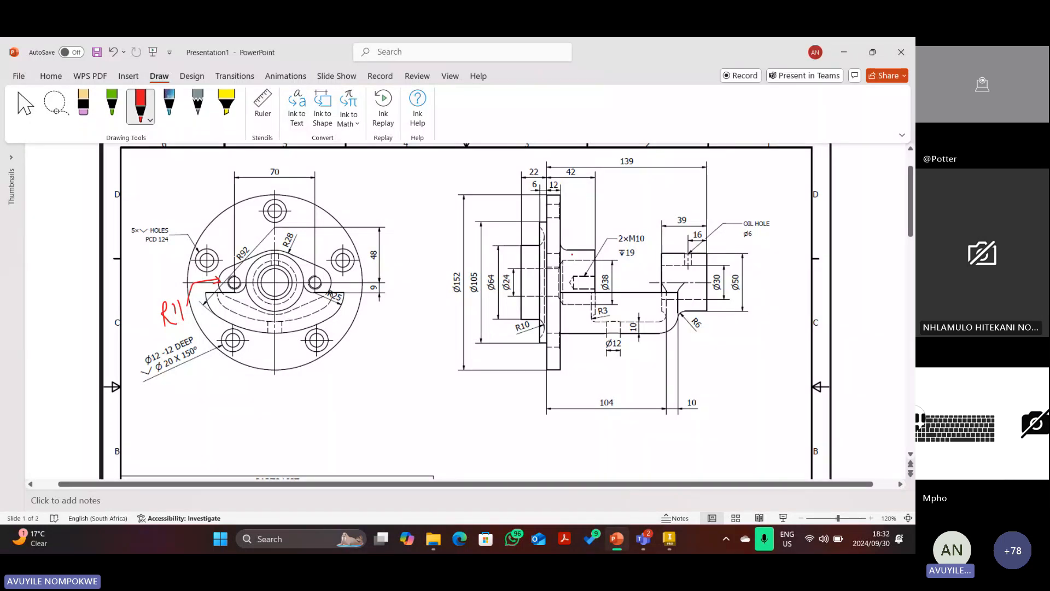
pyautogui.moveTo(558, 245)
pyautogui.mouseDown()
pyautogui.moveTo(595, 250)
pyautogui.moveTo(597, 263)
pyautogui.moveTo(528, 270)
pyautogui.mouseUp()
pyautogui.moveTo(593, 251); pyautogui.dragTo(602, 249)
pyautogui.moveTo(595, 305)
pyautogui.mouseDown()
pyautogui.moveTo(597, 249)
pyautogui.moveTo(612, 303)
pyautogui.moveTo(612, 249)
pyautogui.moveTo(618, 257)
pyautogui.mouseUp()
pyautogui.press('Escape')
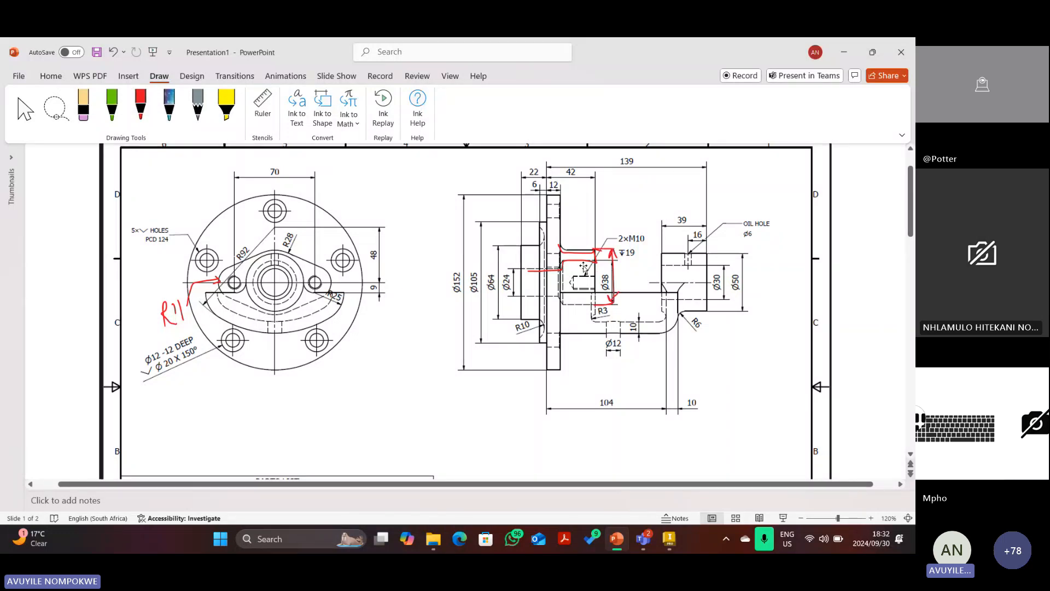
pyautogui.click(583, 265)
pyautogui.press('Delete')
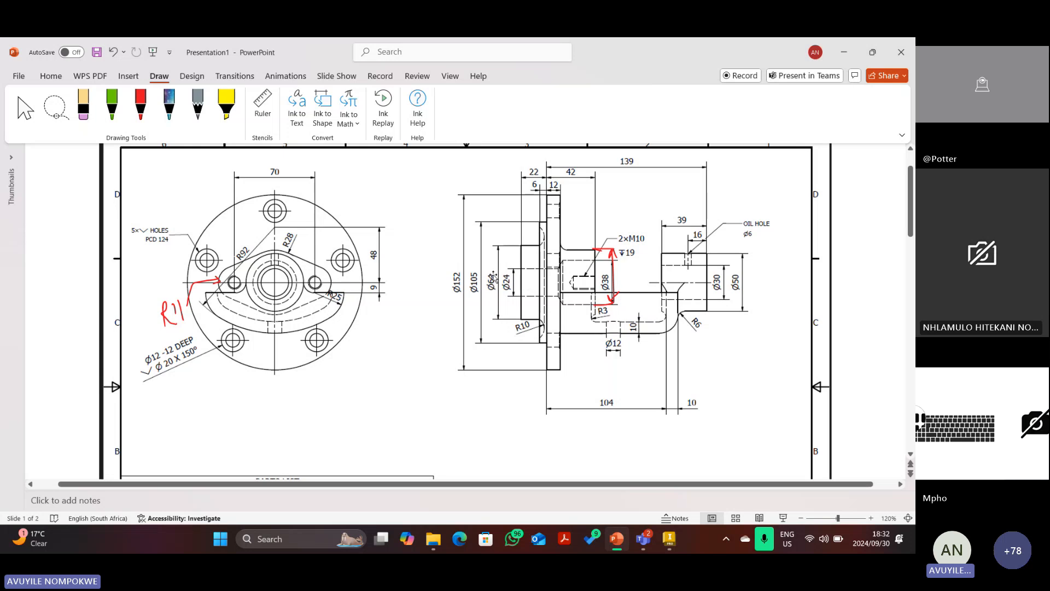
pyautogui.click(145, 113)
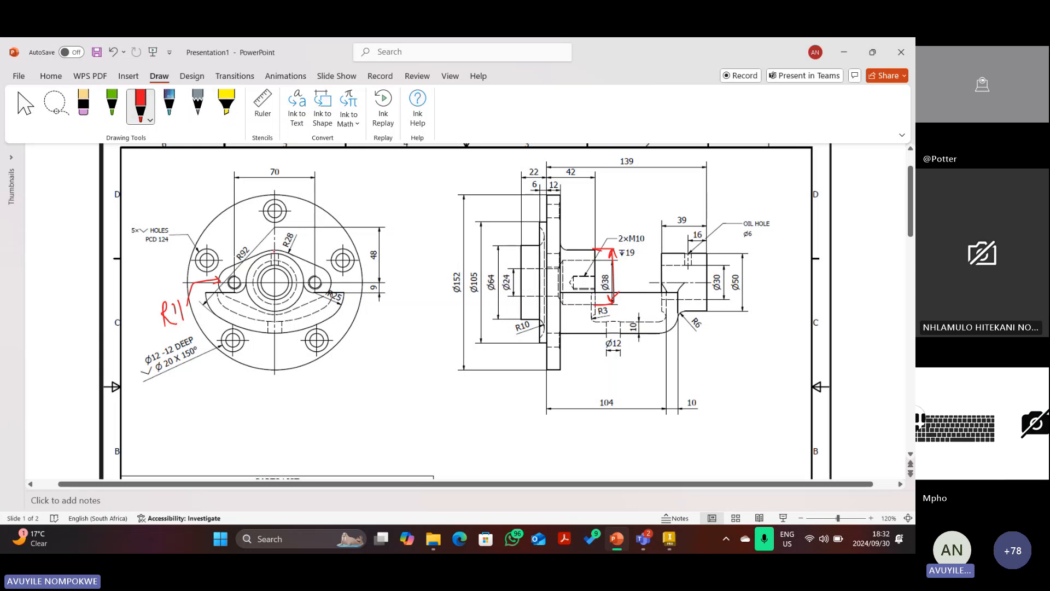
pyautogui.moveTo(269, 249)
pyautogui.mouseDown()
pyautogui.moveTo(258, 252)
pyautogui.moveTo(249, 283)
pyautogui.mouseUp()
pyautogui.hotkey('ctrl', 'z')
# Circle the central hub in red ink, then erase that loop again.
pyautogui.click(141, 107)
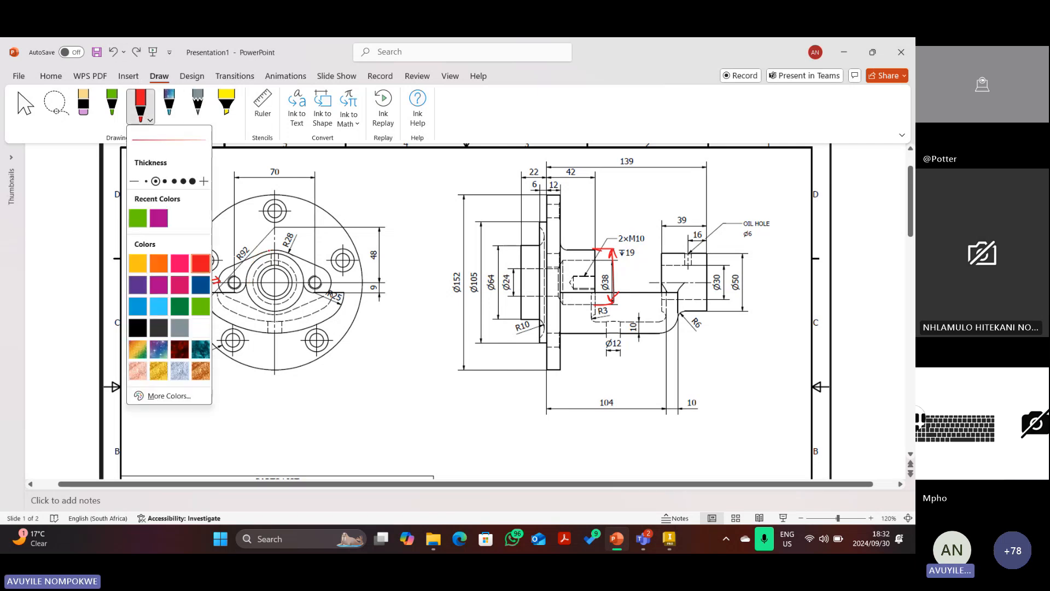
pyautogui.click(269, 250)
pyautogui.moveTo(269, 250)
pyautogui.mouseDown()
pyautogui.moveTo(247, 304)
pyautogui.moveTo(265, 313)
pyautogui.moveTo(305, 290)
pyautogui.moveTo(304, 260)
pyautogui.moveTo(269, 250)
pyautogui.mouseUp()
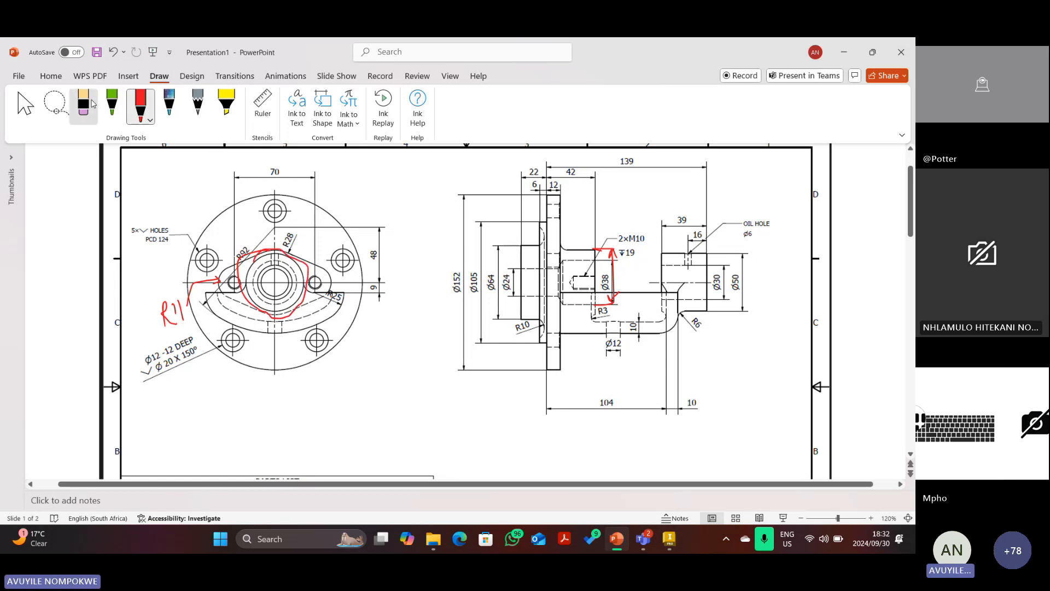
pyautogui.click(25, 105)
pyautogui.click(260, 256)
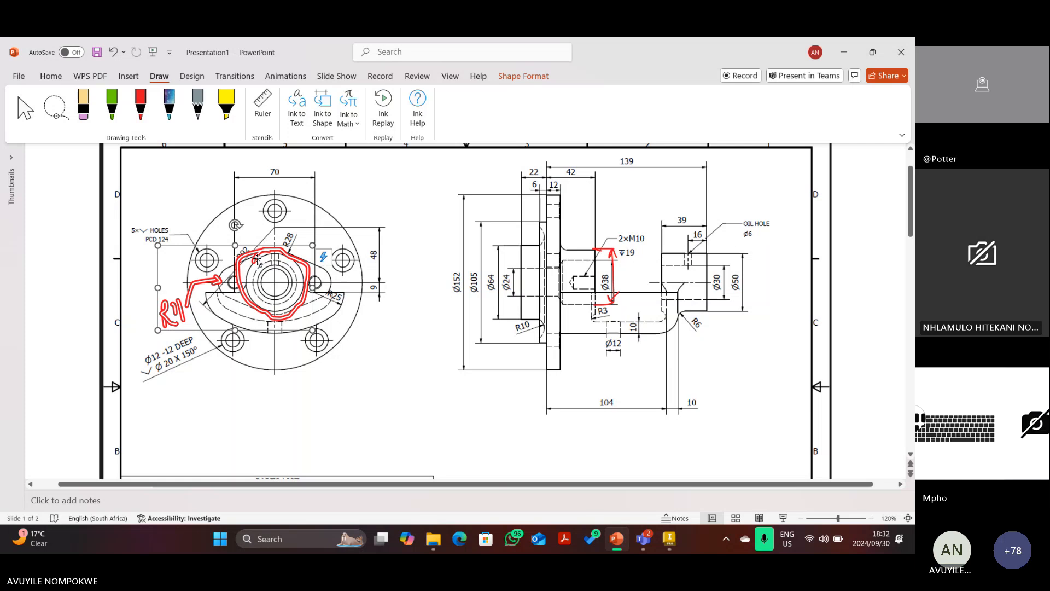
pyautogui.click(240, 236)
pyautogui.click(265, 250)
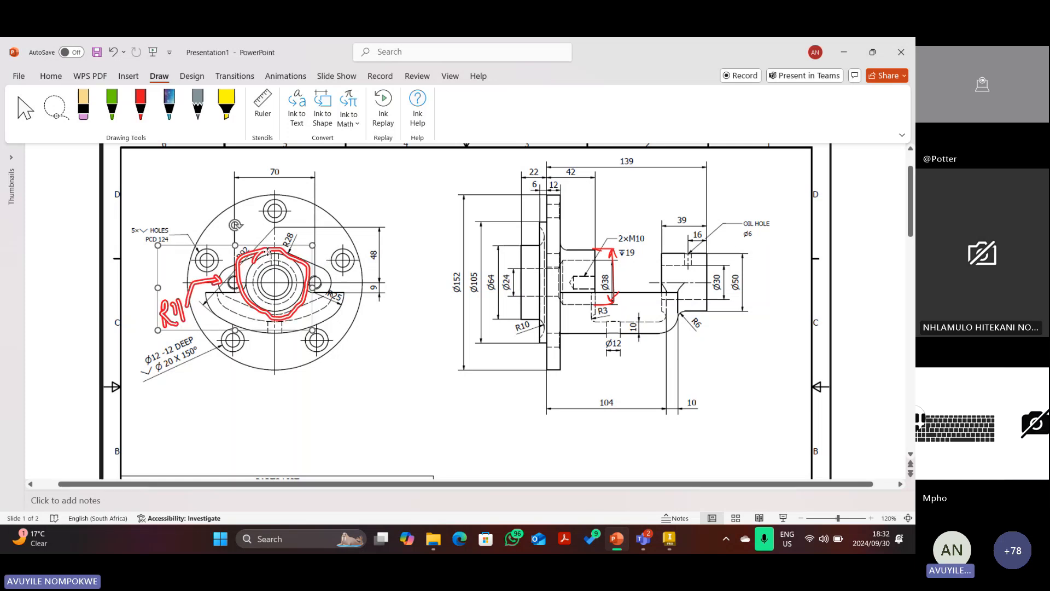
pyautogui.click(228, 212)
pyautogui.click(83, 104)
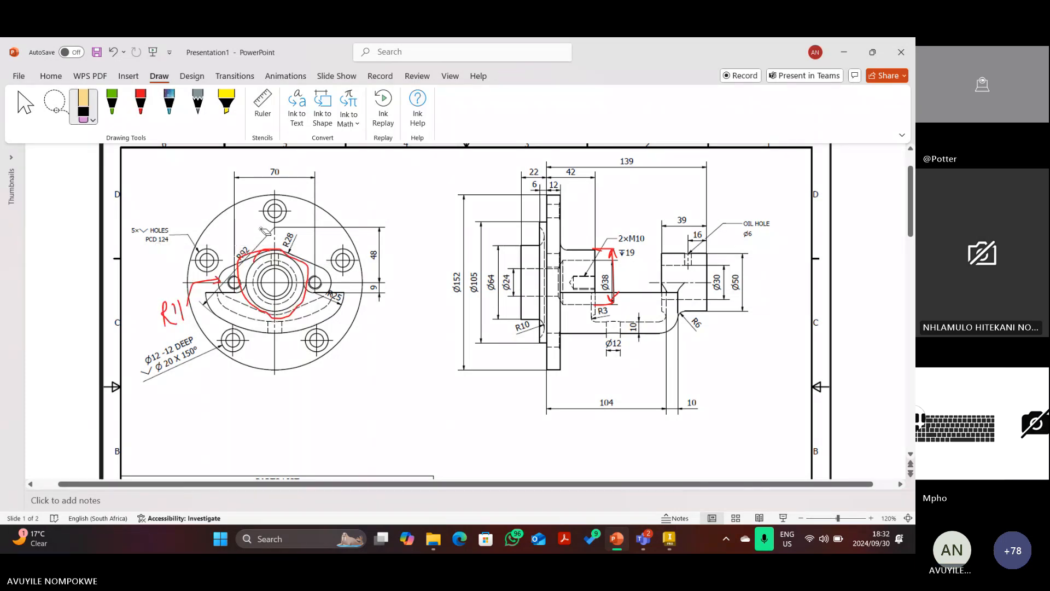
pyautogui.click(272, 257)
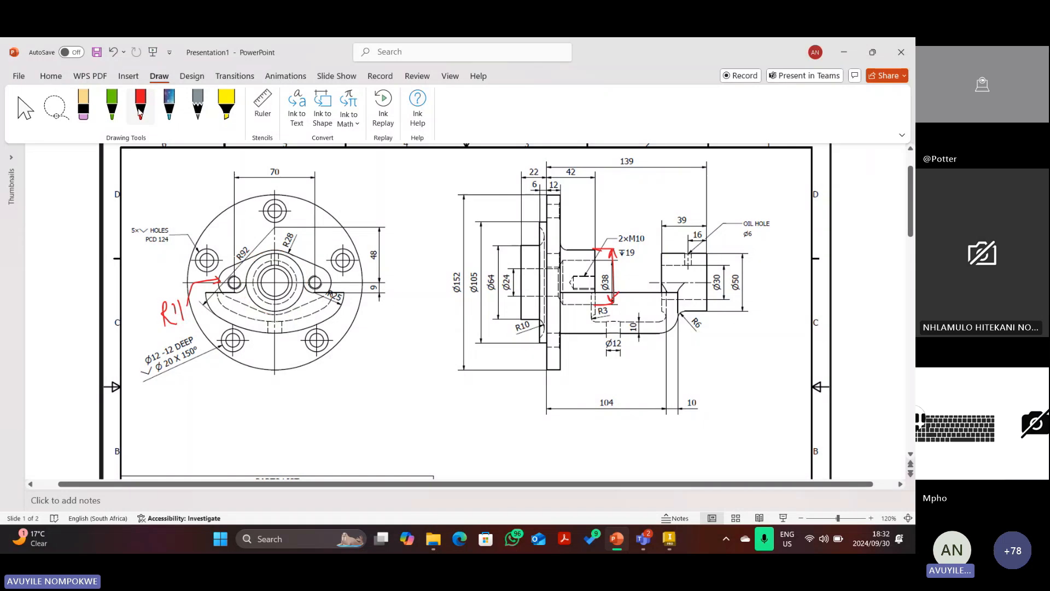
pyautogui.click(140, 104)
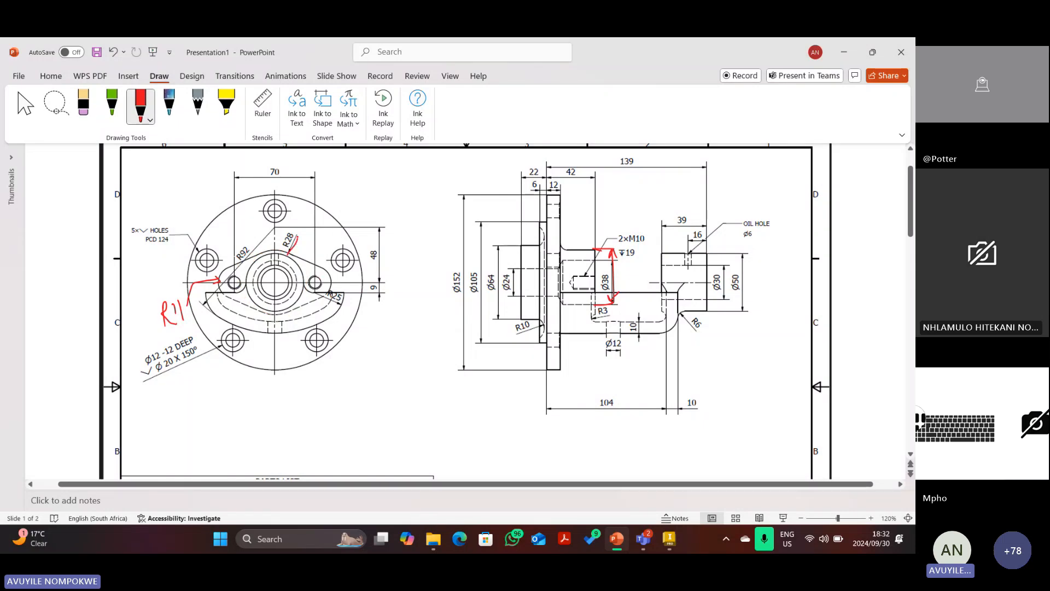
# Mark the R28 radius in red and draw red lines at 2×M10 and the R3 step.
pyautogui.moveTo(300, 237); pyautogui.dragTo(288, 254)
pyautogui.moveTo(307, 234)
pyautogui.mouseDown()
pyautogui.moveTo(295, 250)
pyautogui.moveTo(304, 239)
pyautogui.mouseUp()
pyautogui.moveTo(577, 250); pyautogui.dragTo(612, 250)
pyautogui.moveTo(565, 317); pyautogui.dragTo(611, 317)
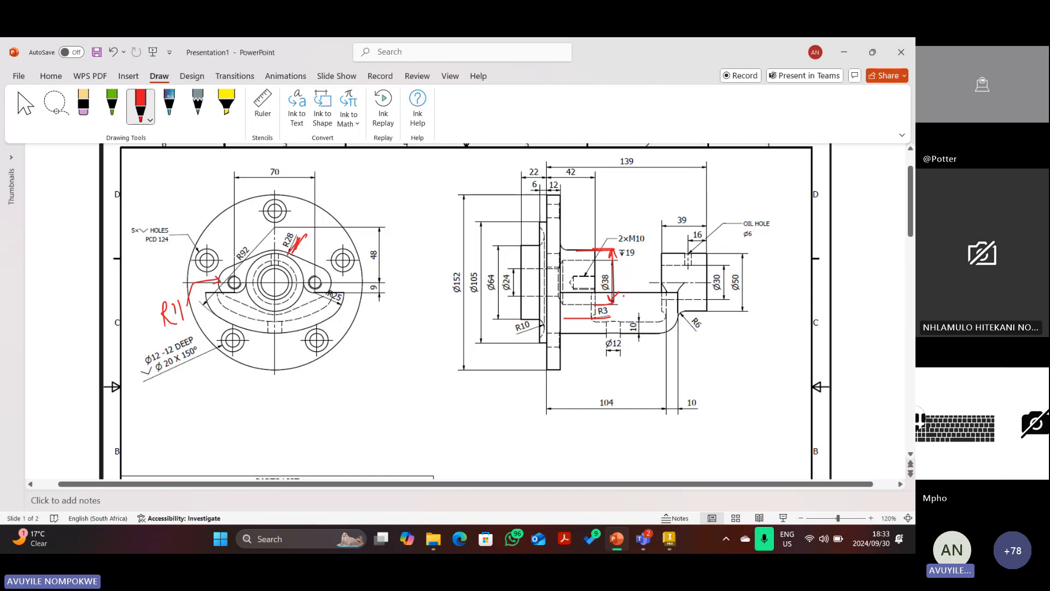
pyautogui.press('Escape')
# Erase the extra red lines and draw one vertical red line from 2×M10 down to R3.
pyautogui.click(614, 304)
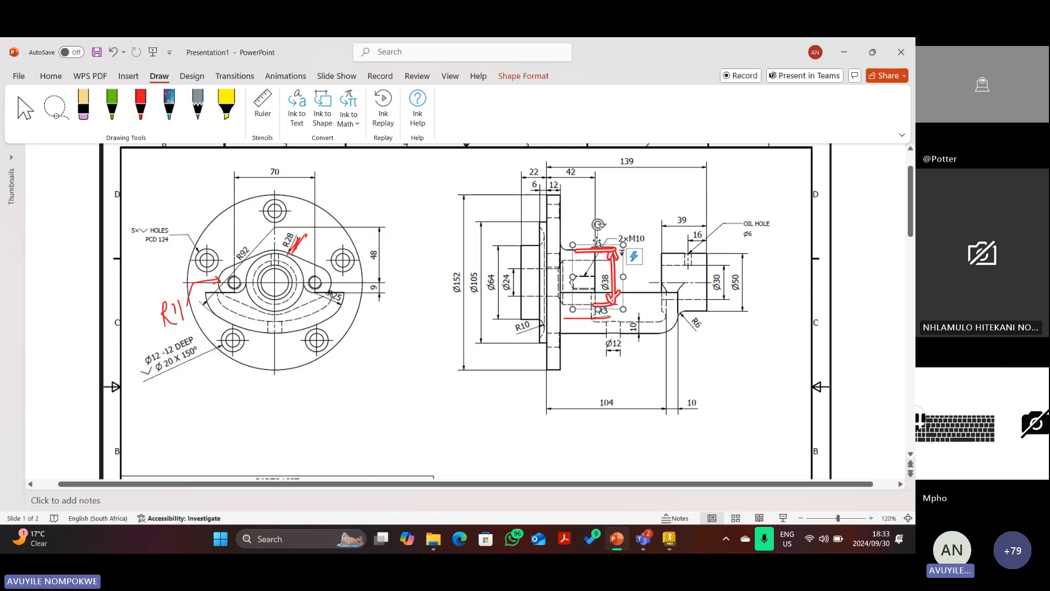
pyautogui.click(545, 236)
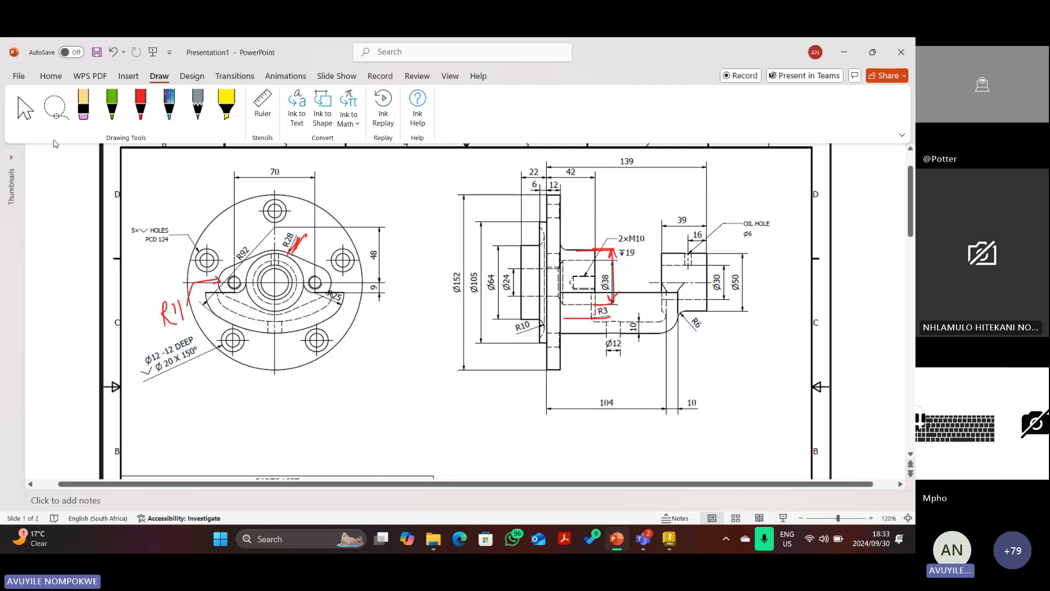
pyautogui.click(83, 105)
pyautogui.click(613, 265)
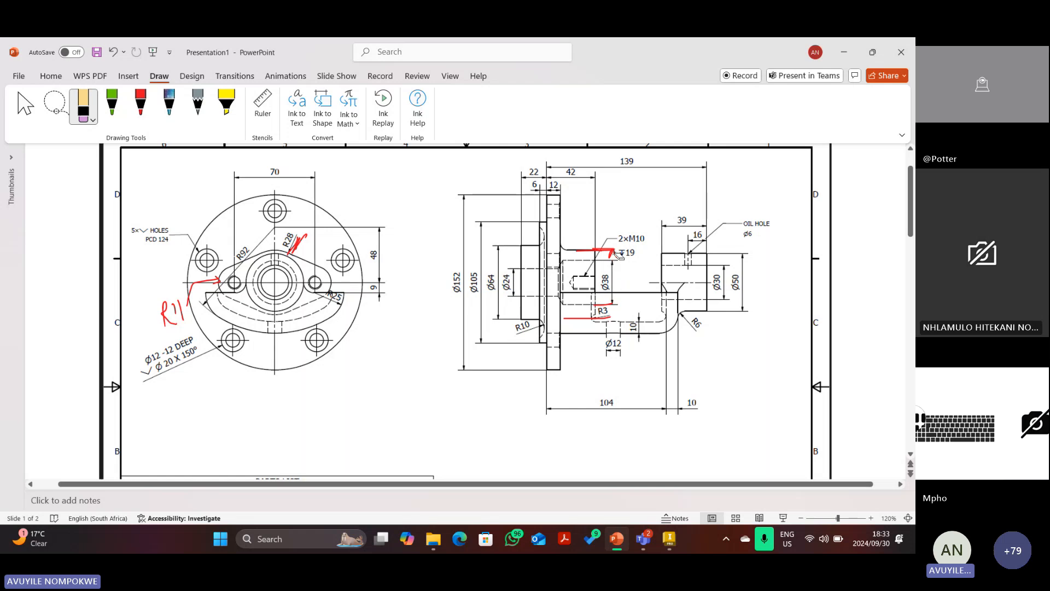
pyautogui.click(605, 303)
pyautogui.click(141, 105)
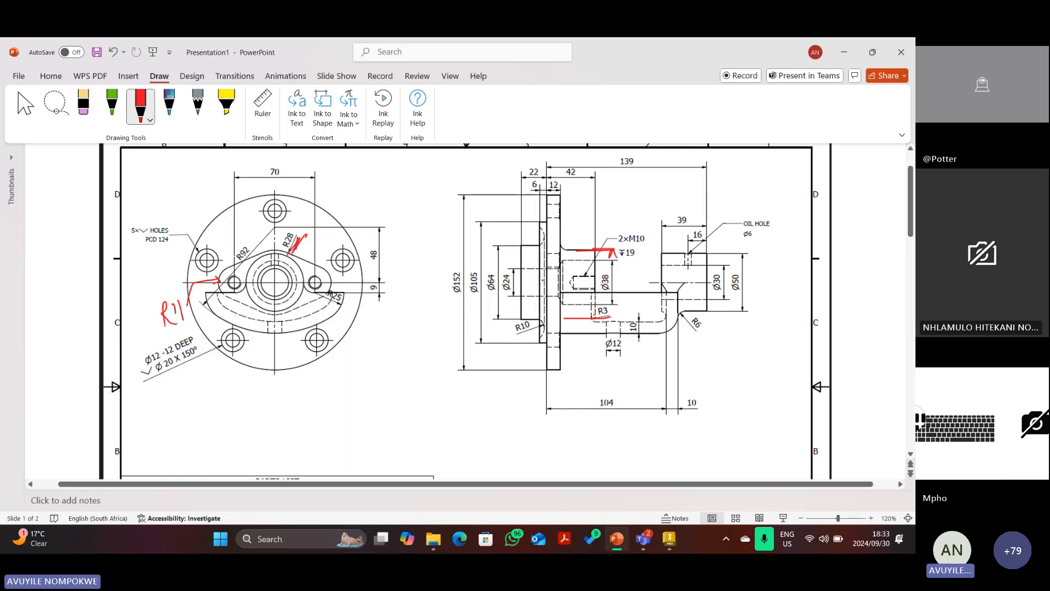
pyautogui.moveTo(613, 253); pyautogui.dragTo(611, 310)
pyautogui.click(667, 543)
# Close the profile with a step line toward the bore and a slanted line.
pyautogui.click(69, 81)
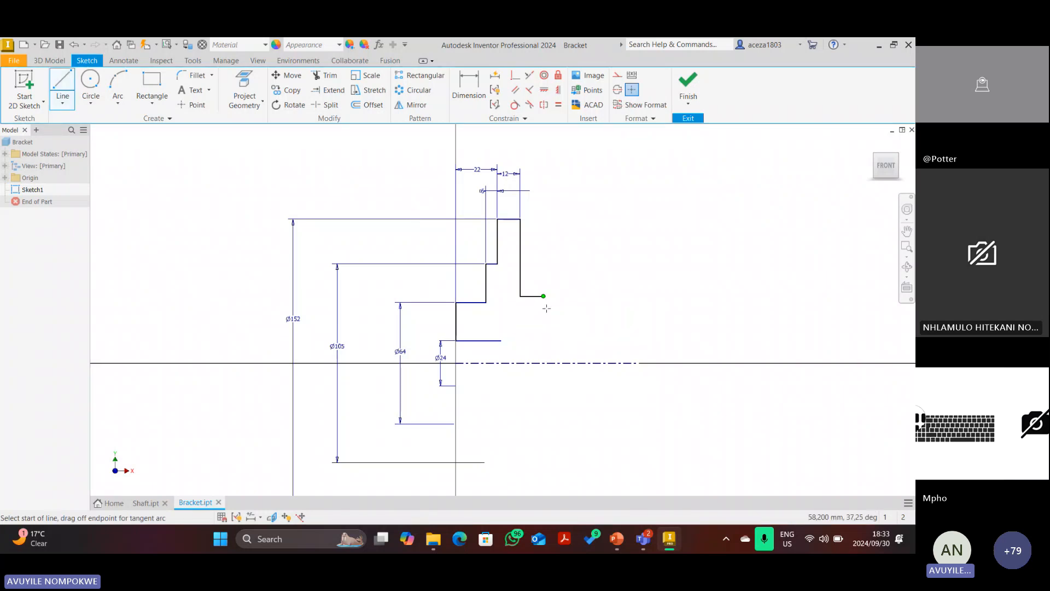
pyautogui.click(544, 296)
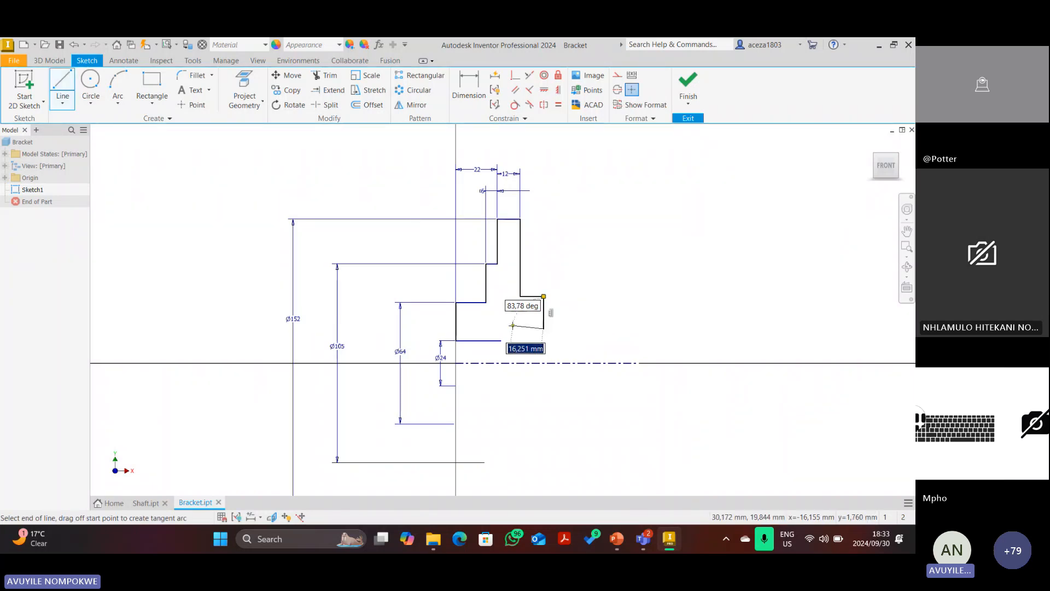
pyautogui.click(509, 329)
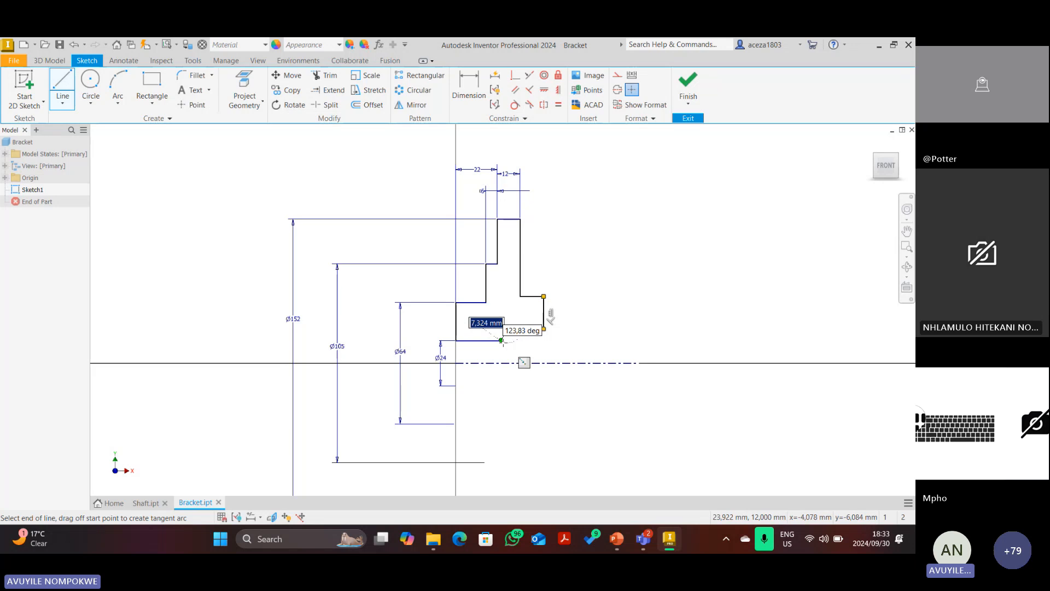
pyautogui.click(501, 340)
# Dimension the hub's outer diameter as 28*2, giving Ø56.
pyautogui.click(469, 87)
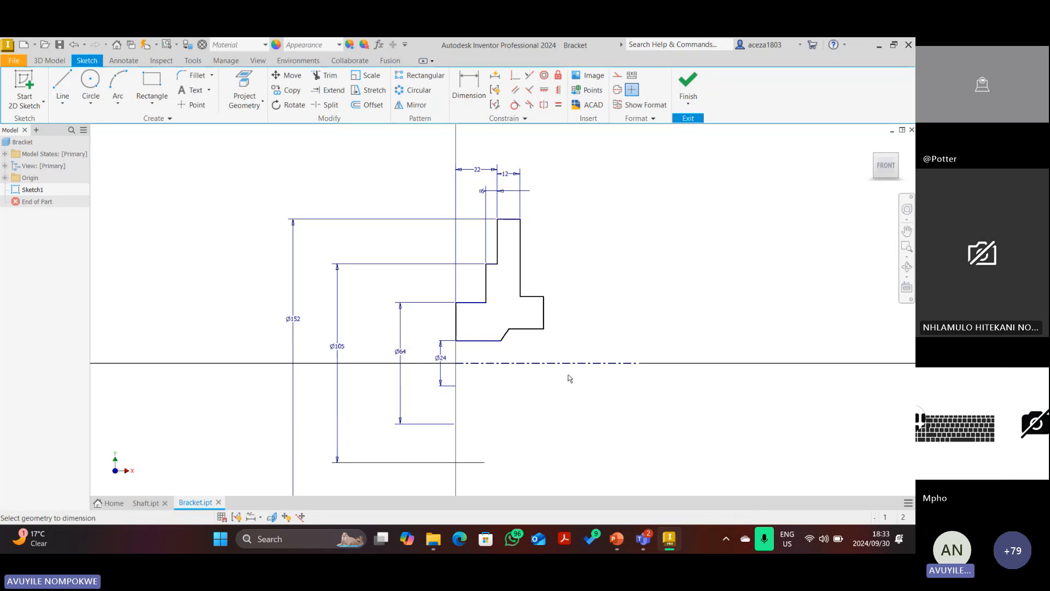
pyautogui.click(533, 297)
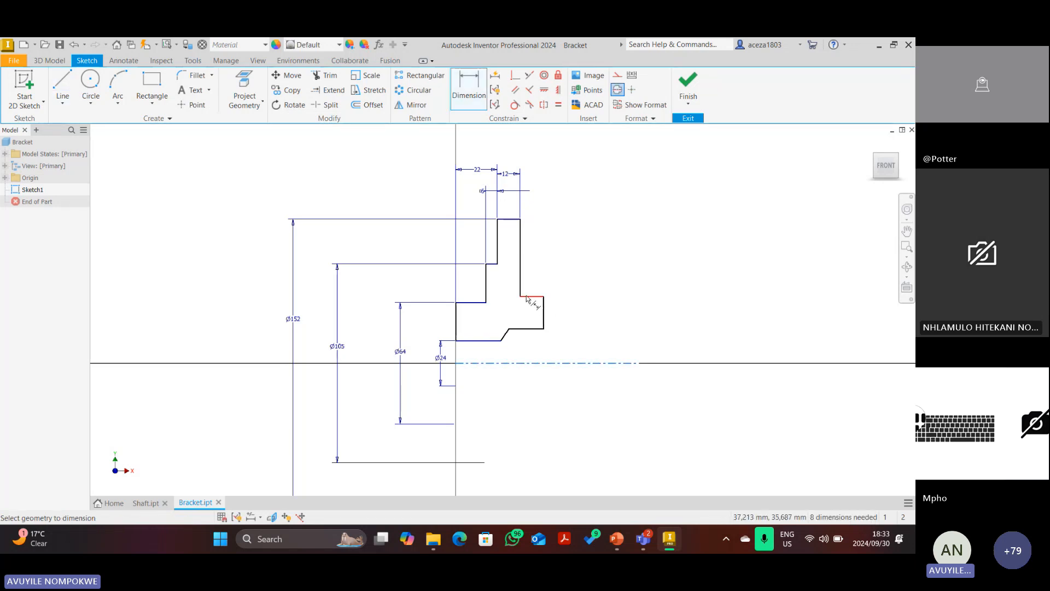
pyautogui.click(638, 347)
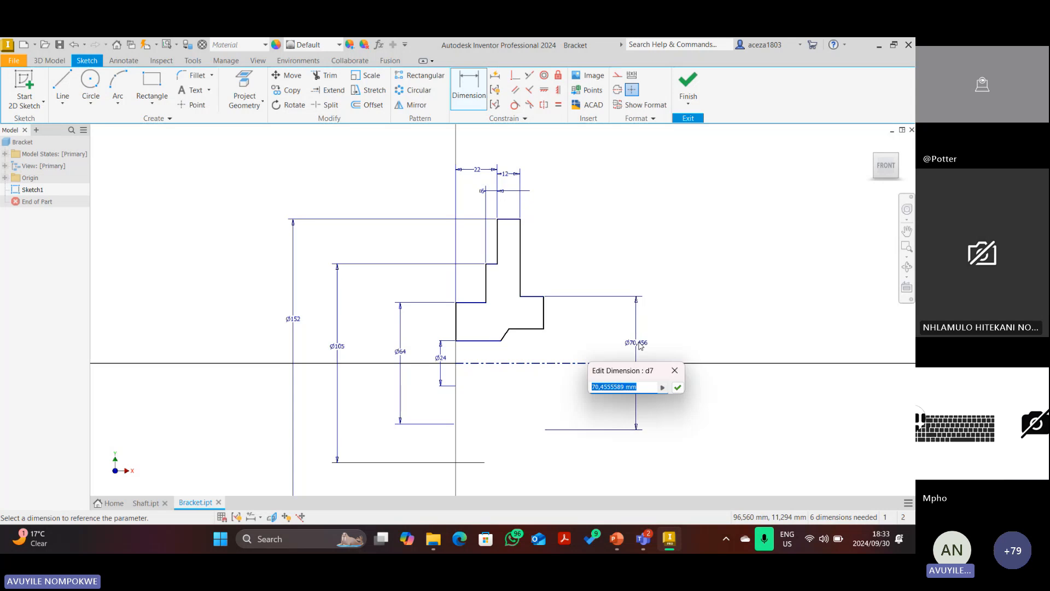
pyautogui.write('28*2')
pyautogui.press('Return')
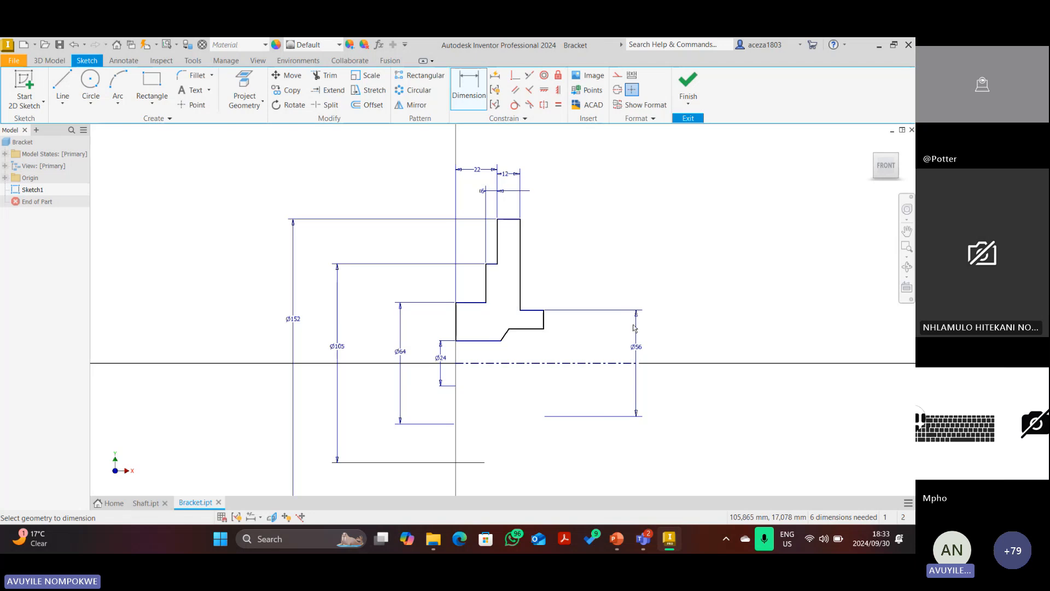
# Dimension the bore step against the centreline as Ø38.
pyautogui.click(530, 364)
pyautogui.click(525, 329)
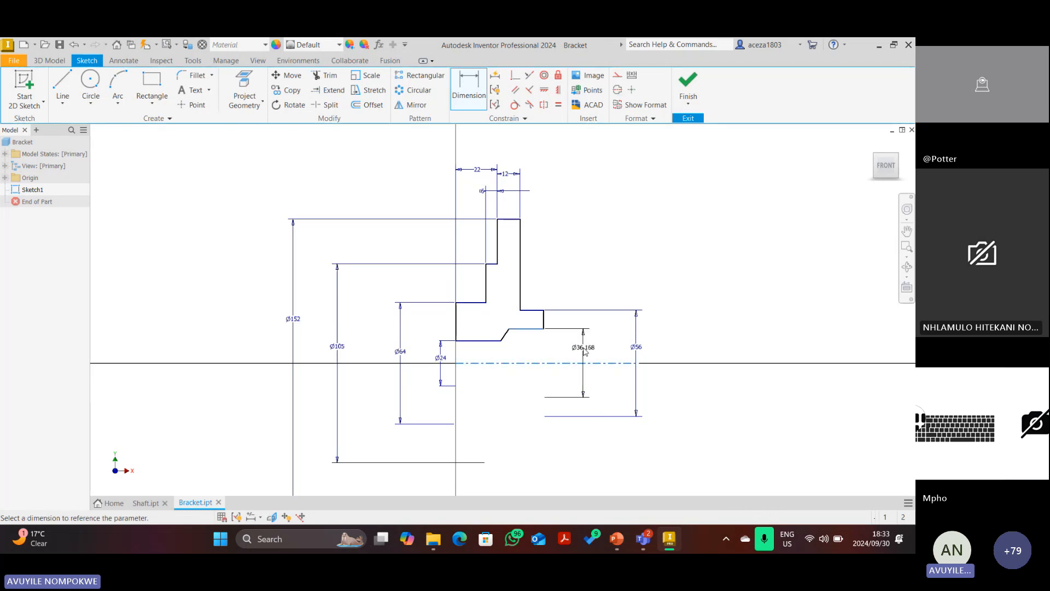
pyautogui.click(589, 351)
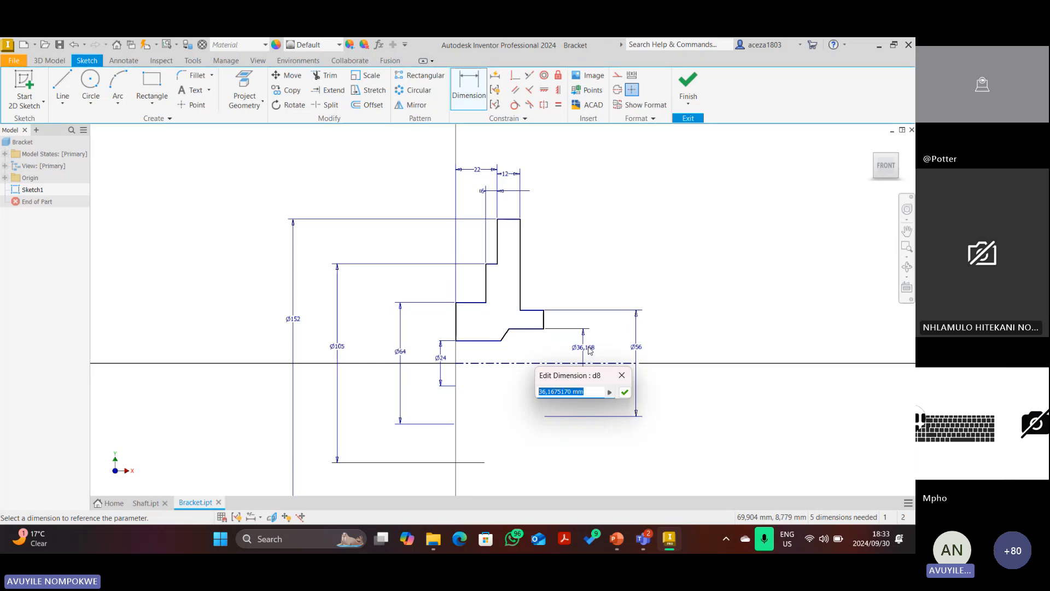
pyautogui.write('38')
pyautogui.press('Return')
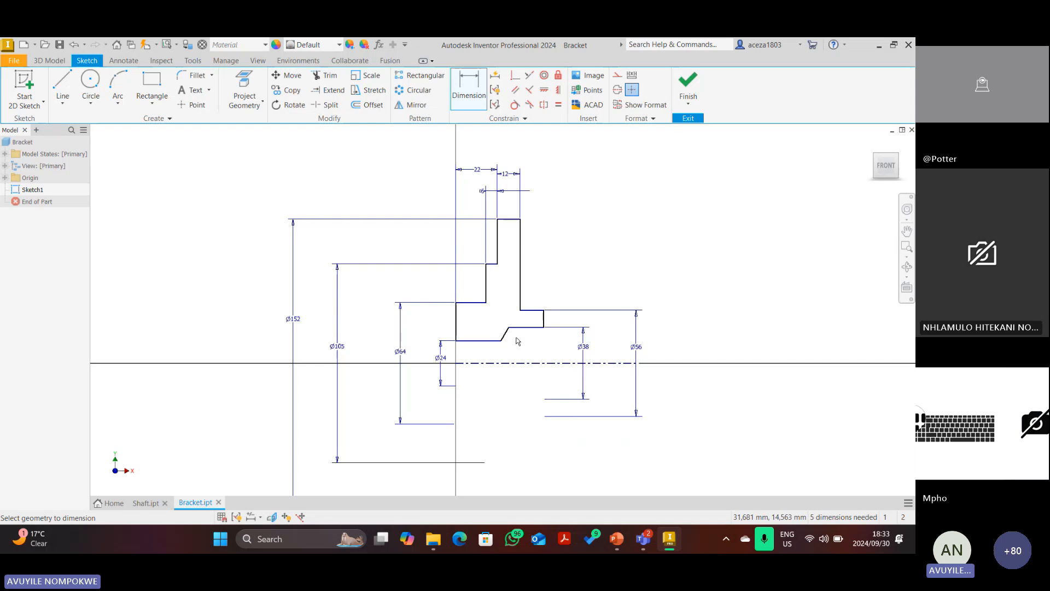
# Start a length dimension between the hub's vertical edges, then cancel it.
pyautogui.click(520, 238)
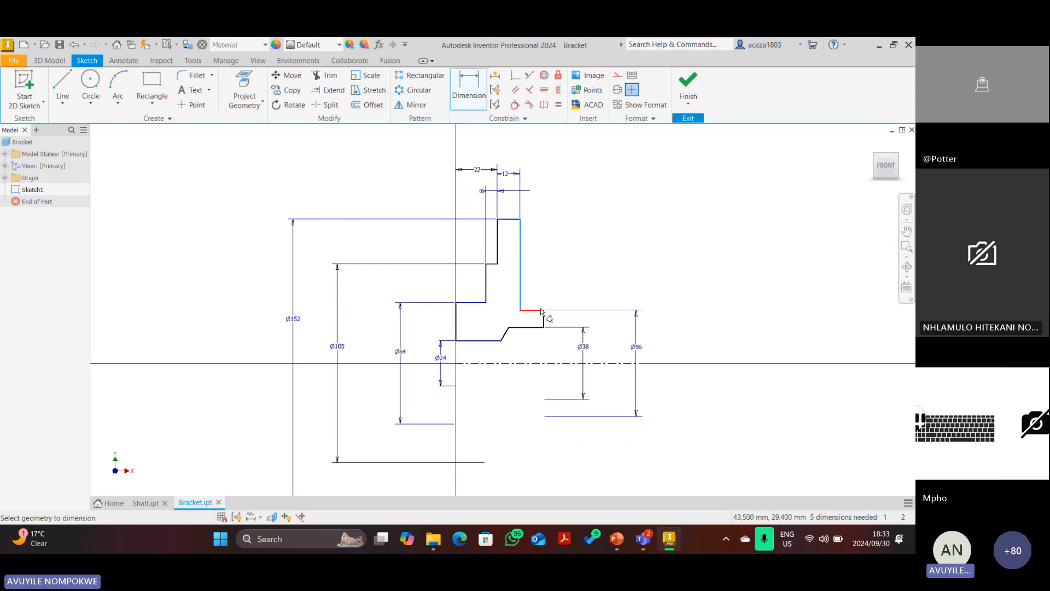
pyautogui.scroll(4, 540, 311)
pyautogui.click(543, 314)
pyautogui.scroll(-3, 541, 311)
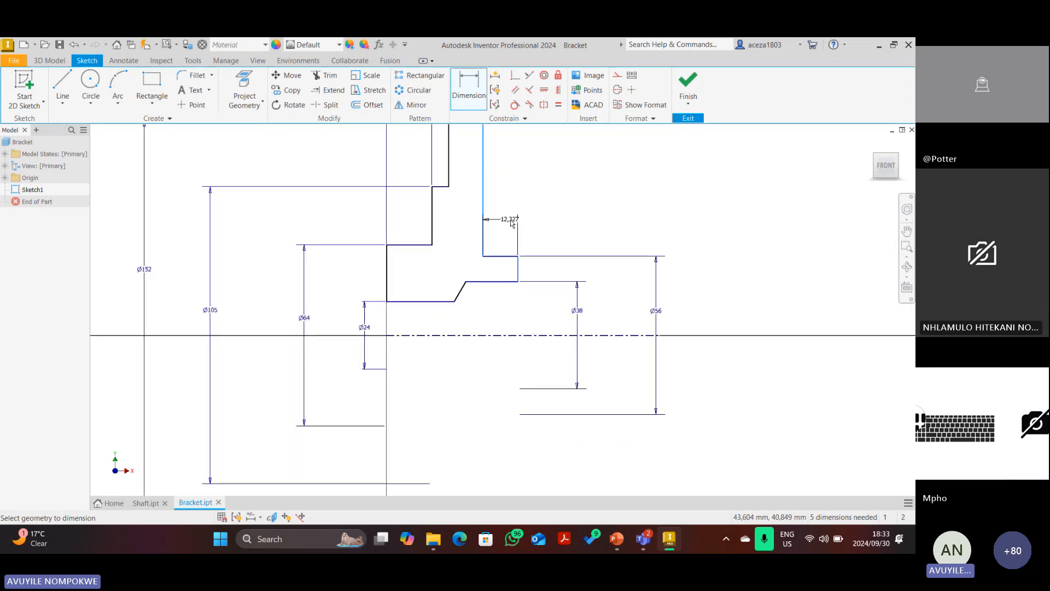
pyautogui.scroll(2, 512, 223)
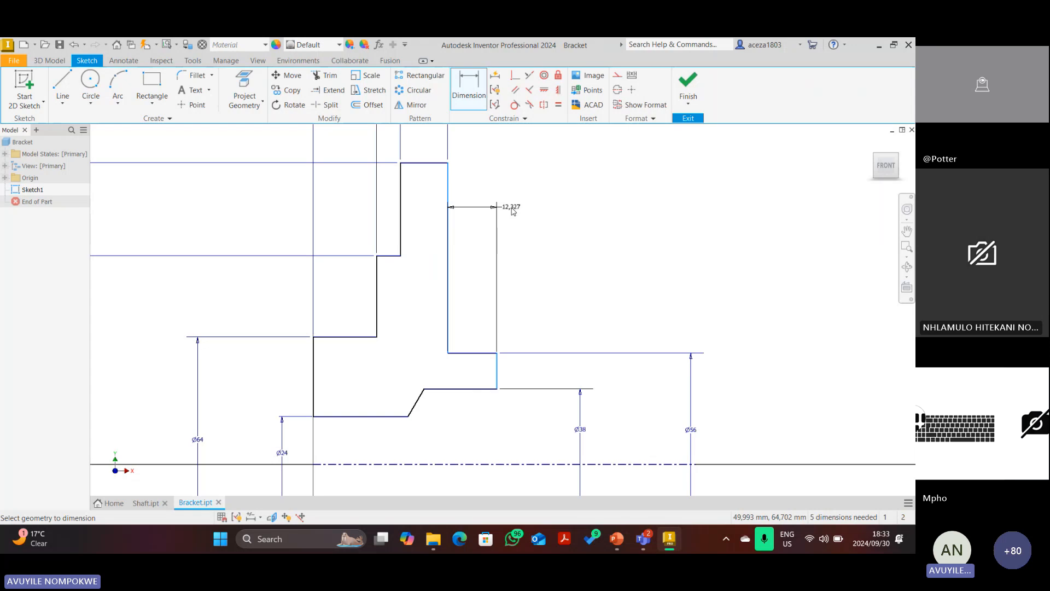
pyautogui.press('Escape')
pyautogui.press('Escape')
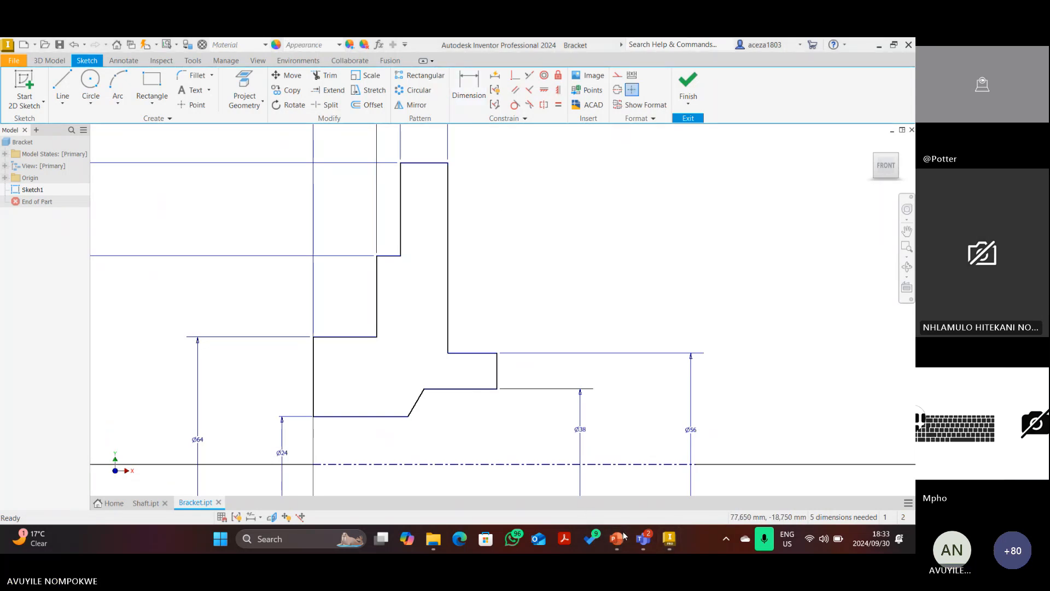
pyautogui.press('Escape')
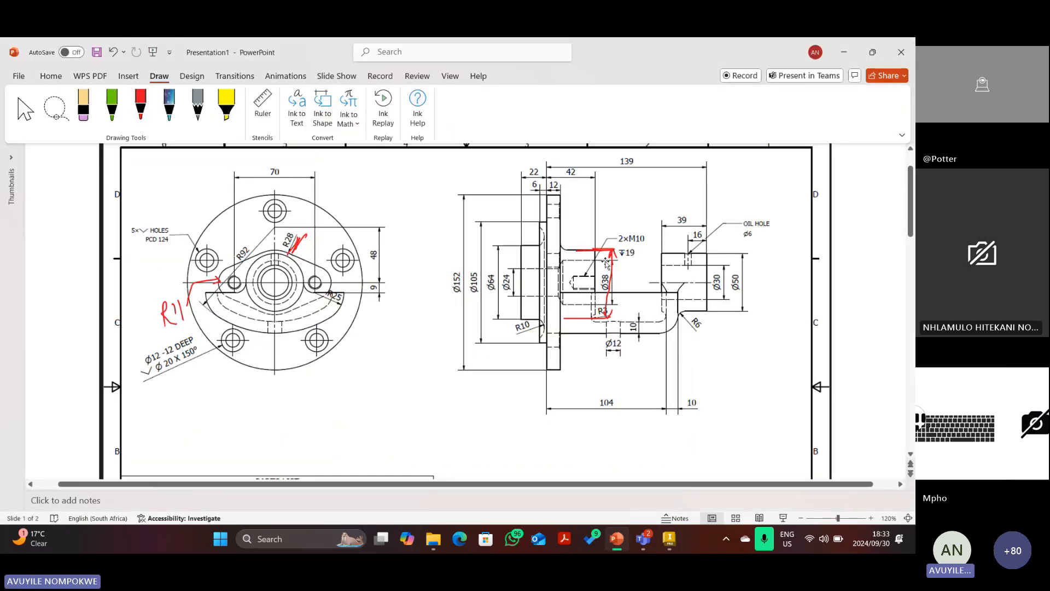
# Delete the old red ink marks from the side view, including the one beside ▼19.
pyautogui.click(609, 263)
pyautogui.press('Delete')
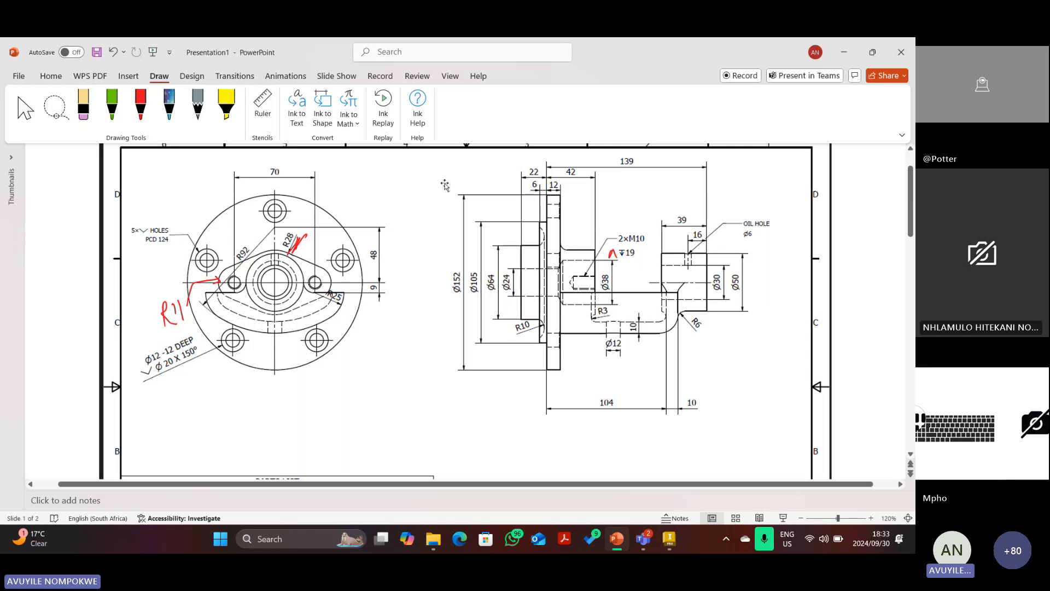
pyautogui.click(613, 254)
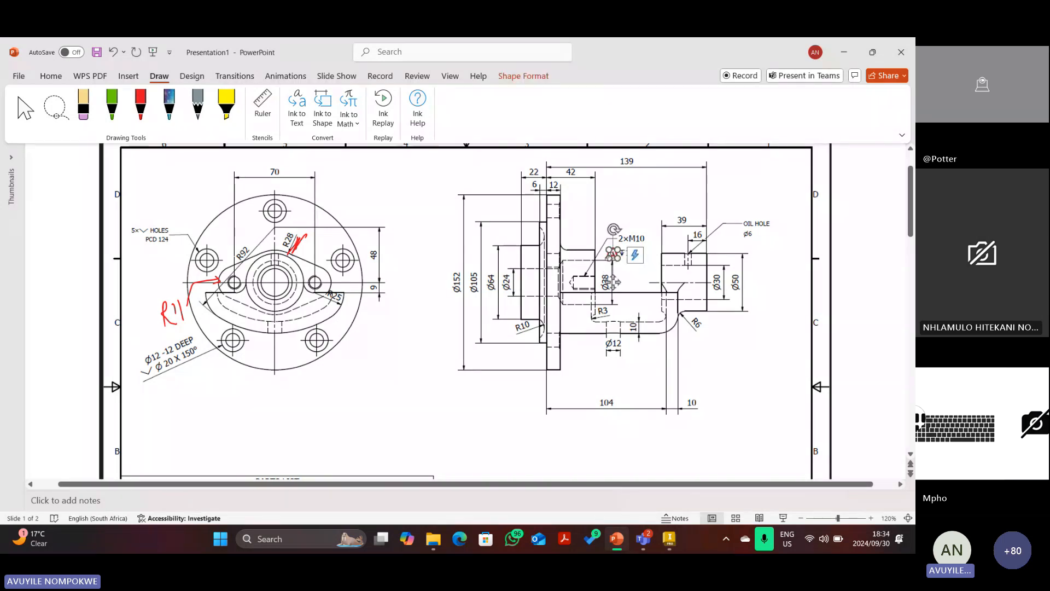
pyautogui.press('Delete')
# Mark the 42 dimension and the hub's end with red pen strokes.
pyautogui.click(141, 104)
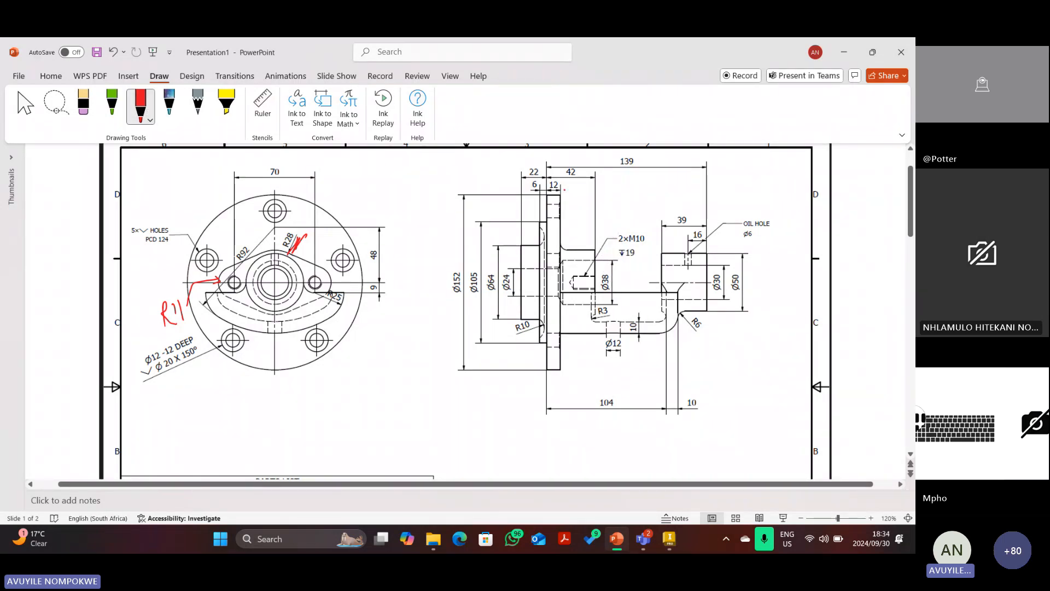
pyautogui.moveTo(548, 170); pyautogui.dragTo(553, 198)
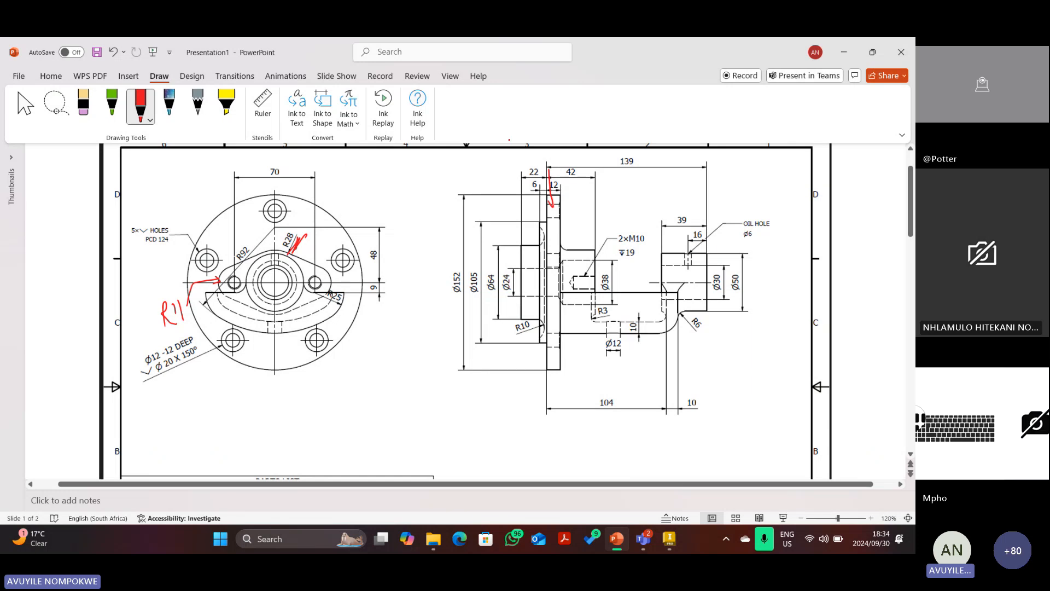
pyautogui.click(113, 53)
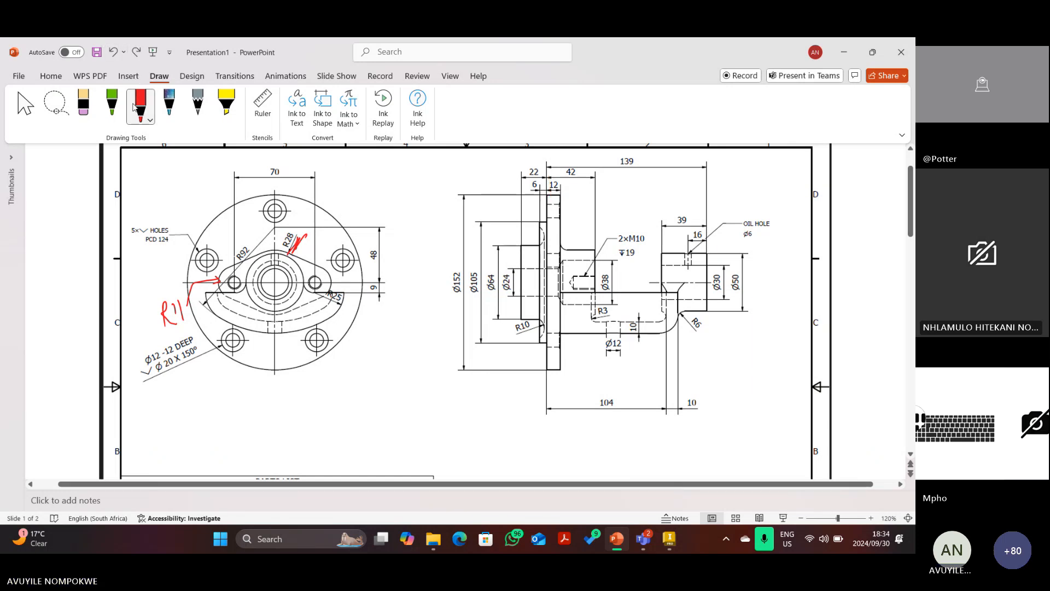
pyautogui.moveTo(546, 202); pyautogui.dragTo(548, 177)
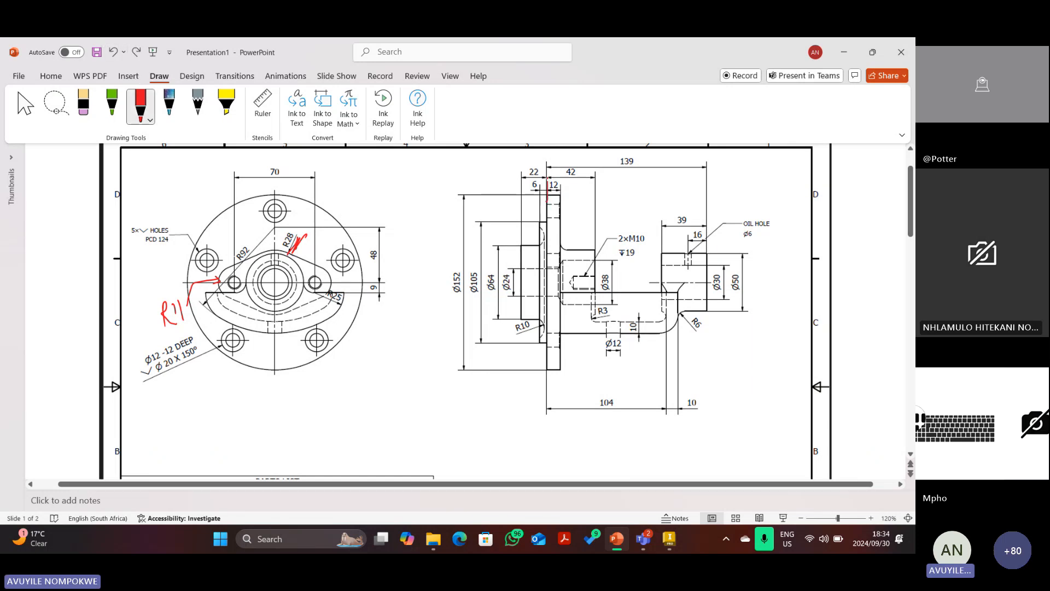
pyautogui.moveTo(596, 258)
pyautogui.mouseDown()
pyautogui.moveTo(598, 172)
pyautogui.moveTo(600, 181)
pyautogui.mouseUp()
# Dimension the hub from the flange face to its end as 42 mm.
pyautogui.click(669, 539)
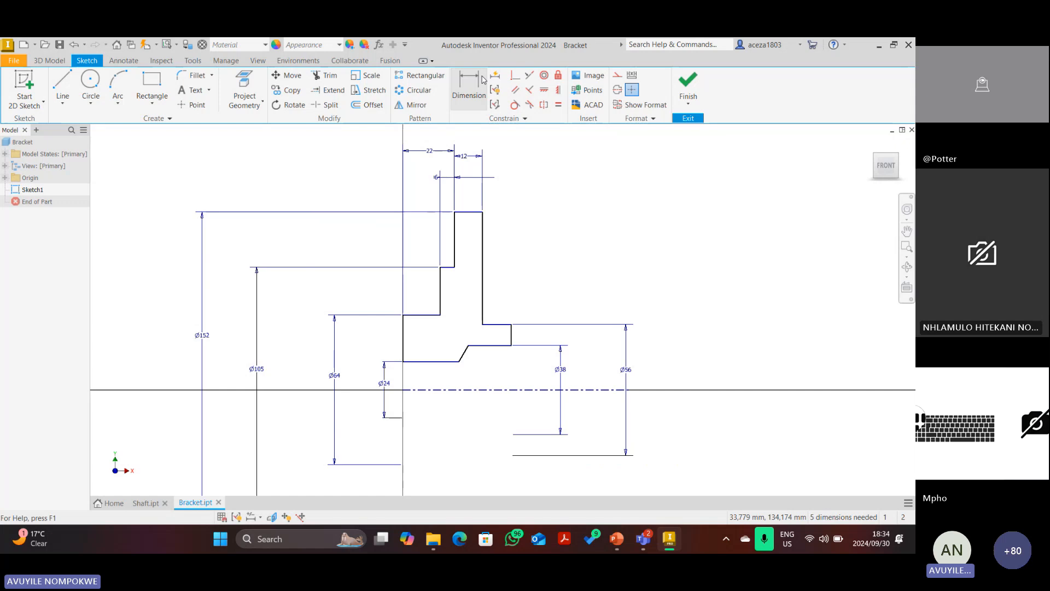
pyautogui.click(483, 80)
pyautogui.scroll(-3, 456, 219)
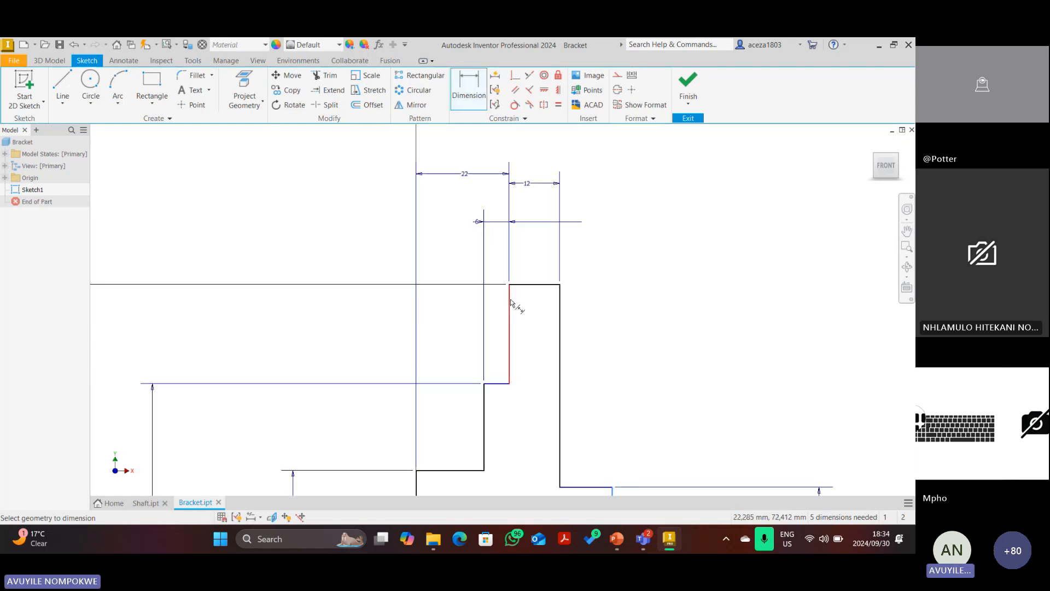
pyautogui.click(510, 301)
pyautogui.click(560, 159)
pyautogui.write('42')
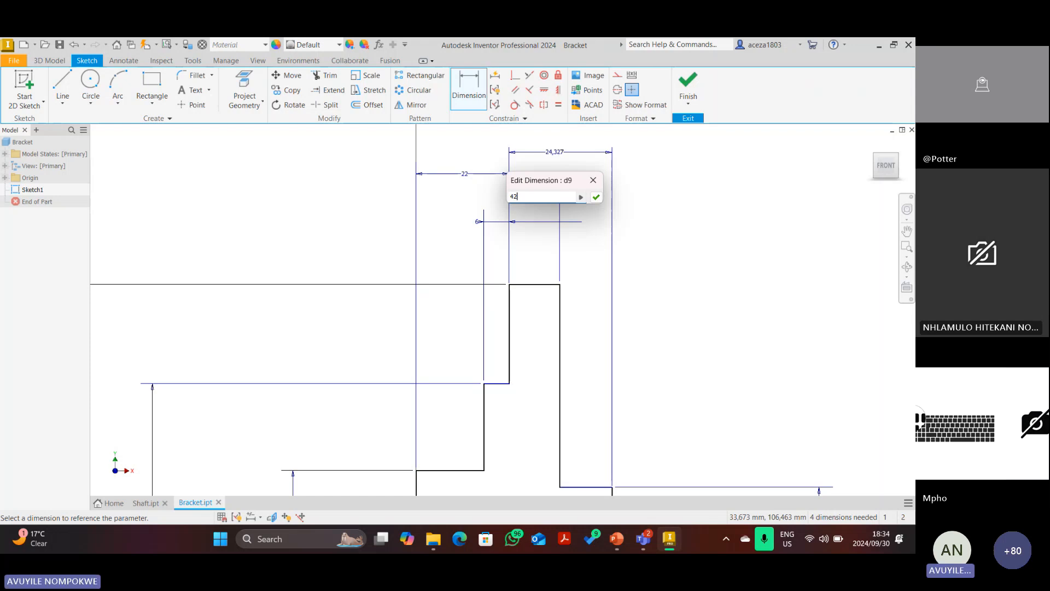
pyautogui.press('Return')
pyautogui.scroll(-4, 613, 137)
pyautogui.scroll(1, 593, 318)
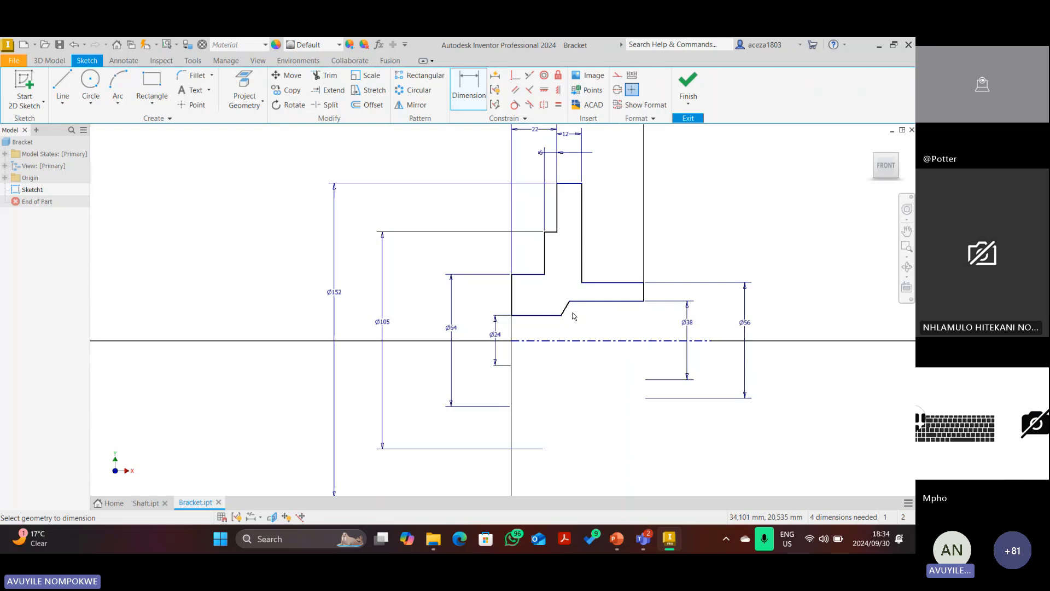
pyautogui.scroll(3, 562, 311)
pyautogui.scroll(3, 562, 310)
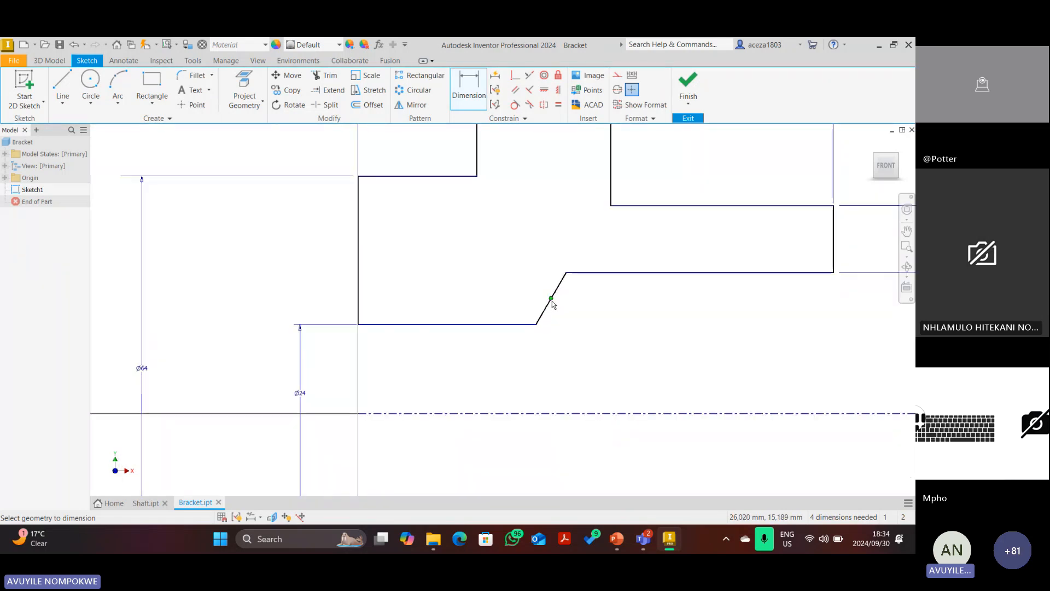
pyautogui.scroll(-6, 552, 301)
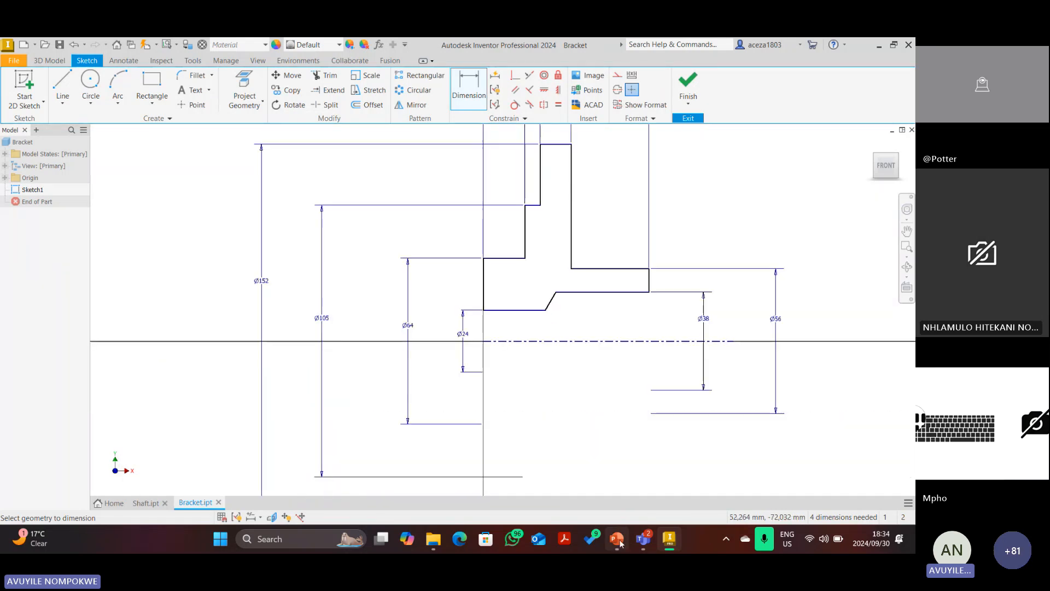
pyautogui.click(616, 538)
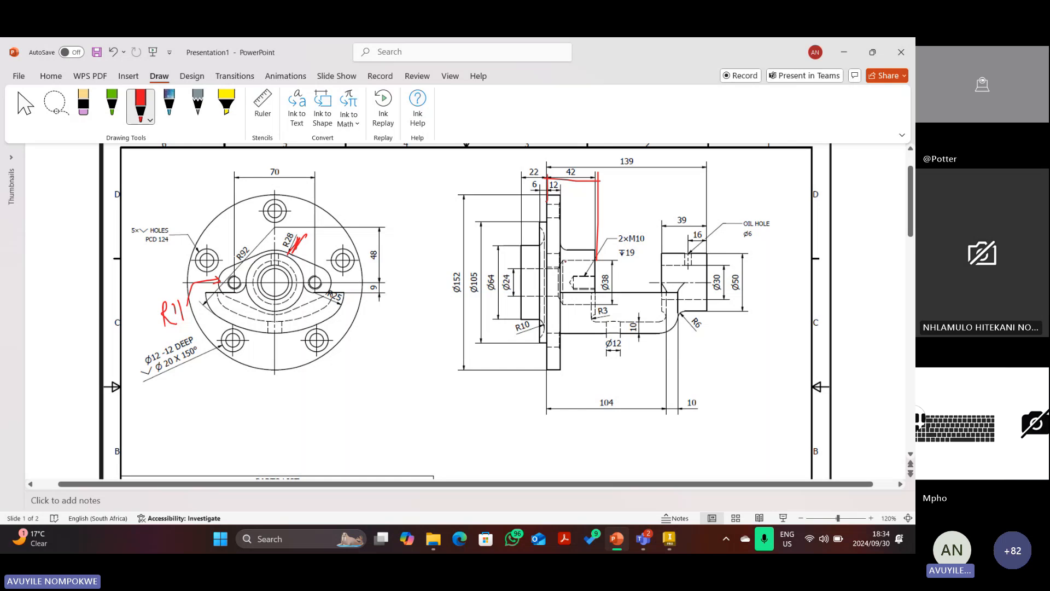
# Draw a red box around the M10 tapped hole, then scroll down to slide 2.
pyautogui.moveTo(566, 261); pyautogui.dragTo(557, 267)
pyautogui.hotkey('ctrl', 'z')
pyautogui.moveTo(565, 260)
pyautogui.mouseDown()
pyautogui.moveTo(564, 305)
pyautogui.moveTo(596, 303)
pyautogui.mouseUp()
pyautogui.moveTo(561, 265); pyautogui.dragTo(581, 262)
pyautogui.moveTo(582, 261); pyautogui.dragTo(594, 291)
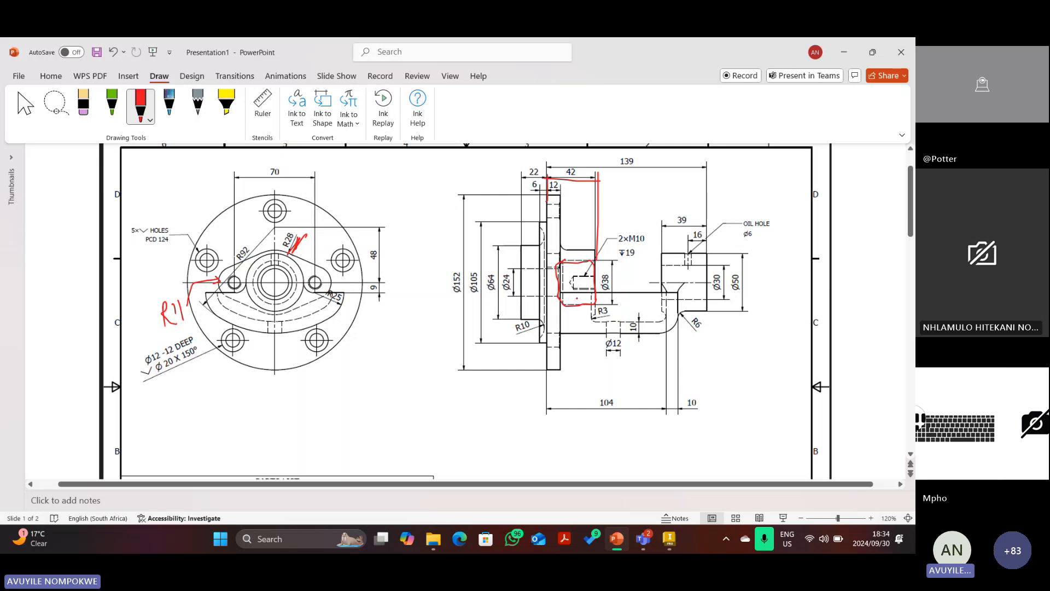
pyautogui.scroll(-1, 491, 366)
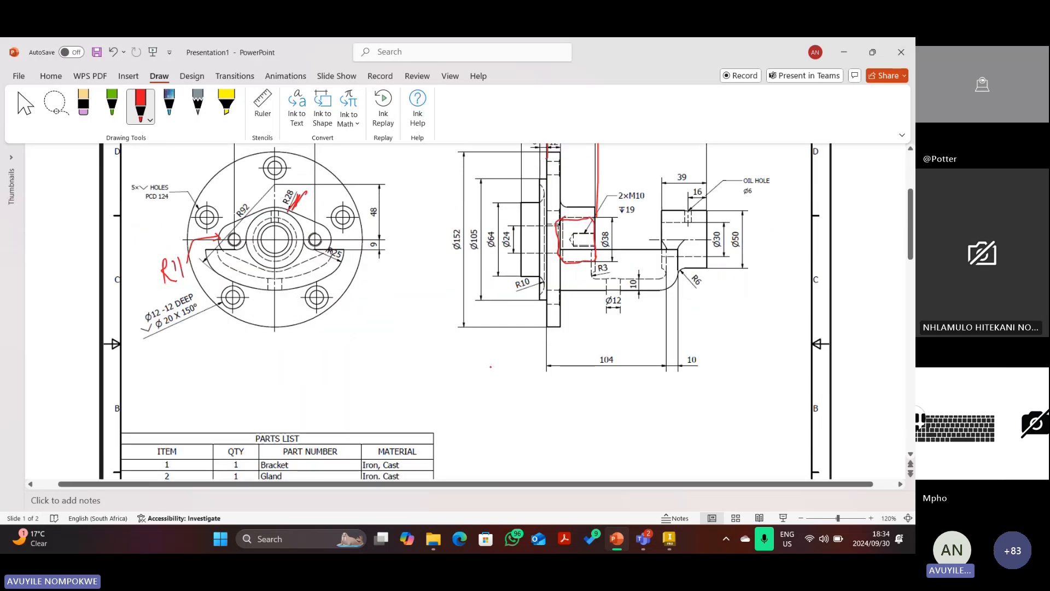
pyautogui.scroll(-8, 491, 366)
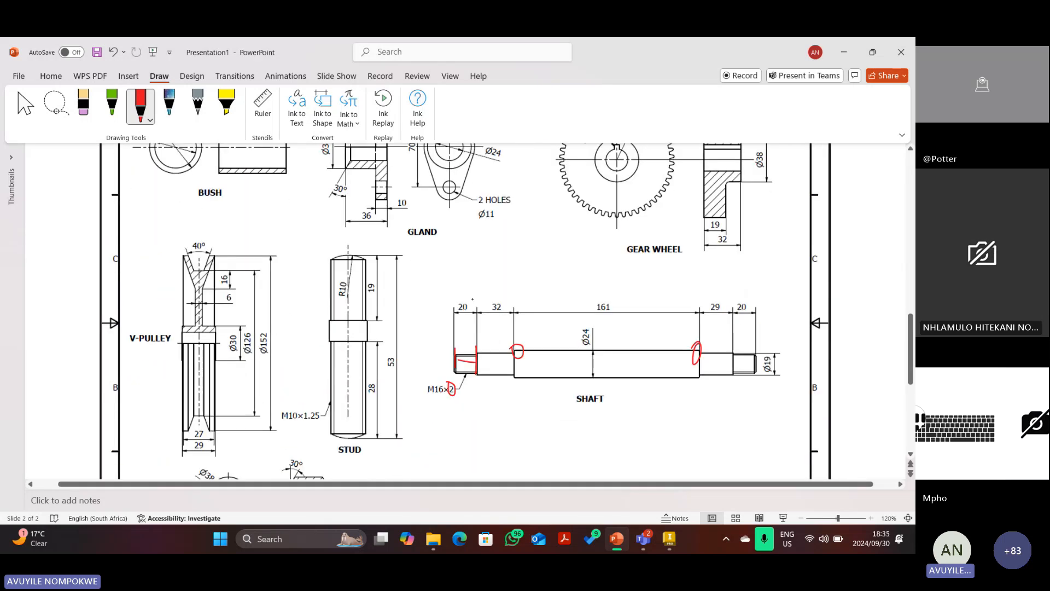
# Trace the spacer's edges and chamfer in red, then delete those marks.
pyautogui.scroll(-3, 297, 389)
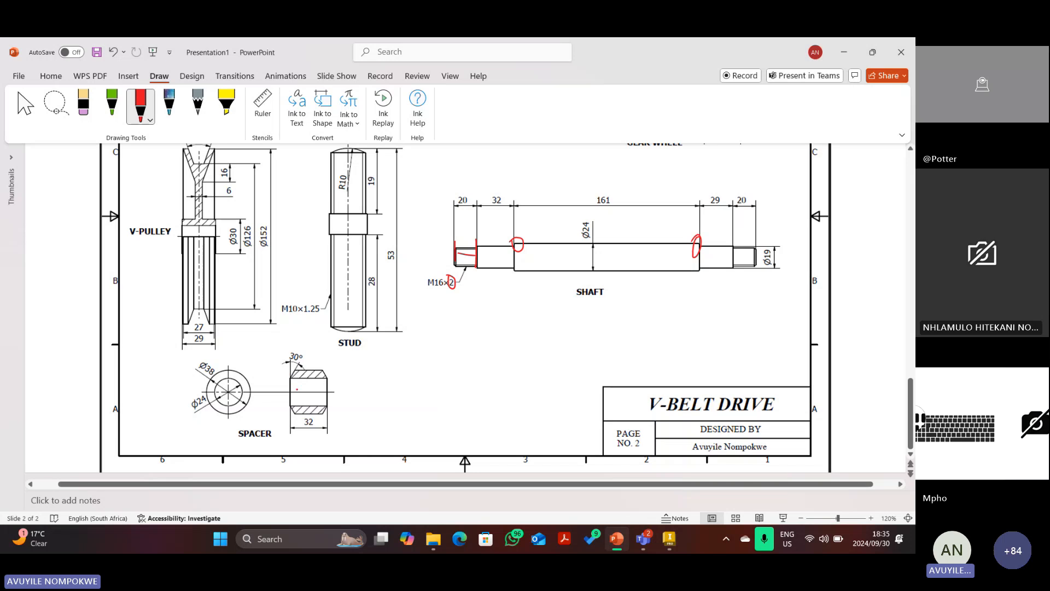
pyautogui.moveTo(289, 377); pyautogui.dragTo(289, 427)
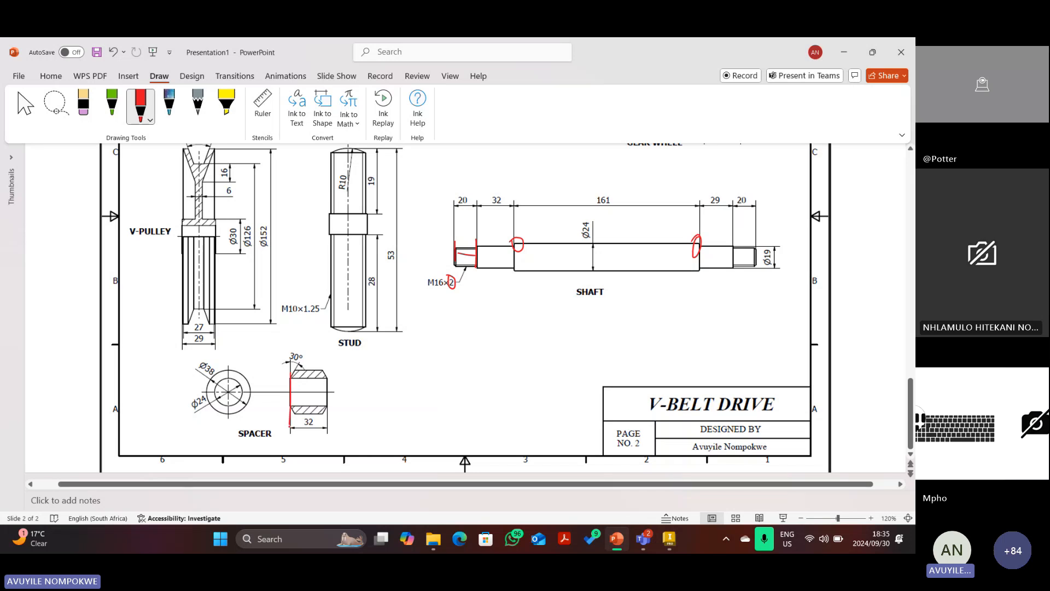
pyautogui.moveTo(329, 395)
pyautogui.mouseDown()
pyautogui.moveTo(330, 419)
pyautogui.moveTo(344, 421)
pyautogui.moveTo(302, 429)
pyautogui.moveTo(316, 428)
pyautogui.mouseUp()
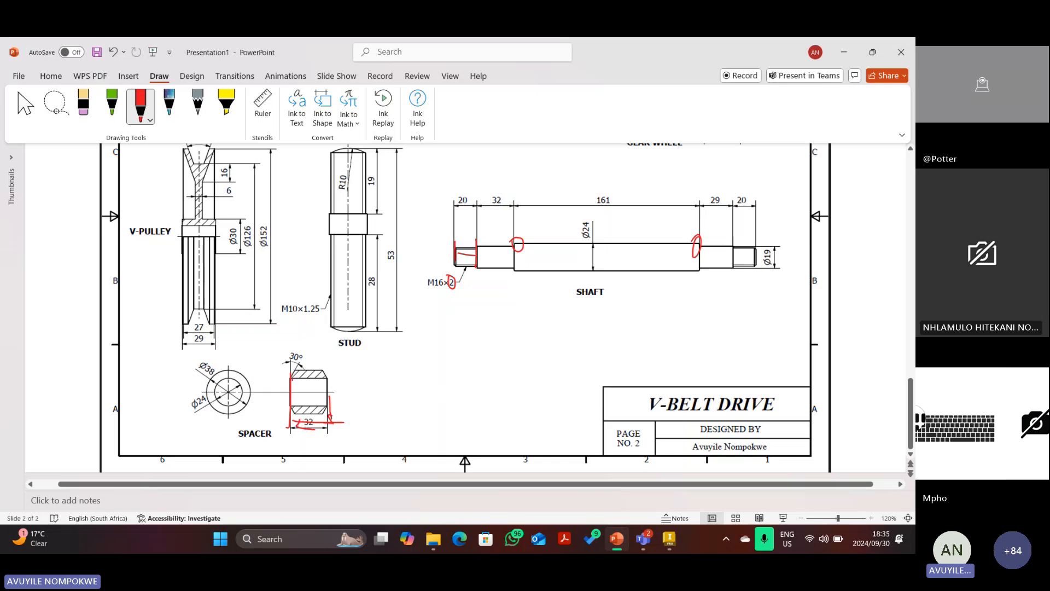
pyautogui.moveTo(304, 363); pyautogui.dragTo(291, 386)
pyautogui.rightClick(310, 428)
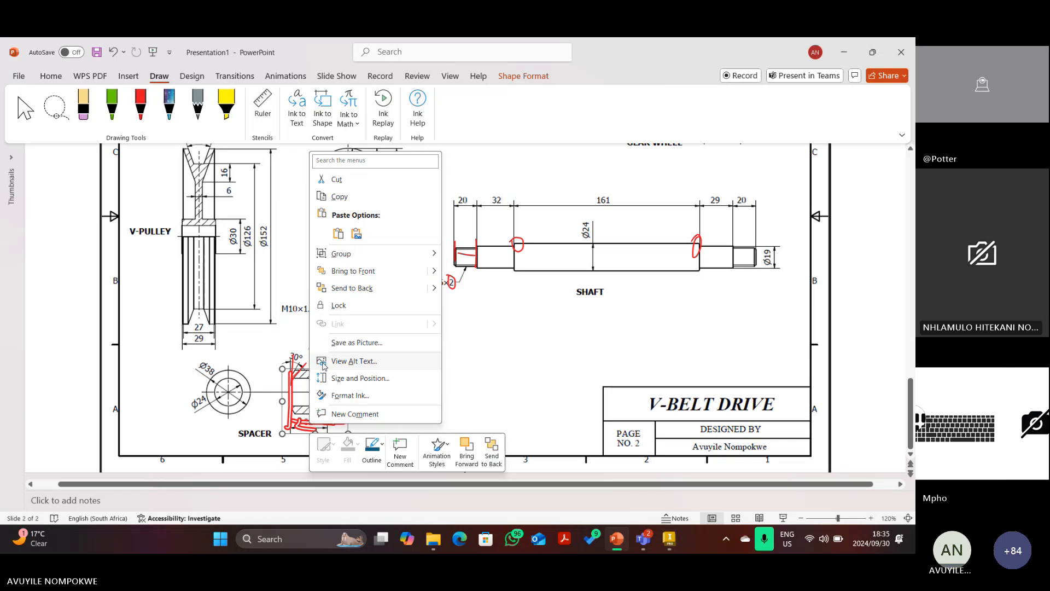
pyautogui.click(321, 358)
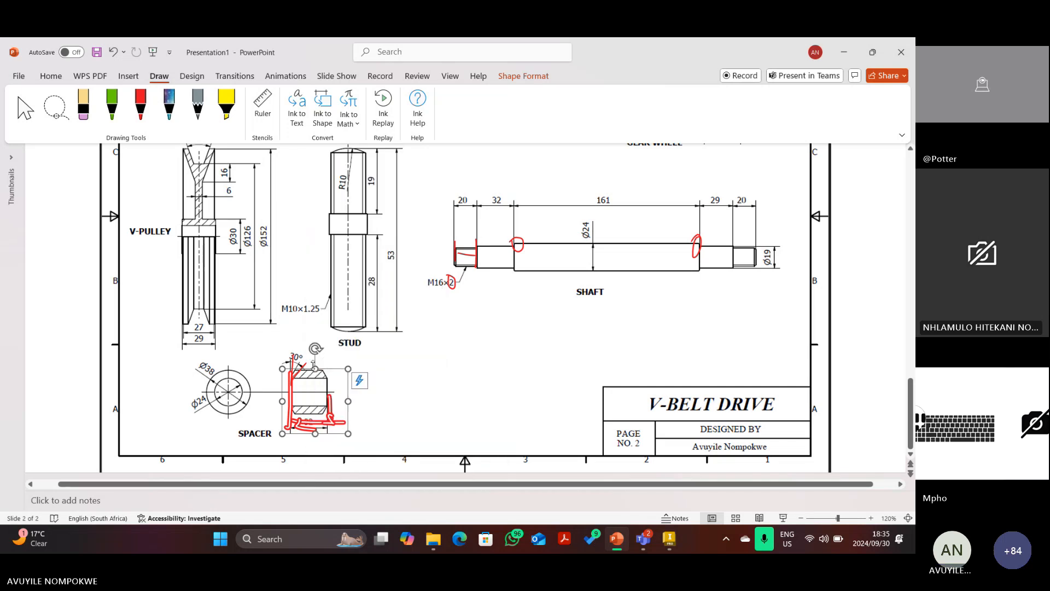
pyautogui.press('Delete')
pyautogui.click(299, 369)
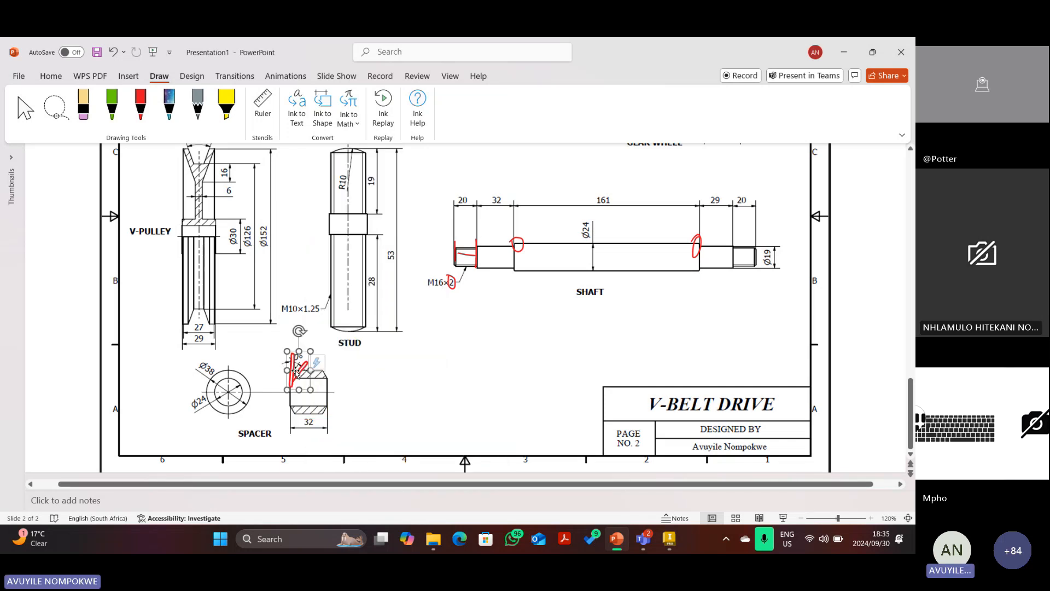
pyautogui.press('Delete')
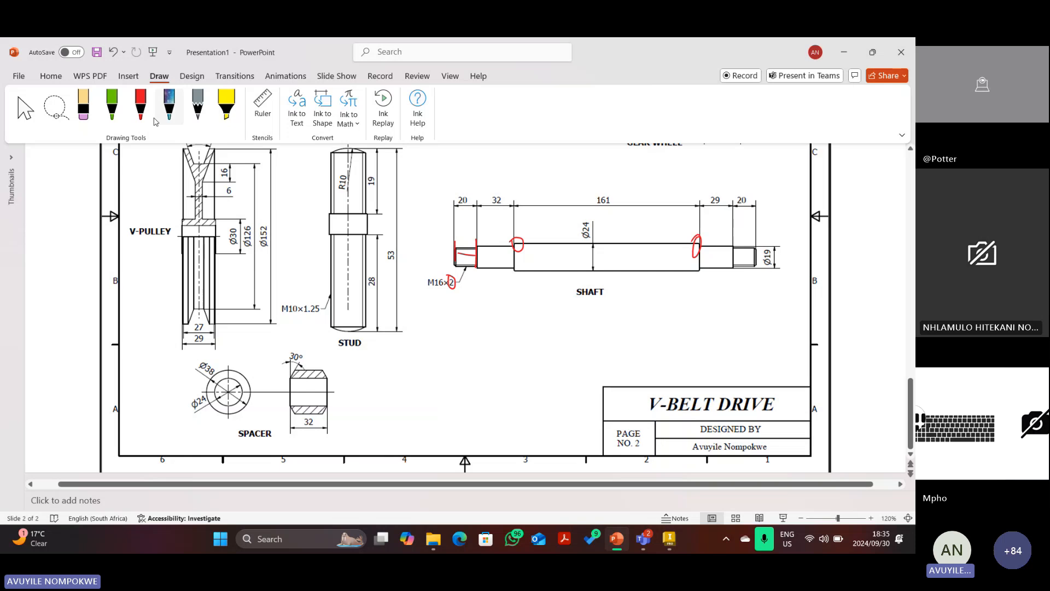
# Mark both faces of the spacer with a single red stroke.
pyautogui.click(140, 105)
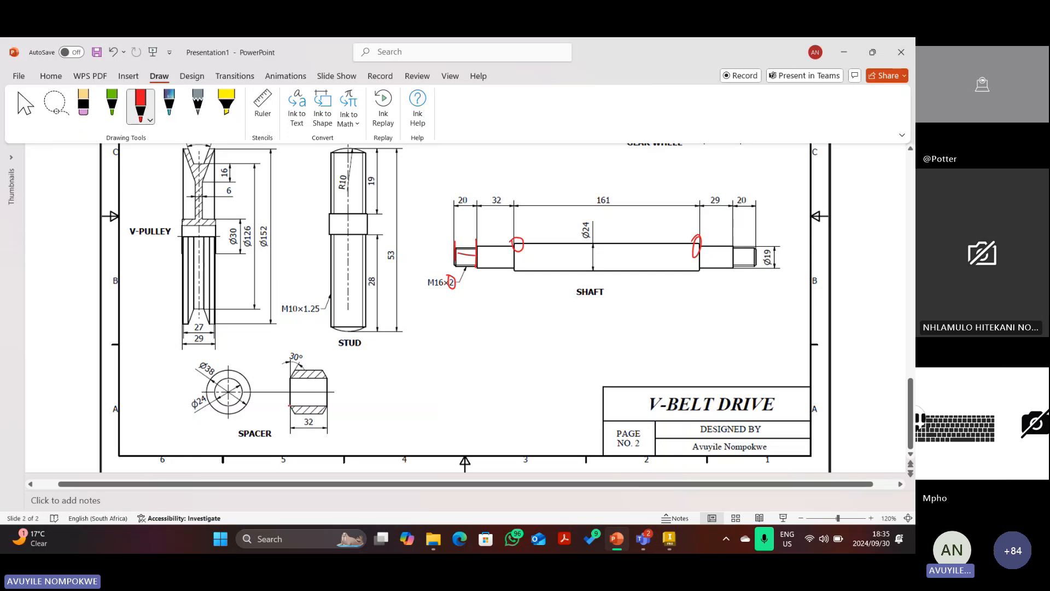
pyautogui.moveTo(289, 405)
pyautogui.mouseDown()
pyautogui.moveTo(288, 425)
pyautogui.moveTo(330, 420)
pyautogui.mouseUp()
pyautogui.press('Escape')
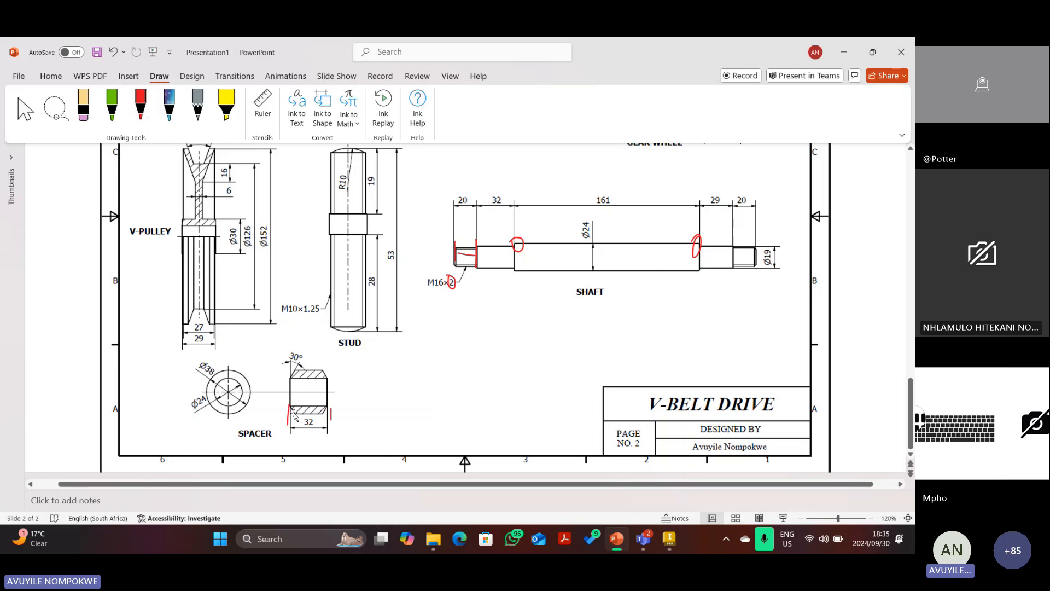
pyautogui.click(286, 419)
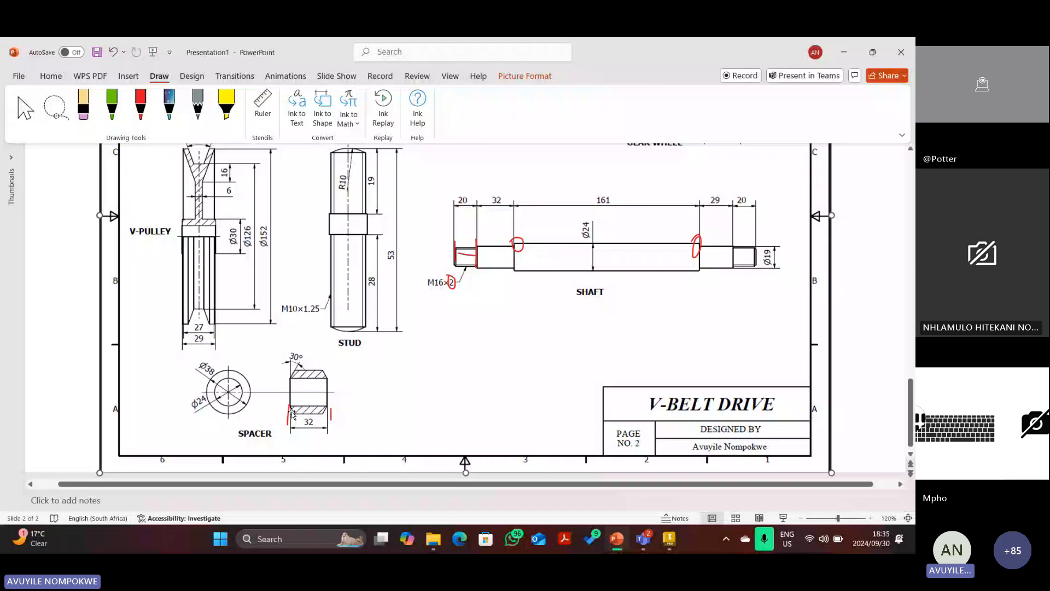
pyautogui.click(289, 409)
# Delete the red box and loop strokes around the bracket's bore.
pyautogui.scroll(10, 568, 377)
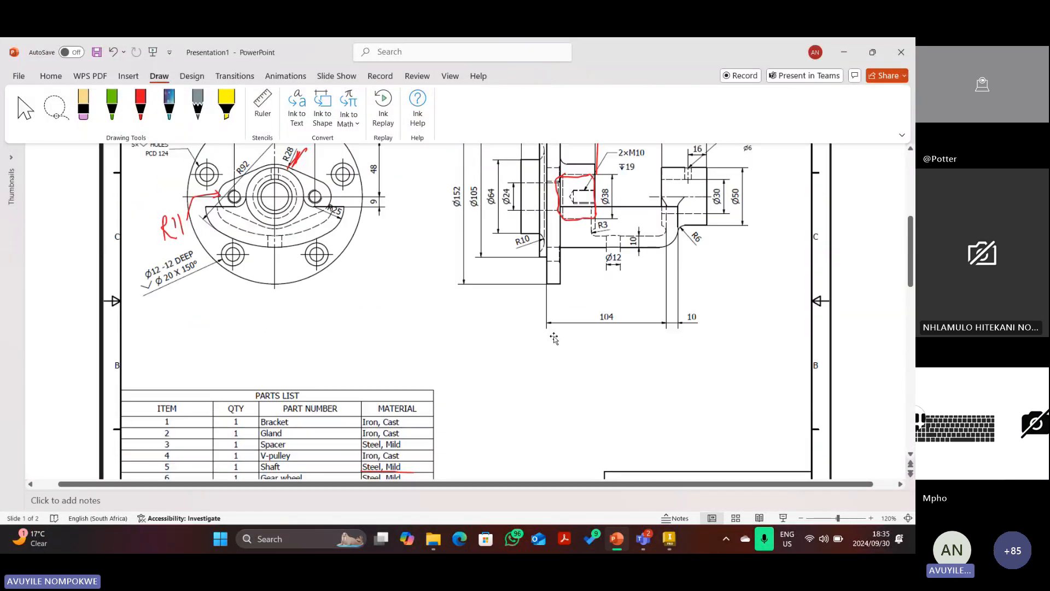
pyautogui.click(566, 180)
pyautogui.press('Delete')
pyautogui.click(568, 193)
pyautogui.press('Delete')
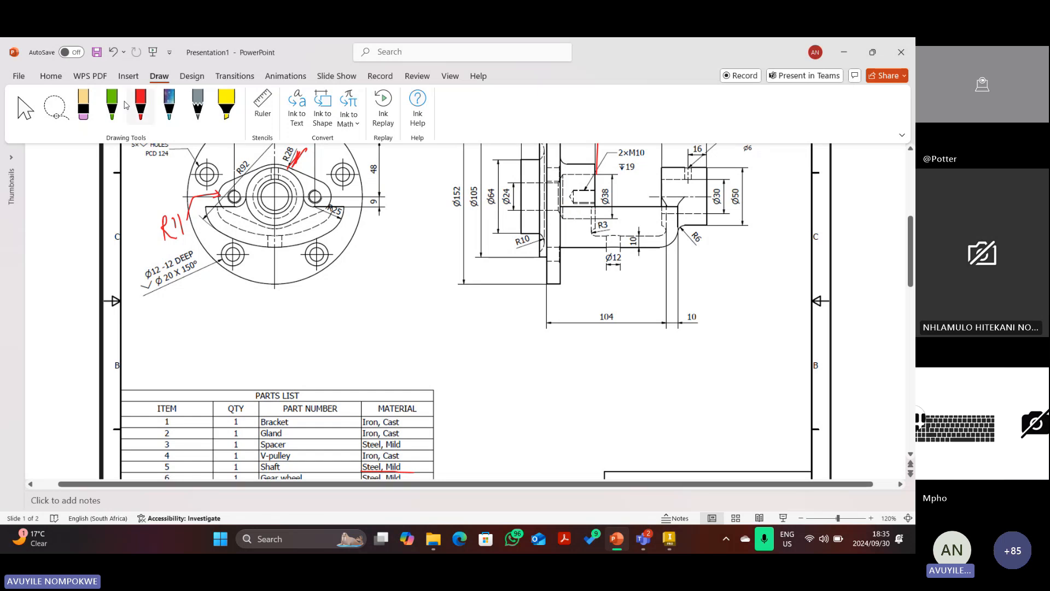
# Draw a red dimension line with arrowheads at the bore step near R3.
pyautogui.click(141, 105)
pyautogui.click(143, 106)
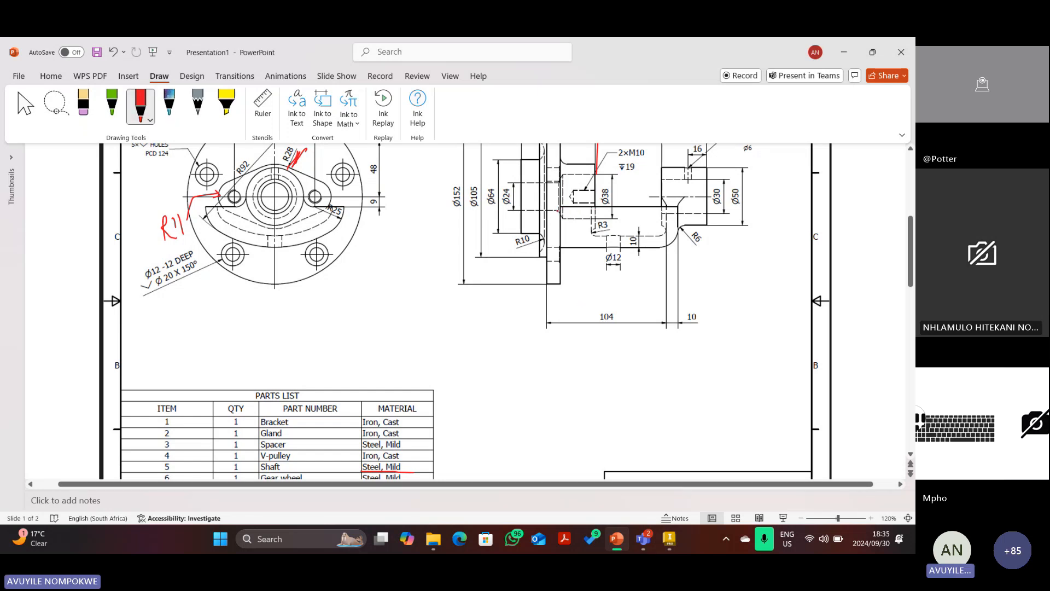
pyautogui.moveTo(557, 210)
pyautogui.mouseDown()
pyautogui.moveTo(558, 228)
pyautogui.moveTo(595, 241)
pyautogui.mouseUp()
pyautogui.moveTo(561, 235); pyautogui.dragTo(596, 234)
pyautogui.moveTo(593, 230)
pyautogui.mouseDown()
pyautogui.moveTo(600, 237)
pyautogui.moveTo(567, 242)
pyautogui.mouseUp()
pyautogui.press('Escape')
# Erase the small red curl near R3.
pyautogui.click(574, 223)
pyautogui.click(575, 224)
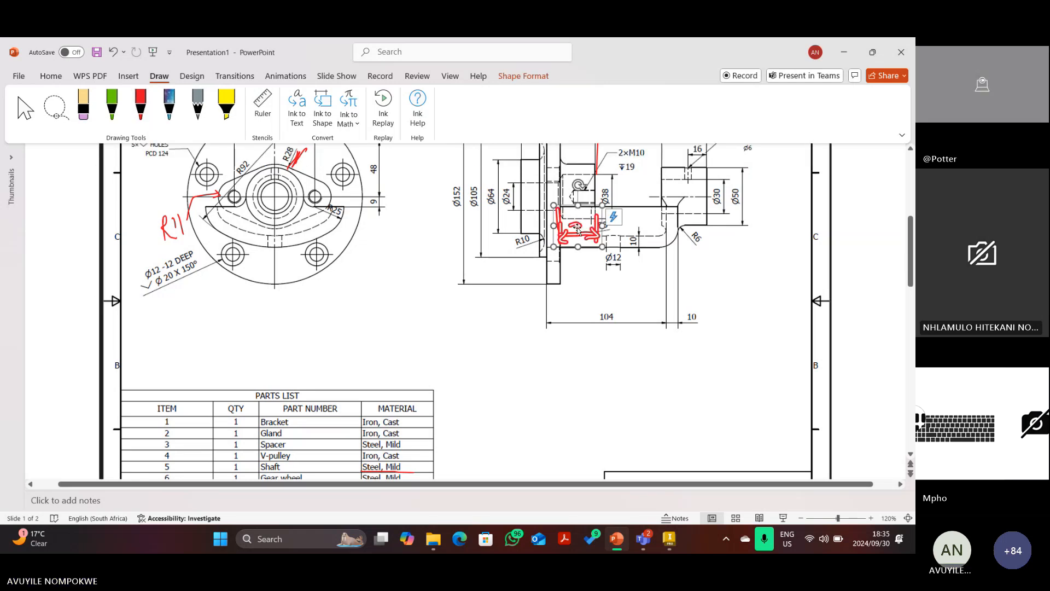
pyautogui.press('Escape')
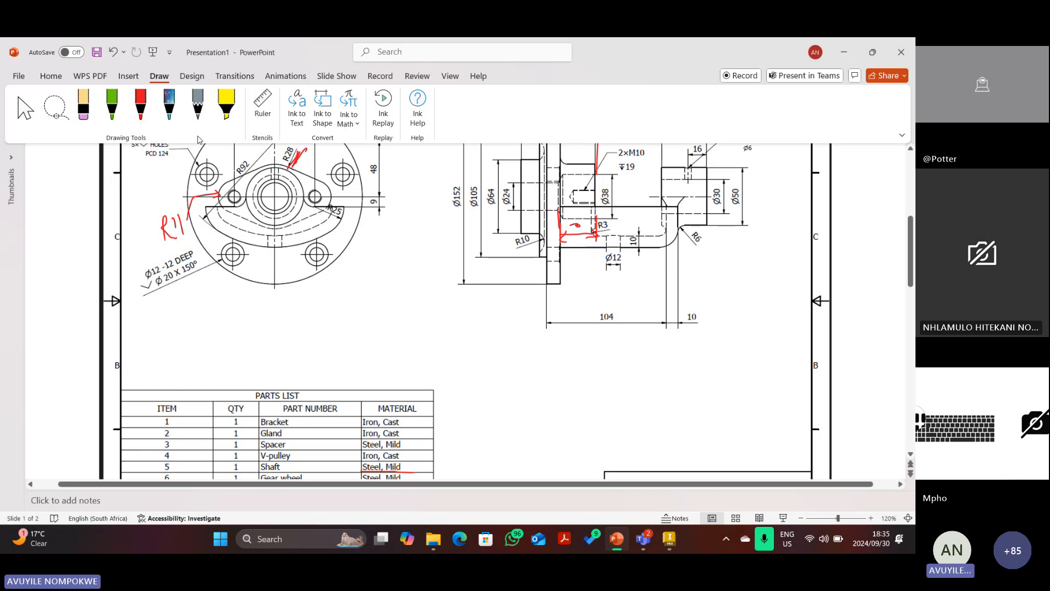
pyautogui.click(84, 104)
pyautogui.click(576, 225)
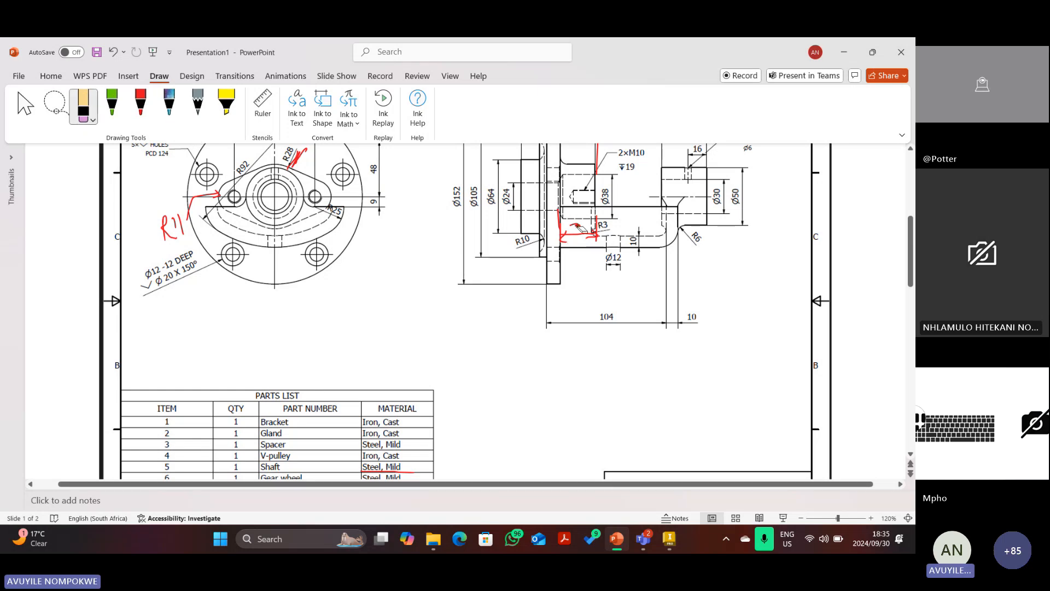
pyautogui.click(139, 102)
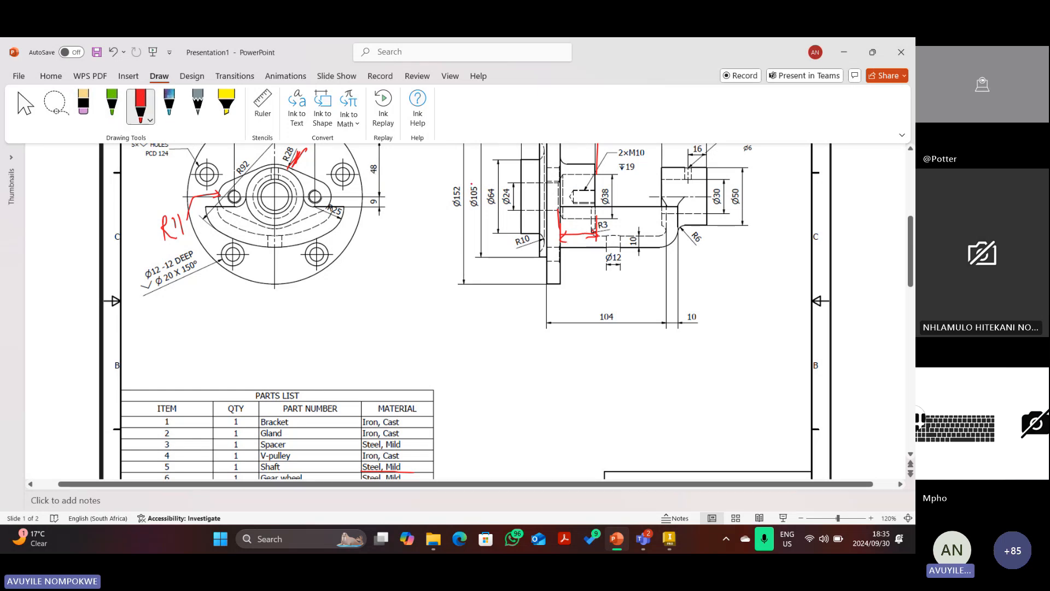
pyautogui.click(670, 541)
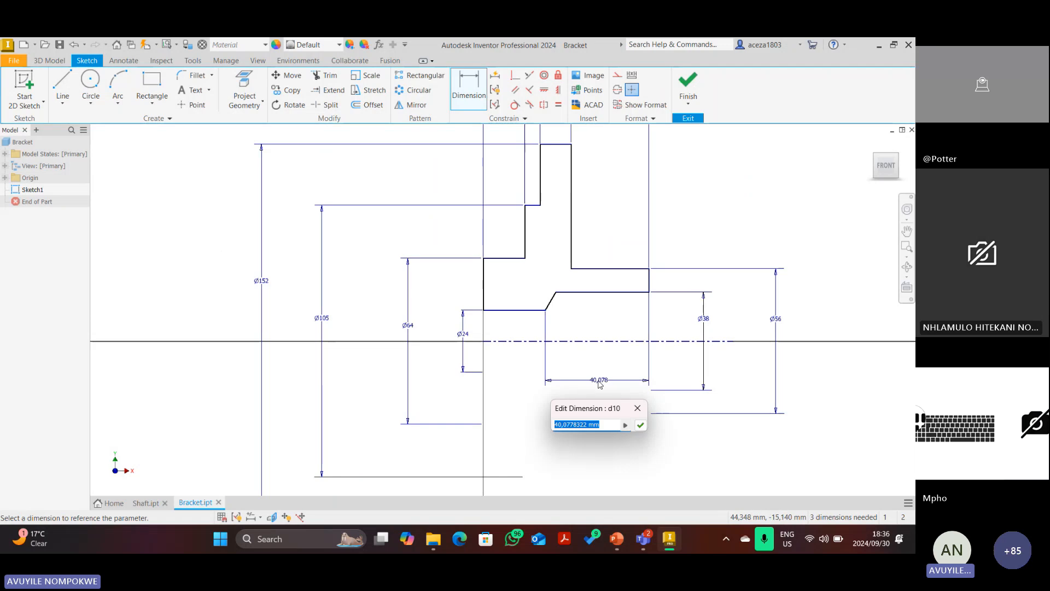
# Set the bore step length to 32 and make the profile's left line coincident with the origin.
pyautogui.write('32')
pyautogui.press('Return')
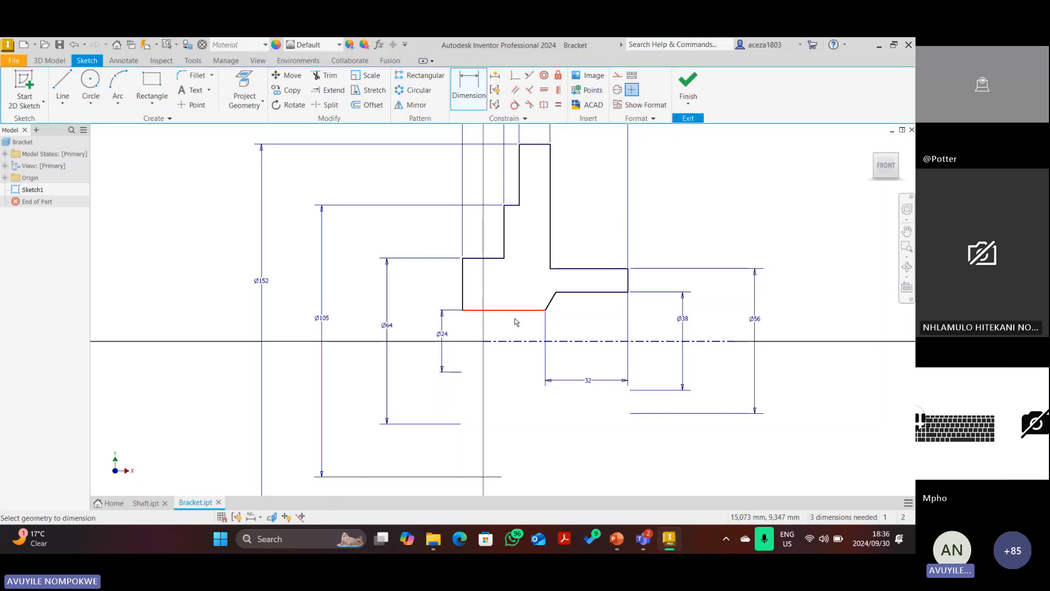
pyautogui.scroll(1, 515, 322)
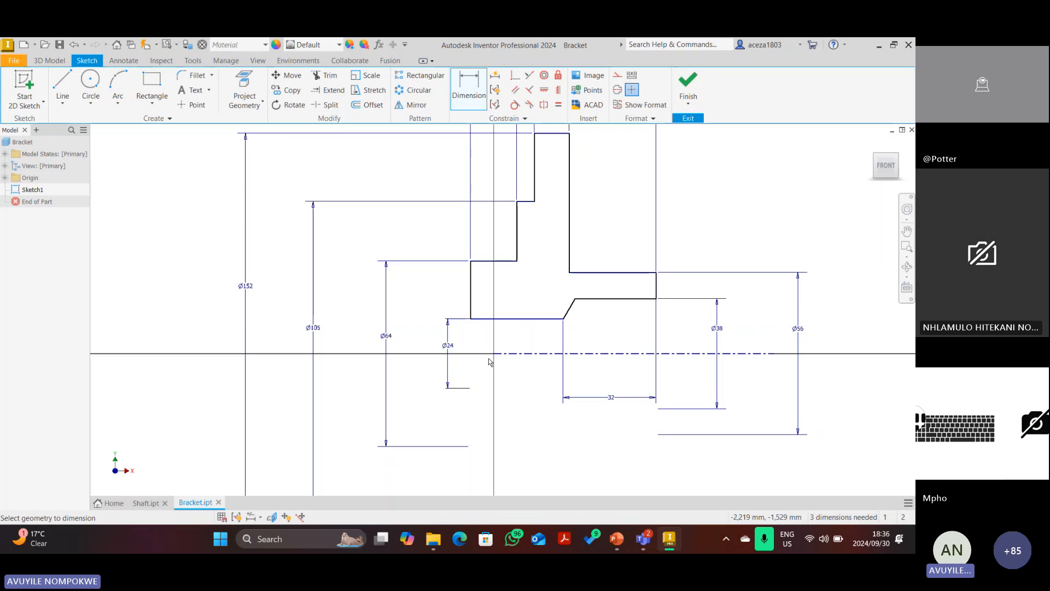
pyautogui.click(517, 78)
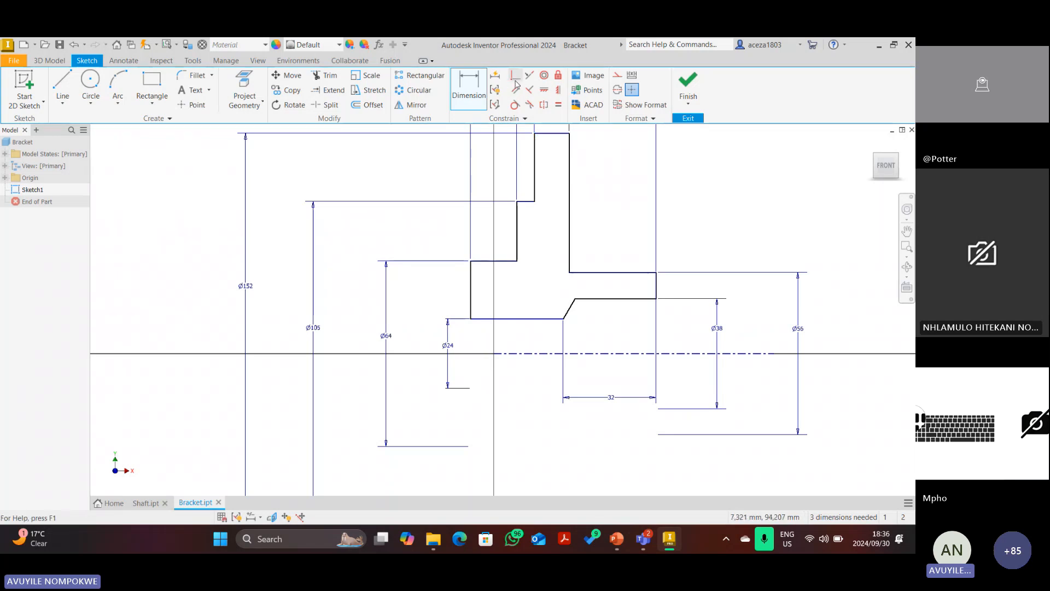
pyautogui.click(471, 286)
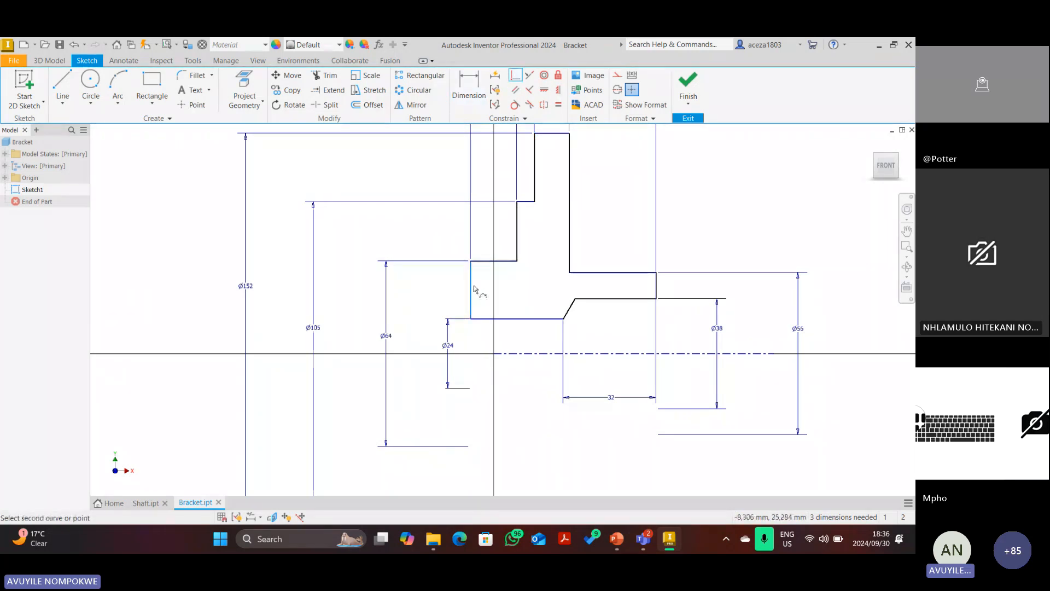
pyautogui.click(494, 353)
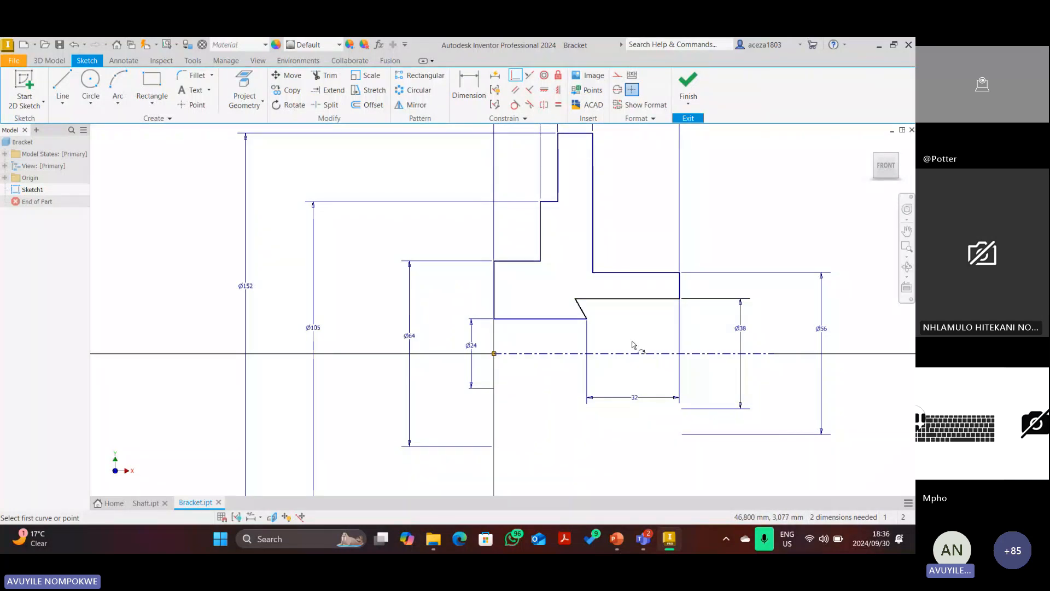
pyautogui.press('Escape')
# Reshape the chamfer and dimension its angle to the bore line at 30°.
pyautogui.scroll(2, 572, 304)
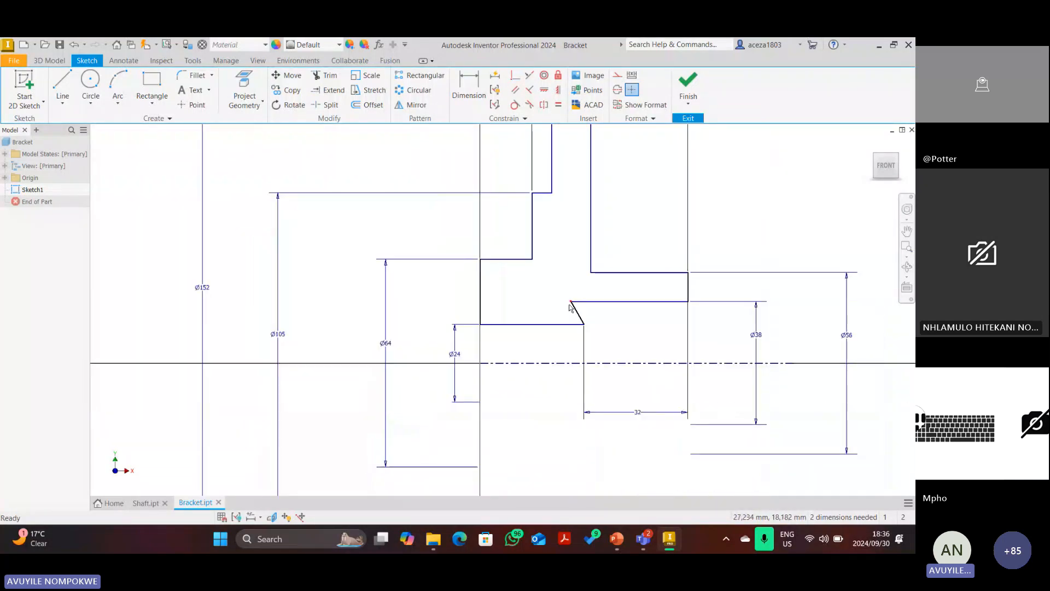
pyautogui.moveTo(571, 302); pyautogui.dragTo(605, 302)
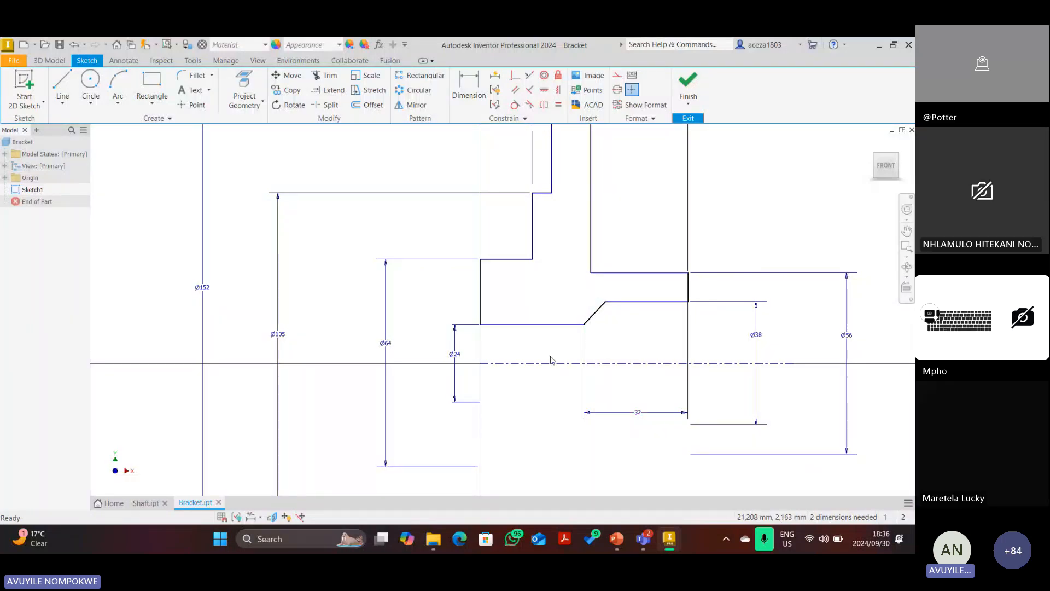
pyautogui.click(470, 110)
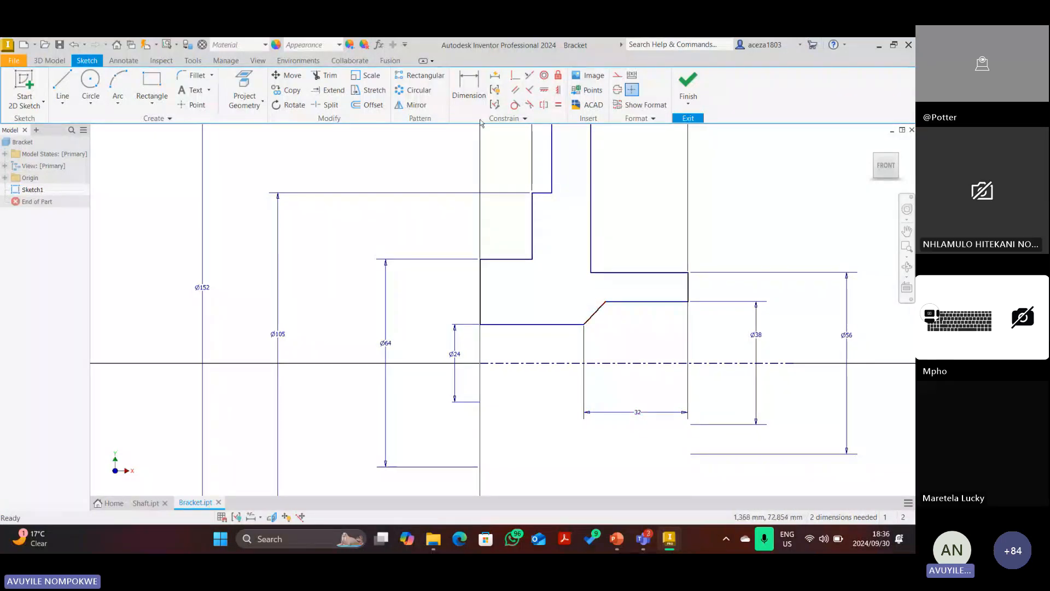
pyautogui.click(571, 325)
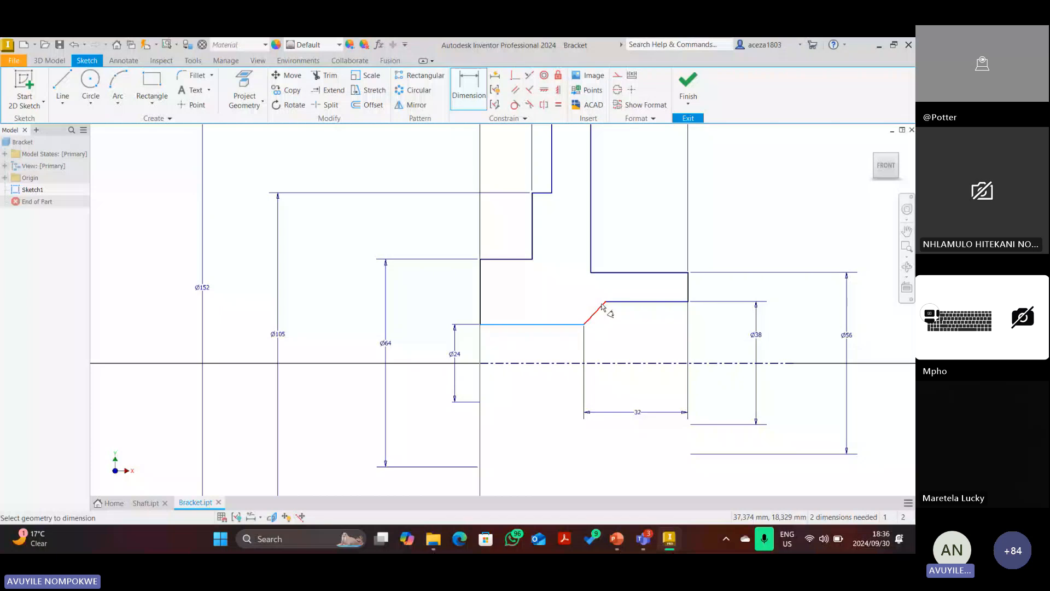
pyautogui.click(601, 308)
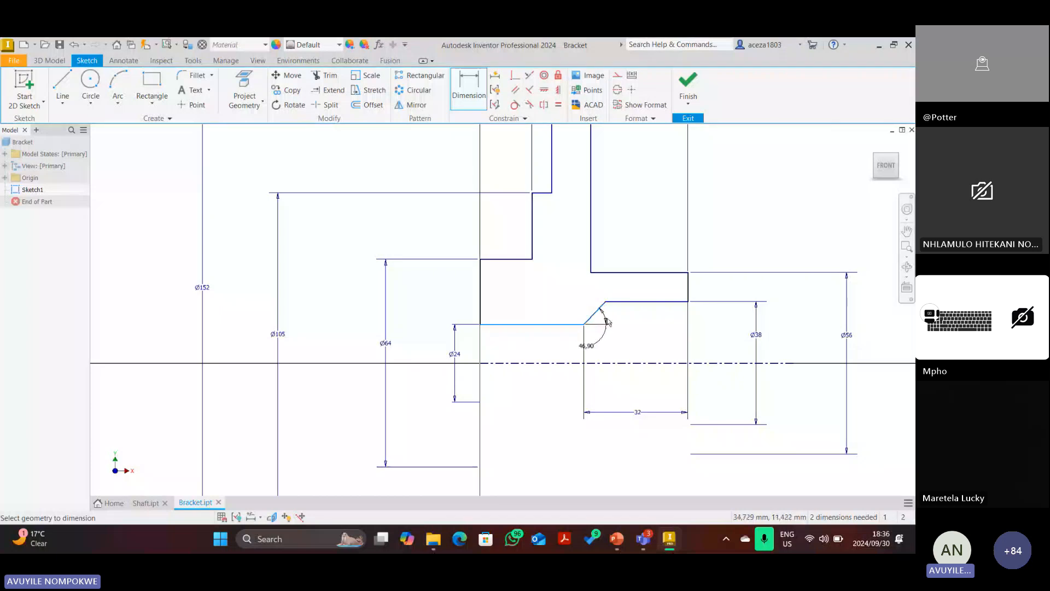
pyautogui.click(635, 296)
pyautogui.write('30')
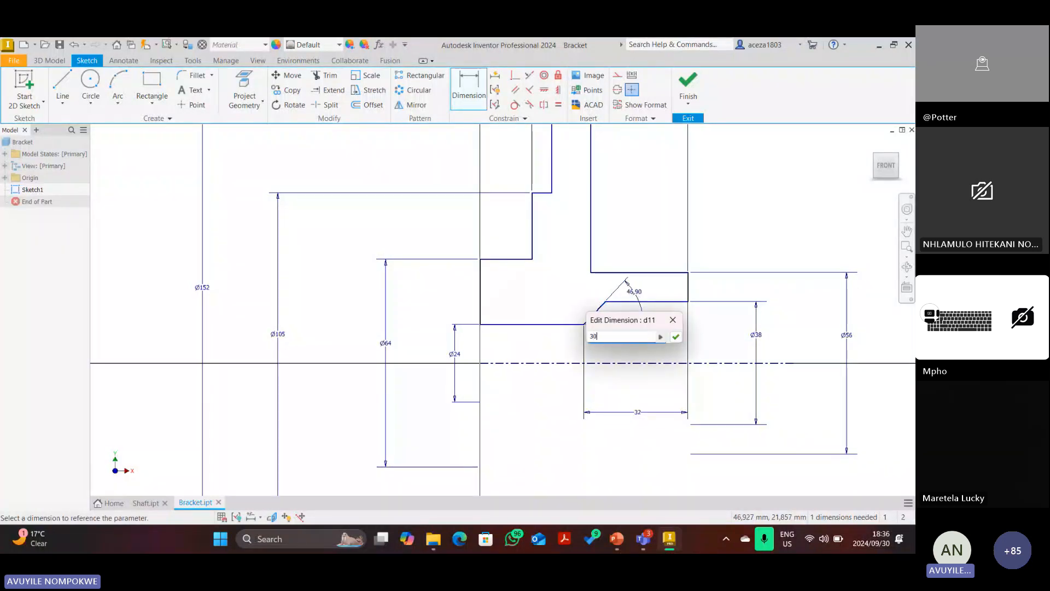
pyautogui.press('Return')
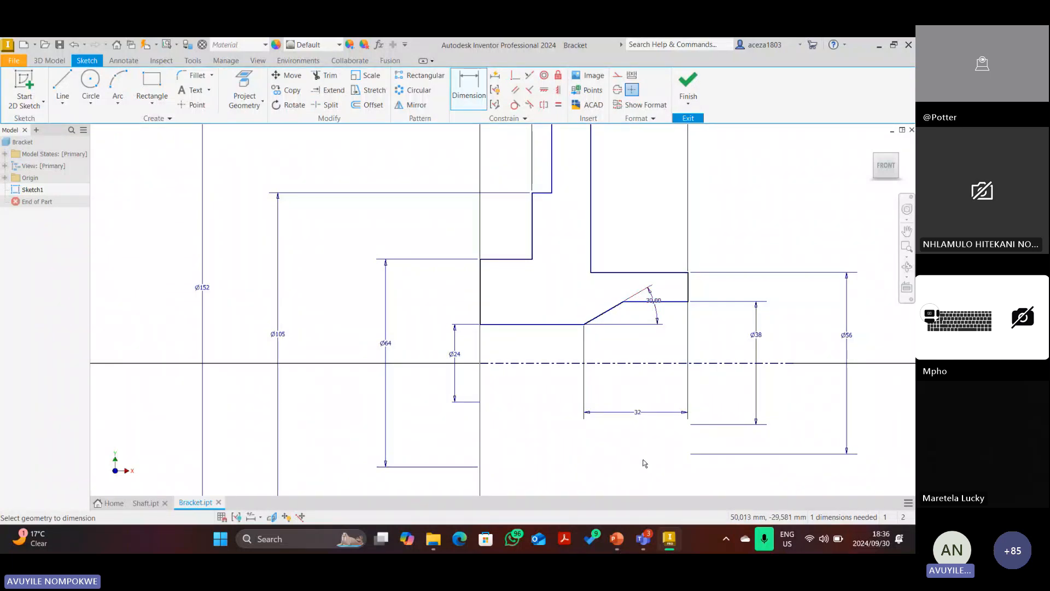
# Draw a red ink stroke along the spacer's chamfered edge on slide 2.
pyautogui.click(616, 539)
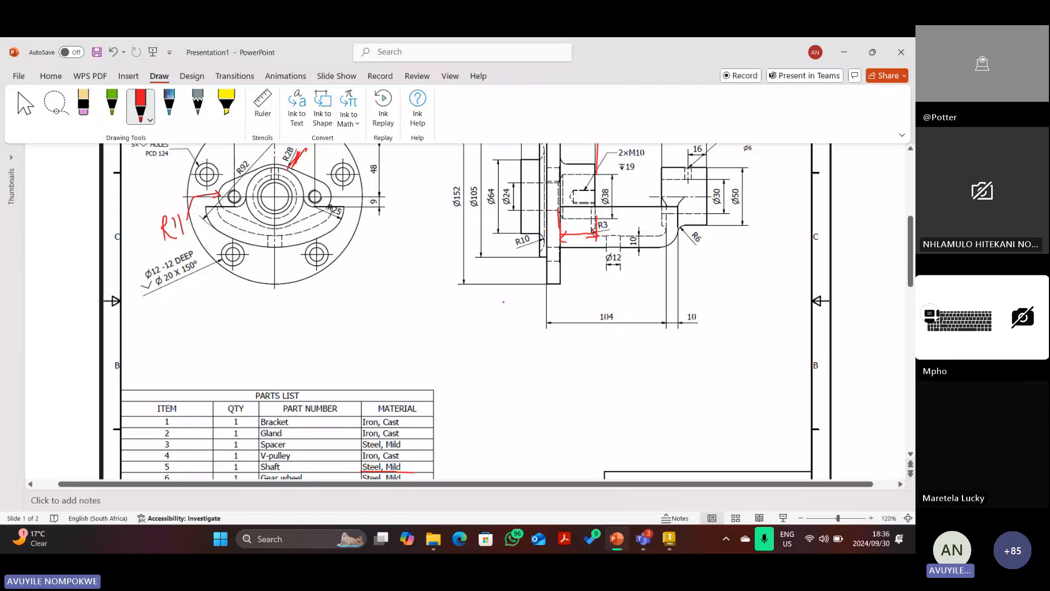
pyautogui.scroll(1, 492, 328)
pyautogui.scroll(1, 537, 267)
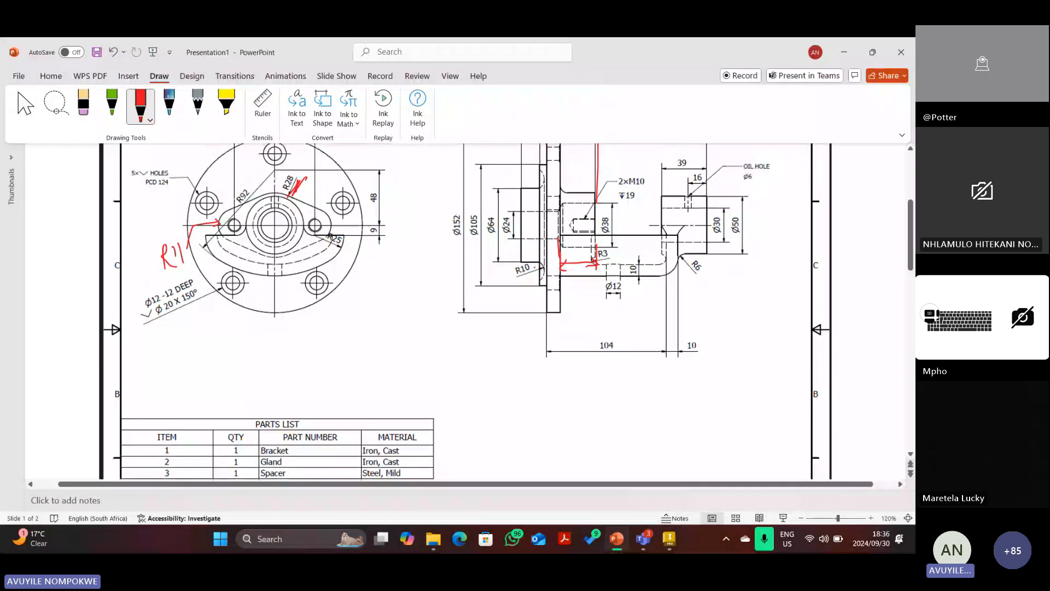
pyautogui.scroll(-5, 536, 267)
pyautogui.scroll(-4, 375, 406)
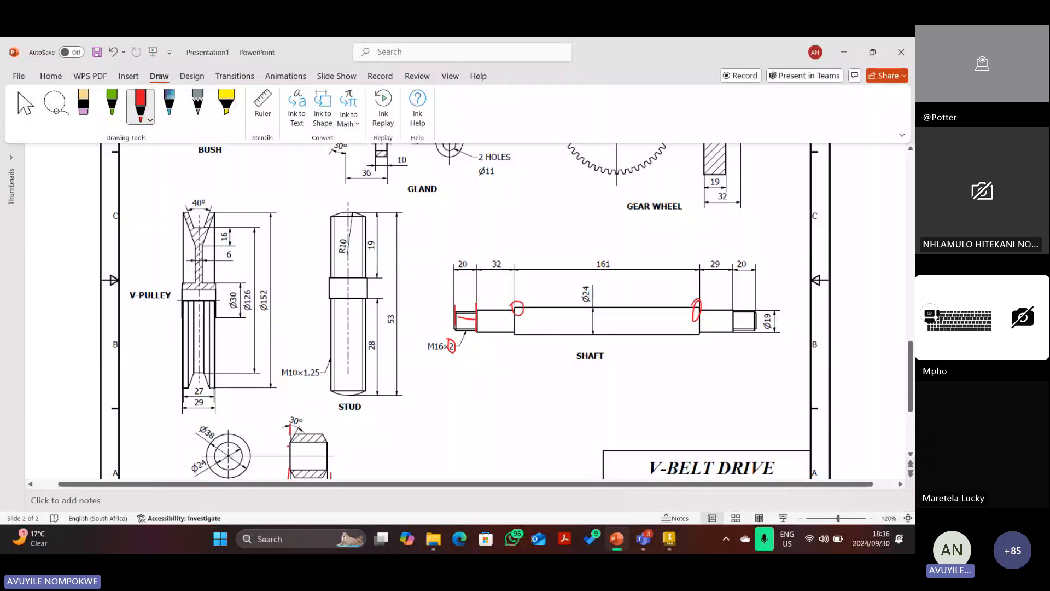
pyautogui.moveTo(291, 424)
pyautogui.mouseDown()
pyautogui.moveTo(288, 450)
pyautogui.moveTo(290, 441)
pyautogui.mouseUp()
pyautogui.scroll(5, 496, 394)
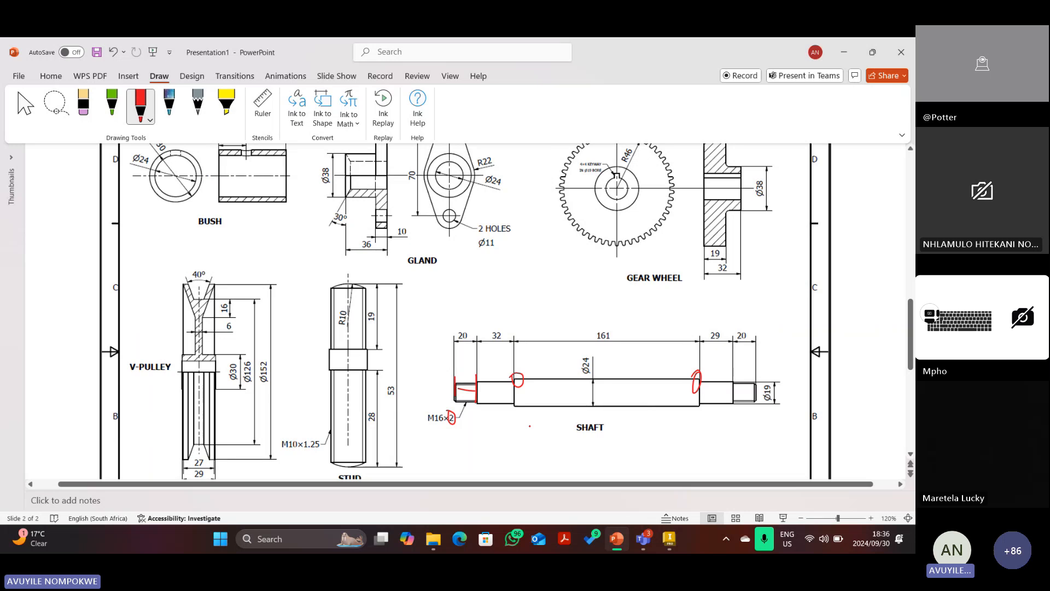
pyautogui.scroll(-3, 382, 446)
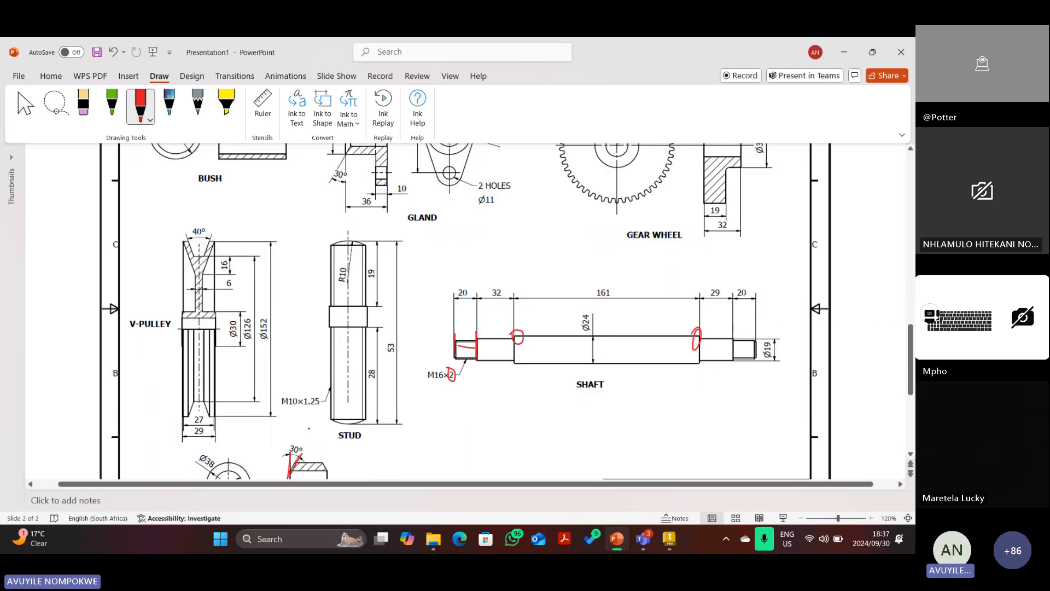
# Change the chamfer angle dimension in the Bracket sketch to 60°.
pyautogui.click(673, 544)
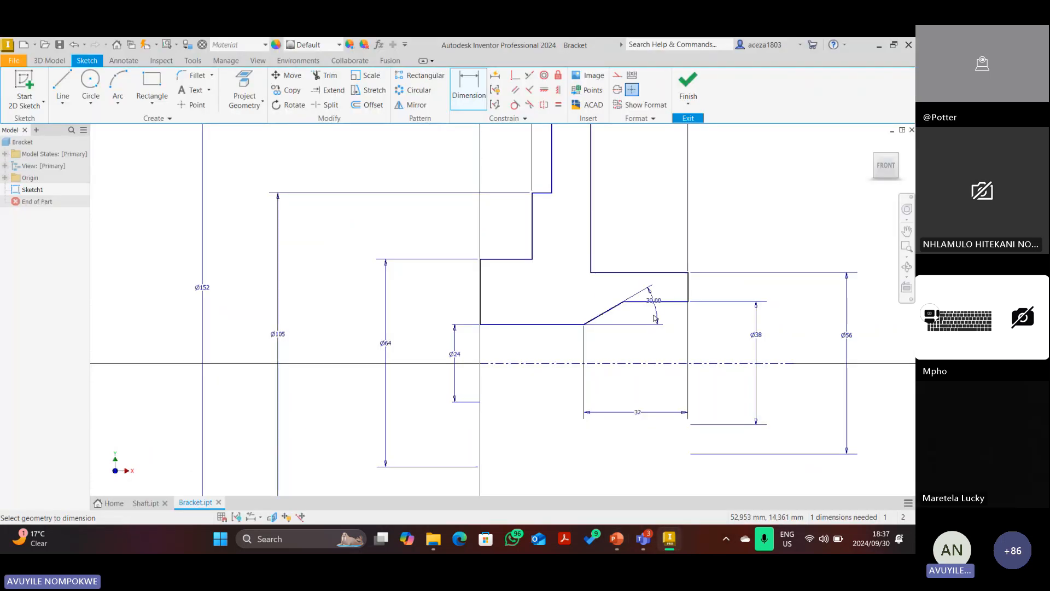
pyautogui.rightClick(655, 319)
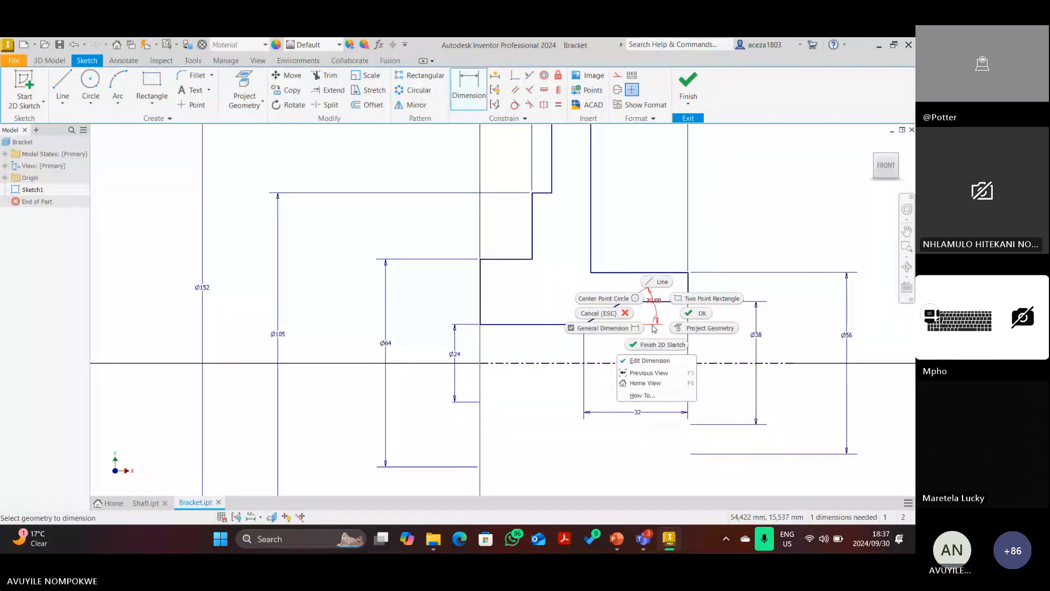
pyautogui.click(655, 318)
pyautogui.click(655, 318)
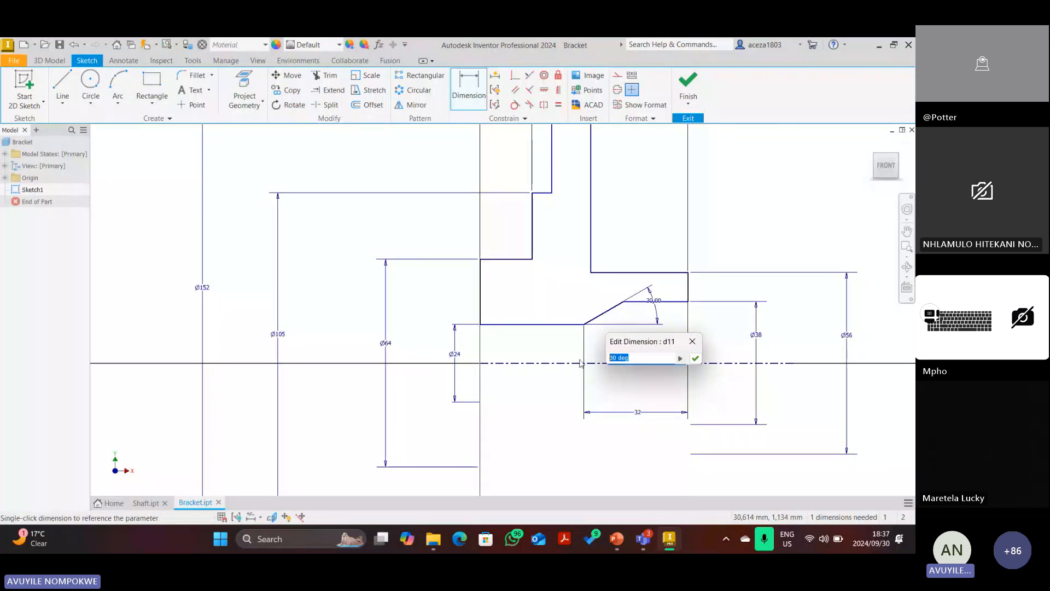
pyautogui.write('60')
pyautogui.press('Return')
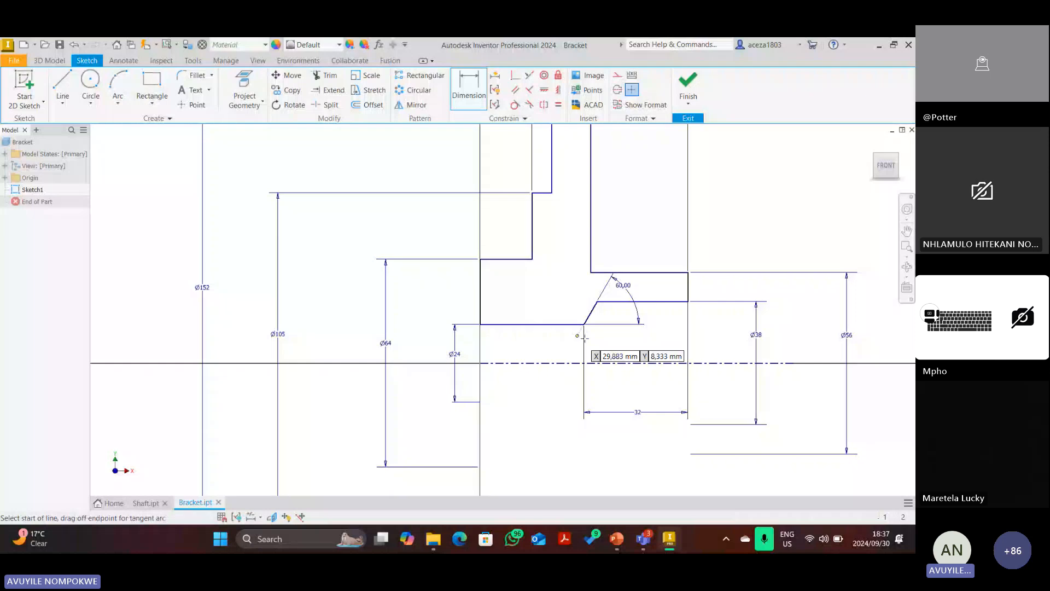
# Draw a temporary vertical line at the chamfer's lower end, then cancel its angle dimension.
pyautogui.click(583, 324)
pyautogui.click(584, 280)
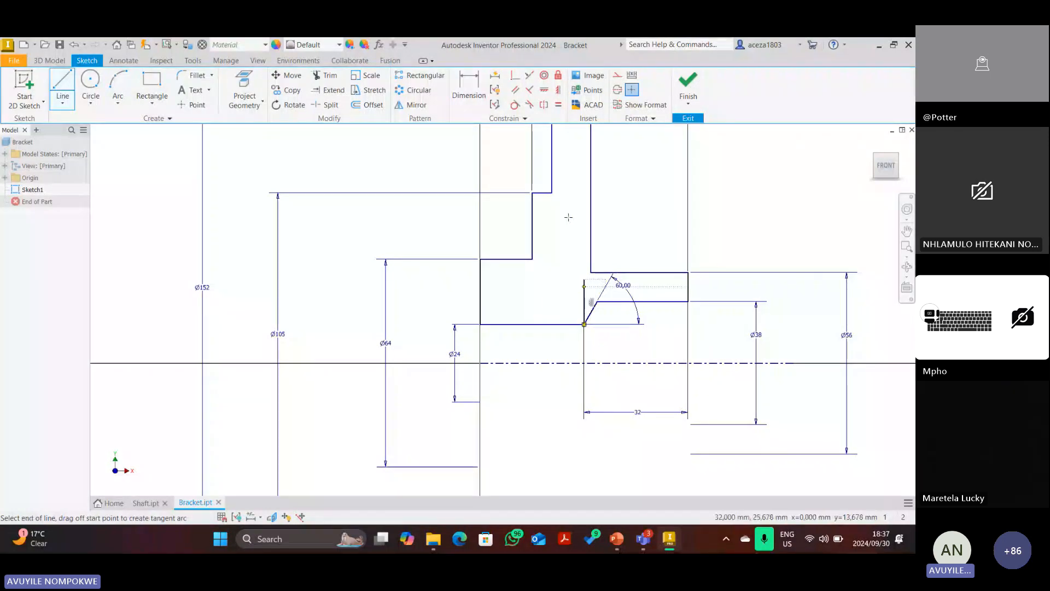
pyautogui.press('d')
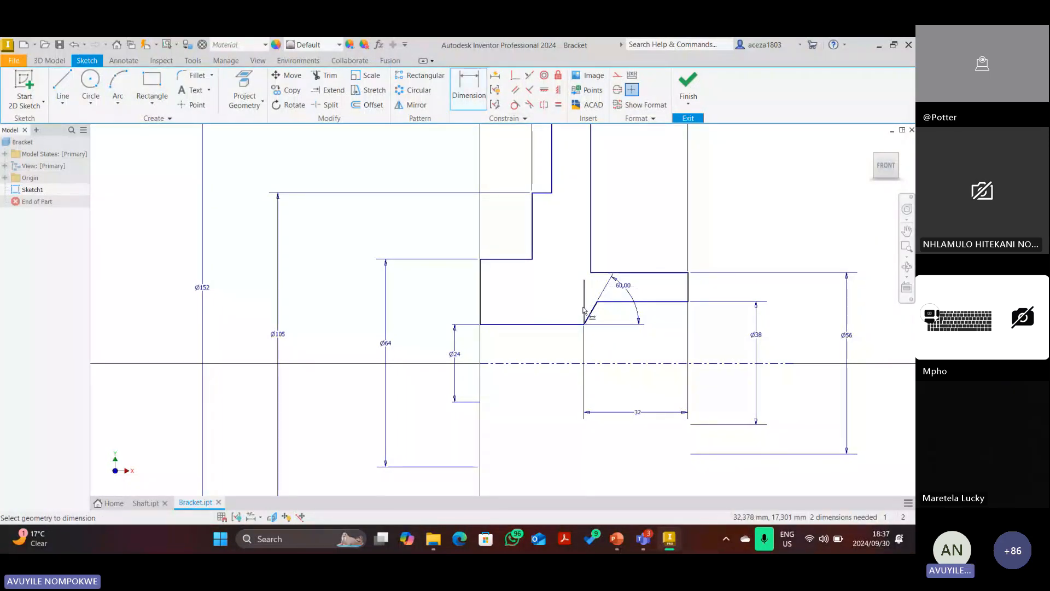
pyautogui.click(583, 310)
pyautogui.click(591, 313)
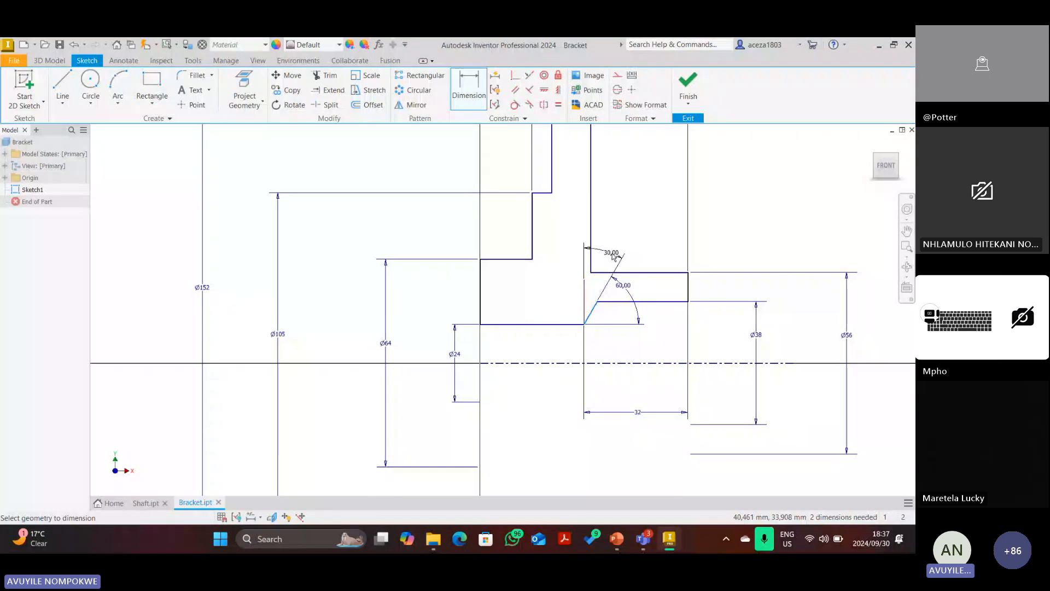
pyautogui.press('Escape')
pyautogui.rightClick(583, 244)
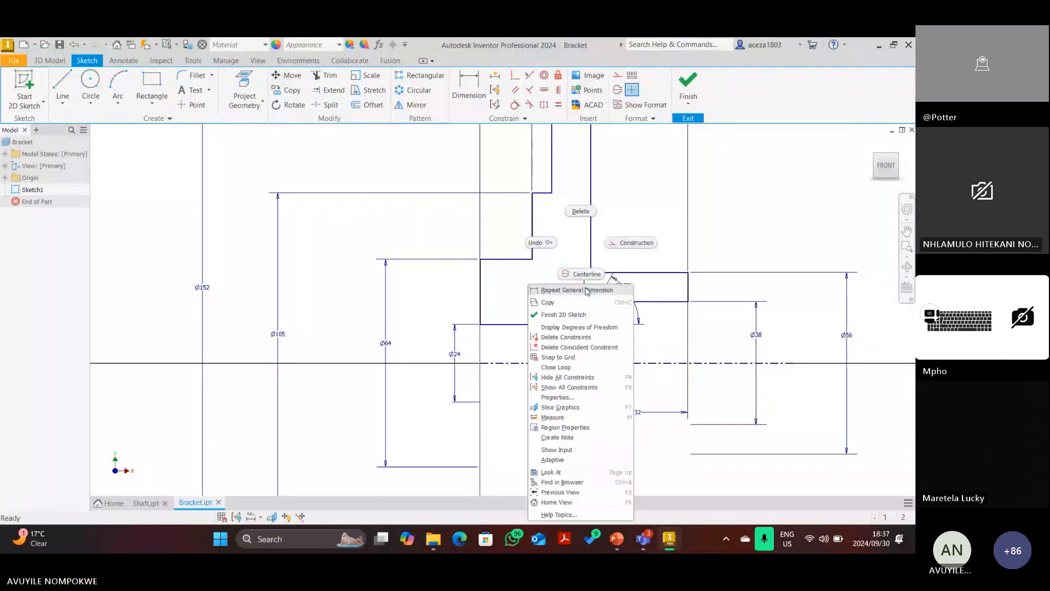
pyautogui.press('Escape')
pyautogui.scroll(-5, 557, 340)
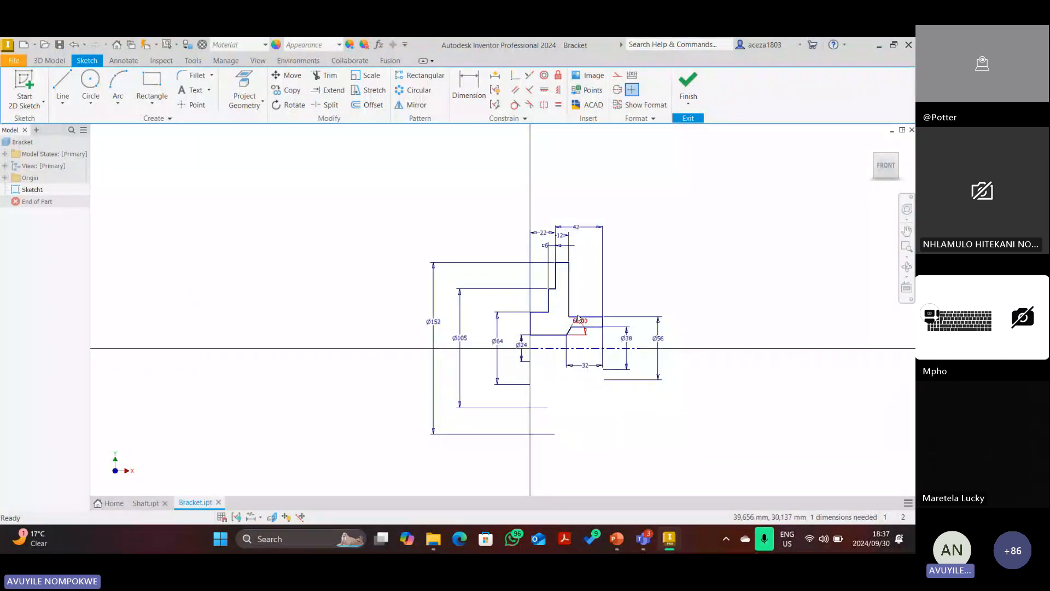
pyautogui.scroll(3, 578, 317)
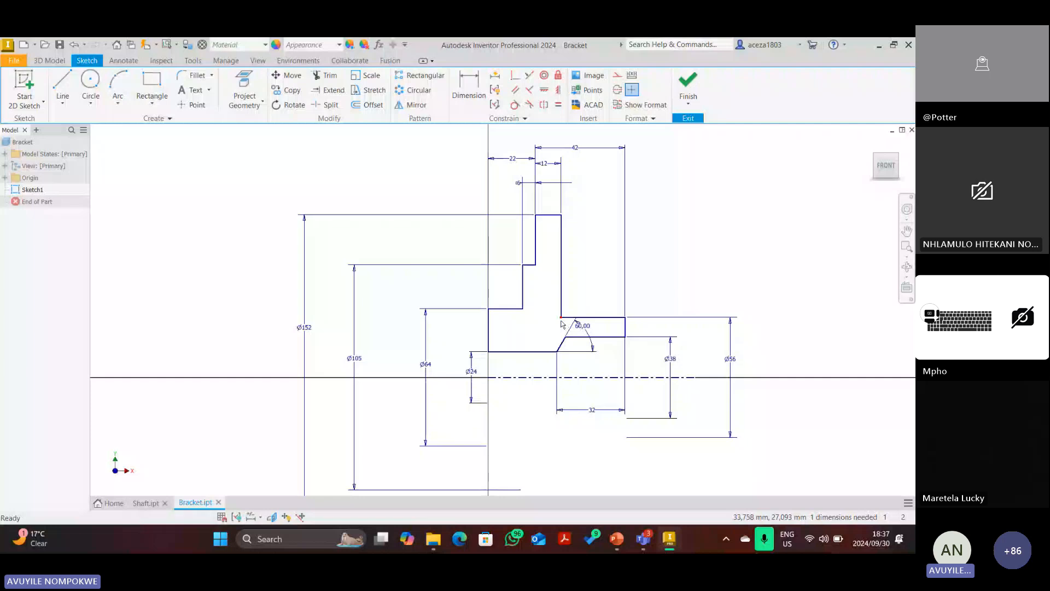
# Delete the old red ink near R3, over the 22, 42, 12 dimensions, and beside R28.
pyautogui.click(616, 539)
pyautogui.scroll(3, 507, 329)
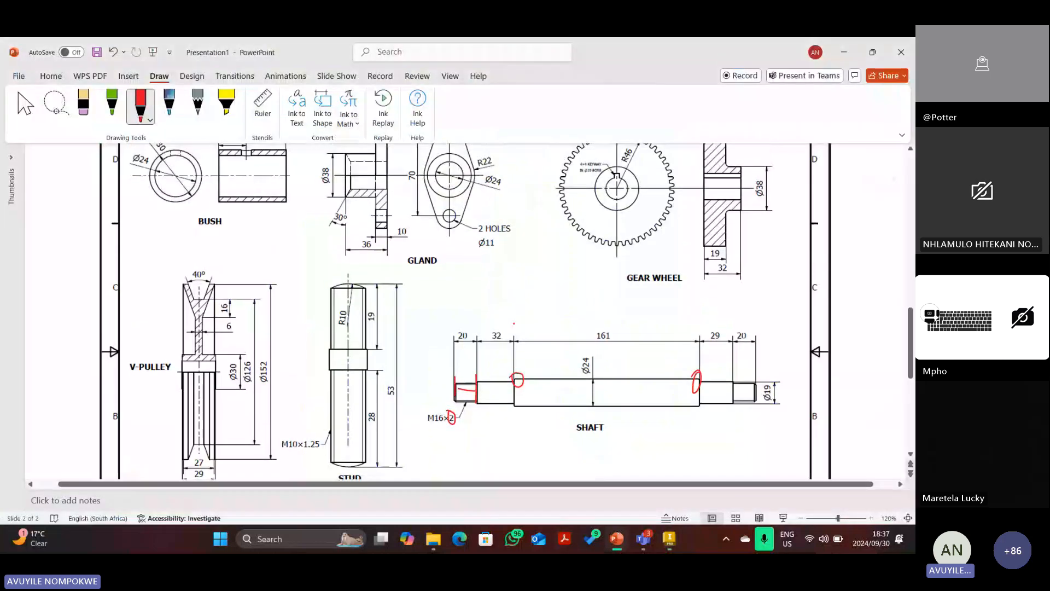
pyautogui.keyDown('ctrl'); pyautogui.scroll(3, 508, 330); pyautogui.keyUp('ctrl')
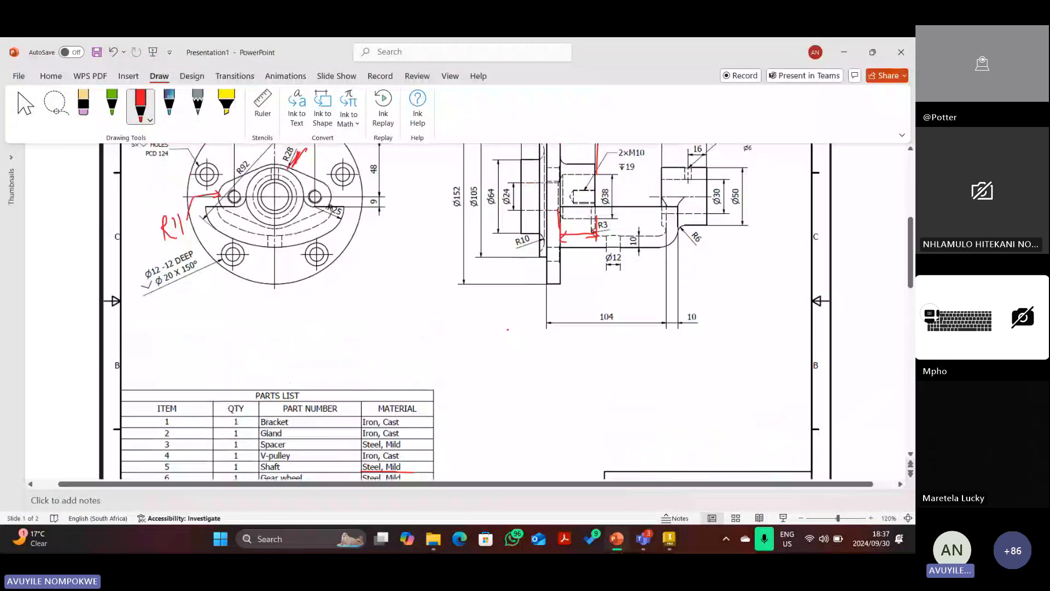
pyautogui.scroll(1, 507, 329)
pyautogui.press('Escape')
pyautogui.click(569, 293)
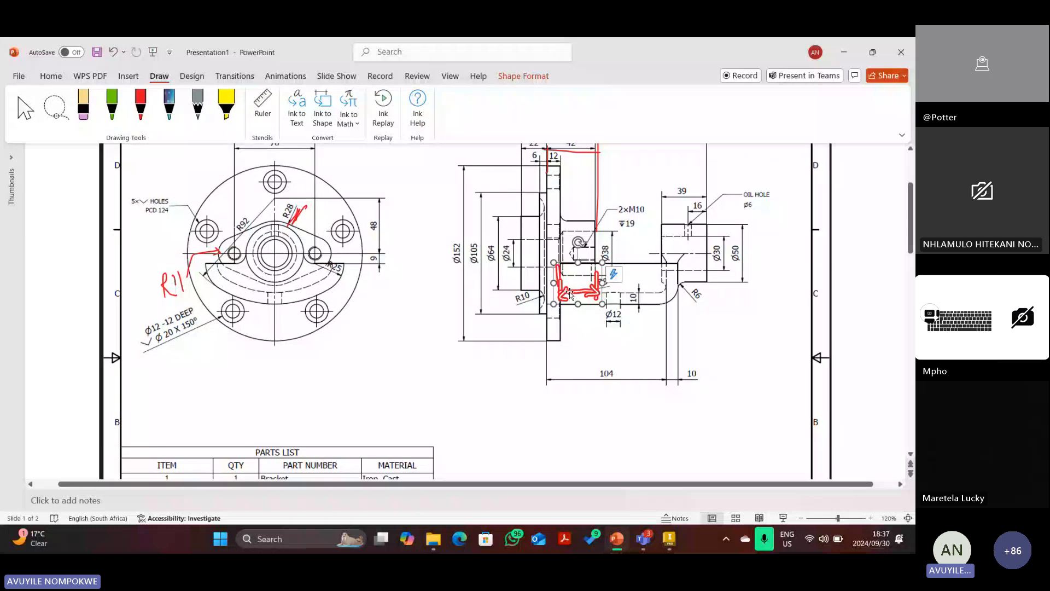
pyautogui.press('Delete')
pyautogui.scroll(1, 581, 186)
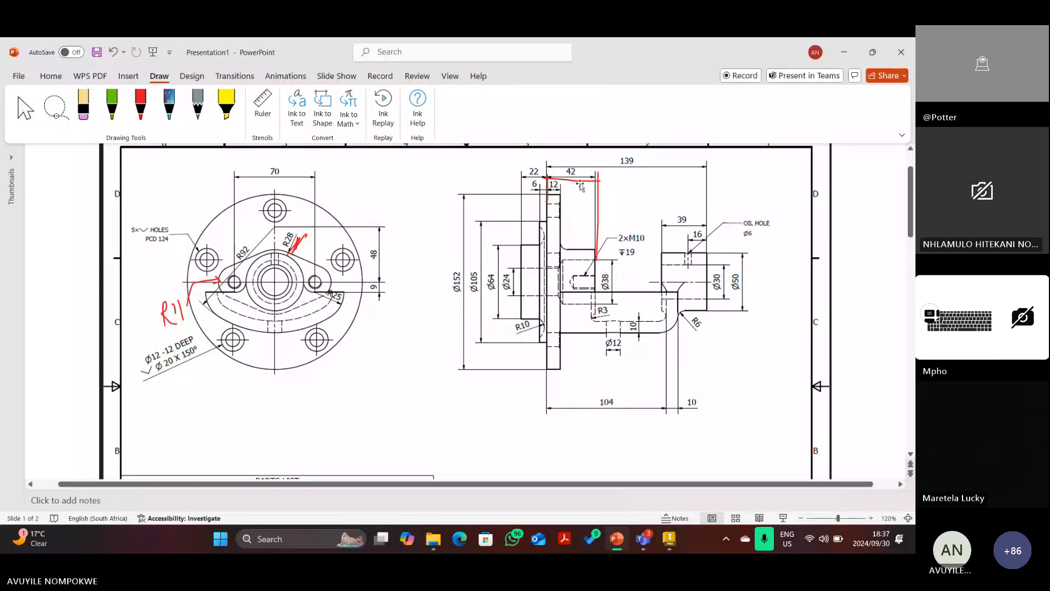
pyautogui.click(581, 185)
pyautogui.press('Delete')
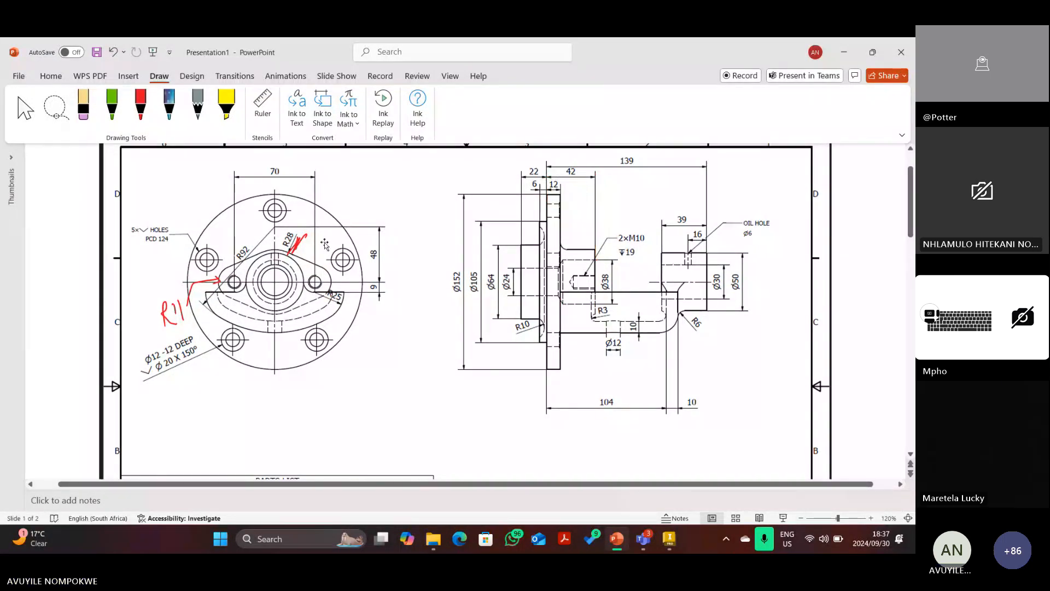
pyautogui.click(302, 241)
pyautogui.press('Delete')
# Trace the bracket's stepped outline in red ink, then delete that trace.
pyautogui.click(143, 108)
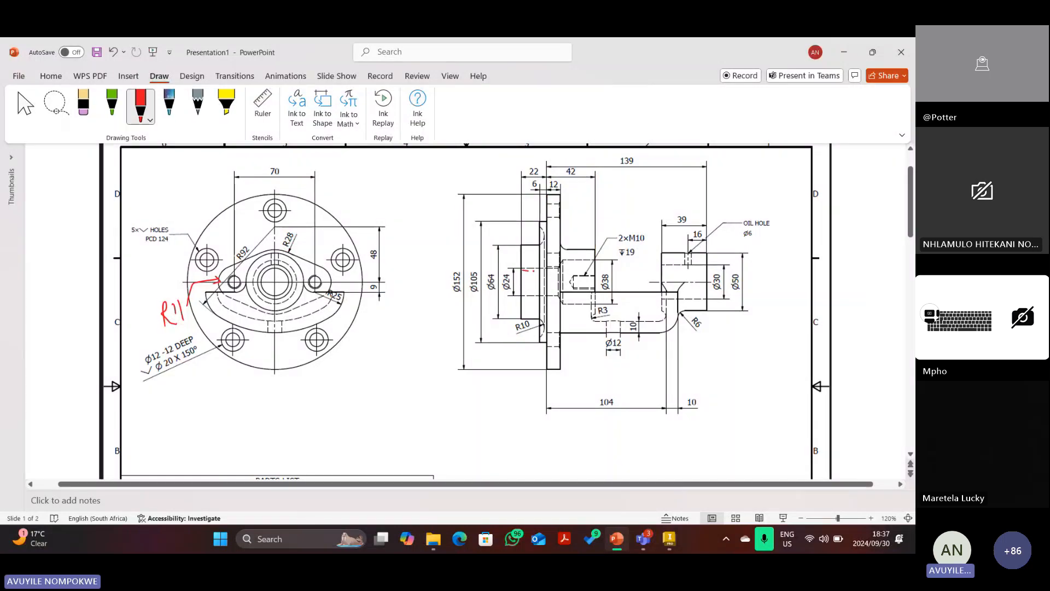
pyautogui.moveTo(533, 270)
pyautogui.mouseDown()
pyautogui.moveTo(593, 259)
pyautogui.moveTo(595, 251)
pyautogui.moveTo(562, 251)
pyautogui.moveTo(561, 189)
pyautogui.moveTo(520, 245)
pyautogui.moveTo(519, 270)
pyautogui.mouseUp()
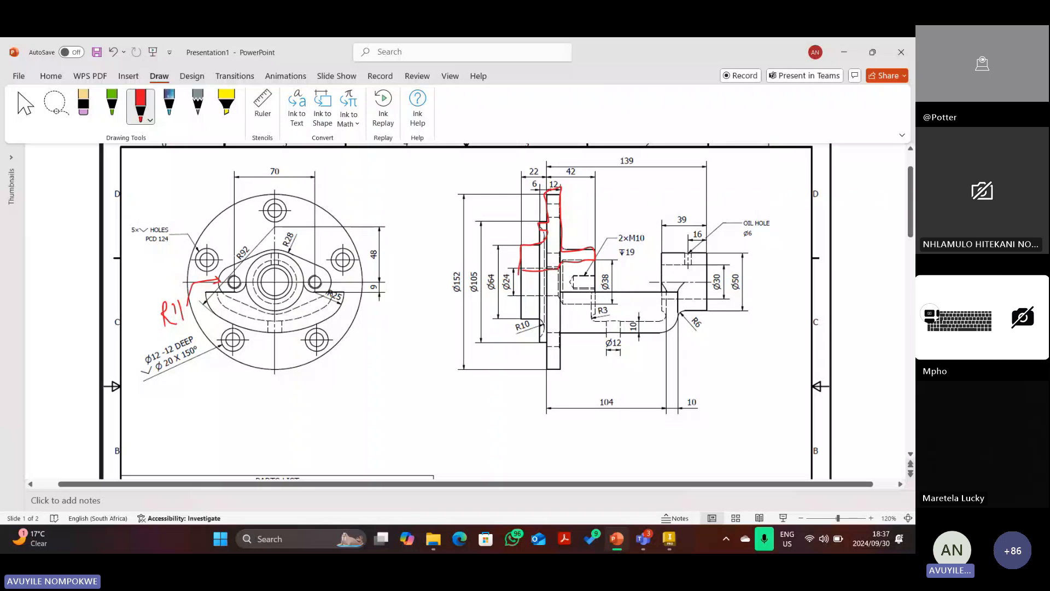
pyautogui.press('Escape')
pyautogui.click(547, 252)
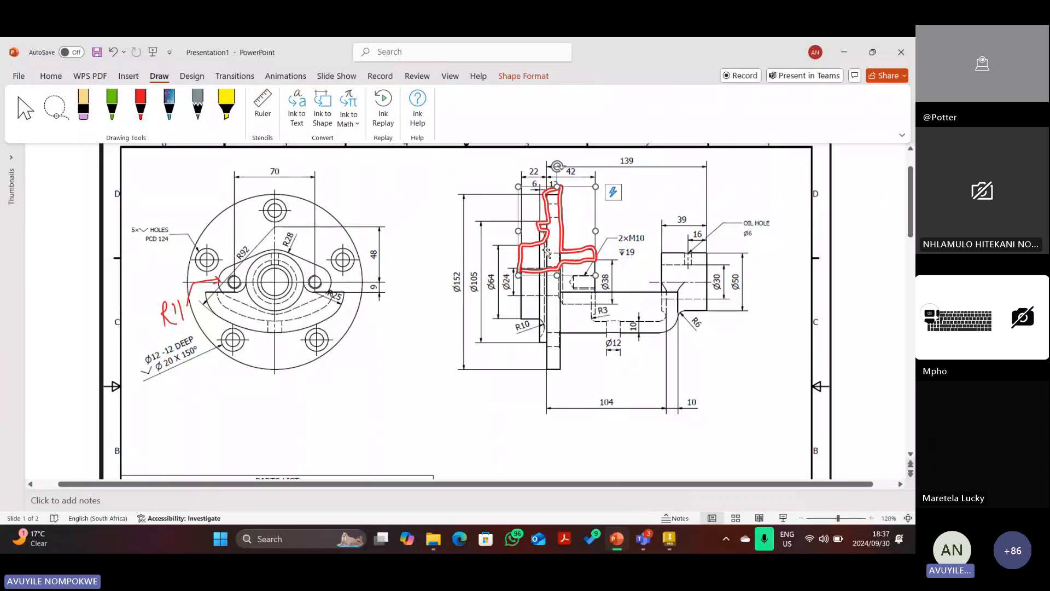
pyautogui.press('Delete')
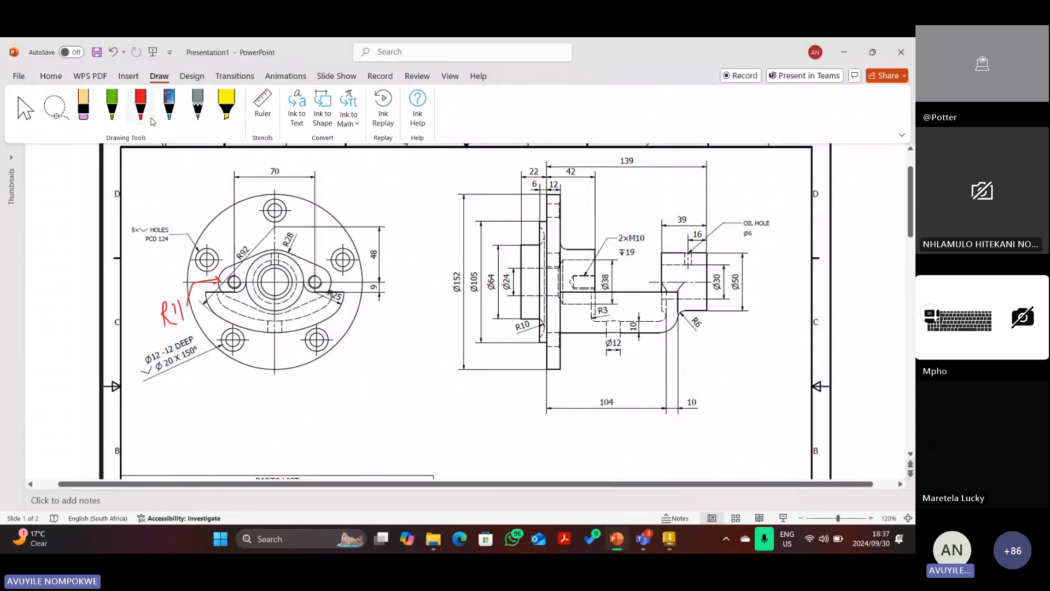
# Mark the upper flange edge and the R10 fillet with red ink arrows.
pyautogui.click(141, 103)
pyautogui.moveTo(536, 227)
pyautogui.mouseDown()
pyautogui.moveTo(543, 243)
pyautogui.moveTo(529, 244)
pyautogui.moveTo(544, 240)
pyautogui.moveTo(537, 225)
pyautogui.mouseUp()
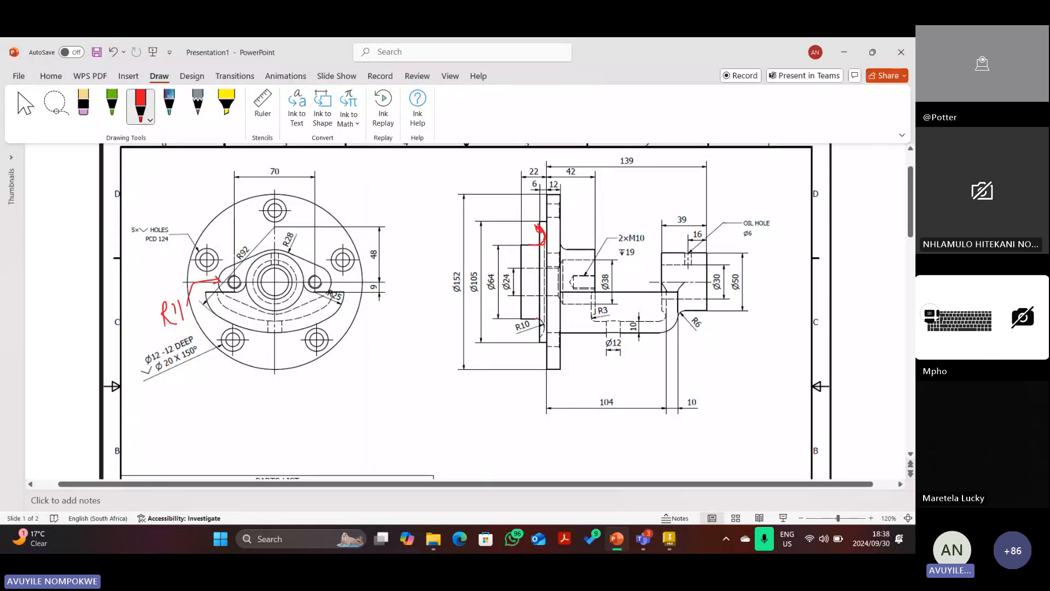
pyautogui.moveTo(537, 317)
pyautogui.mouseDown()
pyautogui.moveTo(550, 326)
pyautogui.moveTo(543, 338)
pyautogui.mouseUp()
pyautogui.hotkey('ctrl', 'z')
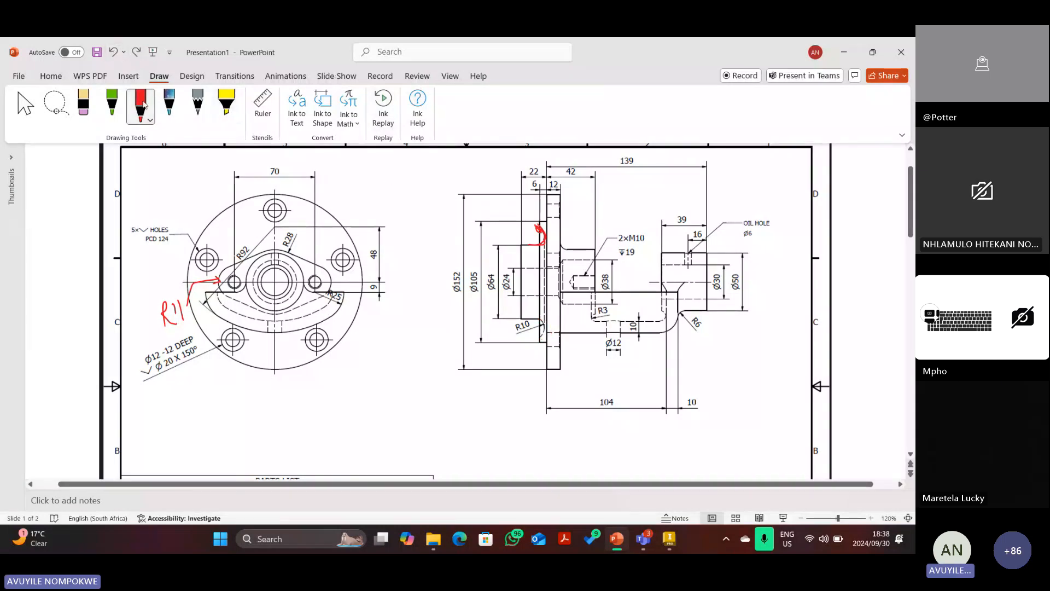
pyautogui.click(142, 103)
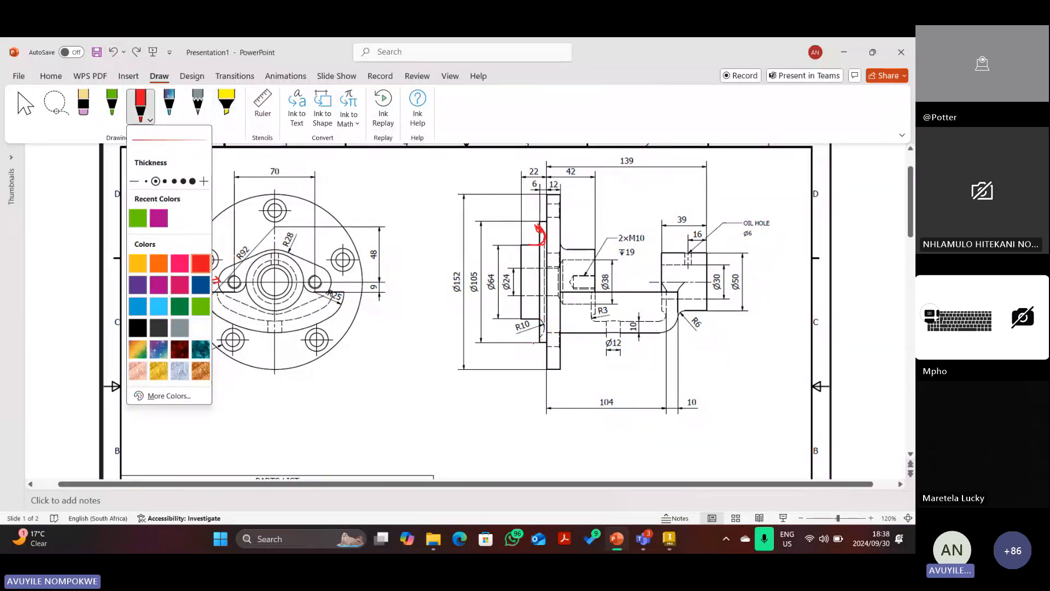
pyautogui.moveTo(534, 343)
pyautogui.mouseDown()
pyautogui.moveTo(525, 316)
pyautogui.moveTo(544, 325)
pyautogui.moveTo(541, 335)
pyautogui.mouseUp()
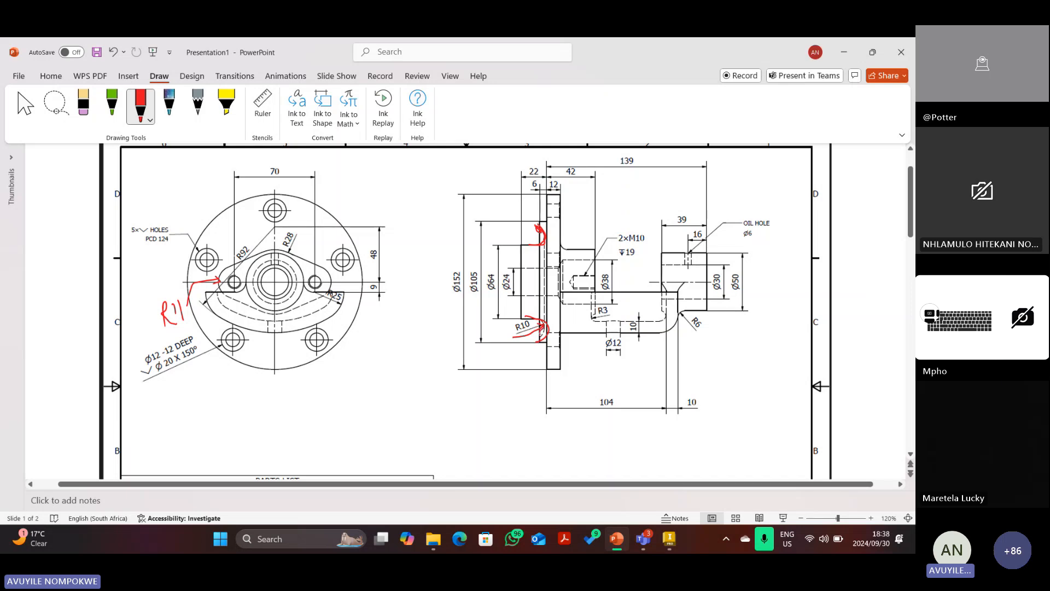
pyautogui.press('Escape')
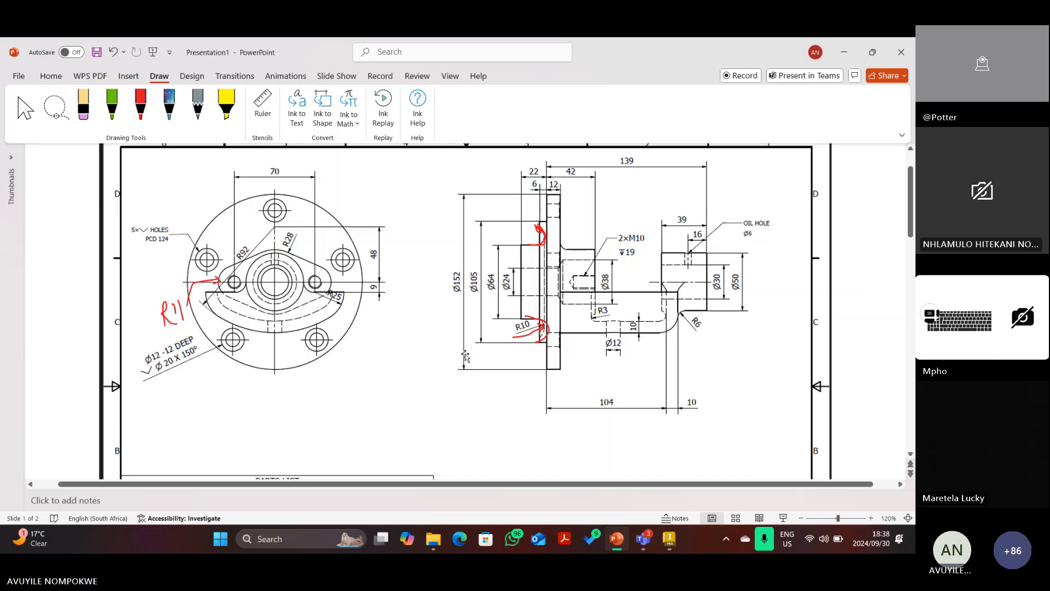
# Compare the Bracket sketch with the PowerPoint reference drawing, ending back on the sketch.
pyautogui.click(670, 539)
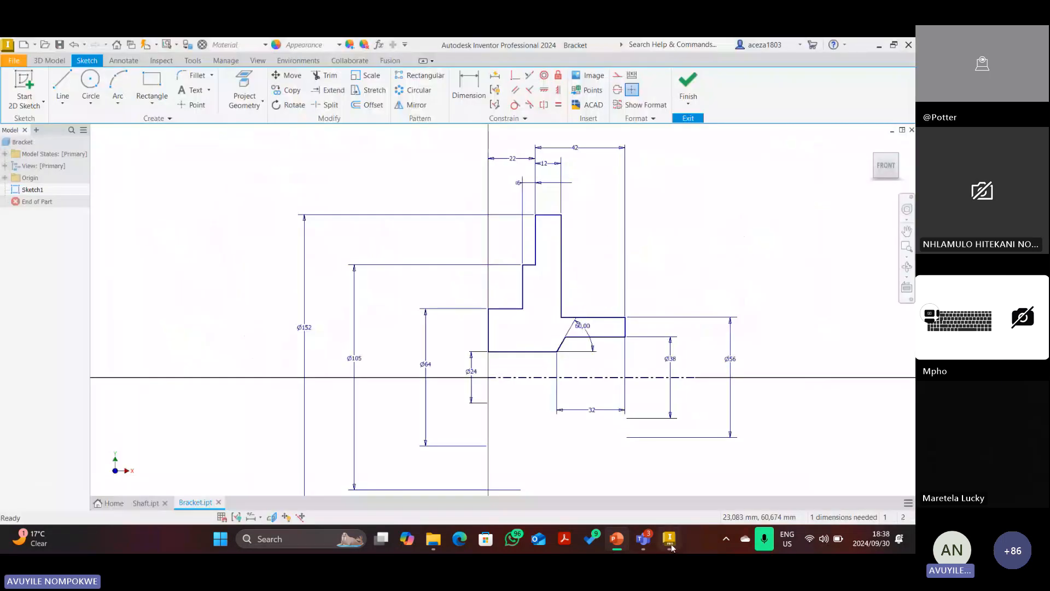
pyautogui.scroll(3, 529, 284)
pyautogui.scroll(-2, 532, 300)
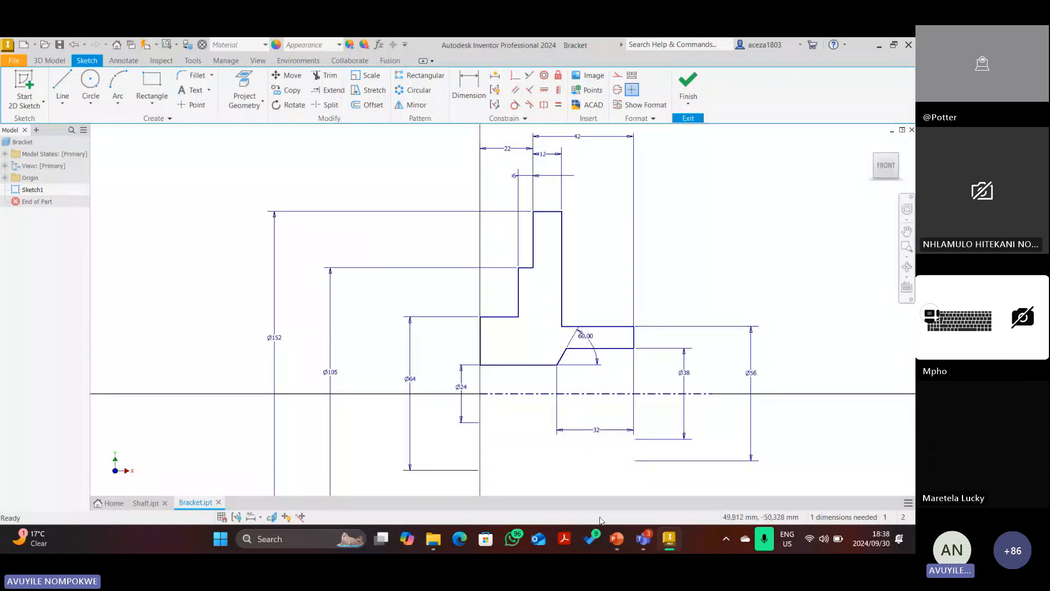
pyautogui.click(617, 539)
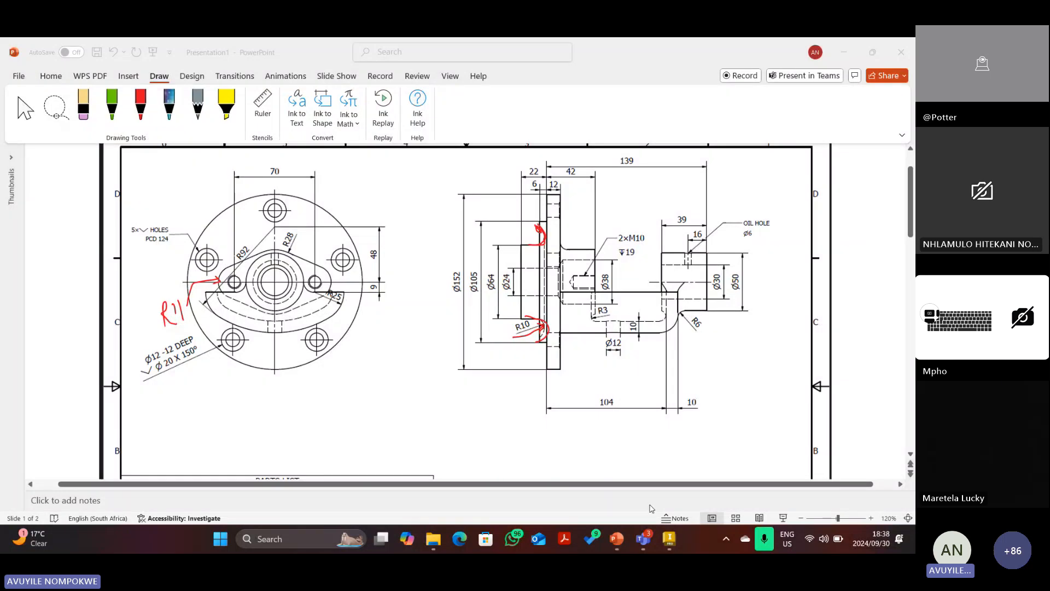
pyautogui.click(676, 545)
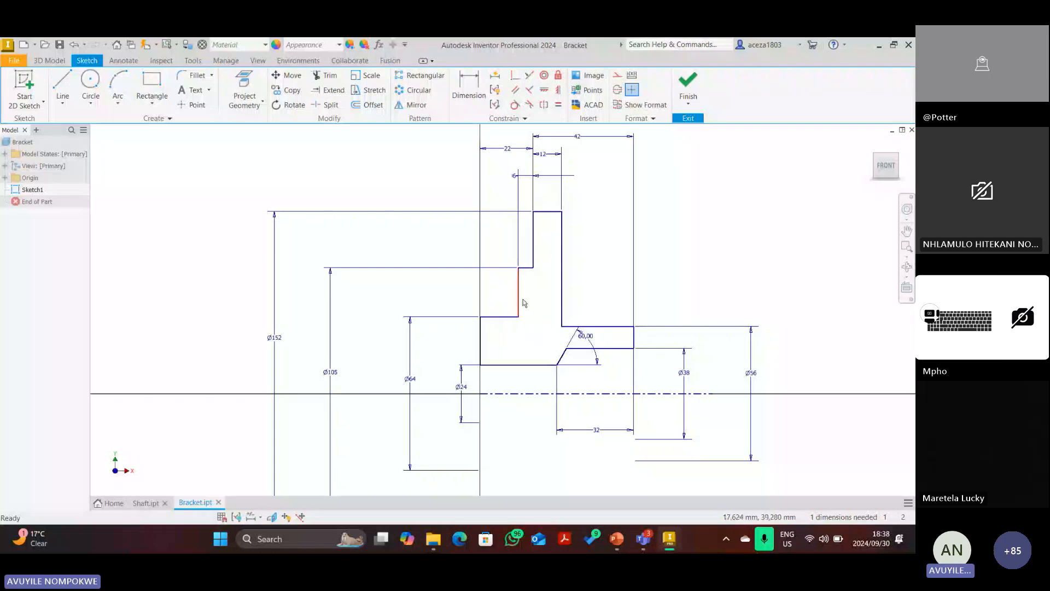
pyautogui.scroll(-3, 522, 299)
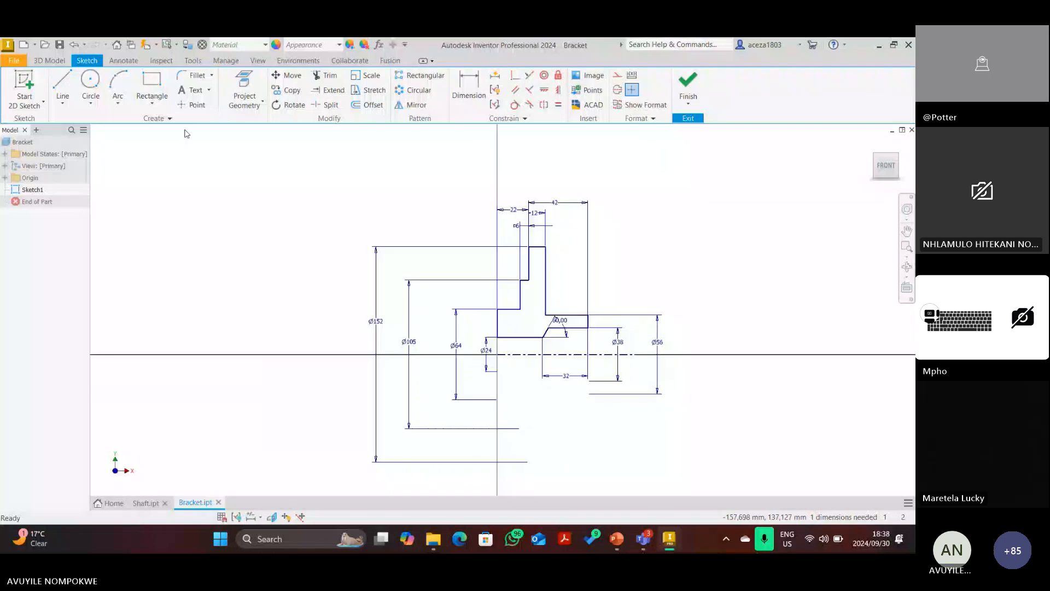
# Draw a groove arc from the flange corner up to the vertical edge.
pyautogui.click(121, 84)
pyautogui.scroll(5, 500, 284)
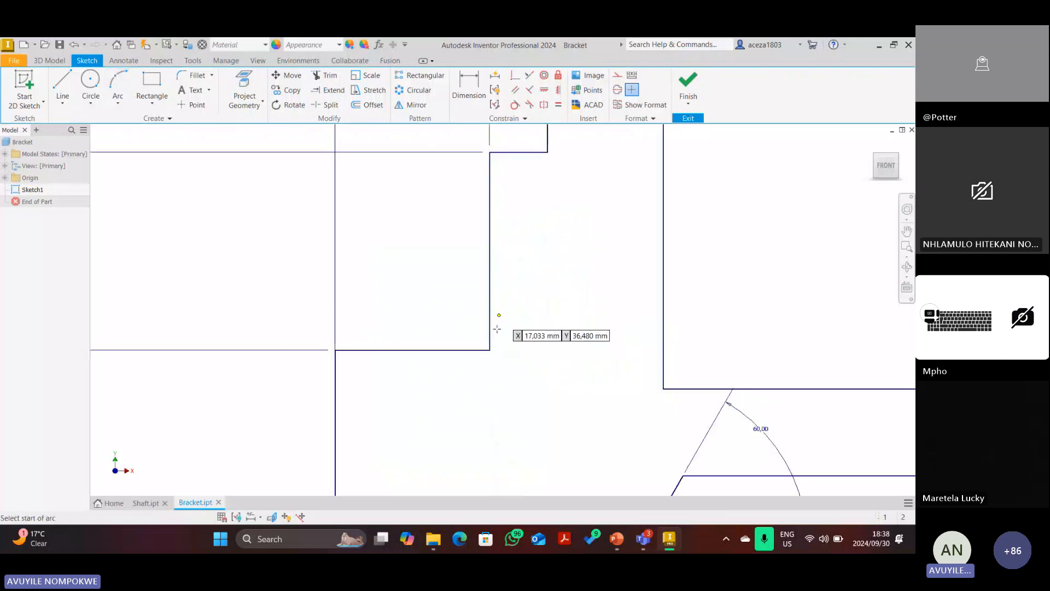
pyautogui.click(489, 350)
pyautogui.click(490, 230)
pyautogui.scroll(-2, 523, 263)
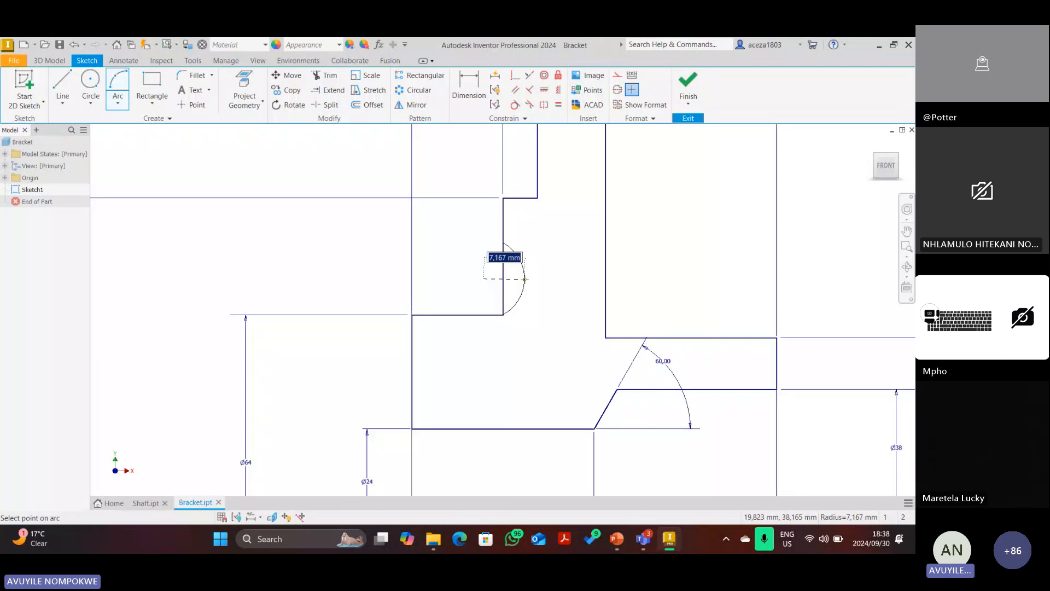
pyautogui.click(525, 279)
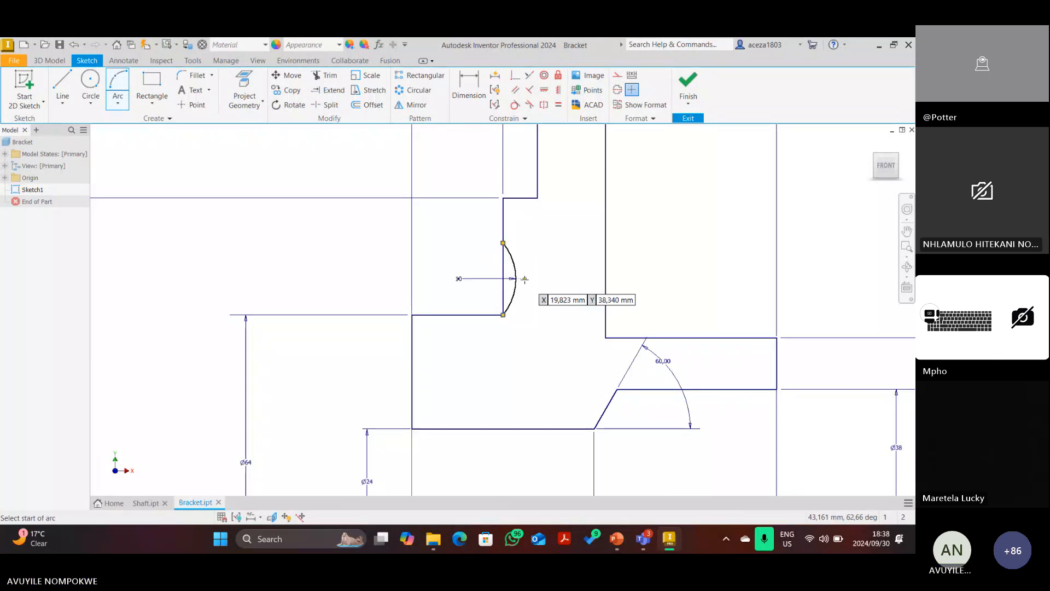
pyautogui.scroll(-3, 529, 261)
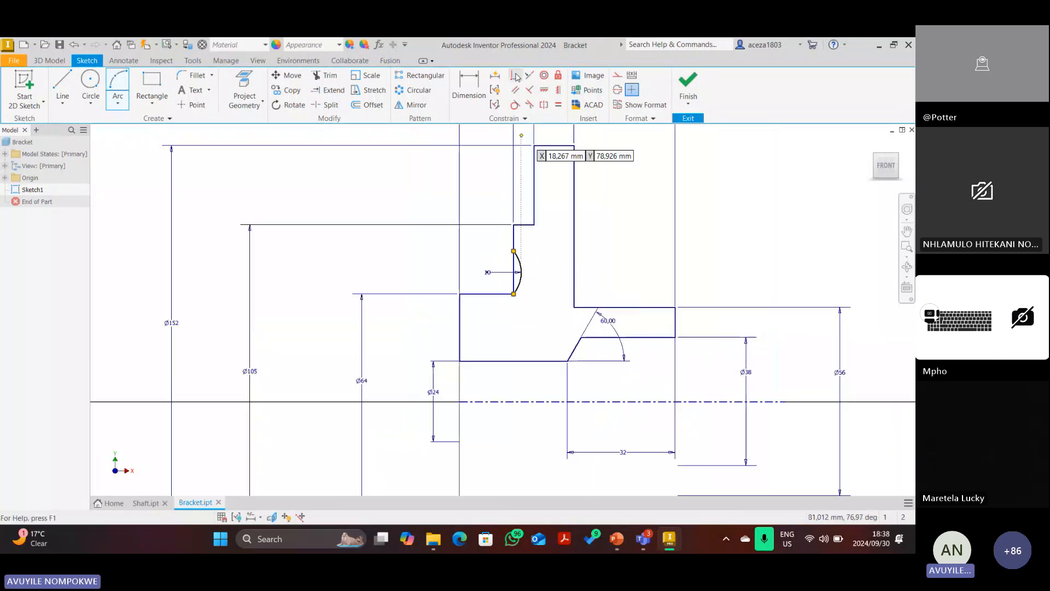
# Make the corner point coincident with the horizontal line, dismissing the duplicate-constraint warning.
pyautogui.click(515, 75)
pyautogui.scroll(3, 520, 288)
pyautogui.click(509, 300)
pyautogui.scroll(3, 510, 300)
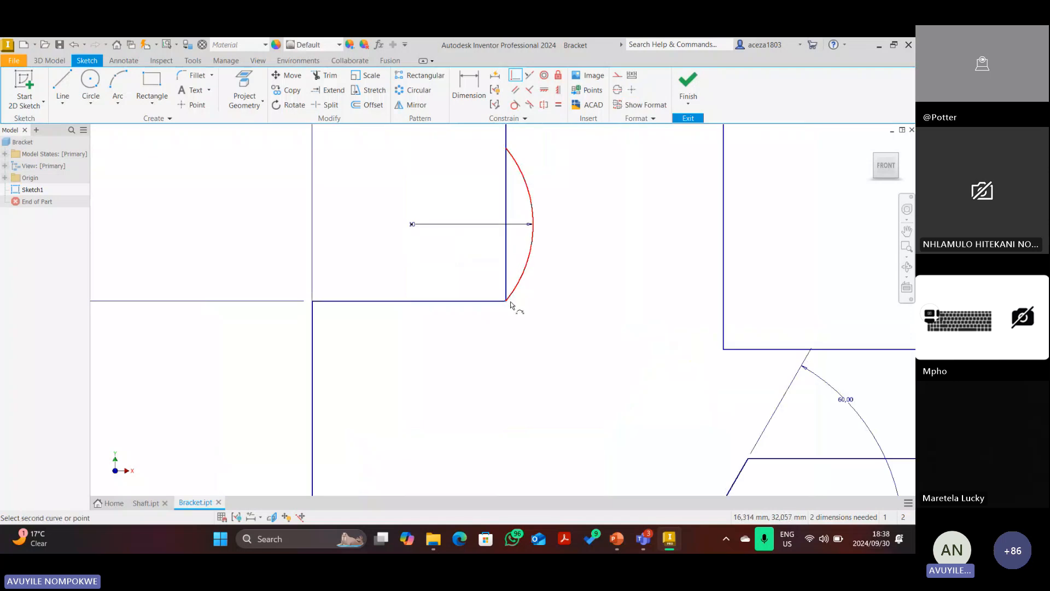
pyautogui.click(504, 301)
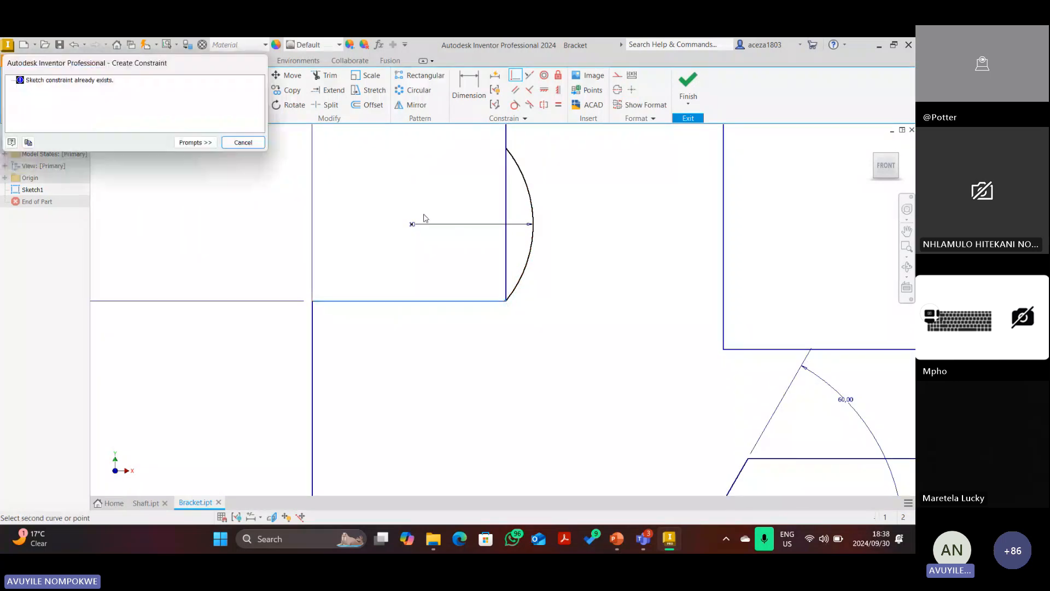
pyautogui.click(244, 142)
pyautogui.scroll(-2, 558, 307)
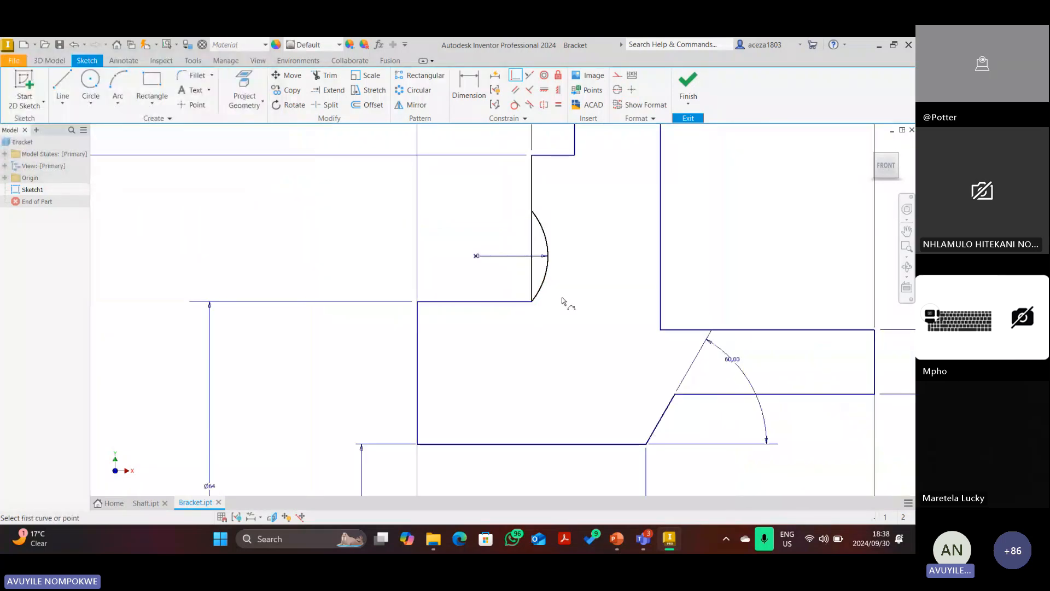
# Trim away the straight line segment behind the groove arc.
pyautogui.press('x')
pyautogui.scroll(-3, 562, 297)
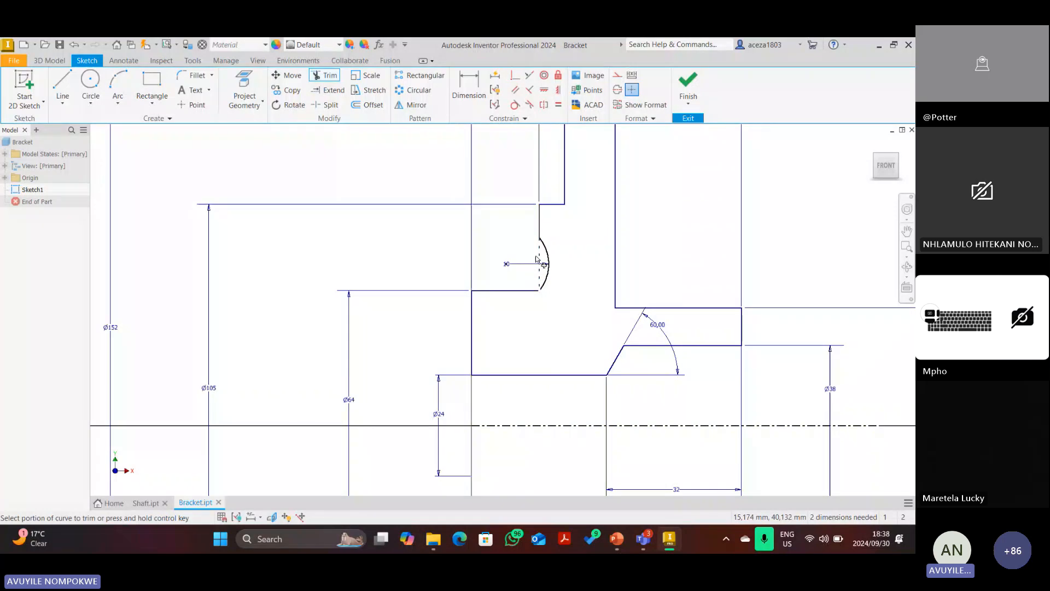
pyautogui.click(538, 261)
pyautogui.scroll(-2, 538, 262)
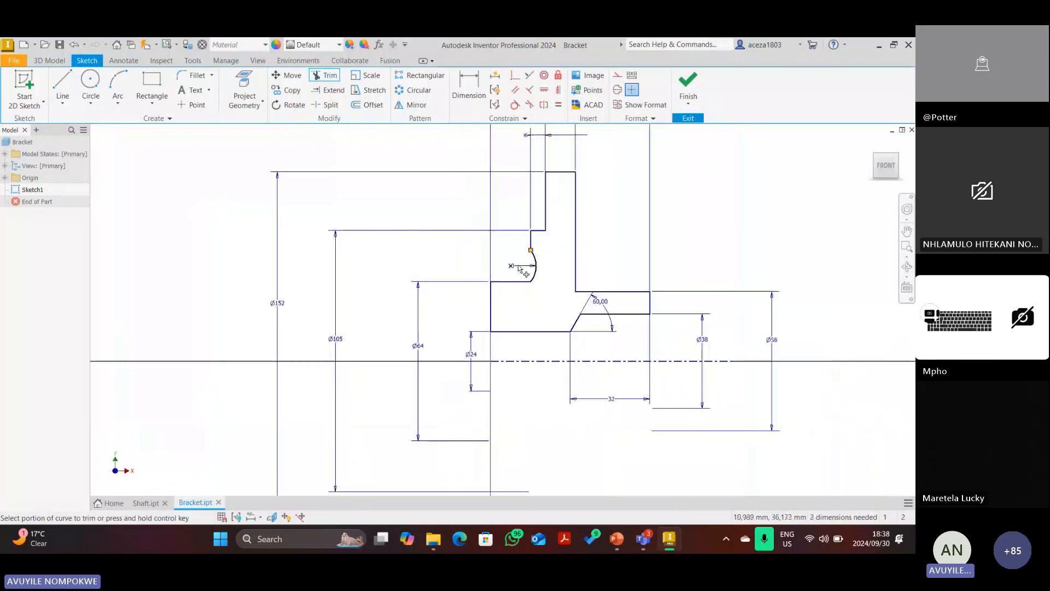
pyautogui.scroll(-3, 596, 254)
pyautogui.scroll(2, 597, 252)
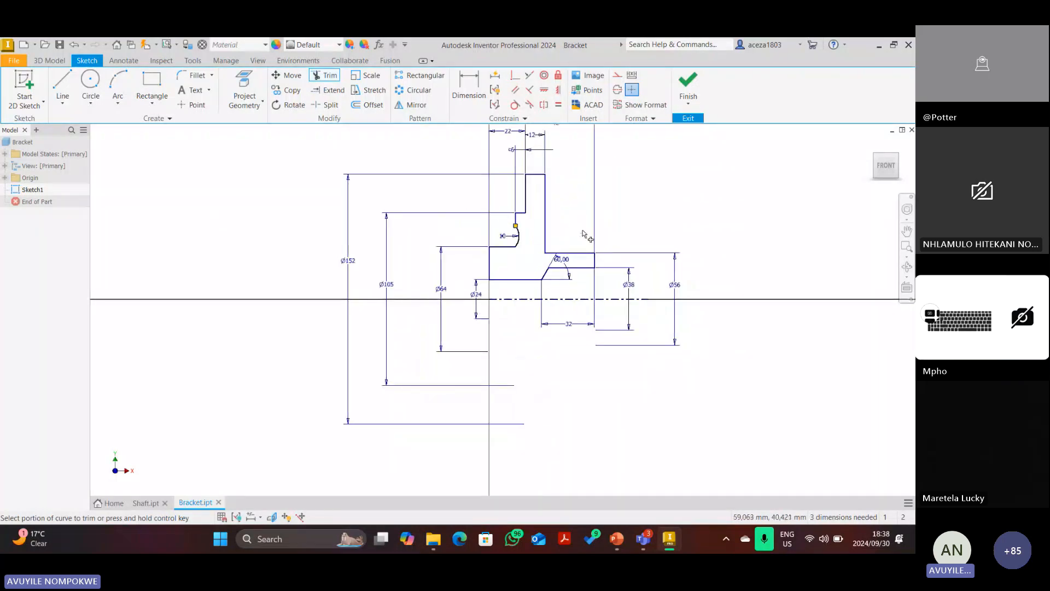
pyautogui.press('Escape')
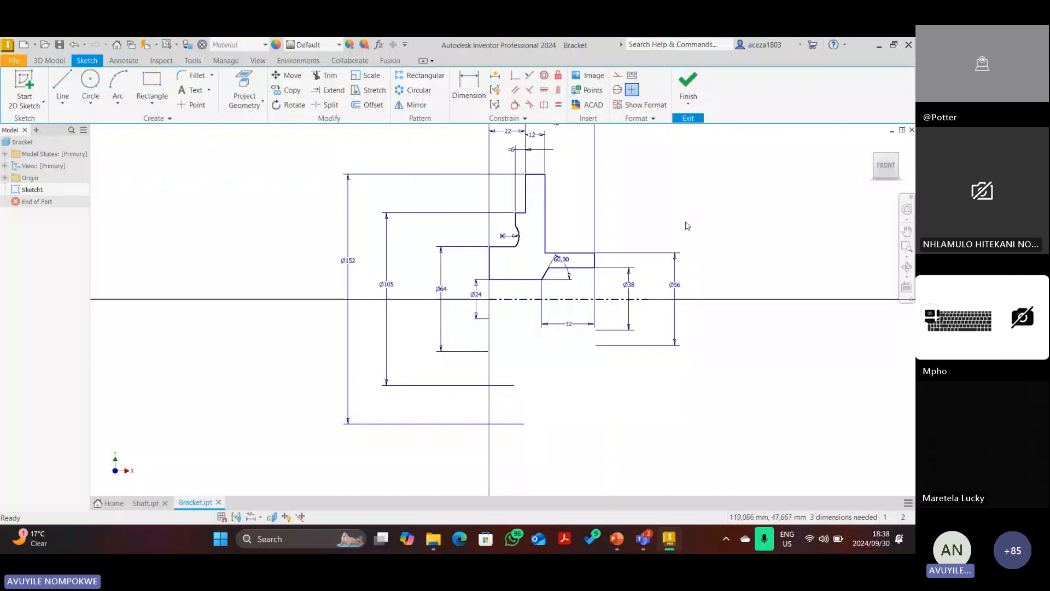
# Finish the sketch and revolve the profile into the Revolution1 solid.
pyautogui.click(688, 83)
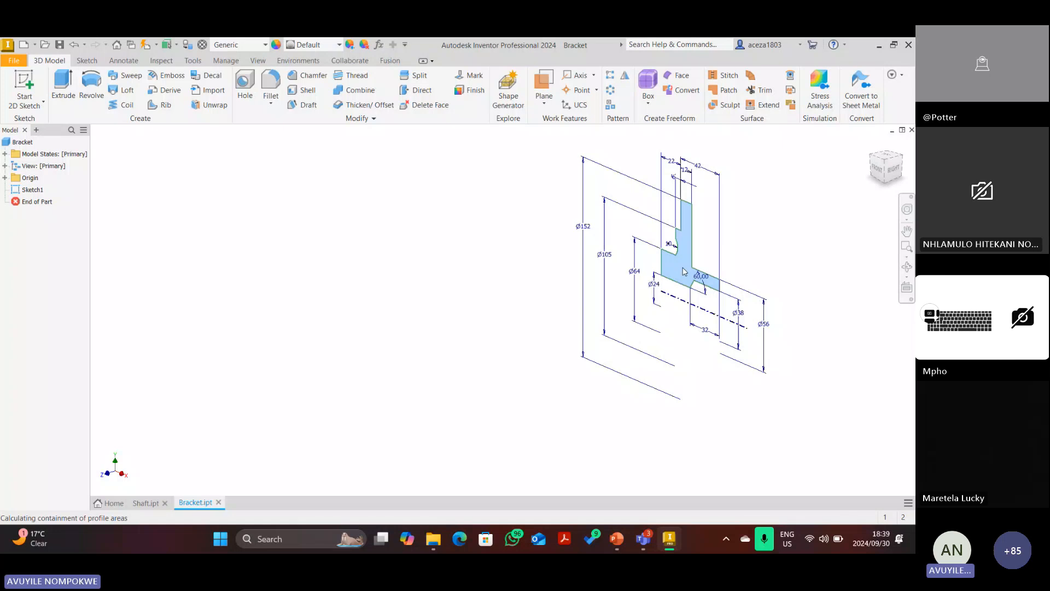
pyautogui.press('r')
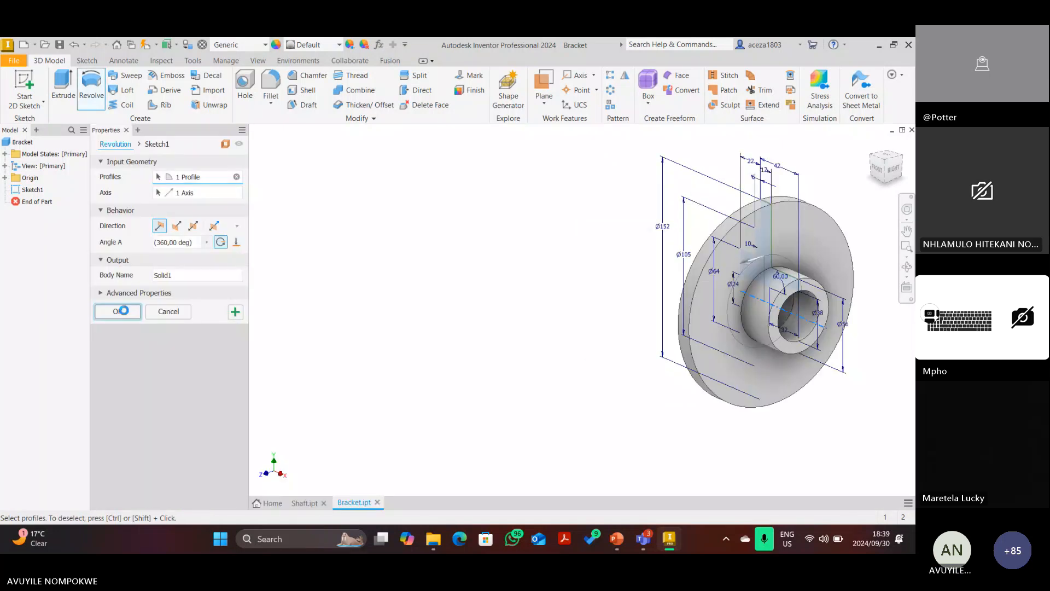
pyautogui.click(118, 312)
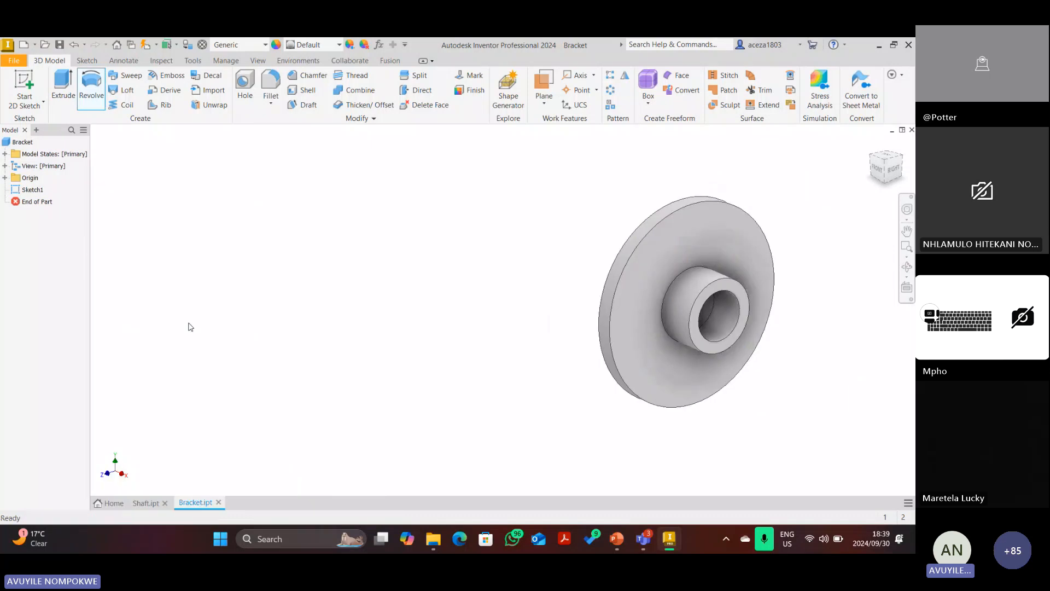
# Apply a half section view cutting the model along the XY Plane.
pyautogui.click(258, 60)
pyautogui.click(213, 90)
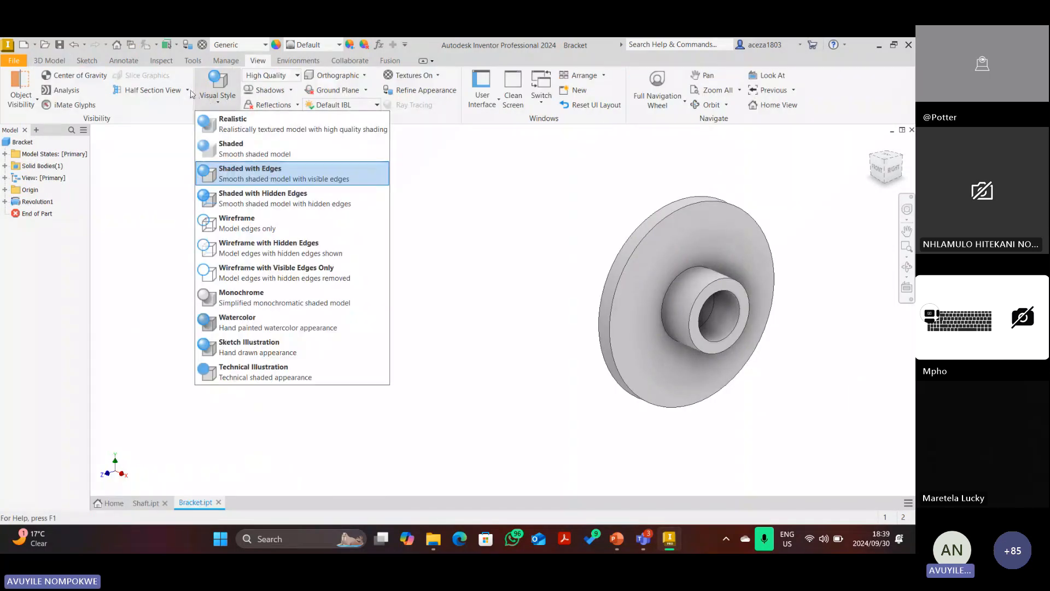
pyautogui.click(187, 90)
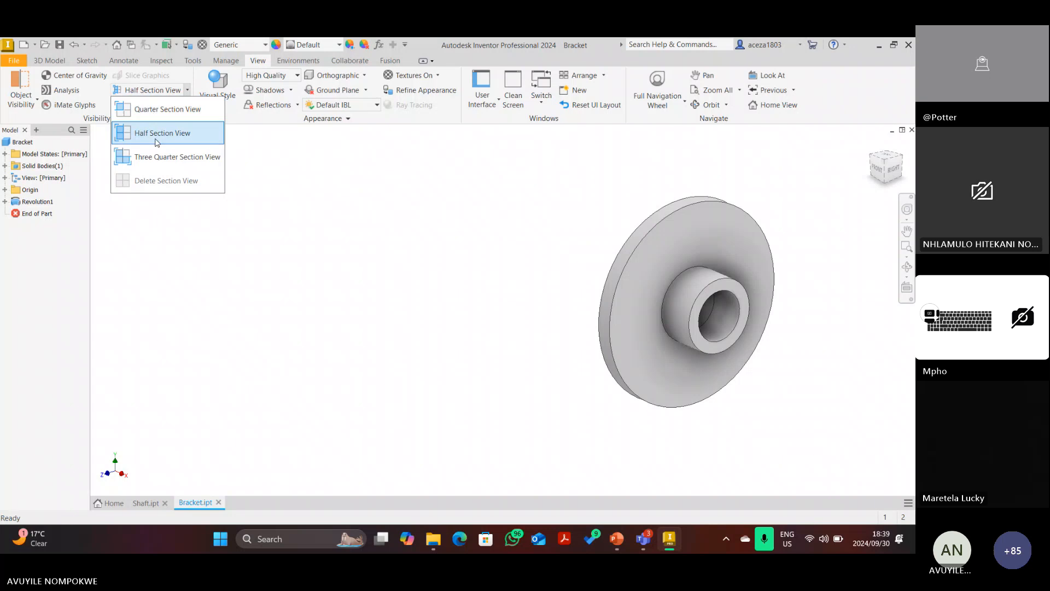
pyautogui.click(150, 131)
pyautogui.click(5, 189)
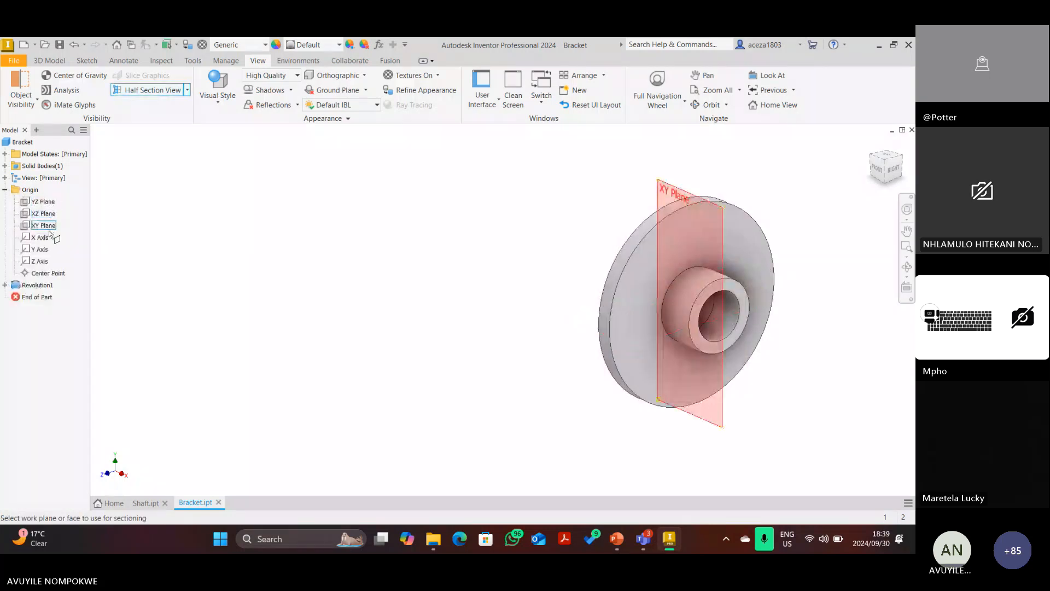
pyautogui.click(49, 226)
pyautogui.click(48, 228)
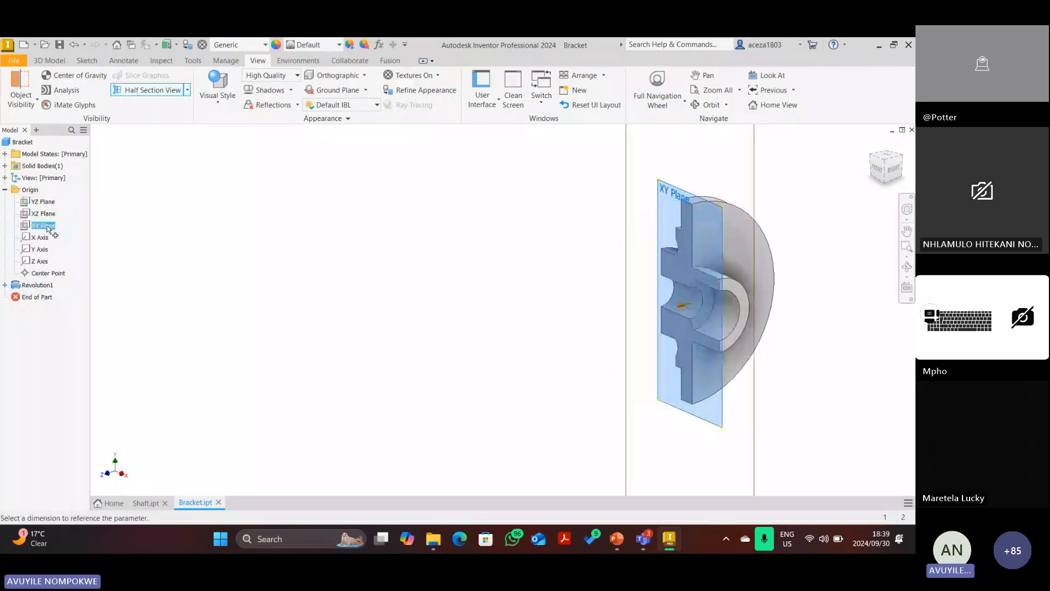
pyautogui.click(620, 366)
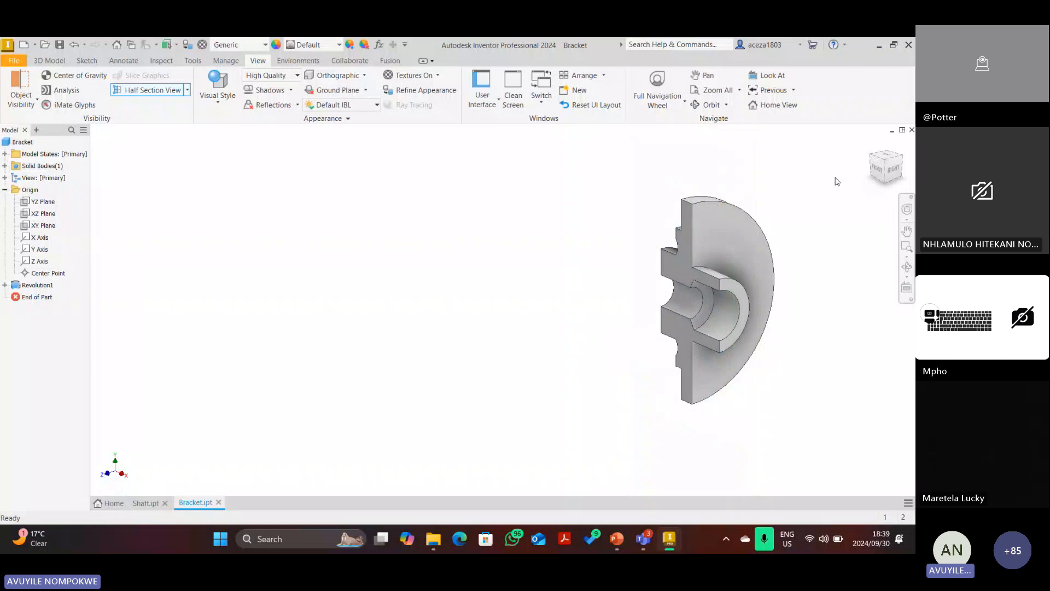
# Show the sectioned model from the FRONT in Wireframe with Hidden Edges style.
pyautogui.click(881, 170)
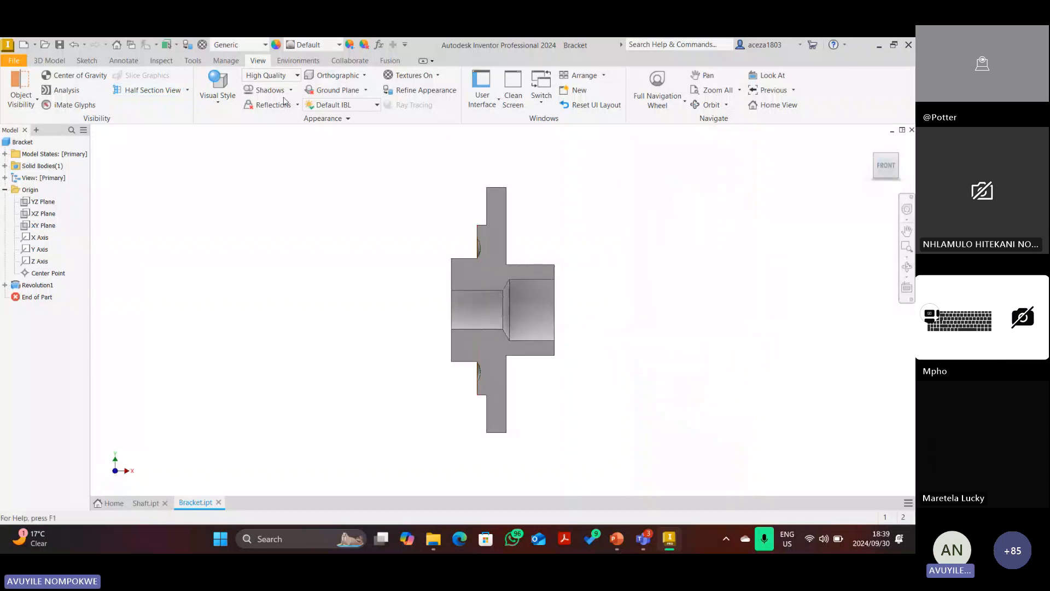
pyautogui.click(218, 90)
pyautogui.click(257, 241)
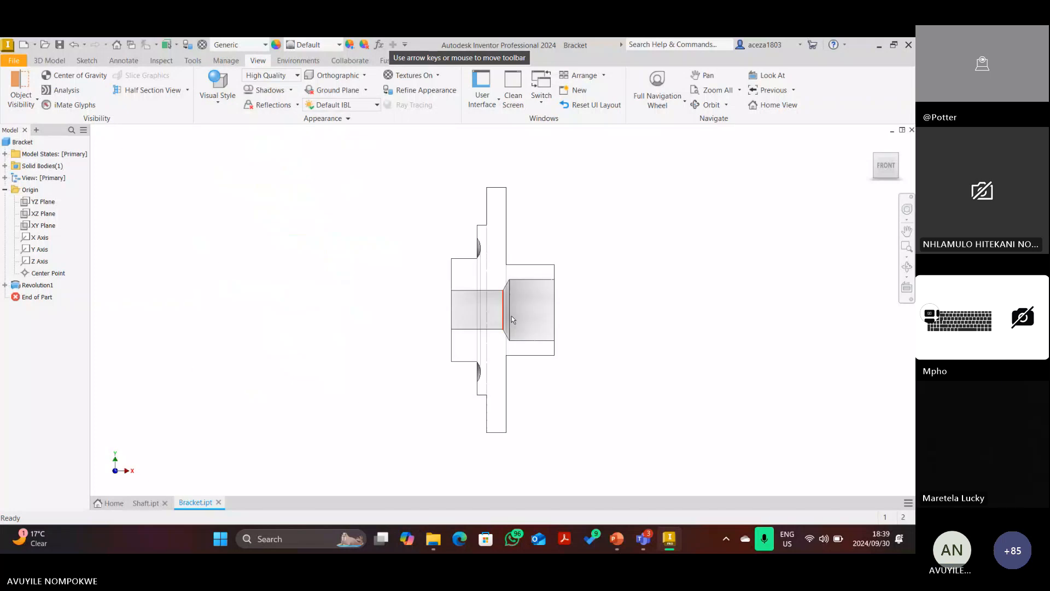
pyautogui.scroll(-3, 498, 273)
pyautogui.scroll(3, 656, 245)
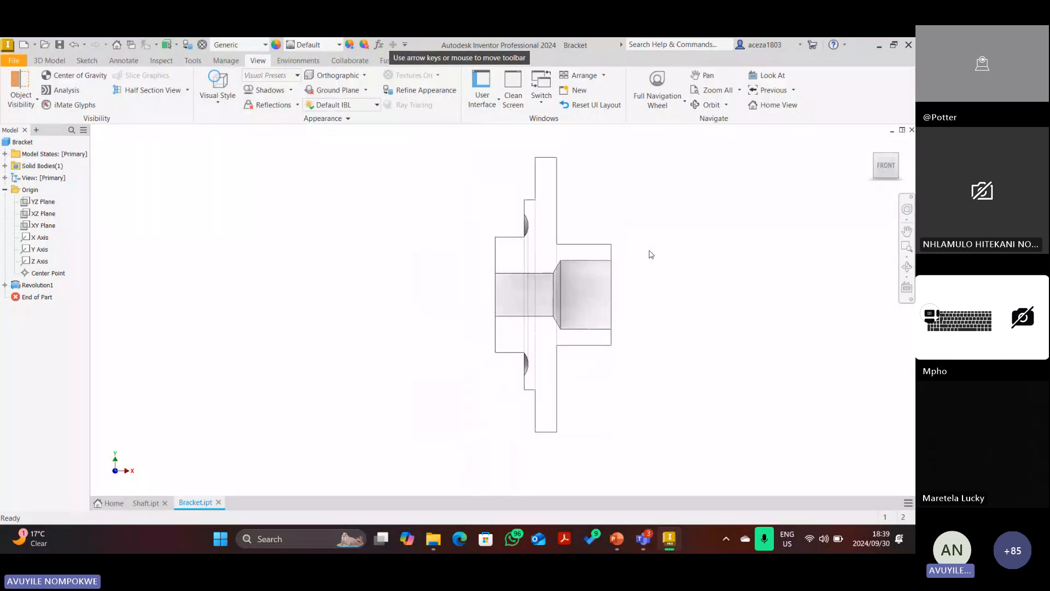
# Delete the red ink strokes around the R10 dimension on the reference drawing.
pyautogui.click(619, 543)
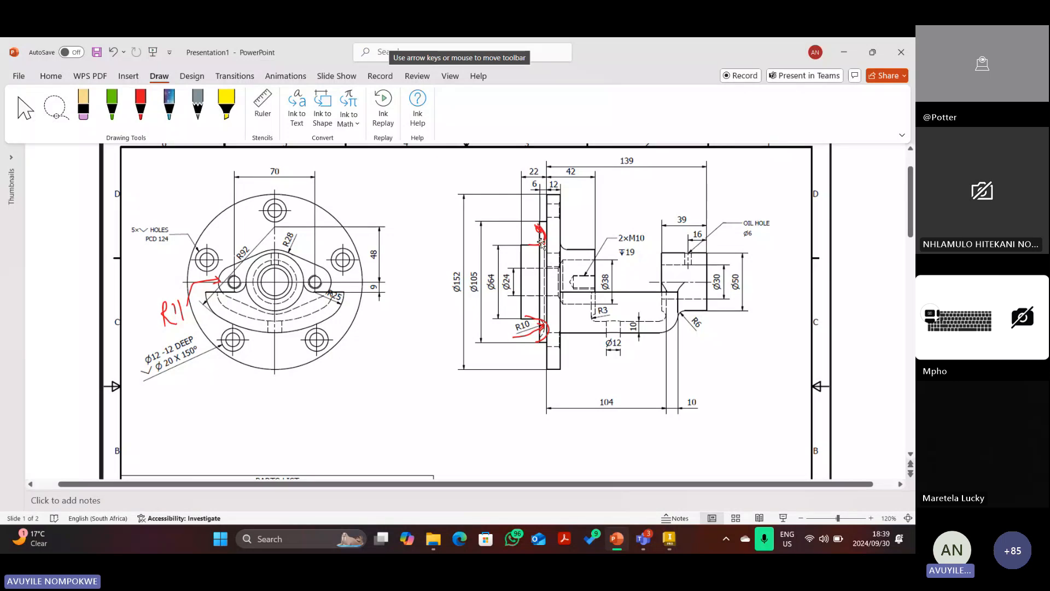
pyautogui.press('Delete')
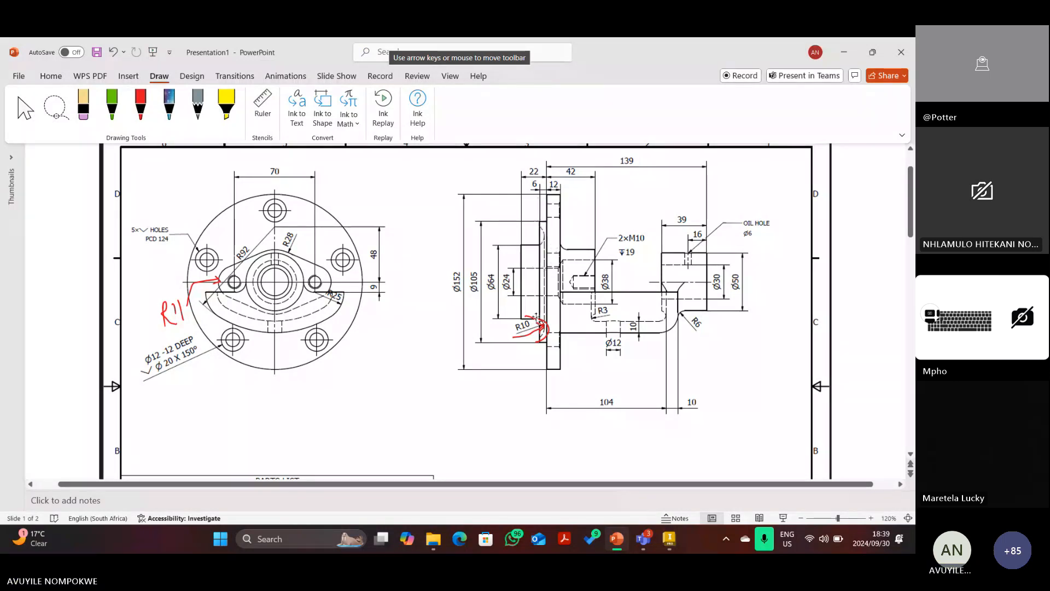
pyautogui.click(537, 321)
pyautogui.press('Delete')
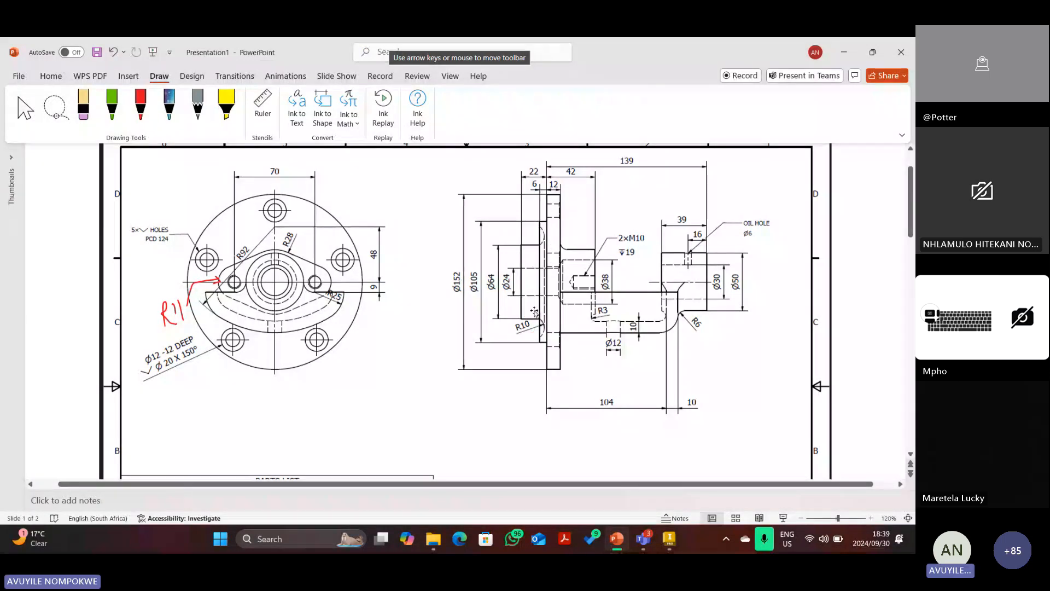
# Draw short red ink marks on the flange and beside the 2×M10 callout.
pyautogui.click(141, 104)
pyautogui.moveTo(560, 241); pyautogui.dragTo(581, 249)
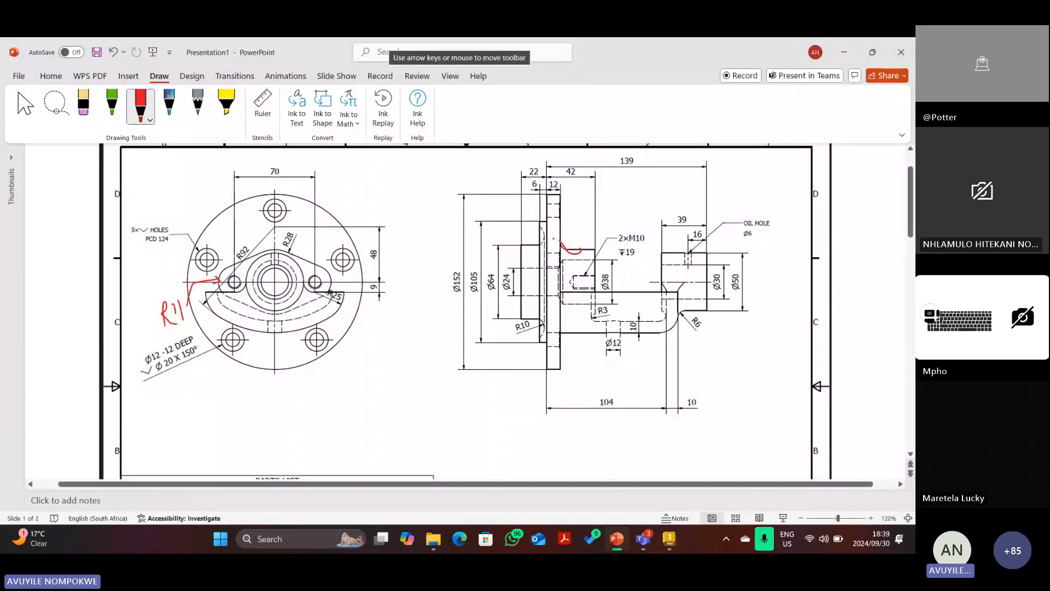
pyautogui.click(114, 52)
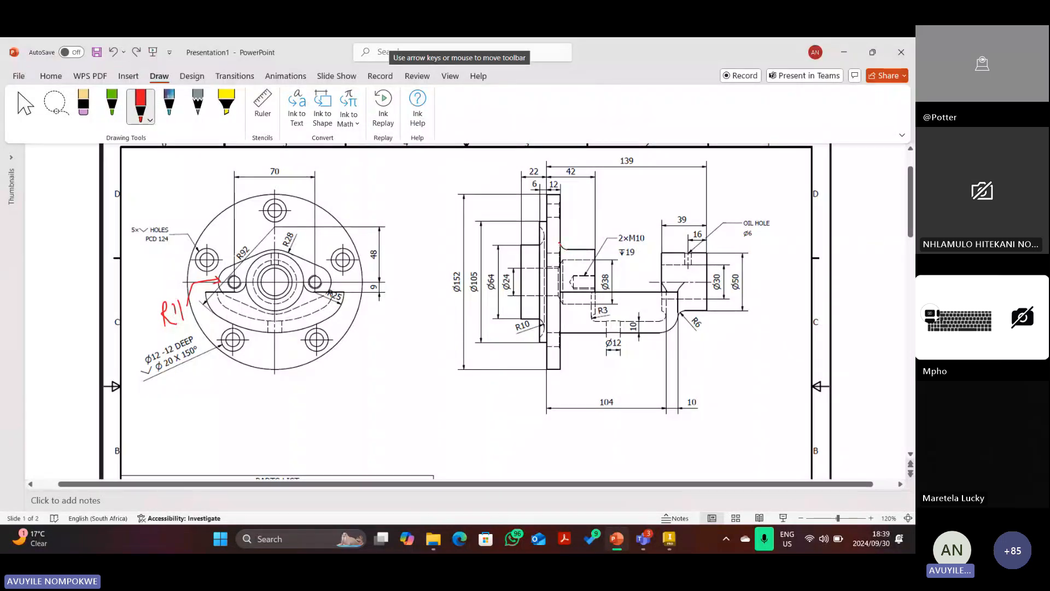
pyautogui.hotkey('ctrl', 'y')
pyautogui.moveTo(547, 218); pyautogui.dragTo(567, 217)
pyautogui.moveTo(541, 333); pyautogui.dragTo(558, 333)
pyautogui.moveTo(551, 345); pyautogui.dragTo(569, 347)
pyautogui.moveTo(548, 204); pyautogui.dragTo(566, 206)
pyautogui.press('Escape')
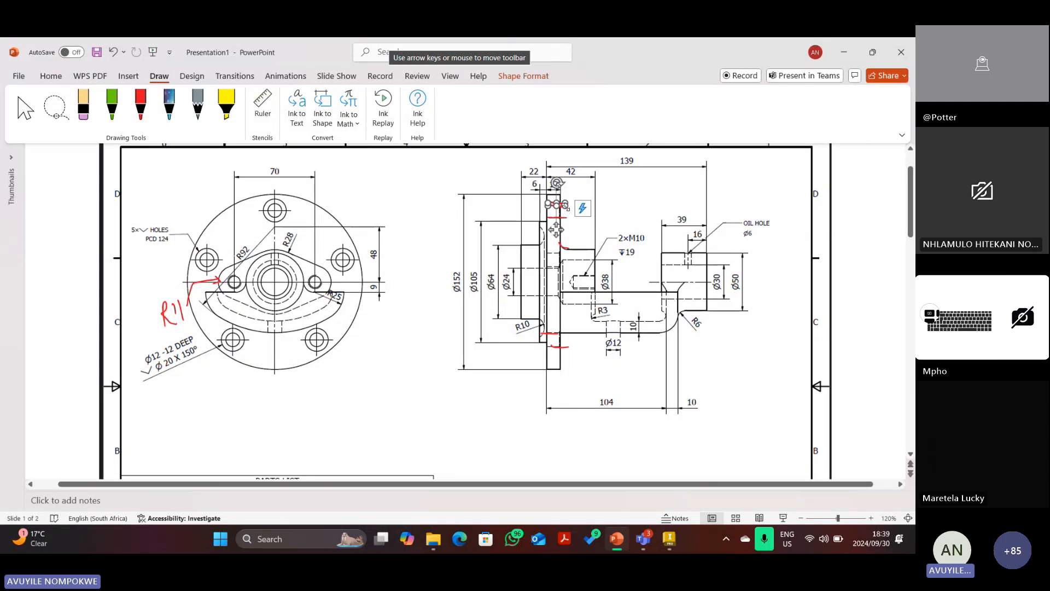
# Delete the top flange stroke and small red stroke, restoring the accidentally deleted drawing picture.
pyautogui.press('Delete')
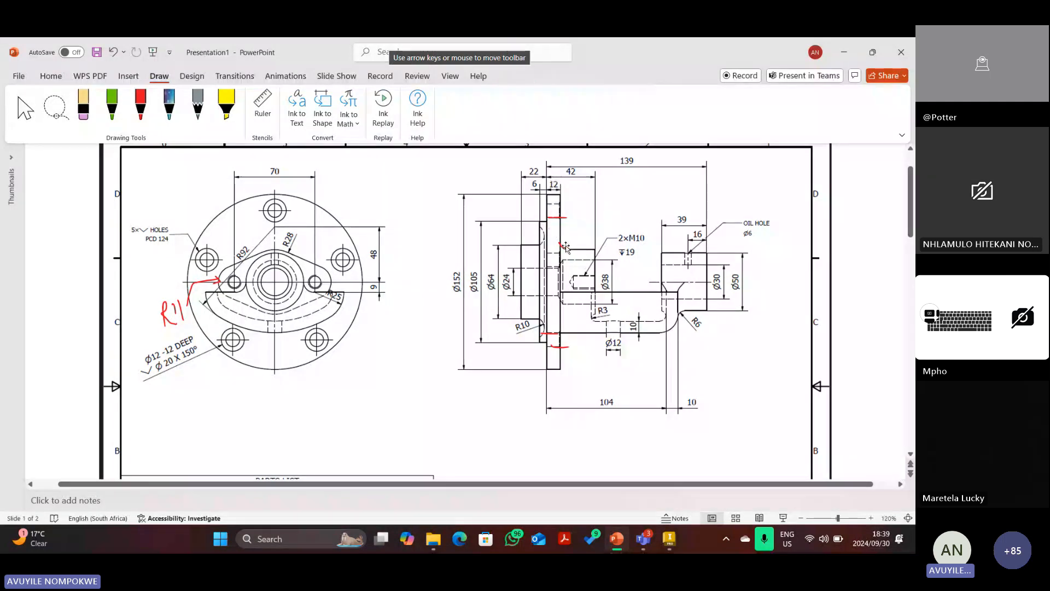
pyautogui.click(566, 246)
pyautogui.press('Delete')
pyautogui.click(547, 270)
pyautogui.press('Delete')
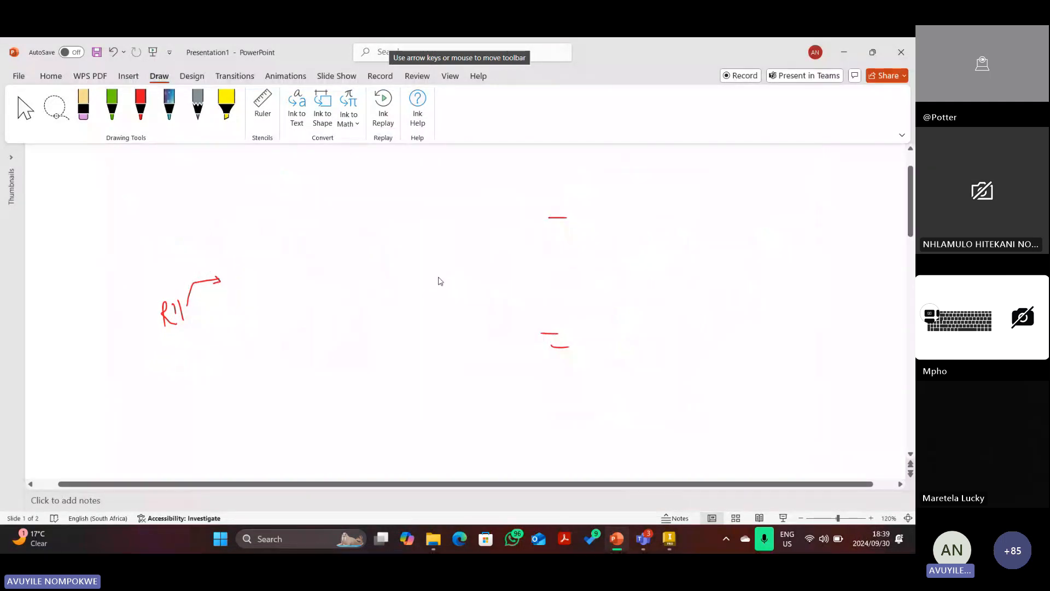
pyautogui.hotkey('ctrl', 'z')
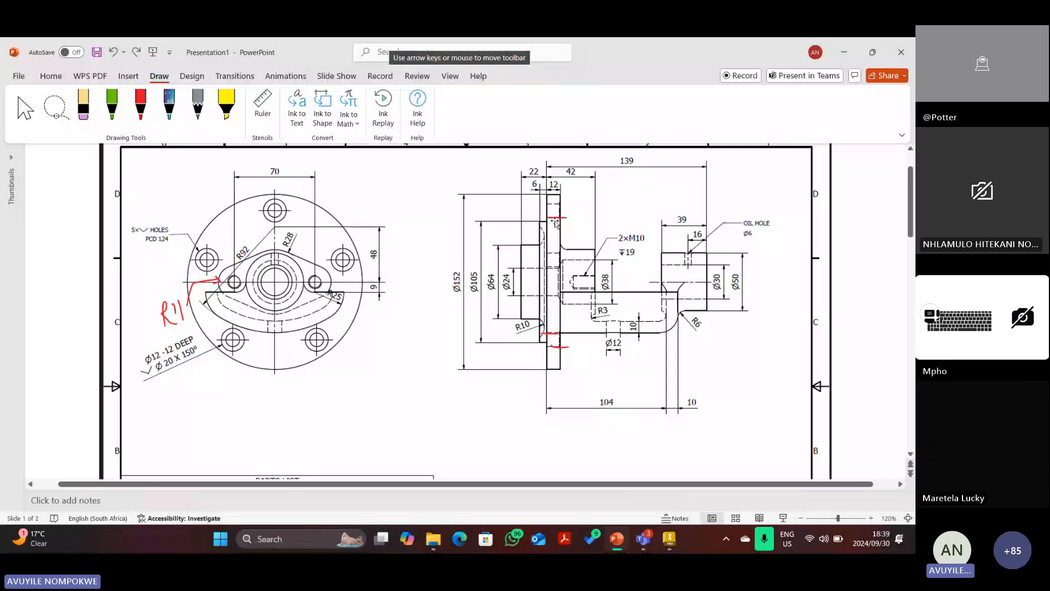
# Move the short red stroke down the flange and delete it.
pyautogui.click(555, 219)
pyautogui.moveTo(552, 234); pyautogui.dragTo(550, 356)
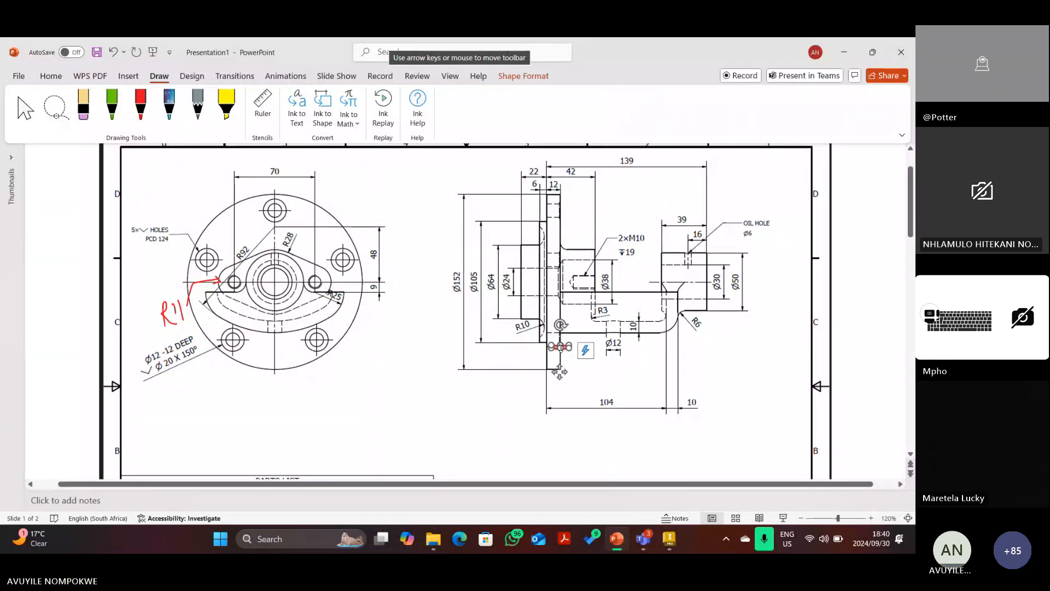
pyautogui.press('Delete')
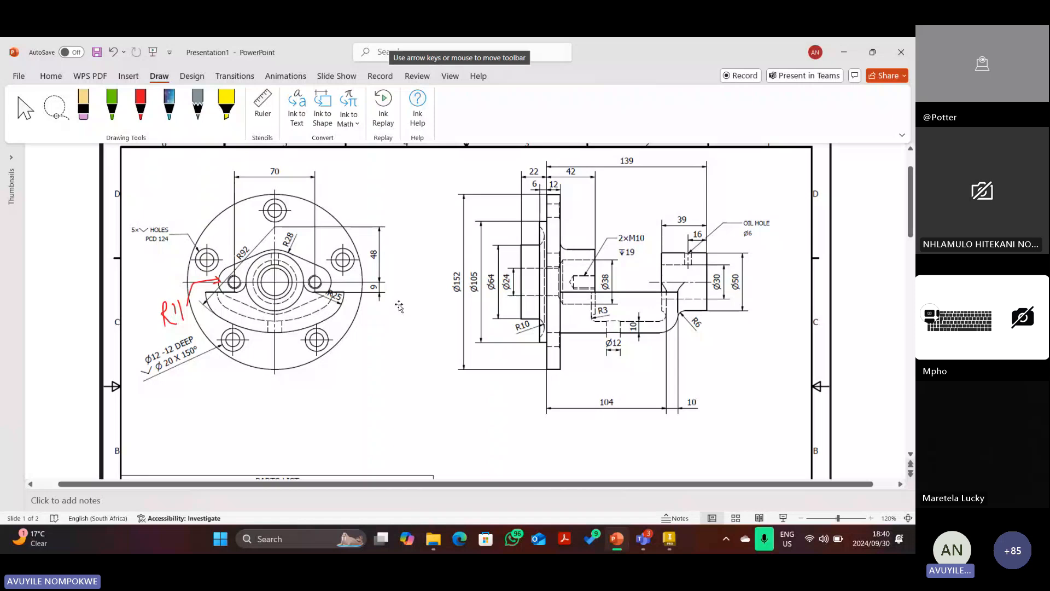
# Ink around R92 and the 2×M10 leader, then delete the leader mark, red loop and R11 note.
pyautogui.click(141, 105)
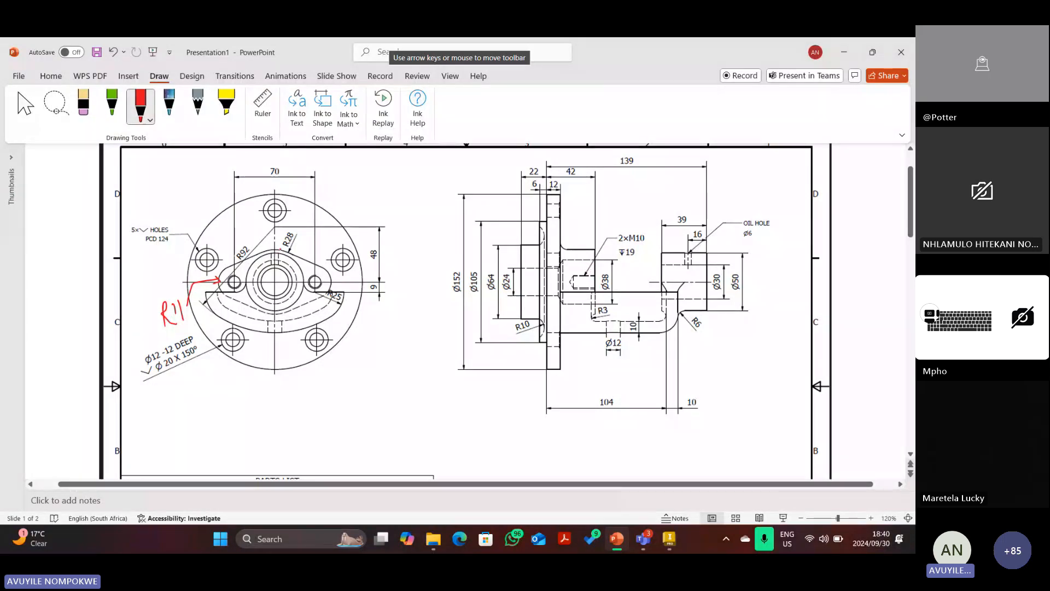
pyautogui.moveTo(279, 249)
pyautogui.mouseDown()
pyautogui.moveTo(228, 268)
pyautogui.moveTo(246, 304)
pyautogui.moveTo(291, 313)
pyautogui.moveTo(335, 285)
pyautogui.moveTo(293, 260)
pyautogui.mouseUp()
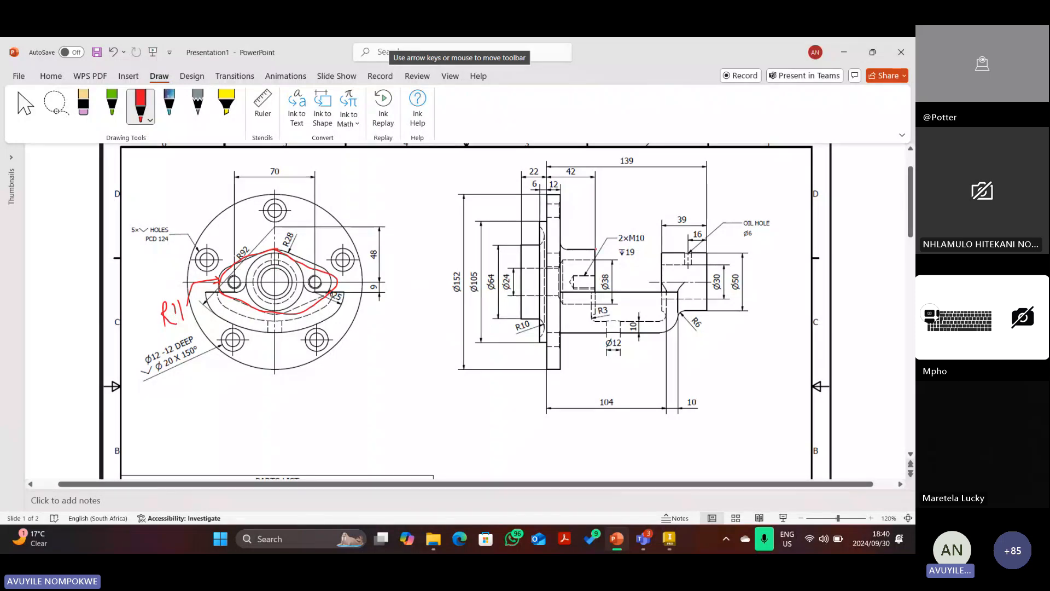
pyautogui.moveTo(595, 249); pyautogui.dragTo(562, 249)
pyautogui.press('Escape')
pyautogui.click(591, 250)
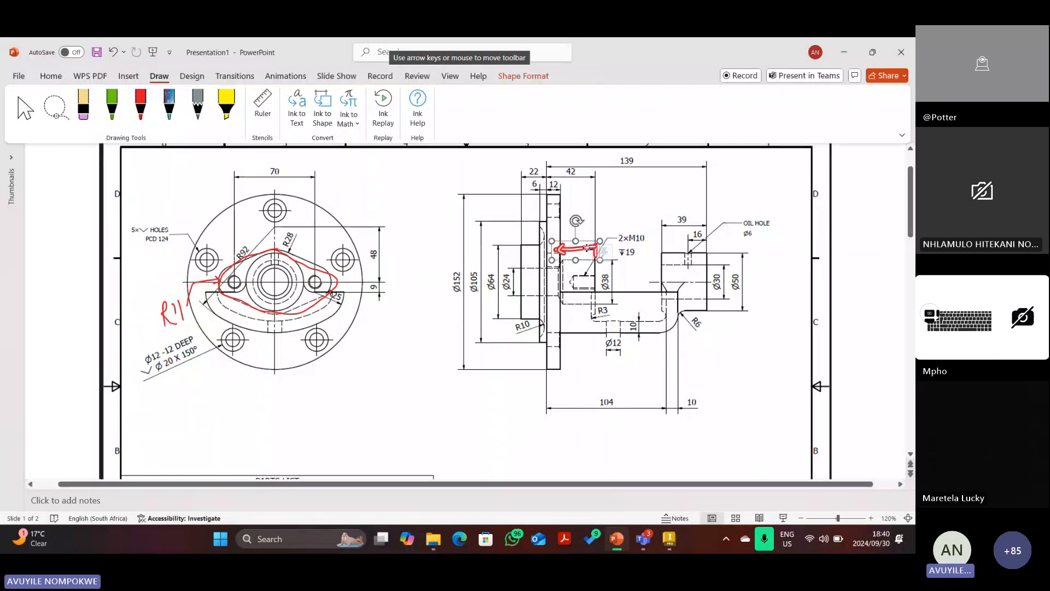
pyautogui.press('Delete')
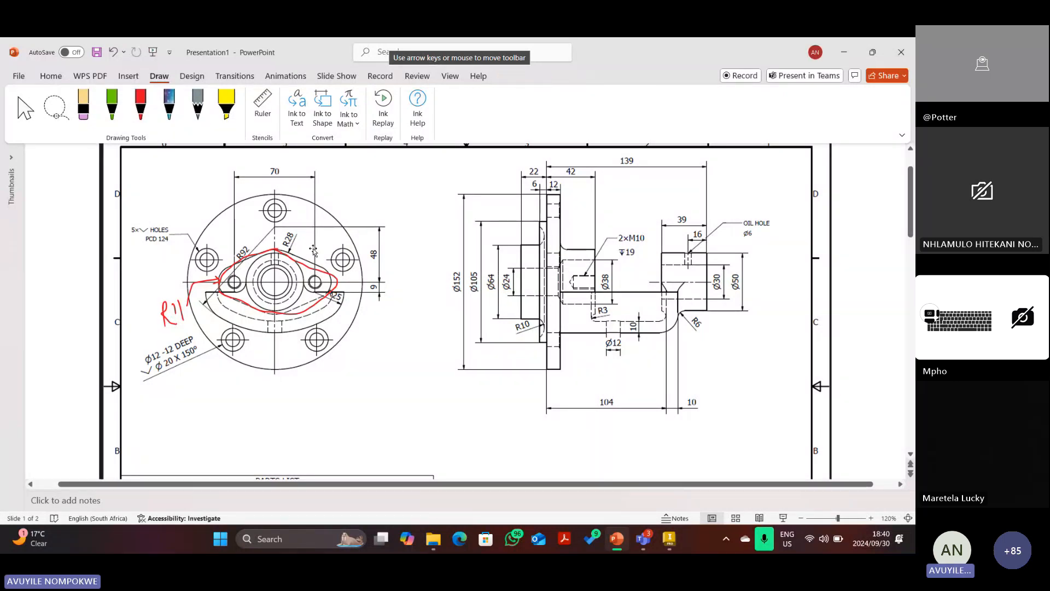
pyautogui.click(276, 250)
pyautogui.press('Delete')
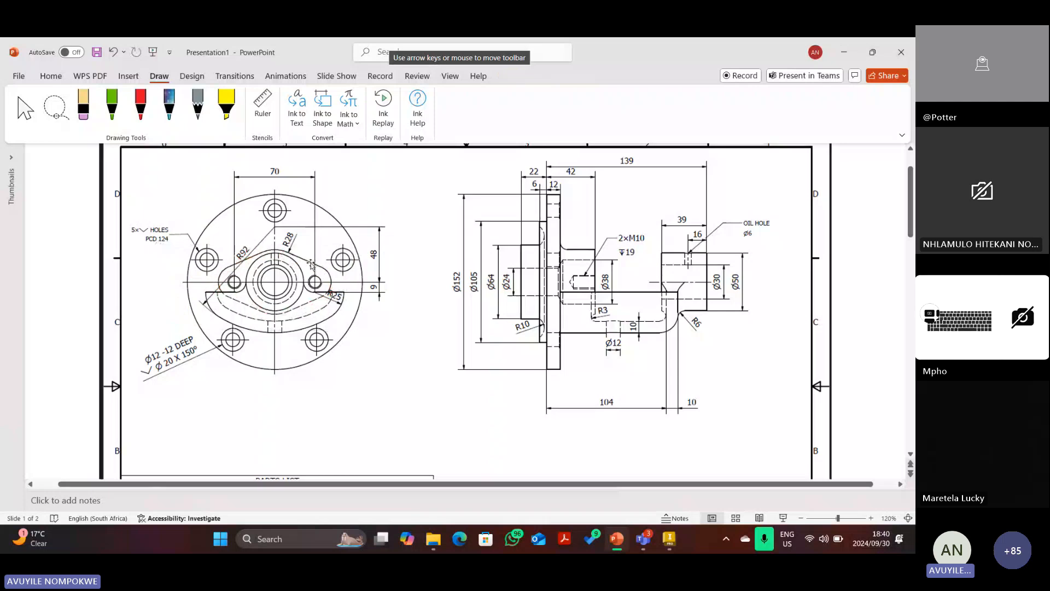
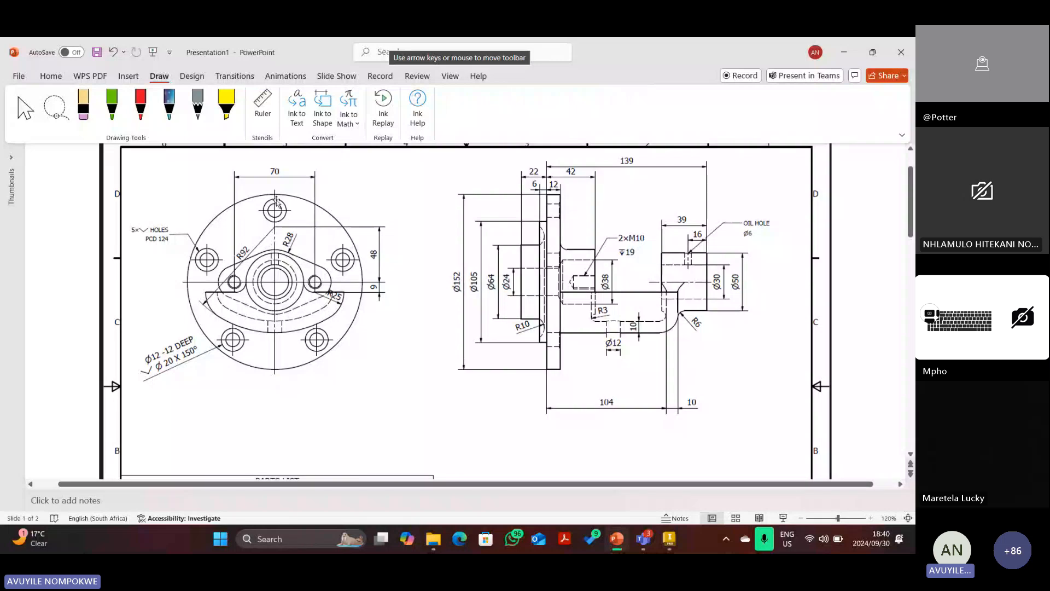
# Trace the R28 boss arc in red ink, deleting a stray vertical stroke.
pyautogui.click(140, 105)
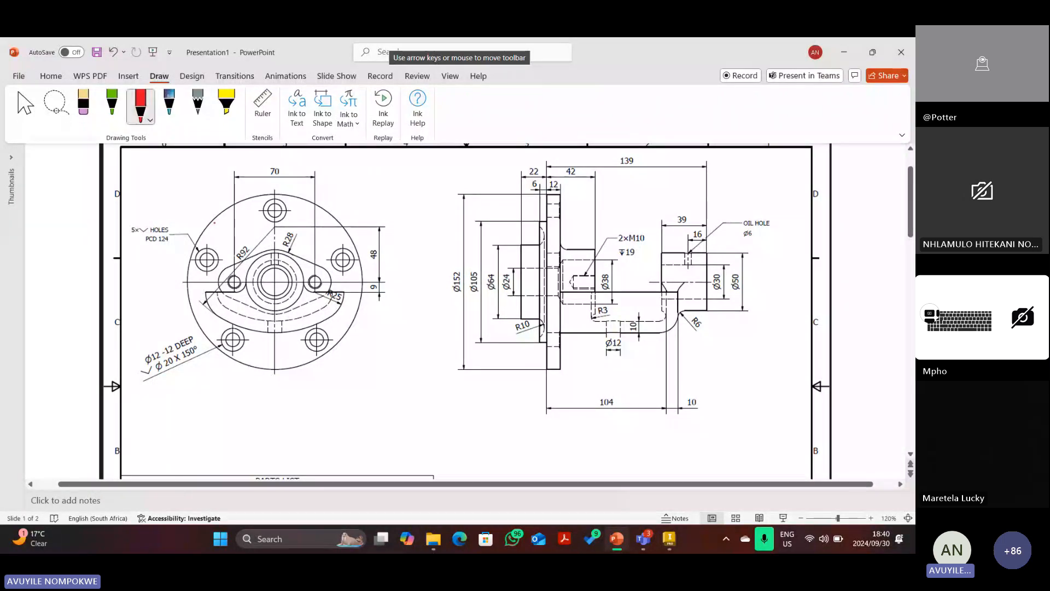
pyautogui.moveTo(254, 255); pyautogui.dragTo(295, 254)
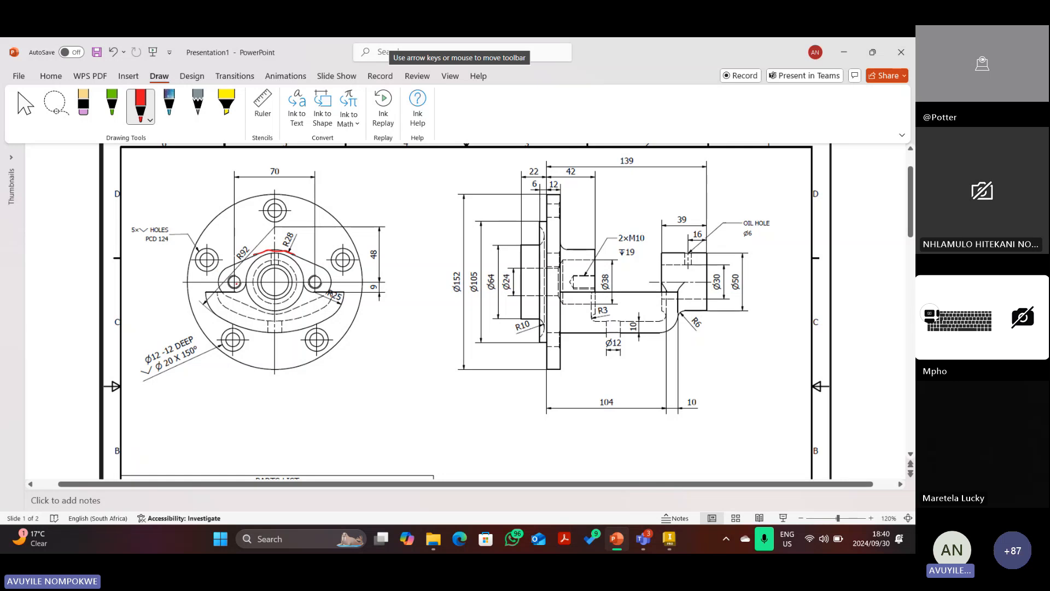
pyautogui.moveTo(316, 241); pyautogui.dragTo(312, 284)
pyautogui.press('Escape')
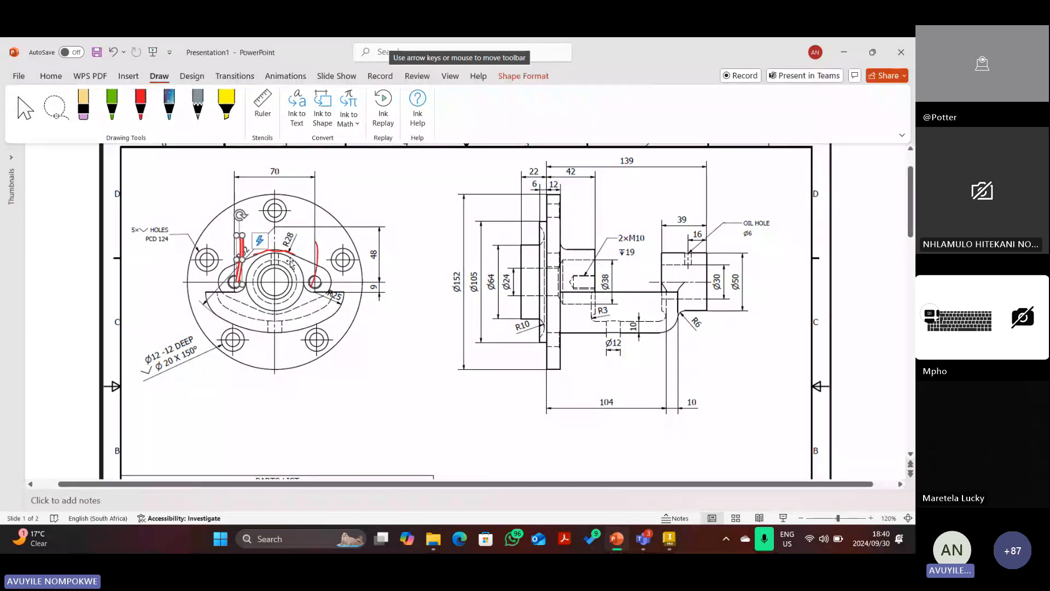
pyautogui.click(317, 254)
pyautogui.press('Delete')
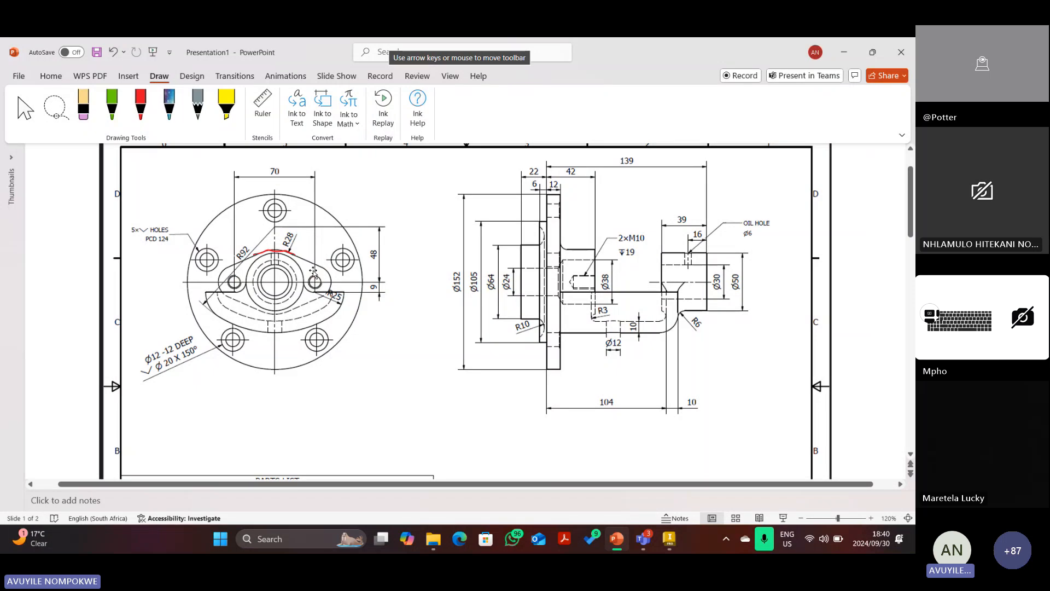
# Draw a red arrow pointing at the boss and write R11 beside it.
pyautogui.click(145, 109)
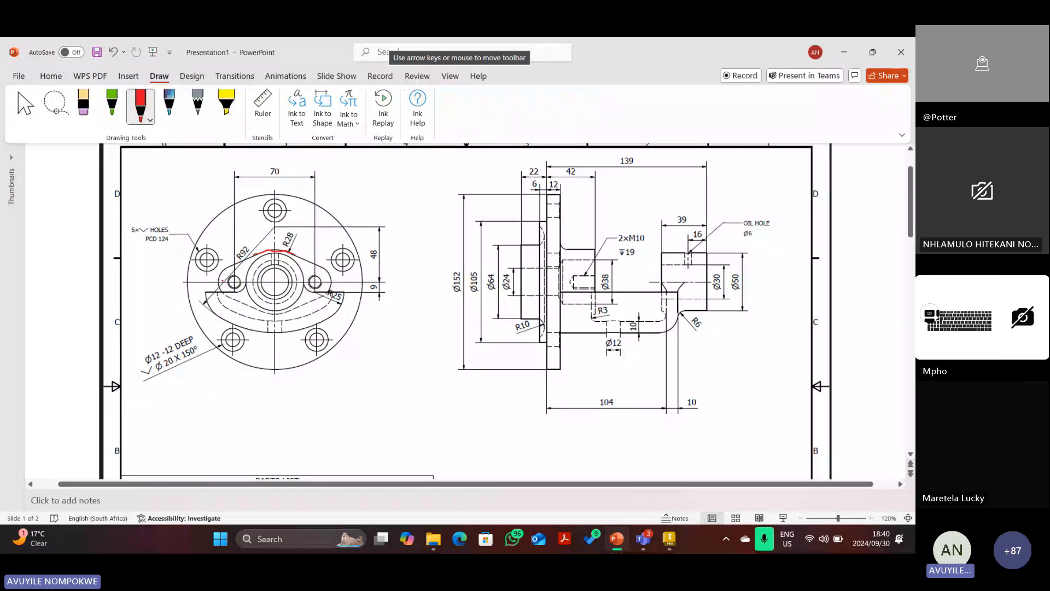
pyautogui.moveTo(219, 277); pyautogui.dragTo(183, 287)
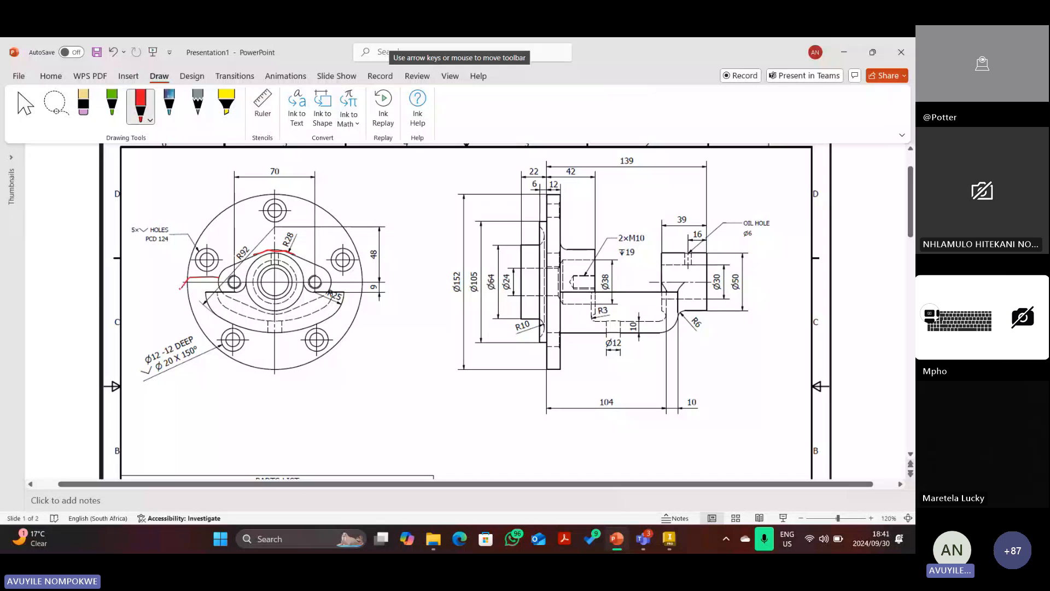
pyautogui.moveTo(212, 271)
pyautogui.mouseDown()
pyautogui.moveTo(212, 282)
pyautogui.moveTo(157, 307)
pyautogui.moveTo(161, 288)
pyautogui.mouseUp()
pyautogui.hotkey('ctrl', 'z')
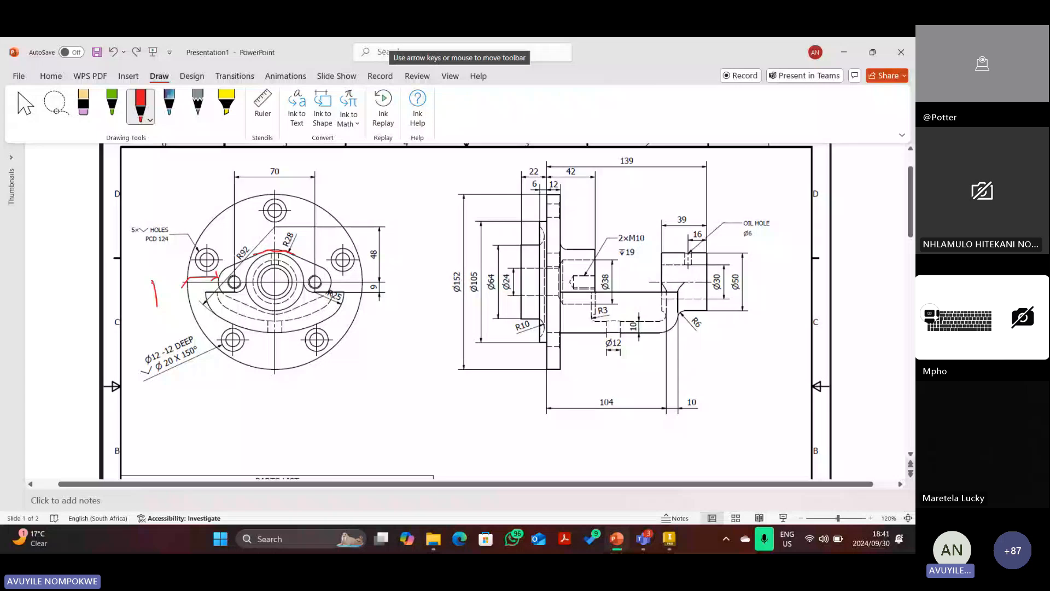
pyautogui.moveTo(155, 280); pyautogui.dragTo(166, 304)
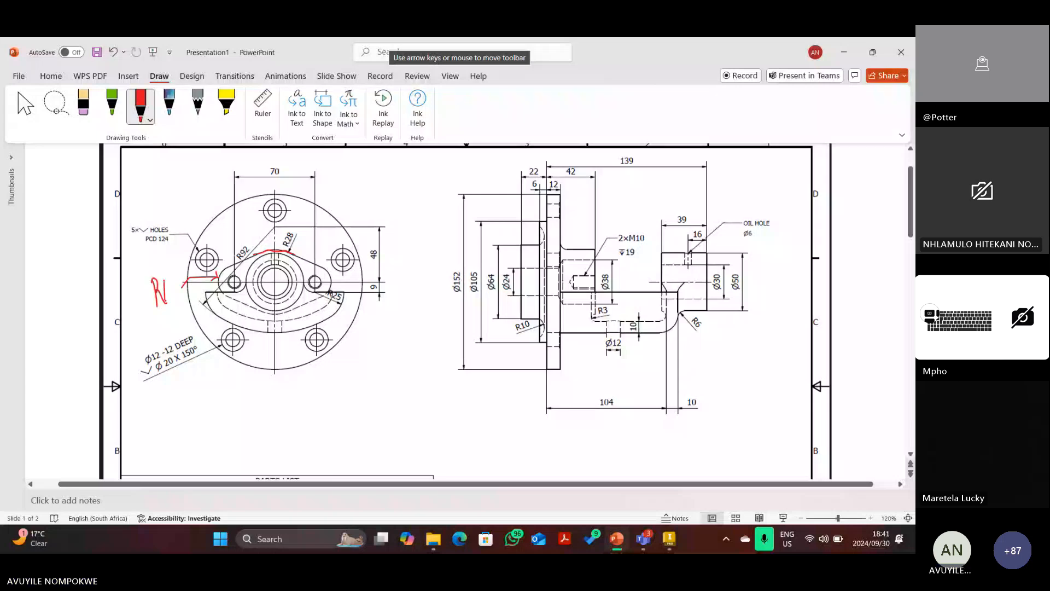
pyautogui.moveTo(168, 281); pyautogui.dragTo(168, 298)
pyautogui.press('Escape')
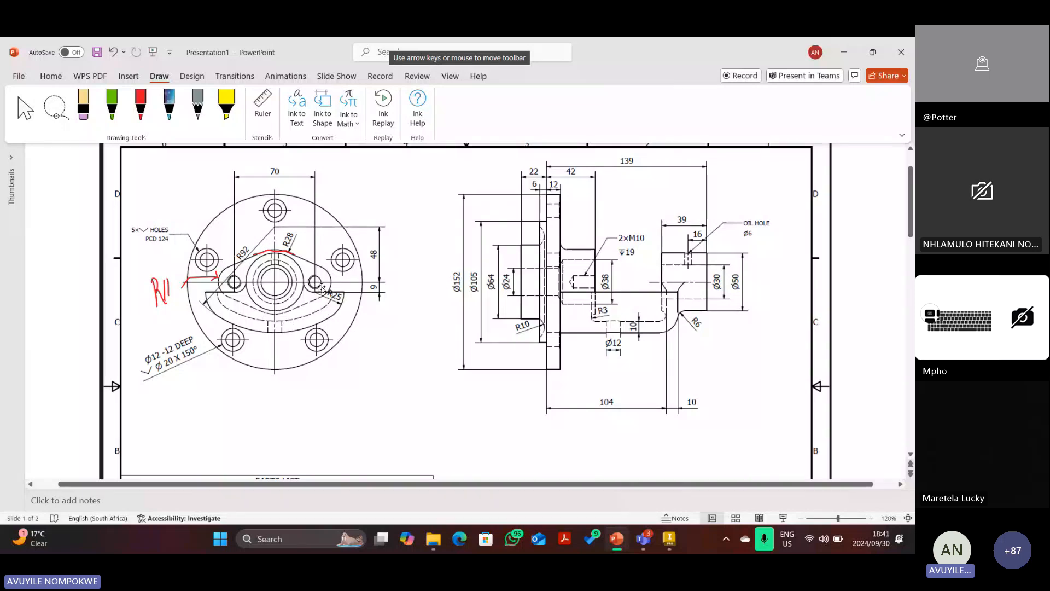
# Mark both lobe holes, the threaded hole and the 2×M10 callout in red ink.
pyautogui.scroll(-1, 322, 289)
pyautogui.scroll(-3, 322, 289)
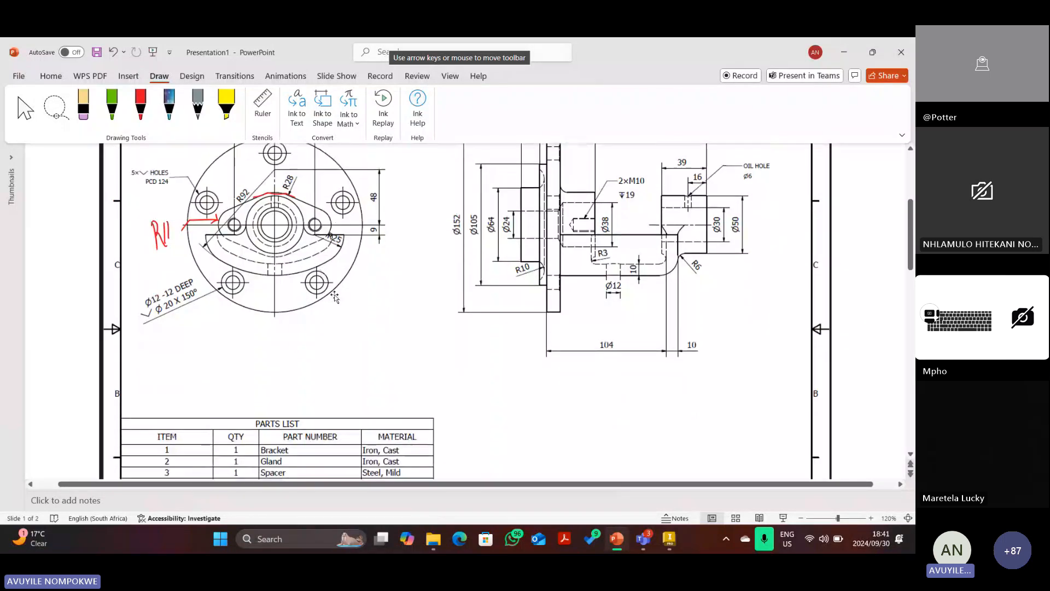
pyautogui.scroll(-5, 336, 316)
pyautogui.scroll(2, 385, 282)
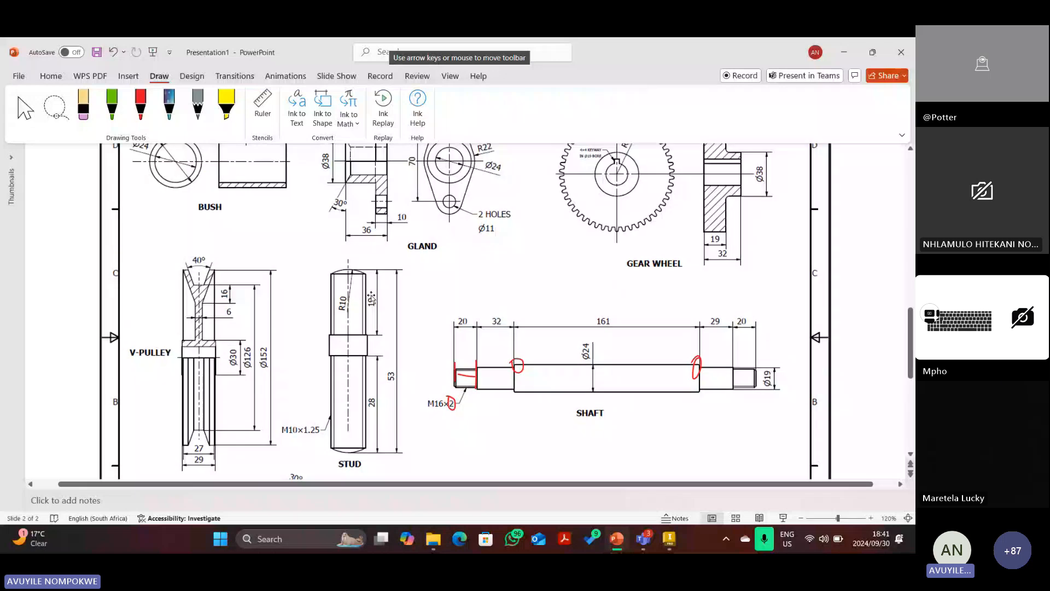
pyautogui.scroll(1, 385, 282)
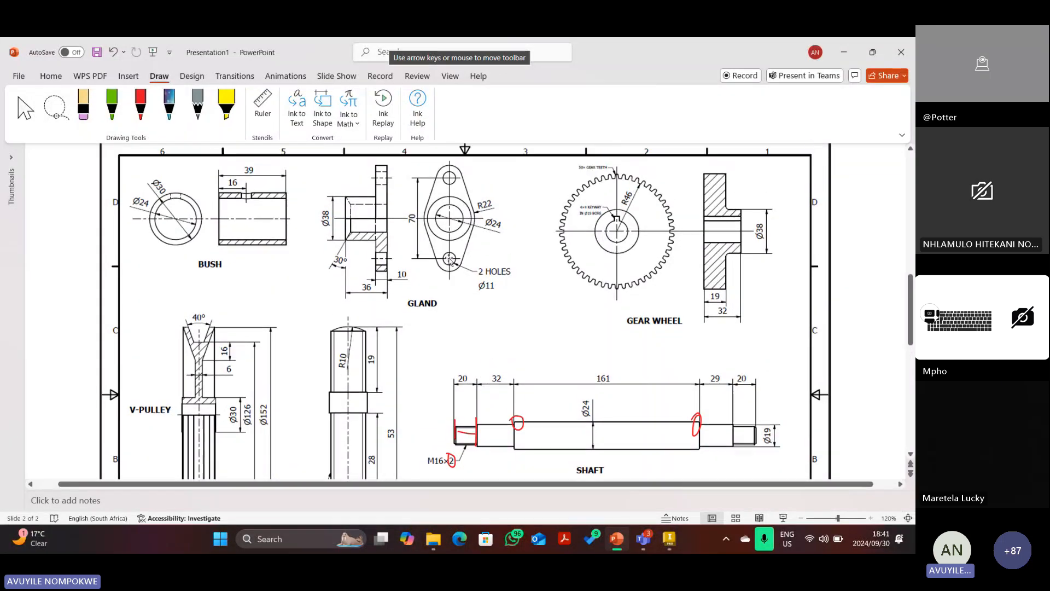
pyautogui.scroll(6, 443, 284)
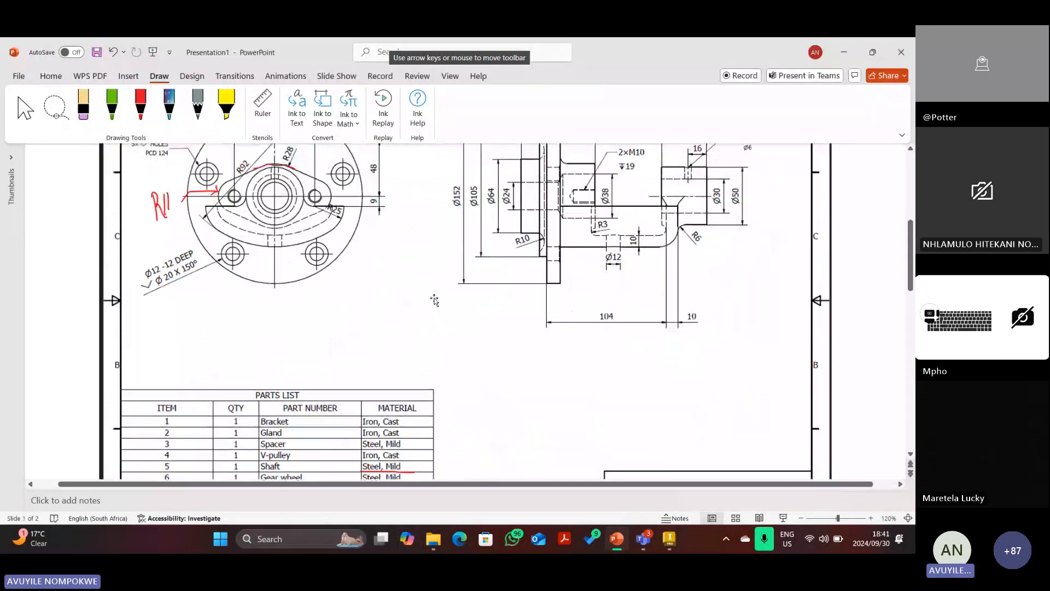
pyautogui.scroll(2, 431, 299)
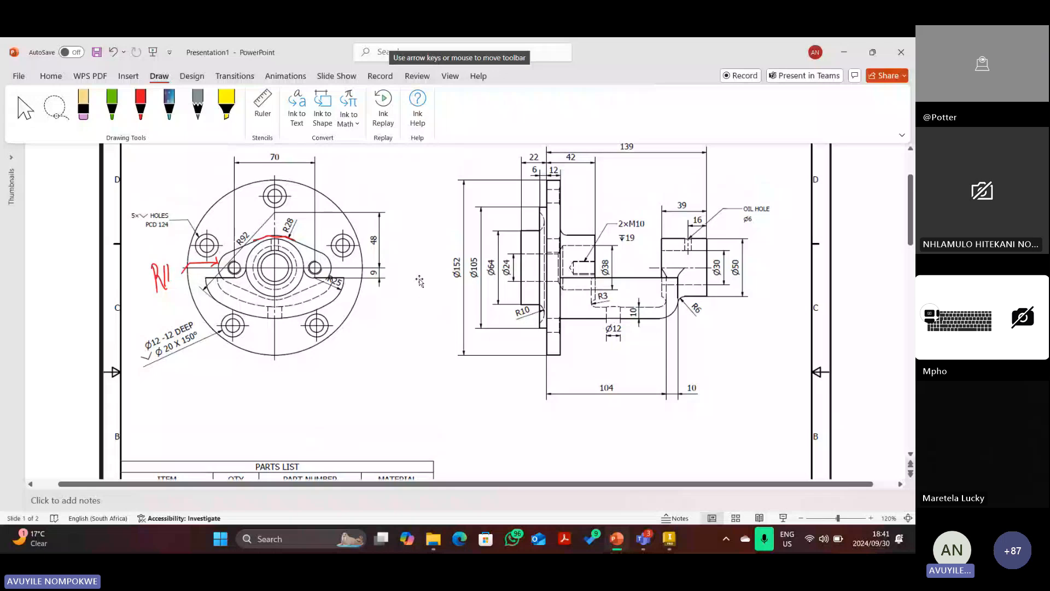
pyautogui.click(141, 107)
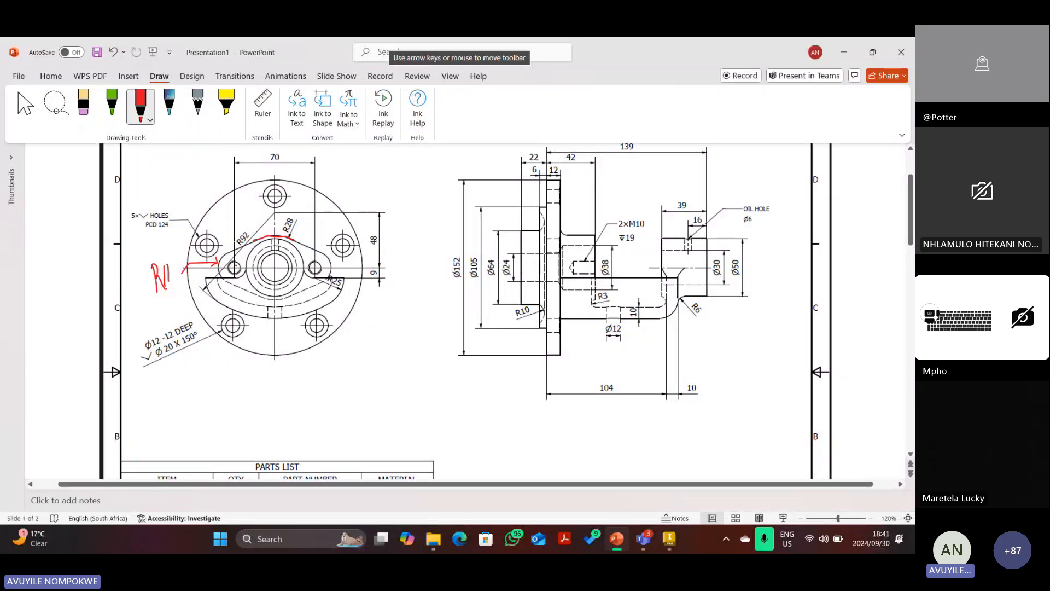
pyautogui.moveTo(235, 260)
pyautogui.mouseDown()
pyautogui.moveTo(226, 268)
pyautogui.moveTo(243, 274)
pyautogui.mouseUp()
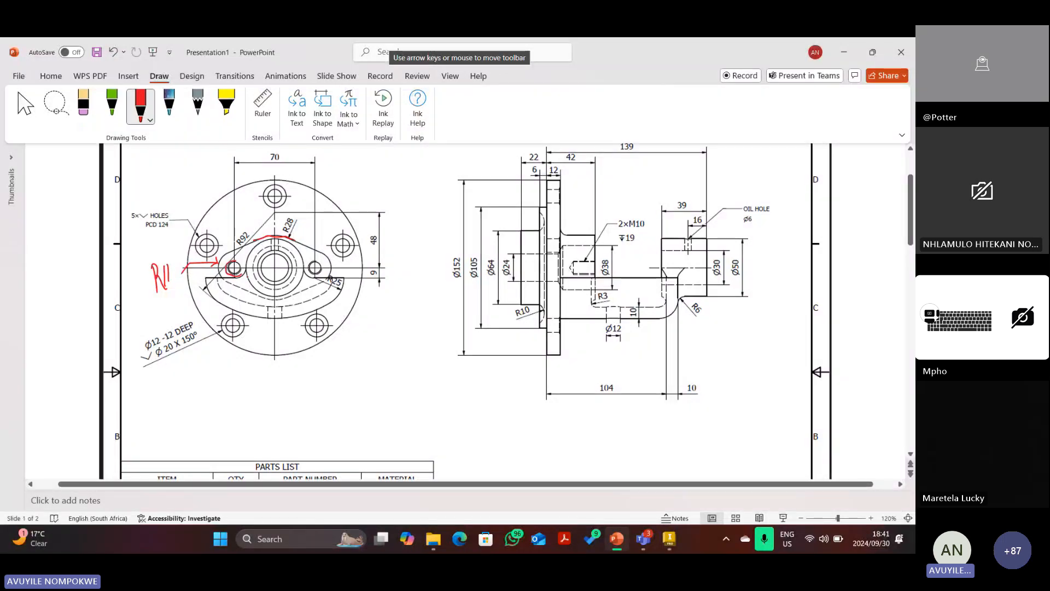
pyautogui.moveTo(596, 259)
pyautogui.mouseDown()
pyautogui.moveTo(570, 268)
pyautogui.moveTo(597, 275)
pyautogui.mouseUp()
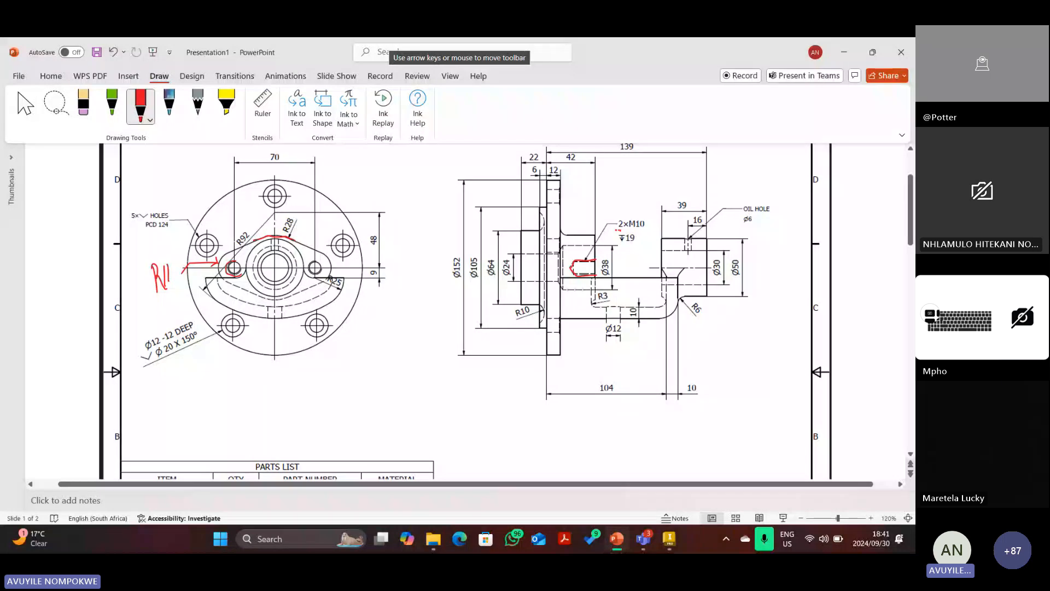
pyautogui.moveTo(616, 231); pyautogui.dragTo(625, 231)
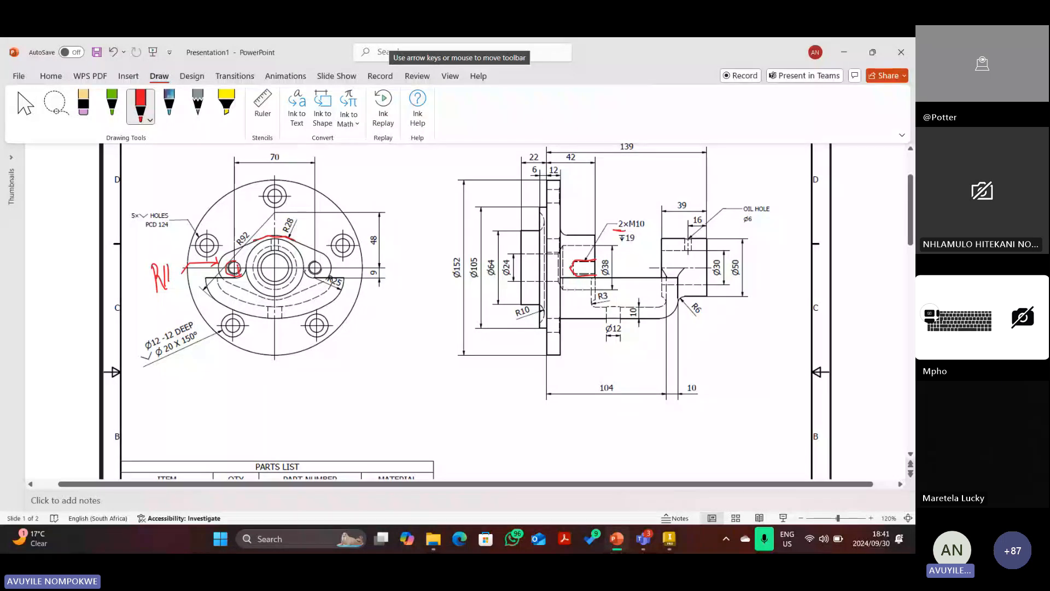
pyautogui.moveTo(315, 270); pyautogui.dragTo(322, 269)
pyautogui.press('Escape')
# Delete the stray red mark in the left hole and bring up the Inventor Bracket model.
pyautogui.click(241, 271)
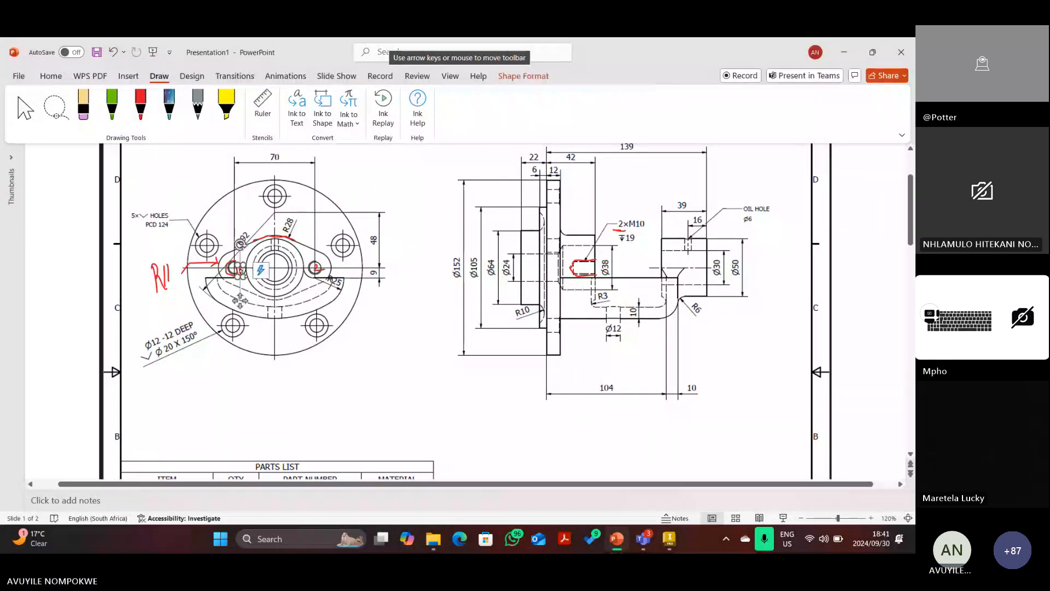
pyautogui.press('Delete')
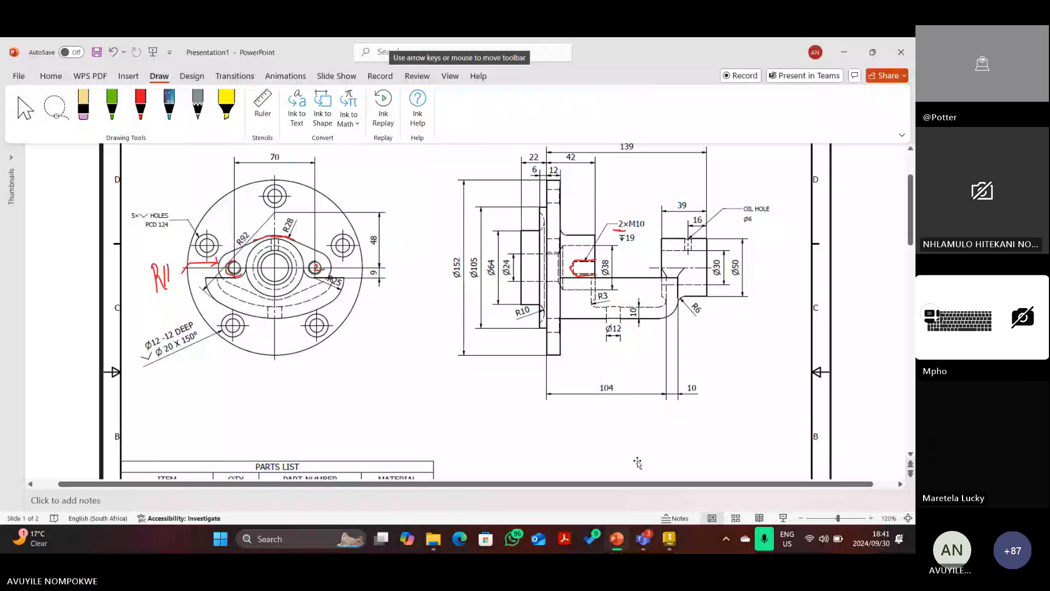
pyautogui.click(668, 542)
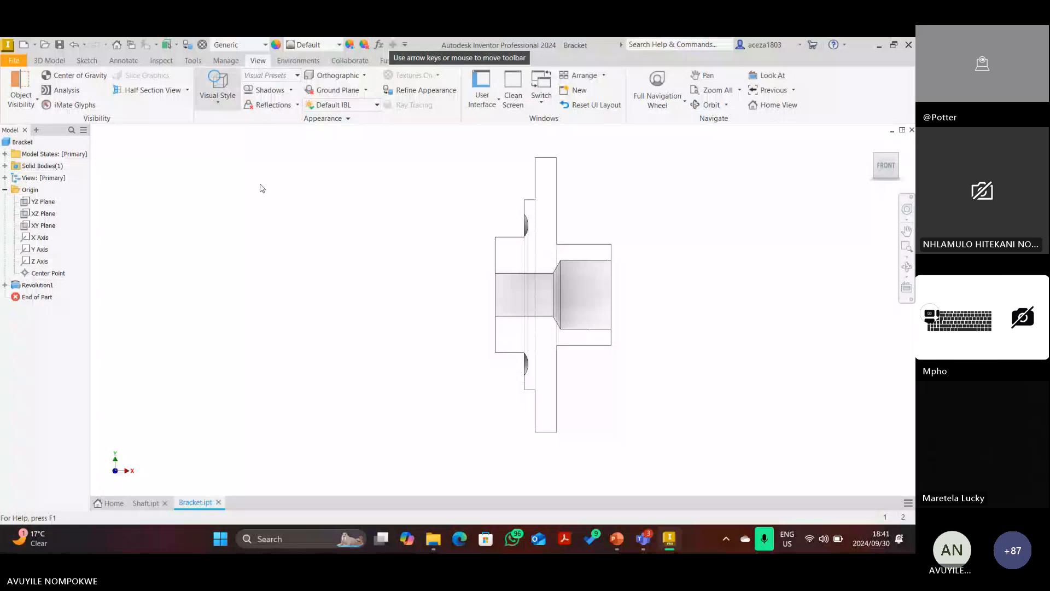
# Delete the section view and return the Bracket to its home view.
pyautogui.click(187, 89)
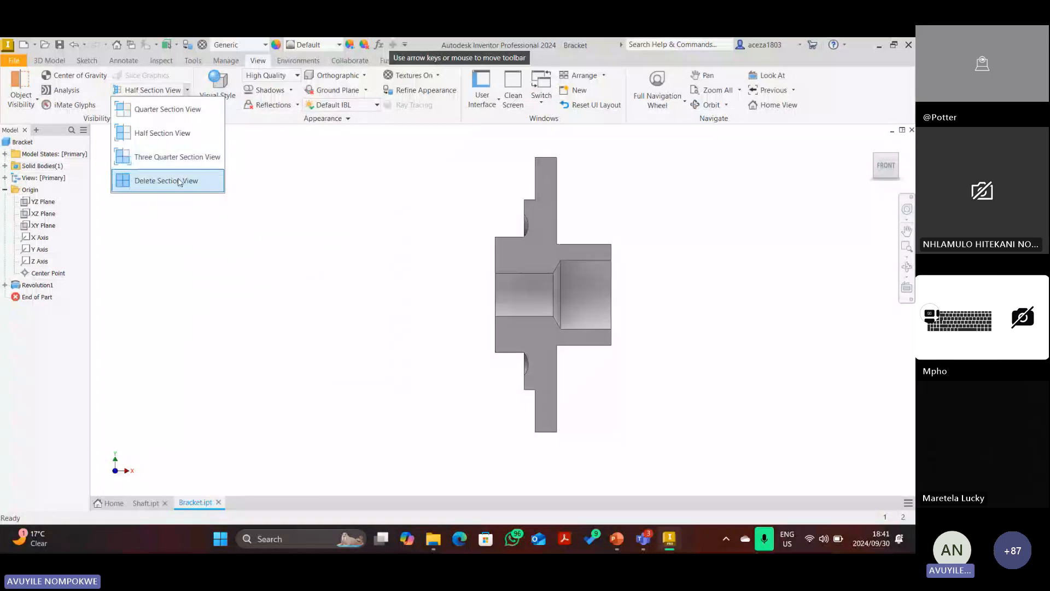
pyautogui.click(178, 181)
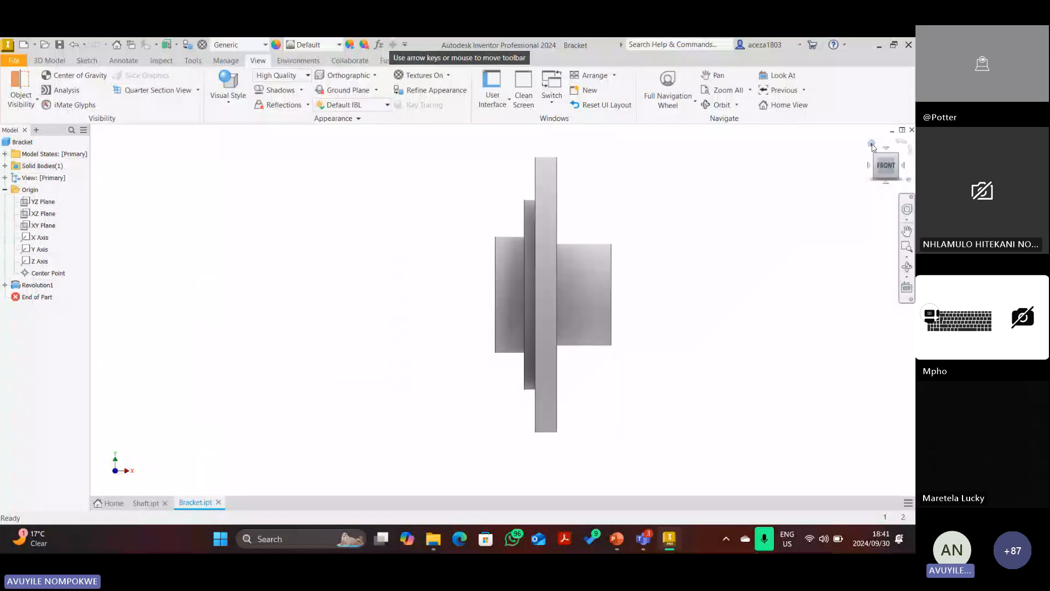
pyautogui.press('F6')
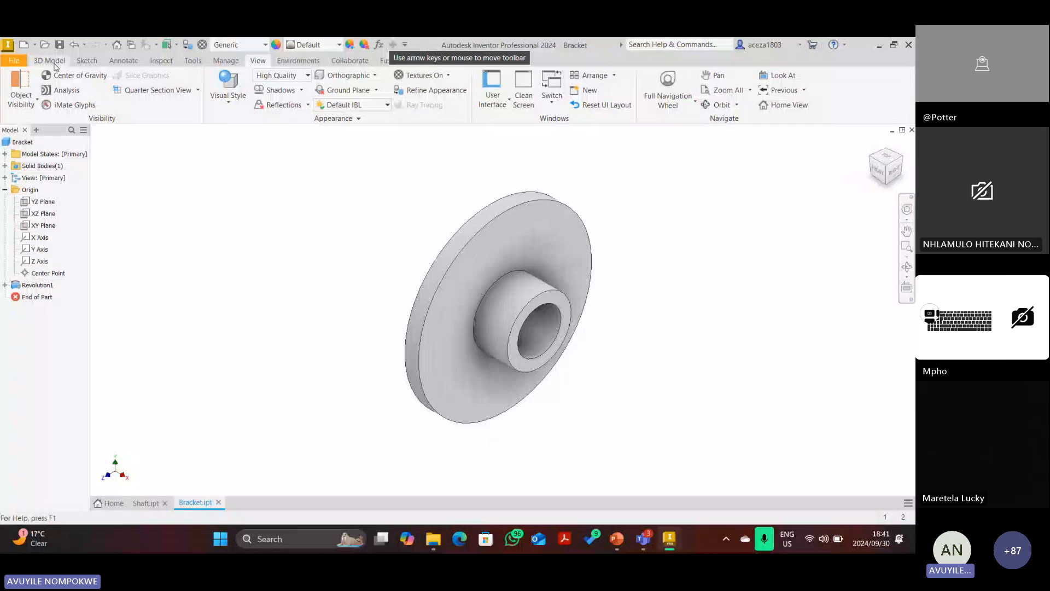
# Start a new 2D sketch on the boss's annular end face.
pyautogui.click(86, 60)
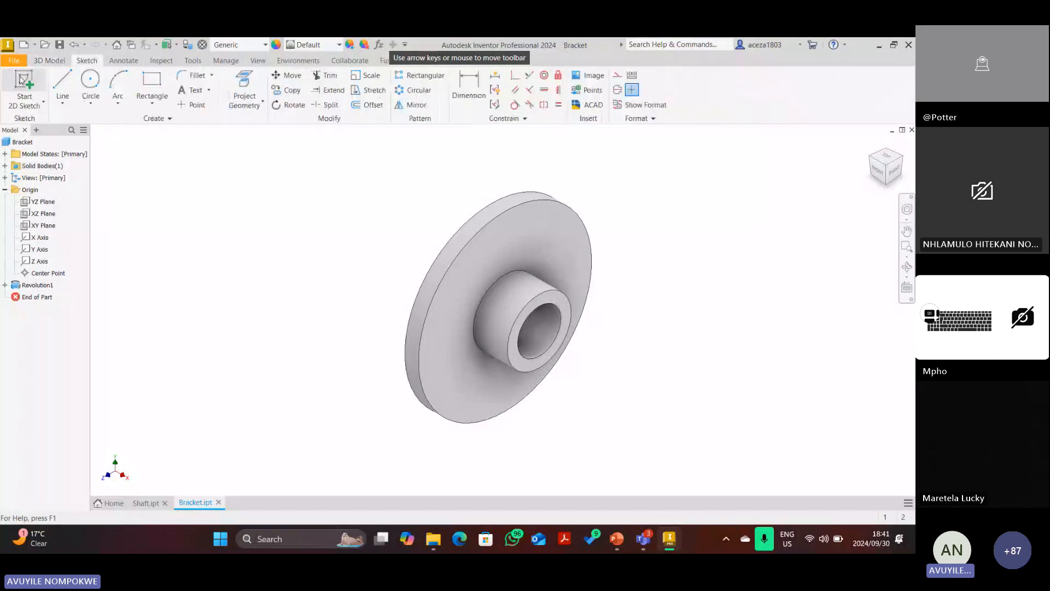
pyautogui.click(555, 299)
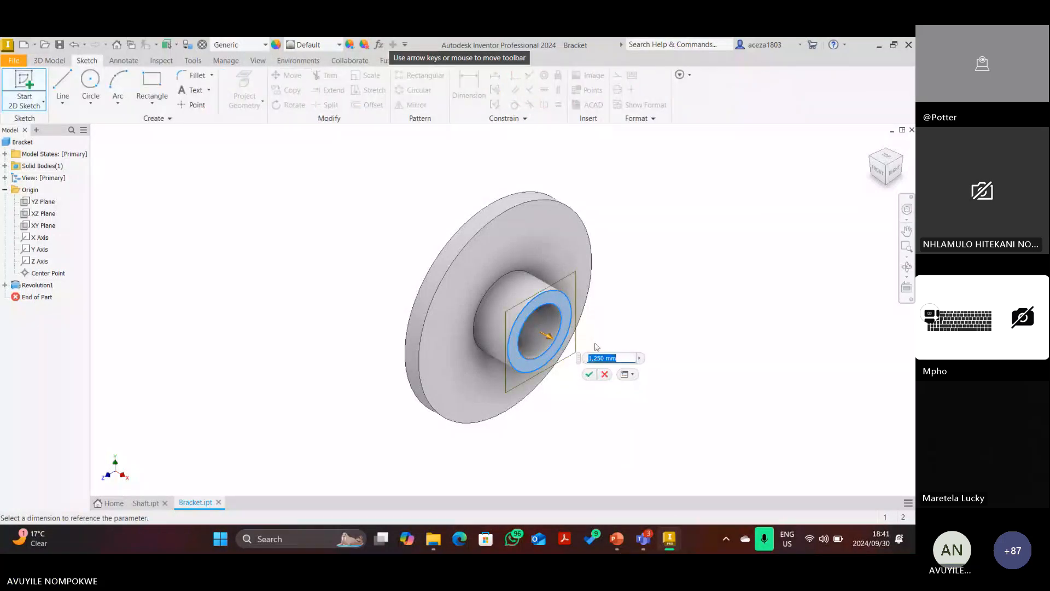
pyautogui.click(605, 375)
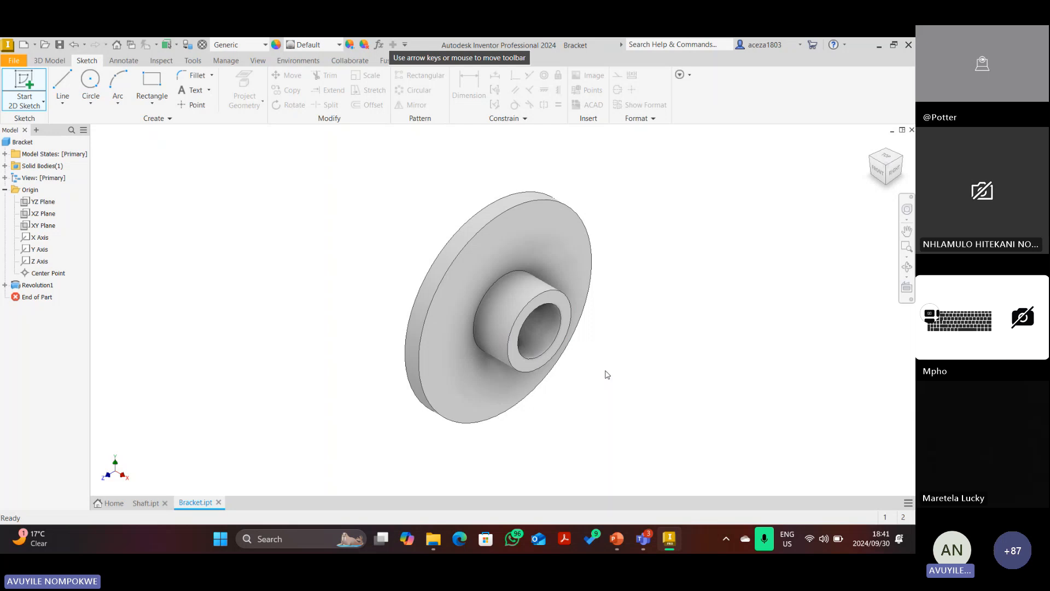
pyautogui.press('s')
pyautogui.click(551, 291)
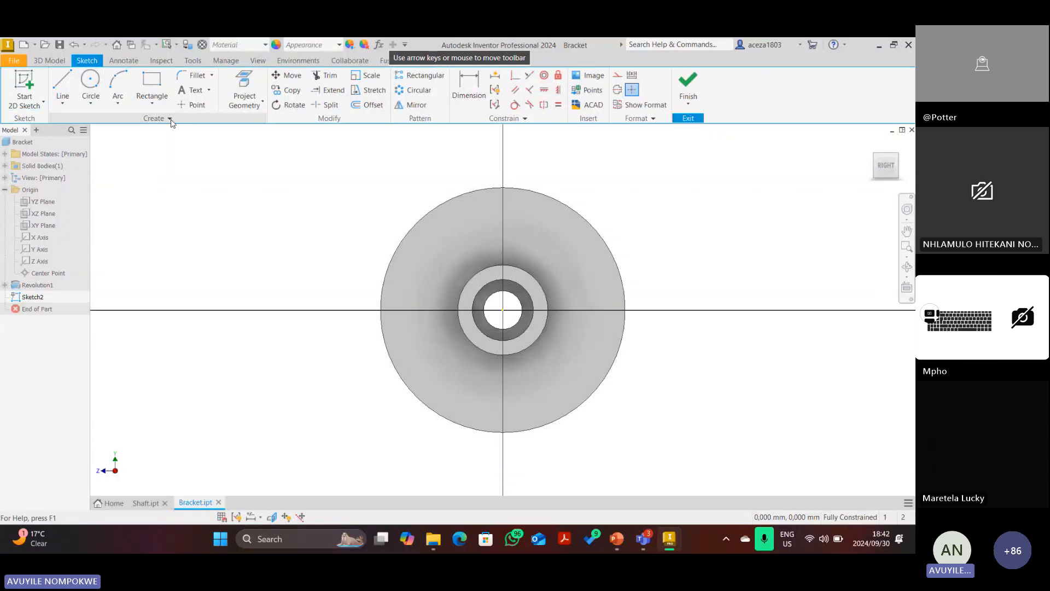
# Draw two Ø22 circles on the horizontal axis, one on each side of the central bore.
pyautogui.click(245, 89)
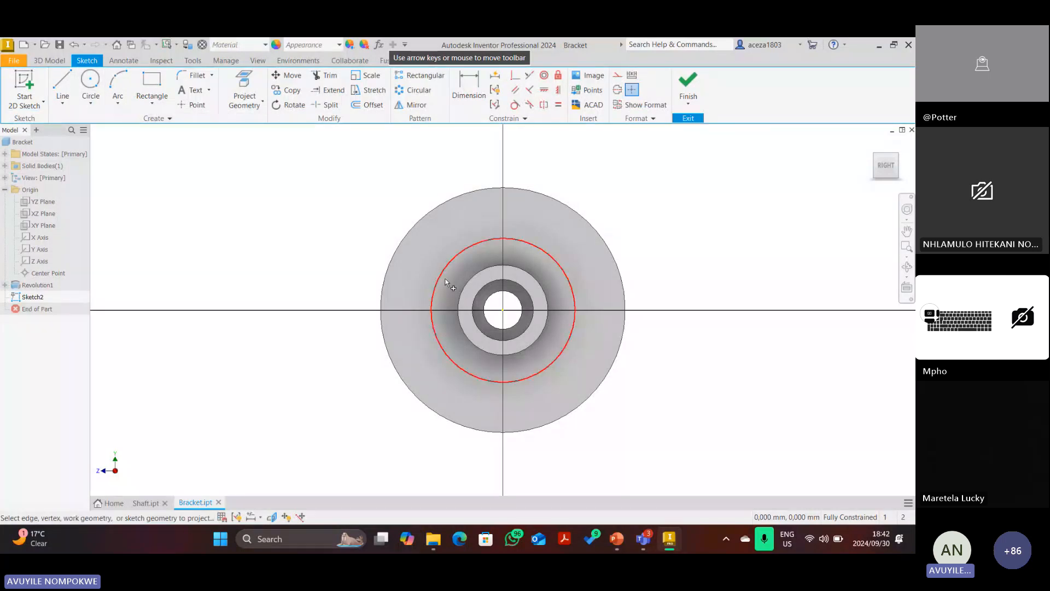
pyautogui.press('d')
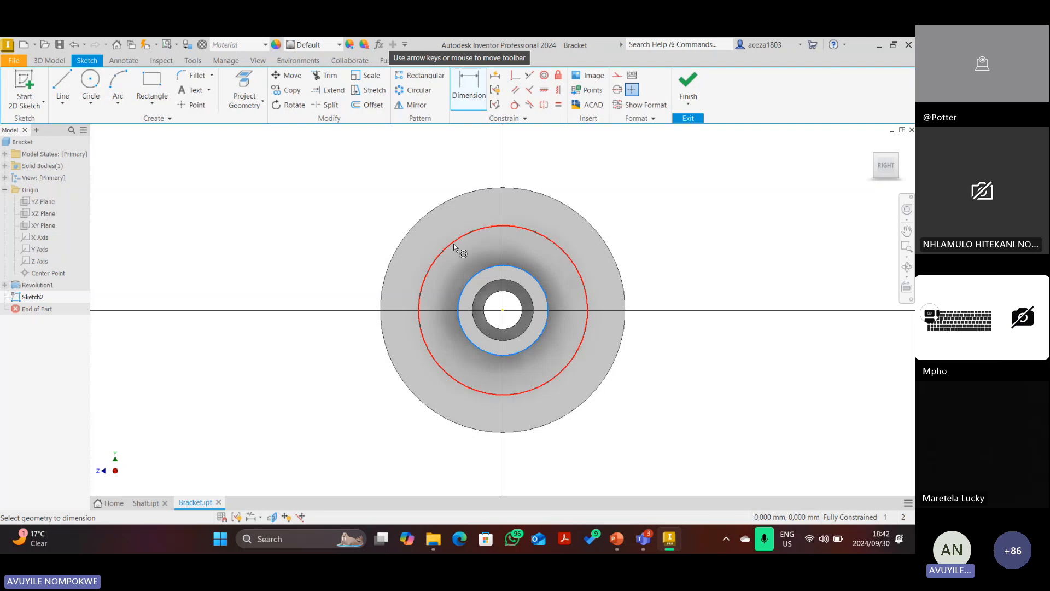
pyautogui.click(471, 280)
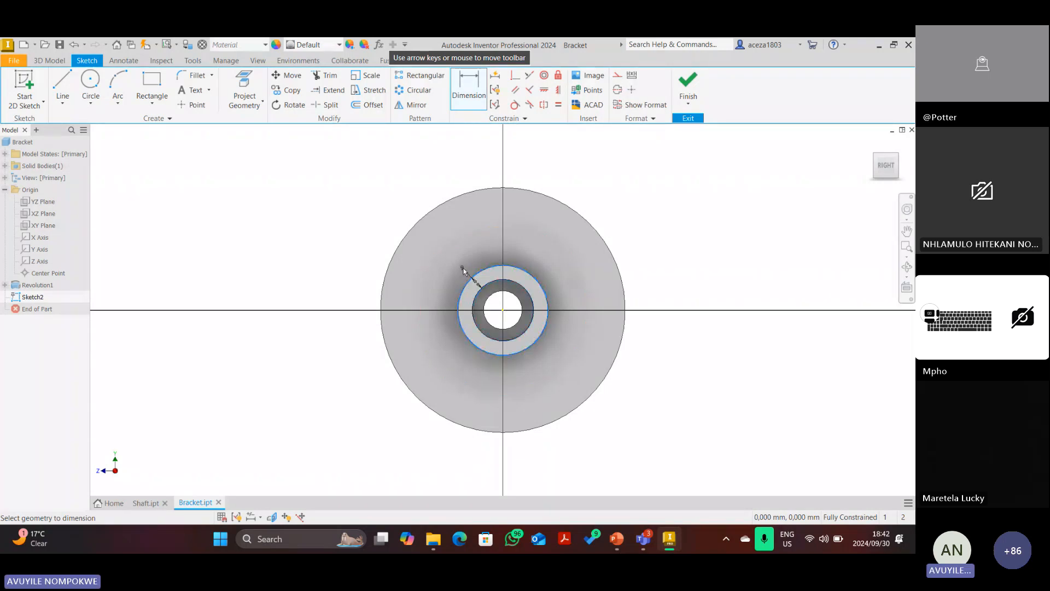
pyautogui.press('Escape')
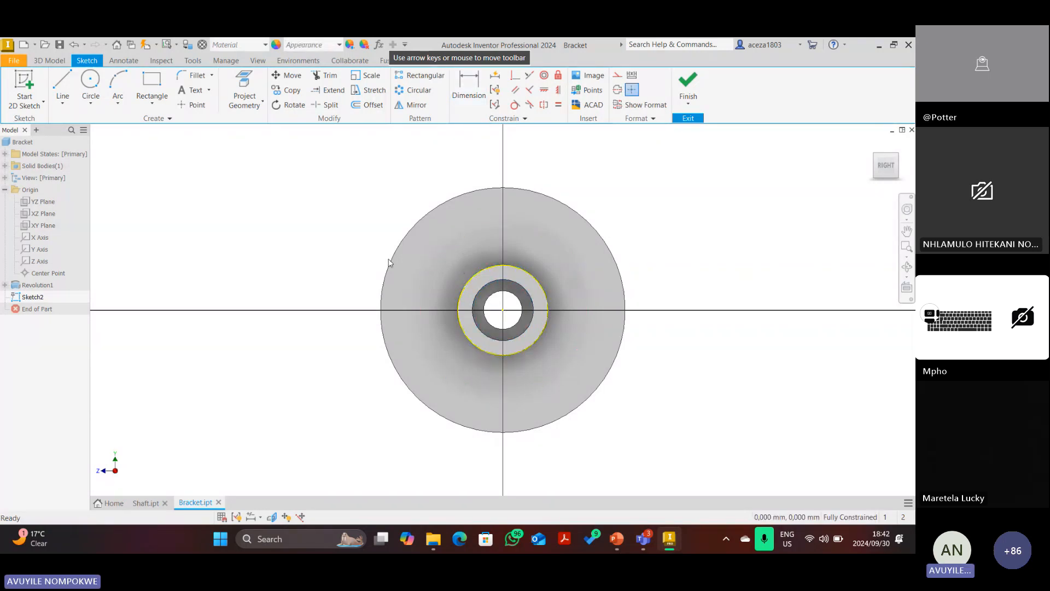
pyautogui.click(91, 85)
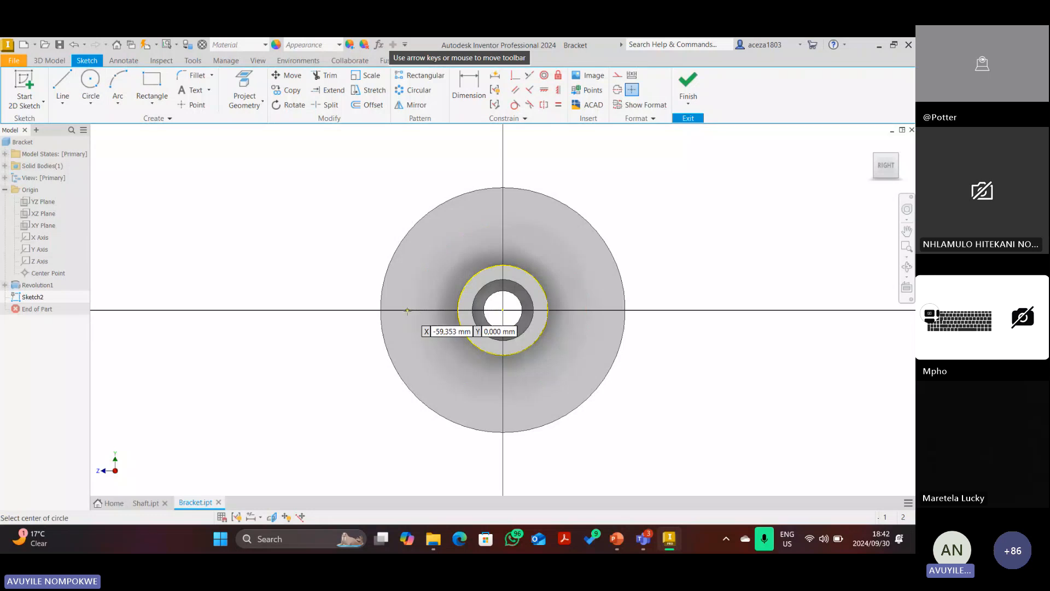
pyautogui.click(407, 310)
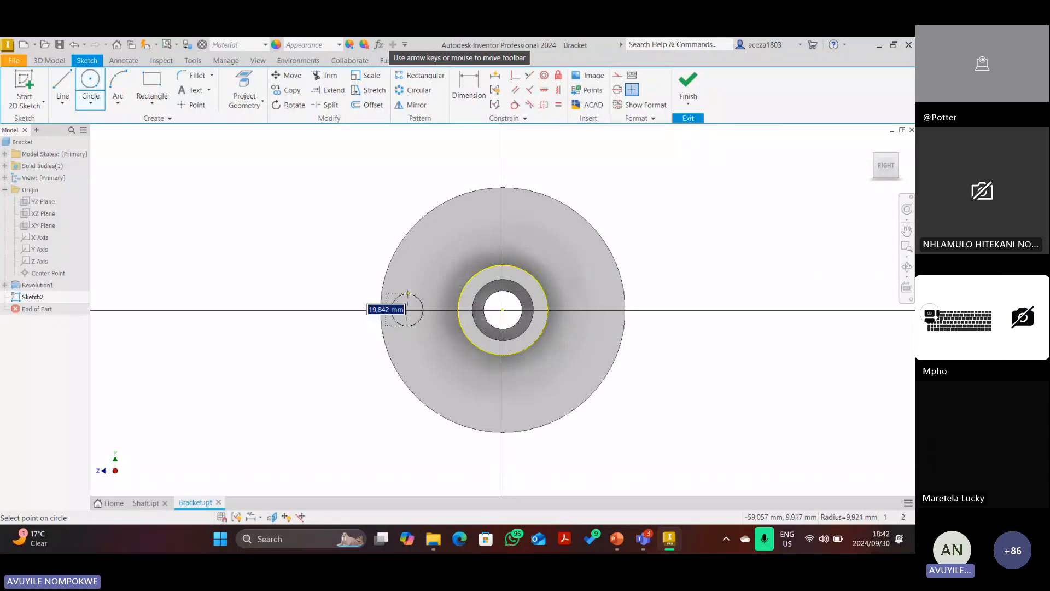
pyautogui.write('22')
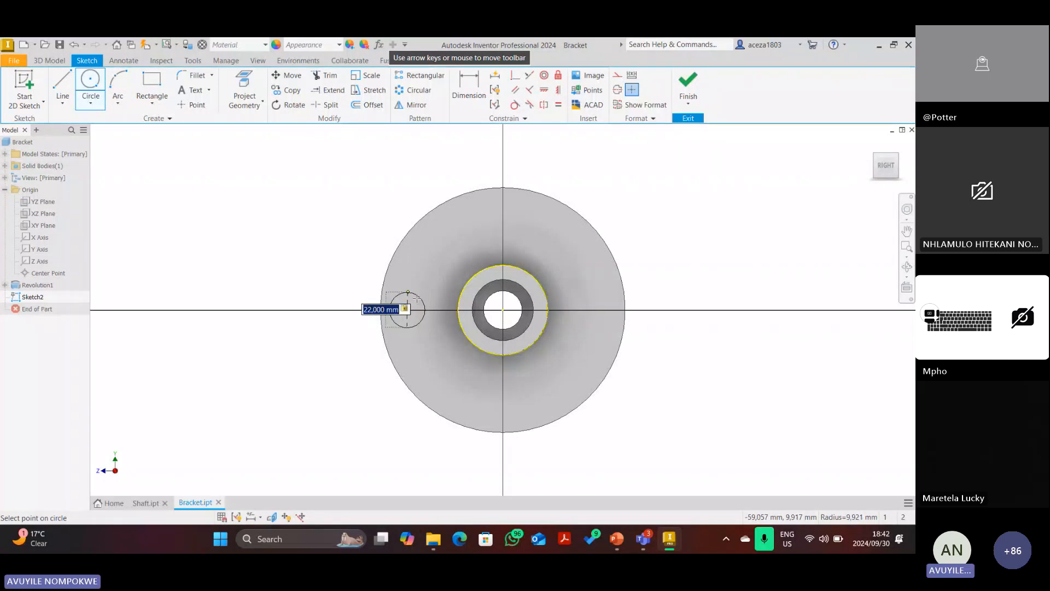
pyautogui.press('Return')
pyautogui.click(607, 310)
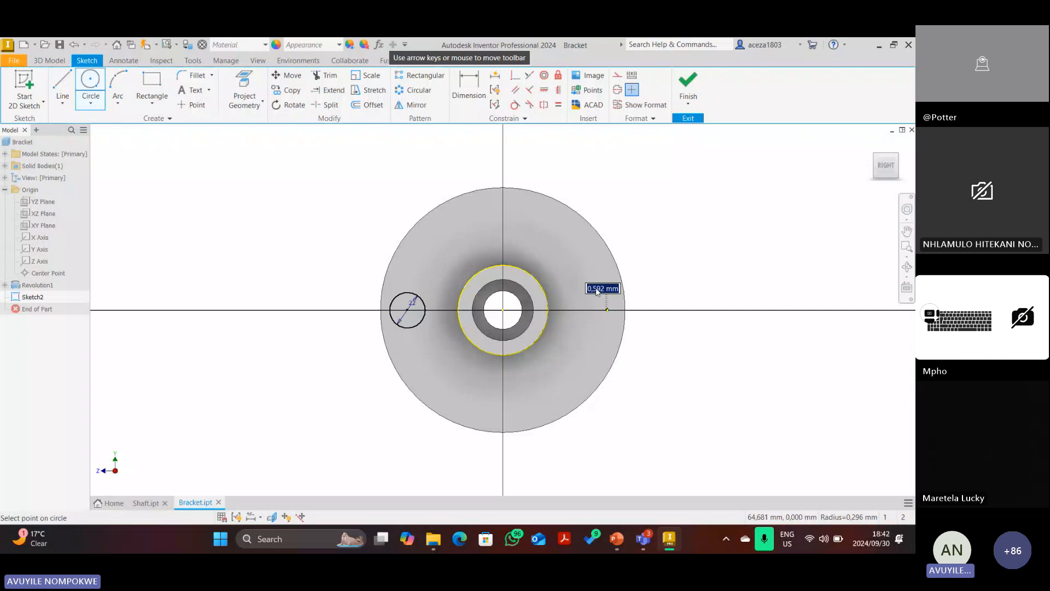
pyautogui.write('22')
pyautogui.press('Return')
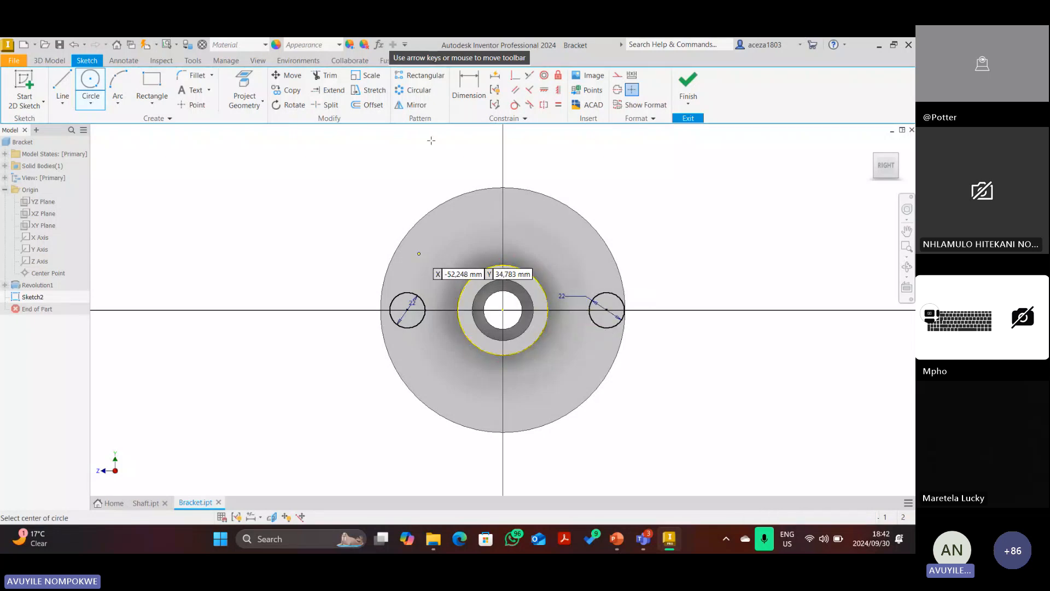
# Constrain both circle centres horizontally level with the origin.
pyautogui.click(544, 91)
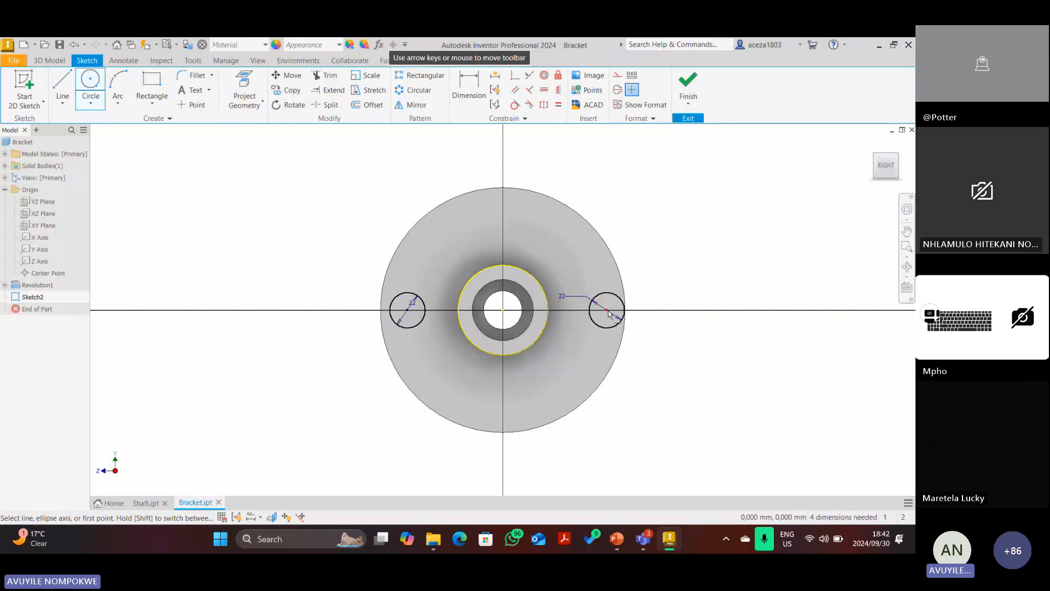
pyautogui.click(503, 310)
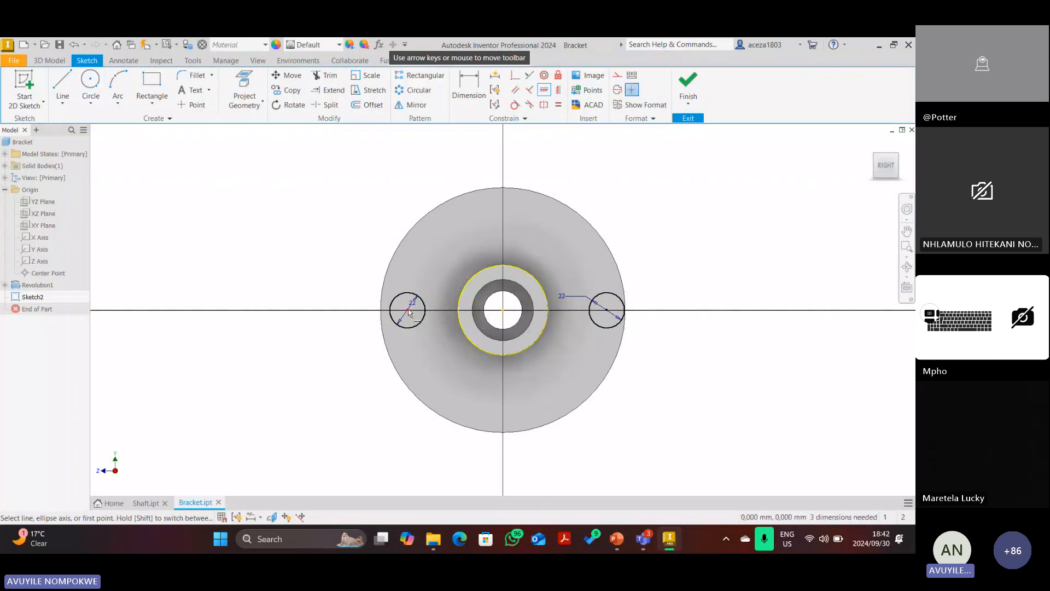
pyautogui.click(408, 310)
pyautogui.click(502, 310)
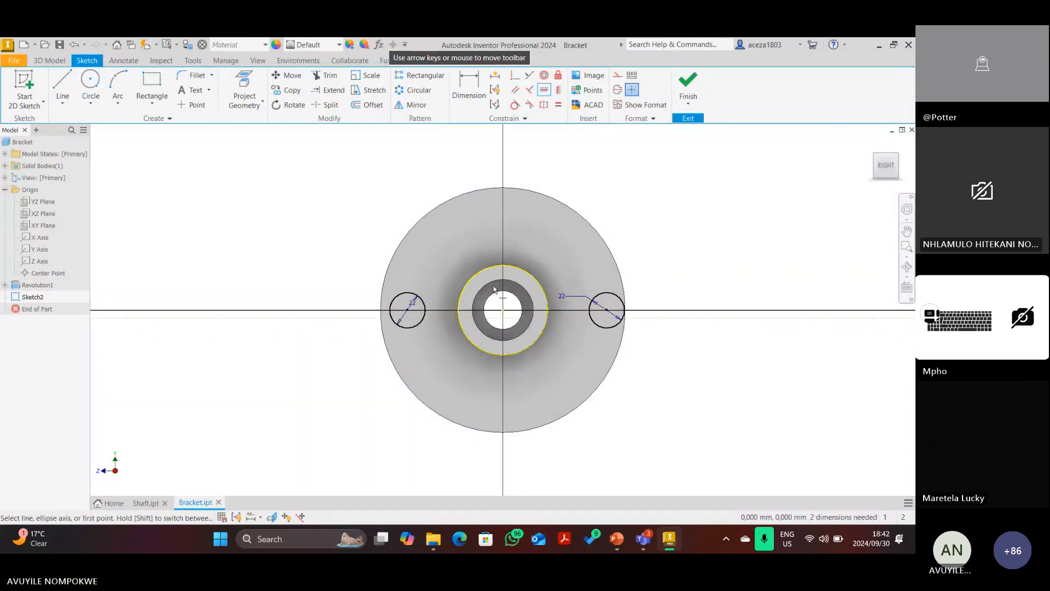
# Dimension the circles 70 apart and the left one 70/2 (35) from the centre.
pyautogui.click(468, 86)
pyautogui.click(425, 311)
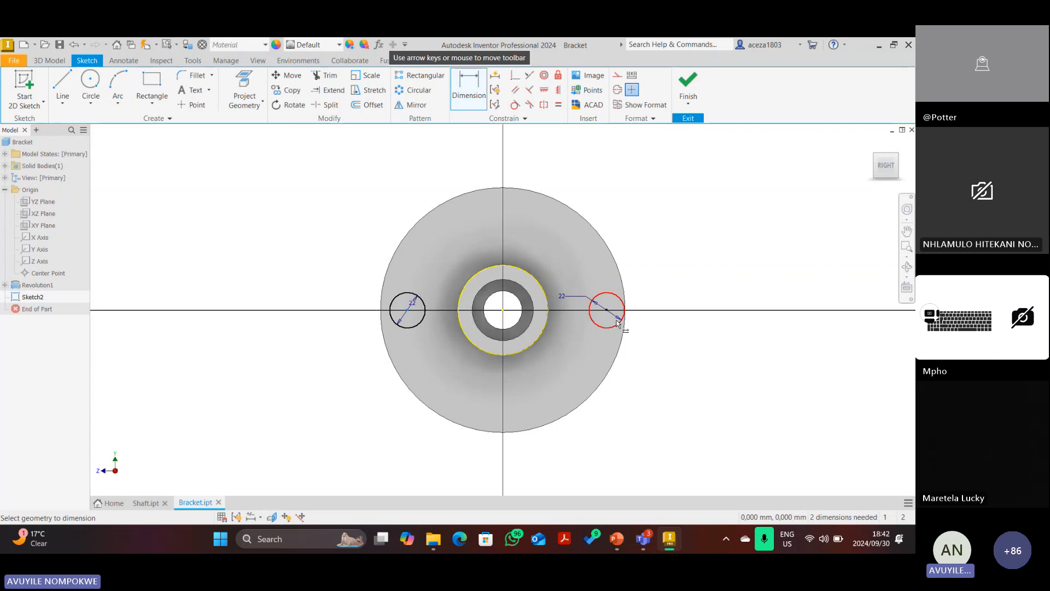
pyautogui.click(620, 322)
pyautogui.click(514, 226)
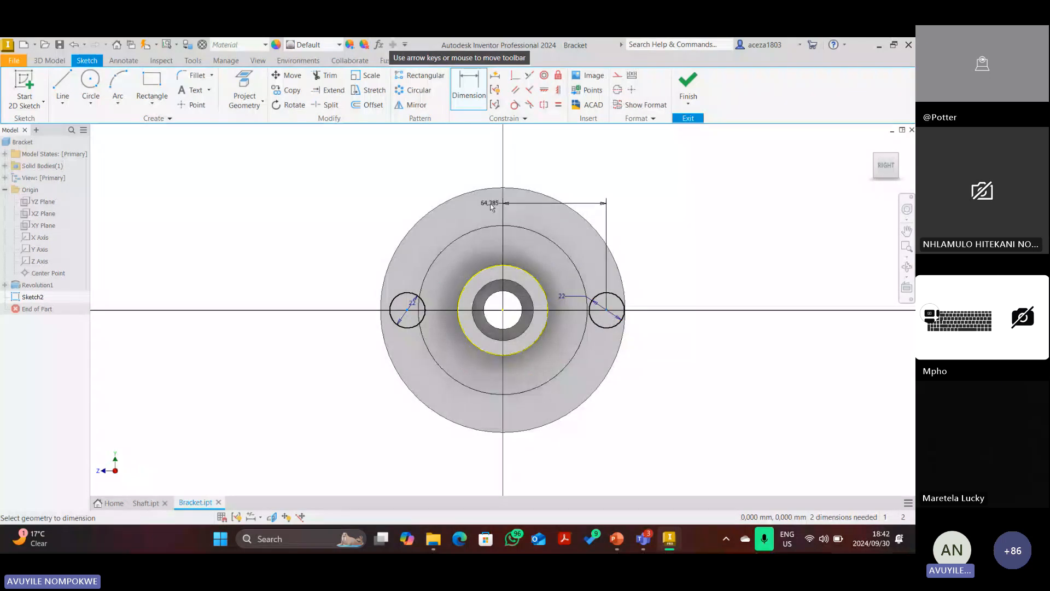
pyautogui.press('Escape')
pyautogui.click(606, 298)
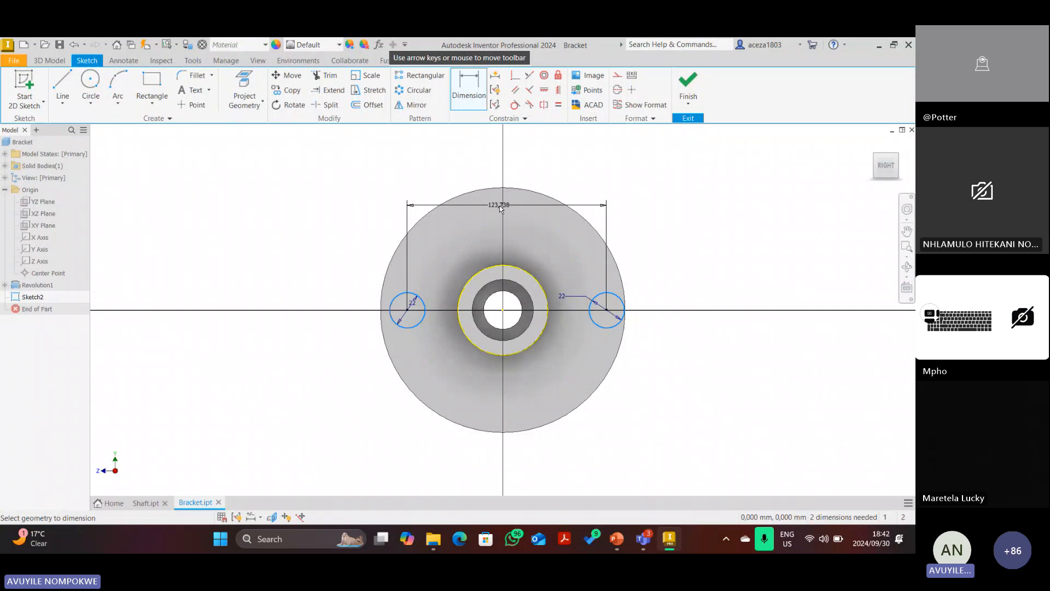
pyautogui.click(501, 207)
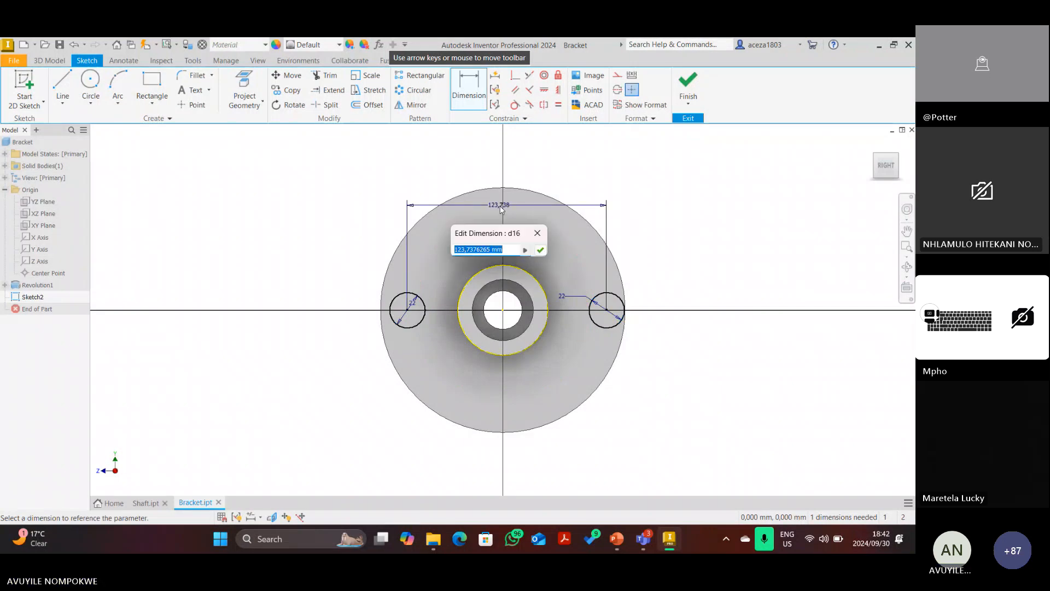
pyautogui.write('70')
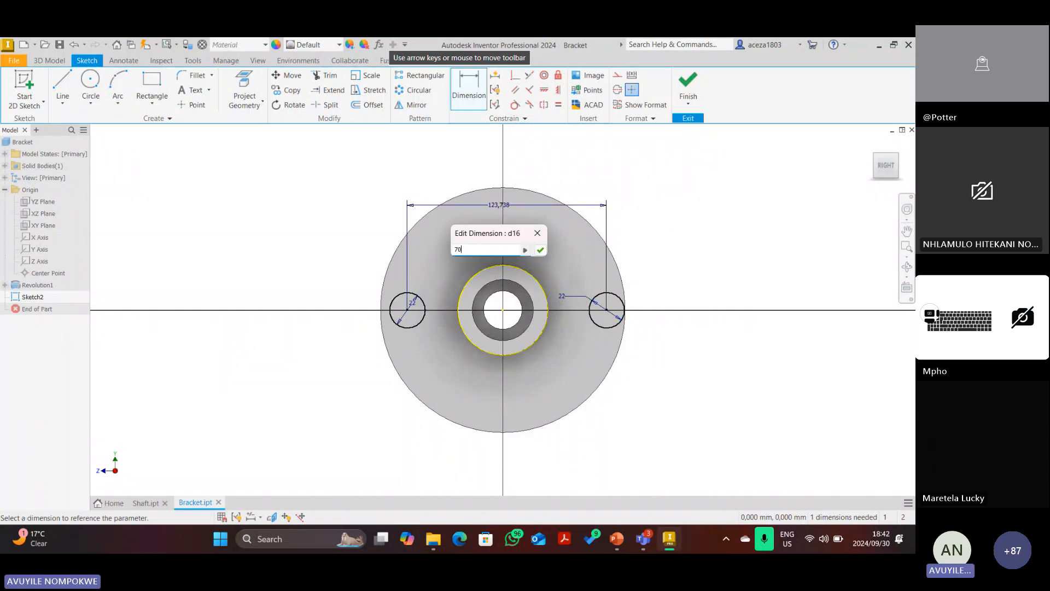
pyautogui.press('Return')
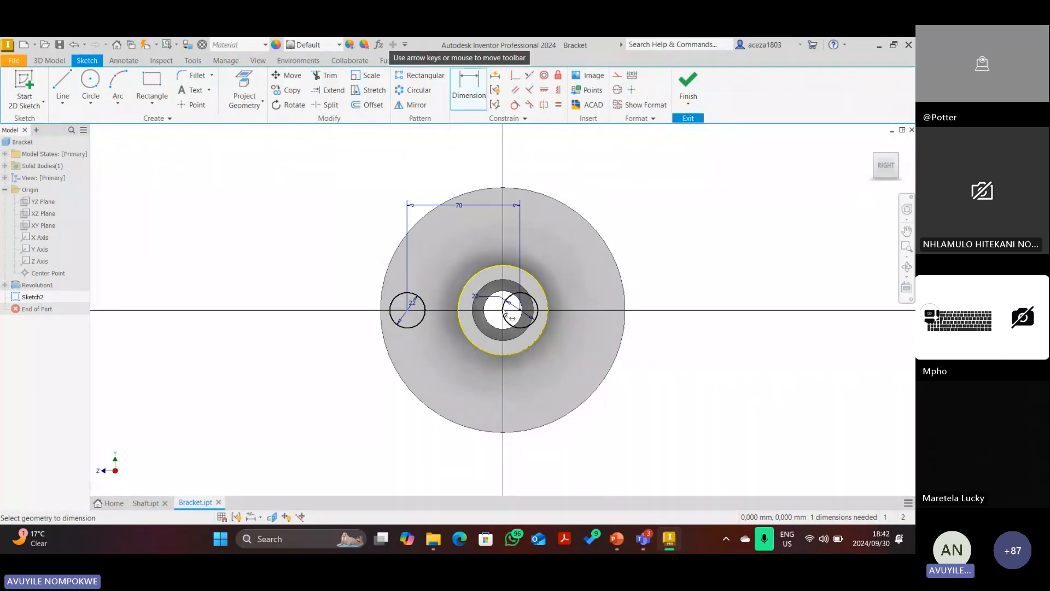
pyautogui.click(465, 231)
pyautogui.write('70')
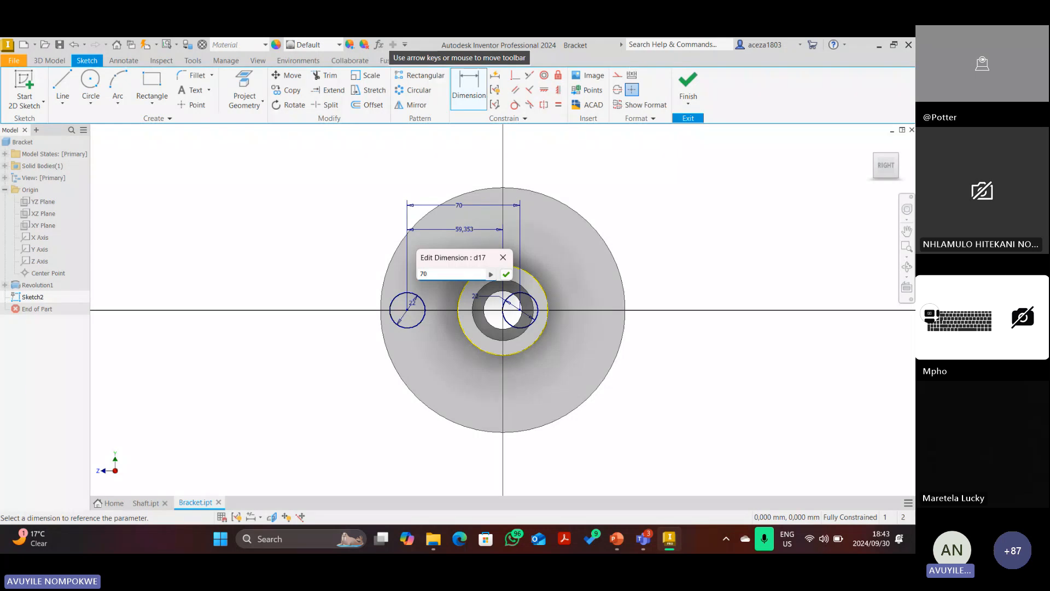
pyautogui.write('/2')
pyautogui.press('Return')
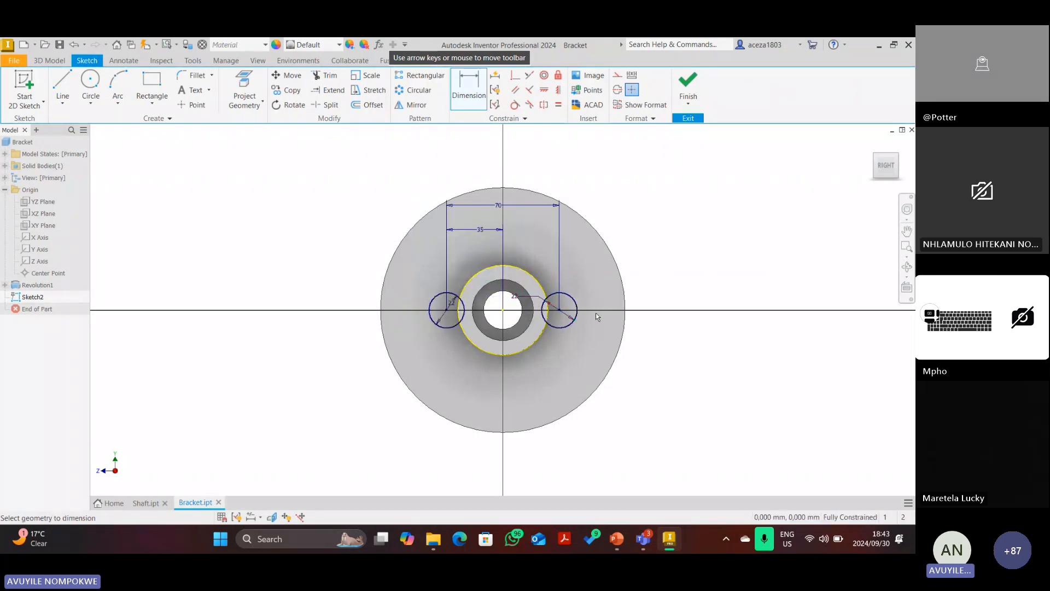
pyautogui.scroll(3, 566, 313)
pyautogui.scroll(-2, 566, 313)
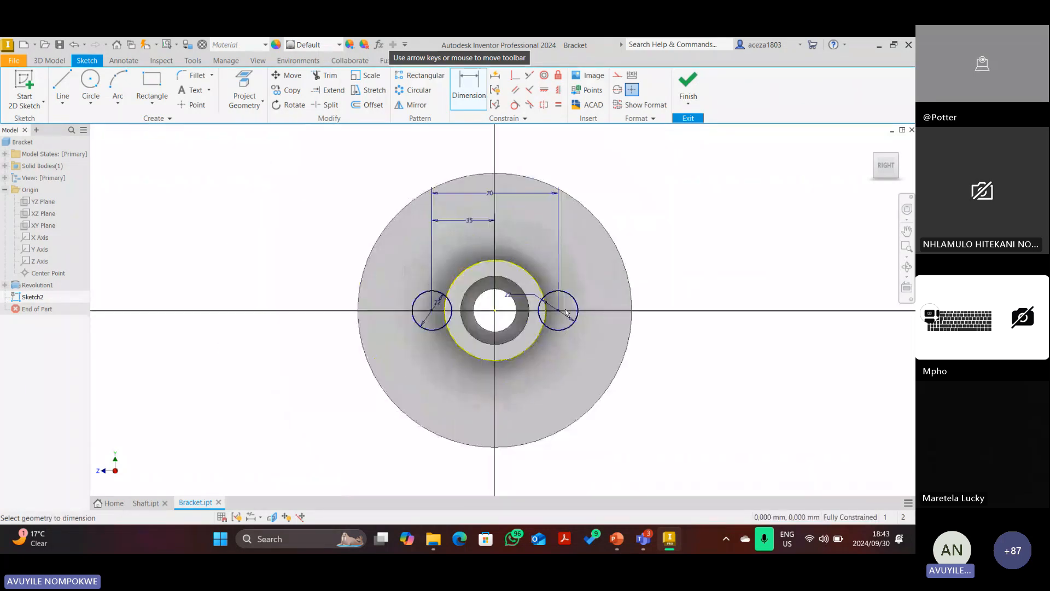
# Draw the two upper slanted lines from the side circles toward the top of the bore.
pyautogui.click(63, 82)
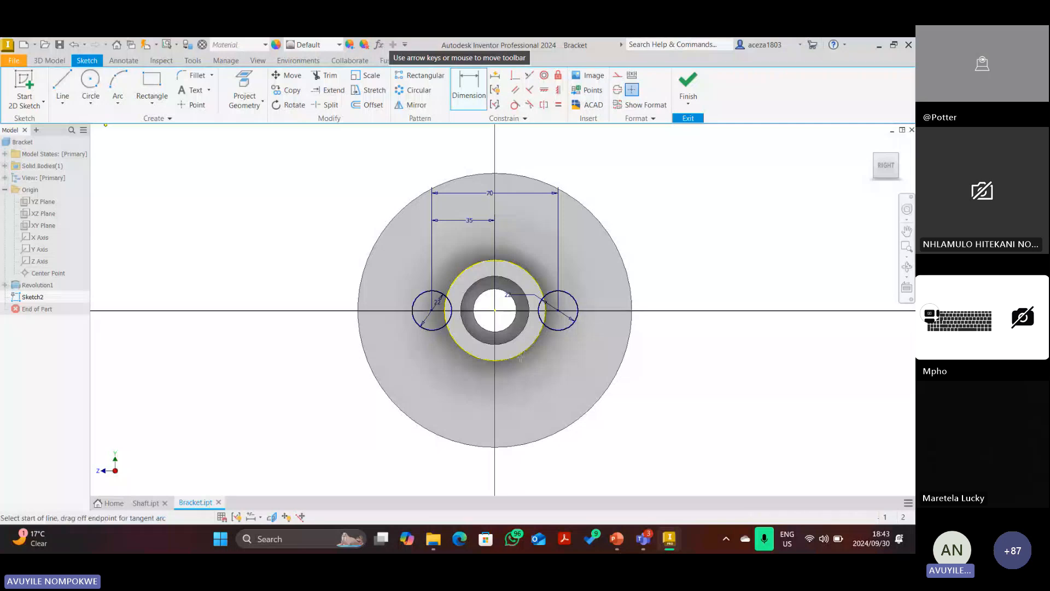
pyautogui.click(406, 299)
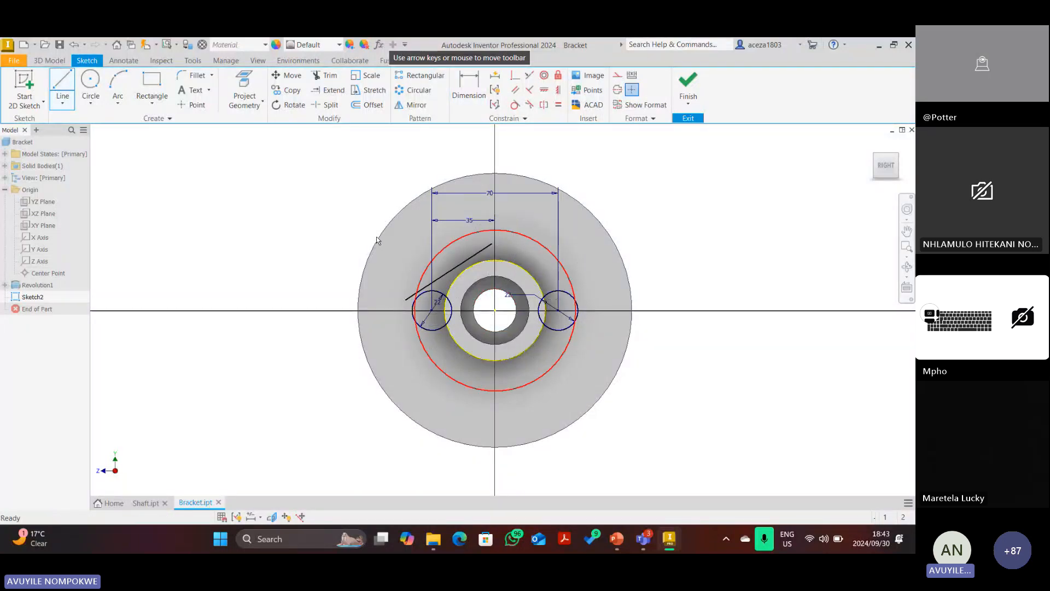
pyautogui.click(492, 244)
pyautogui.press('Escape')
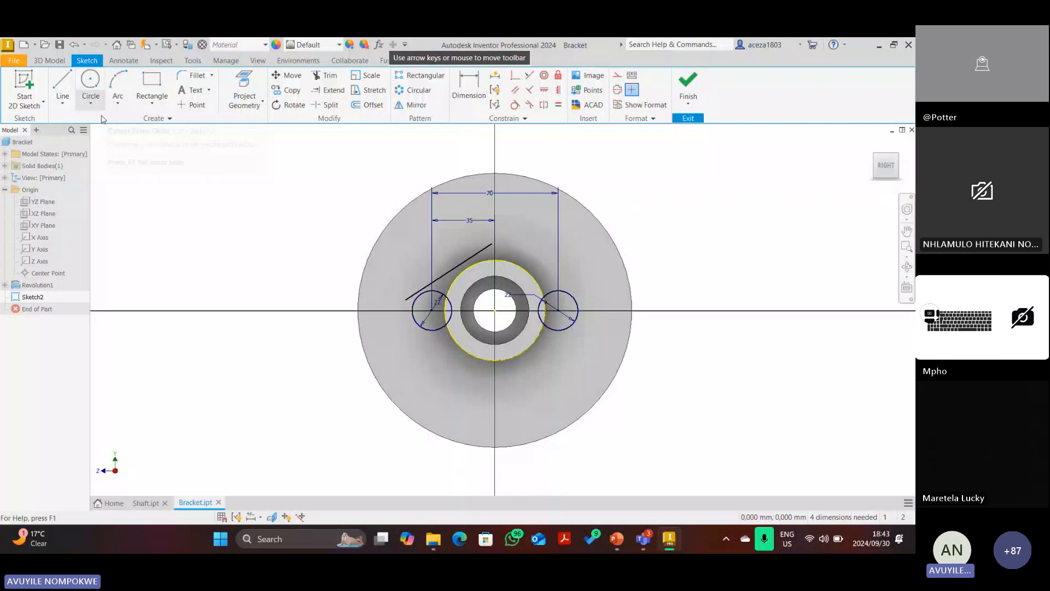
pyautogui.press('l')
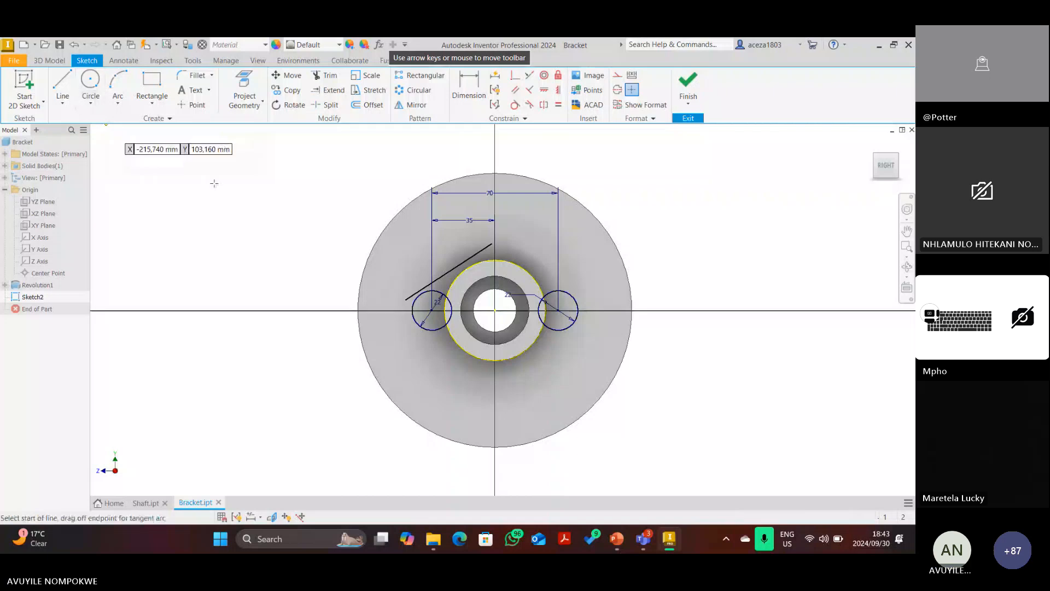
pyautogui.click(506, 239)
pyautogui.click(588, 290)
pyautogui.click(506, 386)
pyautogui.press('Escape')
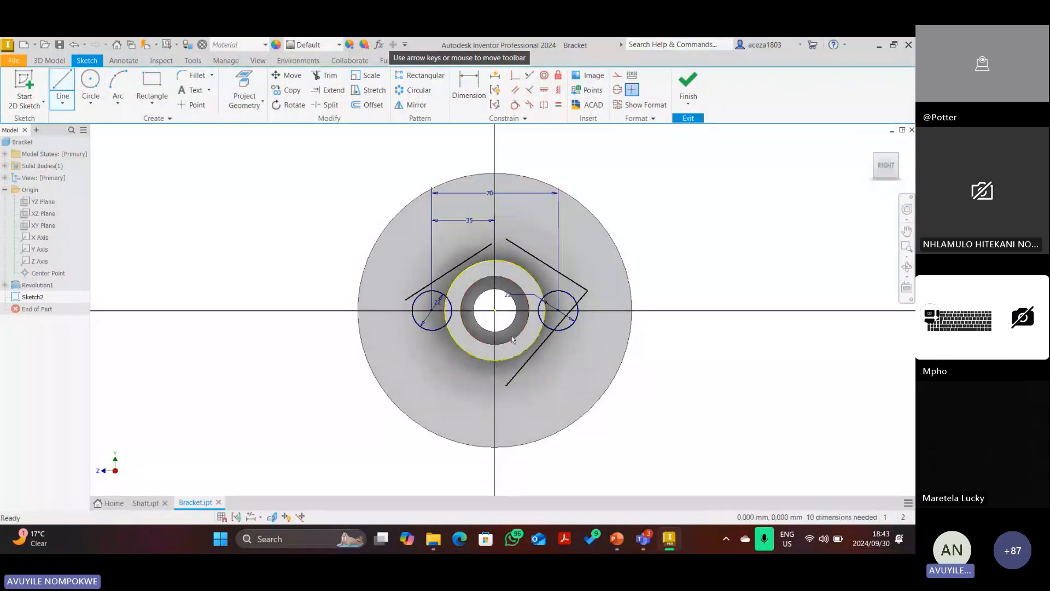
pyautogui.hotkey('ctrl', 'z')
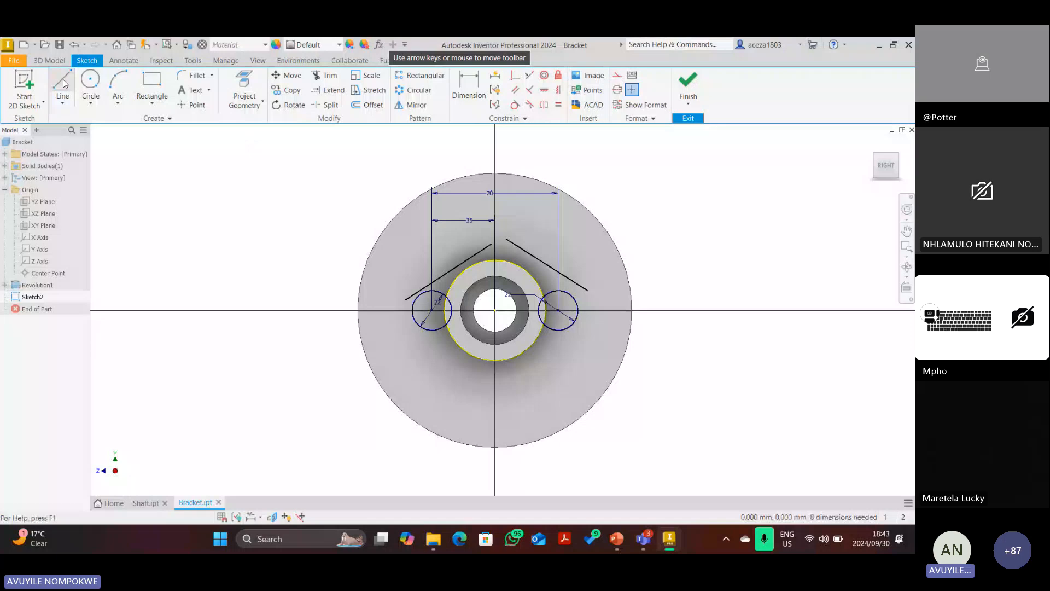
# Draw the two lower slanted lines from the side circles toward the bottom of the bore.
pyautogui.click(66, 85)
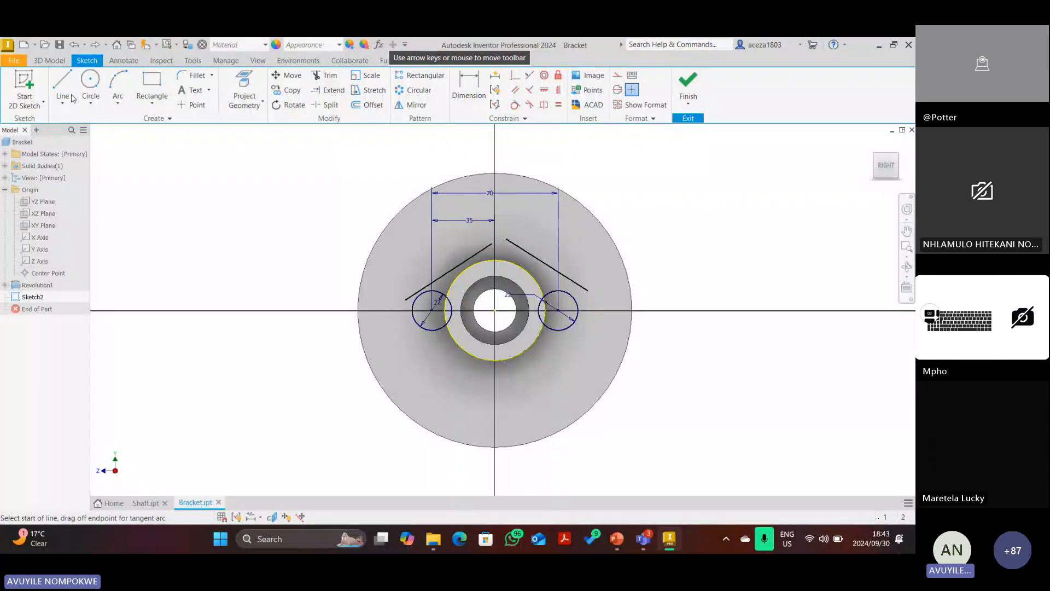
pyautogui.click(405, 333)
pyautogui.click(479, 372)
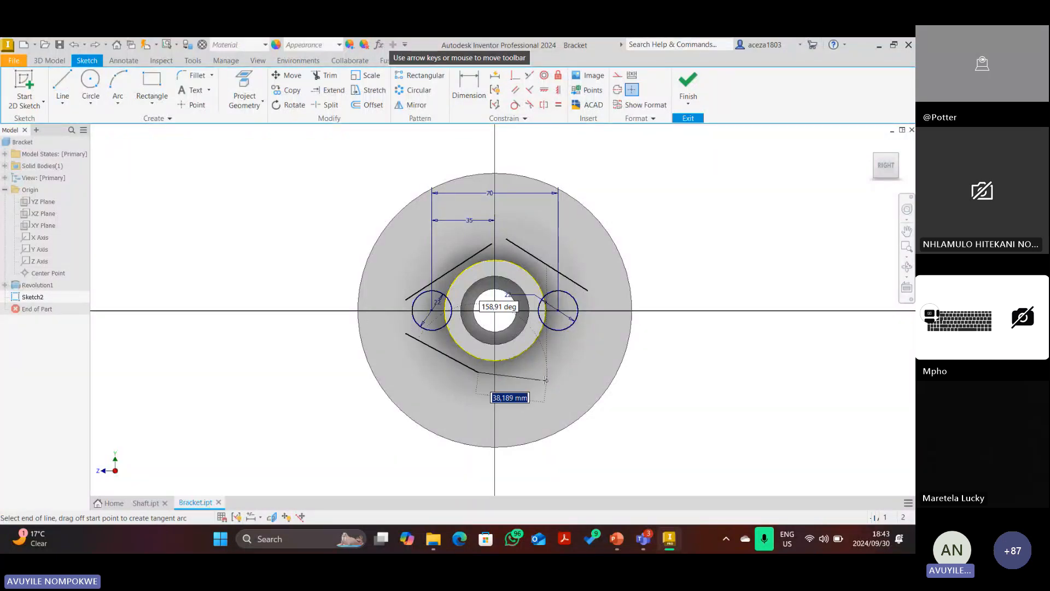
pyautogui.press('Escape')
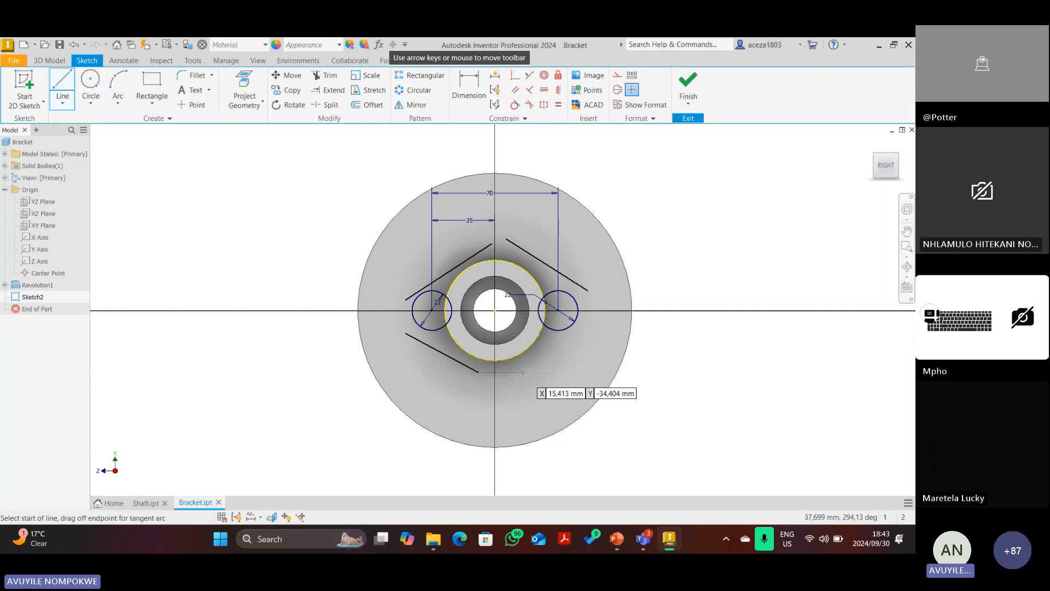
pyautogui.click(524, 372)
pyautogui.click(589, 332)
pyautogui.press('Escape')
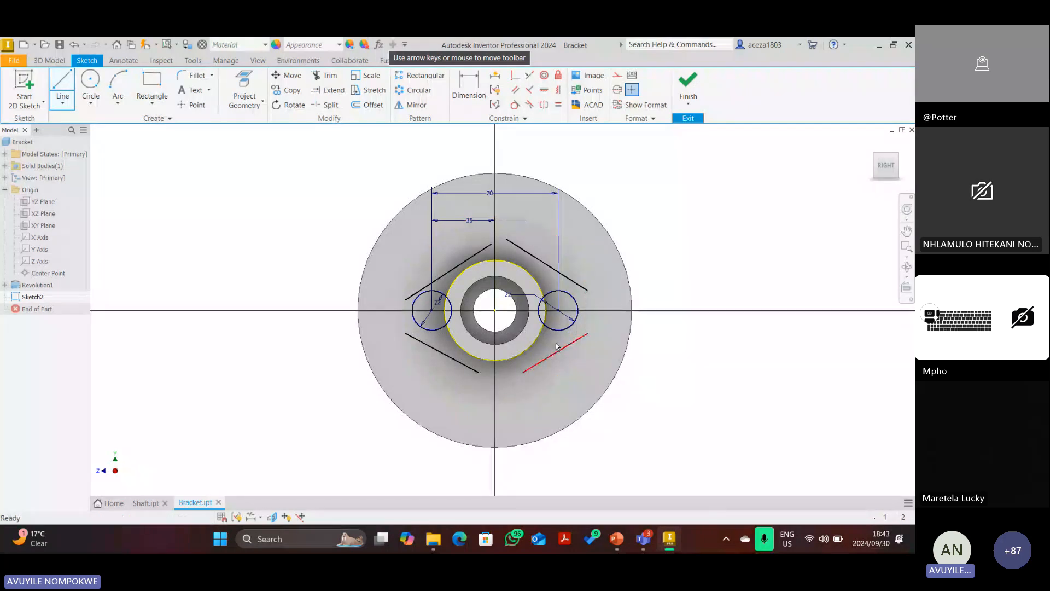
# Make the two upper slanted lines tangent to the central circle and their side circles.
pyautogui.click(515, 105)
pyautogui.click(547, 265)
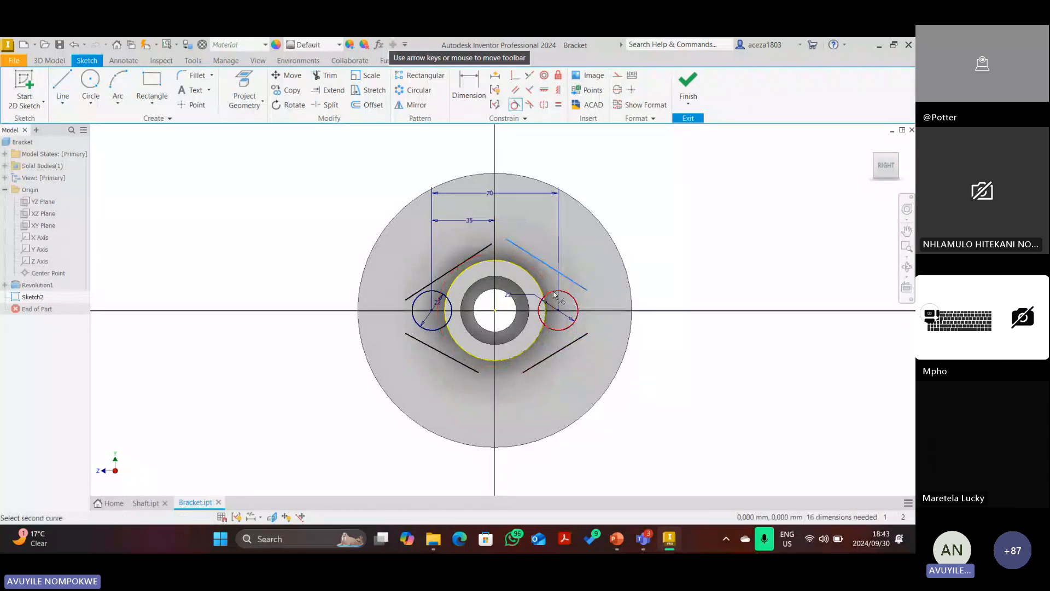
pyautogui.click(556, 296)
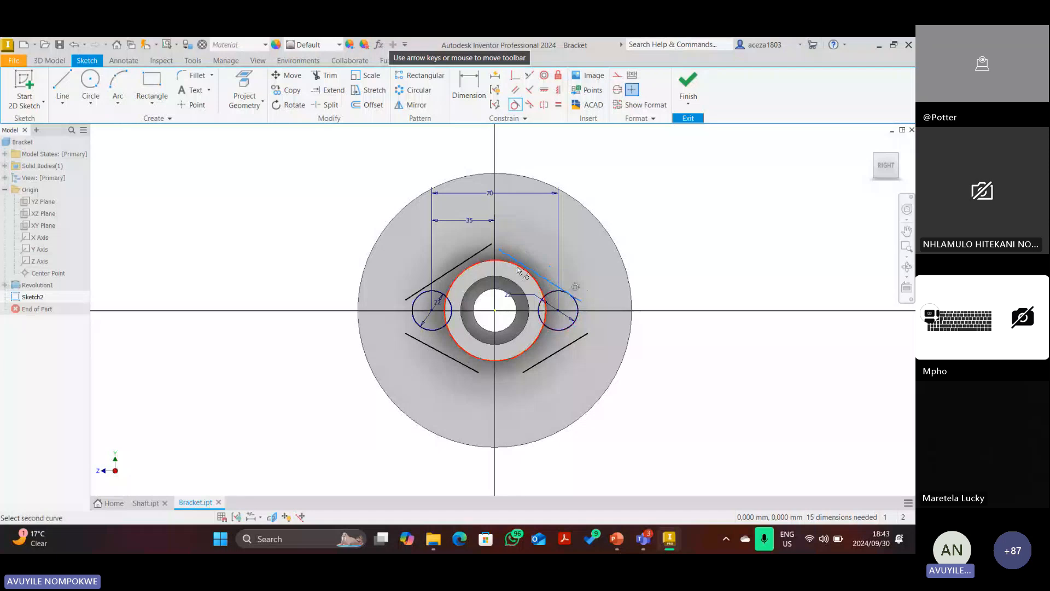
pyautogui.click(471, 258)
pyautogui.click(475, 265)
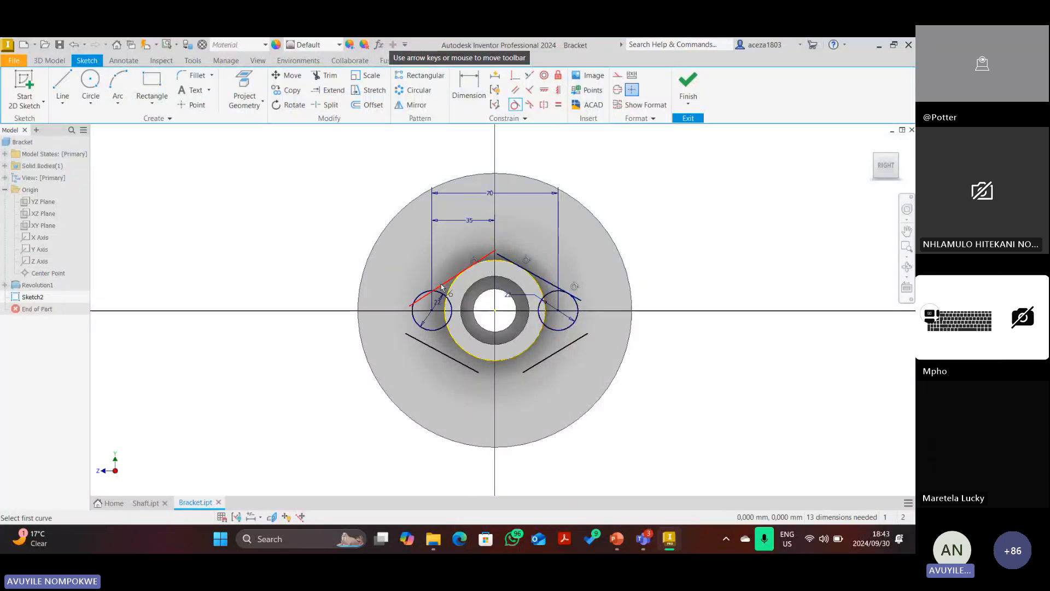
pyautogui.click(436, 288)
pyautogui.click(420, 296)
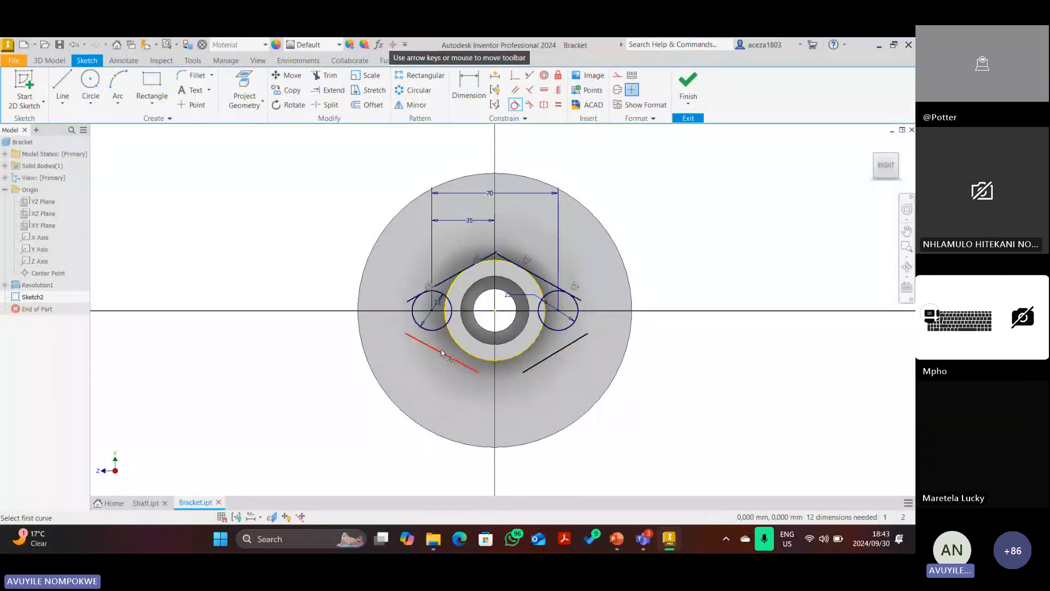
# Make the two lower slanted lines tangent to the central circle and their side circles.
pyautogui.click(440, 352)
pyautogui.click(438, 333)
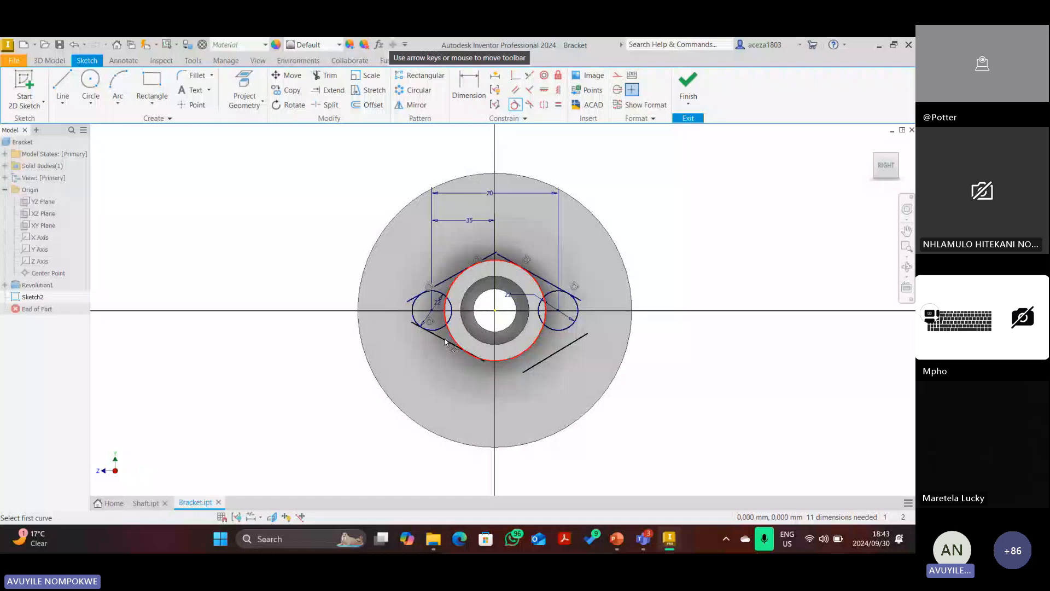
pyautogui.click(444, 341)
pyautogui.click(487, 360)
pyautogui.click(539, 363)
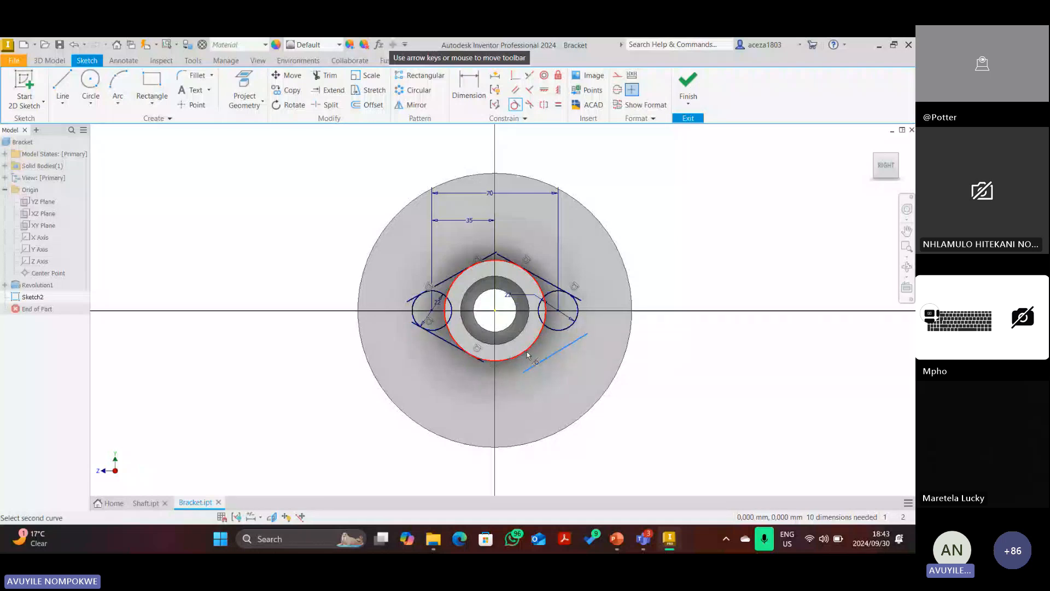
pyautogui.click(530, 350)
pyautogui.click(533, 354)
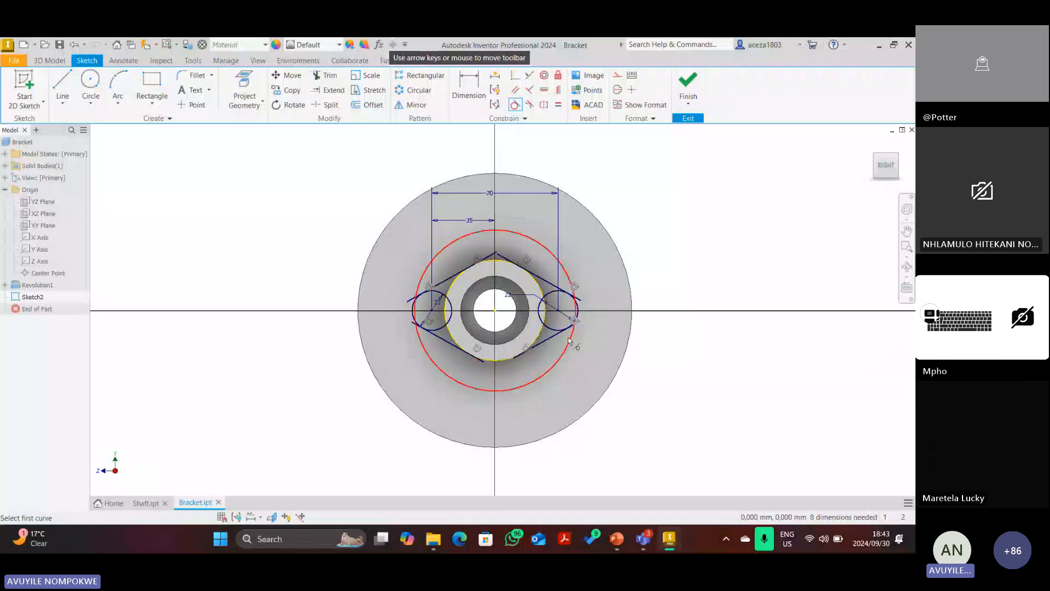
pyautogui.click(571, 320)
pyautogui.scroll(3, 572, 320)
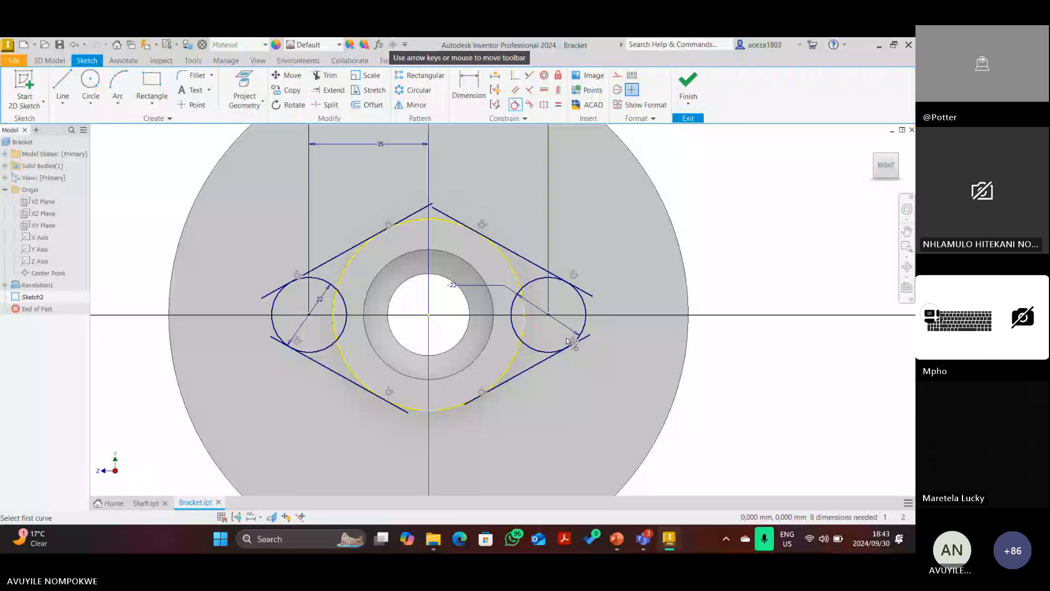
pyautogui.press('Escape')
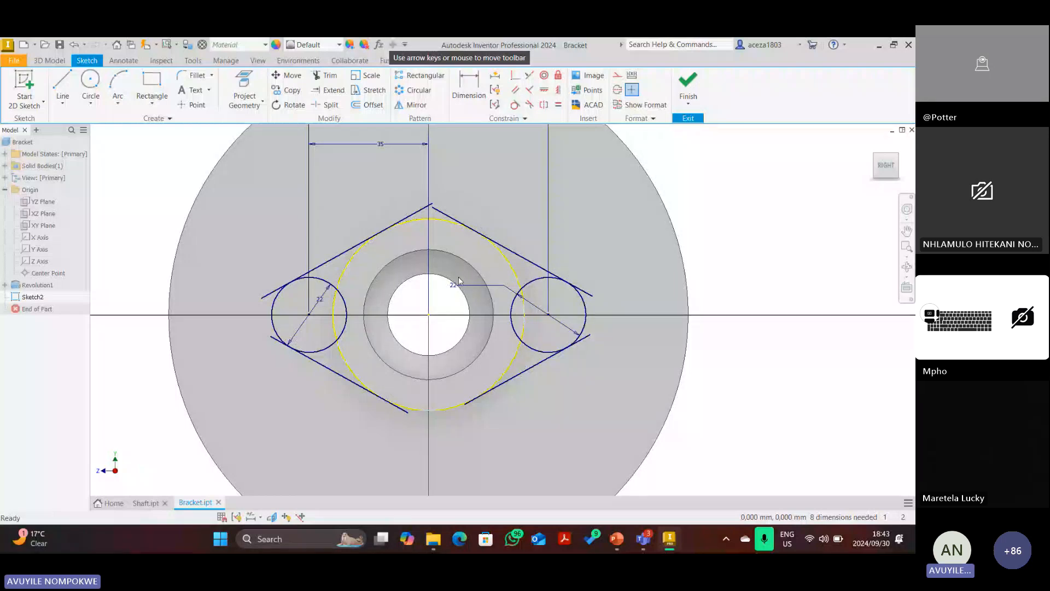
# Trim the overhanging ends of the four slanted lines.
pyautogui.click(327, 75)
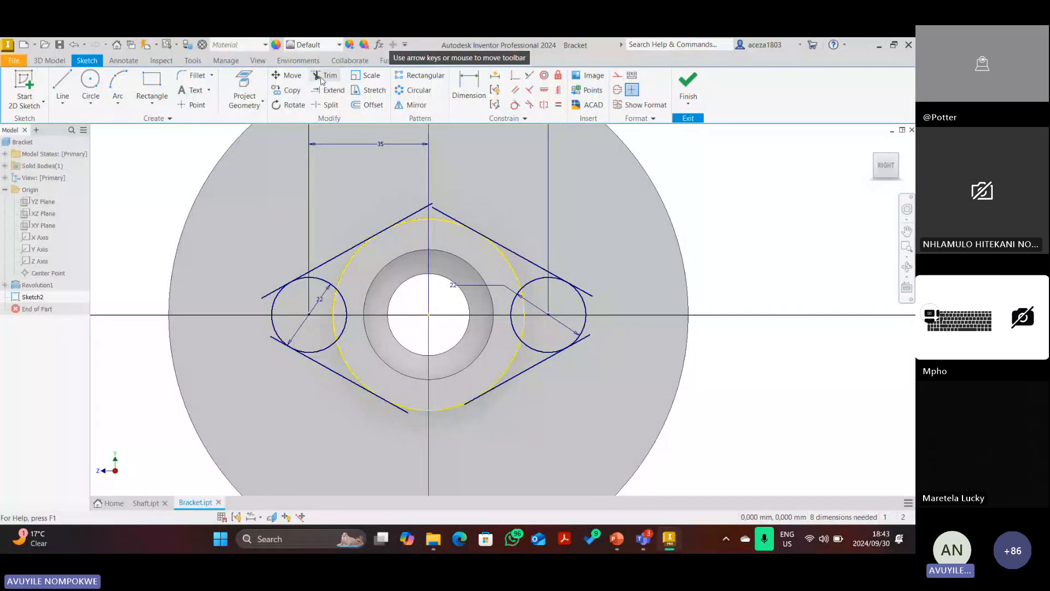
pyautogui.click(423, 210)
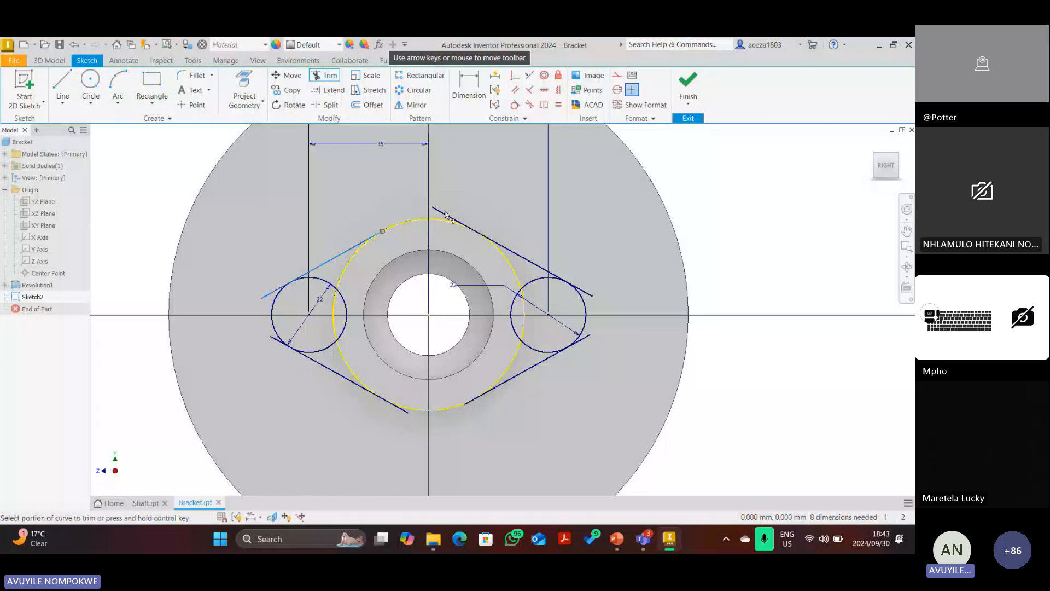
pyautogui.click(446, 215)
pyautogui.click(273, 292)
pyautogui.click(271, 336)
pyautogui.click(404, 413)
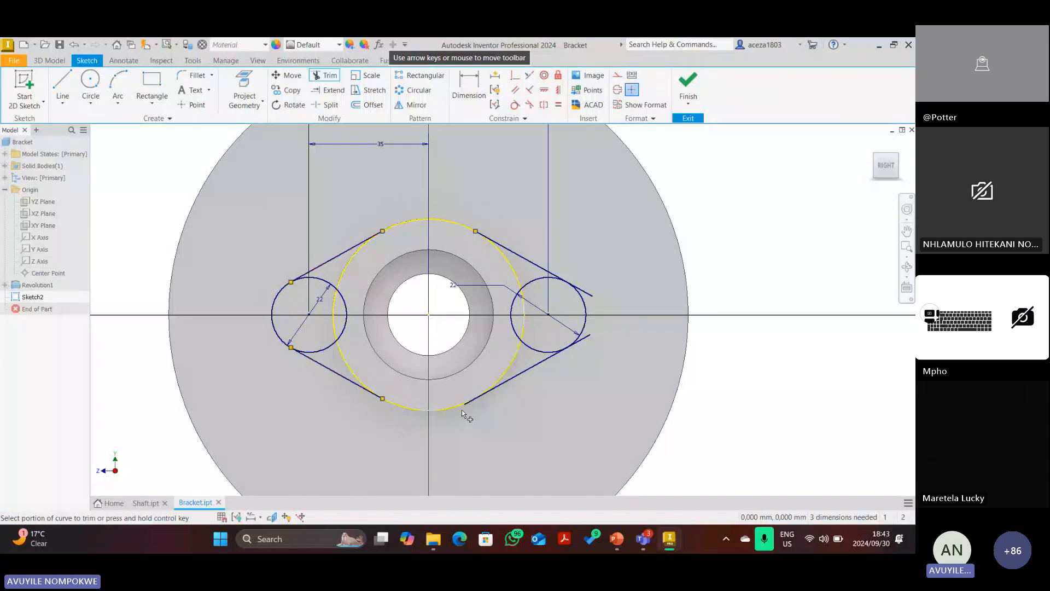
pyautogui.scroll(-4, 463, 409)
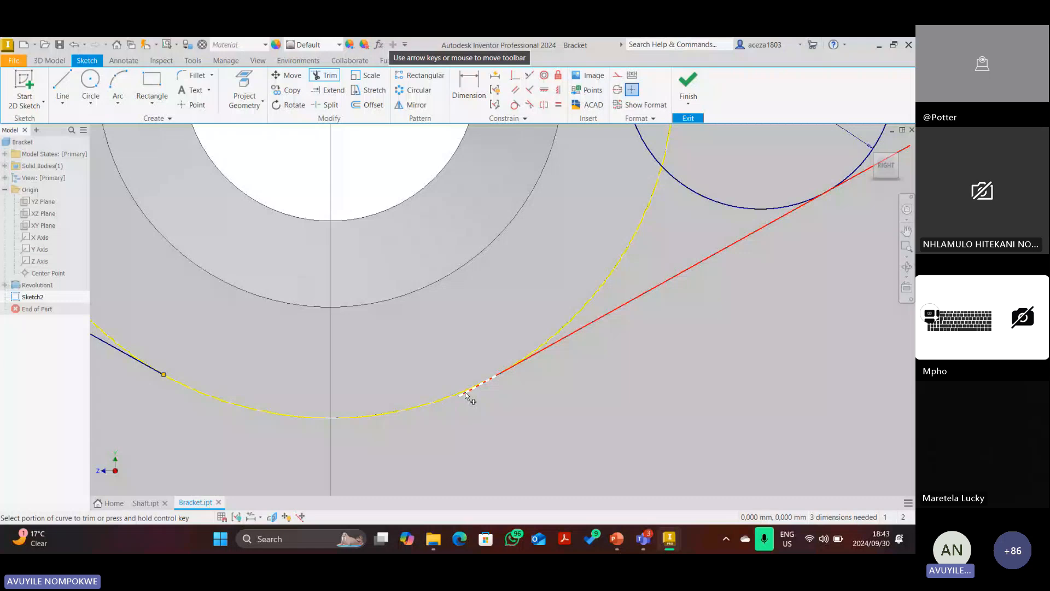
pyautogui.click(464, 392)
pyautogui.scroll(3, 466, 387)
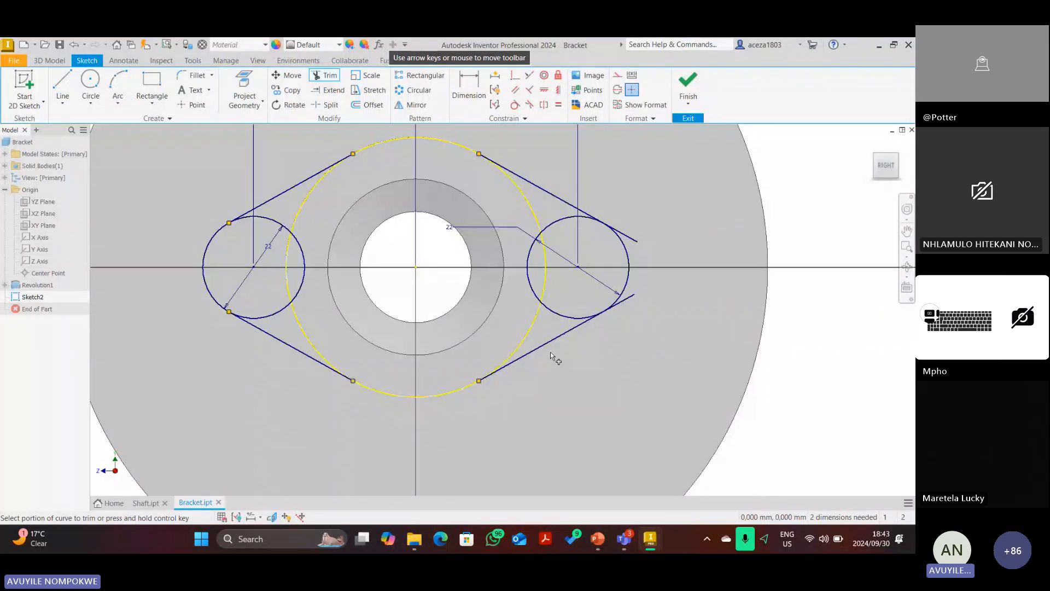
pyautogui.click(616, 304)
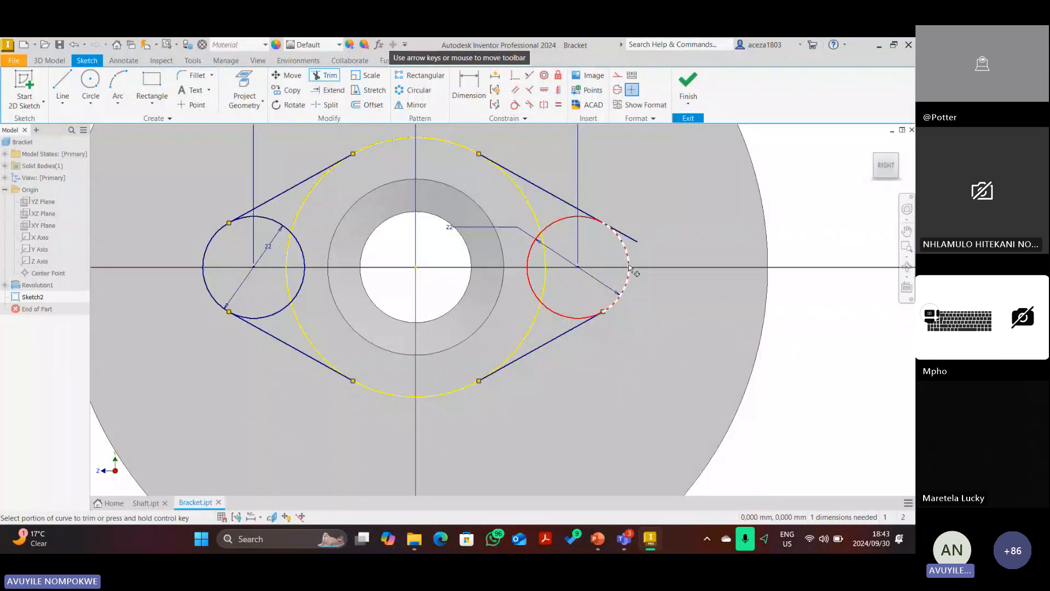
# Trim away the inner arcs of both Ø22 side circles to close the lobed outline.
pyautogui.click(525, 268)
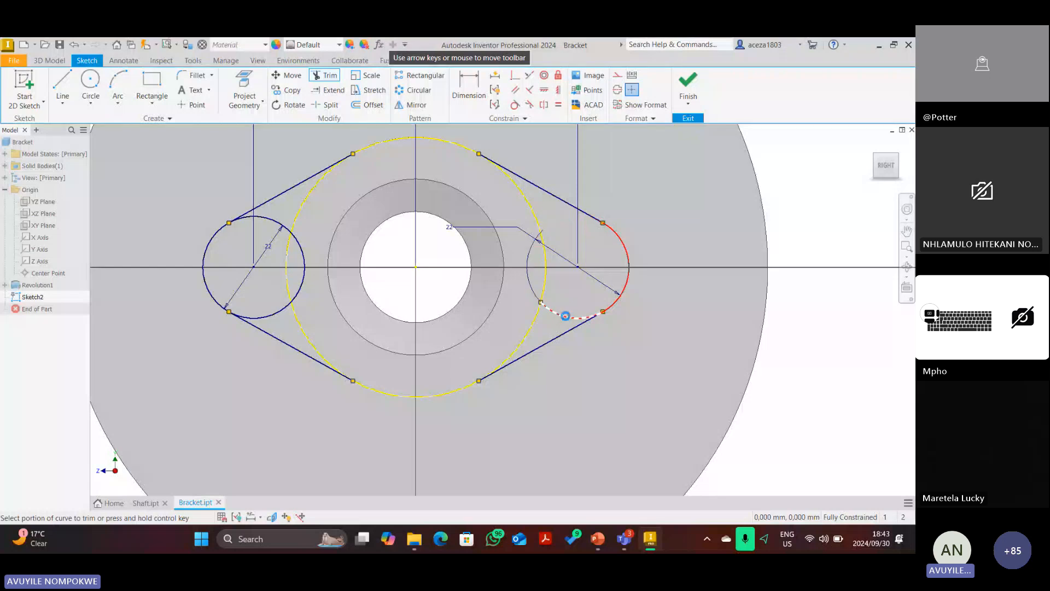
pyautogui.click(565, 316)
pyautogui.click(299, 291)
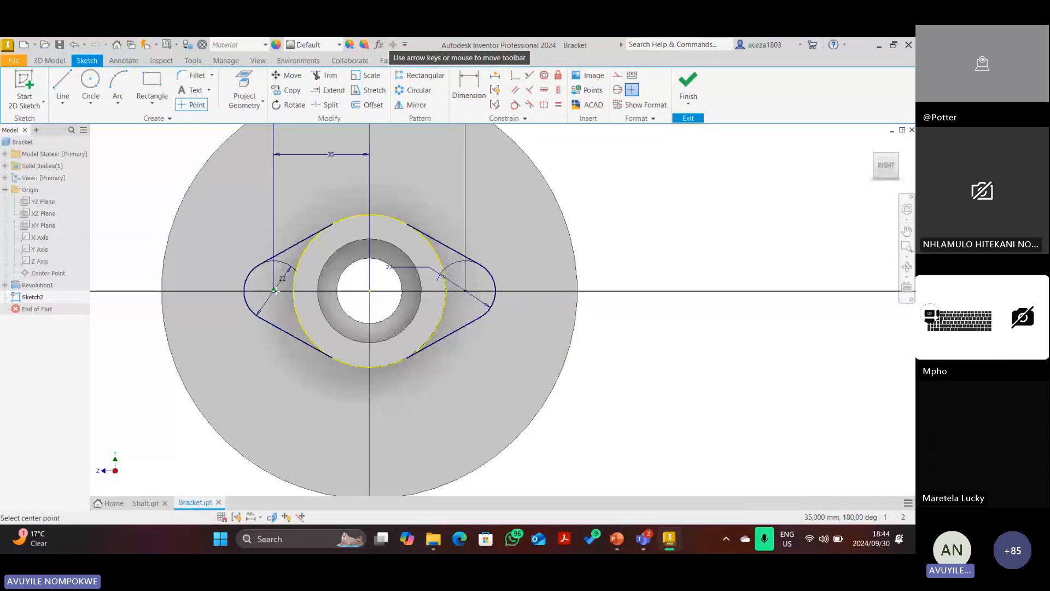
# Place a sketch point at the left lobe arc's centre, then switch to the PowerPoint drawing.
pyautogui.click(274, 290)
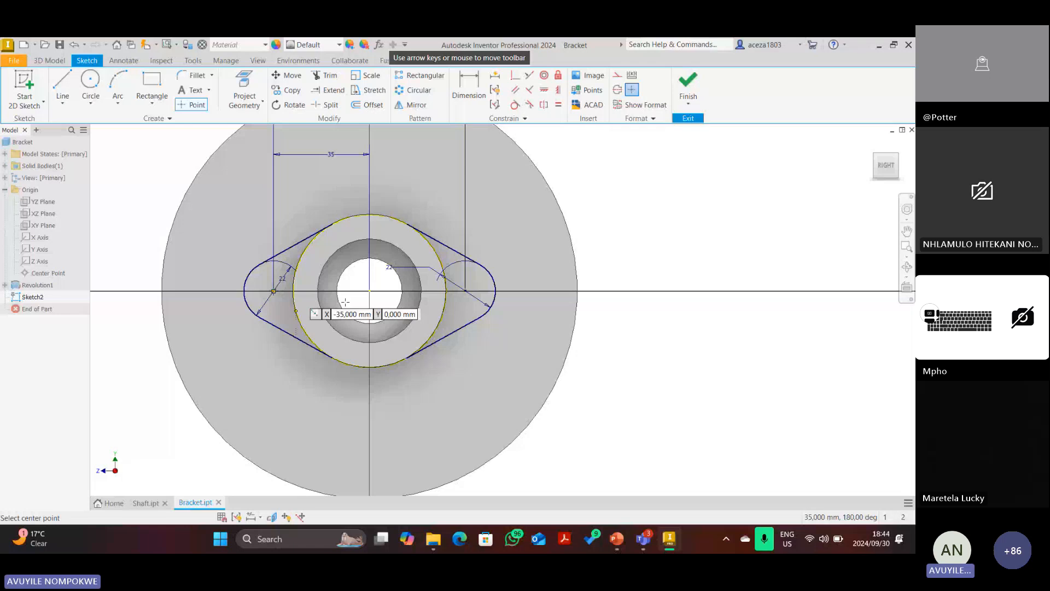
pyautogui.hotkey('alt', 'Tab')
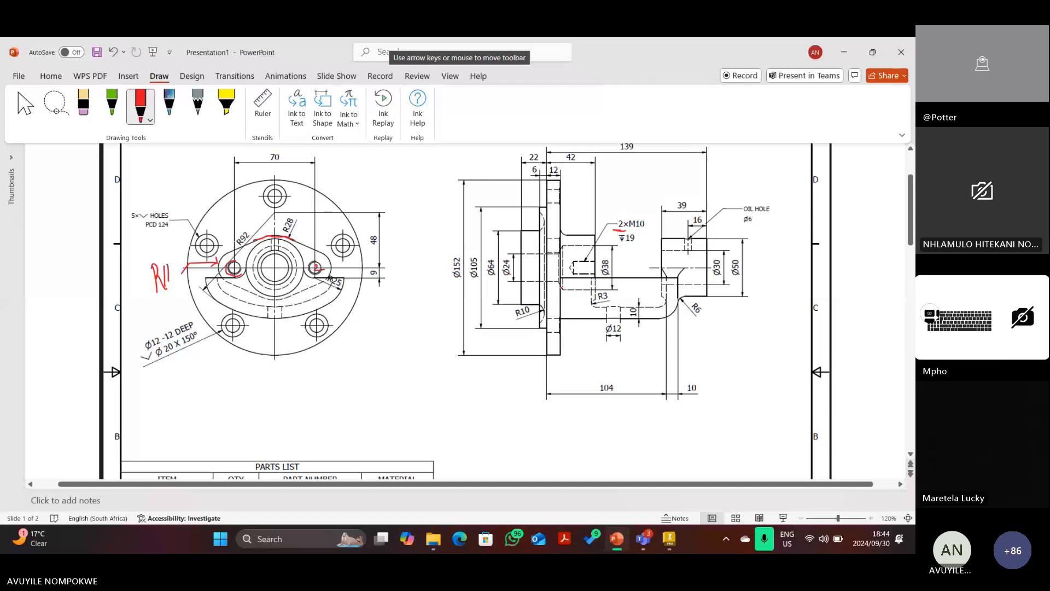
# Switch from the PowerPoint drawing back to the Inventor lobed boss sketch.
pyautogui.click(670, 538)
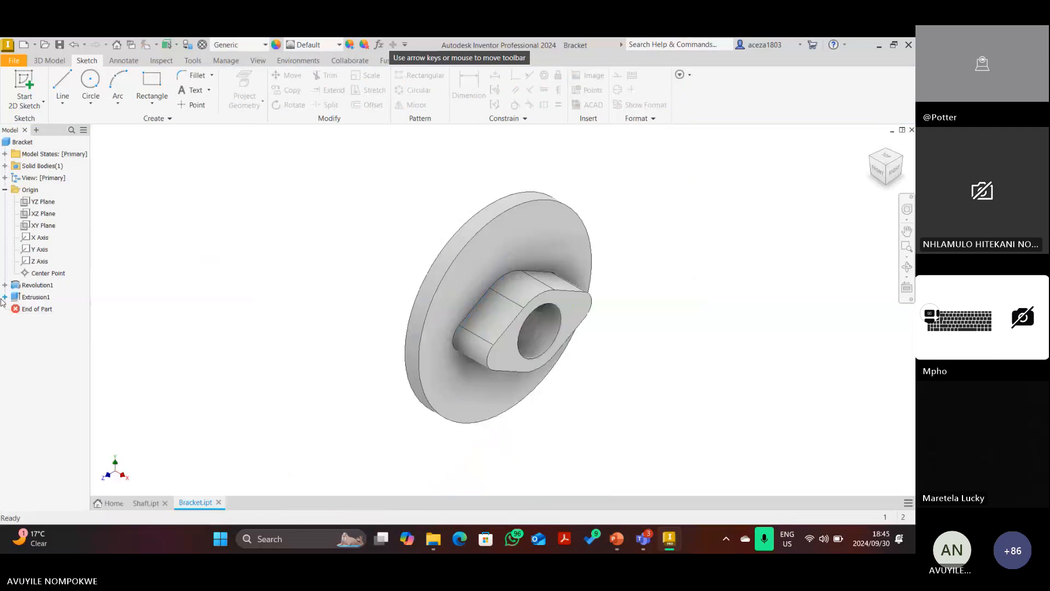
# Expand Extrusion1 and share Sketch2 so its geometry shows on the model again.
pyautogui.click(5, 297)
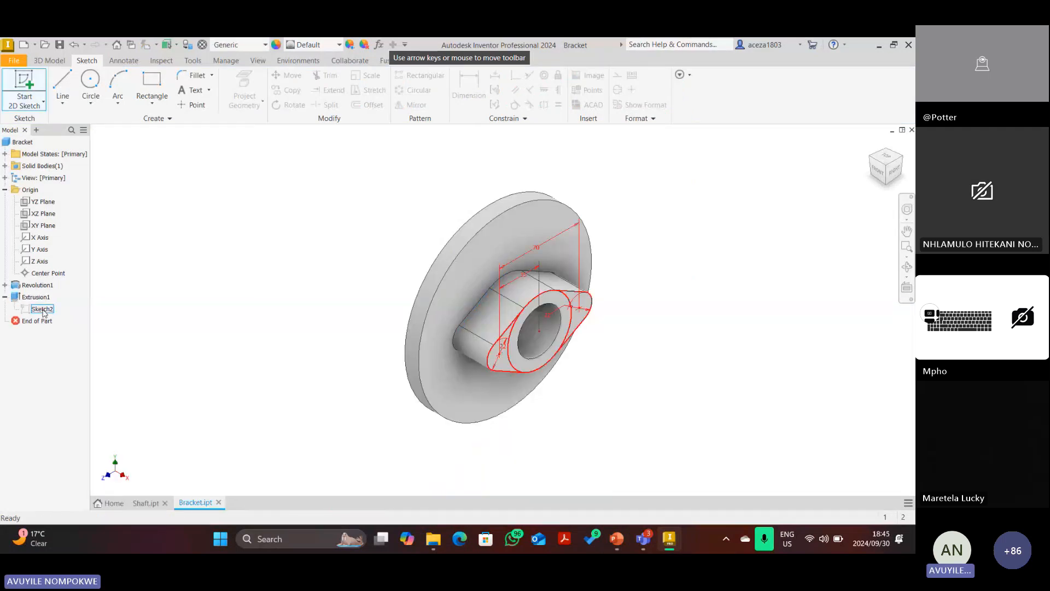
pyautogui.rightClick(44, 309)
pyautogui.click(80, 444)
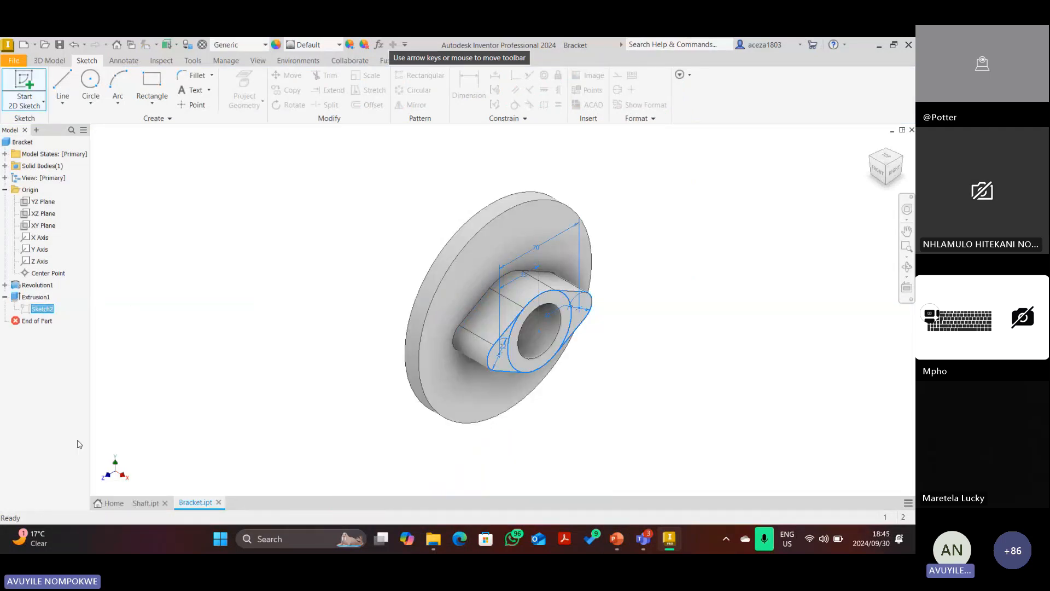
pyautogui.scroll(5, 480, 334)
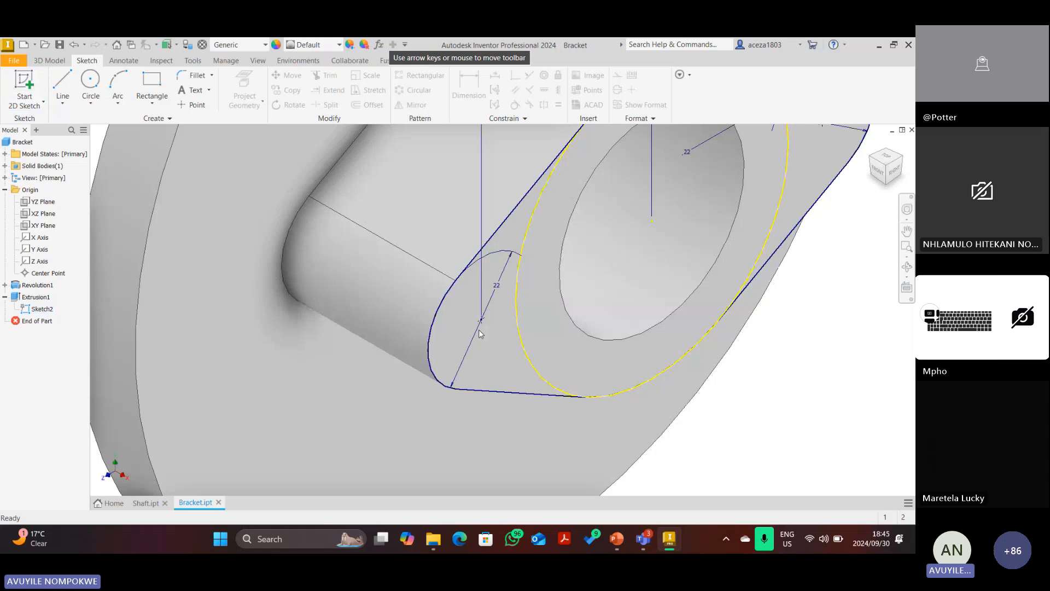
pyautogui.scroll(-5, 480, 334)
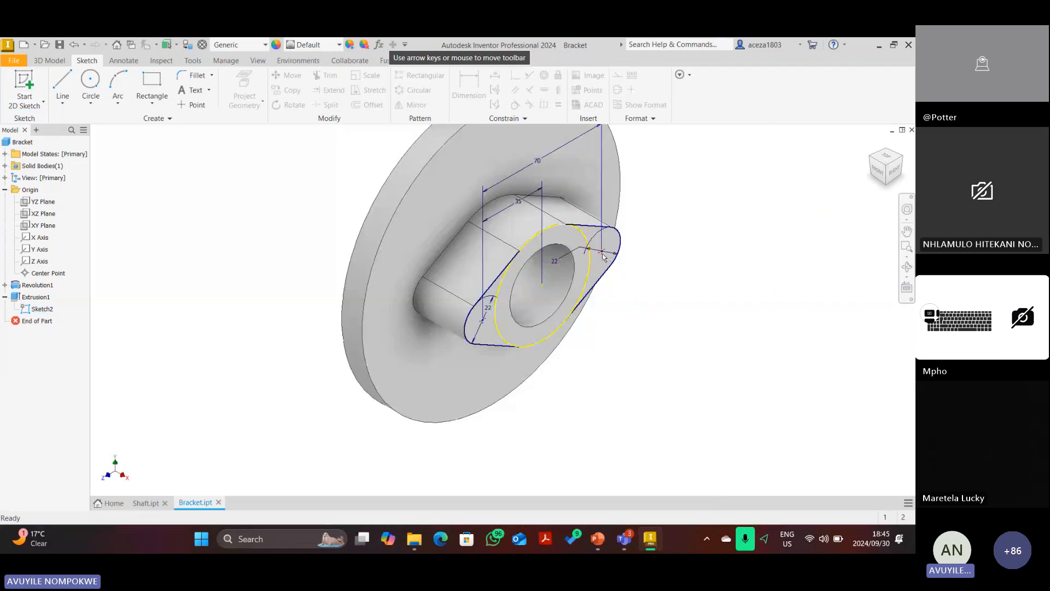
# Start a Hole feature at the lobe centres with a 118° angled drill point and no seat.
pyautogui.click(61, 67)
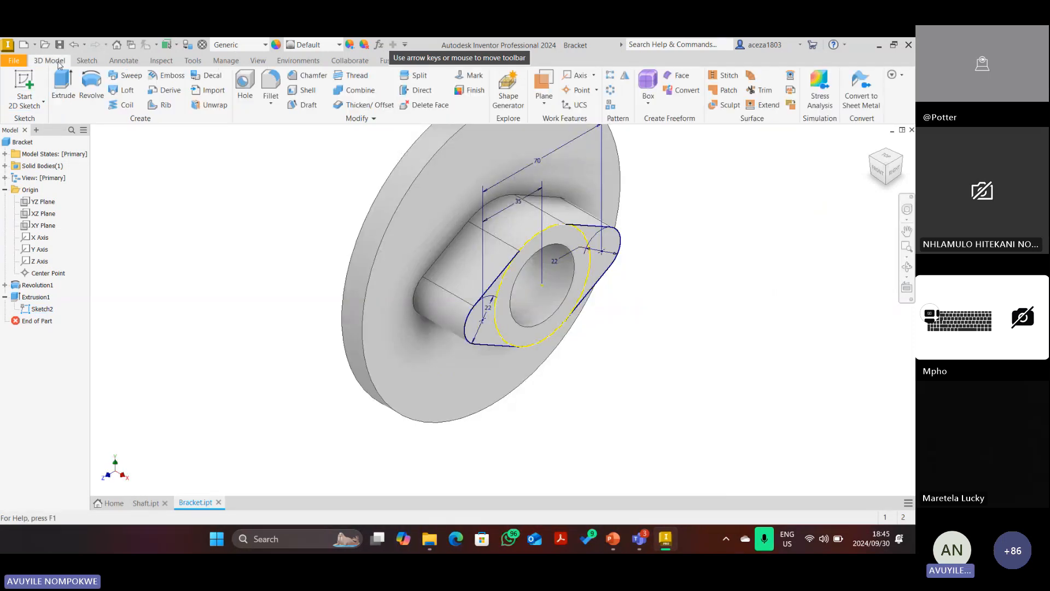
pyautogui.click(244, 90)
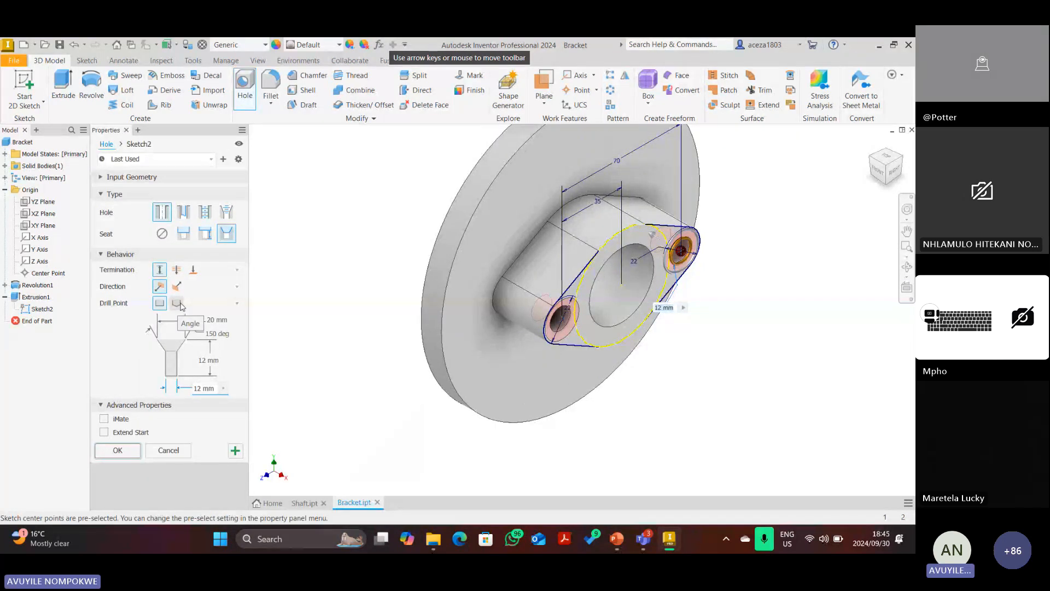
pyautogui.click(181, 305)
pyautogui.click(162, 233)
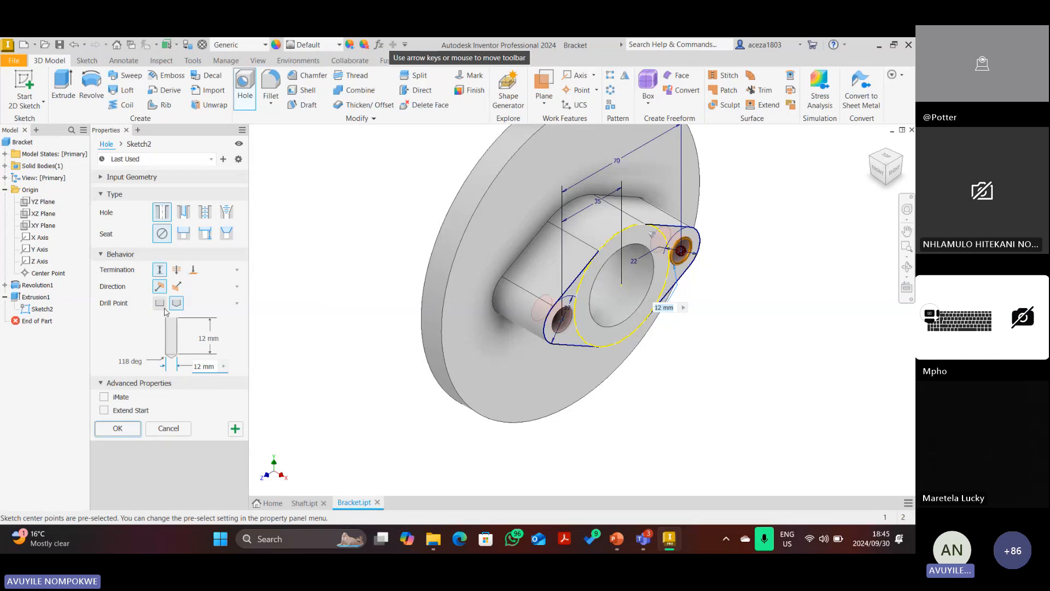
# Keep a red ink mark beside the dashed hole in the side view and exit pen mode.
pyautogui.click(617, 538)
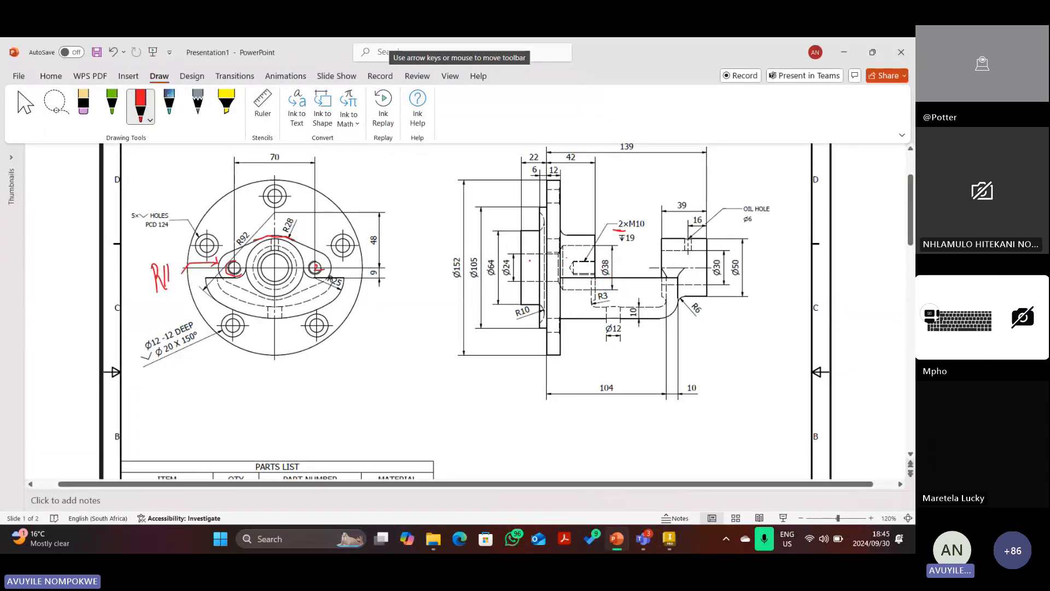
pyautogui.moveTo(571, 261); pyautogui.dragTo(574, 273)
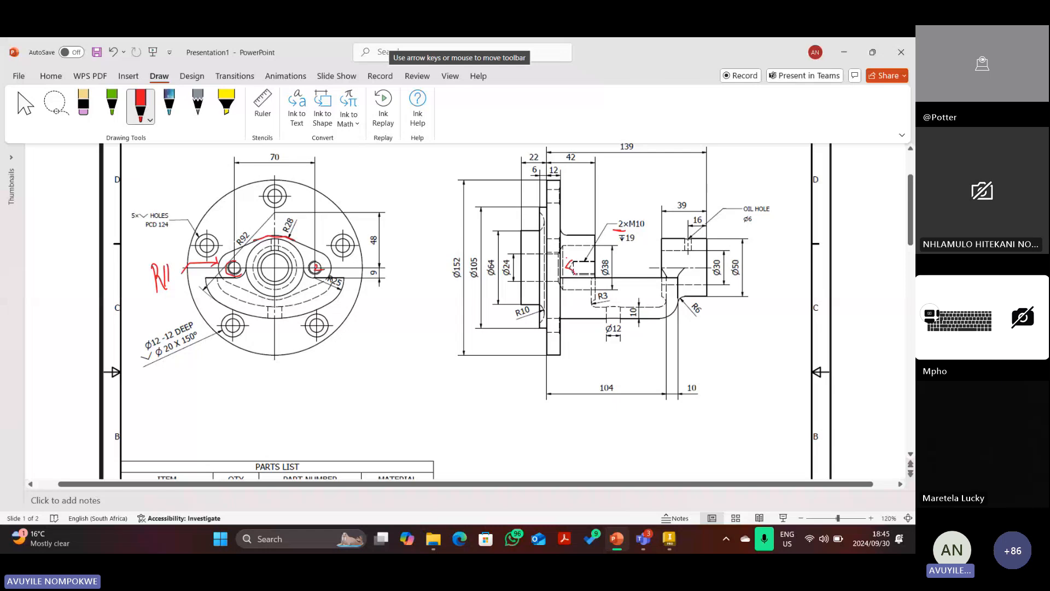
pyautogui.hotkey('ctrl', 'z')
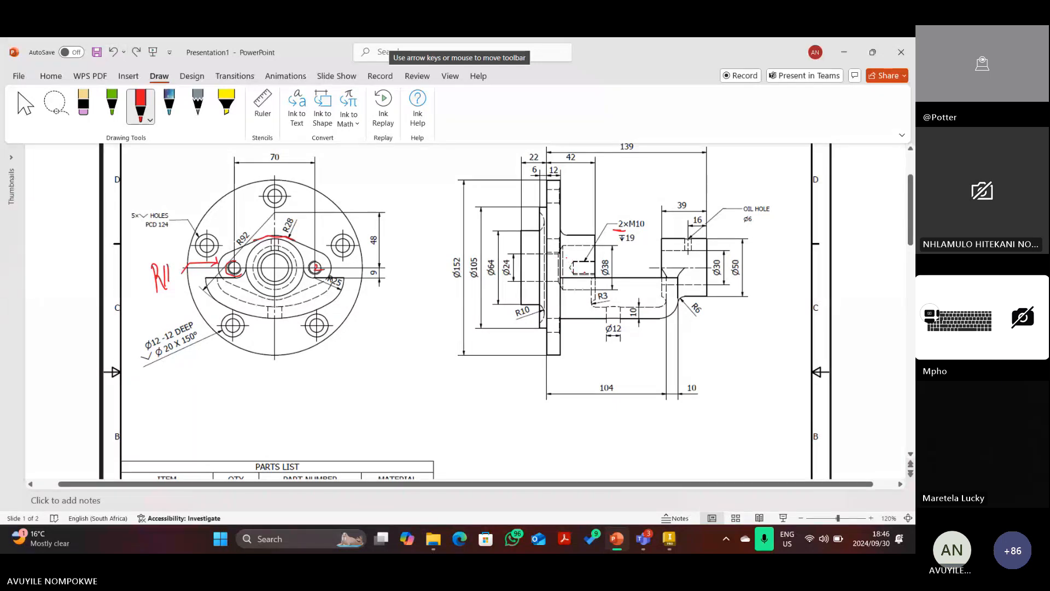
pyautogui.hotkey('ctrl', 'y')
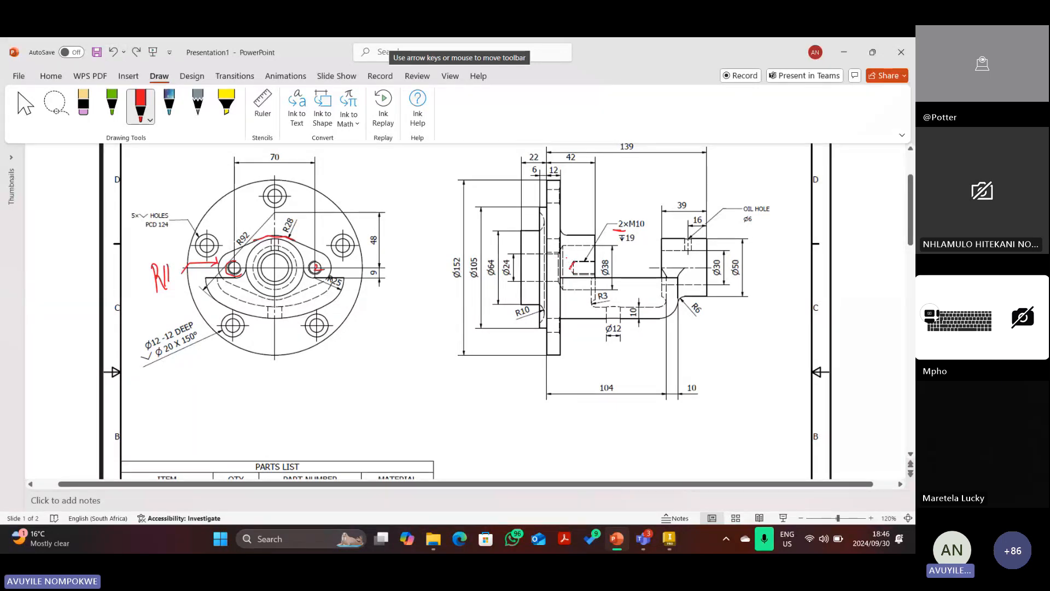
pyautogui.press('Escape')
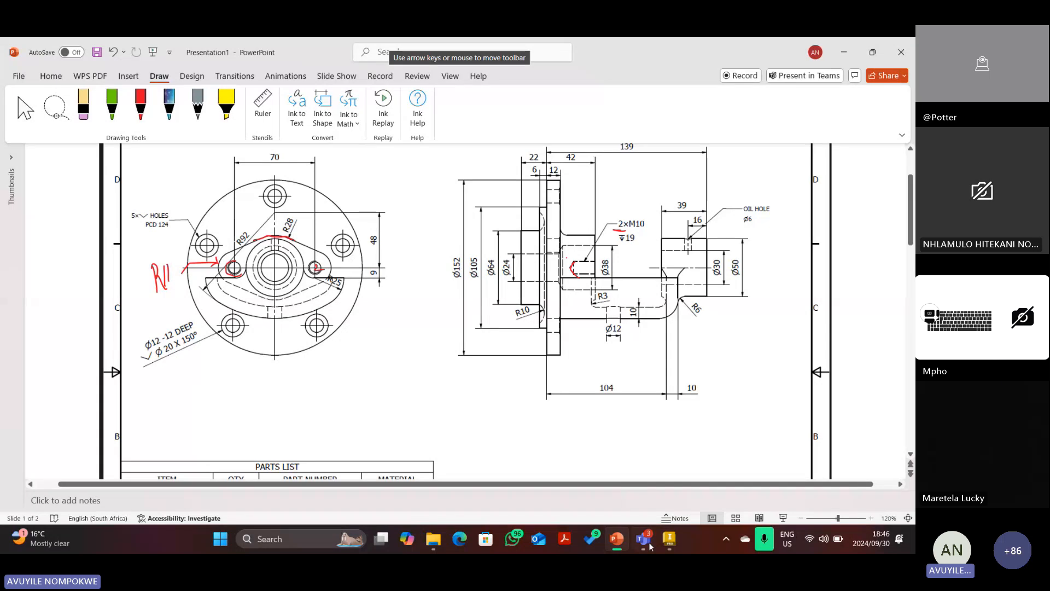
# Keep the 118° drill point and size the lobe holes at 10 mm diameter, 15 mm deep.
pyautogui.click(672, 540)
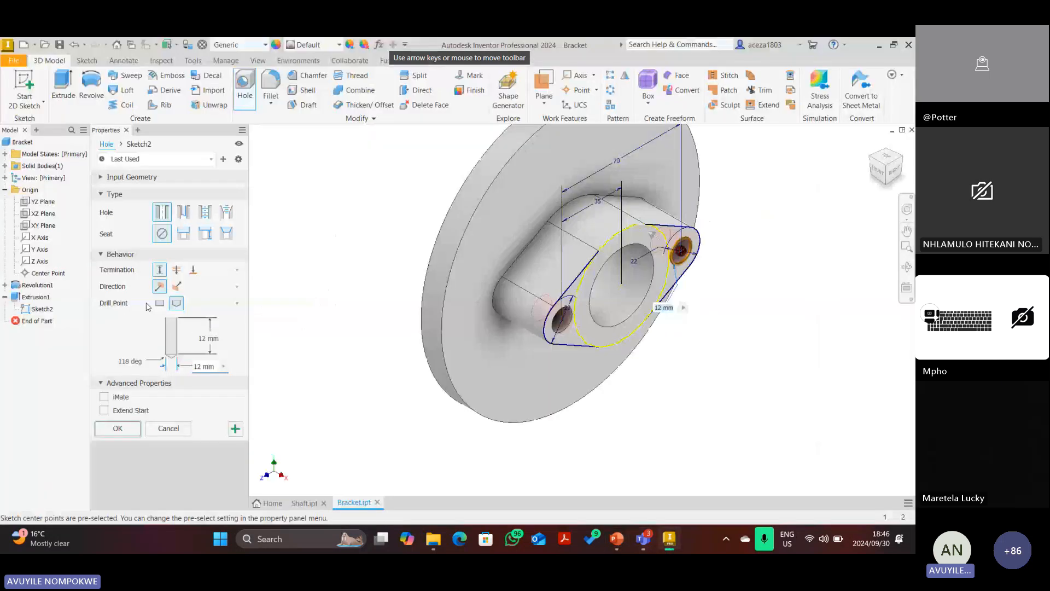
pyautogui.click(159, 303)
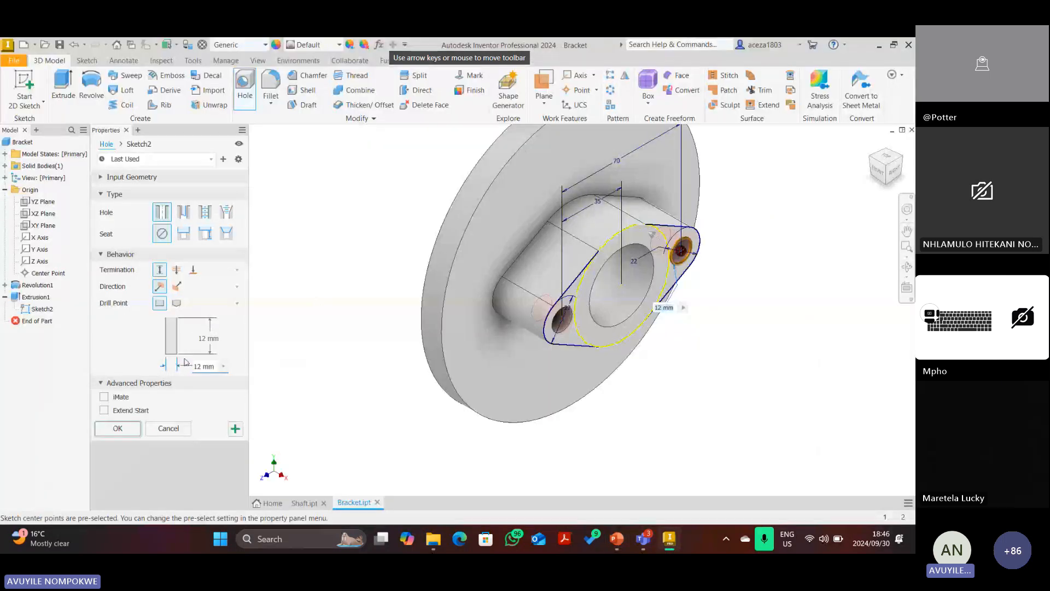
pyautogui.click(178, 304)
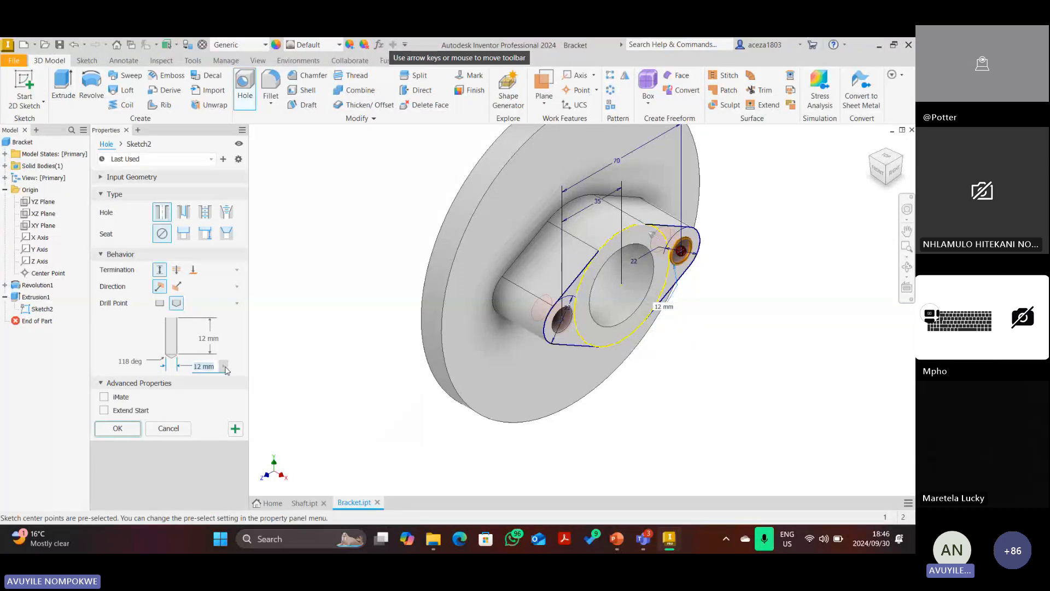
pyautogui.write('10')
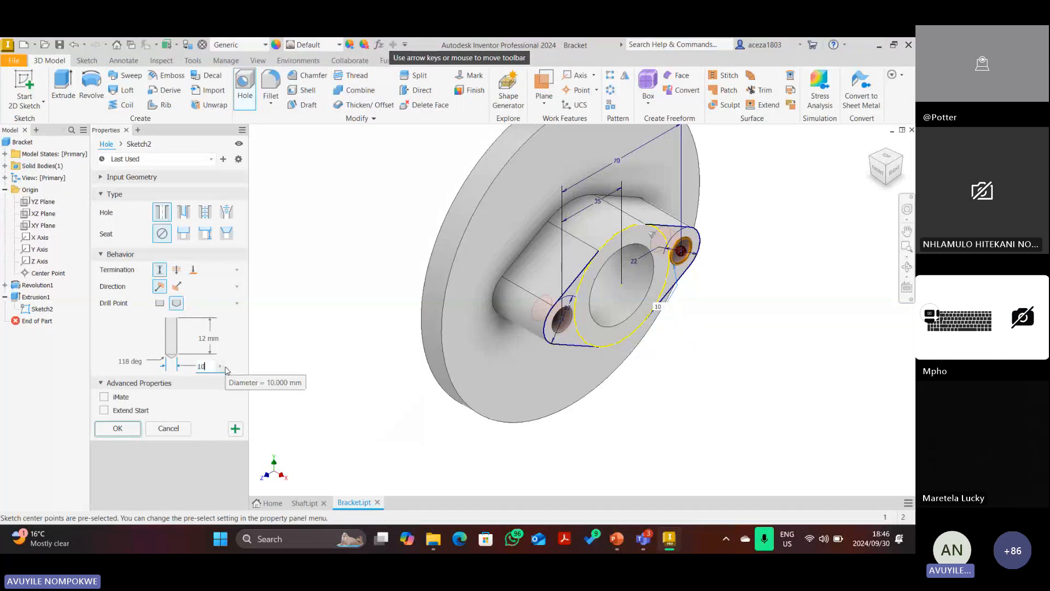
pyautogui.click(213, 338)
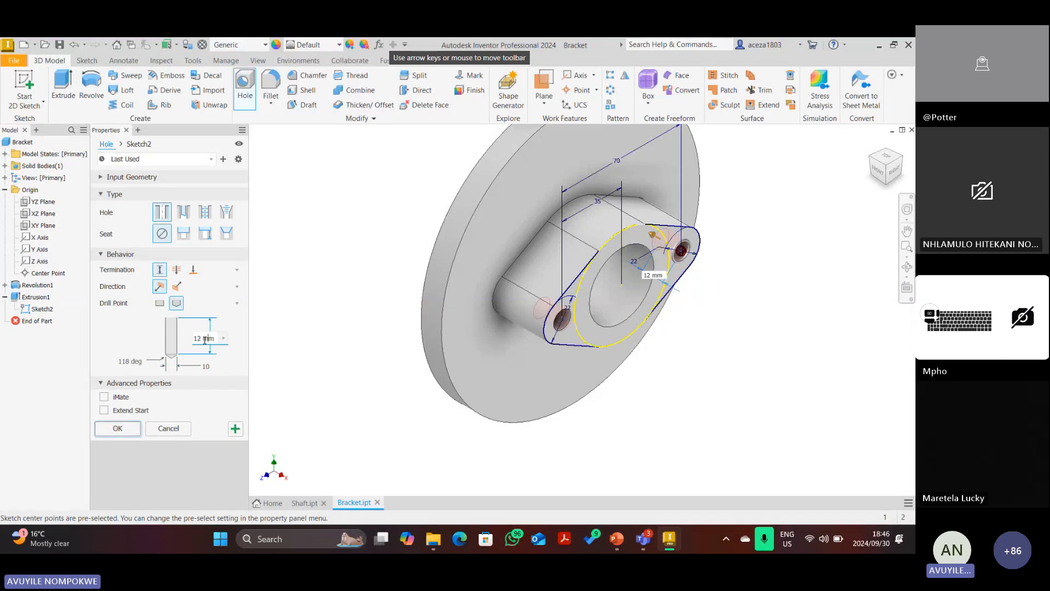
pyautogui.write('19')
pyautogui.press('BackSpace')
pyautogui.write('5')
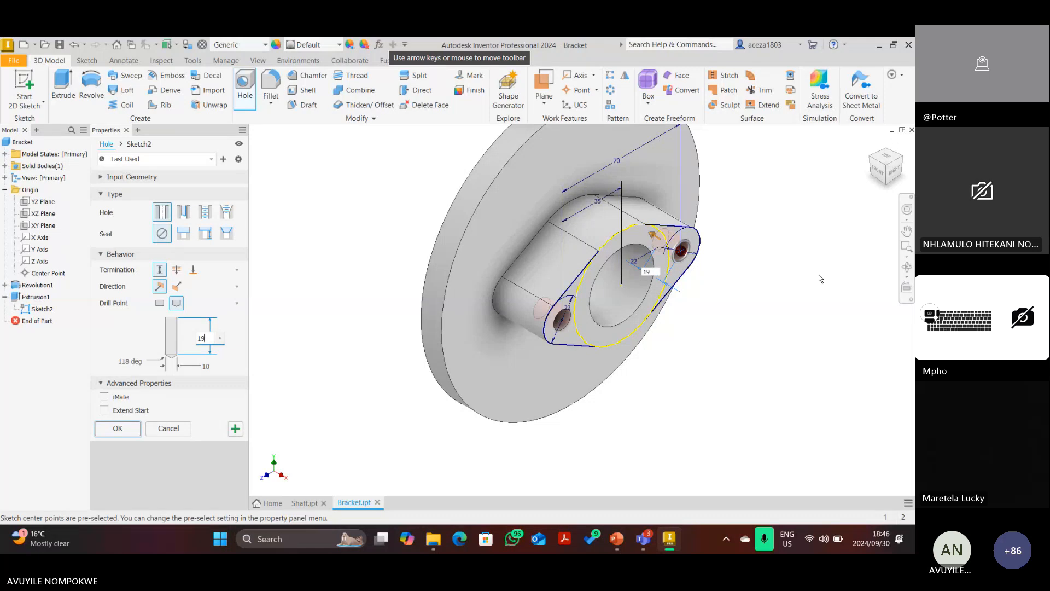
pyautogui.click(624, 547)
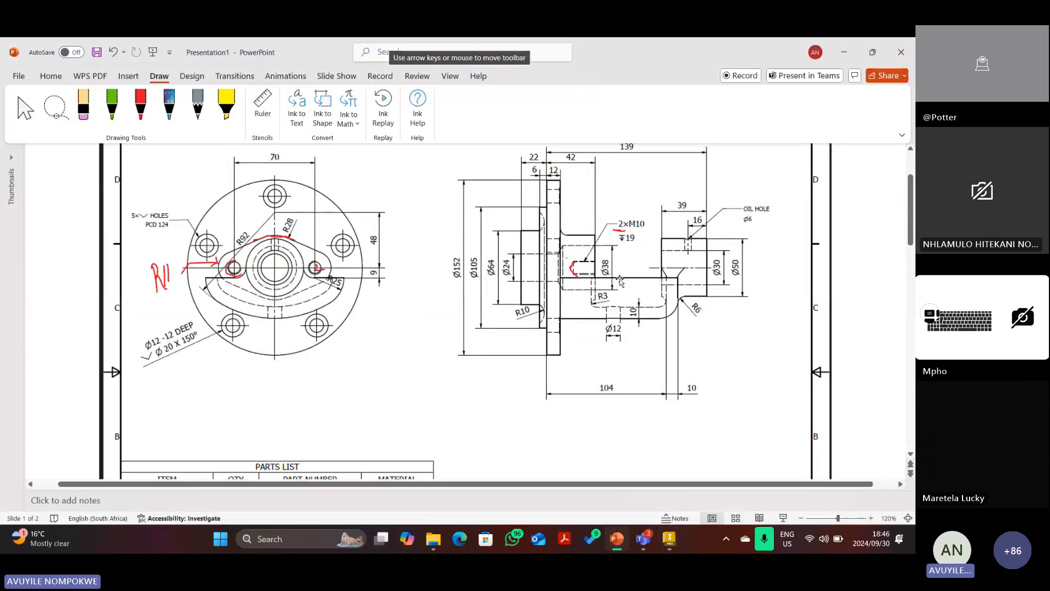
# Delete the stray ink near 2×M10 and erase a trial red circle around ▼19.
pyautogui.click(622, 232)
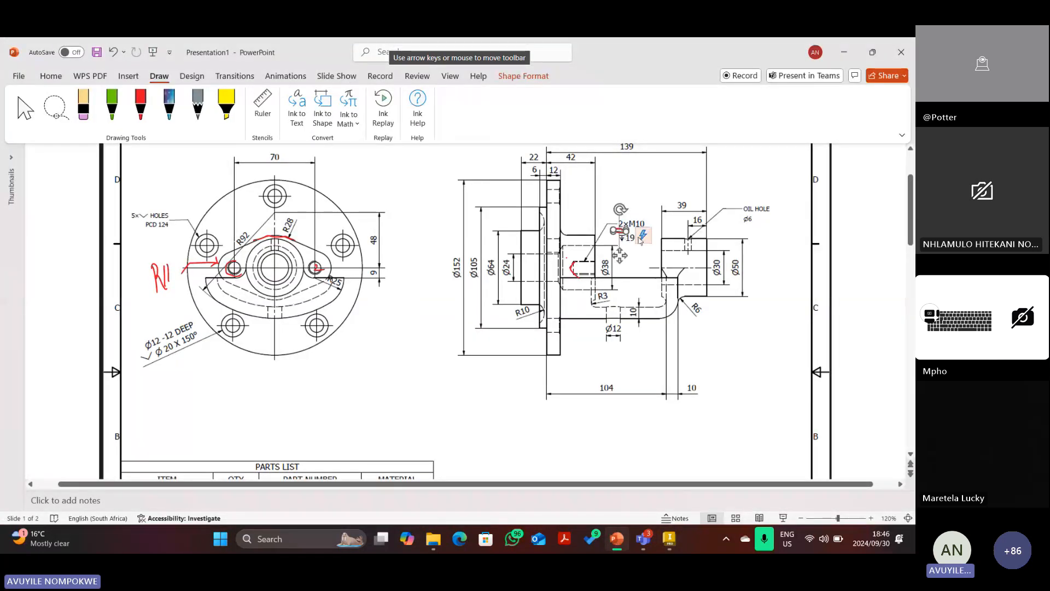
pyautogui.press('Delete')
pyautogui.click(141, 109)
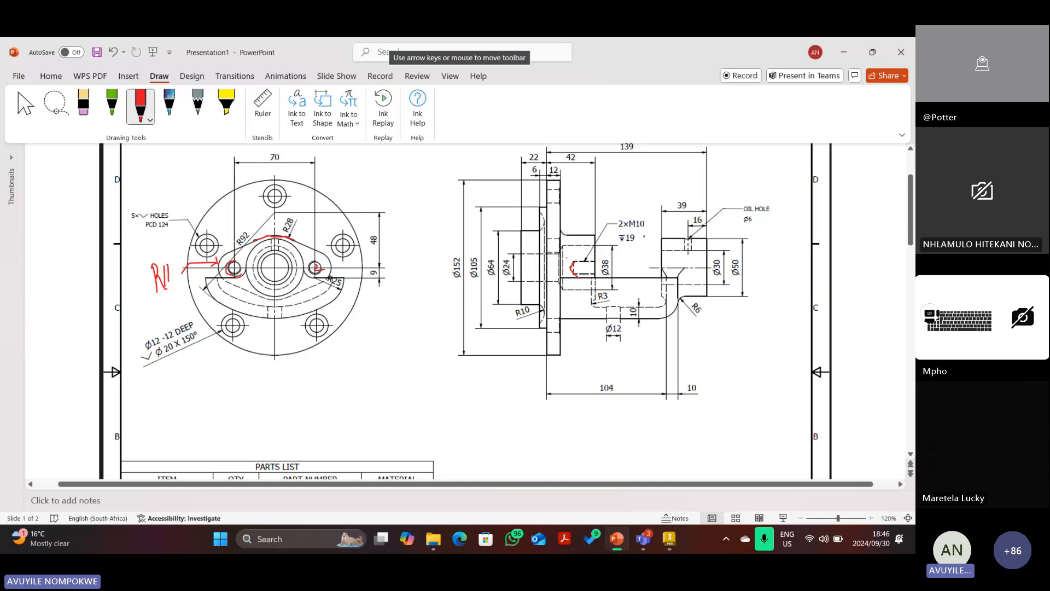
pyautogui.moveTo(644, 237); pyautogui.dragTo(643, 235)
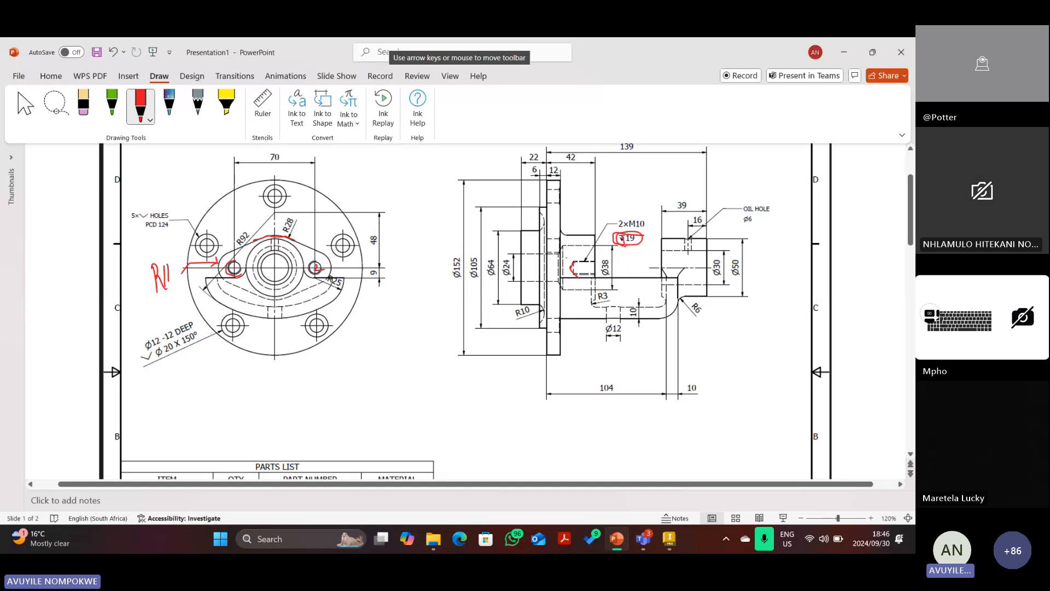
pyautogui.click(83, 105)
pyautogui.click(642, 240)
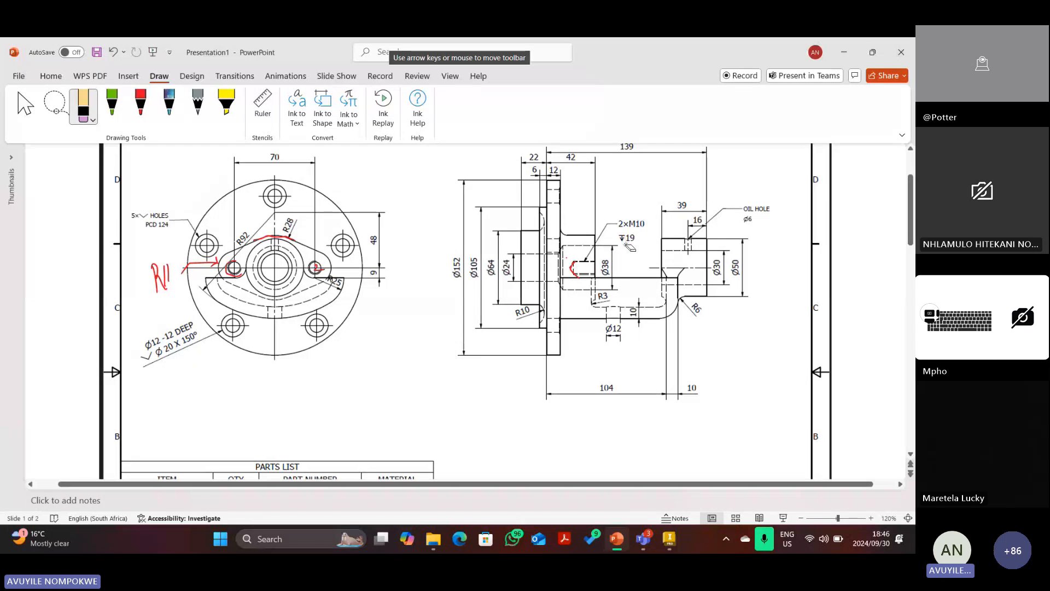
# Re-mark the ▼19 depth callout in red, then erase that mark as well.
pyautogui.click(140, 103)
pyautogui.moveTo(615, 232)
pyautogui.mouseDown()
pyautogui.moveTo(625, 250)
pyautogui.moveTo(620, 231)
pyautogui.mouseUp()
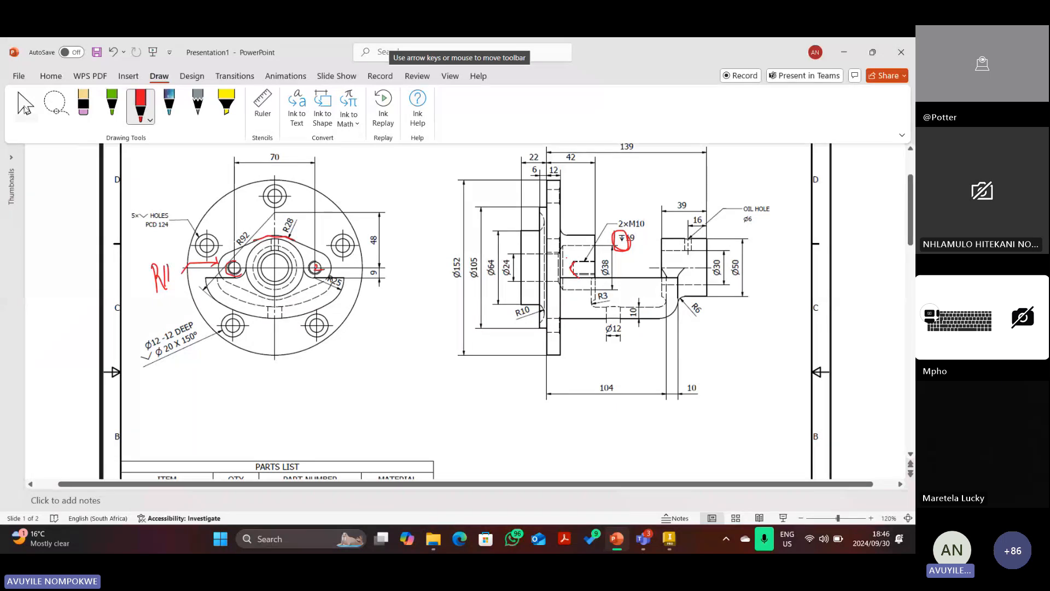
pyautogui.click(82, 98)
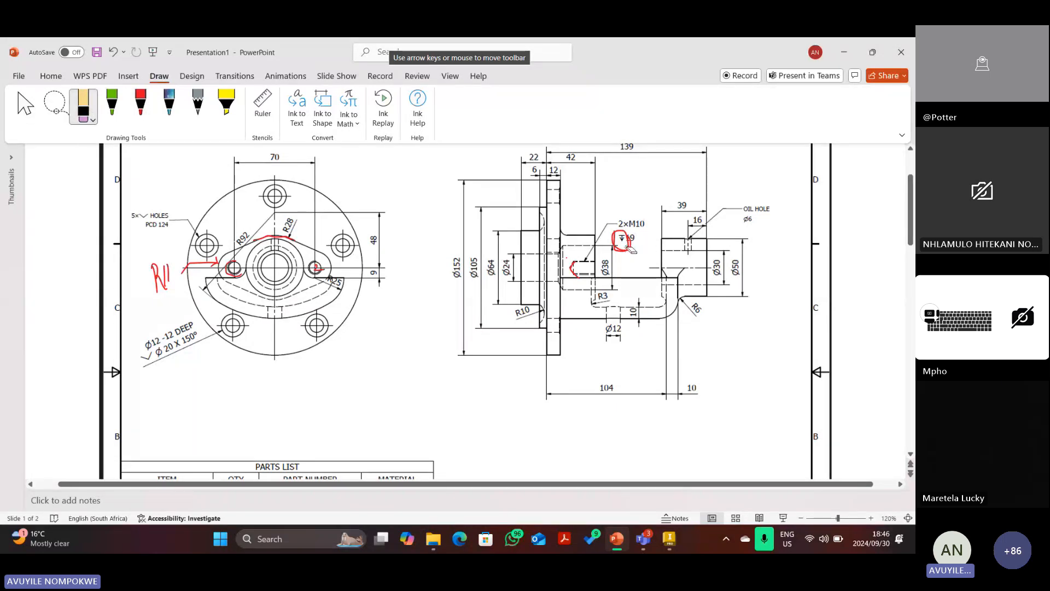
pyautogui.moveTo(623, 248); pyautogui.dragTo(634, 241)
pyautogui.press('Escape')
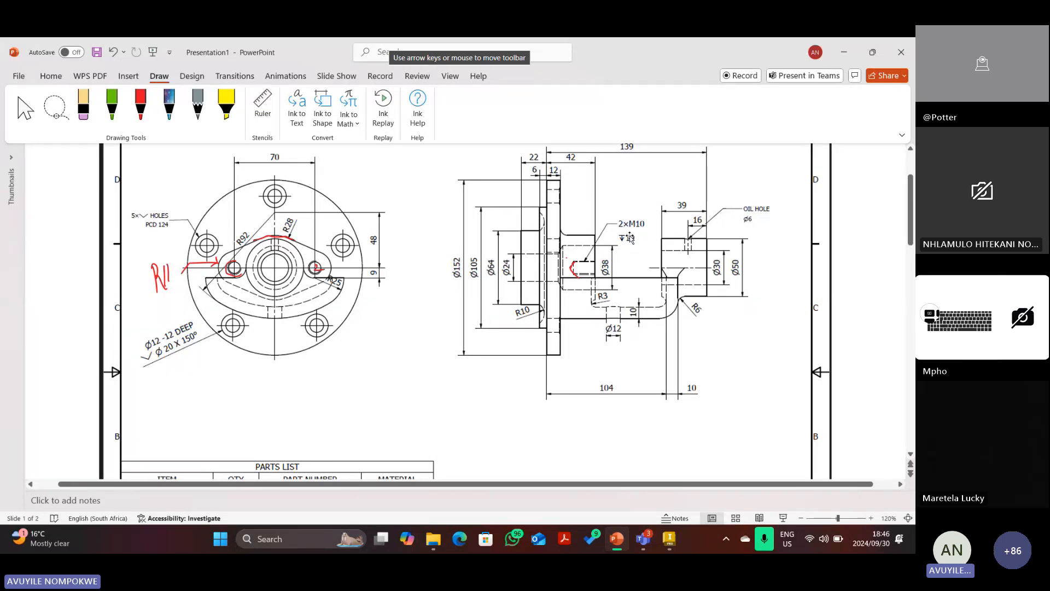
pyautogui.moveTo(671, 543)
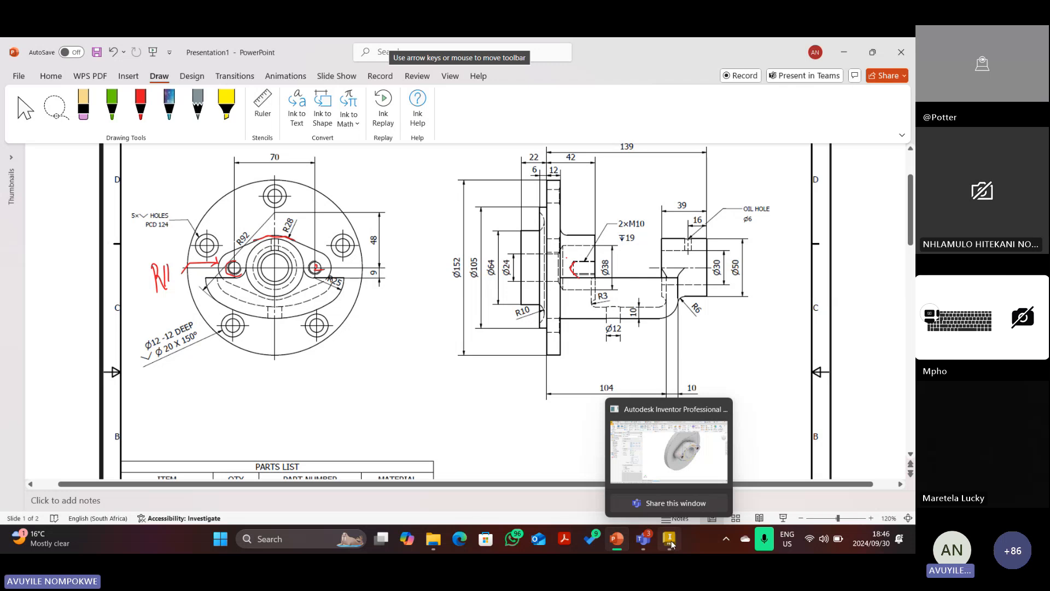
pyautogui.click(672, 543)
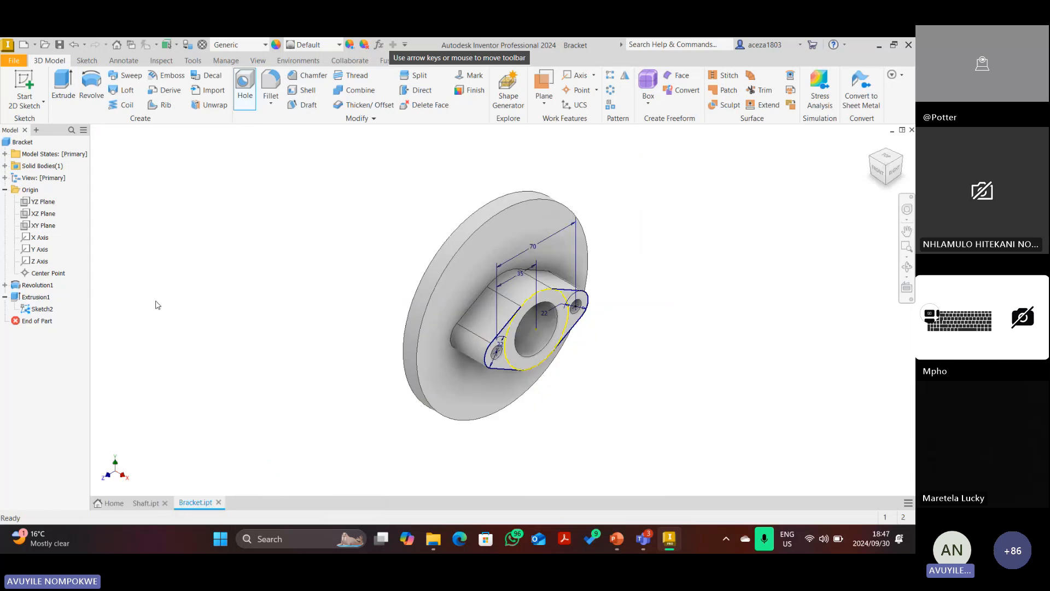
# Turn off Sketch2's visibility so Hole1 shows through both lobes of the boss.
pyautogui.rightClick(36, 321)
pyautogui.click(80, 442)
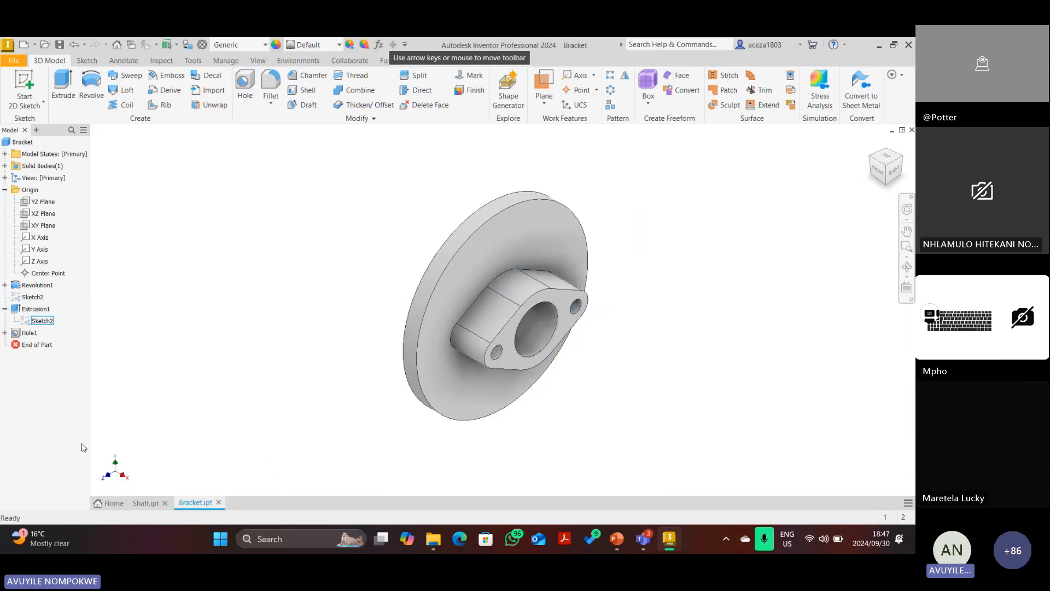
pyautogui.scroll(3, 569, 262)
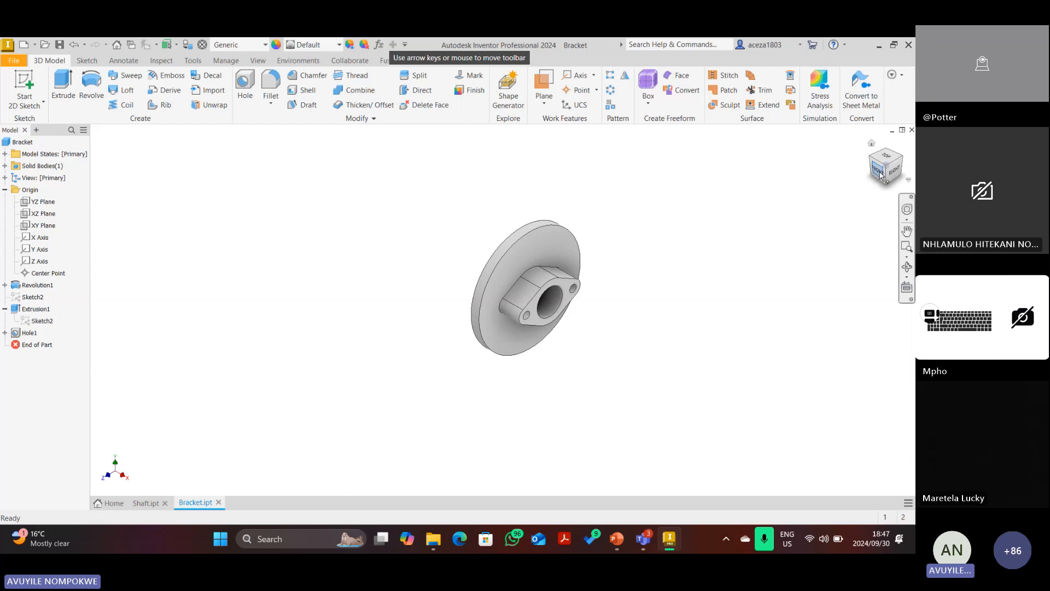
pyautogui.scroll(-3, 566, 254)
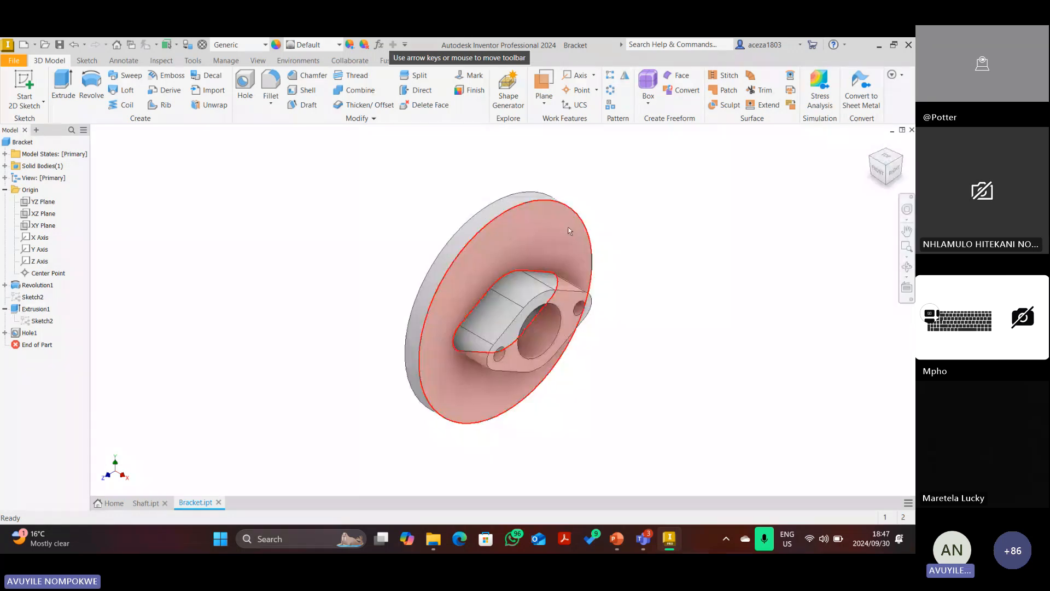
pyautogui.hotkey('alt', 'Tab')
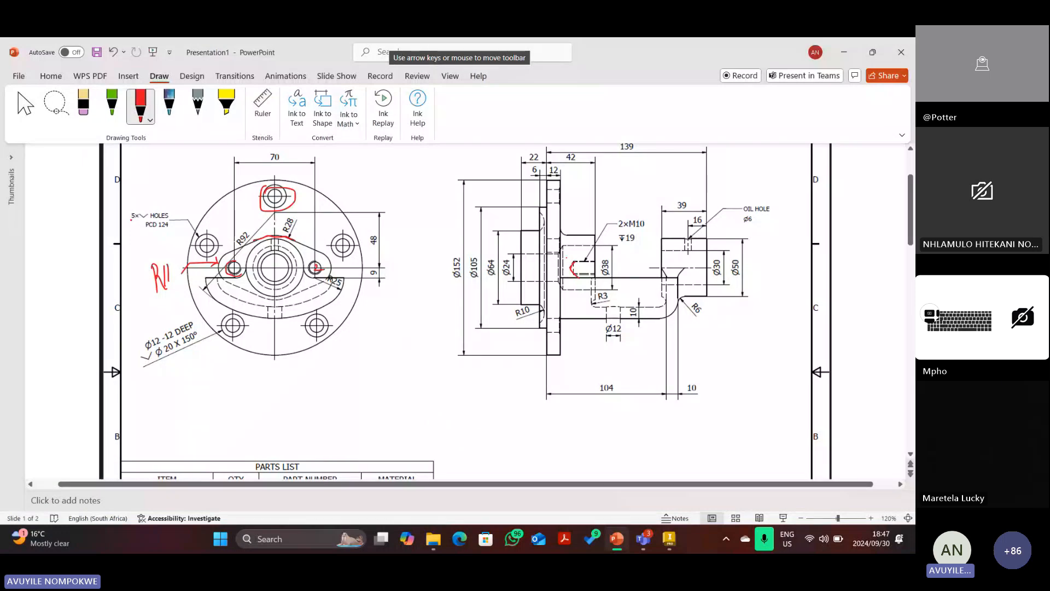
# Draw a red tick over the 5× HOLES note, deleting a stray underline along the way.
pyautogui.moveTo(132, 219); pyautogui.dragTo(149, 220)
pyautogui.moveTo(137, 212); pyautogui.dragTo(149, 219)
pyautogui.press('Escape')
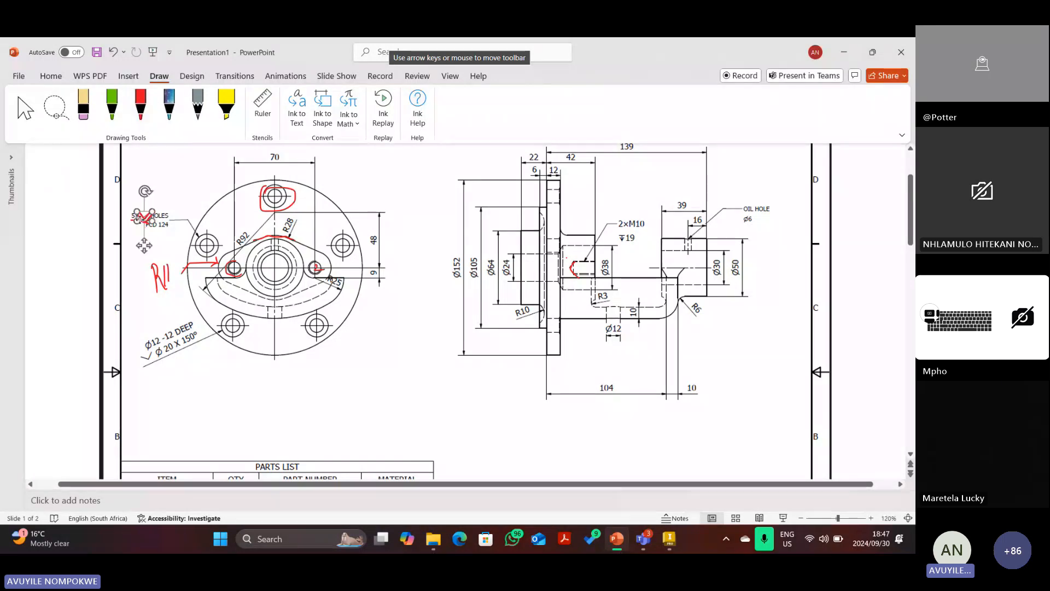
pyautogui.click(141, 222)
pyautogui.press('Delete')
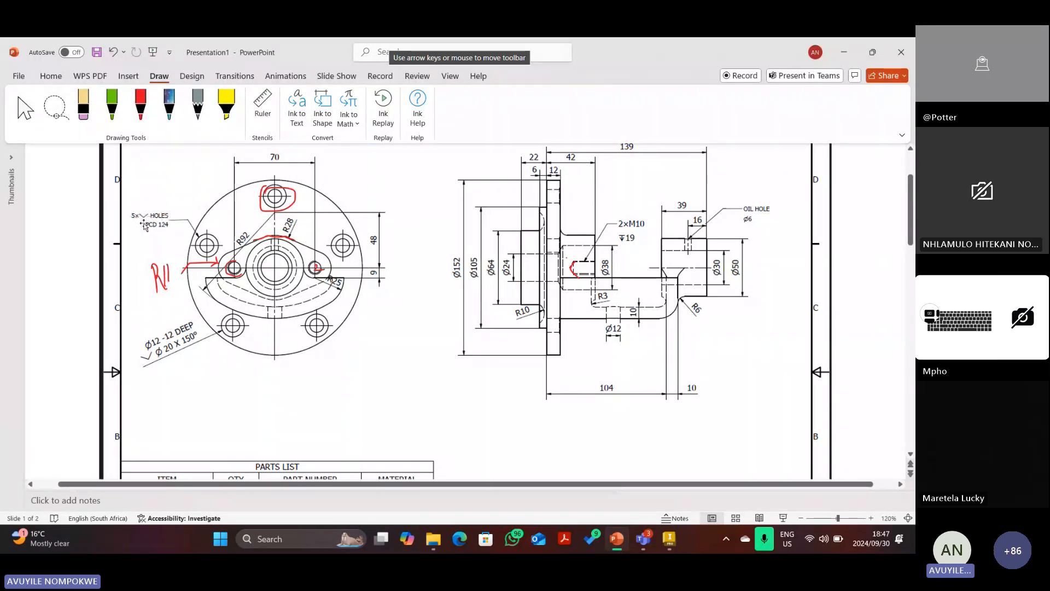
pyautogui.click(140, 106)
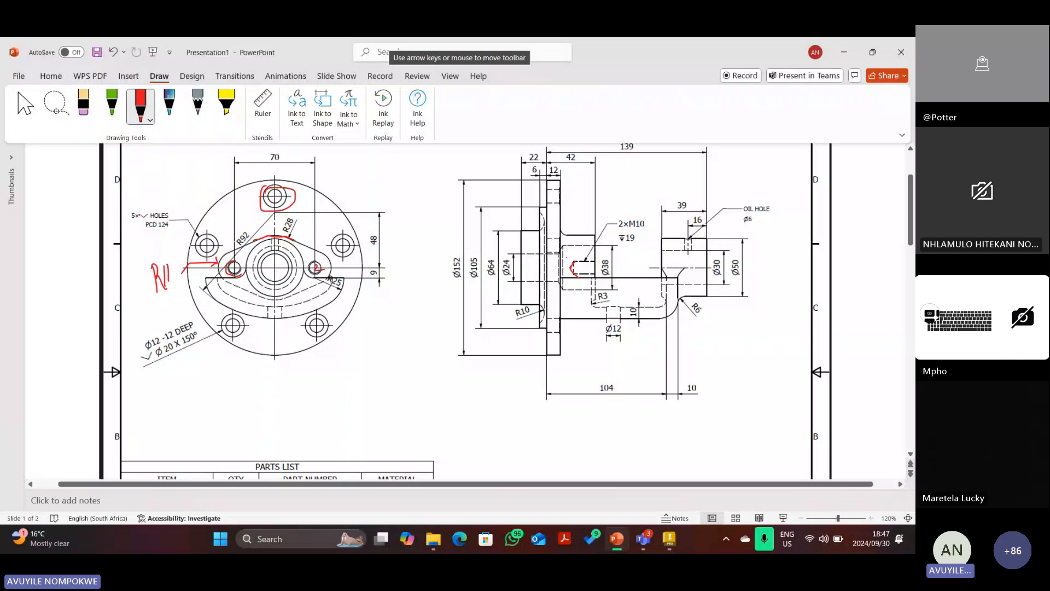
pyautogui.moveTo(142, 215); pyautogui.dragTo(162, 210)
pyautogui.click(113, 52)
pyautogui.moveTo(141, 214); pyautogui.dragTo(152, 213)
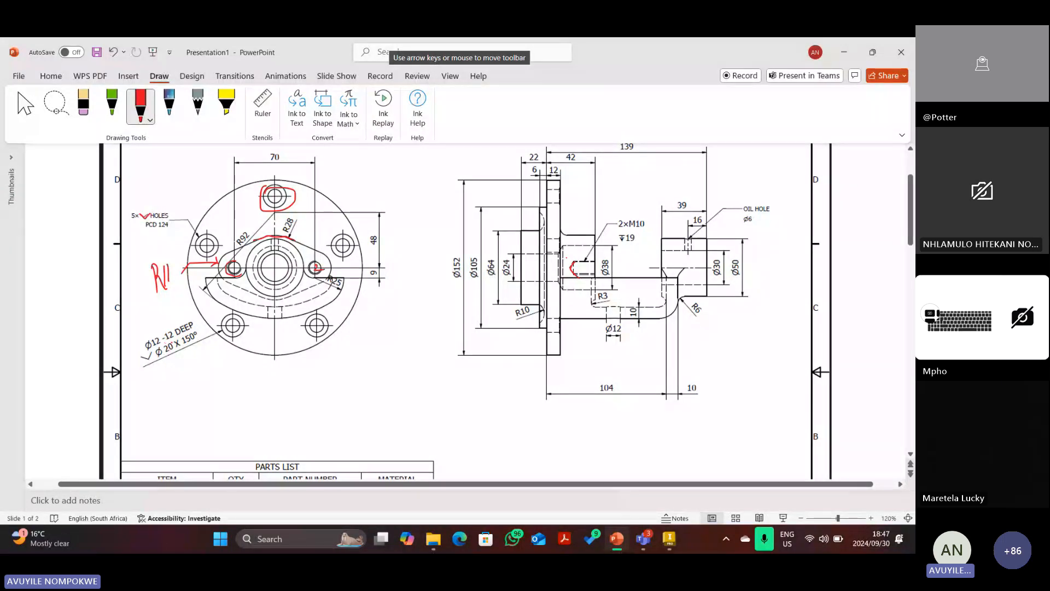
# Circle the Ø20 counterbore callout and lower-left bolt hole in red, then delete both marks.
pyautogui.moveTo(167, 340)
pyautogui.mouseDown()
pyautogui.moveTo(153, 352)
pyautogui.moveTo(176, 357)
pyautogui.moveTo(155, 334)
pyautogui.moveTo(141, 346)
pyautogui.mouseUp()
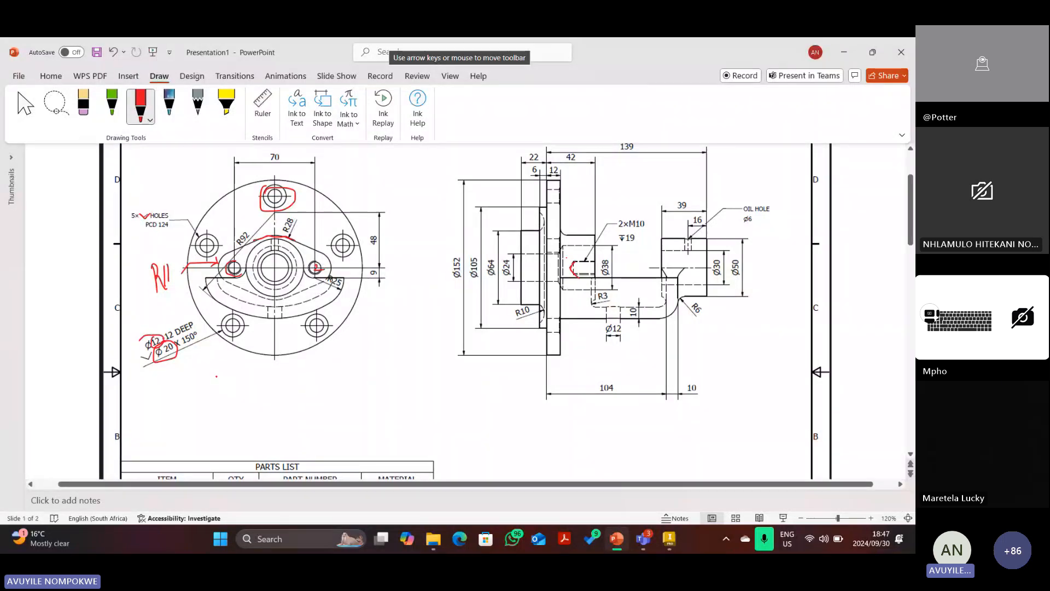
pyautogui.moveTo(231, 311)
pyautogui.mouseDown()
pyautogui.moveTo(218, 323)
pyautogui.moveTo(243, 341)
pyautogui.moveTo(235, 309)
pyautogui.mouseUp()
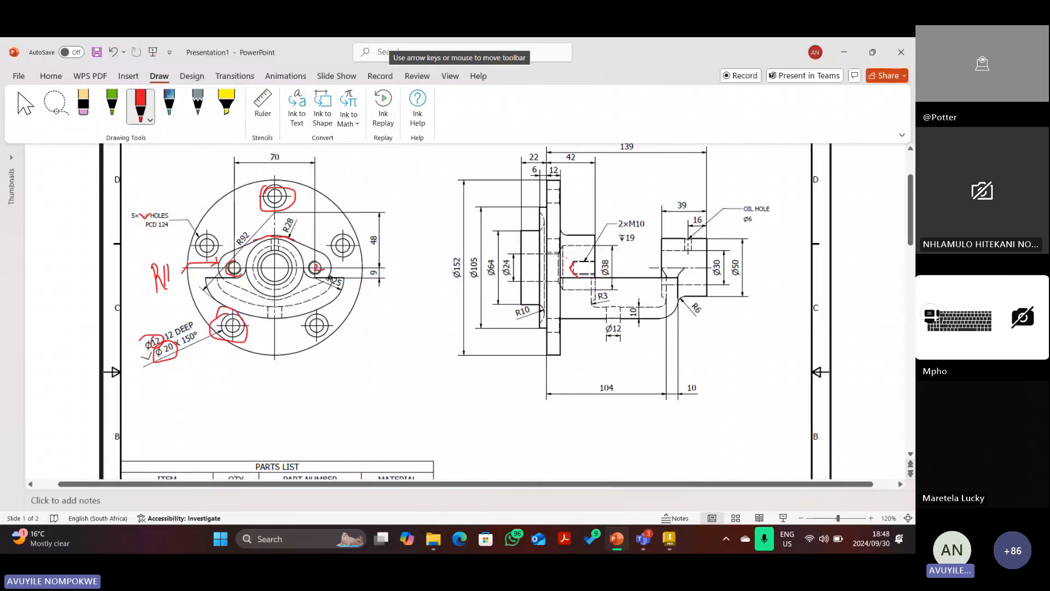
pyautogui.moveTo(228, 321); pyautogui.dragTo(234, 328)
pyautogui.press('Escape')
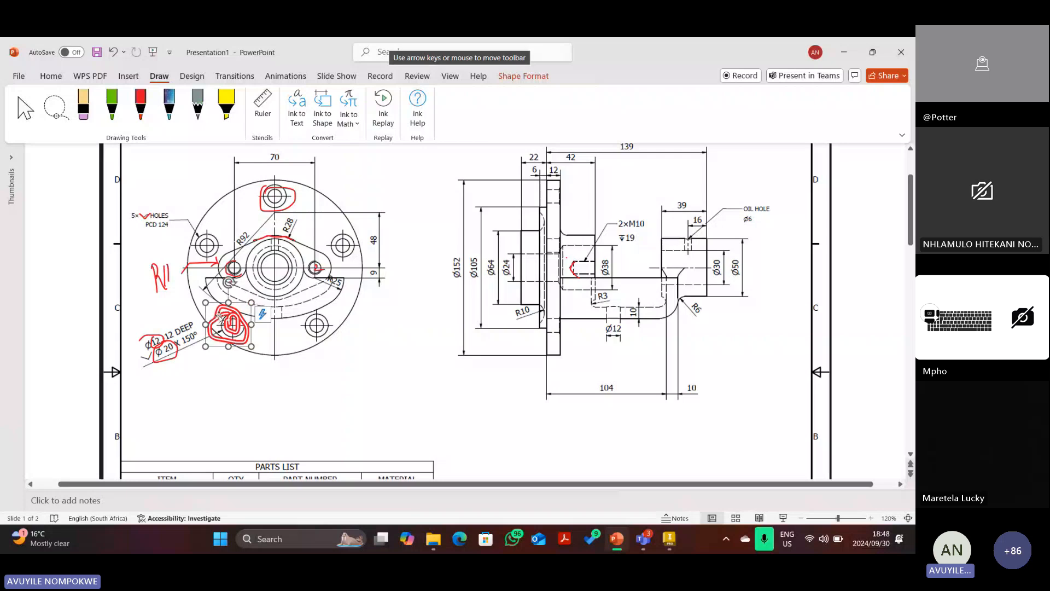
pyautogui.press('Delete')
pyautogui.click(178, 349)
pyautogui.press('Delete')
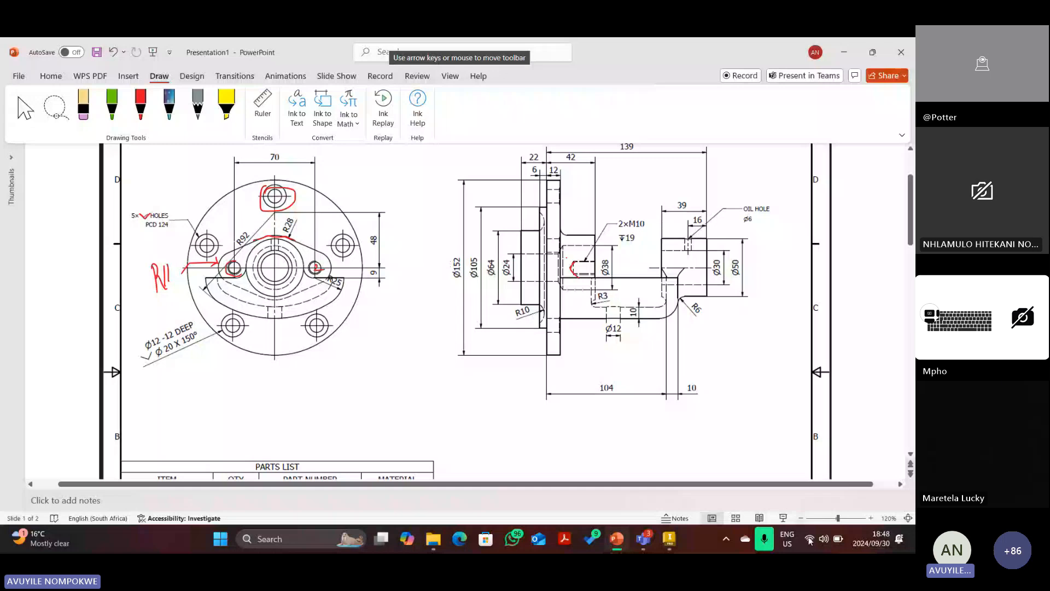
pyautogui.click(871, 518)
pyautogui.click(871, 518)
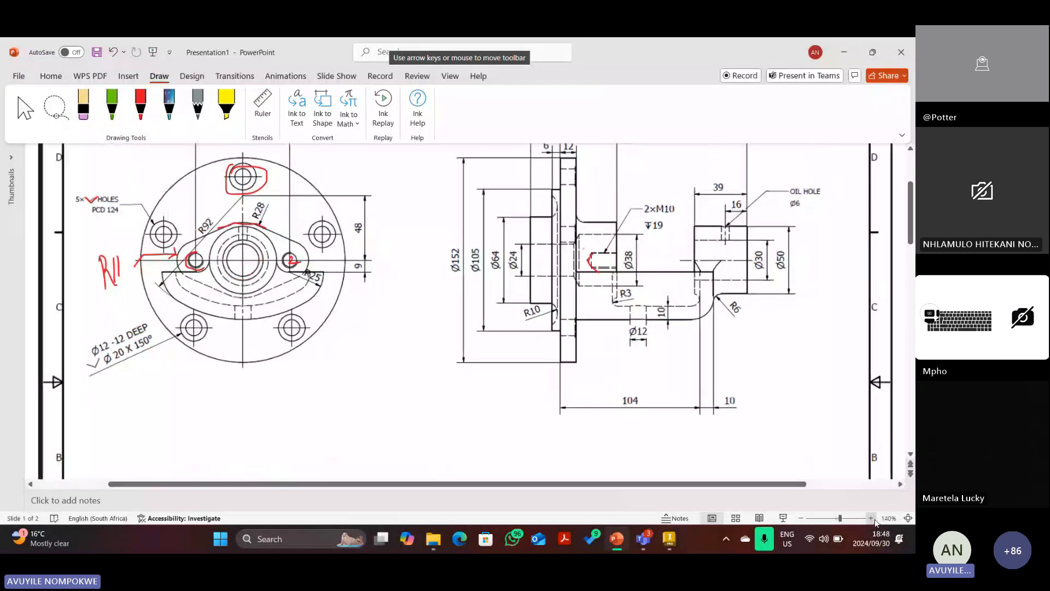
pyautogui.click(871, 518)
pyautogui.click(140, 107)
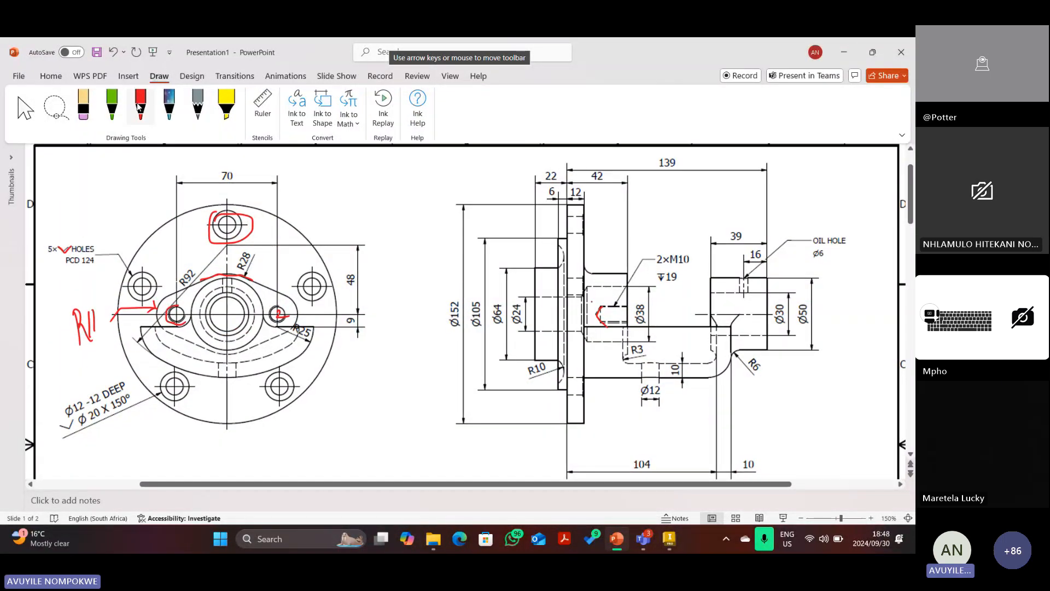
pyautogui.click(140, 107)
pyautogui.moveTo(589, 202)
pyautogui.mouseDown()
pyautogui.moveTo(589, 239)
pyautogui.moveTo(598, 217)
pyautogui.mouseUp()
pyautogui.moveTo(588, 231); pyautogui.dragTo(604, 225)
pyautogui.moveTo(609, 216)
pyautogui.mouseDown()
pyautogui.moveTo(604, 228)
pyautogui.moveTo(627, 219)
pyautogui.moveTo(625, 230)
pyautogui.moveTo(607, 220)
pyautogui.mouseUp()
pyautogui.click(83, 105)
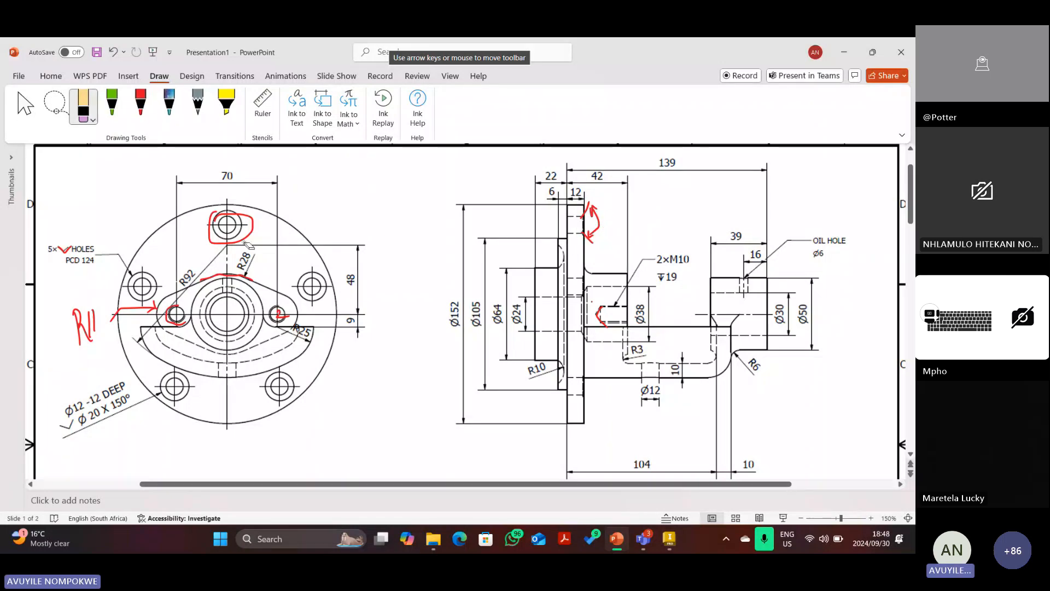
pyautogui.click(143, 101)
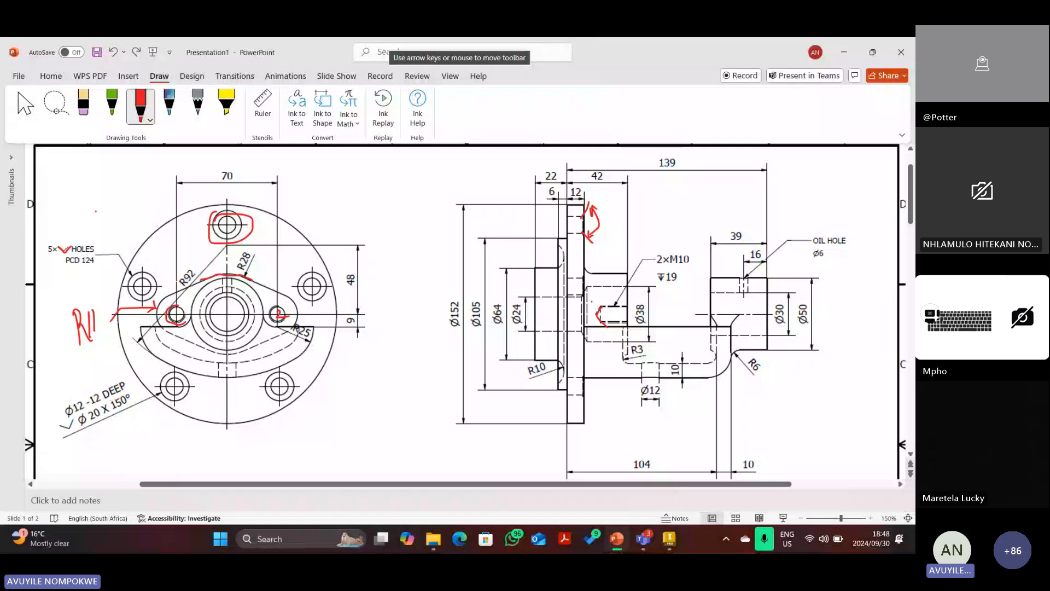
pyautogui.click(141, 104)
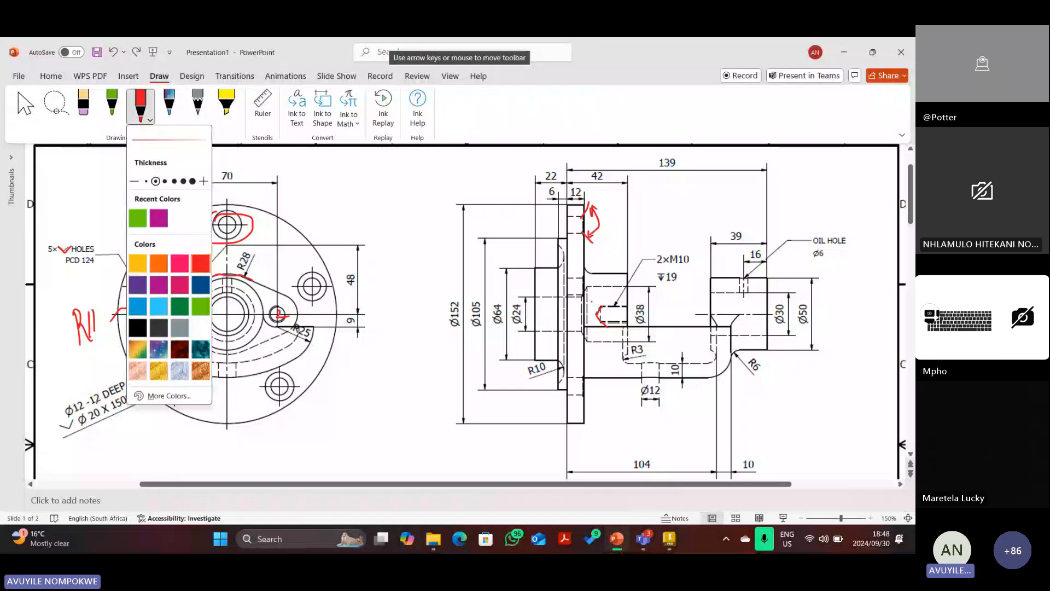
pyautogui.click(564, 224)
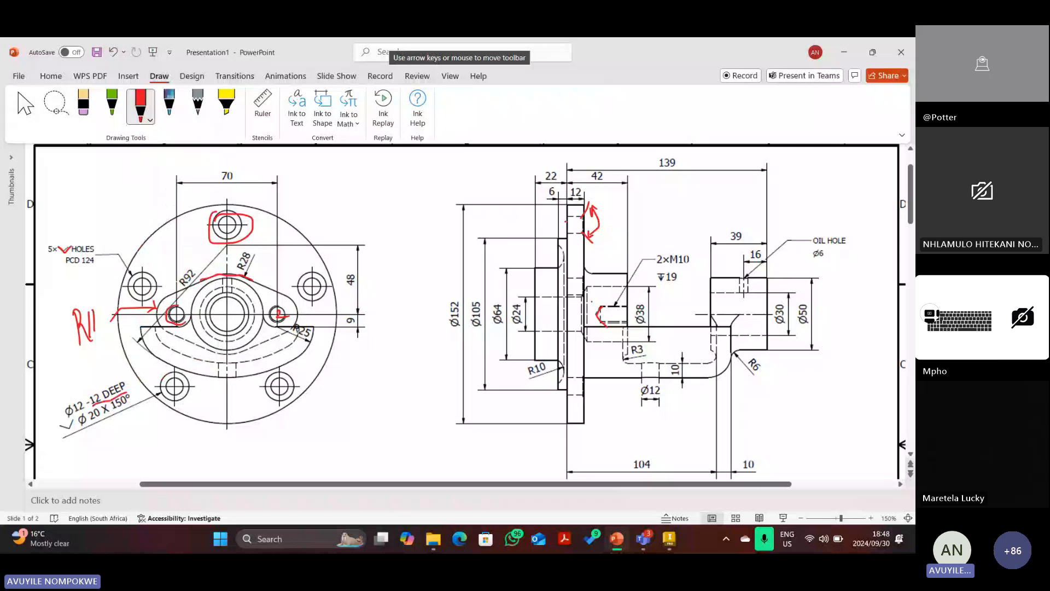
pyautogui.moveTo(566, 222)
pyautogui.mouseDown()
pyautogui.moveTo(566, 195)
pyautogui.moveTo(585, 213)
pyautogui.moveTo(589, 203)
pyautogui.moveTo(570, 205)
pyautogui.mouseUp()
pyautogui.press('Escape')
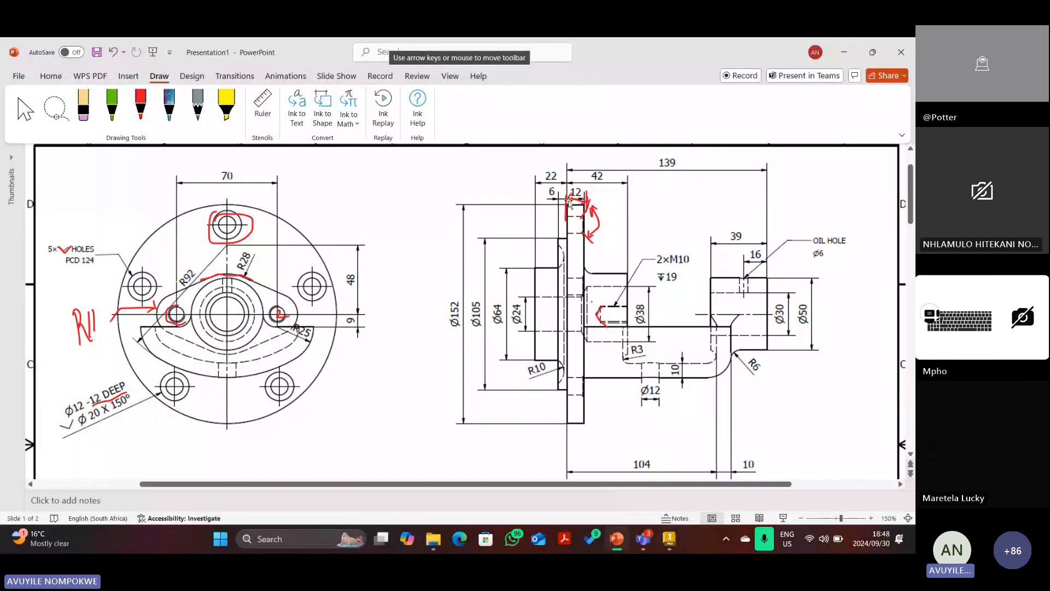
pyautogui.click(569, 201)
pyautogui.click(568, 206)
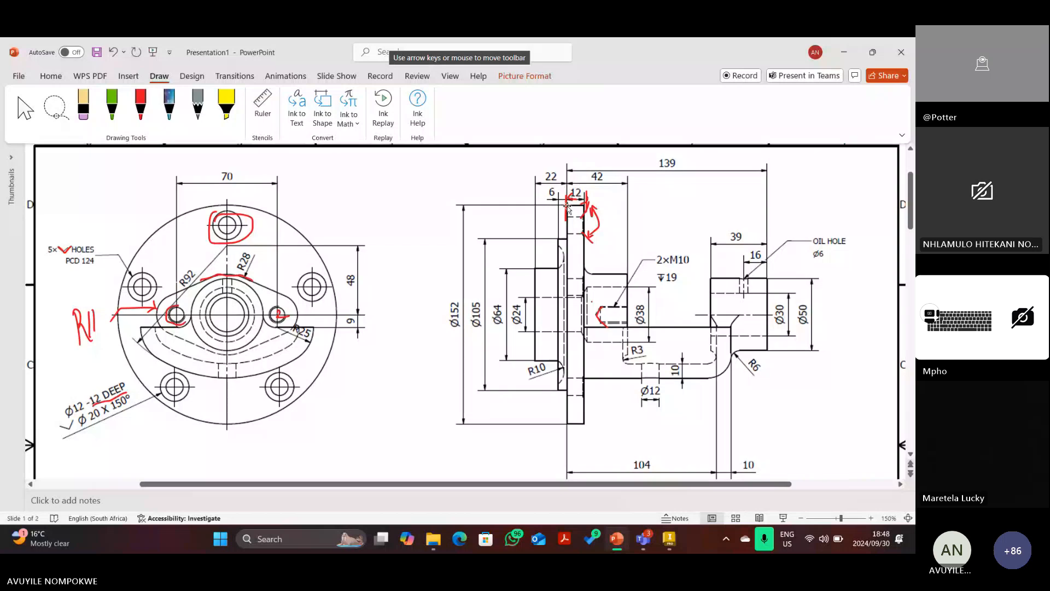
pyautogui.click(568, 207)
pyautogui.press('Delete')
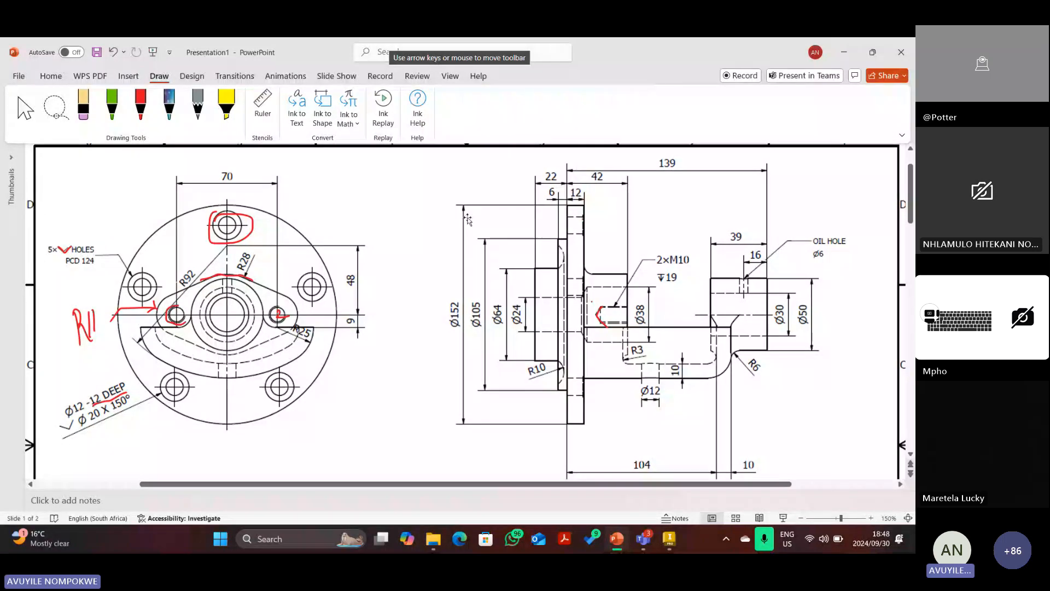
pyautogui.hotkey('ctrl', 'z')
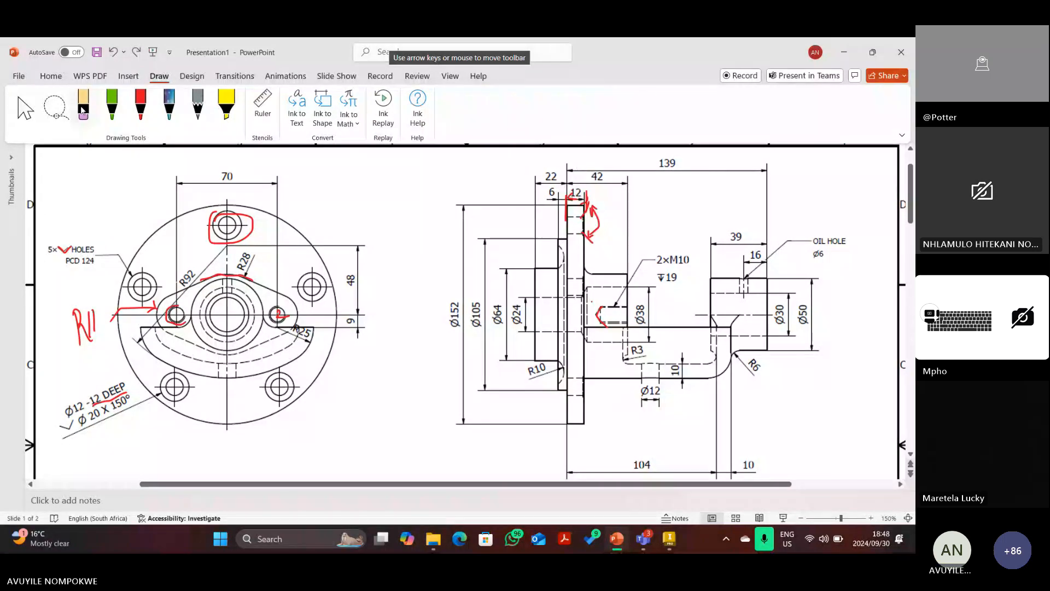
pyautogui.click(82, 109)
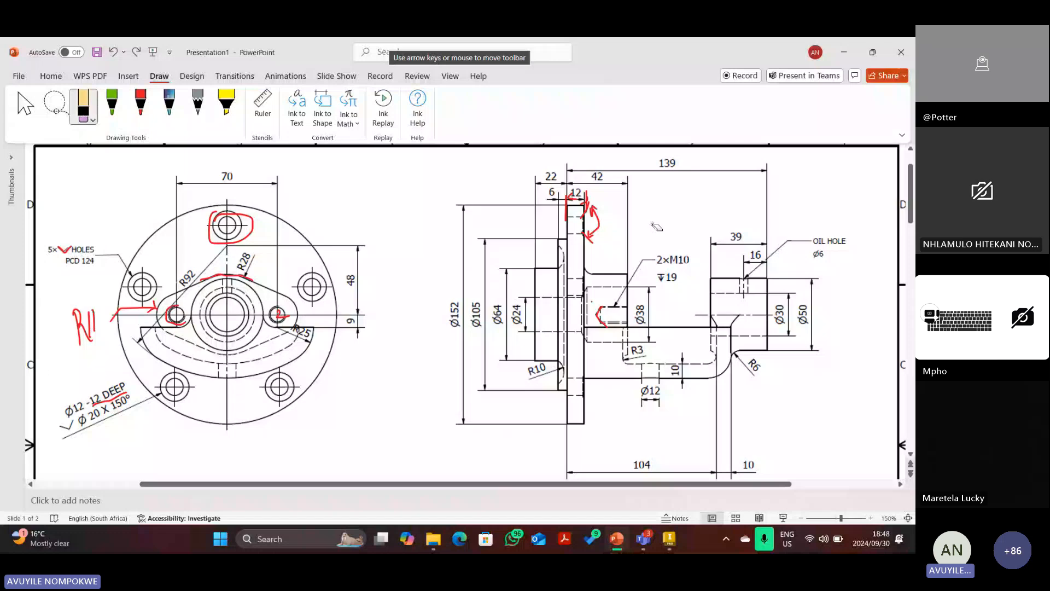
pyautogui.hotkey('ctrl', 'y')
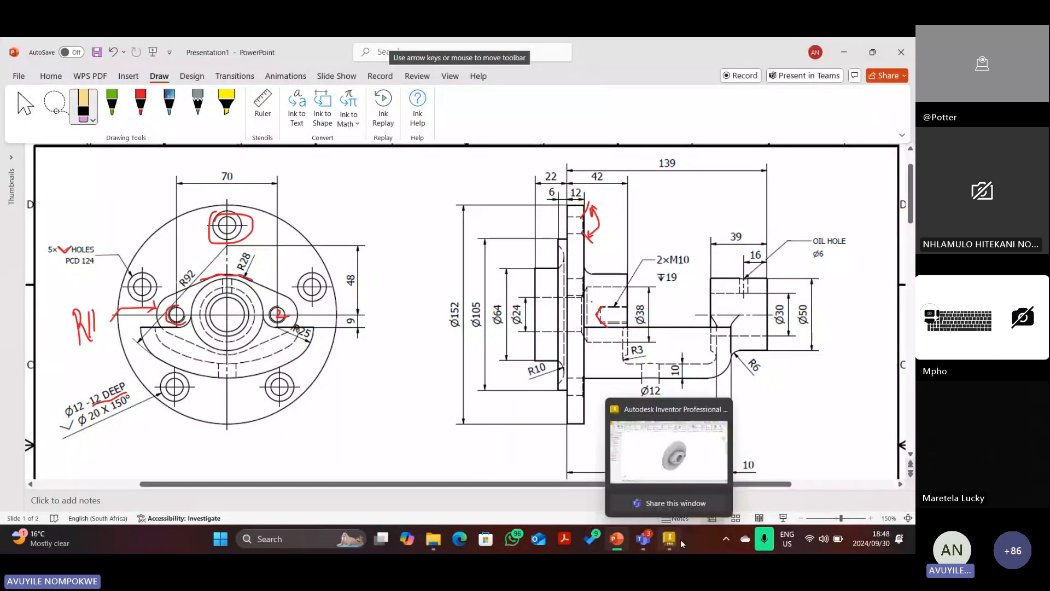
# Start Sketch3 on the flange face with a point above the central bore.
pyautogui.click(682, 545)
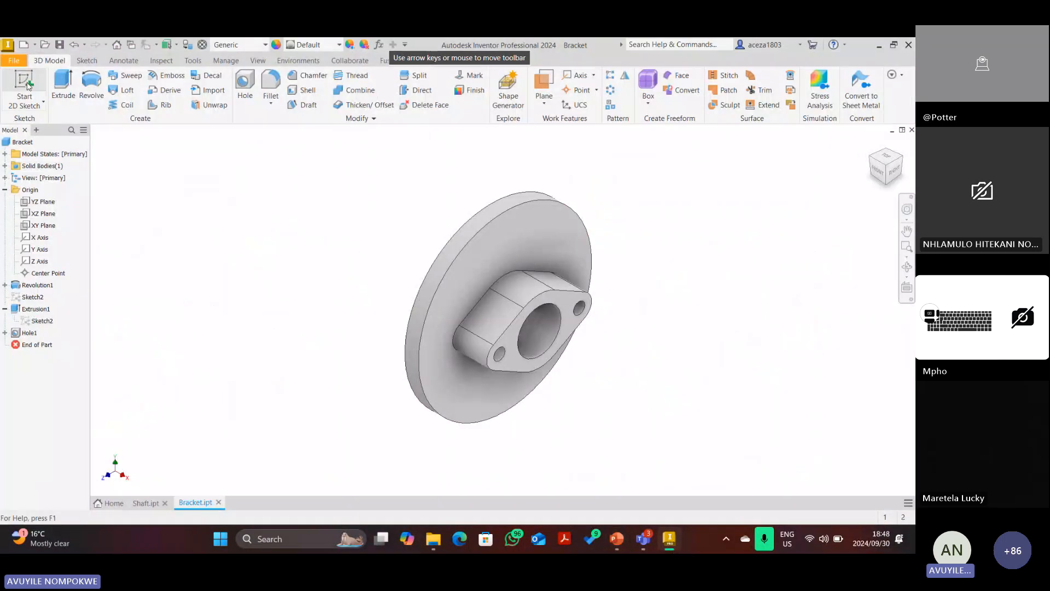
pyautogui.press('s')
pyautogui.click(535, 245)
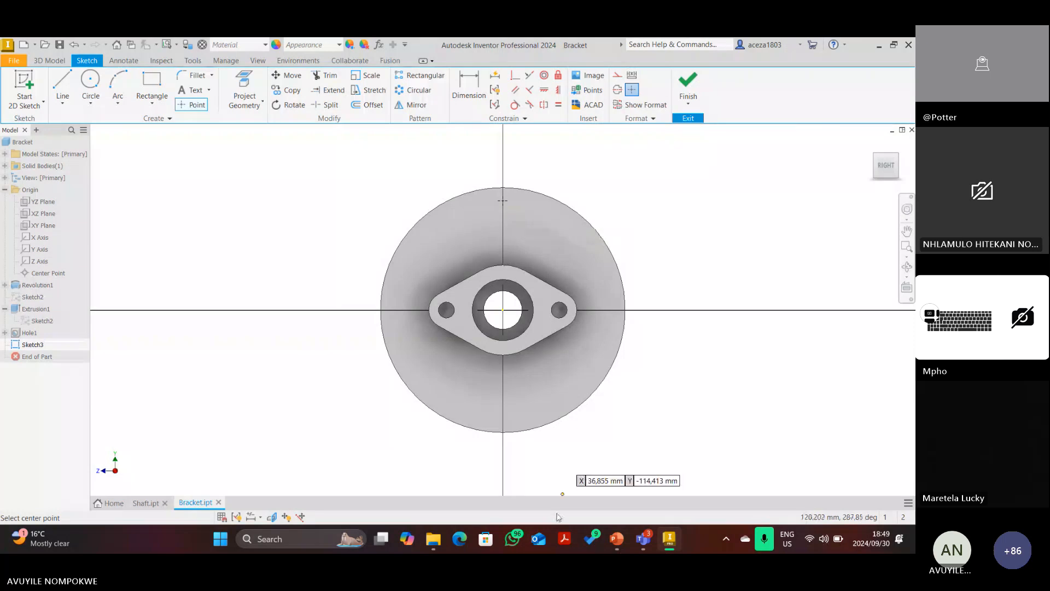
pyautogui.click(471, 87)
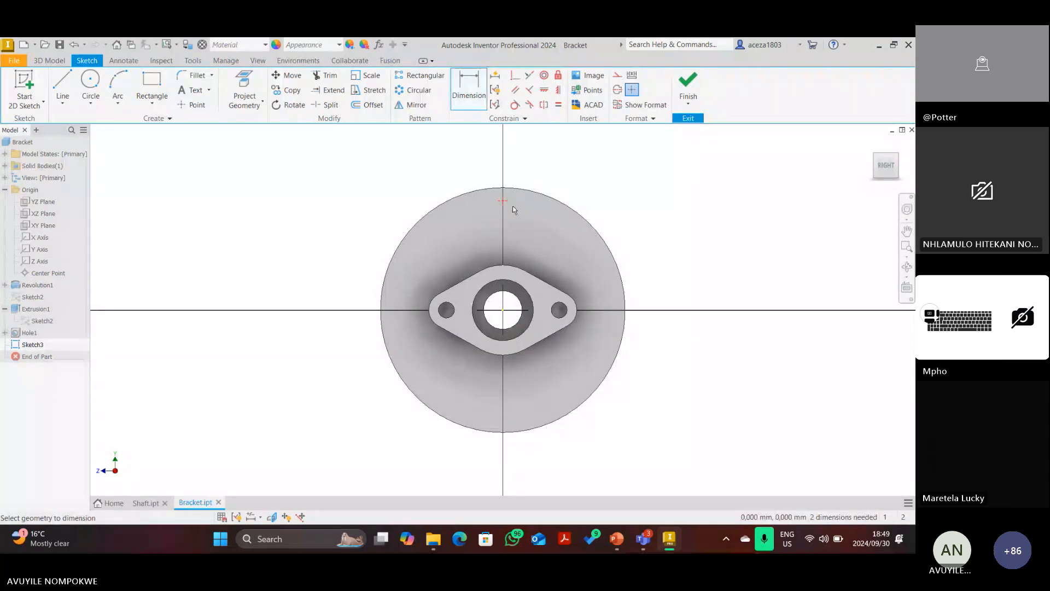
# Circle the PCD 124 note in red and add a small mark at the left bolt hole.
pyautogui.click(620, 542)
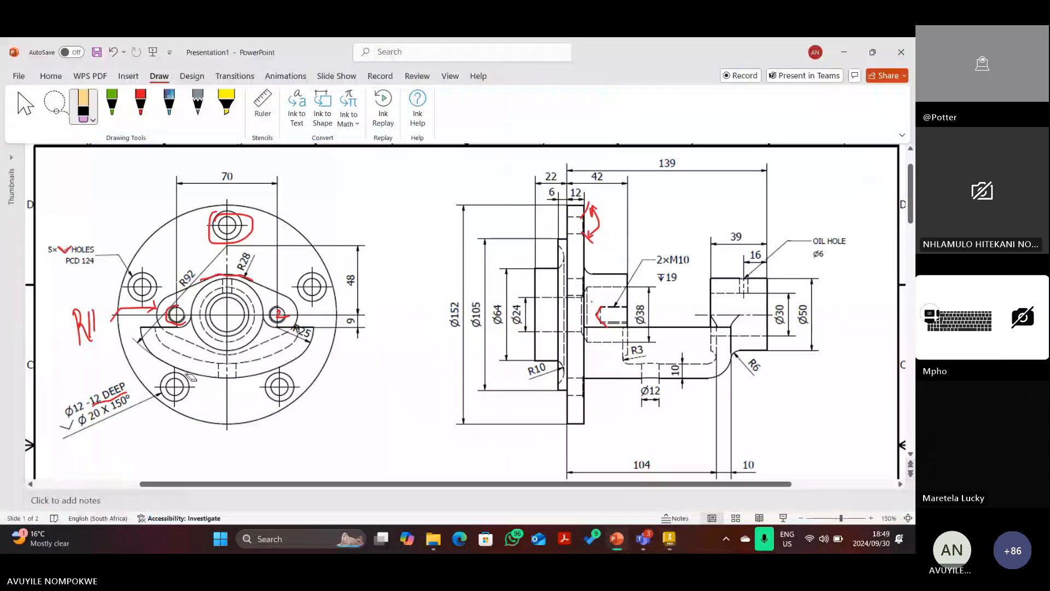
pyautogui.click(136, 107)
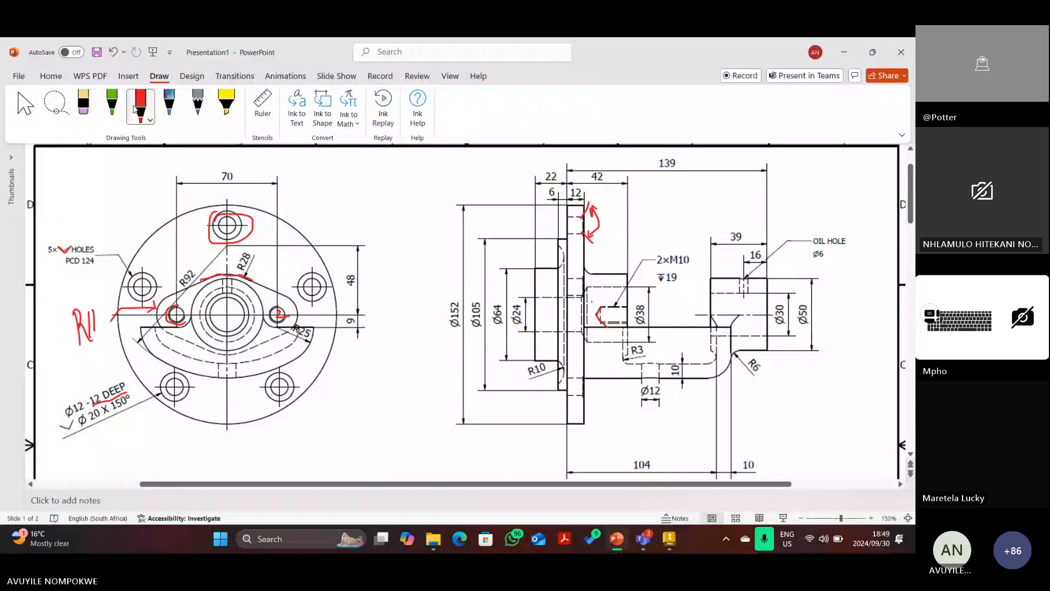
pyautogui.moveTo(70, 253); pyautogui.dragTo(93, 252)
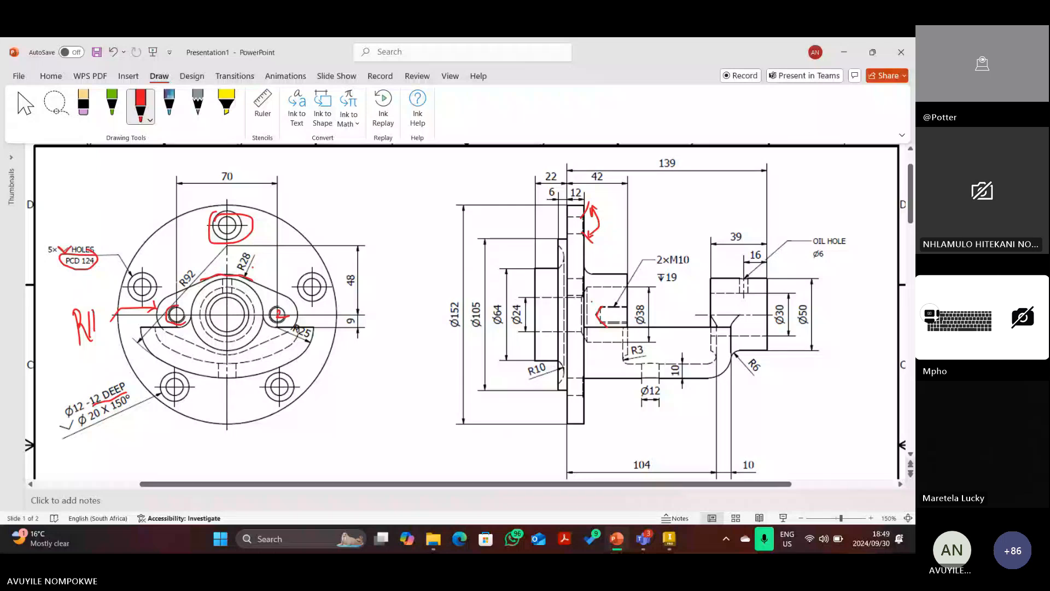
pyautogui.moveTo(141, 298); pyautogui.dragTo(143, 289)
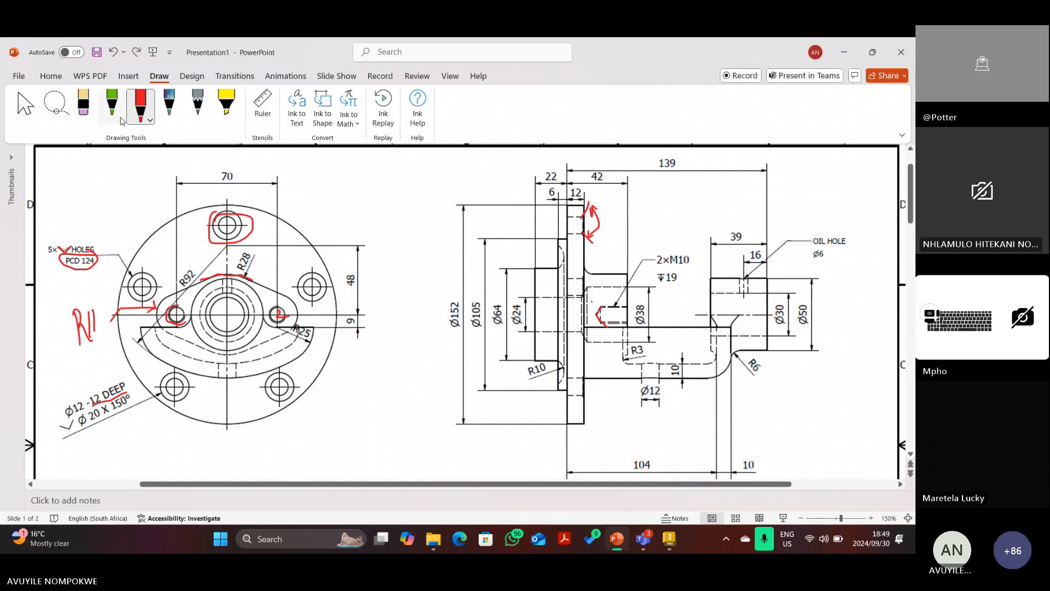
pyautogui.click(141, 109)
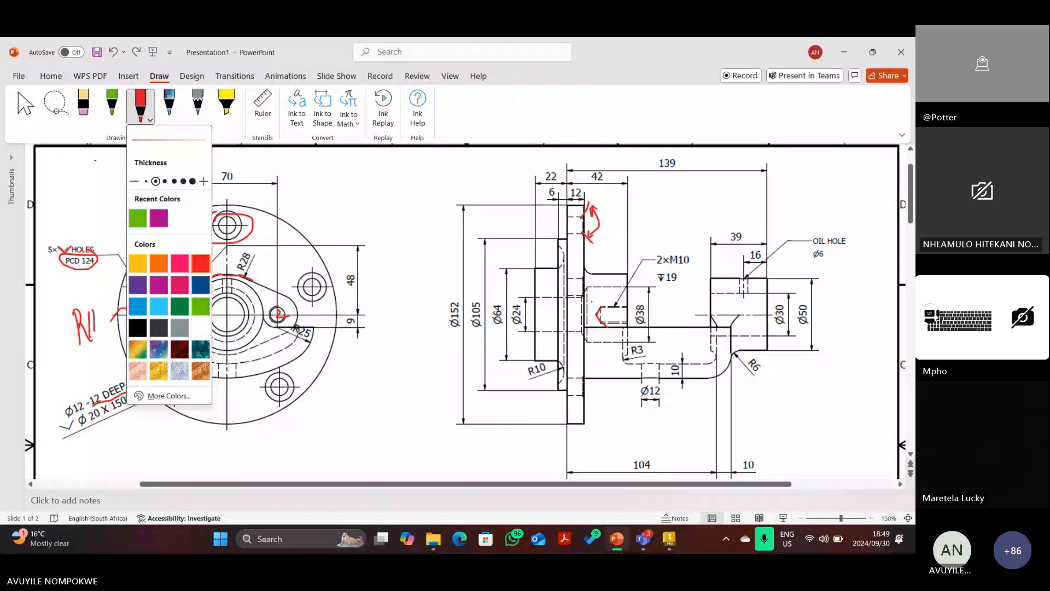
pyautogui.moveTo(108, 157); pyautogui.dragTo(112, 154)
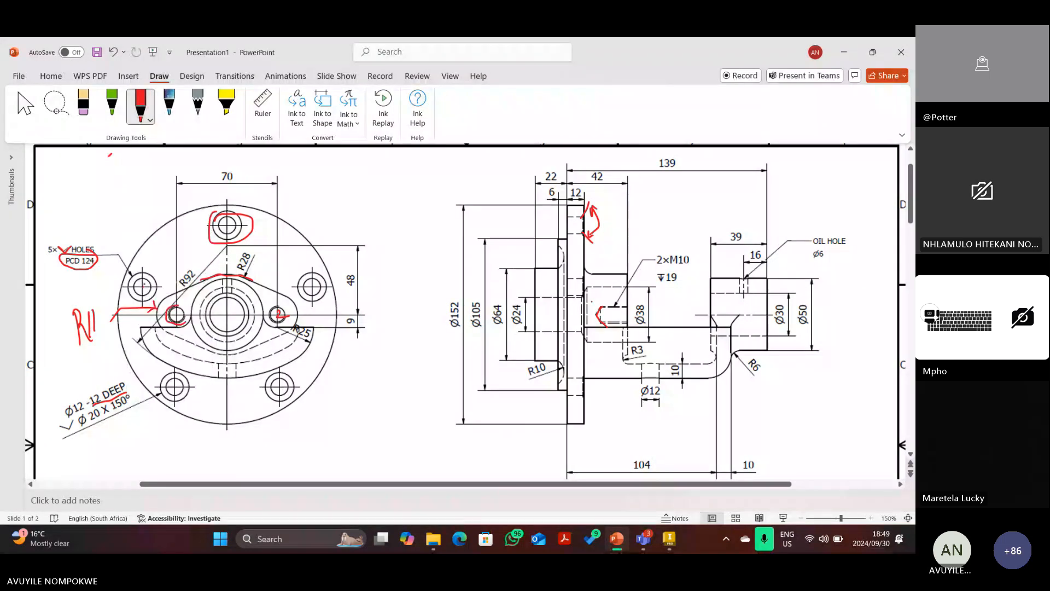
# Trace a red loop around the flange, then delete it together with the R11 arrow.
pyautogui.moveTo(144, 285); pyautogui.dragTo(221, 235)
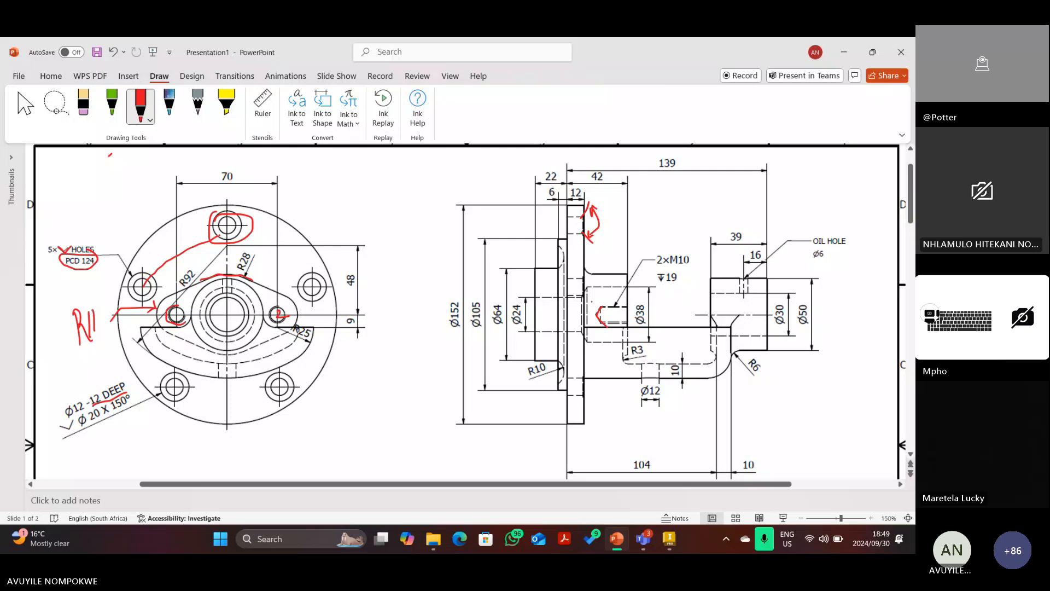
pyautogui.moveTo(234, 232); pyautogui.dragTo(296, 369)
pyautogui.press('Escape')
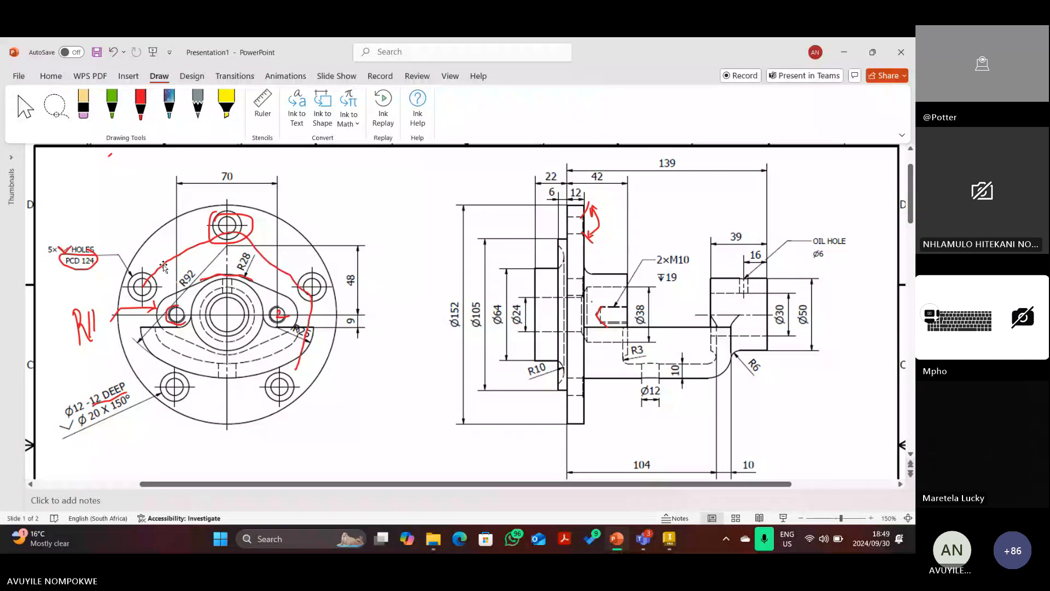
pyautogui.click(164, 263)
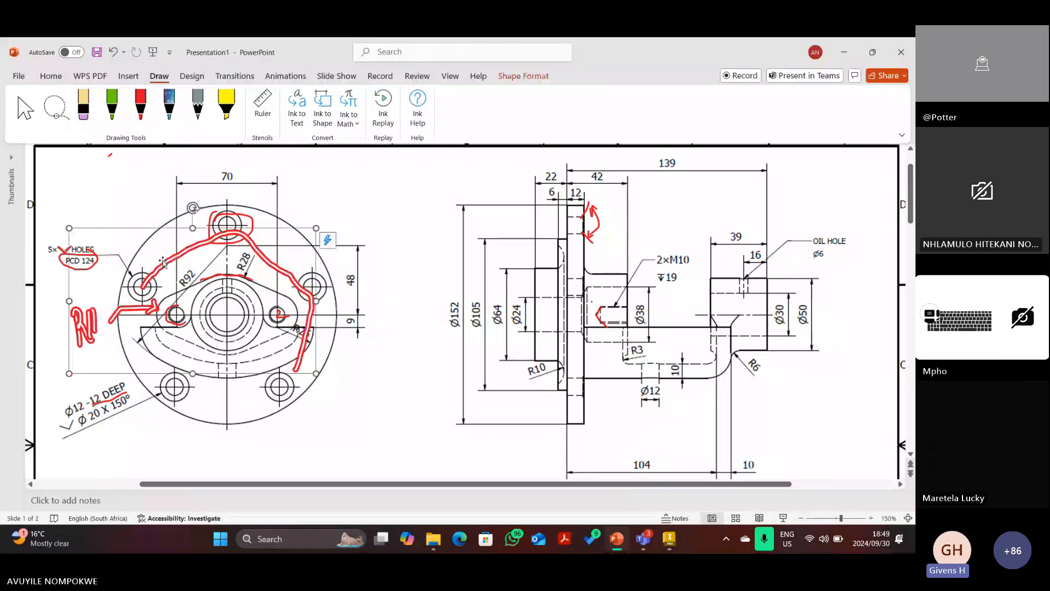
pyautogui.press('Delete')
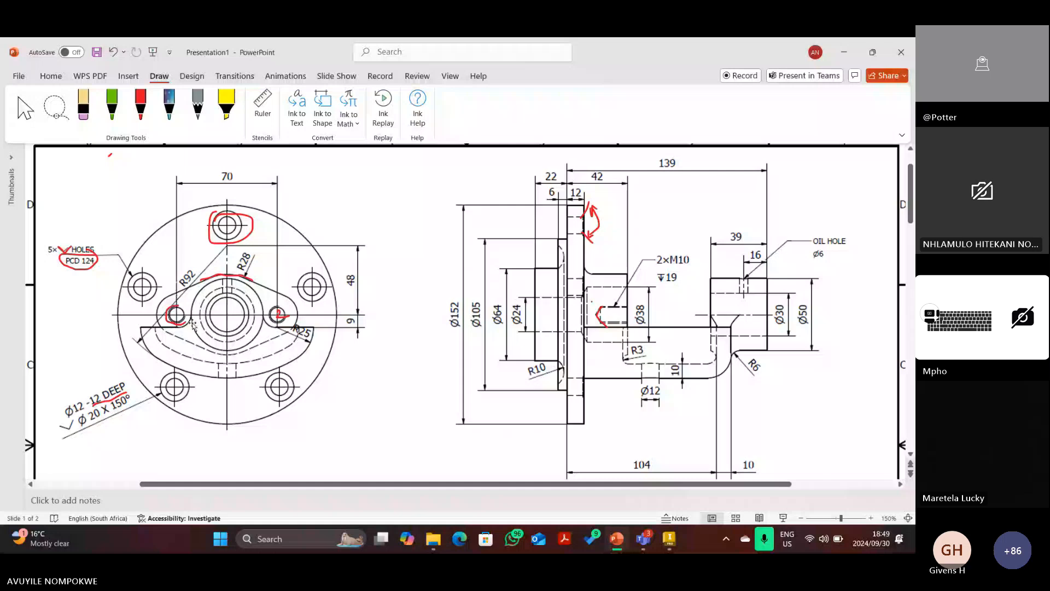
pyautogui.click(660, 540)
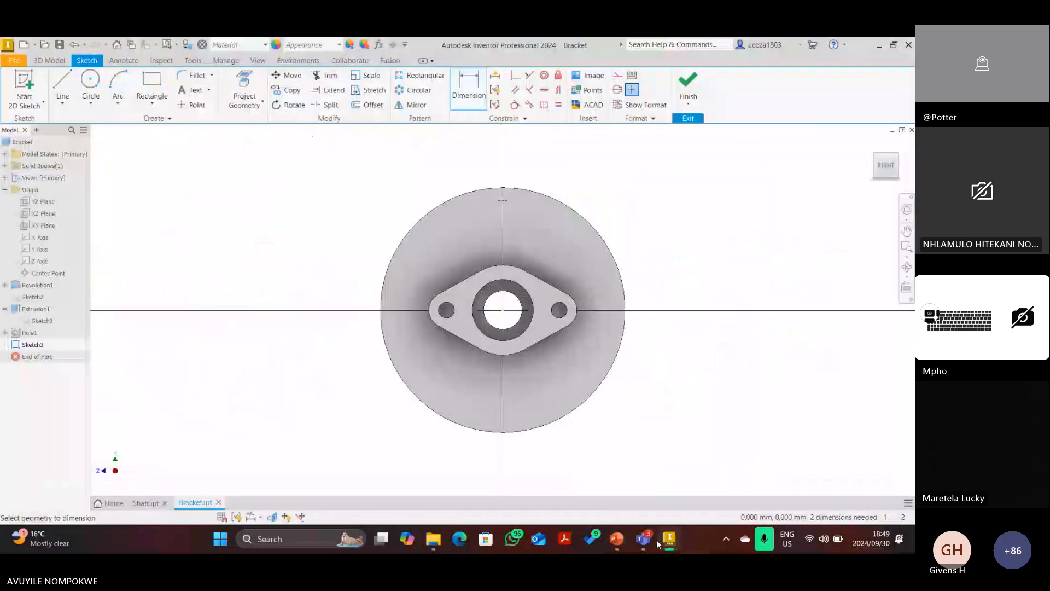
# Unmute the microphone in the TEST 2 PREP TUTORIAL Teams meeting.
pyautogui.moveTo(644, 540)
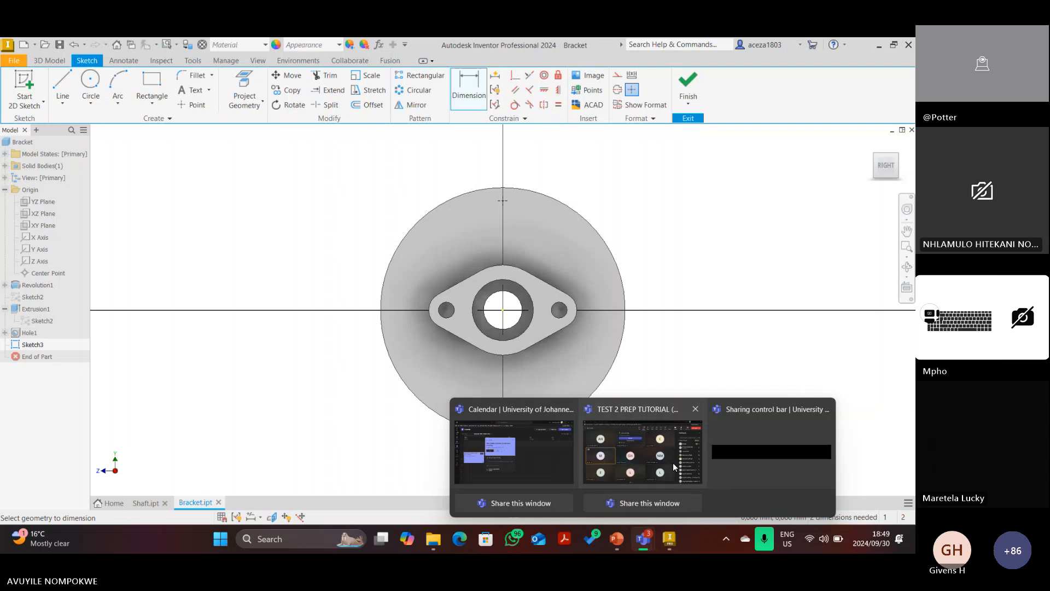
pyautogui.click(673, 462)
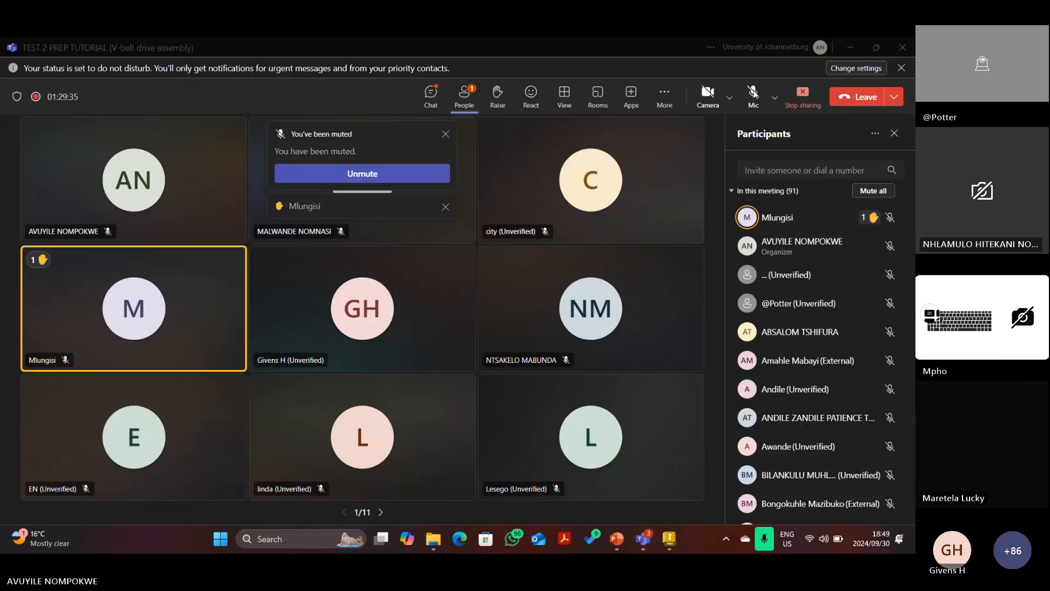
pyautogui.click(754, 96)
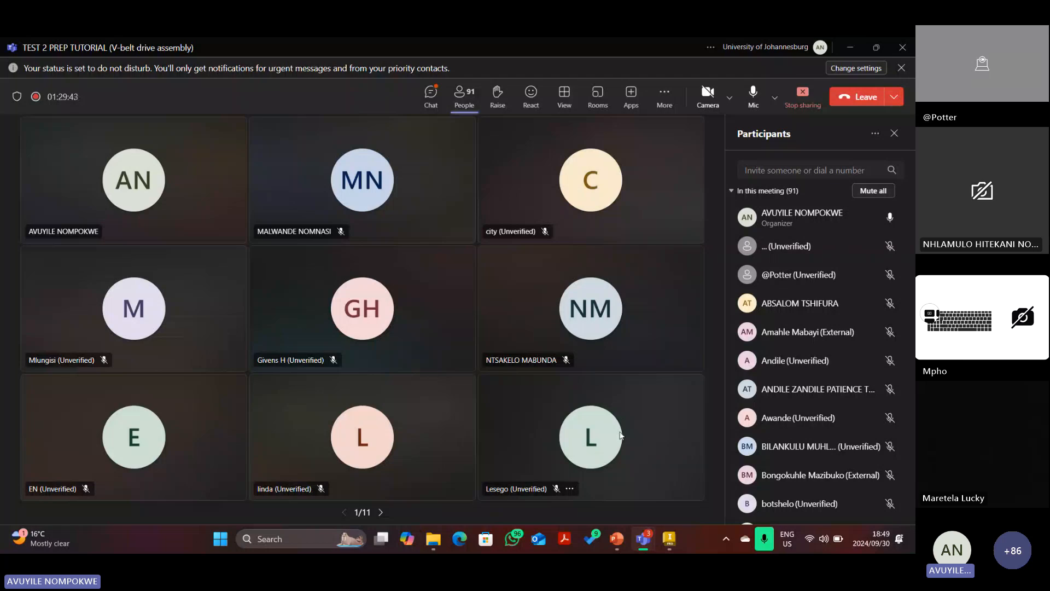
pyautogui.hotkey('alt', 'Tab')
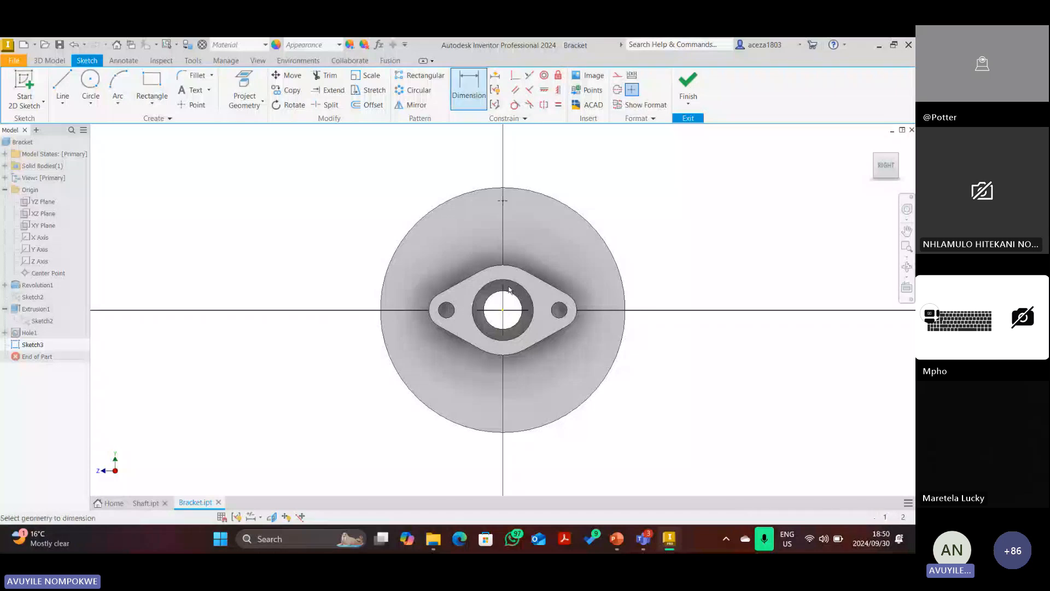
# Try a 67,641 dimension from the bore centre to the upper sketch point, then cancel it.
pyautogui.click(503, 309)
pyautogui.click(502, 201)
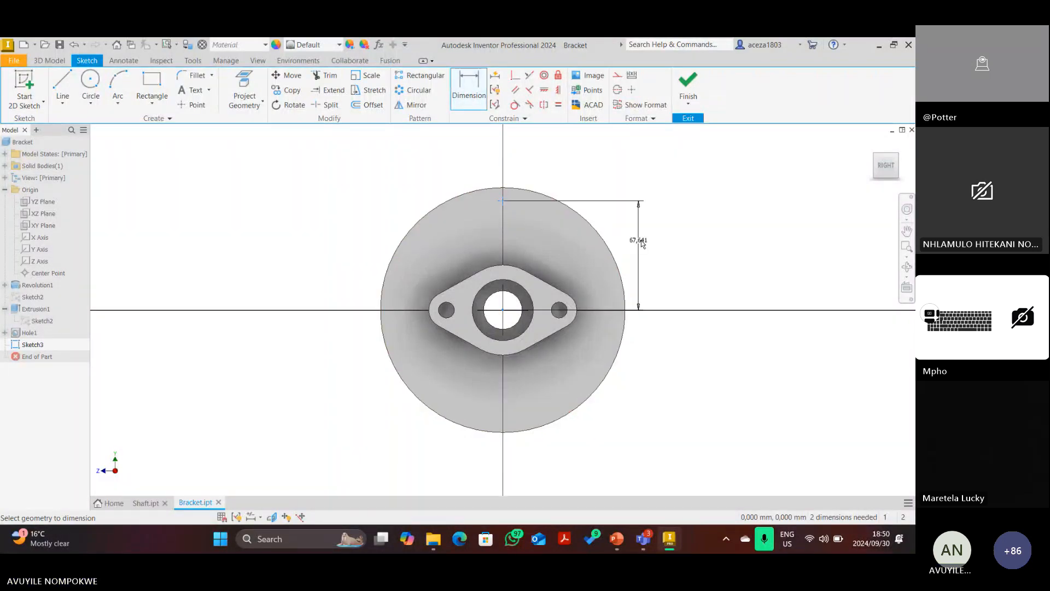
pyautogui.press('Escape')
pyautogui.click(616, 538)
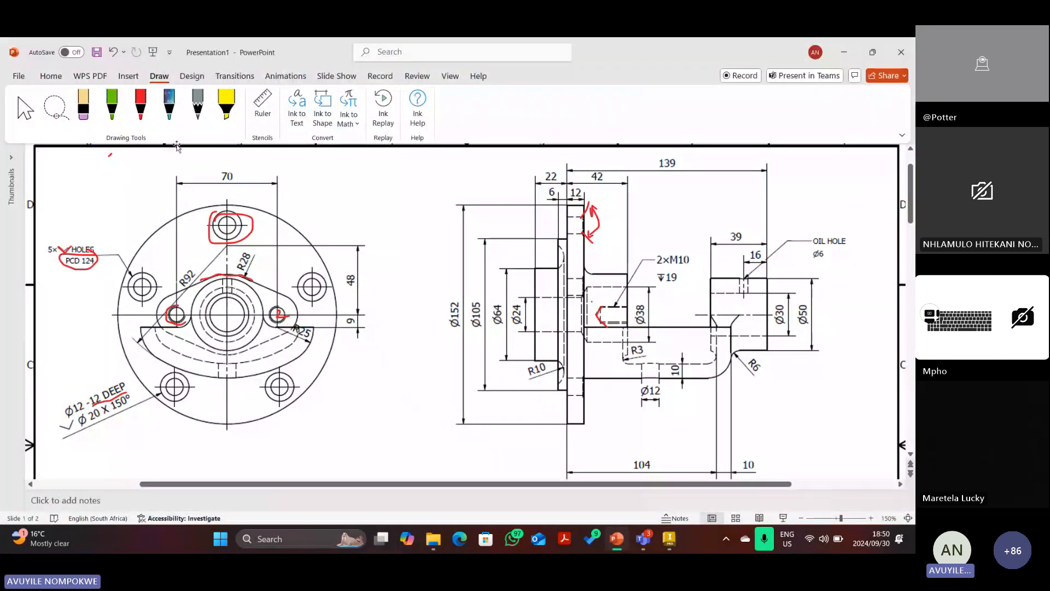
# Delete the red ink circle around PCD 124 and underline the note instead.
pyautogui.click(140, 105)
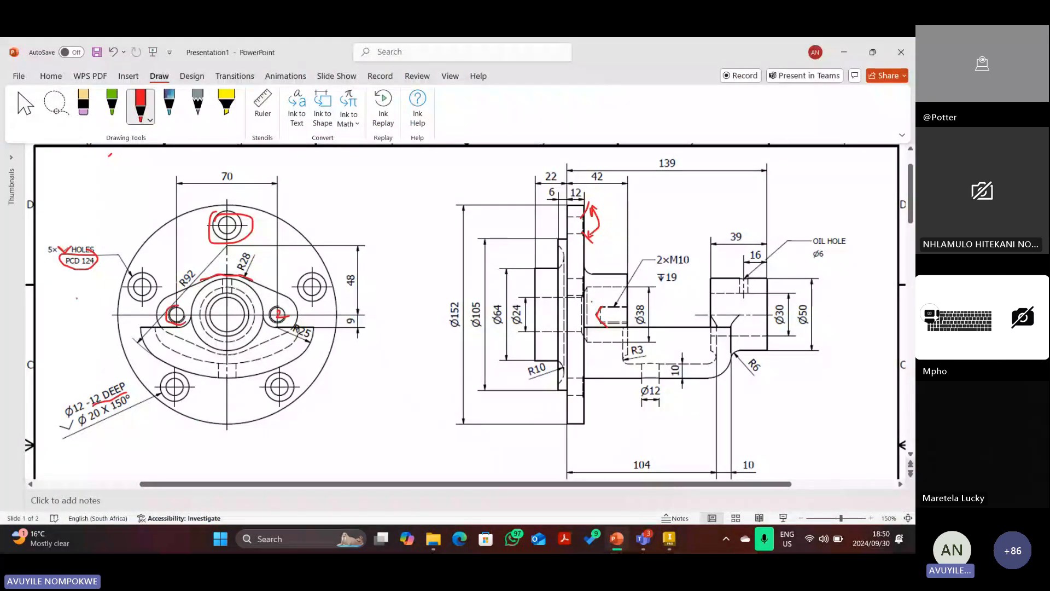
pyautogui.press('Escape')
pyautogui.click(60, 271)
pyautogui.press('Delete')
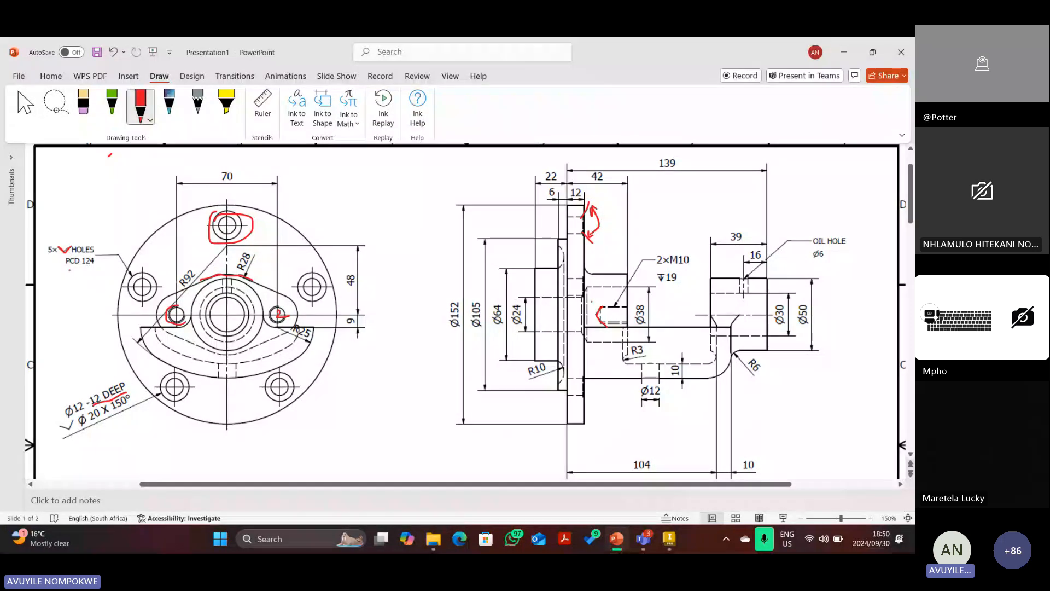
pyautogui.moveTo(62, 266); pyautogui.dragTo(95, 264)
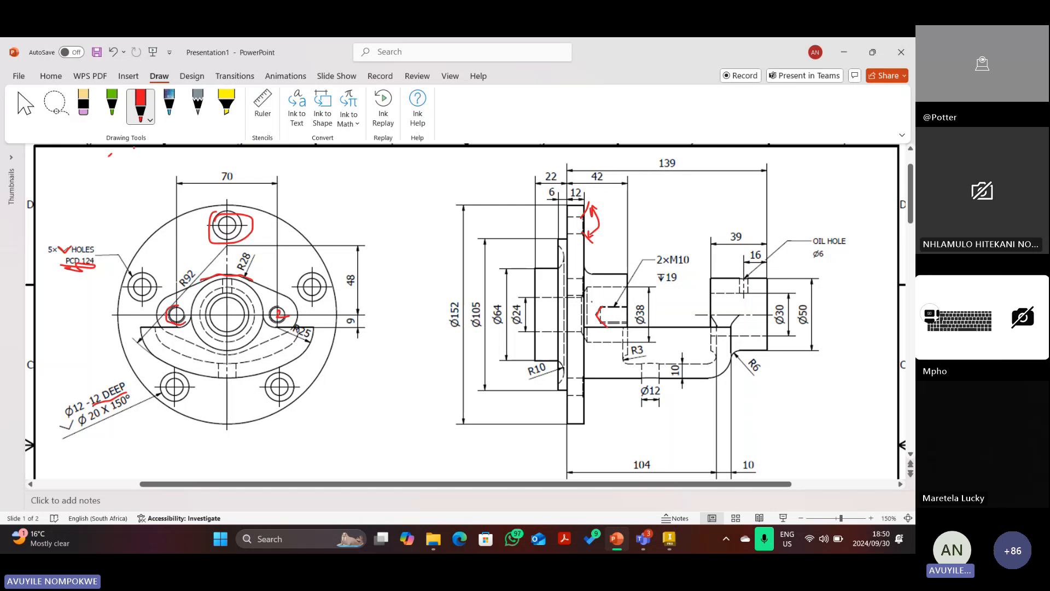
# Pick an oval from the Insert shapes gallery and delete the red scribble under PCD 124.
pyautogui.click(129, 76)
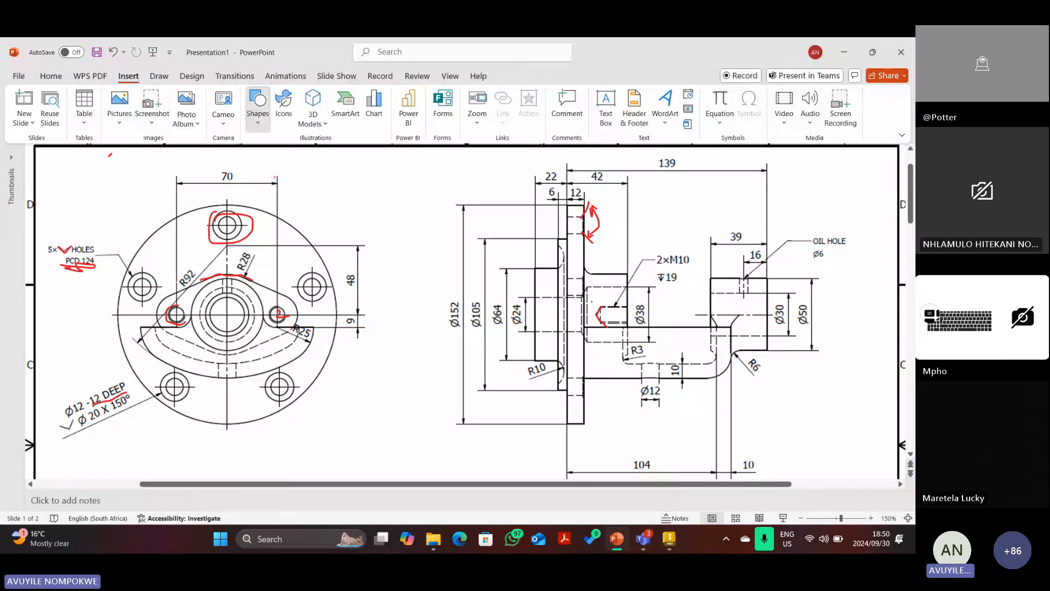
pyautogui.click(258, 107)
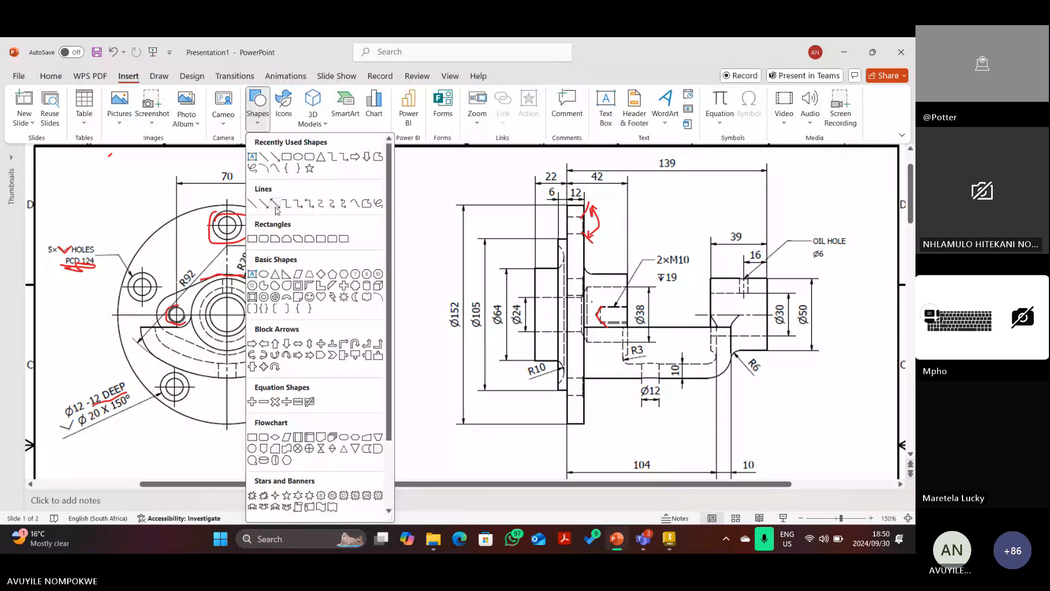
pyautogui.click(298, 158)
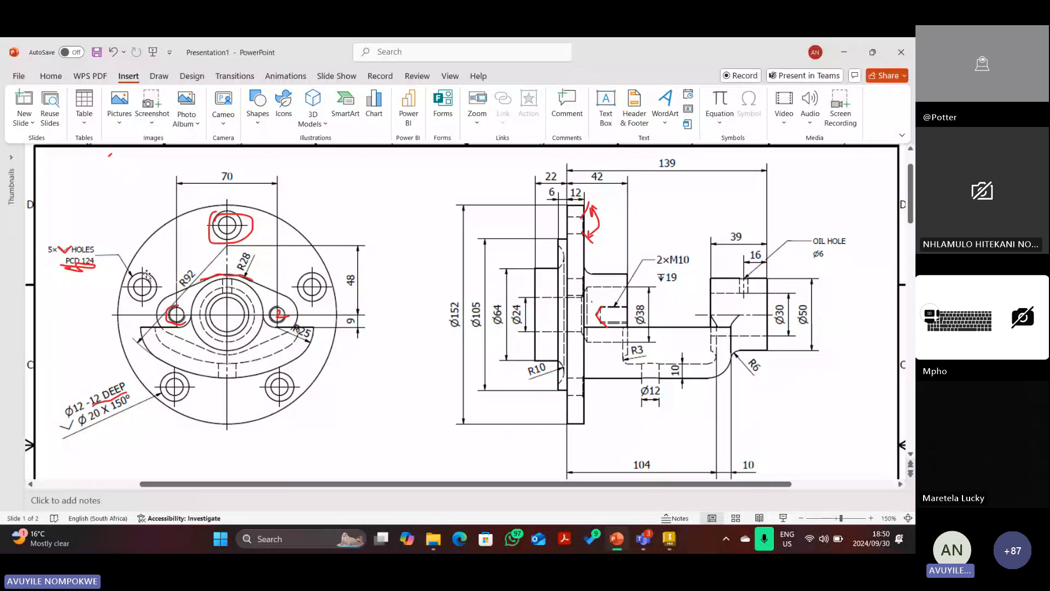
pyautogui.click(76, 263)
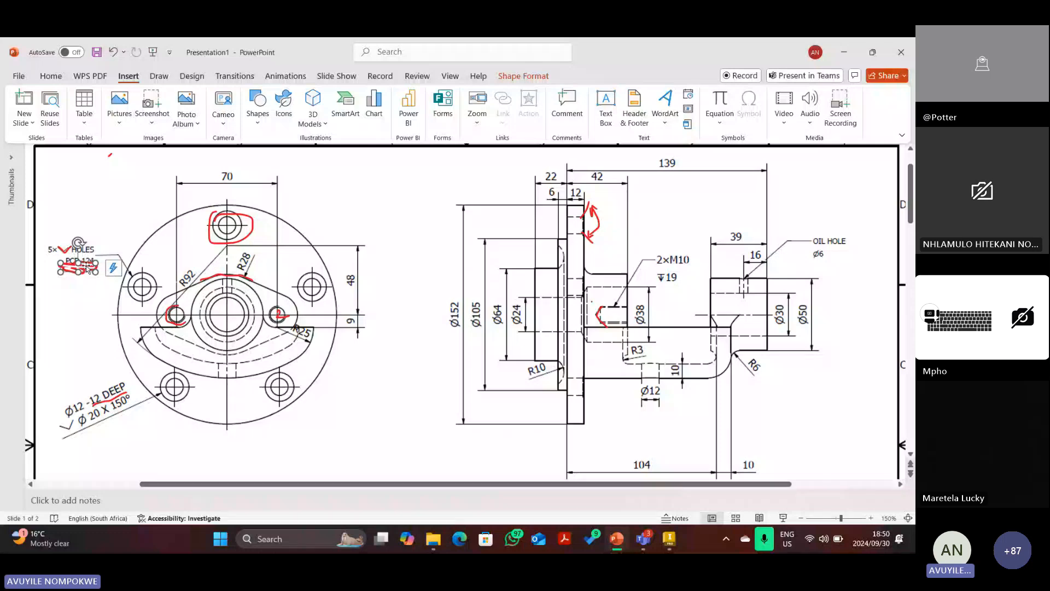
pyautogui.press('Delete')
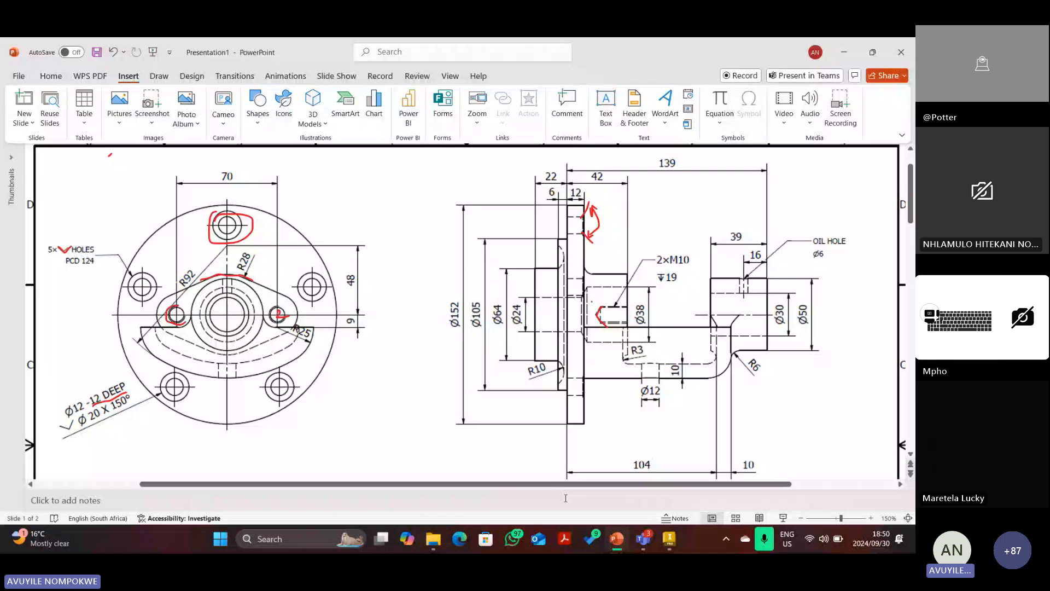
pyautogui.hotkey('alt', 'Tab')
pyautogui.click(90, 82)
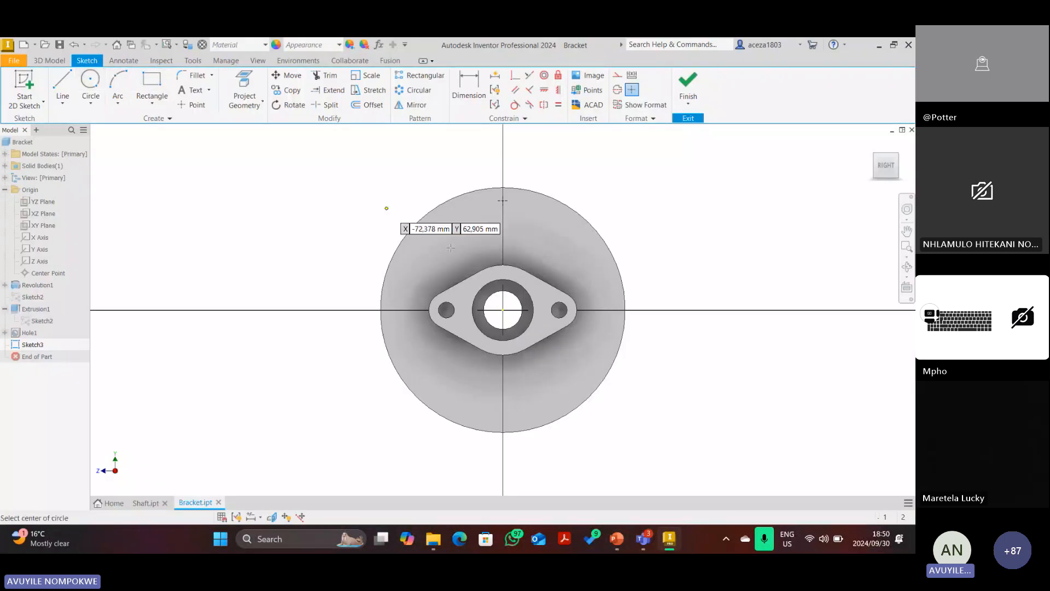
# Draw a 124 mm circle at the origin, constrain the top sketch point to it, then delete the circle.
pyautogui.click(502, 311)
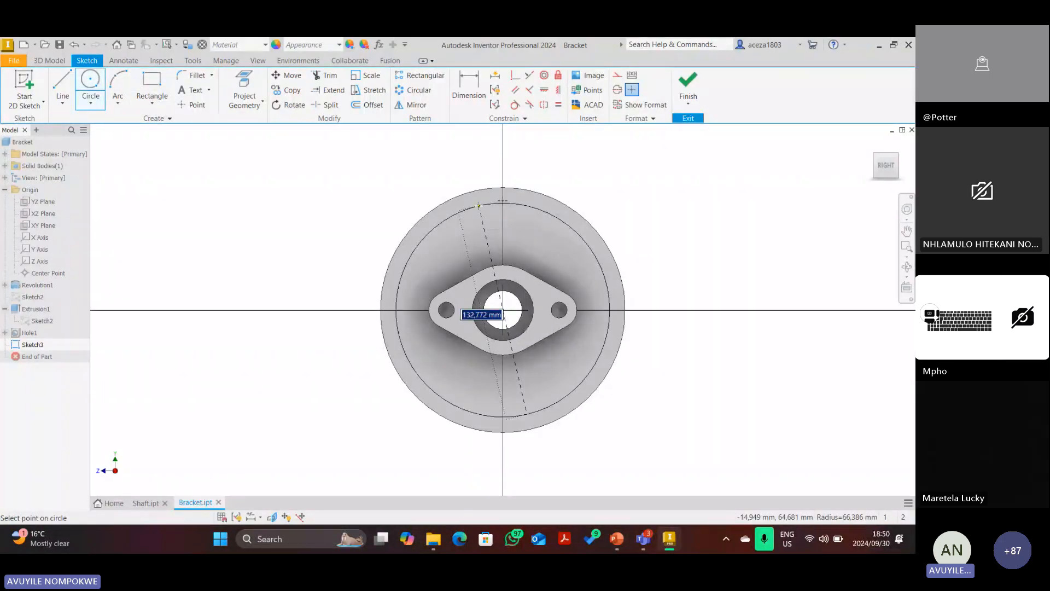
pyautogui.write('124')
pyautogui.press('Return')
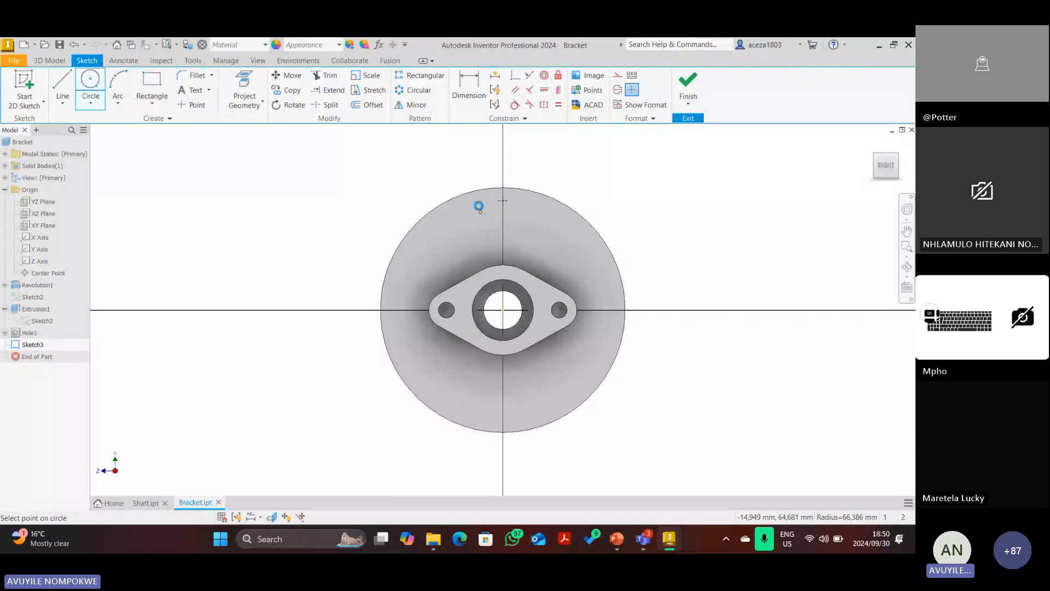
pyautogui.click(517, 91)
pyautogui.click(504, 212)
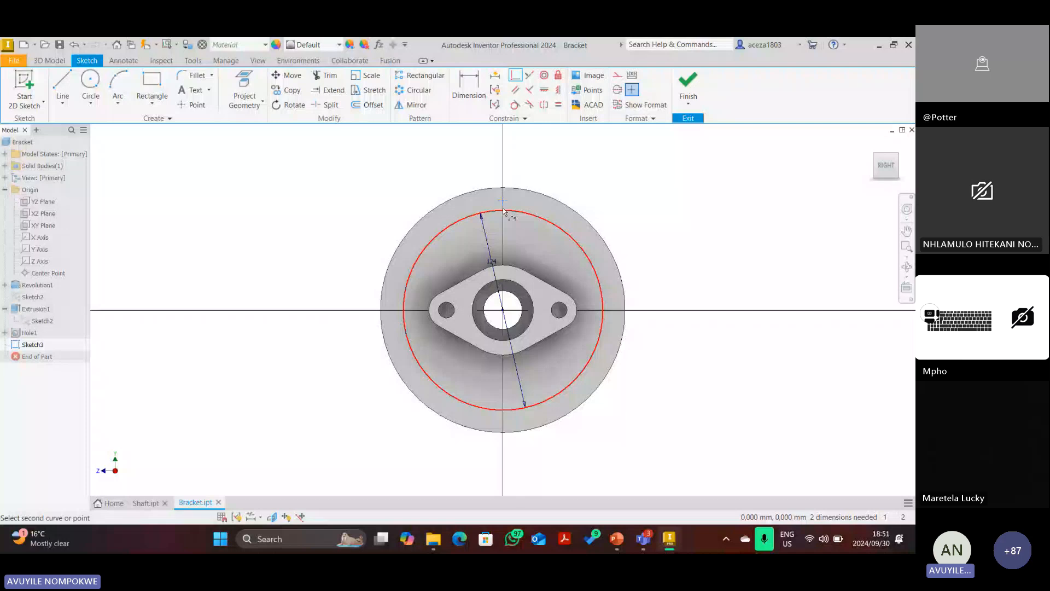
pyautogui.click(503, 209)
pyautogui.scroll(5, 503, 209)
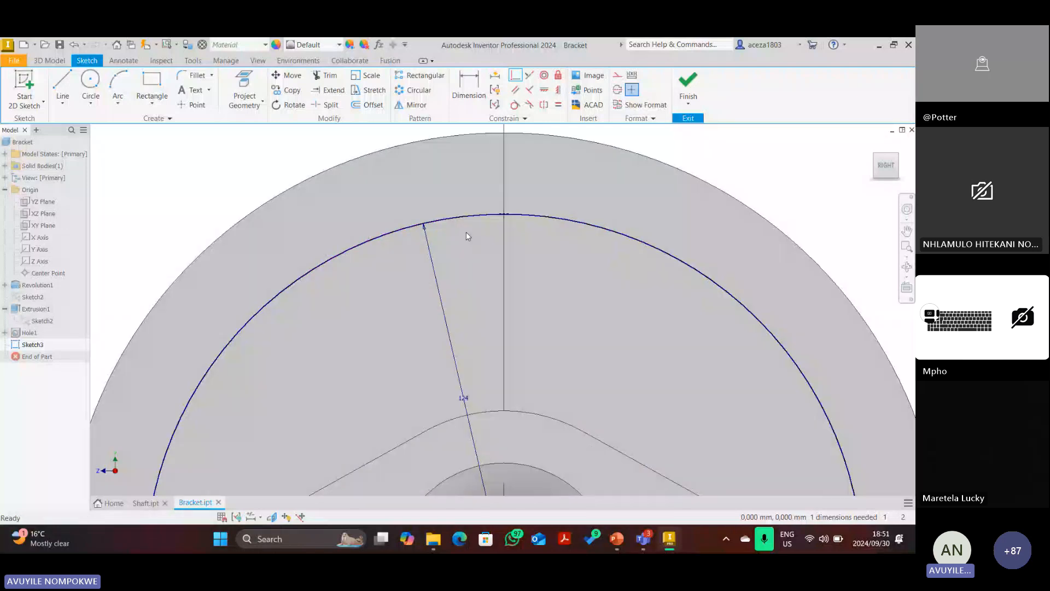
pyautogui.scroll(-5, 416, 263)
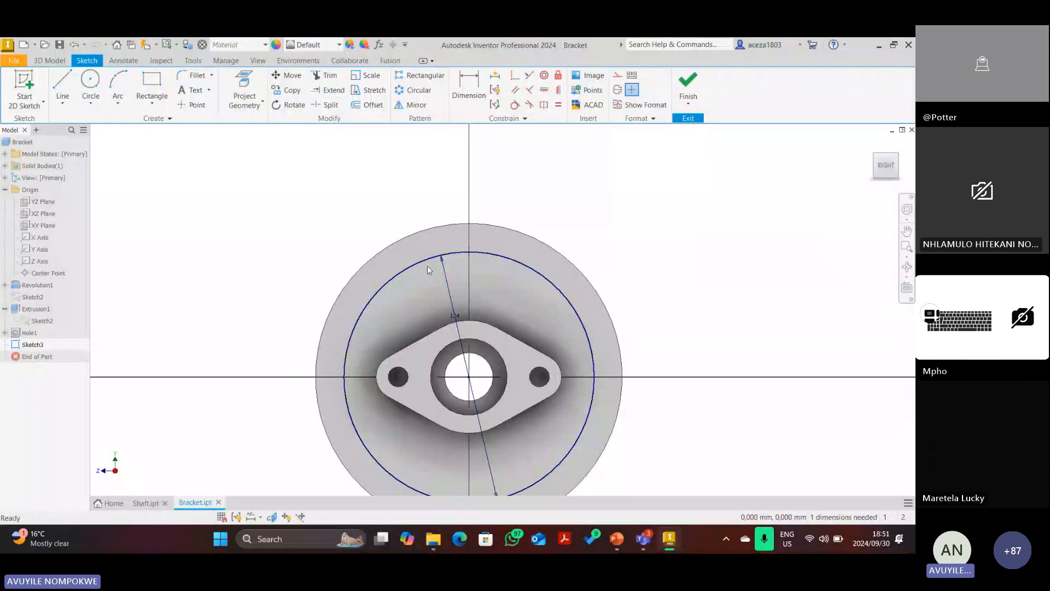
pyautogui.rightClick(425, 247)
pyautogui.click(426, 219)
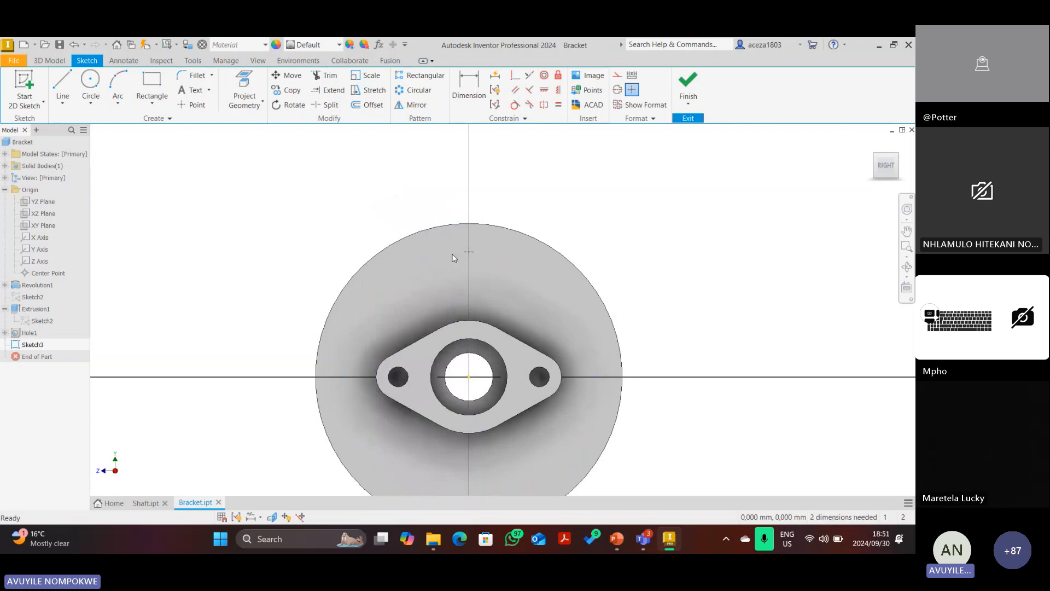
# Dimension the sketch point 62 mm vertically above the origin.
pyautogui.click(465, 96)
pyautogui.click(469, 376)
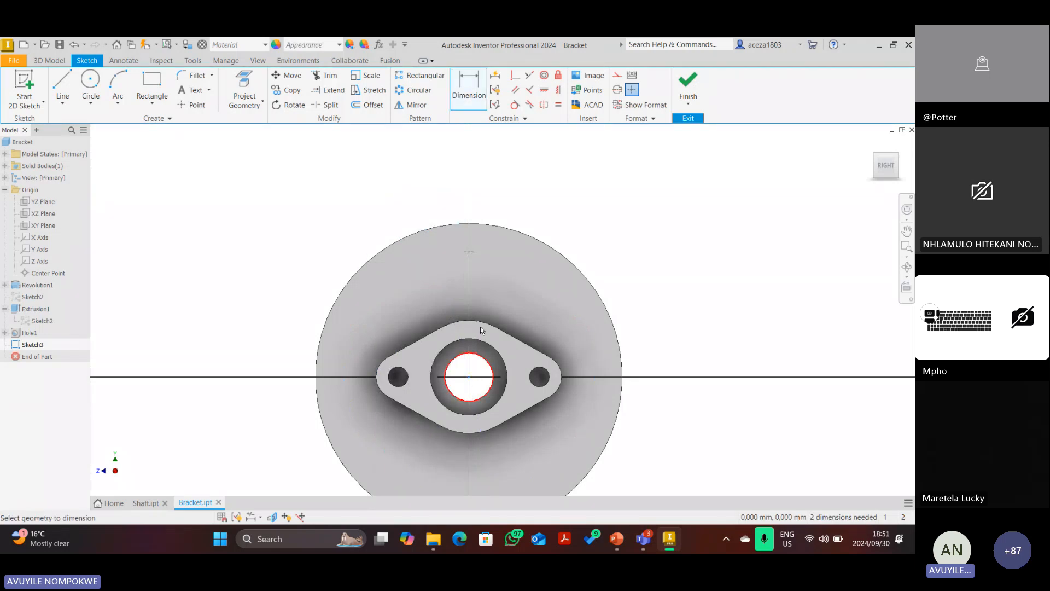
pyautogui.click(469, 252)
pyautogui.click(641, 285)
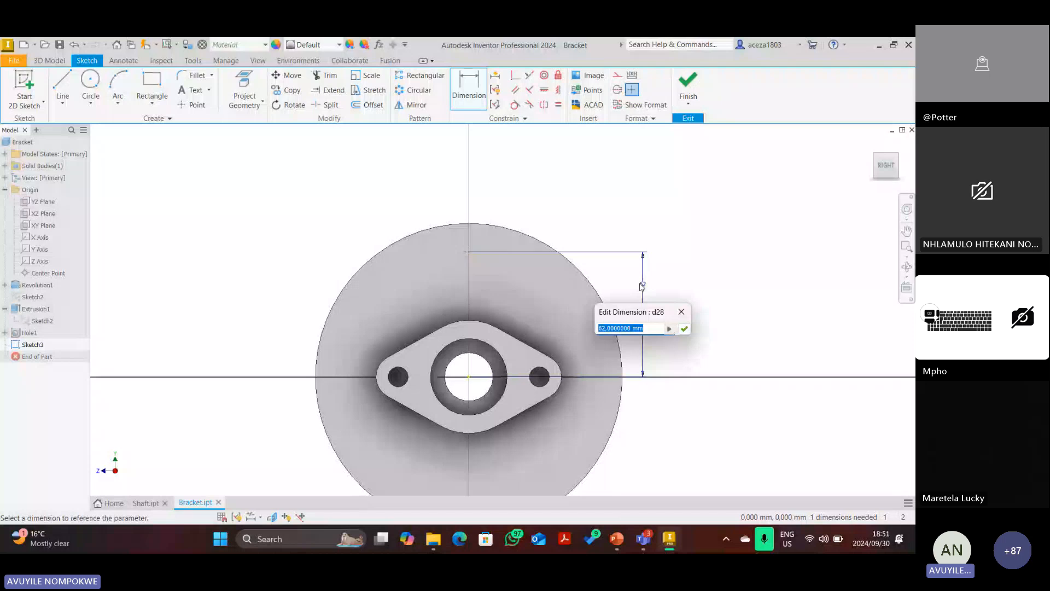
pyautogui.press('Return')
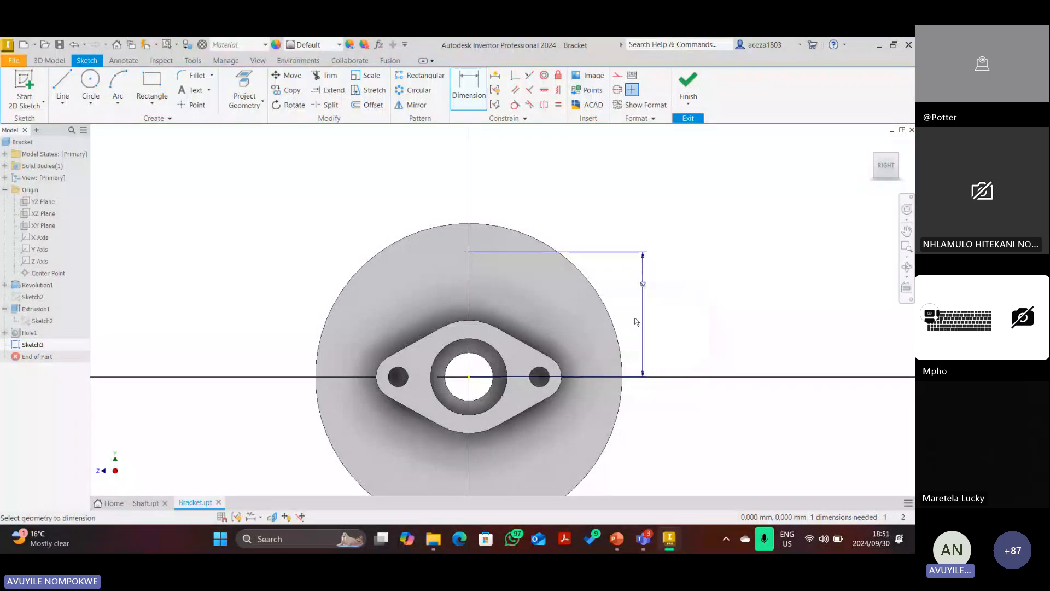
# Finish the sketch and begin a hole at the top bolt-hole sketch point.
pyautogui.click(688, 81)
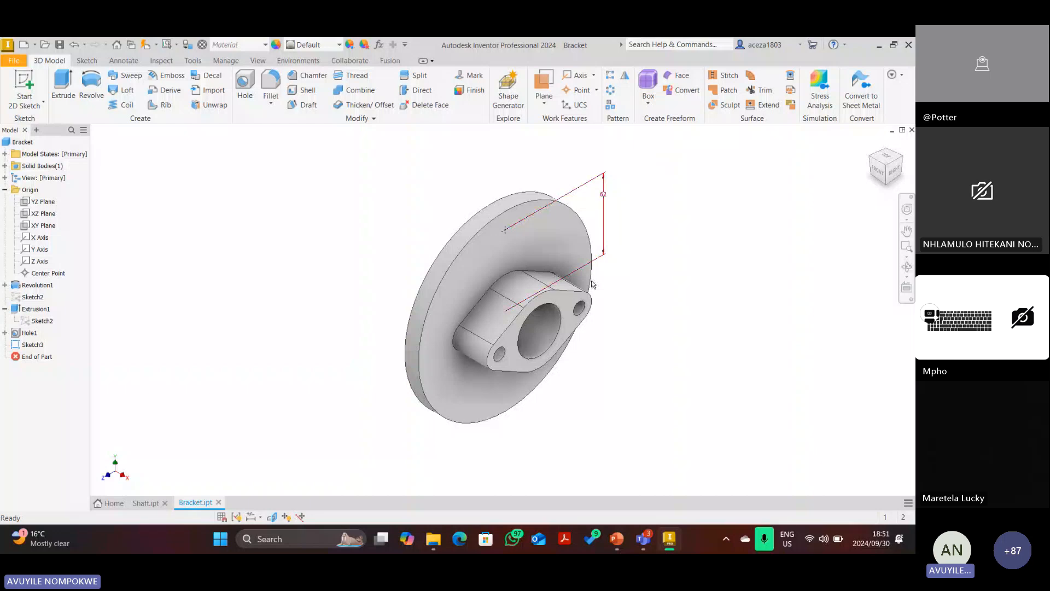
pyautogui.click(247, 88)
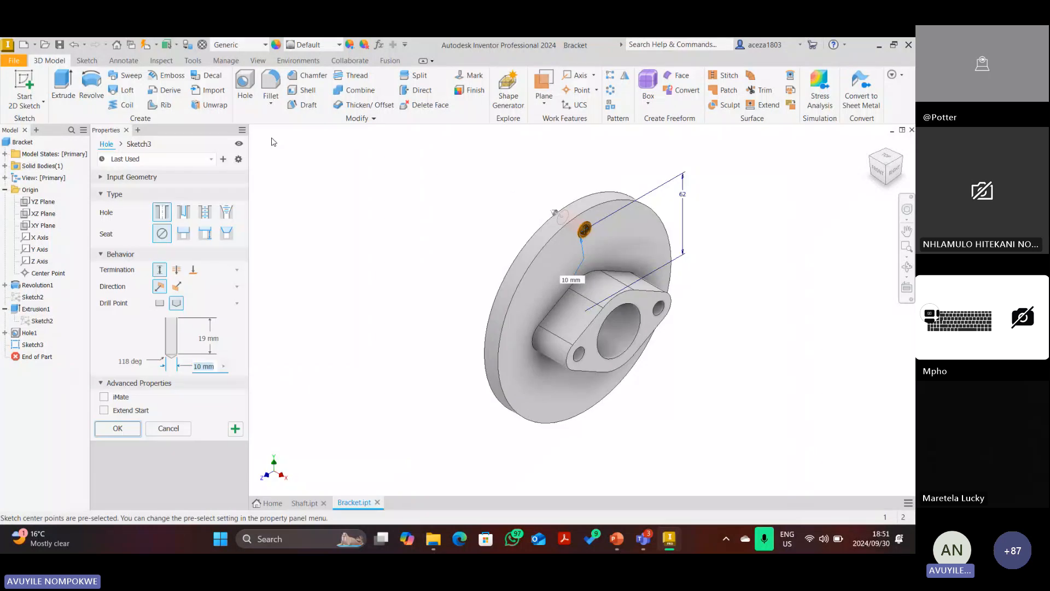
pyautogui.click(877, 170)
pyautogui.scroll(-4, 588, 249)
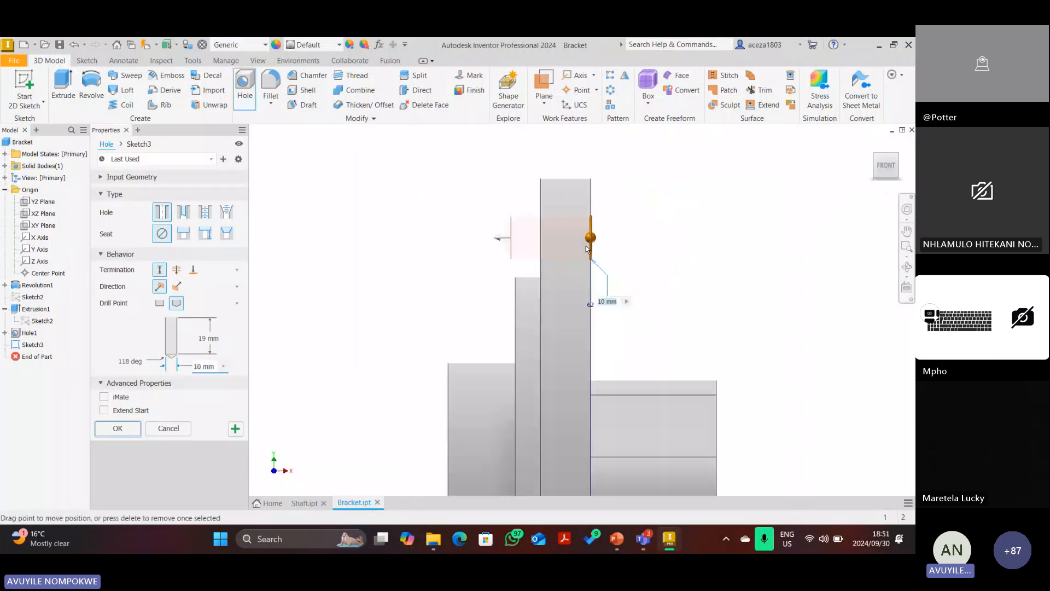
# Create a flat-bottomed countersunk hole: Ø12, 12 deep, with a Ø20, 150° countersink.
pyautogui.click(227, 234)
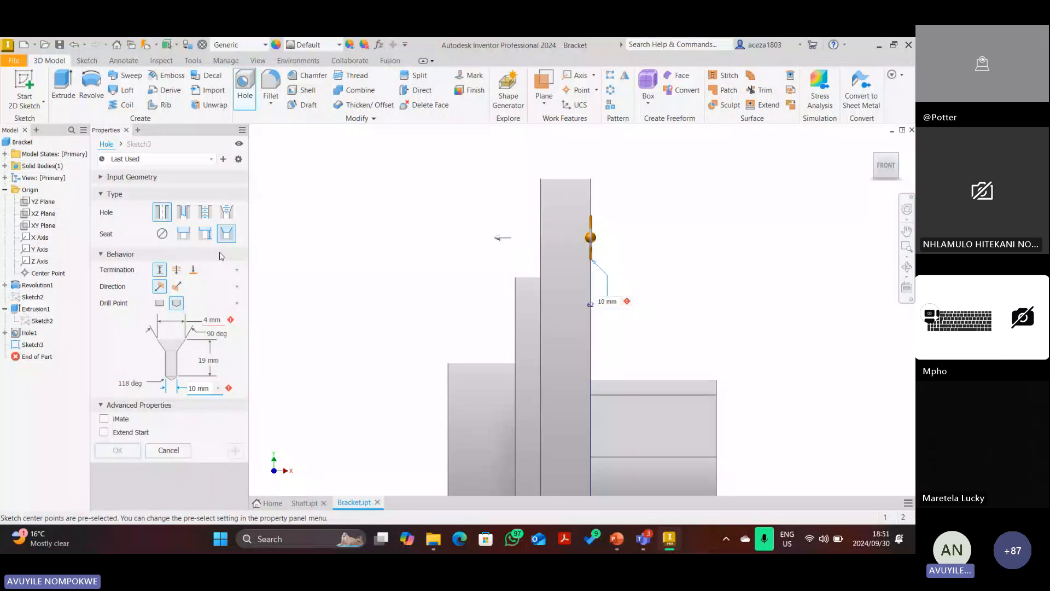
pyautogui.click(211, 314)
pyautogui.write('20')
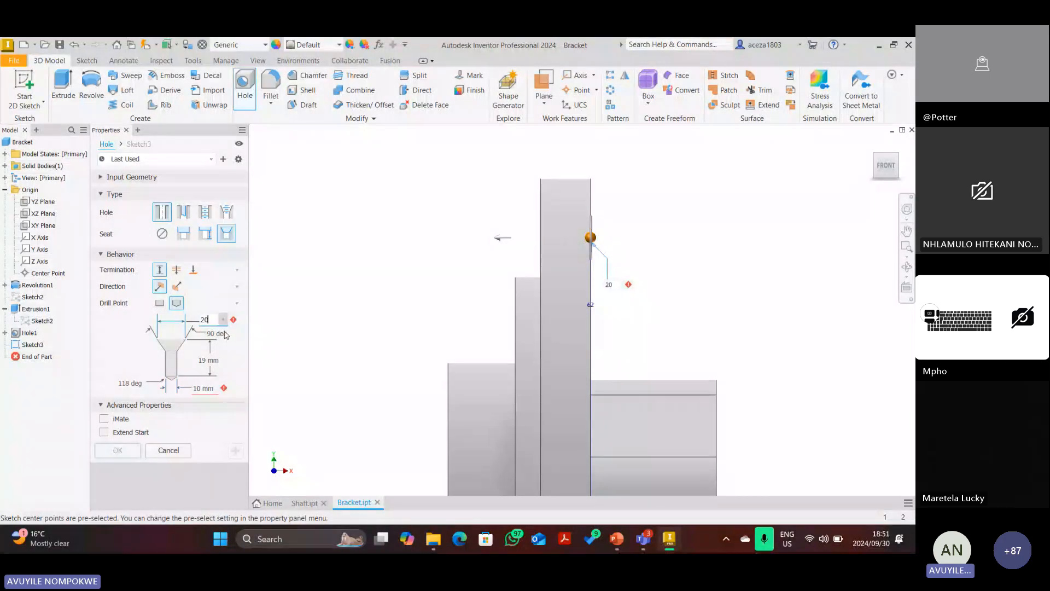
pyautogui.click(208, 386)
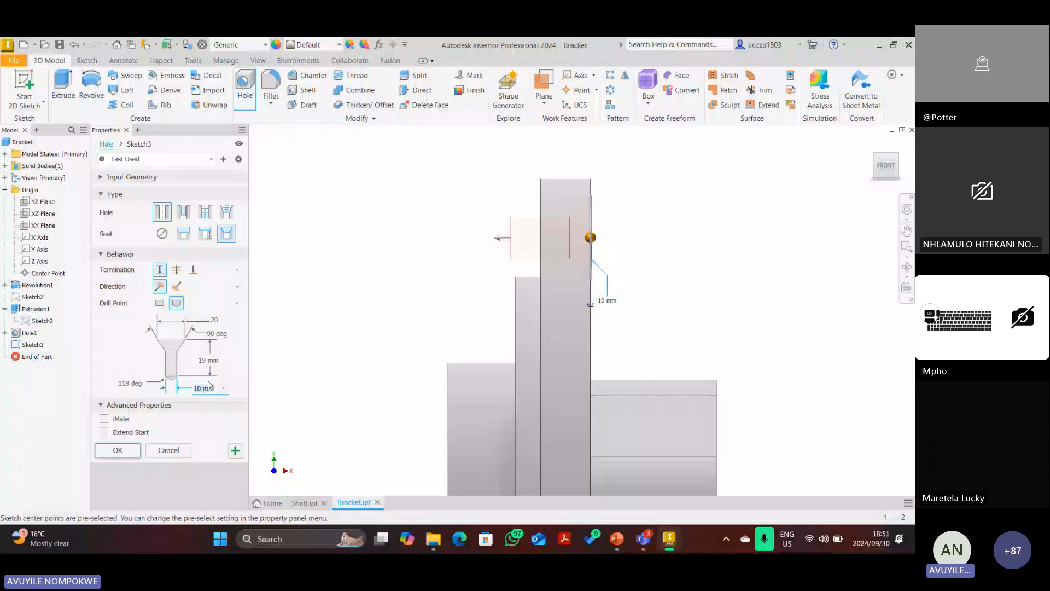
pyautogui.write('1')
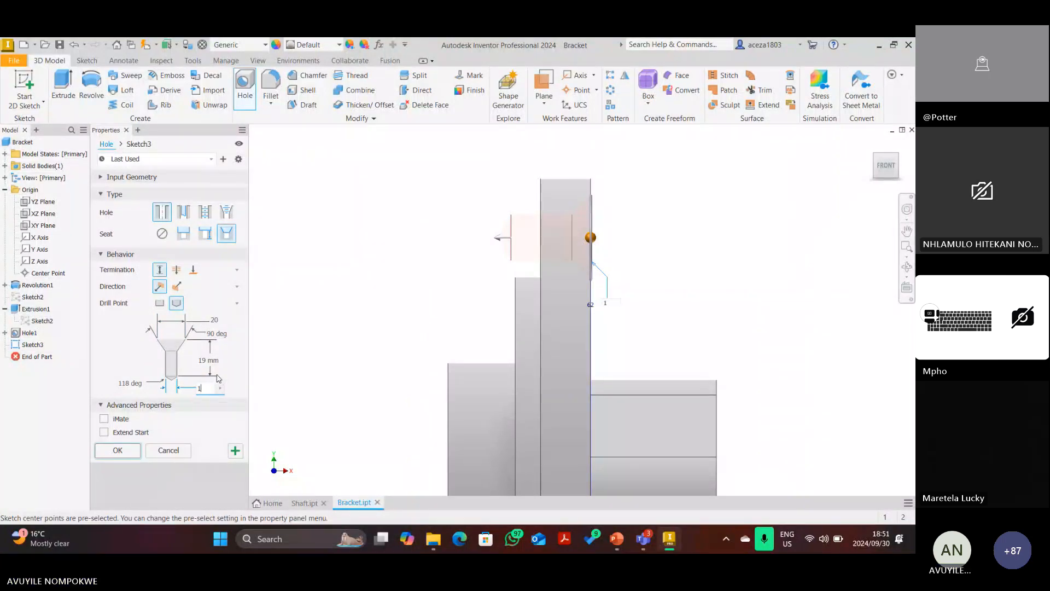
pyautogui.write('2')
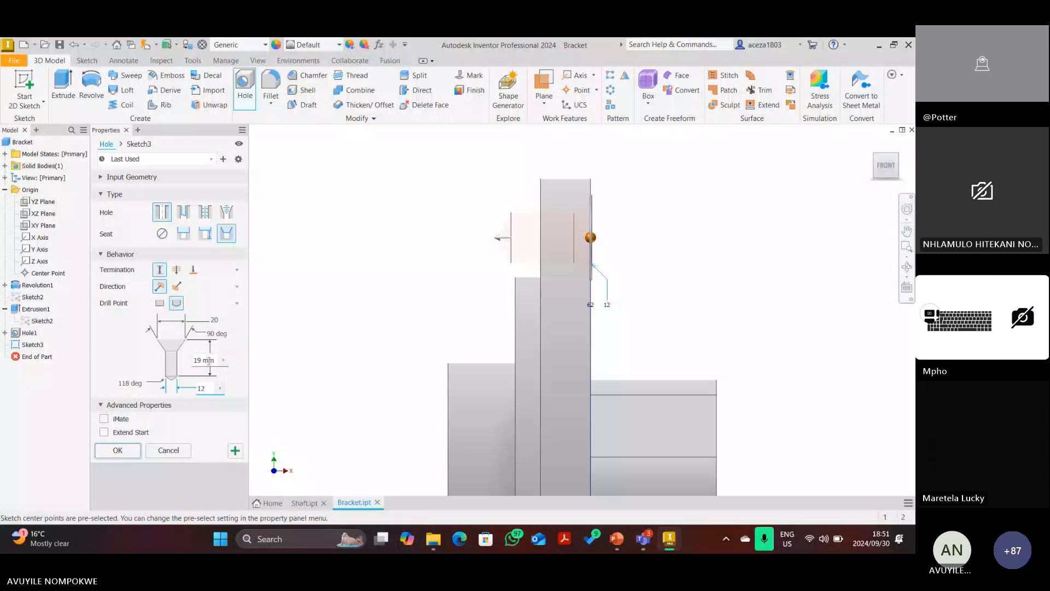
pyautogui.click(204, 360)
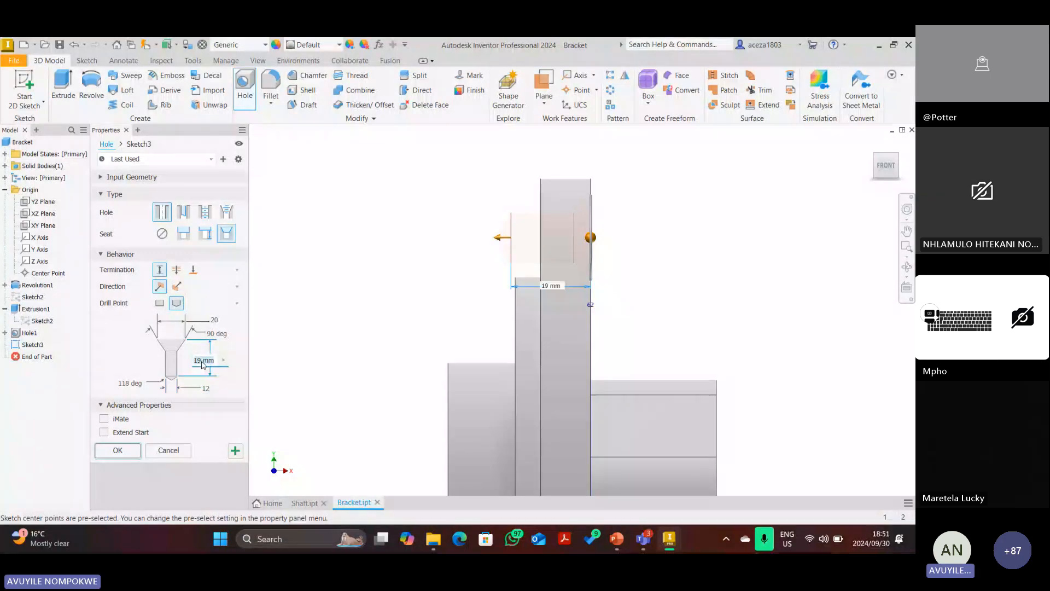
pyautogui.write('12')
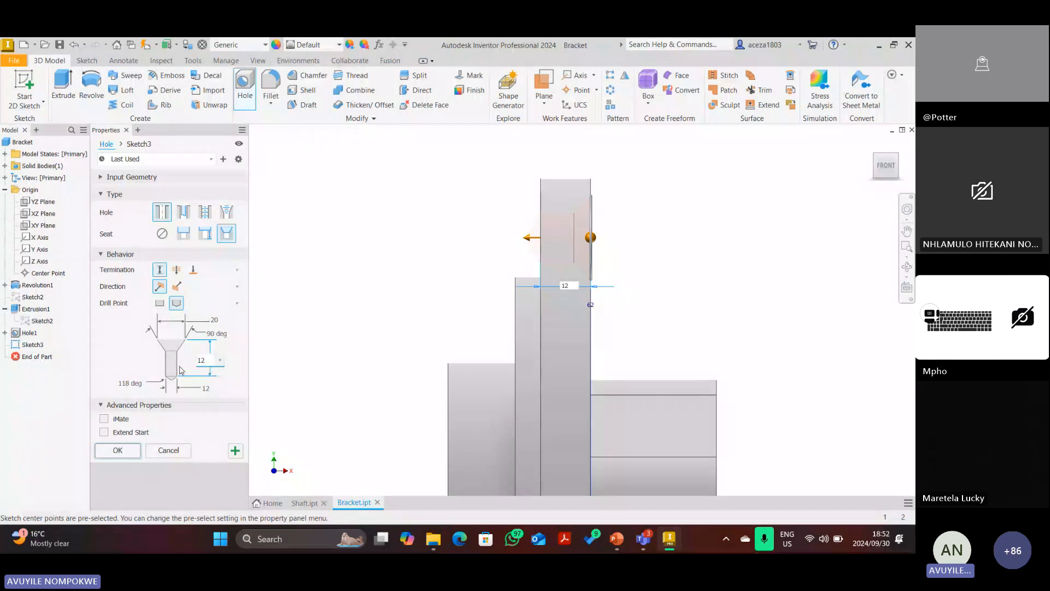
pyautogui.click(219, 335)
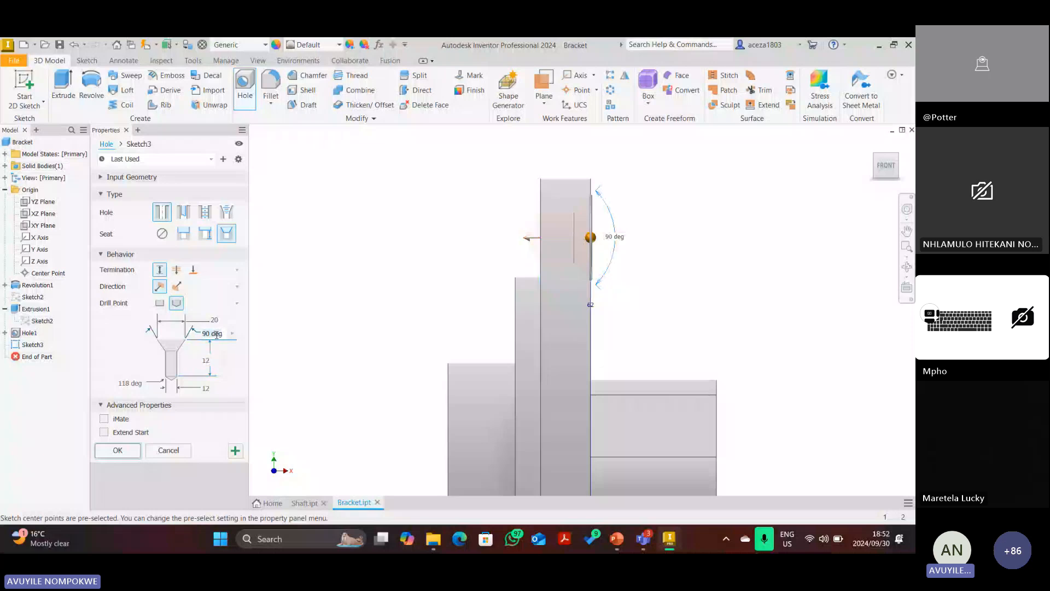
pyautogui.write('150')
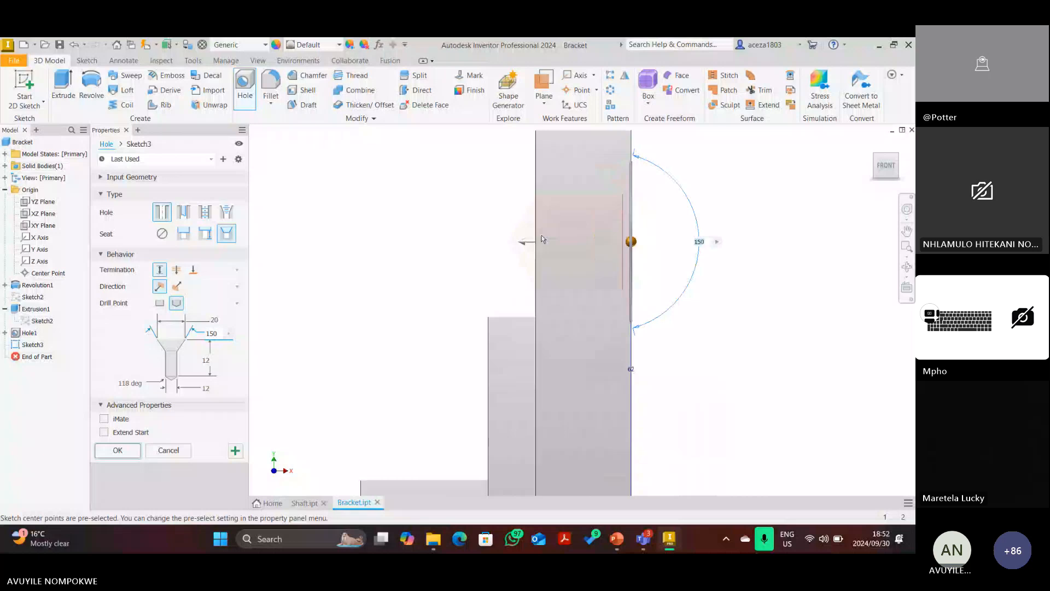
pyautogui.click(159, 303)
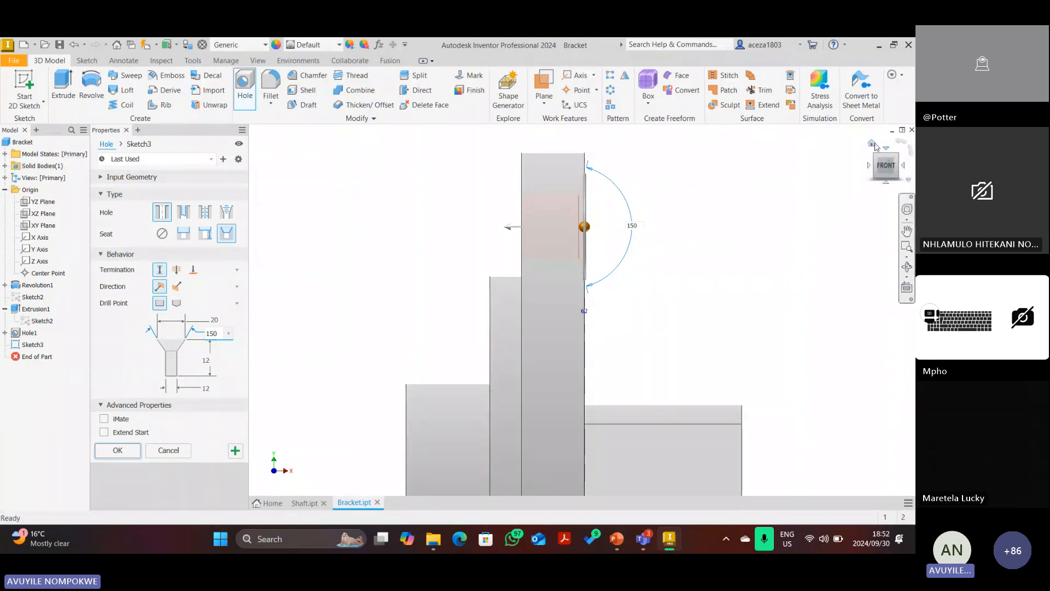
pyautogui.click(874, 145)
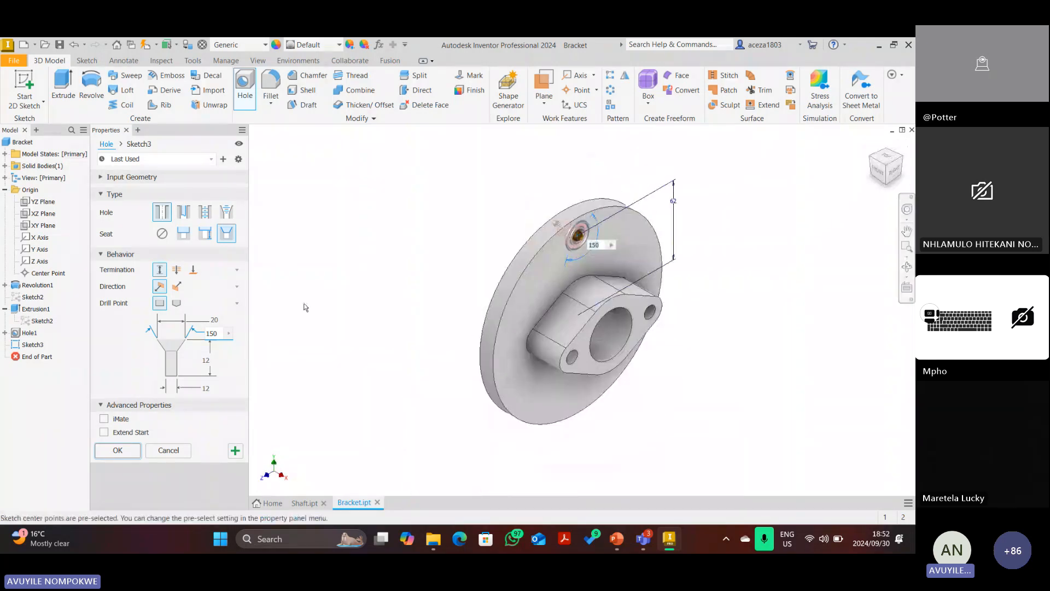
pyautogui.click(117, 450)
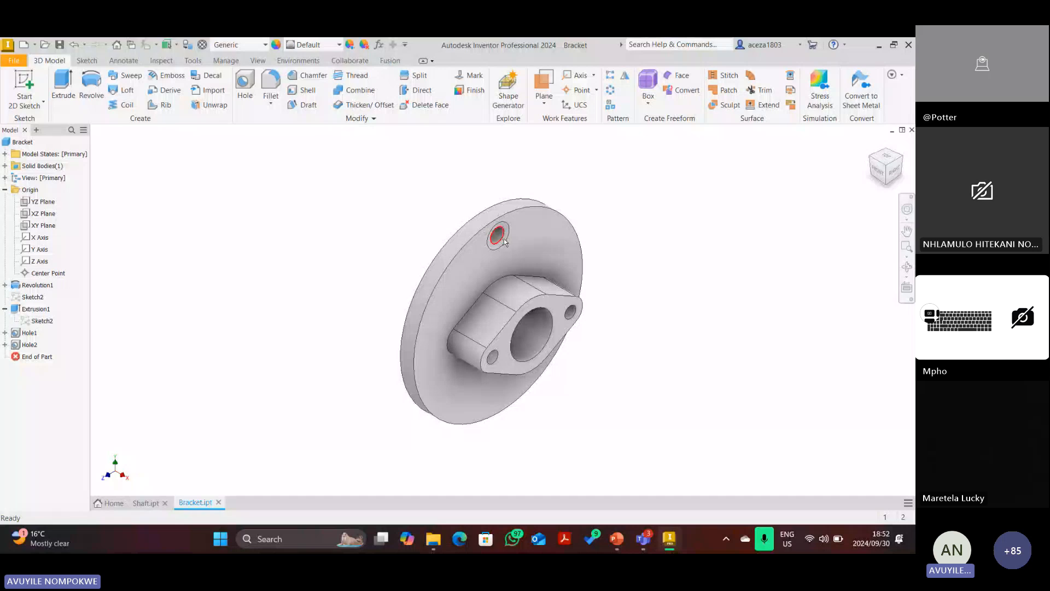
# Circular-pattern Hole2 around the boss cylinder axis with 5 occurrences over 360°.
pyautogui.click(611, 91)
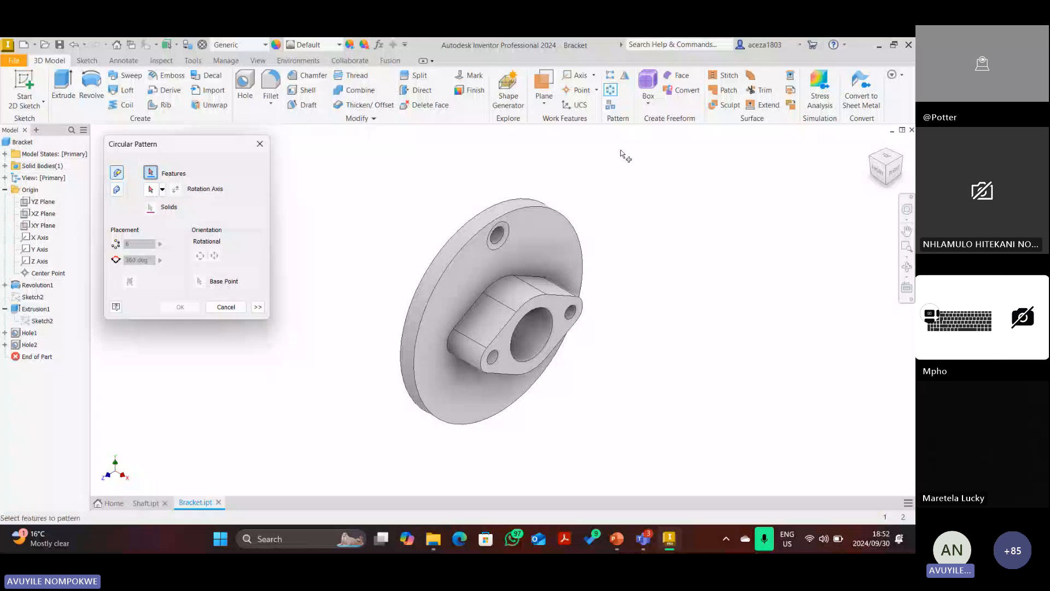
pyautogui.click(30, 344)
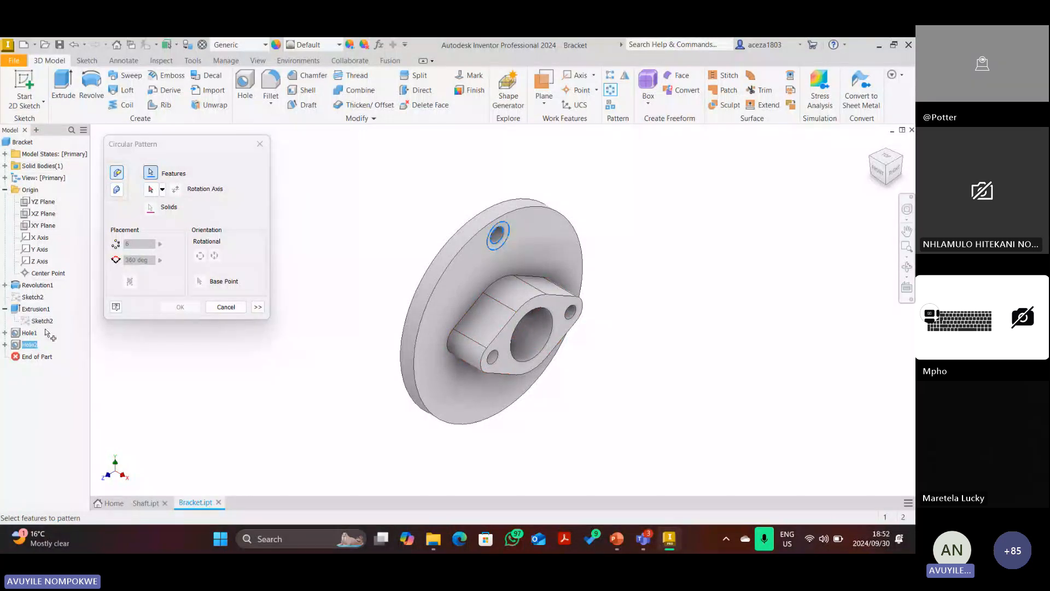
pyautogui.click(151, 189)
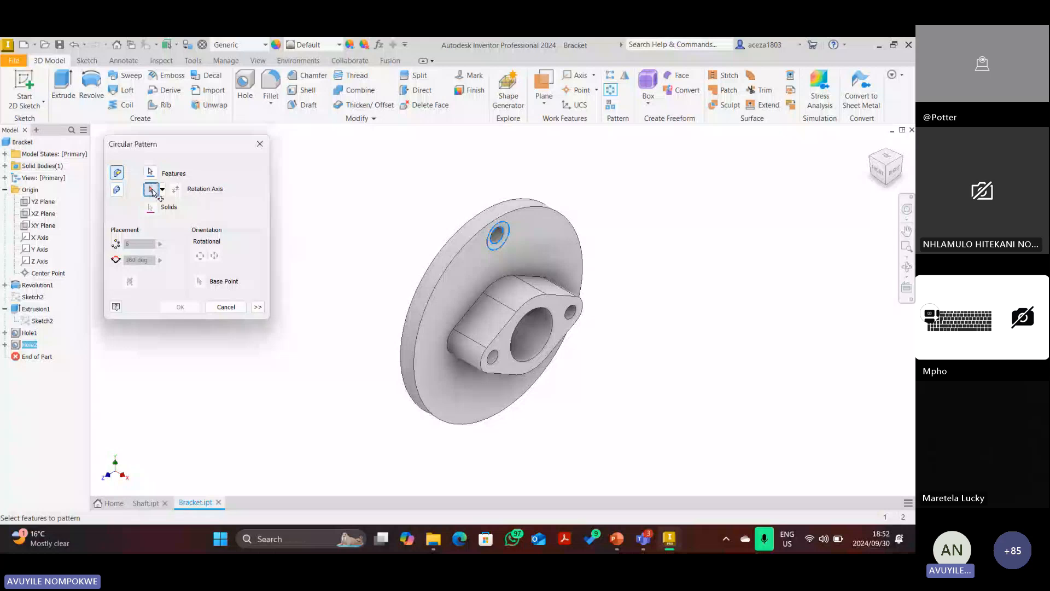
pyautogui.click(448, 271)
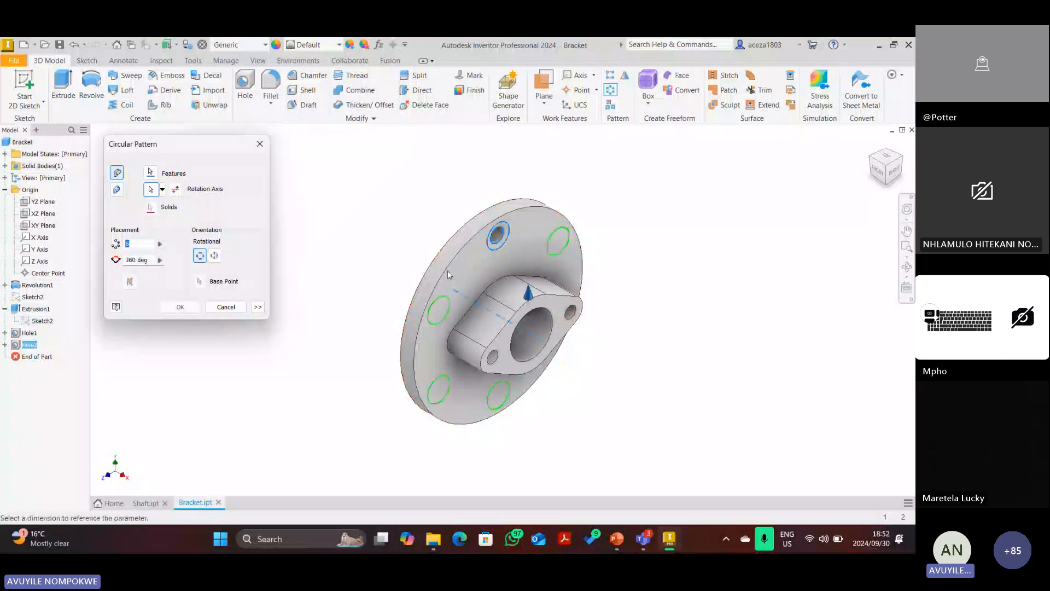
pyautogui.click(895, 174)
pyautogui.doubleClick(136, 243)
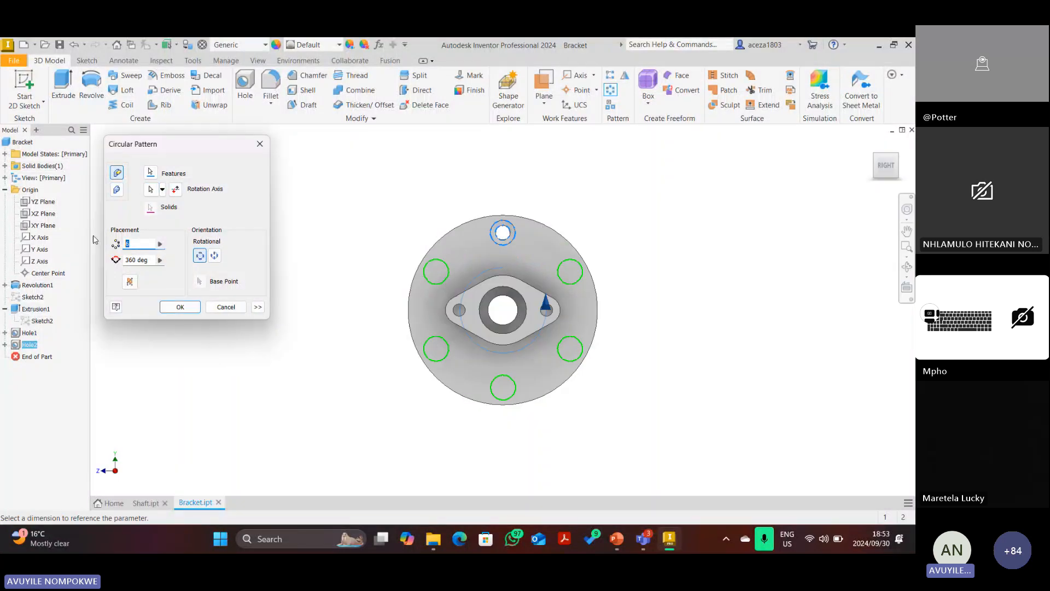
pyautogui.write('5')
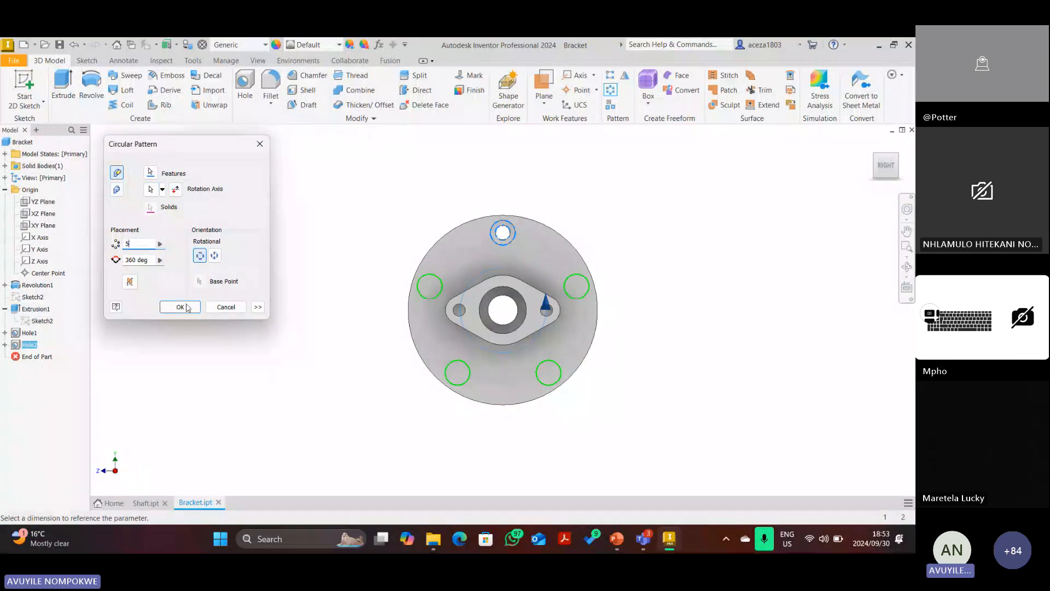
pyautogui.moveTo(140, 243); pyautogui.dragTo(110, 240)
pyautogui.write('10')
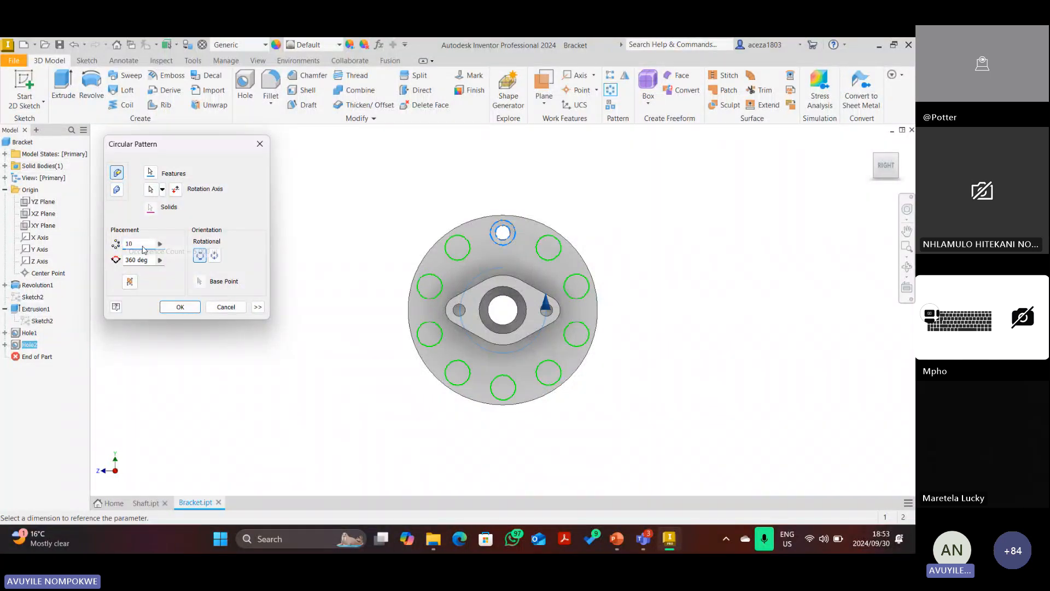
pyautogui.doubleClick(134, 243)
pyautogui.write('5')
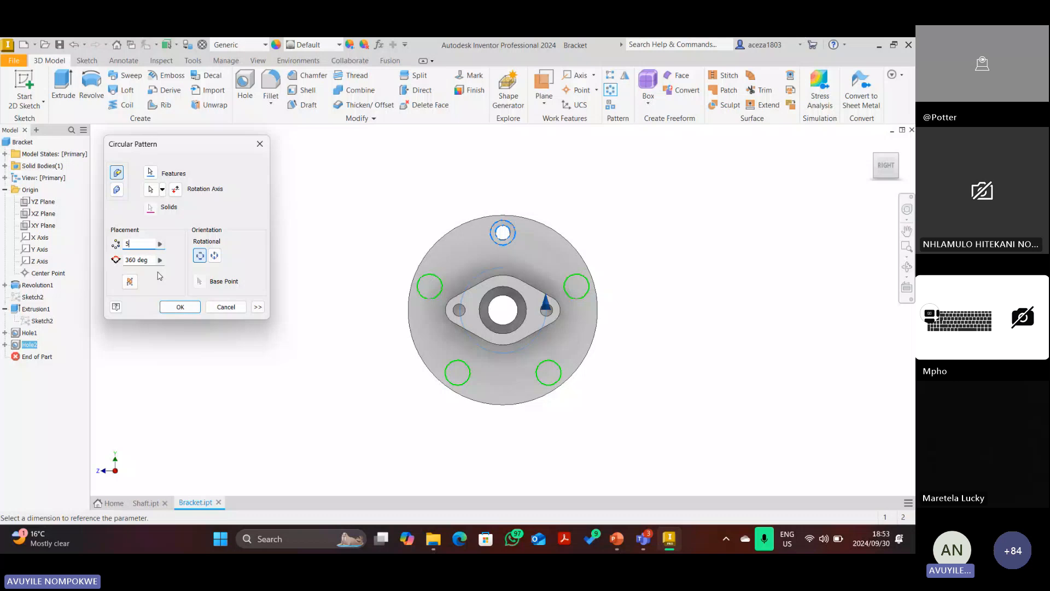
pyautogui.click(180, 306)
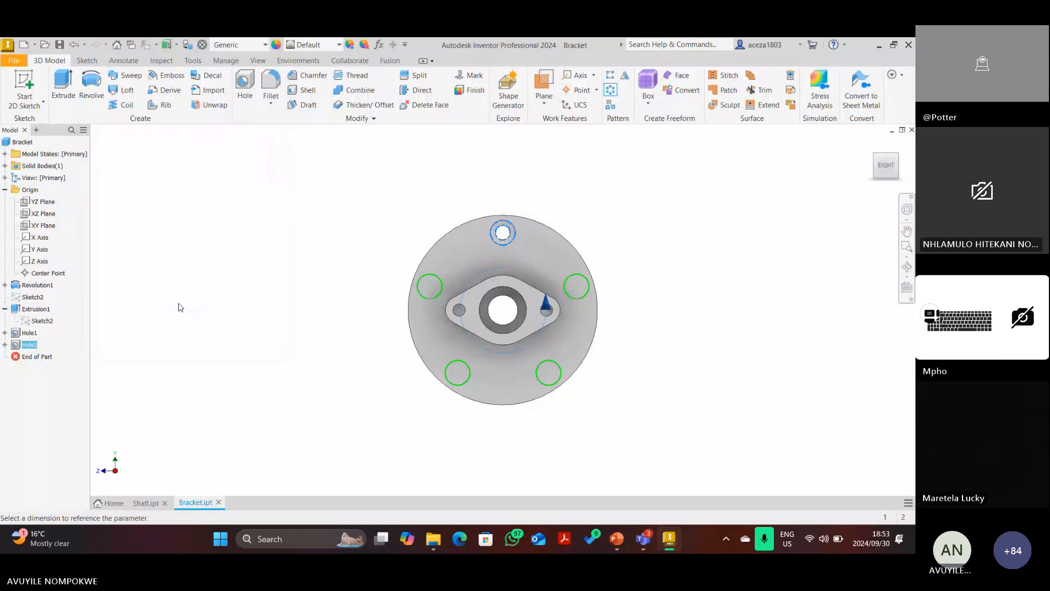
pyautogui.press('F6')
# Bring up the bracket drawing in PowerPoint and select the red pen on the Draw tab.
pyautogui.click(616, 539)
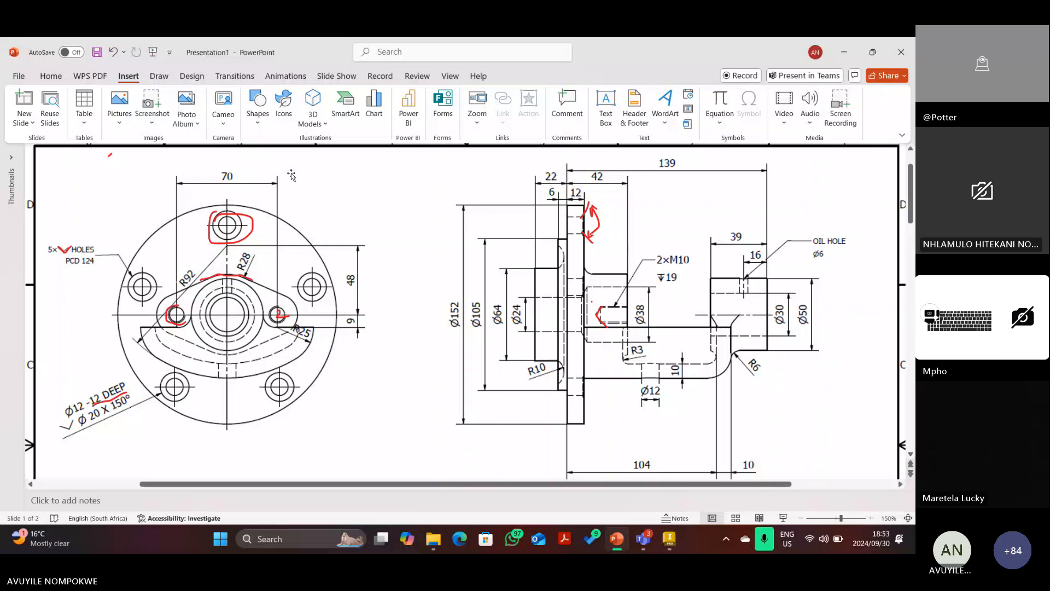
pyautogui.click(159, 77)
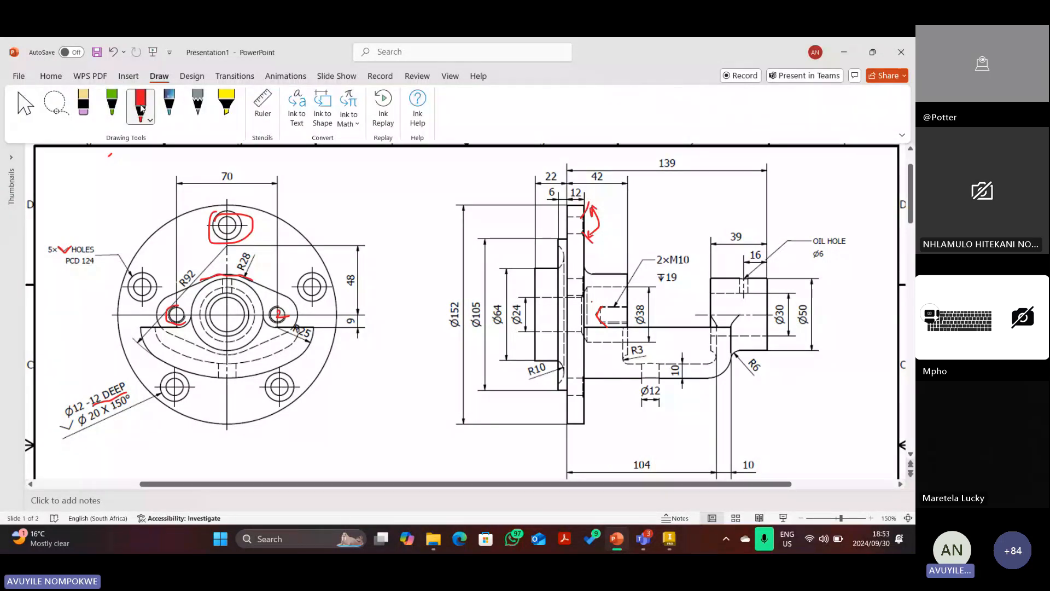
pyautogui.click(141, 108)
pyautogui.click(507, 203)
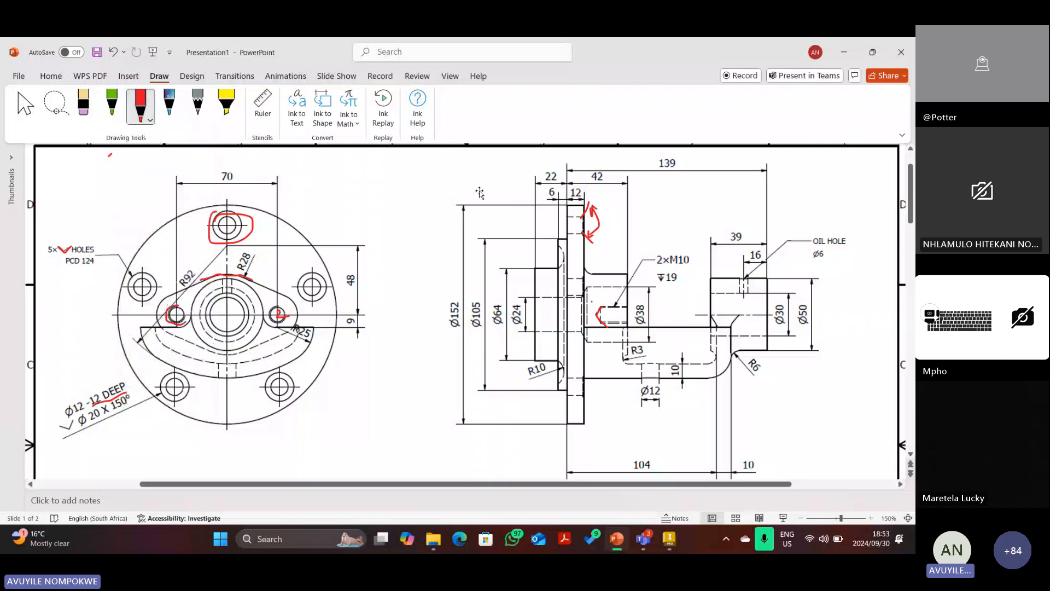
pyautogui.click(149, 116)
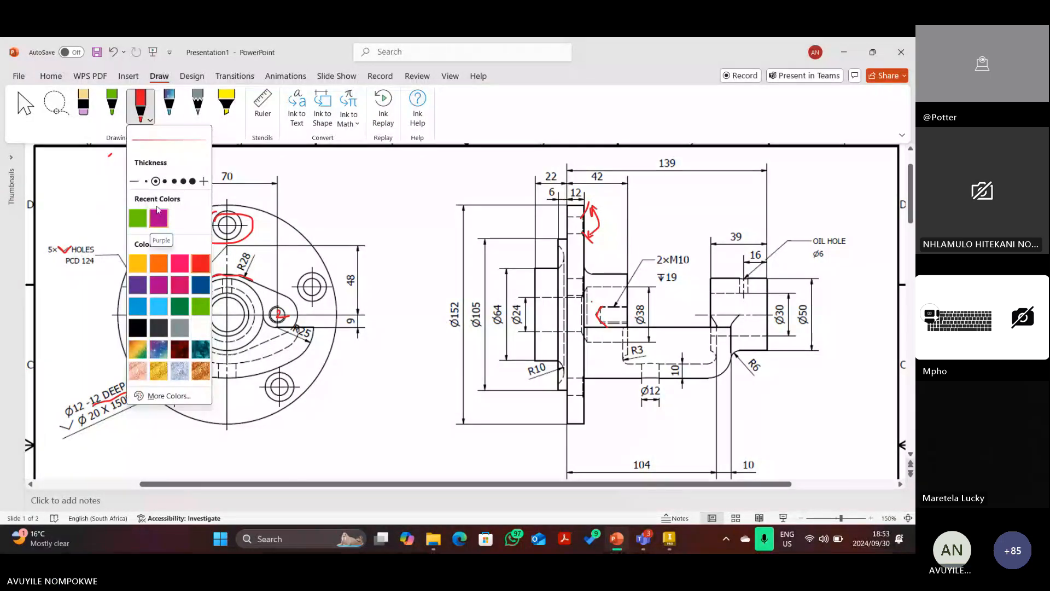
pyautogui.click(202, 262)
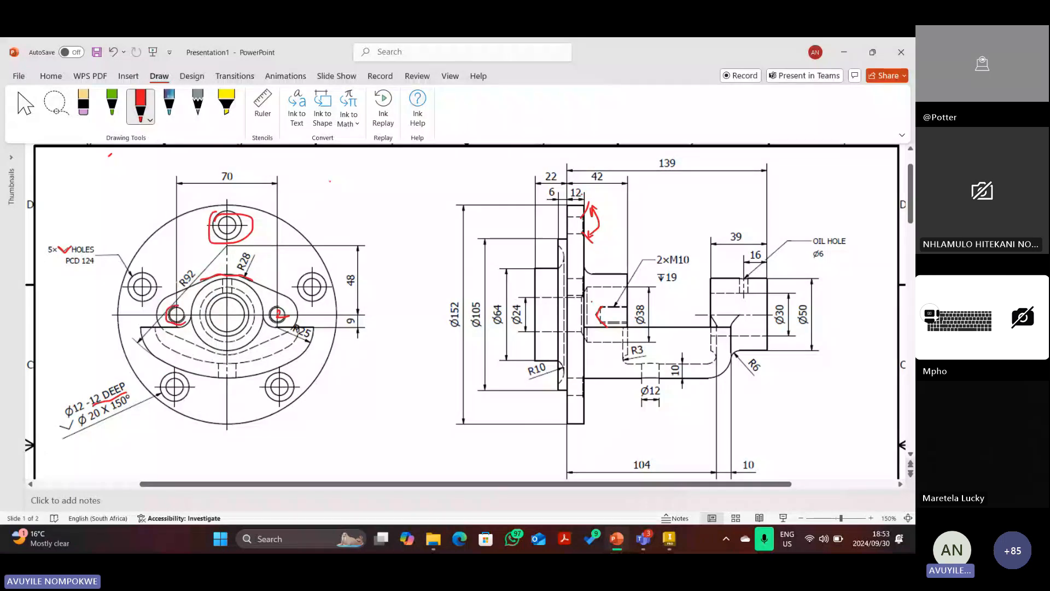
# Trace the flange, arm edge and curved web in red ink, then delete the drawing picture.
pyautogui.moveTo(534, 175)
pyautogui.mouseDown()
pyautogui.moveTo(627, 173)
pyautogui.moveTo(630, 316)
pyautogui.moveTo(613, 428)
pyautogui.moveTo(542, 427)
pyautogui.moveTo(535, 174)
pyautogui.mouseUp()
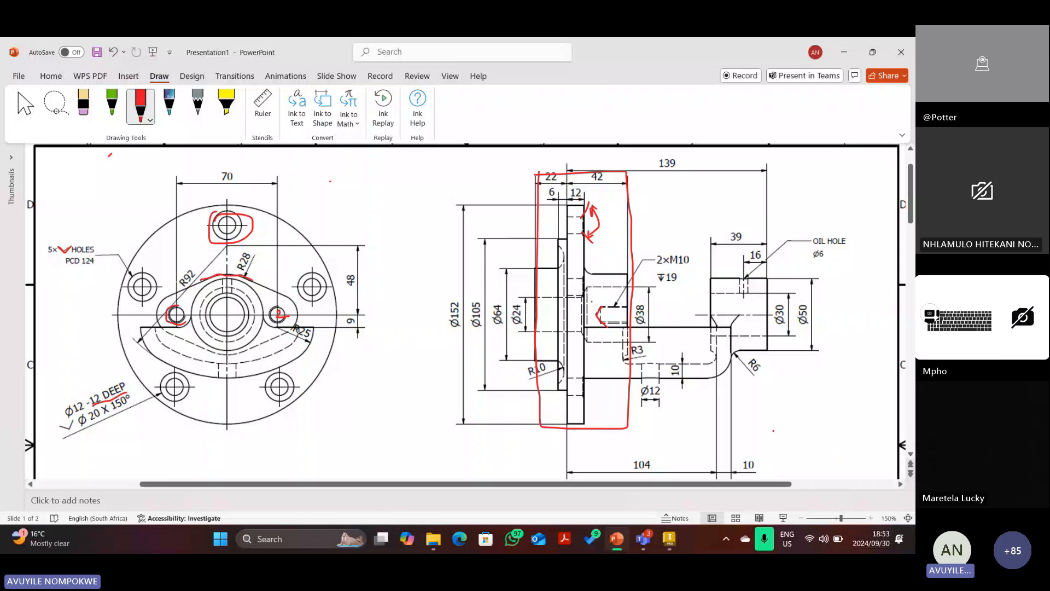
pyautogui.moveTo(584, 380)
pyautogui.mouseDown()
pyautogui.moveTo(814, 367)
pyautogui.moveTo(818, 260)
pyautogui.moveTo(777, 251)
pyautogui.moveTo(705, 282)
pyautogui.moveTo(708, 324)
pyautogui.moveTo(582, 323)
pyautogui.moveTo(583, 379)
pyautogui.mouseUp()
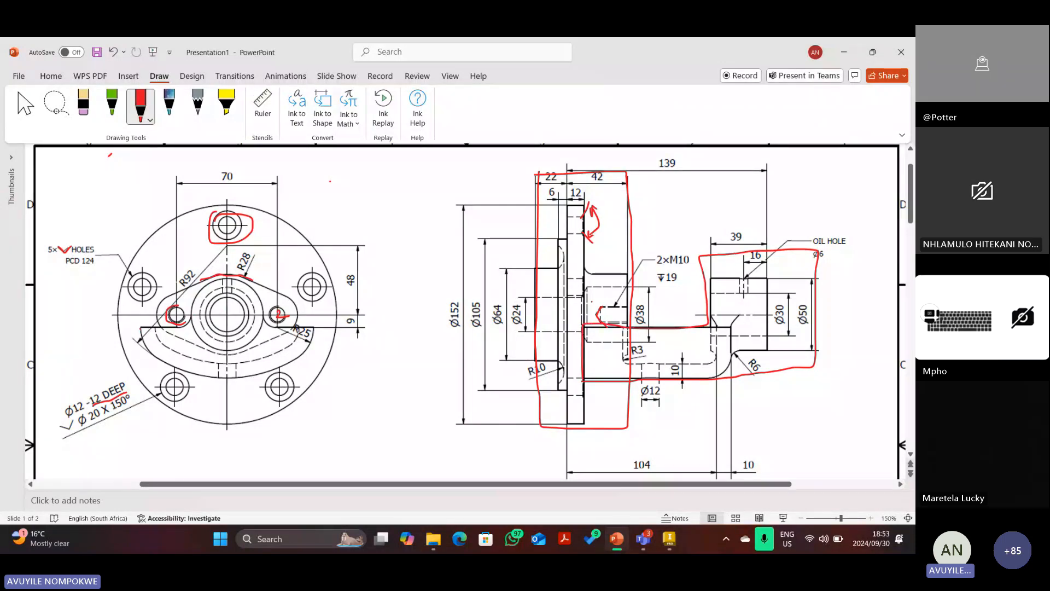
pyautogui.moveTo(140, 328)
pyautogui.mouseDown()
pyautogui.moveTo(185, 330)
pyautogui.moveTo(204, 291)
pyautogui.moveTo(231, 281)
pyautogui.moveTo(267, 317)
pyautogui.moveTo(320, 335)
pyautogui.moveTo(250, 369)
pyautogui.moveTo(143, 330)
pyautogui.mouseUp()
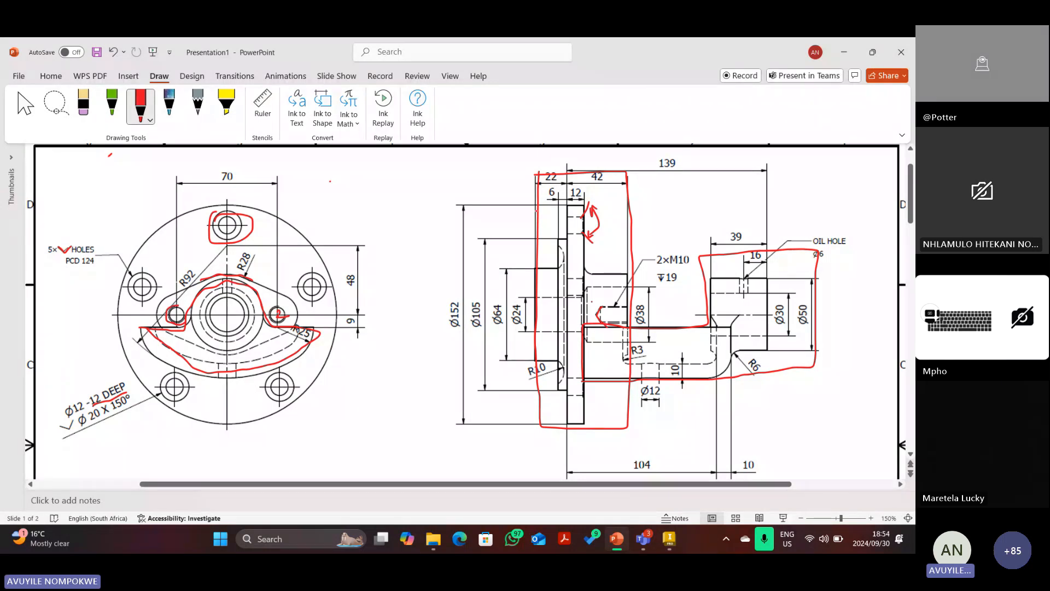
pyautogui.press('Escape')
pyautogui.press('Delete')
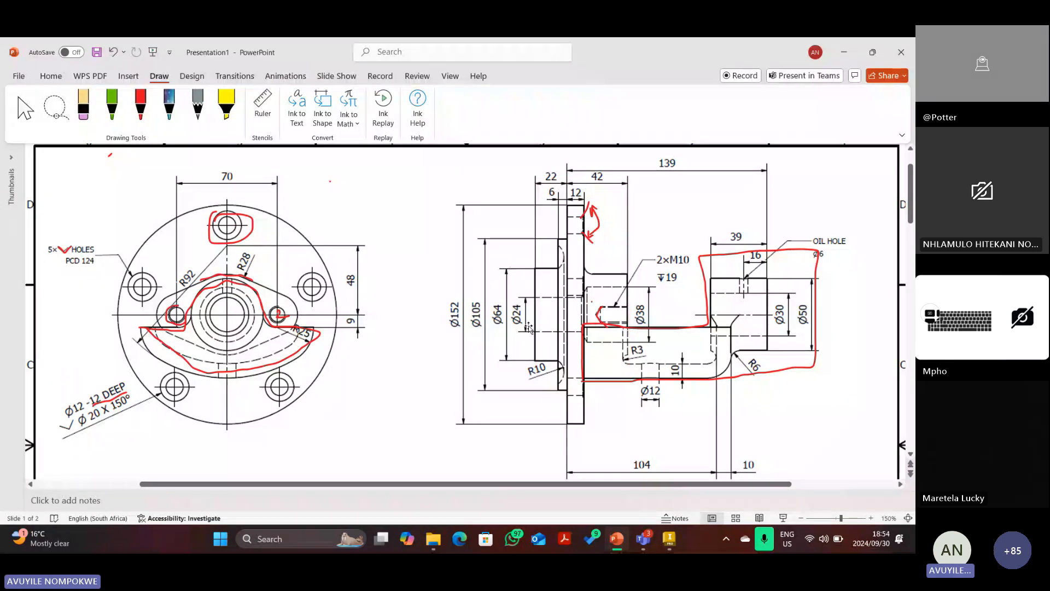
pyautogui.click(254, 230)
pyautogui.press('Delete')
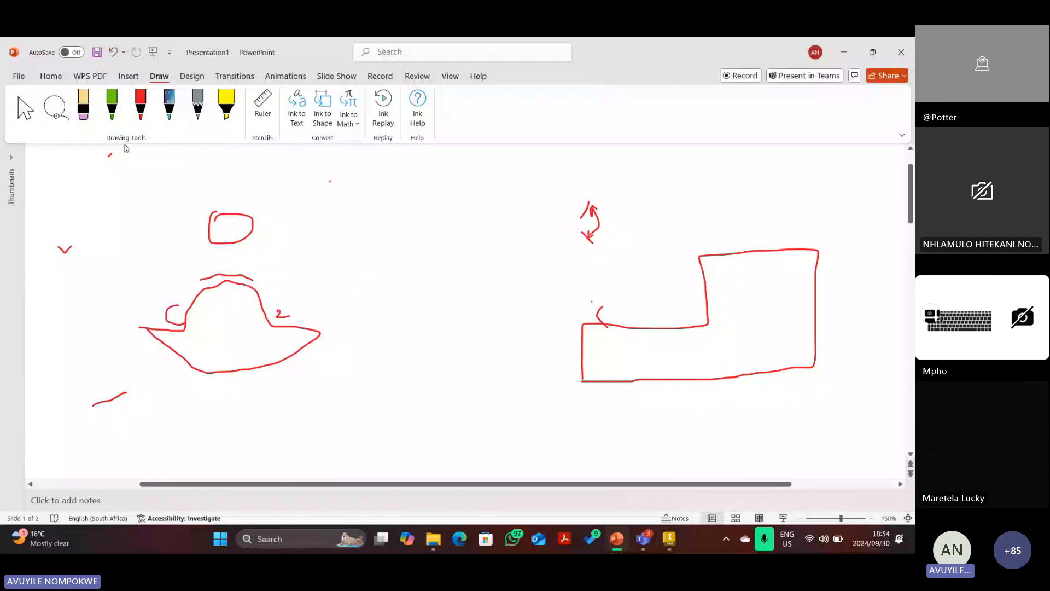
pyautogui.hotkey('ctrl', 'z')
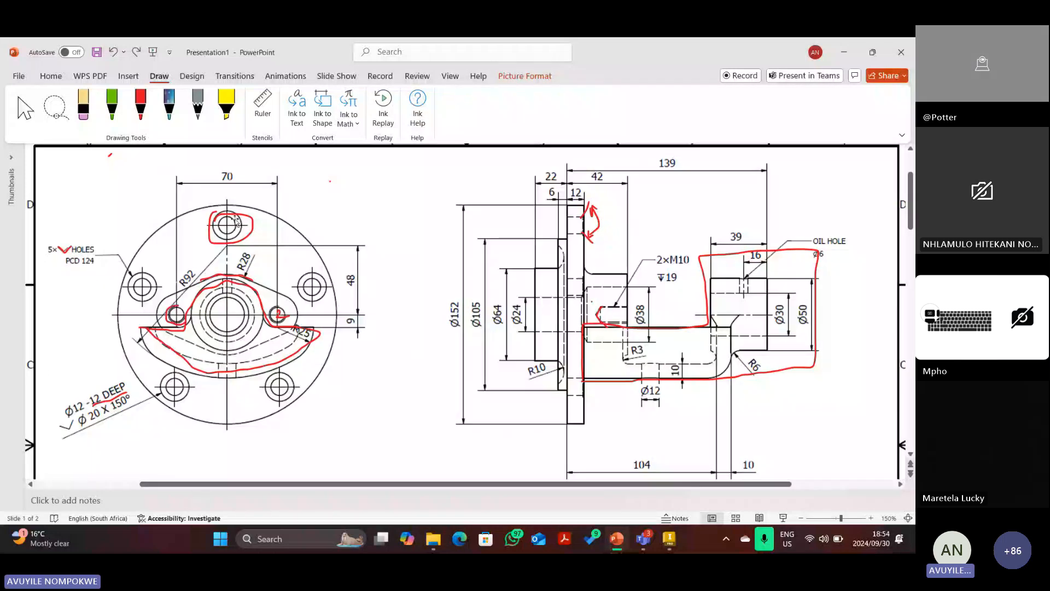
pyautogui.click(236, 220)
pyautogui.press('Delete')
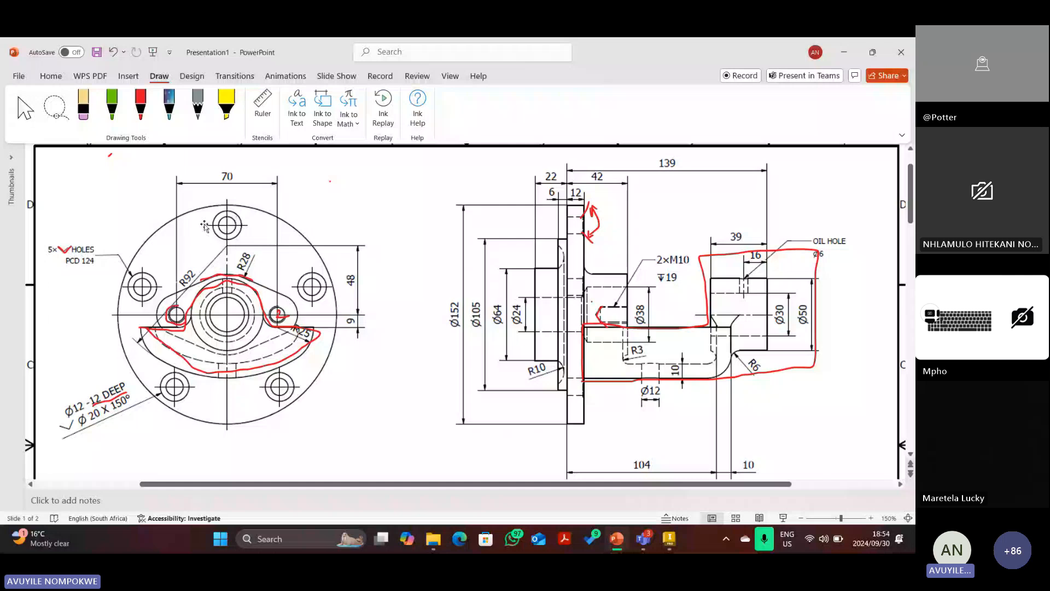
pyautogui.click(65, 249)
pyautogui.press('Delete')
pyautogui.click(111, 403)
pyautogui.press('Delete')
pyautogui.click(595, 220)
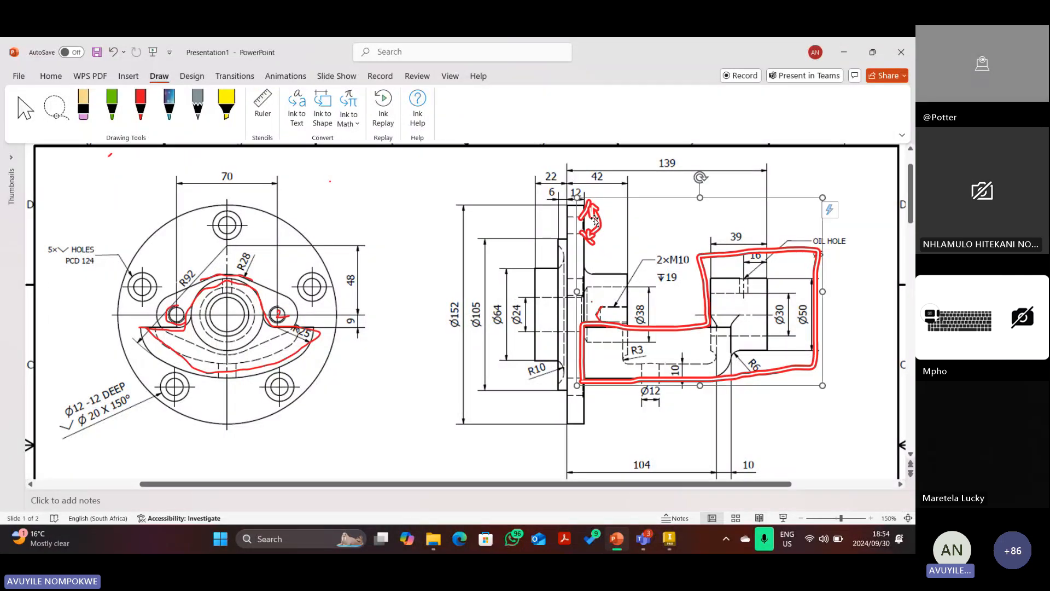
pyautogui.click(549, 279)
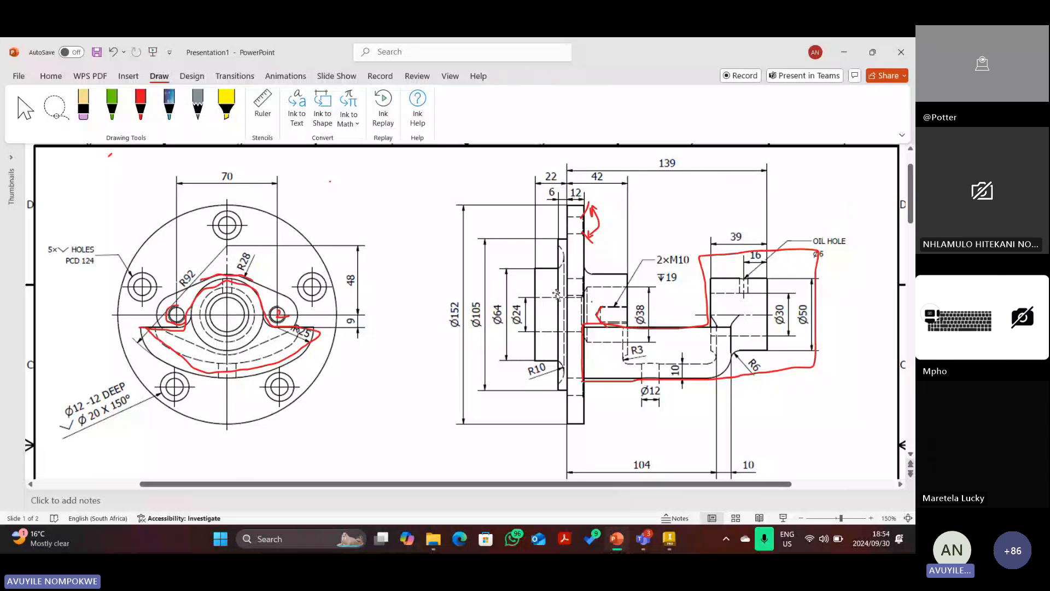
pyautogui.click(269, 280)
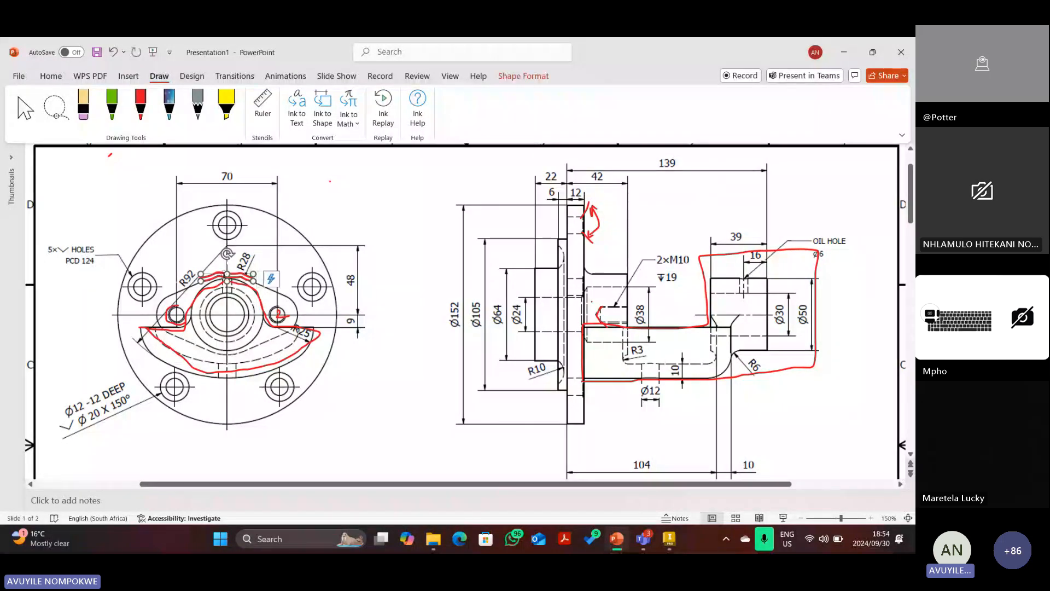
pyautogui.click(326, 291)
pyautogui.click(596, 222)
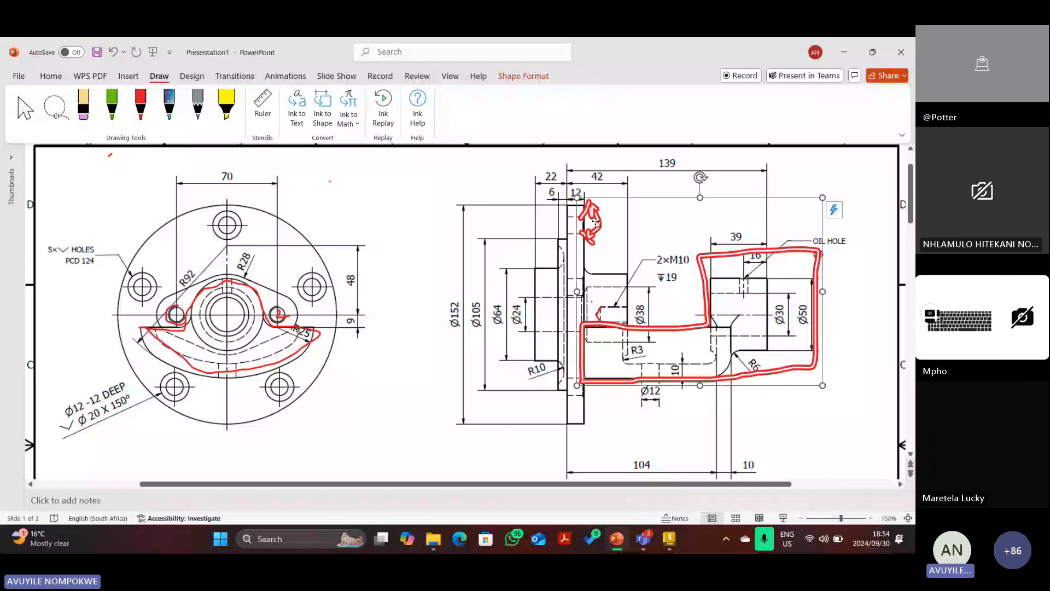
pyautogui.press('Delete')
pyautogui.hotkey('ctrl', 'z')
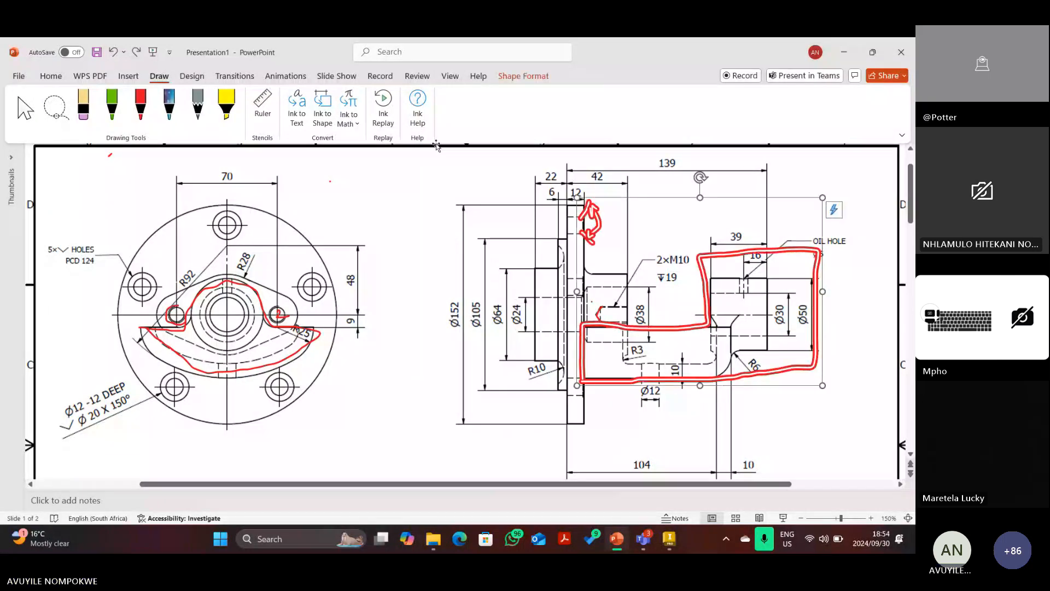
pyautogui.click(85, 106)
pyautogui.click(595, 208)
pyautogui.click(585, 211)
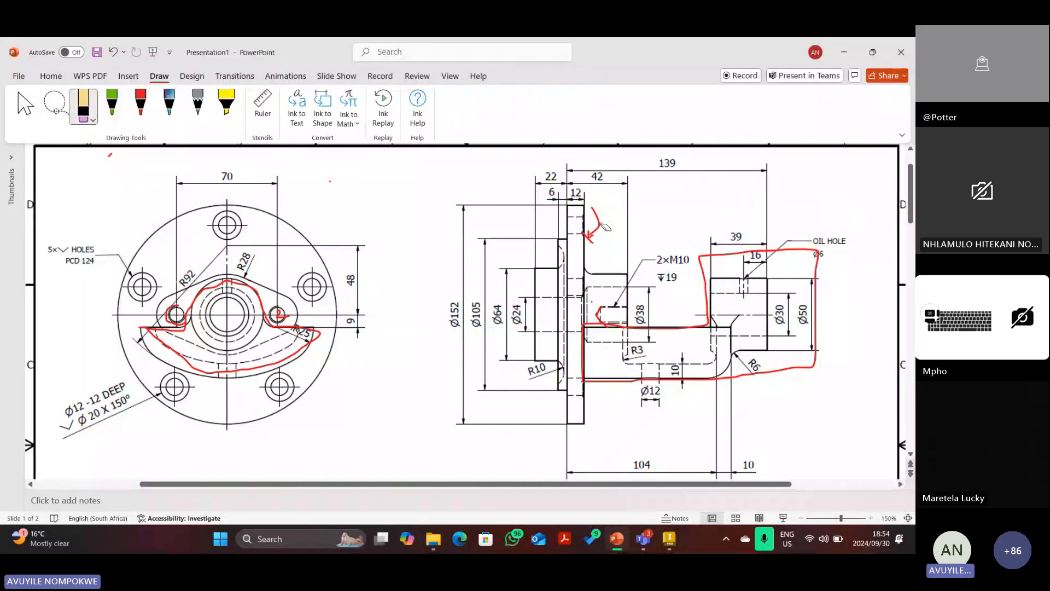
pyautogui.click(601, 225)
pyautogui.click(592, 239)
pyautogui.click(604, 316)
pyautogui.press('Escape')
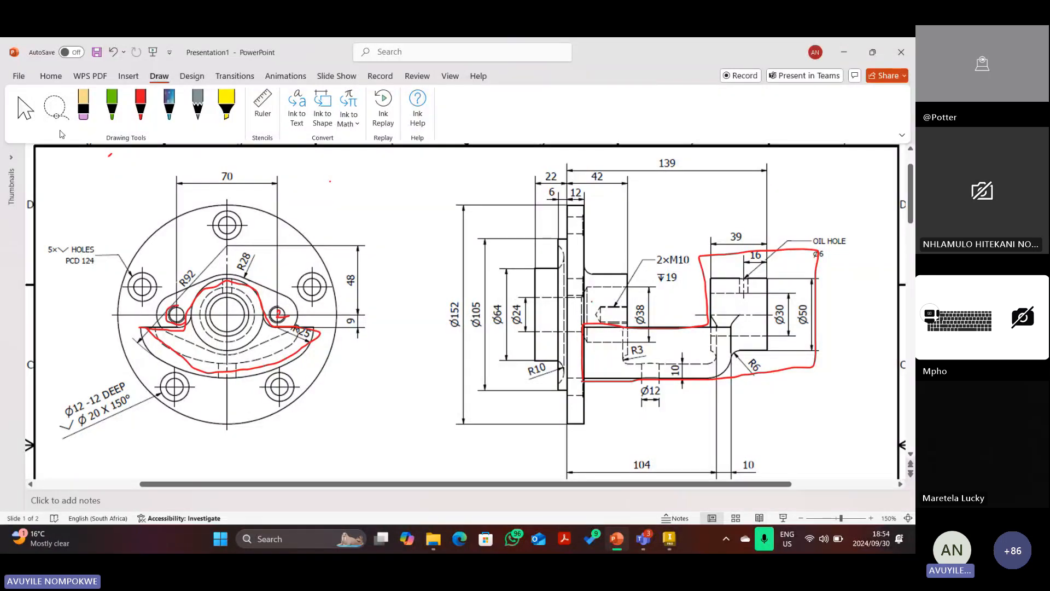
# Ink red extension lines and arrowheads marking the 104 length on the side view.
pyautogui.click(152, 111)
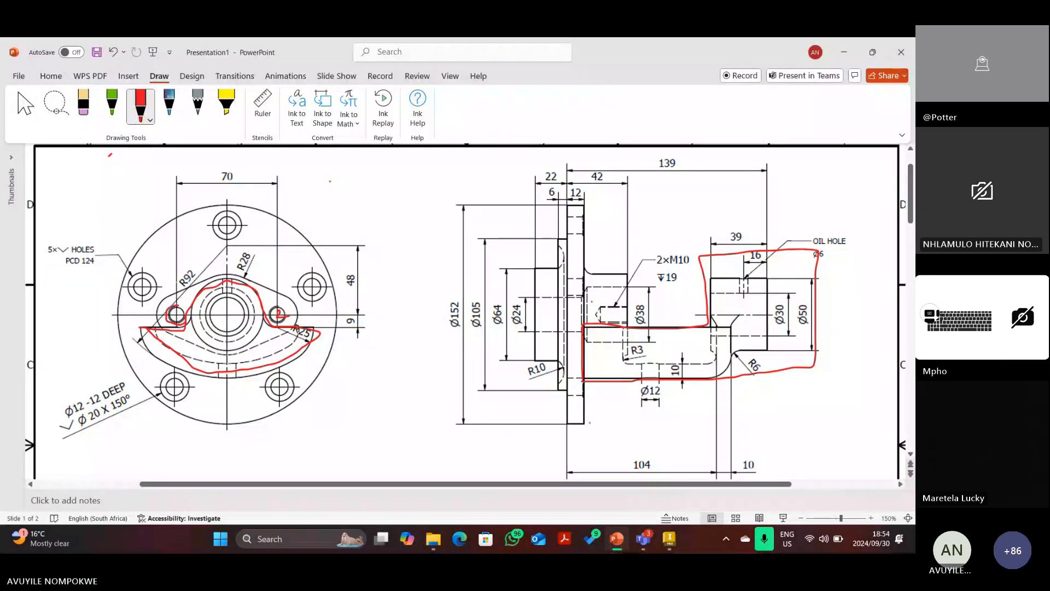
pyautogui.moveTo(567, 417); pyautogui.dragTo(567, 451)
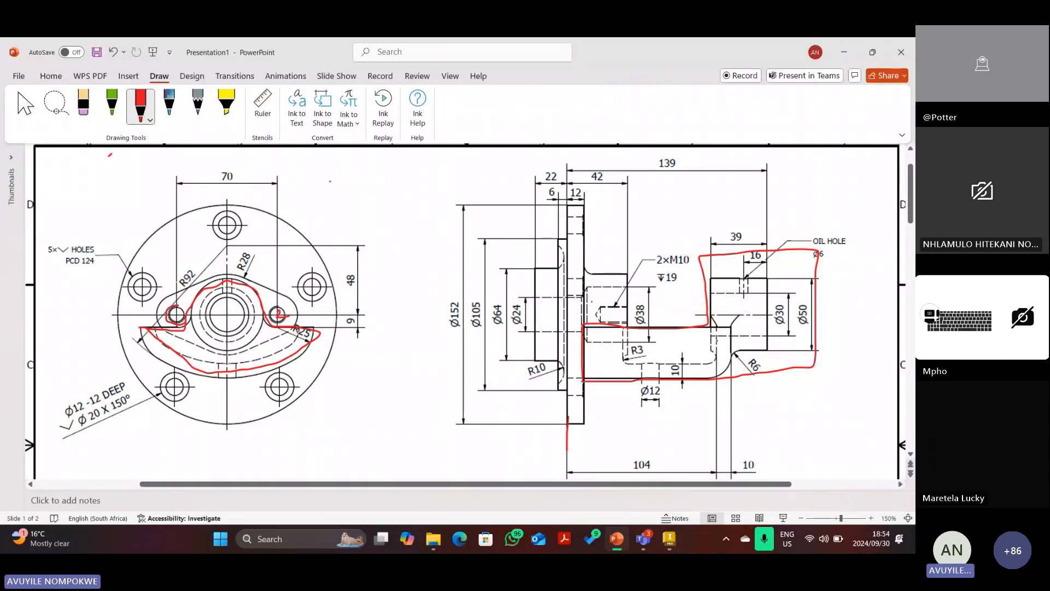
pyautogui.moveTo(717, 328); pyautogui.dragTo(711, 443)
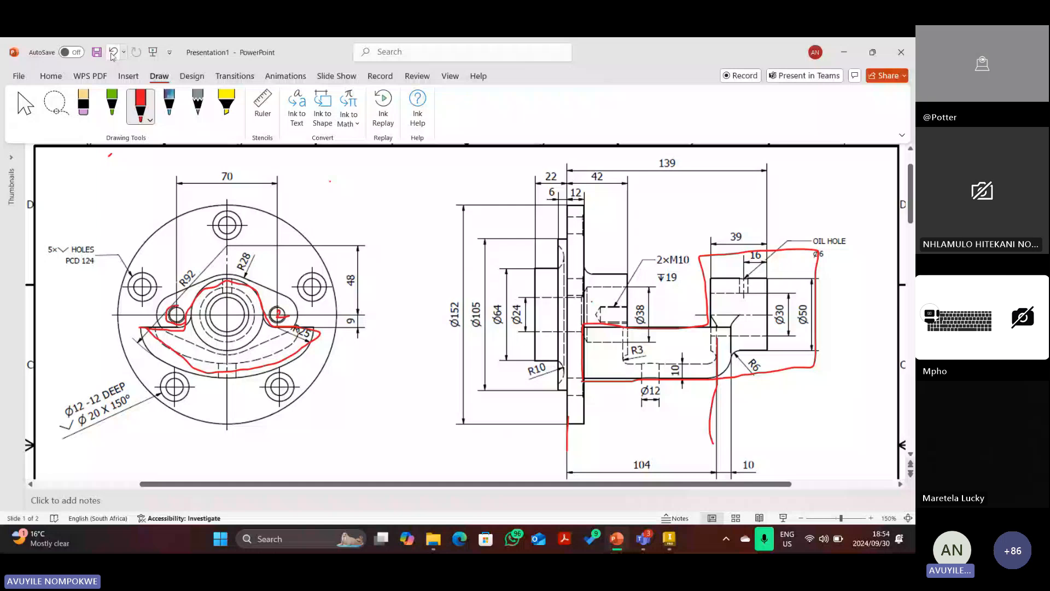
pyautogui.click(113, 56)
pyautogui.click(141, 107)
pyautogui.moveTo(718, 374)
pyautogui.mouseDown()
pyautogui.moveTo(717, 468)
pyautogui.moveTo(623, 473)
pyautogui.moveTo(564, 441)
pyautogui.mouseUp()
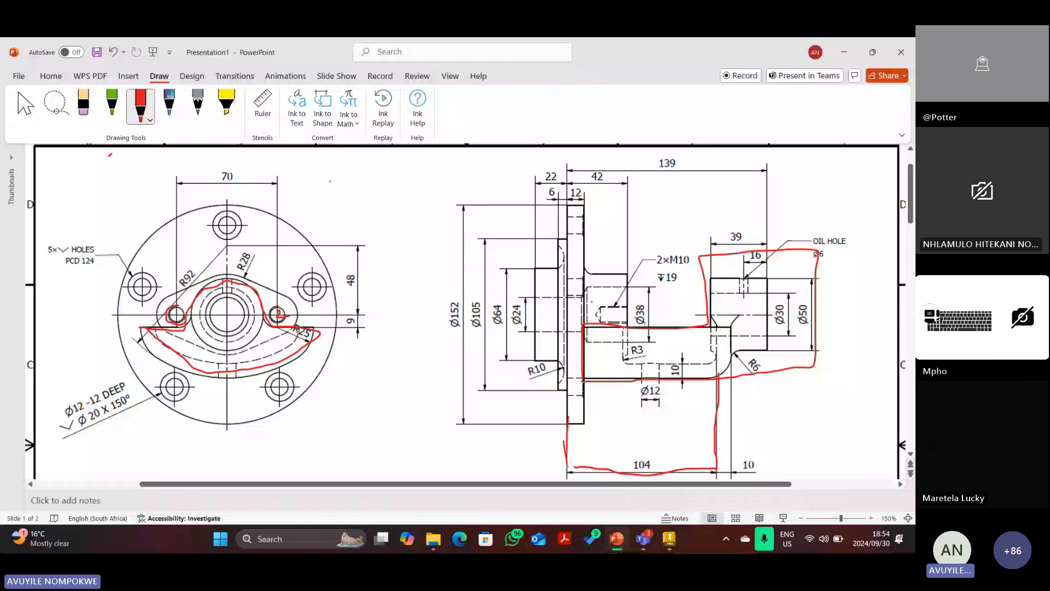
pyautogui.moveTo(588, 461); pyautogui.dragTo(604, 473)
pyautogui.moveTo(713, 462); pyautogui.dragTo(710, 478)
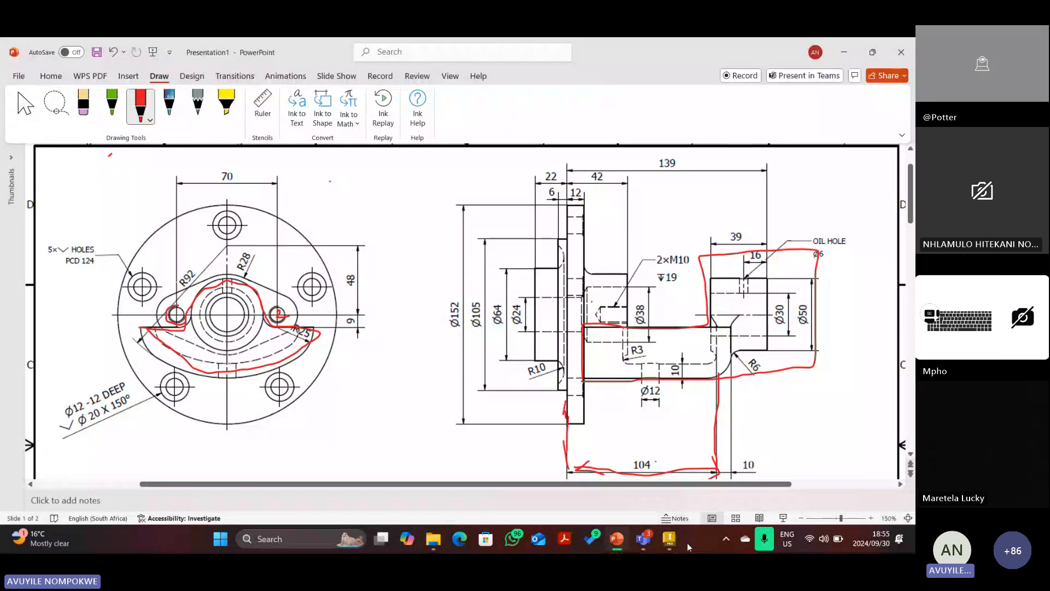
pyautogui.click(669, 539)
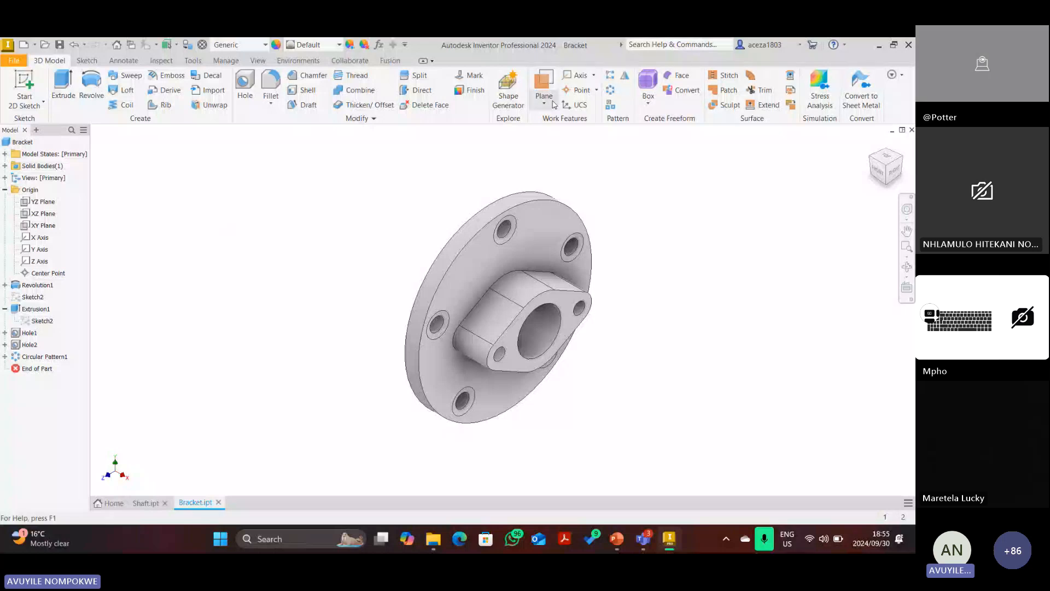
# Create Work Plane1 offset -104 mm from the flange face.
pyautogui.click(872, 162)
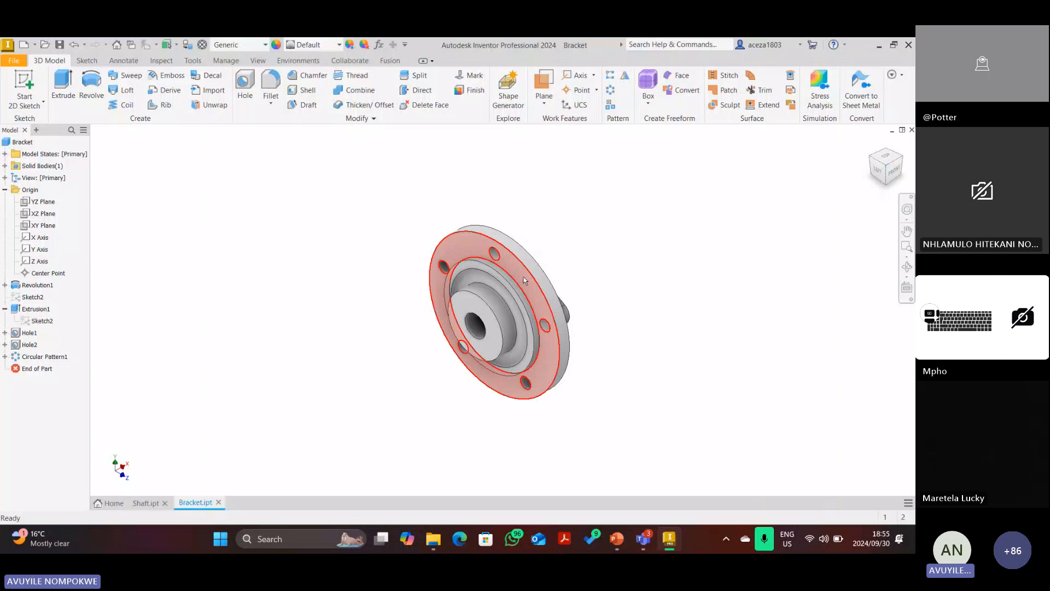
pyautogui.click(903, 157)
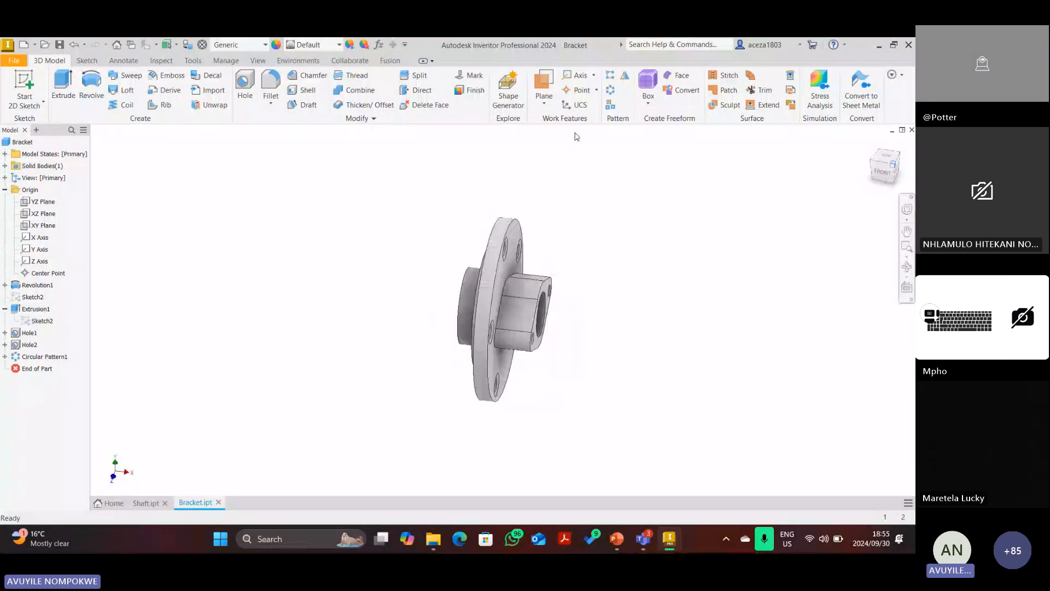
pyautogui.click(543, 102)
pyautogui.click(592, 148)
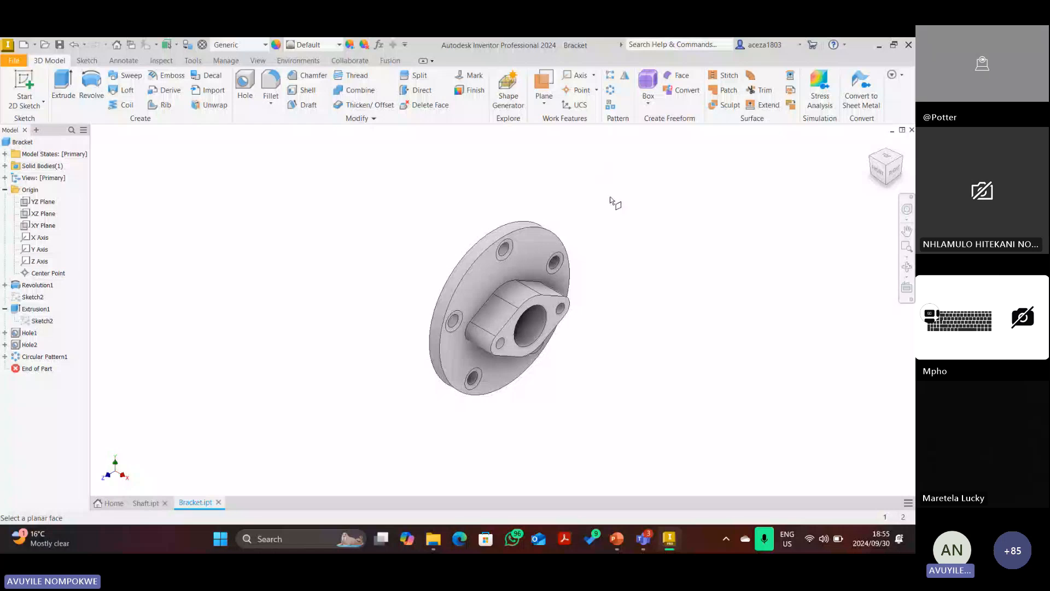
pyautogui.click(871, 157)
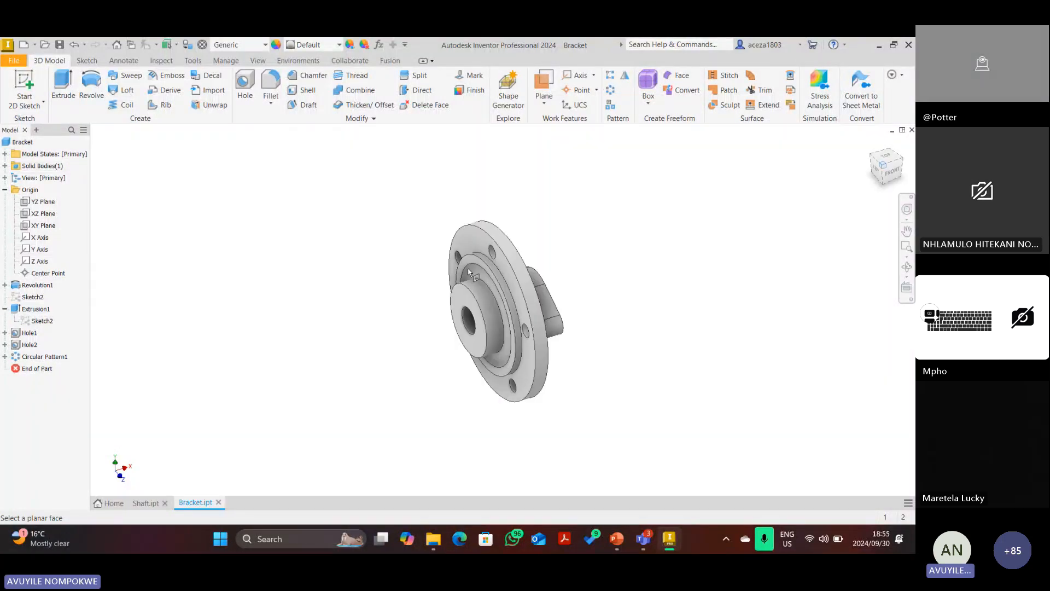
pyautogui.moveTo(471, 247); pyautogui.dragTo(670, 254)
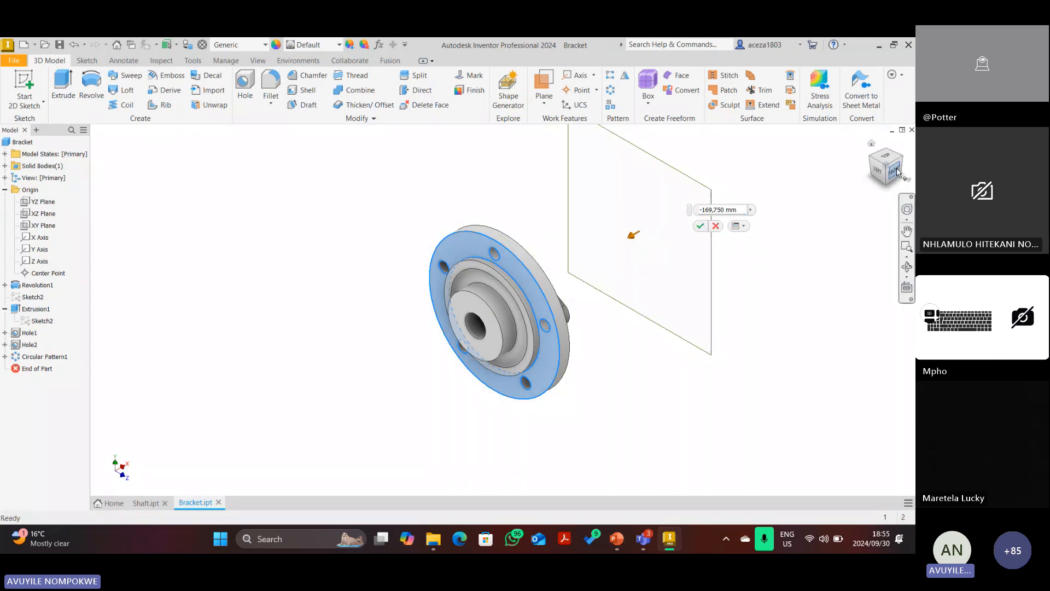
pyautogui.click(895, 171)
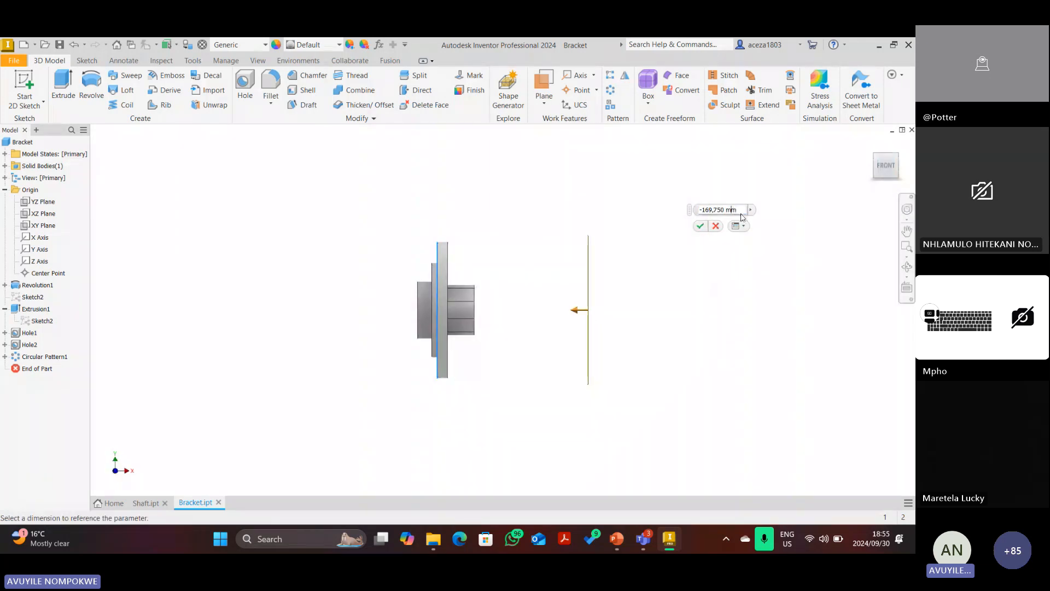
pyautogui.doubleClick(706, 210)
pyautogui.write('-104')
pyautogui.click(700, 226)
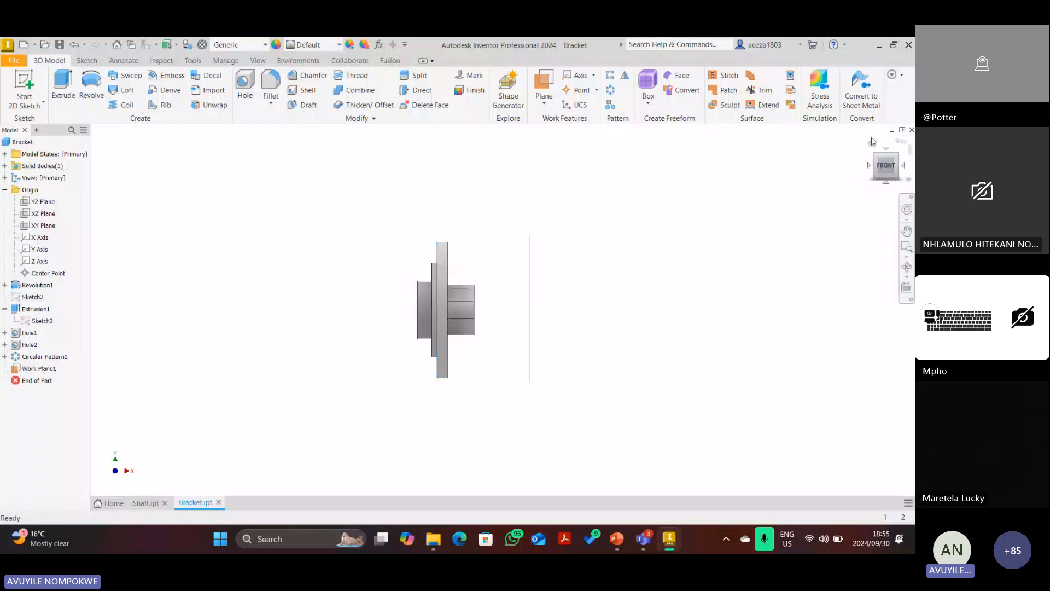
# Start a new 2D sketch on Work Plane1.
pyautogui.click(872, 144)
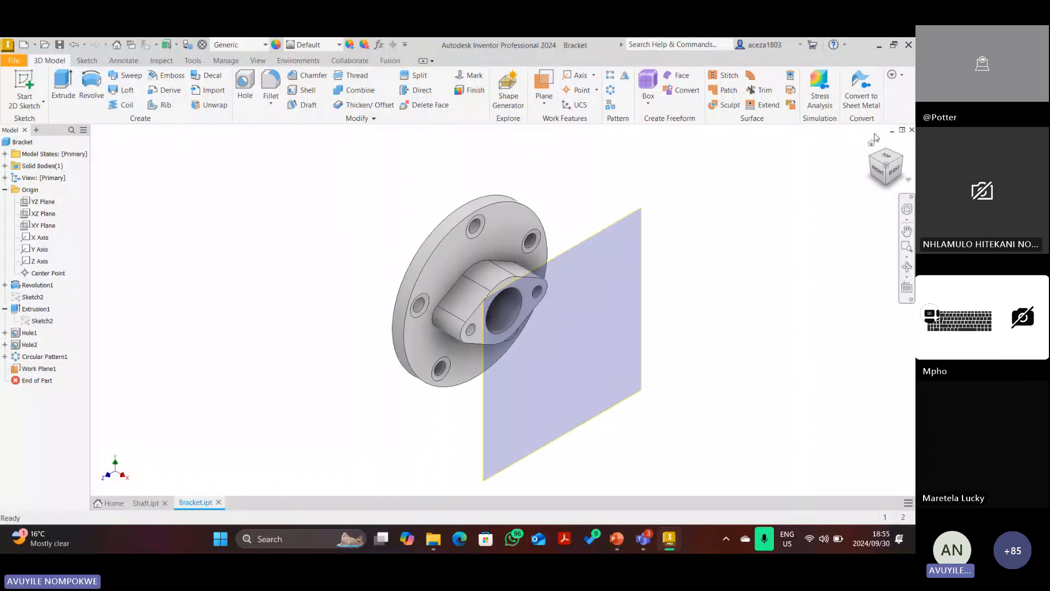
pyautogui.click(25, 91)
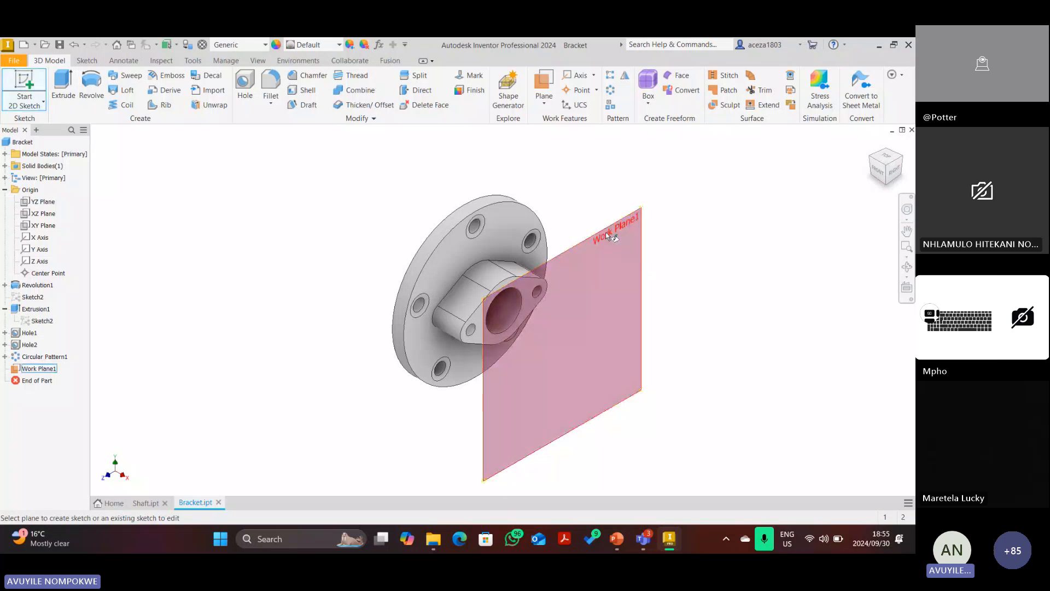
pyautogui.click(605, 232)
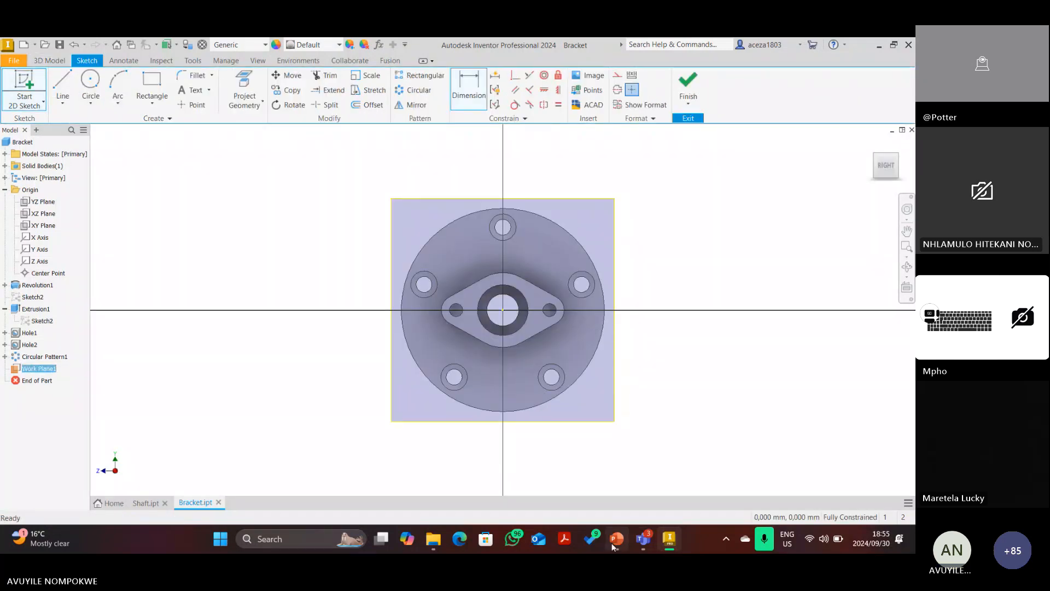
pyautogui.click(621, 539)
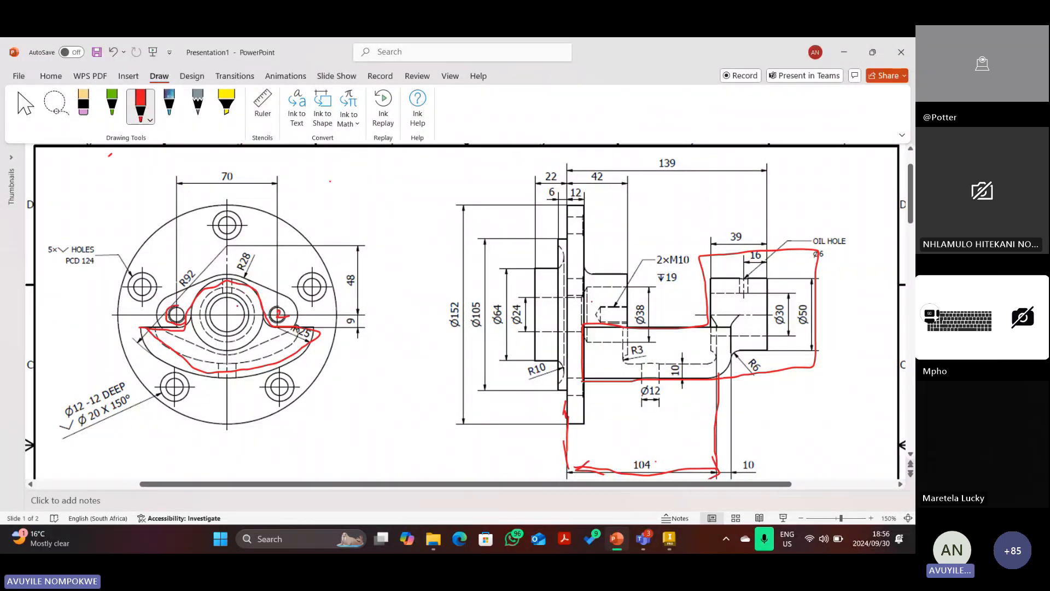
# Delete the red ink outlines on the flange view and the side view.
pyautogui.click(26, 104)
pyautogui.click(234, 283)
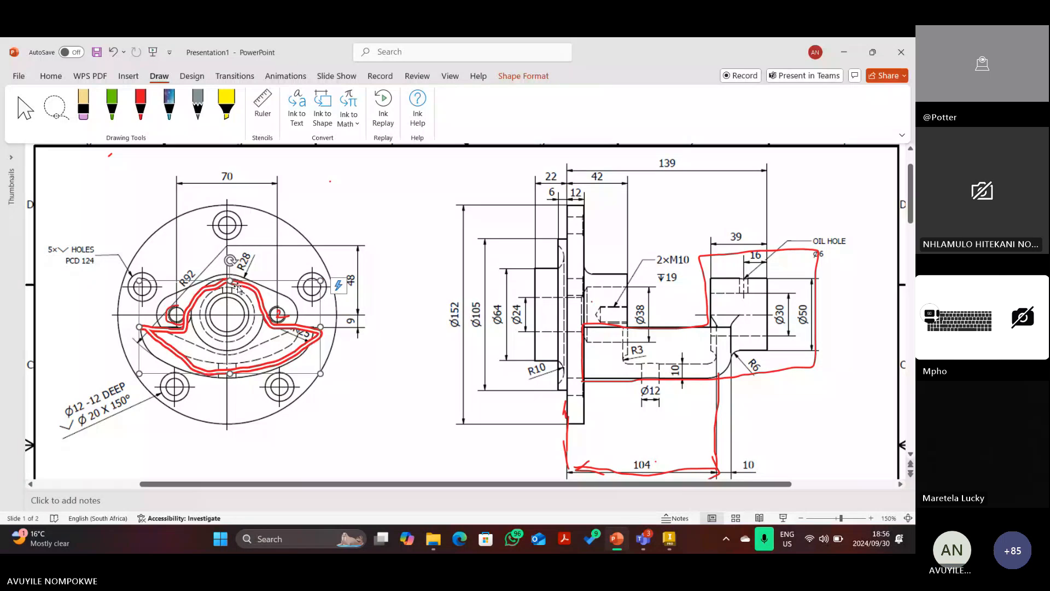
pyautogui.press('Delete')
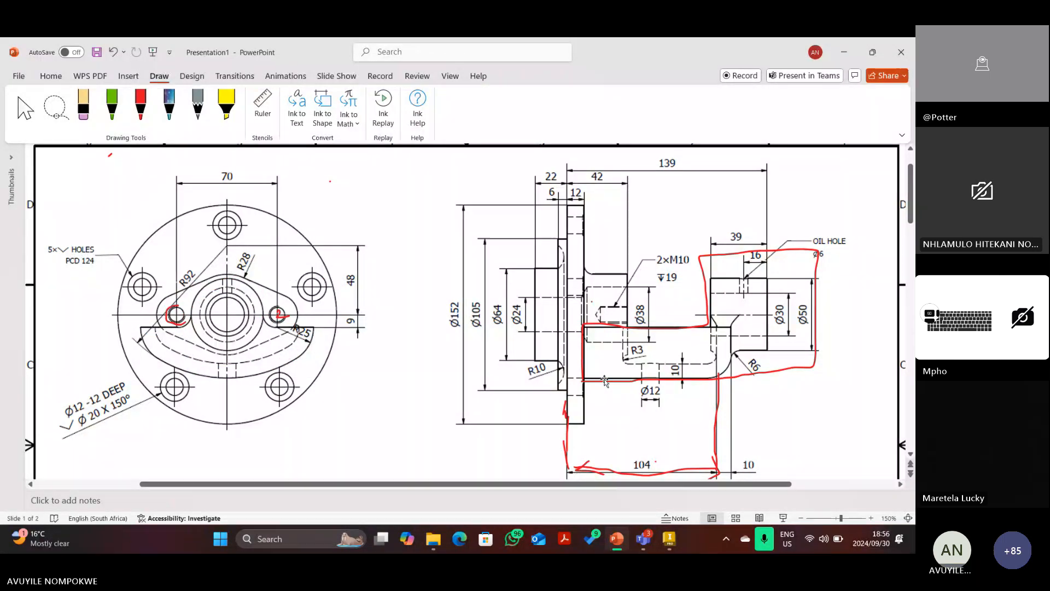
pyautogui.click(605, 380)
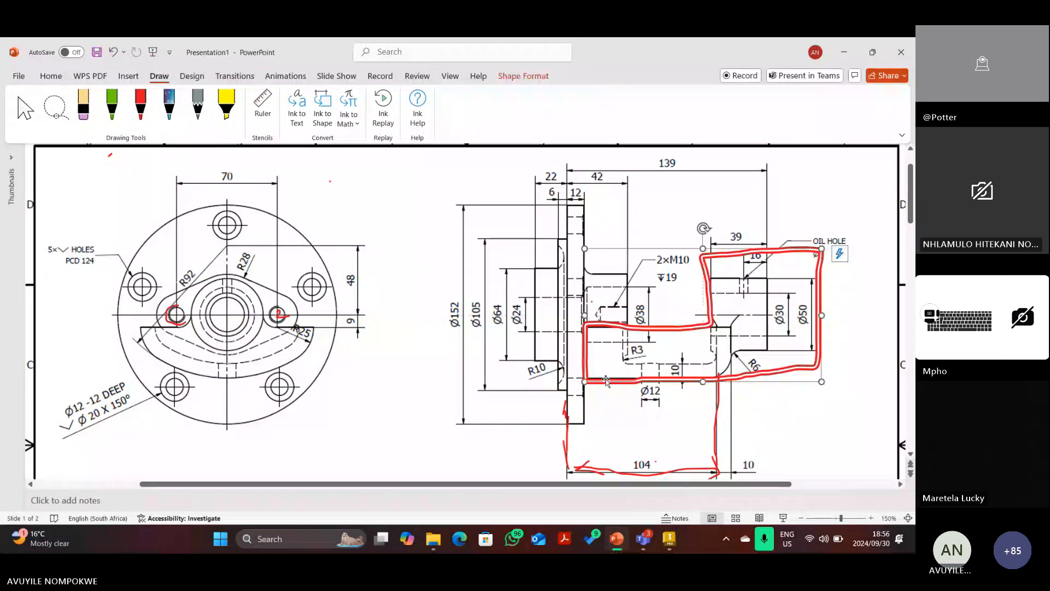
pyautogui.press('Delete')
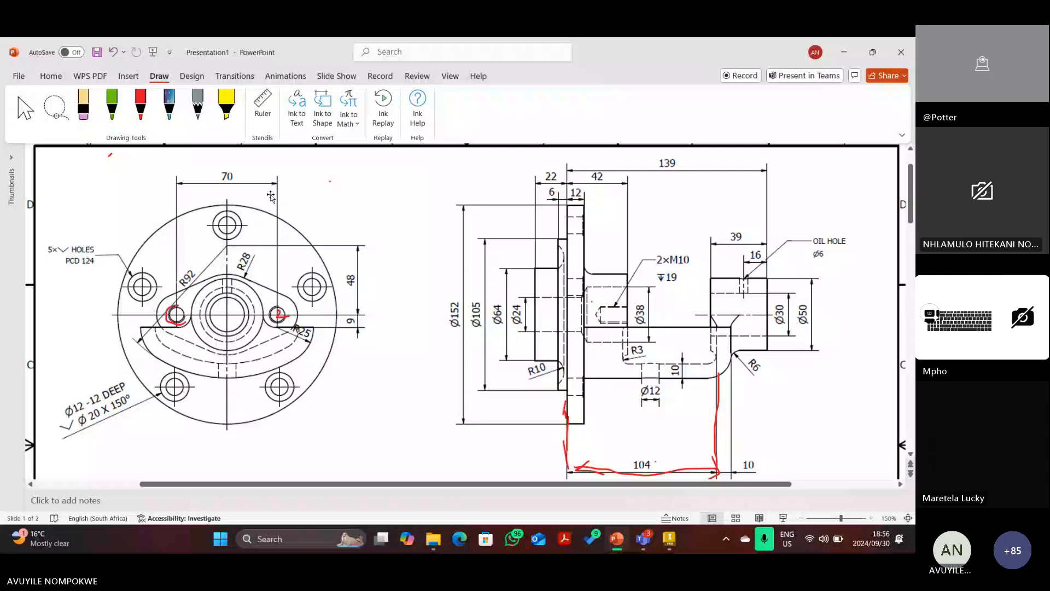
# Ink a red arrow across the centre bore and a line marking the Ø50 boss.
pyautogui.click(141, 105)
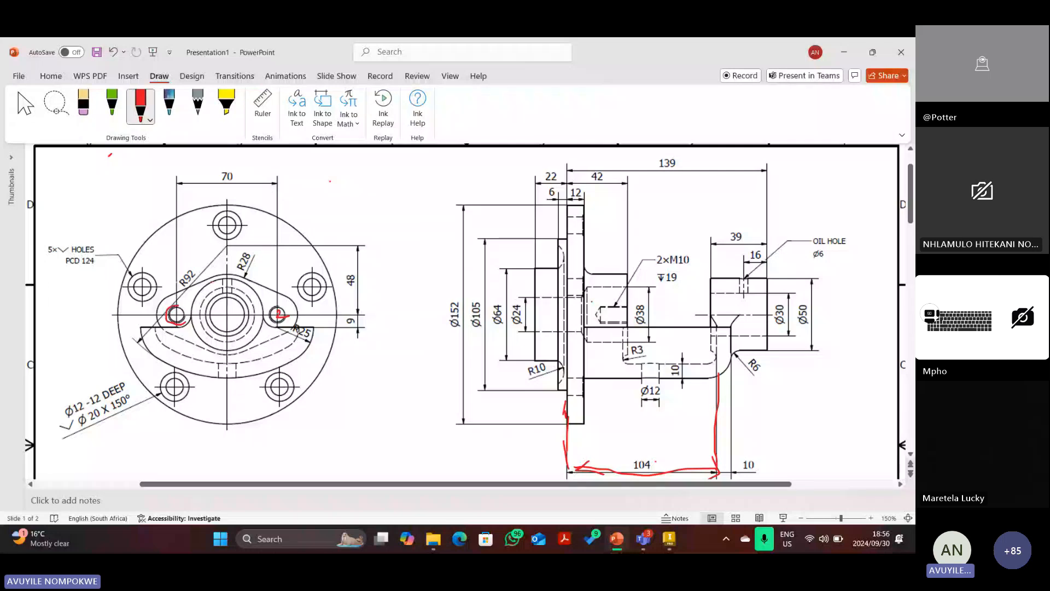
pyautogui.moveTo(213, 283); pyautogui.dragTo(243, 342)
pyautogui.moveTo(211, 283); pyautogui.dragTo(222, 291)
pyautogui.moveTo(817, 279); pyautogui.dragTo(813, 349)
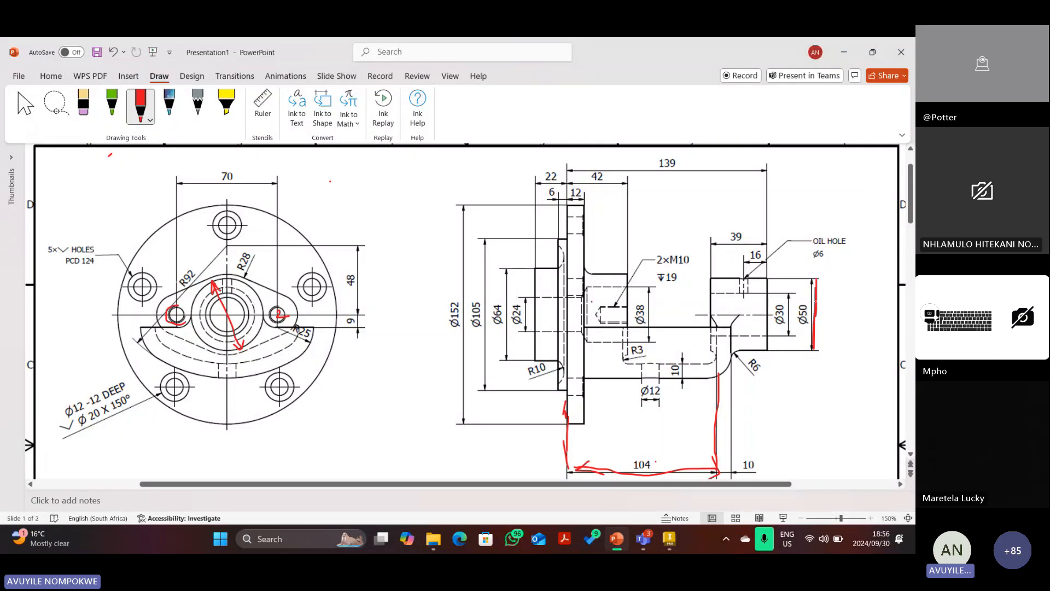
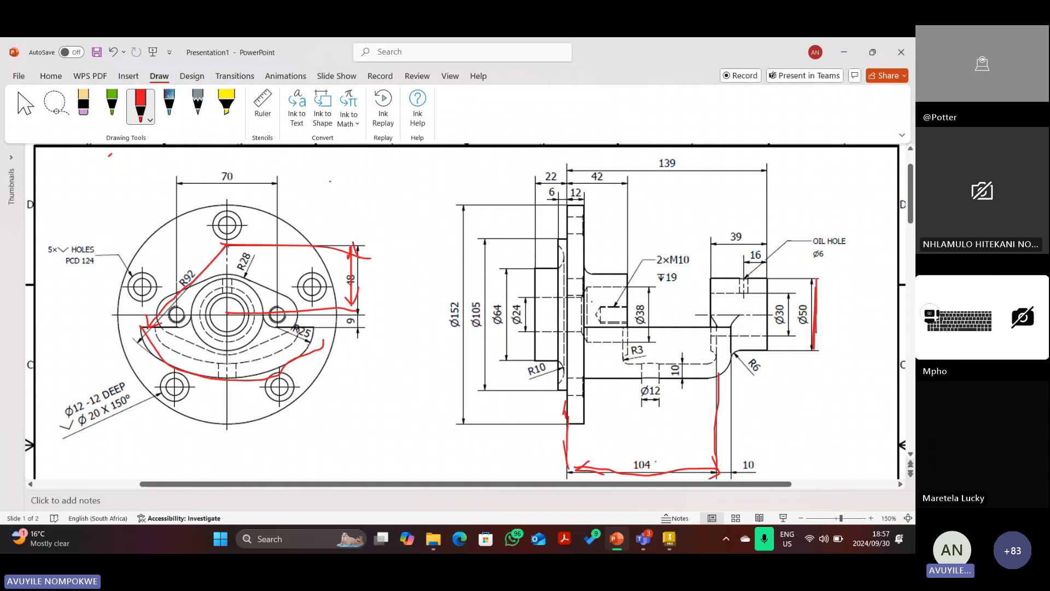
# Switch from the marked-up PowerPoint drawing to the Inventor Bracket part with Sketch4 open.
pyautogui.hotkey('alt', 'Tab')
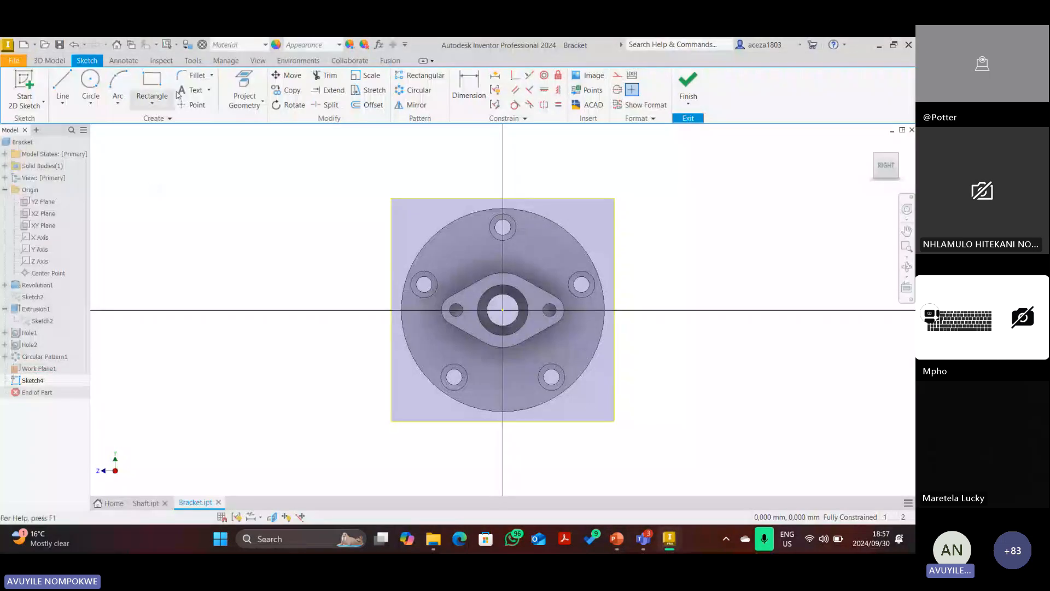
# Draw a 184 mm diameter circle centred above the origin.
pyautogui.click(91, 81)
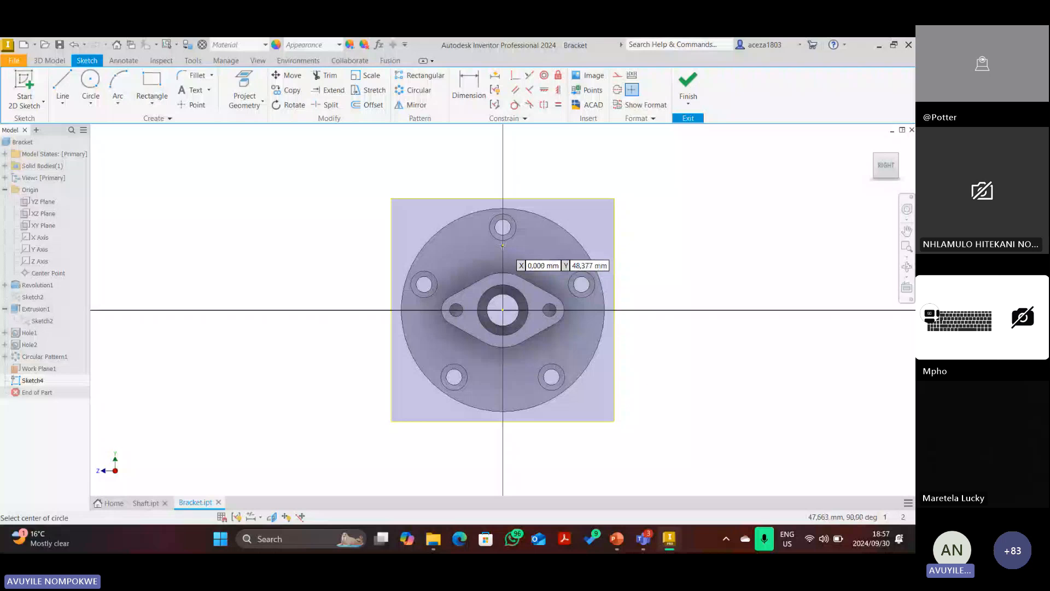
pyautogui.click(502, 245)
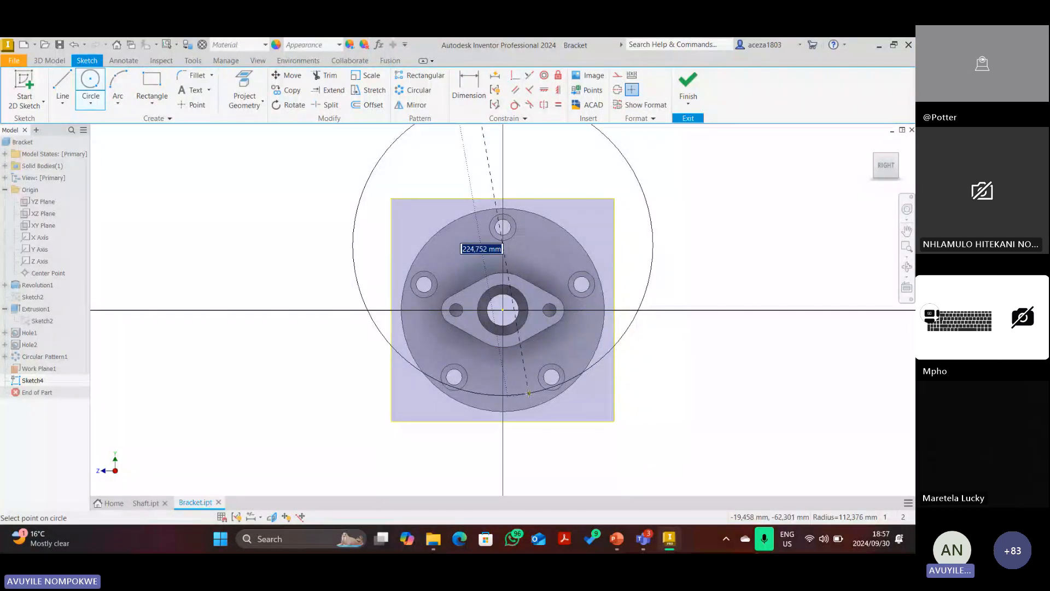
pyautogui.write('9')
pyautogui.press('BackSpace')
pyautogui.write('184')
pyautogui.press('Tab')
pyautogui.press('Return')
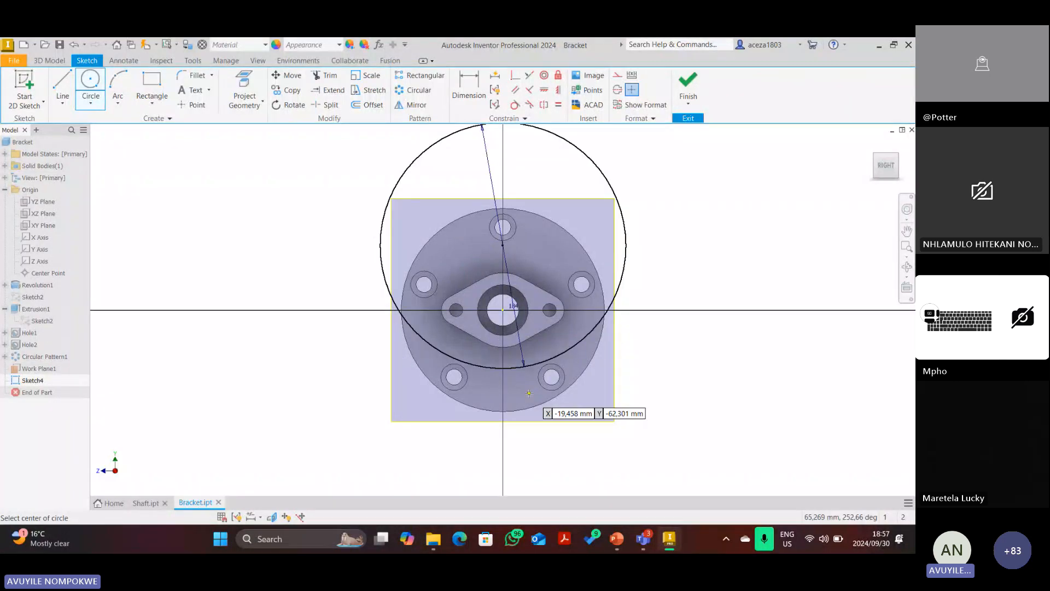
# Dimension the circle centre 48 mm above the origin and align it vertically with the origin.
pyautogui.click(463, 87)
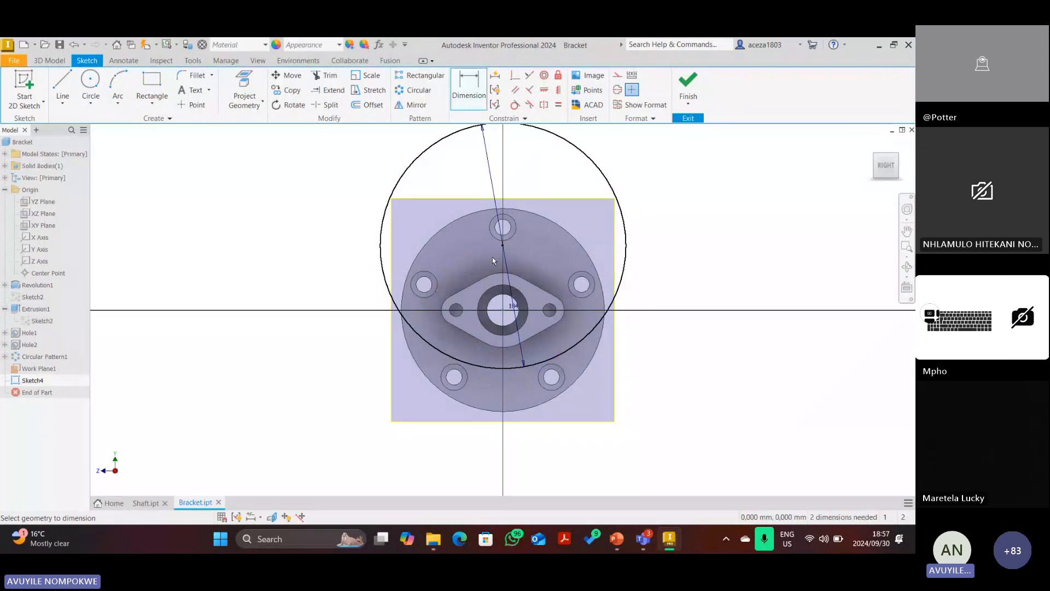
pyautogui.click(503, 245)
pyautogui.click(503, 310)
pyautogui.click(651, 259)
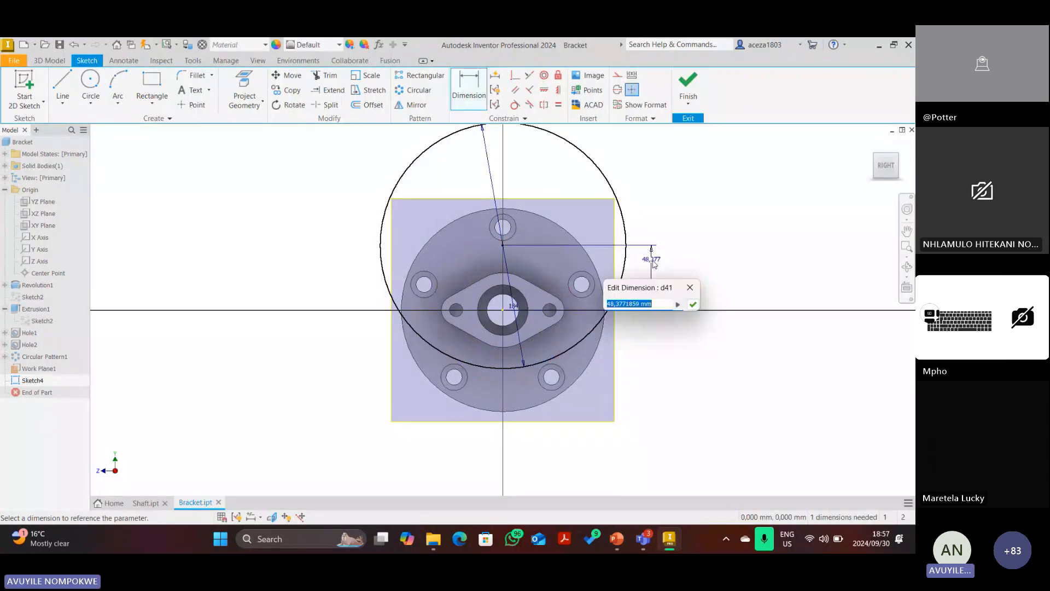
pyautogui.write('48')
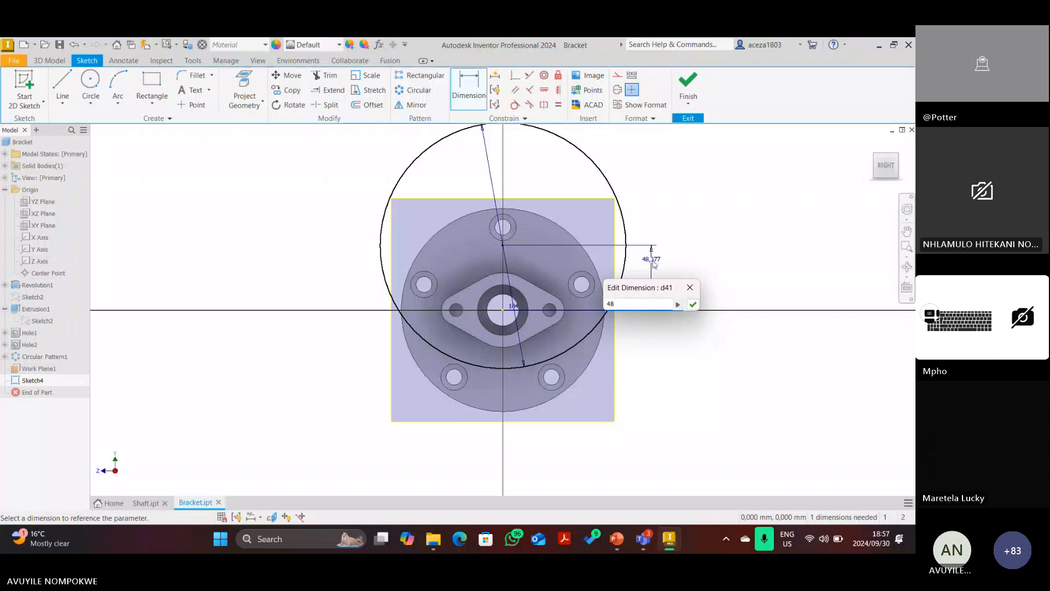
pyautogui.press('Return')
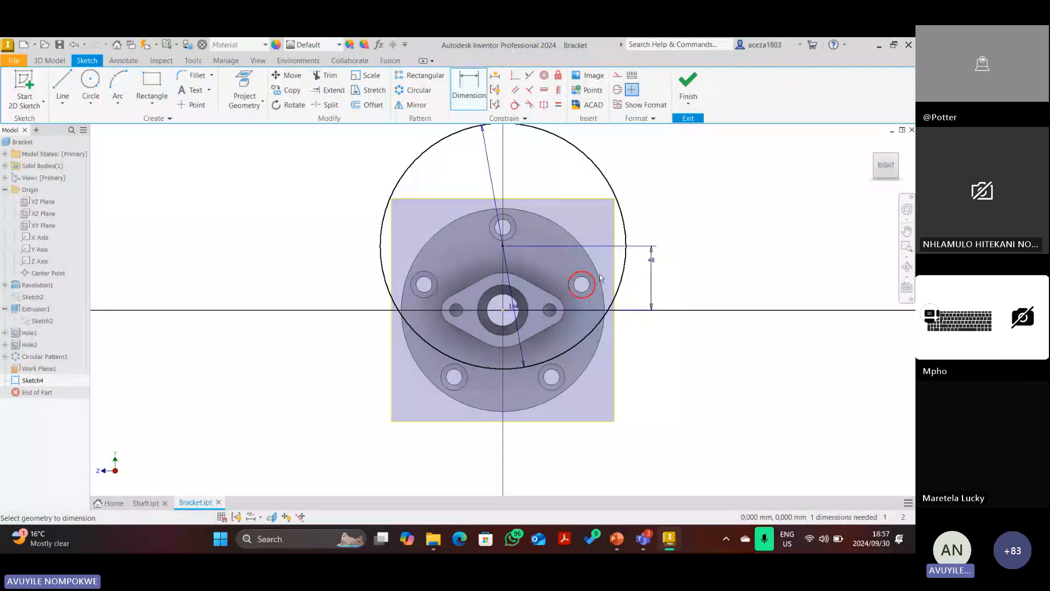
pyautogui.click(558, 89)
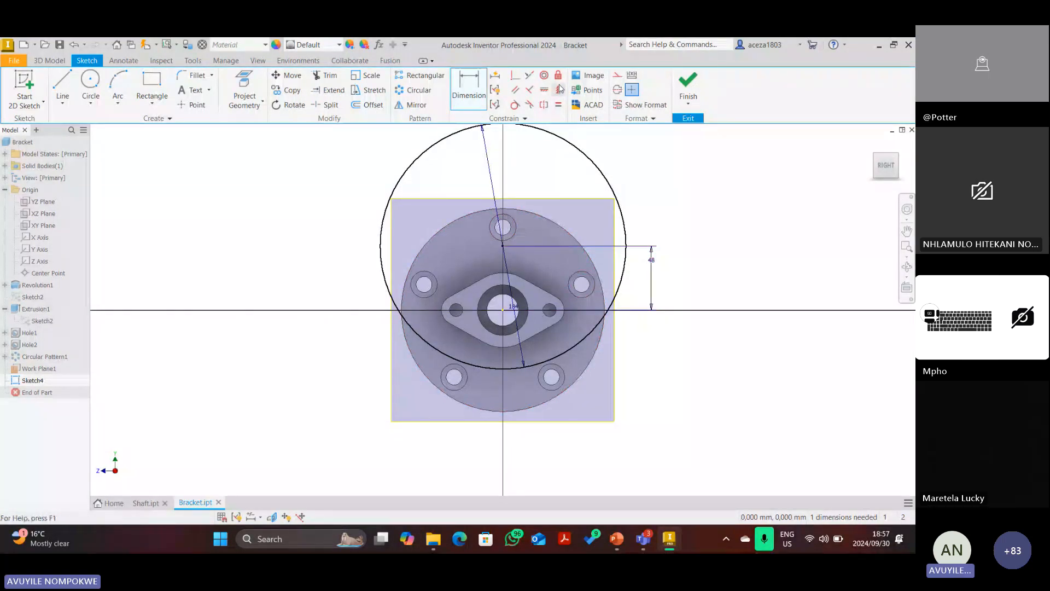
pyautogui.click(503, 247)
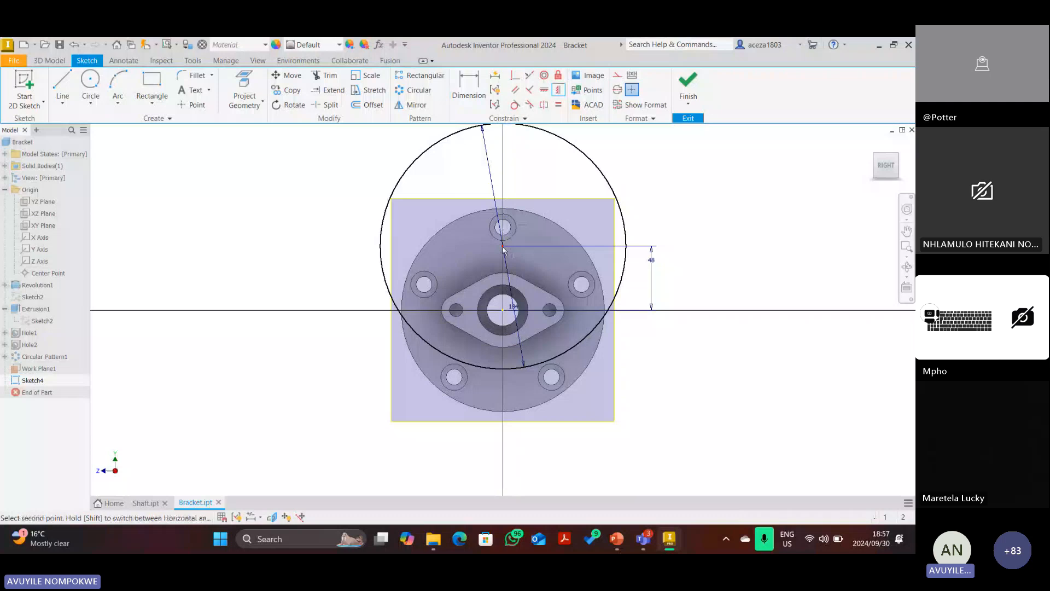
pyautogui.click(503, 310)
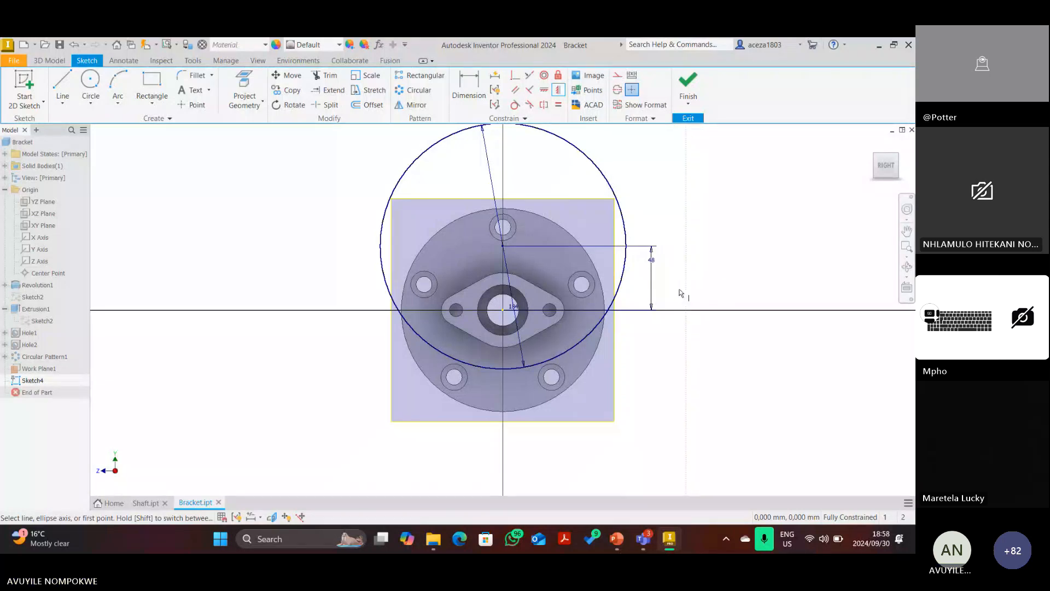
# On the PowerPoint drawing, trace the lower arc in red, delete a stray stroke, and mark the 10 dimension.
pyautogui.click(622, 545)
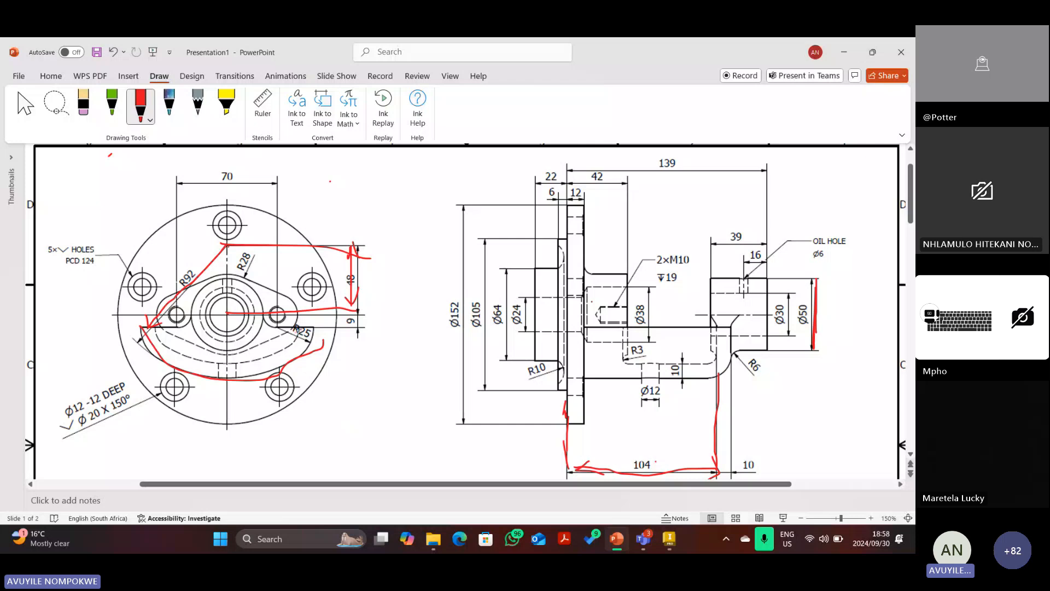
pyautogui.moveTo(301, 337)
pyautogui.mouseDown()
pyautogui.moveTo(254, 360)
pyautogui.moveTo(174, 351)
pyautogui.mouseUp()
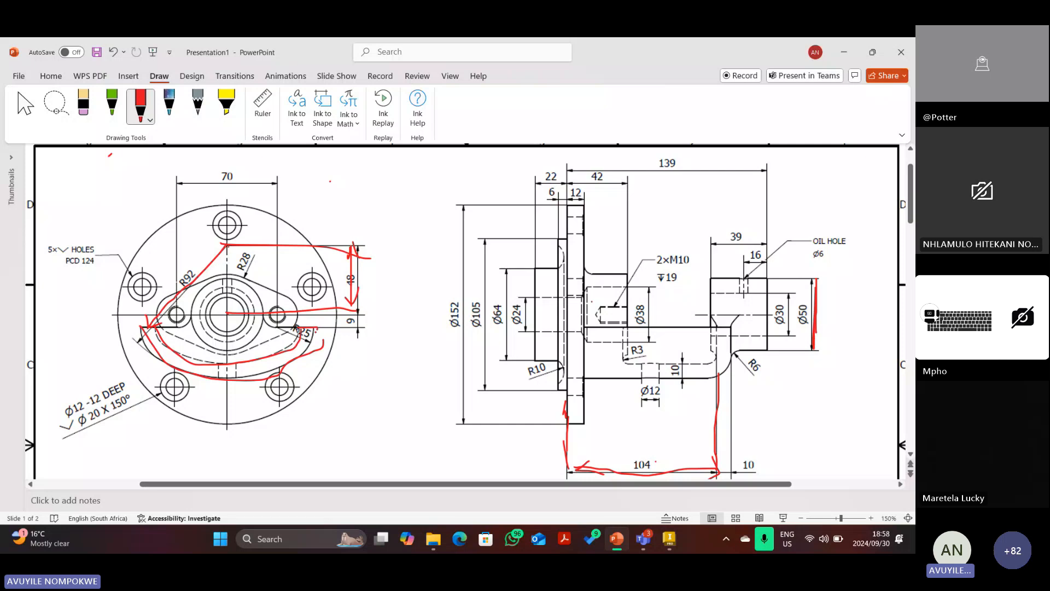
pyautogui.moveTo(315, 330)
pyautogui.mouseDown()
pyautogui.moveTo(290, 361)
pyautogui.moveTo(230, 374)
pyautogui.moveTo(197, 373)
pyautogui.moveTo(143, 329)
pyautogui.mouseUp()
pyautogui.click(25, 103)
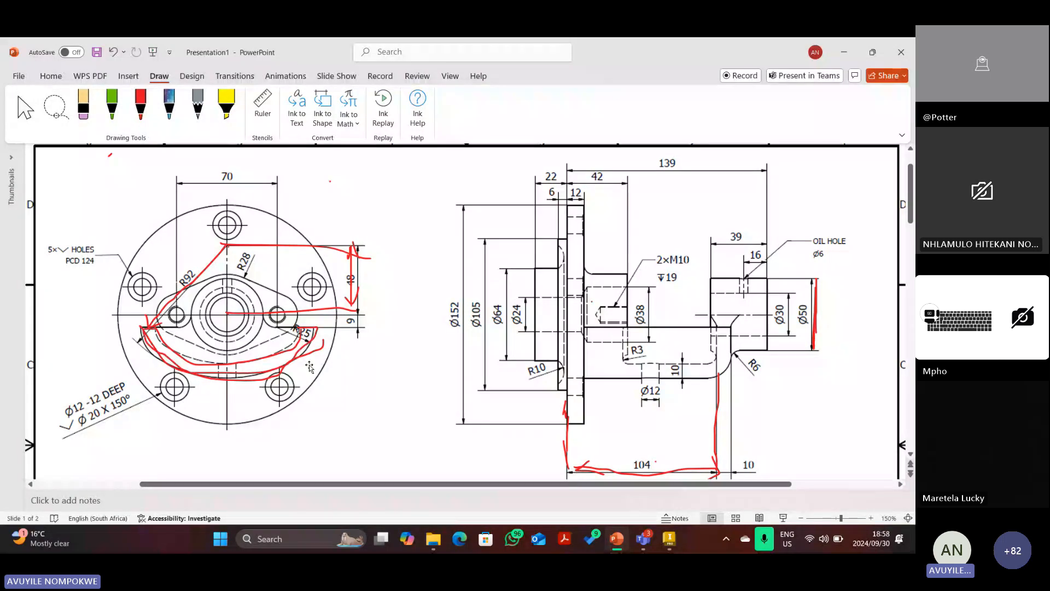
pyautogui.click(321, 336)
pyautogui.press('Delete')
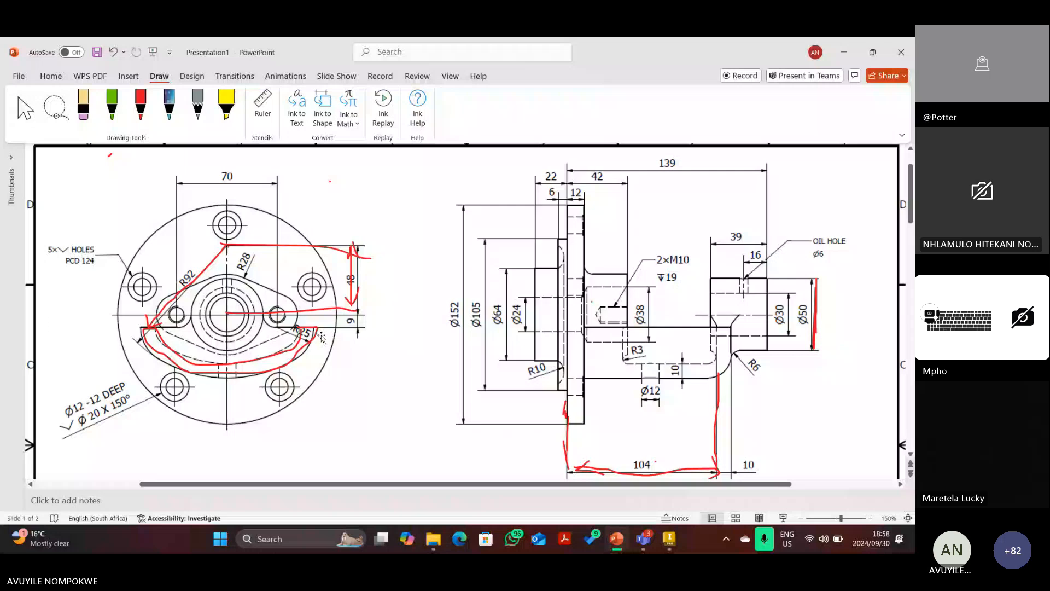
pyautogui.click(141, 104)
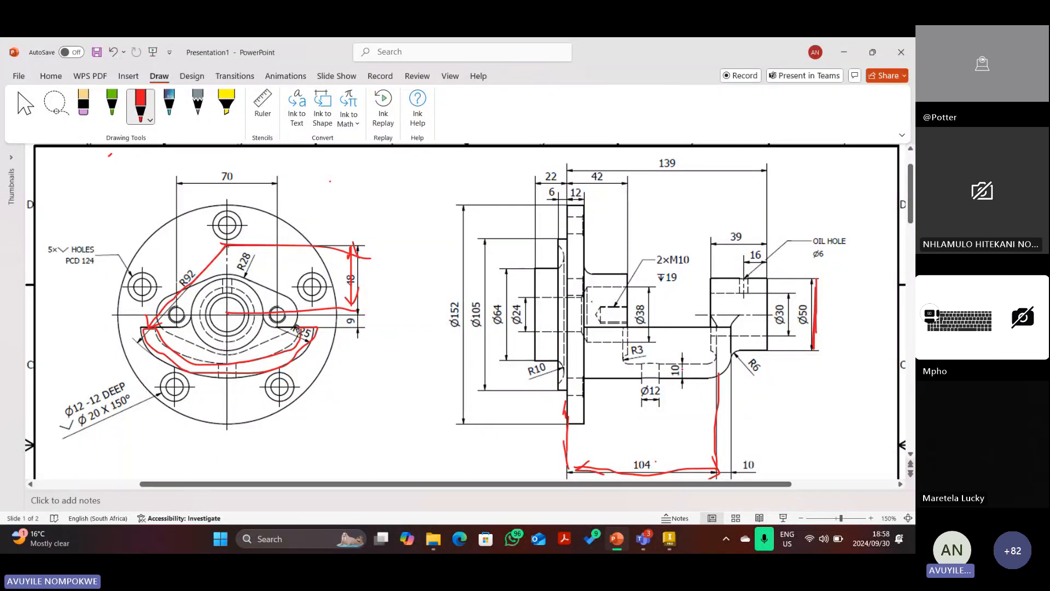
pyautogui.moveTo(683, 365); pyautogui.dragTo(685, 381)
# Glance at the Inventor sketch, then delete the lower red ink stroke in PowerPoint.
pyautogui.moveTo(670, 541)
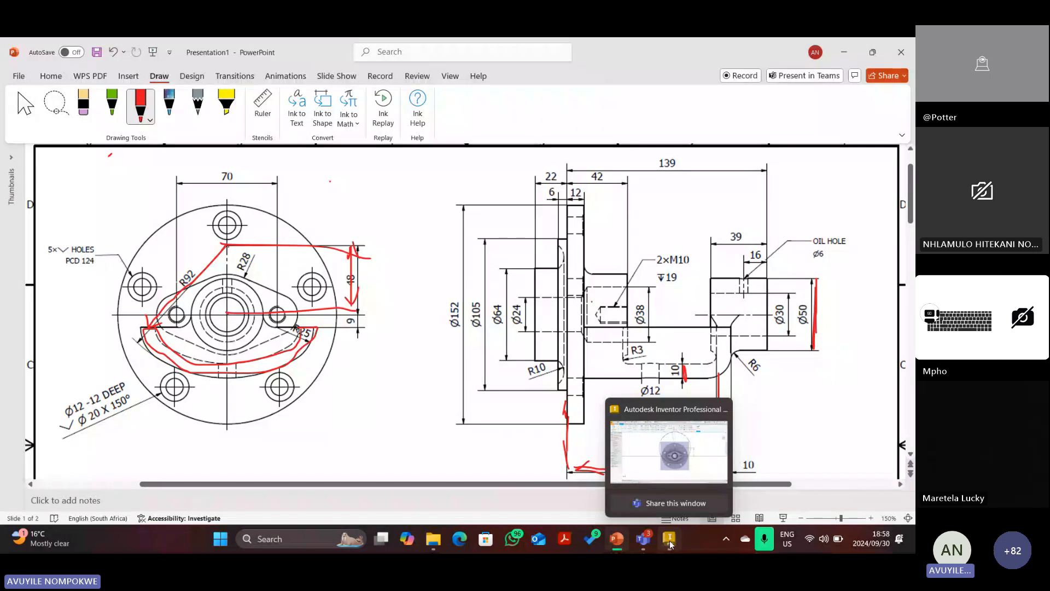
pyautogui.click(670, 541)
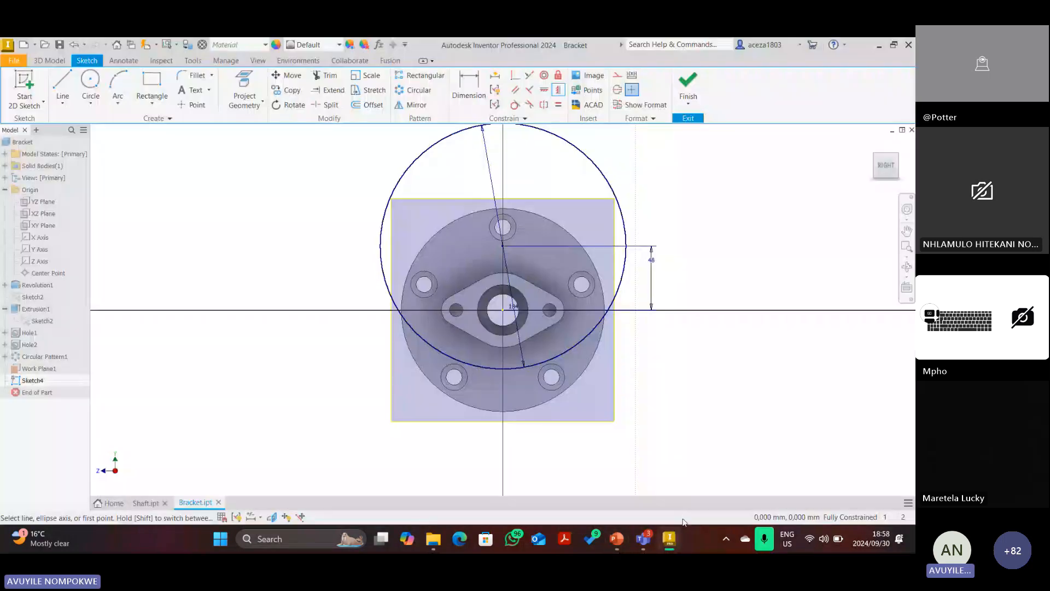
pyautogui.click(617, 540)
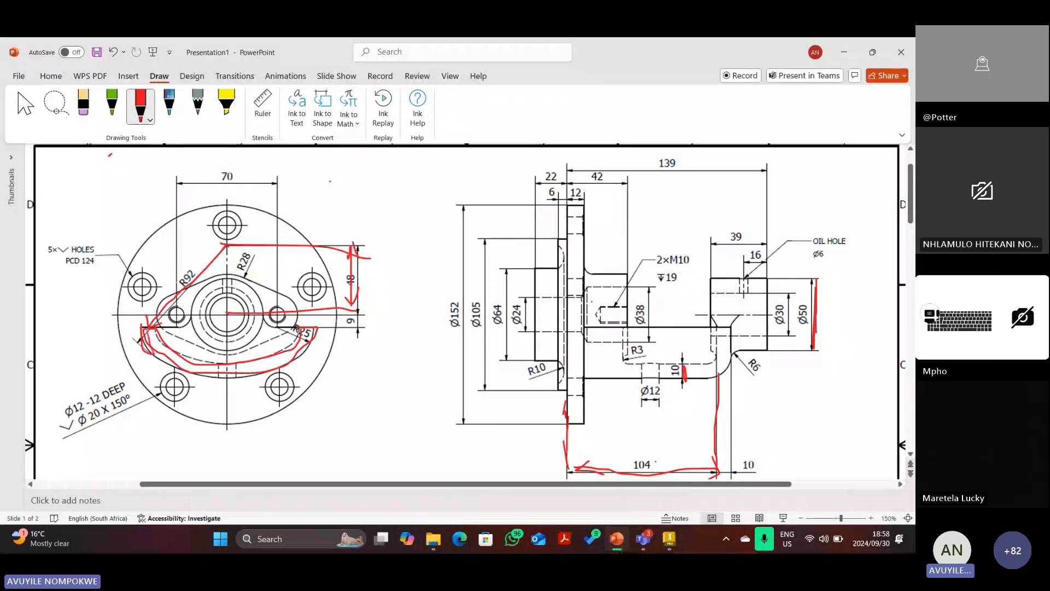
pyautogui.press('Escape')
pyautogui.click(292, 357)
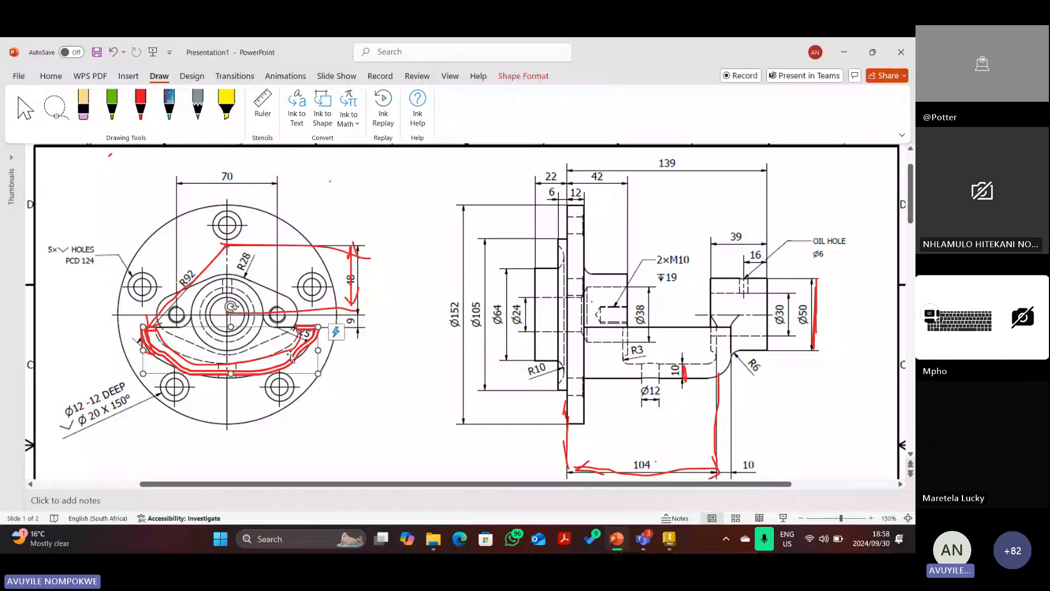
pyautogui.press('Delete')
pyautogui.click(165, 266)
pyautogui.press('Delete')
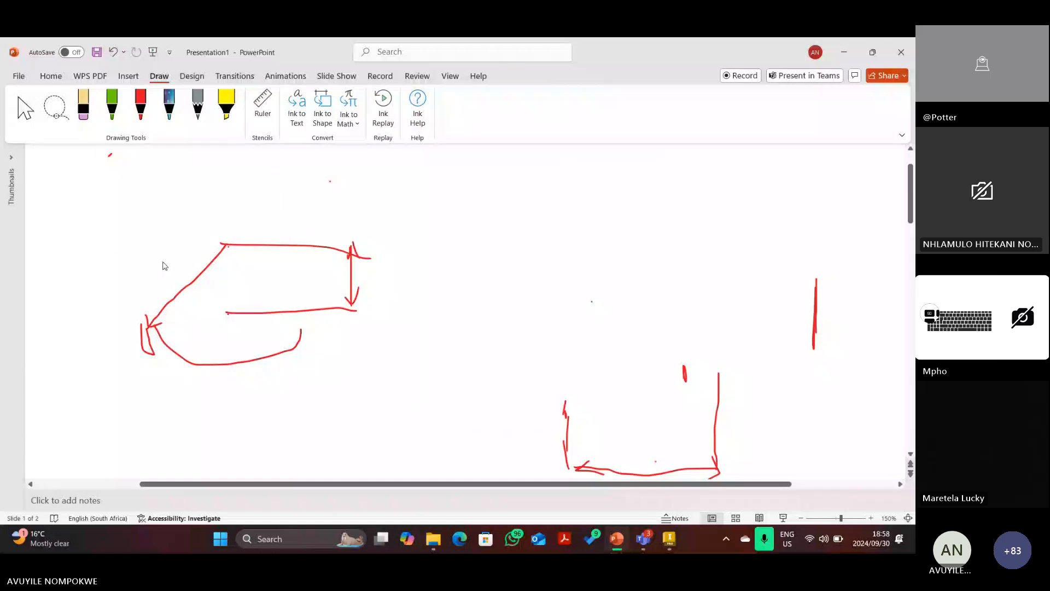
# Undo the earlier red markup, mark the R25 dimension and the arc's left end, then return to Inventor.
pyautogui.hotkey('ctrl', 'z')
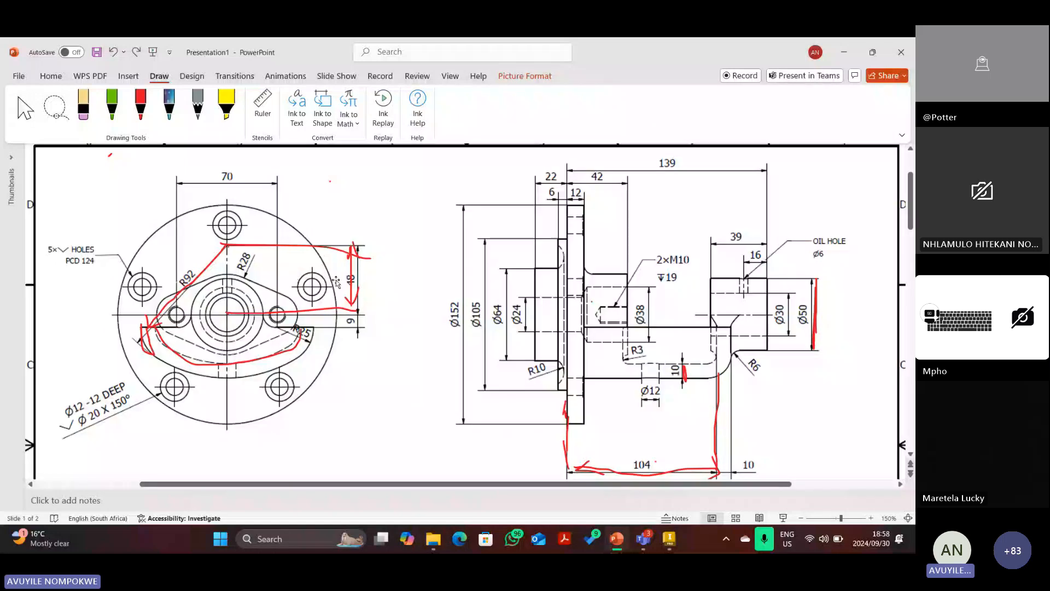
pyautogui.hotkey('ctrl', 'z')
pyautogui.hotkey('ctrl', 'z')
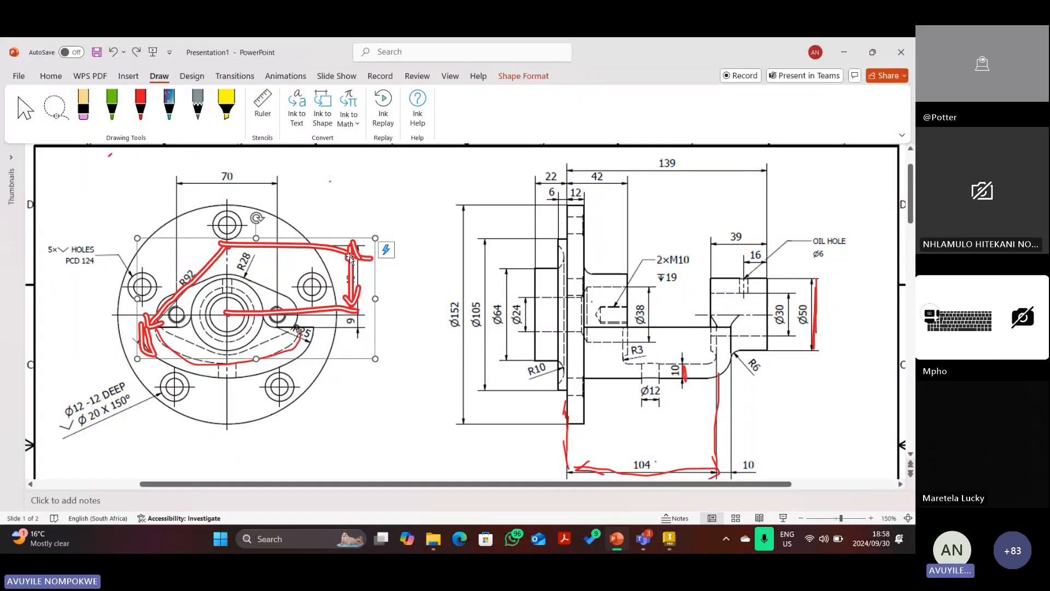
pyautogui.hotkey('ctrl', 'z')
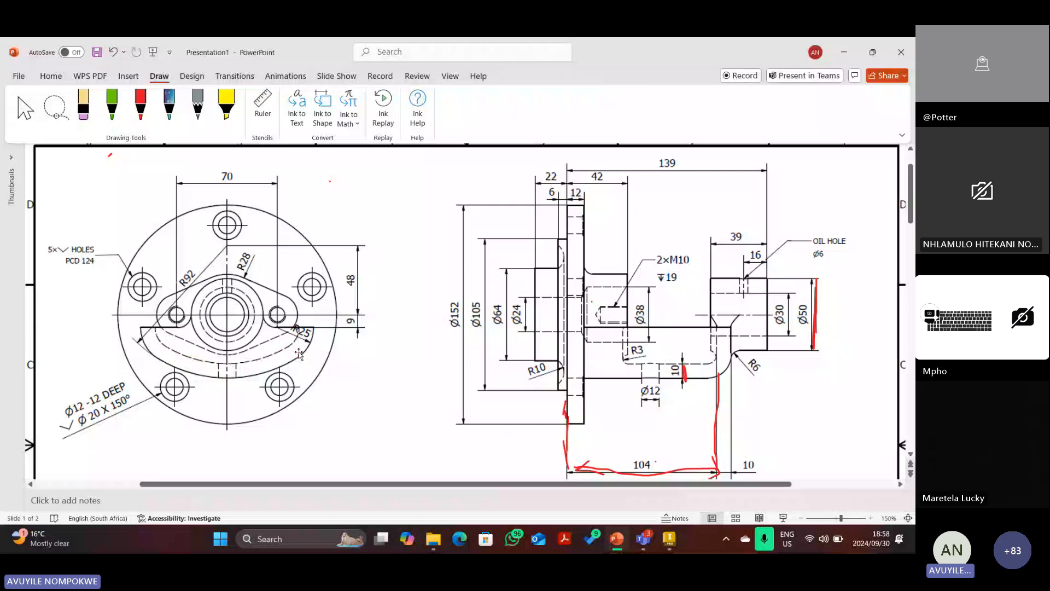
pyautogui.click(141, 104)
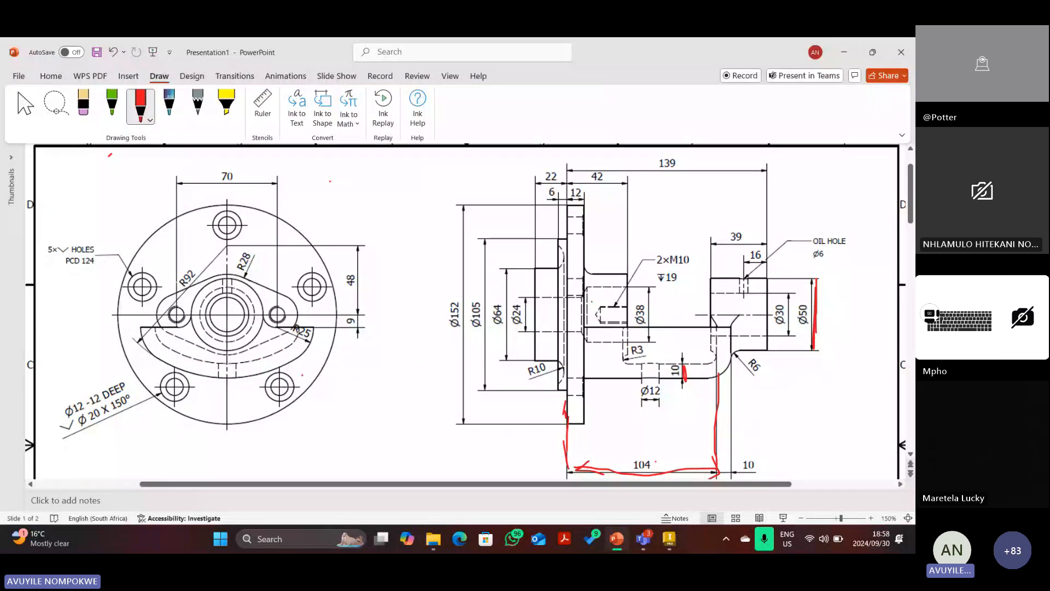
pyautogui.moveTo(299, 360)
pyautogui.mouseDown()
pyautogui.moveTo(314, 325)
pyautogui.moveTo(299, 351)
pyautogui.mouseUp()
pyautogui.moveTo(140, 326)
pyautogui.mouseDown()
pyautogui.moveTo(142, 349)
pyautogui.moveTo(144, 328)
pyautogui.mouseUp()
pyautogui.hotkey('alt', 'Tab')
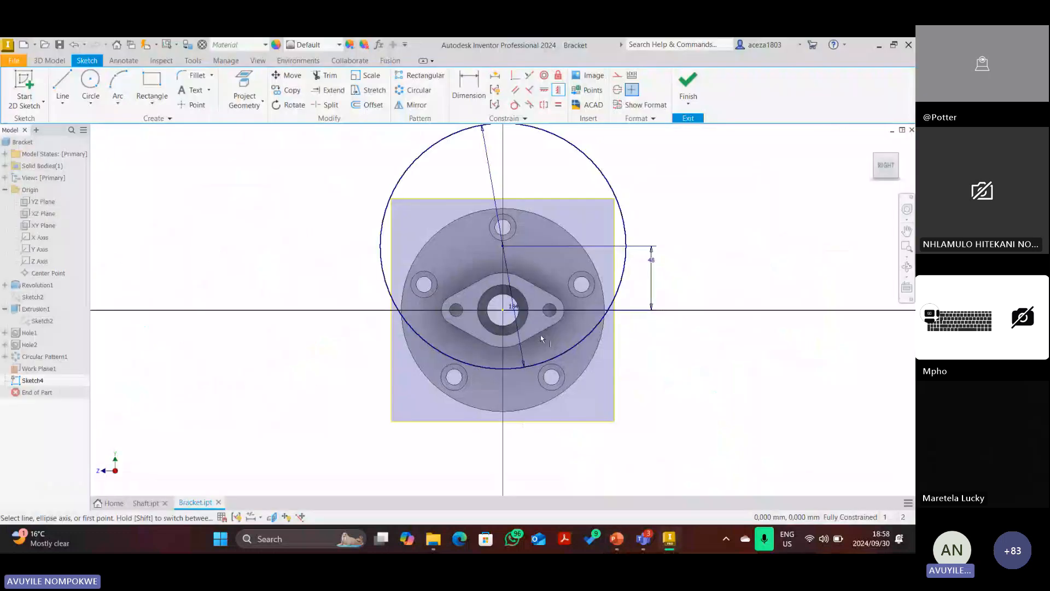
# Draw a 50 mm diameter circle left of the origin.
pyautogui.press('Escape')
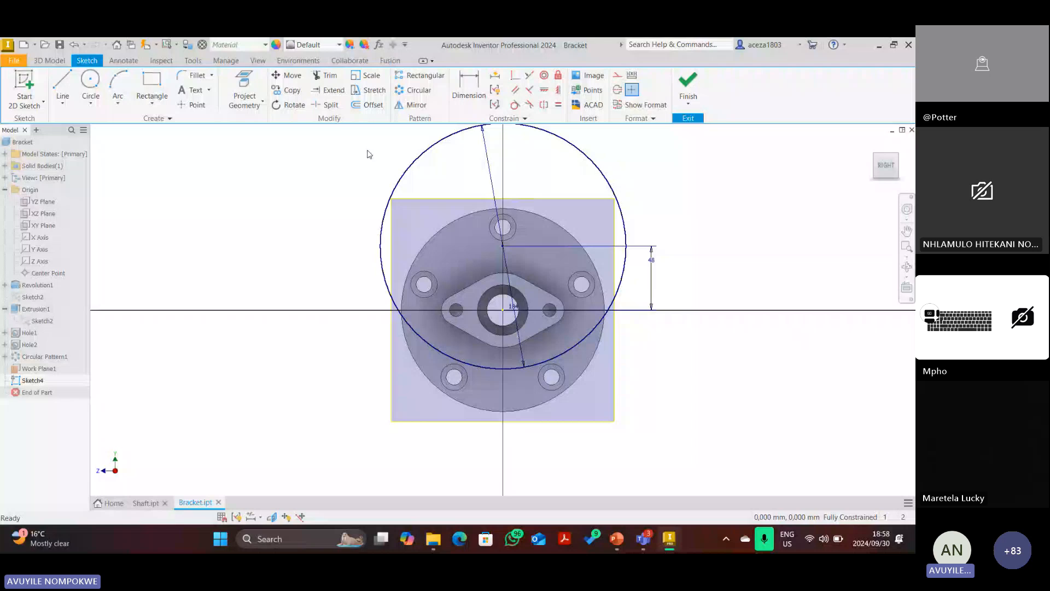
pyautogui.press('c')
pyautogui.click(503, 310)
pyautogui.click(437, 323)
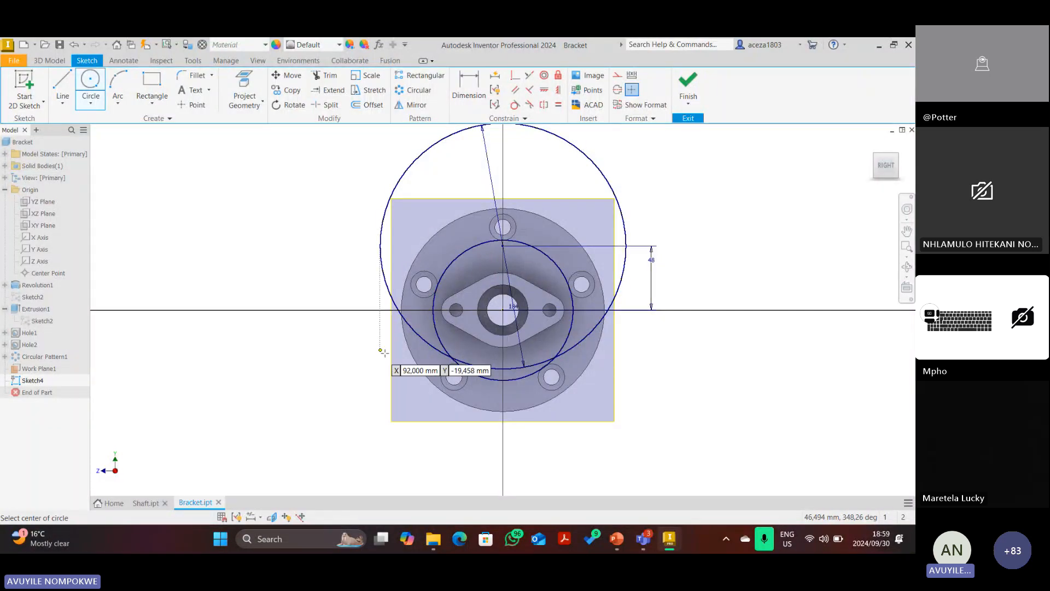
pyautogui.click(434, 327)
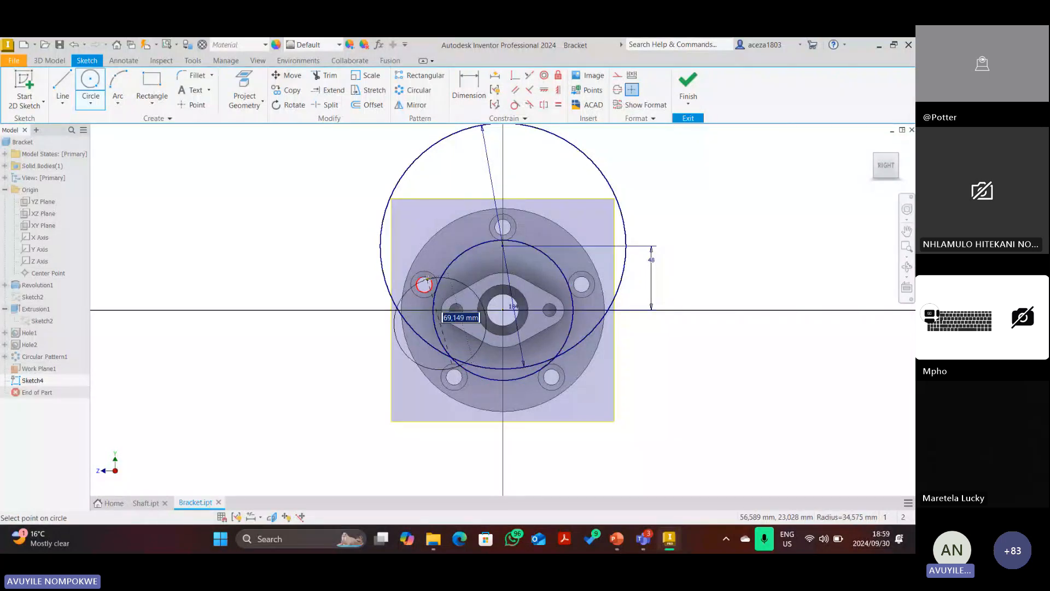
pyautogui.write('50')
pyautogui.press('Return')
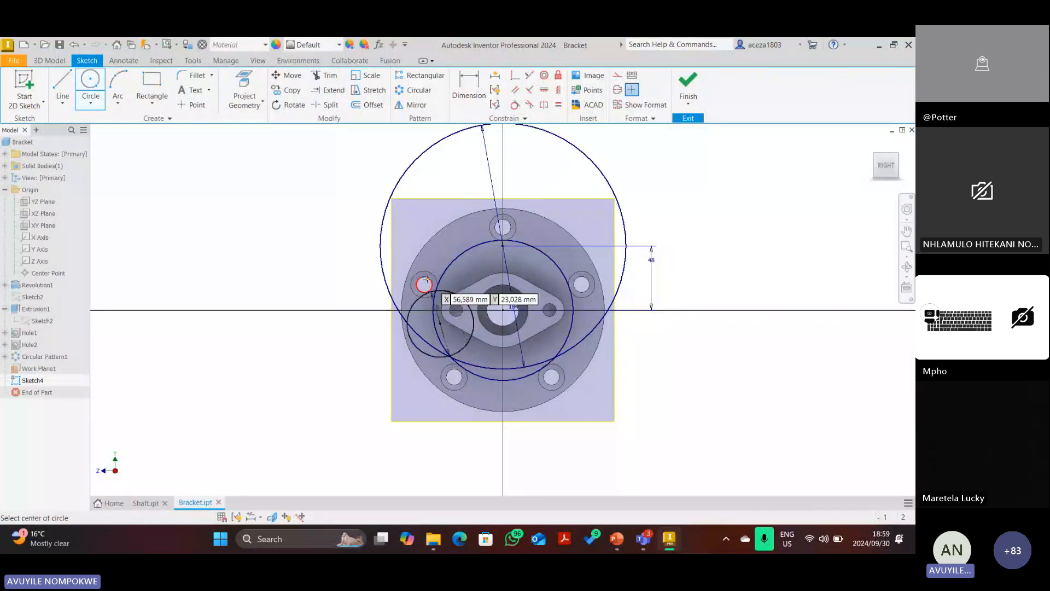
pyautogui.press('Escape')
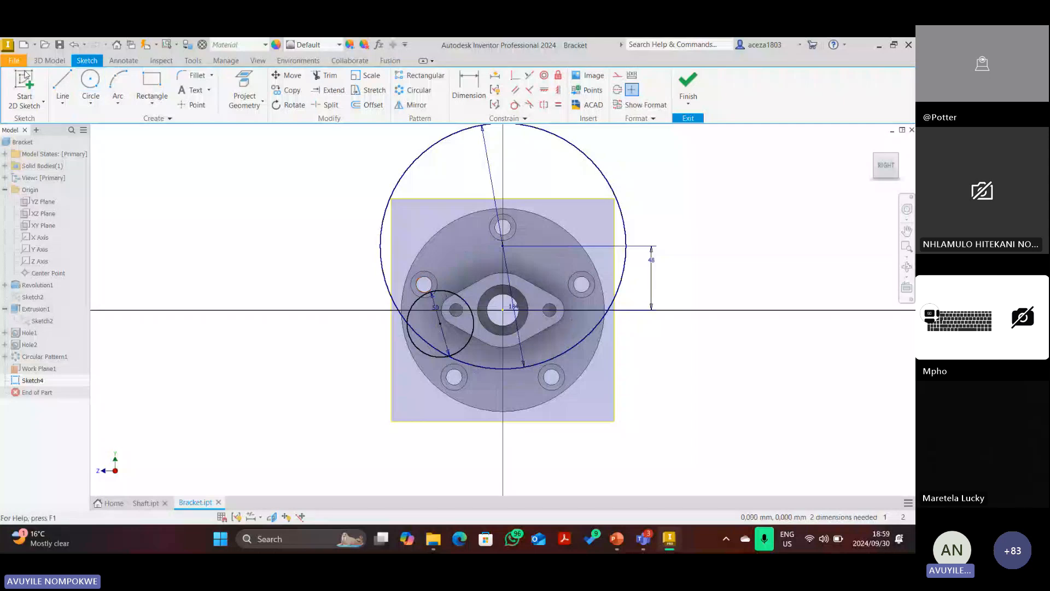
# Draw a vertical line up from the origin and make it construction geometry.
pyautogui.click(62, 81)
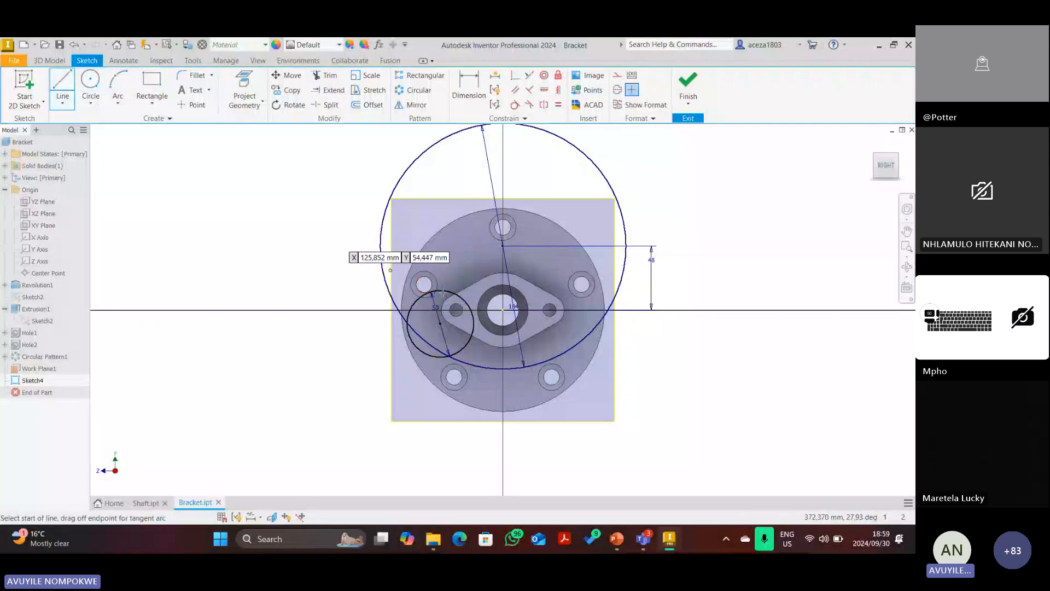
pyautogui.click(503, 310)
pyautogui.click(503, 144)
pyautogui.press('Escape')
pyautogui.click(503, 207)
pyautogui.click(617, 75)
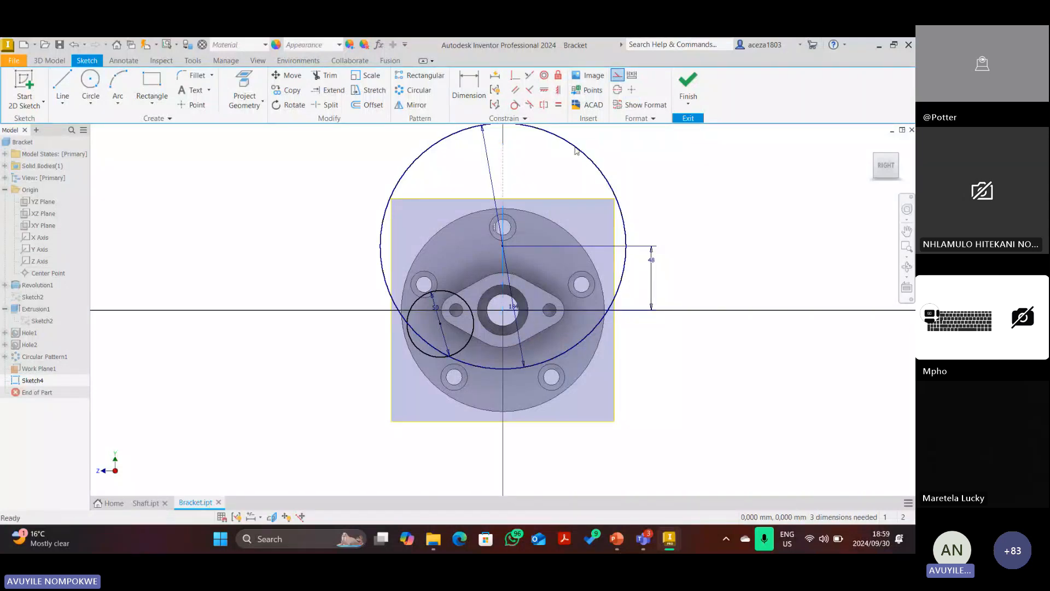
# Try a Perpendicular constraint on the construction line, cancel it, and switch to the PowerPoint drawing.
pyautogui.click(515, 75)
pyautogui.click(502, 281)
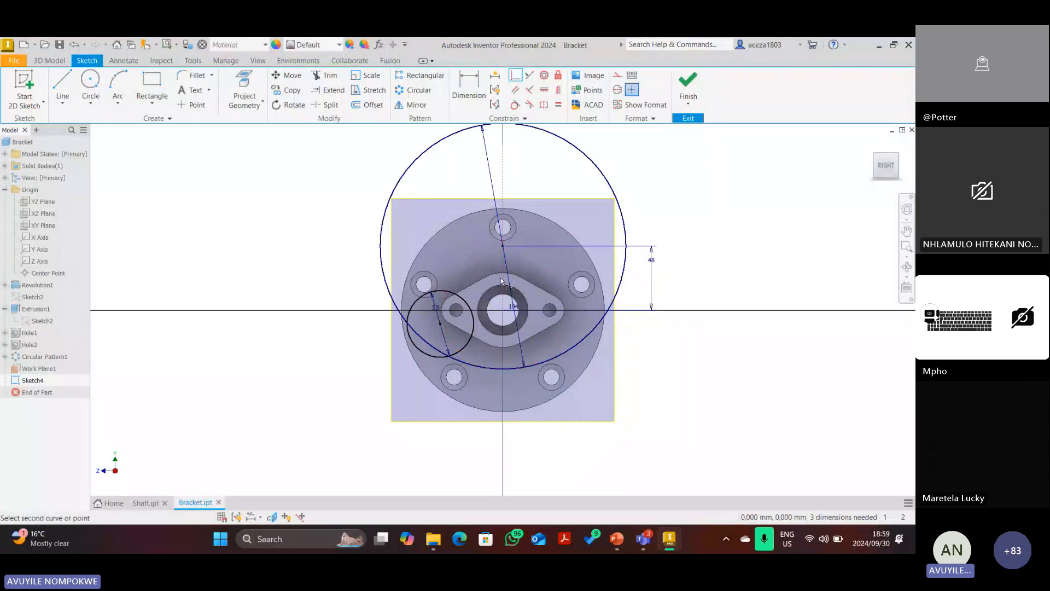
pyautogui.click(503, 313)
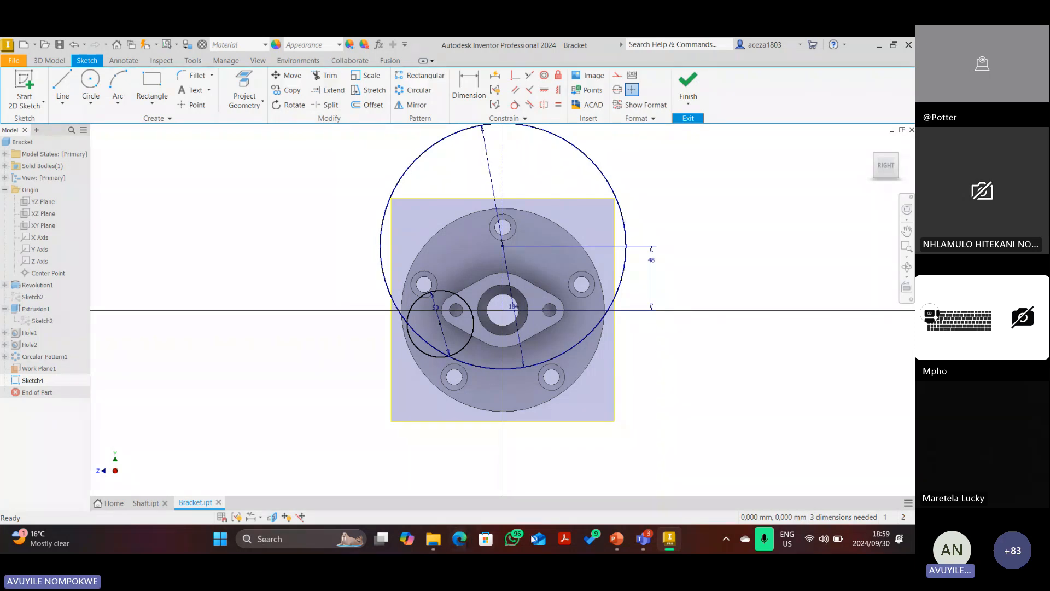
pyautogui.click(615, 538)
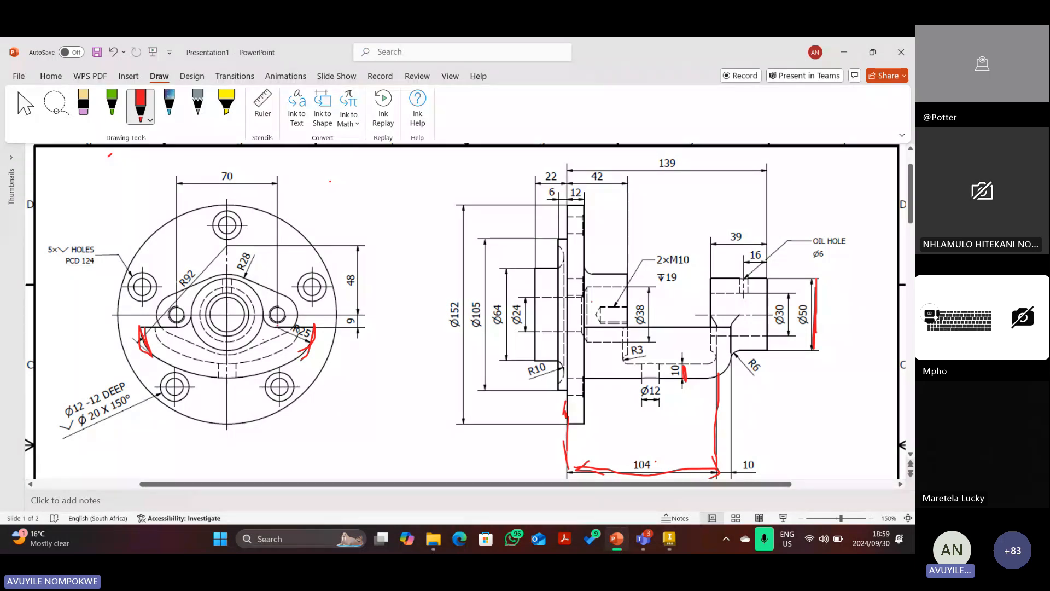
# Ink red strokes on the right bolt hole and the flange centre, then return to Inventor.
pyautogui.moveTo(278, 312); pyautogui.dragTo(274, 332)
pyautogui.moveTo(228, 304)
pyautogui.mouseDown()
pyautogui.moveTo(228, 315)
pyautogui.moveTo(278, 308)
pyautogui.moveTo(268, 316)
pyautogui.moveTo(232, 298)
pyautogui.mouseUp()
pyautogui.click(669, 539)
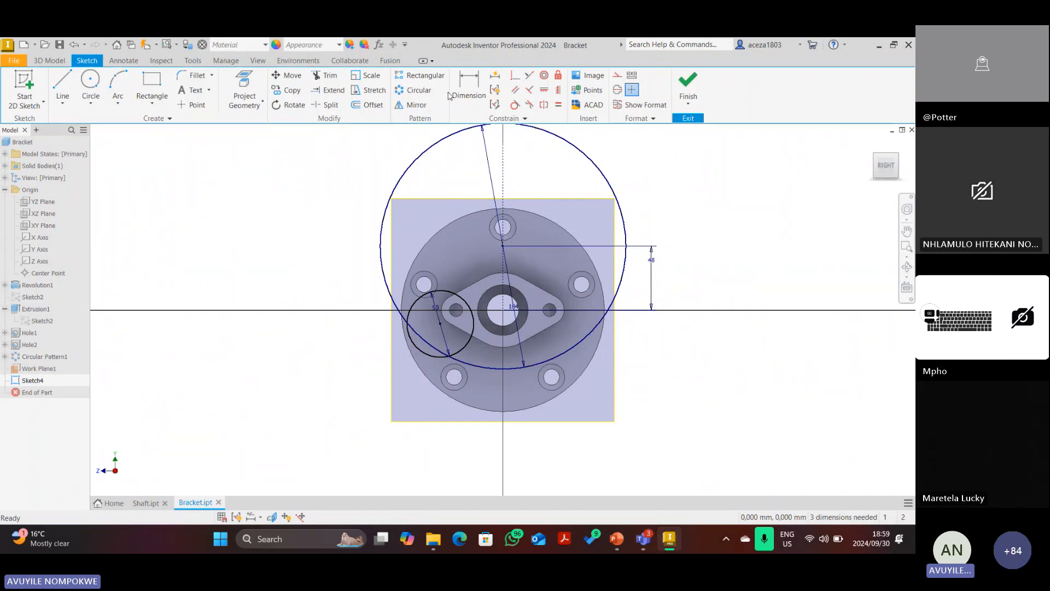
# Dimension the small circle's centre 35 mm horizontally from the origin.
pyautogui.click(617, 538)
pyautogui.click(672, 540)
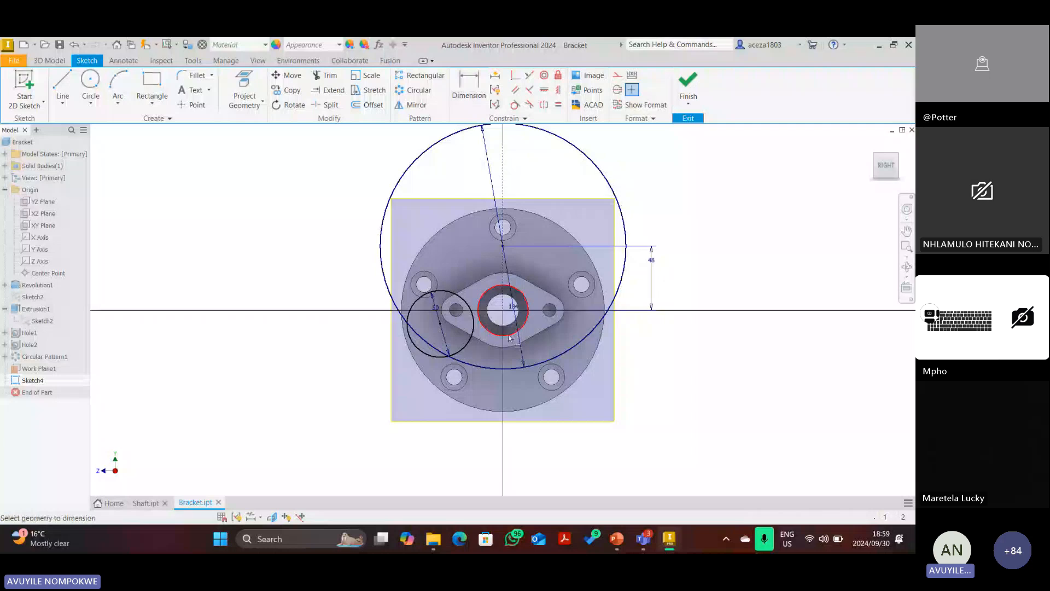
pyautogui.click(503, 310)
pyautogui.click(439, 323)
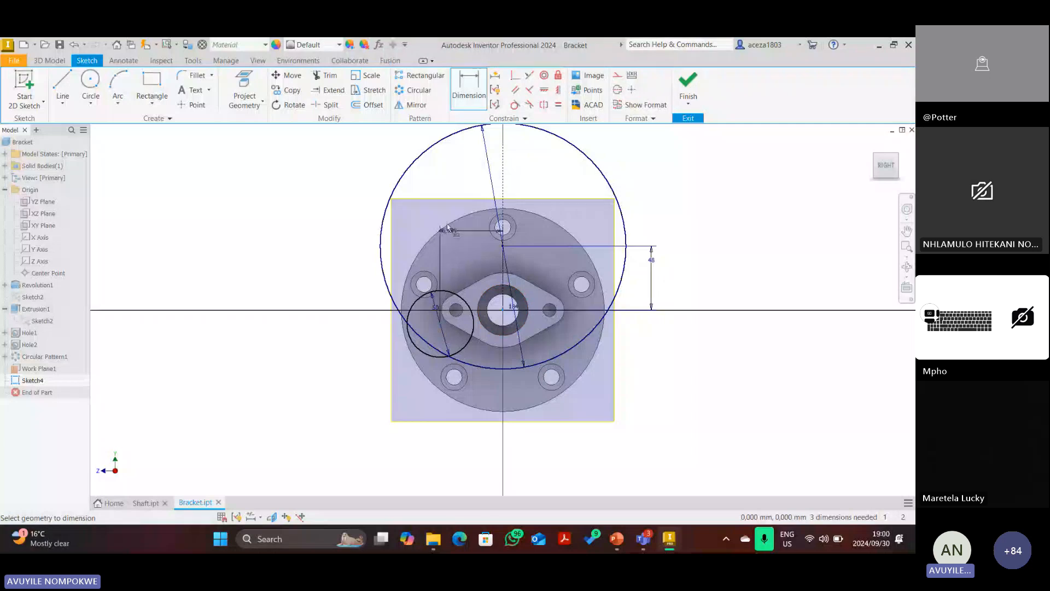
pyautogui.click(448, 184)
pyautogui.write('35')
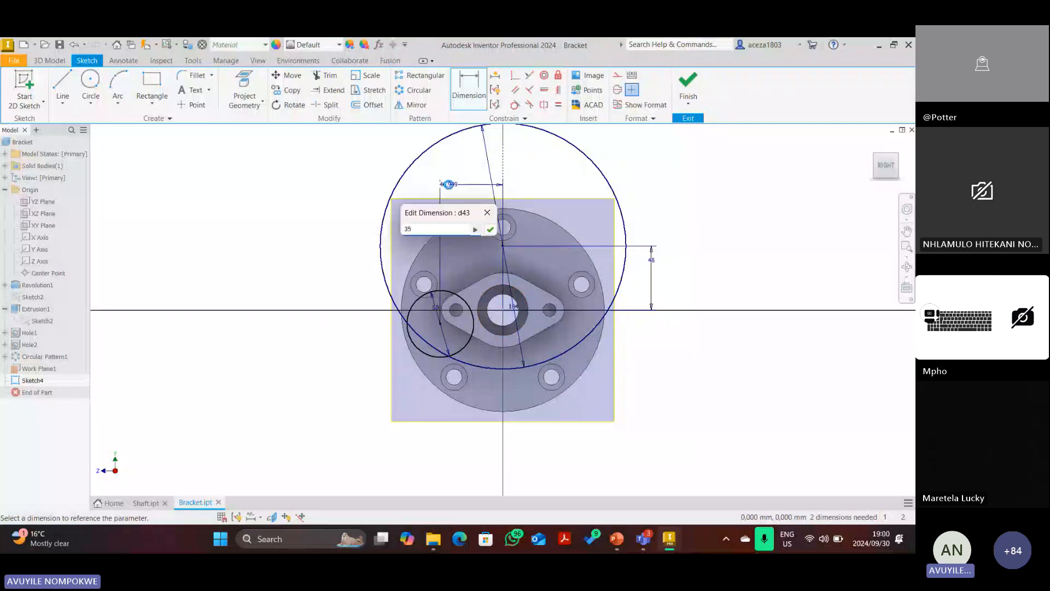
pyautogui.press('Return')
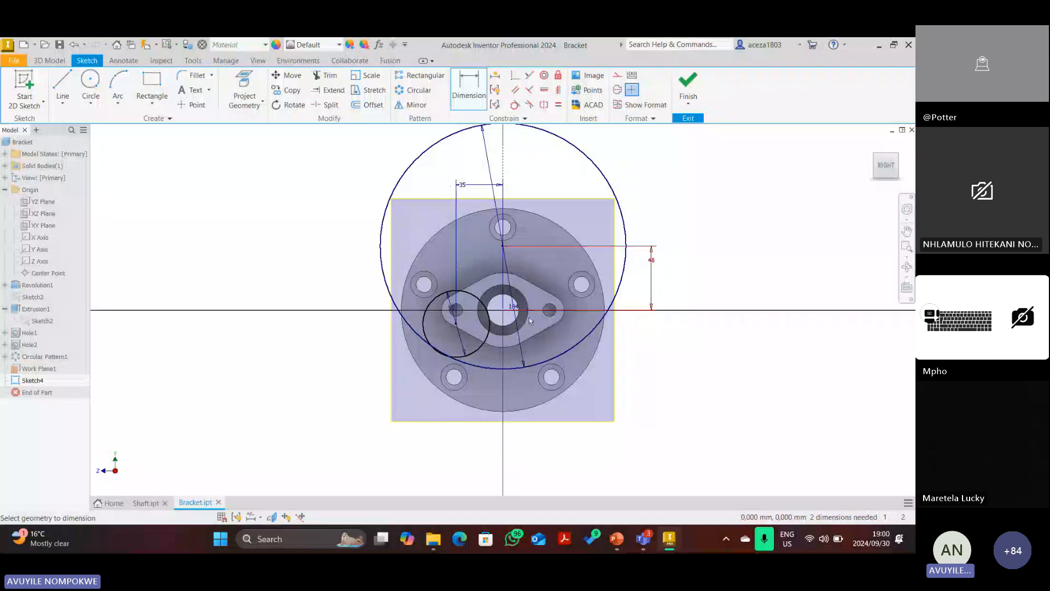
# Make the small circle tangent to the 184 mm circle.
pyautogui.scroll(-3, 482, 354)
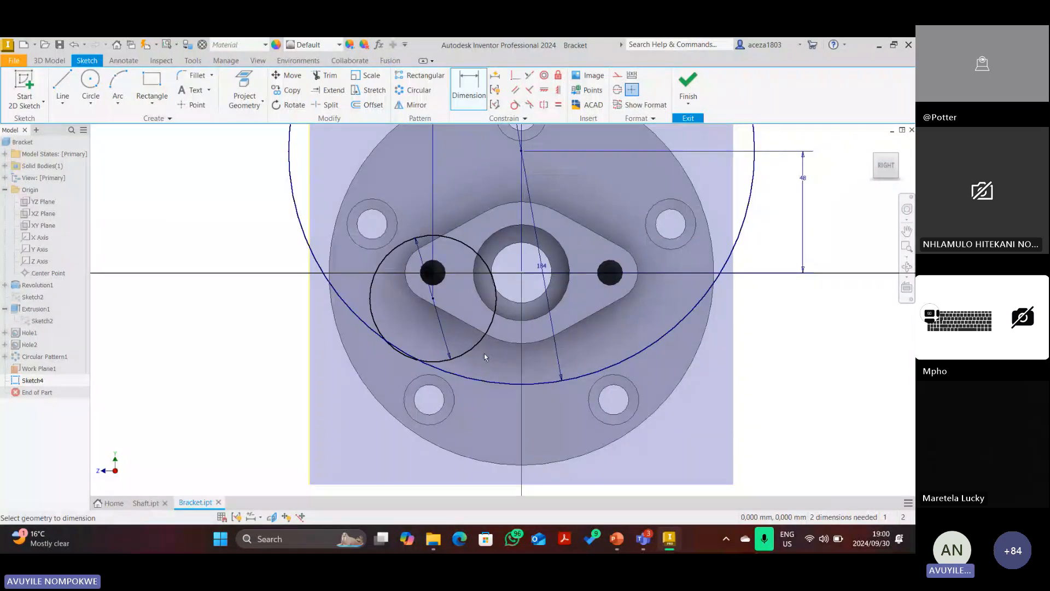
pyautogui.click(340, 298)
pyautogui.click(371, 306)
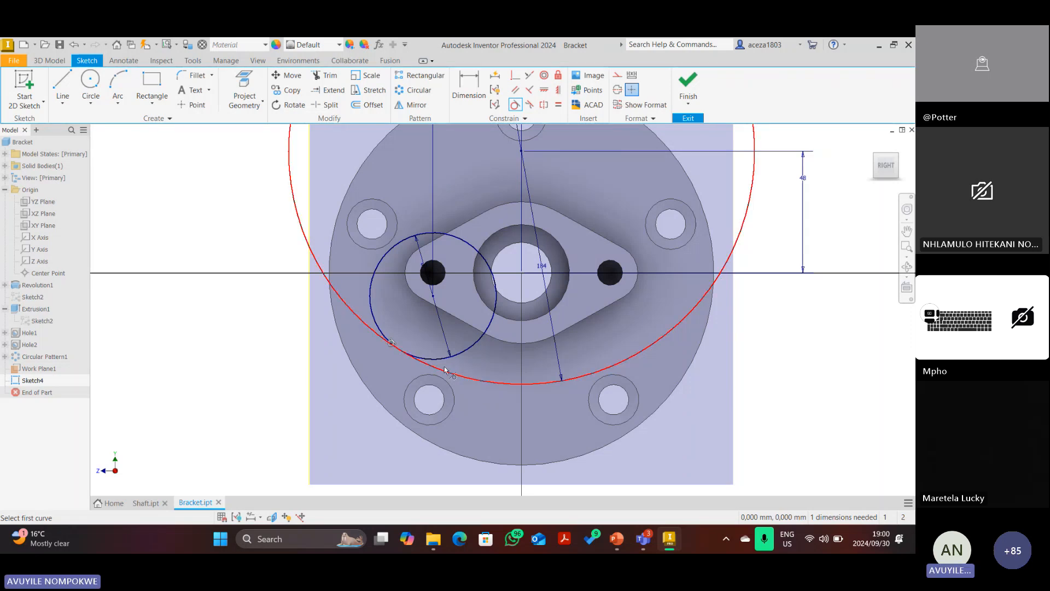
pyautogui.scroll(-3, 444, 370)
# In PowerPoint, delete the old red strokes at the left edge and the arrow near R25.
pyautogui.click(616, 539)
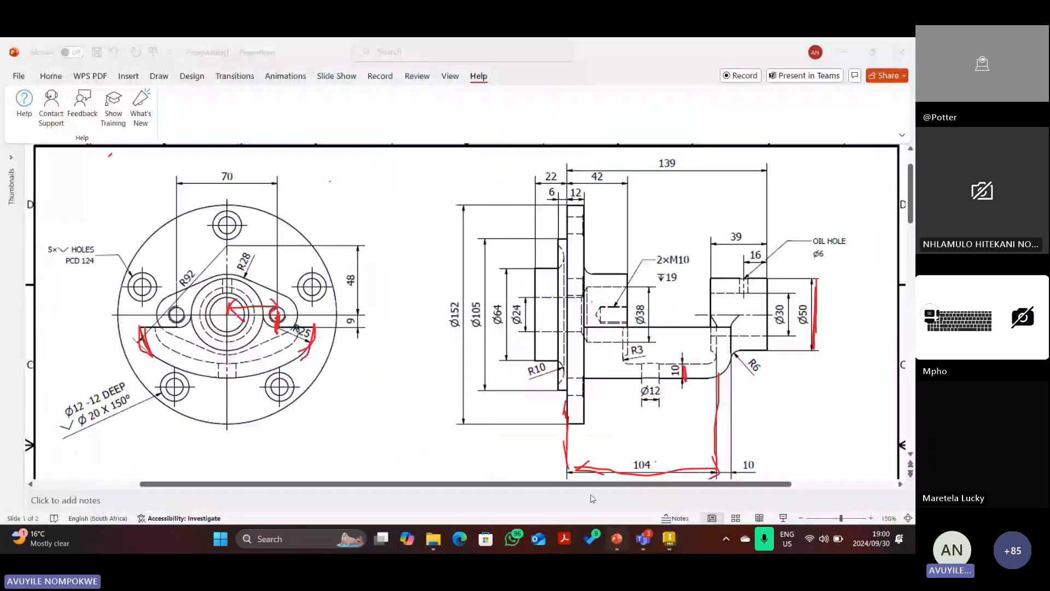
pyautogui.moveTo(144, 330); pyautogui.dragTo(185, 323)
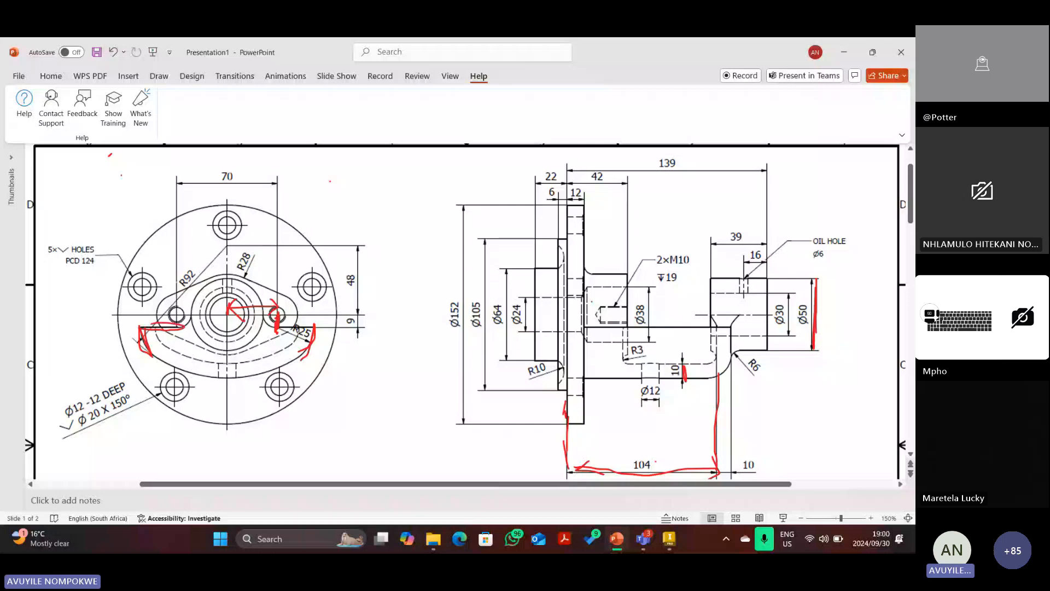
pyautogui.click(52, 78)
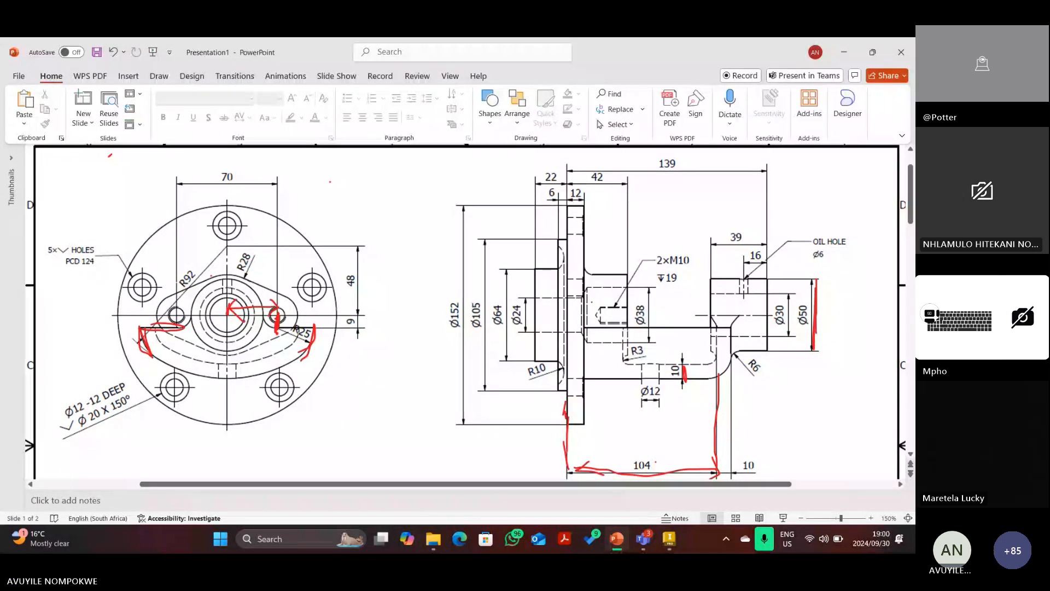
pyautogui.click(157, 329)
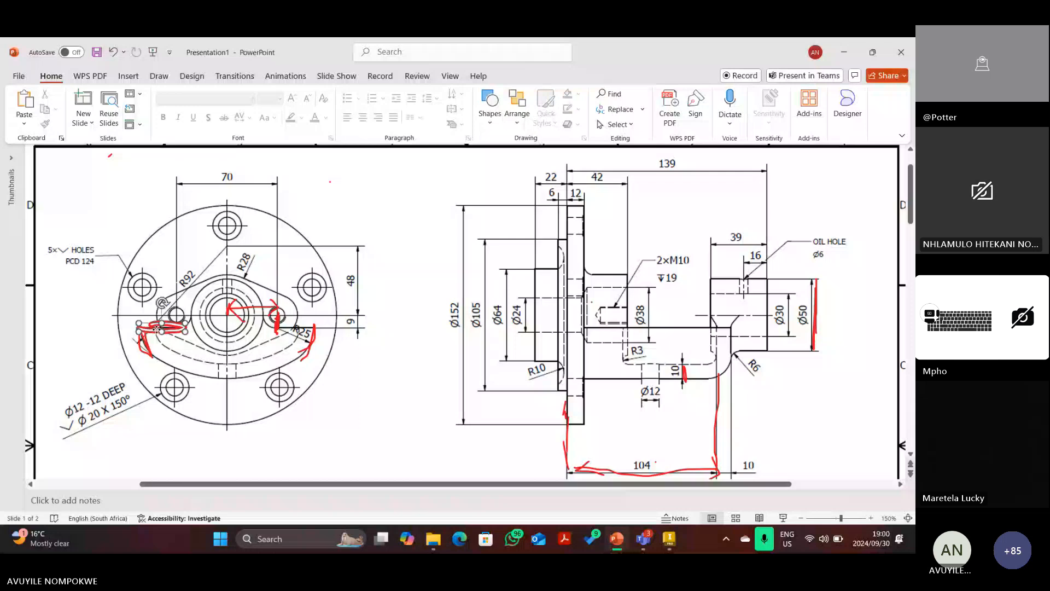
pyautogui.press('Delete')
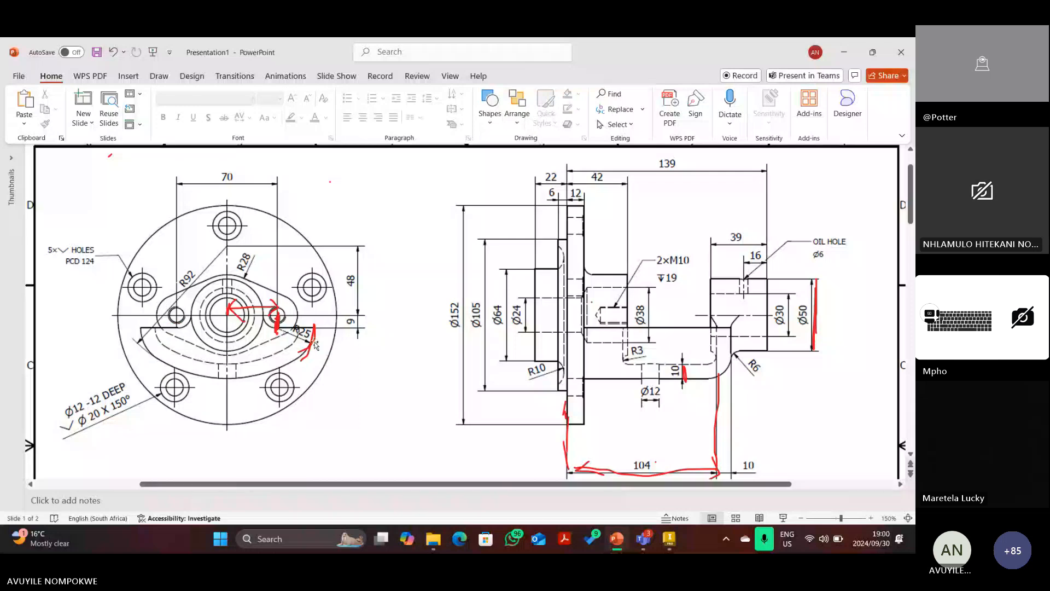
pyautogui.click(315, 346)
pyautogui.press('Delete')
# Redraw a short red line left of the hub, mark the 9 dimension, and return to Inventor.
pyautogui.click(159, 76)
pyautogui.click(139, 111)
pyautogui.moveTo(140, 326); pyautogui.dragTo(165, 327)
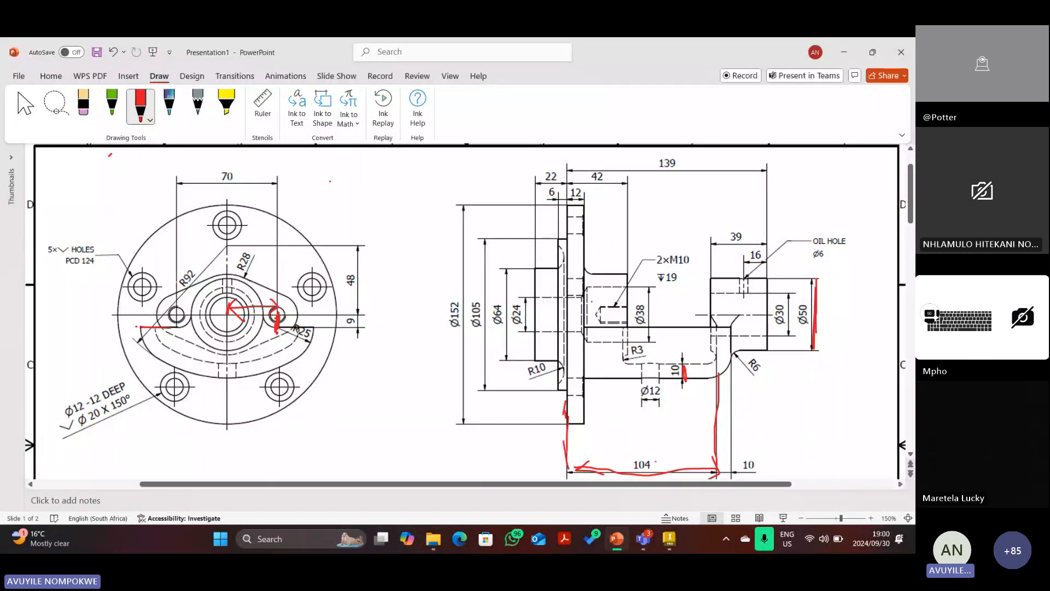
pyautogui.moveTo(130, 322); pyautogui.dragTo(140, 327)
pyautogui.hotkey('ctrl', 'z')
pyautogui.moveTo(360, 337); pyautogui.dragTo(363, 300)
pyautogui.click(667, 541)
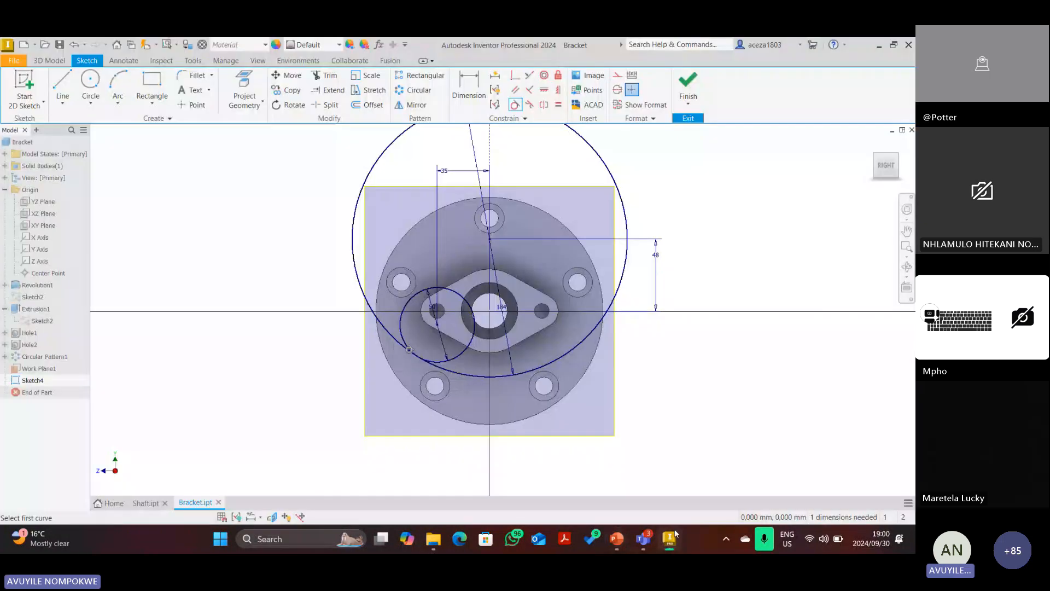
# Draw a horizontal line from left of the small circle to right of the hub.
pyautogui.click(63, 82)
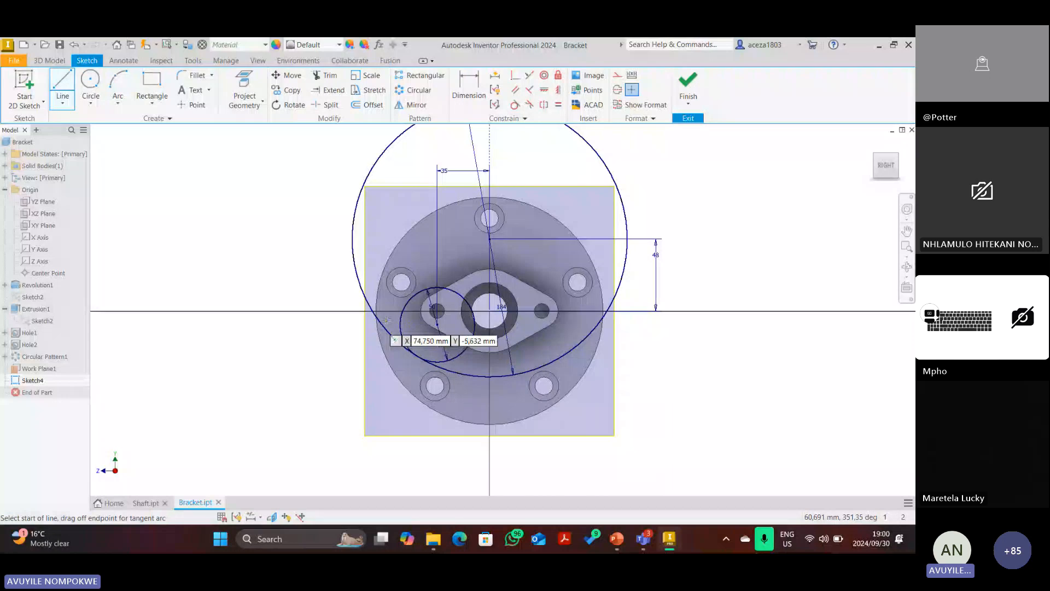
pyautogui.click(387, 320)
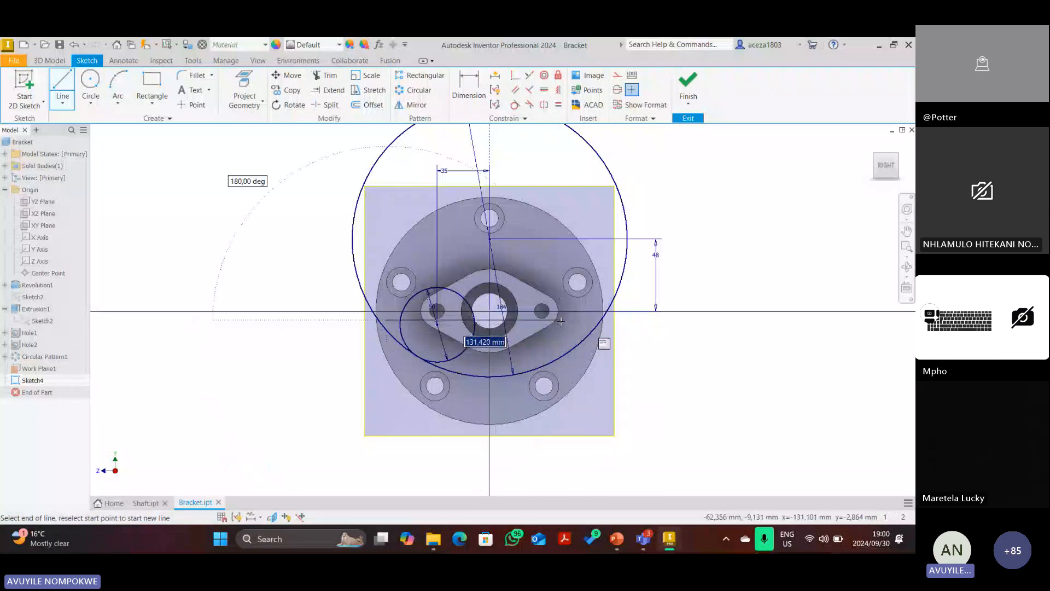
pyautogui.click(564, 319)
pyautogui.press('Escape')
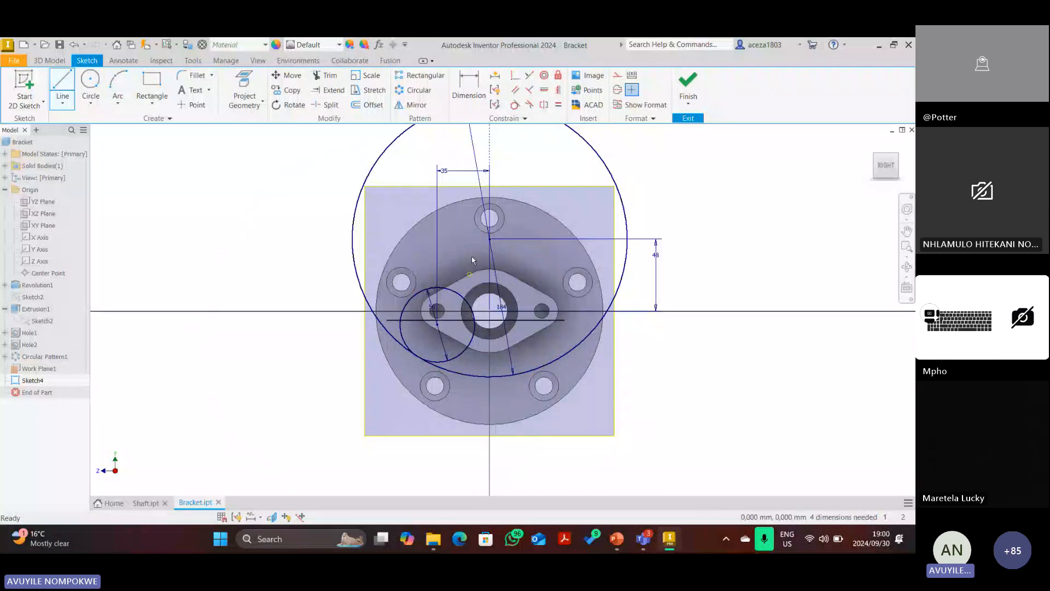
# Dimension the horizontal line 9 mm from the origin, then switch to the PowerPoint drawing.
pyautogui.click(473, 77)
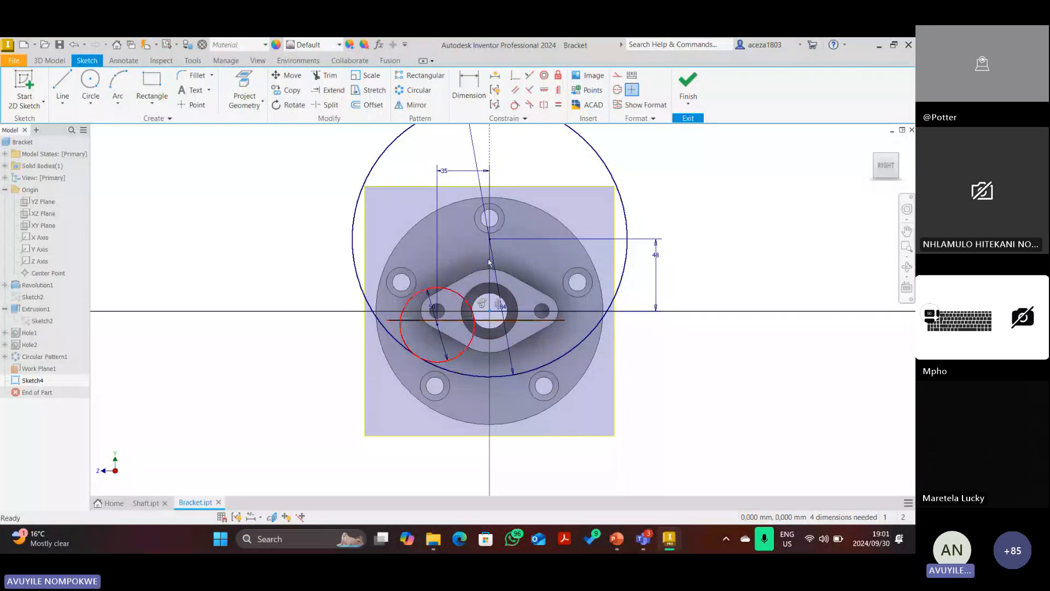
pyautogui.click(476, 320)
pyautogui.click(489, 310)
pyautogui.click(299, 291)
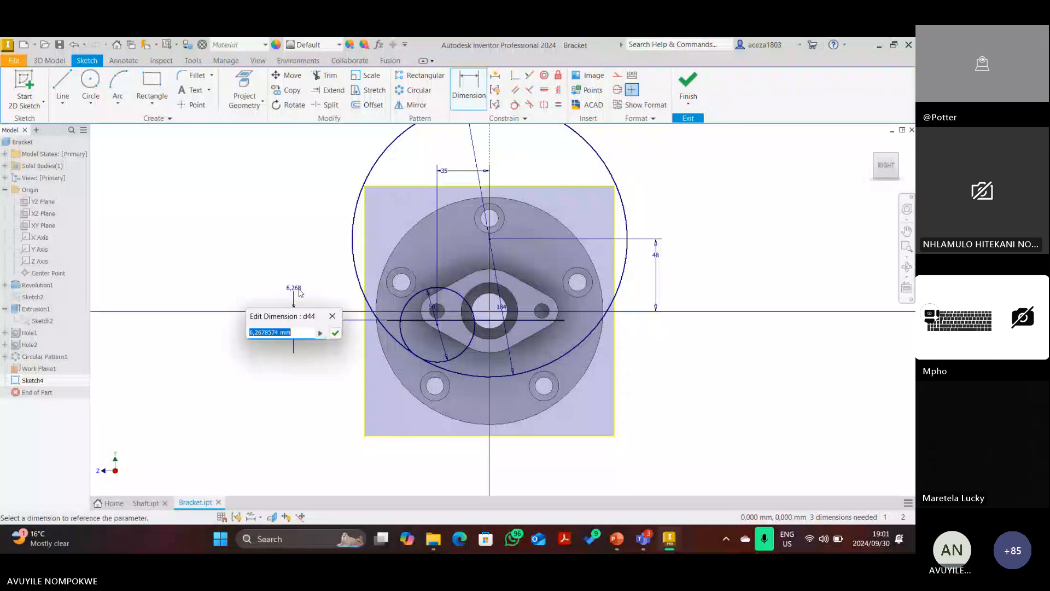
pyautogui.write('9')
pyautogui.press('Return')
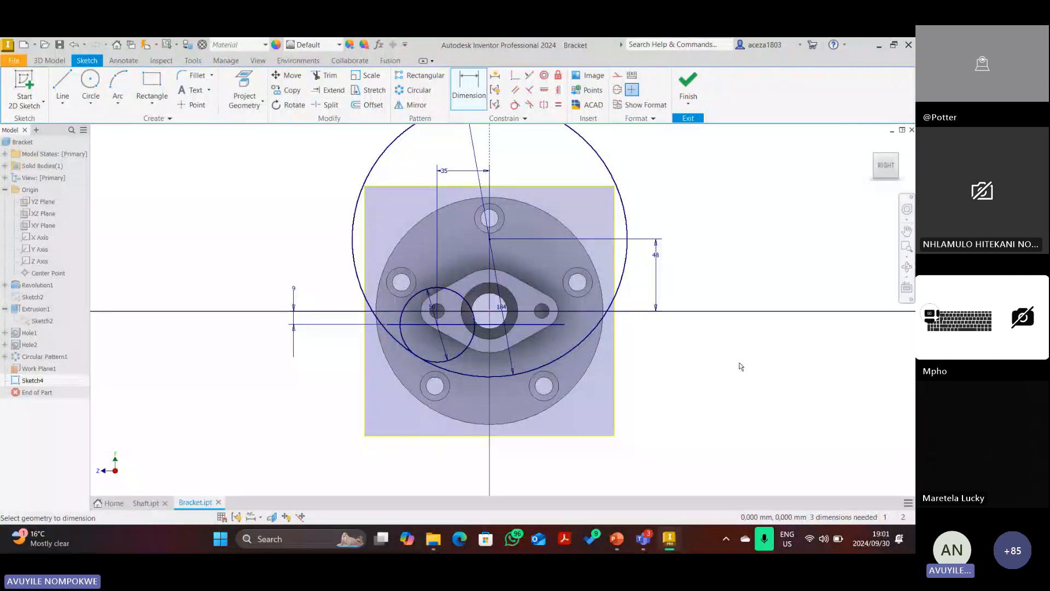
pyautogui.click(617, 539)
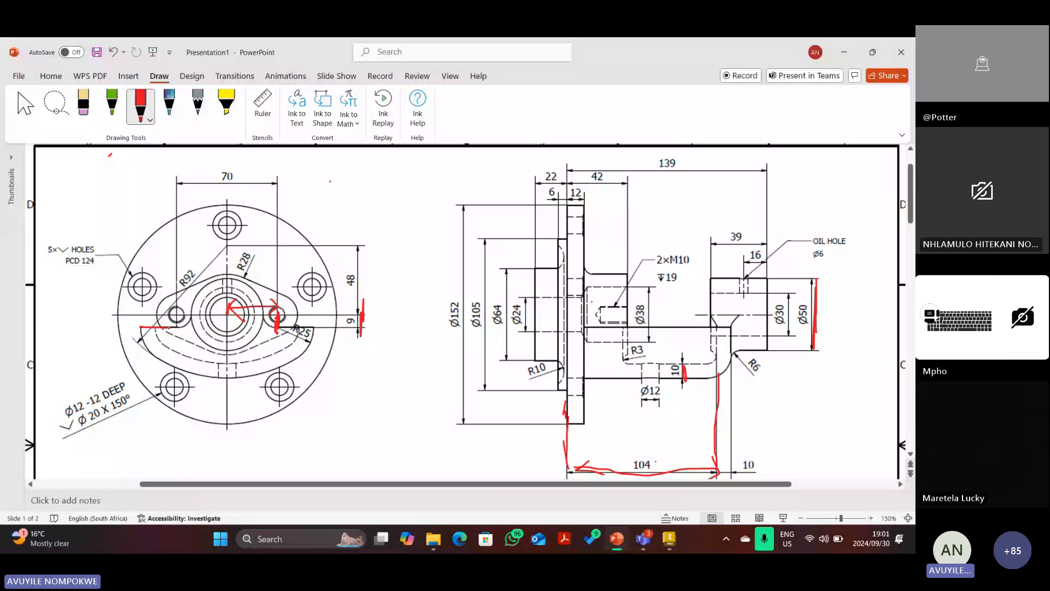
# Redo the red freehand trace of the rib's curve from the left lug over the hub to the right boss.
pyautogui.moveTo(169, 326)
pyautogui.mouseDown()
pyautogui.moveTo(194, 315)
pyautogui.moveTo(170, 327)
pyautogui.mouseUp()
pyautogui.moveTo(191, 320)
pyautogui.mouseDown()
pyautogui.moveTo(227, 284)
pyautogui.moveTo(250, 292)
pyautogui.mouseUp()
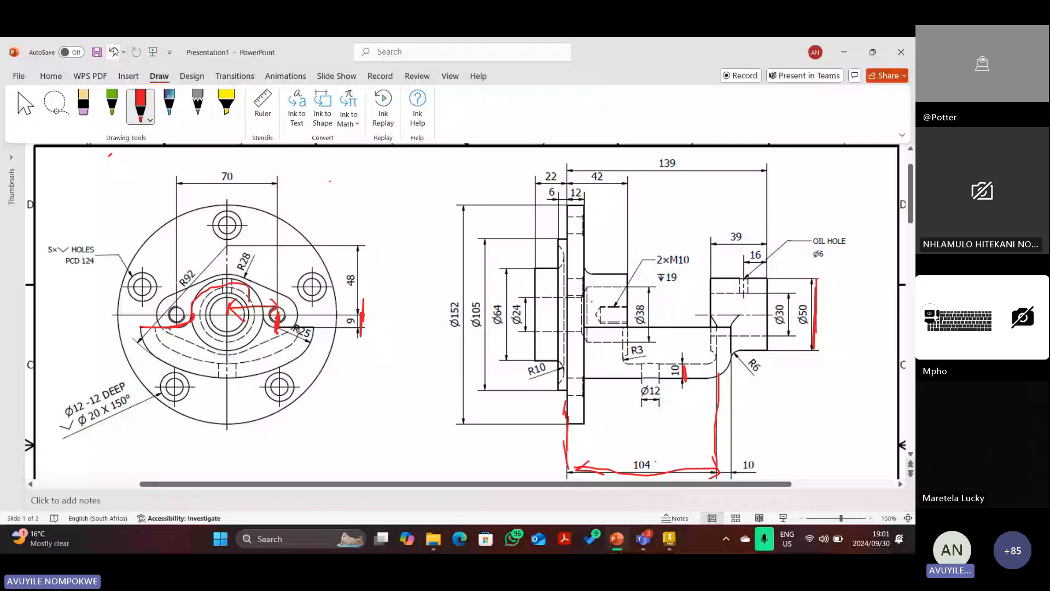
pyautogui.click(114, 51)
pyautogui.click(150, 119)
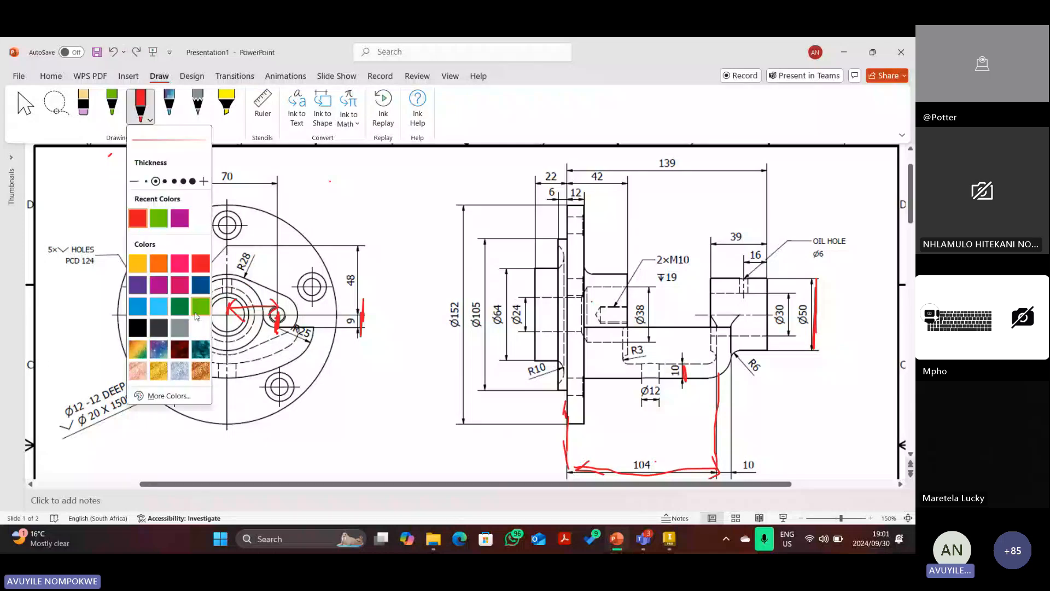
pyautogui.click(195, 314)
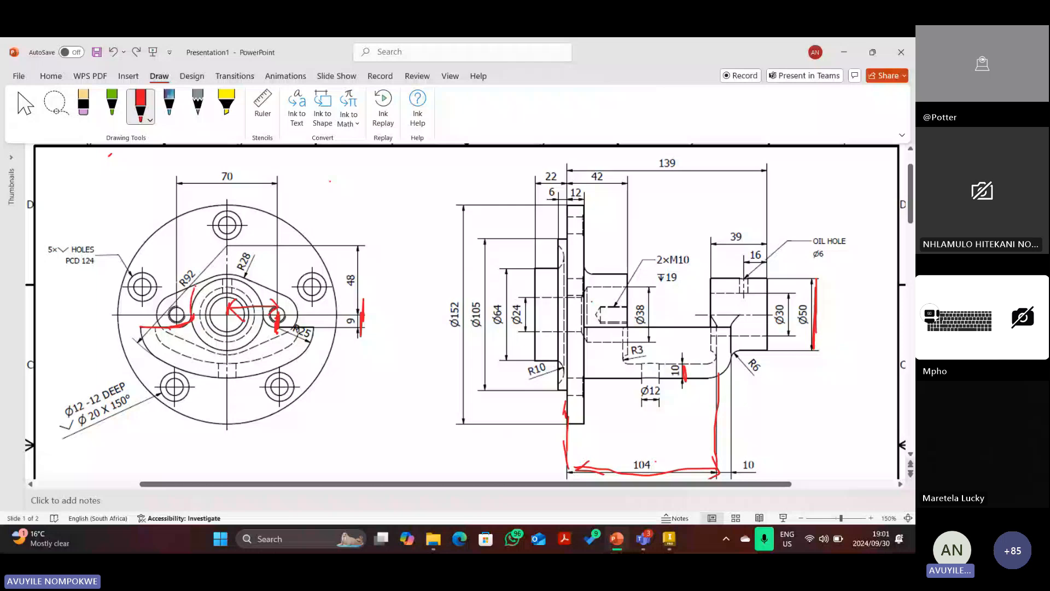
pyautogui.moveTo(193, 316); pyautogui.dragTo(310, 331)
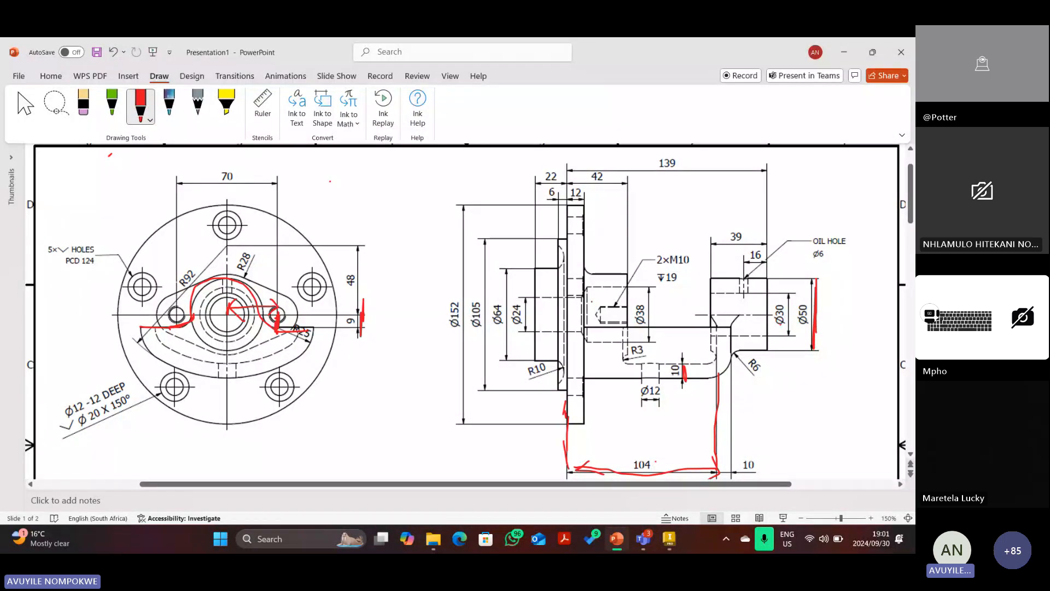
pyautogui.click(670, 537)
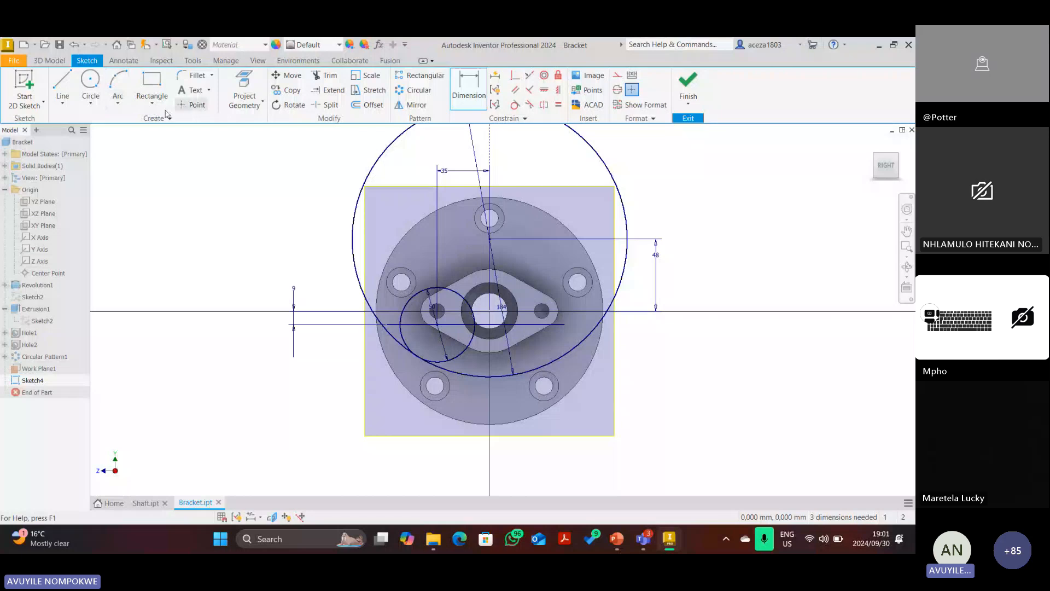
# Draw a 50 mm diameter circle centred on the origin around the hub bore.
pyautogui.click(90, 81)
pyautogui.click(493, 310)
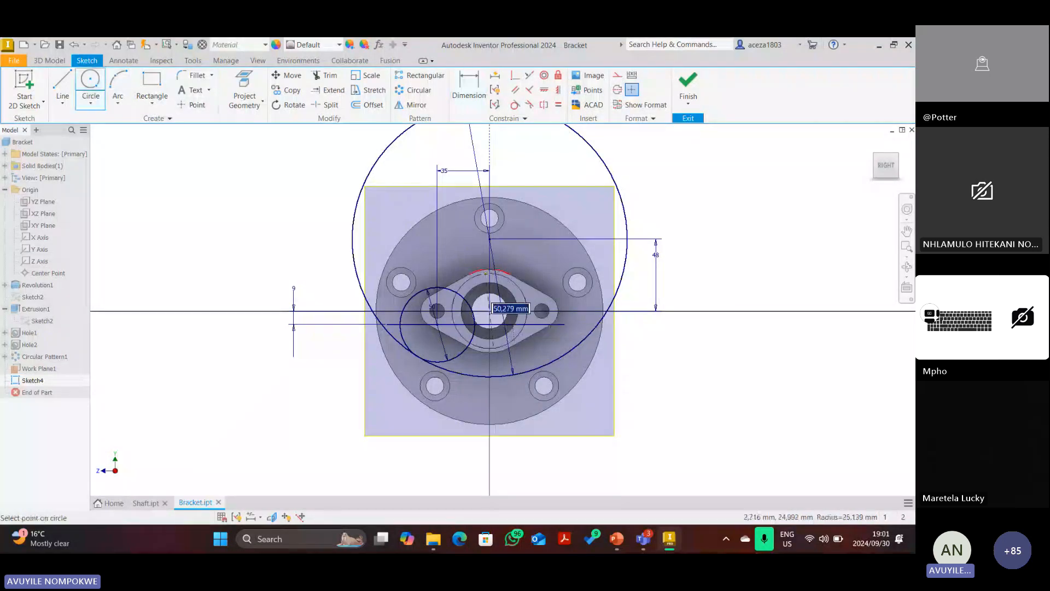
pyautogui.write('50')
pyautogui.press('Return')
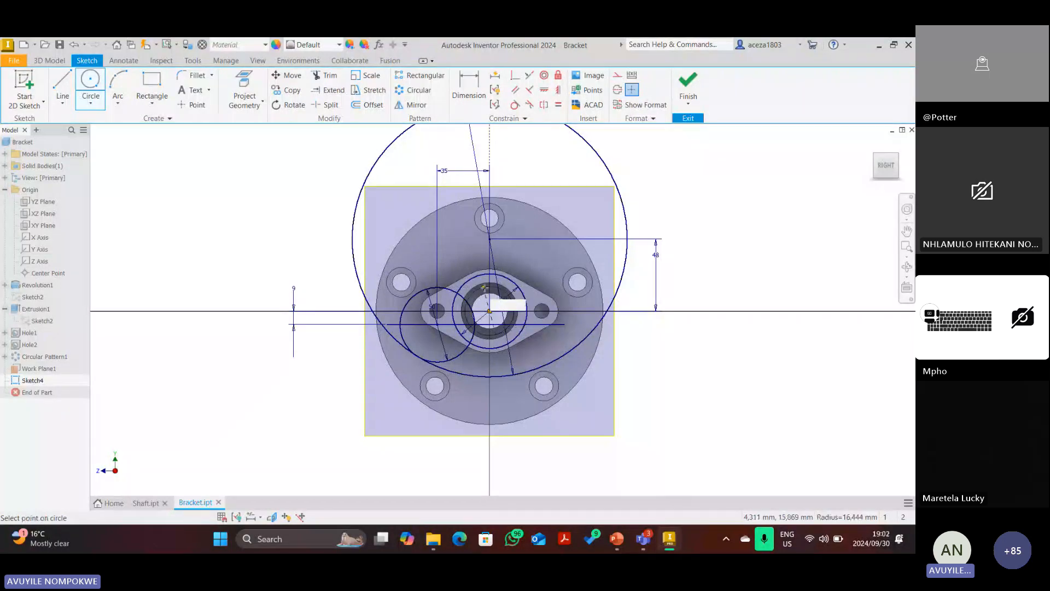
pyautogui.scroll(3, 478, 315)
pyautogui.scroll(-3, 484, 322)
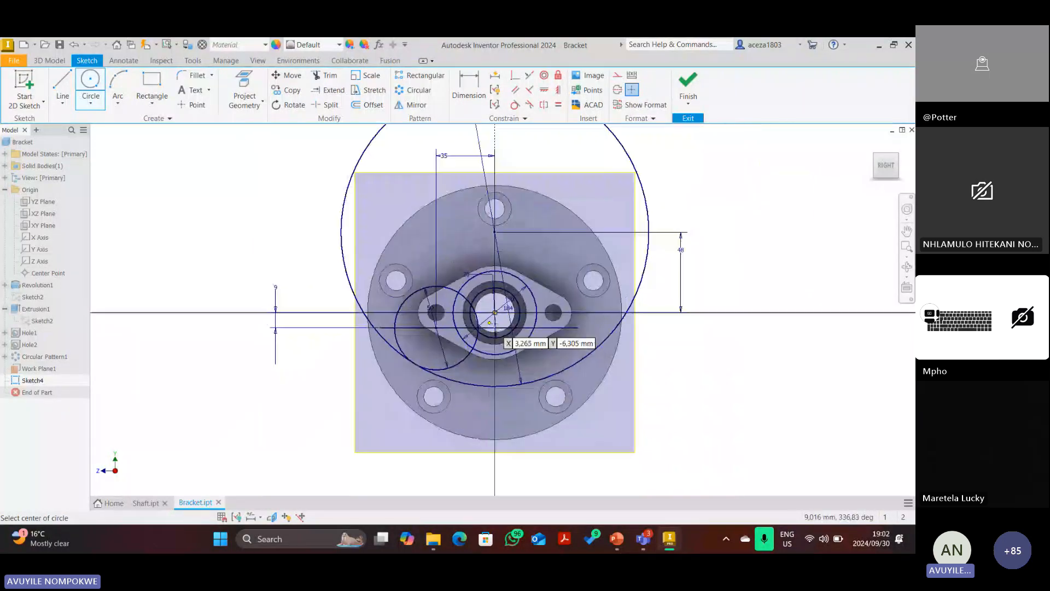
# Attempt a constraint between the new circle and a second curve, dismissing the over-constraint warning.
pyautogui.click(515, 75)
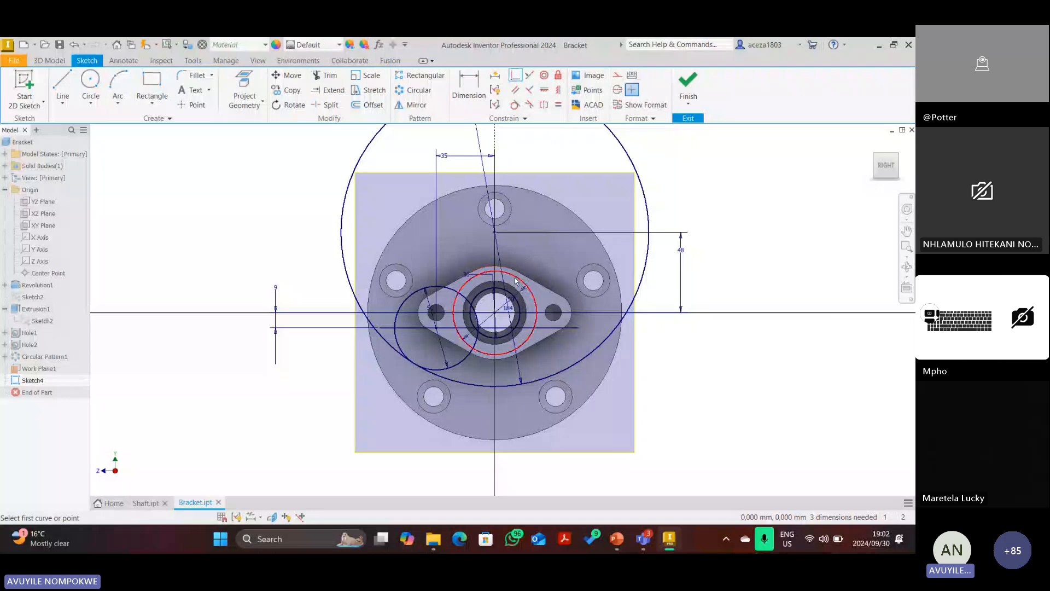
pyautogui.click(492, 322)
pyautogui.click(502, 336)
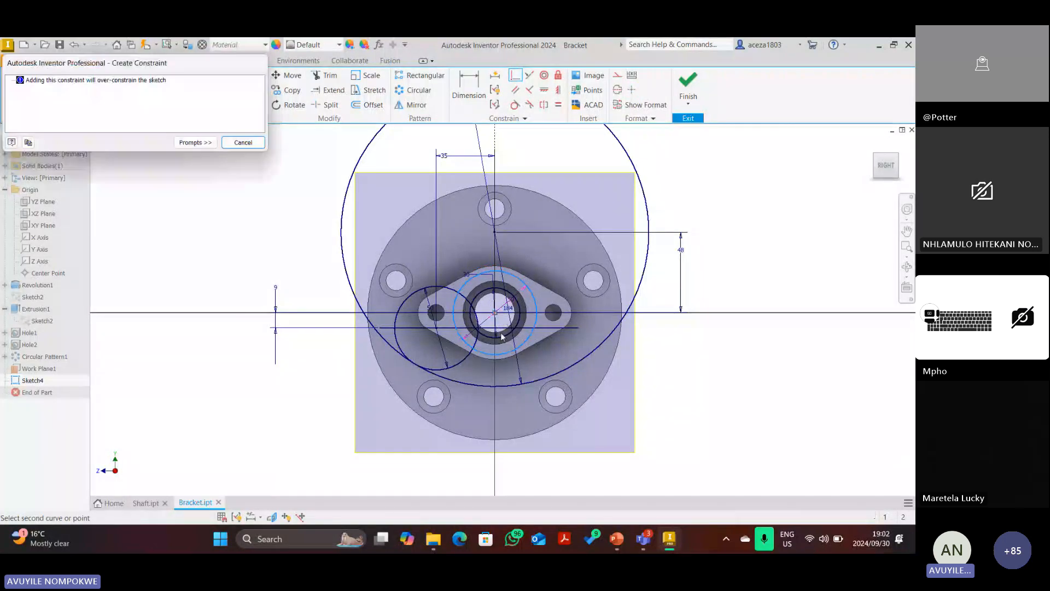
pyautogui.click(243, 142)
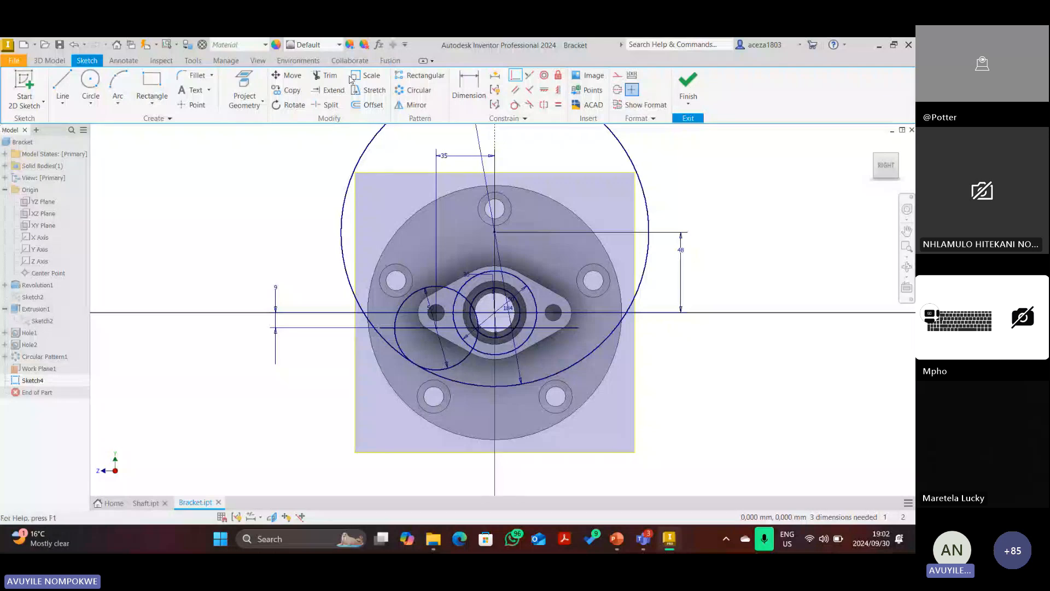
# Trim the small circle's upper-left and lower pieces, leaving a curved arc.
pyautogui.click(330, 76)
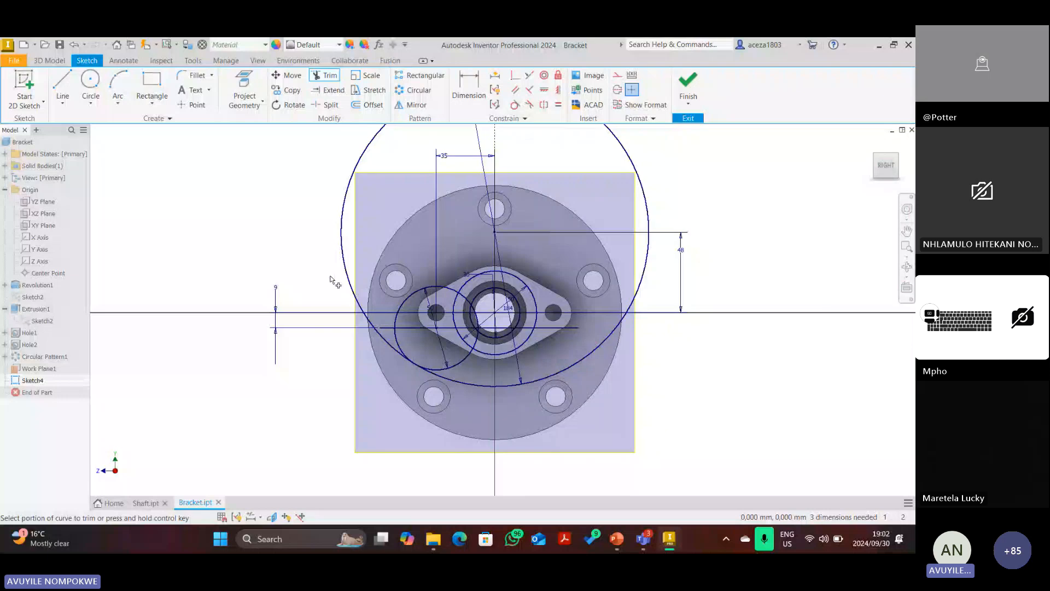
pyautogui.scroll(3, 417, 370)
pyautogui.scroll(-3, 416, 371)
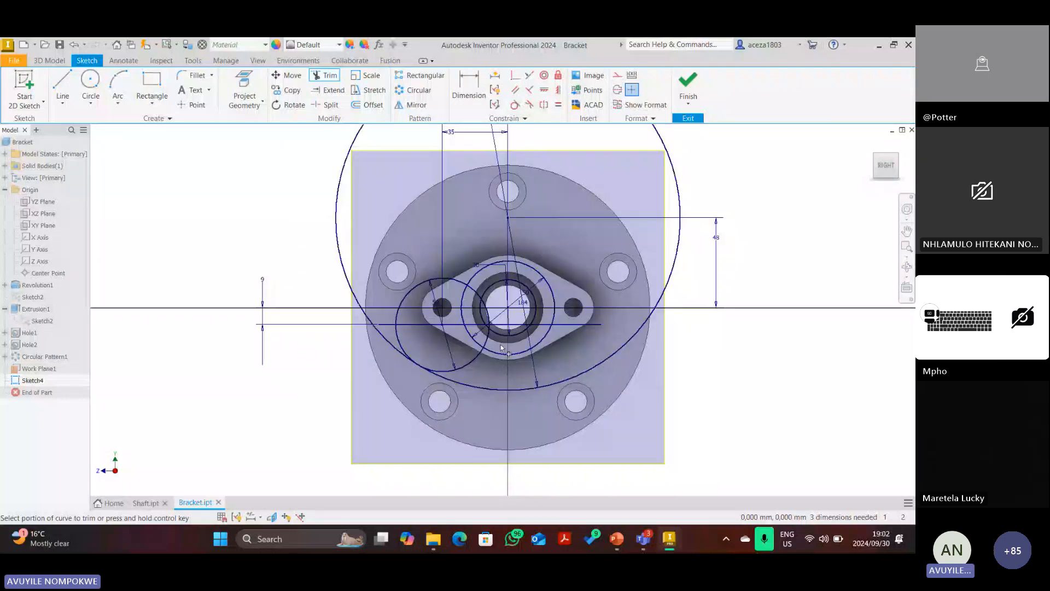
pyautogui.press('Escape')
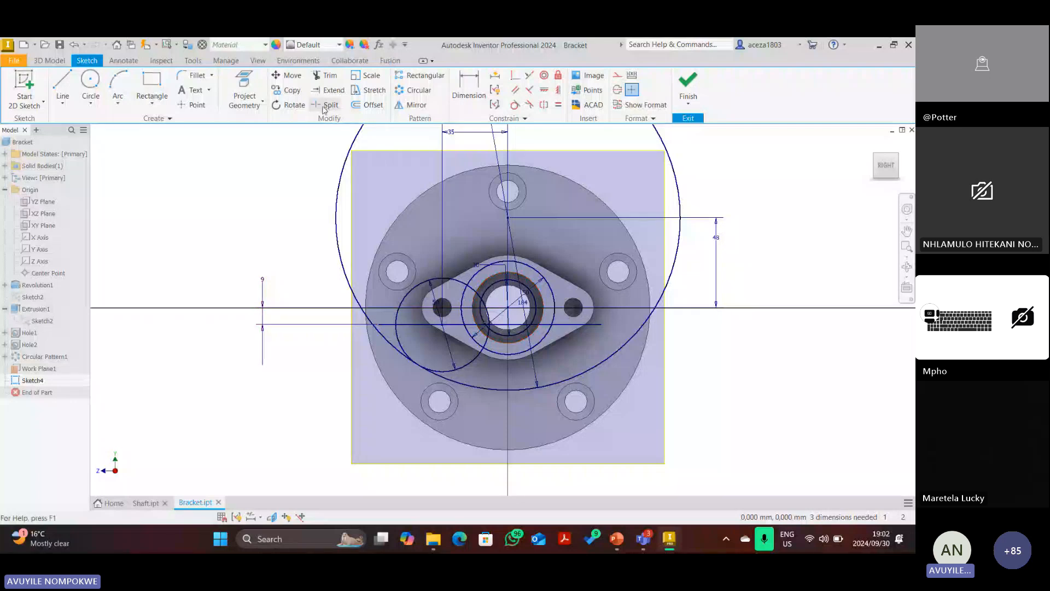
pyautogui.click(325, 78)
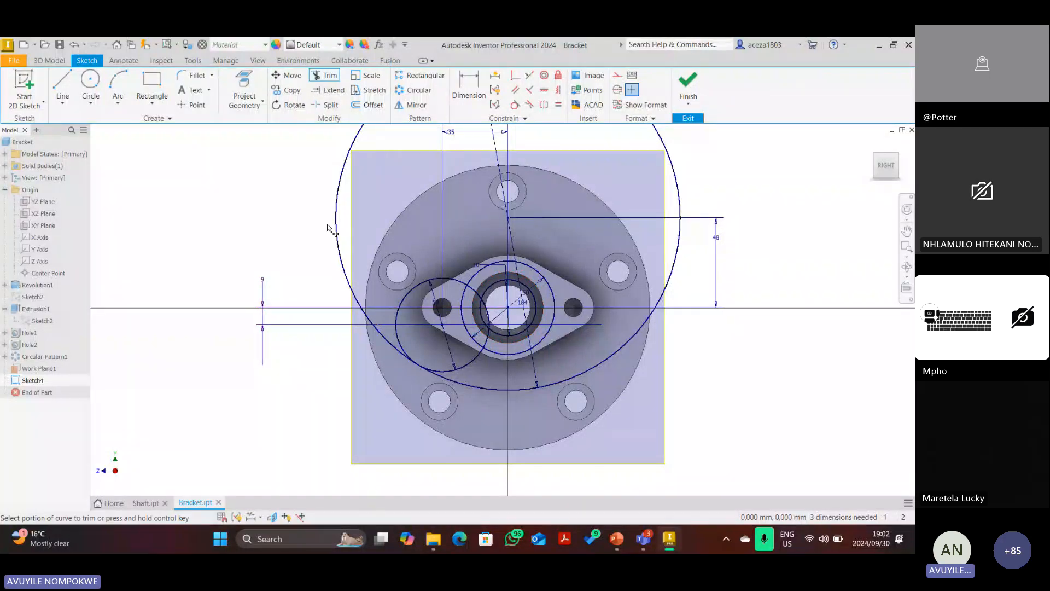
pyautogui.click(448, 283)
pyautogui.click(476, 361)
pyautogui.click(487, 335)
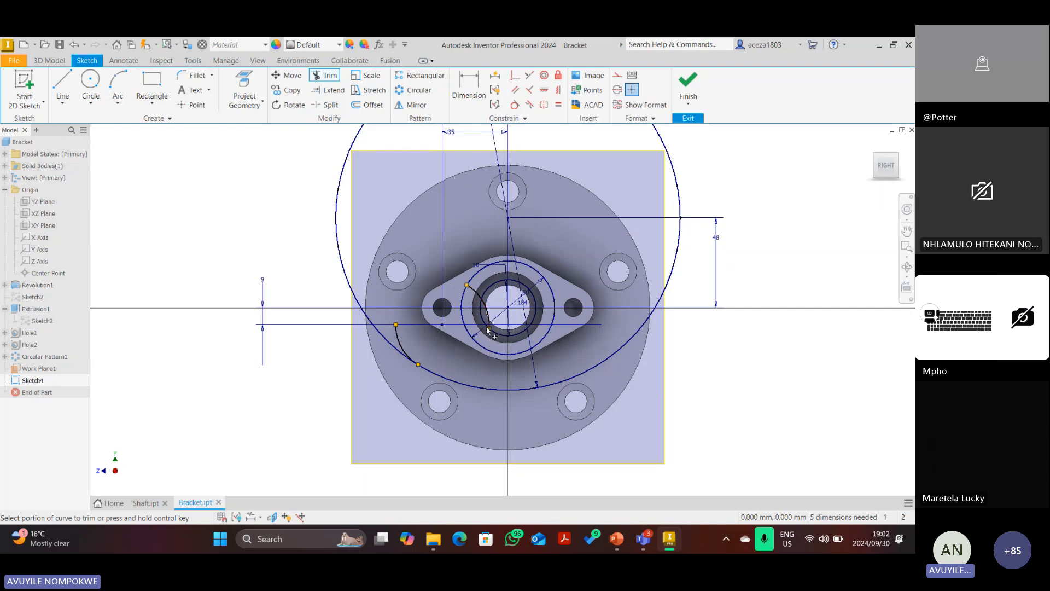
pyautogui.click(486, 316)
pyautogui.scroll(-5, 486, 325)
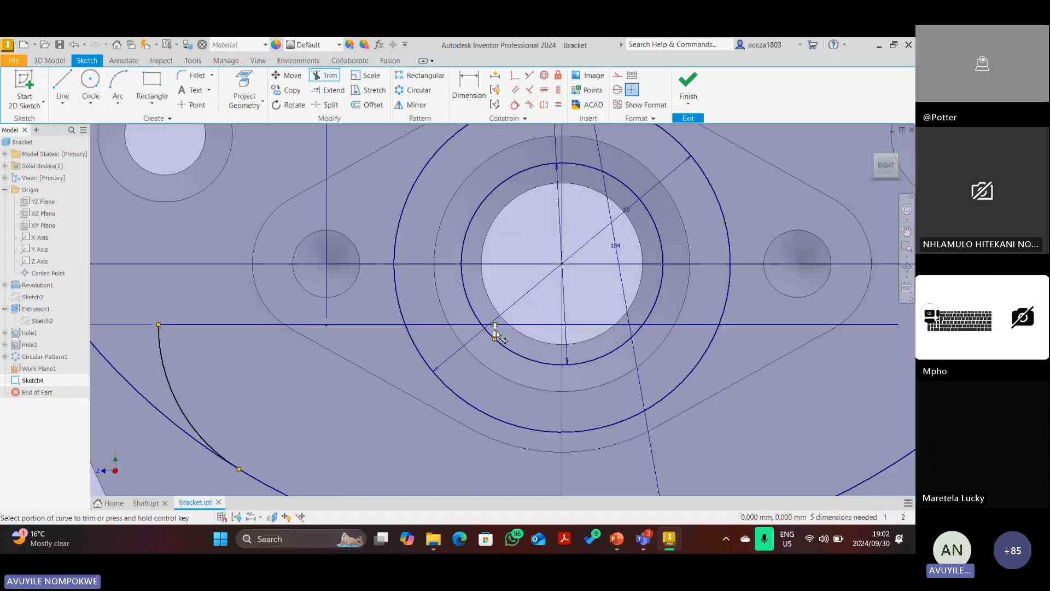
pyautogui.click(495, 329)
# Trim the horizontal line's pieces inside and right of the 50 mm circle, leaving the 9 mm line at the hub.
pyautogui.scroll(4, 512, 299)
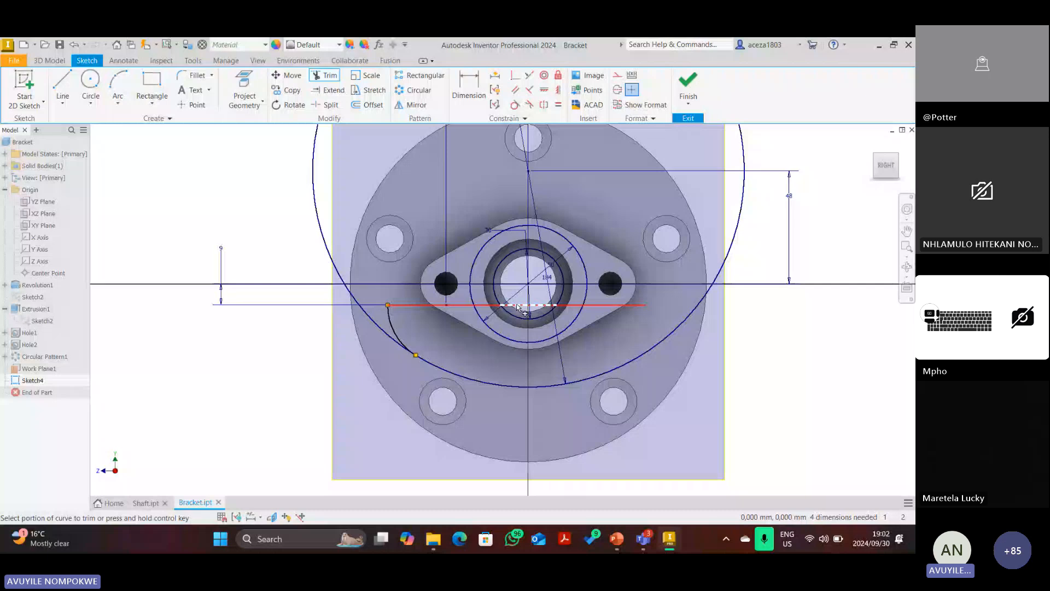
pyautogui.click(518, 306)
pyautogui.click(596, 304)
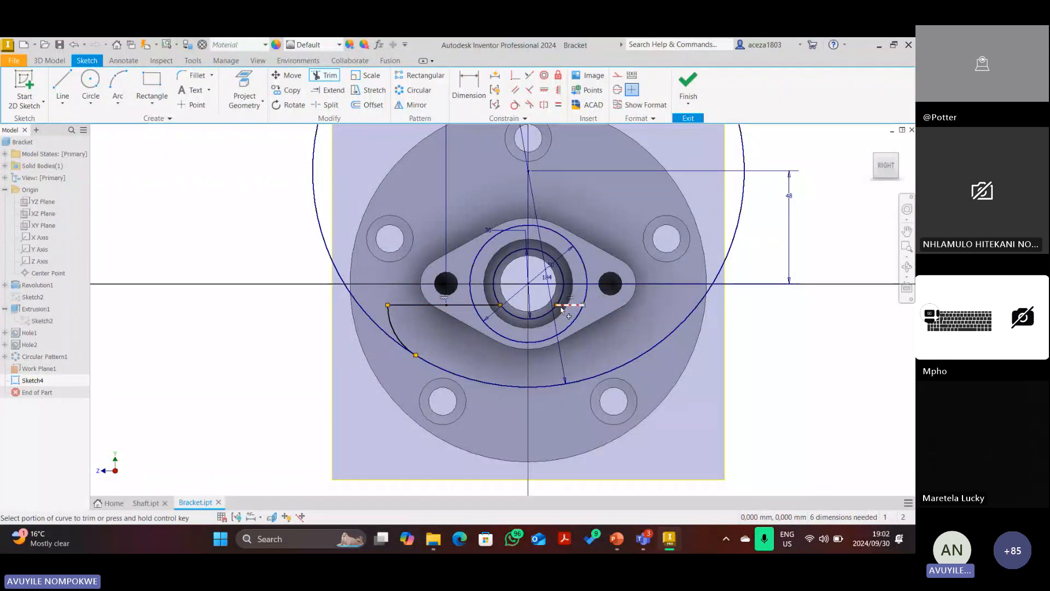
pyautogui.click(561, 306)
pyautogui.click(486, 305)
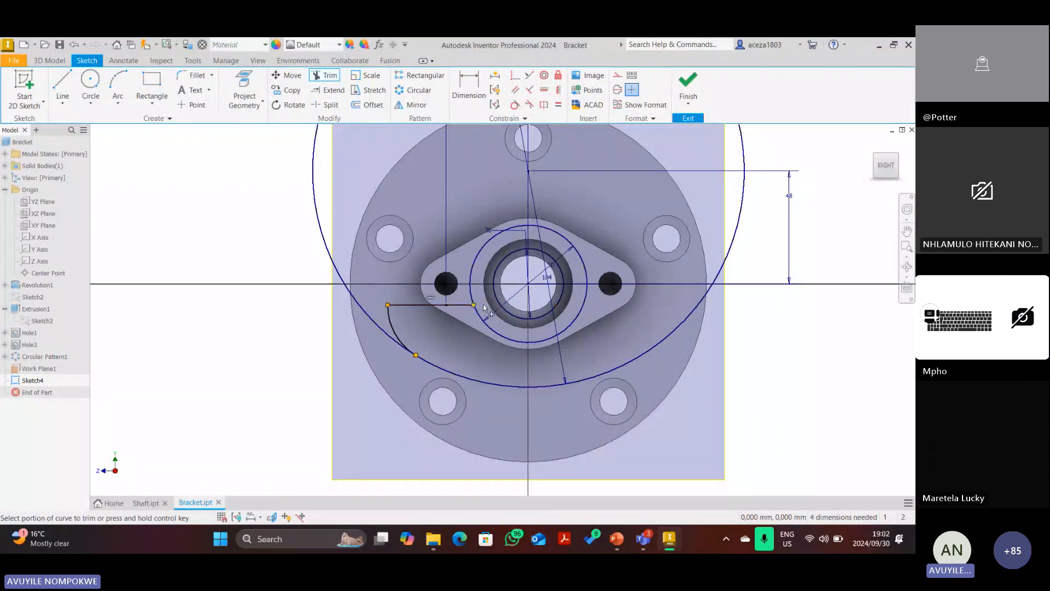
pyautogui.scroll(3, 438, 310)
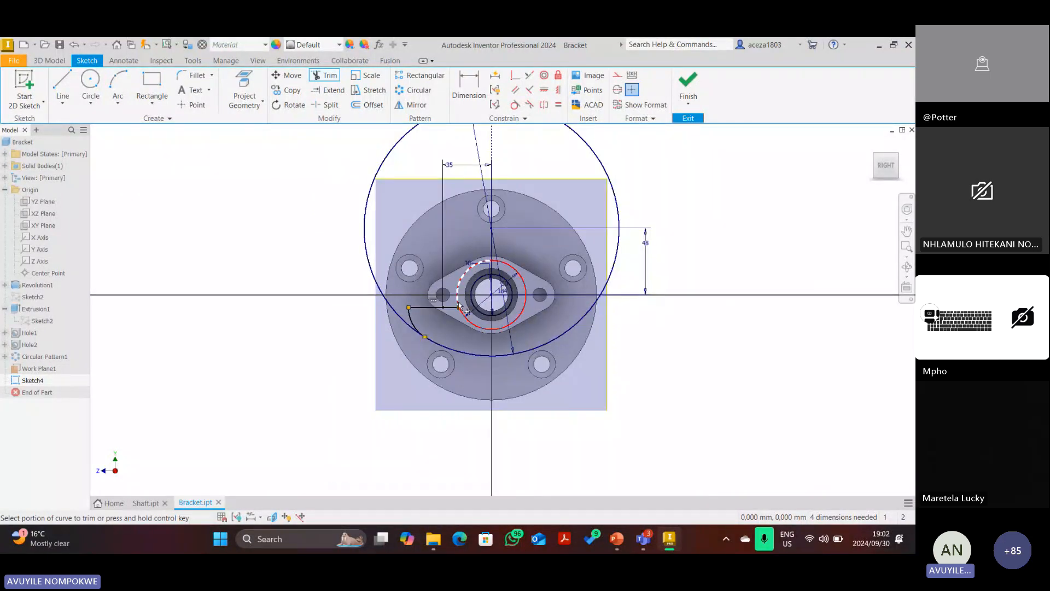
# Draw a vertical line up from the horizontal line, tangent to the 50 mm circle.
pyautogui.click(64, 82)
pyautogui.scroll(3, 454, 296)
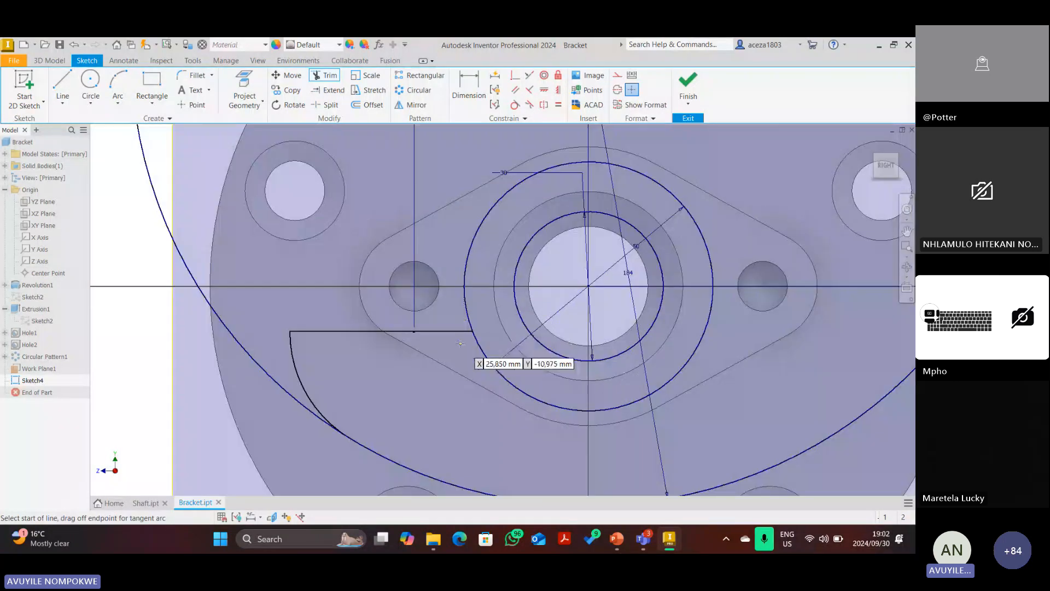
pyautogui.click(460, 343)
pyautogui.click(459, 196)
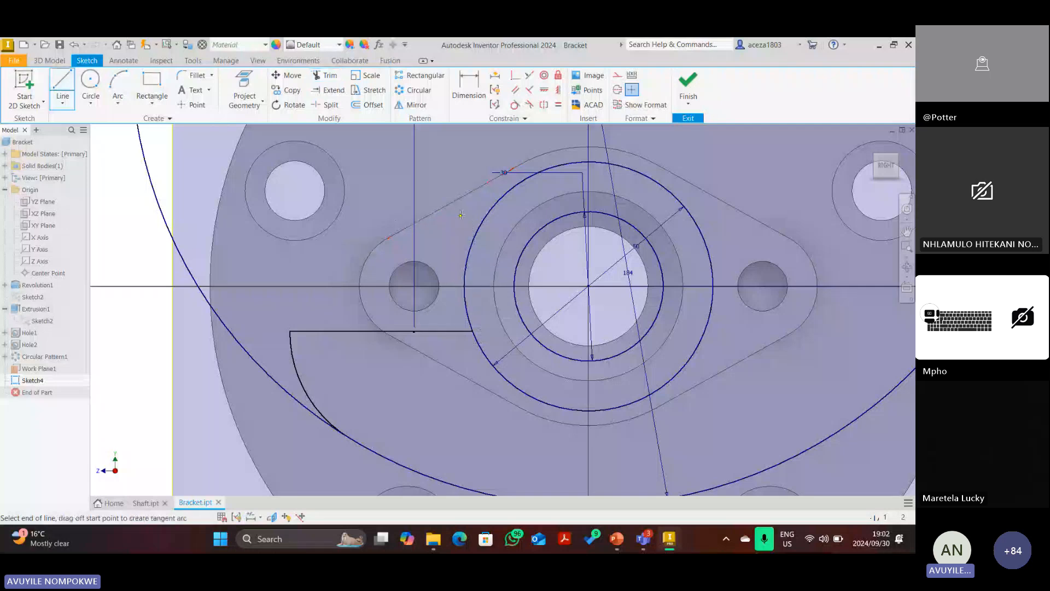
pyautogui.press('Escape')
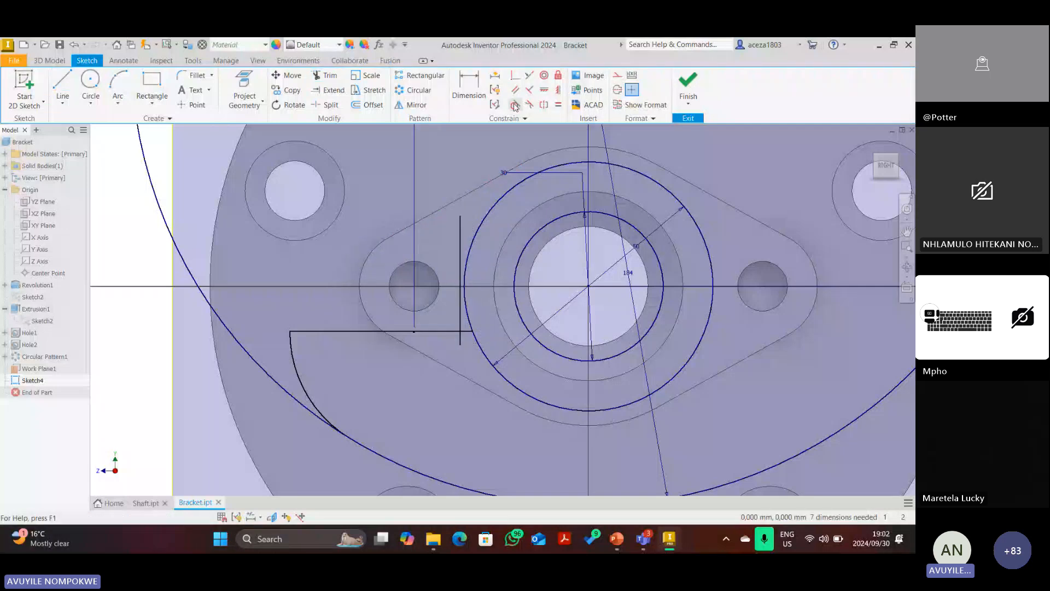
pyautogui.click(514, 105)
pyautogui.click(460, 242)
pyautogui.click(469, 249)
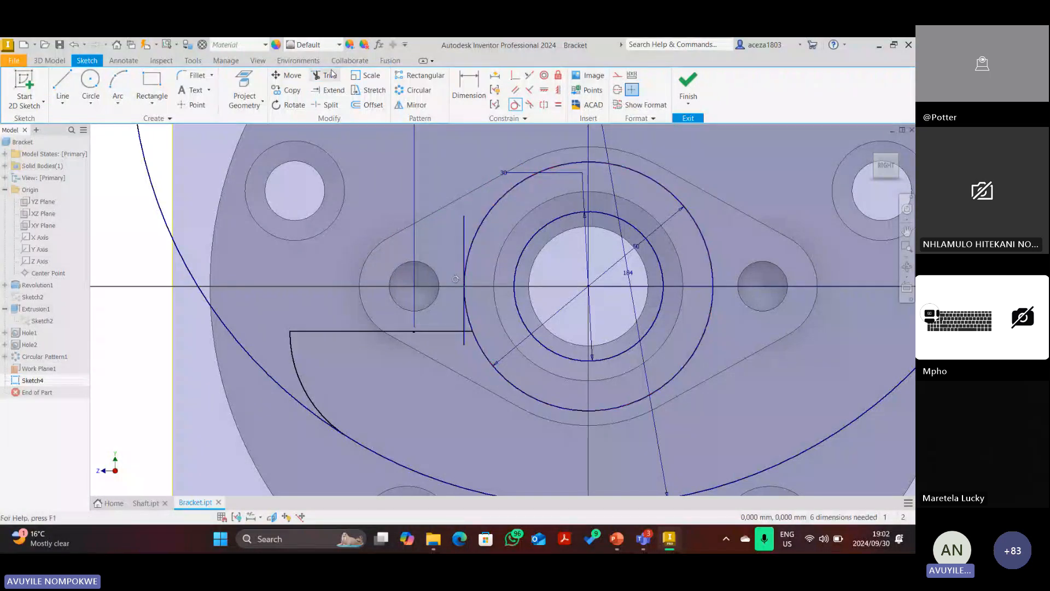
# Trim the horizontal and vertical line stubs into a corner, then bring PowerPoint forward.
pyautogui.click(330, 75)
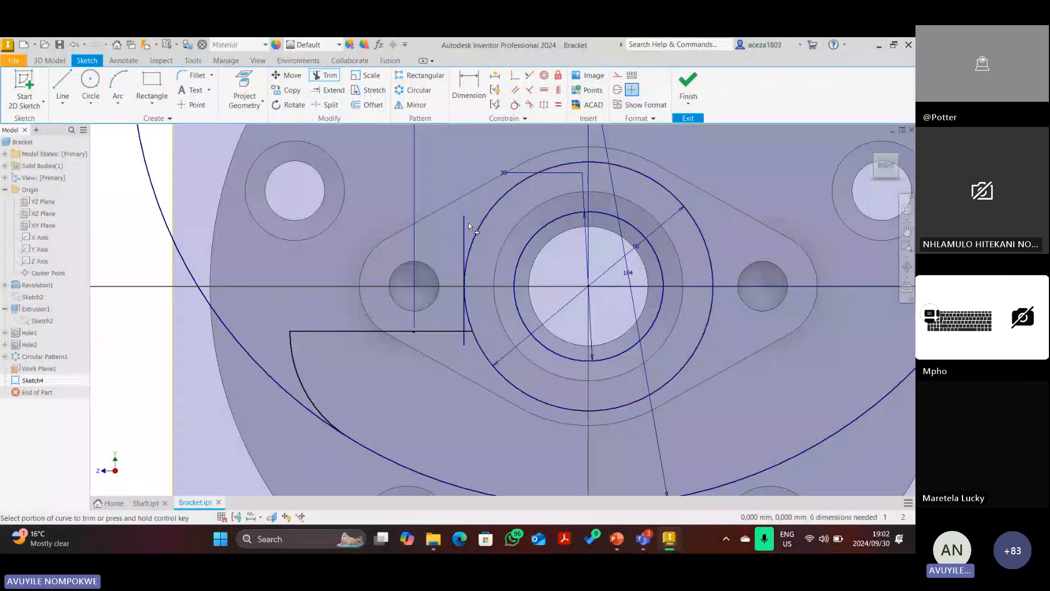
pyautogui.click(469, 331)
pyautogui.click(464, 339)
pyautogui.scroll(2, 459, 331)
pyautogui.scroll(3, 448, 314)
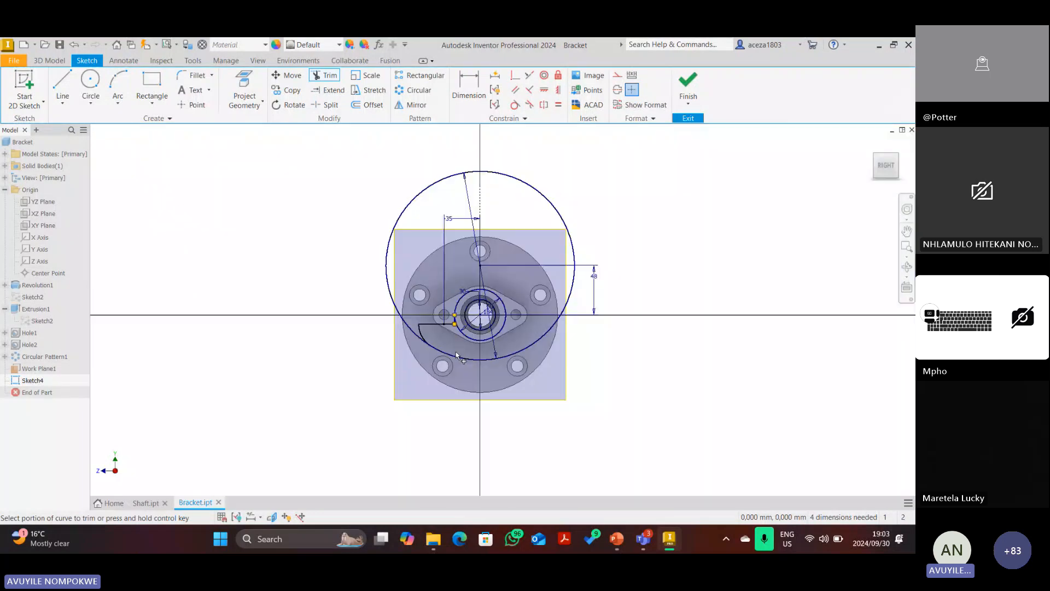
pyautogui.scroll(-5, 455, 308)
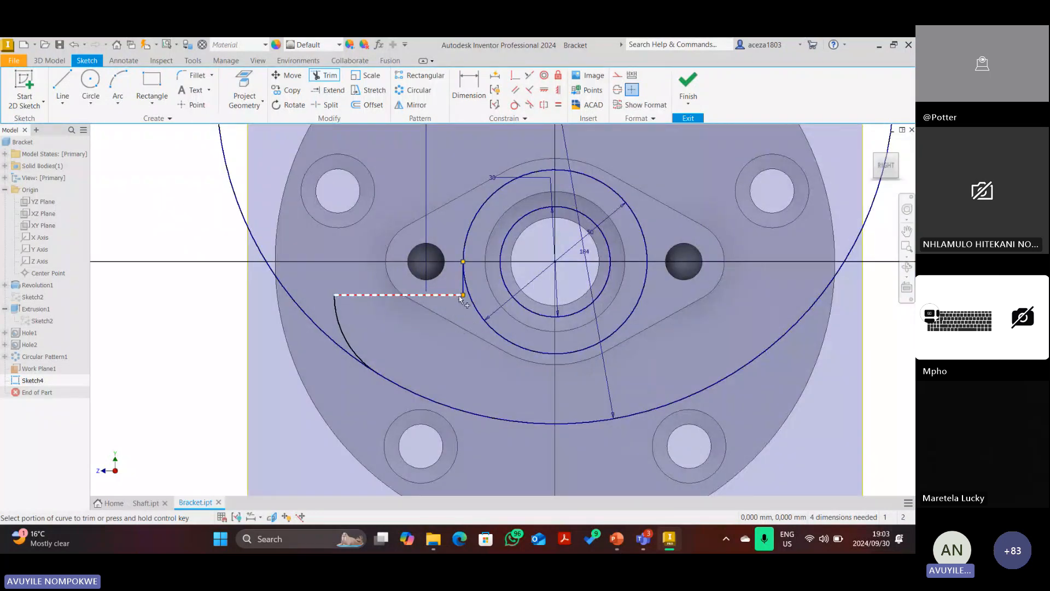
pyautogui.scroll(2, 465, 322)
pyautogui.scroll(2, 454, 342)
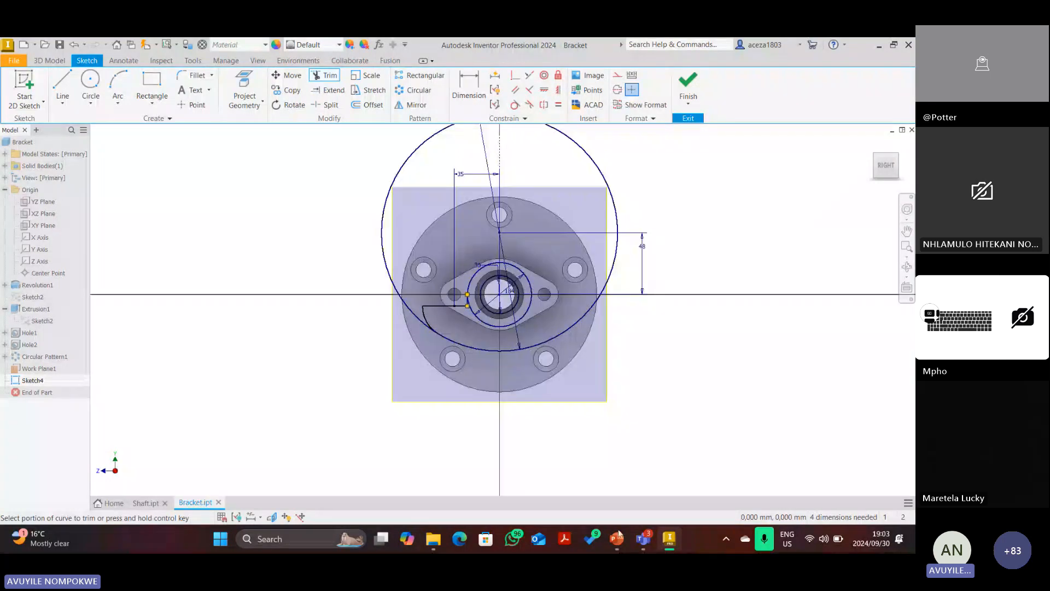
pyautogui.click(617, 539)
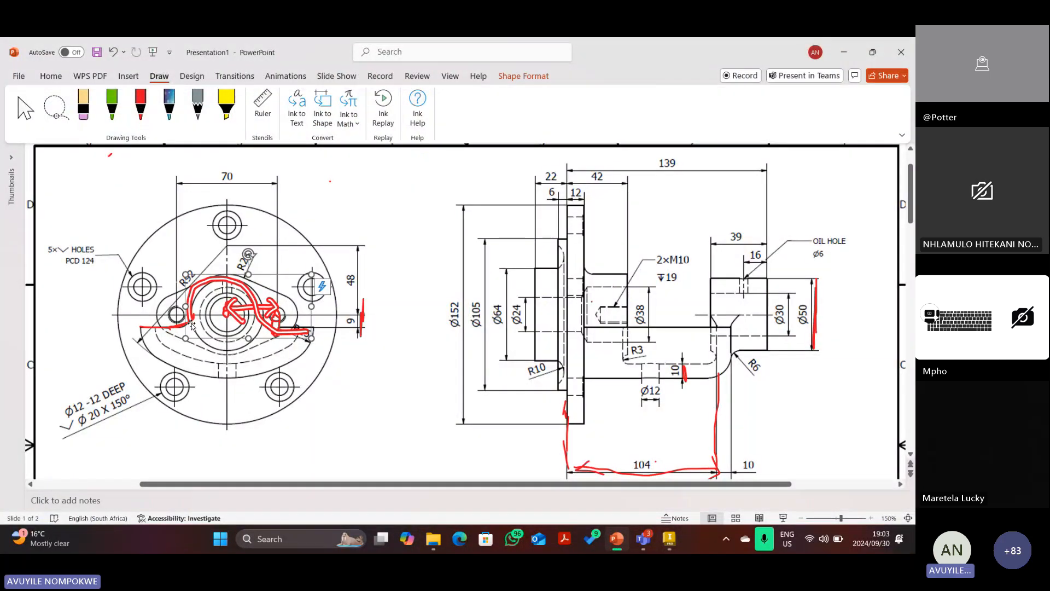
# Delete the flange-view scribble and trace the boss outline near R92 in red ink.
pyautogui.press('Delete')
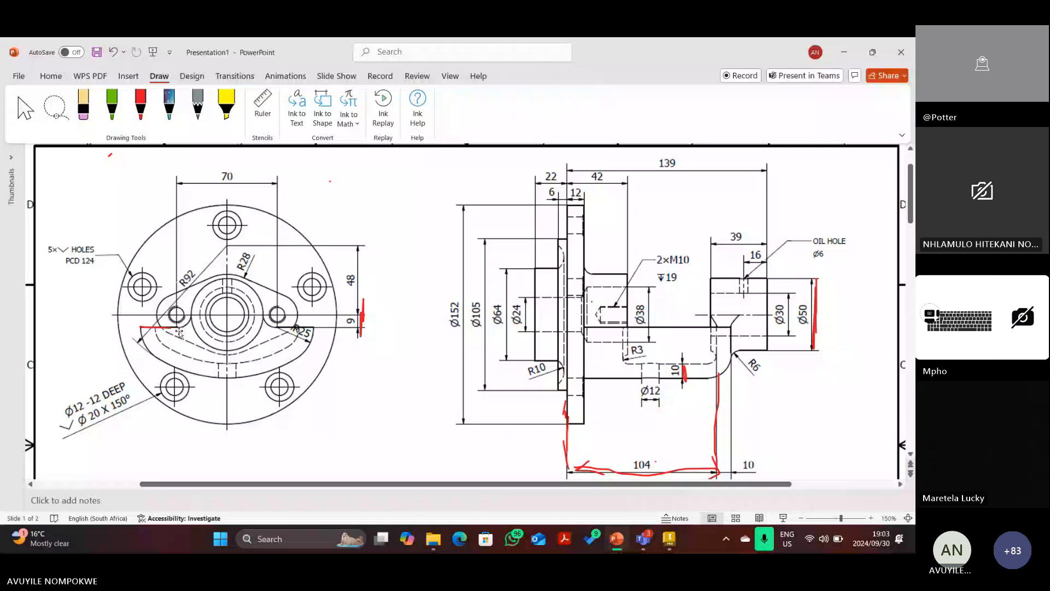
pyautogui.click(137, 110)
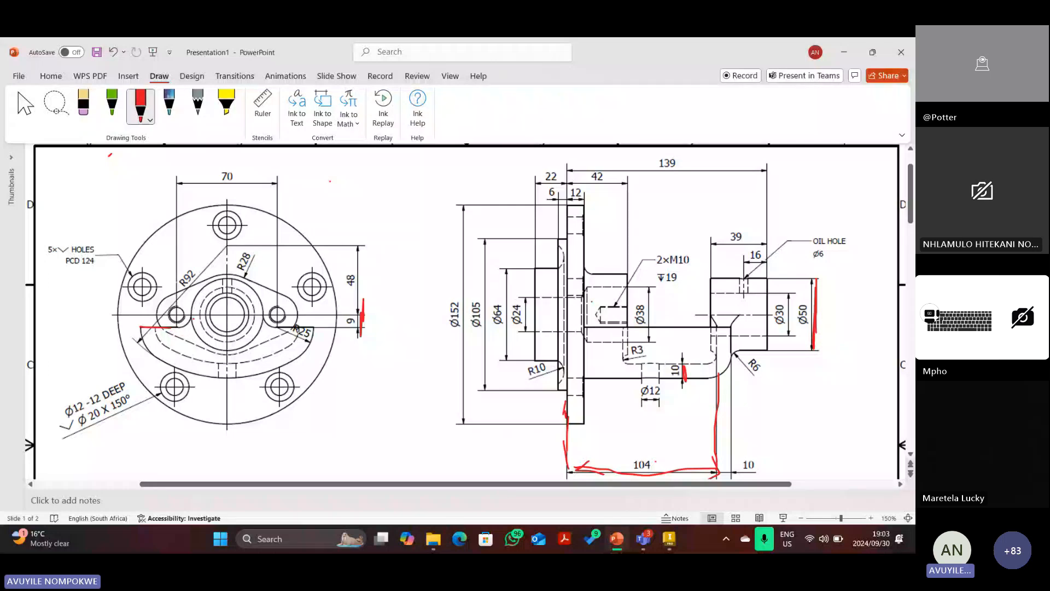
pyautogui.moveTo(191, 316); pyautogui.dragTo(190, 329)
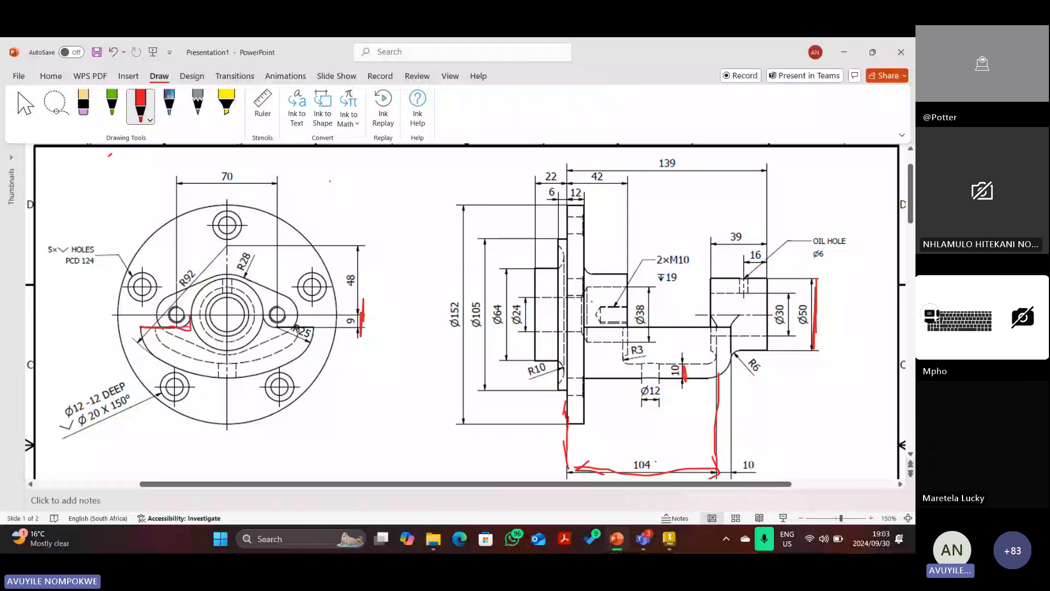
pyautogui.moveTo(190, 316)
pyautogui.mouseDown()
pyautogui.moveTo(196, 293)
pyautogui.moveTo(238, 279)
pyautogui.moveTo(263, 327)
pyautogui.moveTo(314, 331)
pyautogui.mouseUp()
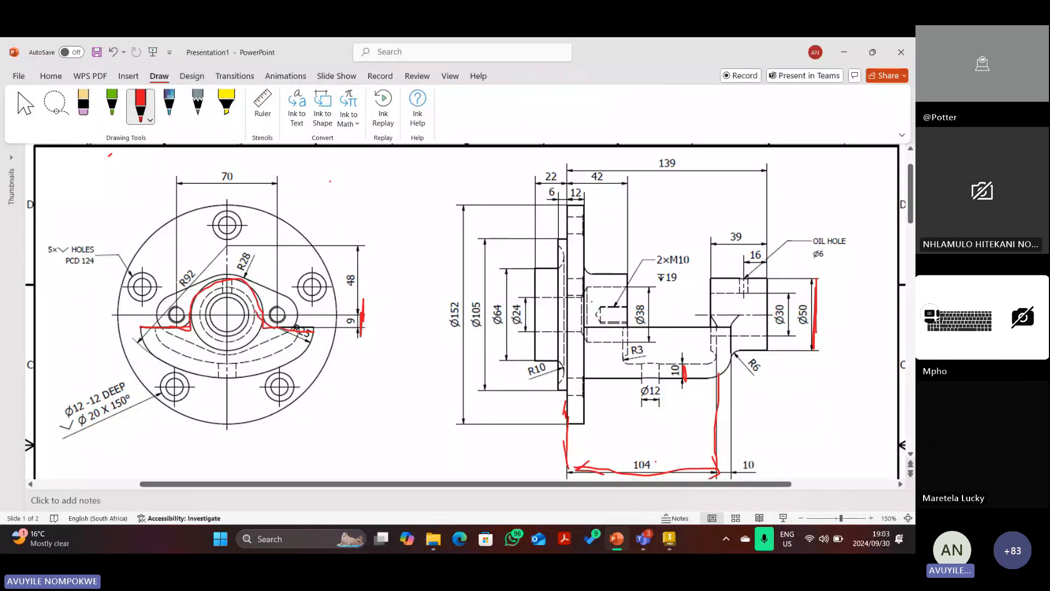
# Undo the red boss trace twice and return to Inventor.
pyautogui.click(114, 53)
pyautogui.click(114, 53)
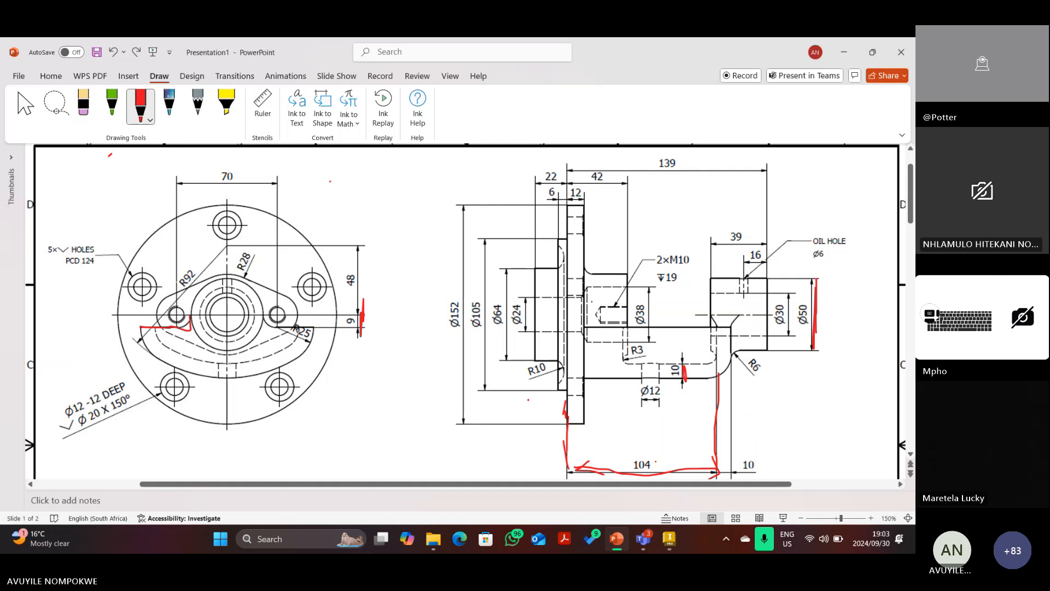
pyautogui.click(676, 535)
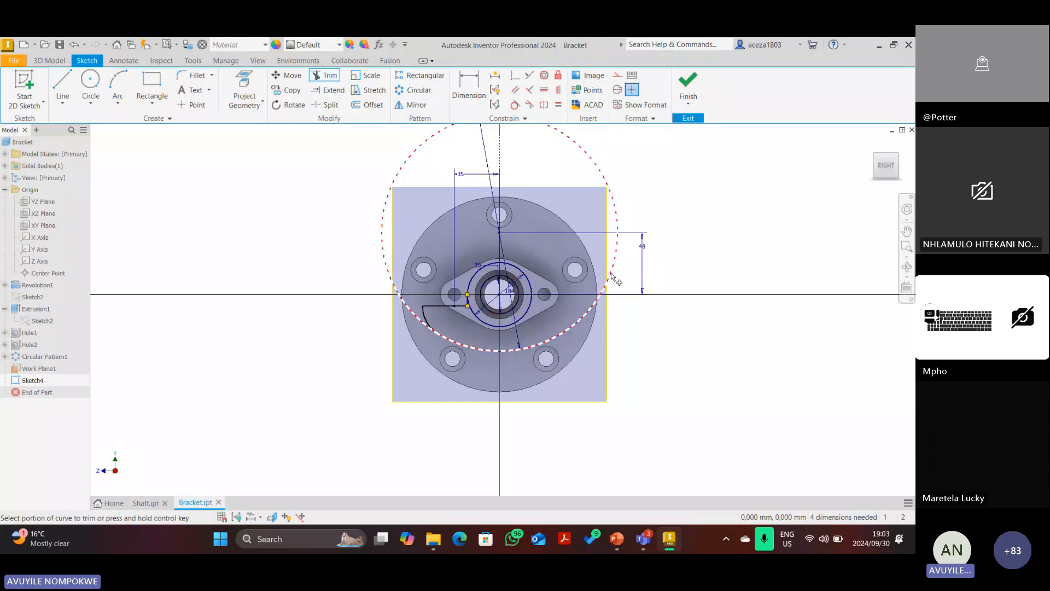
# Mirror the arm arc and adjacent horizontal line across the vertical centre line.
pyautogui.click(416, 105)
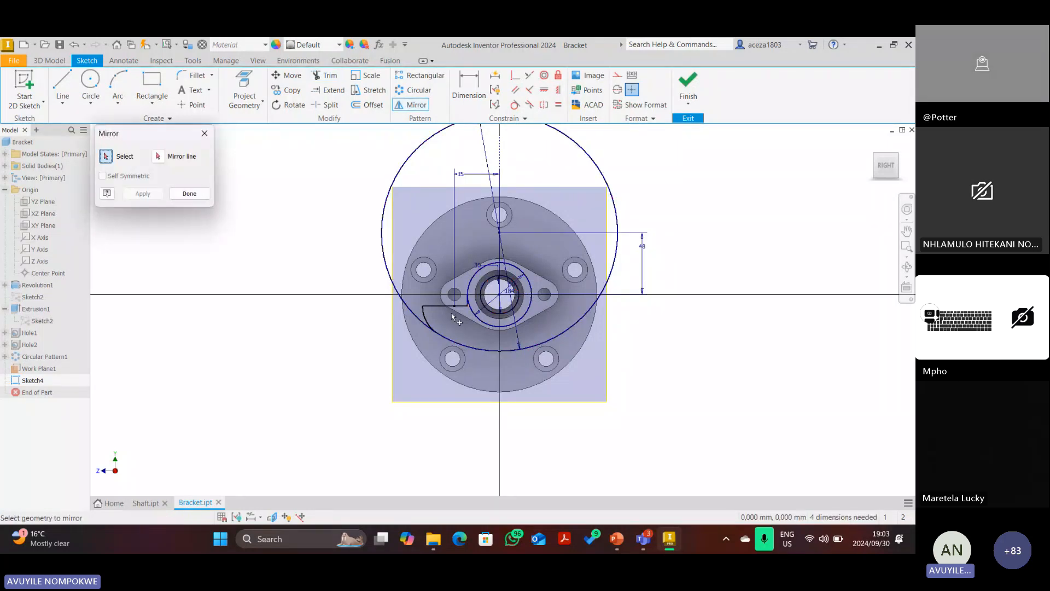
pyautogui.scroll(-2, 452, 313)
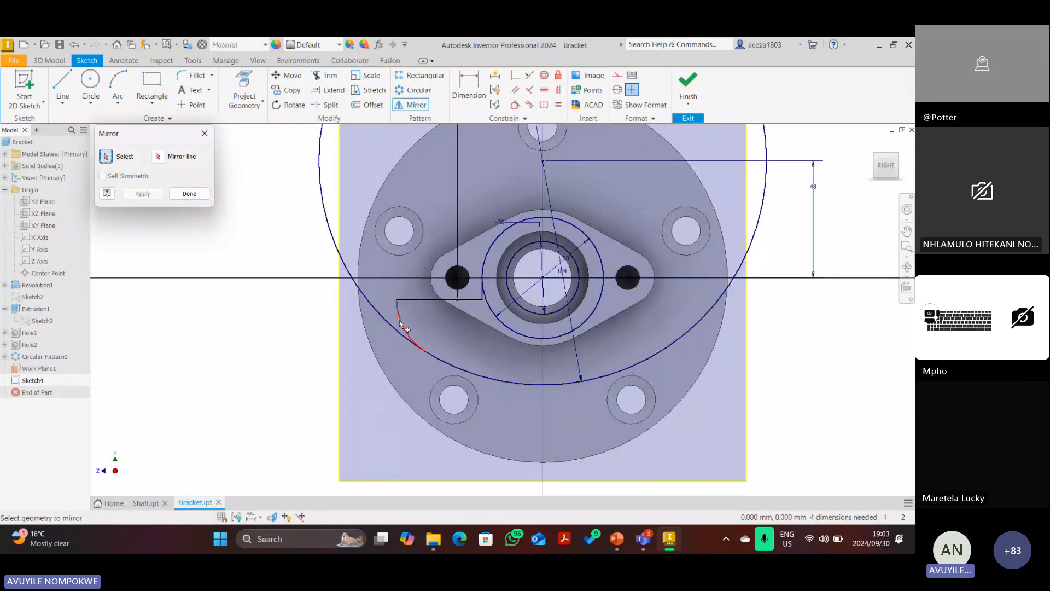
pyautogui.click(400, 322)
pyautogui.click(465, 299)
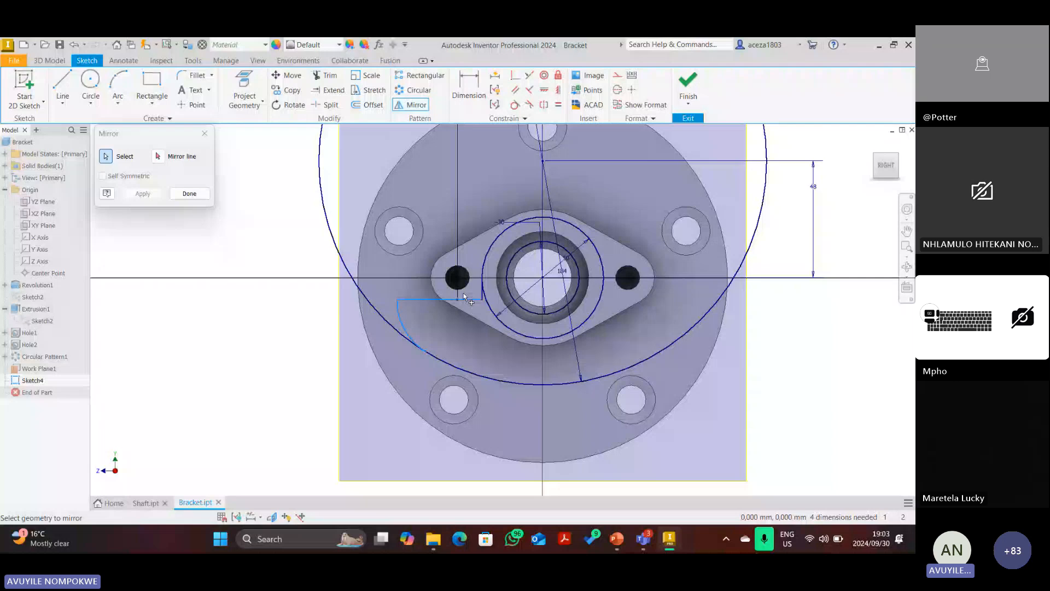
pyautogui.scroll(-3, 464, 299)
pyautogui.scroll(5, 483, 297)
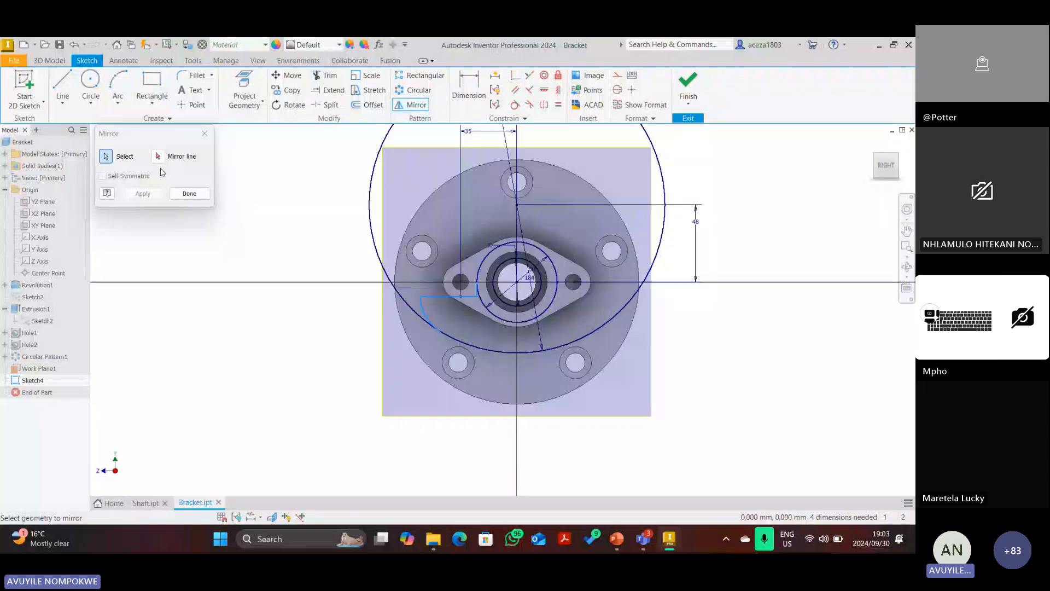
pyautogui.click(158, 156)
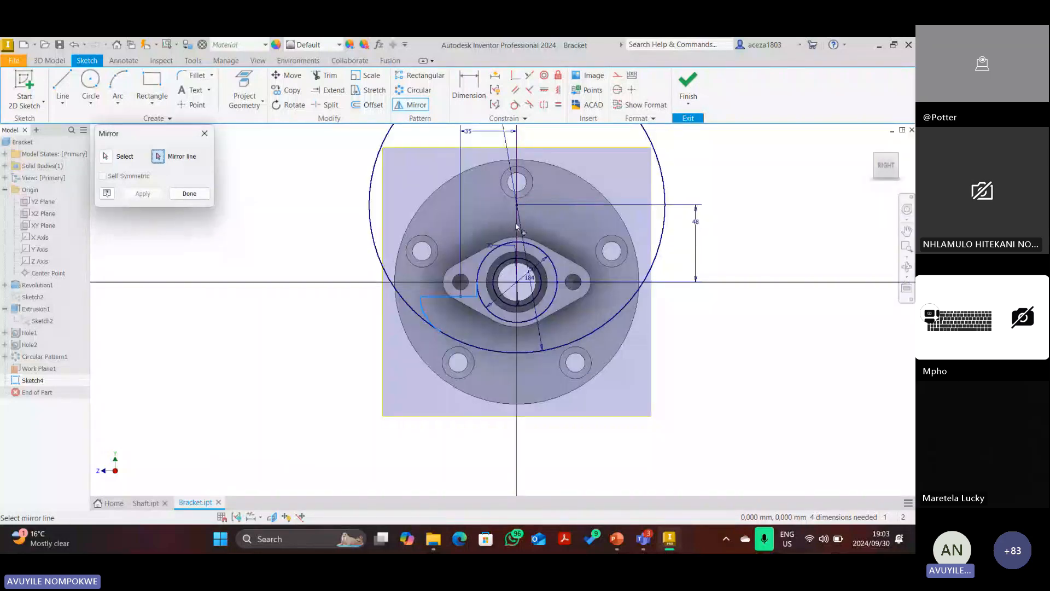
pyautogui.click(516, 226)
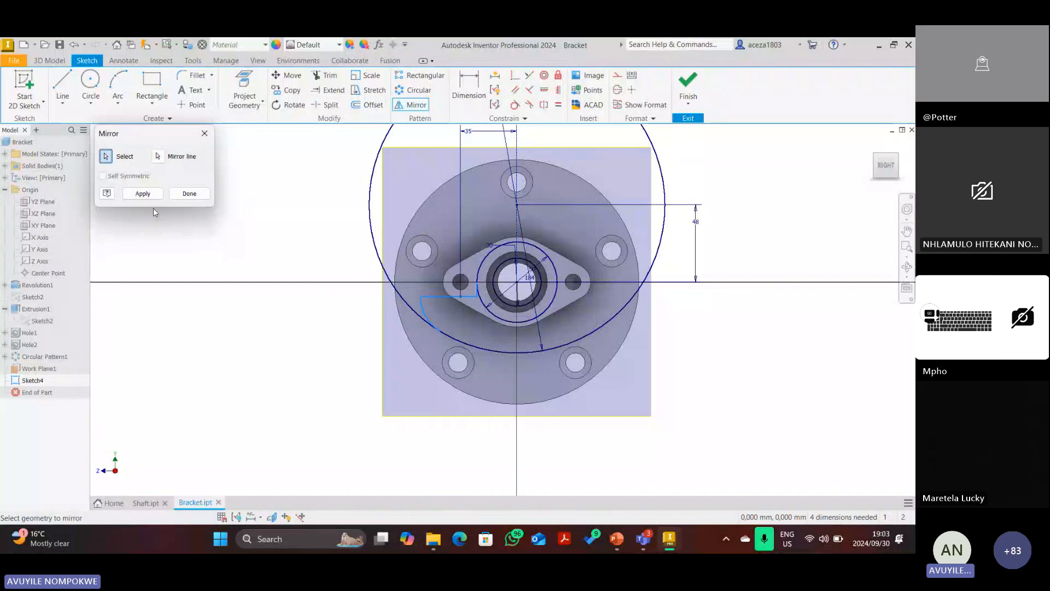
pyautogui.click(143, 193)
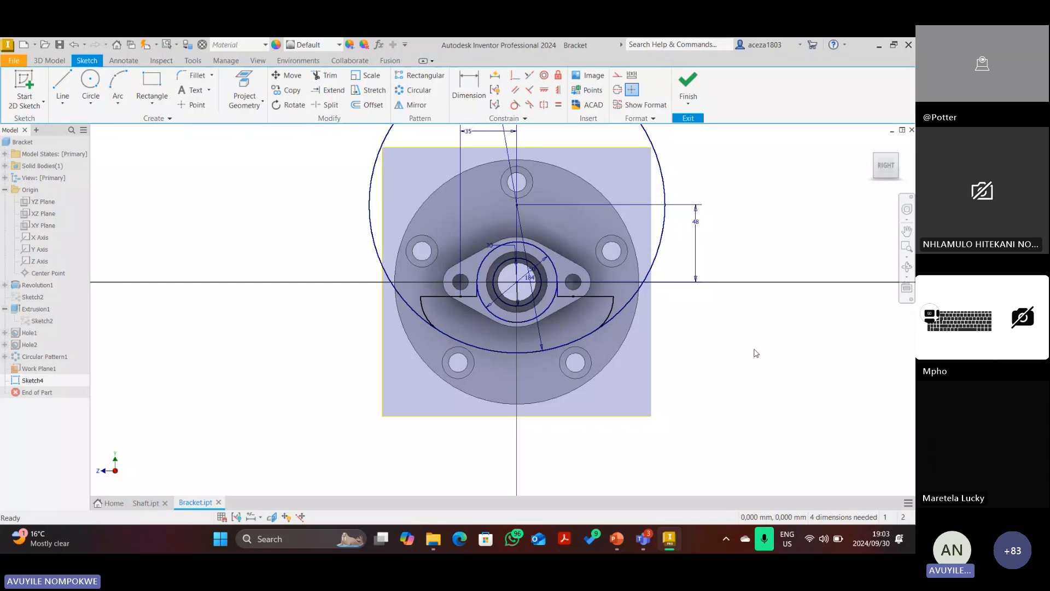
# Trim away the large circle's upper part, then switch to PowerPoint.
pyautogui.press('x')
pyautogui.click(366, 205)
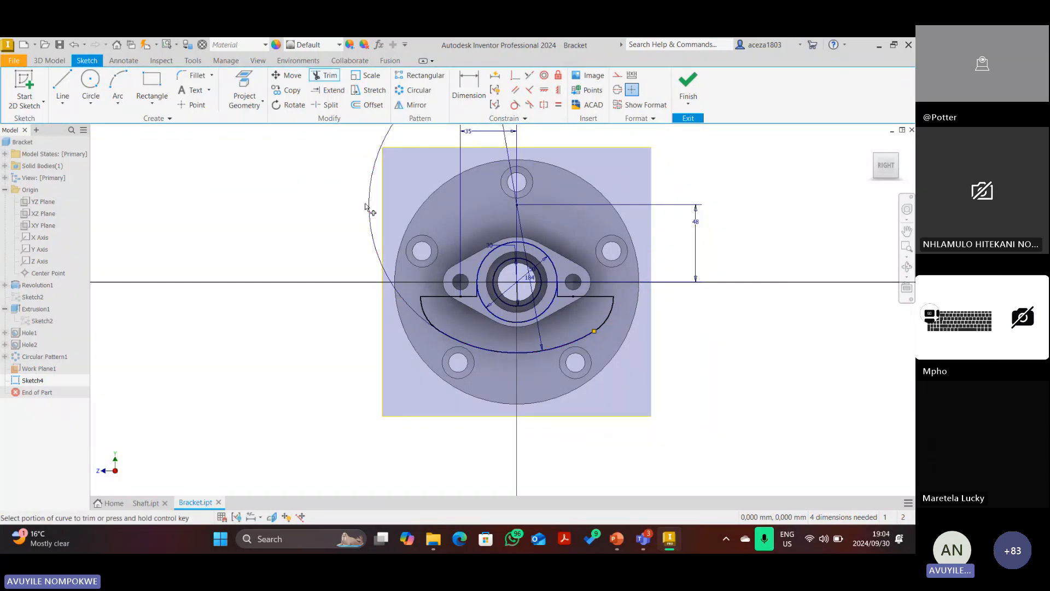
pyautogui.scroll(-3, 510, 305)
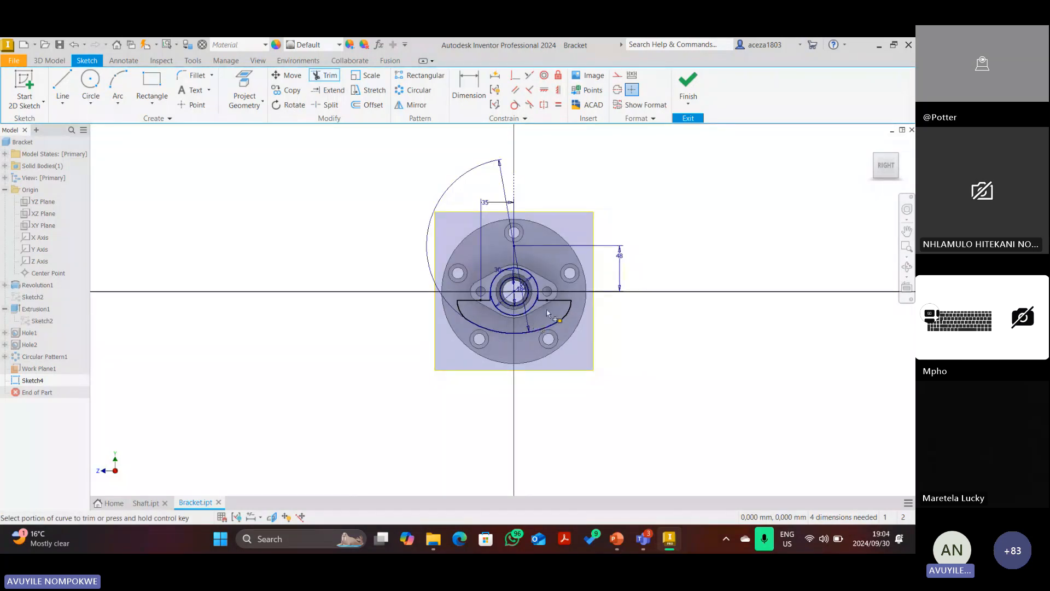
pyautogui.scroll(3, 547, 313)
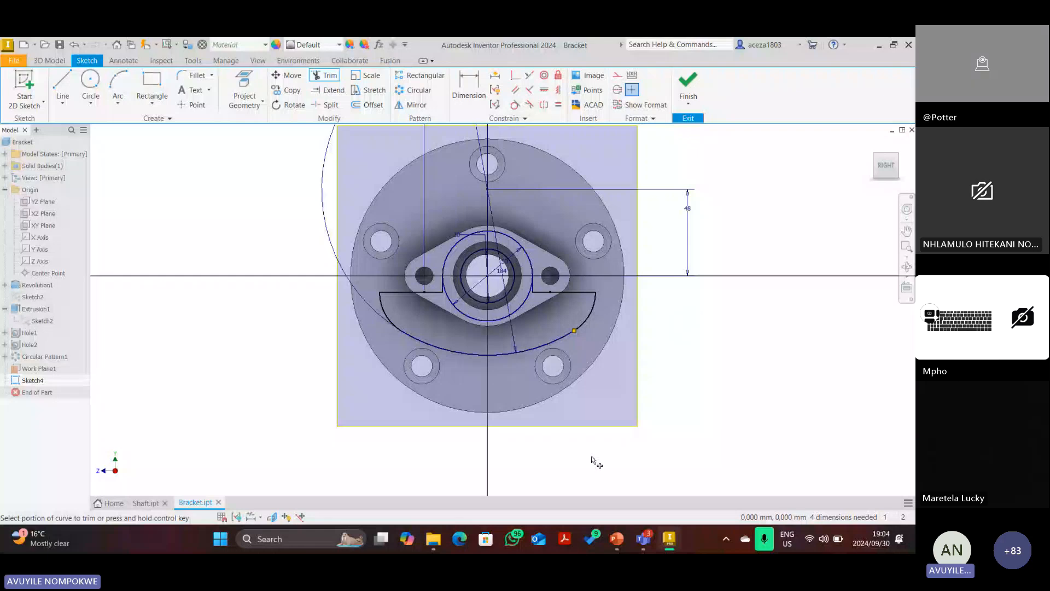
pyautogui.hotkey('alt', 'Tab')
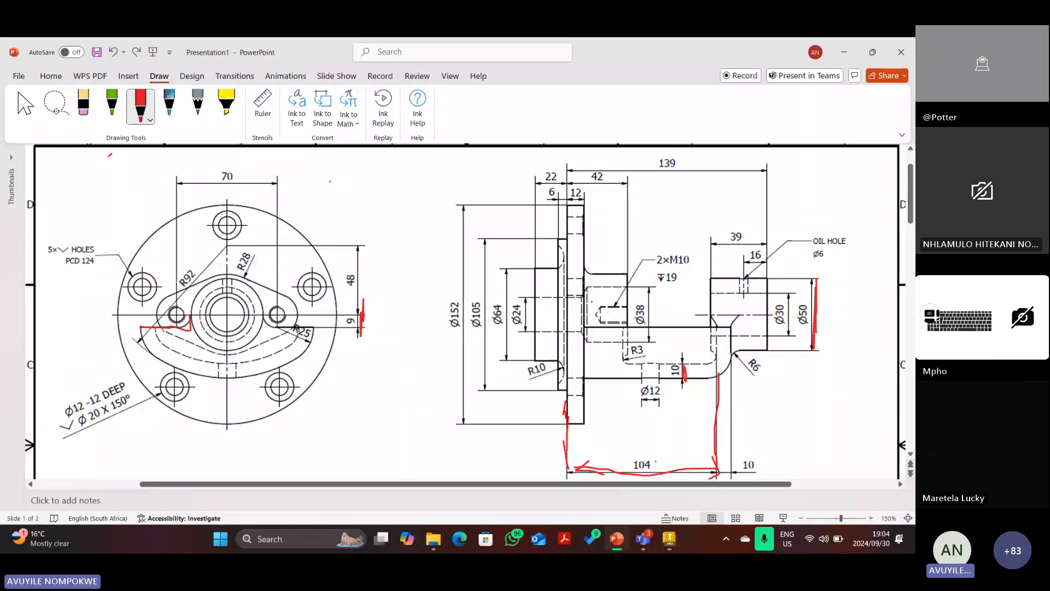
# Ink the curved web rib outline and mark the Ø30 step, 104 dimension and flange edge in red.
pyautogui.moveTo(138, 329)
pyautogui.mouseDown()
pyautogui.moveTo(205, 375)
pyautogui.moveTo(315, 339)
pyautogui.moveTo(263, 327)
pyautogui.moveTo(246, 282)
pyautogui.moveTo(191, 327)
pyautogui.mouseUp()
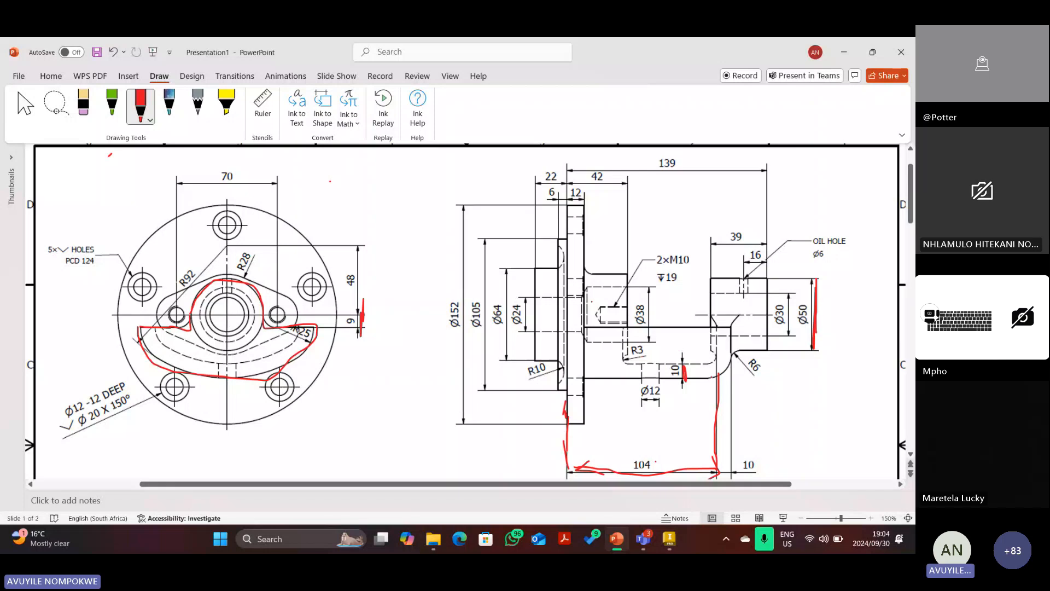
pyautogui.scroll(-1, 720, 412)
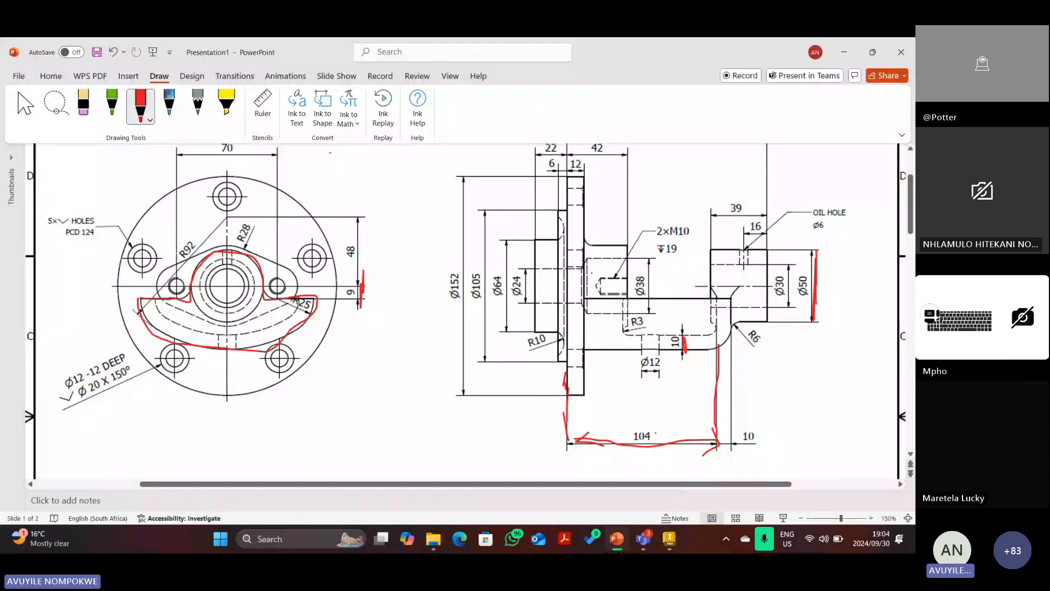
pyautogui.moveTo(716, 296)
pyautogui.mouseDown()
pyautogui.moveTo(715, 315)
pyautogui.moveTo(731, 309)
pyautogui.mouseUp()
pyautogui.moveTo(714, 443); pyautogui.dragTo(730, 441)
pyautogui.moveTo(715, 259); pyautogui.dragTo(714, 322)
pyautogui.moveTo(717, 279); pyautogui.dragTo(717, 305)
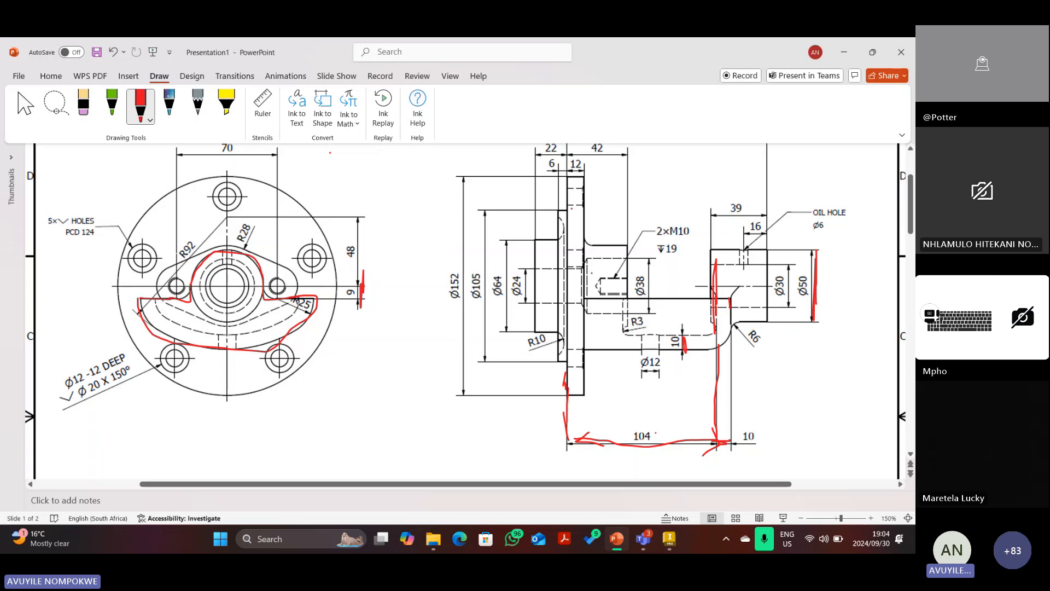
pyautogui.moveTo(566, 176); pyautogui.dragTo(565, 215)
pyautogui.moveTo(718, 245); pyautogui.dragTo(716, 263)
pyautogui.moveTo(716, 305)
pyautogui.mouseDown()
pyautogui.moveTo(768, 305)
pyautogui.moveTo(748, 312)
pyautogui.mouseUp()
# After a glance at Inventor, add a red mark inside the flange outline and return to Inventor.
pyautogui.click(669, 539)
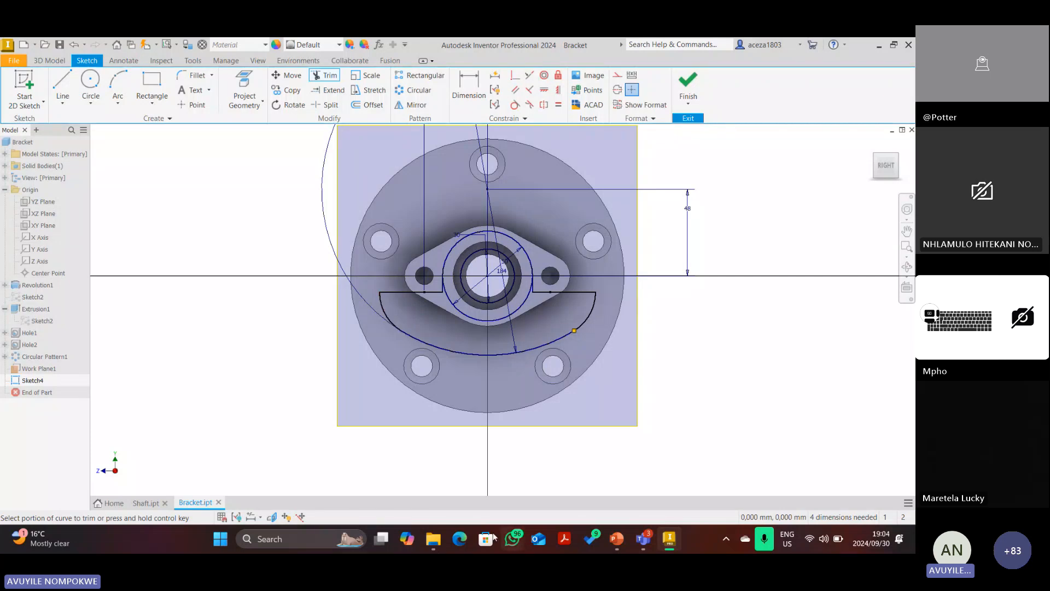
pyautogui.click(617, 539)
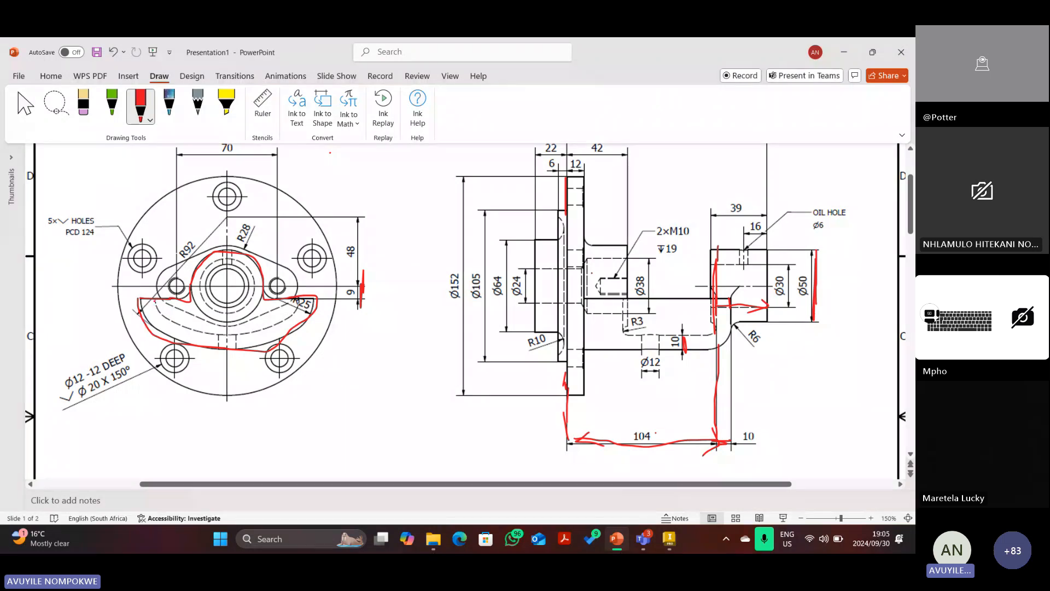
pyautogui.moveTo(155, 299)
pyautogui.mouseDown()
pyautogui.moveTo(160, 316)
pyautogui.moveTo(264, 337)
pyautogui.moveTo(306, 298)
pyautogui.mouseUp()
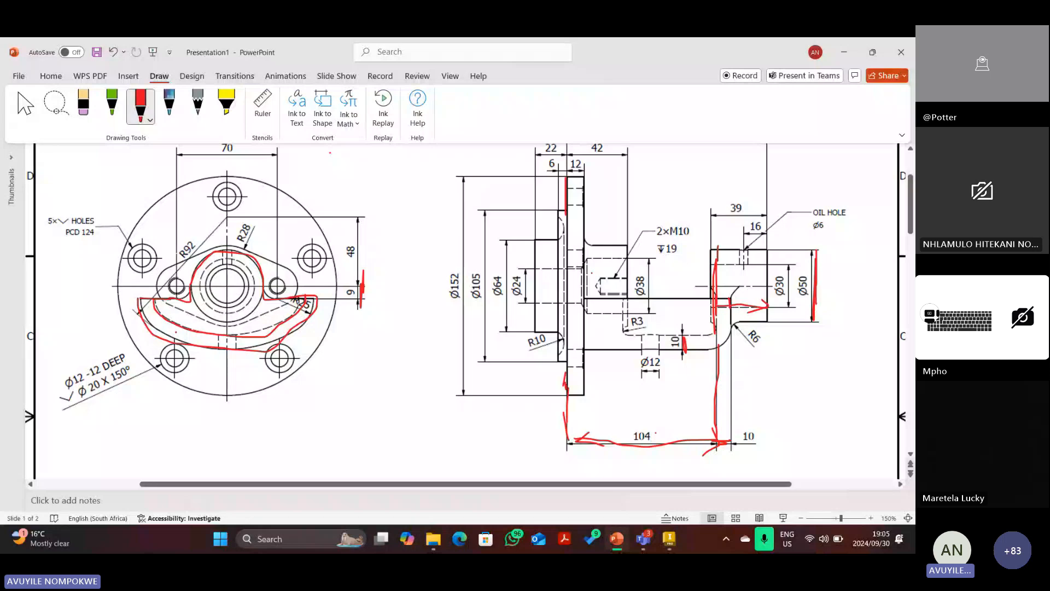
pyautogui.click(668, 540)
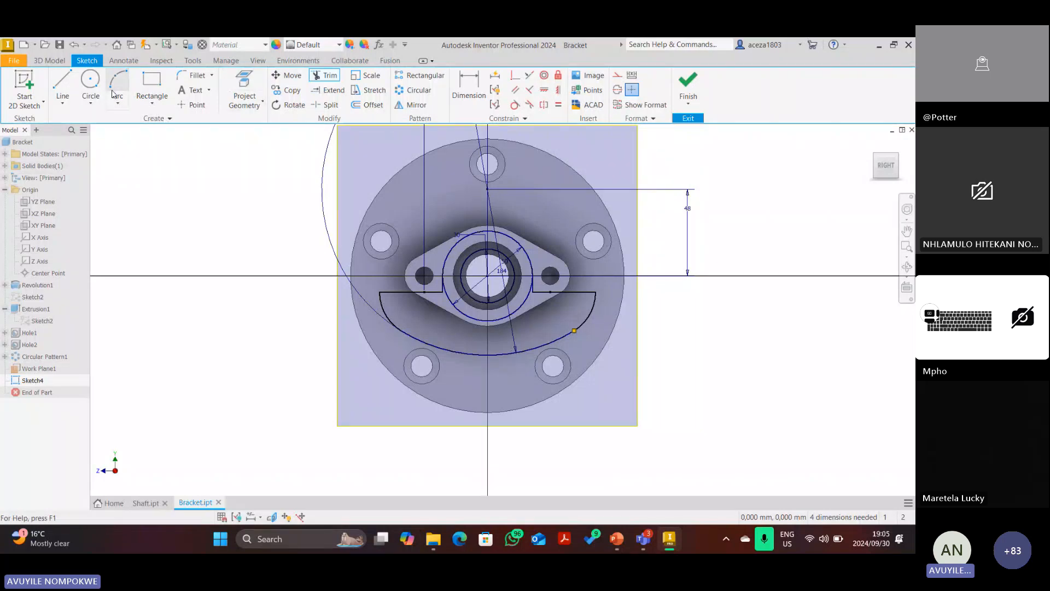
# Offset the arm profile inward to create an inner copy.
pyautogui.click(366, 104)
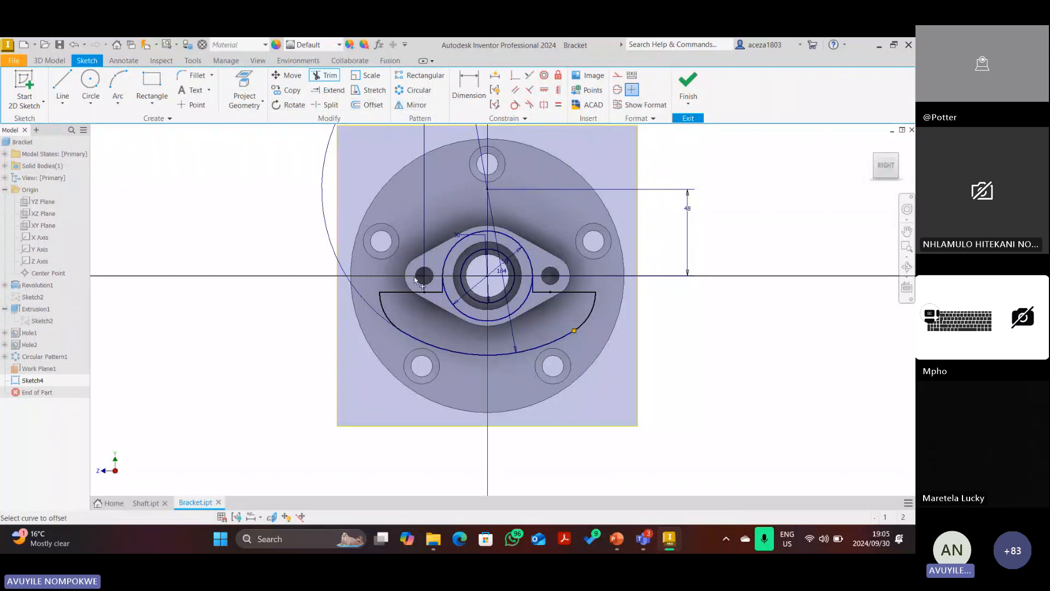
pyautogui.click(442, 347)
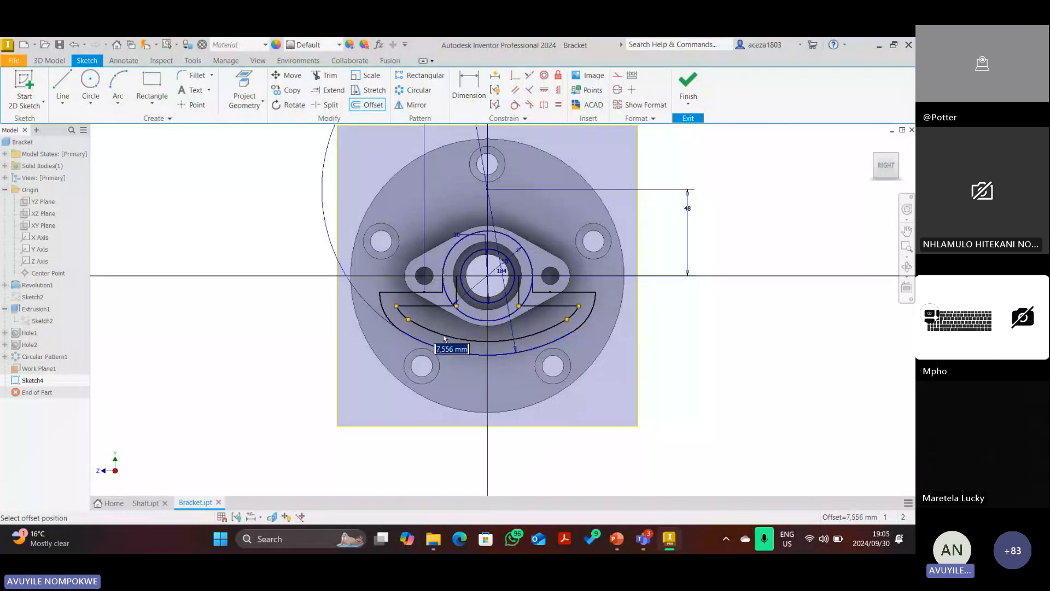
pyautogui.click(445, 339)
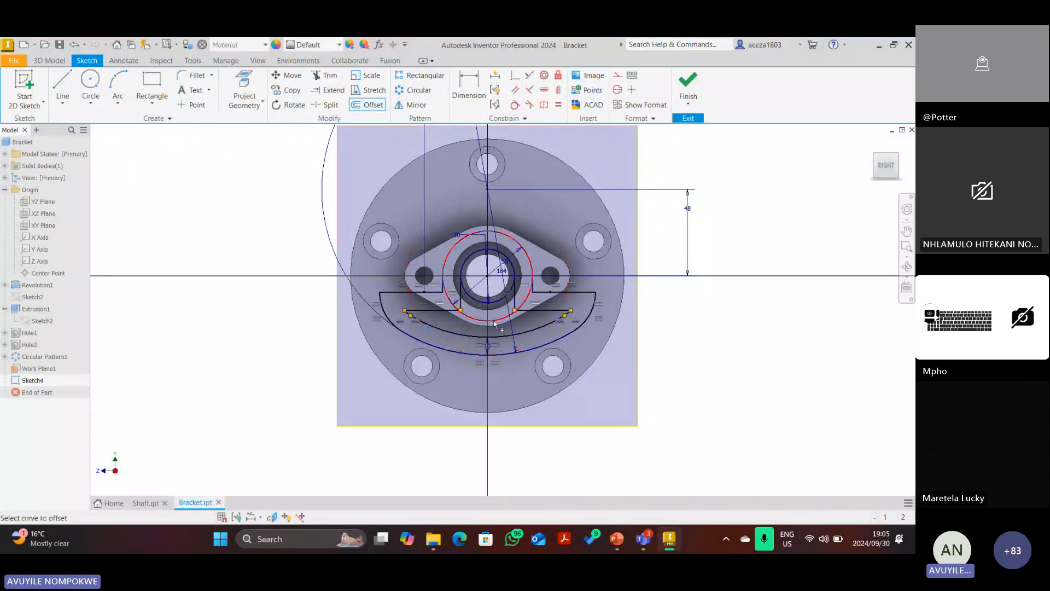
pyautogui.scroll(3, 547, 305)
pyautogui.press('Escape')
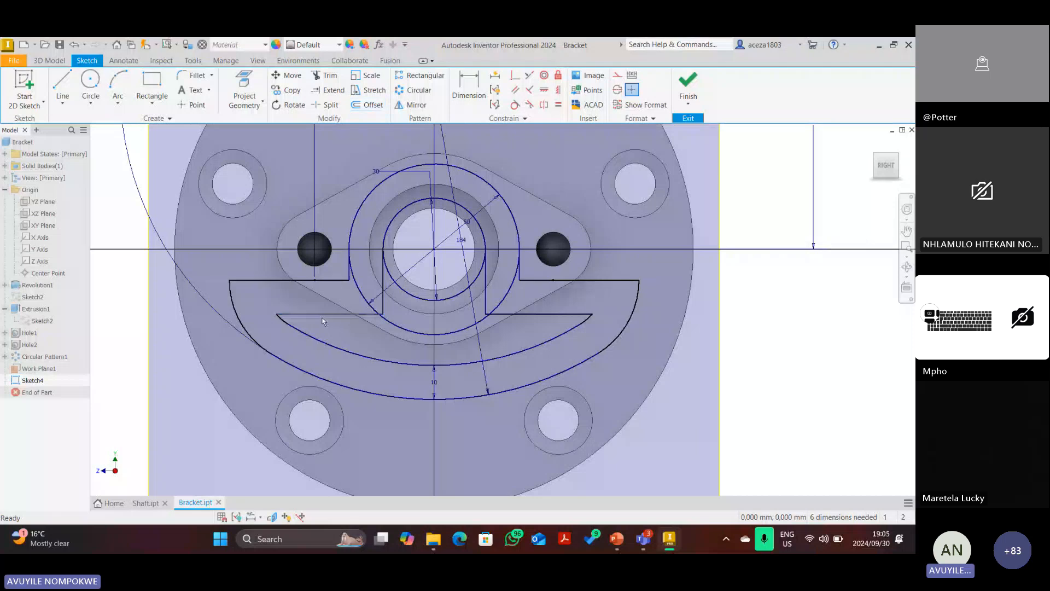
# Delete the inner offset's horizontal and vertical lines, keeping only the inner arc.
pyautogui.press('Delete')
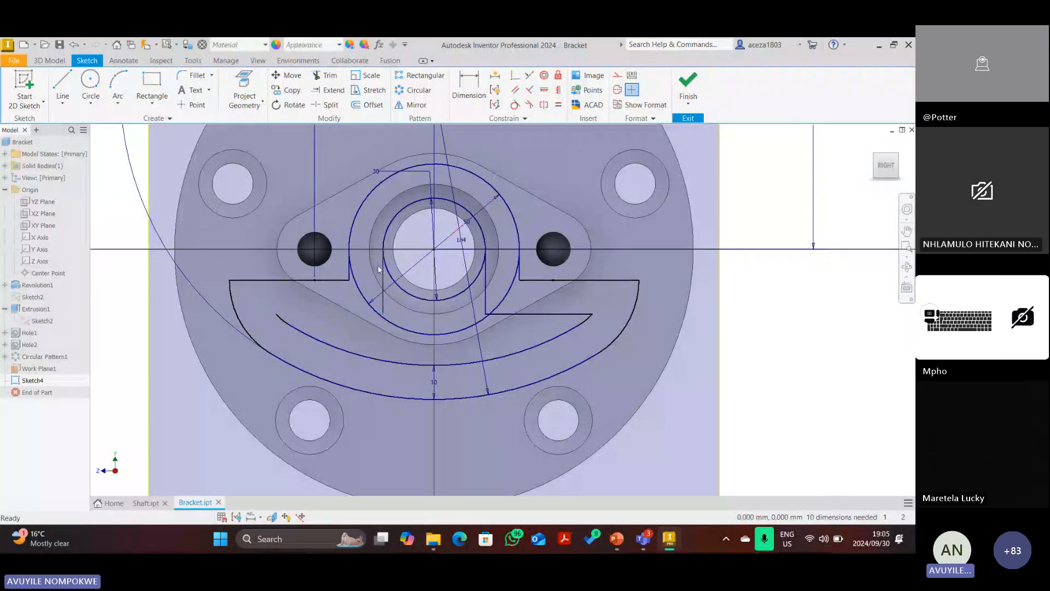
pyautogui.rightClick(382, 304)
pyautogui.click(382, 274)
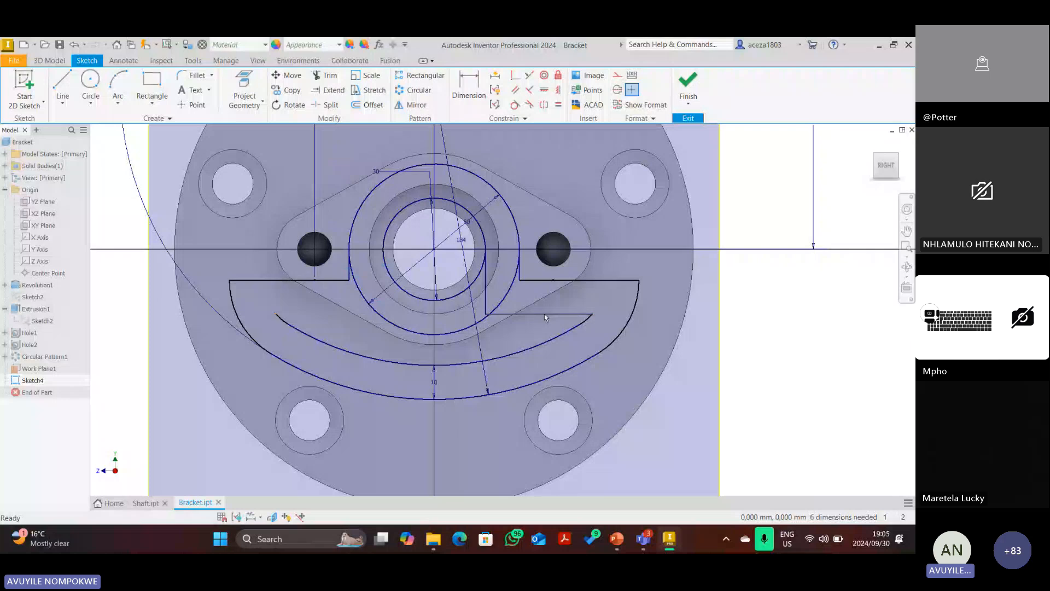
pyautogui.rightClick(544, 314)
pyautogui.click(540, 216)
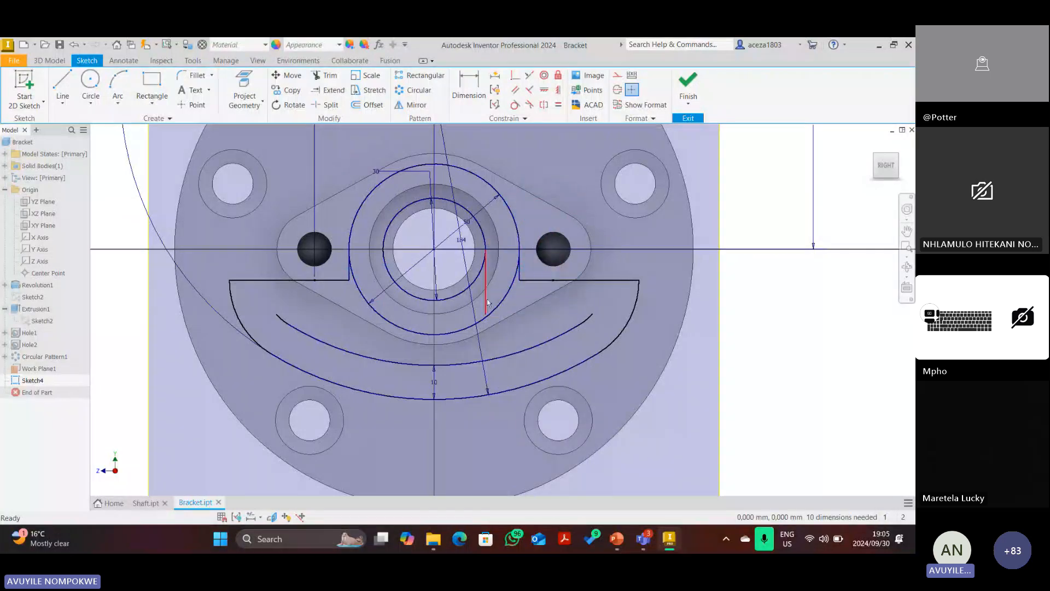
pyautogui.rightClick(486, 298)
pyautogui.click(486, 269)
# Extend the inner arc toward the profile, then undo the unwanted extension.
pyautogui.click(329, 90)
pyautogui.click(288, 327)
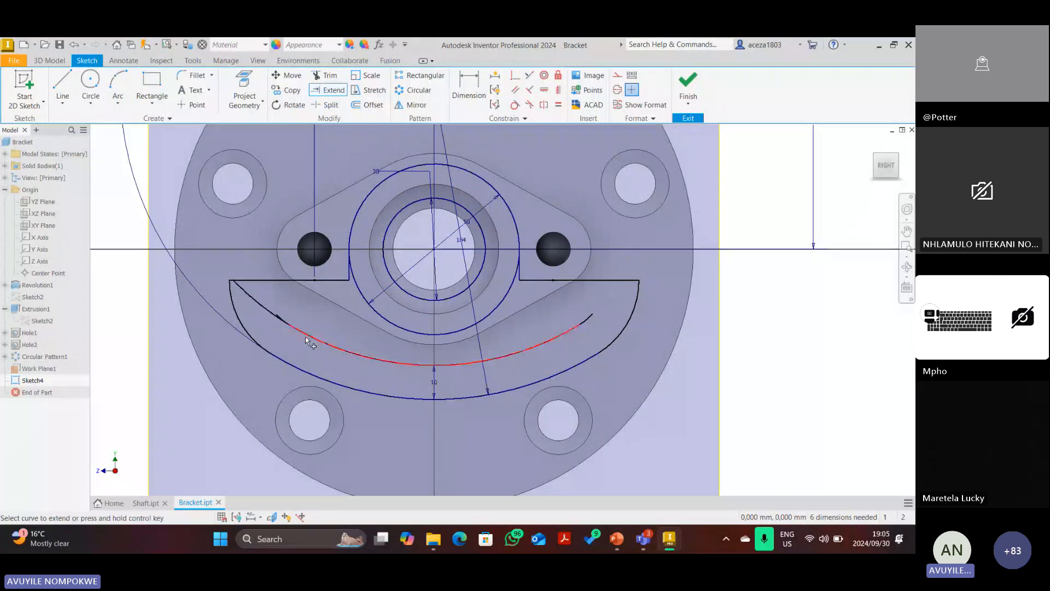
pyautogui.click(309, 341)
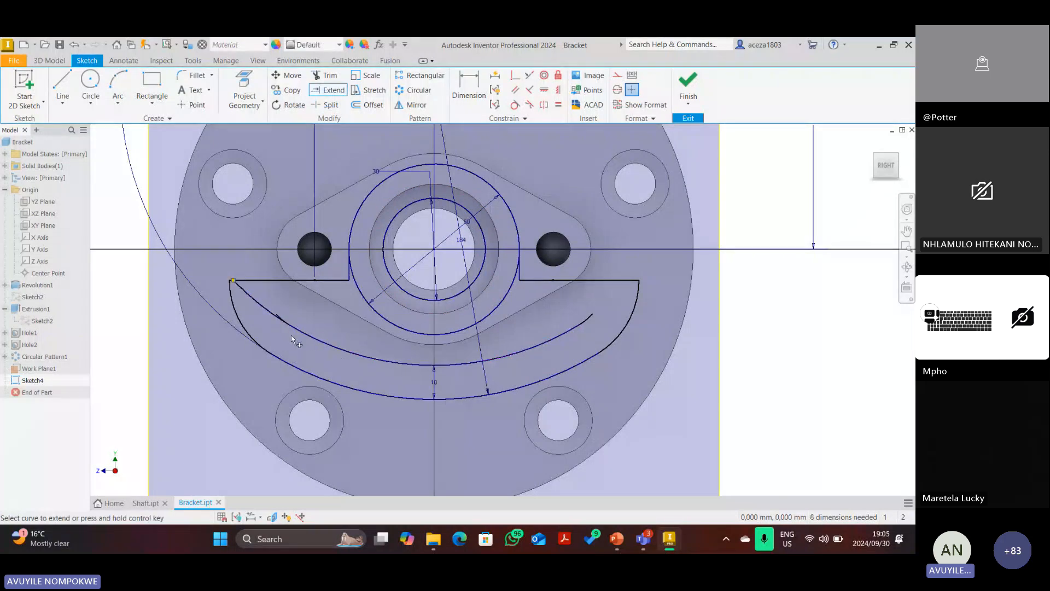
pyautogui.click(75, 48)
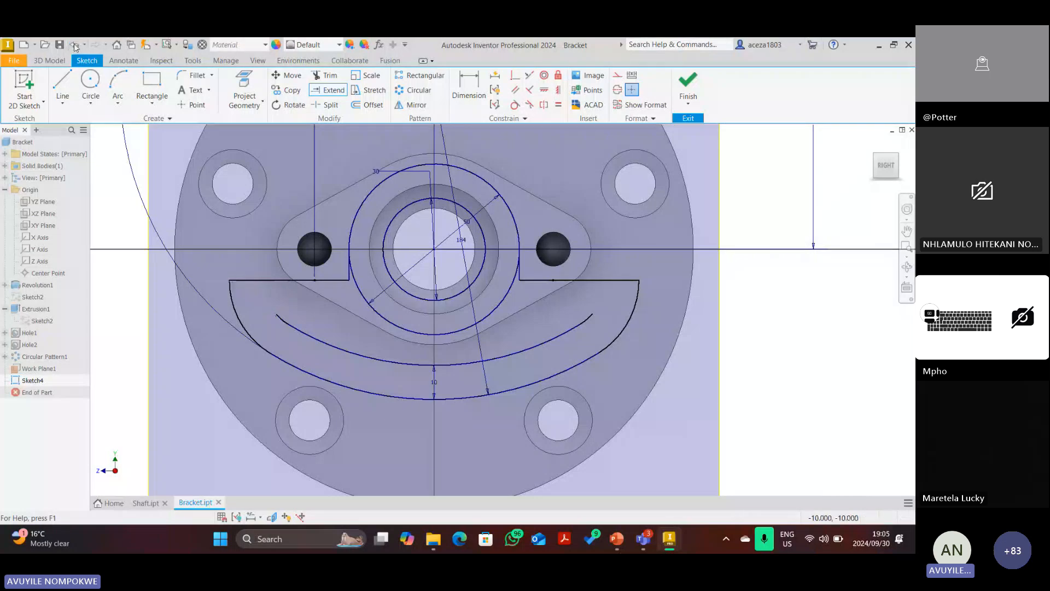
pyautogui.click(75, 48)
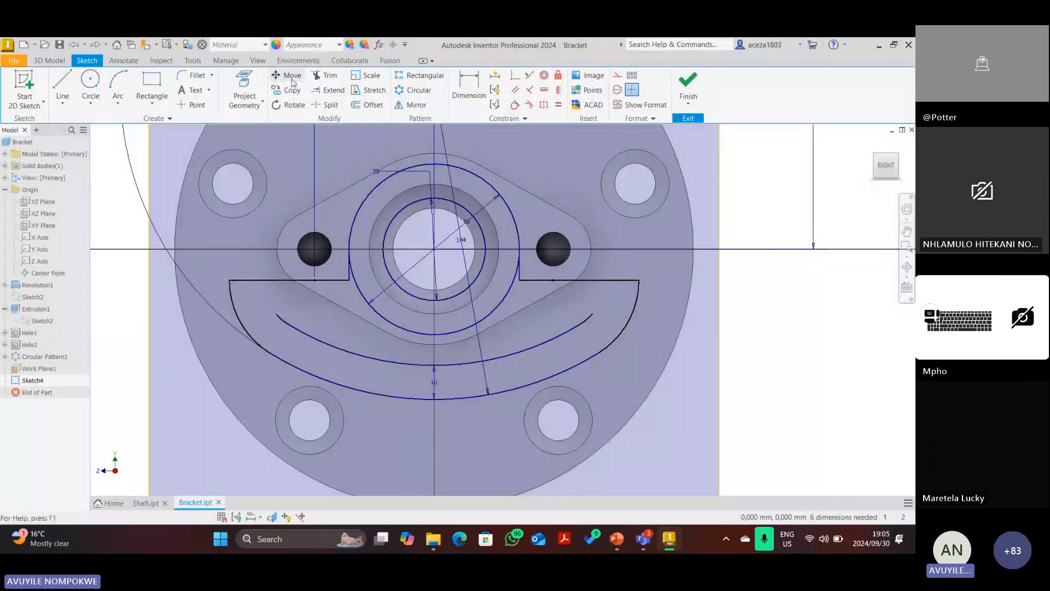
# Extend the inner arc's lower-left end to the profile line and finish Sketch4.
pyautogui.click(328, 89)
pyautogui.scroll(-5, 279, 320)
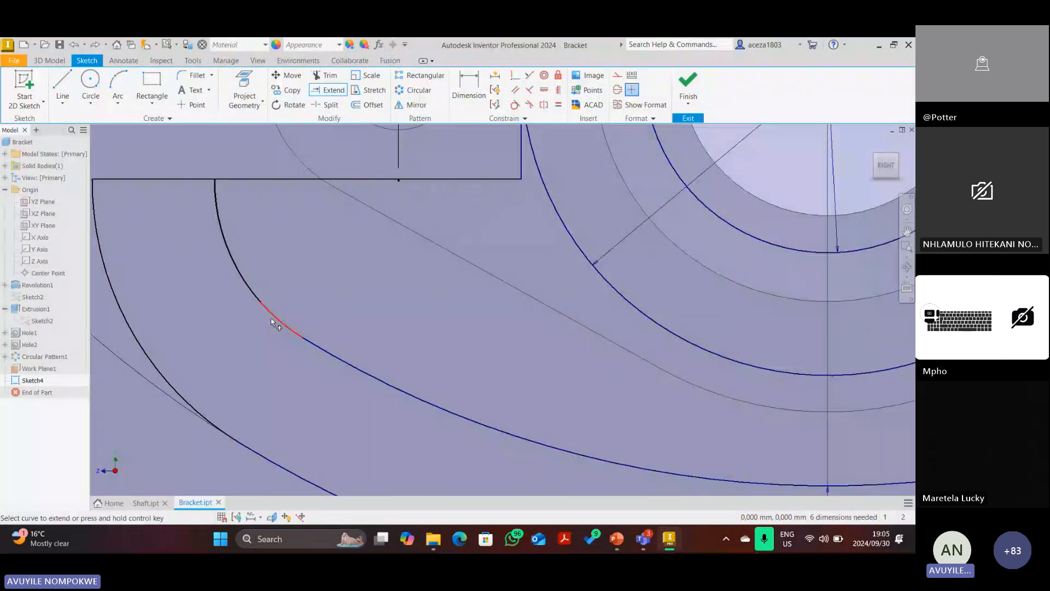
pyautogui.click(276, 321)
pyautogui.scroll(5, 277, 321)
pyautogui.scroll(-3, 647, 300)
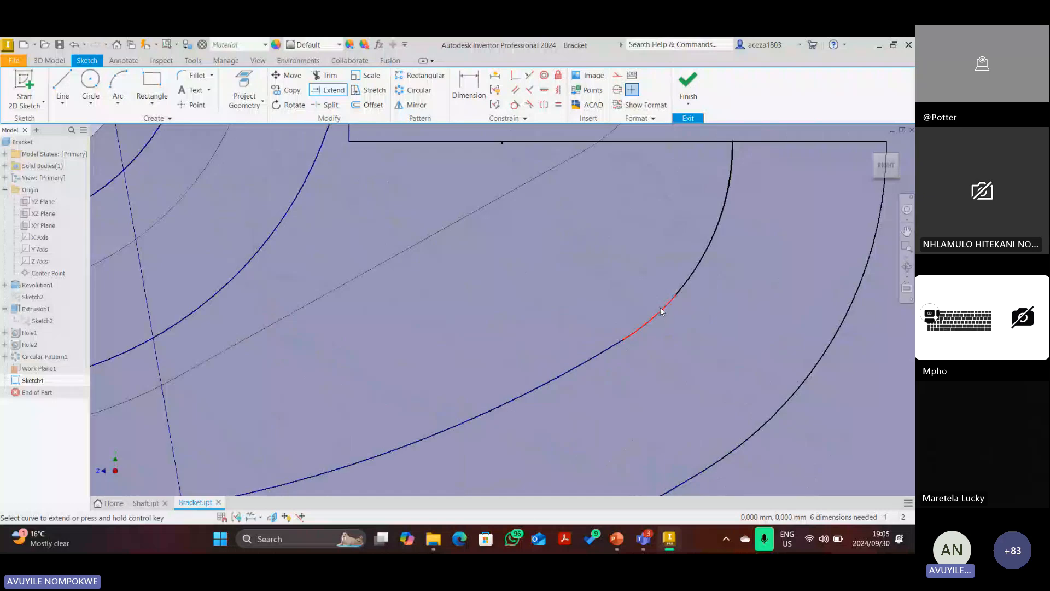
pyautogui.scroll(5, 647, 304)
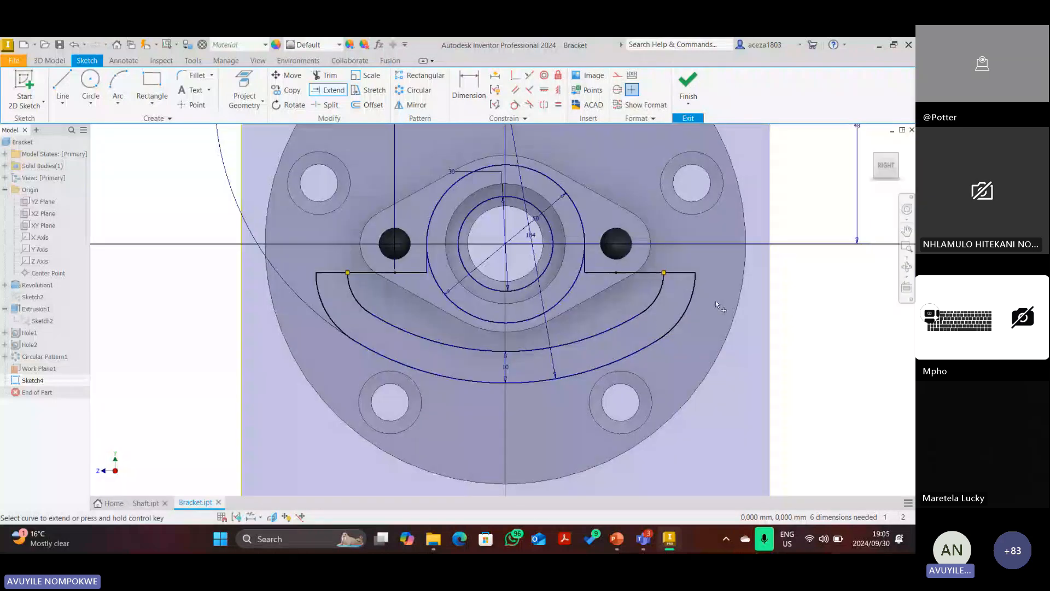
pyautogui.click(687, 82)
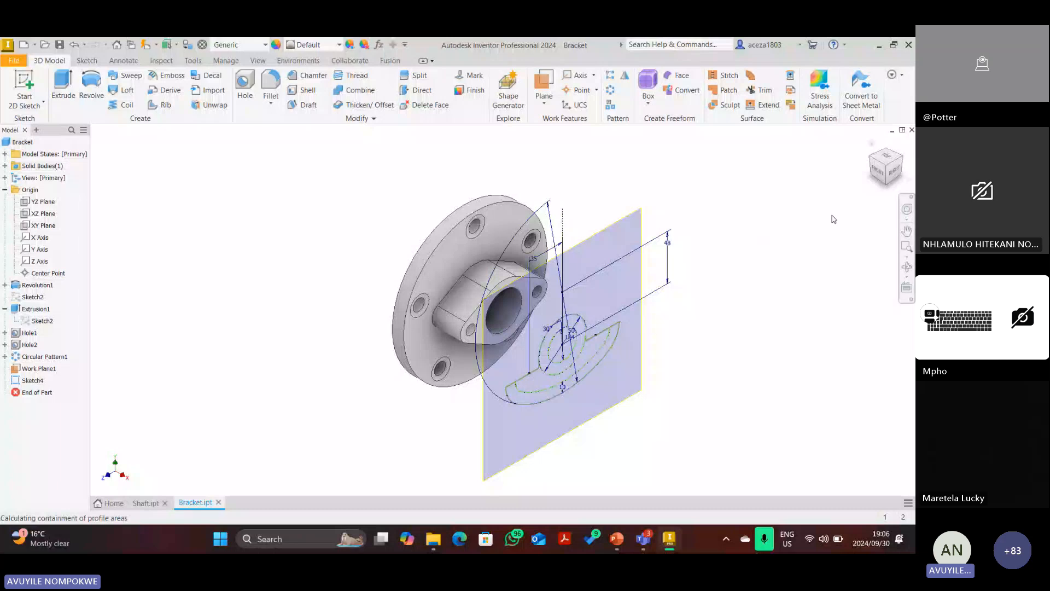
# Extrude the inner and outer crescent regions of Sketch4 10 mm as Extrusion2.
pyautogui.press('e')
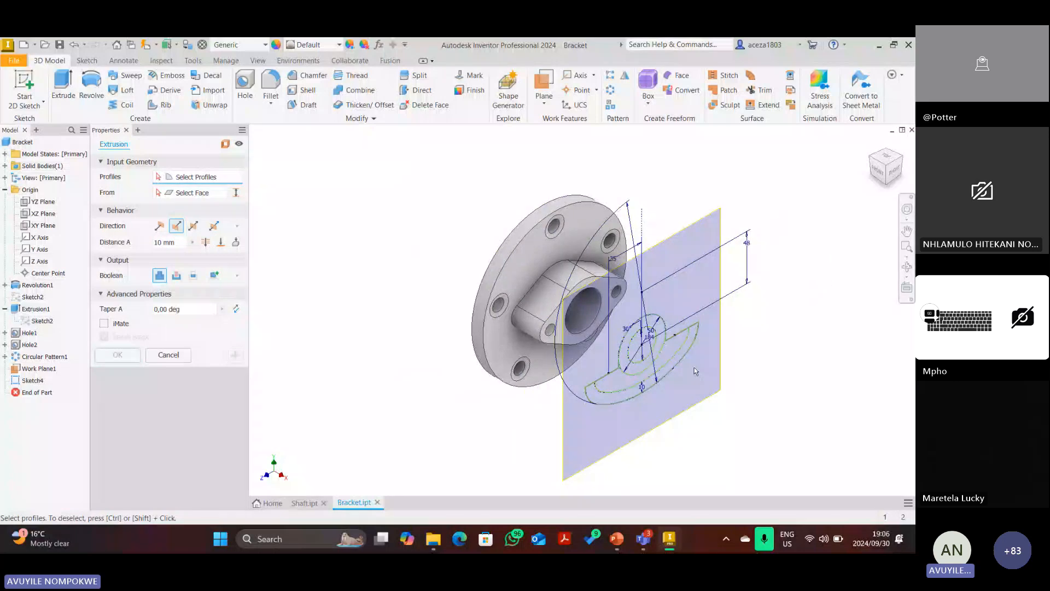
pyautogui.scroll(3, 695, 371)
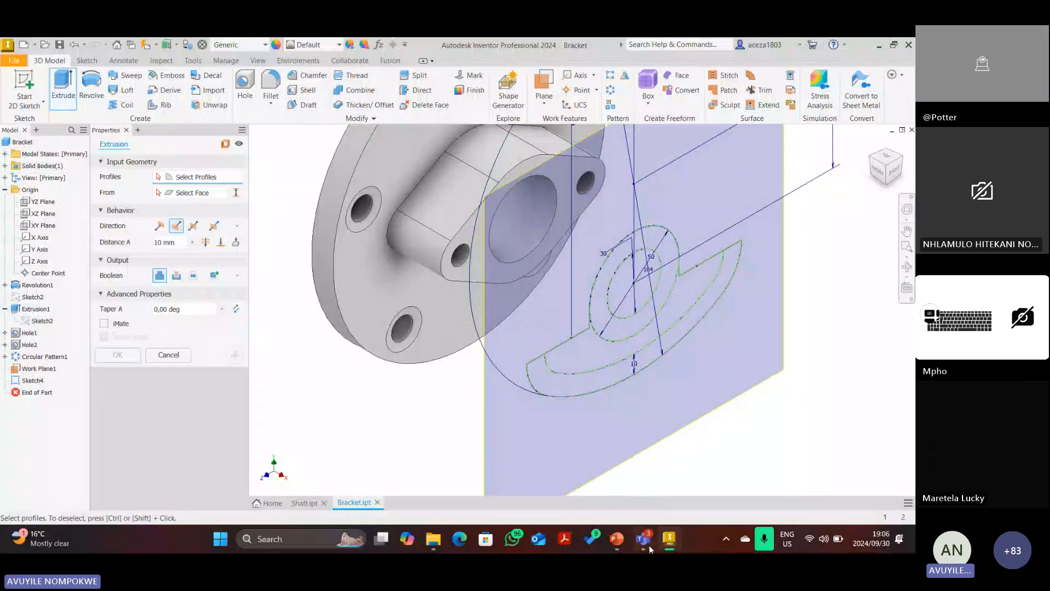
pyautogui.click(617, 539)
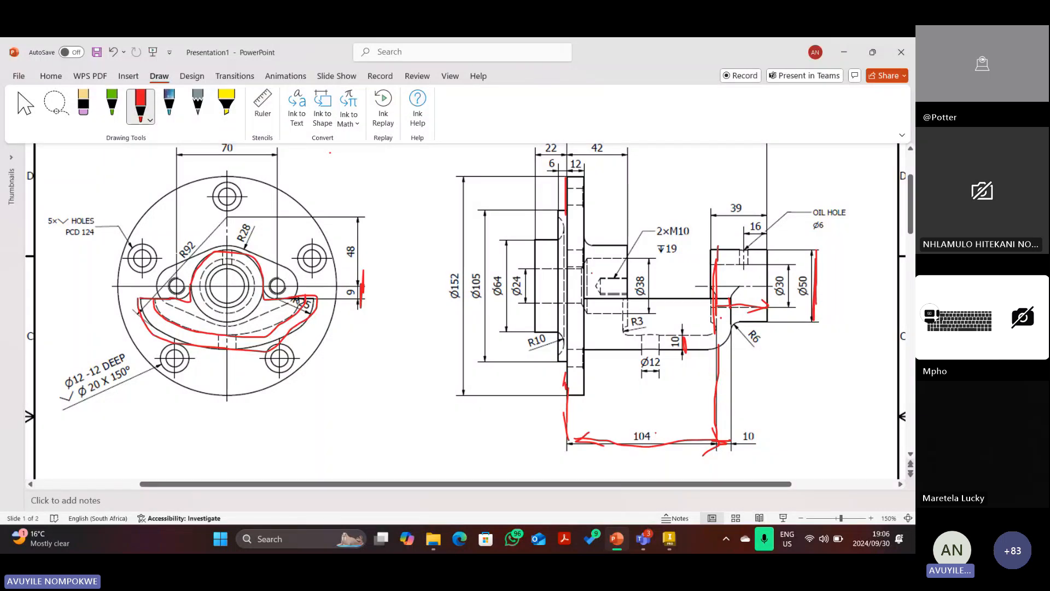
pyautogui.click(673, 544)
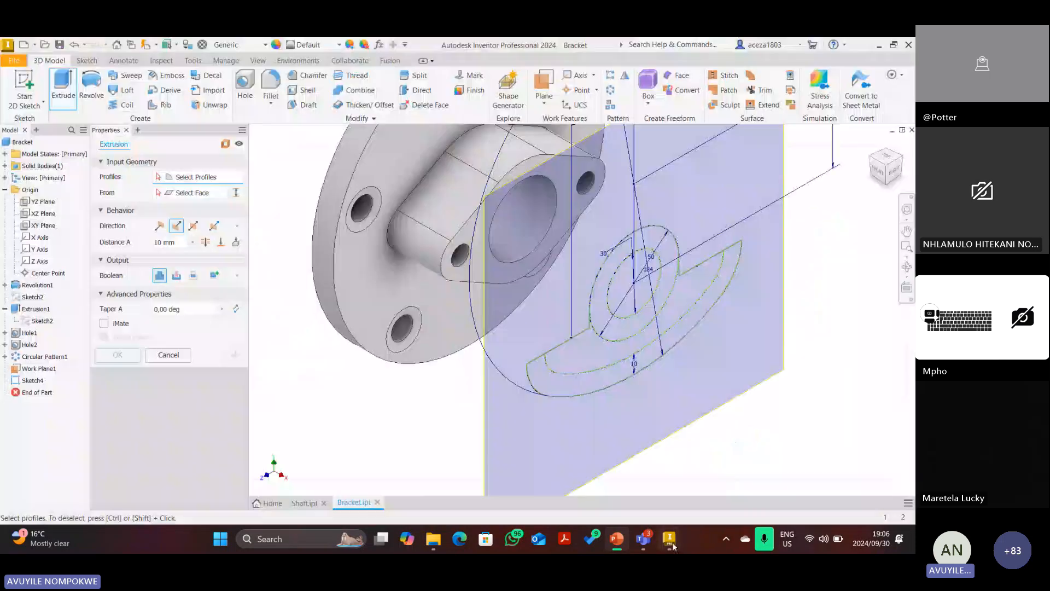
pyautogui.click(575, 362)
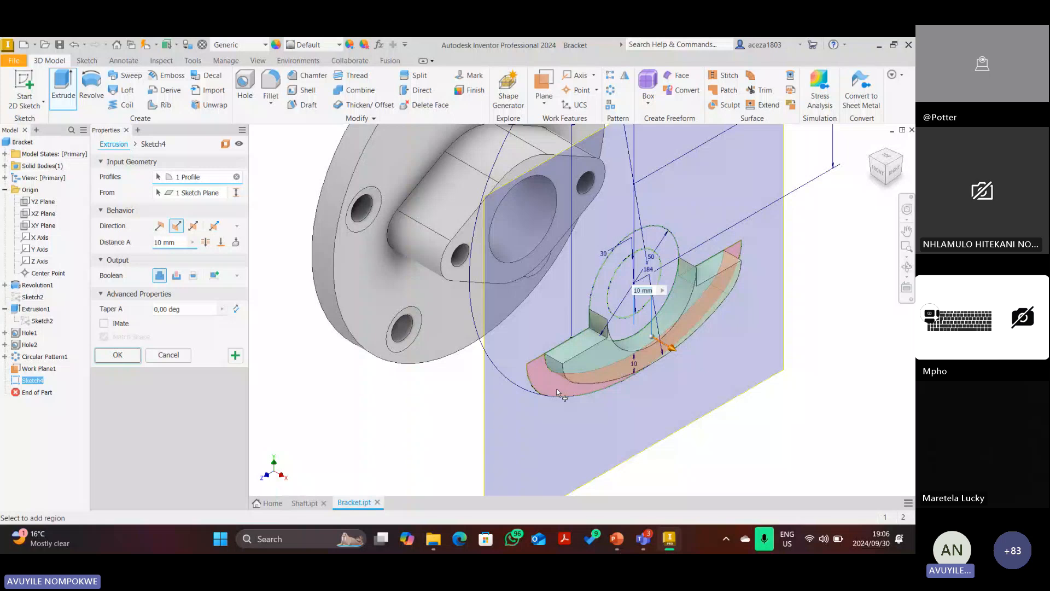
pyautogui.click(558, 393)
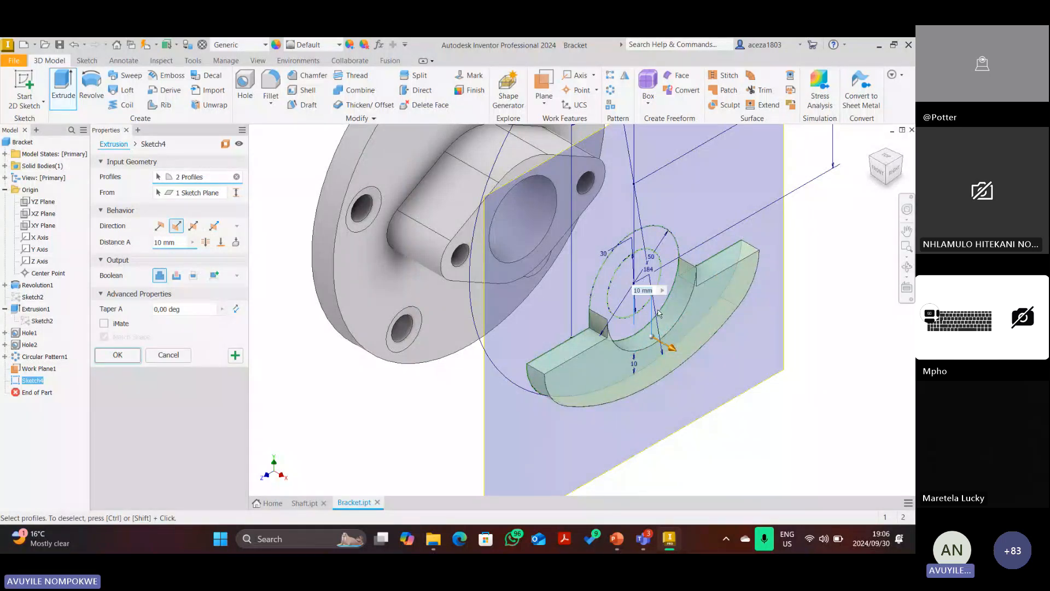
pyautogui.click(885, 175)
pyautogui.click(871, 142)
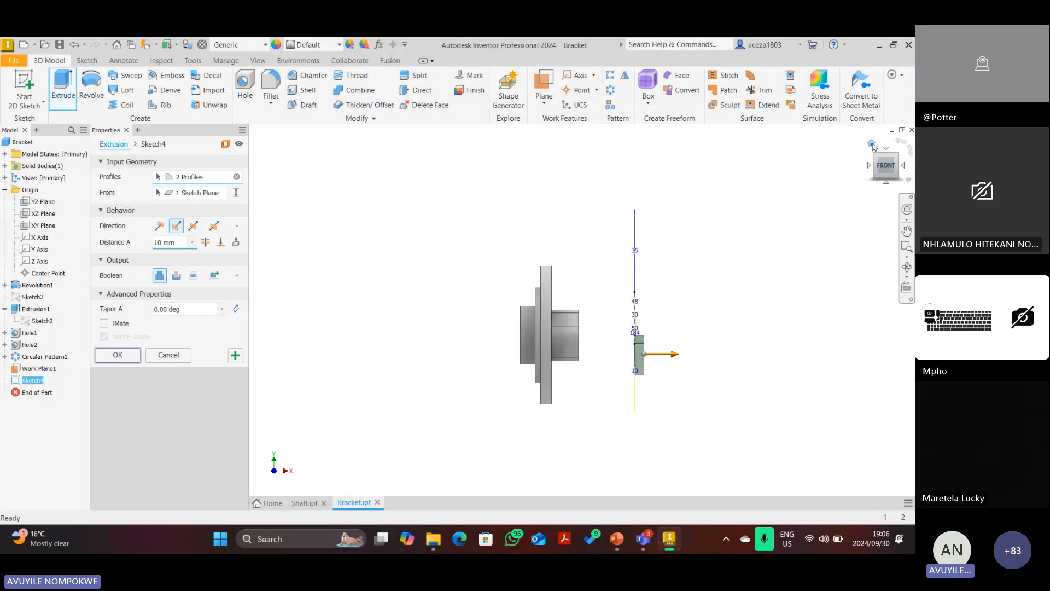
pyautogui.click(235, 356)
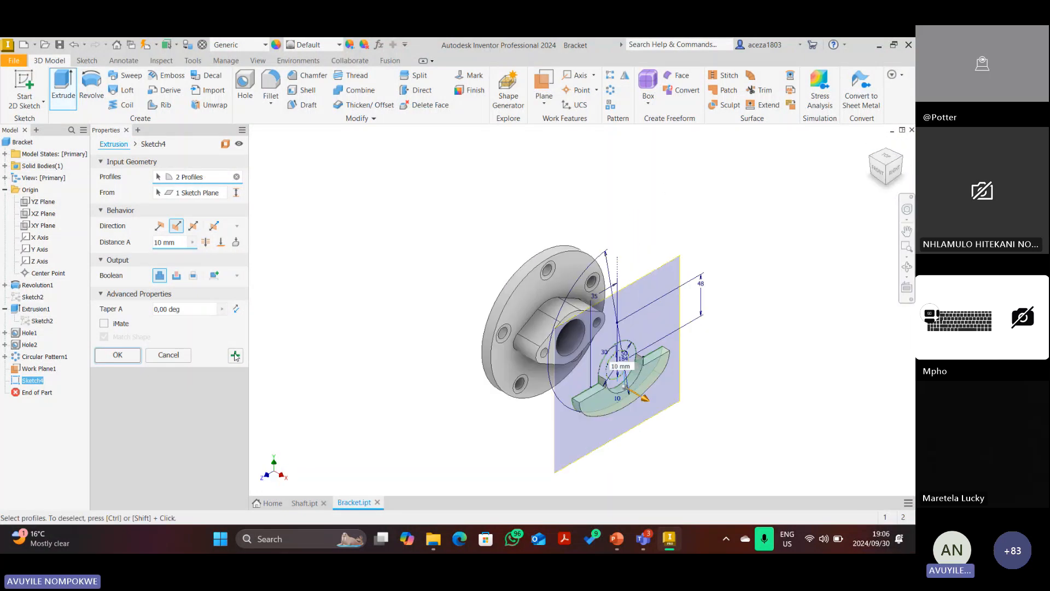
pyautogui.click(872, 157)
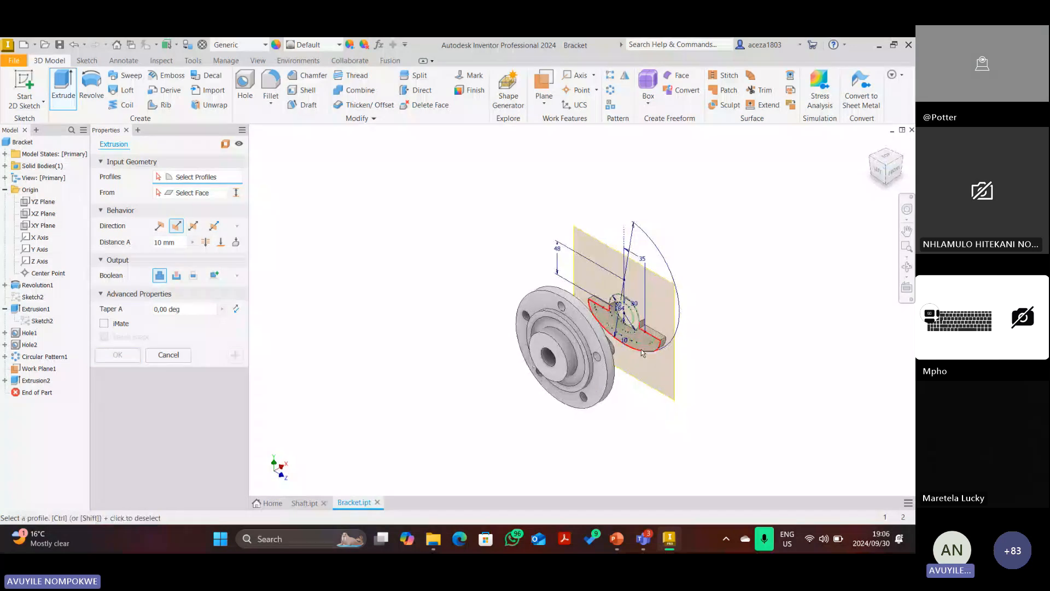
# Set up an arm-profile extrusion to the flange face (92 mm), checked from the front view.
pyautogui.click(642, 353)
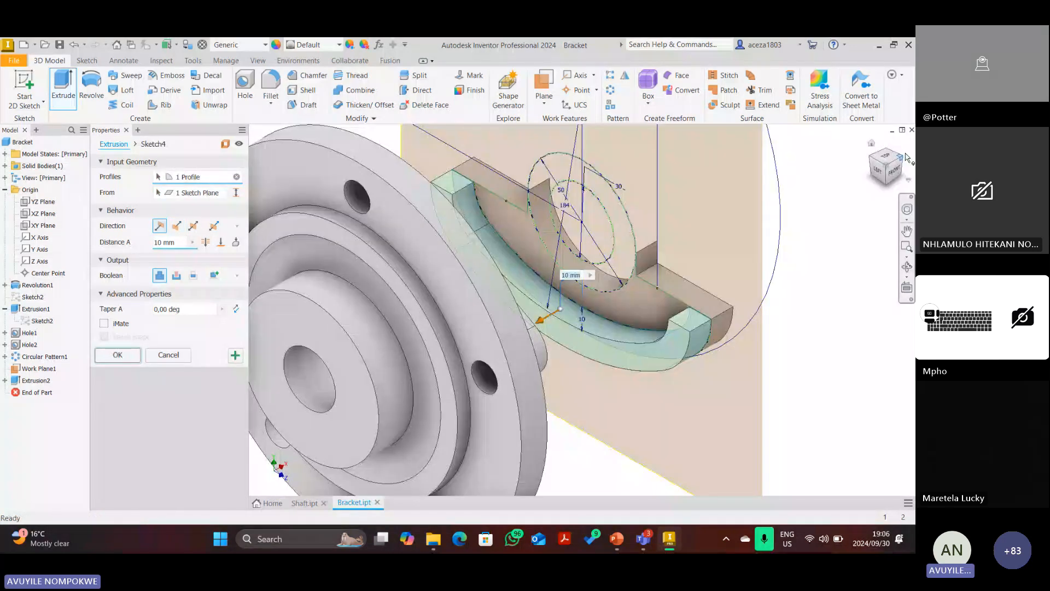
pyautogui.click(907, 157)
pyautogui.click(531, 356)
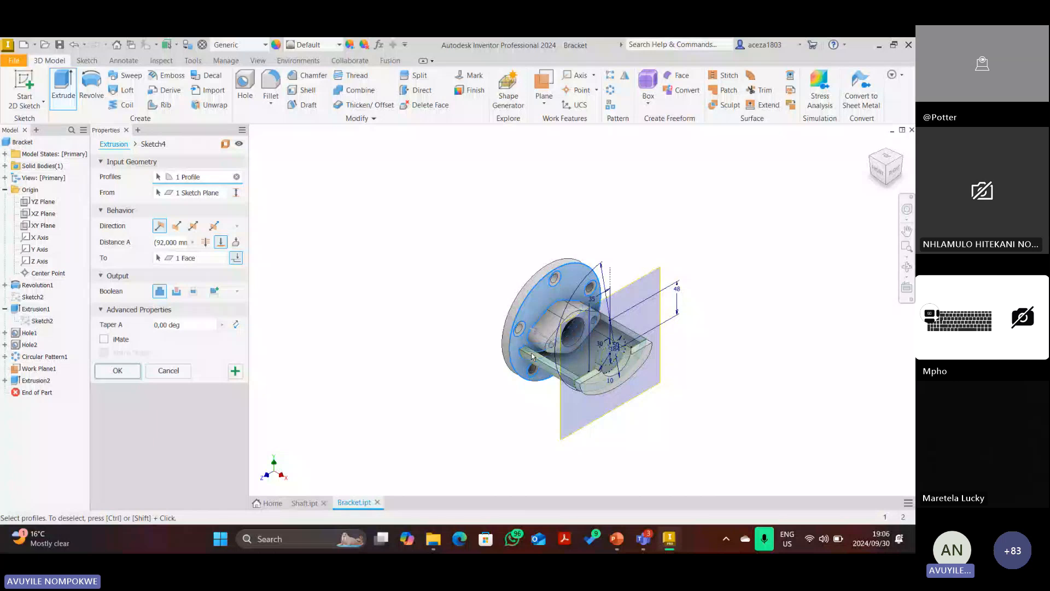
pyautogui.click(874, 178)
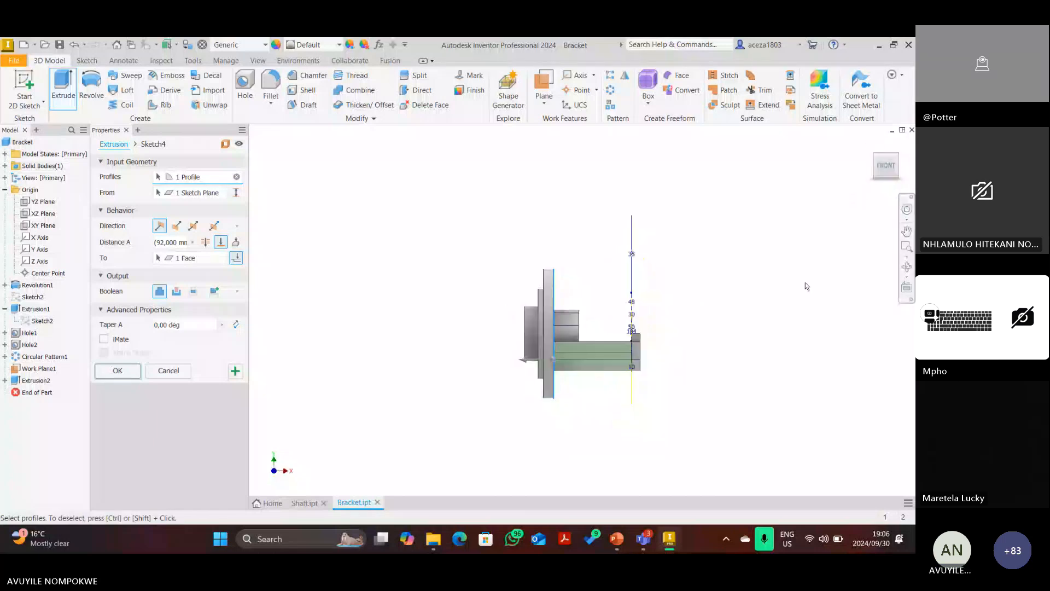
pyautogui.scroll(5, 658, 343)
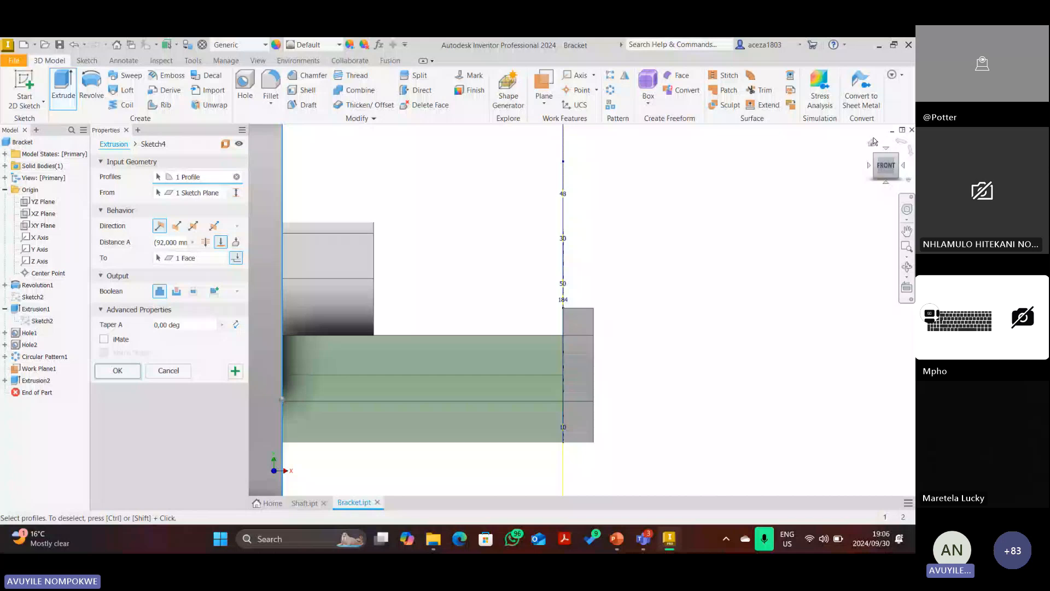
pyautogui.click(872, 145)
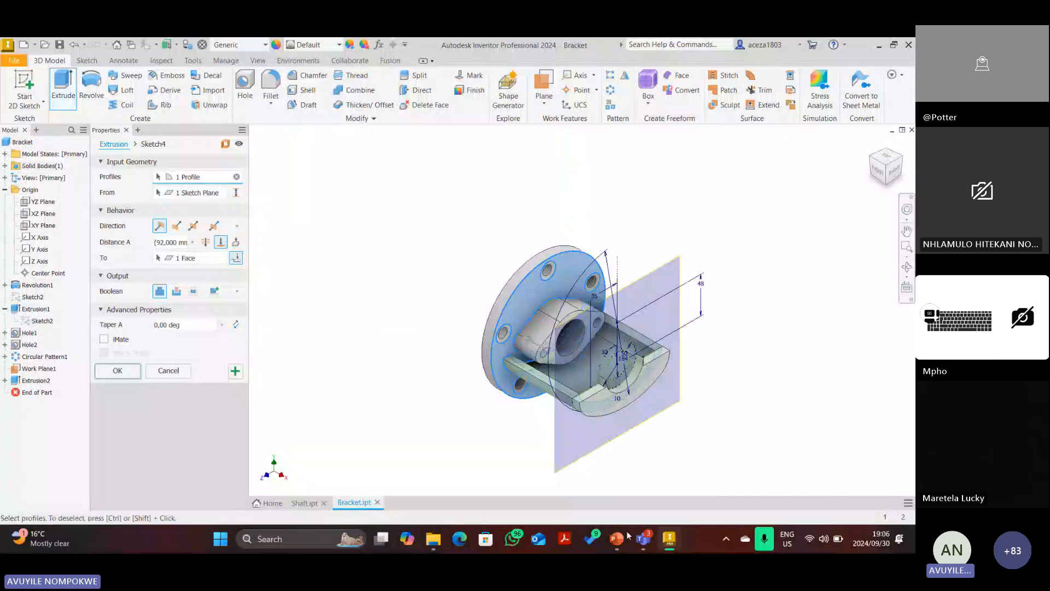
pyautogui.click(617, 538)
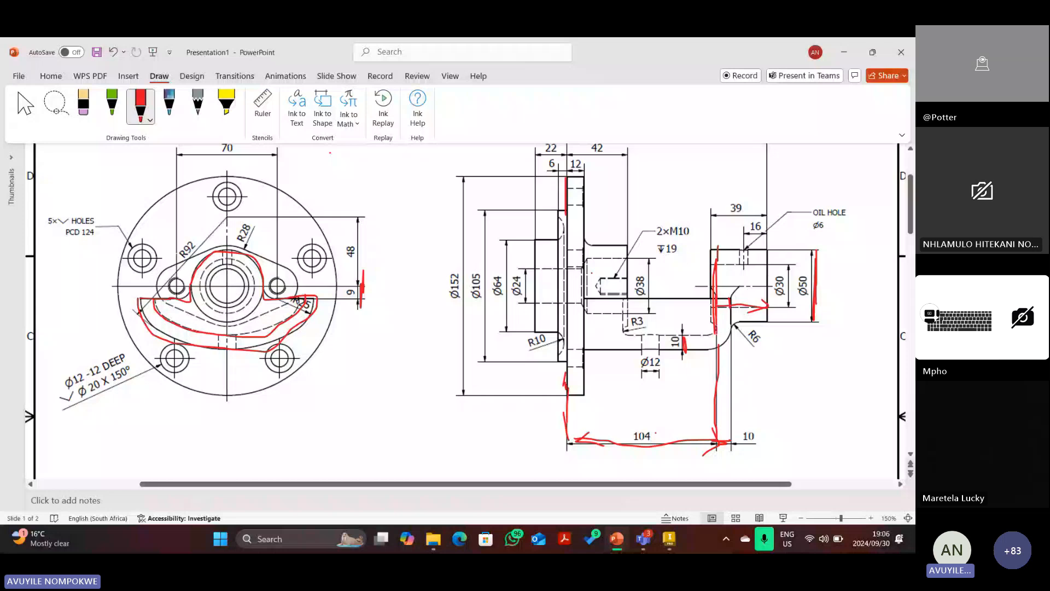
# Trace the arm walls, R6 fillet curve and shaft lower edge in red ink.
pyautogui.moveTo(716, 334); pyautogui.dragTo(584, 335)
pyautogui.moveTo(581, 350); pyautogui.dragTo(684, 344)
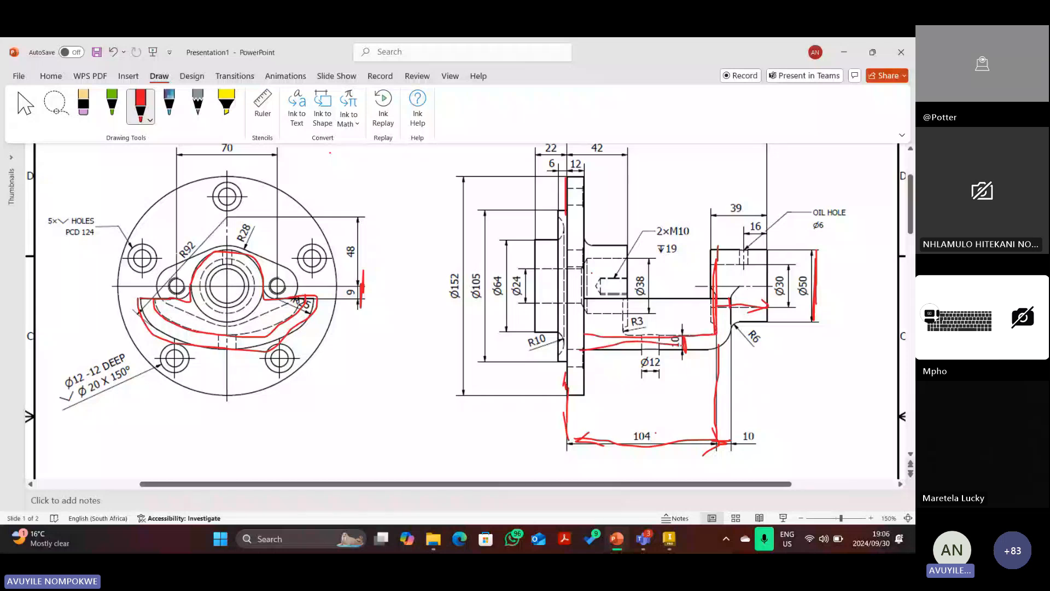
pyautogui.hotkey('ctrl', 'z')
pyautogui.moveTo(733, 324); pyautogui.dragTo(712, 345)
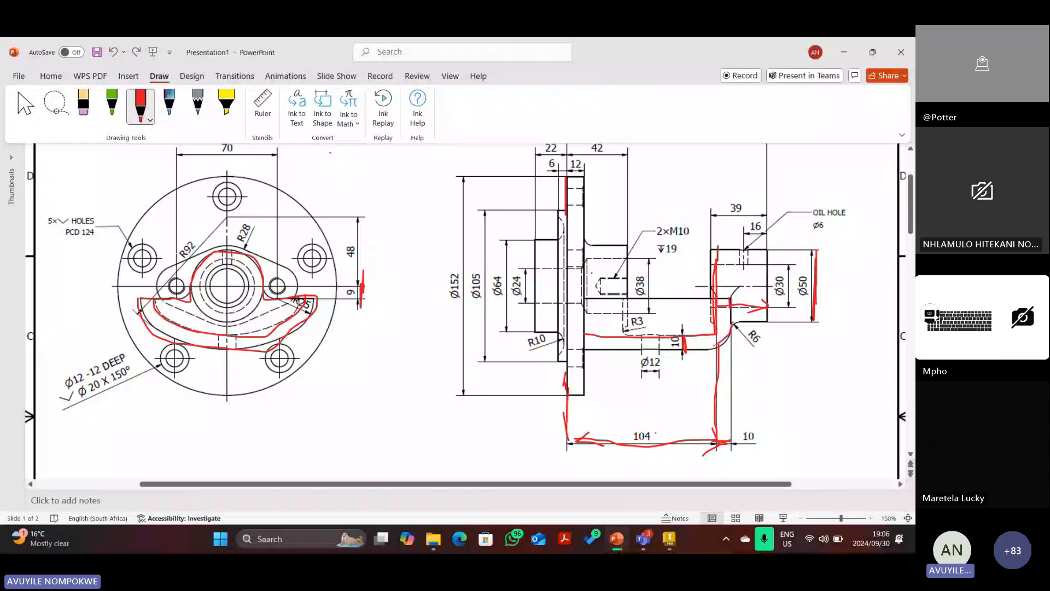
pyautogui.moveTo(591, 355); pyautogui.dragTo(717, 340)
pyautogui.press('Escape')
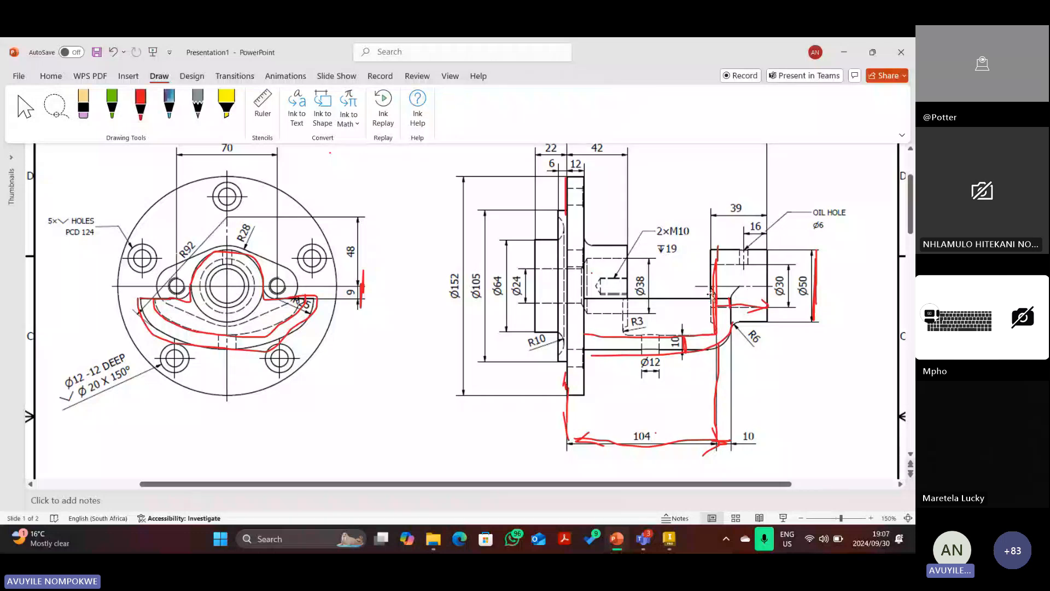
# Delete the vertical ink stroke beside Ø50, restoring the accidentally deleted drawing picture.
pyautogui.click(713, 295)
pyautogui.press('Delete')
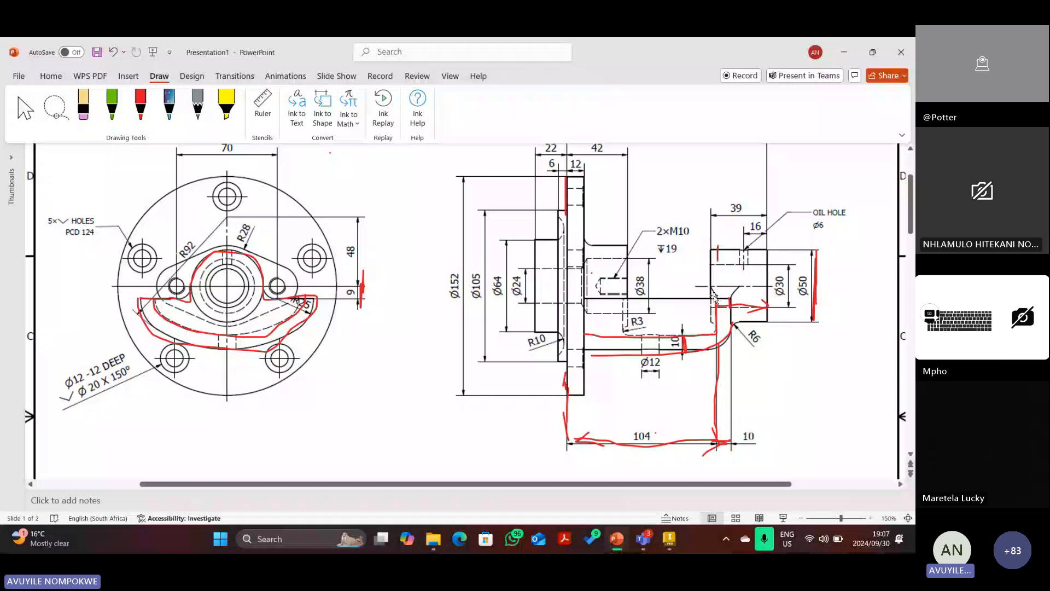
pyautogui.click(714, 297)
pyautogui.press('Delete')
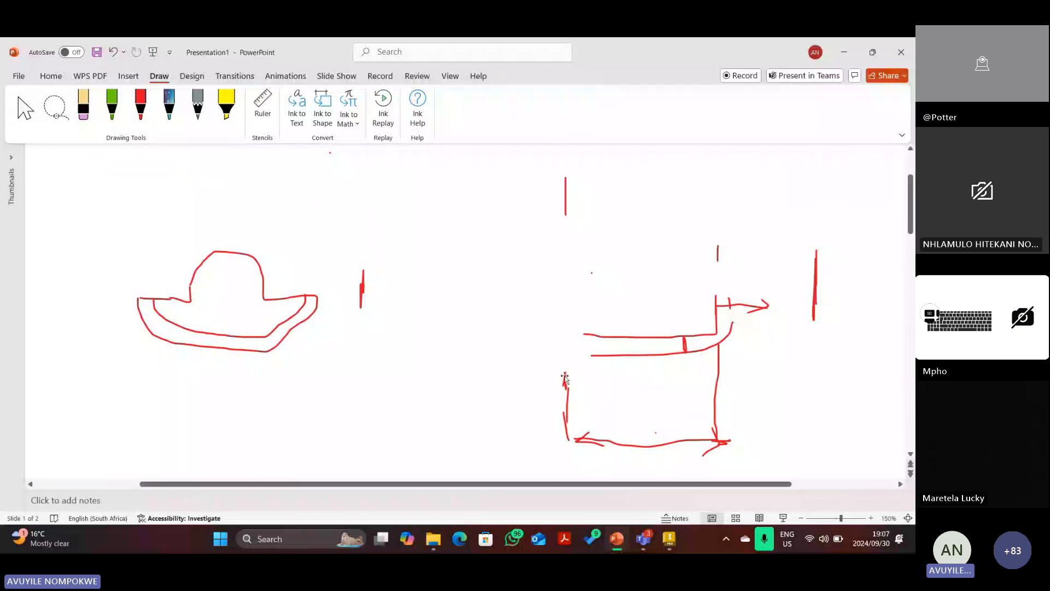
pyautogui.hotkey('ctrl', 'z')
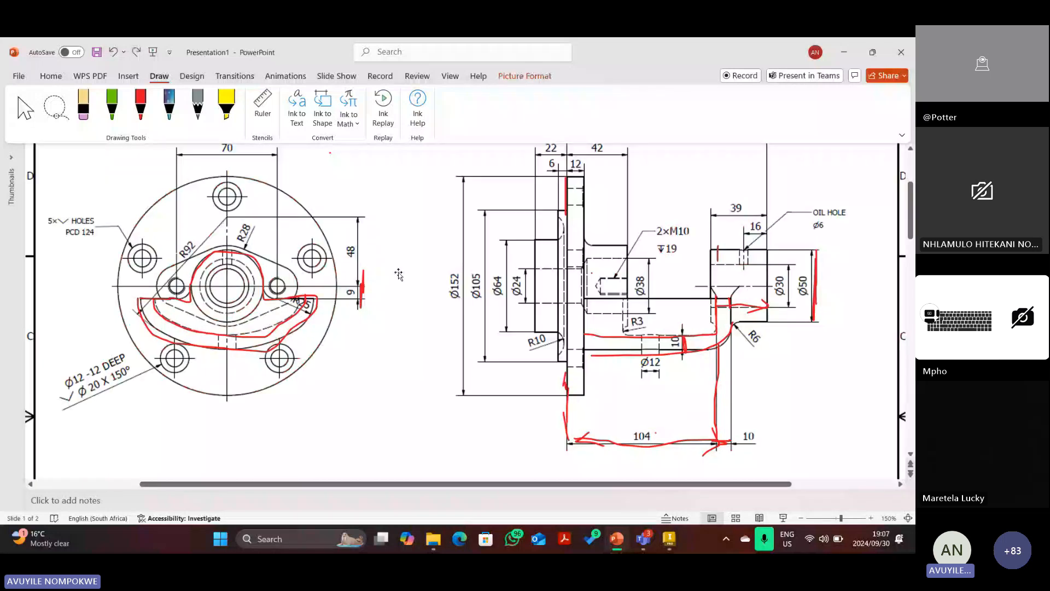
# Delete the red ink strokes along the shaft, on the side view and under the flange.
pyautogui.click(618, 337)
pyautogui.press('Delete')
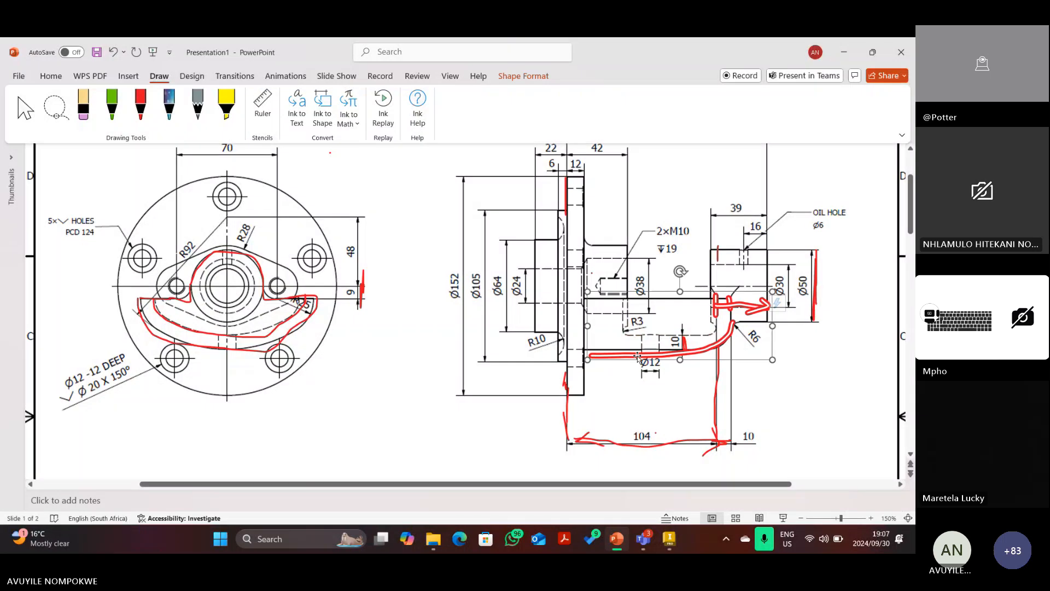
pyautogui.click(610, 441)
pyautogui.press('Delete')
pyautogui.click(684, 346)
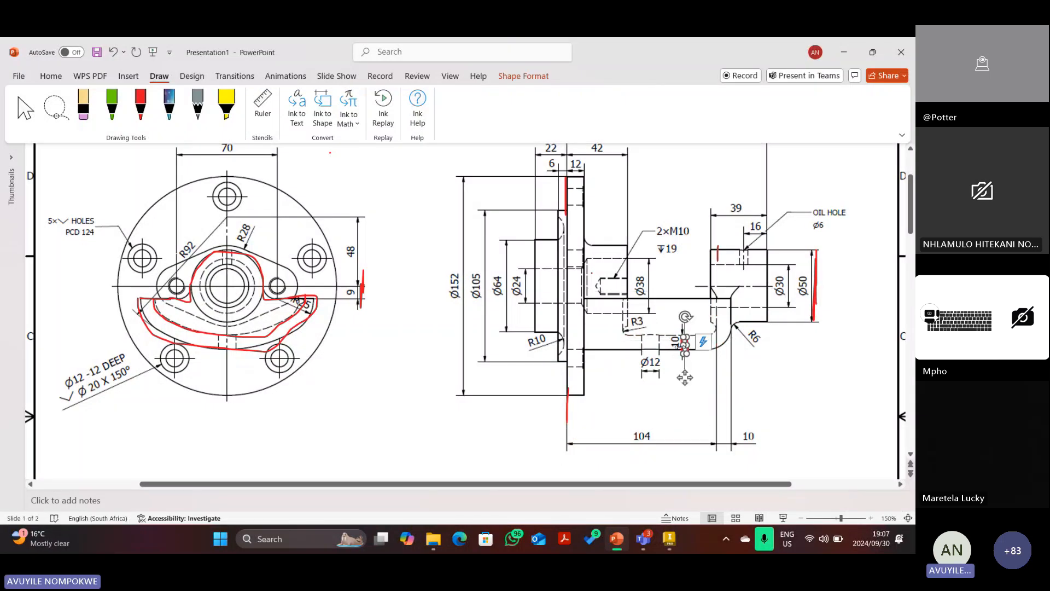
pyautogui.press('Delete')
pyautogui.click(564, 405)
pyautogui.press('Delete')
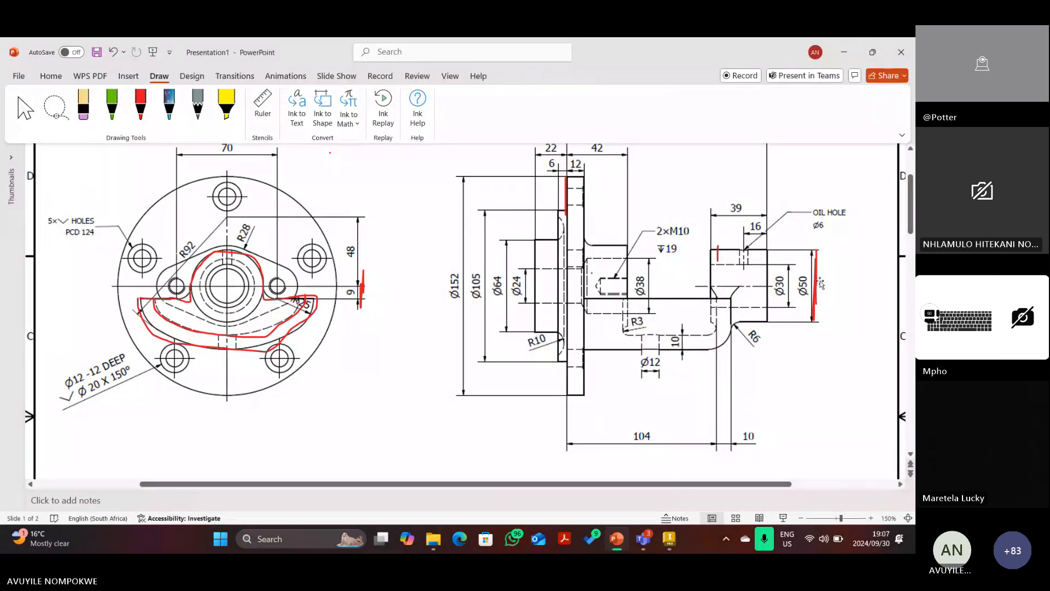
# Select the stroke beside Ø50 and the drawing picture, viewing Picture Format options.
pyautogui.click(815, 284)
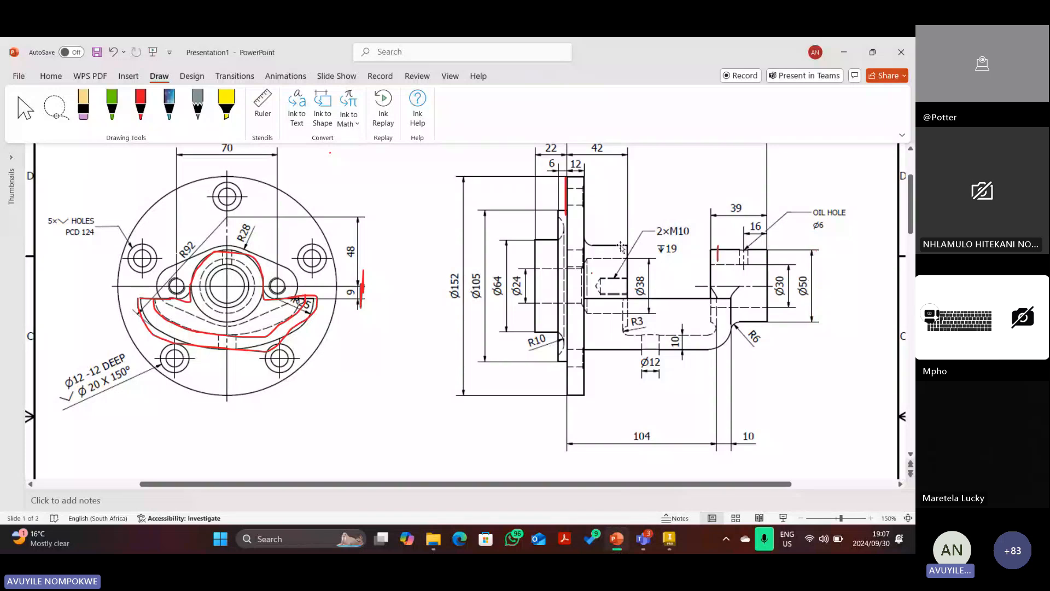
pyautogui.click(718, 252)
pyautogui.click(524, 76)
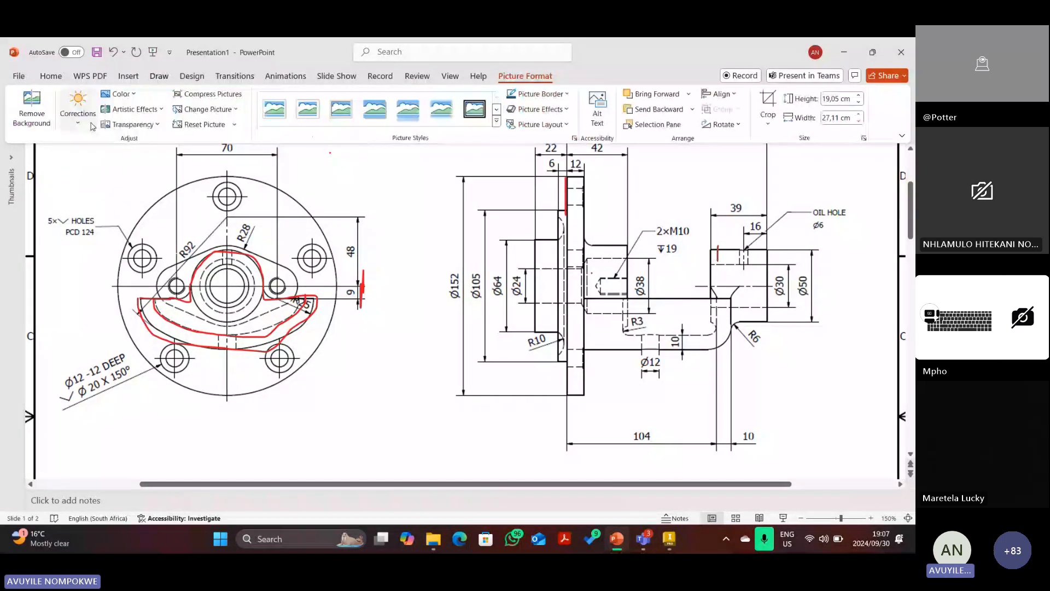
pyautogui.click(50, 76)
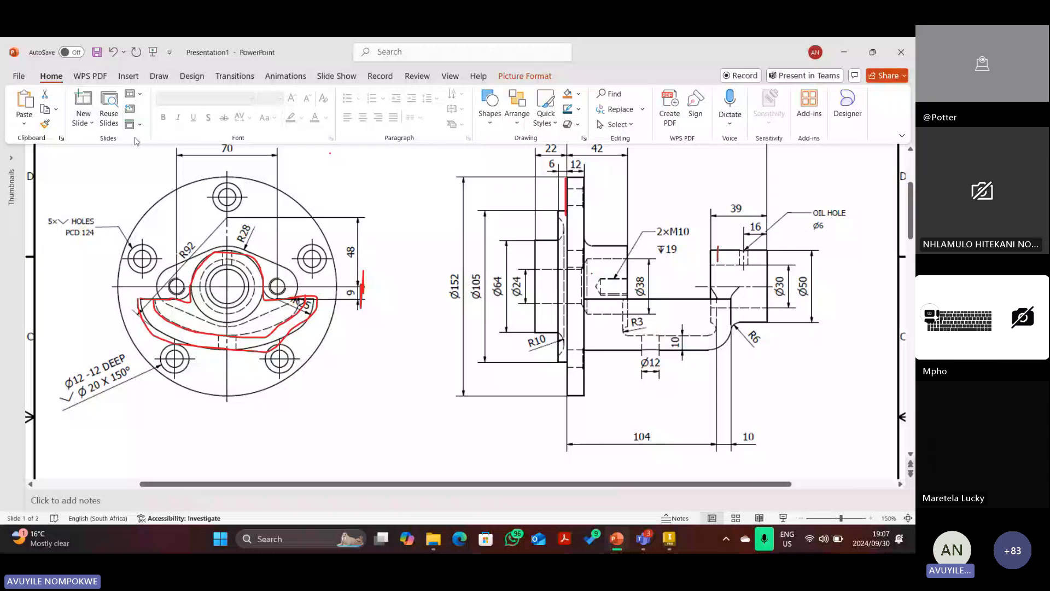
# View the bracket from the ViewCube Right face and Home view, then bring PowerPoint back.
pyautogui.hotkey('alt', 'Tab')
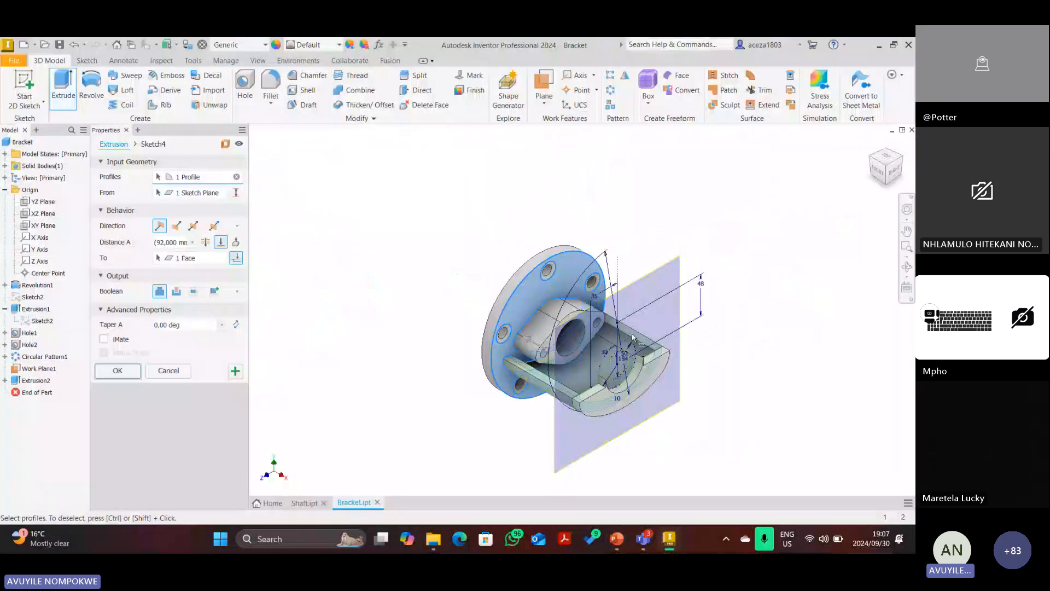
pyautogui.click(893, 172)
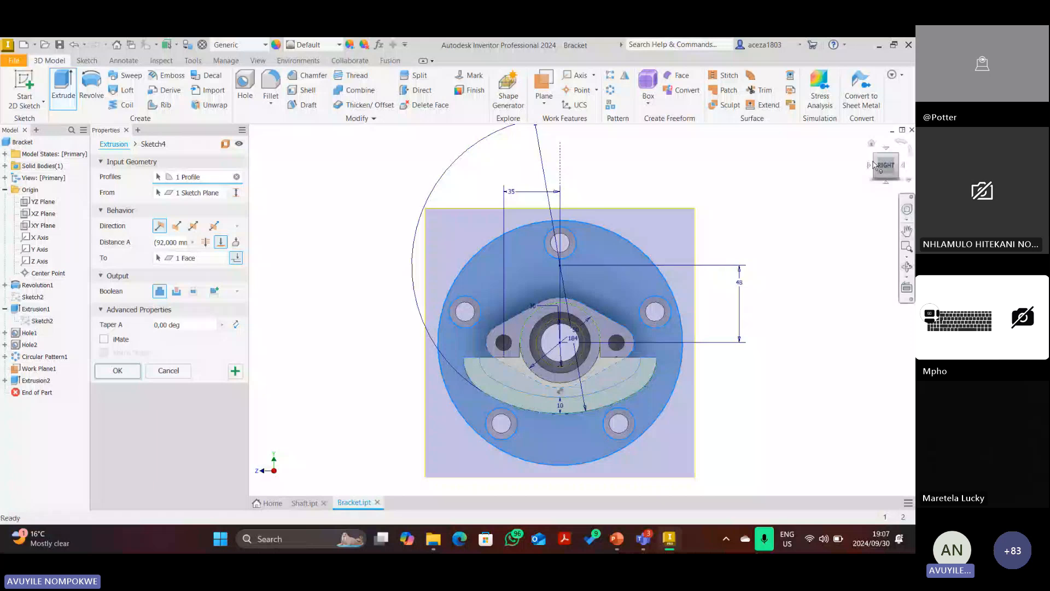
pyautogui.click(872, 144)
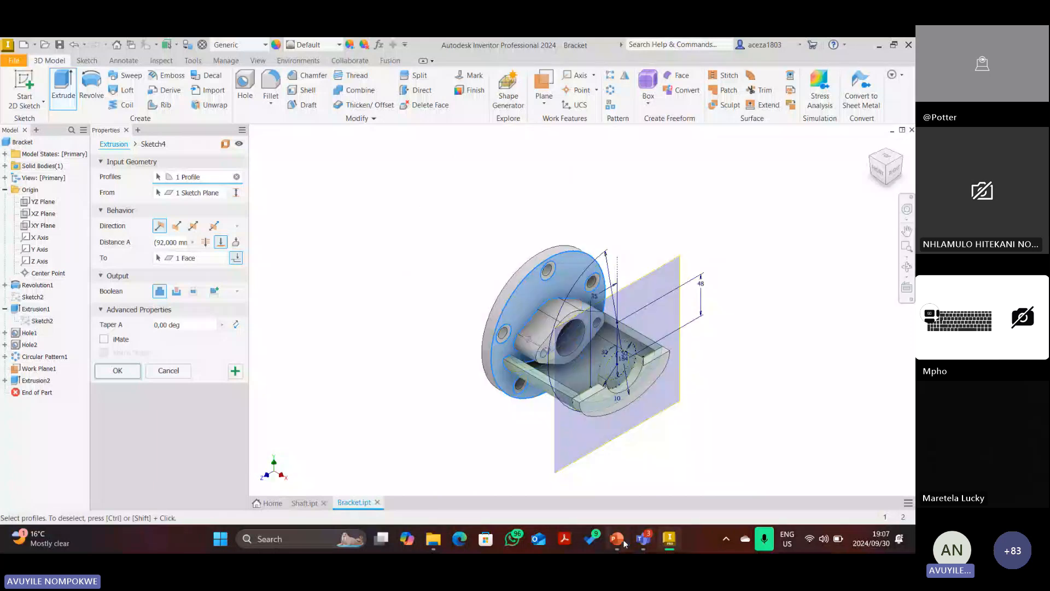
pyautogui.click(624, 543)
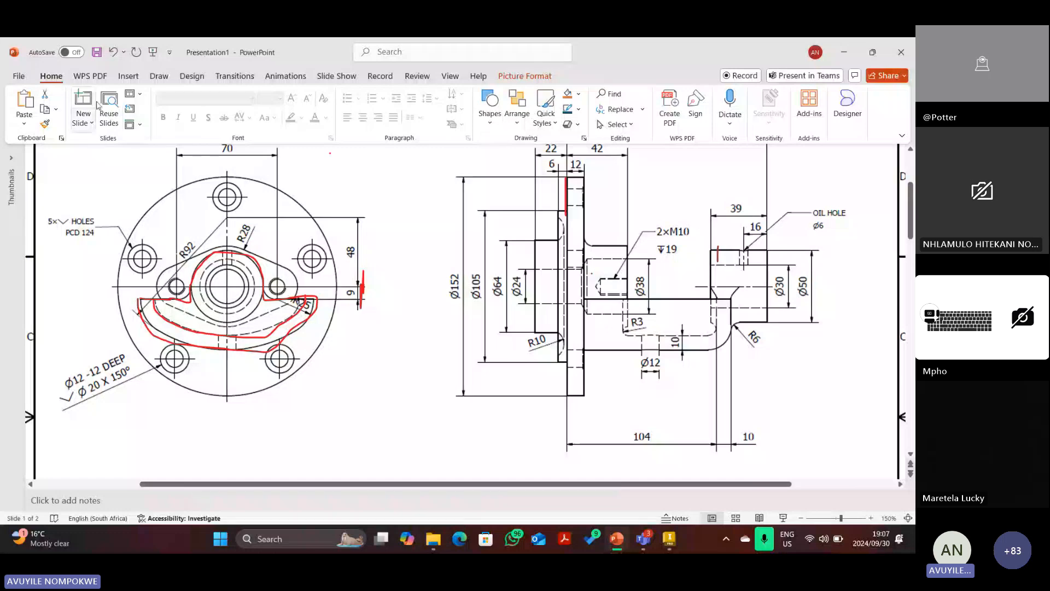
# With the red pen, mark beside the R6 fillet, then erase the stray arrow.
pyautogui.click(159, 76)
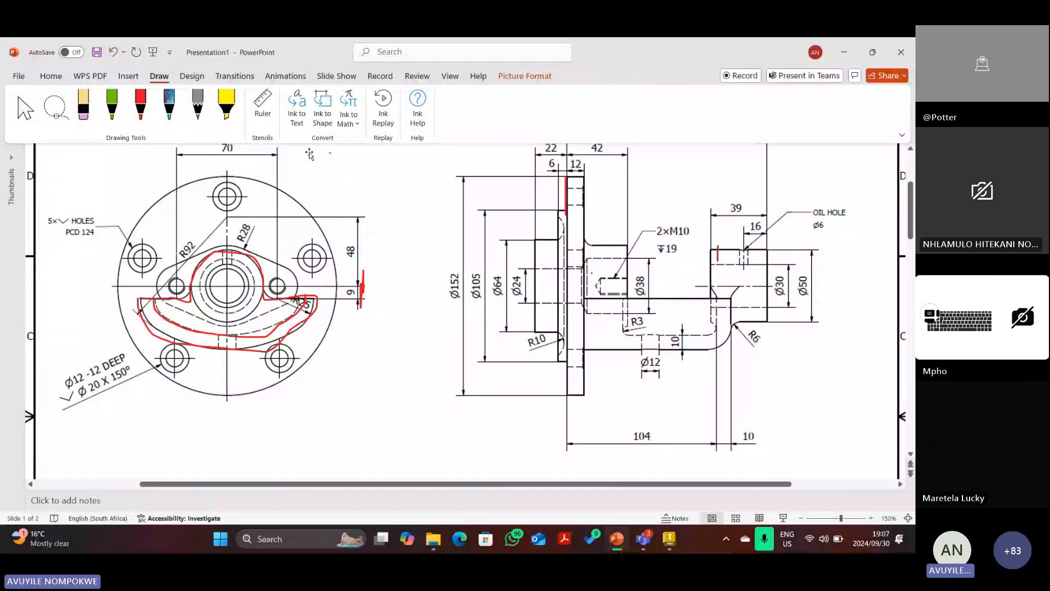
pyautogui.click(141, 104)
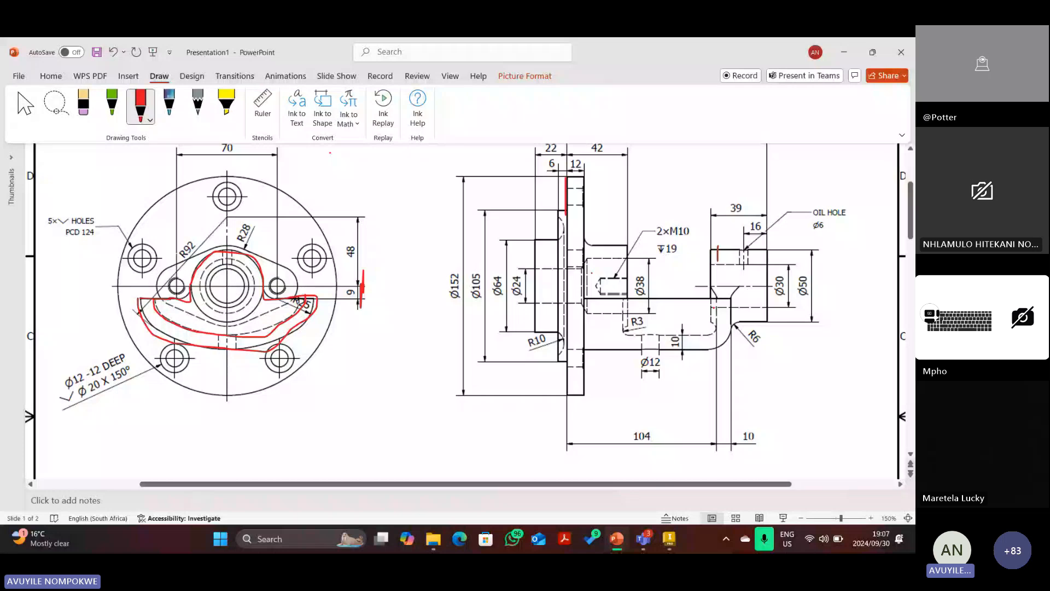
pyautogui.moveTo(715, 308)
pyautogui.mouseDown()
pyautogui.moveTo(765, 307)
pyautogui.moveTo(757, 311)
pyautogui.mouseUp()
pyautogui.moveTo(693, 309)
pyautogui.mouseDown()
pyautogui.moveTo(718, 308)
pyautogui.moveTo(701, 315)
pyautogui.mouseUp()
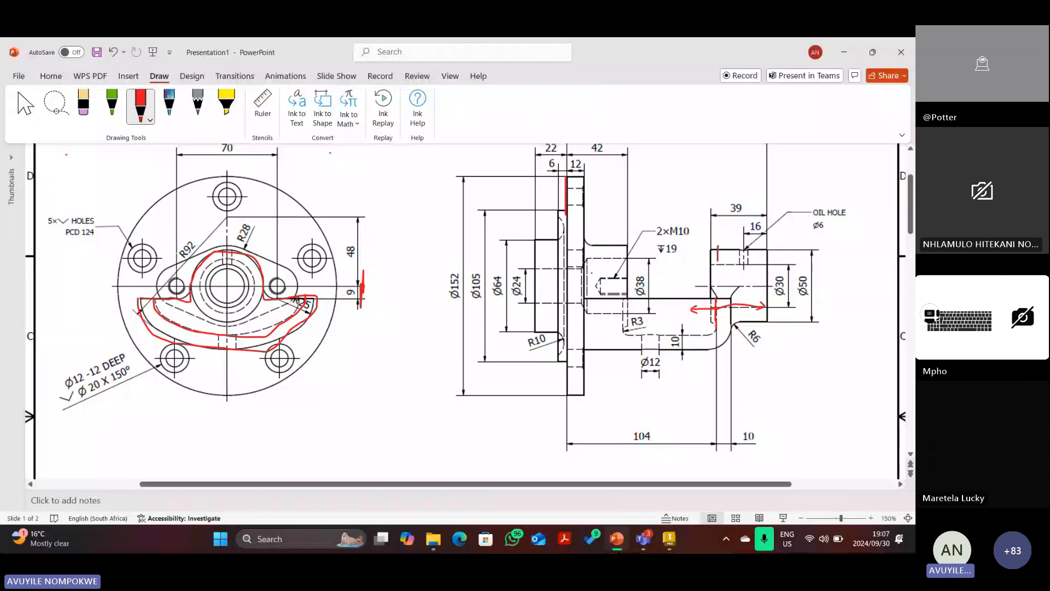
pyautogui.click(84, 104)
pyautogui.click(705, 310)
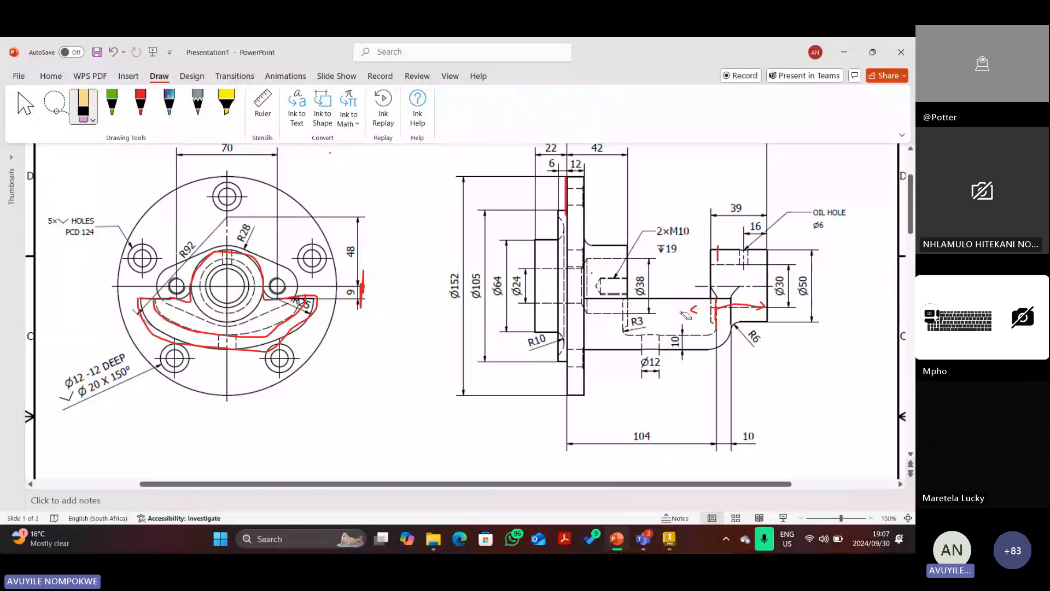
pyautogui.moveTo(688, 311); pyautogui.dragTo(757, 309)
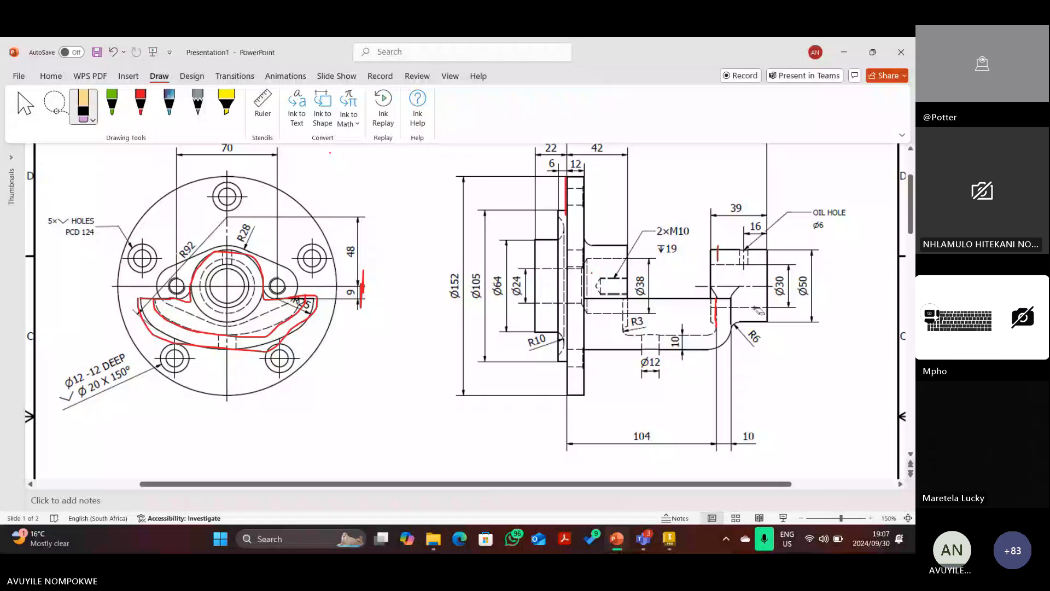
# Thicken the red mark at the R6 corner and write a red 4 beside it.
pyautogui.click(141, 104)
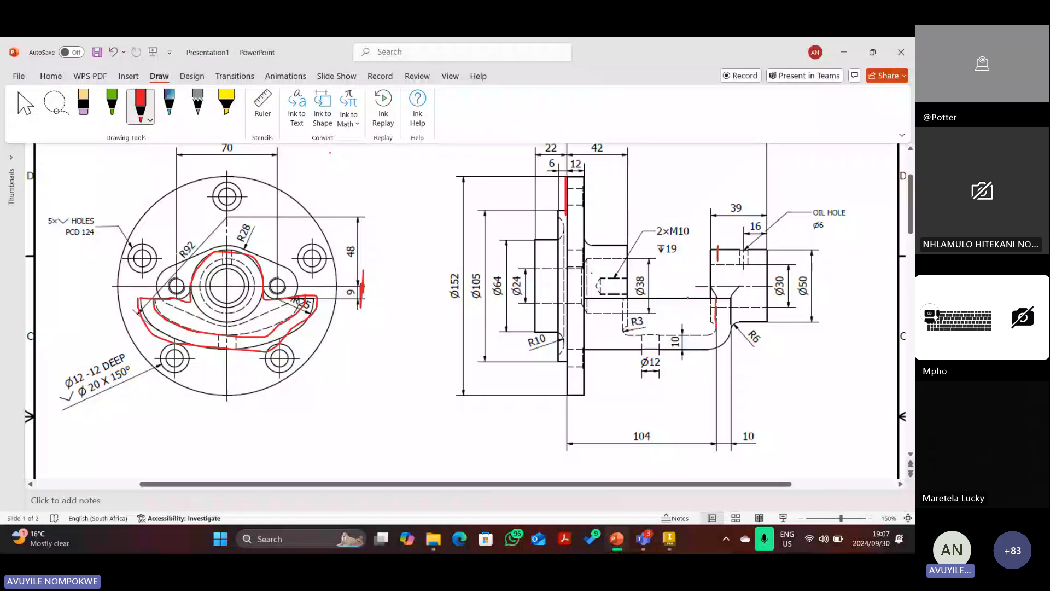
pyautogui.moveTo(712, 298)
pyautogui.mouseDown()
pyautogui.moveTo(713, 322)
pyautogui.moveTo(714, 310)
pyautogui.moveTo(707, 316)
pyautogui.moveTo(720, 312)
pyautogui.moveTo(702, 310)
pyautogui.mouseUp()
pyautogui.moveTo(698, 302); pyautogui.dragTo(697, 316)
# Undo a stray long line, mark the edge by the 16 dimension, and return to Inventor.
pyautogui.moveTo(714, 215); pyautogui.dragTo(718, 298)
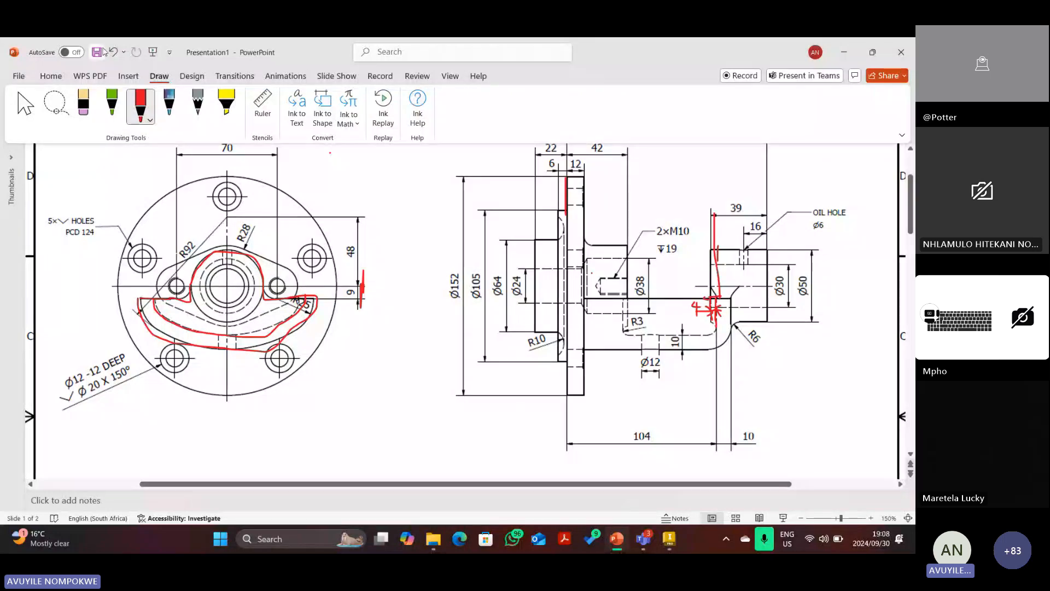
pyautogui.click(113, 52)
pyautogui.click(25, 104)
pyautogui.click(712, 303)
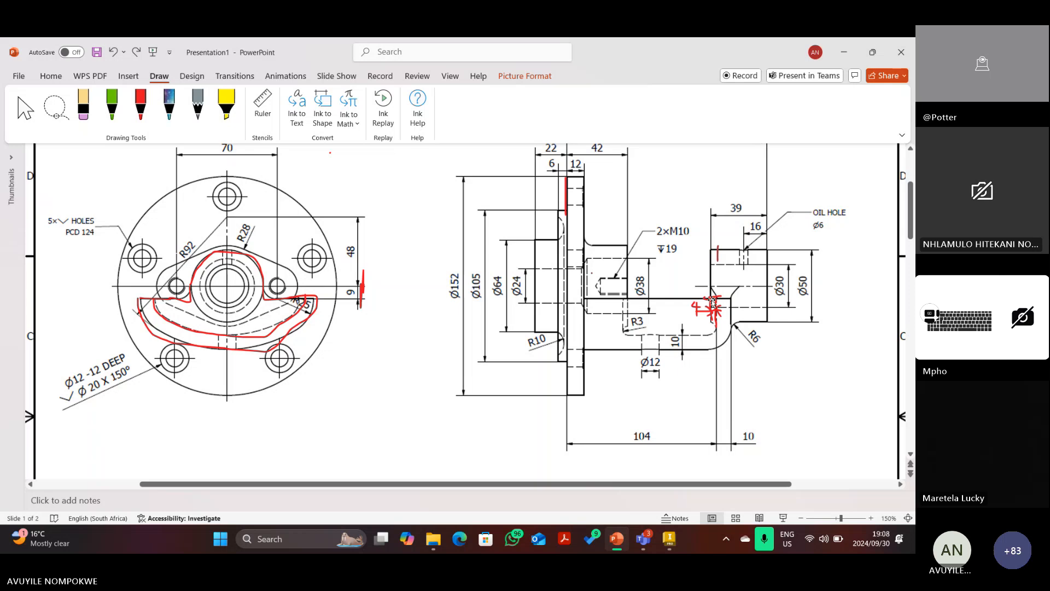
pyautogui.click(141, 118)
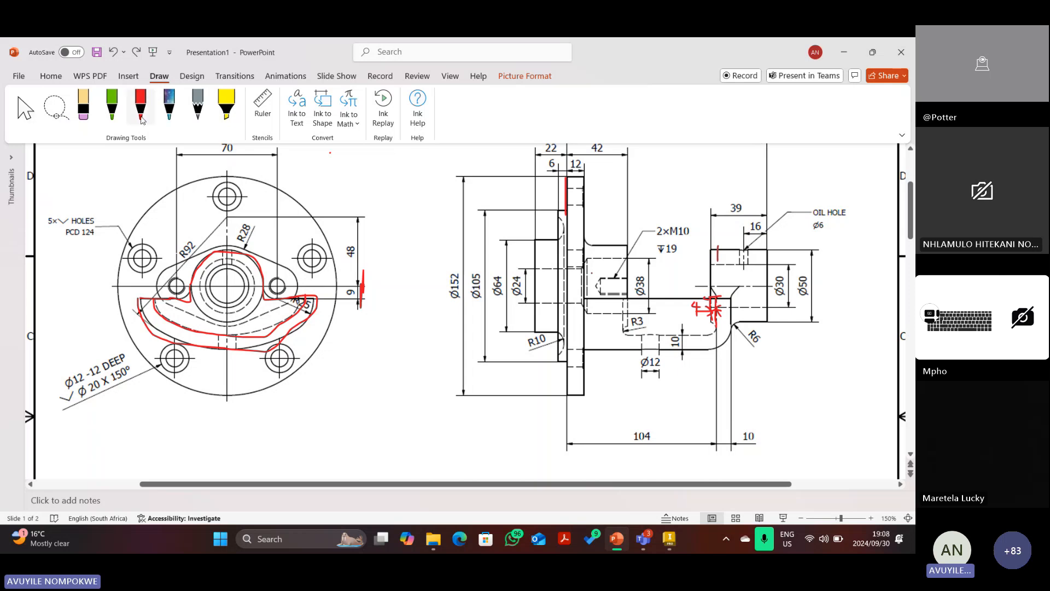
pyautogui.moveTo(717, 226)
pyautogui.mouseDown()
pyautogui.moveTo(716, 286)
pyautogui.moveTo(752, 234)
pyautogui.moveTo(759, 241)
pyautogui.mouseUp()
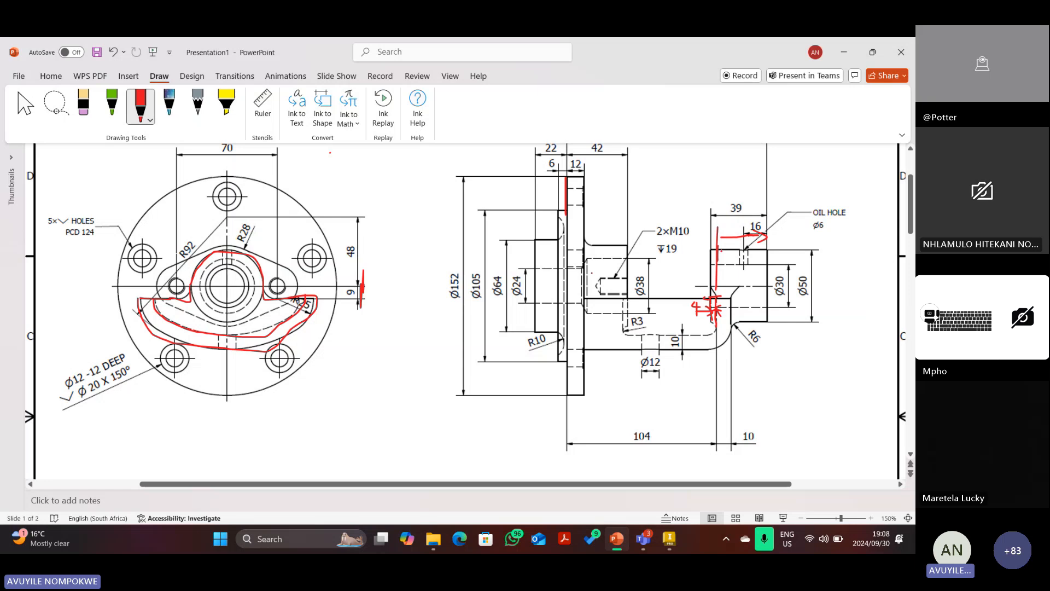
pyautogui.click(670, 540)
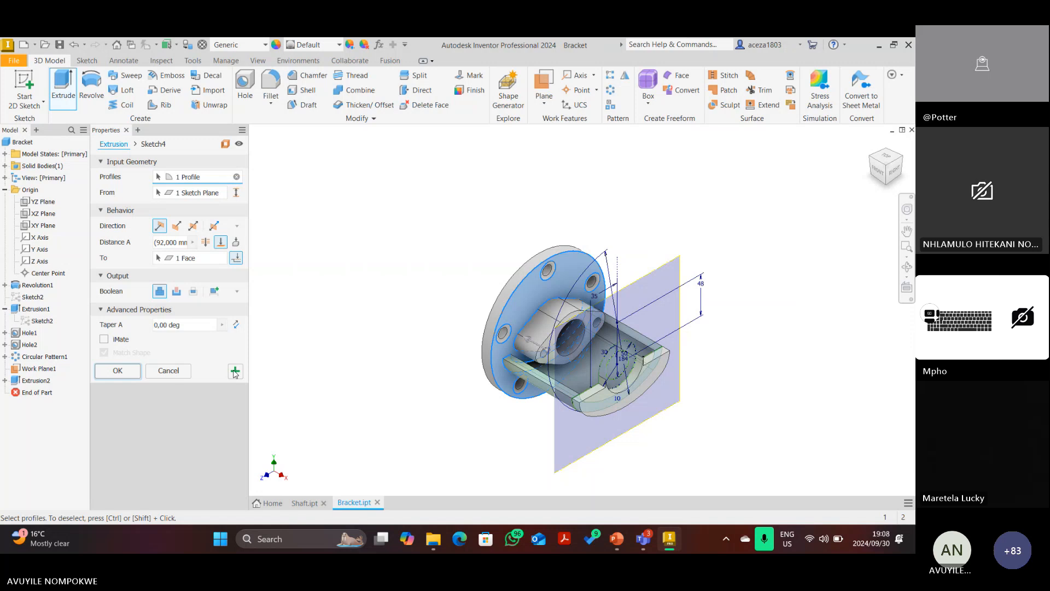
# Extrude the ring boss profile asymmetrically, 4 mm and 39-4 mm to each side.
pyautogui.click(234, 372)
pyautogui.scroll(-5, 622, 346)
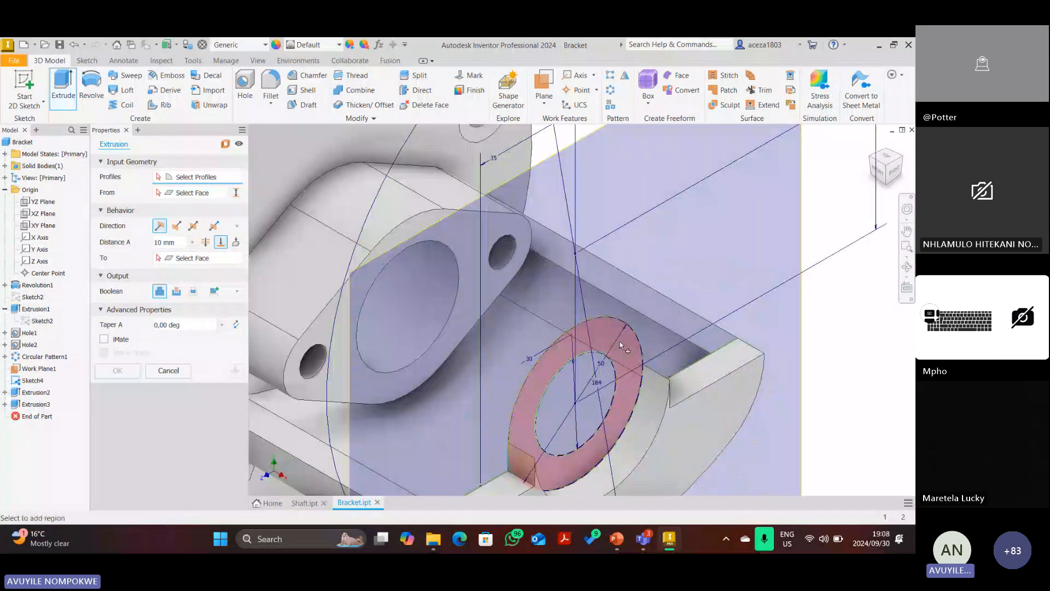
pyautogui.click(622, 346)
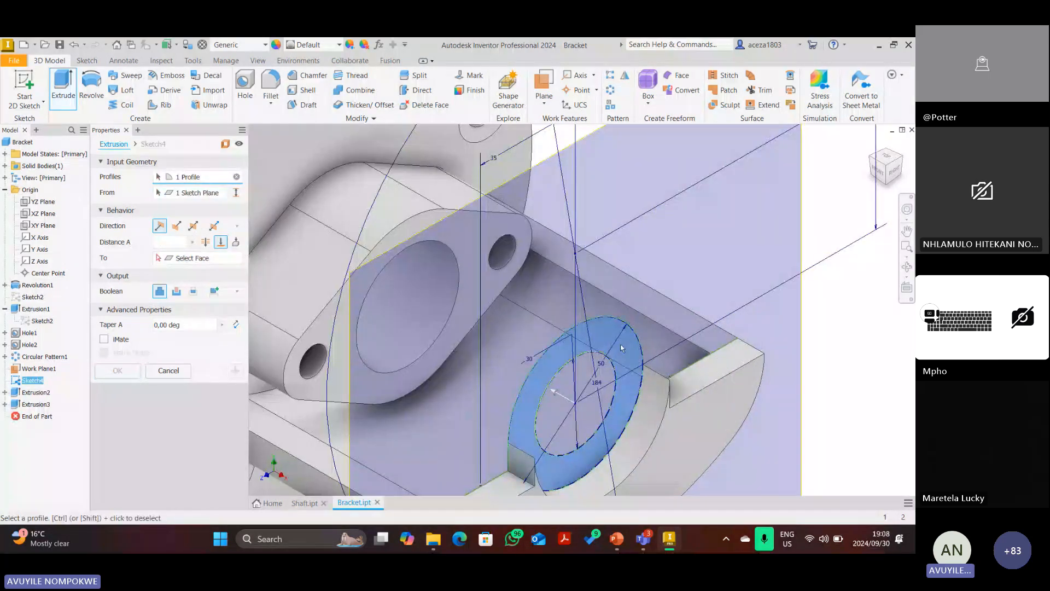
pyautogui.click(213, 226)
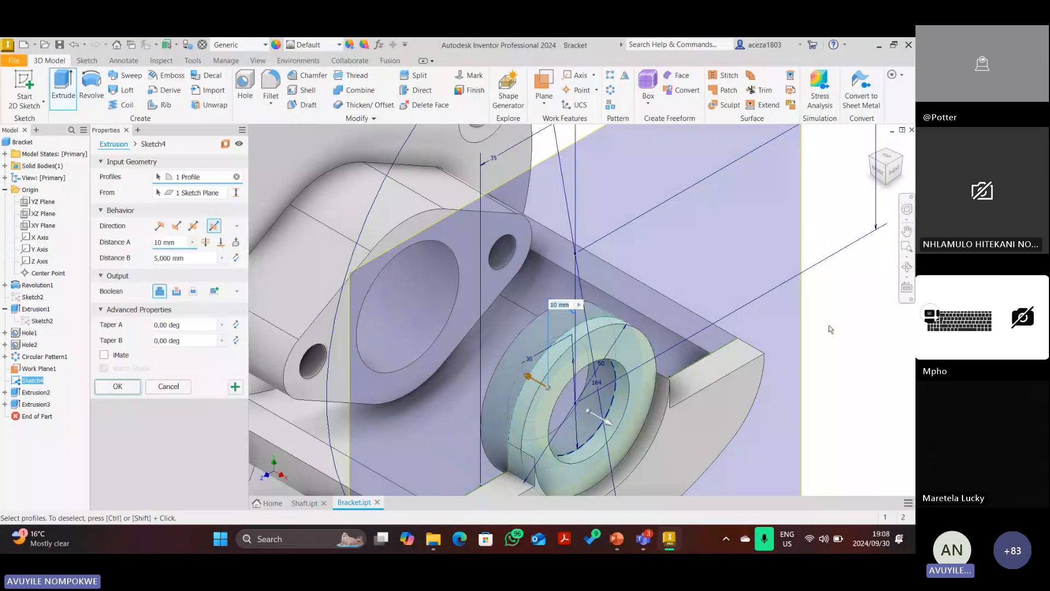
pyautogui.click(878, 170)
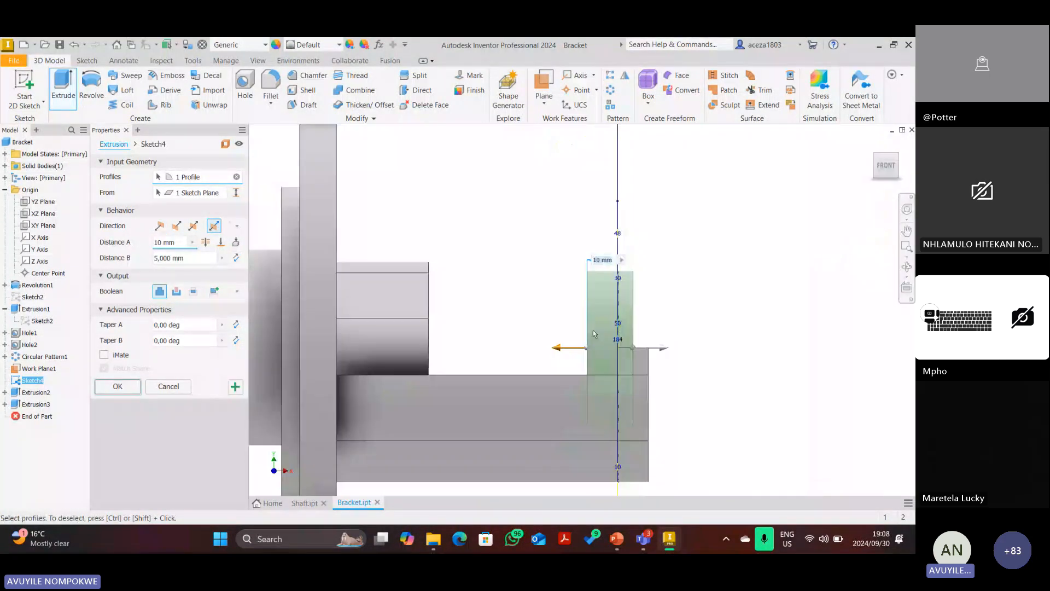
pyautogui.click(166, 242)
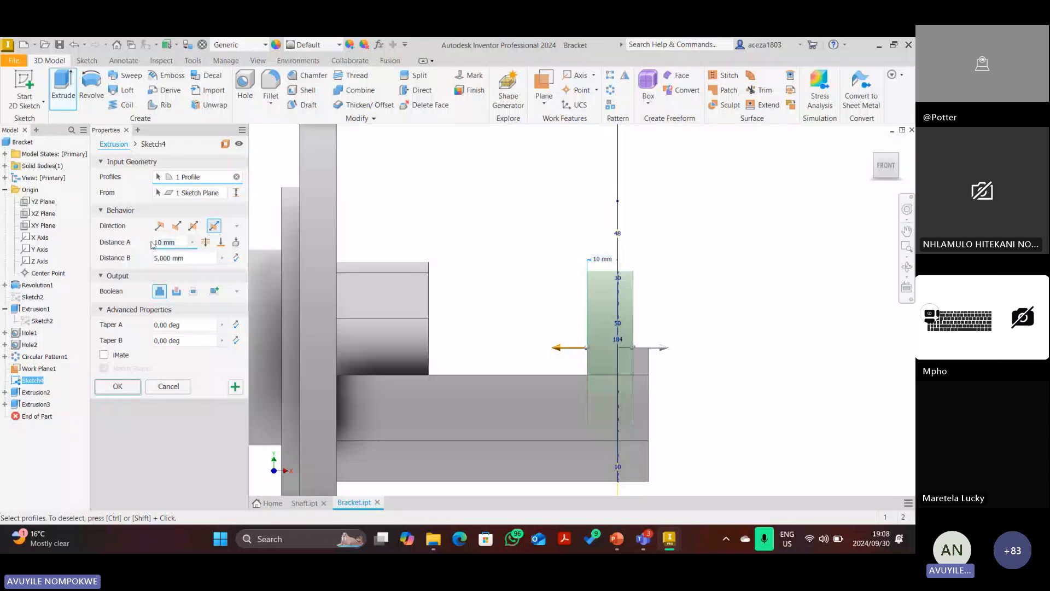
pyautogui.write('4')
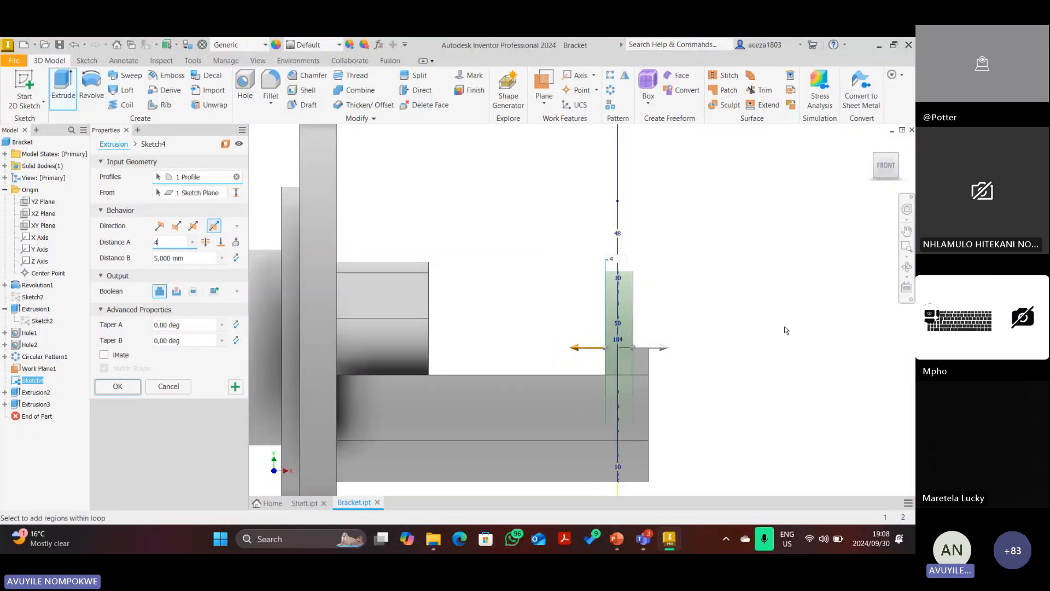
pyautogui.click(164, 258)
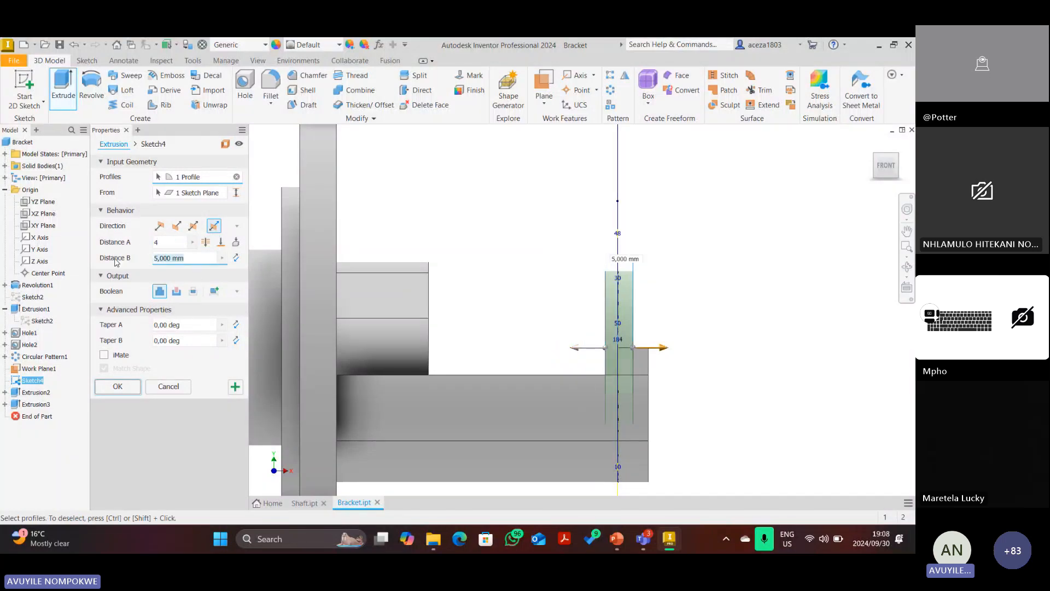
pyautogui.write('39')
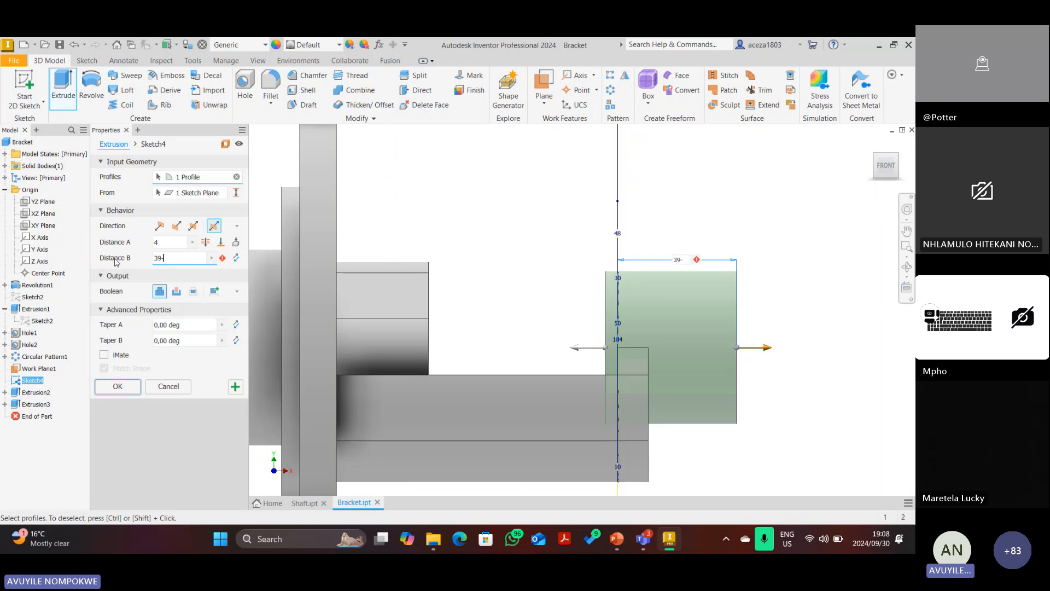
pyautogui.write('-4')
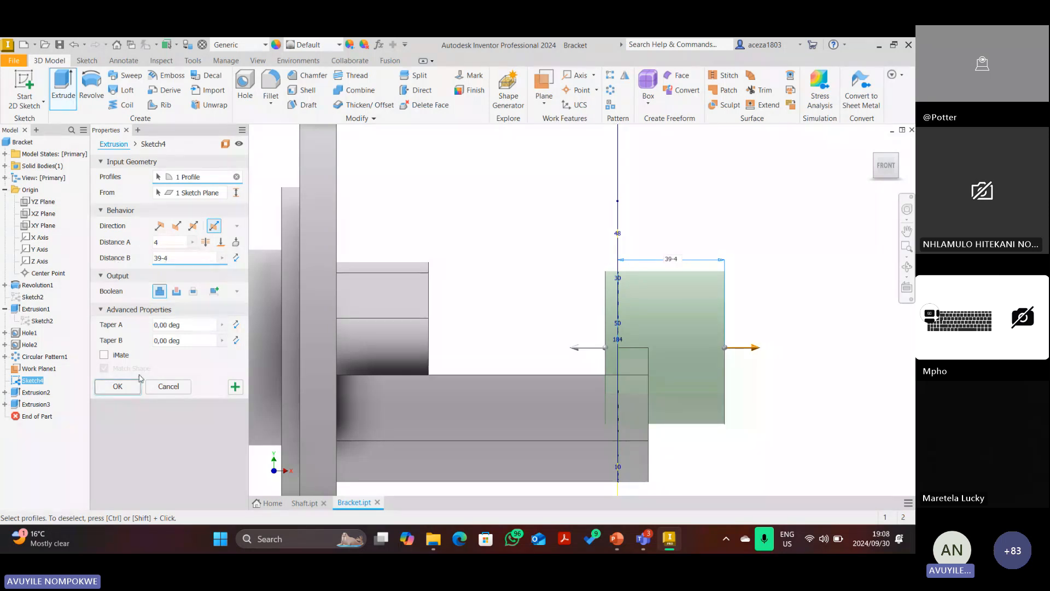
pyautogui.click(108, 389)
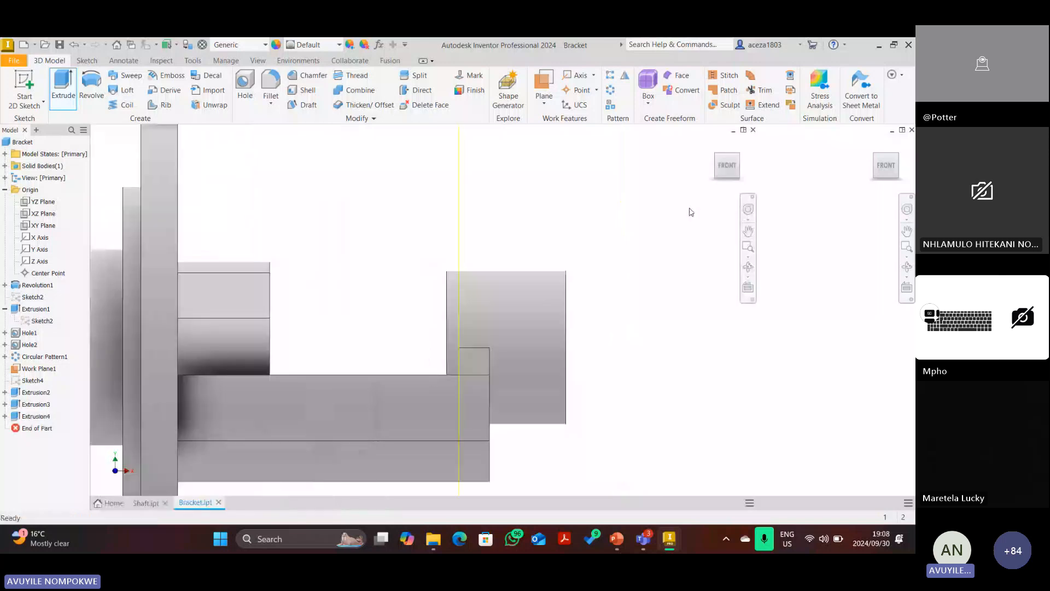
# Turn off Work Plane1's visibility and bring up the PowerPoint drawing.
pyautogui.rightClick(587, 222)
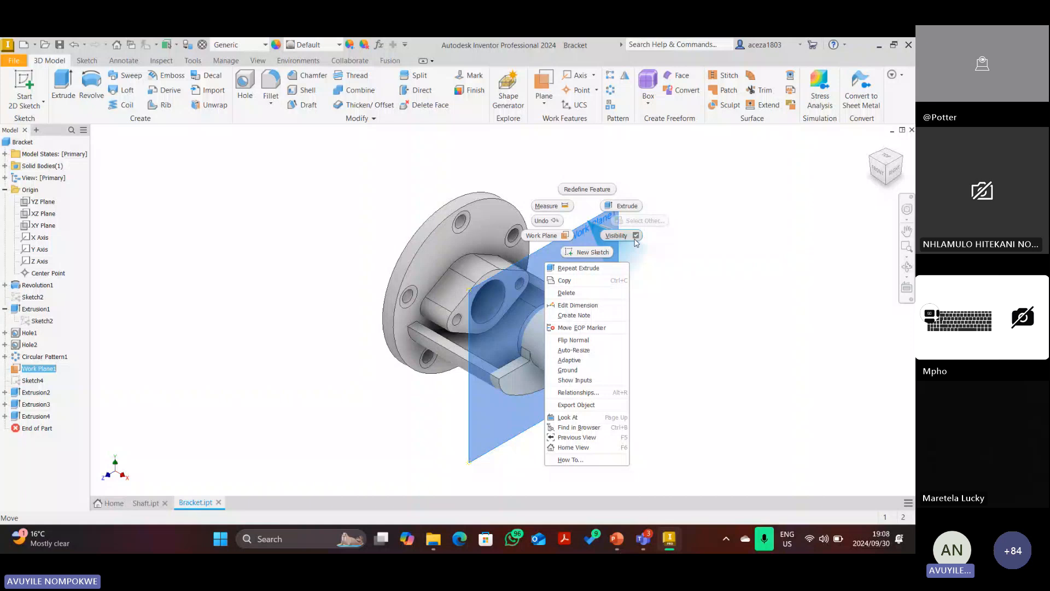
pyautogui.click(636, 238)
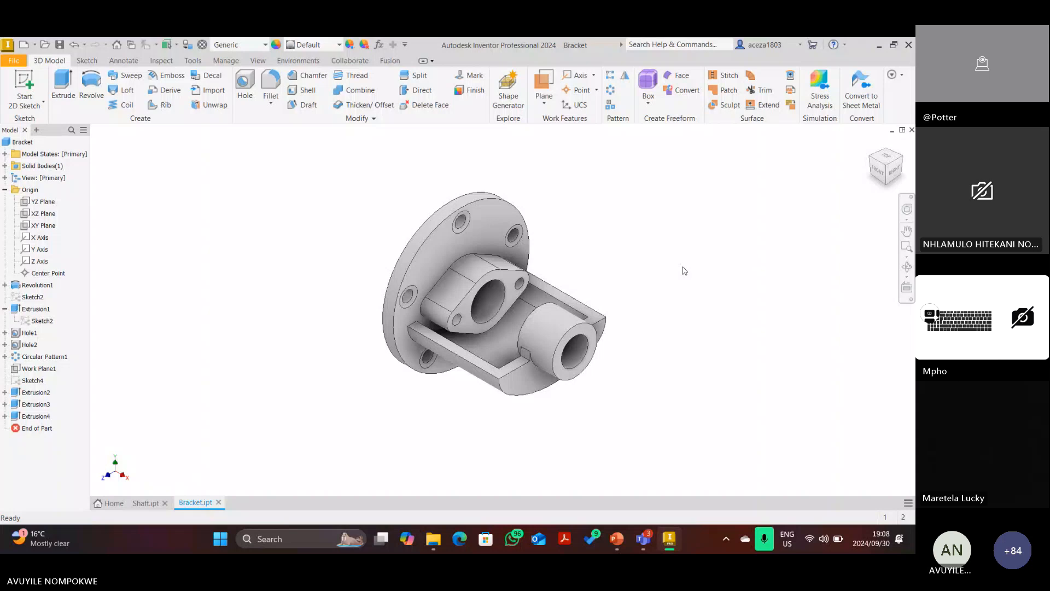
pyautogui.click(612, 541)
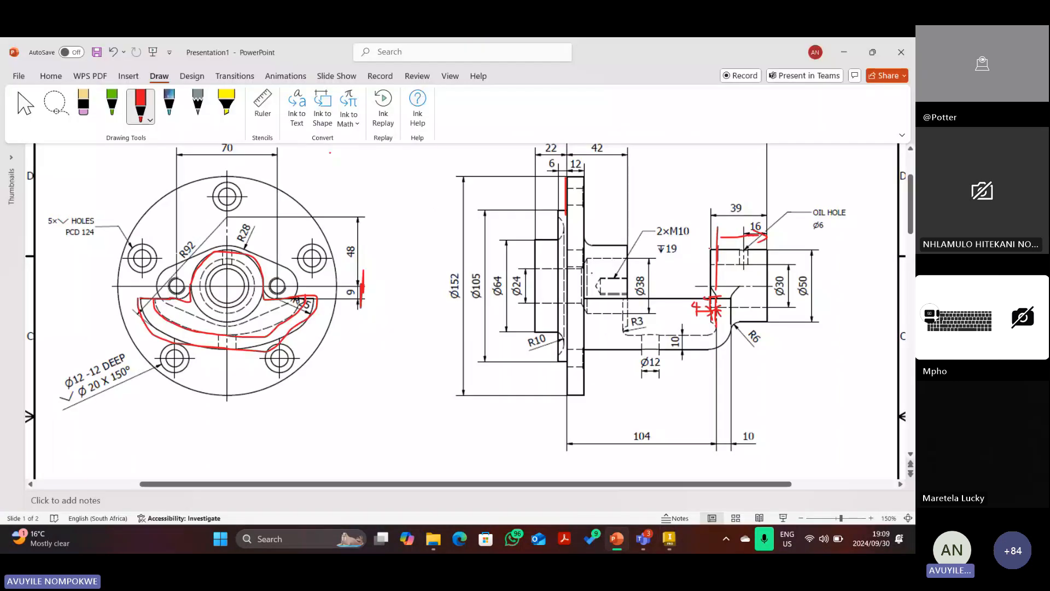
# Delete the red markup near the 39 dimension, keeping the drawing image intact.
pyautogui.click(717, 249)
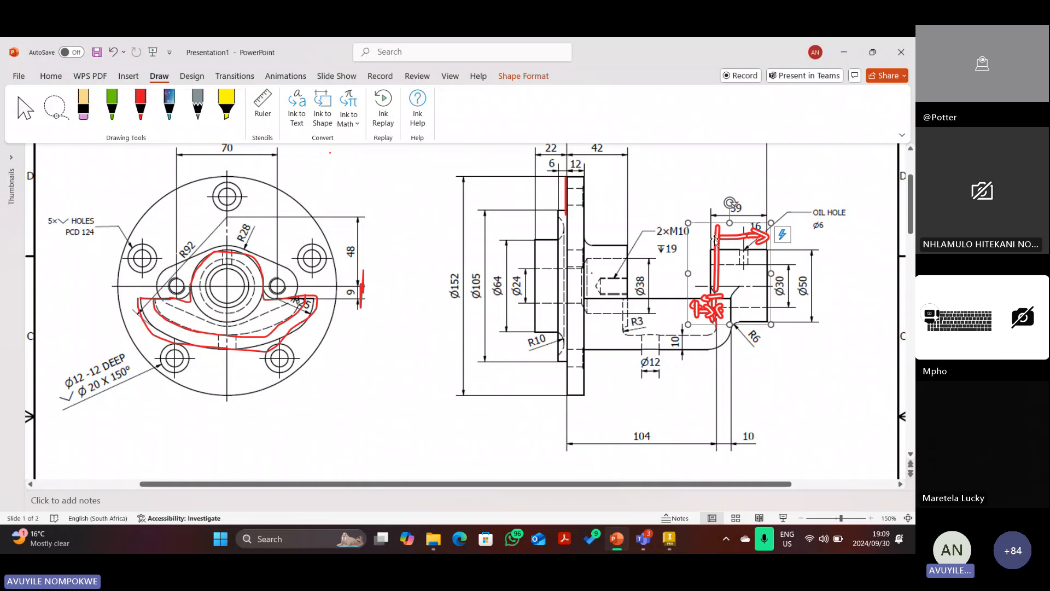
pyautogui.hotkey('ctrl', 'z')
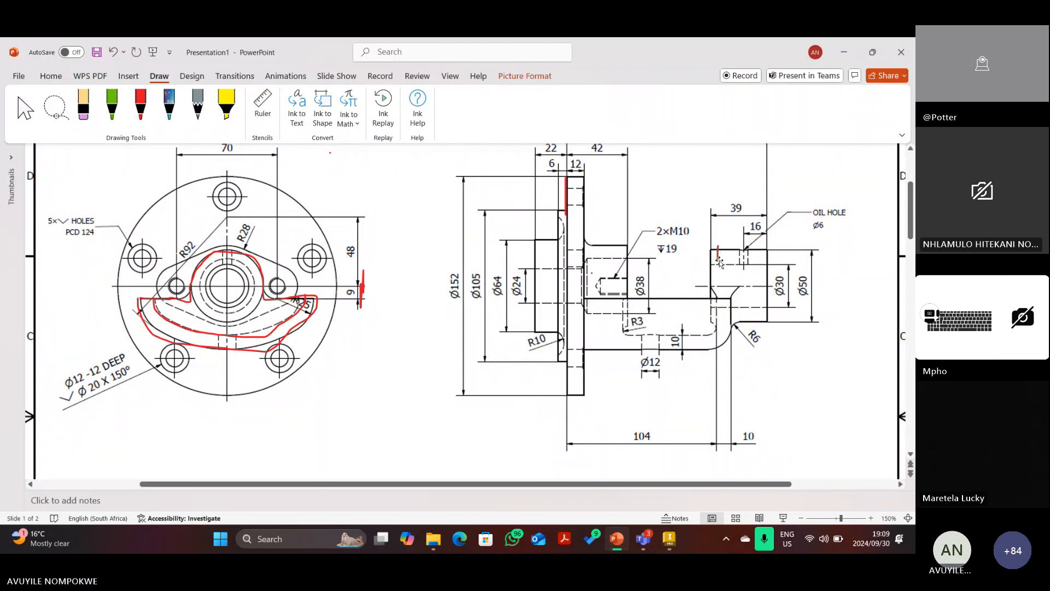
pyautogui.click(113, 52)
pyautogui.click(136, 52)
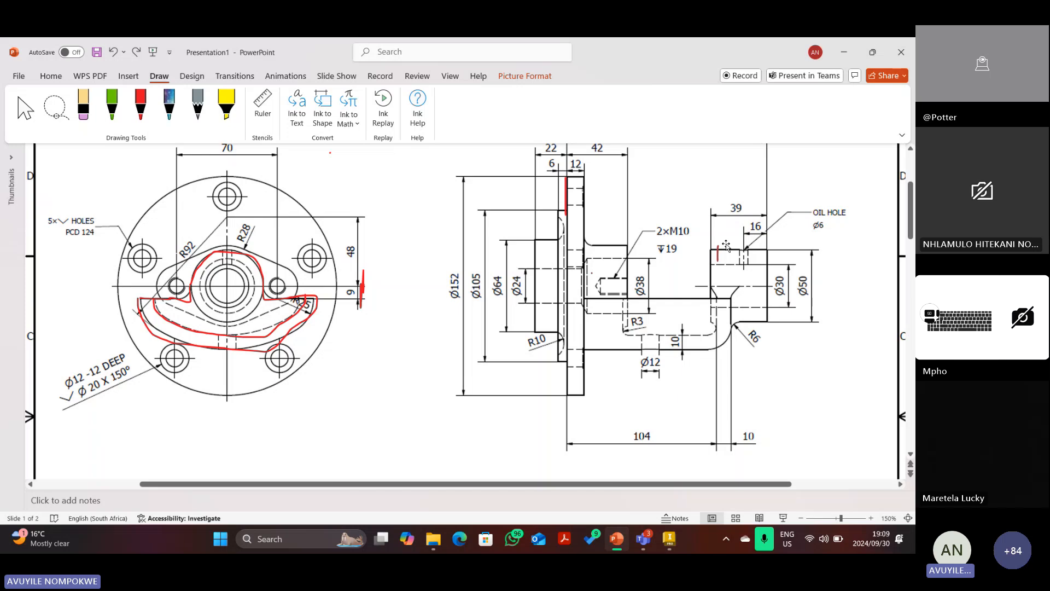
pyautogui.click(718, 252)
pyautogui.press('Delete')
# Trace the arm's lower outline from R3 toward R6 in red, then return to Inventor.
pyautogui.click(140, 106)
pyautogui.moveTo(622, 298)
pyautogui.mouseDown()
pyautogui.moveTo(625, 334)
pyautogui.moveTo(721, 335)
pyautogui.moveTo(626, 339)
pyautogui.moveTo(617, 304)
pyautogui.mouseUp()
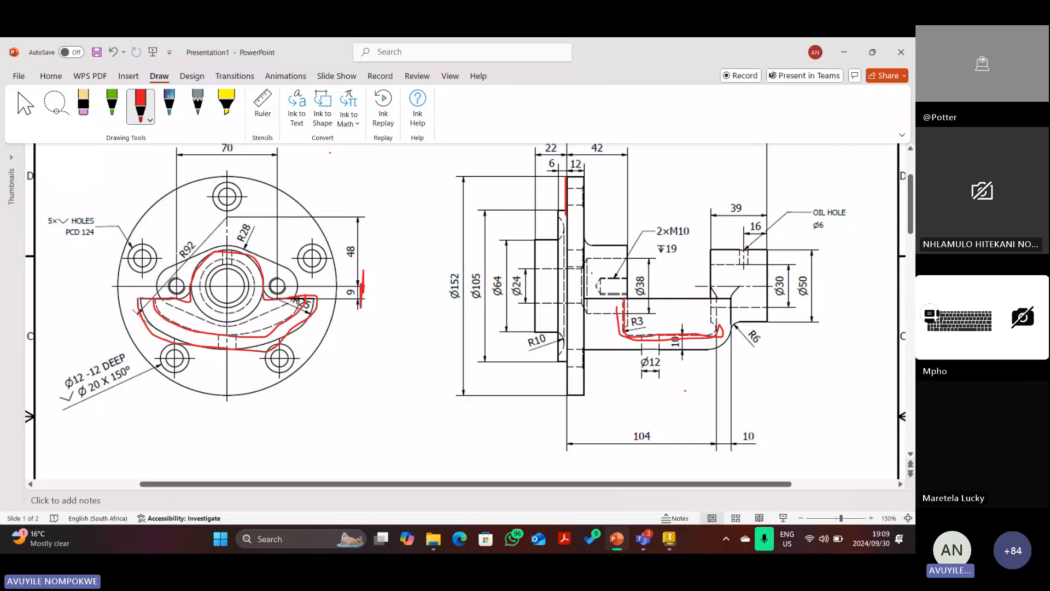
pyautogui.click(669, 538)
pyautogui.scroll(5, 416, 317)
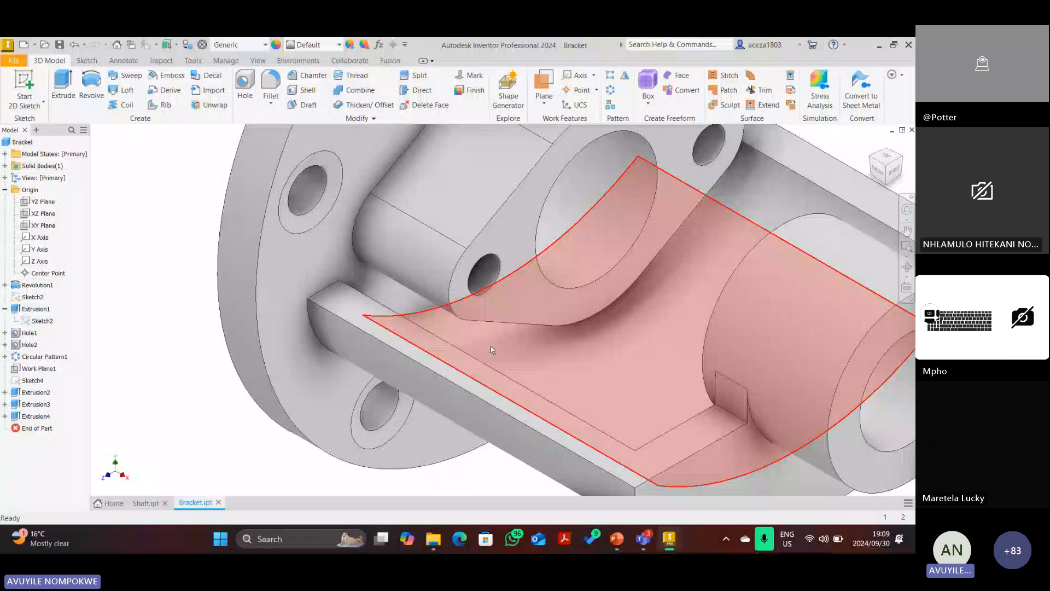
# Create Sketch5 on the bracket's flange face.
pyautogui.scroll(-5, 491, 345)
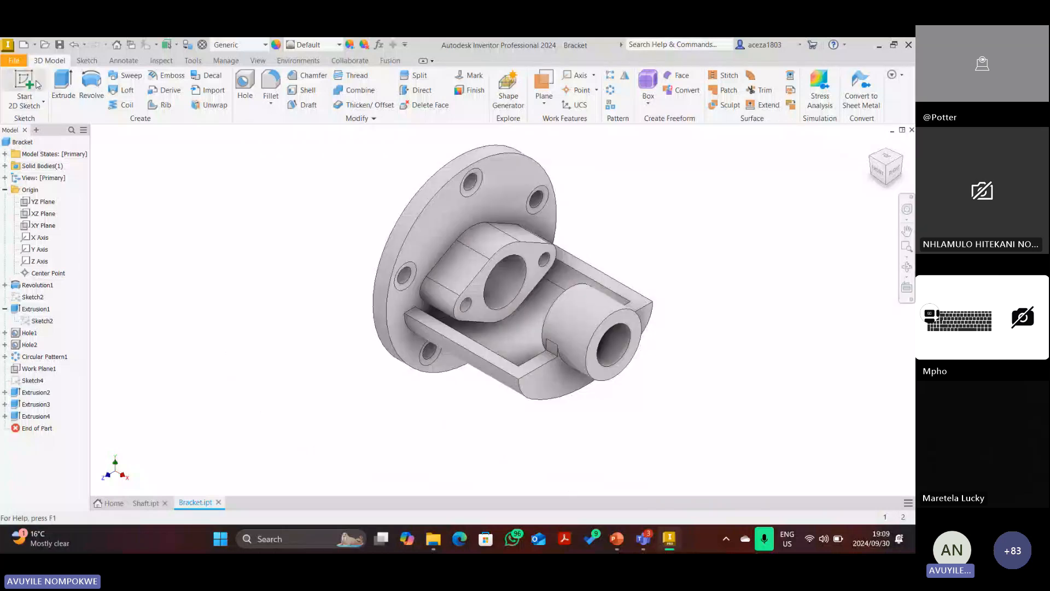
pyautogui.click(37, 83)
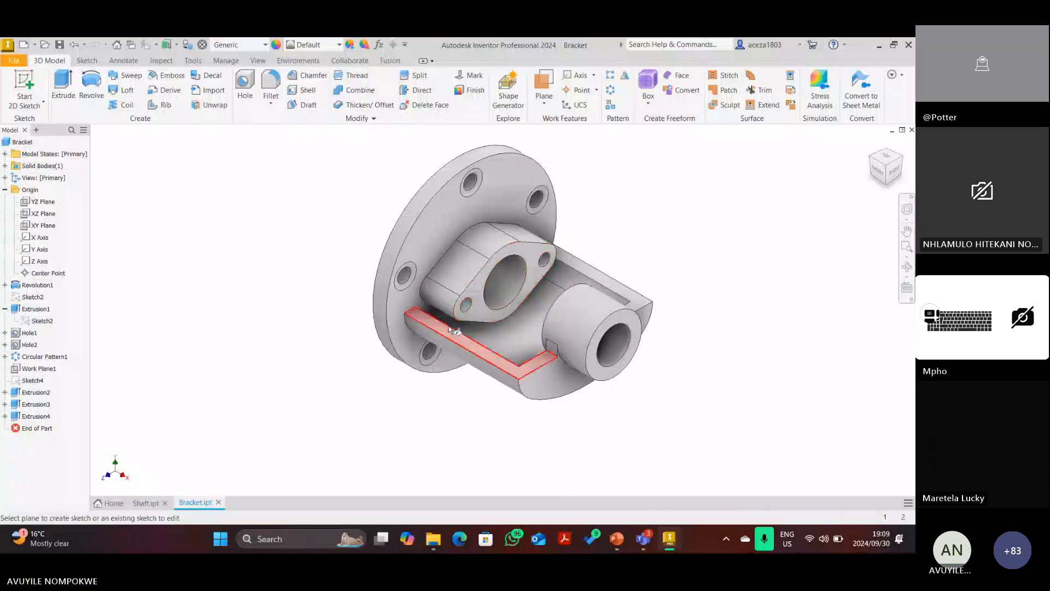
pyautogui.scroll(5, 437, 317)
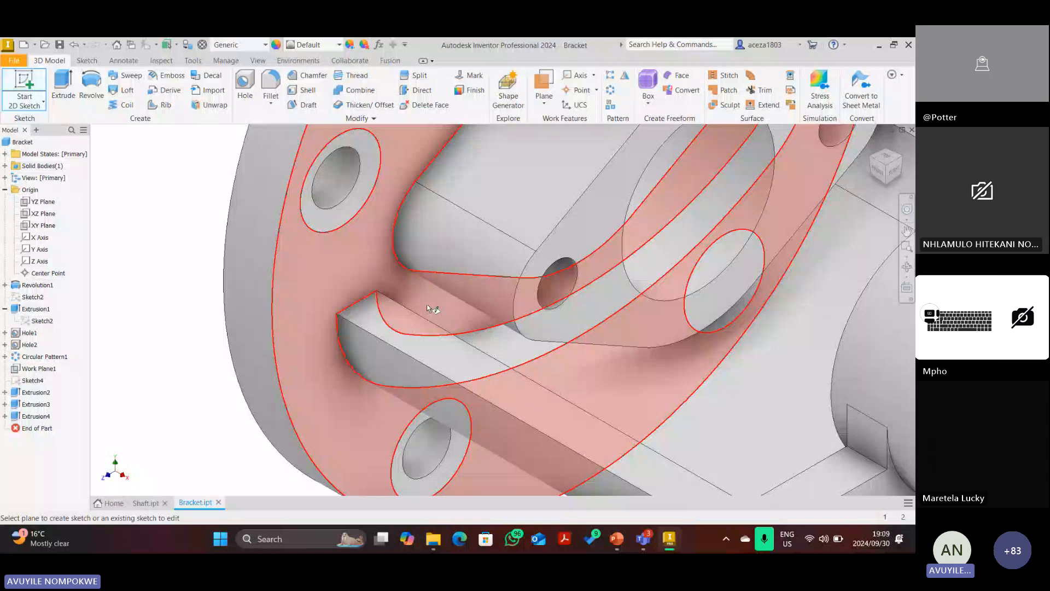
pyautogui.click(426, 304)
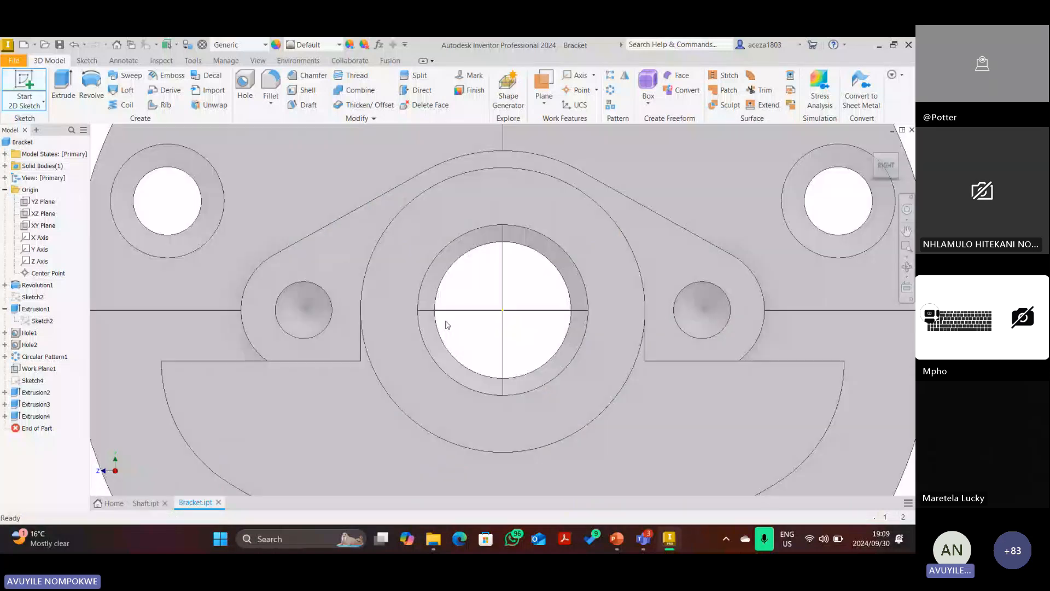
pyautogui.scroll(-5, 448, 322)
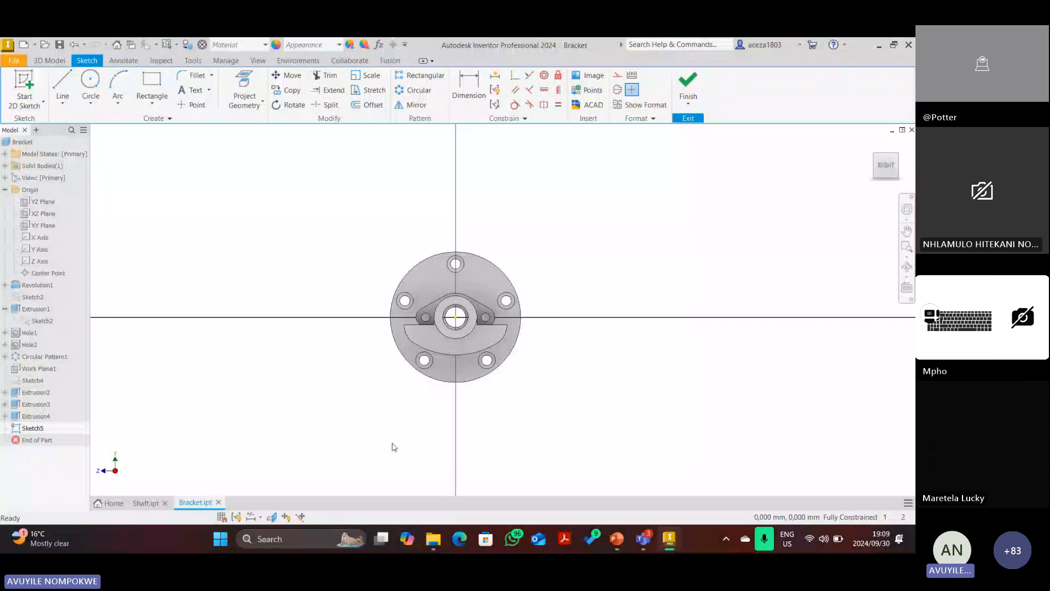
pyautogui.scroll(3, 419, 369)
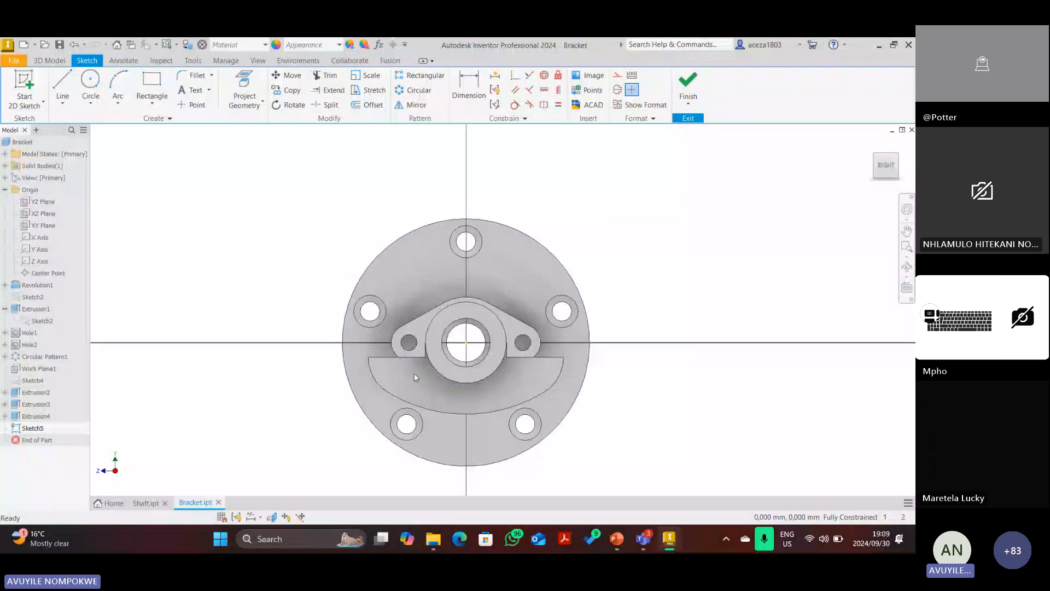
# Toggle Slice Graphics on and off, then select a small red stroke in PowerPoint.
pyautogui.click(272, 517)
pyautogui.click(272, 517)
pyautogui.scroll(3, 331, 388)
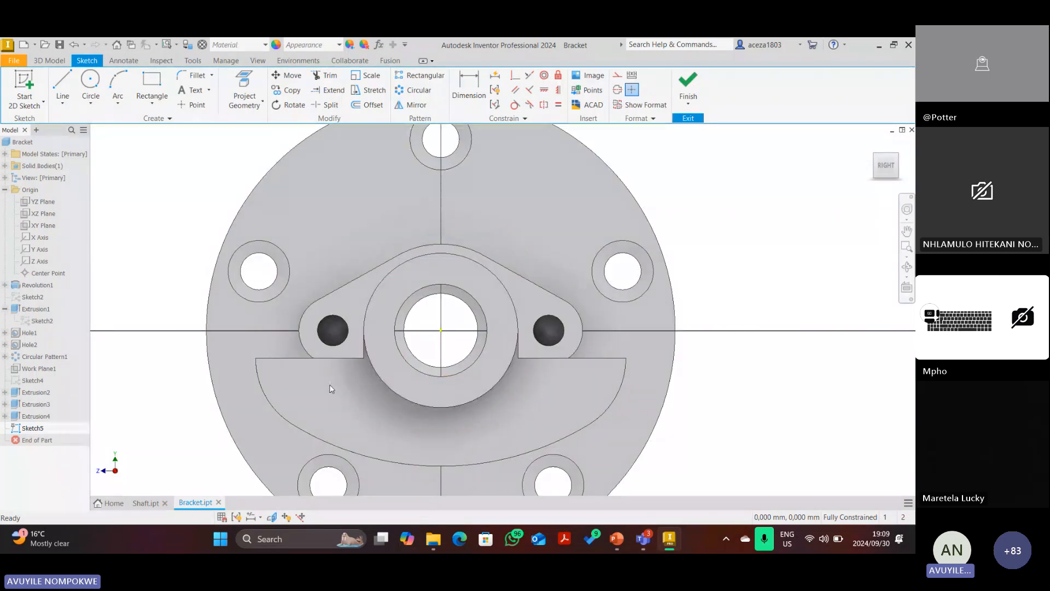
pyautogui.click(617, 540)
pyautogui.click(181, 295)
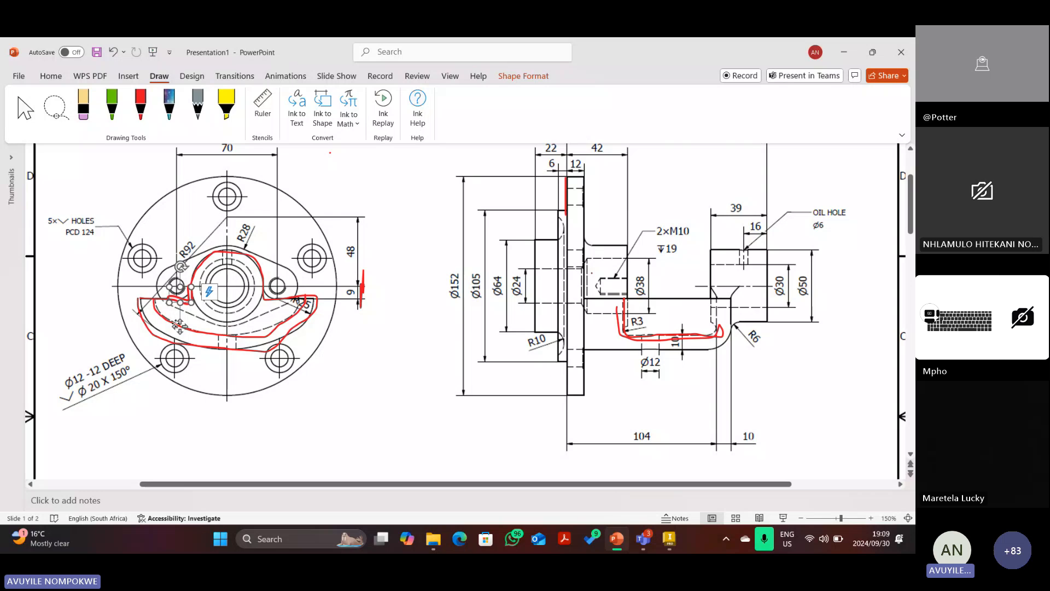
# Delete the three old red outlines on the front view and draw a crescent rib outline.
pyautogui.press('Delete')
pyautogui.click(204, 333)
pyautogui.press('Delete')
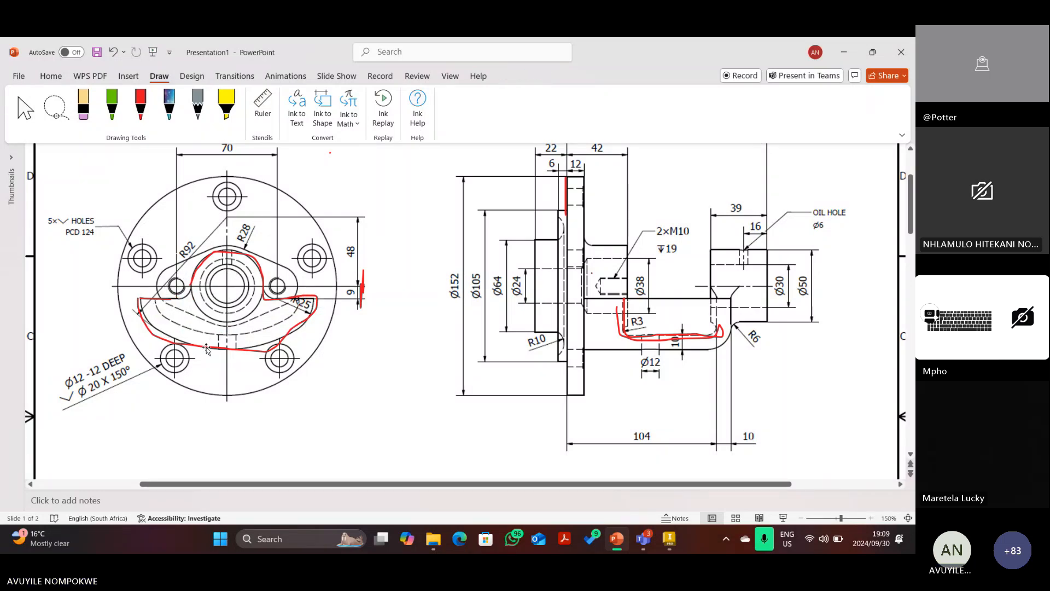
pyautogui.click(207, 348)
pyautogui.press('Delete')
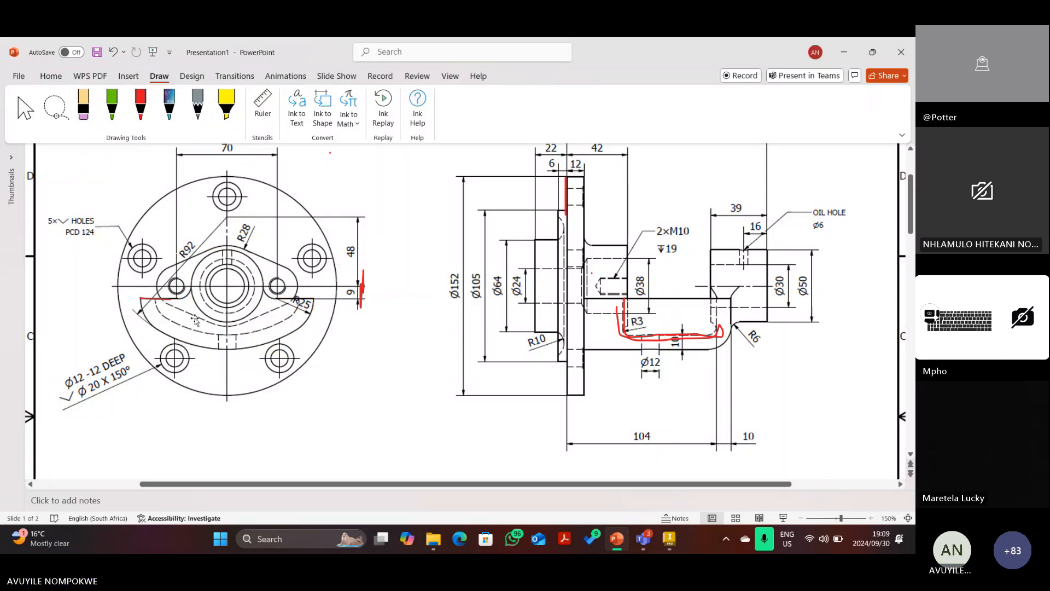
pyautogui.click(143, 116)
pyautogui.moveTo(156, 298)
pyautogui.mouseDown()
pyautogui.moveTo(165, 321)
pyautogui.moveTo(213, 337)
pyautogui.moveTo(285, 326)
pyautogui.moveTo(300, 300)
pyautogui.moveTo(228, 324)
pyautogui.moveTo(164, 298)
pyautogui.mouseUp()
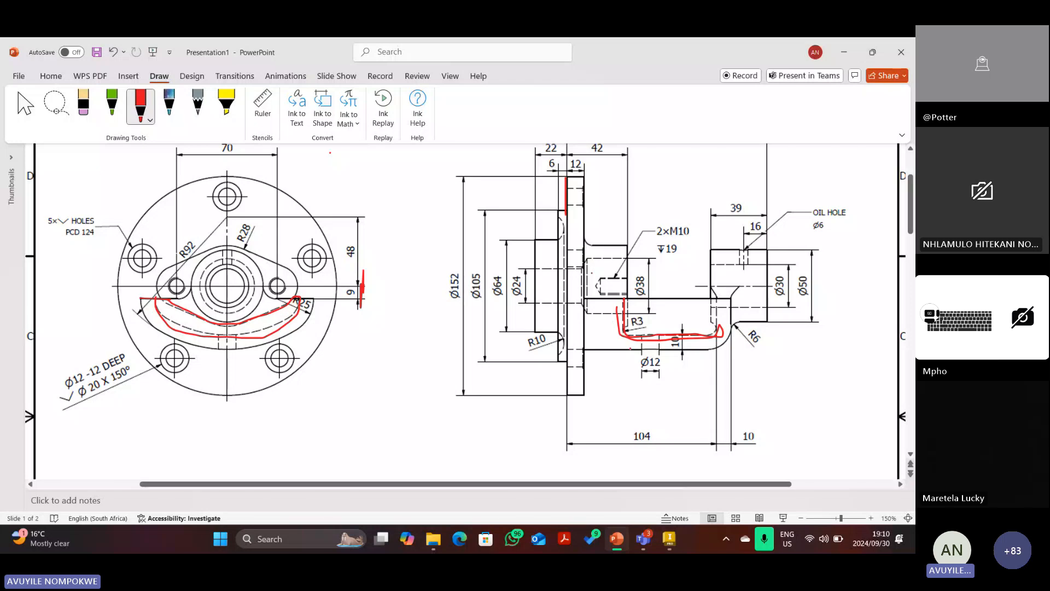
# Delete the red R3 stroke on the side view and mark the flange edges in red.
pyautogui.click(25, 104)
pyautogui.click(644, 340)
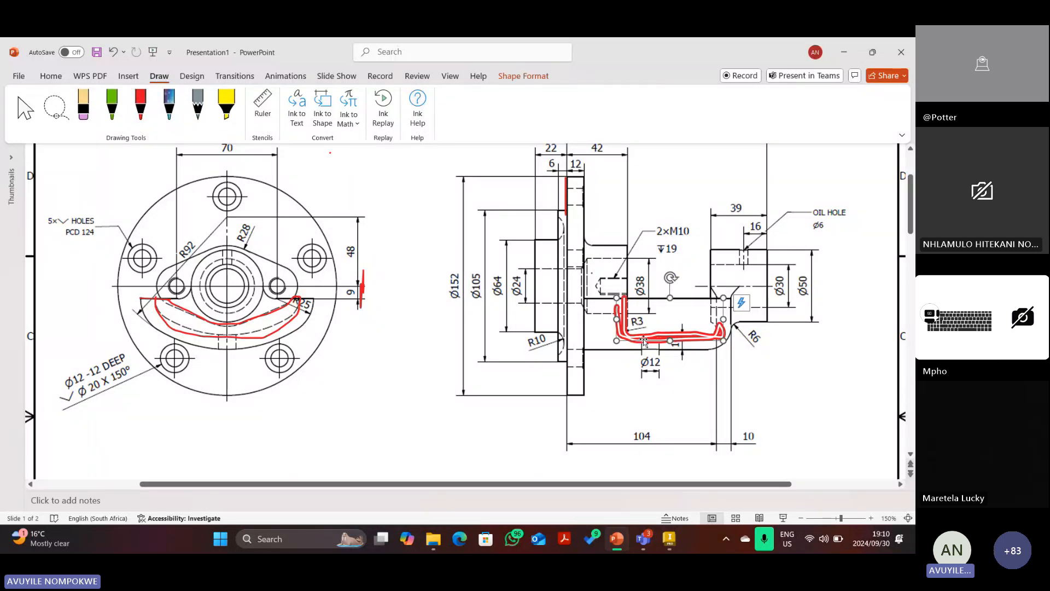
pyautogui.press('Delete')
pyautogui.click(140, 107)
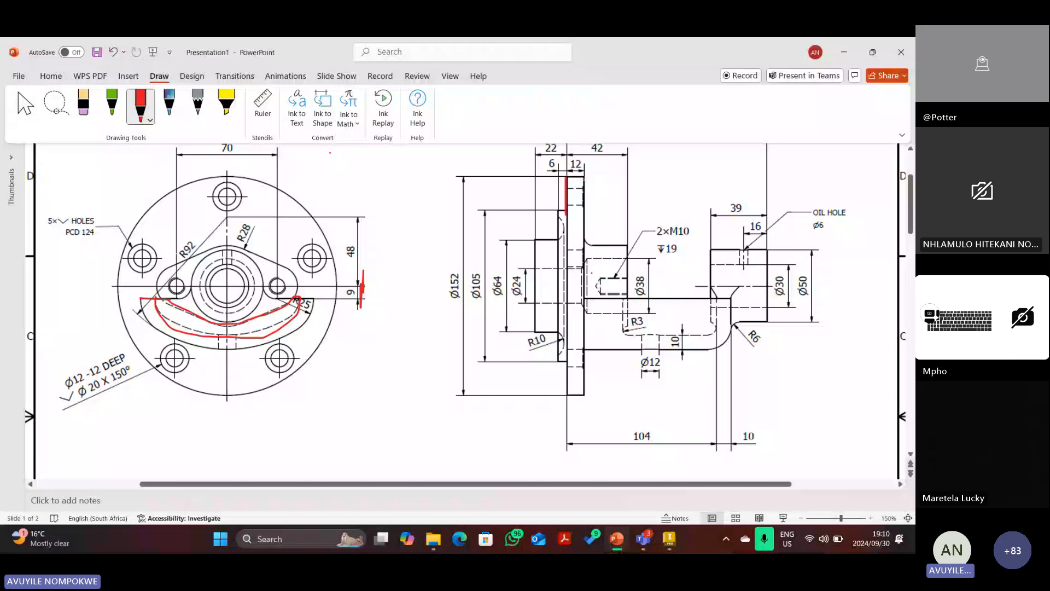
pyautogui.moveTo(583, 175); pyautogui.dragTo(591, 202)
pyautogui.moveTo(627, 172); pyautogui.dragTo(632, 196)
# Undo the stroke near 42 and draw red strokes along the flange and 2×M10 leader.
pyautogui.click(114, 51)
pyautogui.scroll(1, 469, 304)
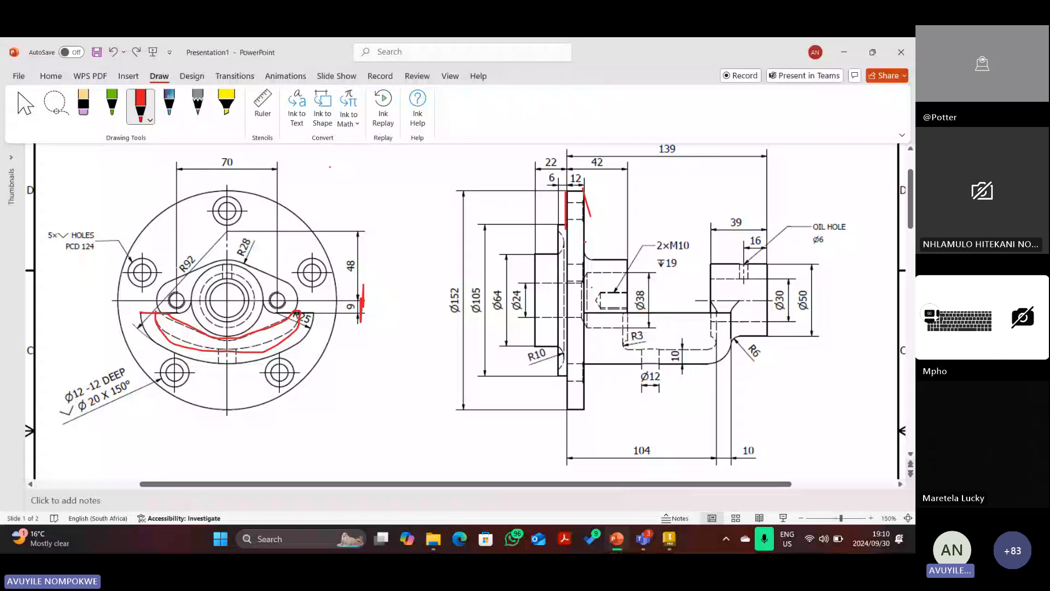
pyautogui.moveTo(579, 221); pyautogui.dragTo(578, 268)
pyautogui.moveTo(631, 226); pyautogui.dragTo(628, 266)
pyautogui.moveTo(583, 313); pyautogui.dragTo(577, 353)
pyautogui.moveTo(622, 316)
pyautogui.mouseDown()
pyautogui.moveTo(619, 335)
pyautogui.moveTo(619, 309)
pyautogui.mouseUp()
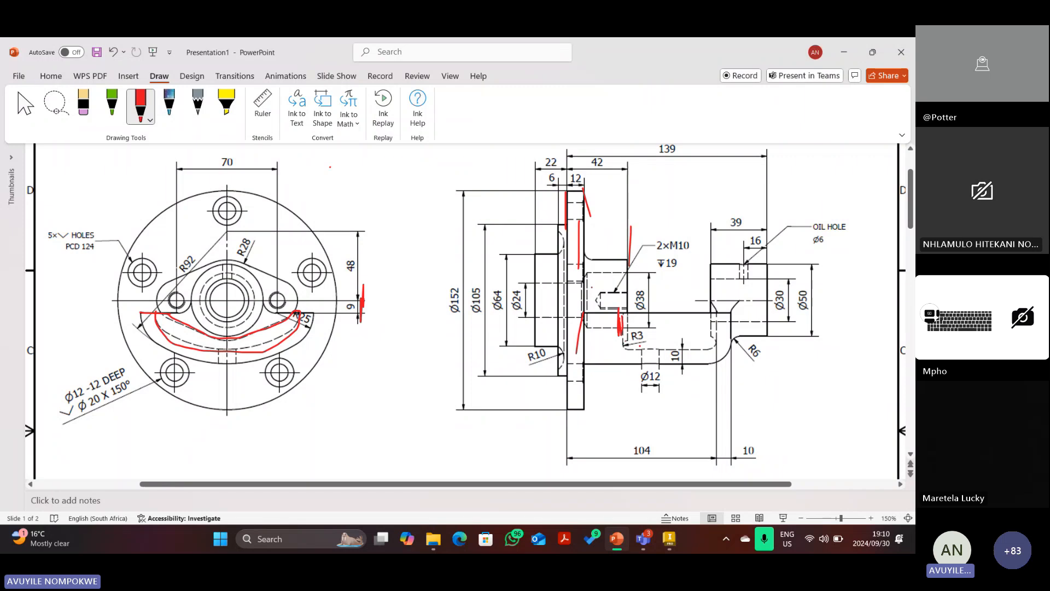
# Draw a red arrow pointing toward R3, then return to the Inventor sketch.
pyautogui.scroll(-1, 330, 167)
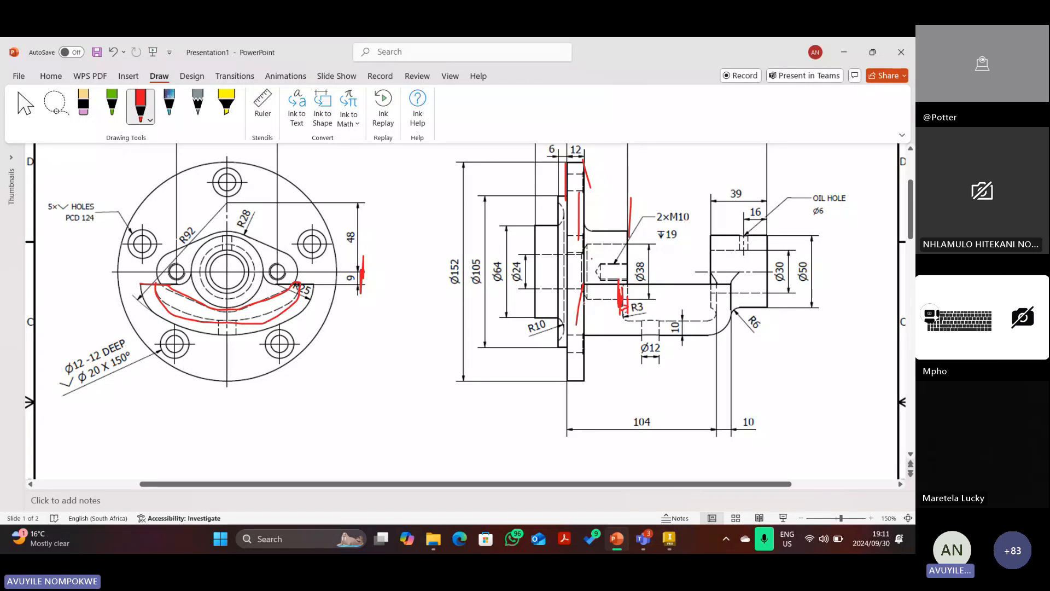
pyautogui.moveTo(584, 304); pyautogui.dragTo(617, 298)
pyautogui.moveTo(595, 294); pyautogui.dragTo(593, 309)
pyautogui.click(669, 535)
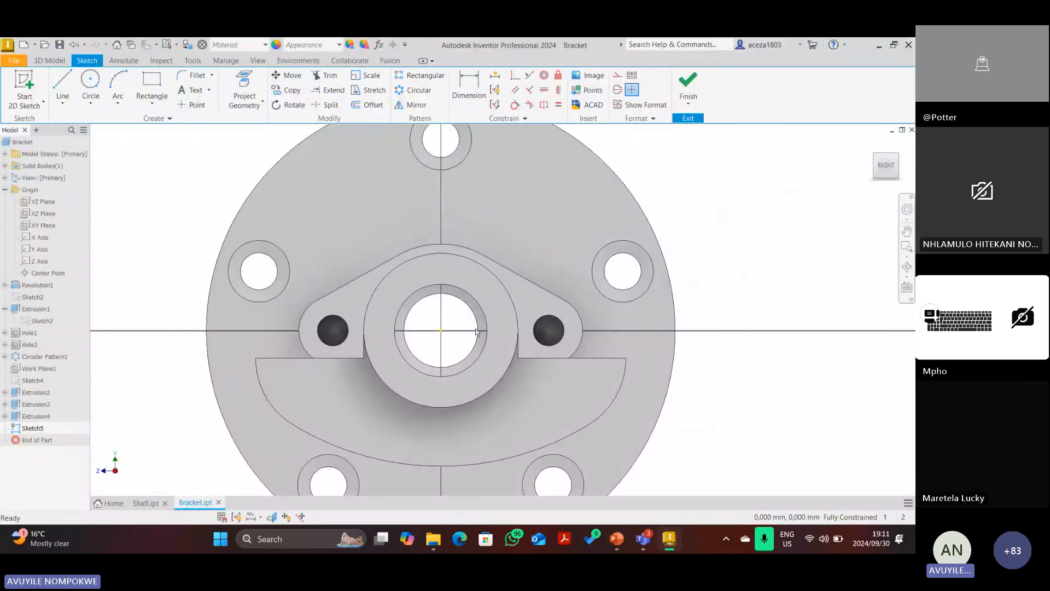
# From an isometric view, project the curved arm edge into Sketch5.
pyautogui.click(877, 160)
pyautogui.scroll(-5, 425, 312)
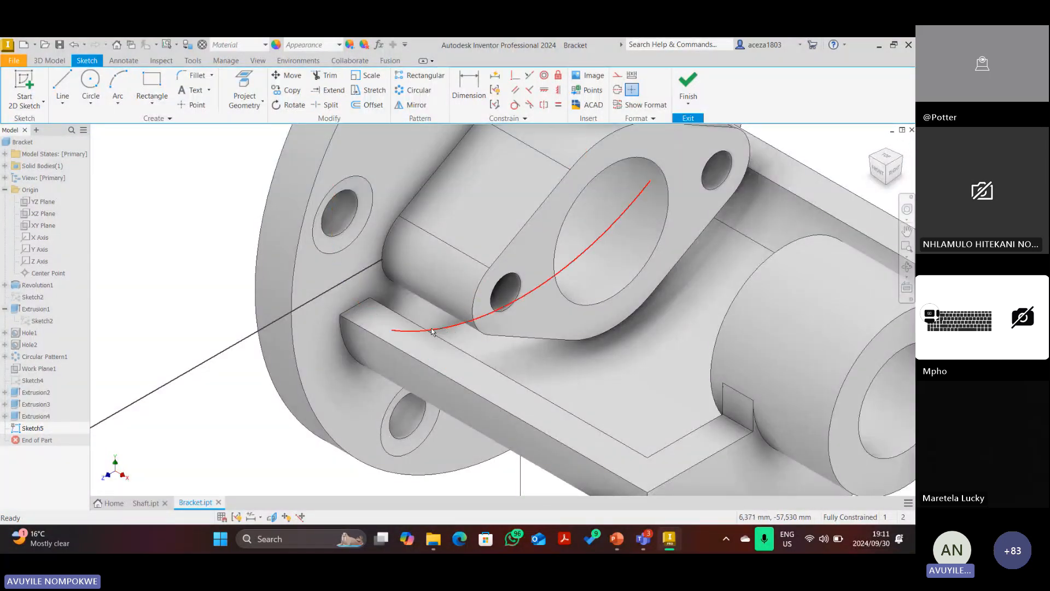
pyautogui.scroll(4, 432, 331)
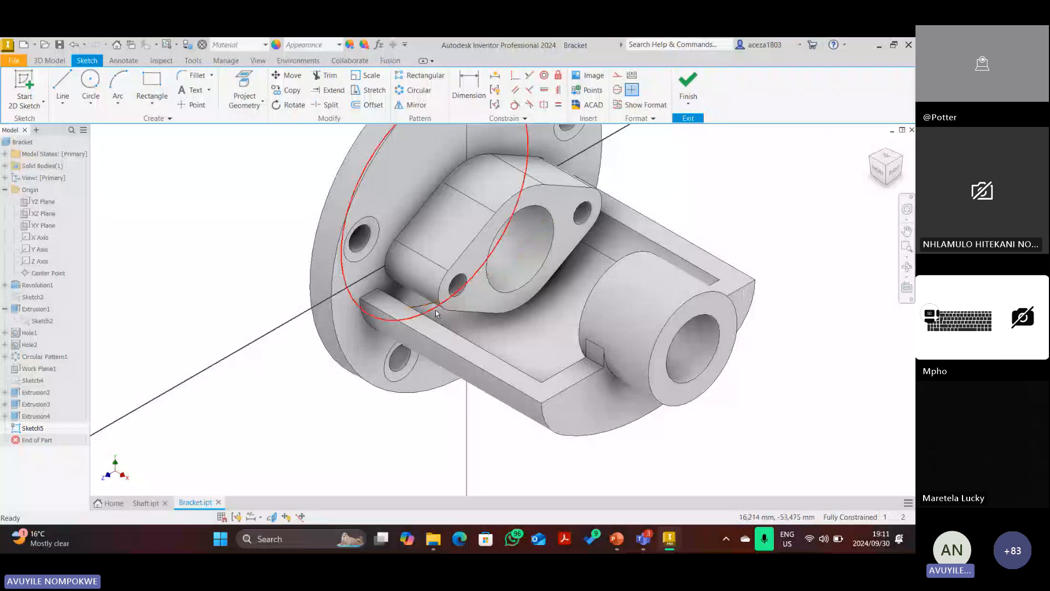
pyautogui.press('p')
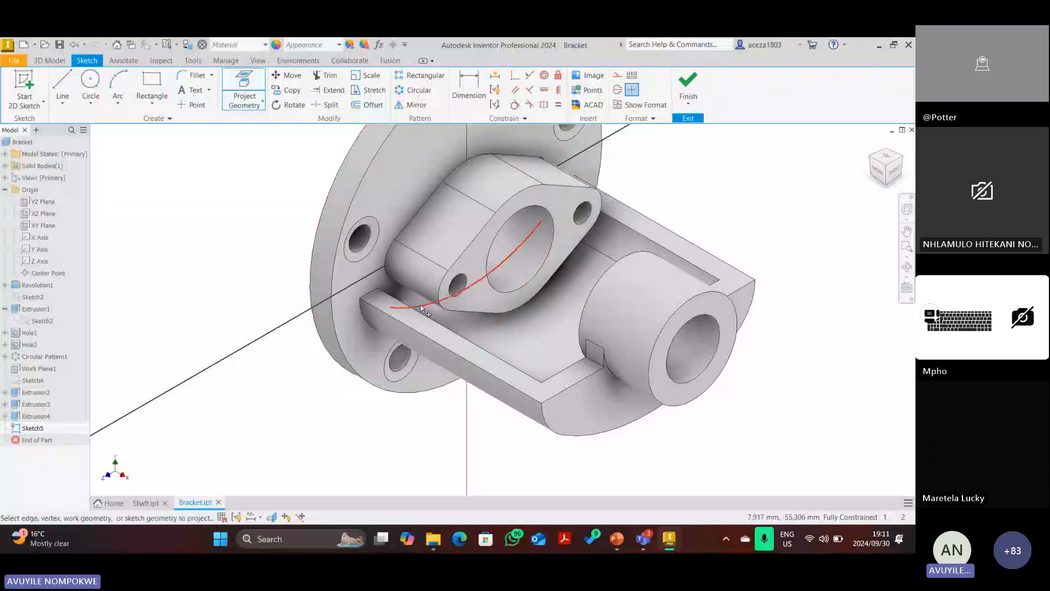
pyautogui.click(421, 309)
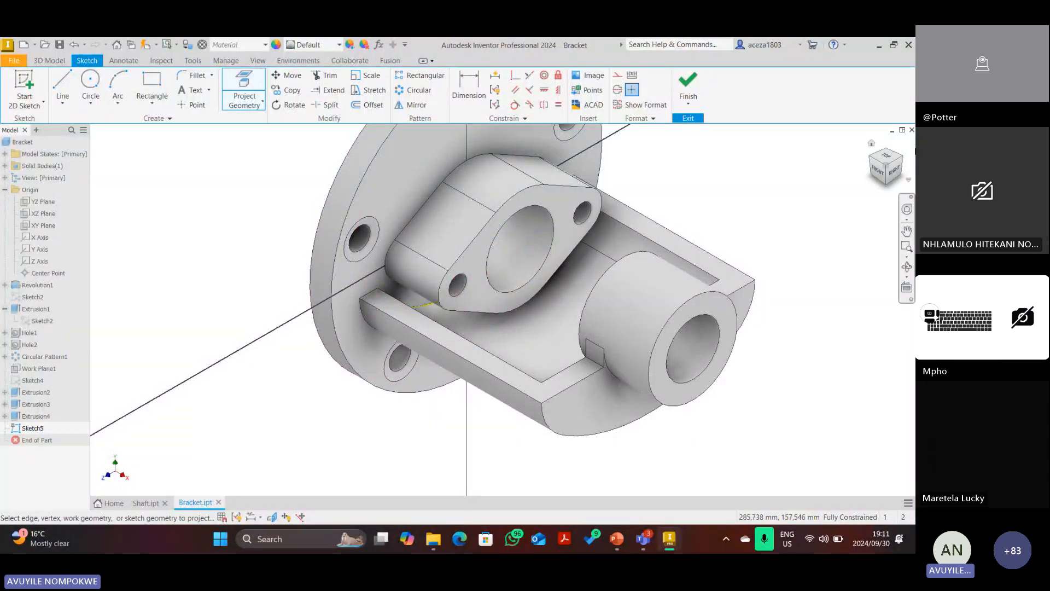
# Check the projected curves from the back, finish Project Geometry, and turn on Slice Graphics.
pyautogui.click(900, 164)
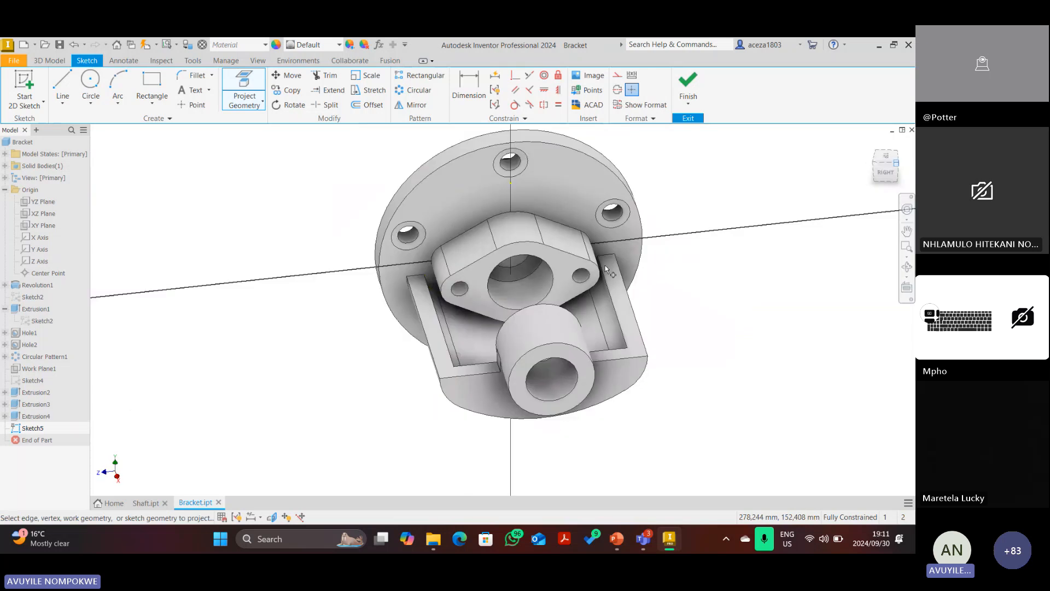
pyautogui.scroll(5, 581, 315)
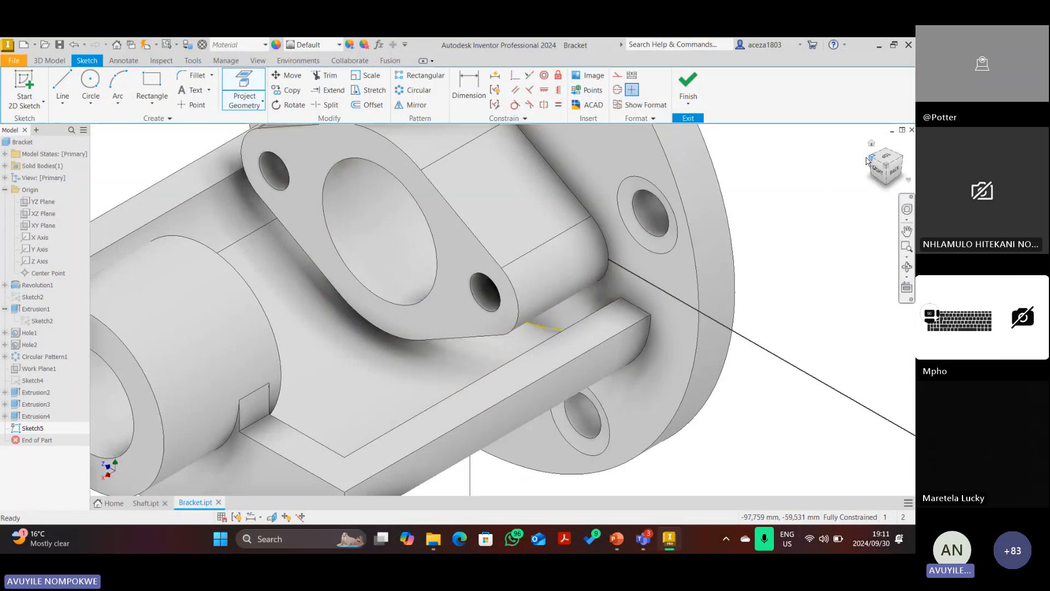
pyautogui.click(871, 143)
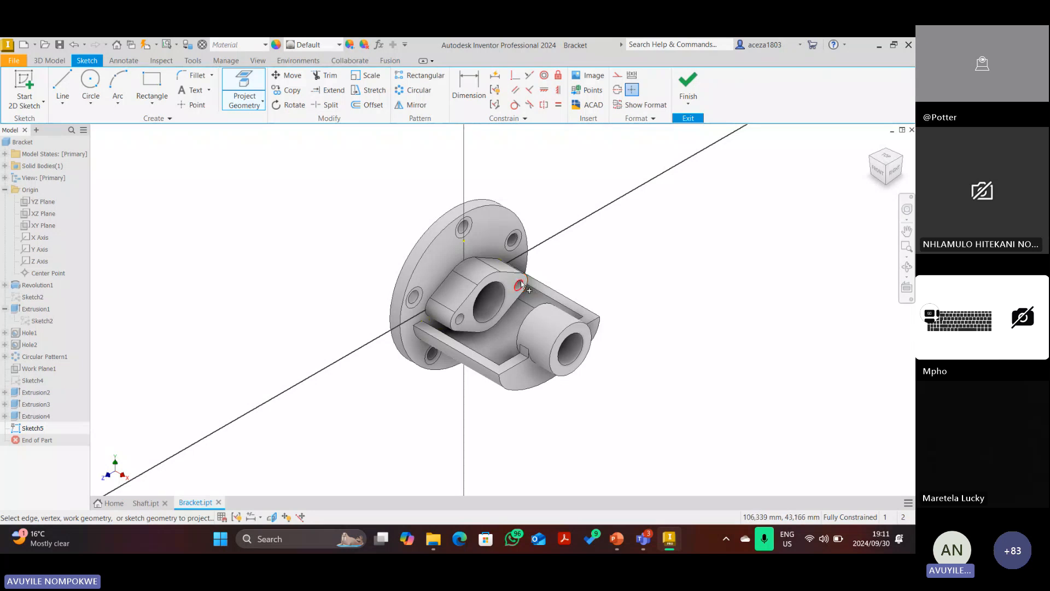
pyautogui.click(73, 47)
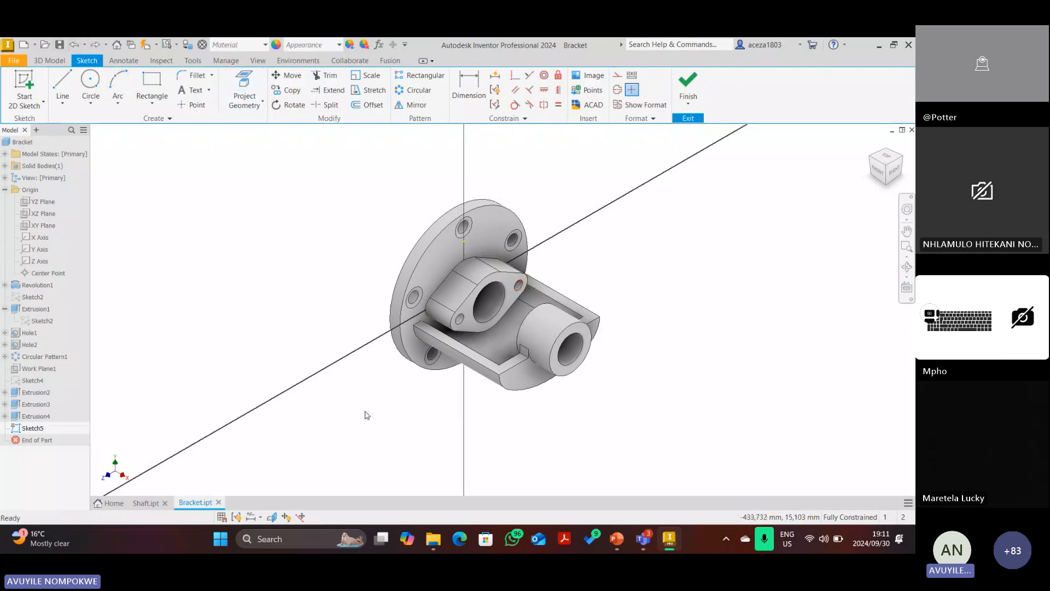
pyautogui.click(271, 517)
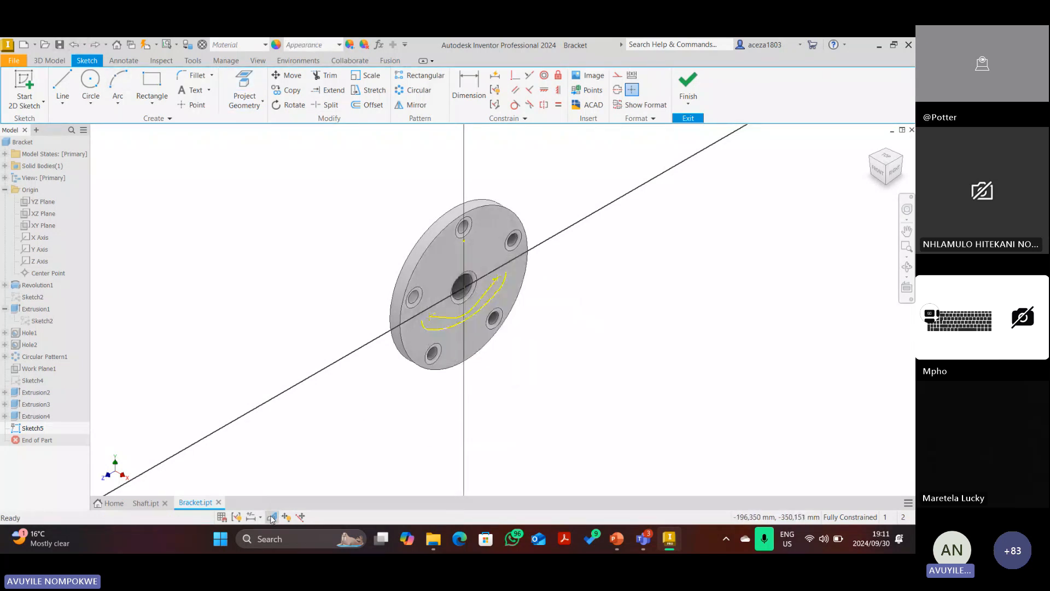
# Look face-on at the sketch plane and check the PowerPoint reference drawing.
pyautogui.click(893, 174)
pyautogui.scroll(3, 543, 334)
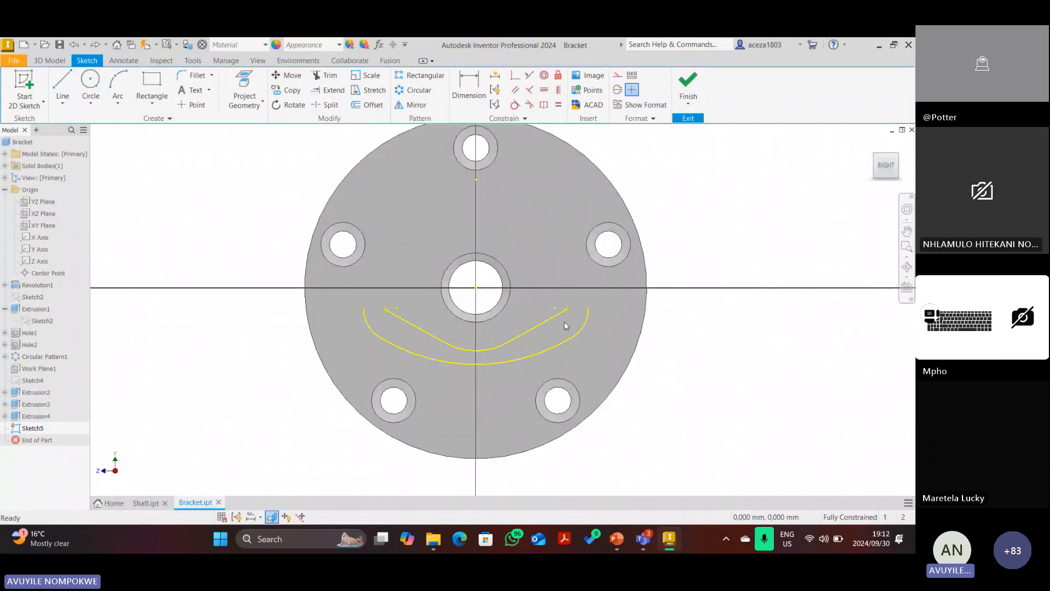
pyautogui.scroll(2, 563, 320)
pyautogui.scroll(-3, 552, 305)
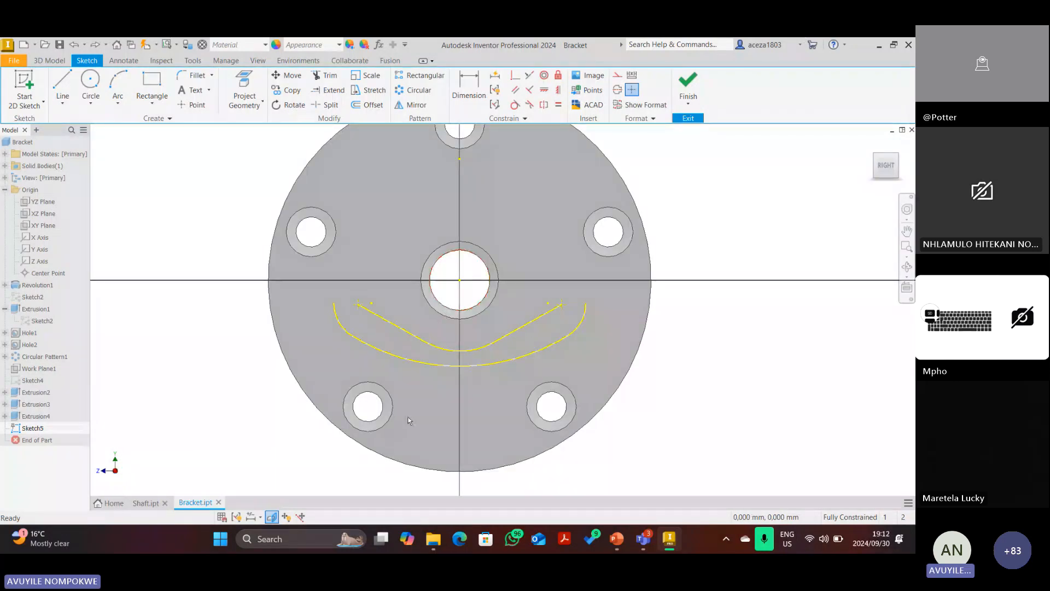
pyautogui.click(616, 539)
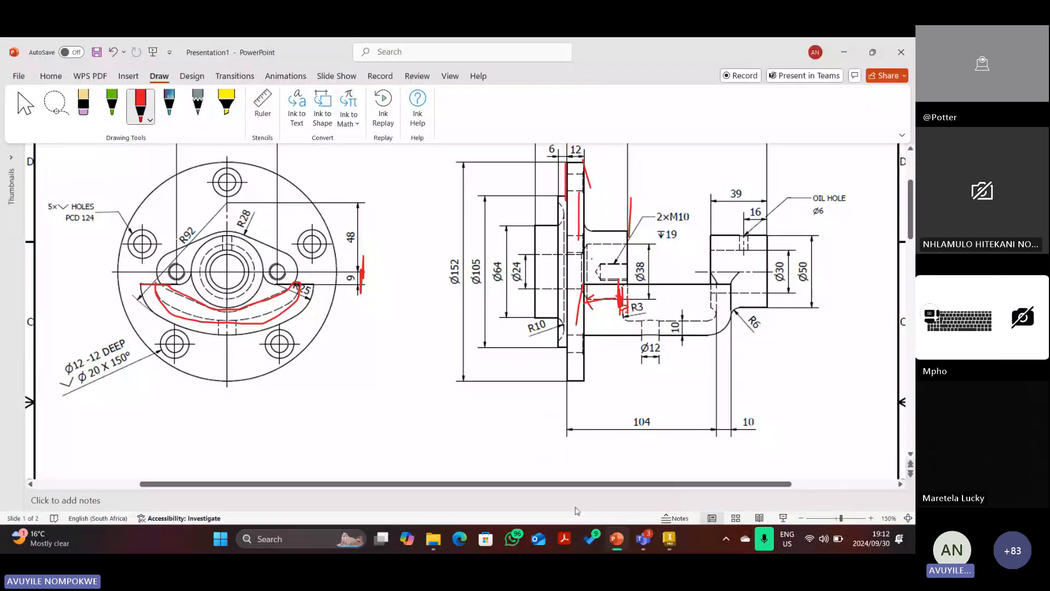
pyautogui.click(668, 539)
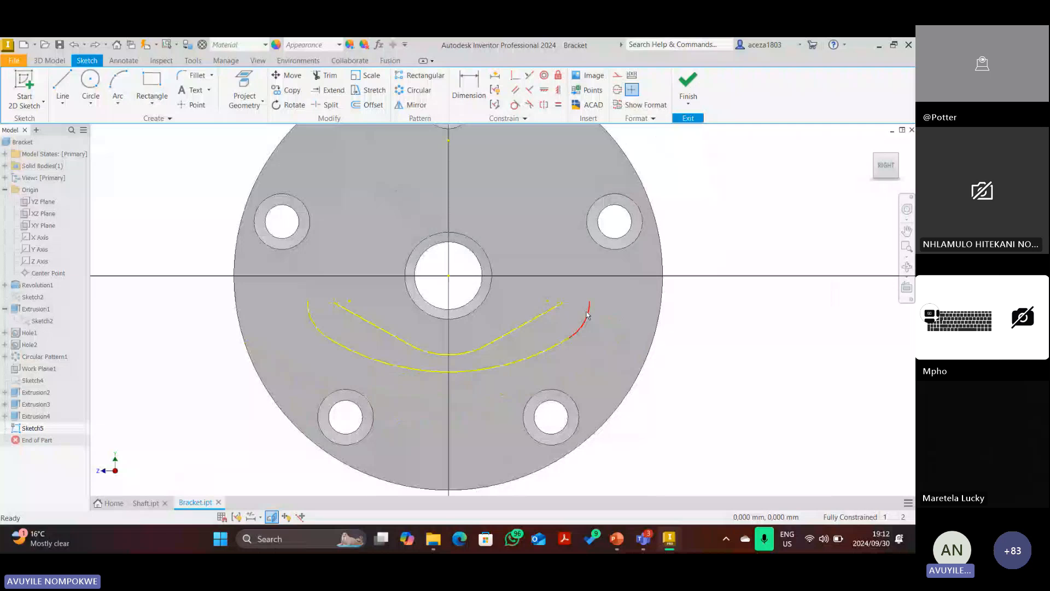
# Draw a straight horizontal line from the right to the left crescent curve endpoint.
pyautogui.click(587, 314)
pyautogui.click(62, 83)
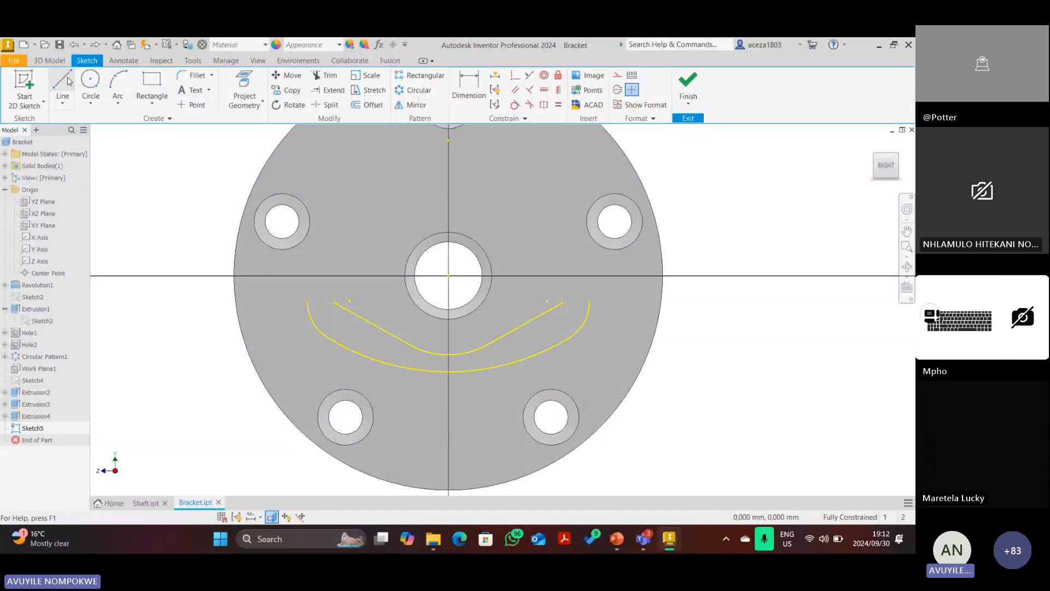
pyautogui.click(307, 301)
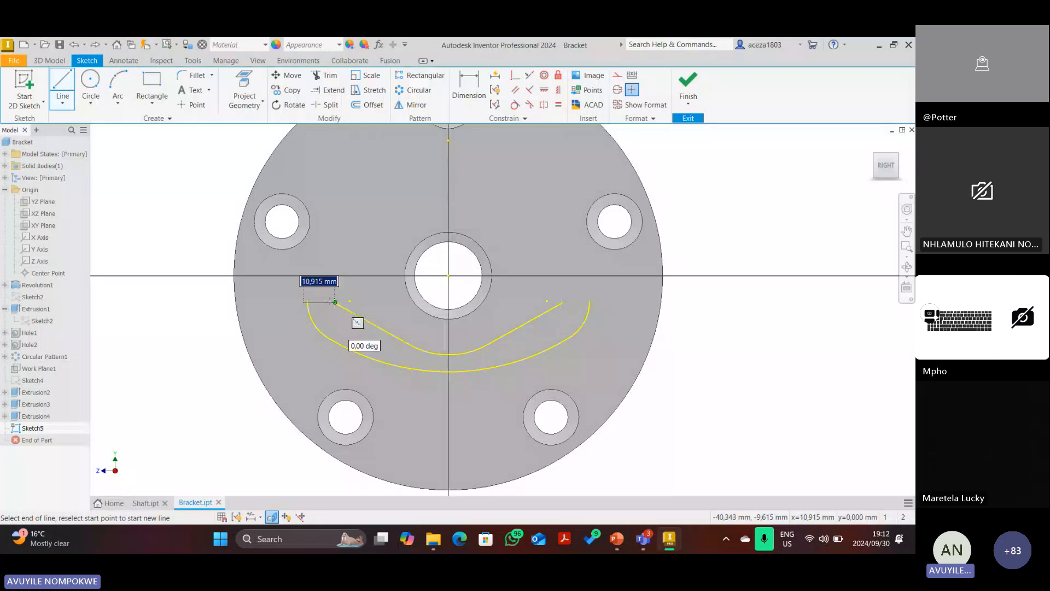
pyautogui.click(63, 83)
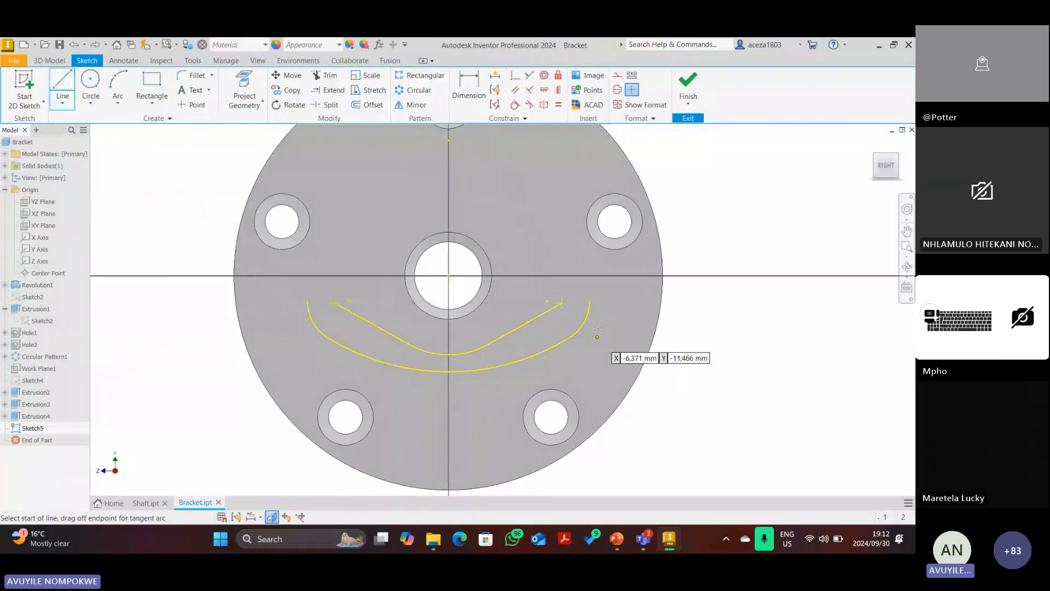
pyautogui.click(589, 301)
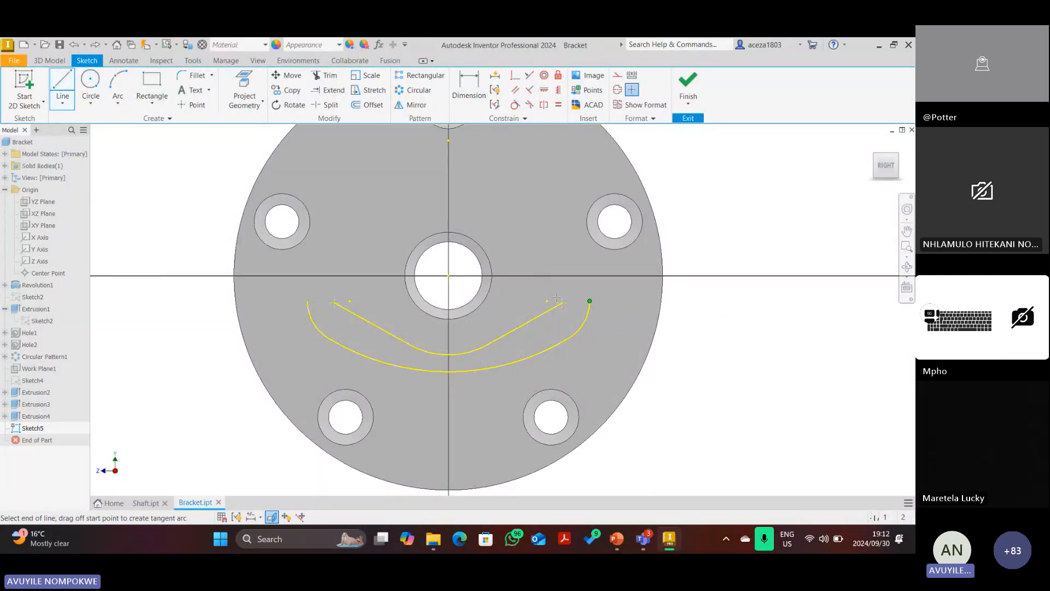
pyautogui.click(307, 301)
pyautogui.scroll(-5, 344, 306)
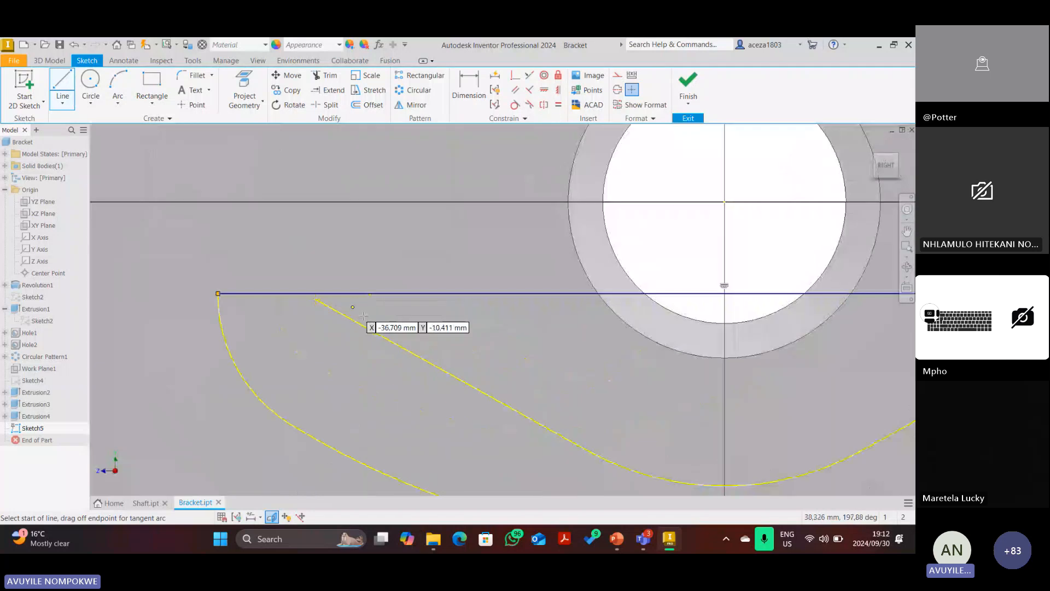
pyautogui.scroll(4, 360, 321)
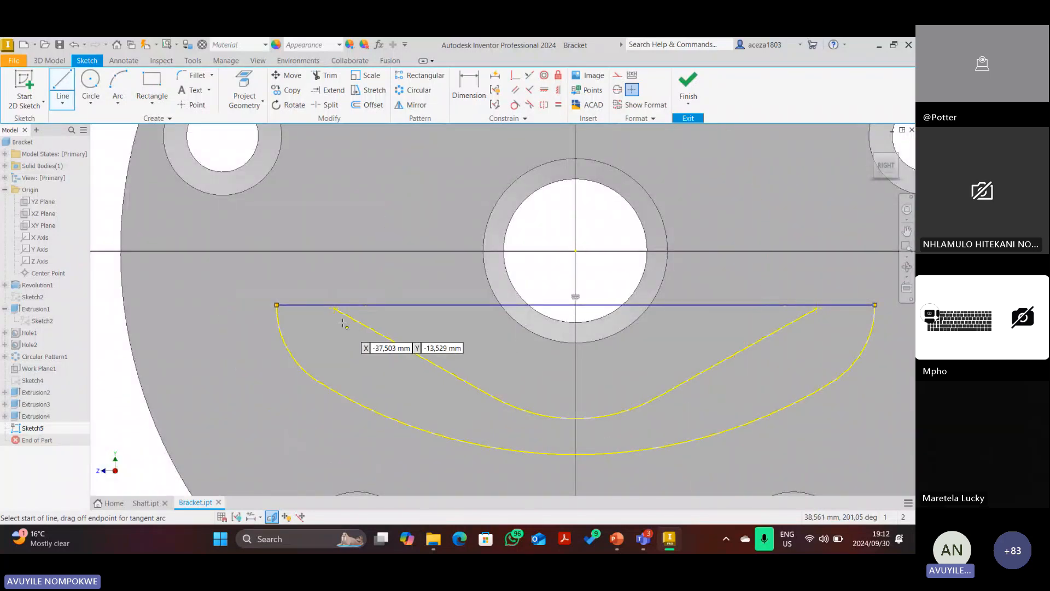
pyautogui.press('Escape')
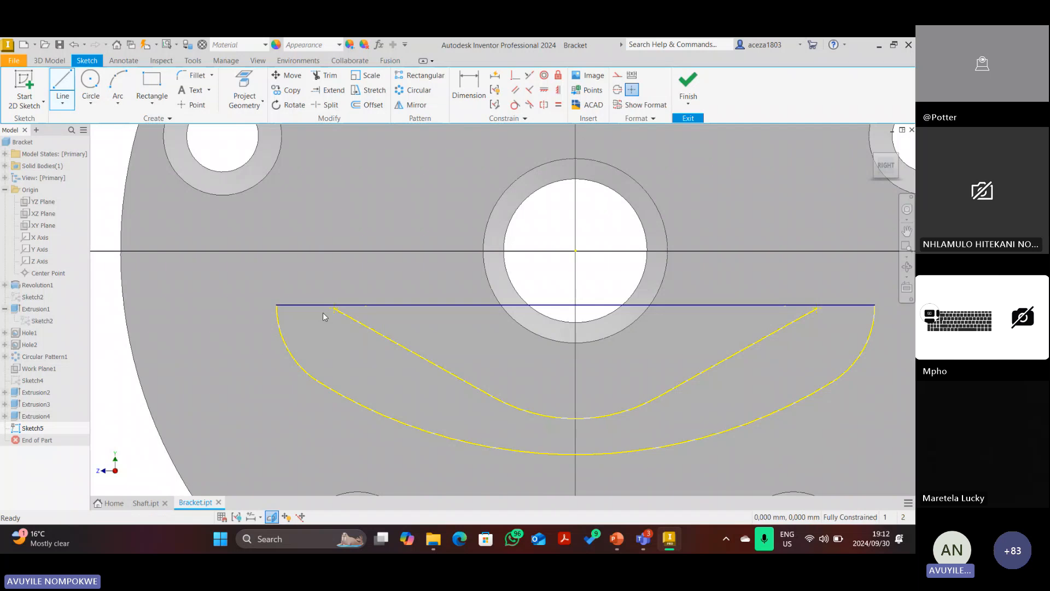
pyautogui.scroll(-3, 325, 313)
pyautogui.scroll(-3, 333, 304)
pyautogui.scroll(5, 335, 307)
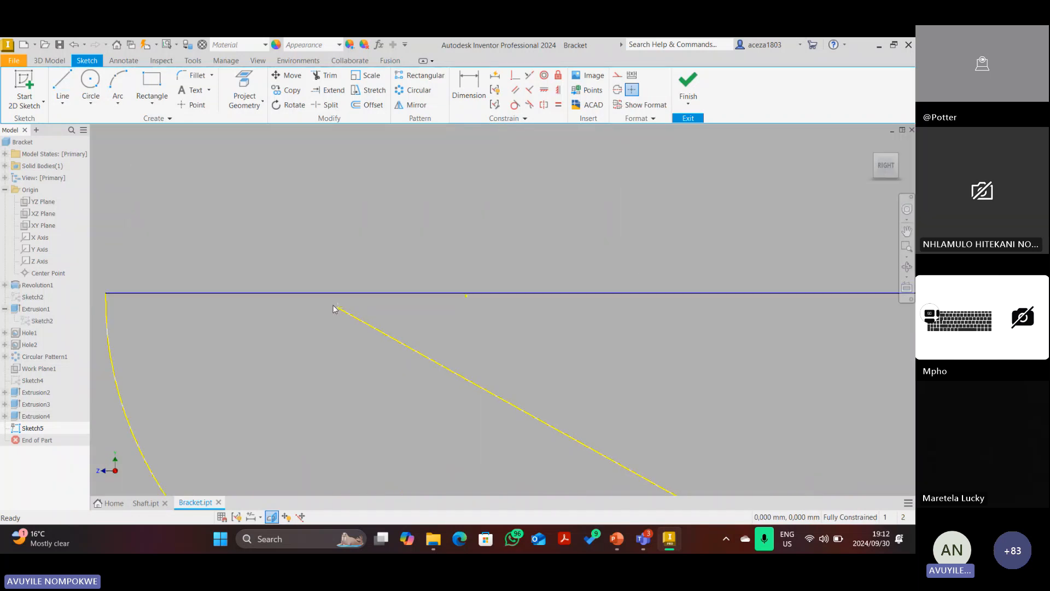
pyautogui.scroll(-2, 338, 309)
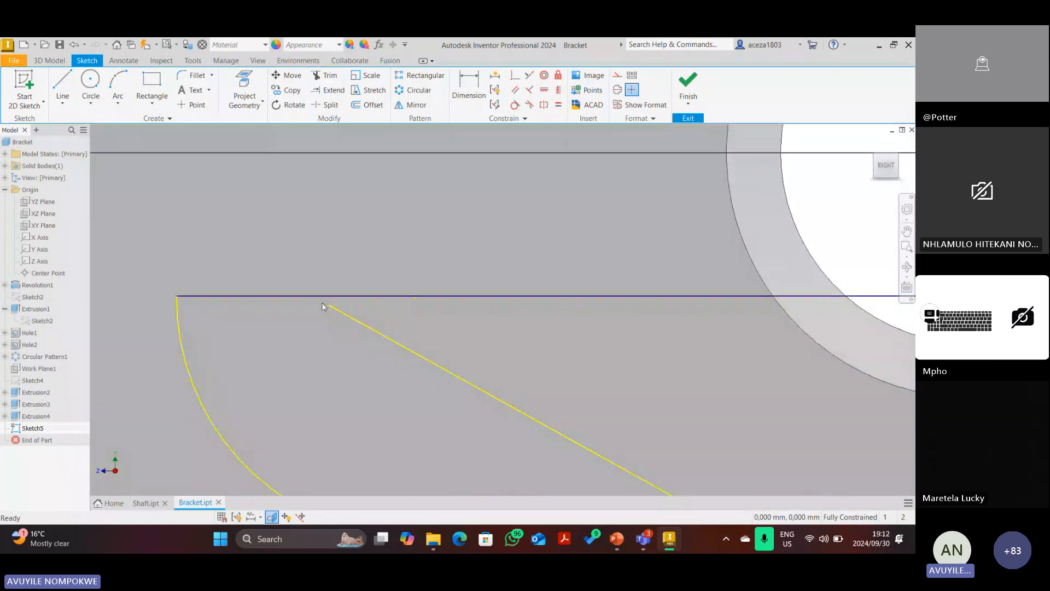
pyautogui.scroll(6, 405, 330)
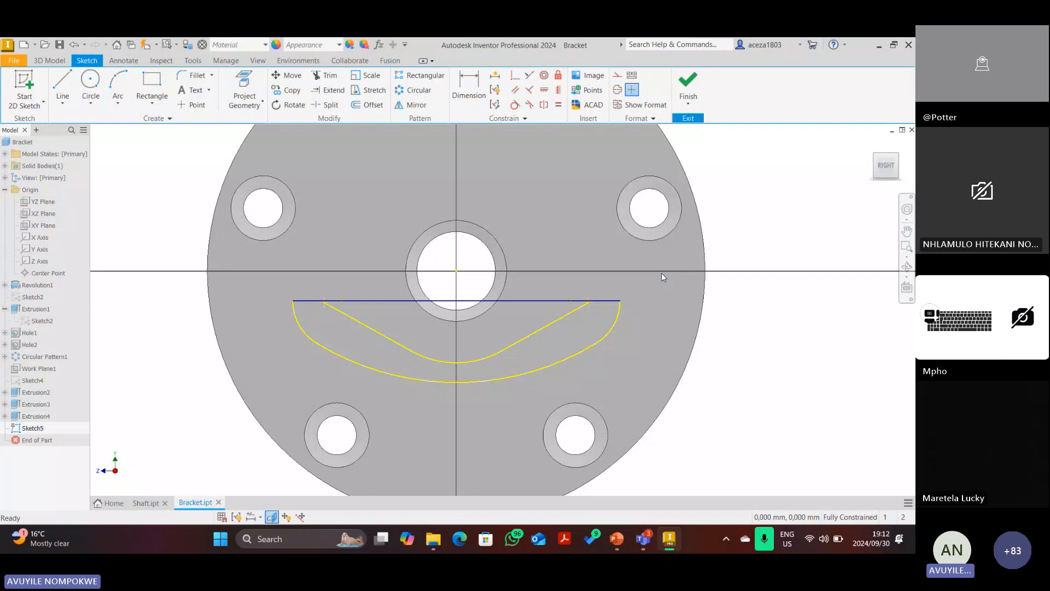
# End projection, slice the model with F7, and centre the flange sketch face-on.
pyautogui.click(272, 517)
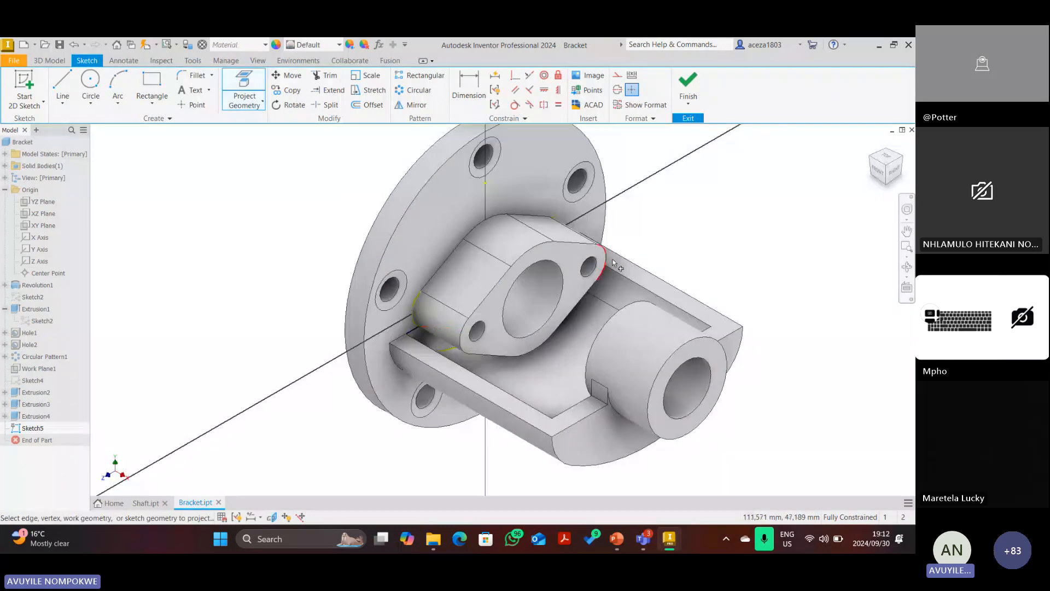
pyautogui.press('Escape')
pyautogui.press('F7')
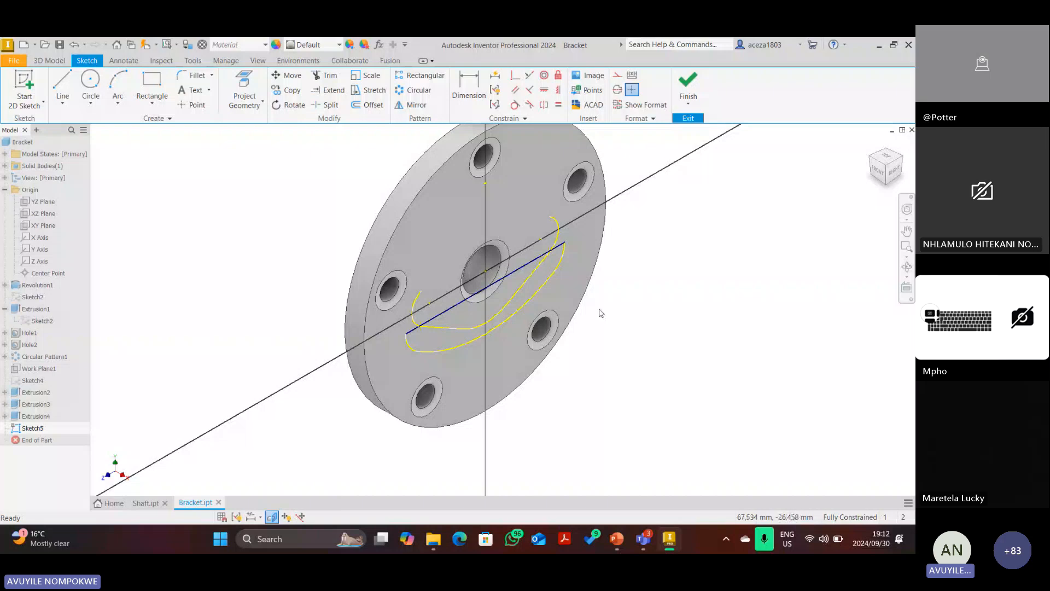
pyautogui.click(893, 170)
pyautogui.scroll(6, 597, 324)
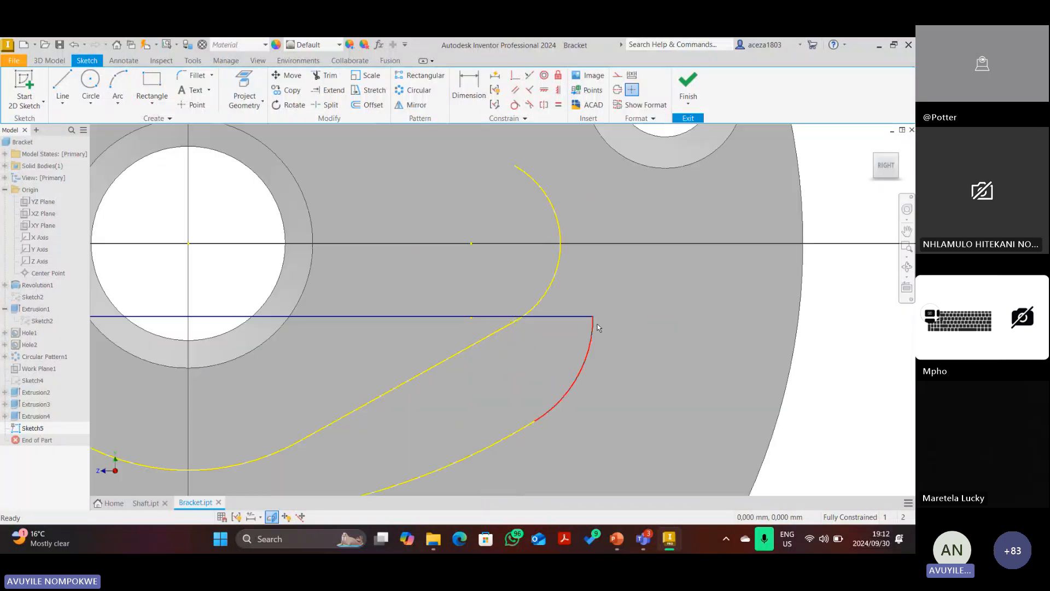
pyautogui.scroll(-5, 547, 321)
pyautogui.scroll(-3, 511, 336)
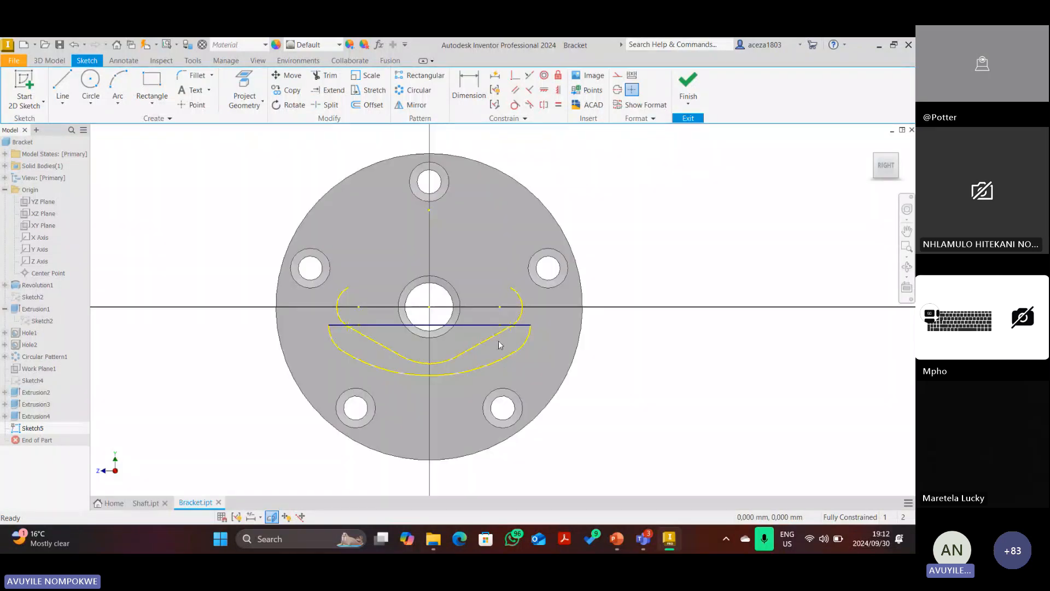
pyautogui.scroll(1, 498, 340)
pyautogui.moveTo(498, 341); pyautogui.dragTo(472, 321, button='middle')
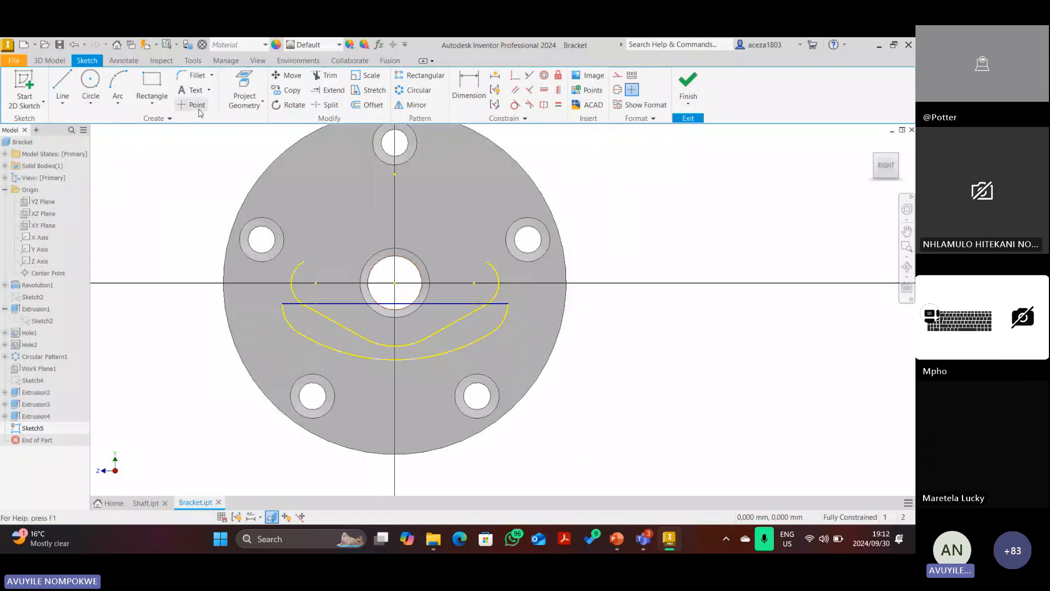
# Trim the joining line's middle segment between the curves, leaving short end stubs.
pyautogui.click(325, 75)
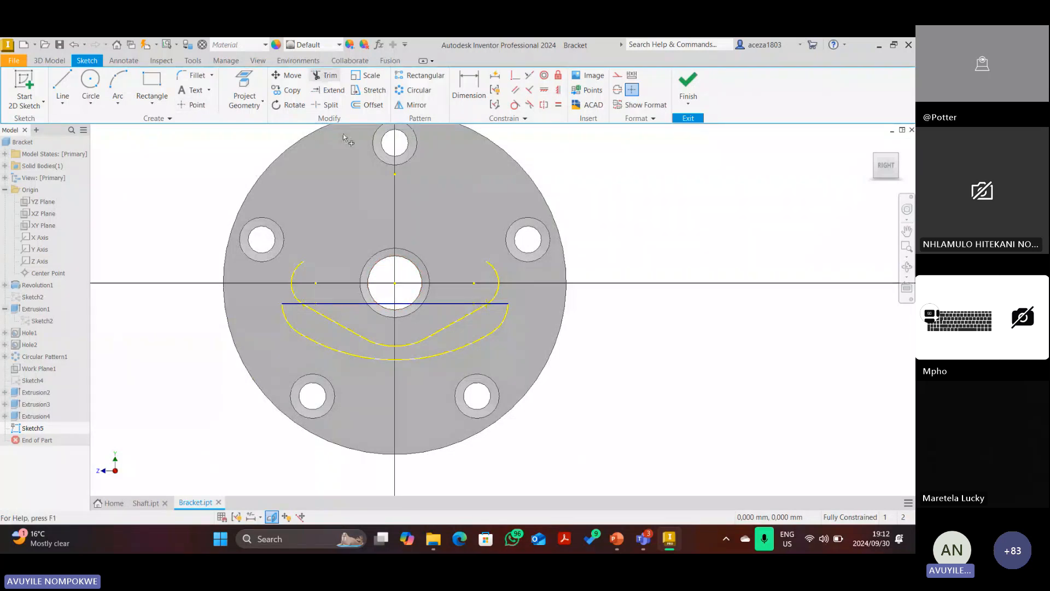
pyautogui.click(345, 303)
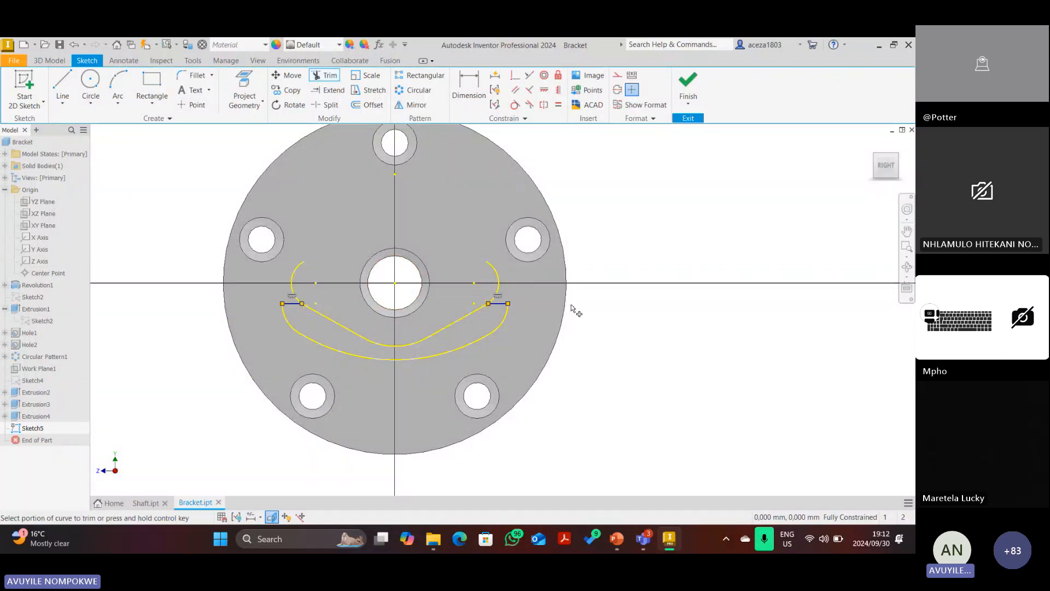
pyautogui.press('Escape')
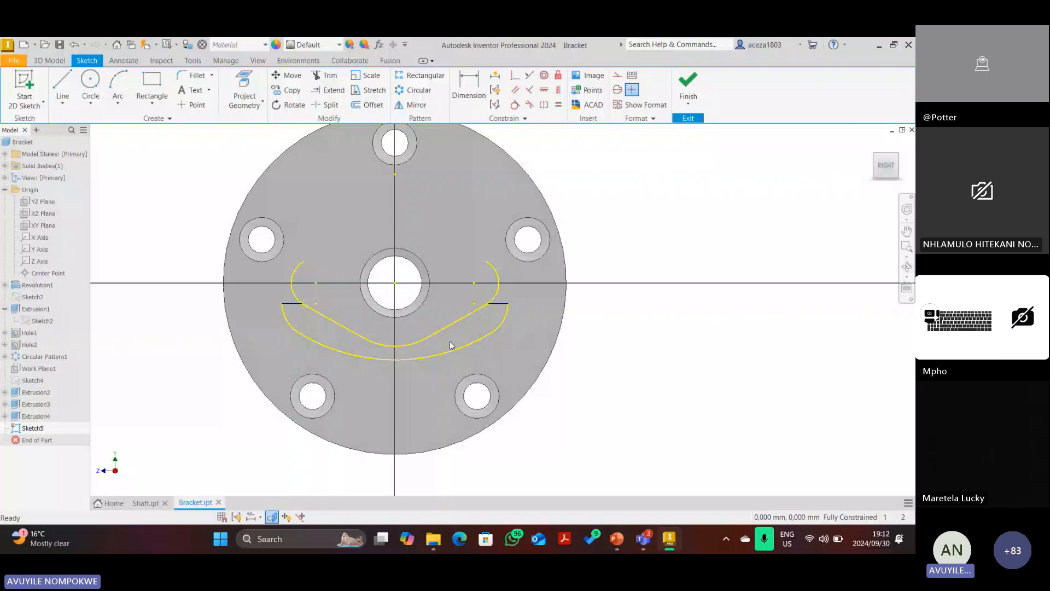
pyautogui.press('e')
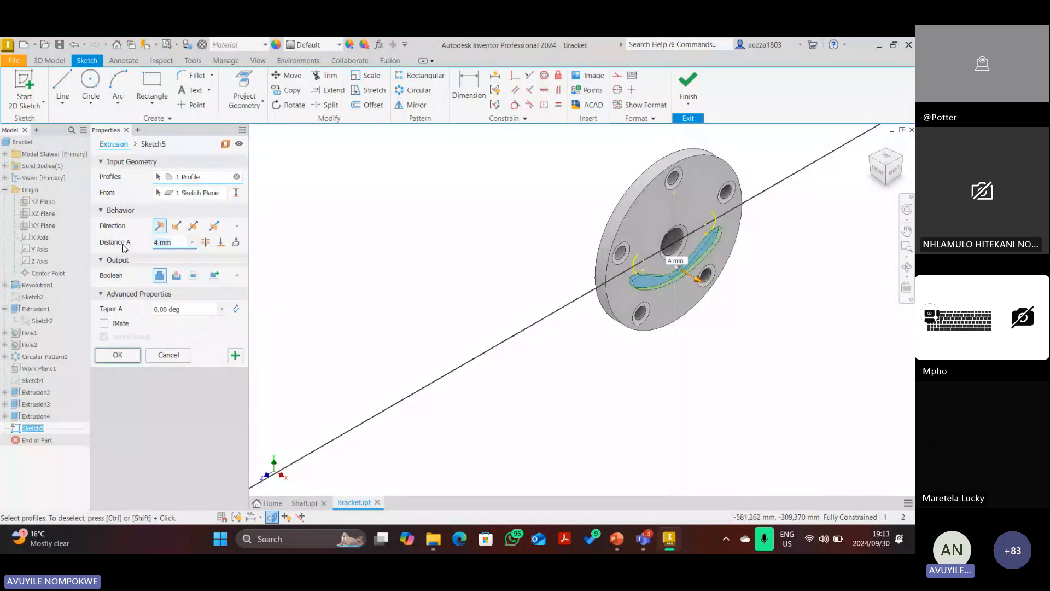
# Extrude the crescent rib profile 27 mm as Extrusion5 and return to the home view.
pyautogui.write('27')
pyautogui.click(113, 355)
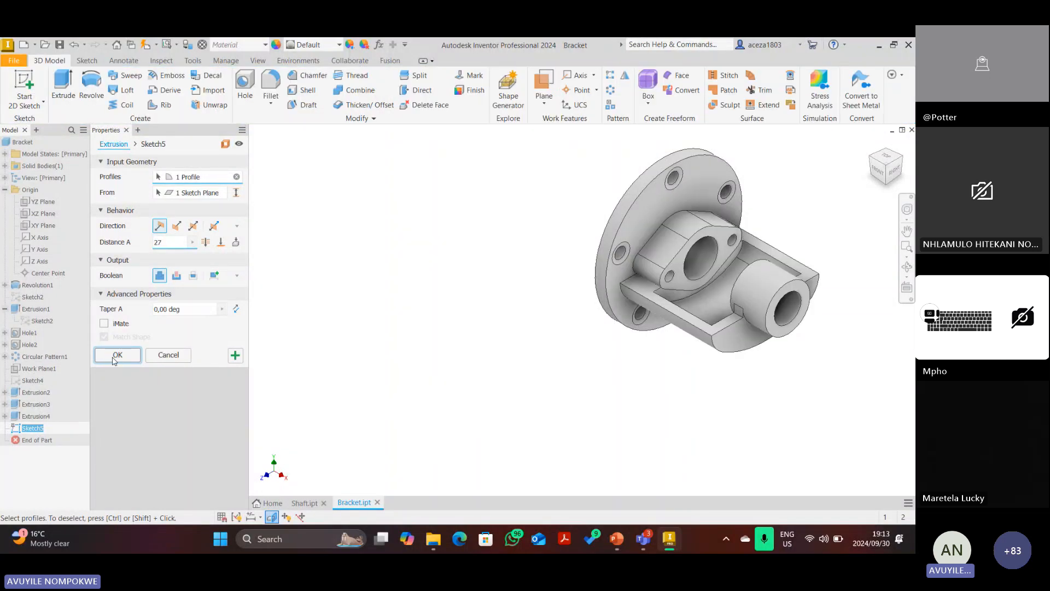
pyautogui.click(116, 355)
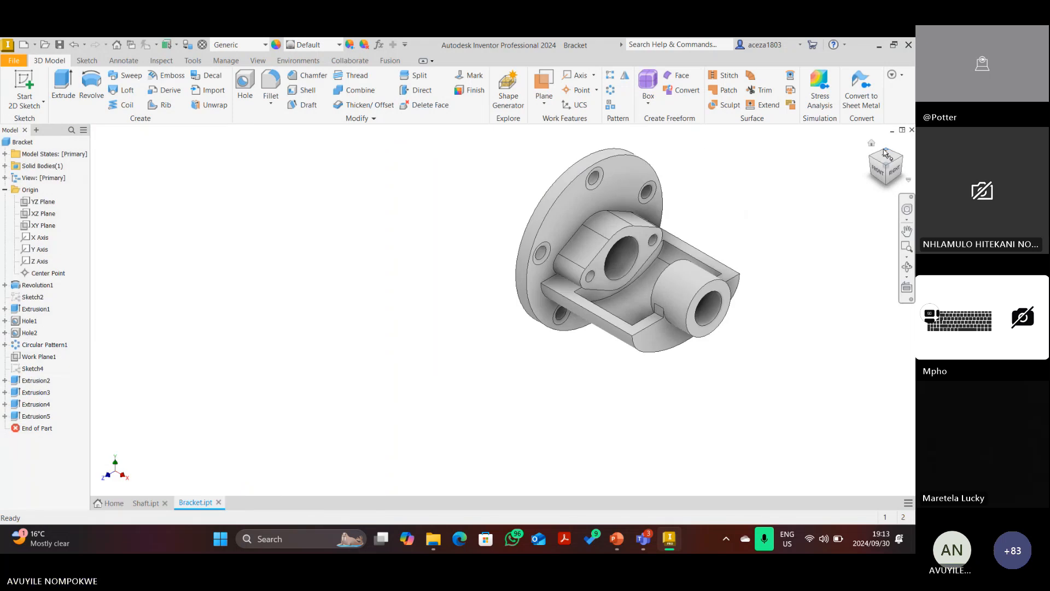
pyautogui.click(871, 144)
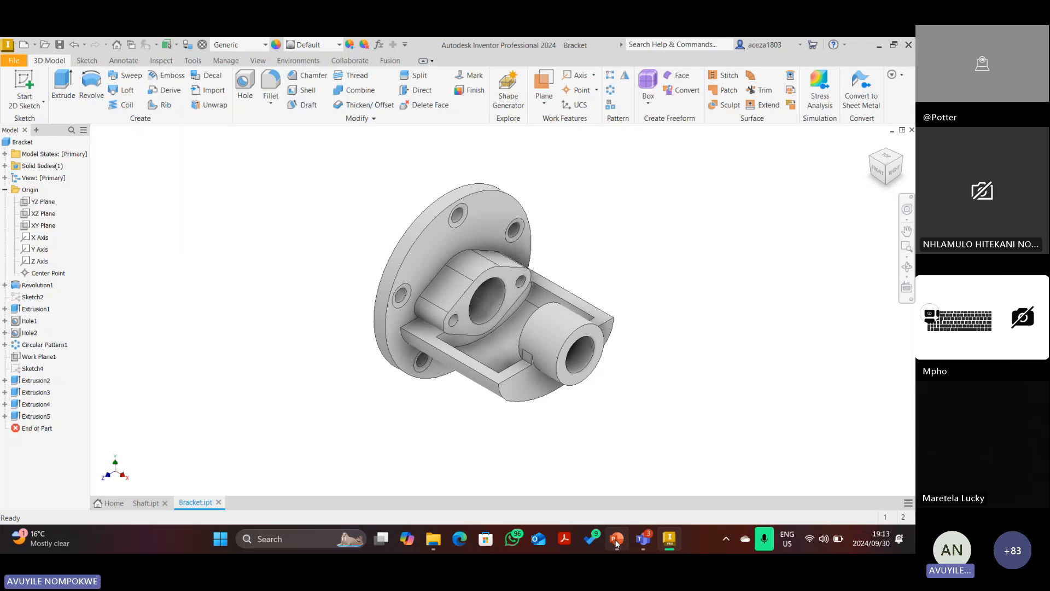
# In PowerPoint, delete the red ink arrow near the R3 step.
pyautogui.hotkey('alt', 'Tab')
pyautogui.press('Escape')
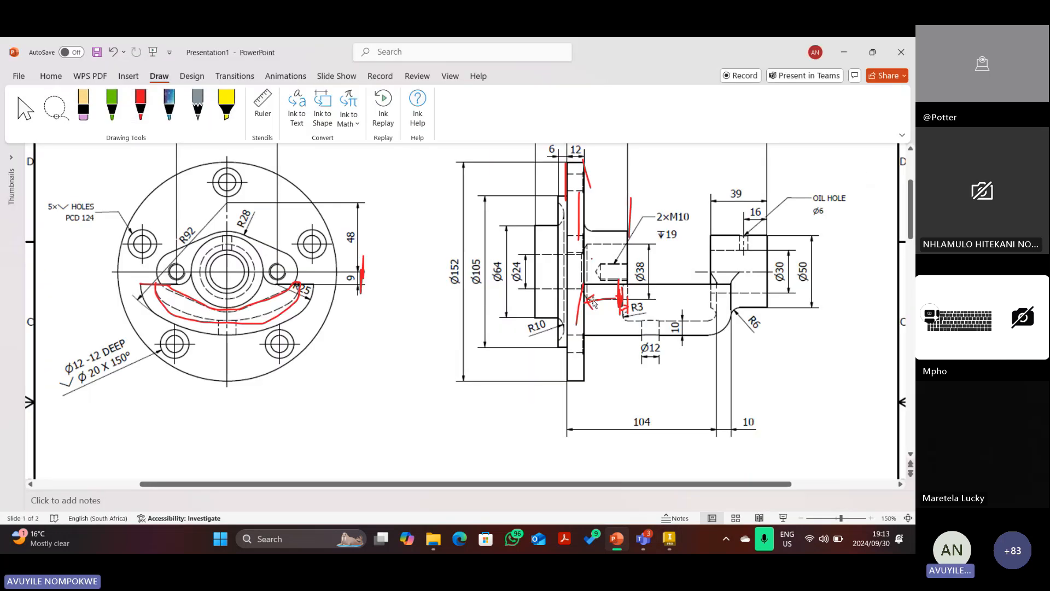
pyautogui.click(590, 298)
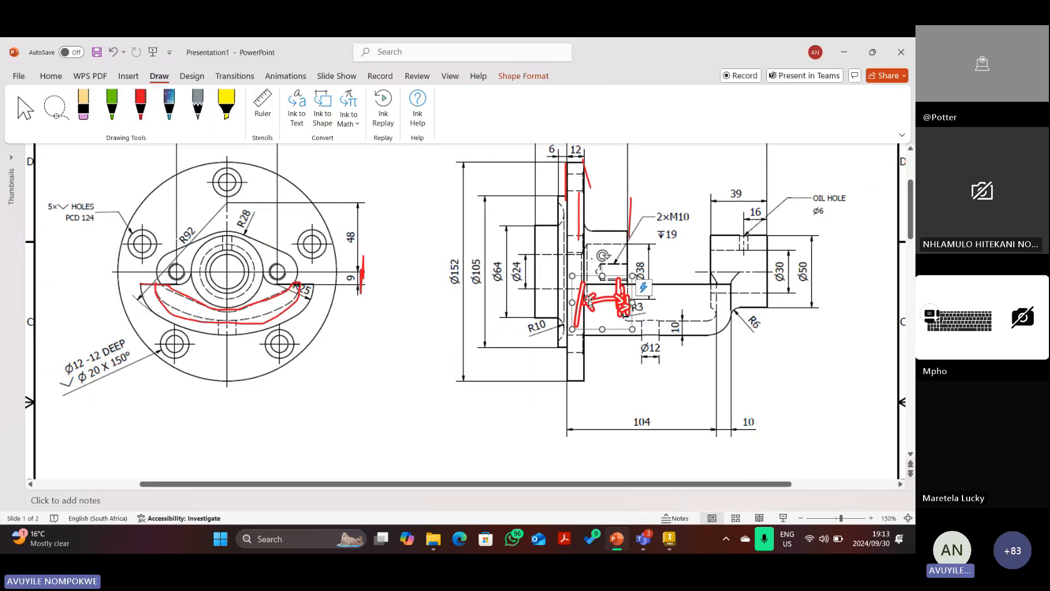
pyautogui.press('Delete')
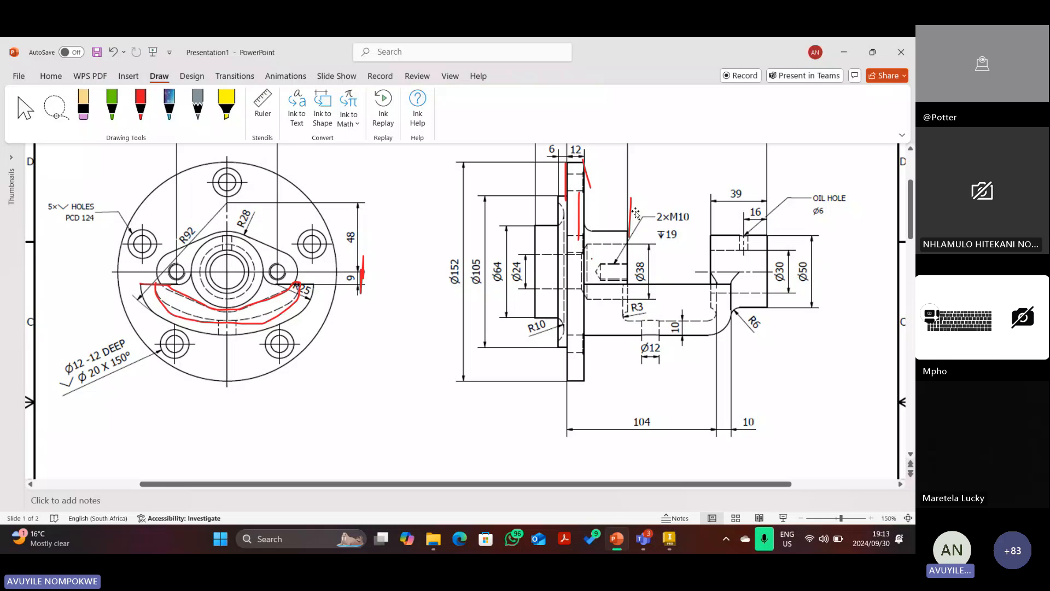
# Delete the technical drawing image by mistake, then undo to restore it.
pyautogui.click(159, 212)
pyautogui.press('Delete')
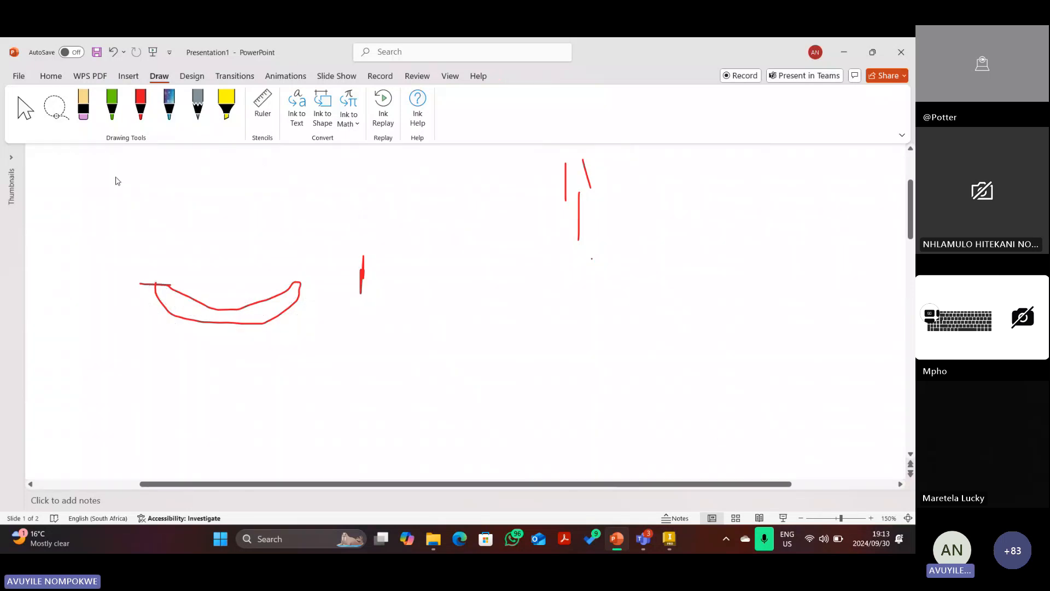
pyautogui.hotkey('ctrl', 'z')
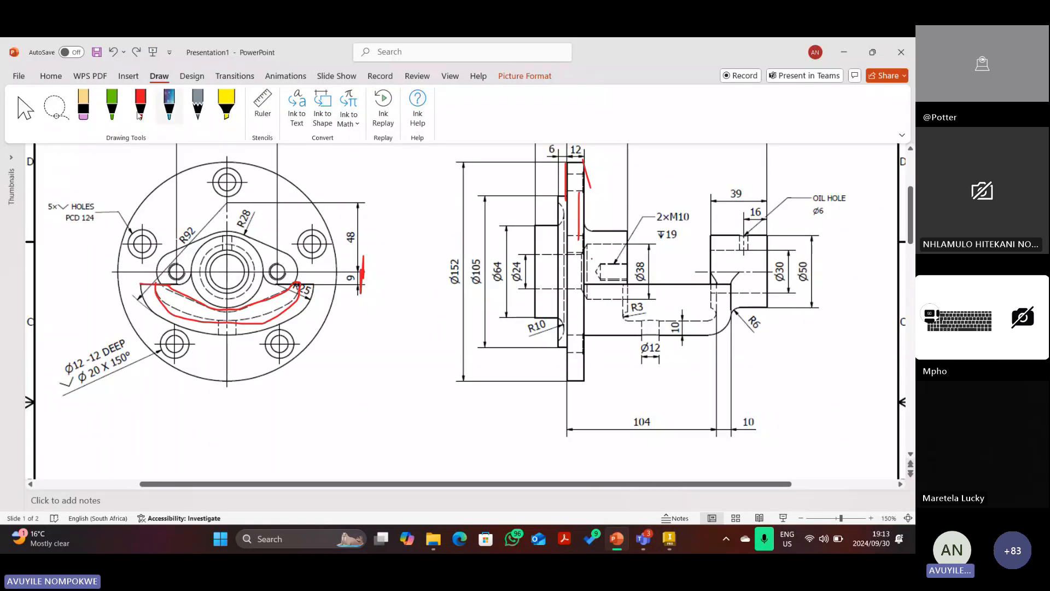
# Trace the R6 corner with the red pen and remove the stray stroke beside it.
pyautogui.click(134, 112)
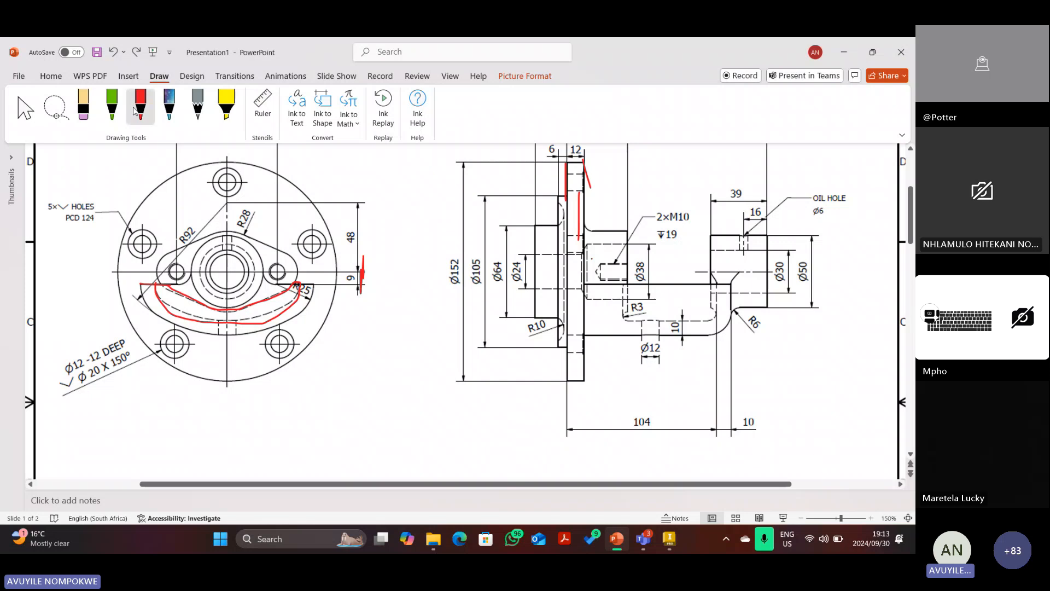
pyautogui.moveTo(582, 218); pyautogui.dragTo(594, 226)
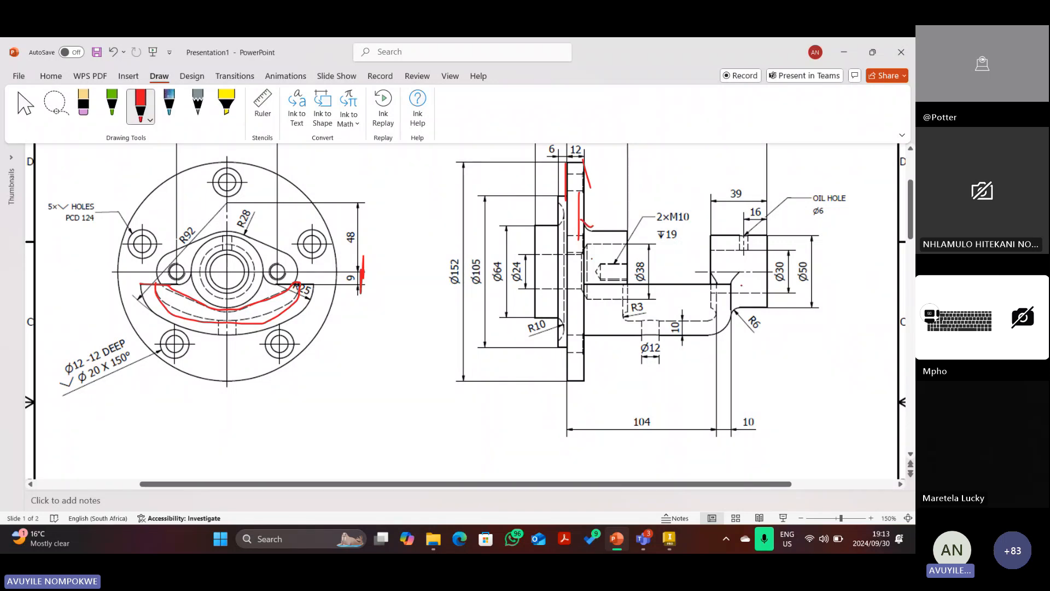
pyautogui.moveTo(741, 273); pyautogui.dragTo(708, 345)
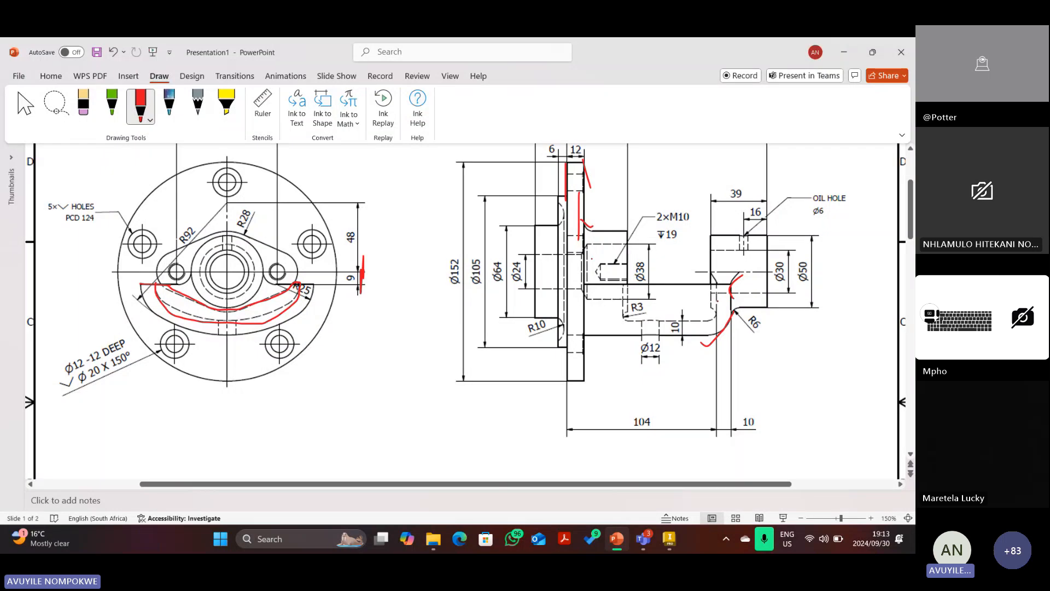
pyautogui.moveTo(717, 301); pyautogui.dragTo(712, 320)
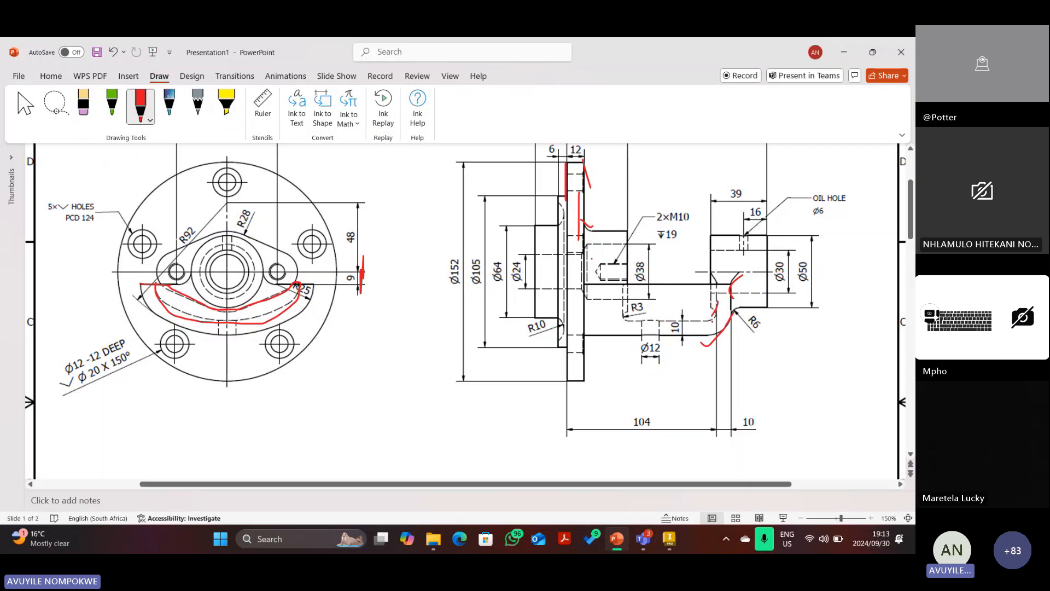
pyautogui.press('Escape')
pyautogui.click(718, 335)
pyautogui.press('Delete')
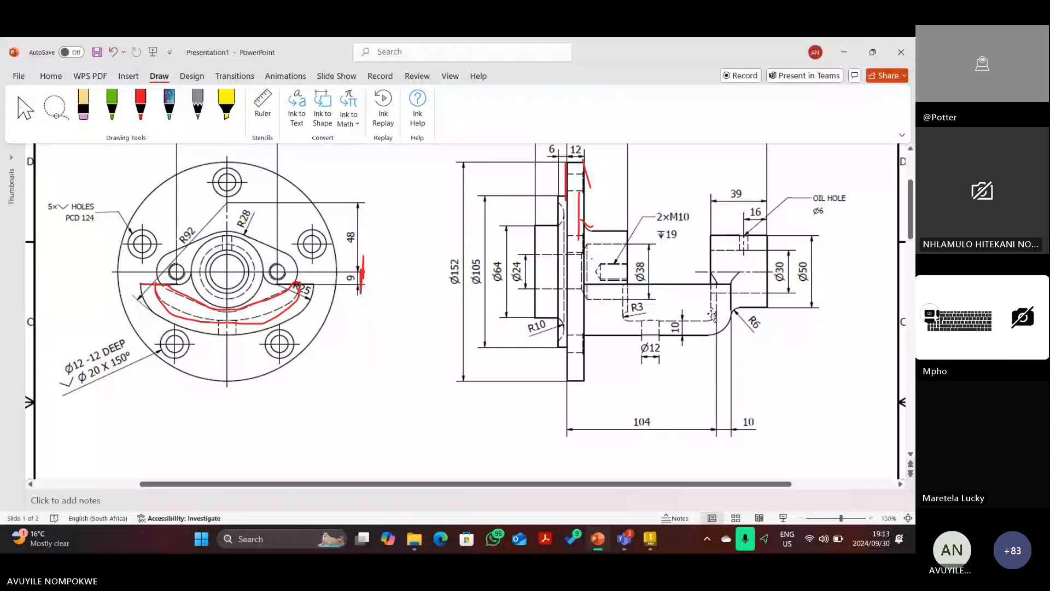
# Sketch and then delete red marks near the Ø38 step, and return to Inventor's Bracket model.
pyautogui.click(138, 109)
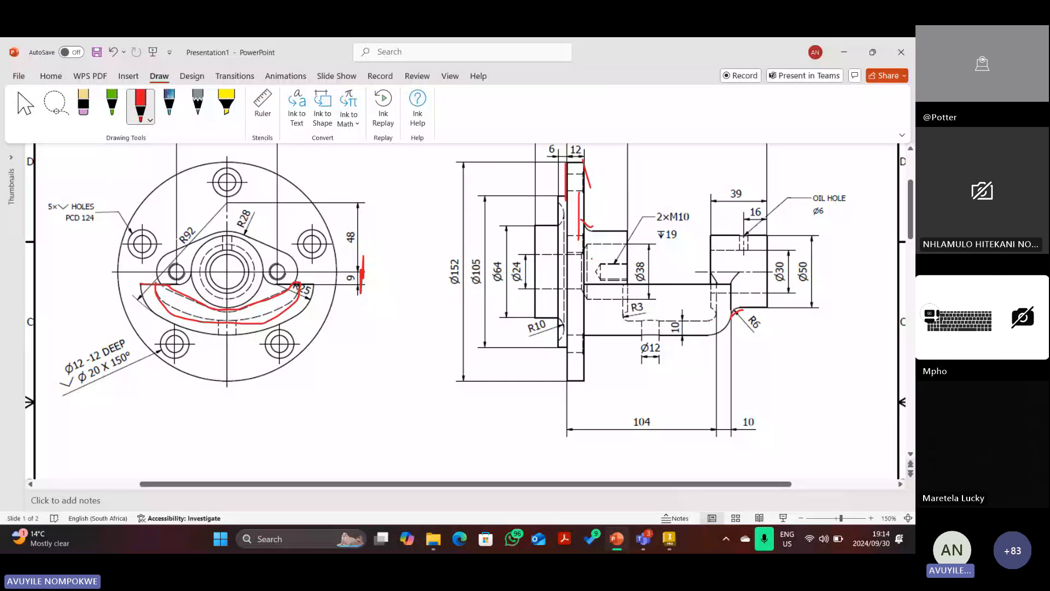
pyautogui.moveTo(690, 291); pyautogui.dragTo(688, 307)
pyautogui.moveTo(699, 302); pyautogui.dragTo(715, 317)
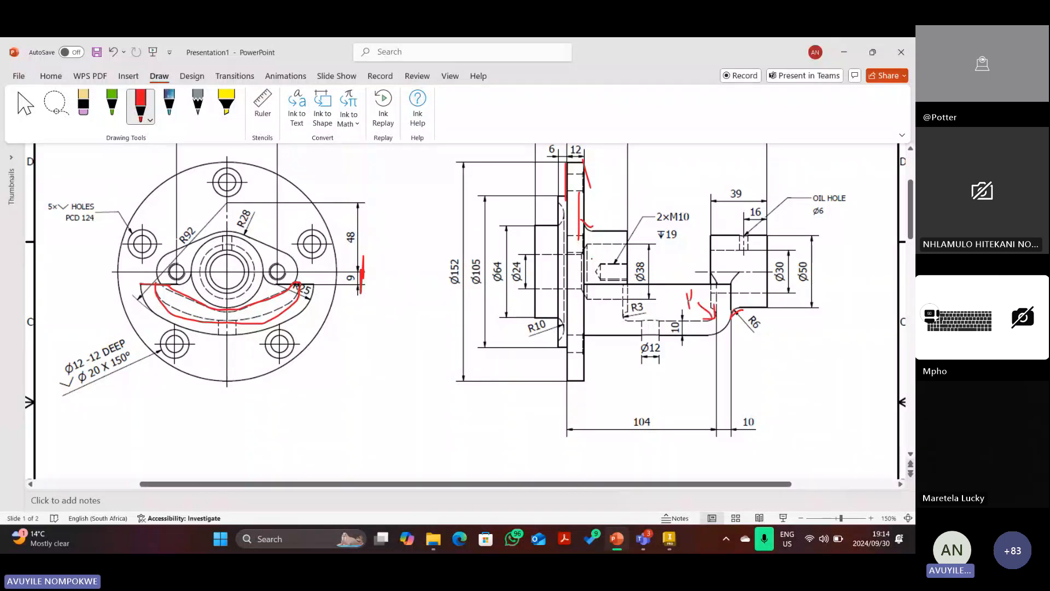
pyautogui.press('Escape')
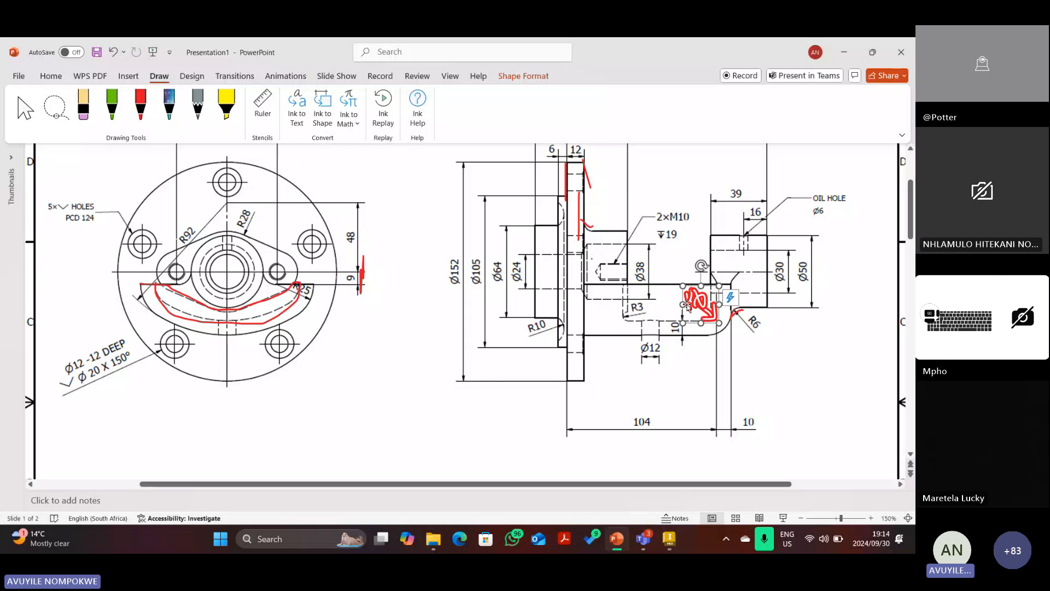
pyautogui.press('Delete')
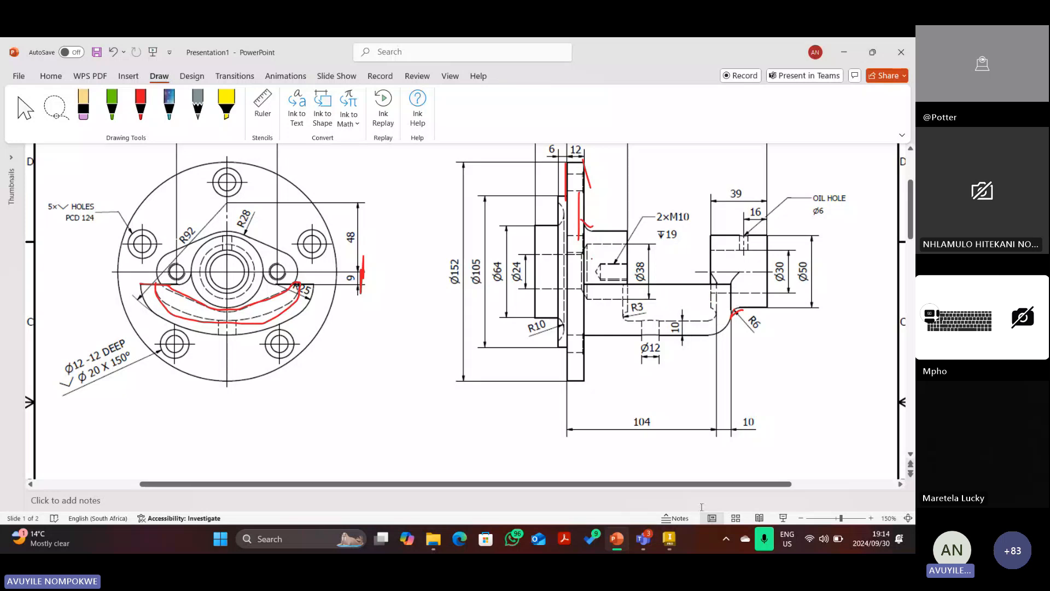
pyautogui.click(669, 539)
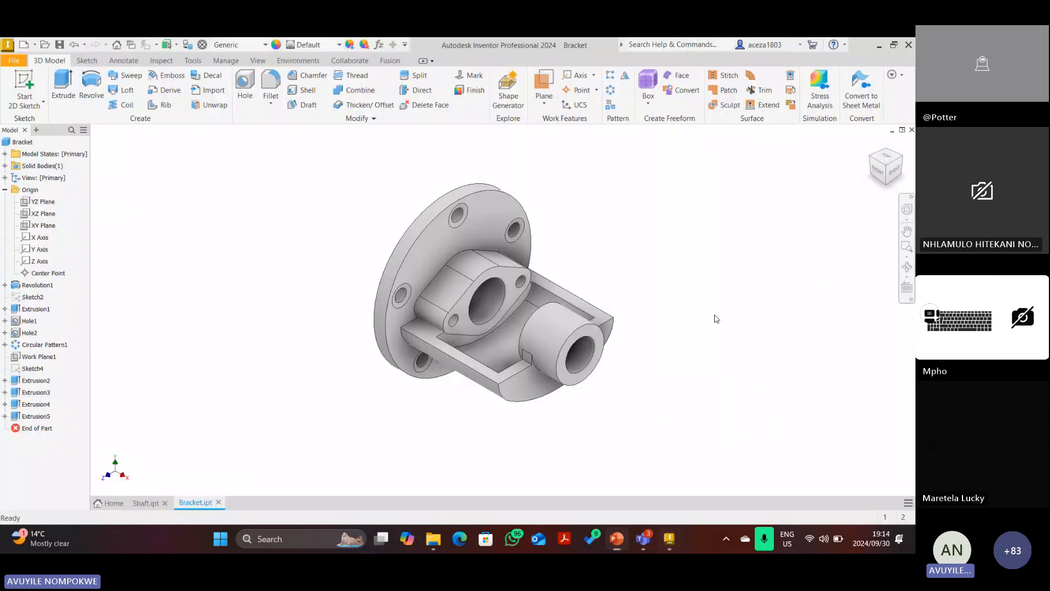
# Start a 6 mm fillet and orbit the part to select the curved rib's edges.
pyautogui.click(875, 161)
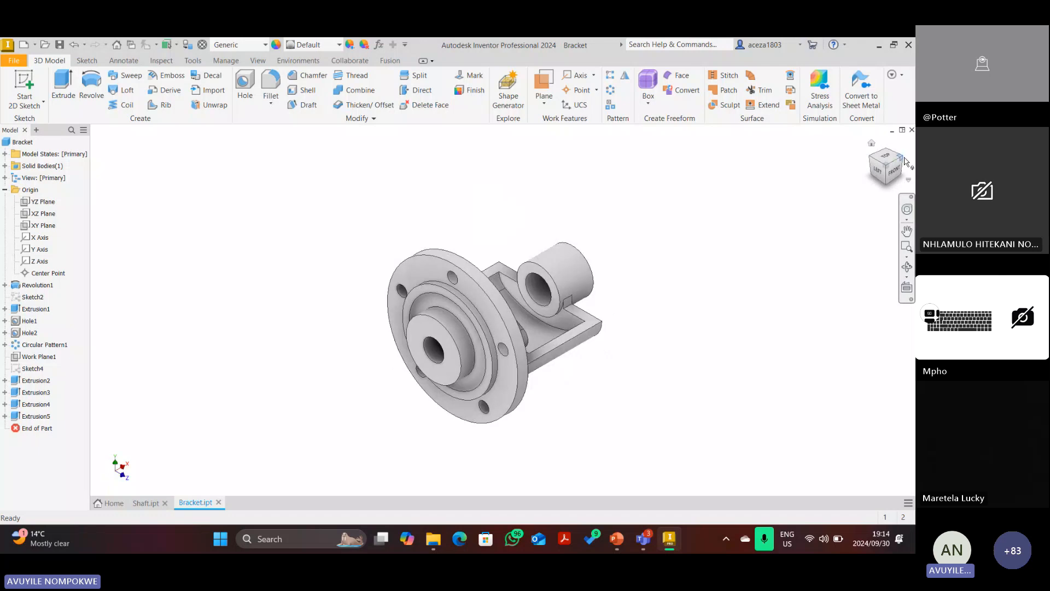
pyautogui.click(902, 159)
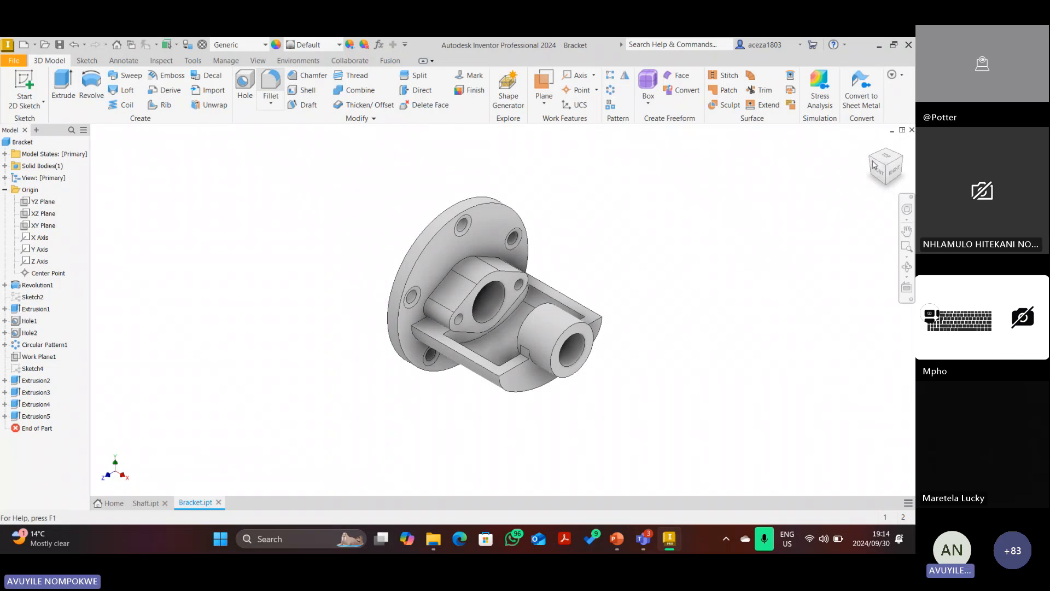
pyautogui.press('f')
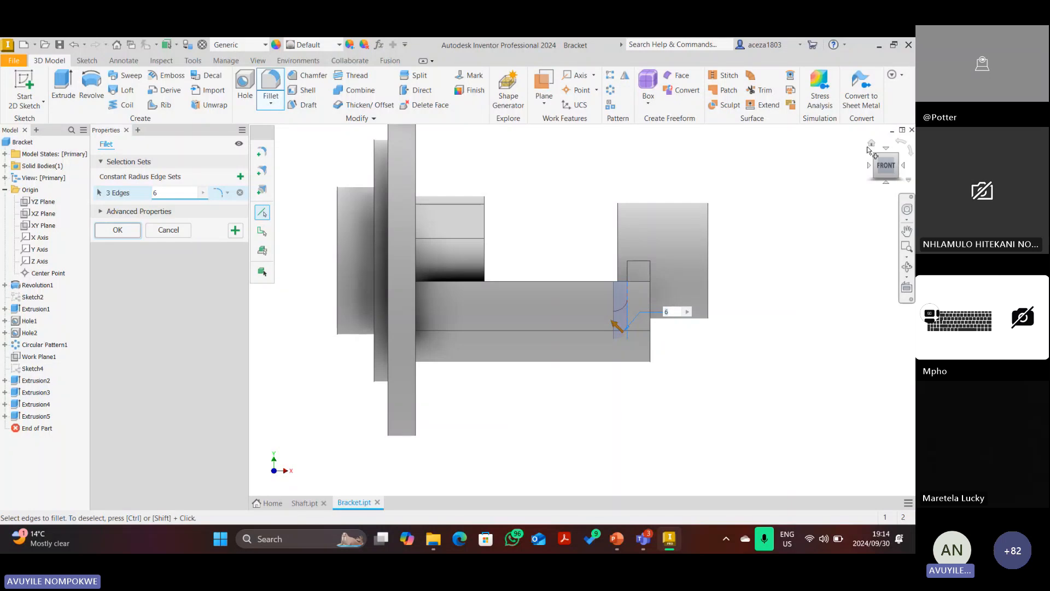
pyautogui.click(872, 145)
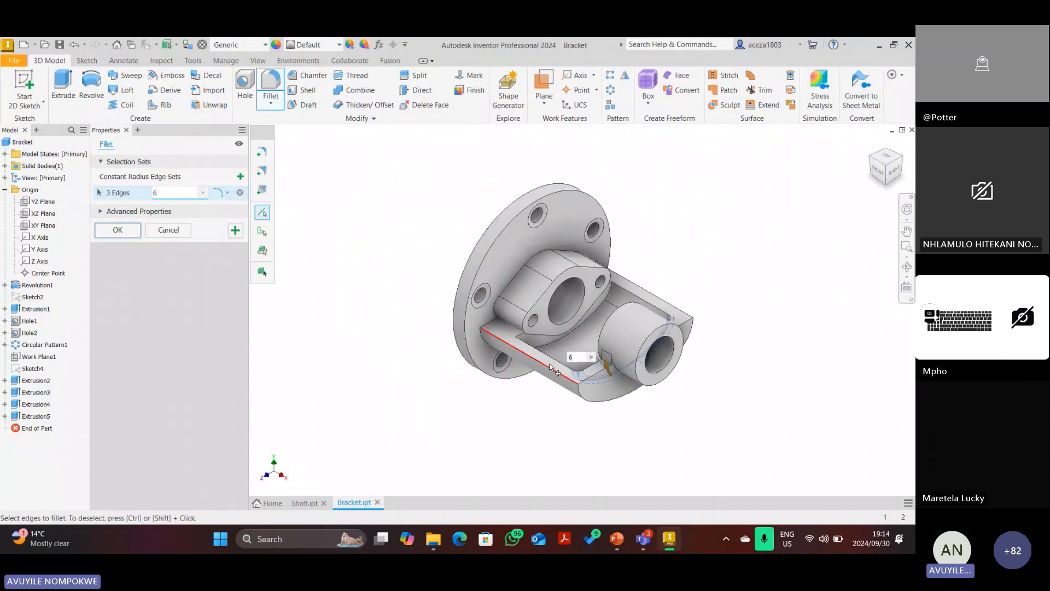
pyautogui.keyDown('shift'); pyautogui.moveTo(552, 368); pyautogui.dragTo(681, 340, button='middle'); pyautogui.keyUp('shift')
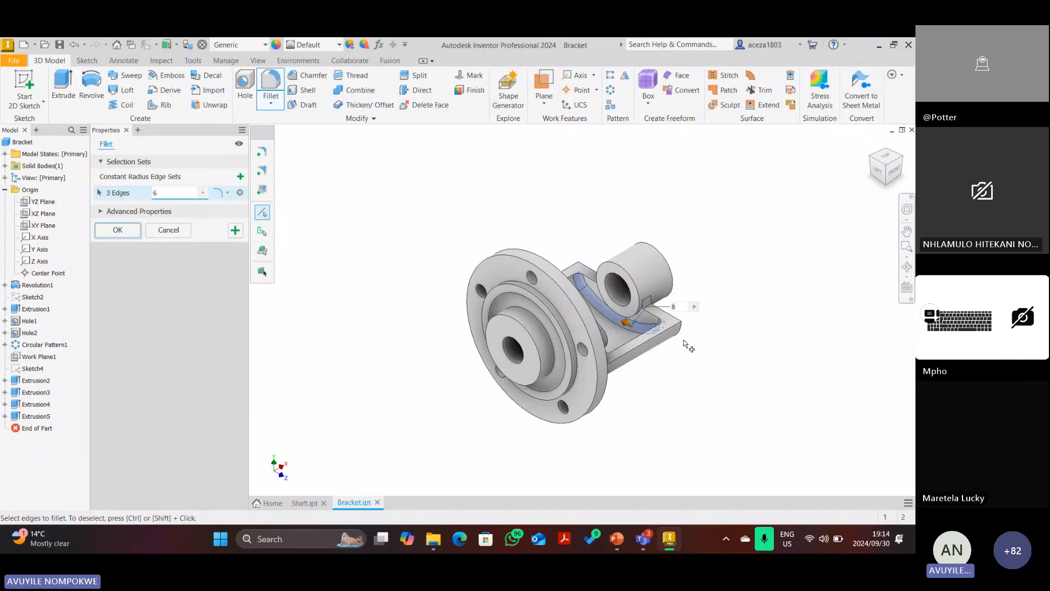
pyautogui.scroll(-5, 677, 326)
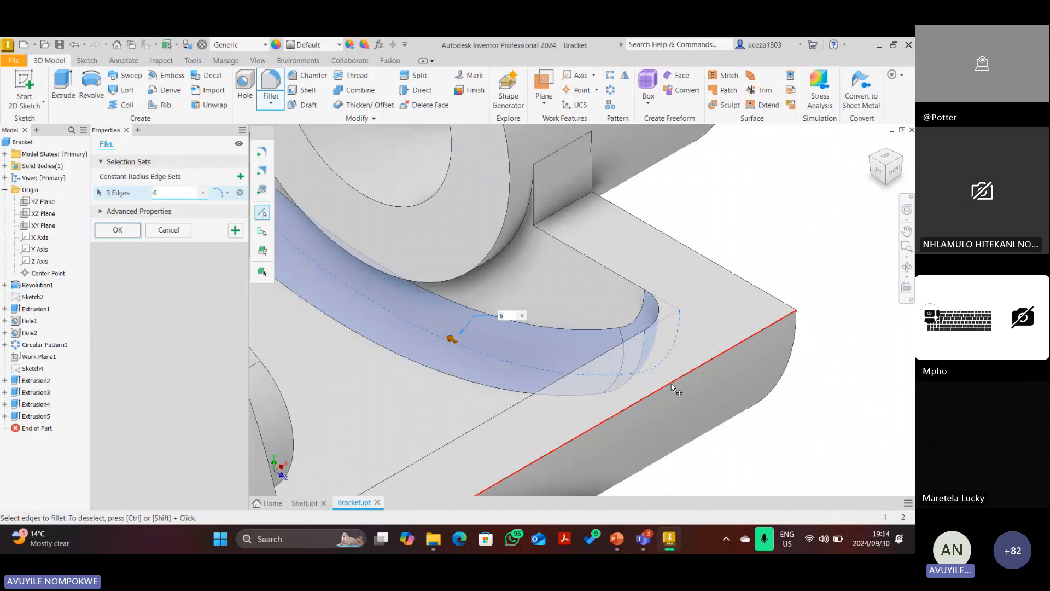
# Apply the 6 mm rib fillet, then preview 16 mm on the arm's outer corner from the top.
pyautogui.click(235, 231)
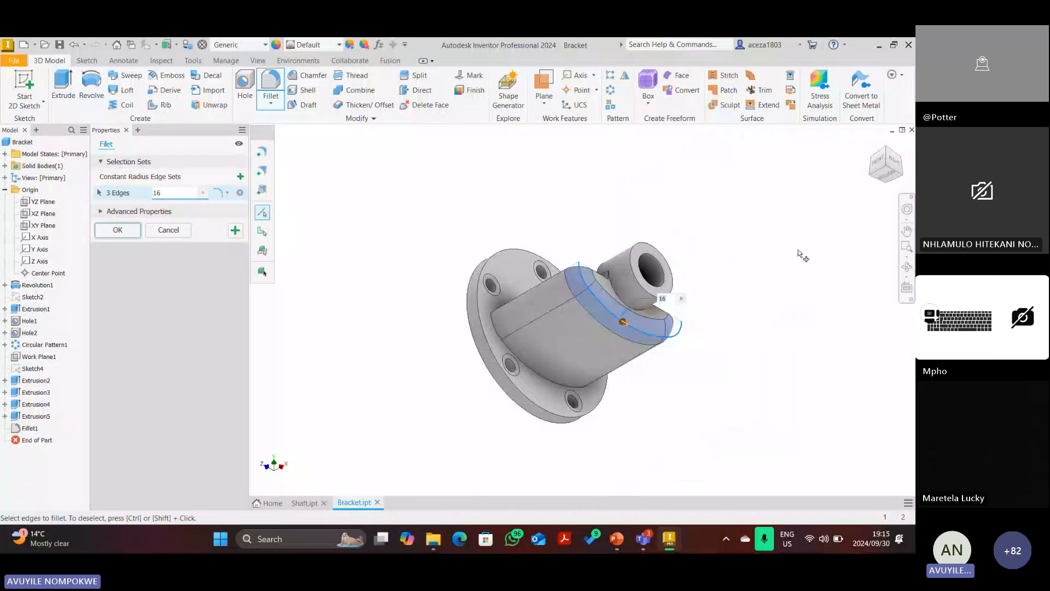
pyautogui.click(886, 160)
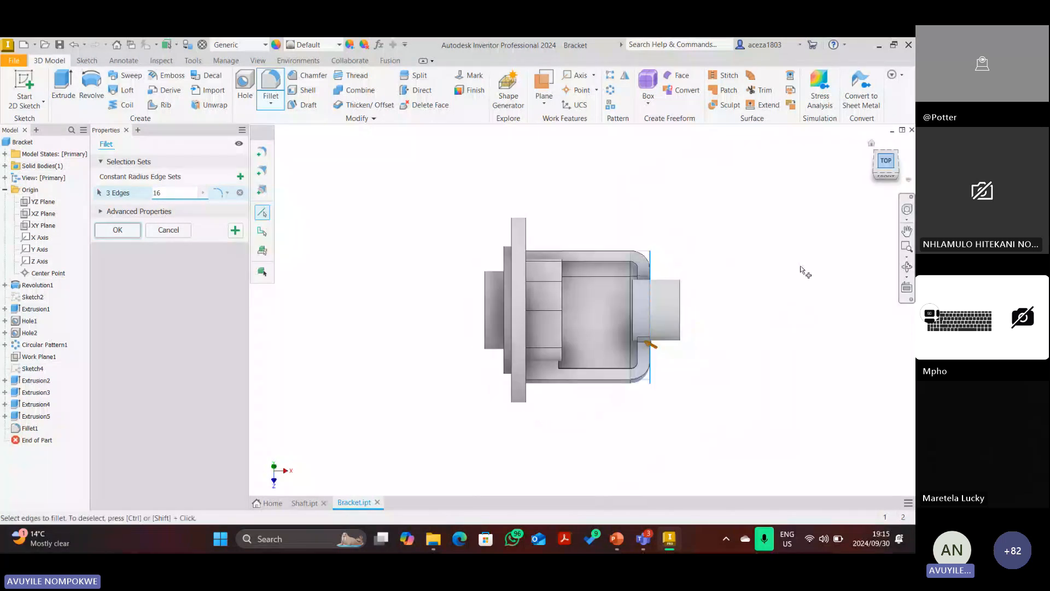
pyautogui.scroll(-5, 651, 383)
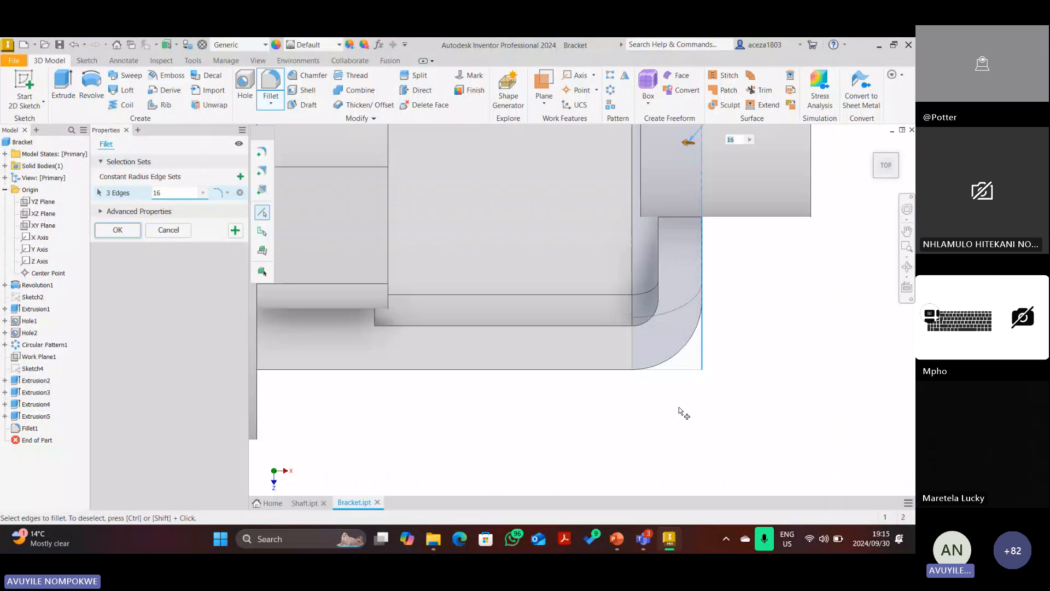
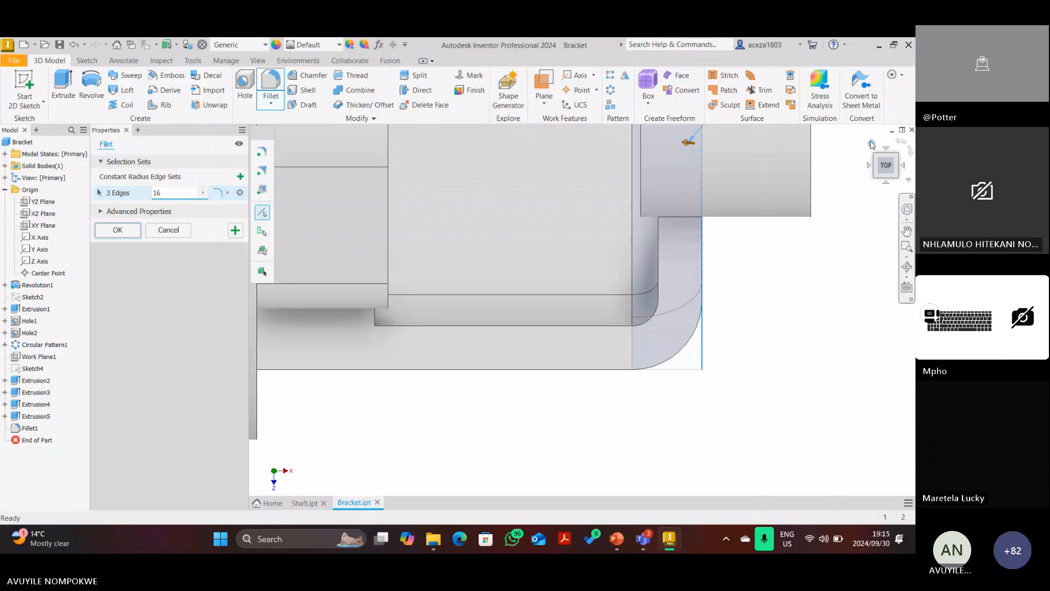
# From the home view, apply the 16 mm fillet to the three selected bracket edges.
pyautogui.click(872, 144)
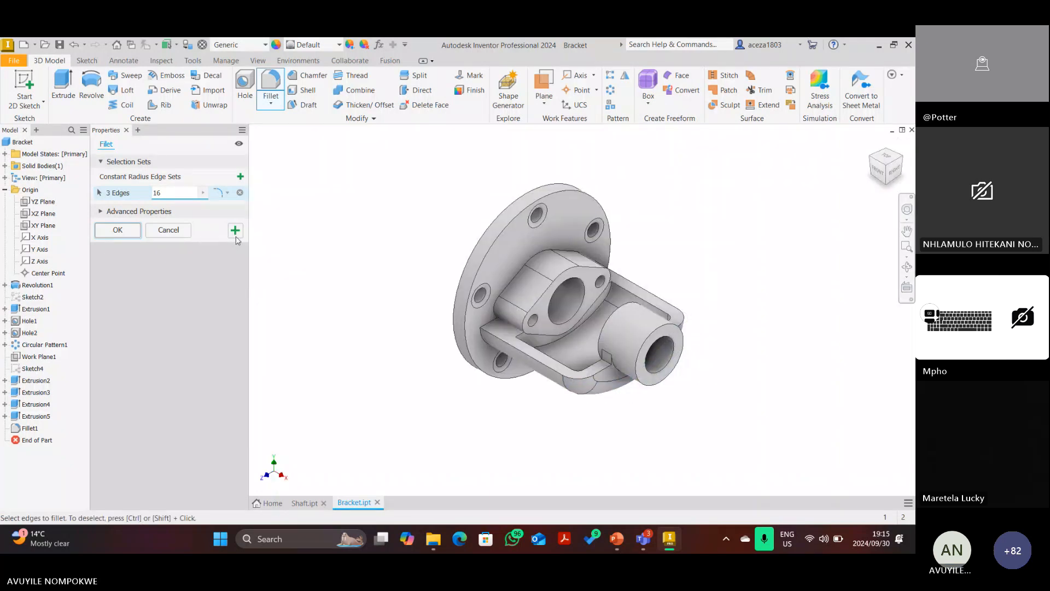
pyautogui.click(236, 231)
pyautogui.scroll(-5, 618, 375)
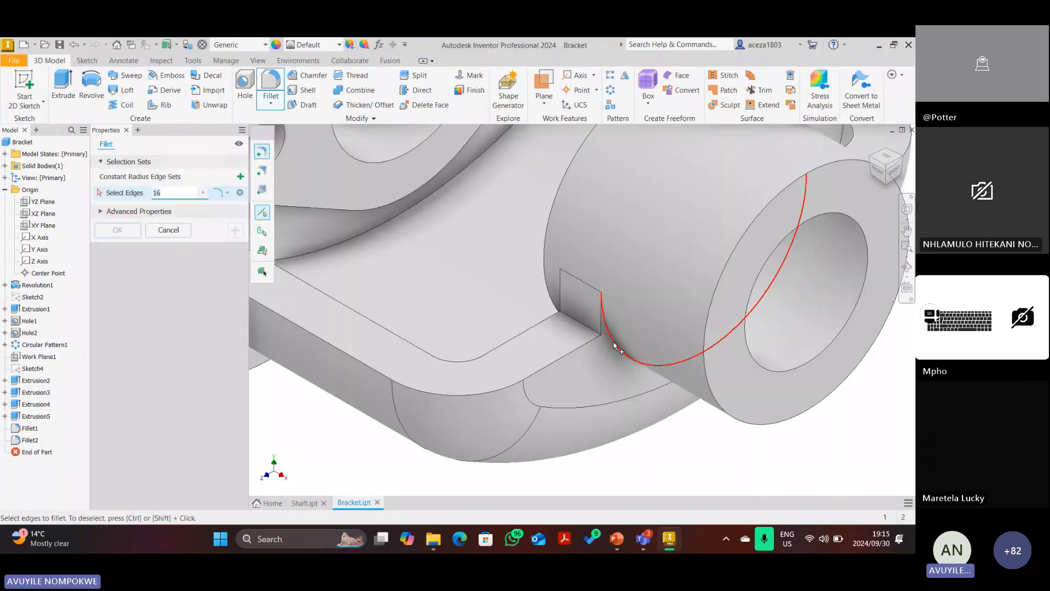
# Try the boss's curved edge, cancel that fillet, and start a fresh Fillet.
pyautogui.click(615, 347)
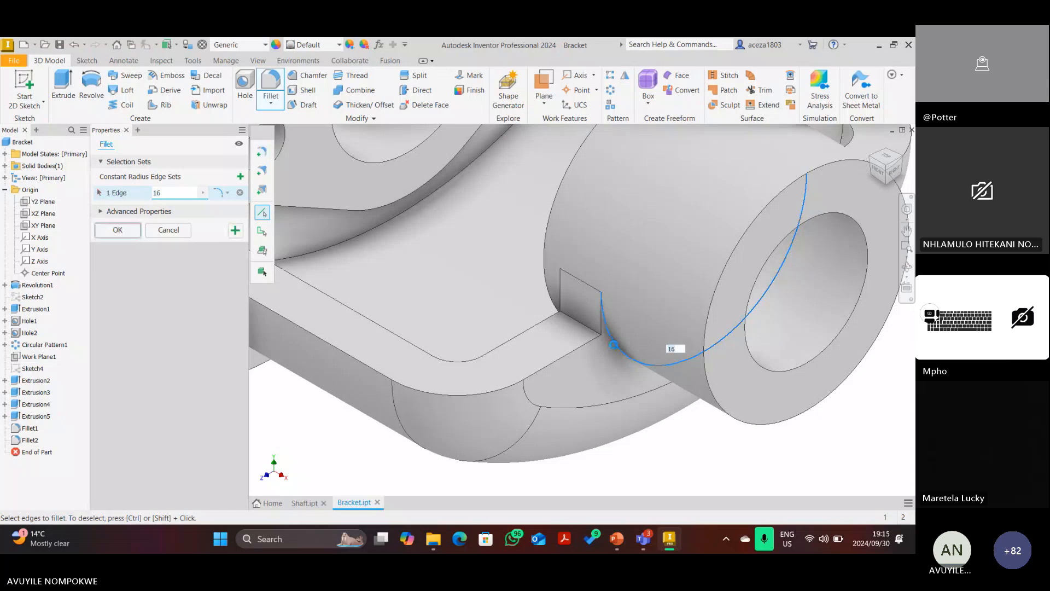
pyautogui.scroll(4, 611, 358)
pyautogui.scroll(-4, 627, 358)
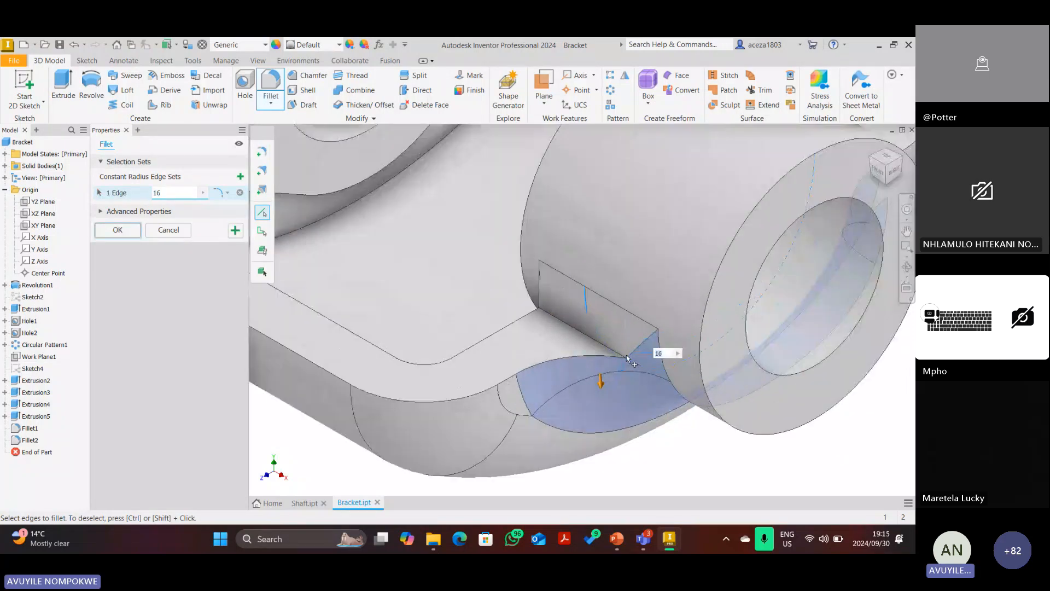
pyautogui.click(167, 230)
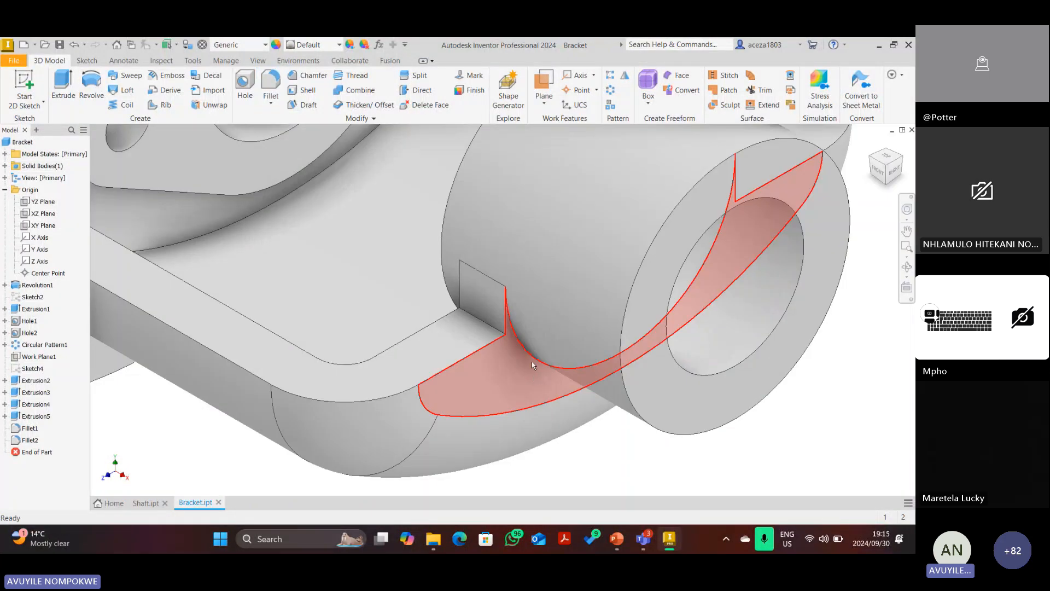
pyautogui.scroll(-4, 531, 361)
pyautogui.click(270, 83)
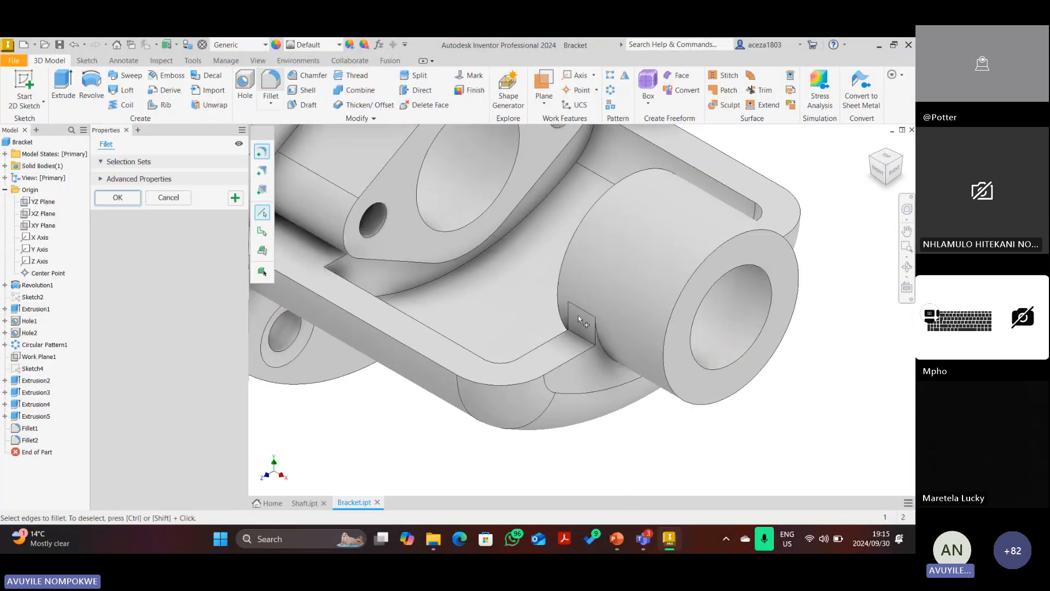
# Select the notch edge, the boss's circular edge and the rib edge chain at 6 mm radius.
pyautogui.click(583, 343)
pyautogui.write('6')
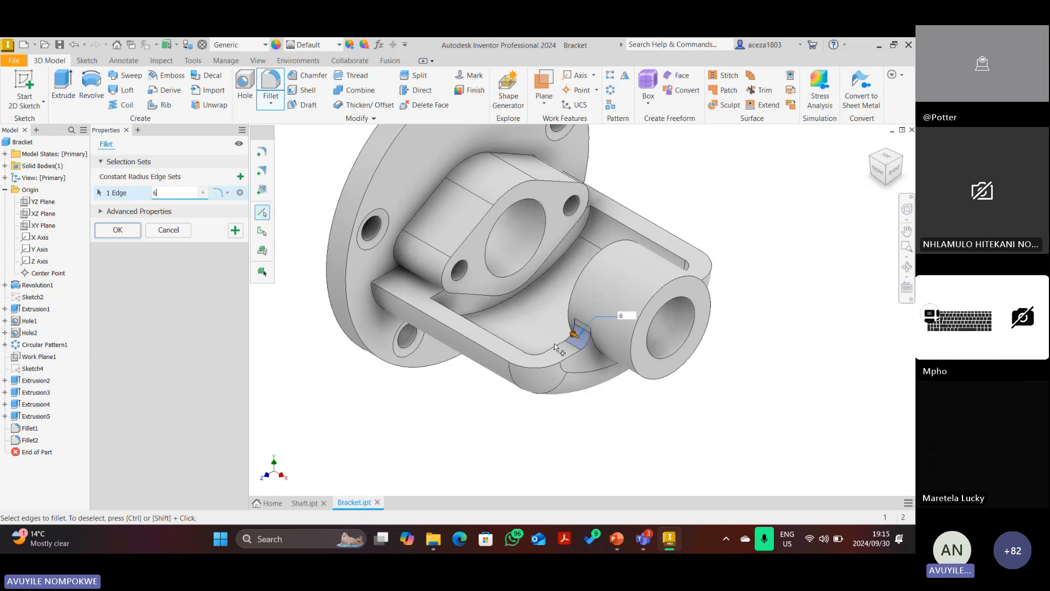
pyautogui.scroll(5, 561, 347)
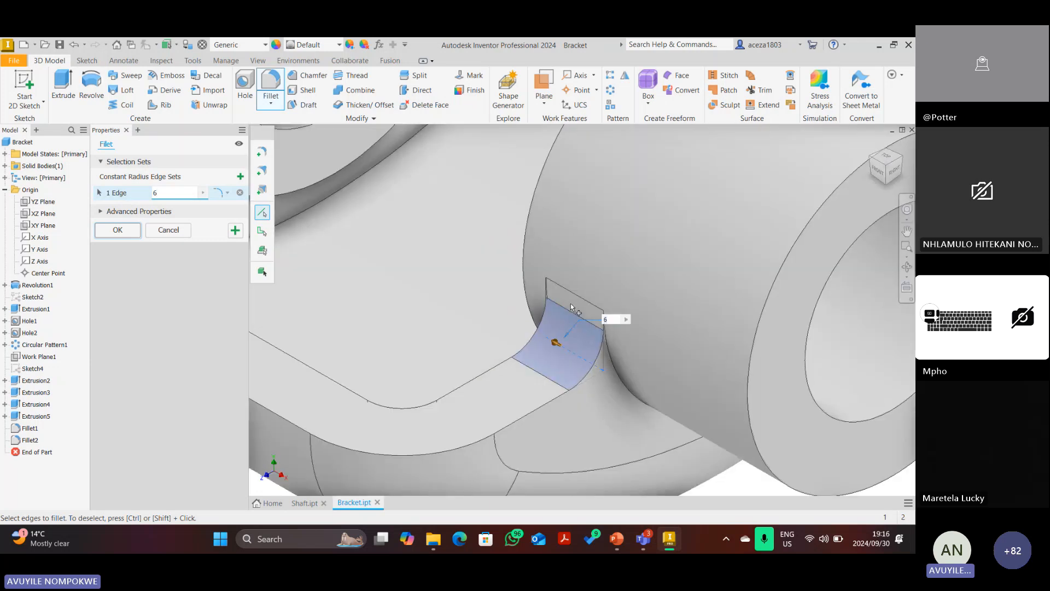
pyautogui.scroll(-4, 570, 304)
pyautogui.scroll(2, 569, 304)
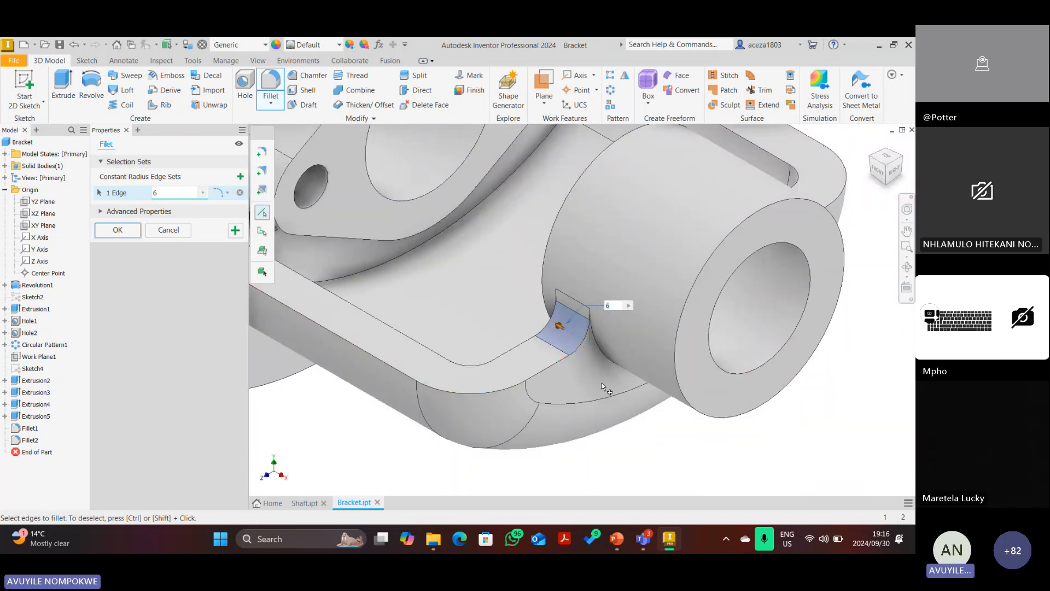
pyautogui.click(599, 353)
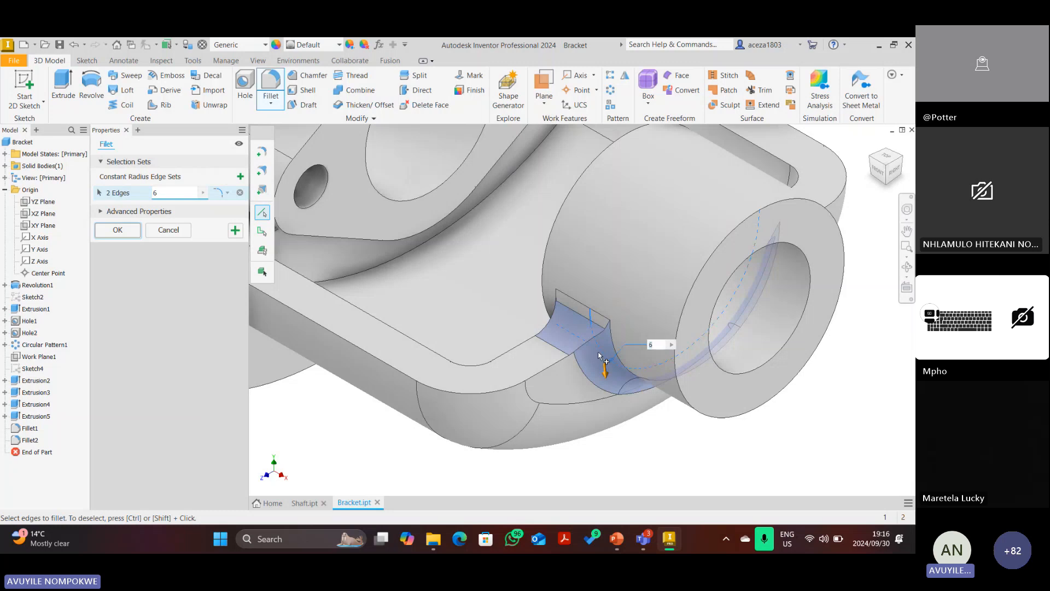
pyautogui.click(871, 158)
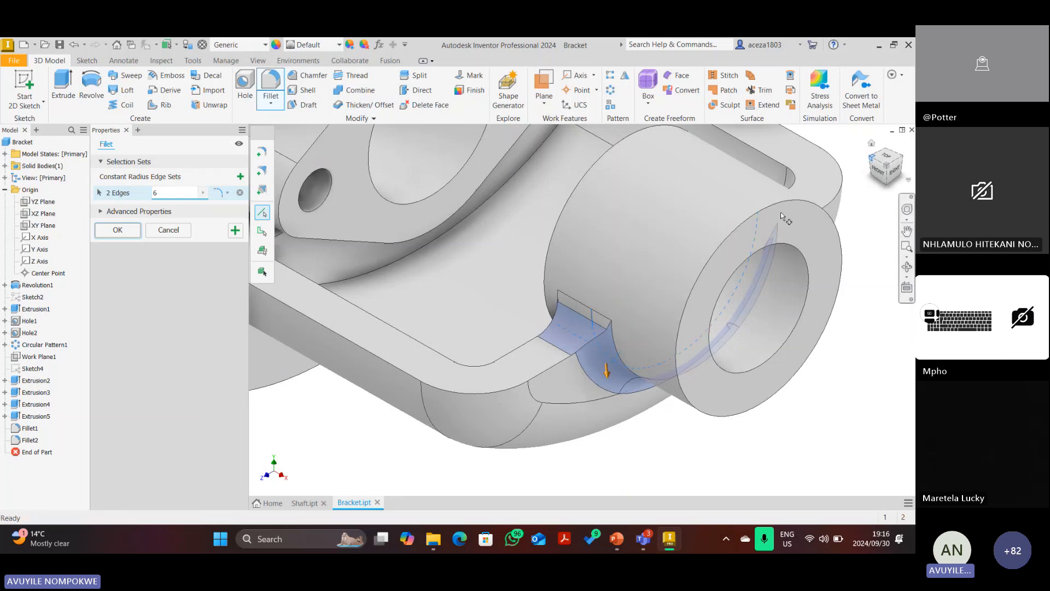
pyautogui.scroll(5, 646, 304)
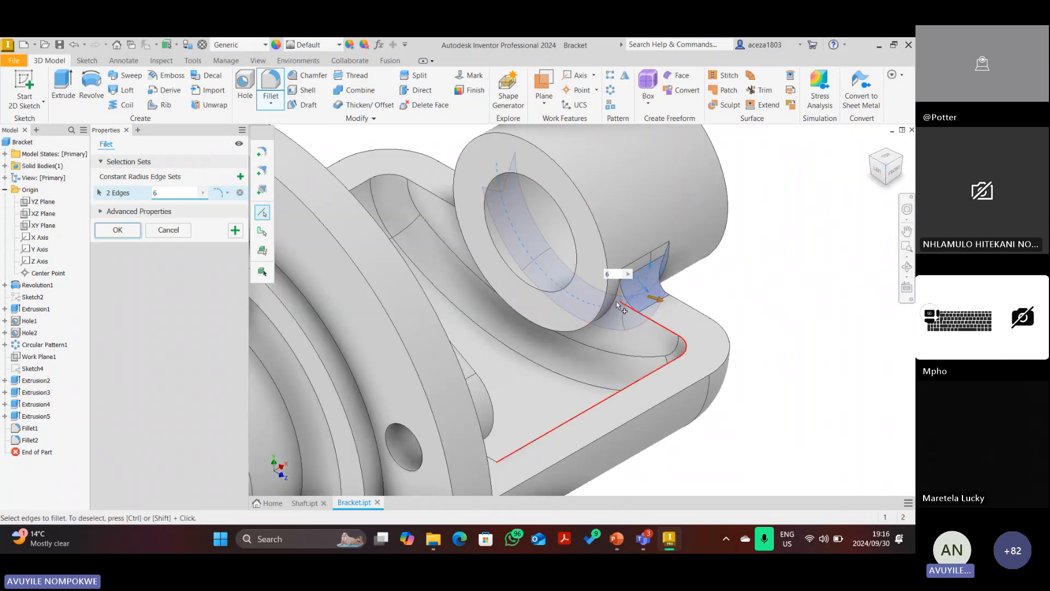
pyautogui.click(617, 302)
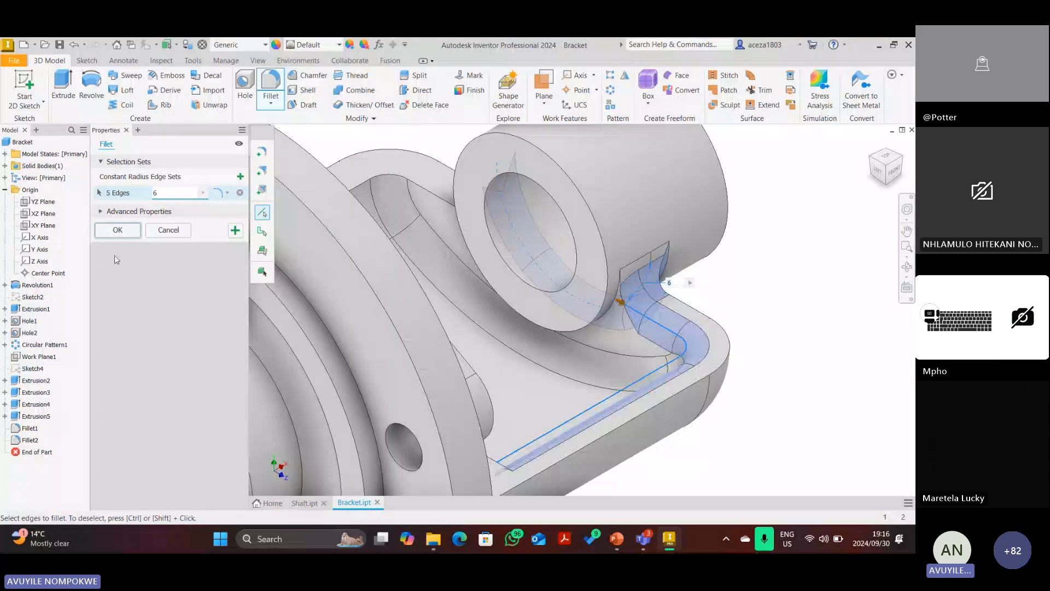
# Abandon the failed 6 mm fillet and bring up the PowerPoint reference drawing.
pyautogui.click(117, 230)
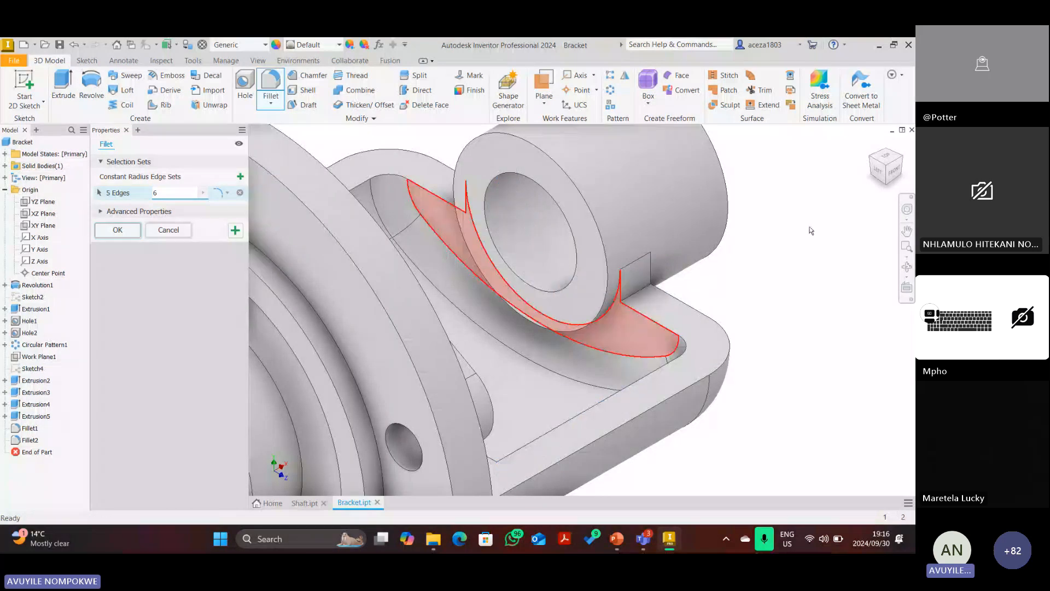
pyautogui.press('Escape')
pyautogui.press('F6')
pyautogui.click(617, 541)
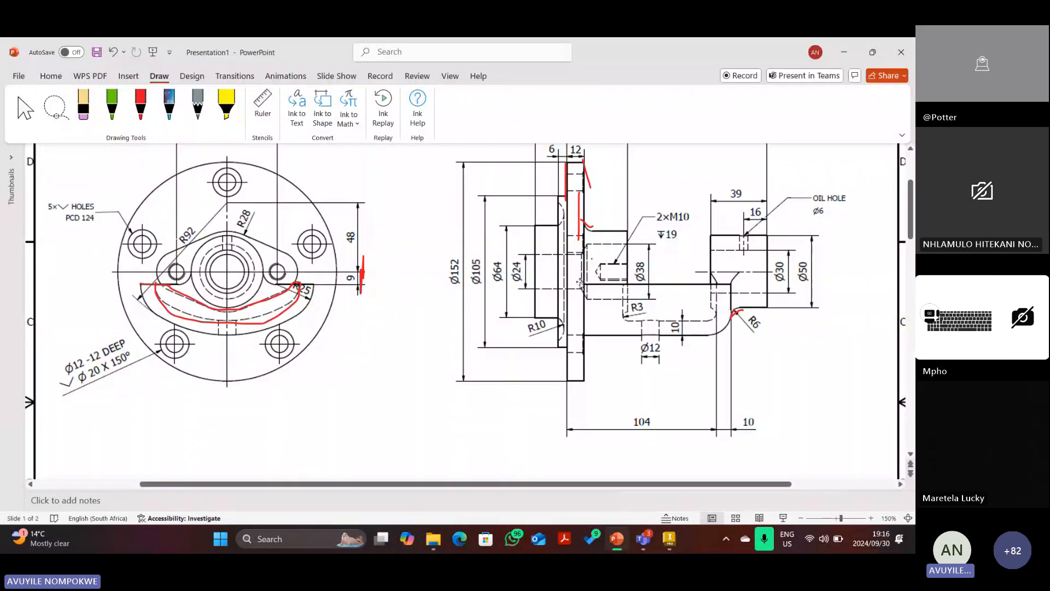
# With the red pen, mark the corners beside Ø30, at R3, and near the 12 dimension.
pyautogui.click(139, 105)
pyautogui.moveTo(741, 269); pyautogui.dragTo(733, 318)
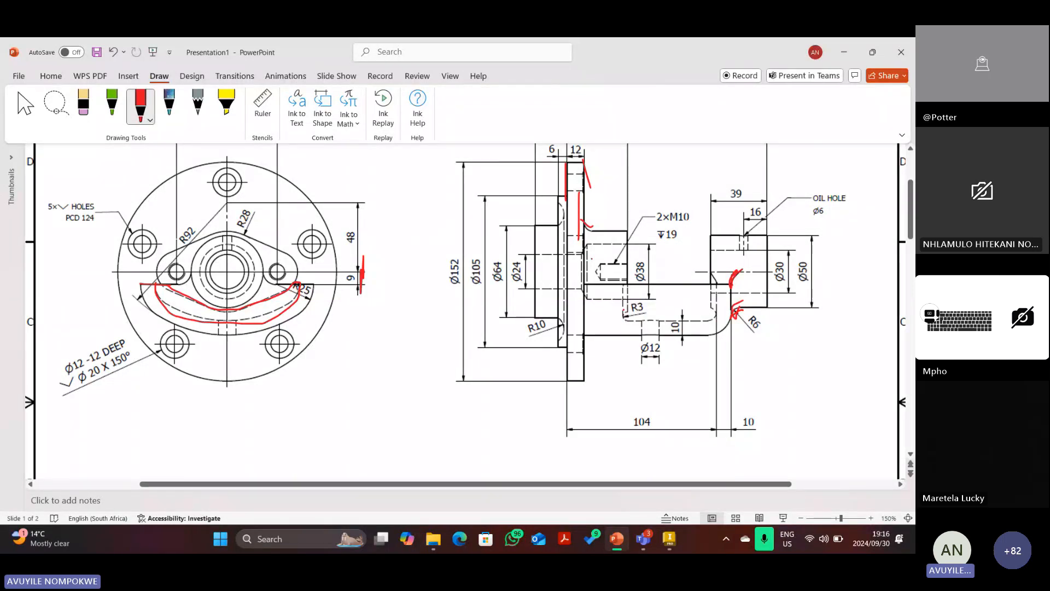
pyautogui.moveTo(624, 310); pyautogui.dragTo(638, 322)
pyautogui.moveTo(597, 238)
pyautogui.mouseDown()
pyautogui.moveTo(577, 220)
pyautogui.moveTo(598, 227)
pyautogui.mouseUp()
# Back in Inventor, cancel the pending fillet and apply a 16 mm fillet to two boss edges.
pyautogui.click(670, 540)
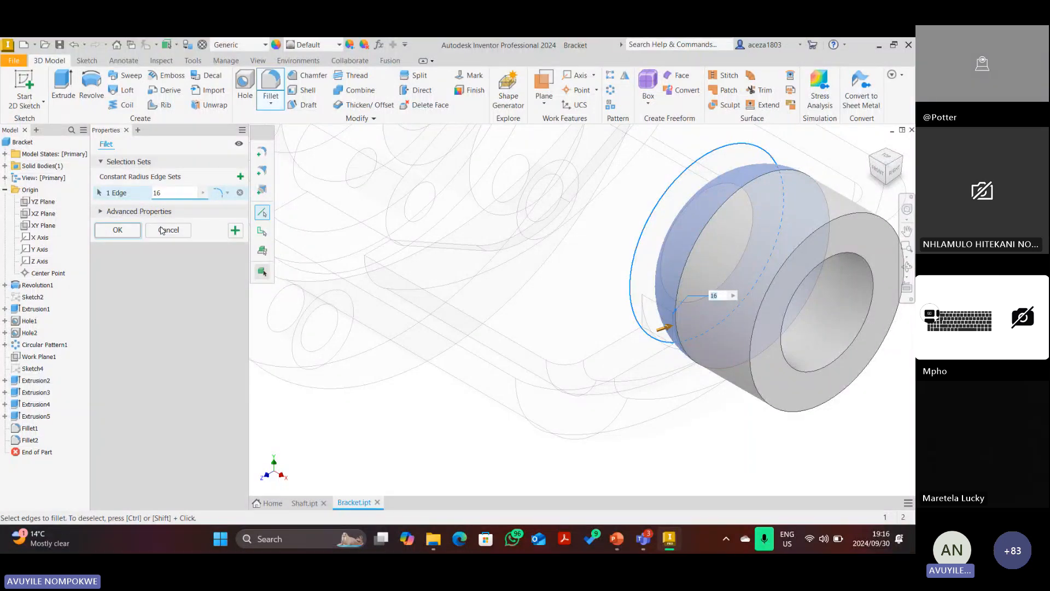
pyautogui.click(168, 230)
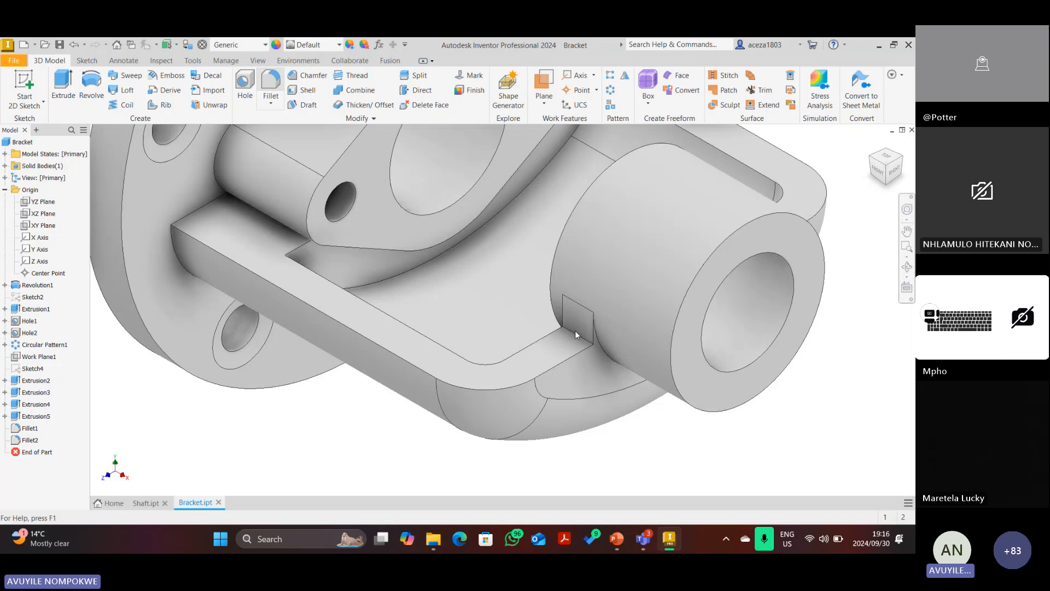
pyautogui.press('f')
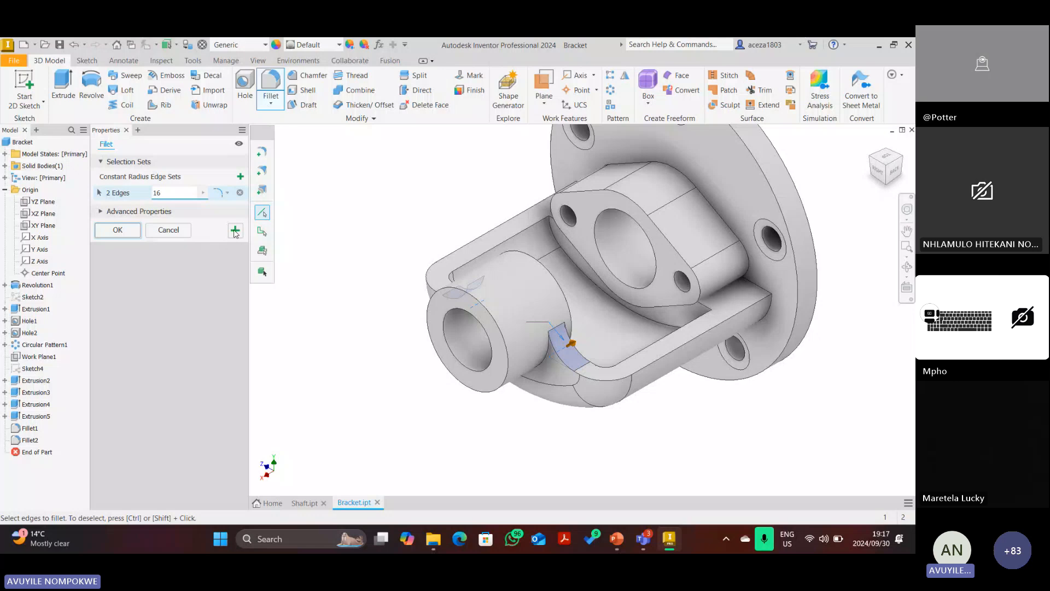
pyautogui.click(235, 231)
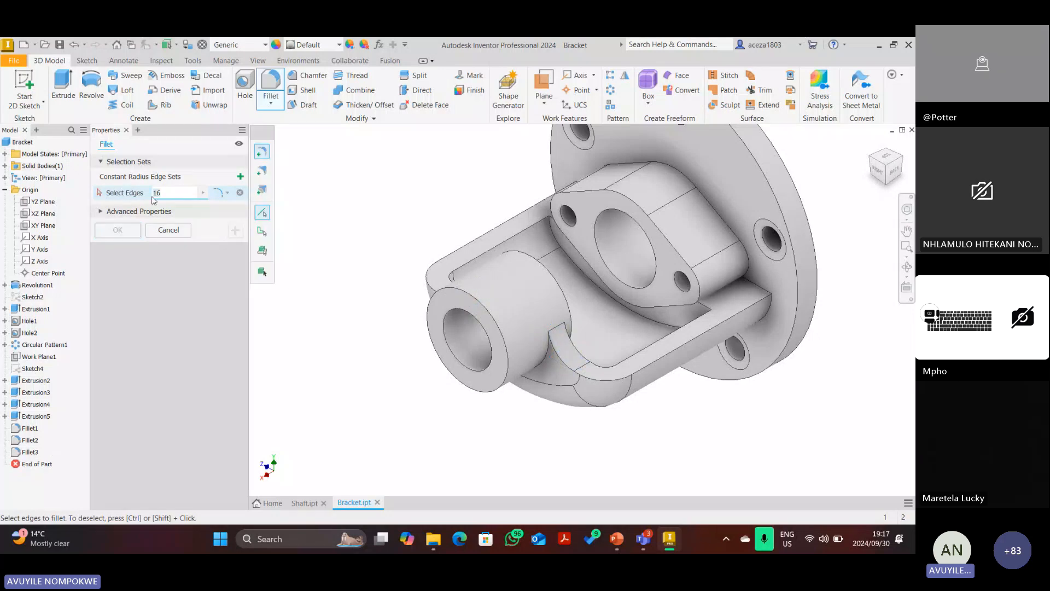
# Apply a 3 mm fillet to one edge chain, then a 6 mm fillet to seven boss edges.
pyautogui.click(653, 320)
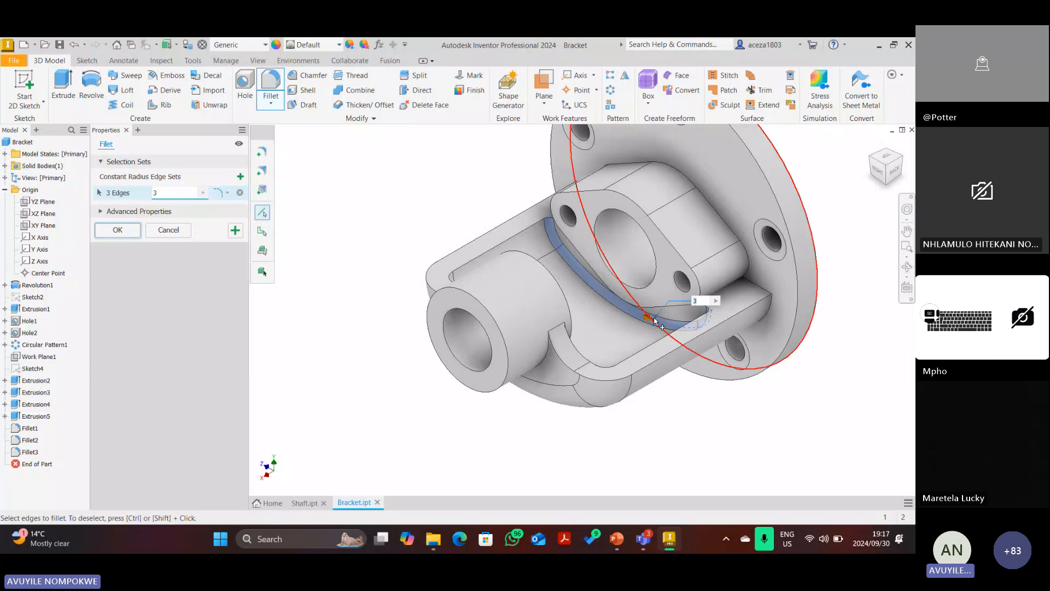
pyautogui.click(235, 230)
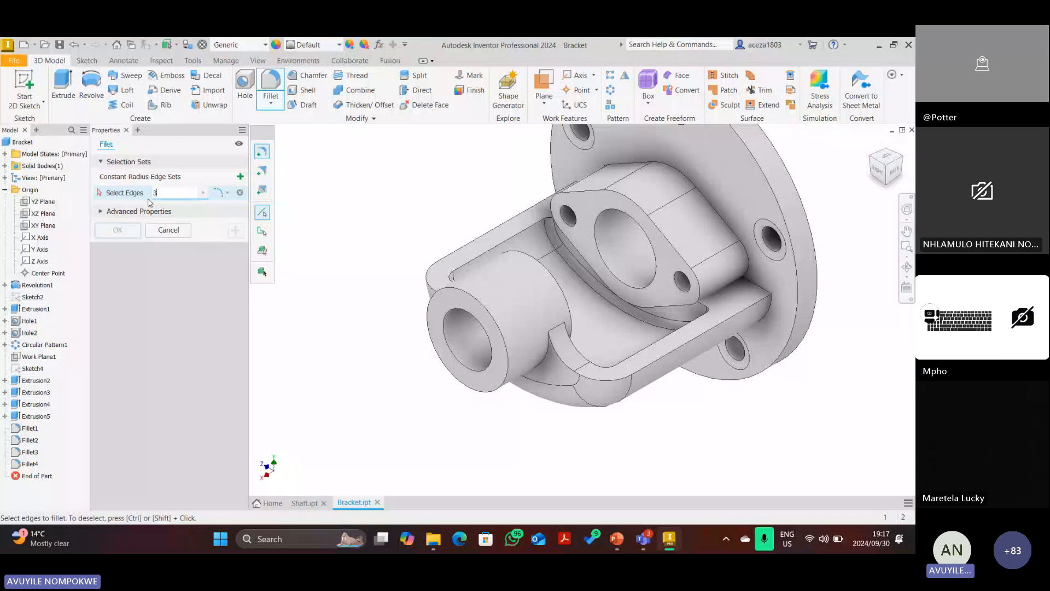
pyautogui.click(733, 228)
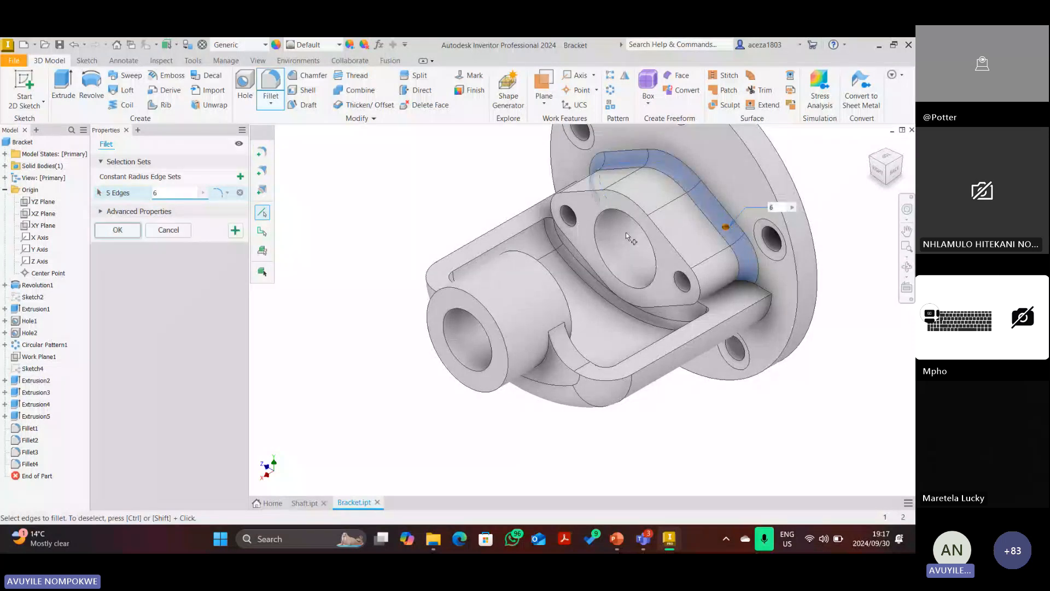
pyautogui.click(537, 363)
pyautogui.click(550, 367)
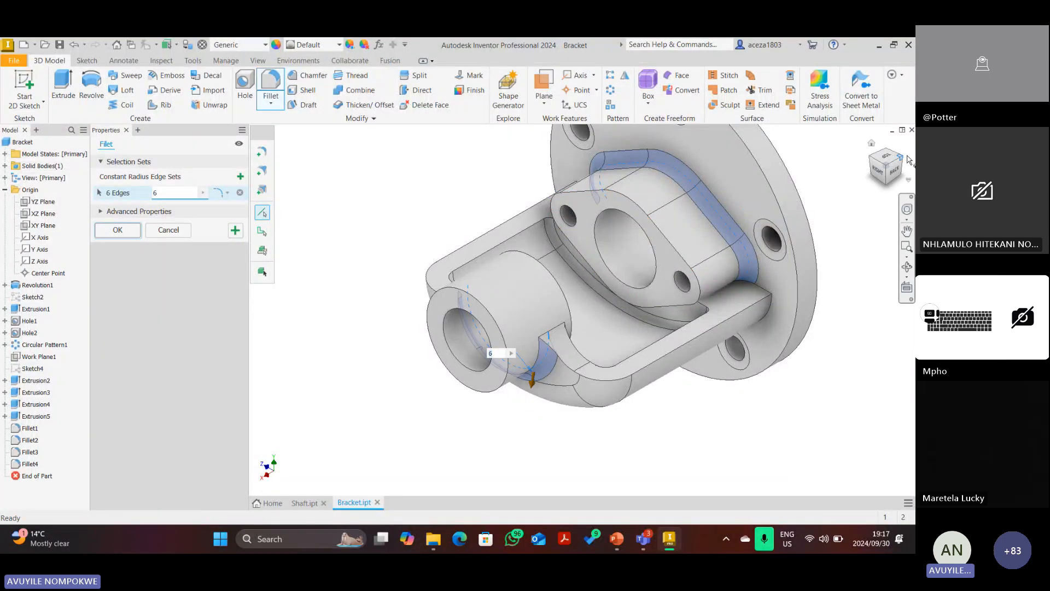
pyautogui.click(902, 160)
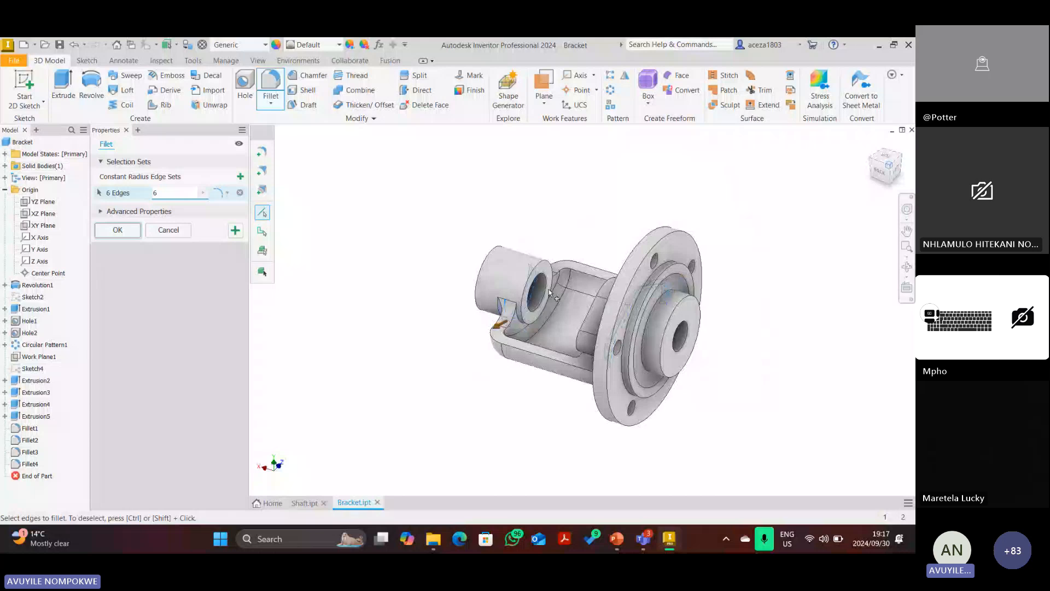
pyautogui.scroll(5, 549, 294)
pyautogui.click(505, 312)
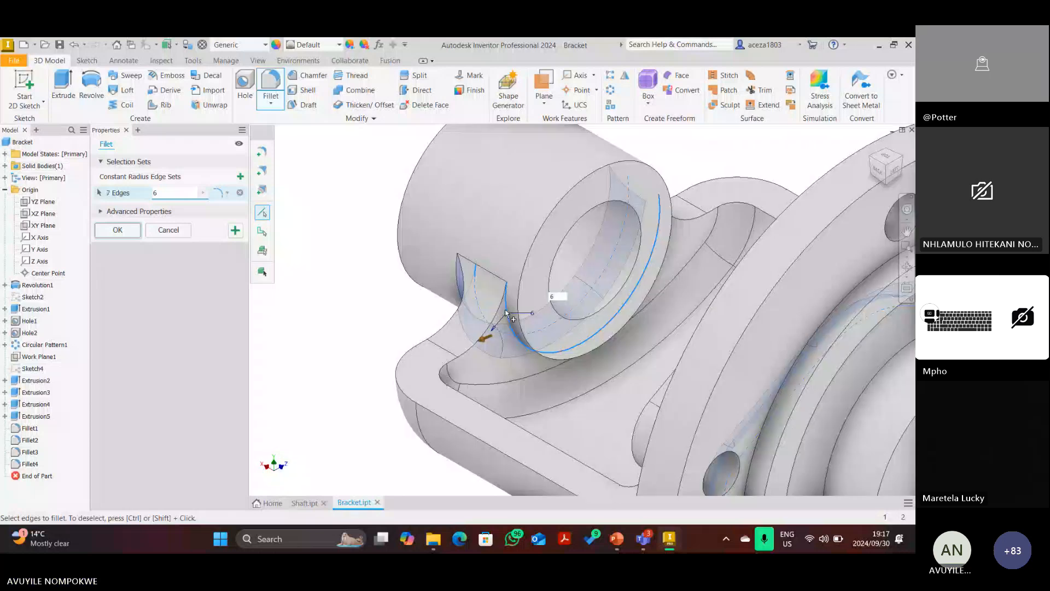
pyautogui.click(119, 232)
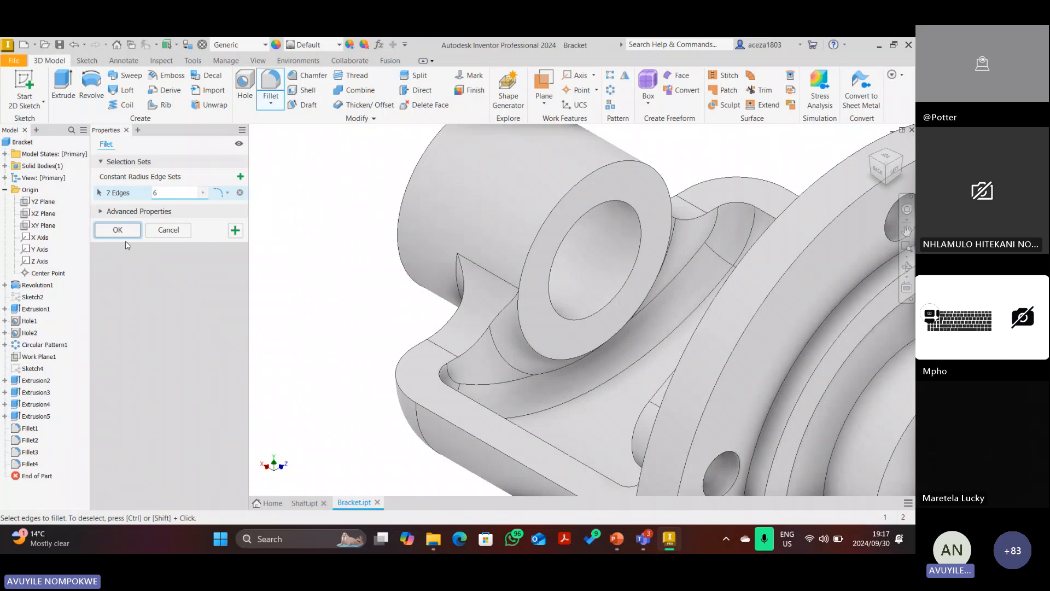
# Check the bracket from the front and top, then return to the home isometric view.
pyautogui.scroll(-5, 571, 249)
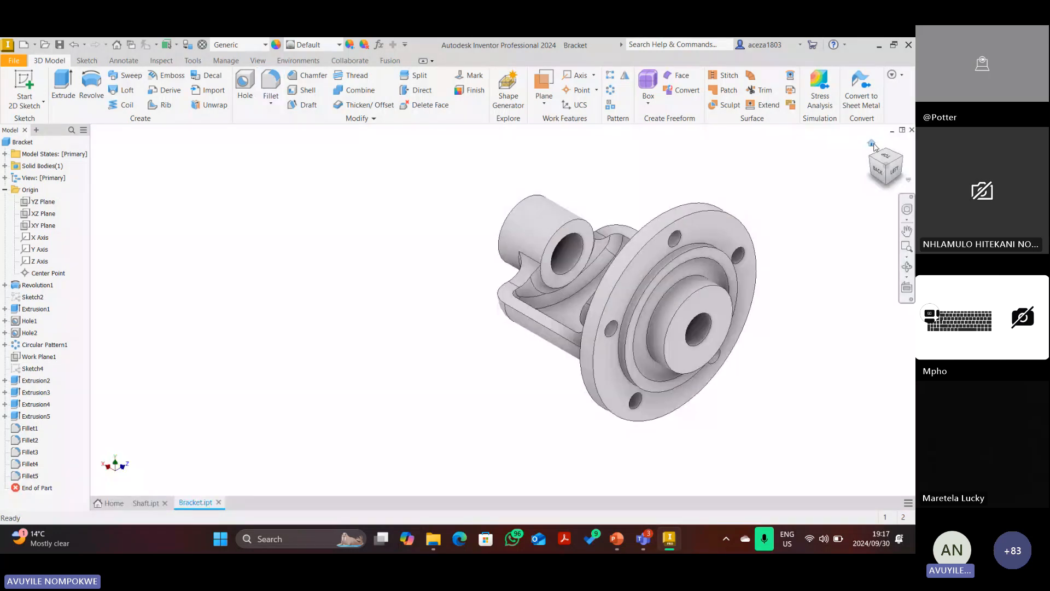
pyautogui.moveTo(893, 170); pyautogui.dragTo(877, 172)
pyautogui.click(877, 172)
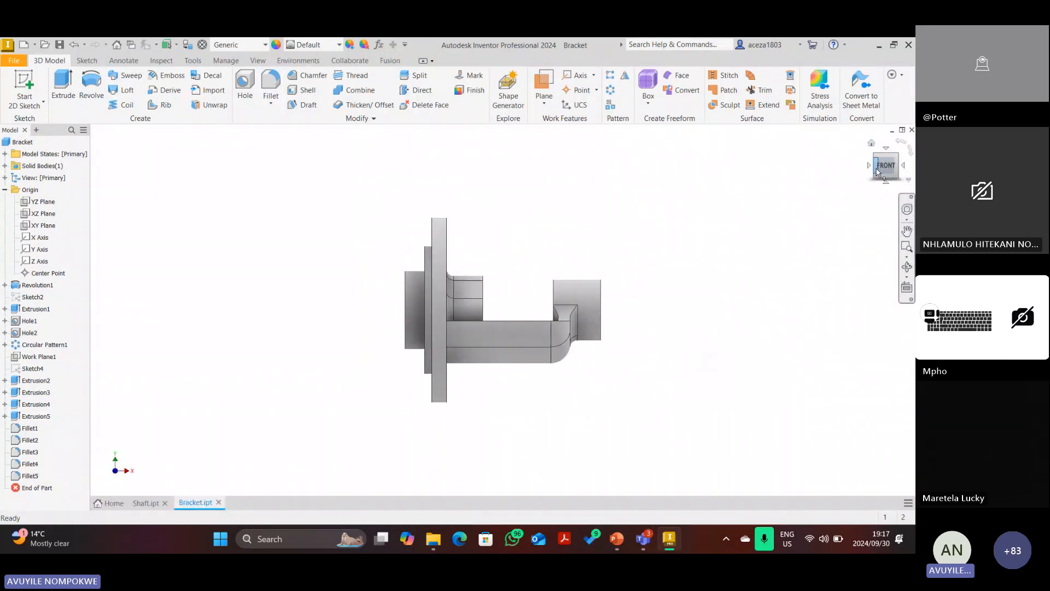
pyautogui.click(888, 149)
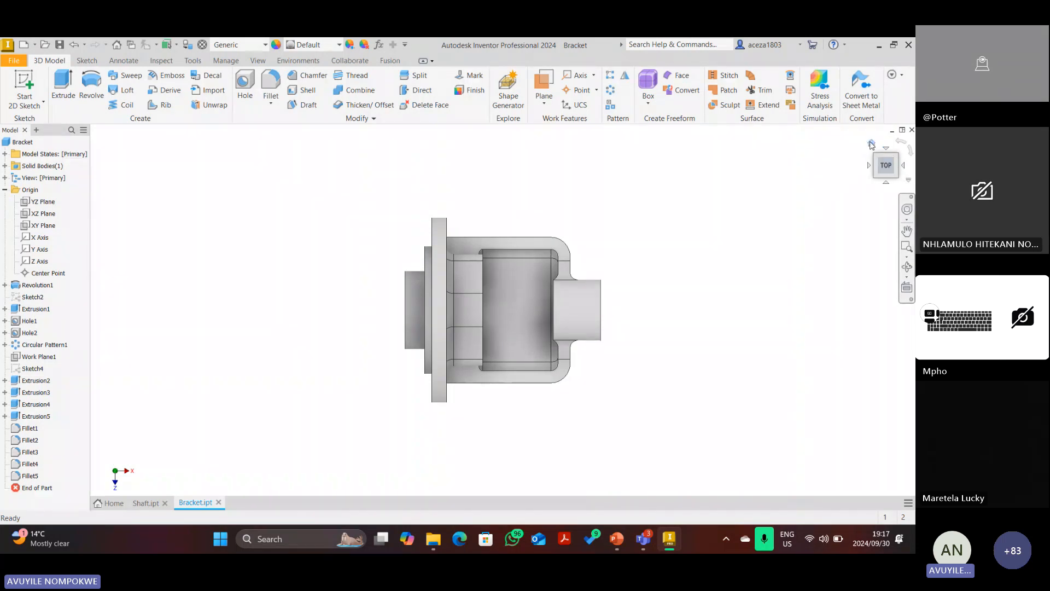
pyautogui.click(871, 143)
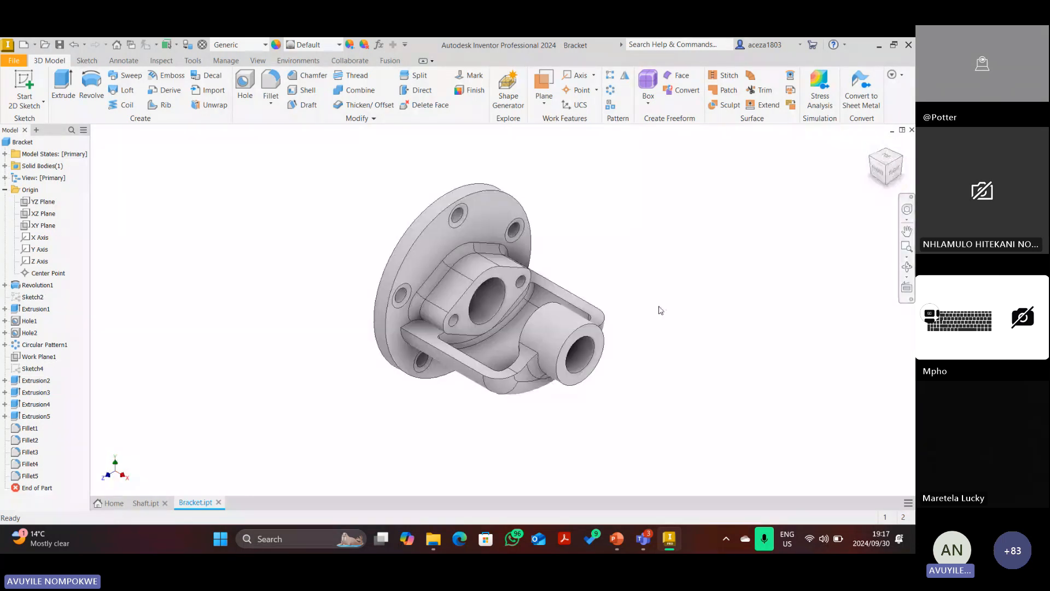
# In PowerPoint, delete the red ink oval around the oil hole.
pyautogui.click(619, 546)
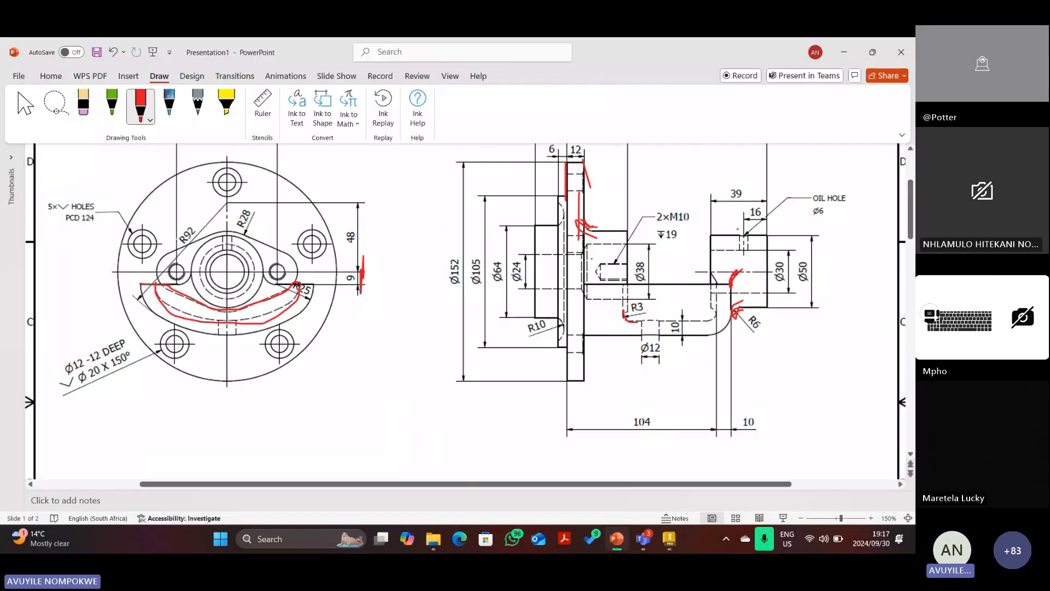
pyautogui.moveTo(752, 238)
pyautogui.mouseDown()
pyautogui.moveTo(739, 234)
pyautogui.moveTo(751, 239)
pyautogui.moveTo(744, 254)
pyautogui.mouseUp()
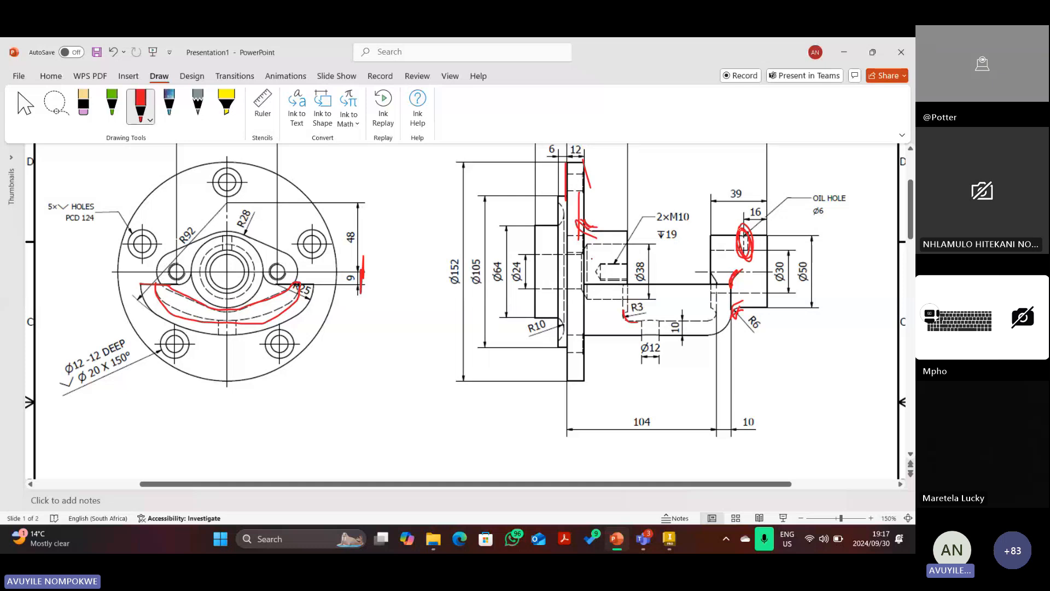
pyautogui.press('Escape')
pyautogui.click(744, 236)
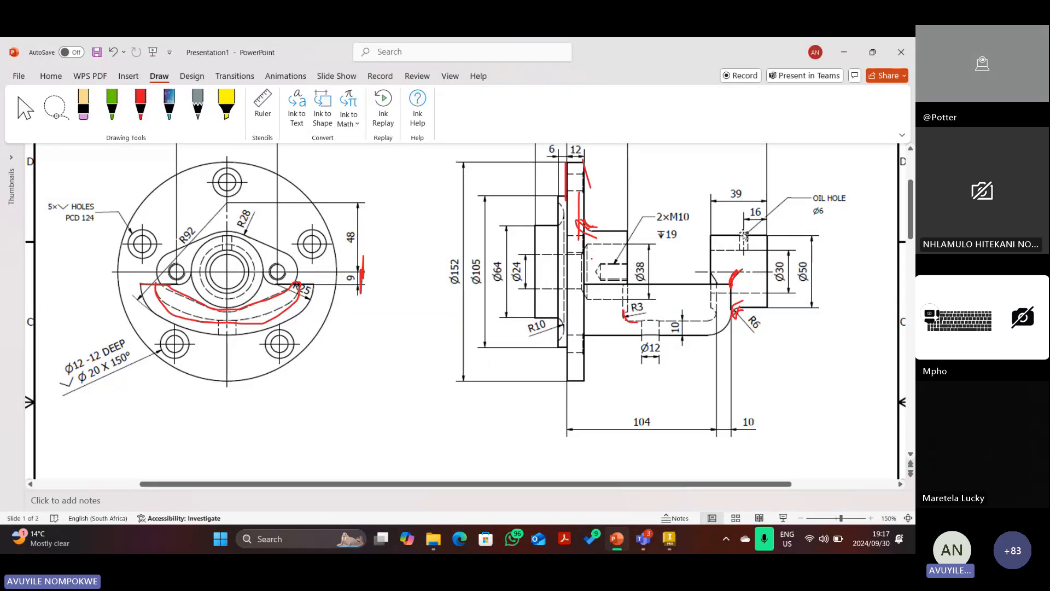
pyautogui.press('Delete')
# Draw a red arrow along the 139 overall length, then return to Inventor.
pyautogui.scroll(3, 768, 276)
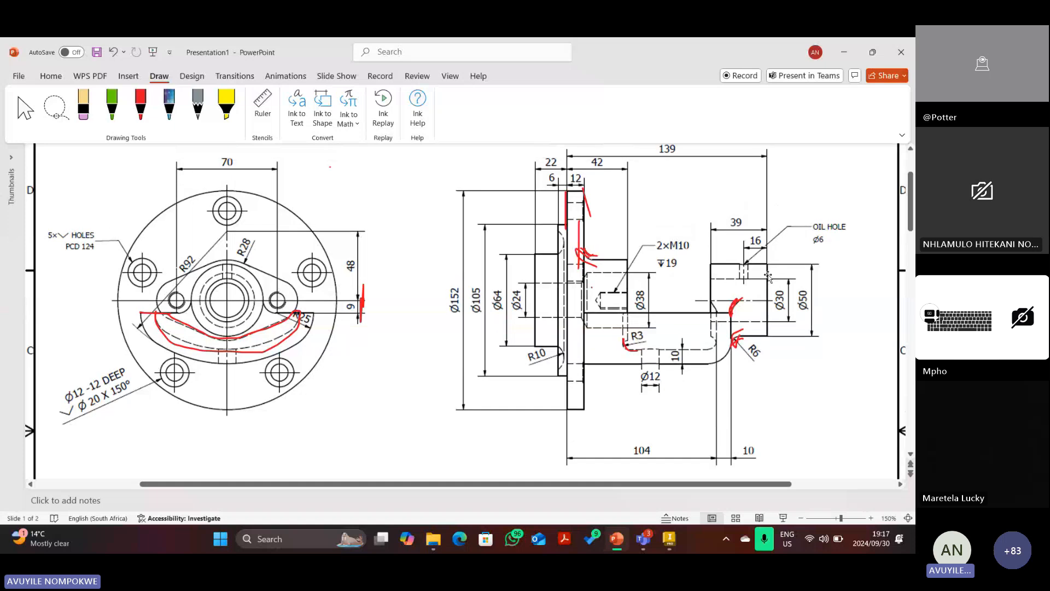
pyautogui.scroll(-2, 768, 276)
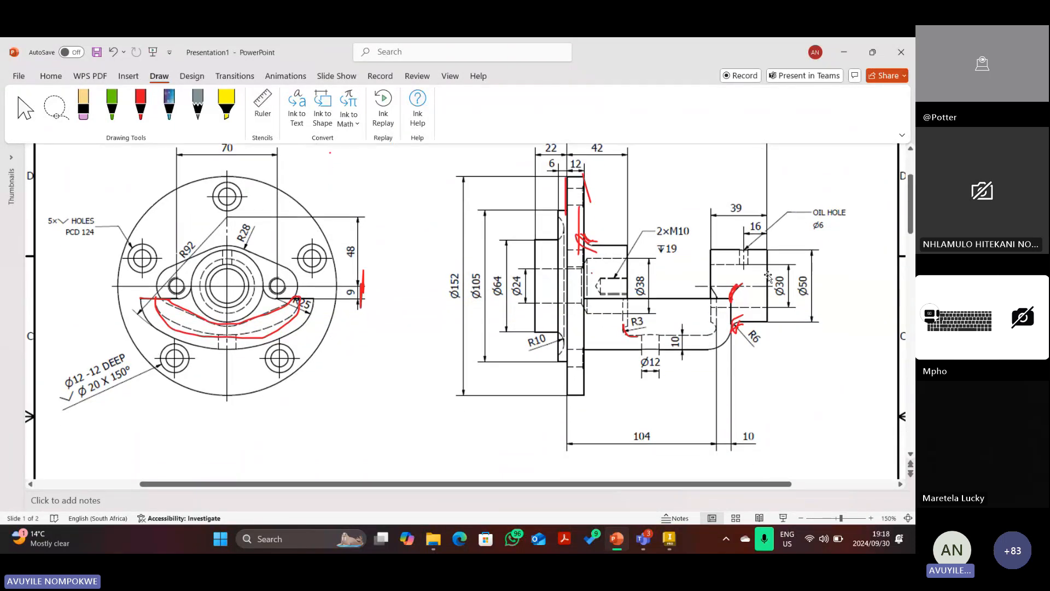
pyautogui.scroll(2, 768, 276)
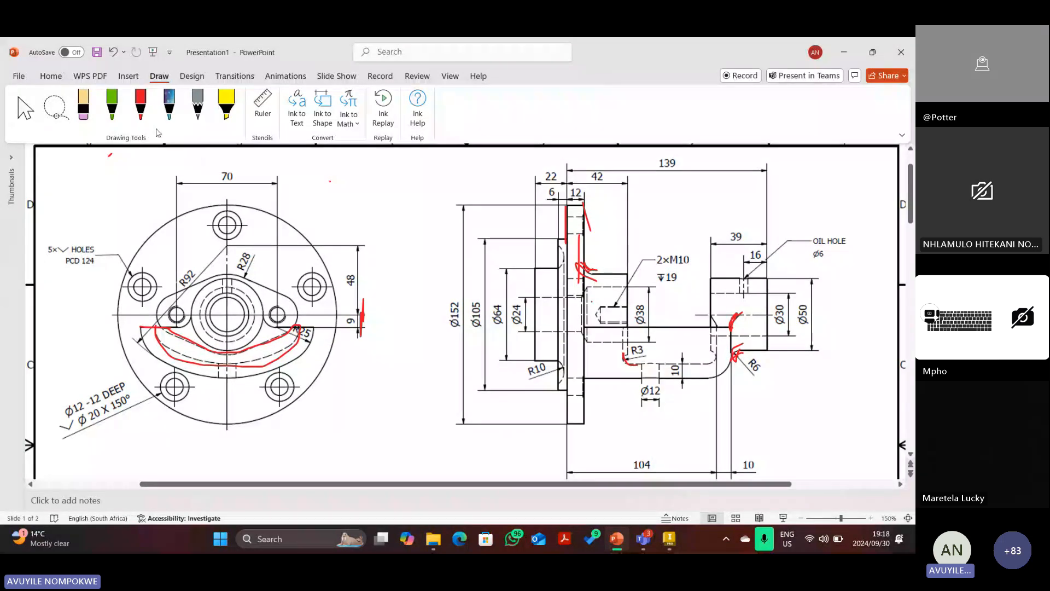
pyautogui.click(141, 104)
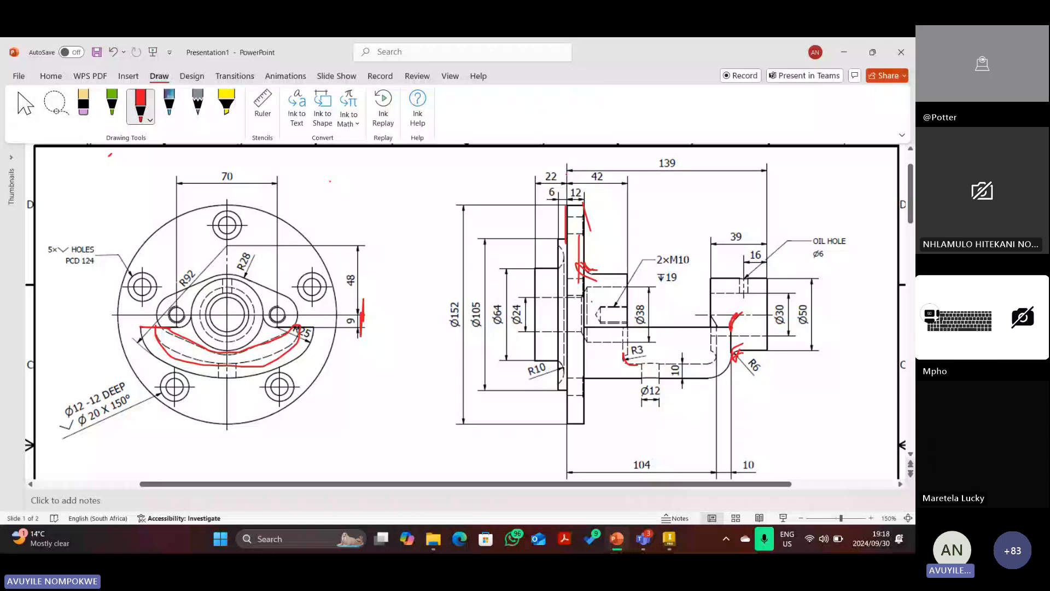
pyautogui.moveTo(567, 169); pyautogui.dragTo(753, 184)
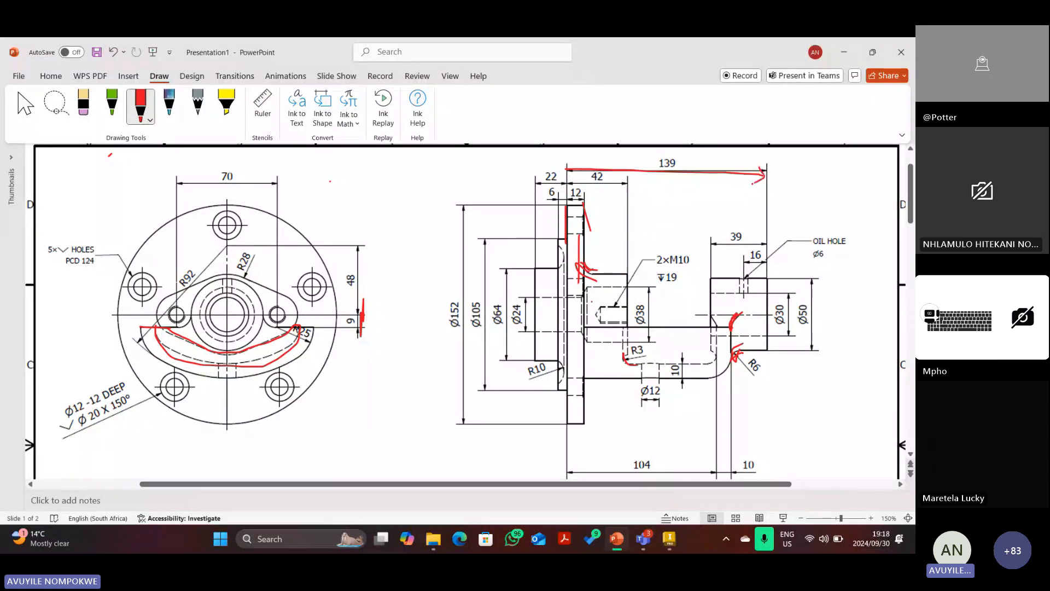
pyautogui.moveTo(569, 168); pyautogui.dragTo(591, 189)
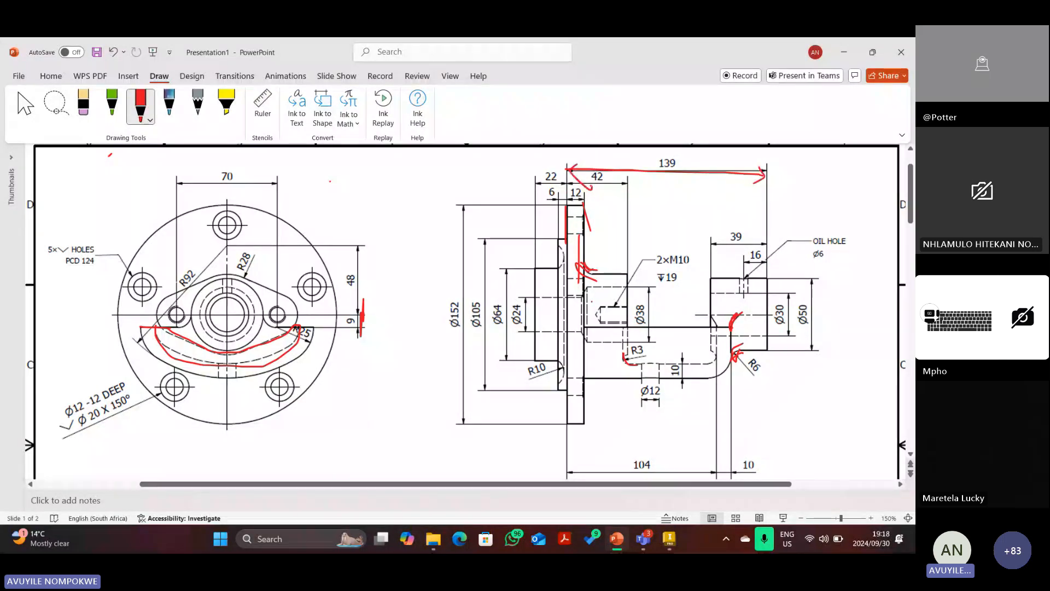
pyautogui.click(667, 548)
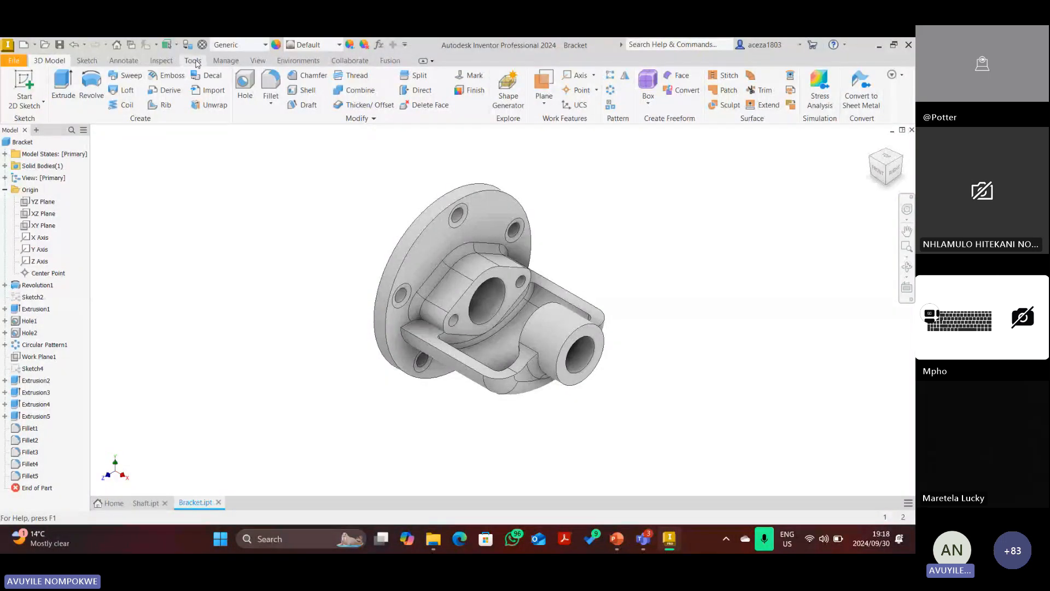
# Measure the flange face to boss end face distance, confirming 139 mm.
pyautogui.click(195, 61)
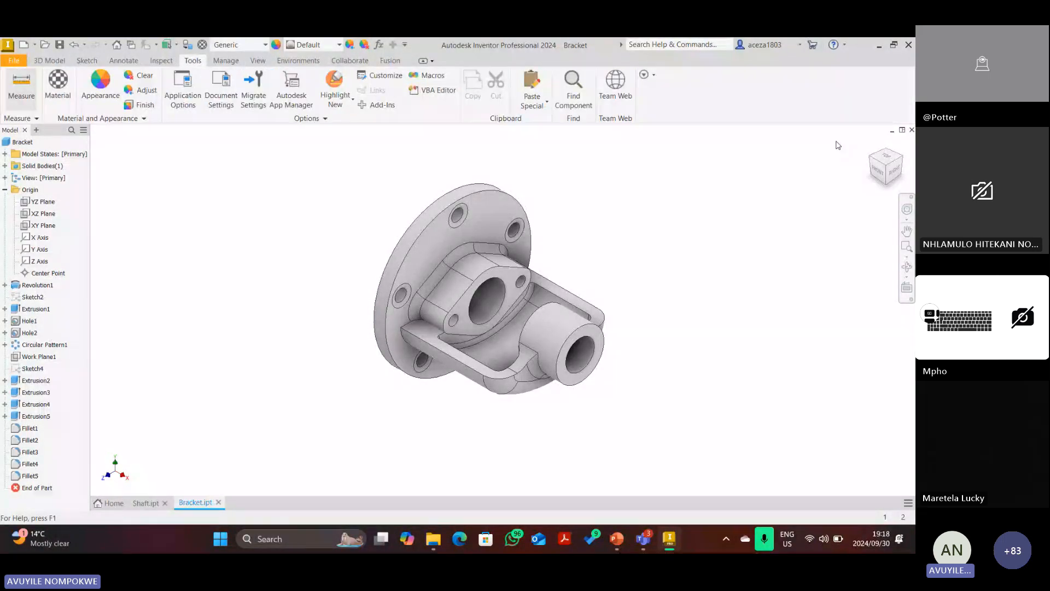
pyautogui.click(871, 160)
pyautogui.click(483, 304)
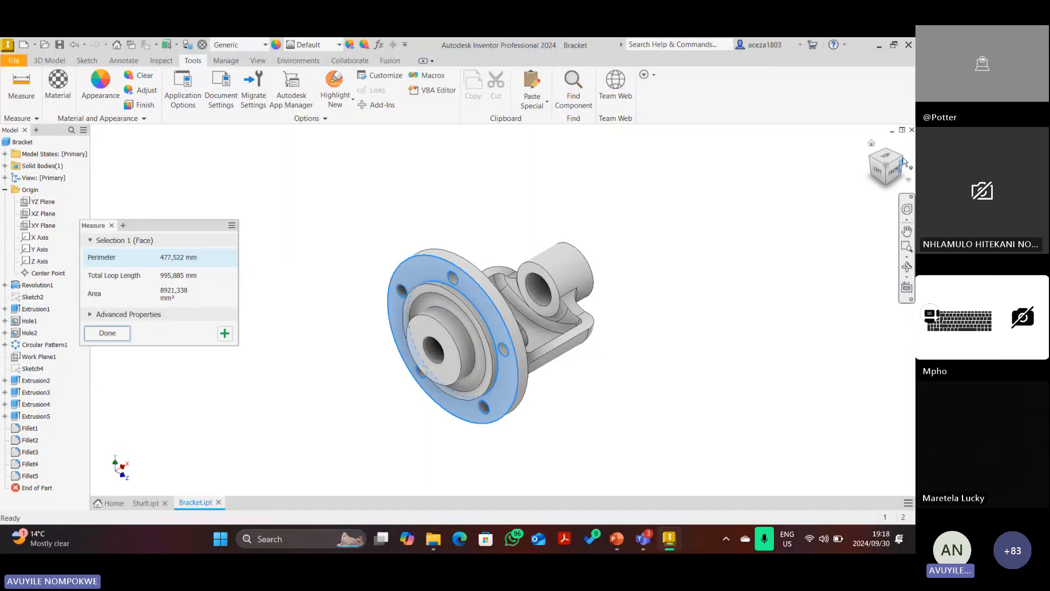
pyautogui.click(903, 162)
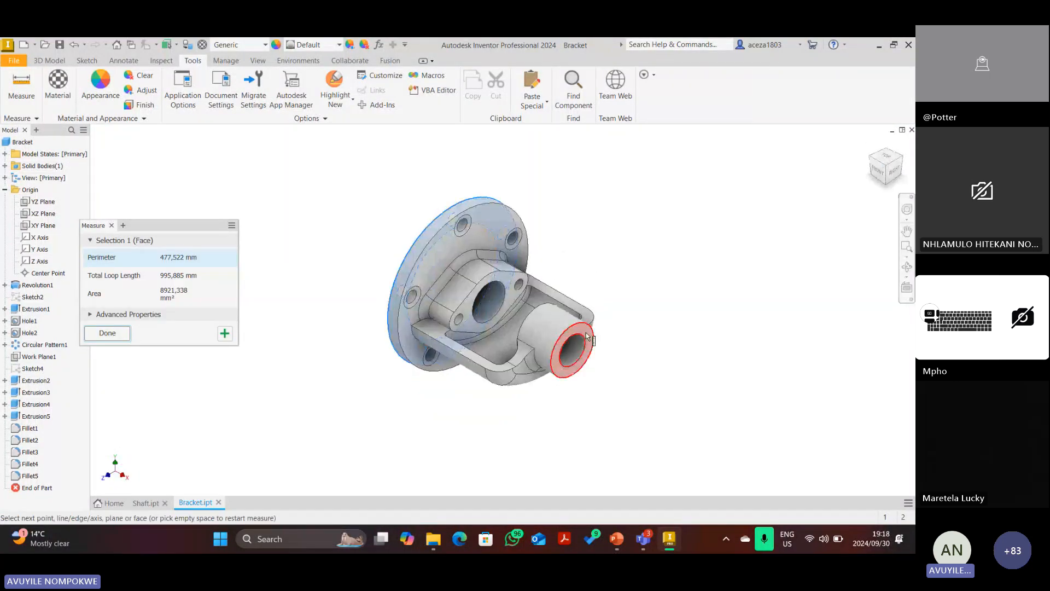
pyautogui.click(587, 335)
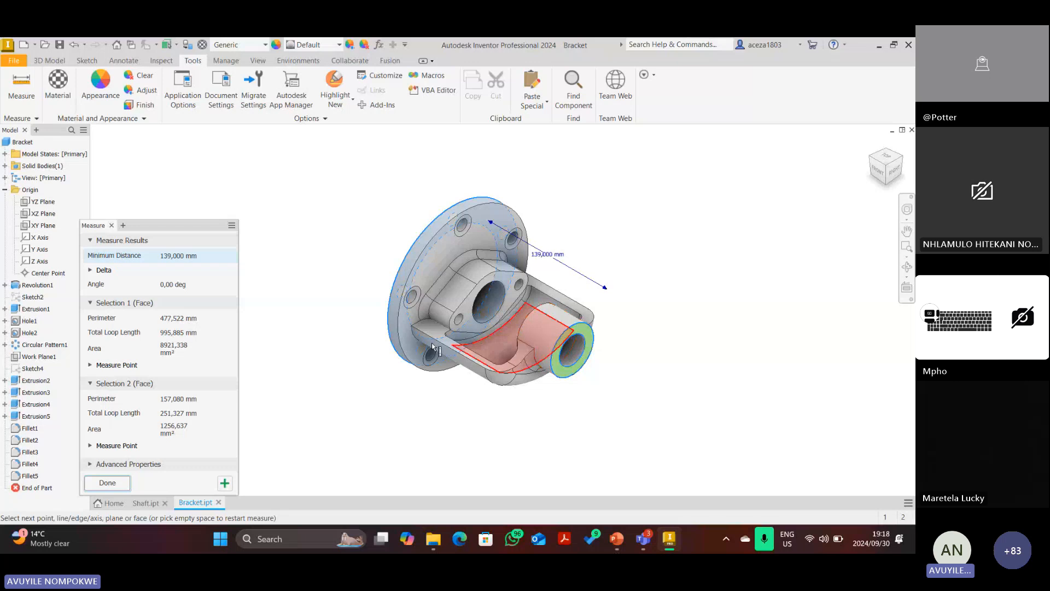
pyautogui.click(107, 482)
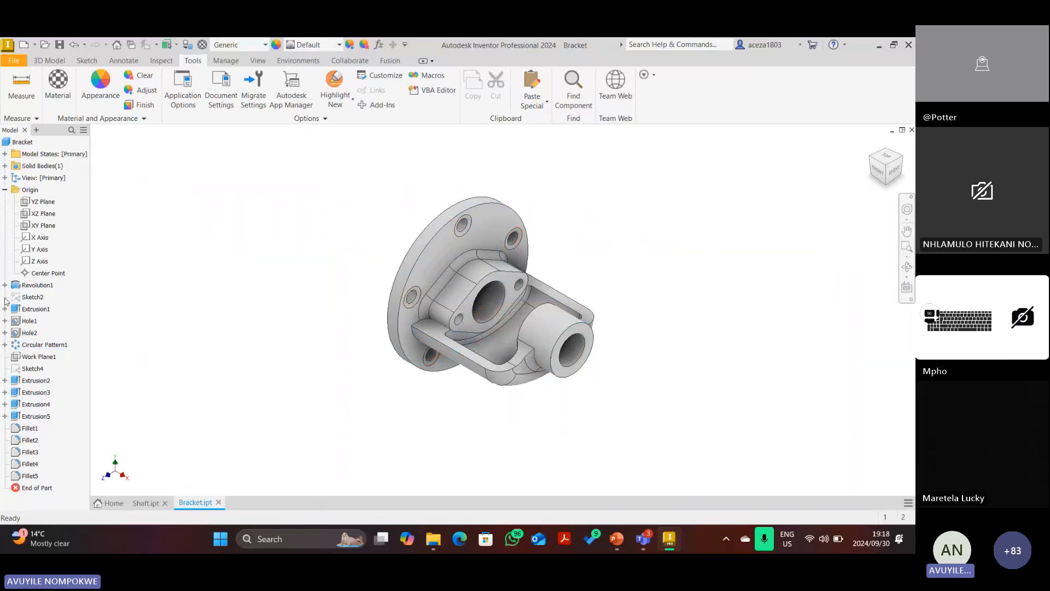
# Collapse the Origin folder and return the bracket to the home isometric view.
pyautogui.click(4, 190)
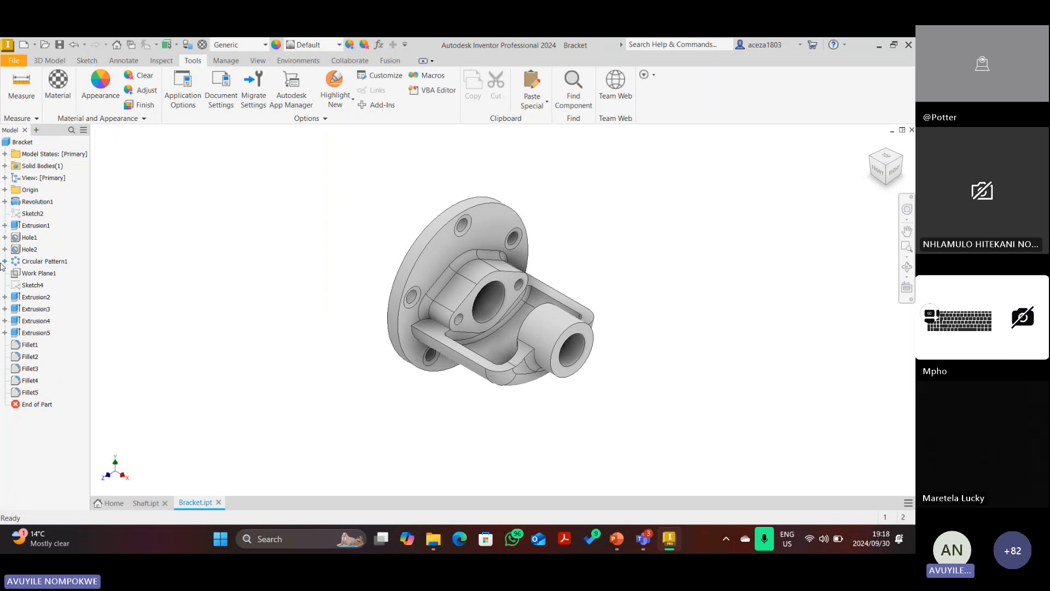
pyautogui.click(877, 170)
pyautogui.click(871, 144)
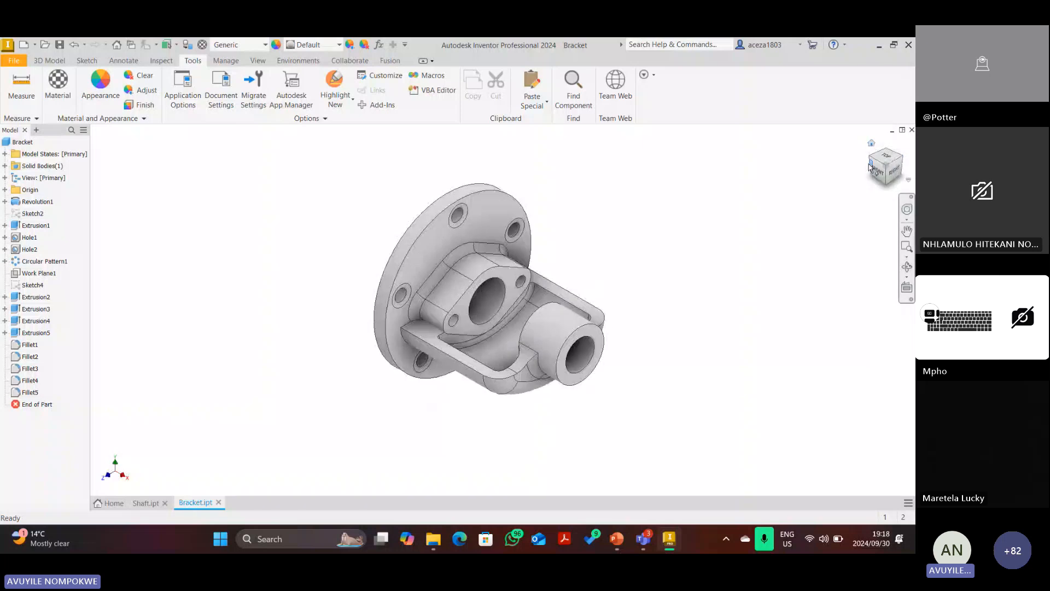
pyautogui.scroll(2, 560, 324)
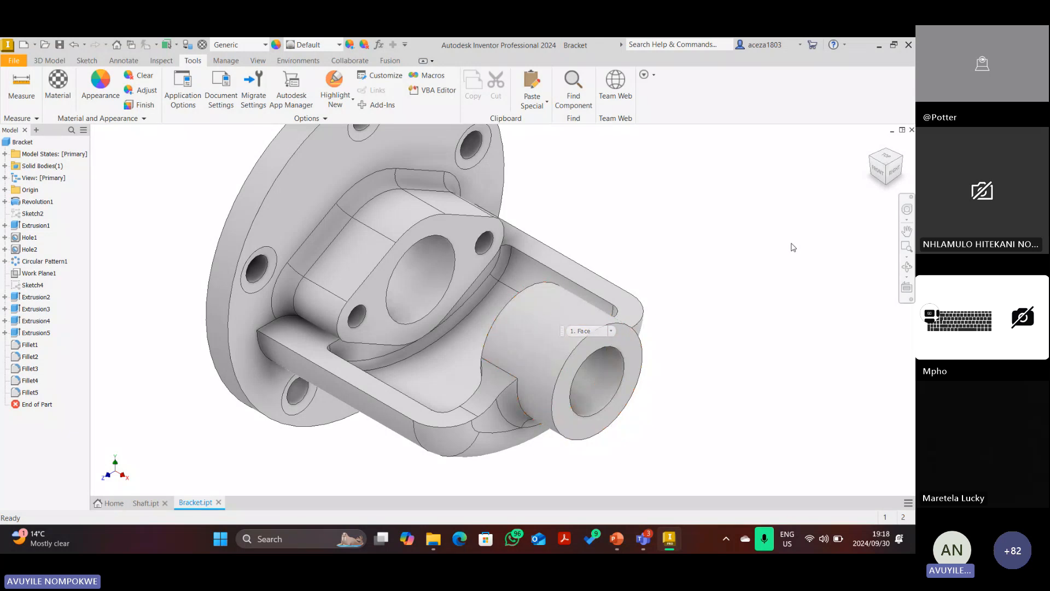
pyautogui.rightClick(28, 287)
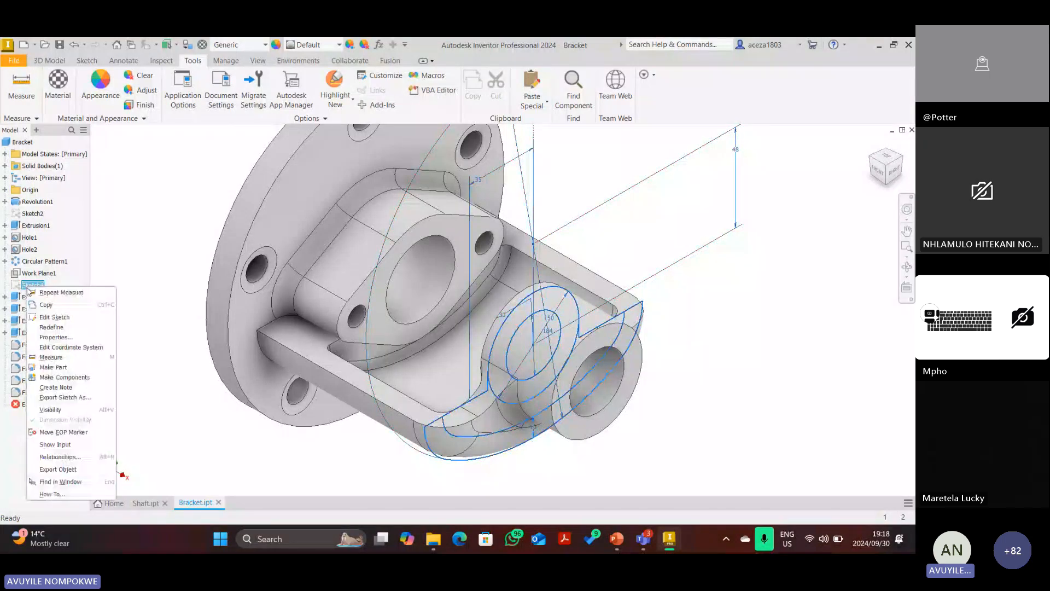
pyautogui.click(116, 353)
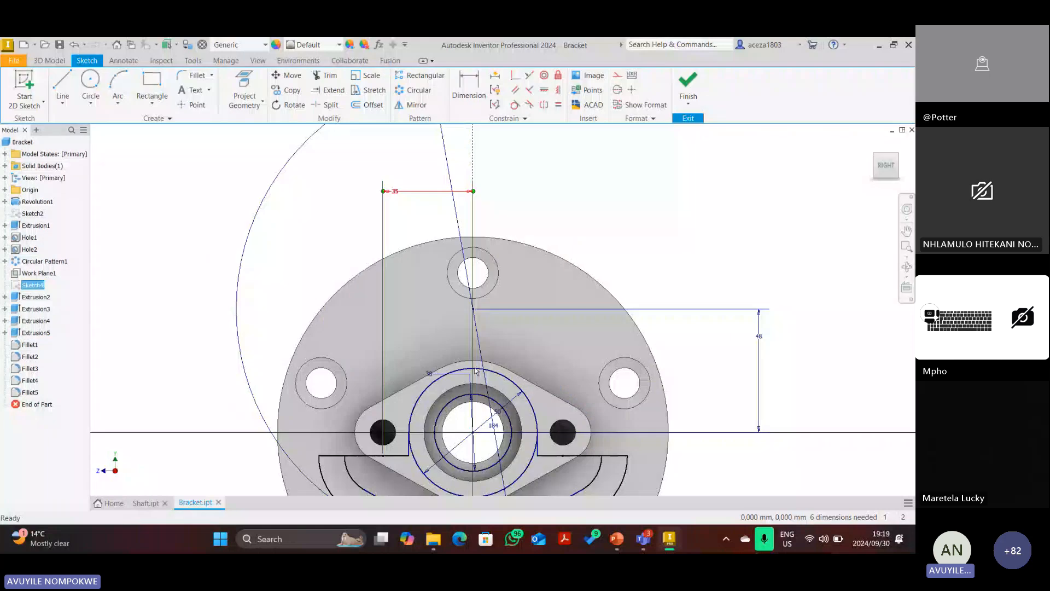
pyautogui.scroll(5, 475, 368)
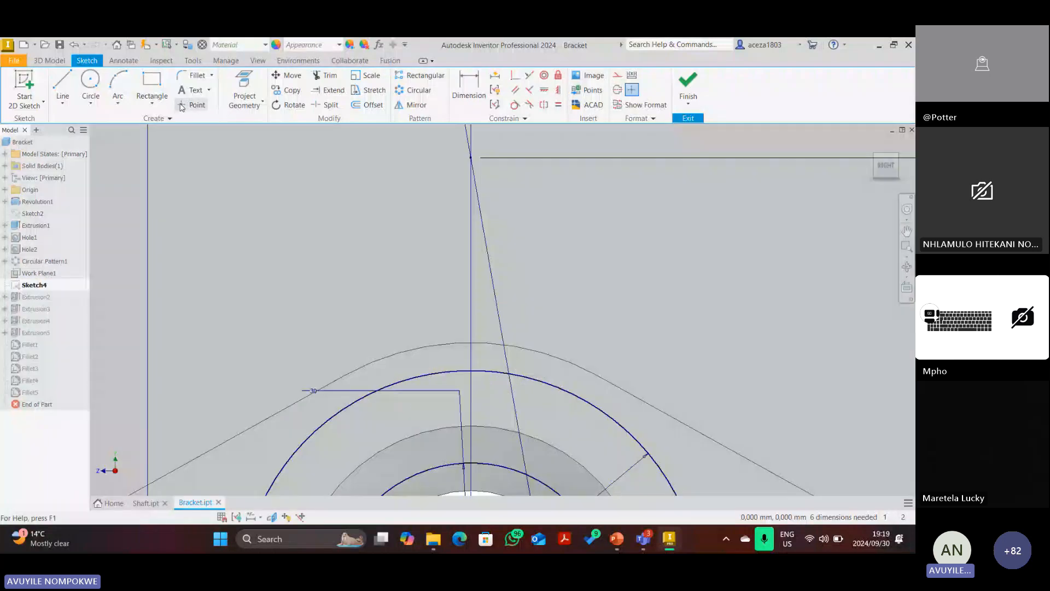
pyautogui.click(192, 105)
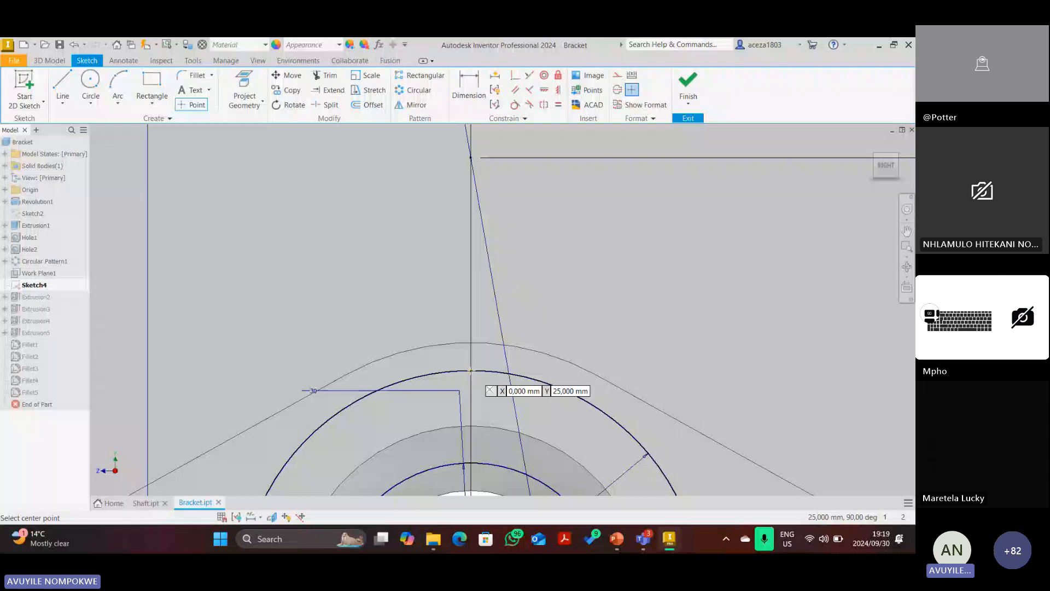
pyautogui.scroll(-2, 470, 371)
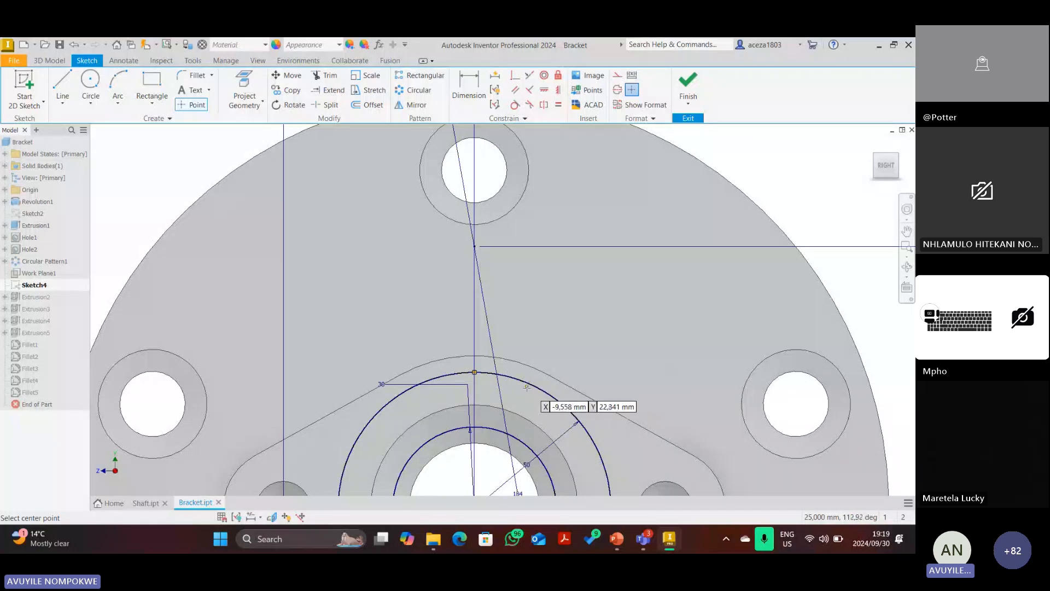
pyautogui.press('Escape')
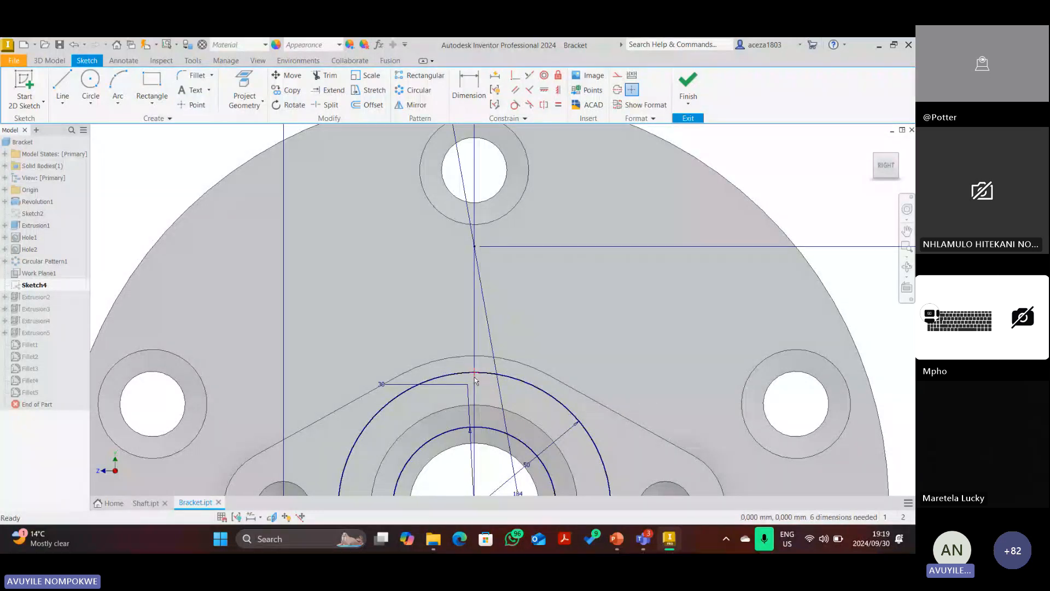
pyautogui.click(687, 84)
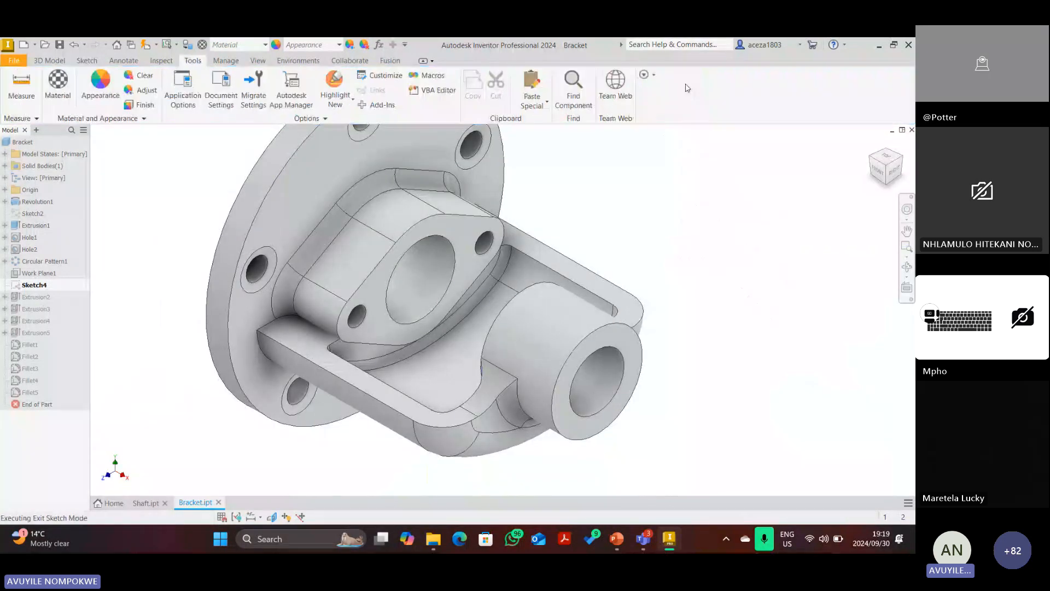
# Make Sketch4 visible on the bracket.
pyautogui.rightClick(26, 286)
pyautogui.click(56, 408)
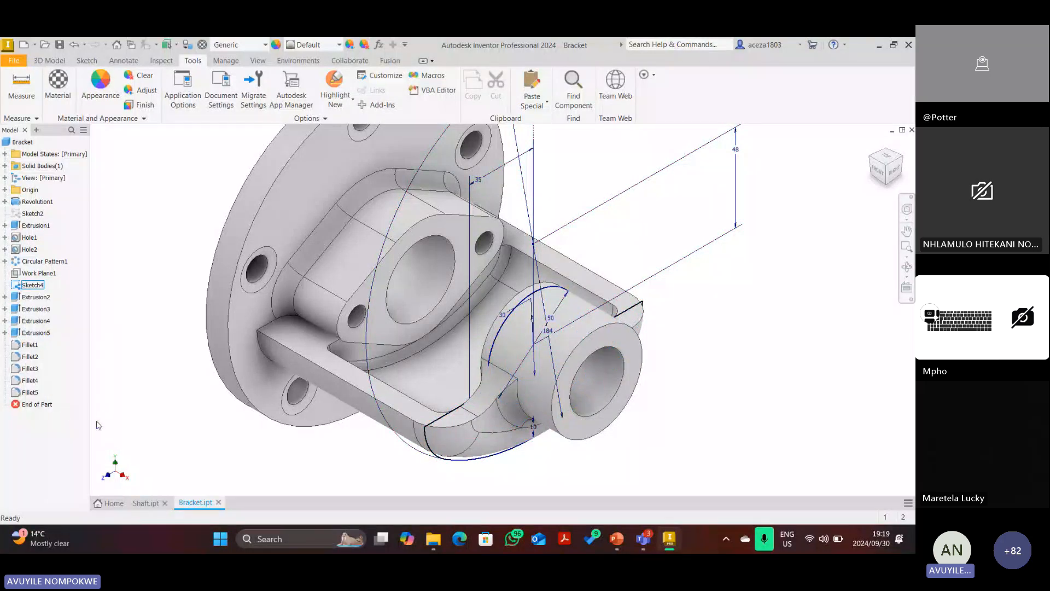
pyautogui.scroll(5, 543, 324)
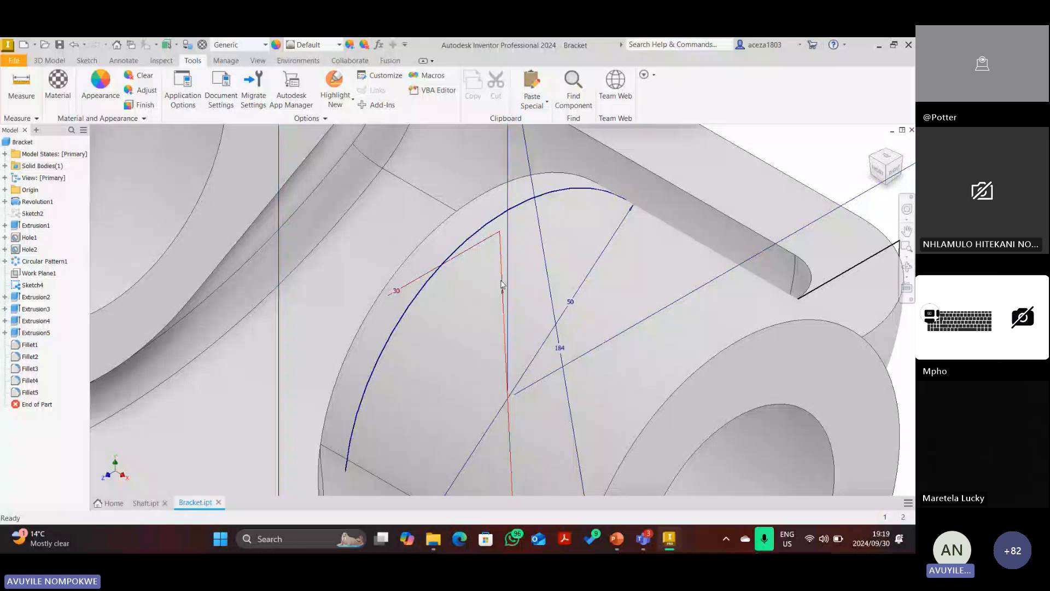
pyautogui.scroll(-5, 502, 285)
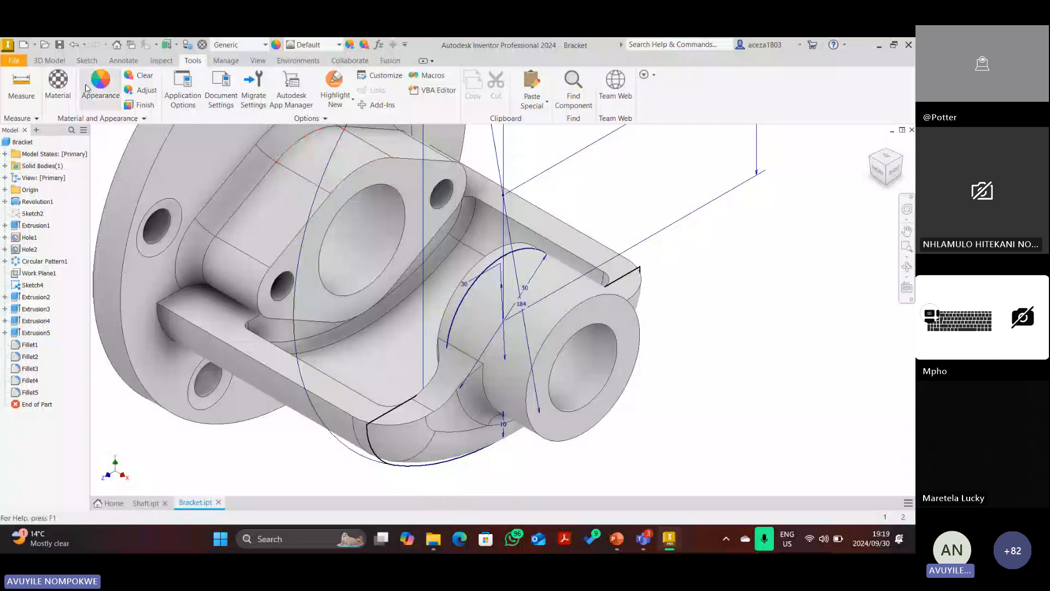
# Create Work Plane2 tangent to the boss surface through the Sketch4 point.
pyautogui.click(48, 60)
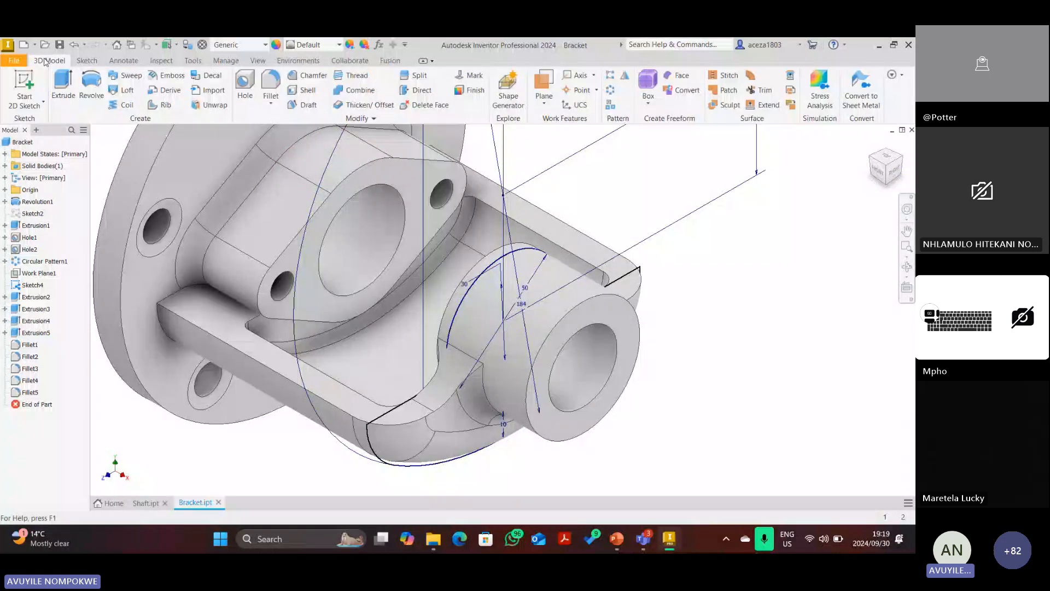
pyautogui.click(544, 101)
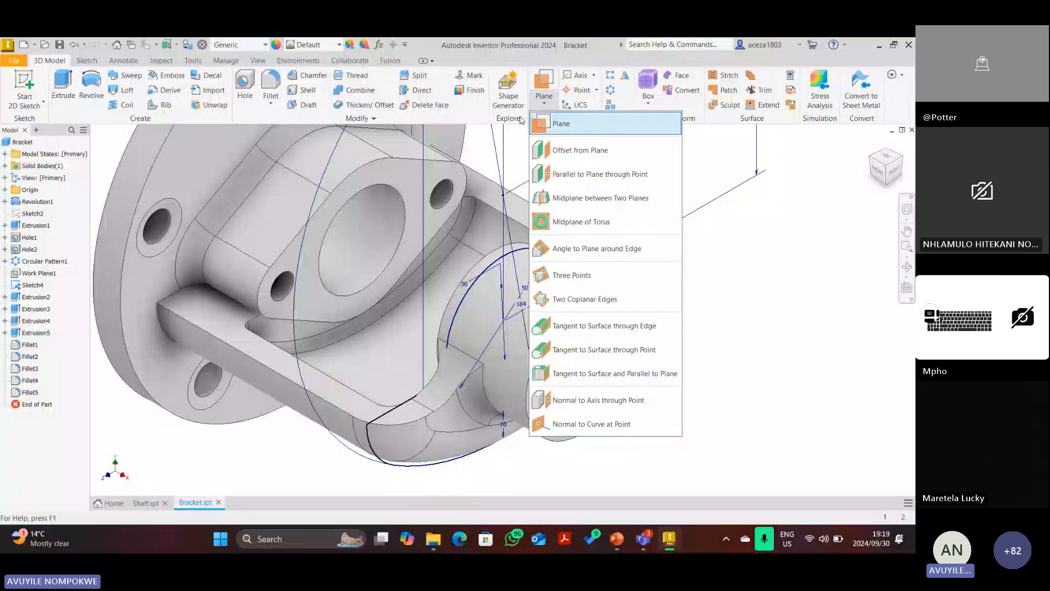
pyautogui.click(523, 121)
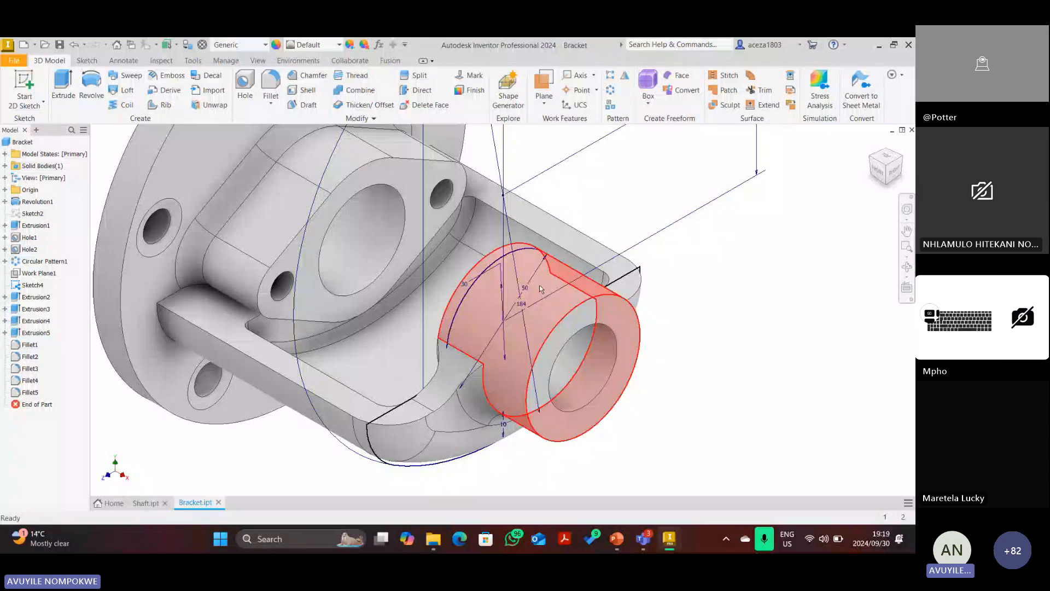
pyautogui.click(539, 108)
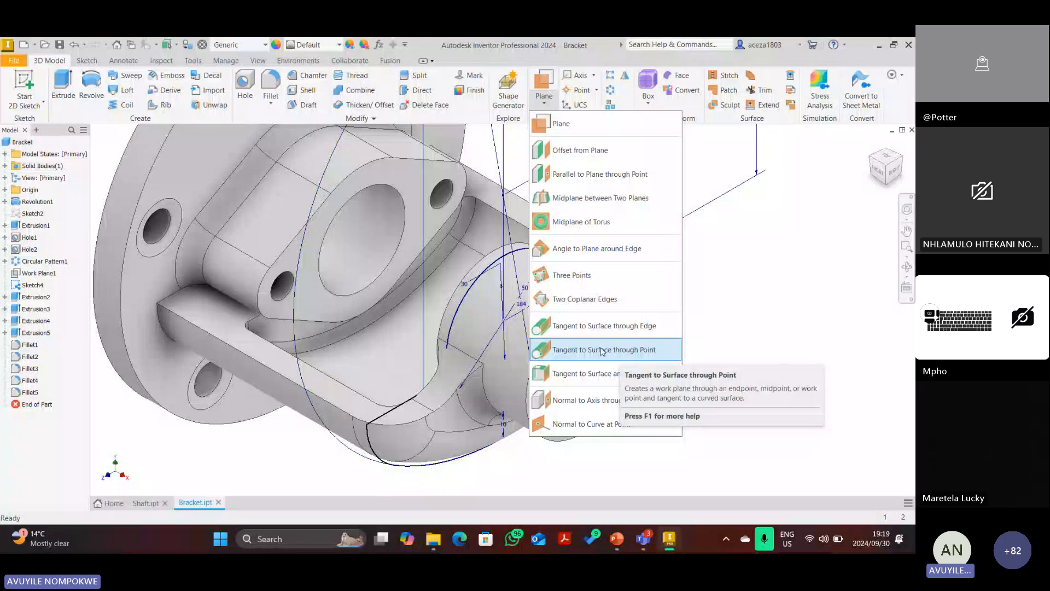
pyautogui.click(565, 352)
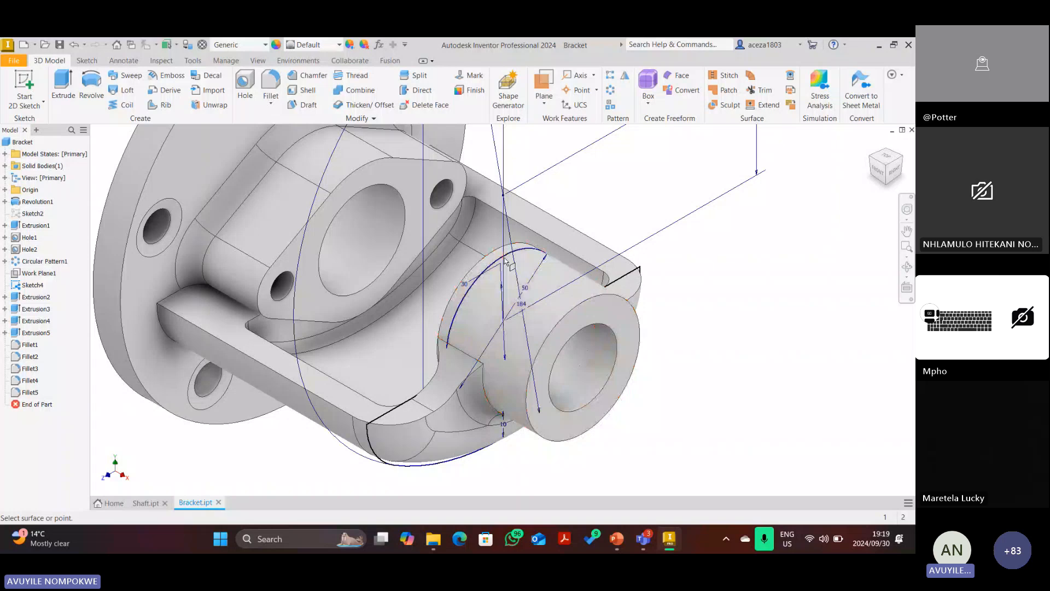
pyautogui.scroll(-5, 505, 260)
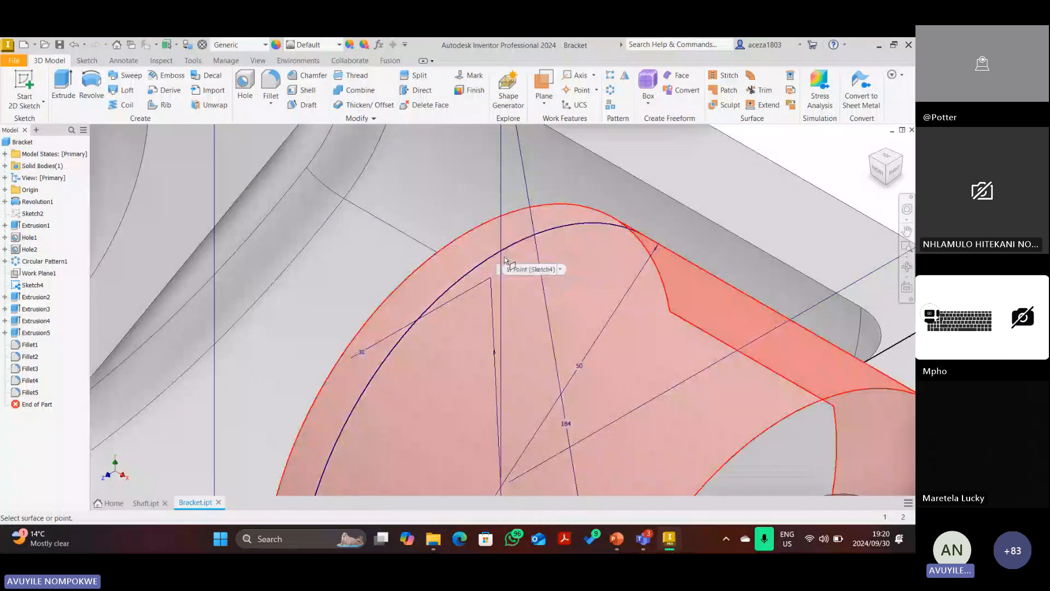
pyautogui.click(504, 258)
pyautogui.scroll(5, 501, 250)
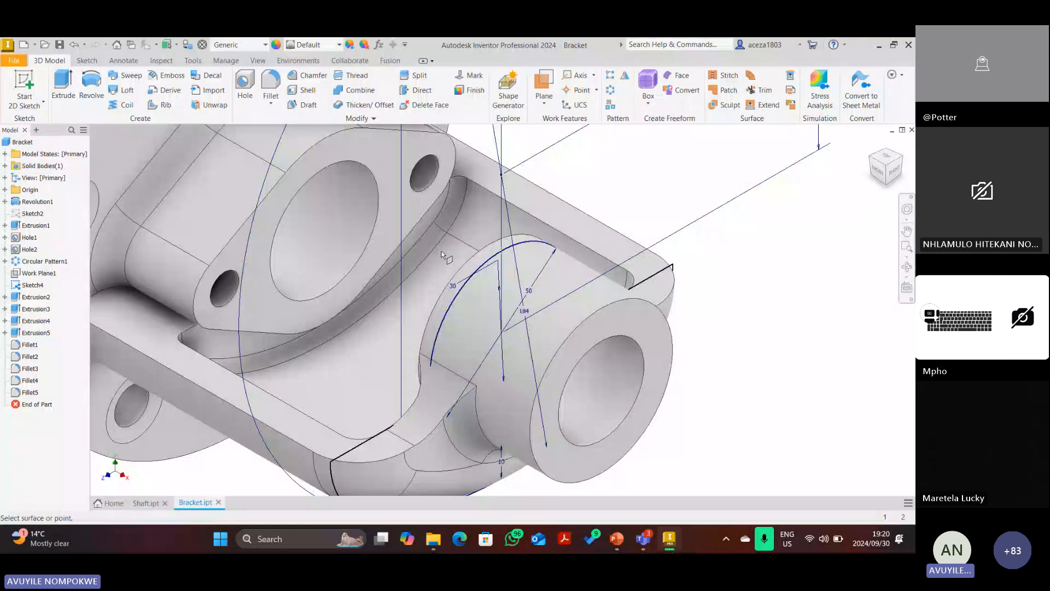
pyautogui.click(495, 250)
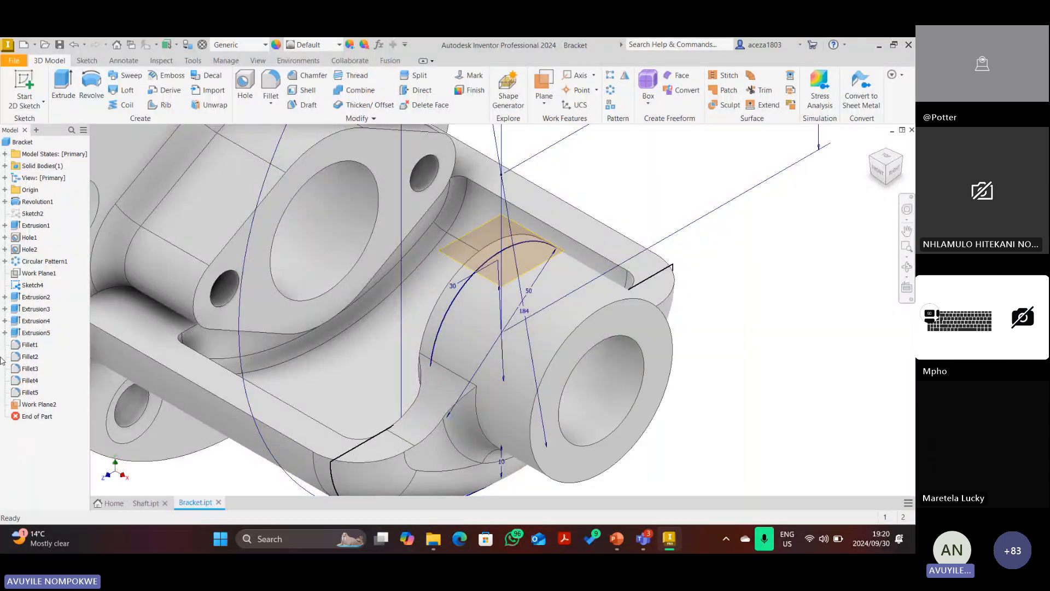
# Hide Sketch4 and return the bracket to the home isometric view.
pyautogui.rightClick(29, 288)
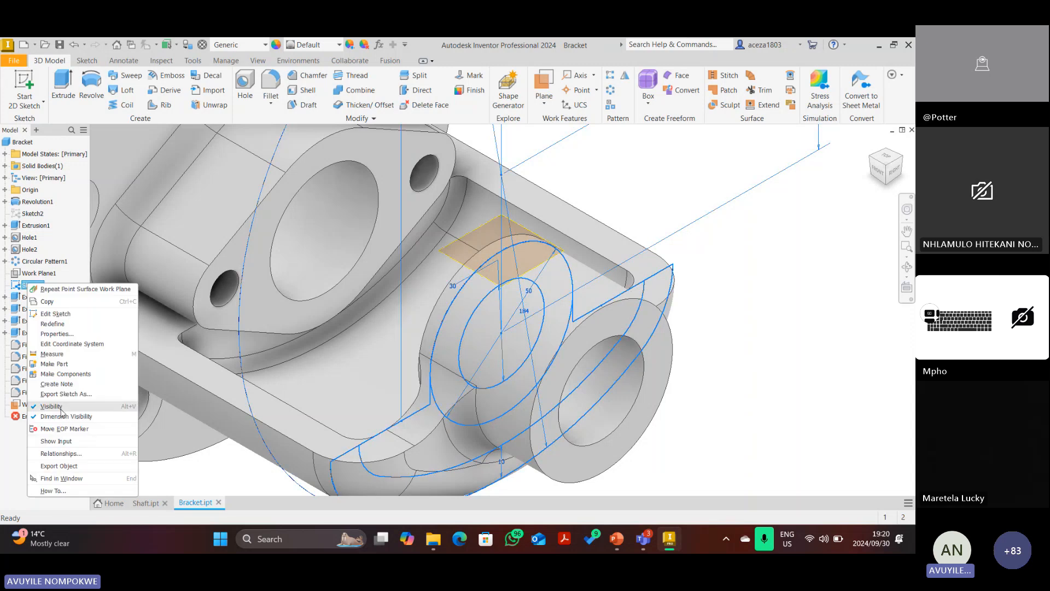
pyautogui.click(50, 406)
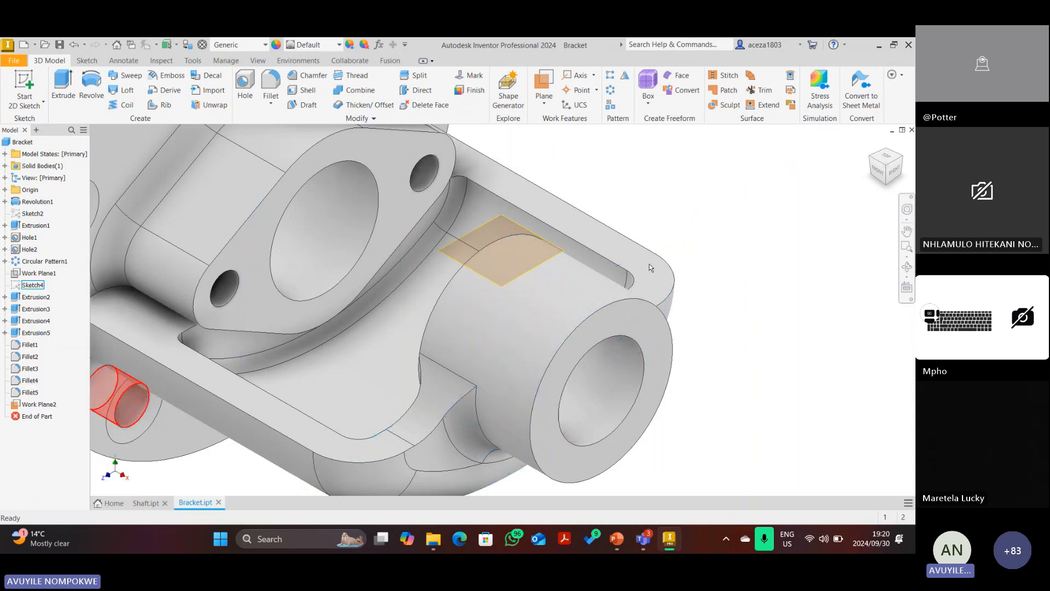
pyautogui.click(883, 176)
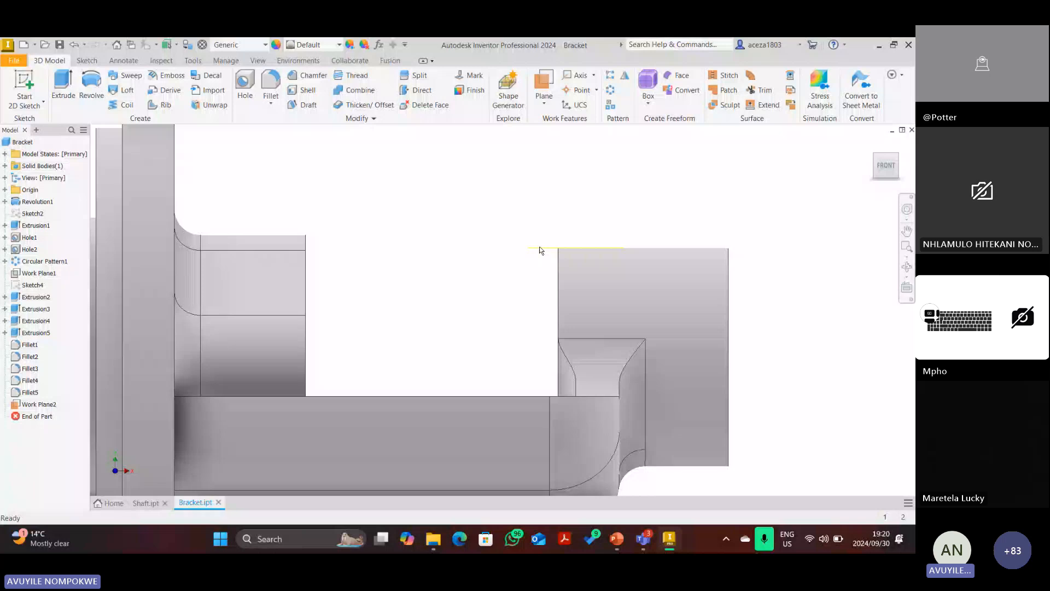
pyautogui.click(873, 145)
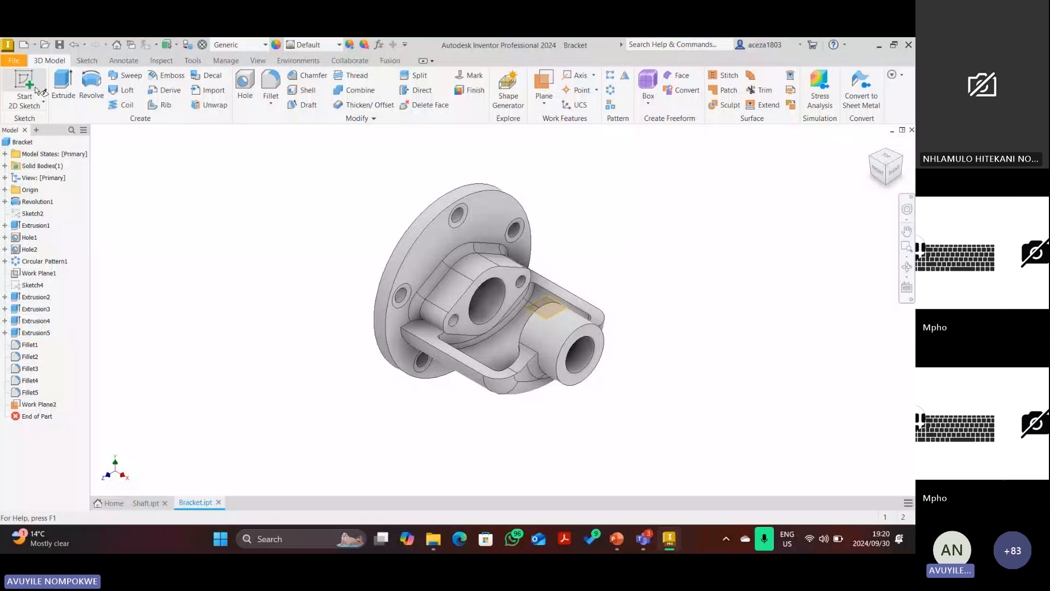
# Sketch on Work Plane2, dimension a point 16 mm from the boss end, and finish.
pyautogui.click(35, 87)
pyautogui.scroll(6, 550, 309)
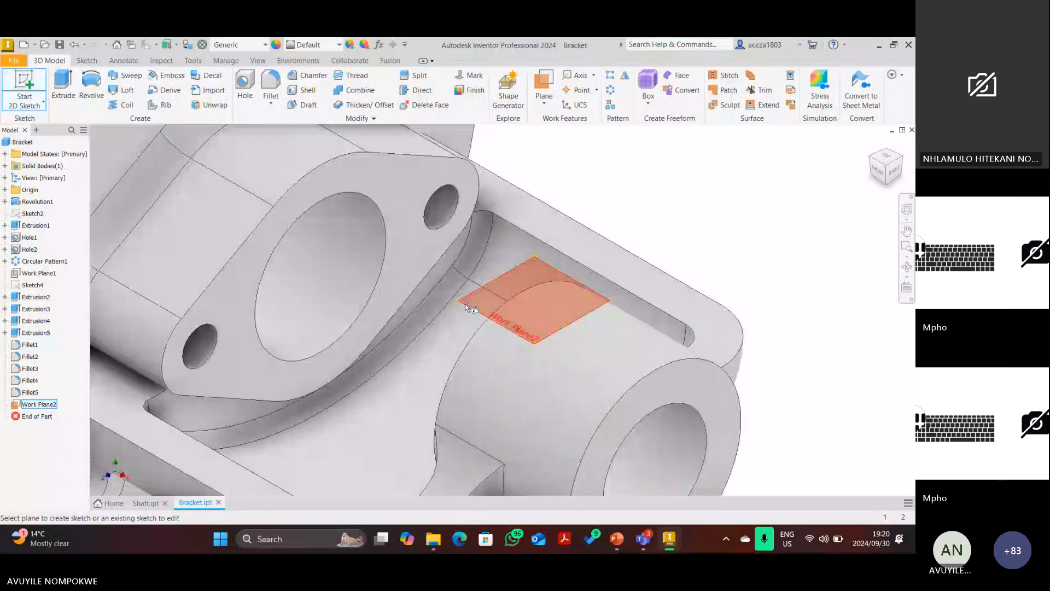
pyautogui.click(465, 304)
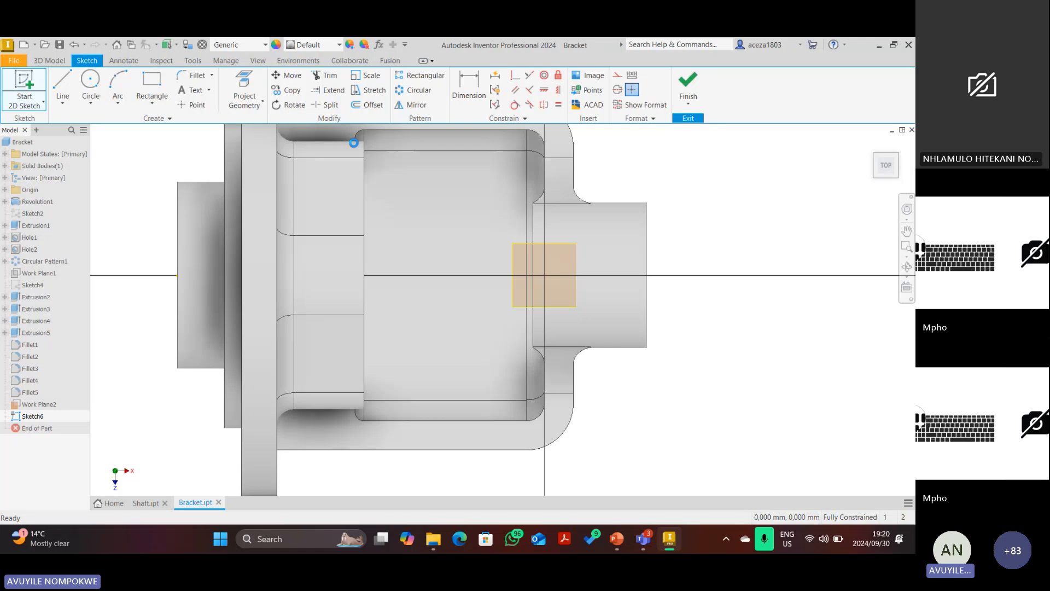
pyautogui.press('d')
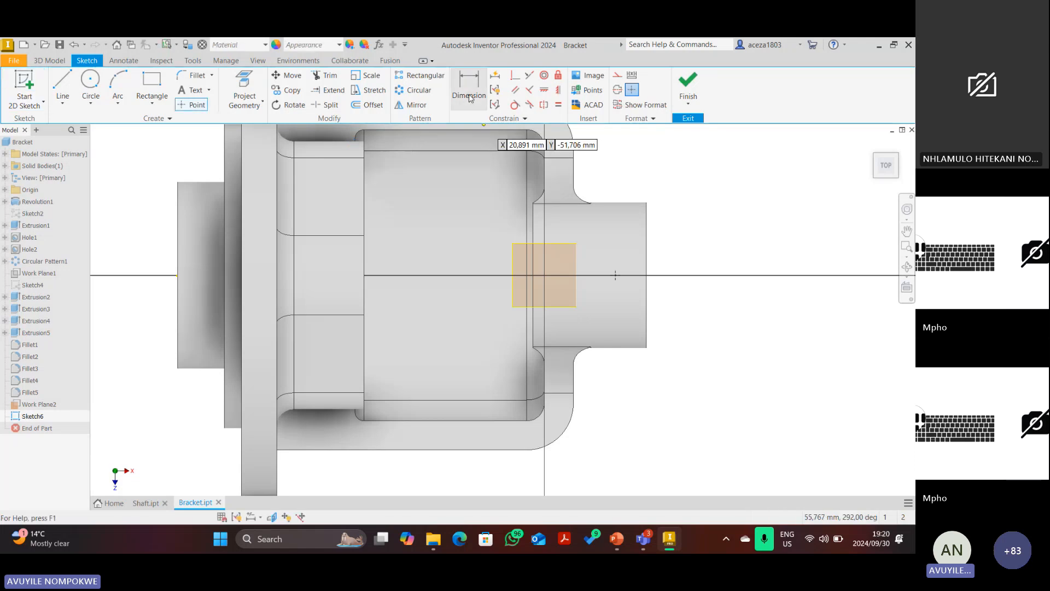
pyautogui.click(645, 272)
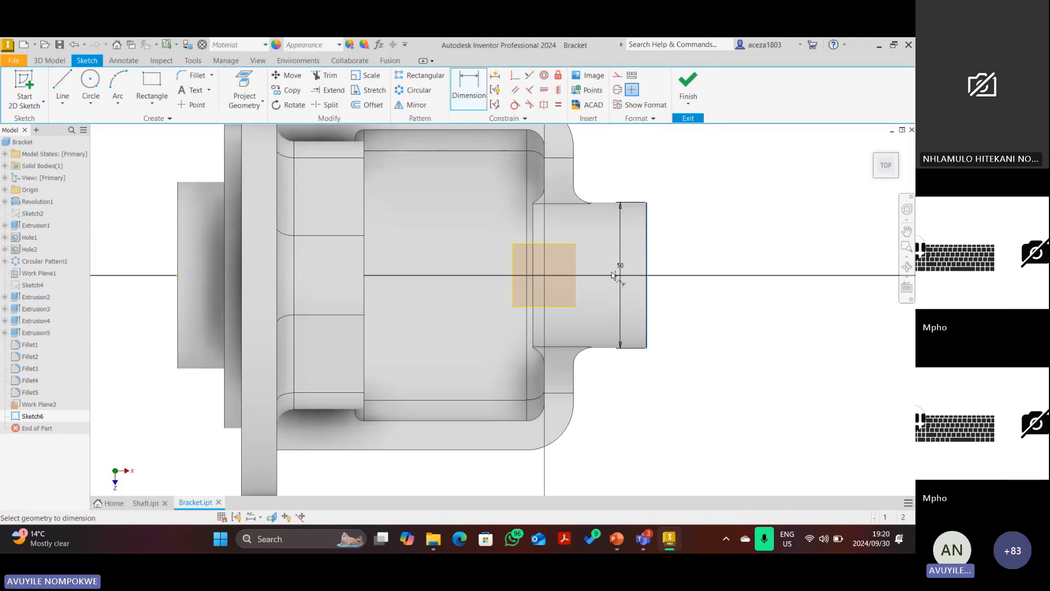
pyautogui.click(613, 276)
pyautogui.click(622, 229)
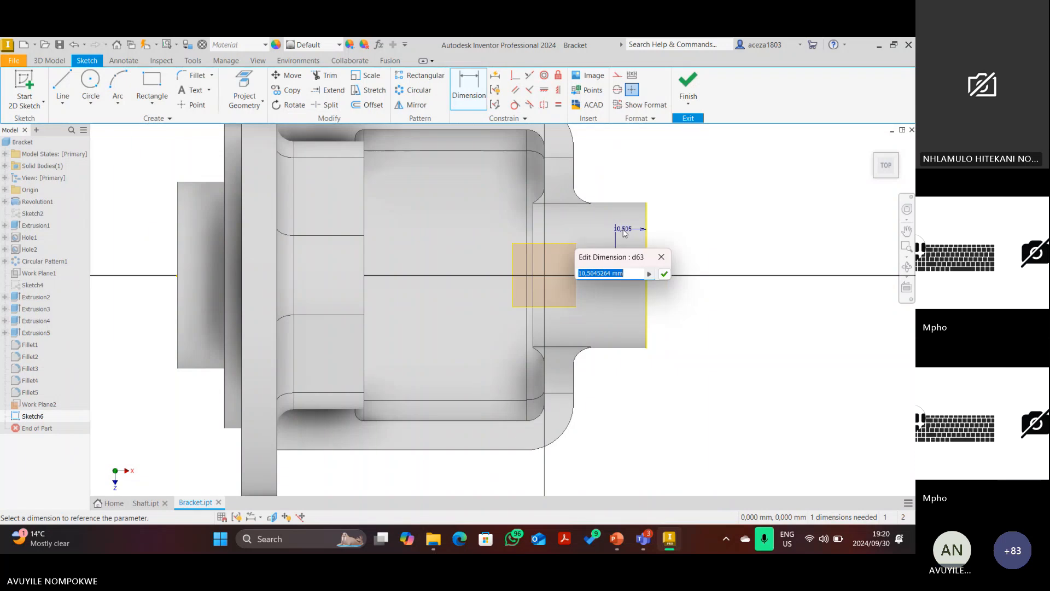
pyautogui.write('16')
pyautogui.press('Return')
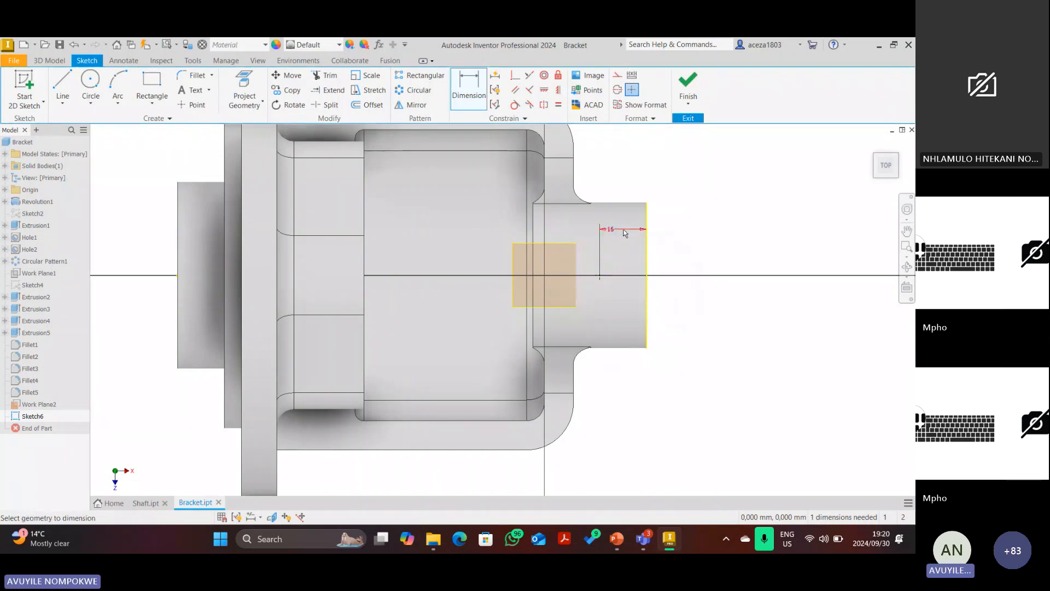
pyautogui.click(688, 78)
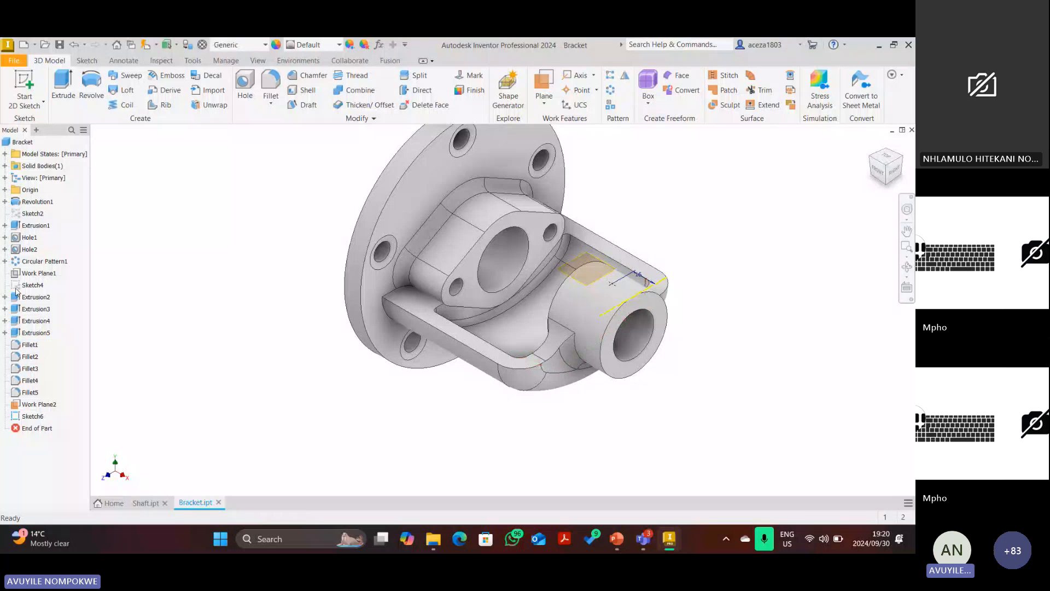
# Hide Work Plane2 and set up a 6 mm hole with no seat at the sketch point.
pyautogui.rightClick(41, 406)
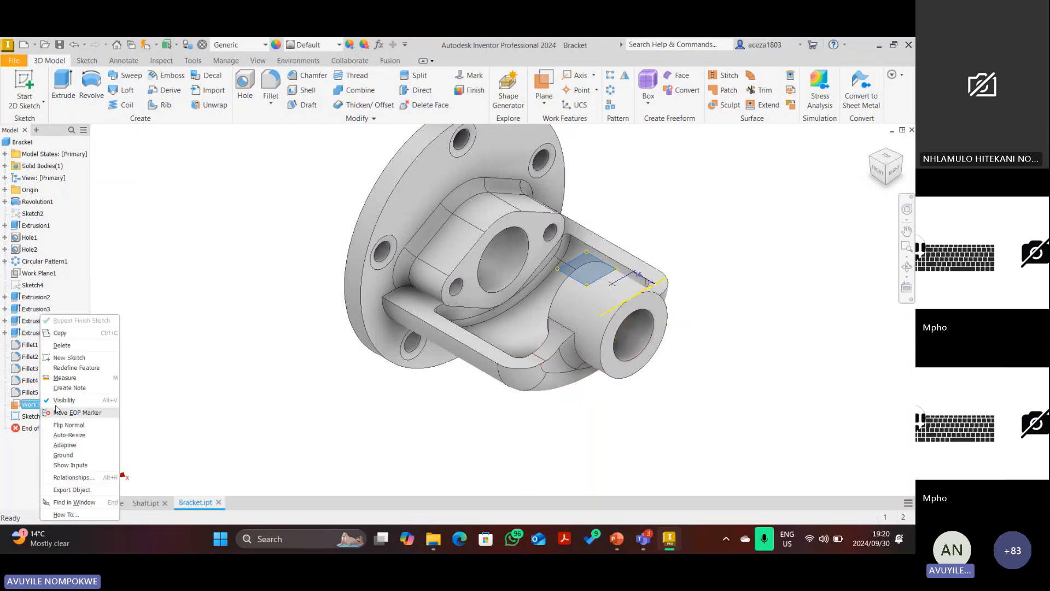
pyautogui.click(65, 405)
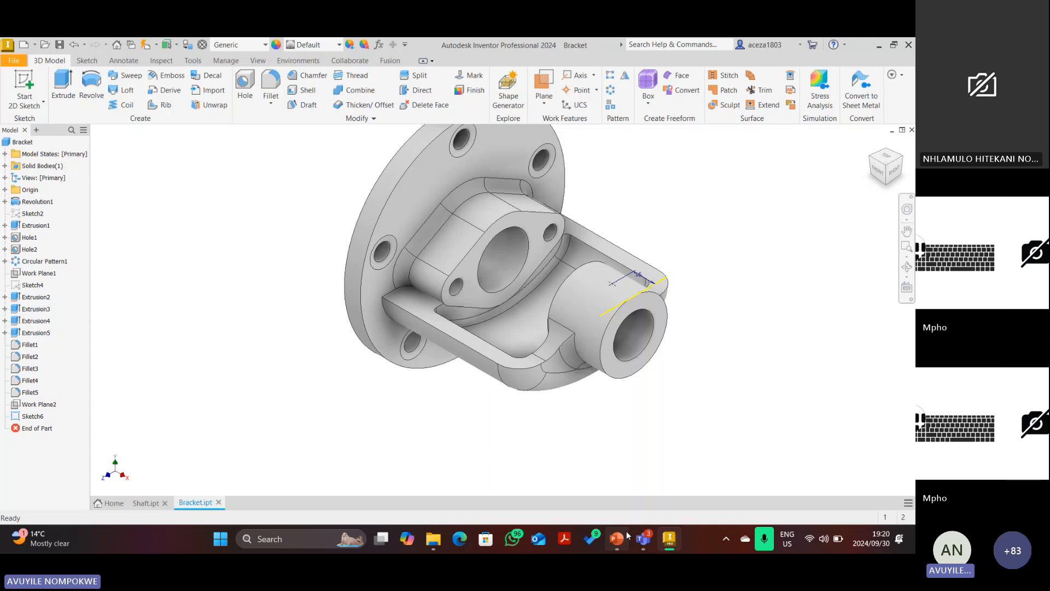
pyautogui.click(246, 88)
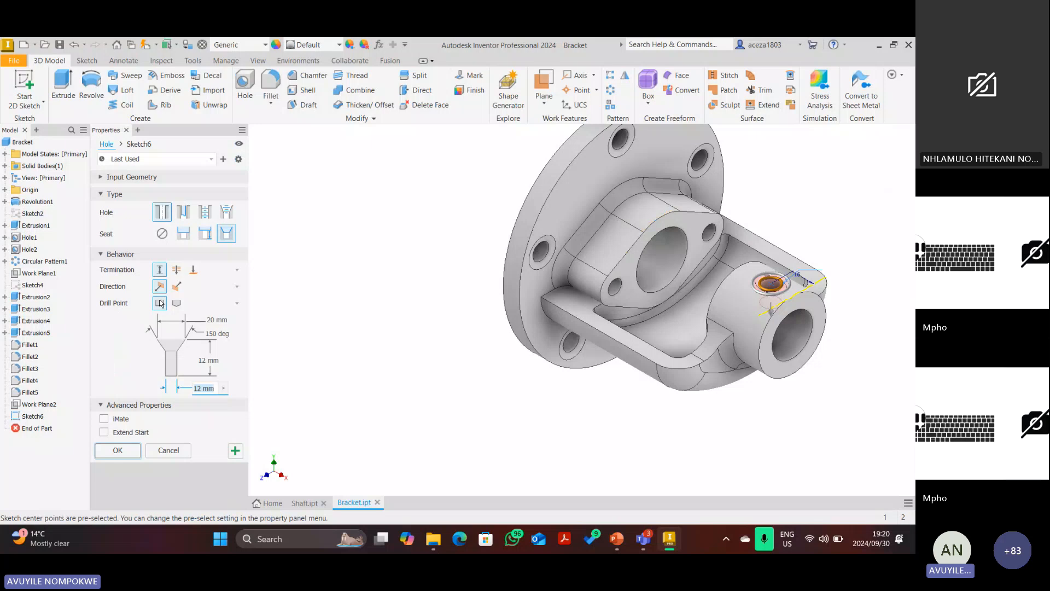
pyautogui.click(161, 233)
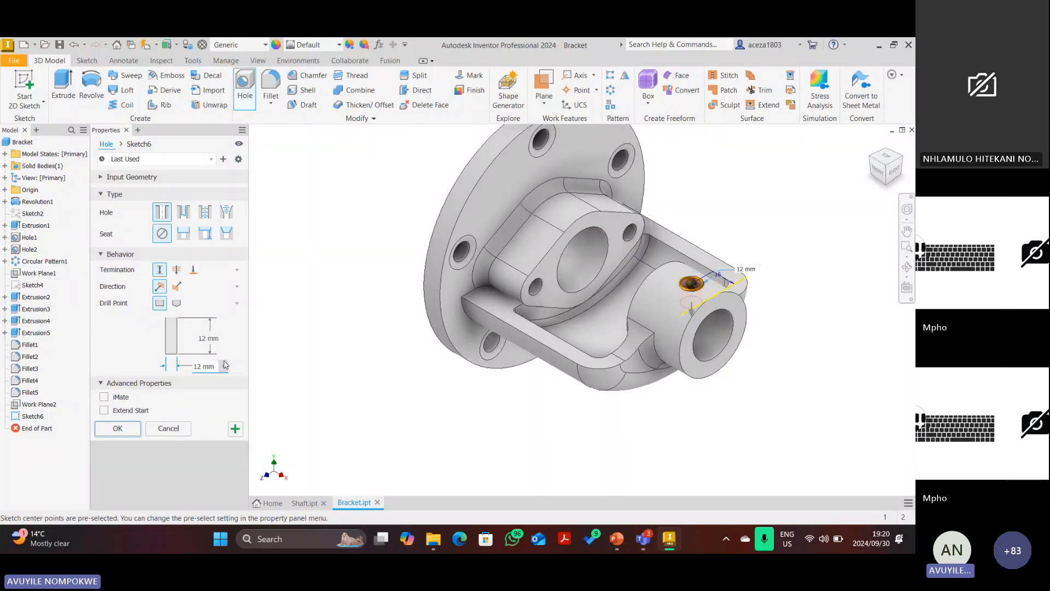
pyautogui.write('6')
pyautogui.click(893, 174)
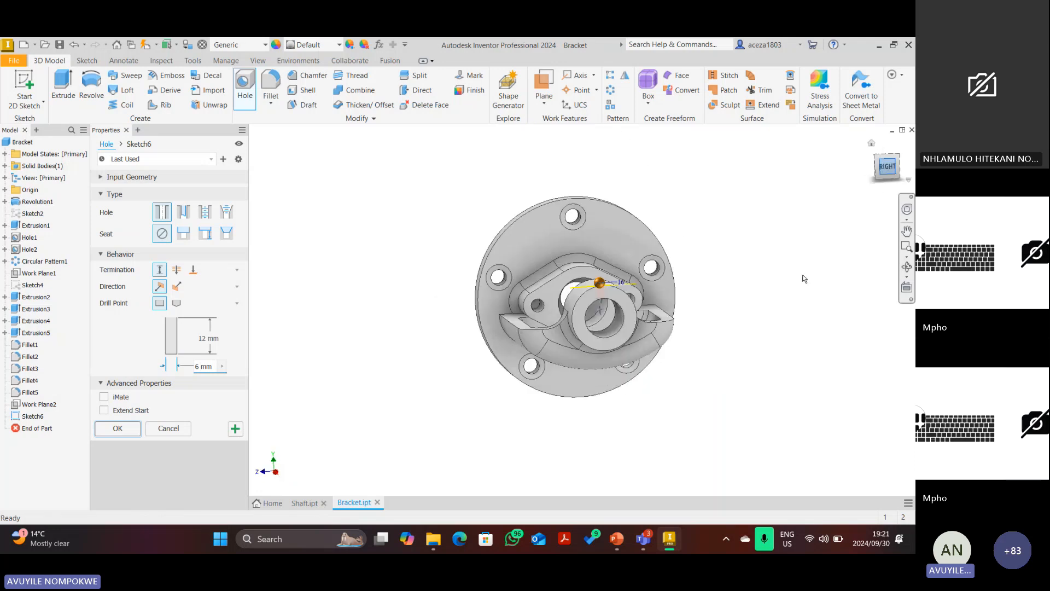
pyautogui.scroll(-9, 583, 283)
pyautogui.scroll(7, 583, 280)
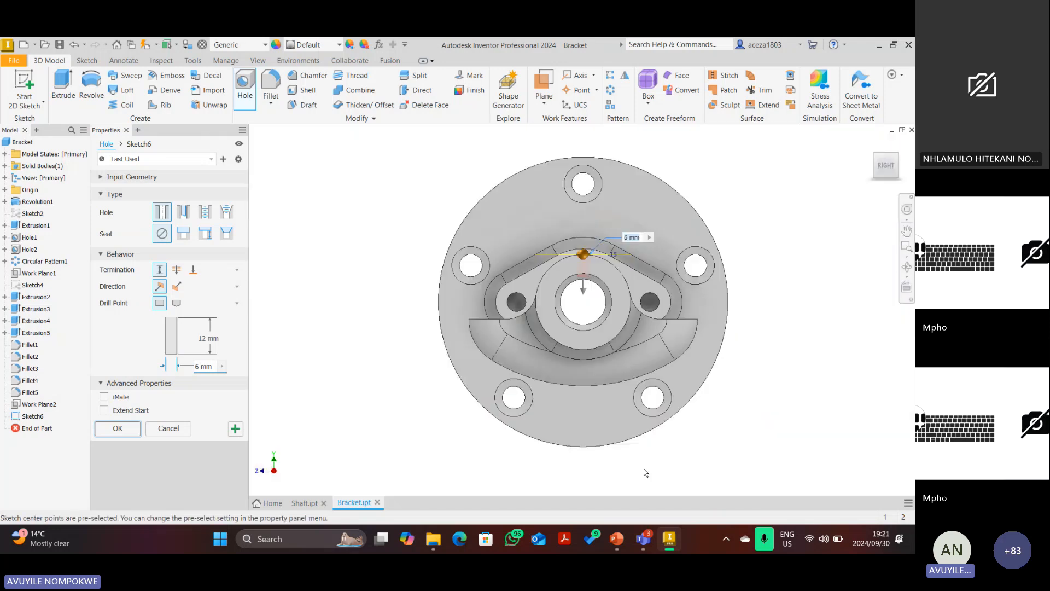
# Mark the oil hole position on the PowerPoint drawing, then return to Inventor.
pyautogui.click(618, 542)
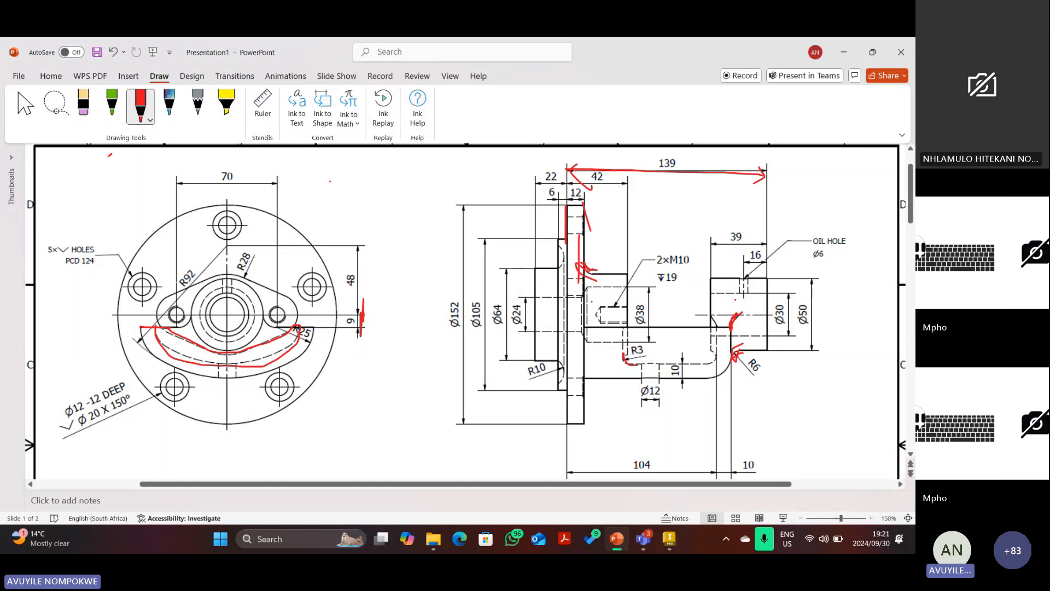
pyautogui.moveTo(732, 292)
pyautogui.mouseDown()
pyautogui.moveTo(722, 291)
pyautogui.moveTo(756, 291)
pyautogui.mouseUp()
pyautogui.click(669, 539)
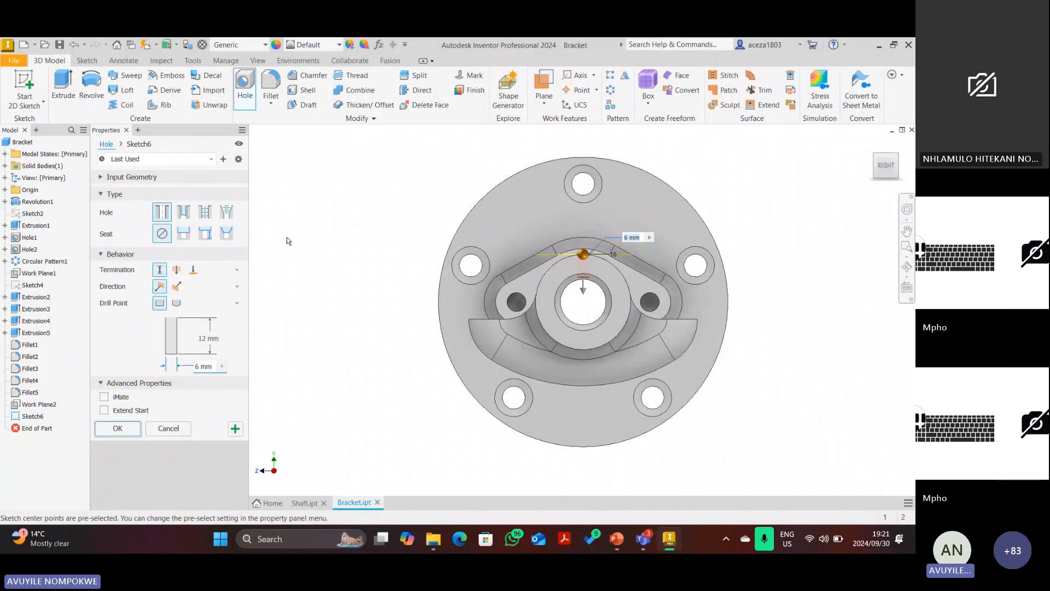
# Terminate the 6 mm oil hole at the boss's inner bore surface.
pyautogui.click(194, 270)
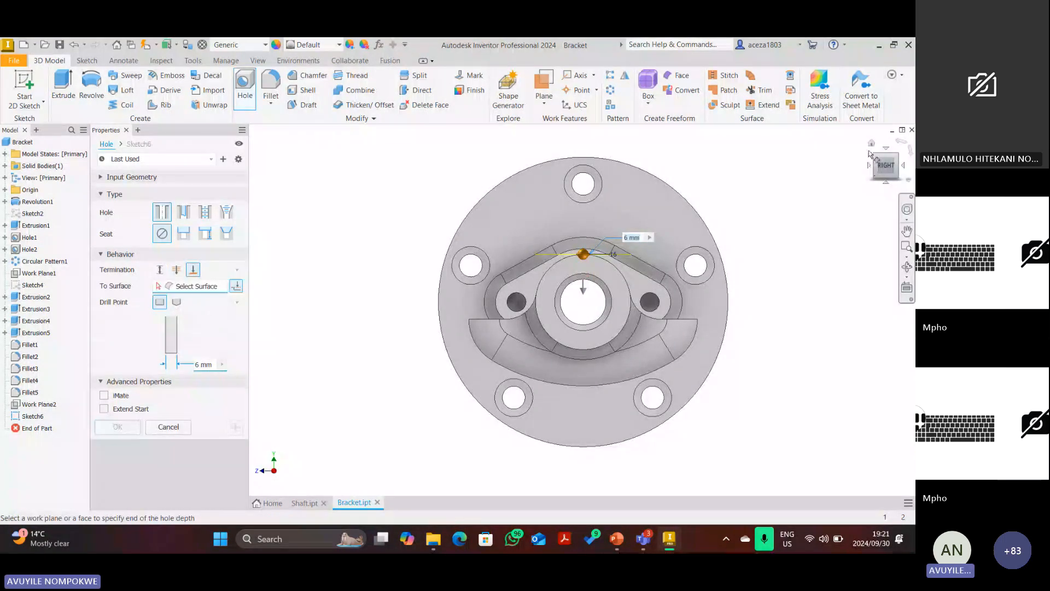
pyautogui.click(871, 144)
pyautogui.scroll(3, 651, 319)
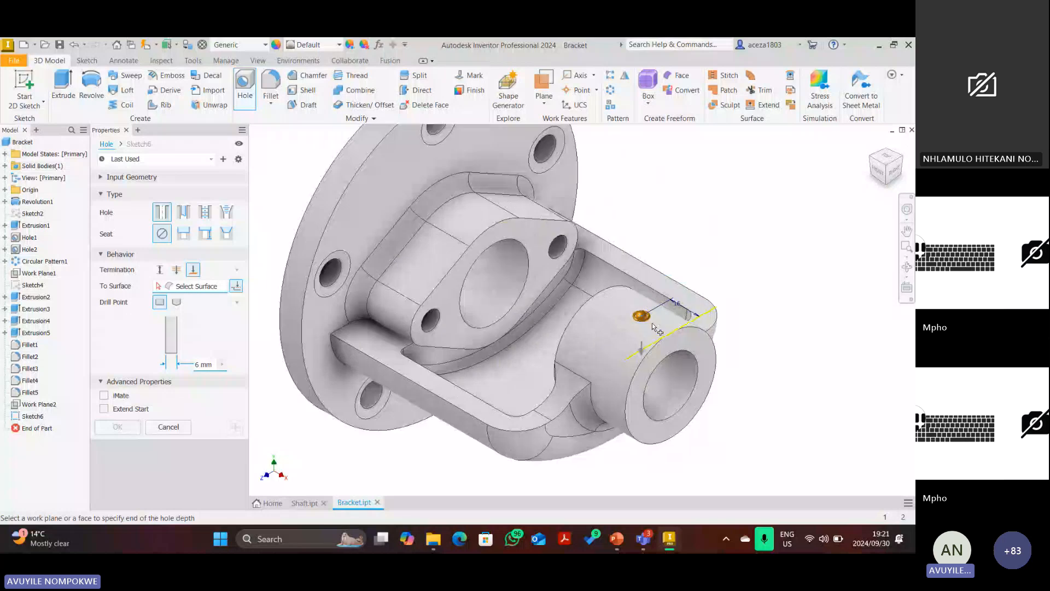
pyautogui.scroll(3, 652, 322)
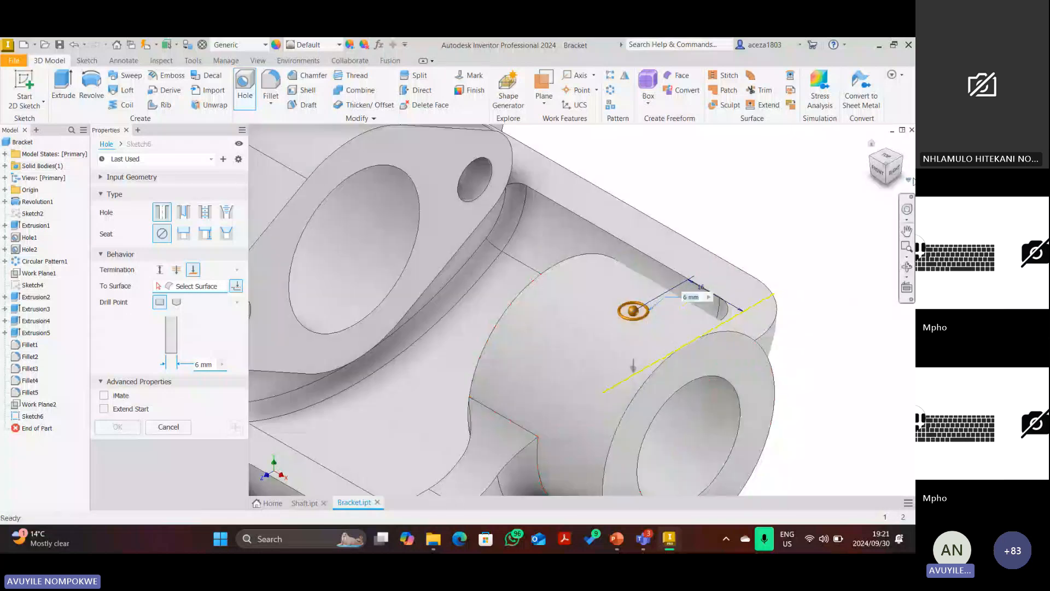
pyautogui.click(886, 186)
pyautogui.scroll(3, 660, 290)
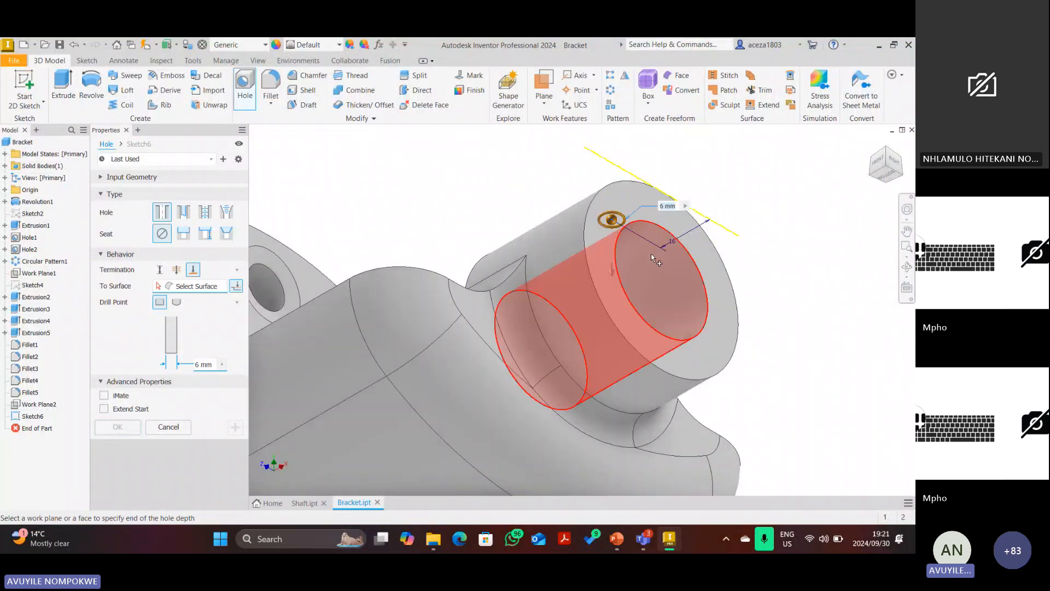
pyautogui.click(656, 281)
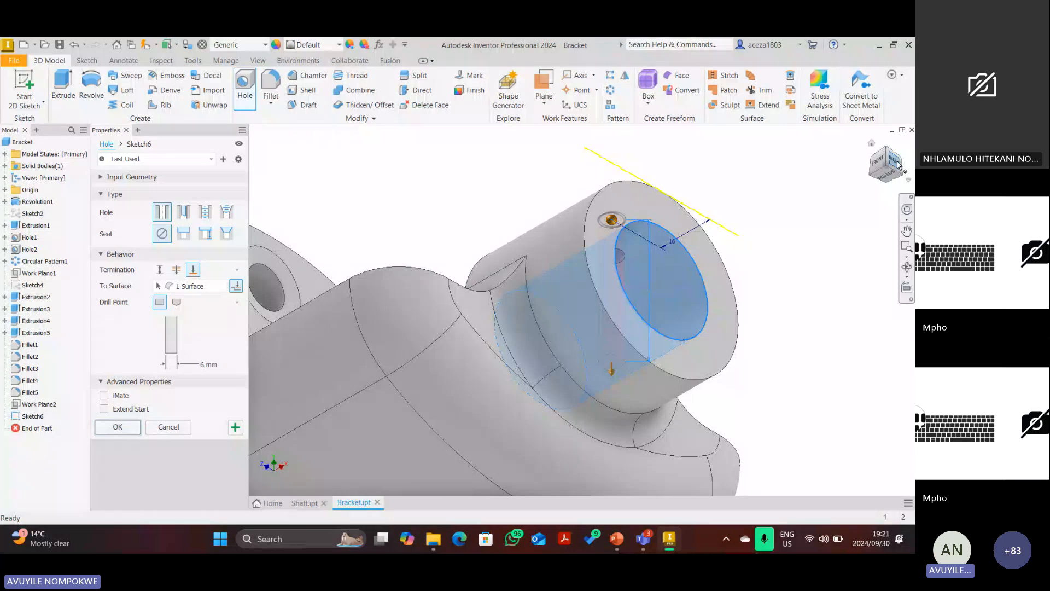
pyautogui.click(896, 163)
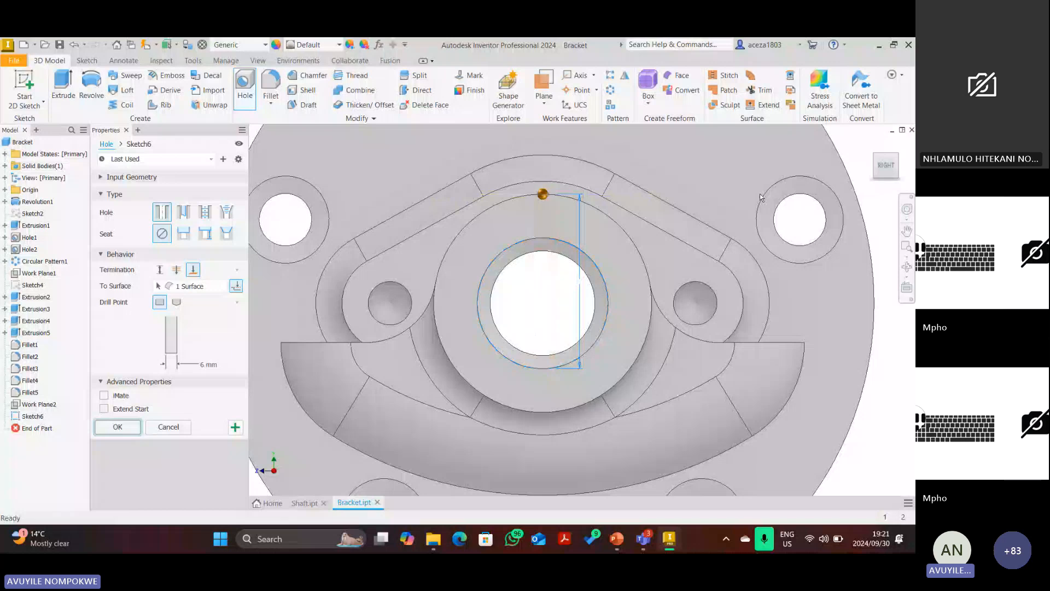
# Create the oil hole and zoom out until the whole bracket fits the window.
pyautogui.press('F6')
pyautogui.scroll(6, 572, 309)
pyautogui.scroll(-3, 551, 301)
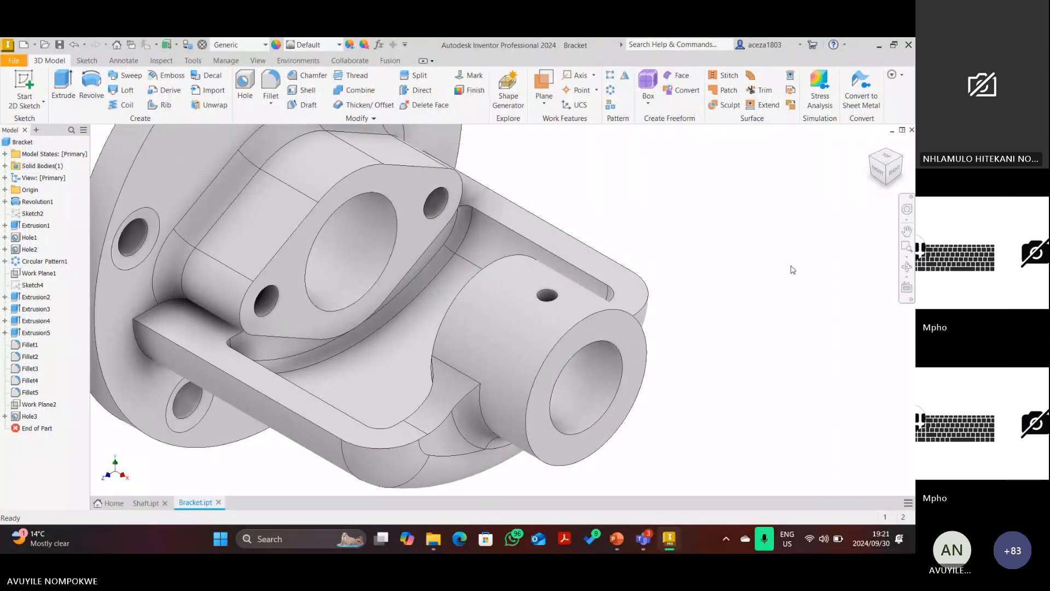
pyautogui.scroll(-2, 710, 284)
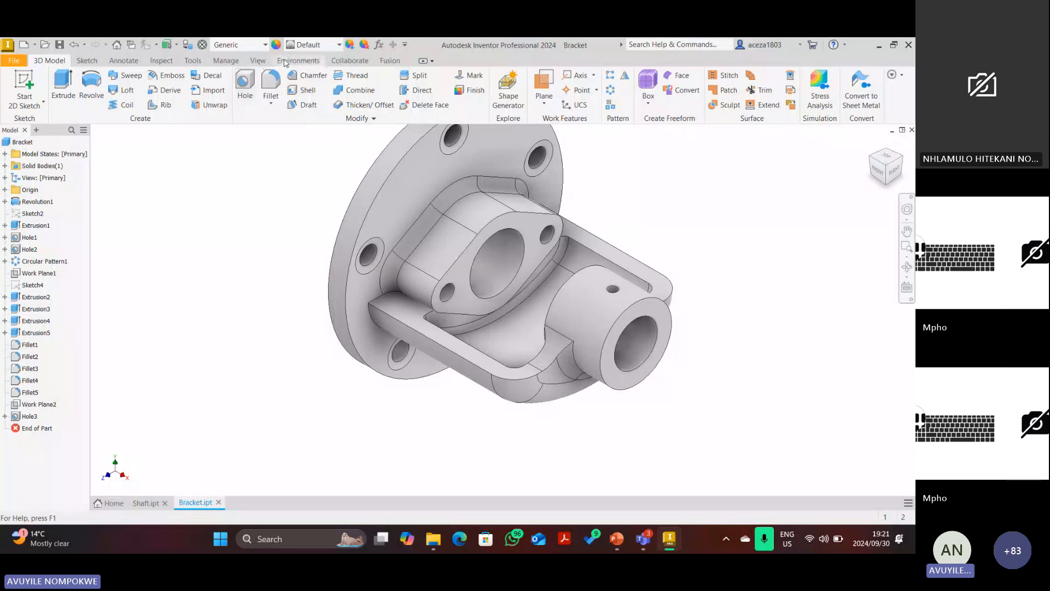
# Apply a Half Section View along the XY Plane, viewed from FRONT and zoomed in on the oil hole.
pyautogui.click(258, 61)
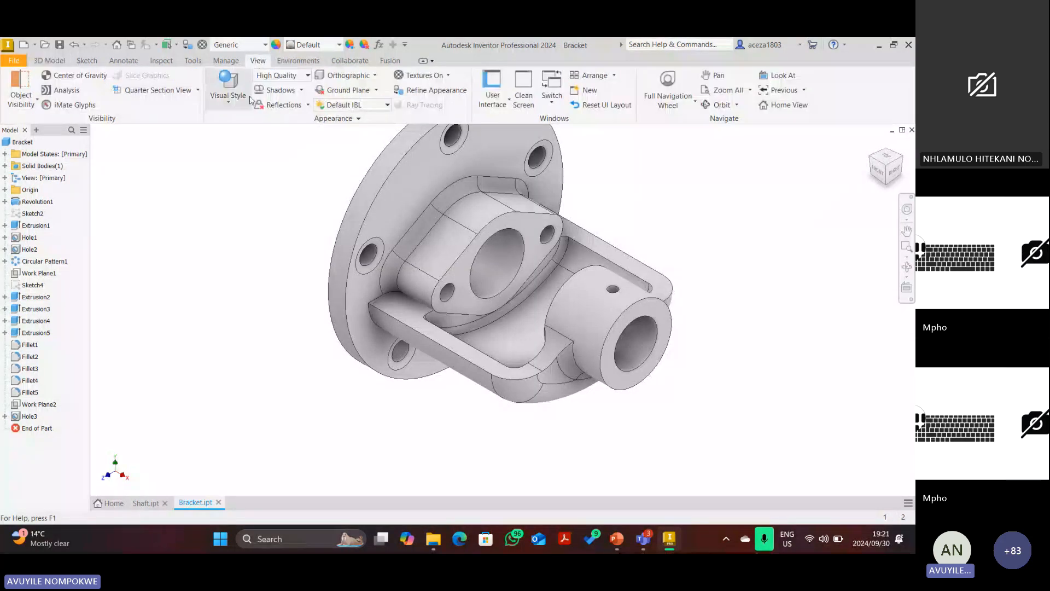
pyautogui.click(228, 99)
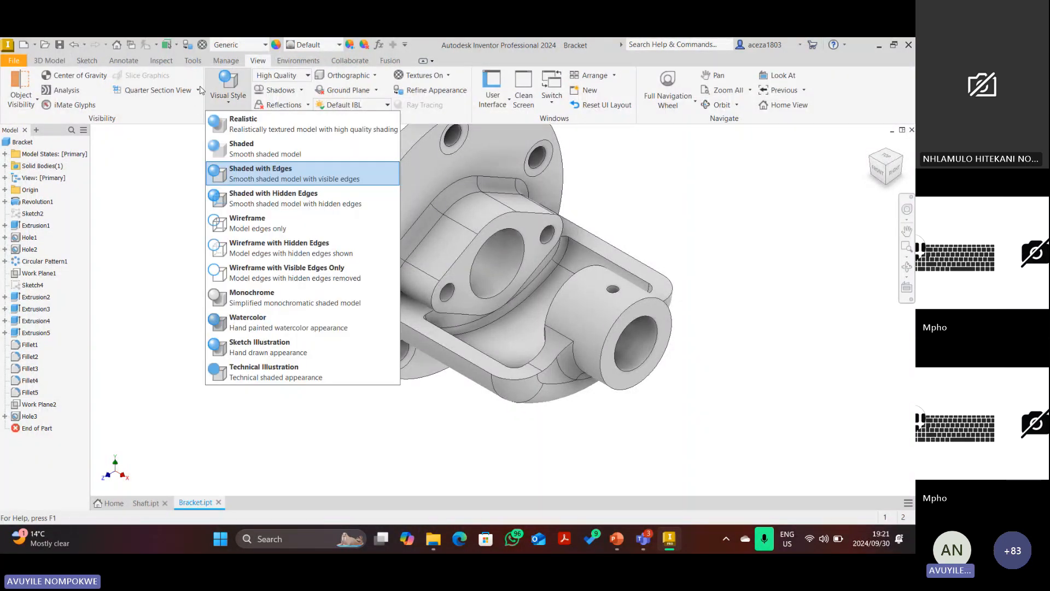
pyautogui.click(197, 90)
pyautogui.click(170, 135)
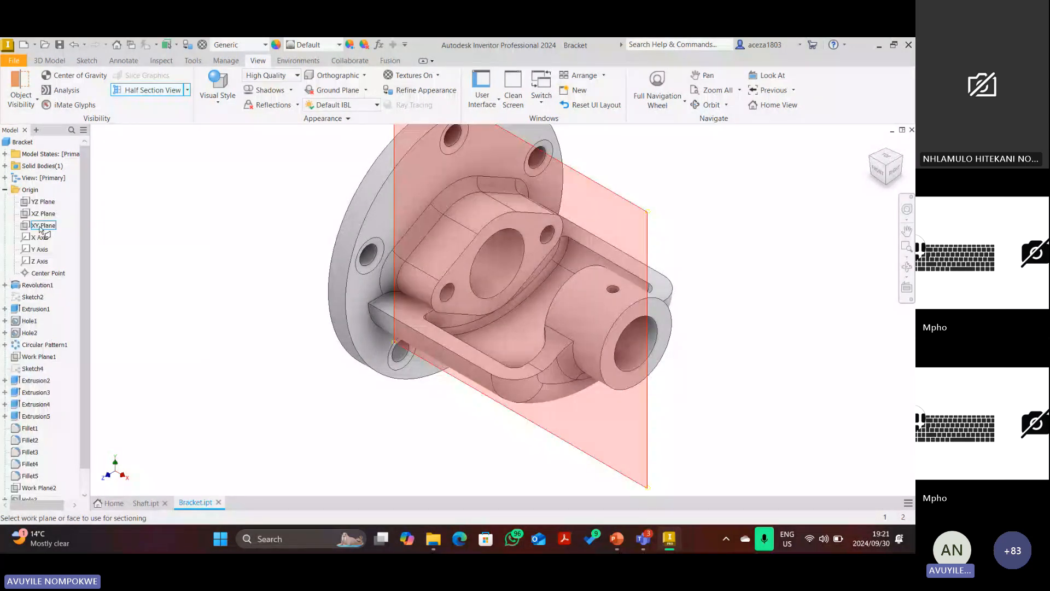
pyautogui.click(43, 225)
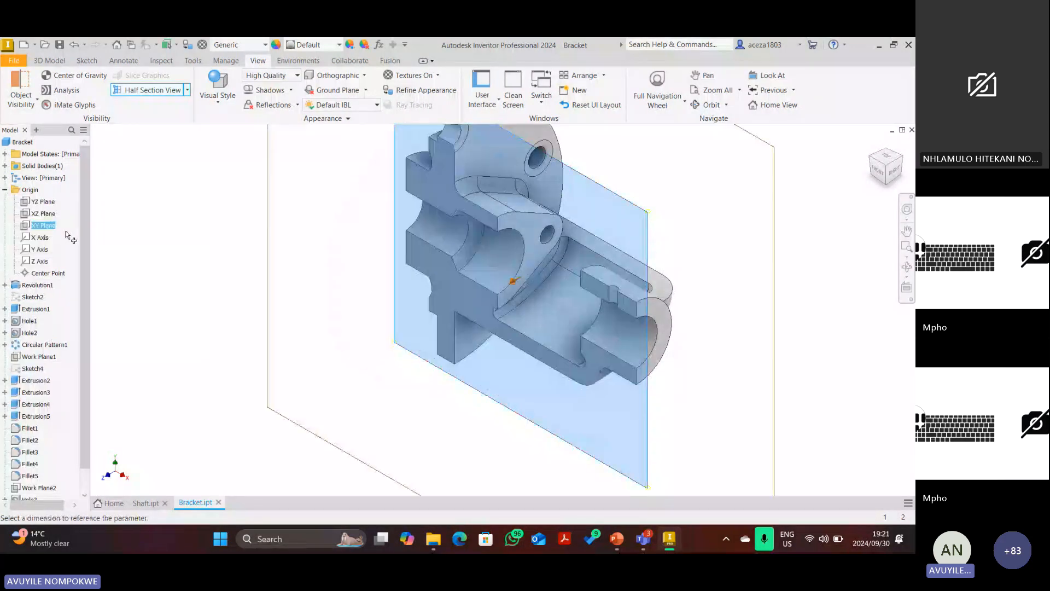
pyautogui.click(877, 174)
pyautogui.click(463, 356)
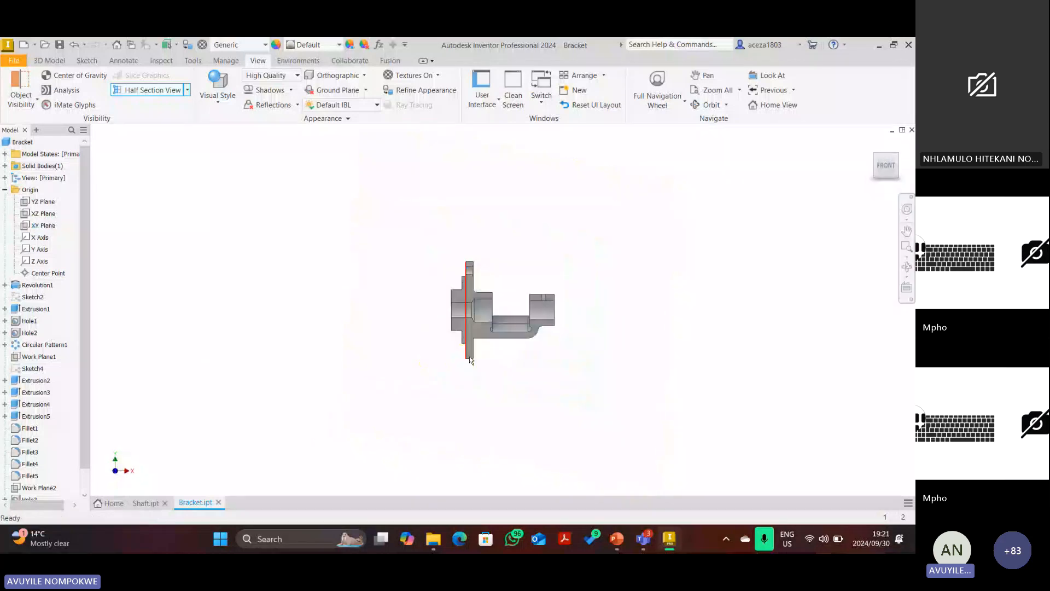
pyautogui.scroll(3, 547, 310)
pyautogui.scroll(3, 557, 310)
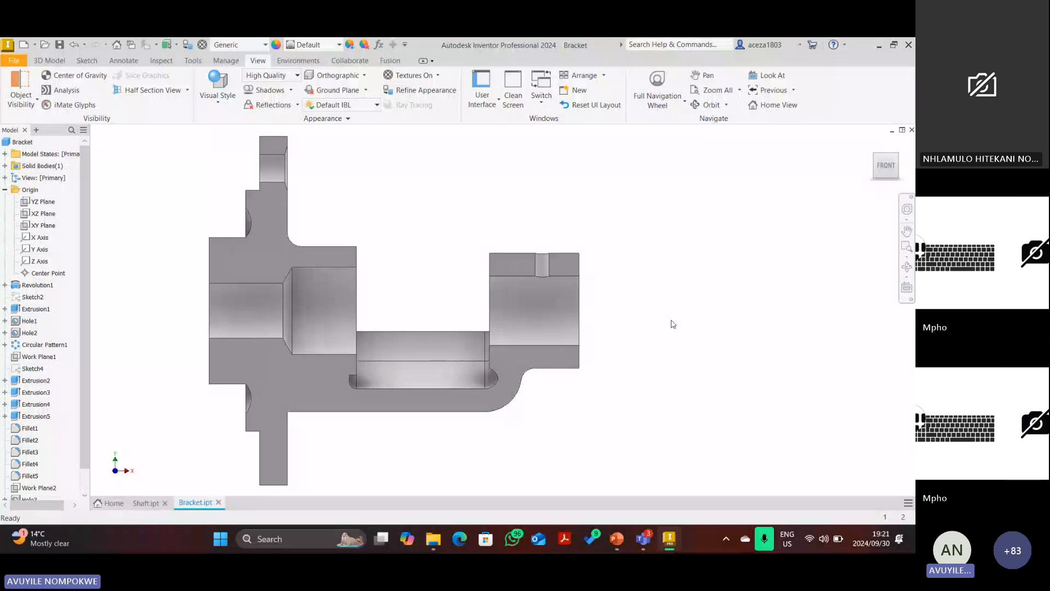
# Delete the red ink strokes over 139, near 42, in the Ø30 boss and near R3.
pyautogui.hotkey('alt', 'Tab')
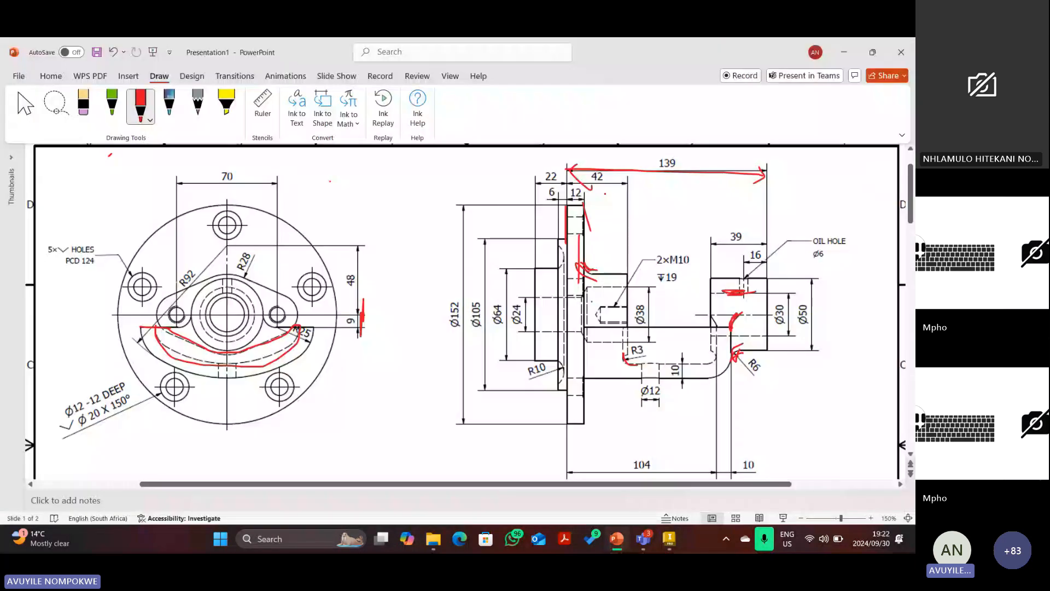
pyautogui.press('Escape')
pyautogui.click(587, 172)
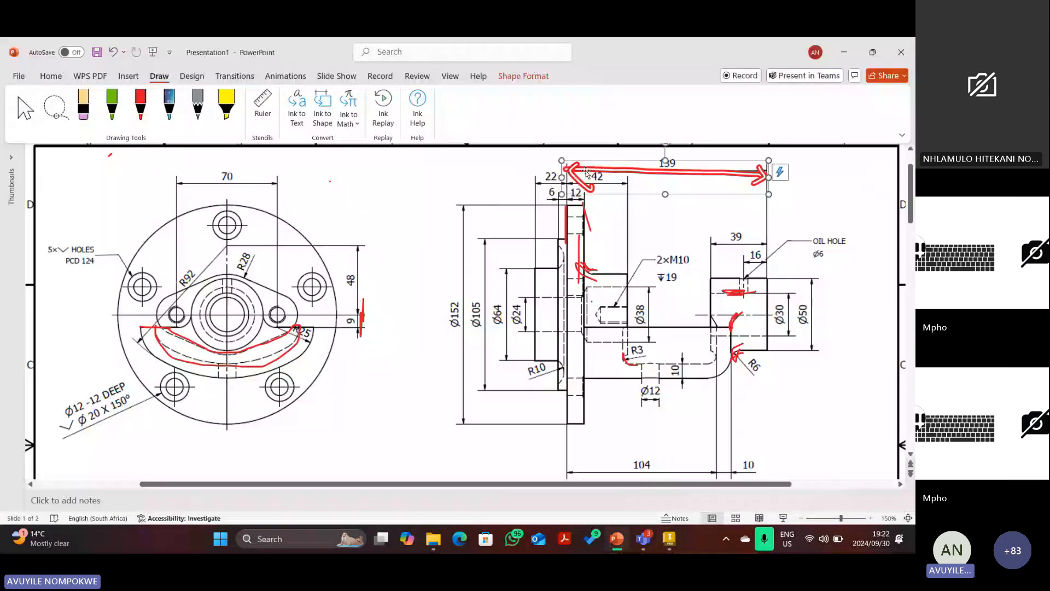
pyautogui.press('Delete')
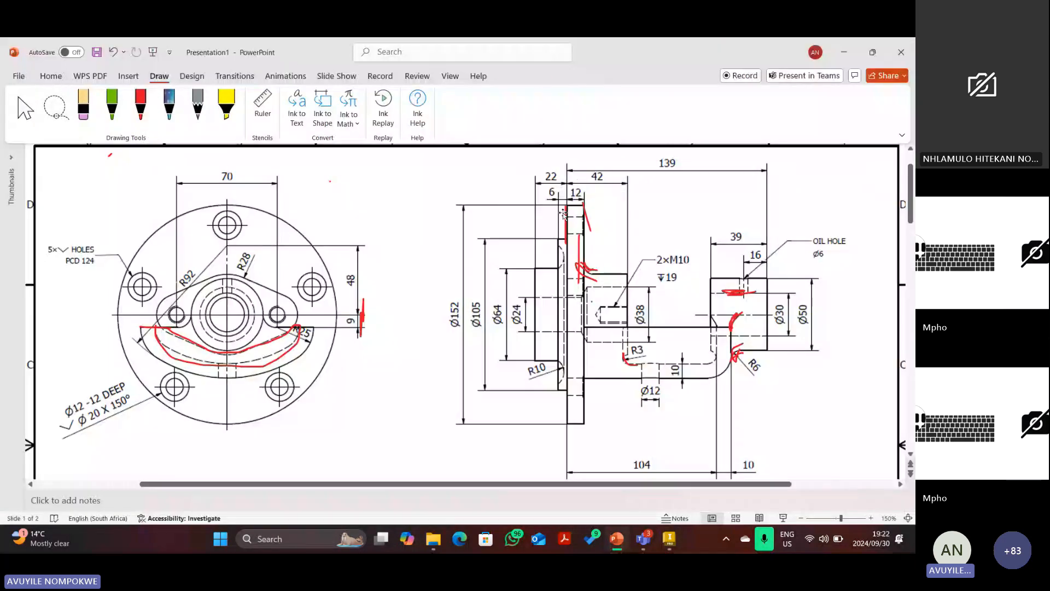
pyautogui.click(589, 225)
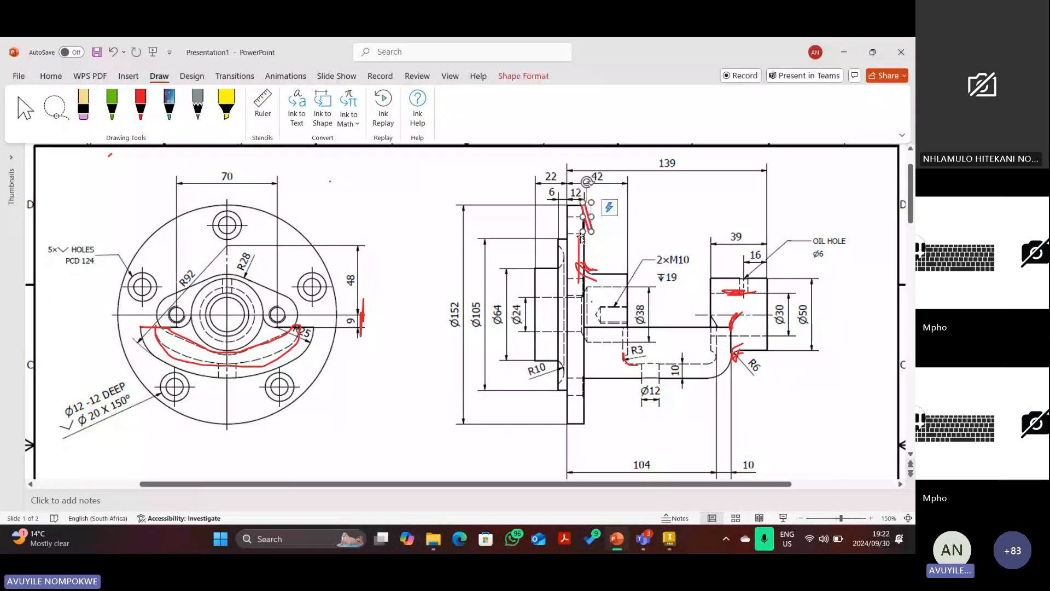
pyautogui.press('Delete')
pyautogui.click(732, 293)
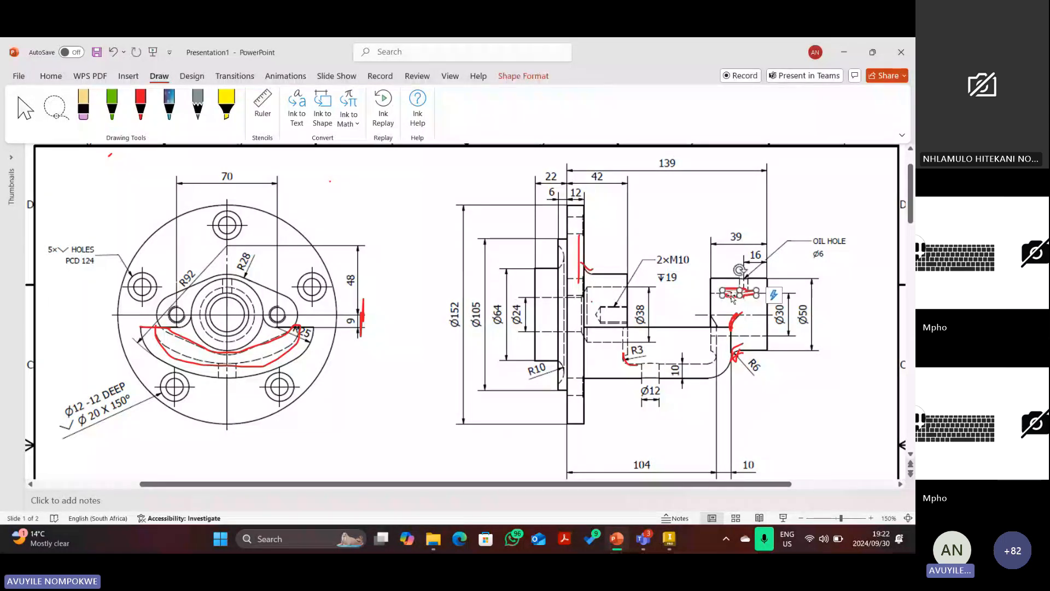
pyautogui.press('Delete')
pyautogui.click(629, 359)
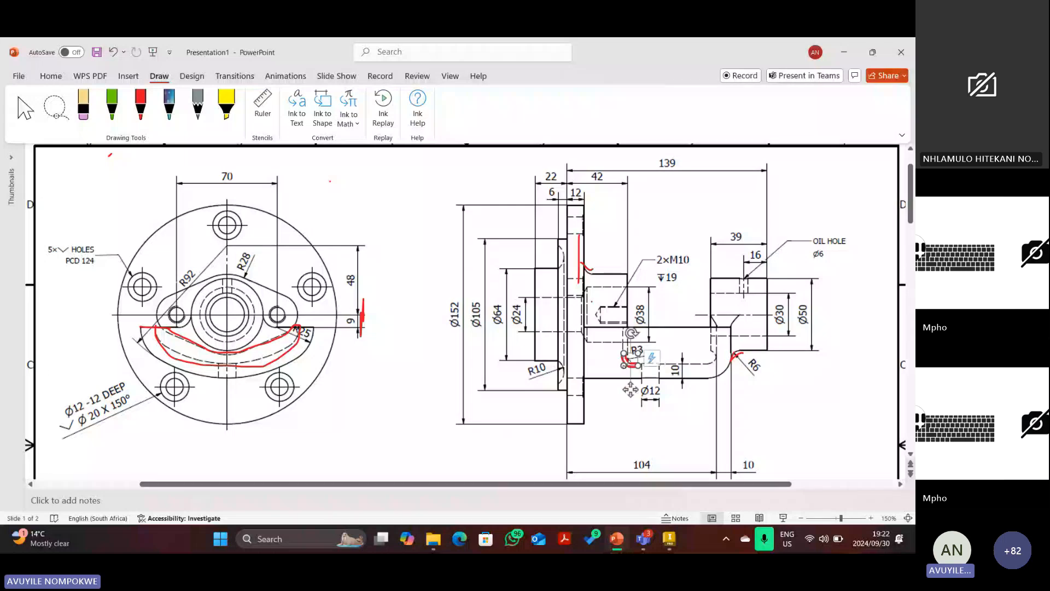
pyautogui.press('Delete')
# Delete the remaining red strokes by 12, the 9 dimension, the large curve and left hole.
pyautogui.click(579, 259)
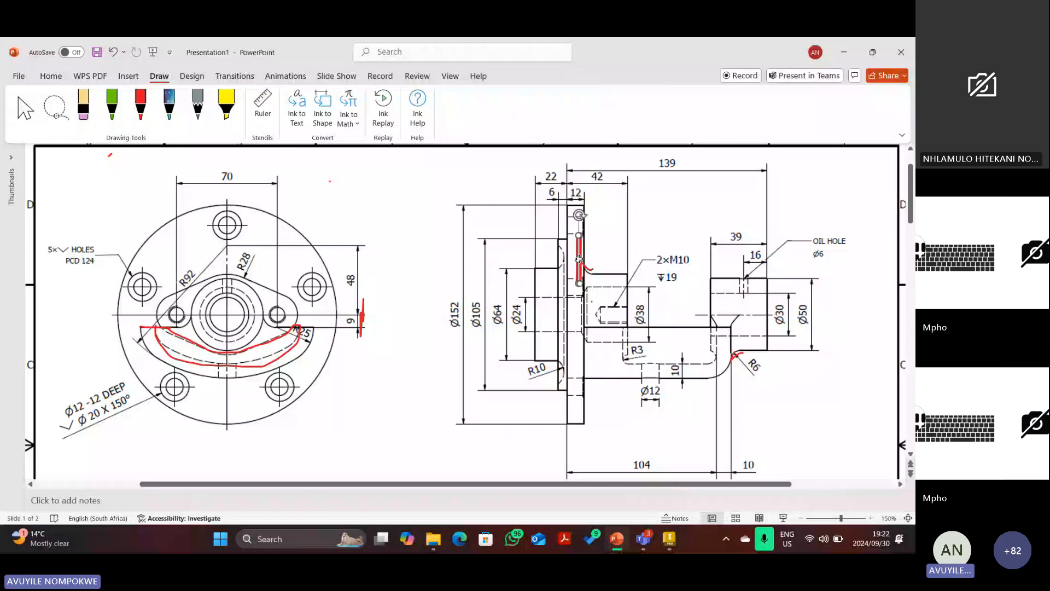
pyautogui.press('Delete')
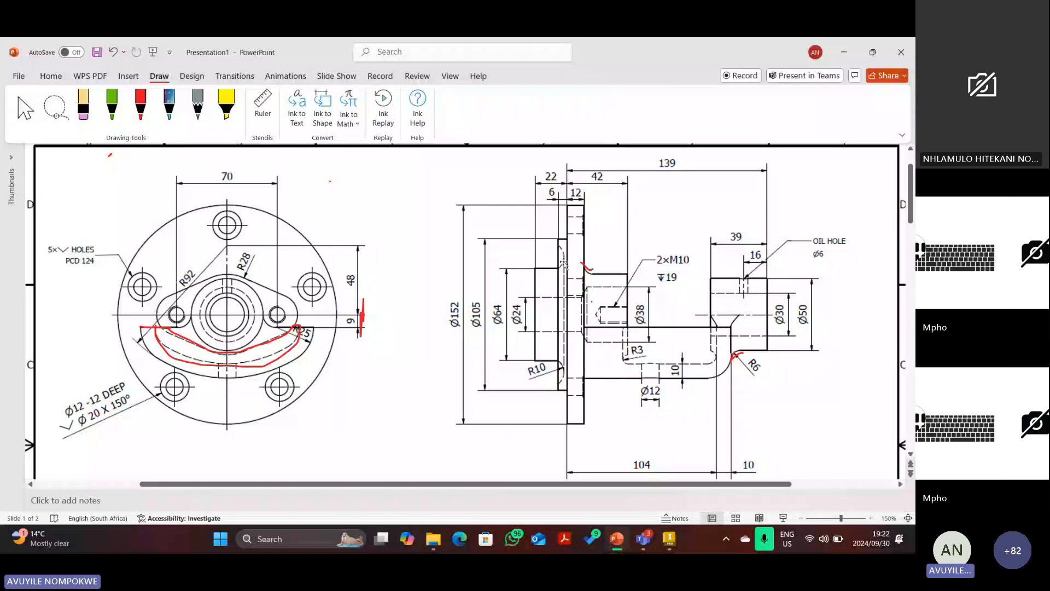
pyautogui.click(588, 267)
pyautogui.press('Delete')
pyautogui.click(361, 325)
pyautogui.press('Delete')
pyautogui.click(297, 328)
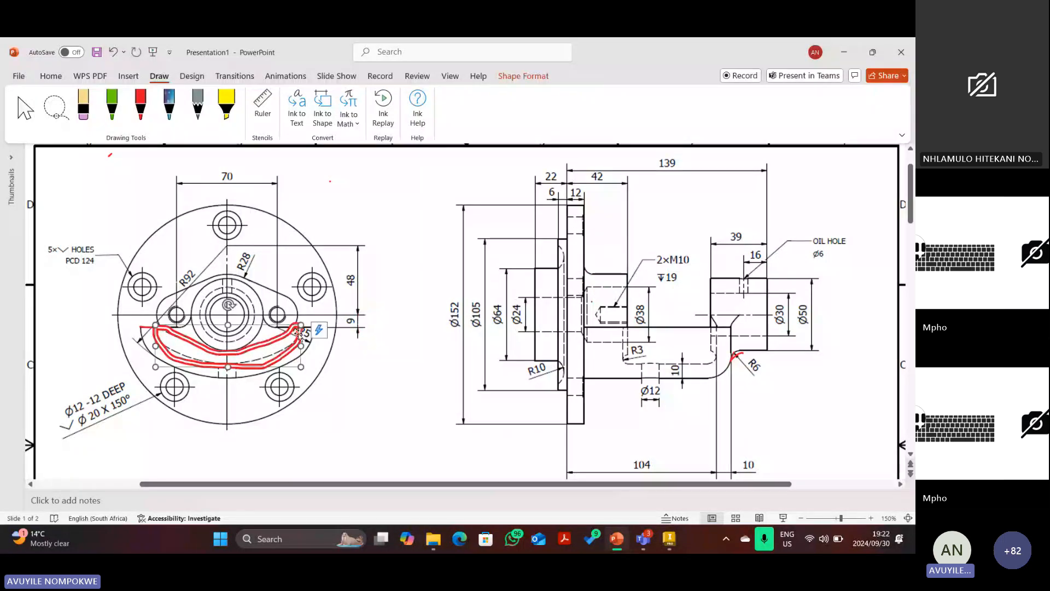
pyautogui.press('Delete')
pyautogui.click(155, 327)
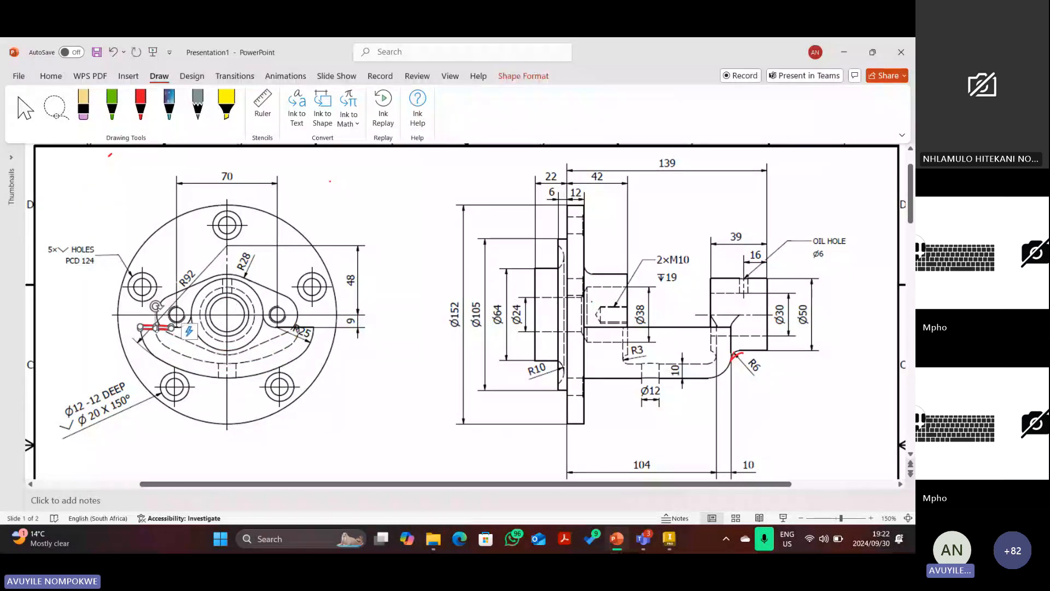
pyautogui.press('Delete')
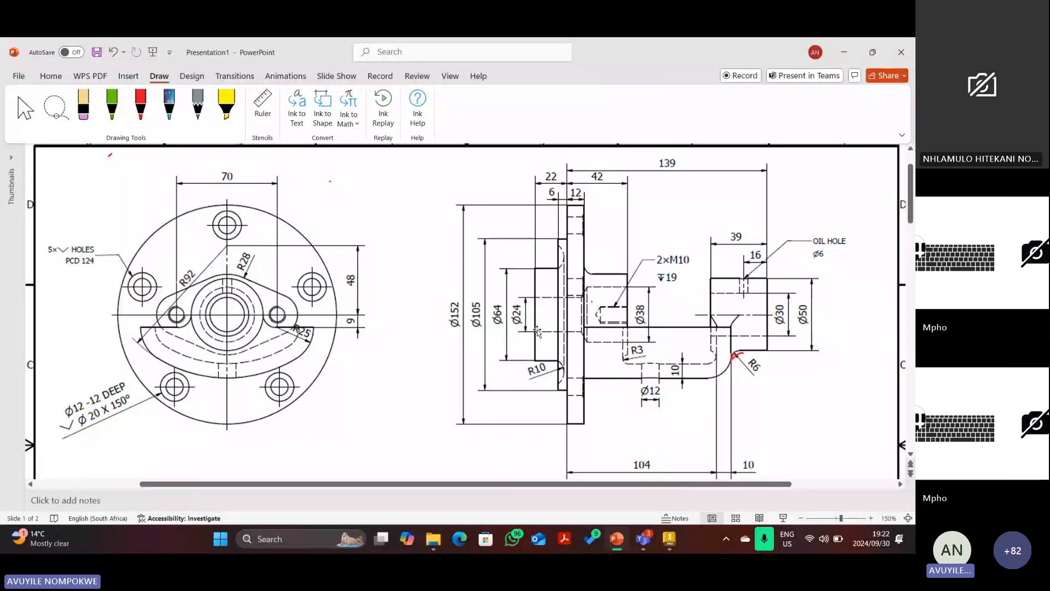
# Draw trial red ink marks by Ø12 and R6, then delete those near Ø12 and 104.
pyautogui.scroll(-1, 614, 312)
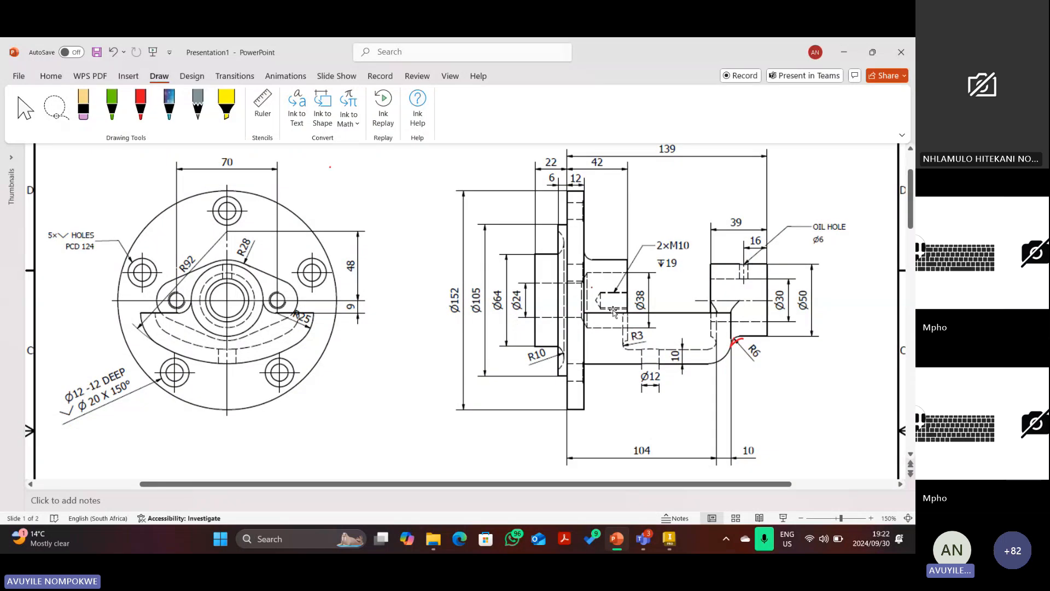
pyautogui.scroll(-5, 607, 309)
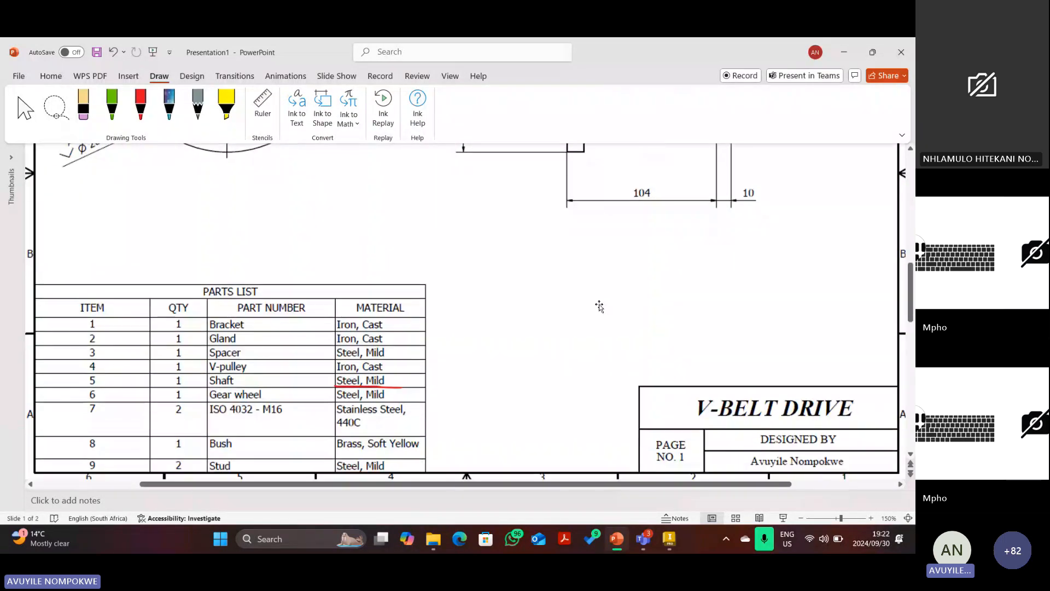
pyautogui.scroll(1, 450, 345)
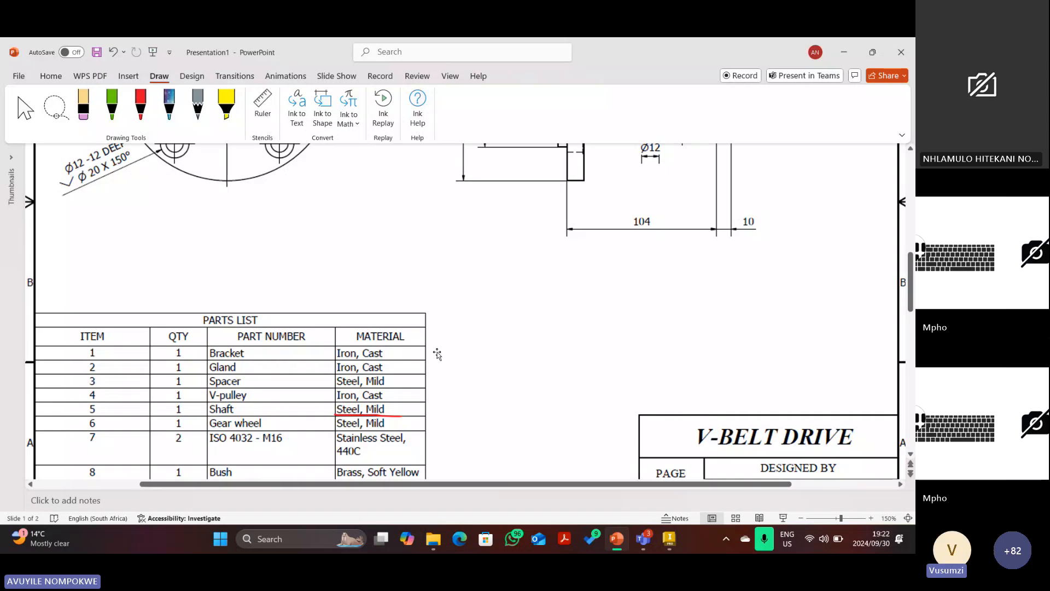
pyautogui.scroll(3, 449, 350)
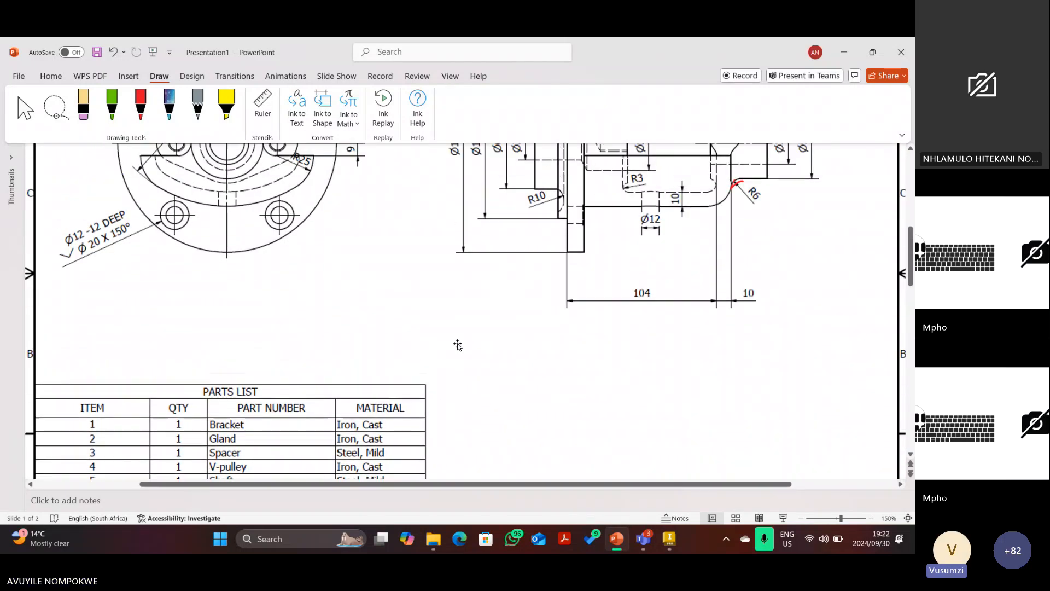
pyautogui.scroll(2, 457, 344)
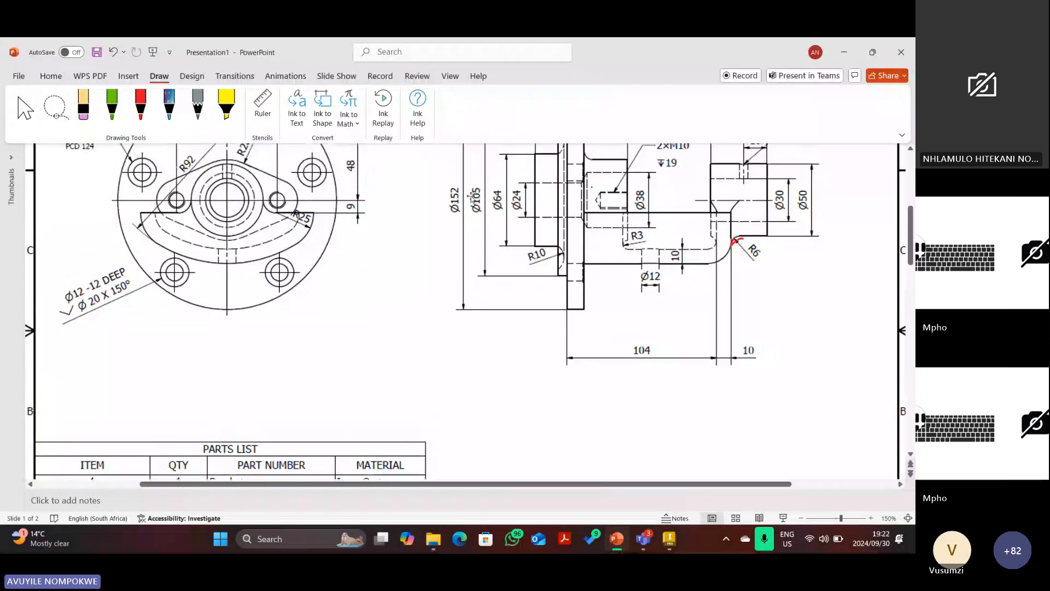
pyautogui.click(141, 104)
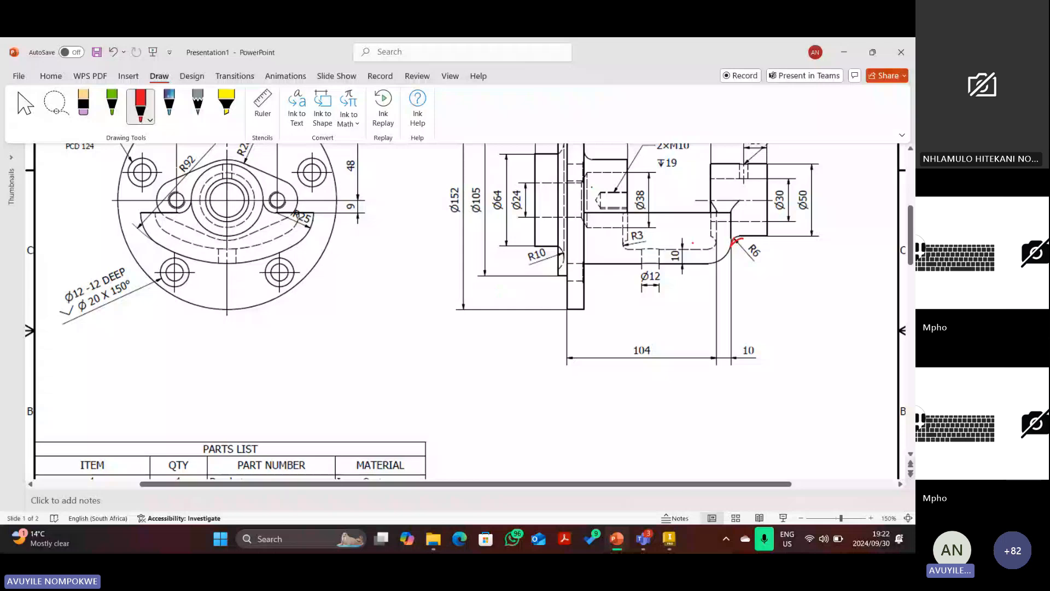
pyautogui.scroll(1, 692, 242)
pyautogui.moveTo(643, 260); pyautogui.dragTo(641, 282)
pyautogui.moveTo(658, 254); pyautogui.dragTo(656, 288)
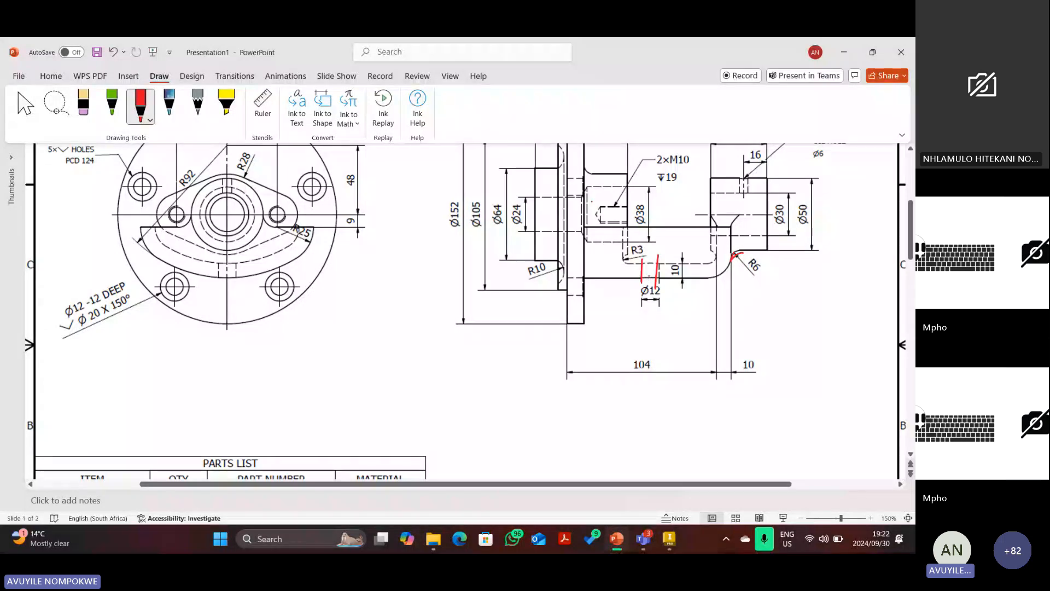
pyautogui.moveTo(649, 276); pyautogui.dragTo(641, 358)
pyautogui.moveTo(739, 264); pyautogui.dragTo(739, 317)
pyautogui.press('Escape')
pyautogui.click(643, 322)
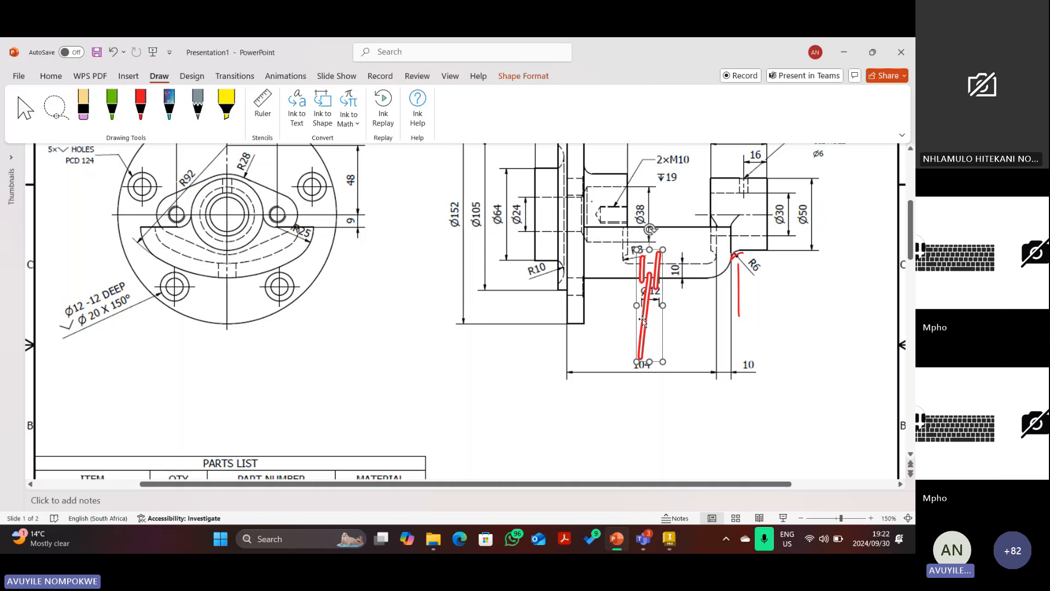
pyautogui.press('Delete')
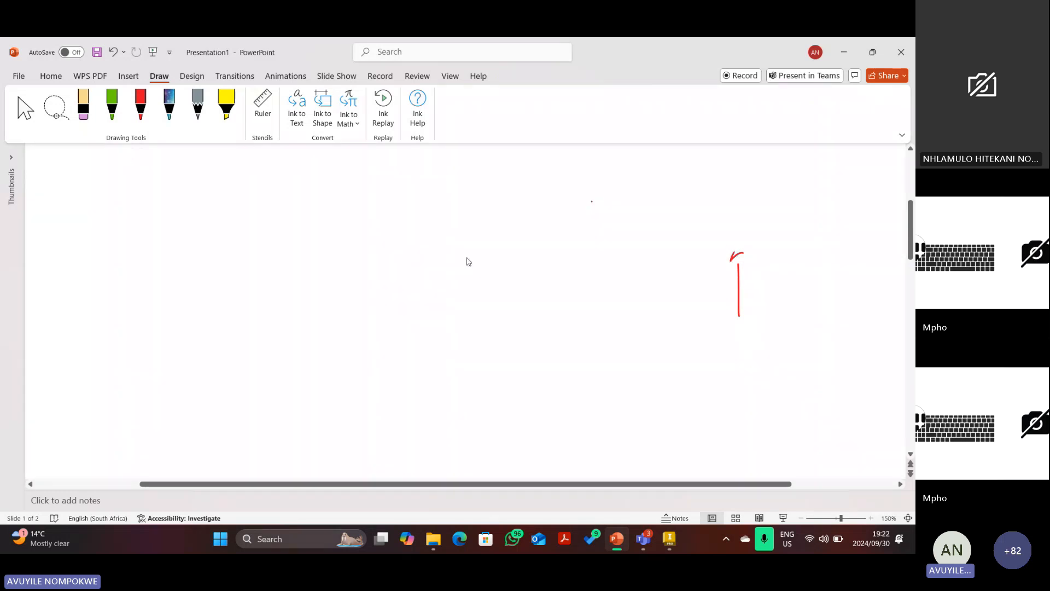
# Ink a red arrowed line under Ø12 labelled 54, then go back to Inventor.
pyautogui.click(139, 110)
pyautogui.moveTo(584, 304)
pyautogui.mouseDown()
pyautogui.moveTo(651, 308)
pyautogui.moveTo(603, 313)
pyautogui.mouseUp()
pyautogui.moveTo(620, 290)
pyautogui.mouseDown()
pyautogui.moveTo(611, 300)
pyautogui.moveTo(630, 296)
pyautogui.mouseUp()
pyautogui.moveTo(626, 290); pyautogui.dragTo(626, 306)
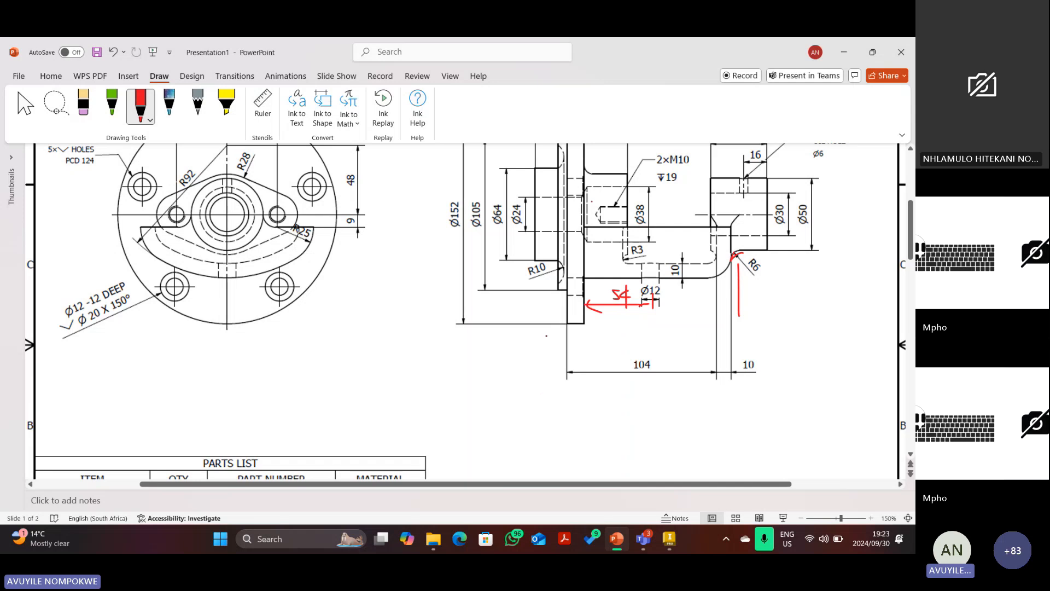
pyautogui.press('Escape')
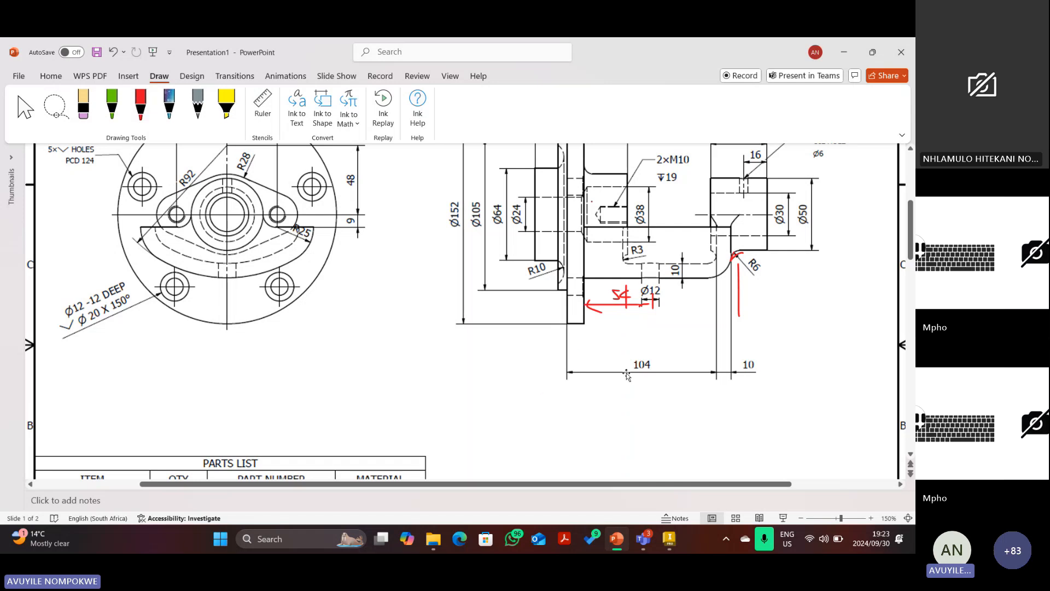
pyautogui.click(669, 539)
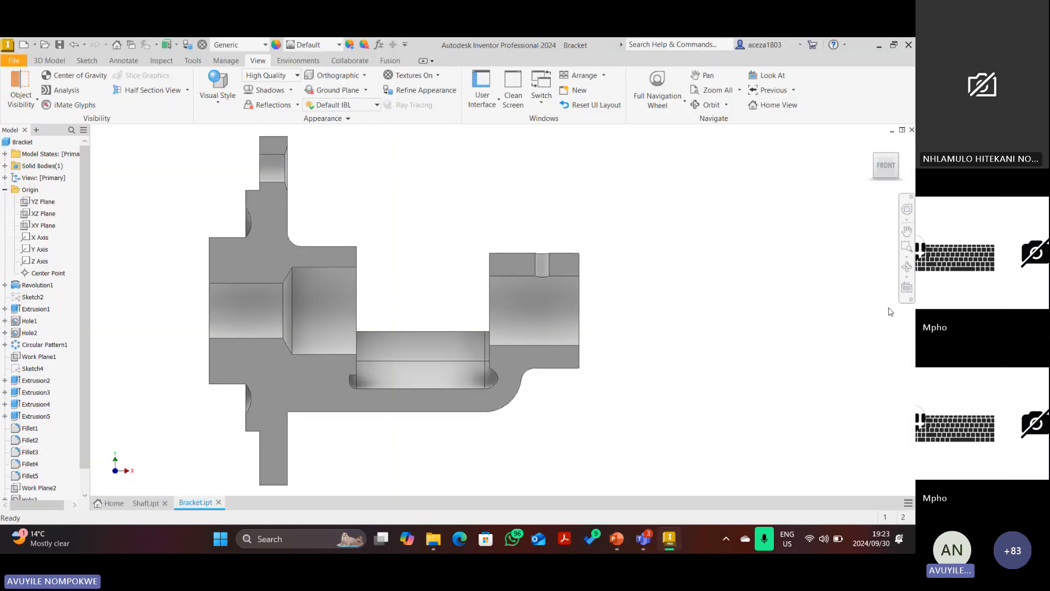
# End the section view and turn the uncut bracket through the RIGHT view back to isometric.
pyautogui.click(871, 144)
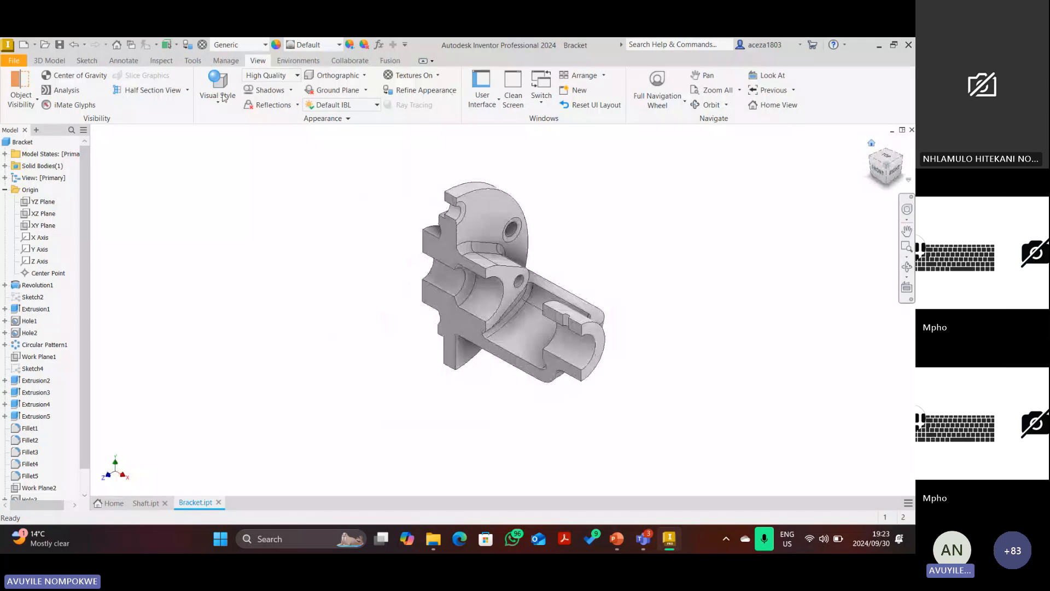
pyautogui.click(187, 92)
pyautogui.click(168, 182)
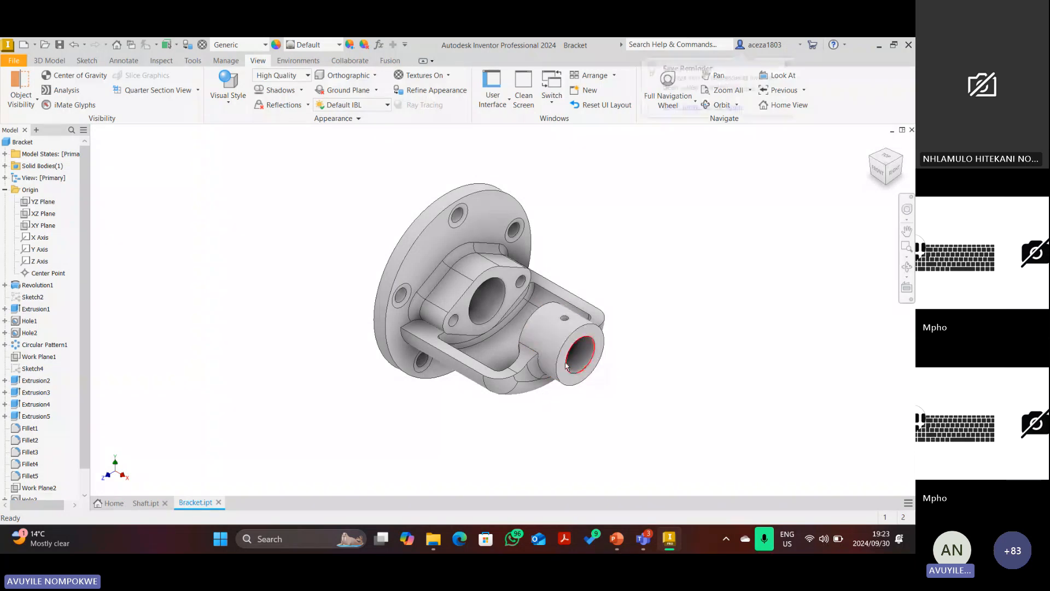
pyautogui.click(895, 171)
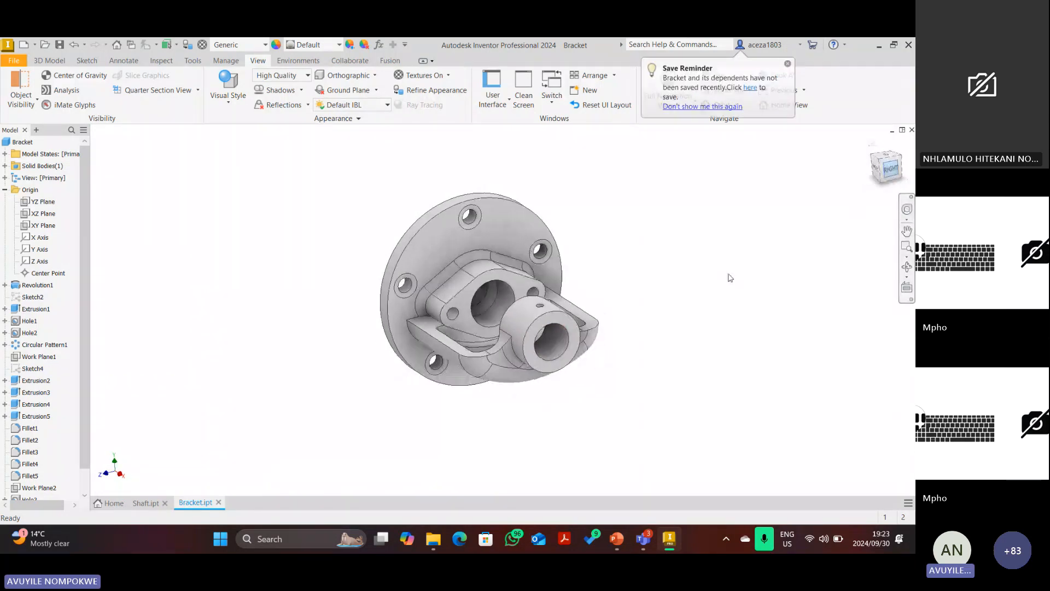
pyautogui.click(887, 171)
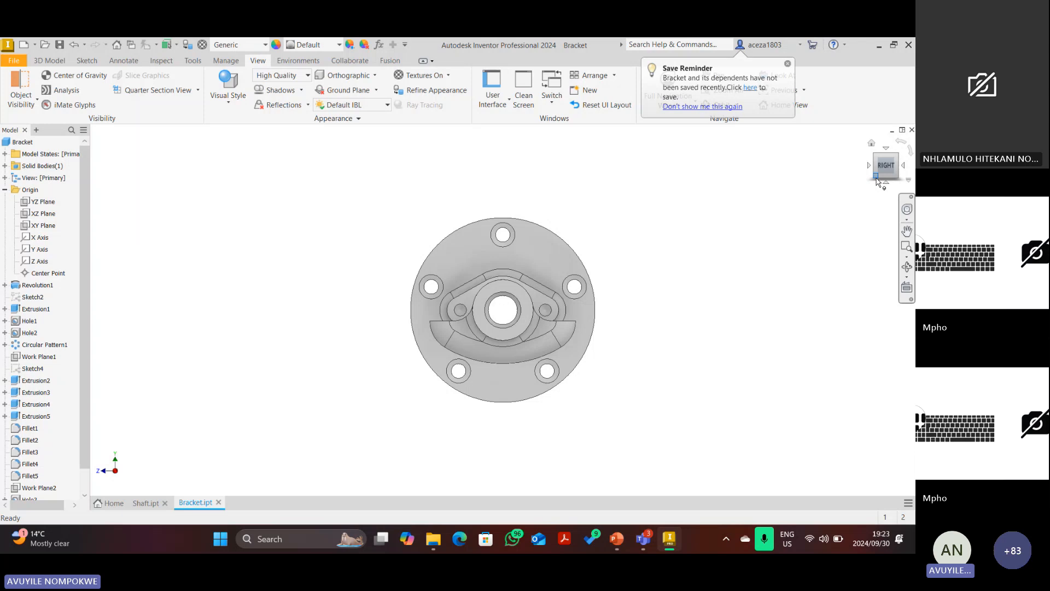
pyautogui.click(876, 176)
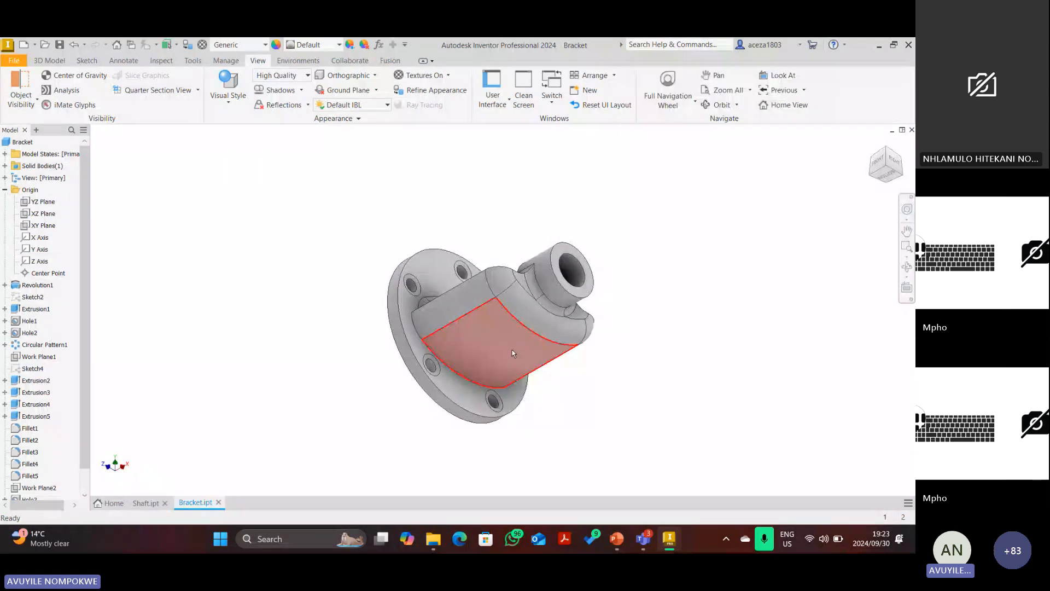
pyautogui.rightClick(30, 371)
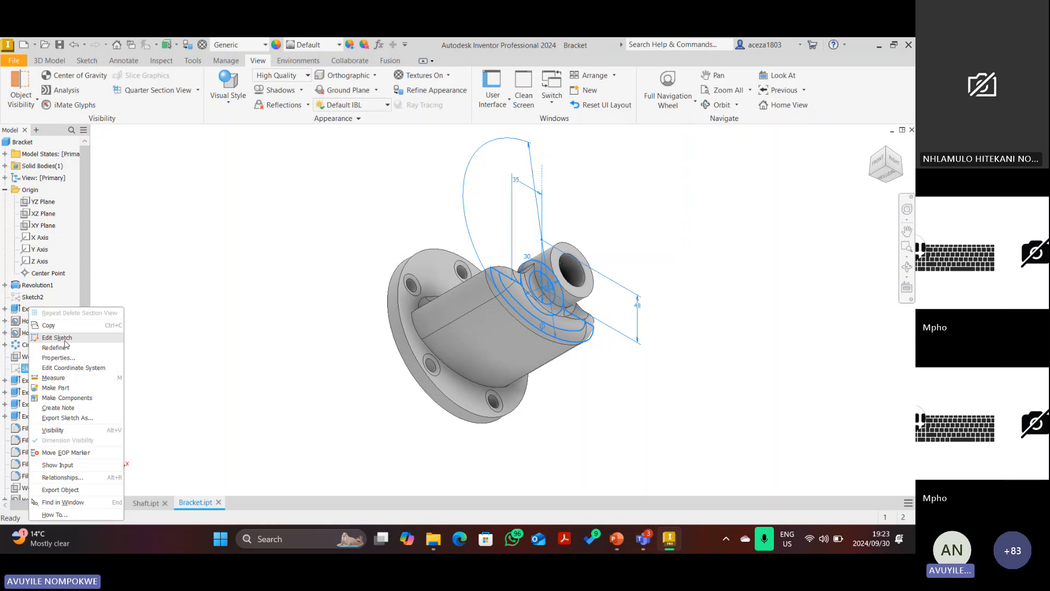
pyautogui.click(63, 337)
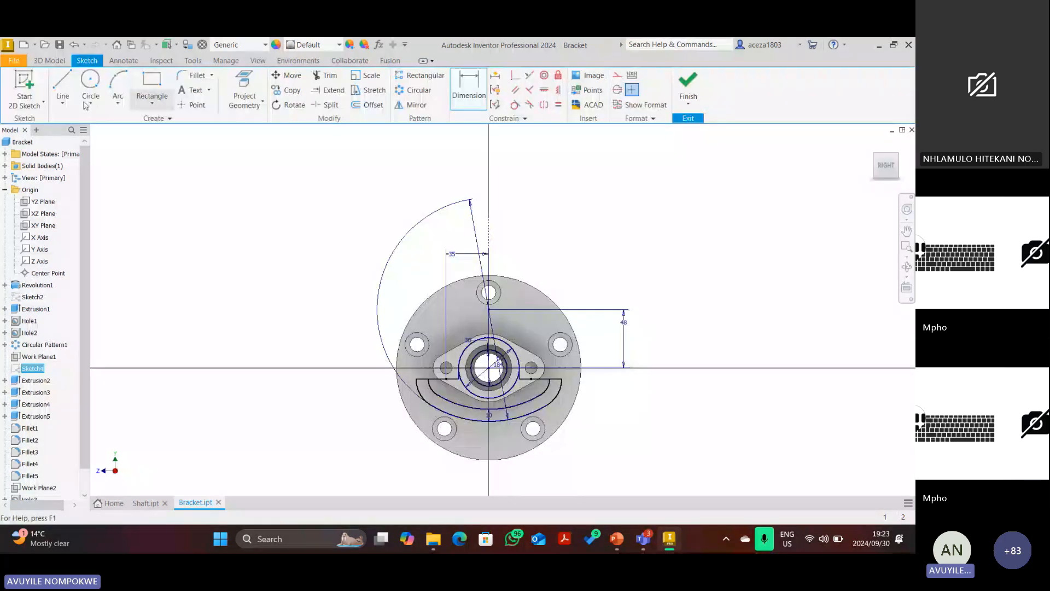
pyautogui.click(89, 93)
pyautogui.scroll(5, 490, 420)
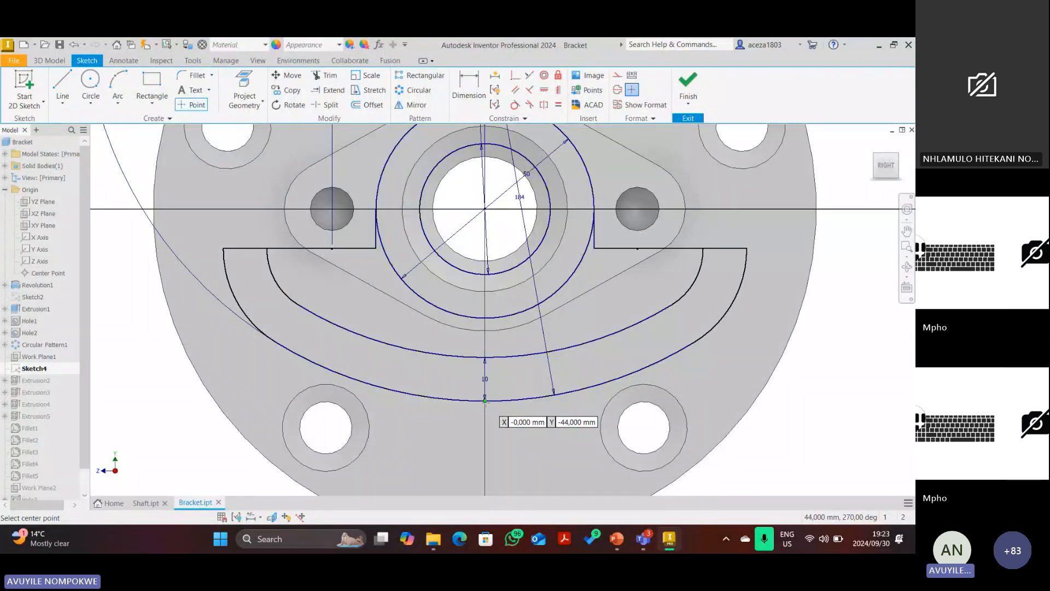
pyautogui.click(688, 83)
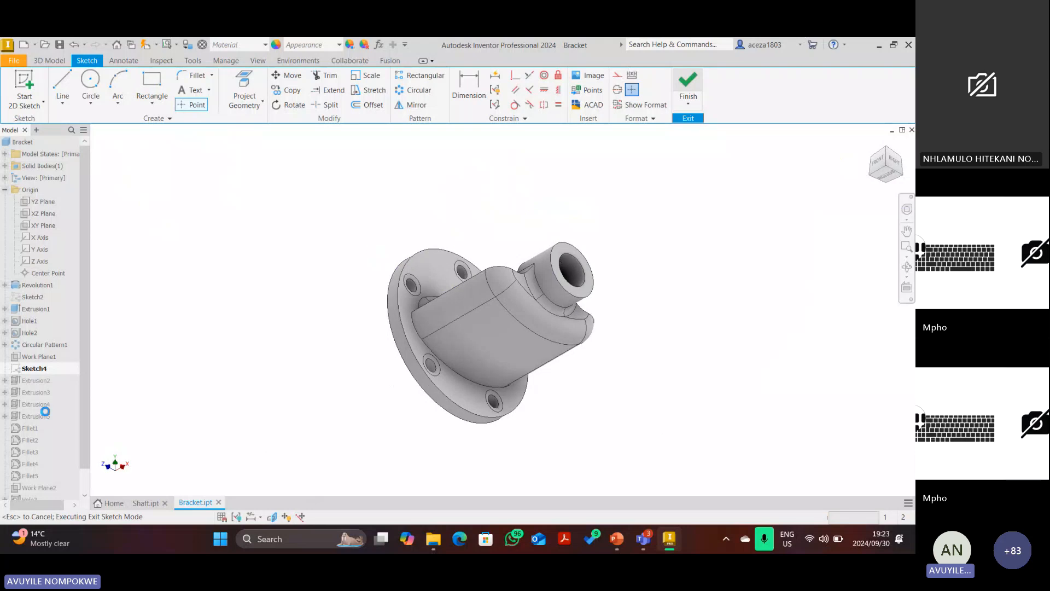
pyautogui.rightClick(34, 369)
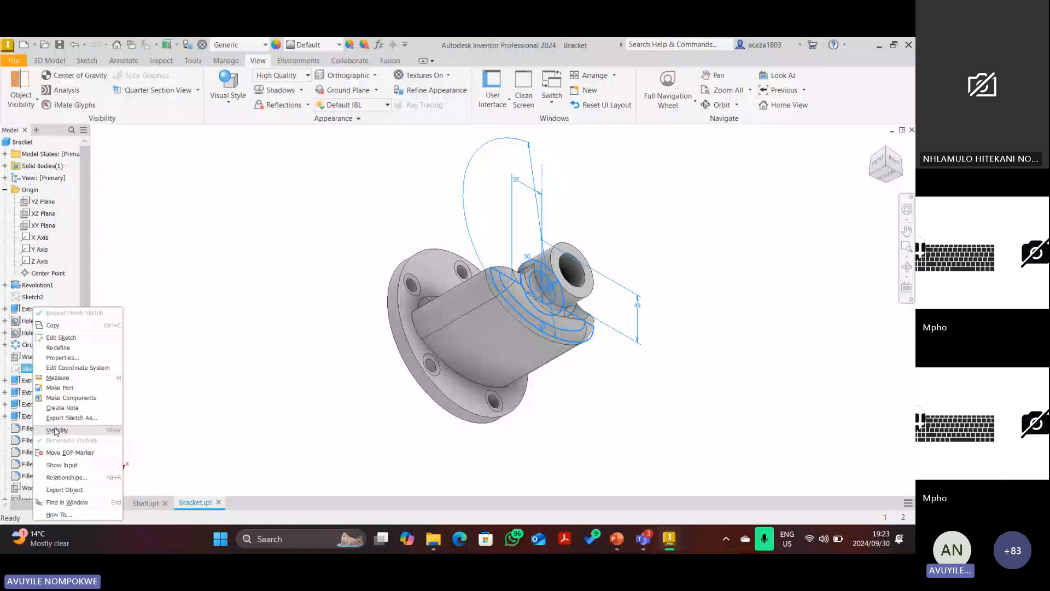
# With Sketch4 shown, add a Tangent to Surface through Point work plane, then hide Sketch4.
pyautogui.click(57, 431)
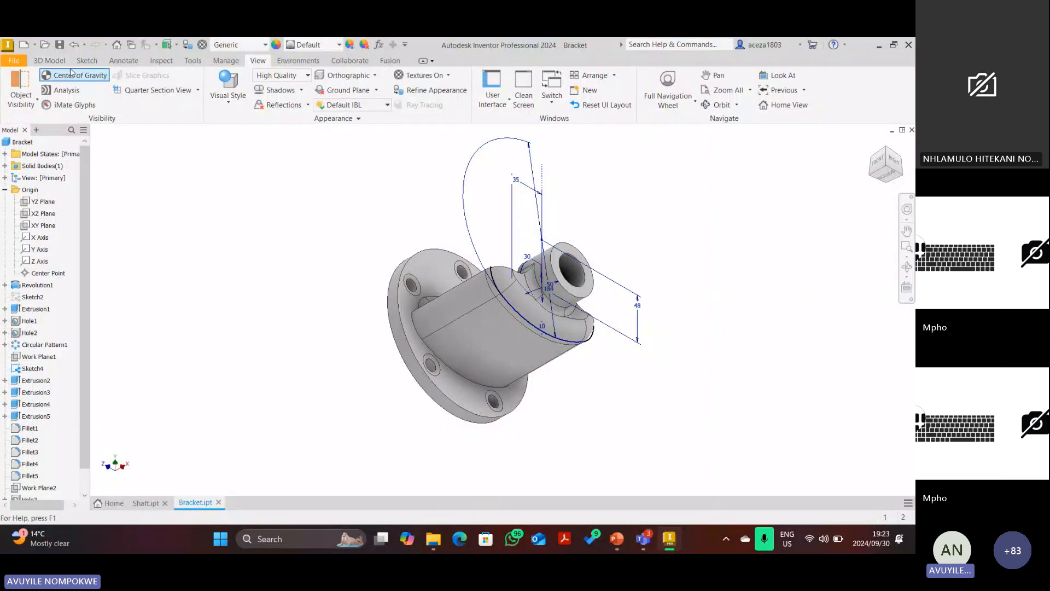
pyautogui.click(51, 61)
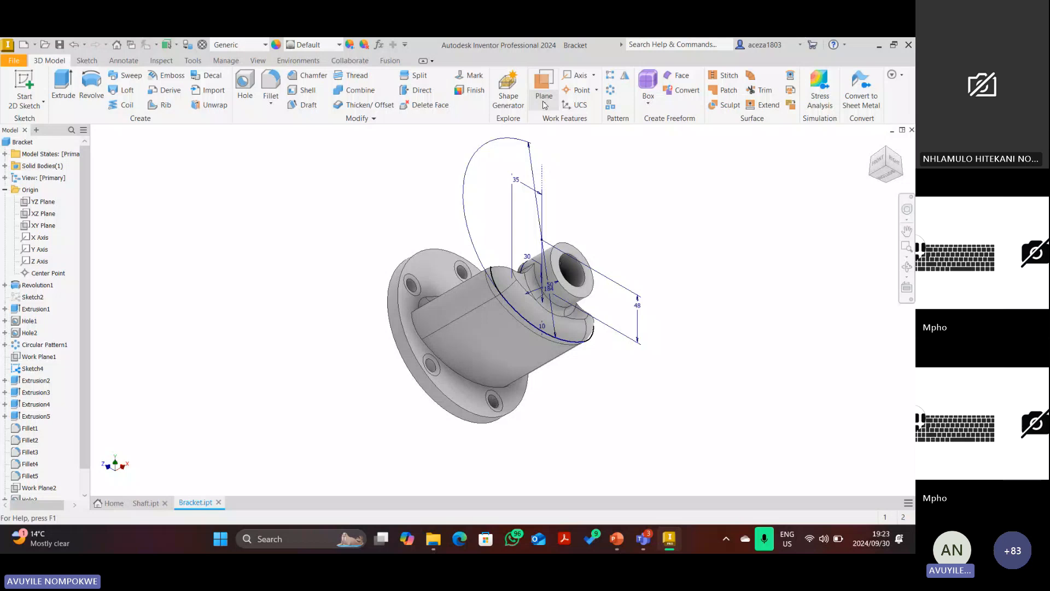
pyautogui.click(545, 105)
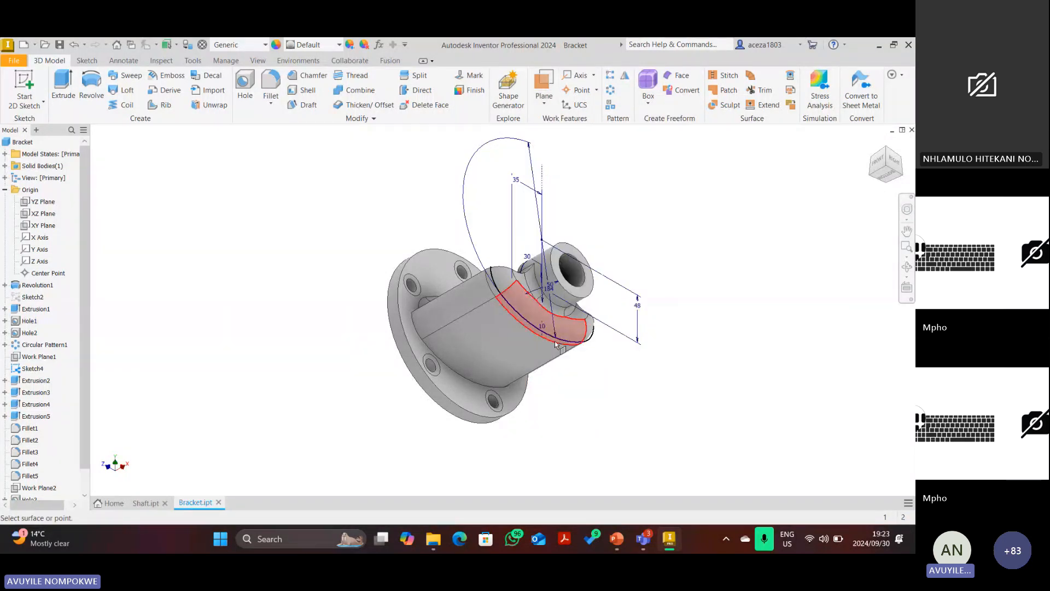
pyautogui.scroll(5, 556, 344)
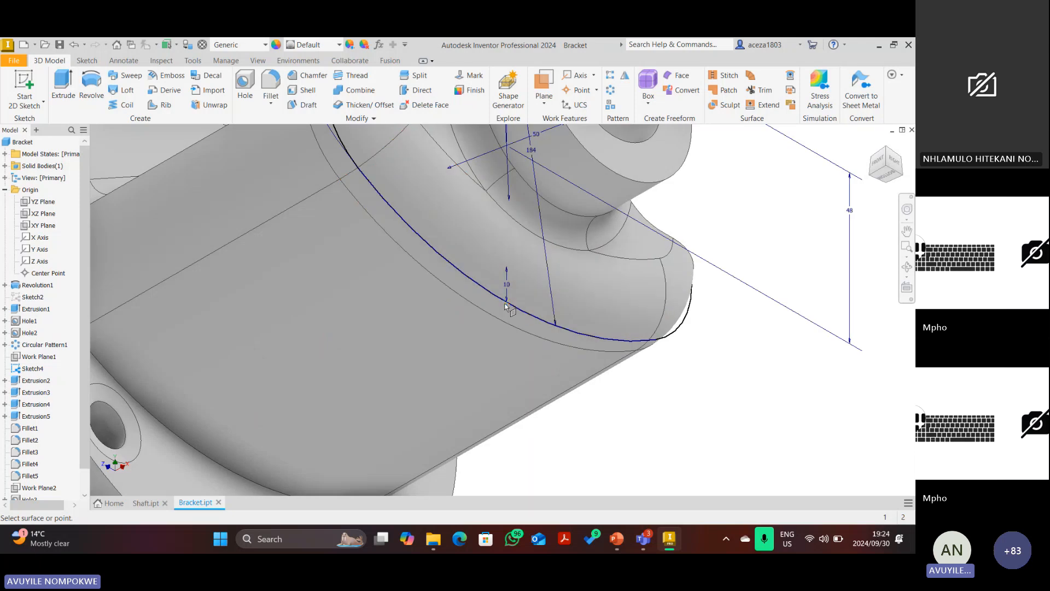
pyautogui.scroll(-5, 505, 304)
pyautogui.scroll(7, 504, 291)
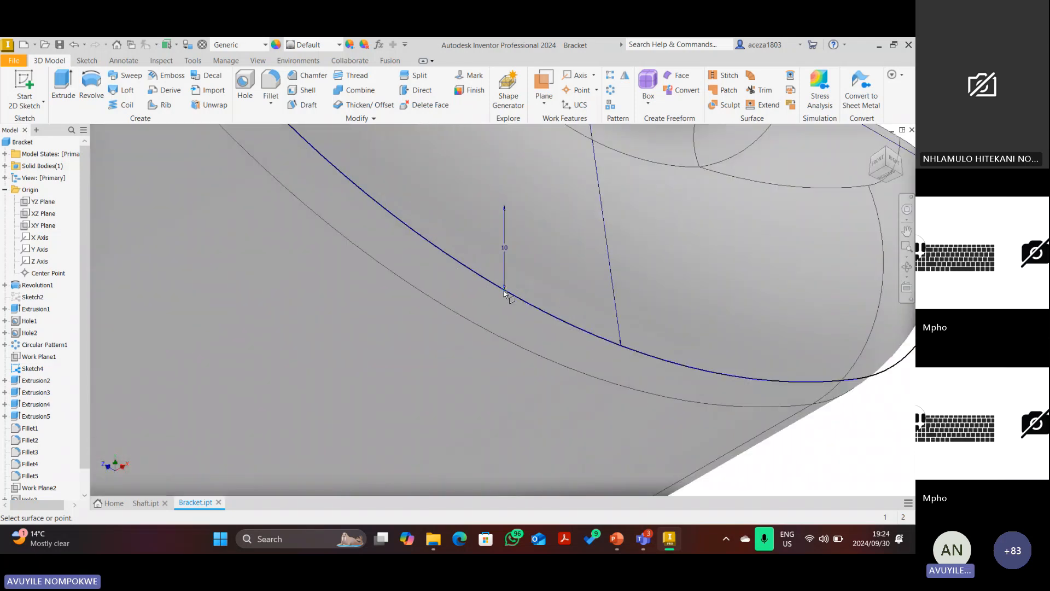
pyautogui.scroll(-6, 505, 295)
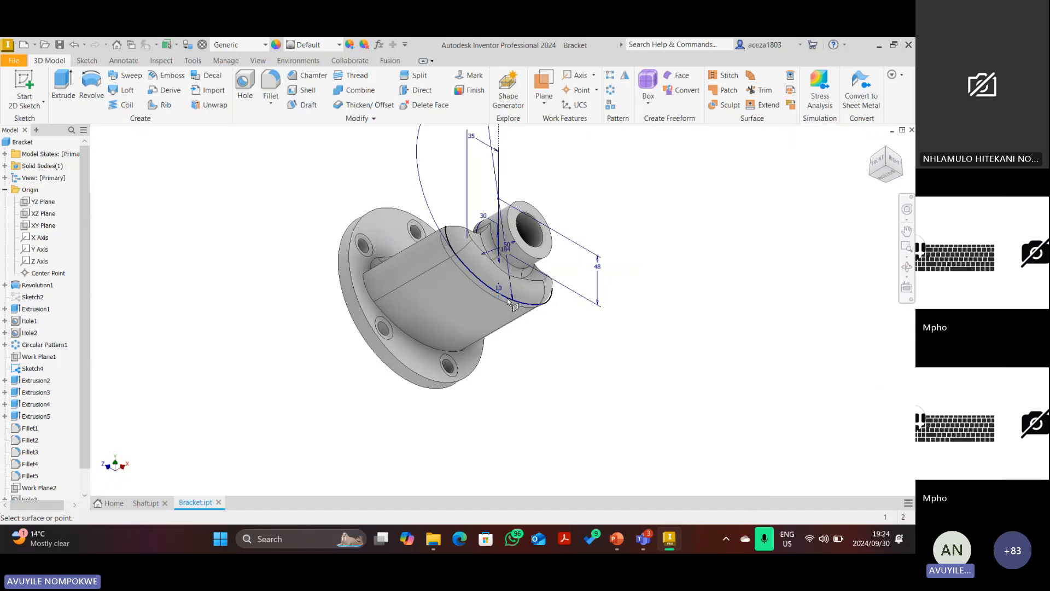
pyautogui.scroll(3, 509, 301)
pyautogui.scroll(-5, 488, 302)
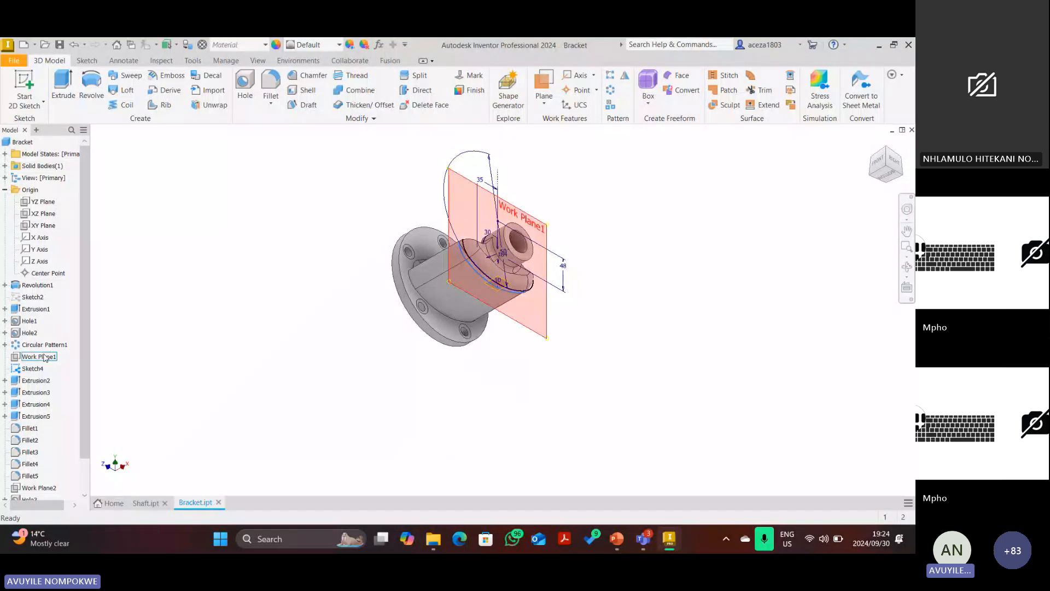
pyautogui.rightClick(32, 374)
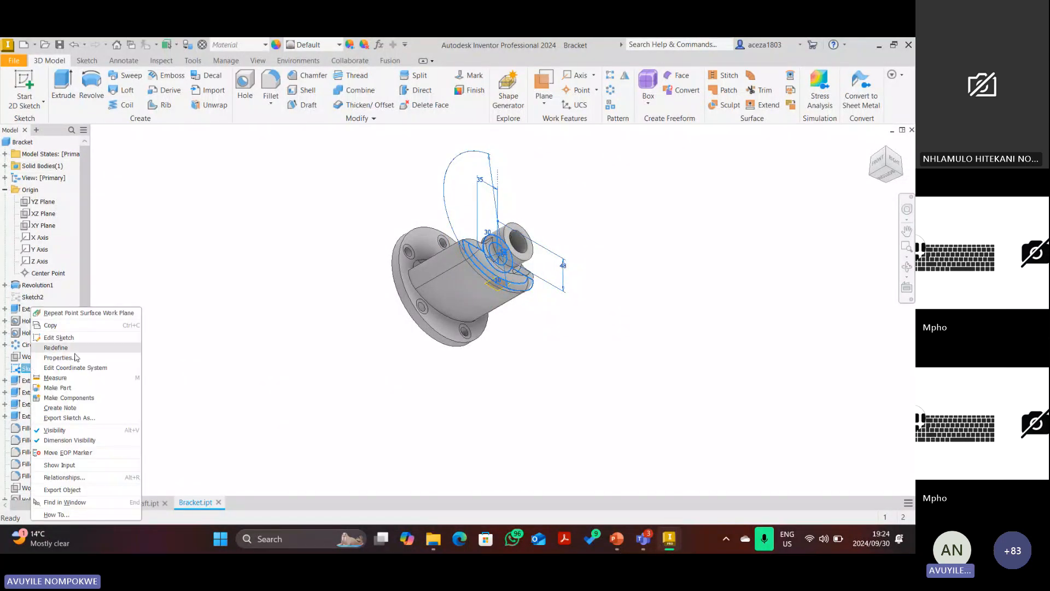
pyautogui.click(44, 432)
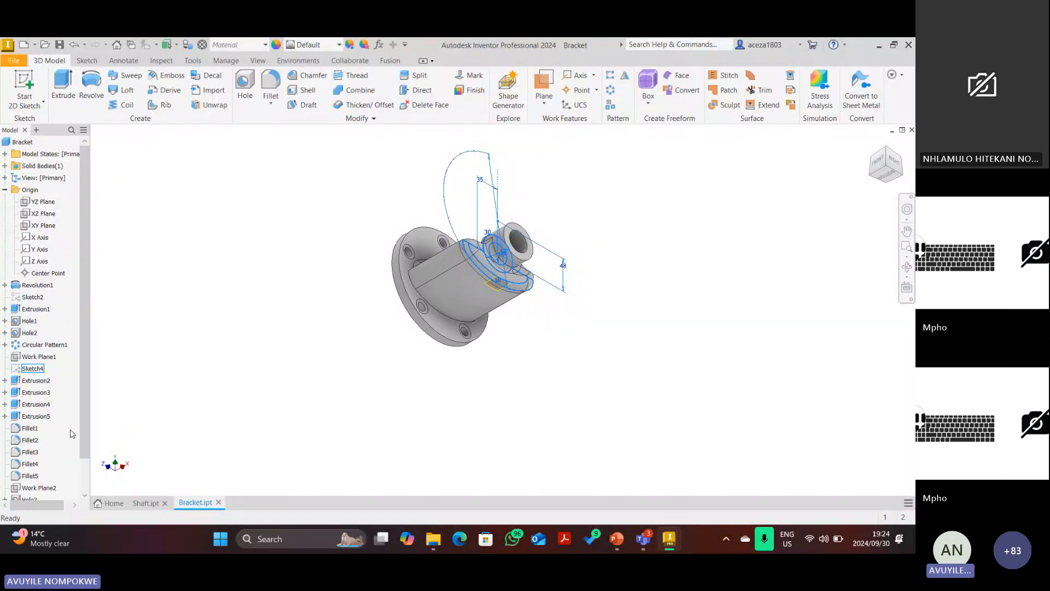
# Sketch a point on the tangent work plane, dimension it 54 mm from the flange edge, and finish.
pyautogui.click(21, 86)
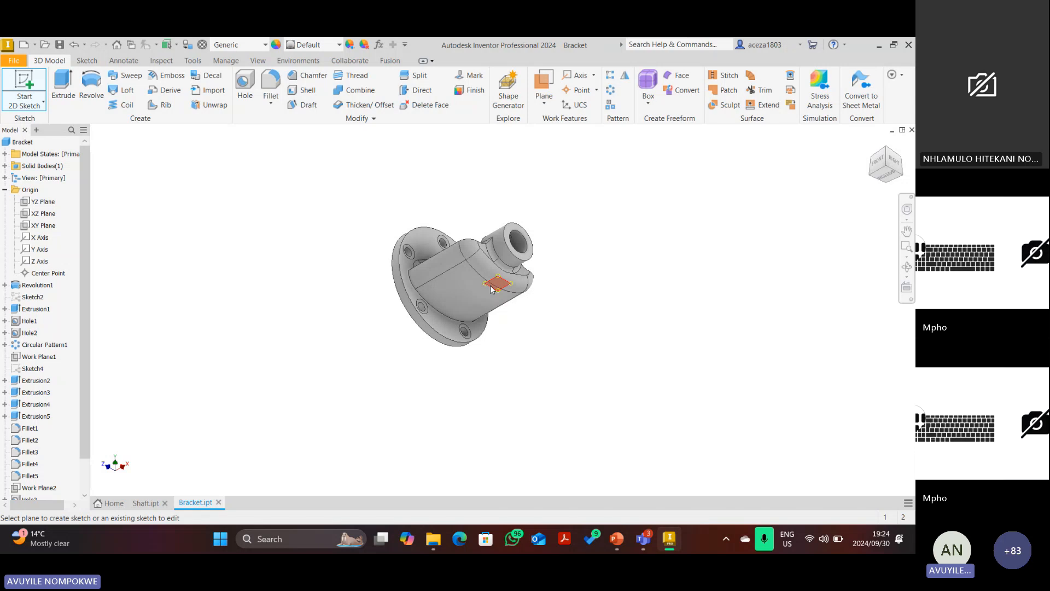
pyautogui.click(491, 286)
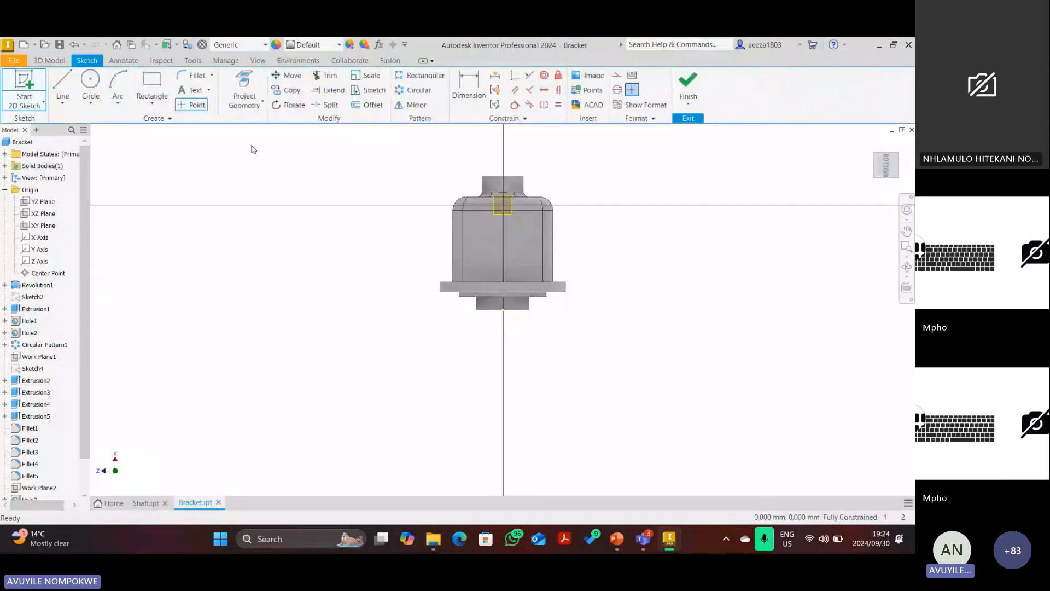
pyautogui.click(192, 105)
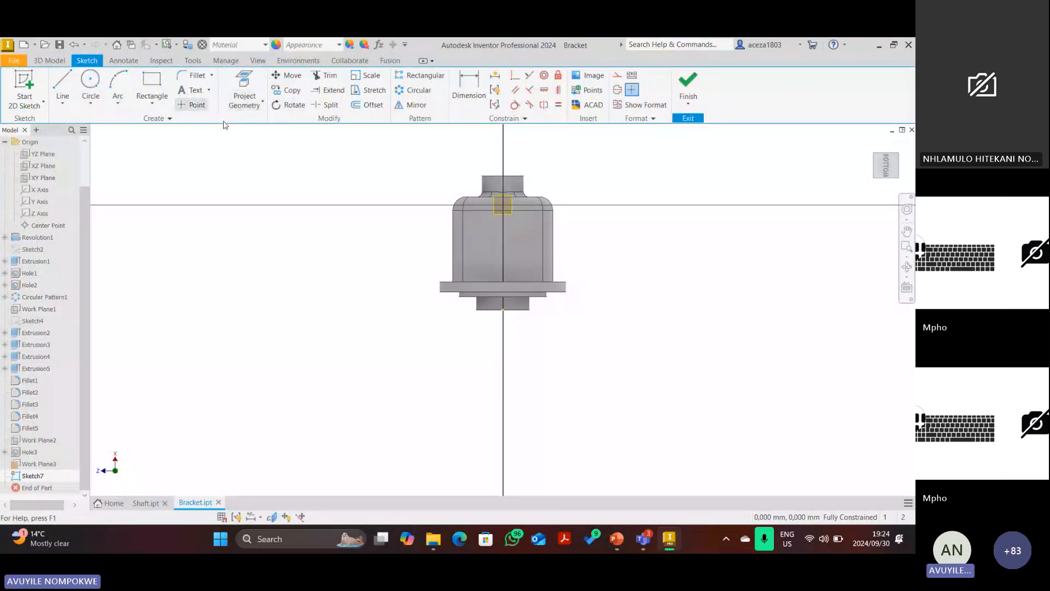
pyautogui.click(501, 238)
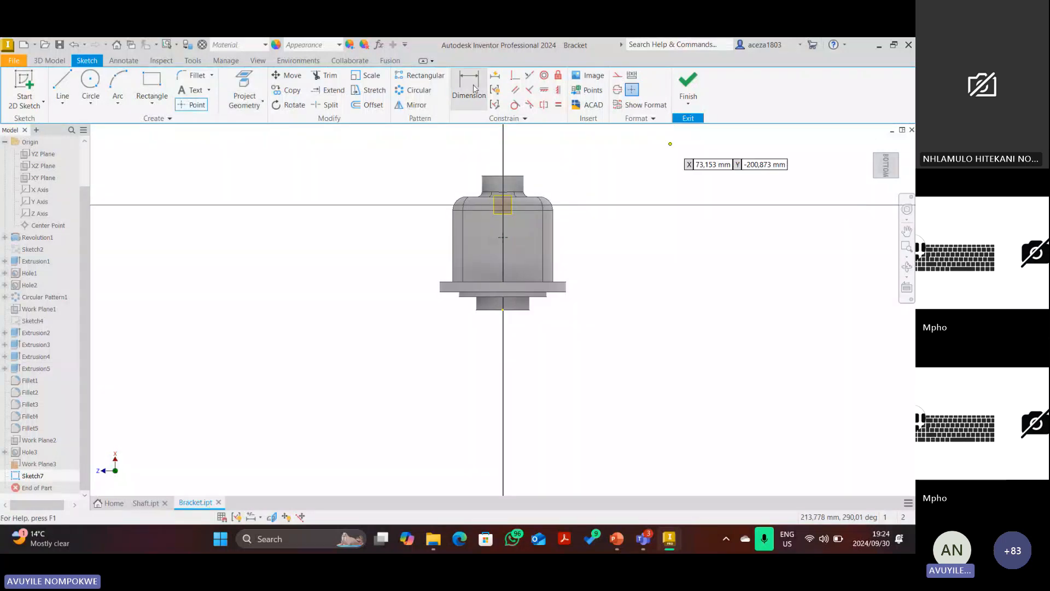
pyautogui.click(474, 88)
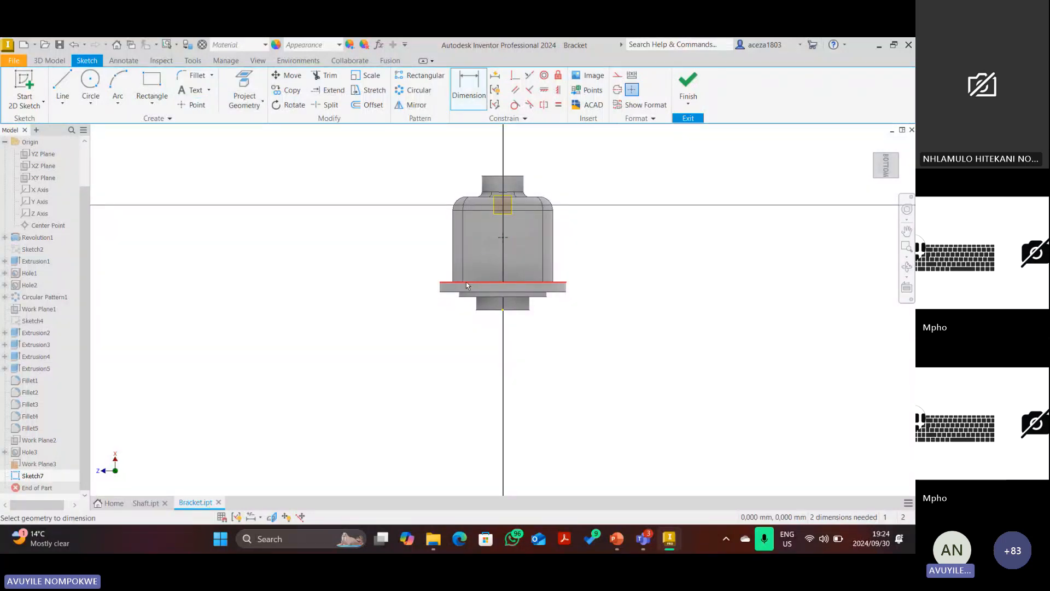
pyautogui.click(466, 282)
pyautogui.click(503, 237)
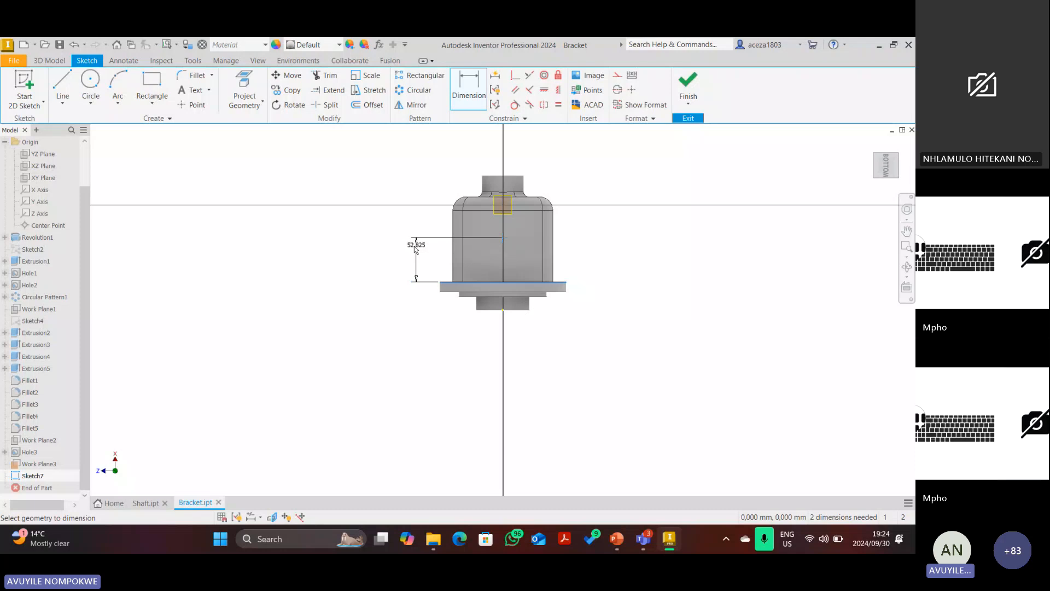
pyautogui.click(414, 247)
pyautogui.write('54')
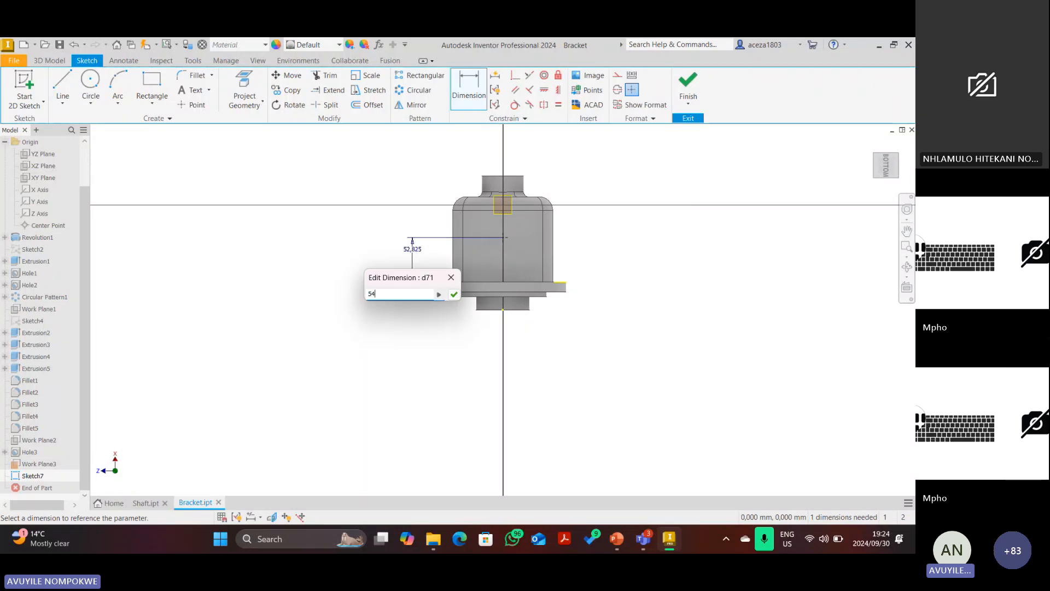
pyautogui.press('Return')
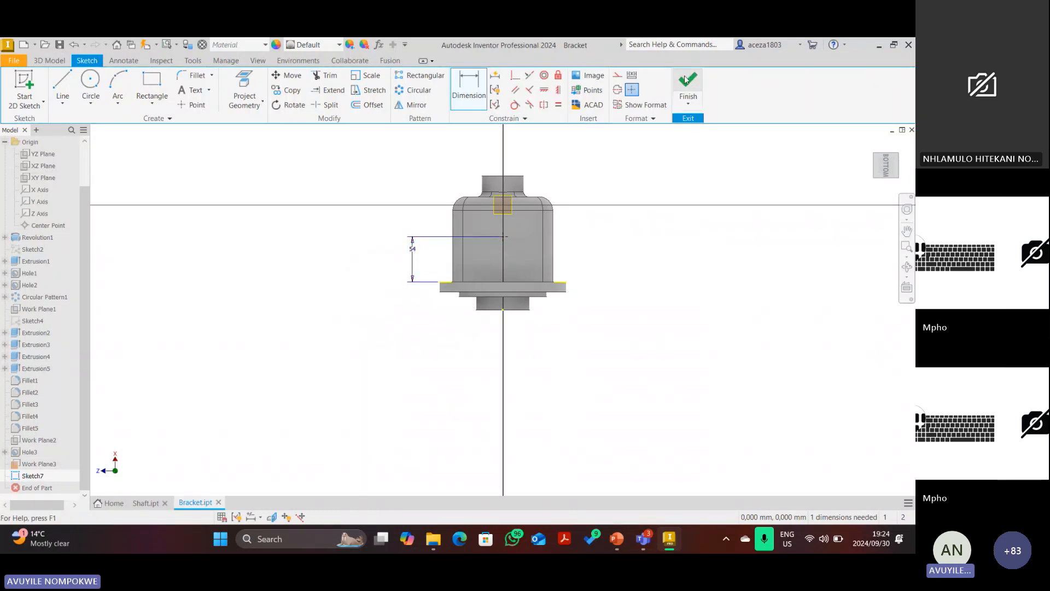
pyautogui.click(685, 80)
# Hide Work Plane3 and start a 12 mm diameter hole at the sketch point.
pyautogui.rightClick(34, 469)
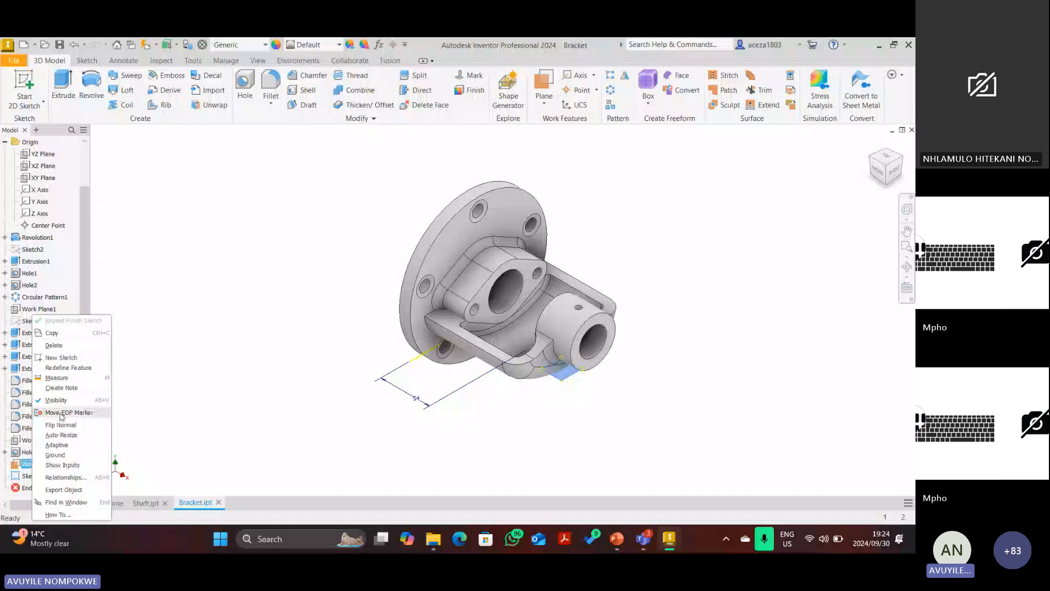
pyautogui.click(59, 400)
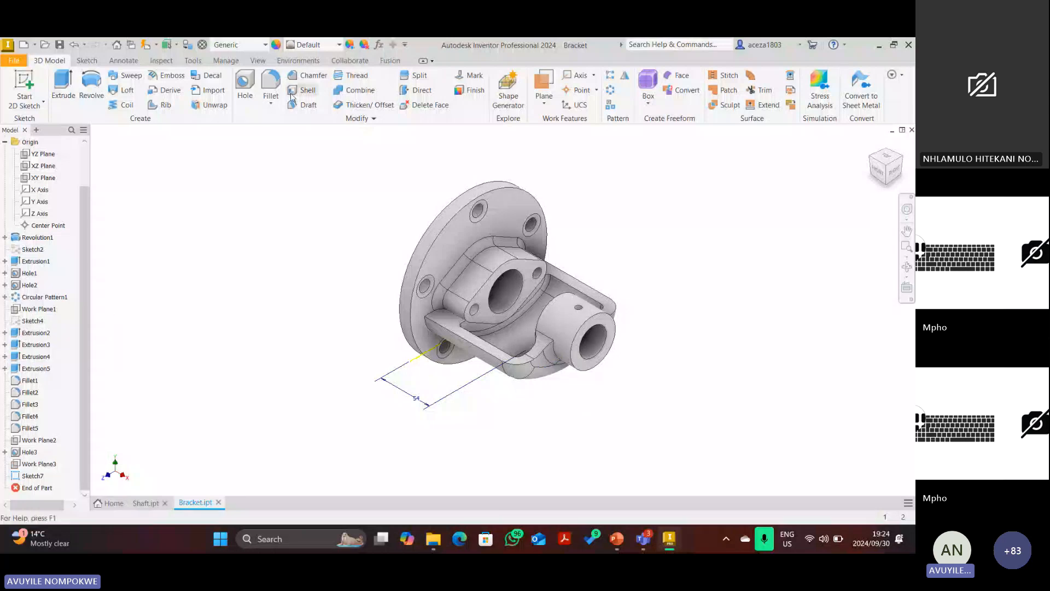
pyautogui.press('h')
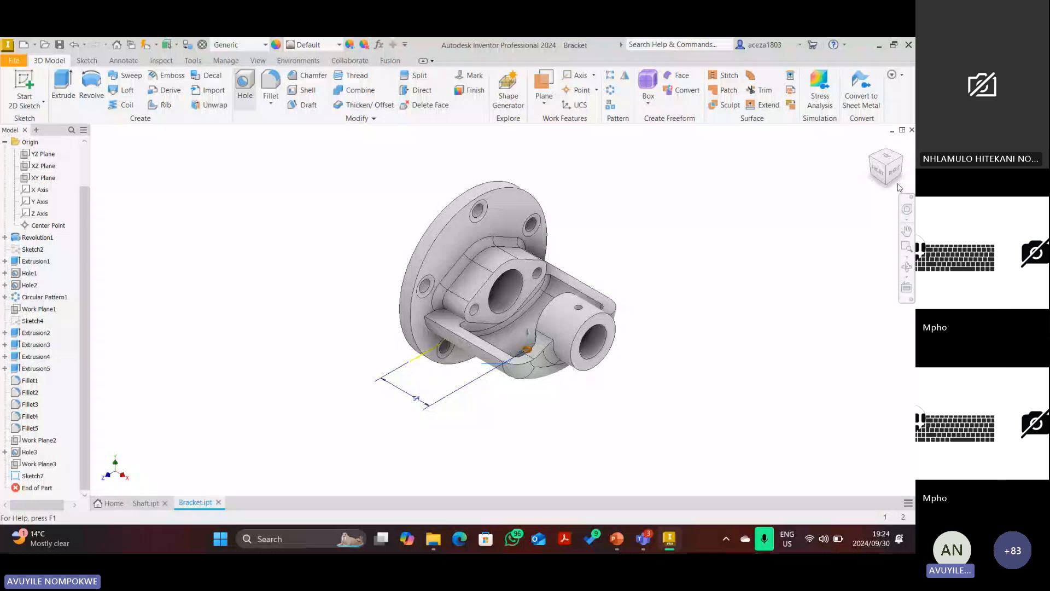
pyautogui.click(887, 184)
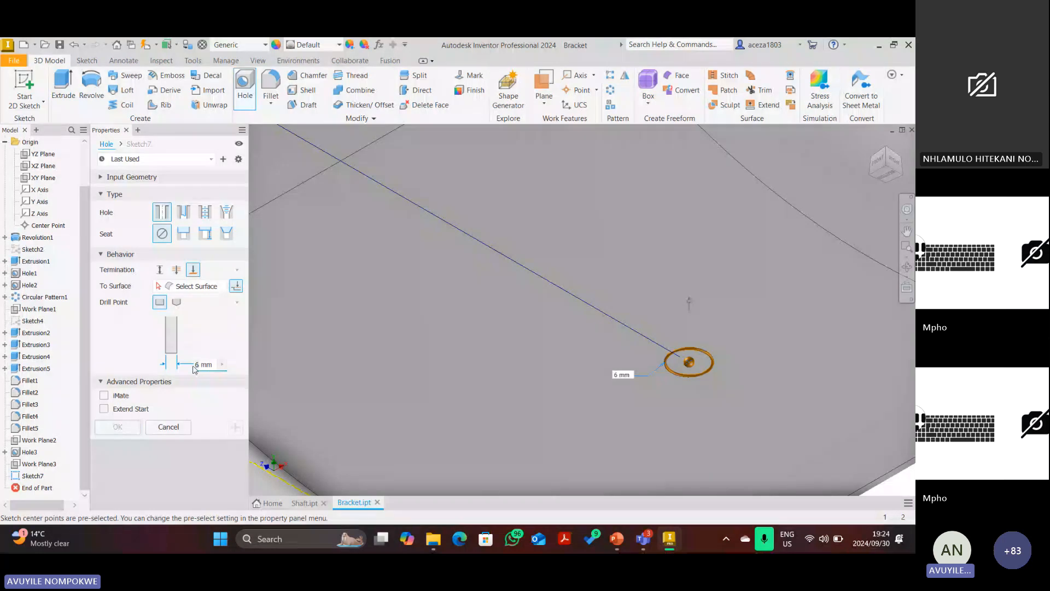
pyautogui.doubleClick(197, 364)
pyautogui.write('12')
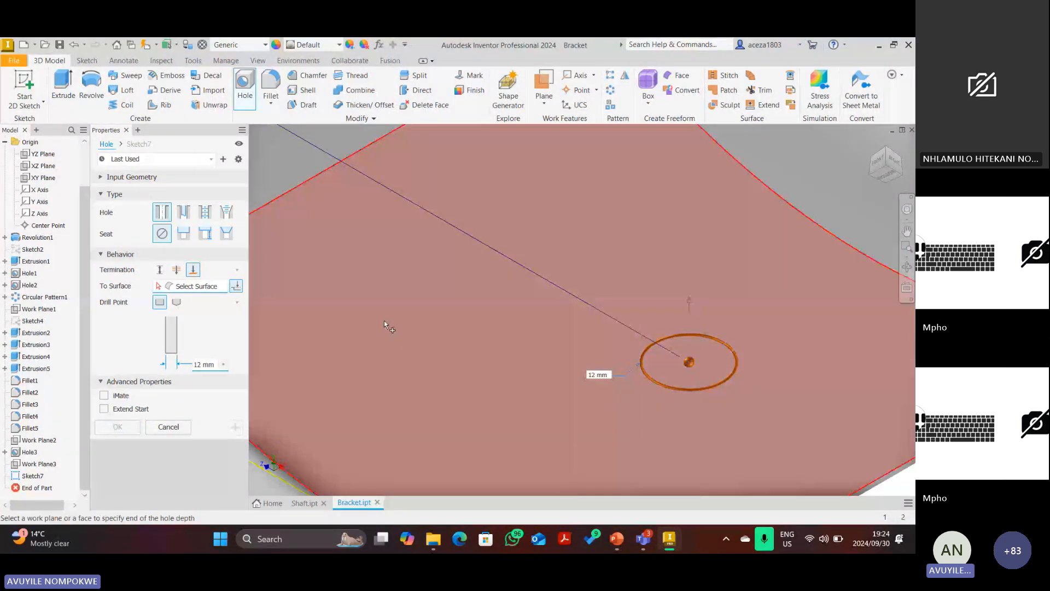
# Terminate the hole at the bracket's curved inner face and create Hole4.
pyautogui.click(884, 152)
pyautogui.click(885, 153)
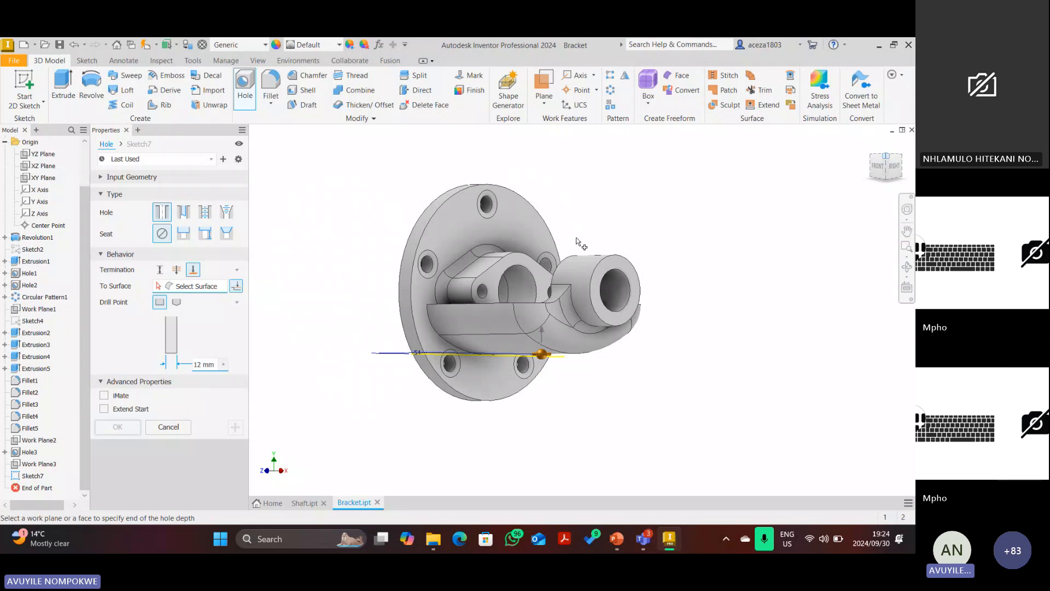
pyautogui.scroll(-3, 597, 331)
pyautogui.click(596, 327)
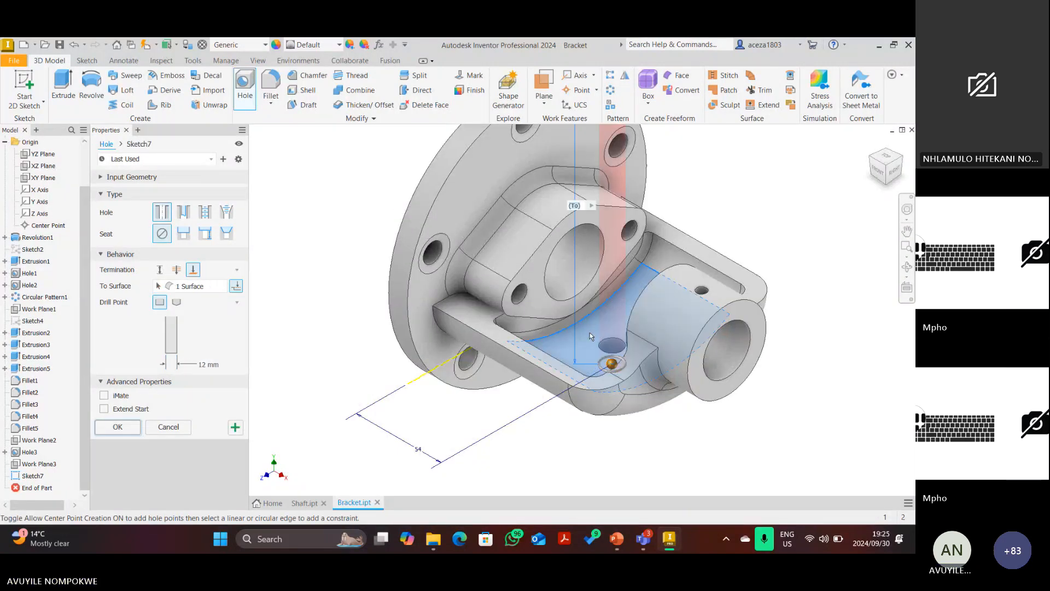
pyautogui.click(119, 426)
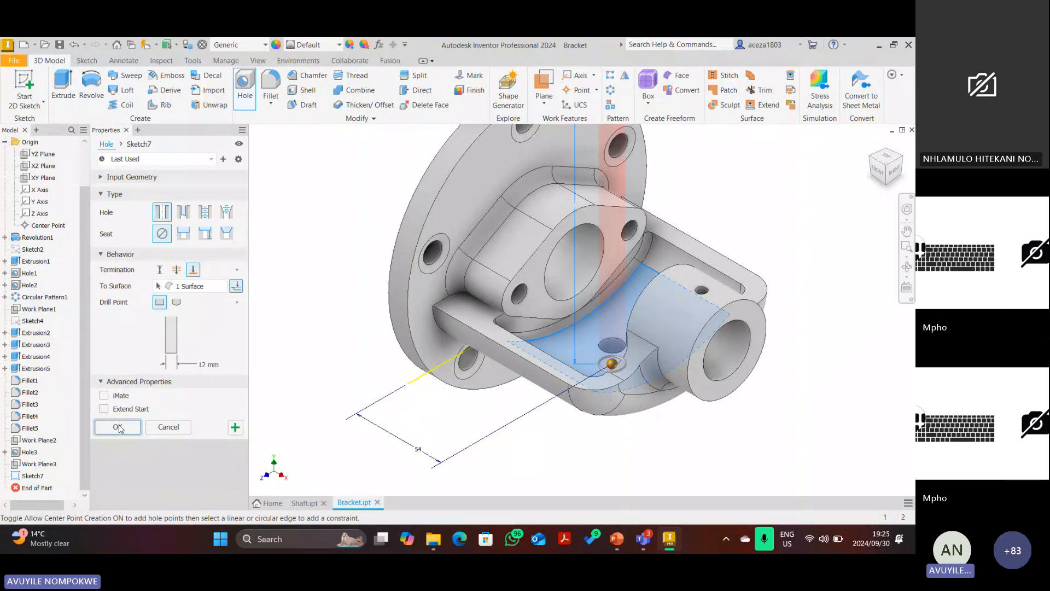
pyautogui.click(890, 161)
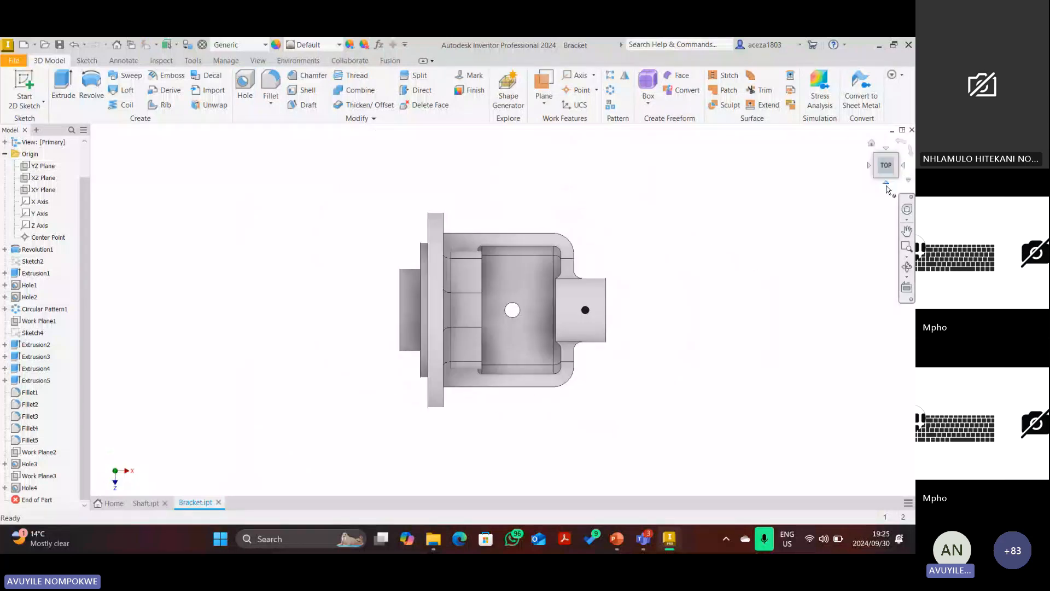
pyautogui.click(886, 184)
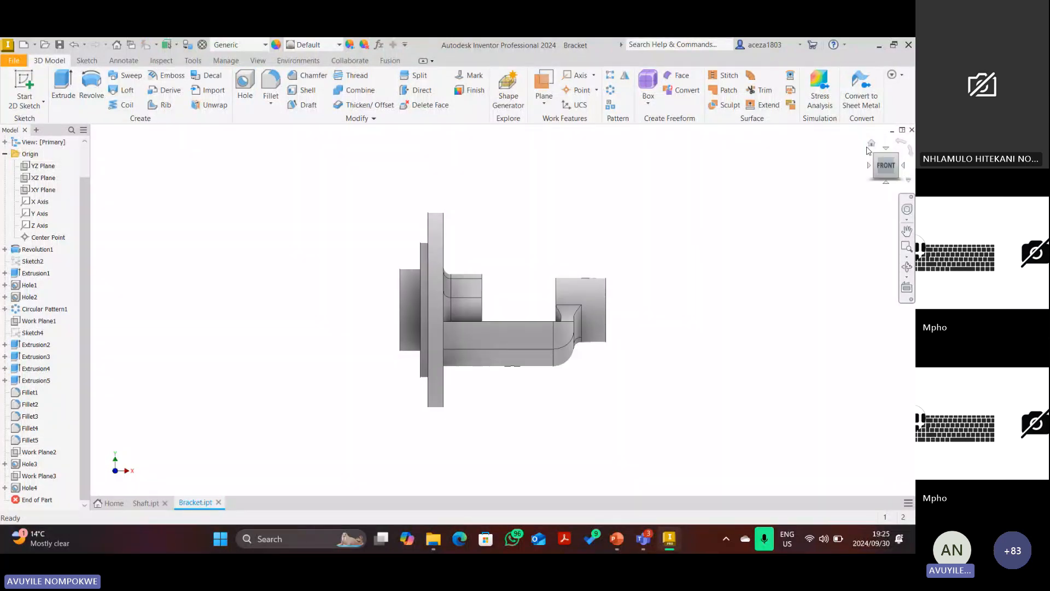
pyautogui.click(871, 143)
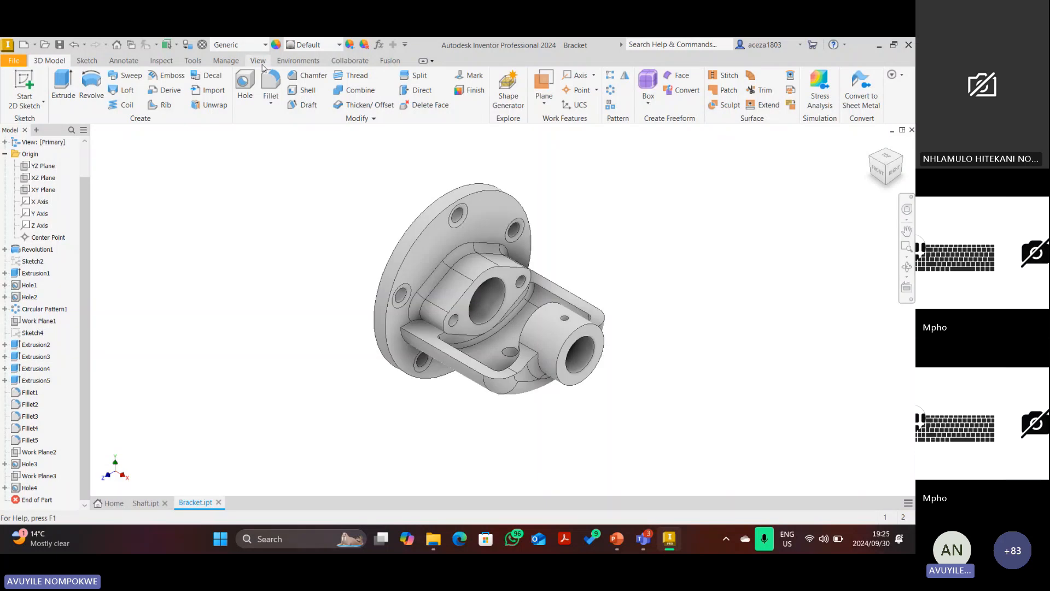
pyautogui.click(257, 60)
pyautogui.click(198, 90)
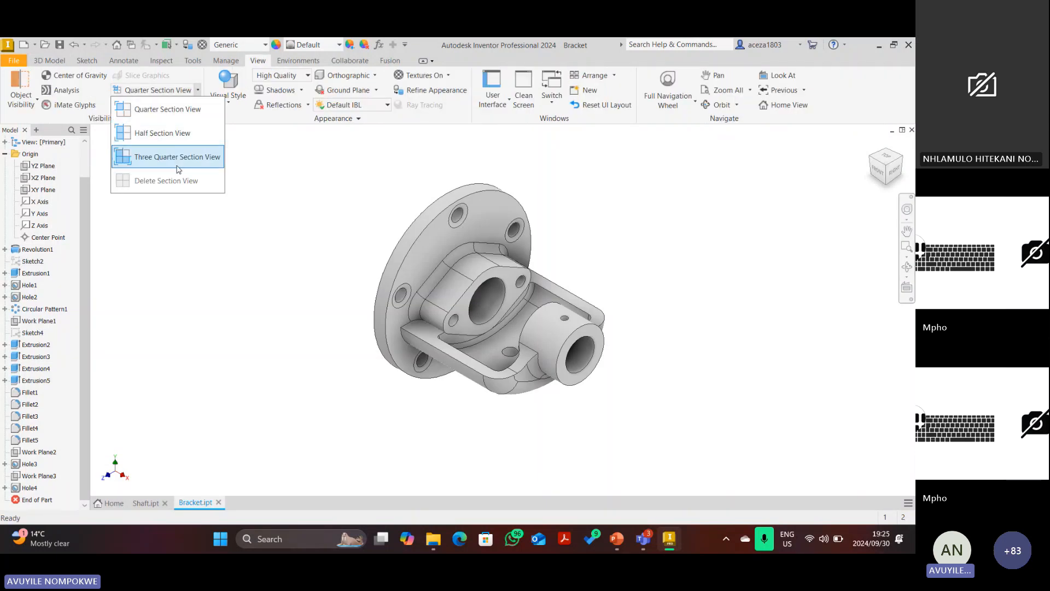
pyautogui.click(165, 131)
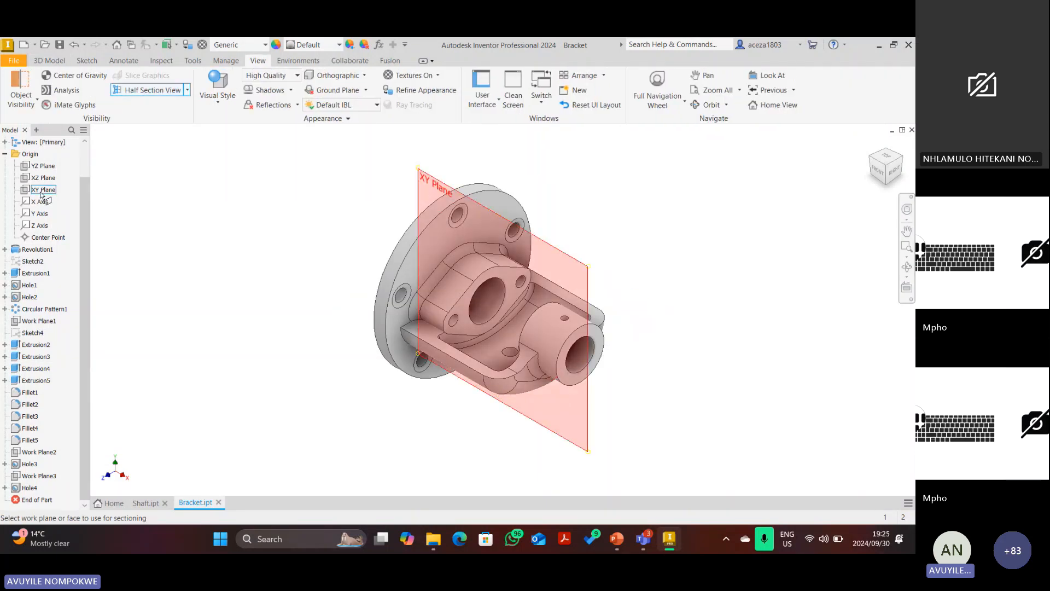
pyautogui.click(43, 190)
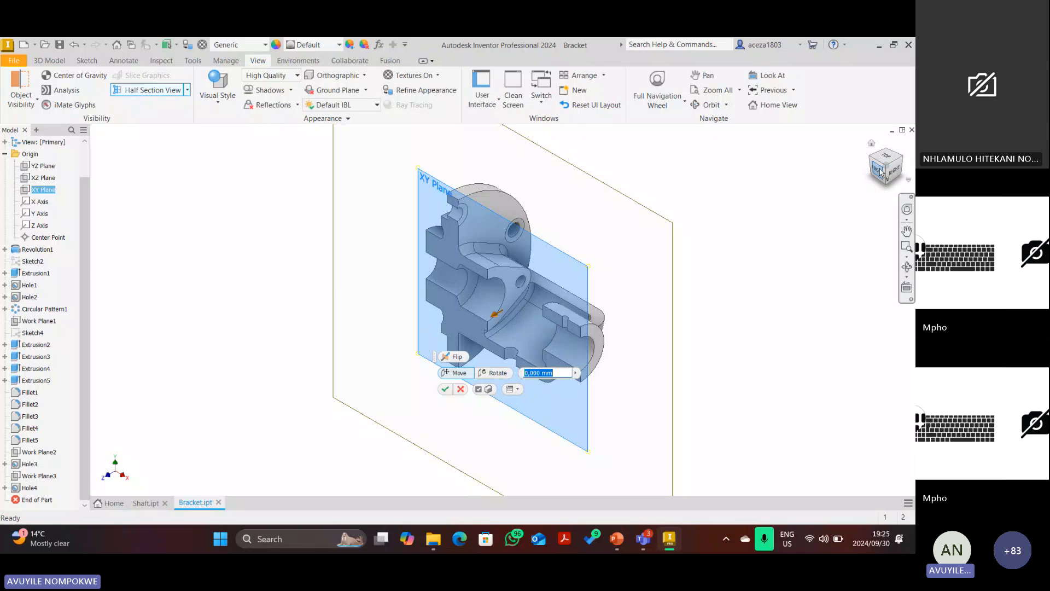
pyautogui.click(881, 173)
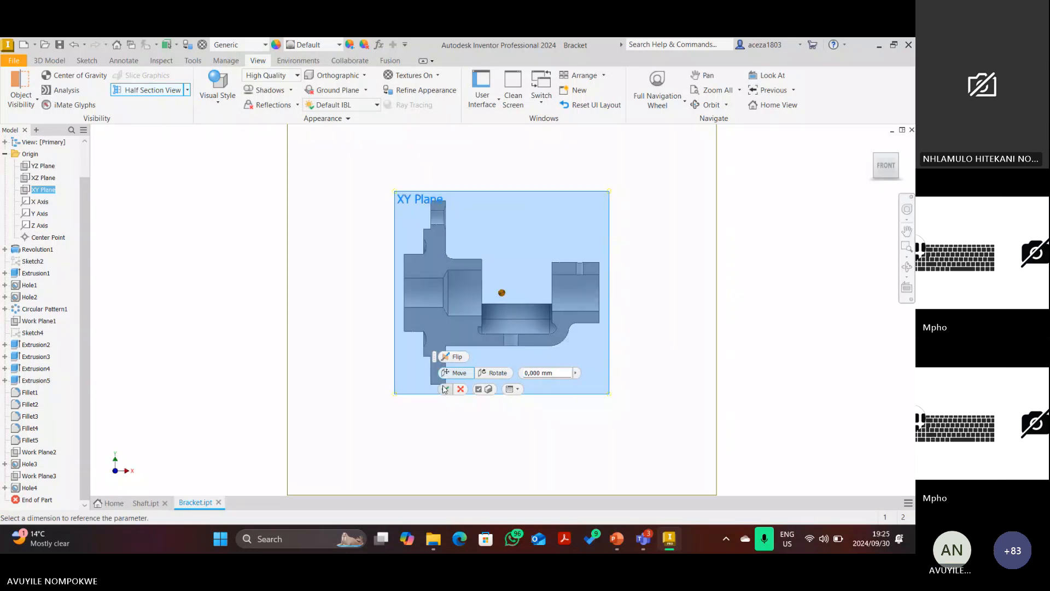
pyautogui.click(445, 389)
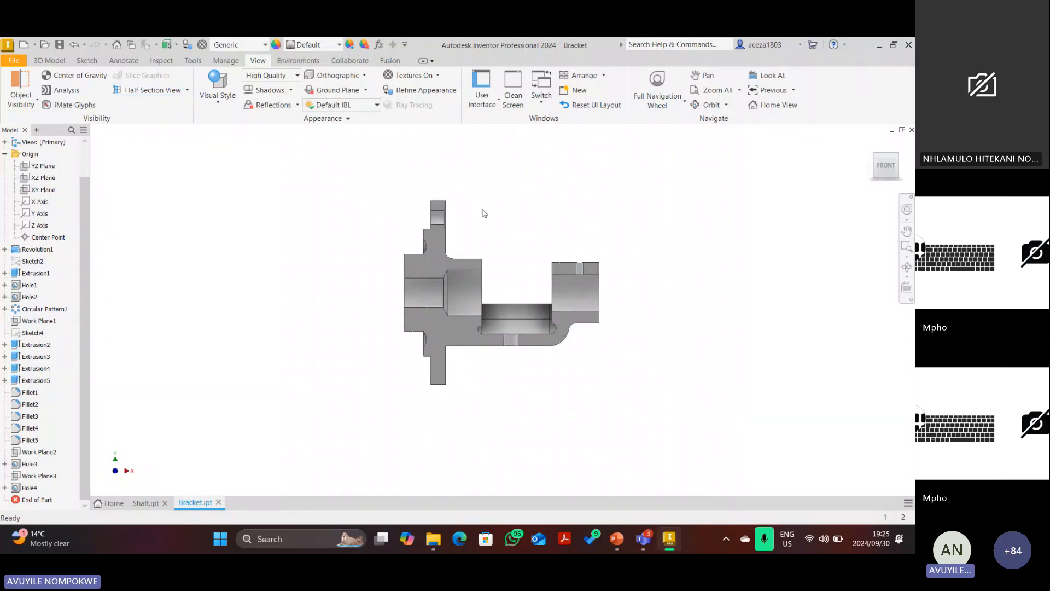
pyautogui.scroll(3, 610, 303)
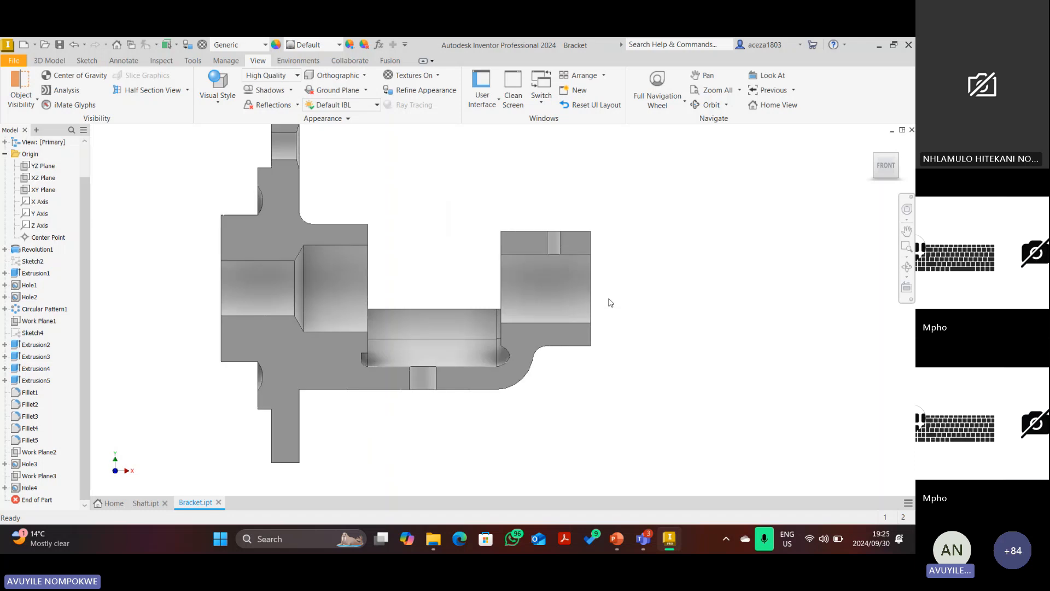
pyautogui.click(234, 158)
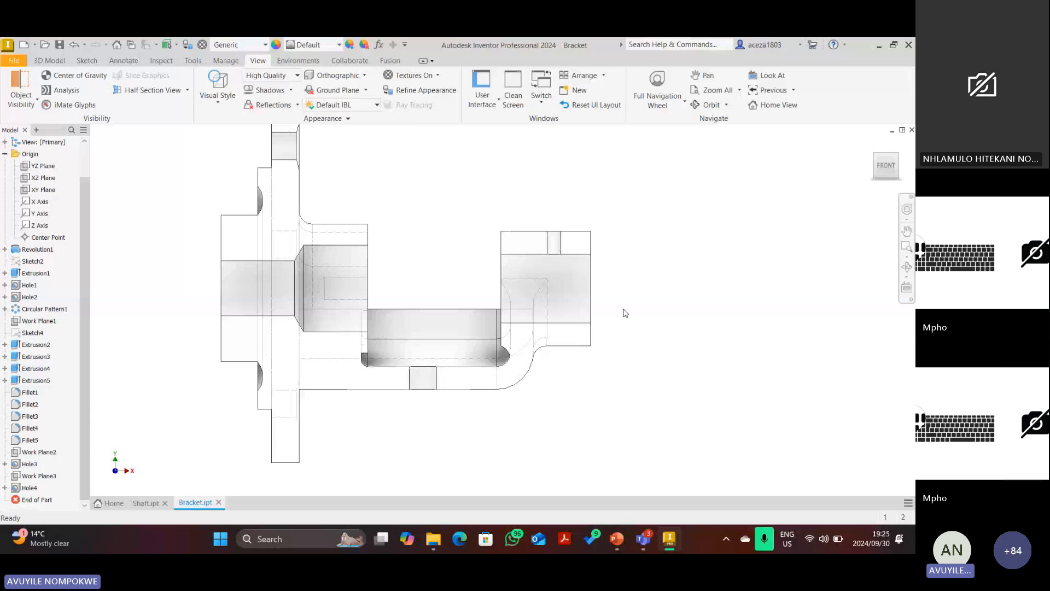
pyautogui.click(217, 91)
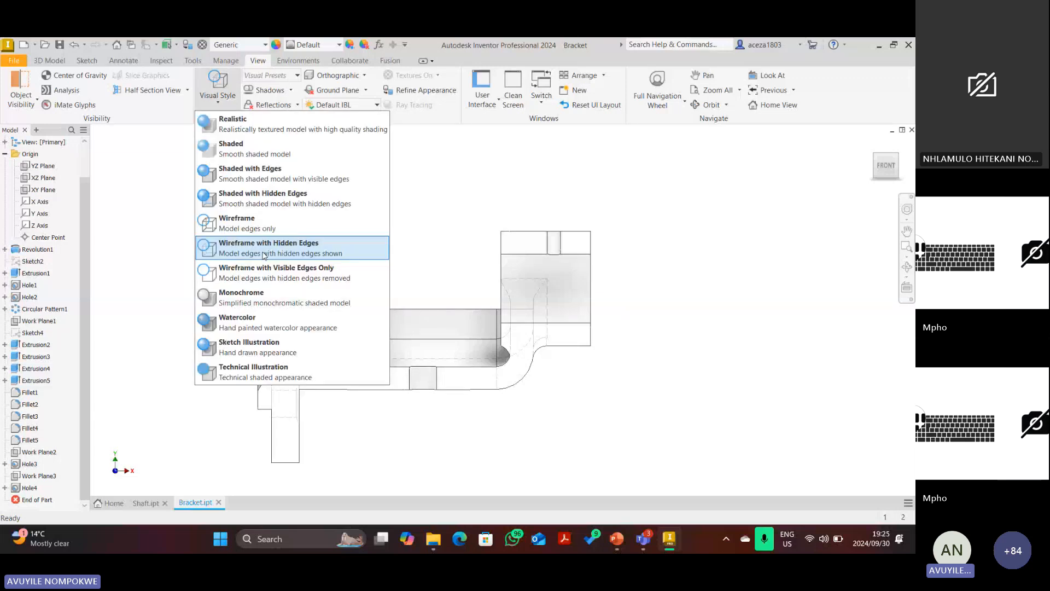
pyautogui.click(264, 255)
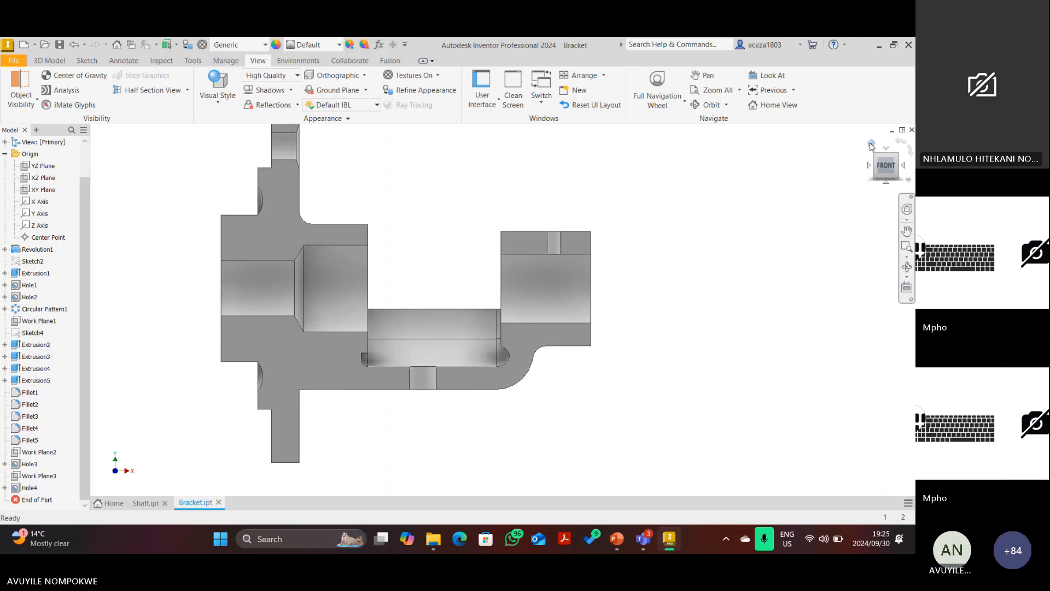
pyautogui.click(871, 144)
pyautogui.click(187, 90)
pyautogui.click(163, 180)
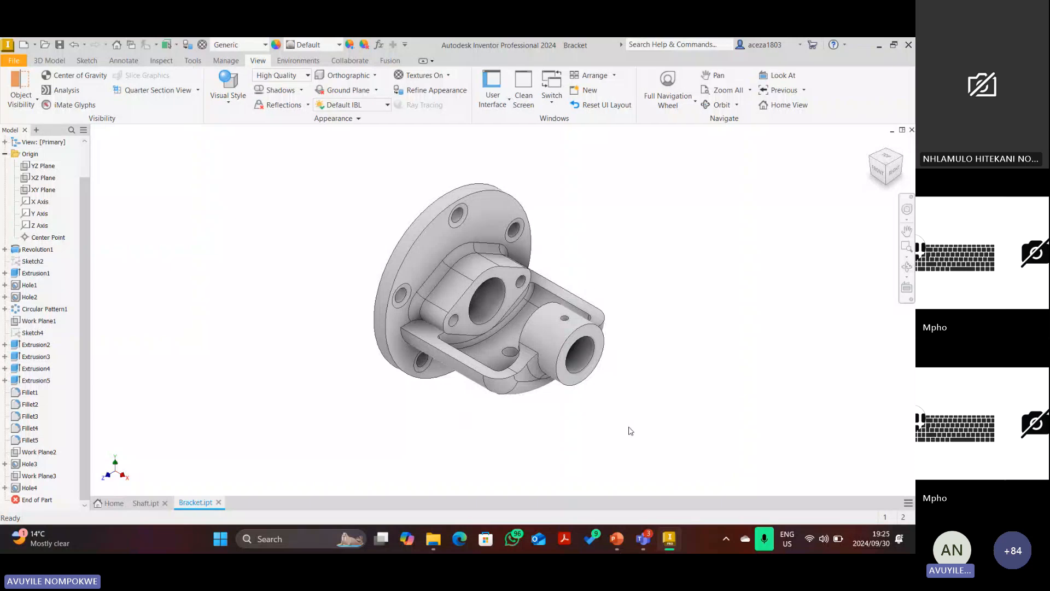
# Check the parts list, then set the bracket material to Iron, Cast and save.
pyautogui.click(617, 540)
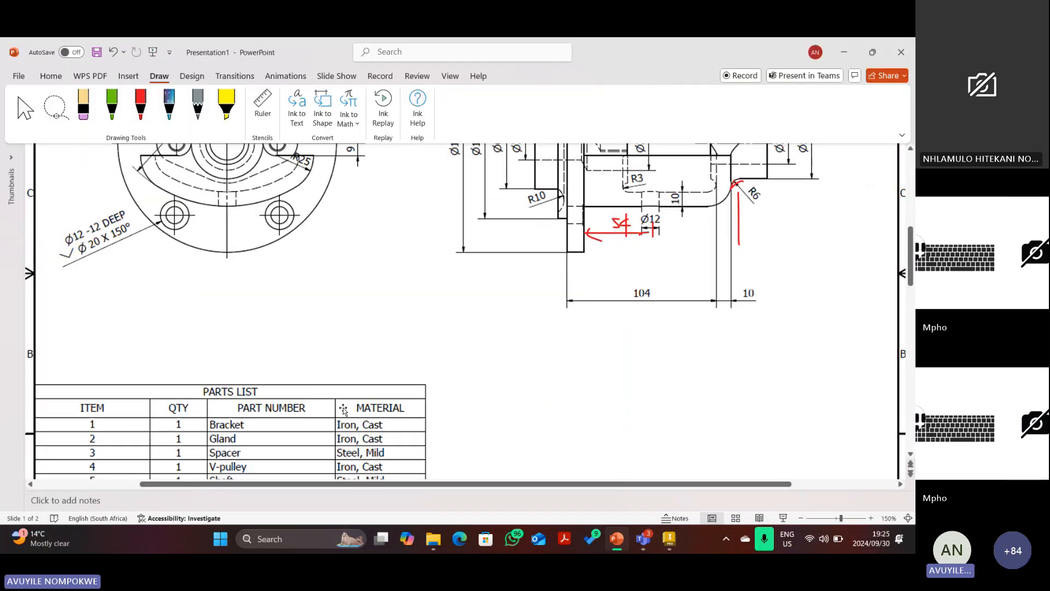
pyautogui.click(669, 538)
pyautogui.click(249, 45)
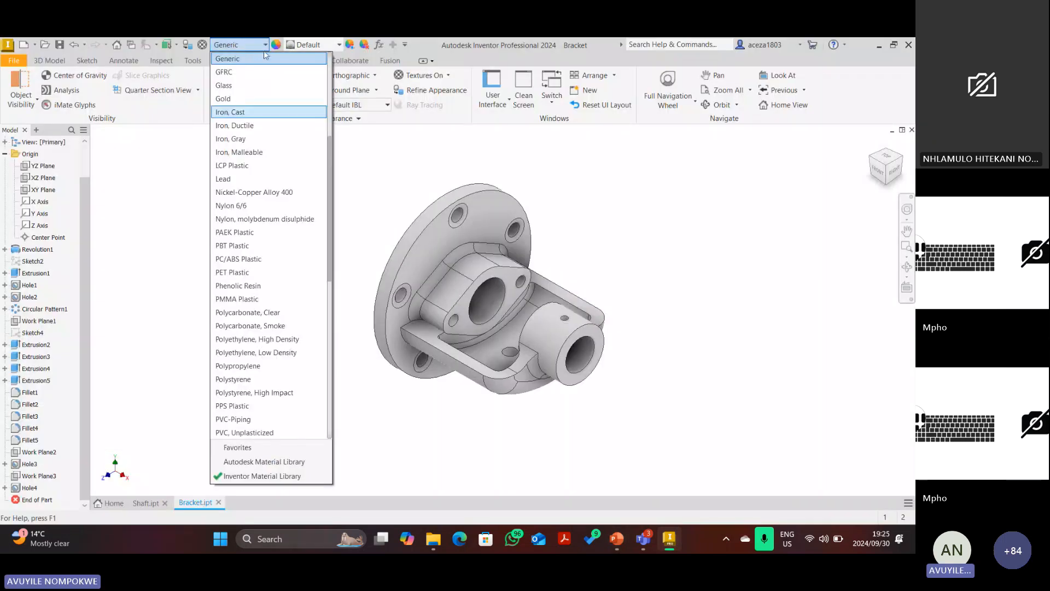
pyautogui.click(255, 113)
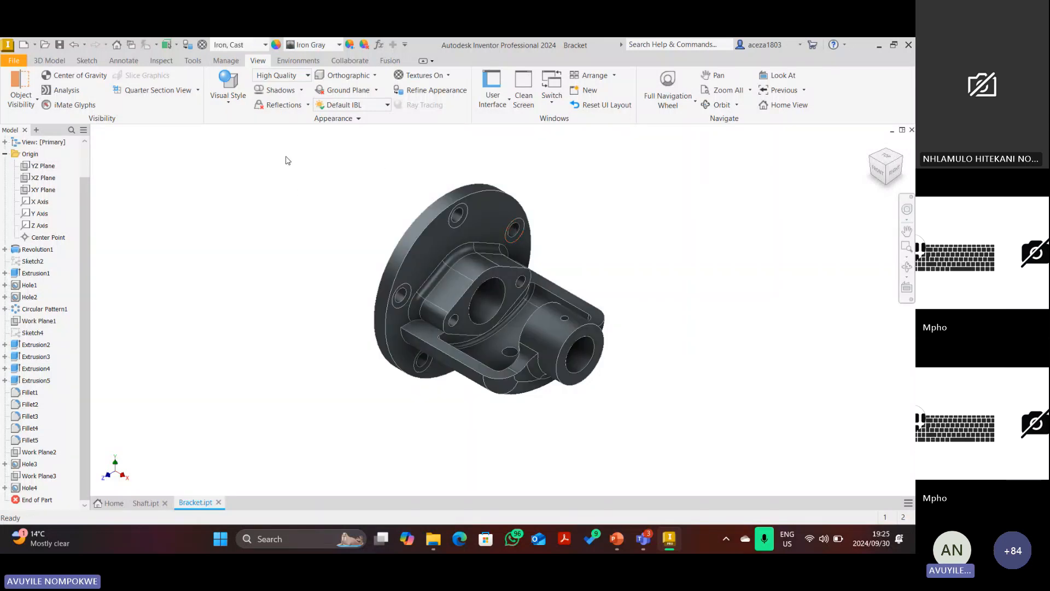
pyautogui.click(60, 46)
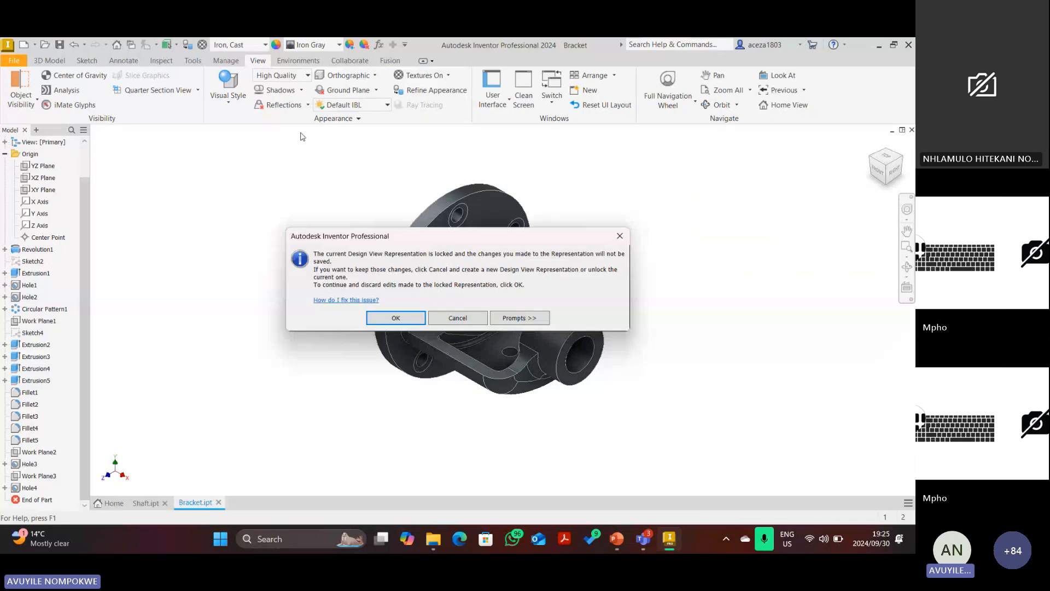
# Dismiss the locked Design View Representation warning and review the bracket from Top, Front and Home.
pyautogui.click(372, 316)
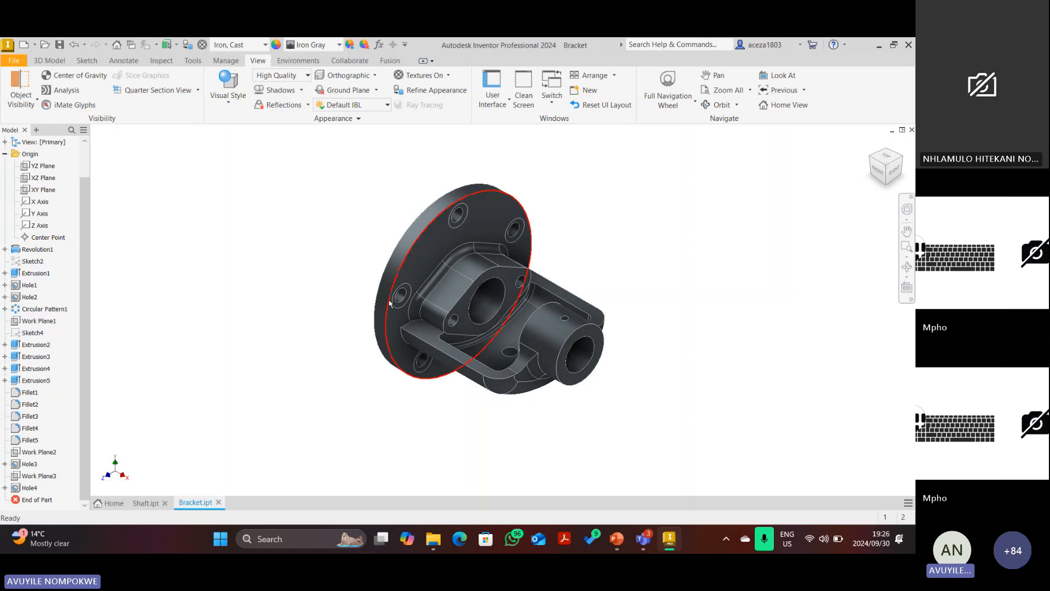
pyautogui.click(890, 161)
pyautogui.click(888, 184)
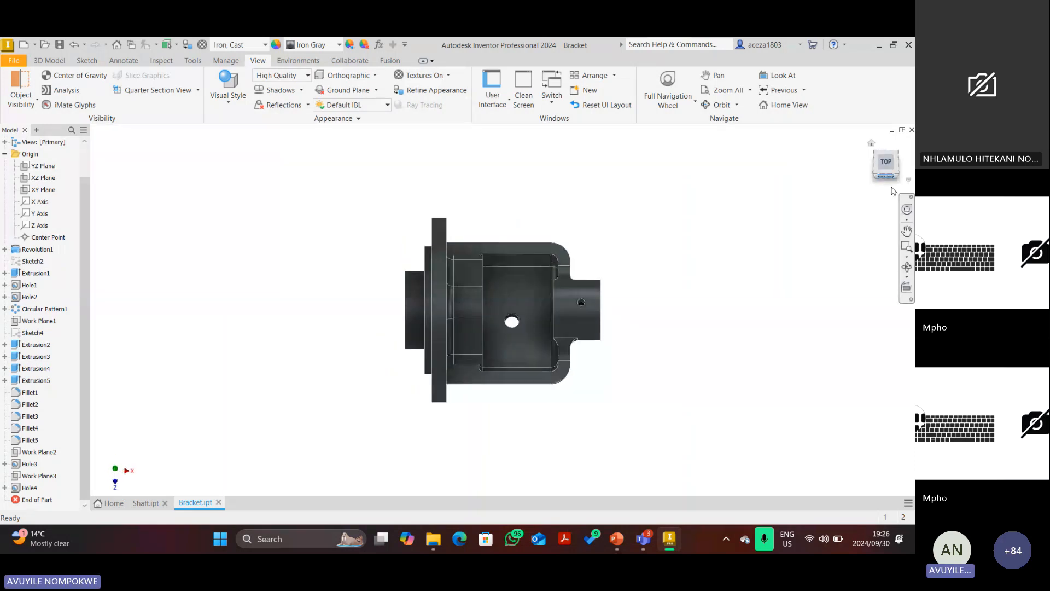
pyautogui.click(872, 144)
pyautogui.moveTo(640, 537)
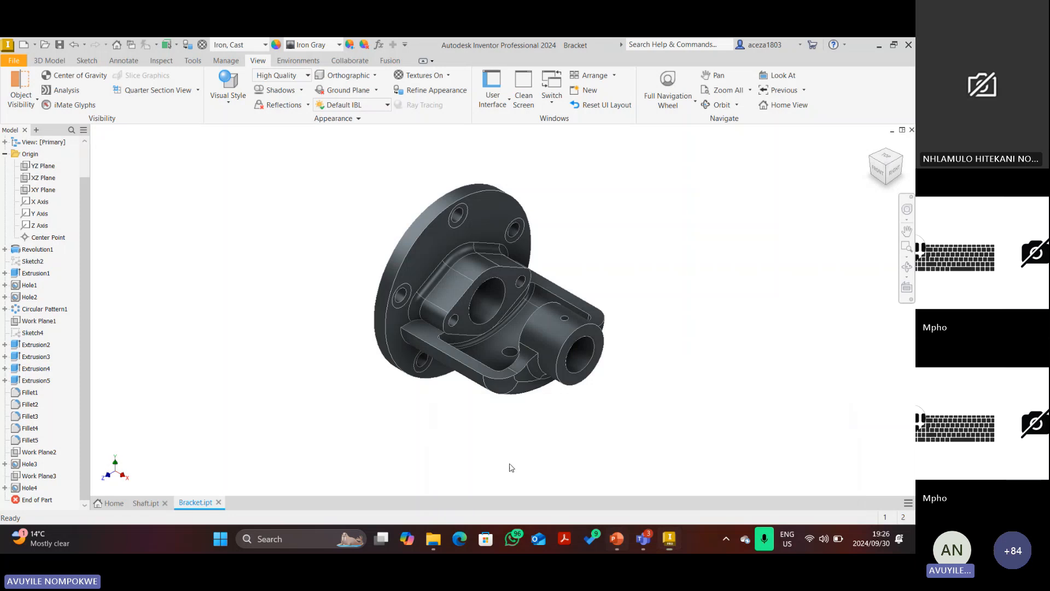
# Bring the PowerPoint reference drawing back up from the Teams window.
pyautogui.hotkey('alt', 'Tab')
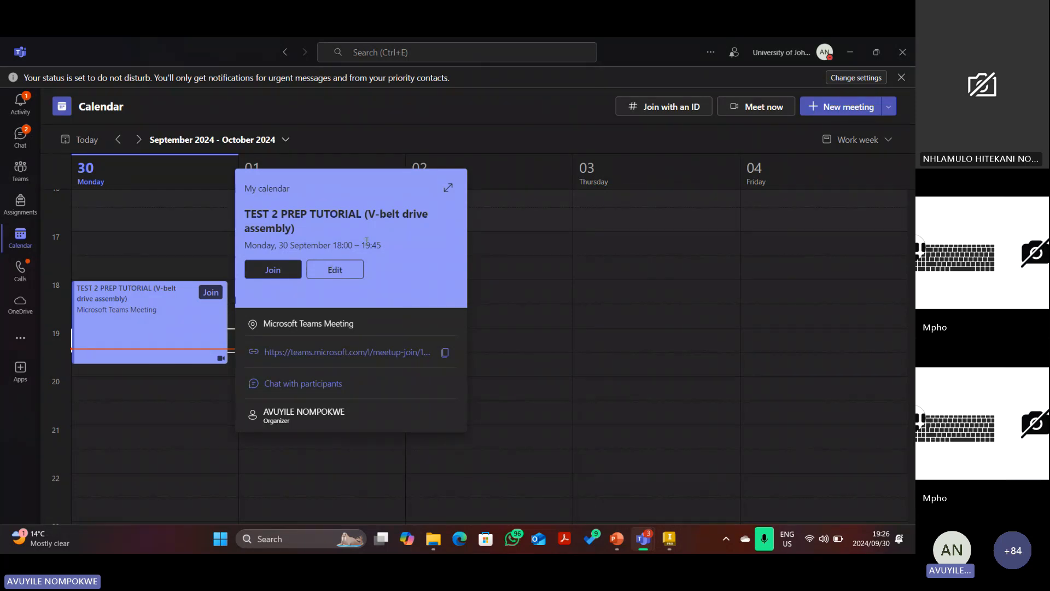
pyautogui.click(617, 541)
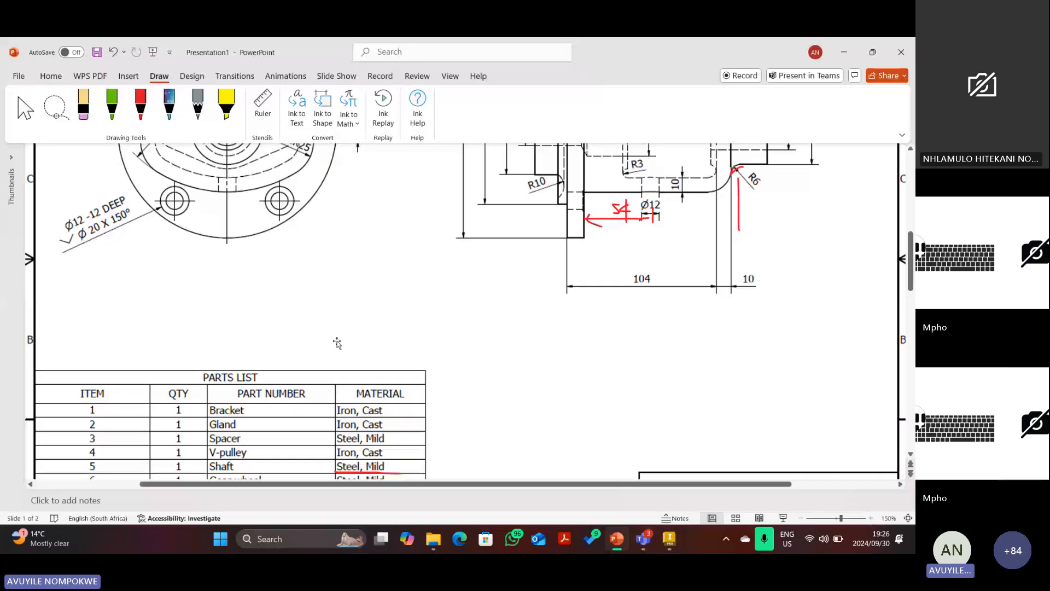
pyautogui.scroll(2, 412, 311)
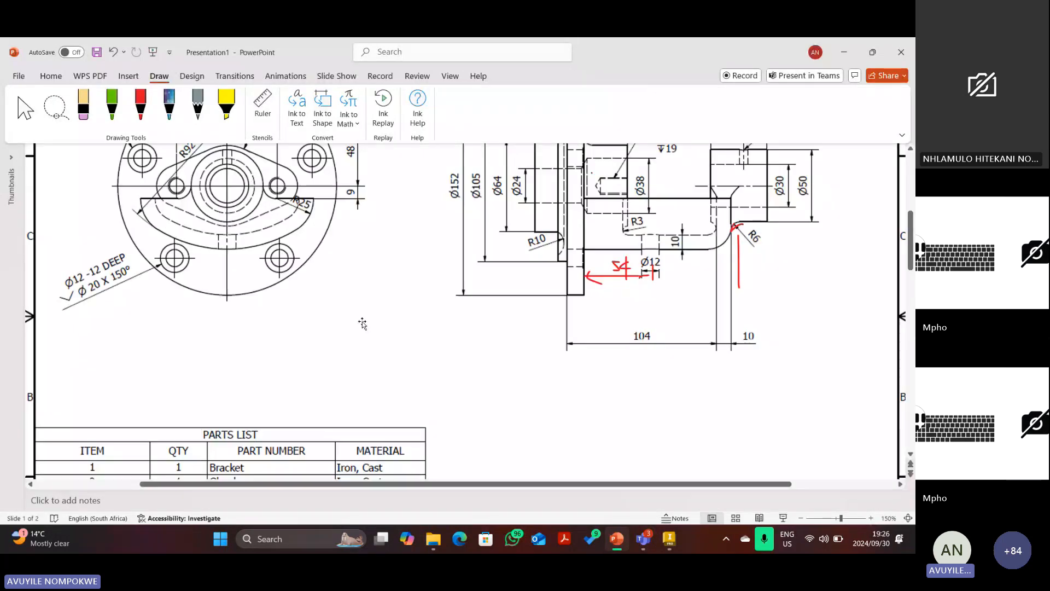
pyautogui.scroll(-3, 362, 323)
pyautogui.scroll(-1, 350, 332)
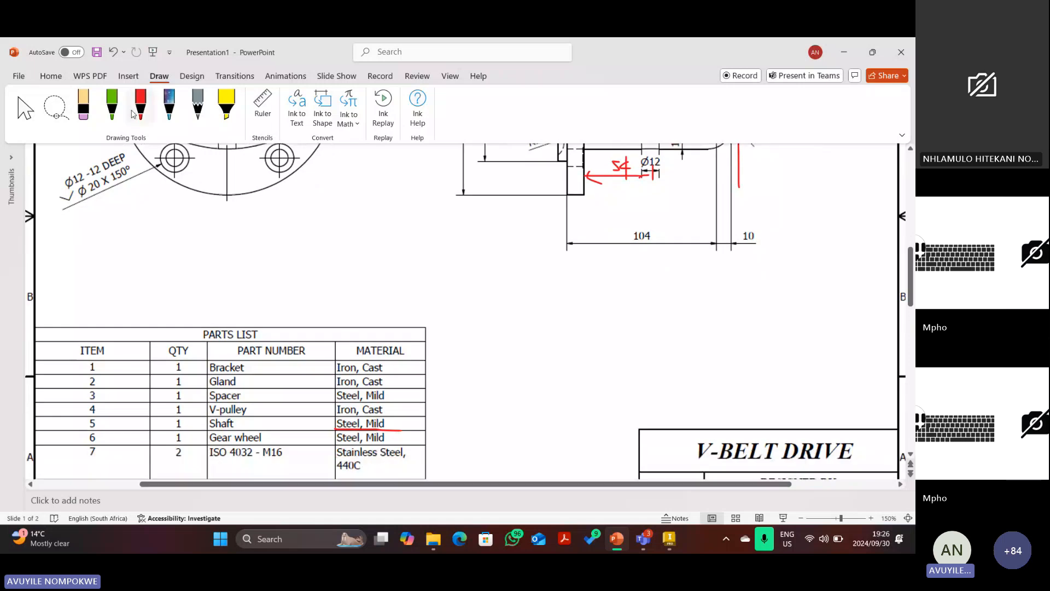
# Tick off Bracket, Shaft and V-pulley in the parts list with the red pen.
pyautogui.click(139, 106)
pyautogui.moveTo(245, 367); pyautogui.dragTo(258, 361)
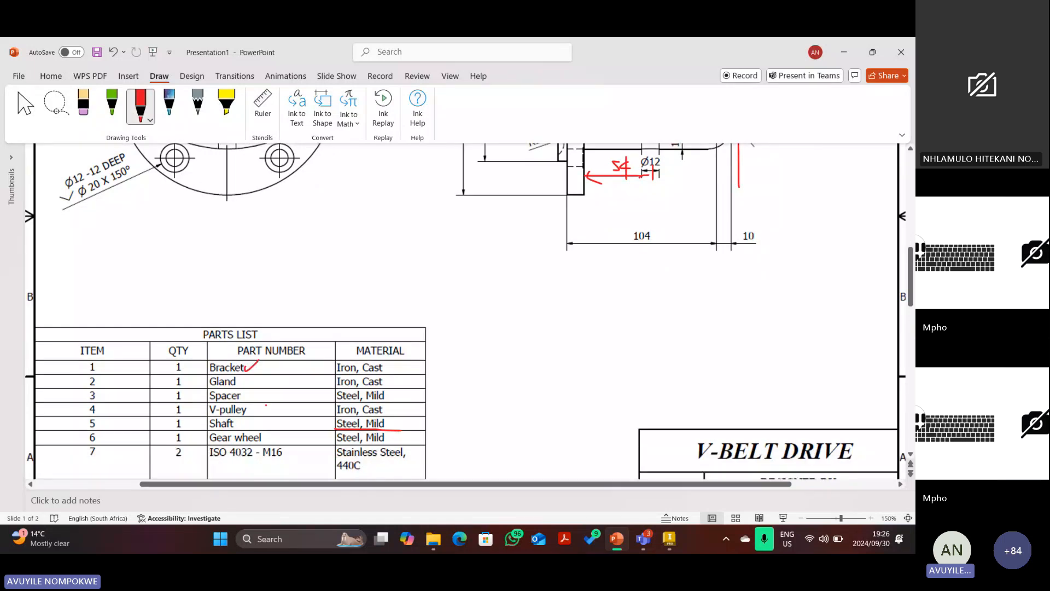
pyautogui.moveTo(247, 423)
pyautogui.mouseDown()
pyautogui.moveTo(267, 421)
pyautogui.moveTo(270, 408)
pyautogui.moveTo(256, 380)
pyautogui.moveTo(278, 437)
pyautogui.moveTo(261, 464)
pyautogui.mouseUp()
pyautogui.scroll(-1, 274, 438)
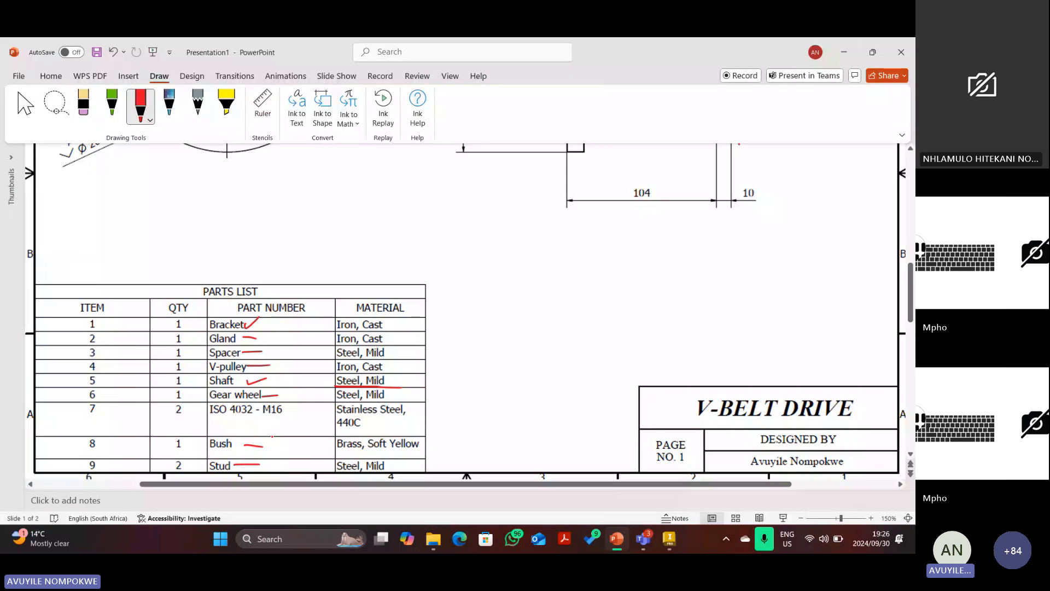
# Delete the red marks after Bracket, Gland and Spacer in the parts list.
pyautogui.press('Escape')
pyautogui.click(249, 327)
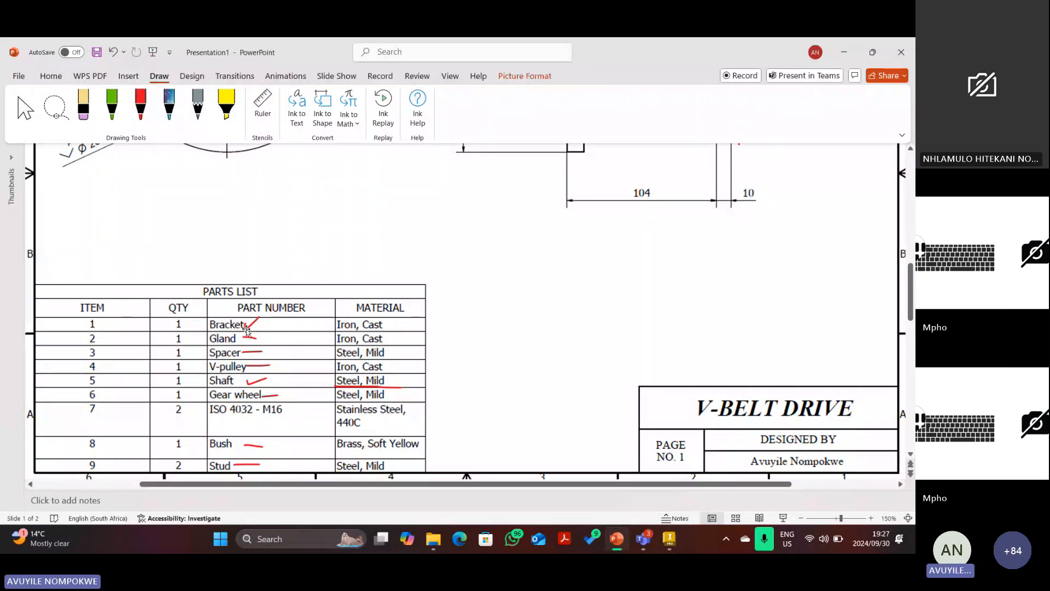
pyautogui.press('Delete')
pyautogui.click(250, 338)
pyautogui.press('Delete')
pyautogui.click(254, 353)
pyautogui.press('Delete')
# Select the red mark near Shaft and scroll to slide 2's V-pulley, stud and shaft drawings.
pyautogui.click(260, 378)
pyautogui.scroll(1, 437, 383)
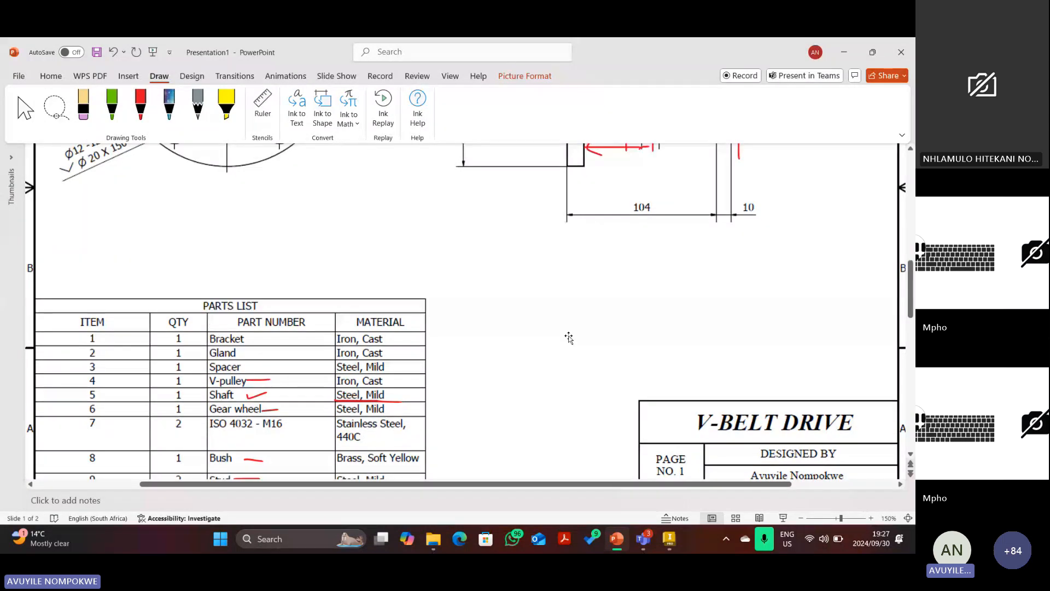
pyautogui.scroll(2, 569, 338)
pyautogui.scroll(-10, 553, 343)
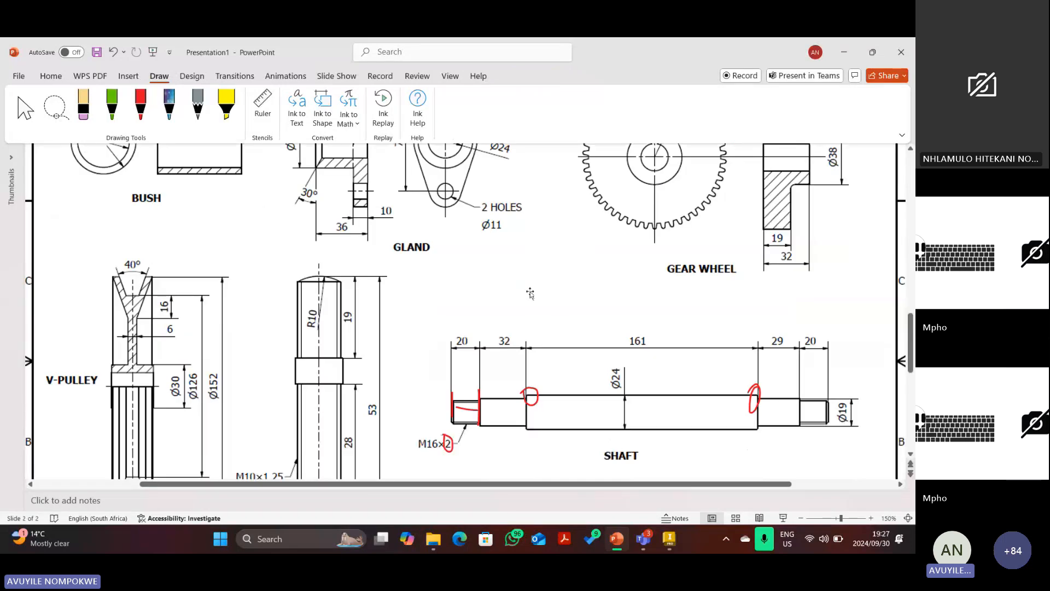
pyautogui.scroll(1, 508, 300)
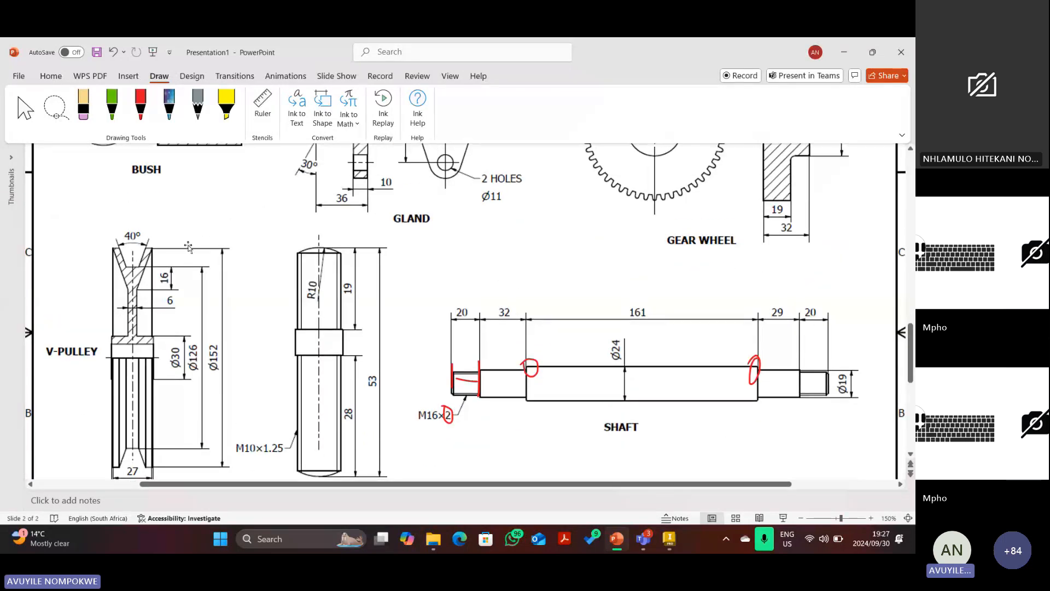
pyautogui.scroll(-1, 191, 256)
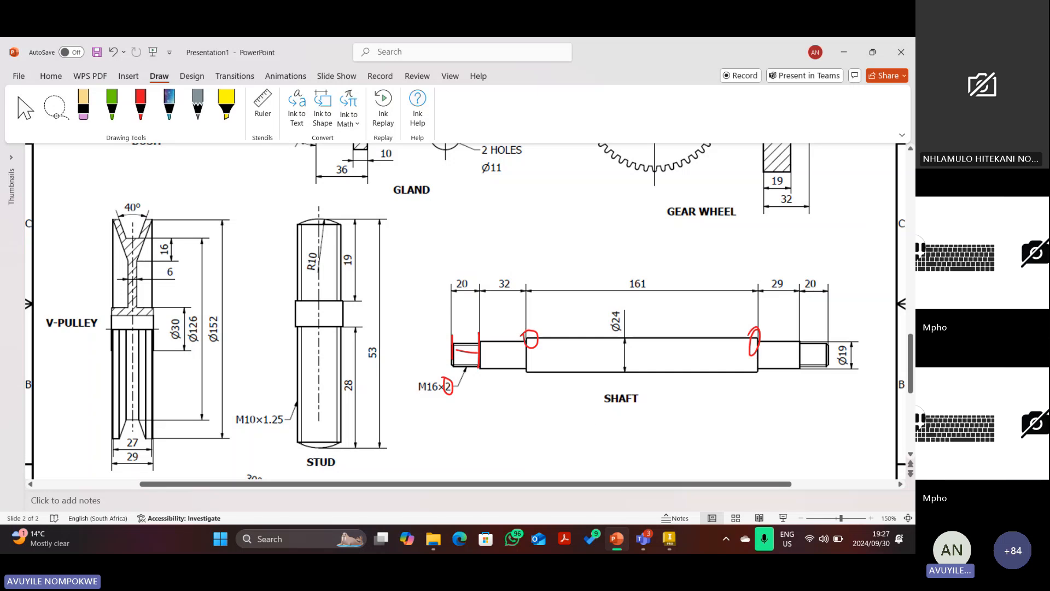
# Create a new part from the Metric Standard (mm).ipt template.
pyautogui.click(673, 534)
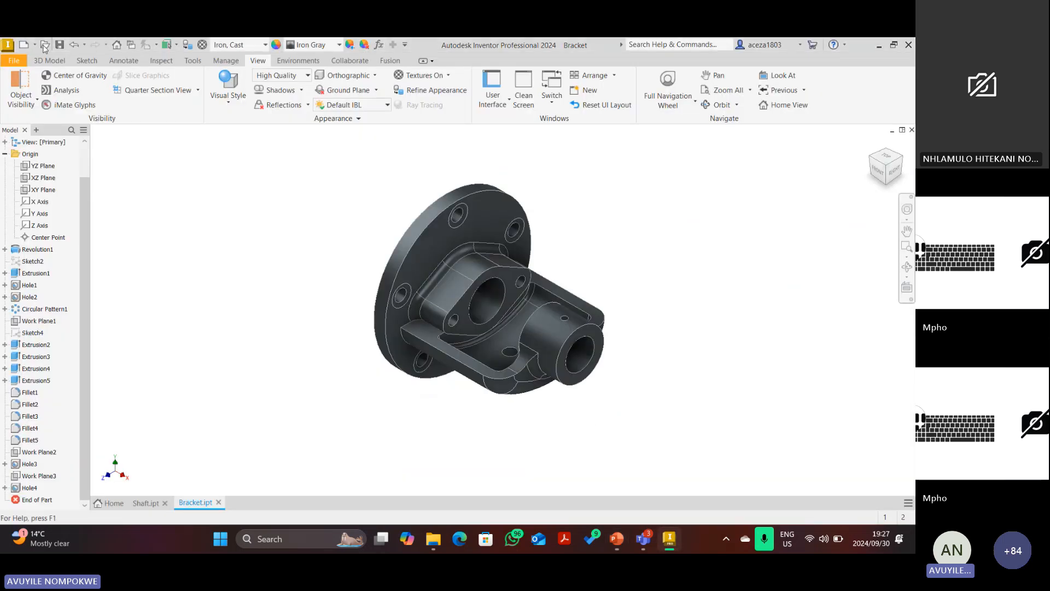
pyautogui.click(23, 47)
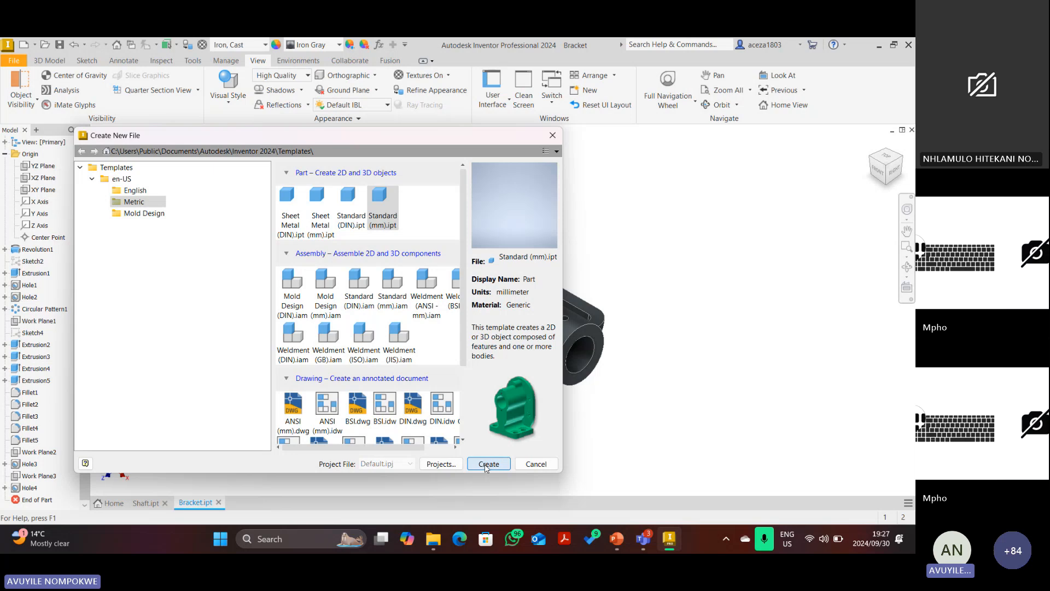
pyautogui.click(484, 464)
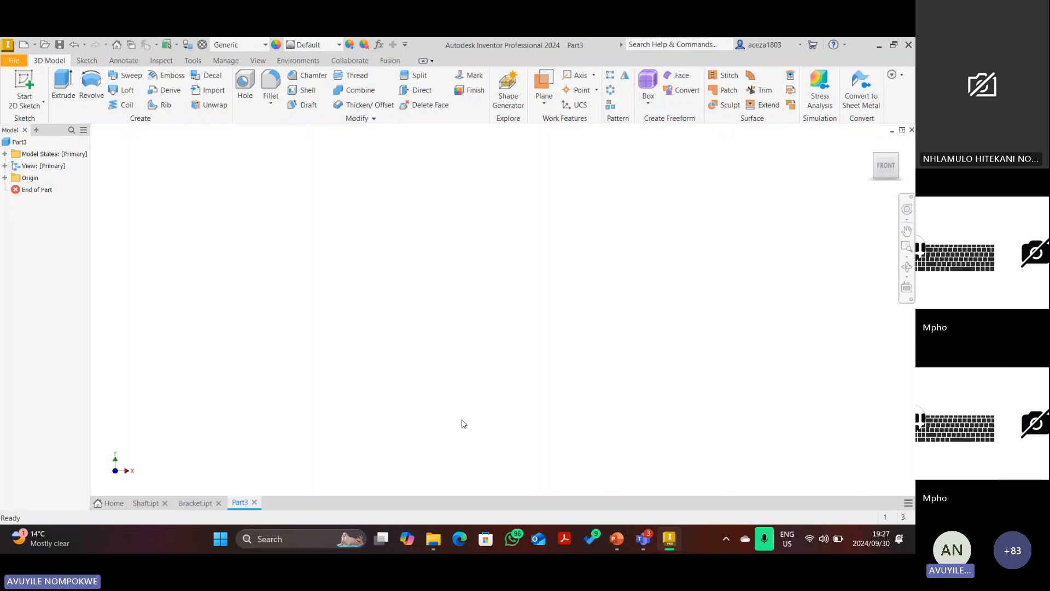
# Save the new part as V-pulley.
pyautogui.click(59, 46)
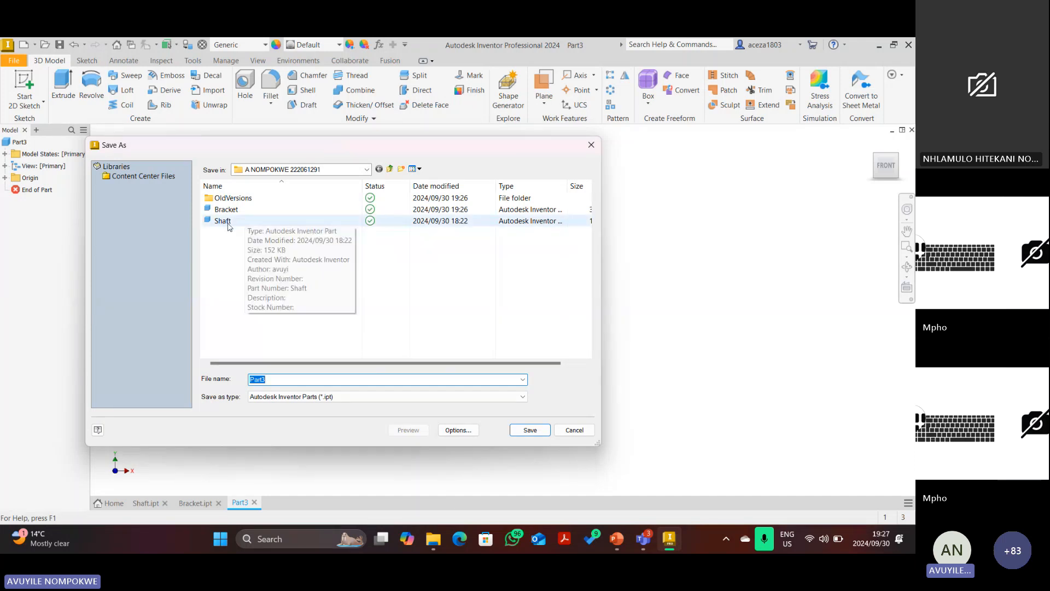
pyautogui.write('V')
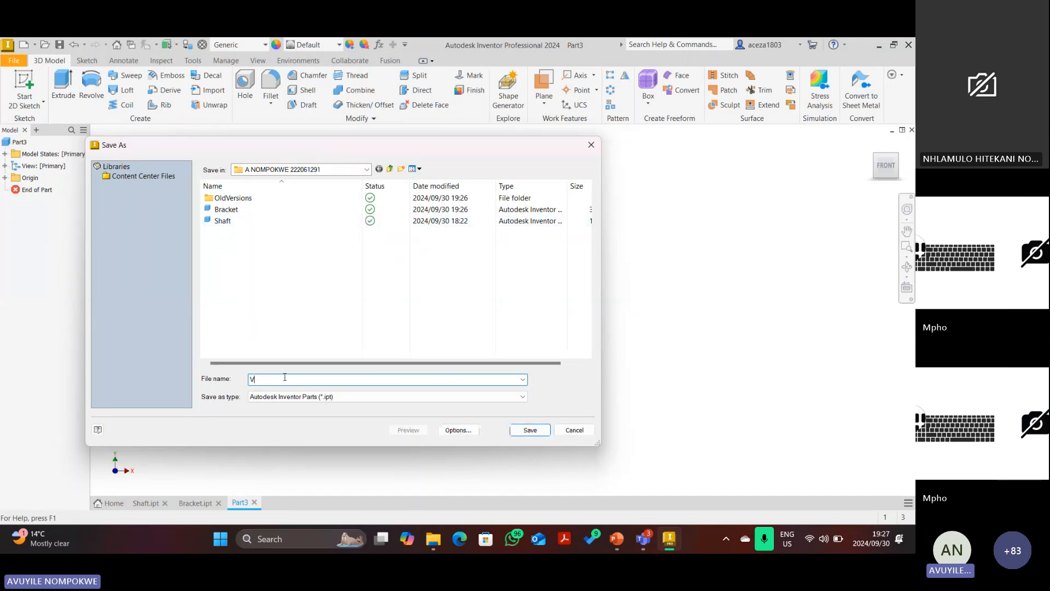
pyautogui.write('-pulley')
pyautogui.press('Return')
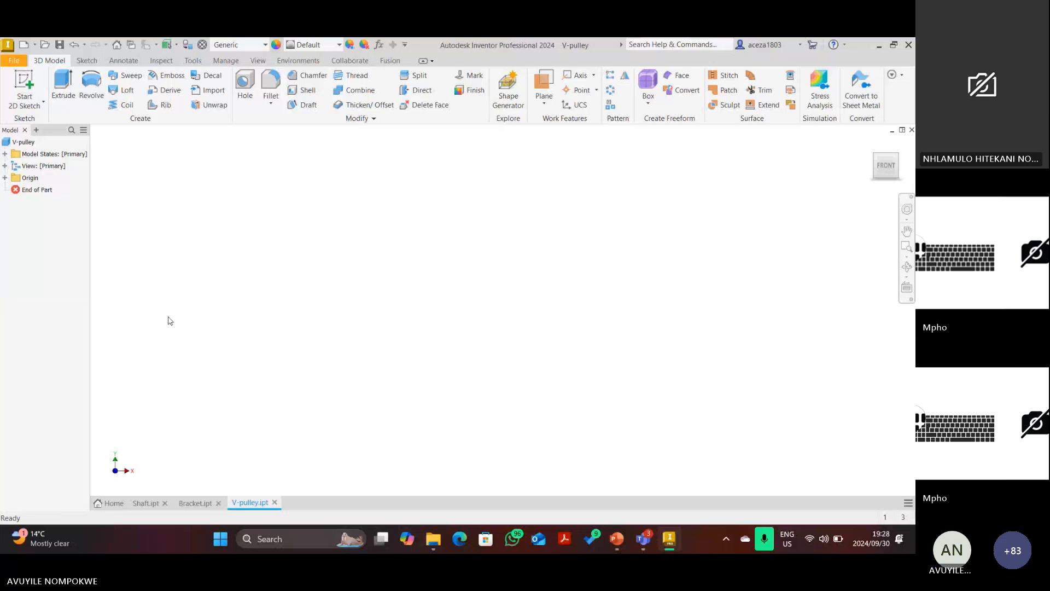
# Start Sketch1 on a plane and draw a horizontal centerline from the origin to the right.
pyautogui.press('s')
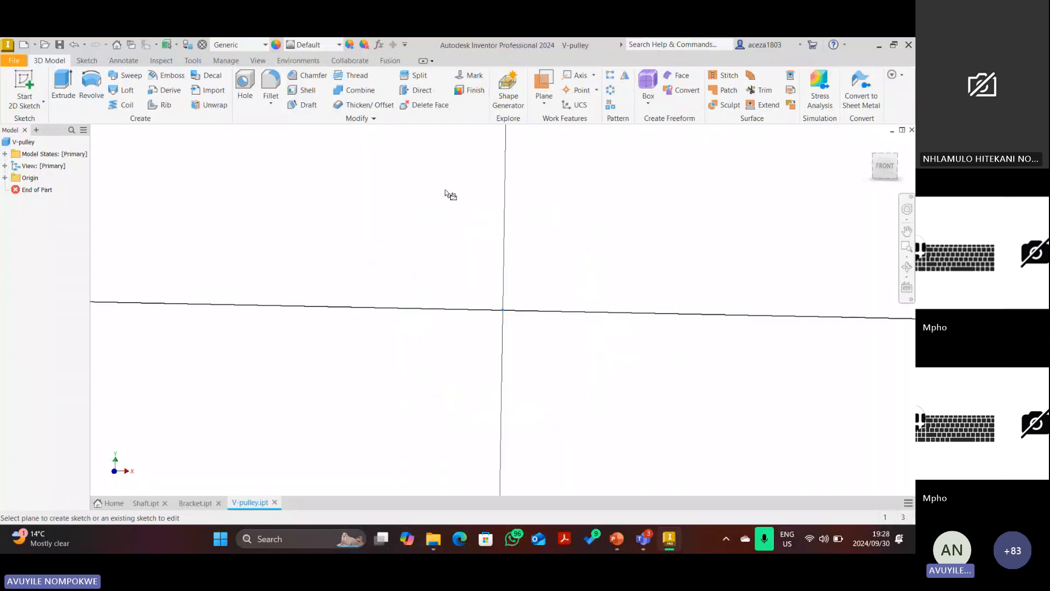
pyautogui.click(445, 193)
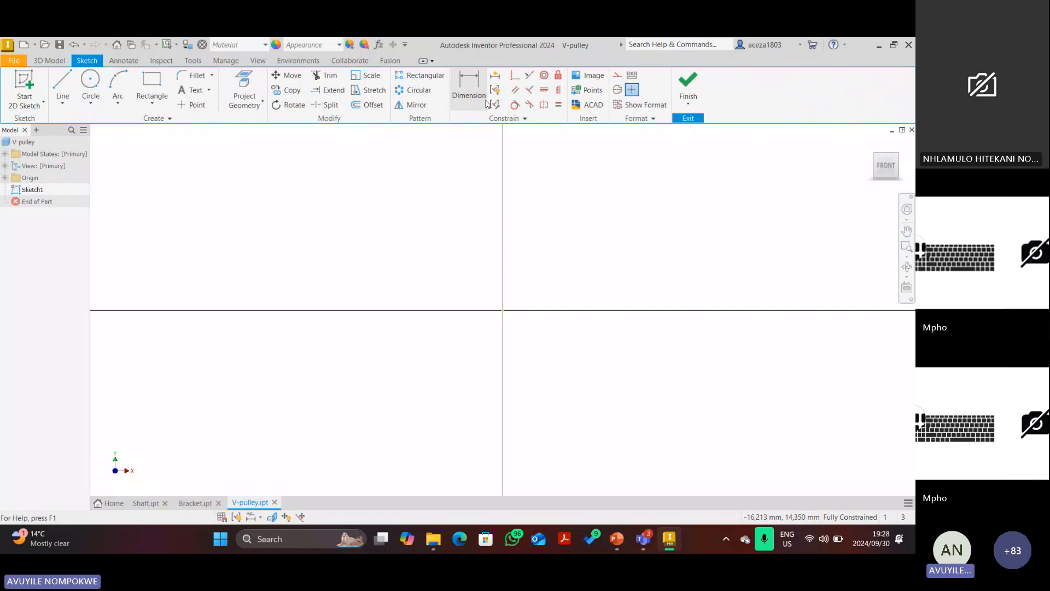
pyautogui.click(63, 86)
pyautogui.click(503, 310)
pyautogui.click(823, 310)
pyautogui.press('Escape')
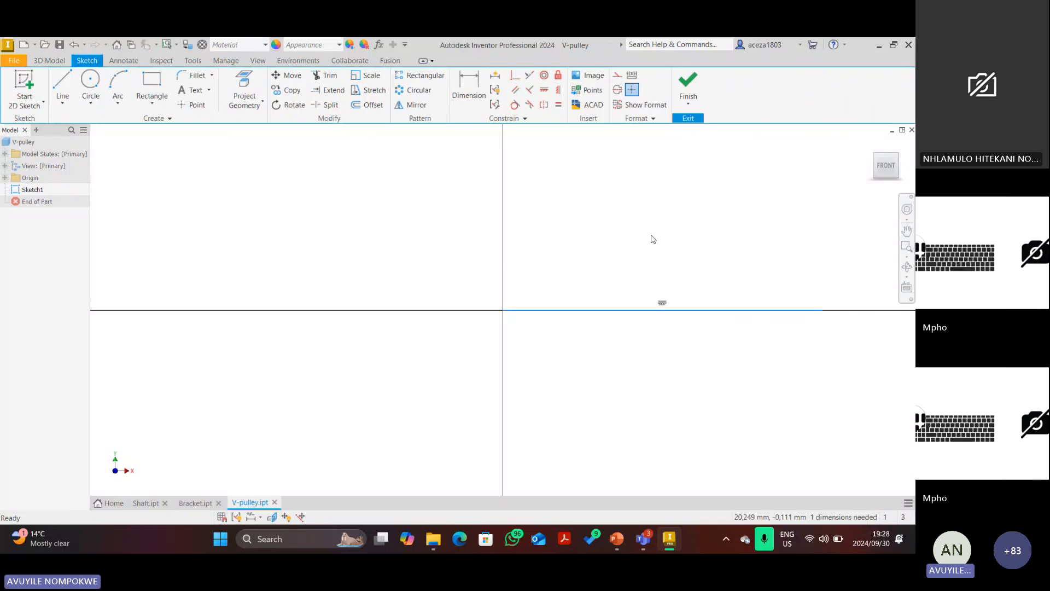
pyautogui.click(722, 310)
pyautogui.click(616, 89)
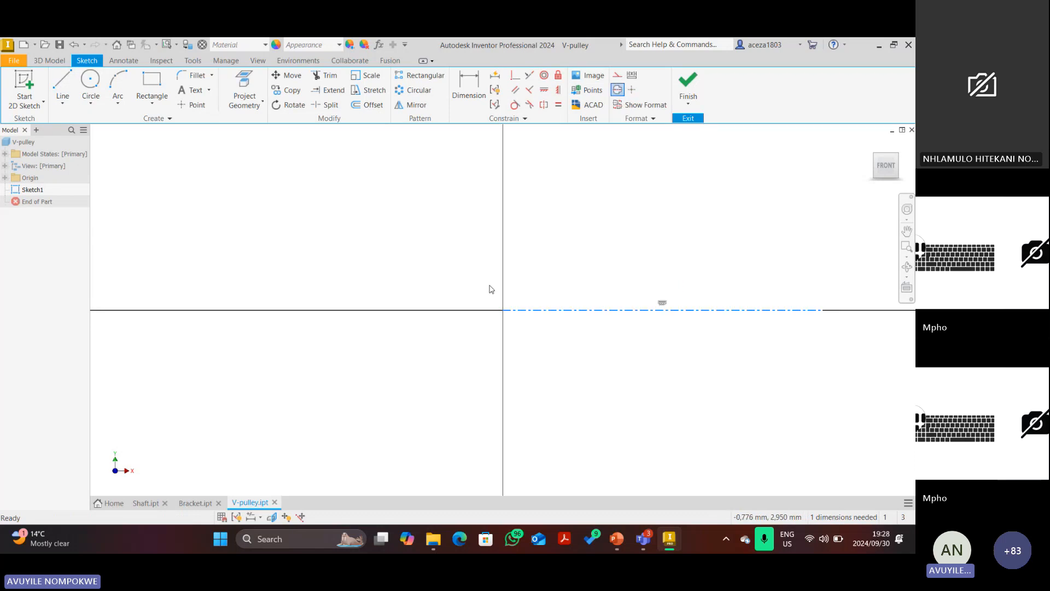
pyautogui.scroll(-3, 556, 302)
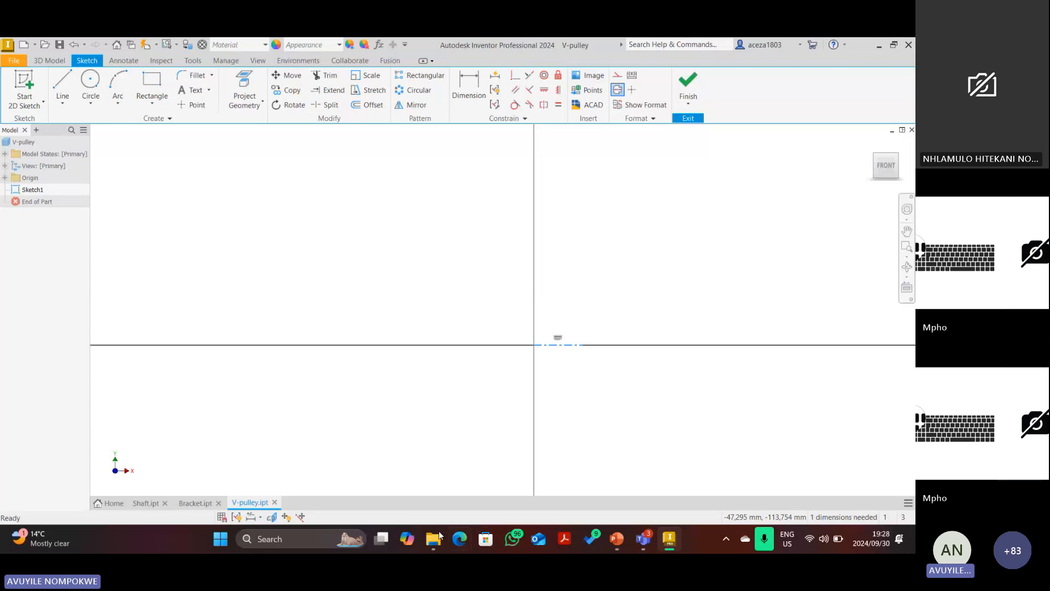
pyautogui.moveTo(439, 536)
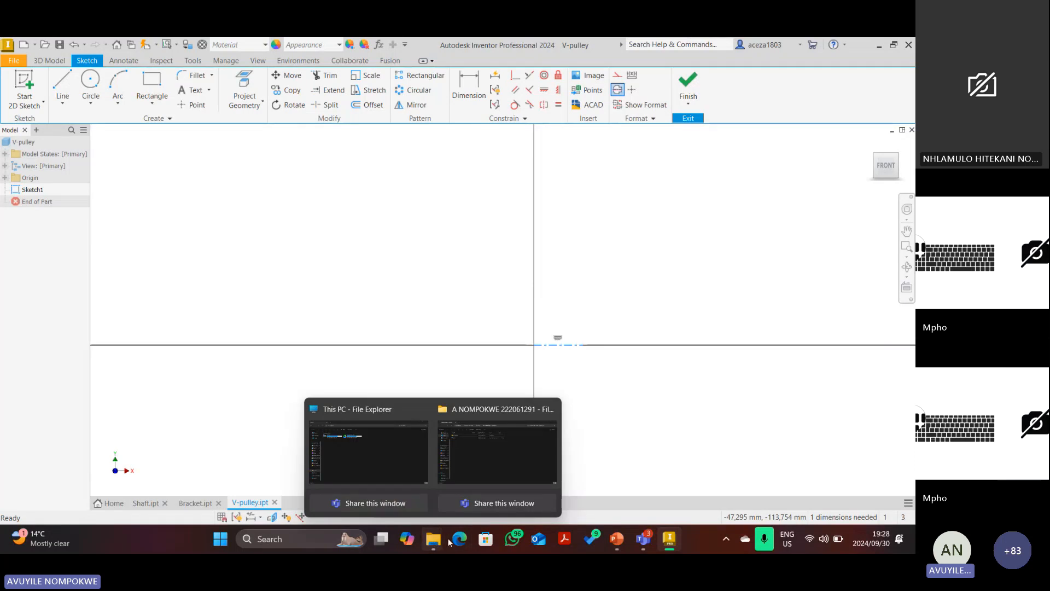
# Draw red ink strokes down the V-pulley's groove and hub in the PowerPoint drawing.
pyautogui.click(617, 539)
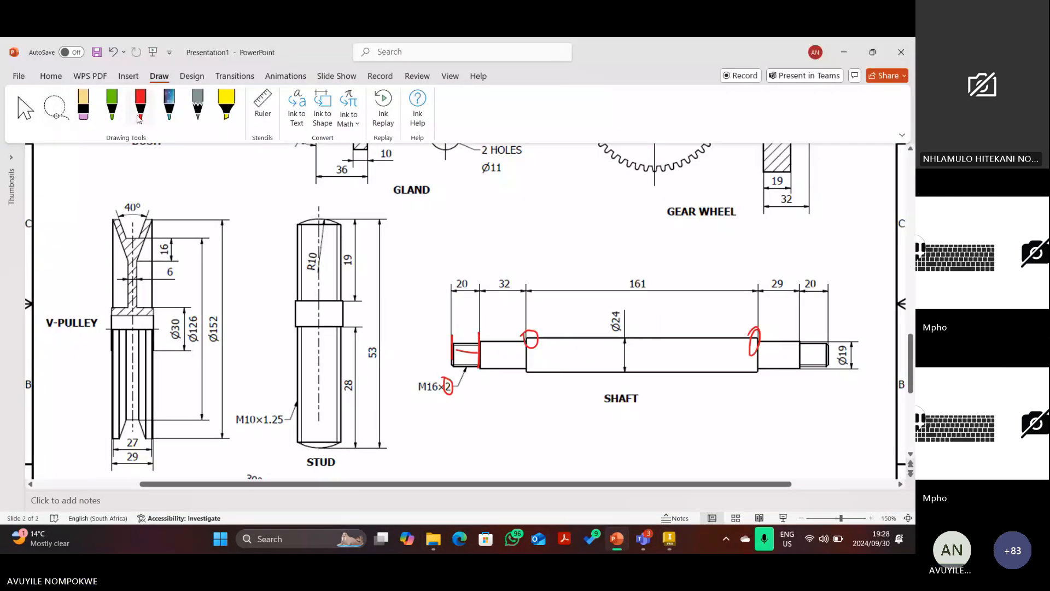
pyautogui.moveTo(131, 186); pyautogui.dragTo(127, 424)
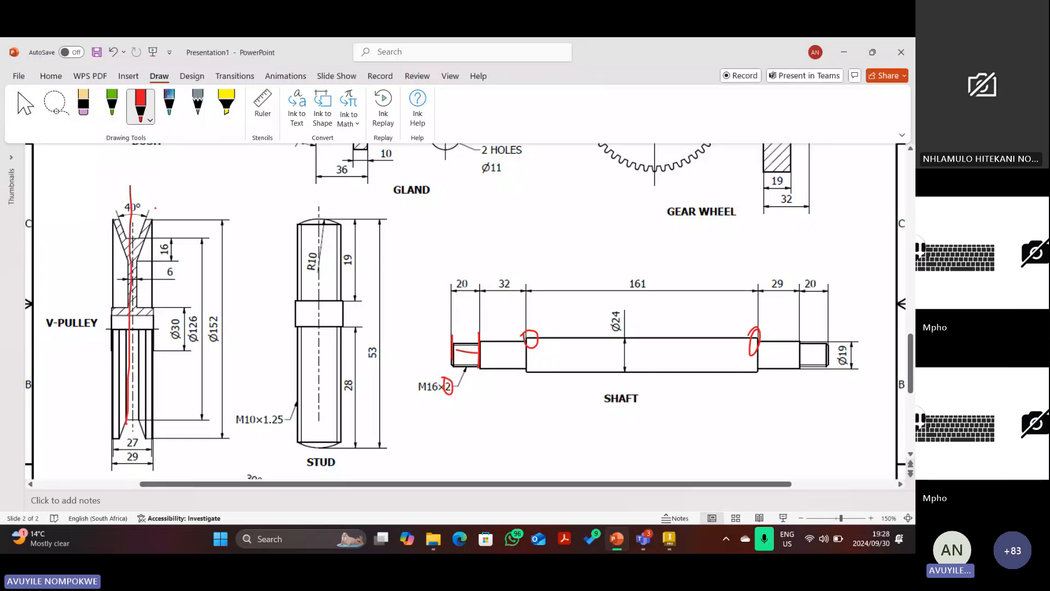
pyautogui.moveTo(147, 192)
pyautogui.mouseDown()
pyautogui.moveTo(177, 194)
pyautogui.moveTo(167, 204)
pyautogui.moveTo(82, 204)
pyautogui.moveTo(108, 219)
pyautogui.mouseUp()
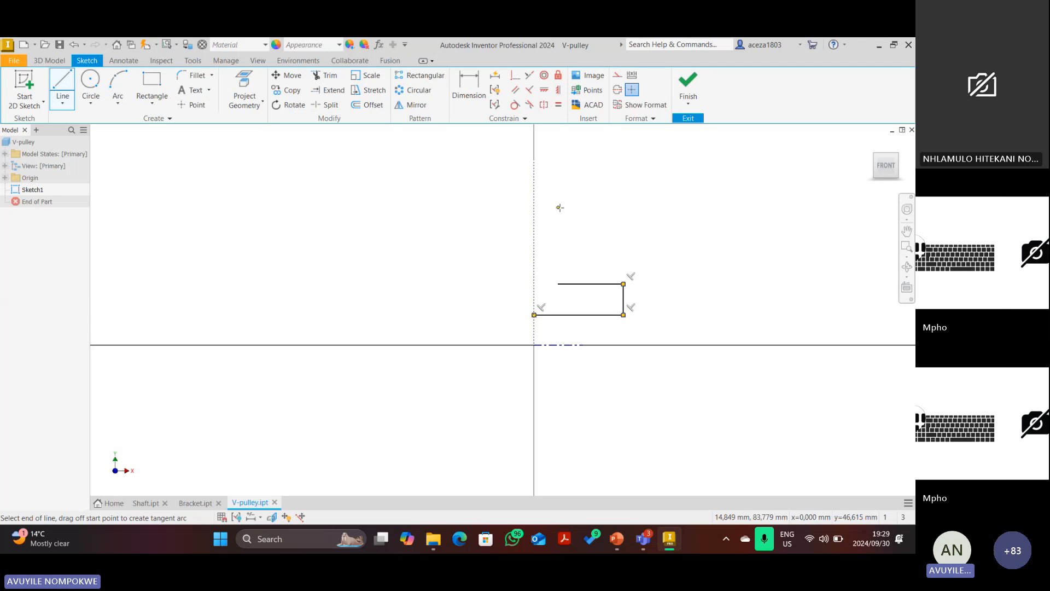
# Add the vertical, slanted groove, top and parallel slanted edges to the pulley profile.
pyautogui.click(559, 207)
pyautogui.click(606, 144)
pyautogui.click(582, 144)
pyautogui.click(550, 186)
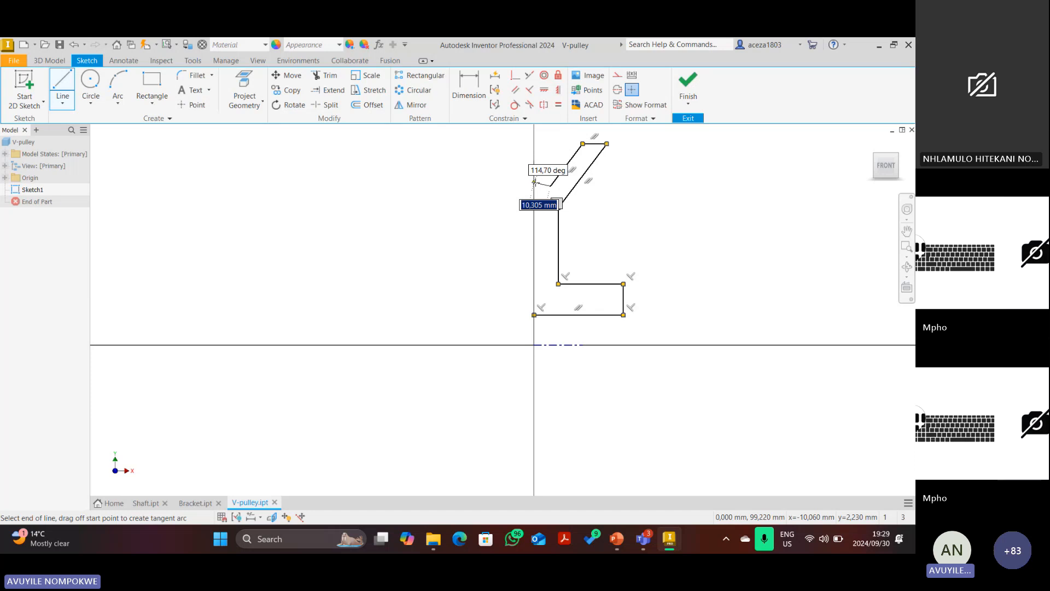
pyautogui.hotkey('alt', 'Tab')
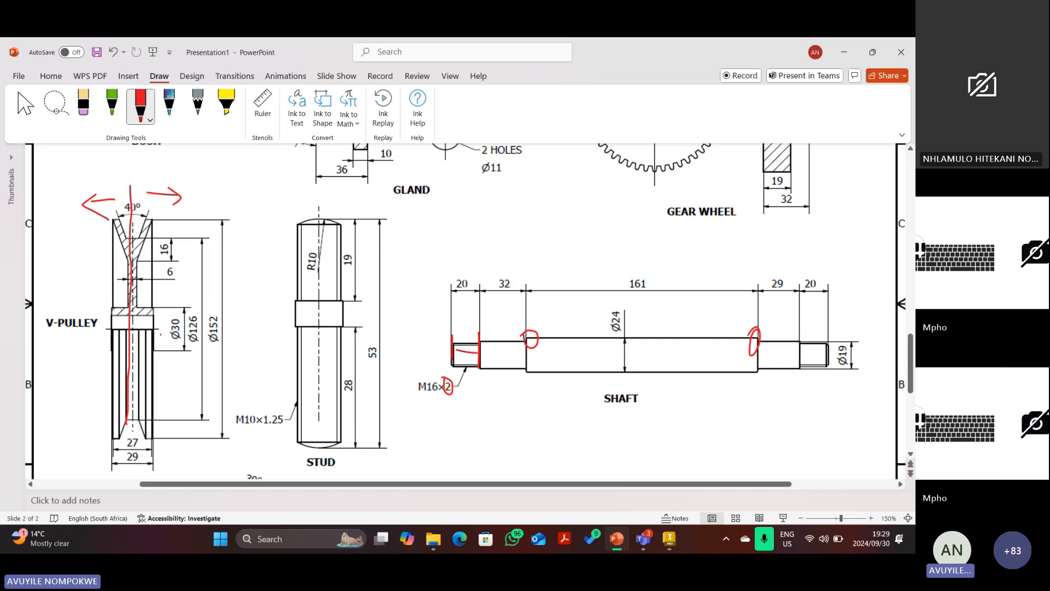
pyautogui.click(673, 546)
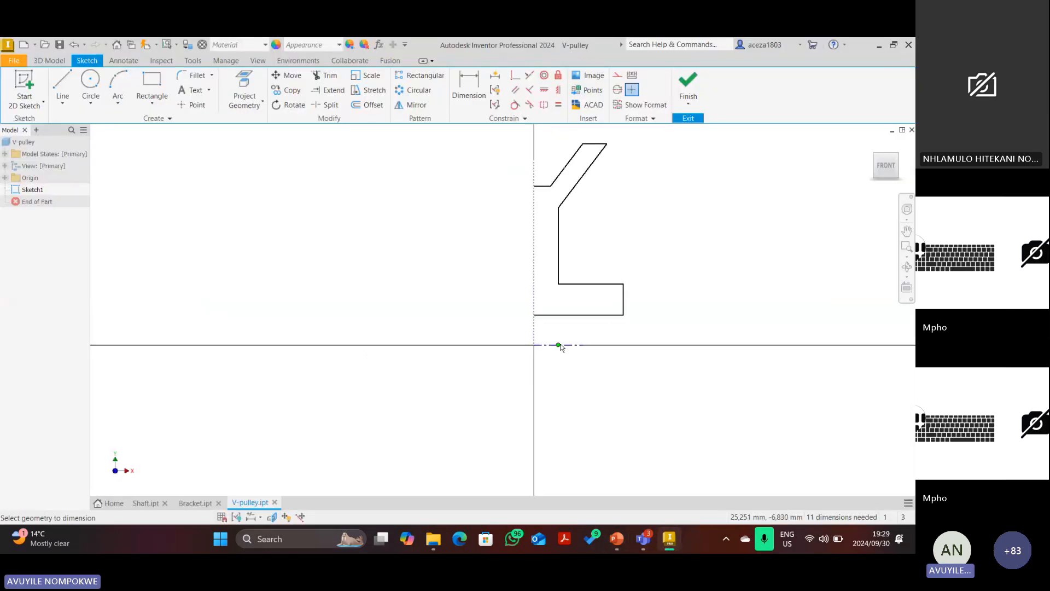
# Dimension the bore line against the centerline, then add a Ø52 diameter on the upper edge.
pyautogui.press('d')
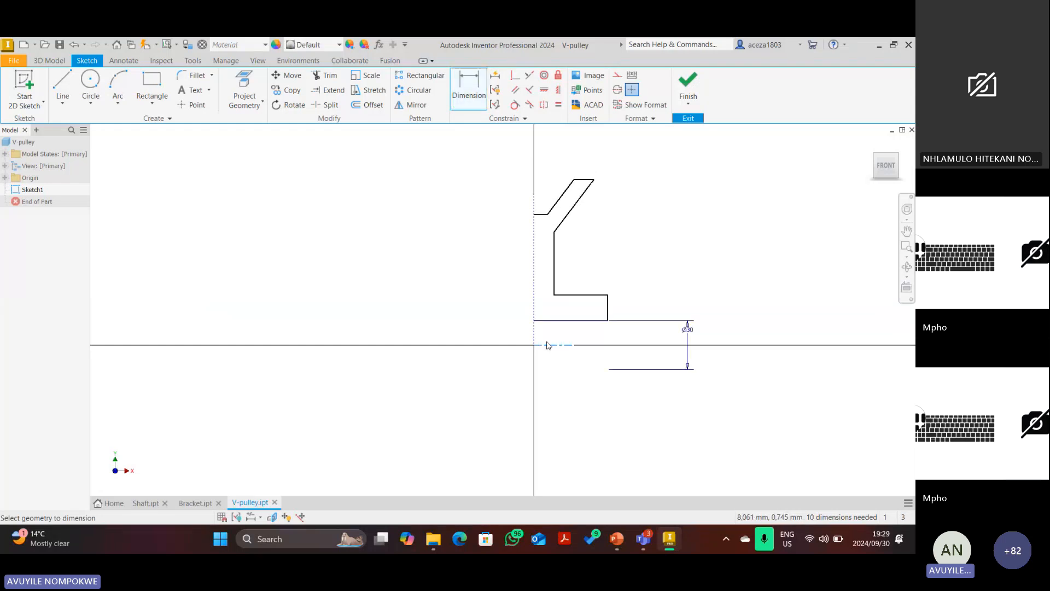
pyautogui.click(547, 345)
pyautogui.click(569, 295)
pyautogui.click(746, 324)
pyautogui.write('52')
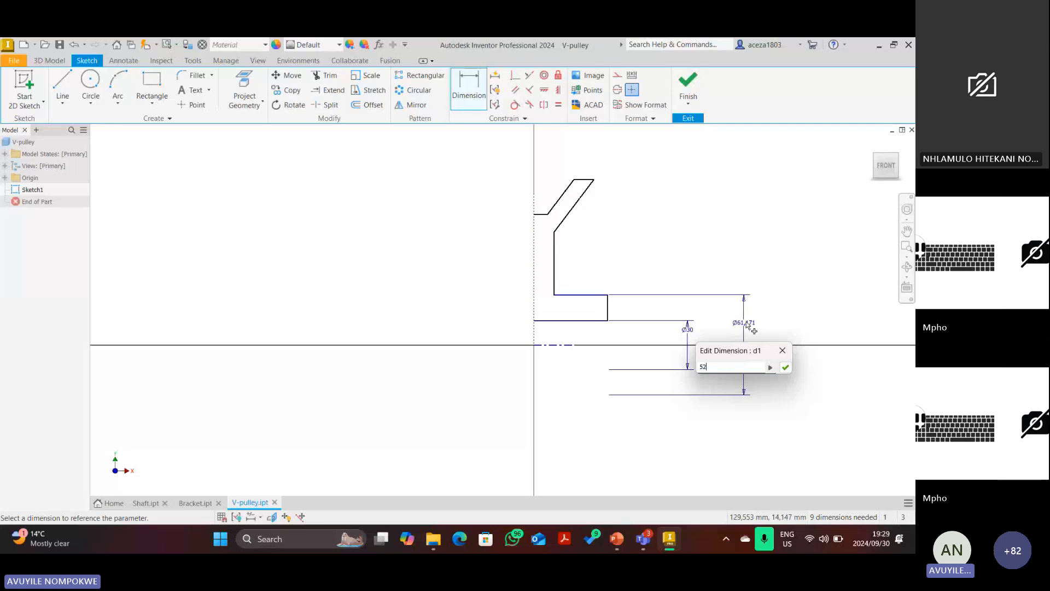
pyautogui.press('Return')
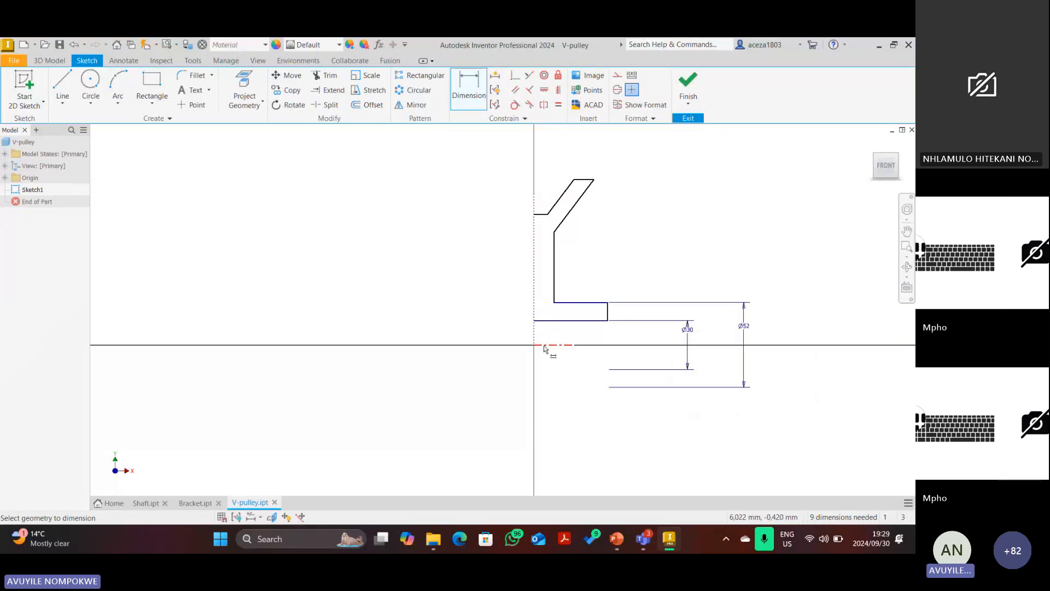
# After checking the reference drawing, delete the extra Ø52 diameter dimension.
pyautogui.click(617, 539)
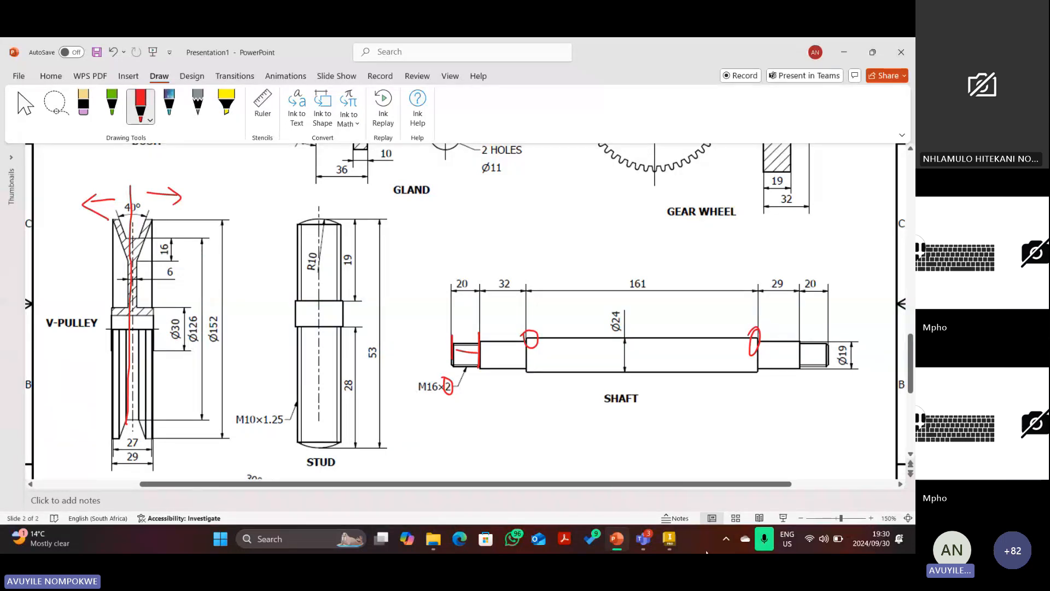
pyautogui.click(678, 542)
pyautogui.rightClick(745, 322)
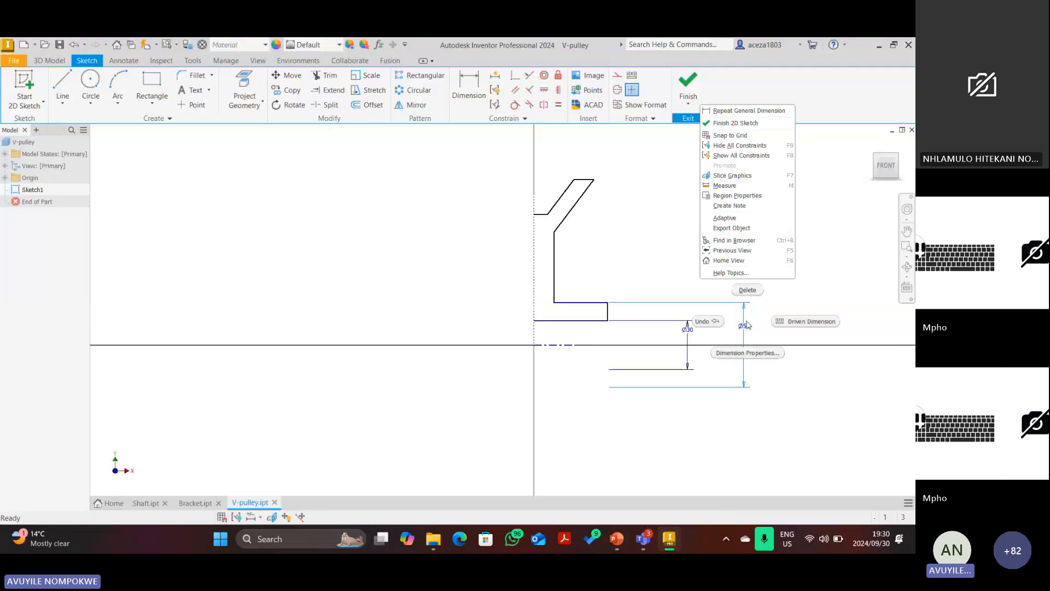
pyautogui.click(746, 289)
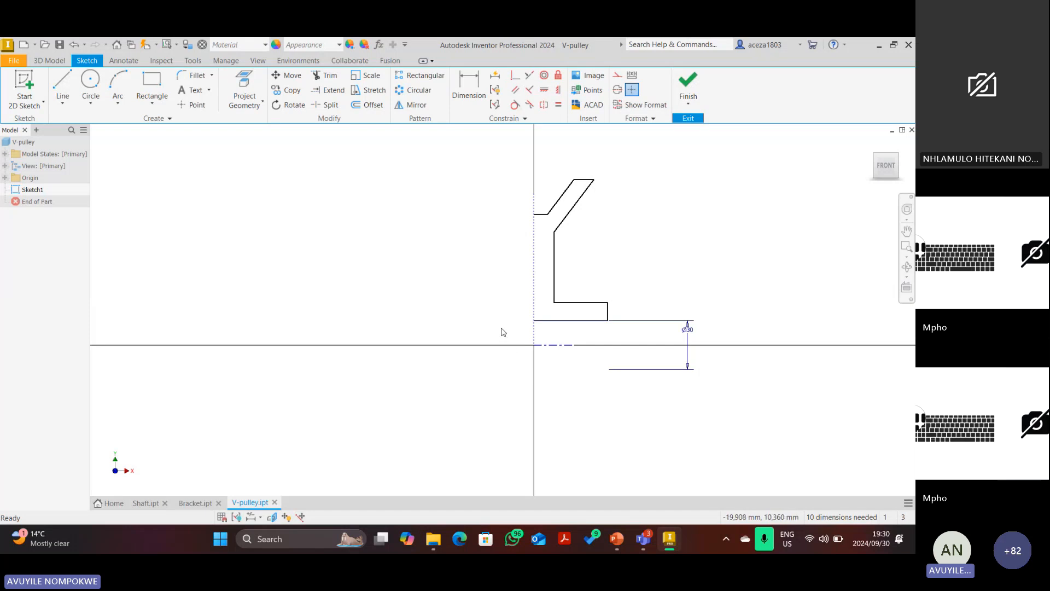
pyautogui.rightClick(576, 308)
pyautogui.click(674, 411)
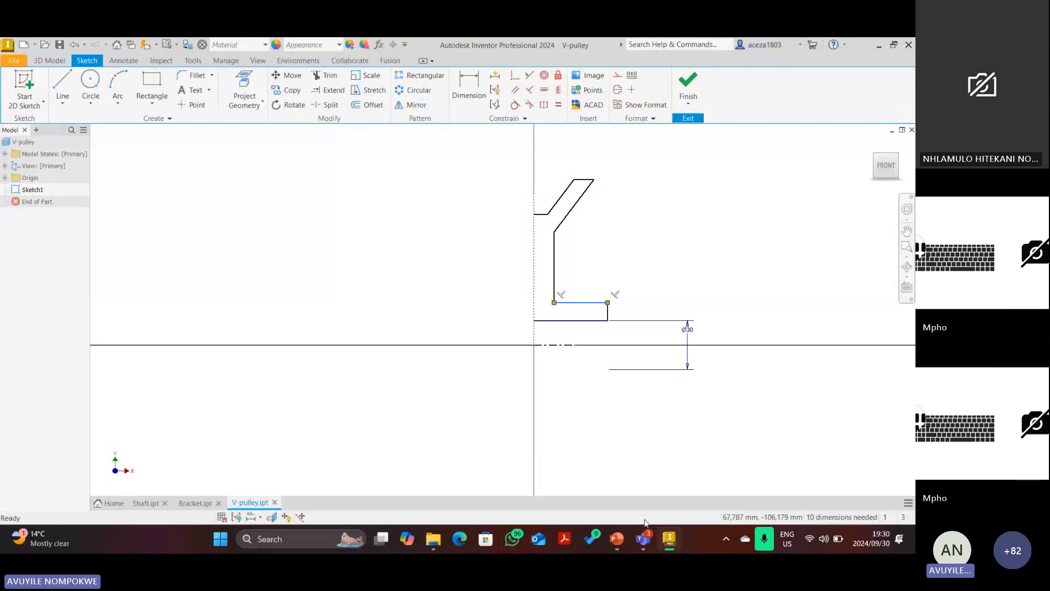
pyautogui.click(616, 538)
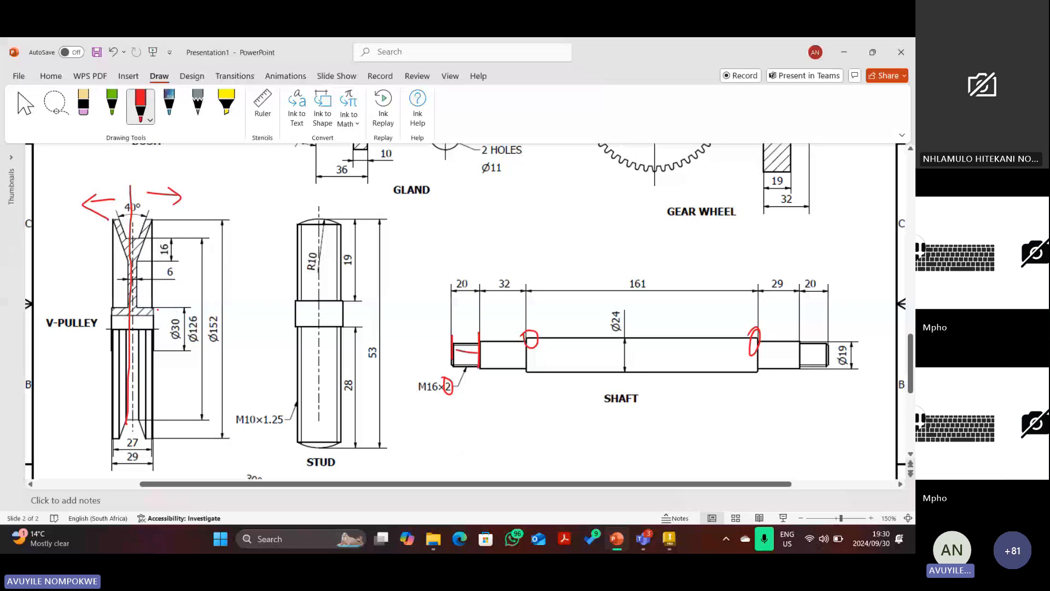
# Remove the stray red strokes drawn across the V-pulley hub.
pyautogui.moveTo(159, 316); pyautogui.dragTo(98, 310)
pyautogui.click(114, 53)
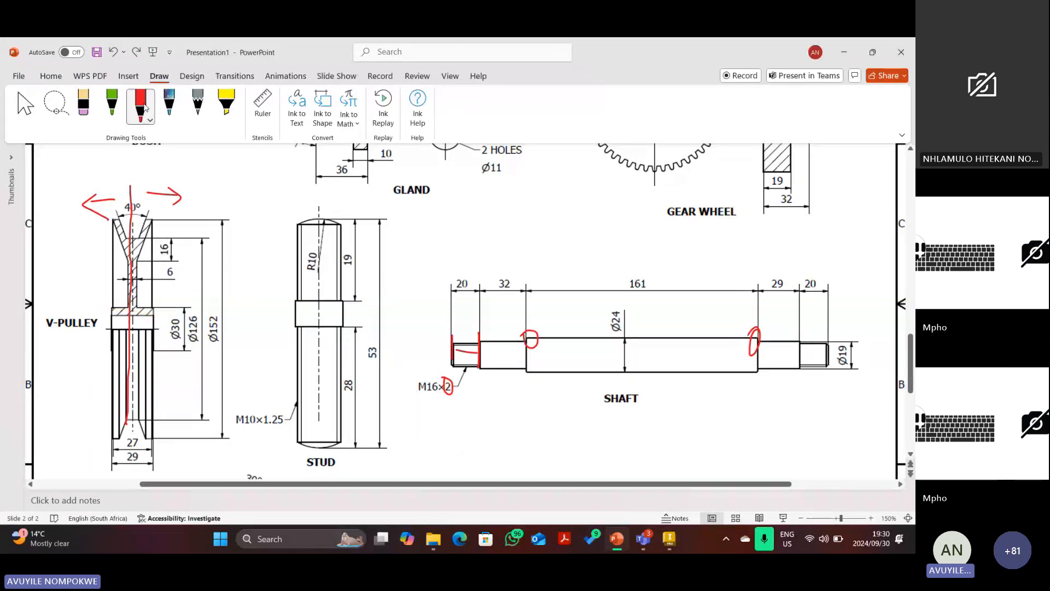
pyautogui.click(146, 108)
pyautogui.click(140, 110)
pyautogui.moveTo(107, 313)
pyautogui.mouseDown()
pyautogui.moveTo(161, 320)
pyautogui.moveTo(94, 336)
pyautogui.moveTo(146, 334)
pyautogui.moveTo(145, 324)
pyautogui.mouseUp()
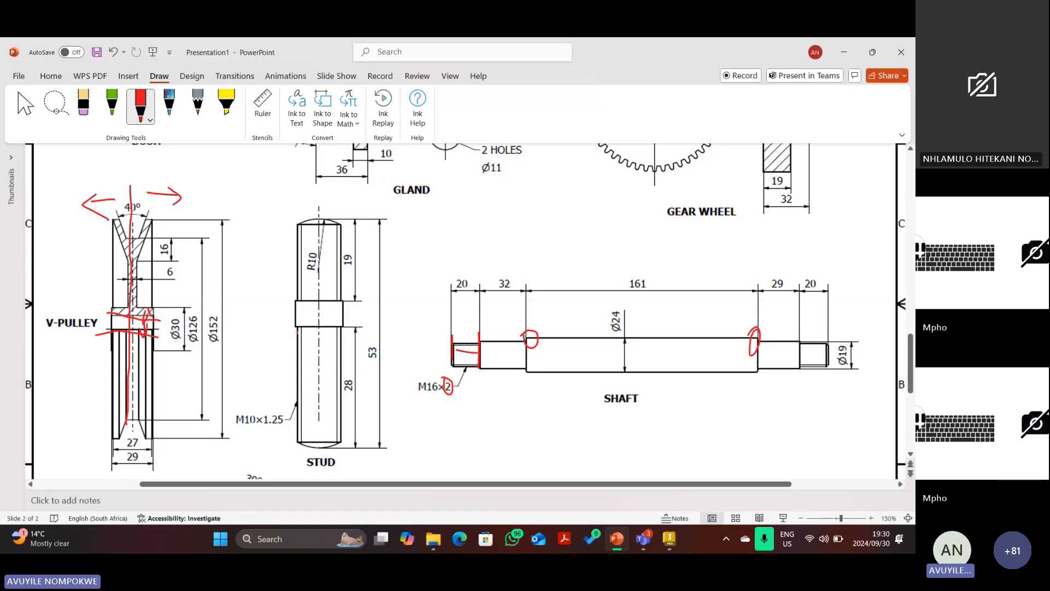
pyautogui.press('Escape')
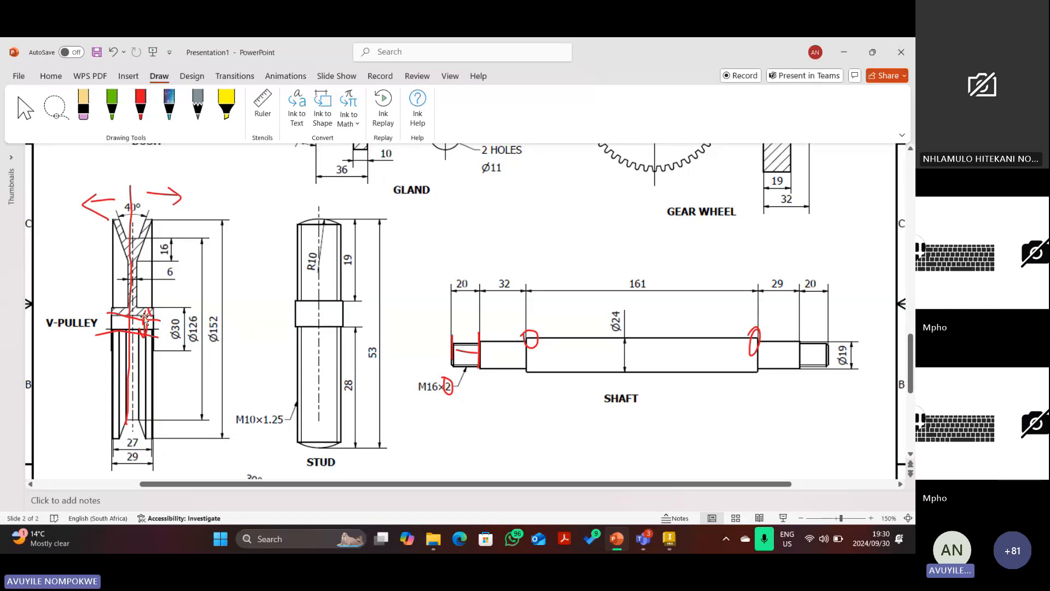
pyautogui.click(147, 316)
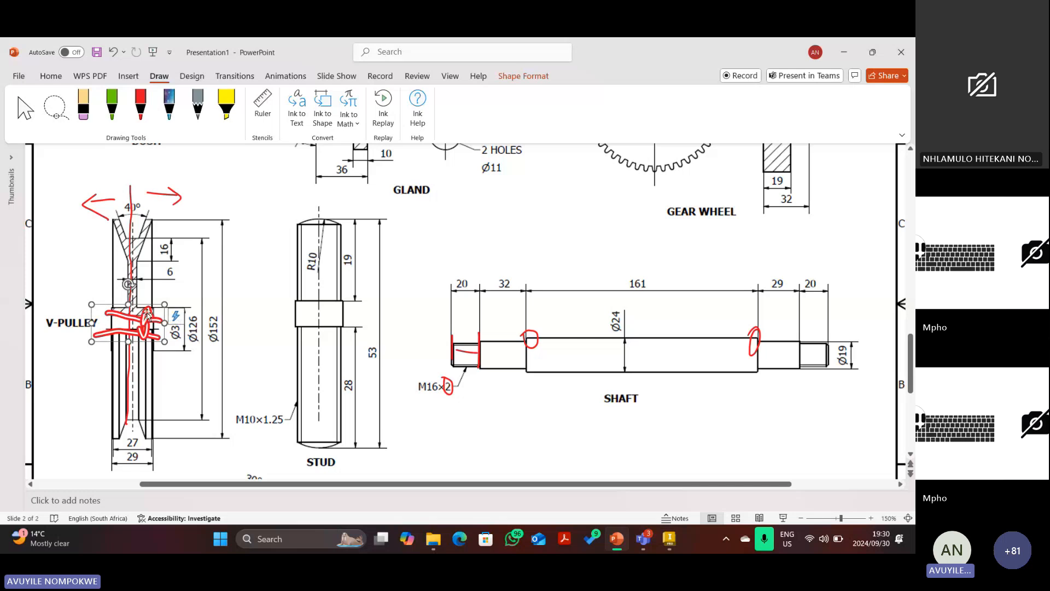
pyautogui.press('Delete')
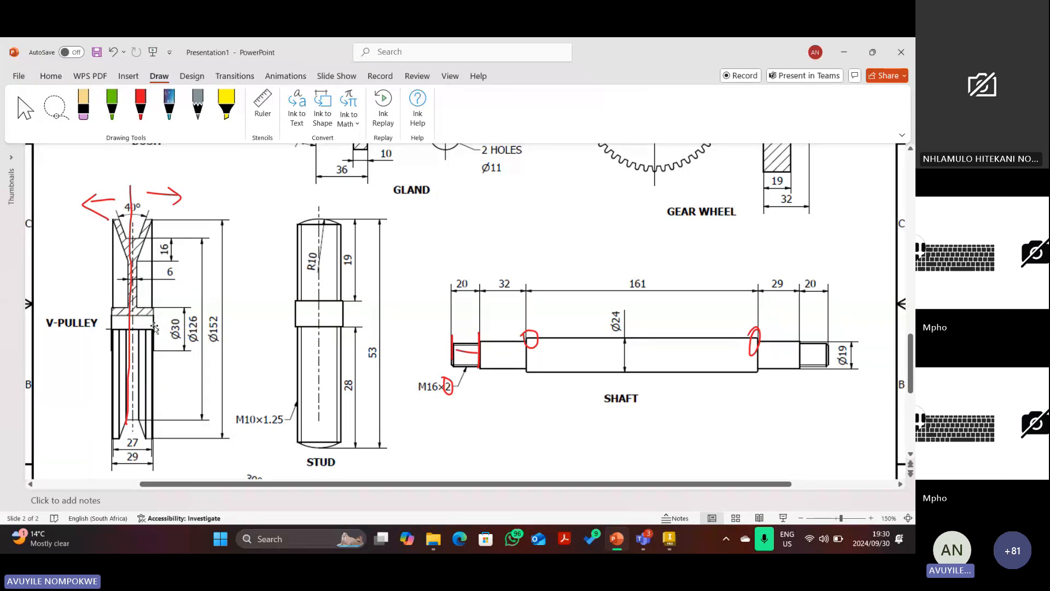
pyautogui.scroll(1, 168, 327)
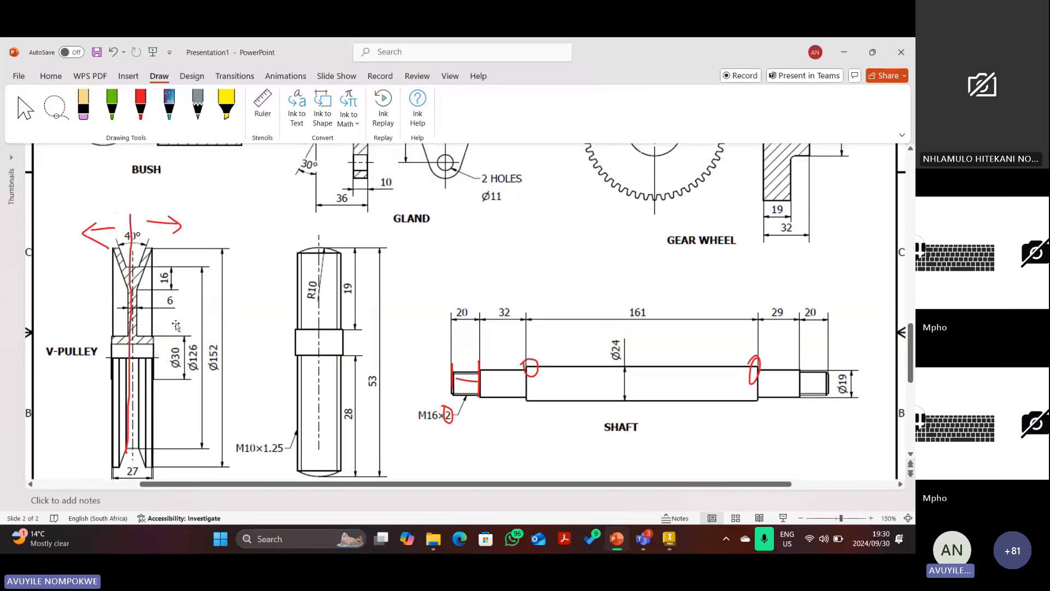
pyautogui.scroll(-1, 235, 336)
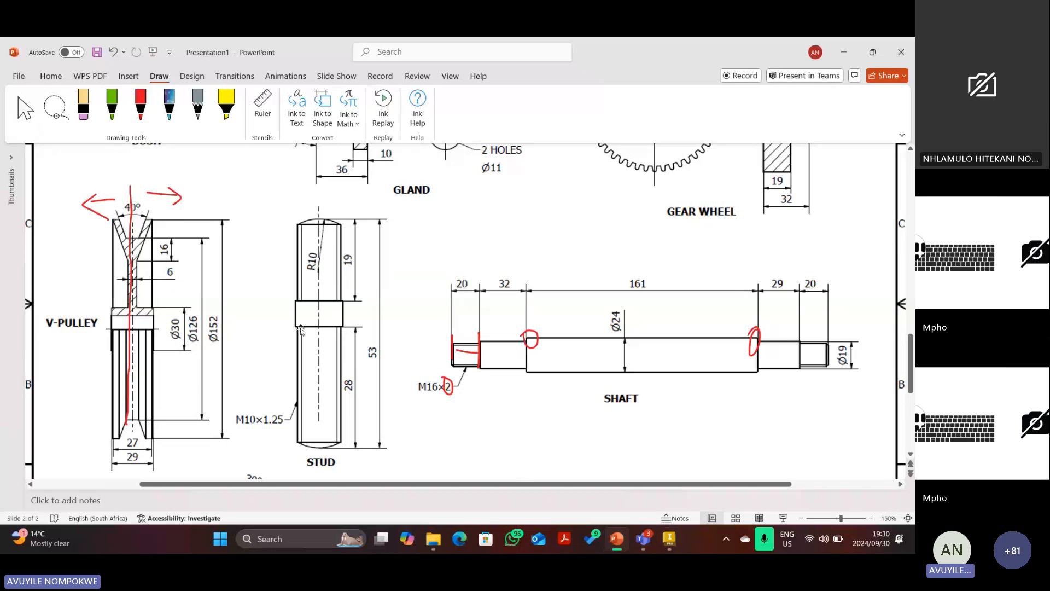
# Mark the shaft steps and V-pulley hub in red, circling the Ø30/Ø126 labels.
pyautogui.click(140, 104)
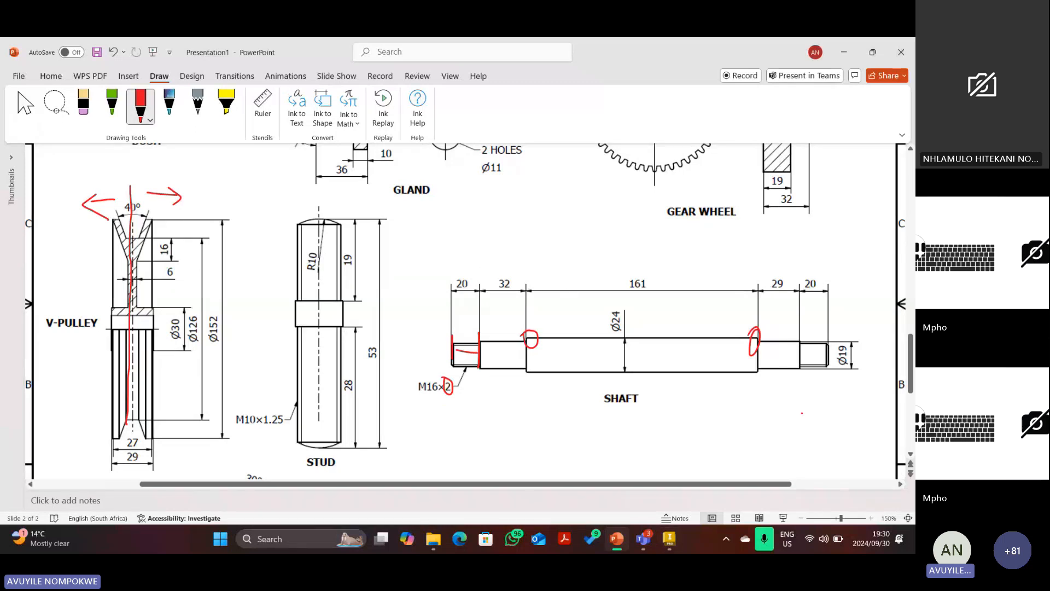
pyautogui.moveTo(759, 344); pyautogui.dragTo(760, 390)
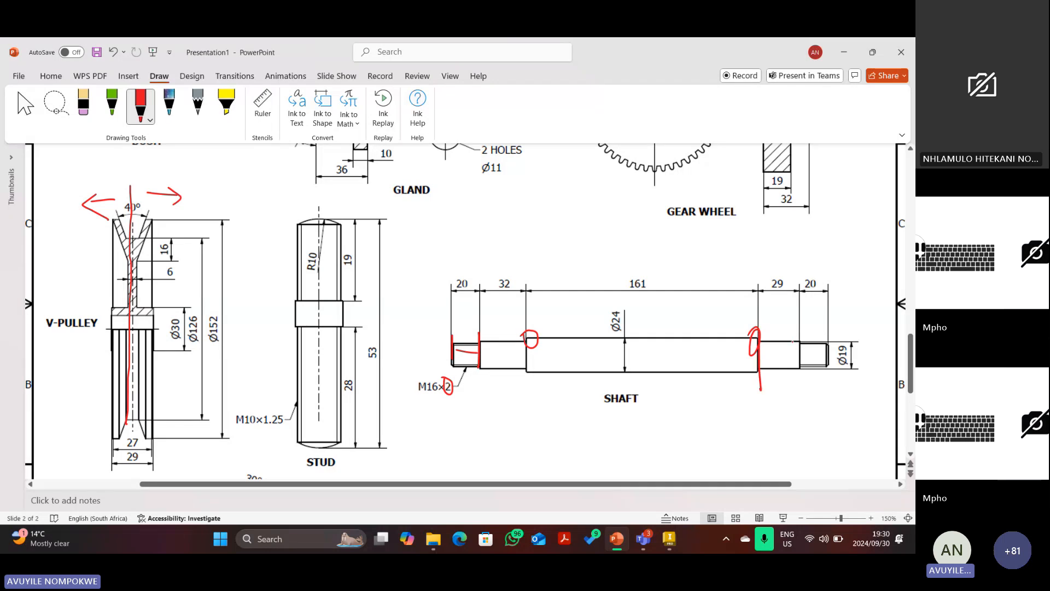
pyautogui.moveTo(802, 325); pyautogui.dragTo(799, 386)
pyautogui.moveTo(158, 300); pyautogui.dragTo(155, 335)
pyautogui.moveTo(110, 300)
pyautogui.mouseDown()
pyautogui.moveTo(109, 340)
pyautogui.moveTo(169, 329)
pyautogui.mouseUp()
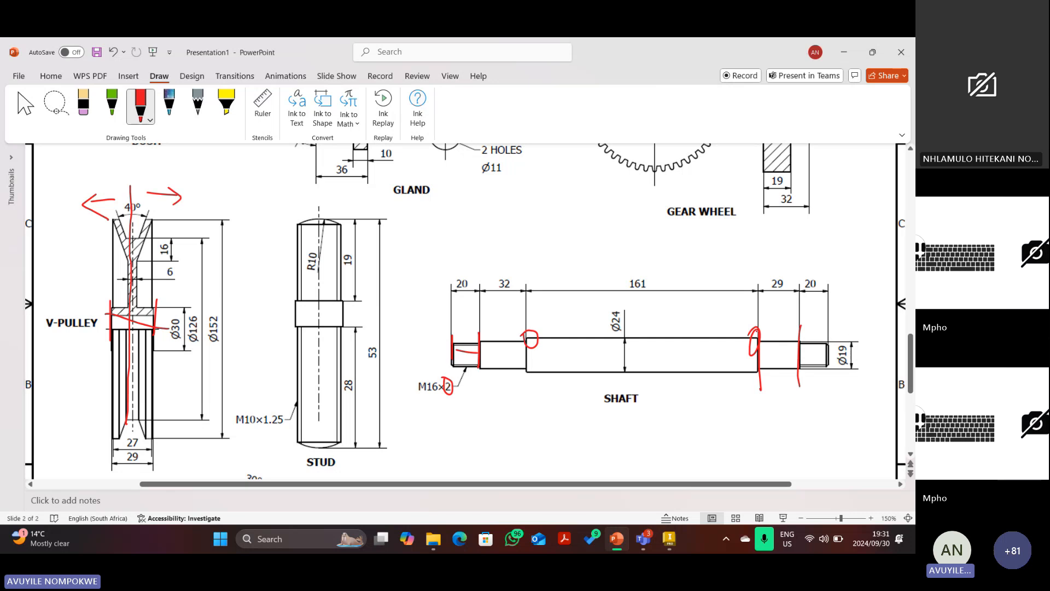
pyautogui.moveTo(760, 330)
pyautogui.mouseDown()
pyautogui.moveTo(794, 335)
pyautogui.moveTo(788, 345)
pyautogui.mouseUp()
pyautogui.moveTo(112, 304); pyautogui.dragTo(133, 281)
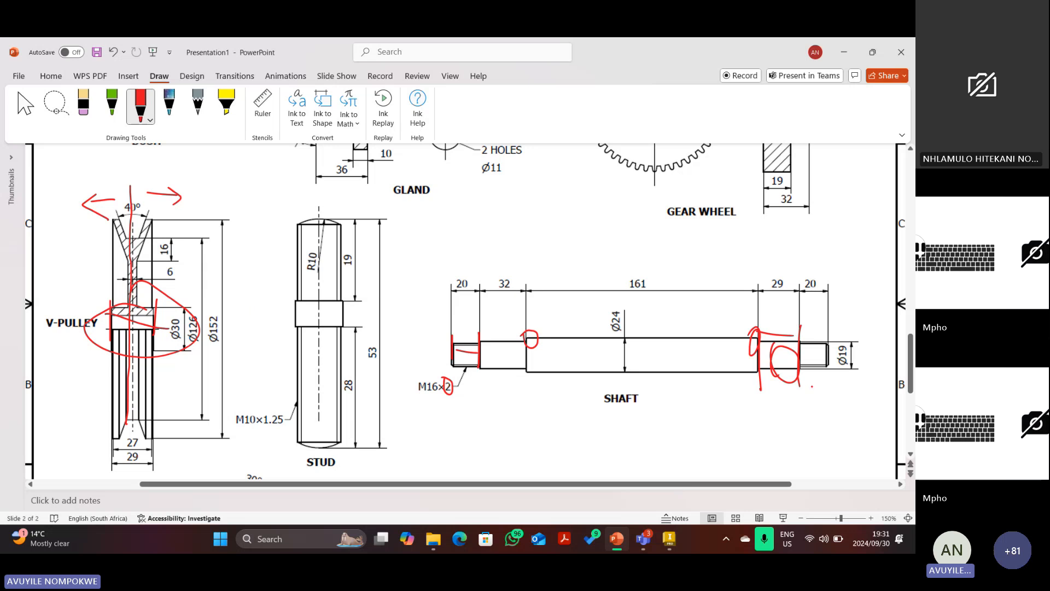
pyautogui.click(670, 538)
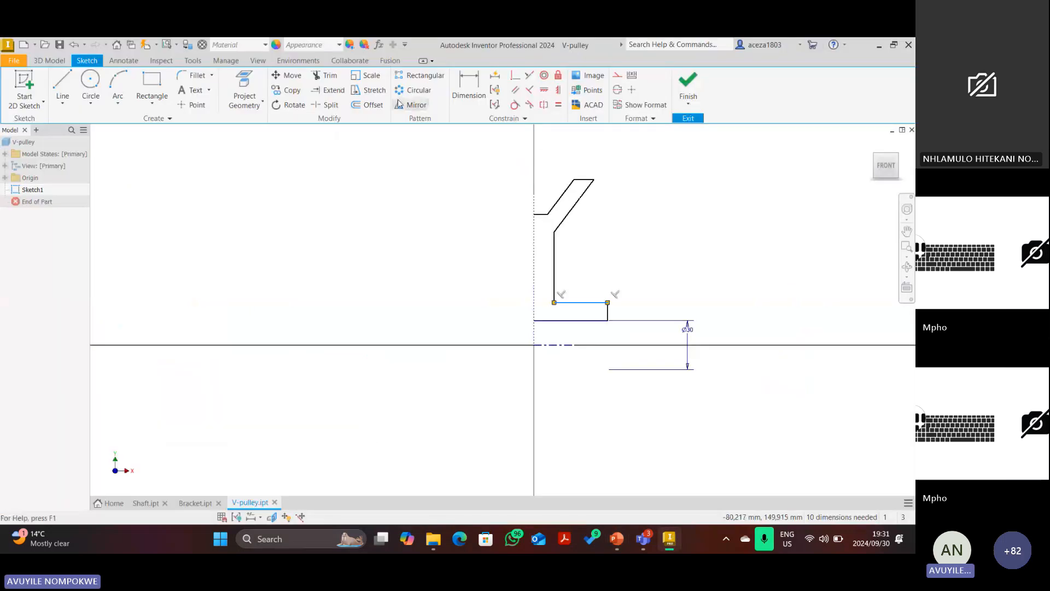
# Change the bore dimension to Ø19 and add a Ø30 diameter on the bottom step line.
pyautogui.doubleClick(689, 335)
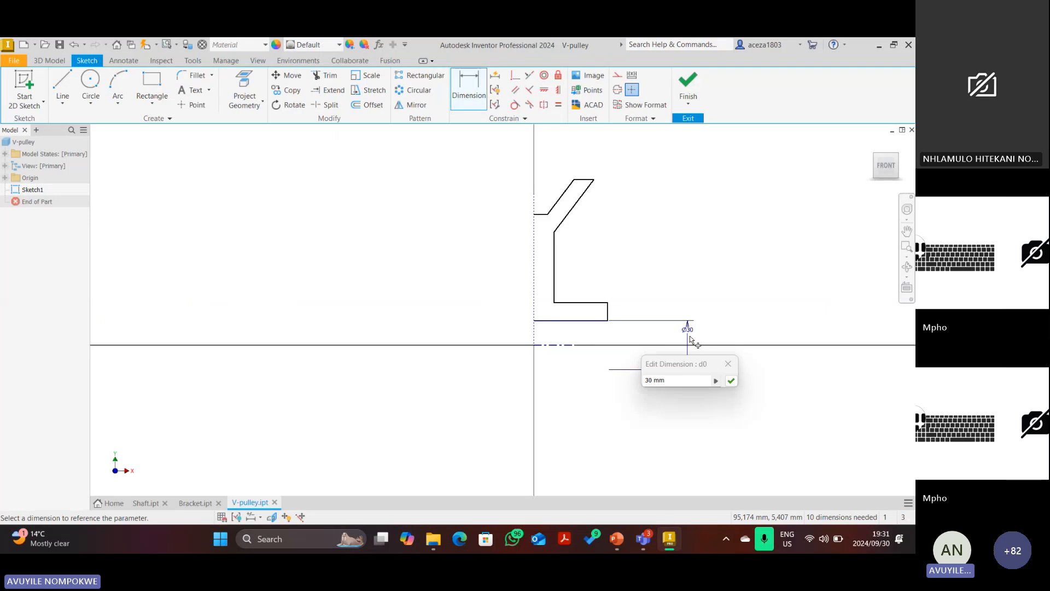
pyautogui.write('19')
pyautogui.press('Return')
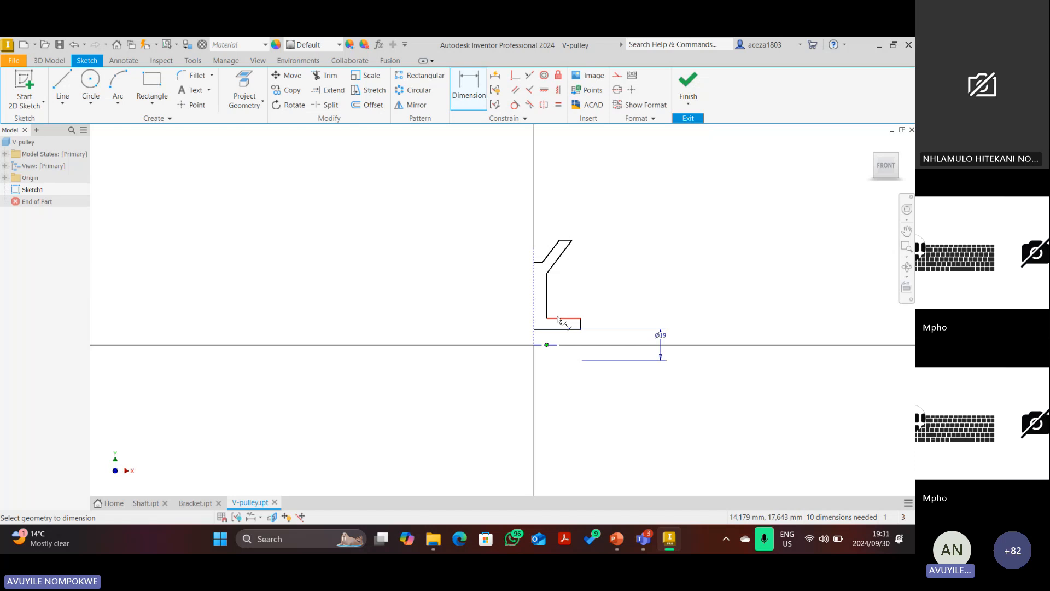
pyautogui.scroll(5, 550, 340)
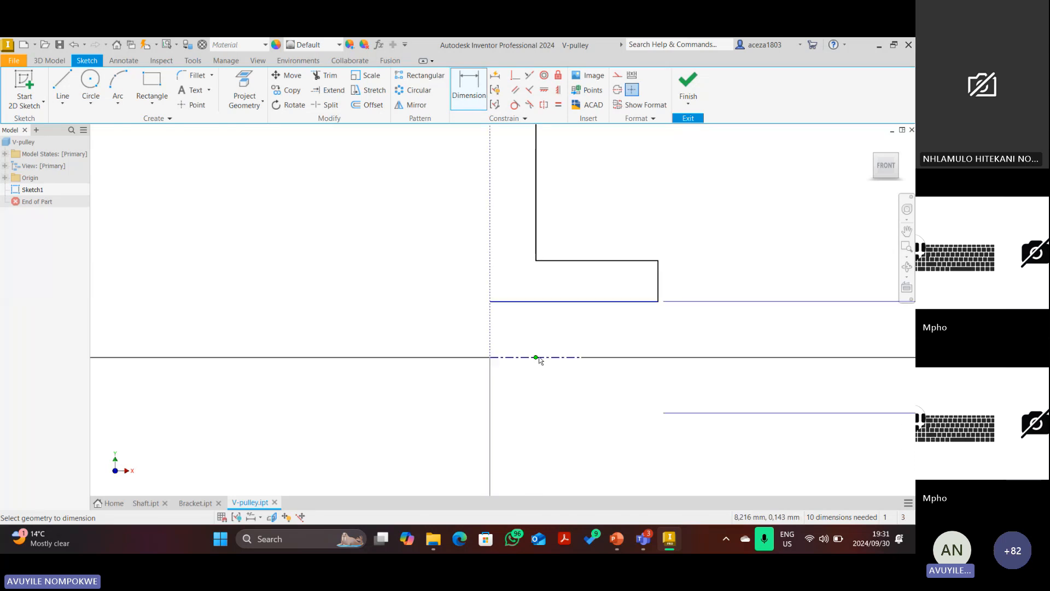
pyautogui.click(552, 358)
pyautogui.click(604, 261)
pyautogui.click(786, 286)
pyautogui.write('30')
pyautogui.press('Return')
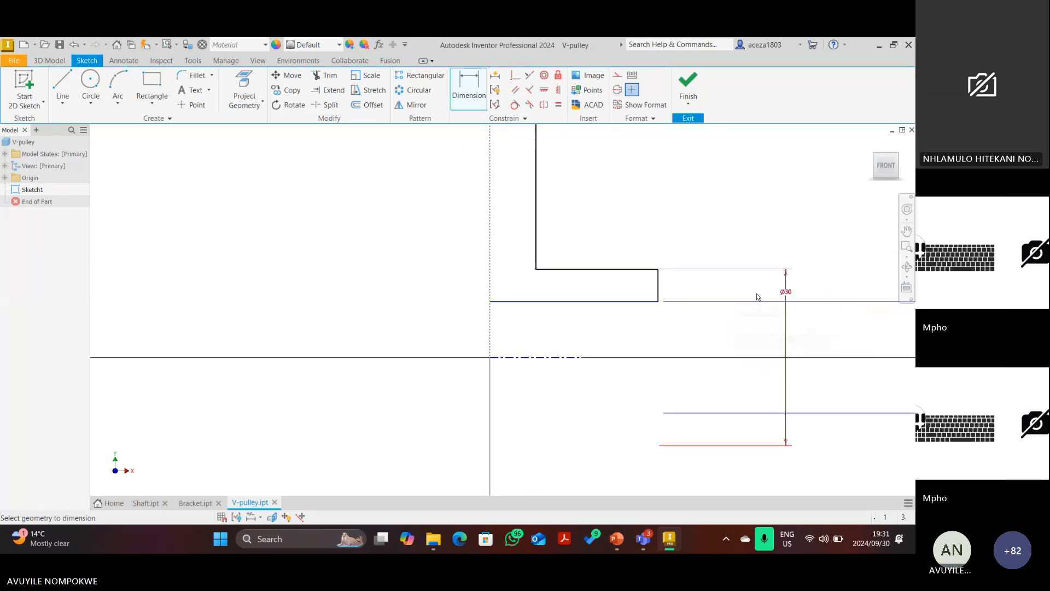
pyautogui.scroll(-5, 711, 298)
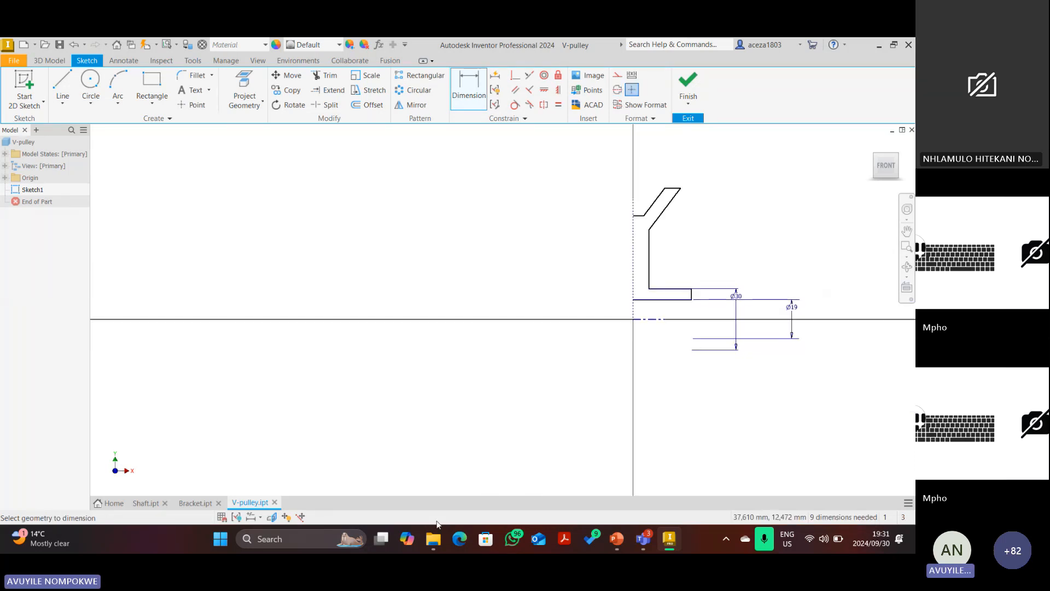
# Check the reference, then dimension the short top line as Ø126 from the centreline.
pyautogui.click(616, 538)
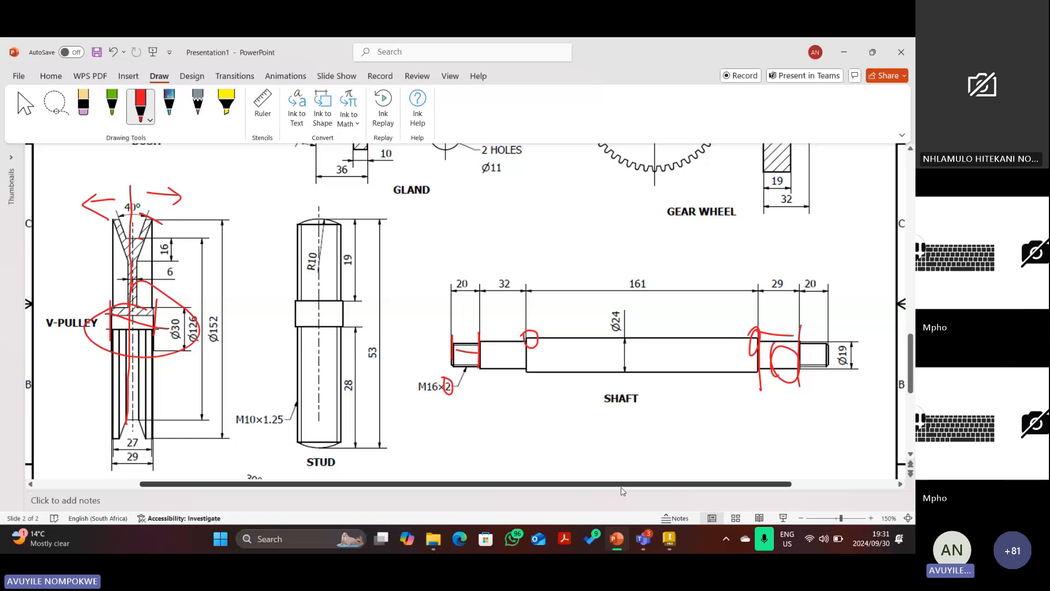
pyautogui.hotkey('alt', 'Tab')
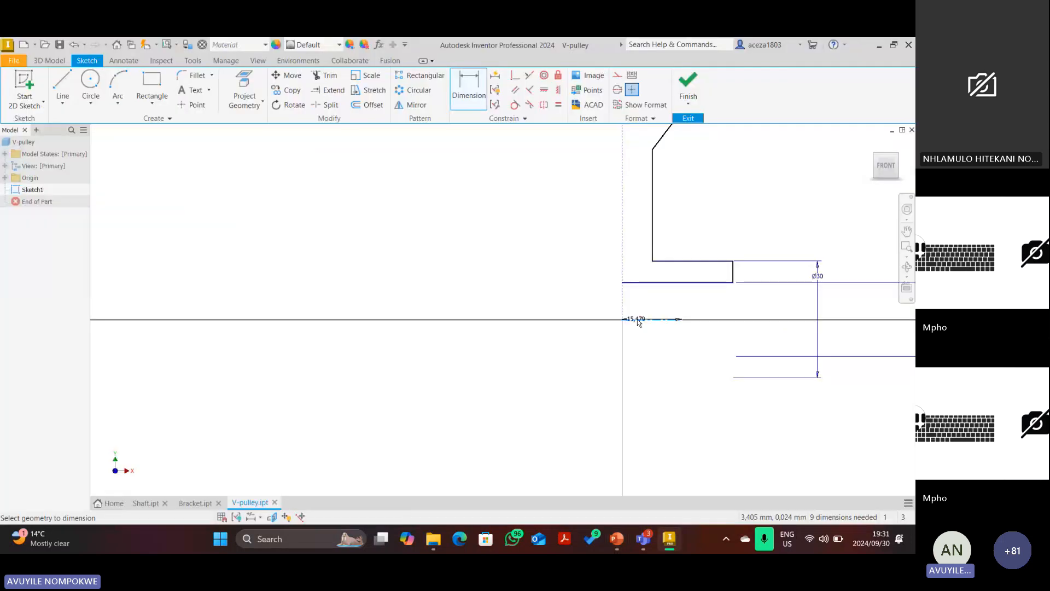
pyautogui.scroll(5, 638, 323)
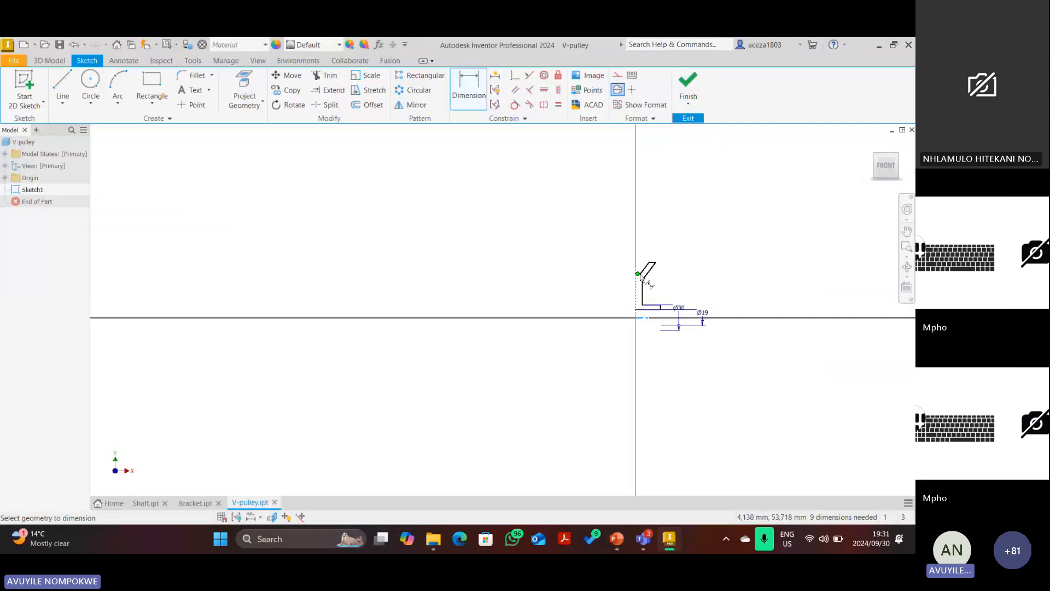
pyautogui.click(639, 274)
pyautogui.scroll(-5, 642, 281)
pyautogui.click(638, 367)
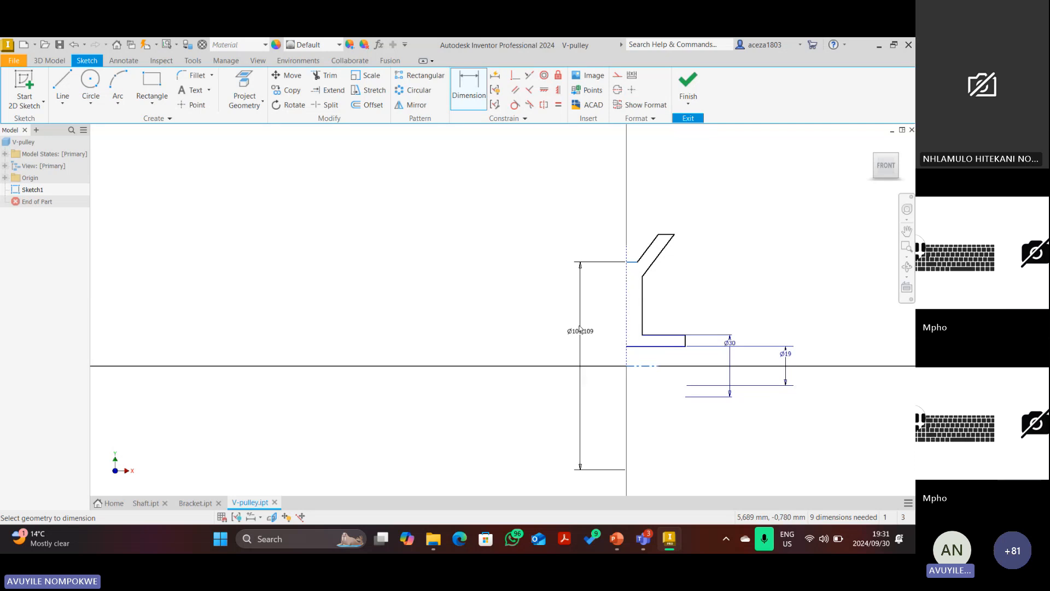
pyautogui.click(578, 320)
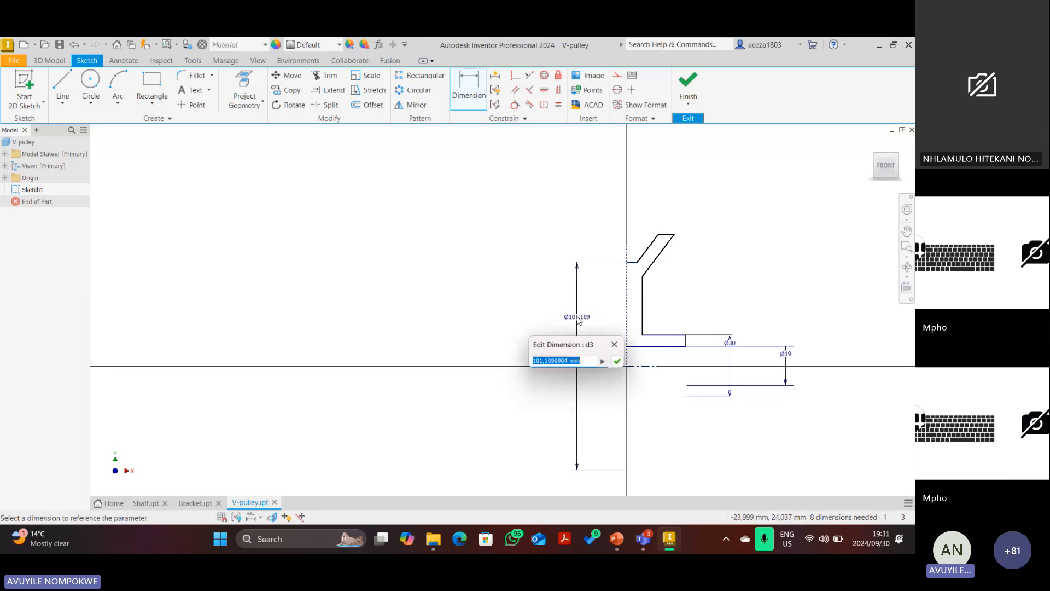
pyautogui.write('126')
pyautogui.press('Return')
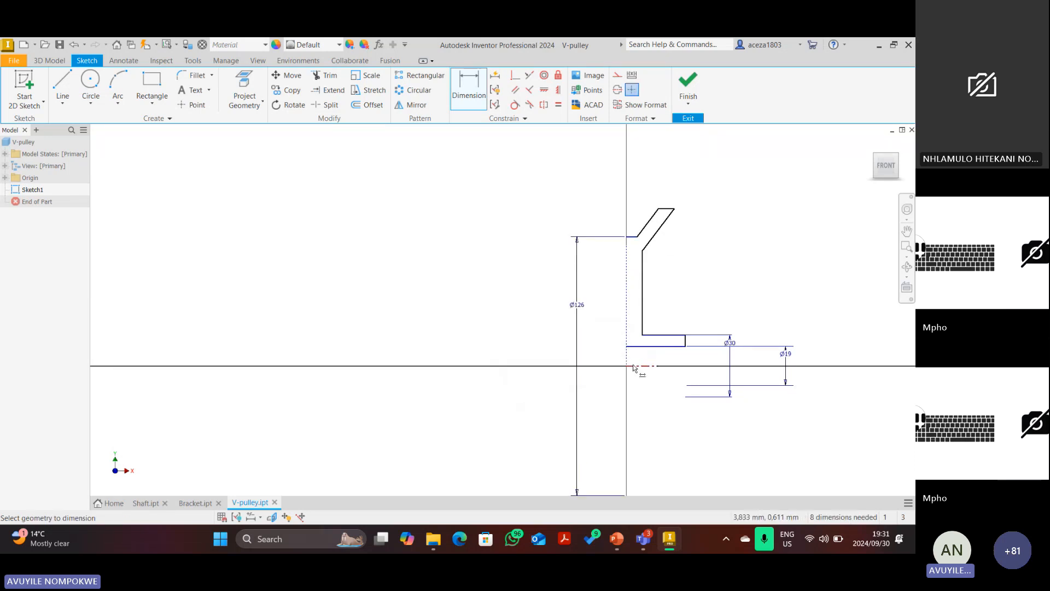
# Add the Ø152 outer diameter dimension on the profile's top edge.
pyautogui.click(633, 366)
pyautogui.scroll(3, 667, 209)
pyautogui.click(665, 208)
pyautogui.click(432, 300)
pyautogui.write('152')
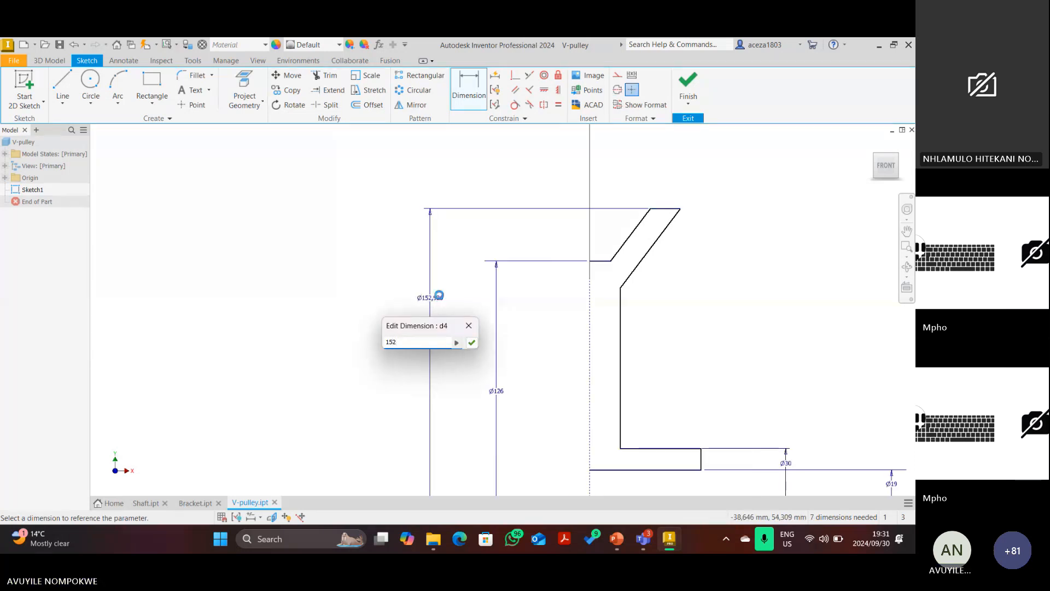
pyautogui.press('Return')
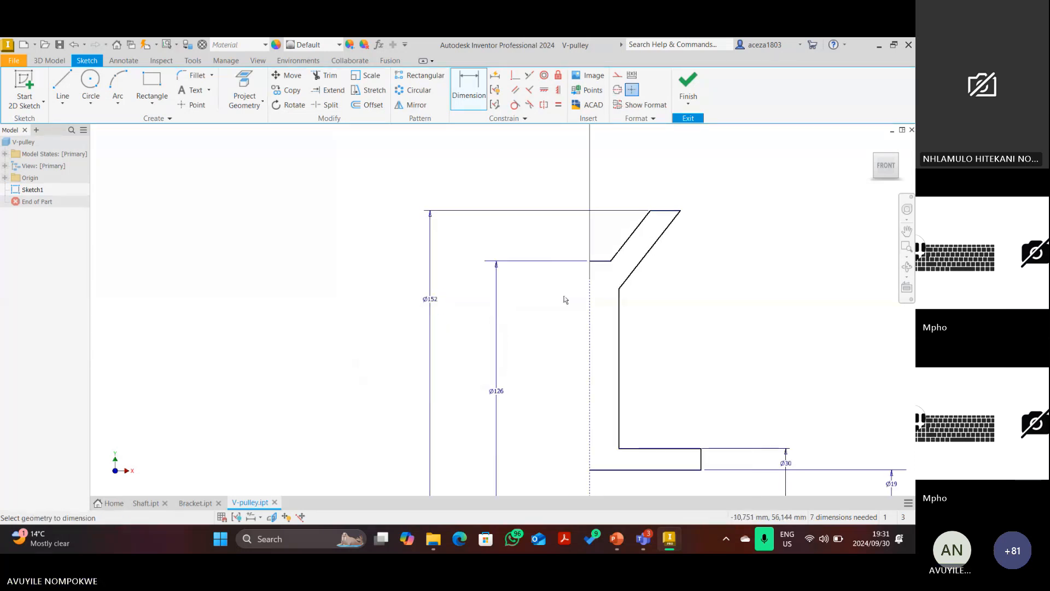
pyautogui.scroll(-2, 574, 293)
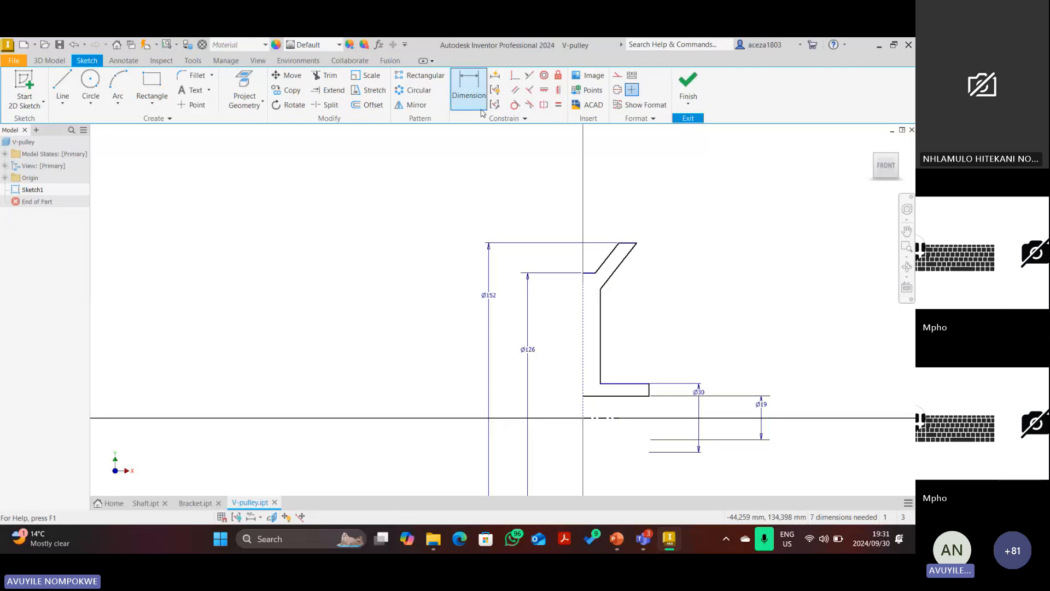
# Extend the short vertical line up to meet the top line.
pyautogui.click(335, 91)
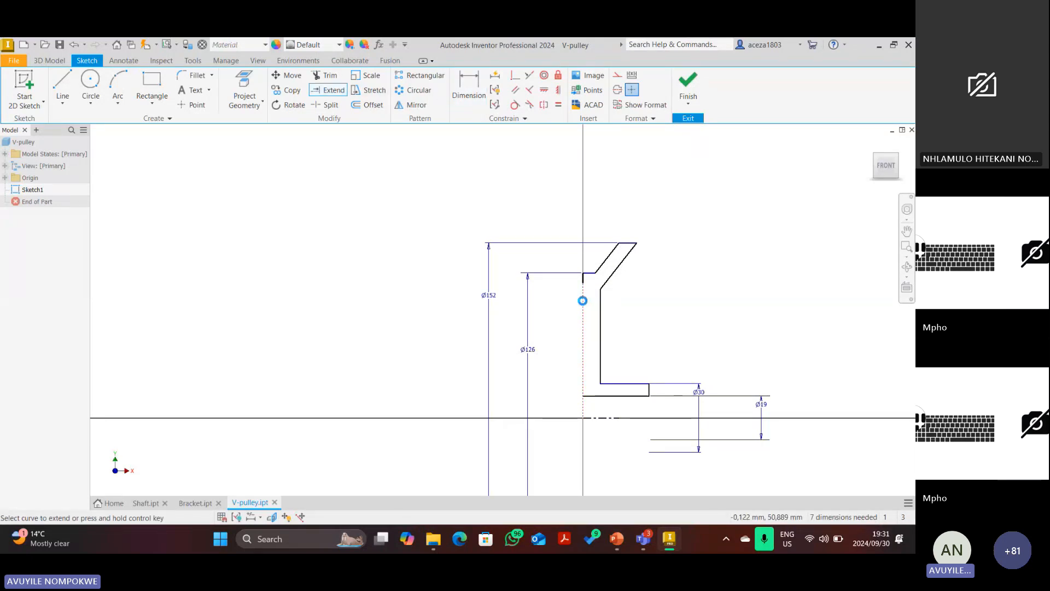
pyautogui.click(584, 281)
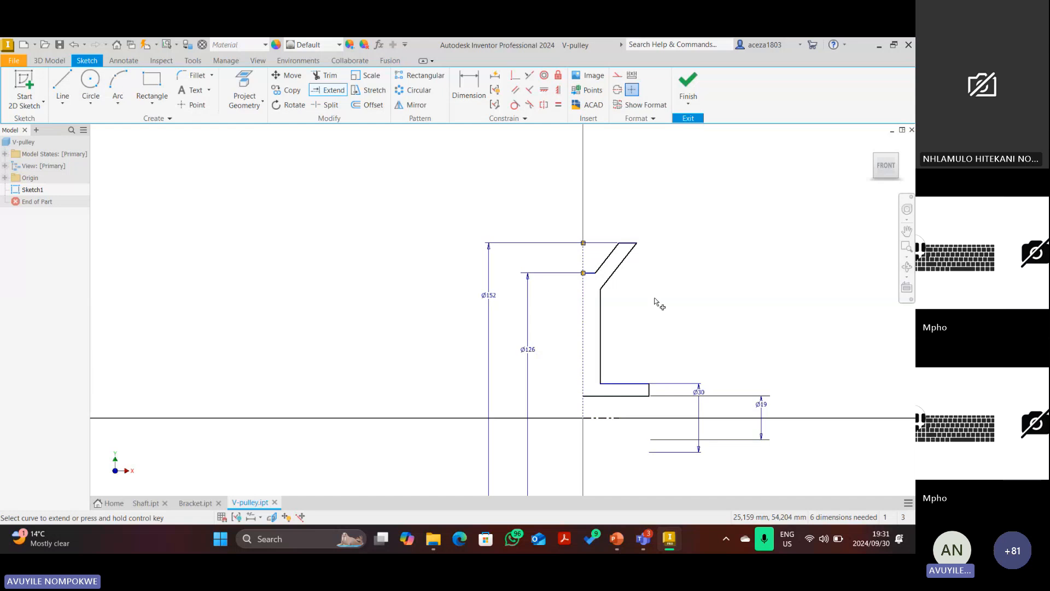
pyautogui.press('Escape')
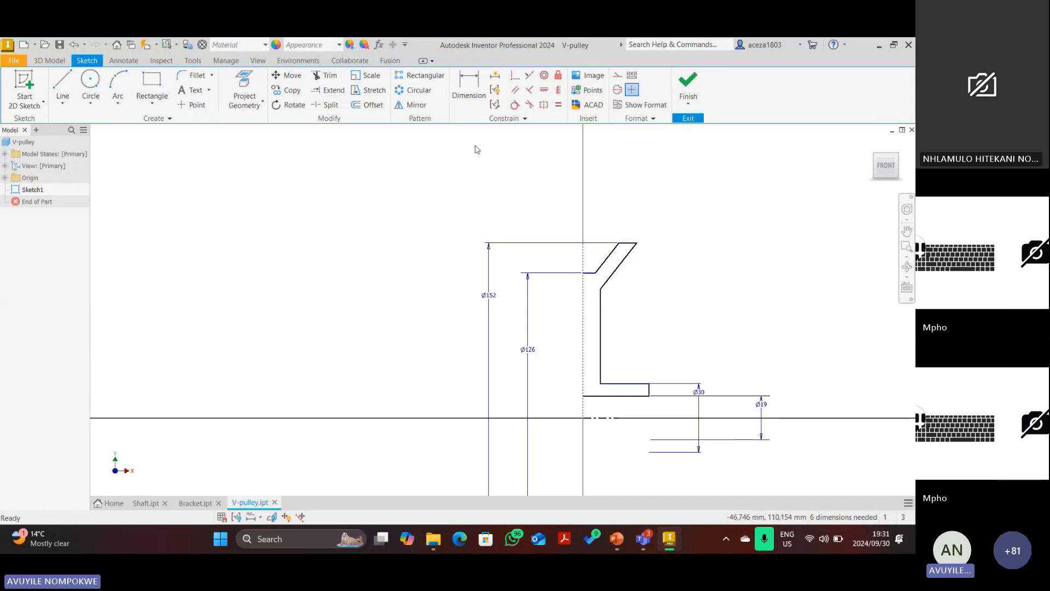
# Dimension the slanted groove line at 20° from the vertical axis.
pyautogui.press('d')
pyautogui.scroll(-2, 603, 272)
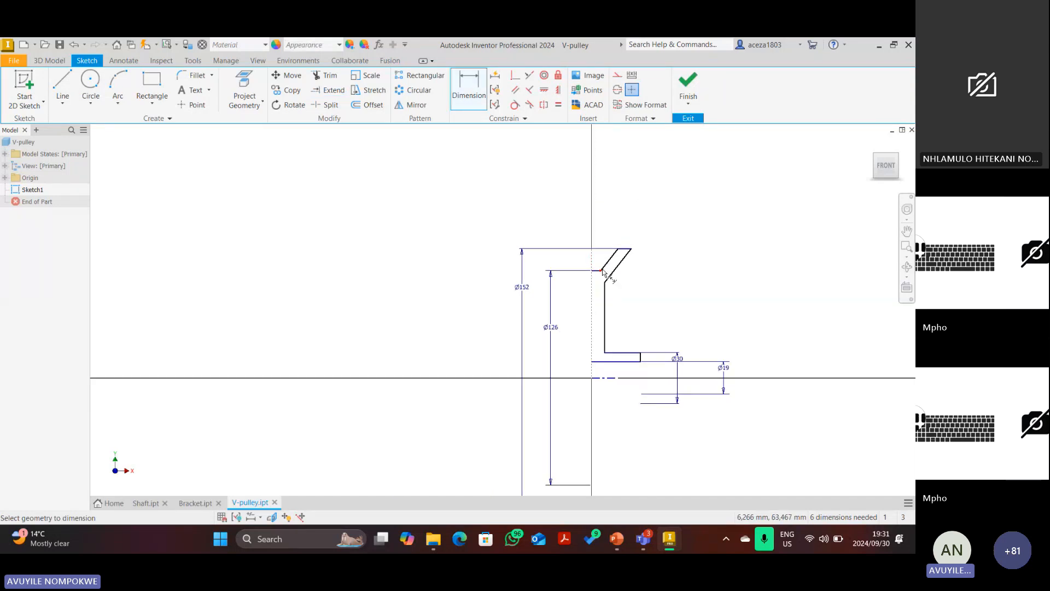
pyautogui.scroll(4, 607, 262)
pyautogui.click(609, 262)
pyautogui.click(550, 246)
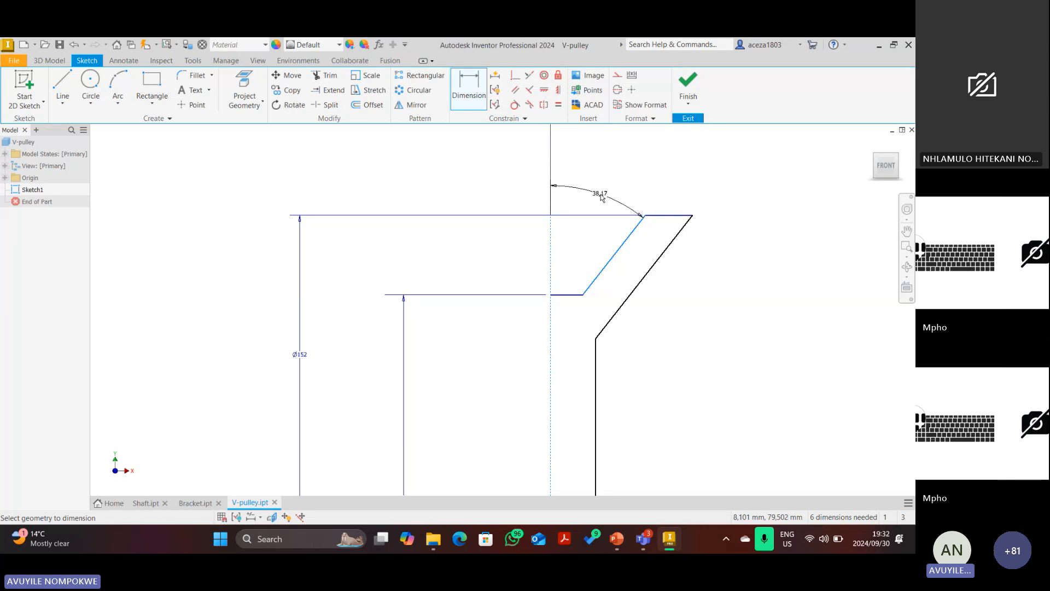
pyautogui.click(600, 197)
pyautogui.write('20')
pyautogui.press('Return')
# Dimension the hub width from the axis, first as 27, then corrected to 29/2.
pyautogui.scroll(-2, 647, 180)
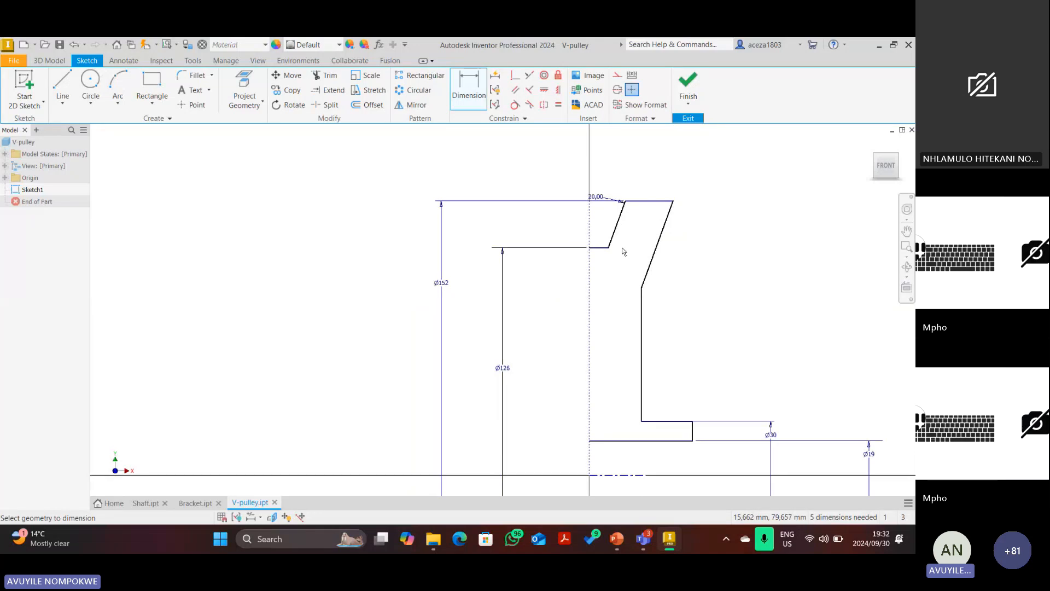
pyautogui.scroll(-3, 624, 249)
pyautogui.scroll(3, 627, 239)
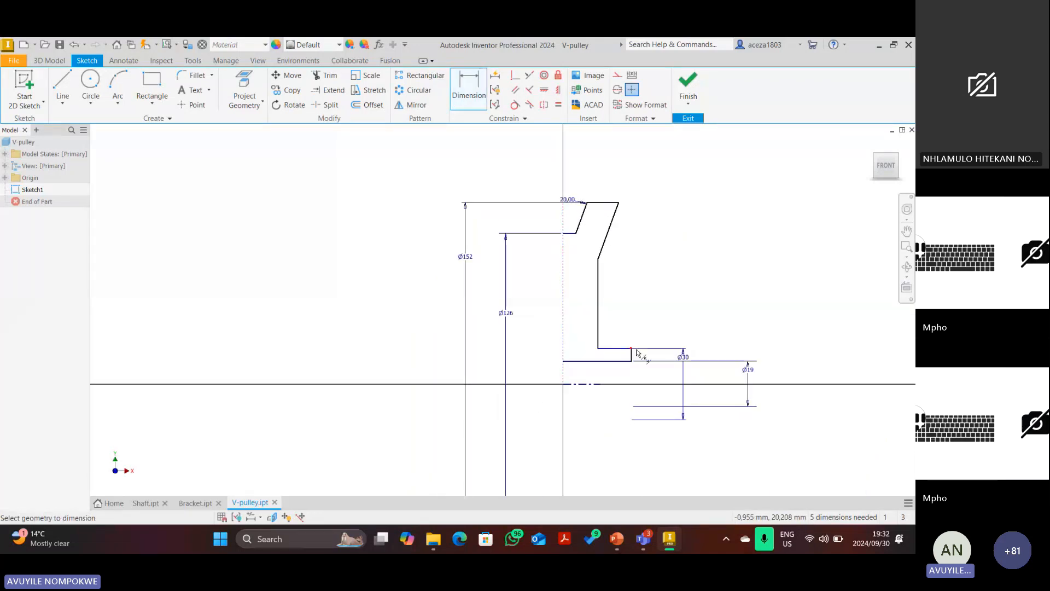
pyautogui.scroll(5, 636, 352)
pyautogui.click(613, 349)
pyautogui.scroll(-6, 602, 360)
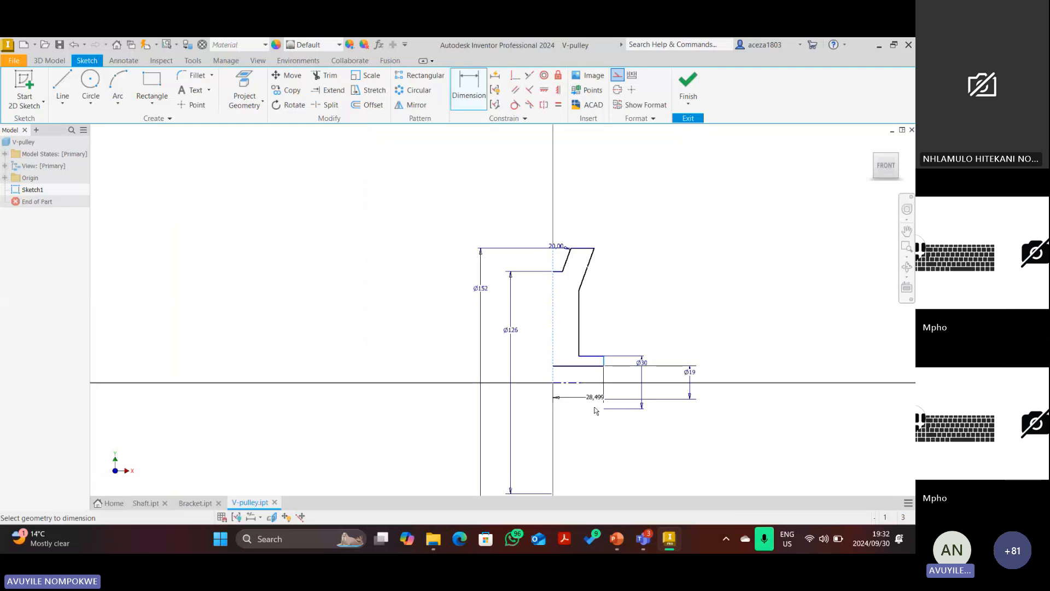
pyautogui.click(587, 416)
pyautogui.write('27')
pyautogui.press('Return')
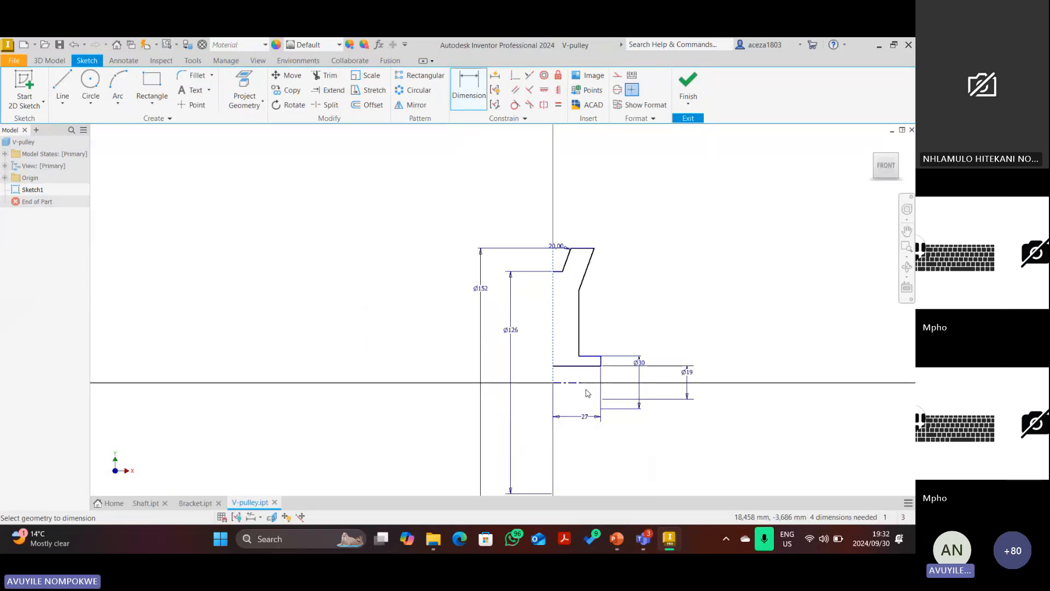
pyautogui.doubleClick(571, 419)
pyautogui.write('2')
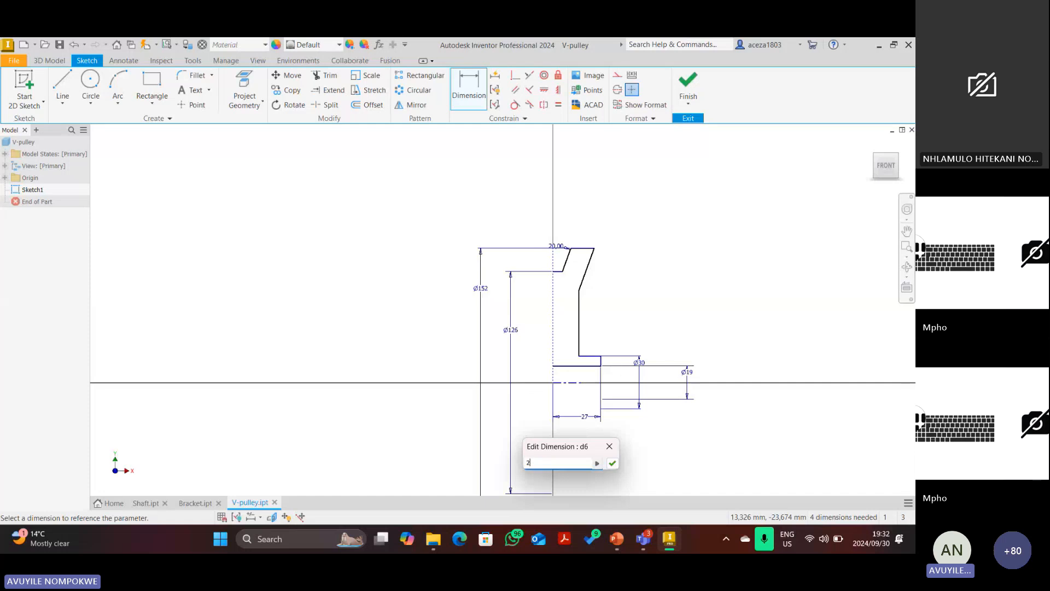
pyautogui.write('9/2')
pyautogui.press('Return')
pyautogui.scroll(-3, 584, 366)
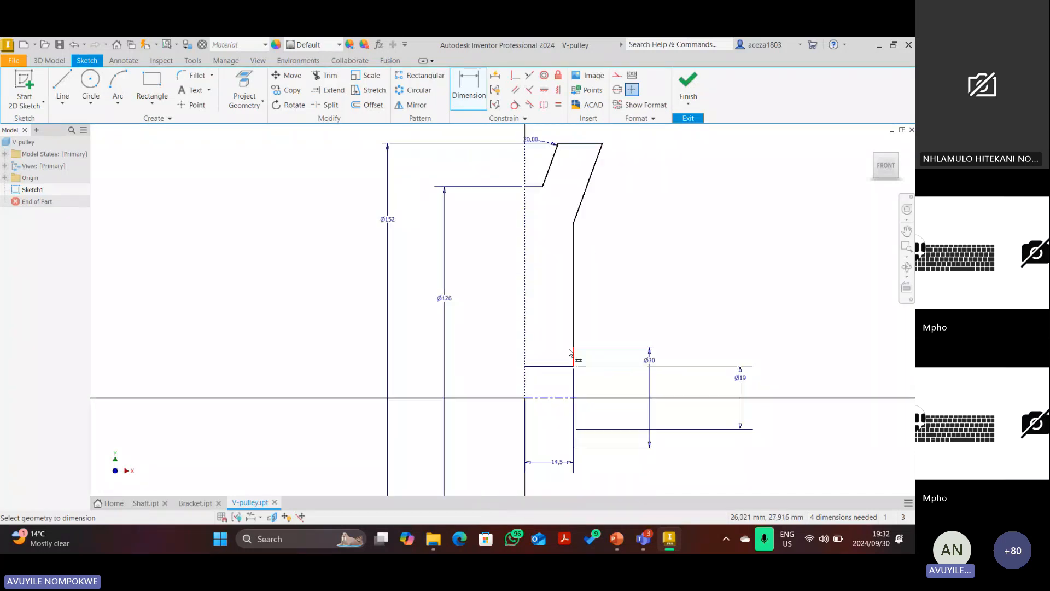
# Drag the groove wall to reshape it, then give the groove a 16 vertical depth.
pyautogui.press('Escape')
pyautogui.moveTo(573, 300); pyautogui.dragTo(551, 301)
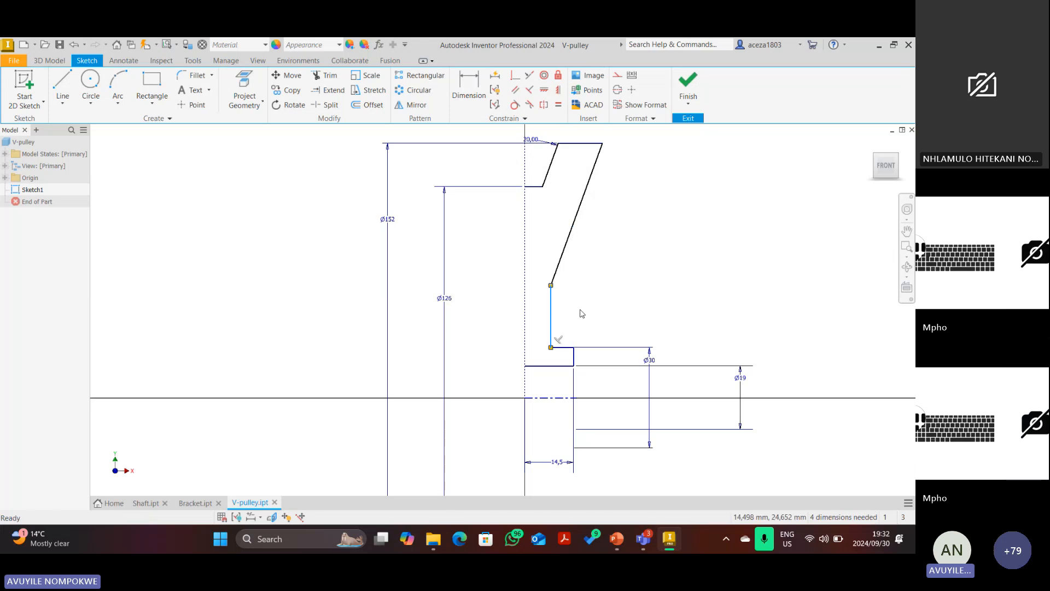
pyautogui.click(474, 81)
pyautogui.click(475, 85)
pyautogui.scroll(-3, 544, 196)
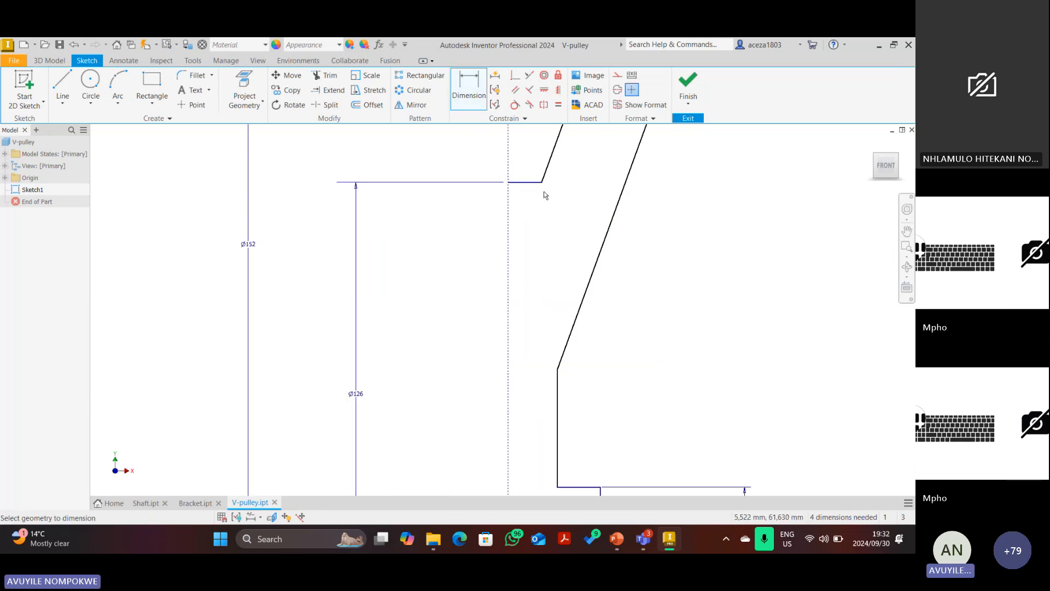
pyautogui.scroll(-1, 544, 192)
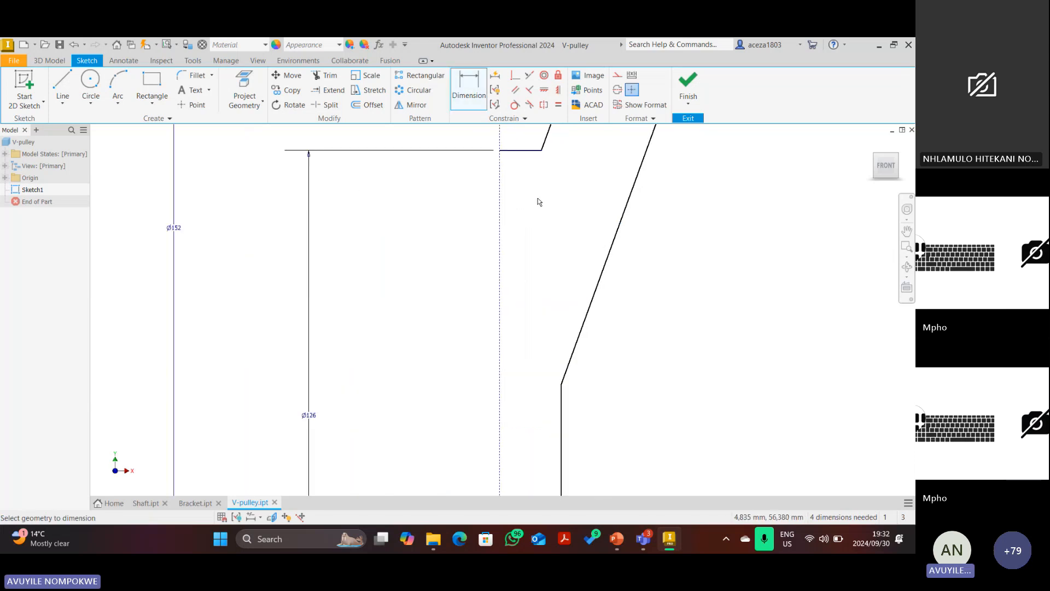
pyautogui.click(511, 152)
pyautogui.click(561, 385)
pyautogui.click(685, 257)
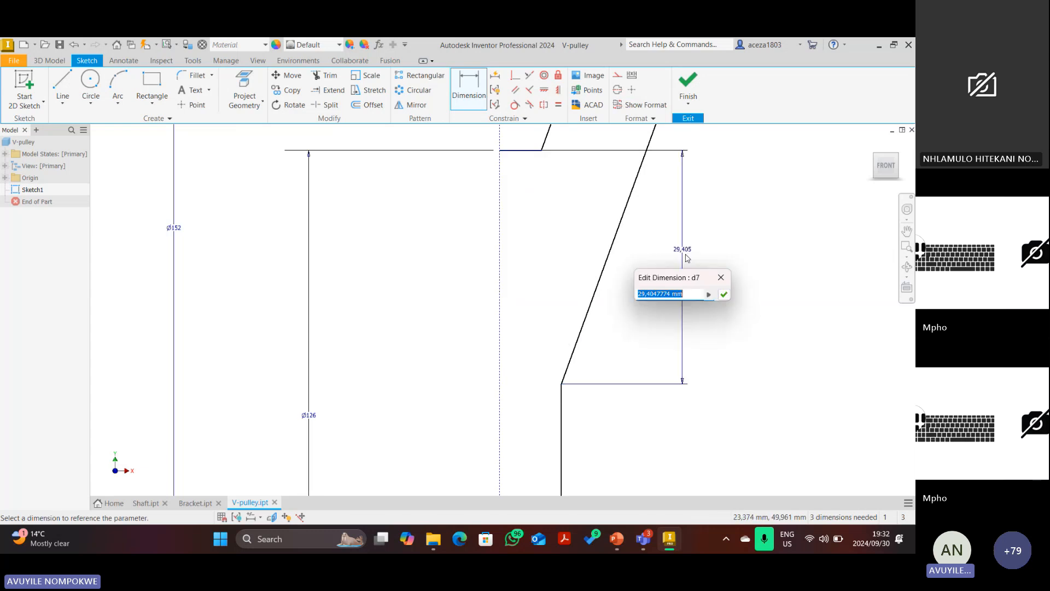
pyautogui.write('16')
pyautogui.press('Return')
pyautogui.scroll(4, 688, 258)
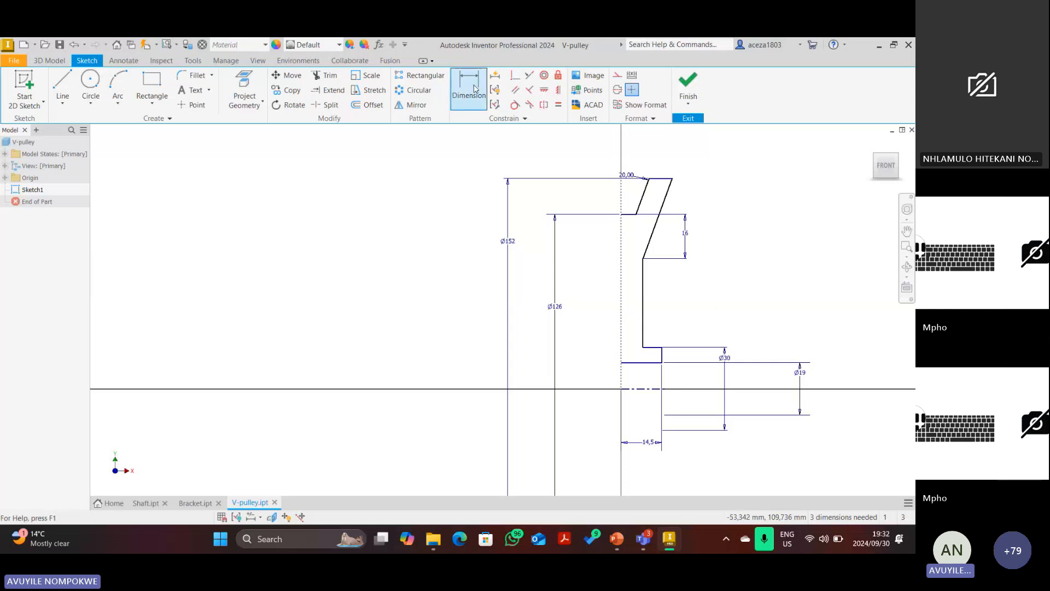
pyautogui.click(621, 249)
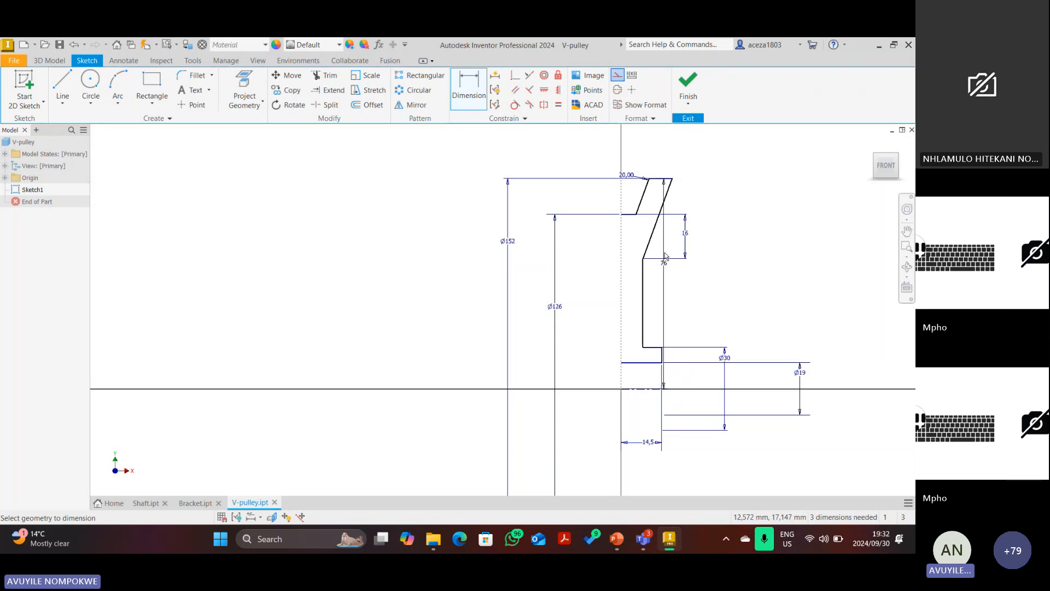
# Delete the old red arrows and red oval from the V-pulley reference drawing.
pyautogui.click(617, 539)
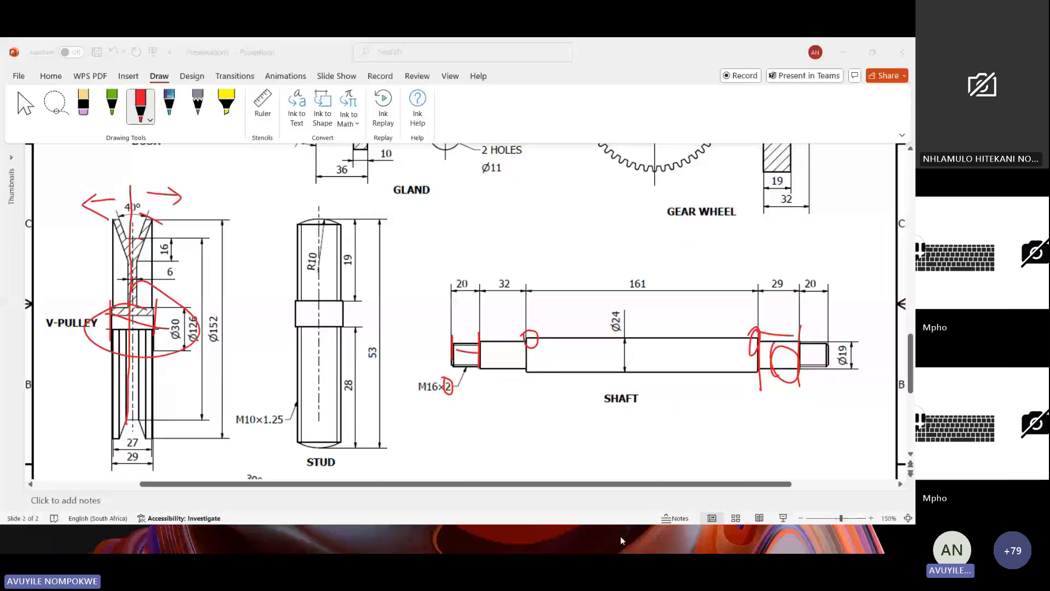
pyautogui.click(25, 105)
pyautogui.click(156, 307)
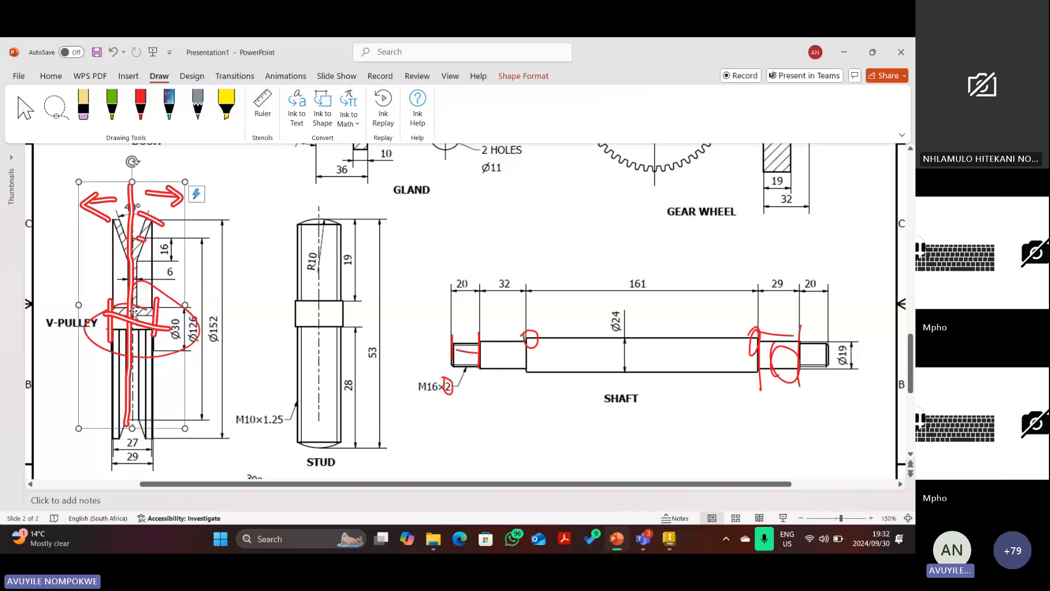
pyautogui.press('Delete')
pyautogui.click(172, 314)
pyautogui.press('Delete')
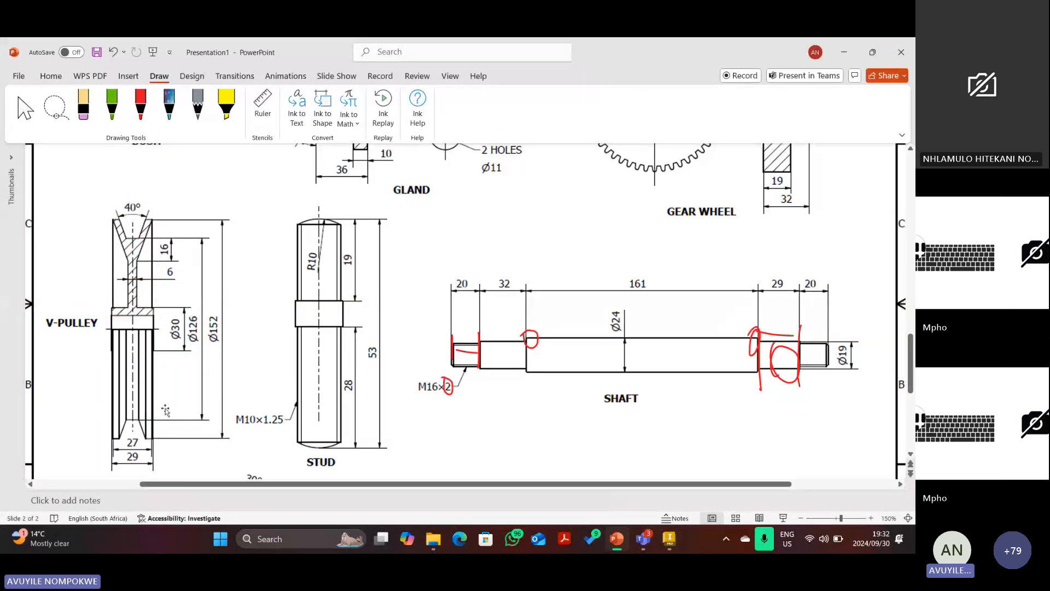
# With the red pen, mark the V-pulley hub line and its bottom-left corner.
pyautogui.click(141, 107)
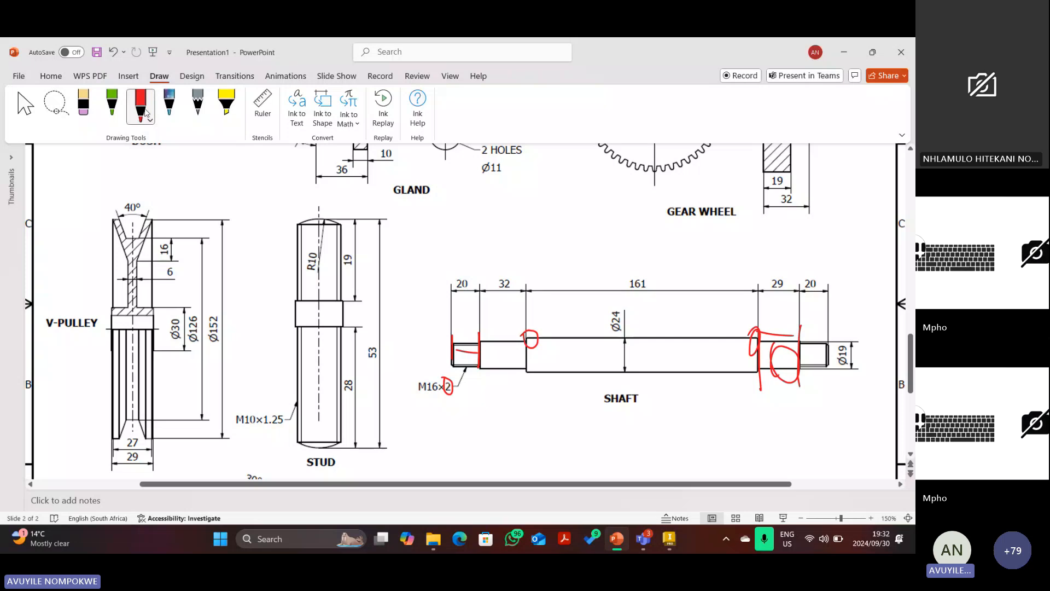
pyautogui.click(146, 113)
pyautogui.click(146, 114)
pyautogui.moveTo(109, 308); pyautogui.dragTo(155, 310)
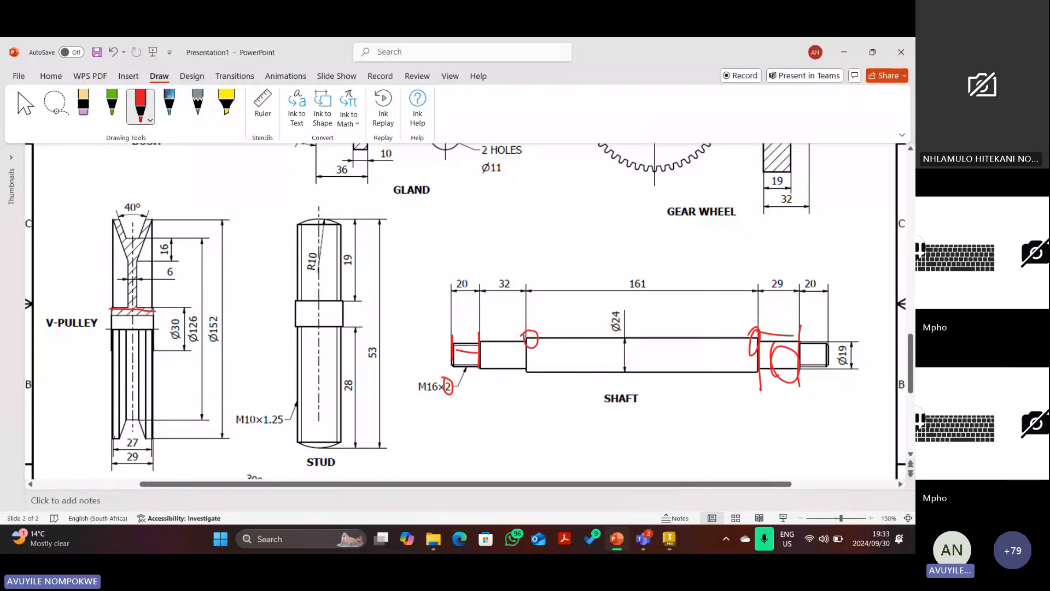
pyautogui.moveTo(114, 437); pyautogui.dragTo(116, 447)
# Place the 76 dimension and check the reference drawing for the next measurement.
pyautogui.click(669, 539)
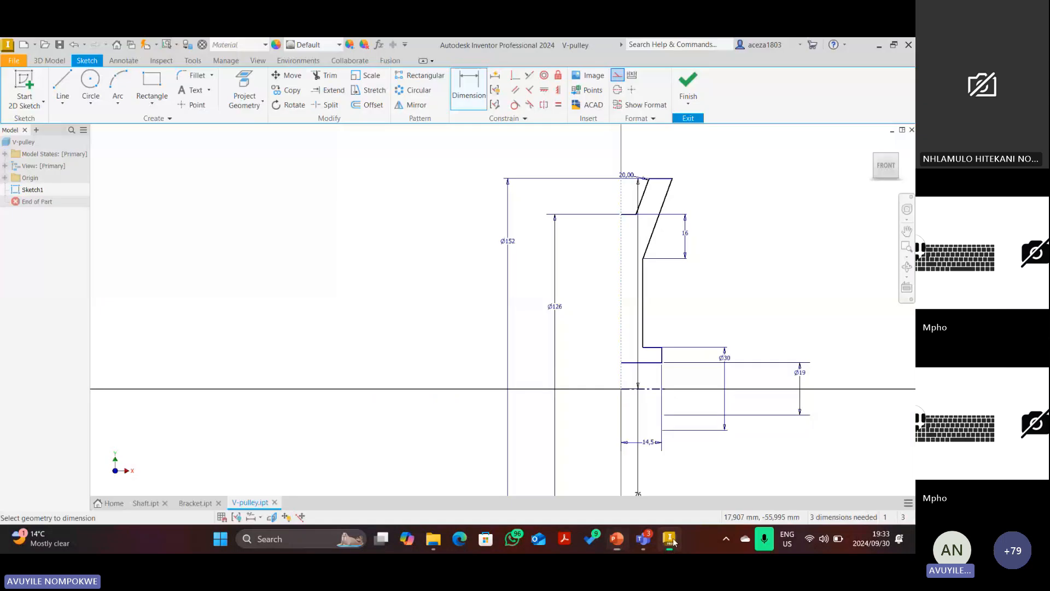
pyautogui.click(588, 134)
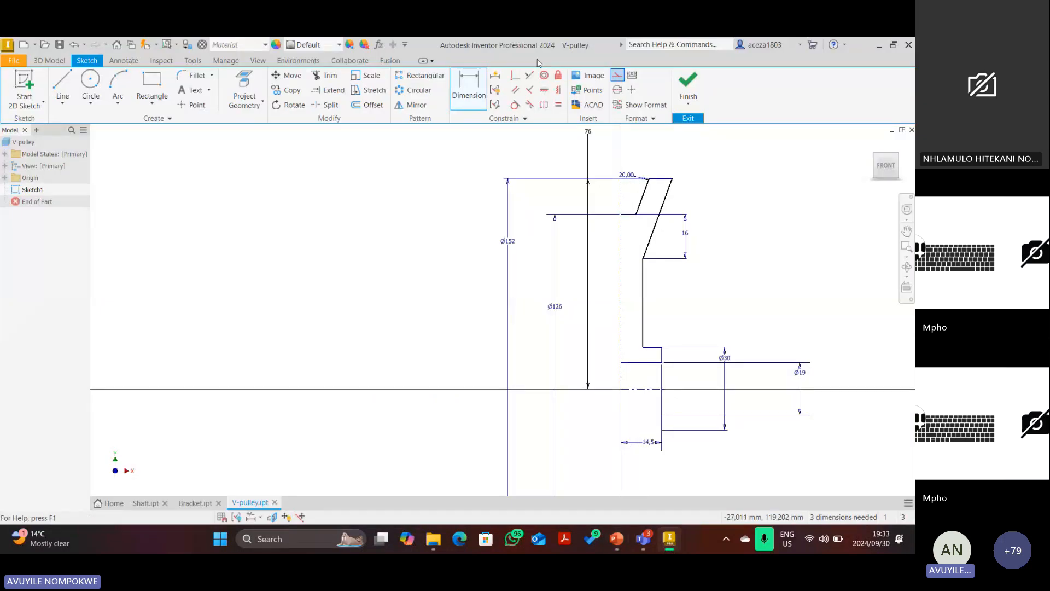
pyautogui.click(473, 87)
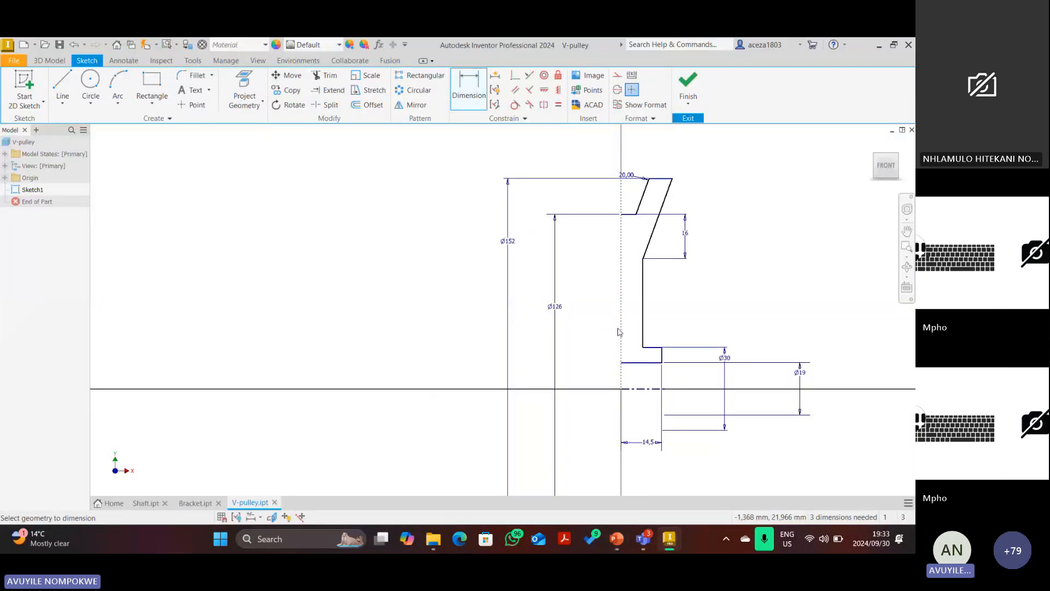
pyautogui.click(649, 284)
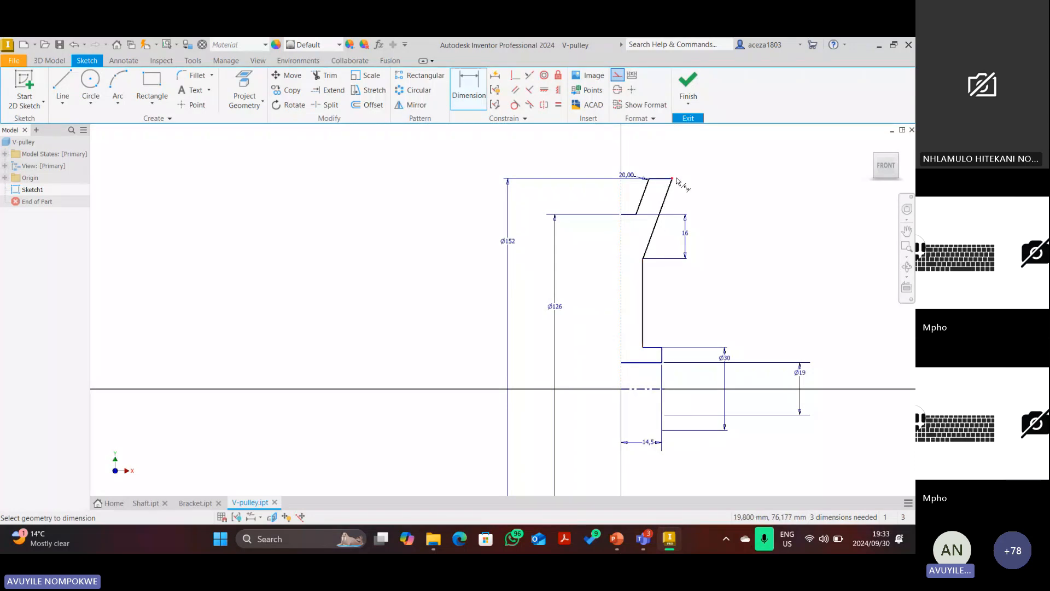
pyautogui.click(618, 530)
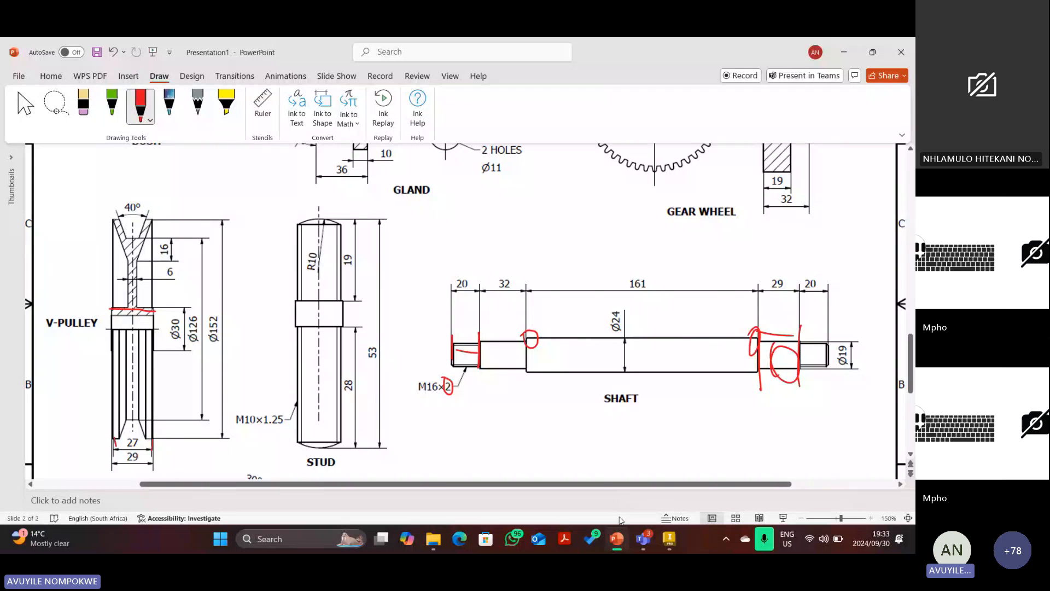
pyautogui.click(671, 549)
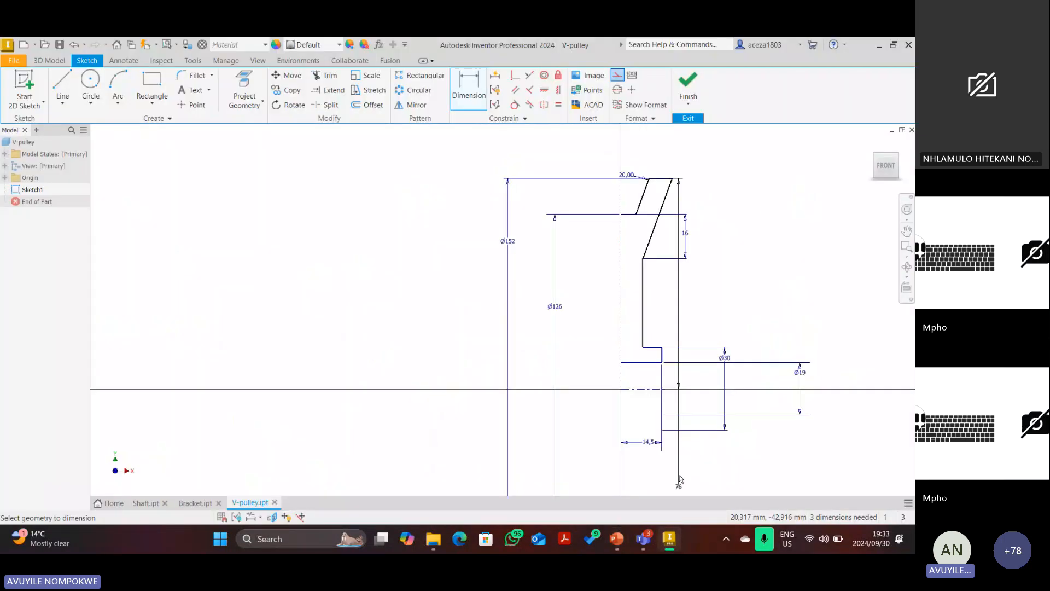
# Dimension the rim's top width from the axis as 27/2, then add a groove-wall dimension.
pyautogui.click(472, 85)
pyautogui.click(621, 198)
pyautogui.click(672, 179)
pyautogui.click(647, 140)
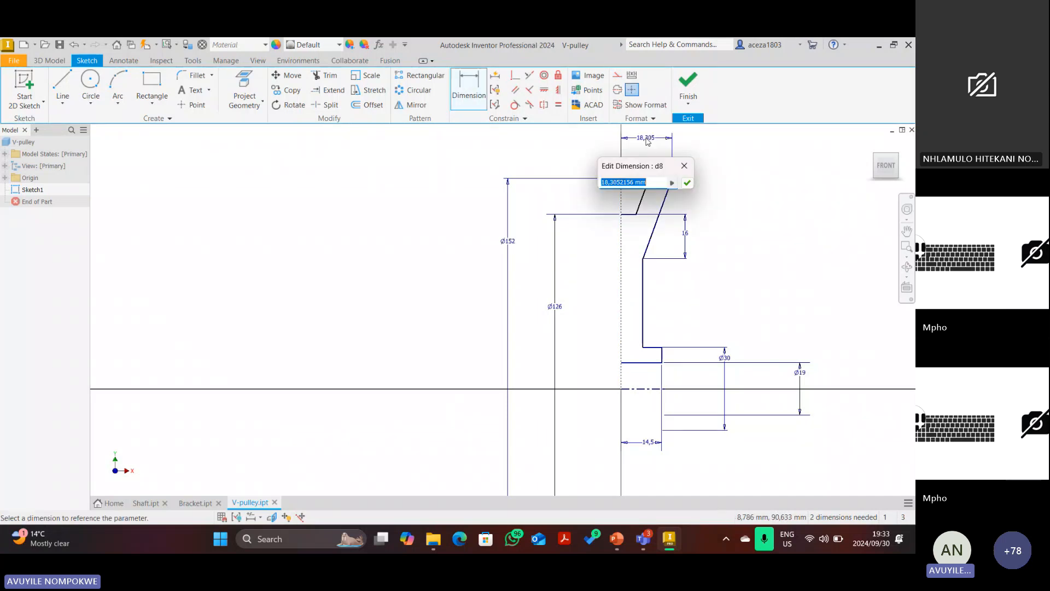
pyautogui.write('27')
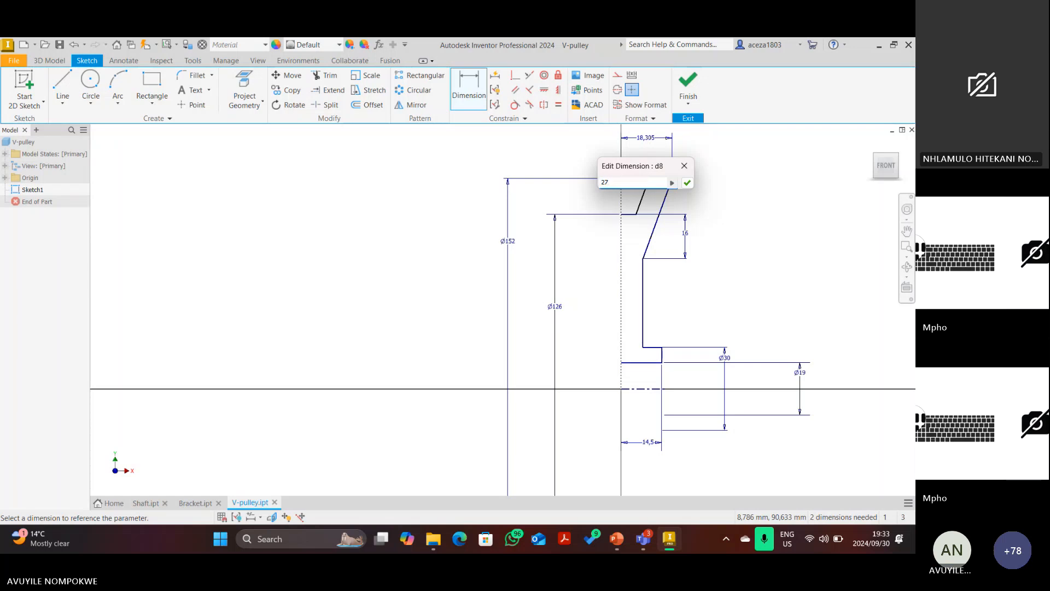
pyautogui.write('/2')
pyautogui.press('Return')
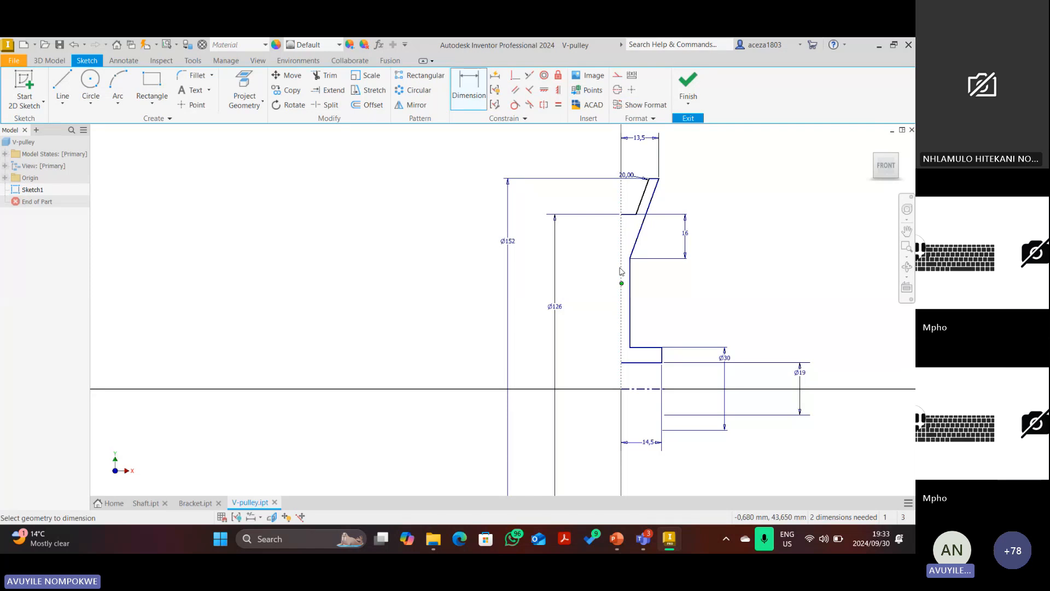
pyautogui.click(630, 283)
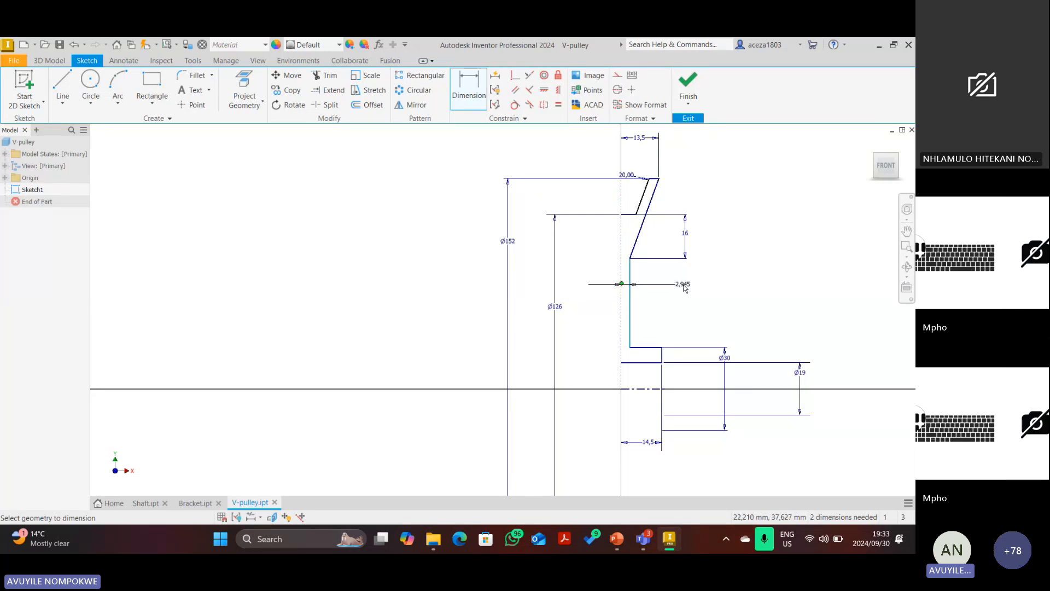
pyautogui.click(684, 289)
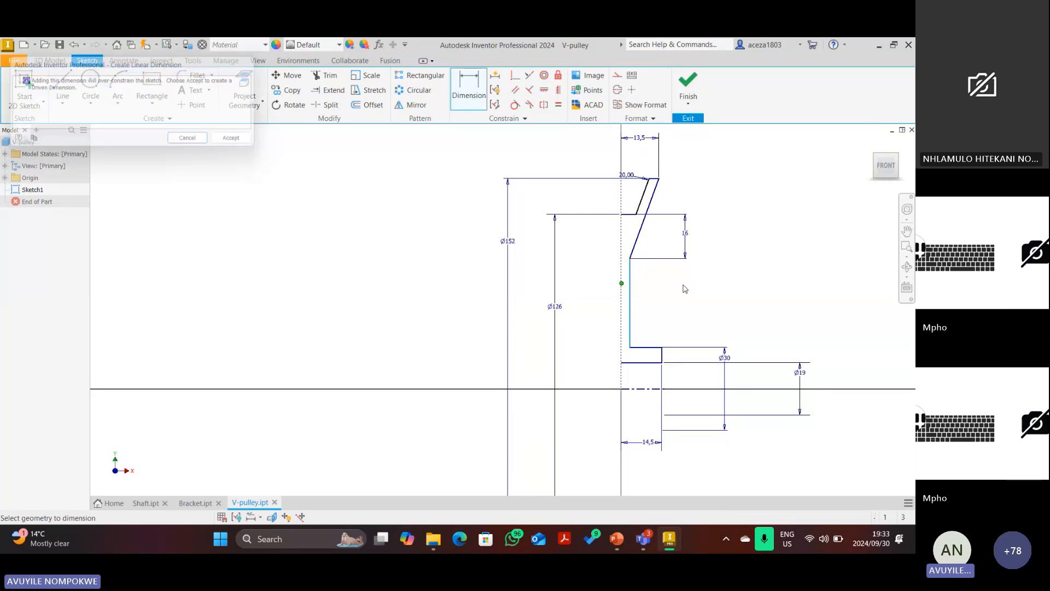
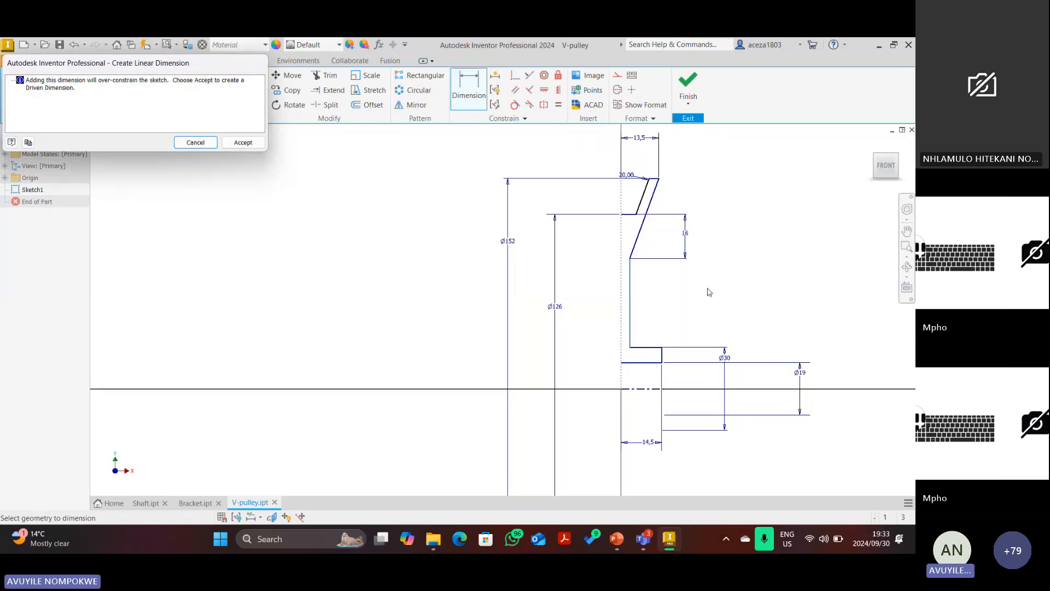
# Cancel the over-constraining dimension, undo to restore the centreline, and delete the 16 dimension.
pyautogui.click(196, 142)
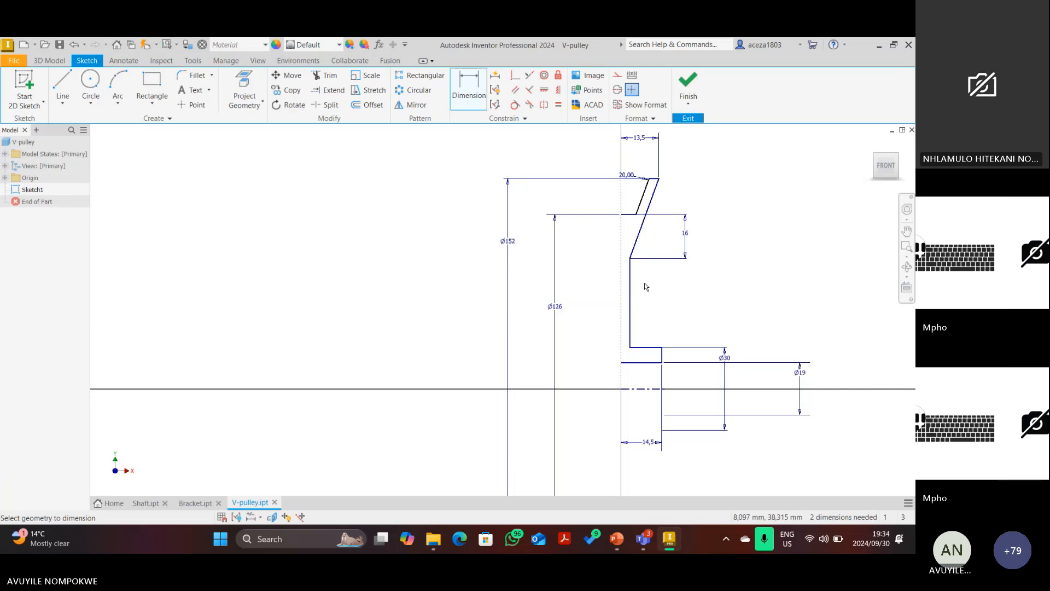
pyautogui.scroll(-3, 644, 283)
pyautogui.scroll(4, 662, 277)
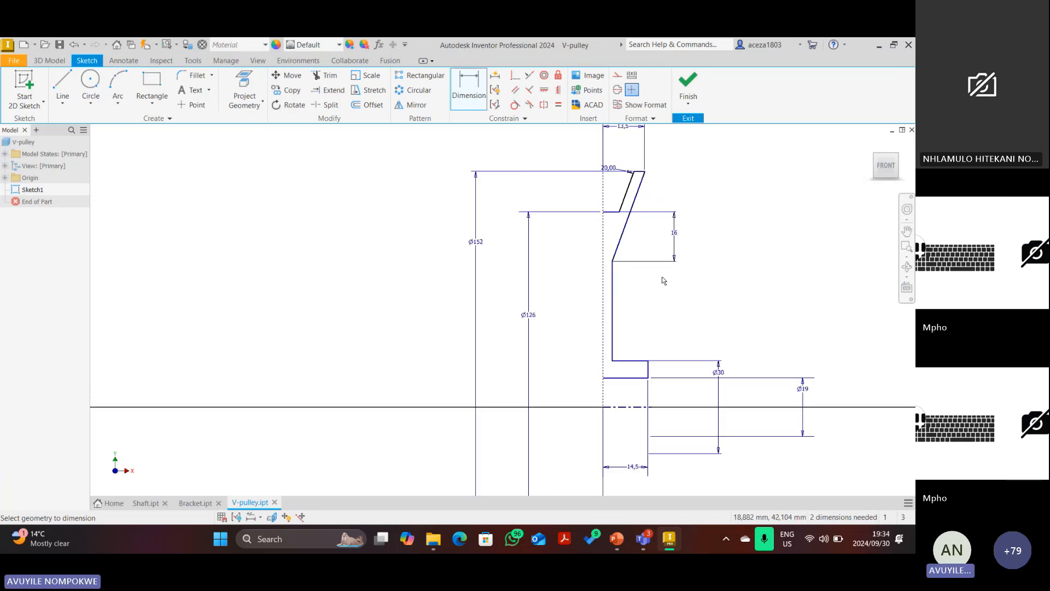
pyautogui.press('Escape')
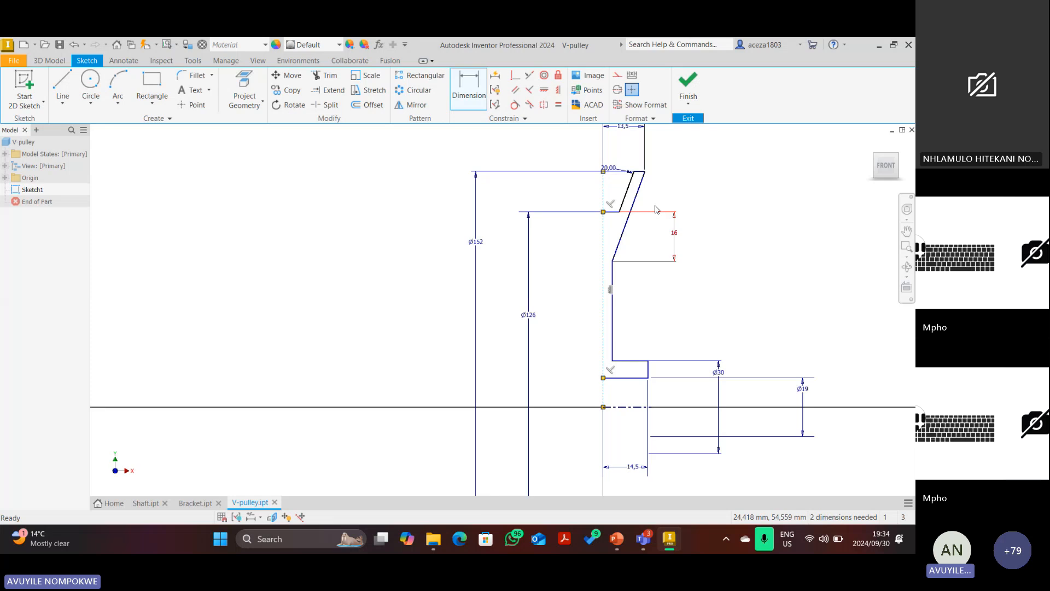
pyautogui.hotkey('ctrl', 'z')
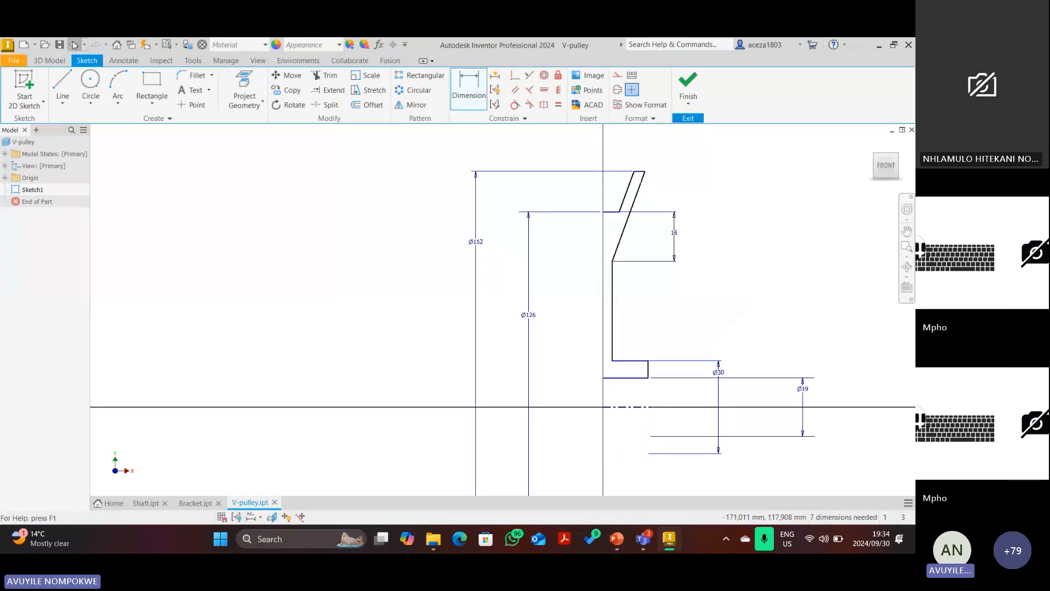
pyautogui.click(74, 45)
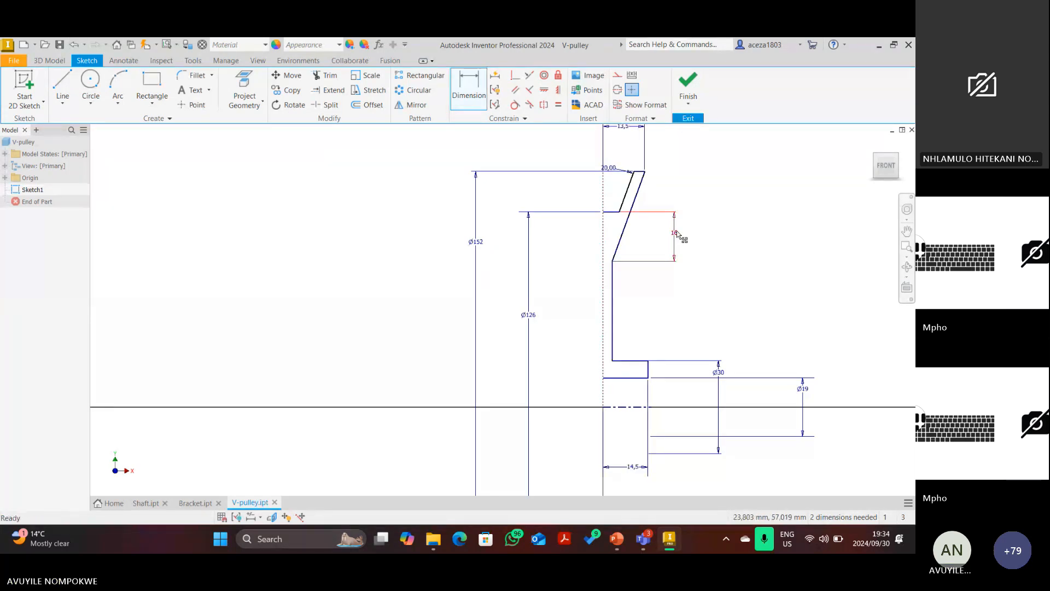
pyautogui.rightClick(678, 231)
pyautogui.click(680, 199)
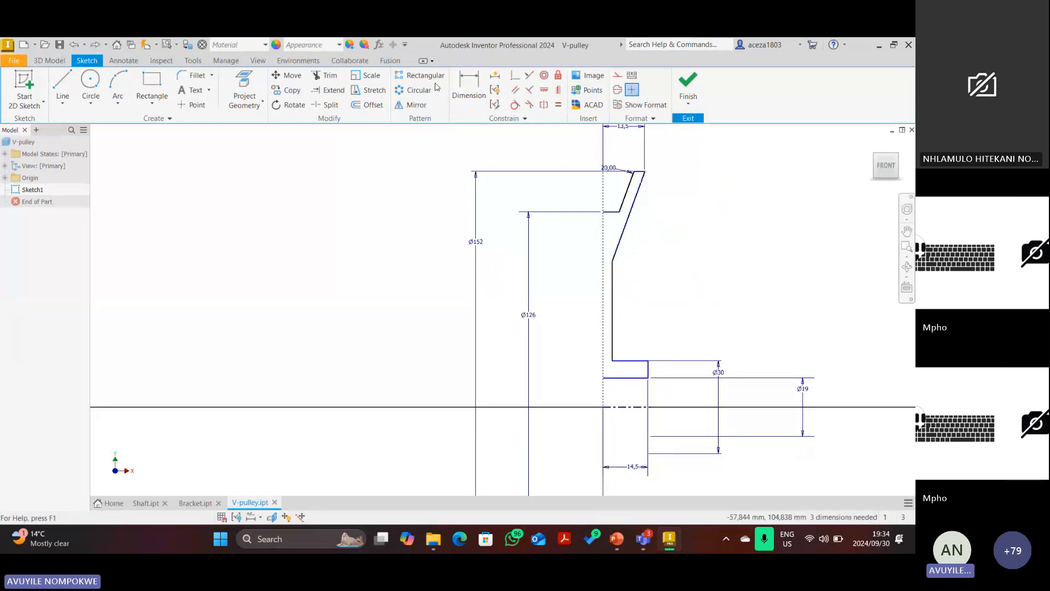
# Dimension the vertical web line to a thickness of 3.
pyautogui.click(464, 86)
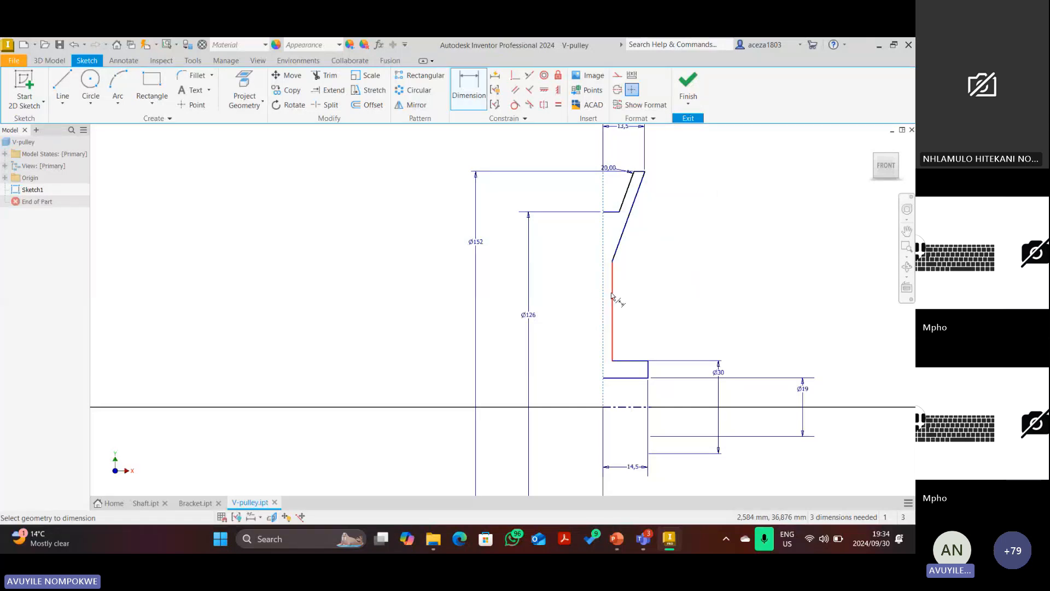
pyautogui.click(611, 295)
pyautogui.click(665, 285)
pyautogui.write('3')
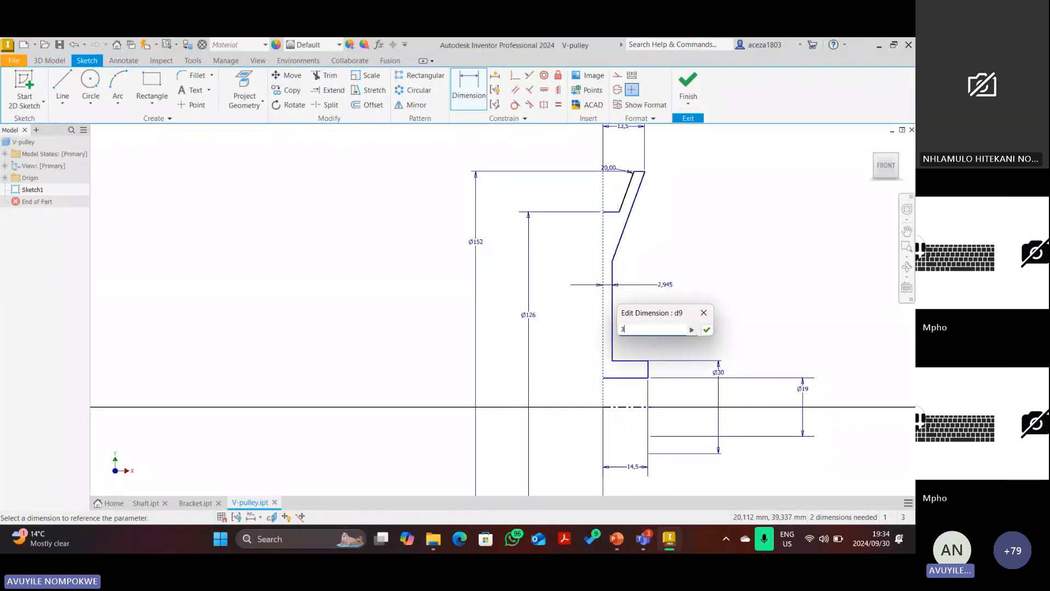
pyautogui.press('Return')
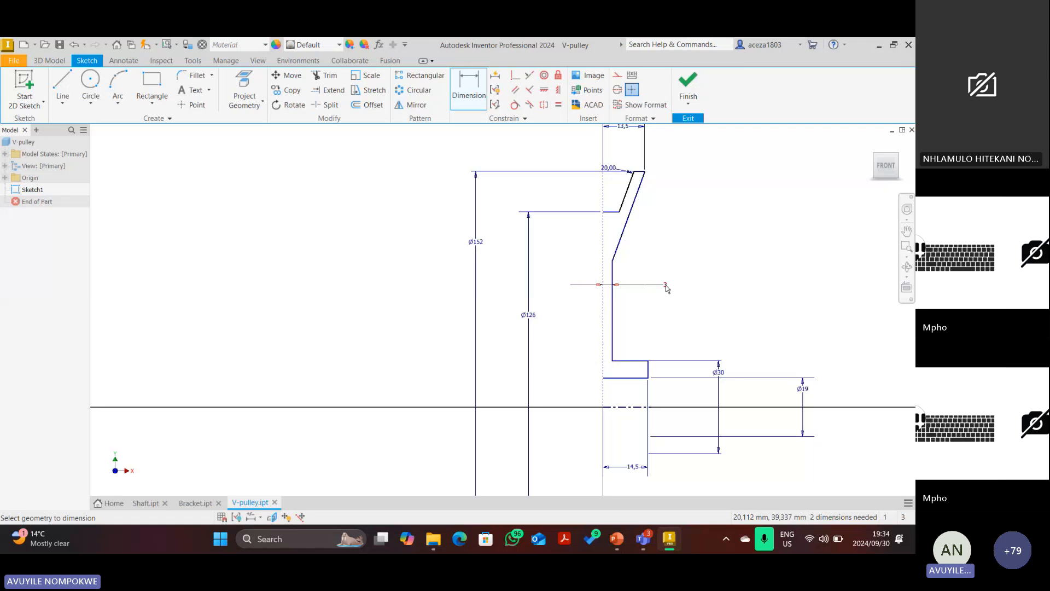
pyautogui.scroll(3, 632, 246)
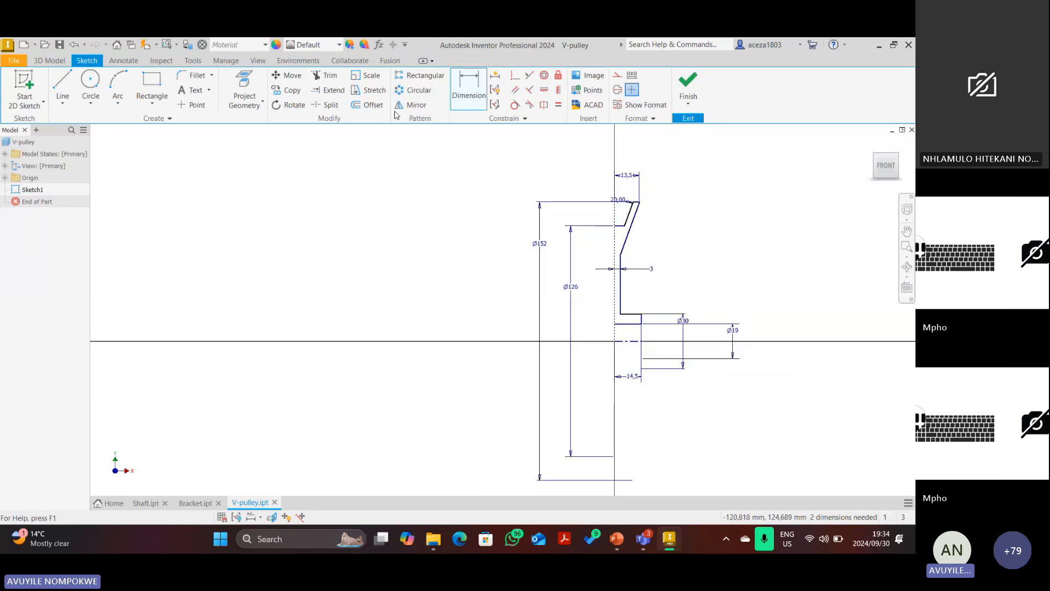
# Mirror the profile, revolve it 360° into a solid, and check front and home views.
pyautogui.click(408, 105)
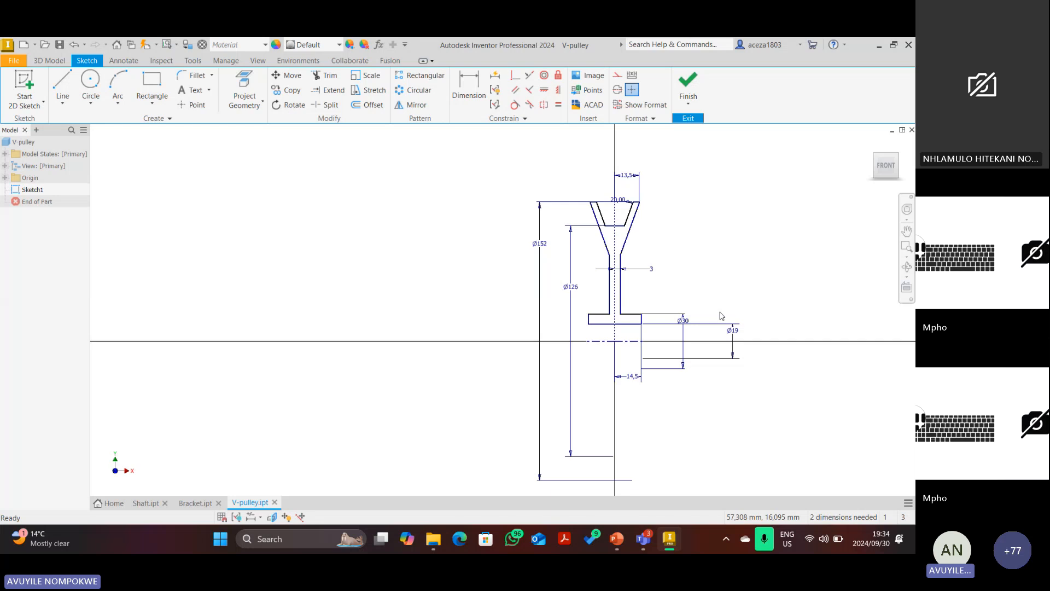
pyautogui.press('r')
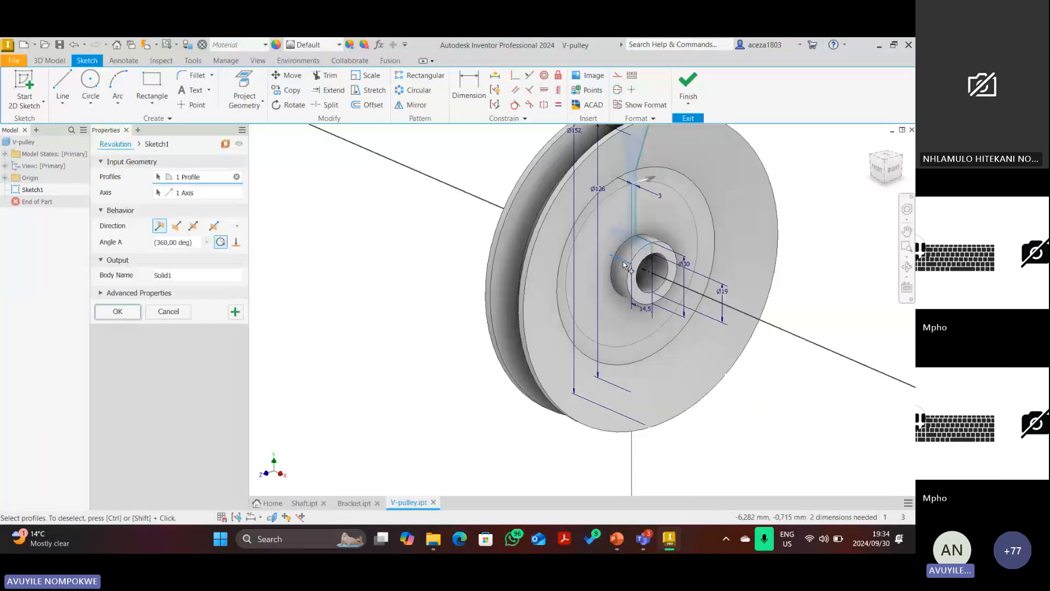
pyautogui.click(124, 315)
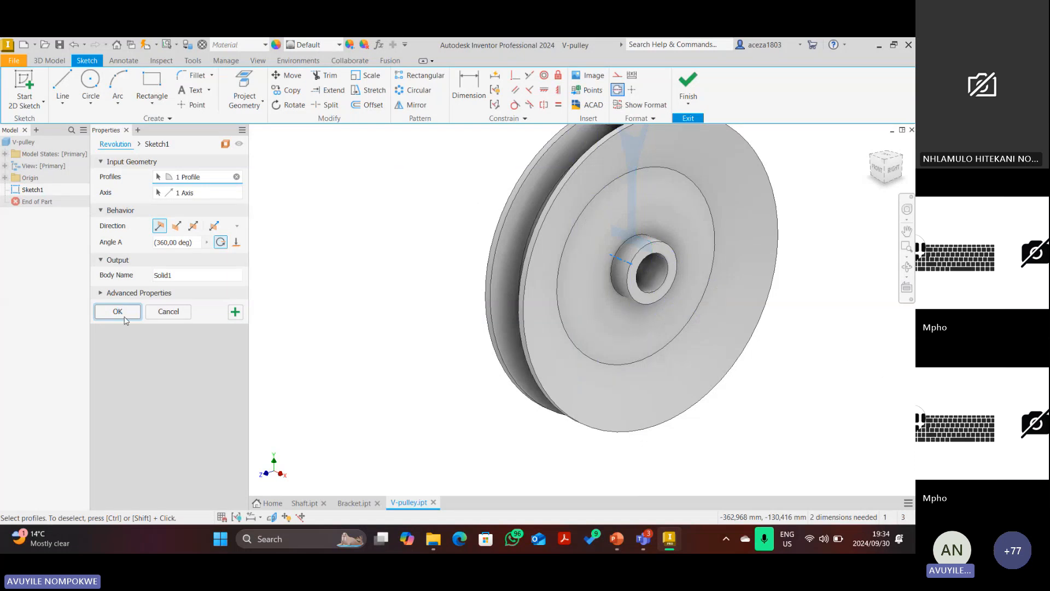
pyautogui.click(877, 173)
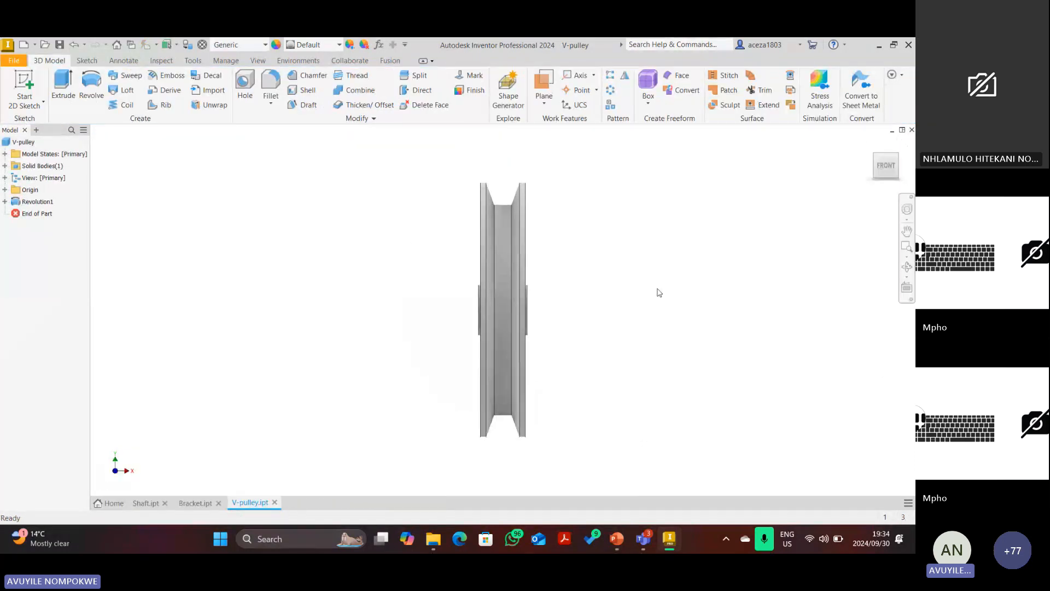
pyautogui.scroll(-3, 507, 310)
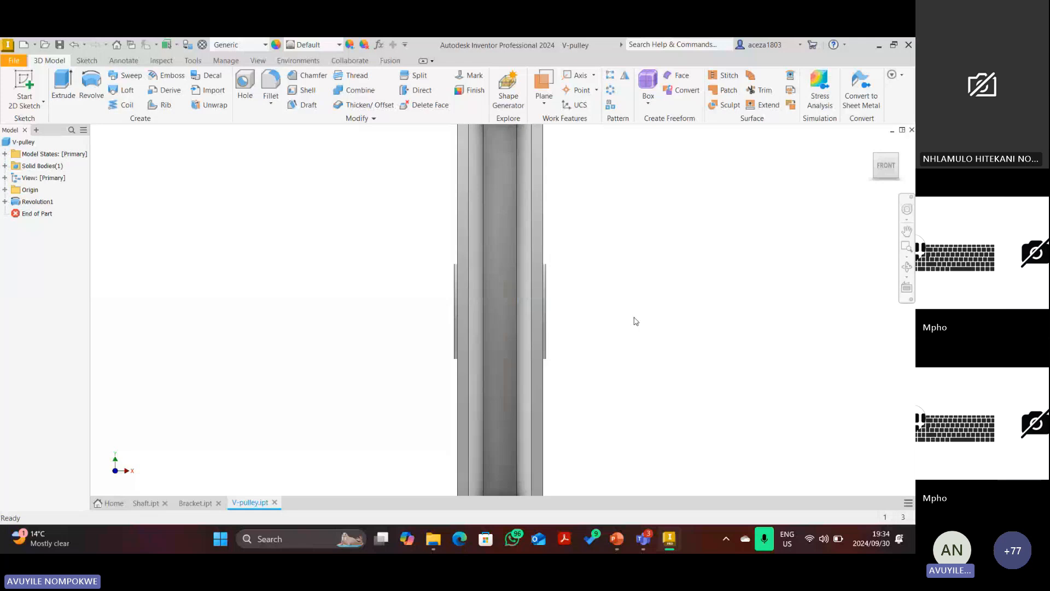
pyautogui.scroll(3, 634, 321)
pyautogui.click(871, 143)
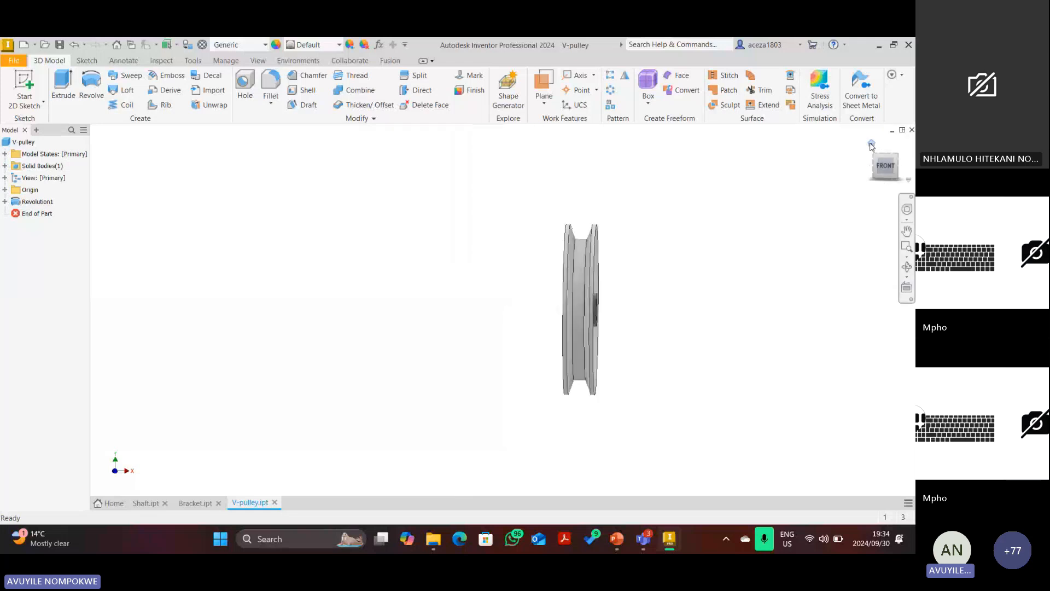
# Glance at the parts-list drawing slides in PowerPoint, then return to the pulley model.
pyautogui.click(623, 540)
pyautogui.scroll(6, 546, 368)
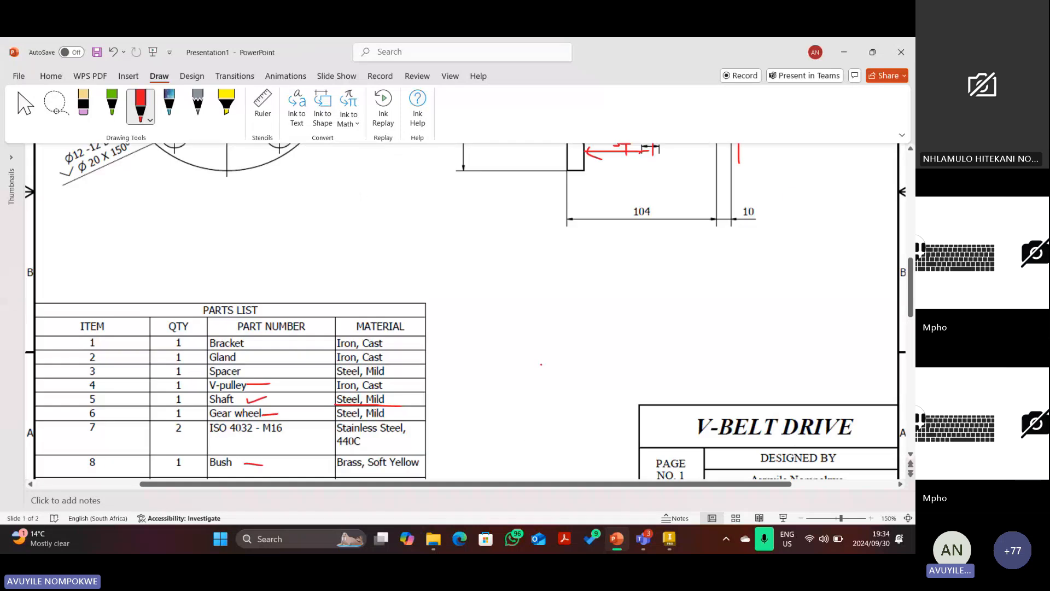
pyautogui.scroll(-1, 541, 364)
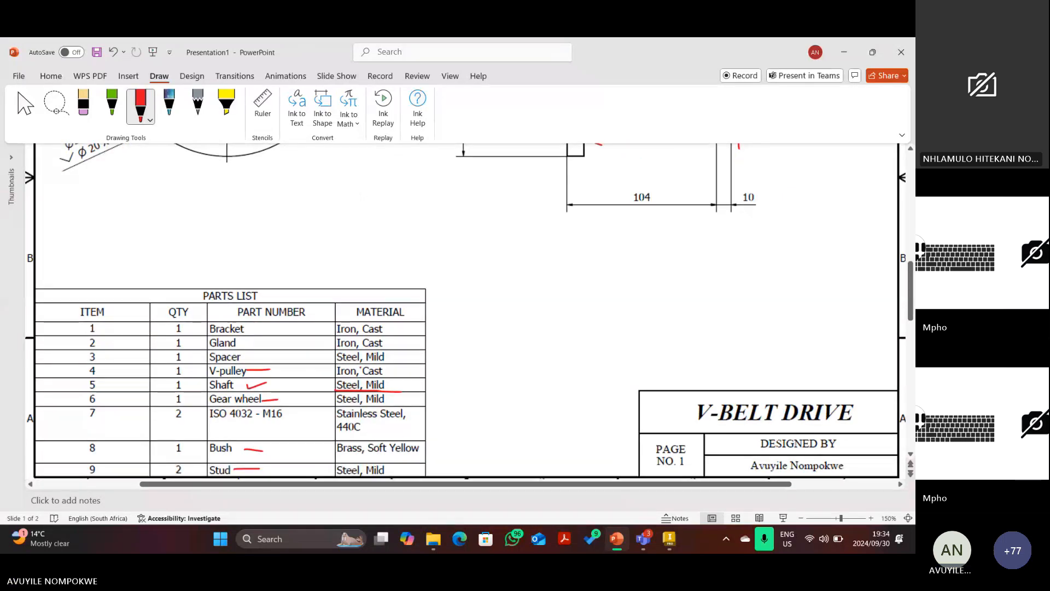
pyautogui.click(675, 544)
# Assign the Iron, Cast material to the V-pulley and save the part.
pyautogui.click(229, 46)
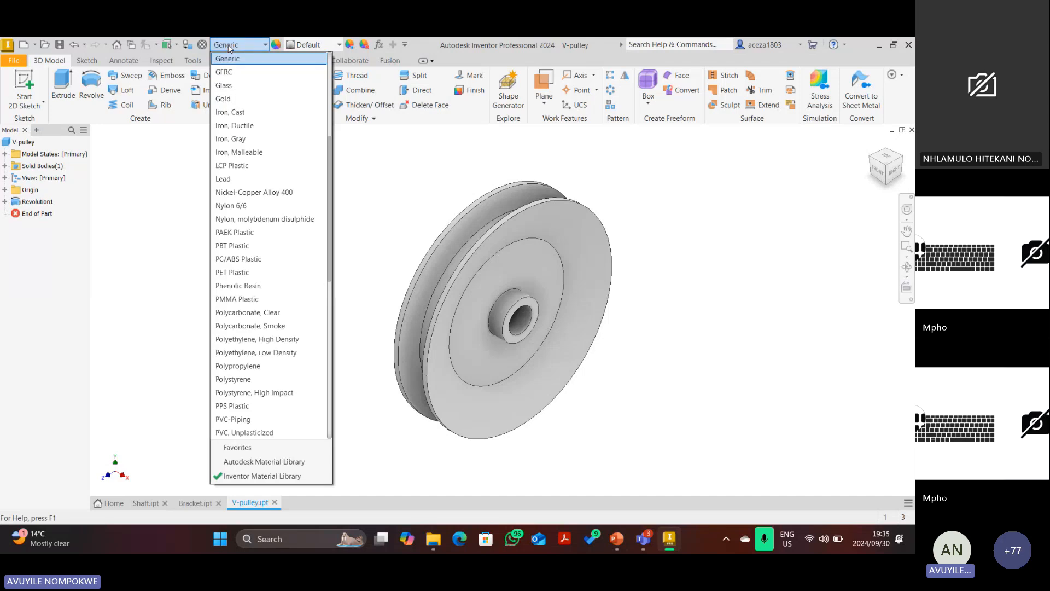
pyautogui.click(236, 111)
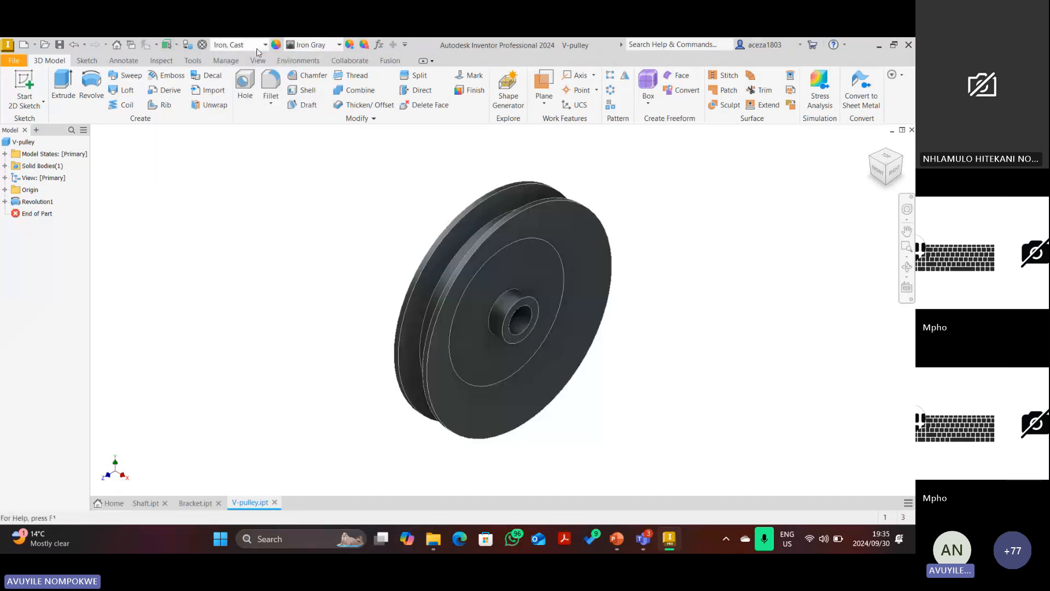
pyautogui.click(60, 45)
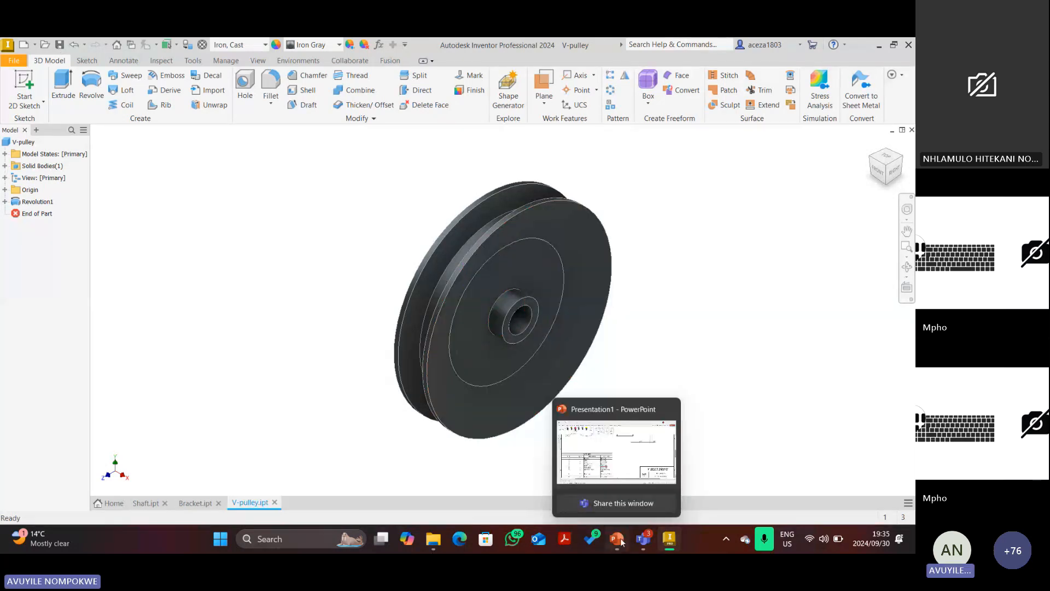
pyautogui.moveTo(640, 538)
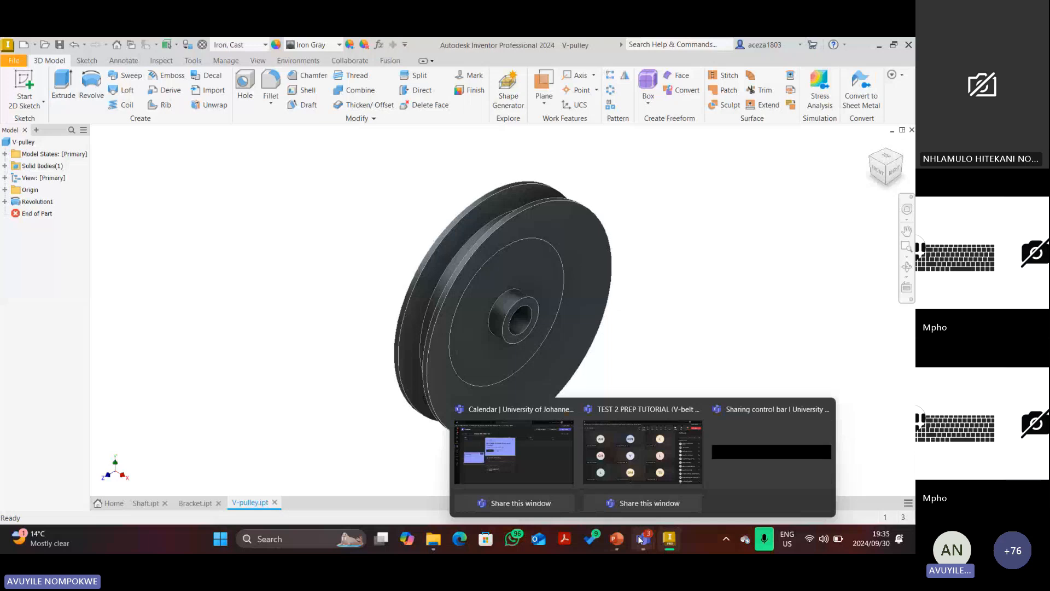
# Change the TEST 2 PREP TUTORIAL meeting's end time from 19:45 to 20:00 and save.
pyautogui.click(637, 536)
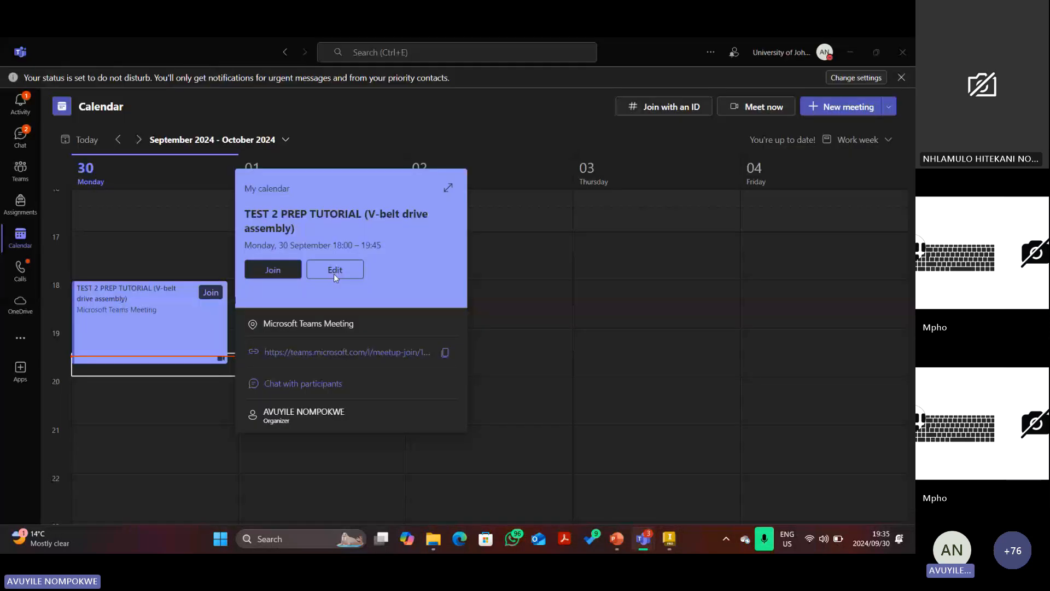
pyautogui.click(334, 272)
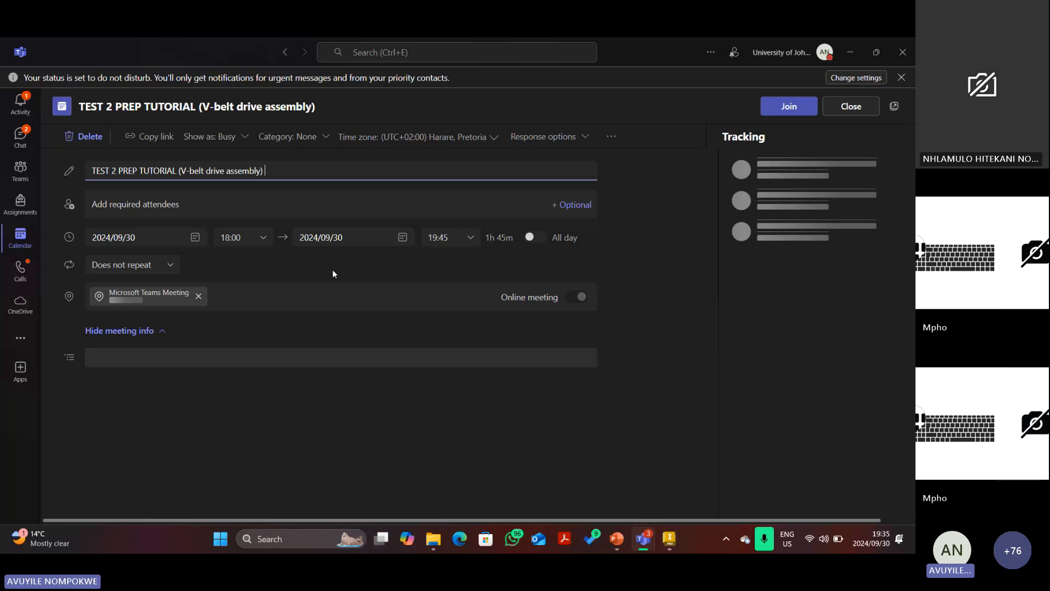
pyautogui.click(459, 241)
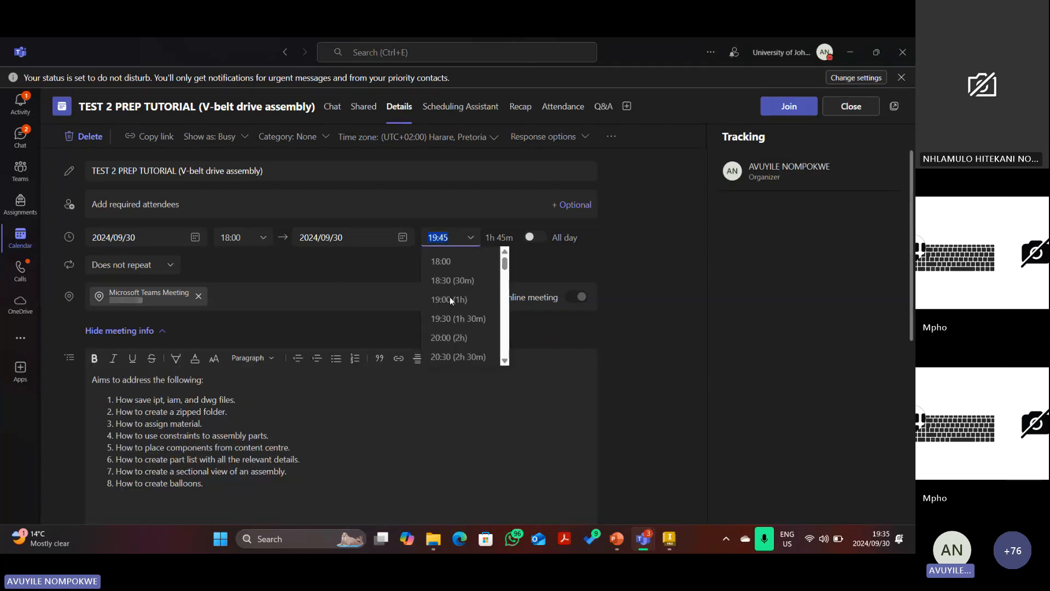
pyautogui.click(445, 337)
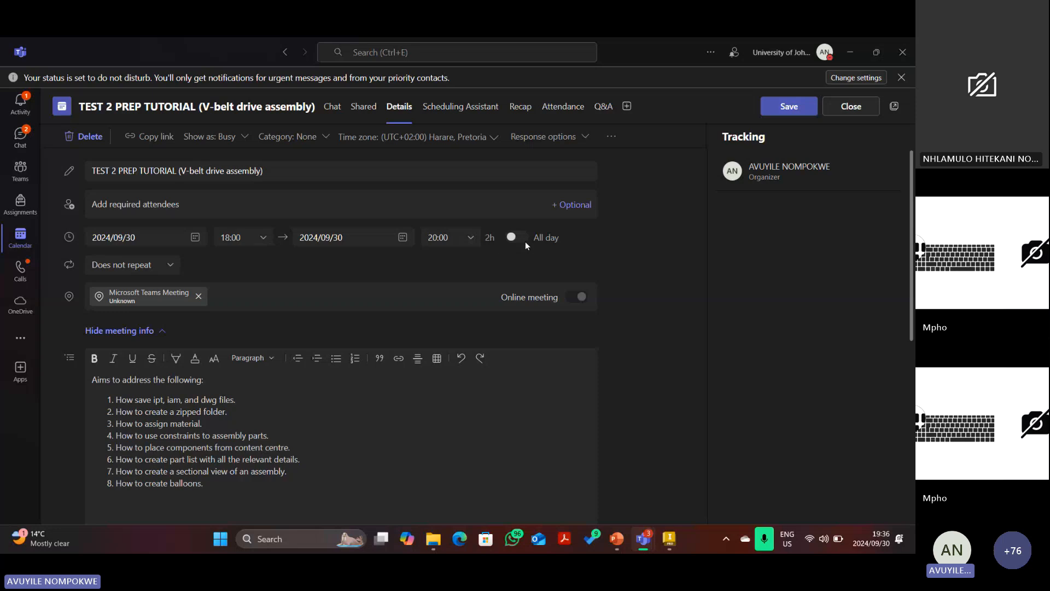
pyautogui.click(787, 111)
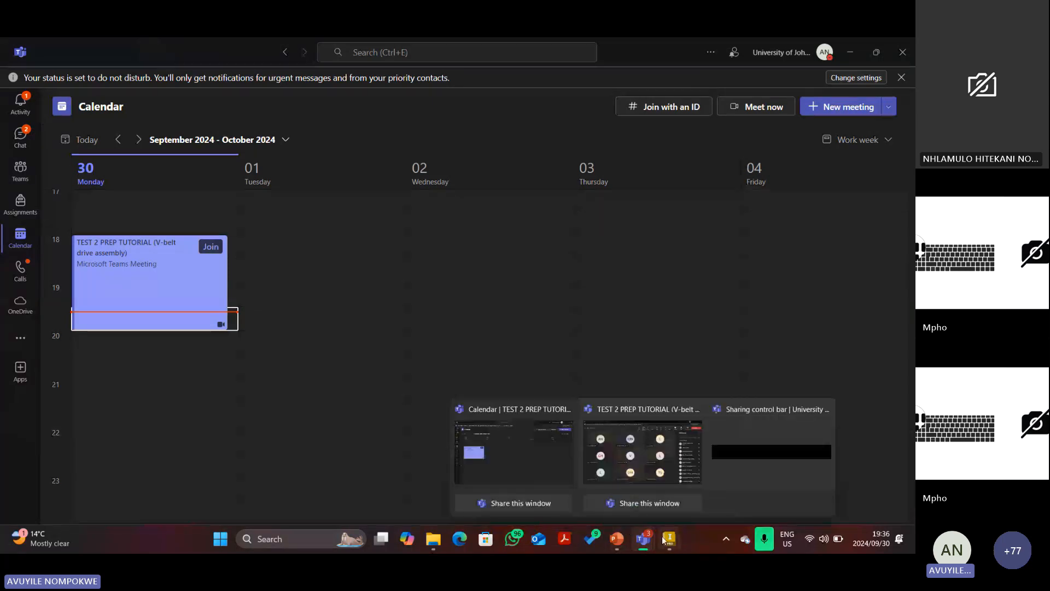
pyautogui.moveTo(667, 542)
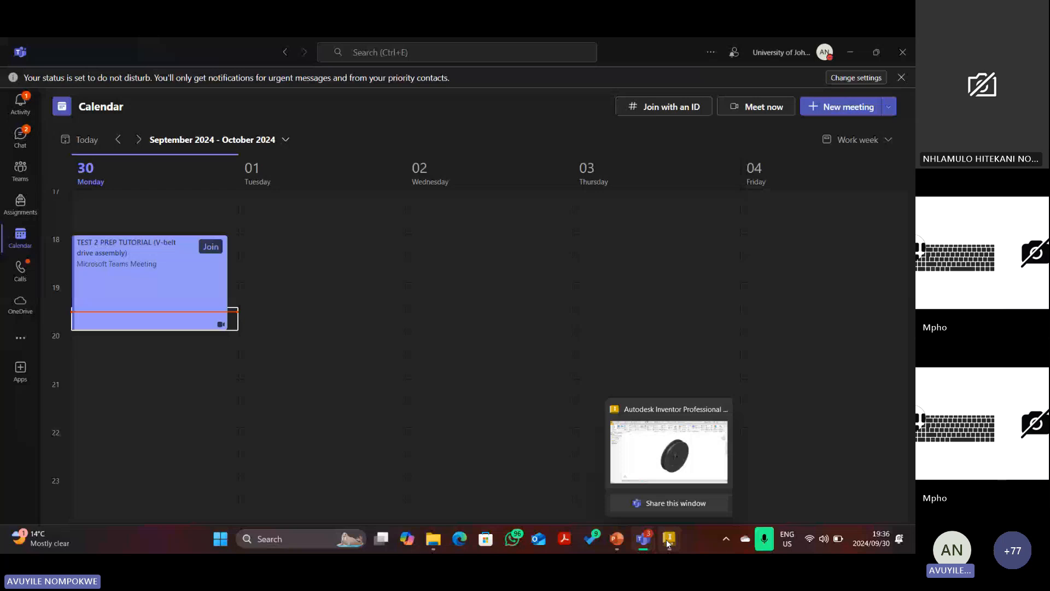
# On the drawing slide, mark the gear wheel's teeth and hub in red ink.
pyautogui.click(616, 539)
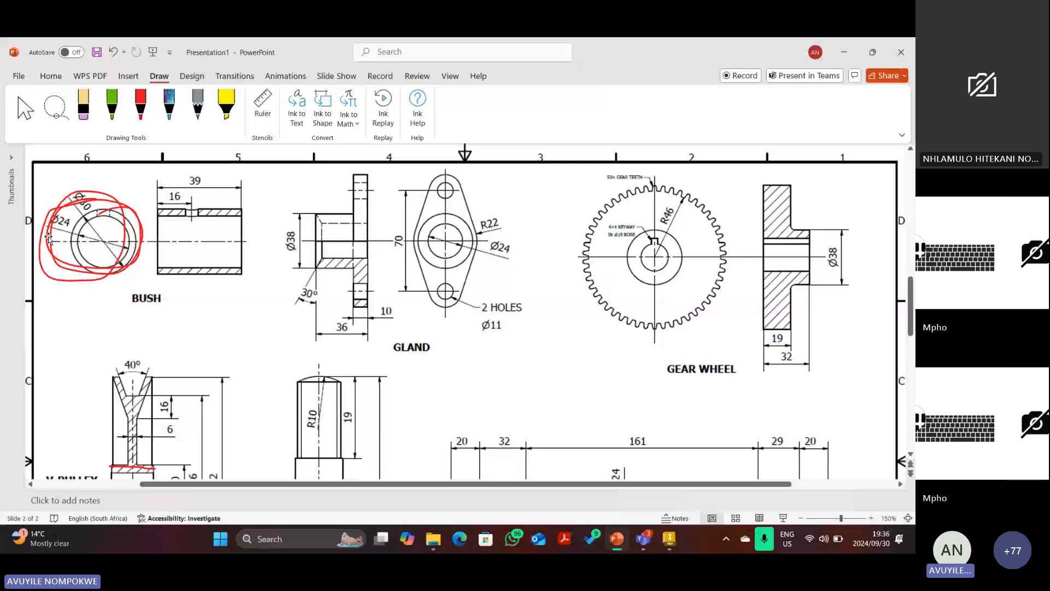
pyautogui.scroll(3, 49, 238)
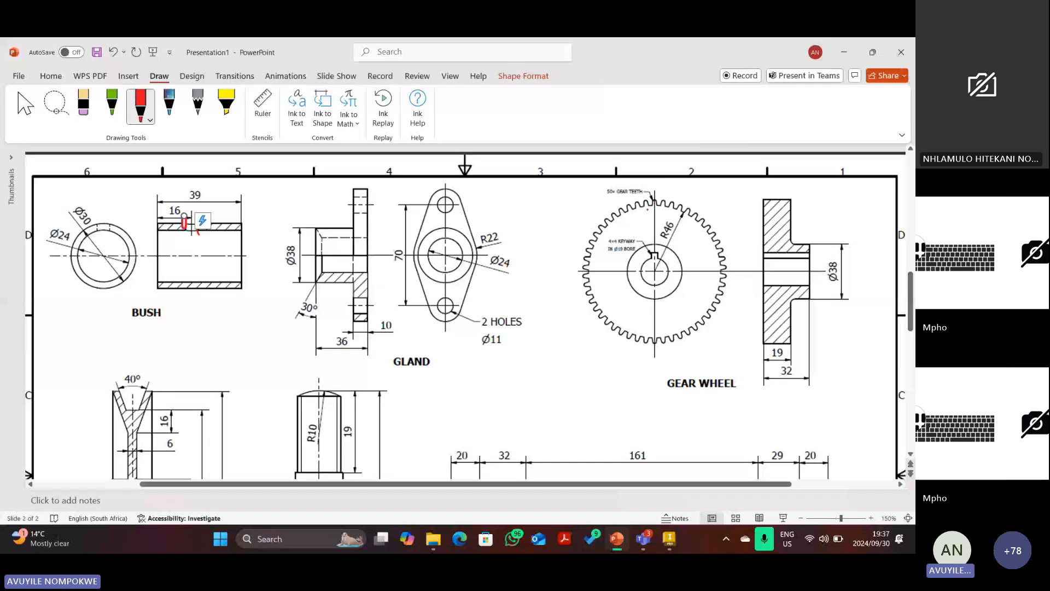
pyautogui.moveTo(652, 207); pyautogui.dragTo(609, 228)
pyautogui.moveTo(682, 264)
pyautogui.mouseDown()
pyautogui.moveTo(662, 293)
pyautogui.moveTo(676, 255)
pyautogui.moveTo(650, 281)
pyautogui.moveTo(666, 258)
pyautogui.mouseUp()
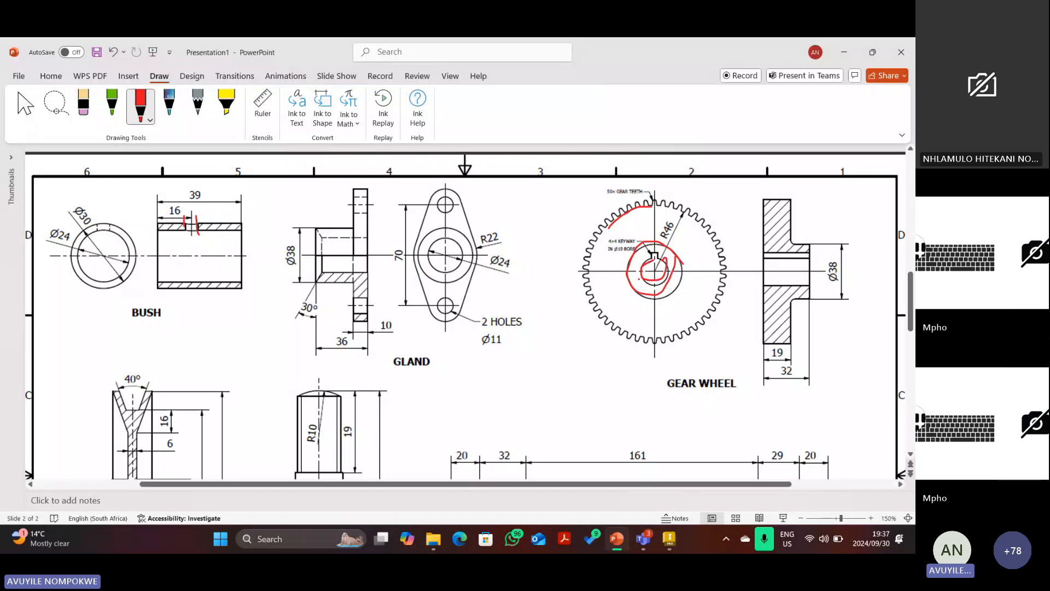
# Delete the red loops around the gear hub and zoom the slide to 180%.
pyautogui.press('Escape')
pyautogui.click(623, 271)
pyautogui.press('Delete')
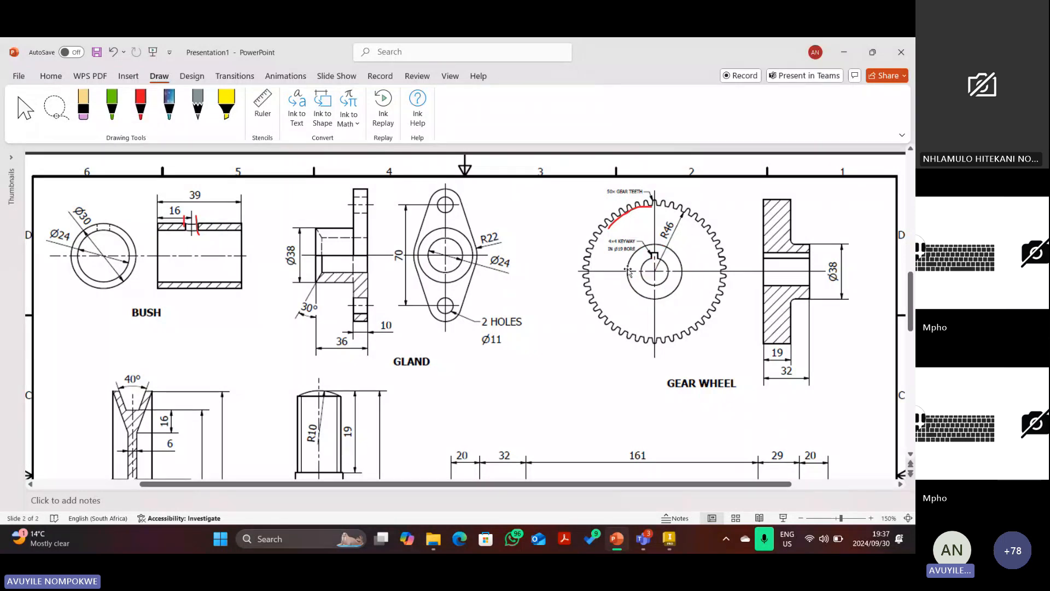
pyautogui.click(872, 518)
pyautogui.click(871, 518)
pyautogui.click(872, 518)
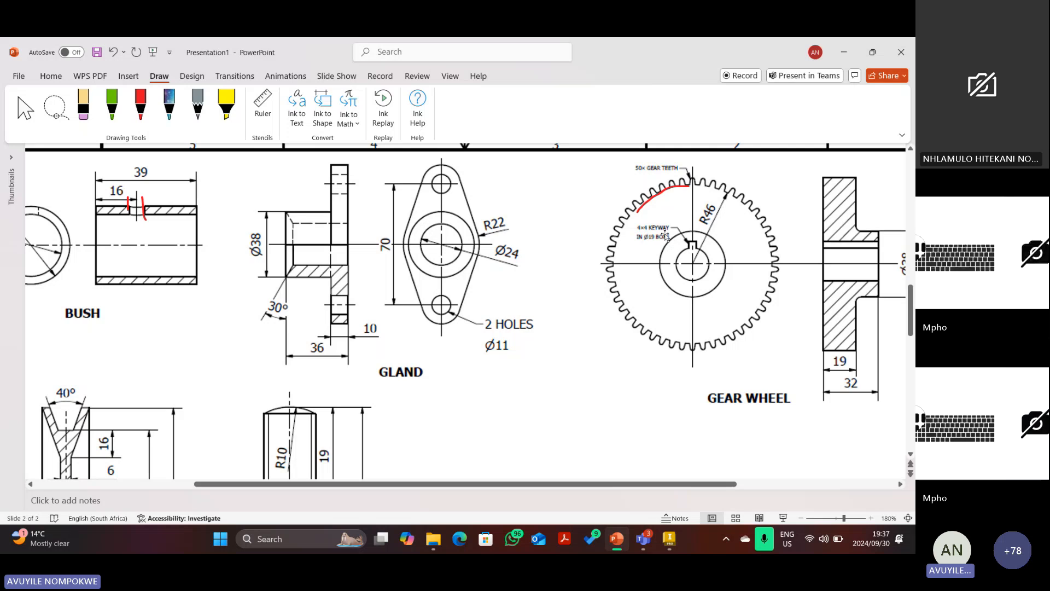
# Mark the shaft's 20/32 and 32/161 step boundaries and the gear bore in red ink.
pyautogui.scroll(-1, 665, 257)
pyautogui.scroll(2, 670, 244)
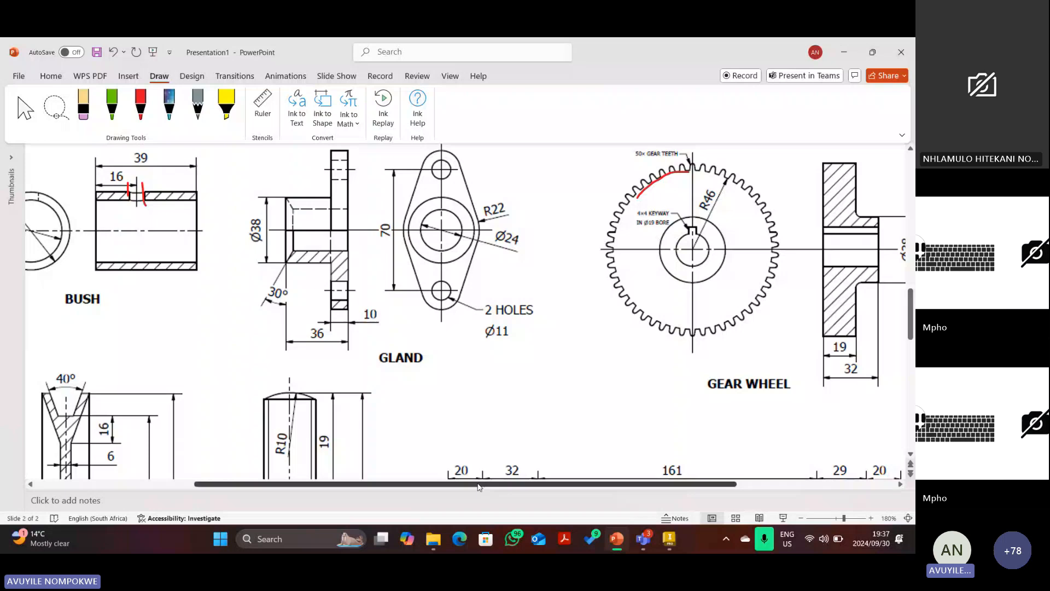
pyautogui.hscroll(3, 481, 303)
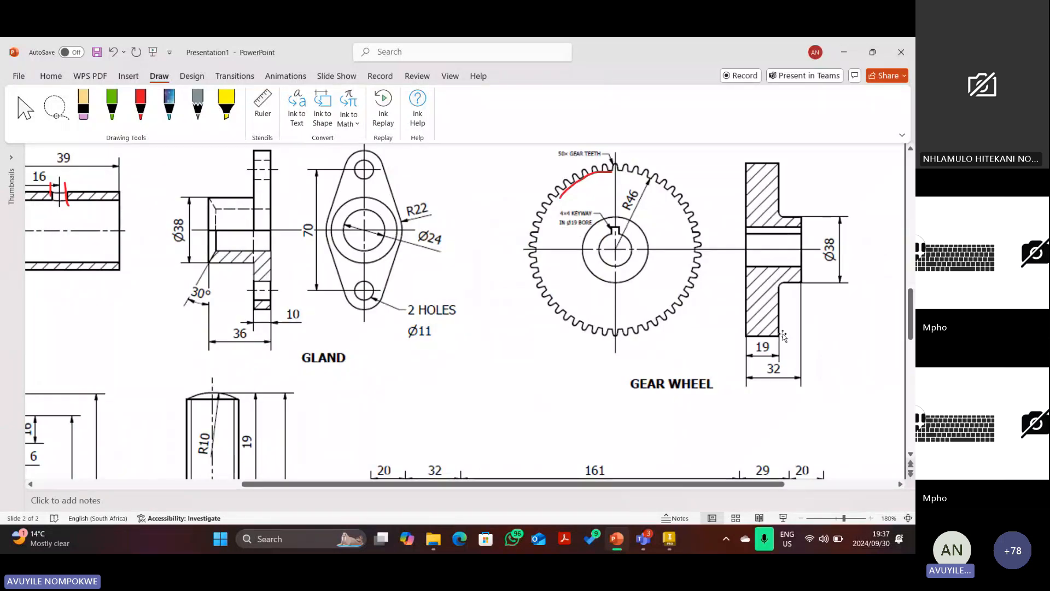
pyautogui.scroll(-3, 609, 293)
pyautogui.scroll(-3, 608, 294)
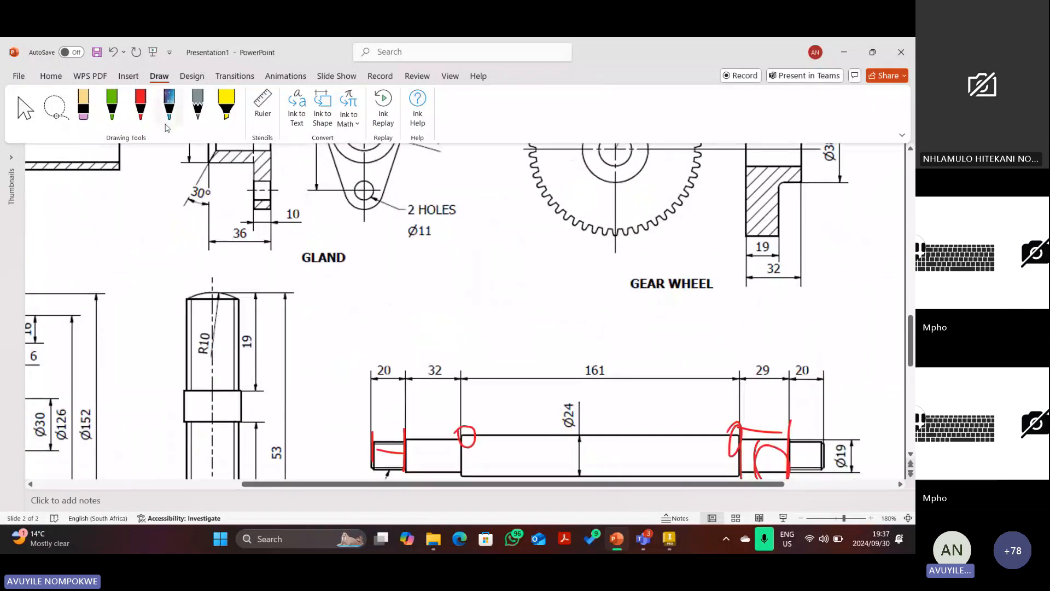
pyautogui.click(141, 103)
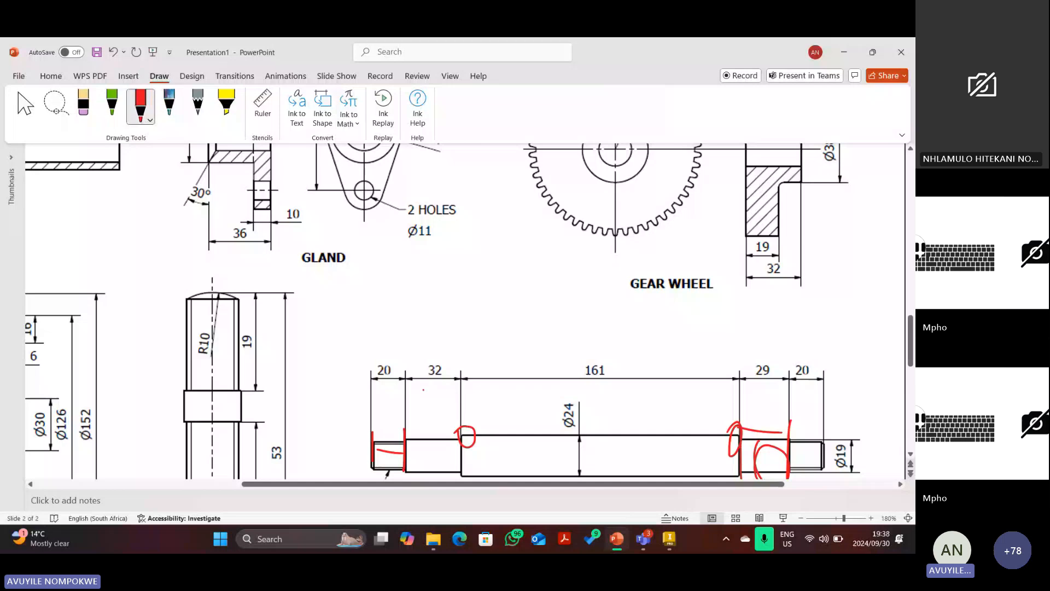
pyautogui.moveTo(405, 368); pyautogui.dragTo(398, 432)
pyautogui.moveTo(465, 360)
pyautogui.mouseDown()
pyautogui.moveTo(455, 421)
pyautogui.moveTo(436, 437)
pyautogui.mouseUp()
pyautogui.scroll(1, 829, 247)
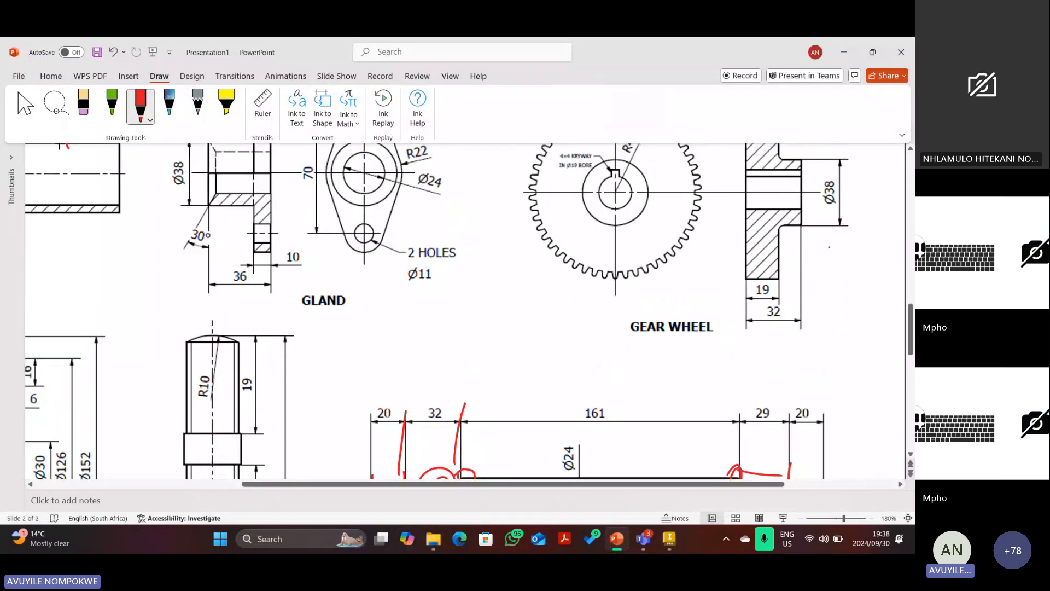
pyautogui.moveTo(737, 180)
pyautogui.mouseDown()
pyautogui.moveTo(811, 174)
pyautogui.moveTo(721, 201)
pyautogui.moveTo(809, 176)
pyautogui.mouseUp()
pyautogui.scroll(1, 742, 230)
pyautogui.scroll(-2, 626, 306)
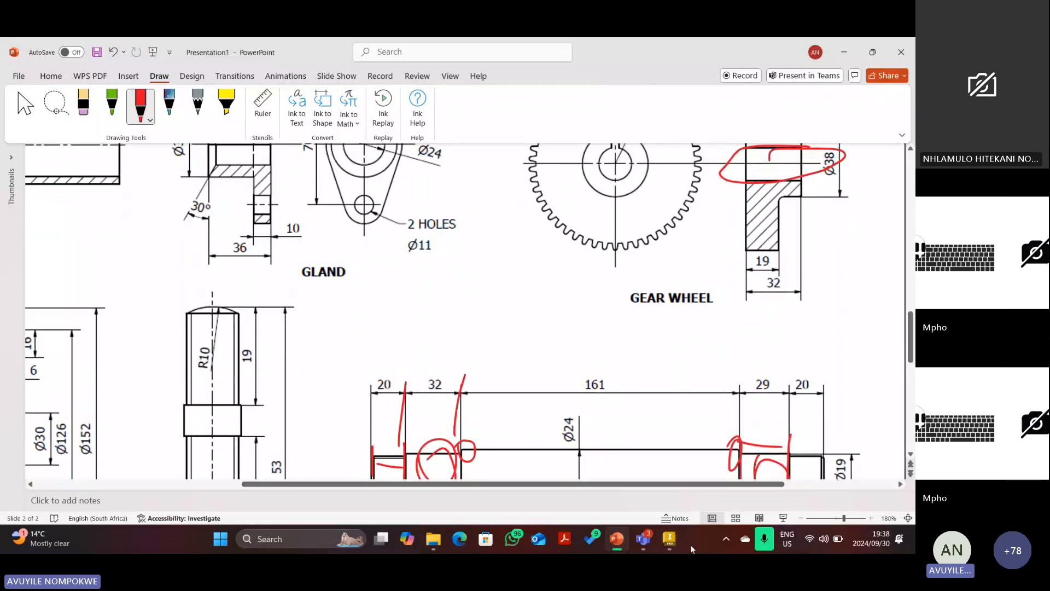
# In Inventor, create a new part from the Standard (mm).ipt template.
pyautogui.click(670, 539)
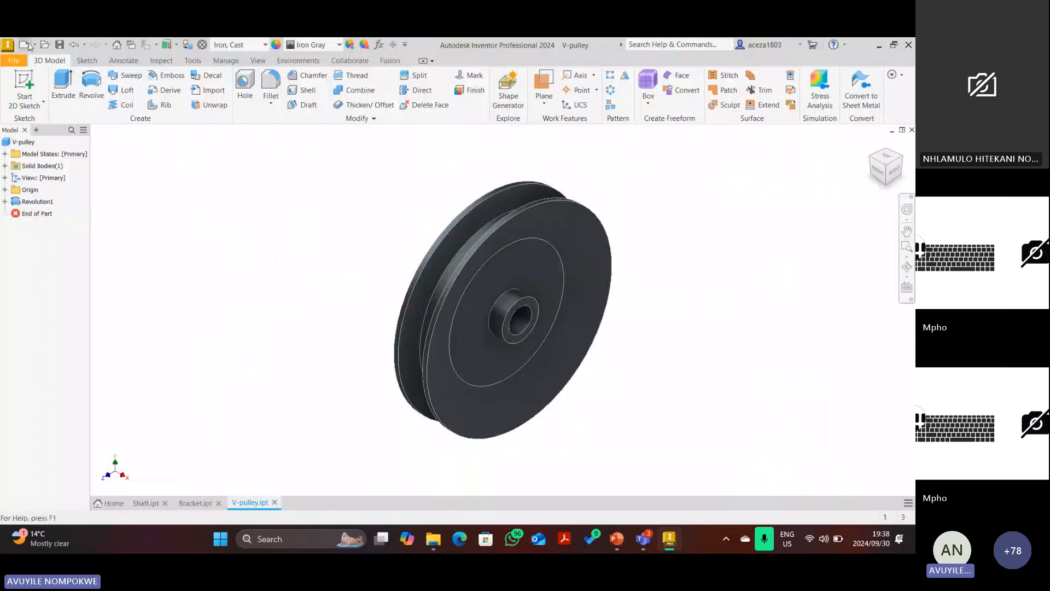
pyautogui.click(27, 47)
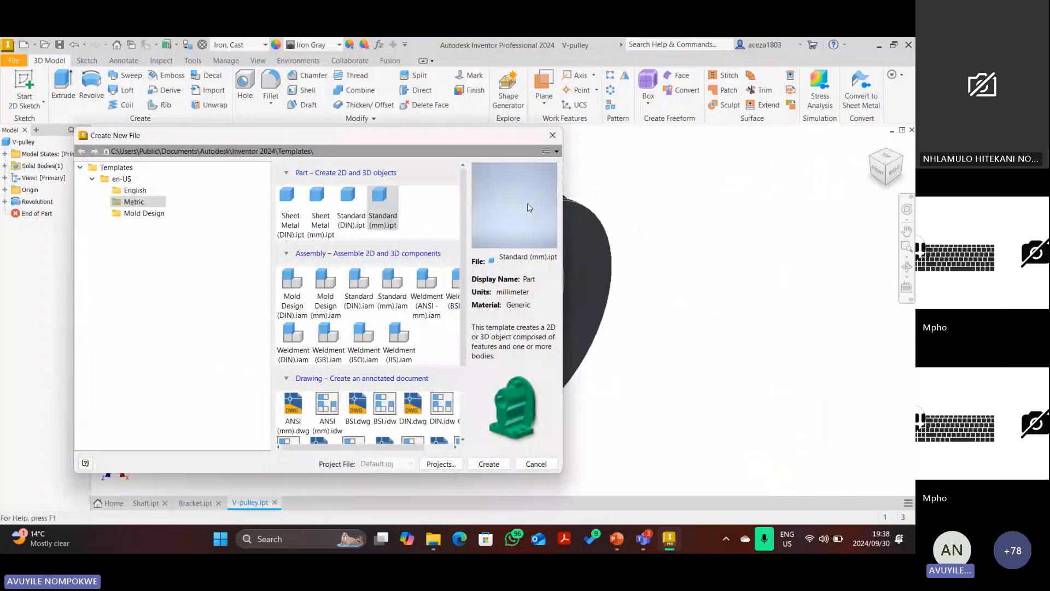
pyautogui.click(486, 464)
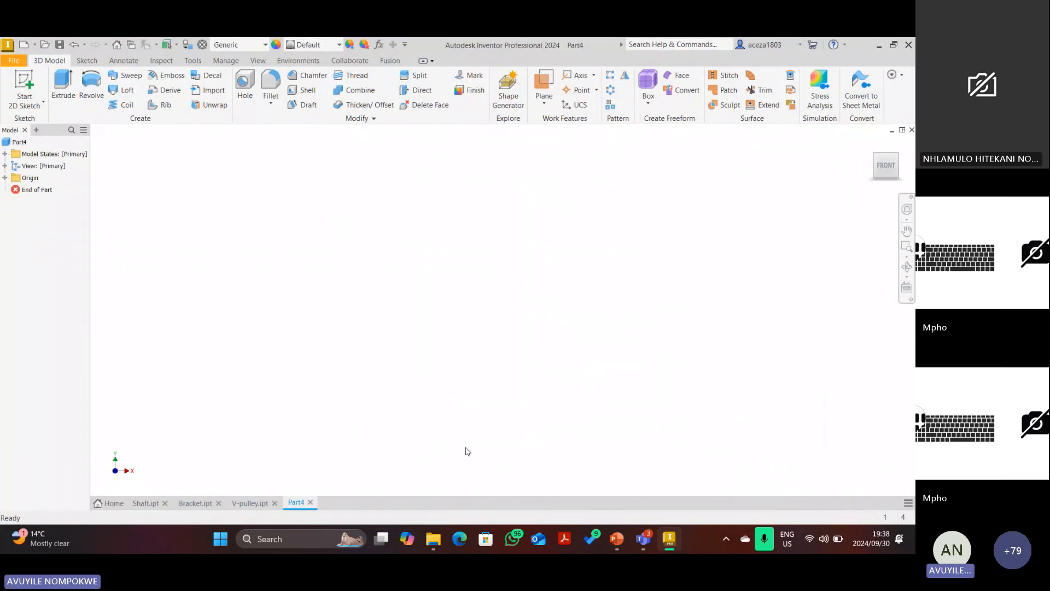
# Save the blank new part under the file name 'Gear wheel'.
pyautogui.click(60, 44)
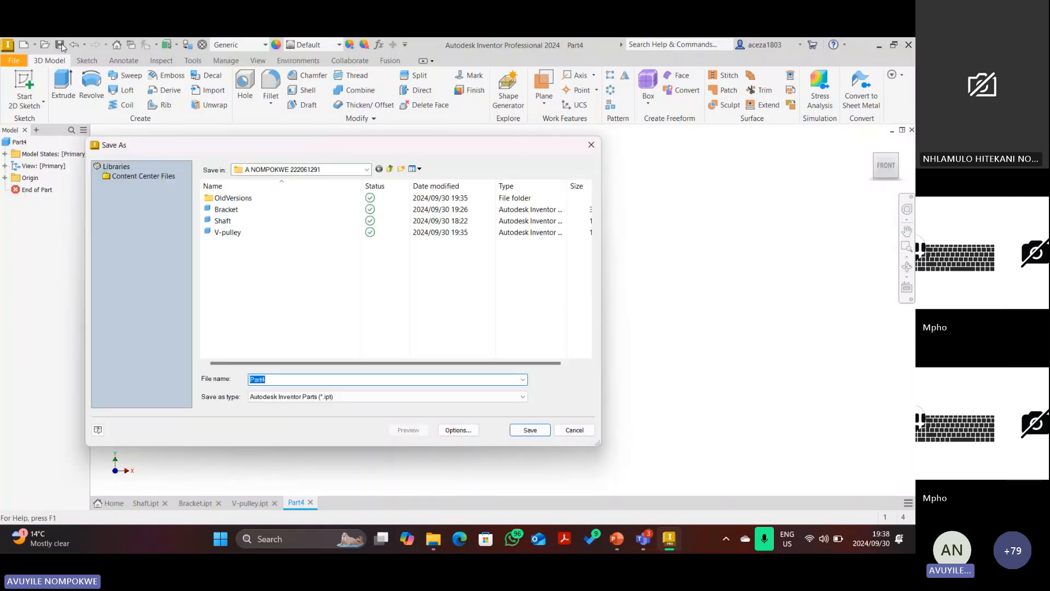
pyautogui.write('Gear wheel')
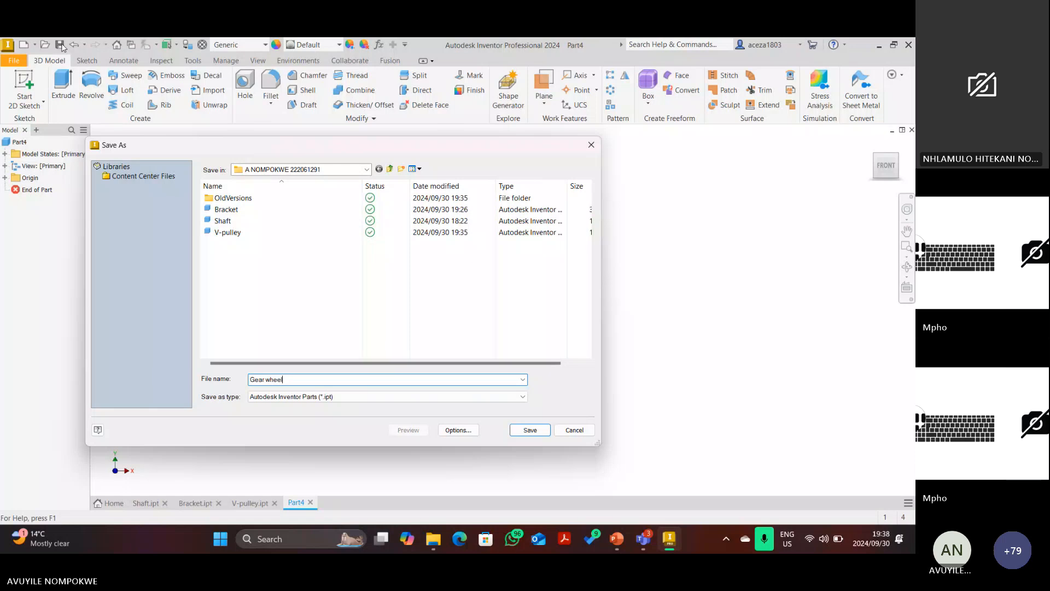
pyautogui.press('Return')
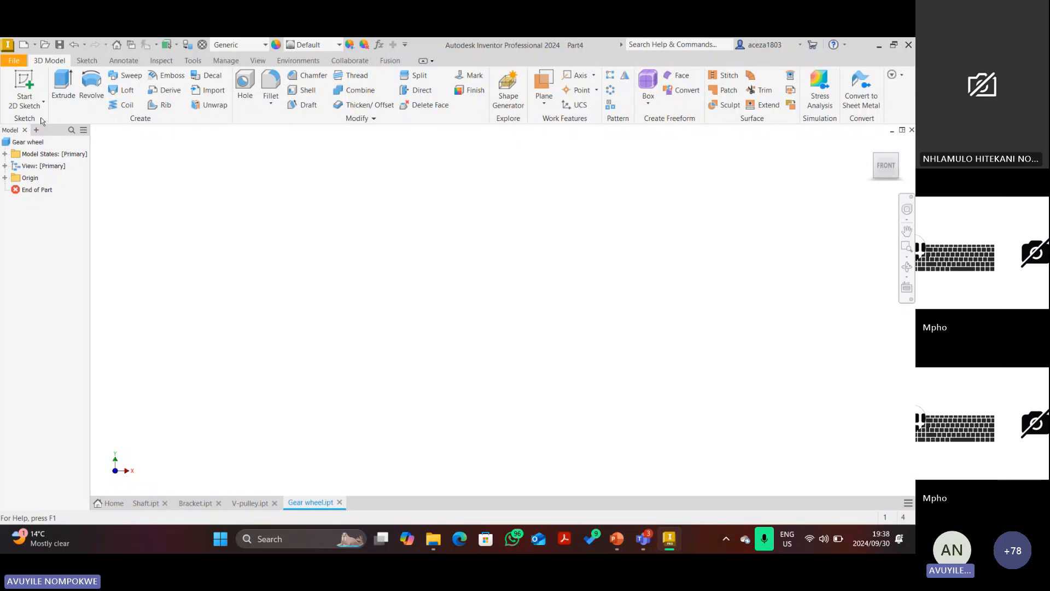
# Start a sketch on the XY plane and draw a 19 mm circle at the origin.
pyautogui.click(65, 155)
pyautogui.press('s')
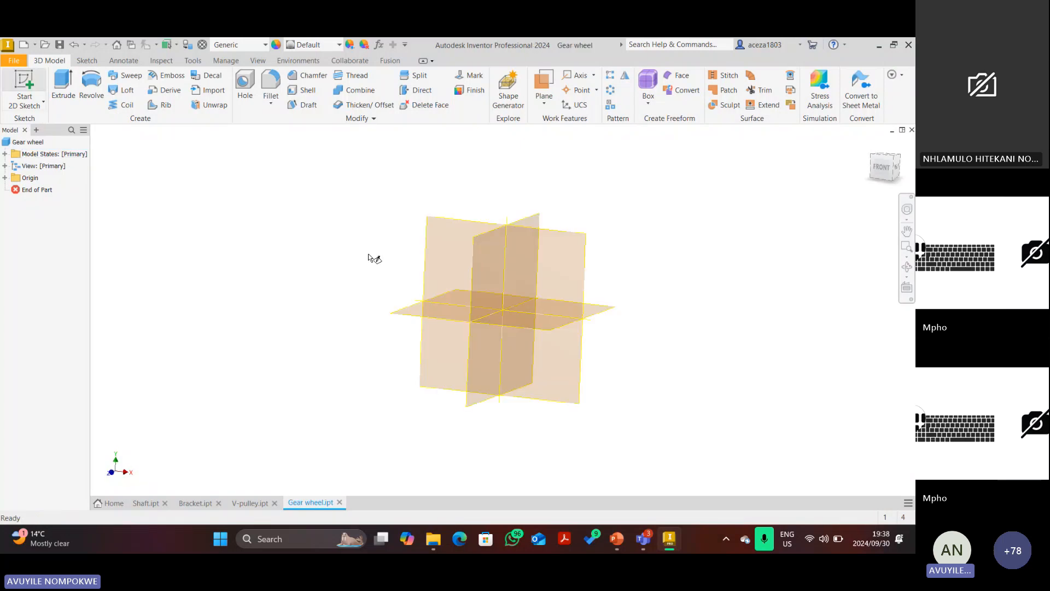
pyautogui.click(454, 193)
pyautogui.press('c')
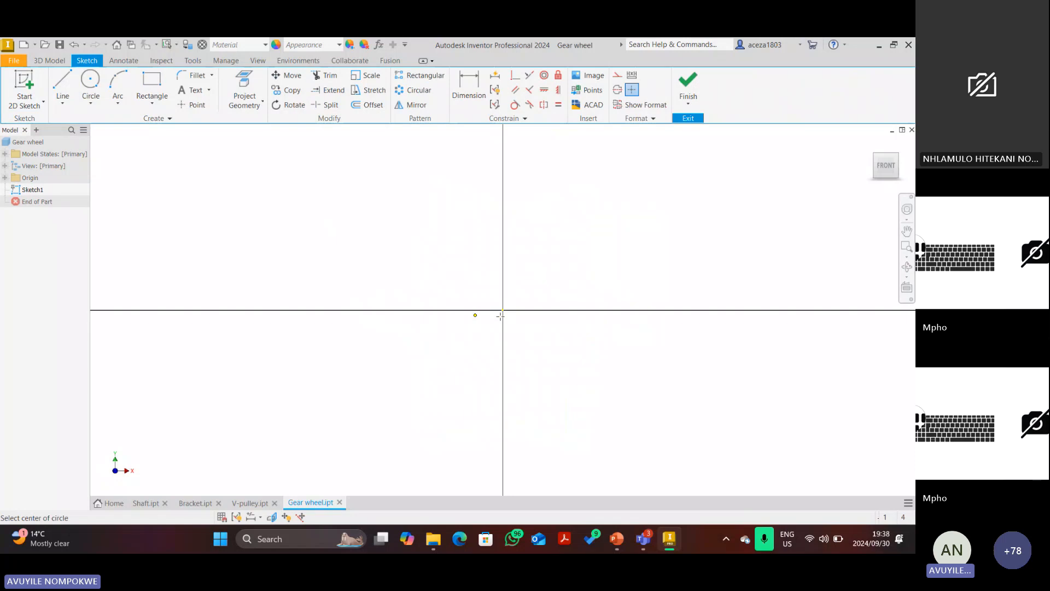
pyautogui.click(502, 311)
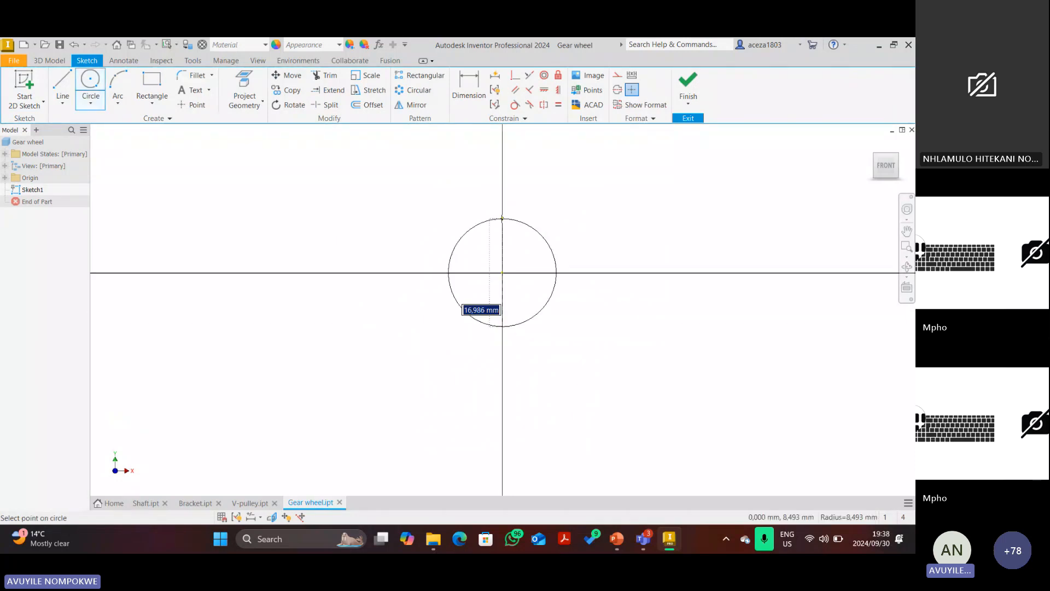
pyautogui.scroll(-2, 502, 218)
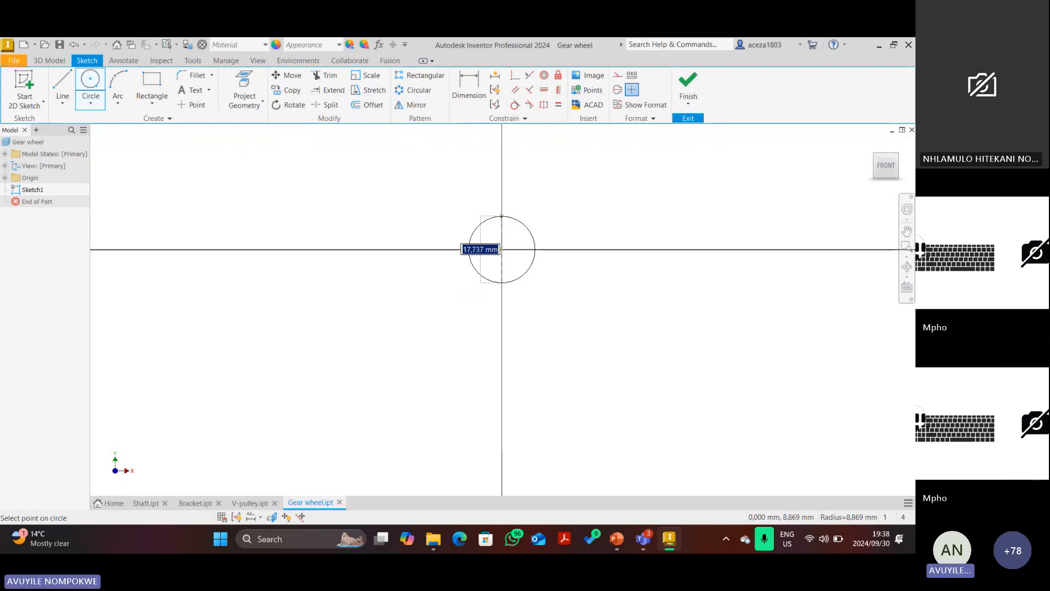
pyautogui.write('19')
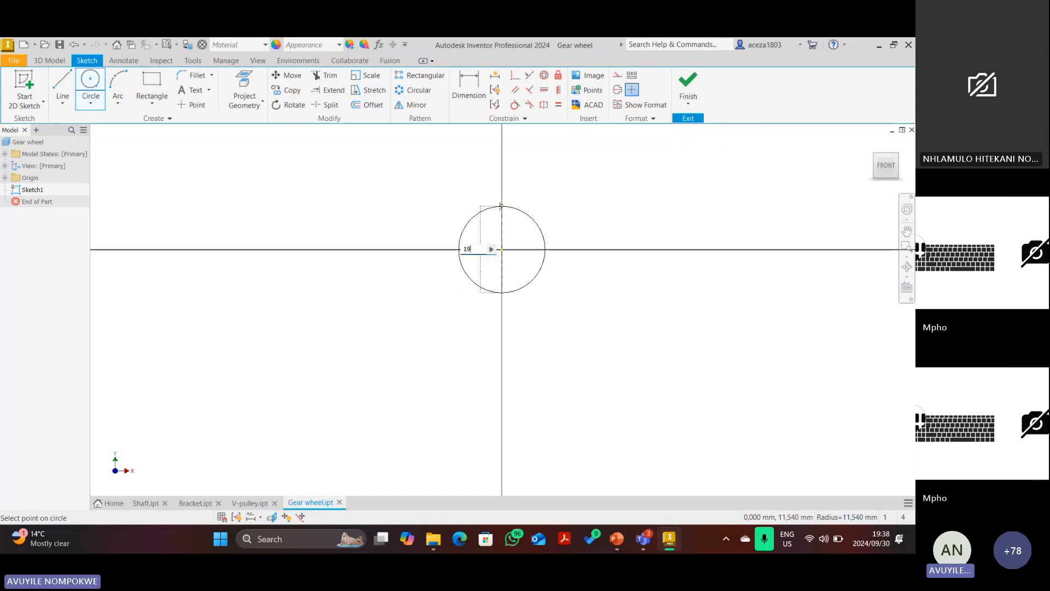
pyautogui.press('Return')
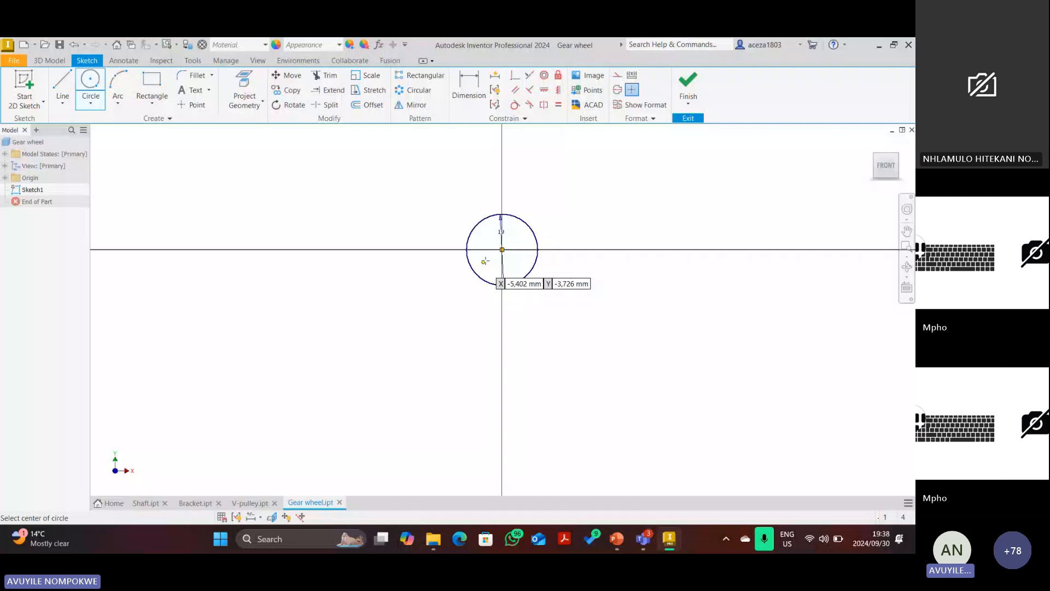
# Add a middle concentric circle and a 46*2 = 92 mm outer circle at the origin.
pyautogui.click(501, 249)
pyautogui.write('3')
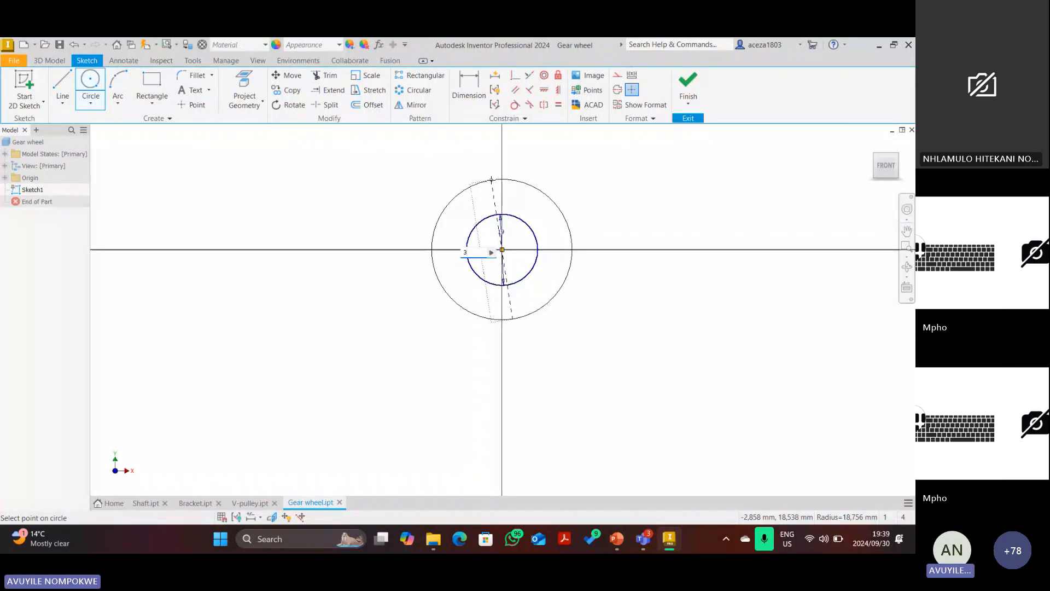
pyautogui.press('Return')
pyautogui.scroll(-2, 495, 255)
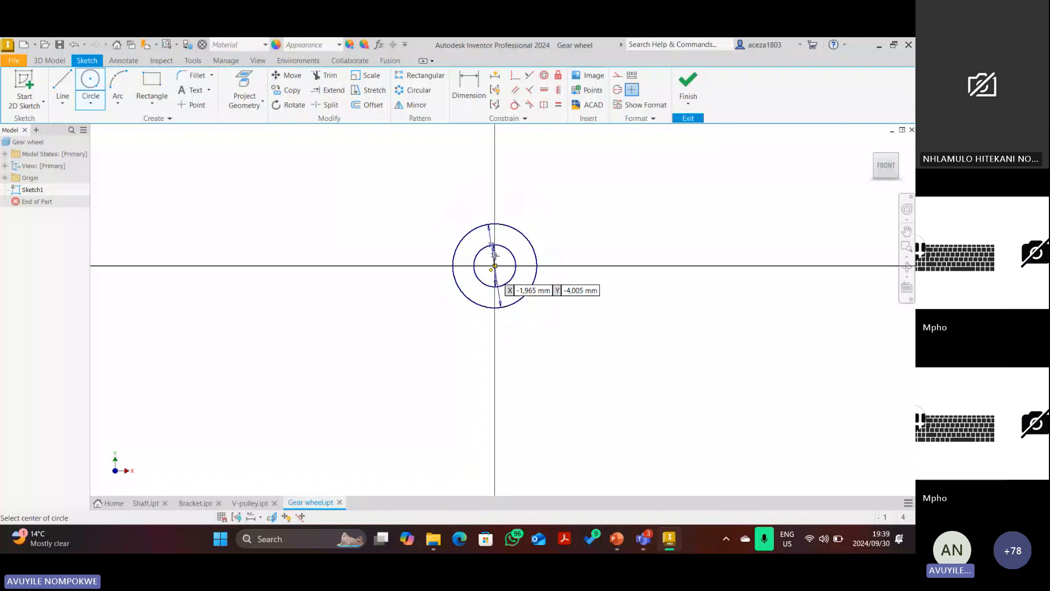
pyautogui.click(495, 266)
pyautogui.press('BackSpace')
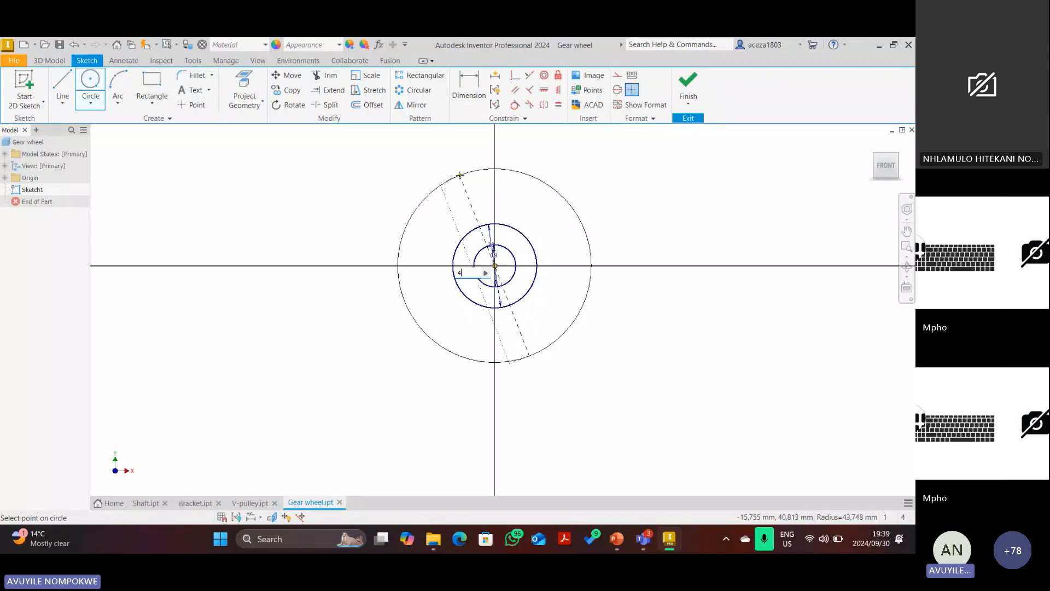
pyautogui.write('46*2')
pyautogui.press('Return')
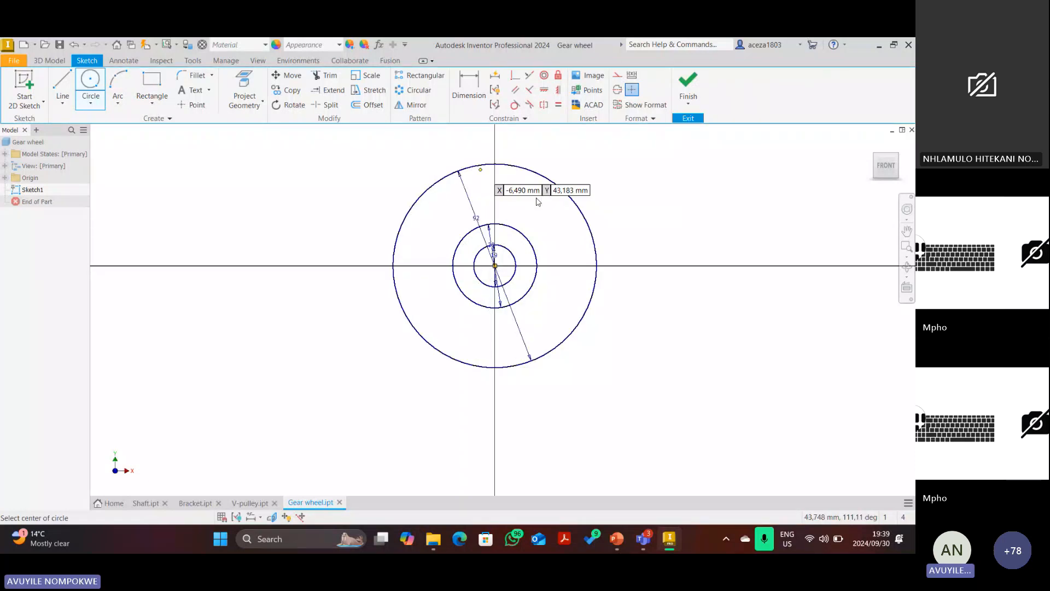
# Delete the red ink loop around Ø38 on the parts drawing and return to the gear sketch.
pyautogui.click(614, 538)
pyautogui.scroll(1, 376, 293)
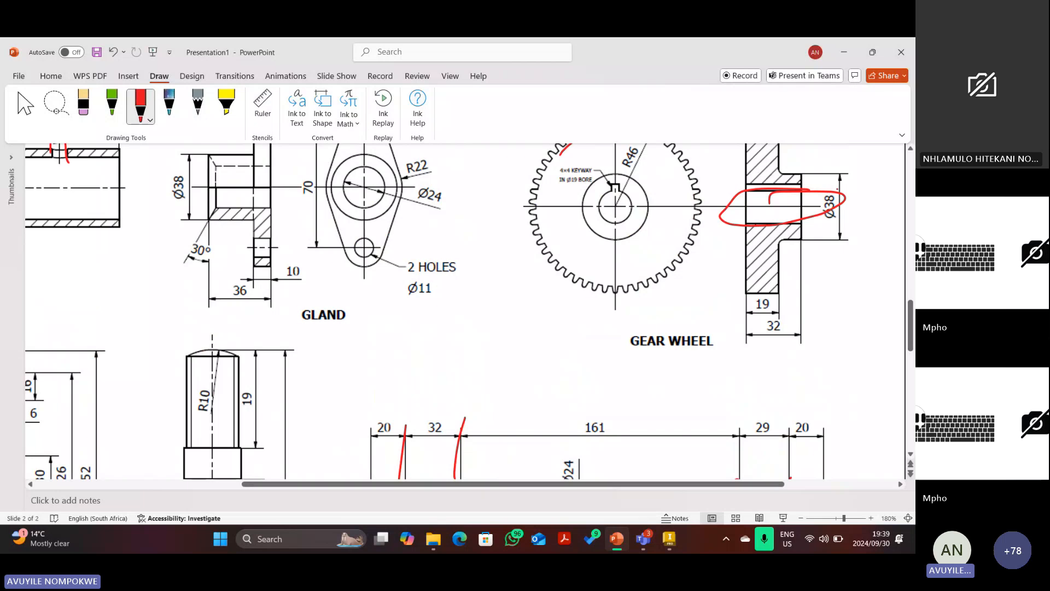
pyautogui.scroll(1, 819, 206)
pyautogui.press('Escape')
pyautogui.click(806, 224)
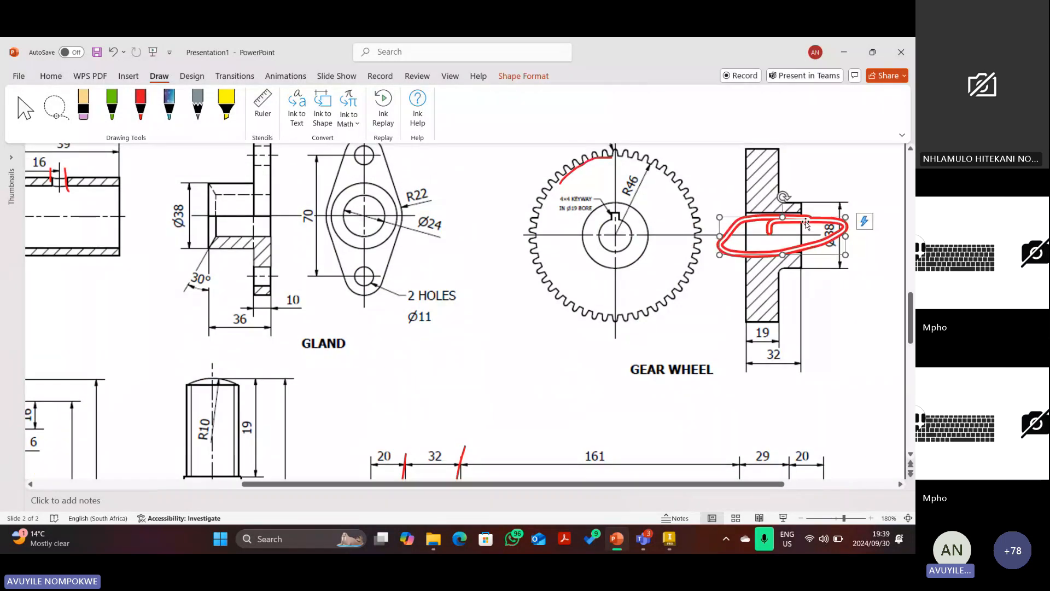
pyautogui.press('Delete')
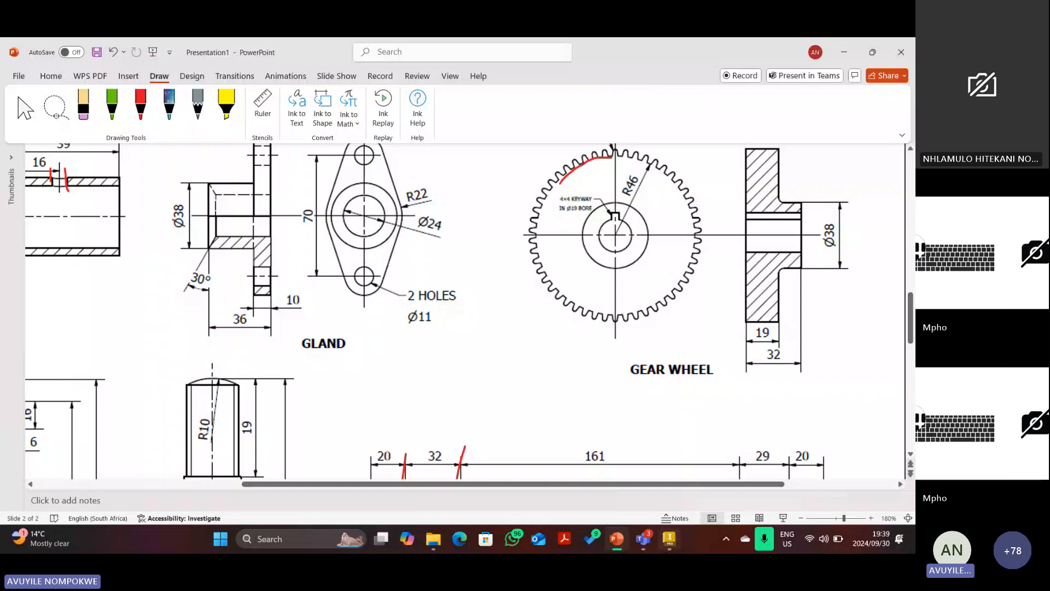
pyautogui.click(669, 541)
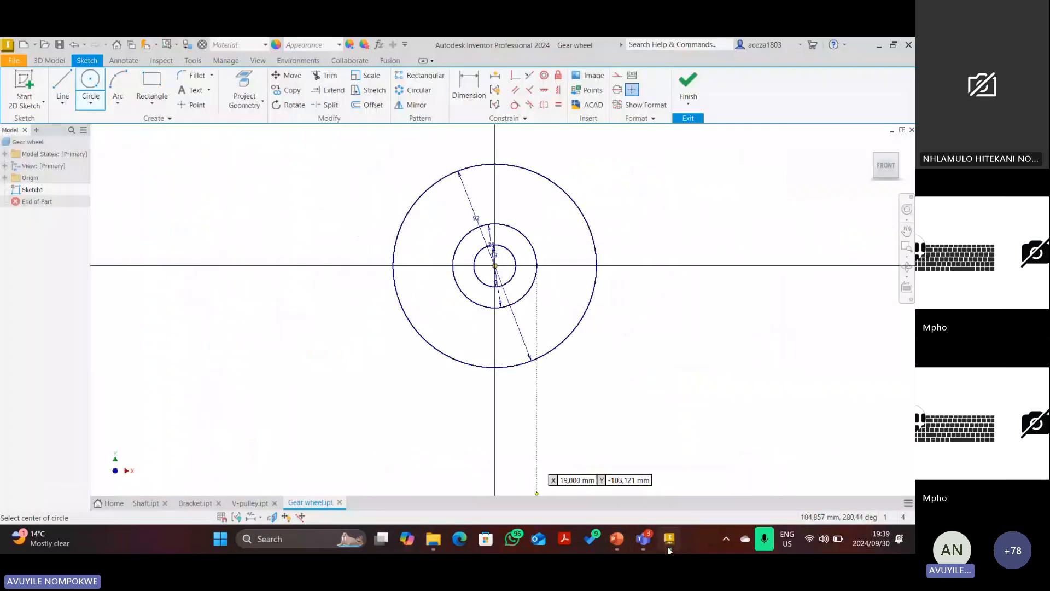
# Draw the keyway's three-sided outline on the bore and extend its left side to the circle.
pyautogui.click(155, 86)
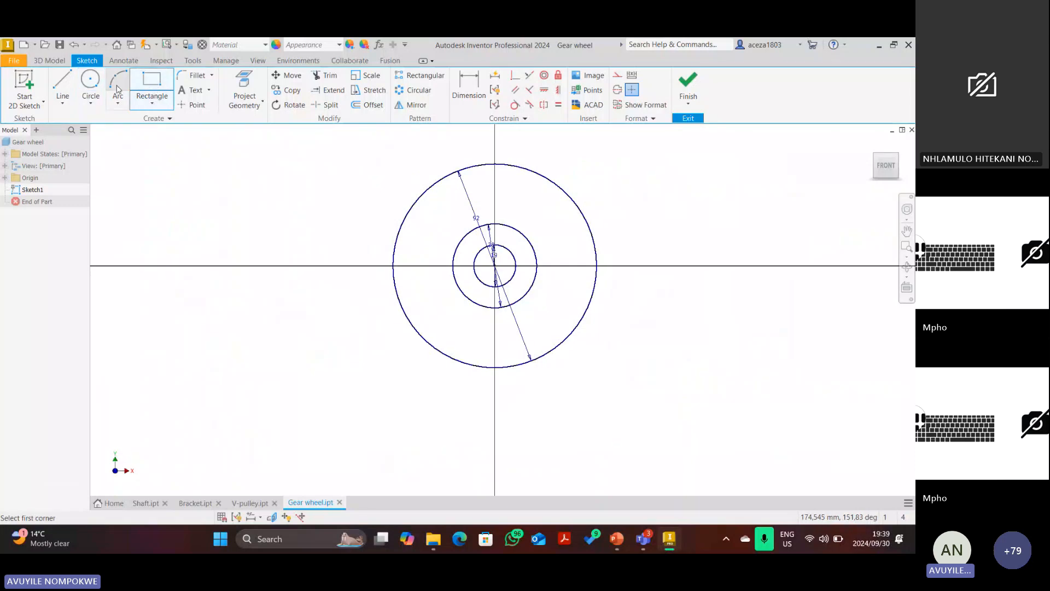
pyautogui.click(63, 85)
pyautogui.scroll(5, 467, 225)
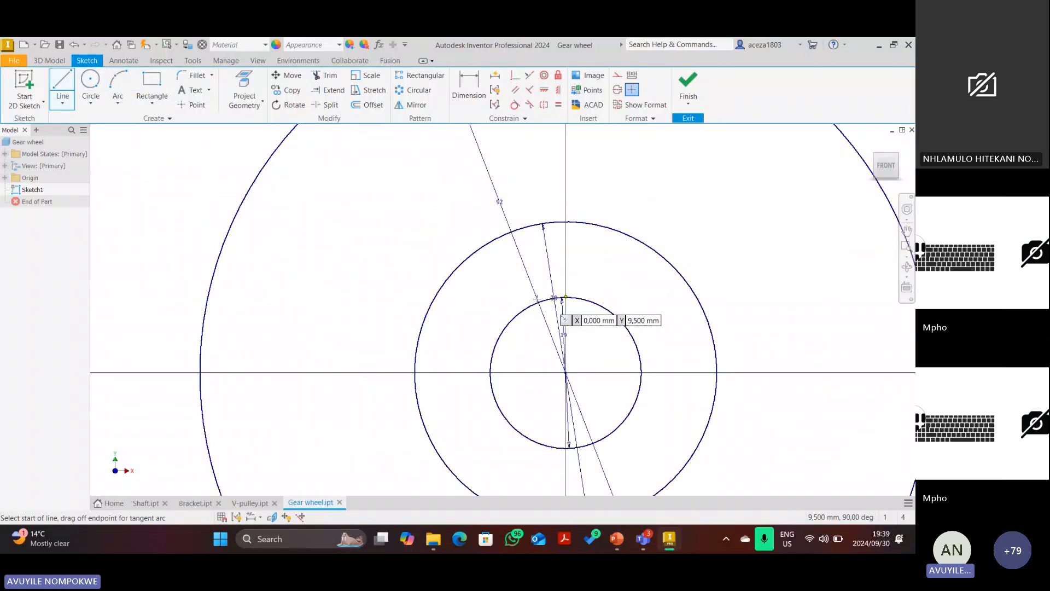
pyautogui.click(535, 297)
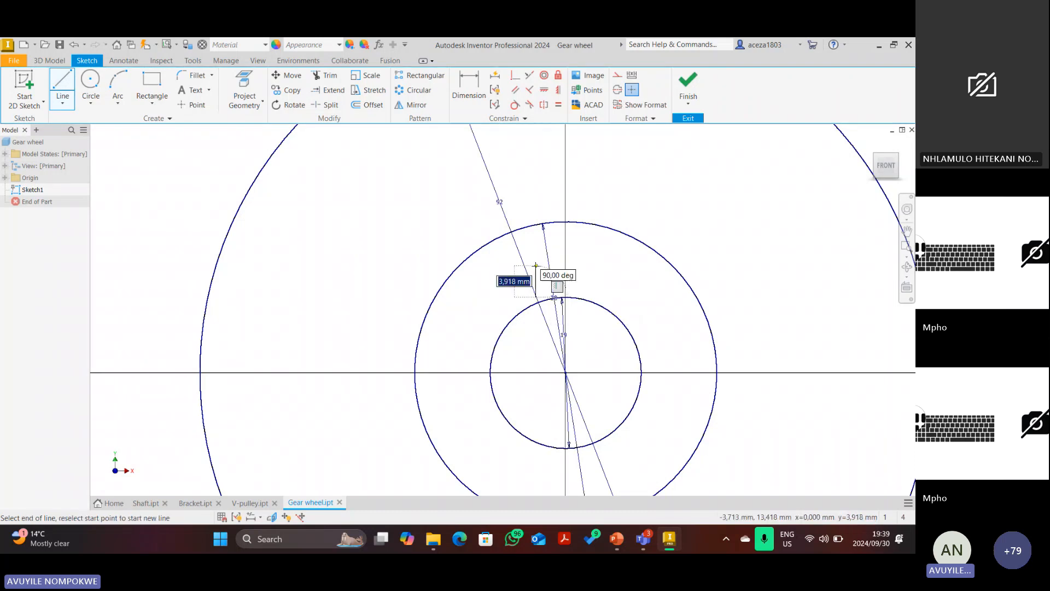
pyautogui.click(535, 266)
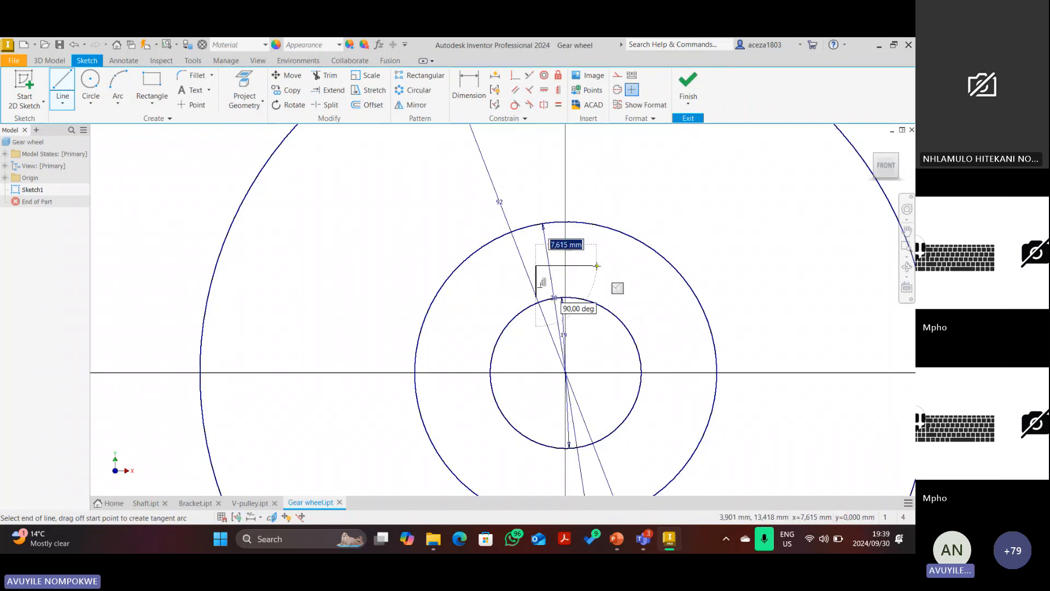
pyautogui.click(596, 266)
pyautogui.doubleClick(596, 303)
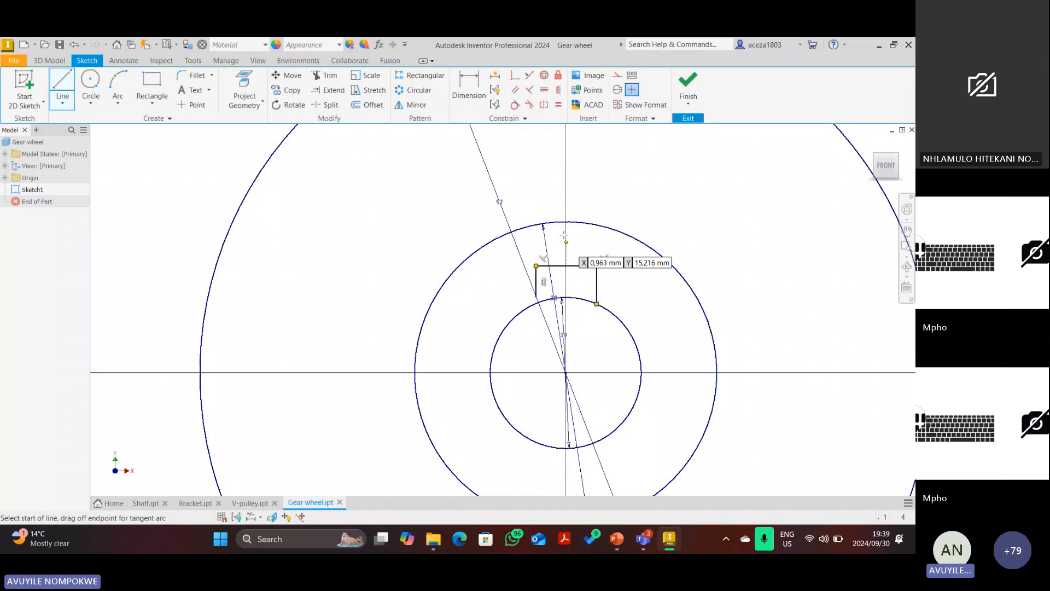
pyautogui.click(328, 90)
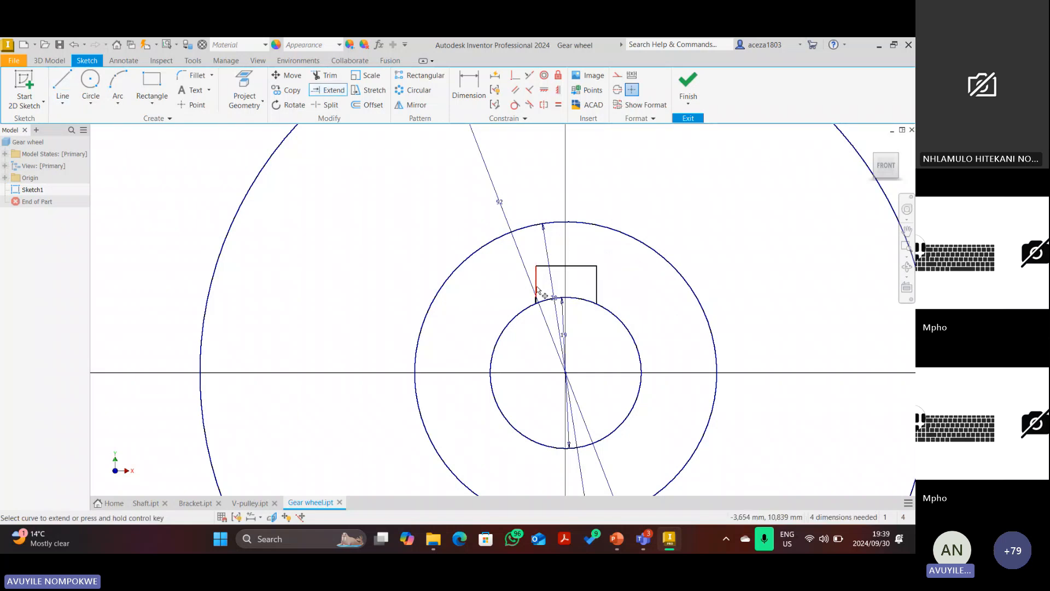
pyautogui.click(537, 287)
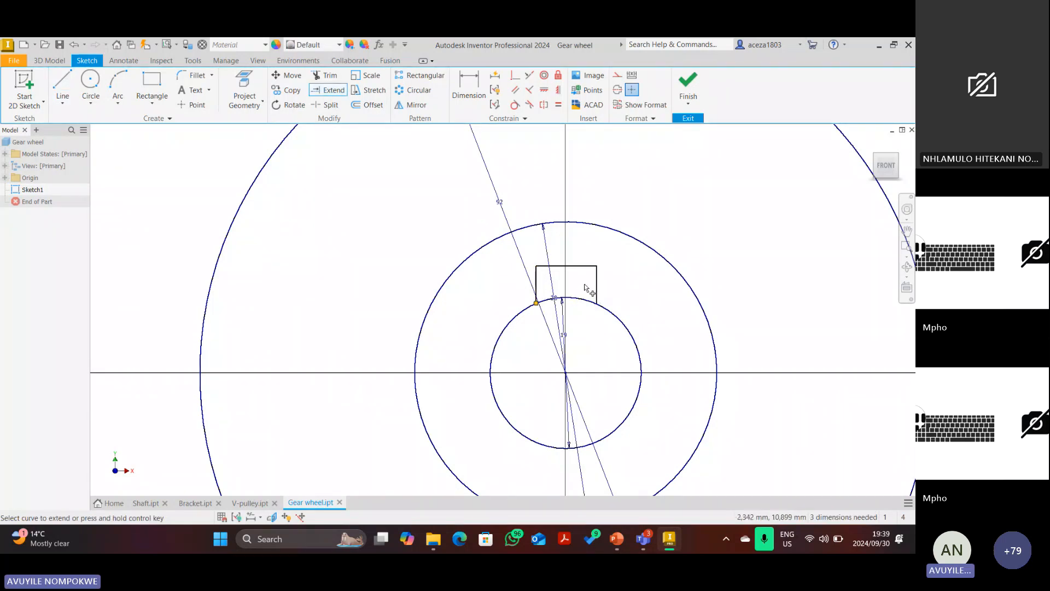
pyautogui.scroll(-5, 584, 285)
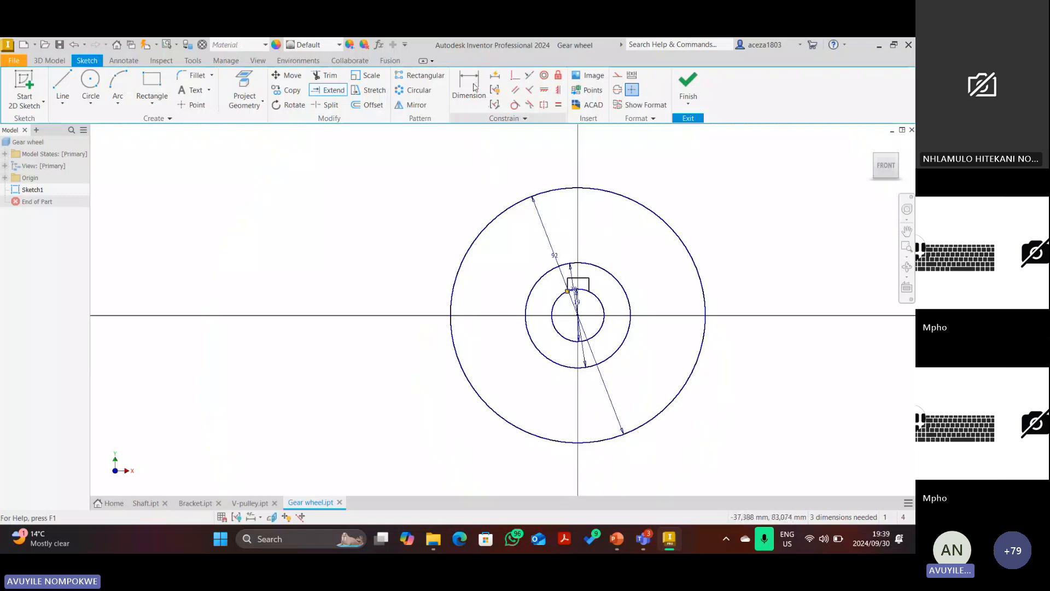
# Dimension the keyway width to 4 mm, leaving the Ø19 bore dimension unchanged.
pyautogui.click(474, 87)
pyautogui.scroll(5, 591, 293)
pyautogui.click(564, 238)
pyautogui.click(559, 212)
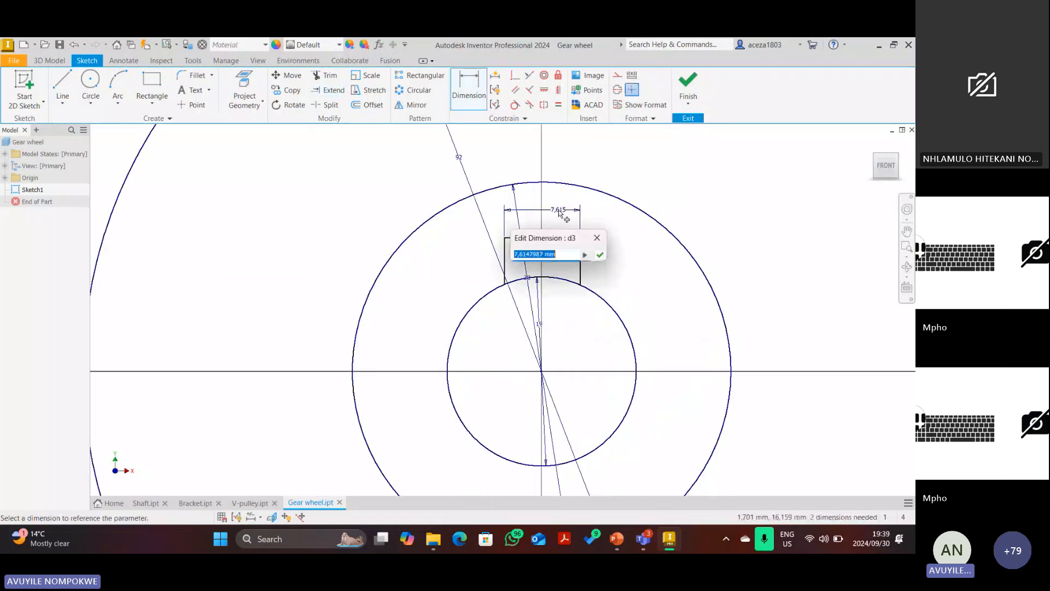
pyautogui.write('4')
pyautogui.press('Return')
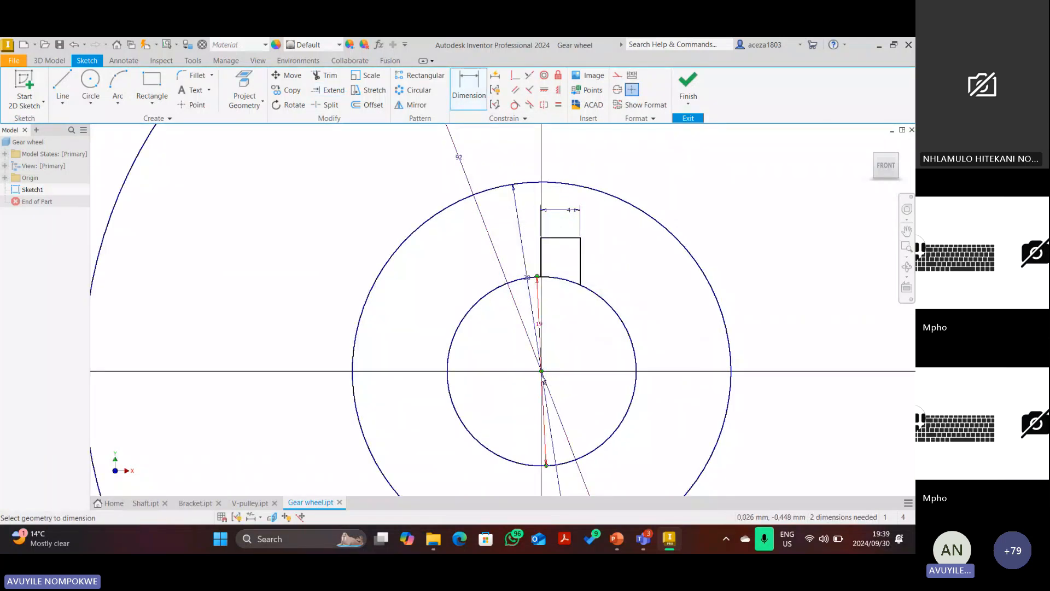
pyautogui.click(541, 349)
pyautogui.click(580, 403)
# Dimension the keyway's right edge 2 mm from the bore centre and its height to 4 mm.
pyautogui.click(542, 372)
pyautogui.click(580, 265)
pyautogui.click(565, 329)
pyautogui.write('2')
pyautogui.press('Return')
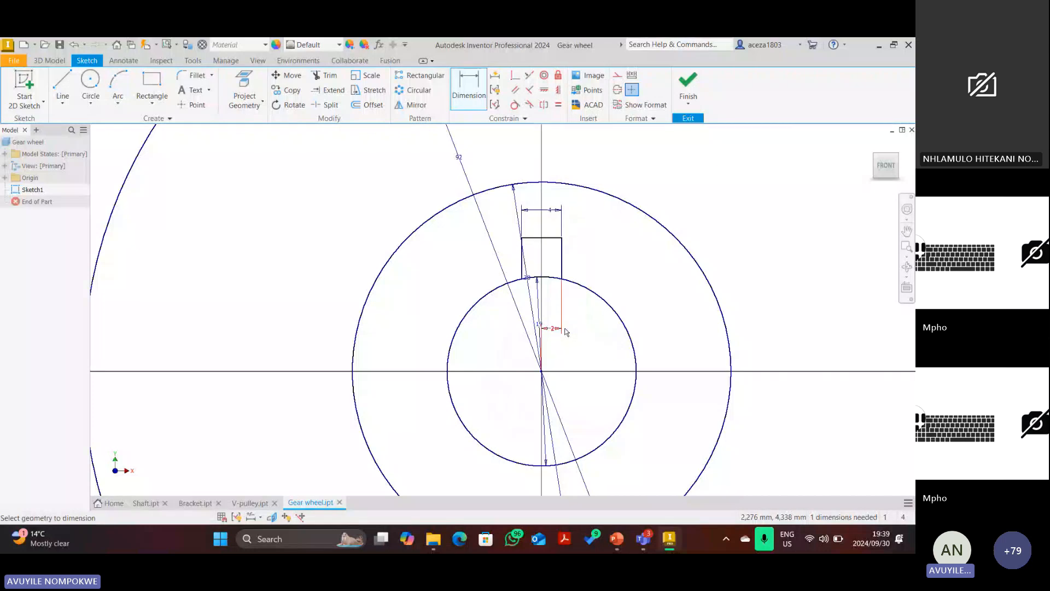
pyautogui.click(564, 282)
pyautogui.click(553, 238)
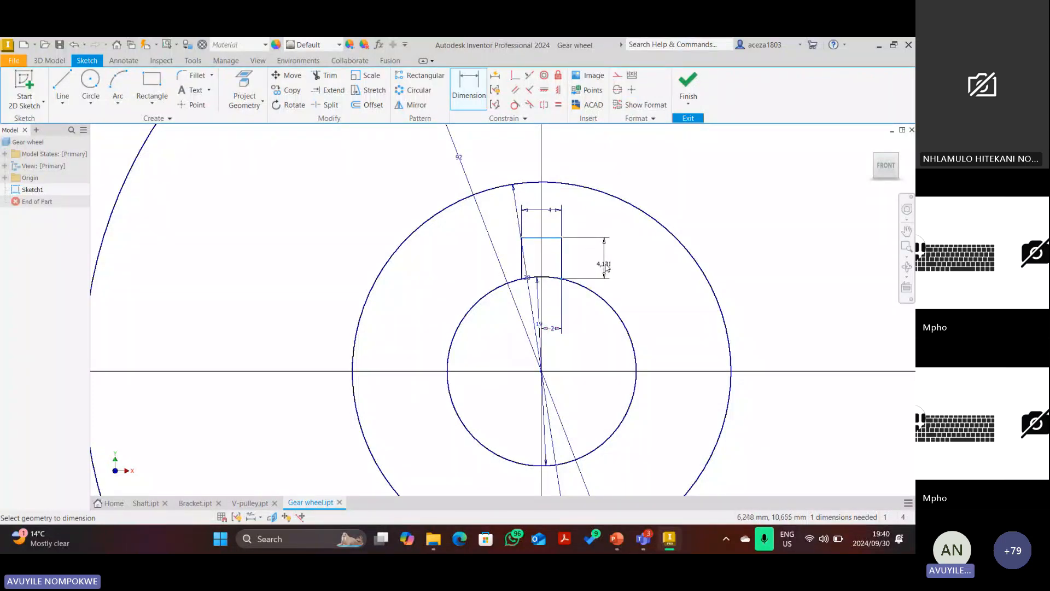
pyautogui.click(604, 266)
pyautogui.write('4')
pyautogui.press('Return')
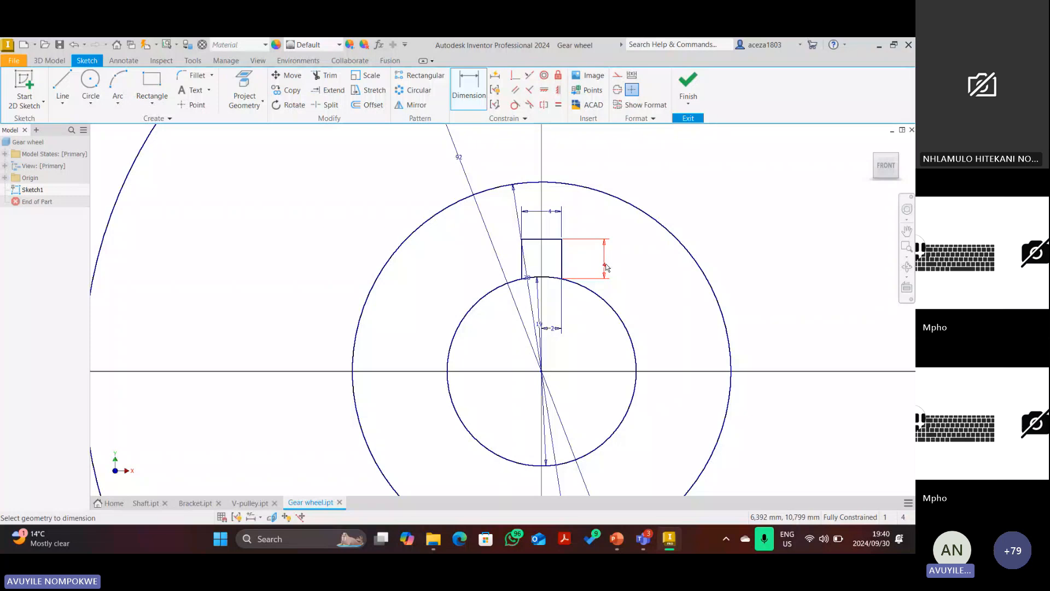
# Trim away the bore arc lying inside the keyway.
pyautogui.click(327, 76)
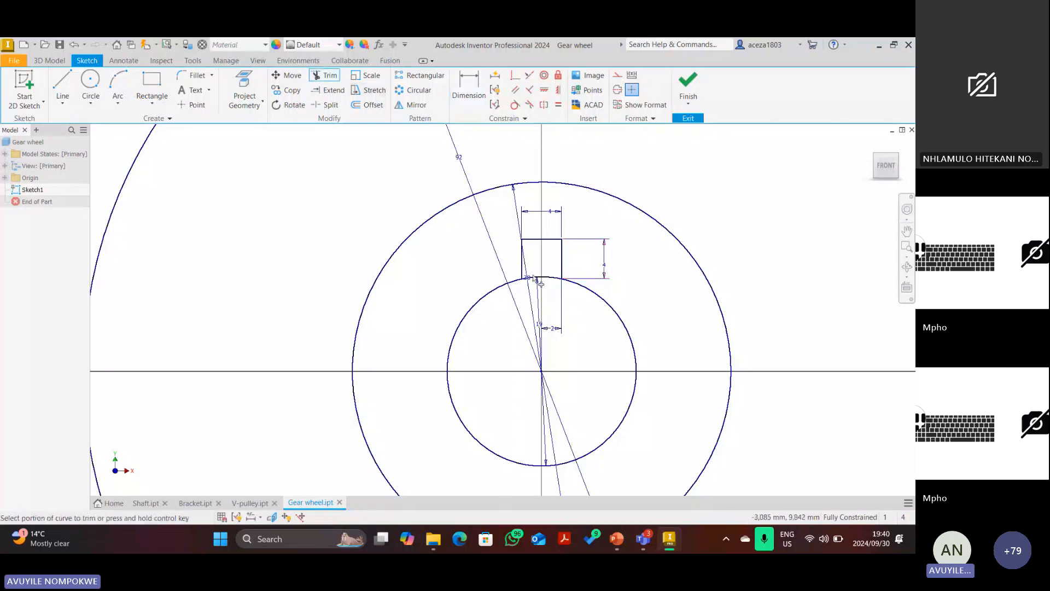
pyautogui.click(535, 279)
pyautogui.scroll(-4, 546, 301)
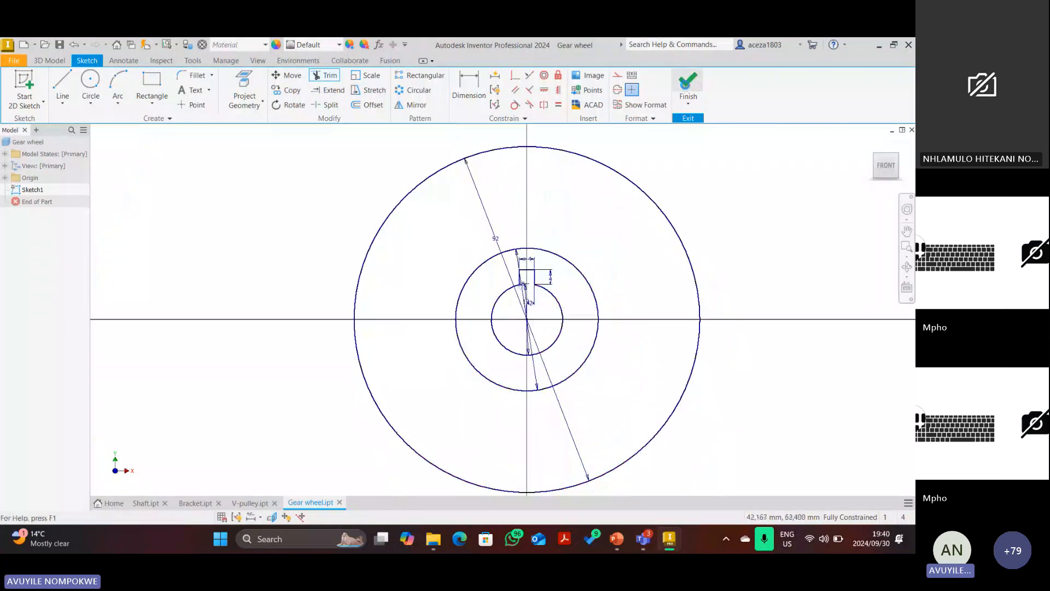
# Finish the gear wheel sketch and start an extrusion, checking the disc from several ViewCube angles.
pyautogui.click(688, 85)
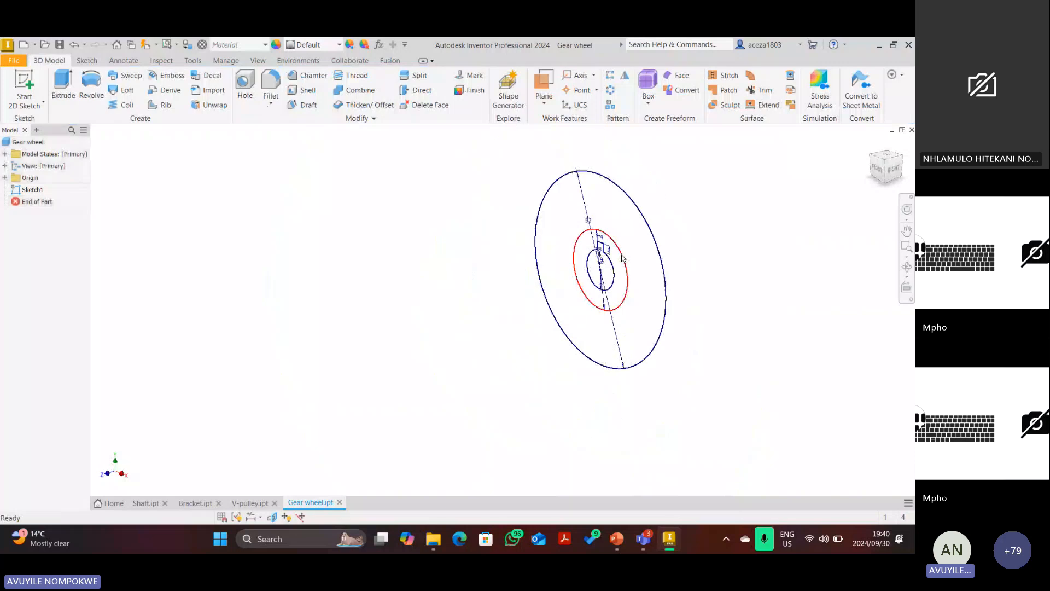
pyautogui.click(881, 167)
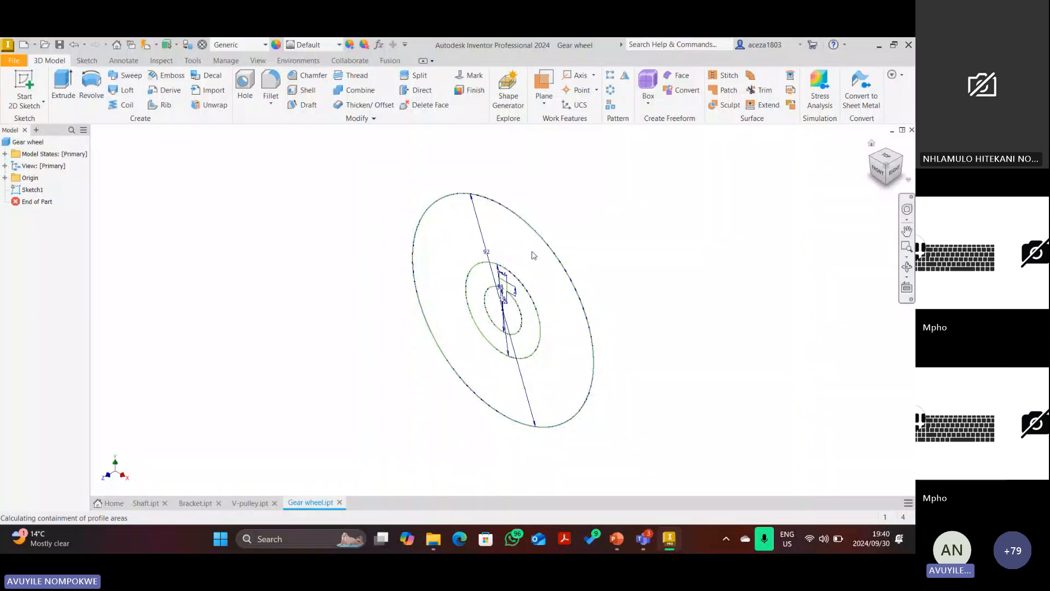
pyautogui.press('e')
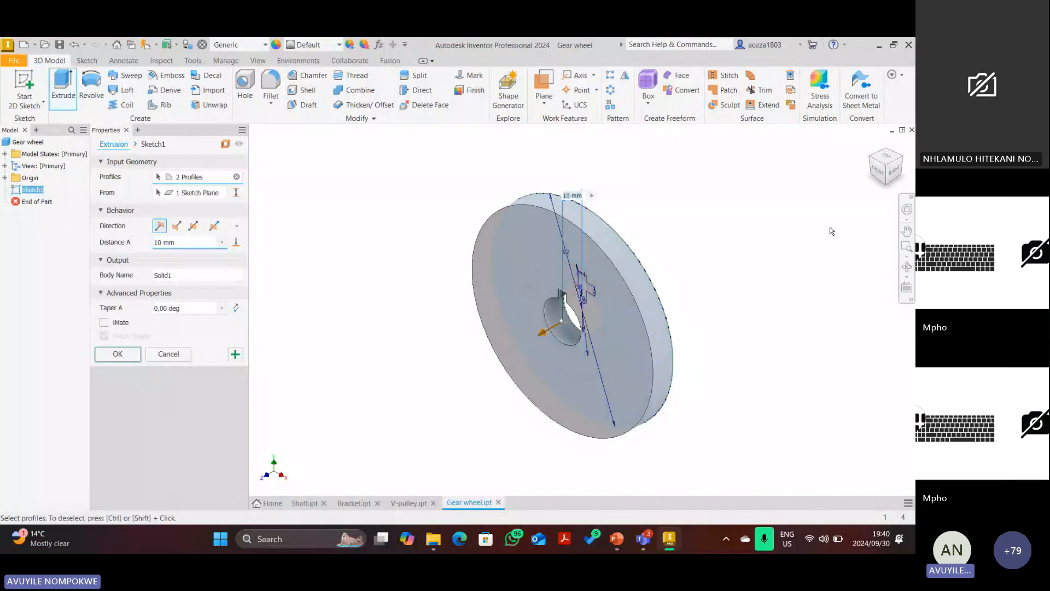
pyautogui.click(903, 162)
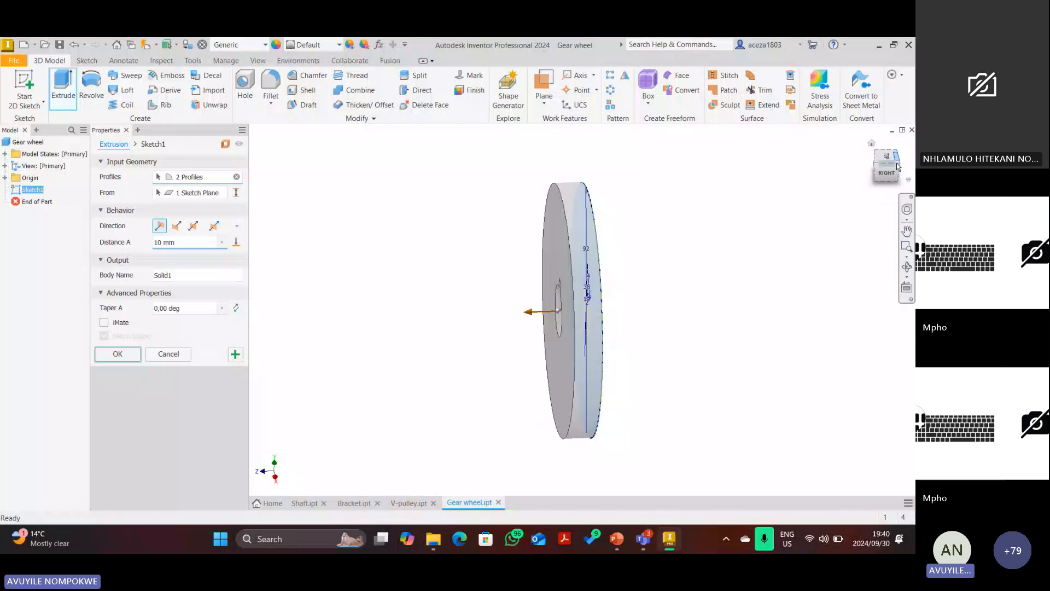
pyautogui.click(898, 166)
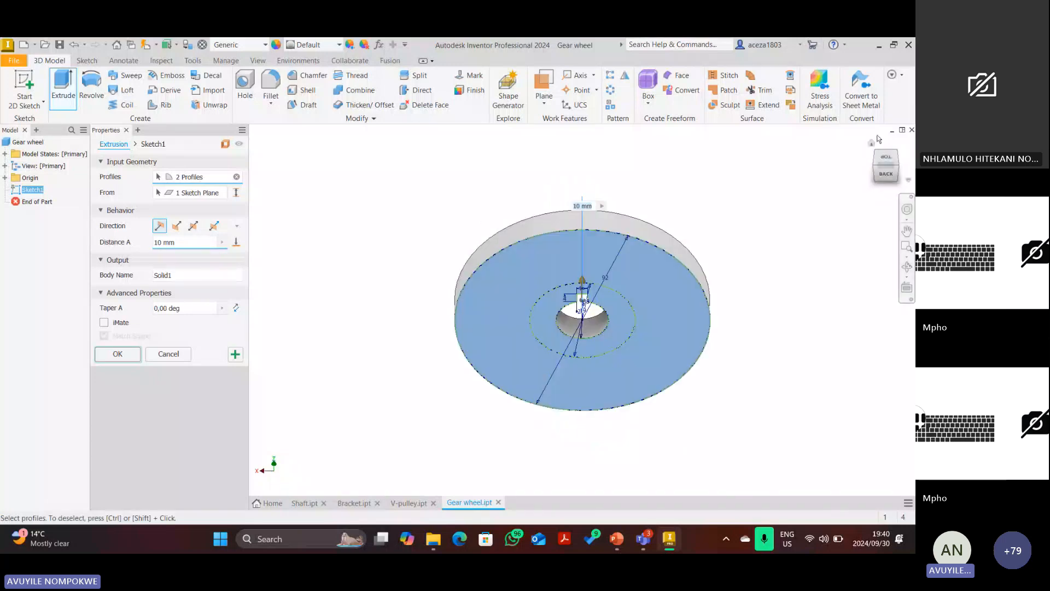
pyautogui.click(872, 142)
# Check the gear wheel drawing in PowerPoint, then begin entering the 19 mm extrusion distance.
pyautogui.moveTo(614, 542)
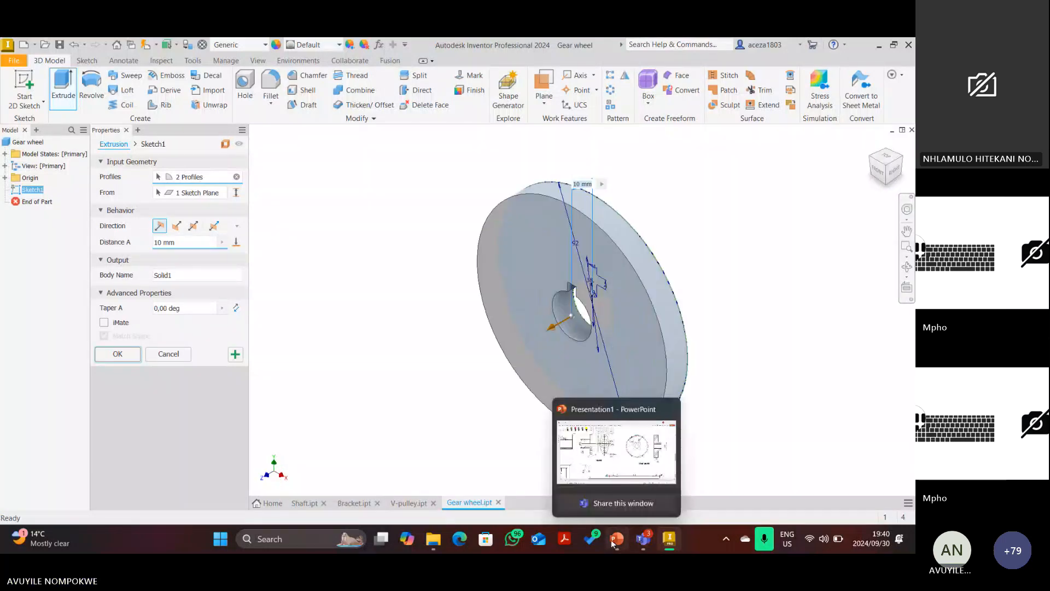
pyautogui.click(615, 541)
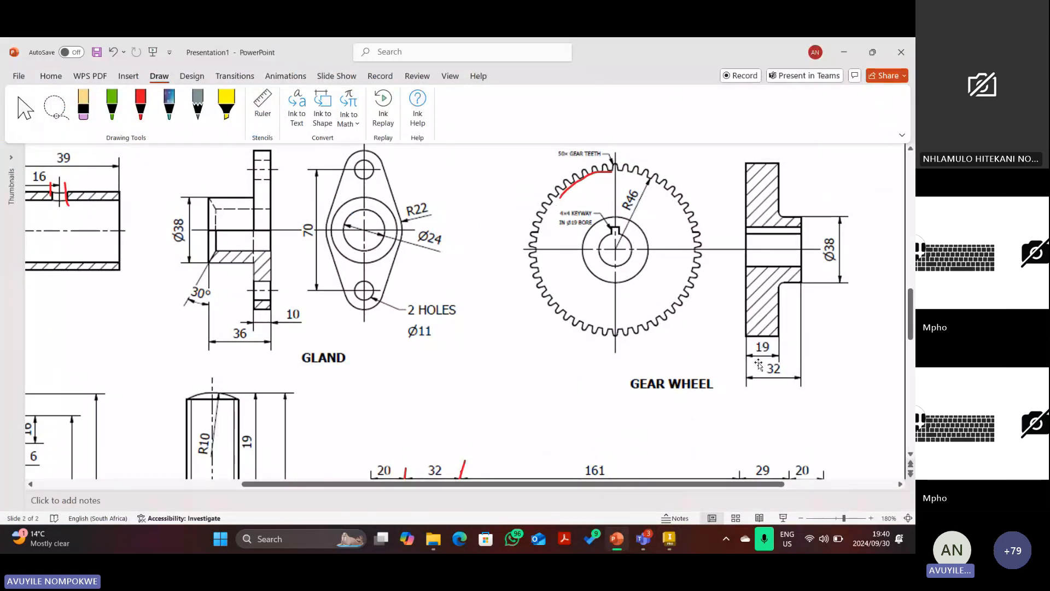
pyautogui.click(668, 539)
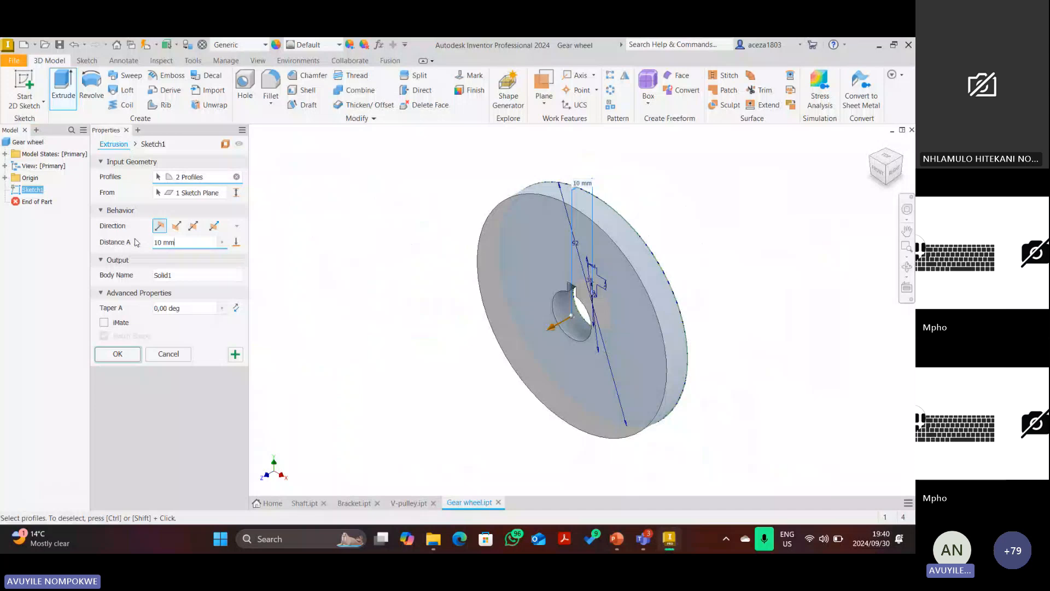
pyautogui.write('19')
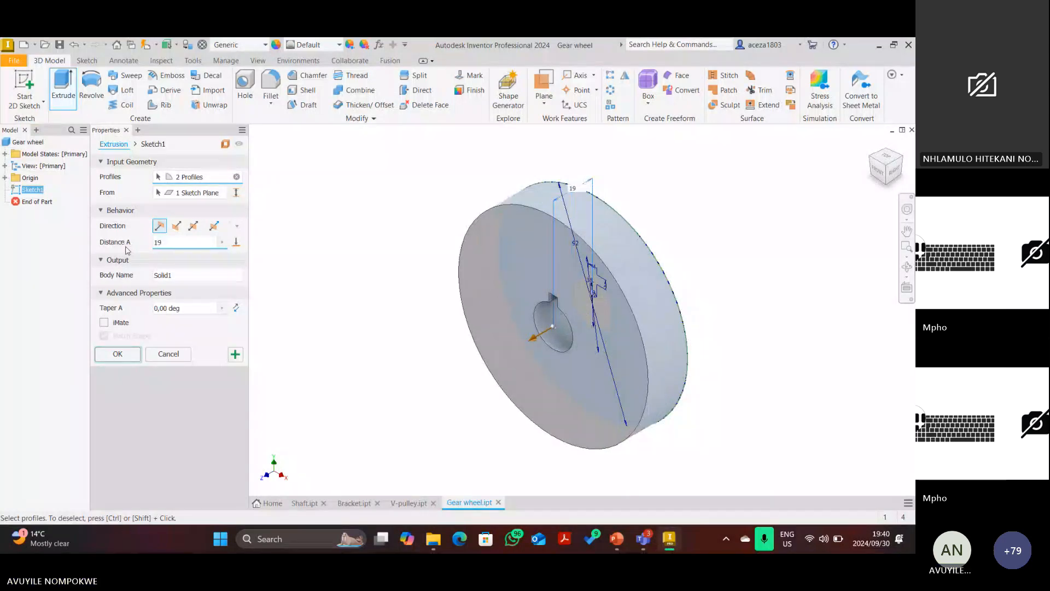
# Apply the 19 mm disc, then extrude the bore ring 32 mm as a joined hub in the flipped direction.
pyautogui.click(234, 355)
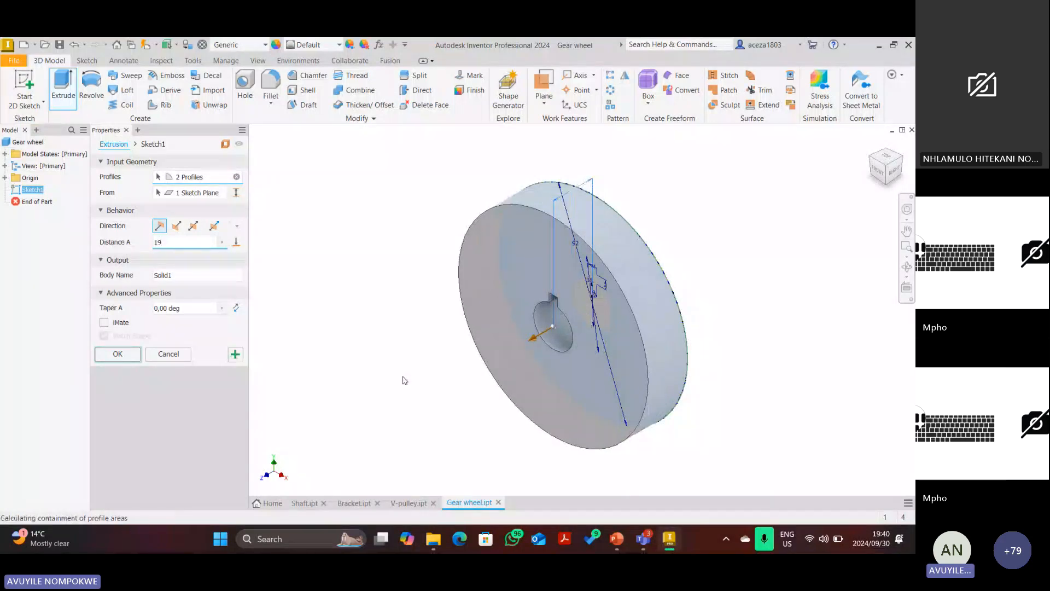
pyautogui.click(576, 317)
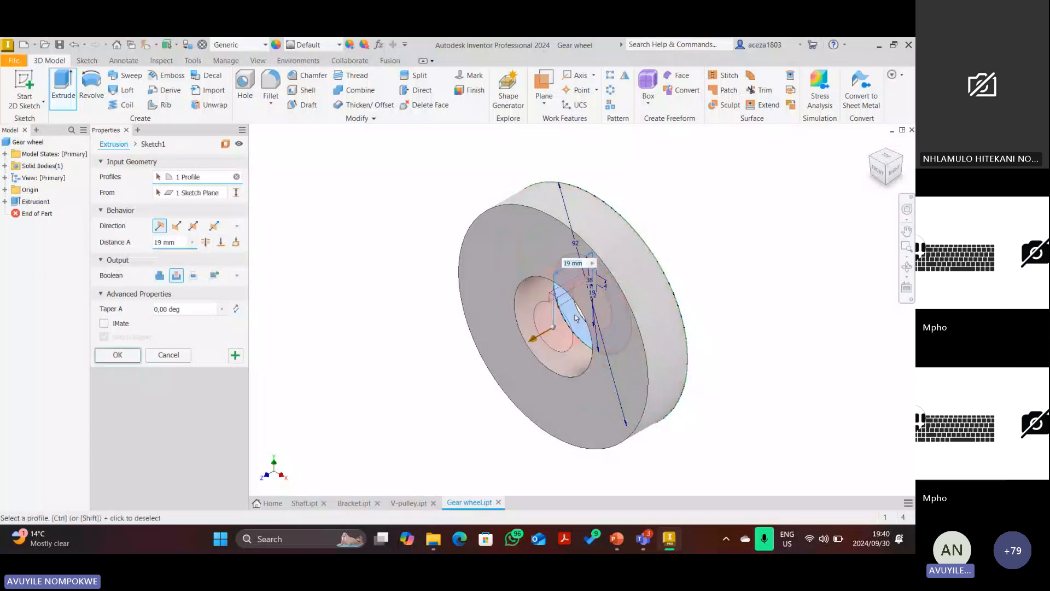
pyautogui.doubleClick(177, 243)
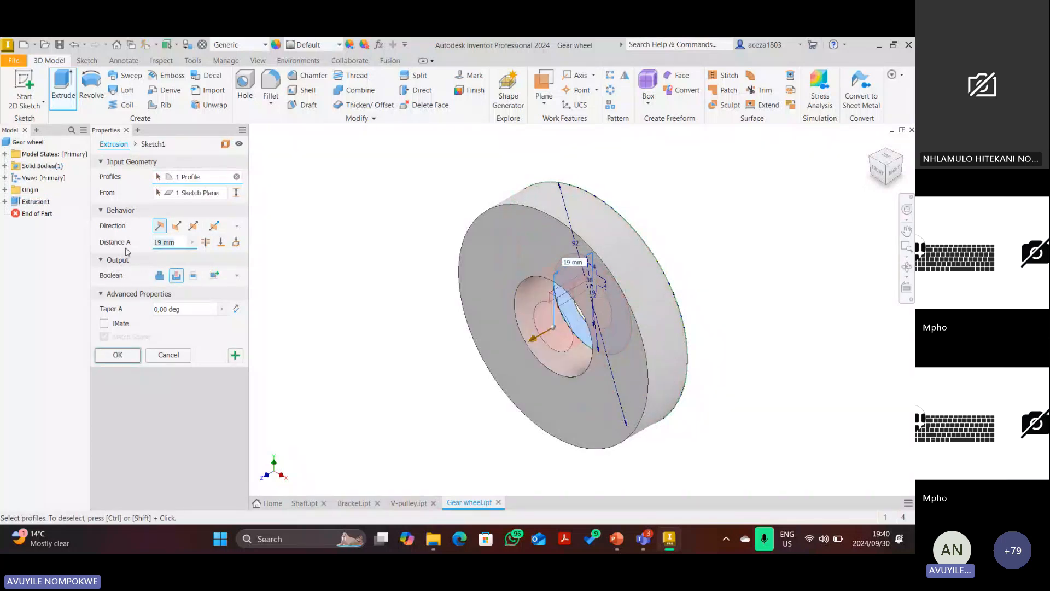
pyautogui.write('32')
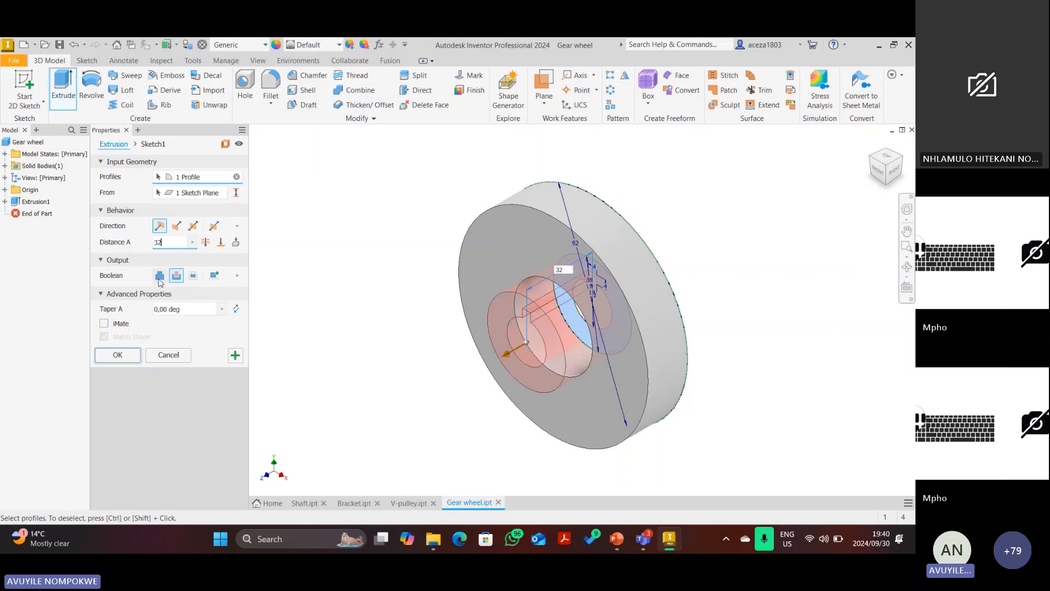
pyautogui.click(160, 277)
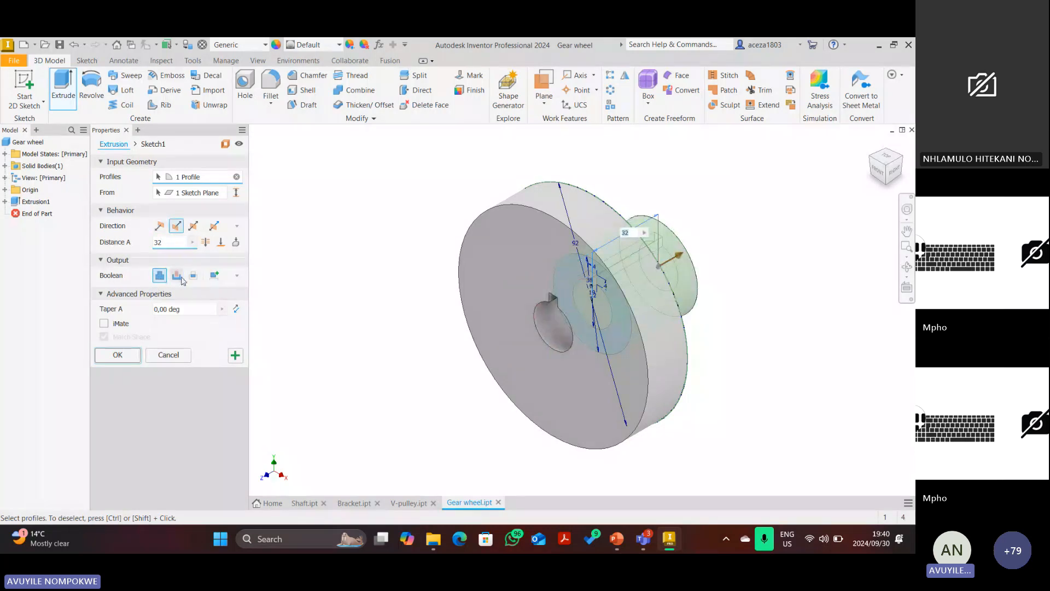
pyautogui.click(159, 226)
pyautogui.click(117, 356)
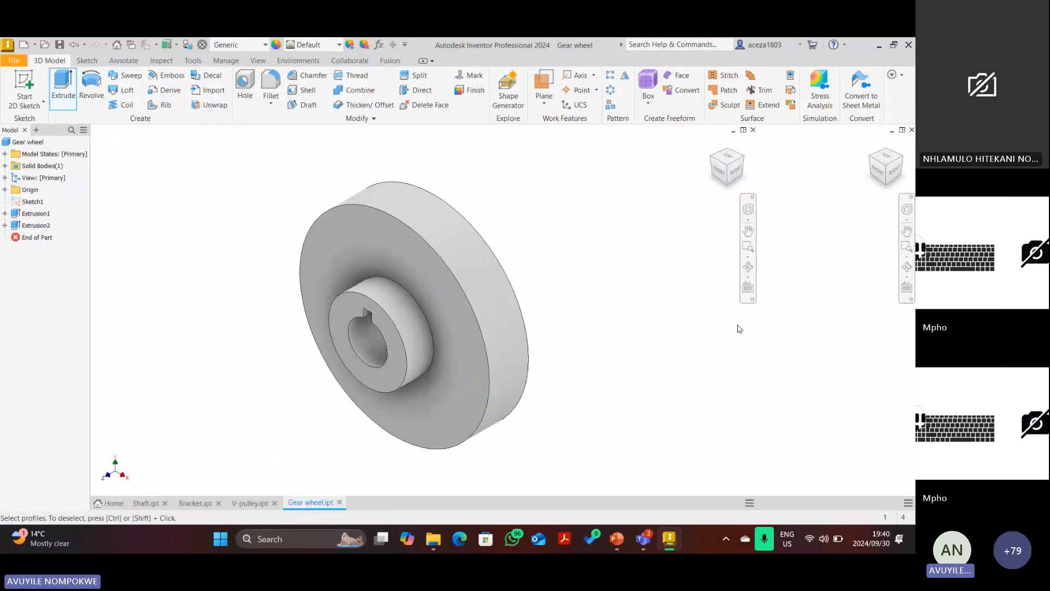
# Turn the view to the gear wheel's back face and start Sketch2 on that flat face.
pyautogui.click(882, 169)
pyautogui.click(873, 145)
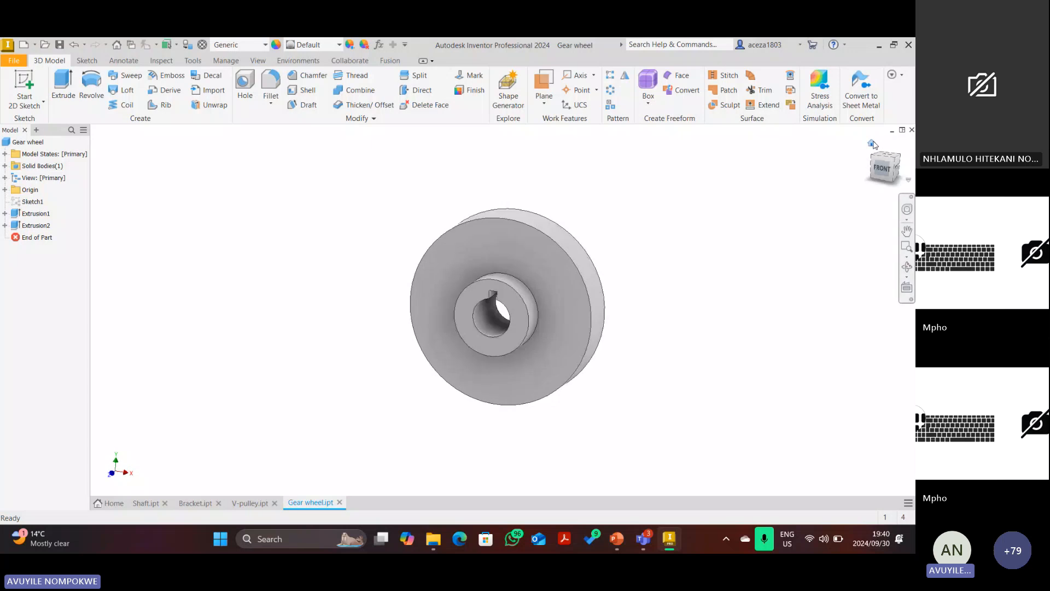
pyautogui.click(901, 158)
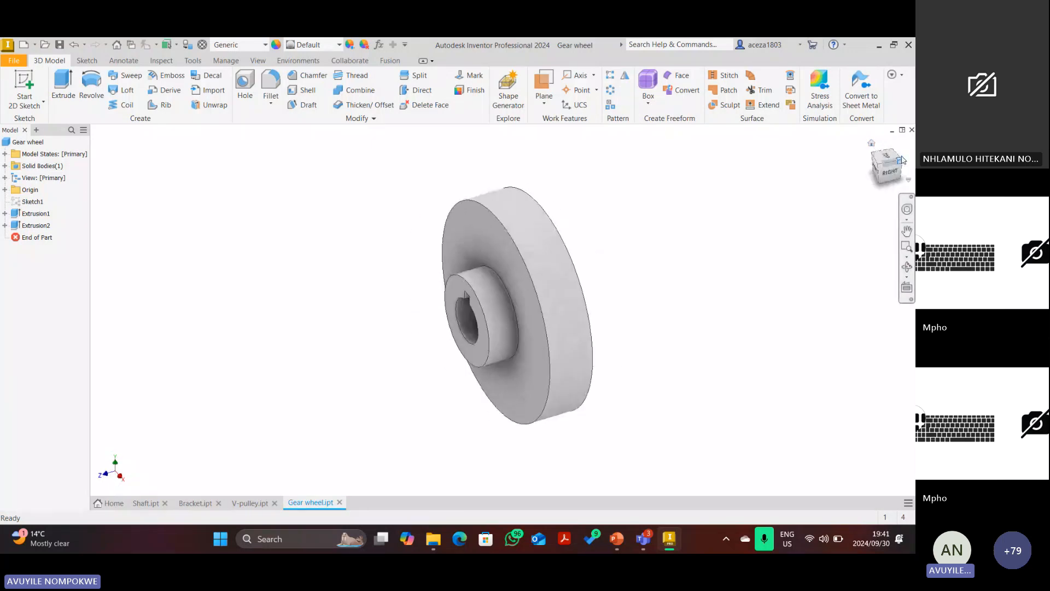
pyautogui.click(24, 86)
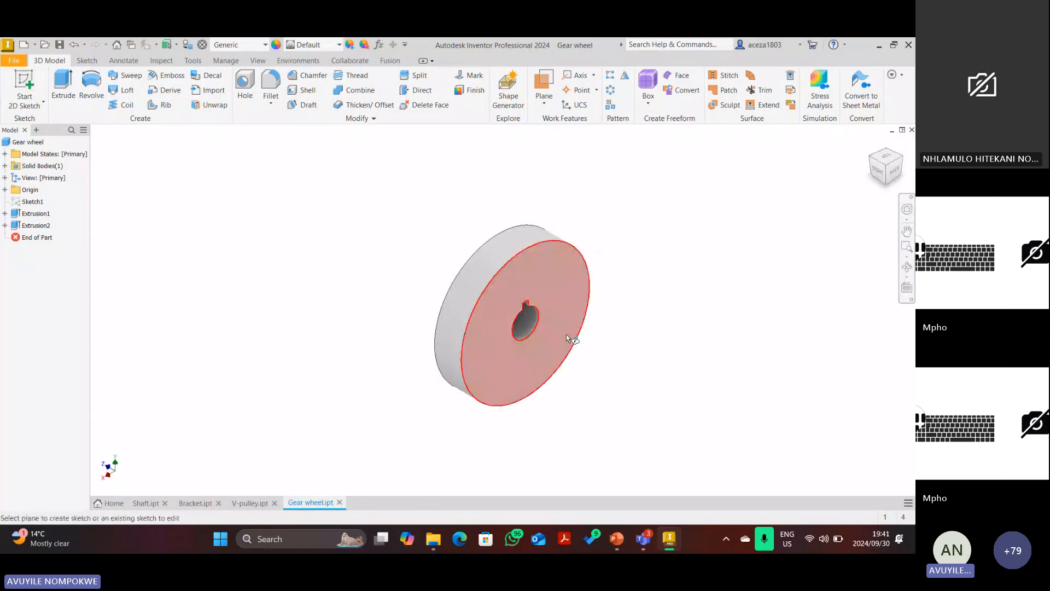
pyautogui.click(544, 265)
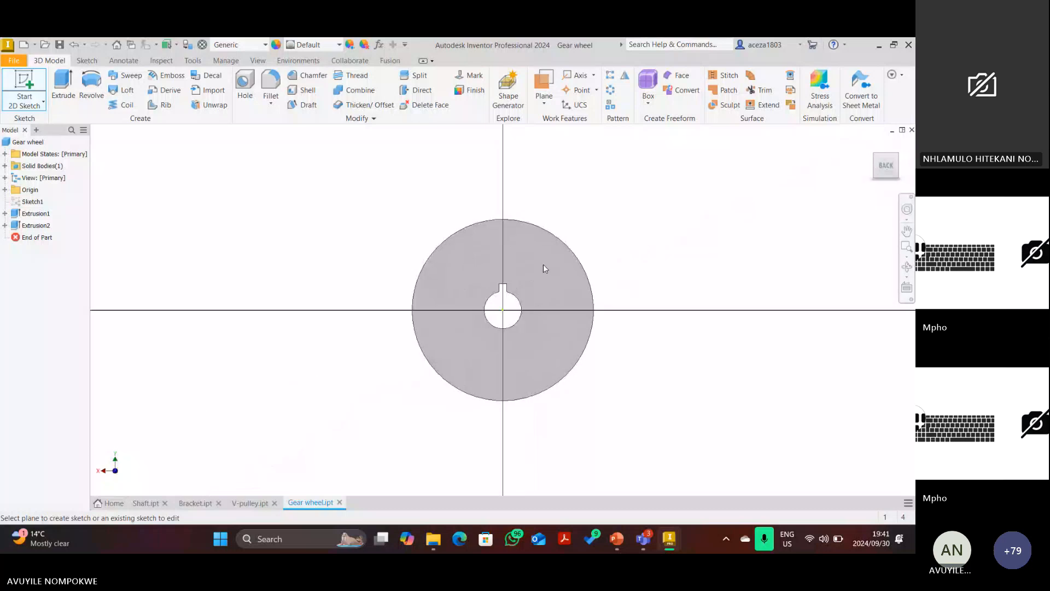
# Erase the red ink arc on the gear teeth in the PowerPoint drawing and switch back to Inventor.
pyautogui.click(618, 541)
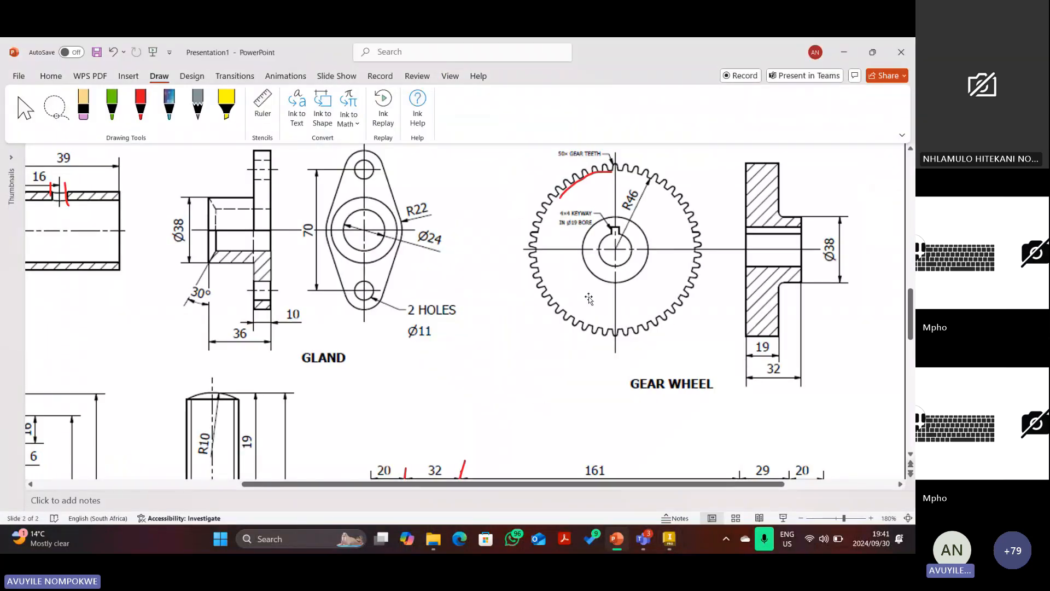
pyautogui.scroll(1, 589, 299)
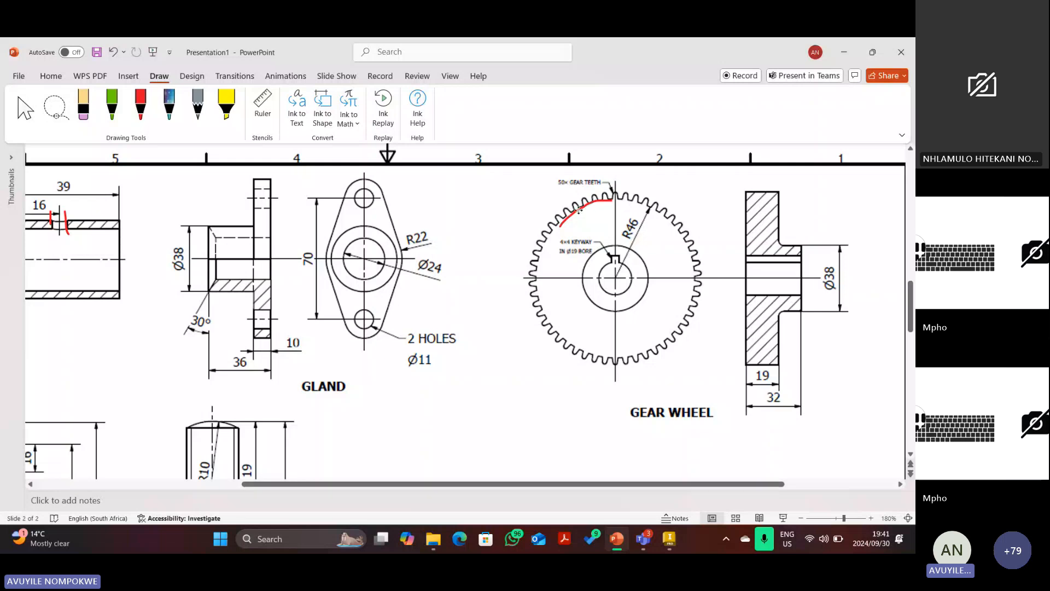
pyautogui.click(581, 213)
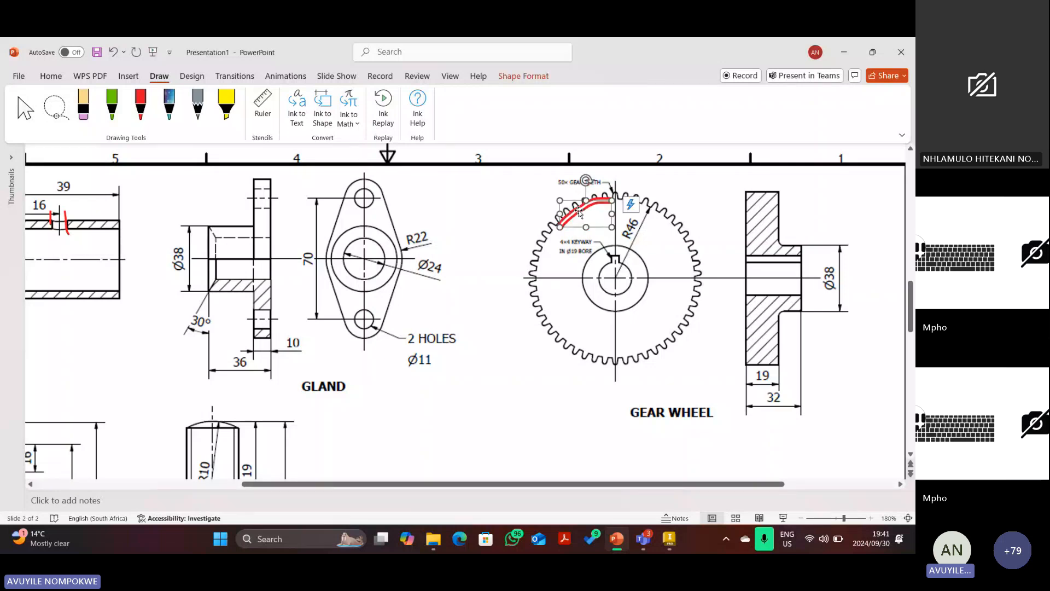
pyautogui.press('Delete')
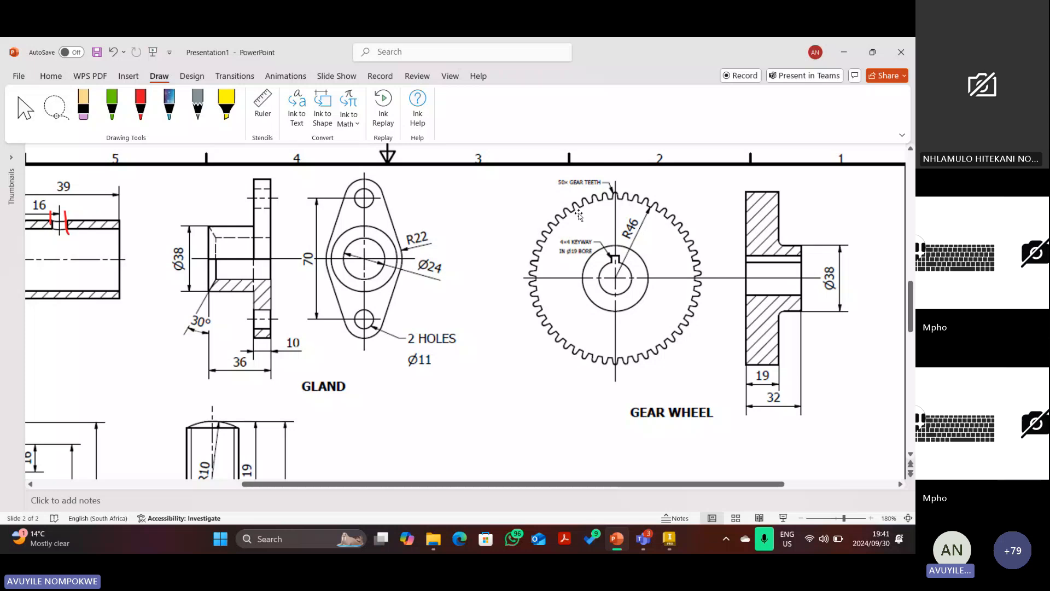
pyautogui.click(670, 540)
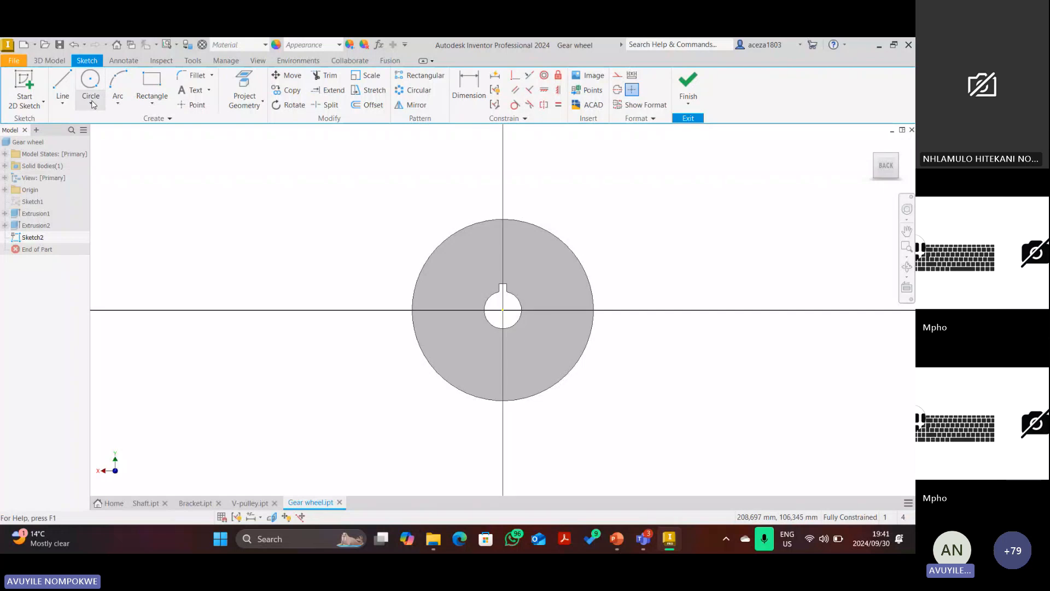
# Draw a four-sided tooth outline with lines standing on the gear's circle edge.
pyautogui.press('l')
pyautogui.scroll(3, 505, 217)
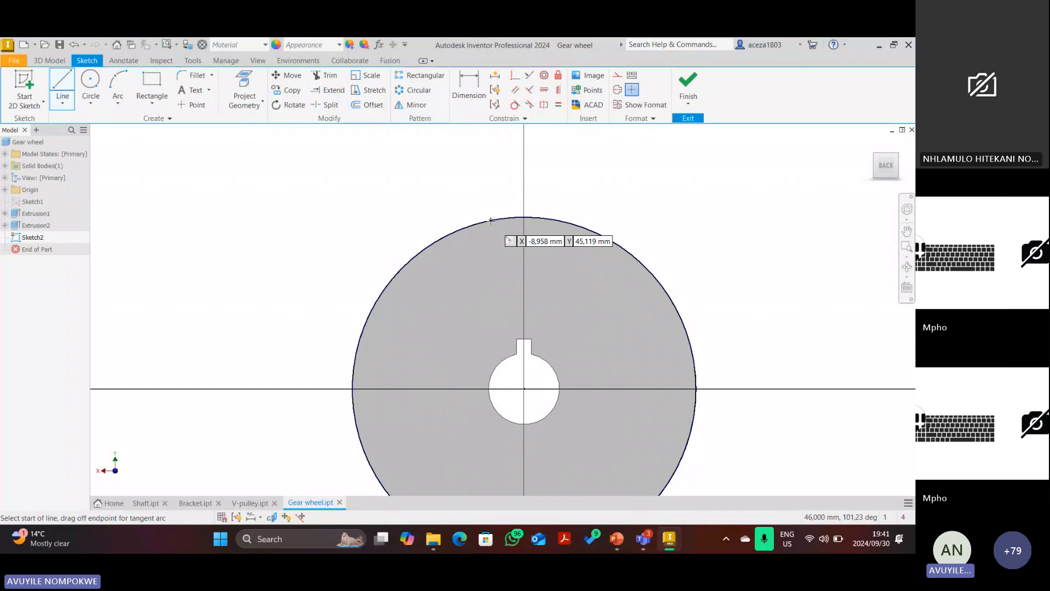
pyautogui.click(491, 221)
pyautogui.click(507, 177)
pyautogui.click(545, 178)
pyautogui.click(557, 220)
# Dimension the tooth top 50 mm from the horizontal axis and add a 2 mm offset.
pyautogui.press('d')
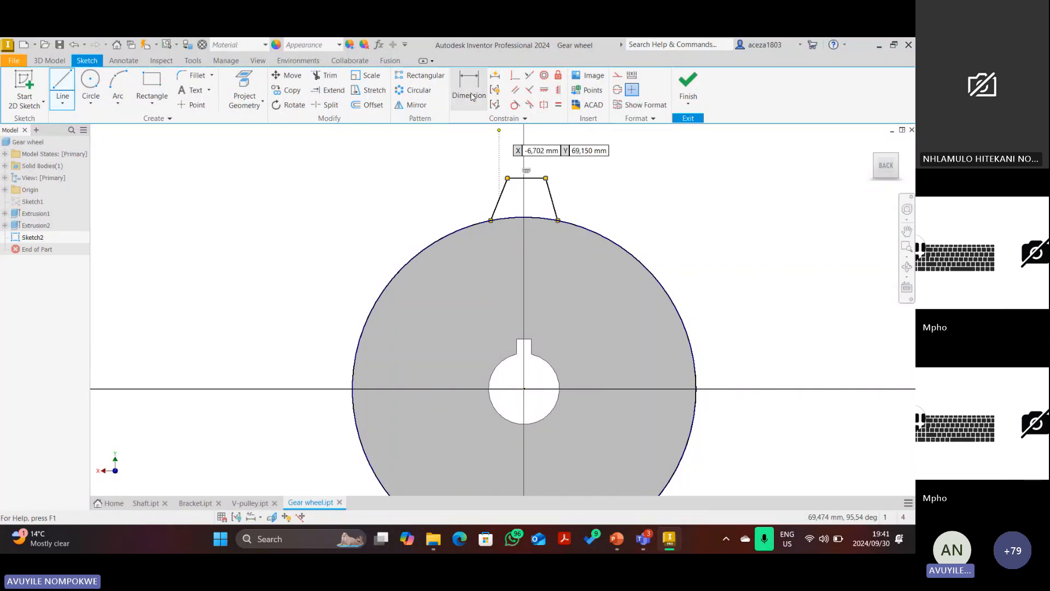
pyautogui.click(523, 389)
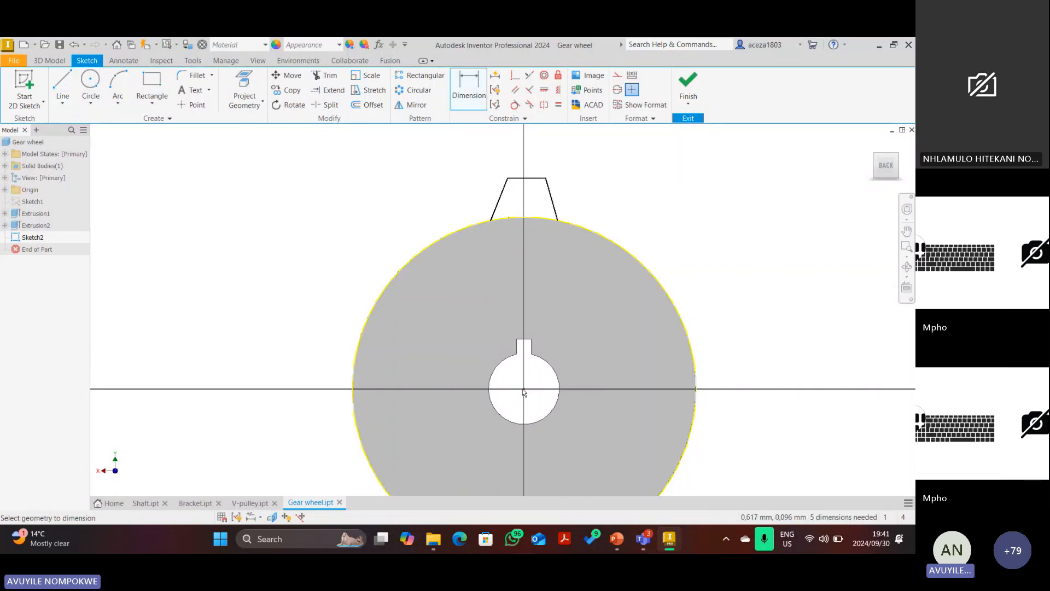
pyautogui.click(522, 178)
pyautogui.click(324, 230)
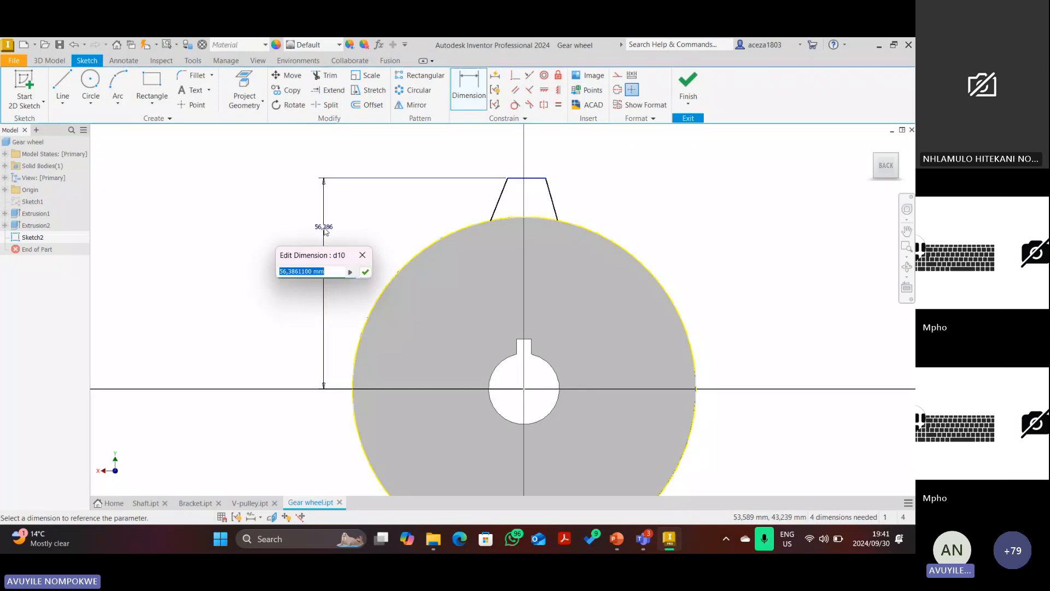
pyautogui.write('50')
pyautogui.press('Return')
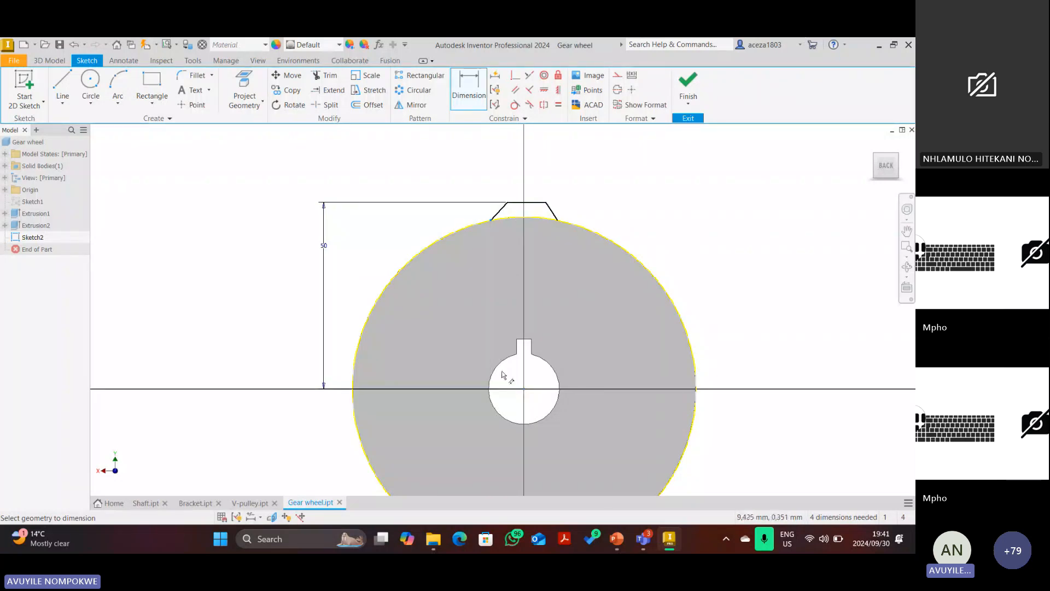
pyautogui.click(514, 413)
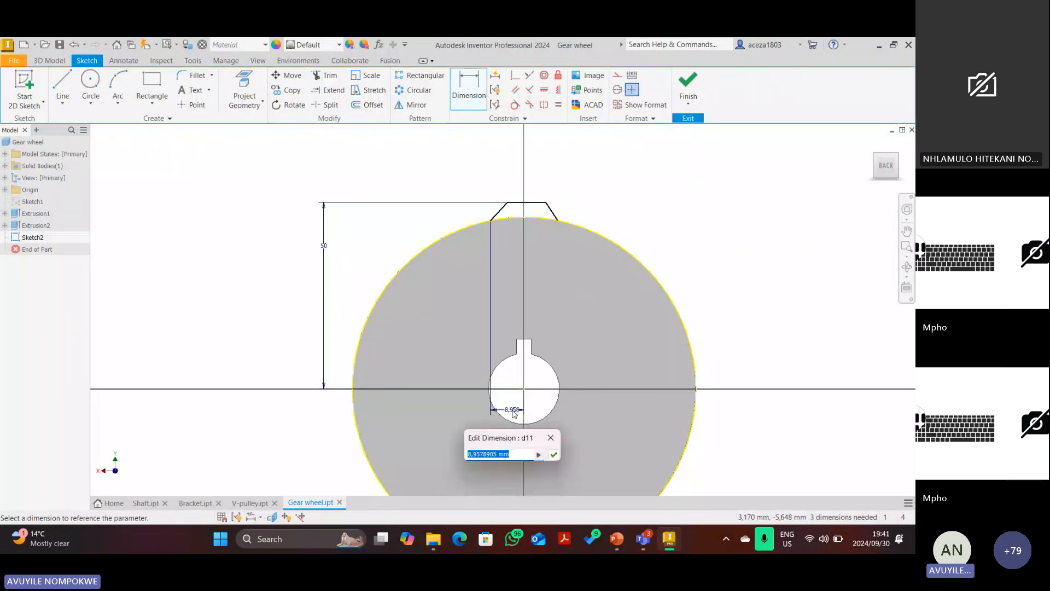
pyautogui.write('2')
pyautogui.press('Return')
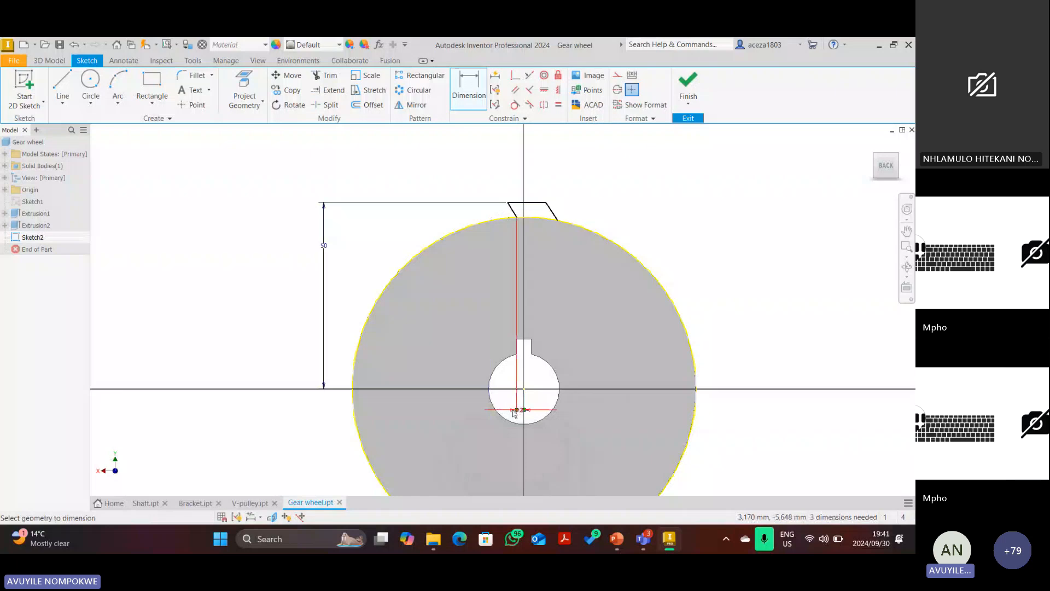
pyautogui.scroll(-3, 572, 227)
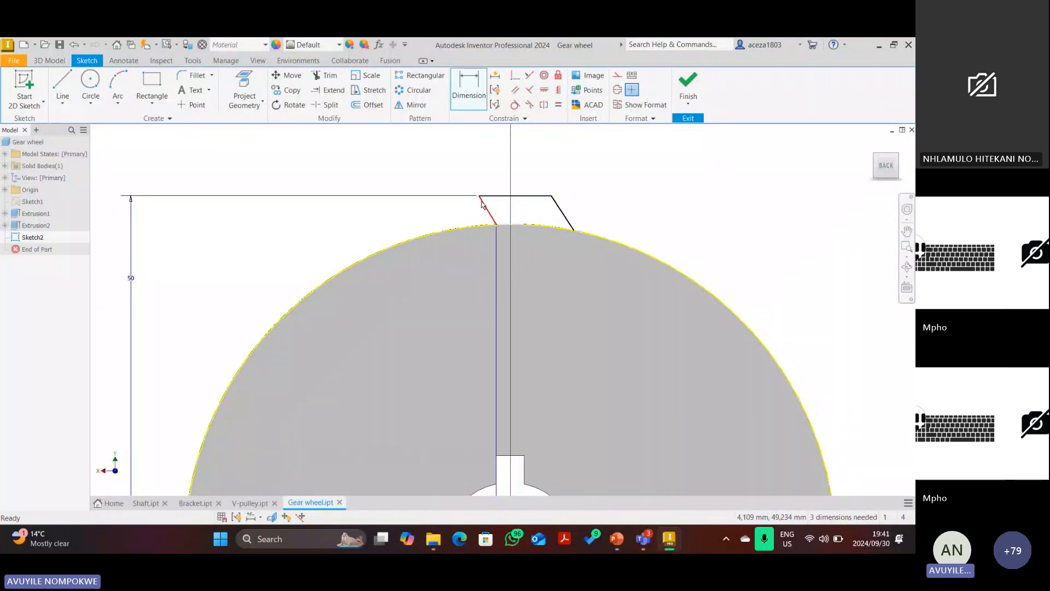
pyautogui.press('Escape')
# Shift the tooth's top-left corner right and give the tooth a 4 mm width dimension.
pyautogui.moveTo(480, 196); pyautogui.dragTo(499, 195)
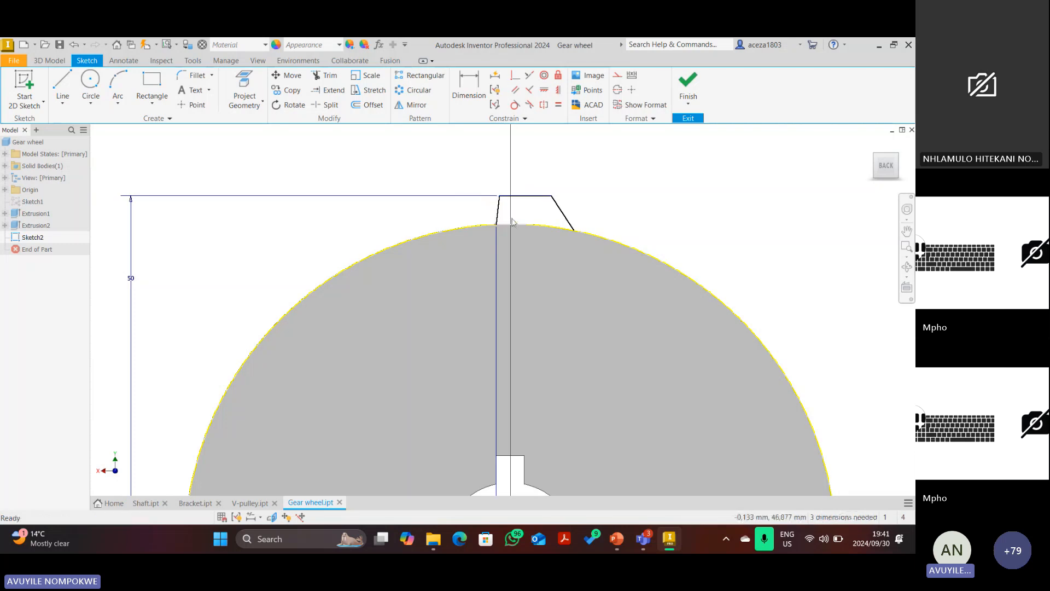
pyautogui.scroll(3, 508, 216)
pyautogui.press('d')
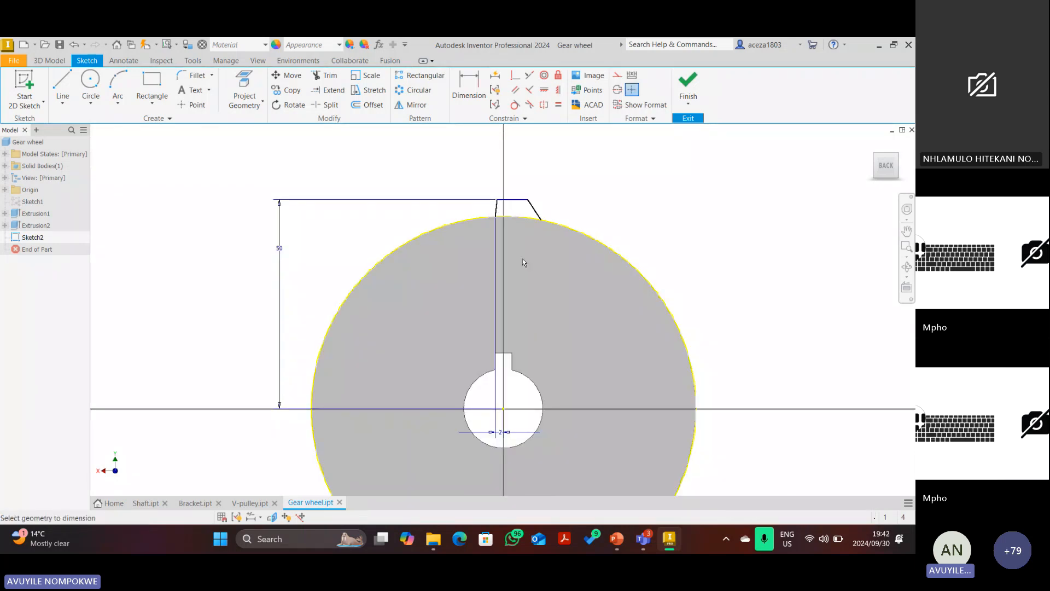
pyautogui.click(541, 220)
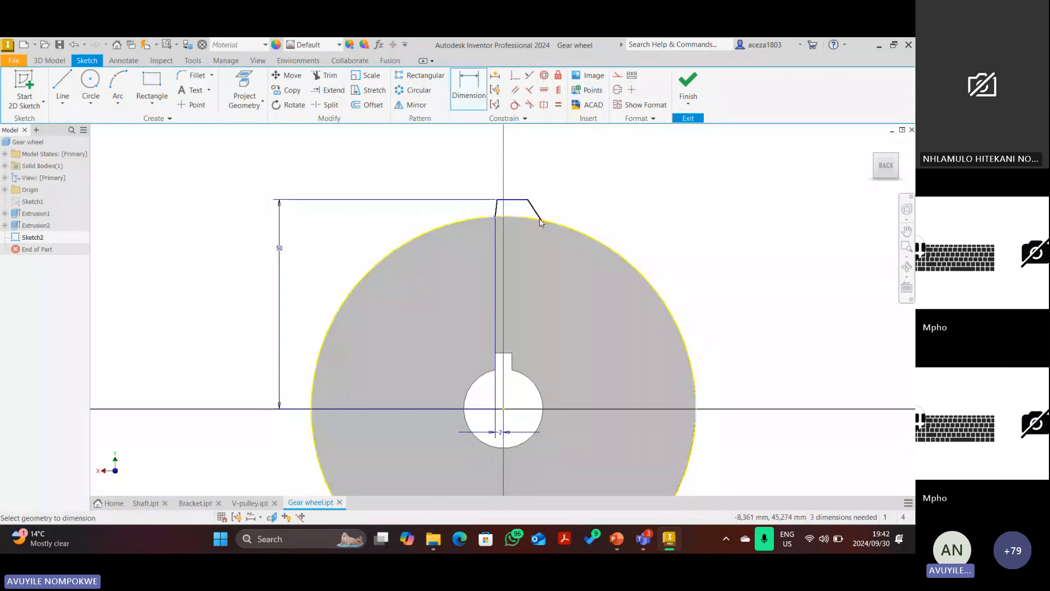
pyautogui.click(527, 249)
pyautogui.write('4')
pyautogui.press('Return')
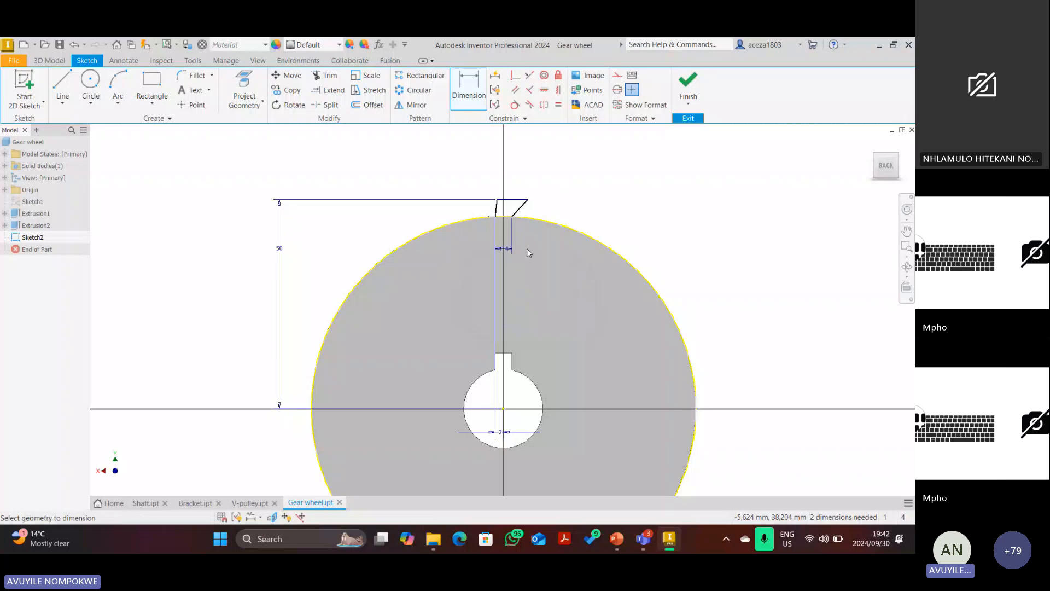
pyautogui.scroll(3, 523, 212)
pyautogui.press('Escape')
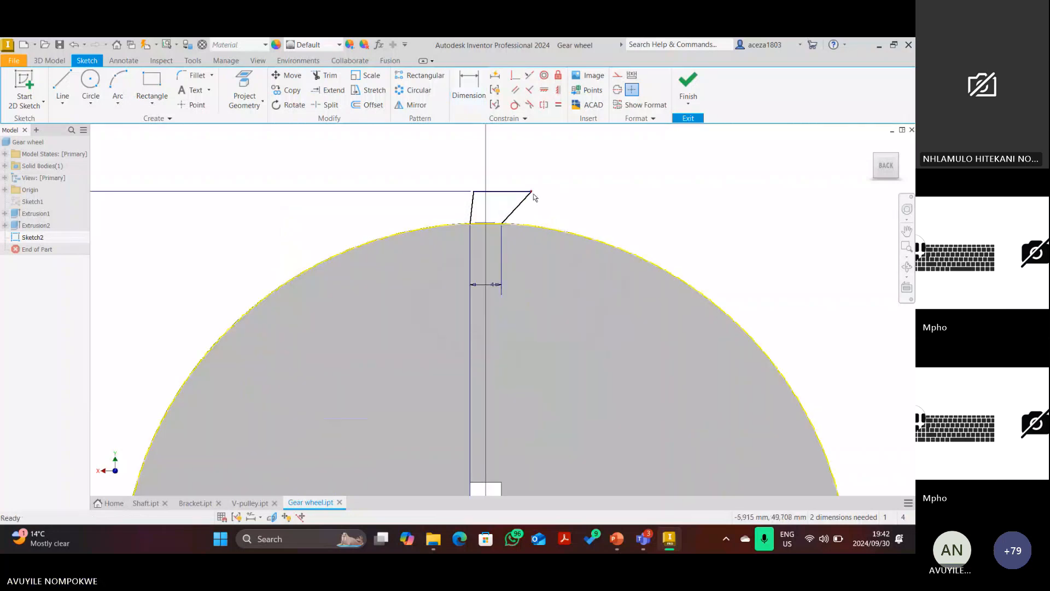
pyautogui.scroll(-5, 498, 192)
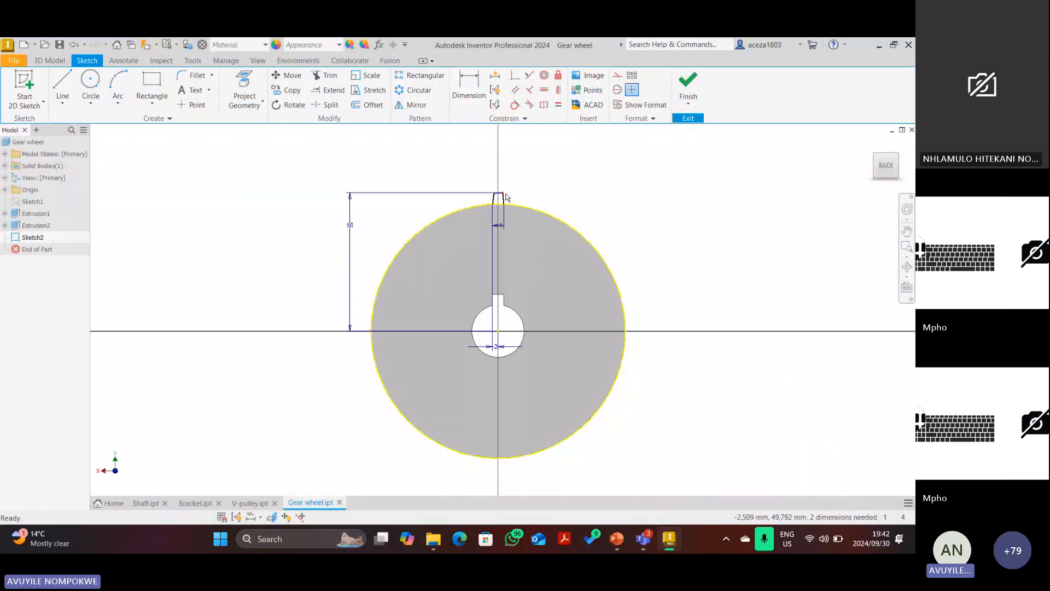
pyautogui.scroll(3, 498, 192)
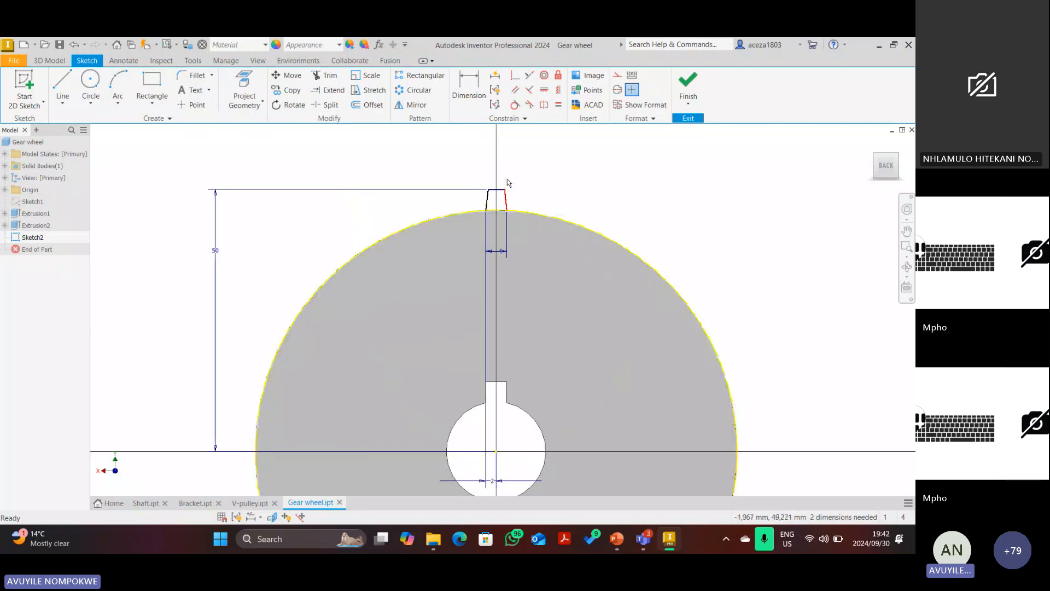
# Delete the 50 dimension and add a 15° angle between the tooth's two sides.
pyautogui.rightClick(216, 249)
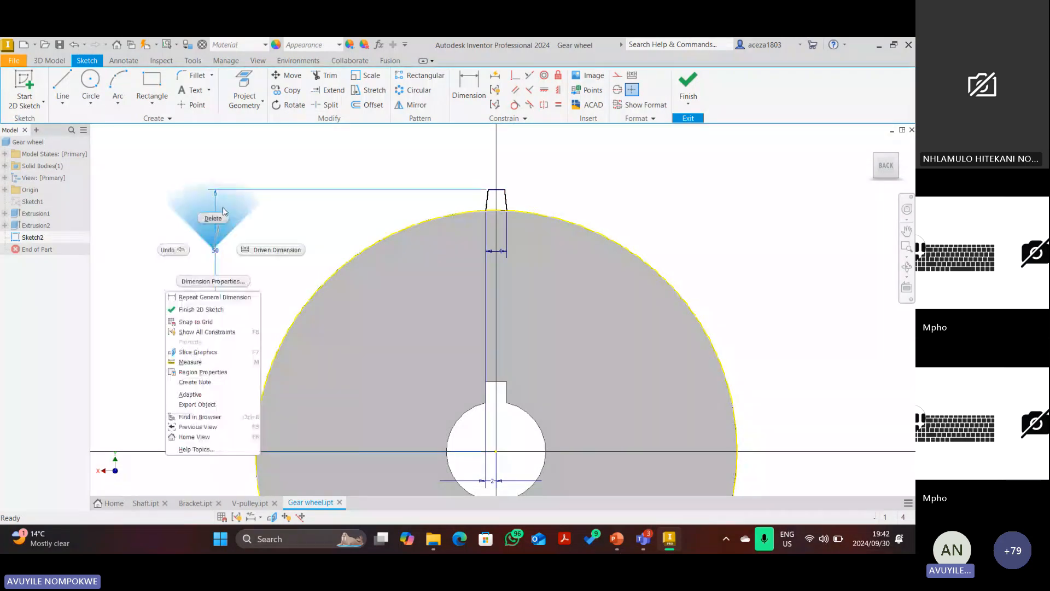
pyautogui.click(218, 217)
pyautogui.click(469, 87)
pyautogui.scroll(3, 491, 167)
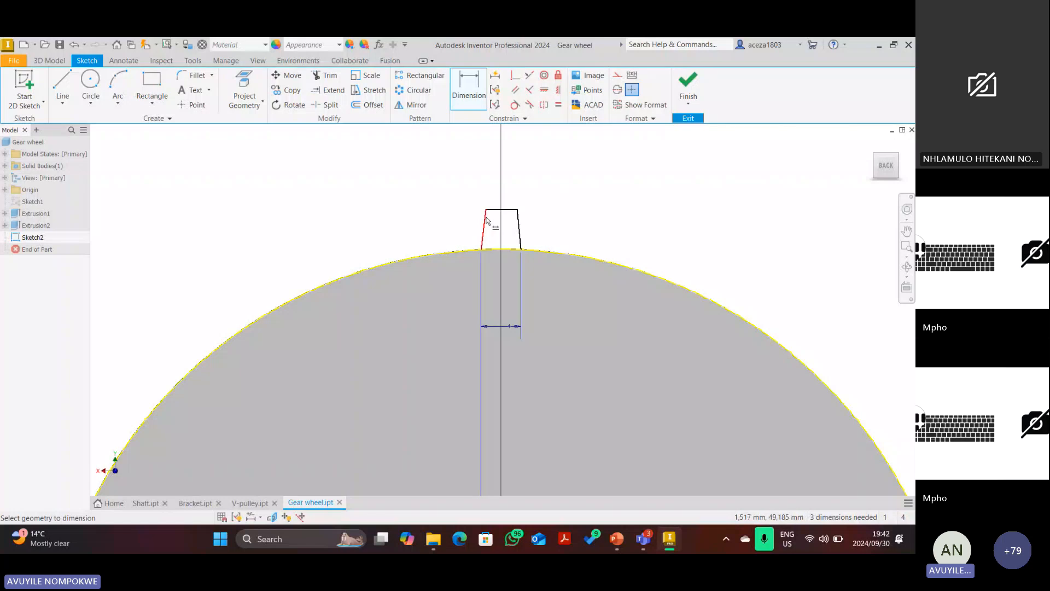
pyautogui.click(484, 221)
pyautogui.click(519, 219)
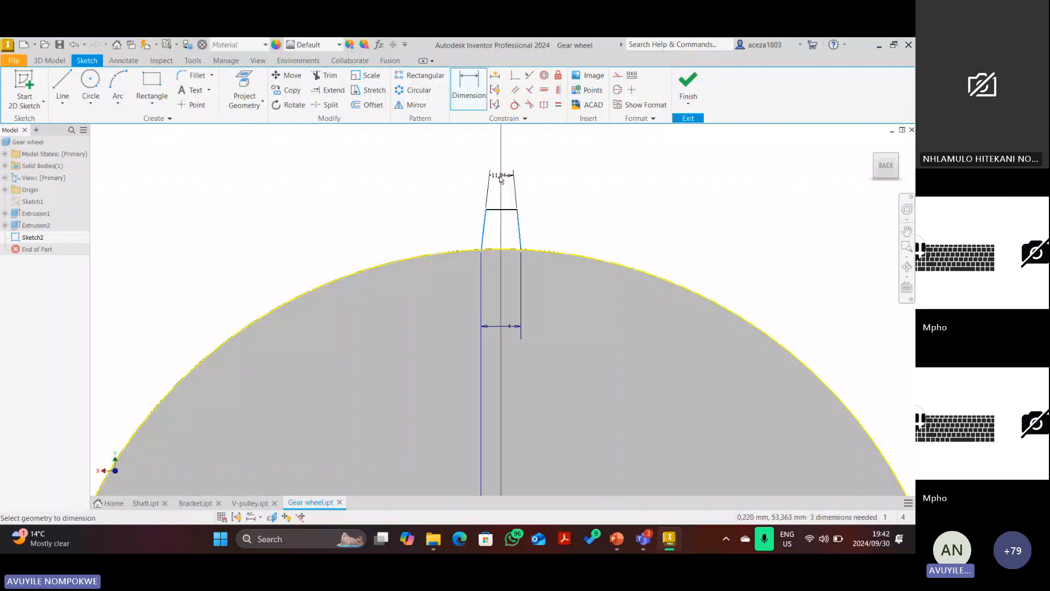
pyautogui.click(504, 235)
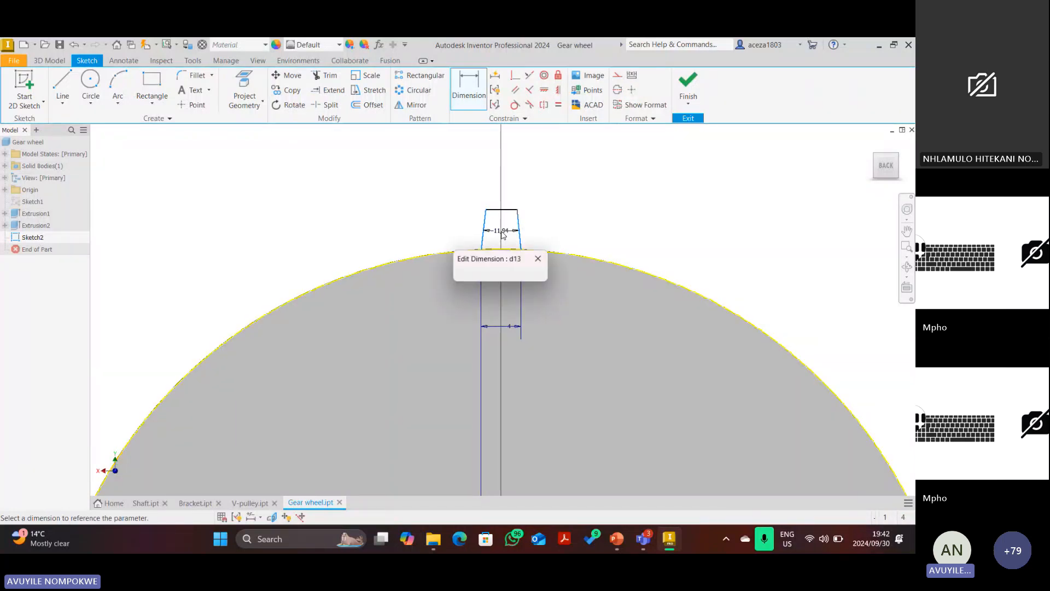
pyautogui.write('15')
pyautogui.press('Return')
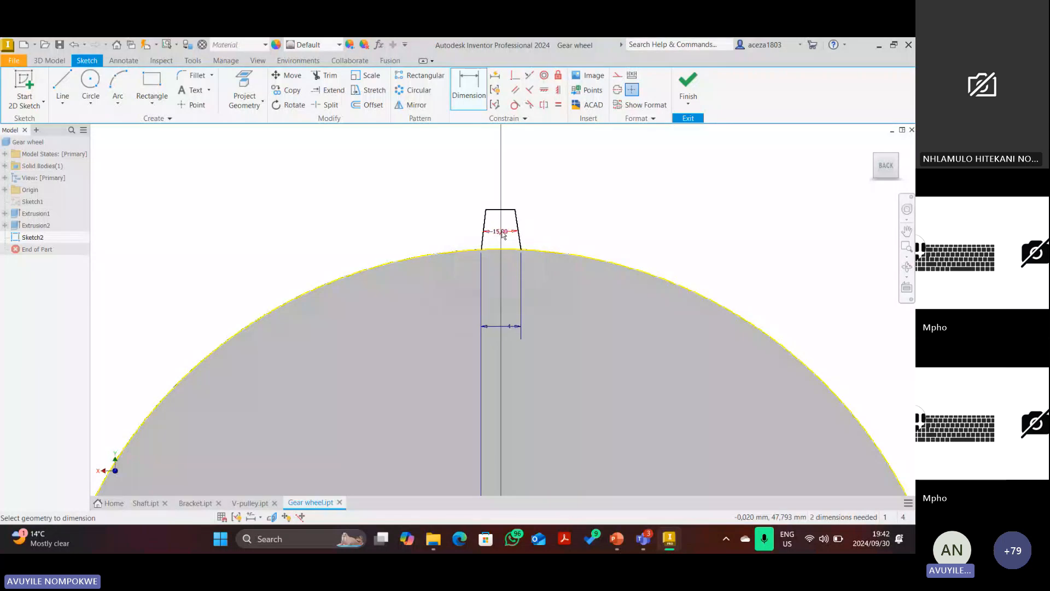
# Change the angle between the tooth sides to 20°.
pyautogui.doubleClick(504, 235)
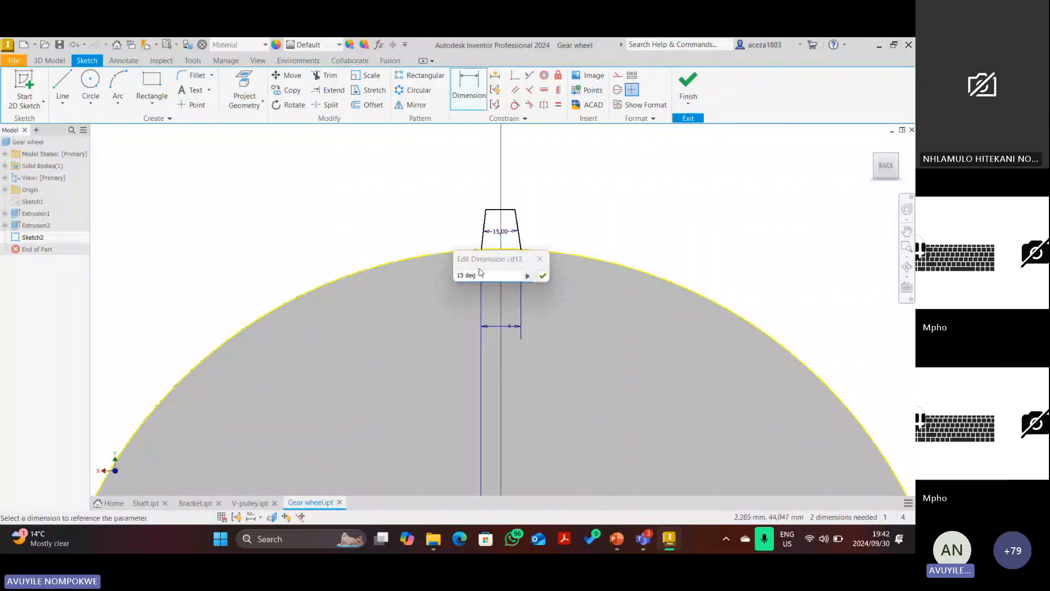
pyautogui.moveTo(480, 275); pyautogui.dragTo(435, 277)
pyautogui.press('Return')
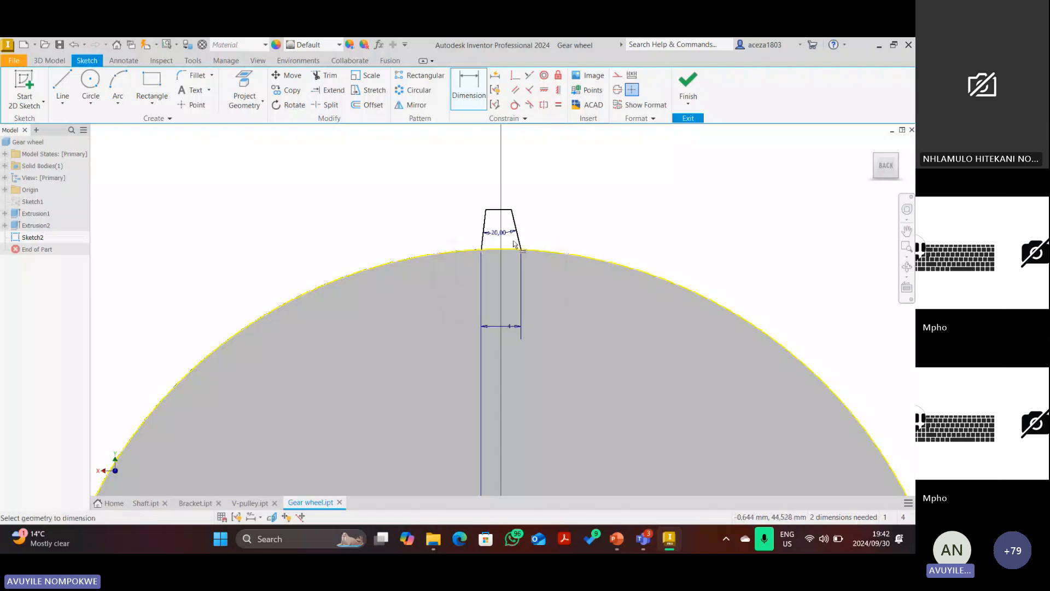
pyautogui.scroll(-3, 502, 247)
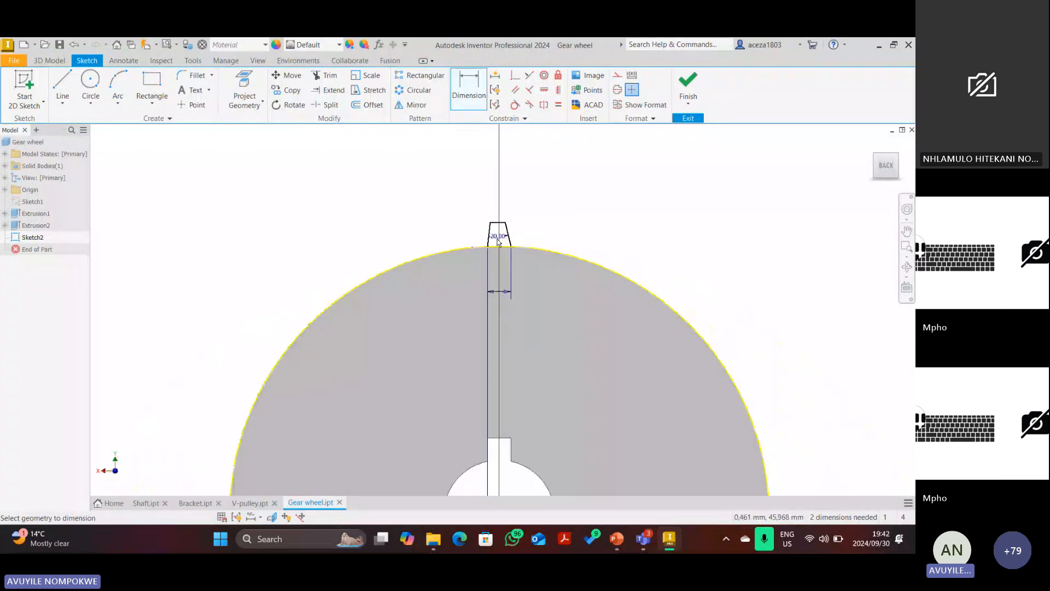
pyautogui.scroll(3, 499, 240)
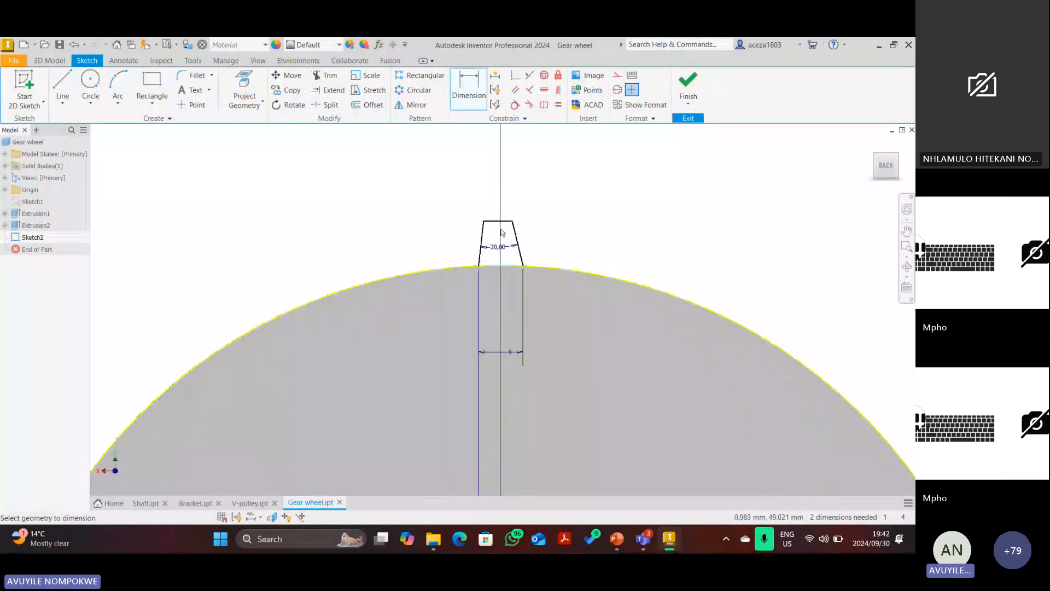
pyautogui.scroll(-3, 500, 254)
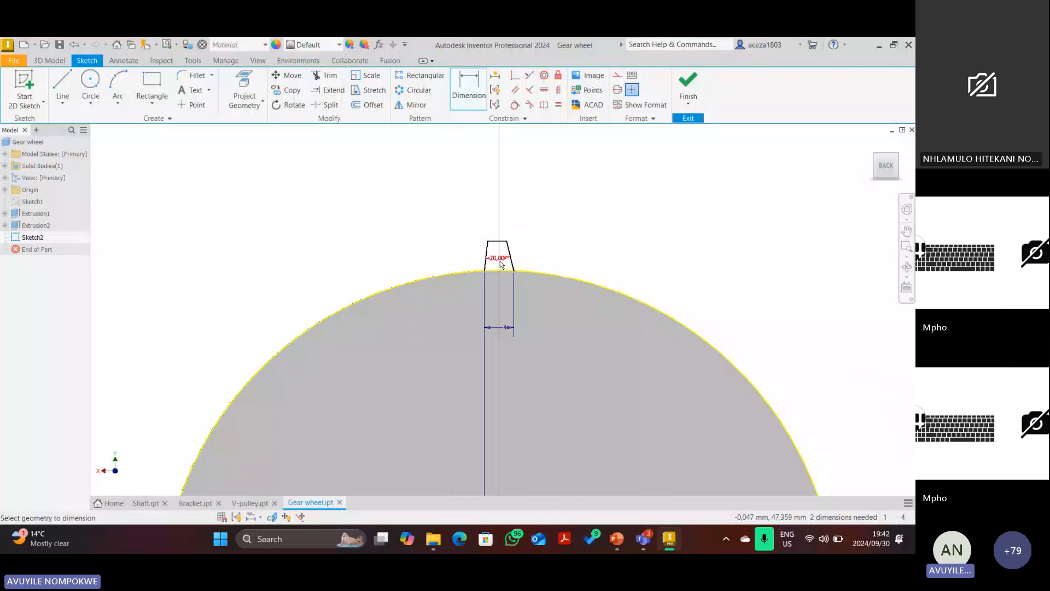
# Begin a line on the centre axis, then cancel it unfinished.
pyautogui.click(64, 82)
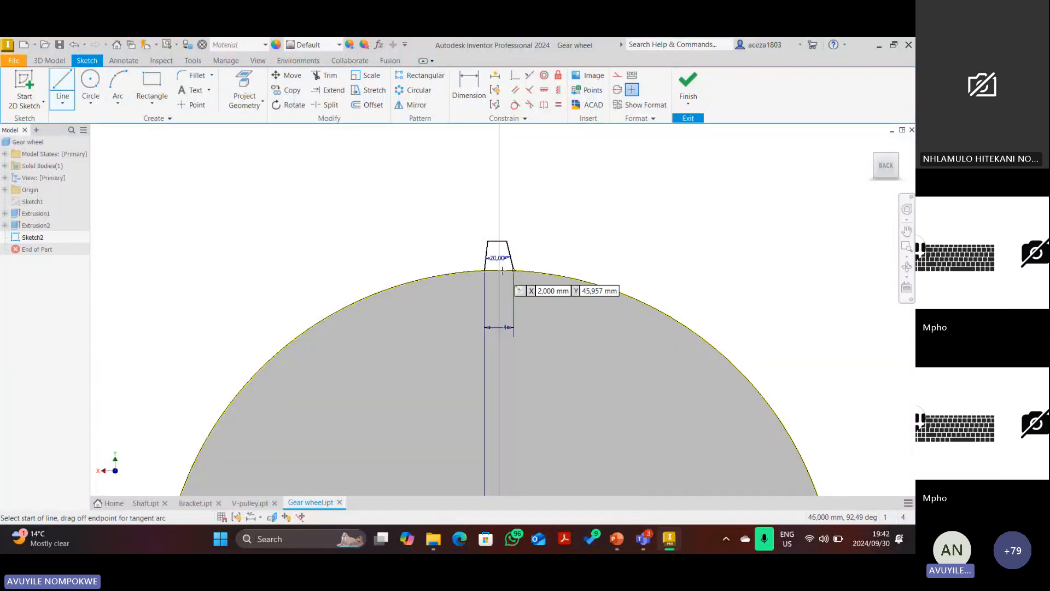
pyautogui.scroll(3, 501, 272)
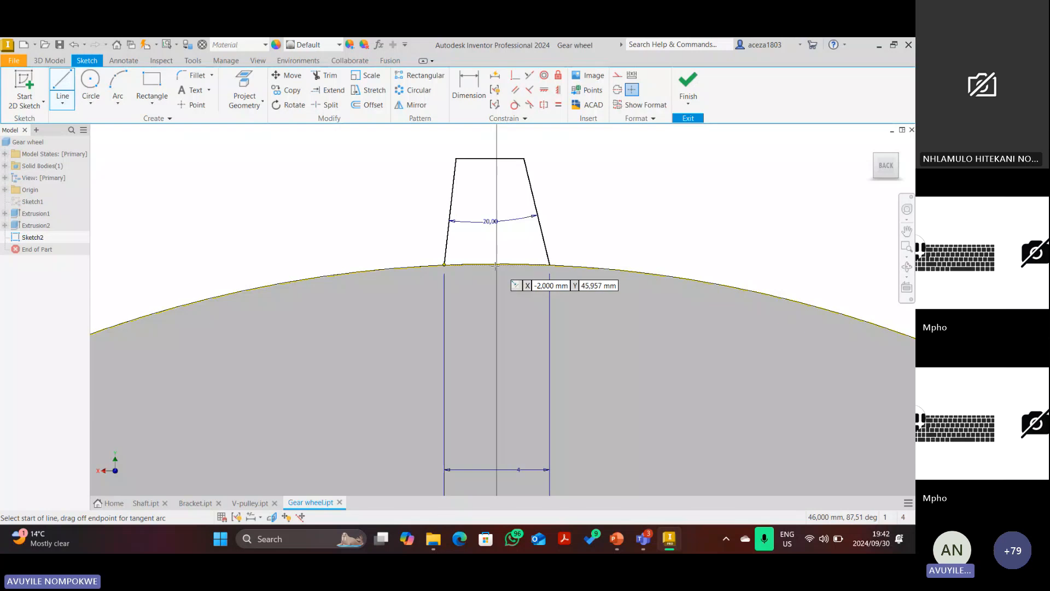
pyautogui.scroll(-4, 503, 298)
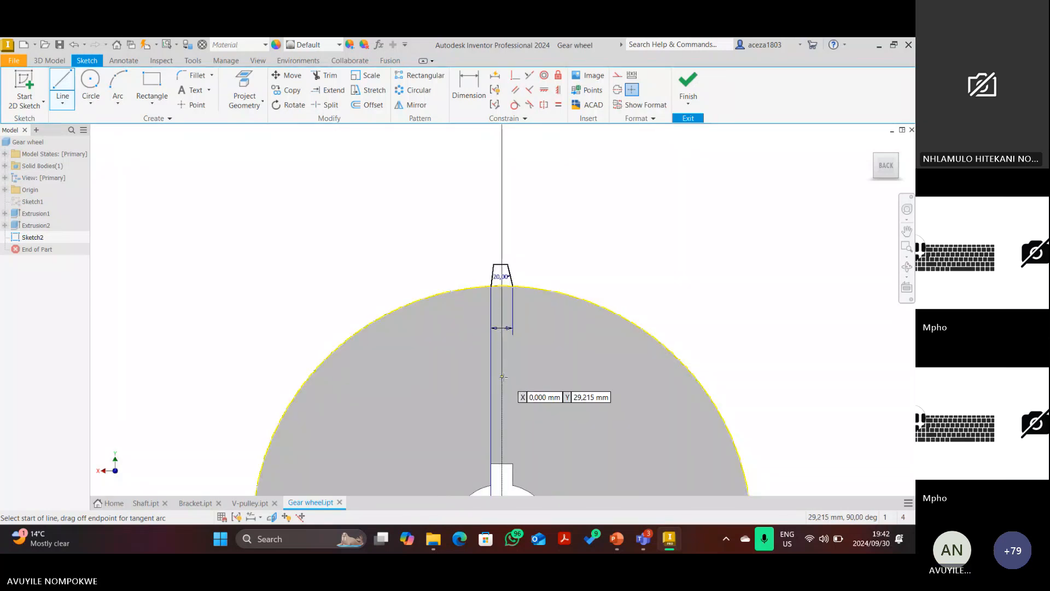
pyautogui.click(502, 377)
pyautogui.press('Escape')
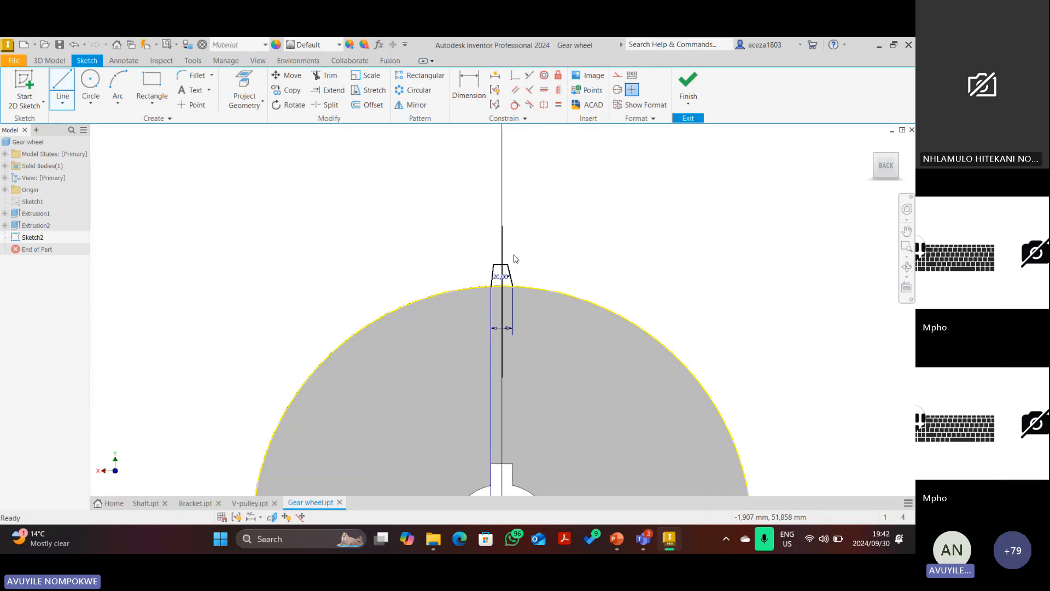
pyautogui.scroll(4, 513, 258)
# Add a 10° angle between the centre axis and the tooth's left side, then delete that dimension.
pyautogui.press('d')
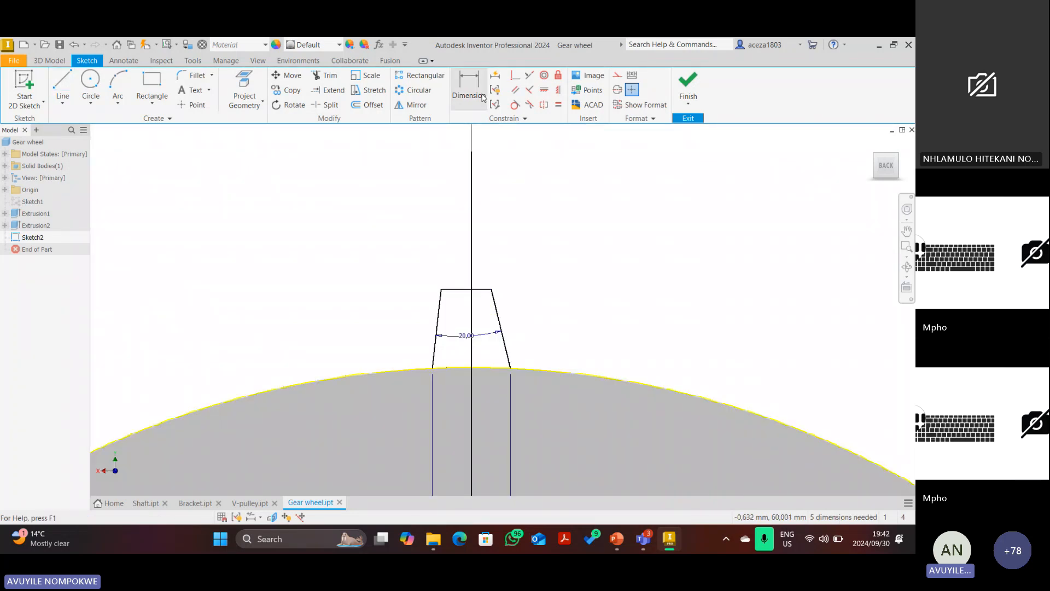
pyautogui.click(471, 319)
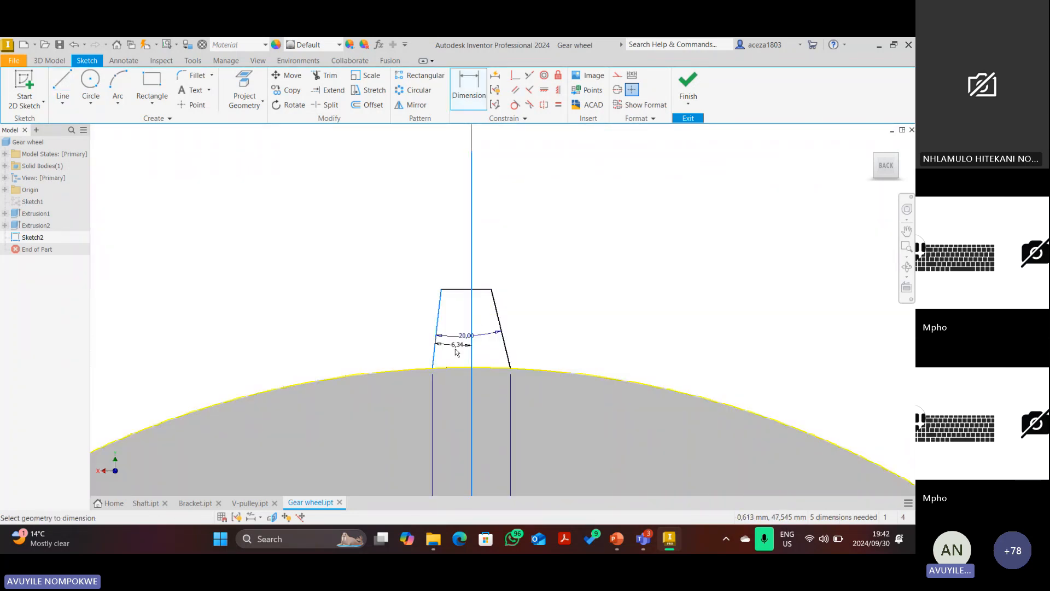
pyautogui.click(434, 350)
pyautogui.click(453, 357)
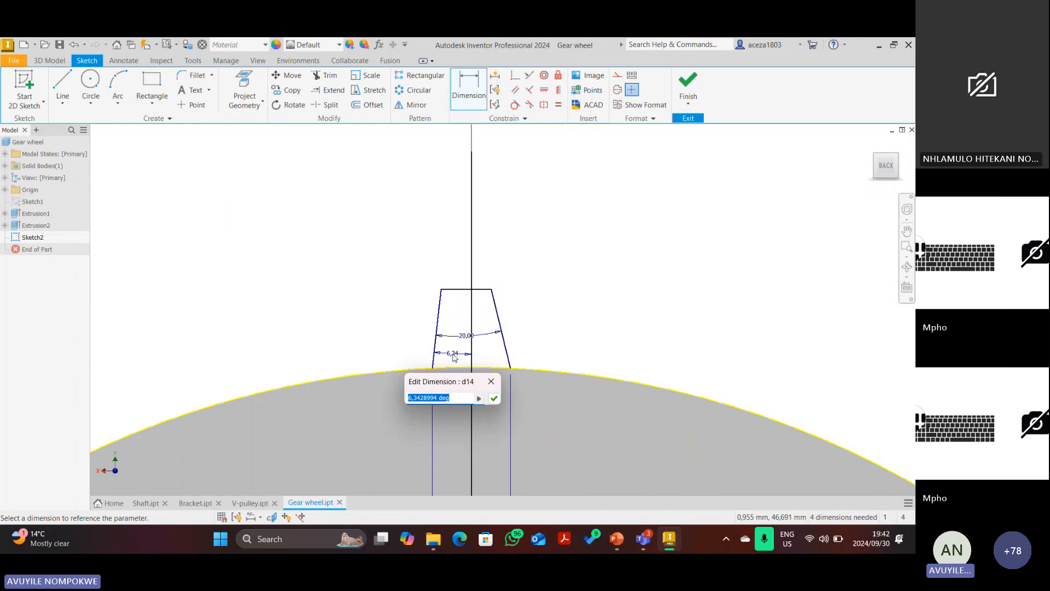
pyautogui.write('10')
pyautogui.press('Return')
pyautogui.scroll(-2, 505, 323)
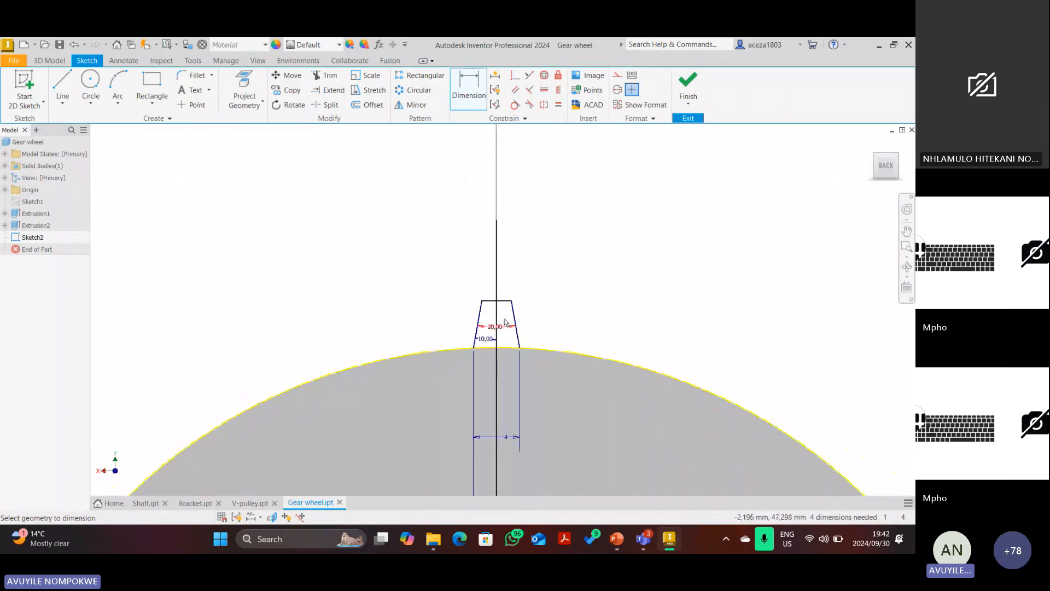
pyautogui.press('Escape')
pyautogui.rightClick(497, 314)
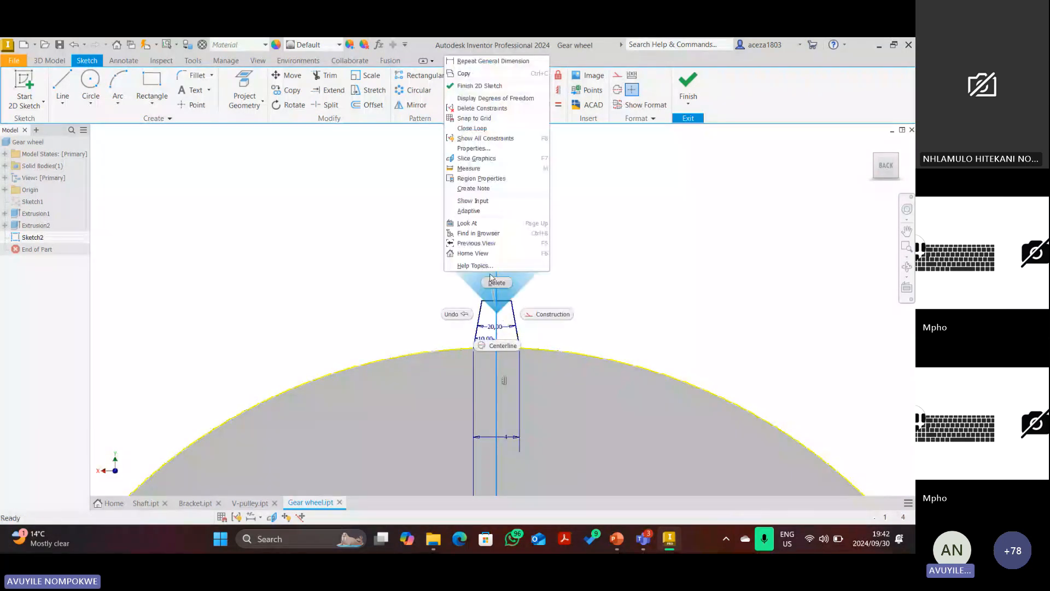
pyautogui.click(496, 282)
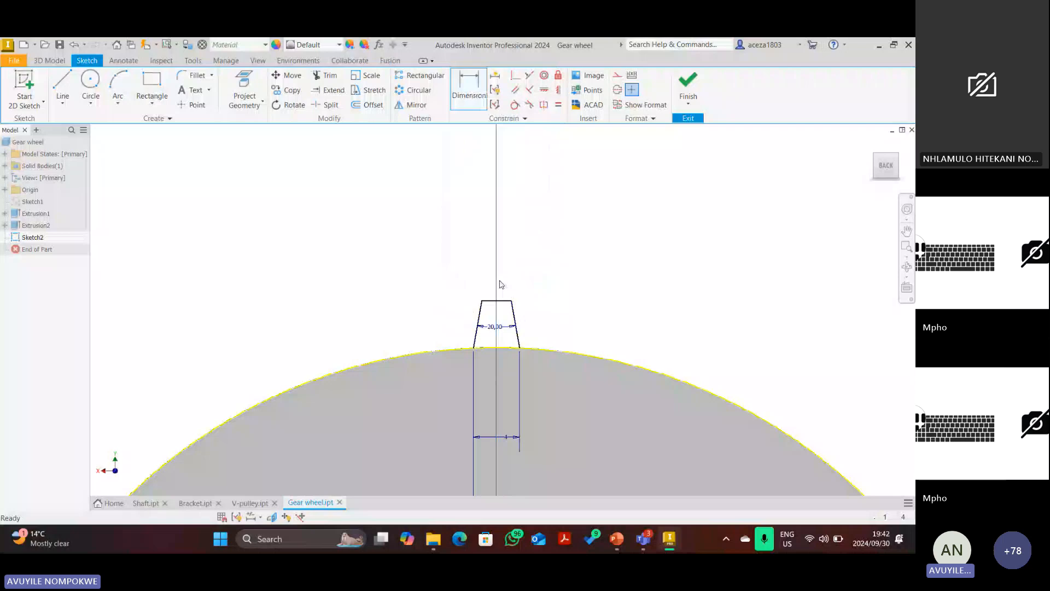
pyautogui.press('Escape')
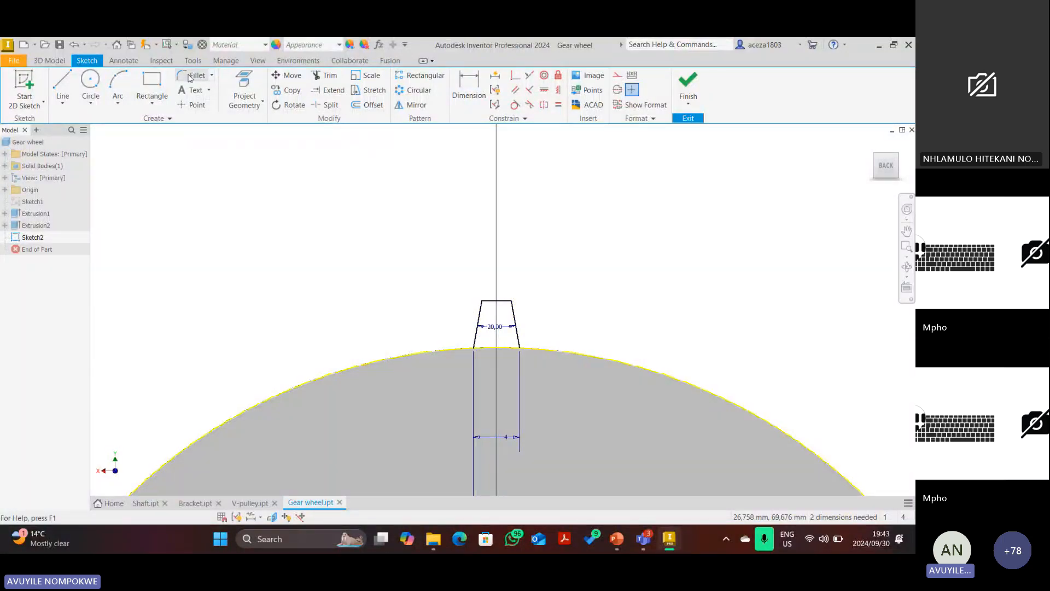
# Fillet the tooth's top-left and top-right corners at 1.5 mm and finish Sketch2.
pyautogui.click(189, 78)
pyautogui.scroll(2, 481, 300)
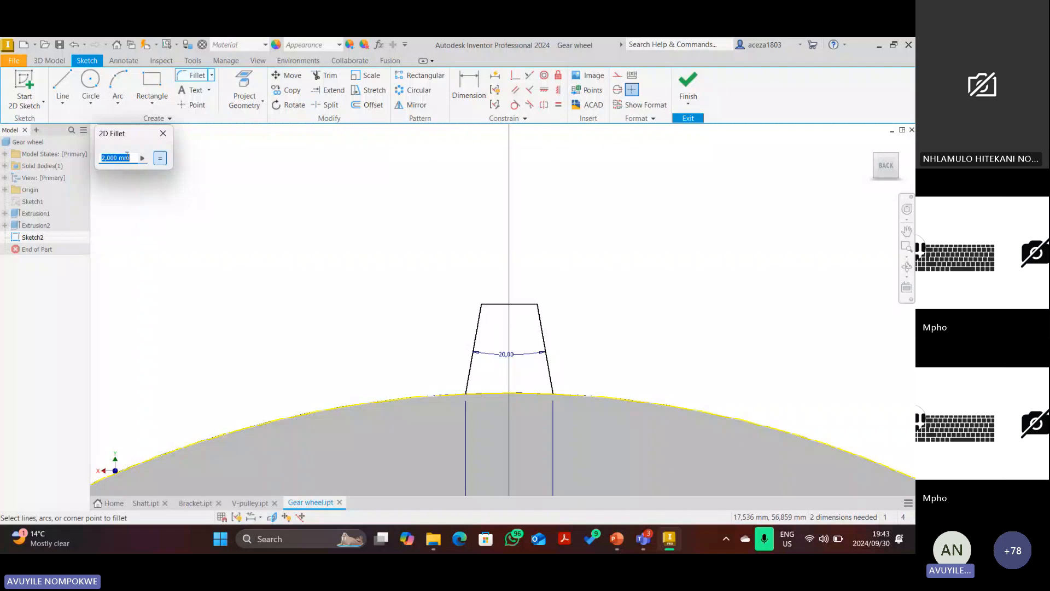
pyautogui.write('1.5')
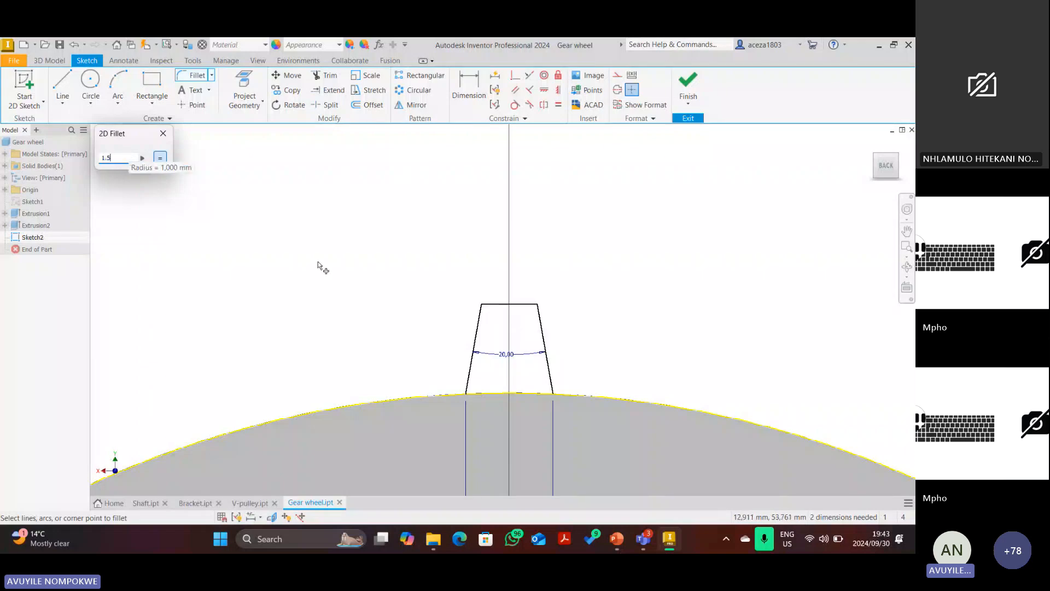
pyautogui.click(493, 310)
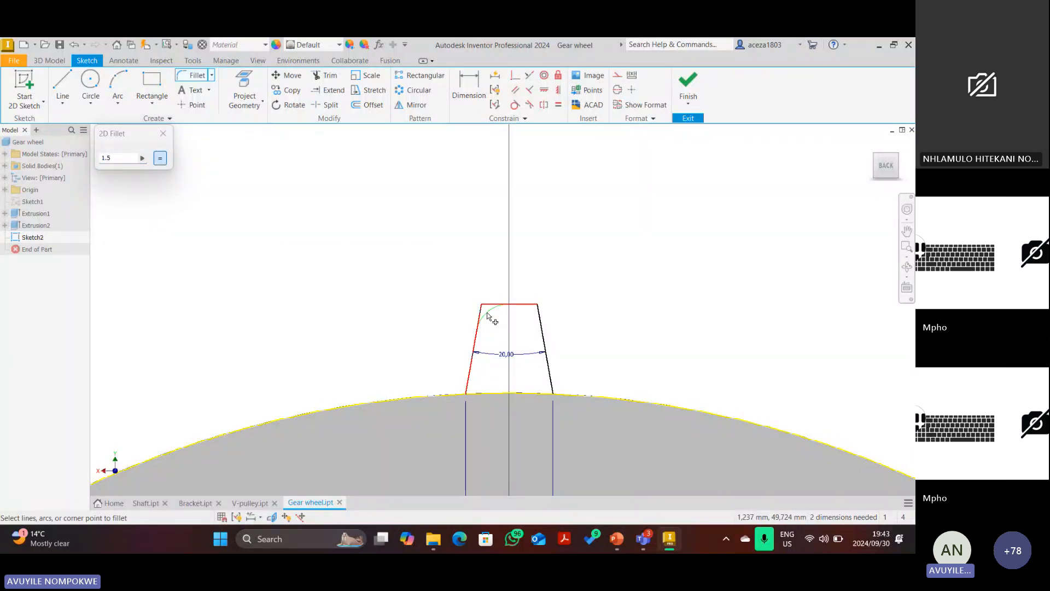
pyautogui.click(480, 316)
pyautogui.click(542, 321)
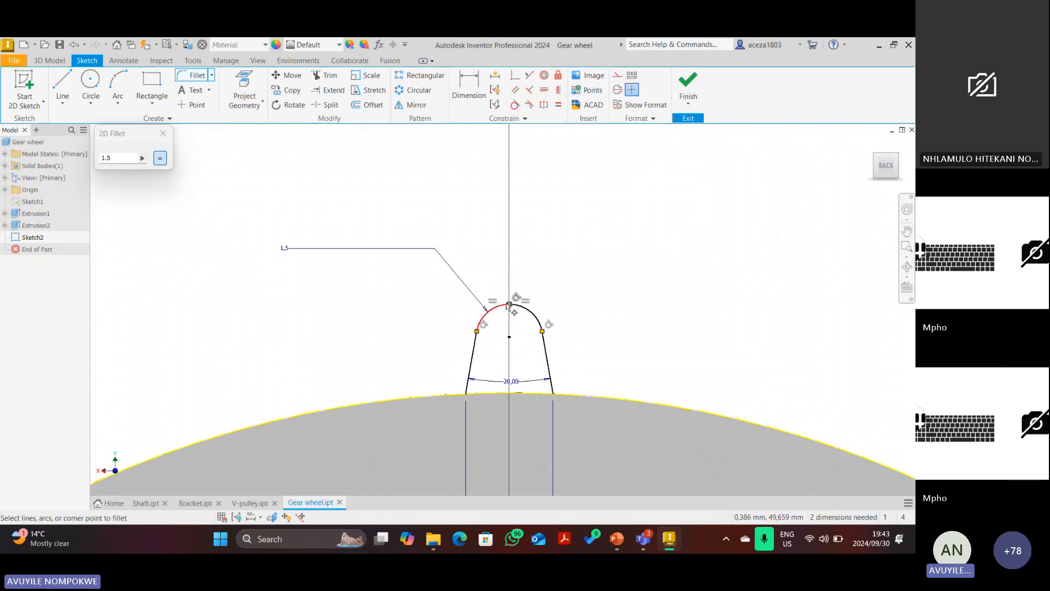
pyautogui.scroll(-6, 510, 305)
pyautogui.scroll(5, 508, 308)
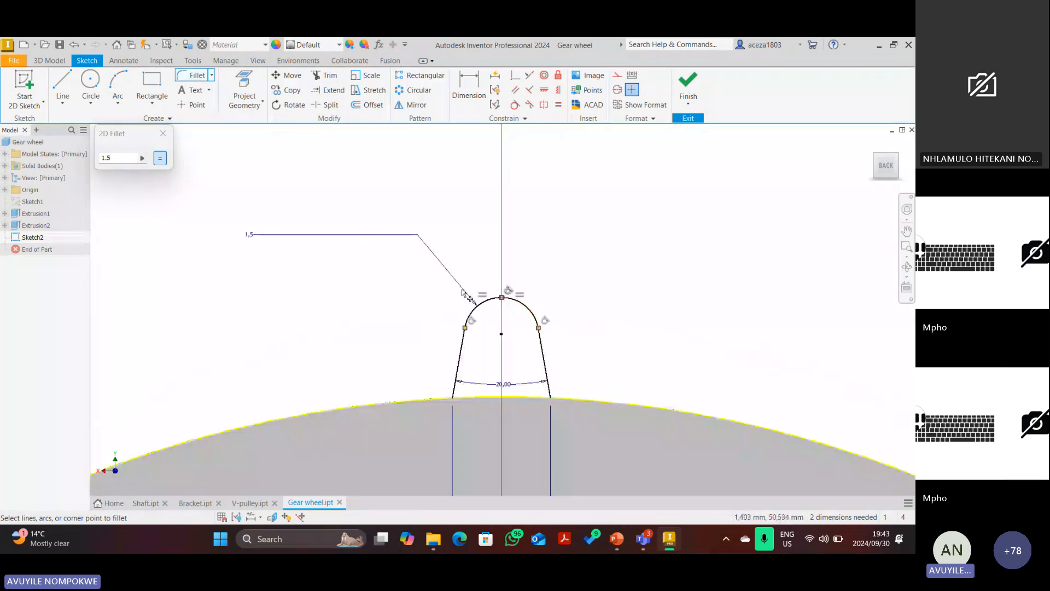
pyautogui.scroll(4, 516, 307)
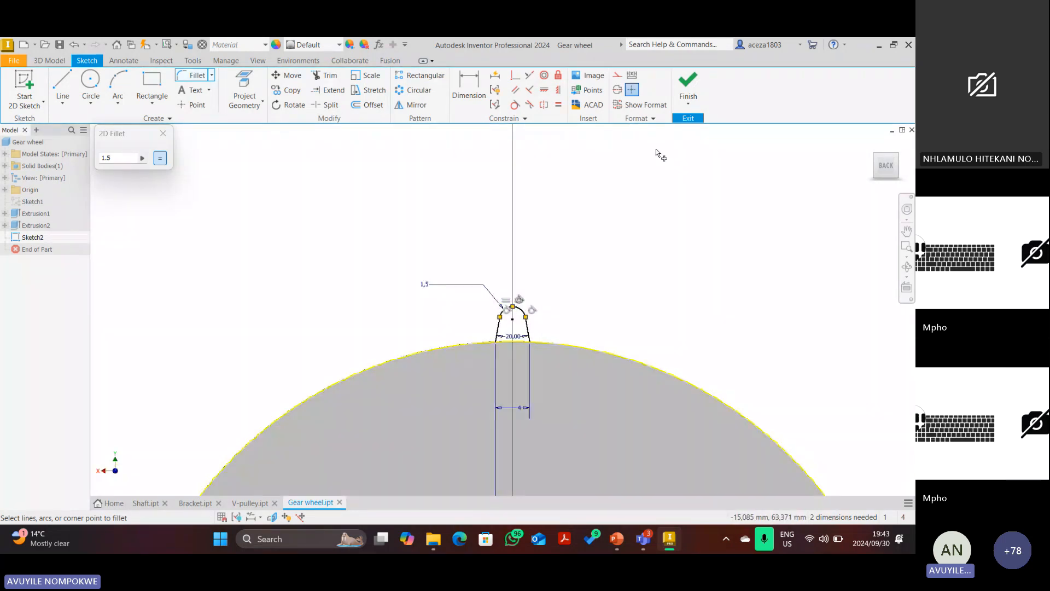
pyautogui.click(684, 104)
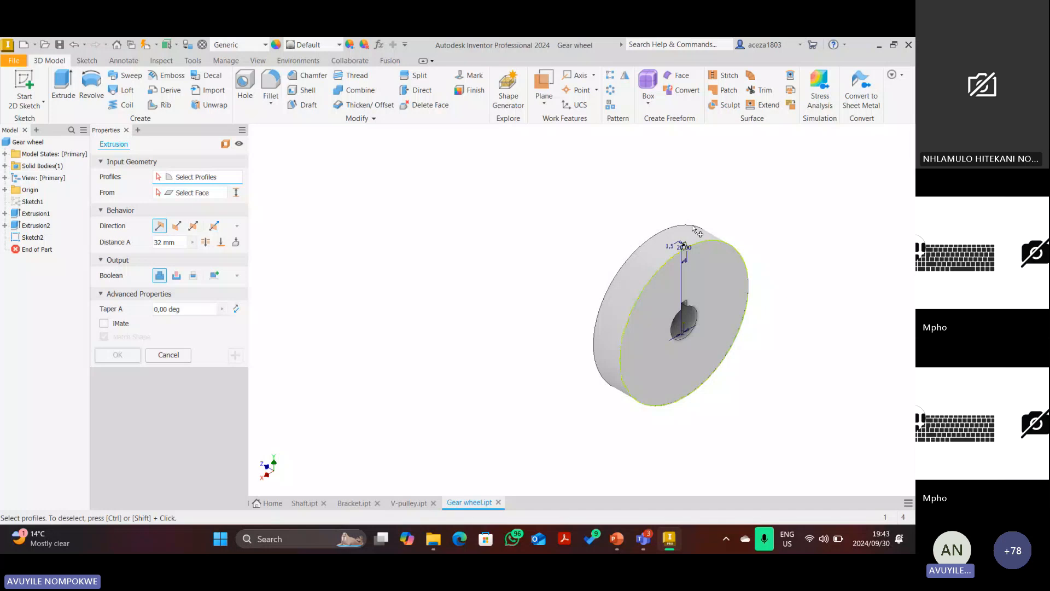
# Extrude the tooth profile with To extents, ending at the wheel's far face.
pyautogui.scroll(12, 614, 243)
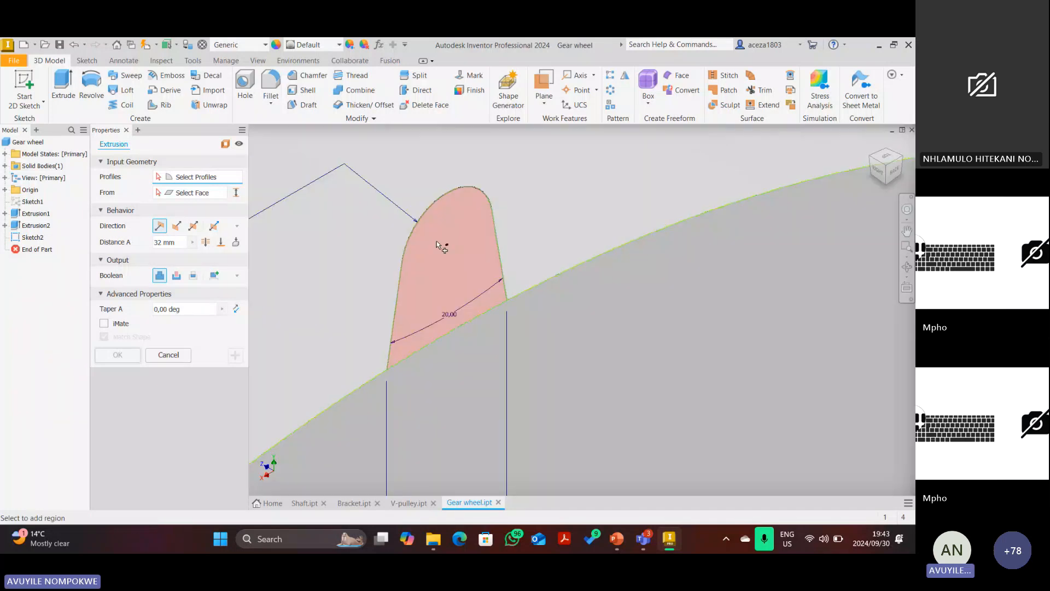
pyautogui.click(442, 245)
pyautogui.scroll(-4, 443, 247)
pyautogui.click(220, 241)
pyautogui.click(870, 160)
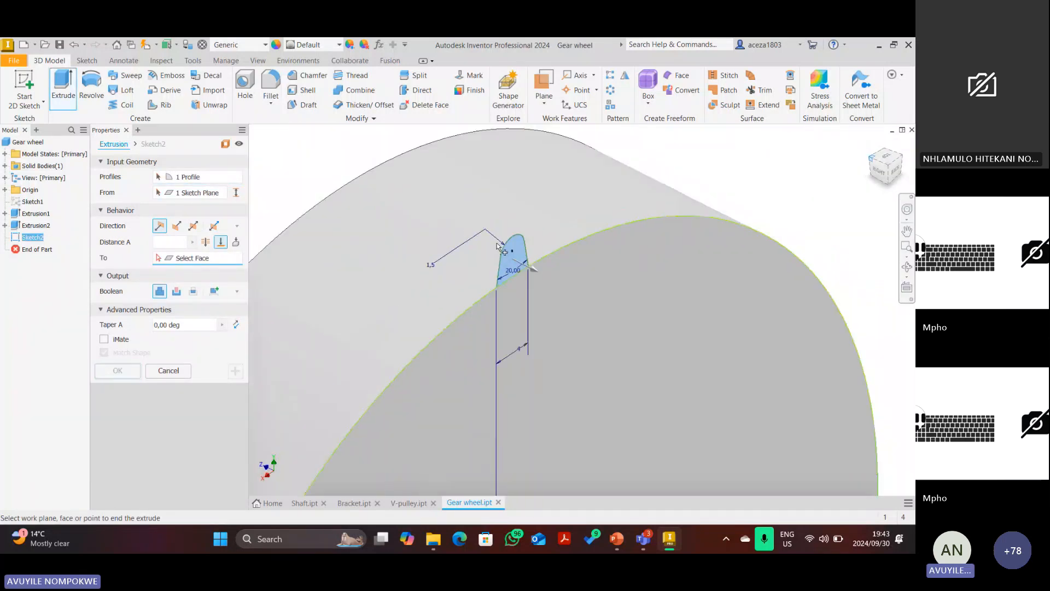
pyautogui.click(547, 262)
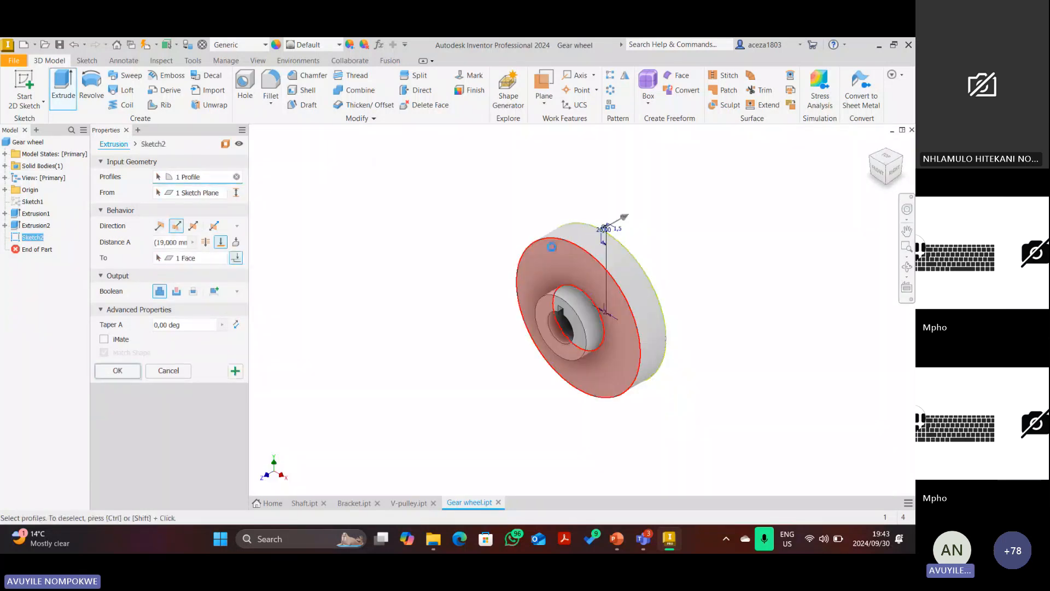
pyautogui.click(125, 368)
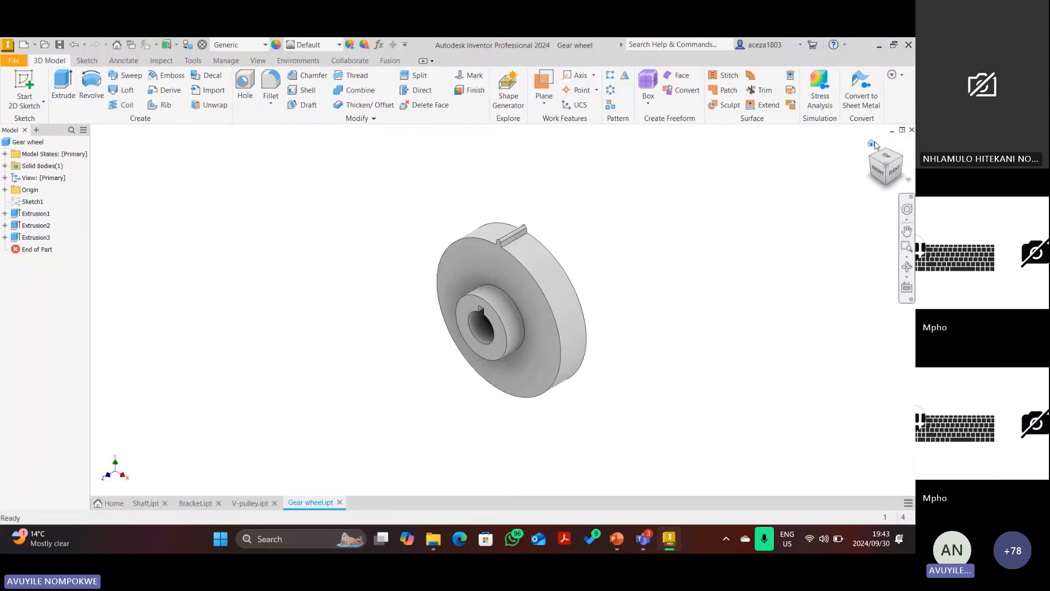
# Circular-pattern Extrusion3, the tooth, 50 times around the wheel.
pyautogui.click(875, 142)
pyautogui.click(898, 171)
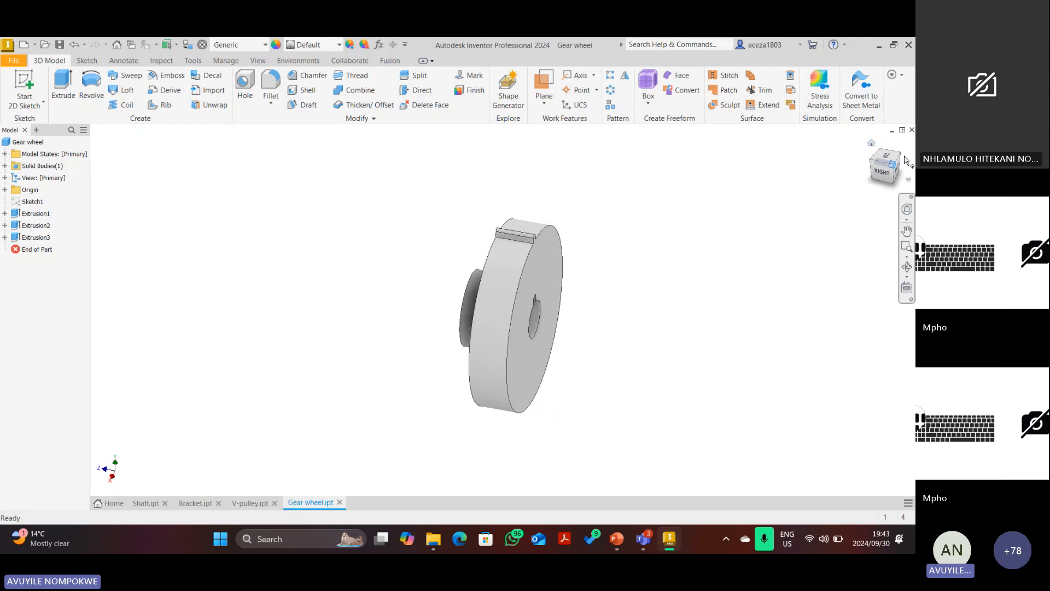
pyautogui.click(610, 90)
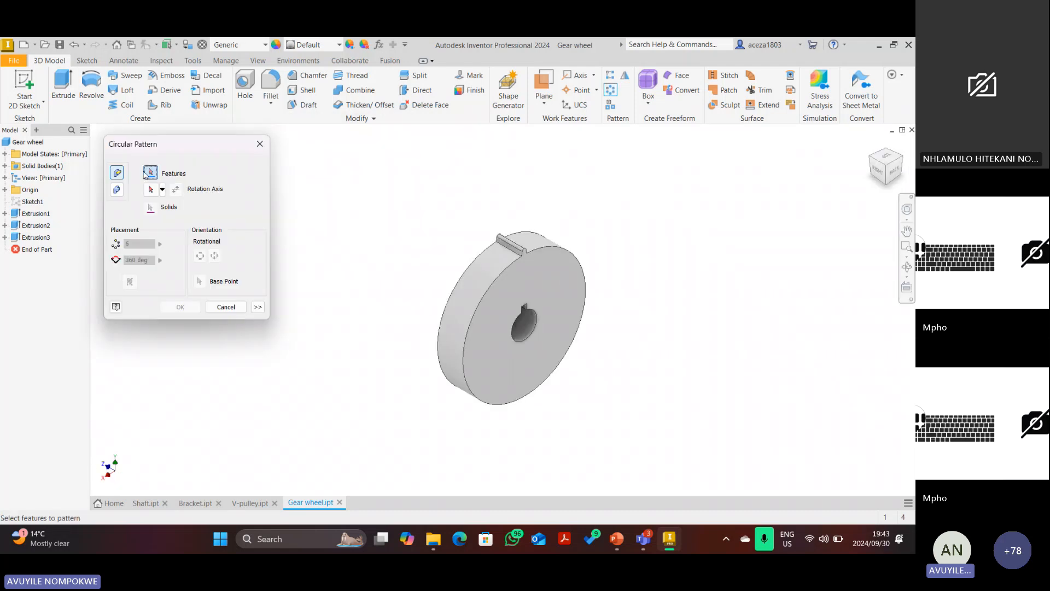
pyautogui.moveTo(178, 143); pyautogui.dragTo(249, 166)
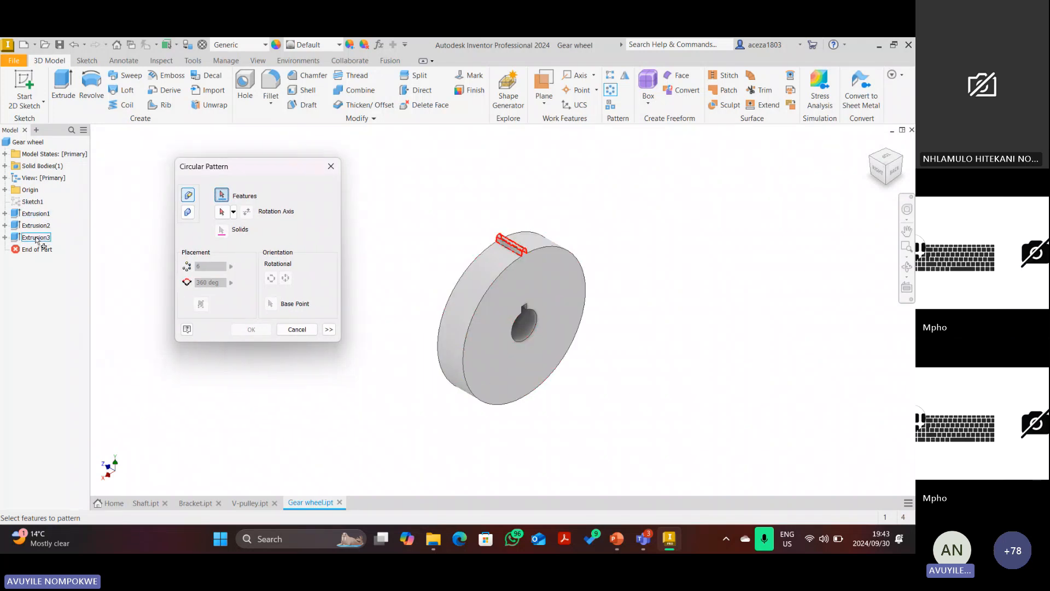
pyautogui.click(36, 239)
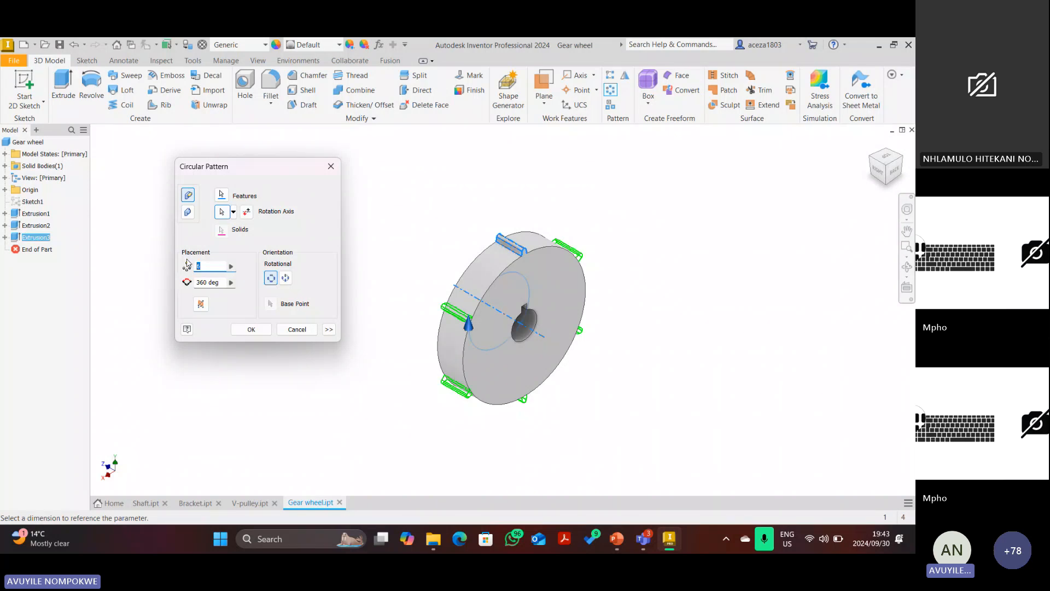
pyautogui.write('50')
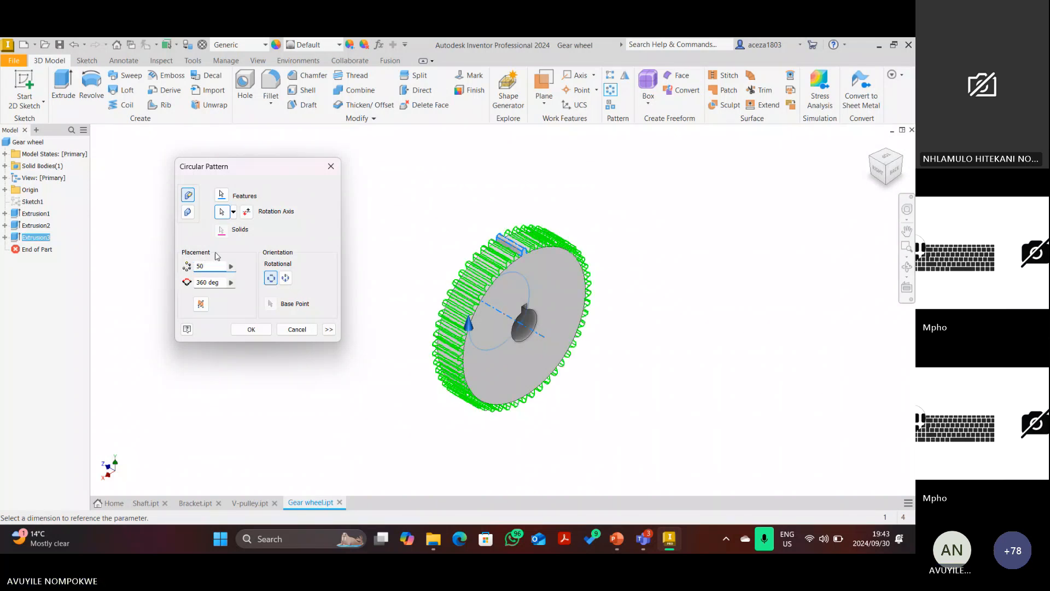
pyautogui.press('Return')
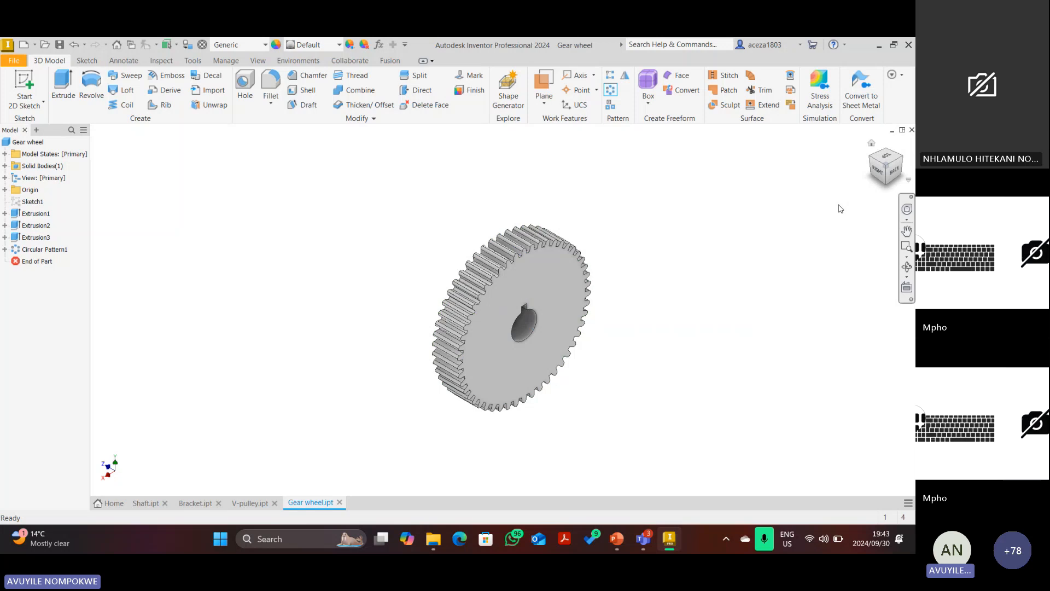
# Inspect the 50-tooth gear face-on and in isometric, then bring up the PowerPoint parts list.
pyautogui.click(894, 172)
pyautogui.click(895, 173)
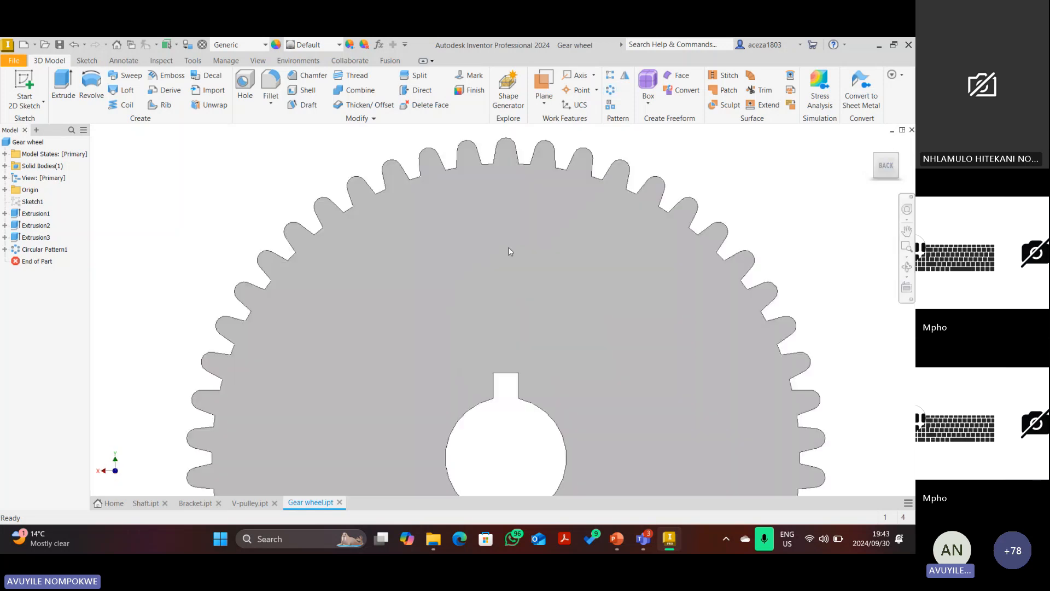
pyautogui.scroll(-5, 659, 241)
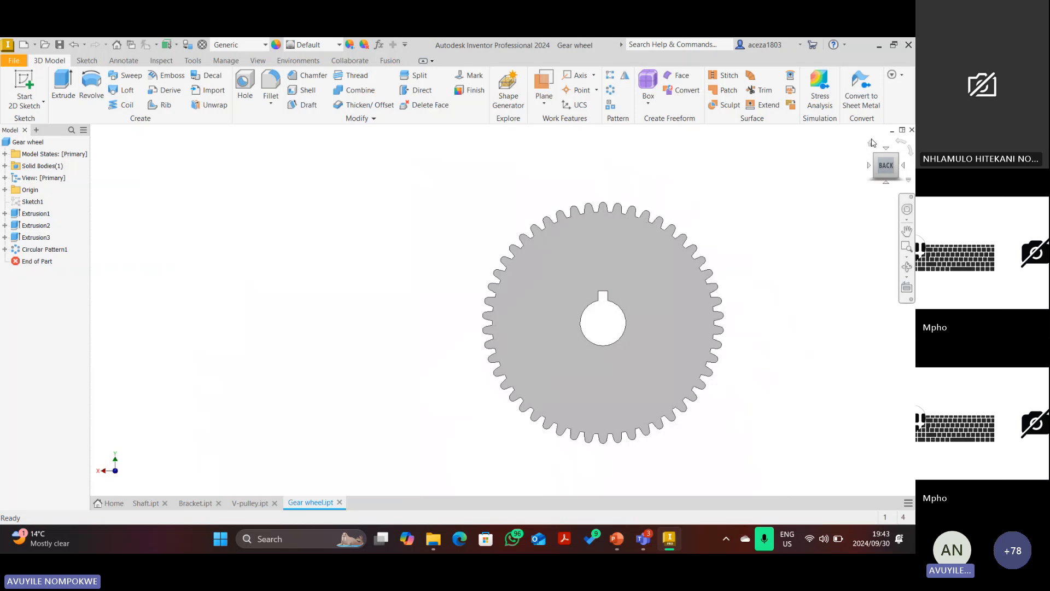
pyautogui.click(872, 143)
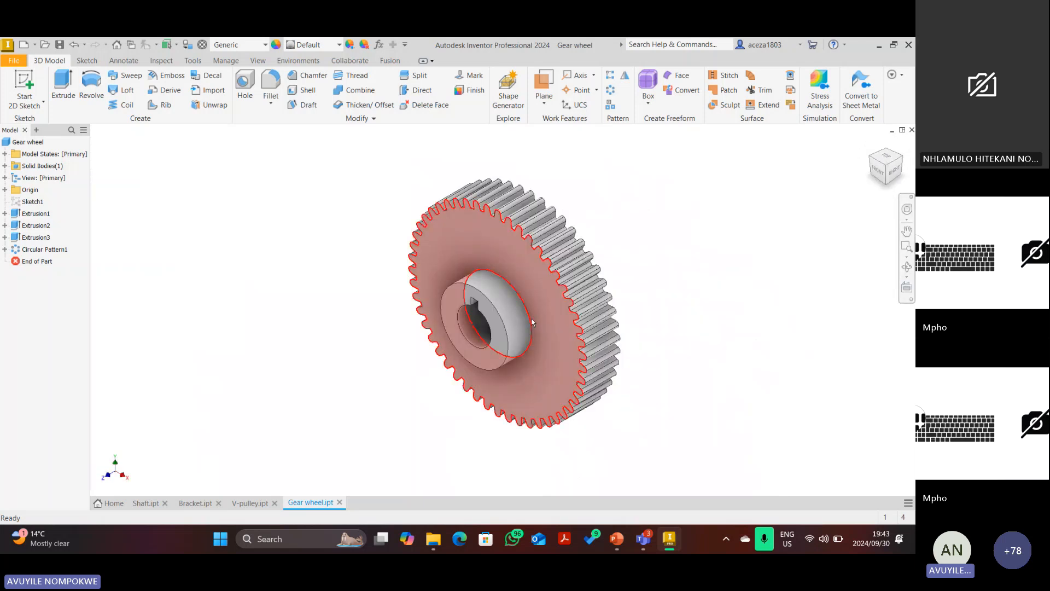
pyautogui.click(616, 541)
# Zoom out the slide to read the gear wheel's Steel, Mild material, then return to Inventor's material list.
pyautogui.click(801, 518)
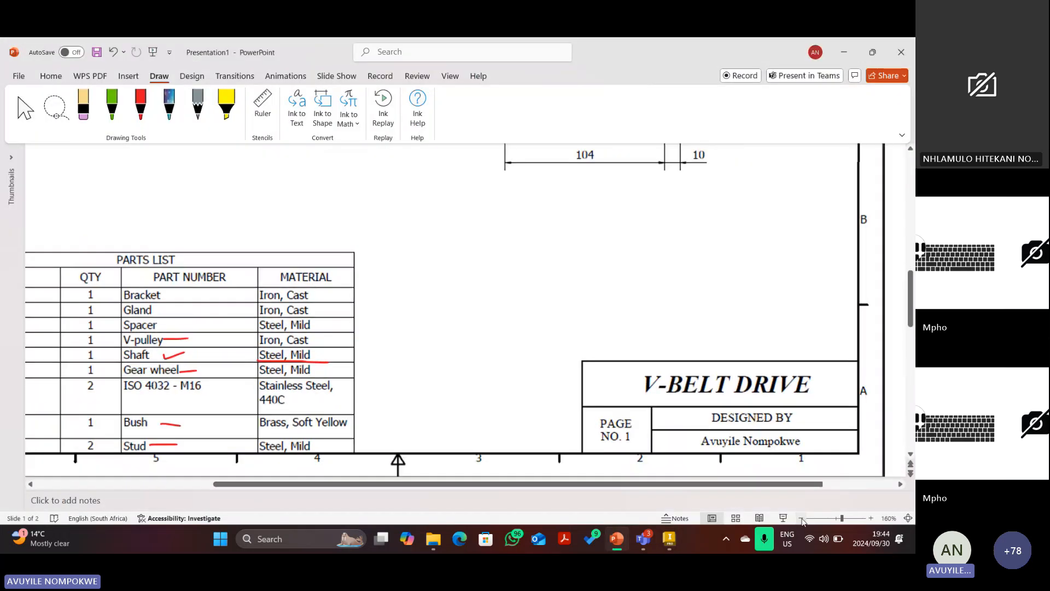
pyautogui.click(800, 518)
pyautogui.click(801, 517)
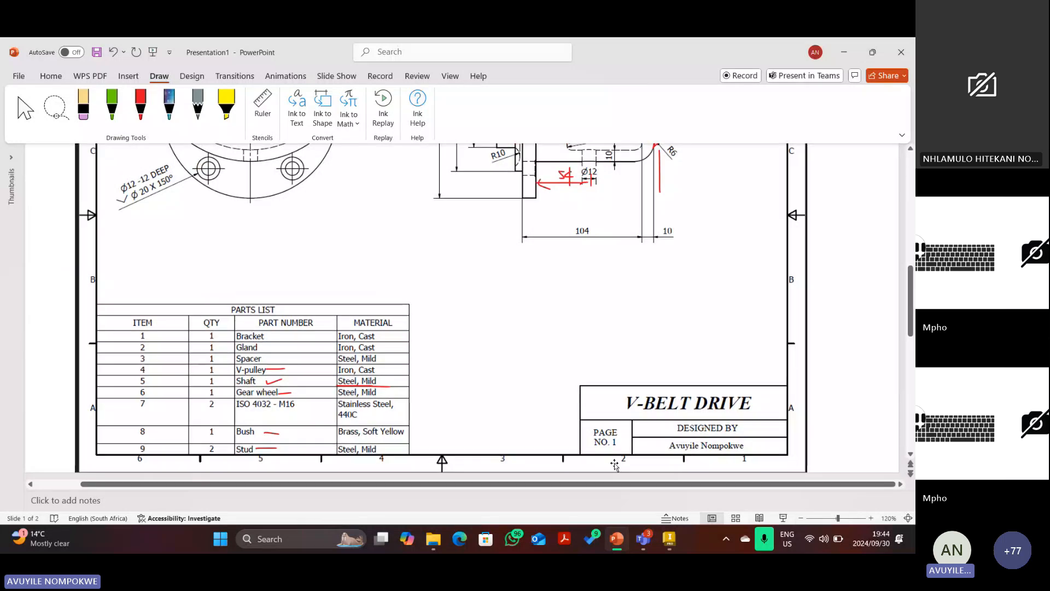
pyautogui.click(668, 539)
pyautogui.click(237, 45)
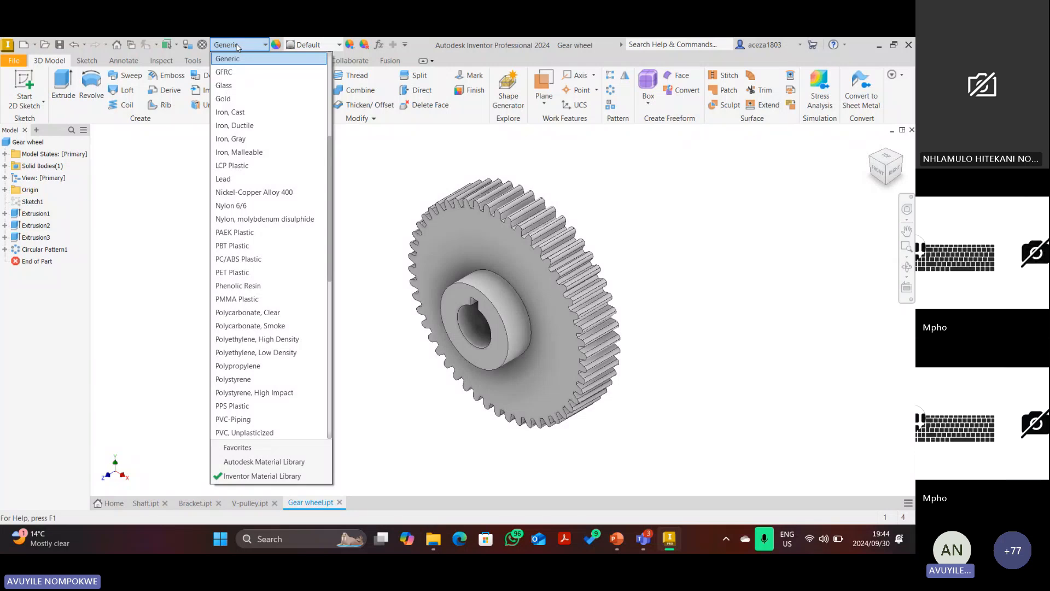
# Assign Steel, Mild as the gear wheel's material for a semi-polished metal look.
pyautogui.press('s')
pyautogui.scroll(-2, 238, 377)
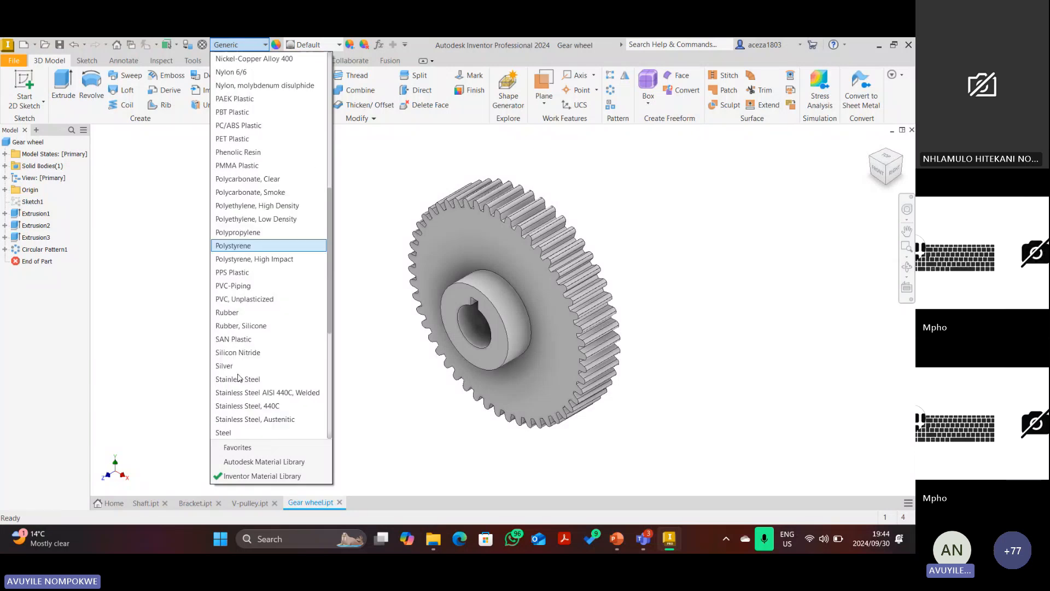
pyautogui.scroll(-2, 239, 378)
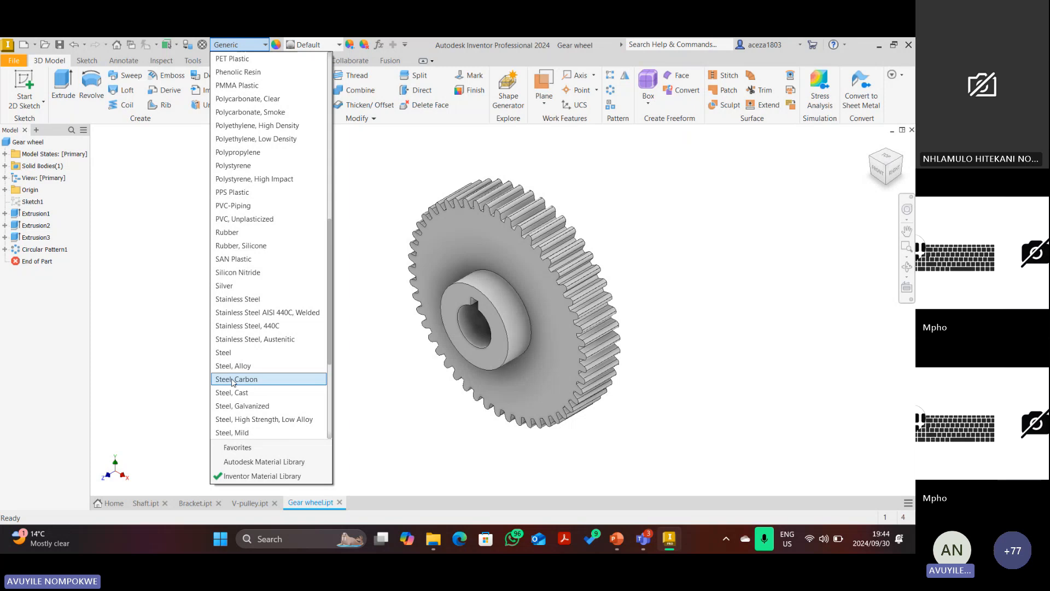
pyautogui.scroll(-1, 232, 381)
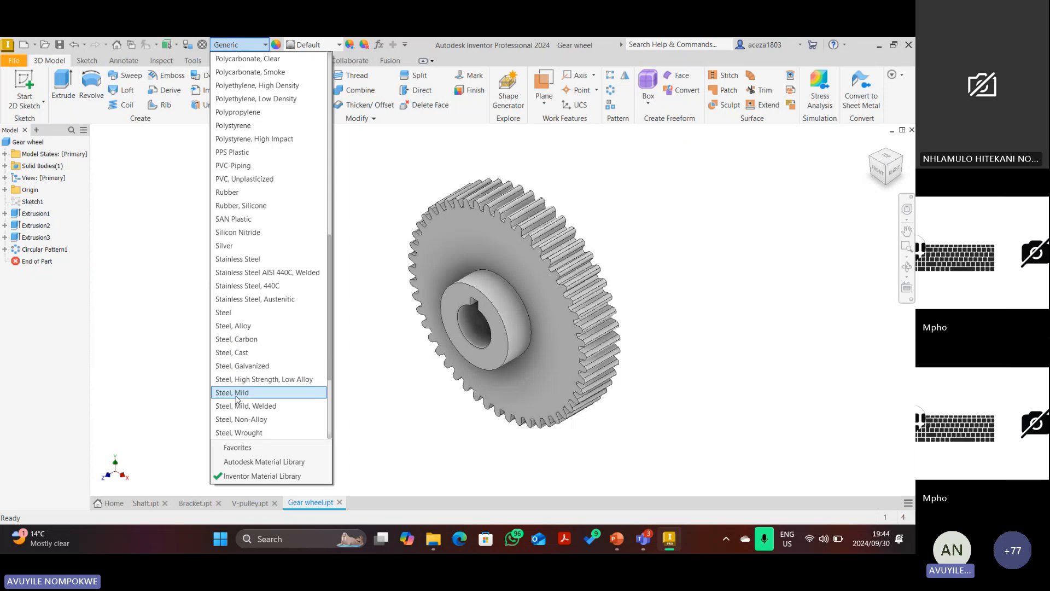
pyautogui.click(236, 393)
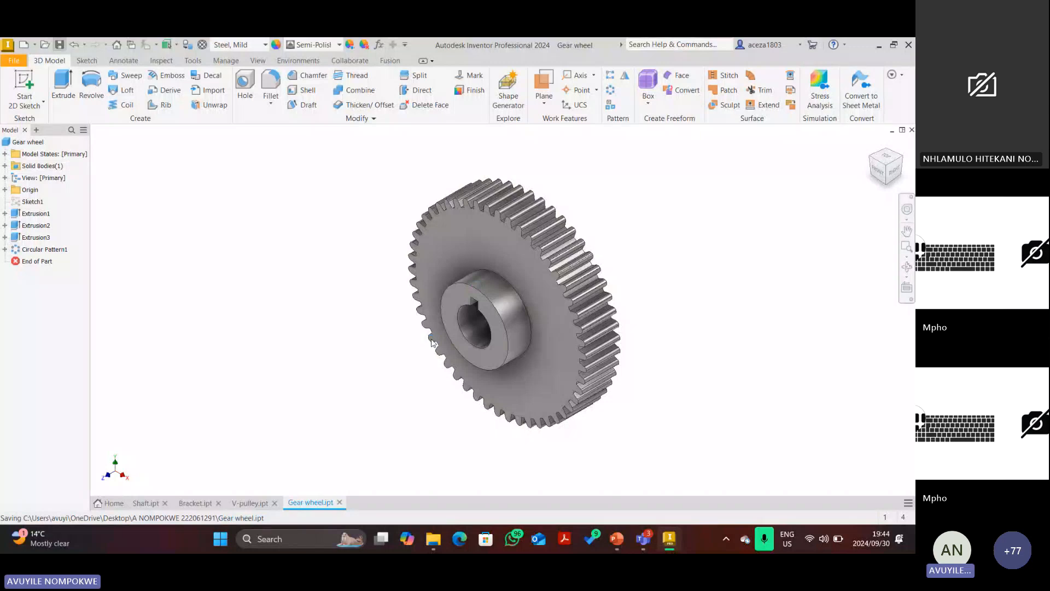
# Bring the PowerPoint drawing presentation to the front, maximized, showing the second drawing slide.
pyautogui.click(616, 539)
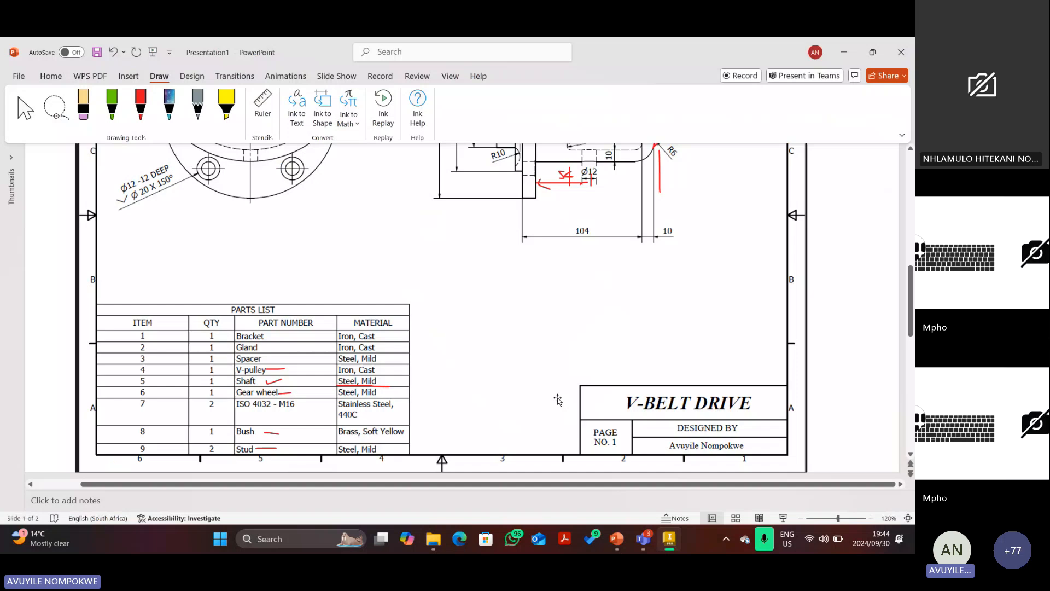
pyautogui.scroll(3, 534, 368)
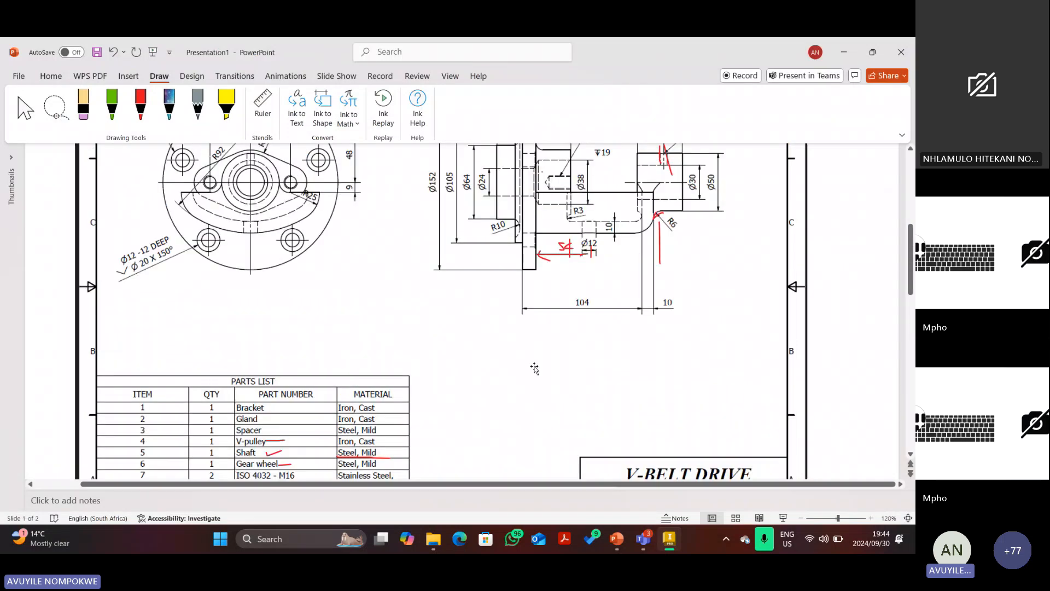
pyautogui.click(618, 539)
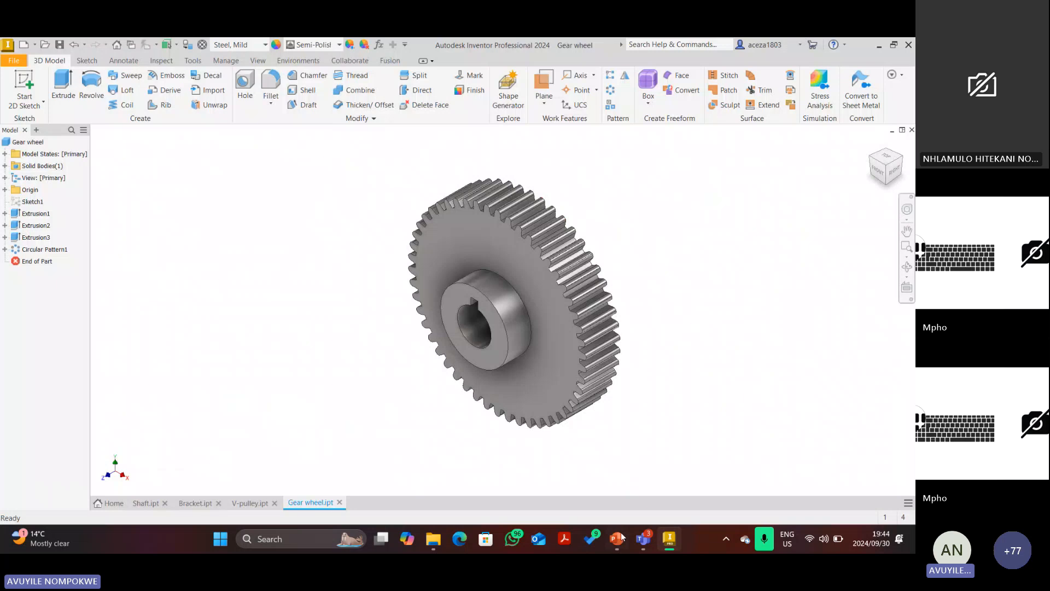
pyautogui.click(619, 539)
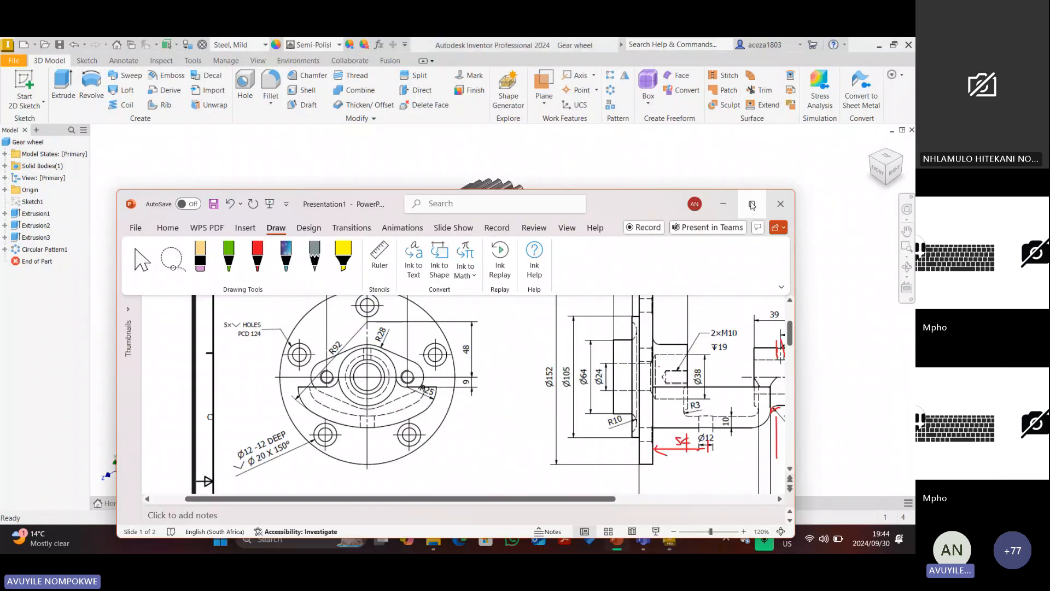
pyautogui.click(752, 204)
pyautogui.scroll(2, 383, 353)
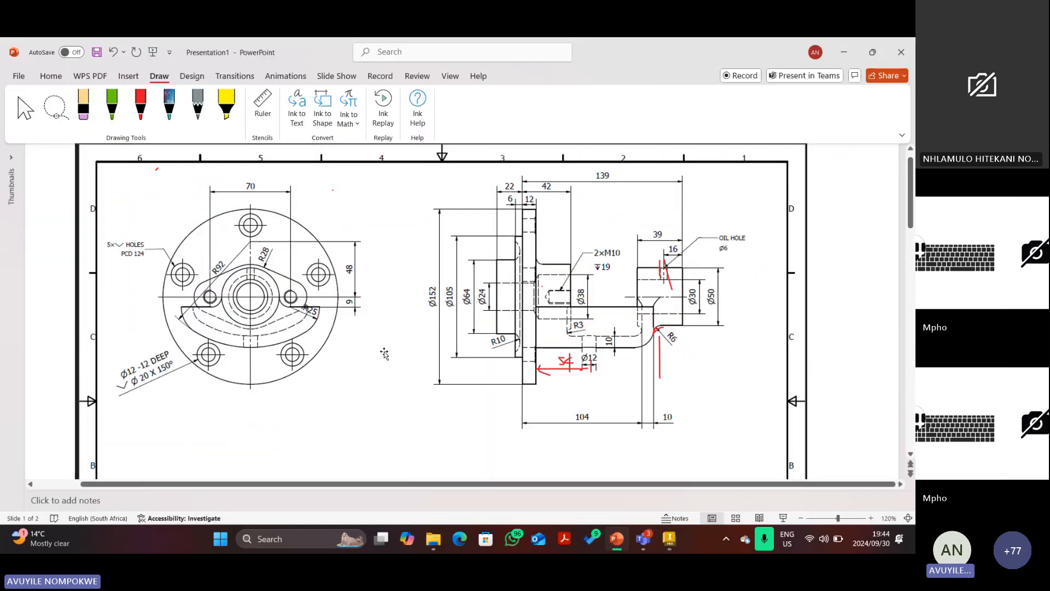
pyautogui.scroll(-4, 413, 336)
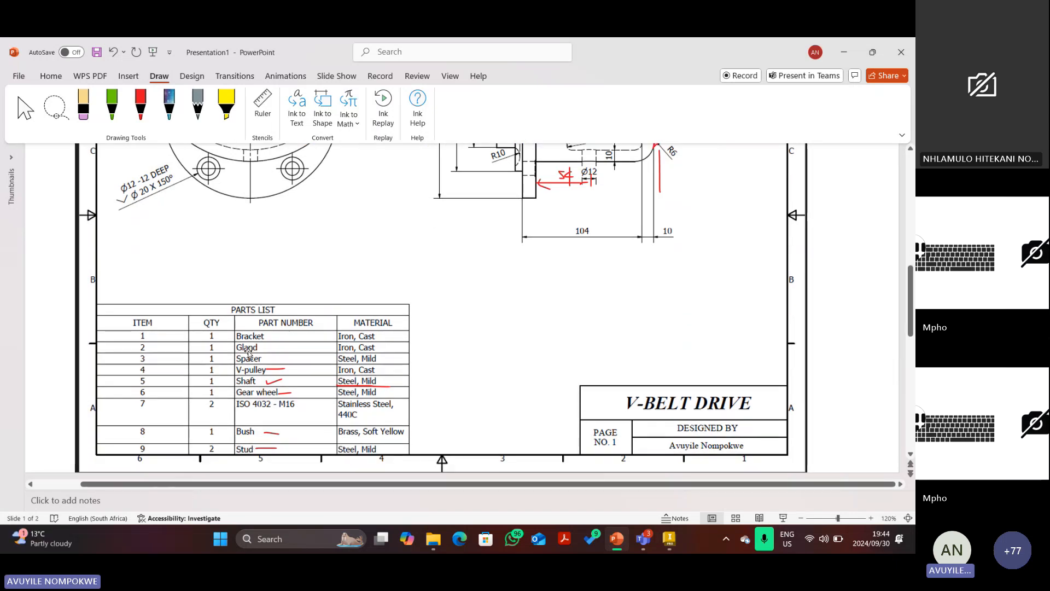
pyautogui.scroll(4, 305, 365)
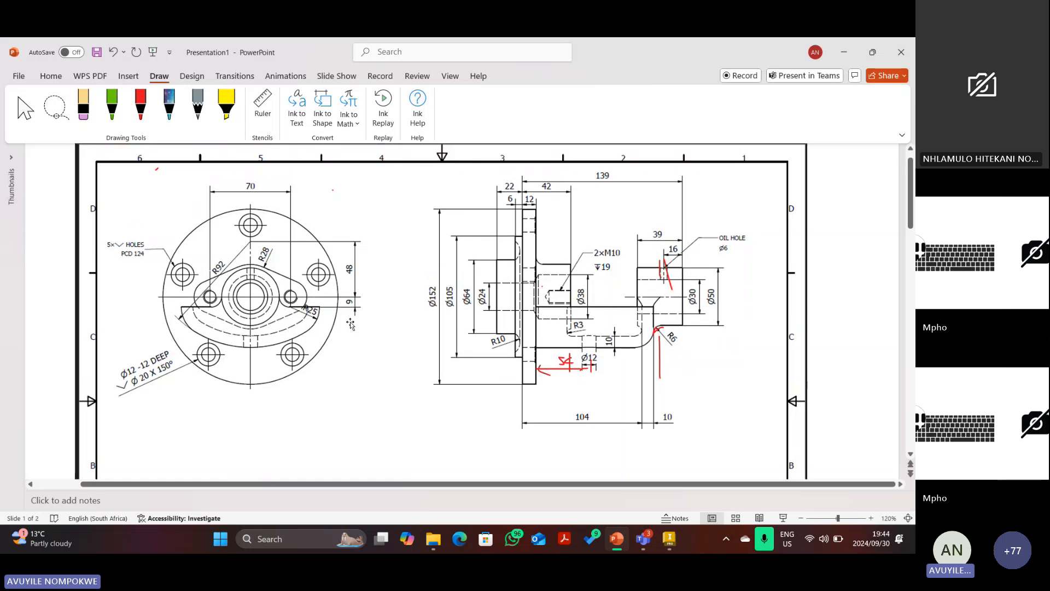
pyautogui.scroll(-2, 351, 324)
pyautogui.scroll(-3, 353, 346)
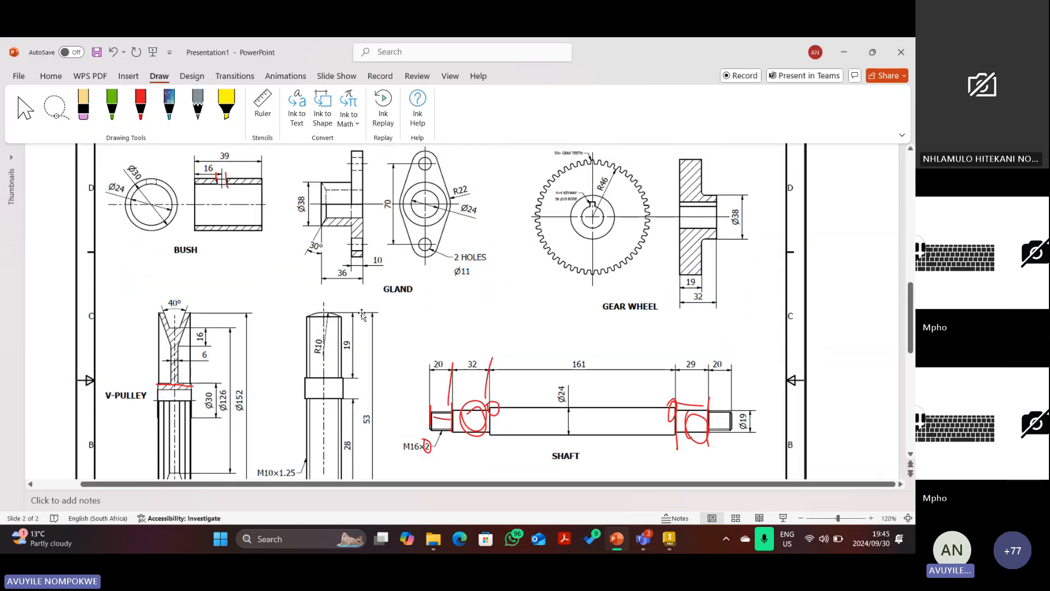
pyautogui.scroll(1, 370, 310)
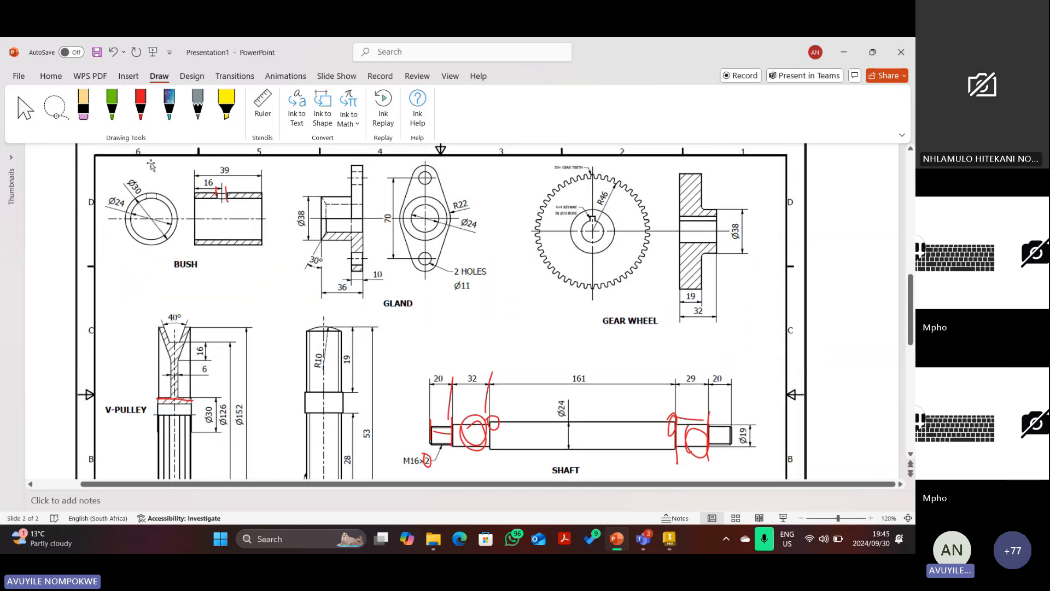
# With the red pen, write numbers 1–4 beside the bush, gland, stud and lower part.
pyautogui.click(141, 105)
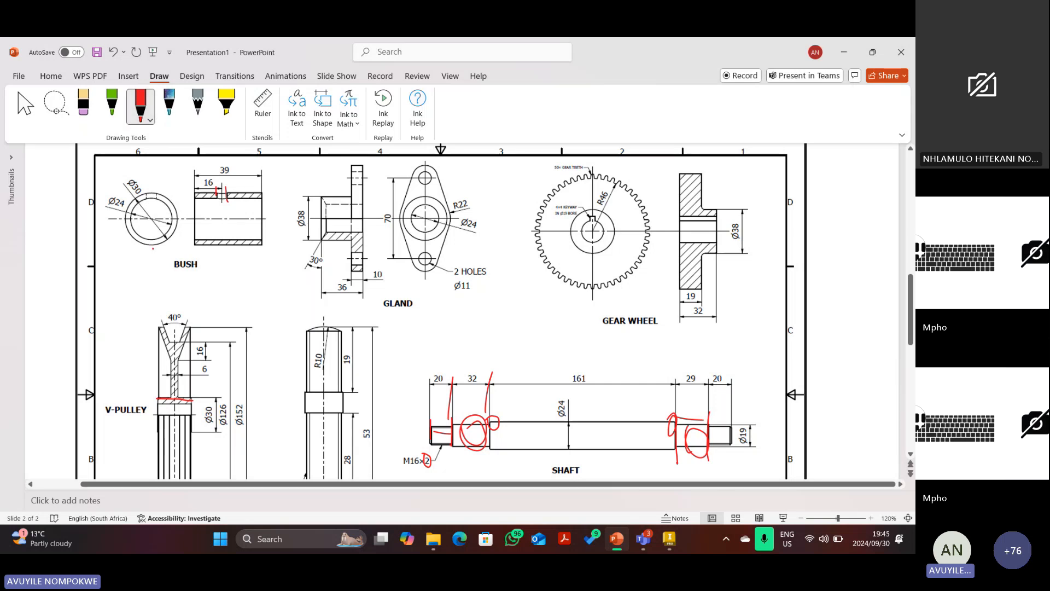
pyautogui.moveTo(153, 249); pyautogui.dragTo(153, 262)
pyautogui.moveTo(305, 268); pyautogui.dragTo(320, 285)
pyautogui.moveTo(280, 366); pyautogui.dragTo(280, 387)
pyautogui.scroll(-3, 459, 312)
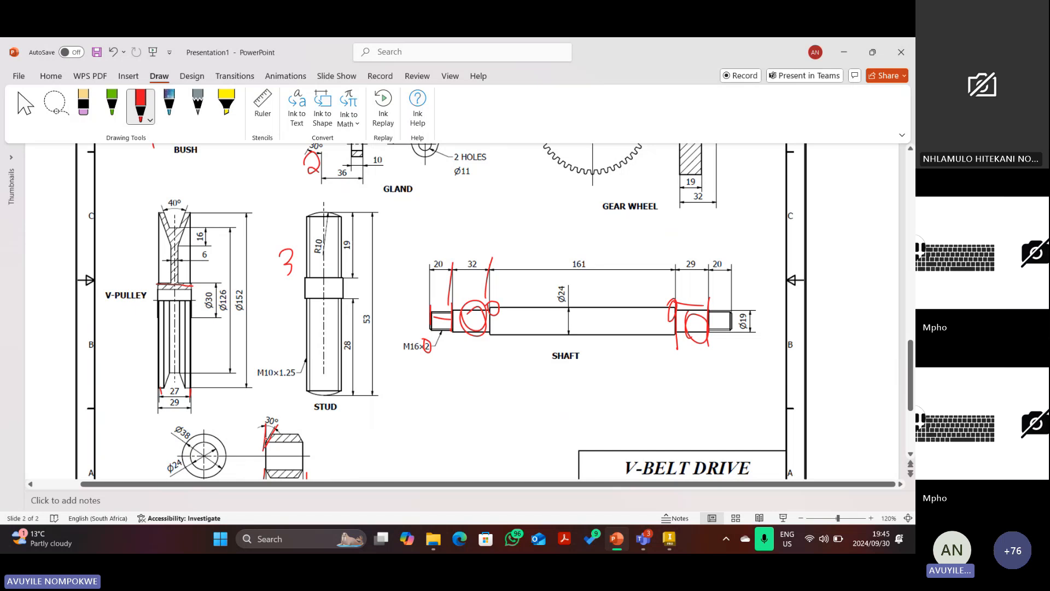
pyautogui.moveTo(226, 408); pyautogui.dragTo(232, 430)
pyautogui.click(272, 410)
pyautogui.scroll(1, 366, 387)
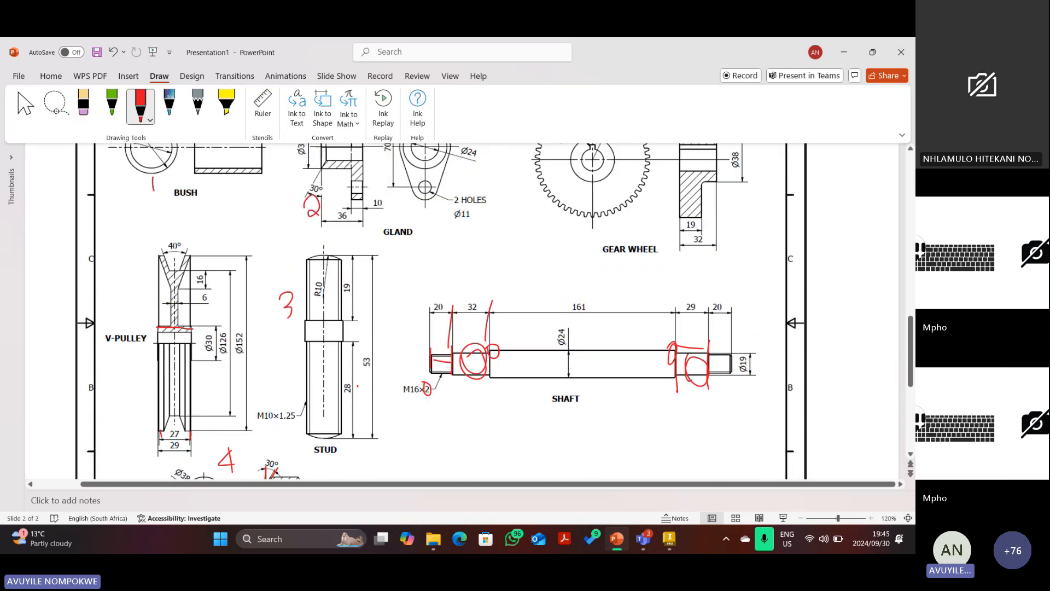
pyautogui.scroll(2, 357, 386)
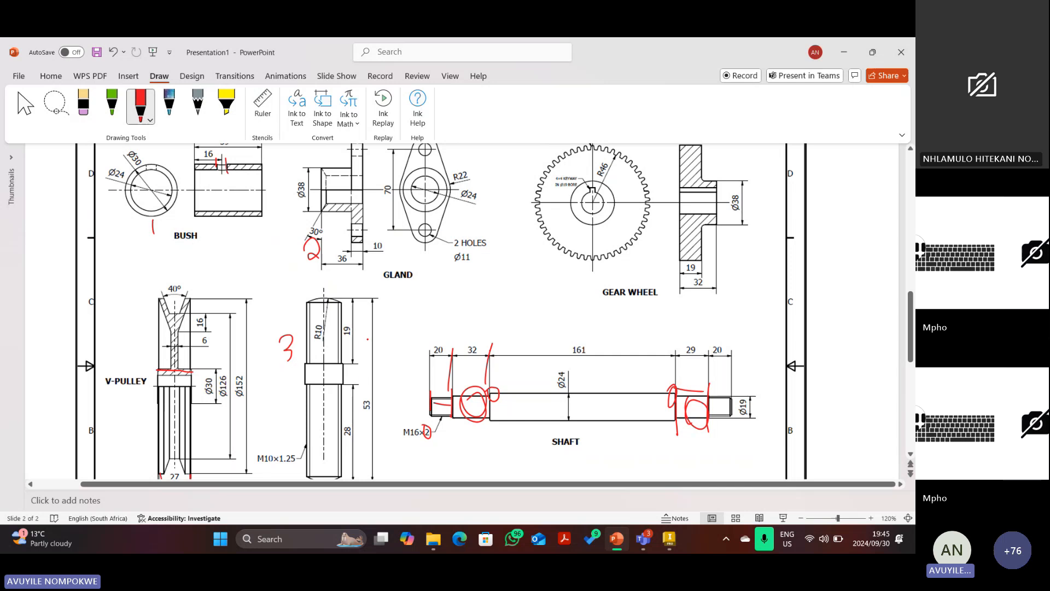
# Create a new assembly from the Metric Standard (mm).iam template and start saving it.
pyautogui.click(674, 541)
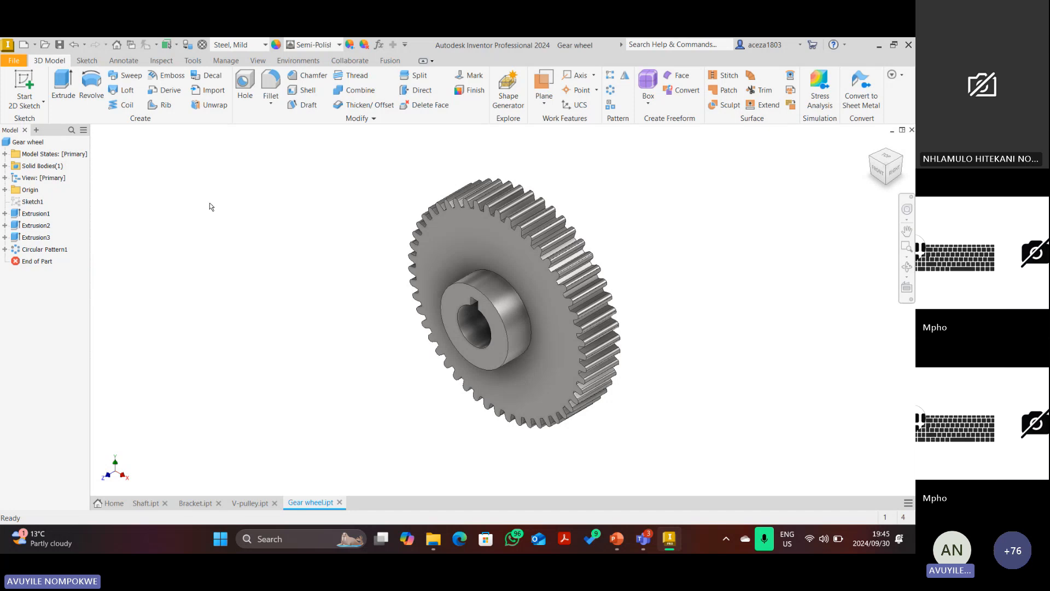
pyautogui.click(23, 46)
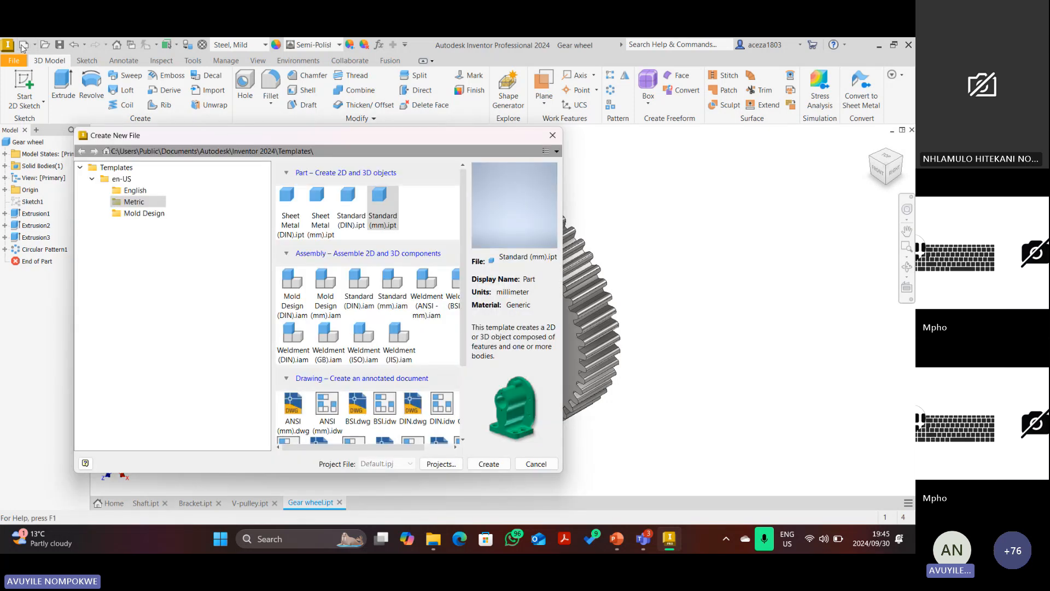
pyautogui.click(388, 298)
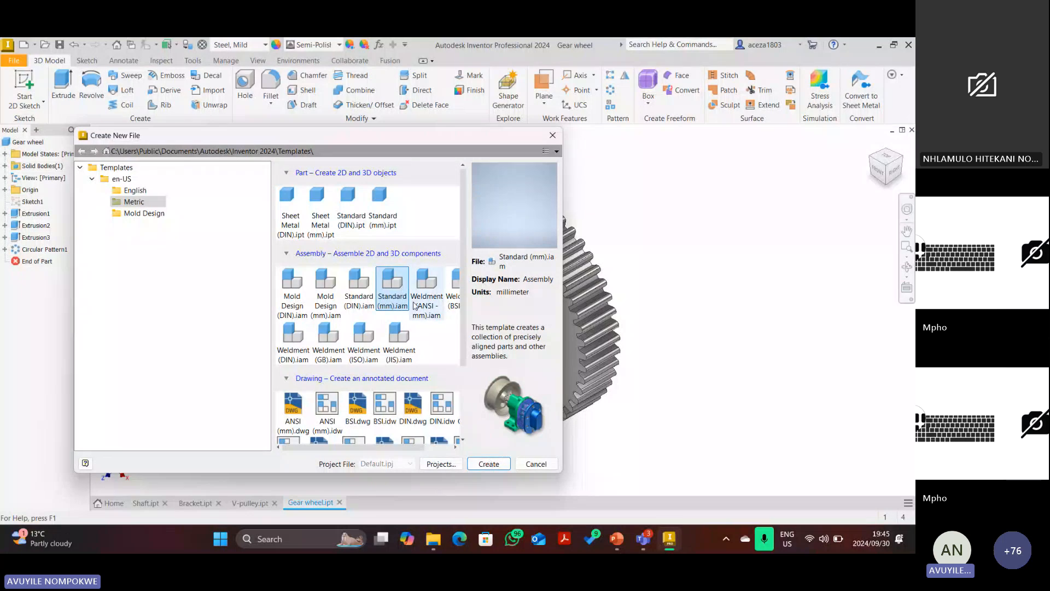
pyautogui.click(484, 467)
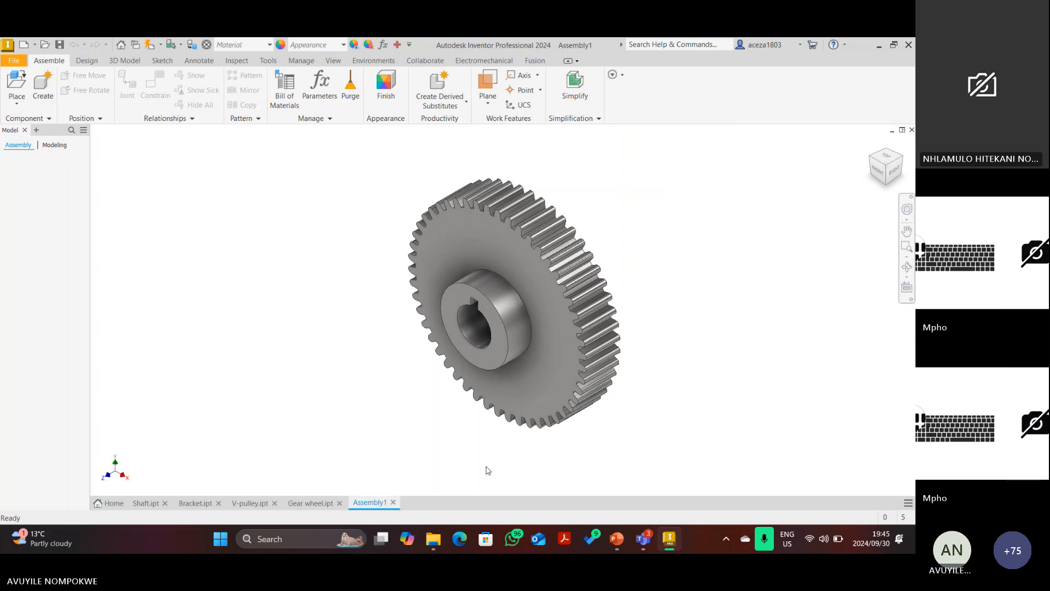
pyautogui.click(59, 46)
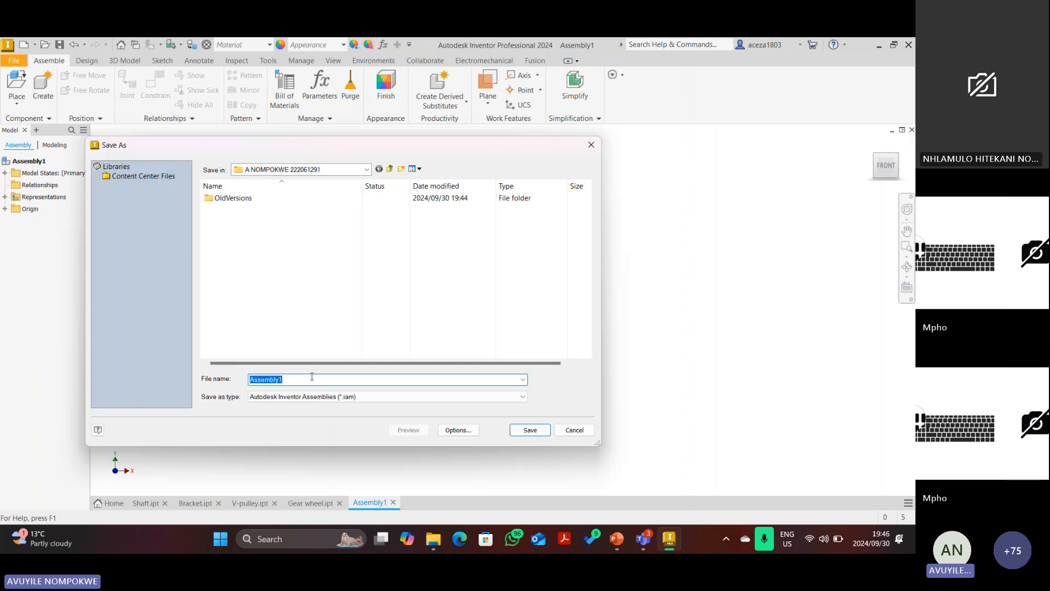
# Save the new assembly with the file name 'V-belt assembly'.
pyautogui.write('V-belts a')
pyautogui.press('BackSpace')
pyautogui.press('BackSpace')
pyautogui.press('BackSpace')
pyautogui.write('assem')
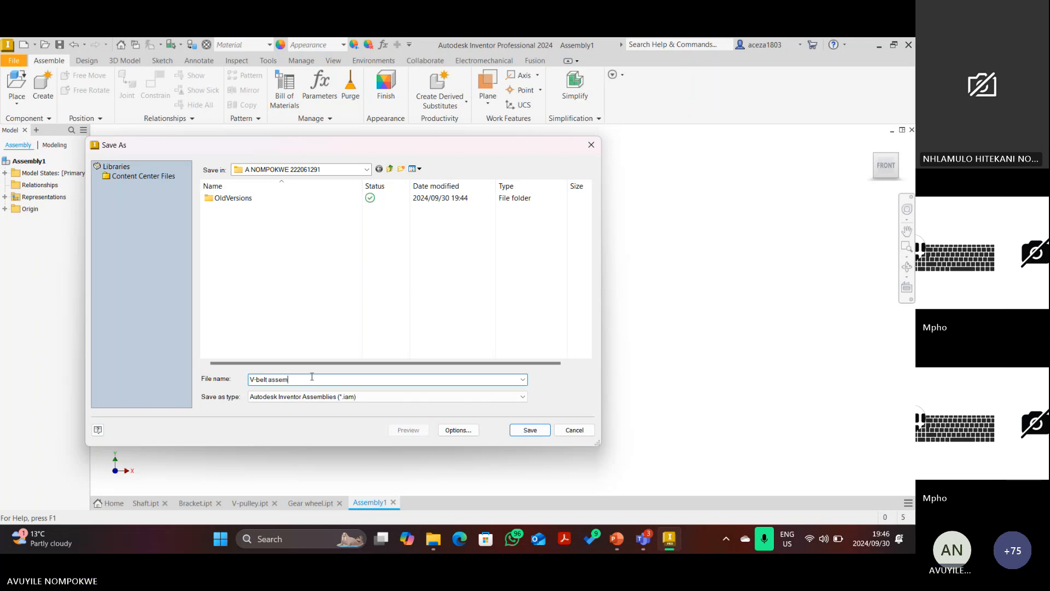
pyautogui.write('bly')
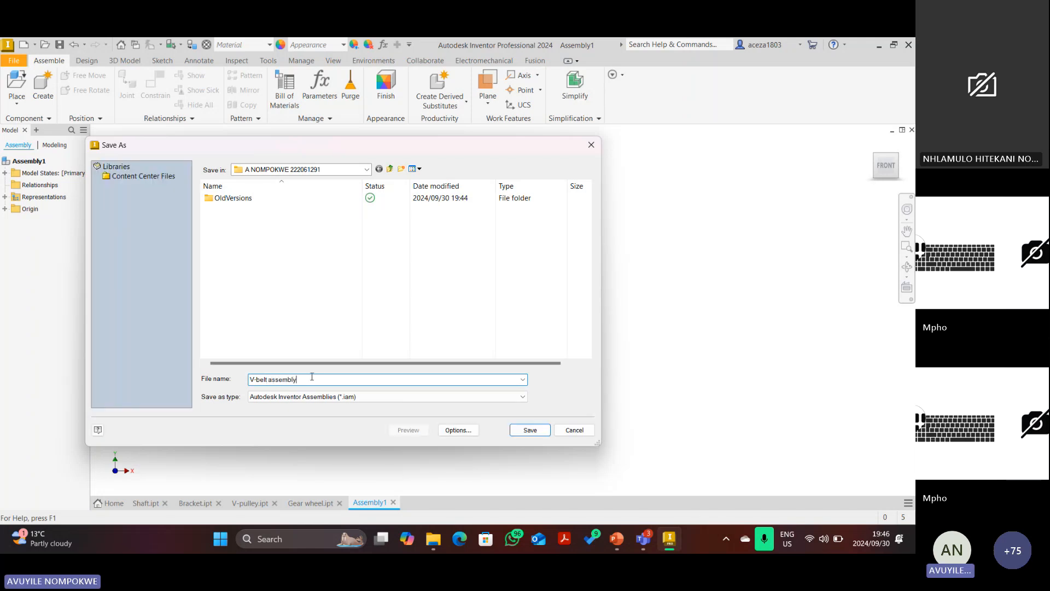
pyautogui.press('Return')
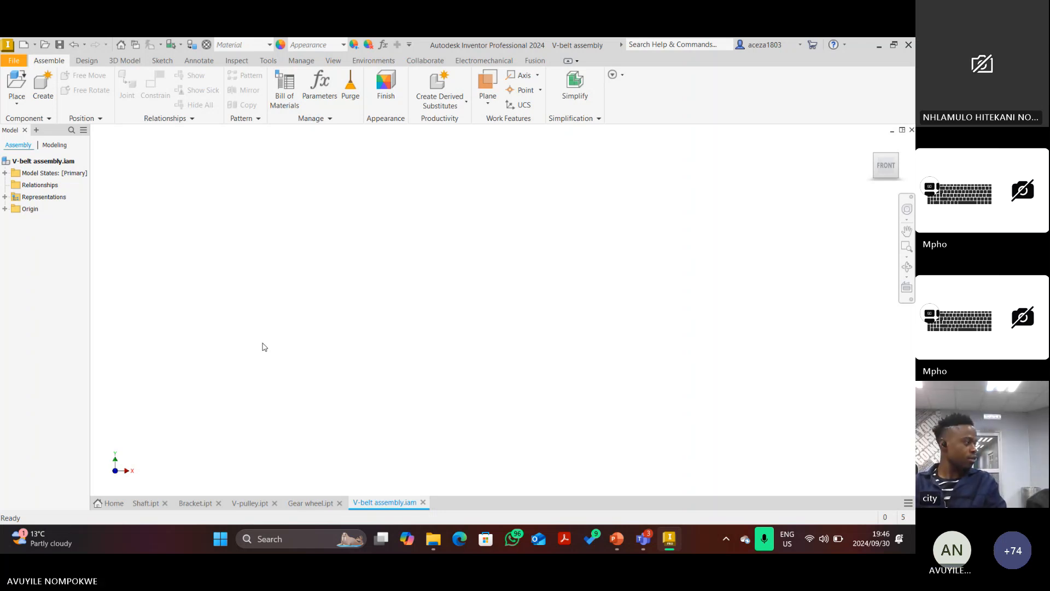
# Choose Bracket from the Desktop project folder as the component to place.
pyautogui.click(16, 98)
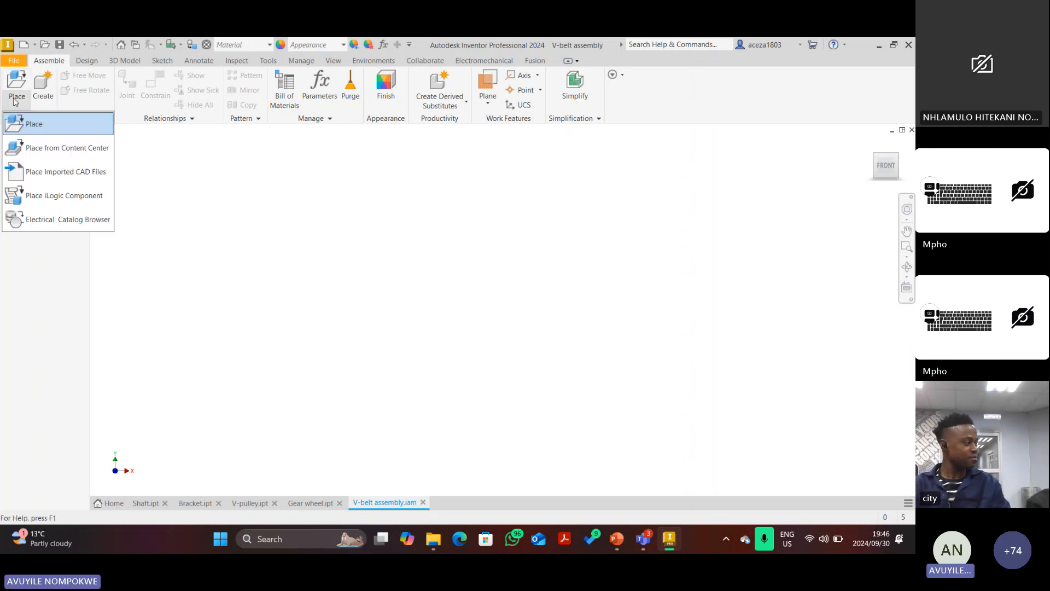
pyautogui.click(34, 125)
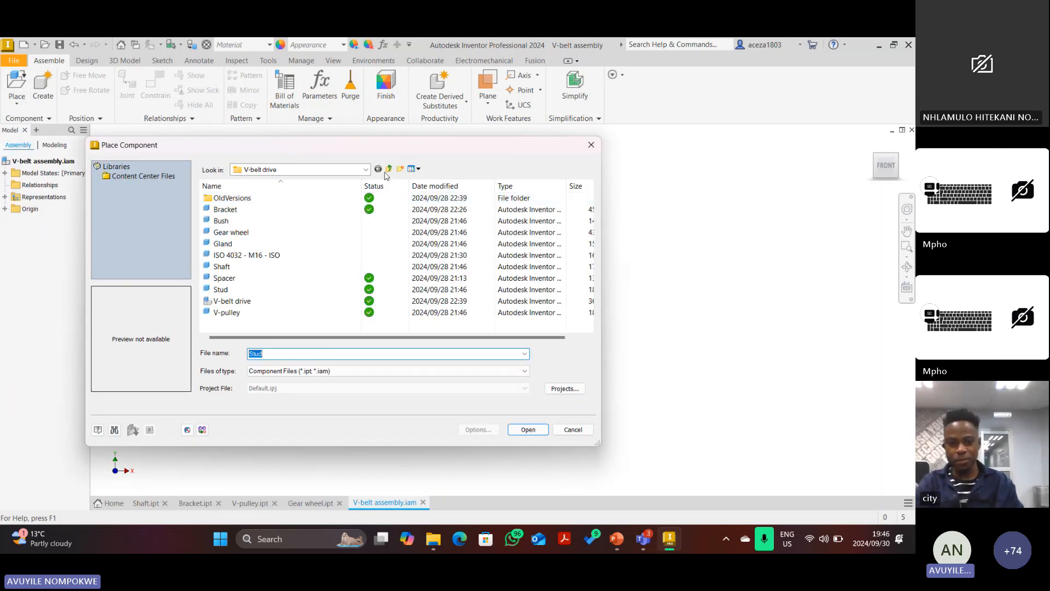
pyautogui.click(389, 169)
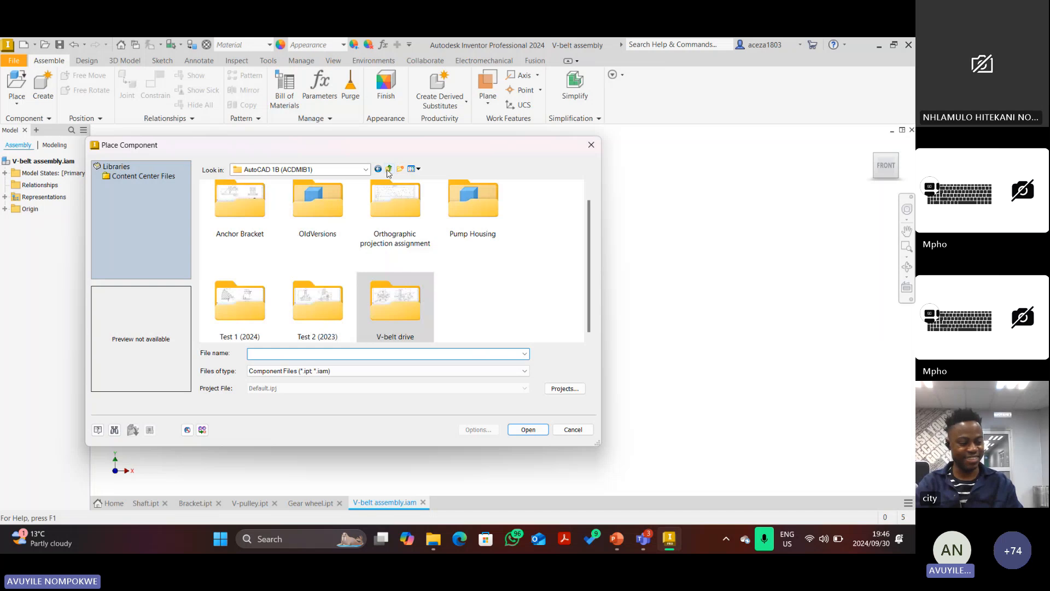
pyautogui.click(388, 169)
pyautogui.click(389, 169)
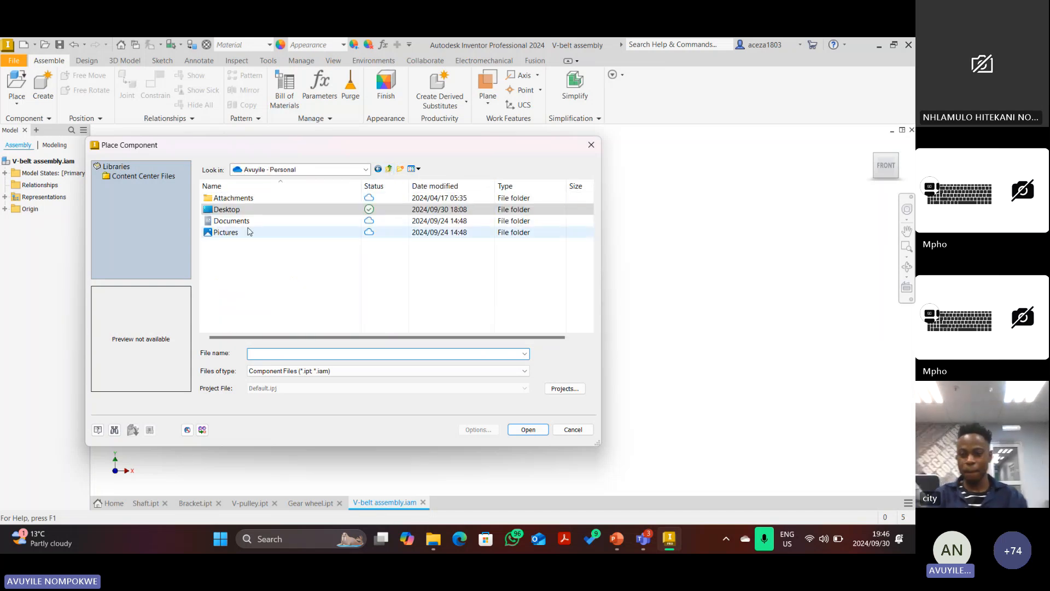
pyautogui.doubleClick(235, 210)
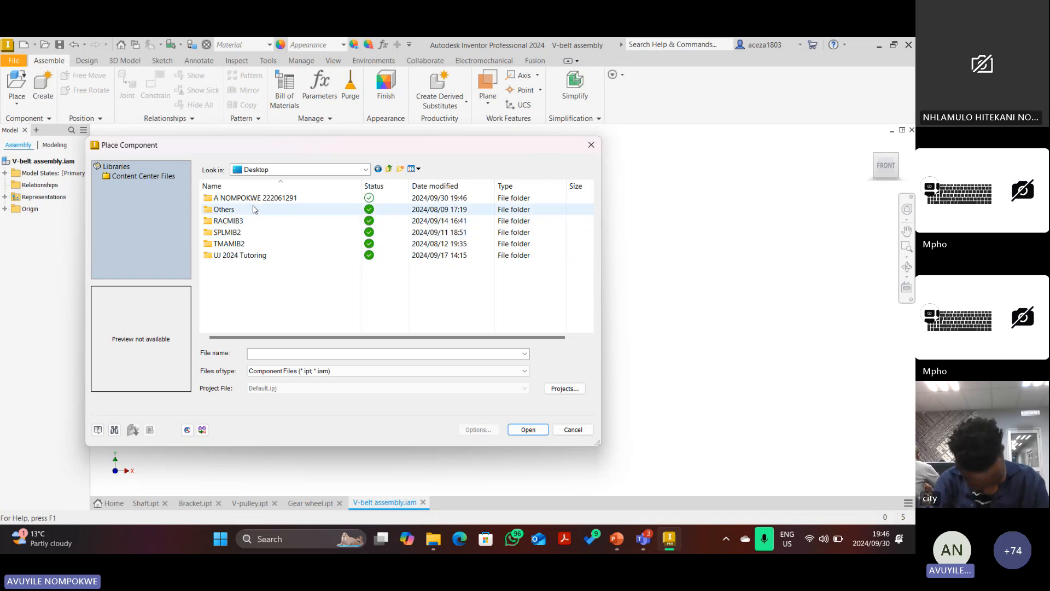
pyautogui.doubleClick(251, 199)
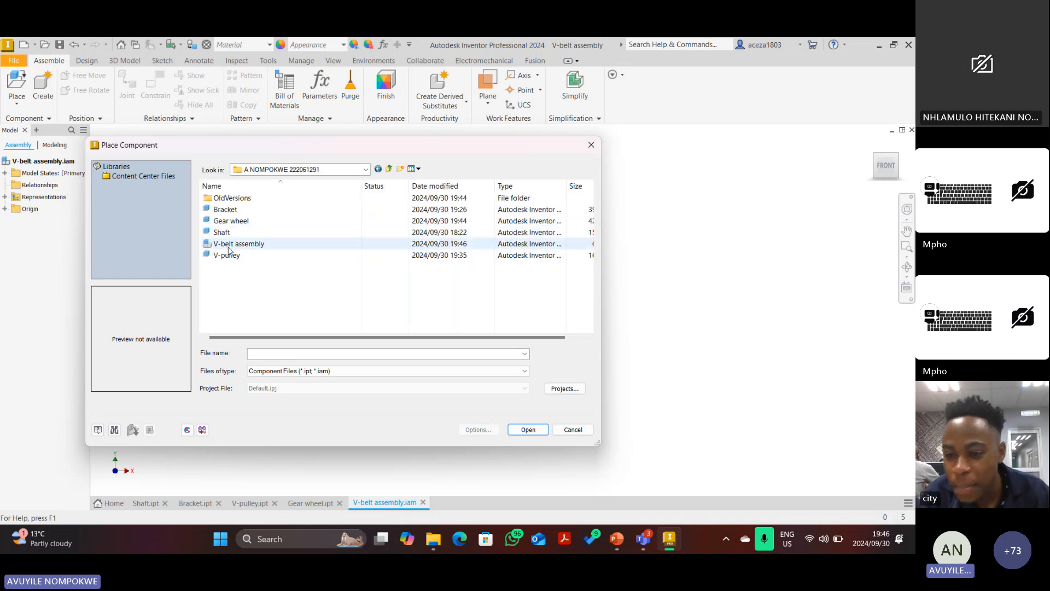
pyautogui.click(225, 209)
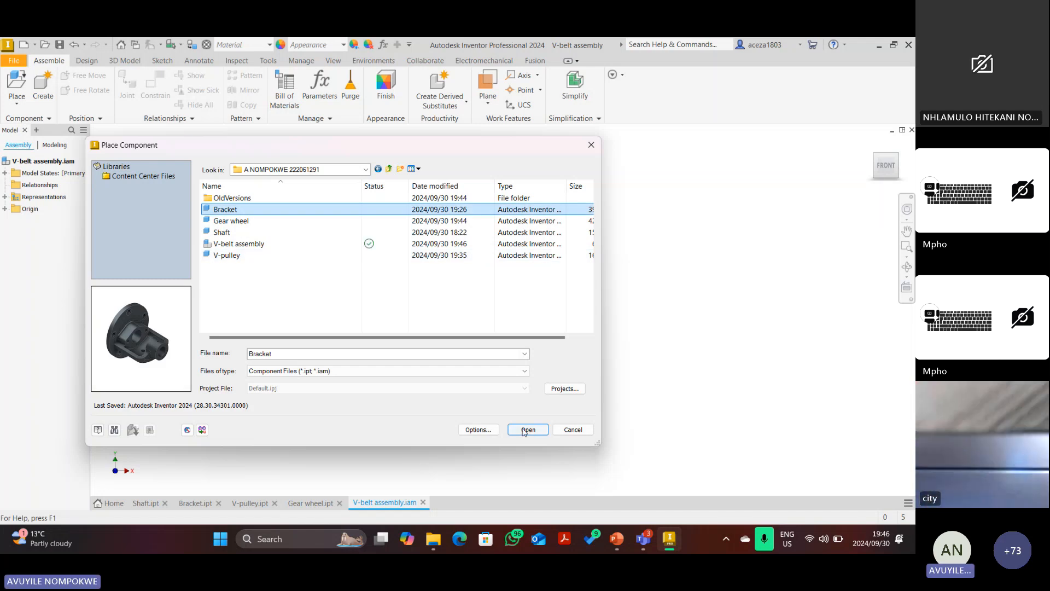
pyautogui.click(526, 430)
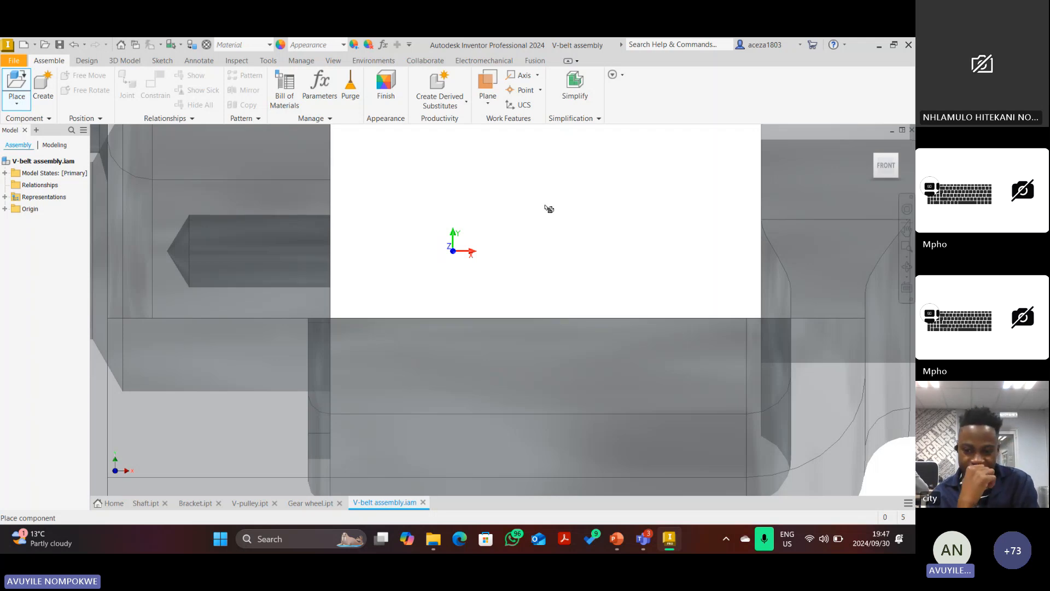
# Place a single copy of the bracket in the assembly.
pyautogui.click(549, 209)
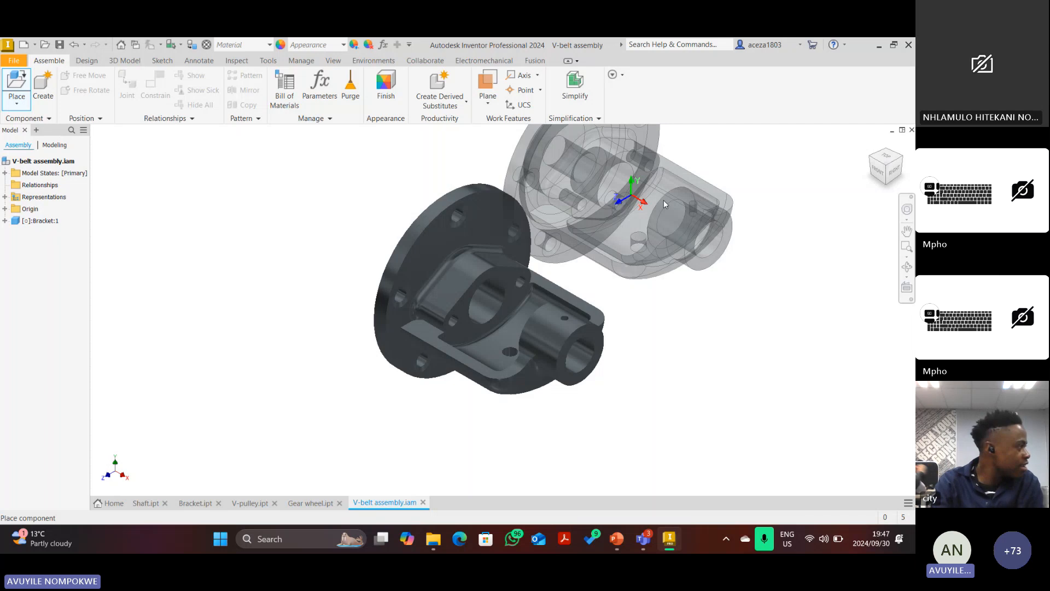
pyautogui.rightClick(664, 199)
pyautogui.click(604, 241)
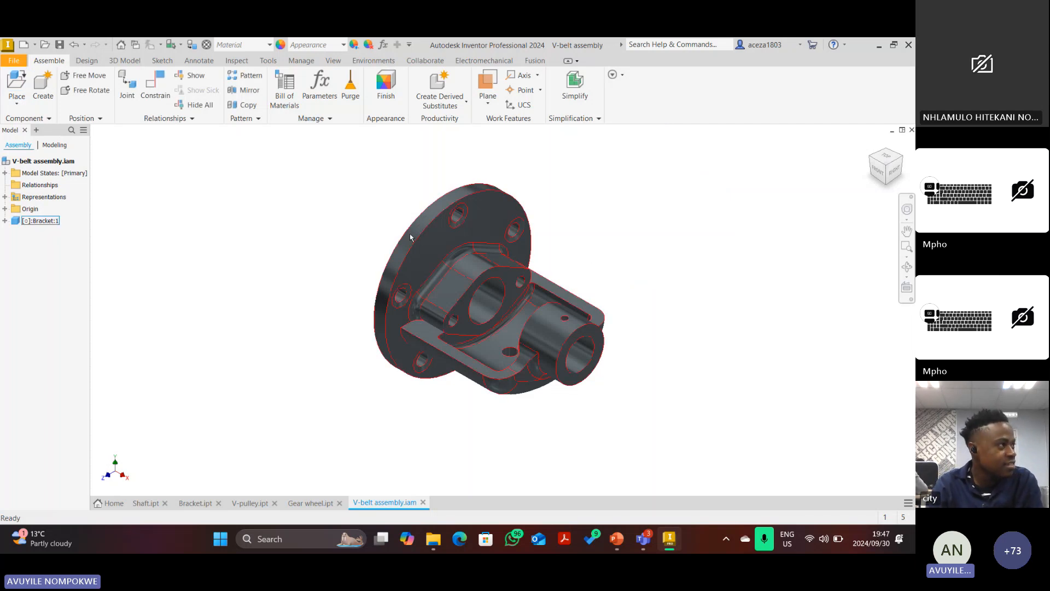
# Make the bracket Grounded, then check it from the Front and Home views.
pyautogui.rightClick(407, 192)
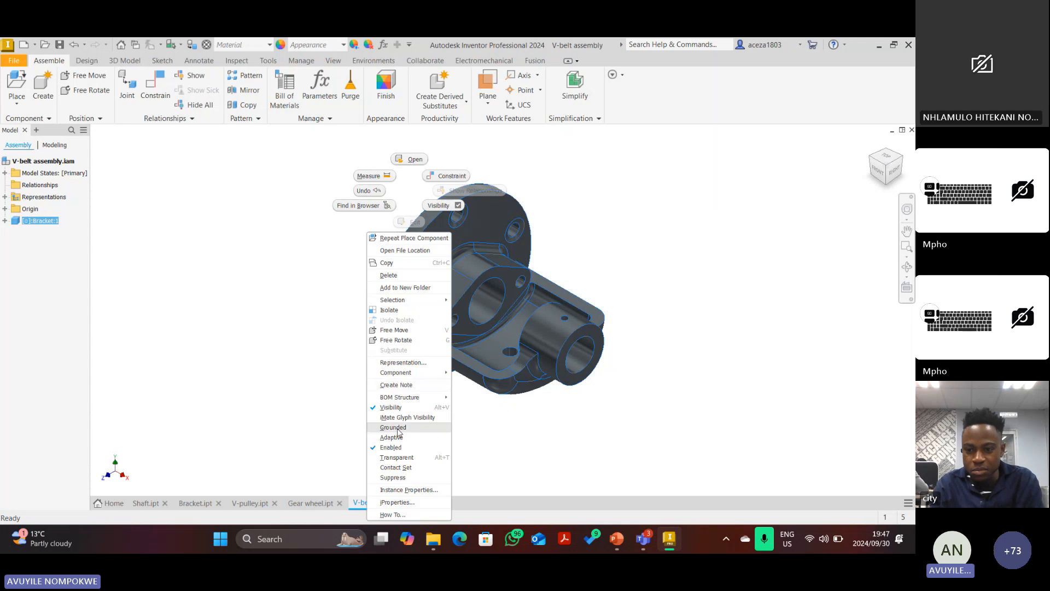
pyautogui.click(394, 427)
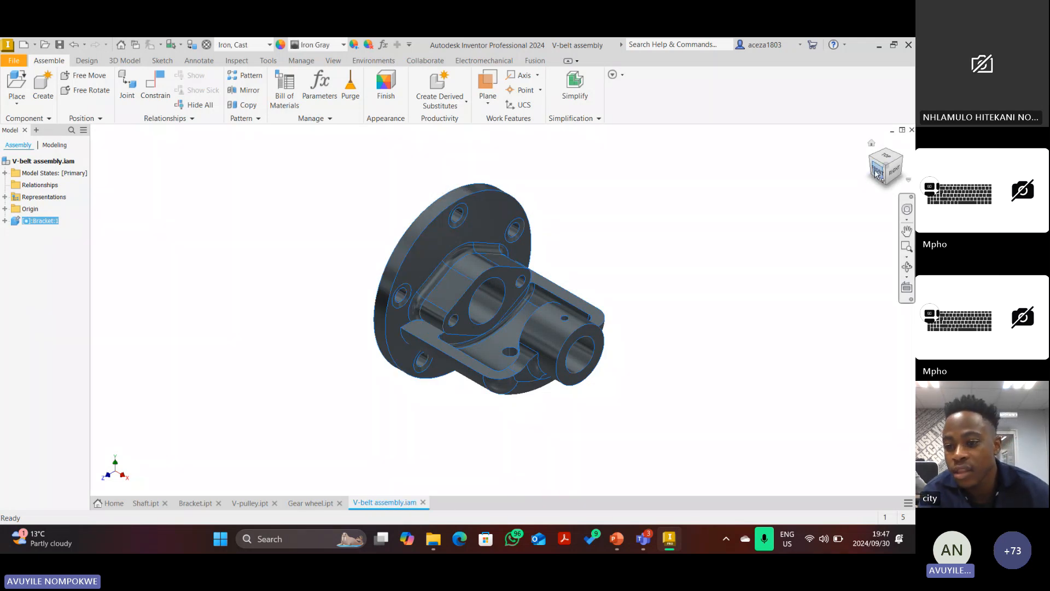
pyautogui.click(877, 174)
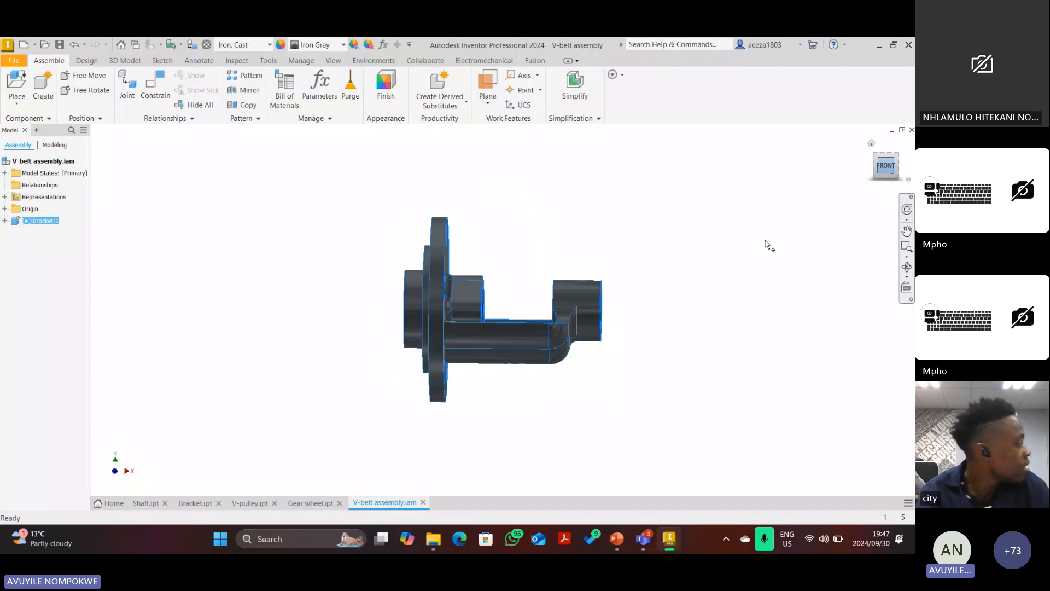
pyautogui.click(871, 144)
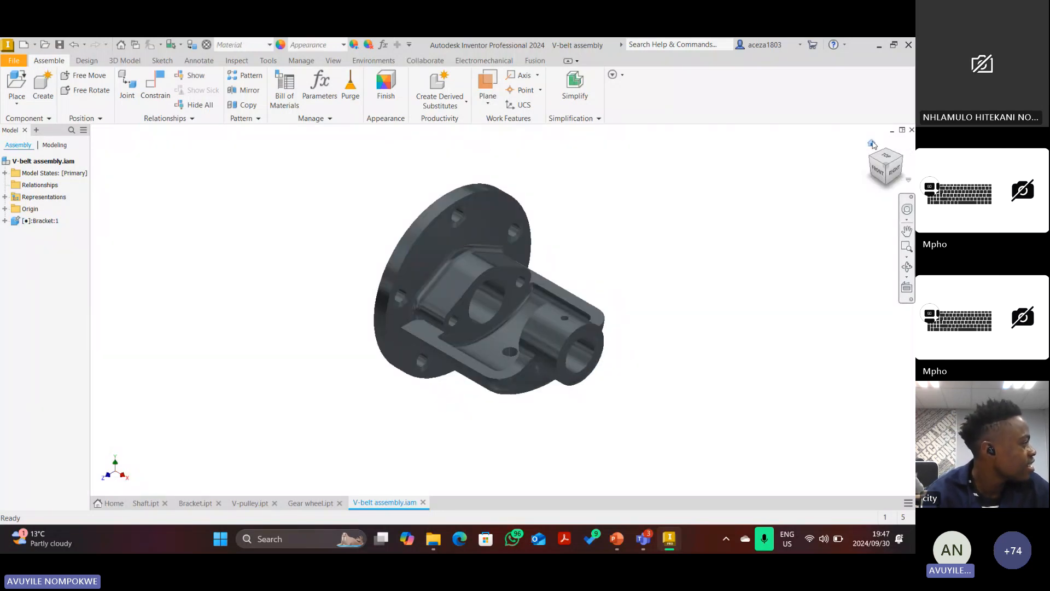
# Place one V-pulley in the assembly and open the V-pulley part file.
pyautogui.click(17, 89)
pyautogui.click(251, 257)
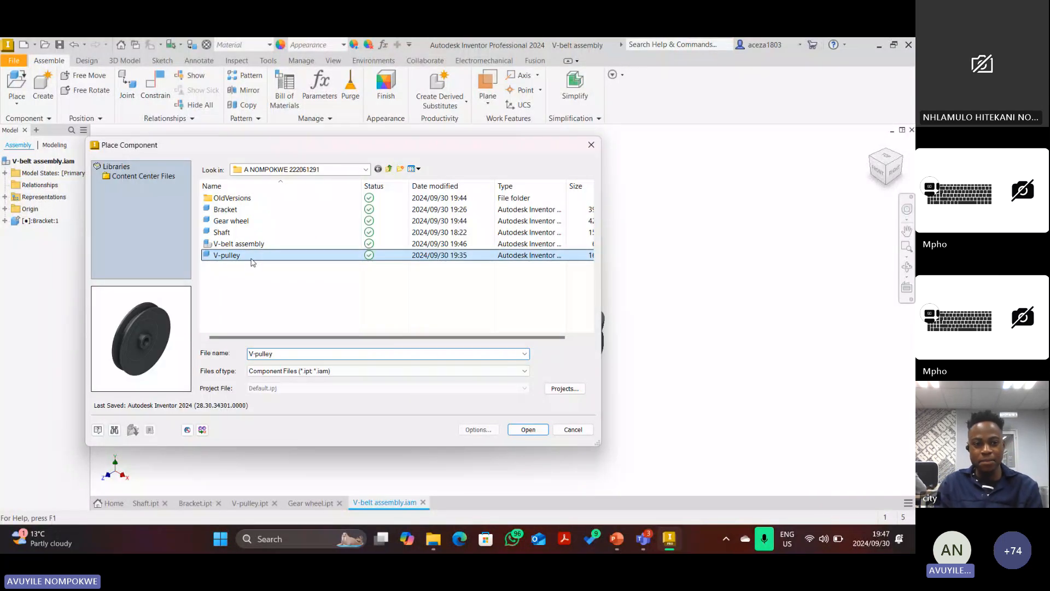
pyautogui.click(525, 436)
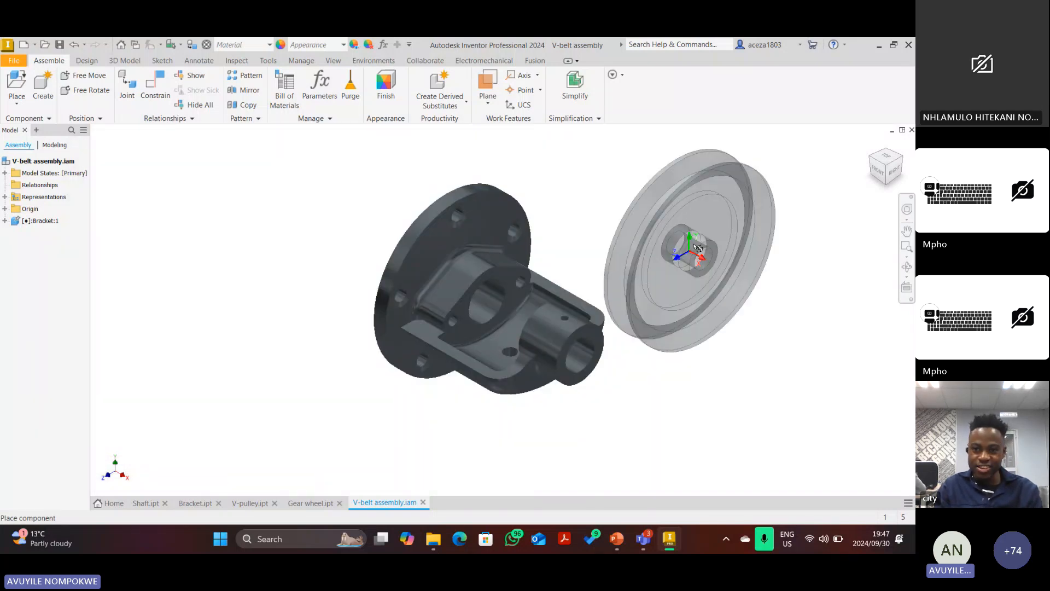
pyautogui.click(720, 211)
pyautogui.rightClick(582, 164)
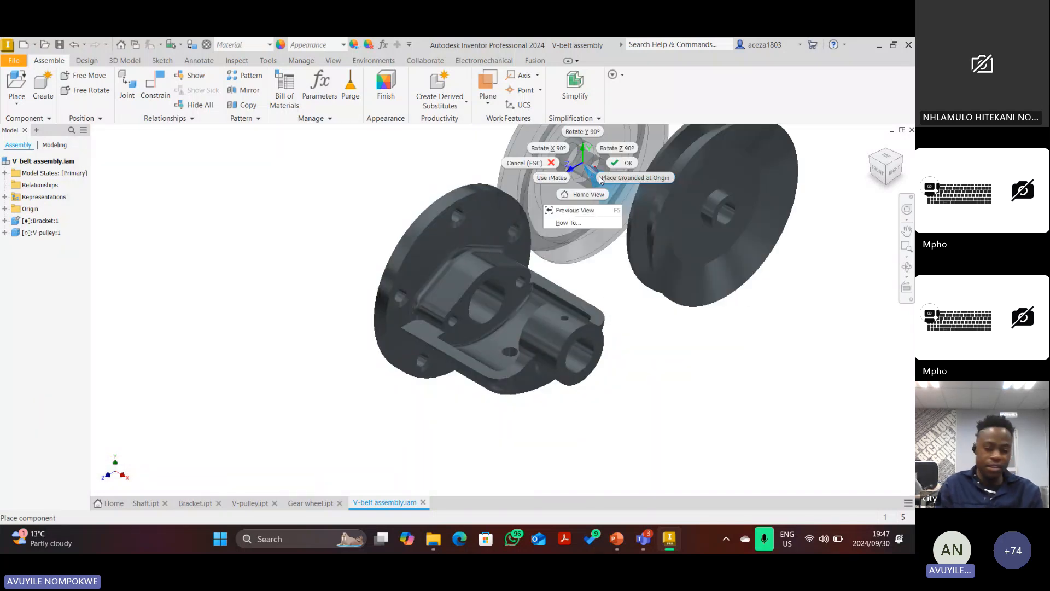
pyautogui.click(600, 179)
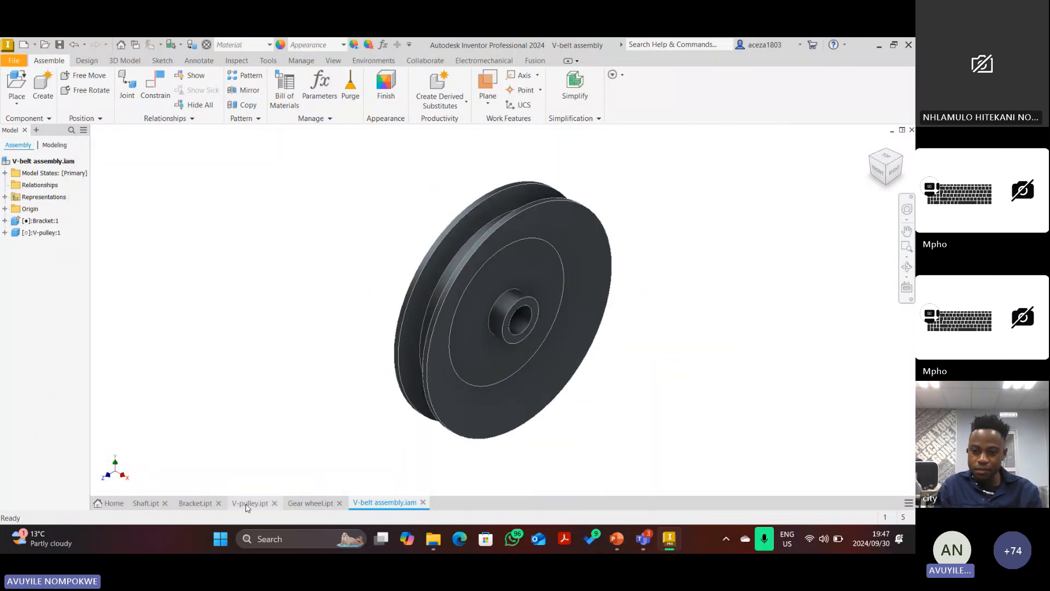
# Give the V-pulley part the Red appearance.
pyautogui.click(316, 48)
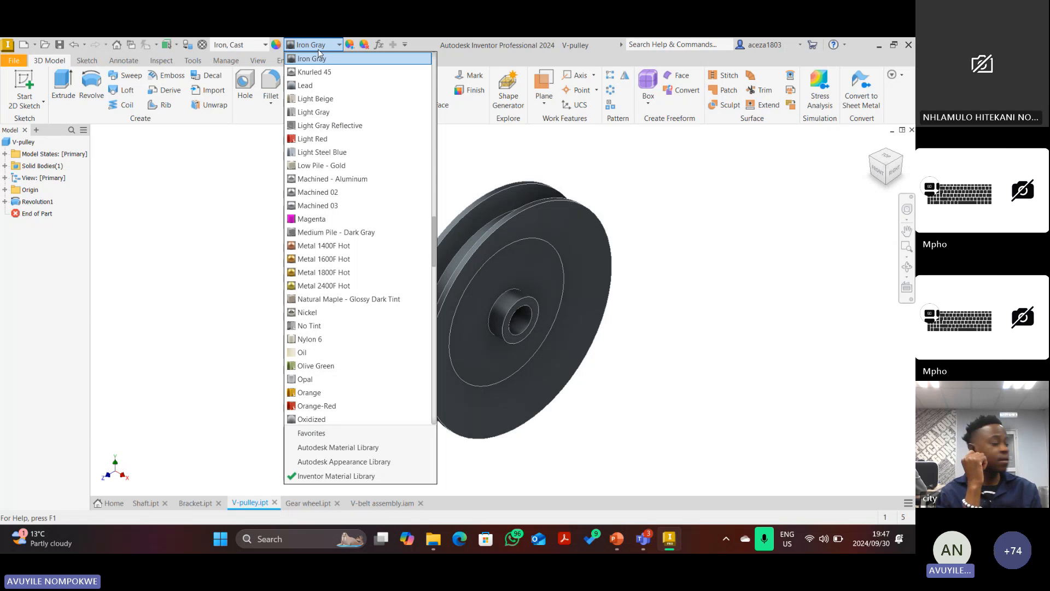
pyautogui.scroll(-5, 309, 405)
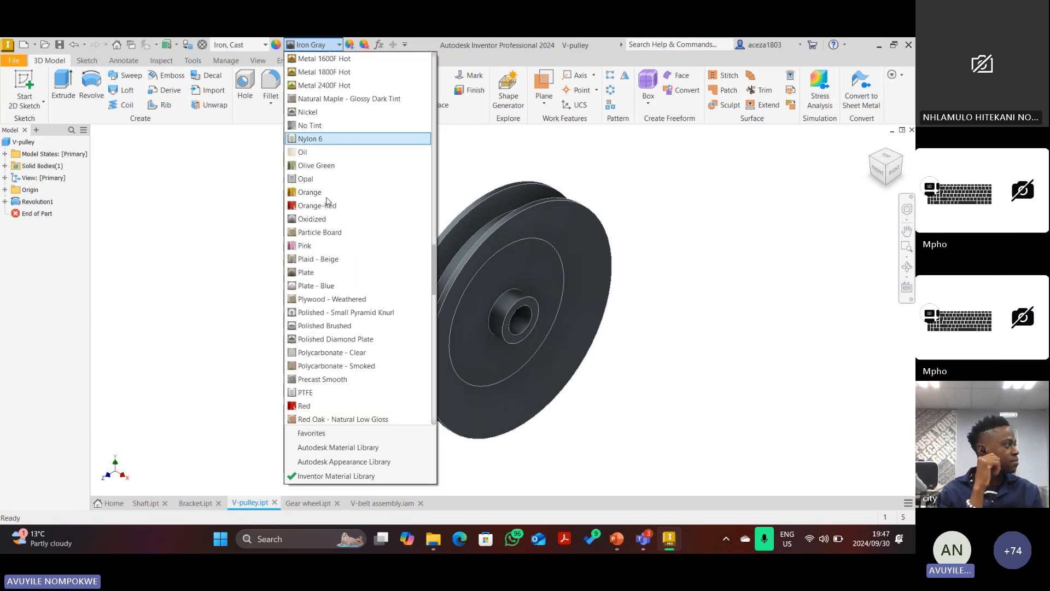
pyautogui.scroll(-2, 307, 366)
pyautogui.click(305, 352)
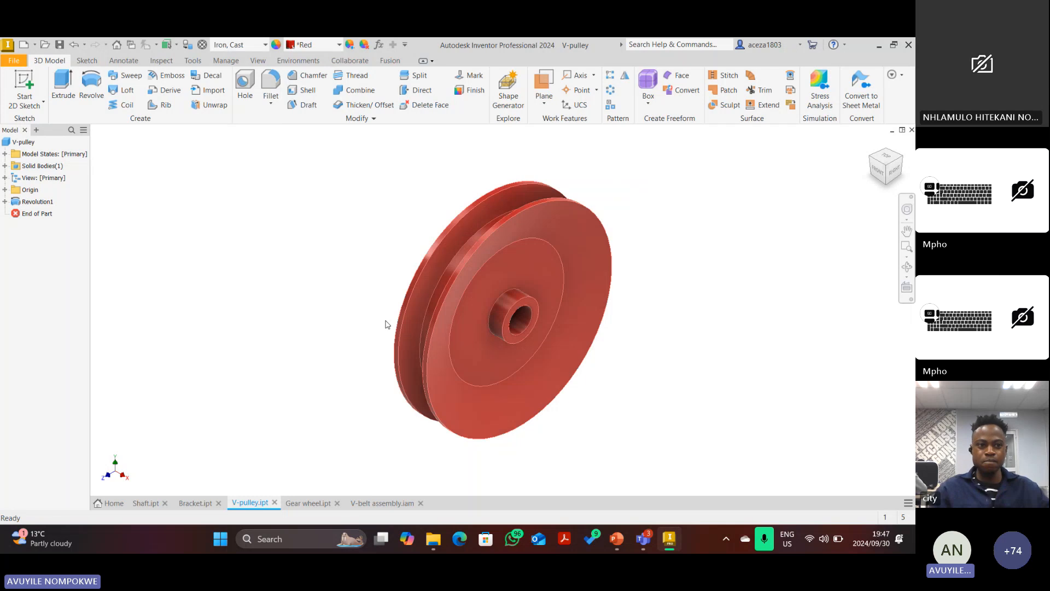
# Back in the V-belt assembly, drag the red pulley to sit beside the bracket.
pyautogui.click(383, 503)
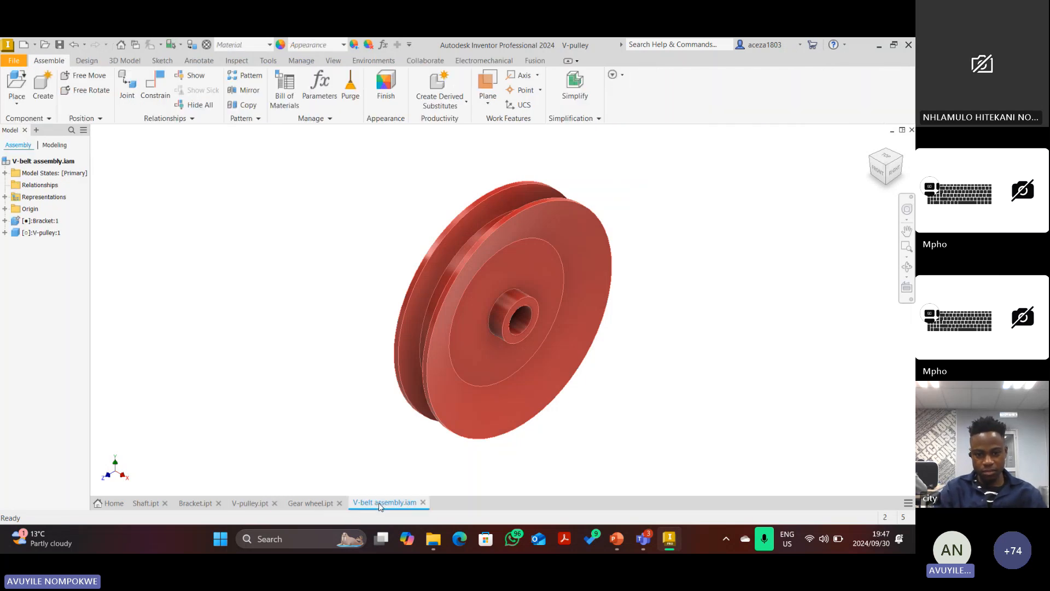
pyautogui.moveTo(746, 244); pyautogui.dragTo(694, 243)
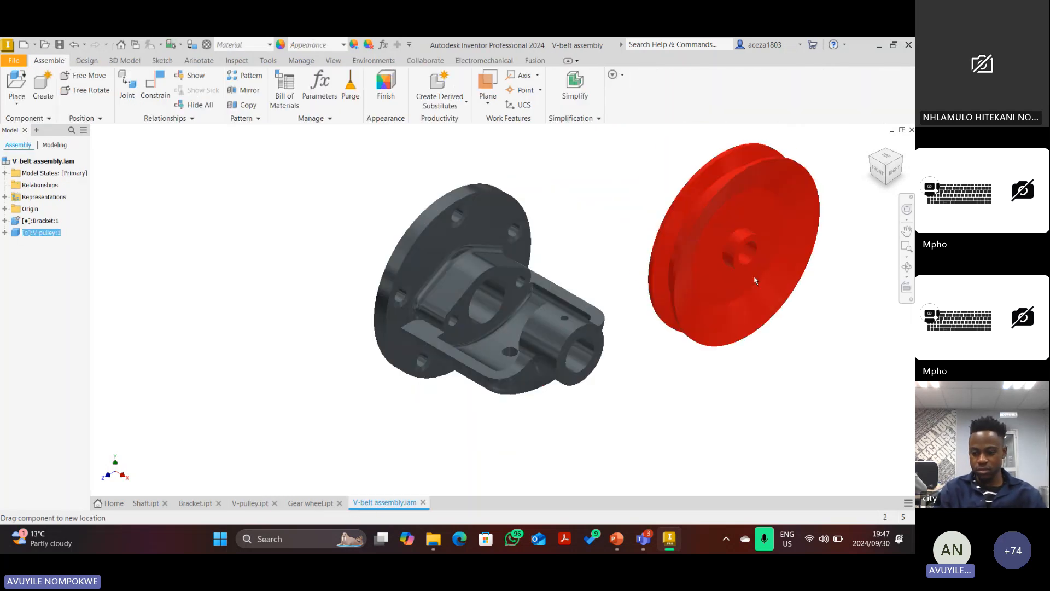
pyautogui.click(732, 394)
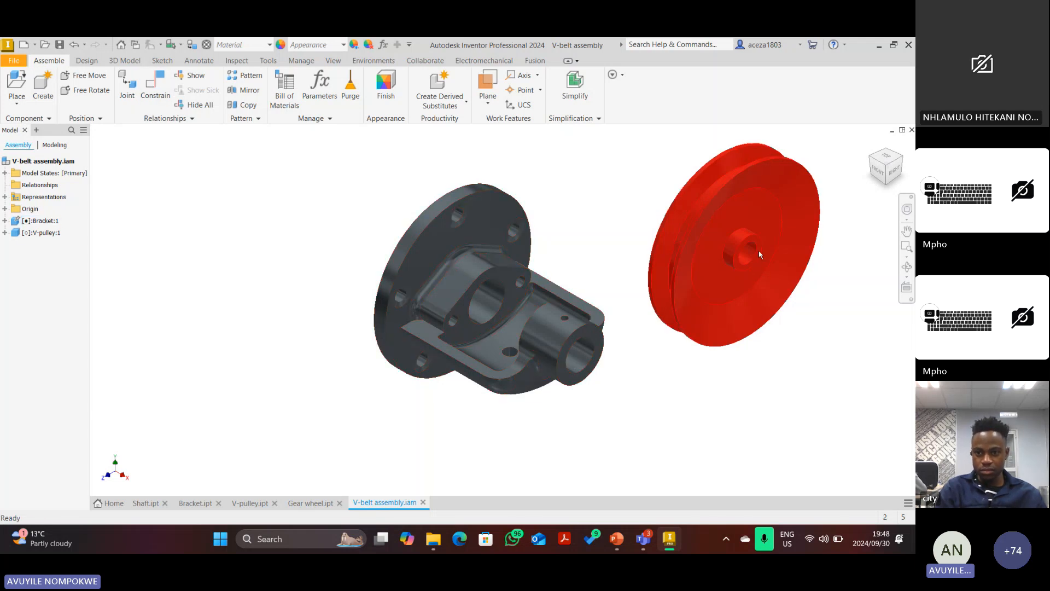
pyautogui.scroll(-5, 760, 254)
pyautogui.scroll(4, 744, 256)
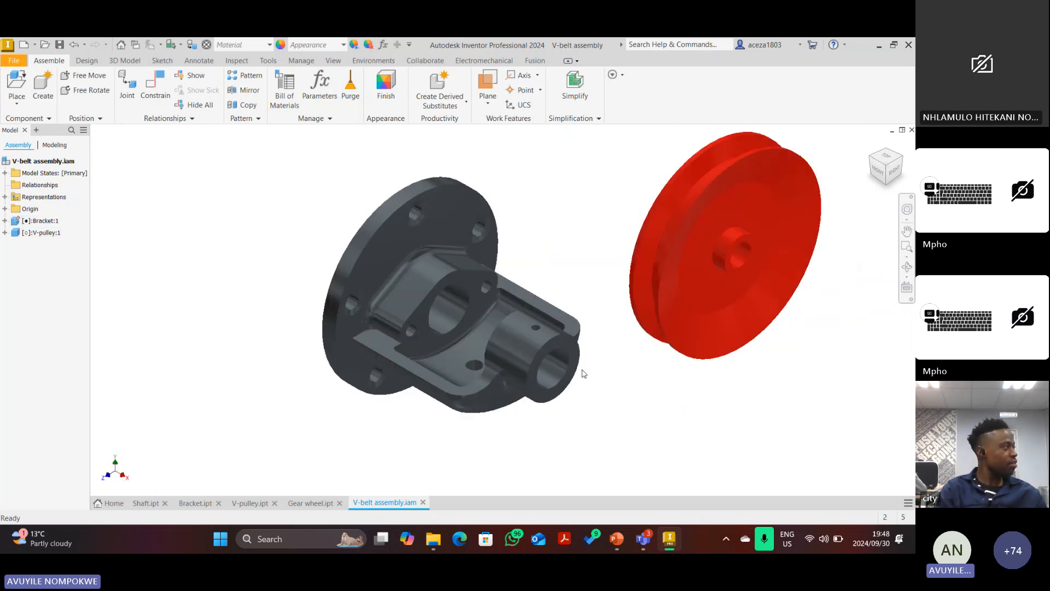
# Place one Shaft in the V-belt assembly, then bring up the PowerPoint part drawings.
pyautogui.click(18, 83)
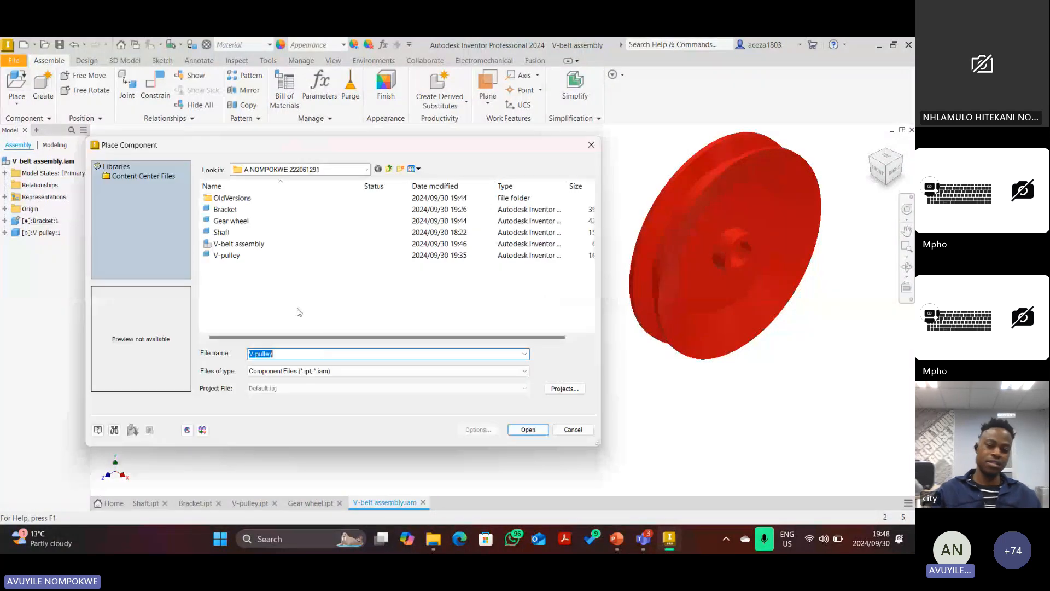
pyautogui.click(234, 235)
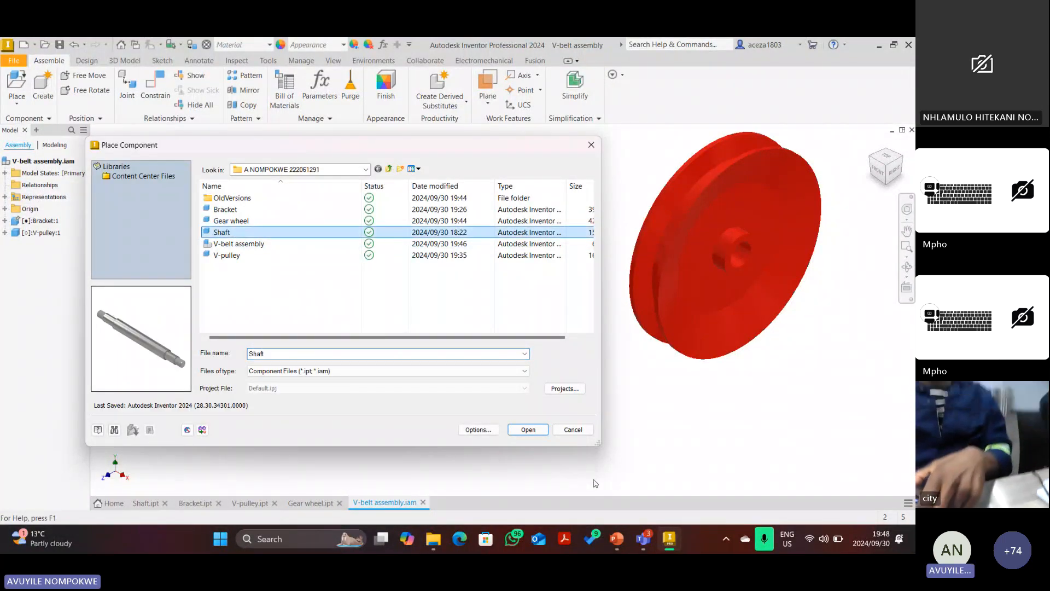
pyautogui.click(528, 429)
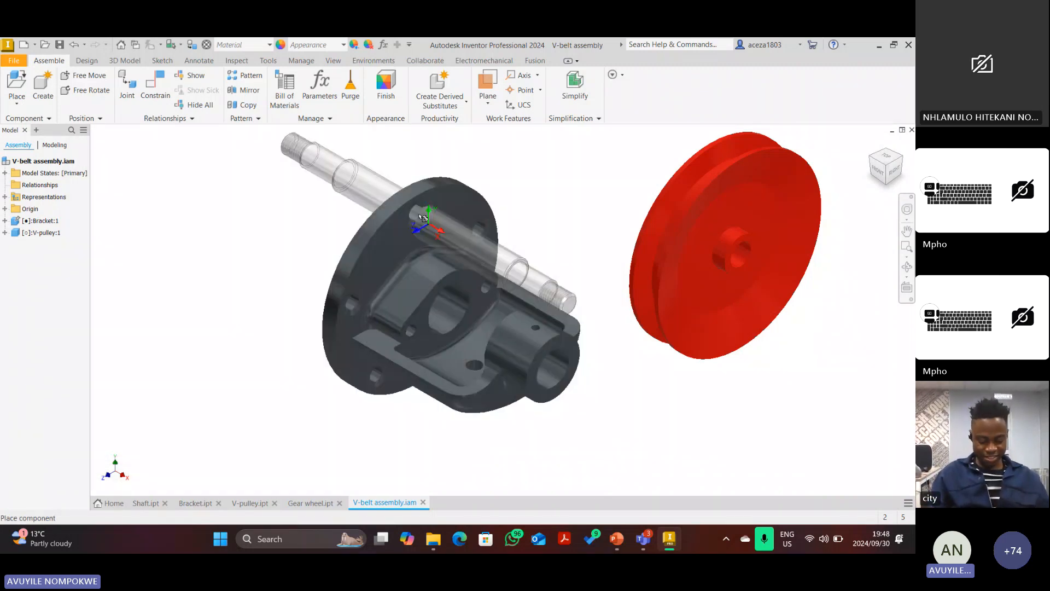
pyautogui.click(344, 189)
pyautogui.rightClick(222, 297)
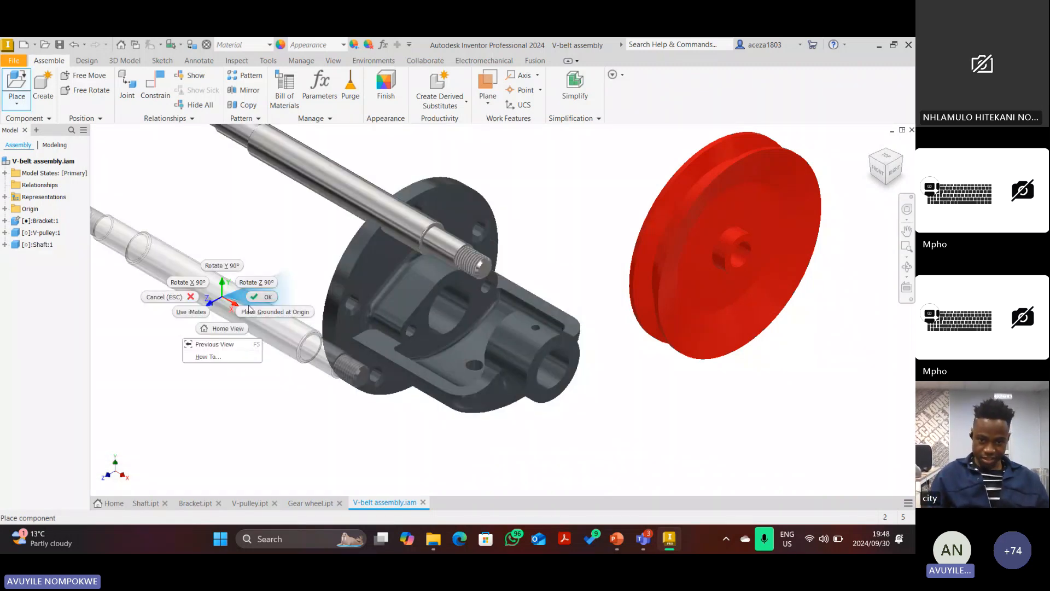
pyautogui.click(252, 300)
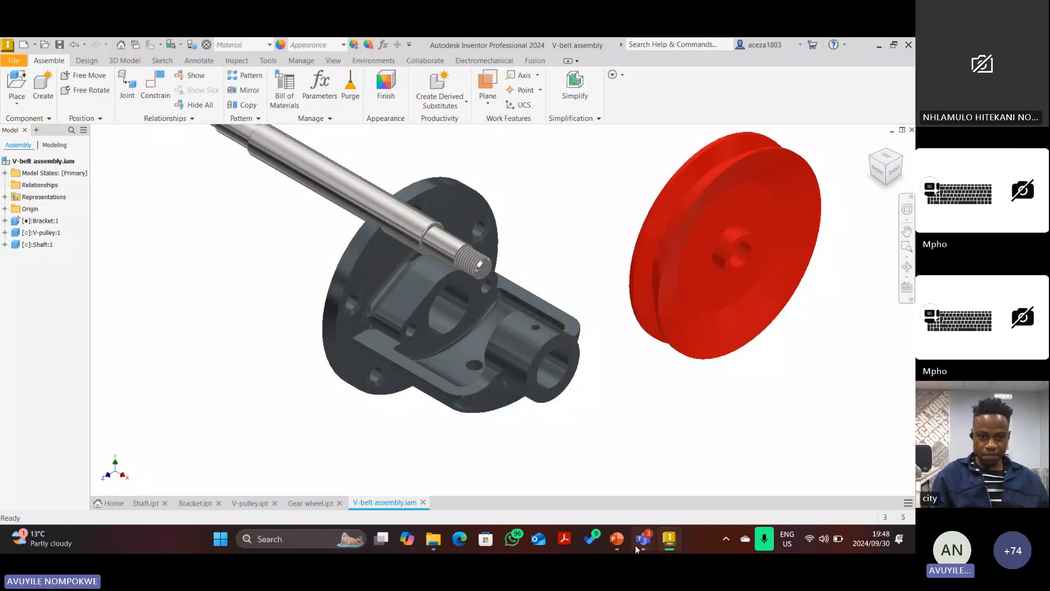
pyautogui.click(618, 540)
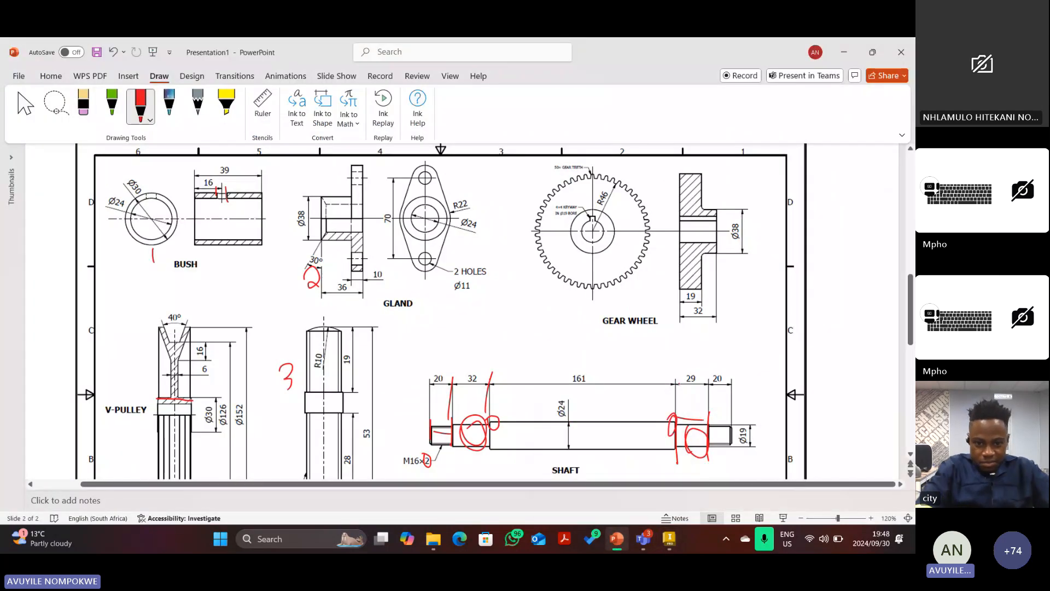
# Mark the shaft's 29 dimension and both edges of the 39 dimension in red ink.
pyautogui.moveTo(678, 382); pyautogui.dragTo(679, 424)
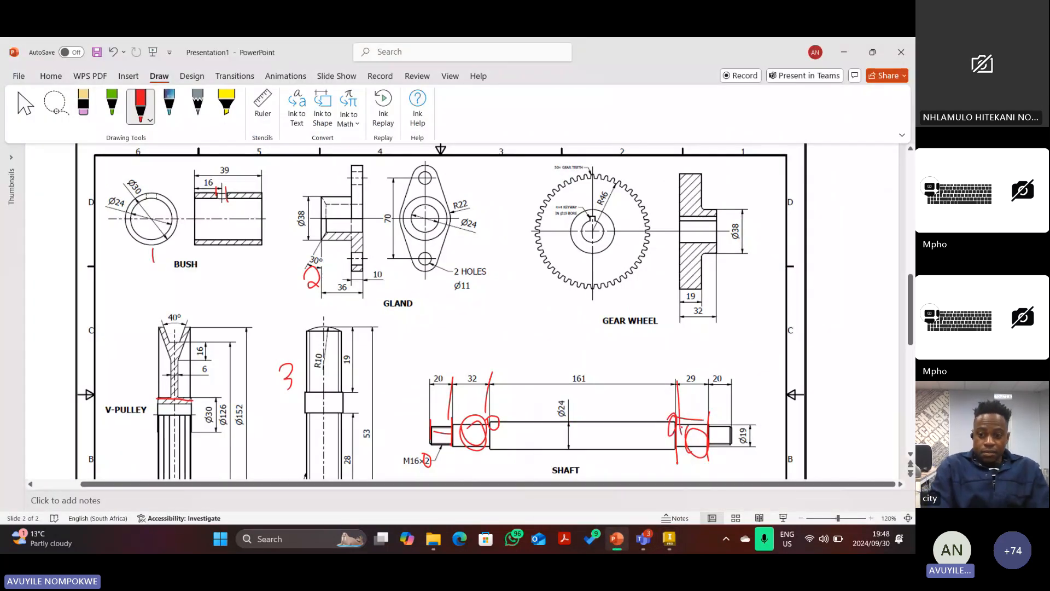
pyautogui.scroll(1, 534, 370)
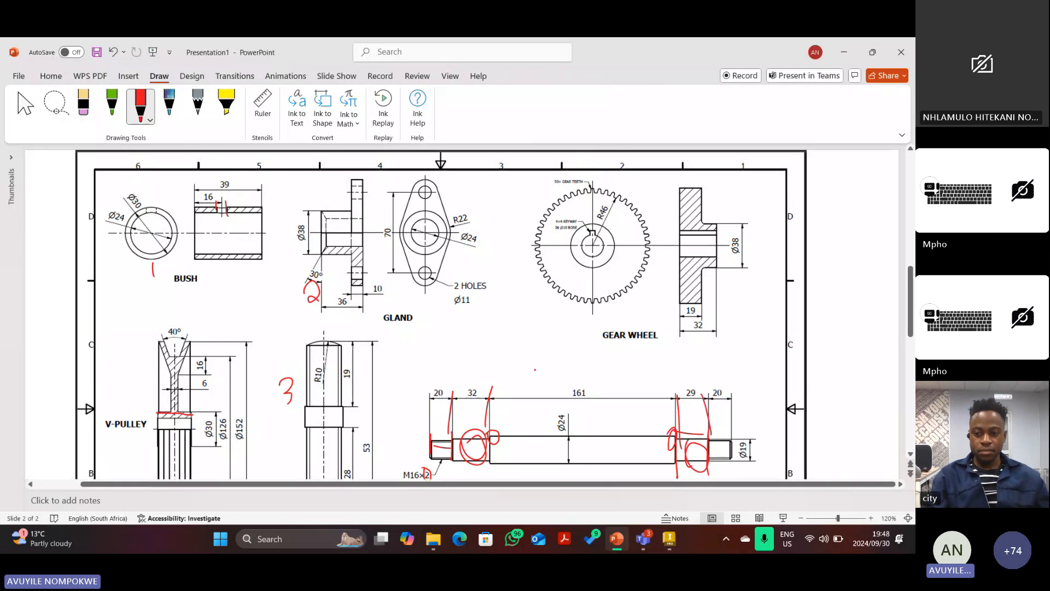
pyautogui.scroll(6, 534, 371)
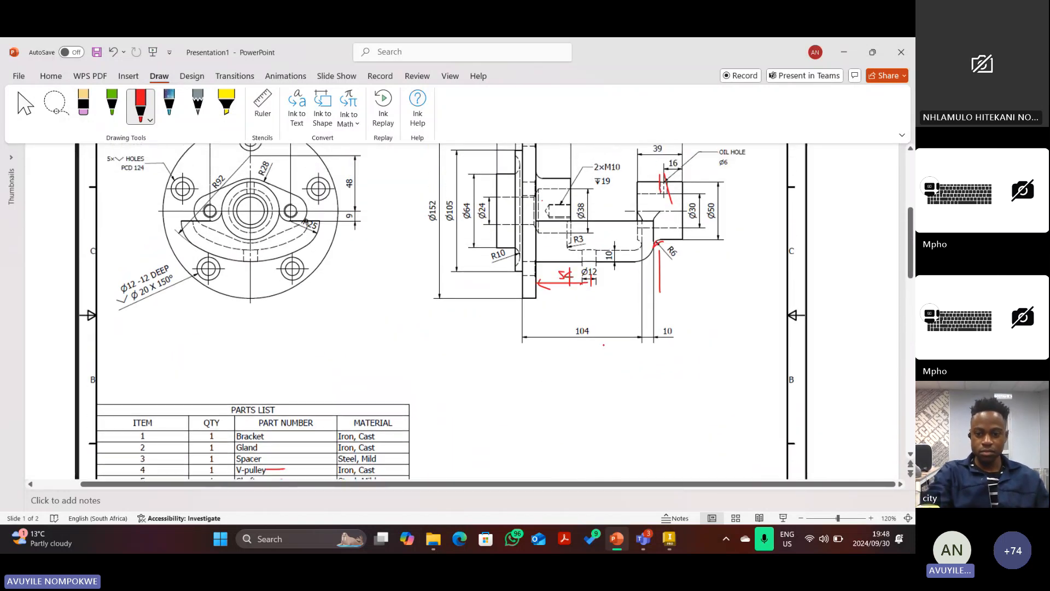
pyautogui.scroll(3, 592, 351)
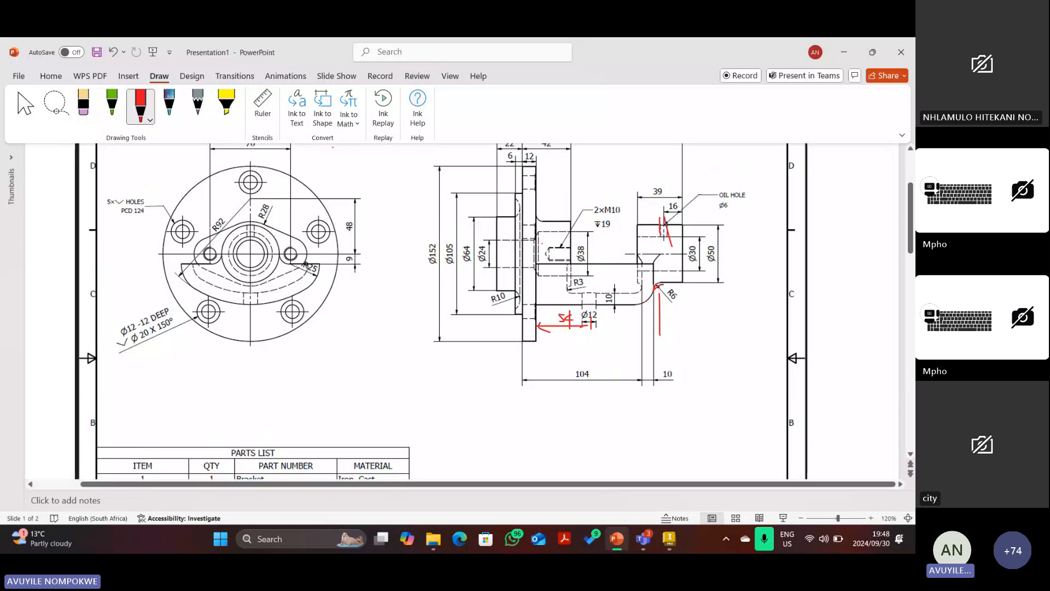
pyautogui.scroll(1, 592, 351)
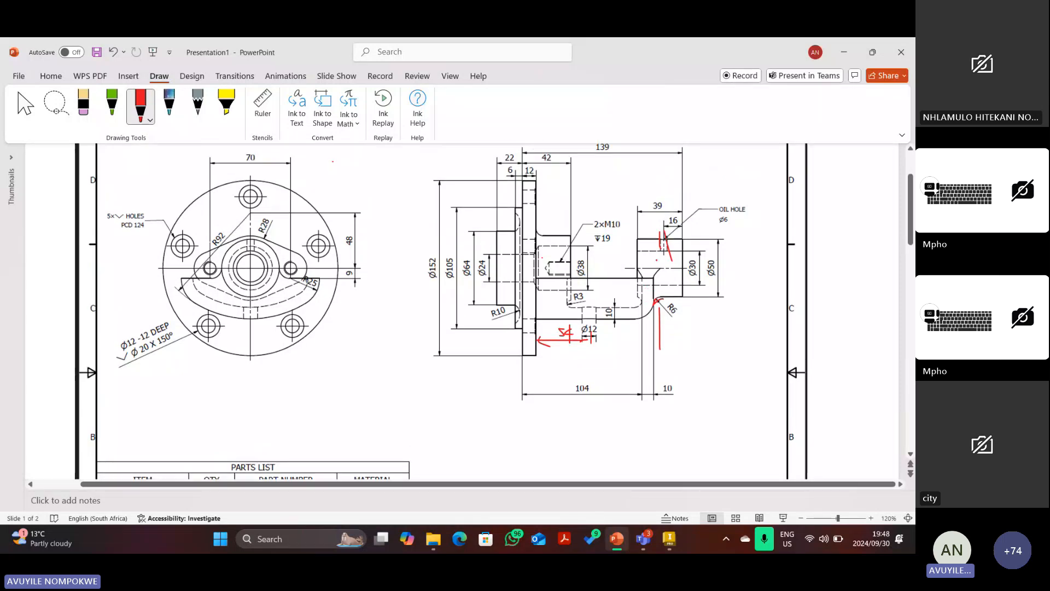
pyautogui.moveTo(638, 210); pyautogui.dragTo(641, 242)
pyautogui.moveTo(682, 205); pyautogui.dragTo(685, 237)
pyautogui.scroll(-5, 332, 161)
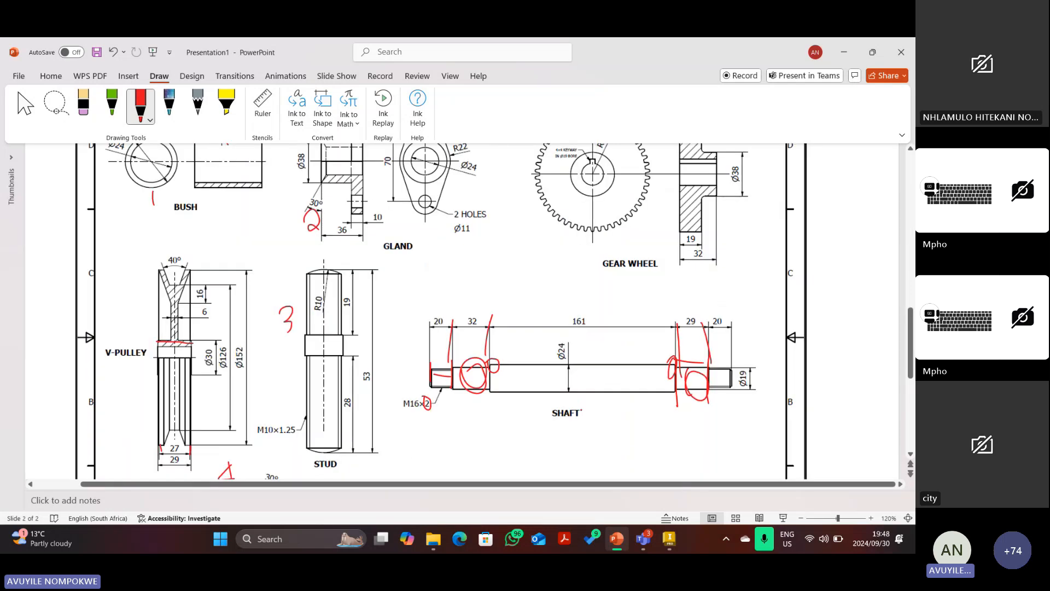
pyautogui.scroll(1, 650, 394)
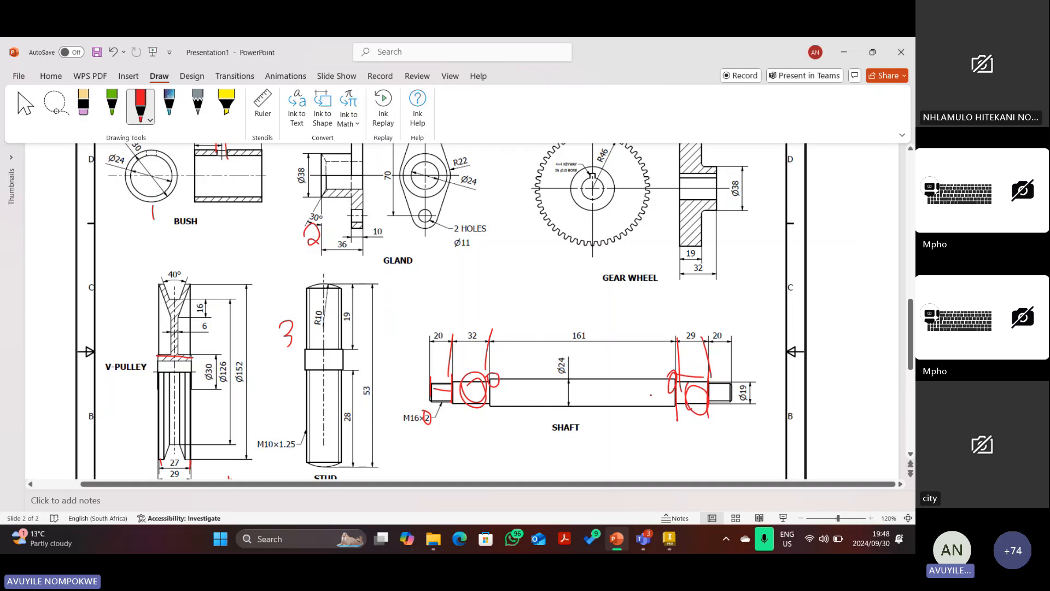
pyautogui.scroll(2, 651, 395)
pyautogui.scroll(-1, 651, 395)
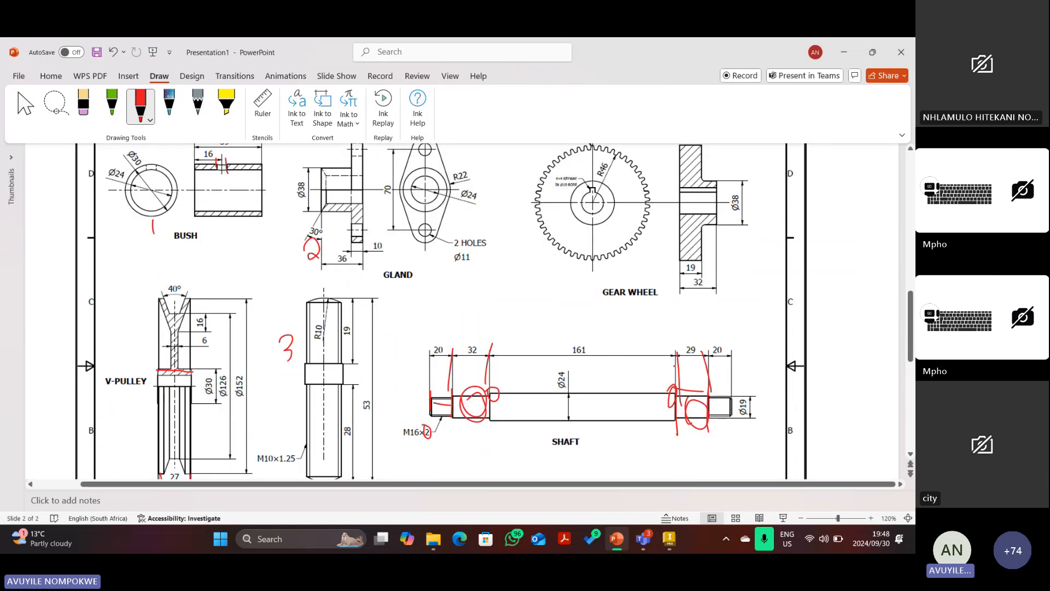
# Trace the shaft shoulder and V-pulley hub edge, then delete the messy shaft-end ink.
pyautogui.moveTo(675, 366); pyautogui.dragTo(676, 385)
pyautogui.scroll(2, 705, 412)
pyautogui.scroll(3, 705, 418)
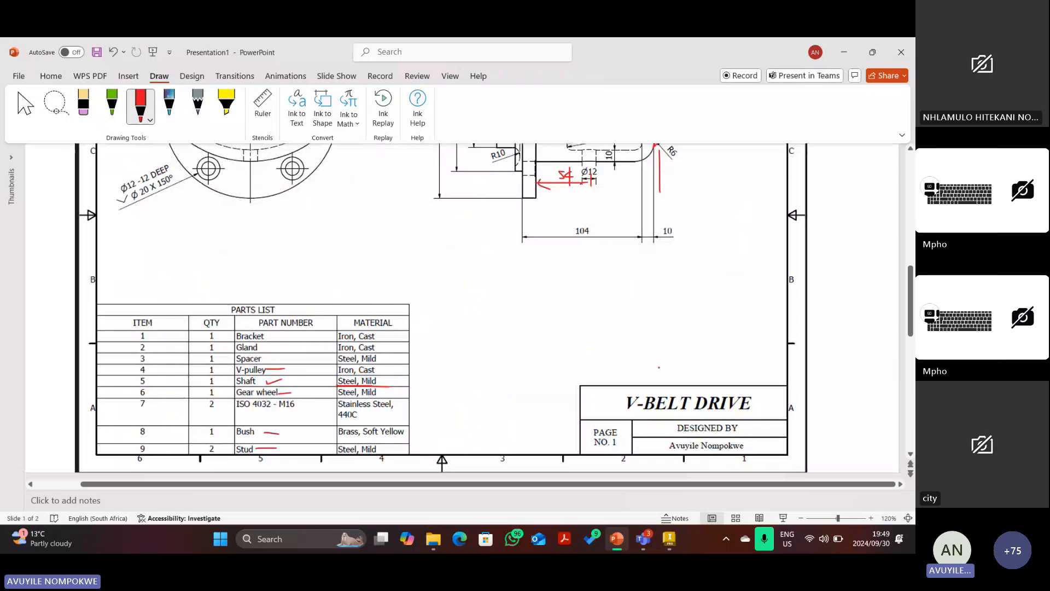
pyautogui.scroll(-5, 659, 367)
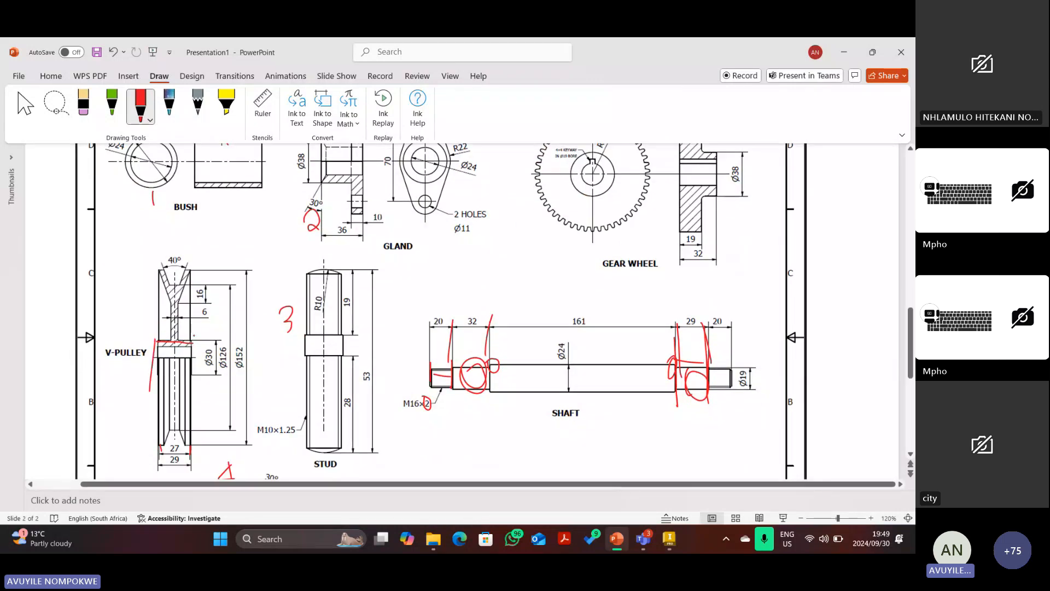
pyautogui.moveTo(194, 334); pyautogui.dragTo(192, 373)
pyautogui.moveTo(678, 367)
pyautogui.mouseDown()
pyautogui.moveTo(707, 366)
pyautogui.moveTo(710, 381)
pyautogui.moveTo(670, 389)
pyautogui.mouseUp()
pyautogui.press('Escape')
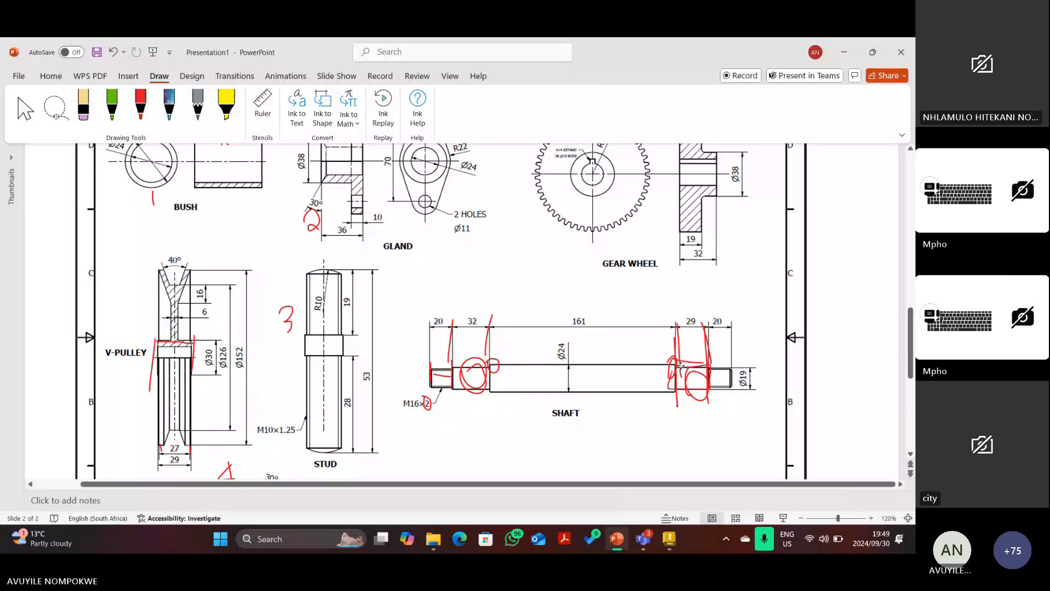
pyautogui.click(682, 373)
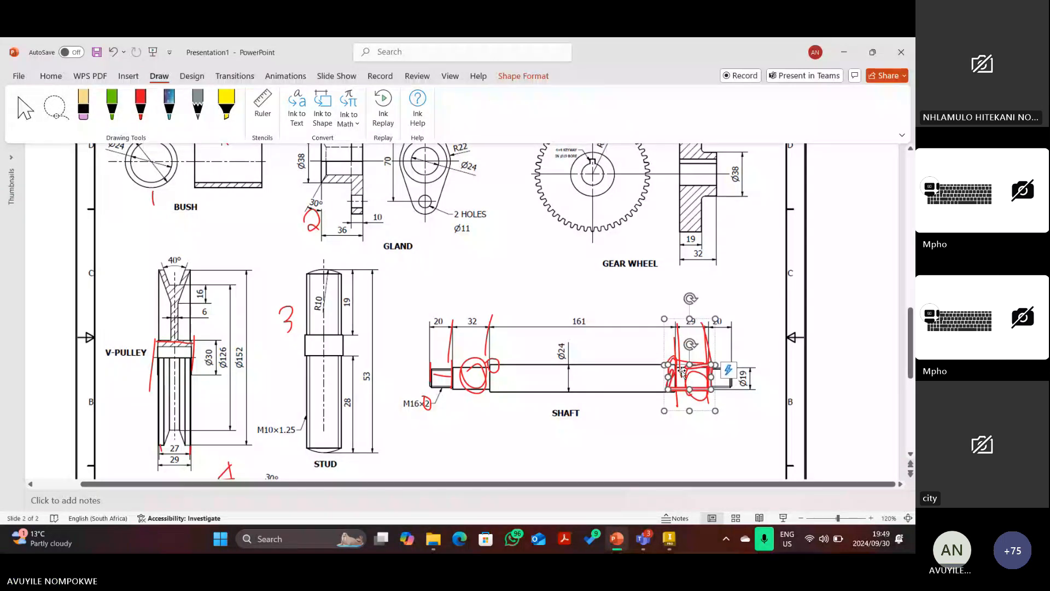
pyautogui.press('Delete')
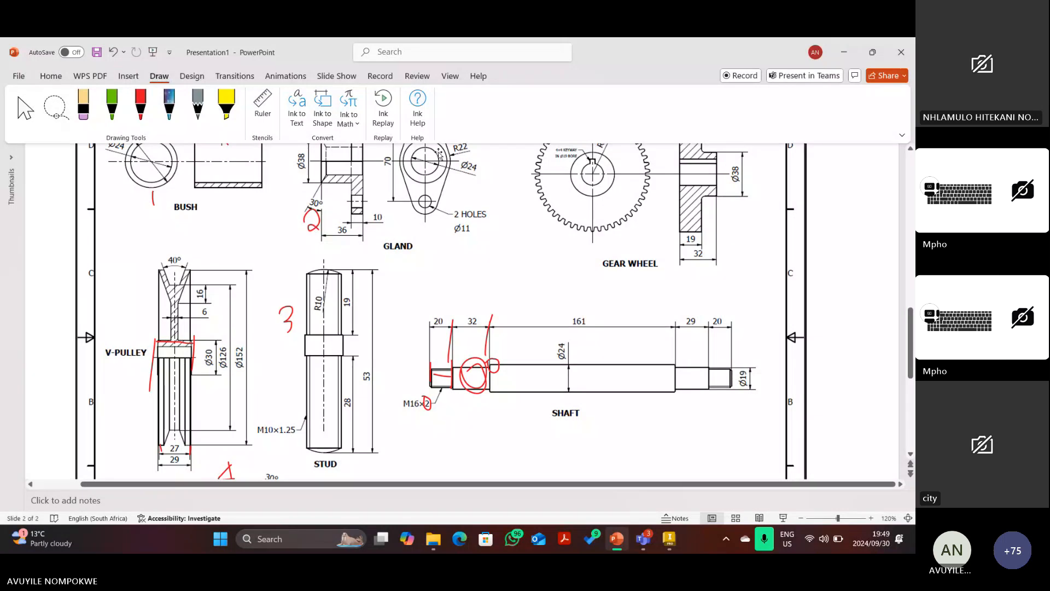
# Redraw red marks on the shaft's 29 mm step and the V-pulley's Ø126 hub.
pyautogui.click(140, 105)
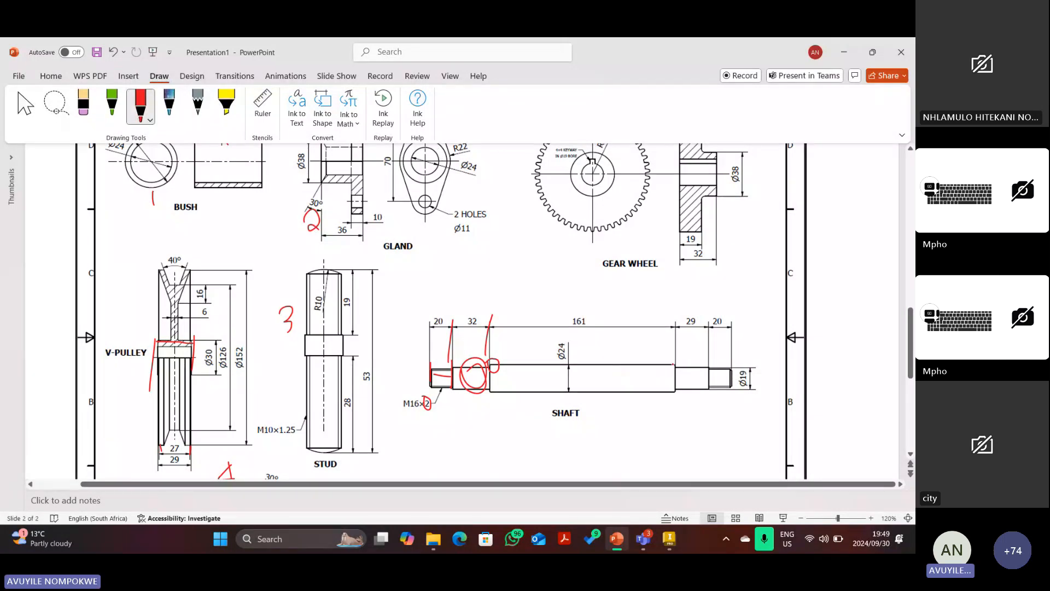
pyautogui.moveTo(674, 364)
pyautogui.mouseDown()
pyautogui.moveTo(685, 399)
pyautogui.moveTo(708, 383)
pyautogui.moveTo(674, 365)
pyautogui.mouseUp()
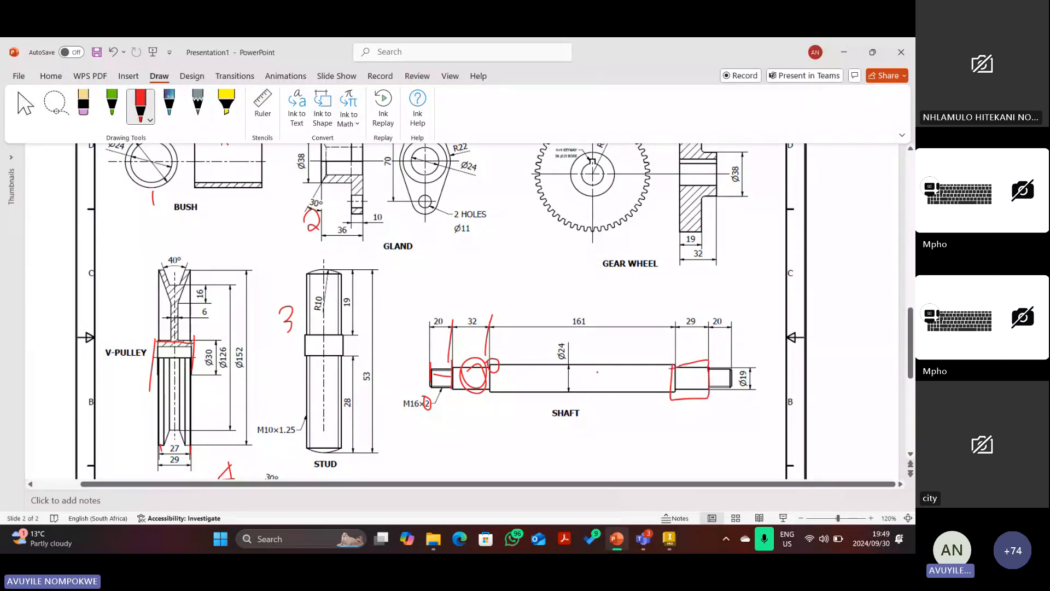
pyautogui.moveTo(155, 340)
pyautogui.mouseDown()
pyautogui.moveTo(154, 379)
pyautogui.moveTo(247, 372)
pyautogui.moveTo(241, 336)
pyautogui.moveTo(109, 348)
pyautogui.mouseUp()
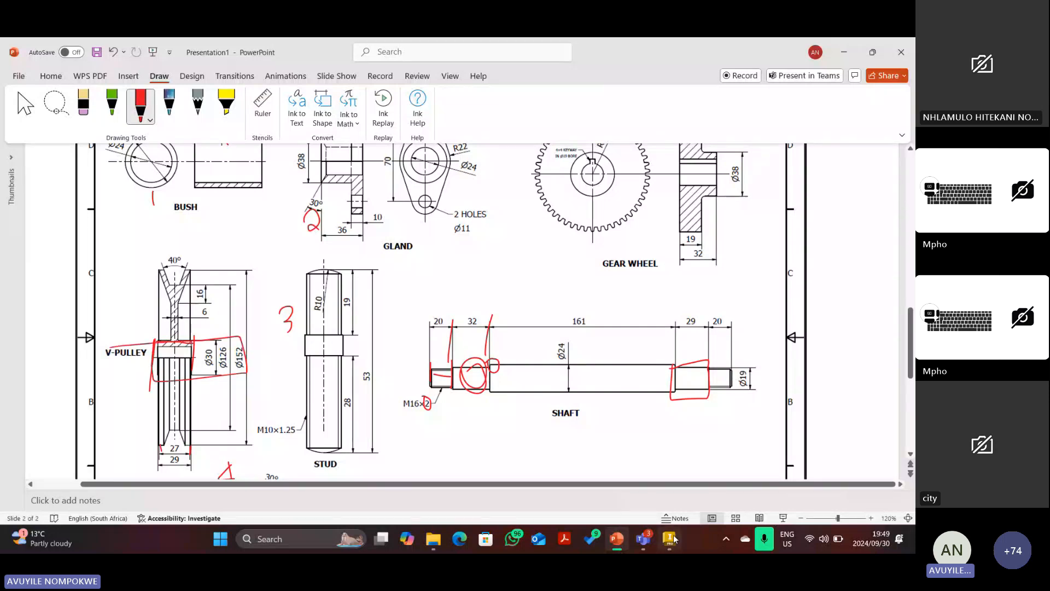
pyautogui.click(671, 542)
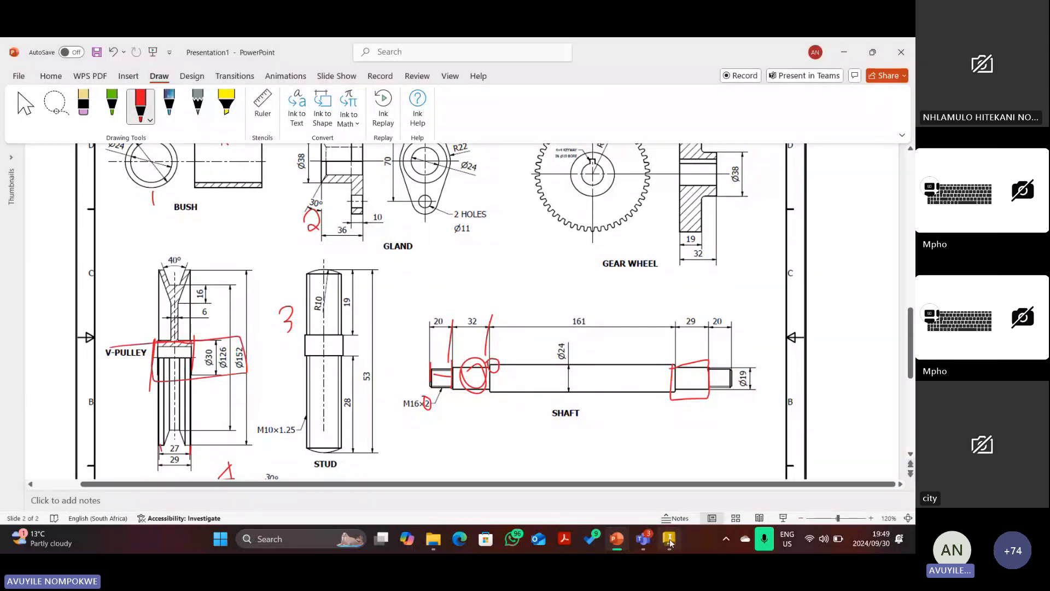
# Measure the shaft's stepped end from shoulder face to thread end face: 29 mm.
pyautogui.scroll(3, 566, 318)
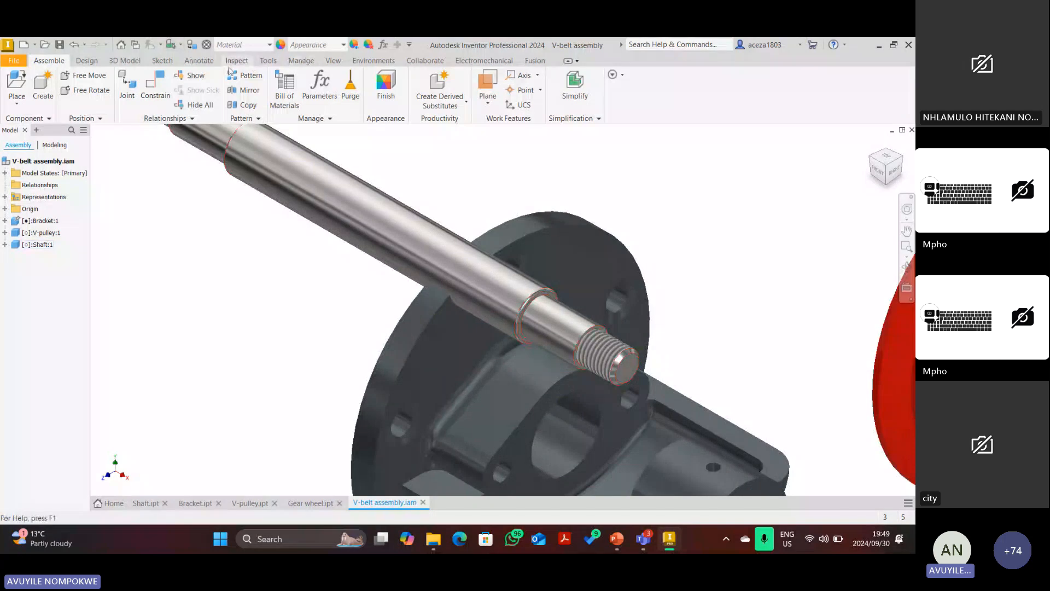
pyautogui.click(268, 61)
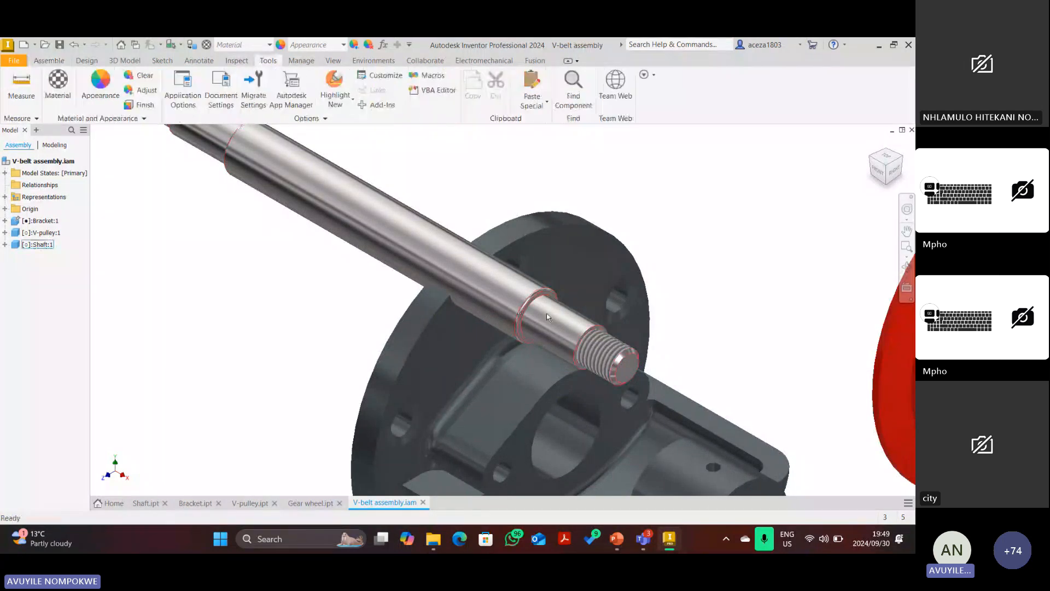
pyautogui.scroll(2, 375, 239)
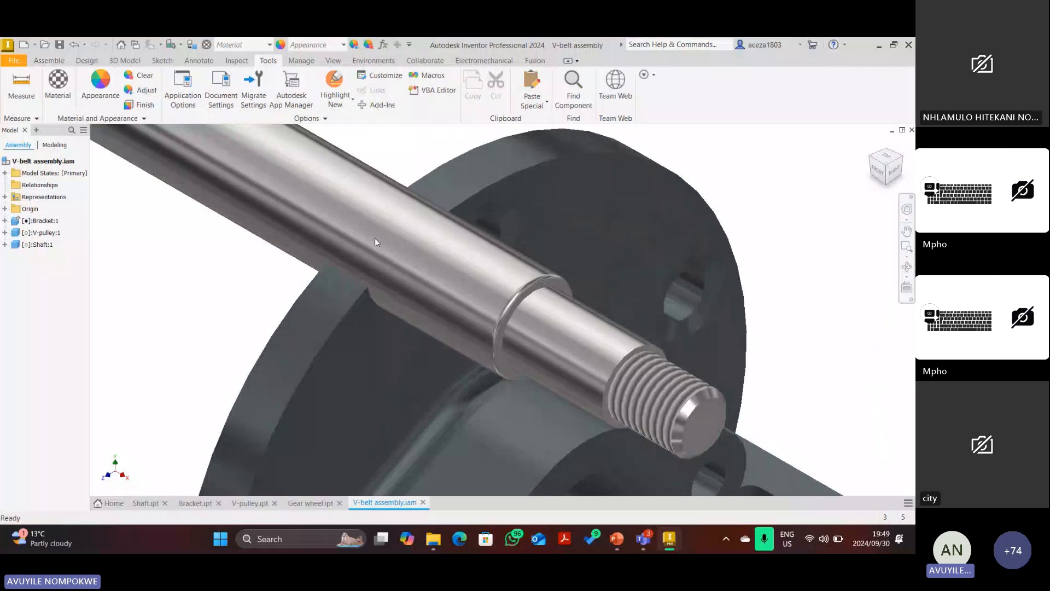
pyautogui.press('m')
pyautogui.scroll(4, 538, 305)
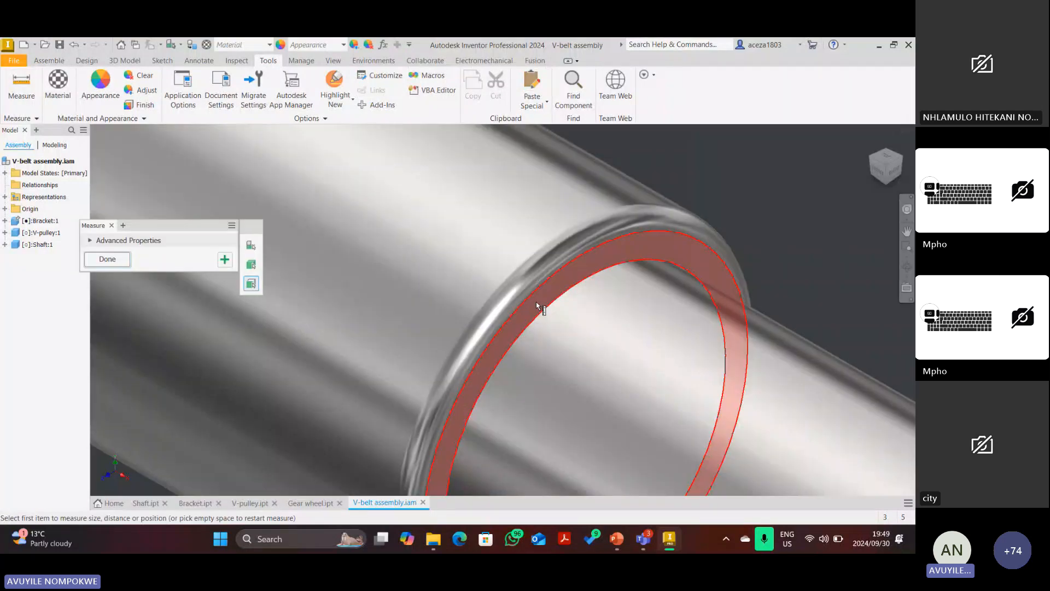
pyautogui.click(537, 305)
pyautogui.scroll(-2, 639, 315)
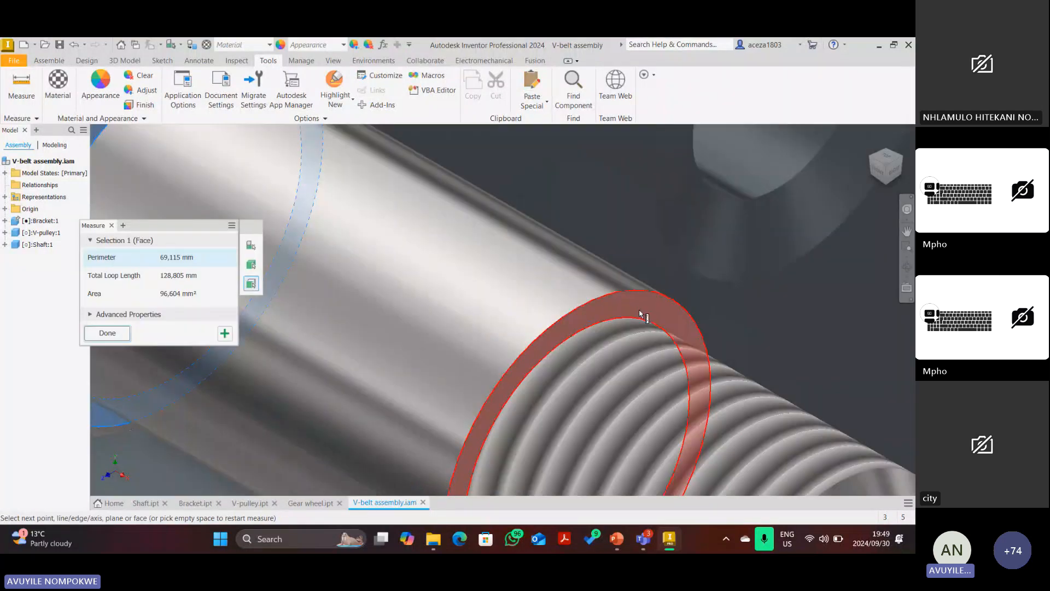
pyautogui.click(641, 316)
pyautogui.scroll(-4, 641, 315)
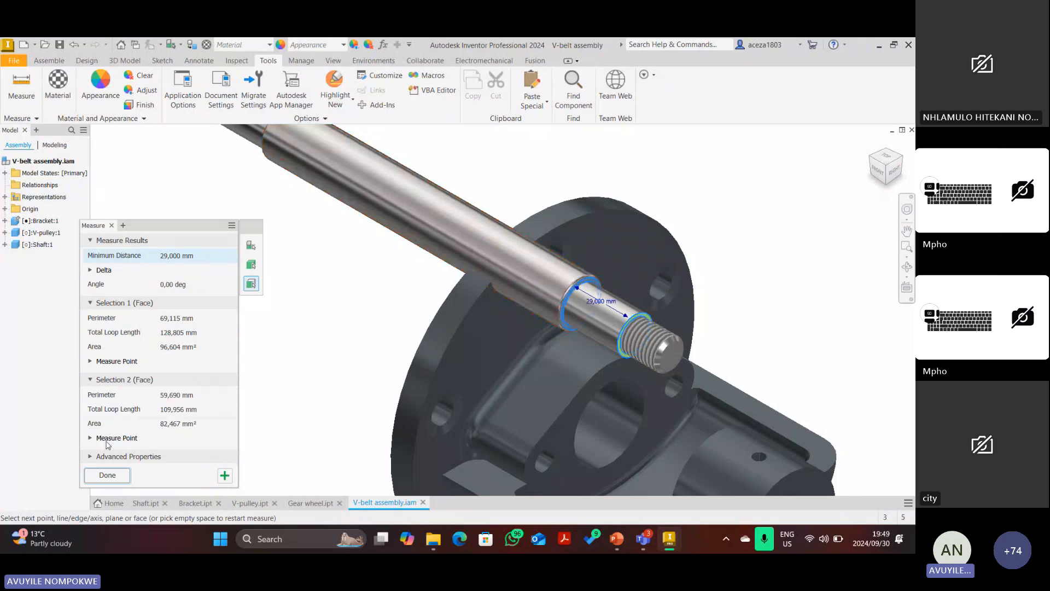
pyautogui.click(107, 475)
pyautogui.scroll(-6, 342, 164)
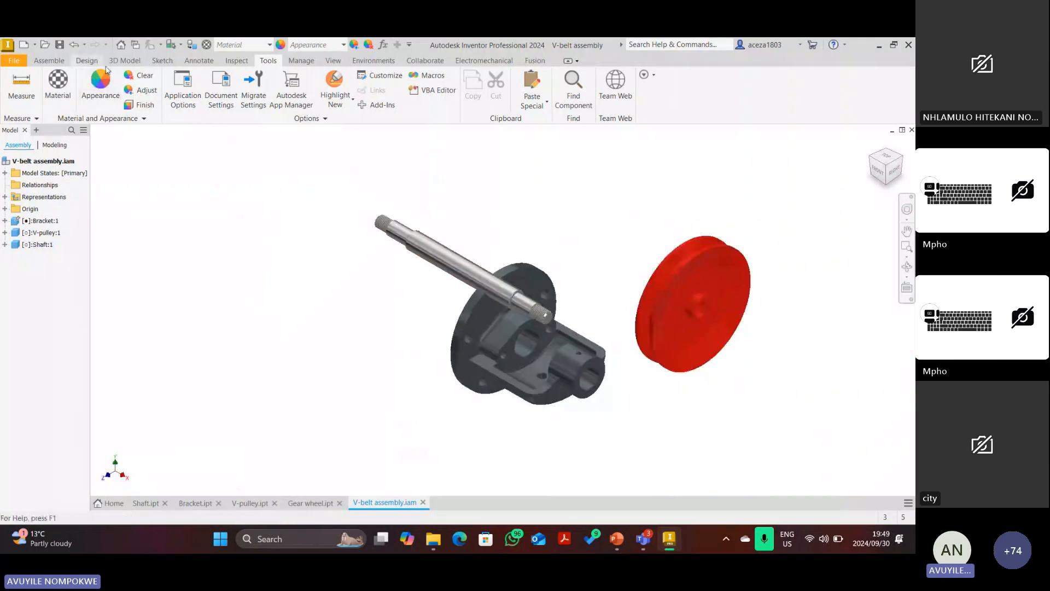
# Start an Insert constraint and select the shaft shoulder edge as the first reference.
pyautogui.click(52, 61)
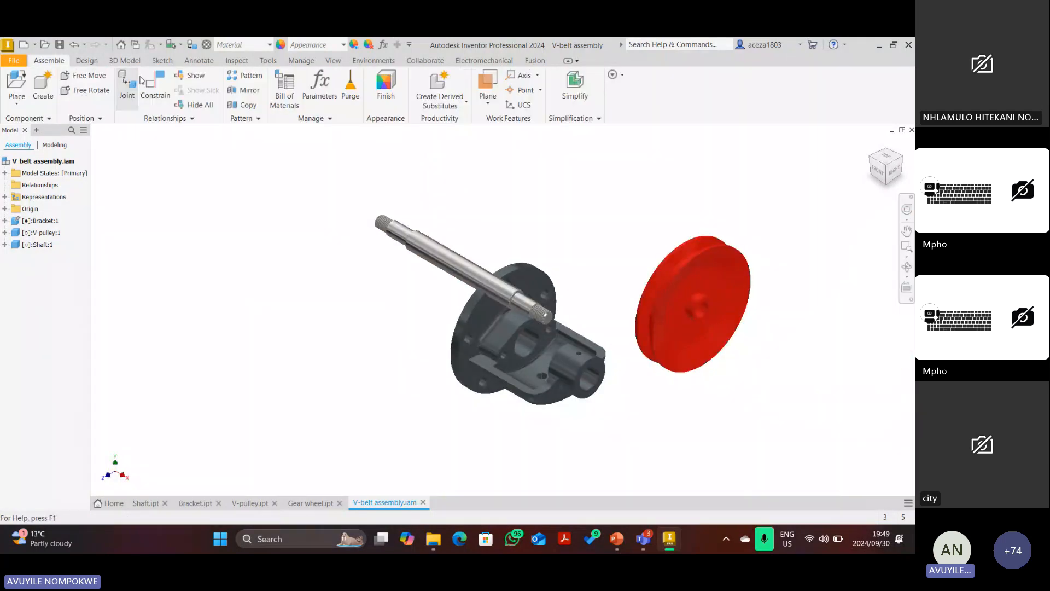
pyautogui.click(153, 82)
pyautogui.scroll(5, 516, 297)
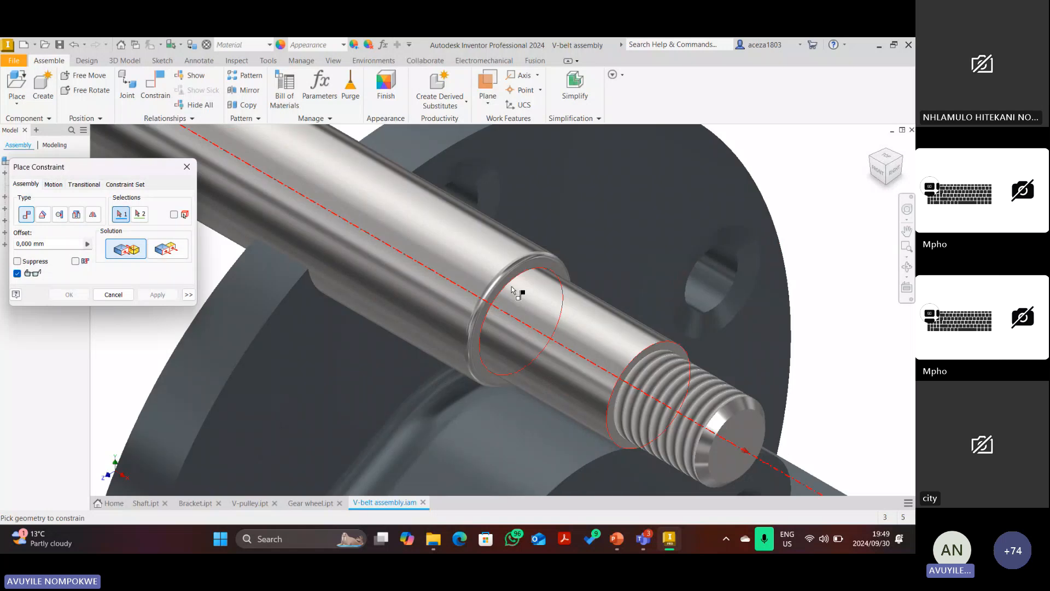
pyautogui.click(78, 215)
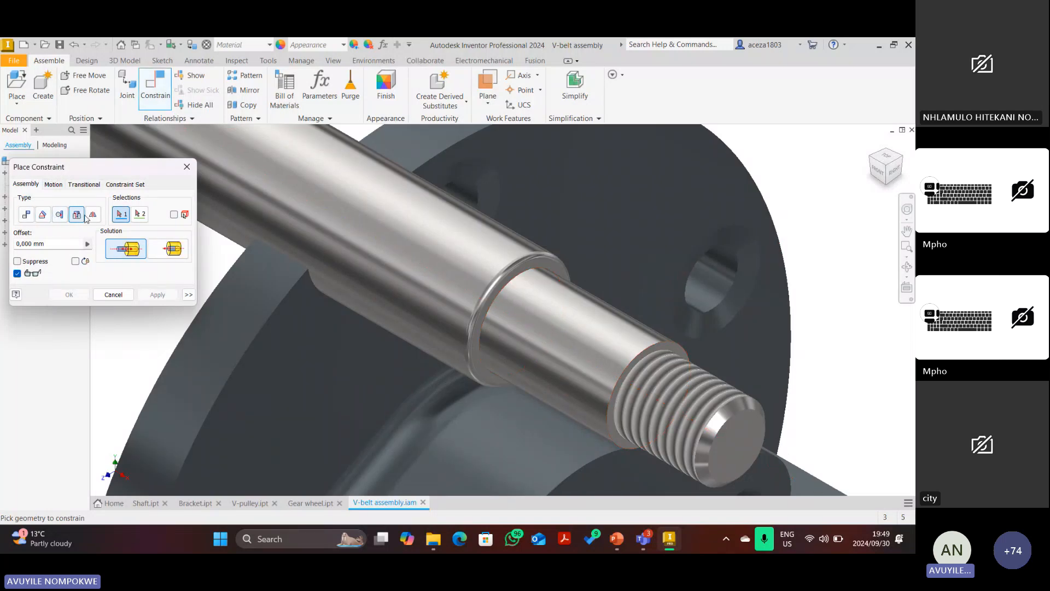
pyautogui.moveTo(110, 167); pyautogui.dragTo(144, 162)
pyautogui.scroll(-5, 476, 313)
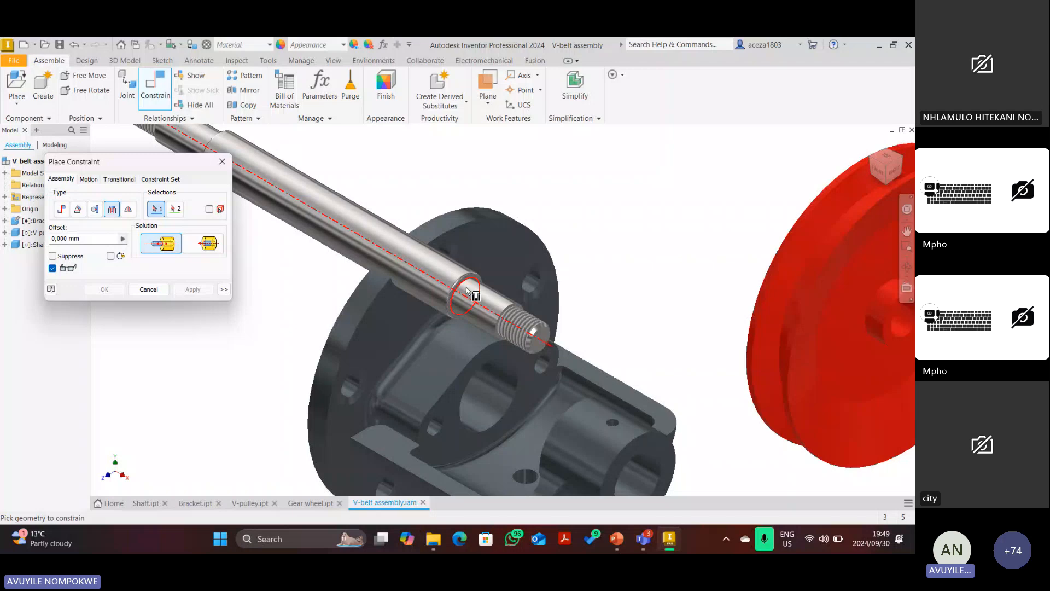
pyautogui.click(466, 289)
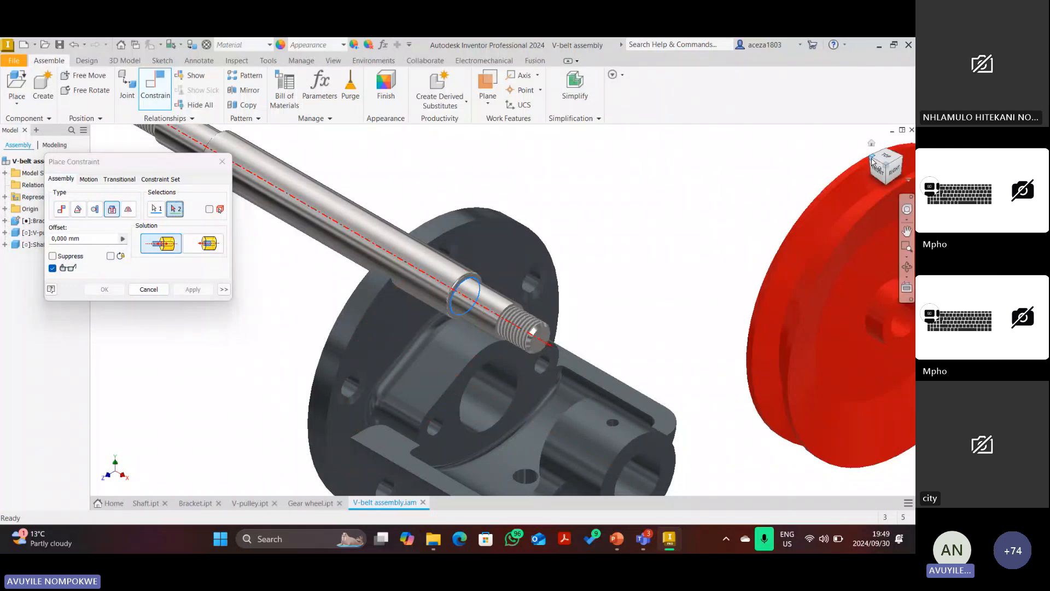
# Select the pulley bore edge and apply the Insert constraint to seat the pulley.
pyautogui.click(872, 160)
pyautogui.scroll(3, 547, 251)
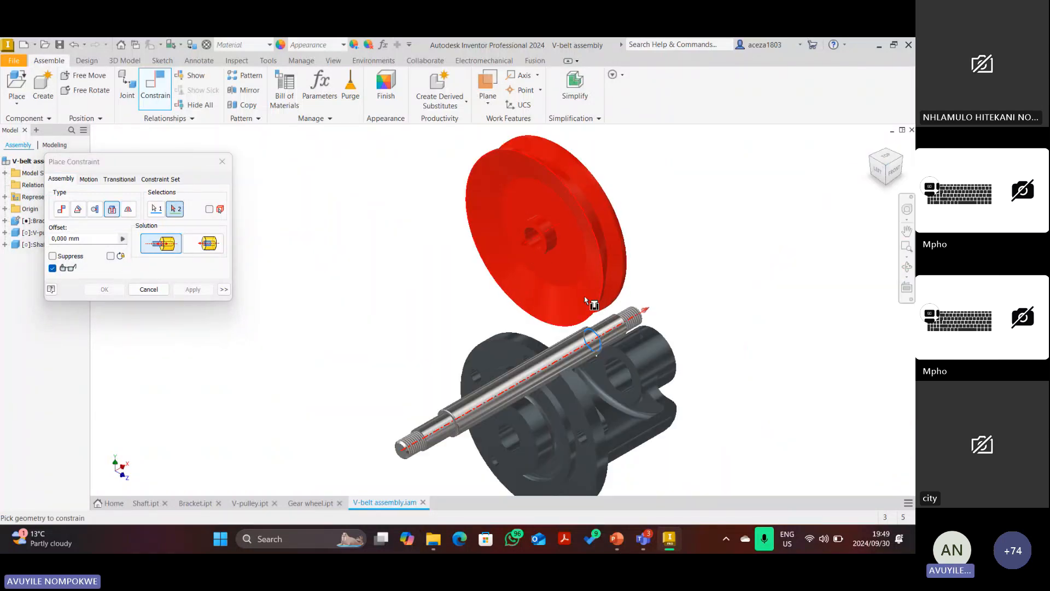
pyautogui.scroll(3, 618, 326)
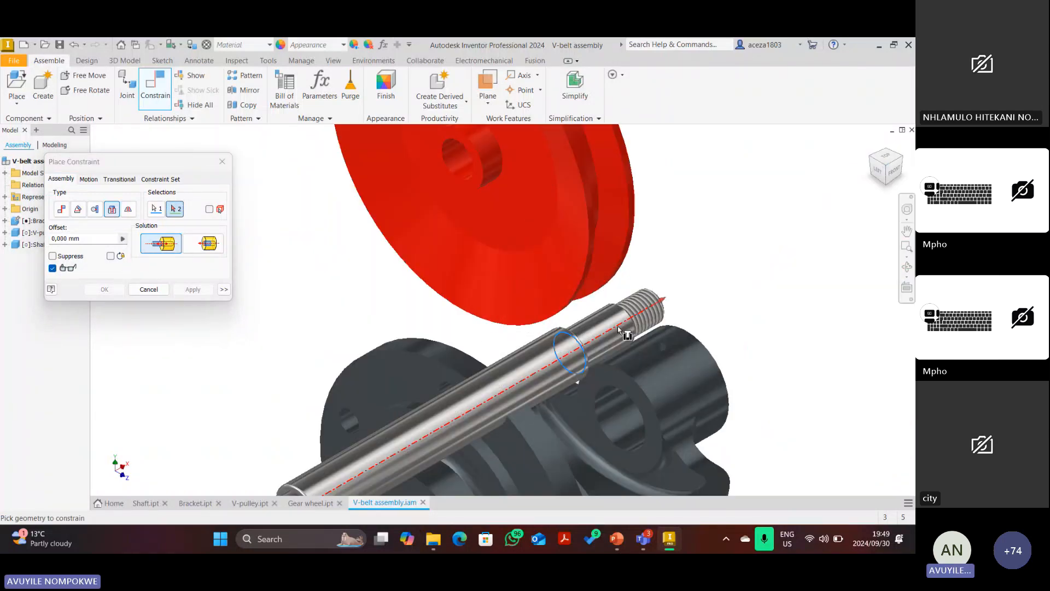
pyautogui.click(468, 162)
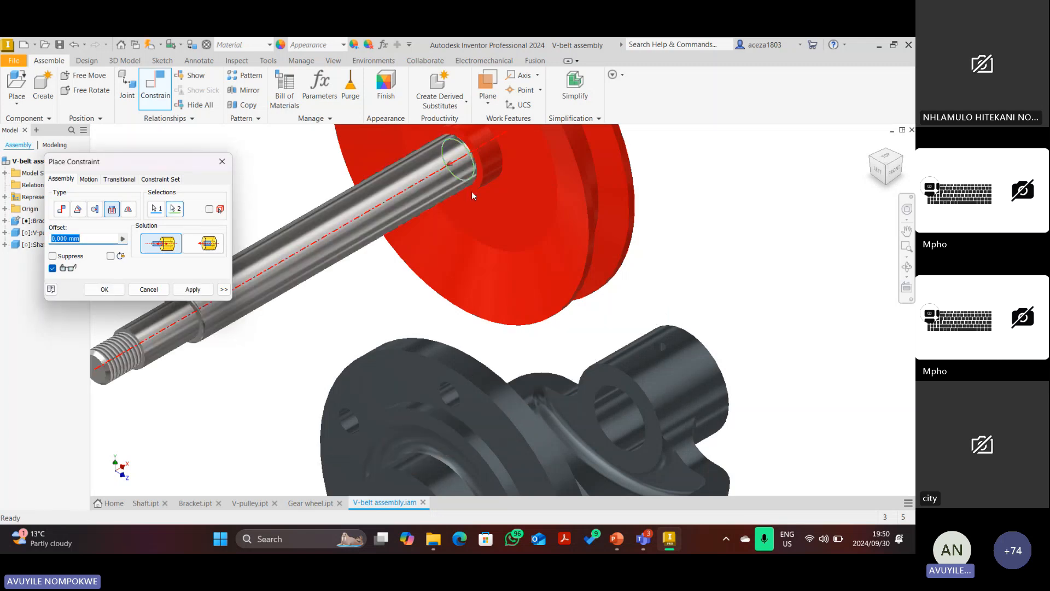
pyautogui.click(188, 291)
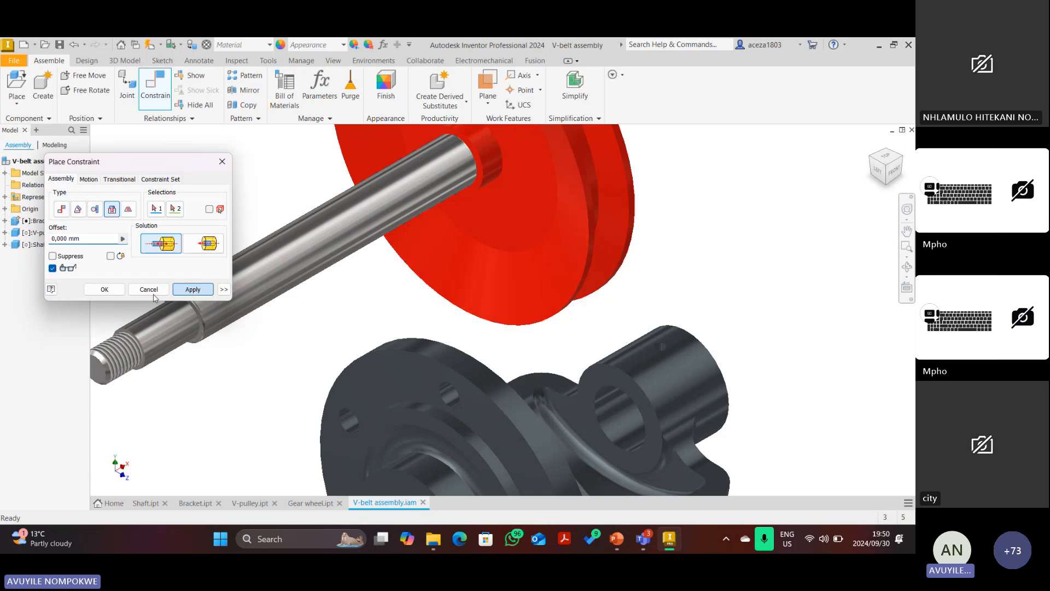
pyautogui.click(155, 292)
pyautogui.scroll(-4, 306, 268)
pyautogui.scroll(1, 375, 229)
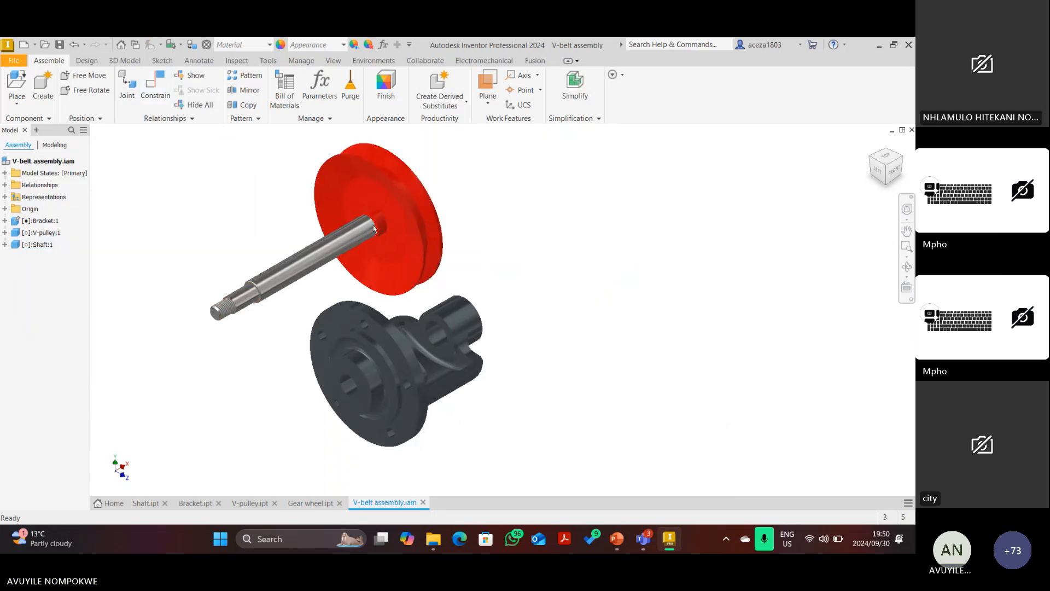
pyautogui.click(902, 160)
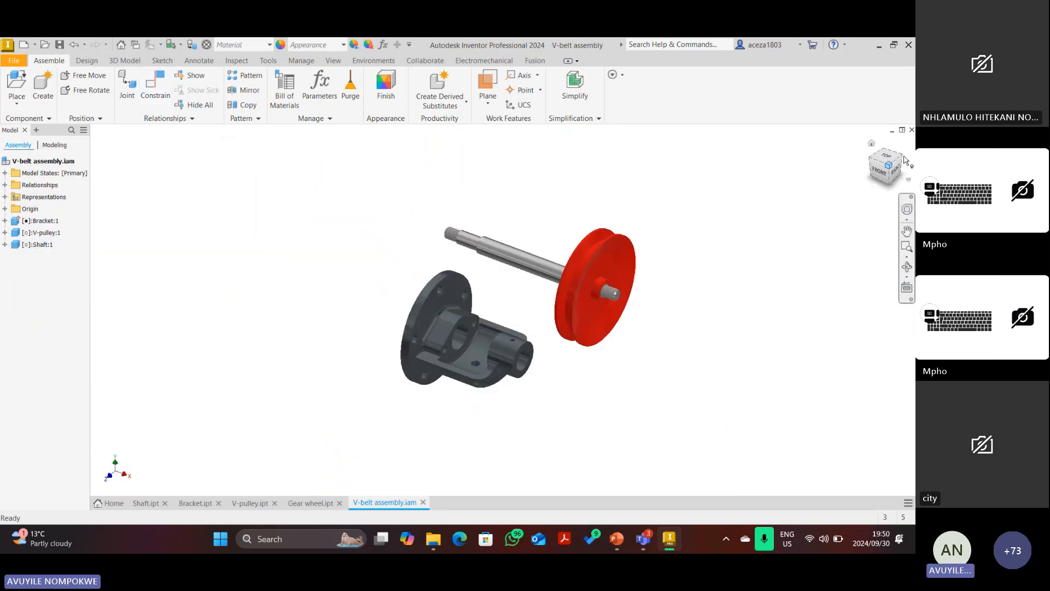
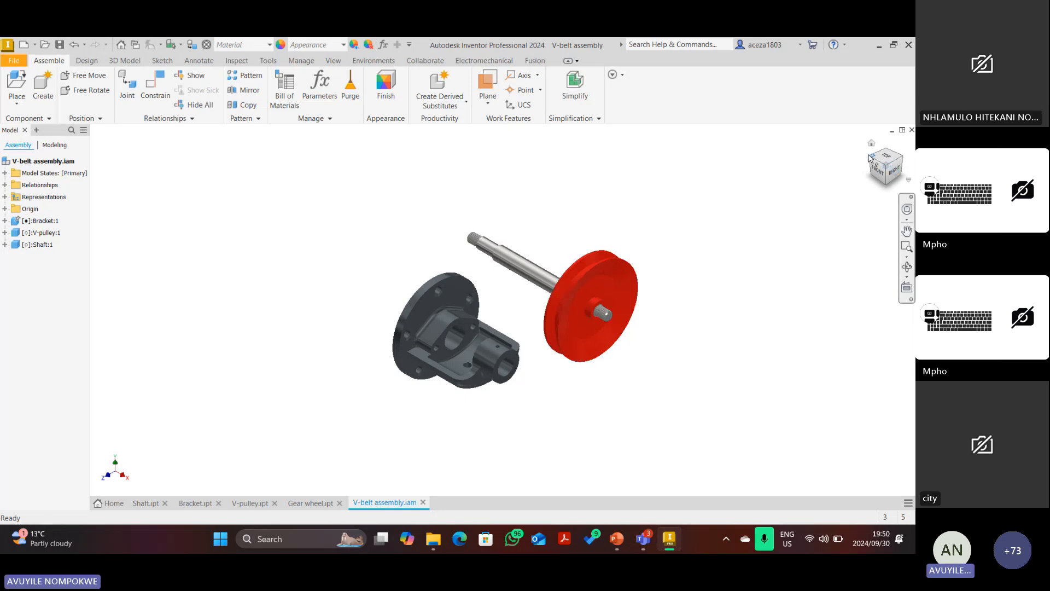
# Zoom in on the sectioned bracket, then switch to the V-belt drive reference slides in PowerPoint.
pyautogui.scroll(-1, 514, 331)
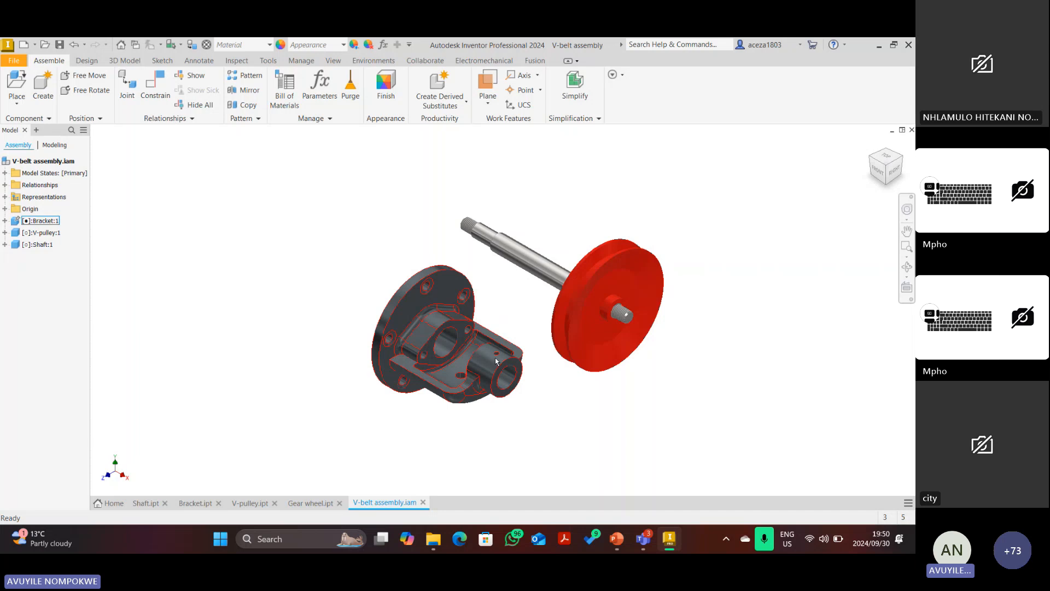
pyautogui.scroll(-1, 525, 385)
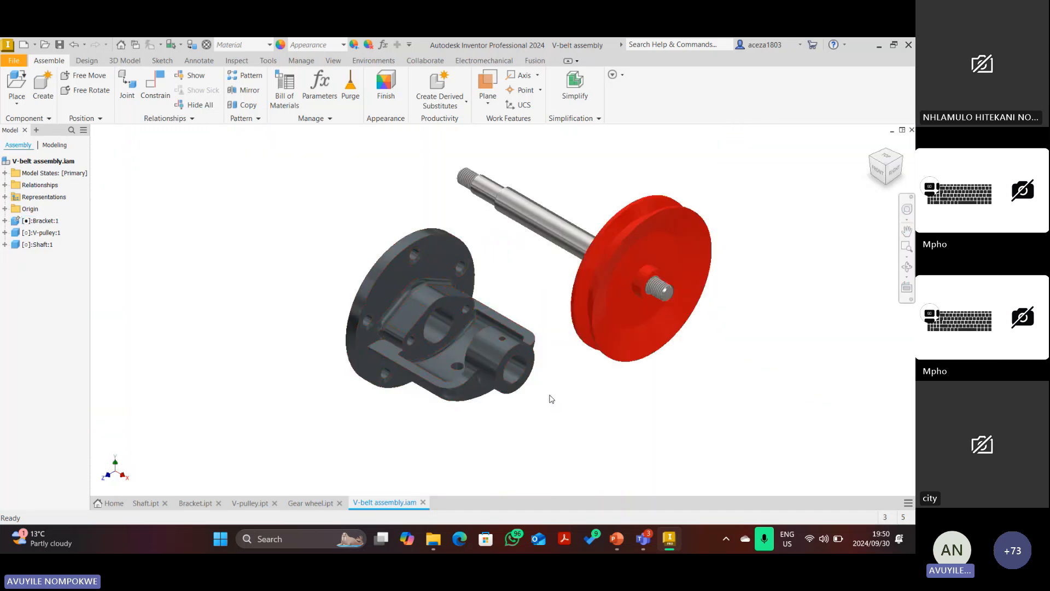
pyautogui.scroll(-3, 535, 380)
pyautogui.scroll(3, 539, 386)
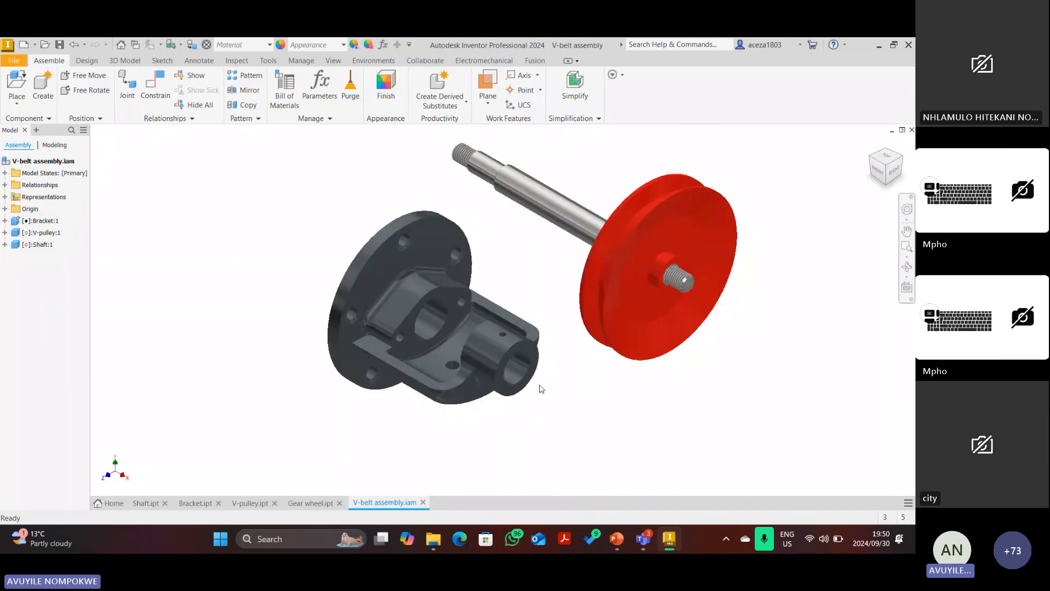
pyautogui.scroll(-3, 520, 366)
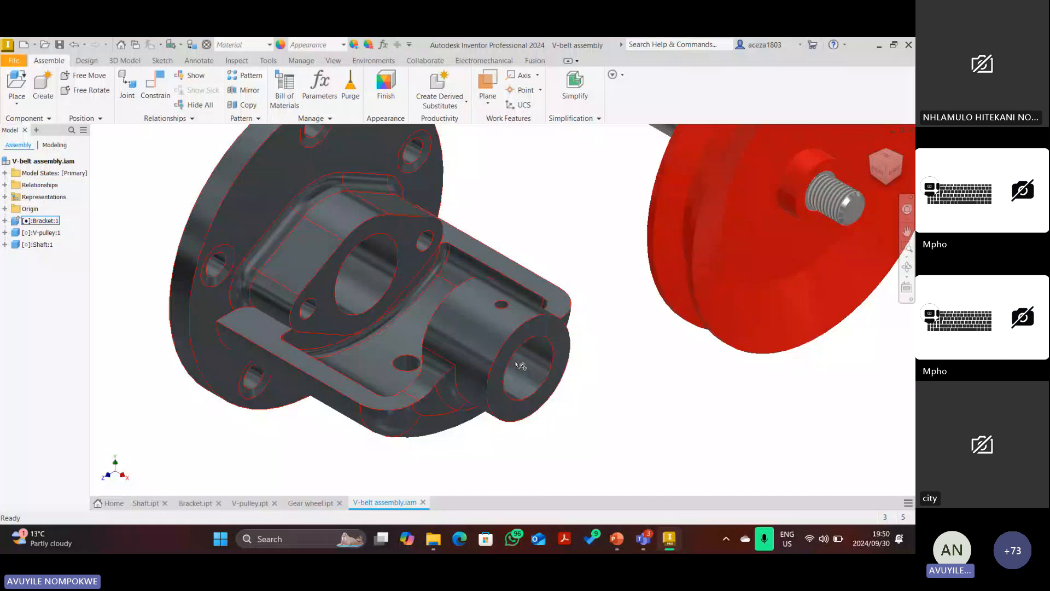
pyautogui.click(616, 542)
pyautogui.scroll(2, 492, 314)
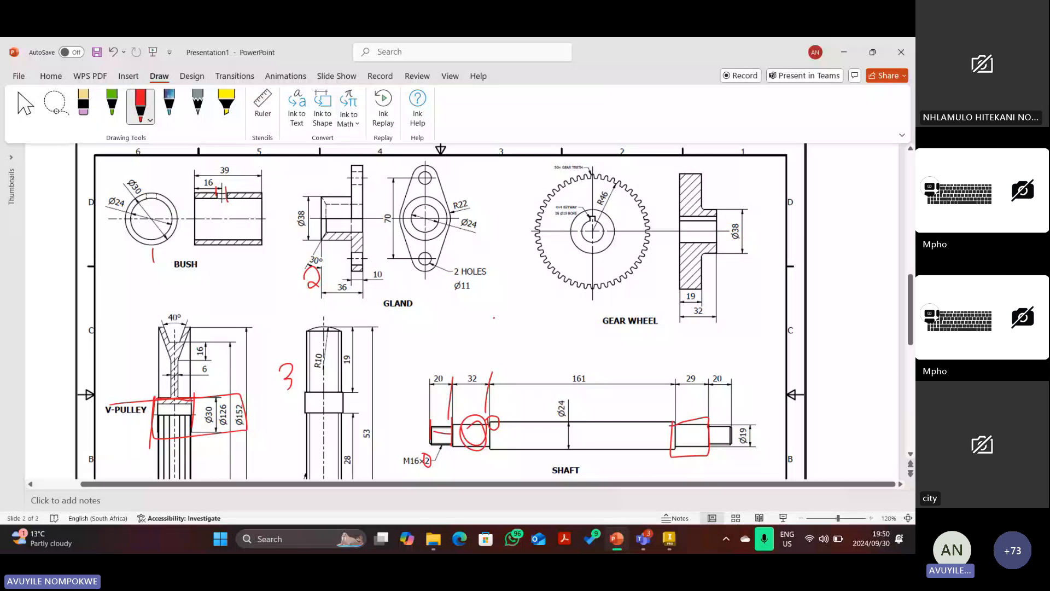
# Draw two red pen strokes over the right boss's hidden lines on slide 1, then return to Inventor.
pyautogui.scroll(-5, 493, 318)
pyautogui.scroll(12, 527, 321)
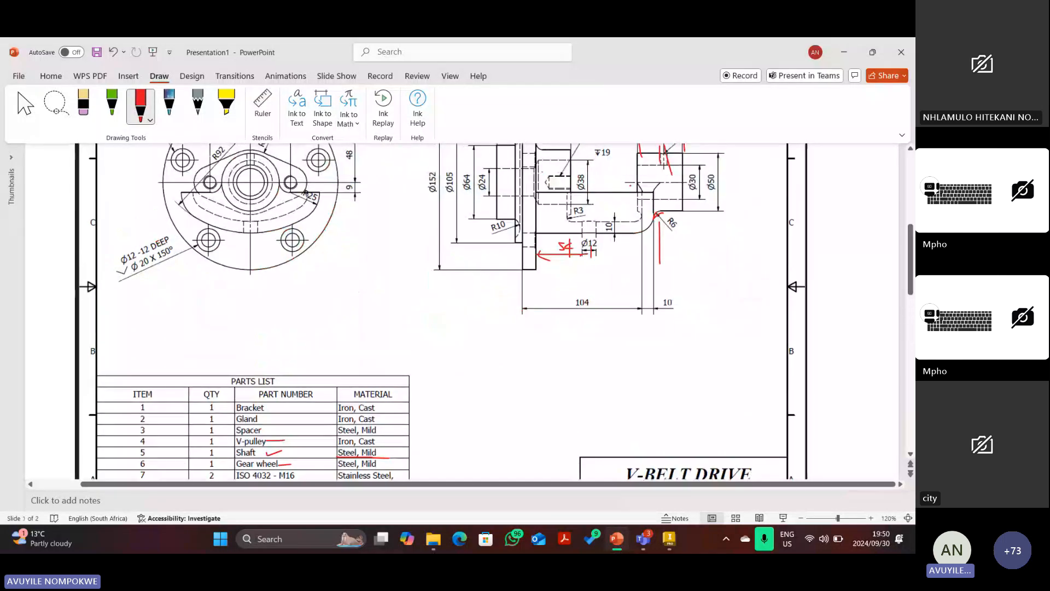
pyautogui.moveTo(630, 166); pyautogui.dragTo(677, 168)
pyautogui.moveTo(629, 200); pyautogui.dragTo(691, 192)
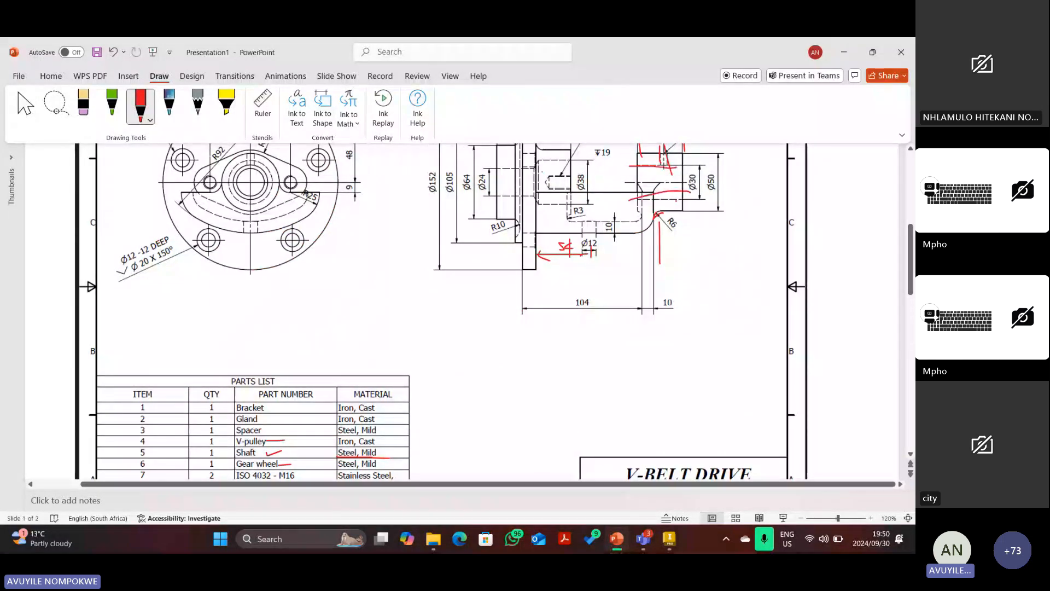
pyautogui.scroll(2, 494, 311)
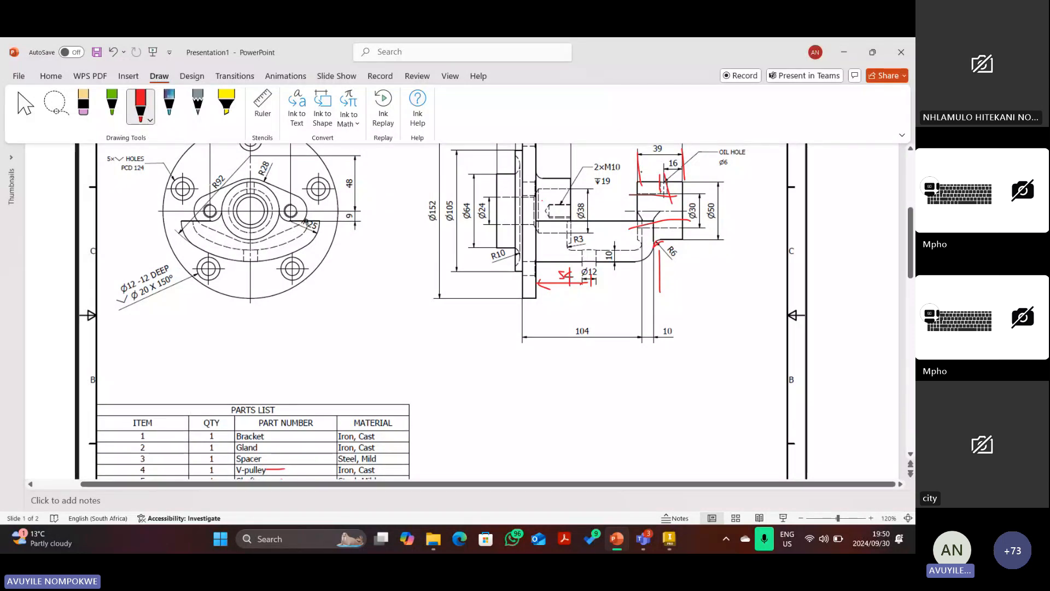
pyautogui.scroll(-1, 687, 241)
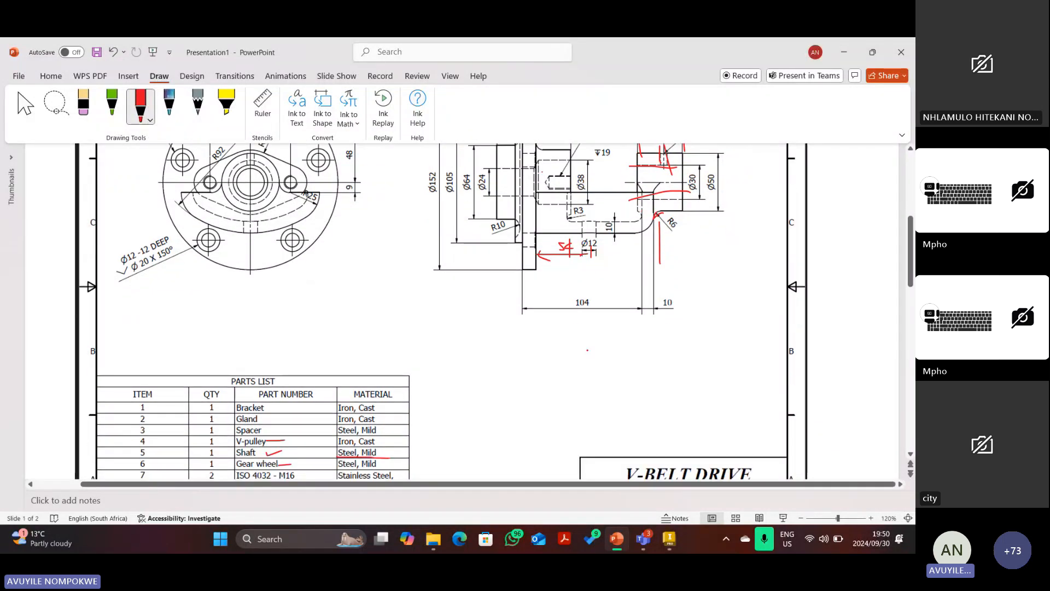
pyautogui.click(670, 542)
# Browse to Desktop > UJ 2024 Tutoring > AutoCAD 1B > V-belt drive and open the Bush part.
pyautogui.click(17, 85)
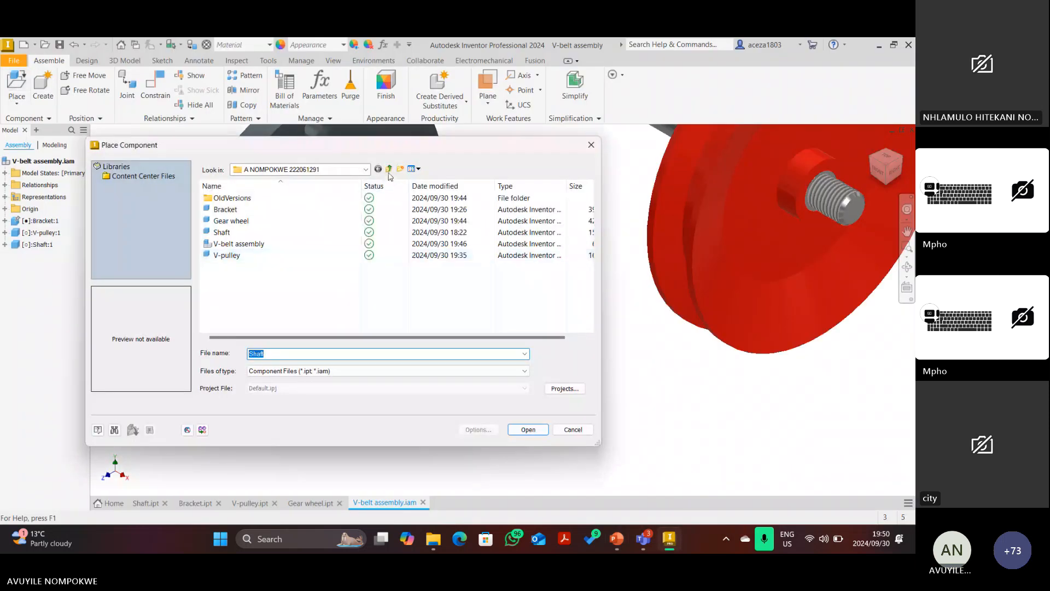
pyautogui.click(389, 170)
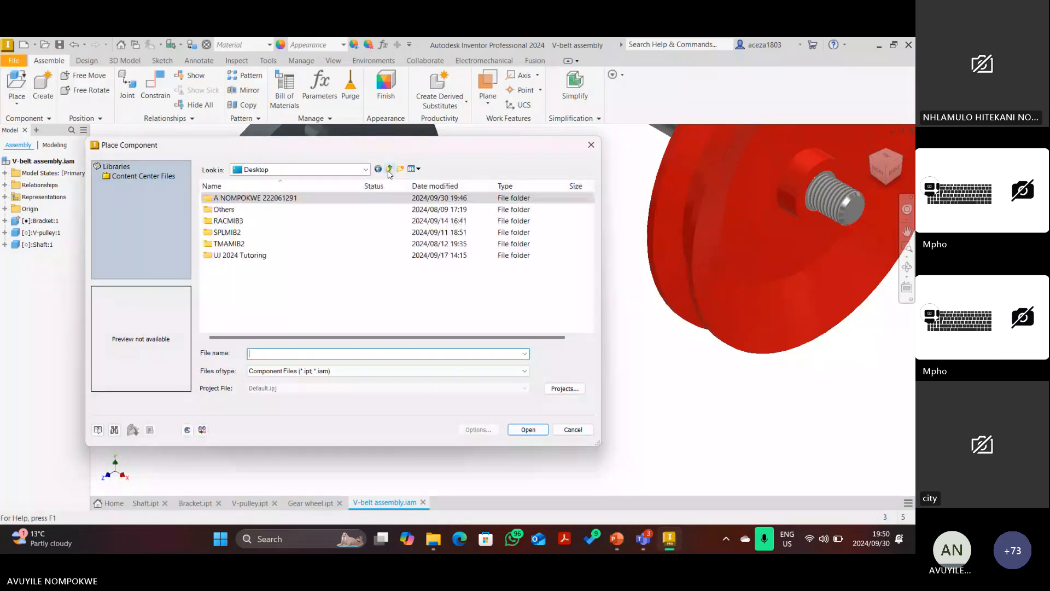
pyautogui.doubleClick(241, 256)
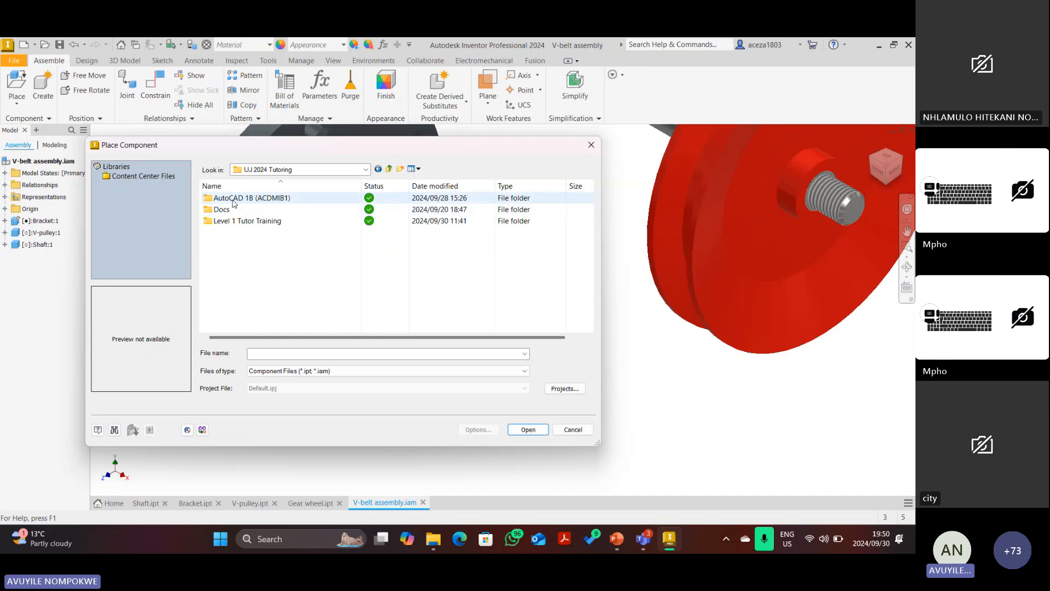
pyautogui.doubleClick(233, 198)
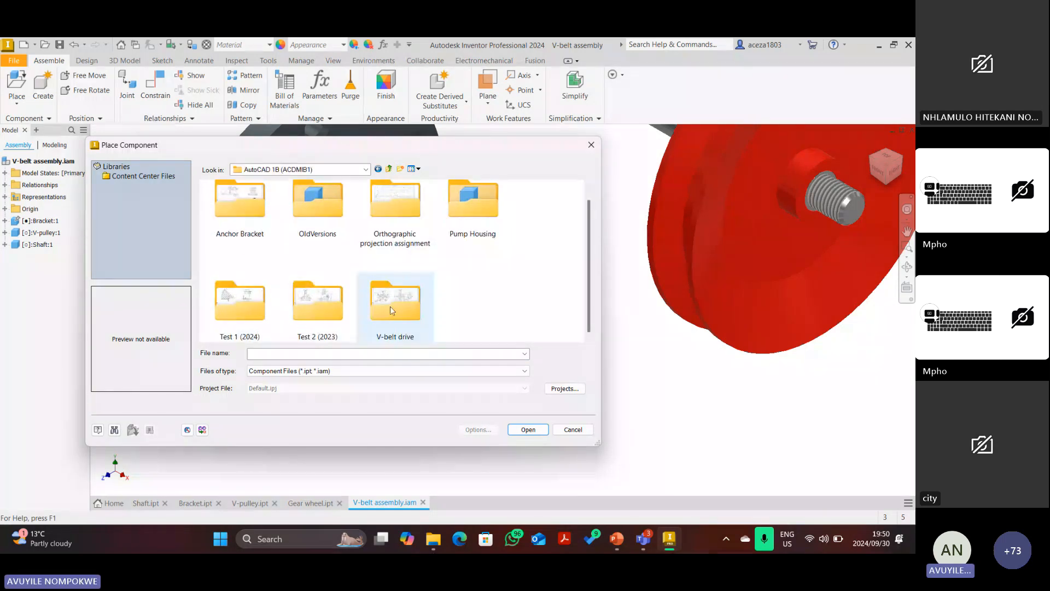
pyautogui.doubleClick(393, 309)
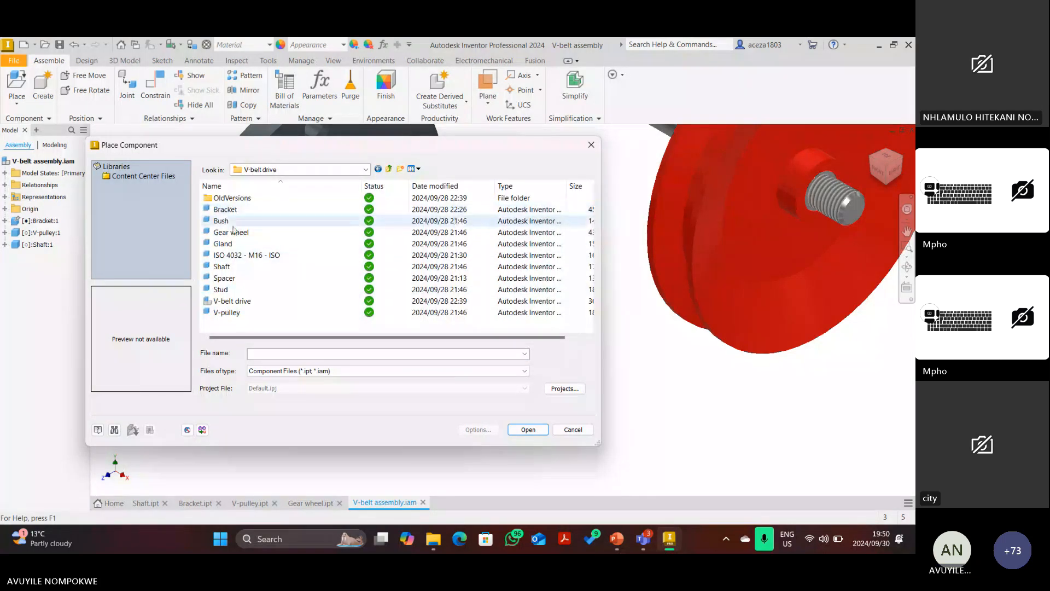
pyautogui.click(222, 221)
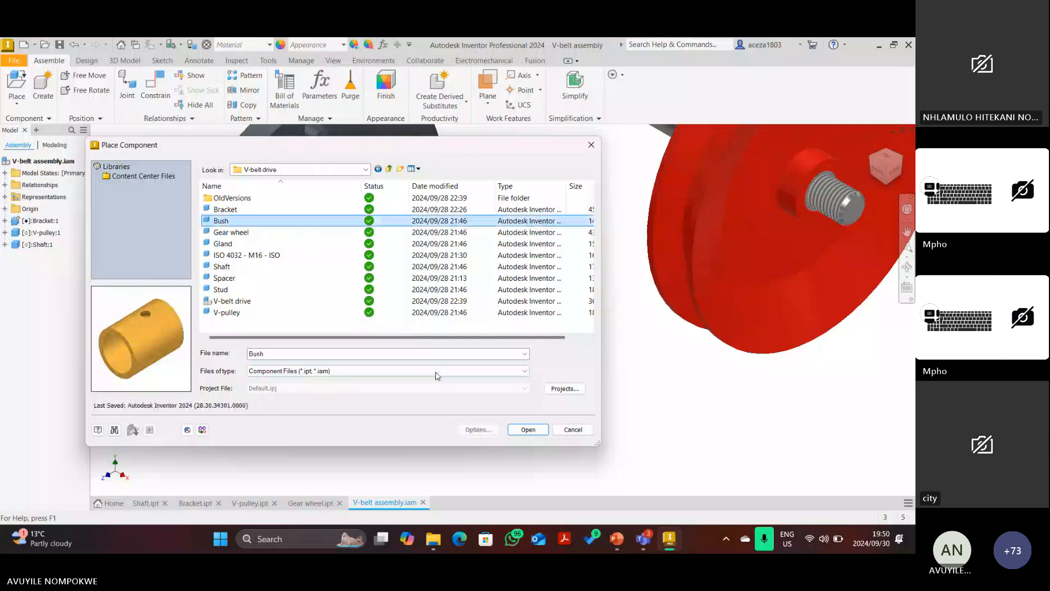
pyautogui.click(537, 432)
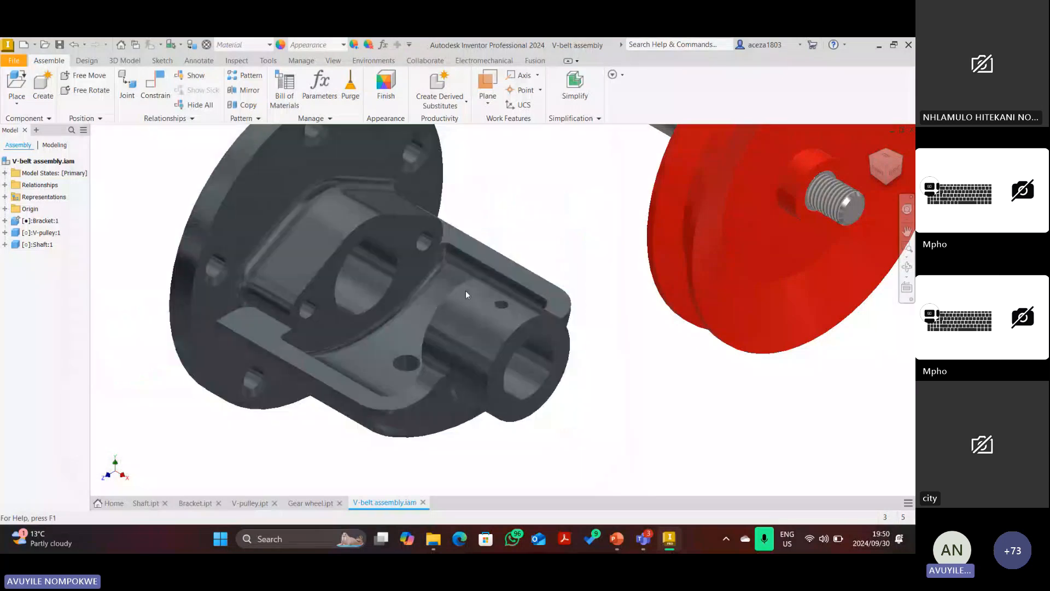
# Drop one bush into the assembly beside the bracket and finish placing it.
pyautogui.scroll(-5, 518, 280)
pyautogui.click(515, 238)
pyautogui.rightClick(315, 177)
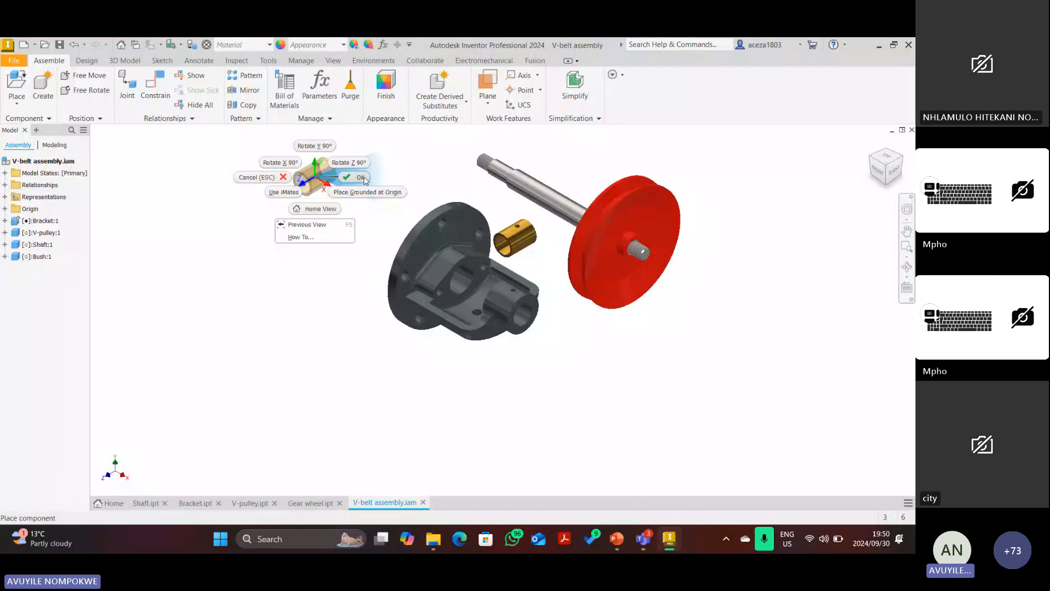
pyautogui.click(361, 177)
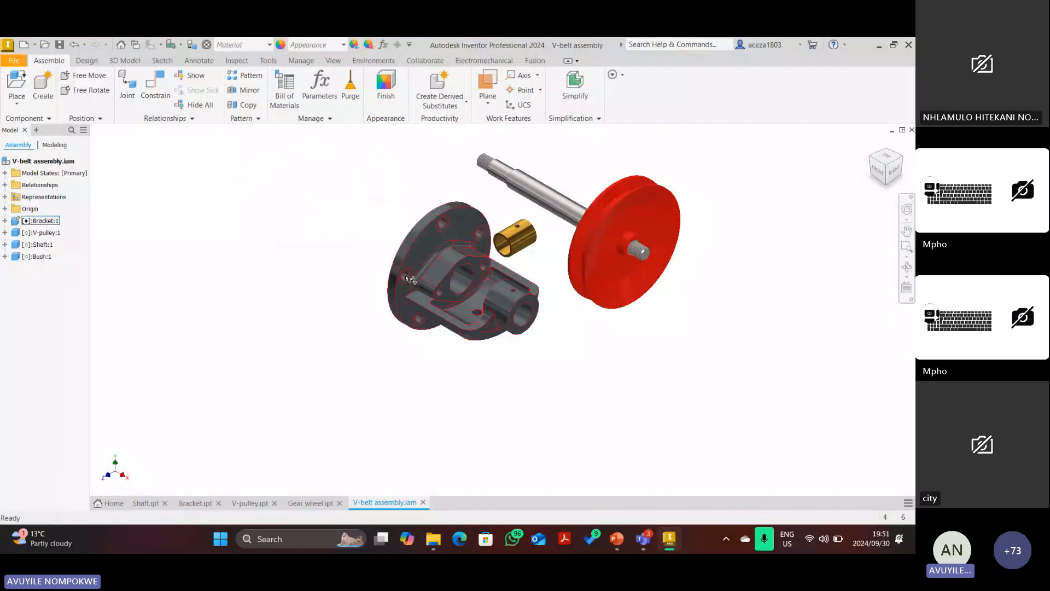
pyautogui.scroll(3, 519, 230)
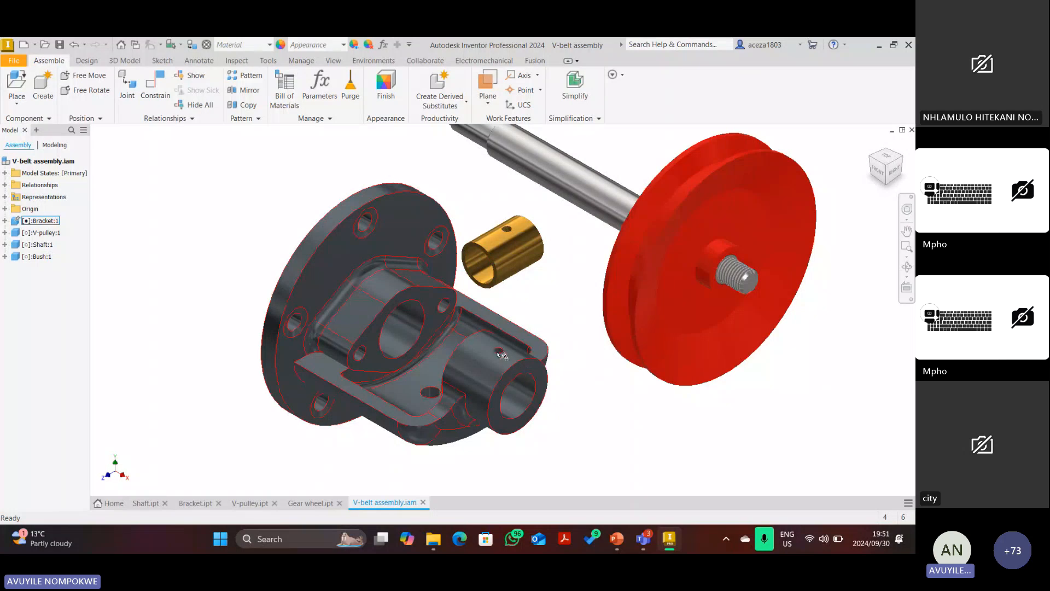
# Start an Insert constraint and select the bush's circular end edge.
pyautogui.click(155, 88)
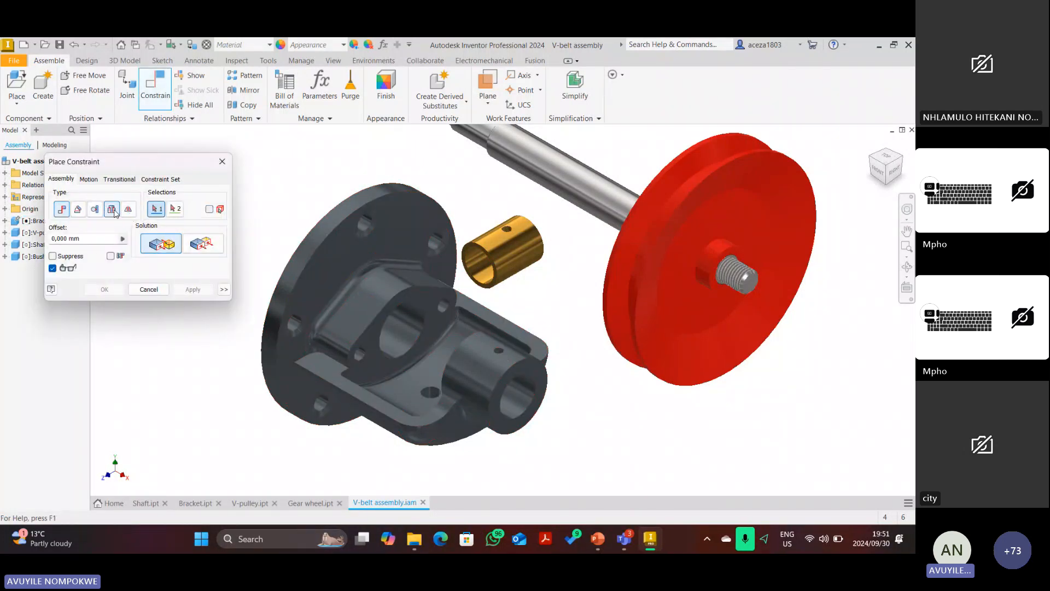
pyautogui.click(113, 210)
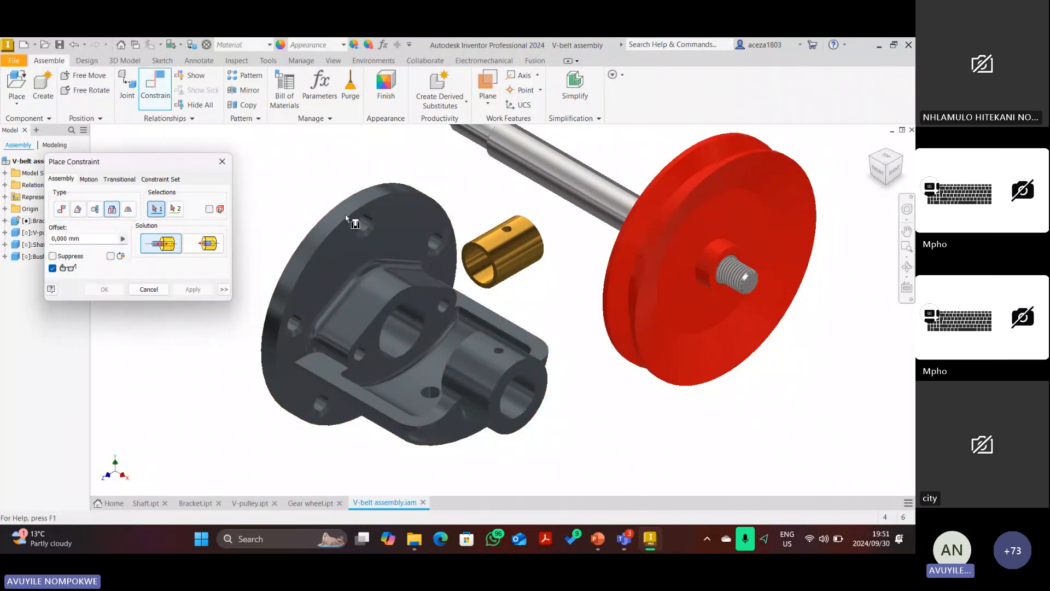
pyautogui.click(903, 160)
pyautogui.scroll(-6, 541, 284)
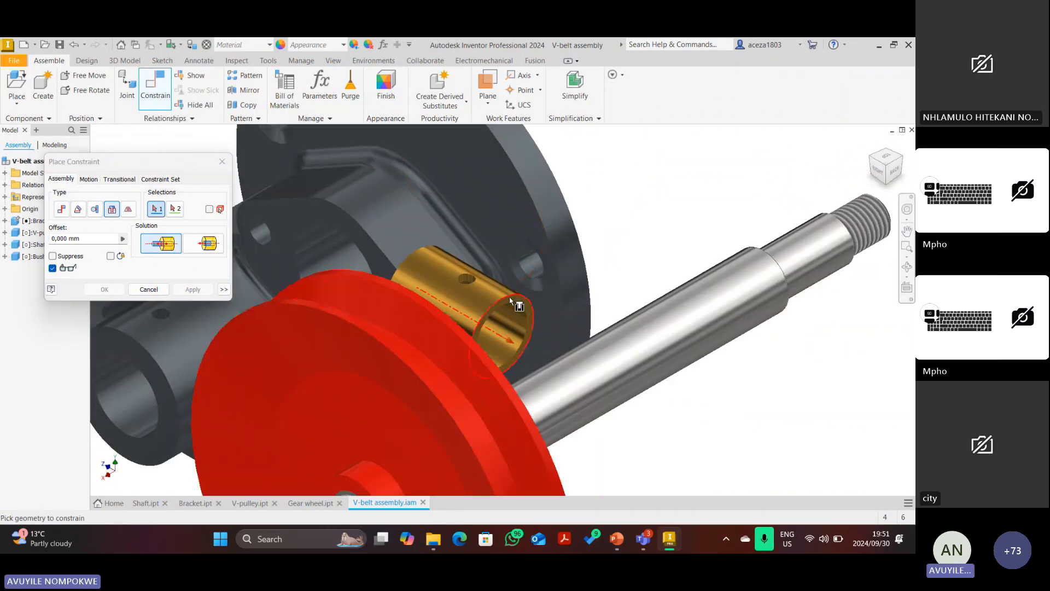
pyautogui.click(510, 296)
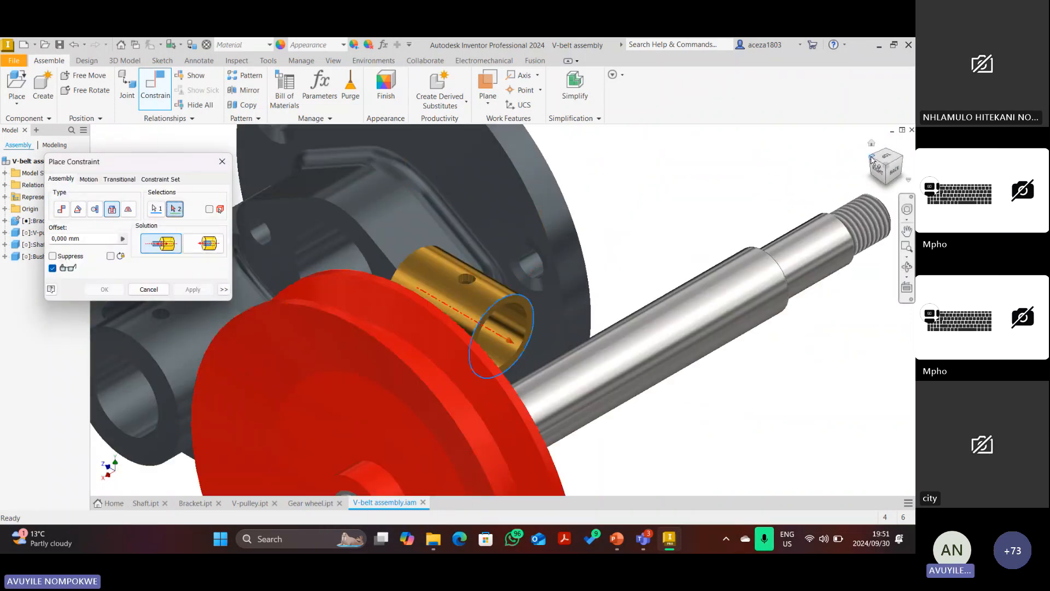
# Select the bracket bore edge, flip the solution and apply to seat the bush.
pyautogui.click(872, 159)
pyautogui.scroll(-6, 519, 374)
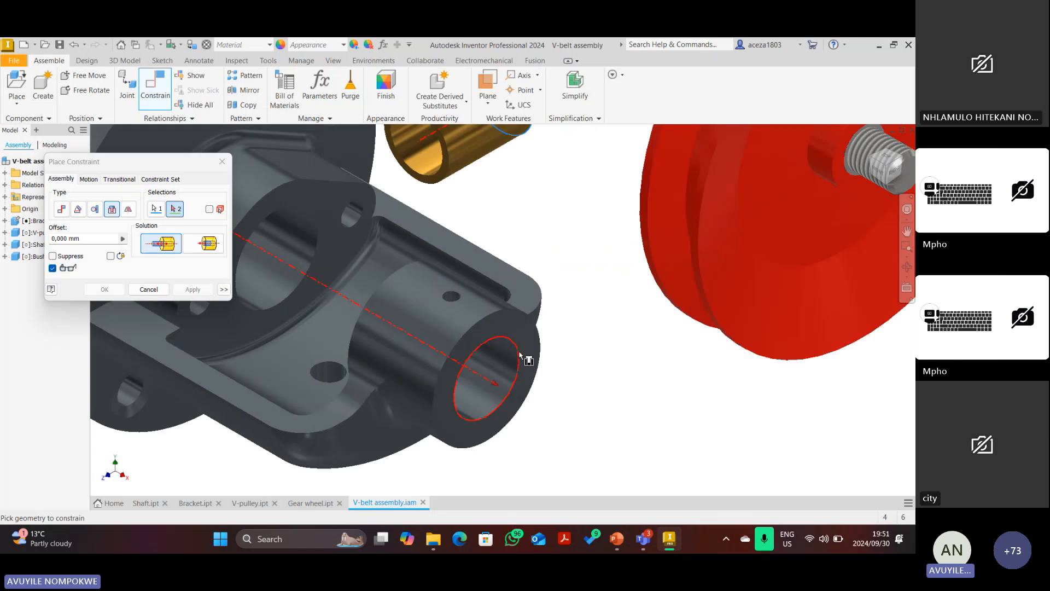
pyautogui.click(519, 354)
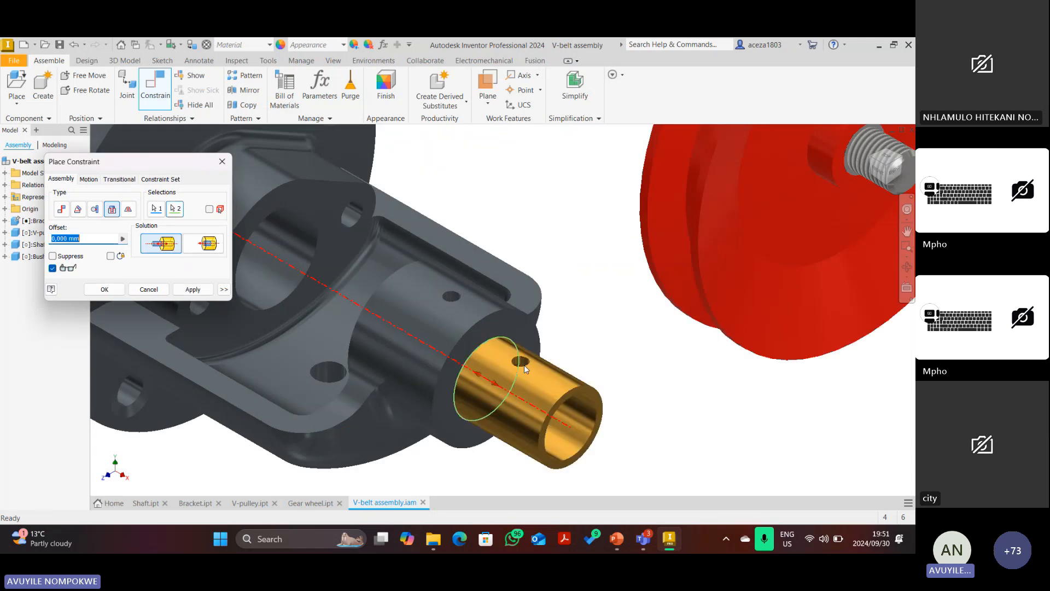
pyautogui.click(208, 243)
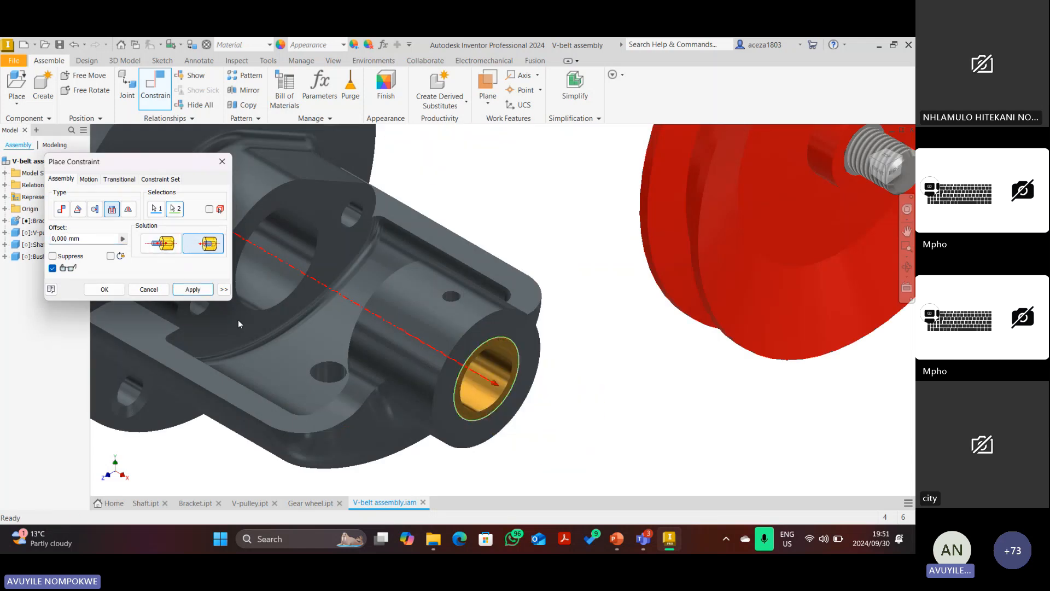
pyautogui.click(192, 290)
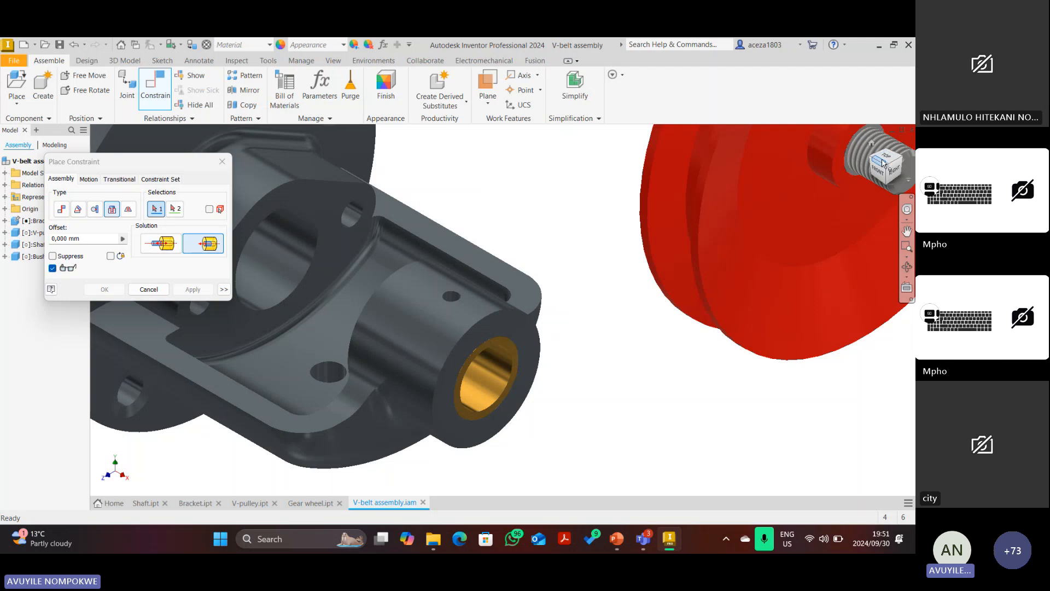
# Reorient to check the bush's fit, return to the home view and close the constraint tool.
pyautogui.click(875, 160)
pyautogui.scroll(-5, 446, 349)
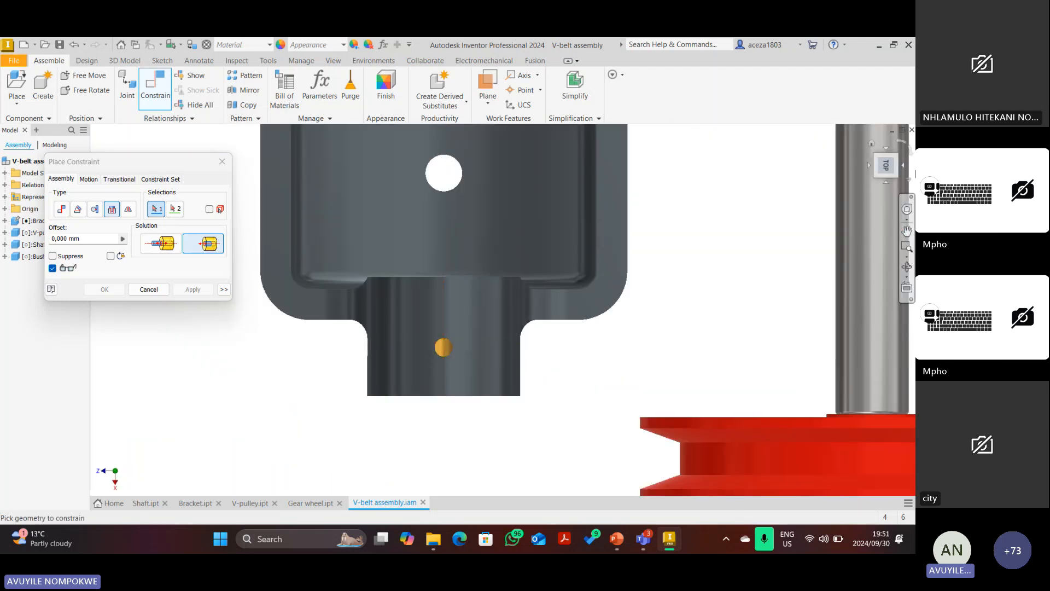
pyautogui.click(871, 143)
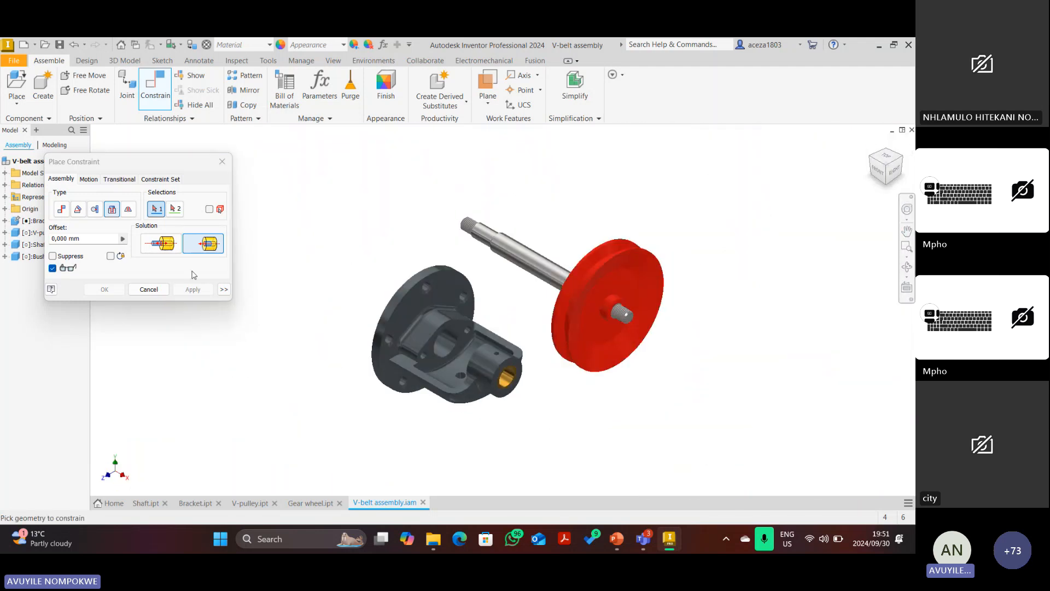
pyautogui.click(149, 289)
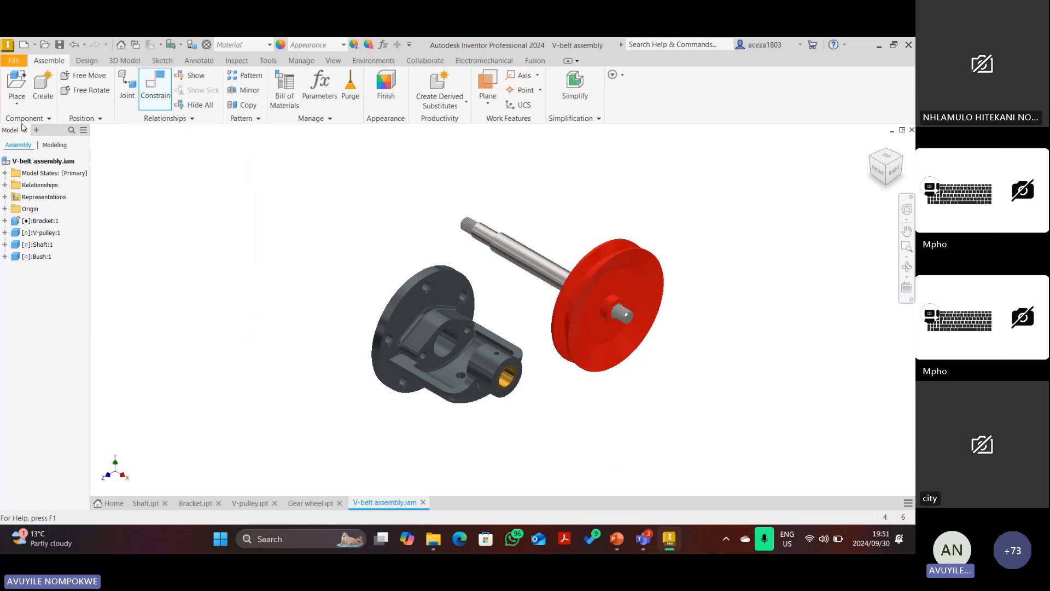
# Try a quarter section on the XY Plane, then the XZ Plane, and cancel it.
pyautogui.click(334, 61)
pyautogui.click(199, 90)
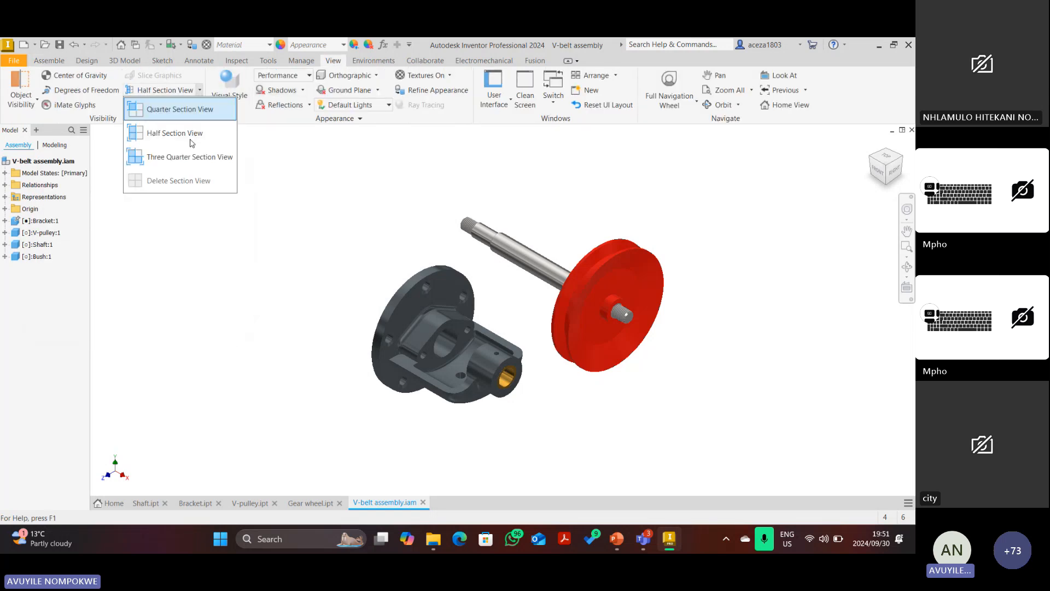
pyautogui.click(173, 111)
pyautogui.click(4, 209)
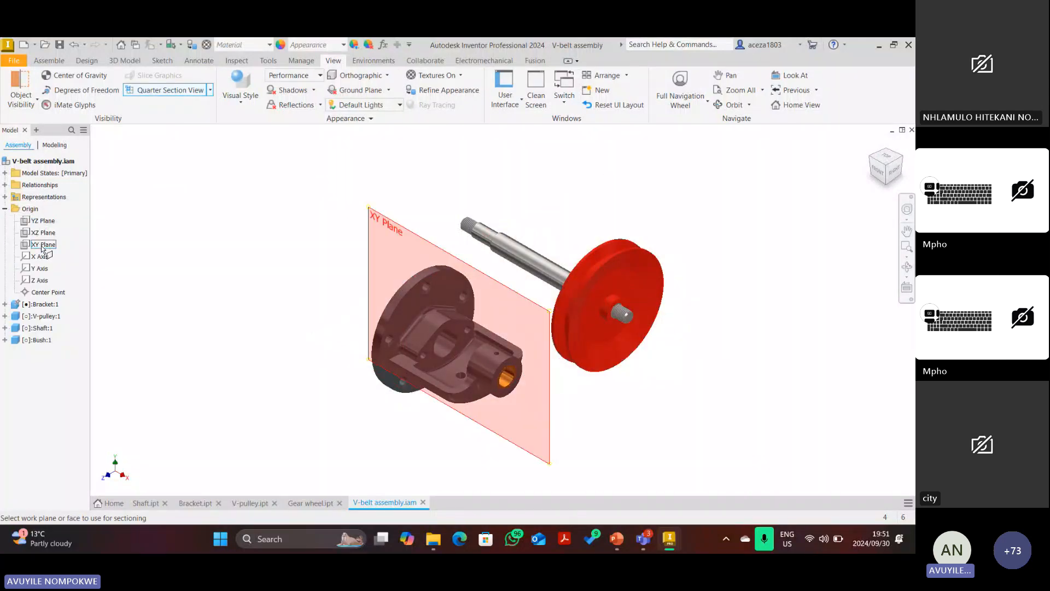
pyautogui.click(43, 246)
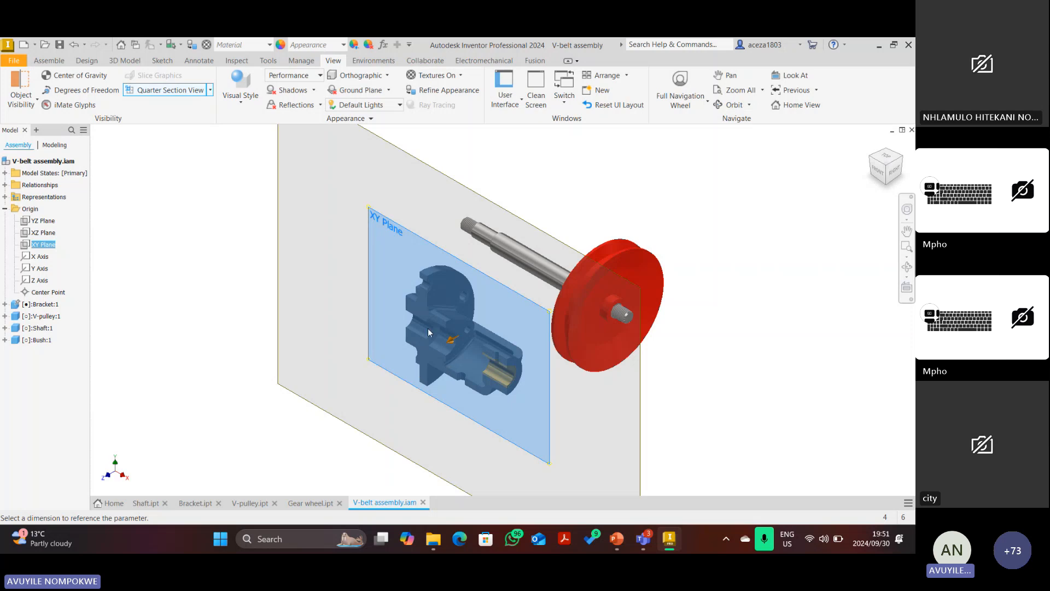
pyautogui.scroll(-3, 427, 328)
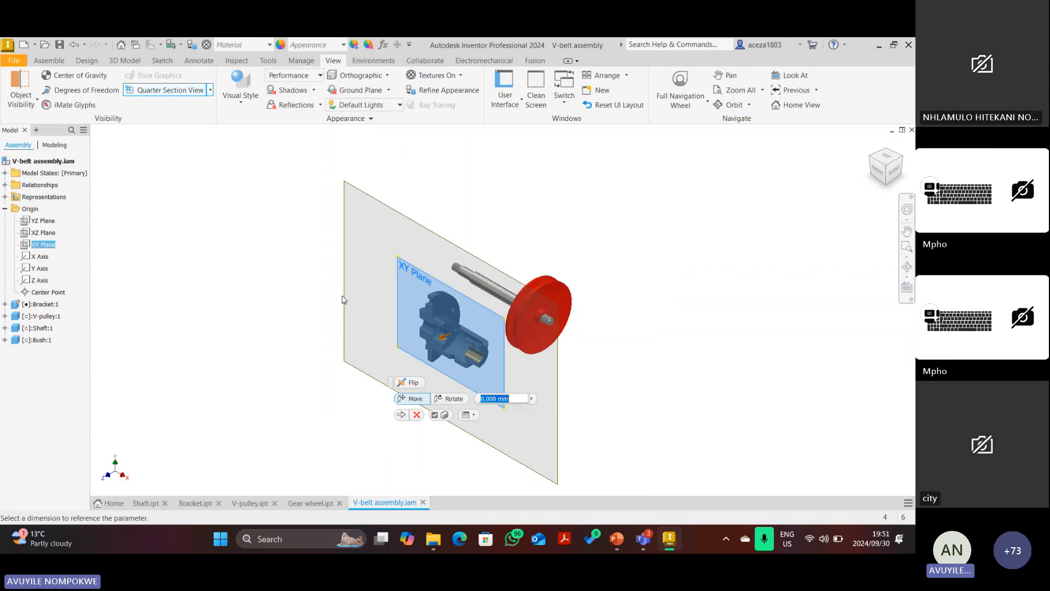
pyautogui.press('Return')
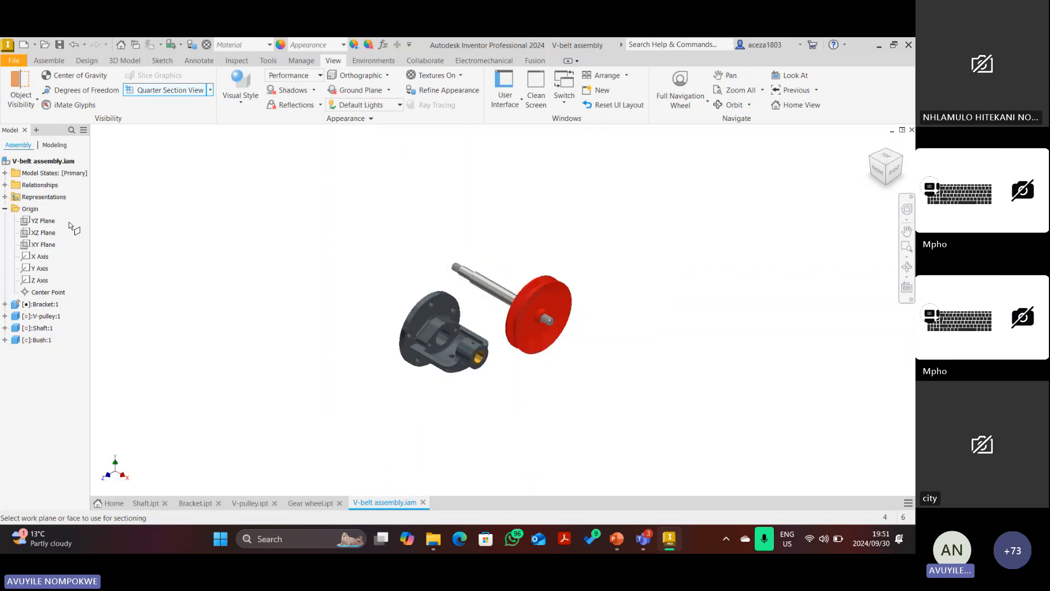
pyautogui.click(44, 233)
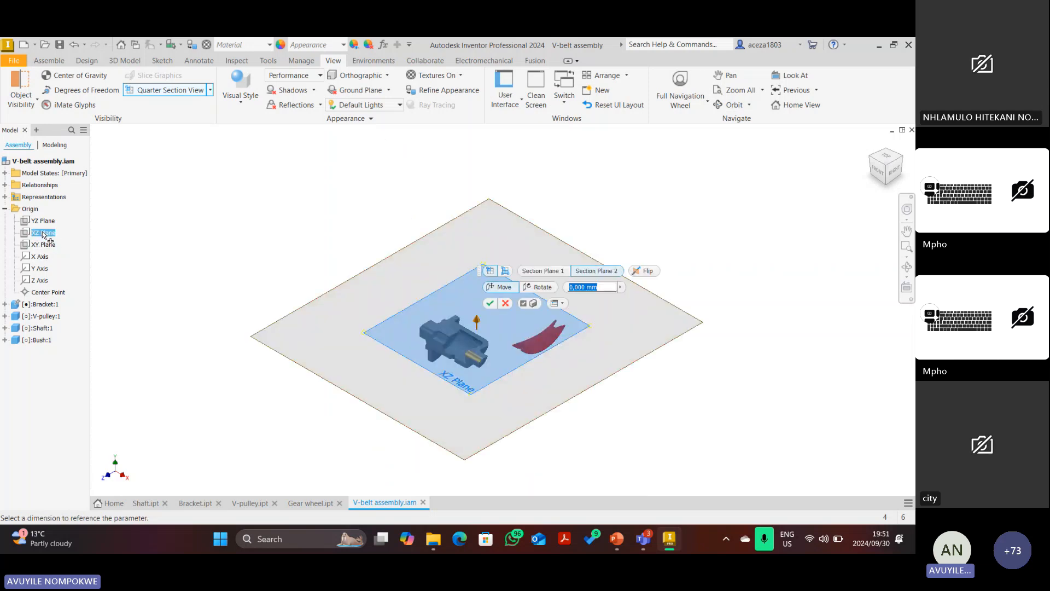
pyautogui.click(505, 303)
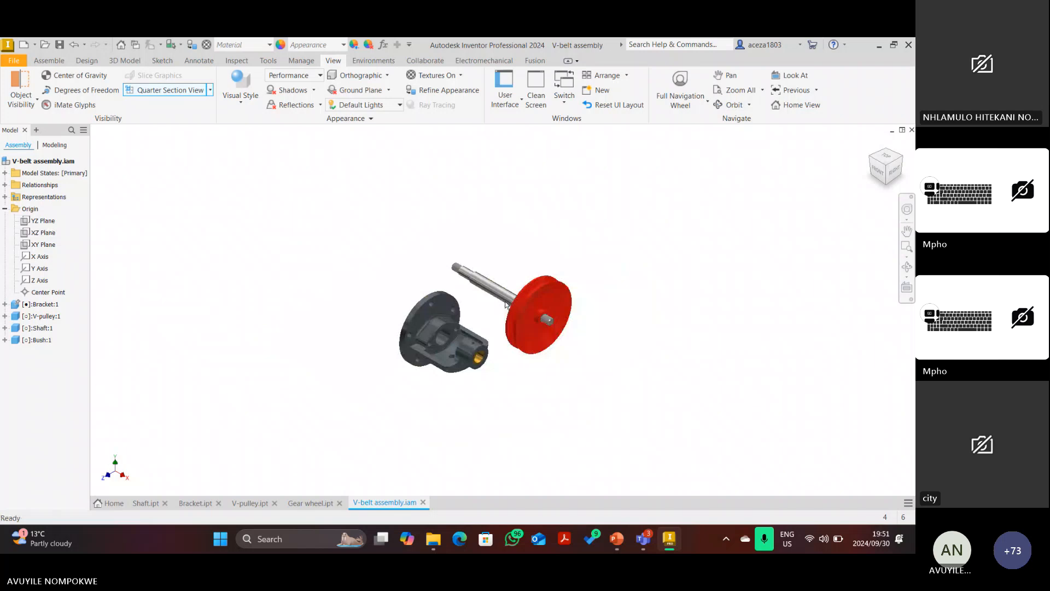
# Apply a three-quarter section view cut along the XZ Plane.
pyautogui.click(210, 90)
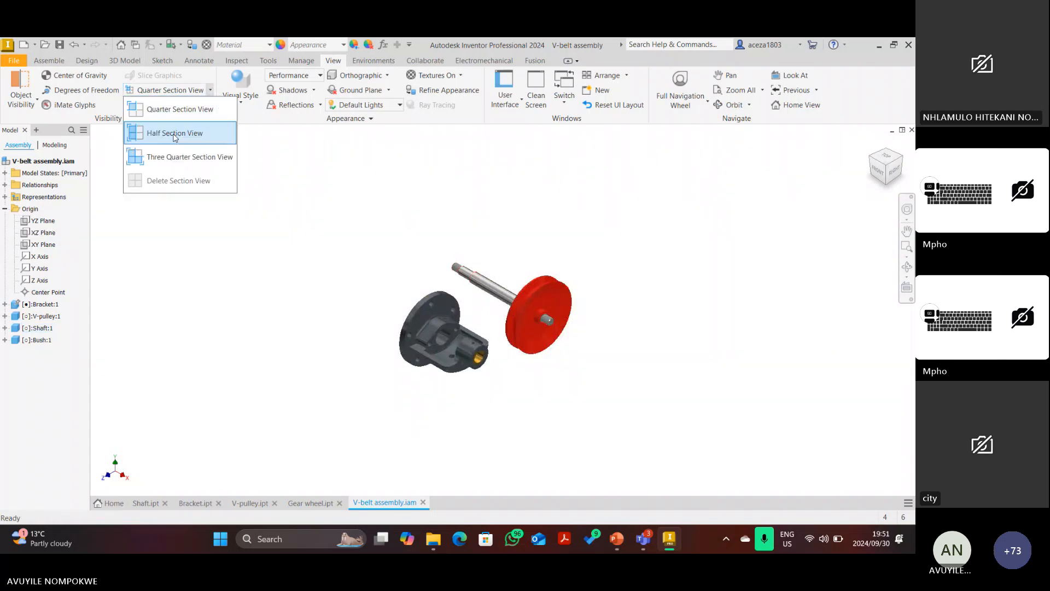
pyautogui.click(178, 160)
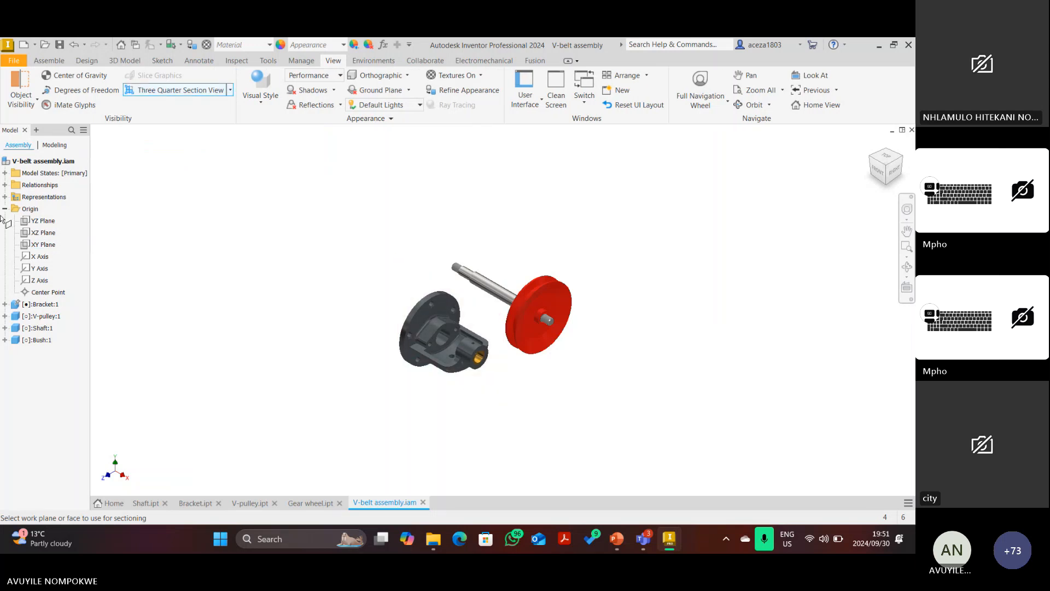
pyautogui.click(43, 232)
pyautogui.click(493, 304)
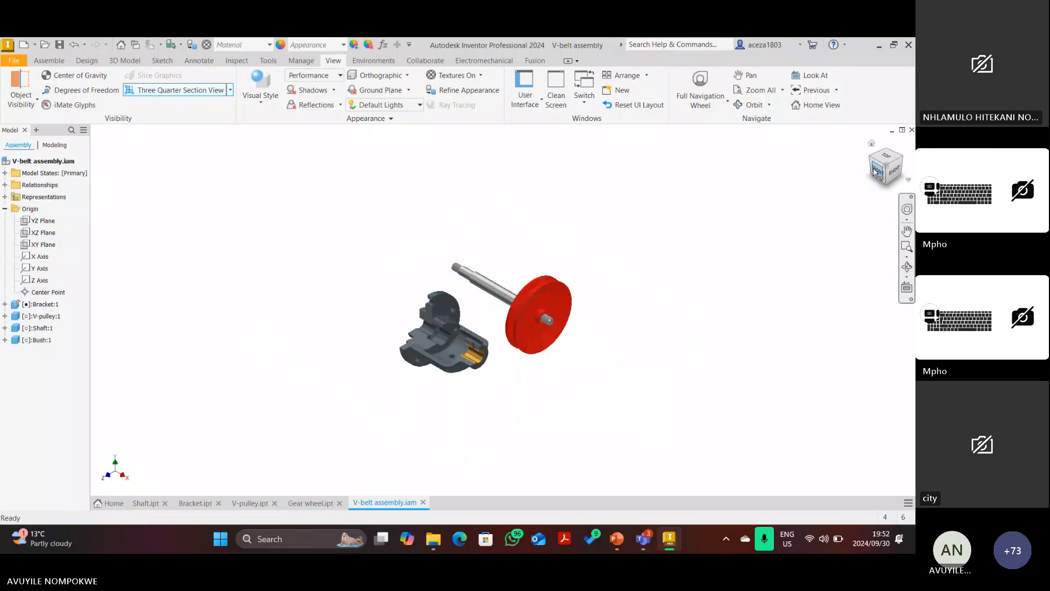
# View the bush from the front, test-drag it, then undo both moves and restore the previous view.
pyautogui.click(876, 173)
pyautogui.scroll(-5, 562, 310)
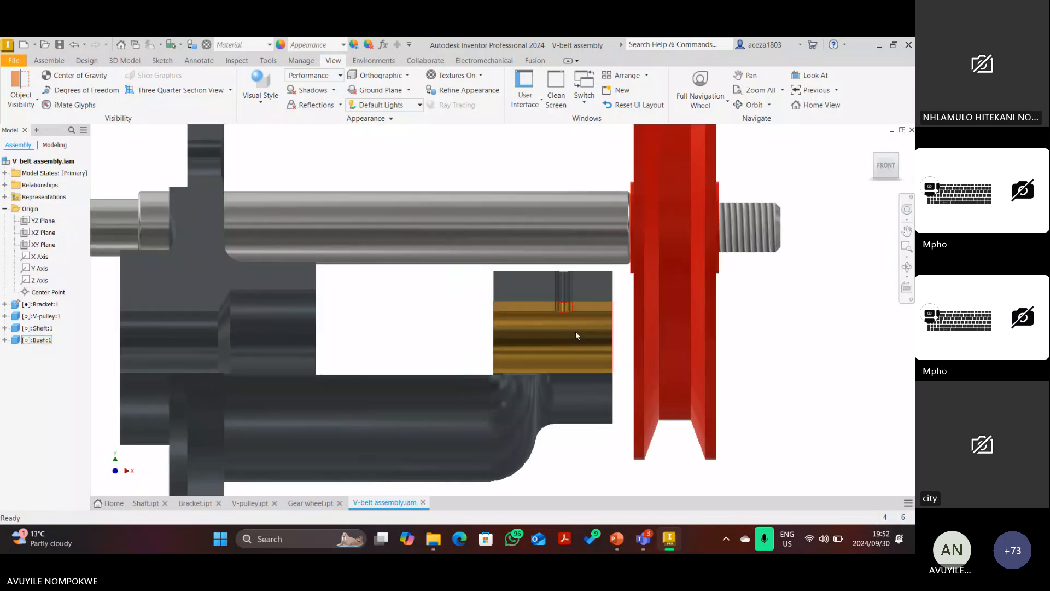
pyautogui.moveTo(595, 321); pyautogui.dragTo(585, 298)
pyautogui.scroll(-3, 579, 312)
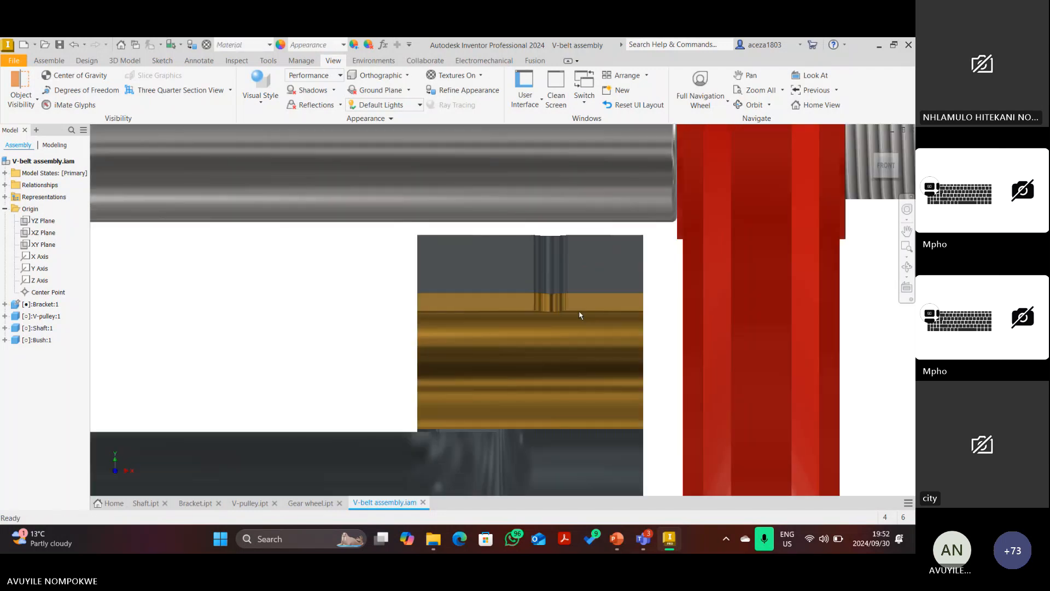
pyautogui.scroll(-3, 580, 315)
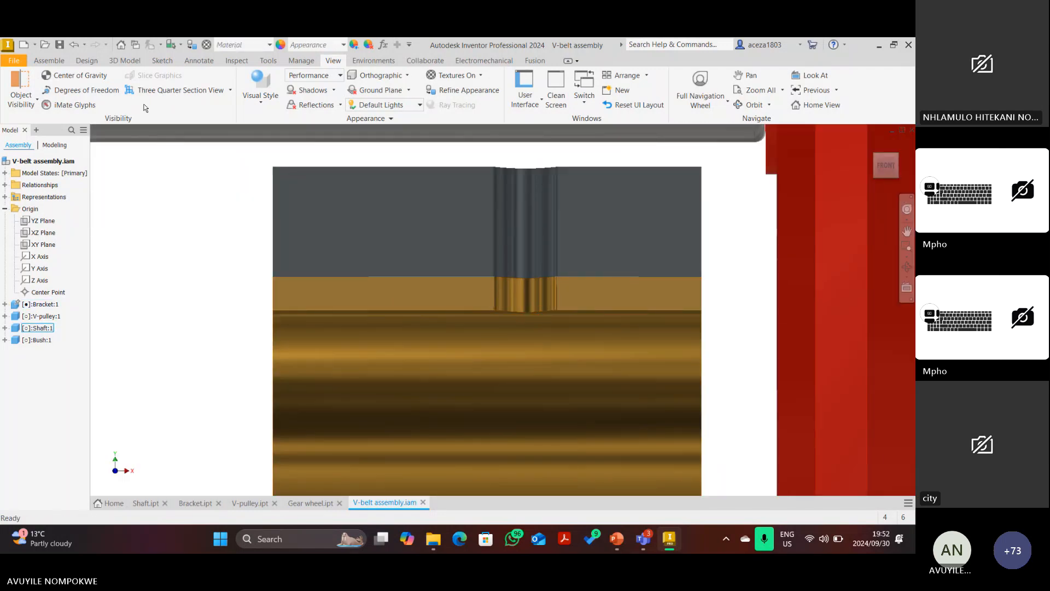
pyautogui.click(74, 46)
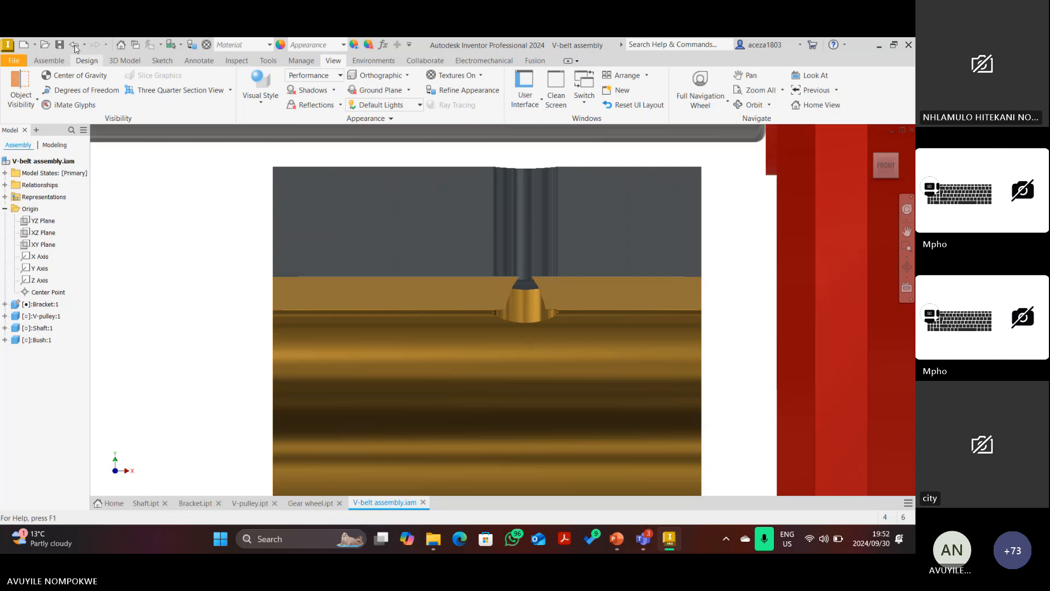
pyautogui.click(74, 44)
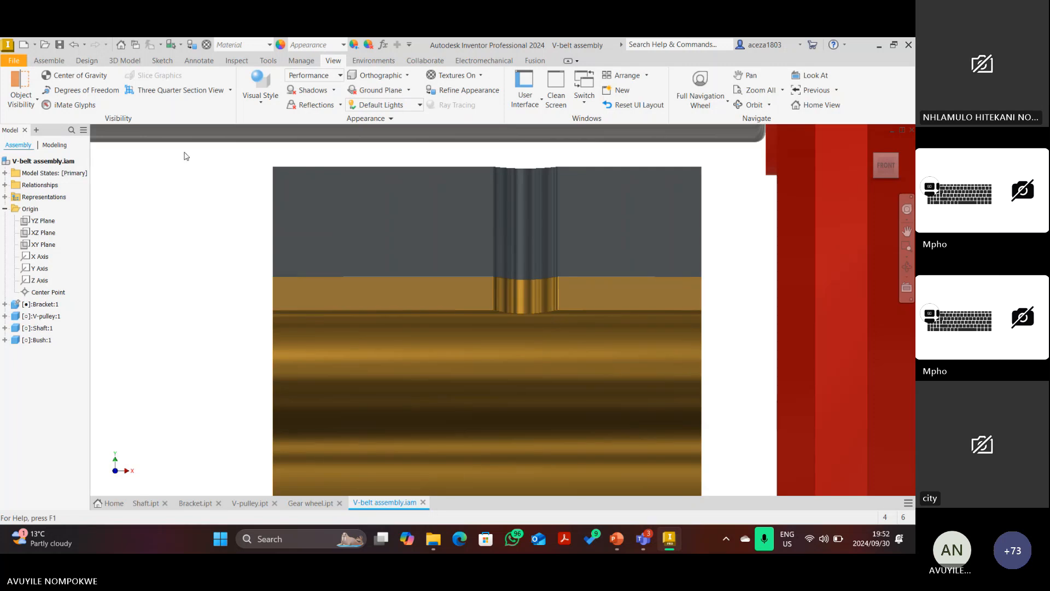
pyautogui.click(74, 44)
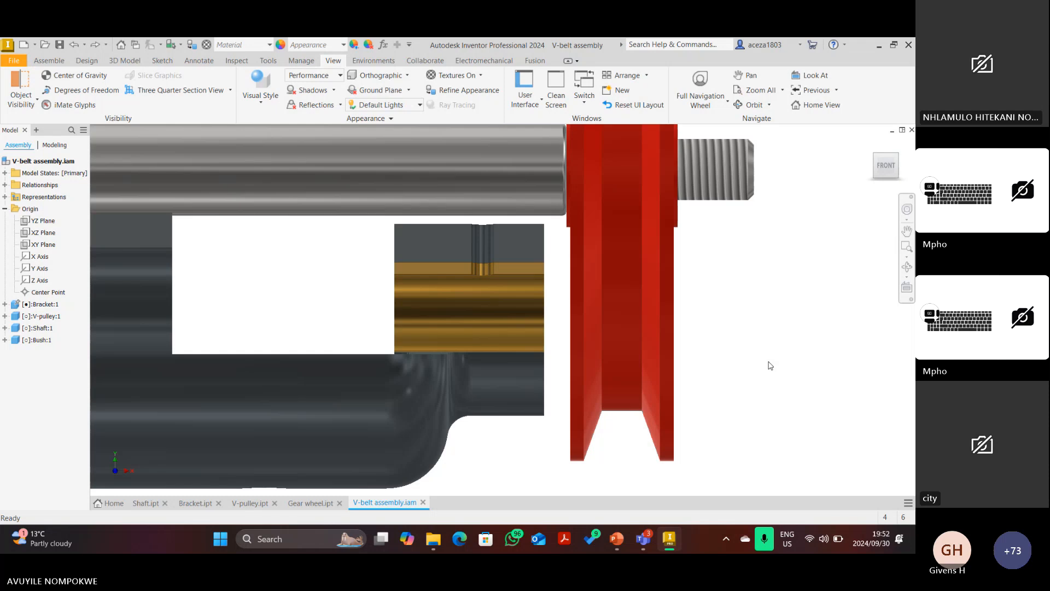
pyautogui.moveTo(644, 537)
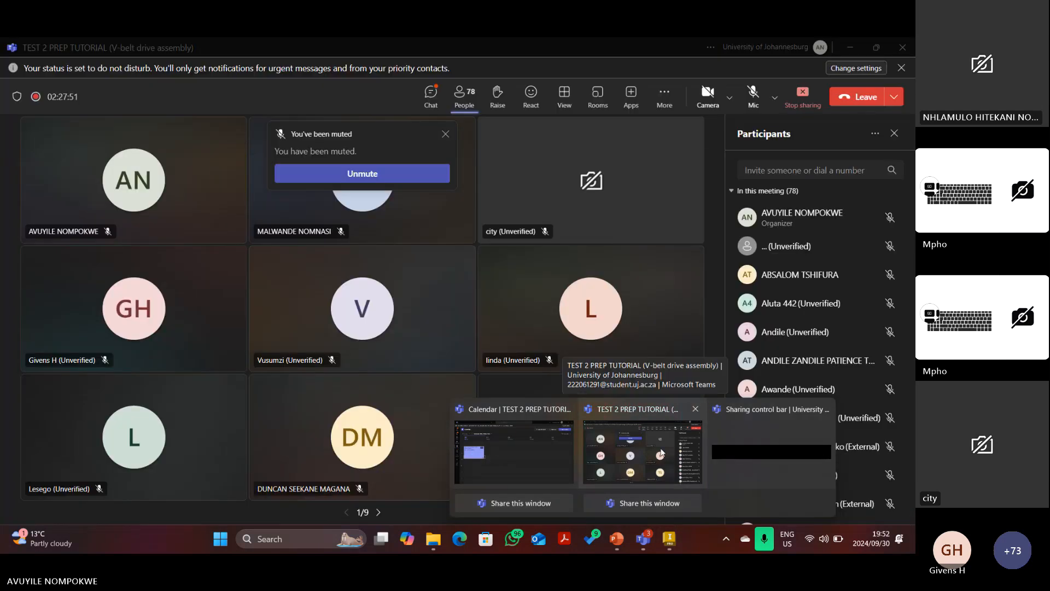
# Unmute the microphone in the Teams meeting and switch back to Inventor.
pyautogui.click(661, 452)
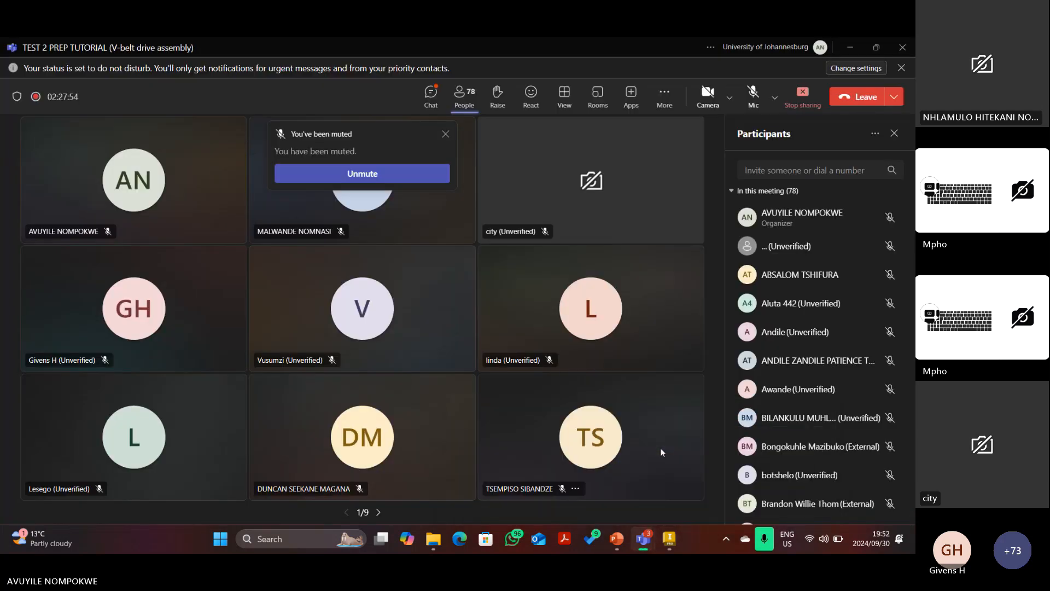
pyautogui.click(753, 96)
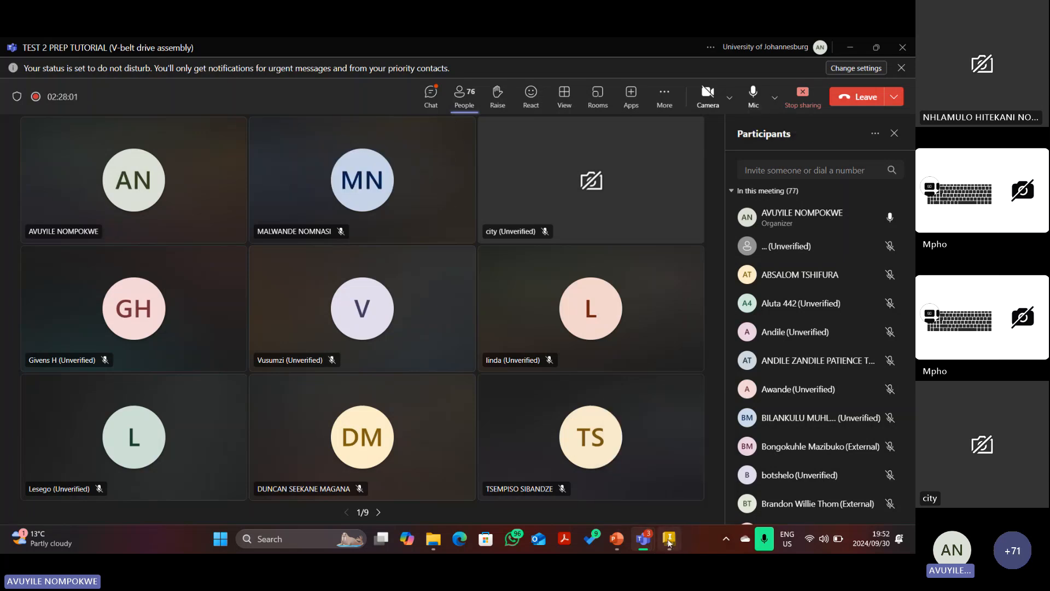
pyautogui.click(669, 540)
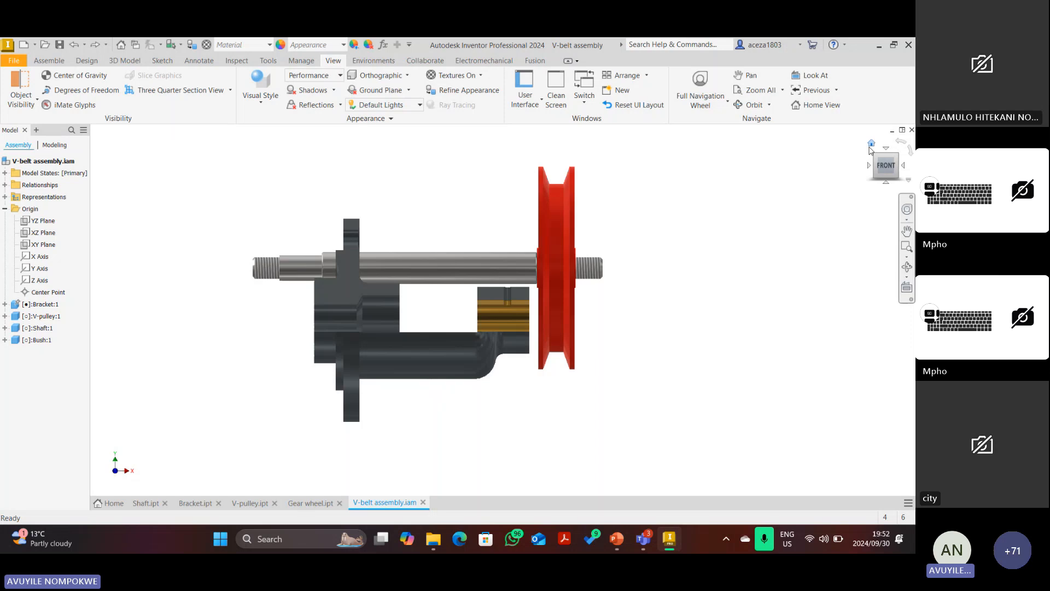
# From the home view, delete the Insert constraint under Bush:1 in the browser.
pyautogui.click(872, 144)
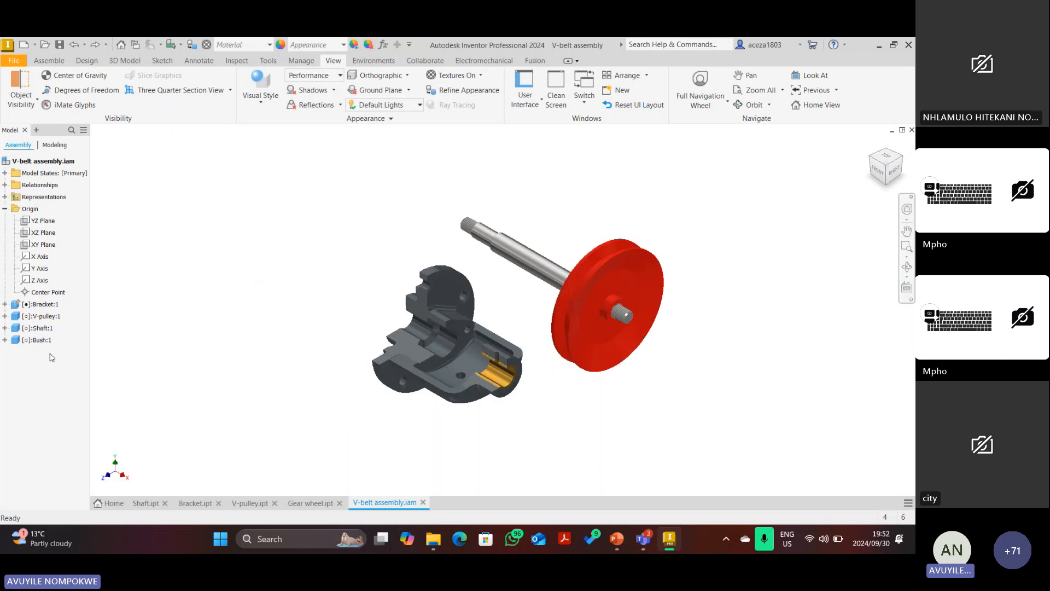
pyautogui.click(6, 341)
pyautogui.rightClick(44, 387)
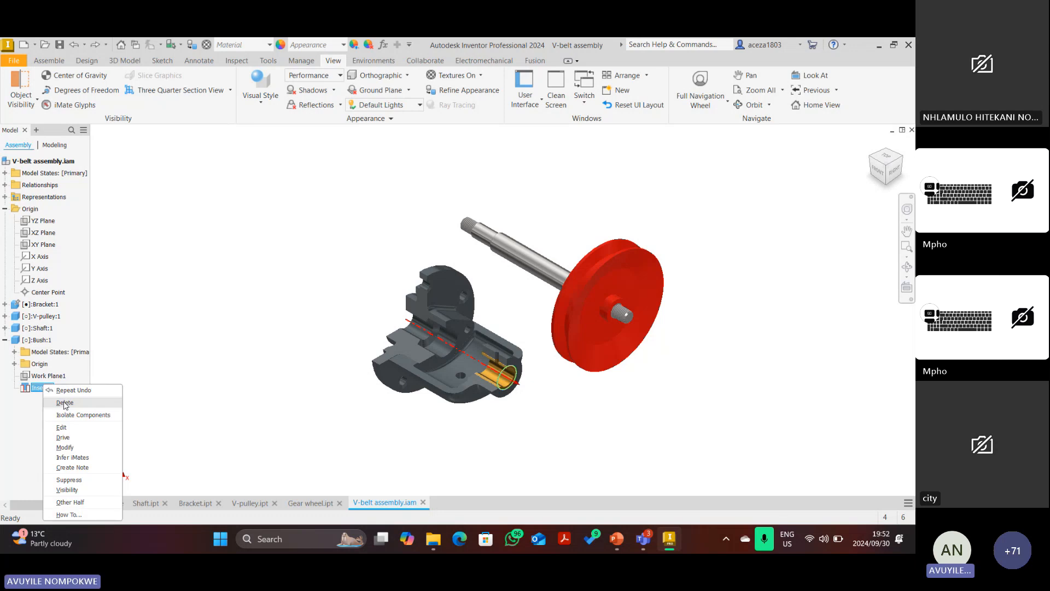
pyautogui.click(65, 402)
# Drag the bush out of the bracket's bore to sit above the shaft.
pyautogui.moveTo(502, 376); pyautogui.dragTo(542, 172)
pyautogui.scroll(-6, 567, 165)
pyautogui.scroll(7, 508, 183)
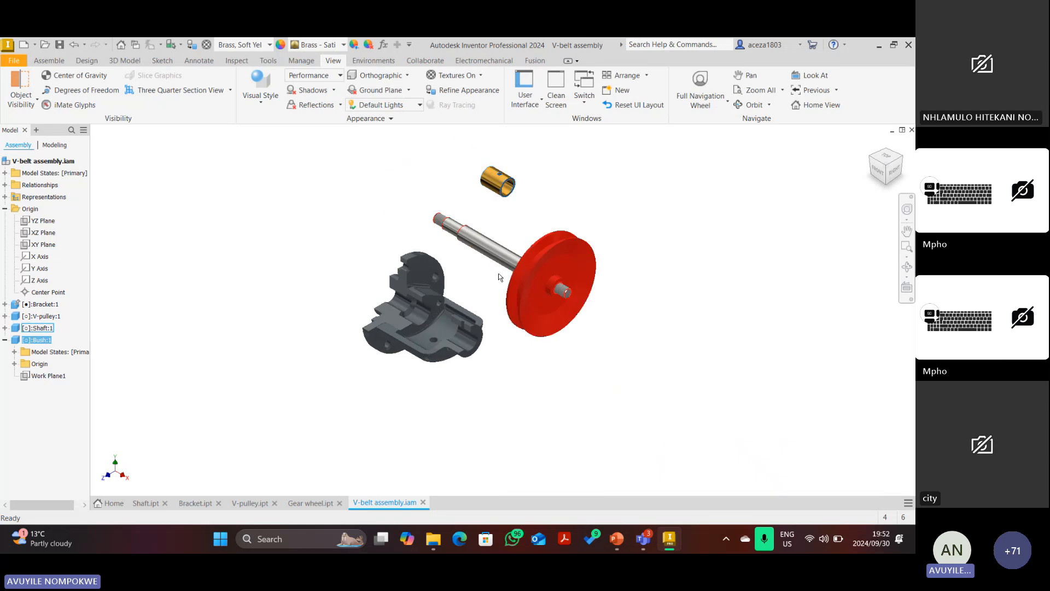
pyautogui.scroll(-6, 498, 273)
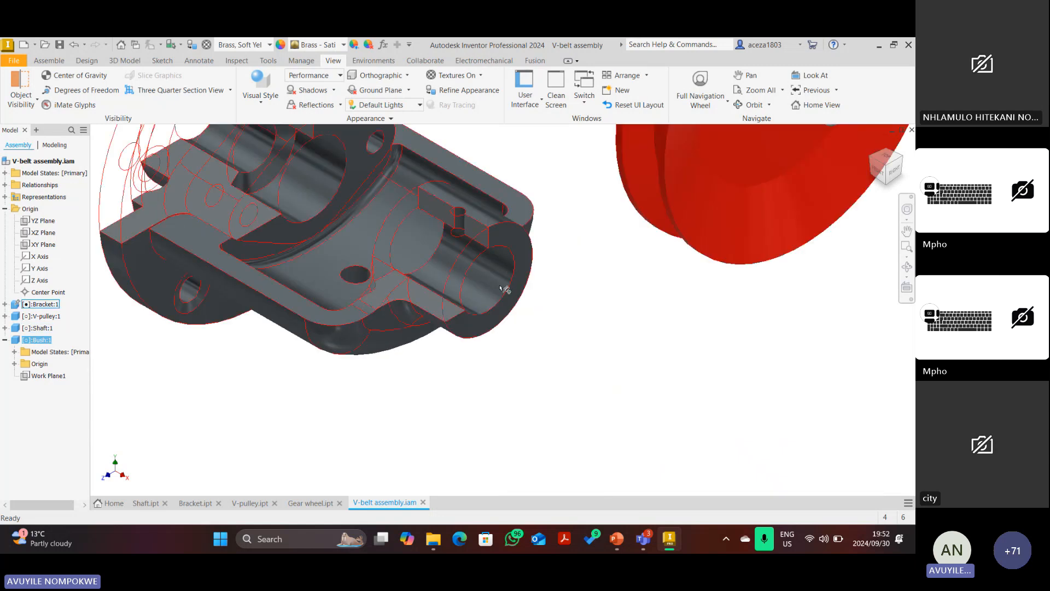
pyautogui.scroll(6, 504, 289)
pyautogui.scroll(-3, 483, 297)
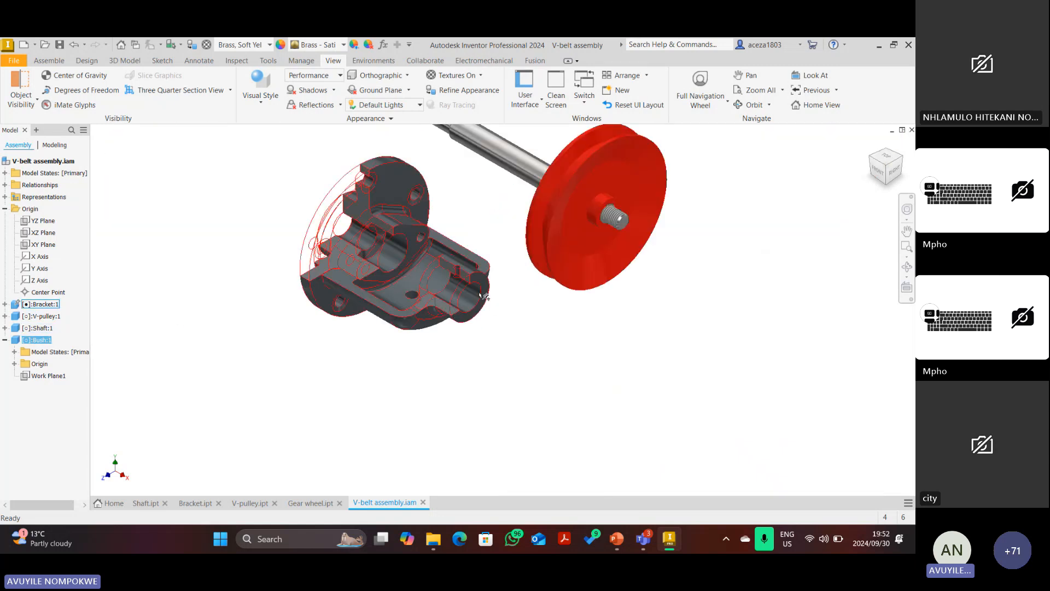
pyautogui.scroll(5, 483, 296)
pyautogui.scroll(-6, 483, 231)
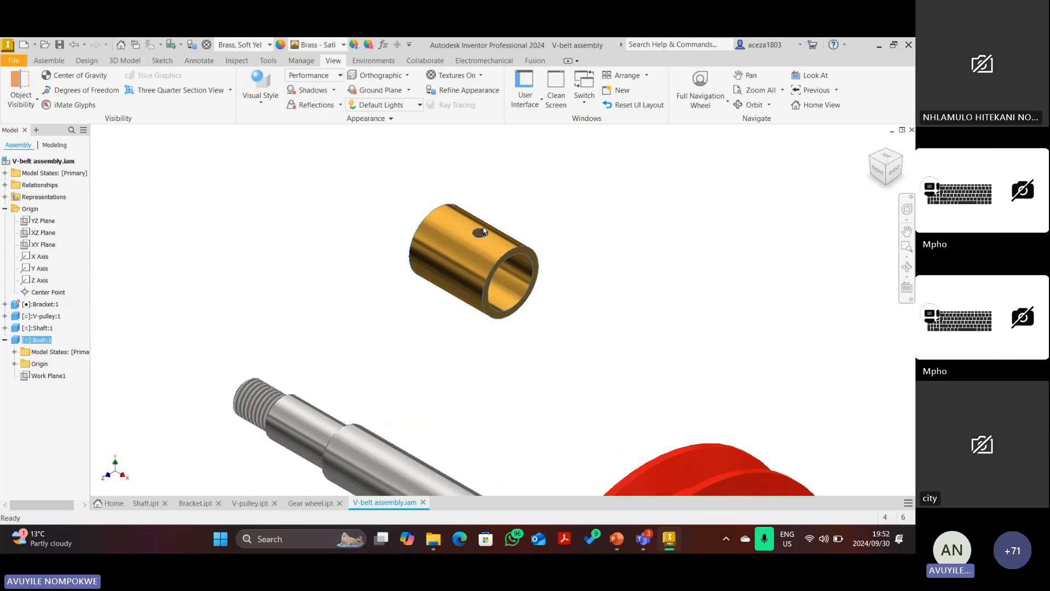
pyautogui.scroll(6, 497, 235)
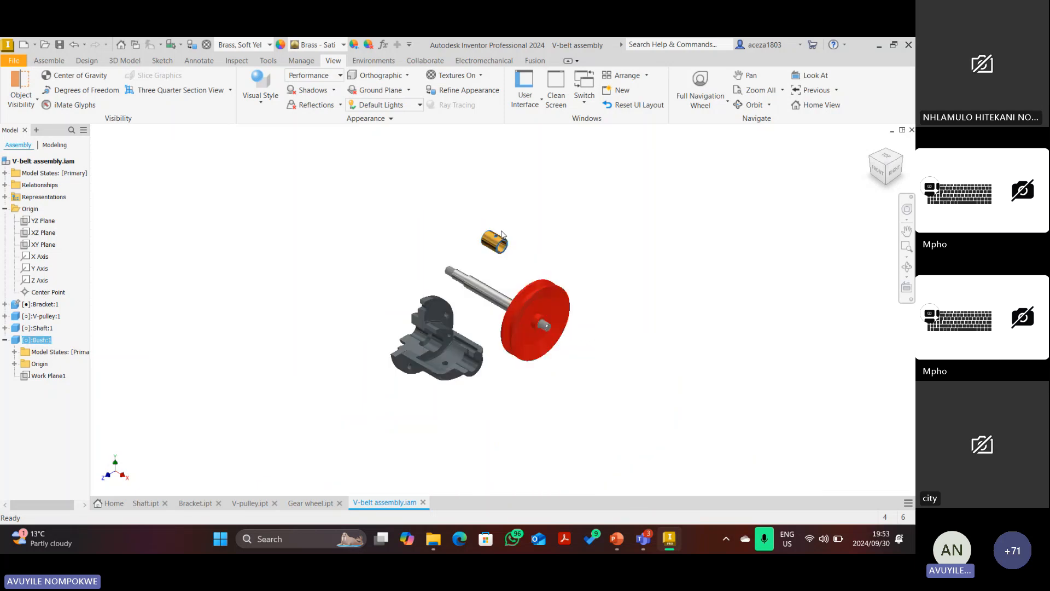
pyautogui.scroll(-7, 492, 298)
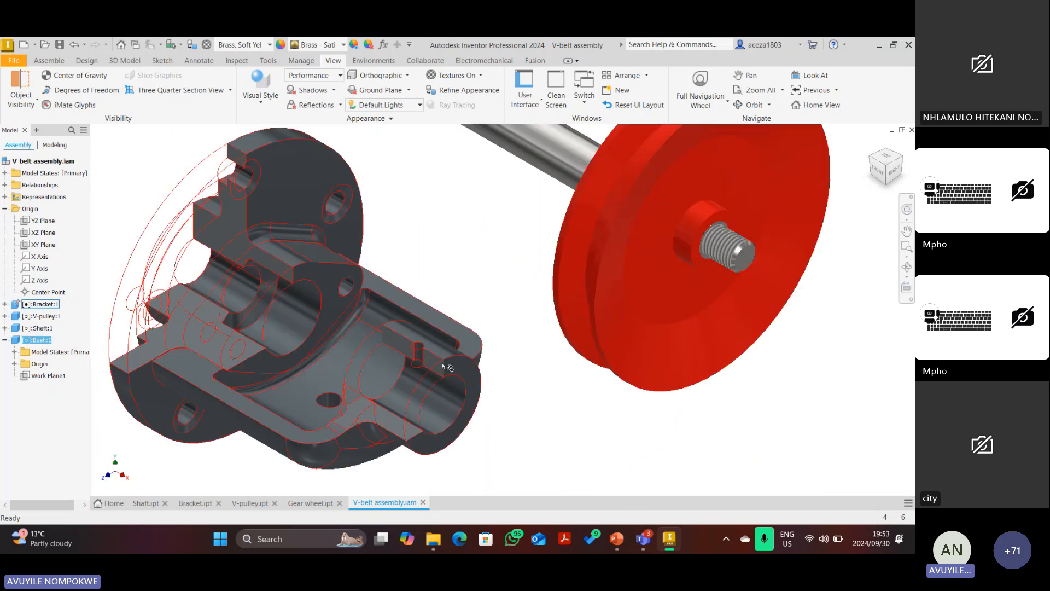
pyautogui.scroll(5, 455, 345)
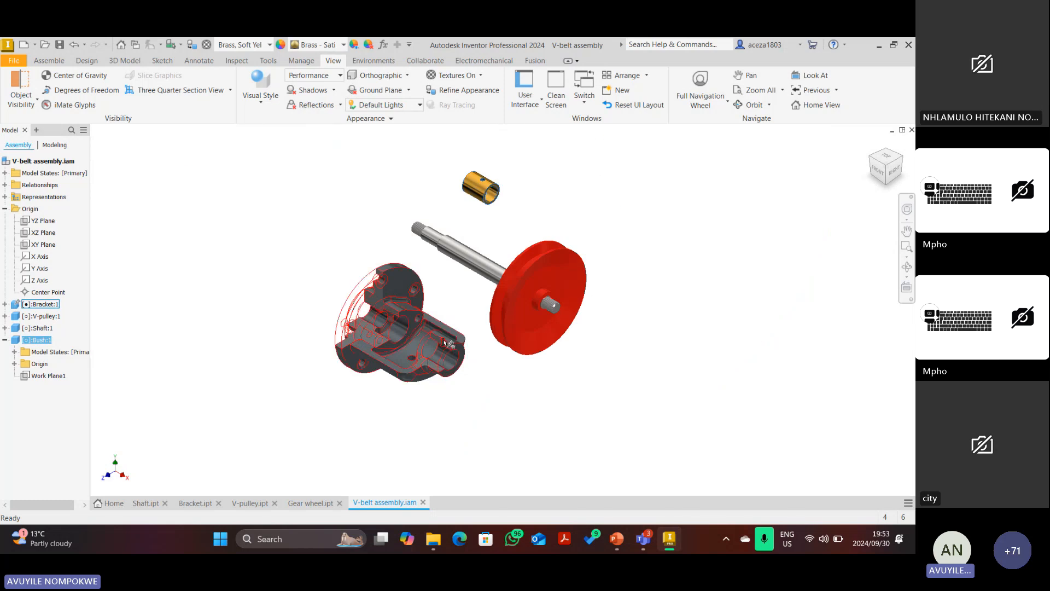
pyautogui.click(50, 63)
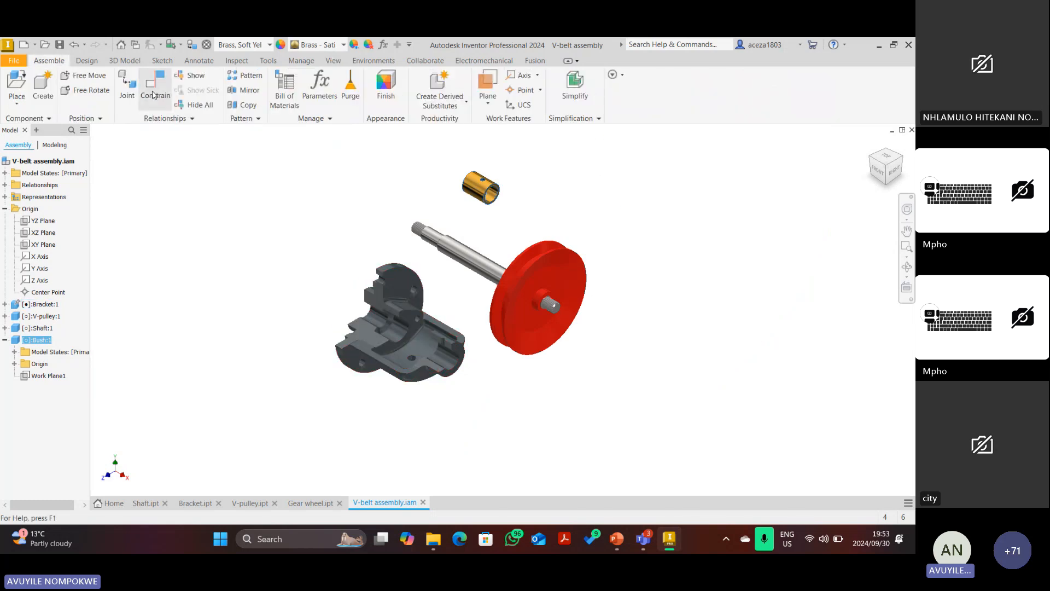
# Insert-constrain the bush's inner edge to the bracket bore edge with the opposed solution, then view from the front.
pyautogui.press('c')
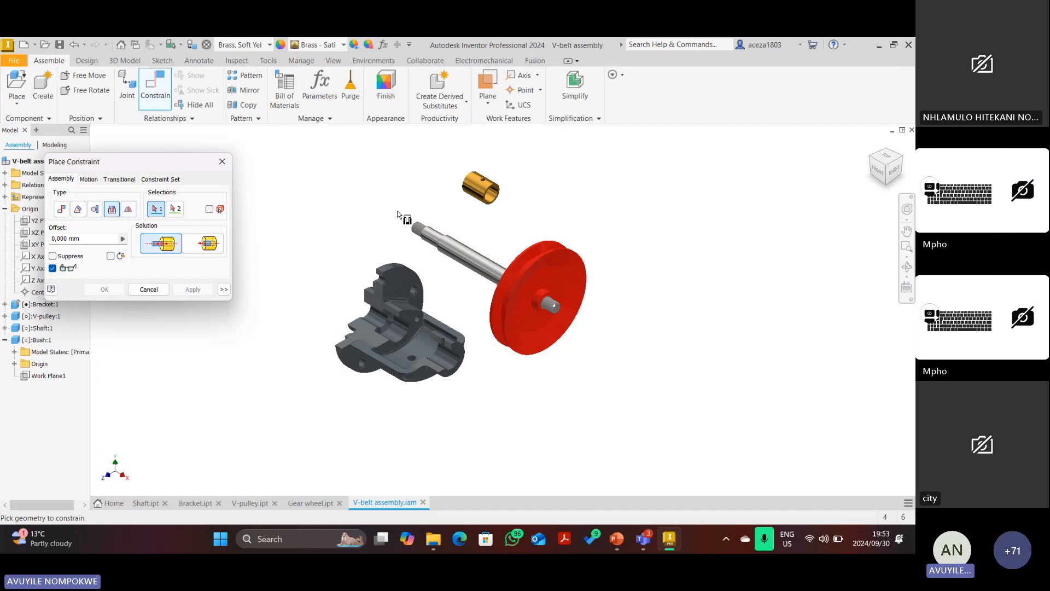
pyautogui.scroll(-5, 499, 192)
pyautogui.click(503, 176)
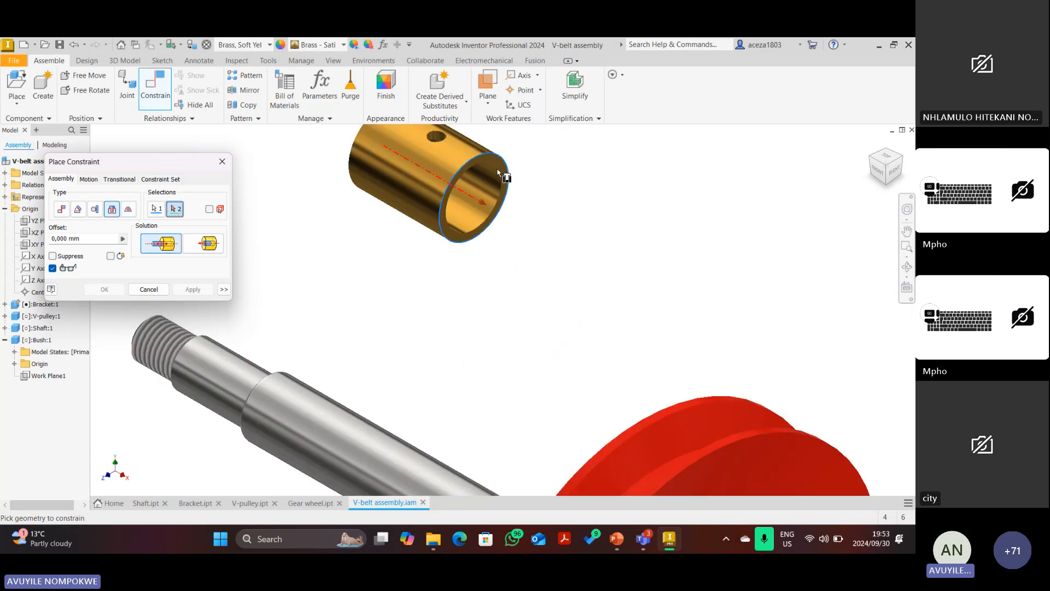
pyautogui.scroll(5, 481, 246)
pyautogui.scroll(-5, 474, 264)
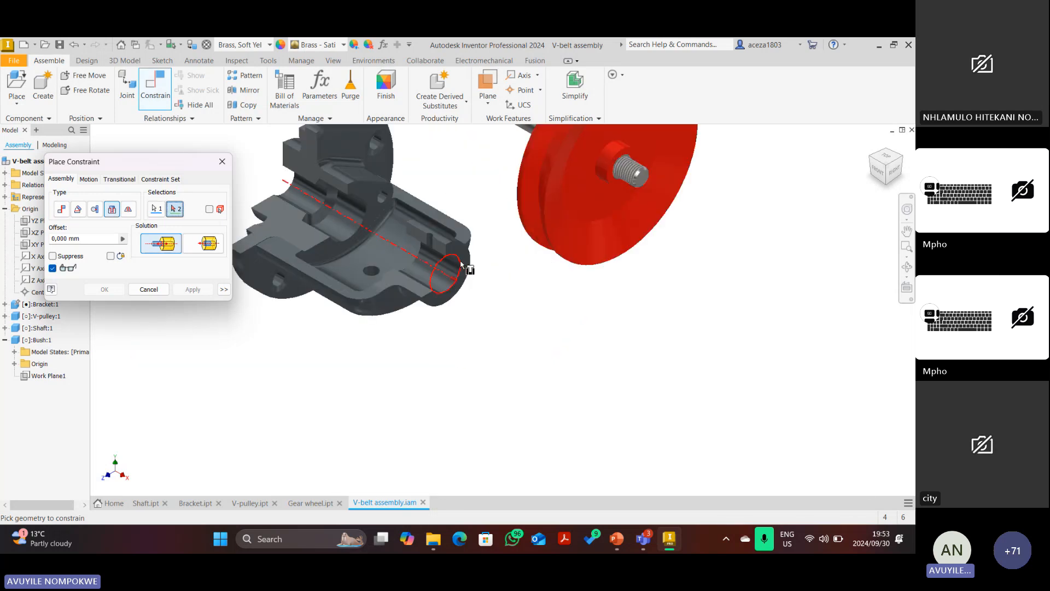
pyautogui.click(461, 265)
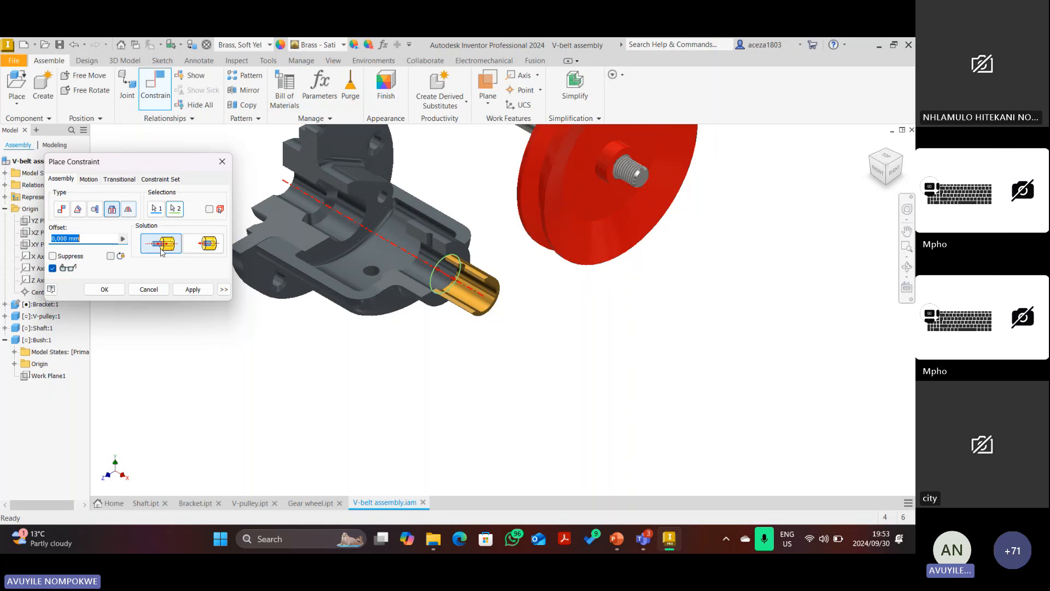
pyautogui.click(203, 243)
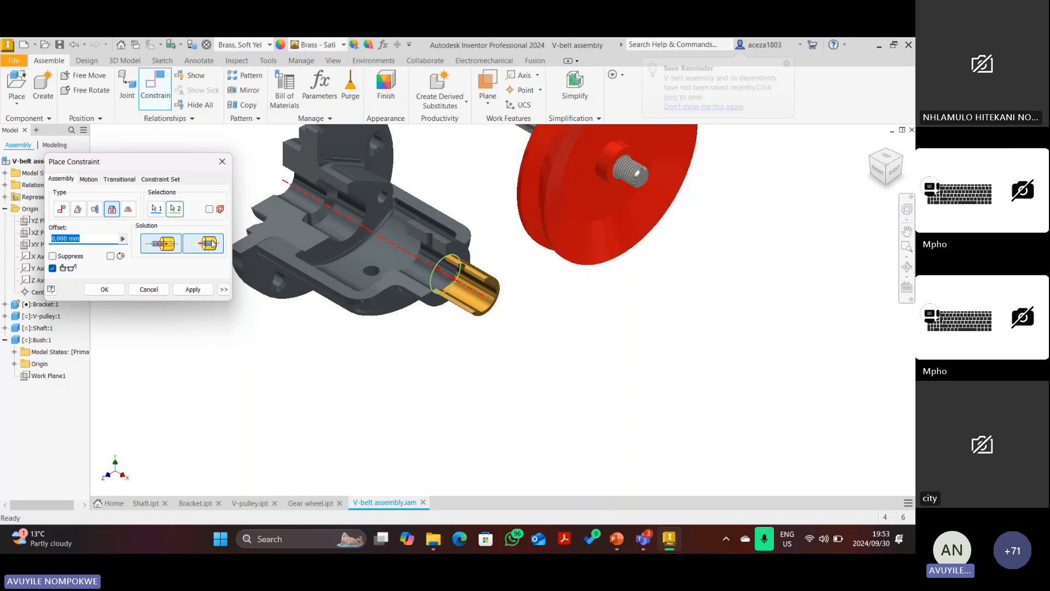
pyautogui.click(189, 289)
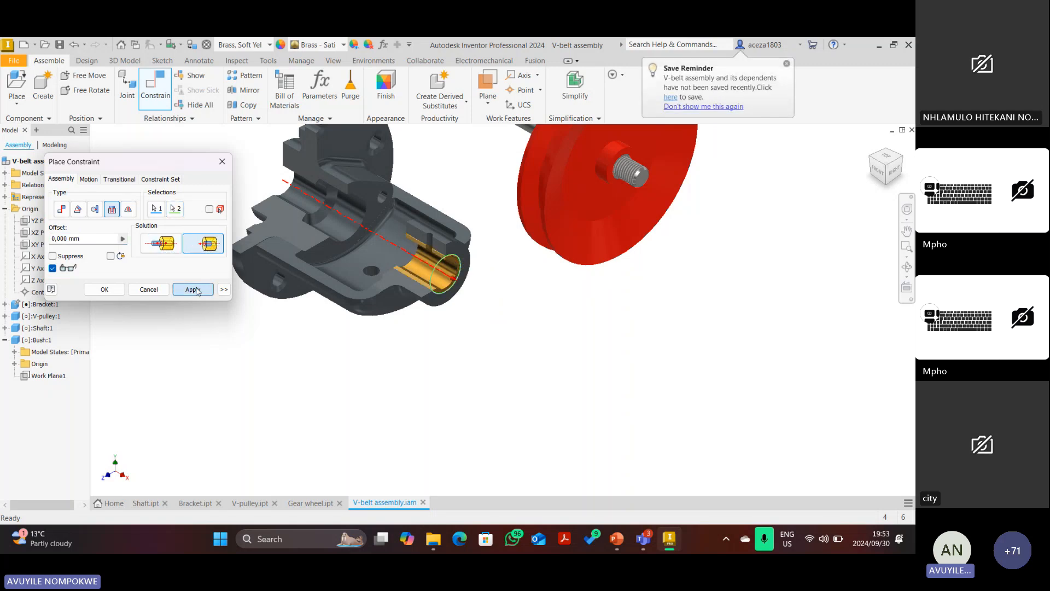
pyautogui.click(148, 289)
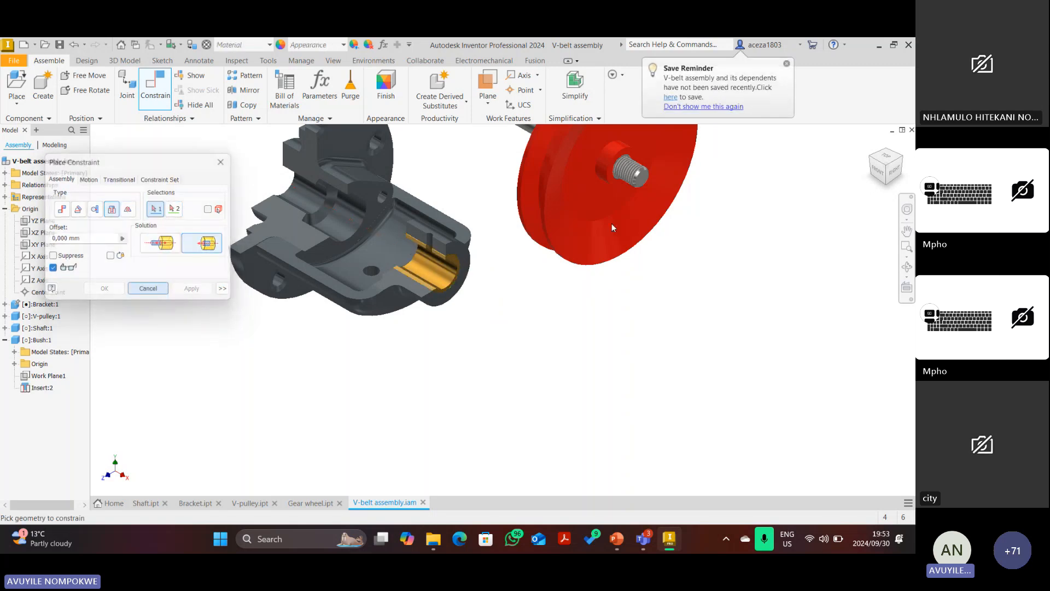
pyautogui.click(880, 176)
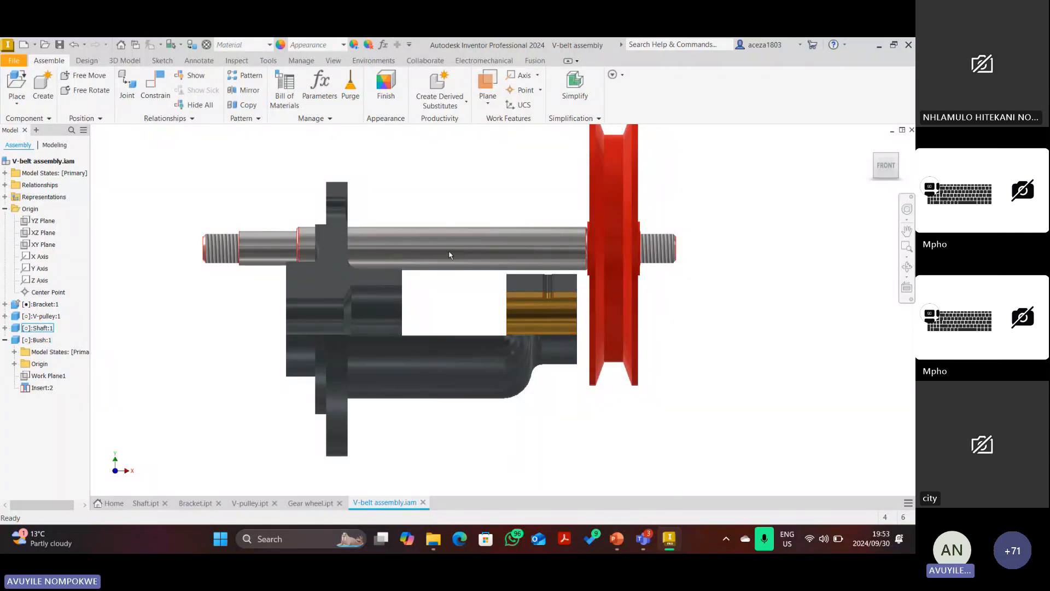
# Zoom in and out on the front view of the fitted bush, then open Place Constraint with Insert type.
pyautogui.scroll(2, 454, 253)
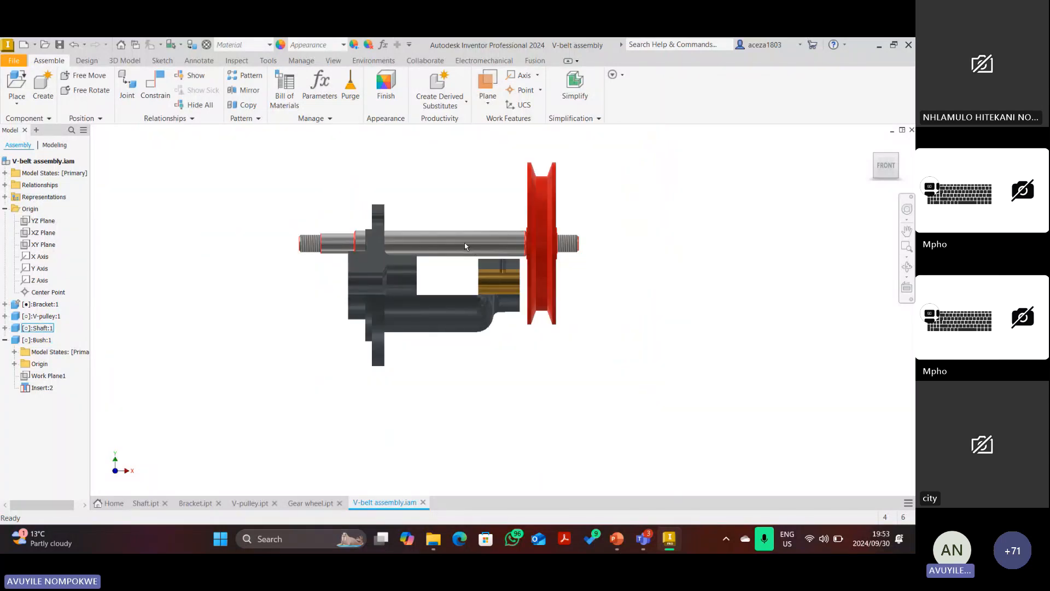
pyautogui.scroll(-4, 464, 244)
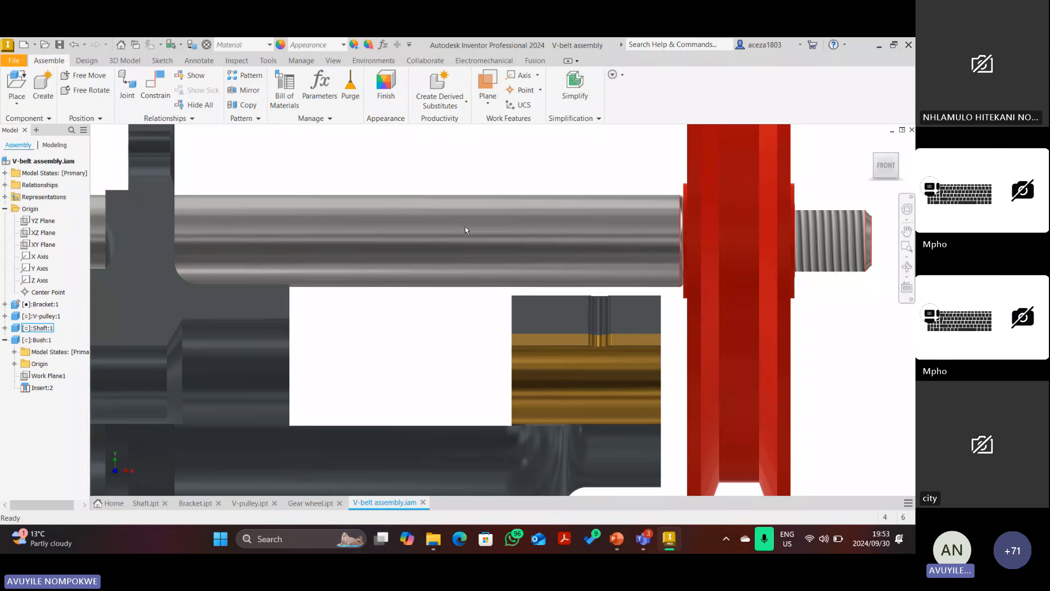
pyautogui.scroll(3, 463, 226)
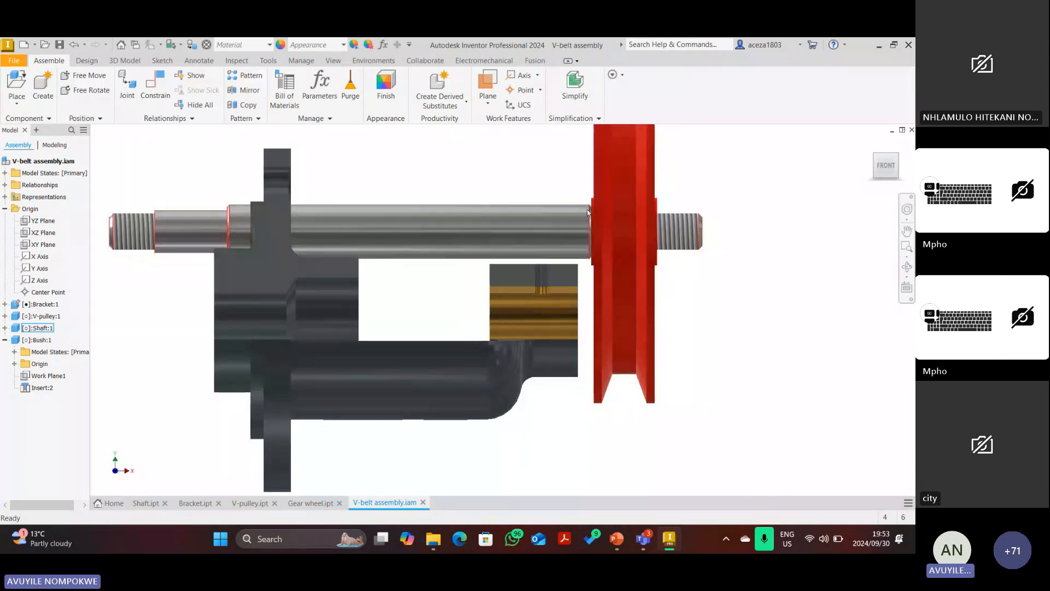
pyautogui.scroll(-2, 589, 212)
pyautogui.scroll(4, 539, 275)
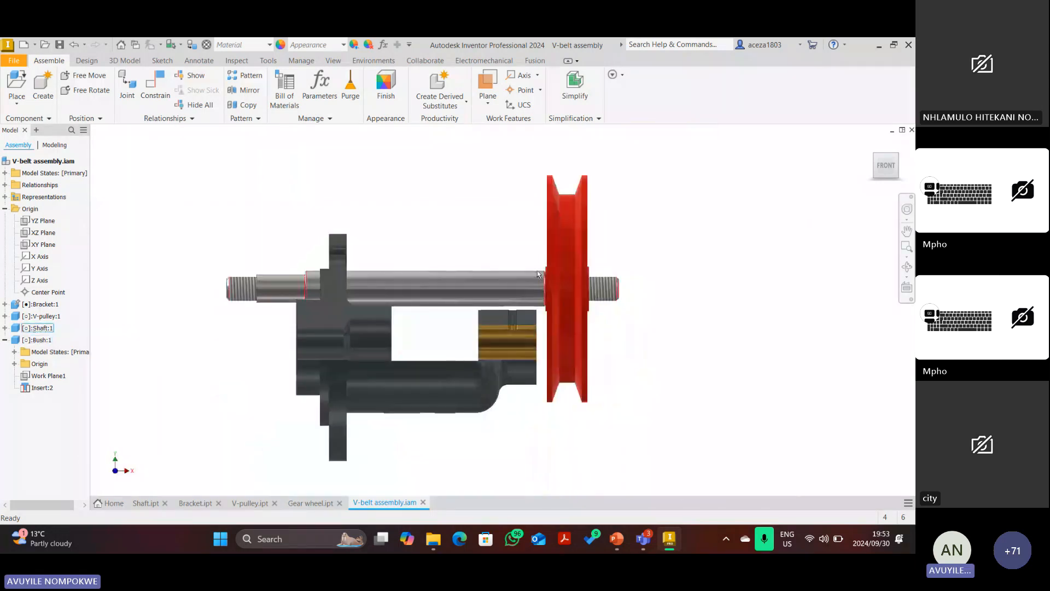
pyautogui.click(157, 86)
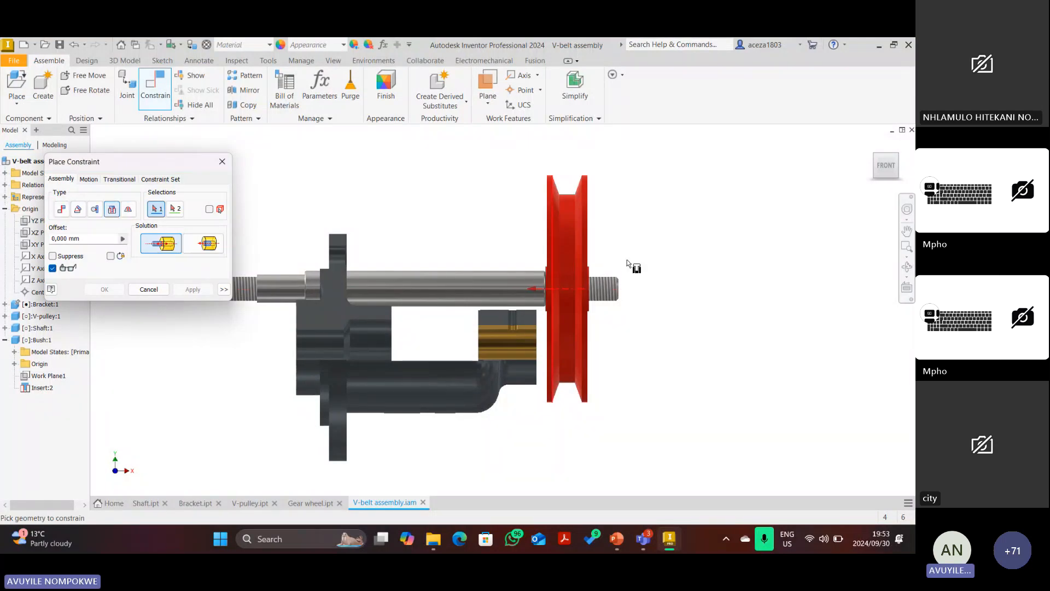
# Preview an Insert constraint from the shaft end's circular edge to the bush's inner edge.
pyautogui.click(879, 160)
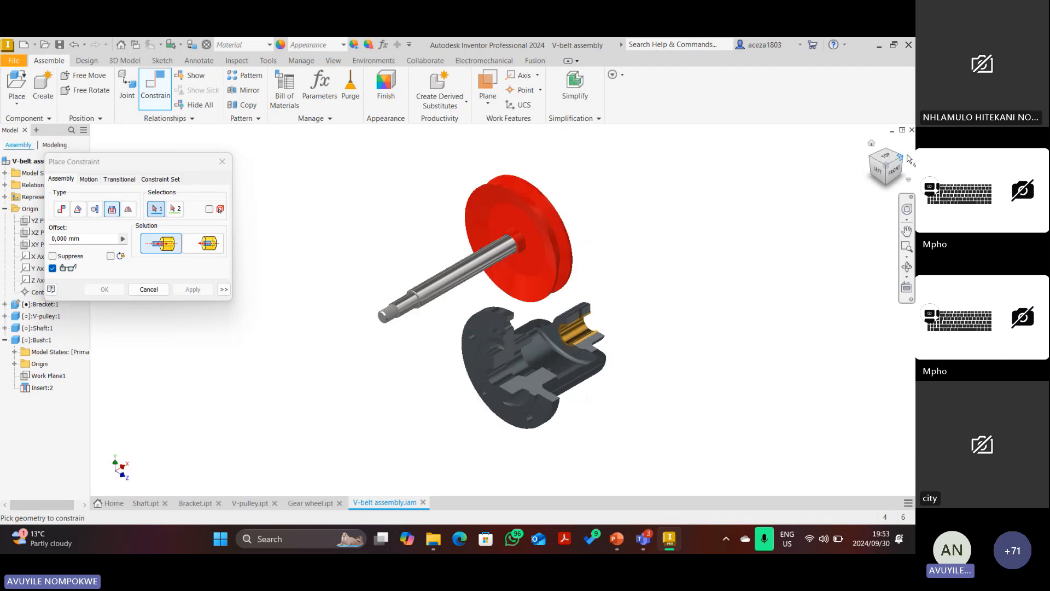
pyautogui.click(908, 159)
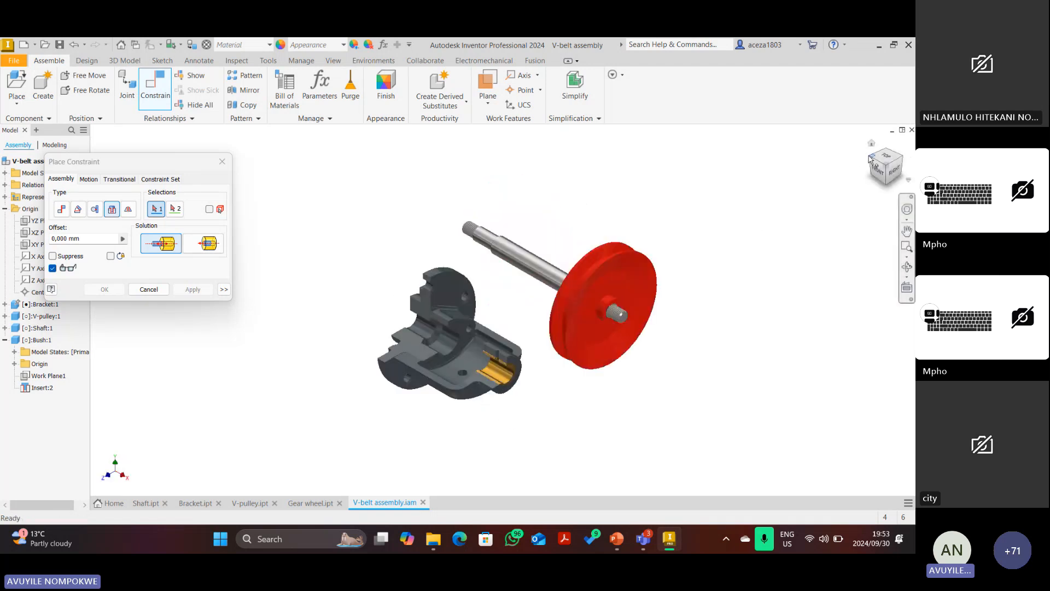
pyautogui.scroll(3, 508, 211)
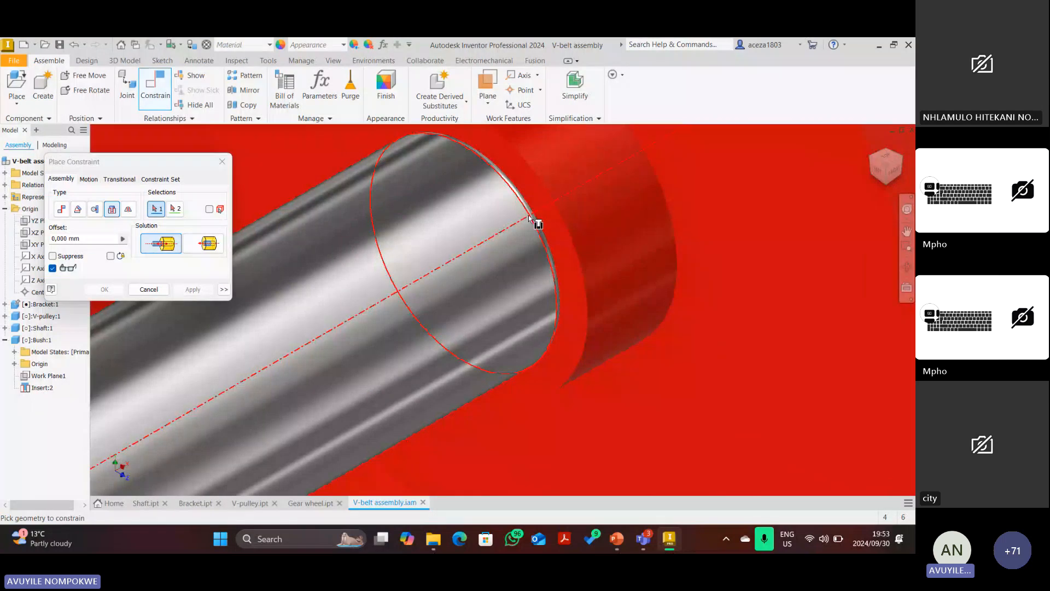
pyautogui.click(529, 218)
pyautogui.scroll(-5, 530, 217)
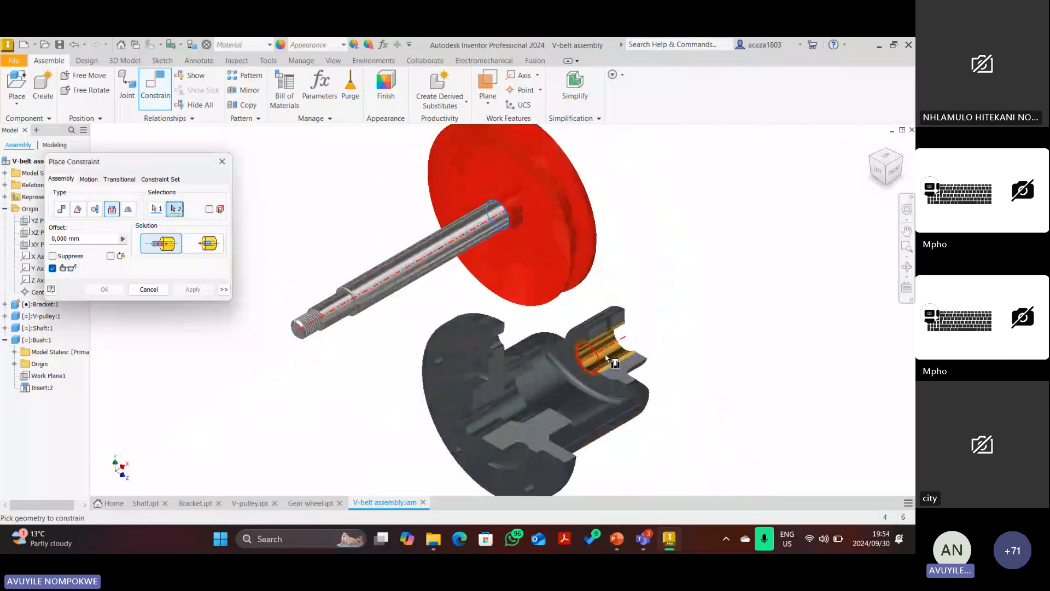
pyautogui.click(628, 350)
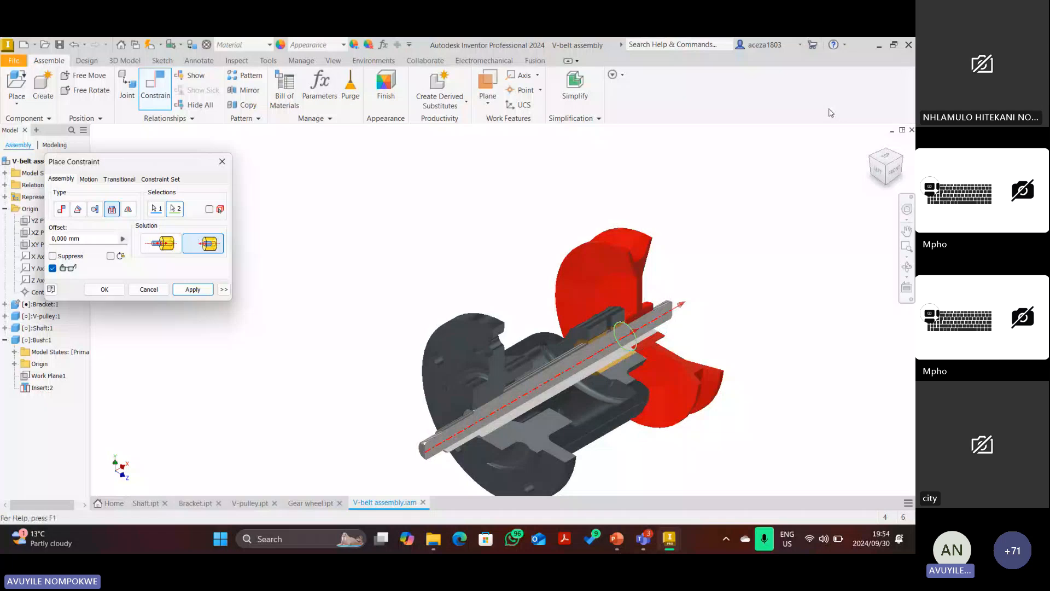
# Check the previewed shaft fit from the FRONT view, then cancel the constraint.
pyautogui.click(894, 172)
pyautogui.scroll(5, 559, 310)
pyautogui.scroll(-3, 572, 264)
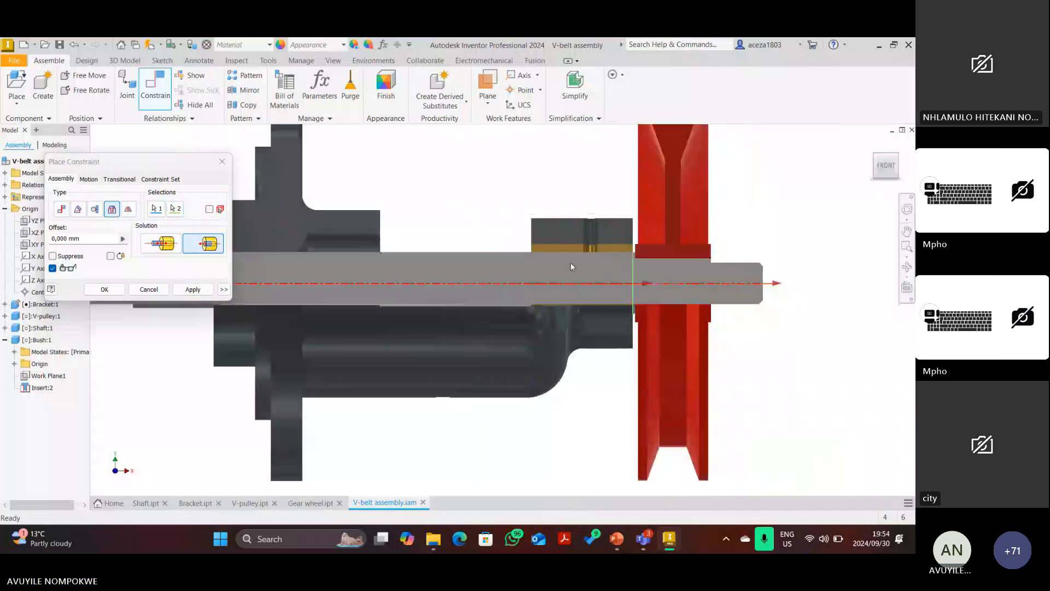
pyautogui.scroll(-2, 570, 265)
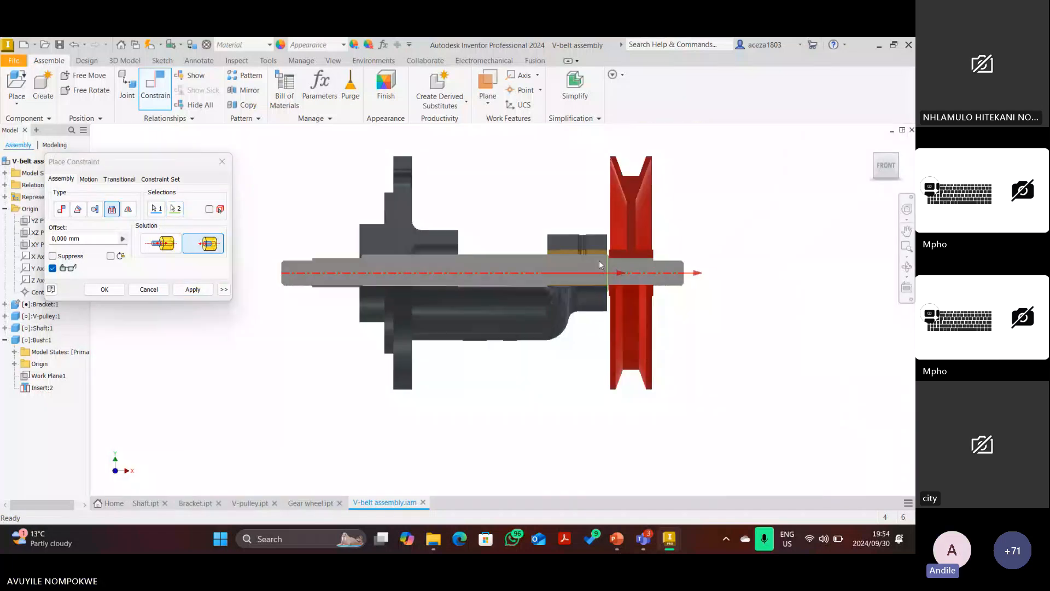
pyautogui.click(148, 289)
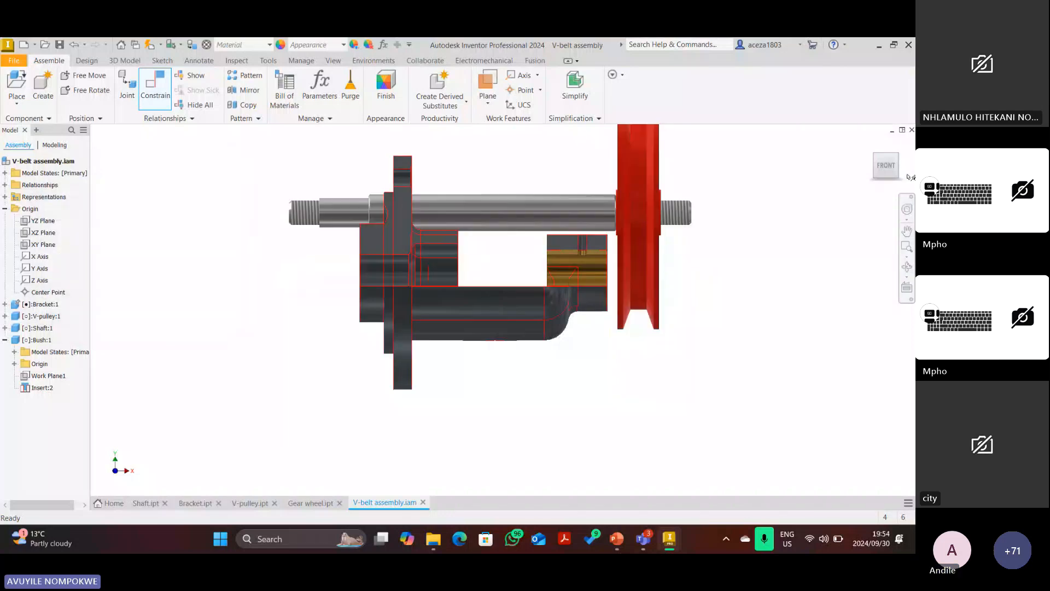
# Return to the home view and remove the section cut so the bracket is whole.
pyautogui.click(872, 145)
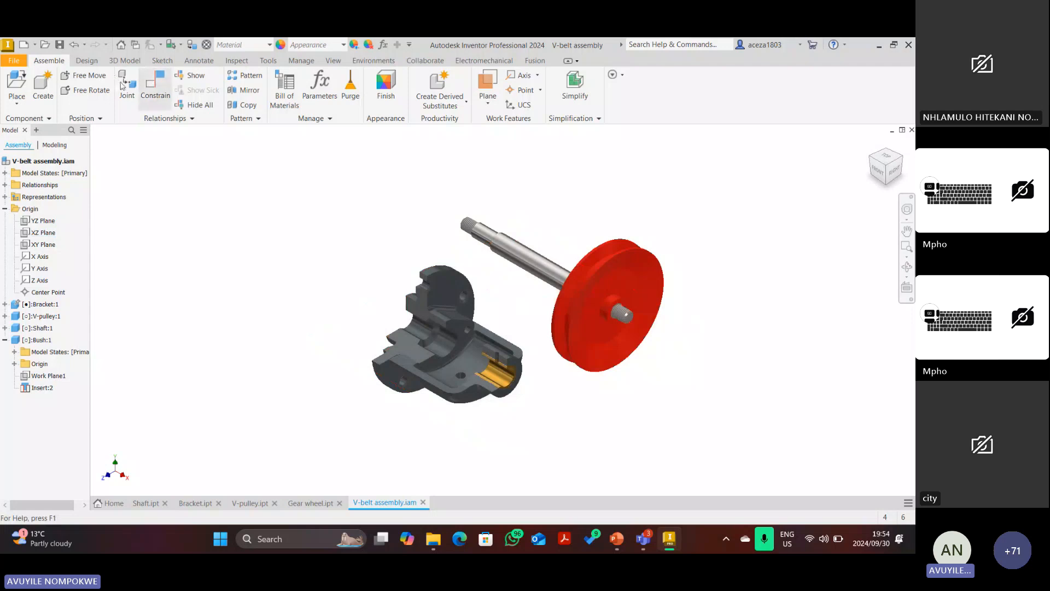
pyautogui.click(333, 60)
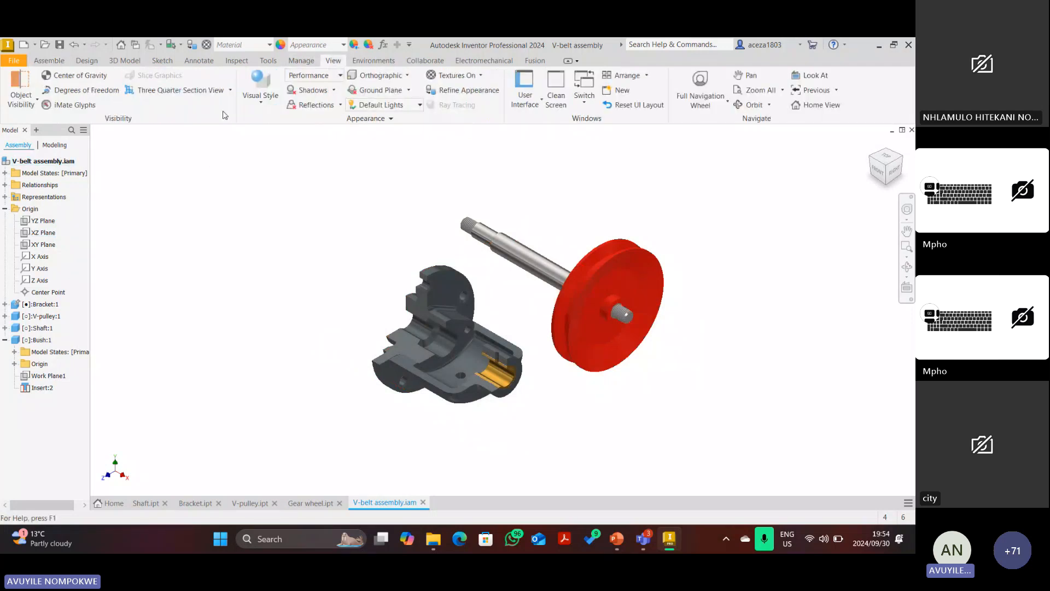
pyautogui.click(231, 90)
pyautogui.click(164, 182)
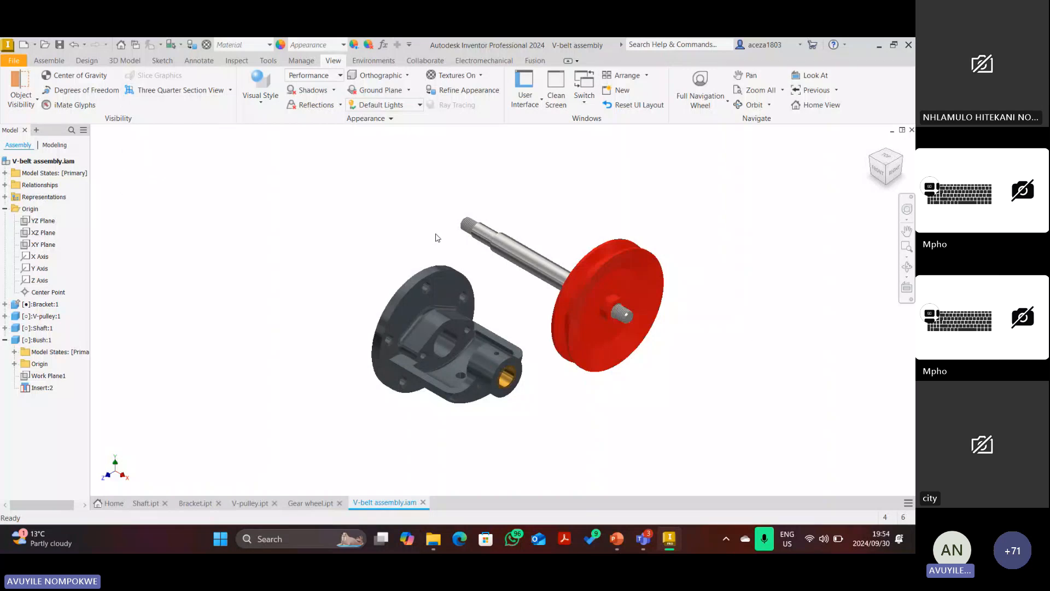
# Drag the shaft and pulley up clear of the bracket, then zoom to frame everything.
pyautogui.moveTo(551, 268); pyautogui.dragTo(579, 222)
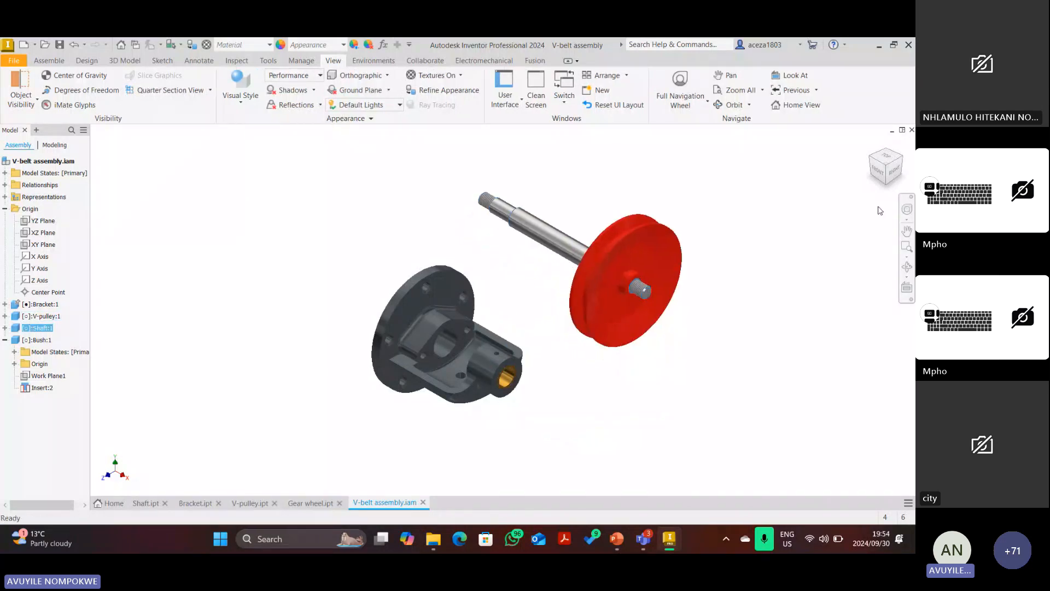
pyautogui.click(877, 174)
pyautogui.moveTo(547, 300); pyautogui.dragTo(475, 326)
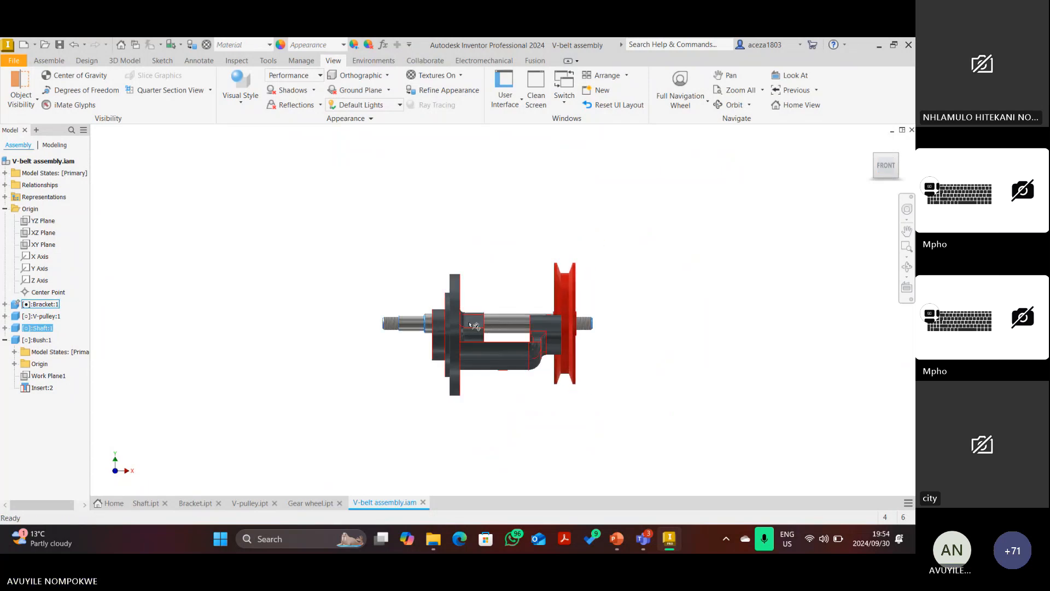
pyautogui.moveTo(474, 326); pyautogui.dragTo(733, 207)
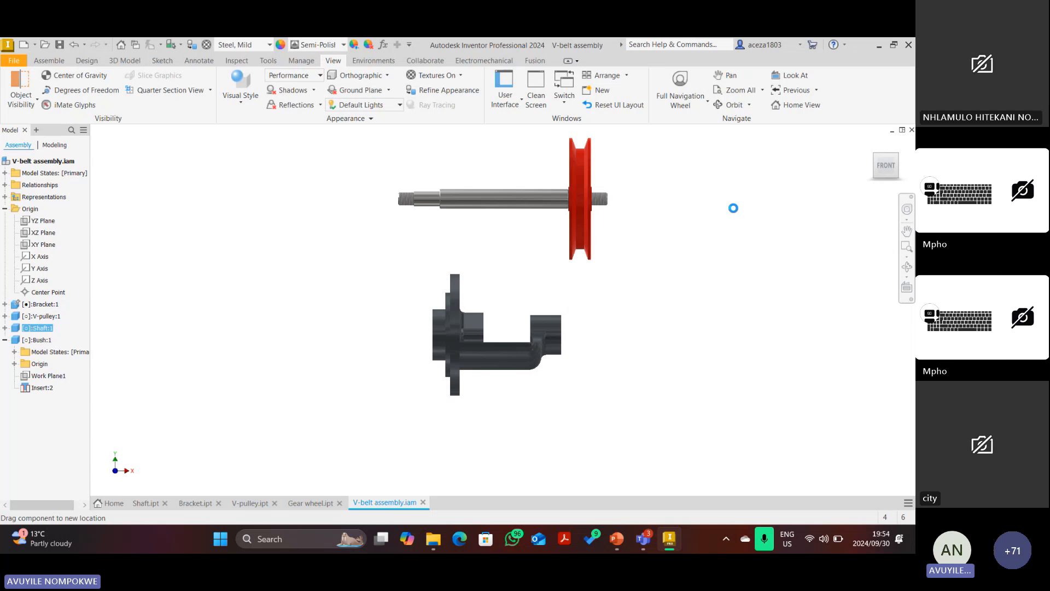
pyautogui.press('F6')
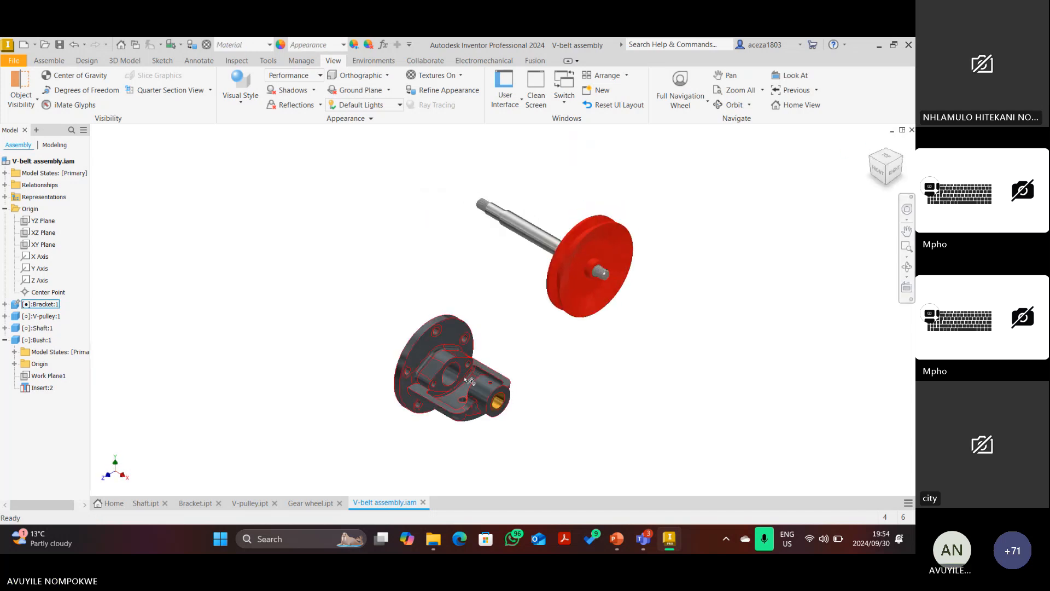
pyautogui.scroll(3, 465, 380)
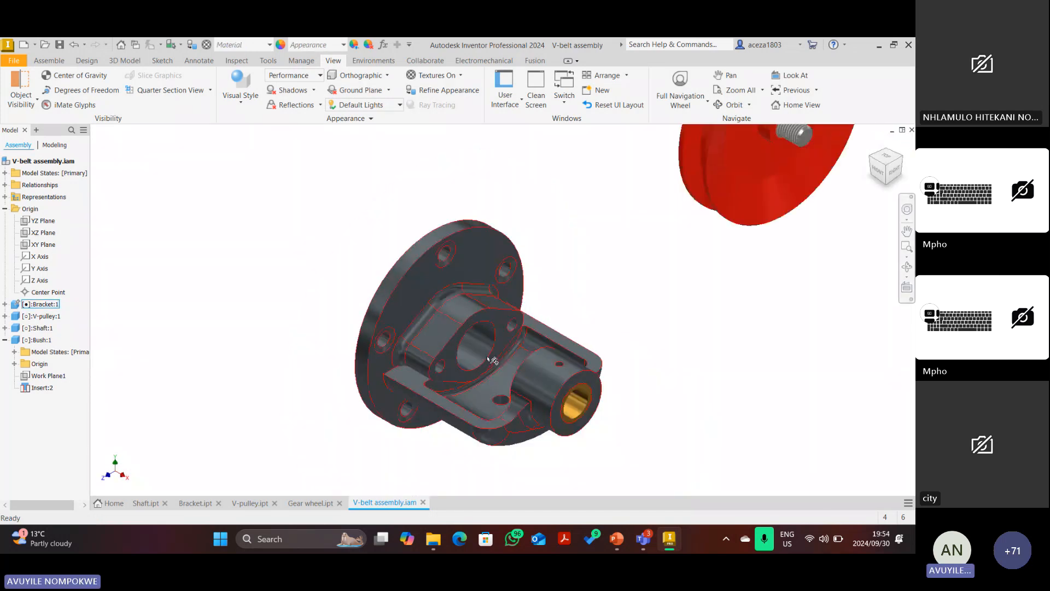
pyautogui.scroll(2, 489, 359)
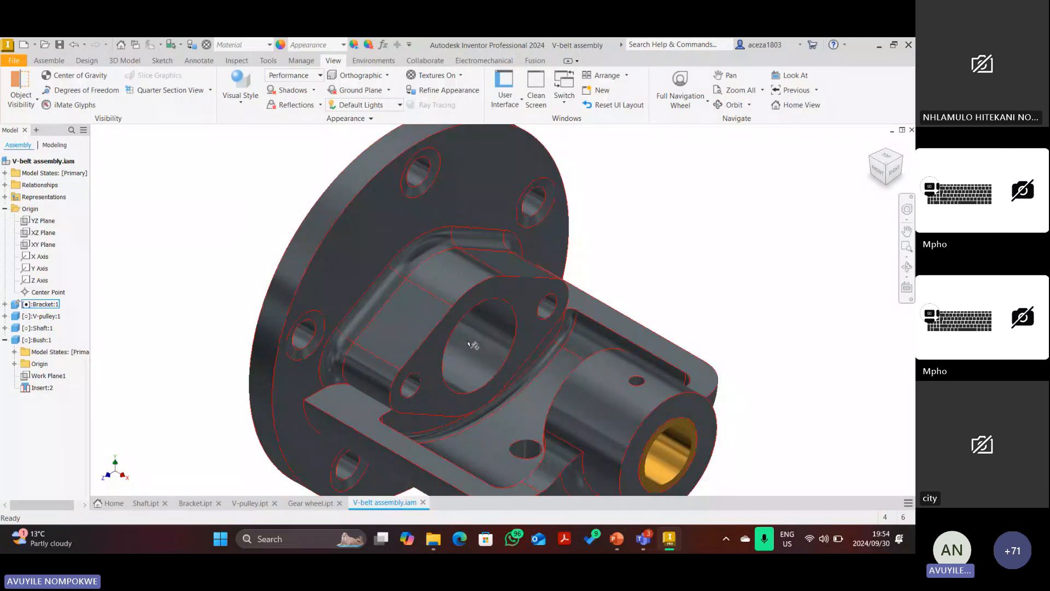
pyautogui.scroll(-5, 474, 331)
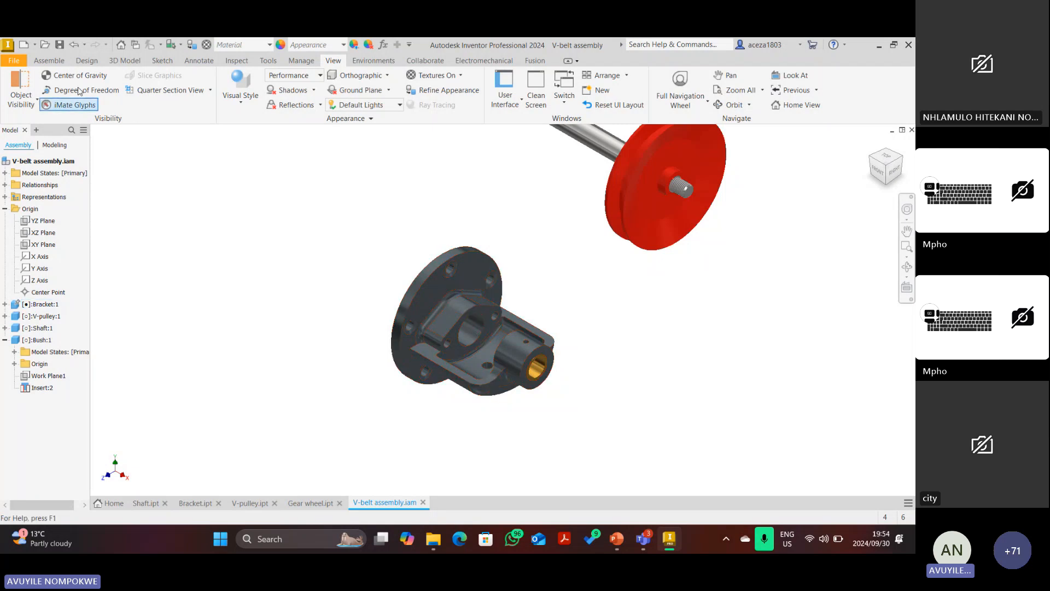
# Start a Three Quarter Section View from the View tab's section options.
pyautogui.click(49, 60)
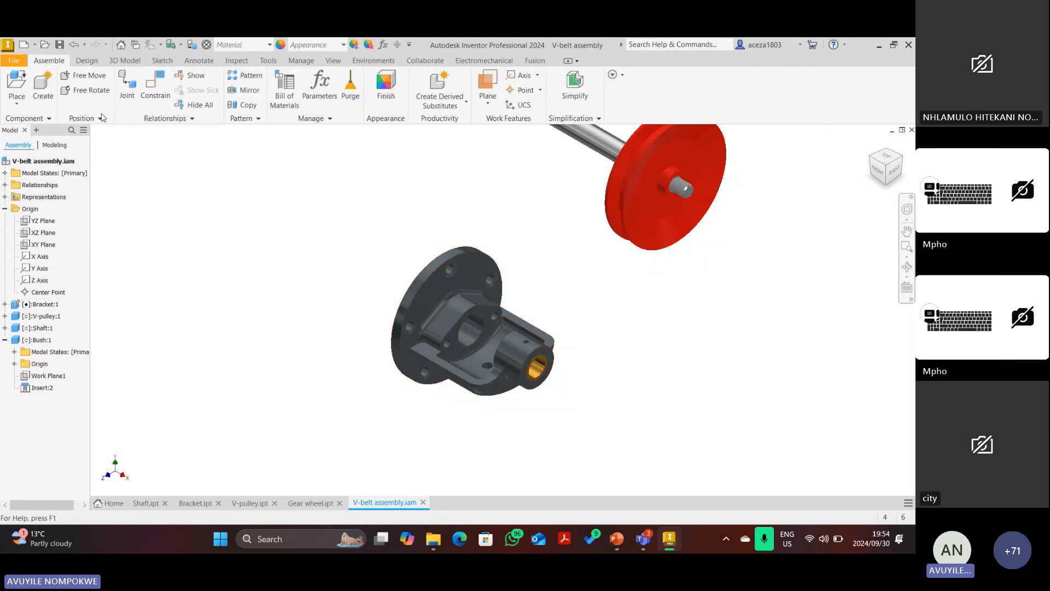
pyautogui.click(331, 61)
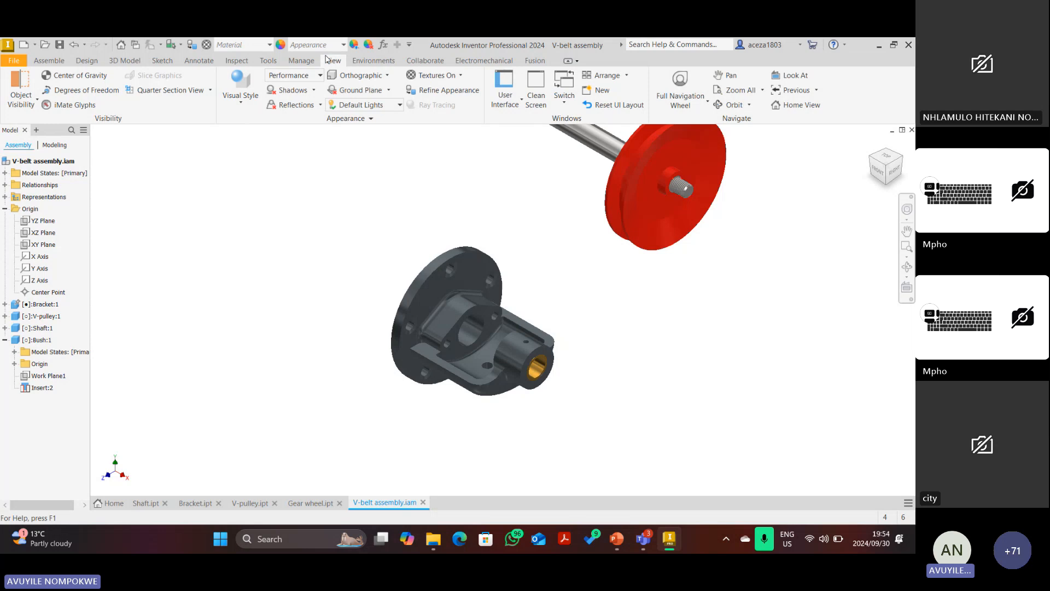
pyautogui.click(211, 91)
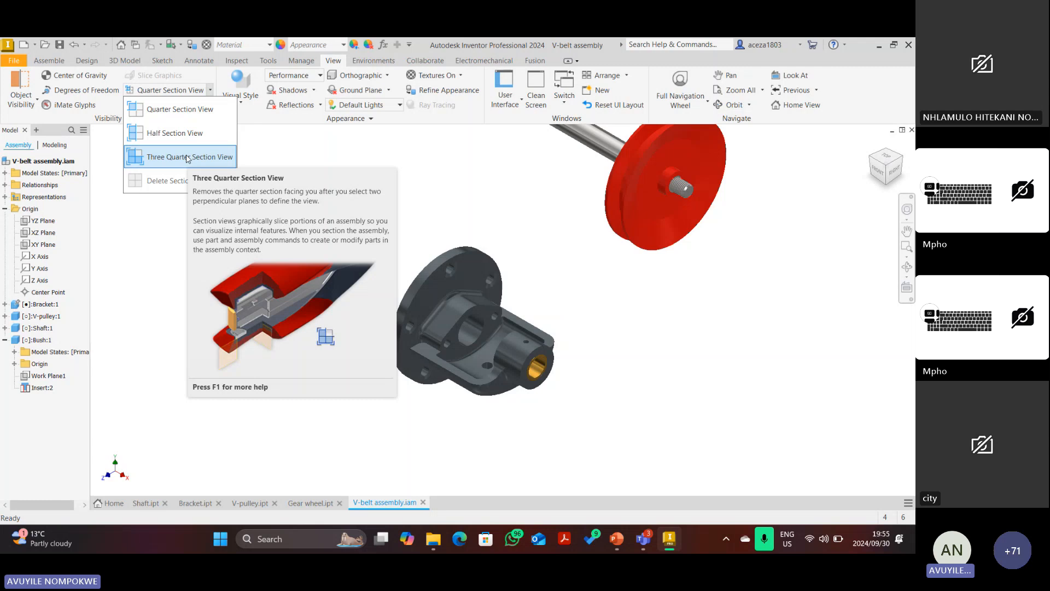
pyautogui.click(168, 158)
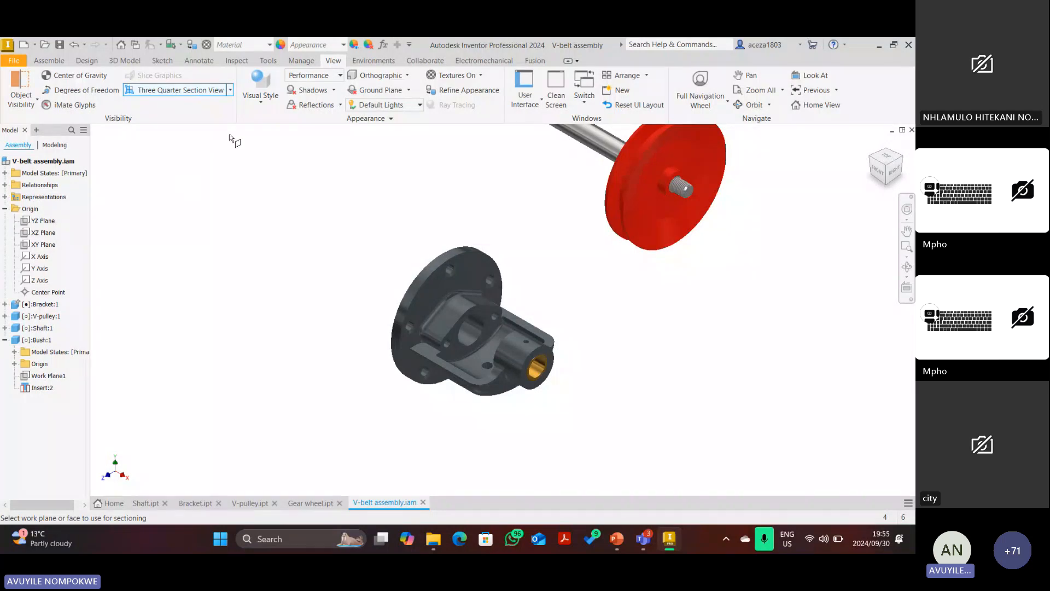
# Use XY Plane as the first and XZ Plane as the second section plane, and confirm.
pyautogui.click(36, 244)
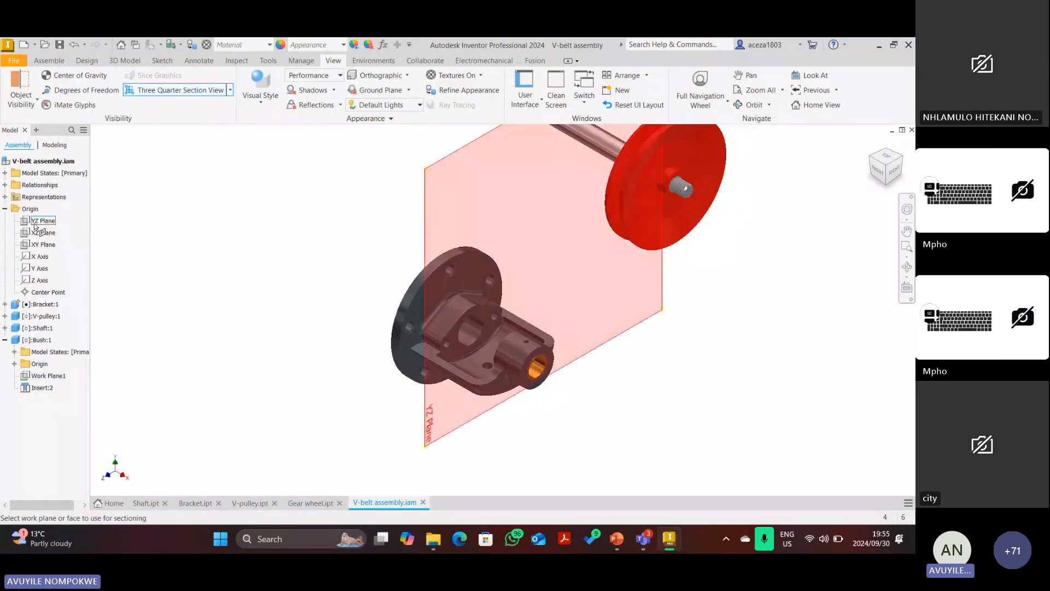
pyautogui.click(34, 222)
pyautogui.click(41, 246)
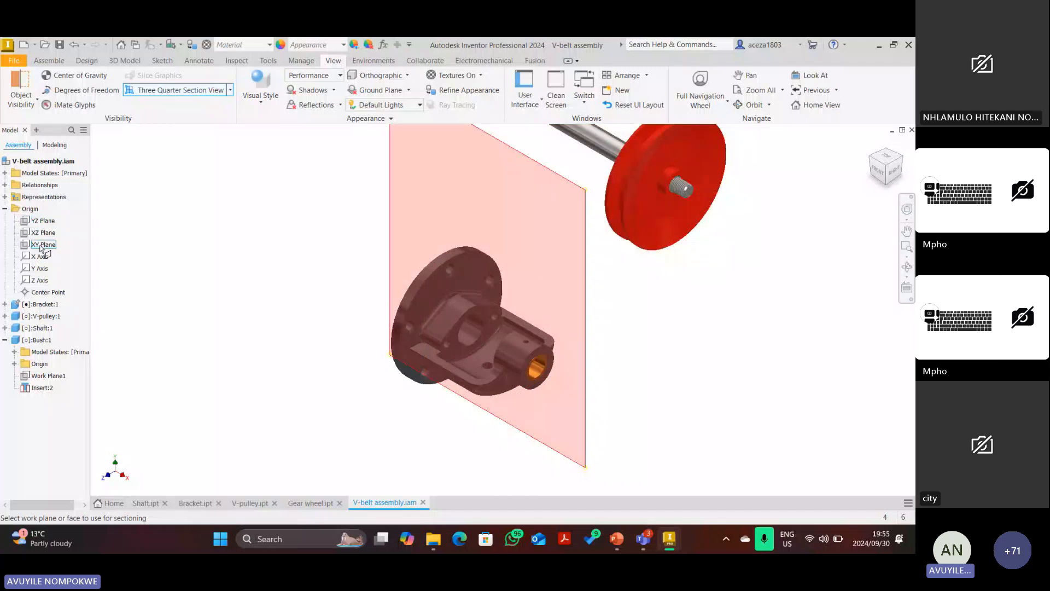
pyautogui.click(41, 246)
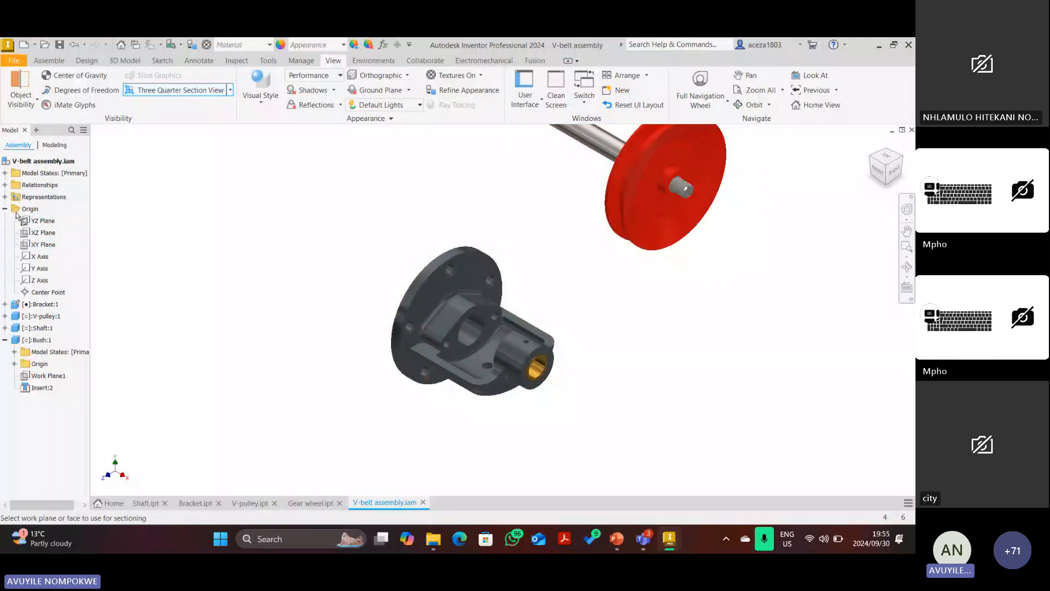
pyautogui.click(36, 246)
pyautogui.click(36, 246)
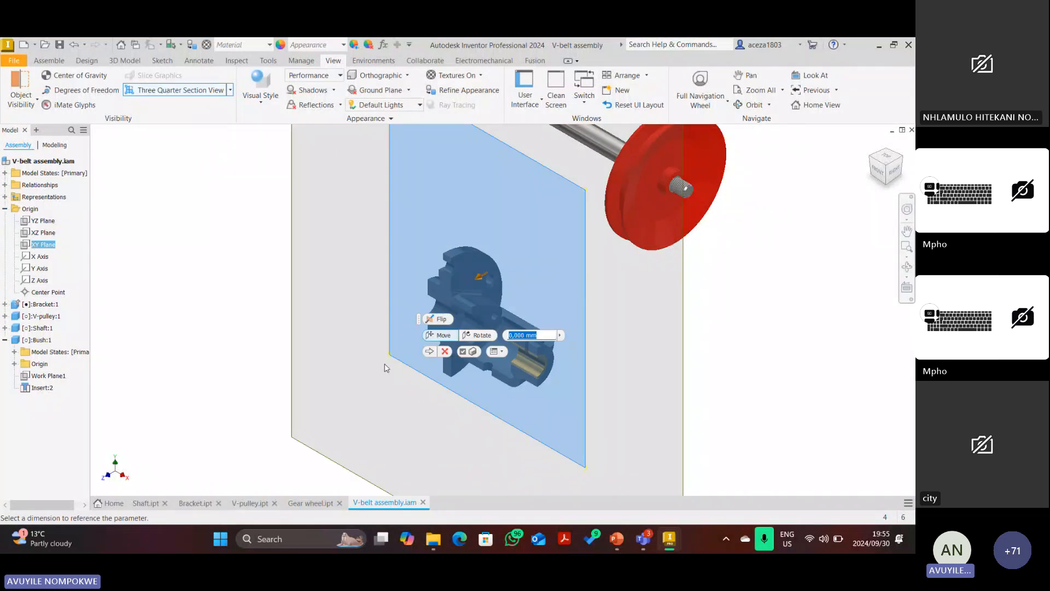
pyautogui.click(430, 352)
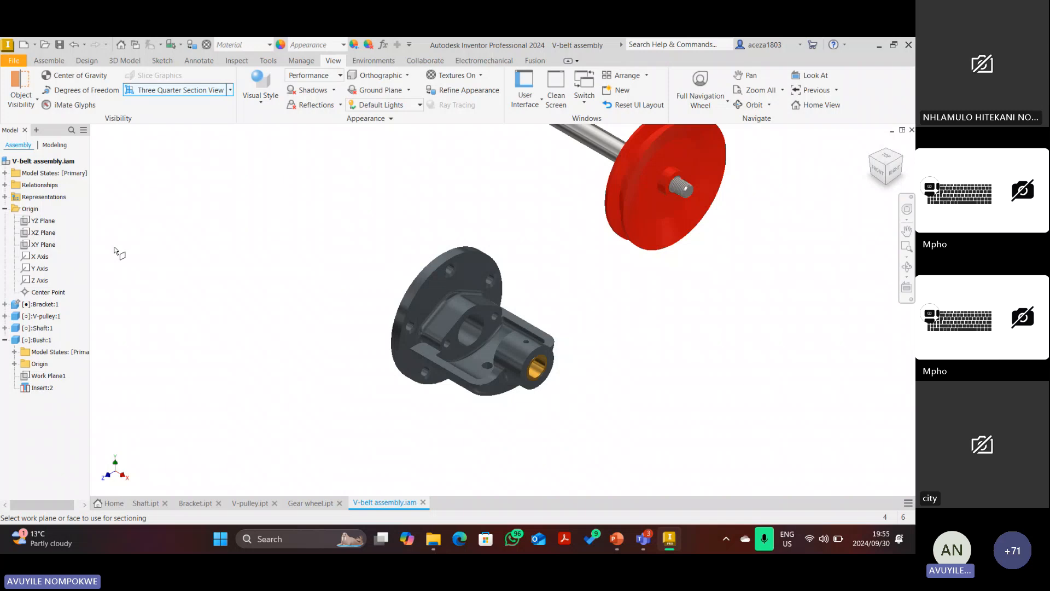
pyautogui.click(46, 236)
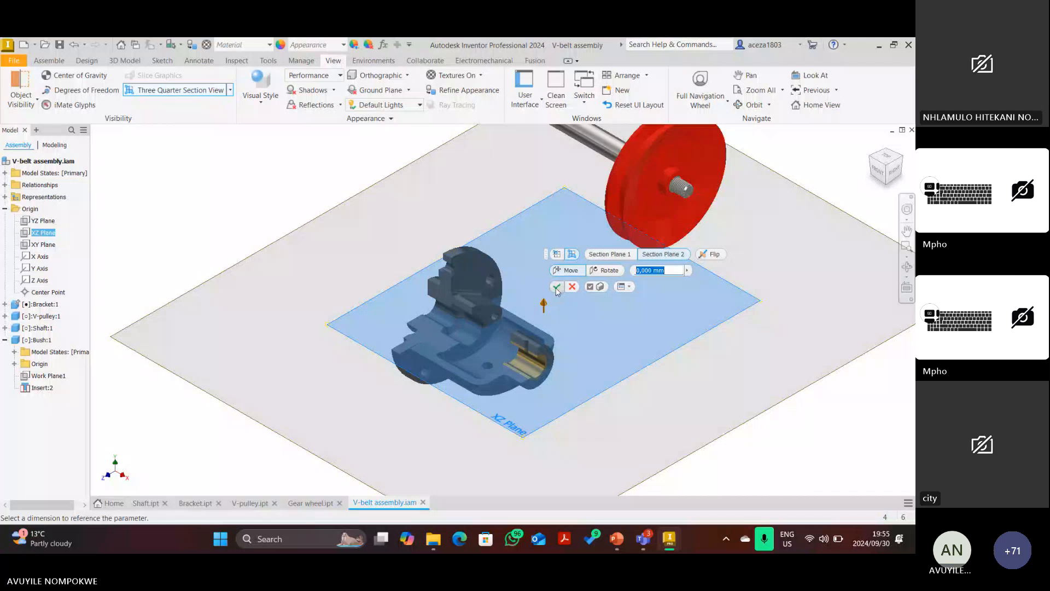
pyautogui.click(556, 288)
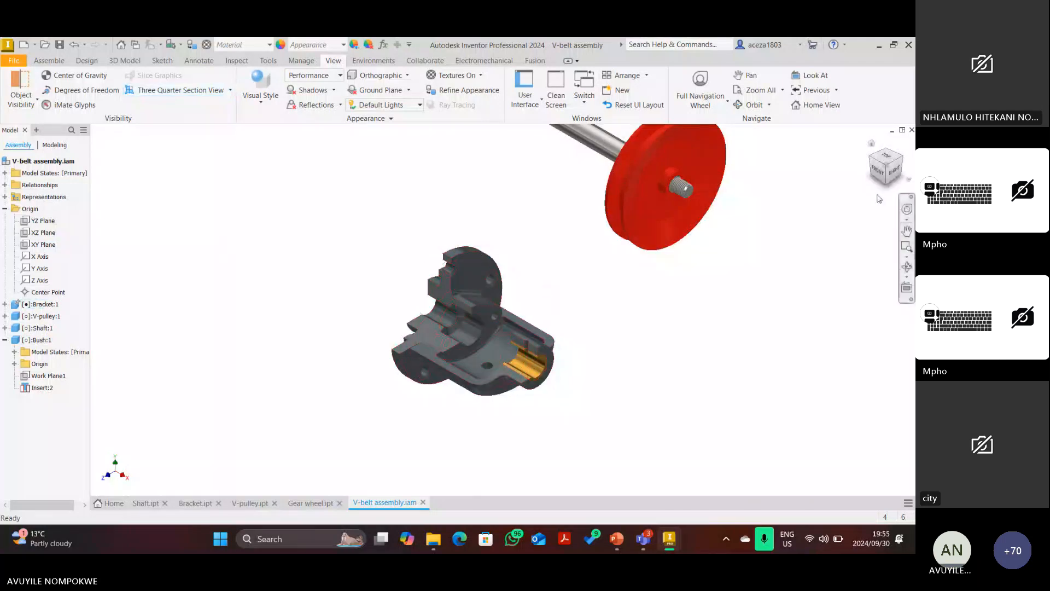
# Turn the view to a top-front-right corner; a constraint placement is started and cancelled.
pyautogui.click(882, 173)
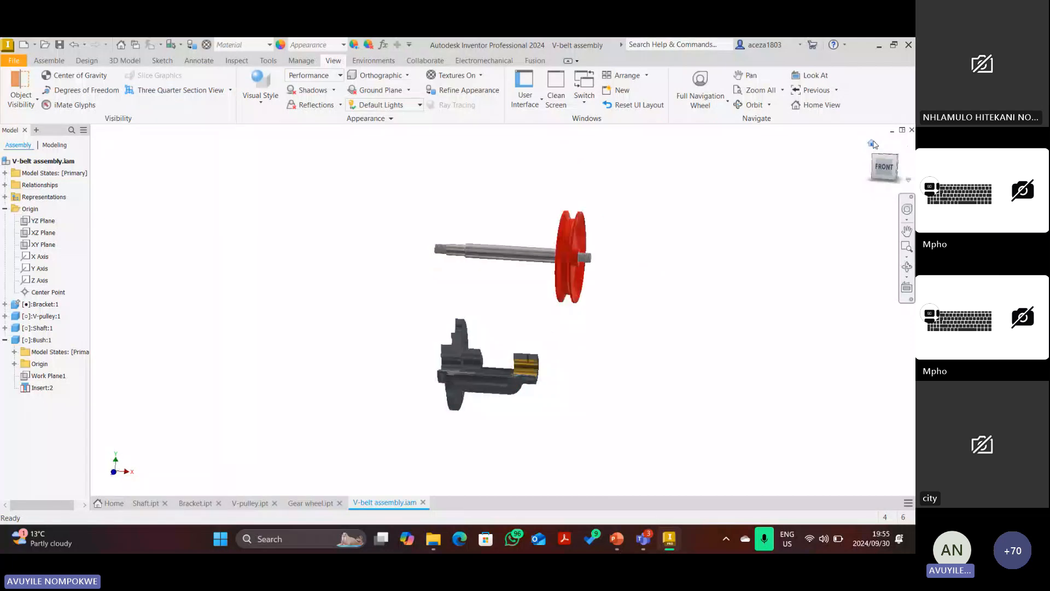
pyautogui.click(869, 163)
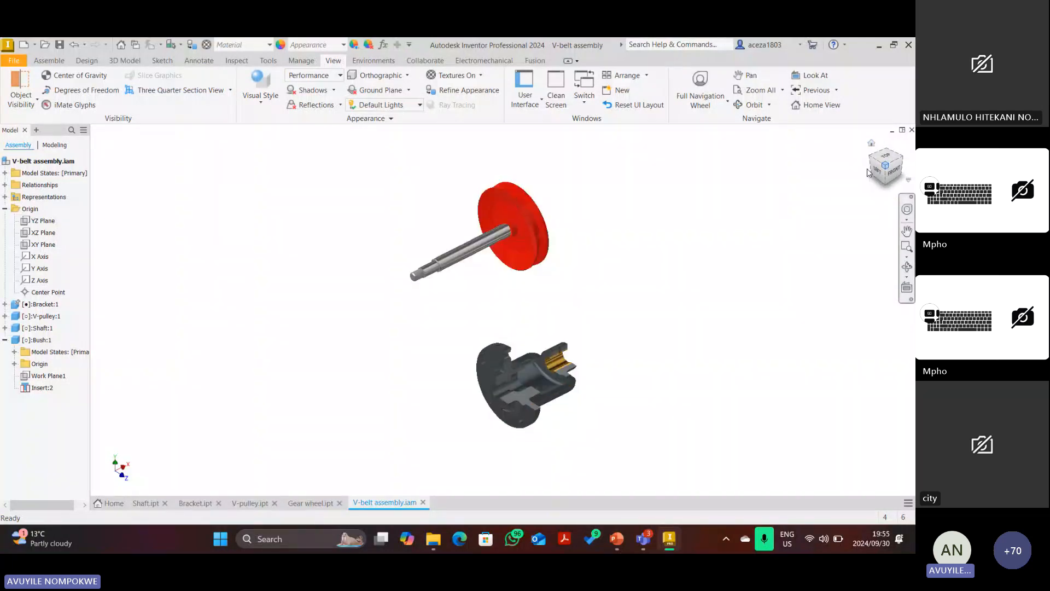
pyautogui.click(893, 174)
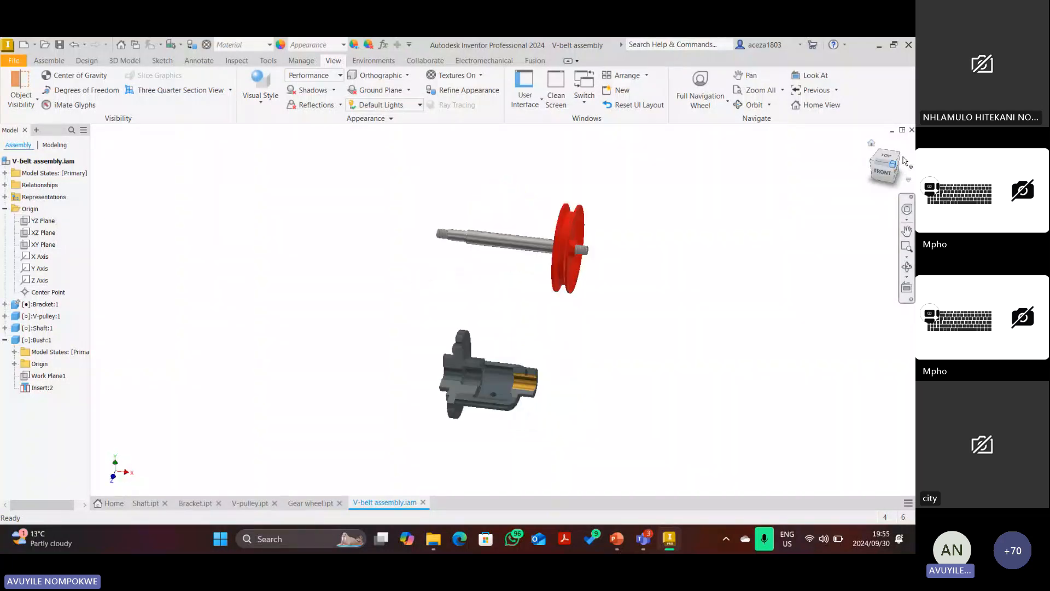
pyautogui.click(46, 61)
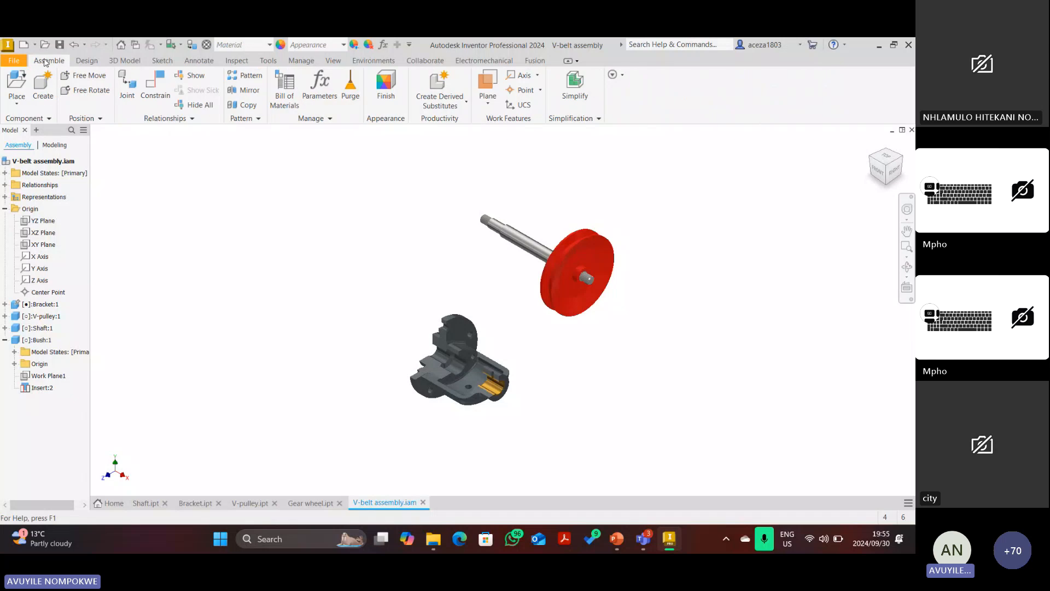
pyautogui.click(156, 85)
pyautogui.scroll(5, 439, 213)
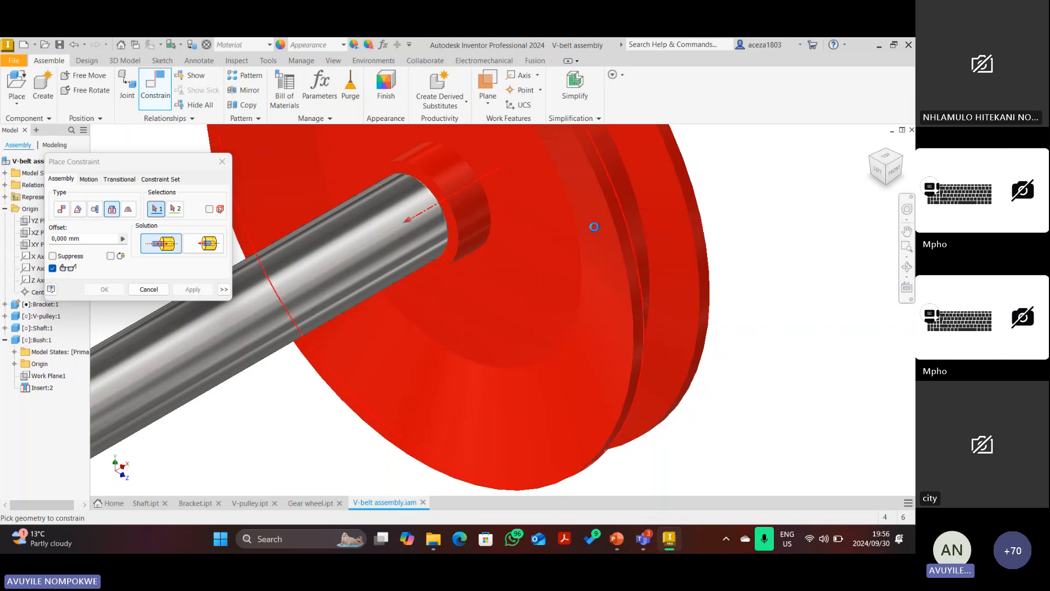
pyautogui.click(144, 289)
pyautogui.scroll(-5, 595, 266)
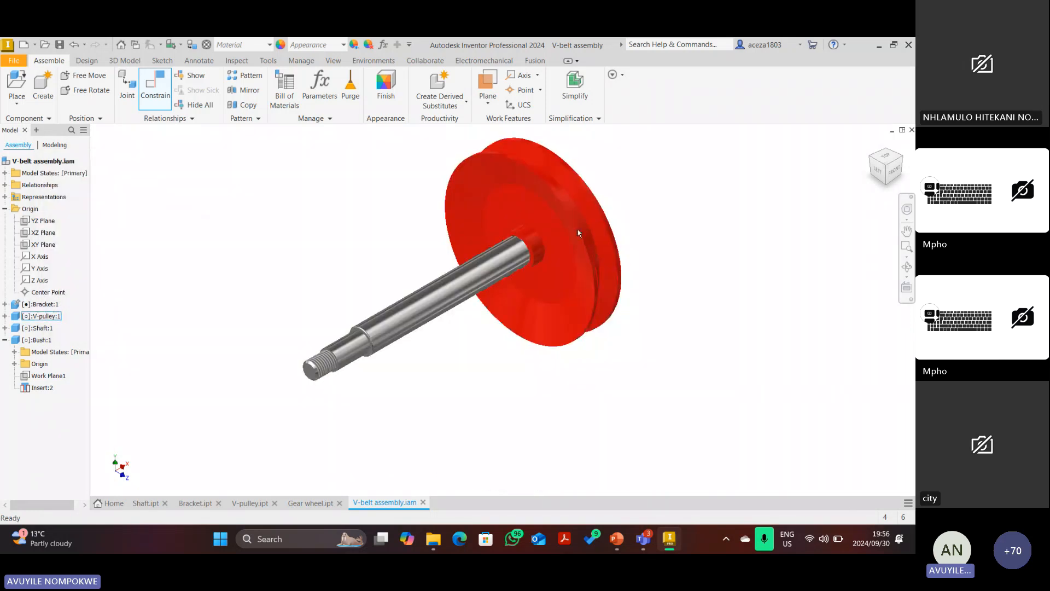
# Hide the red V-pulley via Visibility and zoom in on the shaft's threaded end.
pyautogui.rightClick(574, 209)
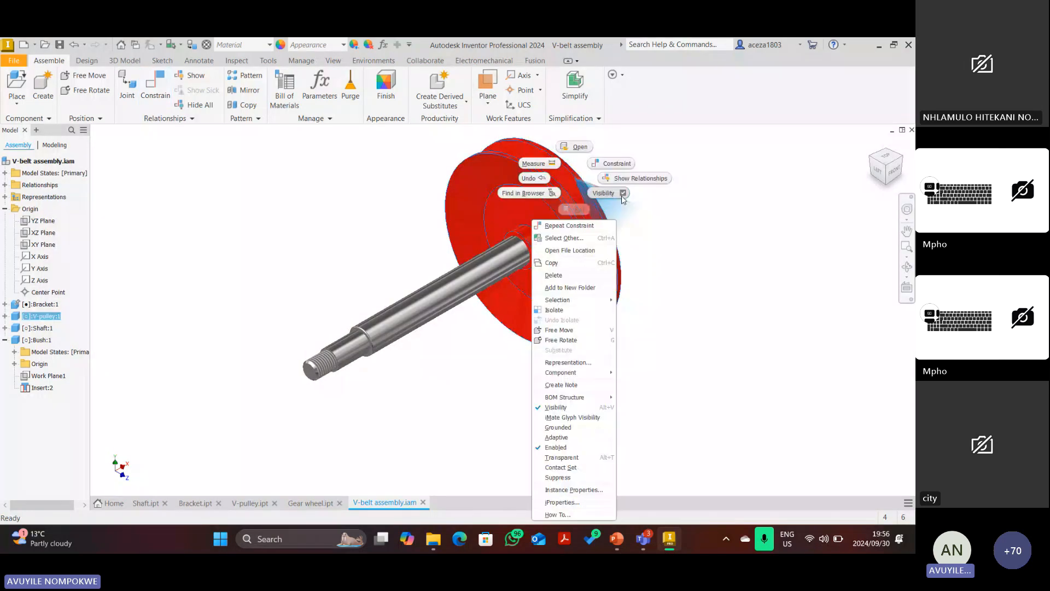
pyautogui.click(622, 194)
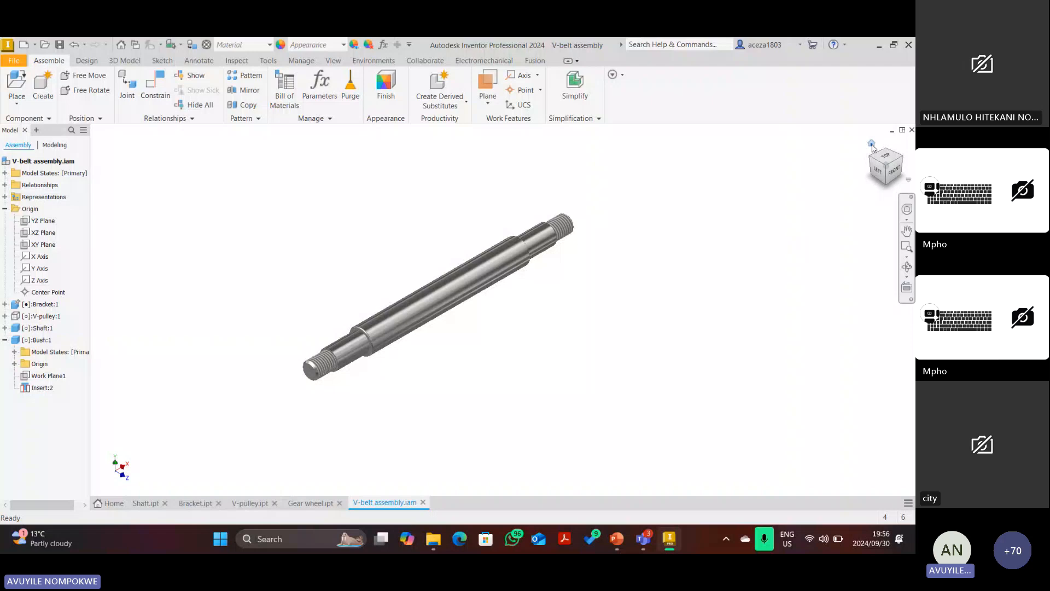
pyautogui.press('F6')
pyautogui.scroll(8, 632, 227)
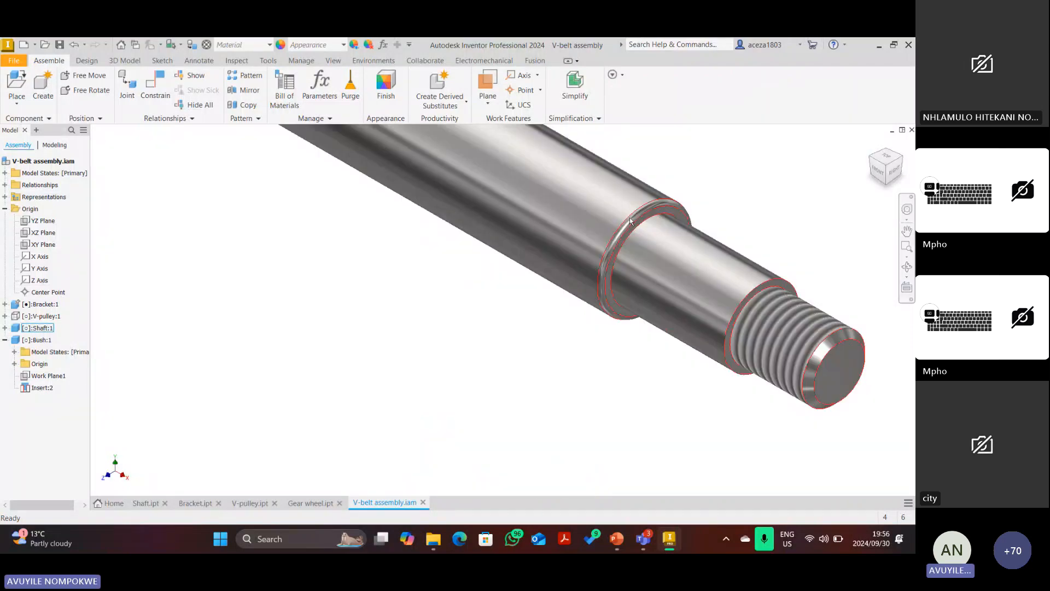
pyautogui.scroll(-5, 550, 334)
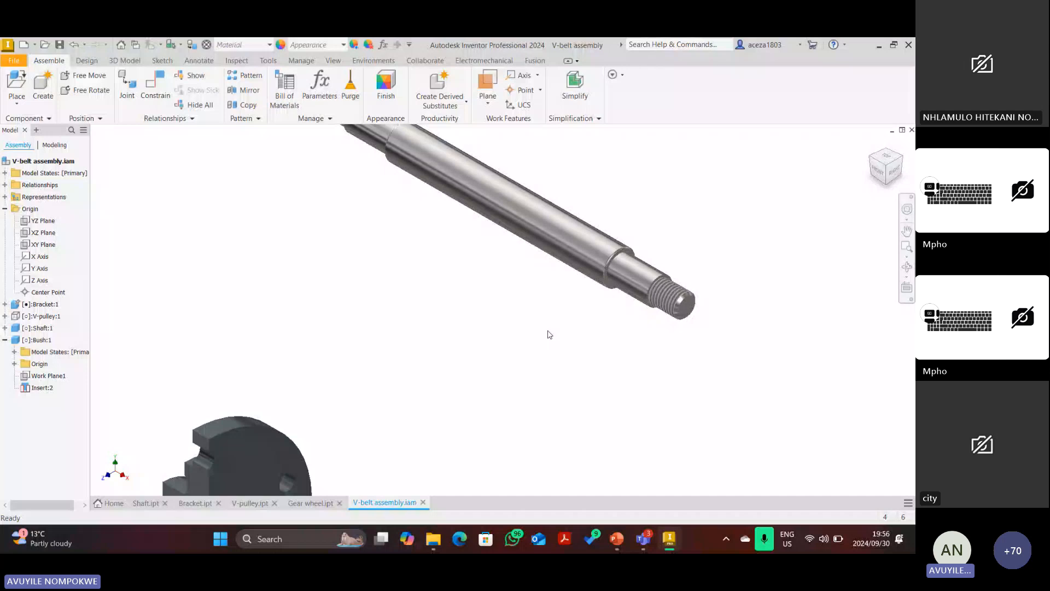
pyautogui.scroll(-5, 549, 334)
pyautogui.scroll(5, 532, 353)
pyautogui.scroll(-6, 539, 341)
pyautogui.scroll(7, 598, 265)
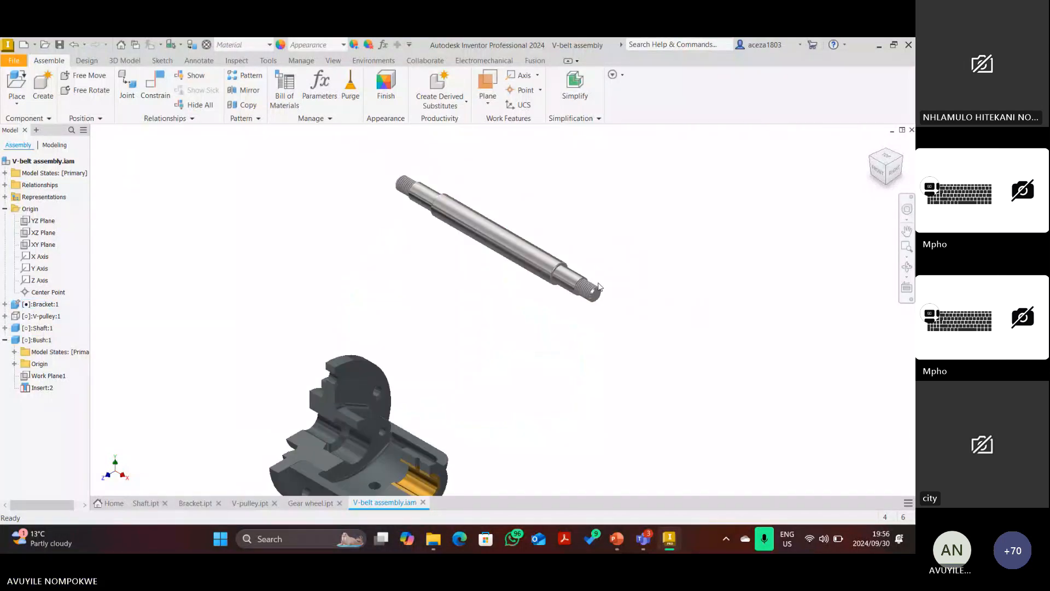
pyautogui.scroll(3, 565, 261)
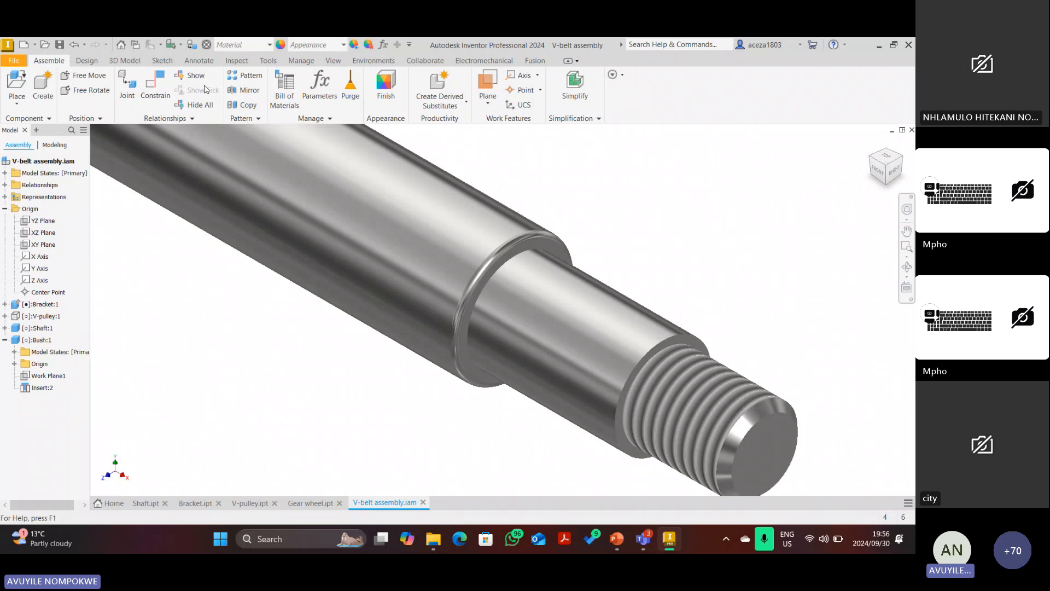
# Try an insert constraint on the shaft's shoulder edge, then cancel it.
pyautogui.click(155, 88)
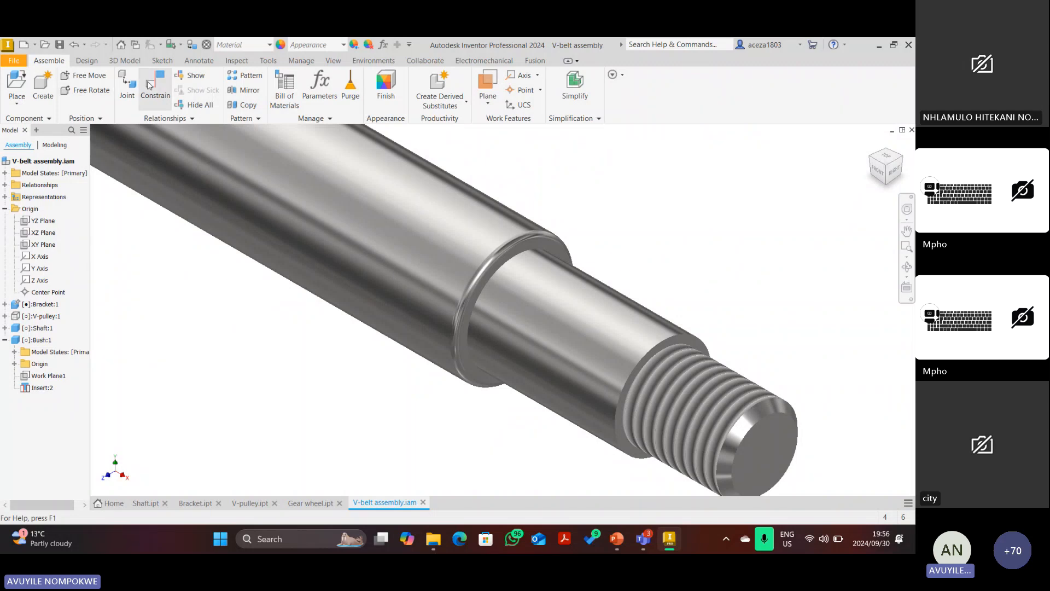
pyautogui.click(507, 245)
pyautogui.scroll(-5, 500, 331)
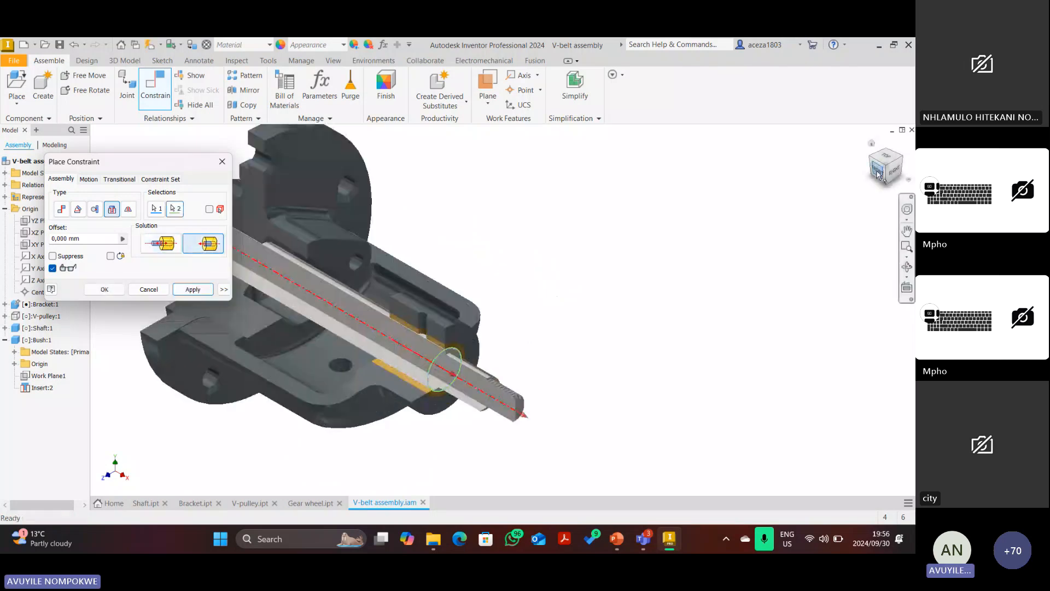
pyautogui.click(878, 175)
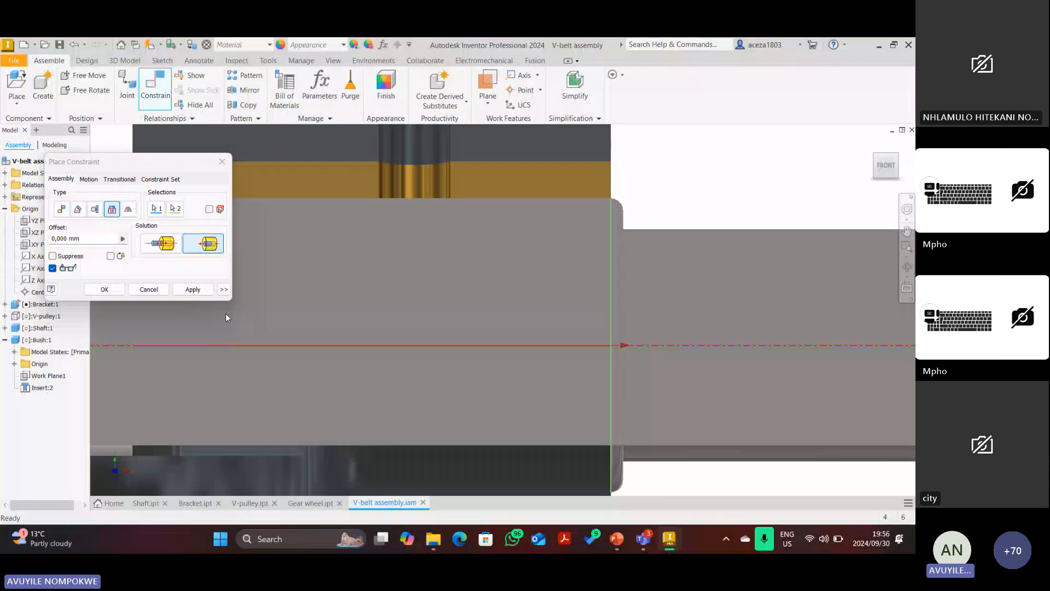
pyautogui.click(148, 289)
pyautogui.scroll(-7, 807, 153)
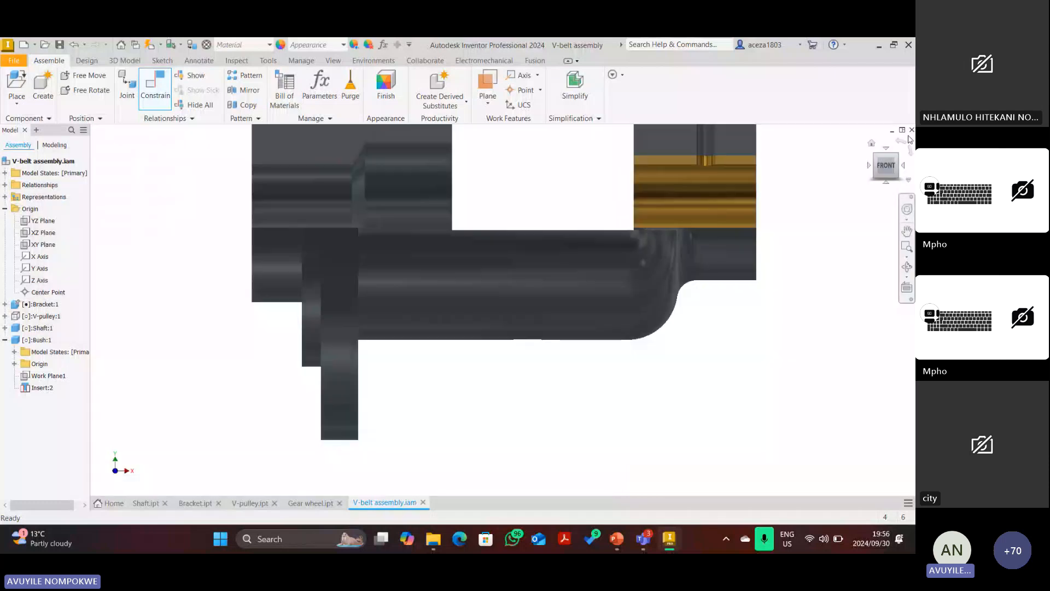
pyautogui.click(871, 144)
# Apply Insert:3 between the shaft's shoulder edge and the bush edge, then close the dialog.
pyautogui.press('c')
pyautogui.scroll(8, 608, 207)
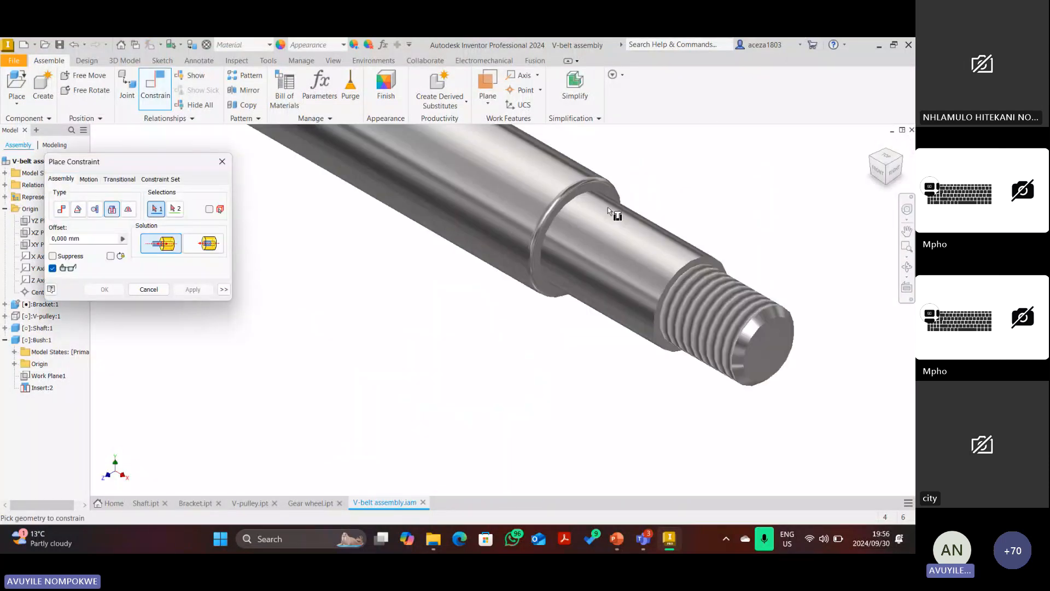
pyautogui.click(578, 196)
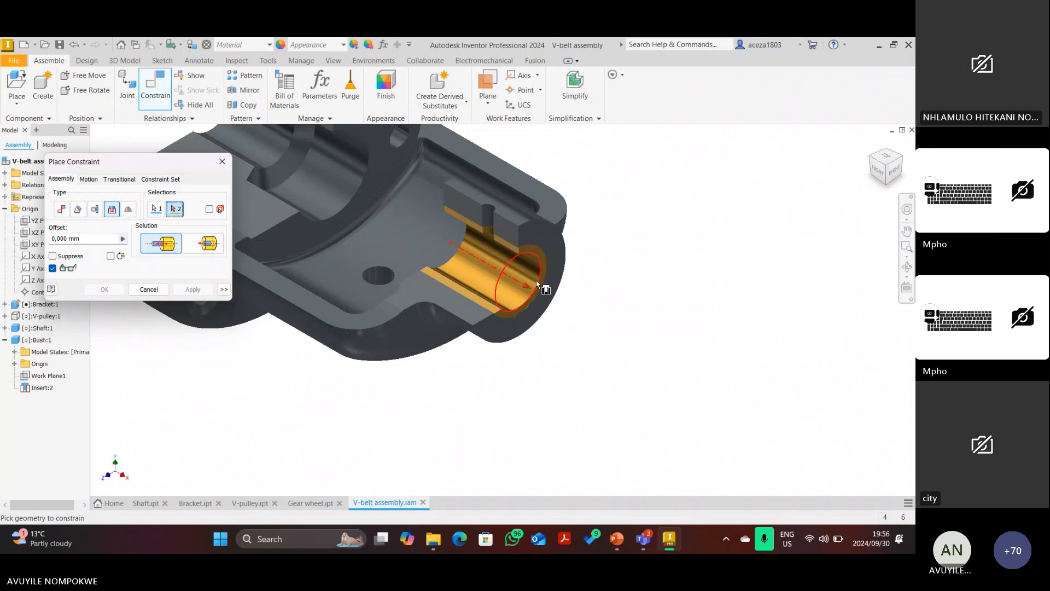
pyautogui.click(536, 280)
pyautogui.scroll(5, 555, 286)
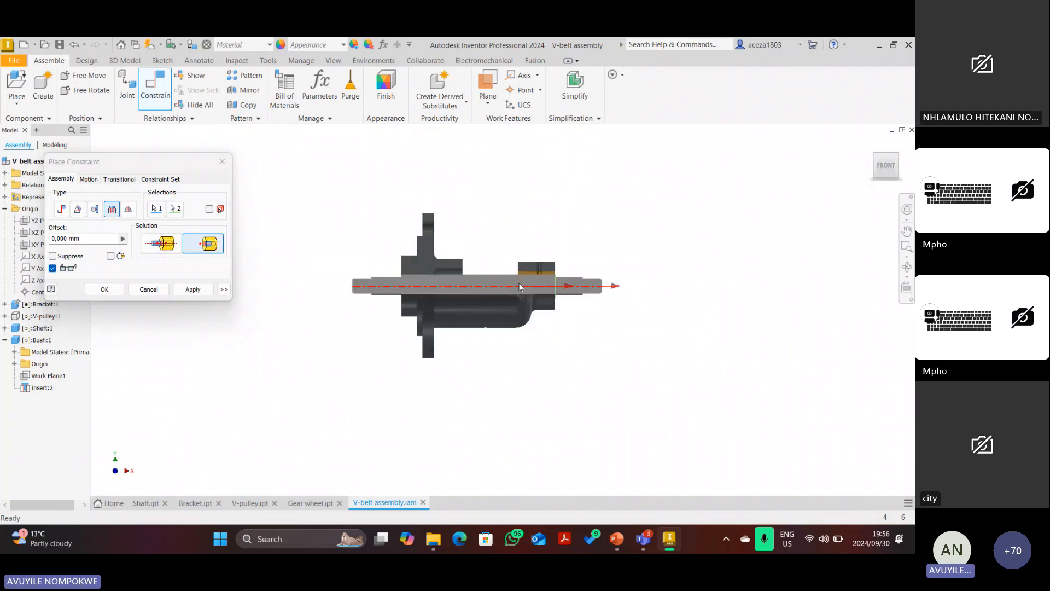
pyautogui.scroll(-2, 424, 281)
pyautogui.scroll(-2, 424, 281)
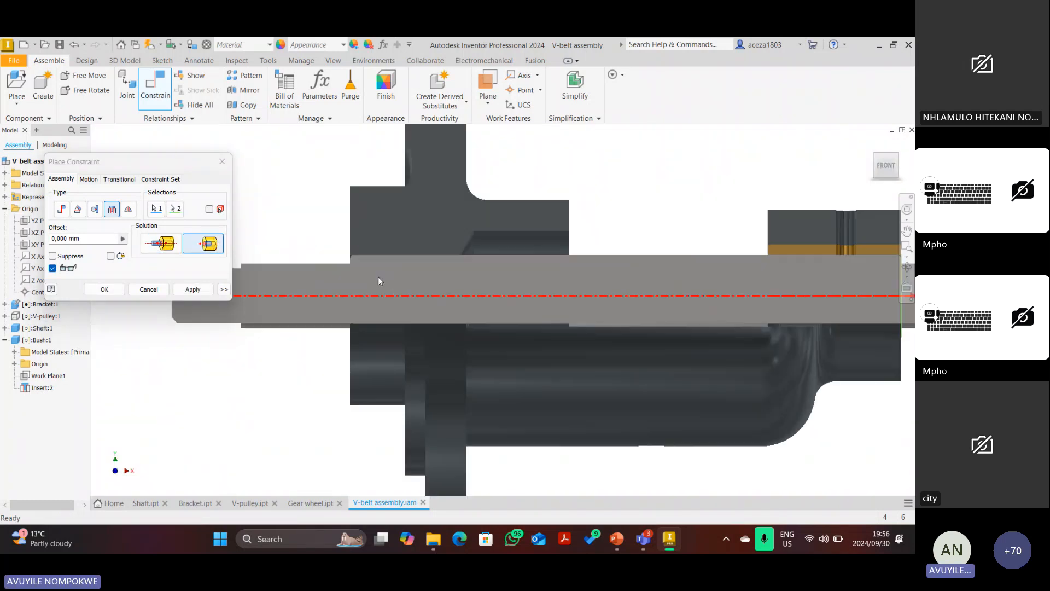
pyautogui.click(192, 289)
pyautogui.scroll(3, 317, 265)
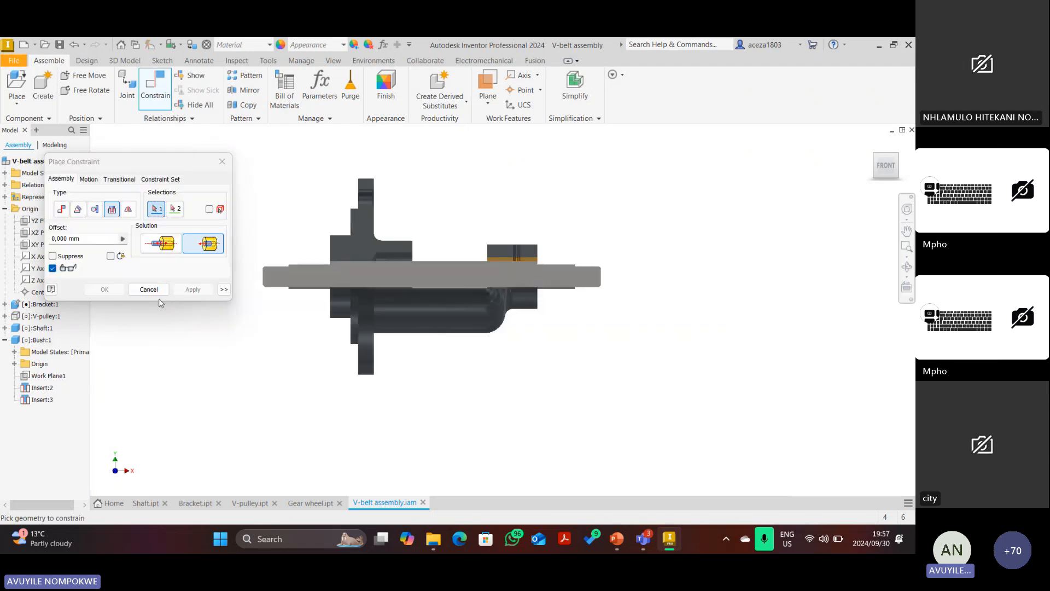
pyautogui.click(149, 289)
pyautogui.scroll(-5, 327, 287)
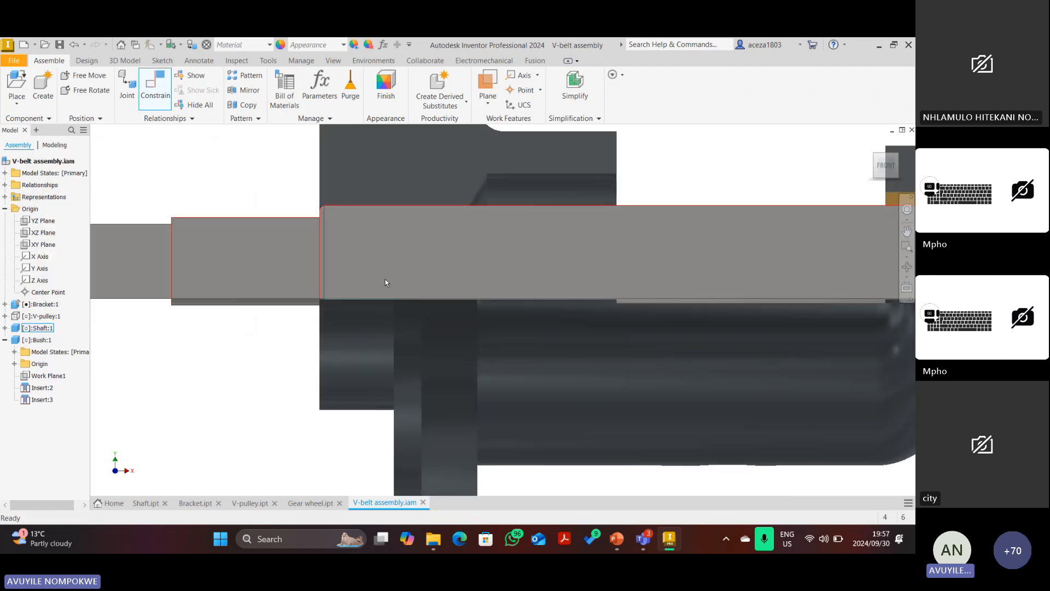
pyautogui.scroll(1, 397, 270)
pyautogui.scroll(2, 397, 269)
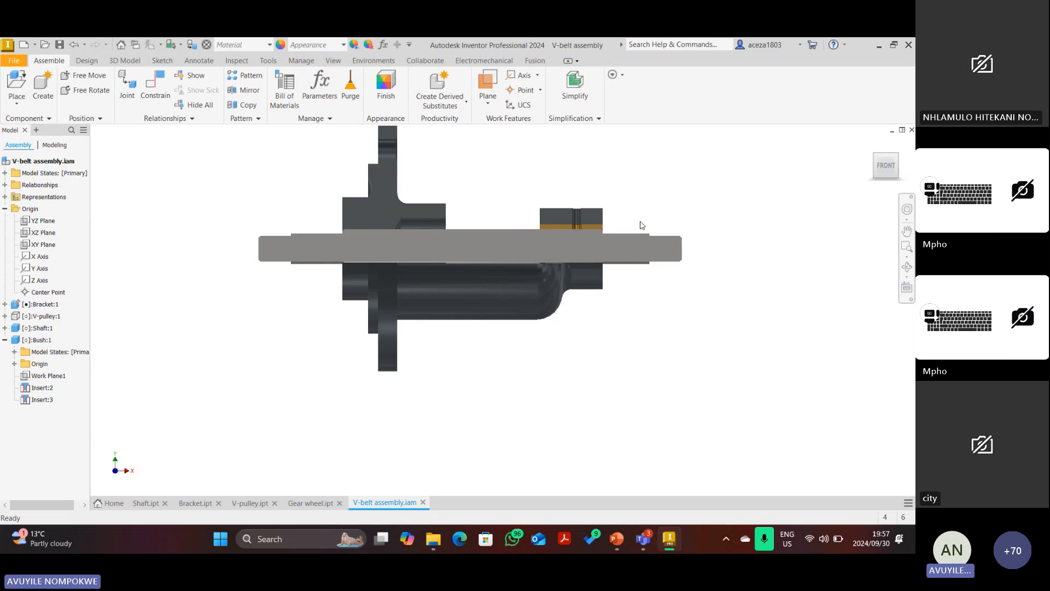
# Unhide V-pulley:1 from the browser and turn the view to a left-front corner.
pyautogui.rightClick(42, 316)
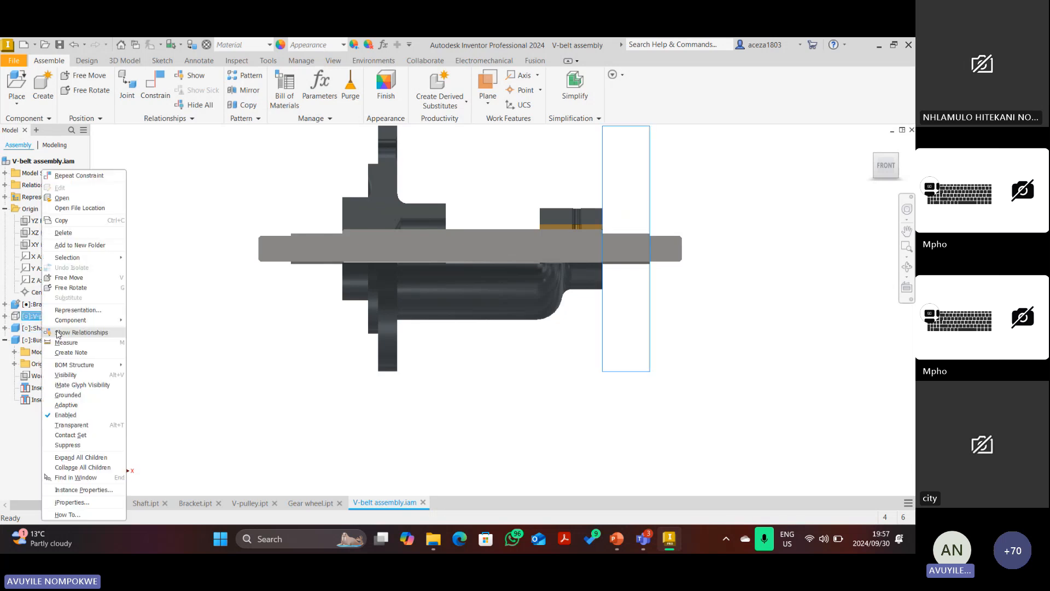
pyautogui.click(69, 376)
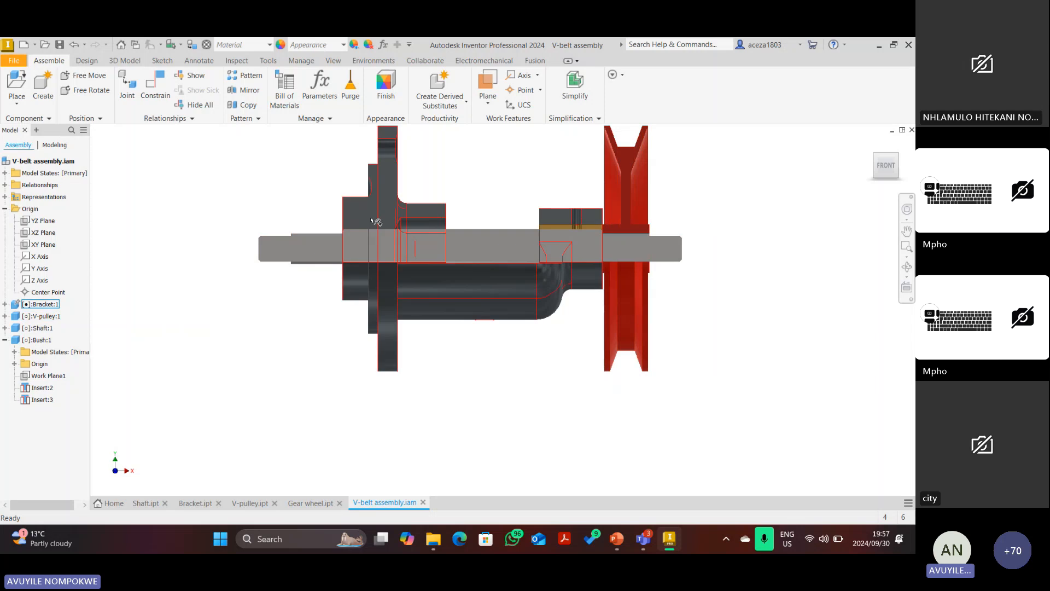
pyautogui.scroll(-3, 367, 231)
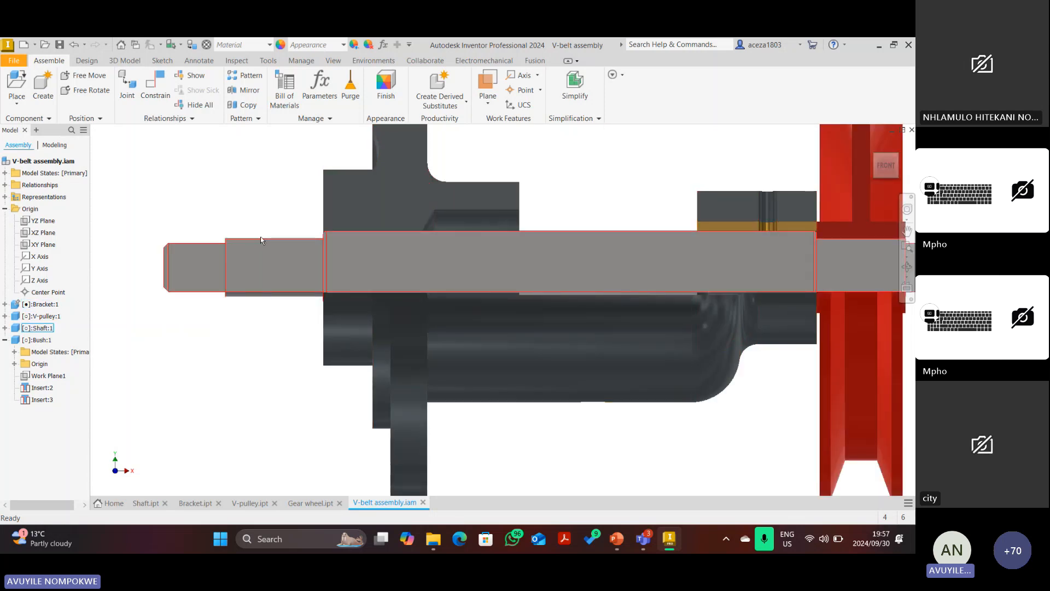
pyautogui.click(871, 144)
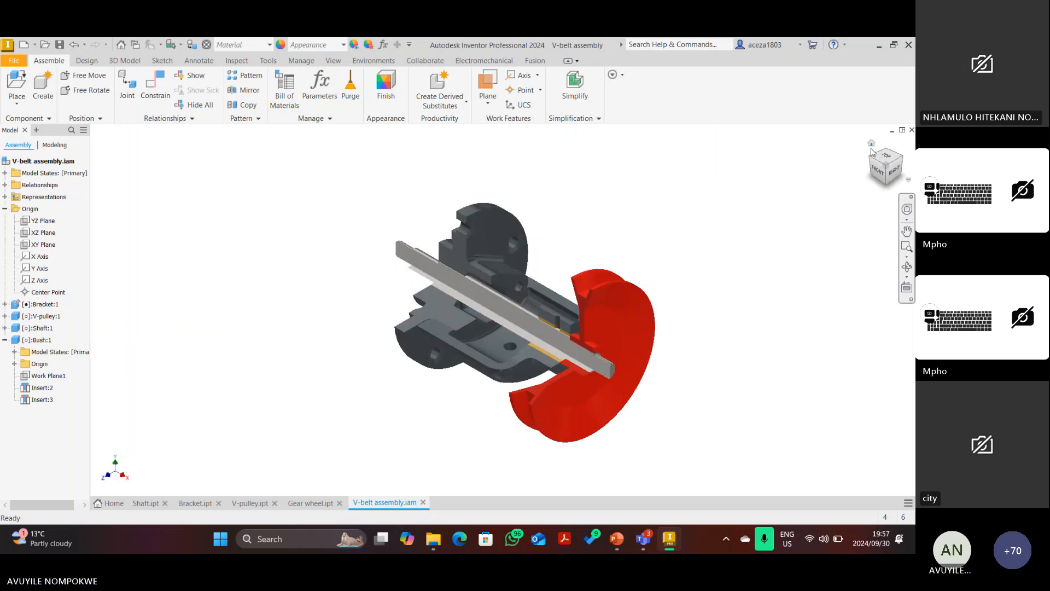
pyautogui.click(872, 159)
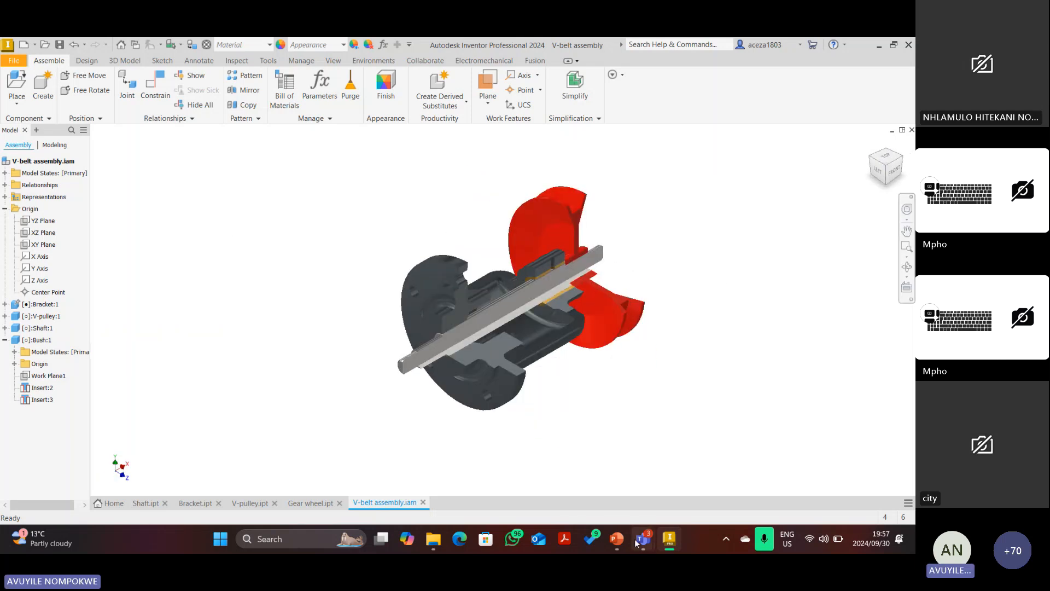
pyautogui.moveTo(640, 541)
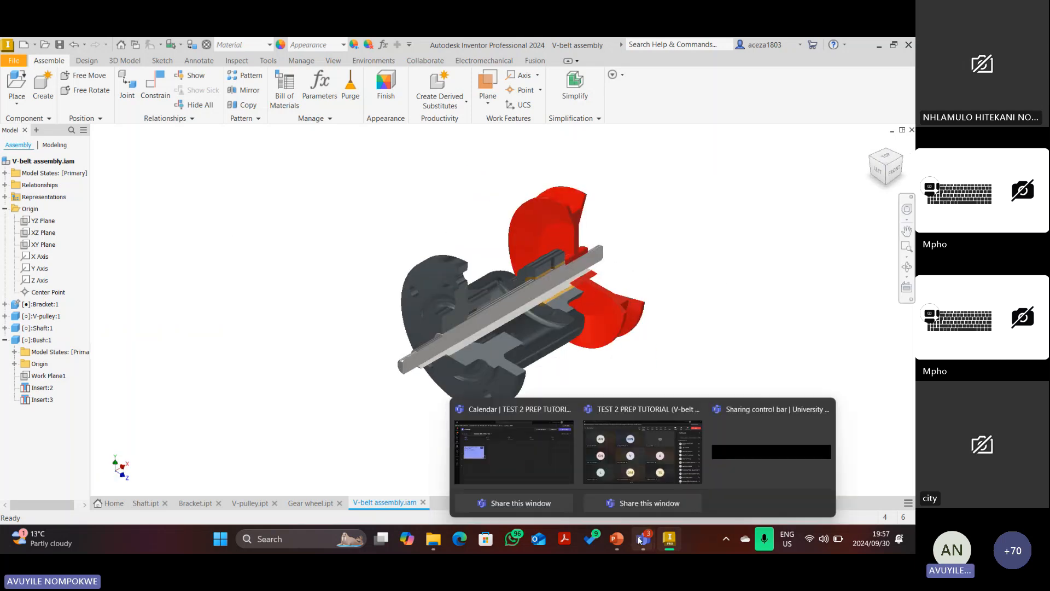
# Open the TEST 2 PREP TUTORIAL meeting details in the Teams calendar, then close them.
pyautogui.click(531, 470)
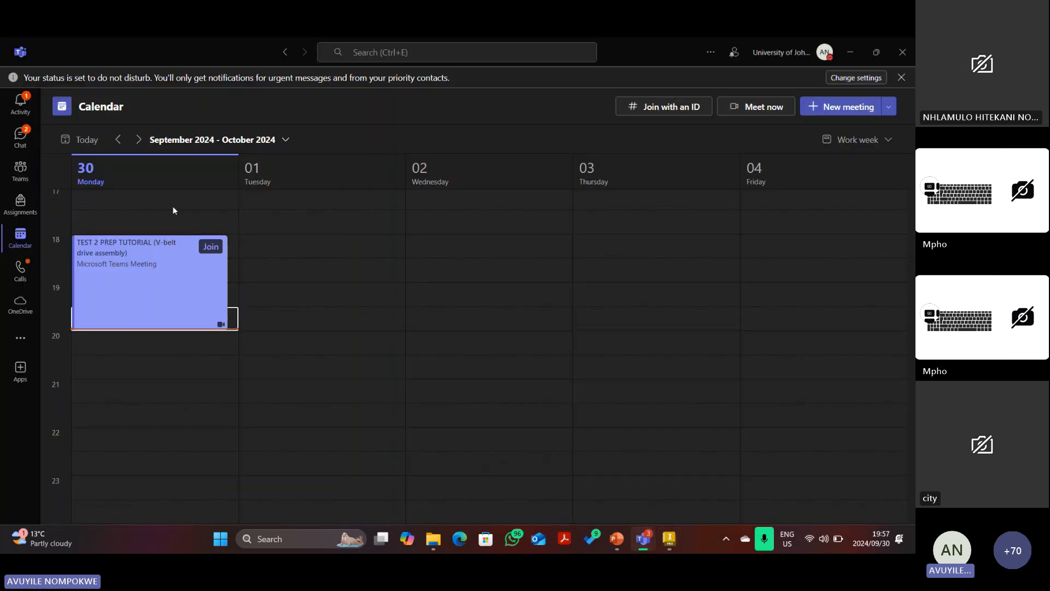
pyautogui.click(158, 268)
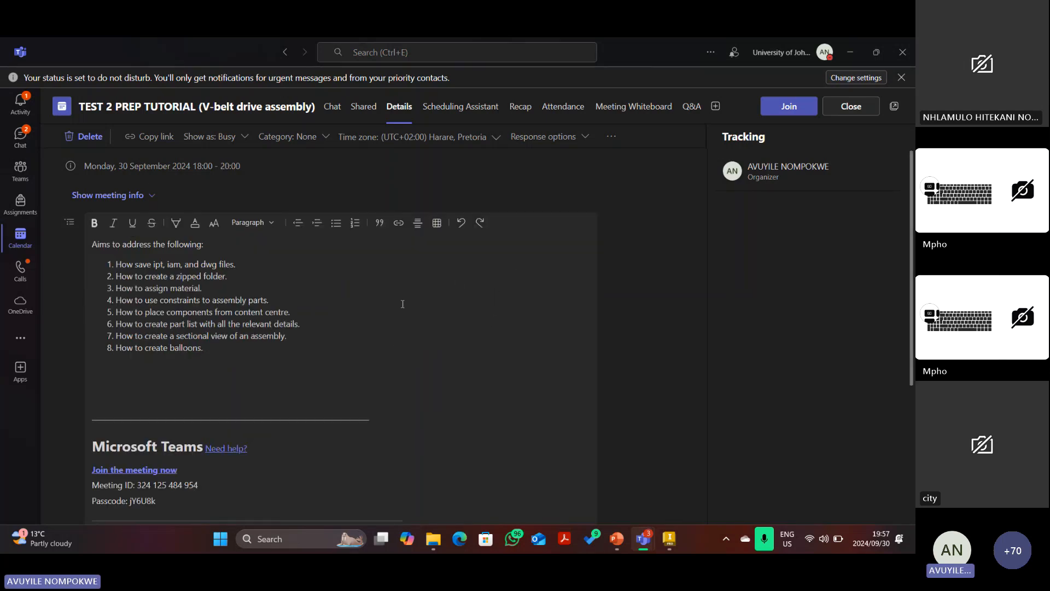
pyautogui.scroll(-3, 403, 304)
pyautogui.scroll(3, 399, 350)
pyautogui.click(850, 106)
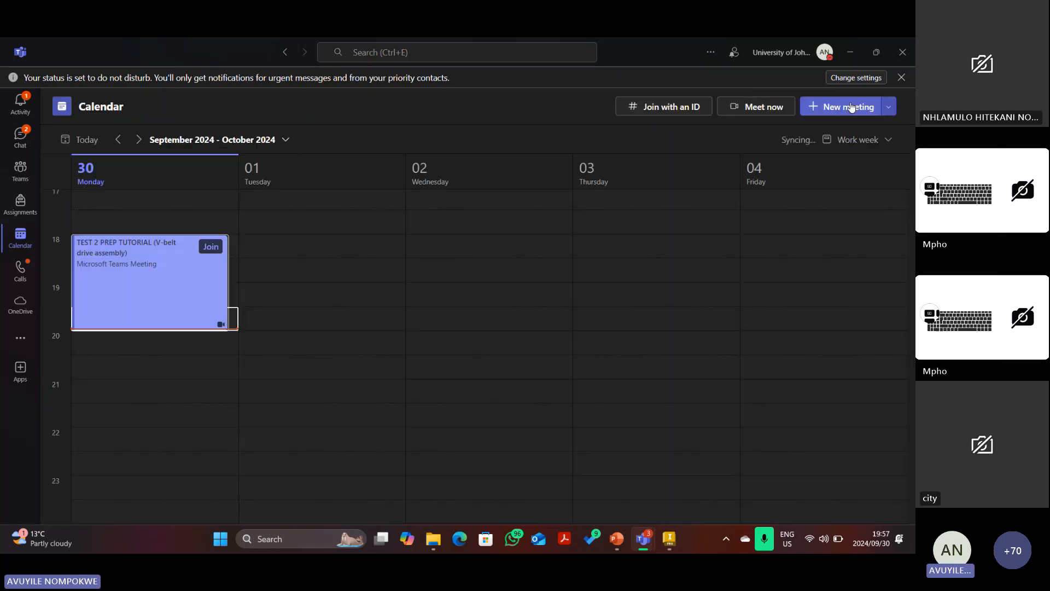
# Edit the meeting's end time from 20:00 to 20:15, save it, and return to Inventor.
pyautogui.rightClick(133, 283)
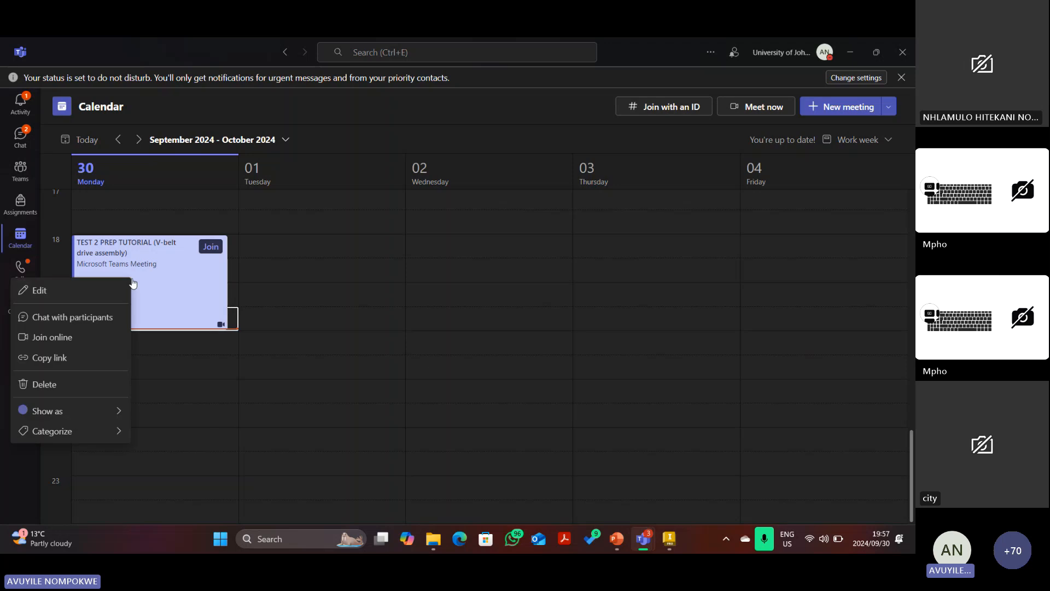
pyautogui.click(36, 295)
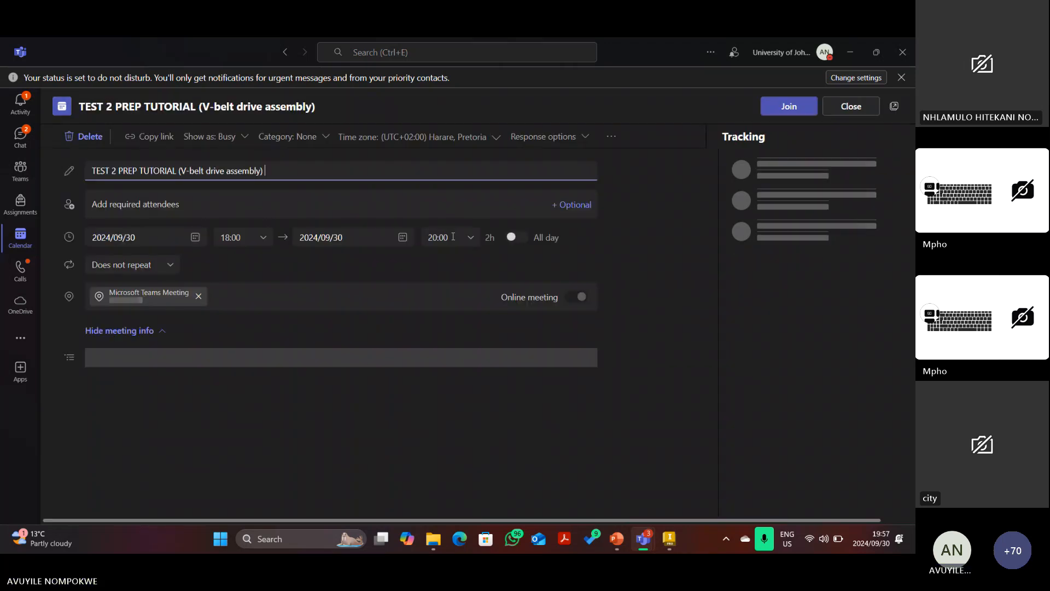
pyautogui.click(453, 237)
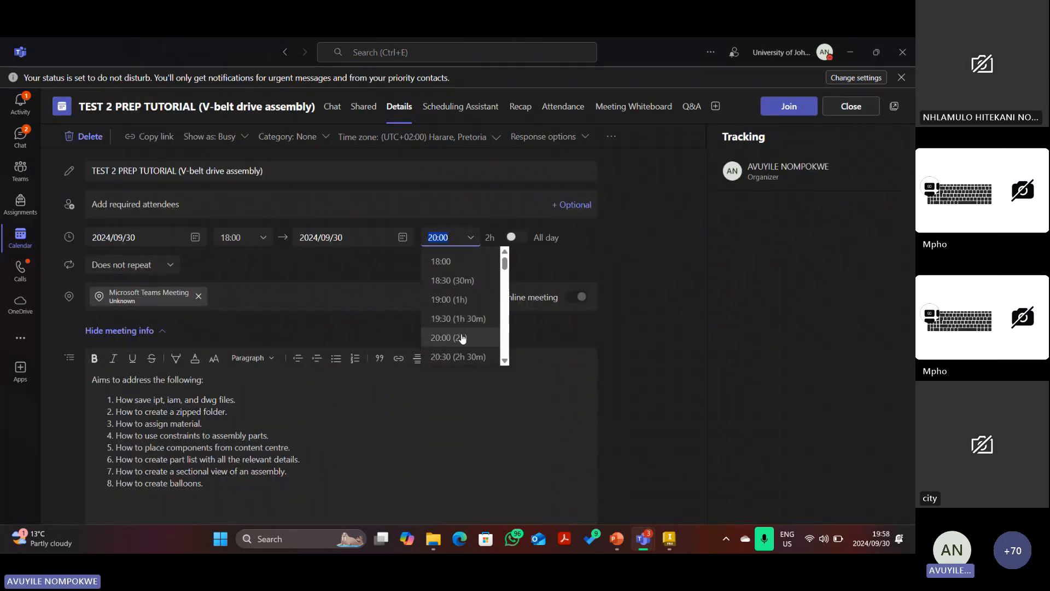
pyautogui.click(455, 238)
pyautogui.press('BackSpace')
pyautogui.press('BackSpace')
pyautogui.write('15')
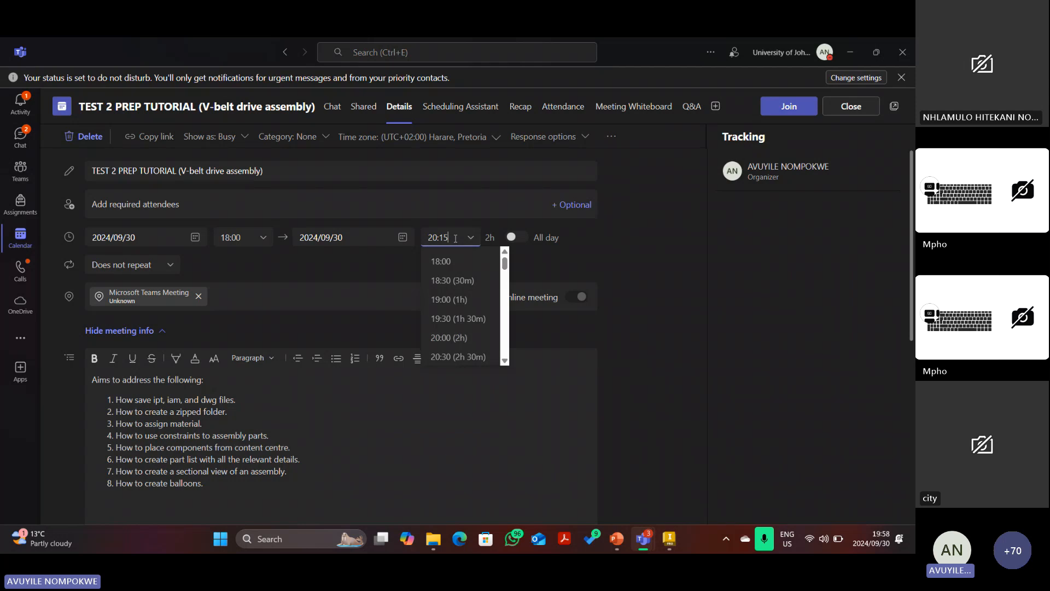
pyautogui.press('Return')
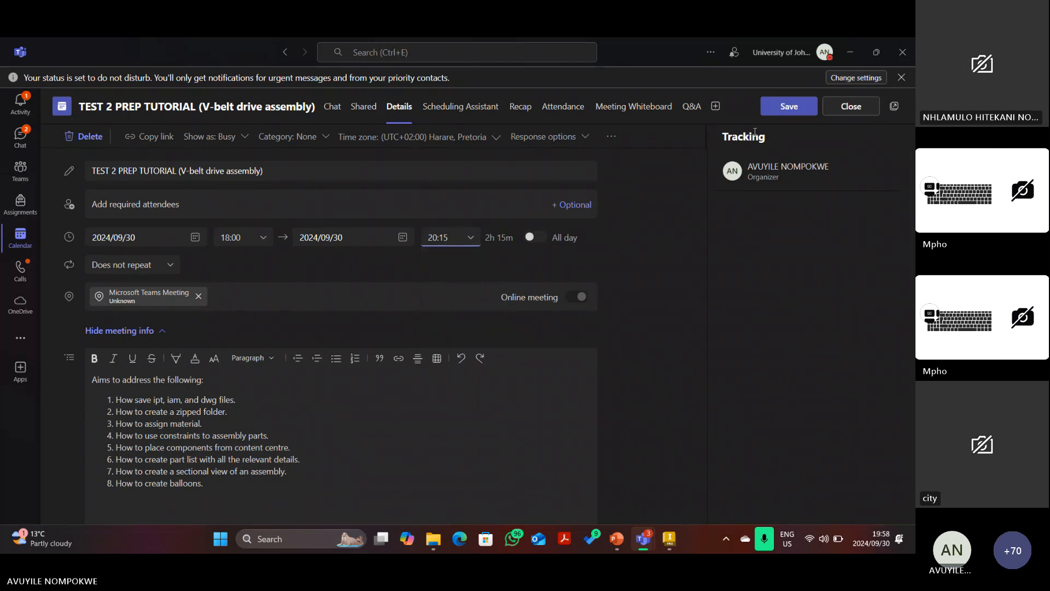
pyautogui.click(785, 107)
pyautogui.moveTo(670, 539)
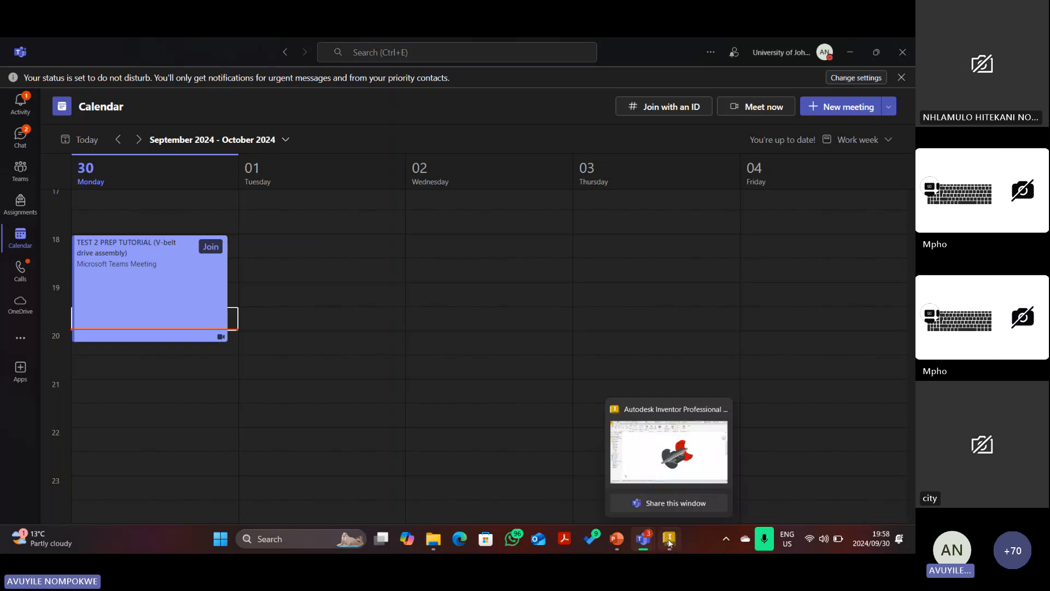
pyautogui.click(647, 447)
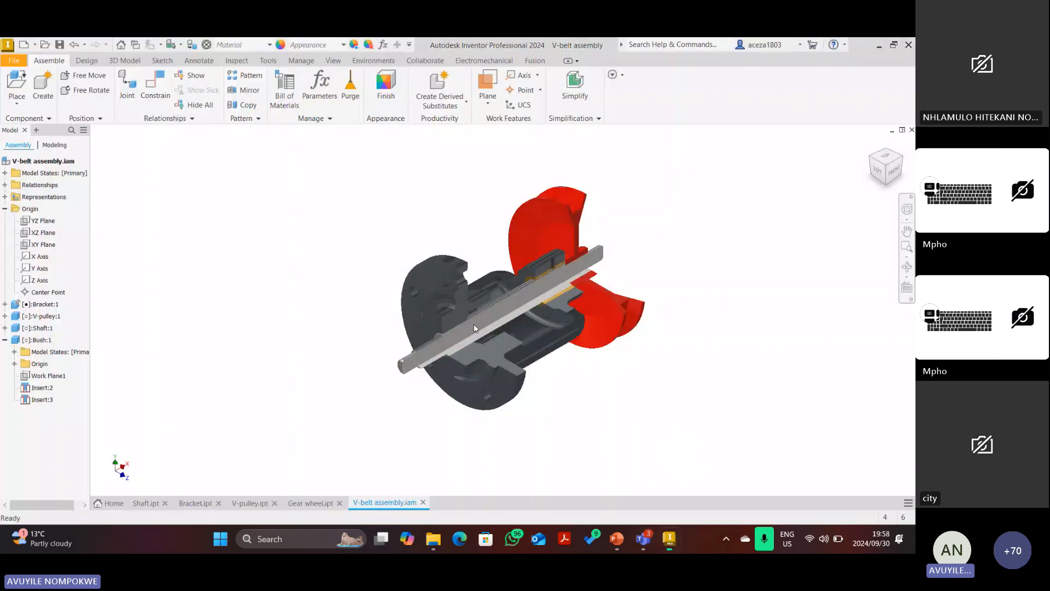
# Orbit and zoom in on the sectioned shaft, bush and pulley, go Home, then switch to PowerPoint.
pyautogui.click(870, 165)
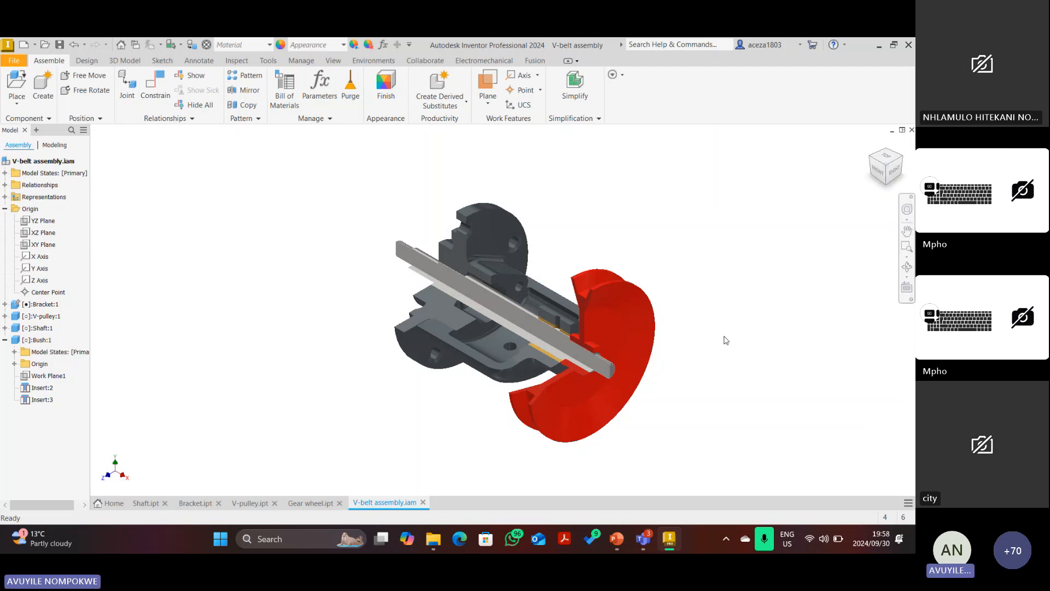
pyautogui.scroll(5, 561, 343)
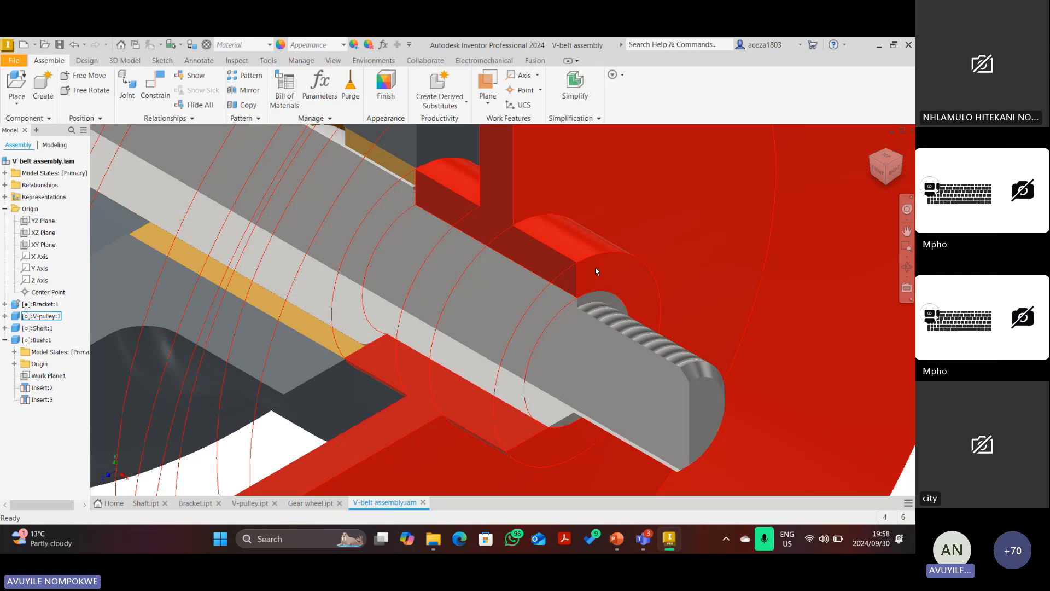
pyautogui.scroll(-5, 595, 271)
pyautogui.scroll(5, 508, 231)
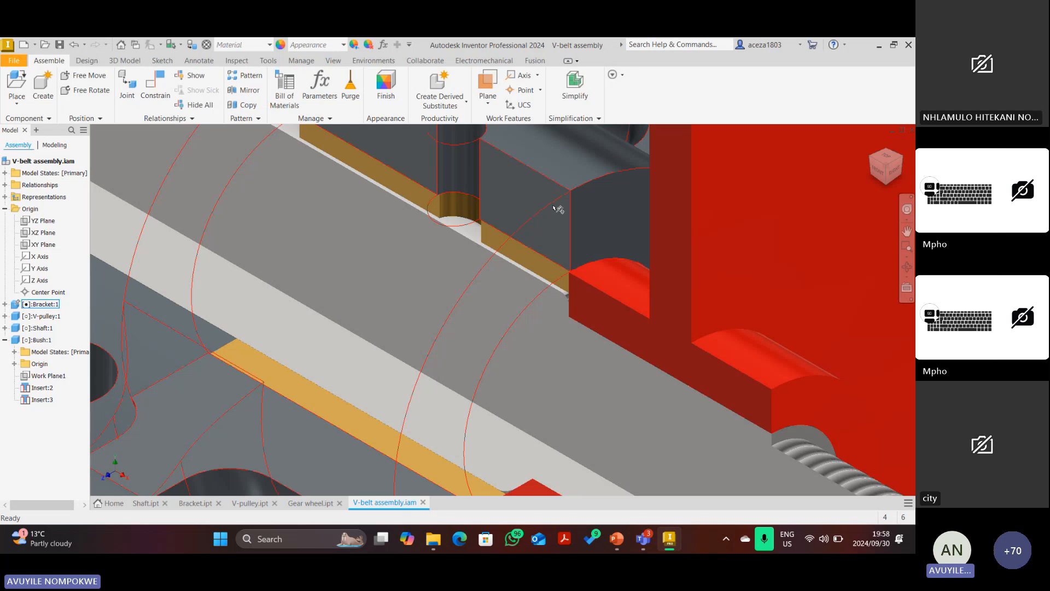
pyautogui.scroll(-5, 557, 208)
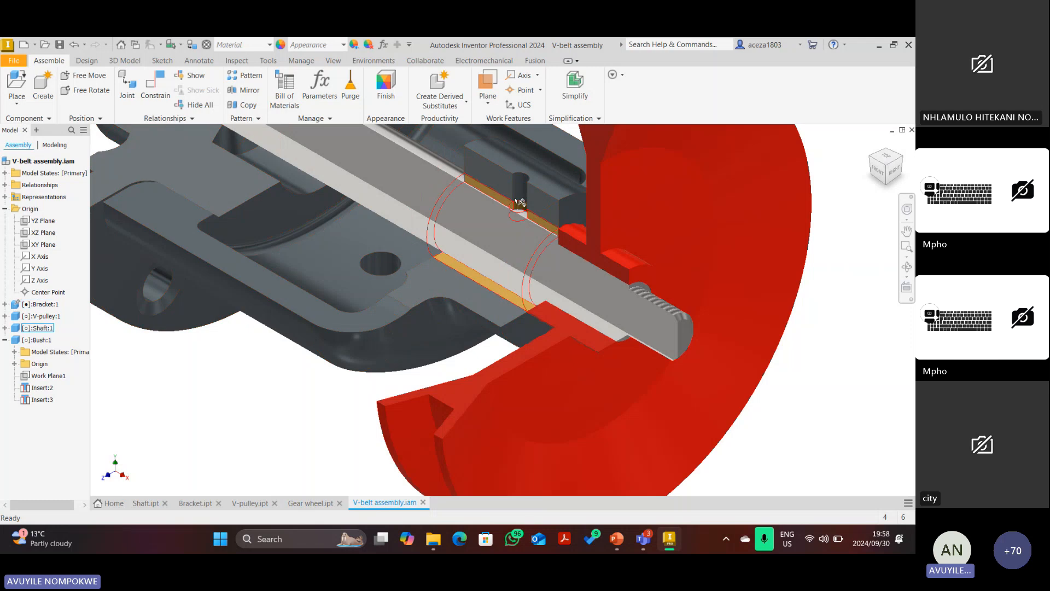
pyautogui.scroll(4, 585, 268)
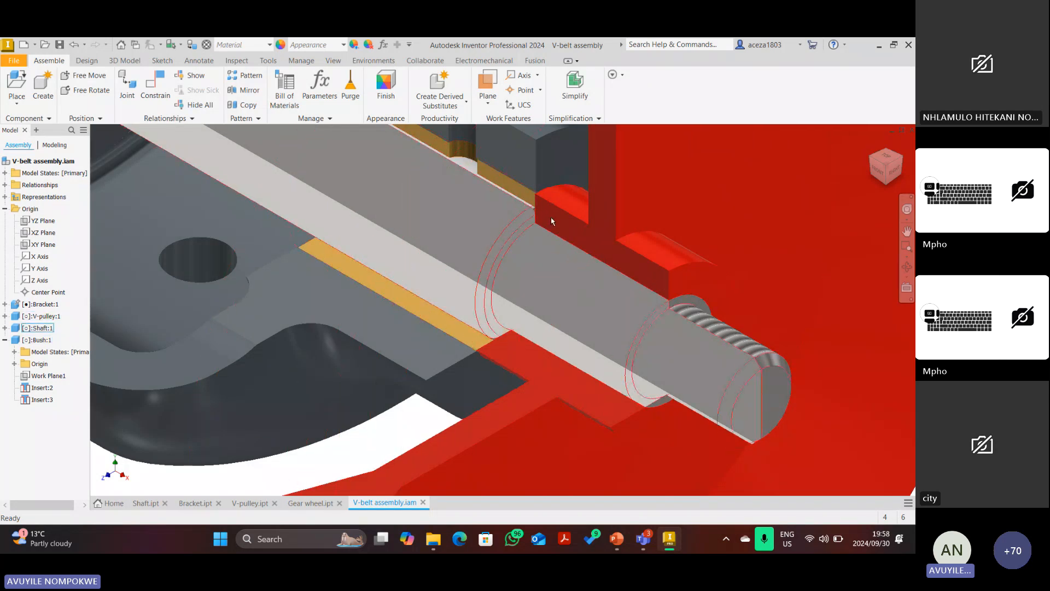
pyautogui.scroll(-10, 552, 221)
pyautogui.scroll(10, 491, 199)
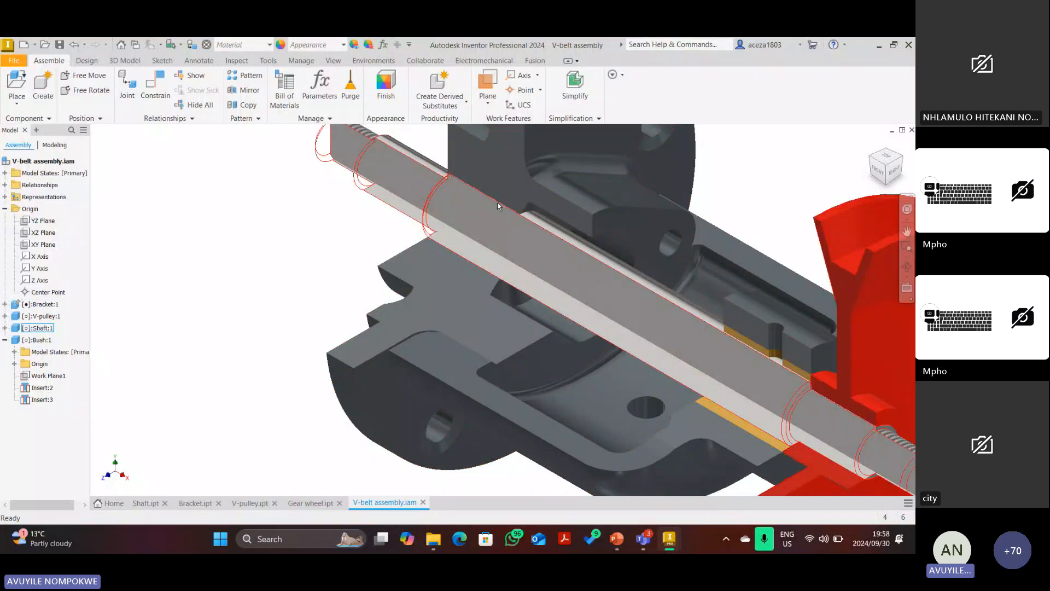
pyautogui.scroll(5, 488, 213)
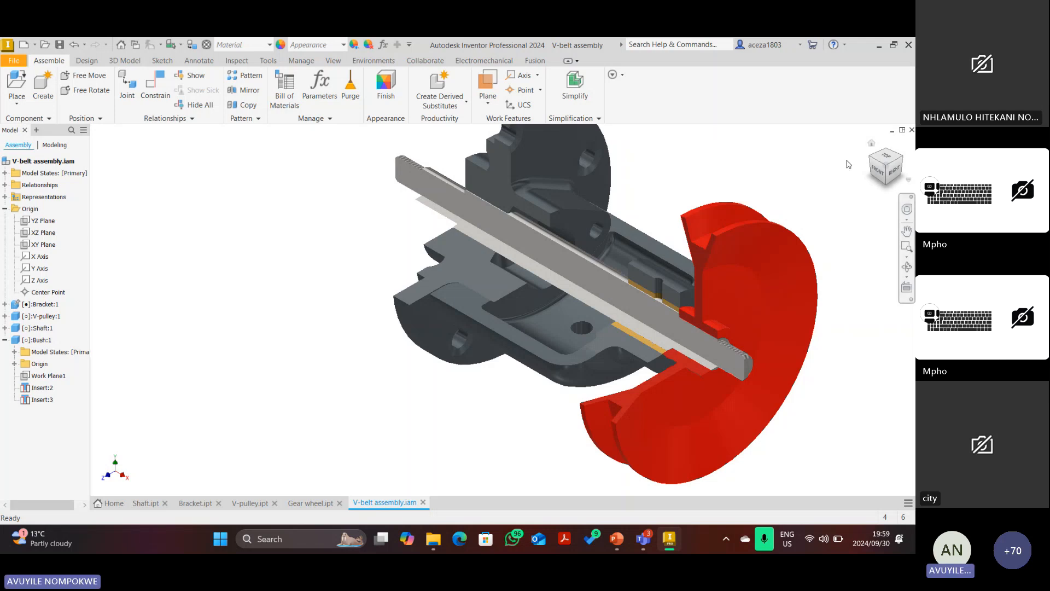
pyautogui.click(871, 144)
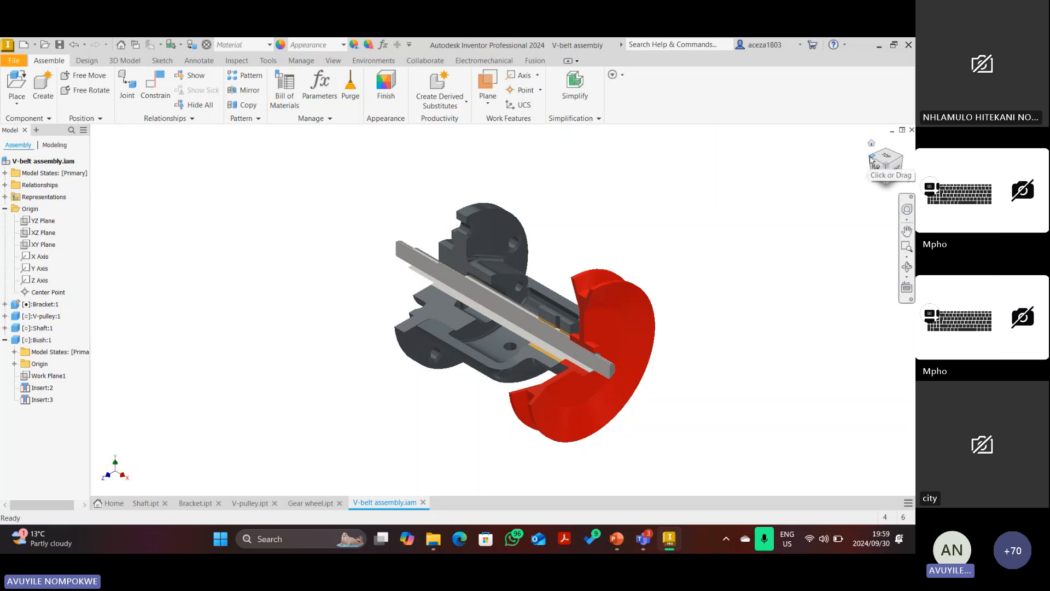
pyautogui.click(605, 542)
# On slide 2, draw a red ink loop around the gear wheel's keyway bore.
pyautogui.scroll(10, 576, 320)
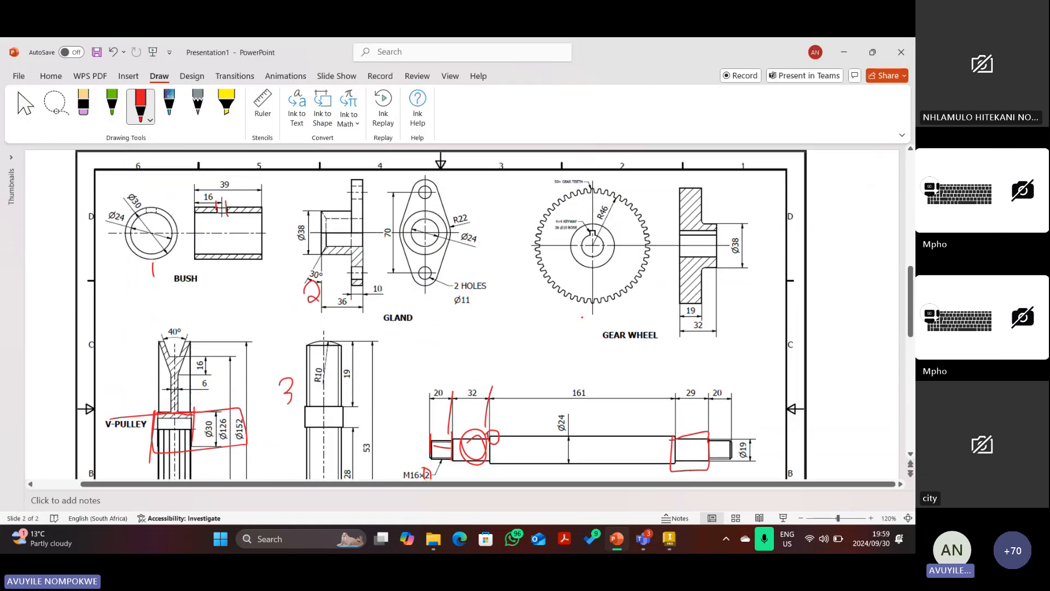
pyautogui.scroll(-5, 593, 315)
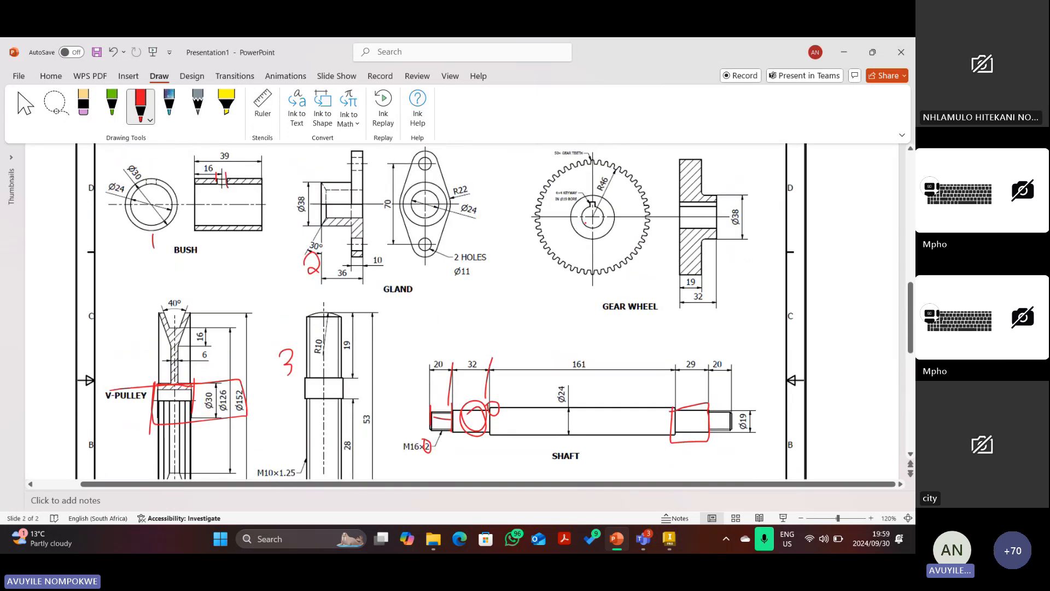
pyautogui.moveTo(580, 215); pyautogui.dragTo(593, 205)
# Place the Gear wheel part from the Desktop project folder into the V-belt assembly.
pyautogui.click(669, 539)
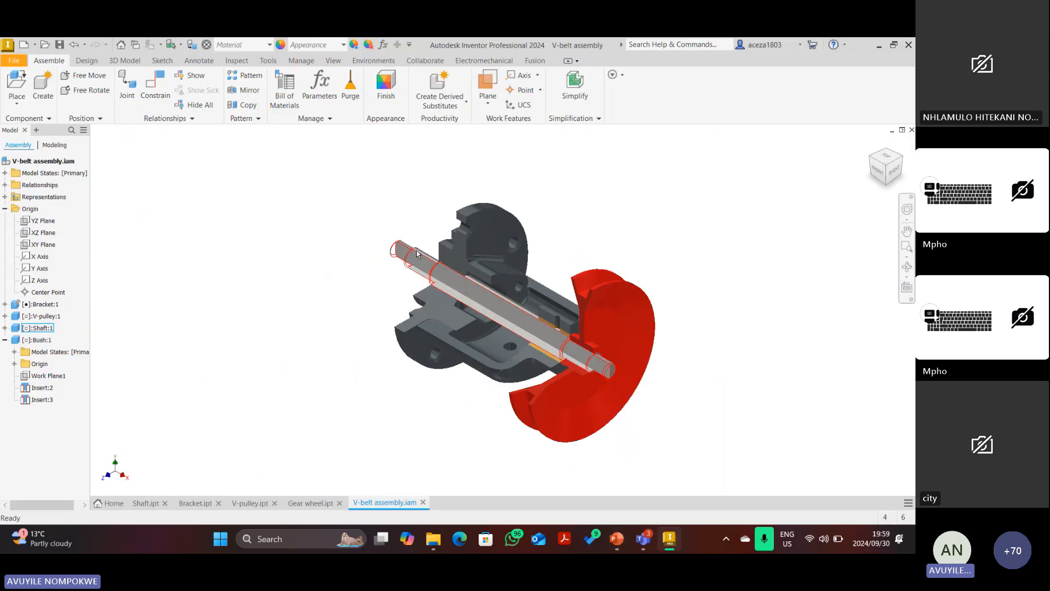
pyautogui.scroll(-4, 422, 257)
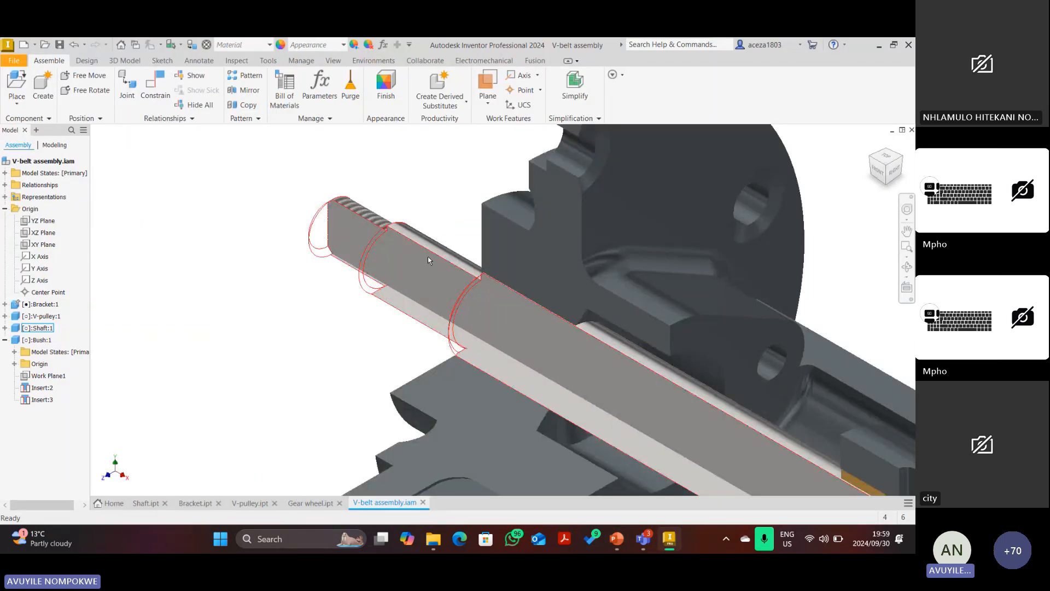
pyautogui.scroll(5, 429, 256)
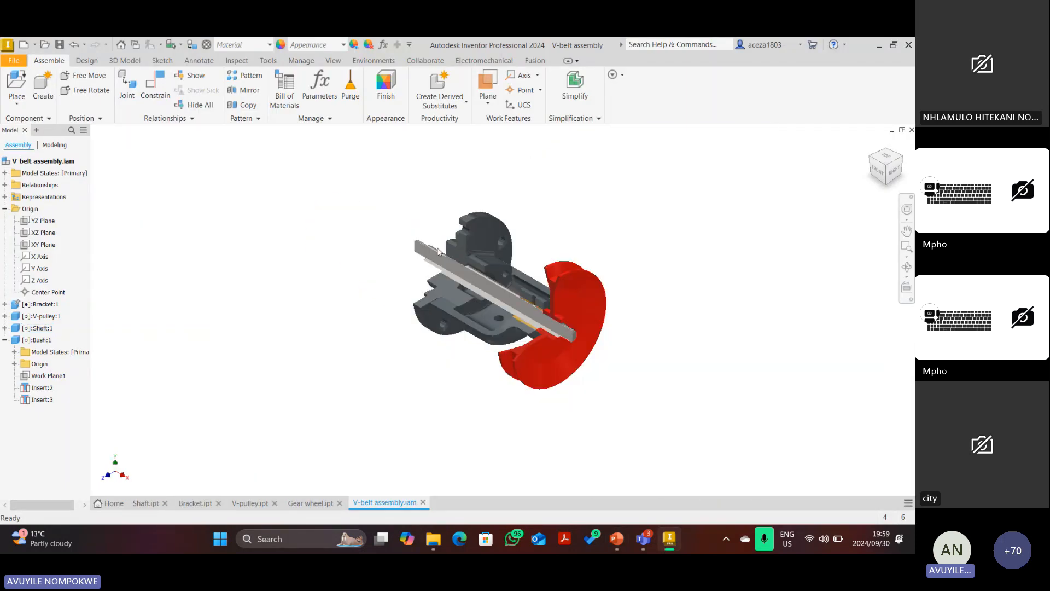
pyautogui.click(15, 80)
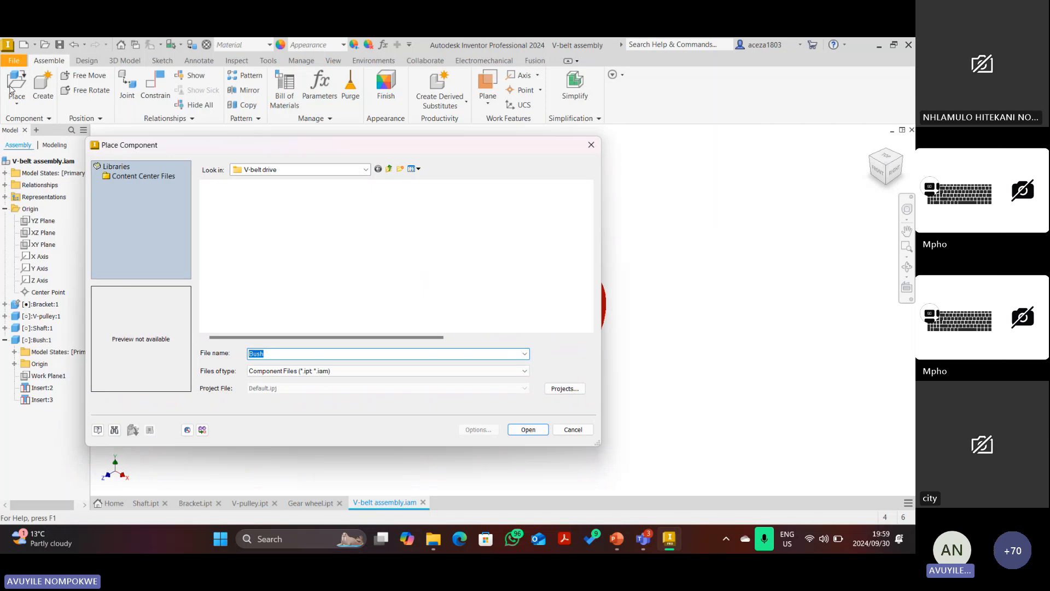
pyautogui.click(390, 170)
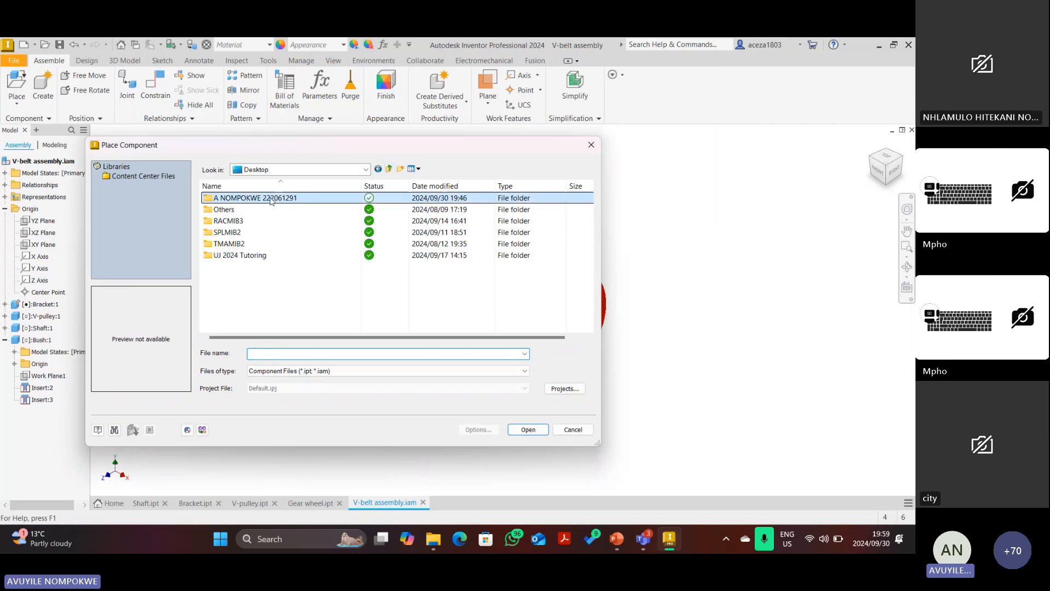
pyautogui.click(261, 197)
pyautogui.click(335, 203)
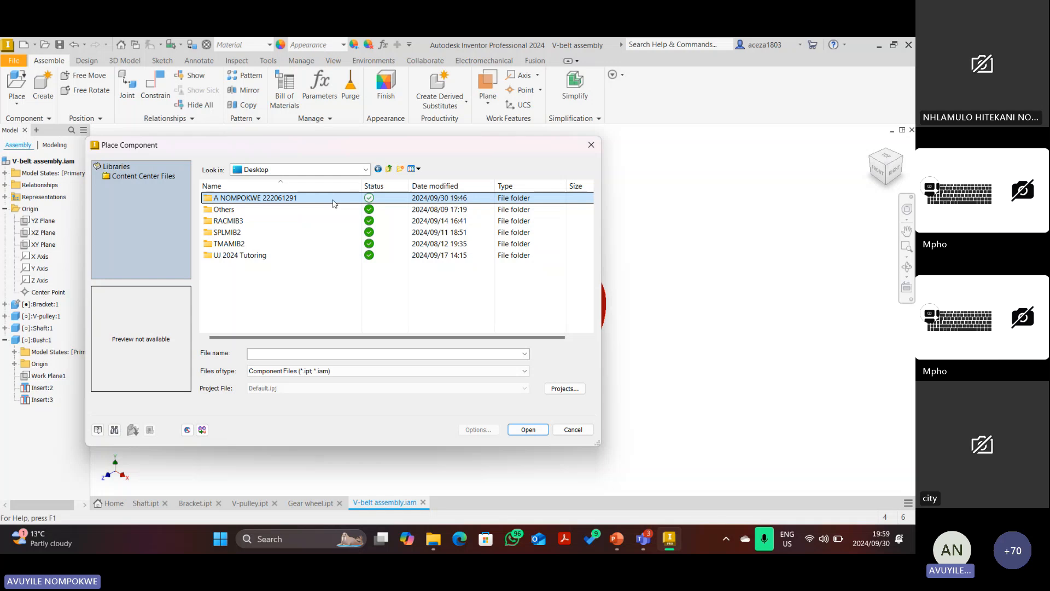
pyautogui.doubleClick(335, 202)
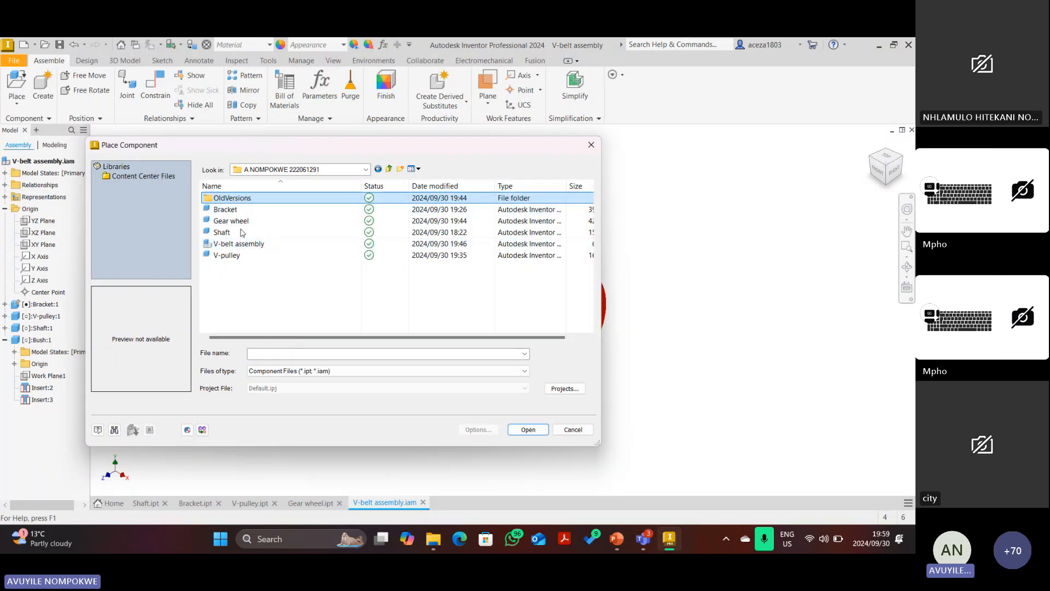
pyautogui.click(240, 220)
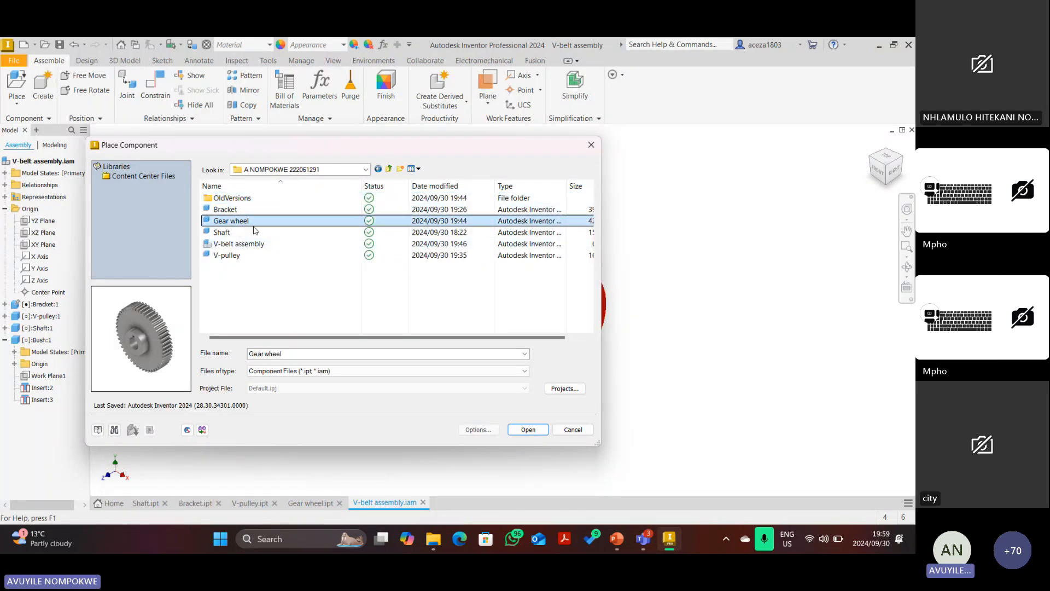
pyautogui.click(528, 430)
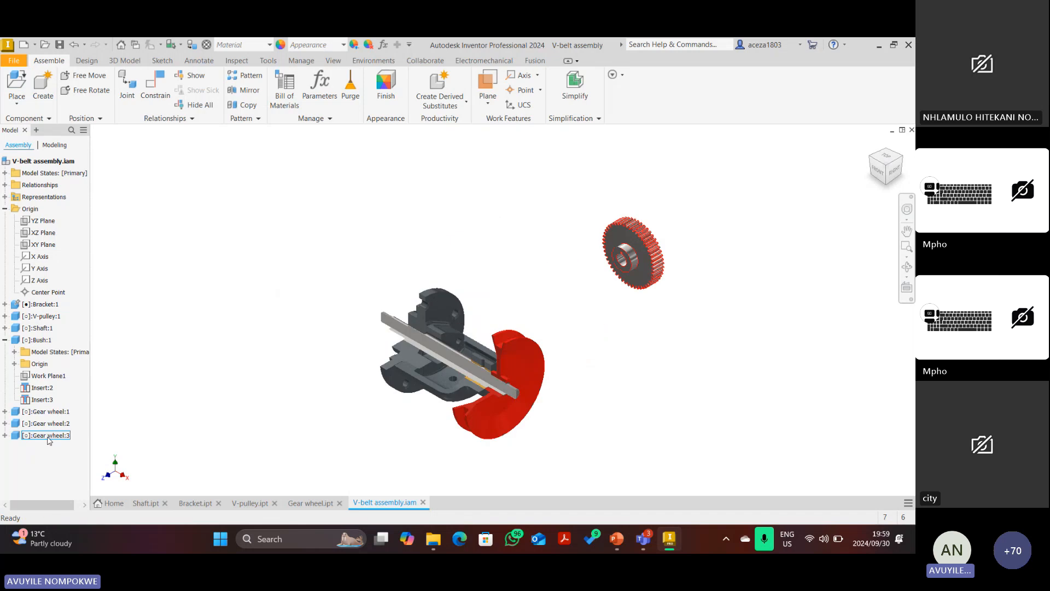
# Identify Gear wheel:3 and Gear wheel:1 in the browser, viewing the assembly from the right.
pyautogui.click(51, 436)
pyautogui.click(50, 412)
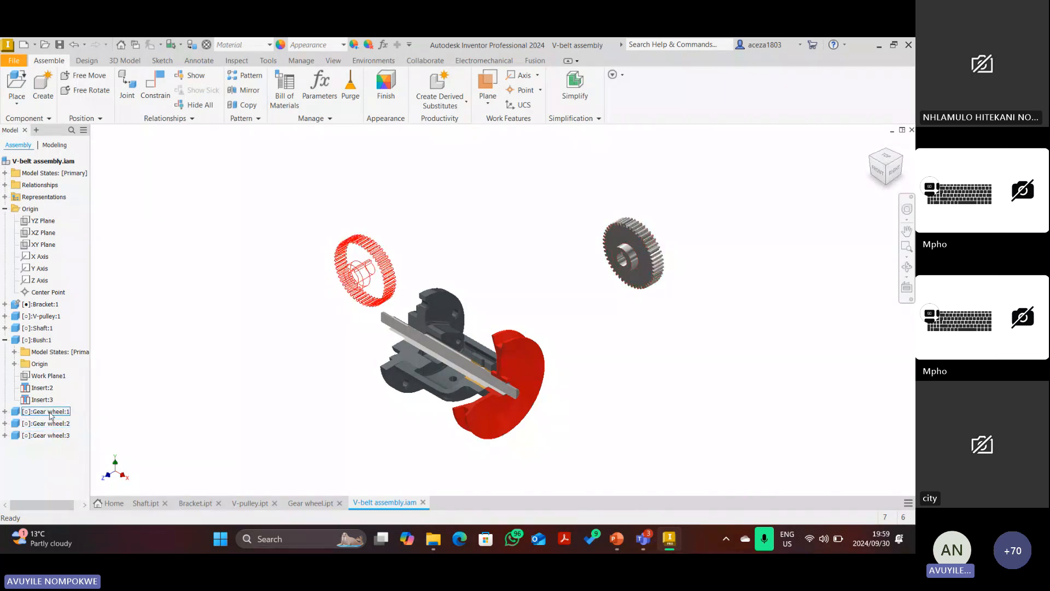
pyautogui.click(399, 239)
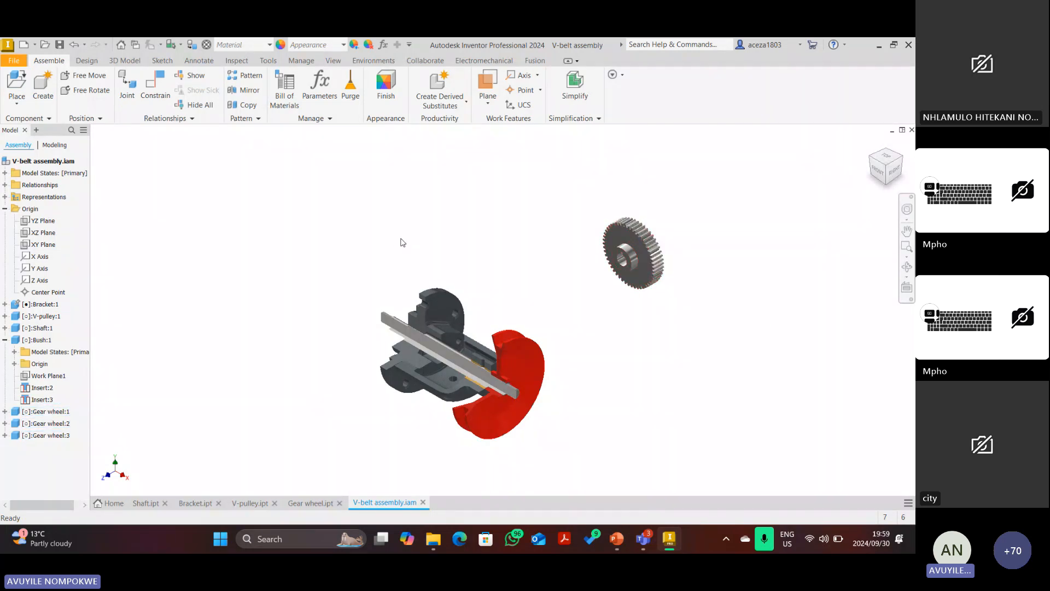
pyautogui.click(895, 174)
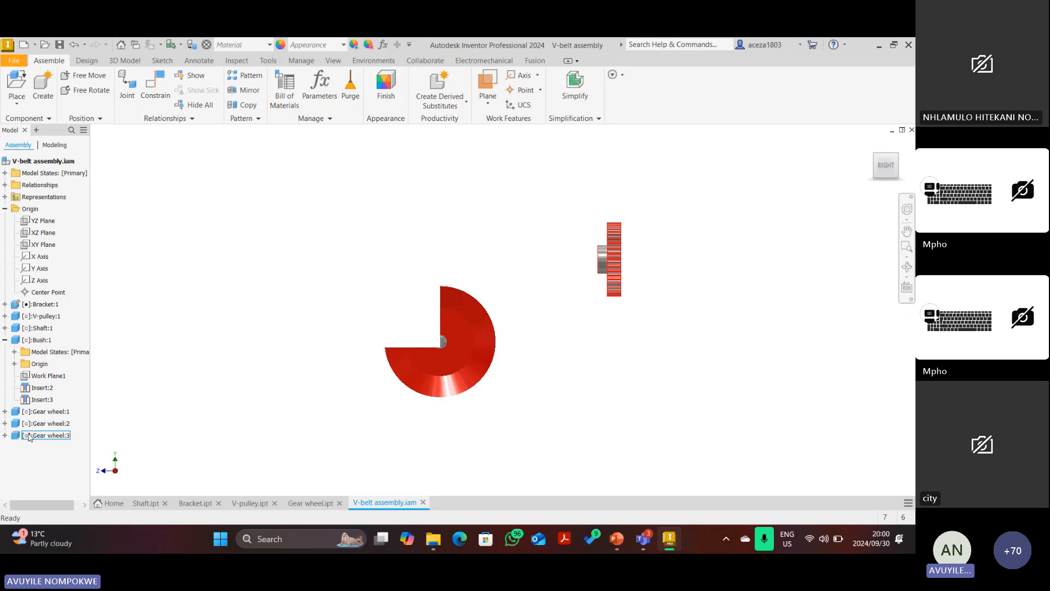
# Delete the extra Gear wheel:1 and Gear wheel:2 copies, return to the Home view, and start Constrain.
pyautogui.click(44, 413)
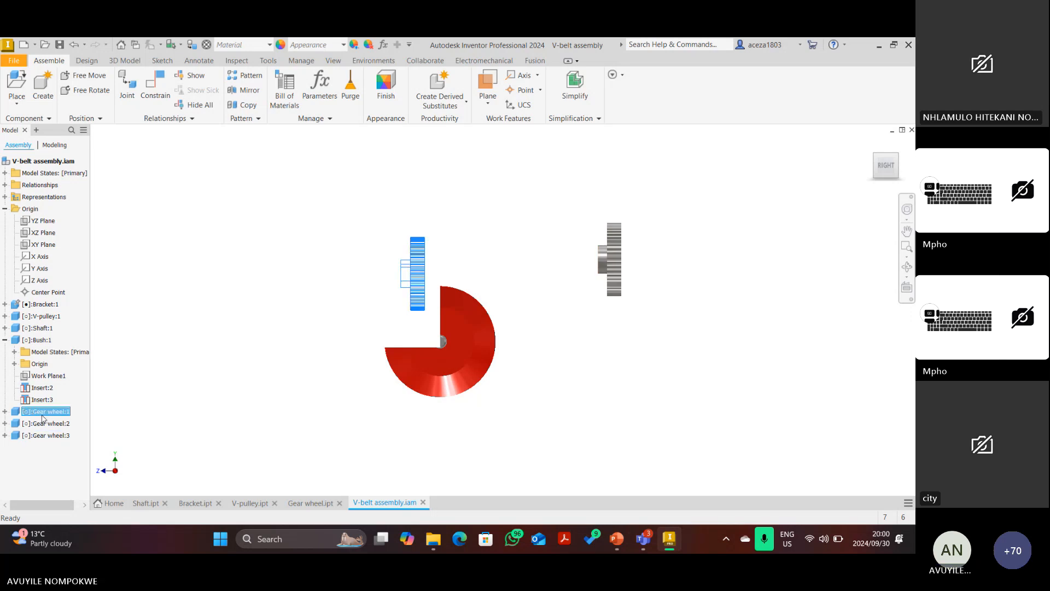
pyautogui.rightClick(43, 416)
pyautogui.click(74, 224)
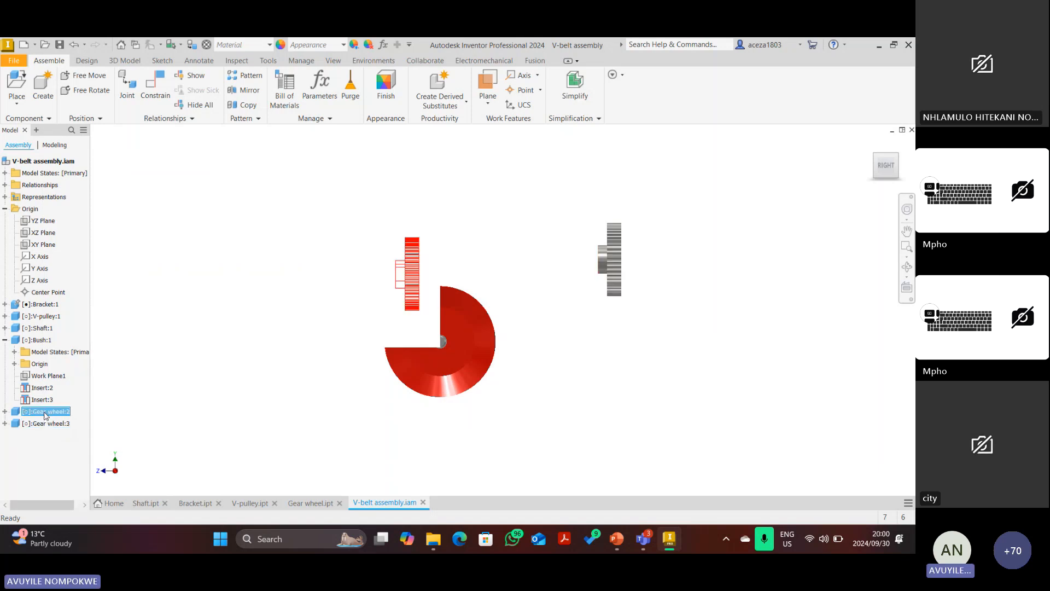
pyautogui.rightClick(46, 415)
pyautogui.click(74, 223)
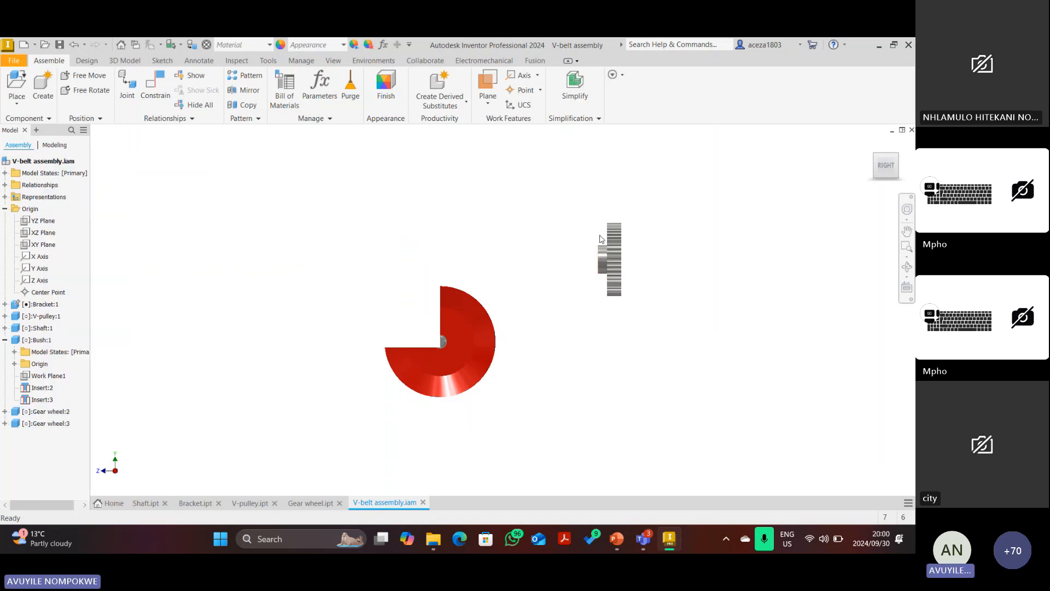
pyautogui.click(871, 143)
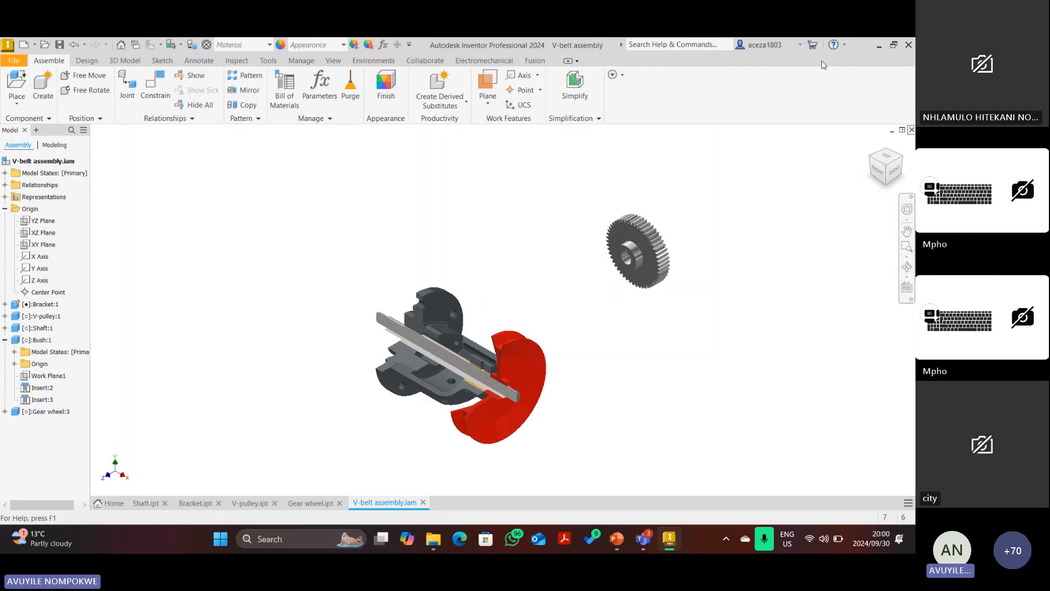
pyautogui.click(155, 86)
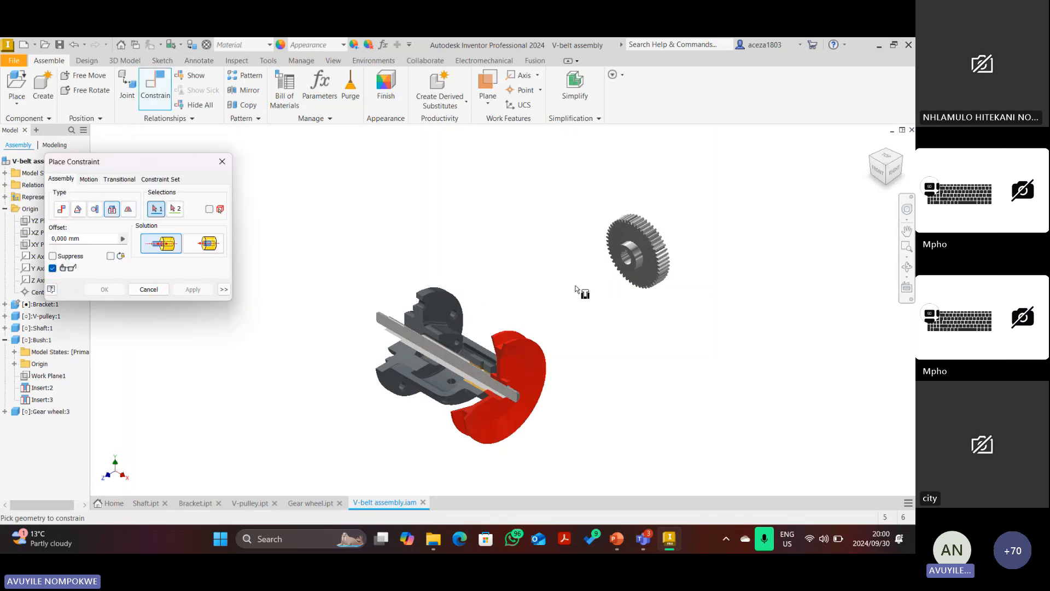
# Insert-constrain the gear wheel's bore edge to the shaft's end edge, apply it, and close the dialog.
pyautogui.scroll(5, 629, 268)
pyautogui.click(599, 244)
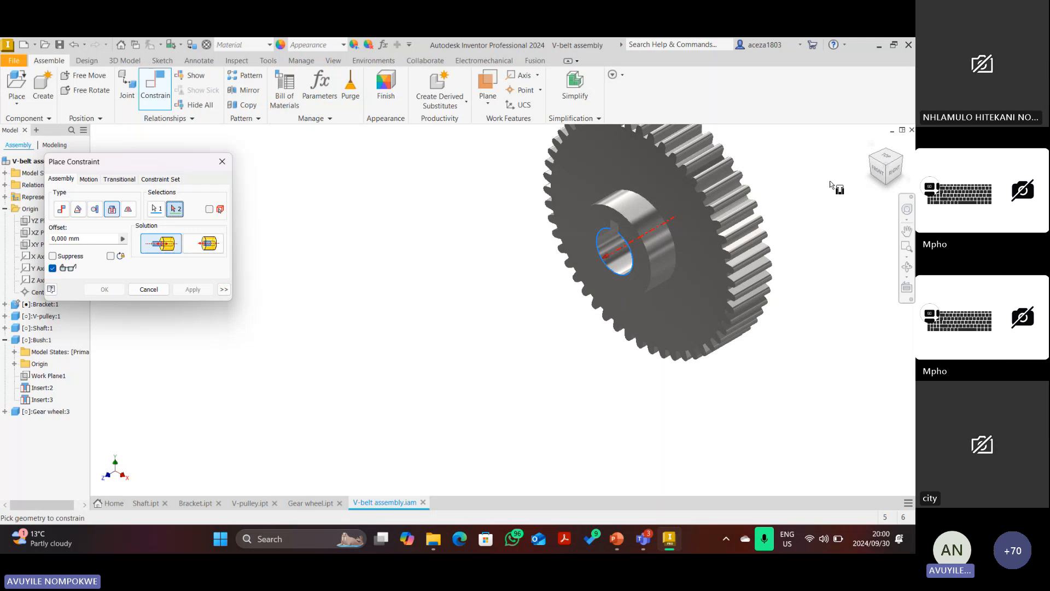
pyautogui.click(867, 164)
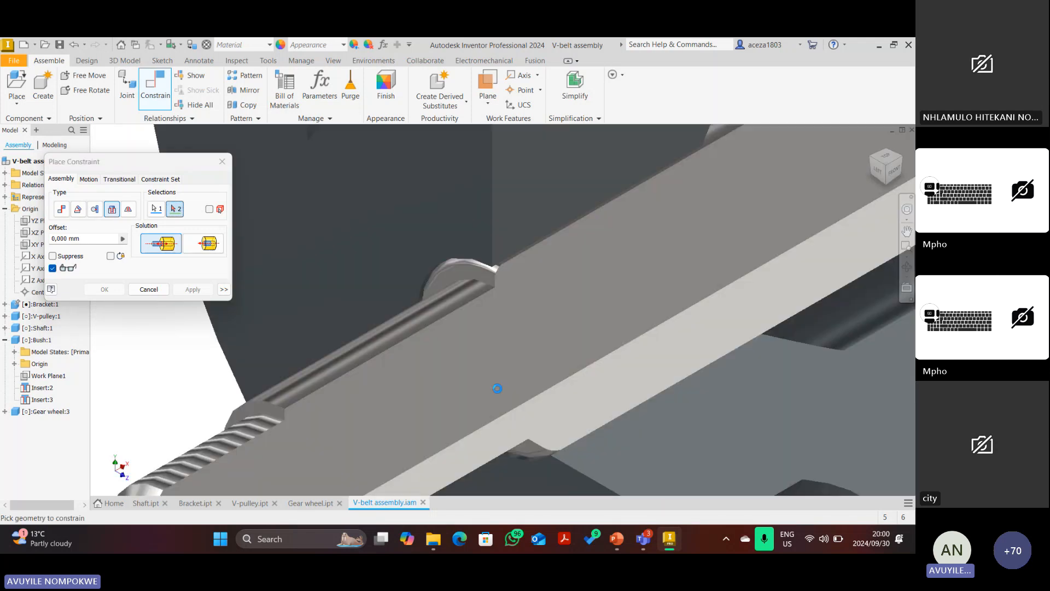
pyautogui.click(481, 284)
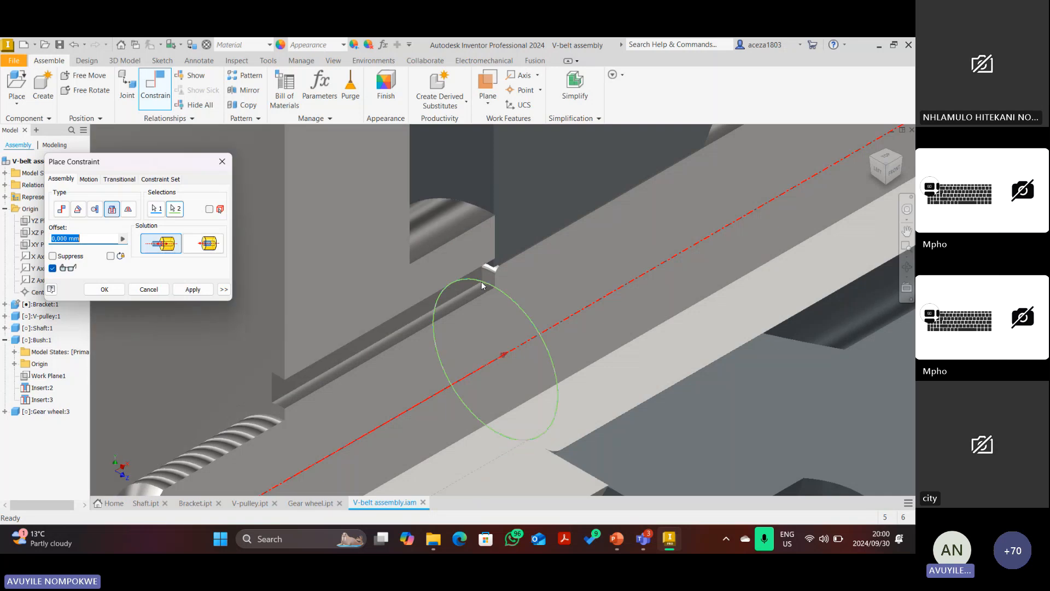
pyautogui.scroll(-6, 481, 285)
pyautogui.click(883, 160)
pyautogui.scroll(5, 391, 314)
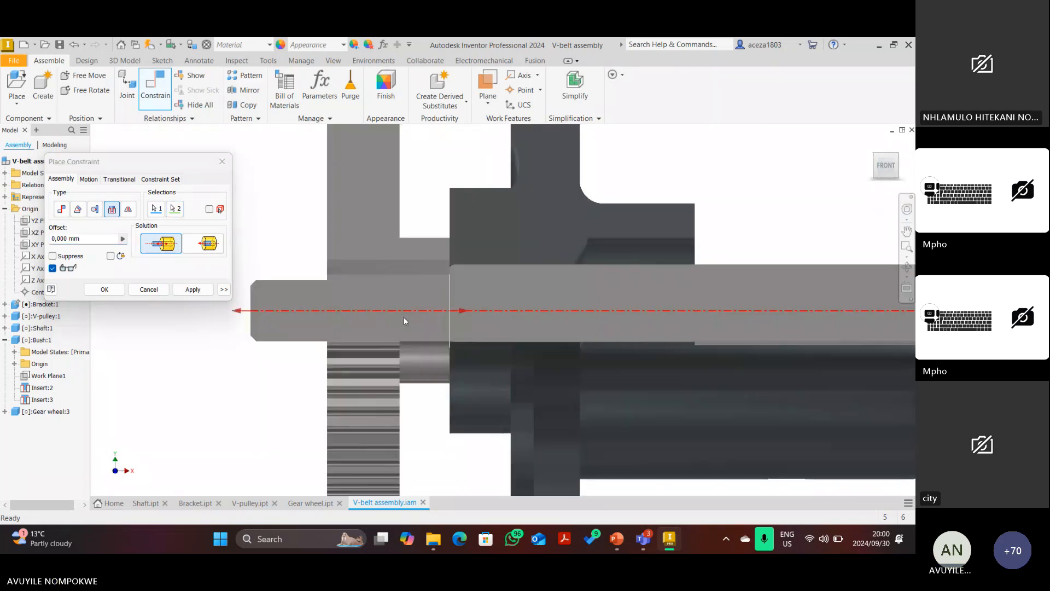
pyautogui.click(195, 291)
pyautogui.scroll(3, 376, 274)
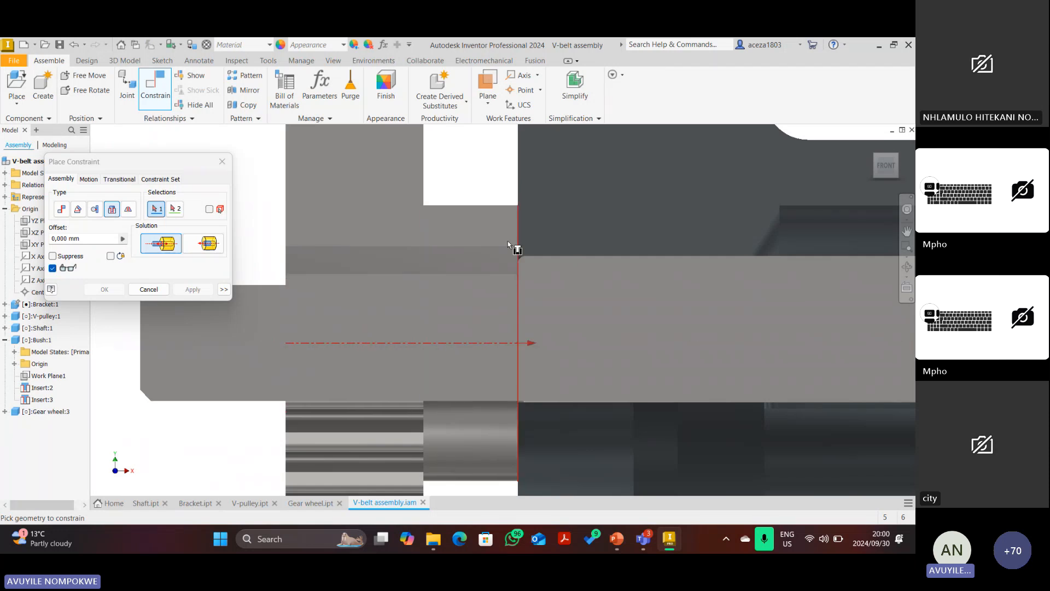
pyautogui.click(148, 289)
pyautogui.scroll(8, 235, 257)
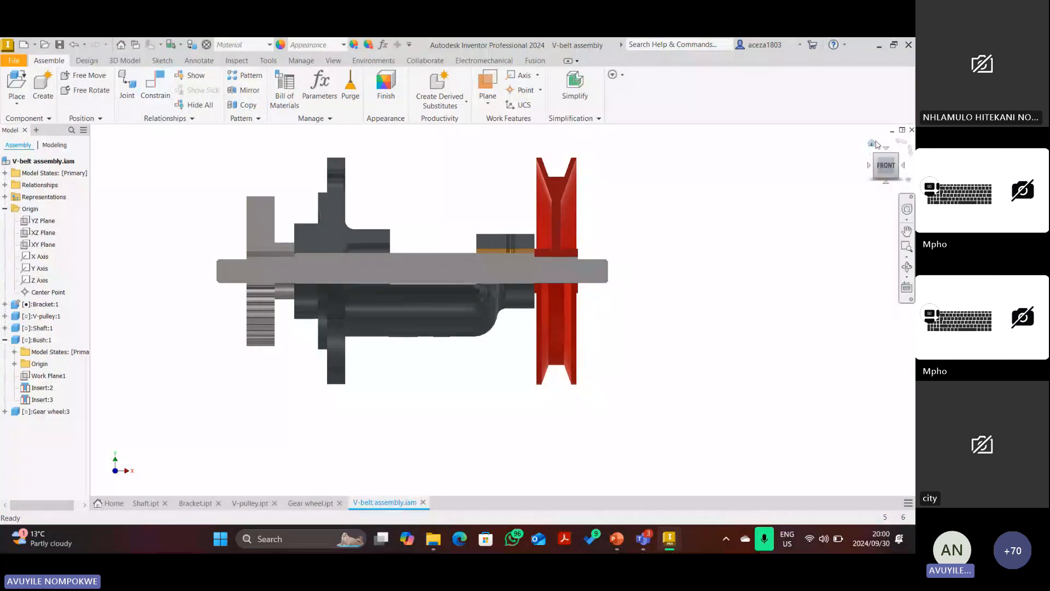
# Inspect the sectioned assembly from the Home, front and isometric views, zooming in and out.
pyautogui.click(874, 143)
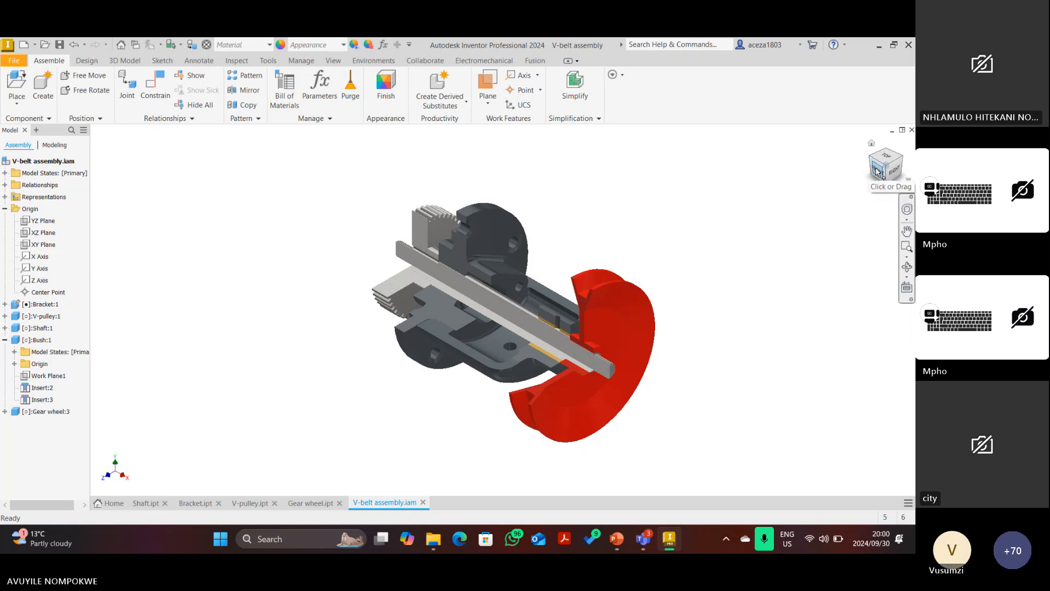
pyautogui.click(871, 162)
pyautogui.scroll(-3, 402, 298)
pyautogui.scroll(3, 381, 276)
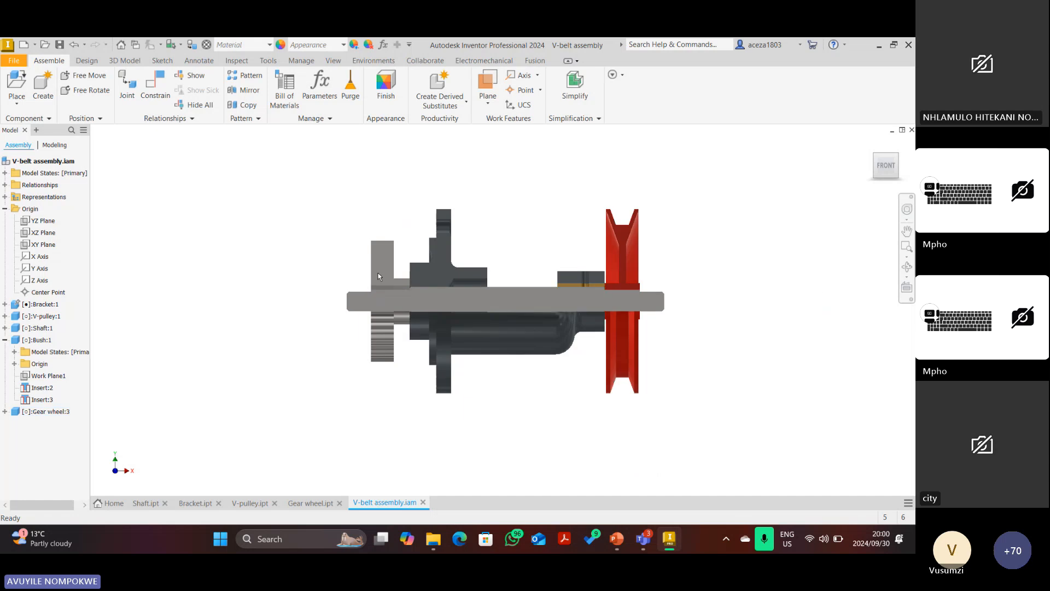
pyautogui.scroll(-3, 620, 290)
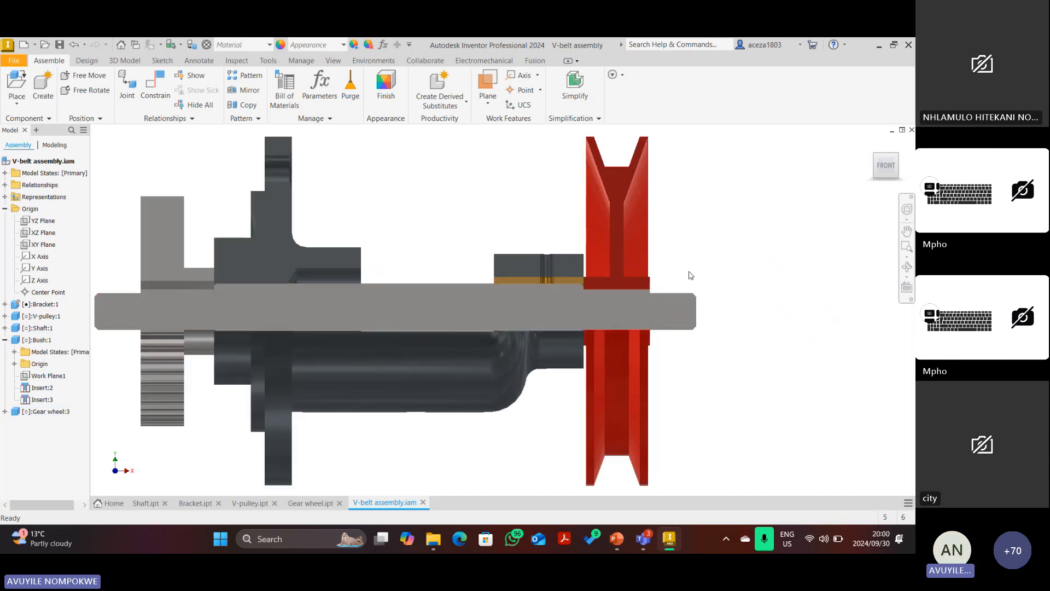
pyautogui.moveTo(870, 158)
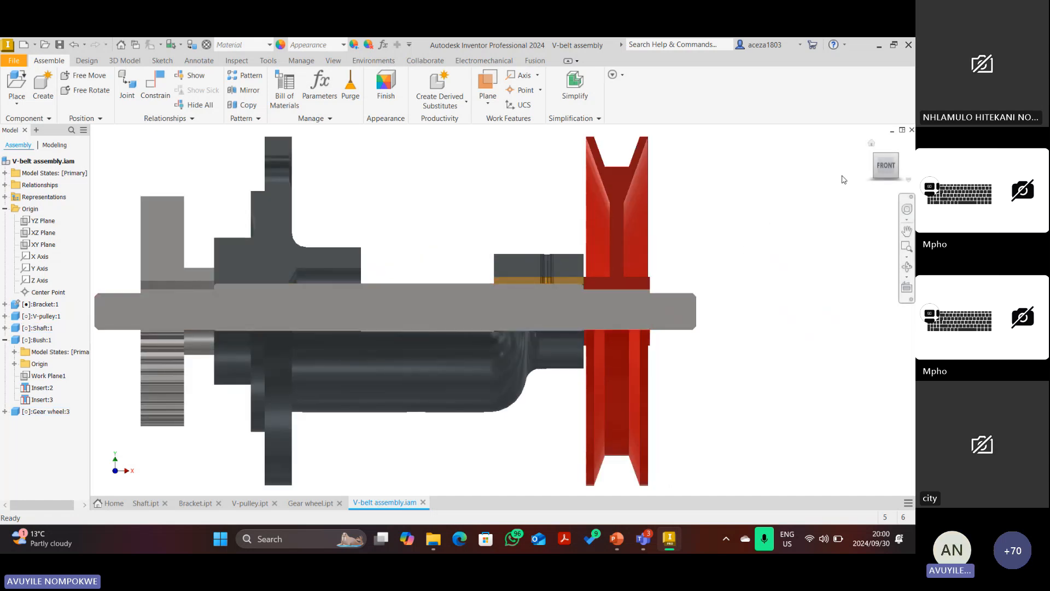
pyautogui.click(872, 145)
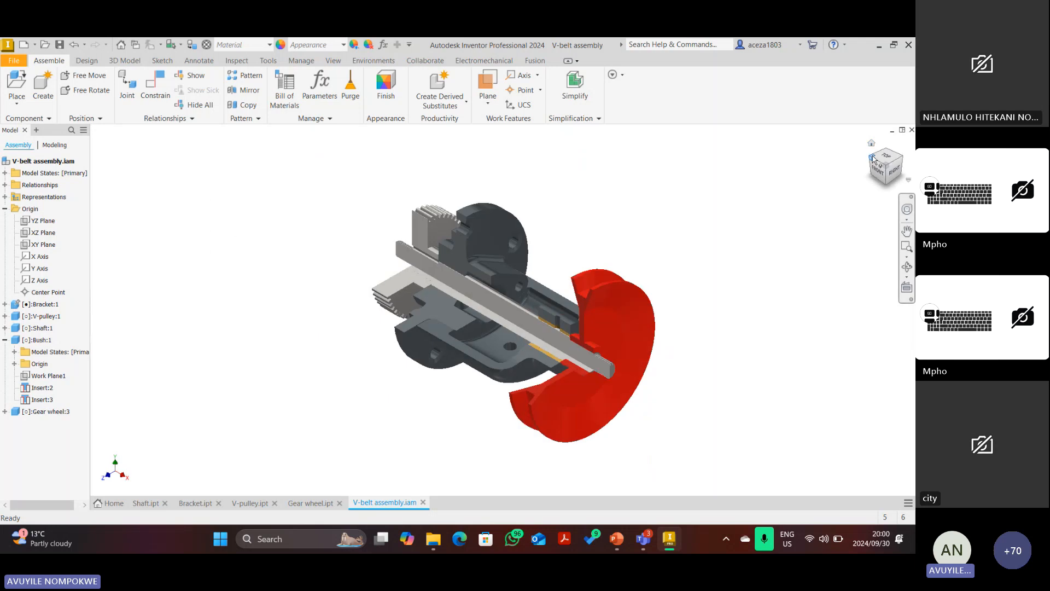
pyautogui.click(872, 157)
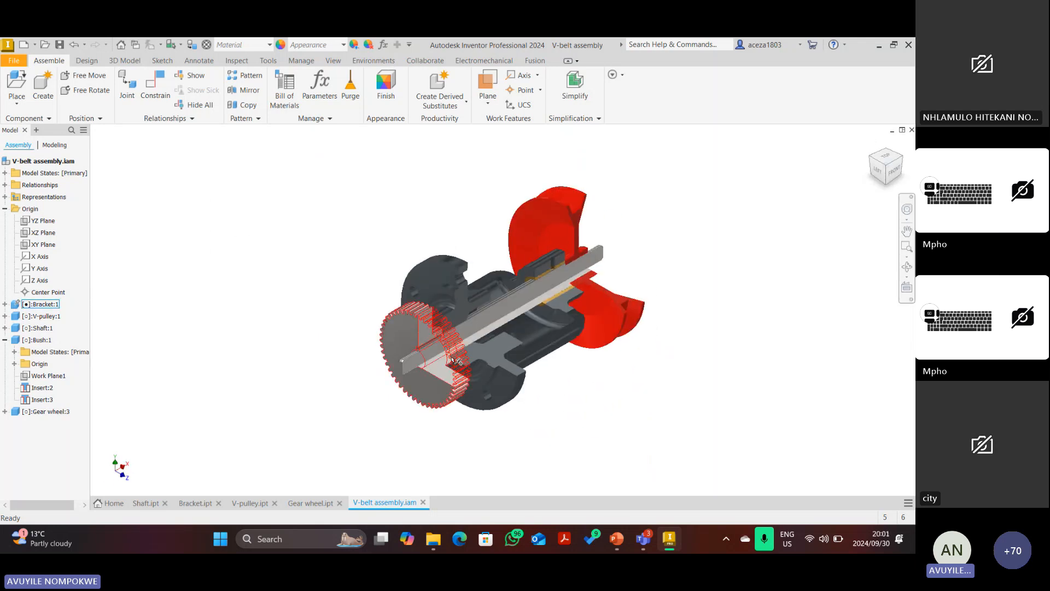
pyautogui.scroll(5, 452, 358)
pyautogui.scroll(-4, 389, 331)
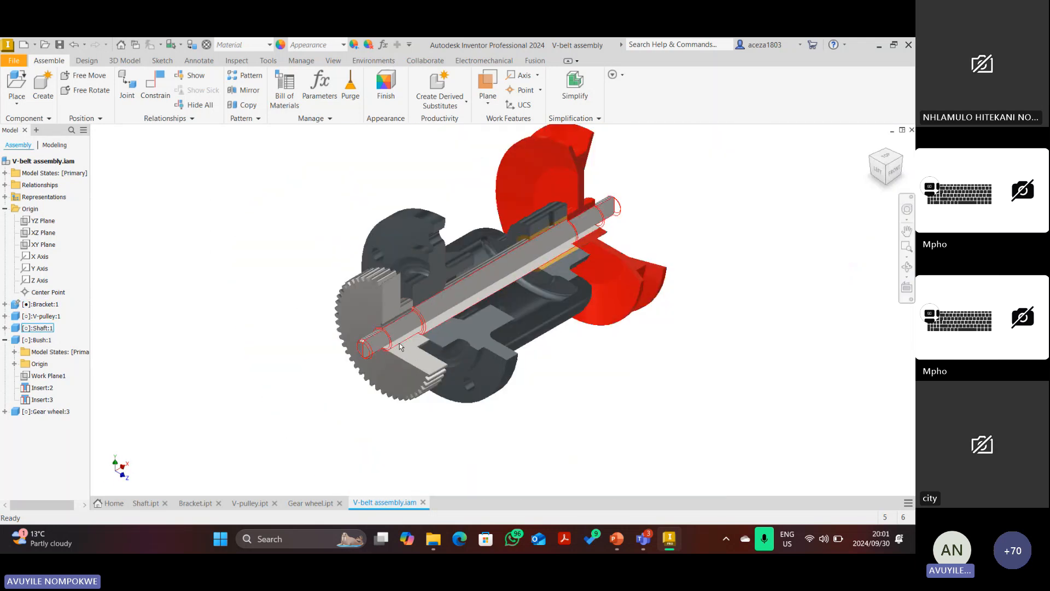
pyautogui.scroll(5, 386, 339)
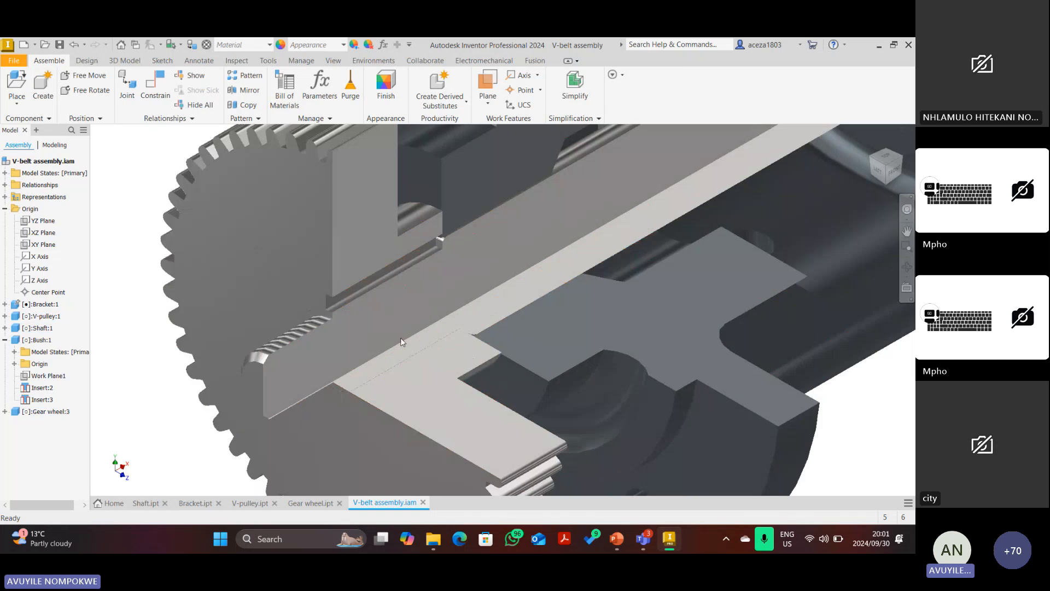
pyautogui.scroll(-8, 372, 320)
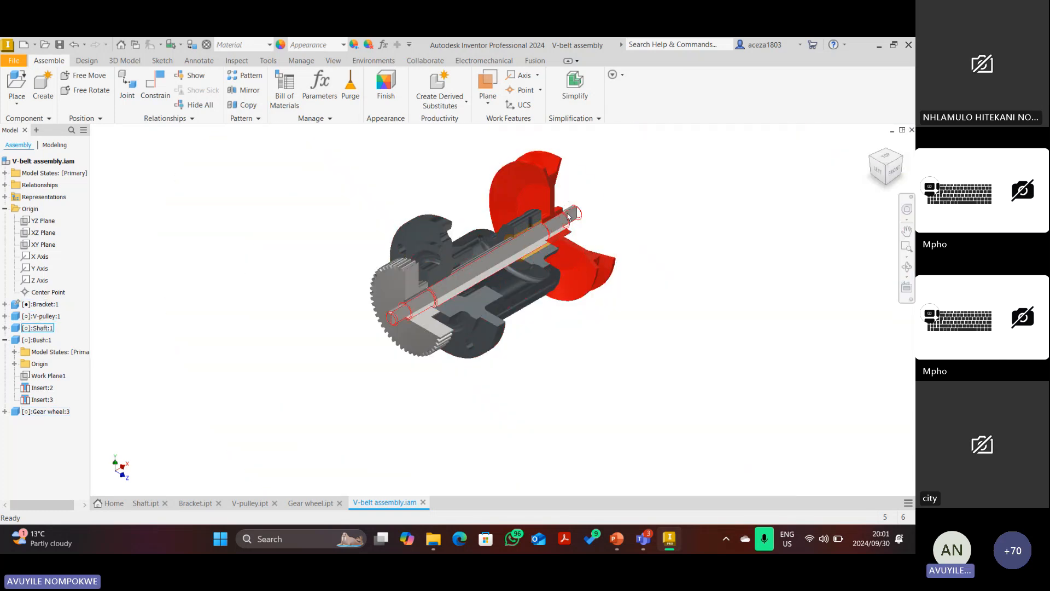
pyautogui.scroll(2, 569, 215)
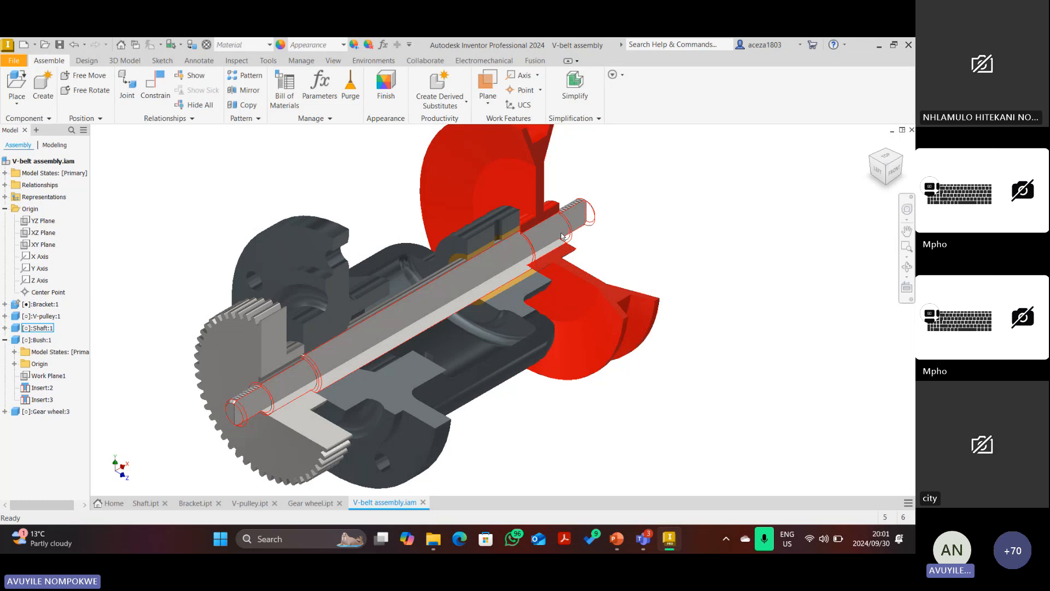
pyautogui.scroll(-3, 575, 237)
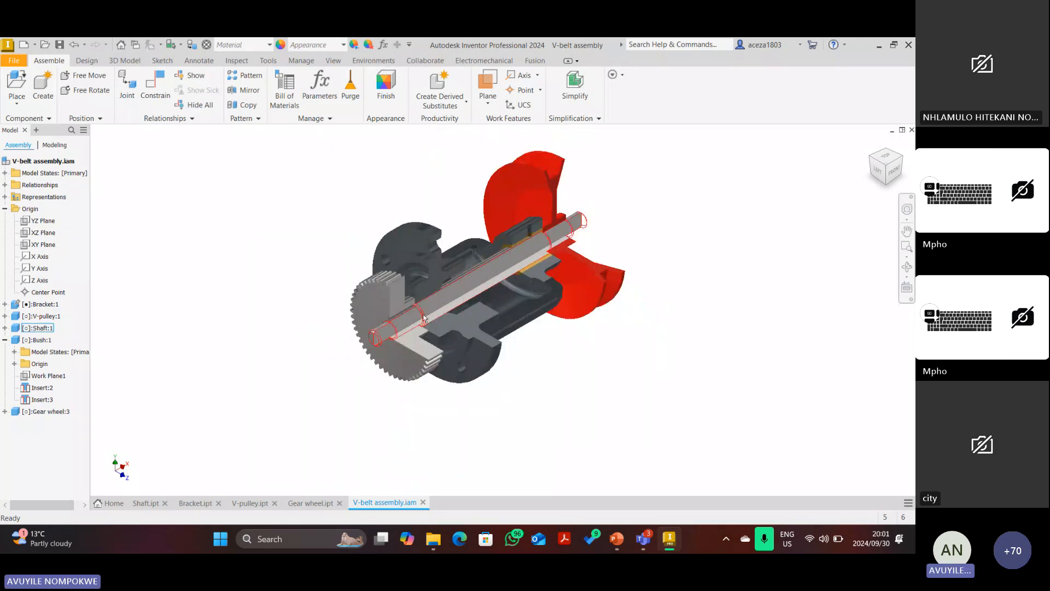
pyautogui.scroll(3, 403, 331)
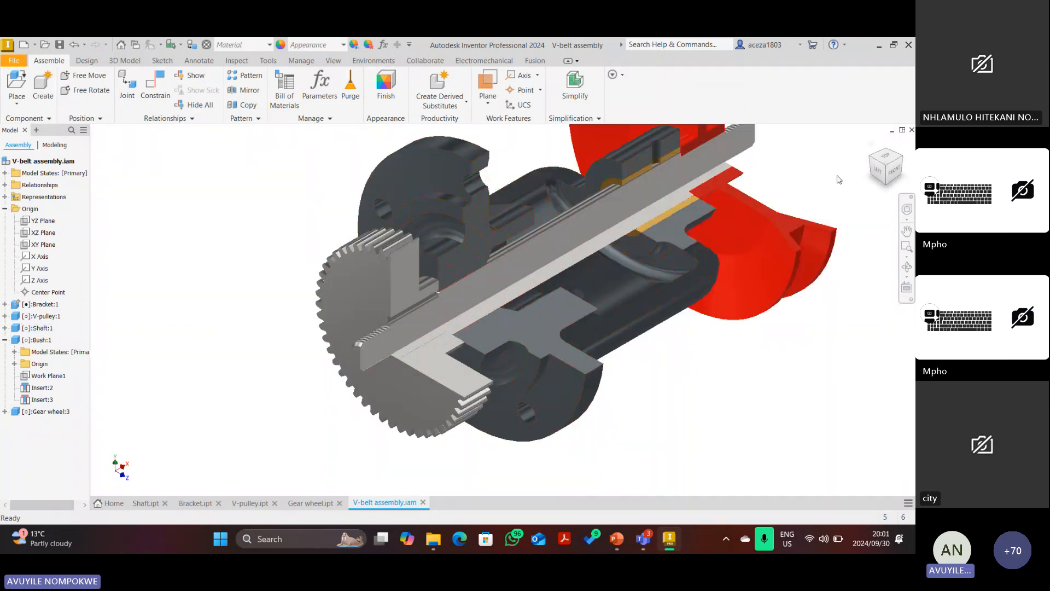
# Check the left and top sides, return Home, and bring up the PowerPoint component drawing slides.
pyautogui.click(877, 171)
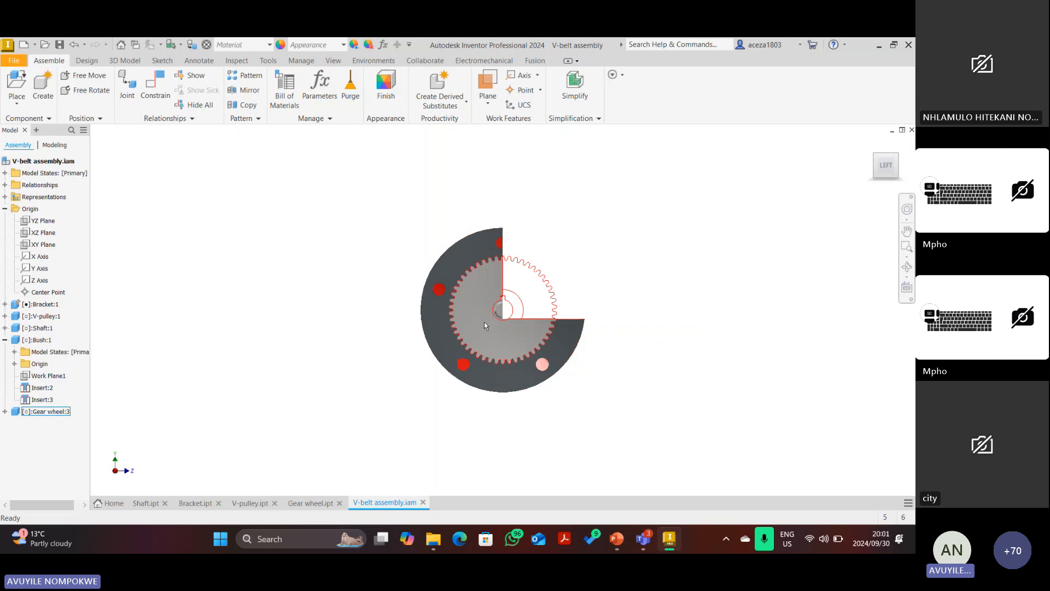
pyautogui.scroll(5, 498, 317)
pyautogui.scroll(-5, 498, 301)
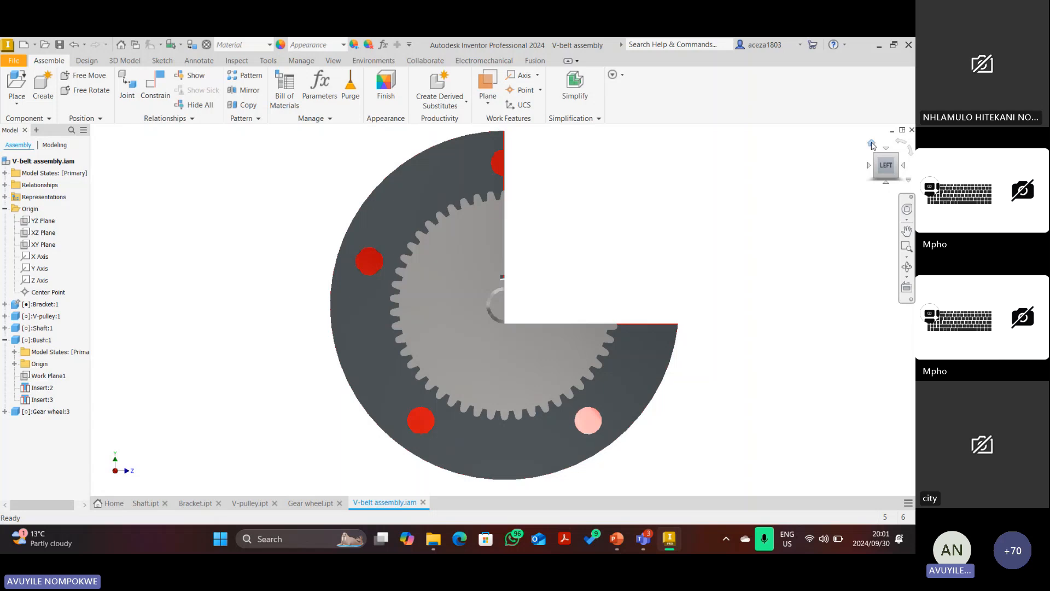
pyautogui.click(872, 144)
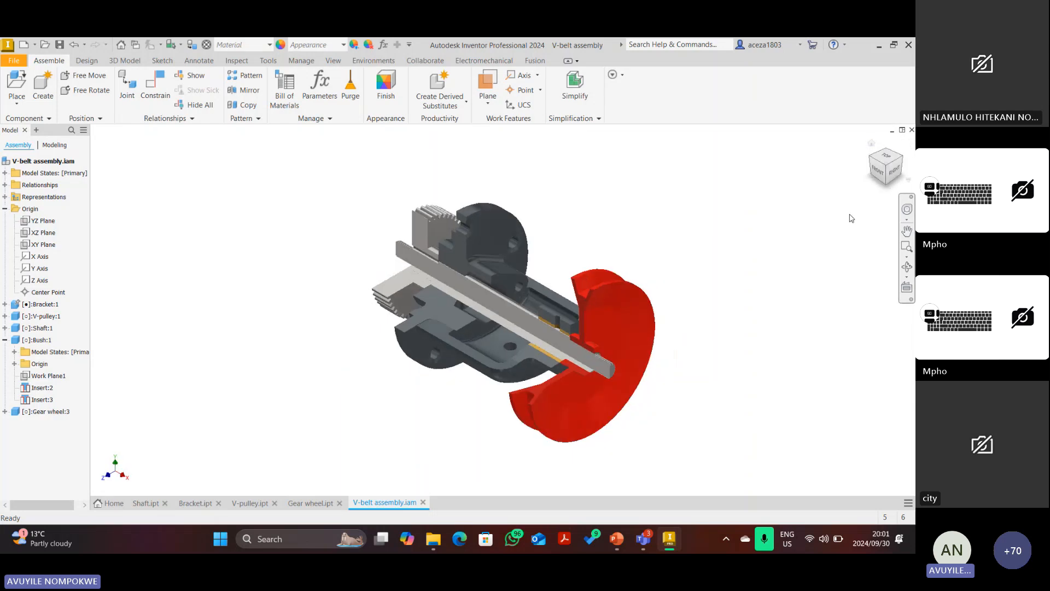
pyautogui.click(883, 161)
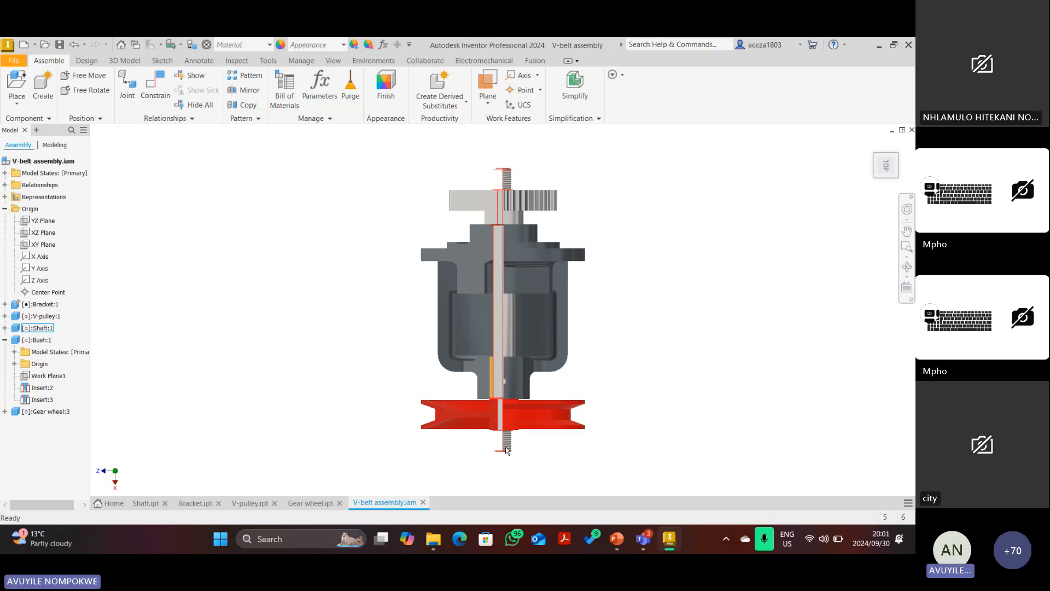
pyautogui.press('F6')
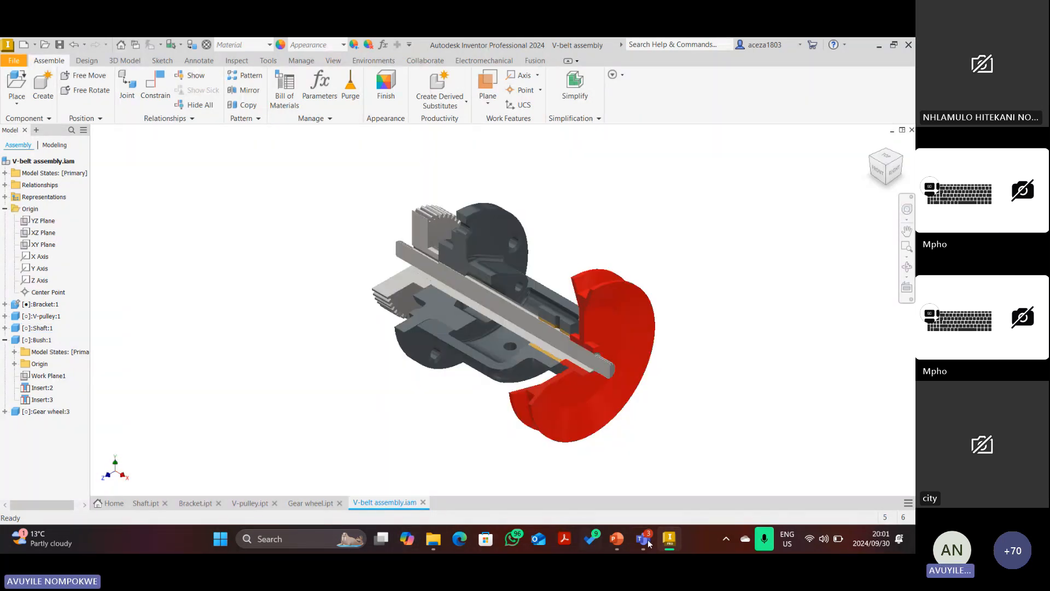
pyautogui.click(617, 538)
pyautogui.scroll(-5, 459, 317)
# Circle the ISO 4032 - M16 nut entry in the parts list in red ink.
pyautogui.scroll(5, 459, 317)
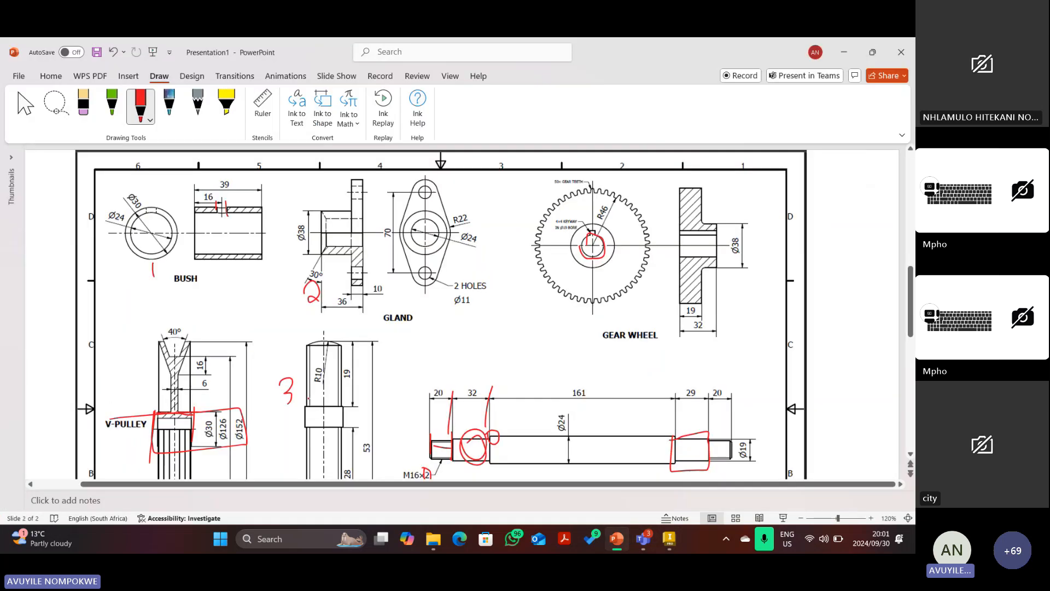
pyautogui.scroll(5, 459, 312)
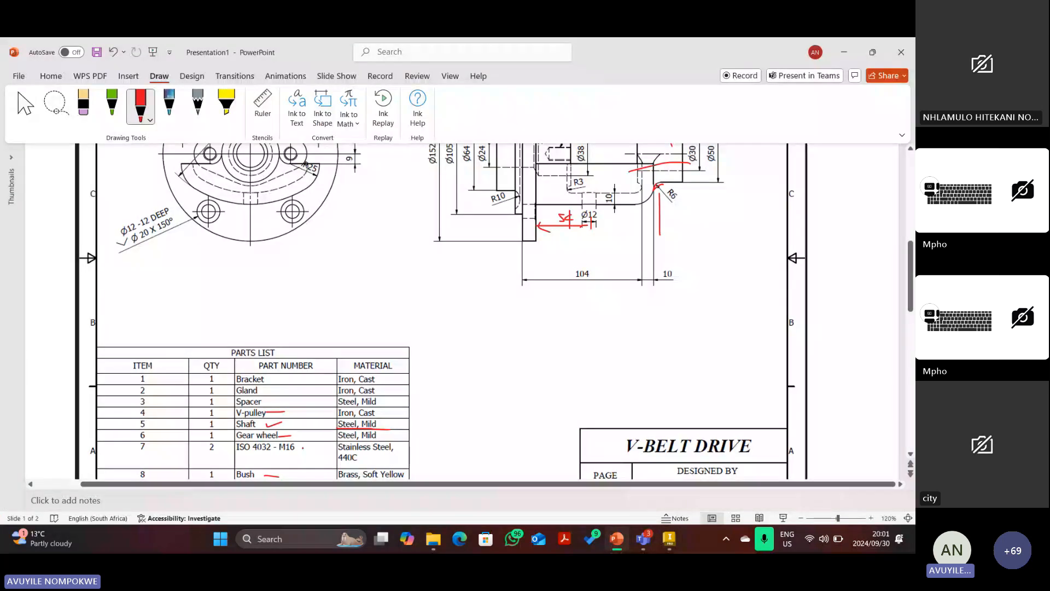
pyautogui.moveTo(299, 446); pyautogui.dragTo(333, 449)
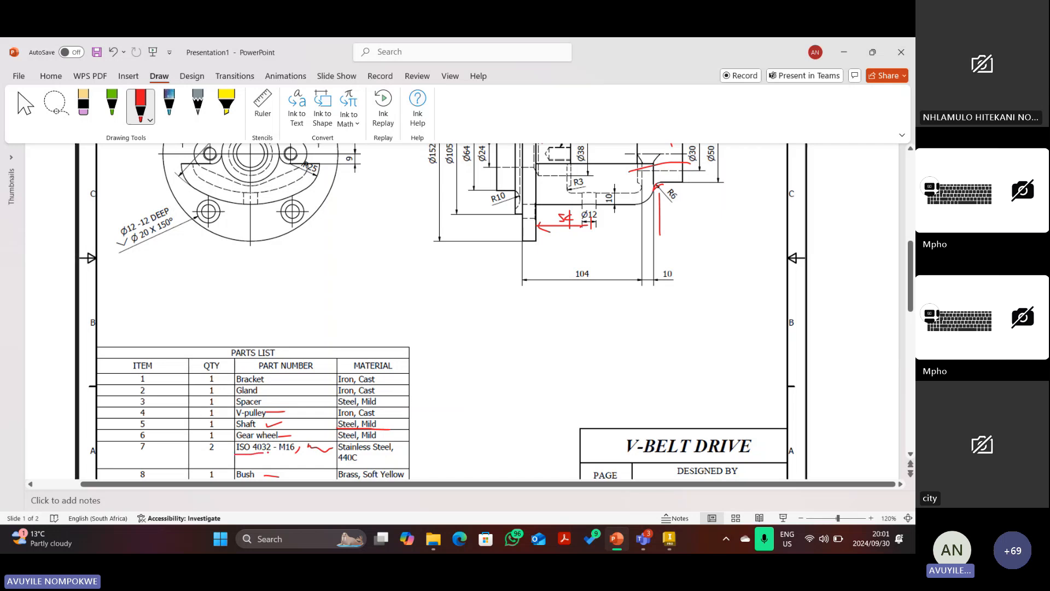
pyautogui.moveTo(271, 451)
pyautogui.mouseDown()
pyautogui.moveTo(231, 449)
pyautogui.moveTo(258, 441)
pyautogui.mouseUp()
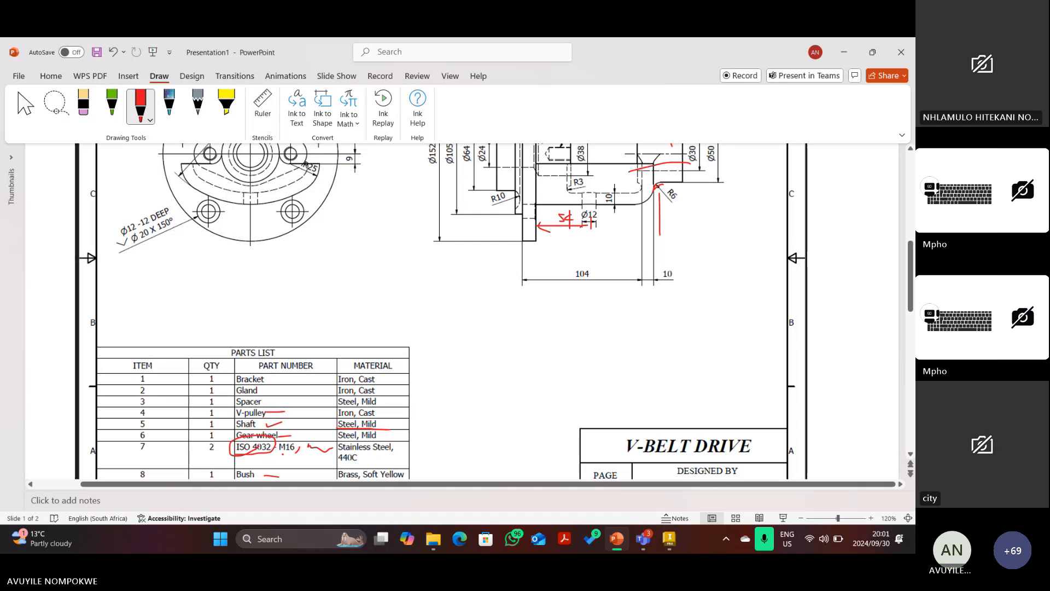
# Mark the shaft's left and right threaded ends in red, then switch back to Inventor.
pyautogui.scroll(1, 289, 465)
pyautogui.scroll(3, 440, 312)
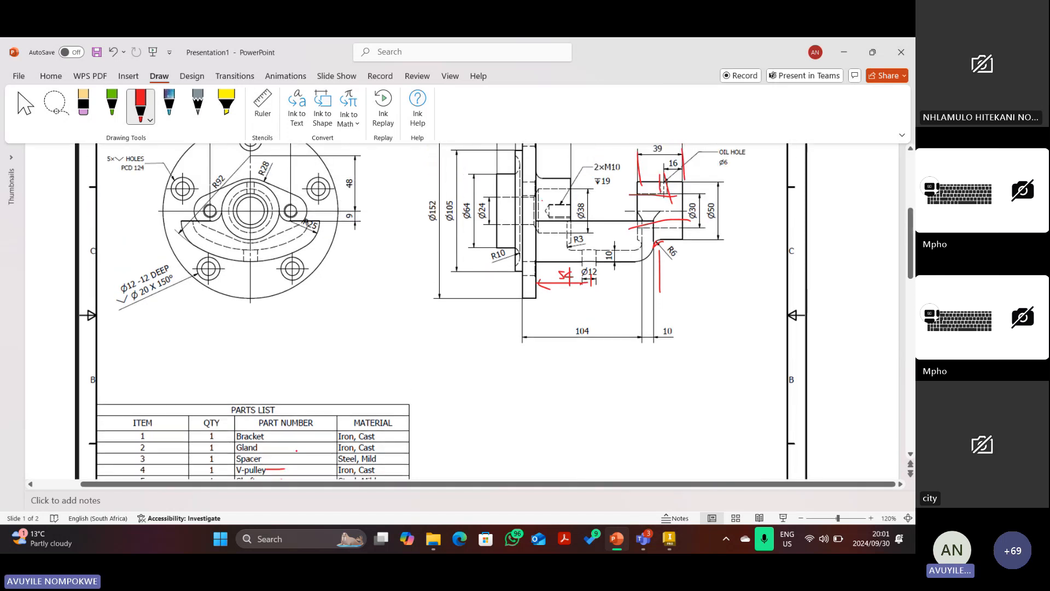
pyautogui.scroll(-8, 440, 312)
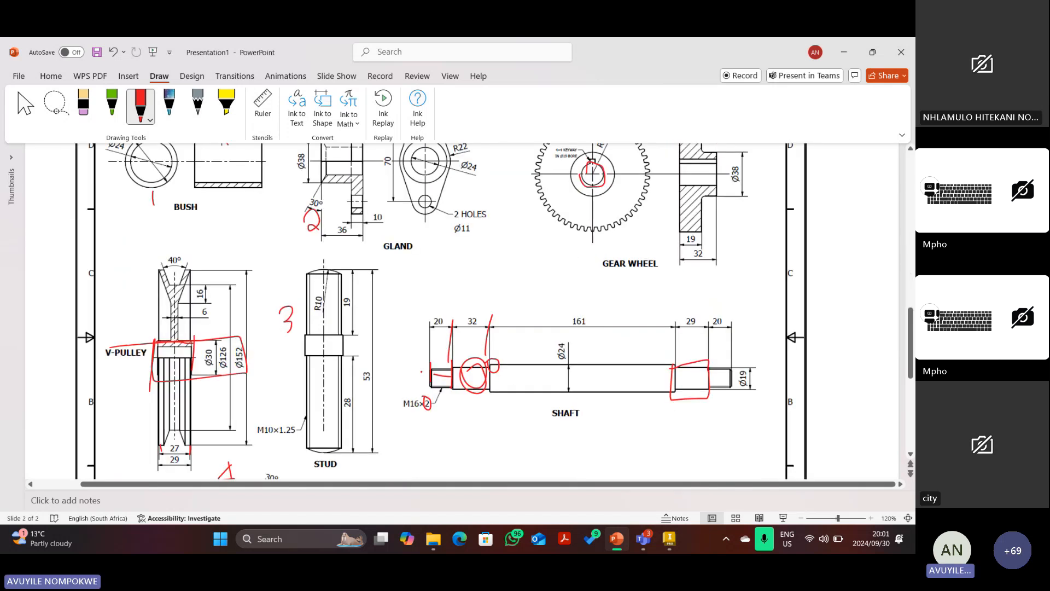
pyautogui.moveTo(424, 367)
pyautogui.mouseDown()
pyautogui.moveTo(441, 393)
pyautogui.moveTo(451, 375)
pyautogui.moveTo(435, 360)
pyautogui.moveTo(426, 382)
pyautogui.moveTo(446, 363)
pyautogui.mouseUp()
pyautogui.moveTo(723, 387); pyautogui.dragTo(736, 402)
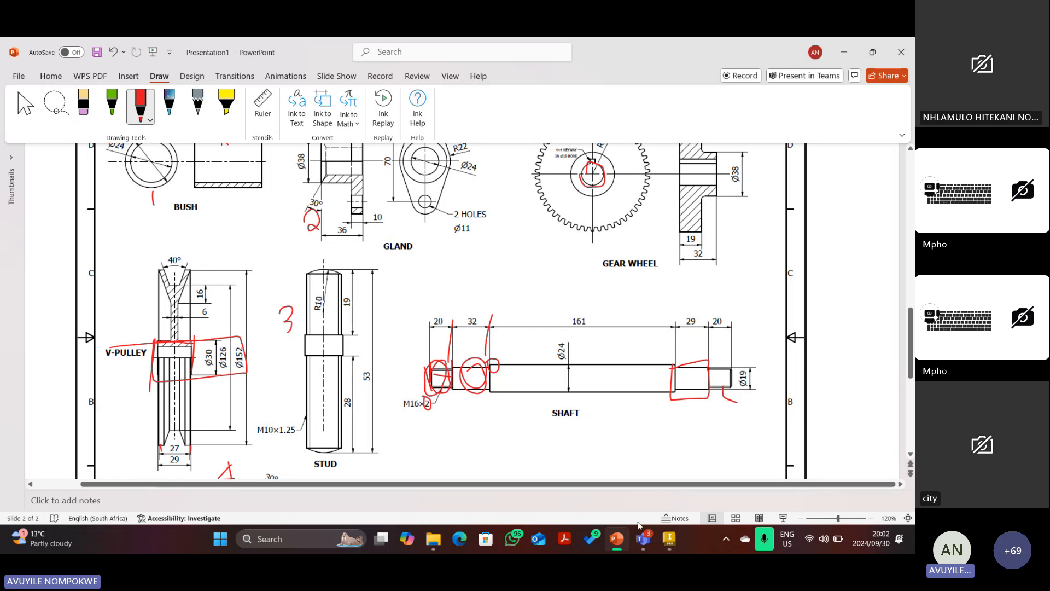
pyautogui.click(668, 538)
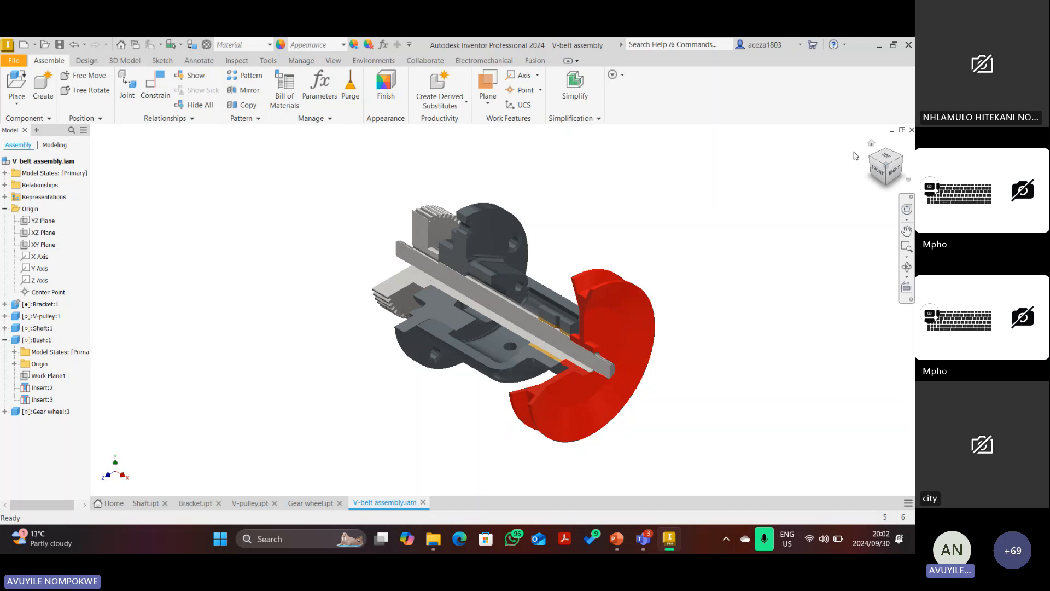
# Open Place from Content Center, go back up to the fastener categories, and clear the ISO filter.
pyautogui.click(17, 99)
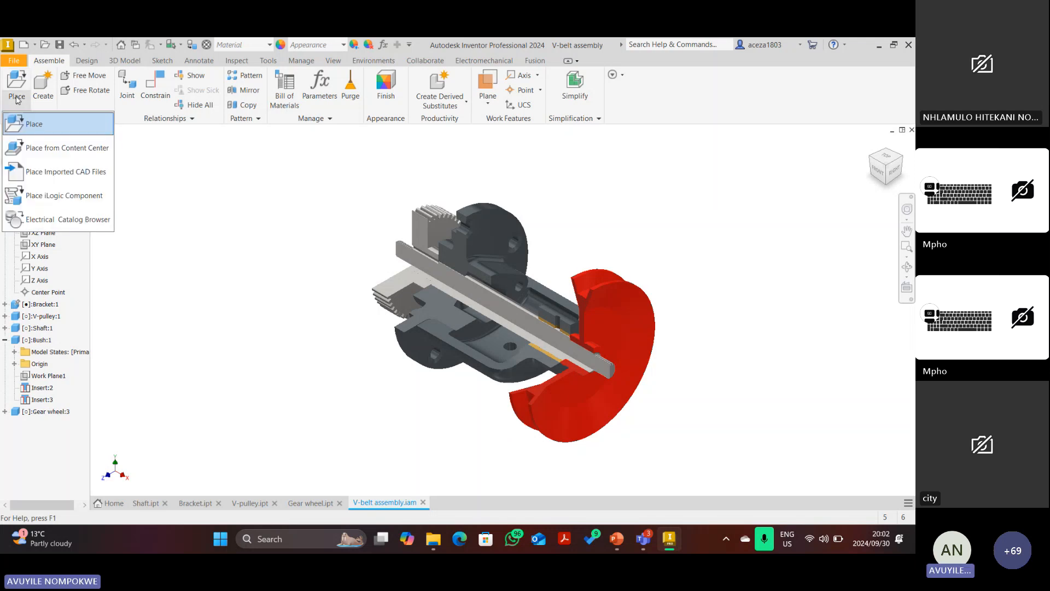
pyautogui.click(29, 153)
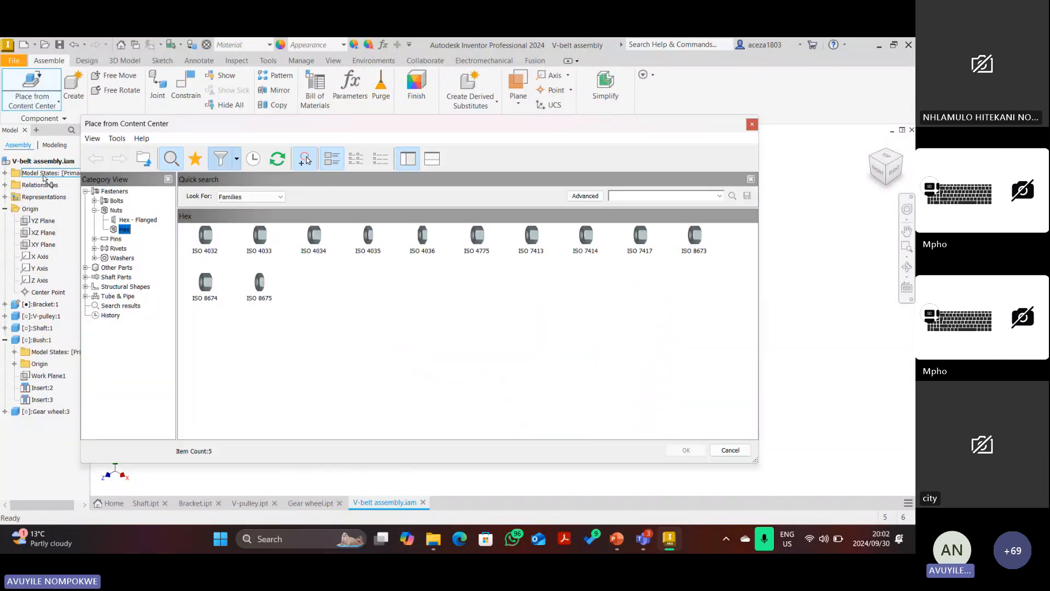
pyautogui.click(94, 210)
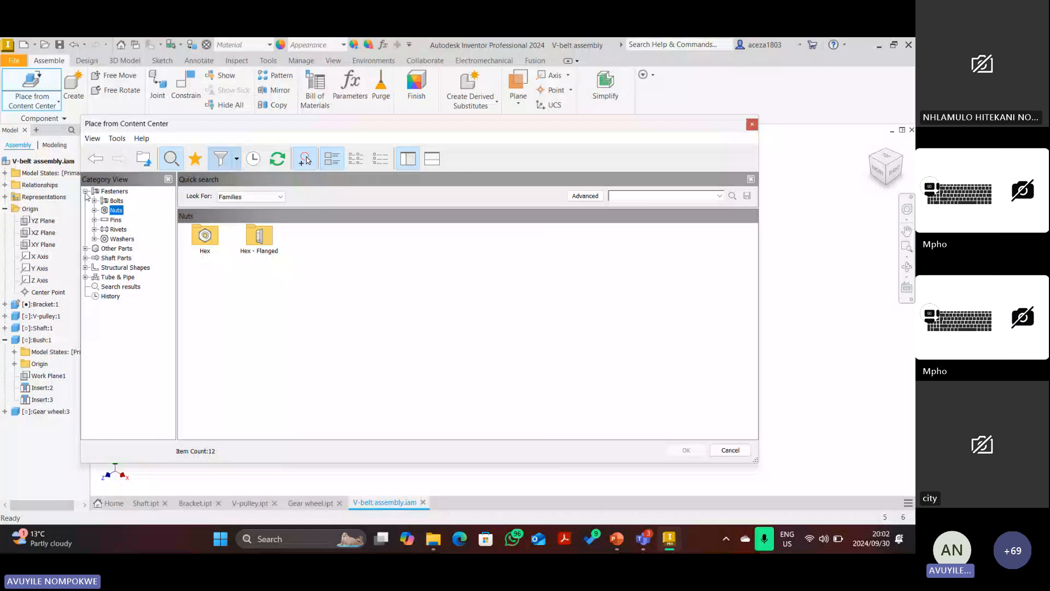
pyautogui.doubleClick(102, 193)
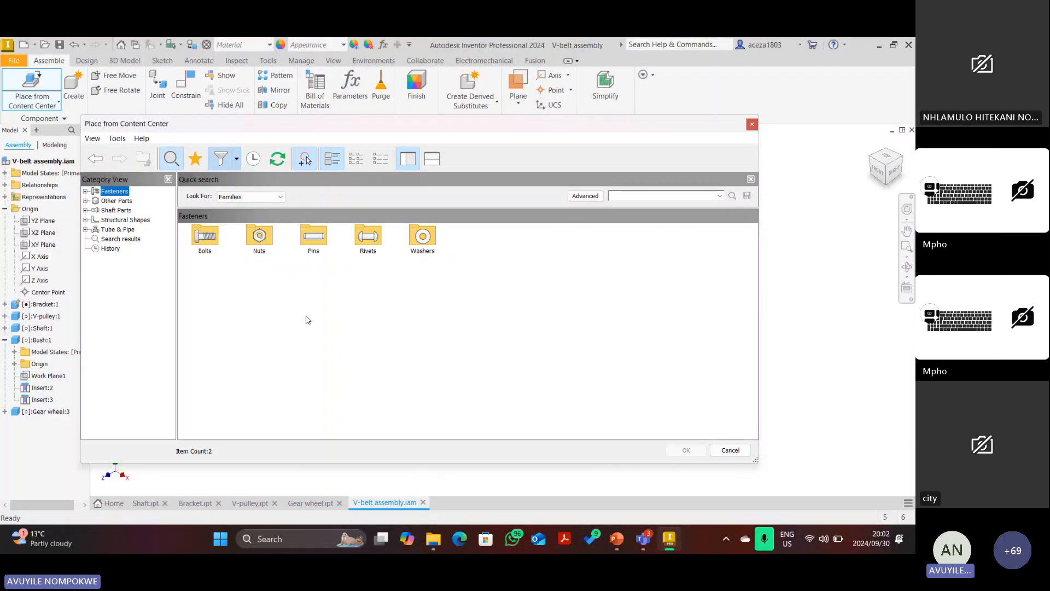
pyautogui.click(237, 160)
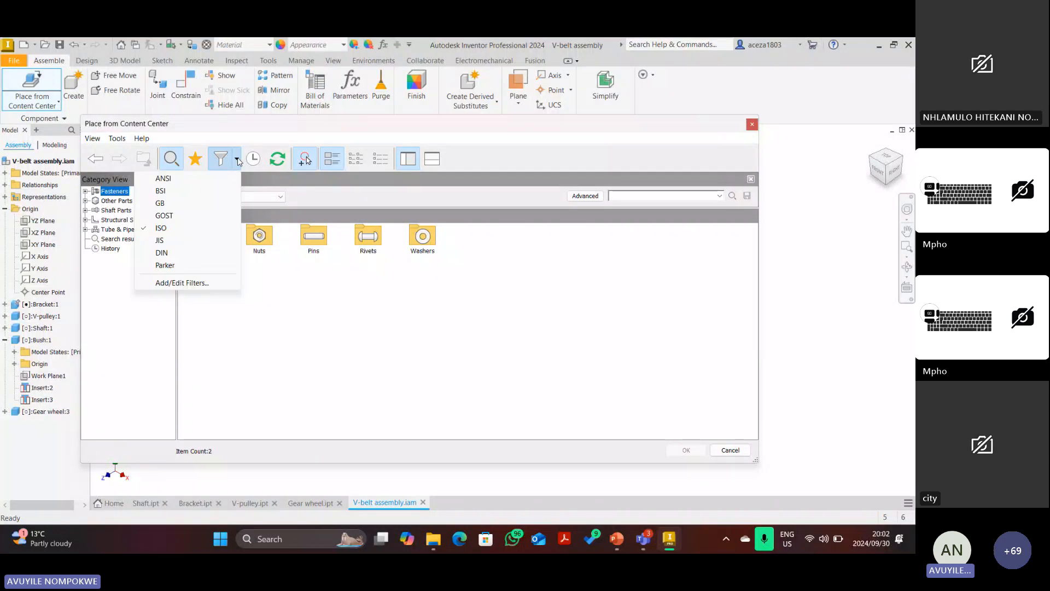
pyautogui.click(199, 227)
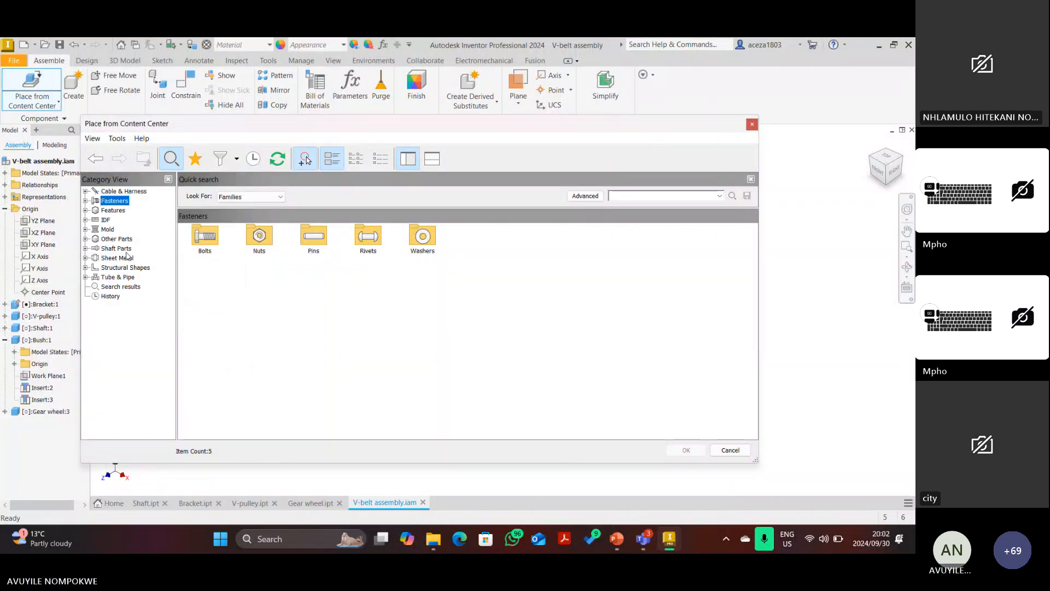
# Browse Fasteners > Nuts > Hex and filter the 197 hex nut families to 12 ISO standards.
pyautogui.click(86, 201)
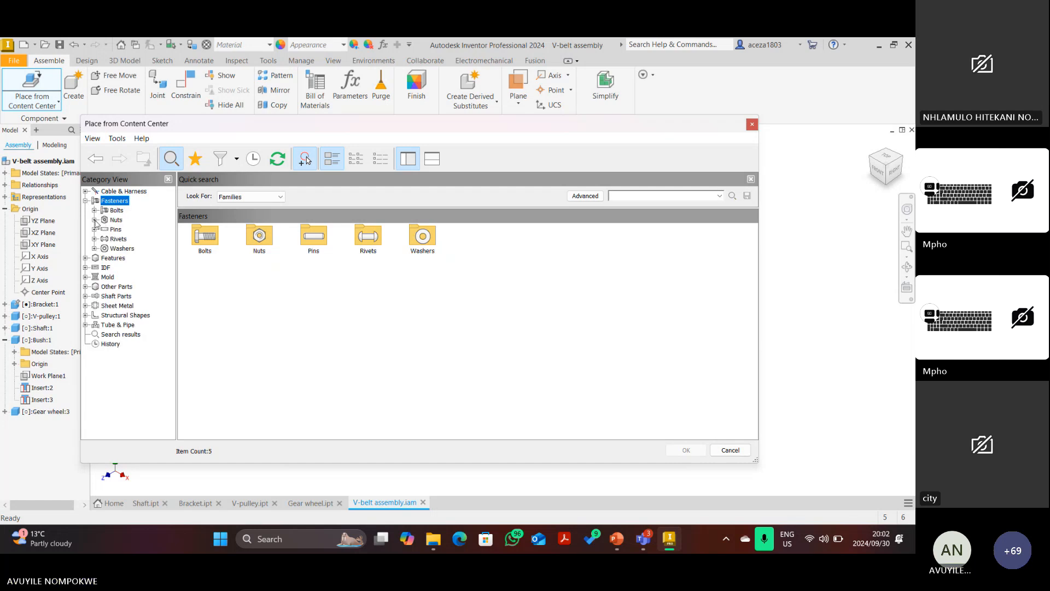
pyautogui.doubleClick(112, 219)
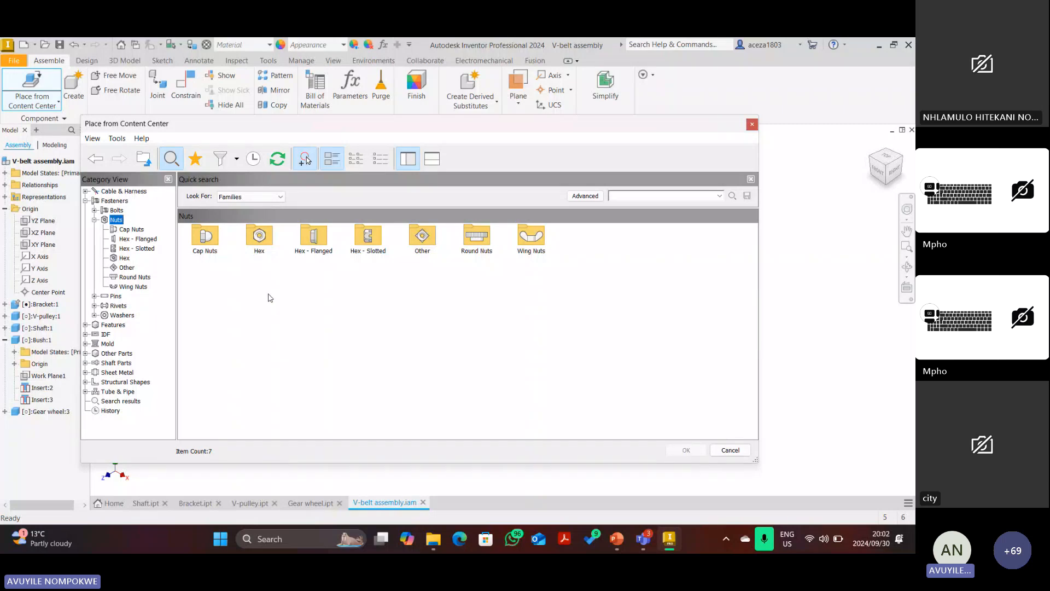
pyautogui.click(260, 237)
pyautogui.doubleClick(260, 238)
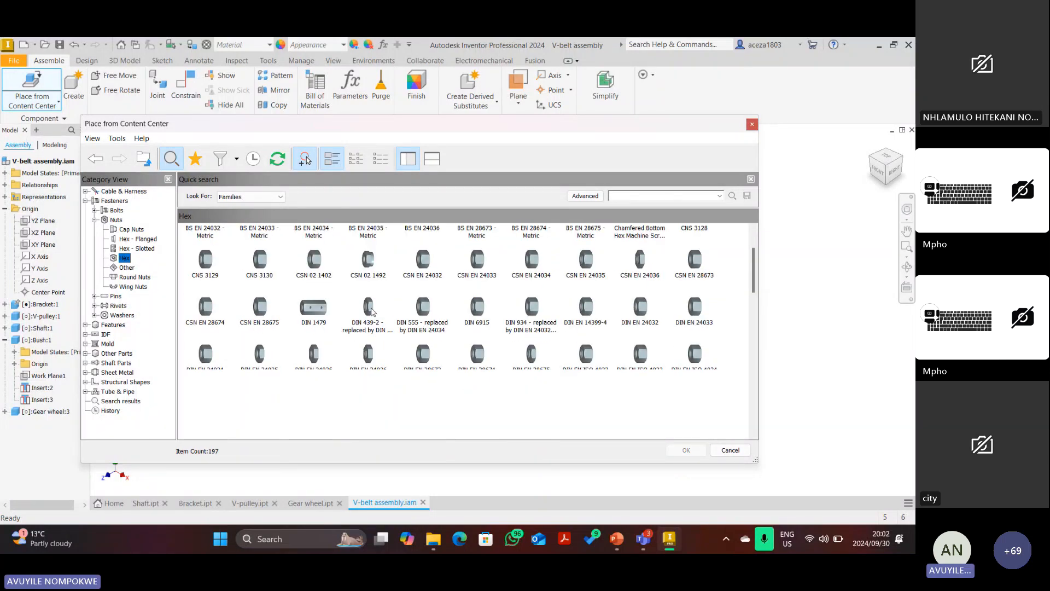
pyautogui.scroll(-3, 372, 311)
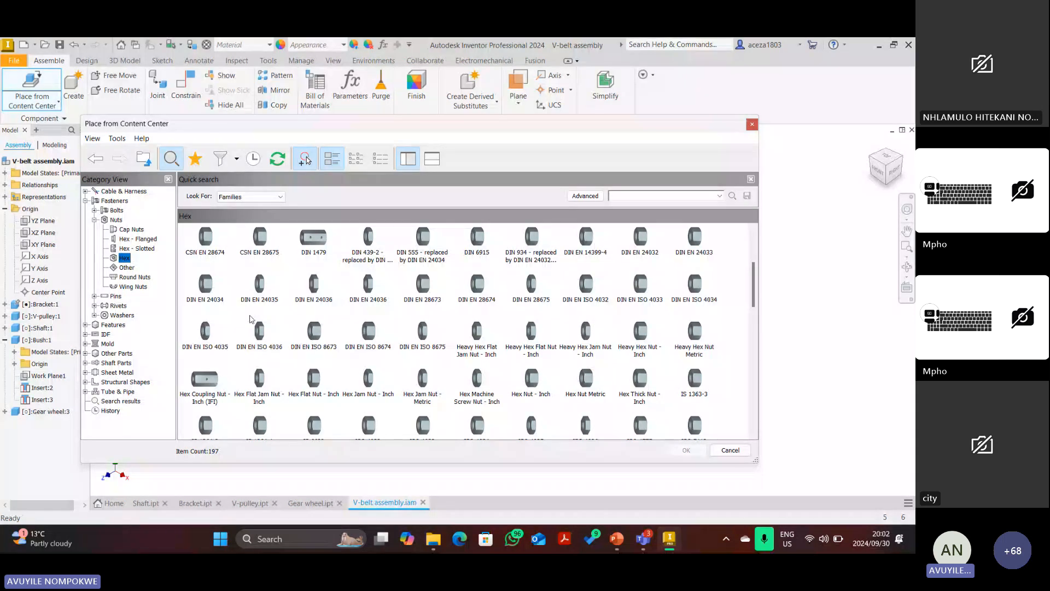
pyautogui.scroll(-9, 380, 295)
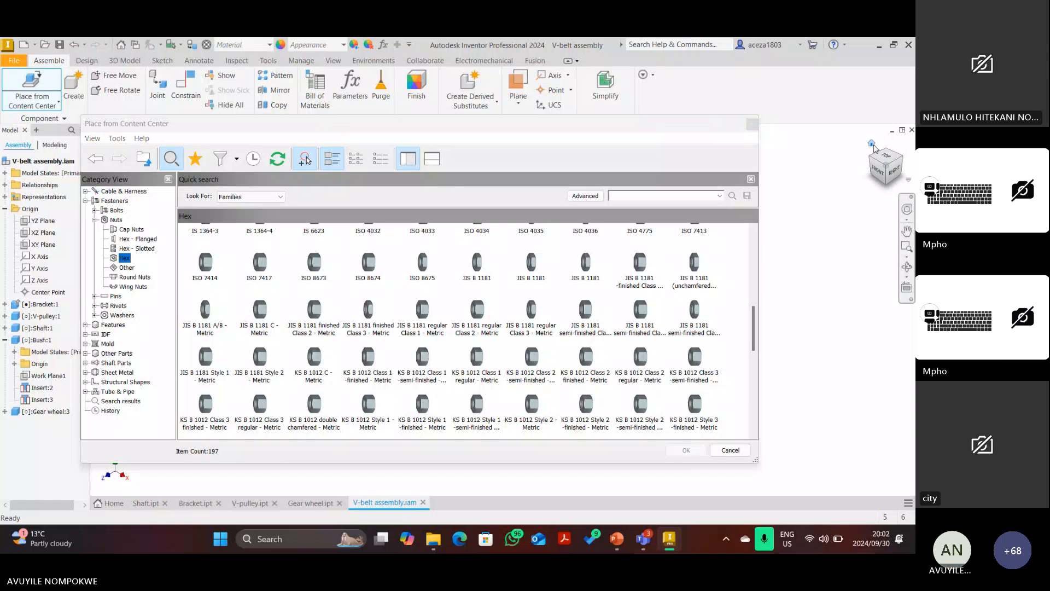
pyautogui.click(237, 159)
pyautogui.click(180, 228)
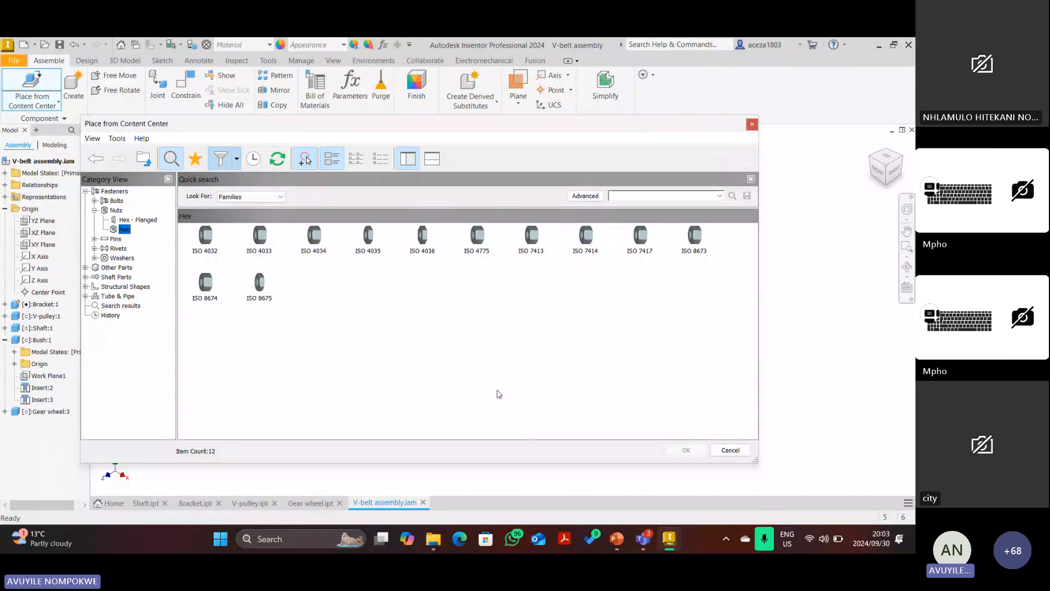
# Leave pen mode in PowerPoint, delete the red ink mark around ISO 4032, and return to Inventor.
pyautogui.click(616, 539)
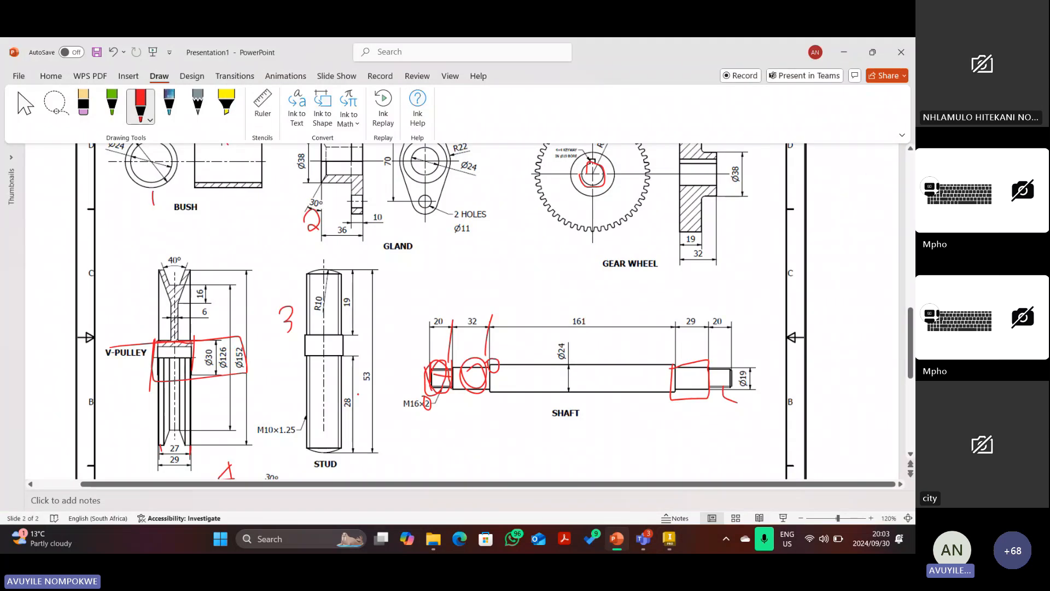
pyautogui.scroll(-5, 463, 311)
pyautogui.scroll(6, 462, 312)
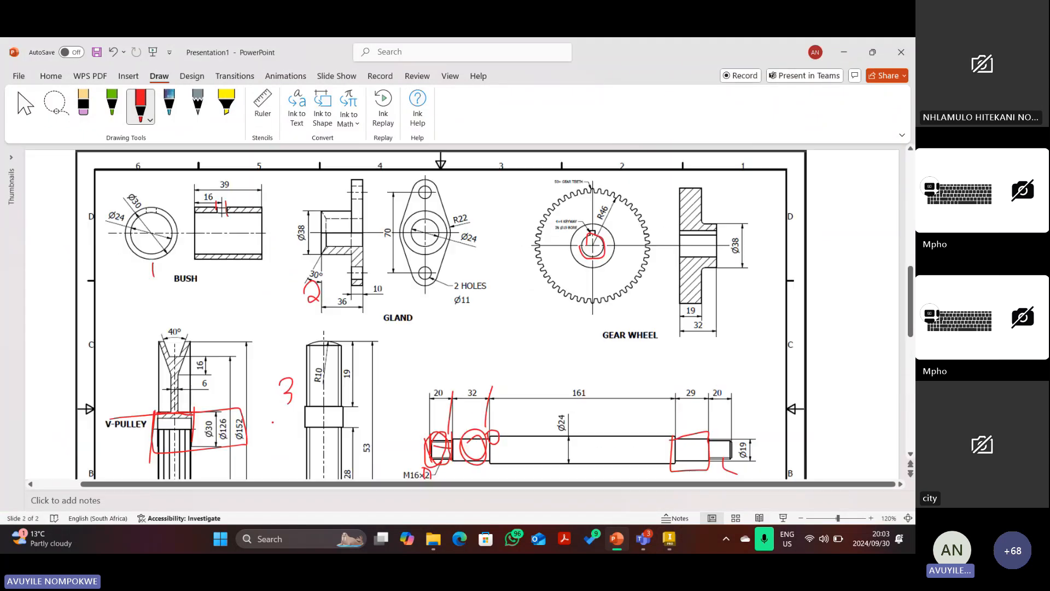
pyautogui.scroll(-1, 462, 312)
pyautogui.scroll(4, 462, 312)
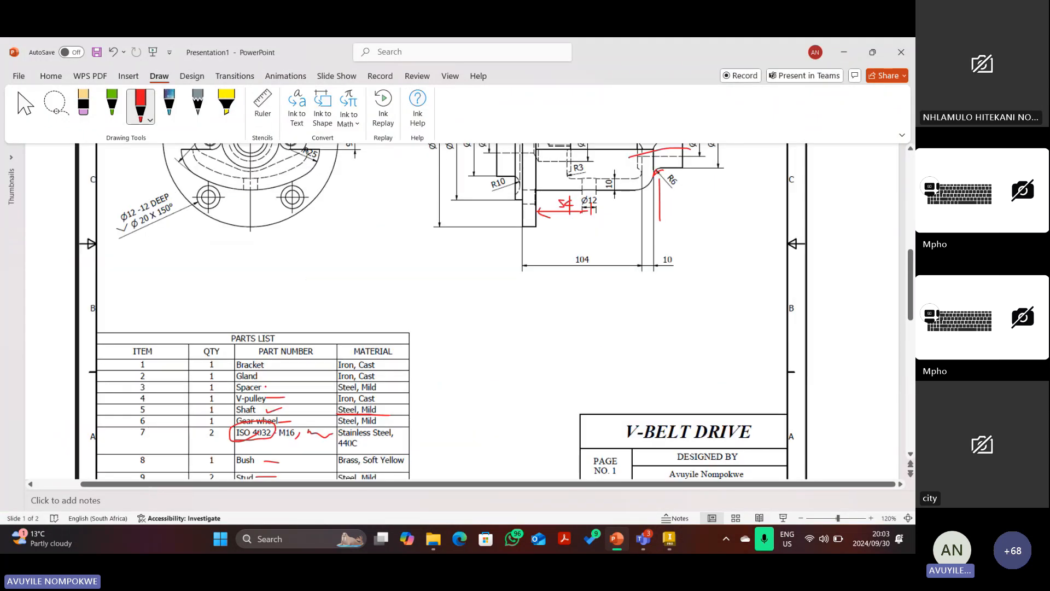
pyautogui.press('Escape')
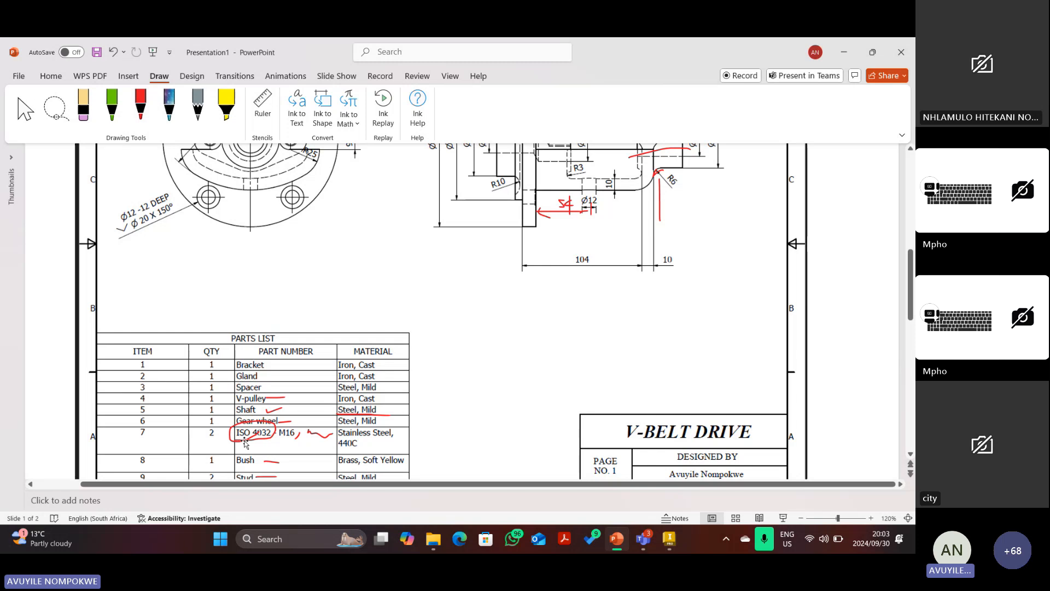
pyautogui.click(246, 443)
pyautogui.press('Delete')
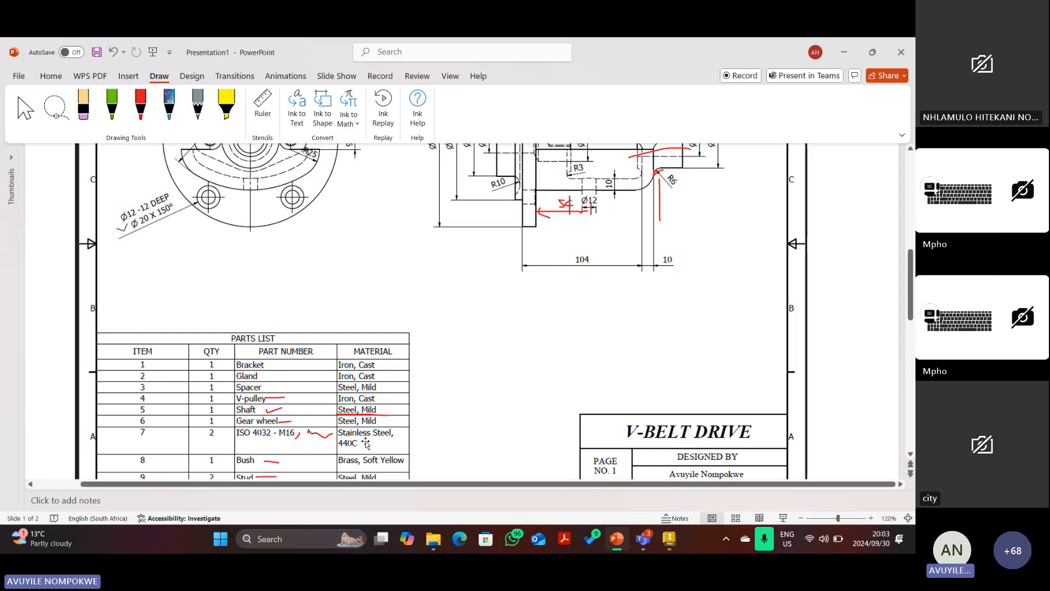
pyautogui.click(670, 539)
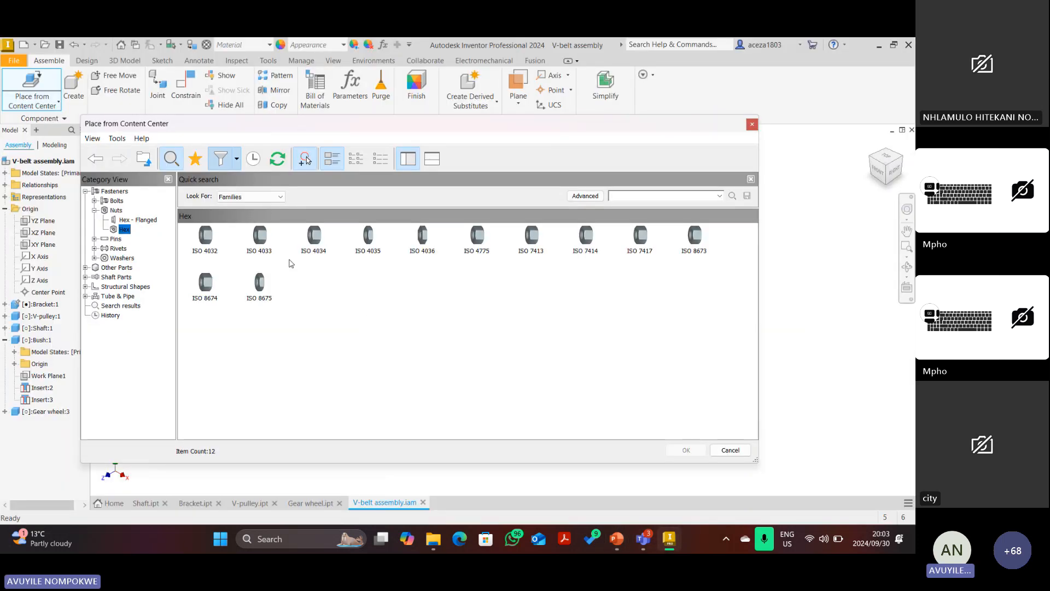
# Choose the ISO 4032 nut family for placement and bring up its Change Size option.
pyautogui.click(207, 241)
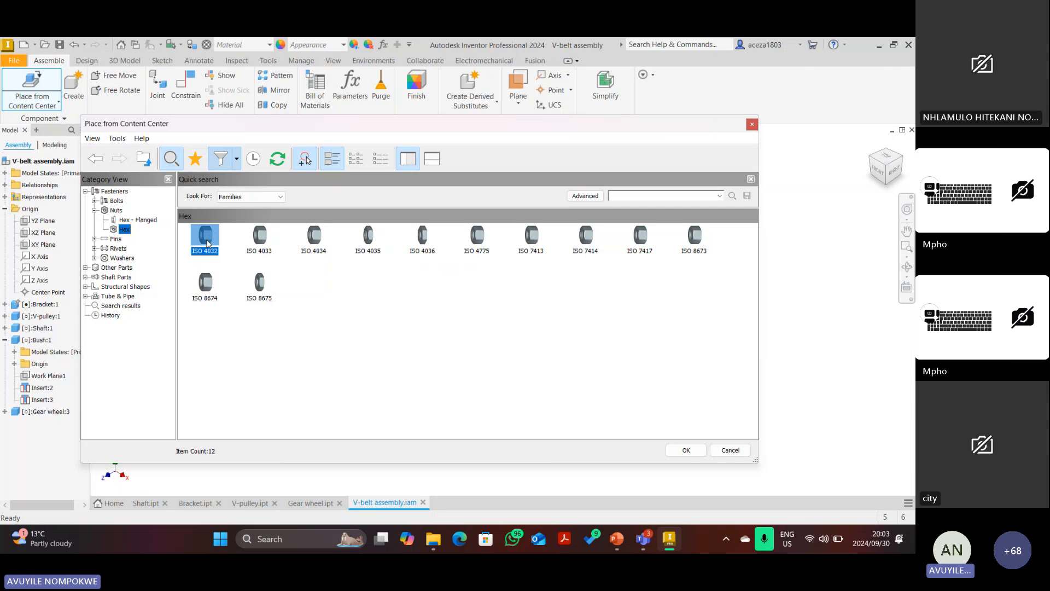
pyautogui.click(685, 450)
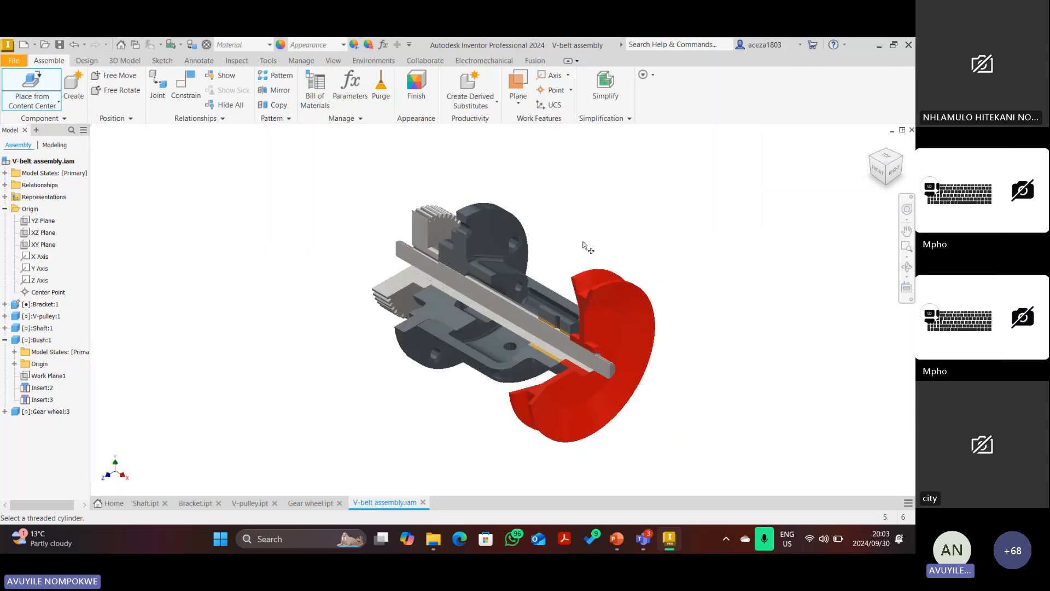
pyautogui.rightClick(641, 156)
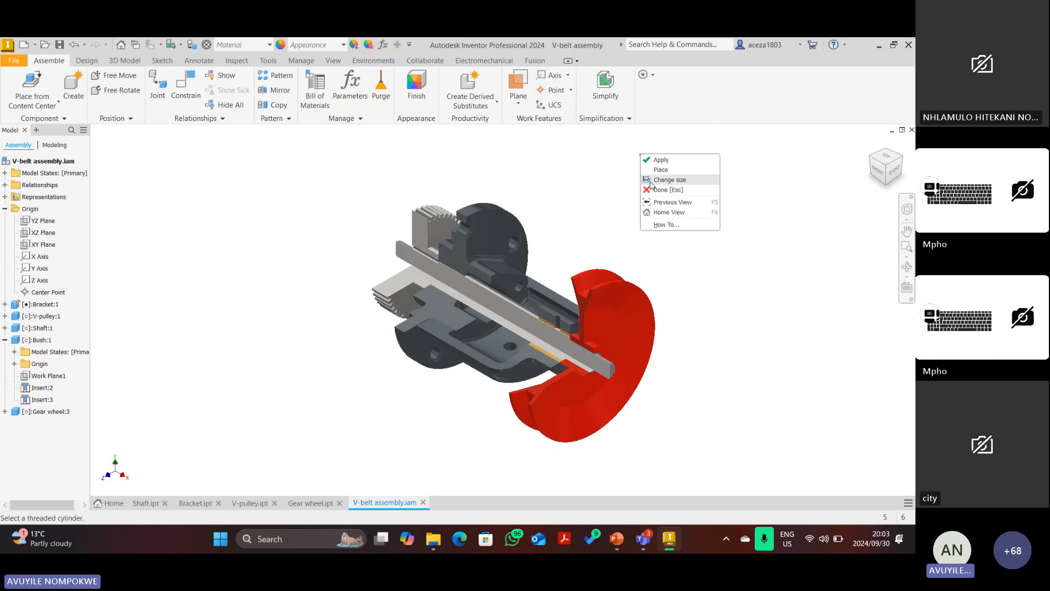
pyautogui.click(651, 182)
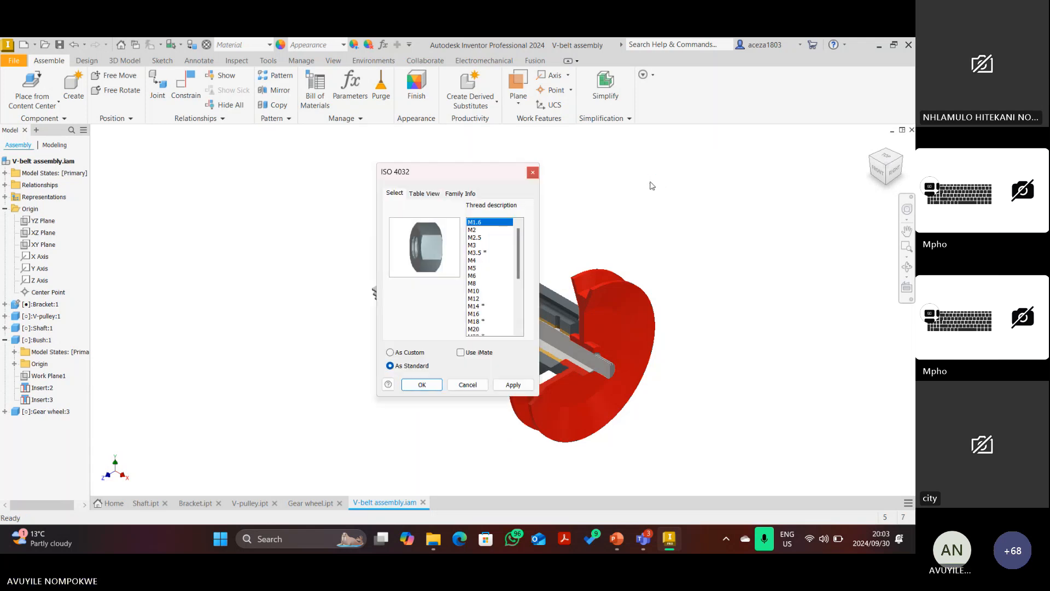
# Set the nut size to M16, check it in Table View, and apply.
pyautogui.click(482, 315)
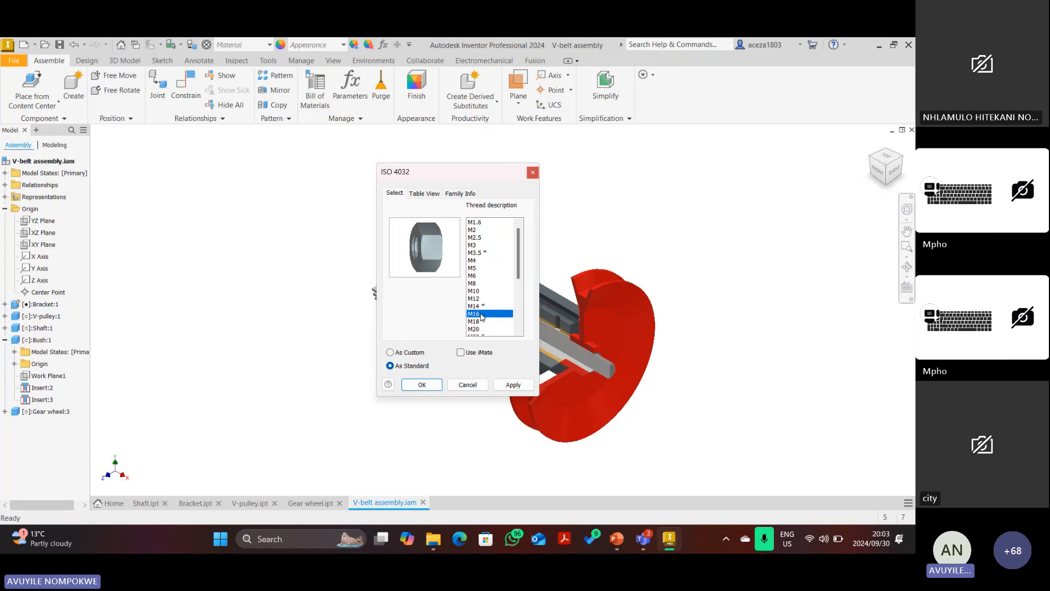
pyautogui.scroll(-4, 483, 285)
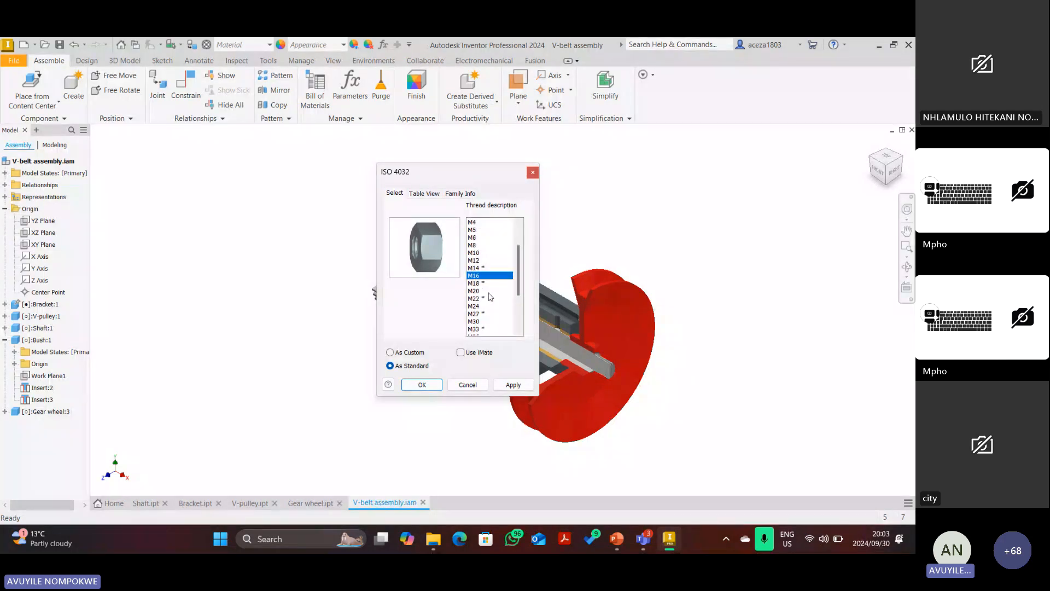
pyautogui.scroll(3, 483, 284)
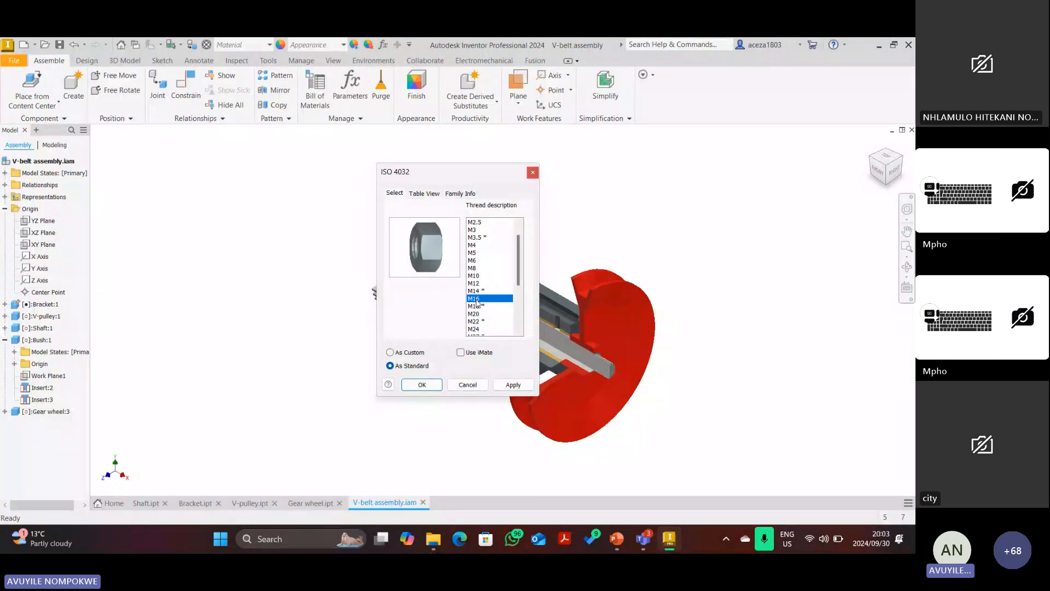
pyautogui.click(422, 193)
pyautogui.moveTo(429, 426); pyautogui.dragTo(499, 425)
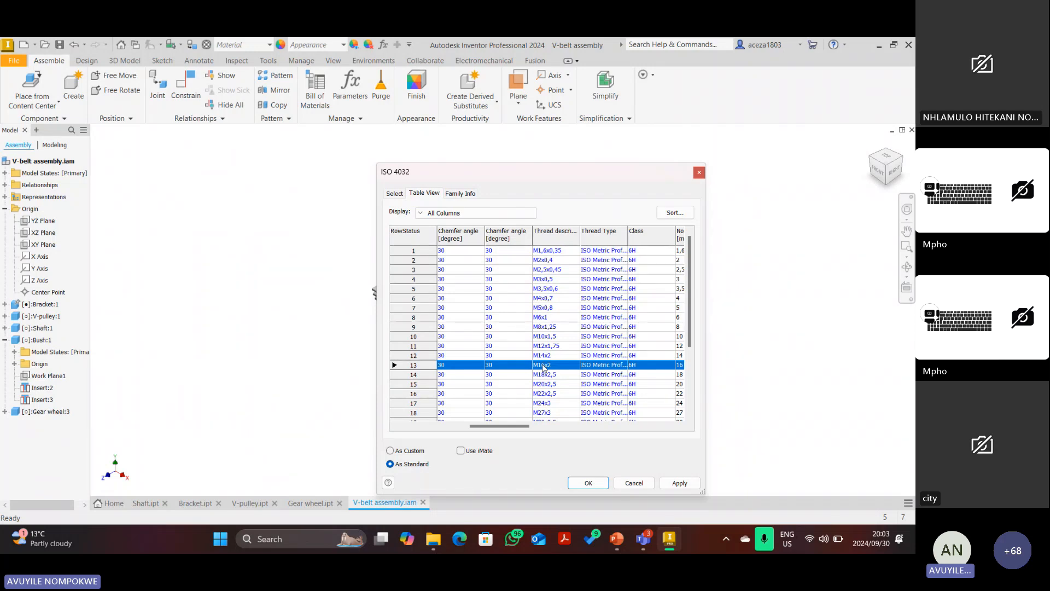
pyautogui.click(676, 482)
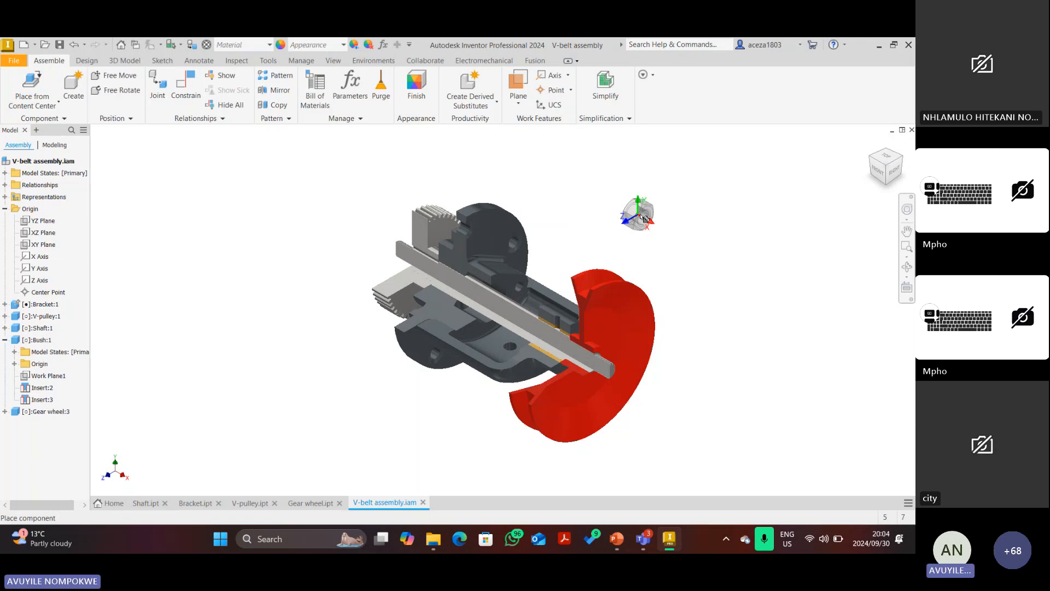
# Place a second M16 nut, stop placing, then briefly view the project folder and return to Inventor.
pyautogui.click(629, 156)
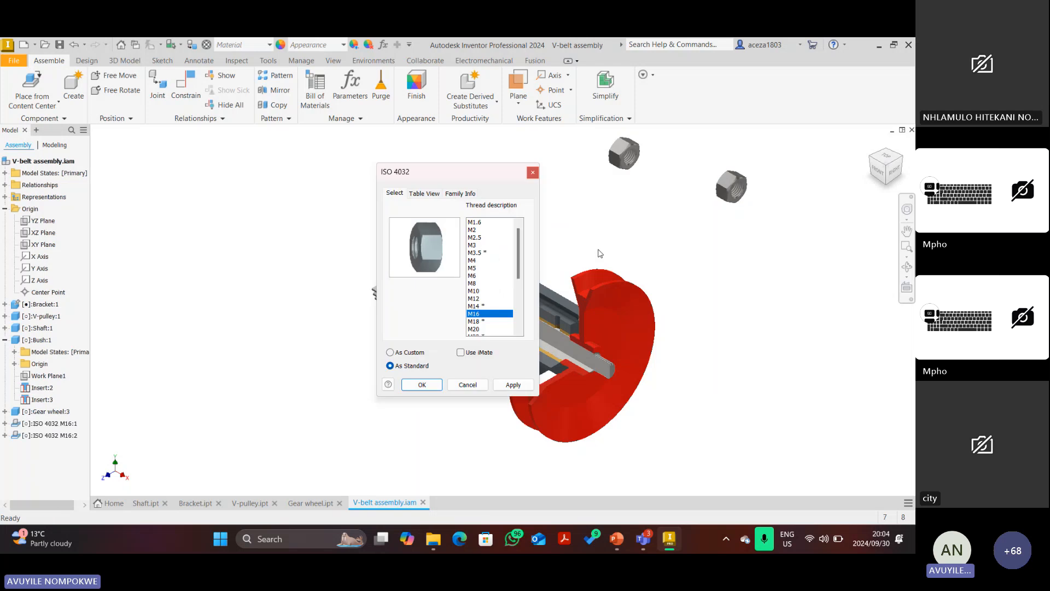
pyautogui.click(478, 384)
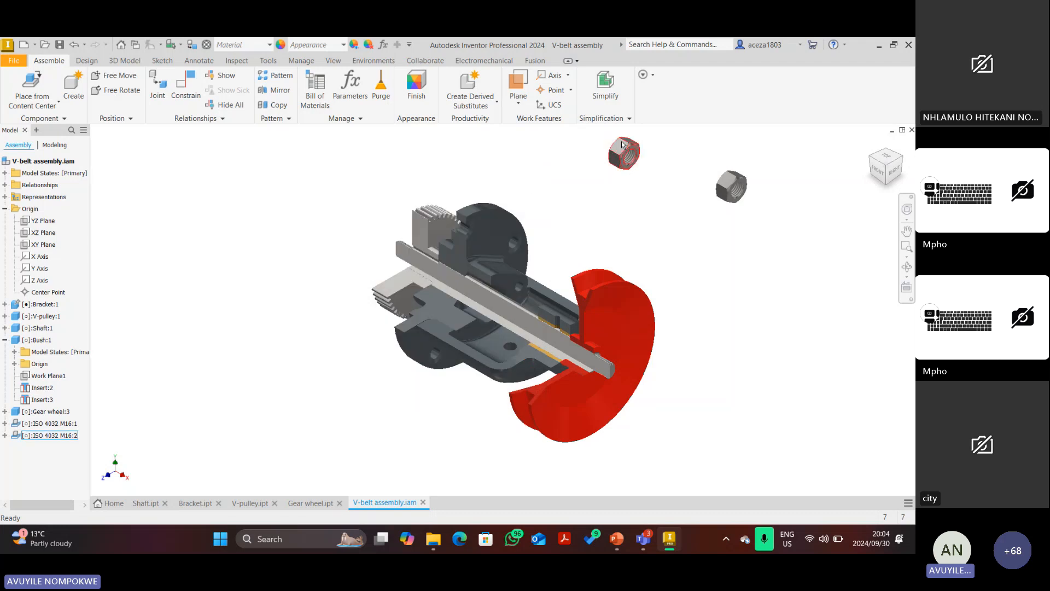
pyautogui.scroll(-1, 621, 141)
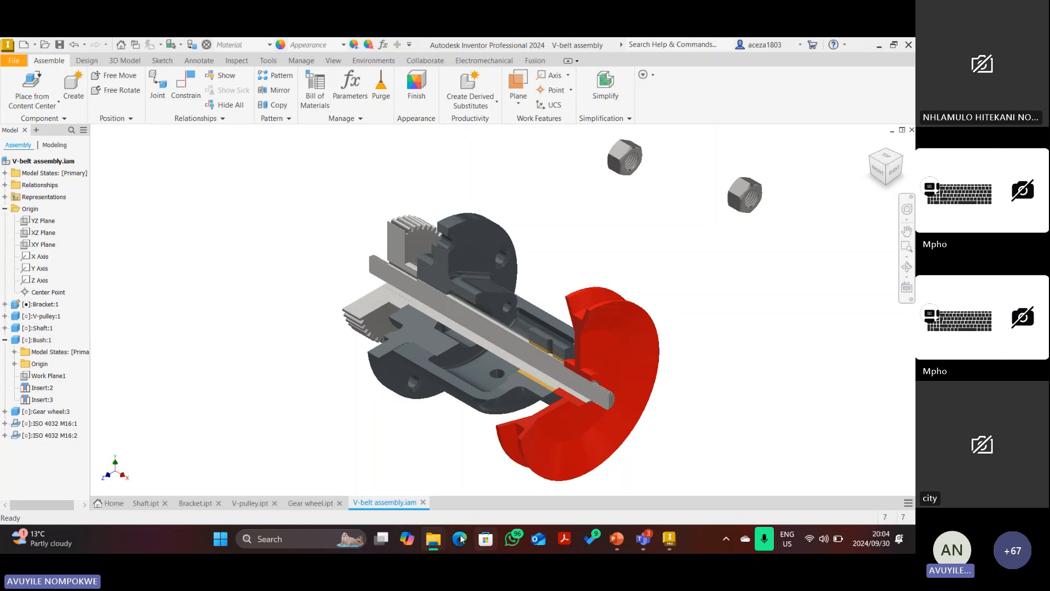
pyautogui.moveTo(433, 538)
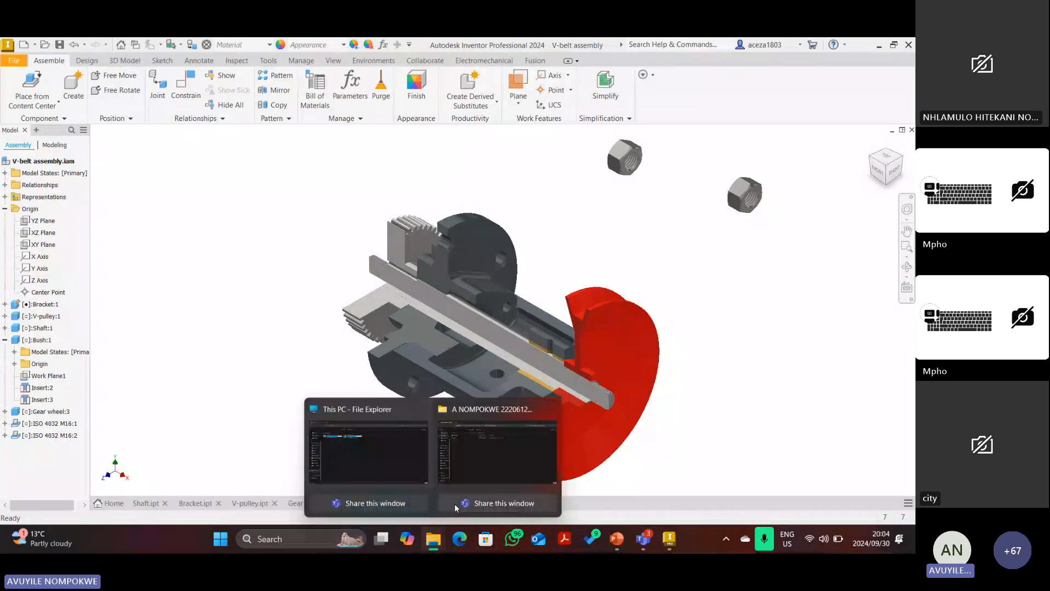
pyautogui.click(454, 504)
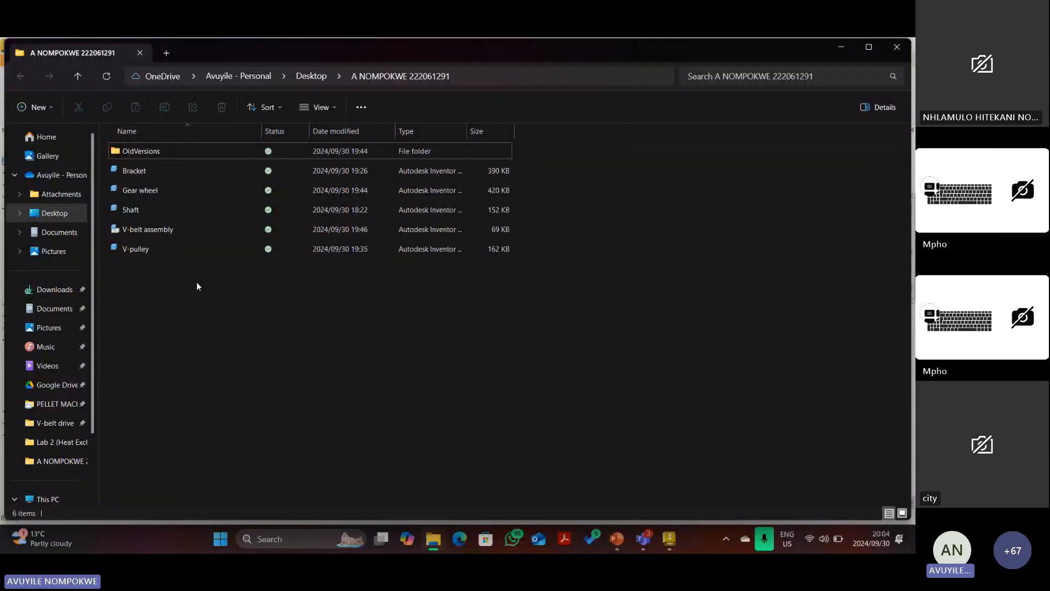
pyautogui.hotkey('alt', 'Tab')
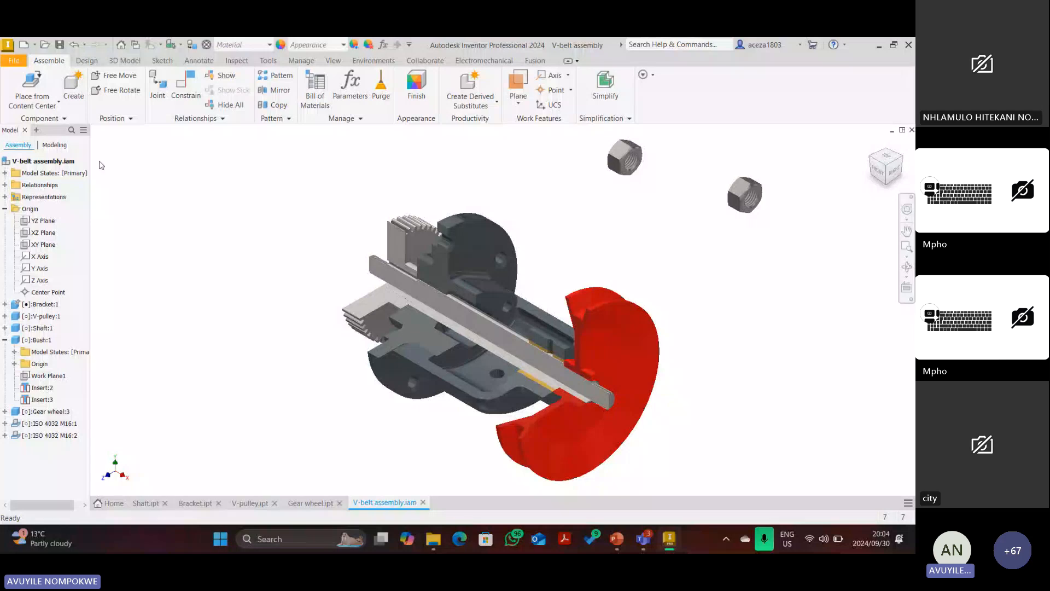
pyautogui.click(26, 426)
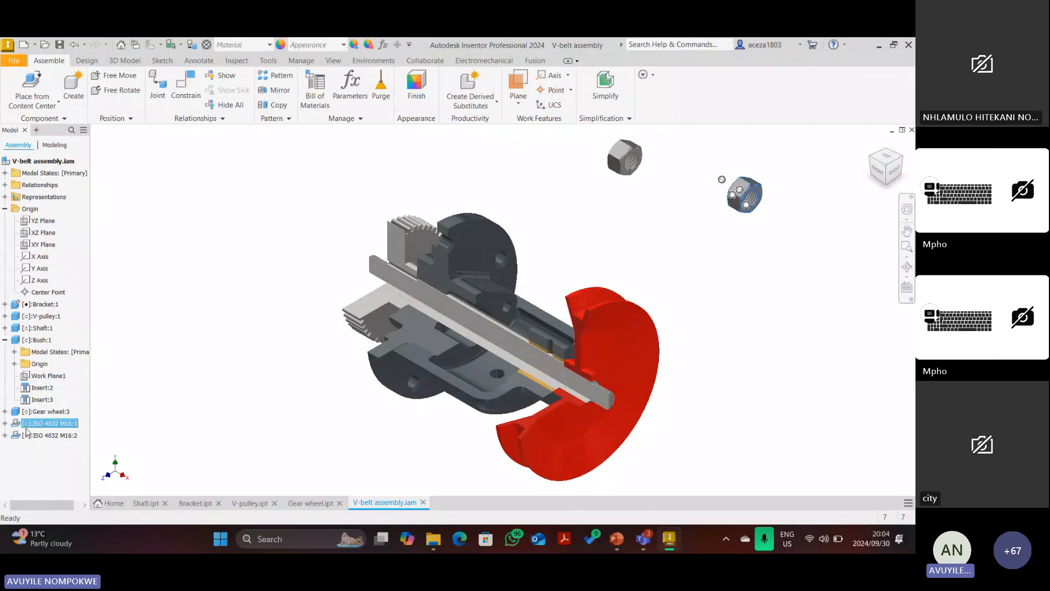
pyautogui.rightClick(44, 426)
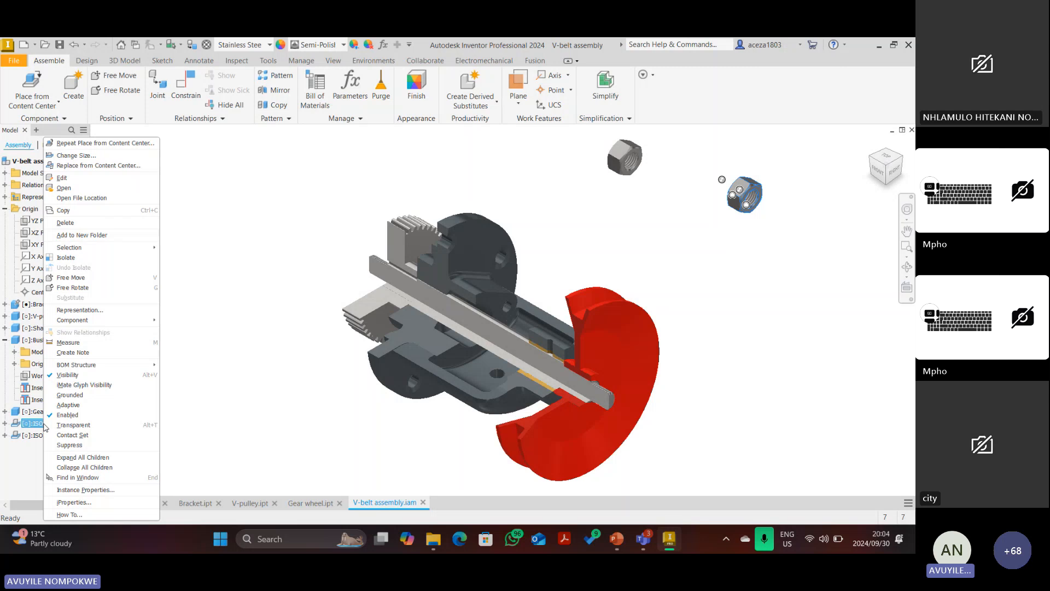
pyautogui.click(98, 194)
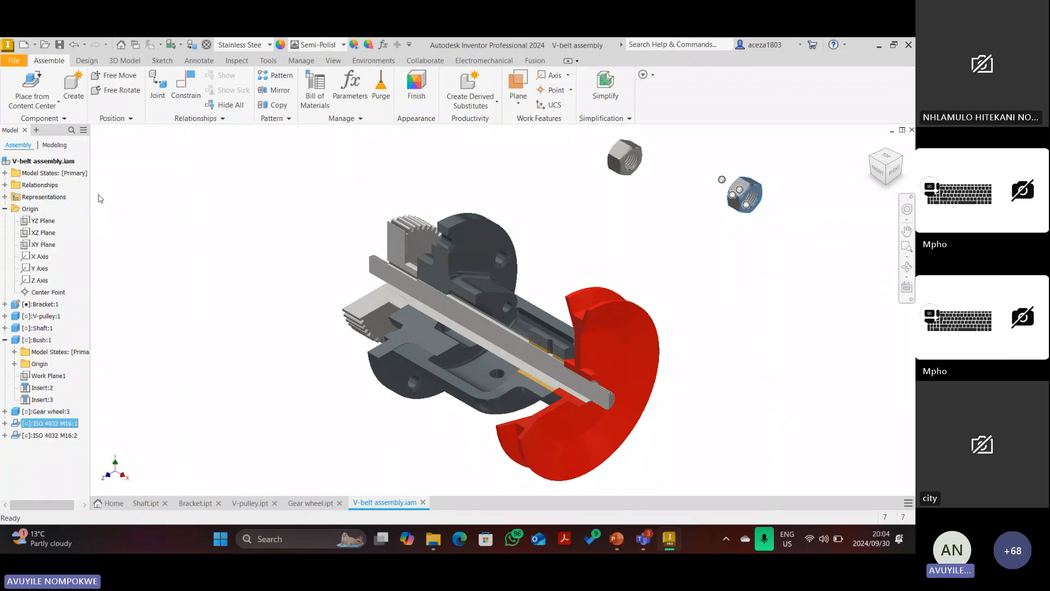
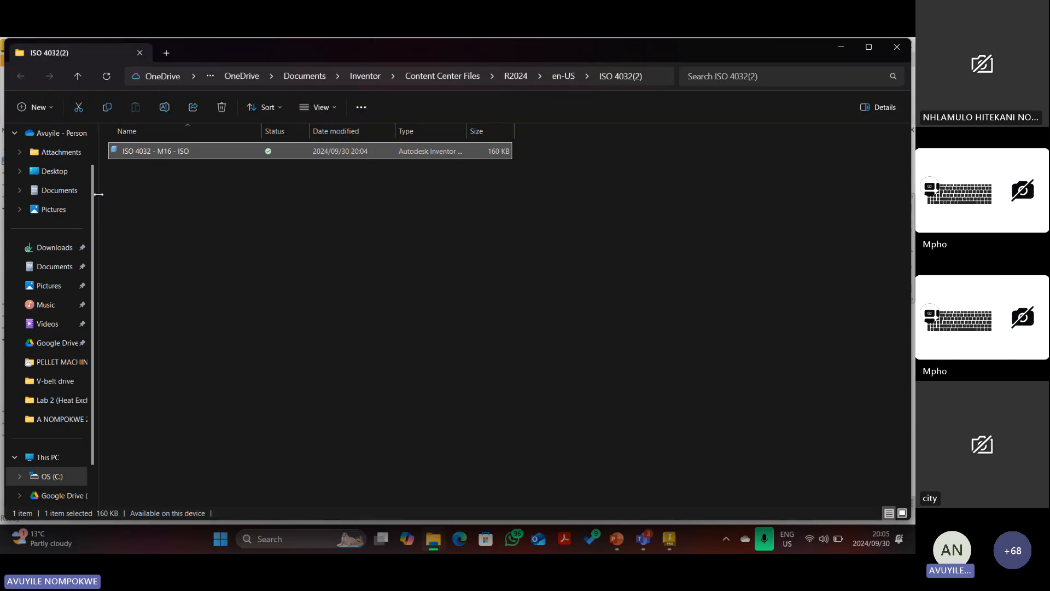
# Cut the ISO 4032 - M16 - ISO nut file and paste it into the Desktop project folder.
pyautogui.click(78, 105)
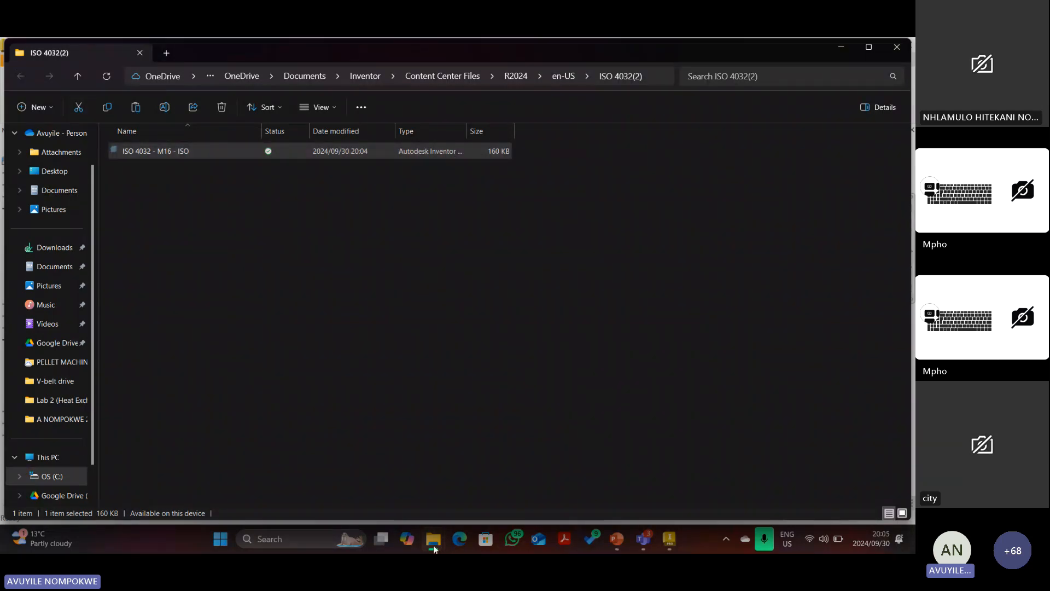
pyautogui.moveTo(433, 546)
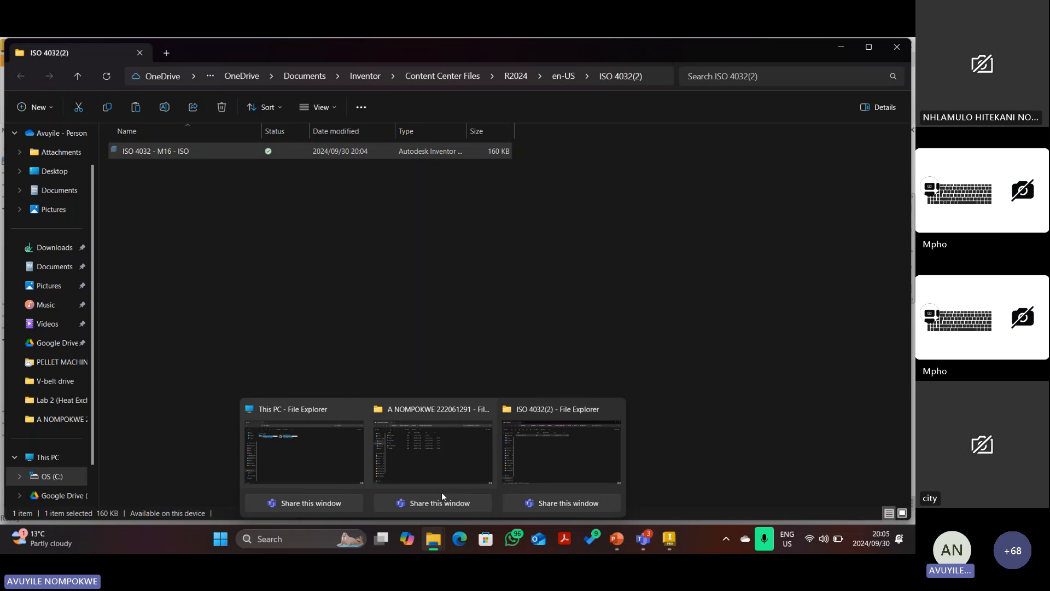
pyautogui.click(433, 458)
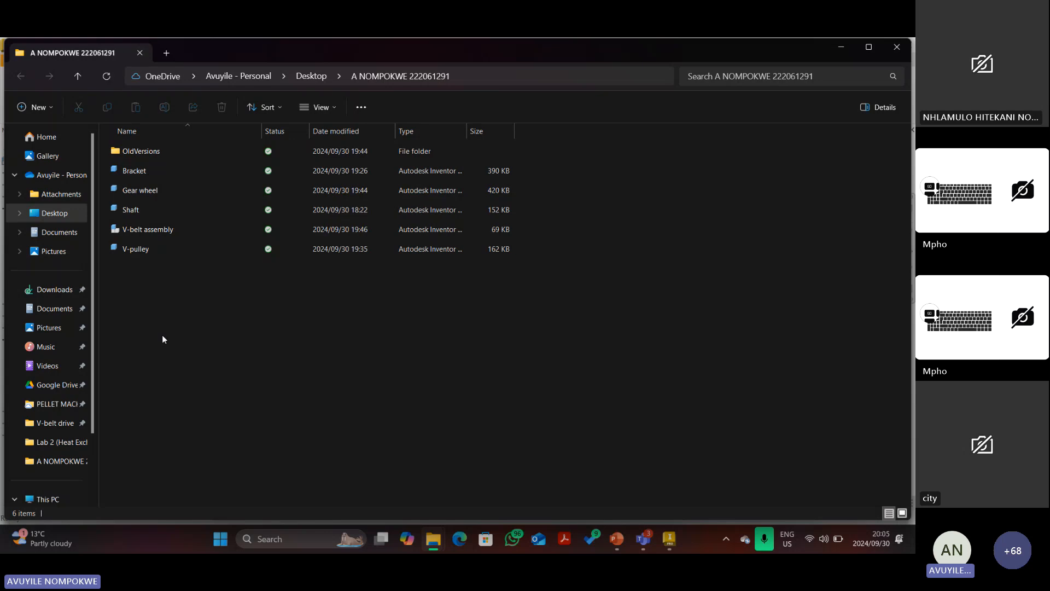
pyautogui.hotkey('ctrl', 'v')
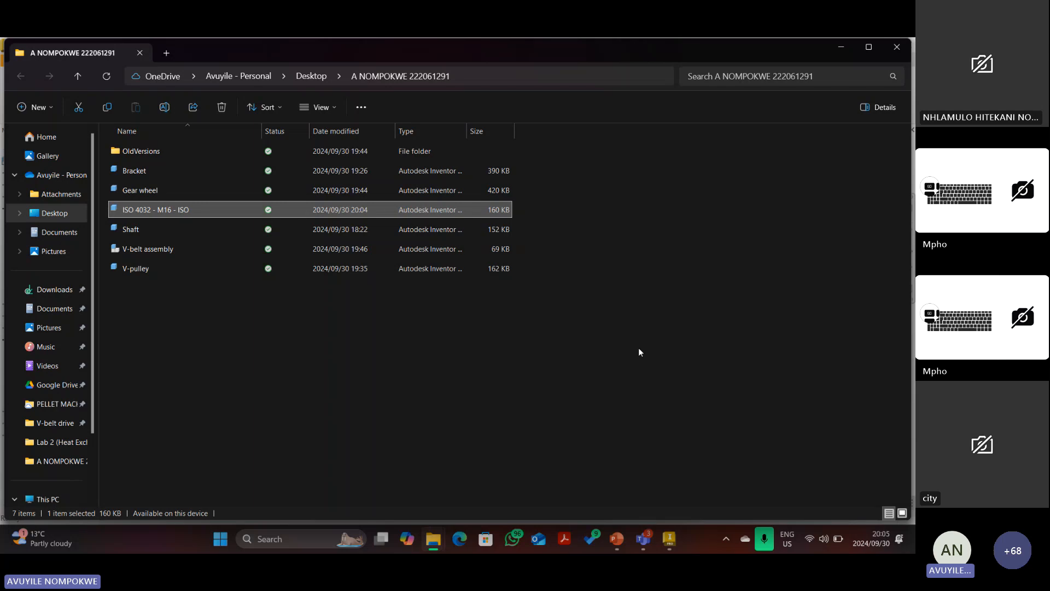
# Insert-constrain the first M16 nut's hole edge onto one threaded end of the shaft.
pyautogui.moveTo(667, 549)
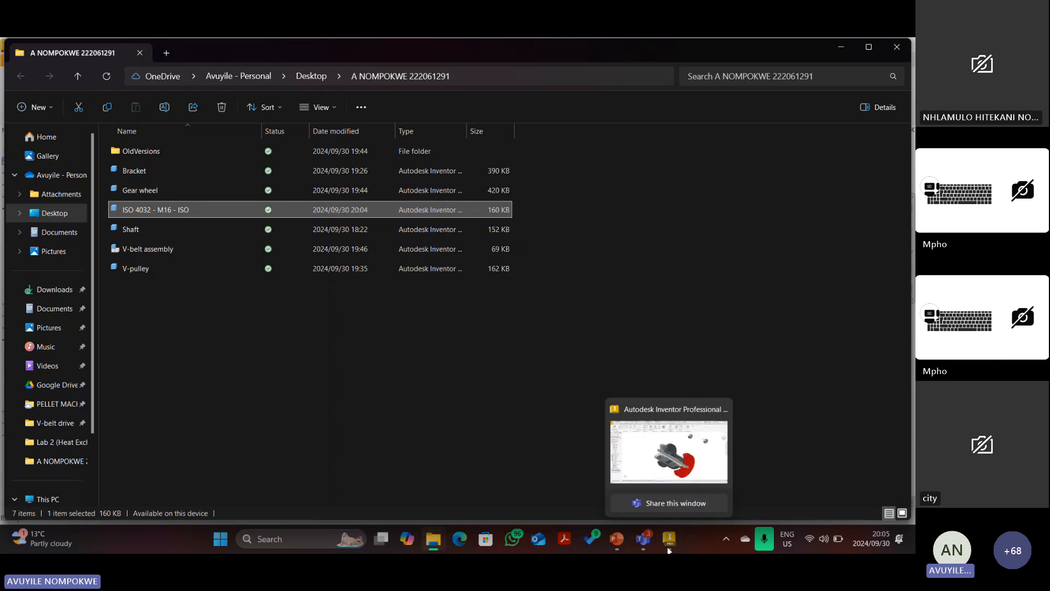
pyautogui.click(668, 549)
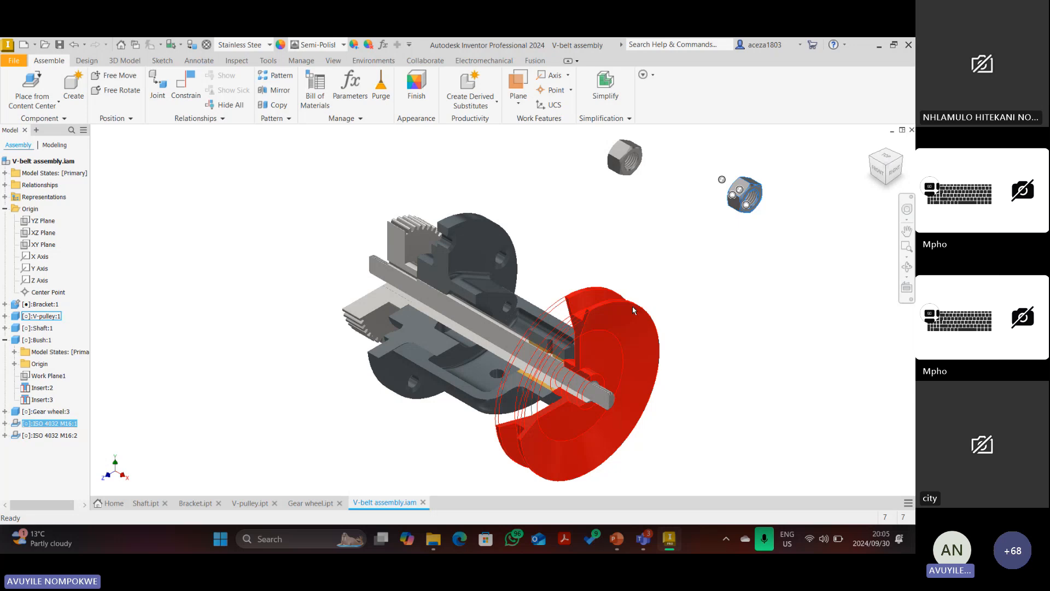
pyautogui.press('Escape')
pyautogui.press('c')
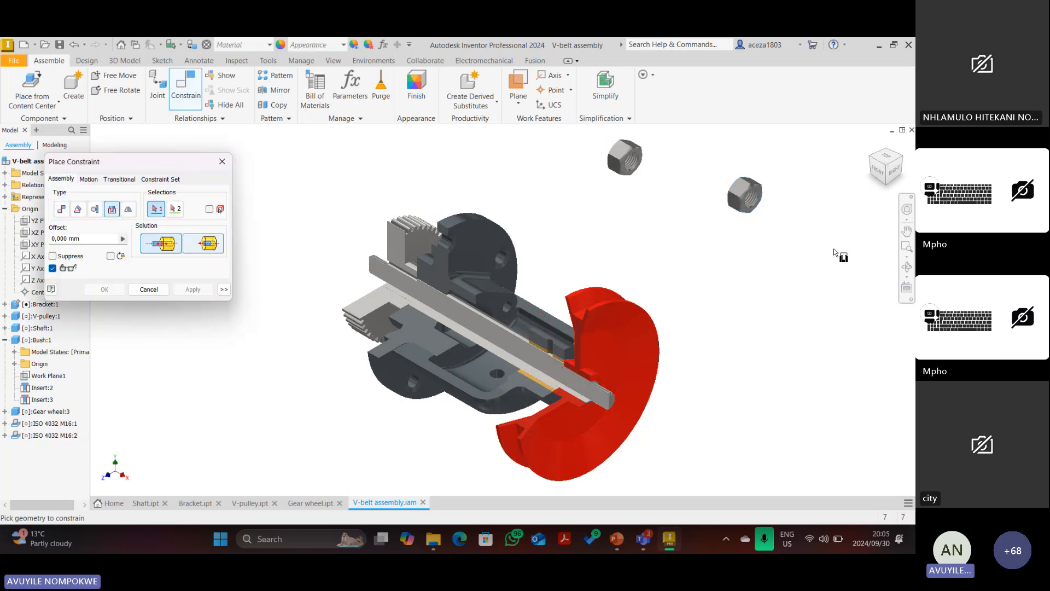
pyautogui.scroll(5, 763, 193)
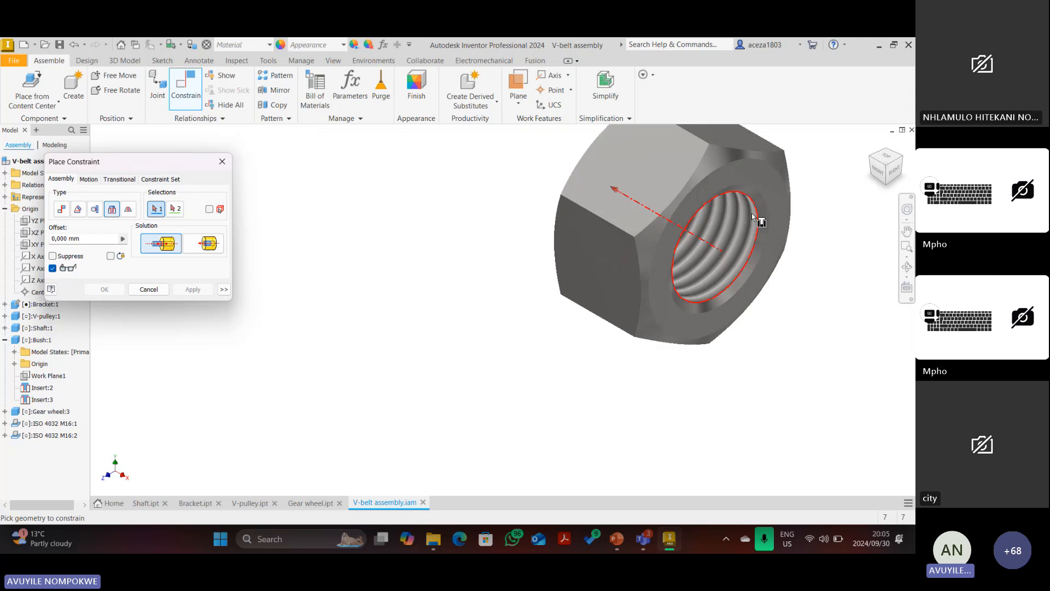
pyautogui.click(763, 199)
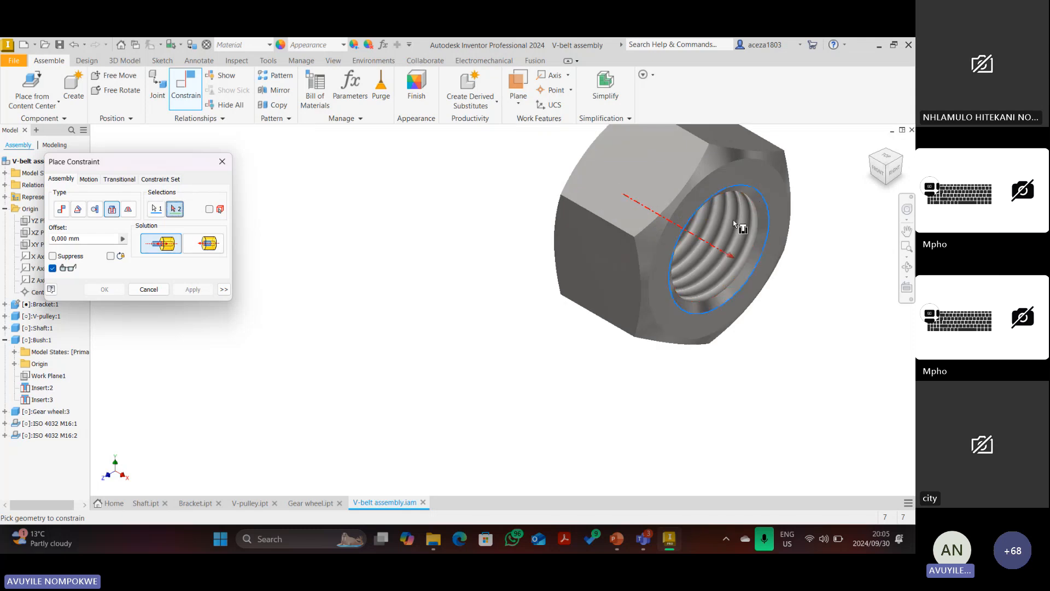
pyautogui.scroll(-5, 627, 380)
pyautogui.scroll(8, 620, 342)
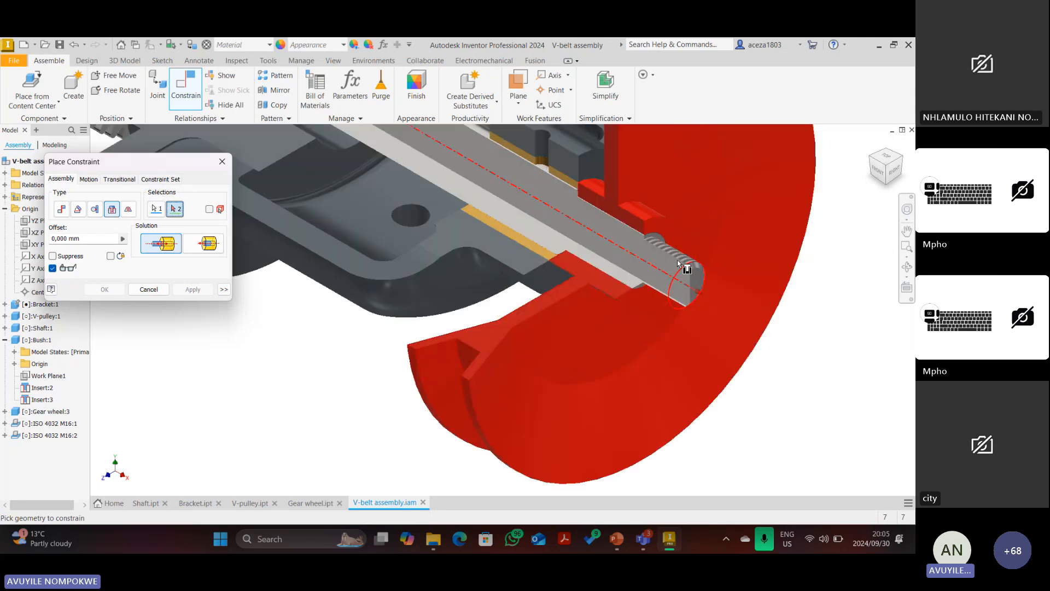
pyautogui.scroll(3, 681, 262)
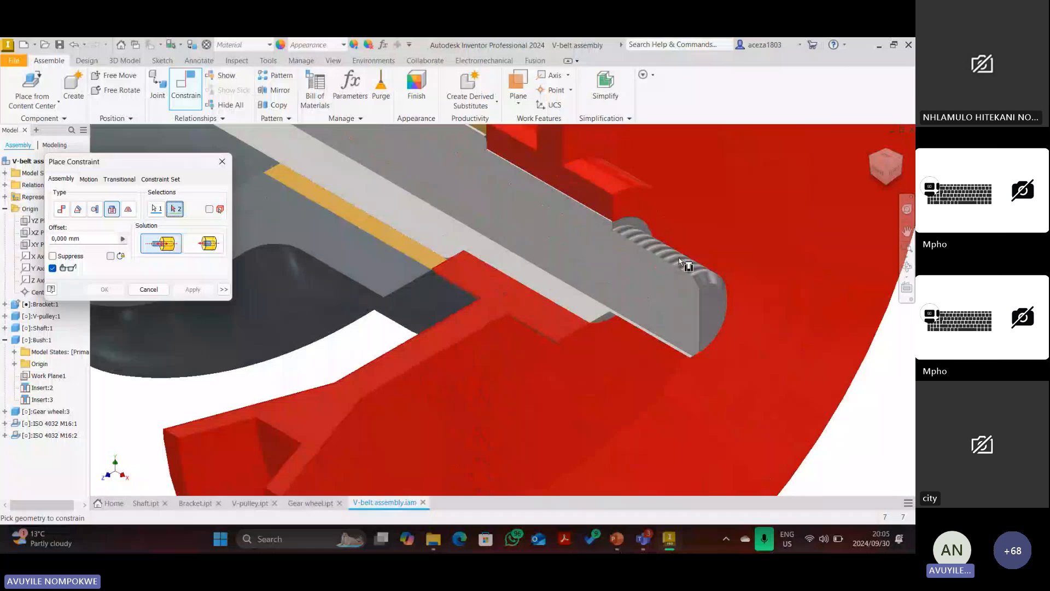
pyautogui.click(681, 263)
pyautogui.scroll(-5, 353, 262)
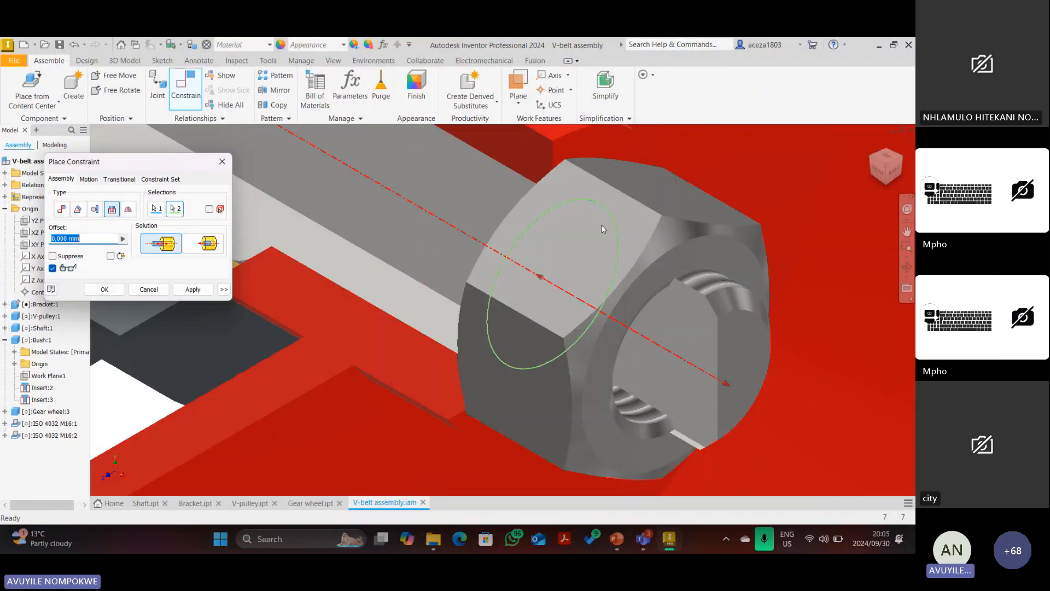
pyautogui.click(192, 289)
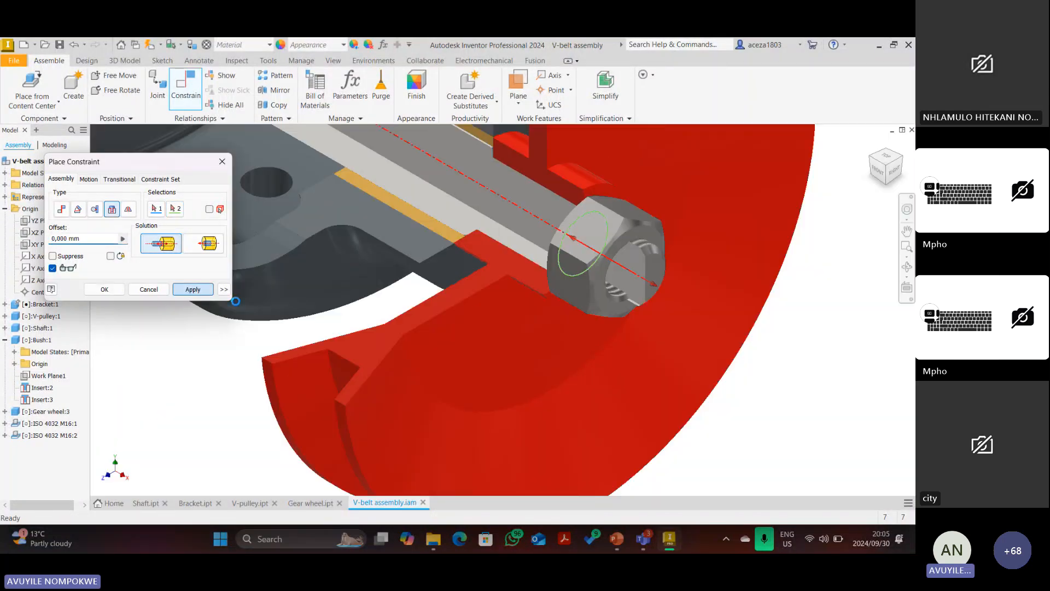
# Insert-constrain the second M16 nut onto the shaft's other end at the gear wheel.
pyautogui.scroll(-5, 569, 304)
pyautogui.scroll(3, 629, 155)
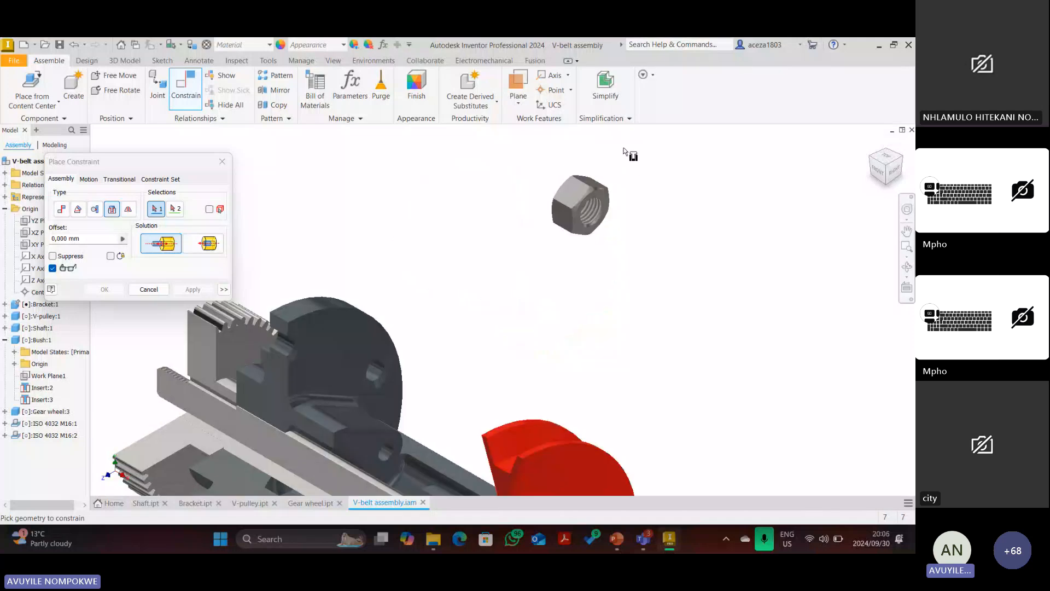
pyautogui.scroll(3, 596, 205)
pyautogui.scroll(2, 598, 204)
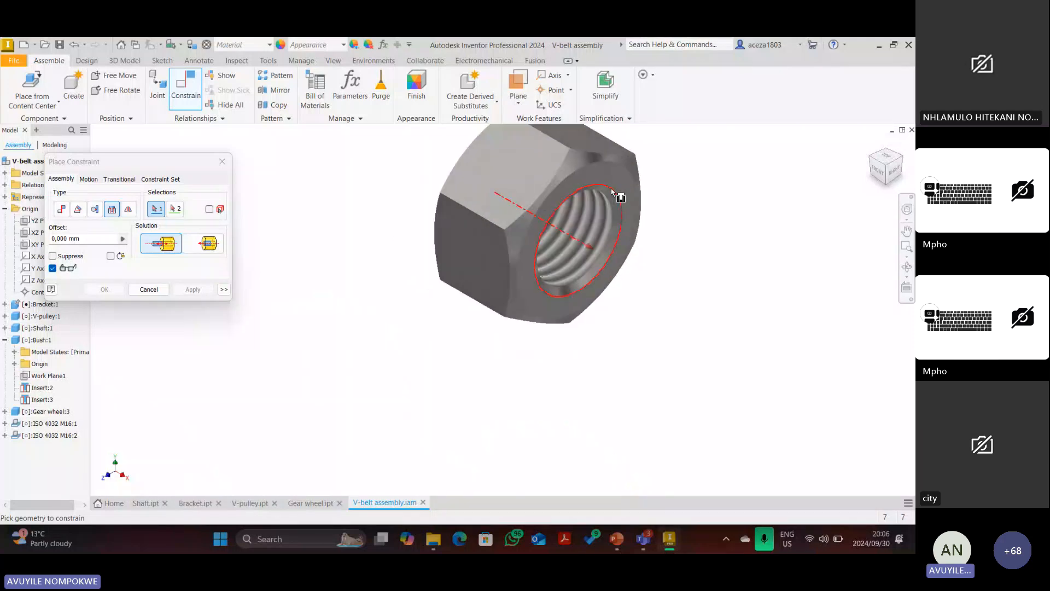
pyautogui.click(622, 194)
pyautogui.click(871, 143)
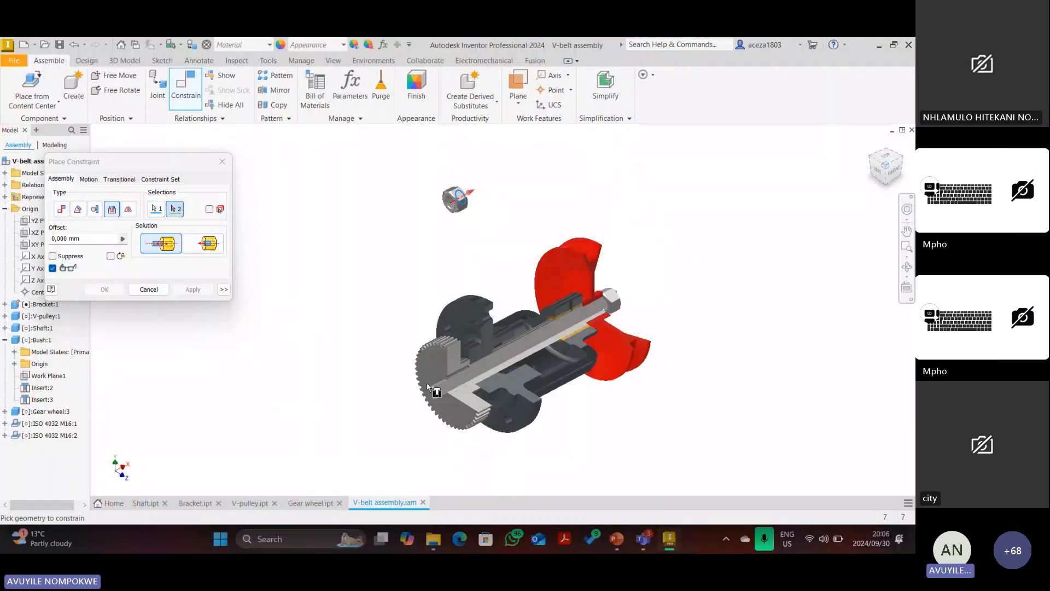
pyautogui.scroll(6, 447, 382)
pyautogui.click(480, 353)
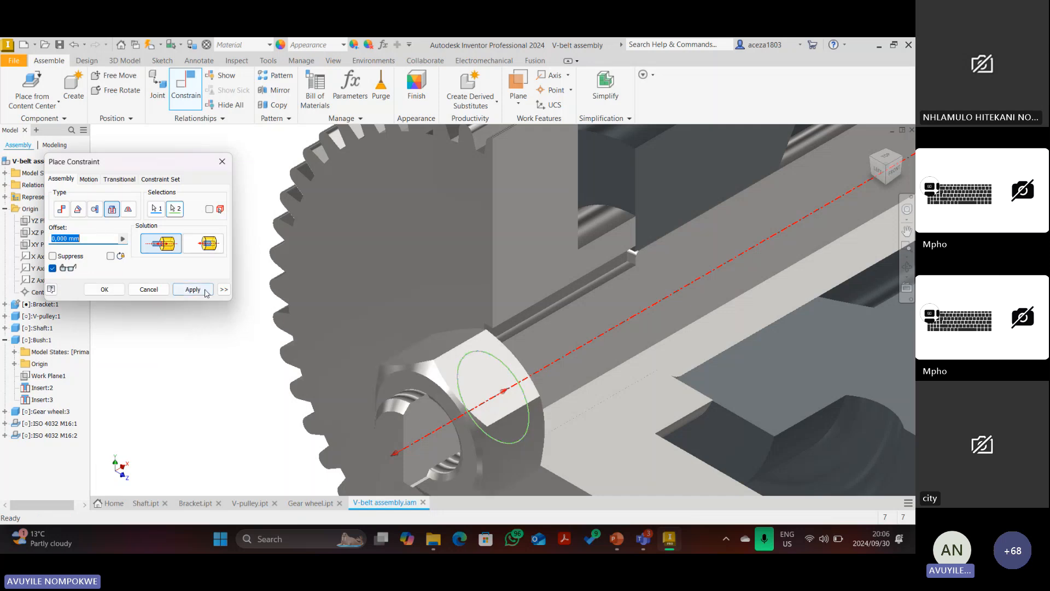
pyautogui.click(205, 292)
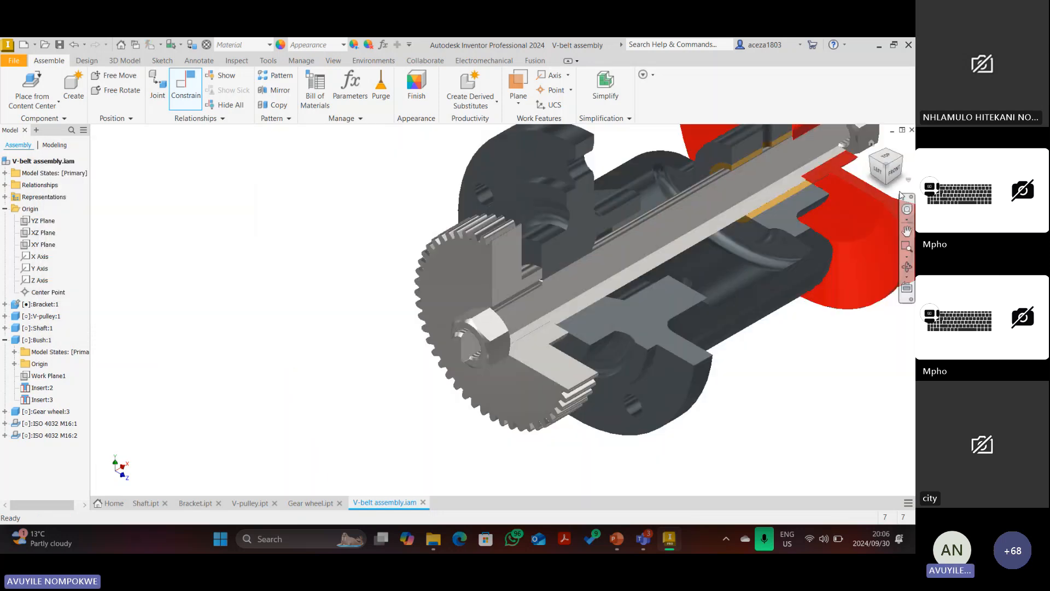
pyautogui.click(893, 173)
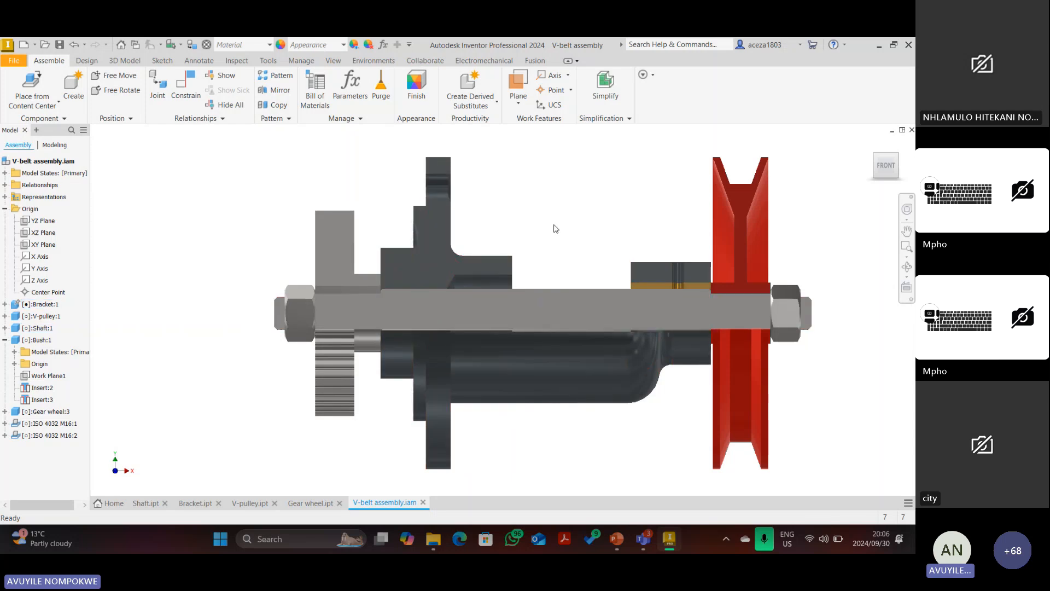
# Turn the assembly to the ViewCube's top-front-right isometric corner.
pyautogui.click(888, 161)
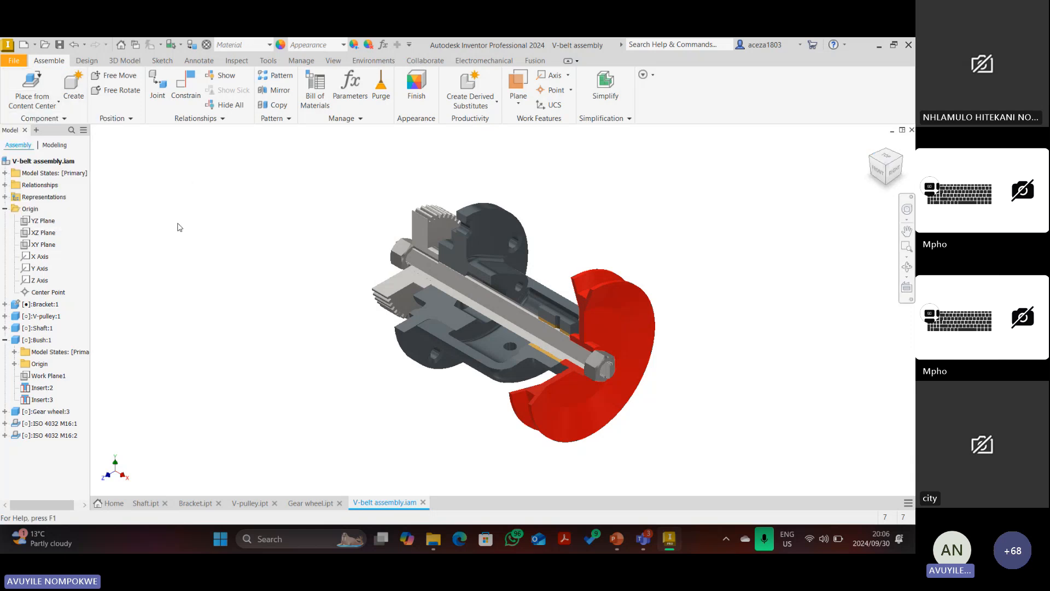
# Browse Desktop > UJ 2024 Tutoring > AutoCAD 1B (ACDMIB1) > V-belt drive and open the Spacer part.
pyautogui.press('p')
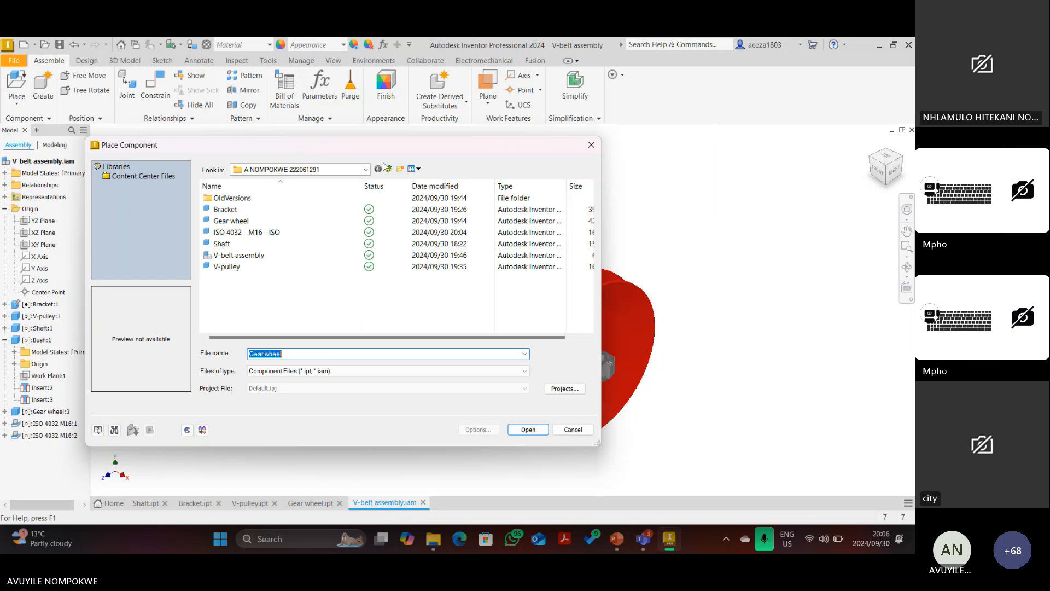
pyautogui.click(389, 168)
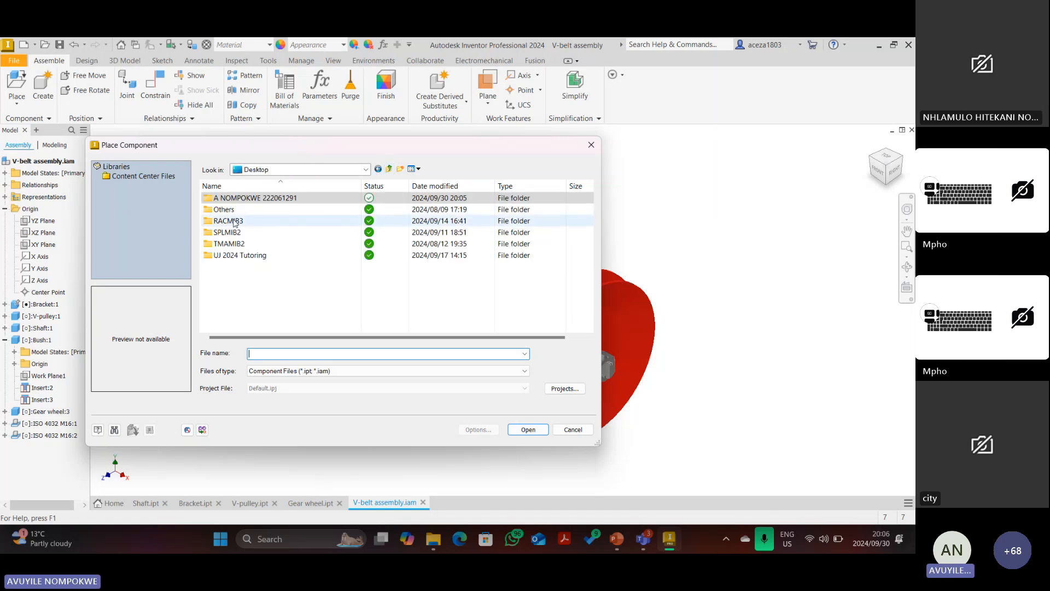
pyautogui.doubleClick(235, 255)
pyautogui.doubleClick(231, 200)
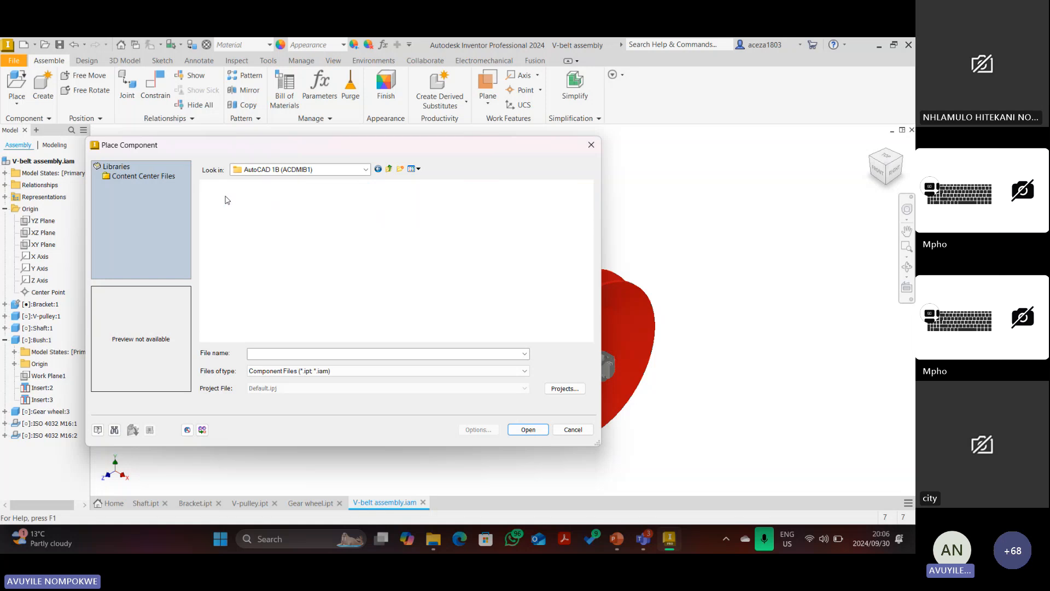
pyautogui.doubleClick(401, 323)
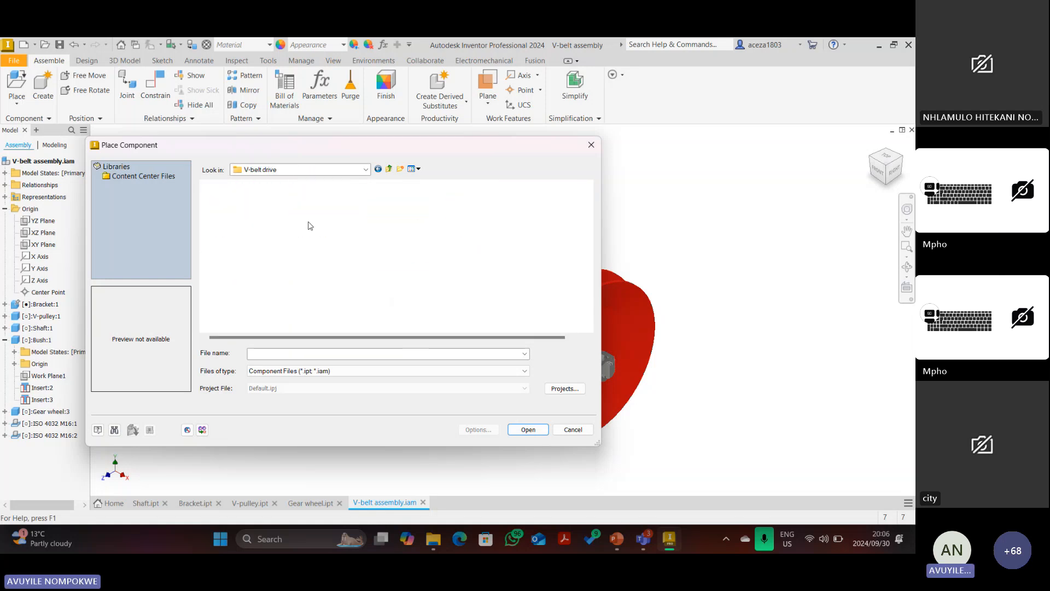
pyautogui.click(244, 278)
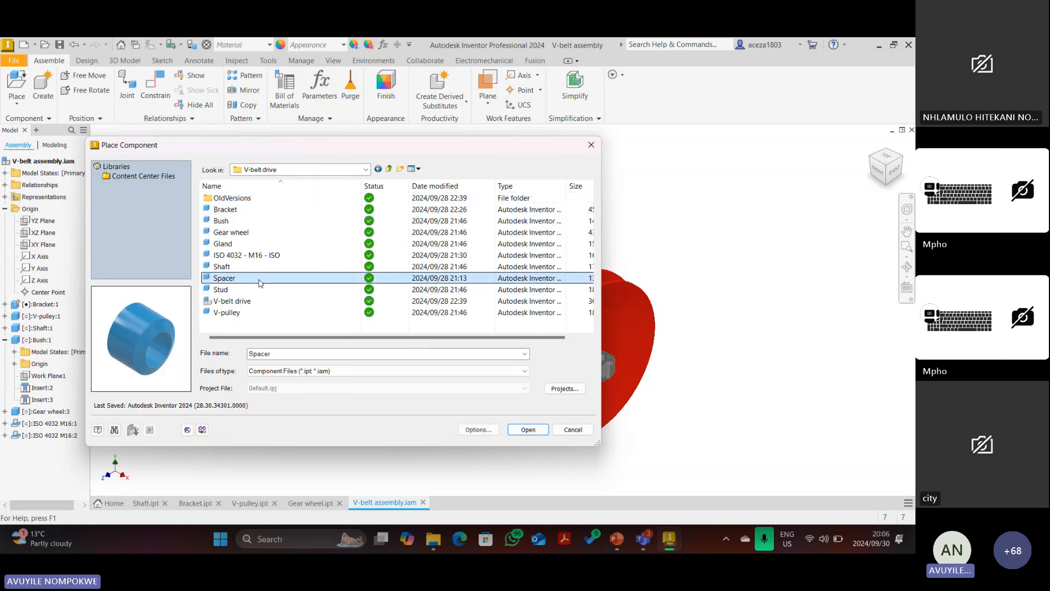
pyautogui.click(528, 430)
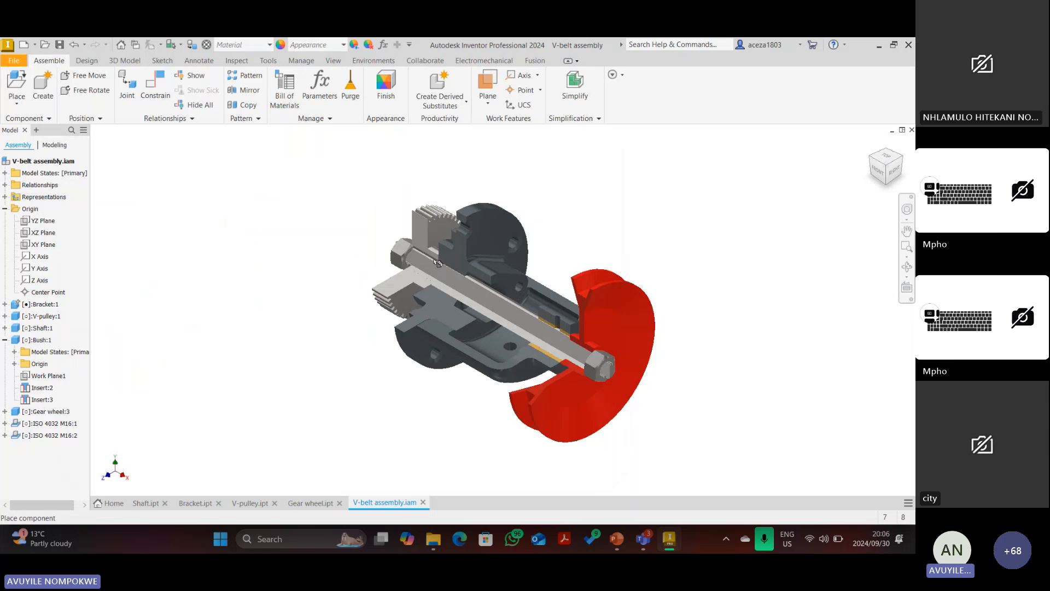
# Drop a single Spacer into the assembly and drag it near the shaft.
pyautogui.click(687, 163)
pyautogui.rightClick(543, 143)
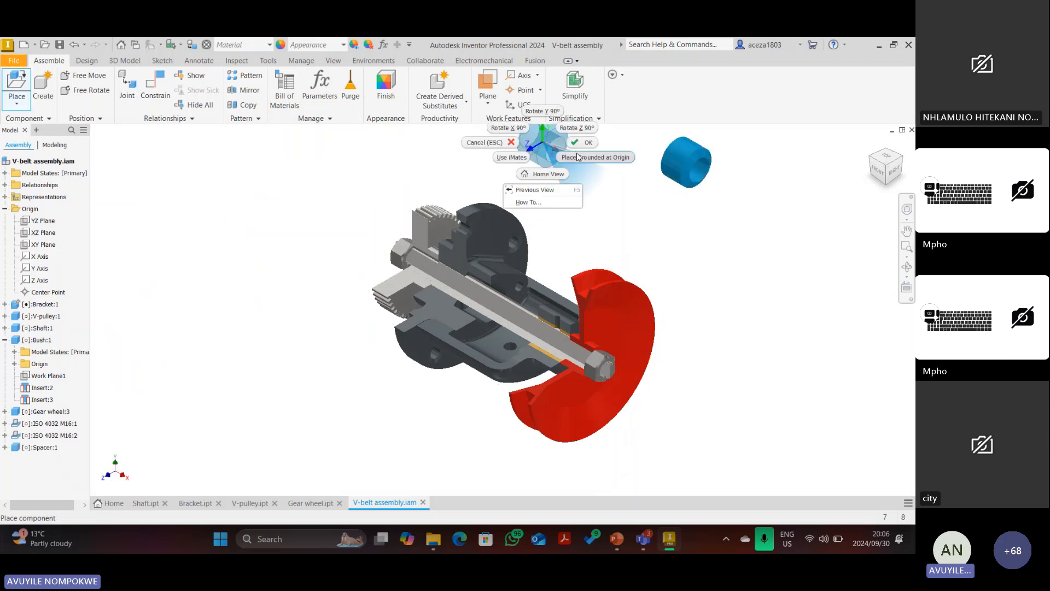
pyautogui.press('Escape')
pyautogui.moveTo(681, 168)
pyautogui.mouseDown()
pyautogui.moveTo(472, 287)
pyautogui.moveTo(472, 300)
pyautogui.moveTo(461, 293)
pyautogui.moveTo(665, 176)
pyautogui.mouseUp()
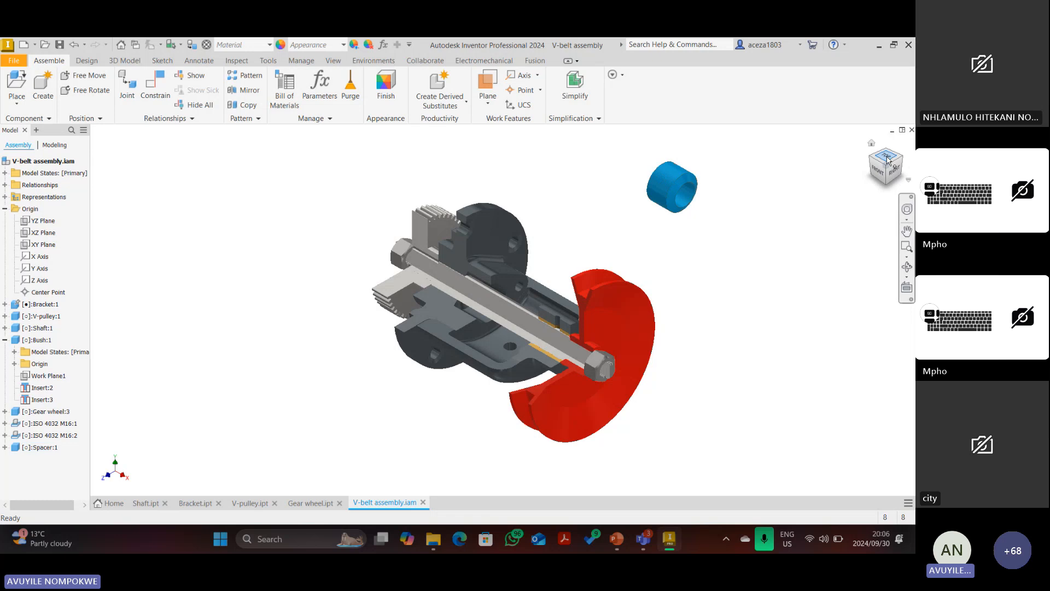
# View the assembly from the front and start the Constrain command.
pyautogui.click(868, 159)
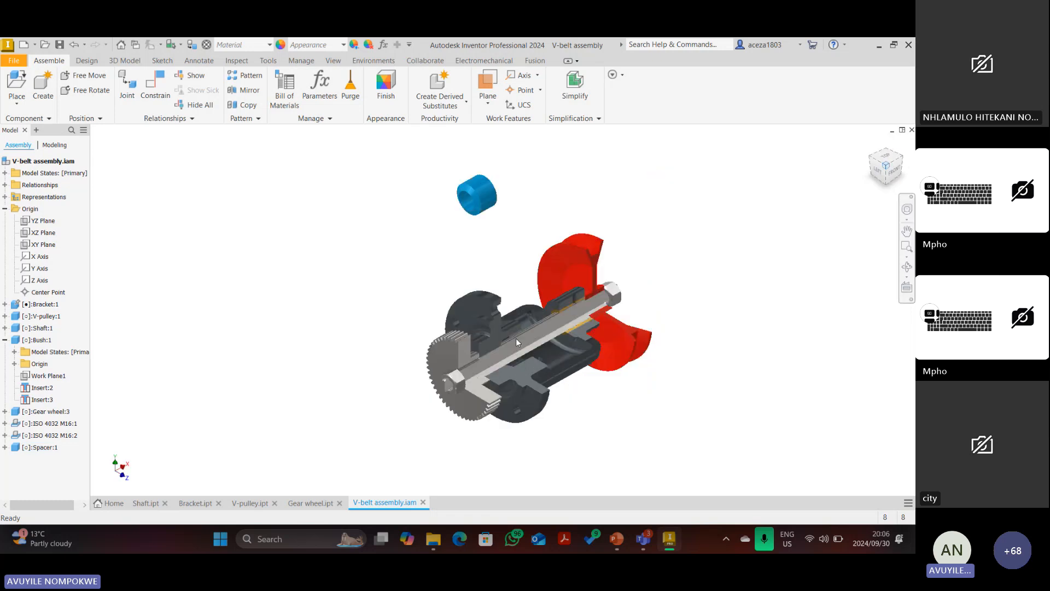
pyautogui.click(894, 171)
pyautogui.scroll(3, 420, 325)
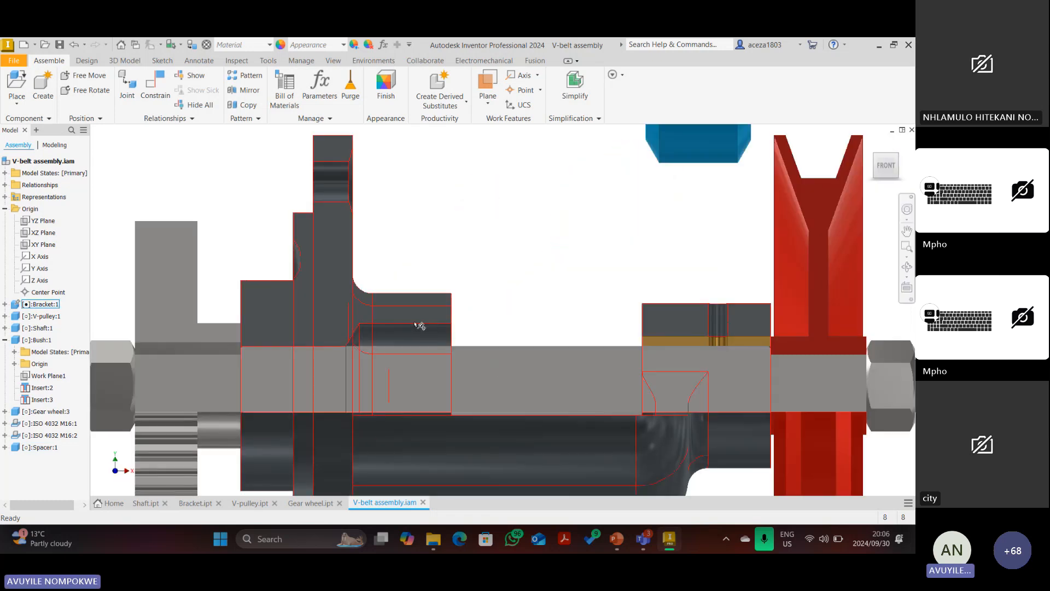
pyautogui.scroll(-5, 757, 184)
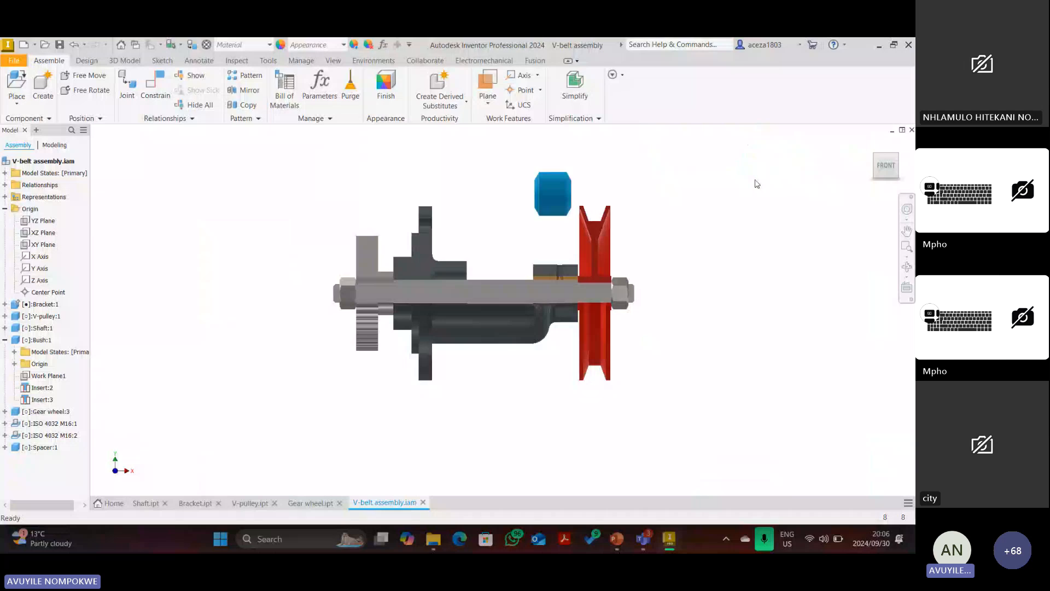
pyautogui.scroll(3, 539, 191)
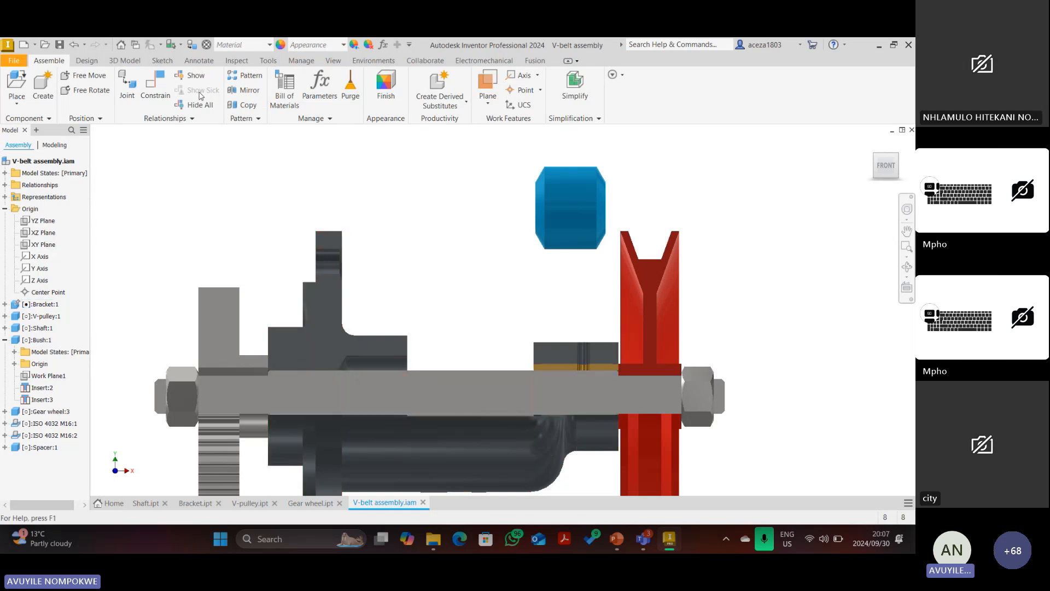
pyautogui.press('c')
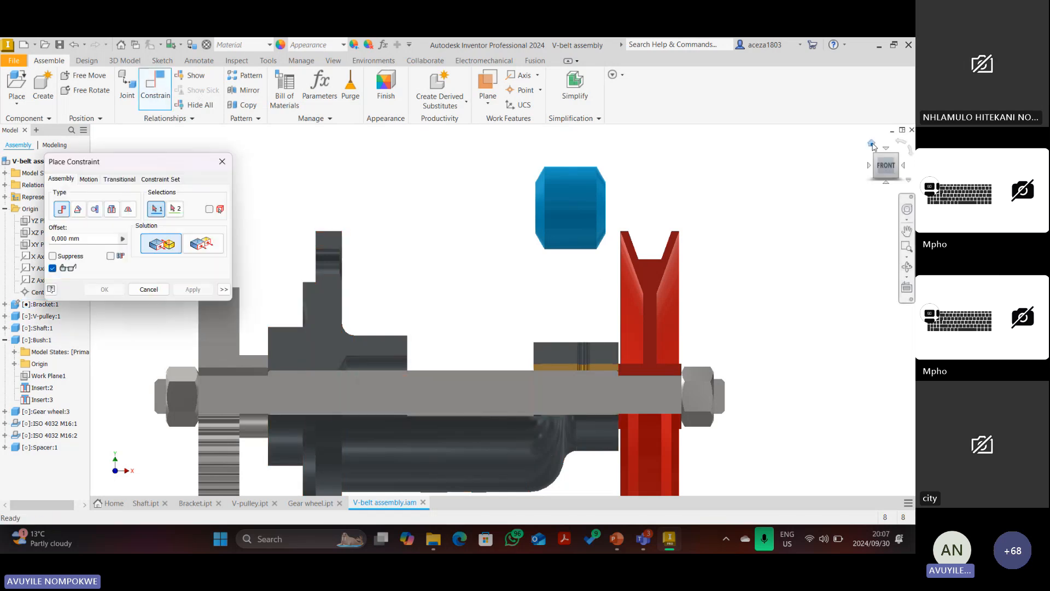
# Insert-constrain the spacer's hole edge onto the shaft's circular edge.
pyautogui.click(873, 145)
pyautogui.click(112, 209)
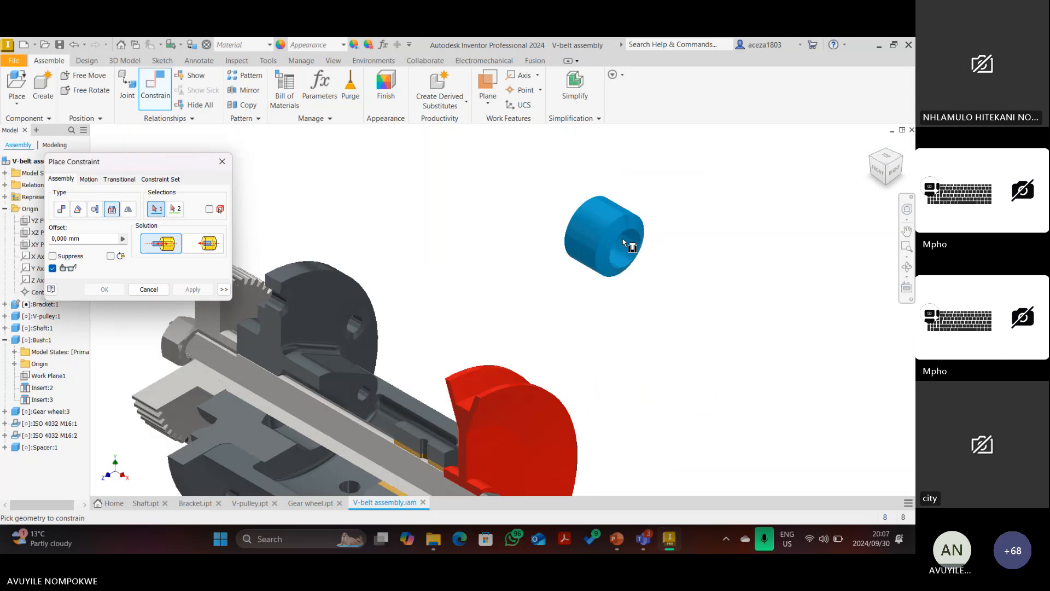
pyautogui.scroll(-3, 629, 239)
pyautogui.click(634, 234)
pyautogui.scroll(5, 644, 235)
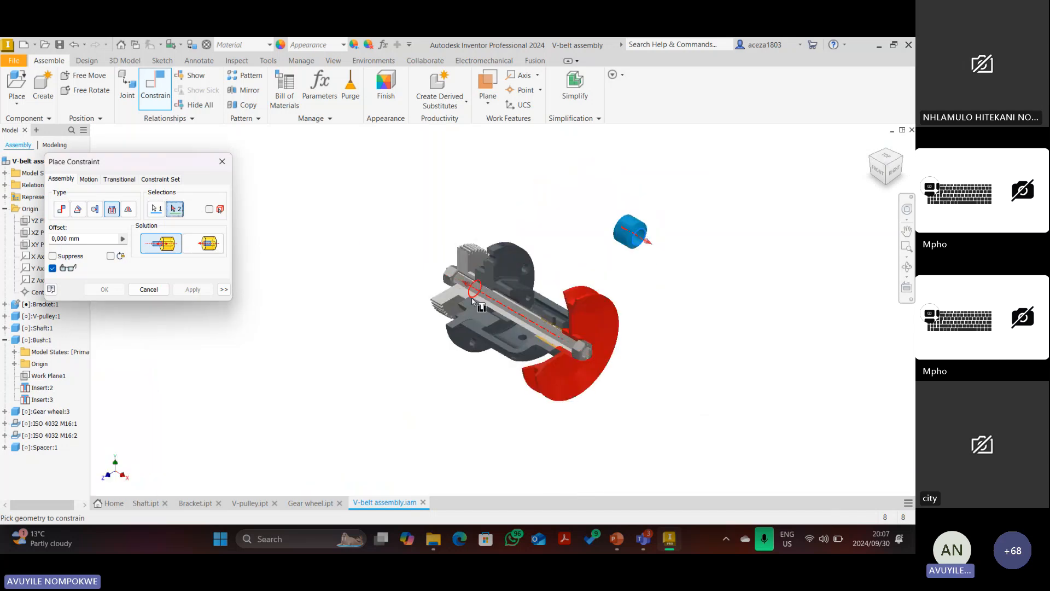
pyautogui.scroll(-5, 528, 299)
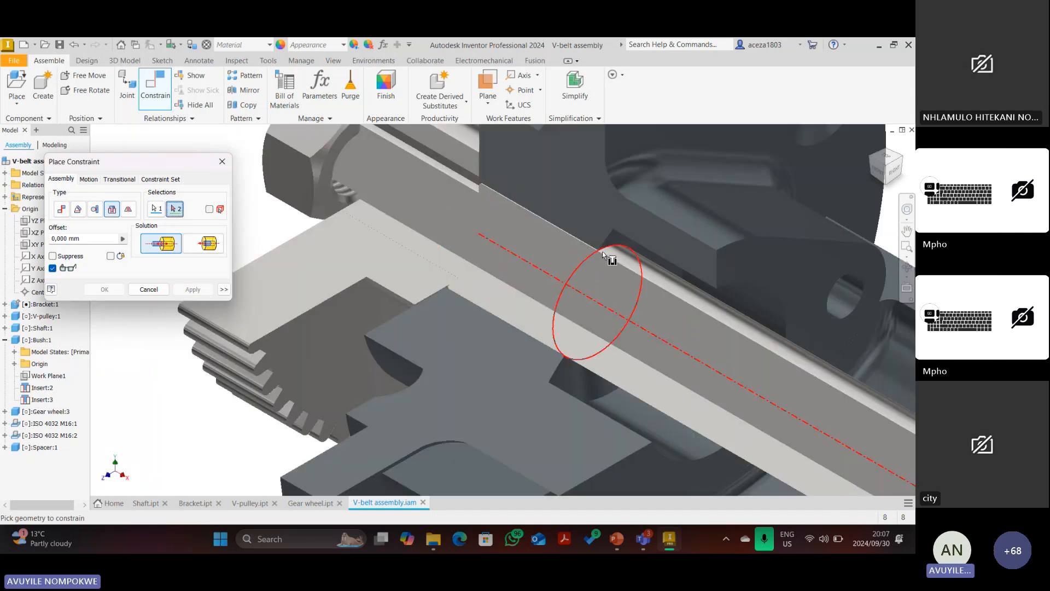
pyautogui.click(605, 254)
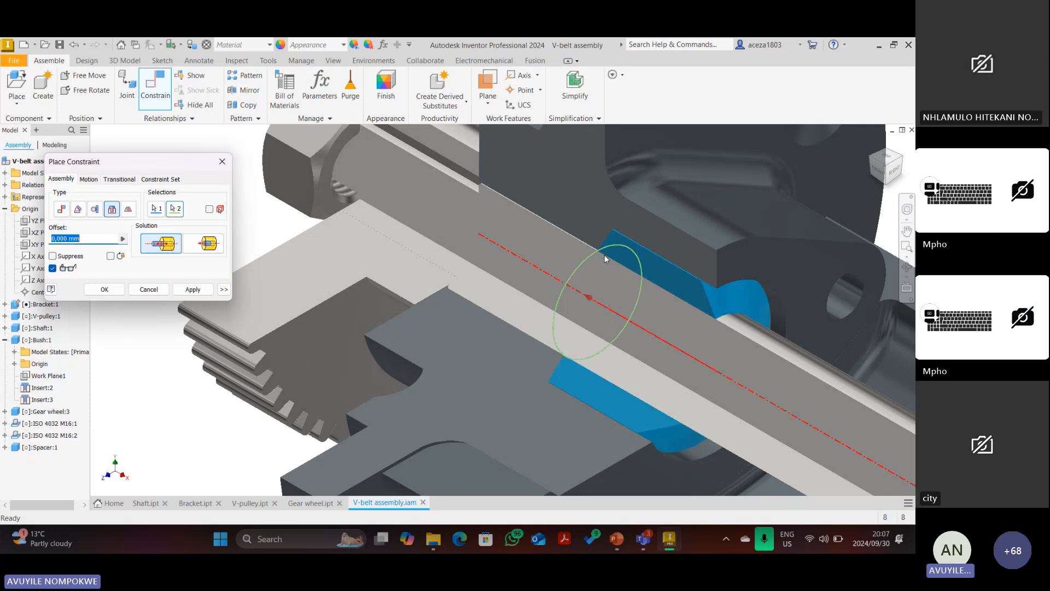
pyautogui.click(879, 172)
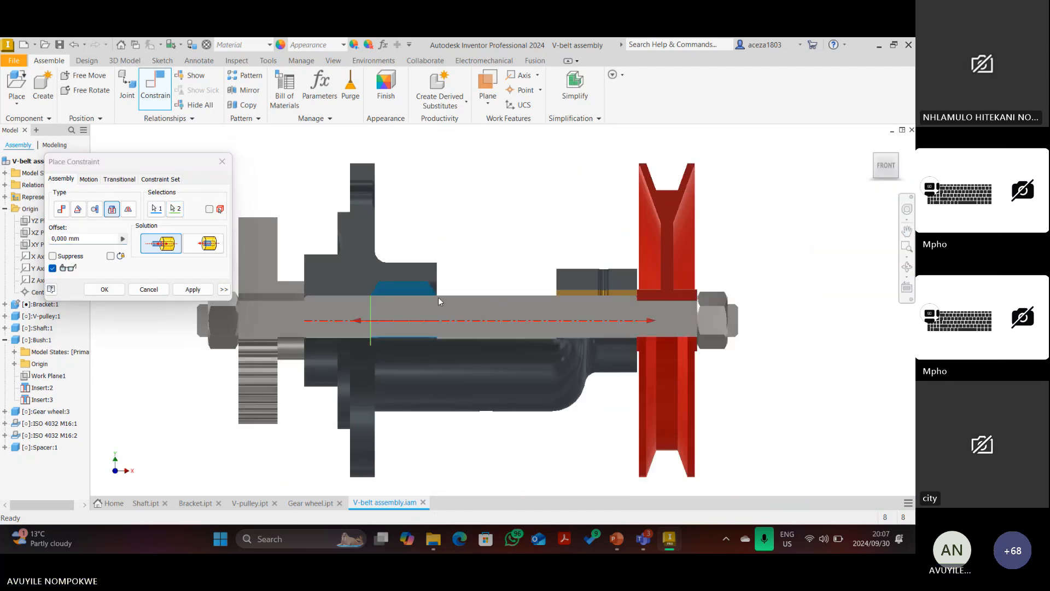
pyautogui.click(192, 290)
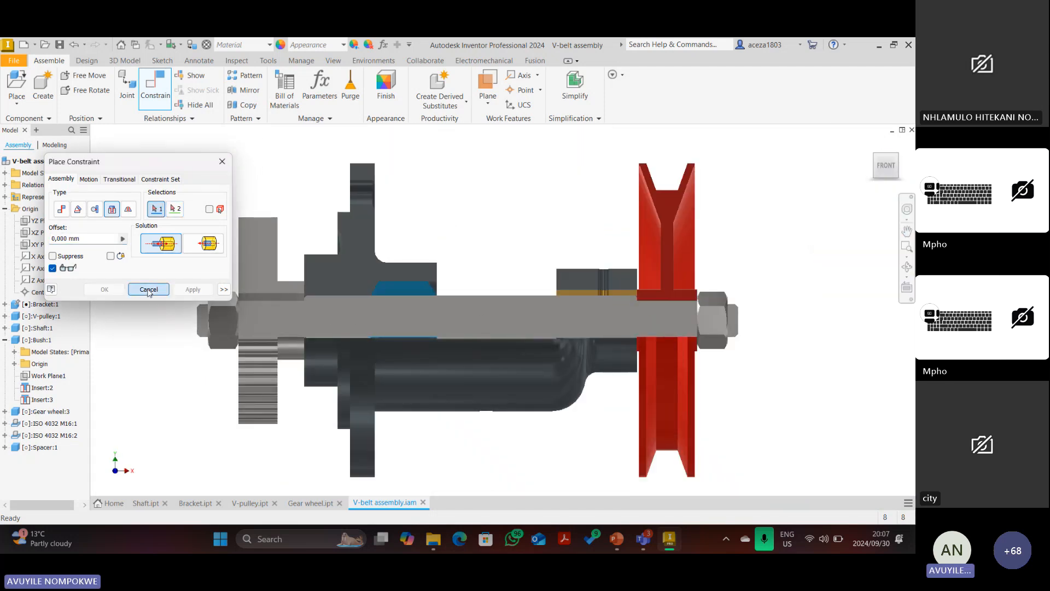
# Close the Place Constraint dialog and return to the Home view.
pyautogui.click(151, 289)
pyautogui.scroll(-8, 428, 291)
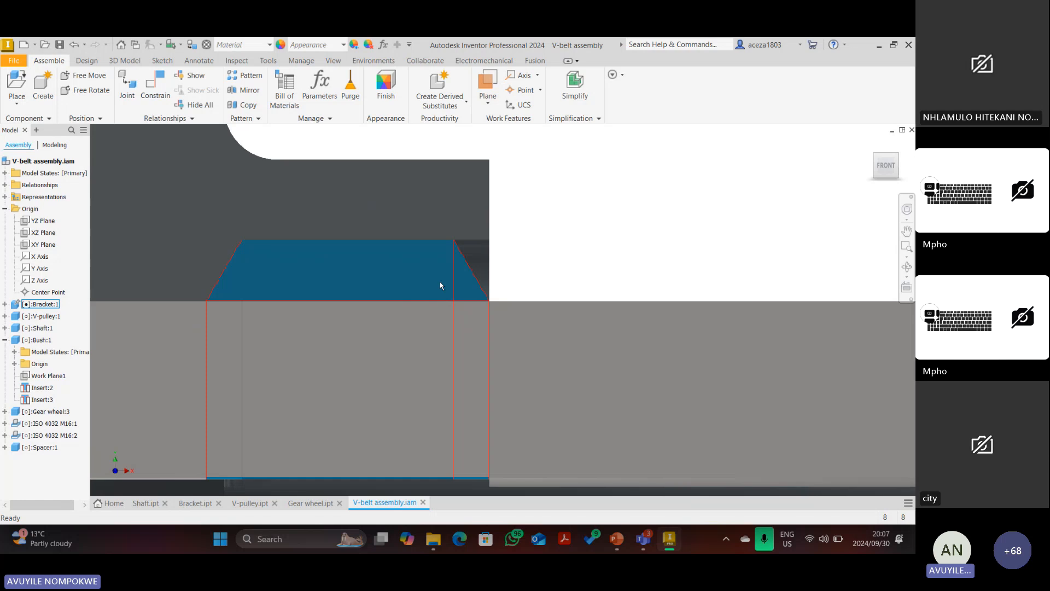
pyautogui.scroll(-3, 441, 283)
pyautogui.scroll(-5, 477, 265)
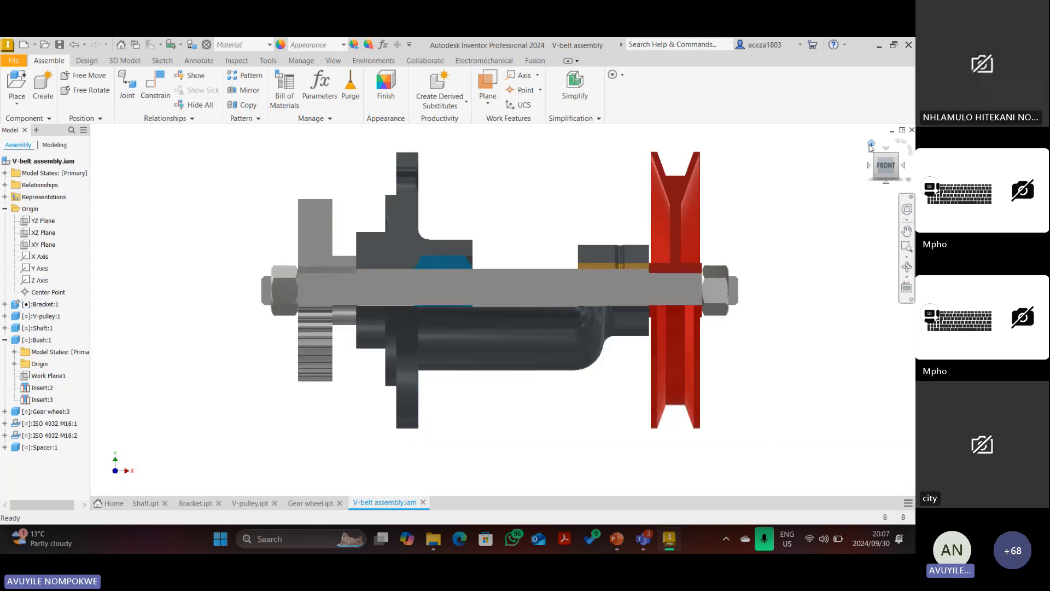
pyautogui.click(871, 145)
# Place one Gland part from the V-belt drive folder, left unconstrained beside the assembly.
pyautogui.press('p')
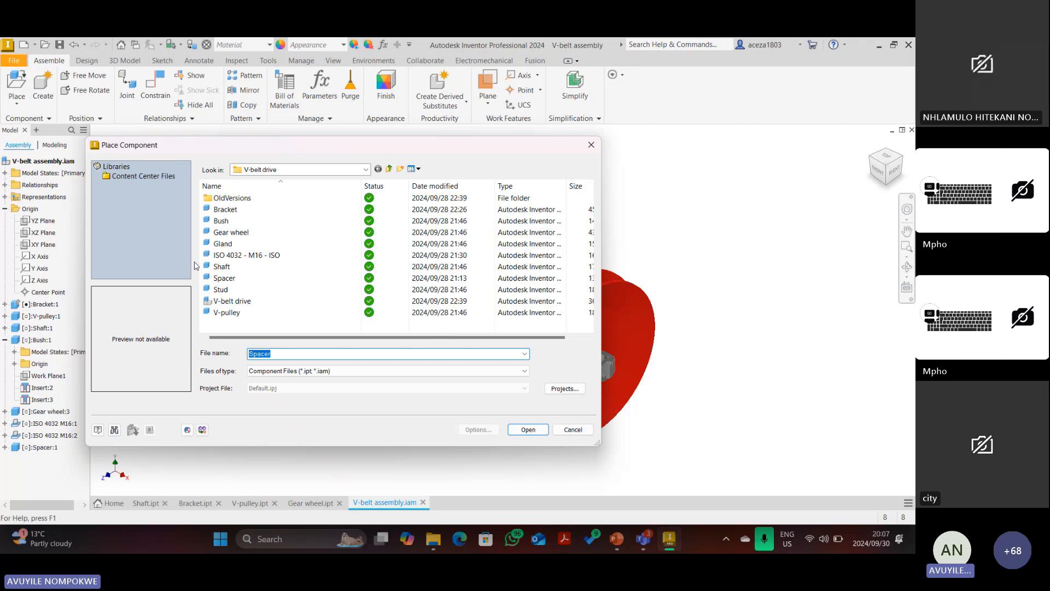
pyautogui.click(231, 231)
pyautogui.click(223, 244)
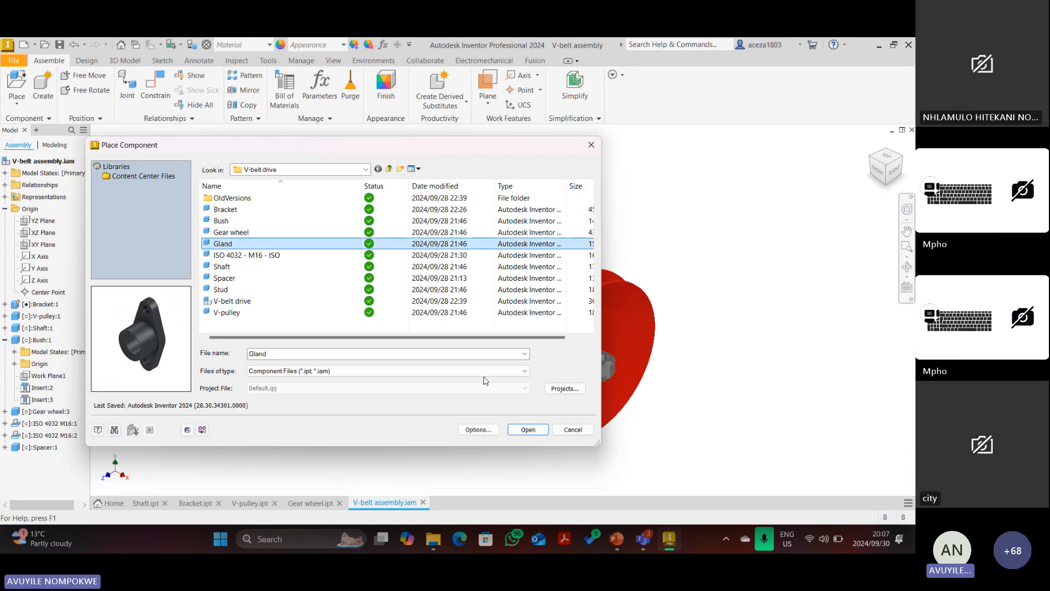
pyautogui.click(528, 430)
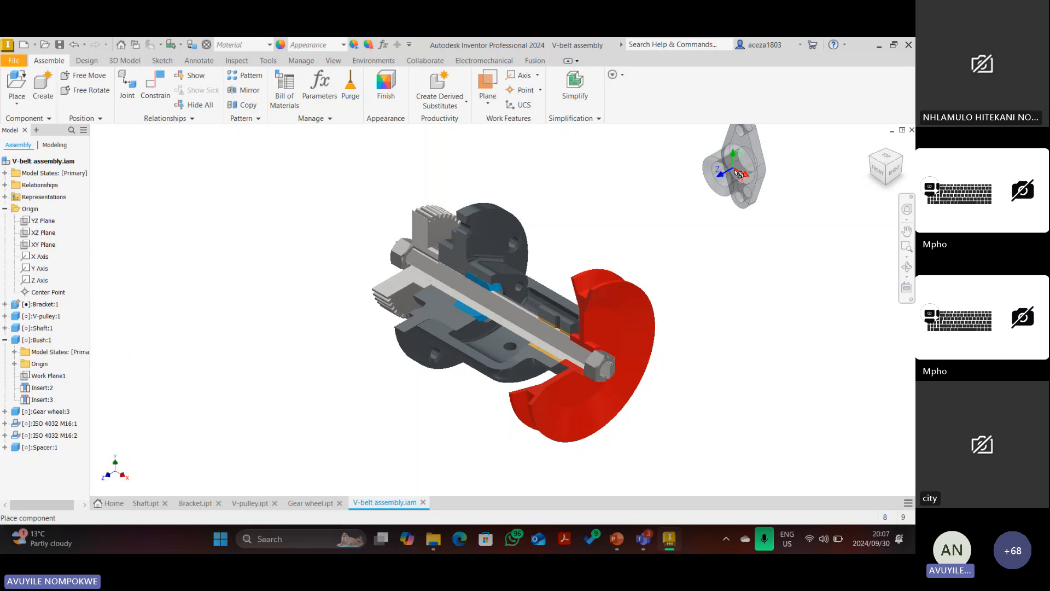
pyautogui.click(739, 174)
pyautogui.rightClick(638, 183)
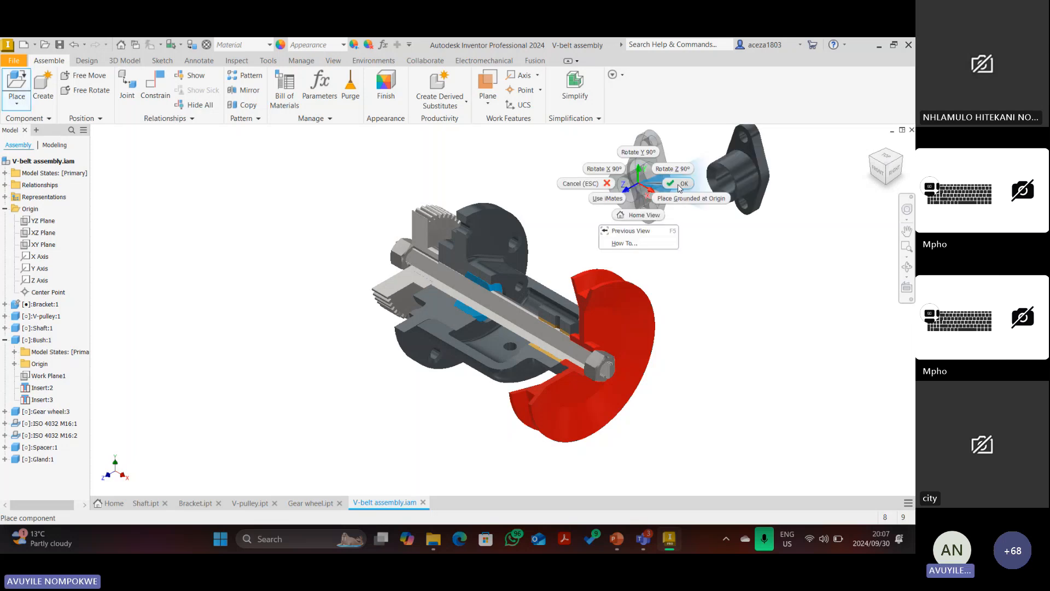
pyautogui.click(678, 188)
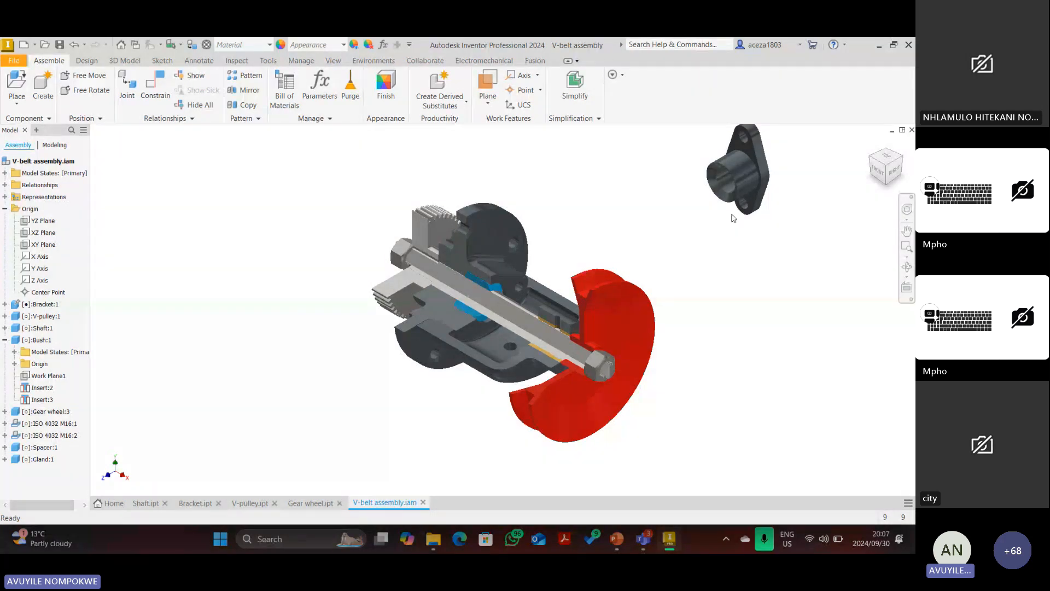
pyautogui.scroll(3, 711, 180)
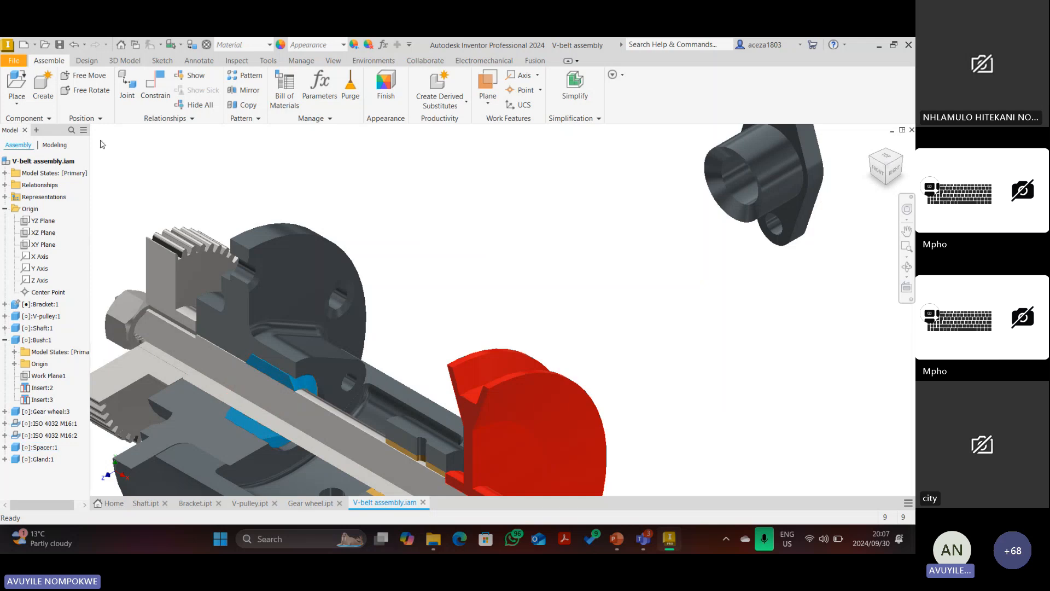
# Try constraining the gland bore to a face inside the bush, then cancel that attempt.
pyautogui.click(154, 87)
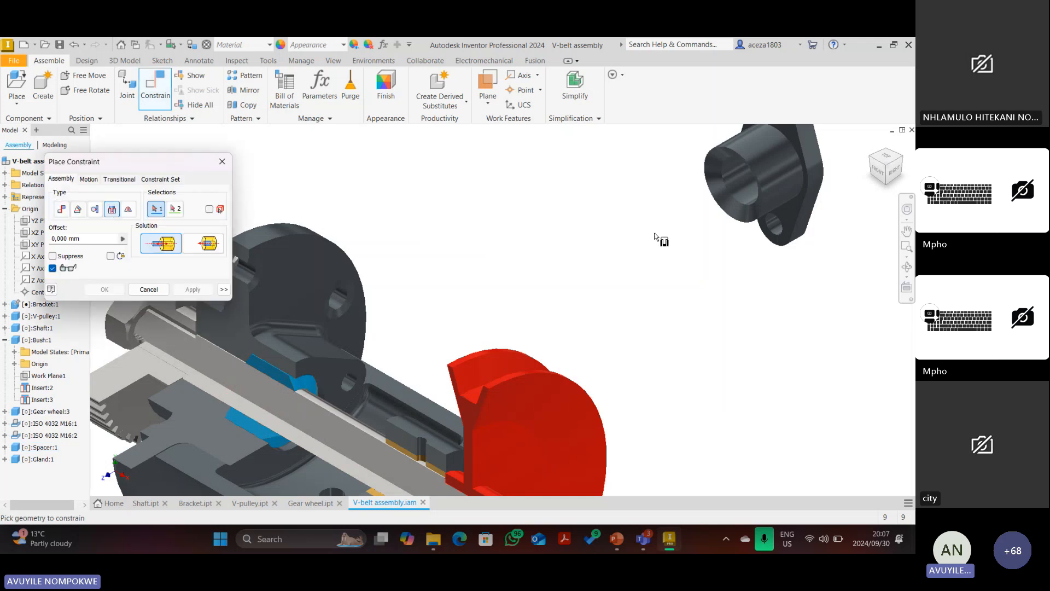
pyautogui.click(724, 186)
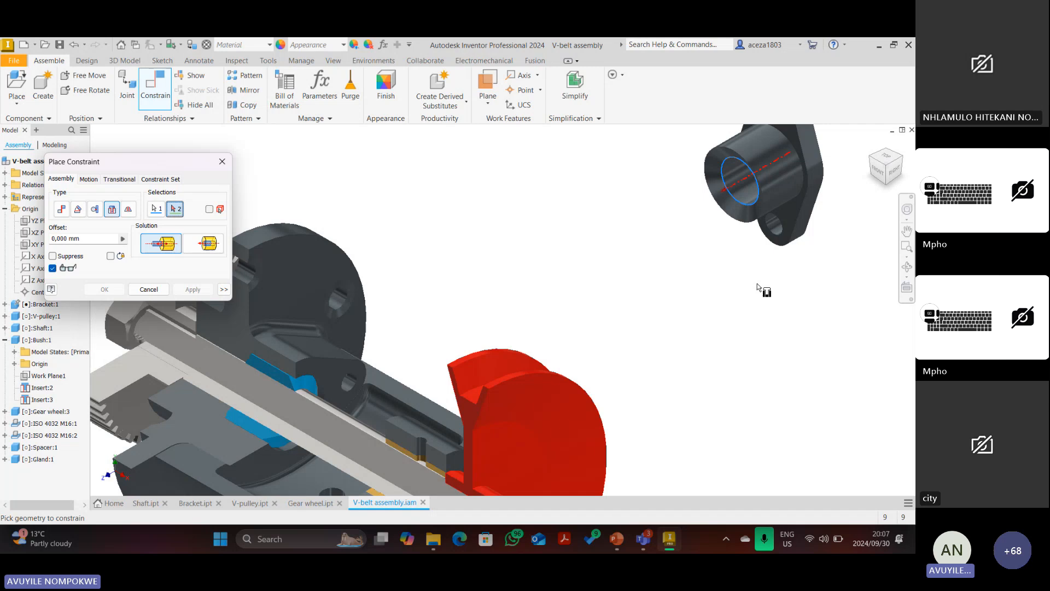
pyautogui.click(876, 160)
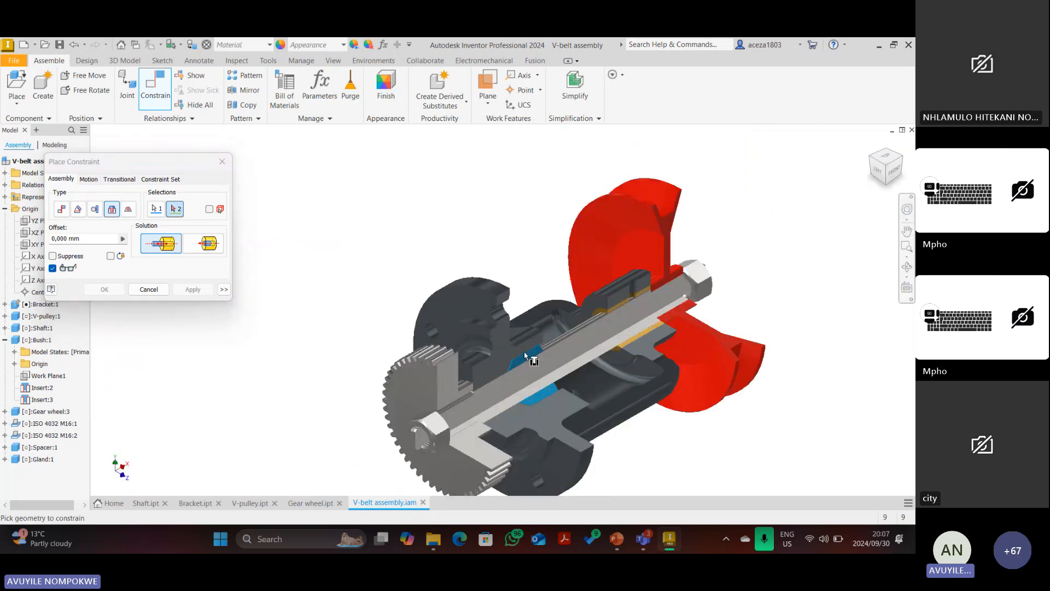
pyautogui.click(524, 352)
pyautogui.scroll(-8, 524, 353)
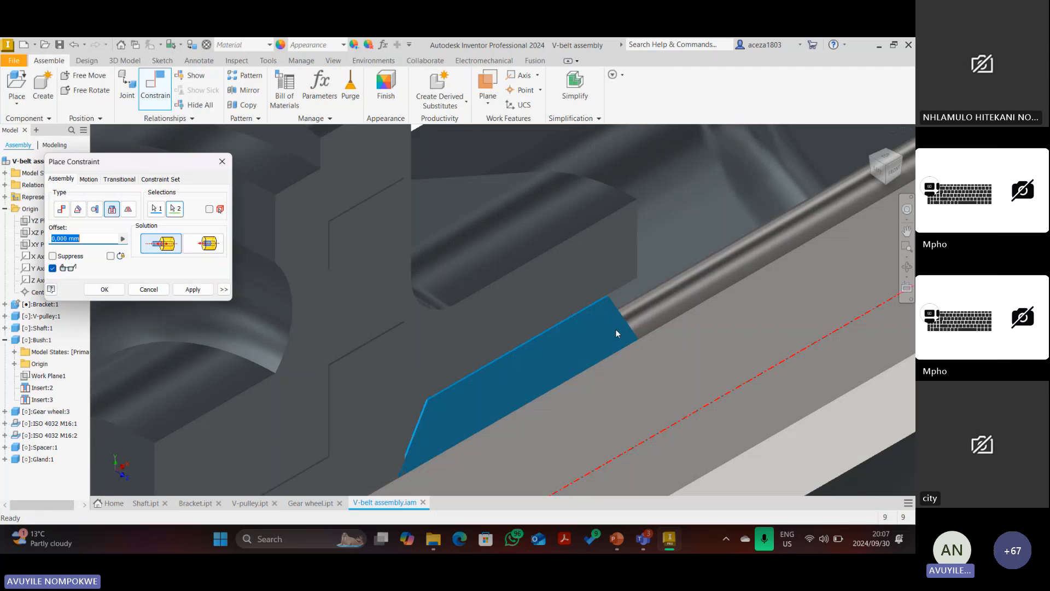
pyautogui.scroll(8, 615, 329)
pyautogui.click(193, 289)
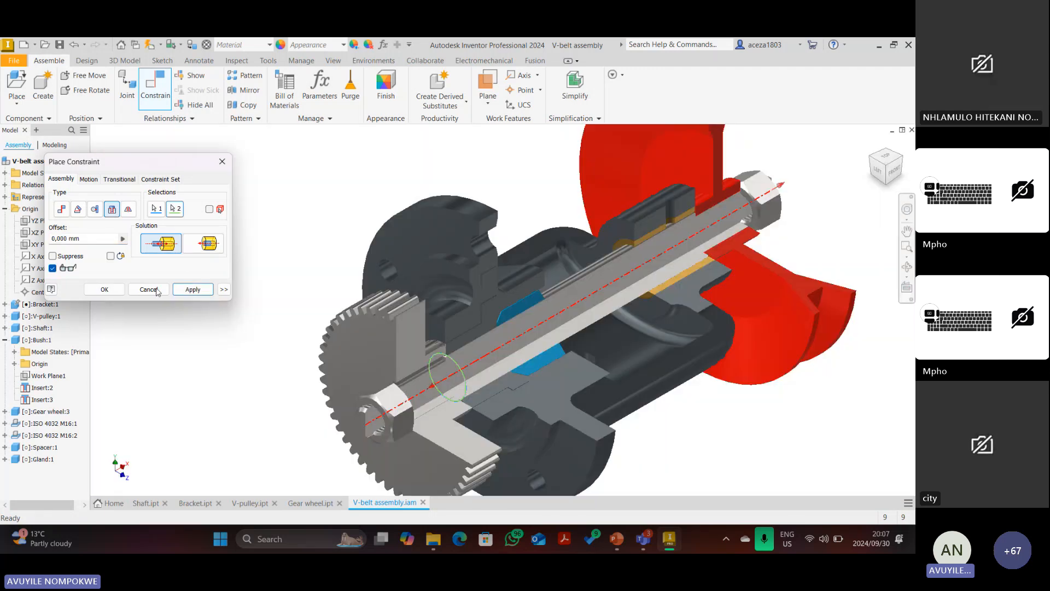
pyautogui.click(156, 290)
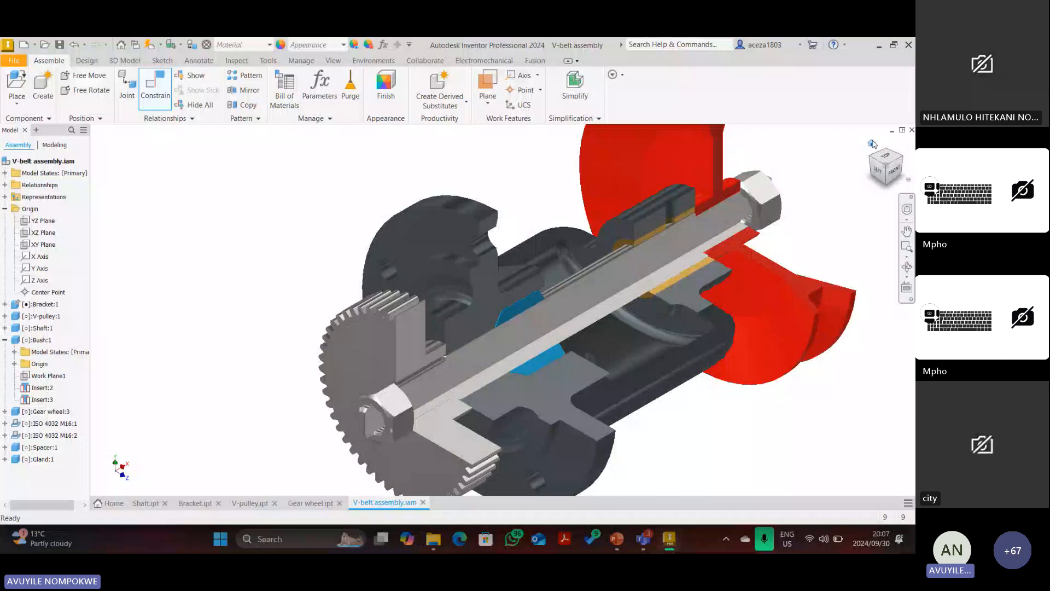
pyautogui.click(871, 143)
# Insert-constrain the gland's hole edge to the shaft edge with the flipped solution.
pyautogui.click(151, 84)
pyautogui.scroll(-6, 629, 260)
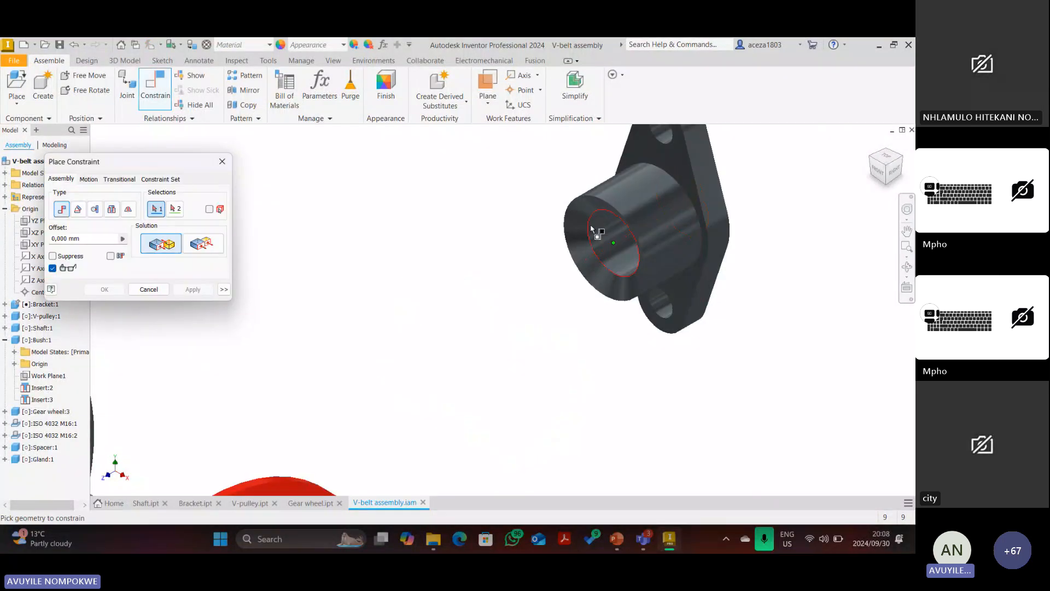
pyautogui.click(112, 210)
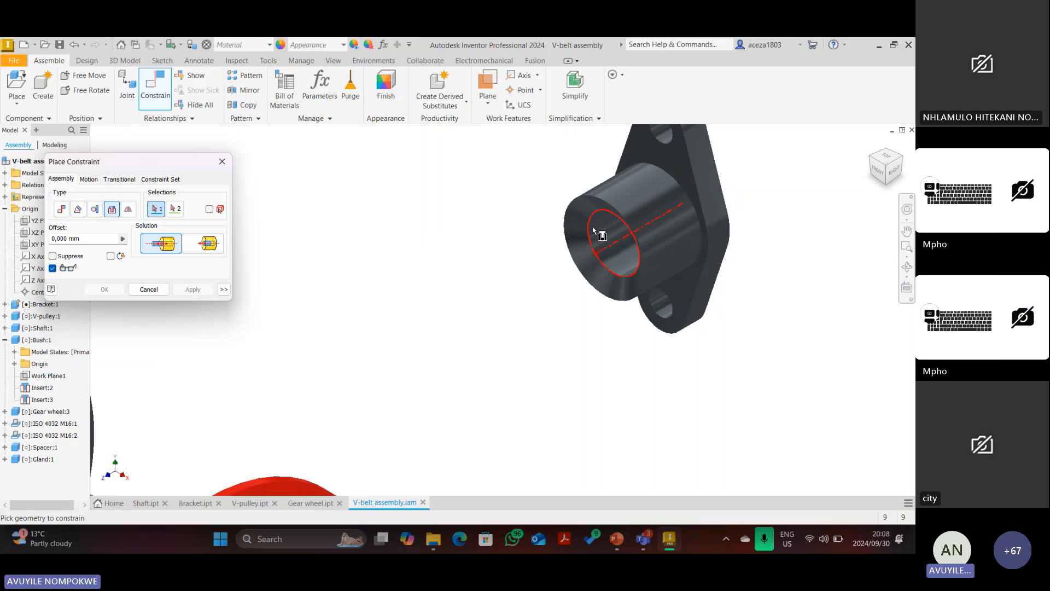
pyautogui.click(590, 232)
pyautogui.scroll(5, 588, 235)
pyautogui.scroll(-8, 455, 287)
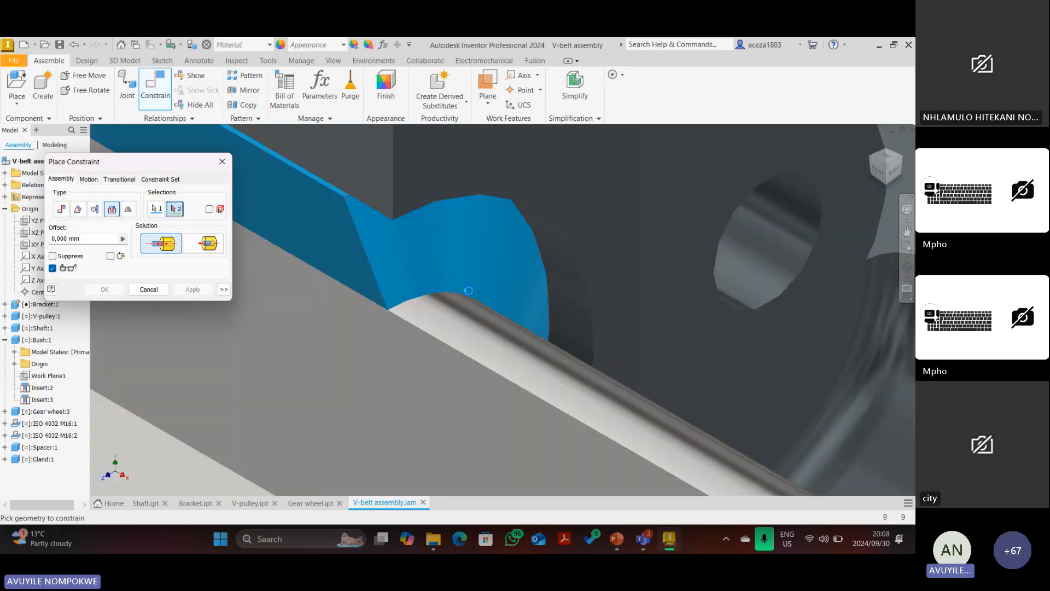
pyautogui.click(455, 289)
pyautogui.scroll(5, 500, 294)
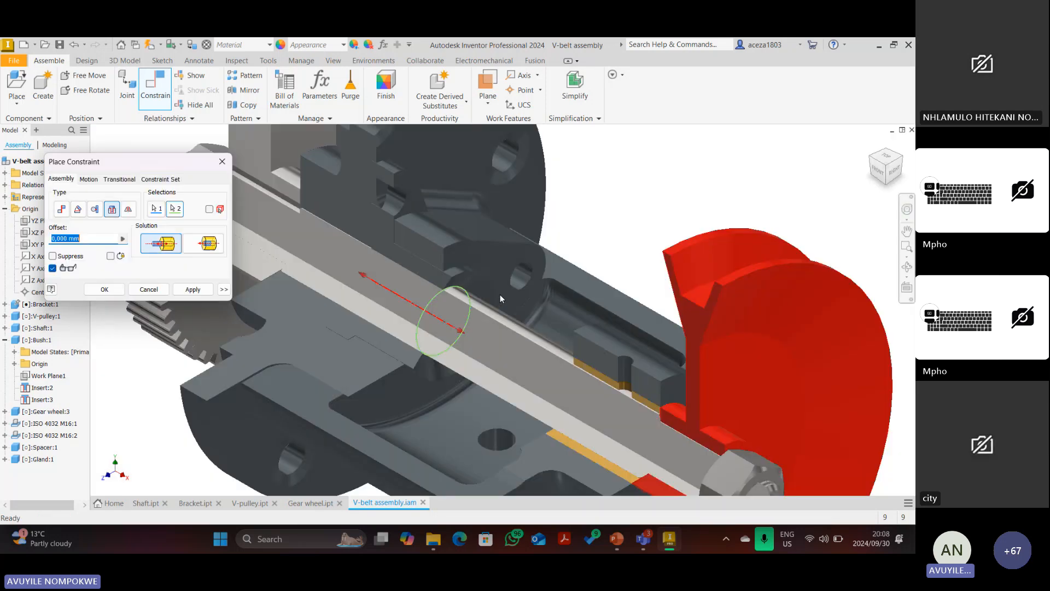
pyautogui.click(206, 244)
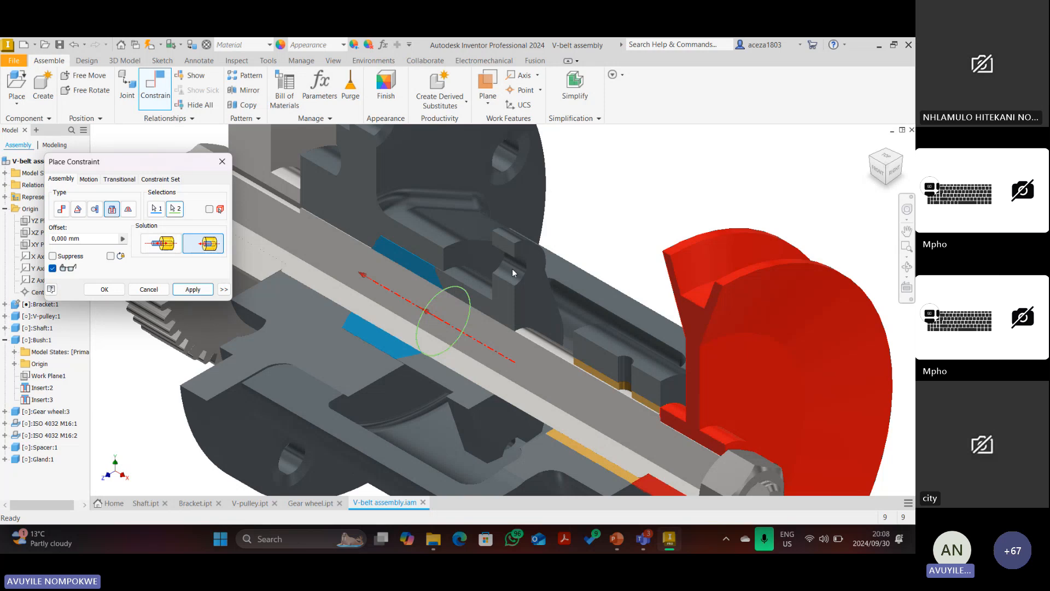
pyautogui.click(877, 172)
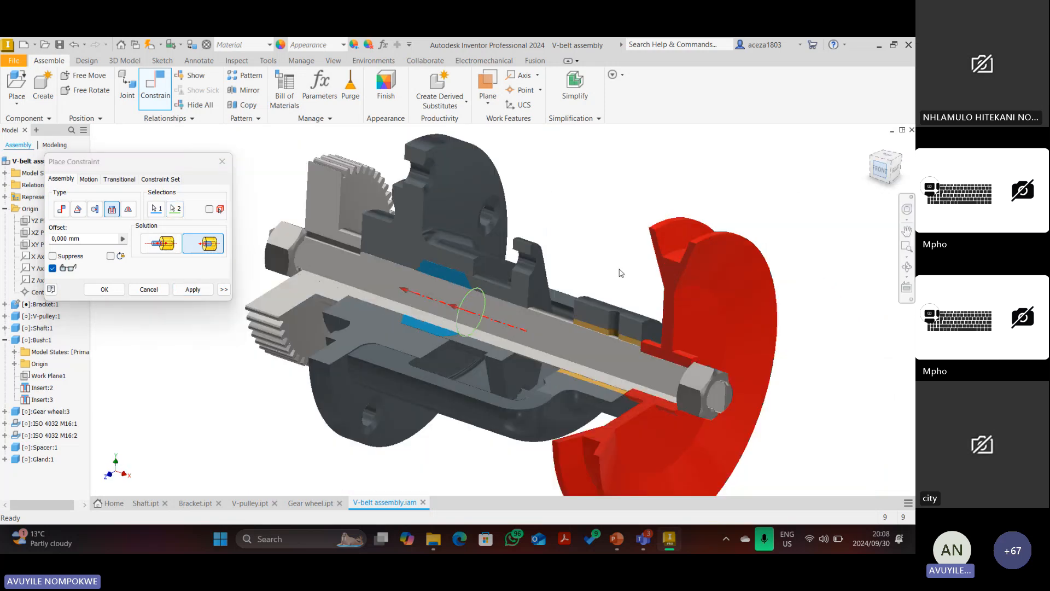
pyautogui.click(192, 289)
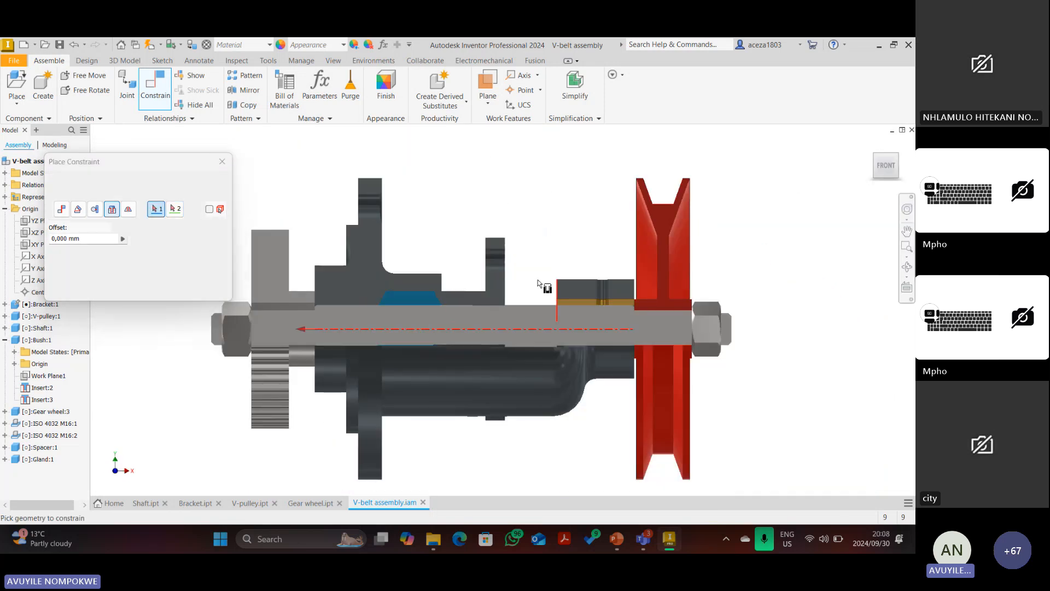
pyautogui.scroll(-4, 518, 283)
# Close Place Constraint and drag the gland along the shaft to test its constraint.
pyautogui.press('Escape')
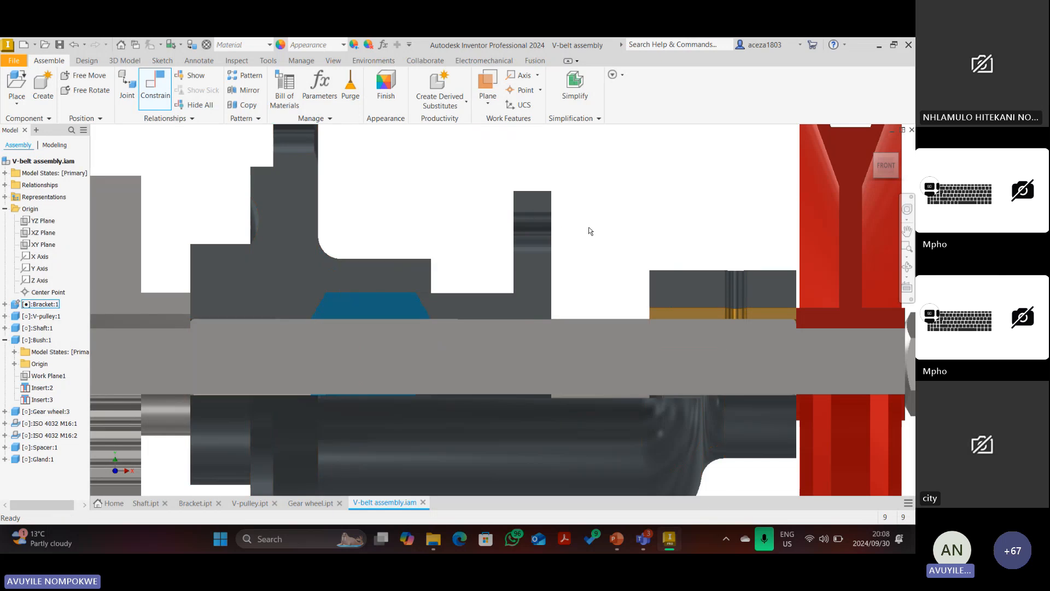
pyautogui.moveTo(583, 177); pyautogui.dragTo(625, 190)
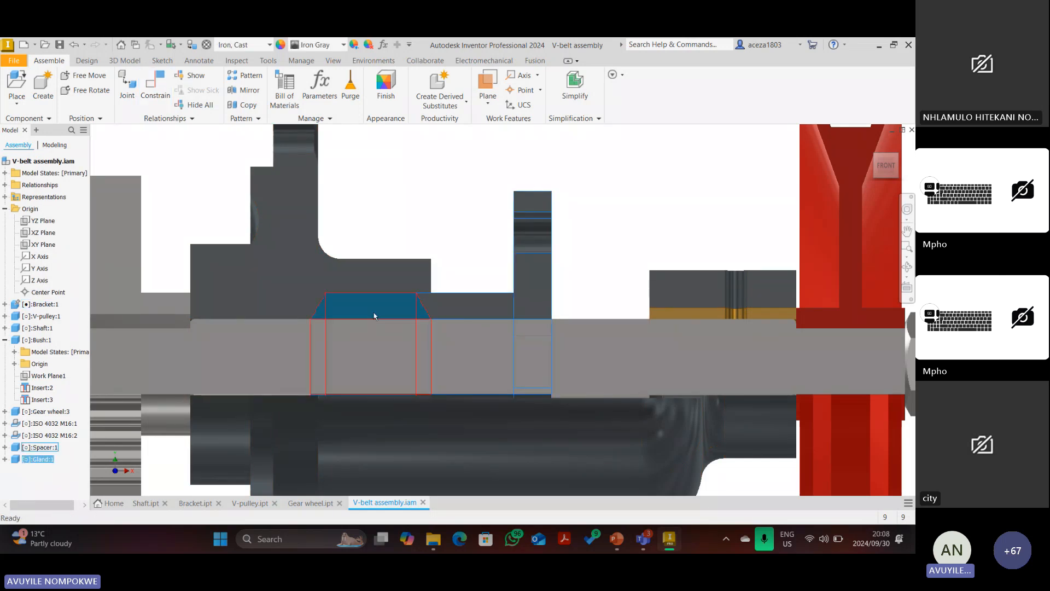
pyautogui.scroll(-3, 441, 313)
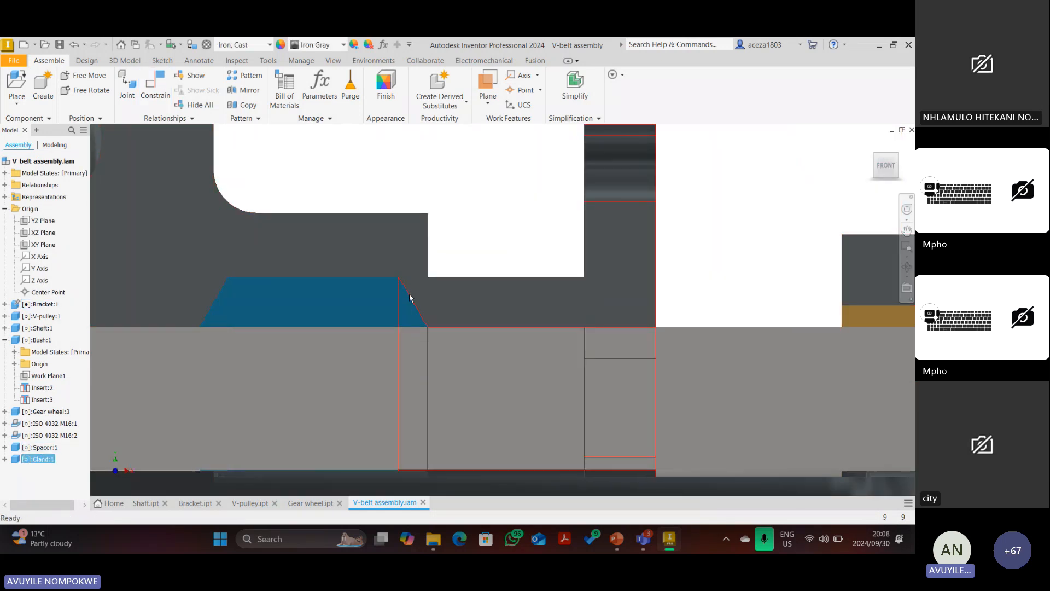
pyautogui.scroll(8, 421, 290)
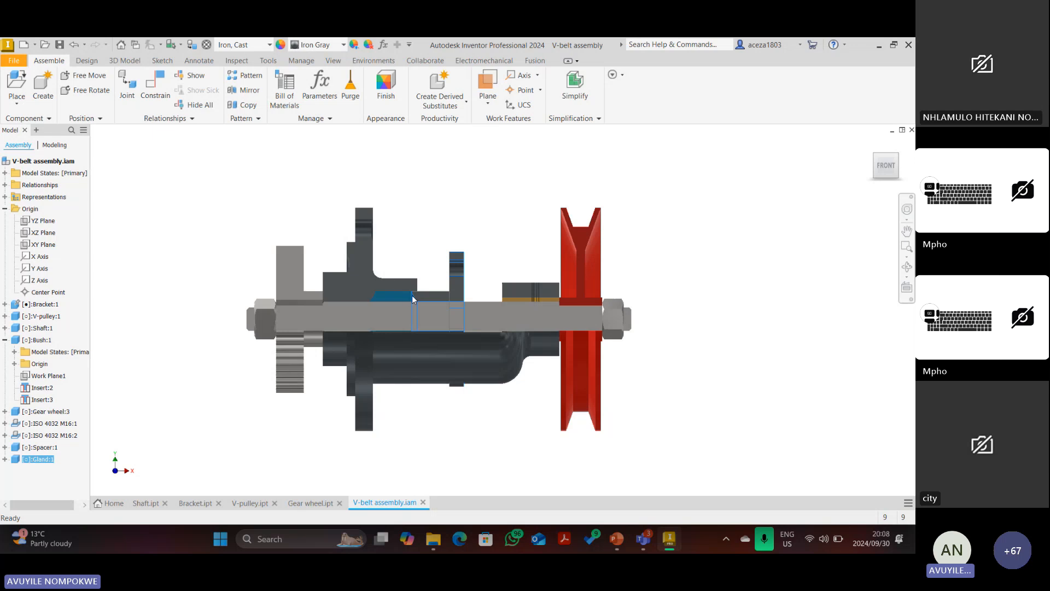
pyautogui.click(871, 143)
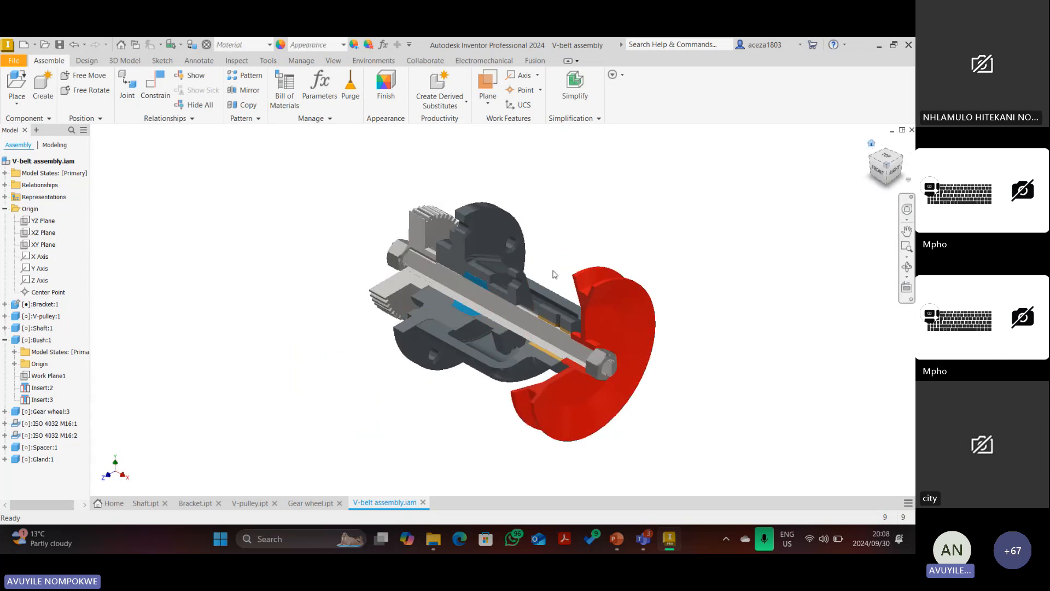
pyautogui.moveTo(518, 278); pyautogui.dragTo(577, 280)
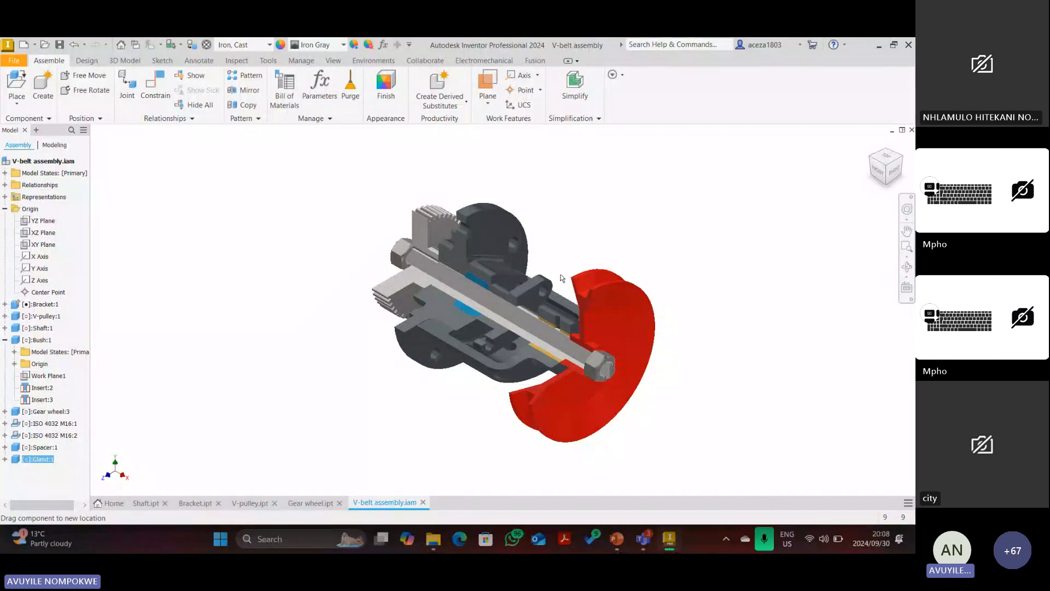
pyautogui.scroll(3, 586, 248)
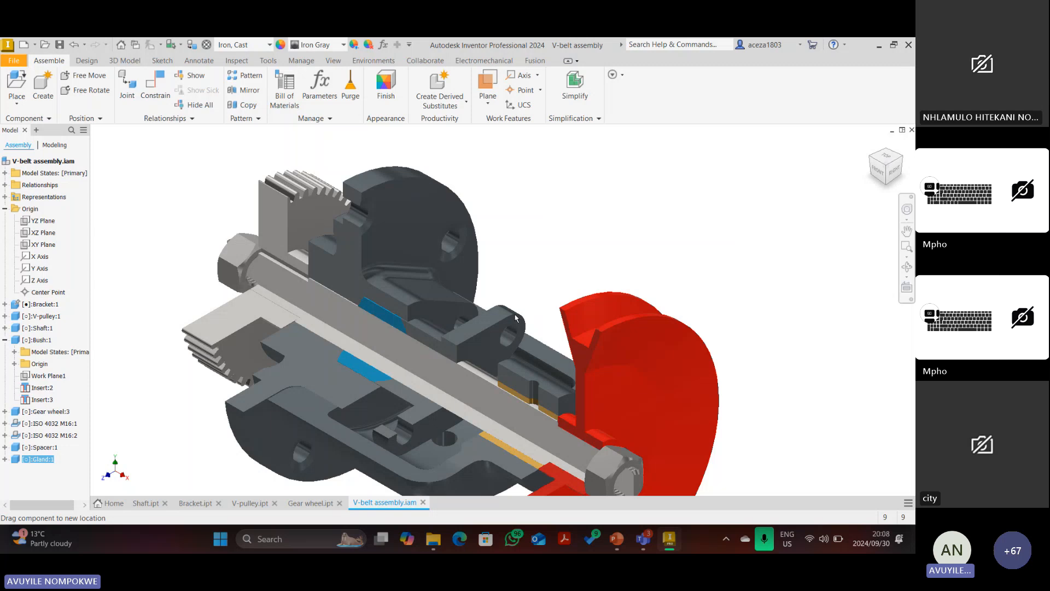
pyautogui.scroll(3, 492, 322)
pyautogui.scroll(-5, 465, 301)
pyautogui.click(748, 212)
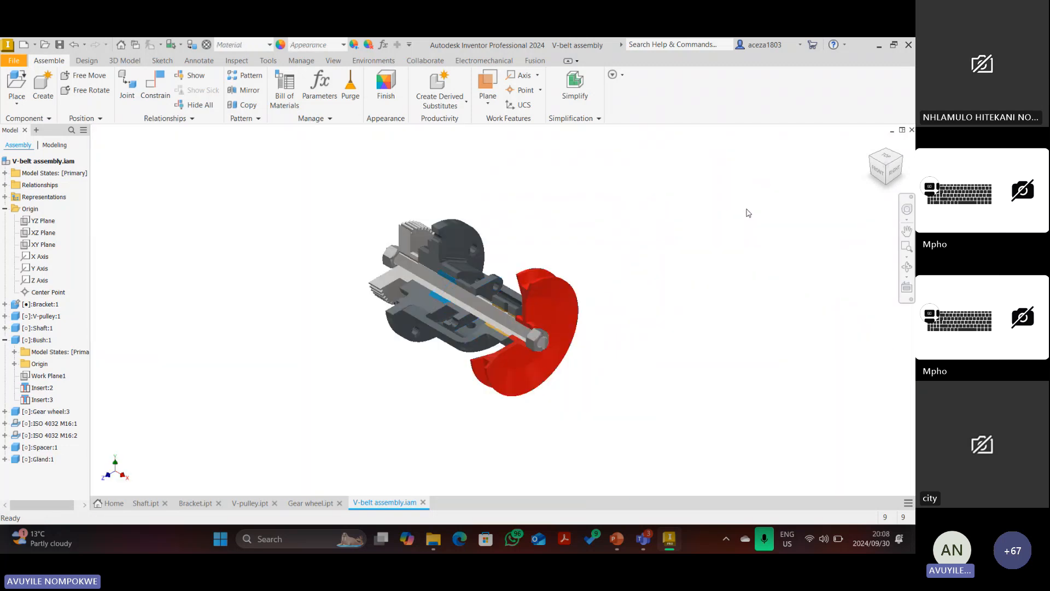
# Expand the Gland's origin in the browser and hide its YZ Plane.
pyautogui.click(5, 459)
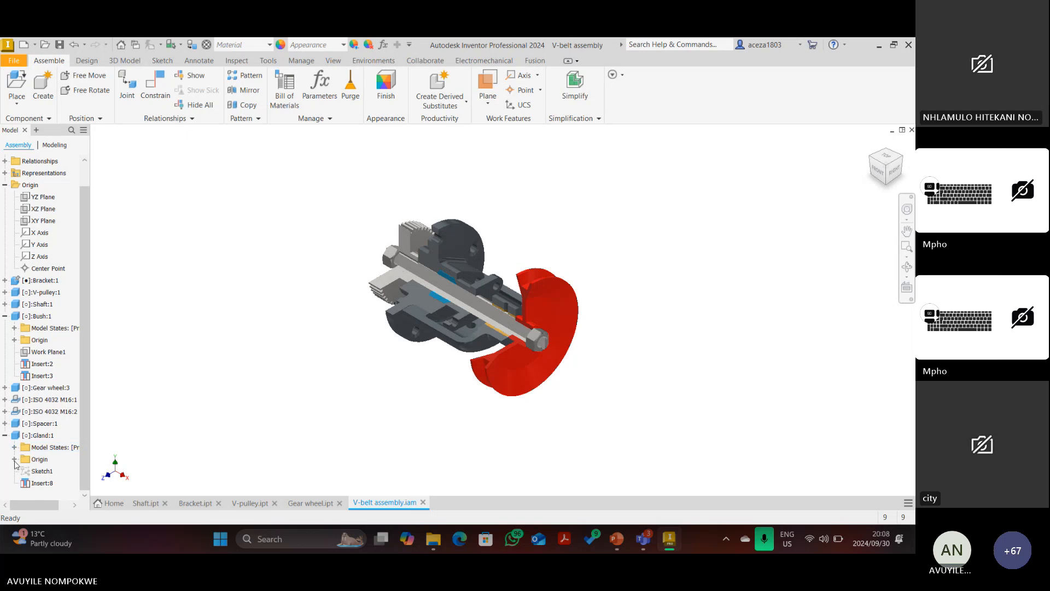
pyautogui.click(14, 459)
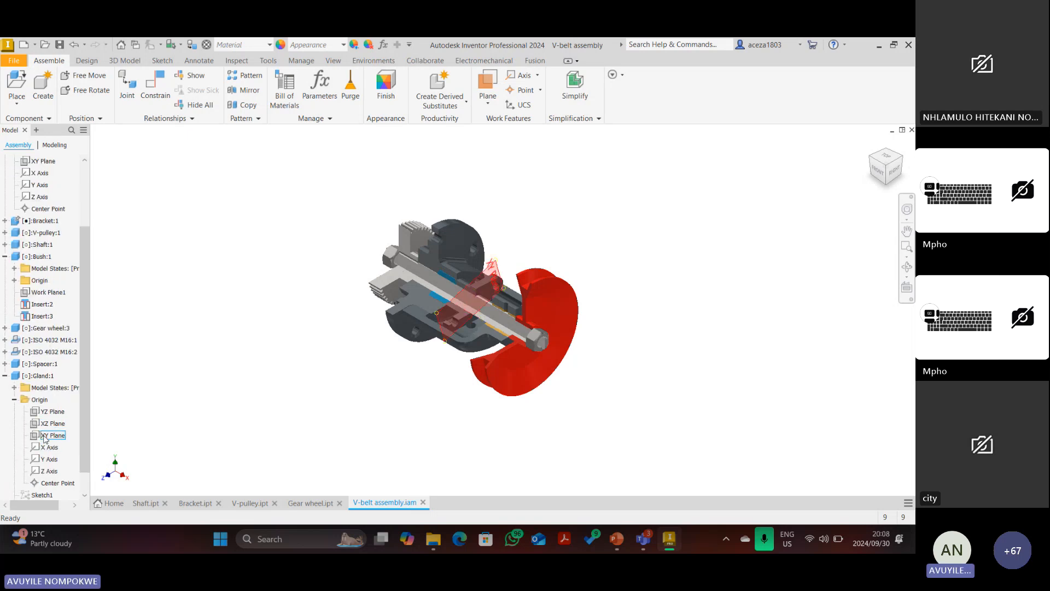
pyautogui.scroll(5, 484, 281)
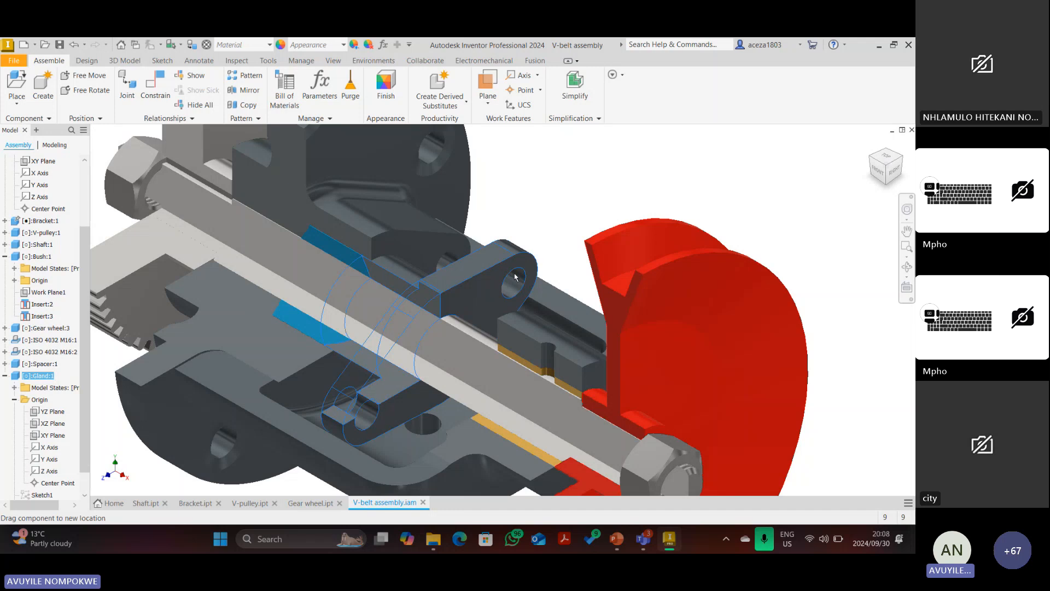
pyautogui.click(515, 276)
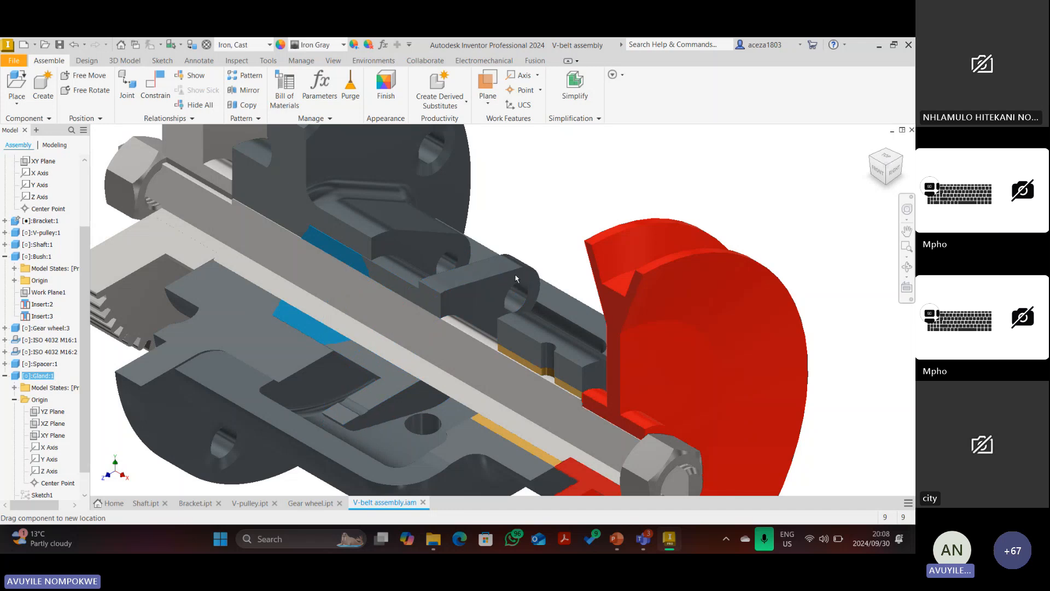
pyautogui.click(59, 411)
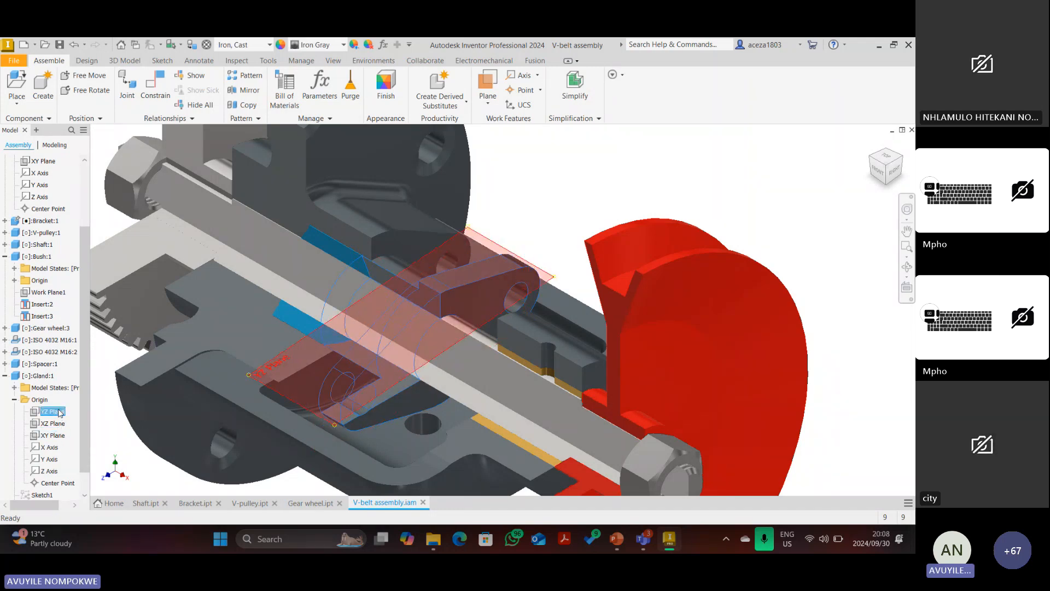
pyautogui.rightClick(60, 413)
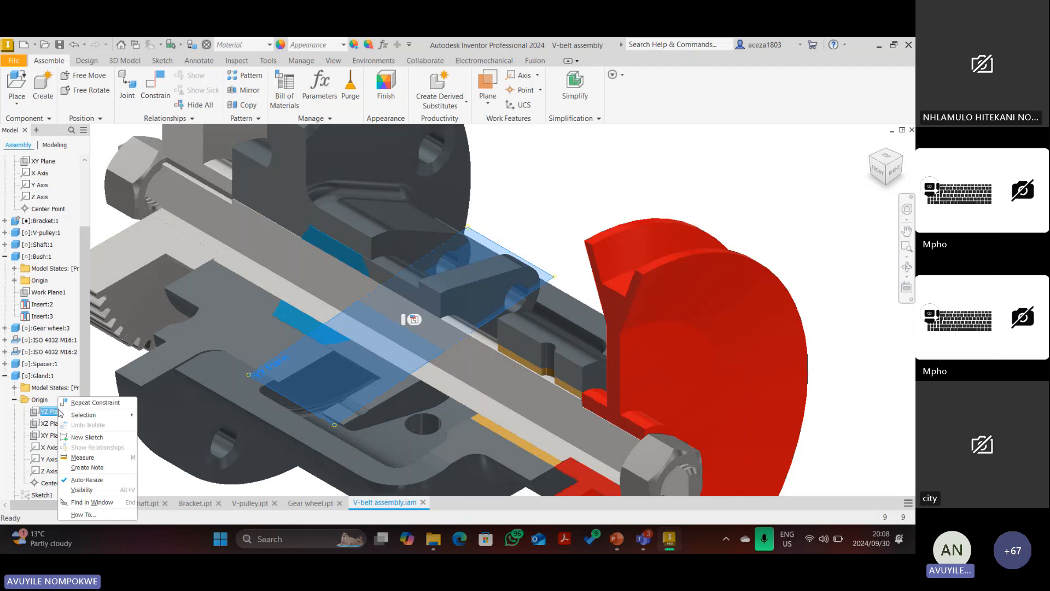
pyautogui.click(82, 489)
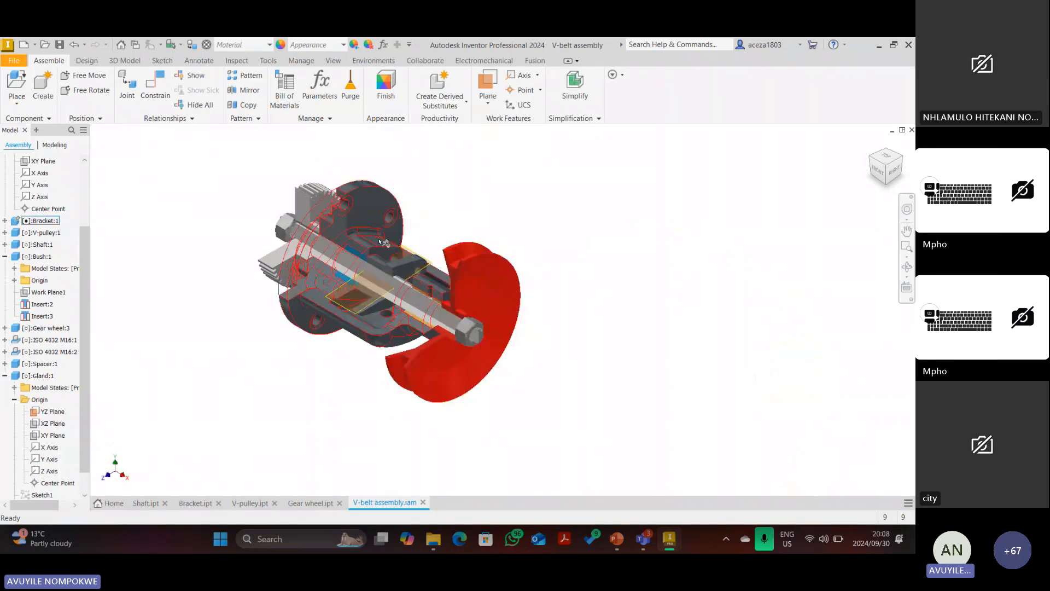
# Turn on Visibility for Bracket:1's XZ Plane and swing the gland to a new angle.
pyautogui.click(5, 220)
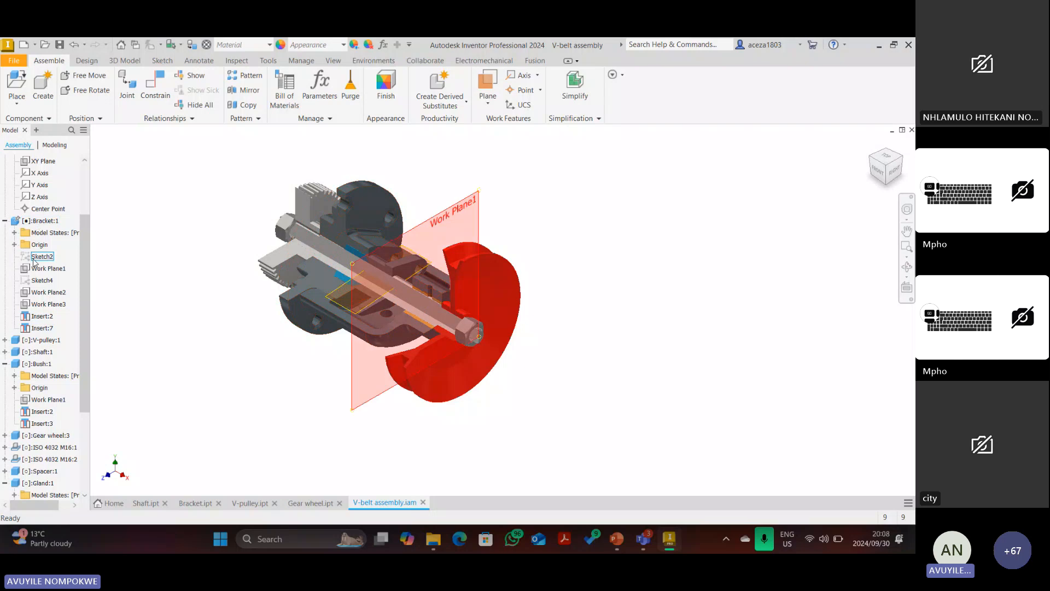
pyautogui.click(14, 244)
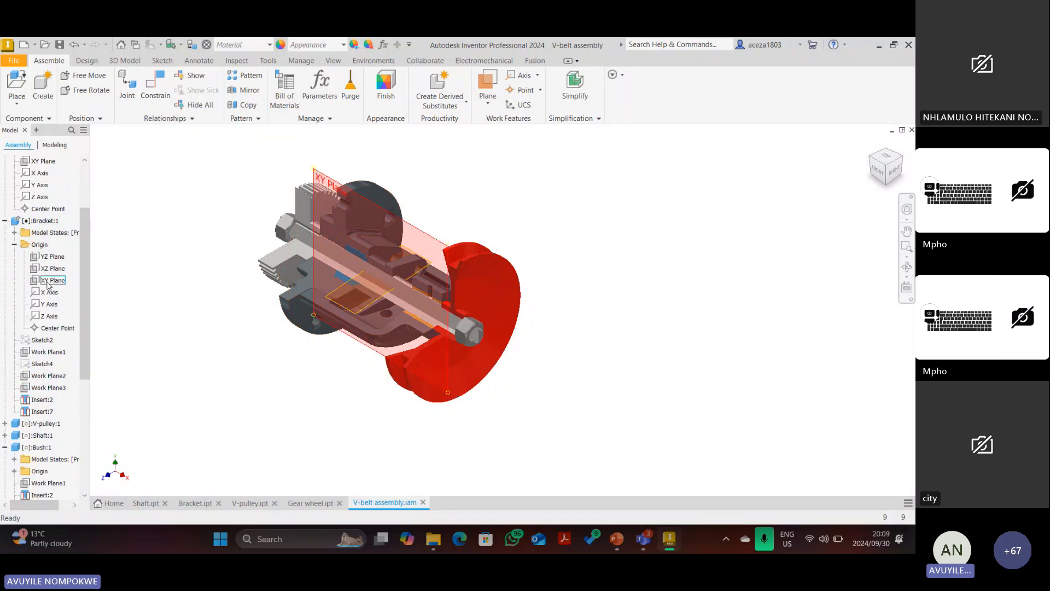
pyautogui.click(52, 268)
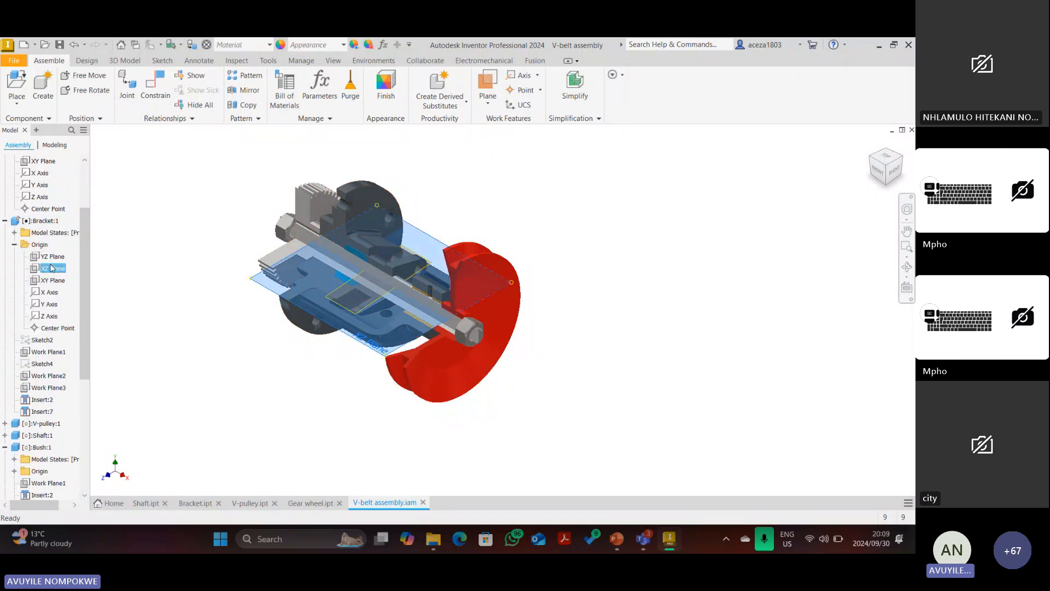
pyautogui.rightClick(52, 268)
pyautogui.click(76, 356)
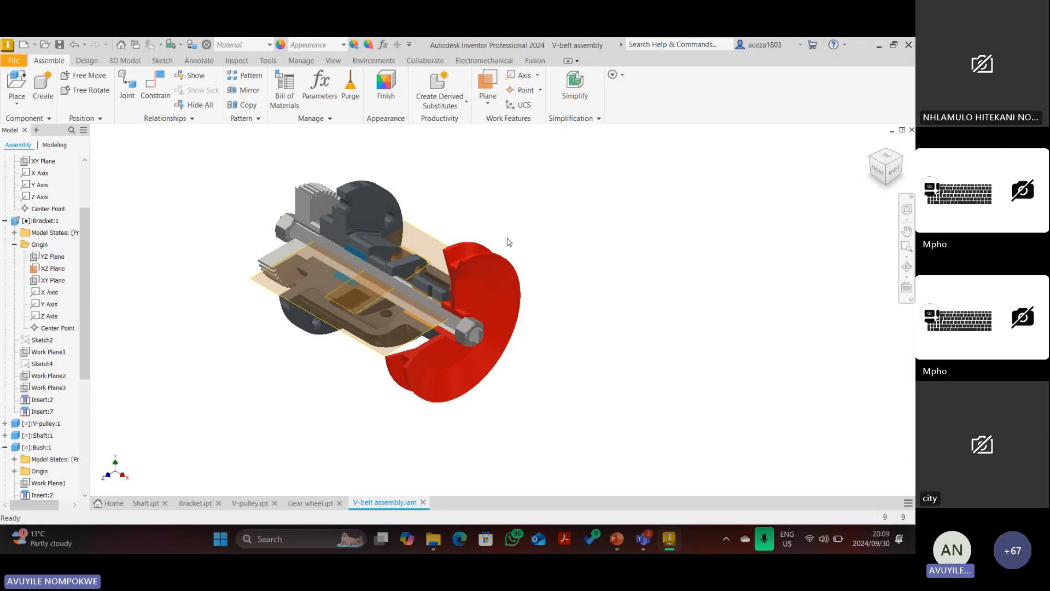
pyautogui.scroll(5, 411, 262)
pyautogui.moveTo(411, 262); pyautogui.dragTo(390, 257)
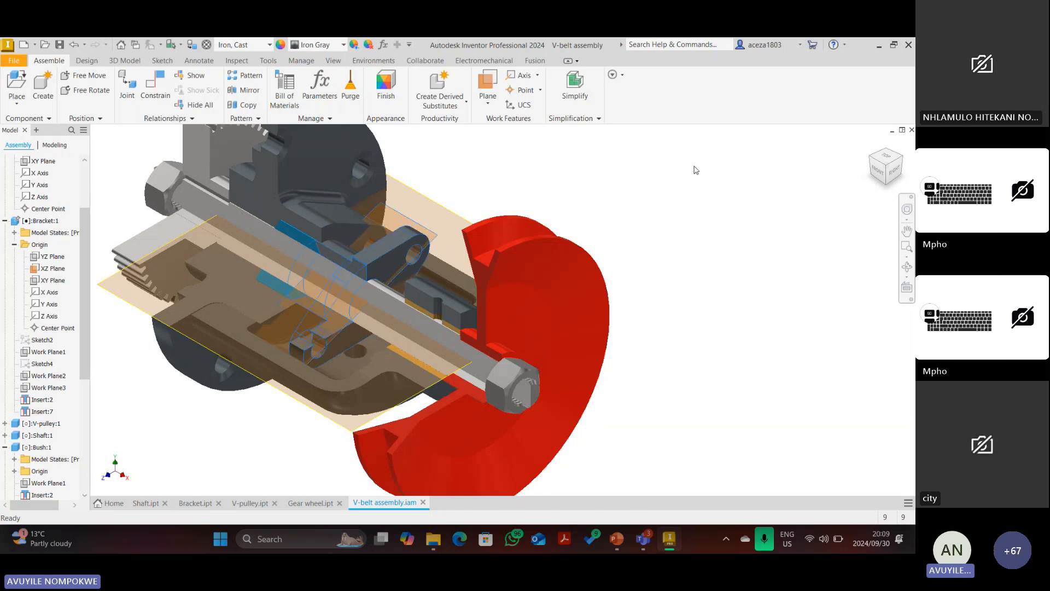
# Mate a gland plane to the bracket's XZ plane with a Mate constraint.
pyautogui.click(87, 61)
pyautogui.click(55, 61)
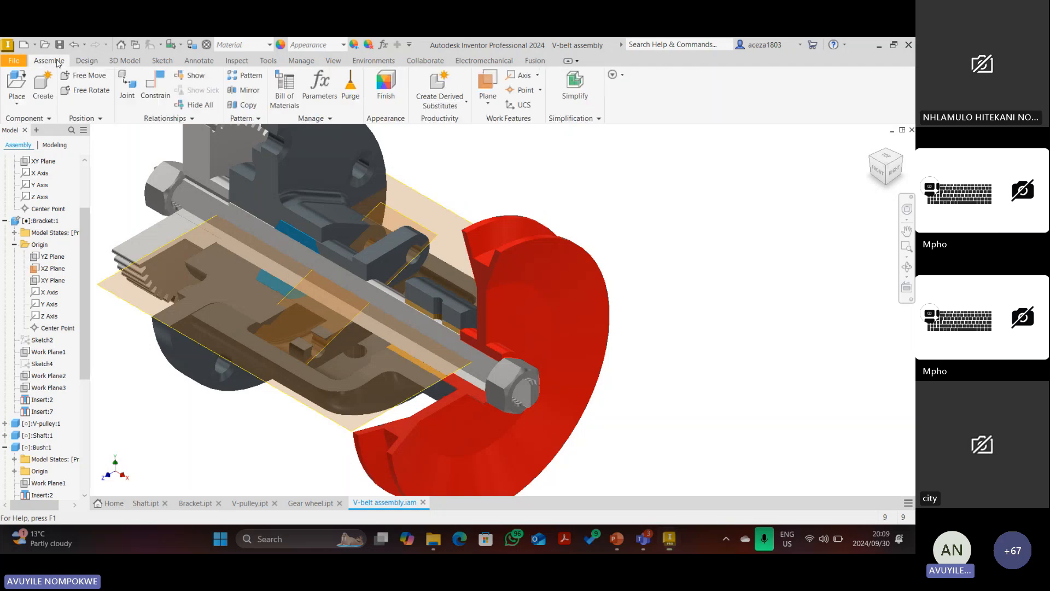
pyautogui.press('c')
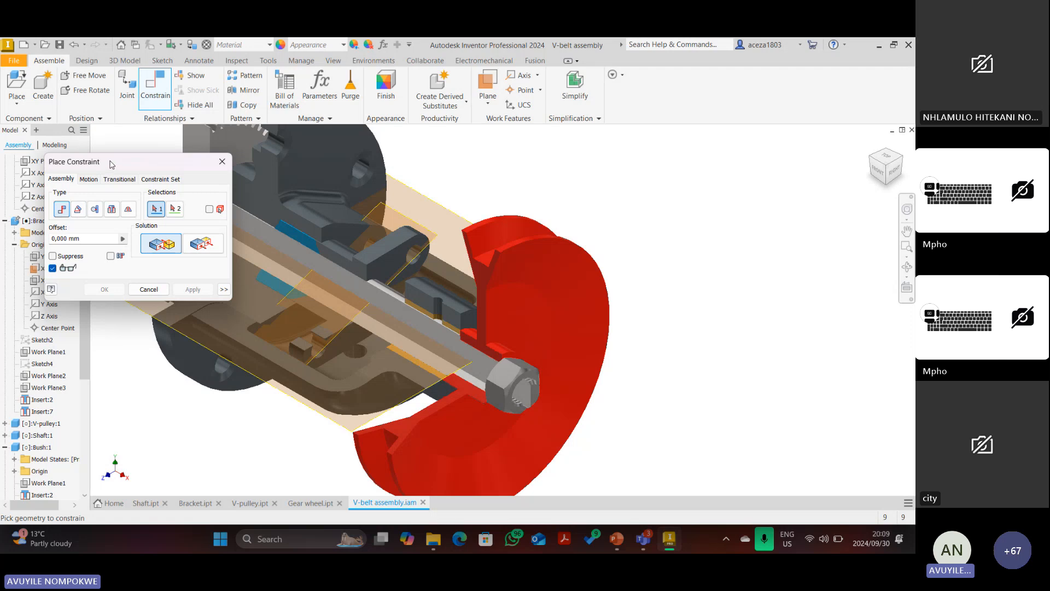
pyautogui.moveTo(108, 164); pyautogui.dragTo(89, 115)
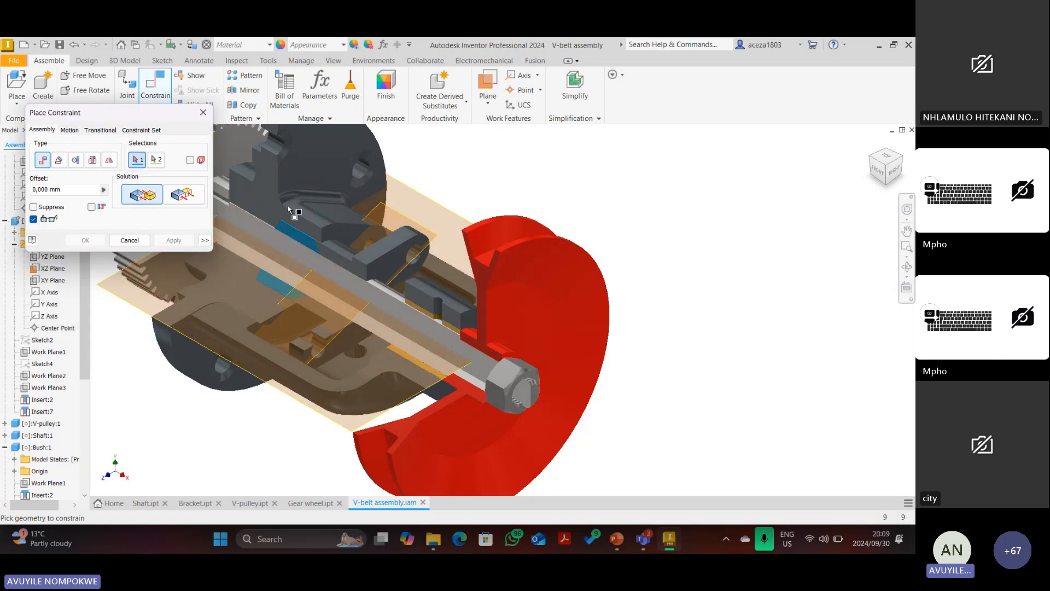
pyautogui.click(396, 215)
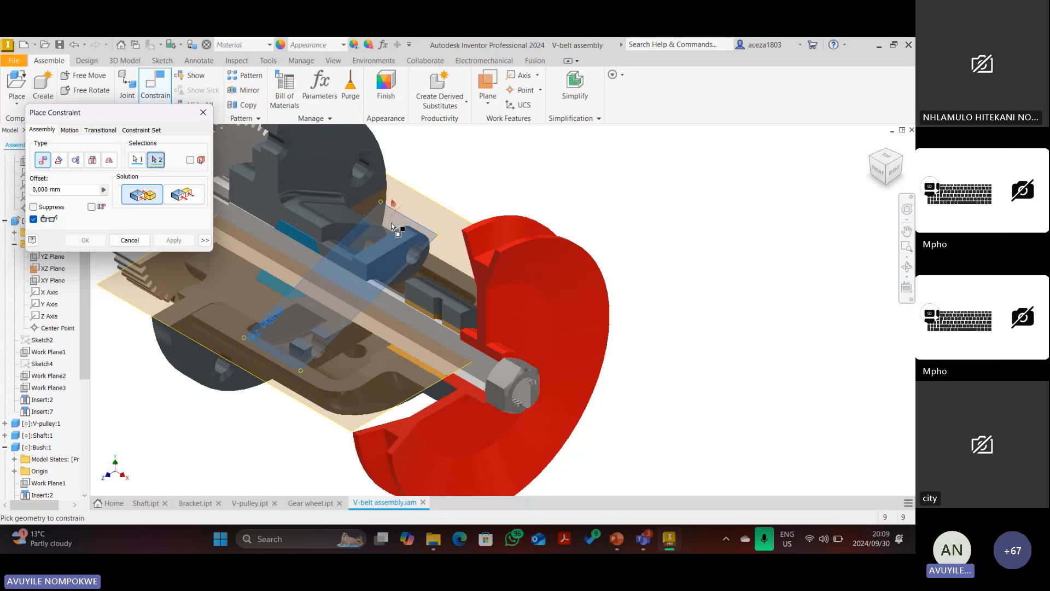
pyautogui.click(427, 195)
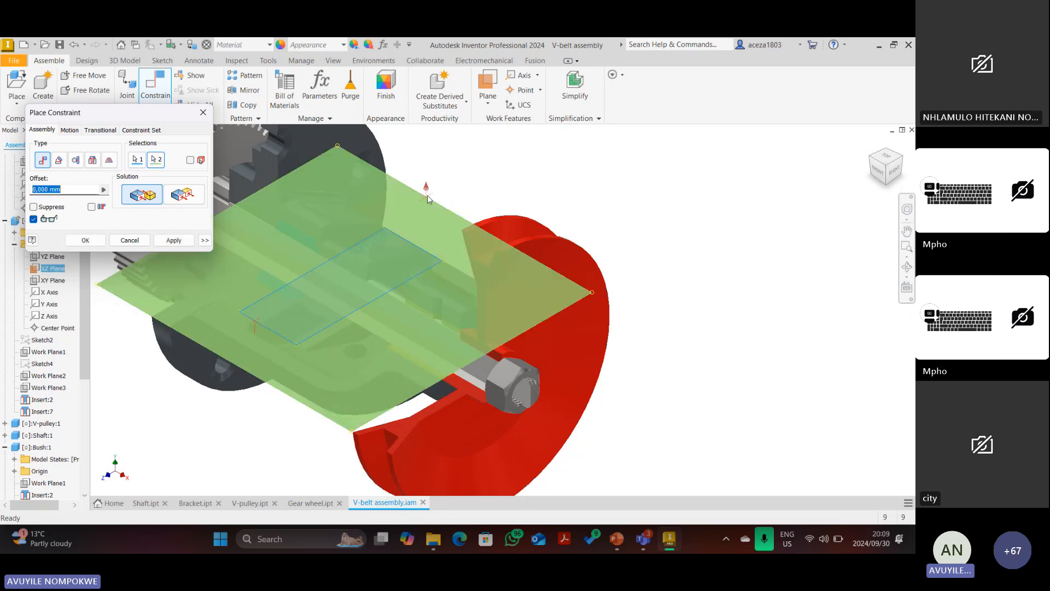
pyautogui.click(172, 240)
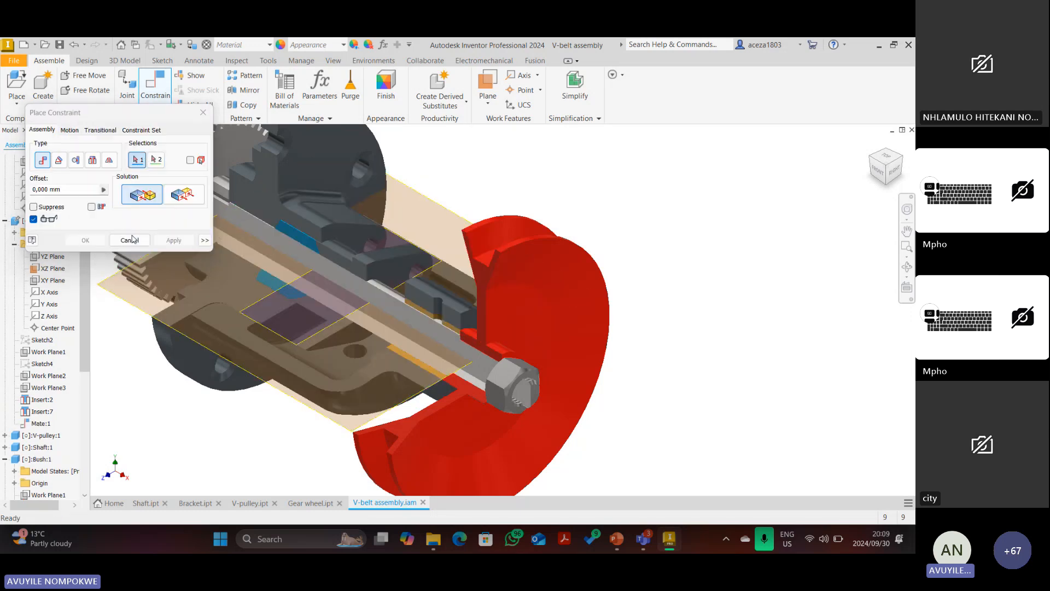
pyautogui.click(130, 240)
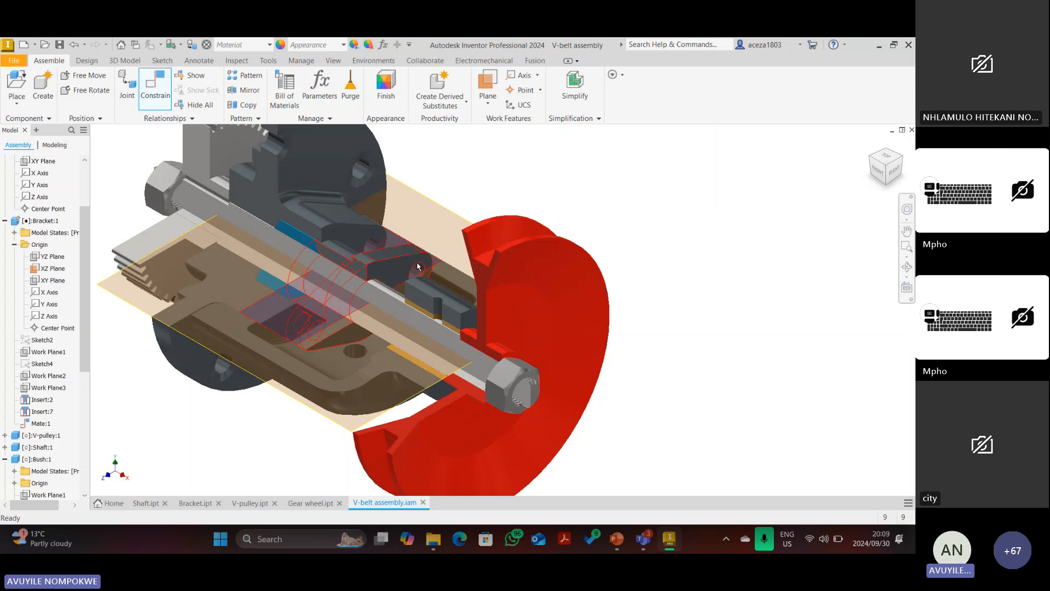
pyautogui.moveTo(418, 265); pyautogui.dragTo(366, 264)
# Hide the bracket's XZ plane and the gland's YZ plane, then return to the home view.
pyautogui.rightClick(430, 201)
pyautogui.press('Escape')
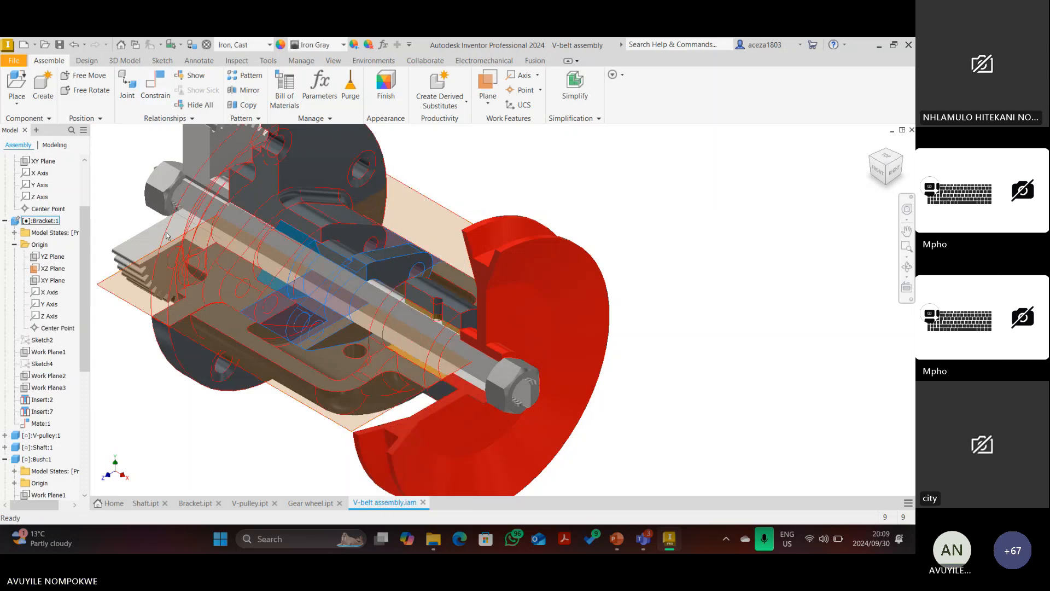
pyautogui.rightClick(62, 268)
pyautogui.click(85, 359)
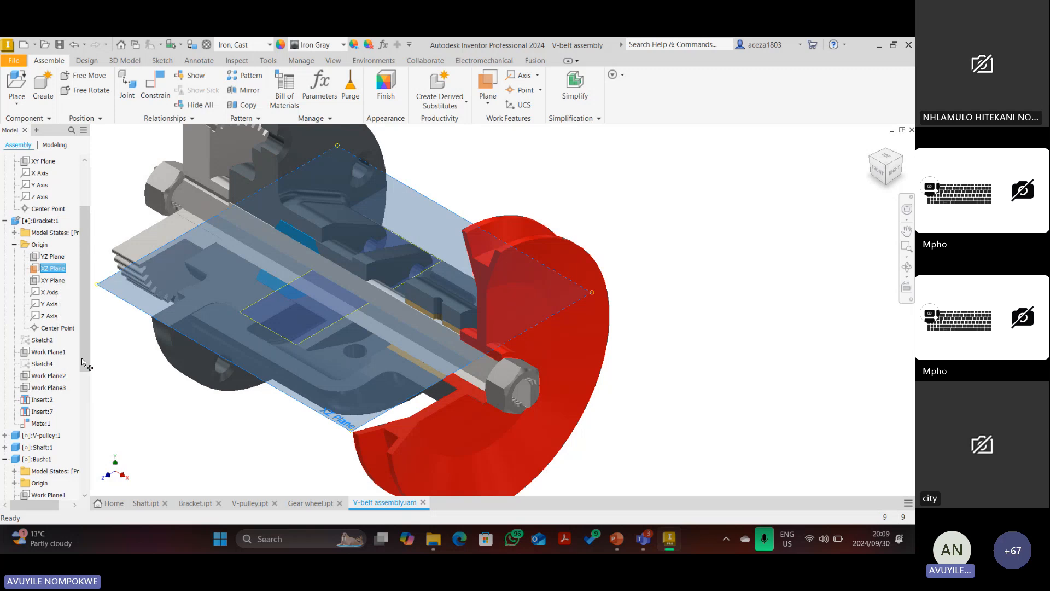
pyautogui.scroll(-7, 48, 465)
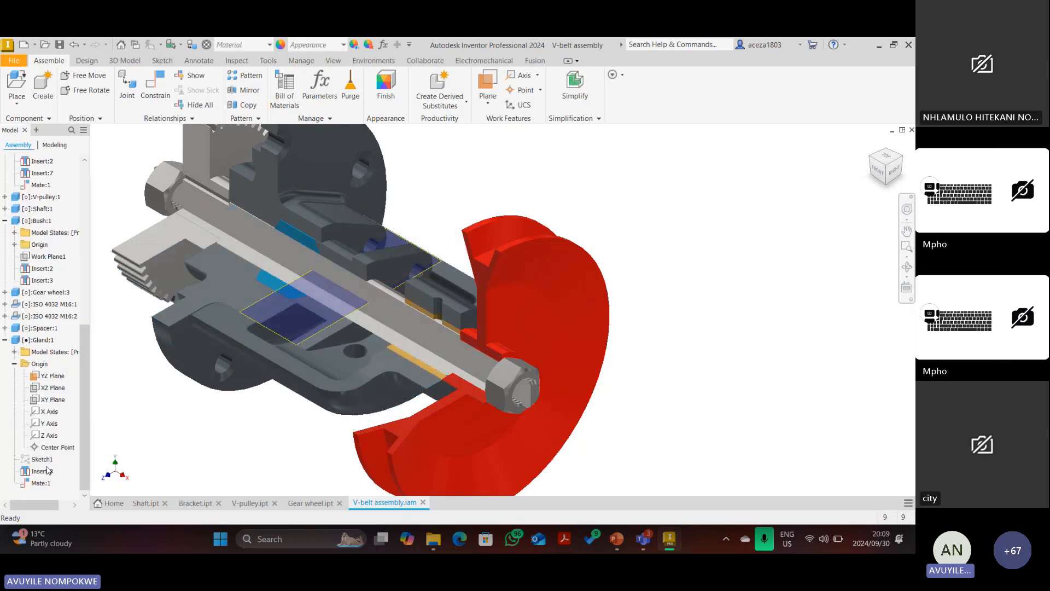
pyautogui.rightClick(45, 375)
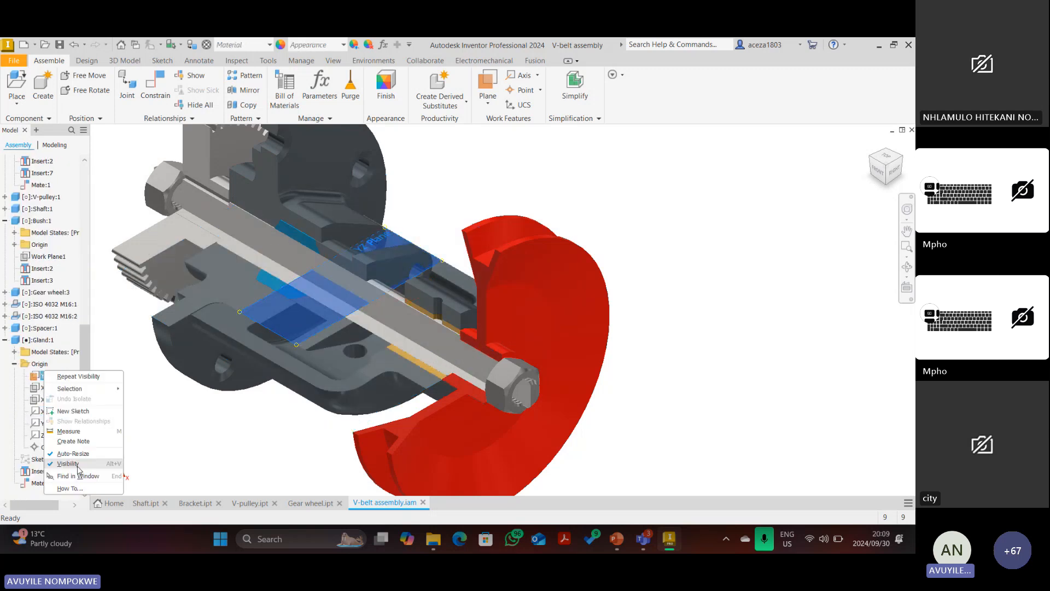
pyautogui.click(77, 469)
pyautogui.scroll(-3, 765, 194)
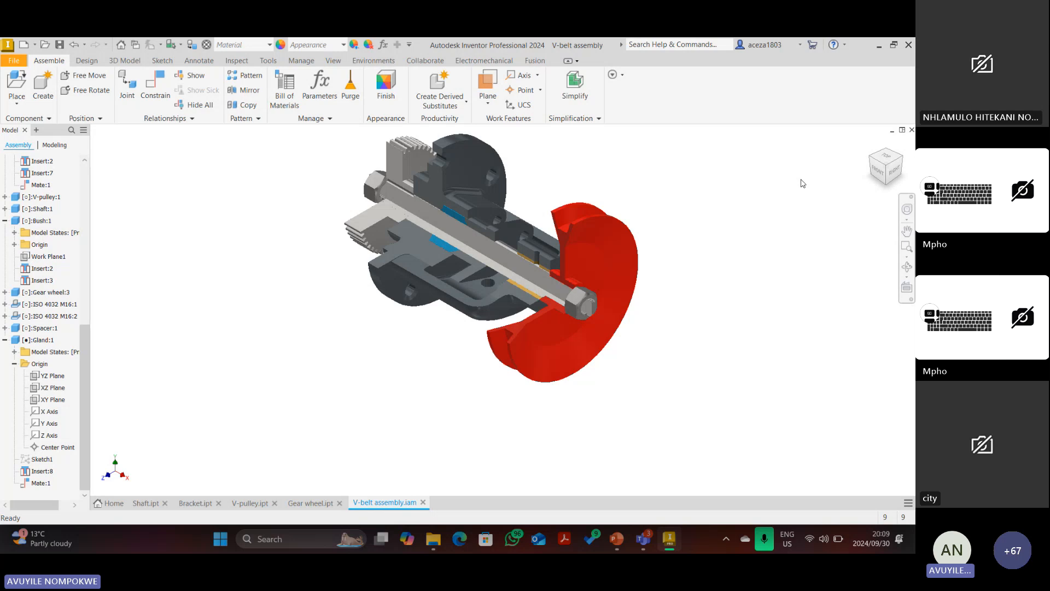
pyautogui.click(887, 161)
pyautogui.moveTo(861, 165)
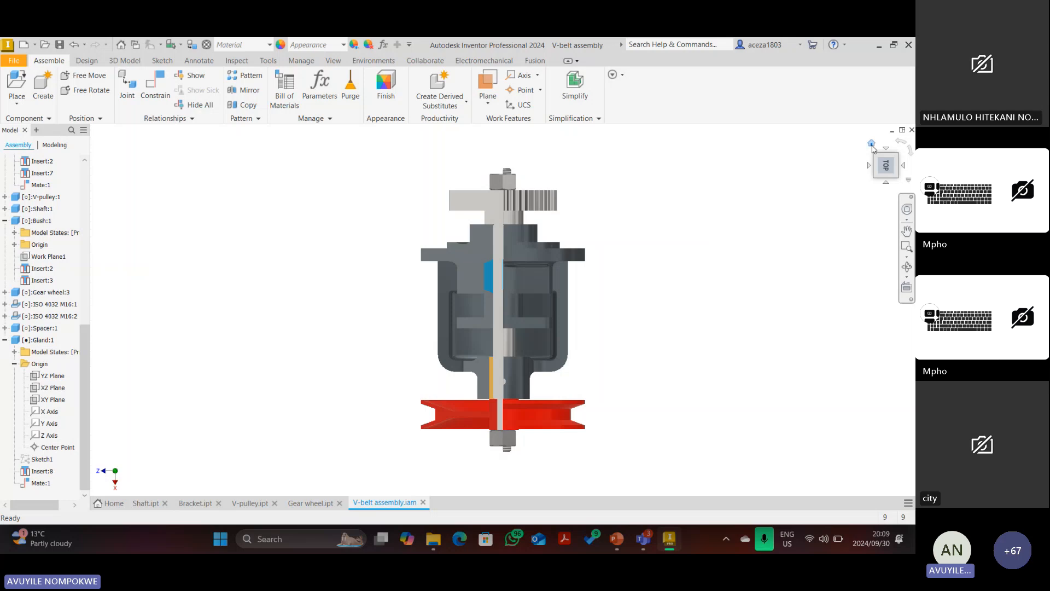
pyautogui.click(872, 145)
pyautogui.scroll(5, 465, 272)
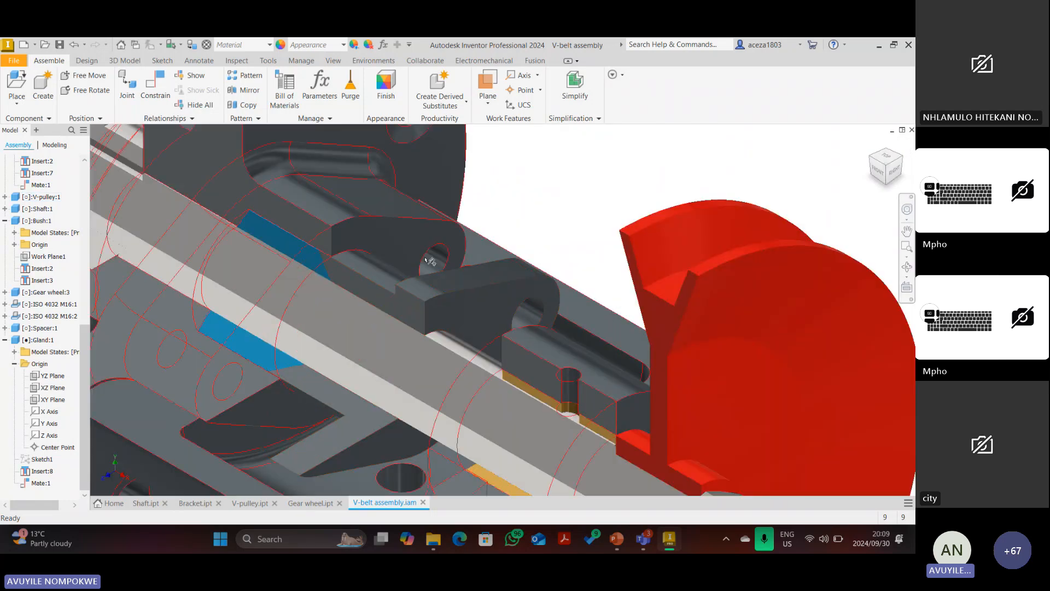
pyautogui.scroll(-5, 443, 263)
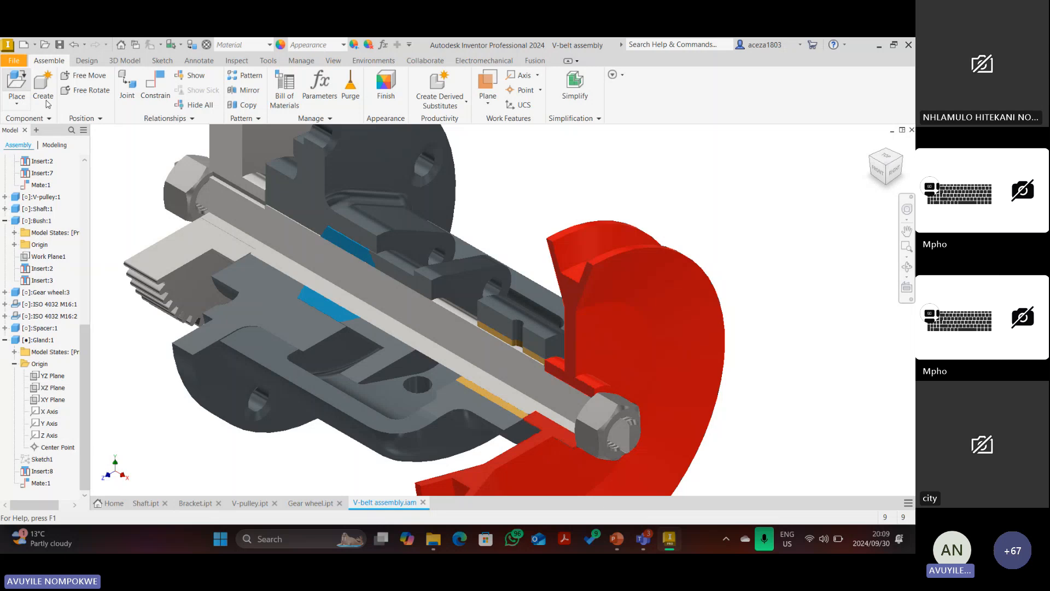
# Place two copies of the Stud part from file into the V-belt assembly.
pyautogui.click(17, 82)
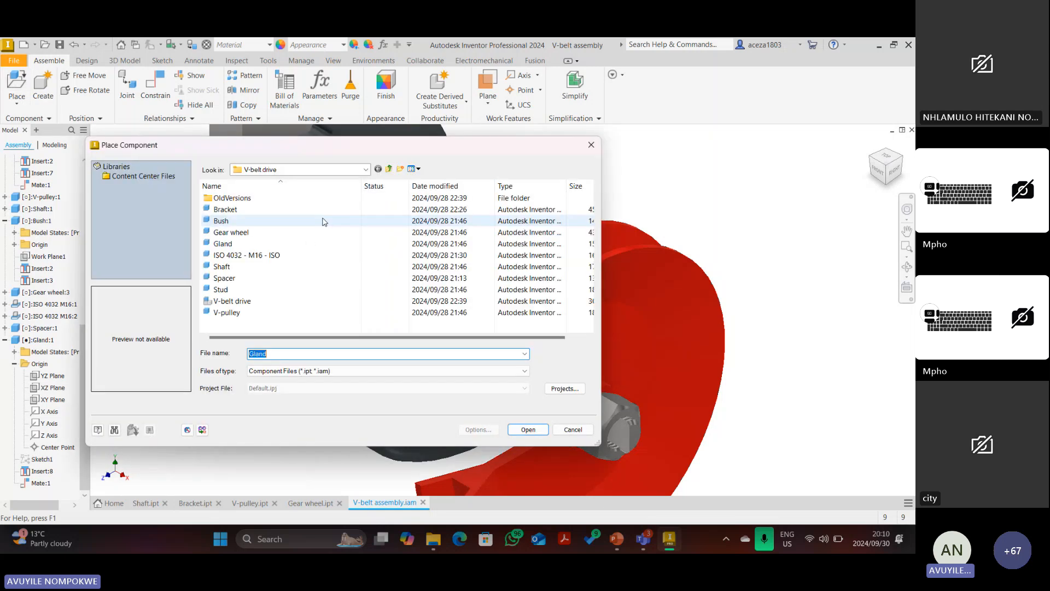
pyautogui.click(244, 289)
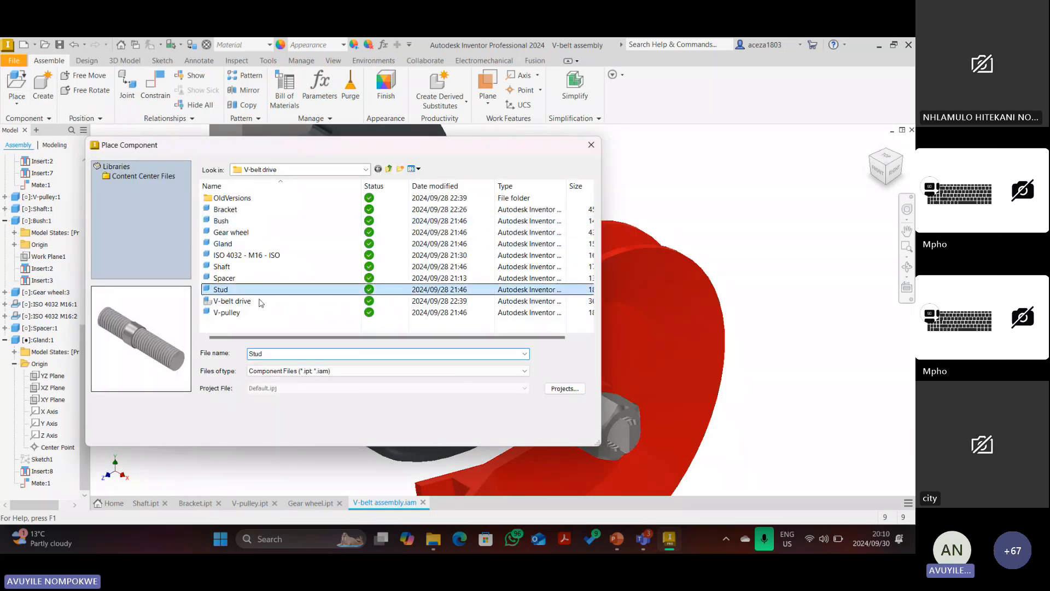
pyautogui.click(527, 434)
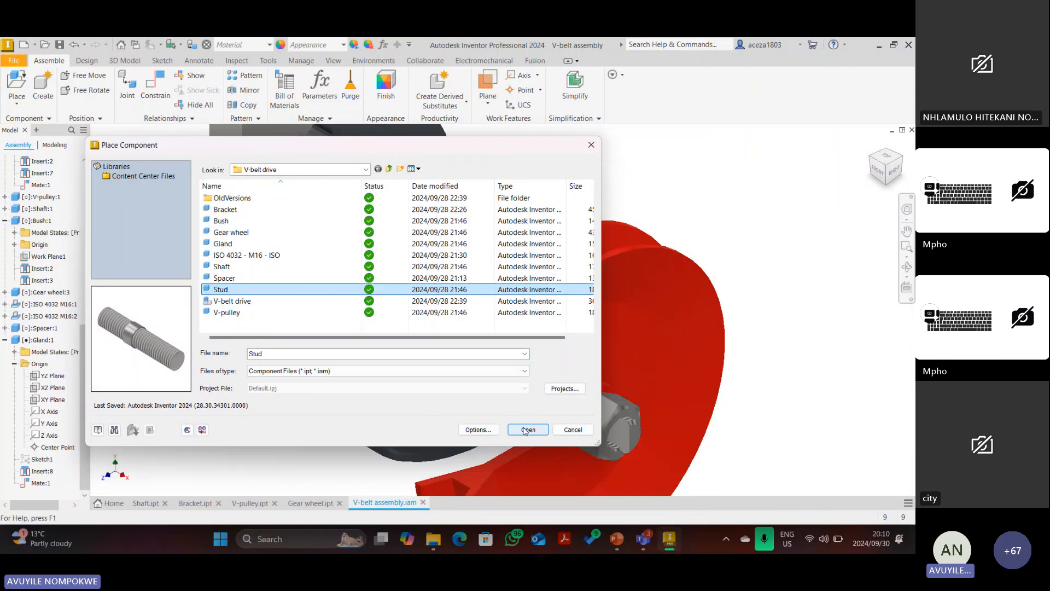
pyautogui.scroll(5, 589, 241)
pyautogui.click(611, 172)
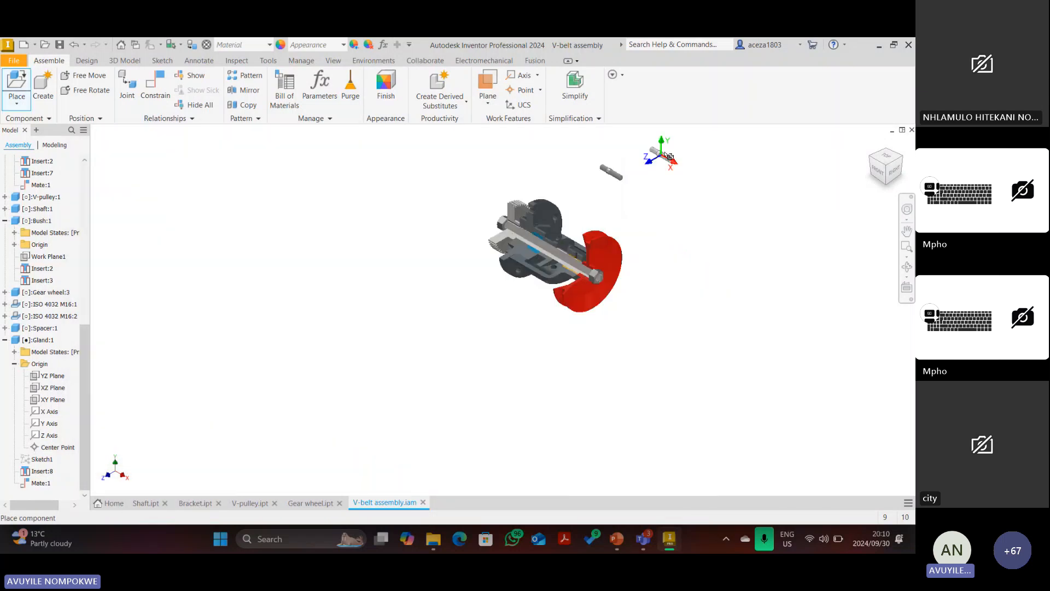
pyautogui.click(664, 152)
pyautogui.rightClick(684, 213)
pyautogui.click(696, 195)
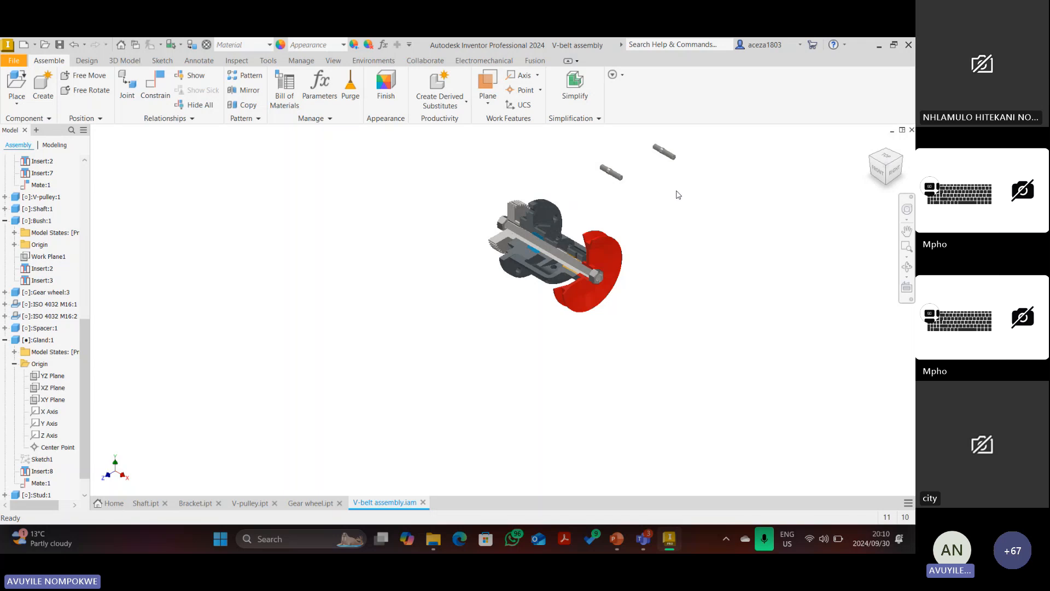
pyautogui.scroll(-3, 596, 211)
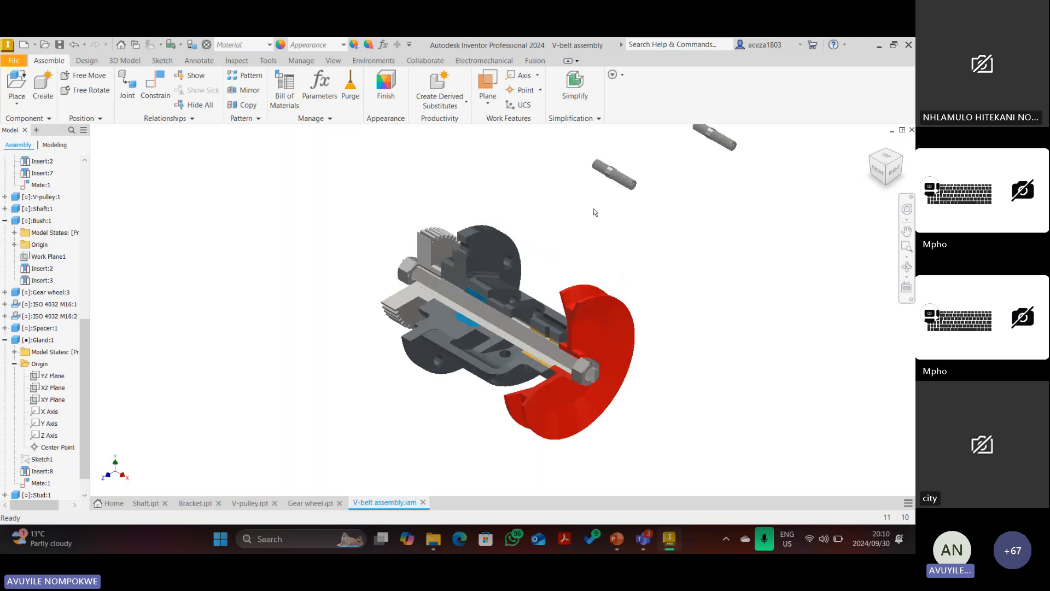
# In red ink, circle the quantity 2 in the slide's Stud and ISO 4032 - M16 rows.
pyautogui.click(617, 539)
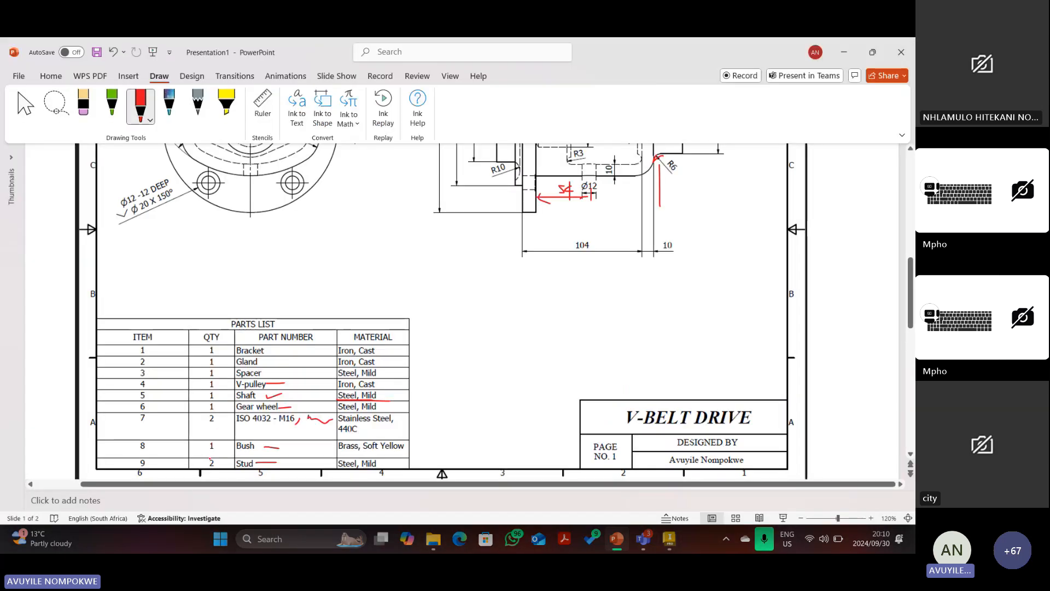
pyautogui.moveTo(209, 459)
pyautogui.mouseDown()
pyautogui.moveTo(221, 479)
pyautogui.moveTo(213, 459)
pyautogui.mouseUp()
pyautogui.moveTo(213, 406); pyautogui.dragTo(203, 409)
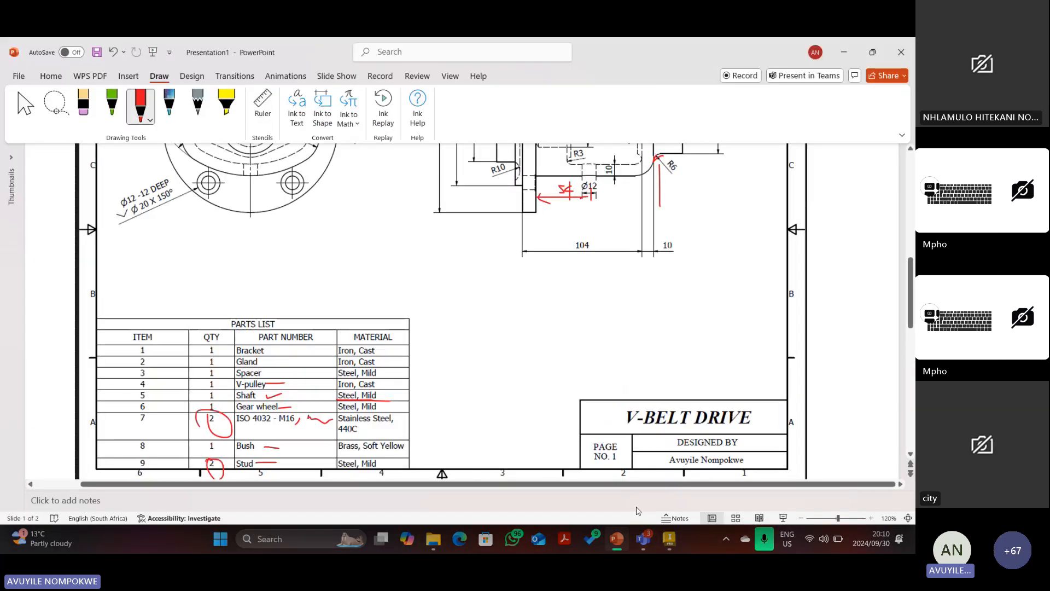
pyautogui.click(671, 548)
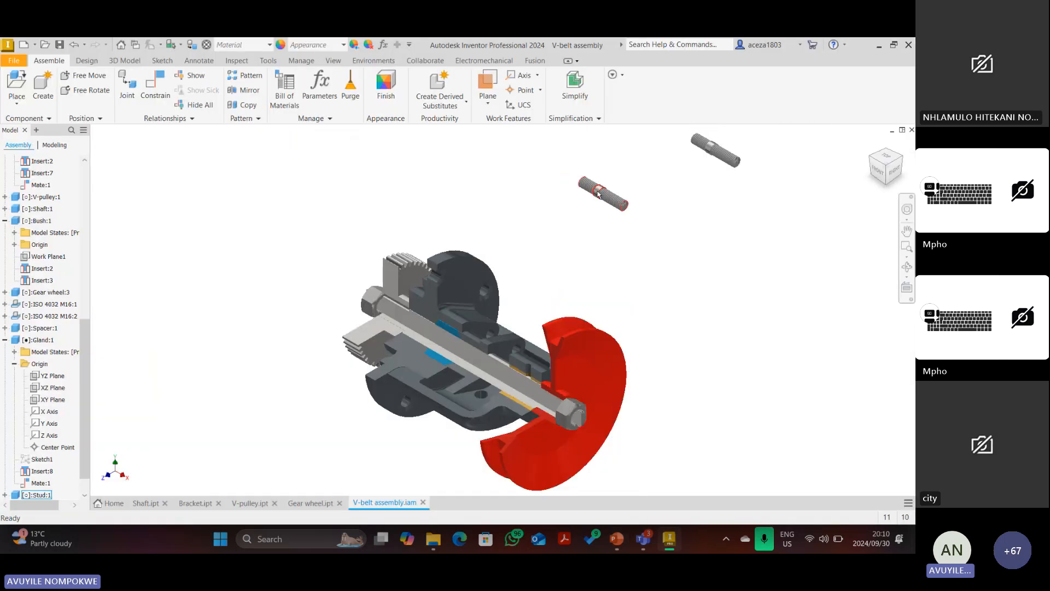
# Draw three red ink strokes on the R10 shaft part on slide 2, then return to Inventor.
pyautogui.click(605, 540)
pyautogui.scroll(2, 390, 387)
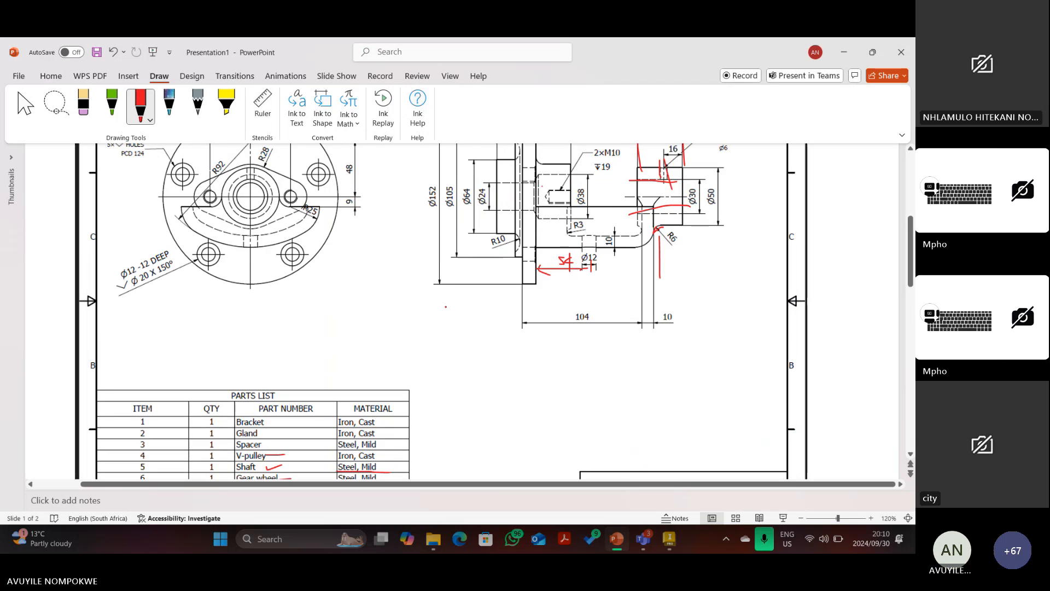
pyautogui.scroll(-2, 446, 342)
pyautogui.scroll(-4, 445, 341)
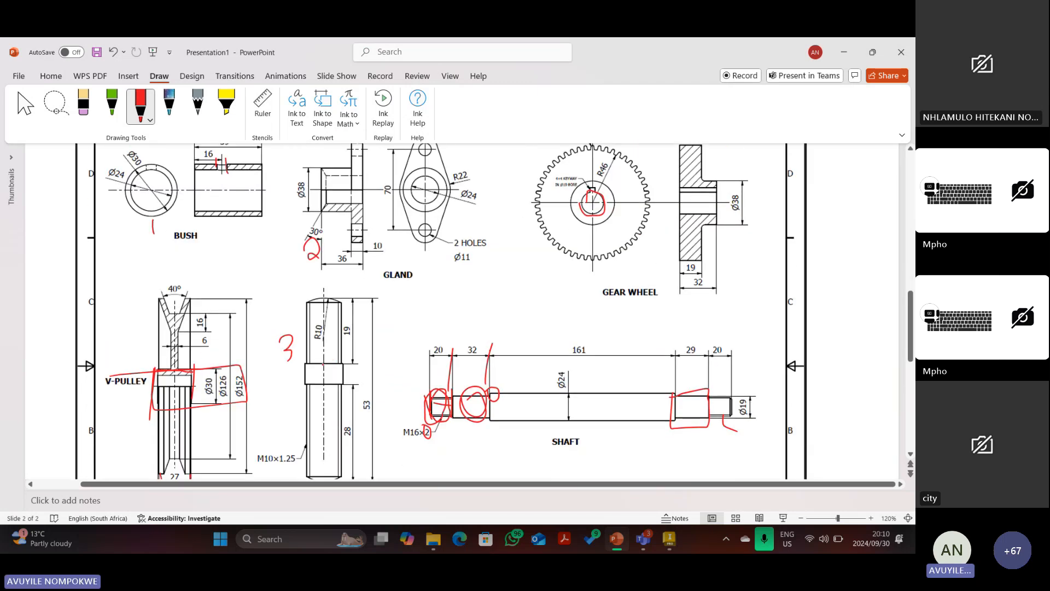
pyautogui.moveTo(317, 363); pyautogui.dragTo(343, 363)
pyautogui.moveTo(327, 305)
pyautogui.mouseDown()
pyautogui.moveTo(350, 304)
pyautogui.moveTo(329, 376)
pyautogui.mouseUp()
pyautogui.moveTo(340, 337); pyautogui.dragTo(331, 356)
pyautogui.scroll(10, 463, 311)
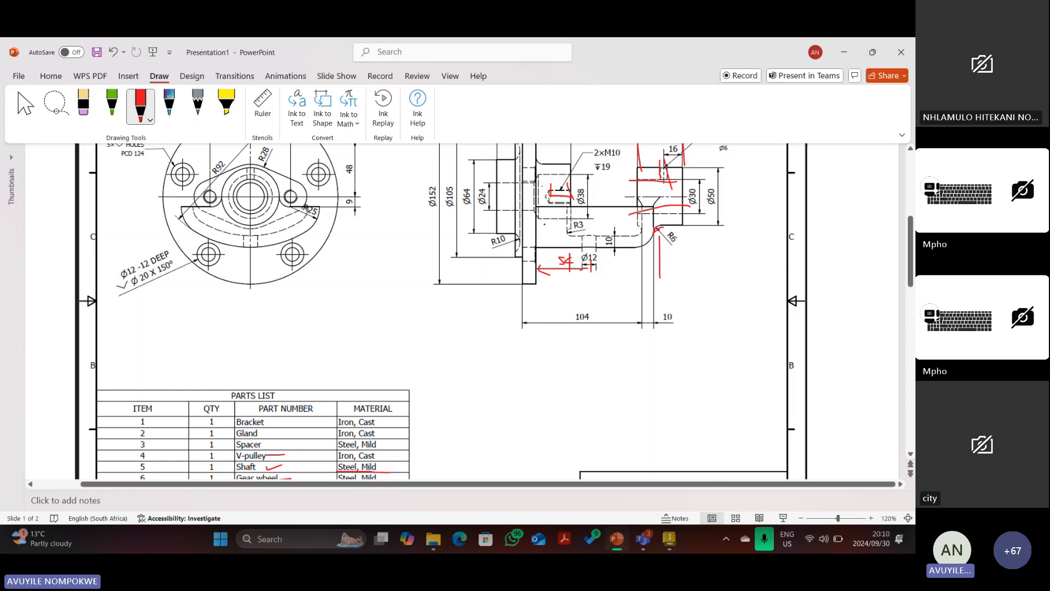
pyautogui.click(670, 539)
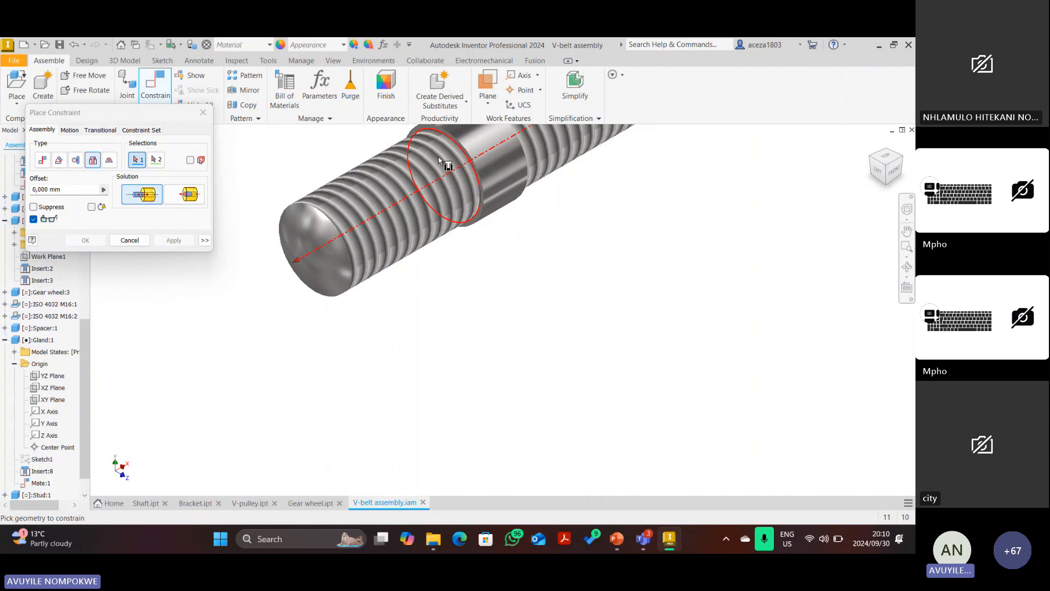
# Insert the first stud's circular edge into its hole edge to seat it.
pyautogui.click(439, 159)
pyautogui.scroll(-8, 440, 158)
pyautogui.click(903, 158)
pyautogui.scroll(5, 464, 322)
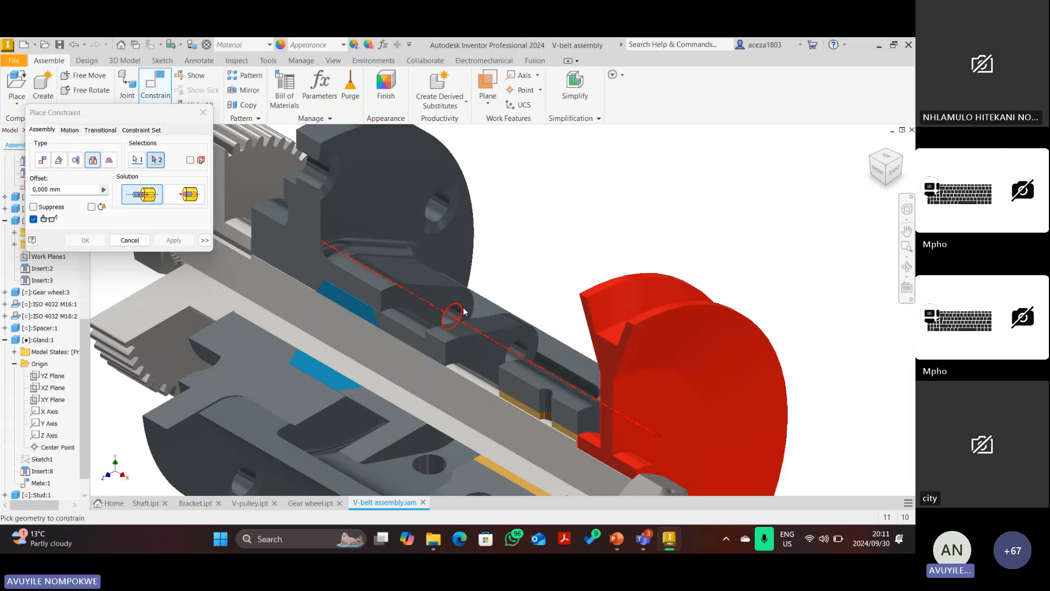
pyautogui.click(463, 310)
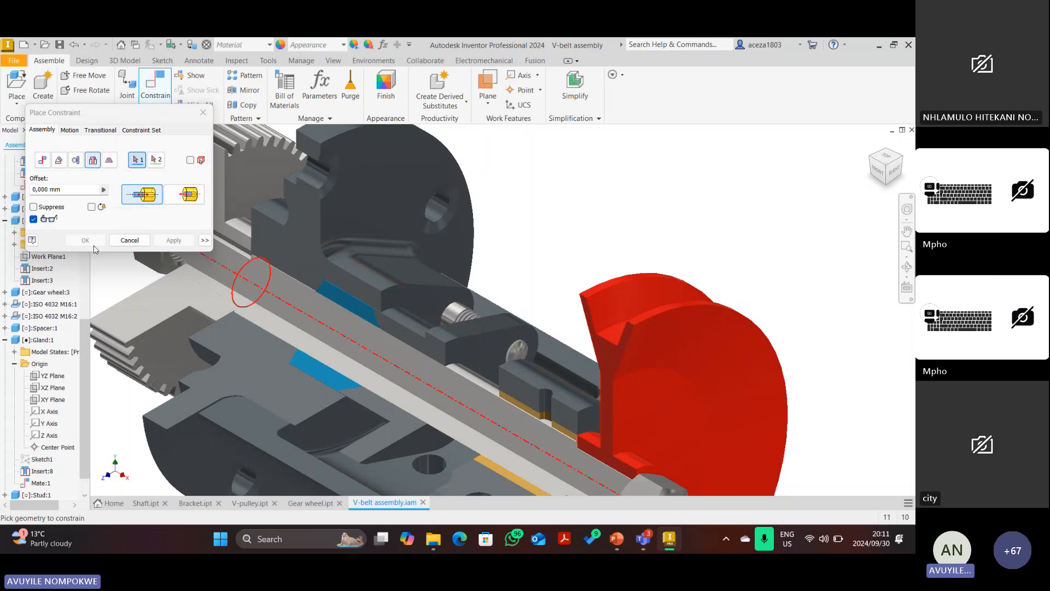
pyautogui.click(91, 243)
pyautogui.scroll(-5, 405, 302)
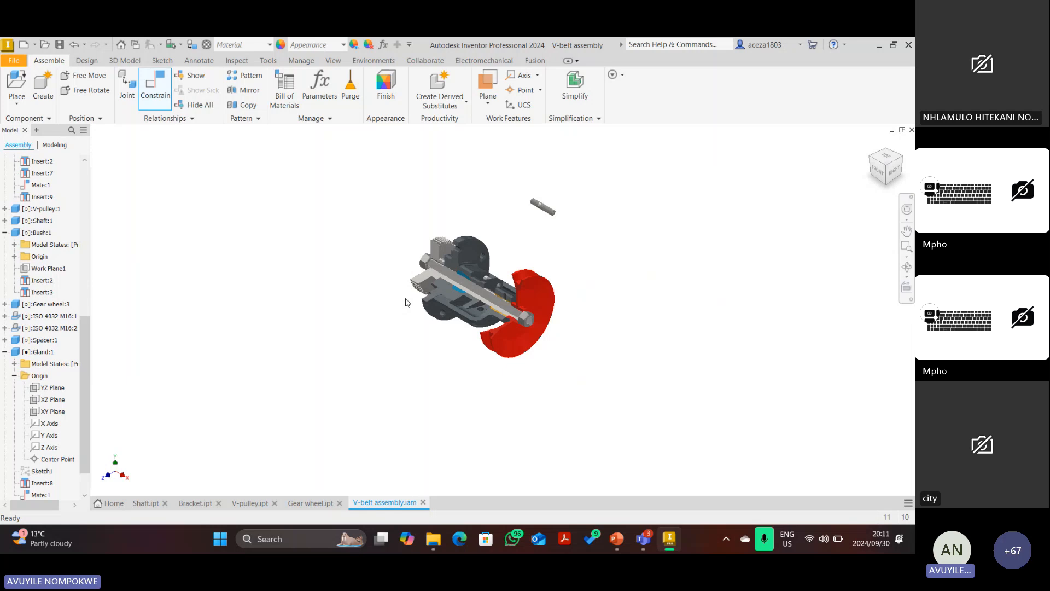
pyautogui.scroll(3, 464, 303)
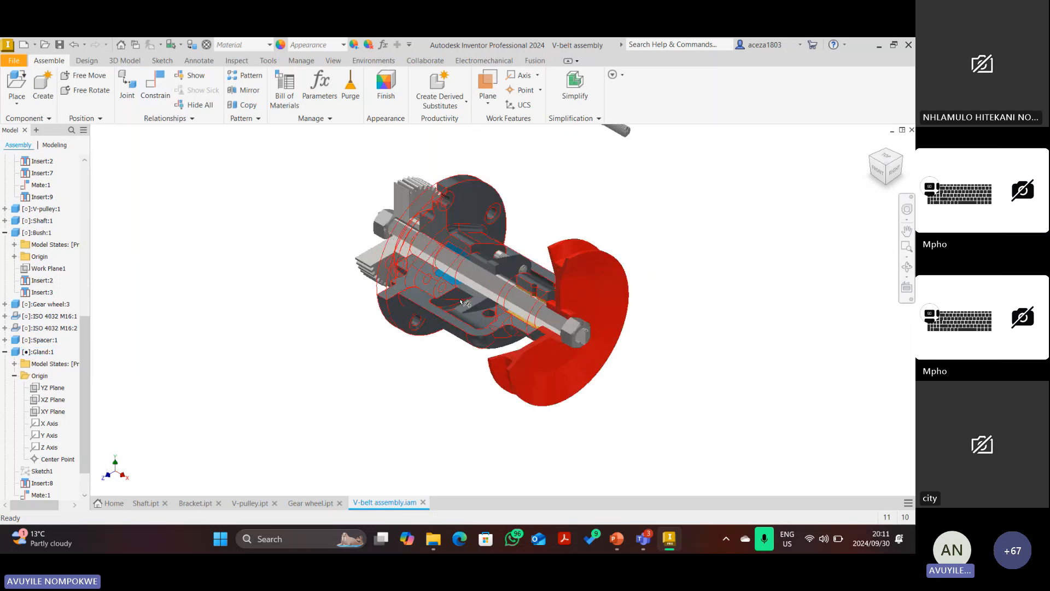
pyautogui.scroll(3, 463, 303)
pyautogui.scroll(-4, 458, 310)
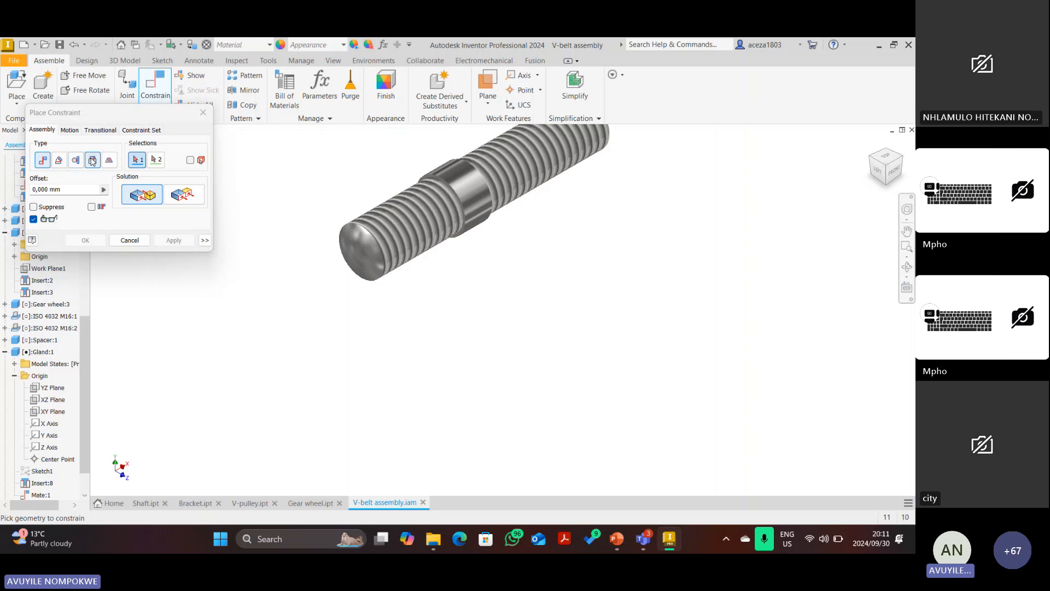
# Start an Insert constraint on the loose stud's edge, then cancel it.
pyautogui.click(92, 159)
pyautogui.click(463, 211)
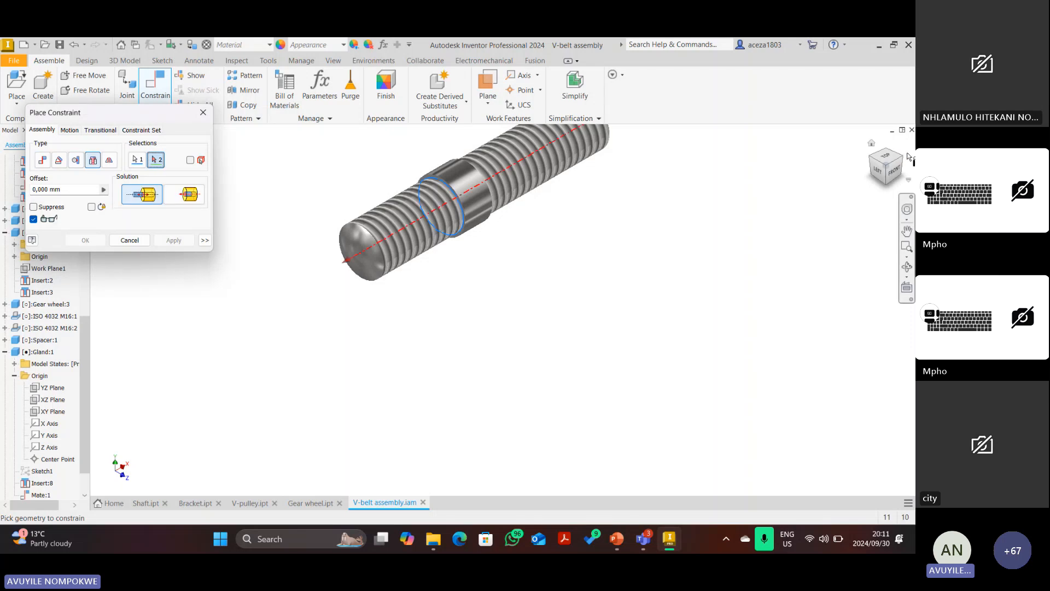
pyautogui.click(903, 156)
pyautogui.scroll(5, 445, 307)
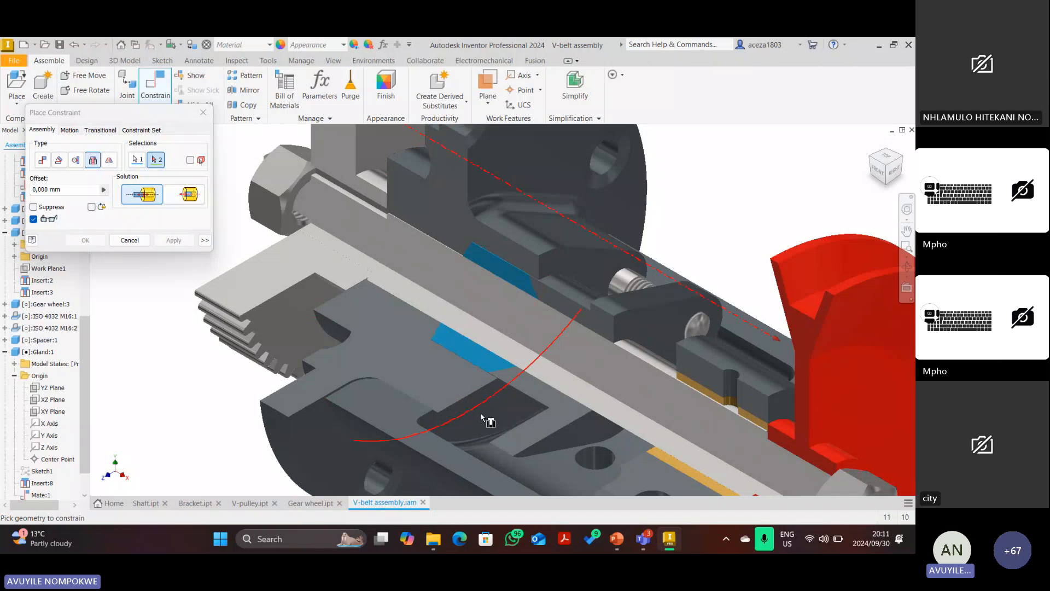
pyautogui.click(130, 241)
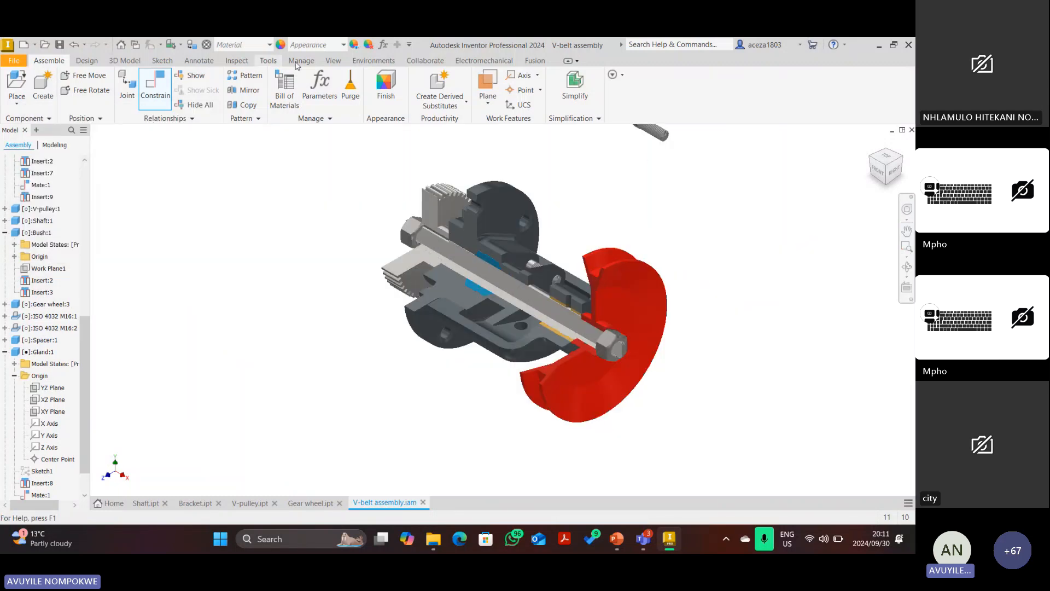
# Remove the section cut so the full assembly is shown.
pyautogui.click(333, 60)
pyautogui.click(230, 93)
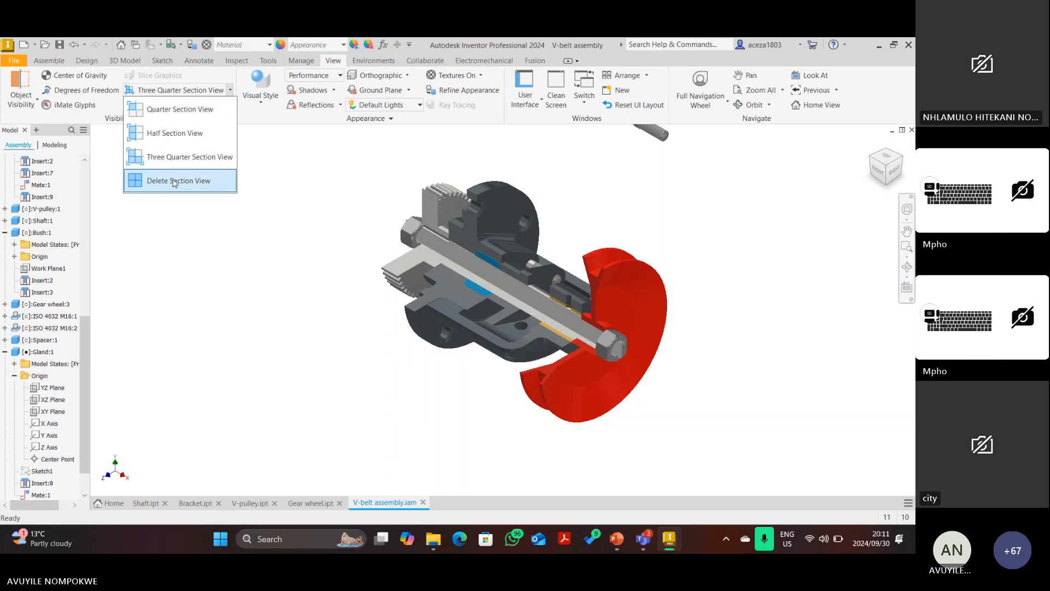
pyautogui.click(164, 181)
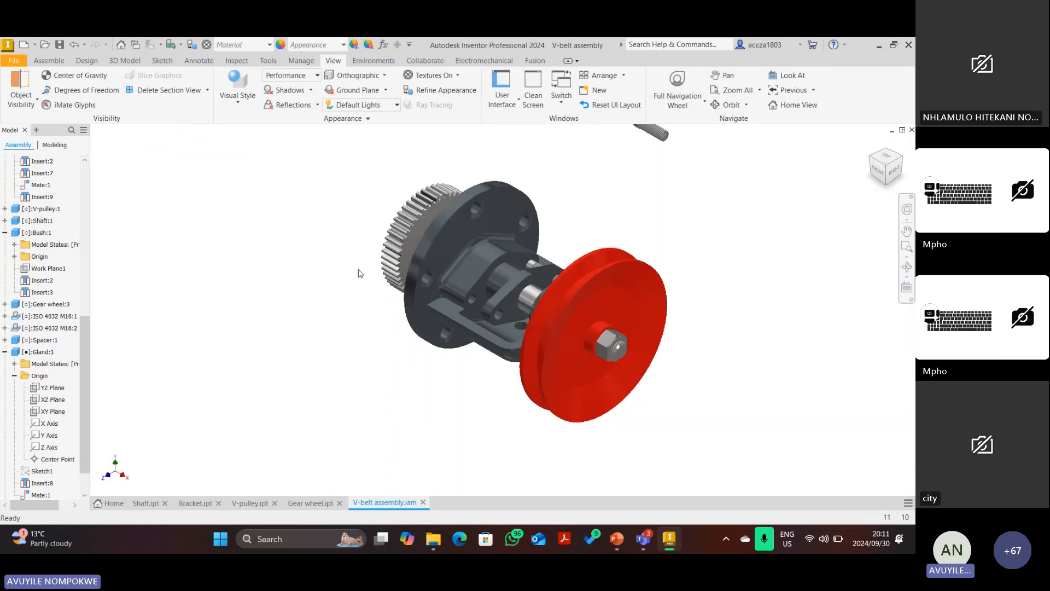
pyautogui.click(48, 60)
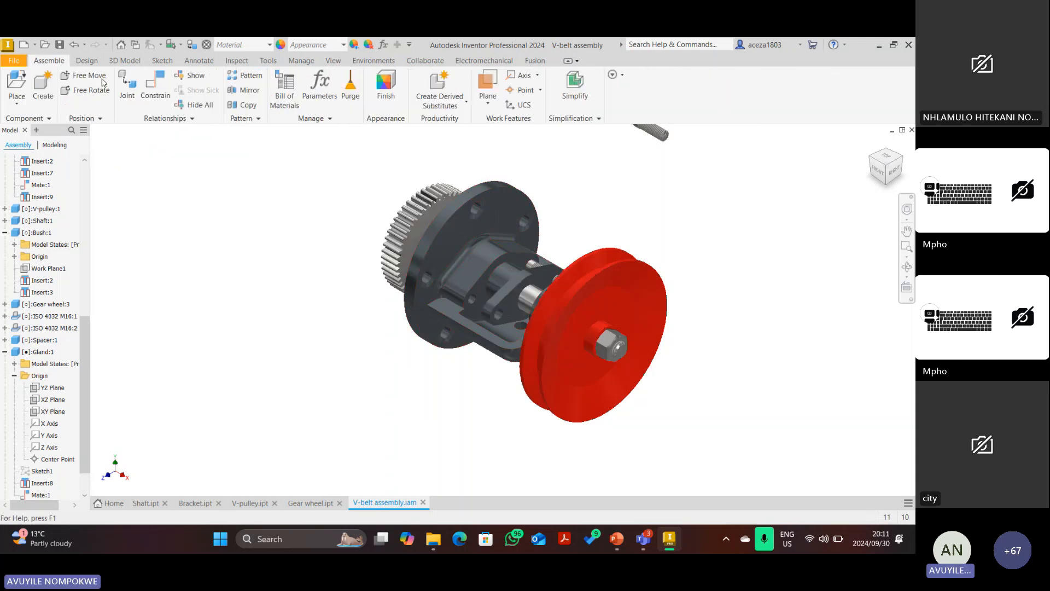
# Insert the second stud's groove edge into the bracket hole edge.
pyautogui.click(157, 88)
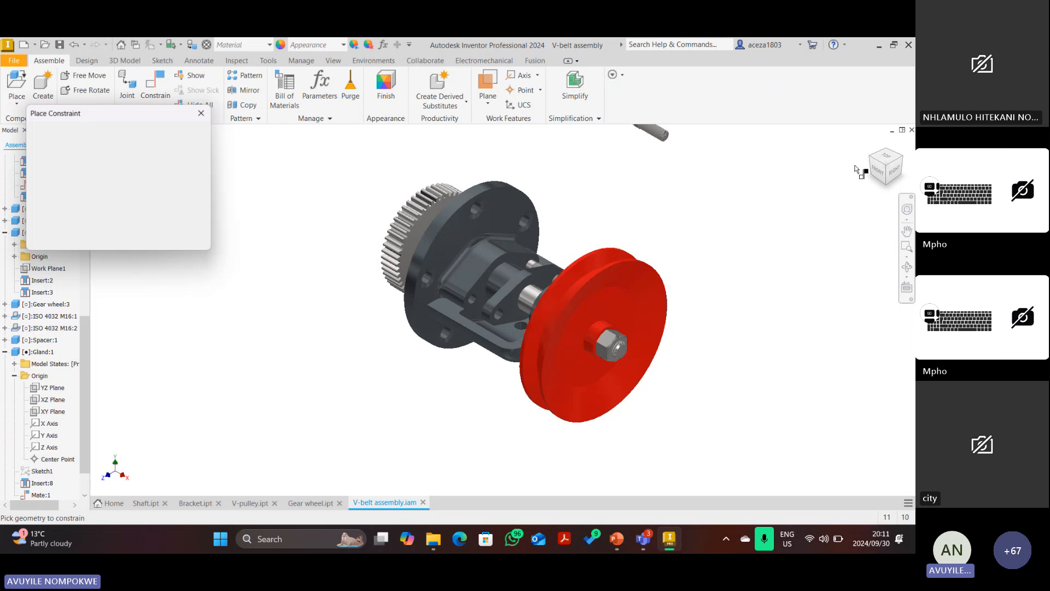
pyautogui.click(870, 157)
pyautogui.click(93, 159)
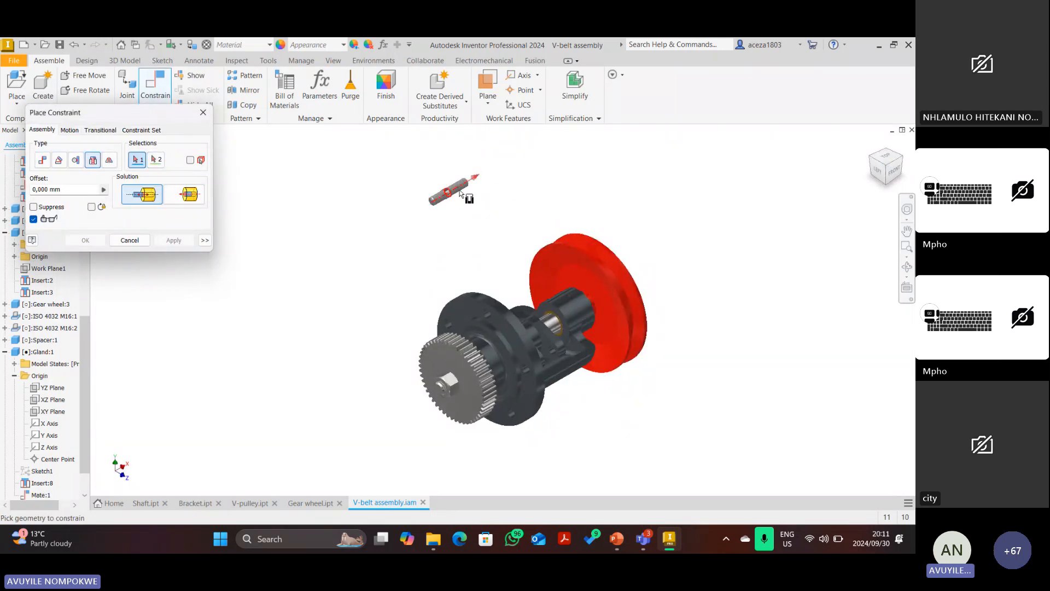
pyautogui.scroll(-5, 461, 192)
pyautogui.scroll(-4, 425, 182)
pyautogui.click(425, 182)
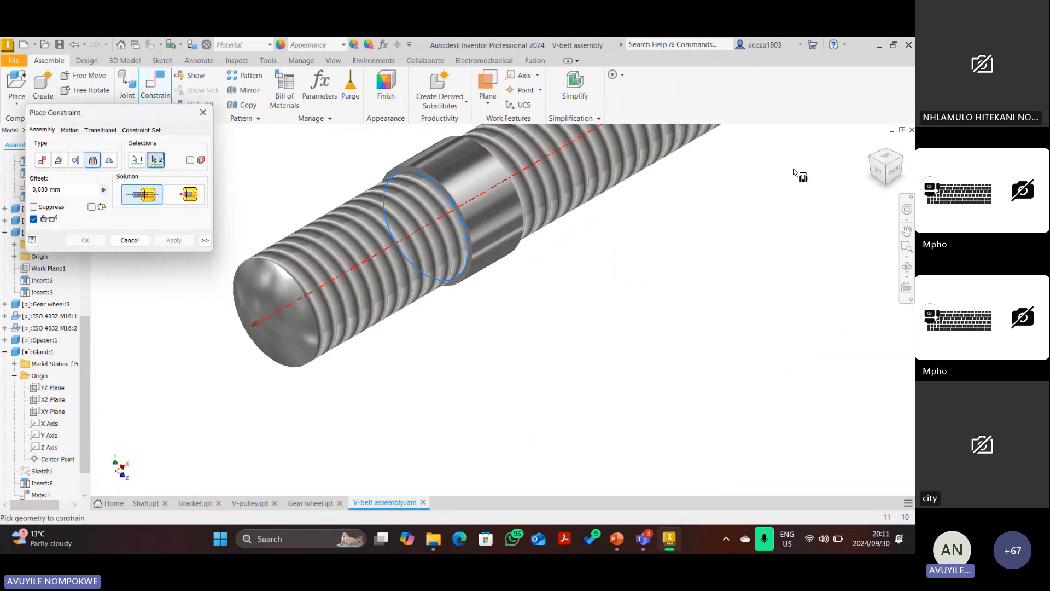
pyautogui.scroll(6, 808, 195)
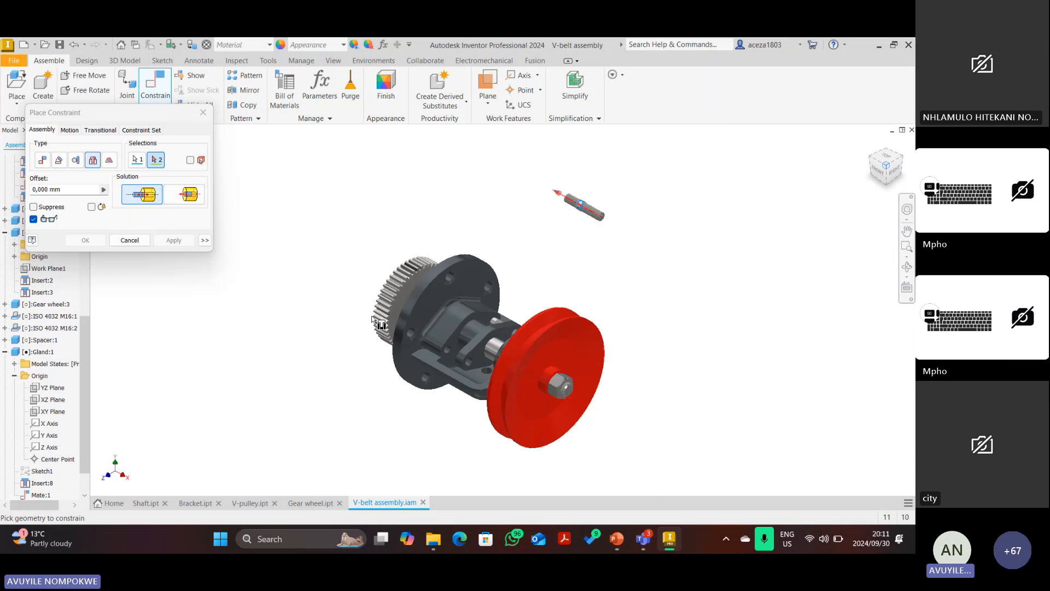
pyautogui.scroll(-6, 421, 353)
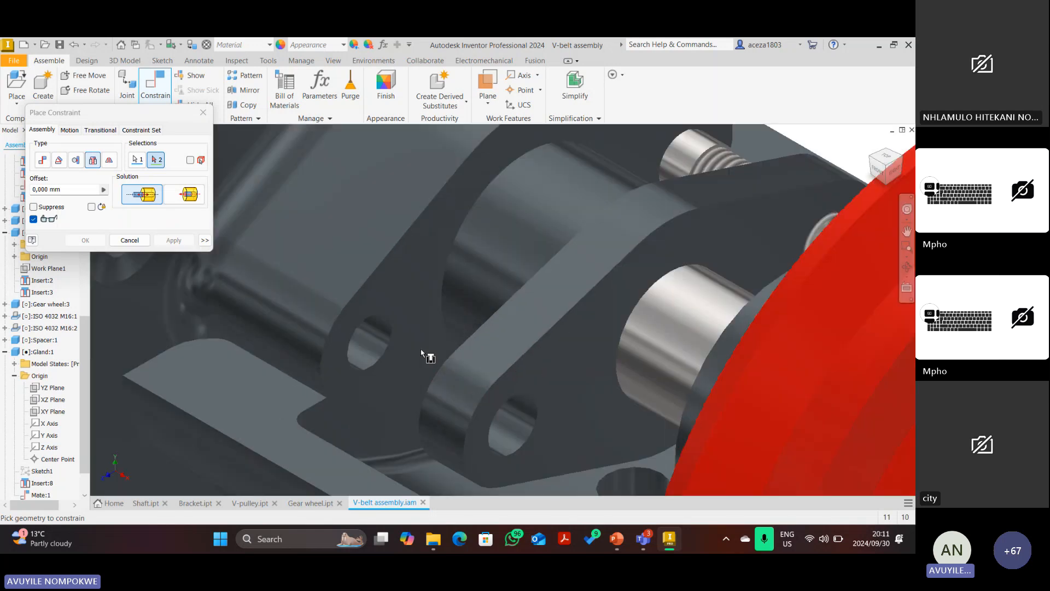
pyautogui.click(392, 331)
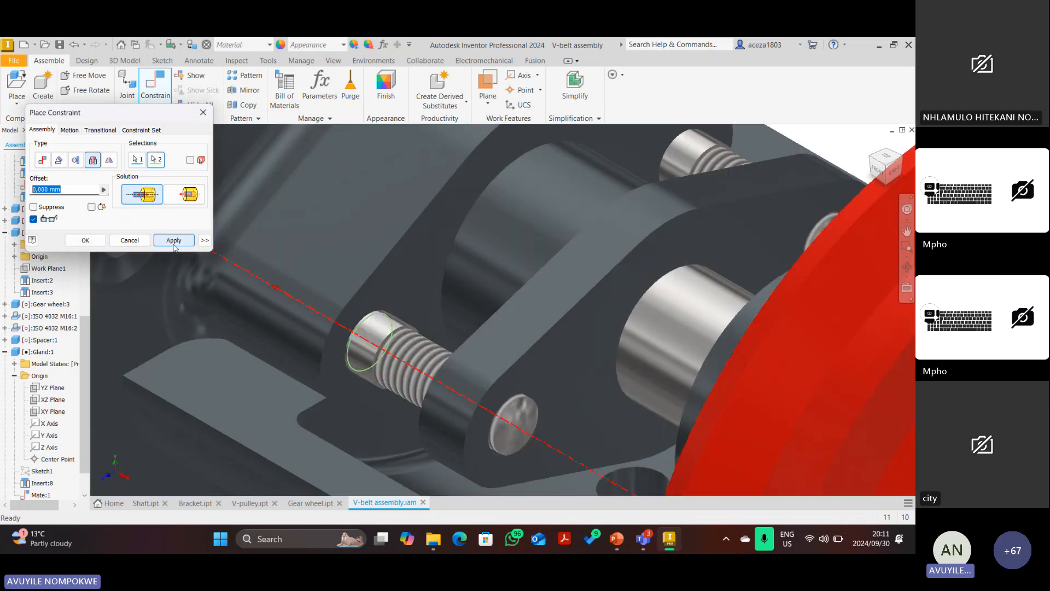
pyautogui.click(174, 244)
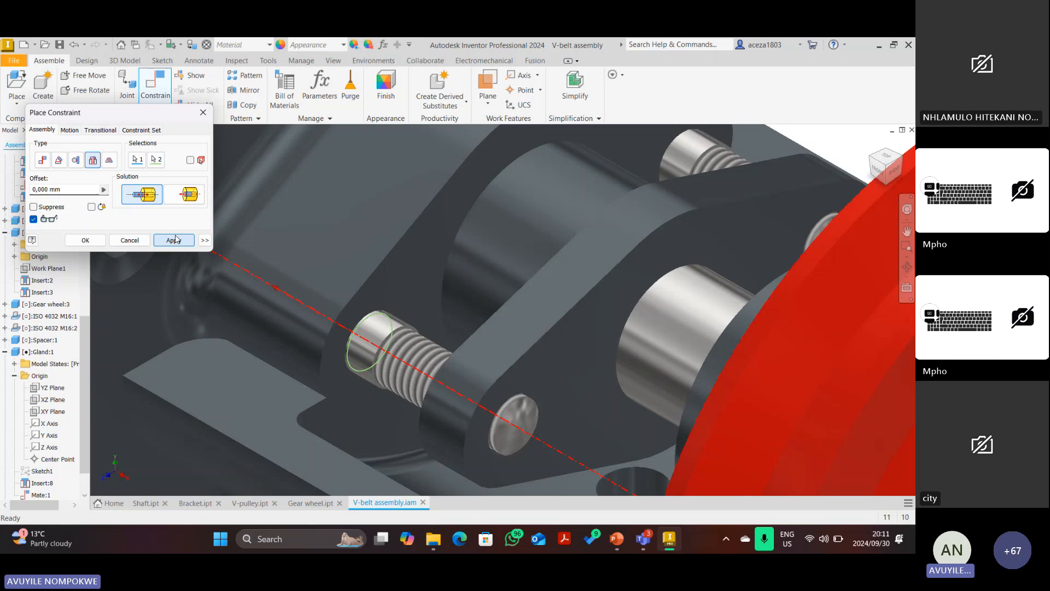
pyautogui.click(141, 242)
# View the whole assembly from home, isometric and front directions, then bring up view display options.
pyautogui.scroll(6, 498, 402)
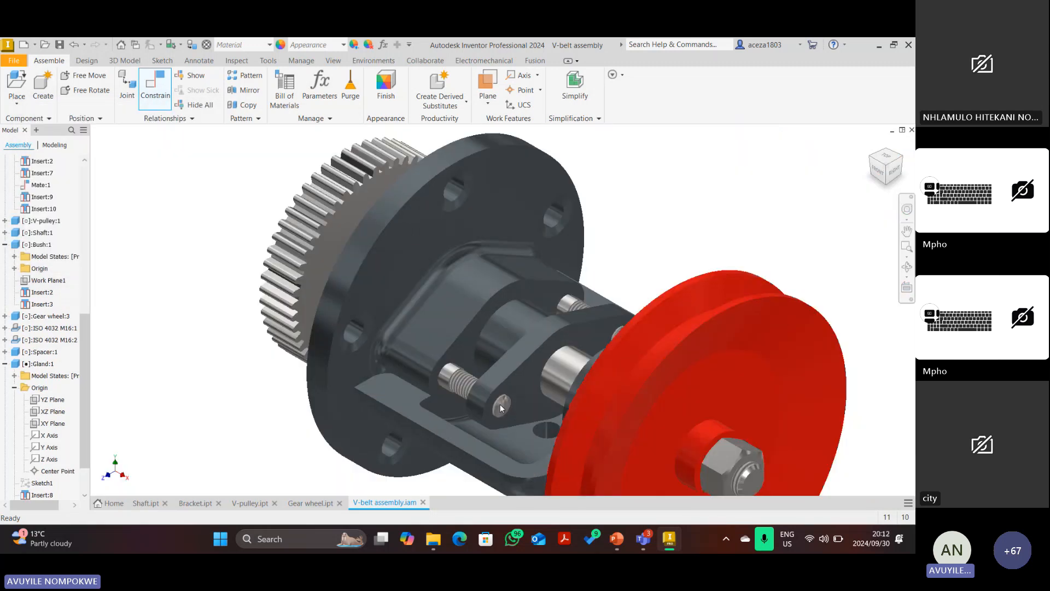
pyautogui.scroll(-10, 498, 358)
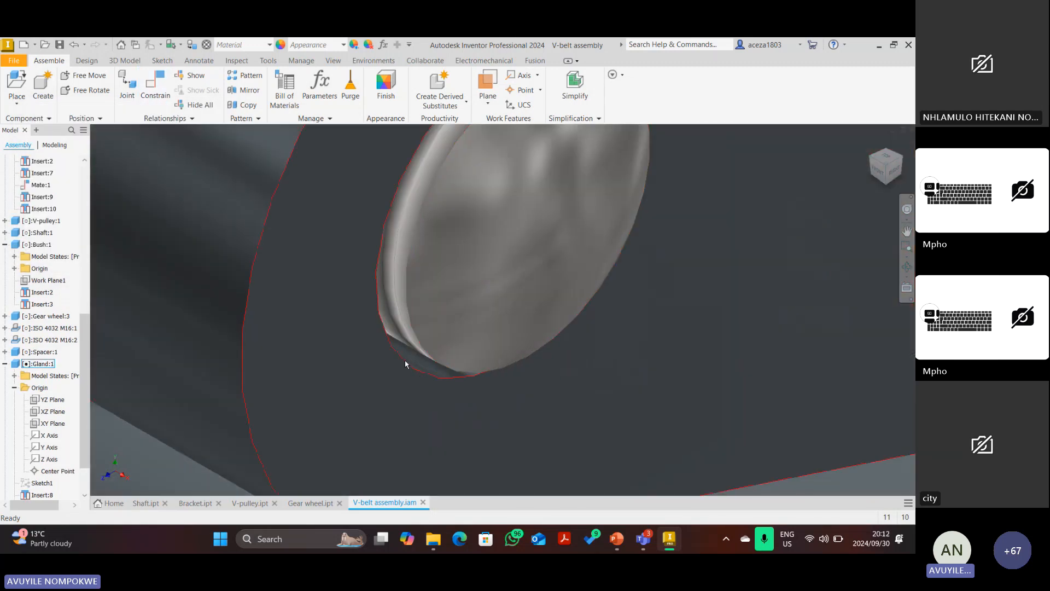
pyautogui.scroll(3, 421, 361)
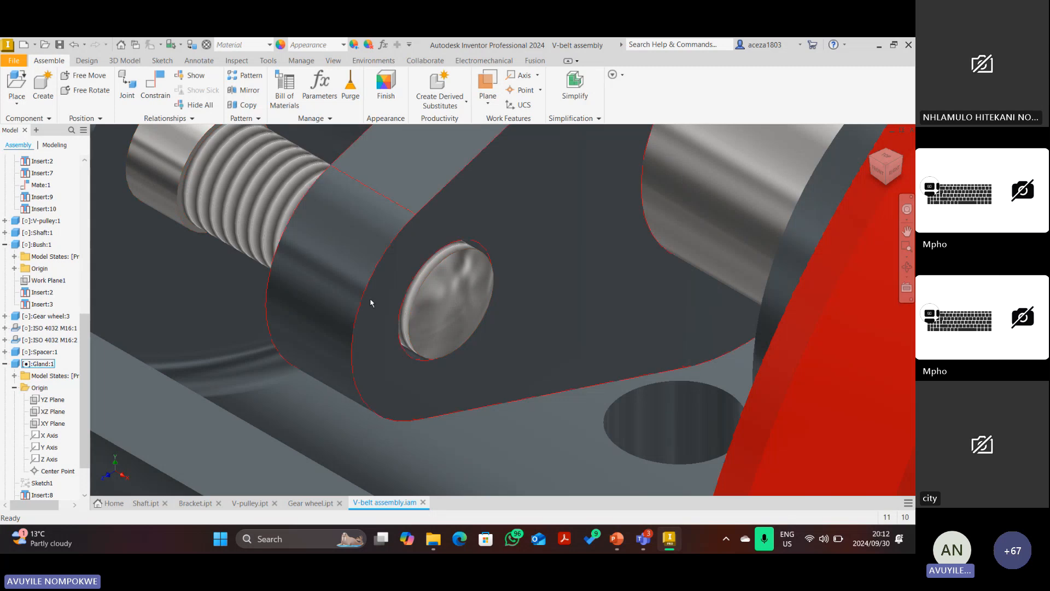
pyautogui.scroll(4, 456, 309)
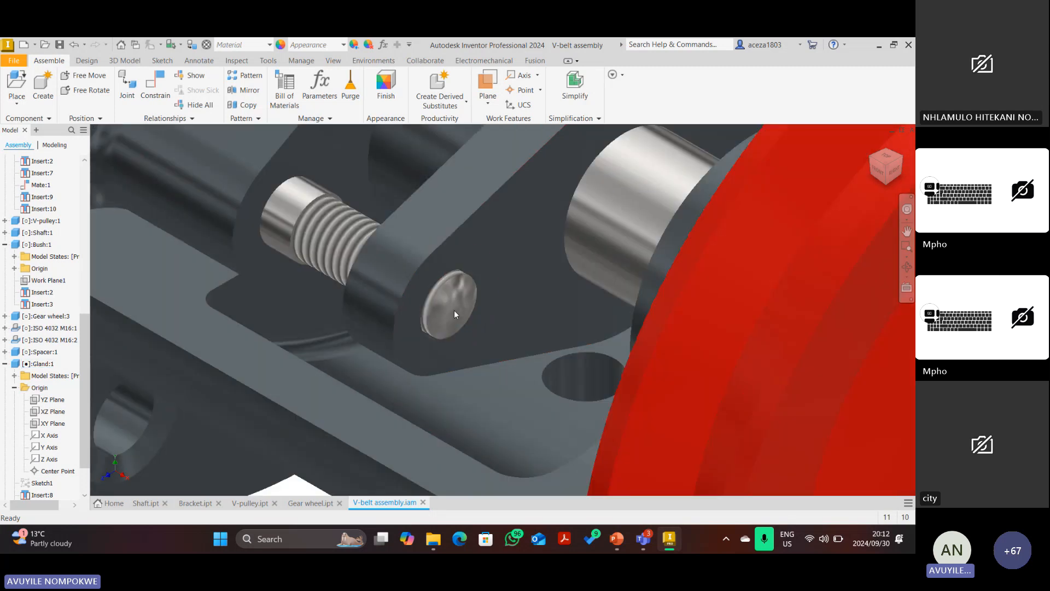
pyautogui.scroll(-5, 470, 301)
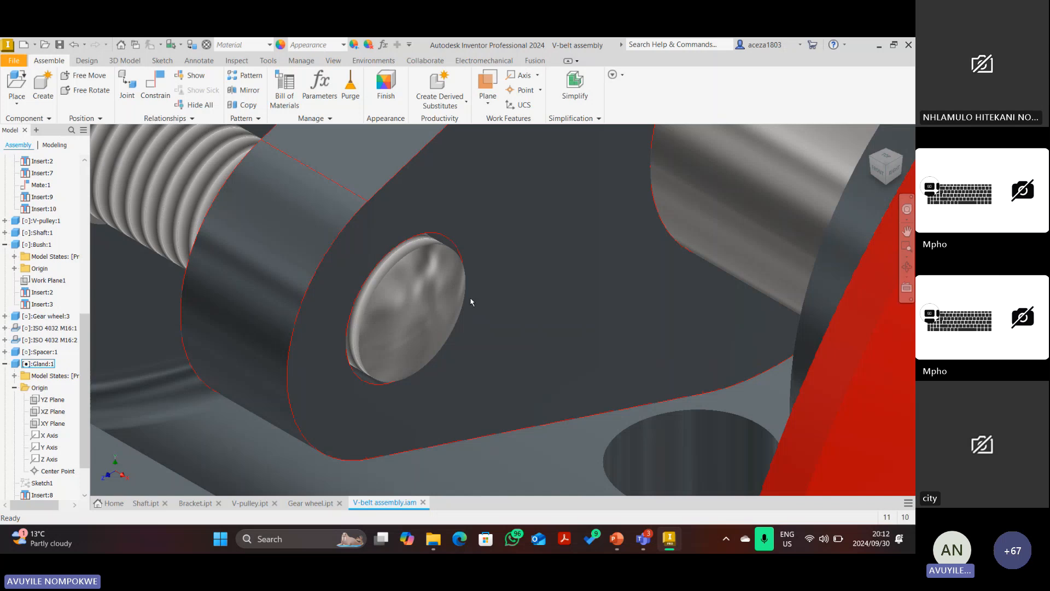
pyautogui.scroll(4, 417, 327)
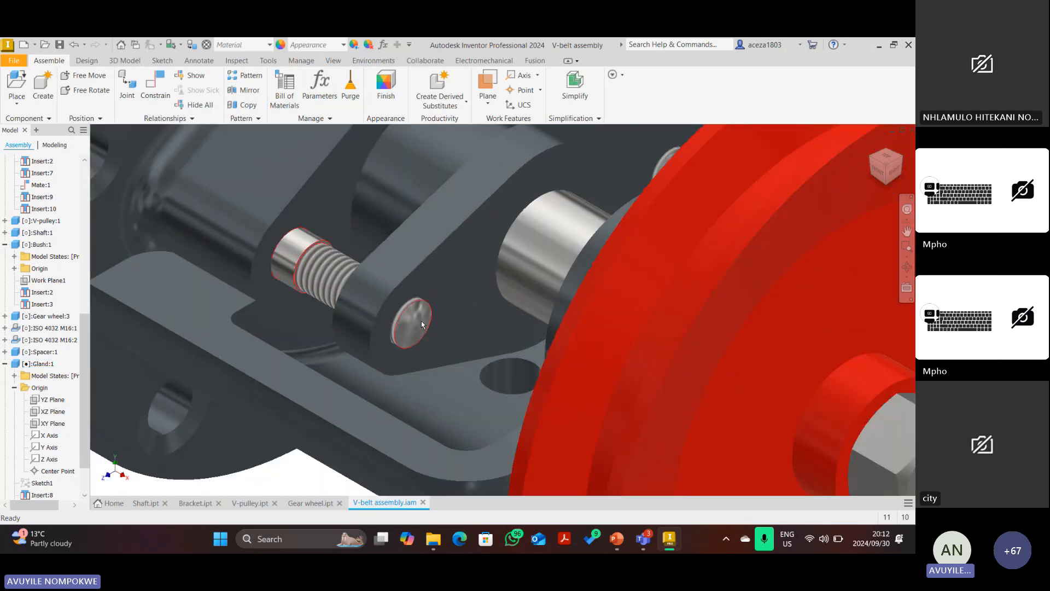
pyautogui.scroll(8, 421, 324)
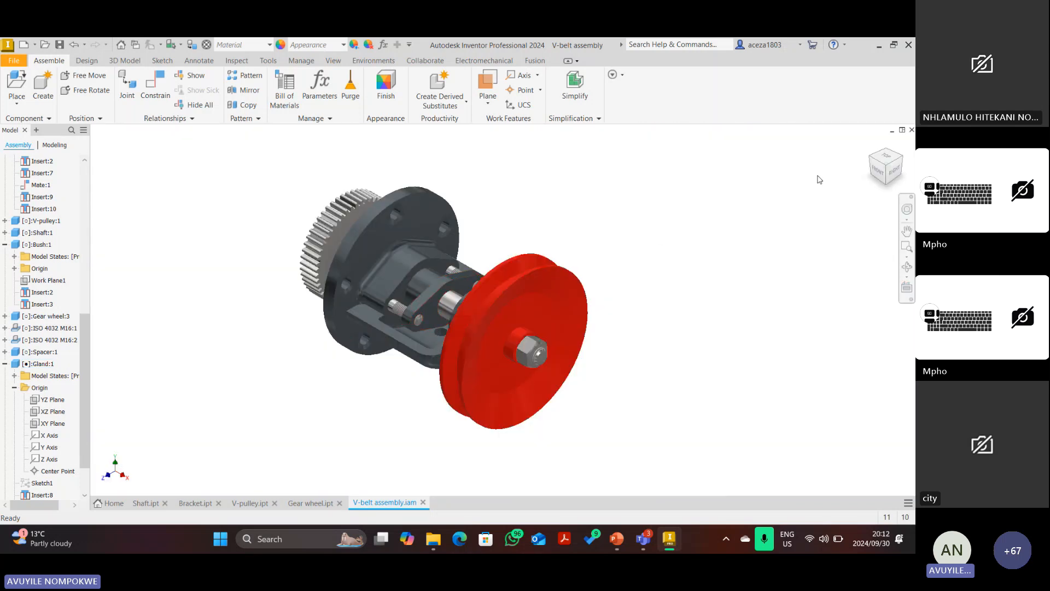
pyautogui.click(872, 143)
pyautogui.click(870, 159)
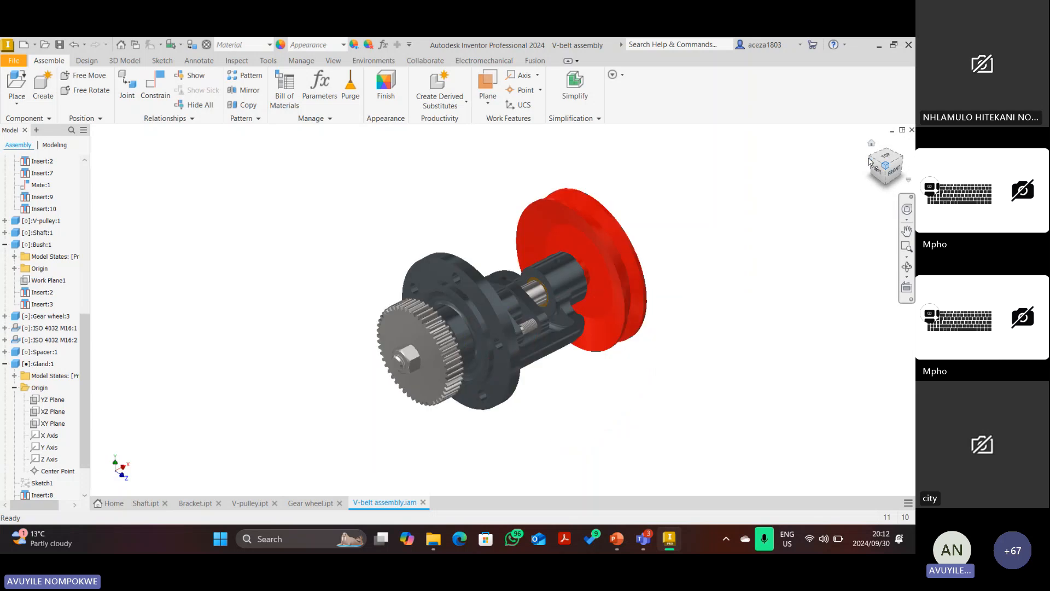
pyautogui.click(895, 172)
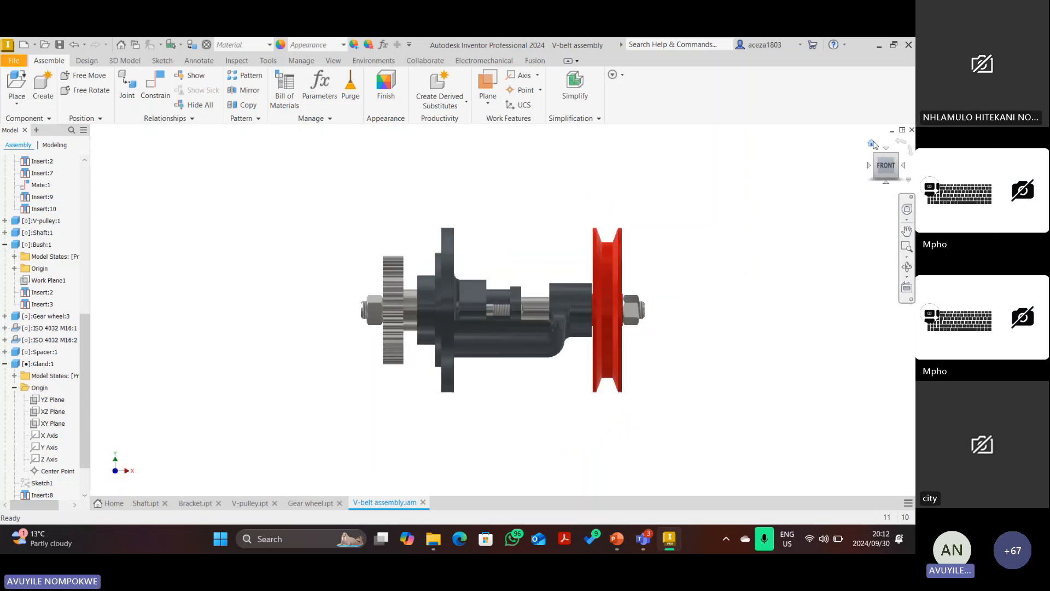
pyautogui.click(872, 144)
pyautogui.click(333, 60)
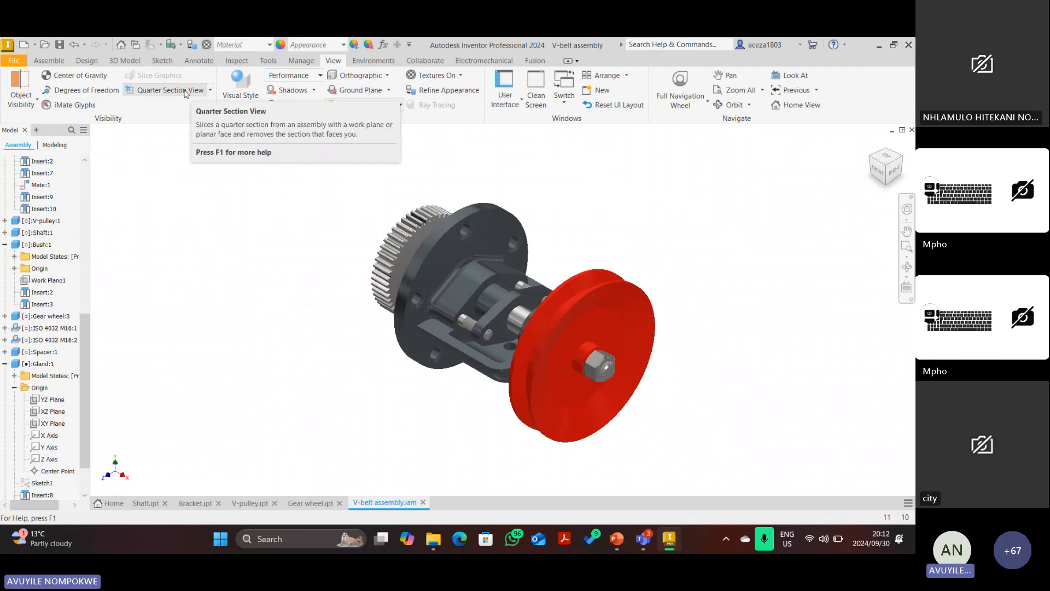
# Make a quarter section cut along the assembly's YZ Plane and save the files with Ctrl+S.
pyautogui.click(185, 91)
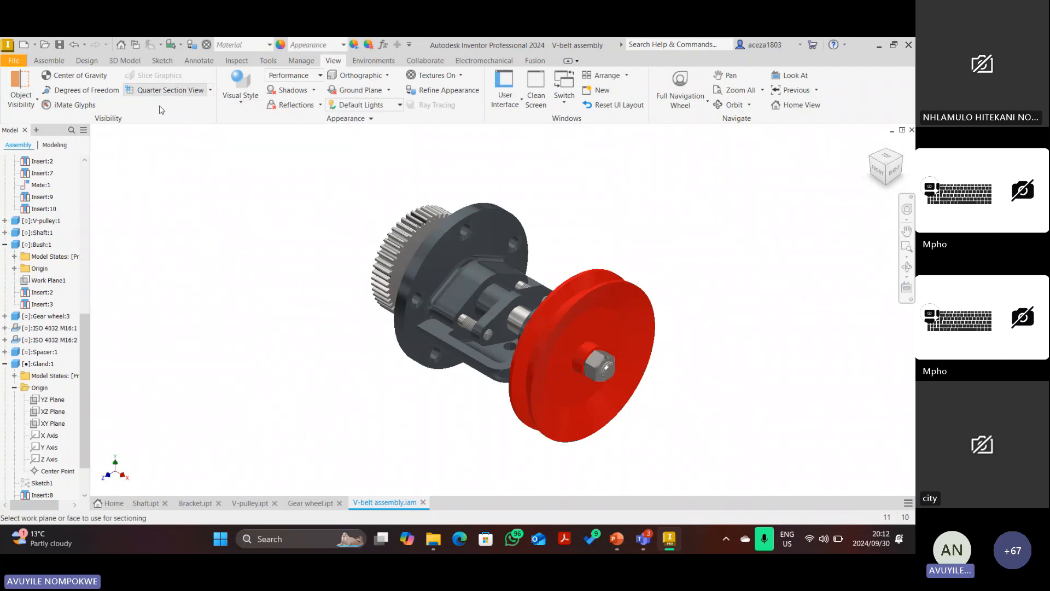
pyautogui.scroll(10, 48, 245)
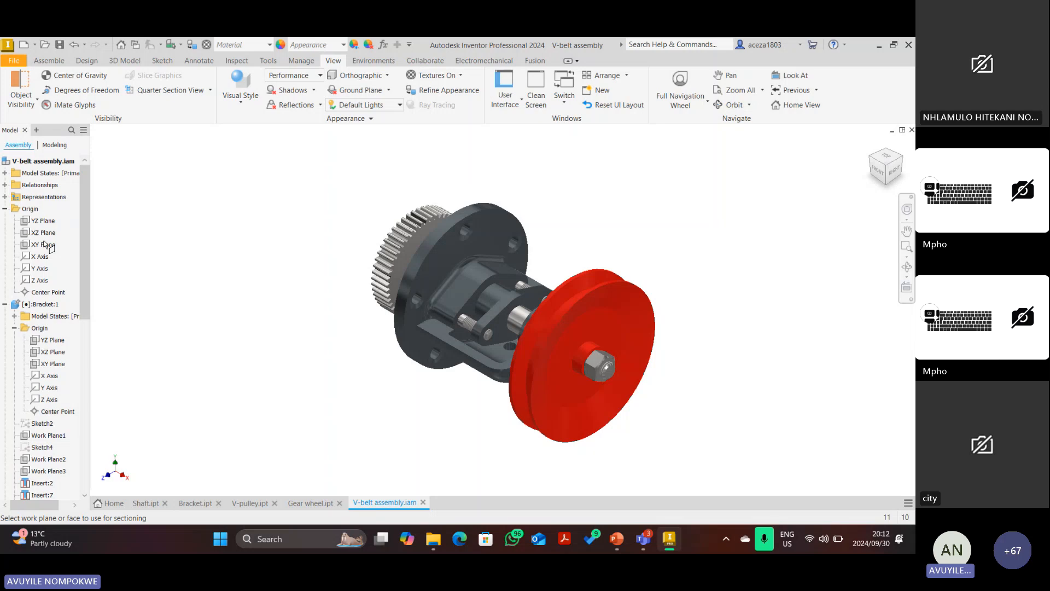
pyautogui.click(44, 221)
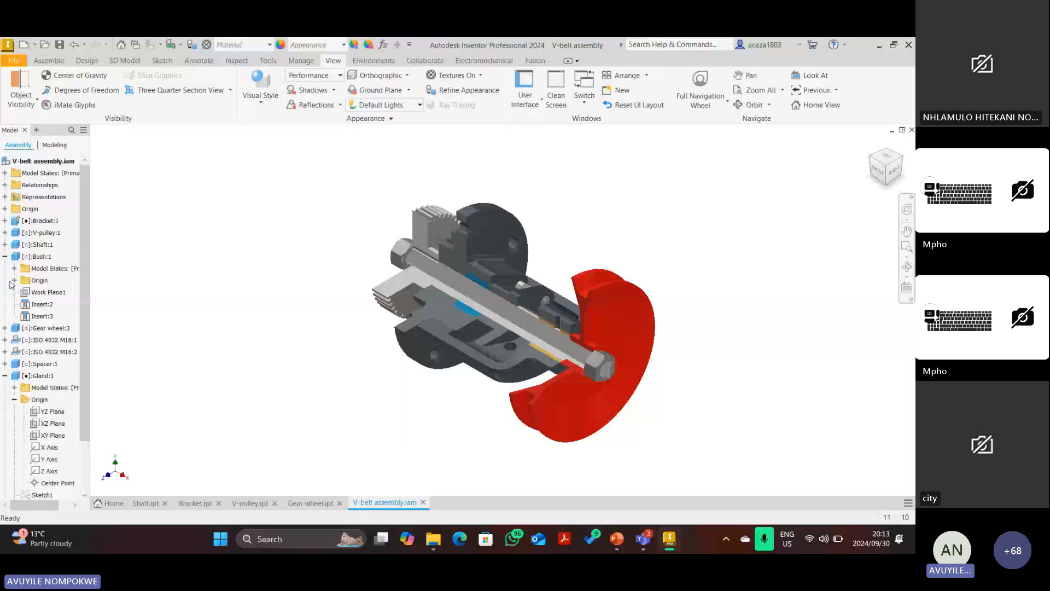
pyautogui.hotkey('ctrl', 's')
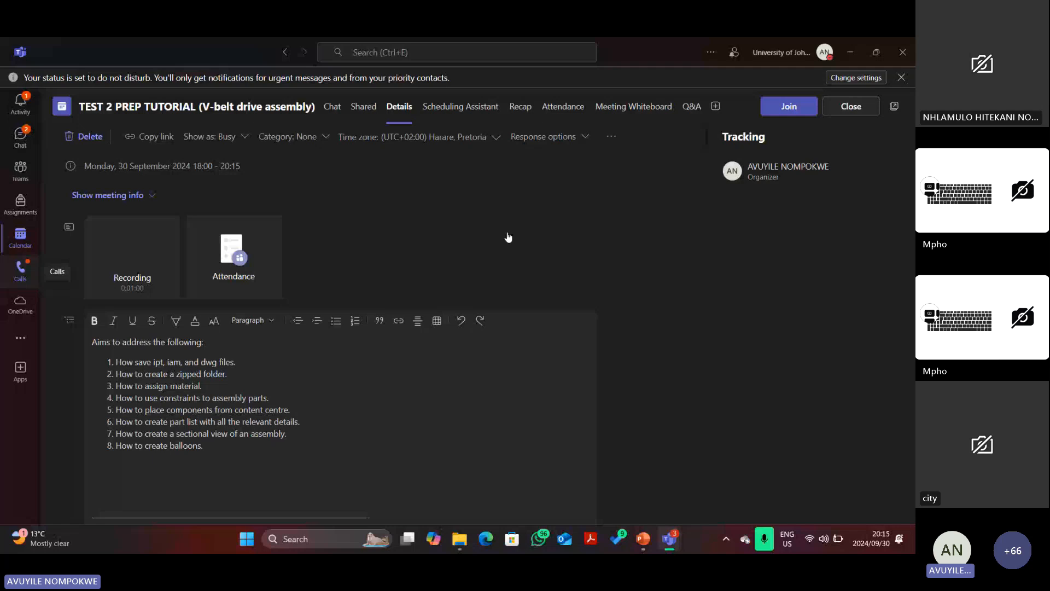
# Return to Inventor's V-belt assembly.dwg, which has the base view, section A-A at 1:2 and a top view.
pyautogui.moveTo(643, 539)
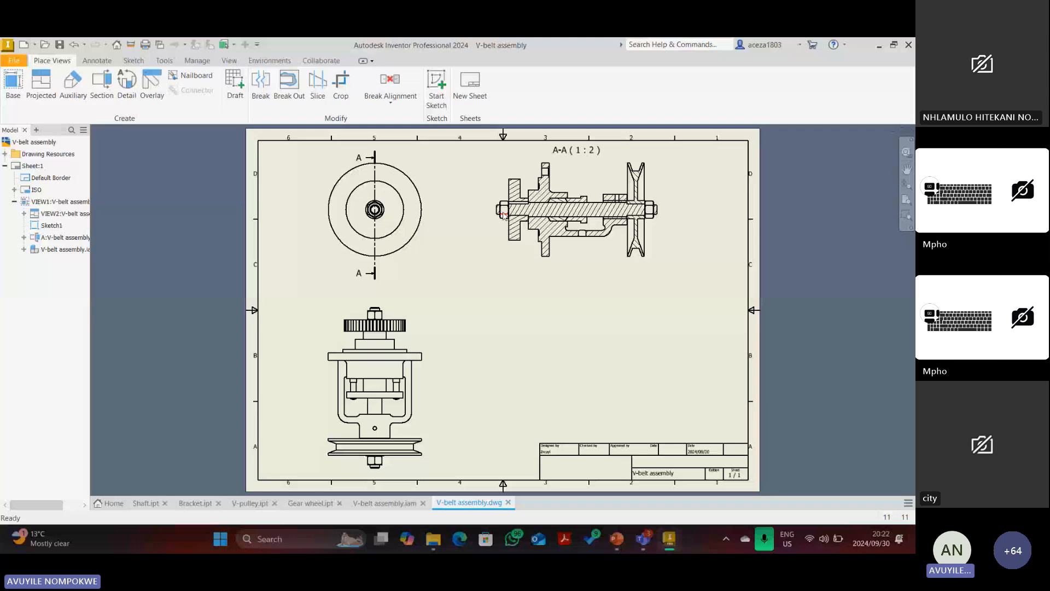
# Delete section A-A and place section B-B, cut leftward from the pulley centre, right of the view.
pyautogui.press('Delete')
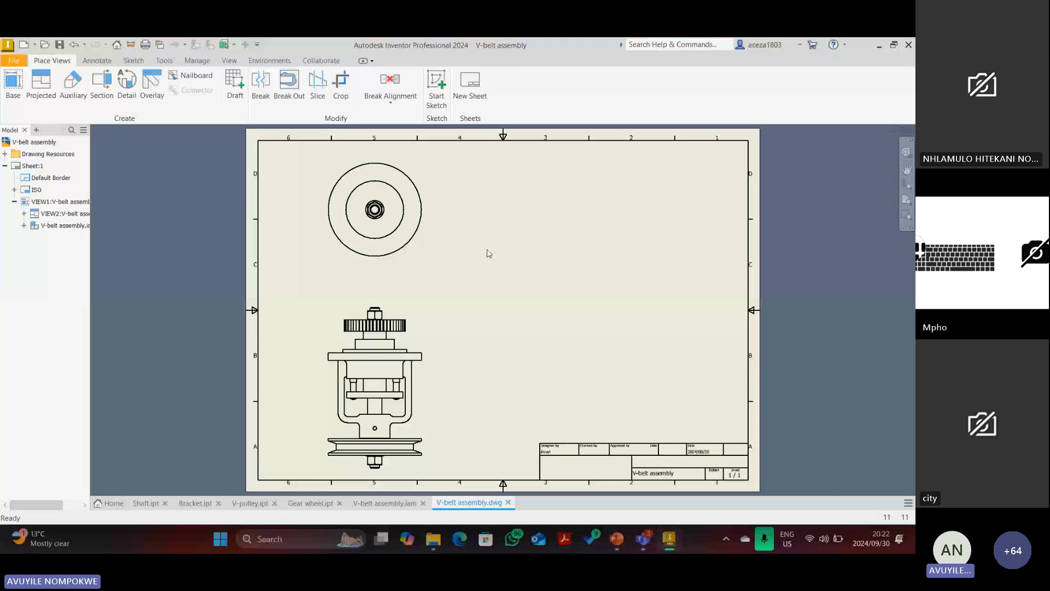
pyautogui.click(102, 82)
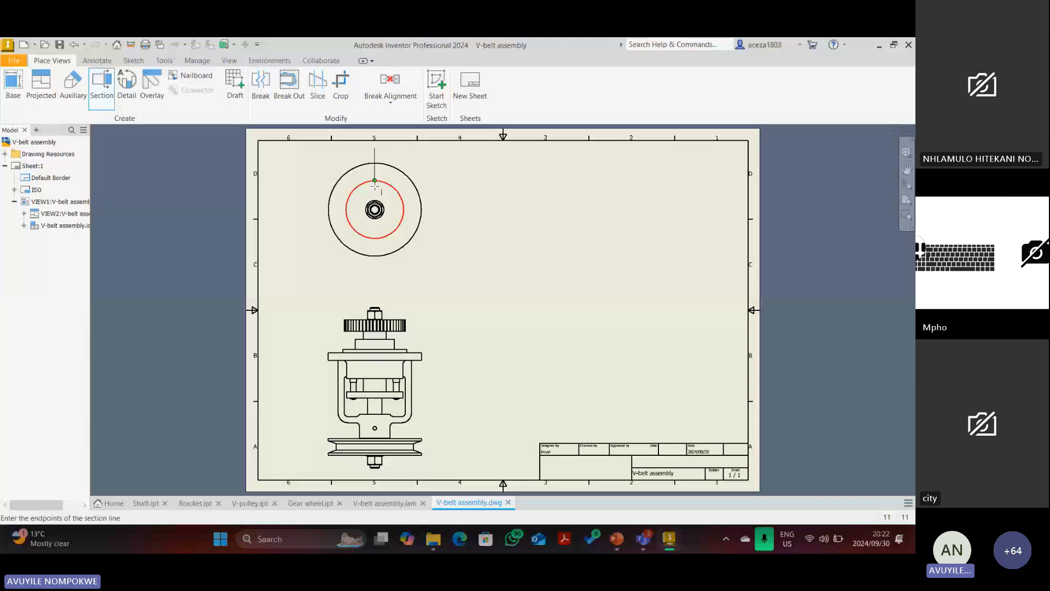
pyautogui.click(375, 209)
pyautogui.click(283, 209)
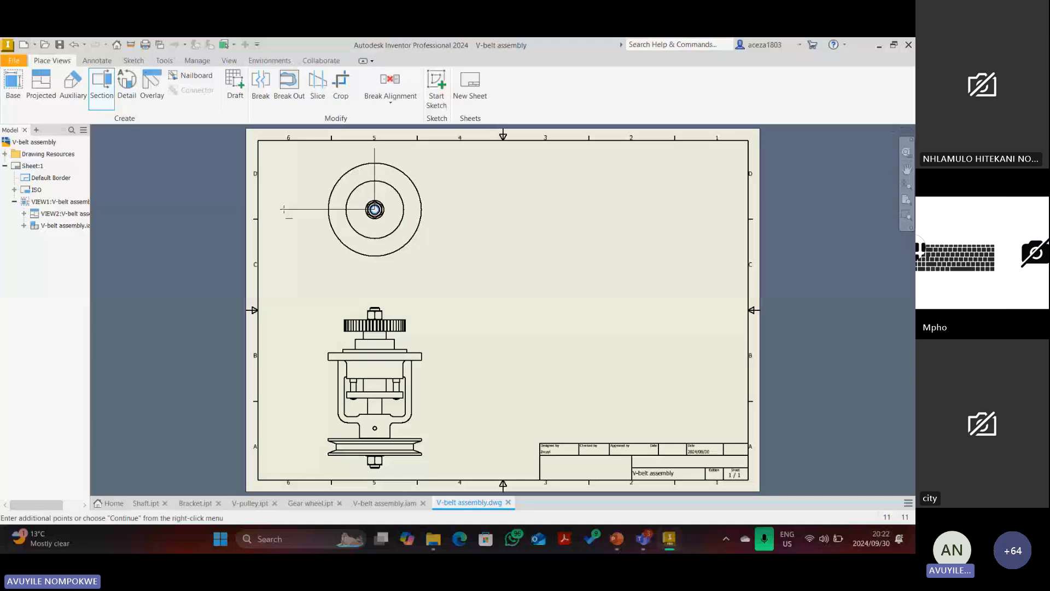
pyautogui.rightClick(283, 209)
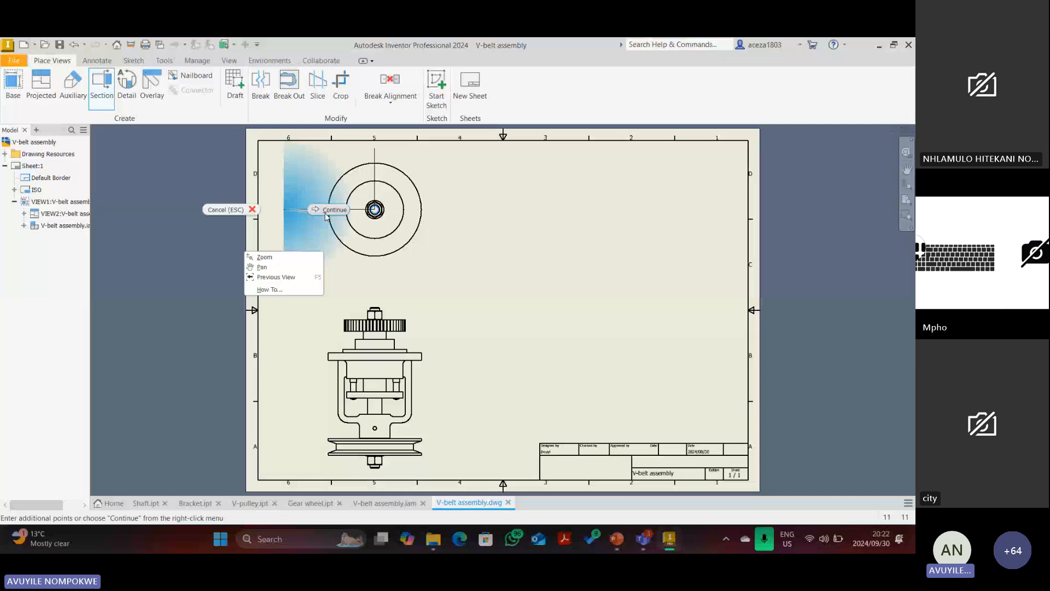
pyautogui.click(330, 210)
pyautogui.click(578, 283)
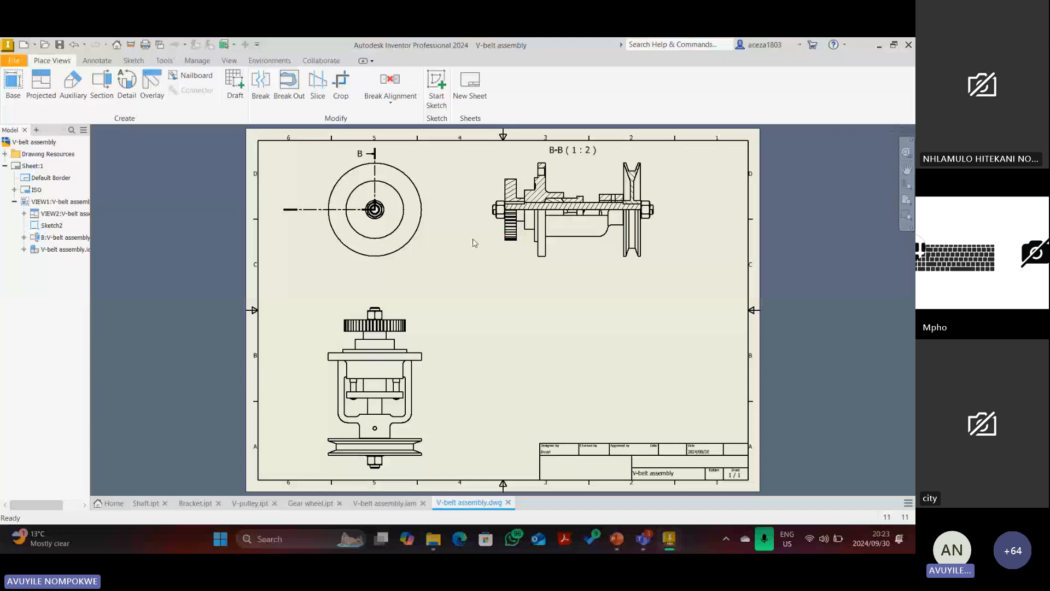
# Delete the shaded isometric view VIEW3 from the sheet.
pyautogui.scroll(-3, 629, 208)
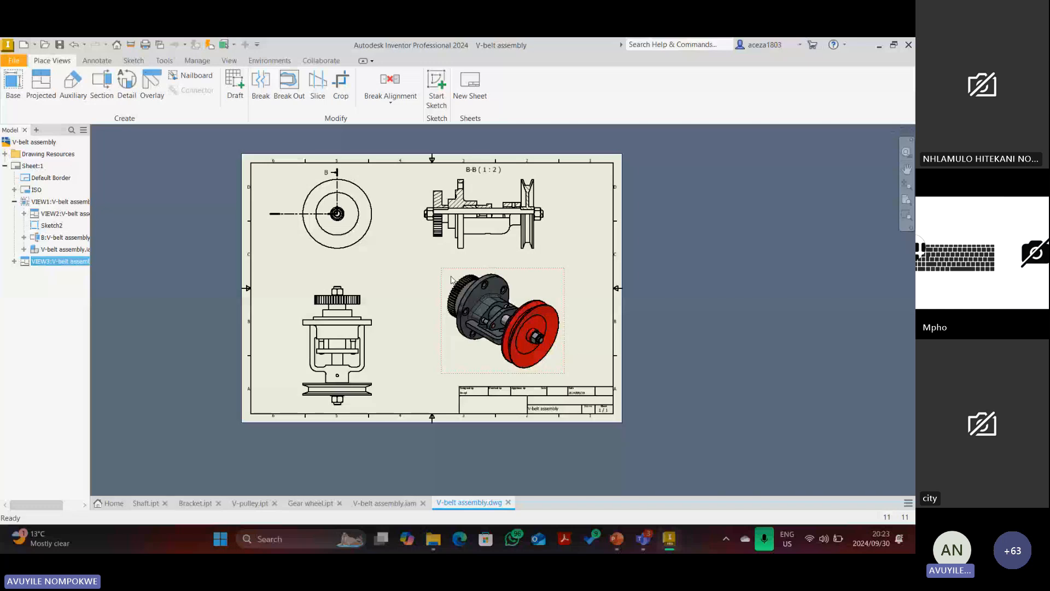
pyautogui.press('Delete')
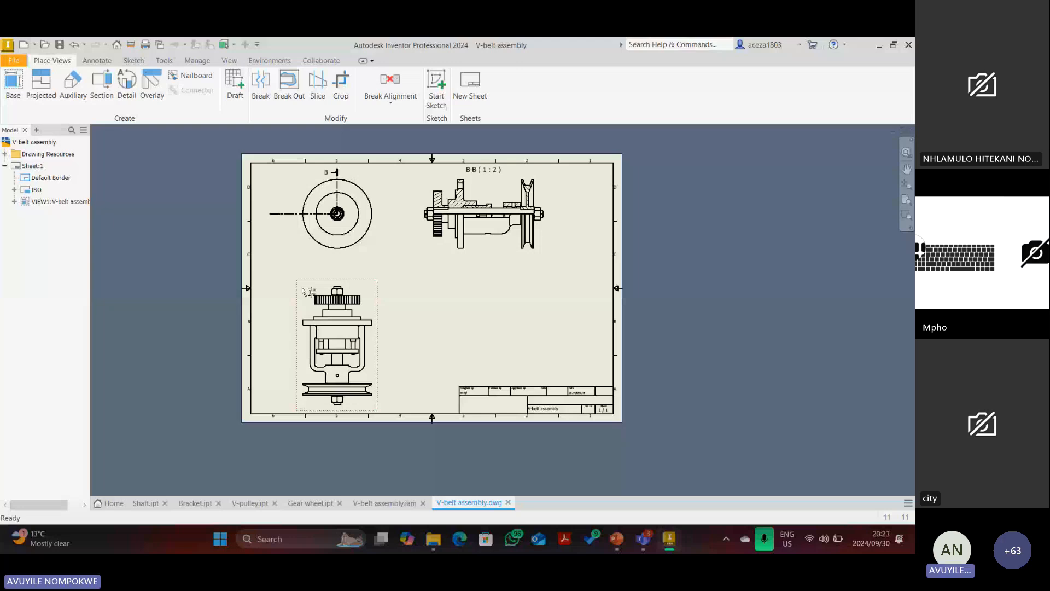
# Start inserting a parts list from the annotation tools and move its settings dialog aside.
pyautogui.scroll(3, 465, 153)
pyautogui.click(97, 60)
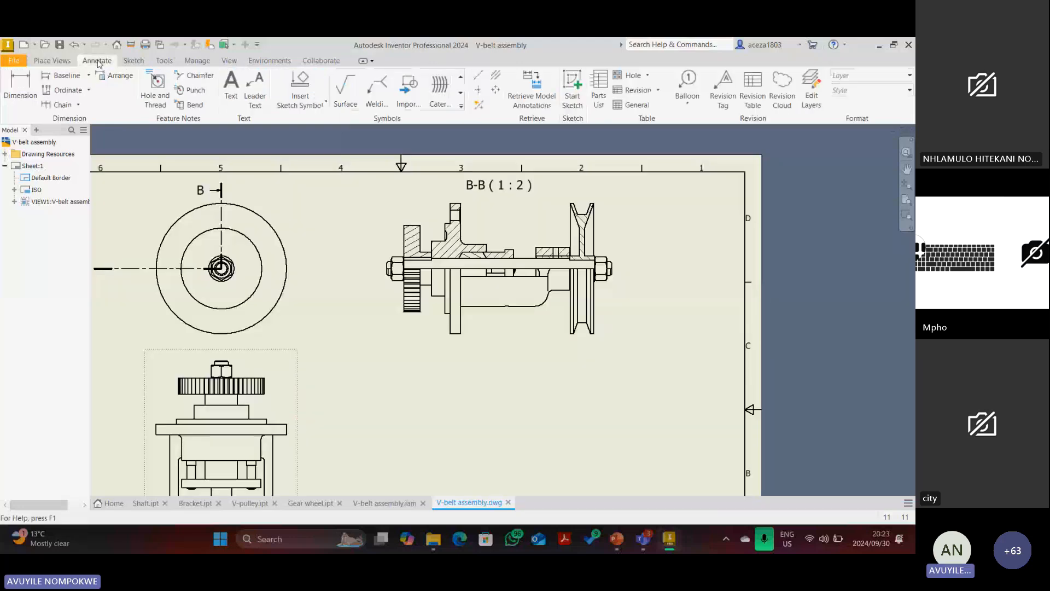
pyautogui.click(601, 94)
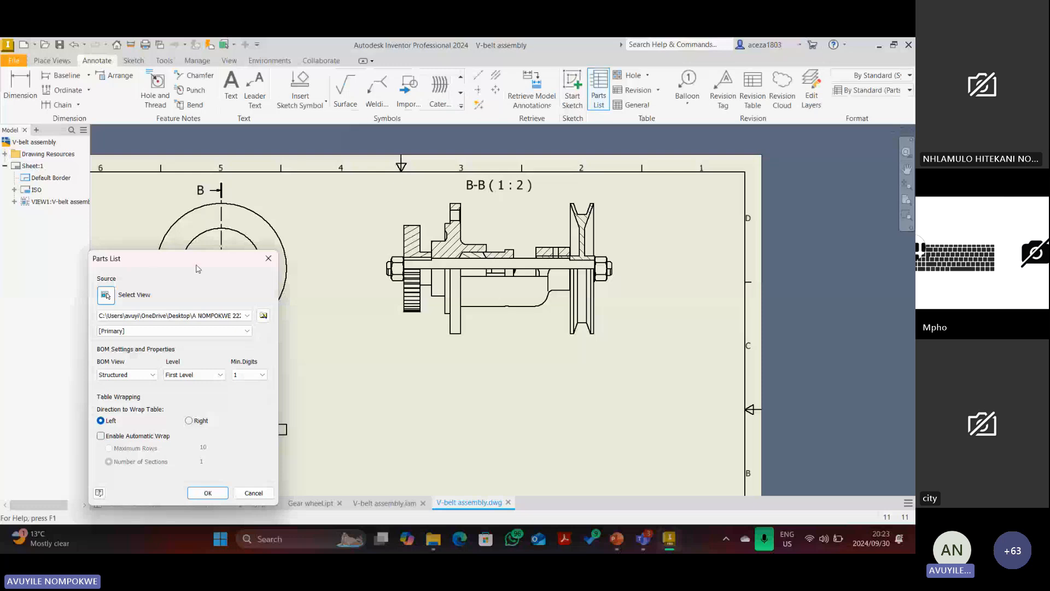
pyautogui.moveTo(195, 260); pyautogui.dragTo(148, 165)
pyautogui.scroll(-3, 304, 278)
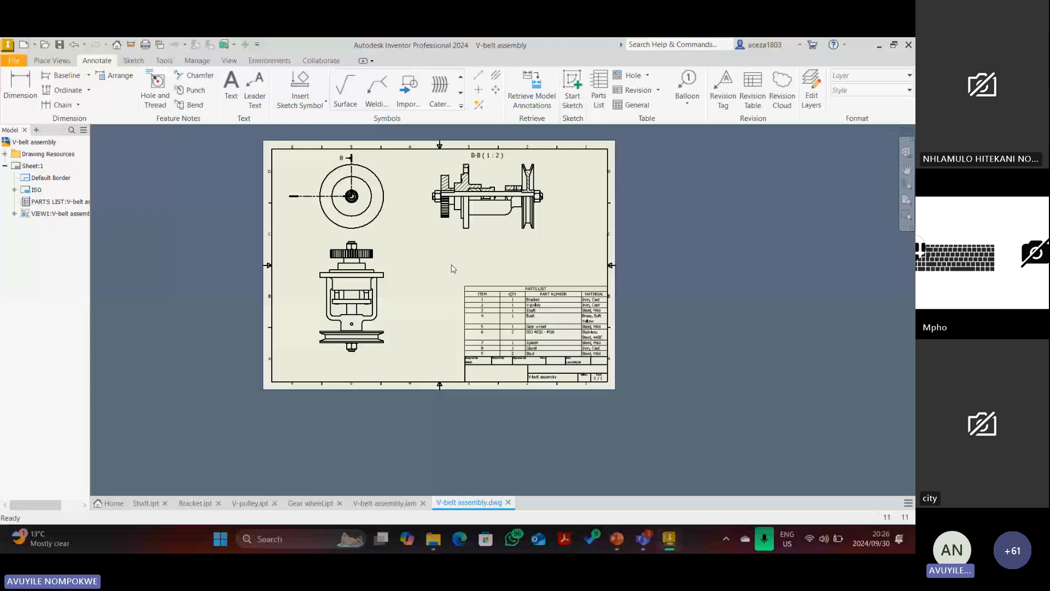
# Zoom into section B-B and hide the hatch pattern on the gear's cut face.
pyautogui.scroll(3, 440, 273)
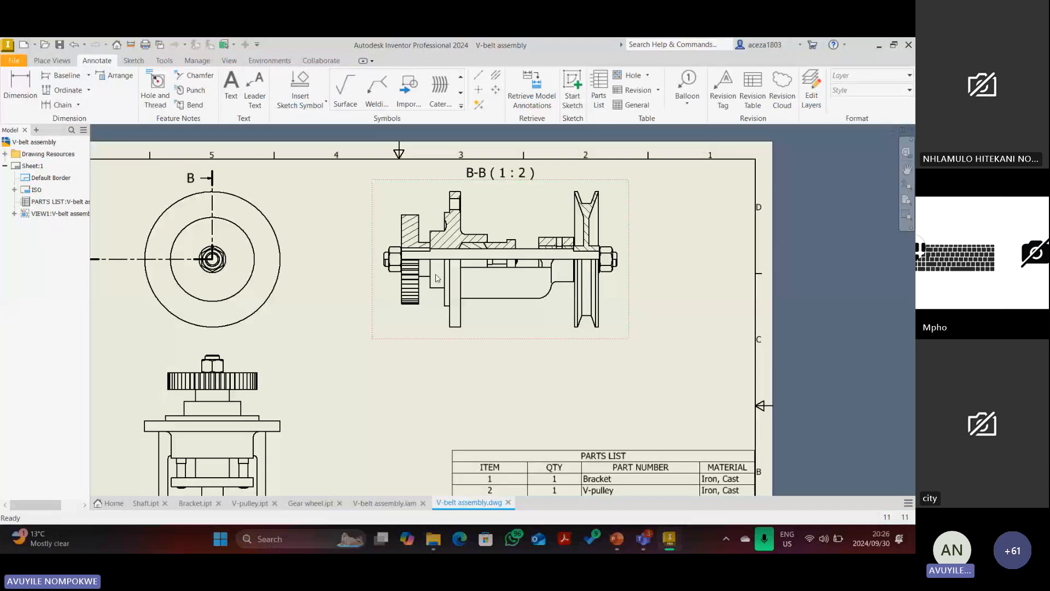
pyautogui.scroll(-2, 438, 278)
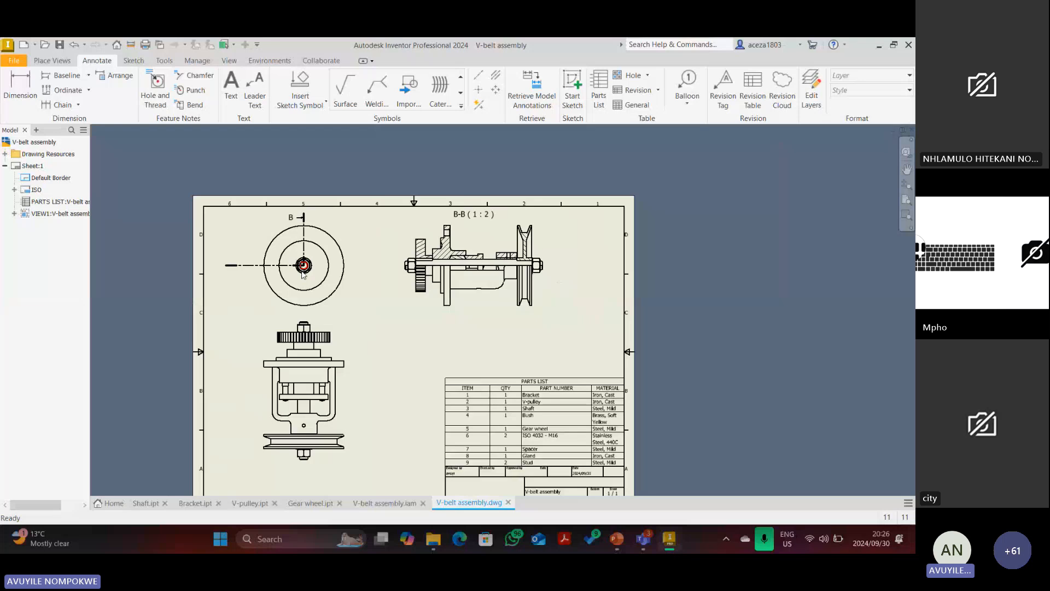
pyautogui.scroll(3, 304, 271)
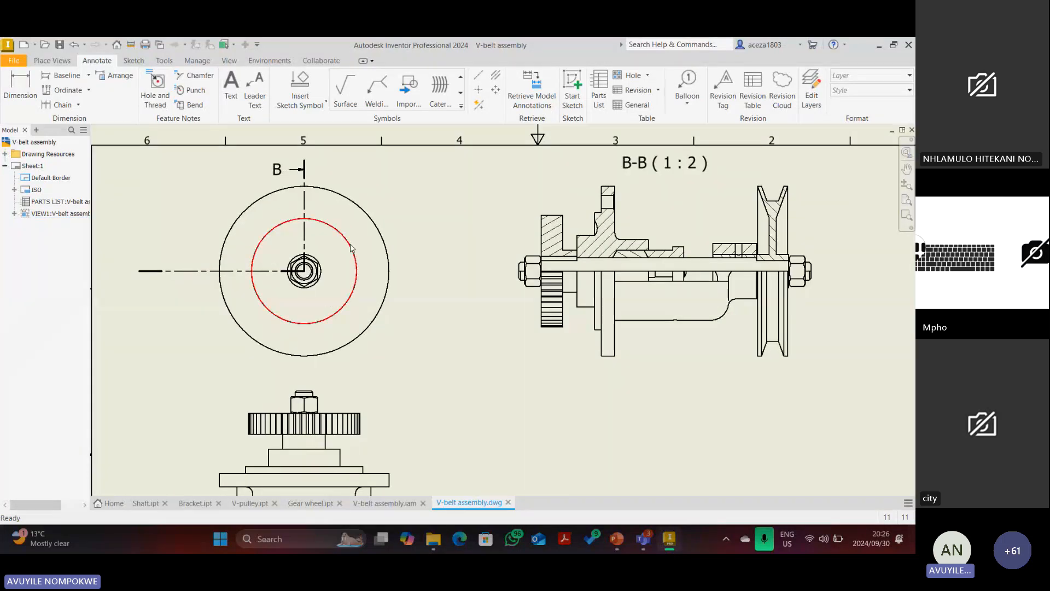
pyautogui.scroll(3, 359, 253)
pyautogui.click(256, 287)
pyautogui.scroll(3, 257, 286)
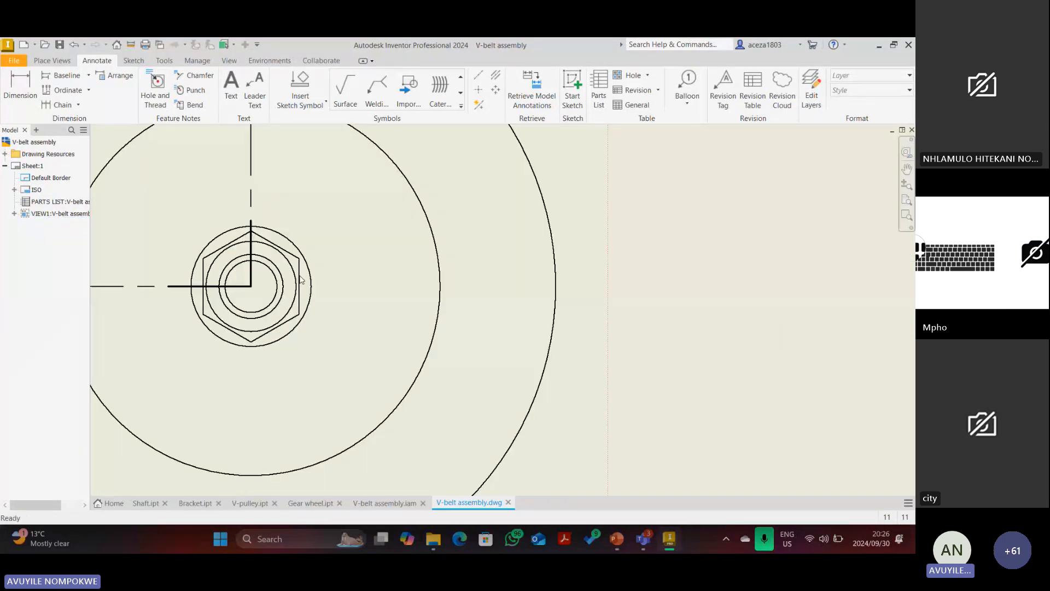
pyautogui.scroll(-7, 298, 273)
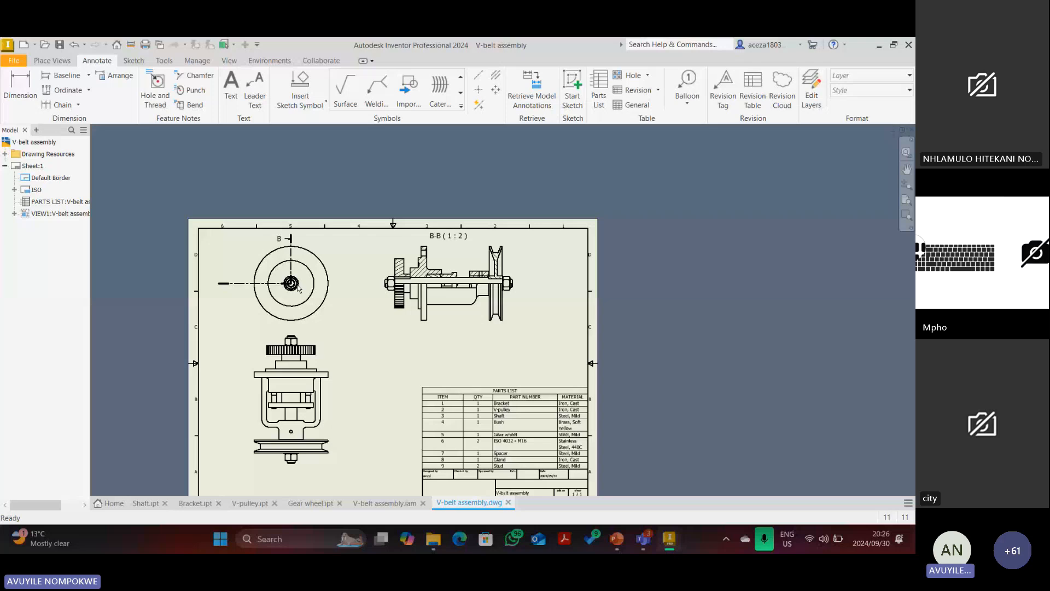
pyautogui.scroll(-2, 298, 290)
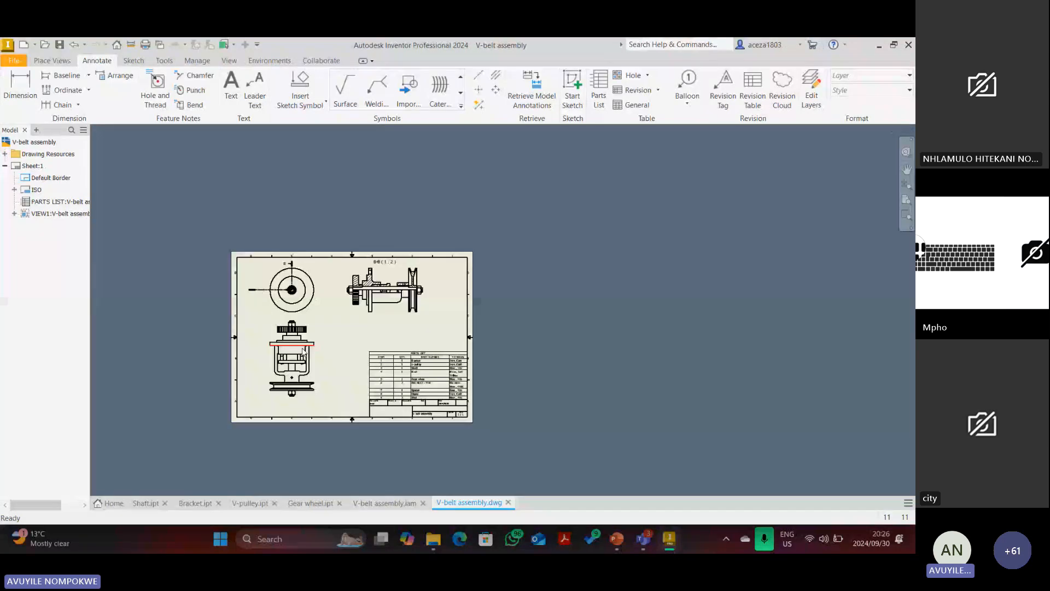
pyautogui.scroll(4, 303, 351)
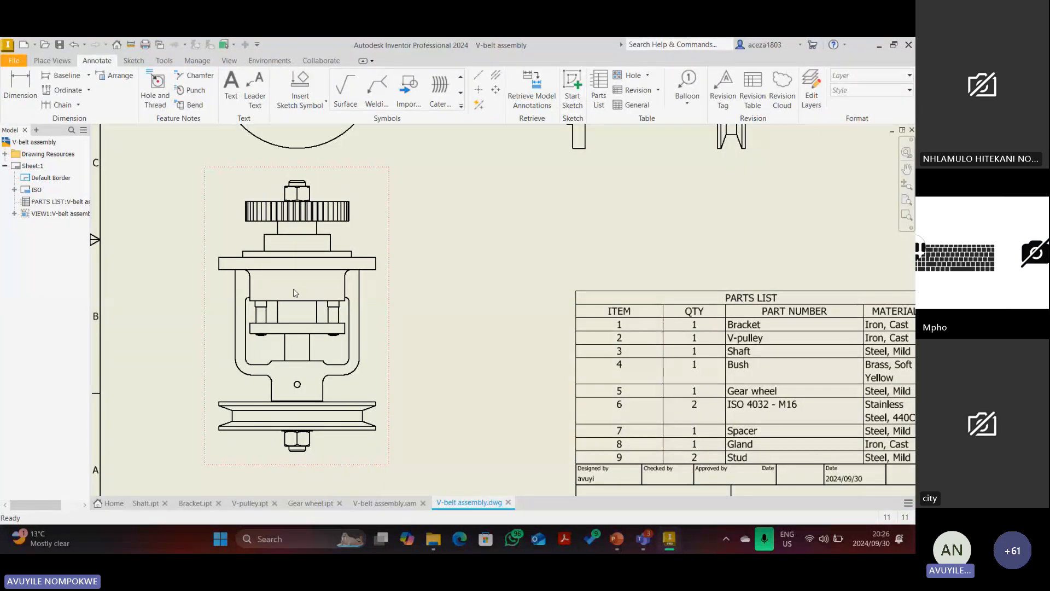
pyautogui.scroll(-2, 295, 296)
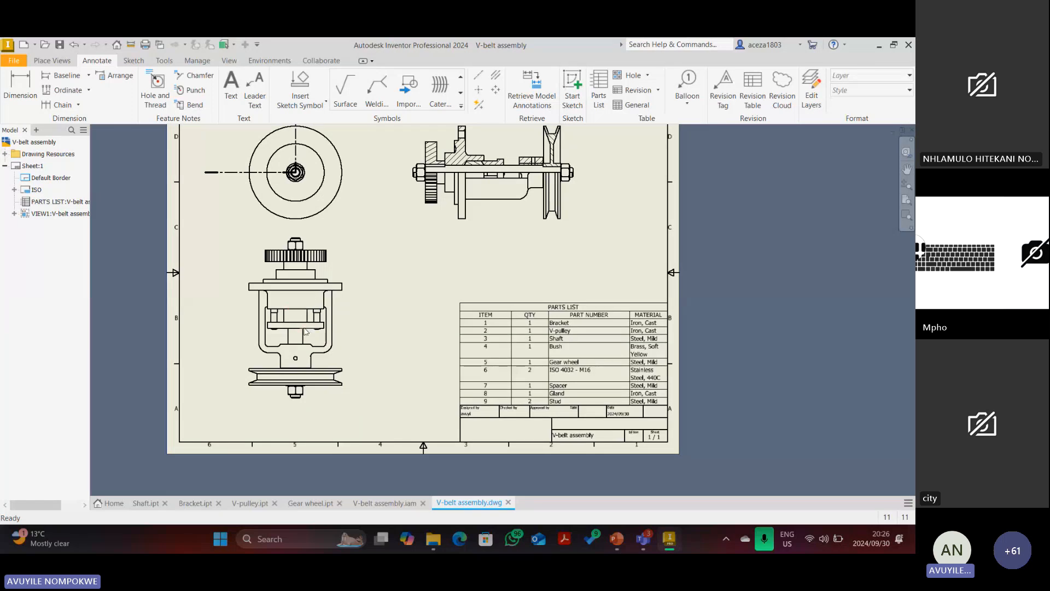
pyautogui.scroll(-3, 301, 309)
pyautogui.scroll(4, 348, 293)
pyautogui.scroll(2, 322, 308)
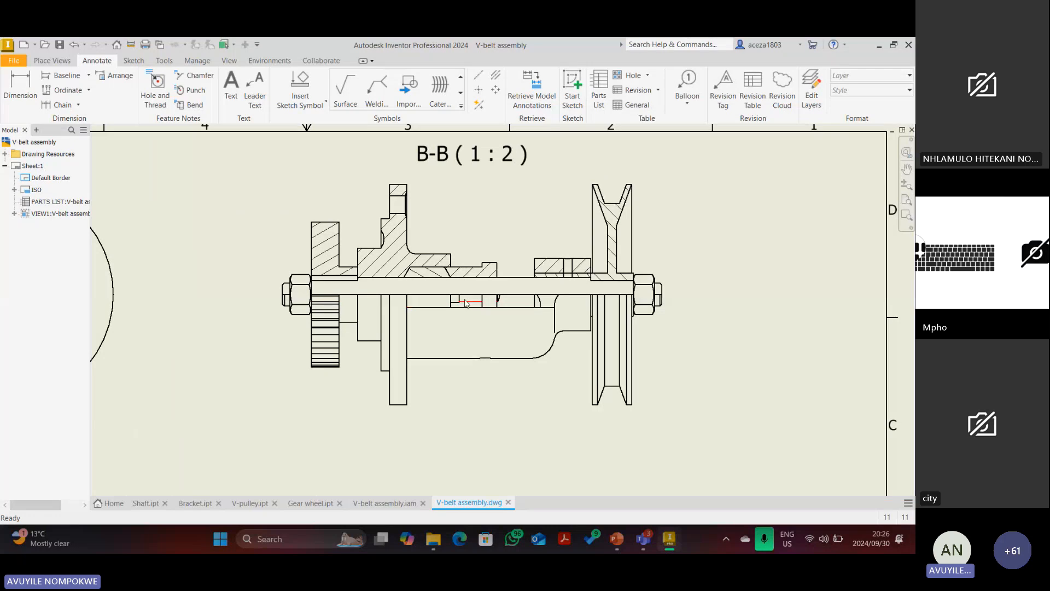
pyautogui.scroll(2, 459, 309)
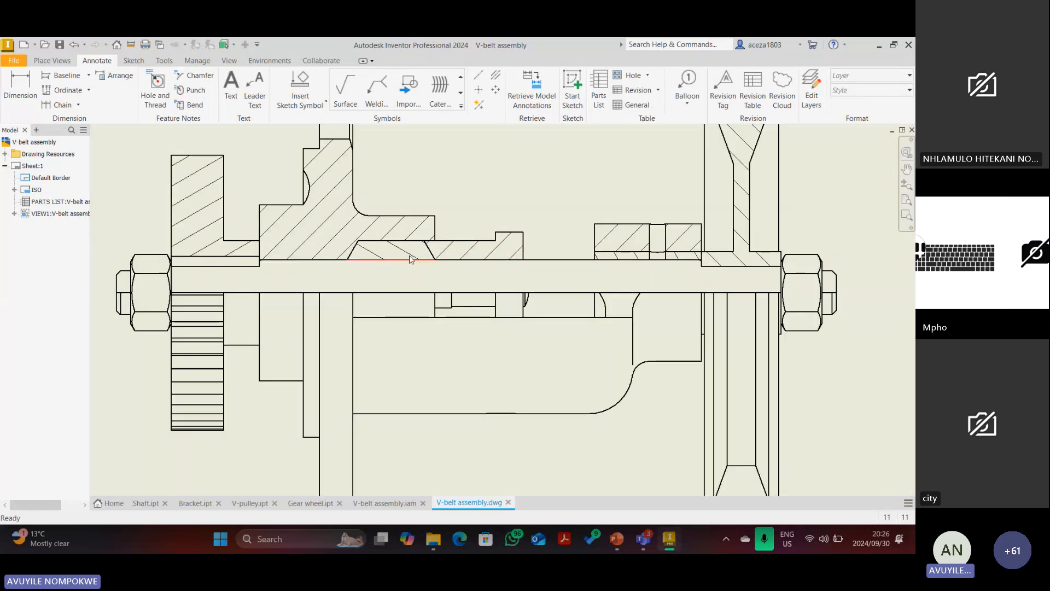
pyautogui.scroll(-2, 333, 234)
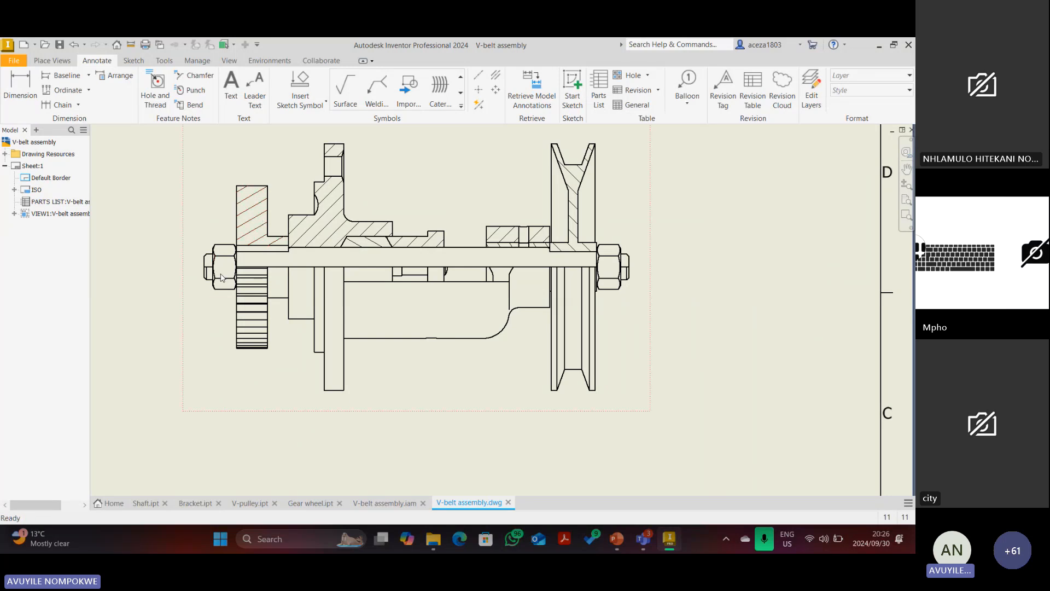
pyautogui.scroll(5, 515, 247)
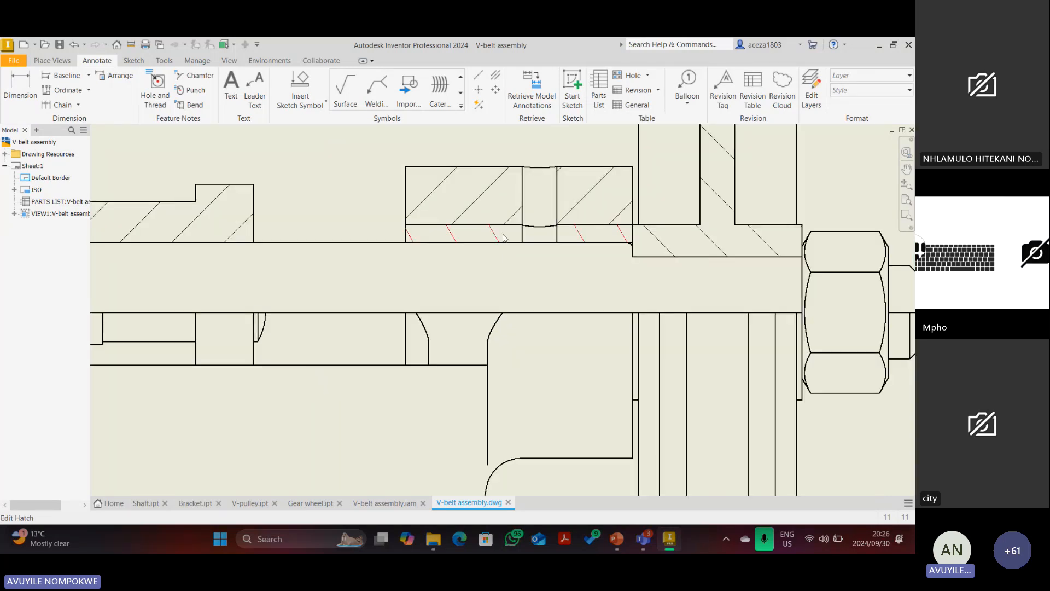
pyautogui.scroll(-4, 534, 237)
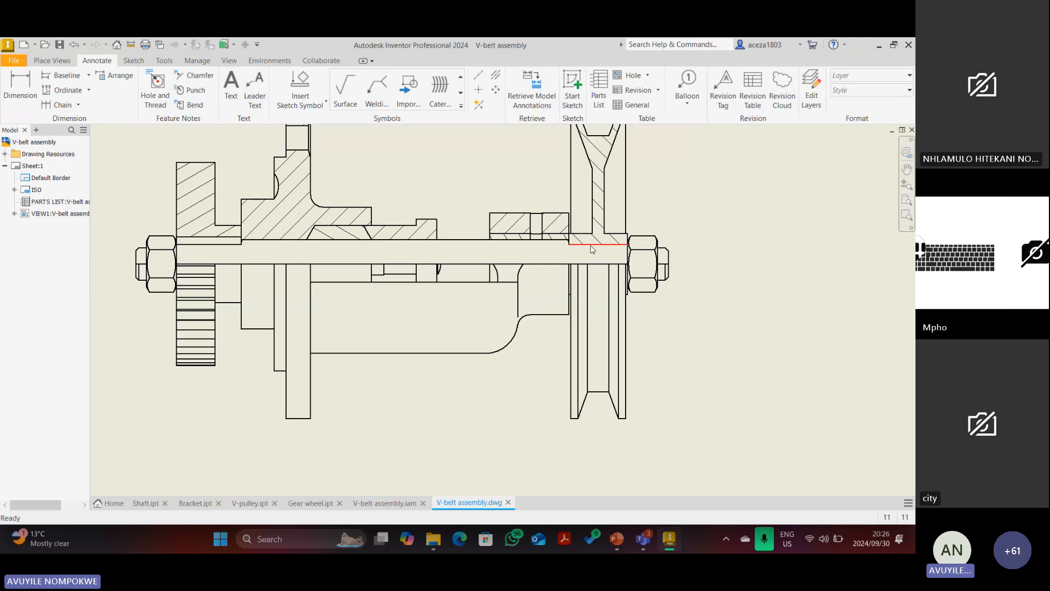
pyautogui.scroll(1, 591, 249)
pyautogui.rightClick(344, 213)
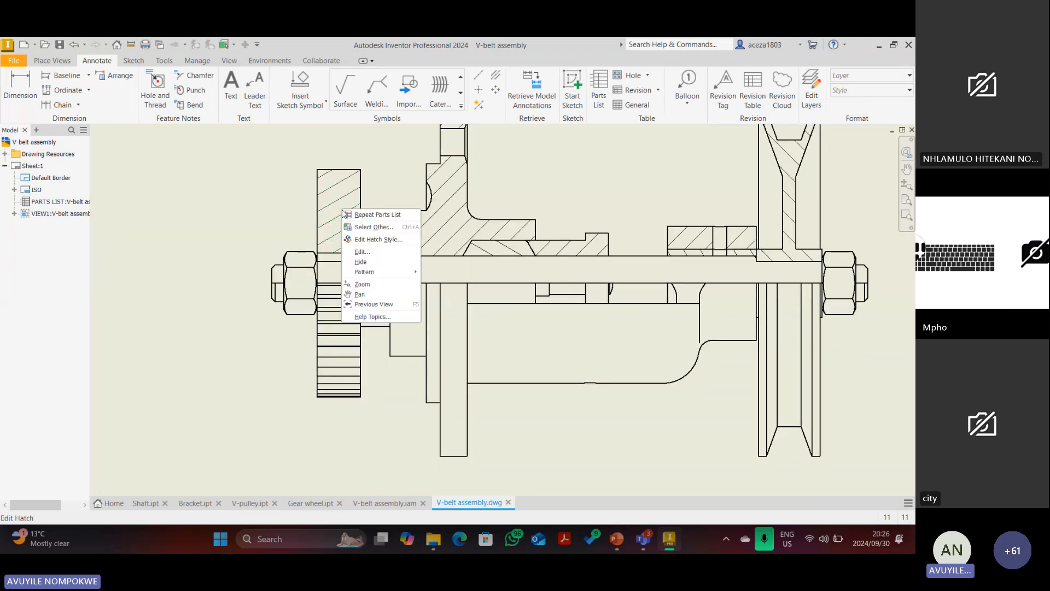
pyautogui.click(361, 262)
pyautogui.scroll(-2, 343, 288)
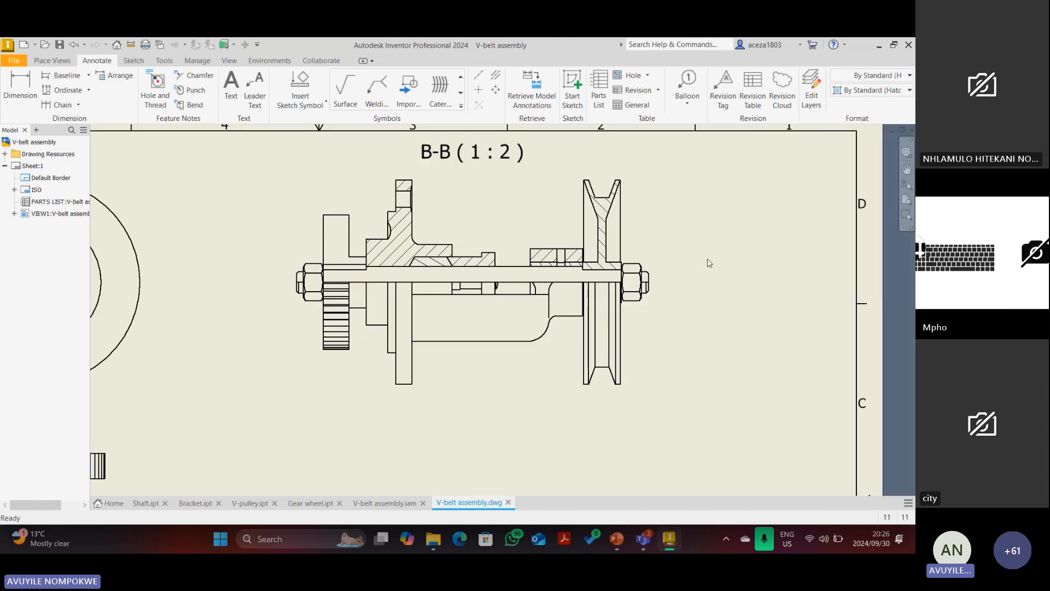
pyautogui.scroll(-2, 678, 262)
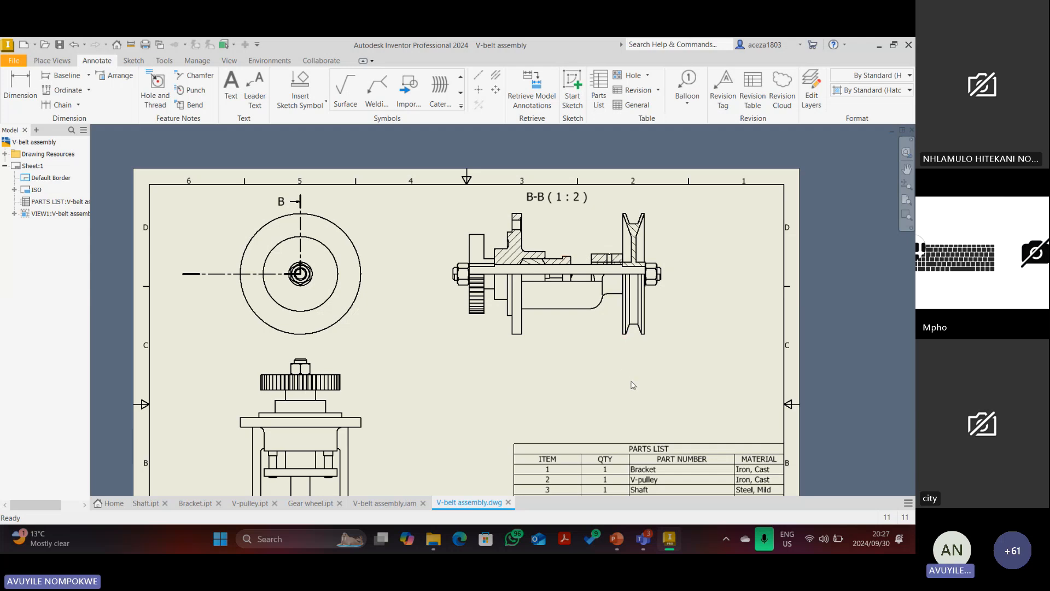
# Auto Balloon all parts of section B-B with the Around placement, creating balloons 1 to 9.
pyautogui.click(689, 106)
pyautogui.click(691, 151)
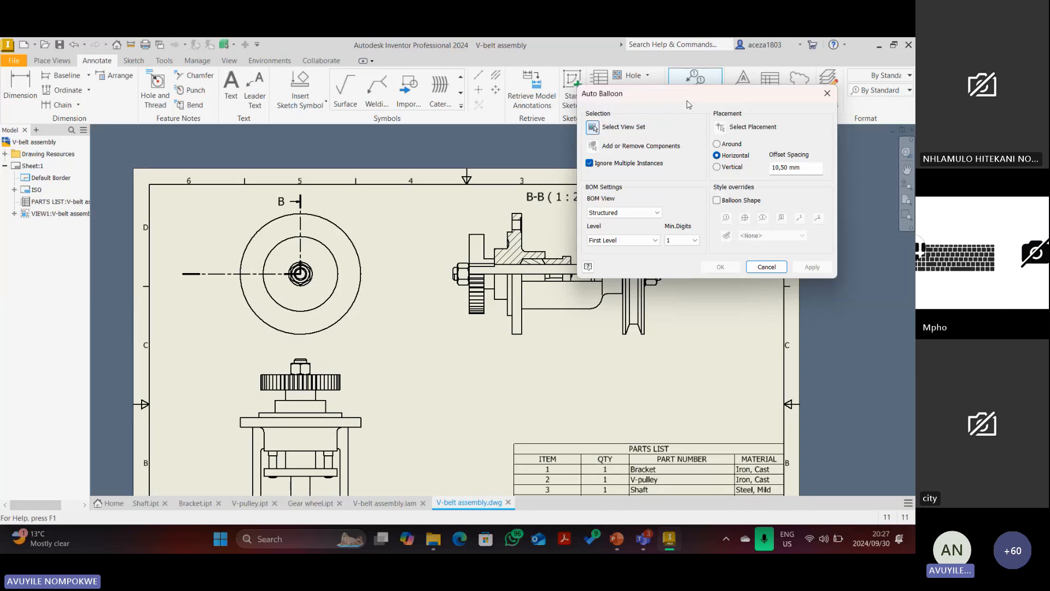
pyautogui.moveTo(684, 95); pyautogui.dragTo(240, 117)
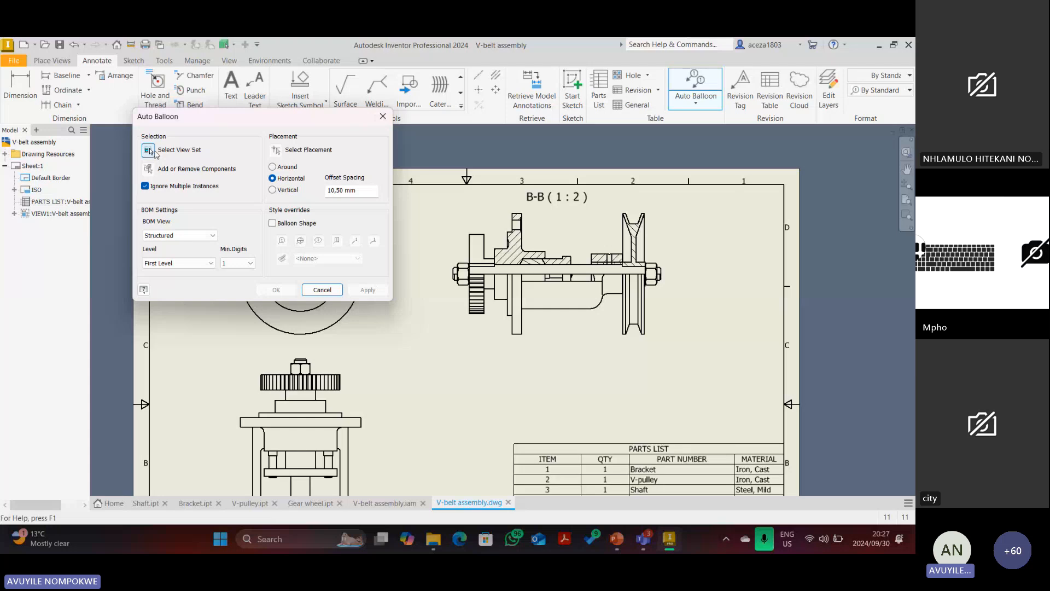
pyautogui.click(148, 169)
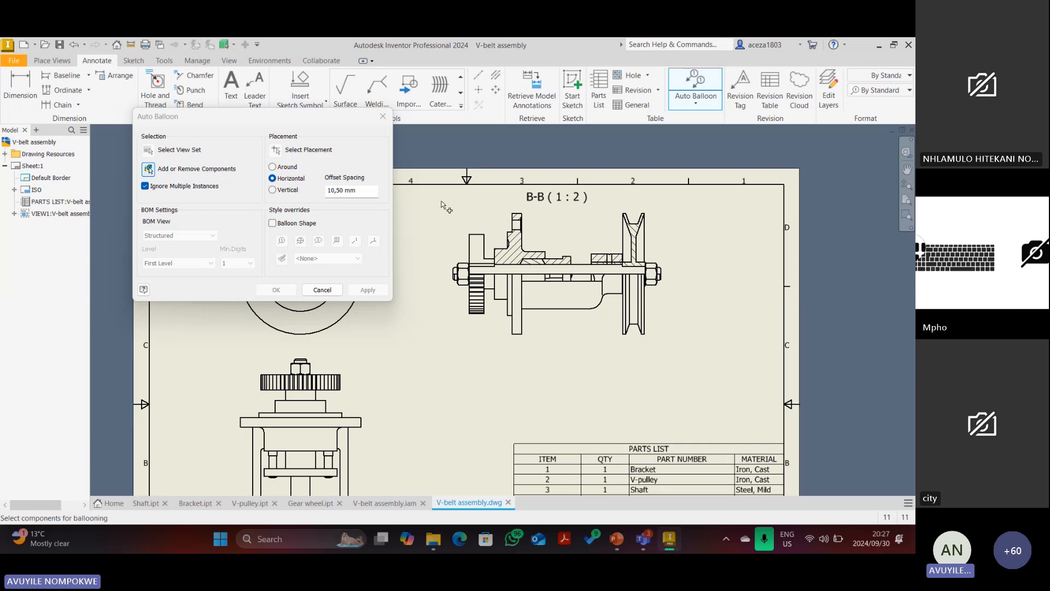
pyautogui.click(447, 245)
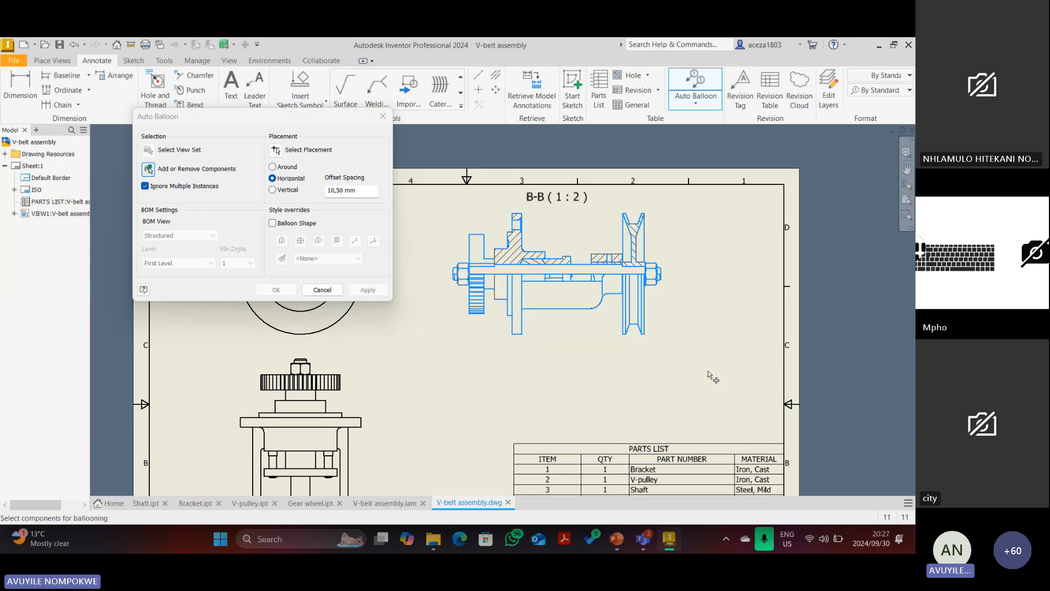
pyautogui.click(276, 151)
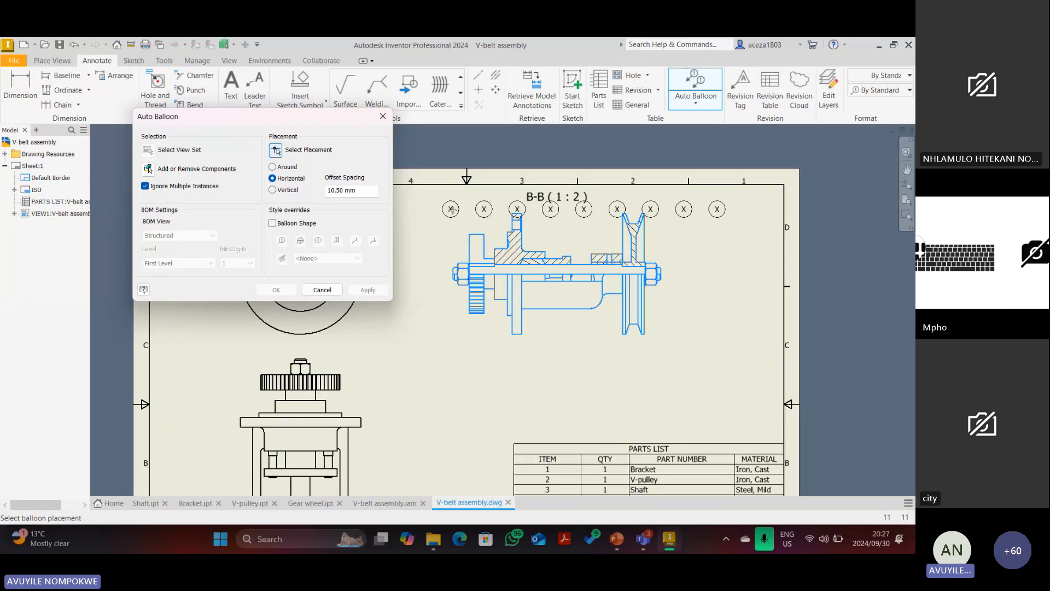
pyautogui.click(273, 167)
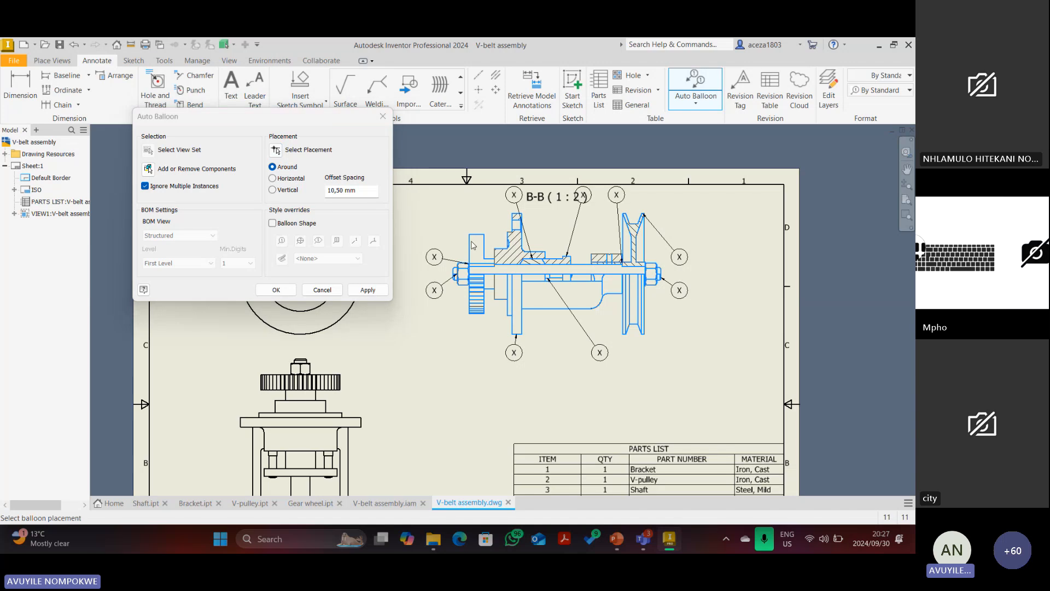
pyautogui.click(366, 290)
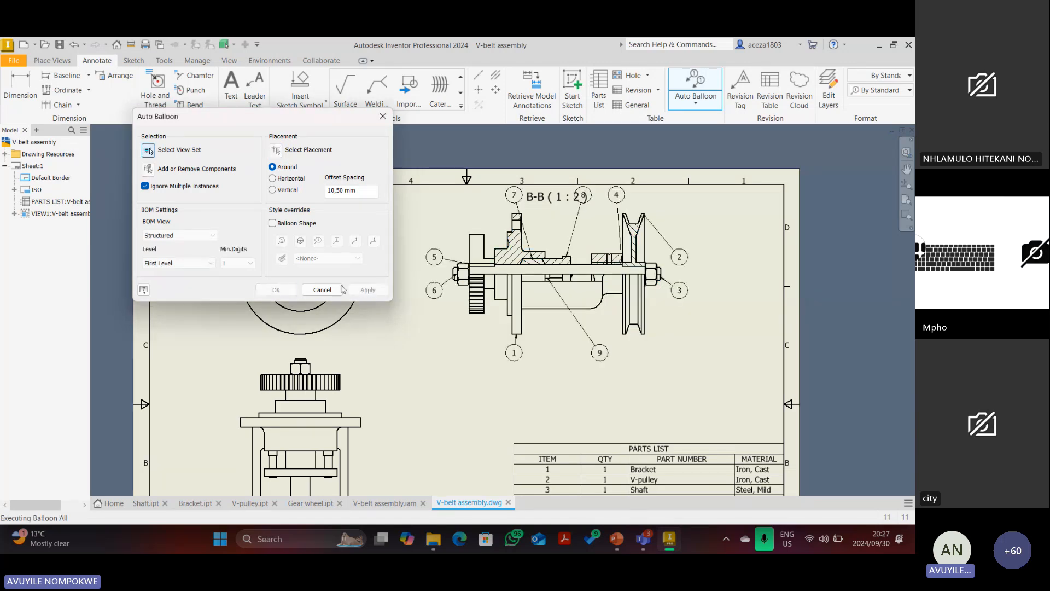
pyautogui.click(322, 290)
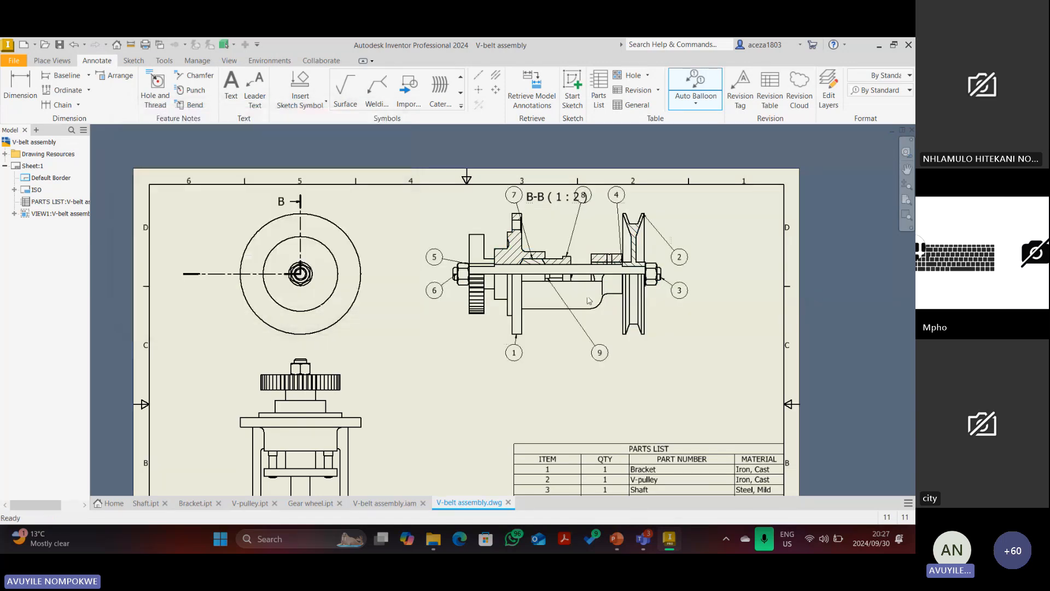
# Delete all the 'B-B ( 1 : 2 )' label text above the section view.
pyautogui.doubleClick(545, 202)
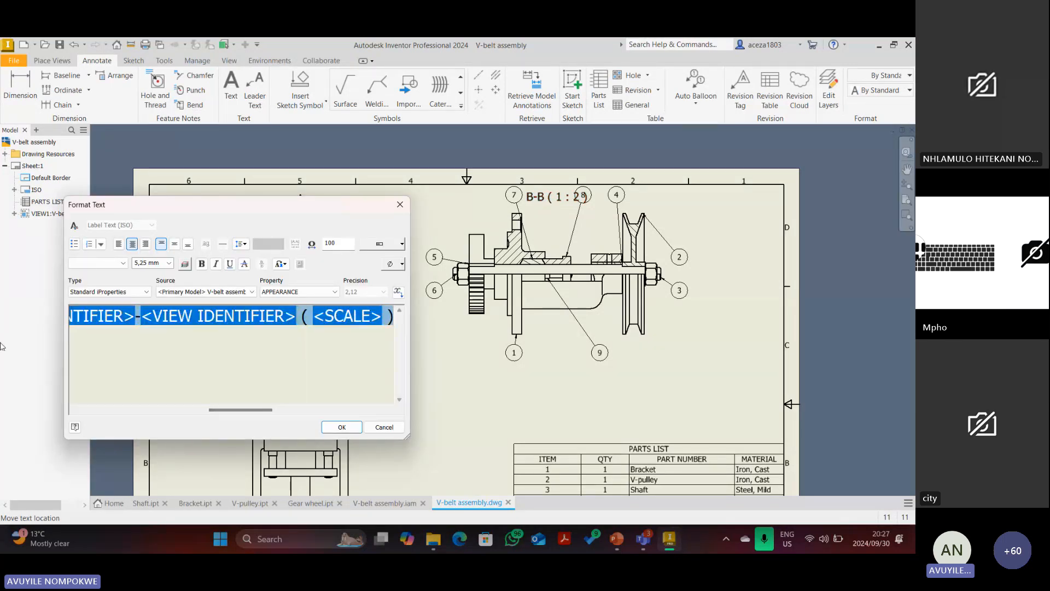
pyautogui.press('Delete')
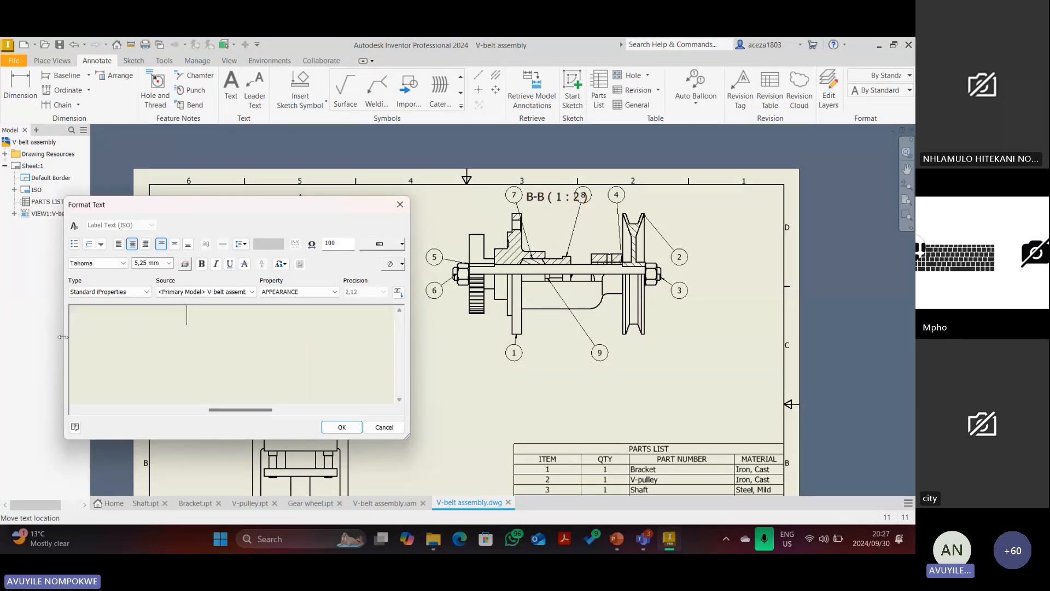
pyautogui.click(350, 427)
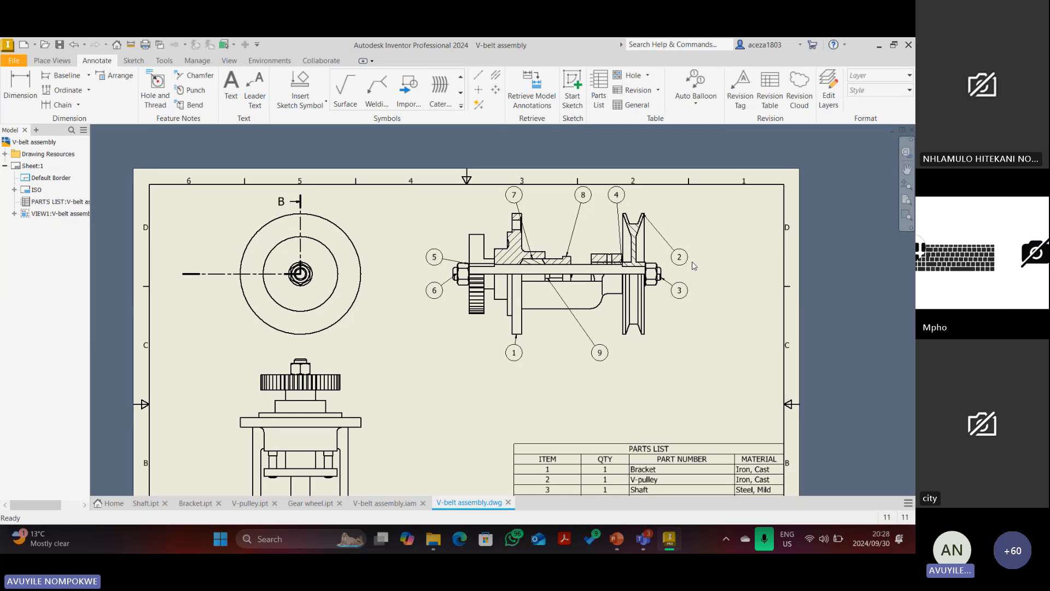
# Move balloons 8, 7, 9, 4, 2 and 3 to tidier spots, with balloon 2 above the pulley.
pyautogui.moveTo(585, 202); pyautogui.dragTo(567, 227)
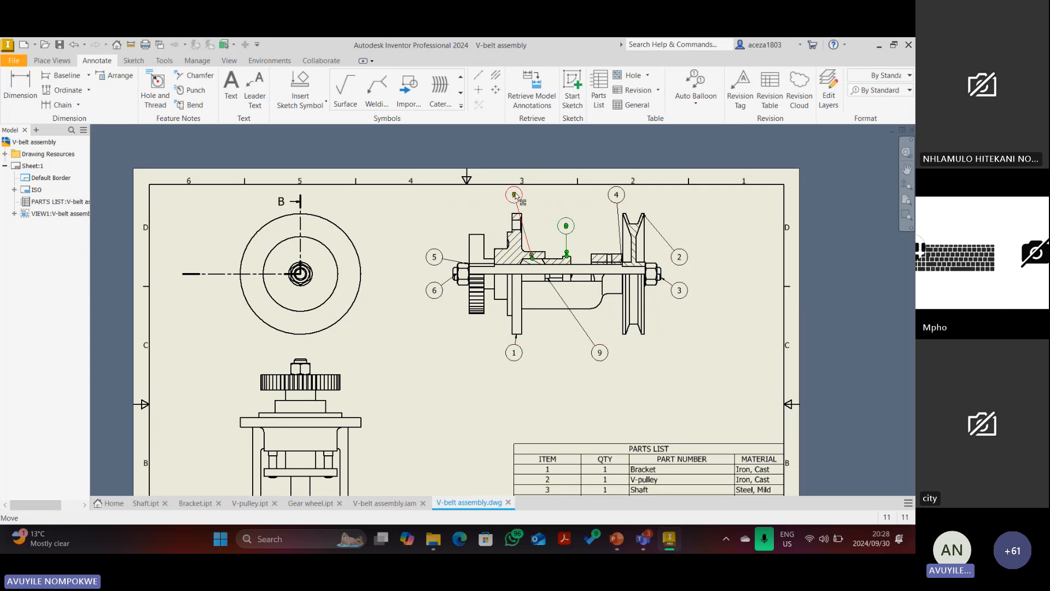
pyautogui.moveTo(515, 196)
pyautogui.mouseDown()
pyautogui.moveTo(541, 208)
pyautogui.moveTo(535, 199)
pyautogui.mouseUp()
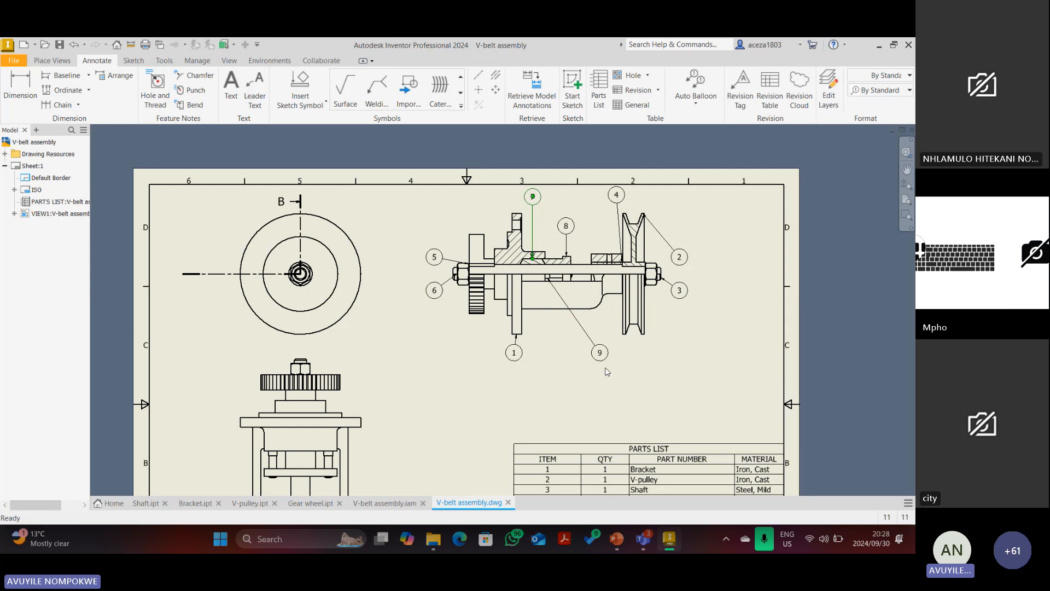
pyautogui.moveTo(600, 353); pyautogui.dragTo(518, 360)
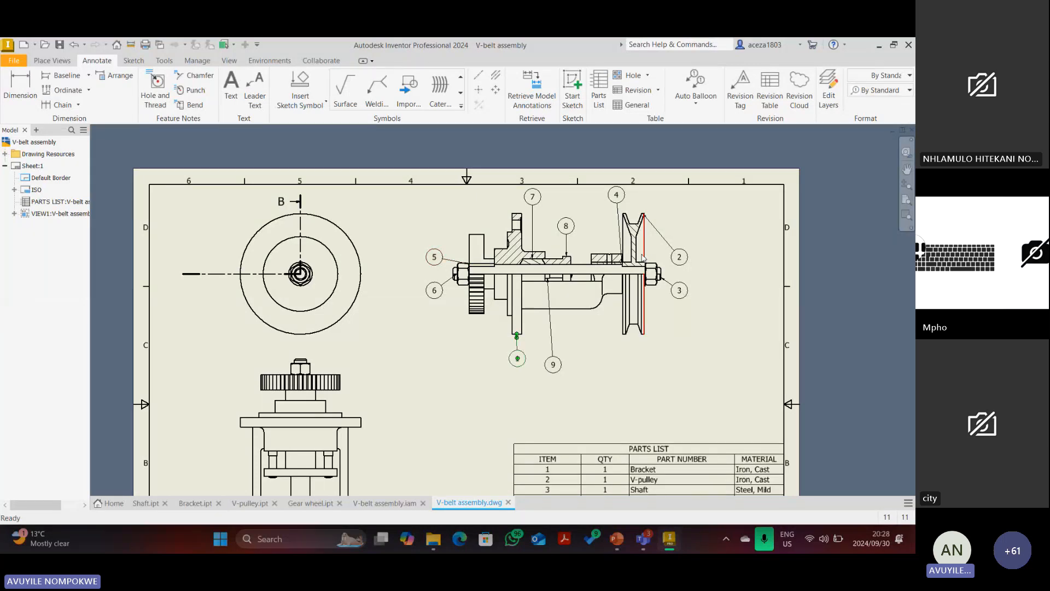
pyautogui.moveTo(616, 195); pyautogui.dragTo(603, 202)
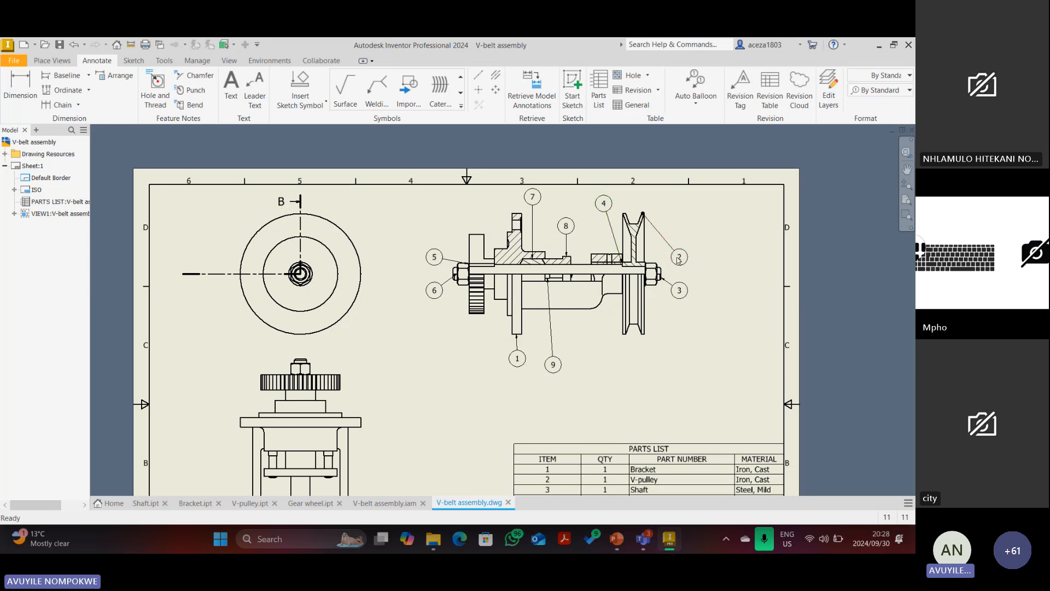
pyautogui.moveTo(681, 259); pyautogui.dragTo(643, 201)
pyautogui.moveTo(681, 292); pyautogui.dragTo(710, 274)
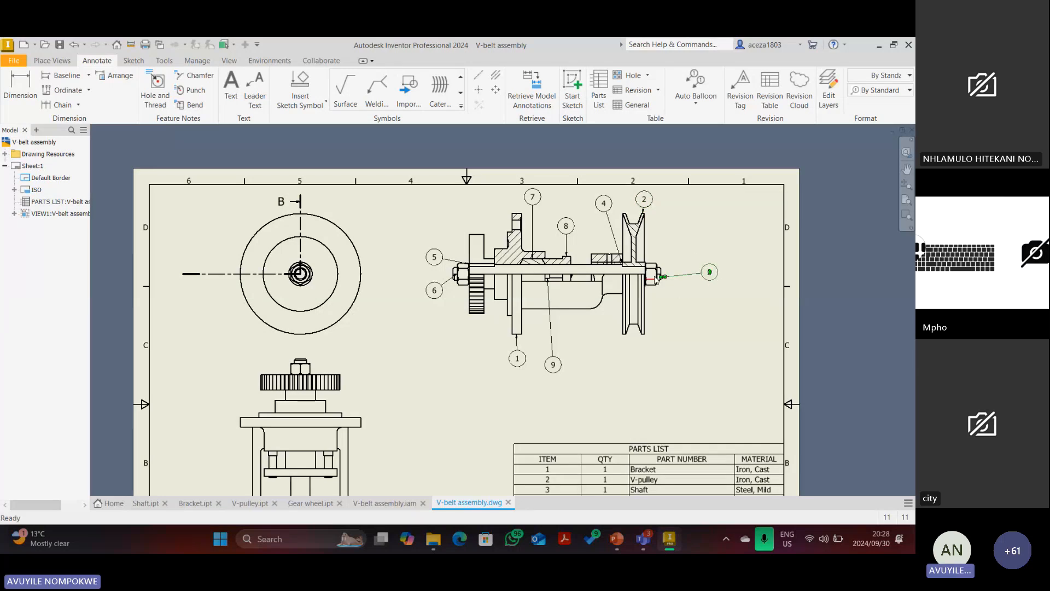
# Deselect the moved balloon and place balloon 6 beside the shaft's left nut.
pyautogui.scroll(-3, 655, 276)
pyautogui.scroll(3, 585, 286)
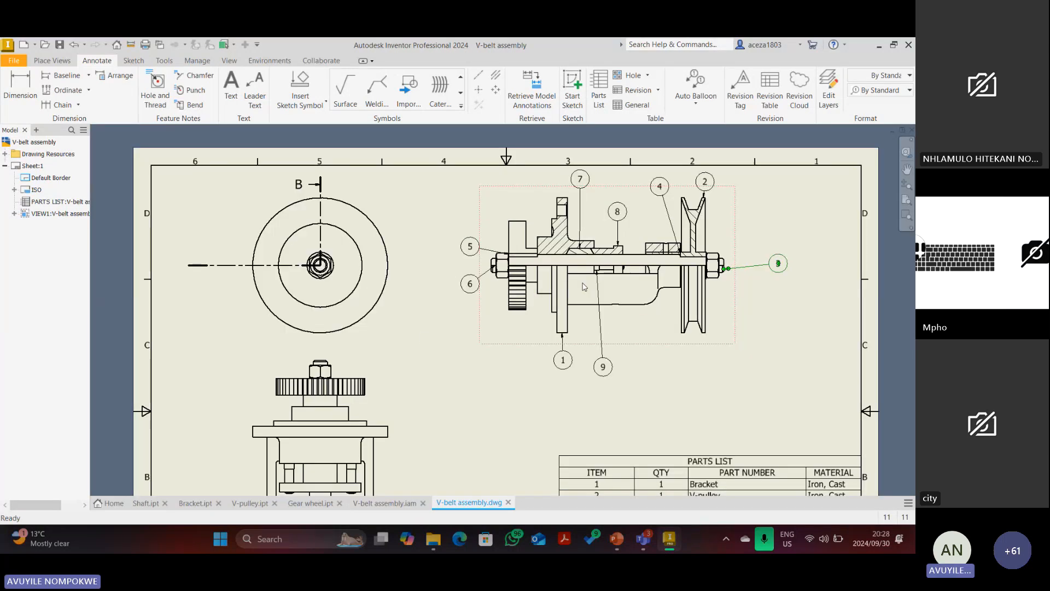
pyautogui.scroll(-5, 559, 267)
pyautogui.scroll(6, 587, 339)
pyautogui.scroll(-3, 587, 339)
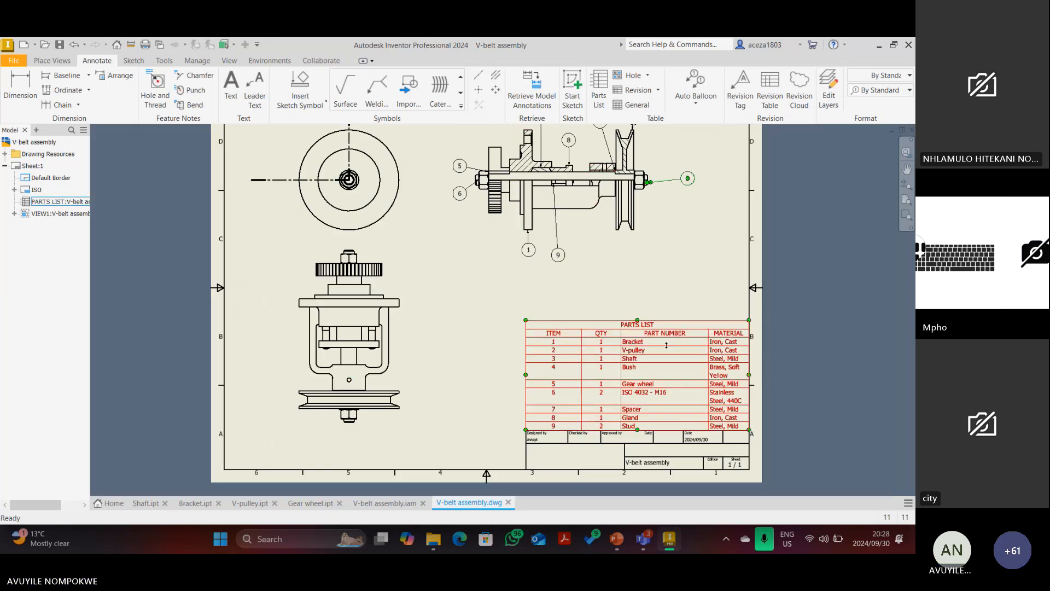
pyautogui.scroll(-3, 665, 296)
pyautogui.scroll(4, 592, 259)
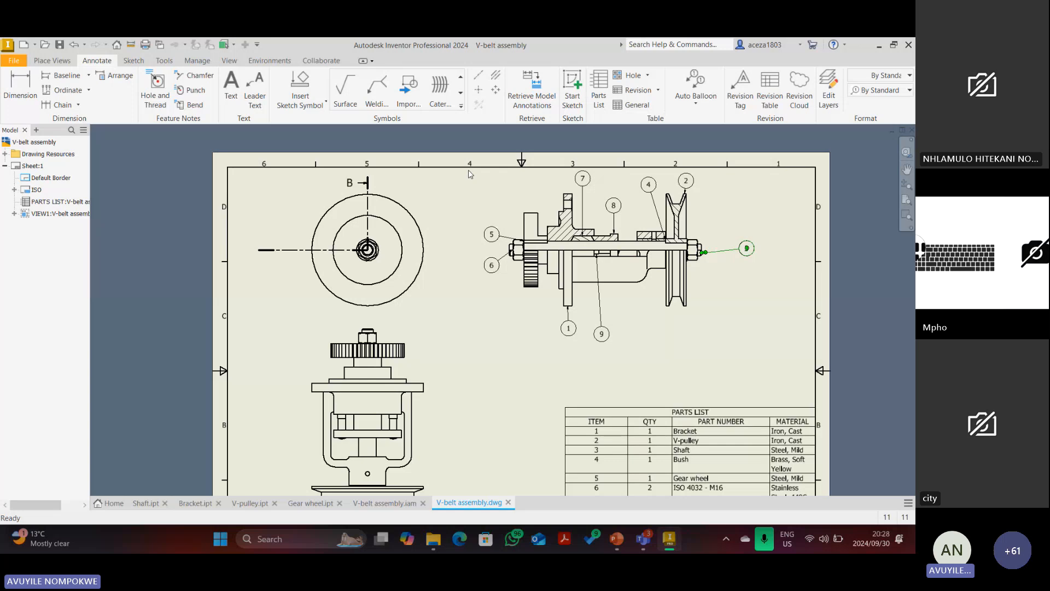
pyautogui.press('Escape')
pyautogui.moveTo(489, 161); pyautogui.dragTo(478, 140)
pyautogui.scroll(-3, 493, 235)
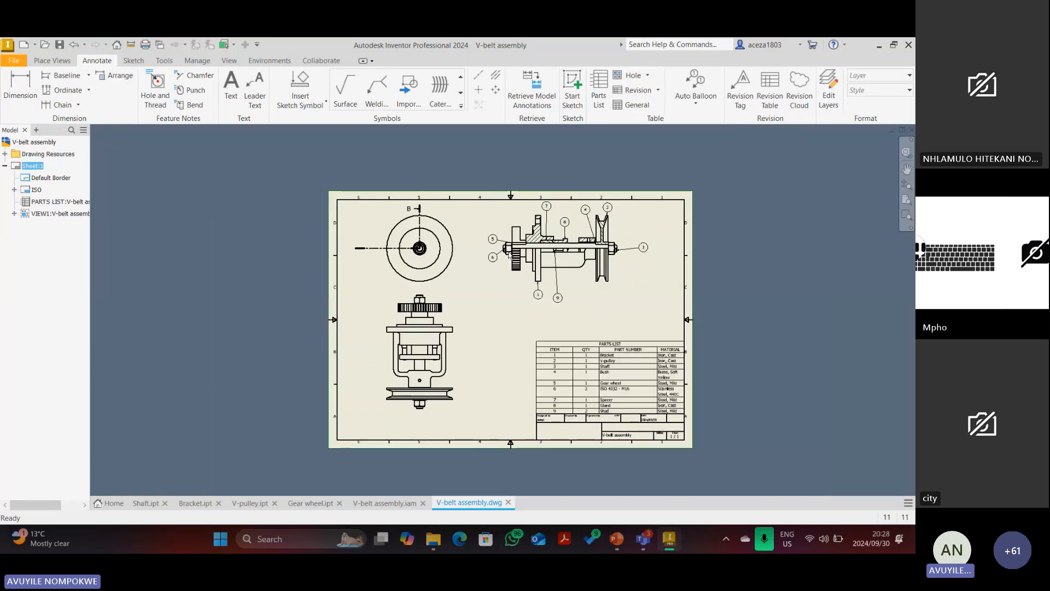
pyautogui.scroll(3, 509, 253)
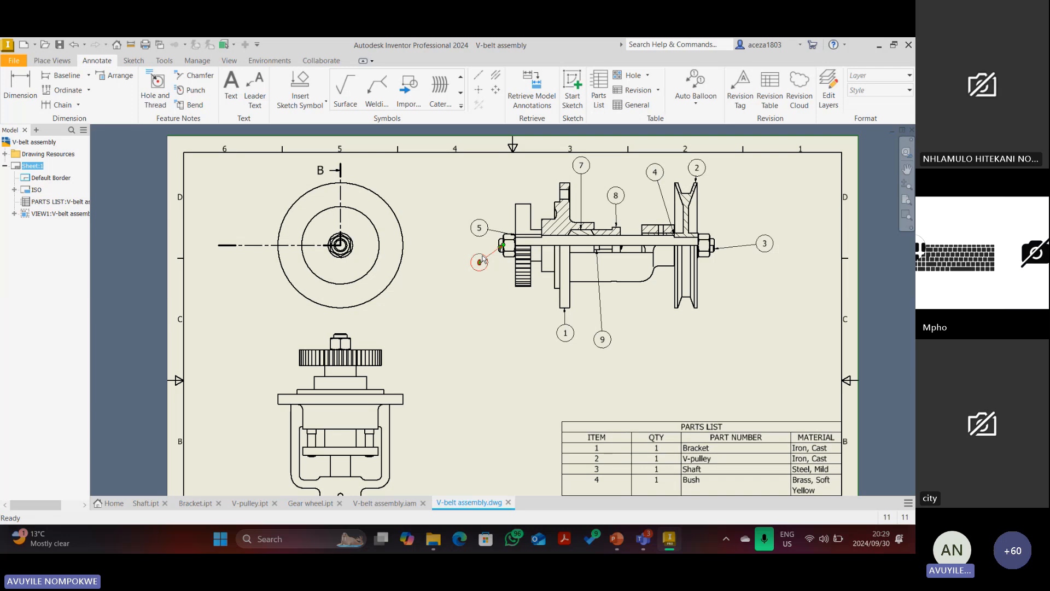
pyautogui.click(479, 262)
# Select the parts list and zoom around to check the finished section view.
pyautogui.scroll(-3, 732, 309)
pyautogui.click(711, 397)
pyautogui.scroll(3, 715, 427)
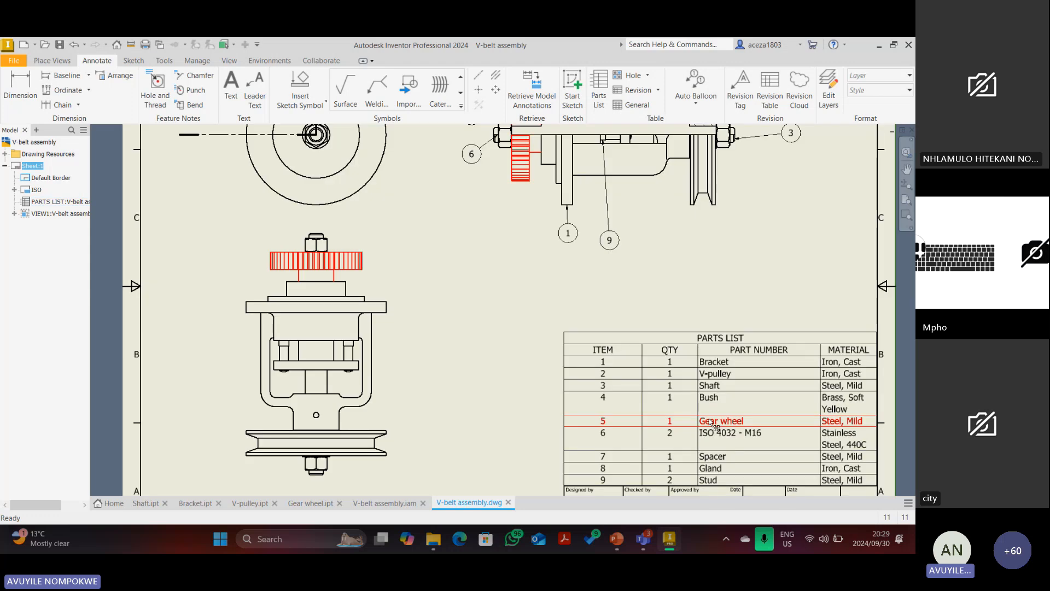
pyautogui.scroll(-3, 700, 322)
pyautogui.scroll(3, 634, 177)
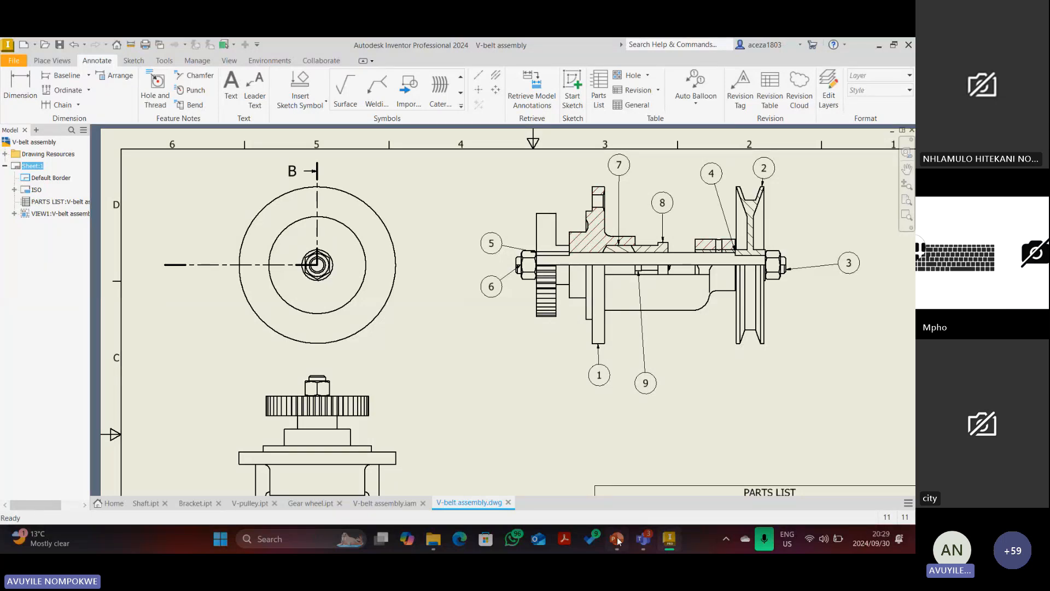
pyautogui.moveTo(644, 542)
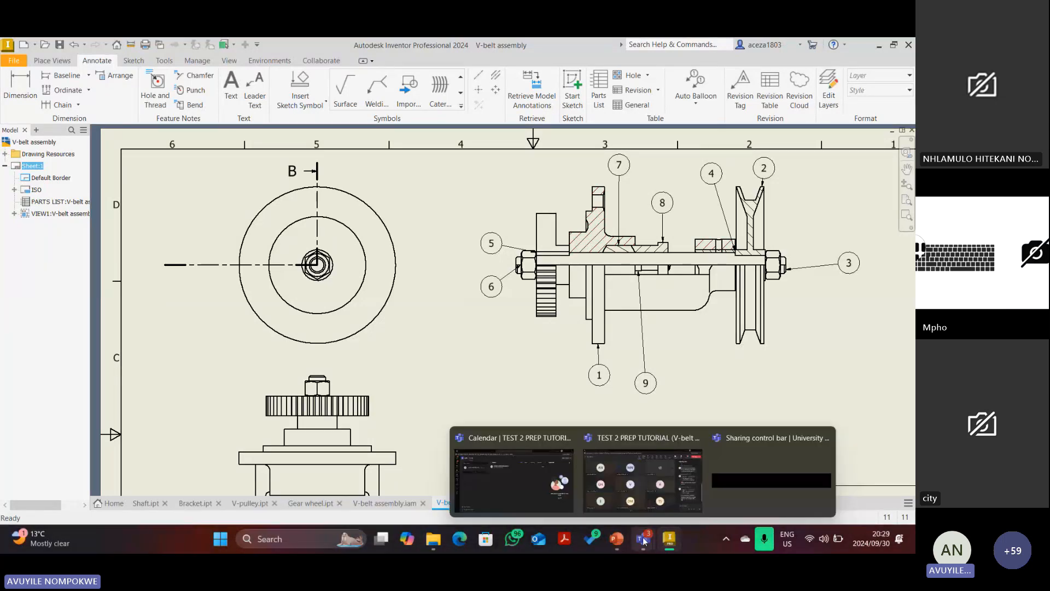
# Open the TEST 2 PREP TUTORIAL (V-belt drive assembly) meeting from the Teams calendar for editing.
pyautogui.click(543, 493)
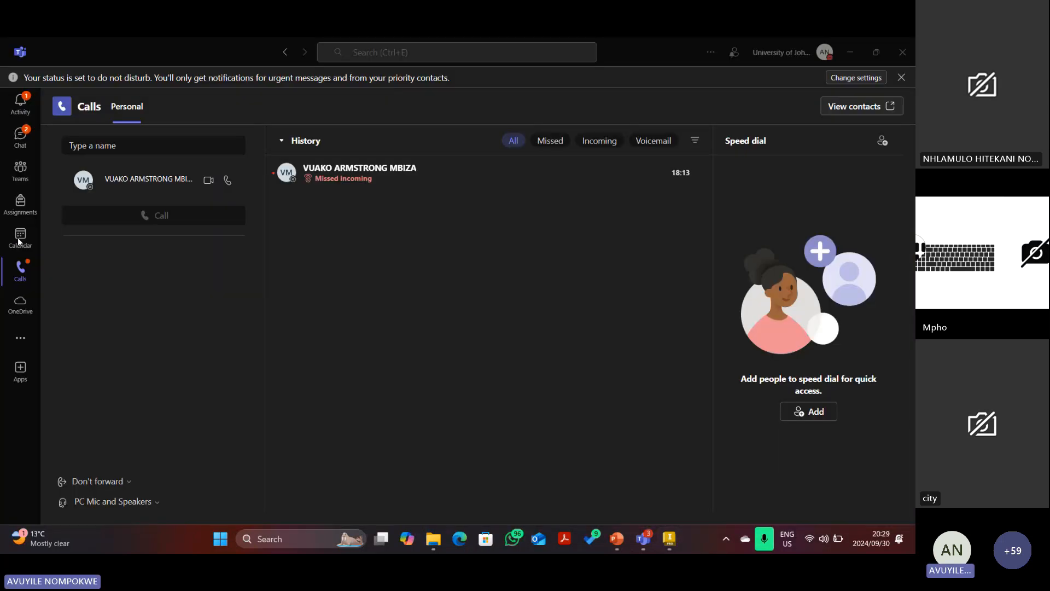
pyautogui.click(24, 237)
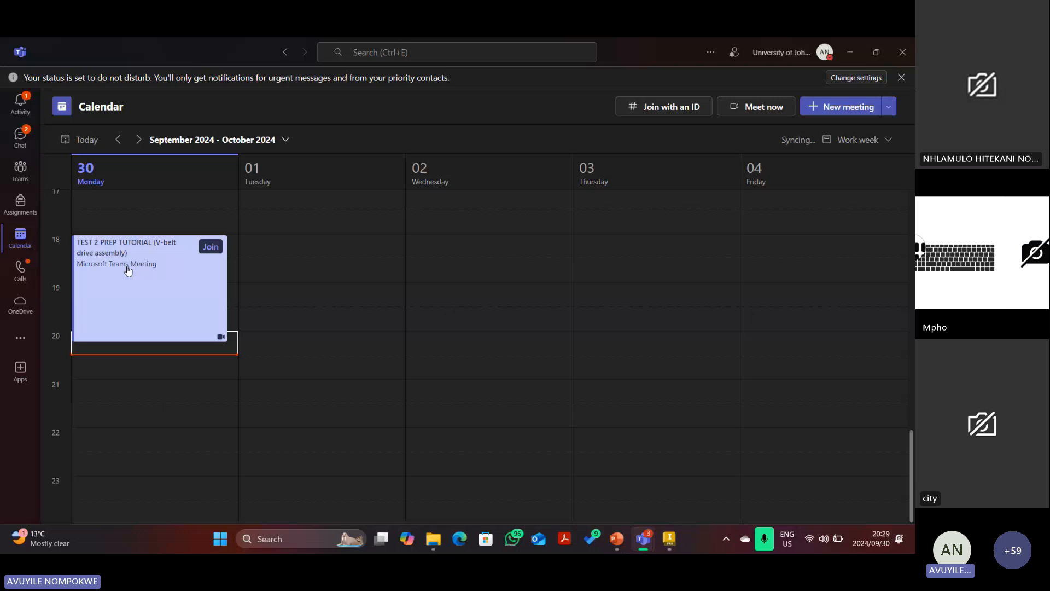
pyautogui.rightClick(127, 270)
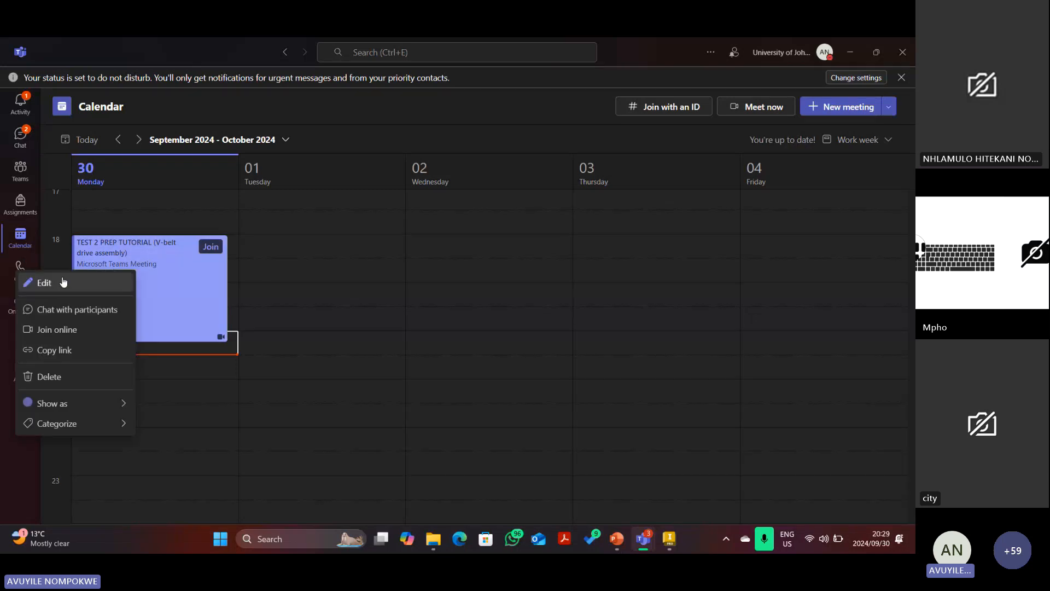
pyautogui.click(63, 281)
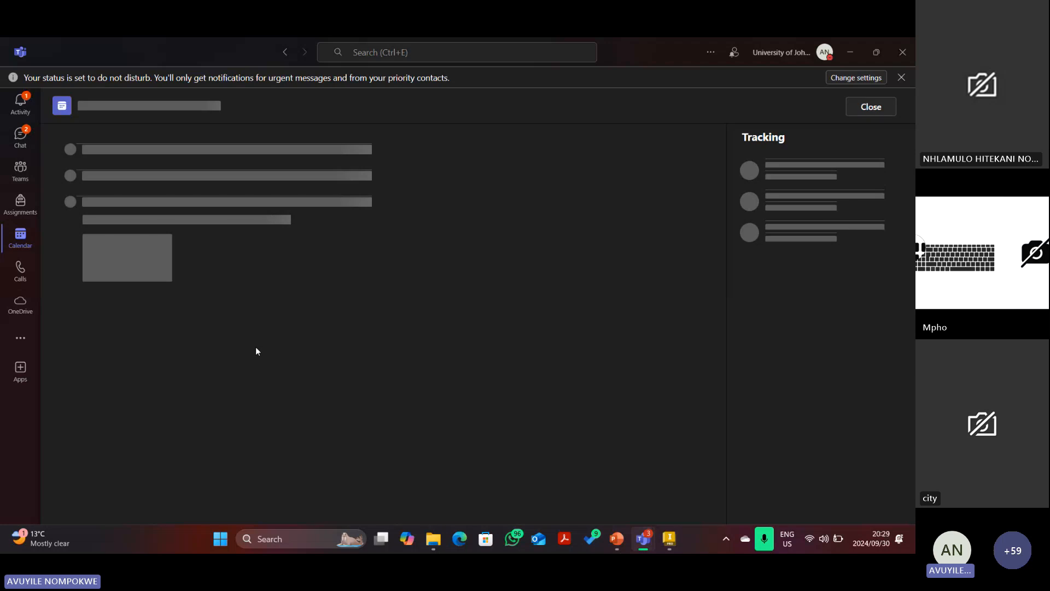
pyautogui.scroll(-1, 202, 421)
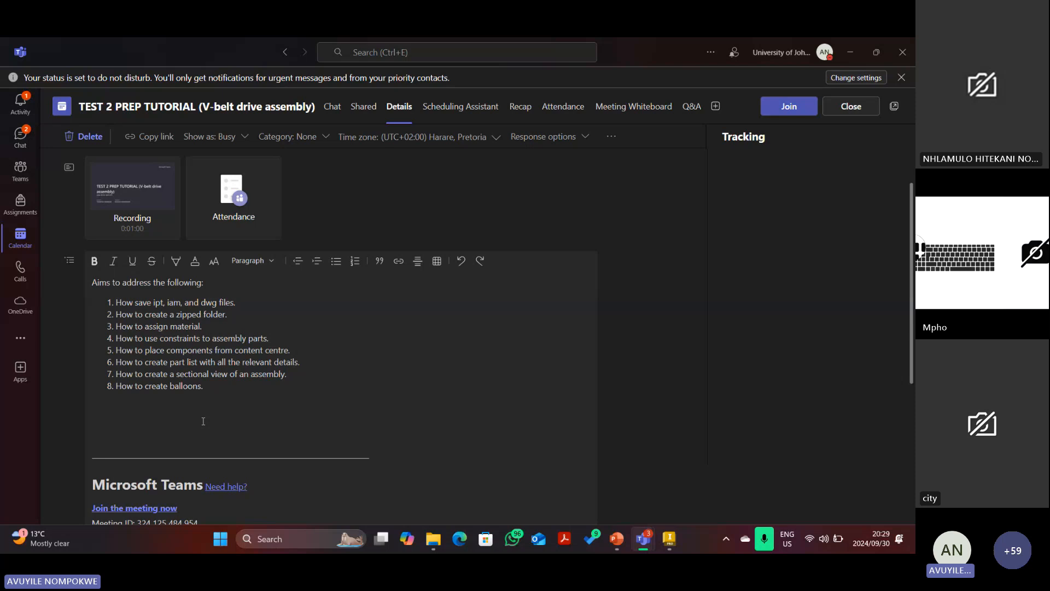
# Strike through the third, fourth and fifth aims in the meeting notes.
pyautogui.moveTo(227, 315); pyautogui.dragTo(115, 315)
pyautogui.moveTo(202, 327); pyautogui.dragTo(111, 325)
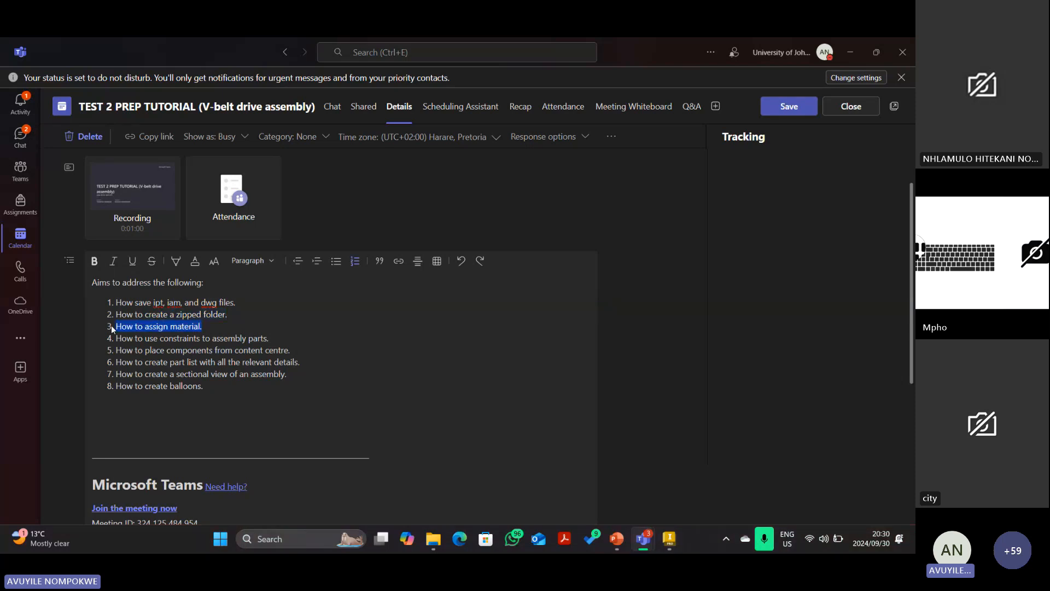
pyautogui.click(152, 261)
pyautogui.moveTo(269, 338); pyautogui.dragTo(213, 336)
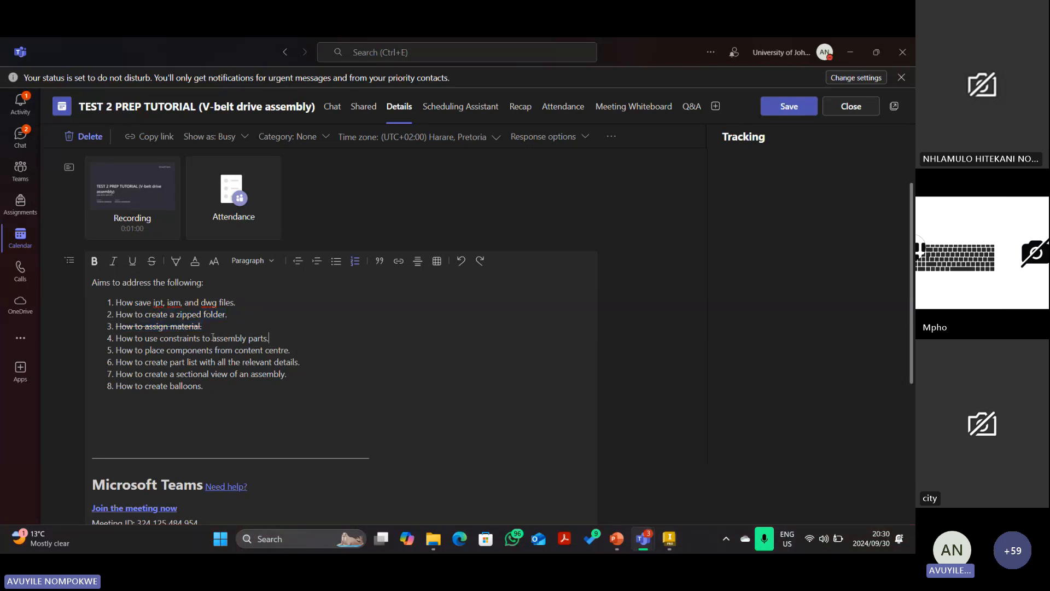
pyautogui.tripleClick(212, 337)
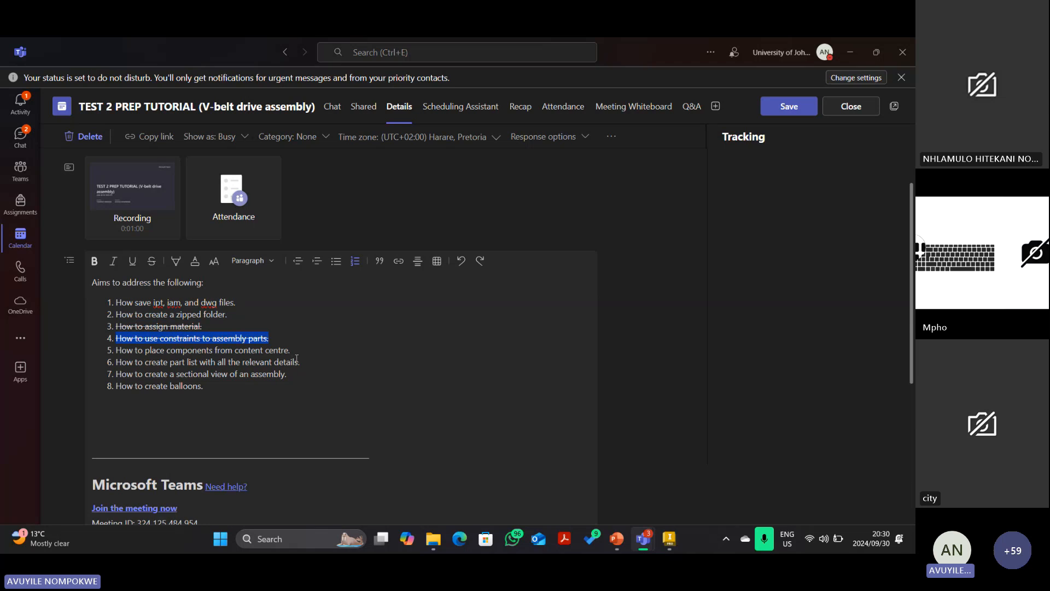
pyautogui.moveTo(293, 351); pyautogui.dragTo(114, 350)
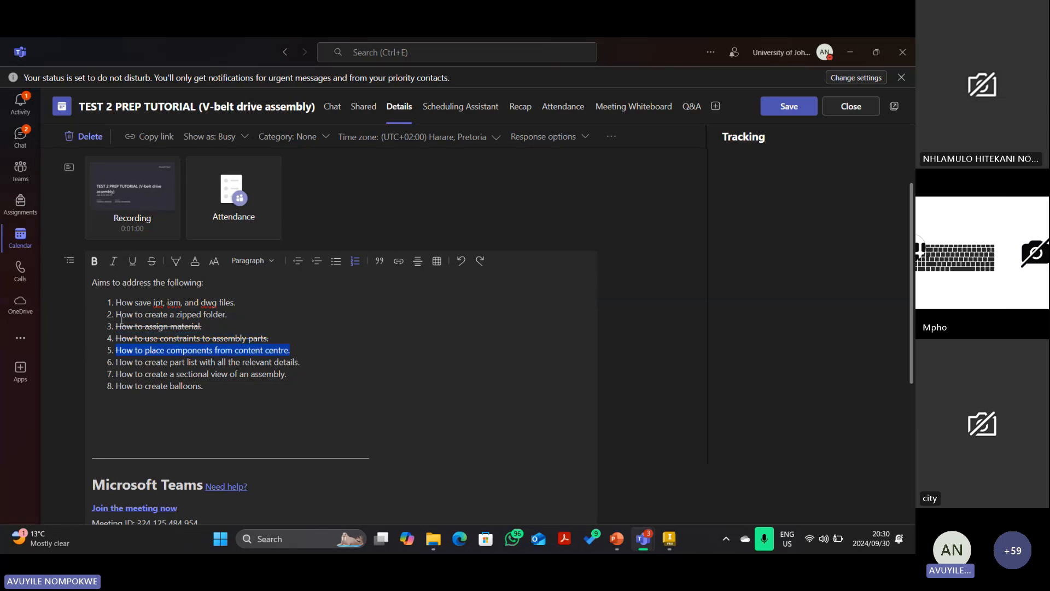
pyautogui.click(150, 263)
# Strike through the sixth and seventh aims and the balloons aim.
pyautogui.moveTo(302, 363); pyautogui.dragTo(115, 363)
pyautogui.click(151, 263)
pyautogui.moveTo(290, 376); pyautogui.dragTo(114, 378)
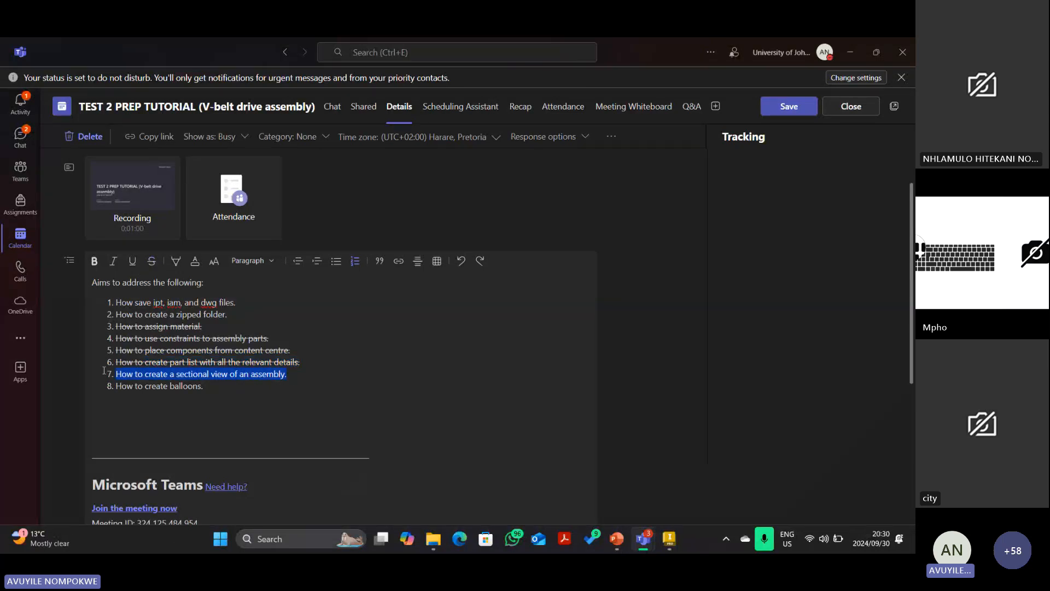
pyautogui.click(152, 261)
pyautogui.moveTo(203, 387); pyautogui.dragTo(114, 392)
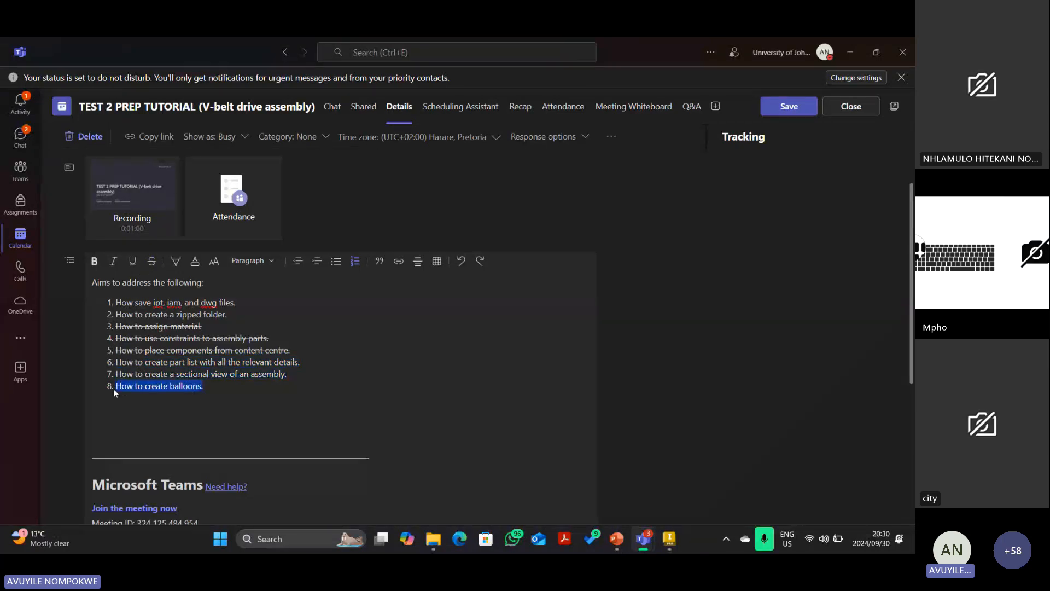
pyautogui.click(151, 262)
# Strike through the first aim about saving files, then clear the text selection.
pyautogui.moveTo(237, 304); pyautogui.dragTo(114, 305)
pyautogui.click(151, 262)
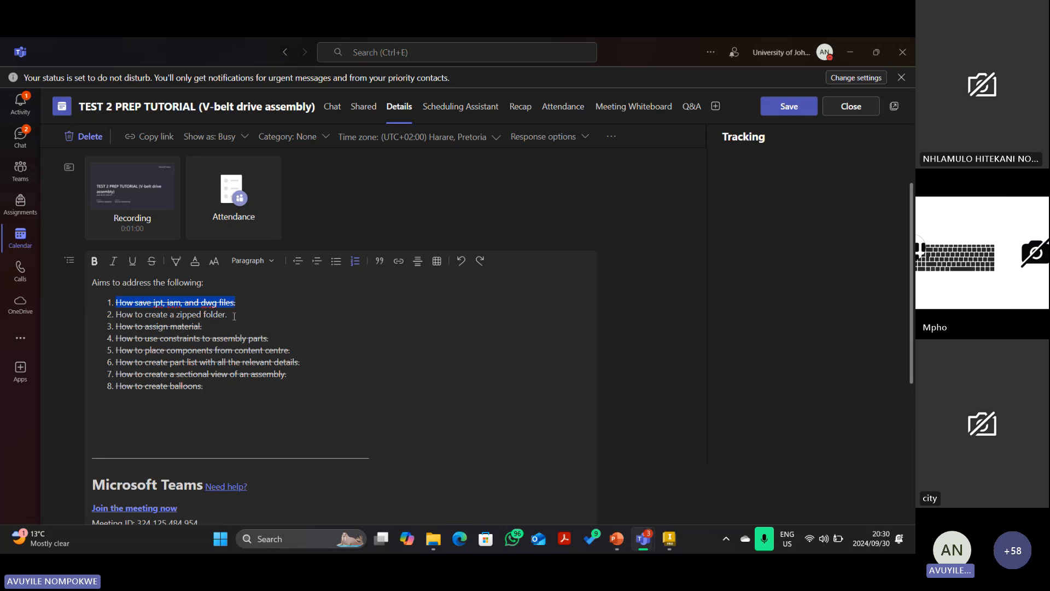
pyautogui.moveTo(234, 316); pyautogui.dragTo(101, 307)
pyautogui.click(135, 324)
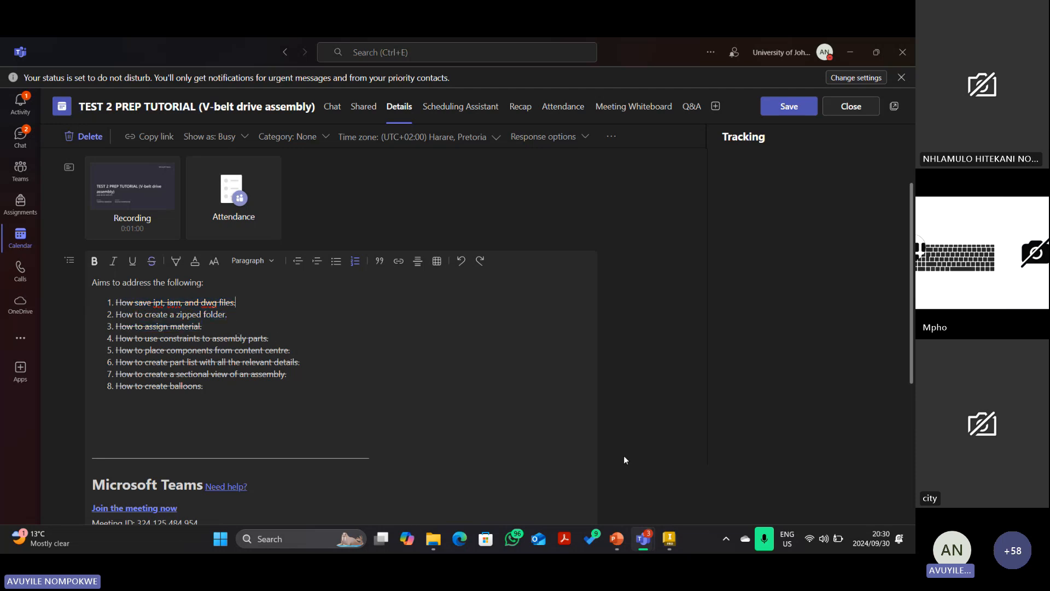
pyautogui.moveTo(669, 549)
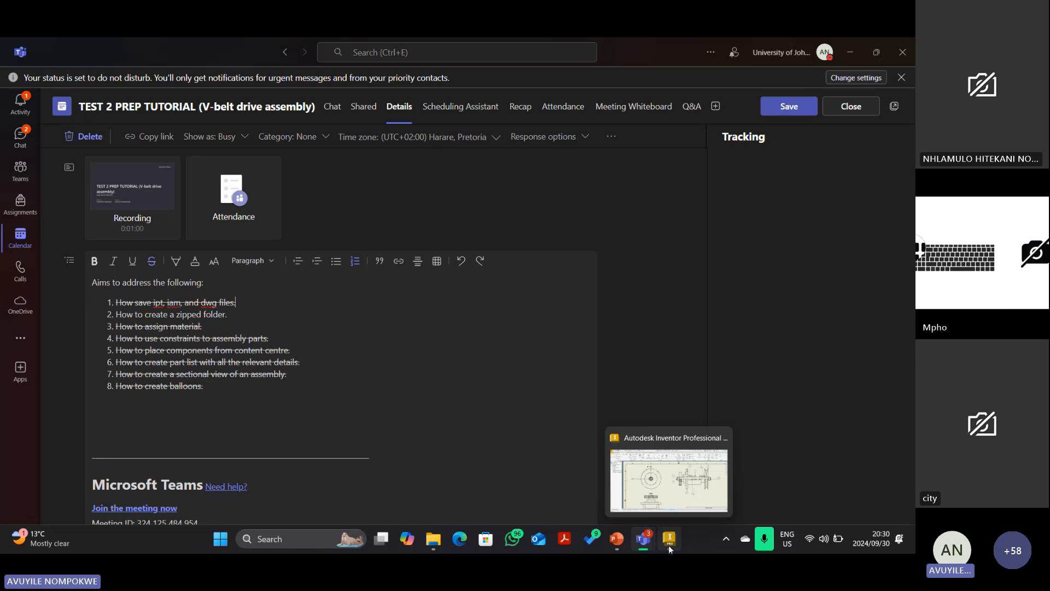
# Switch back to Inventor and close V-belt assembly.dwg, bringing up the save-changes prompt.
pyautogui.click(670, 547)
pyautogui.scroll(-9, 585, 367)
pyautogui.scroll(5, 541, 391)
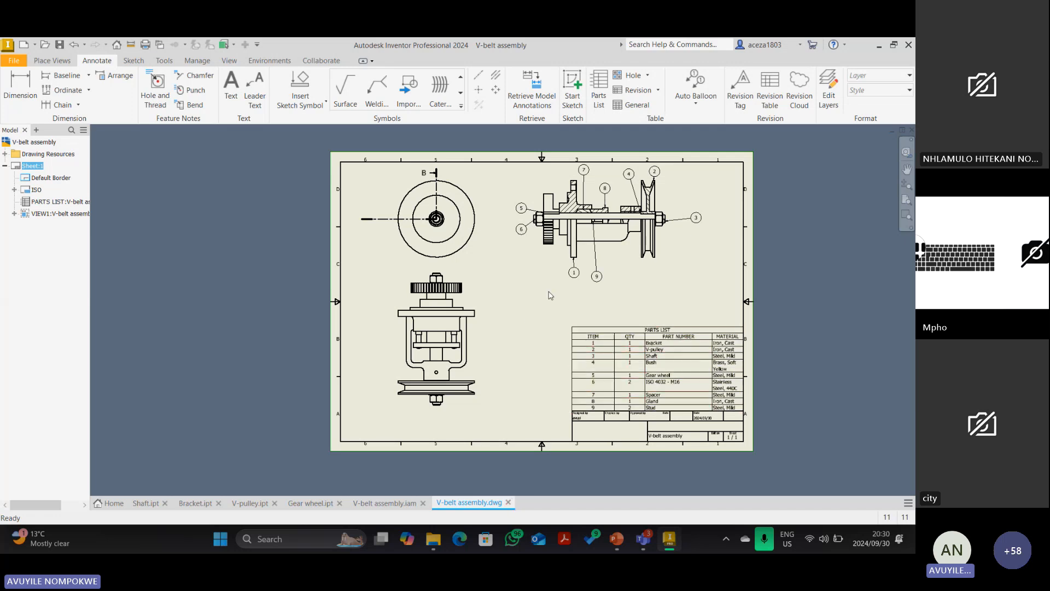
pyautogui.click(509, 502)
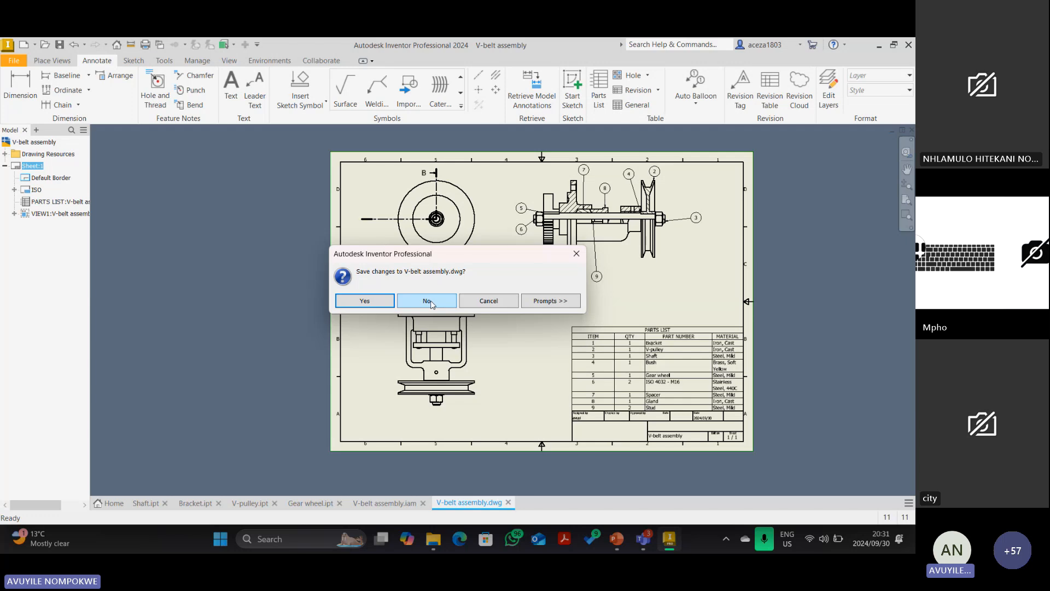
# Save the changes to V-belt assembly.dwg together with its .iam assembly file.
pyautogui.click(365, 301)
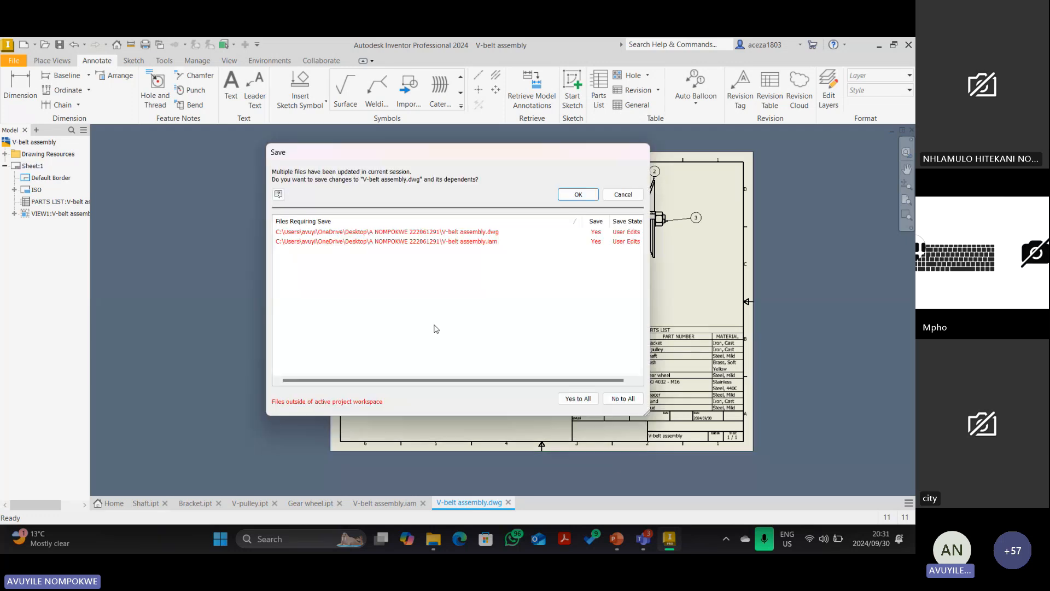
pyautogui.click(581, 195)
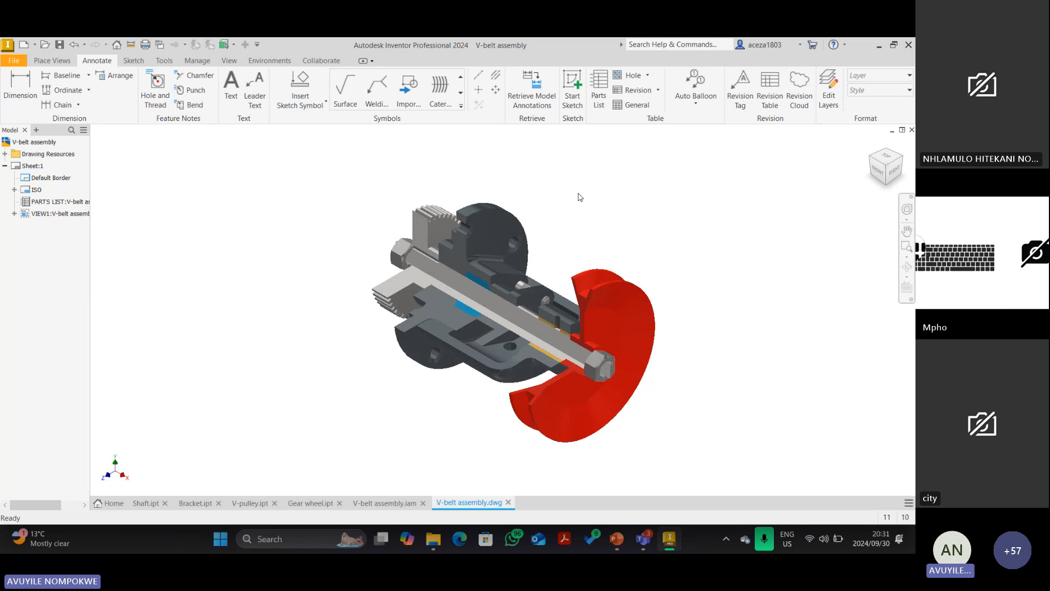
# Close the V-belt assembly drawing tab, then minimise File Explorer and the Inventor window.
pyautogui.click(508, 503)
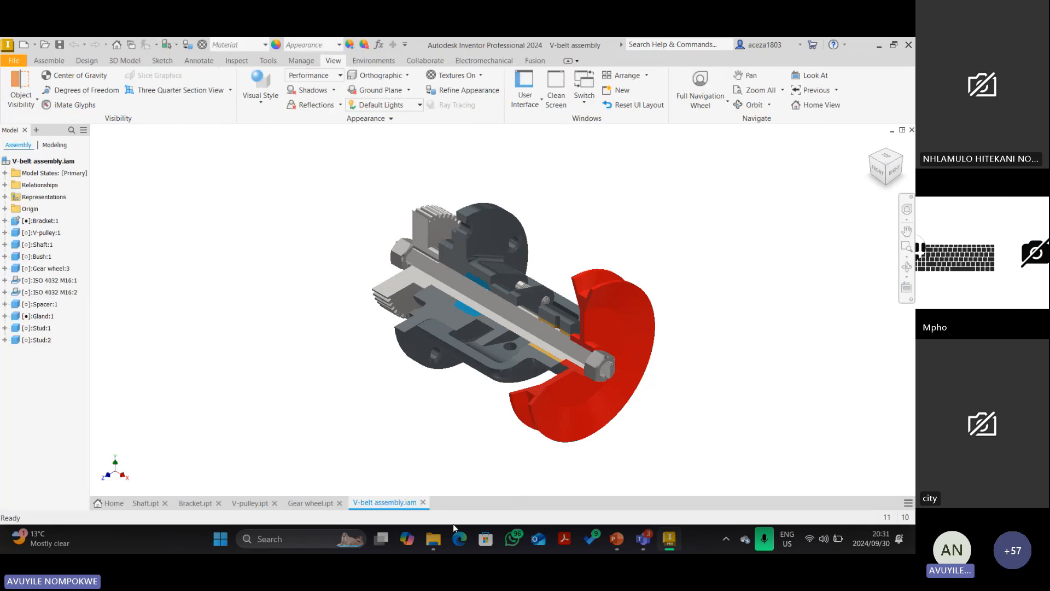
pyautogui.click(432, 543)
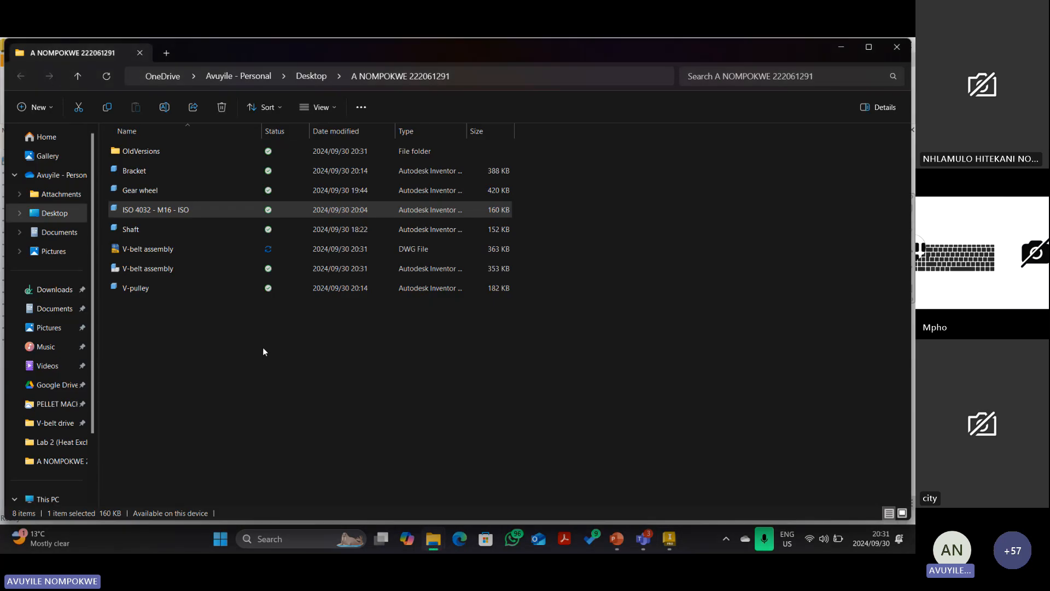
pyautogui.click(845, 46)
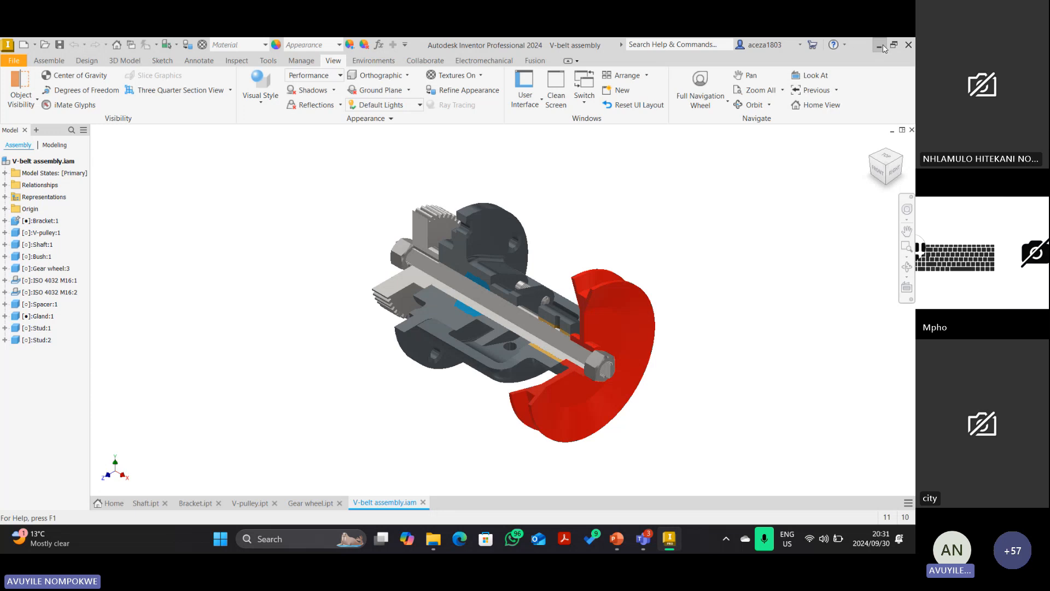
pyautogui.click(882, 44)
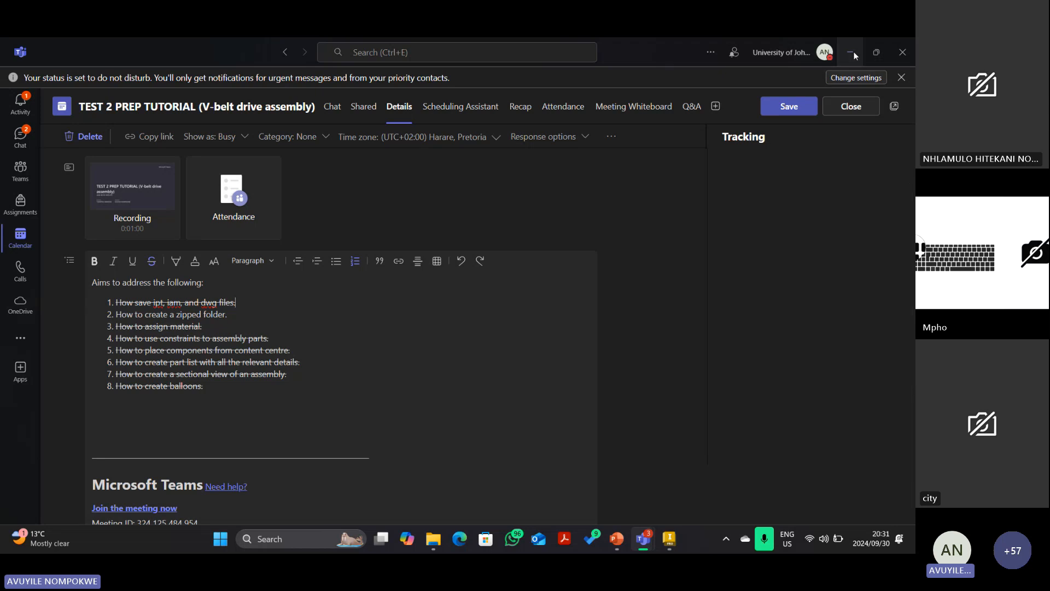
# Minimise the Teams meeting details window and both meeting windows to reveal the PowerPoint slide.
pyautogui.click(851, 51)
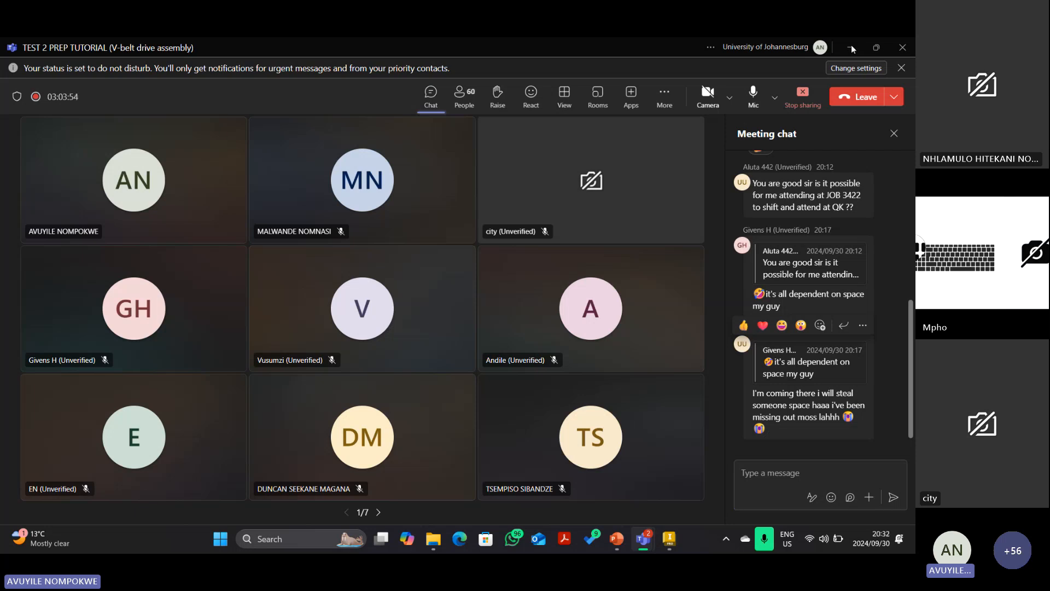
pyautogui.click(851, 48)
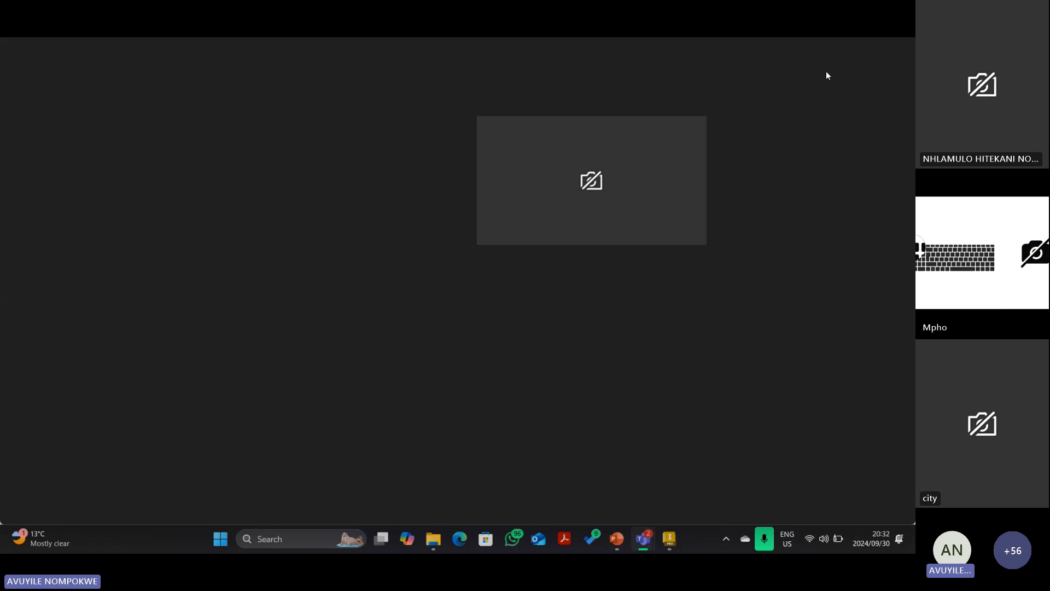
pyautogui.click(843, 52)
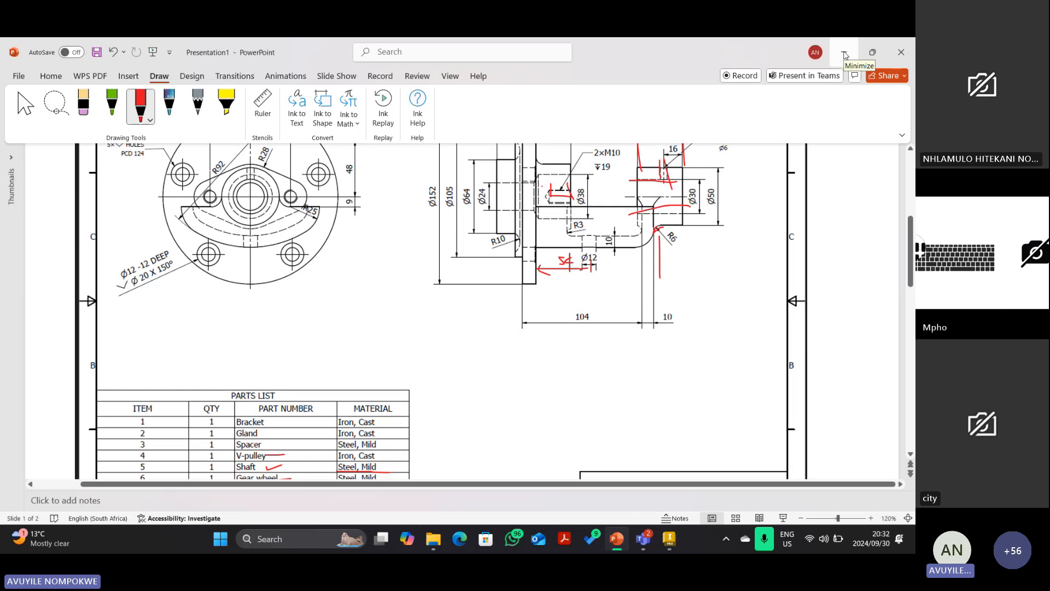
# Minimise PowerPoint and the empty ISO 4032(2) Explorer window to show the desktop.
pyautogui.click(845, 53)
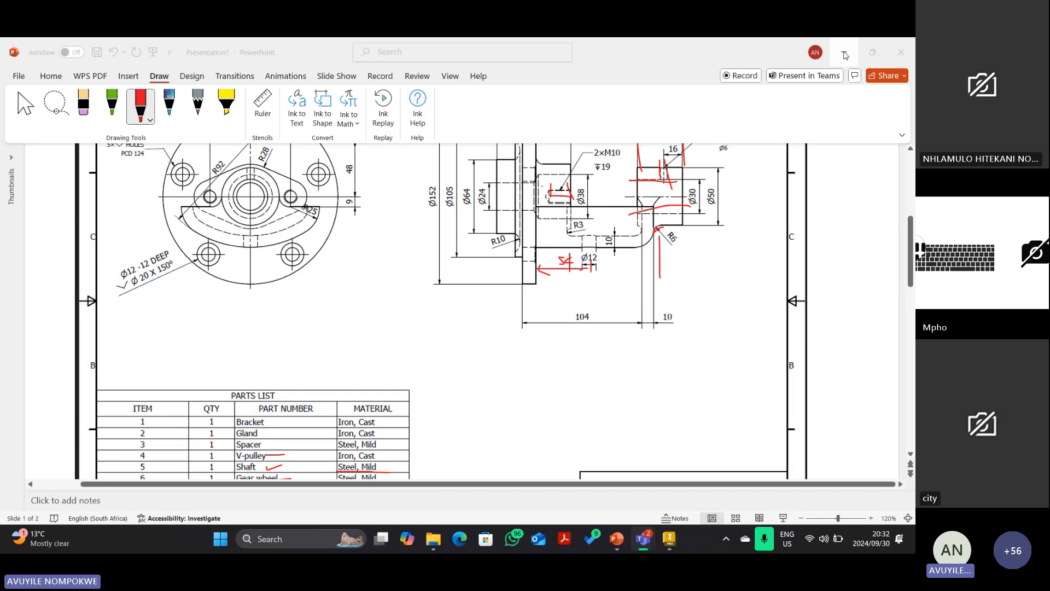
pyautogui.click(845, 51)
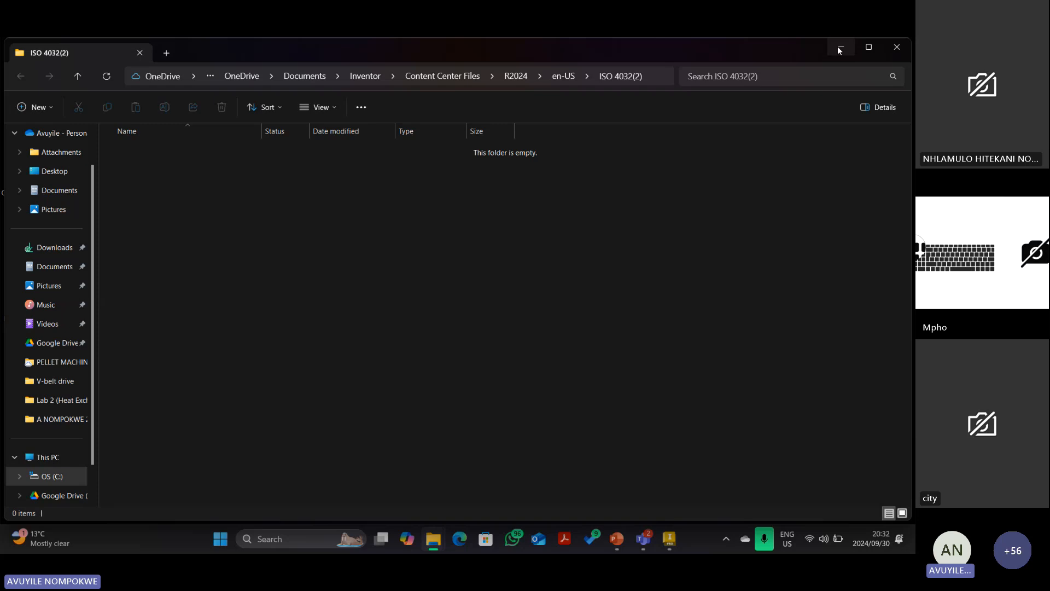
pyautogui.click(838, 46)
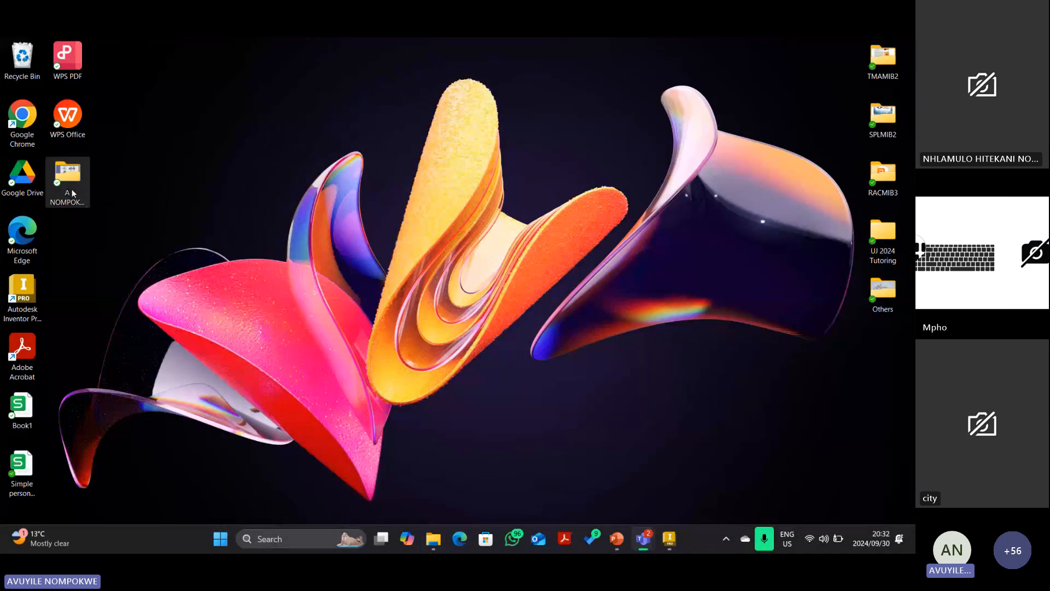
pyautogui.click(68, 181)
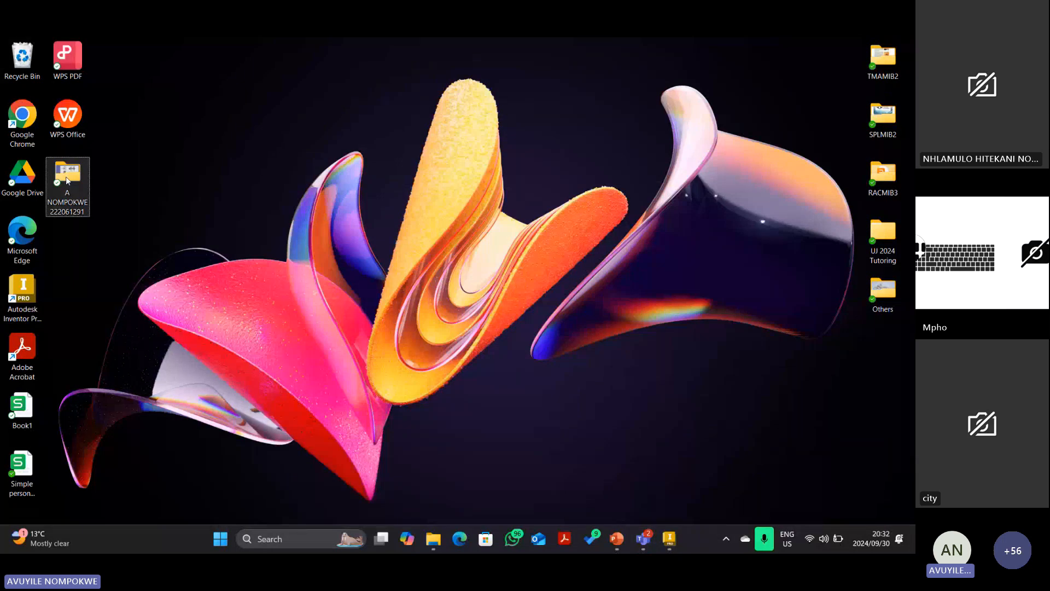
pyautogui.doubleClick(67, 179)
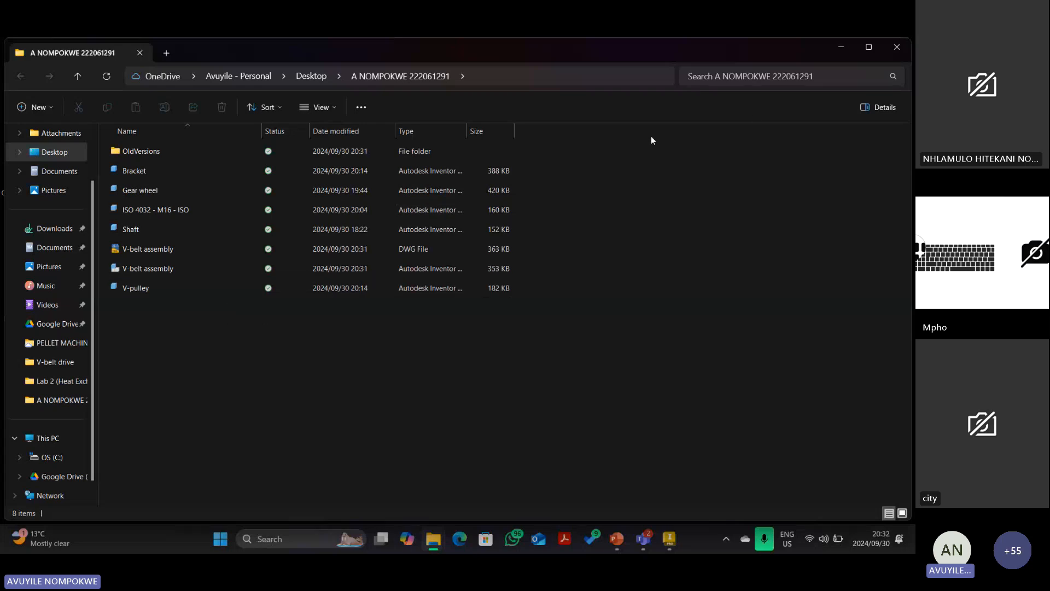
pyautogui.click(841, 47)
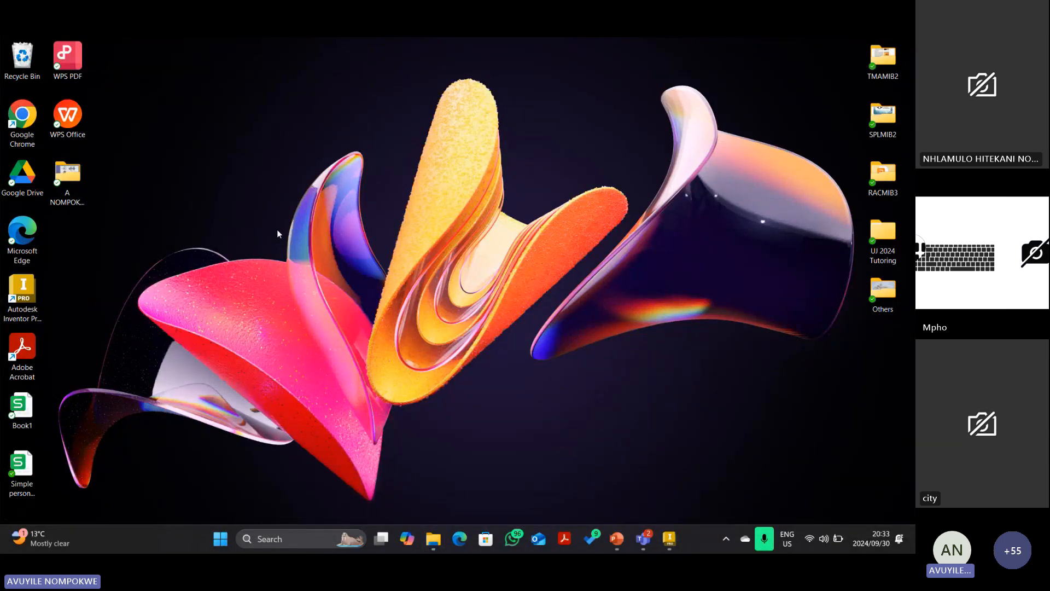
pyautogui.rightClick(72, 177)
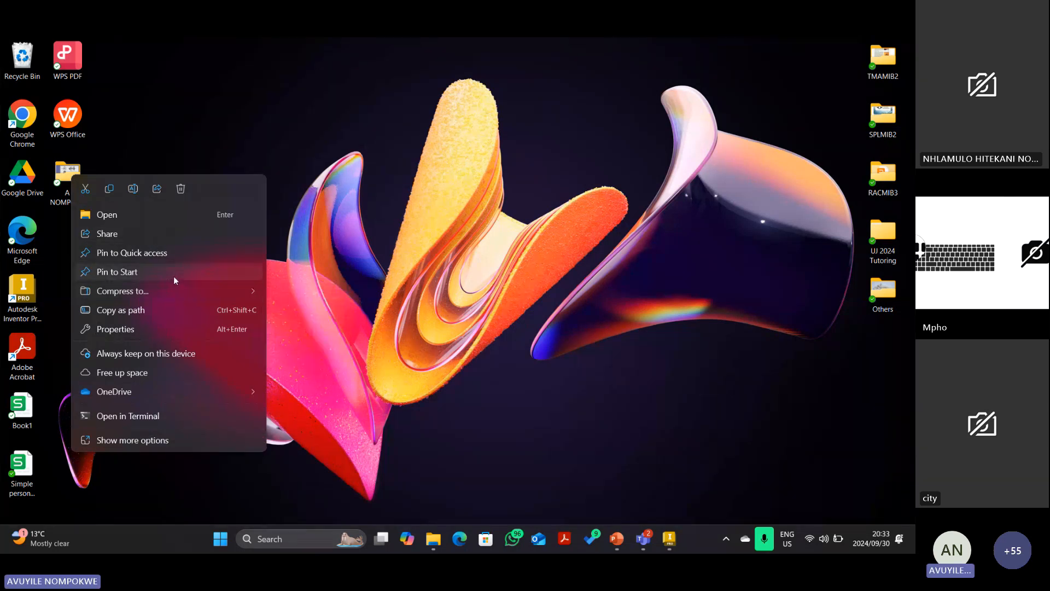
pyautogui.moveTo(176, 286)
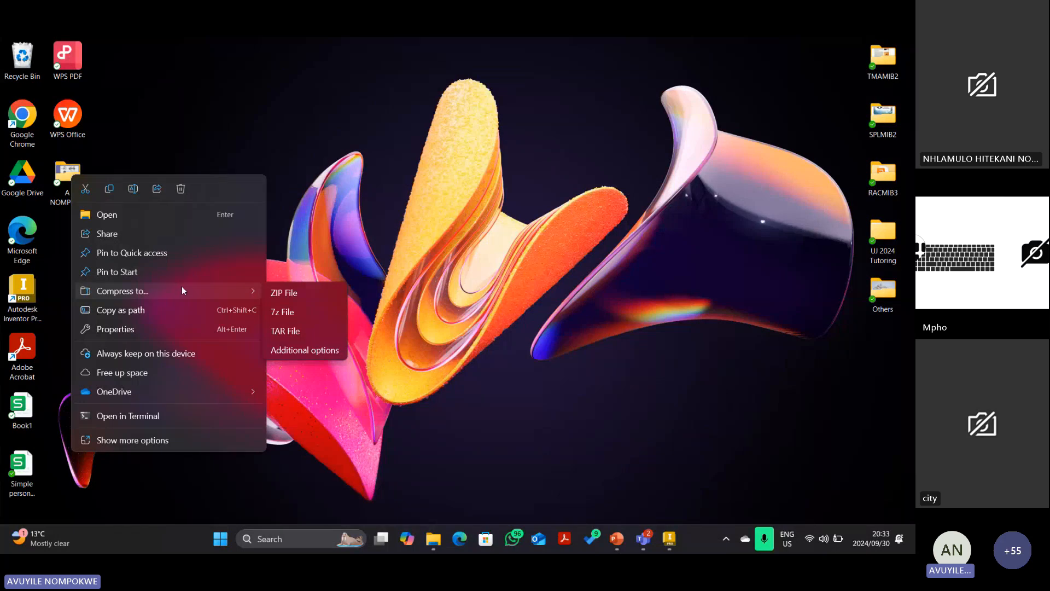
pyautogui.click(414, 211)
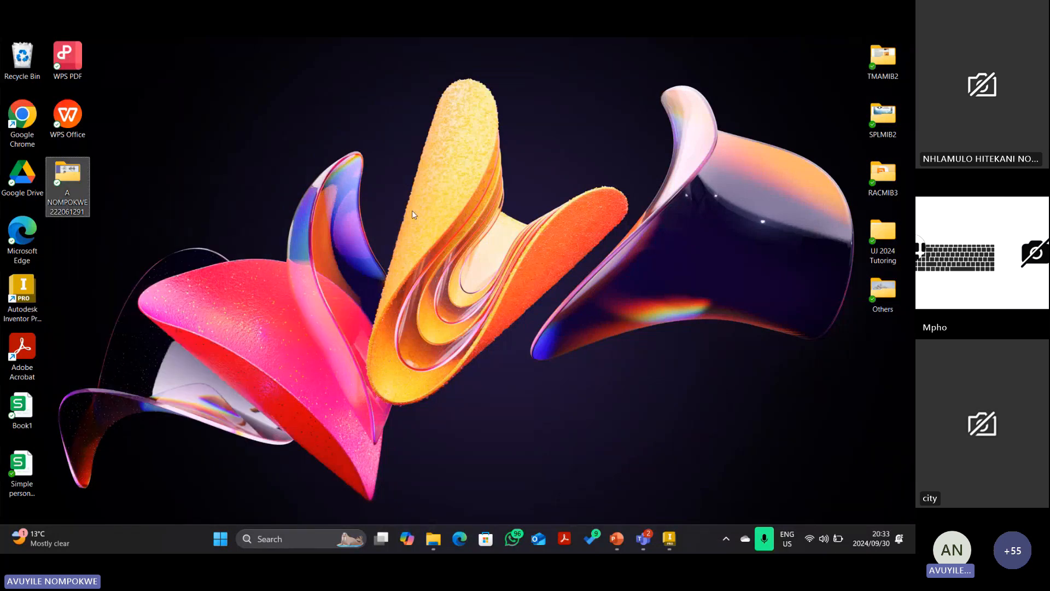
pyautogui.rightClick(64, 181)
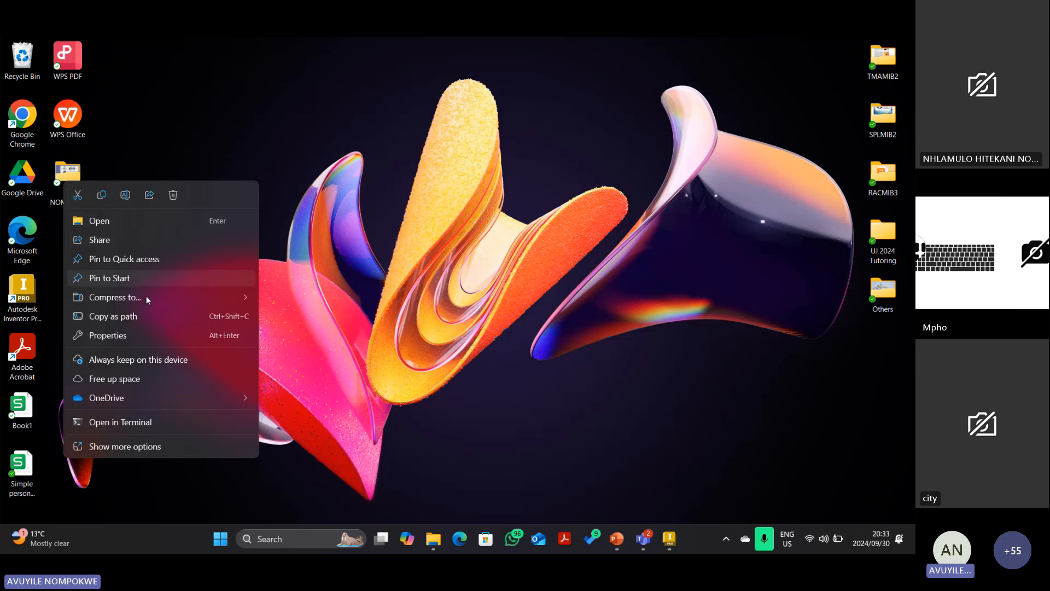
pyautogui.moveTo(146, 296)
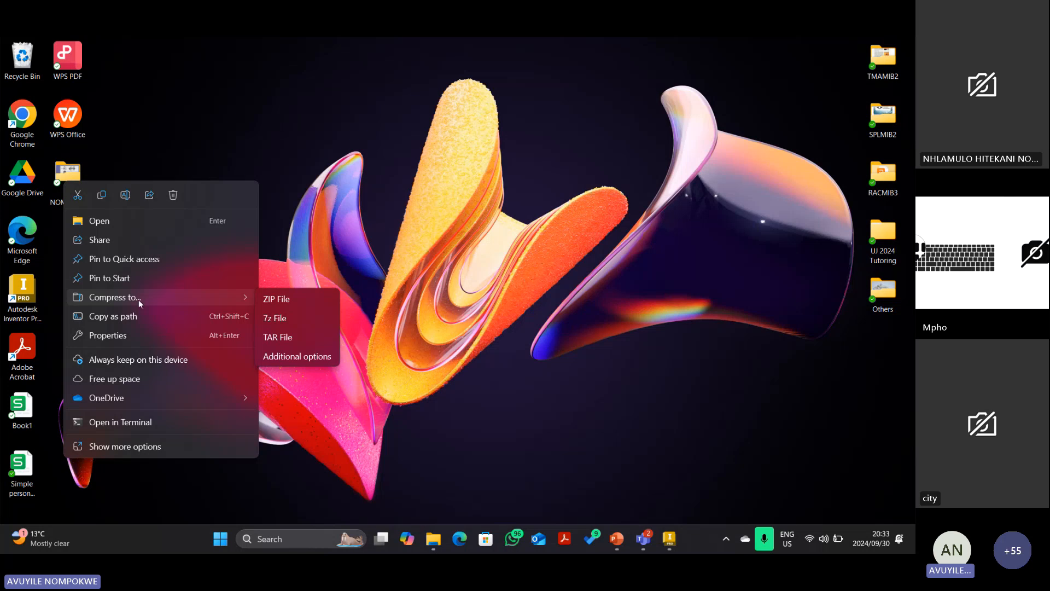
pyautogui.click(268, 299)
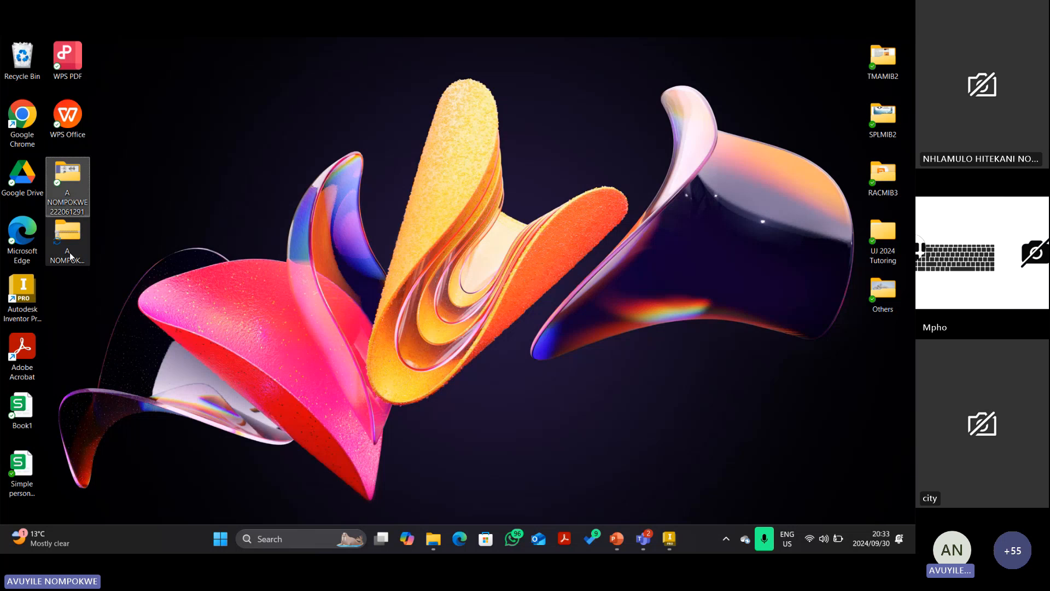
pyautogui.click(70, 252)
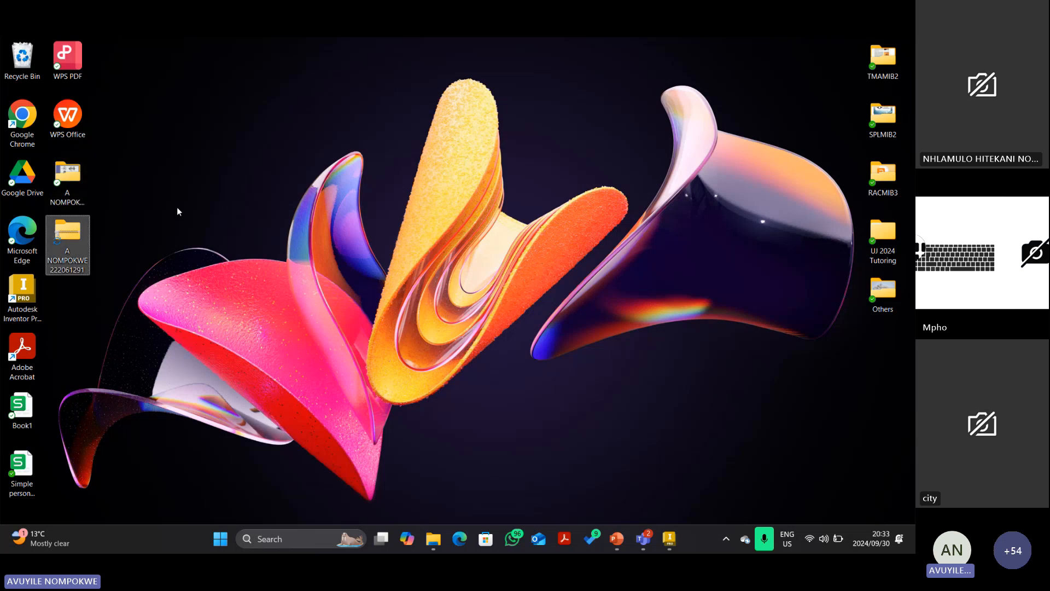
pyautogui.rightClick(67, 175)
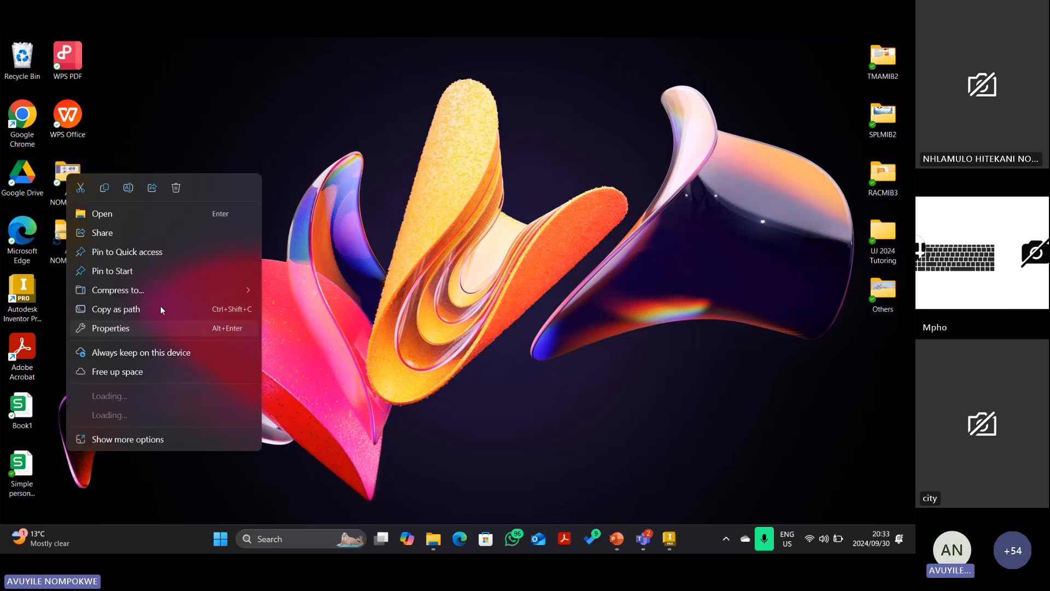
pyautogui.moveTo(244, 296)
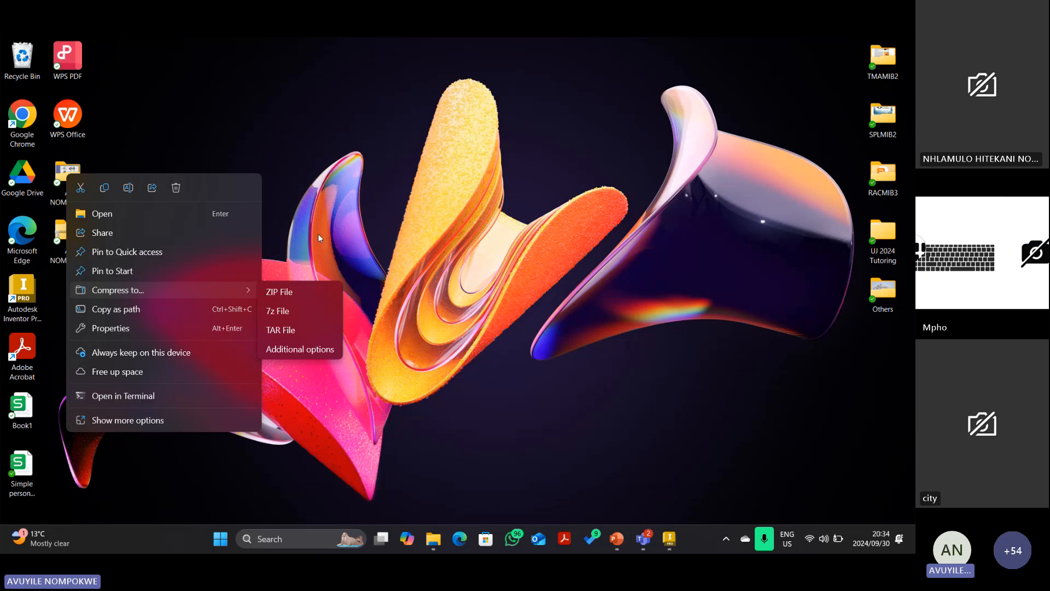
pyautogui.click(282, 240)
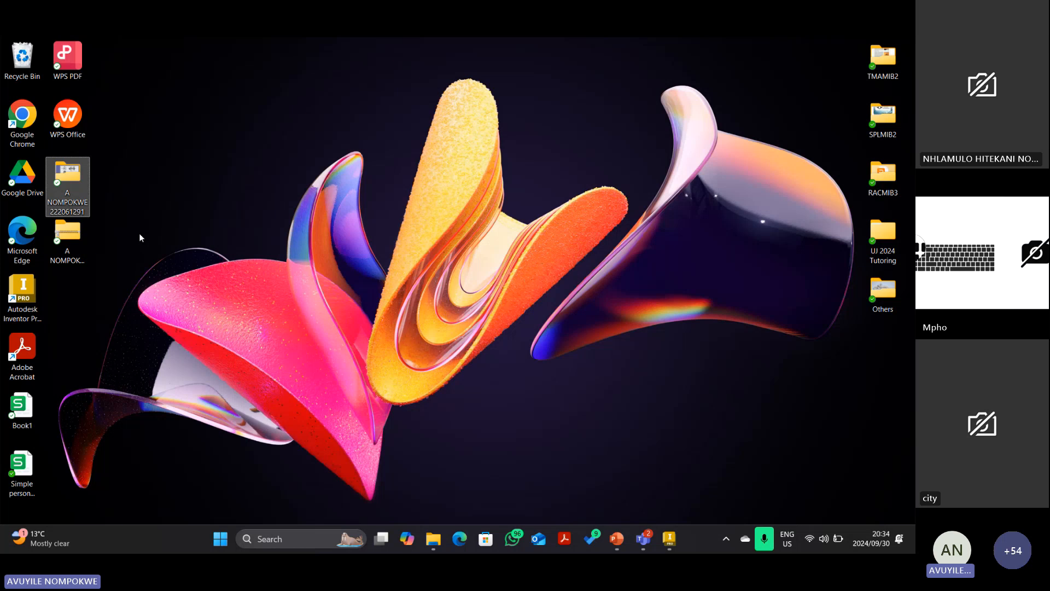
pyautogui.click(70, 242)
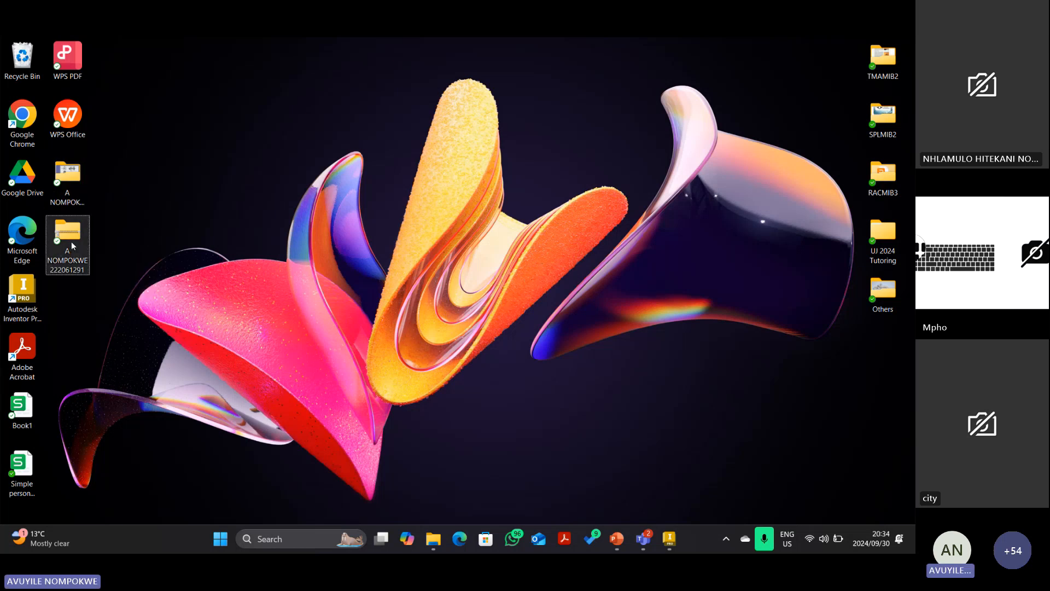
pyautogui.doubleClick(71, 242)
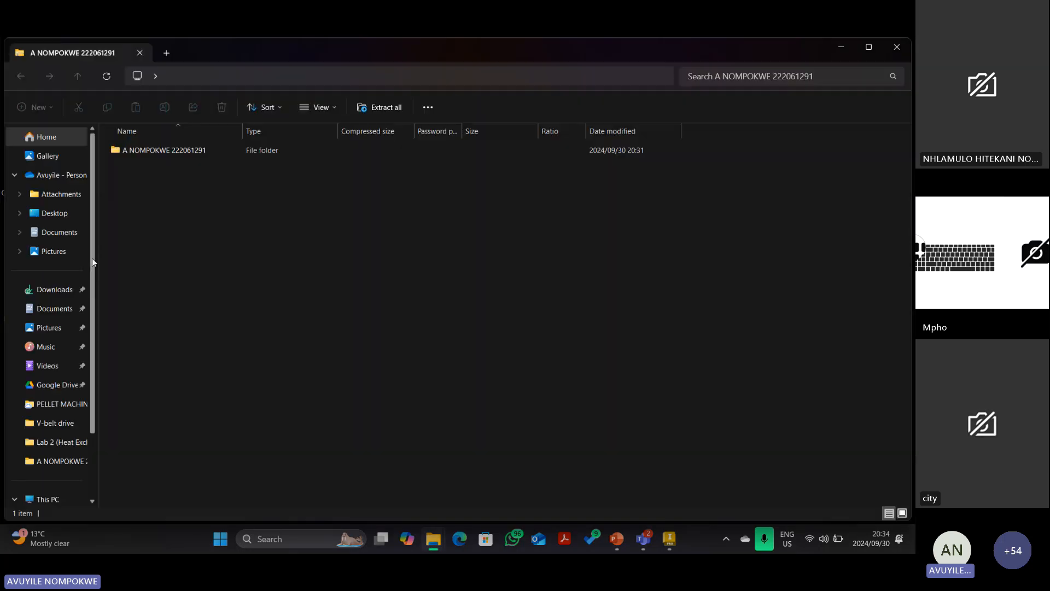
pyautogui.doubleClick(162, 152)
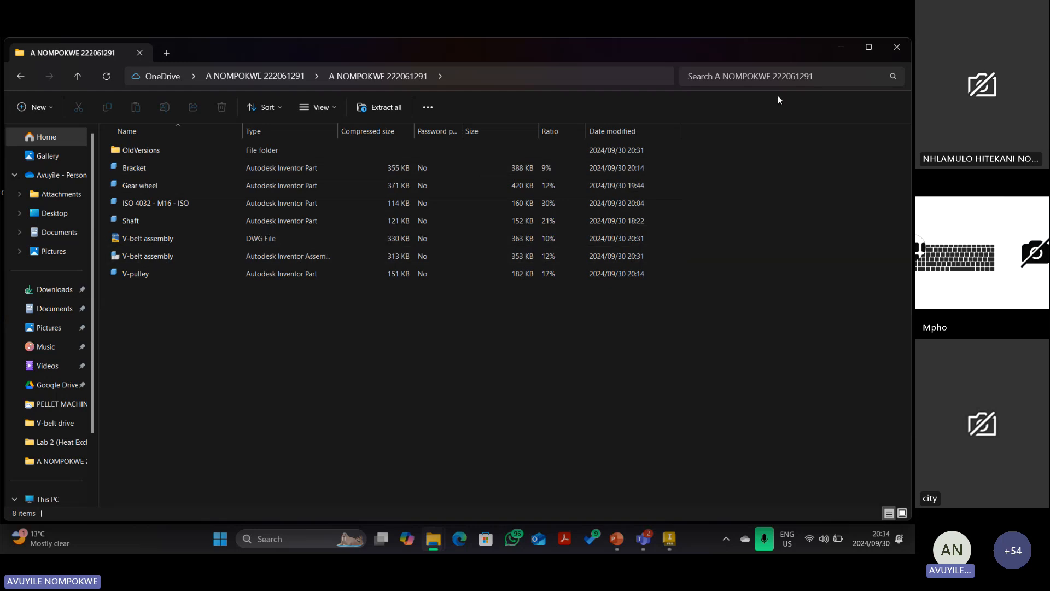
pyautogui.click(895, 50)
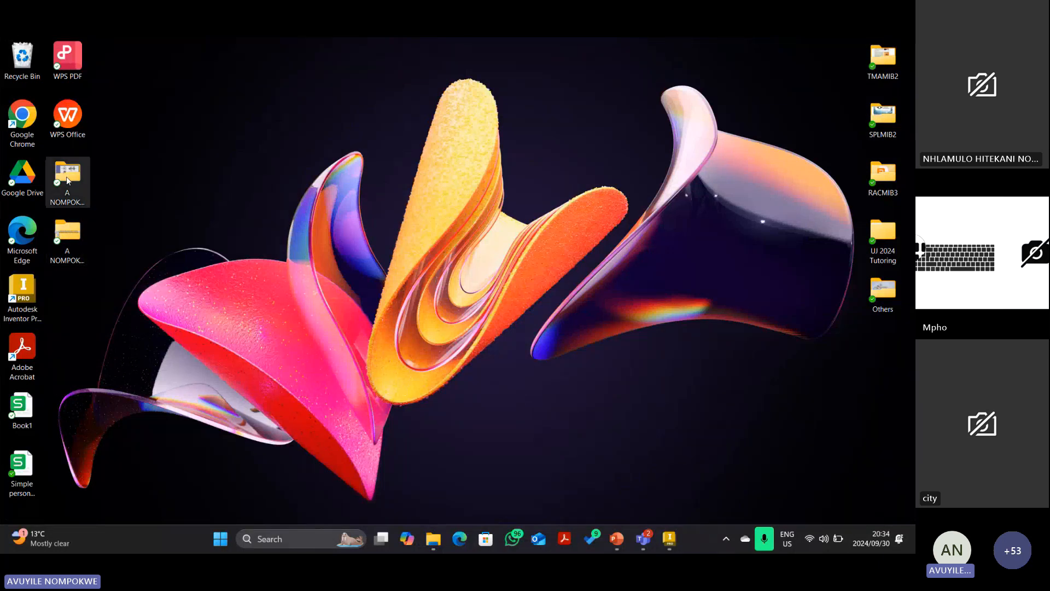
pyautogui.moveTo(67, 175); pyautogui.dragTo(248, 178)
pyautogui.moveTo(66, 227); pyautogui.dragTo(79, 216)
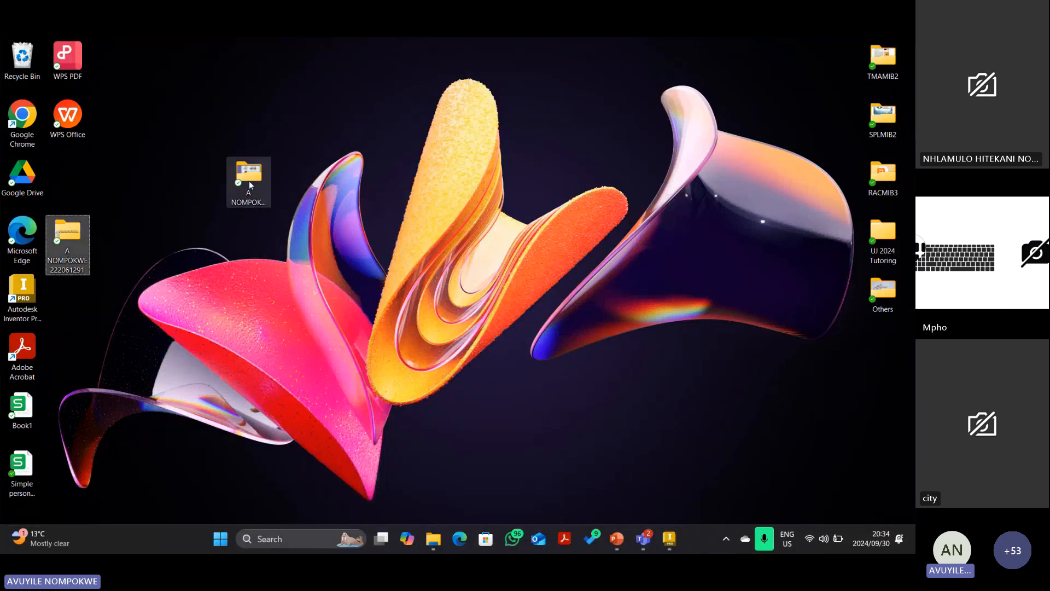
pyautogui.moveTo(254, 178); pyautogui.dragTo(80, 189)
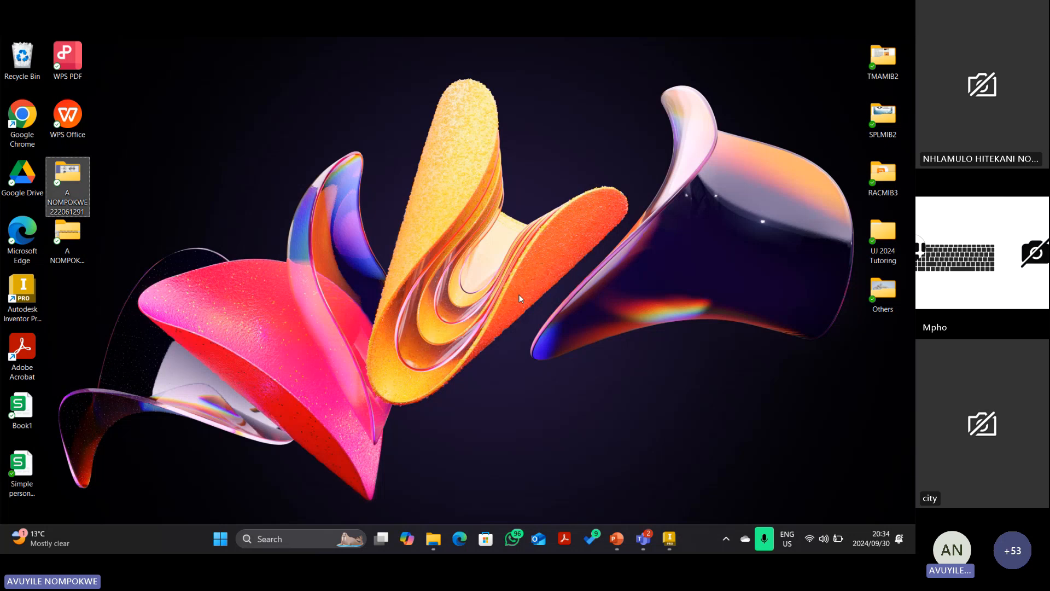
pyautogui.moveTo(671, 542)
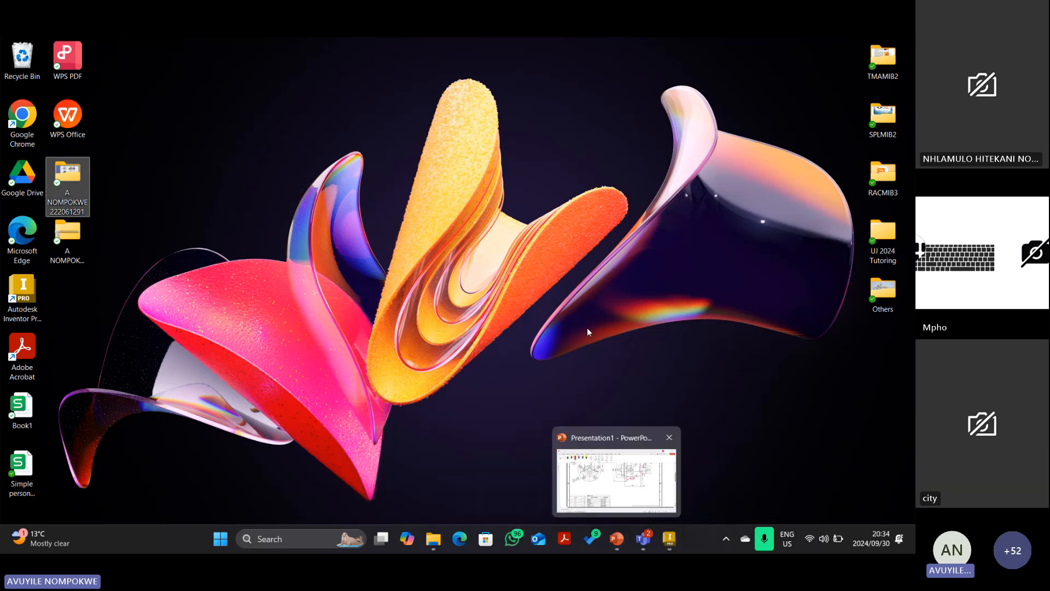
pyautogui.click(669, 539)
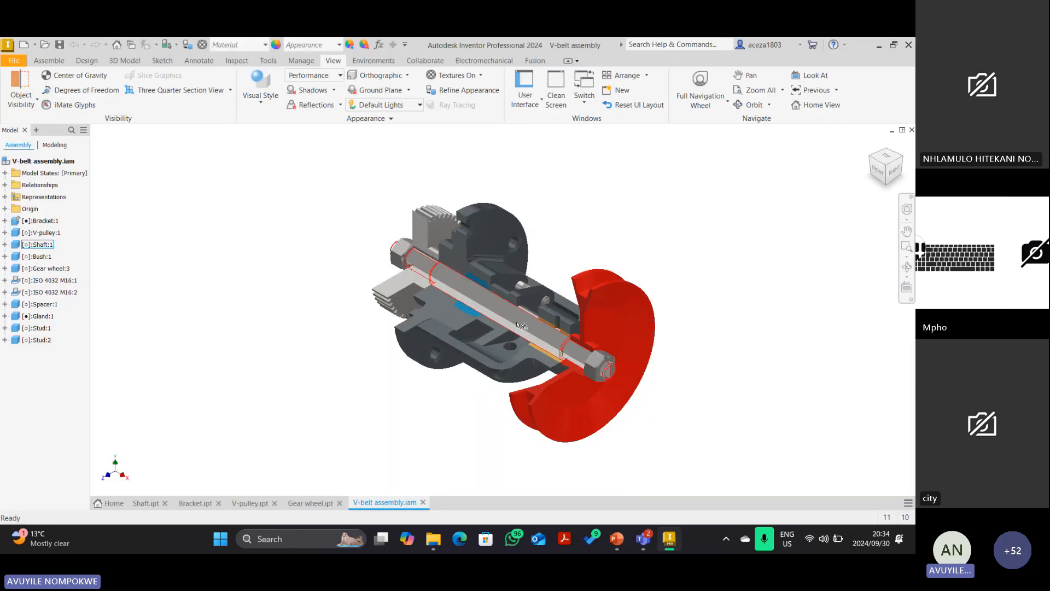
# Open the V-belt drive PDF from UJ 2024 Tutoring > AutoCAD 1B (ACDMIB1) > V-belt drive.
pyautogui.click(879, 45)
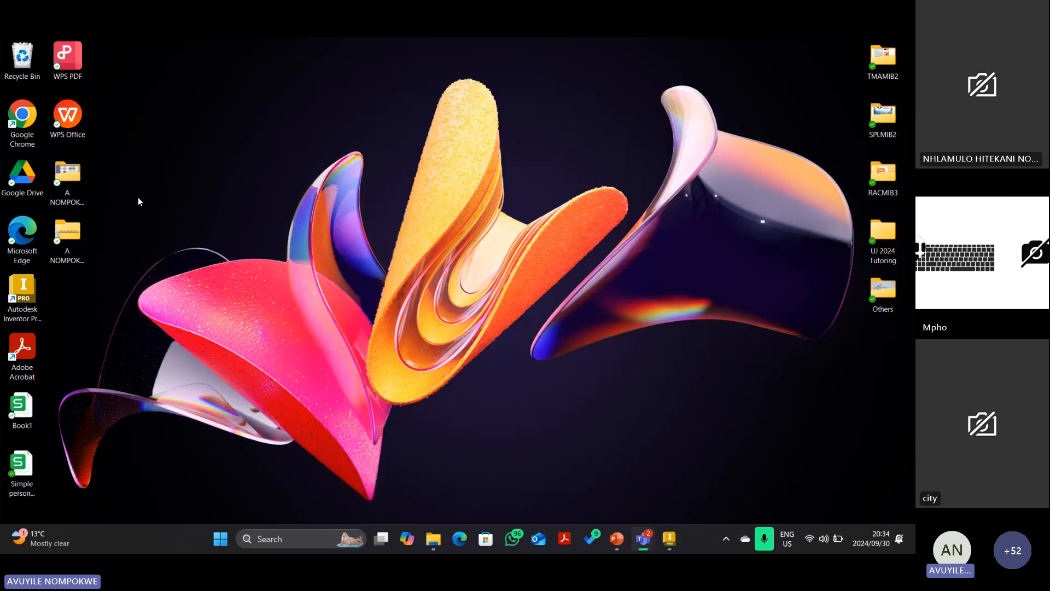
pyautogui.doubleClick(884, 237)
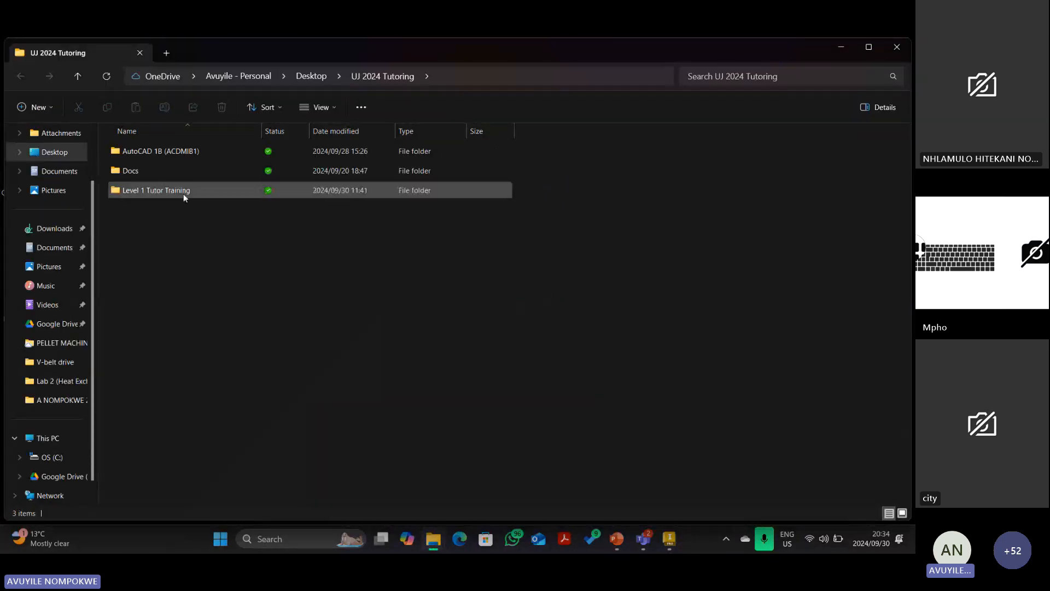
pyautogui.click(153, 152)
pyautogui.doubleClick(152, 150)
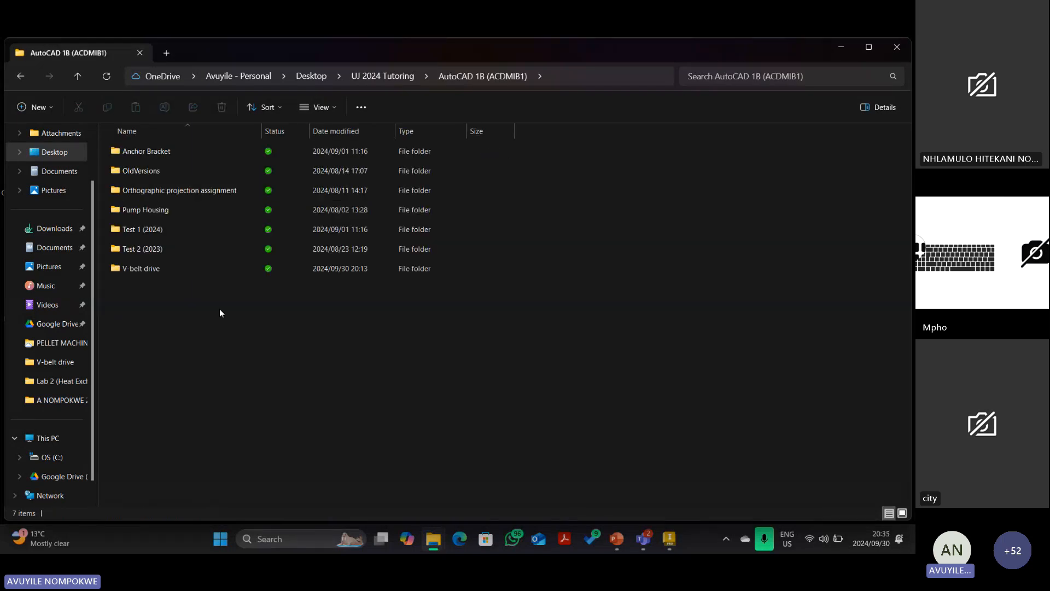
pyautogui.doubleClick(204, 265)
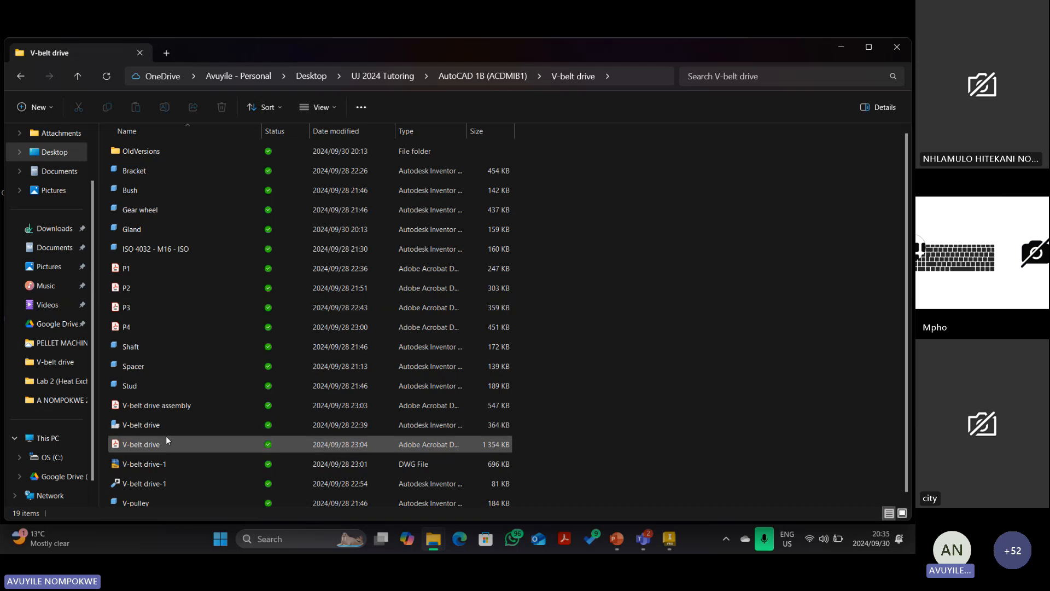
pyautogui.click(167, 439)
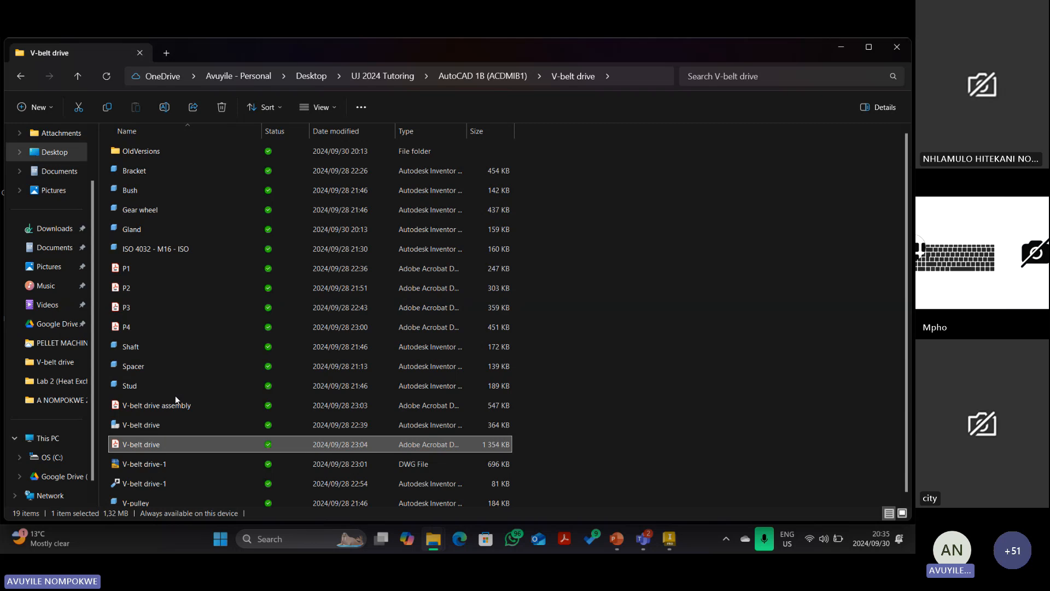
pyautogui.press('Return')
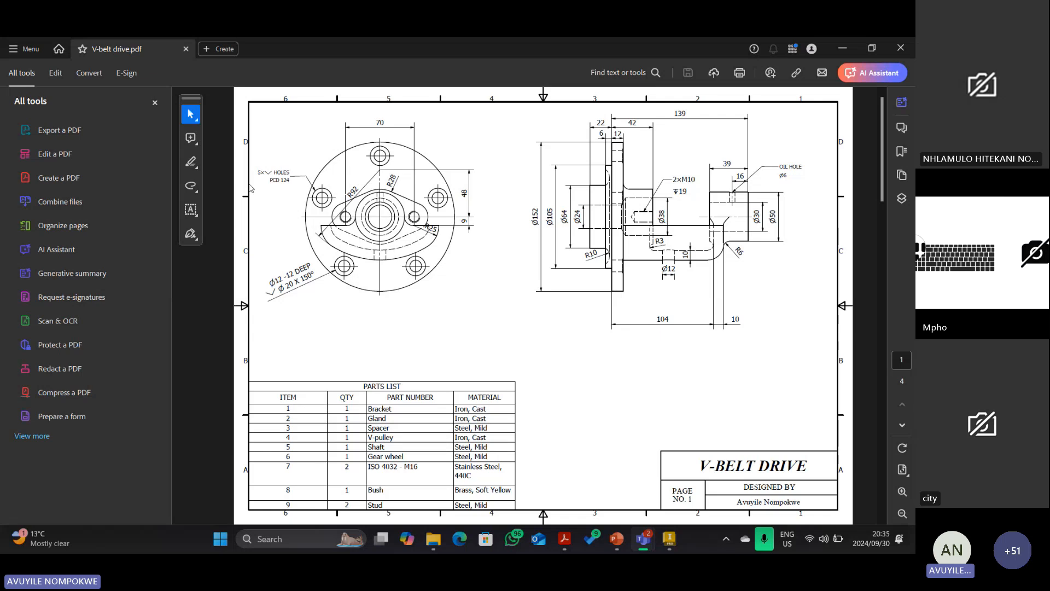
# Review the PDF pages through to the exploded view on page 4, then return to the Teams meeting.
pyautogui.click(155, 103)
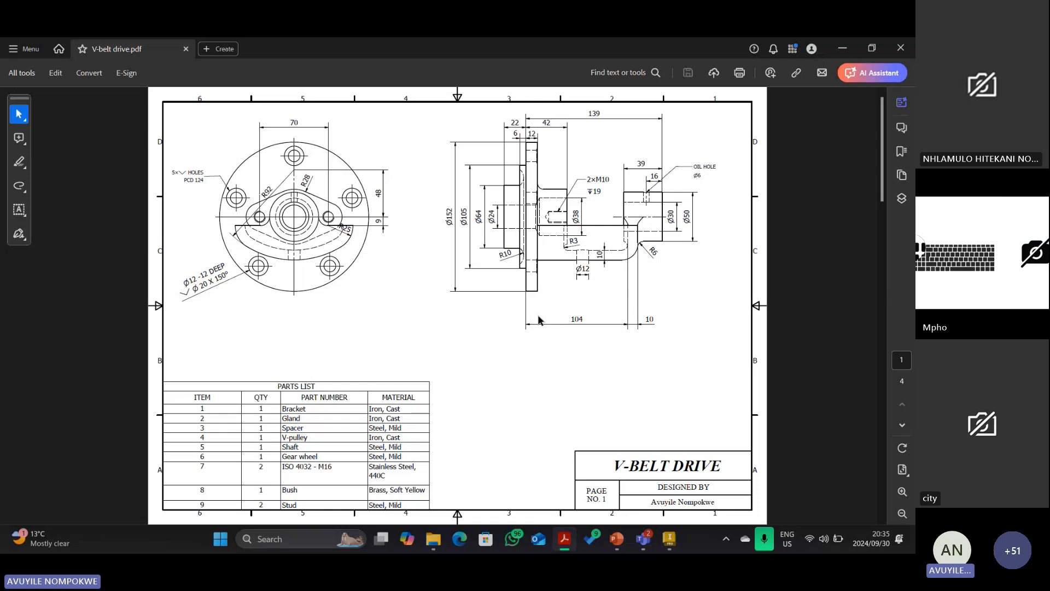
pyautogui.press('End')
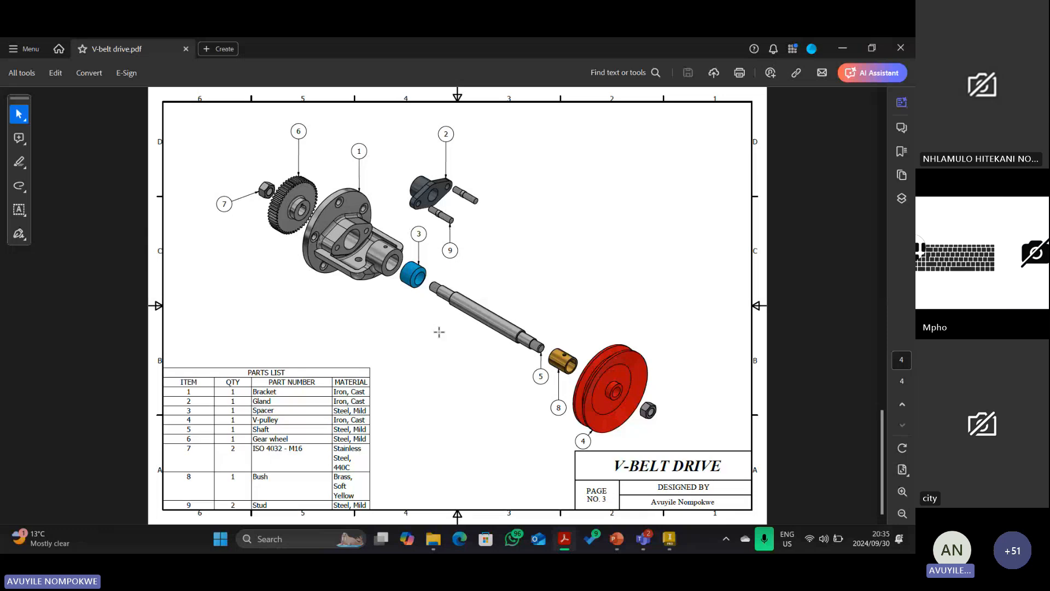
pyautogui.scroll(3, 439, 331)
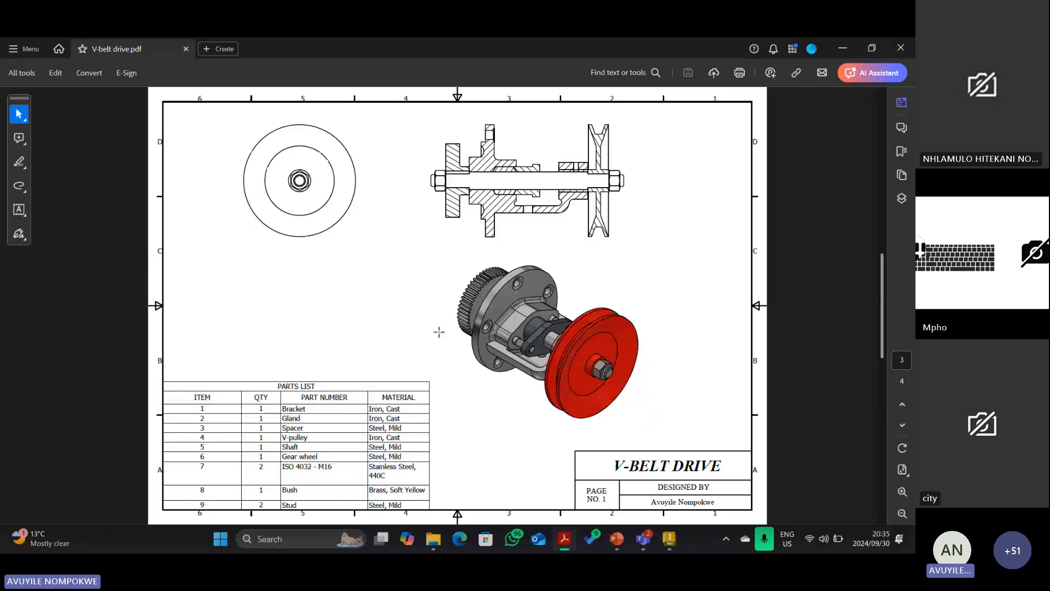
pyautogui.scroll(-3, 439, 331)
pyautogui.moveTo(641, 541)
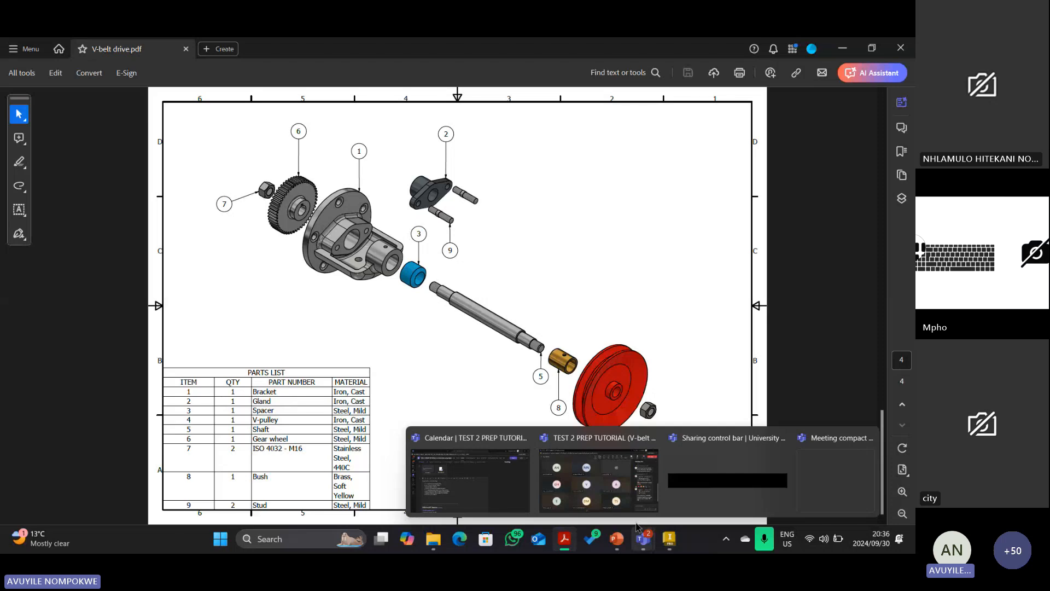
pyautogui.click(602, 480)
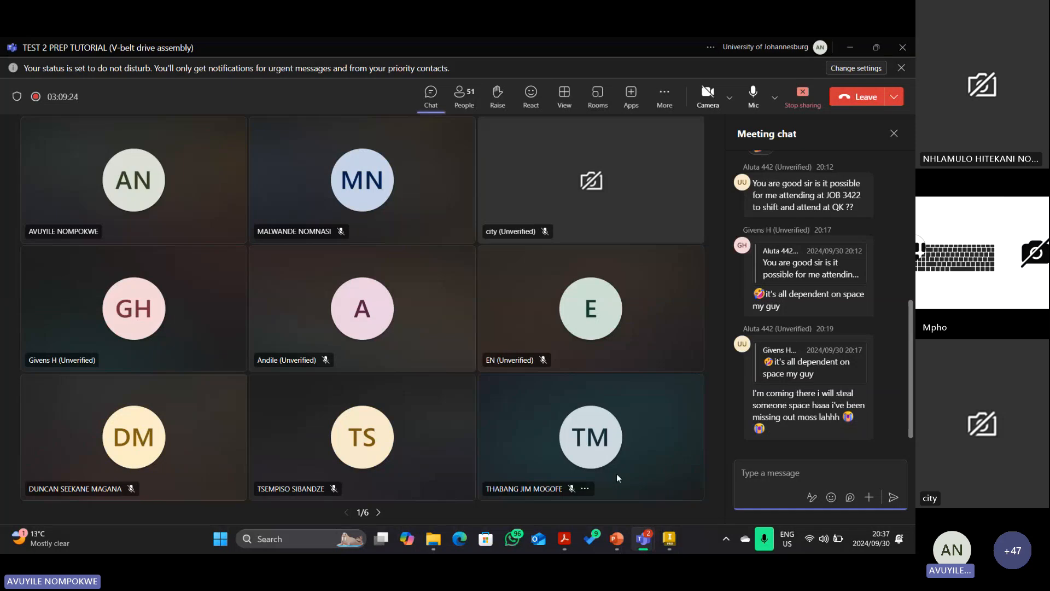
pyautogui.moveTo(777, 384)
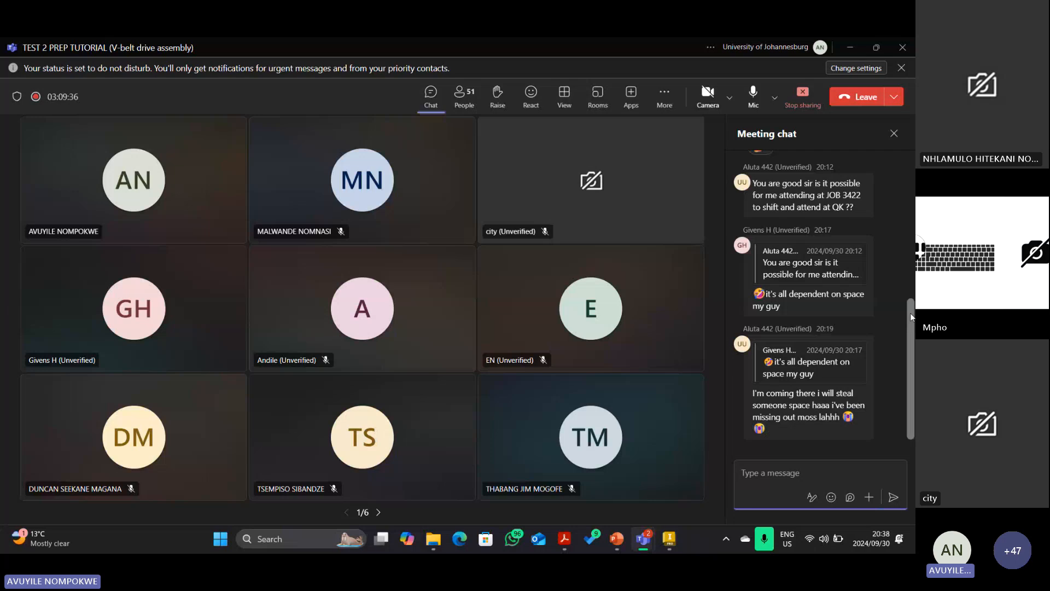
pyautogui.scroll(3, 910, 313)
pyautogui.scroll(2, 910, 313)
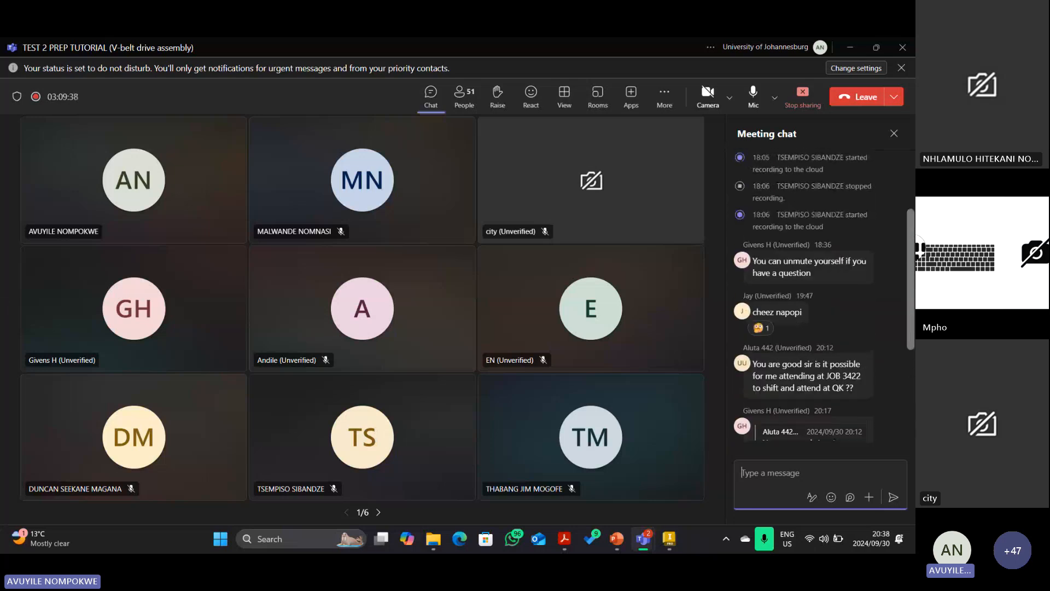
pyautogui.scroll(2, 910, 312)
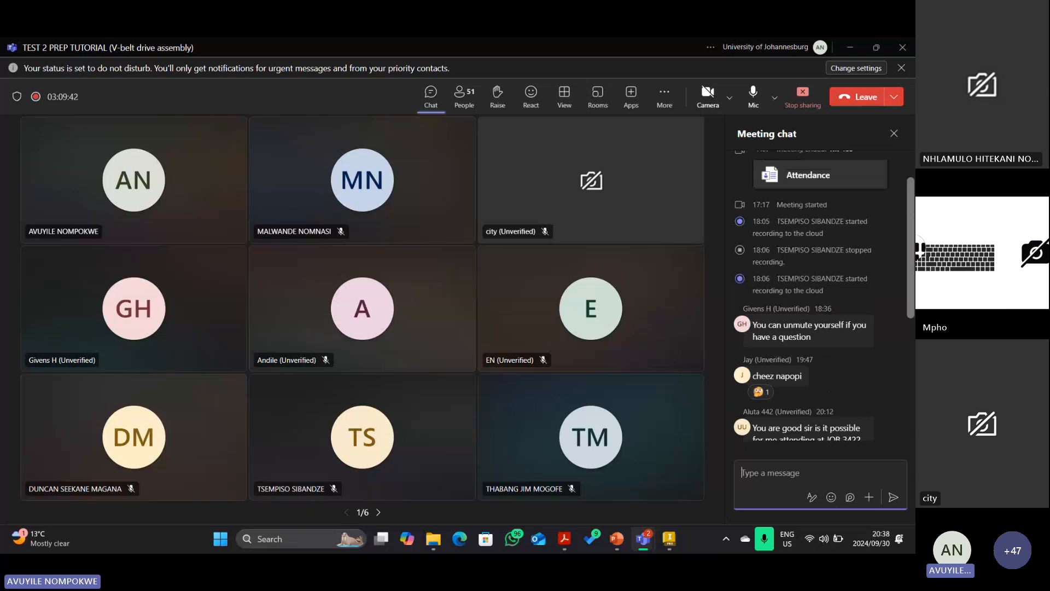
pyautogui.scroll(-5, 901, 366)
pyautogui.scroll(3, 901, 366)
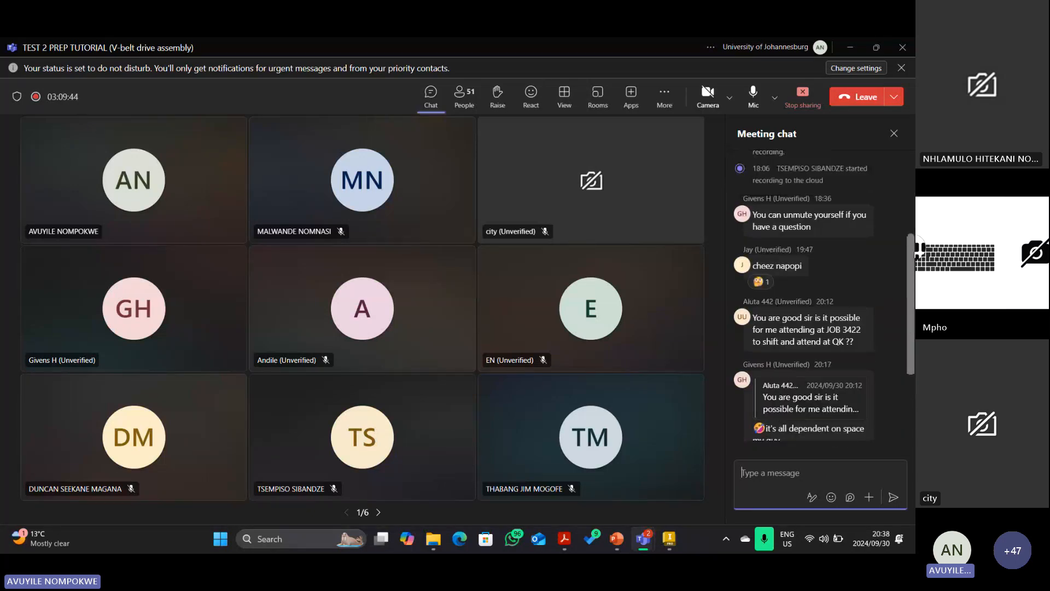
pyautogui.scroll(2, 824, 296)
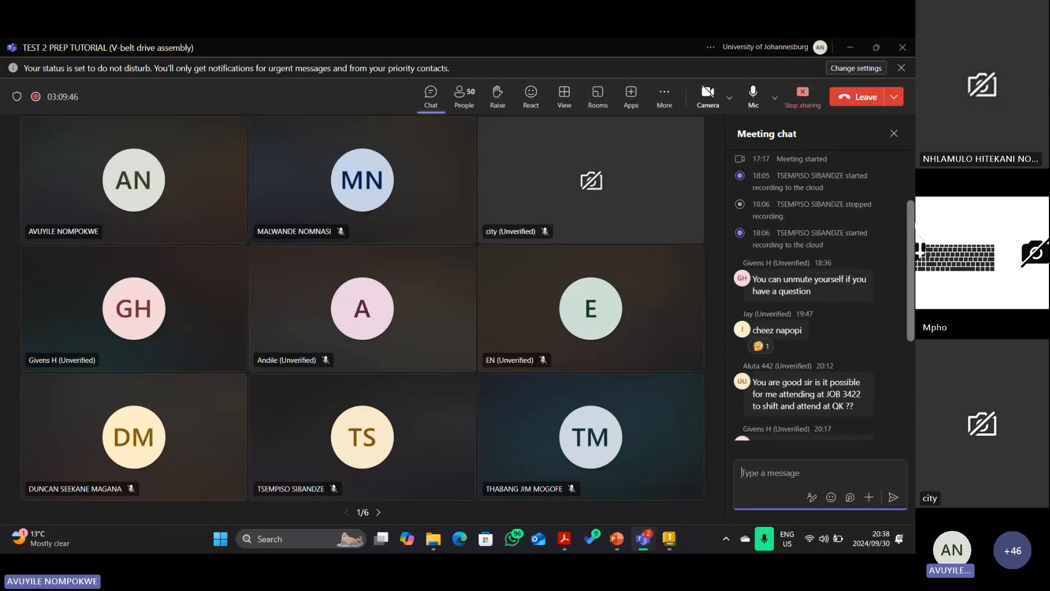
pyautogui.scroll(3, 824, 294)
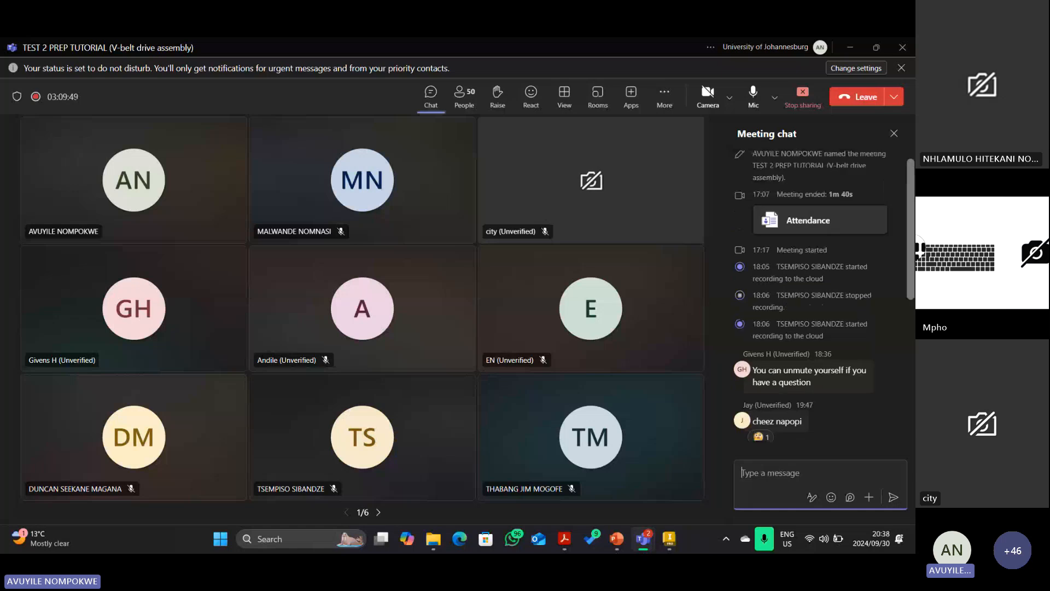
pyautogui.scroll(1, 824, 295)
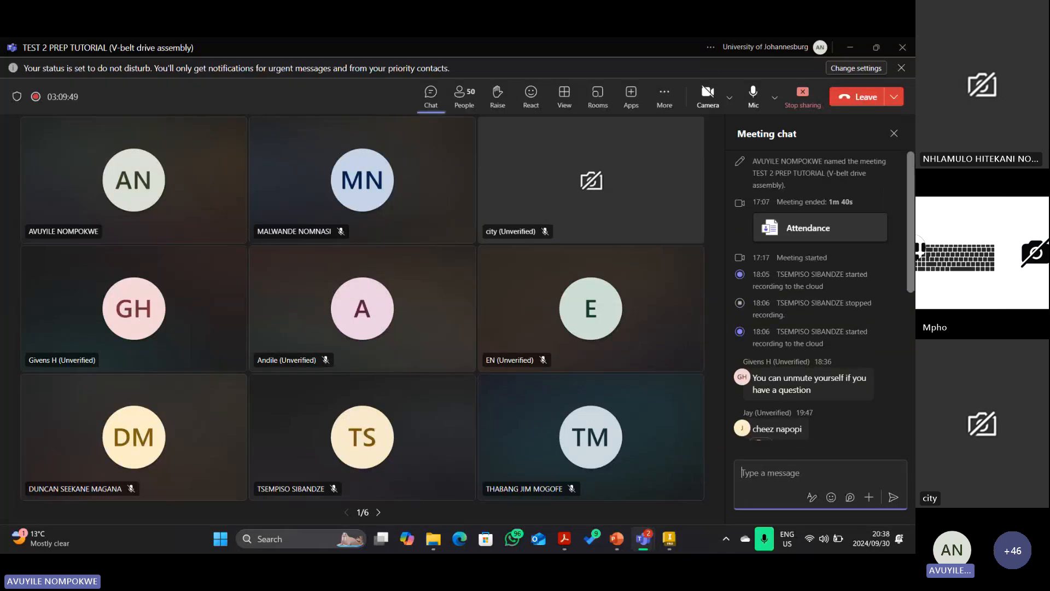
pyautogui.moveTo(911, 225); pyautogui.dragTo(910, 373)
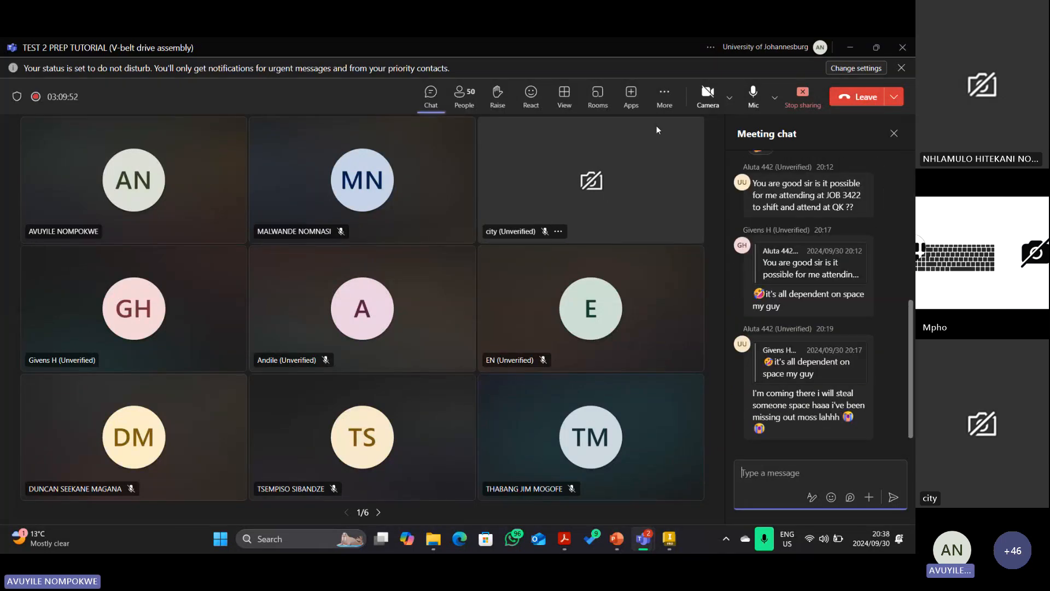
# Stop recording and transcription via More > Record and transcribe, confirming with Stop.
pyautogui.click(670, 98)
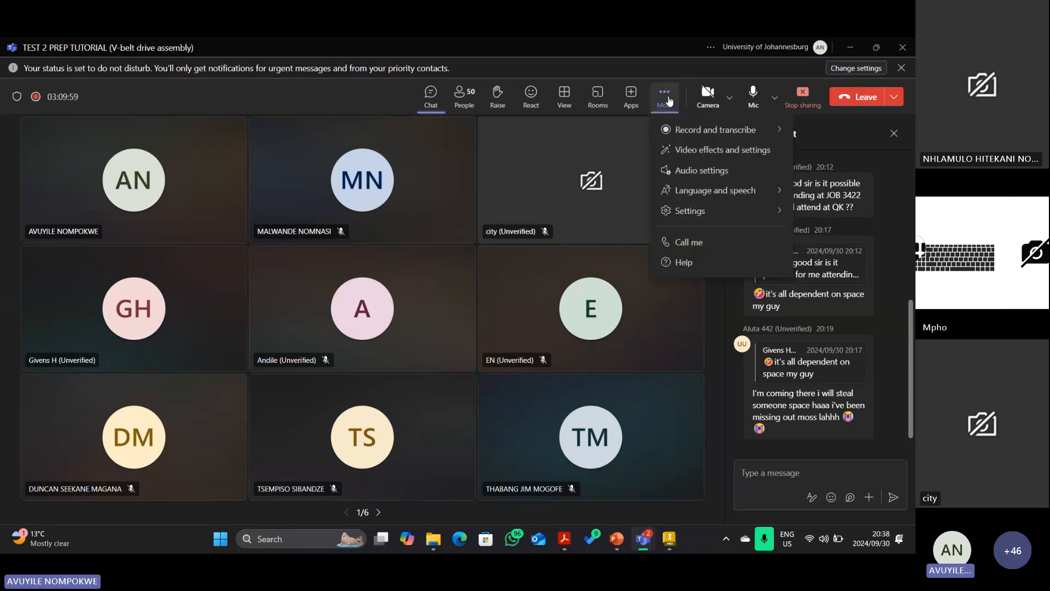
pyautogui.click(781, 132)
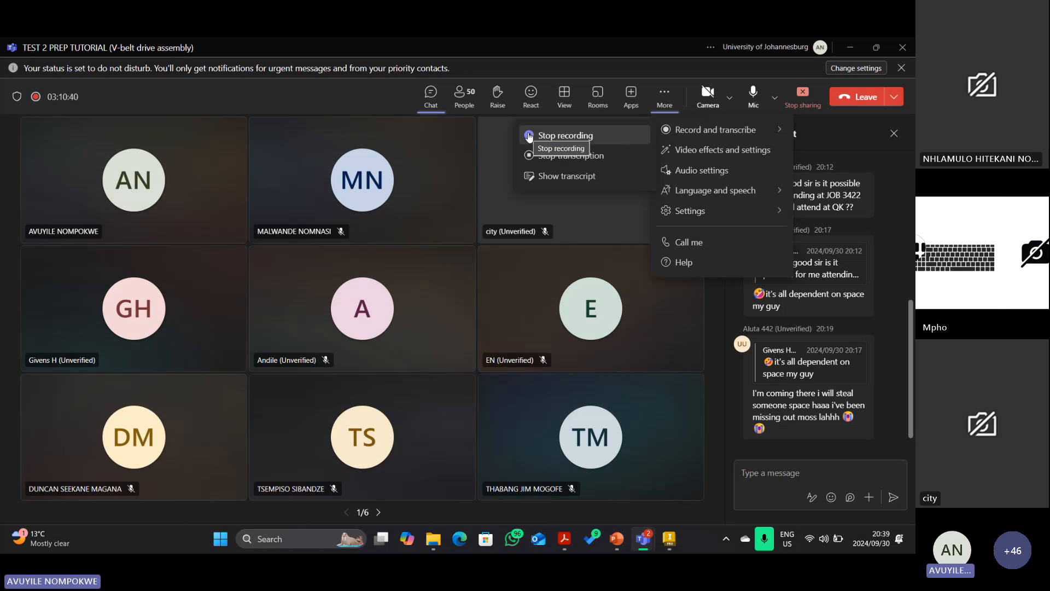
pyautogui.click(529, 136)
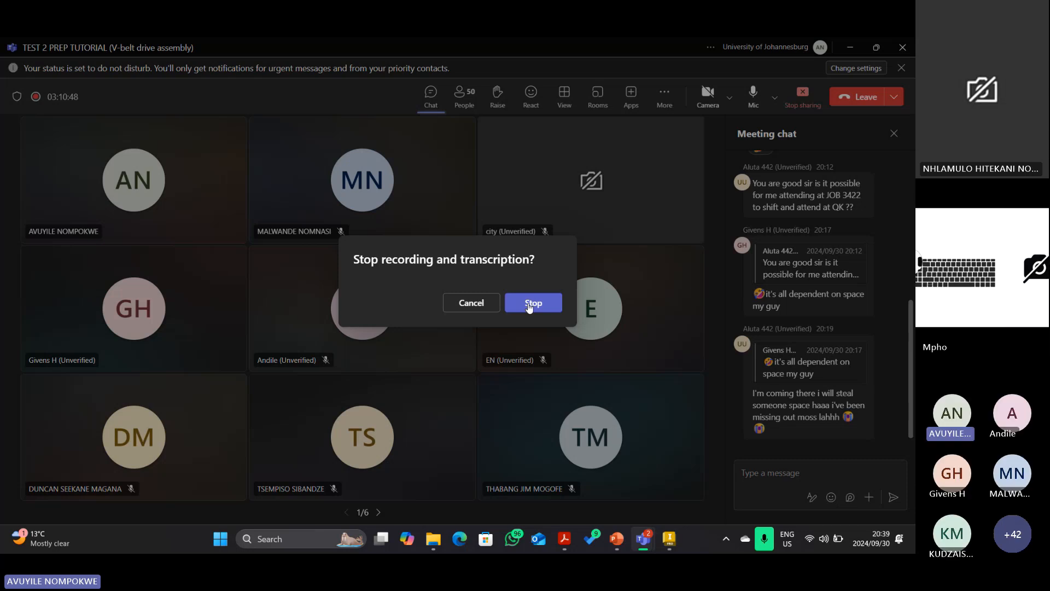
pyautogui.click(530, 304)
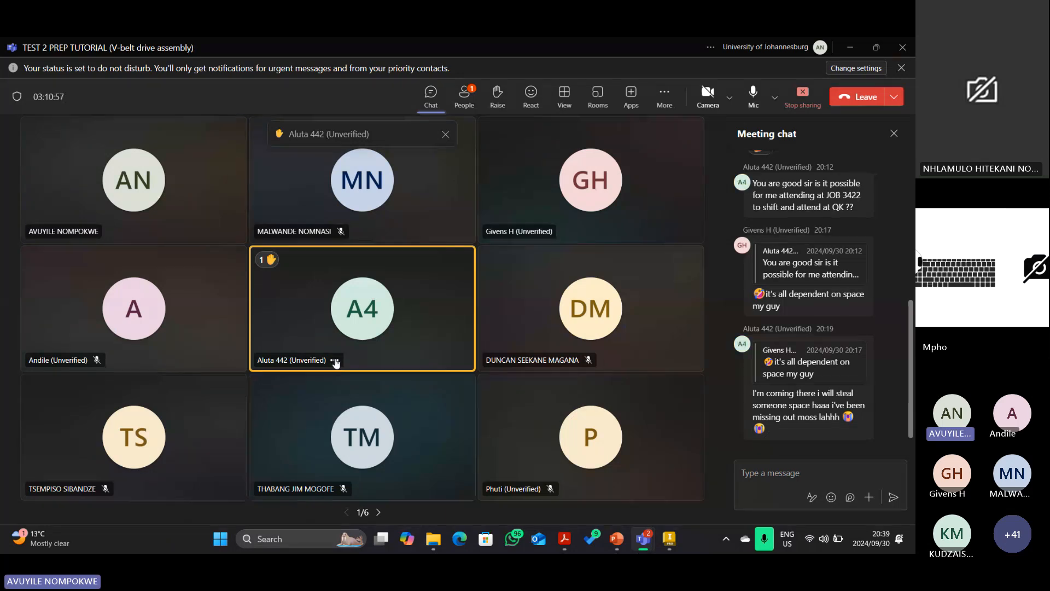
pyautogui.click(334, 361)
pyautogui.click(335, 360)
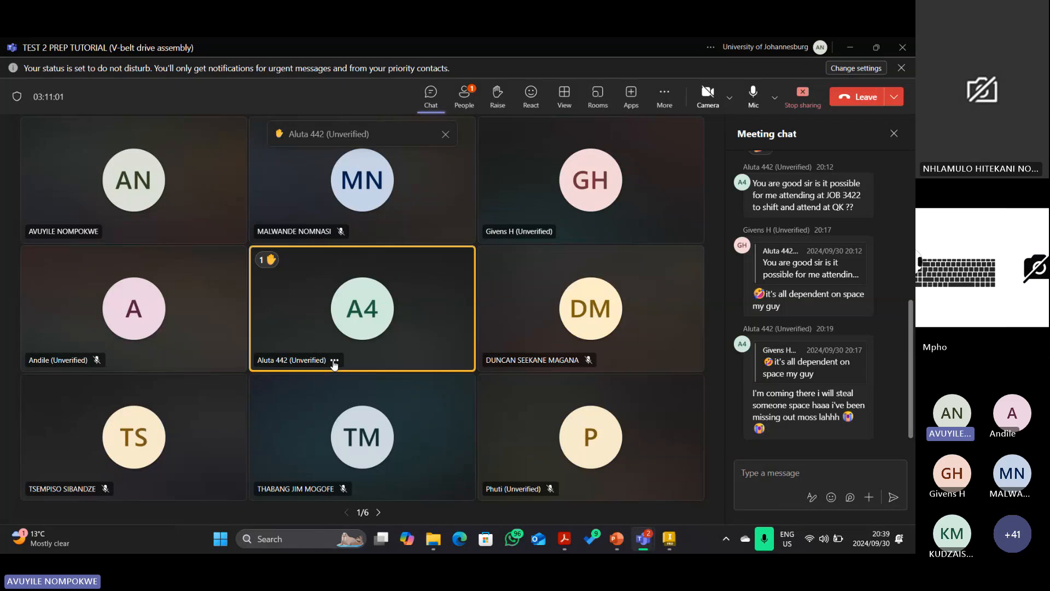